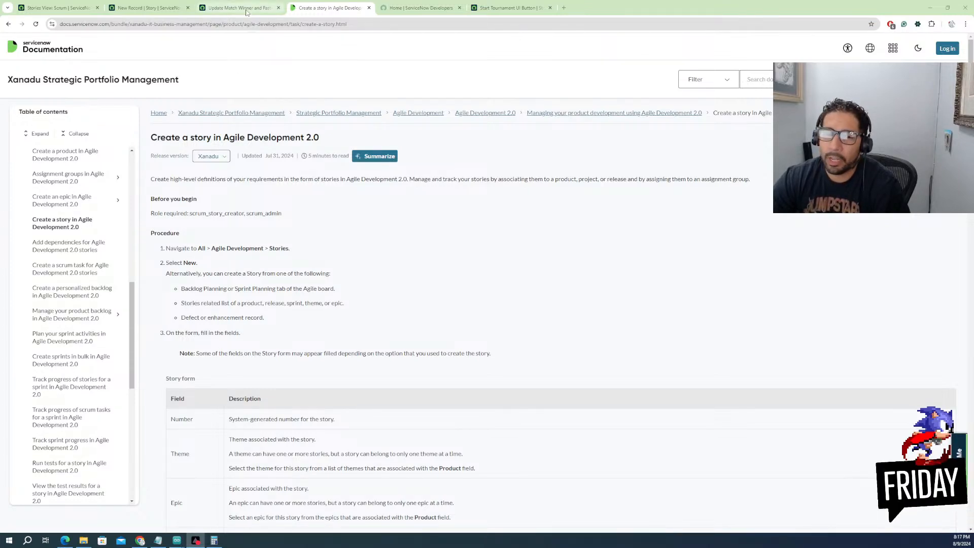
Look up the Agile Development modules from the stories list by filtering the navigator for "agile"
mouse_move(268, 4)
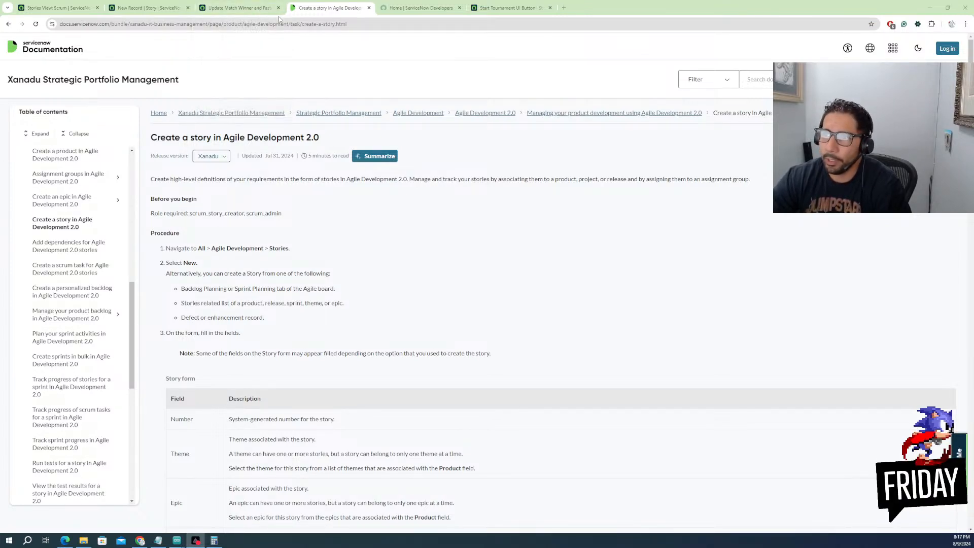
click(259, 9)
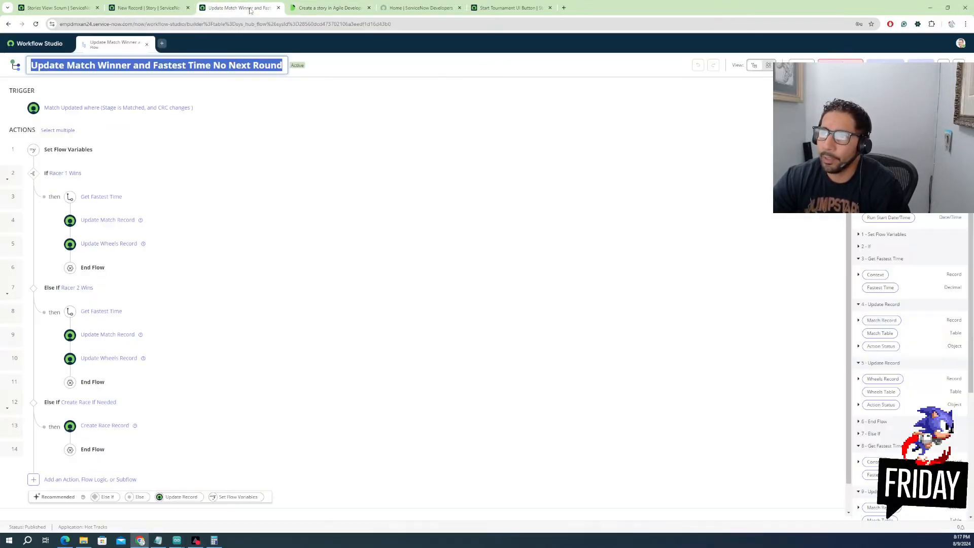
click(131, 9)
click(67, 10)
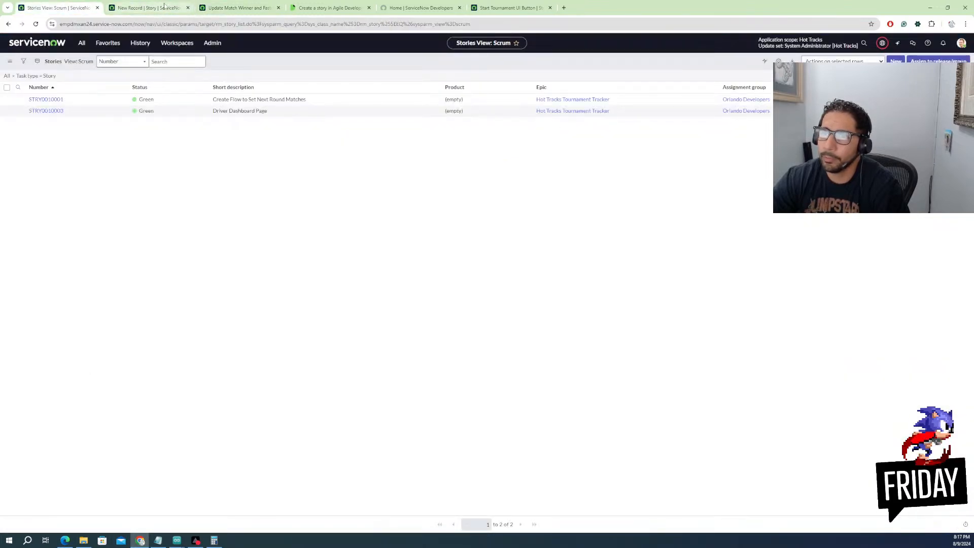
click(82, 43)
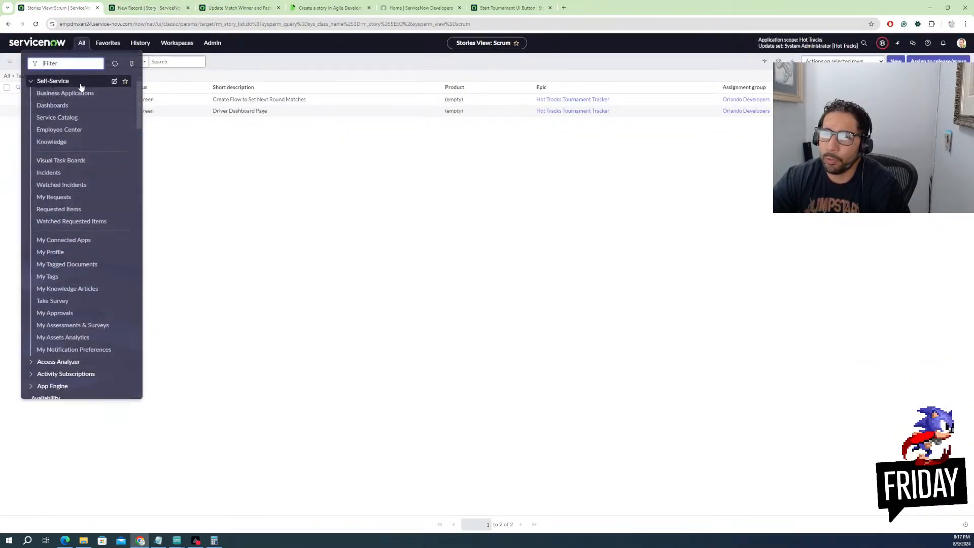
text(a)
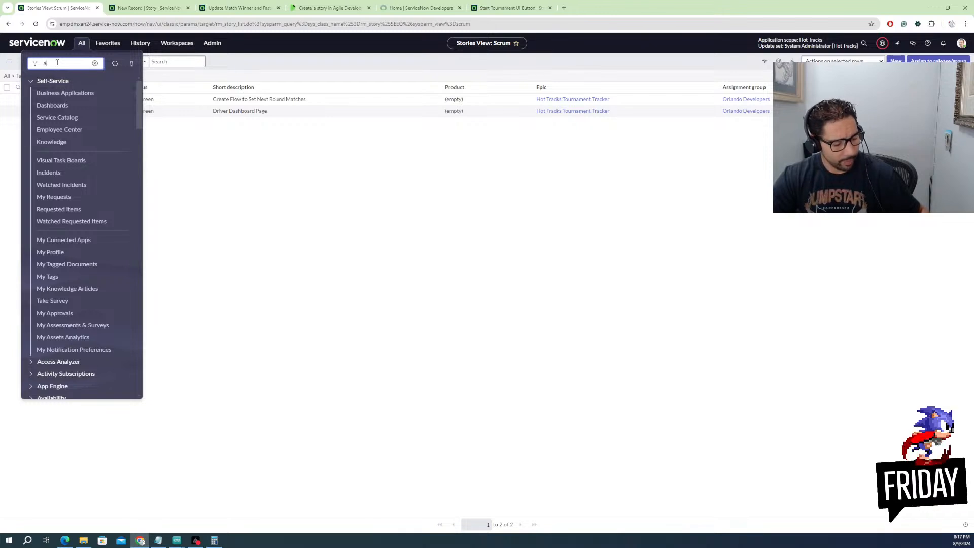
text(gile)
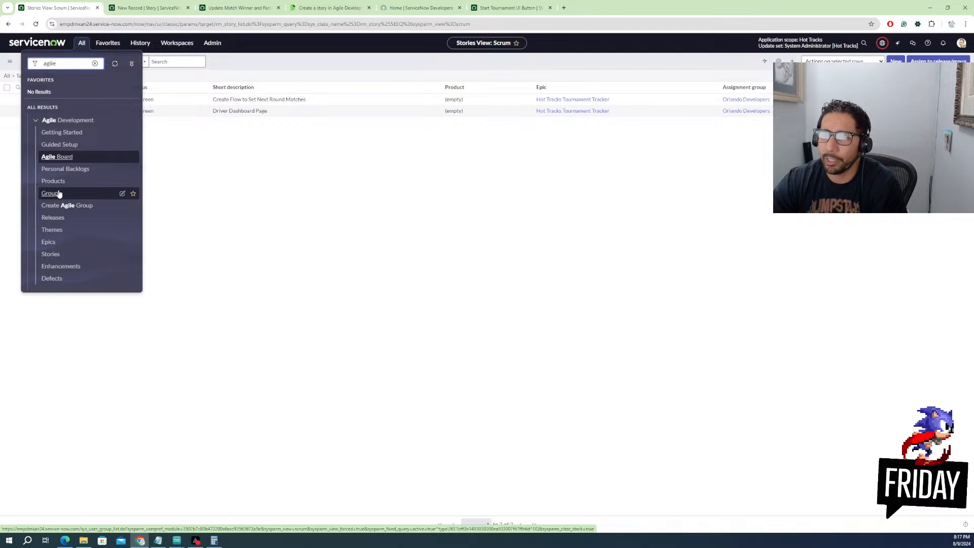
click(227, 150)
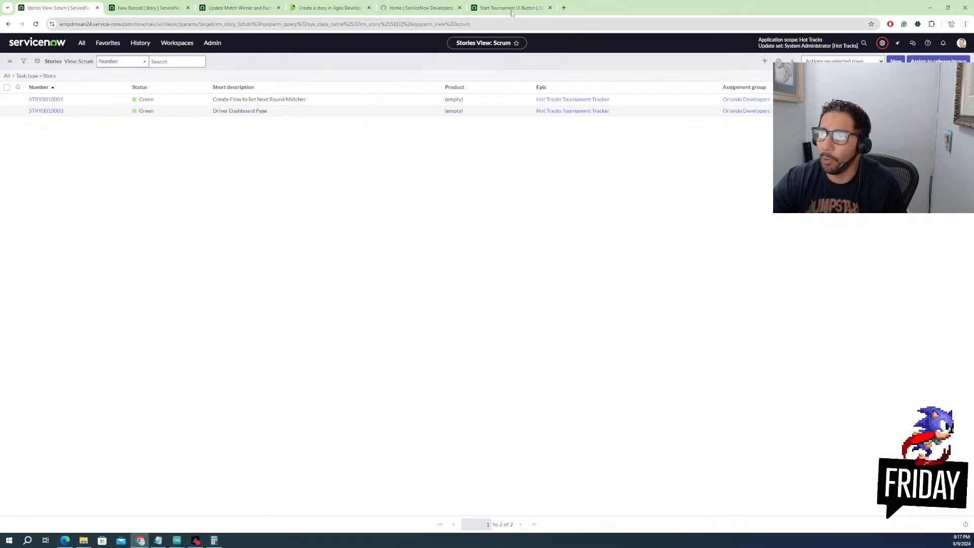
Look over the blank story form, the match winner flow and the Start Tournament UI Button story
click(158, 8)
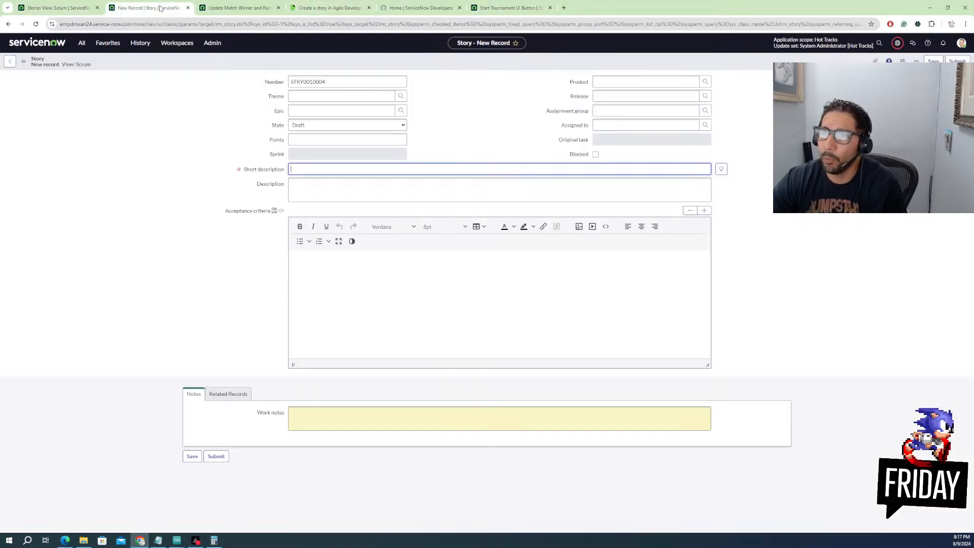
click(253, 8)
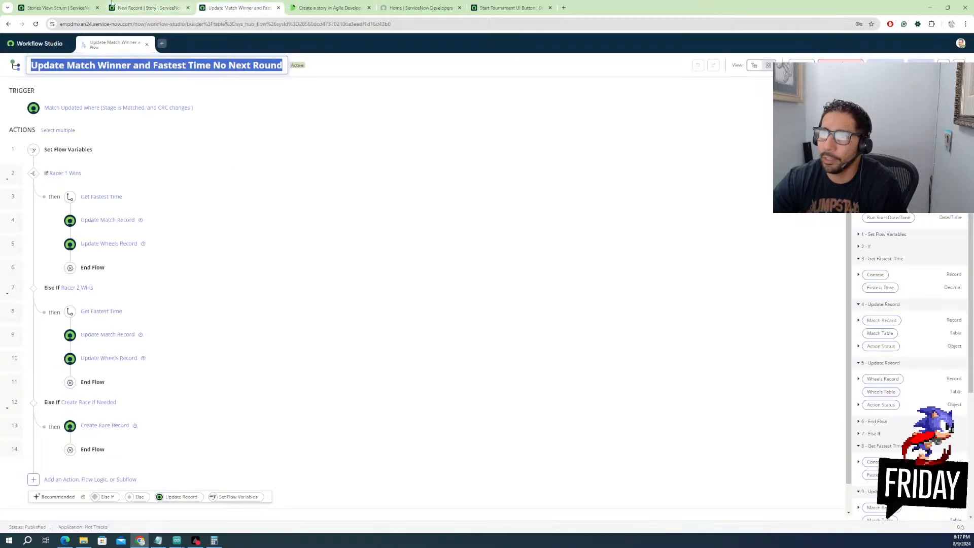
click(508, 8)
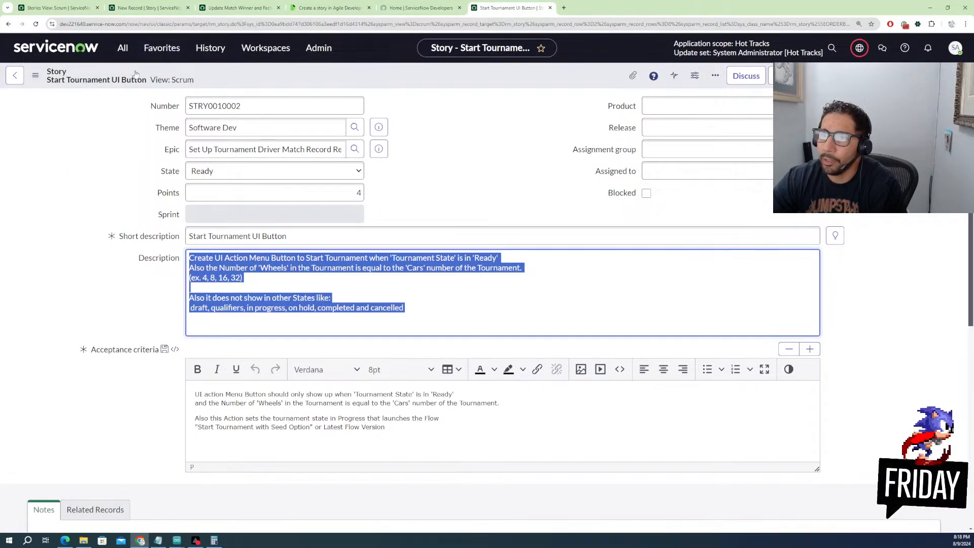
click(83, 7)
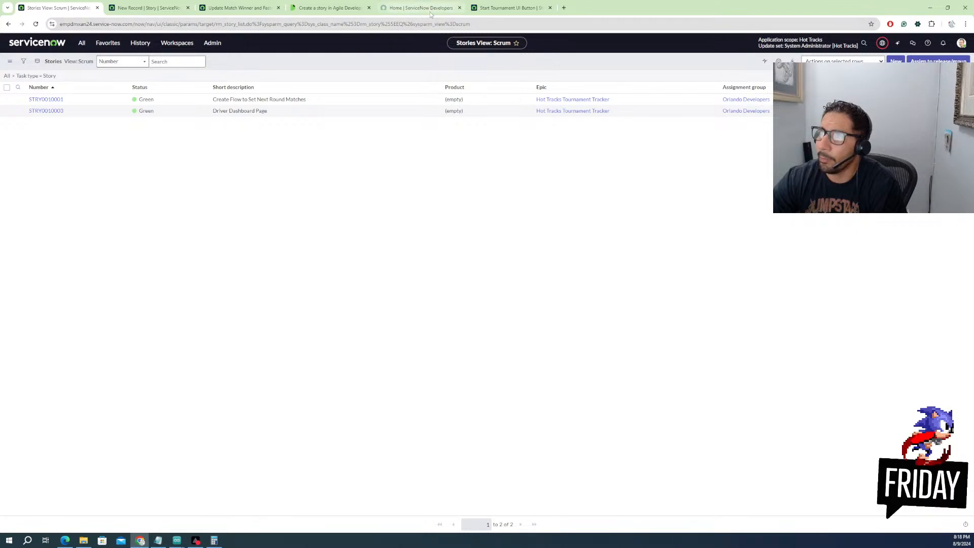
Read the "Create a story in Agile Development 2.0" documentation, covering the required roles, procedure and story form fields
click(332, 8)
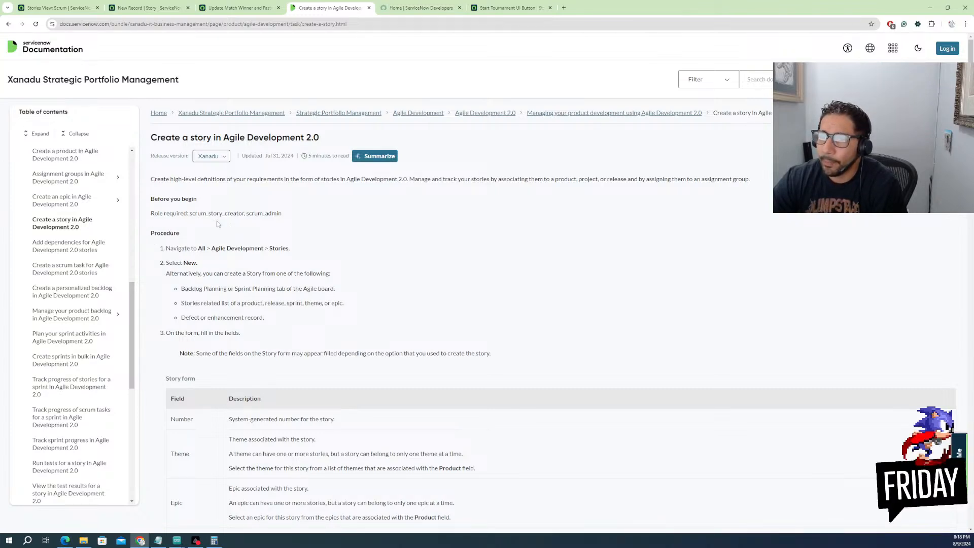
drag(188, 212, 283, 219)
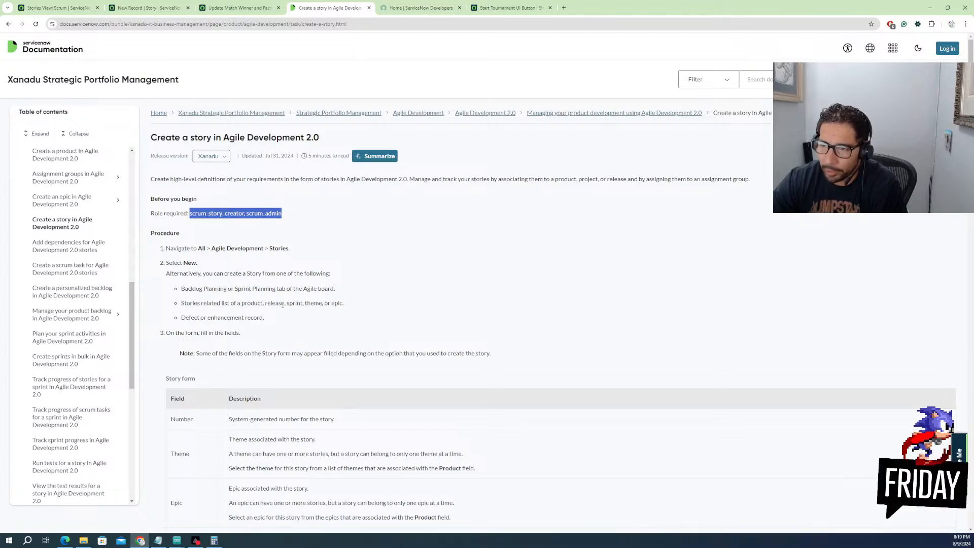
scroll(206, 401, down, 6)
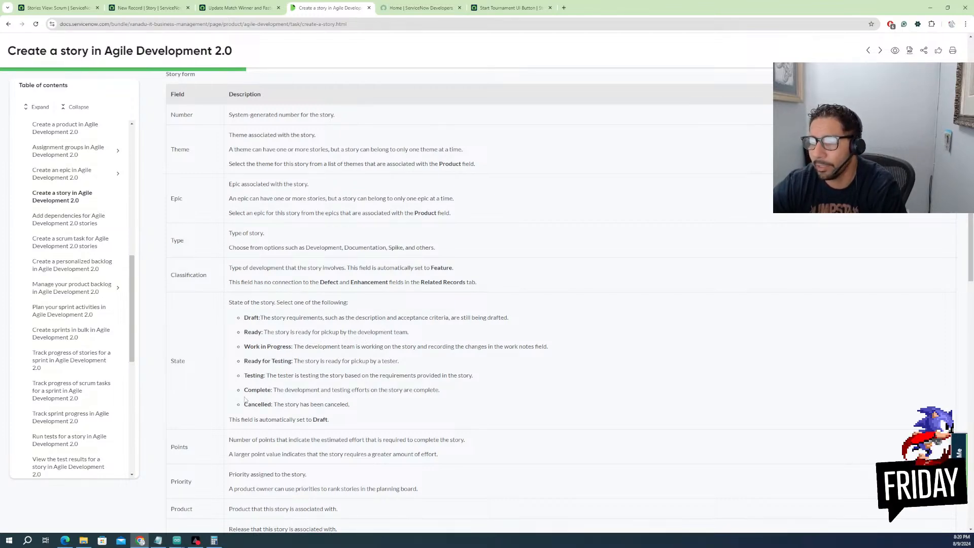
scroll(269, 419, down, 3)
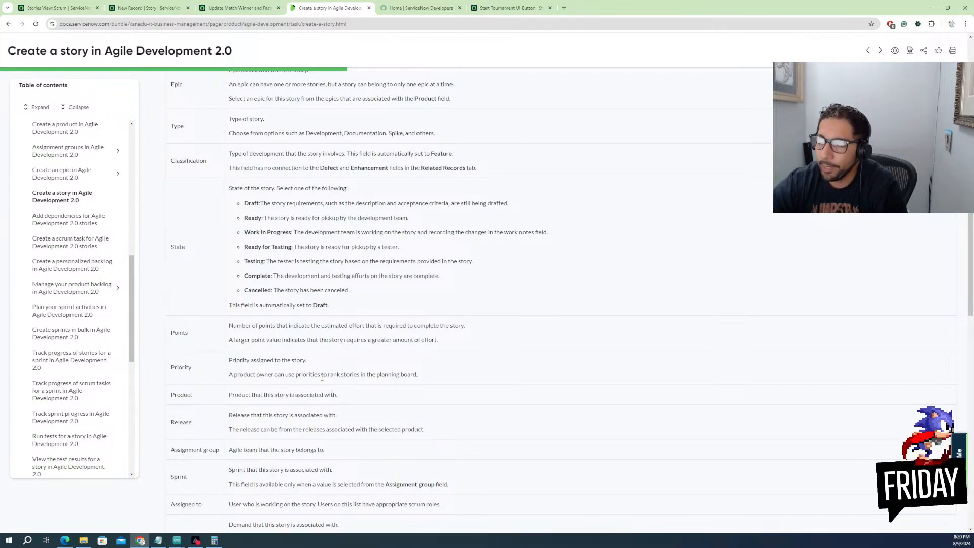
scroll(259, 381, down, 3)
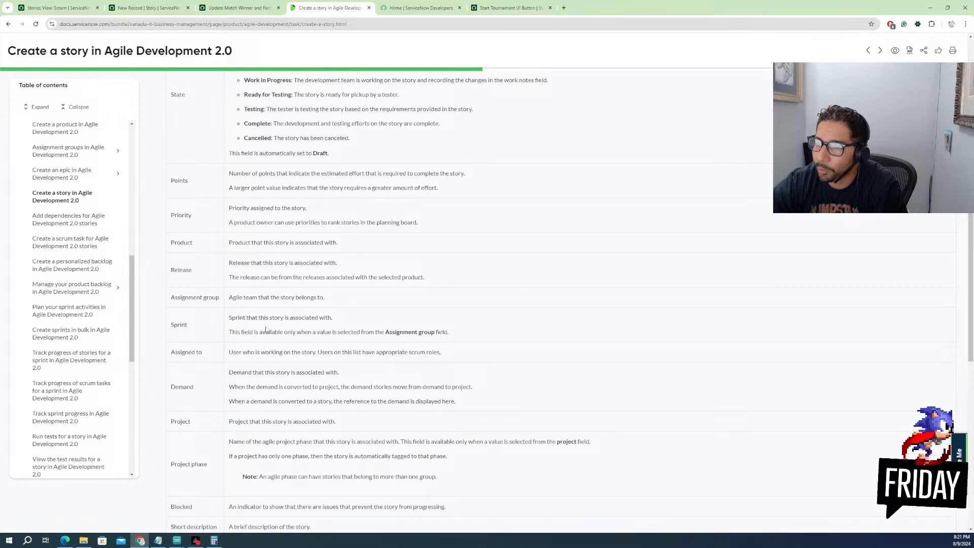
scroll(234, 350, down, 2)
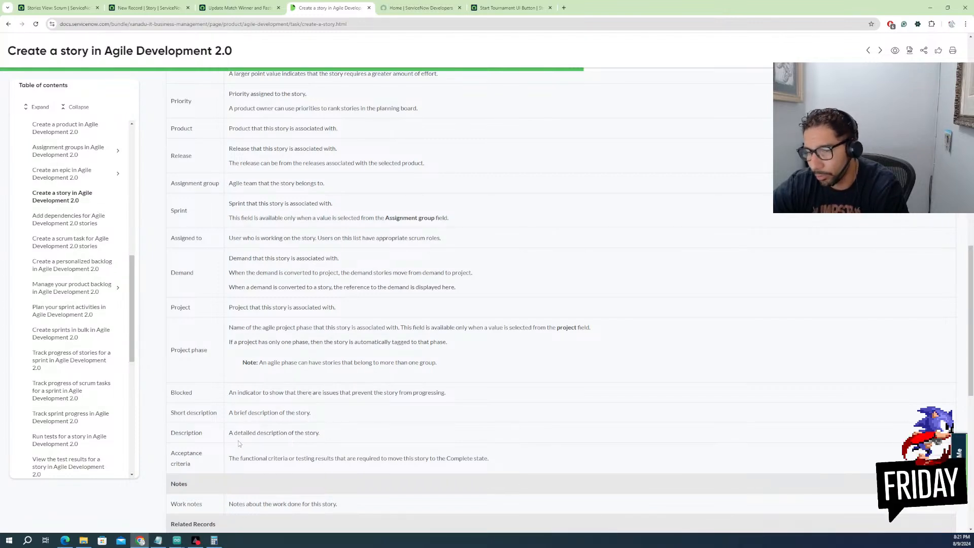
scroll(257, 438, down, 2)
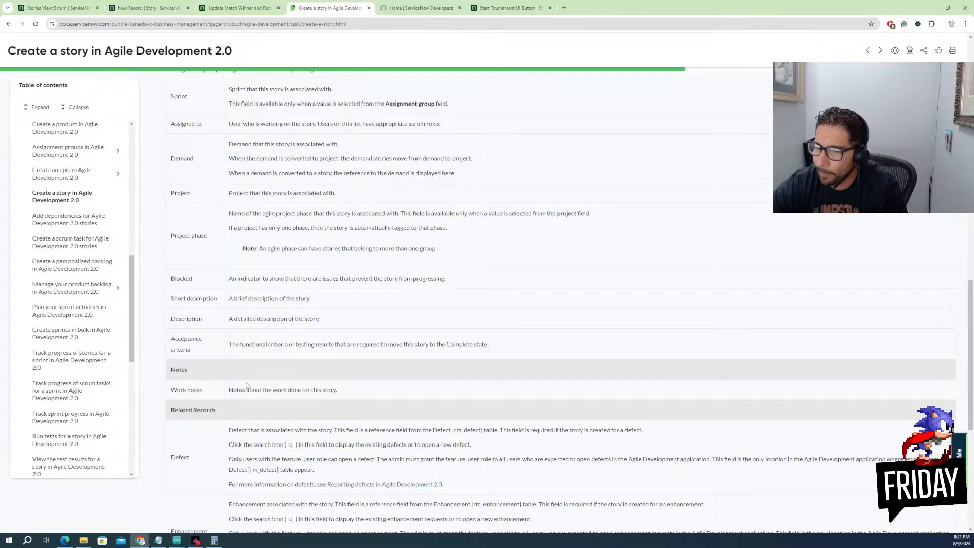
scroll(205, 478, down, 3)
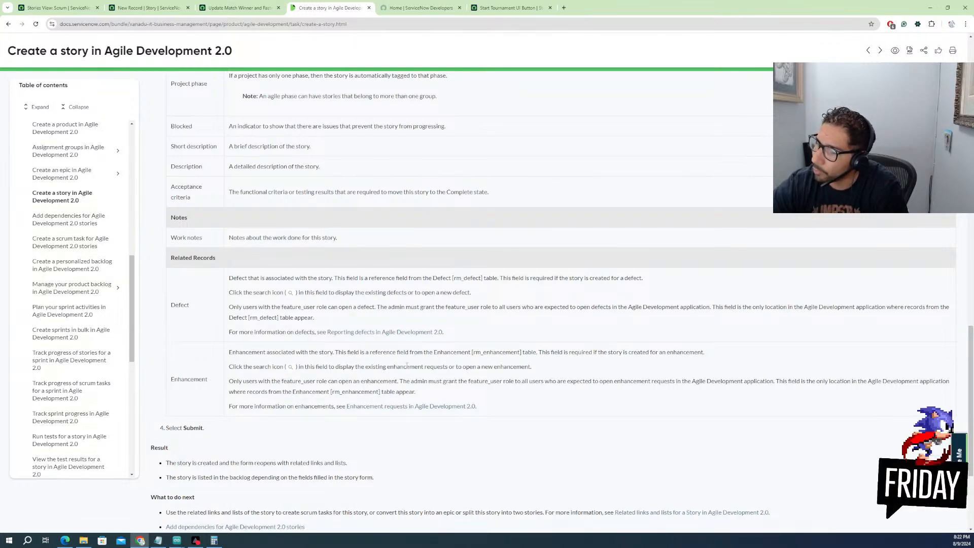
scroll(367, 383, down, 3)
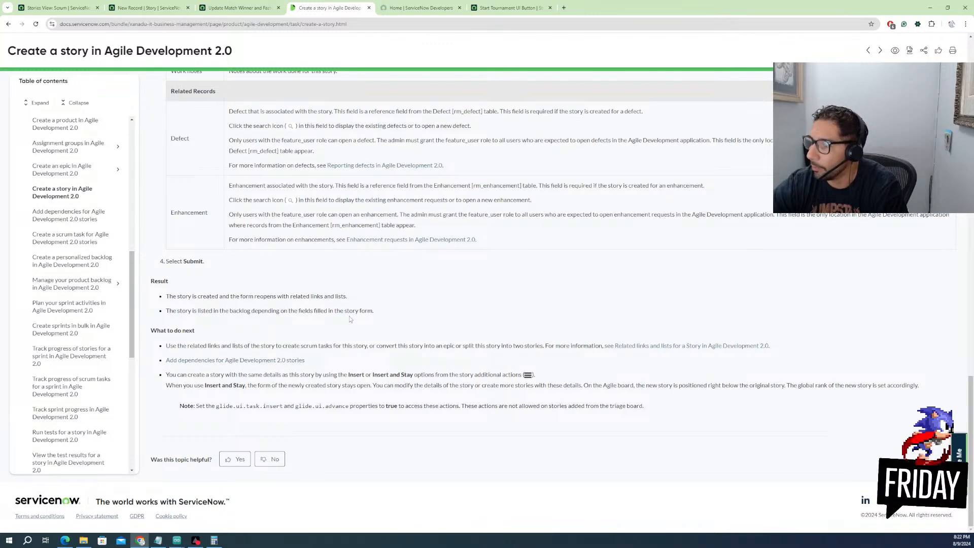
scroll(252, 394, up, 20)
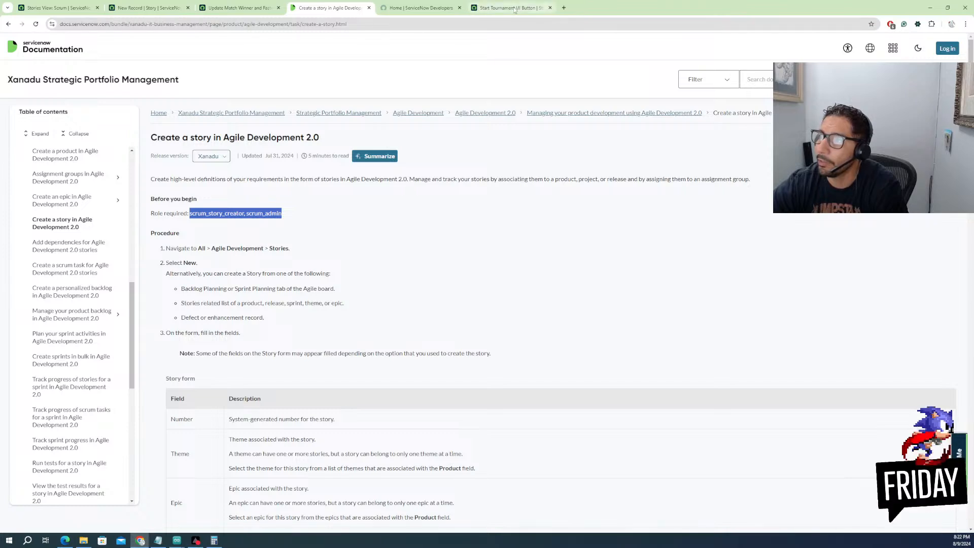
Check the blank story form and the scrum stories list, highlighting the instance name in the list's URL
click(476, 9)
click(218, 7)
click(155, 9)
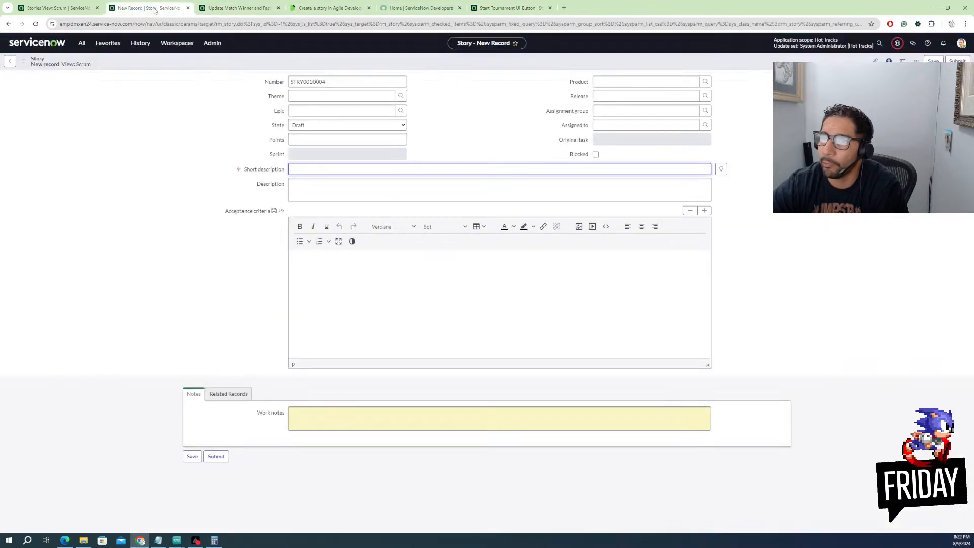
click(58, 8)
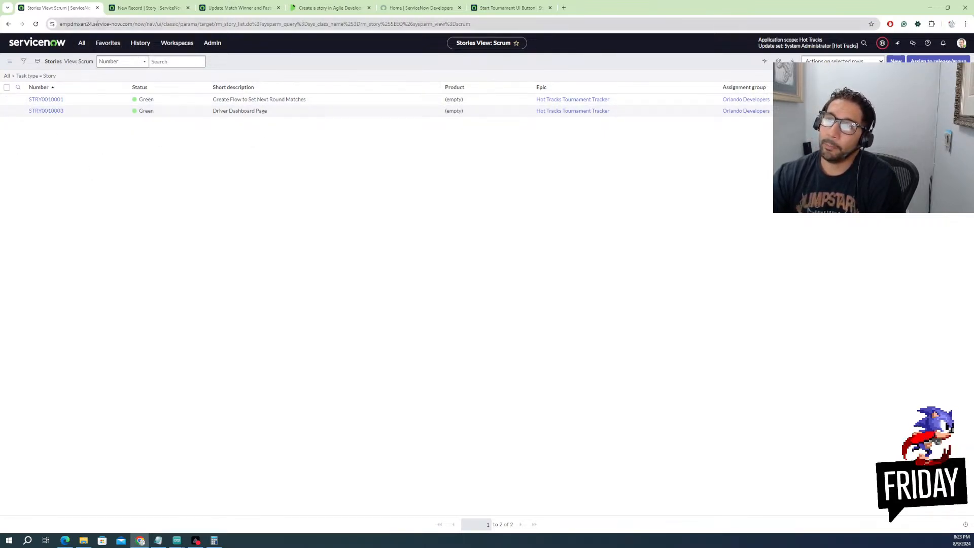
double_click(91, 24)
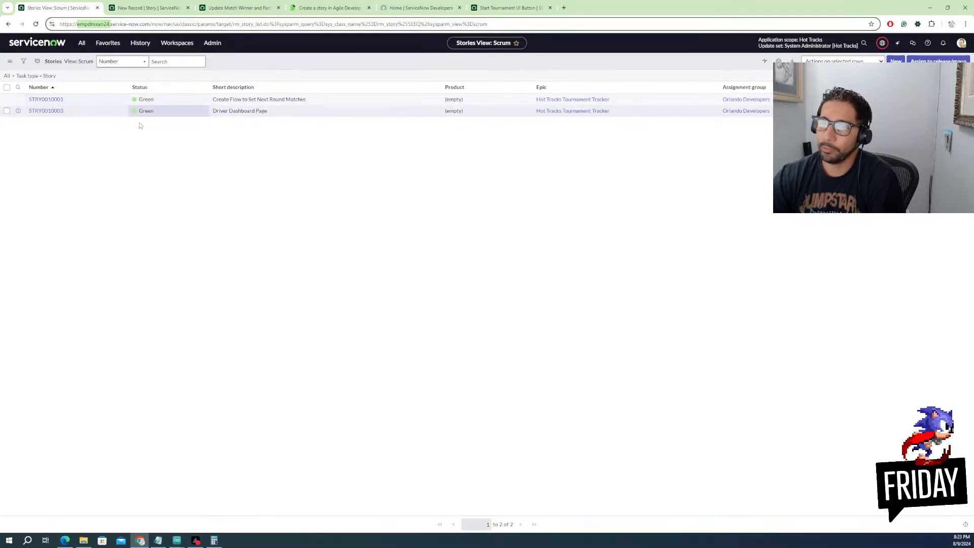
Examine the Start Tournament UI Button story's fields, description and acceptance criteria, and its available record actions
click(426, 6)
click(483, 7)
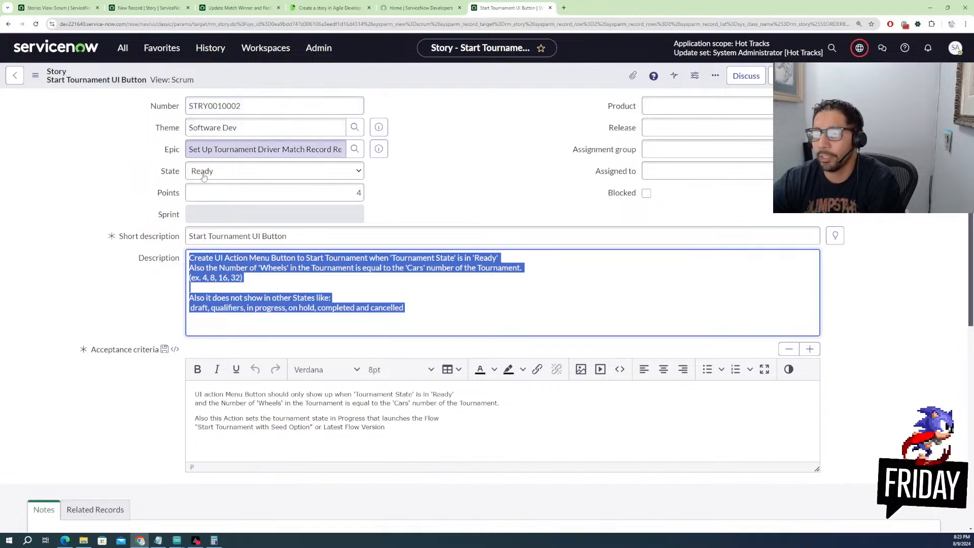
scroll(193, 260, down, 1)
scroll(188, 256, down, 6)
scroll(374, 97, up, 5)
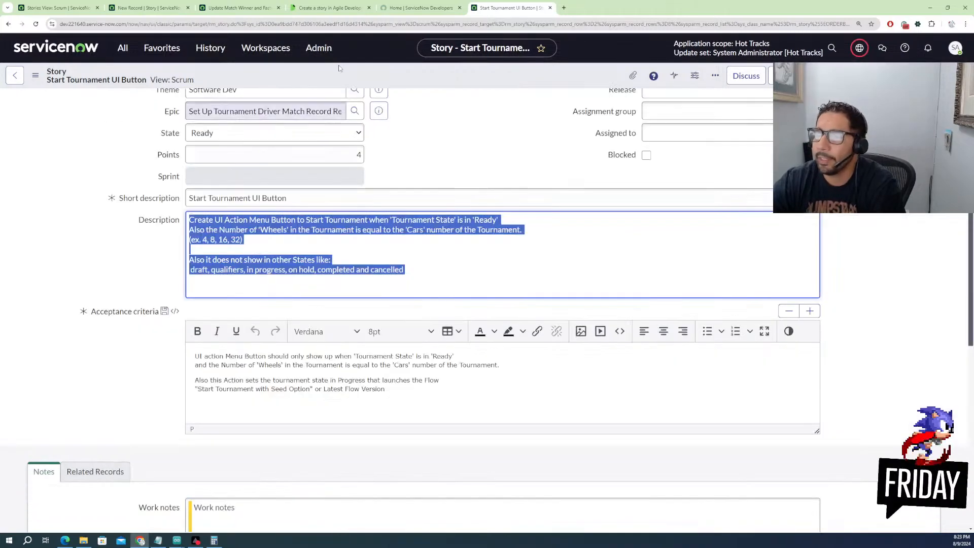
scroll(374, 98, up, 1)
right_click(422, 80)
mouse_move(444, 210)
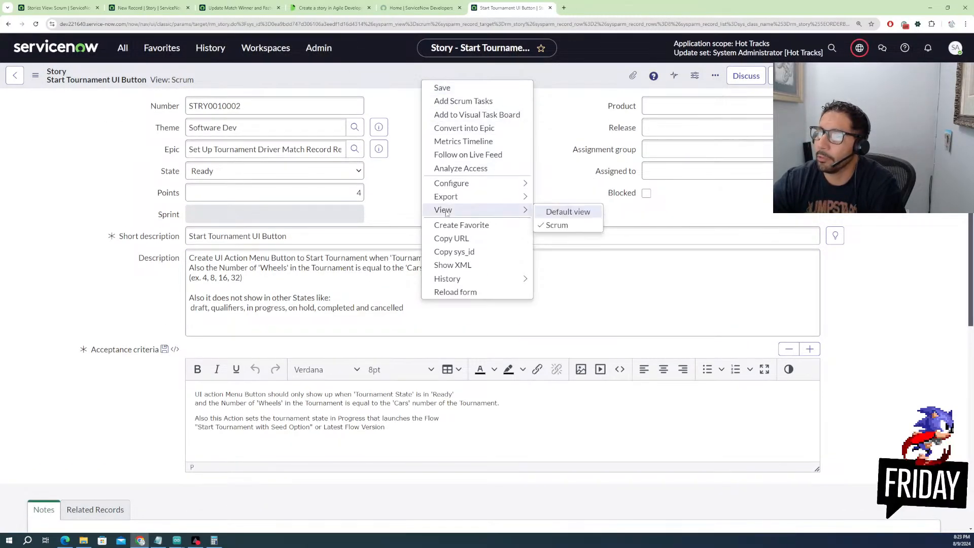
click(411, 8)
click(330, 8)
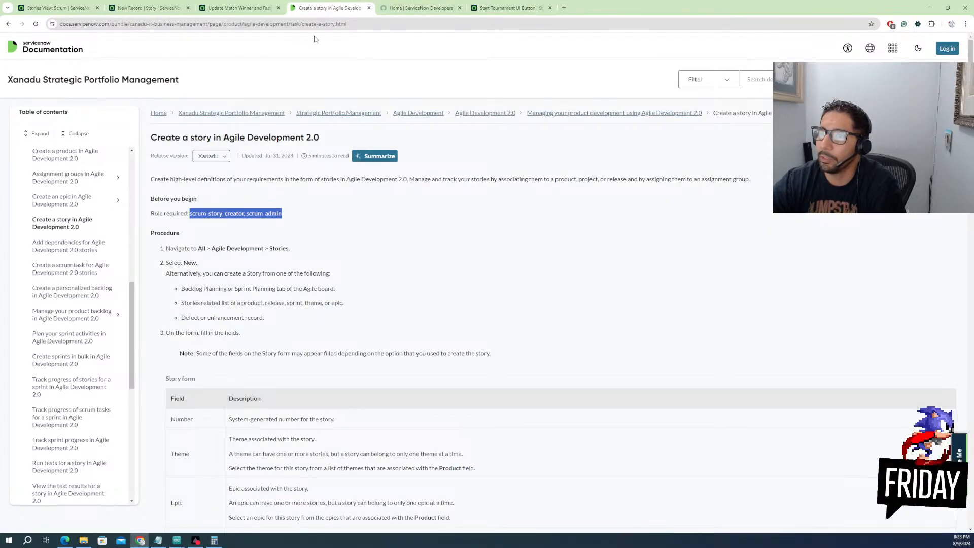
click(499, 8)
click(236, 8)
click(147, 8)
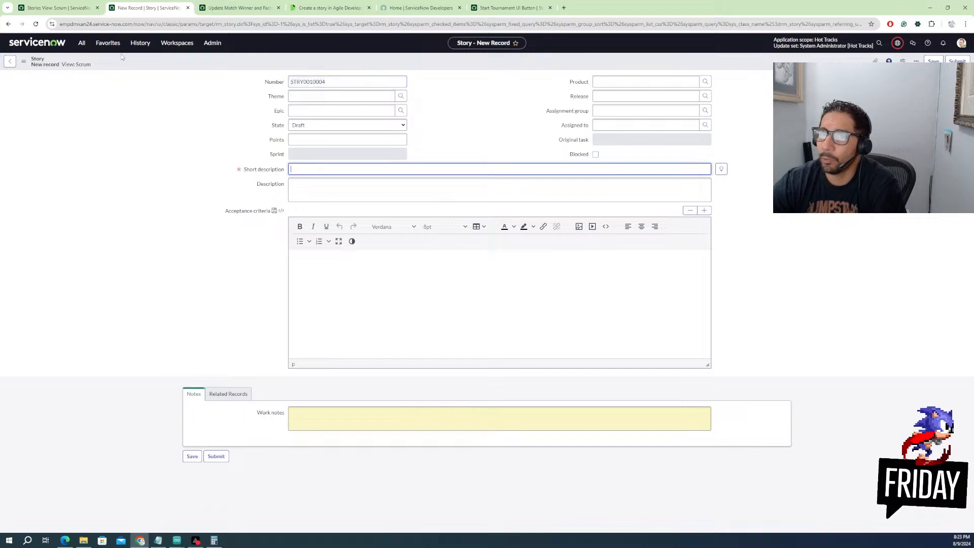
click(64, 8)
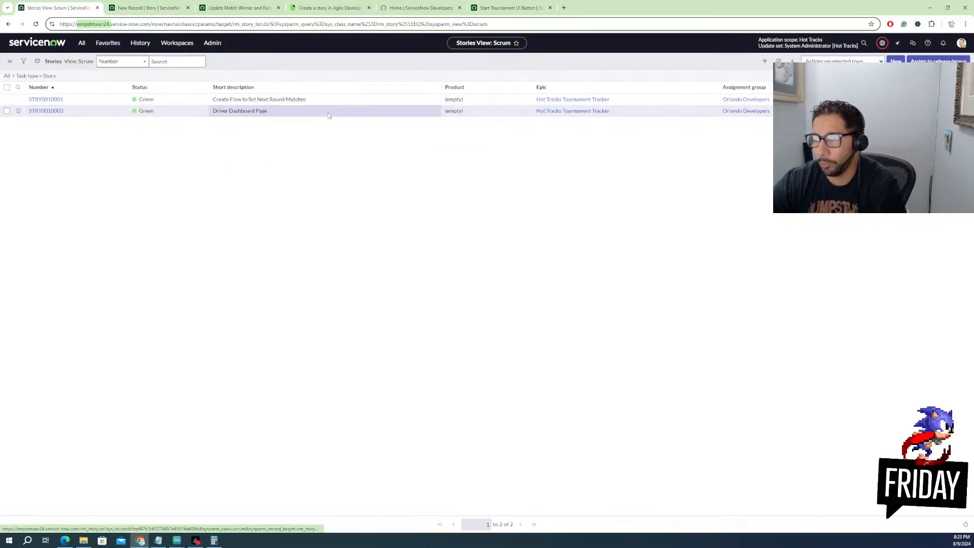
Export the Start Tournament UI Button story record as XML
click(506, 11)
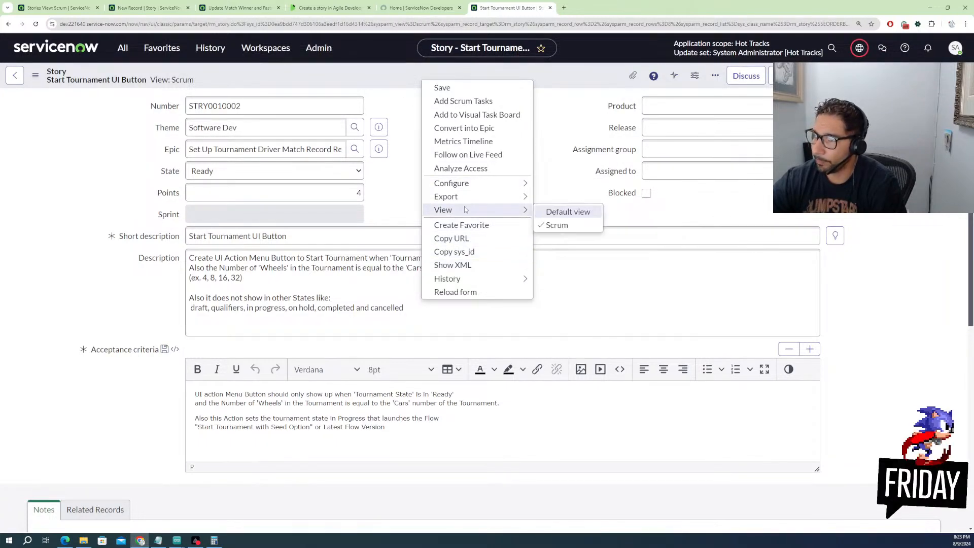
mouse_move(533, 198)
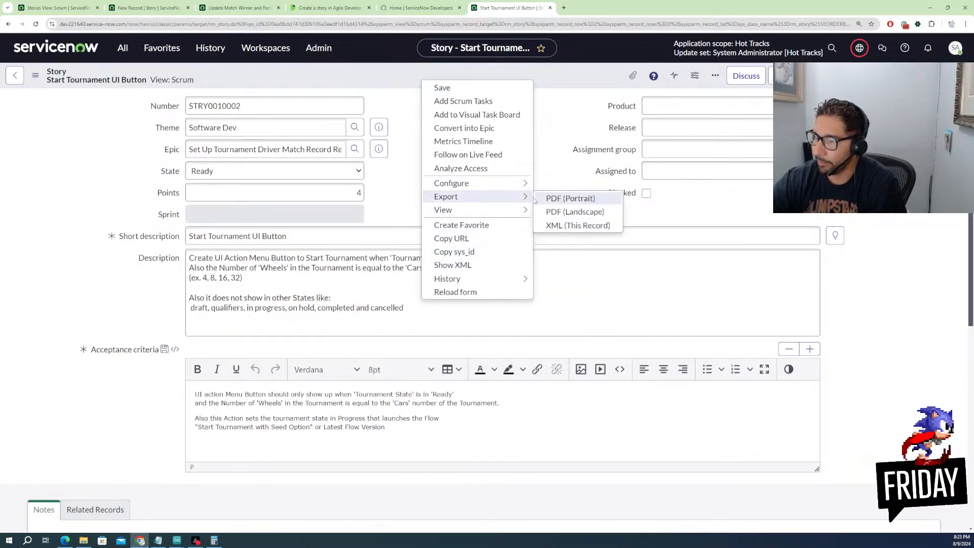
click(578, 225)
Switch to the scrum stories list in the target instance, where the Driver Dashboard Page story is listed
click(417, 8)
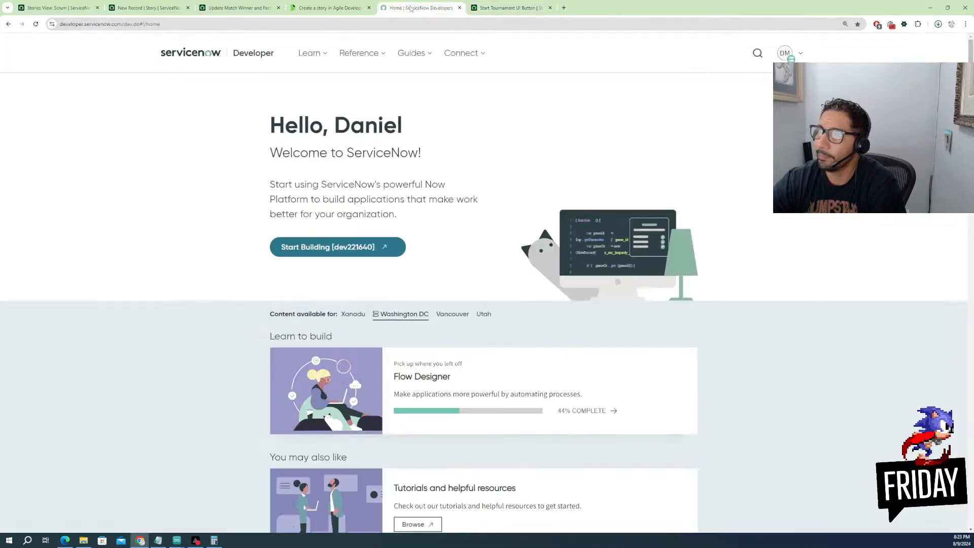
click(120, 7)
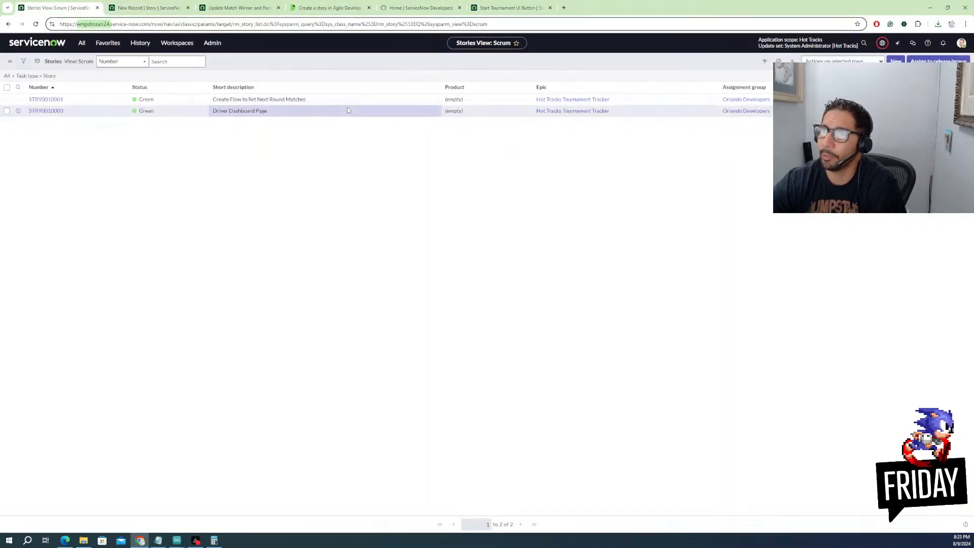
right_click(315, 88)
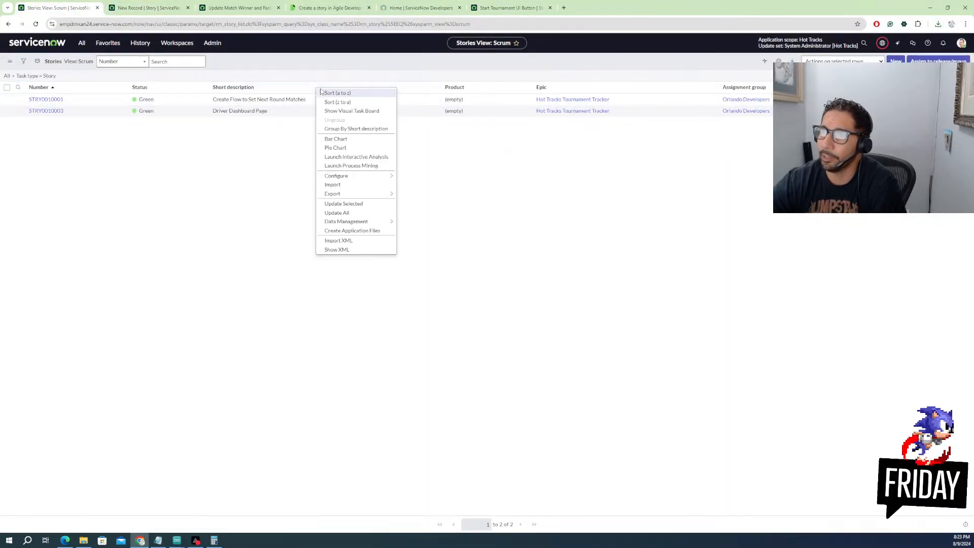
click(356, 186)
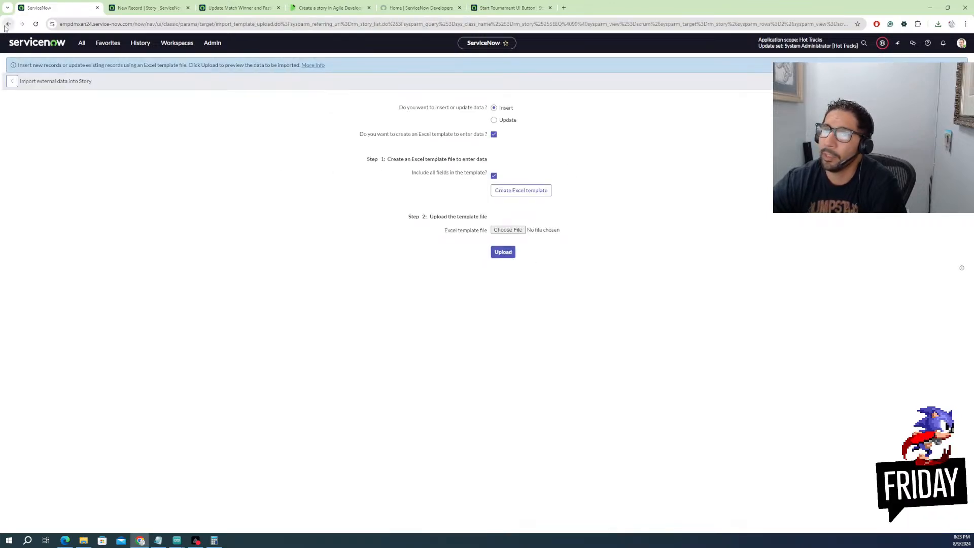
key(alt+Left)
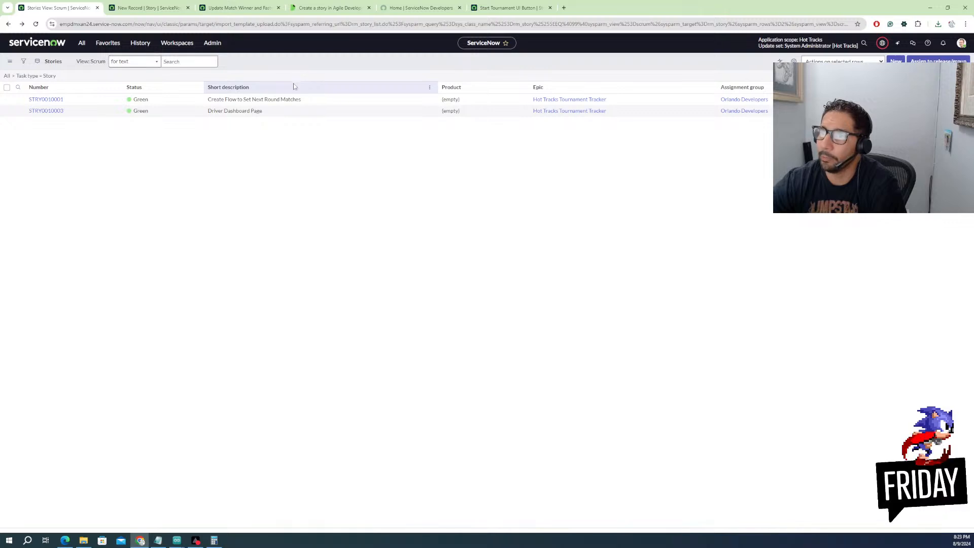
Import the downloaded rm_story XML file into the target instance's stories list
right_click(294, 89)
right_click(256, 92)
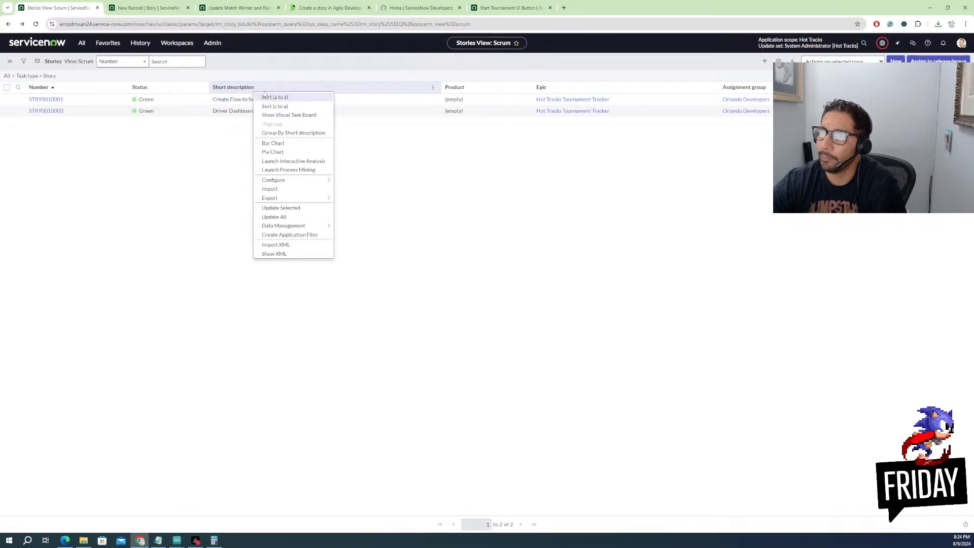
click(281, 250)
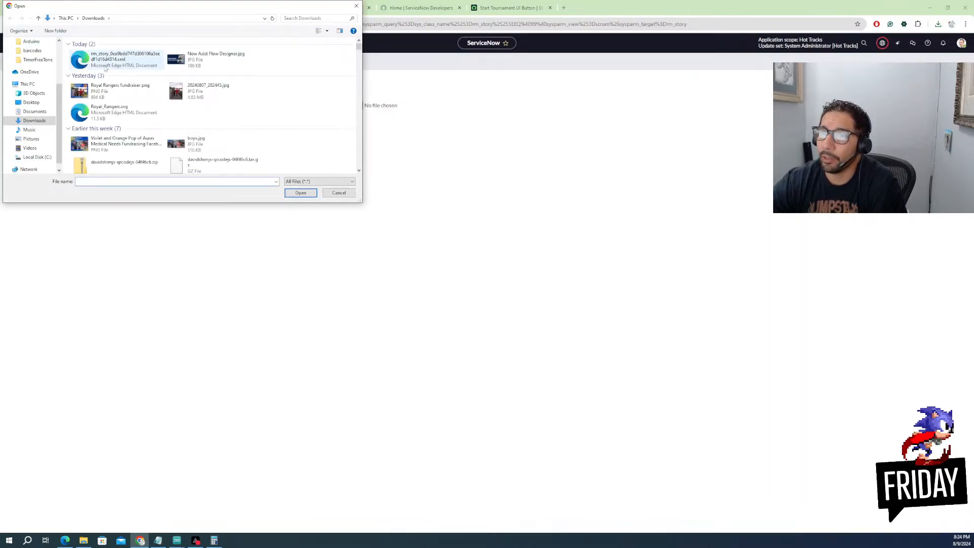
click(108, 68)
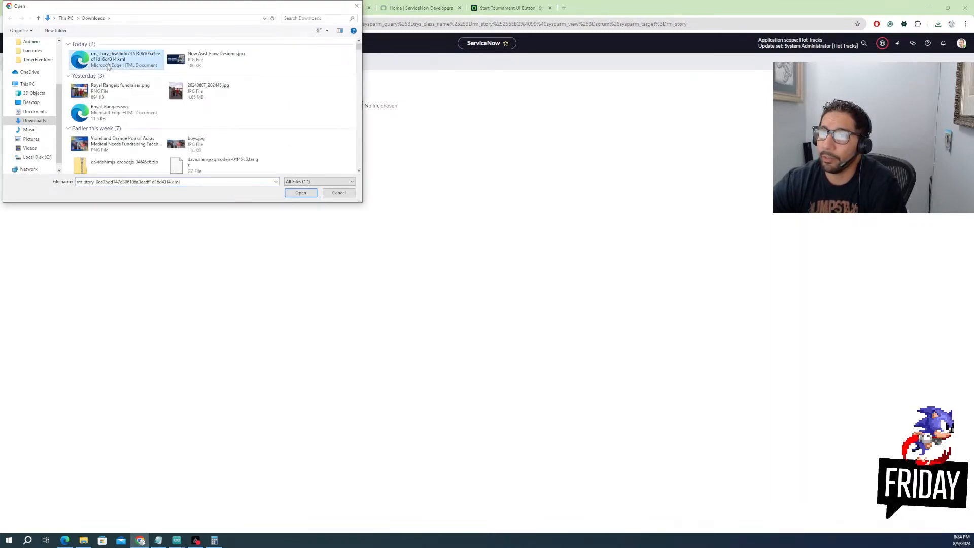
click(307, 193)
click(347, 138)
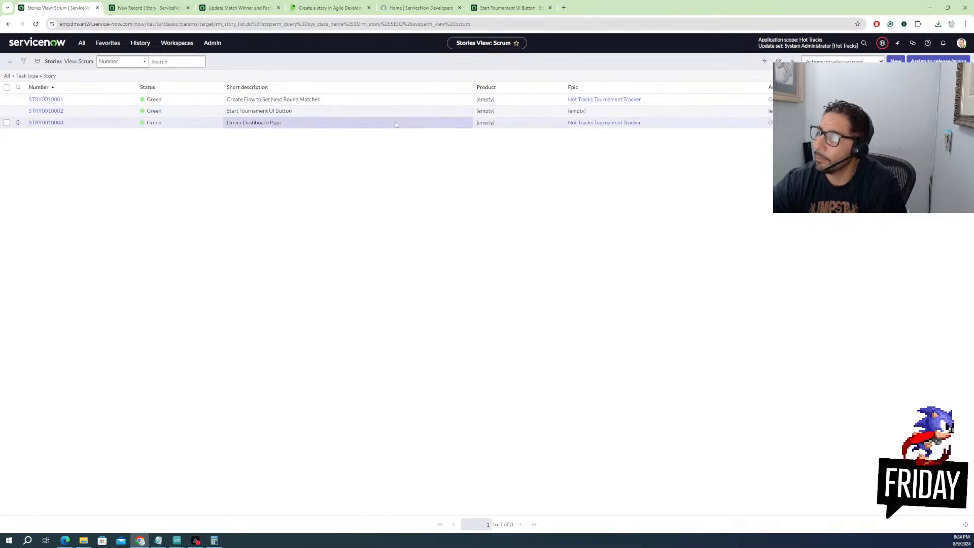
Open the imported Start Tournament UI Button story and set its epic to Hot Tracks Tournament Tracker and its theme to Improve Usability
click(294, 110)
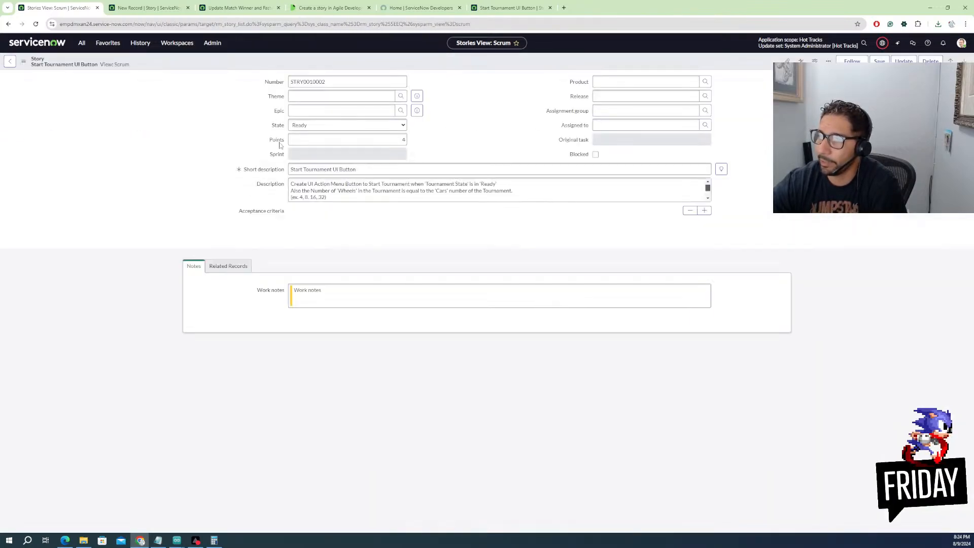
click(364, 111)
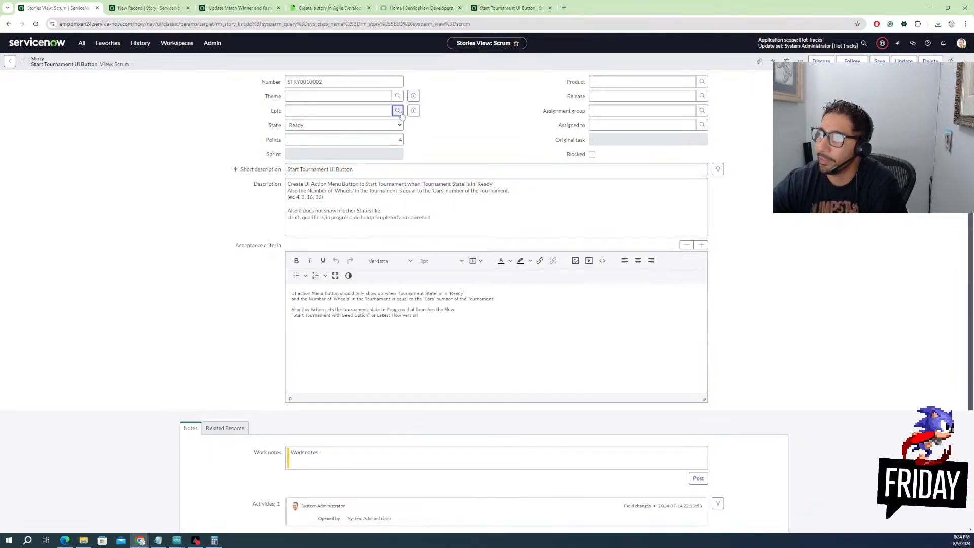
click(398, 110)
click(145, 187)
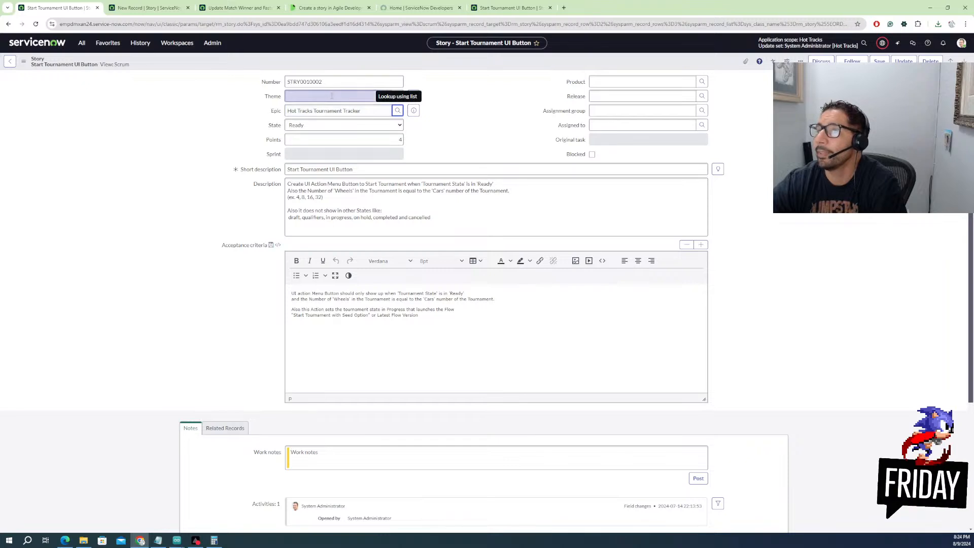
click(386, 98)
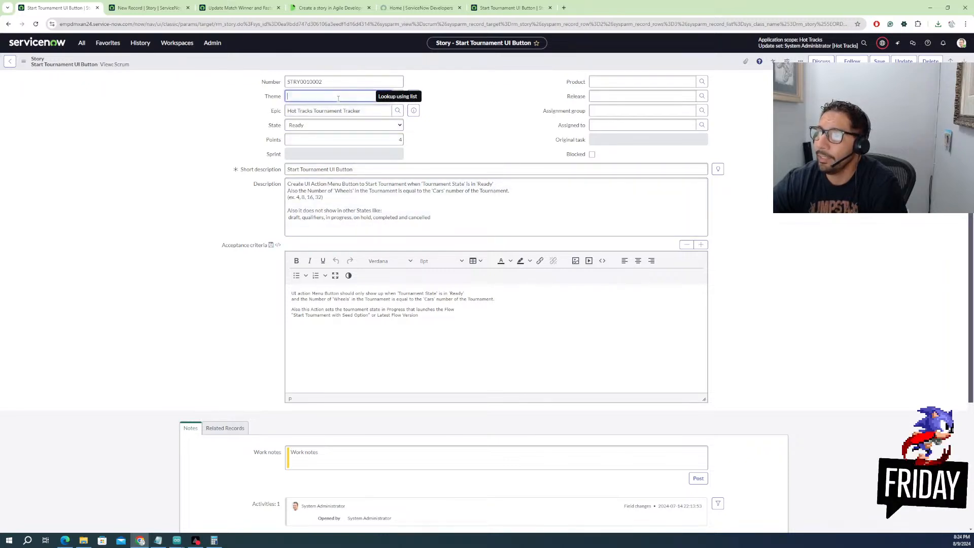
click(398, 97)
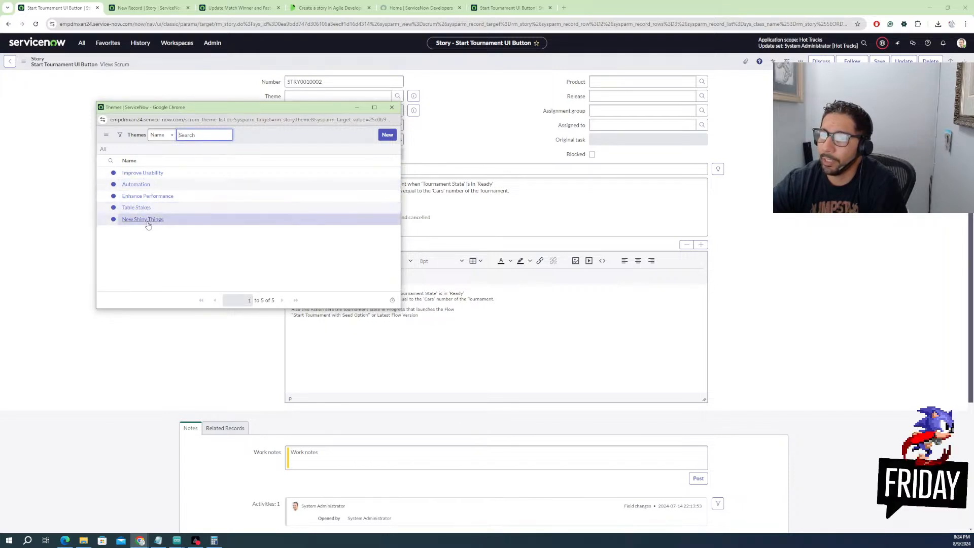
click(140, 176)
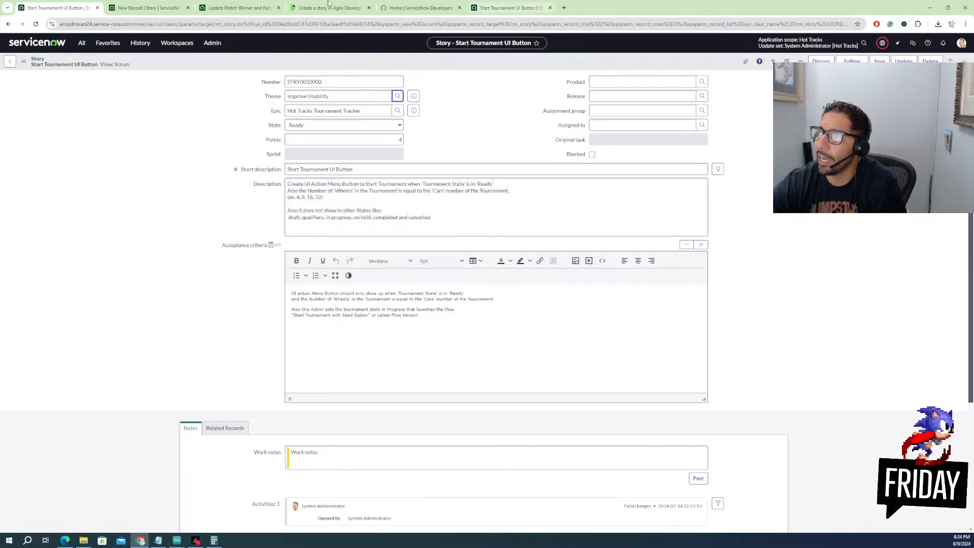
Set the story's assignment group to Orlando Developers, save the record and check it
click(145, 8)
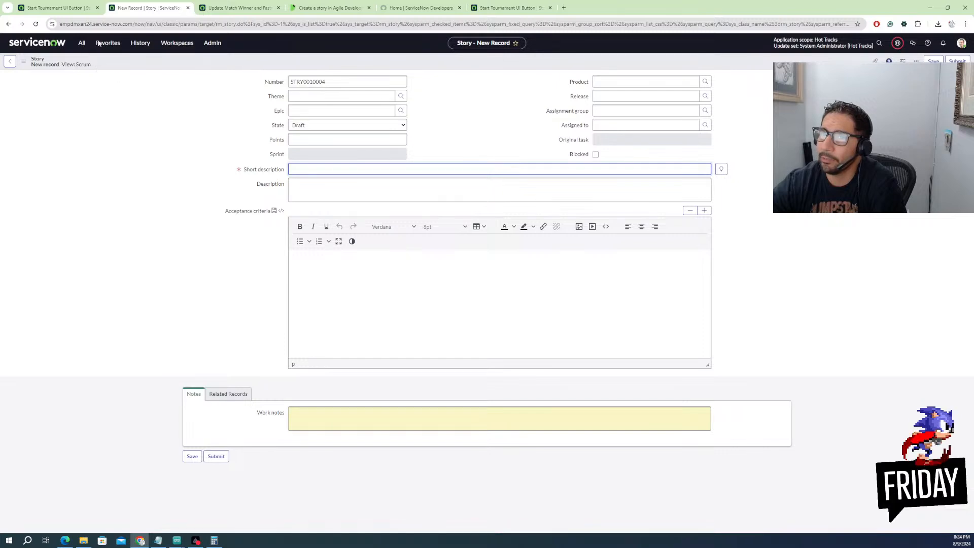
click(66, 9)
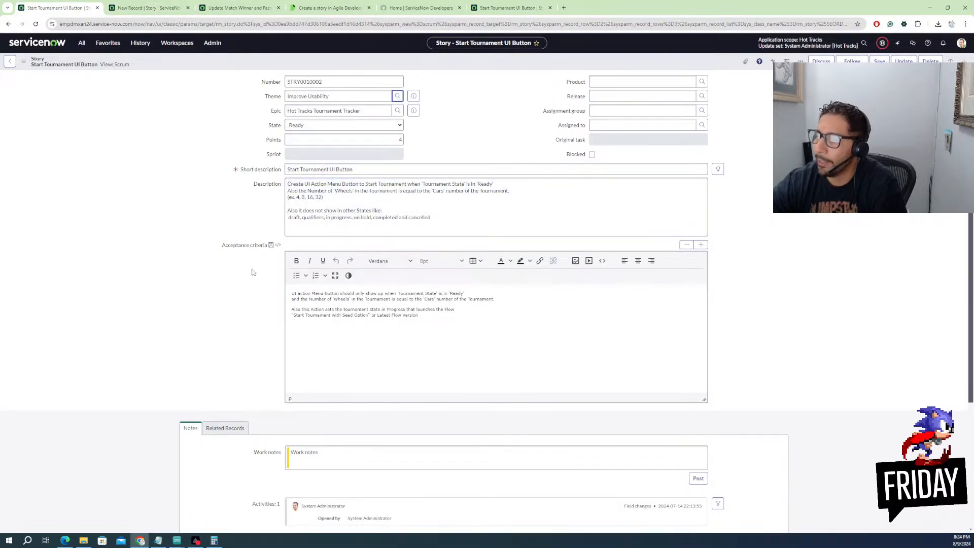
click(642, 110)
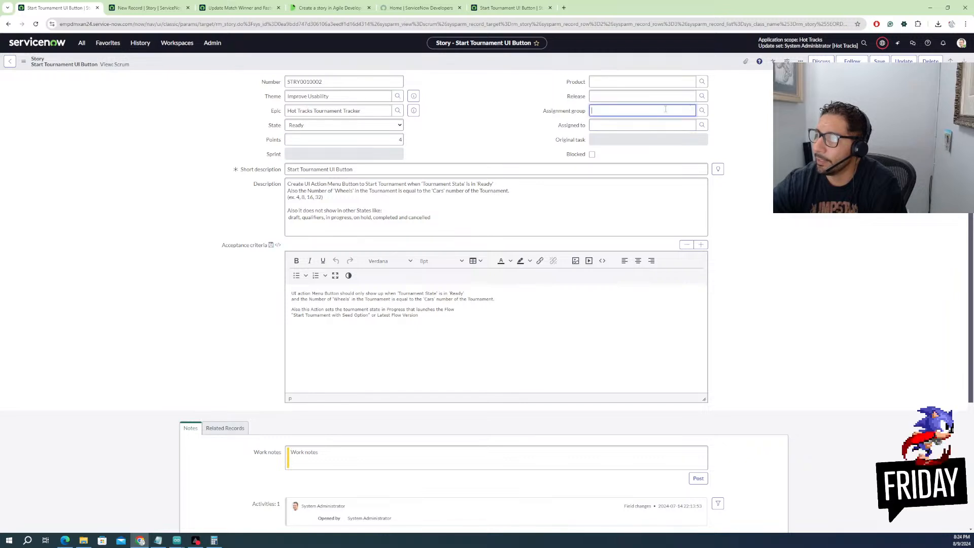
click(702, 110)
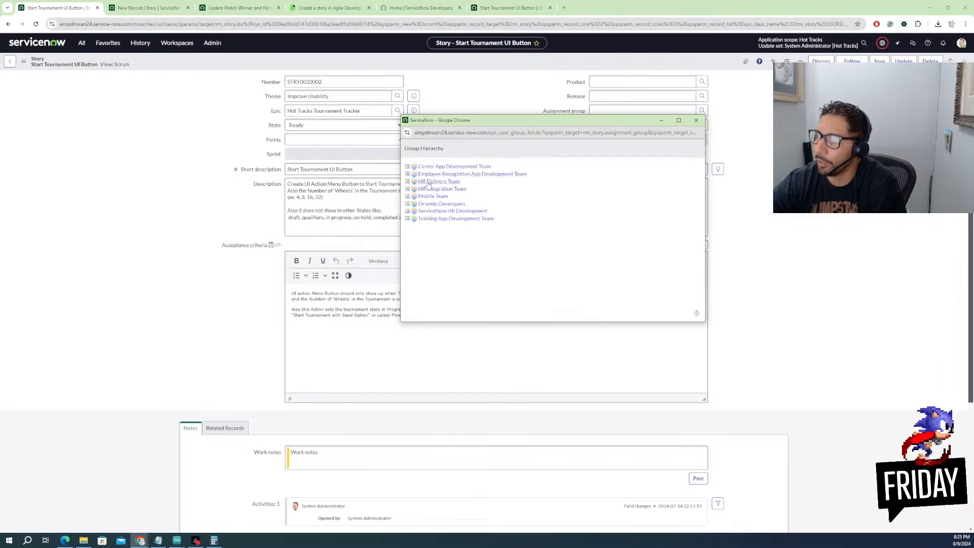
click(434, 204)
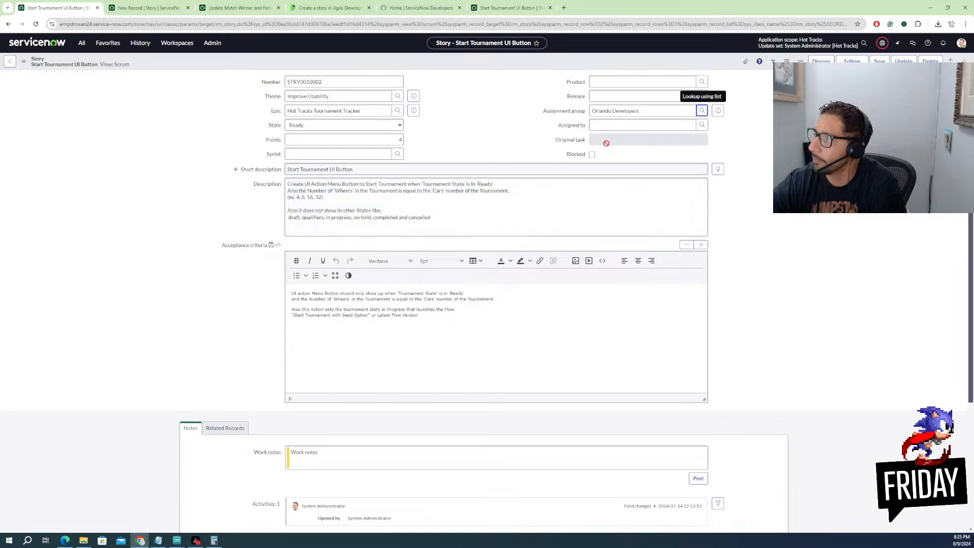
right_click(380, 64)
click(414, 71)
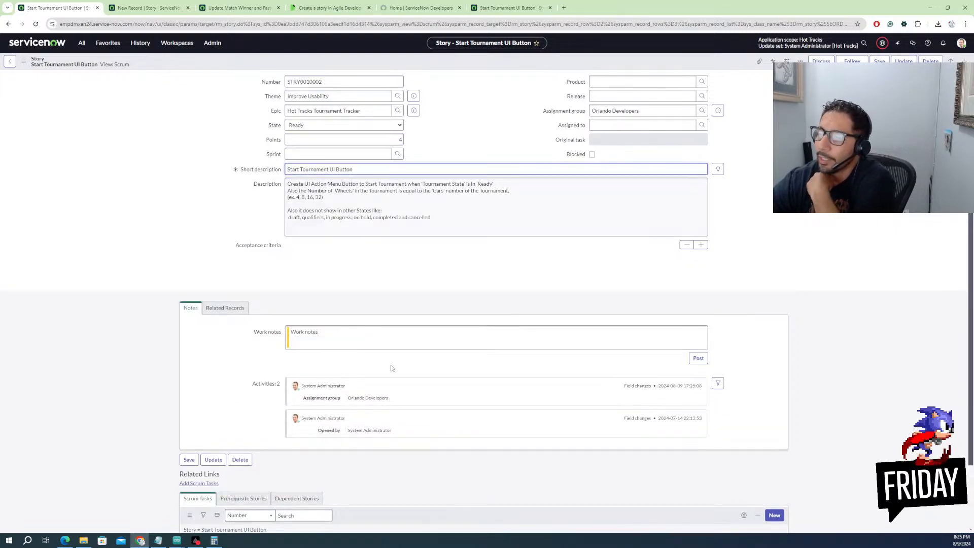
scroll(273, 486, down, 2)
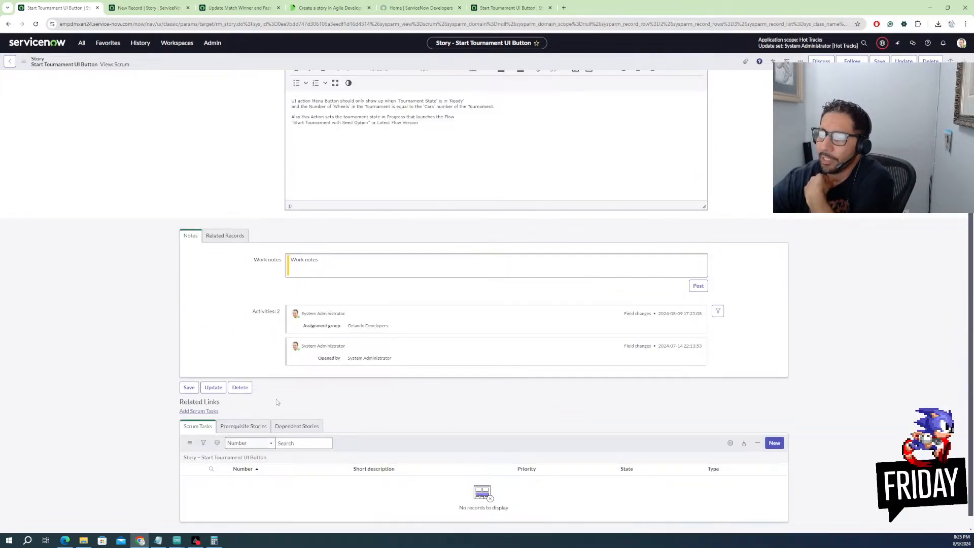
scroll(307, 134, up, 4)
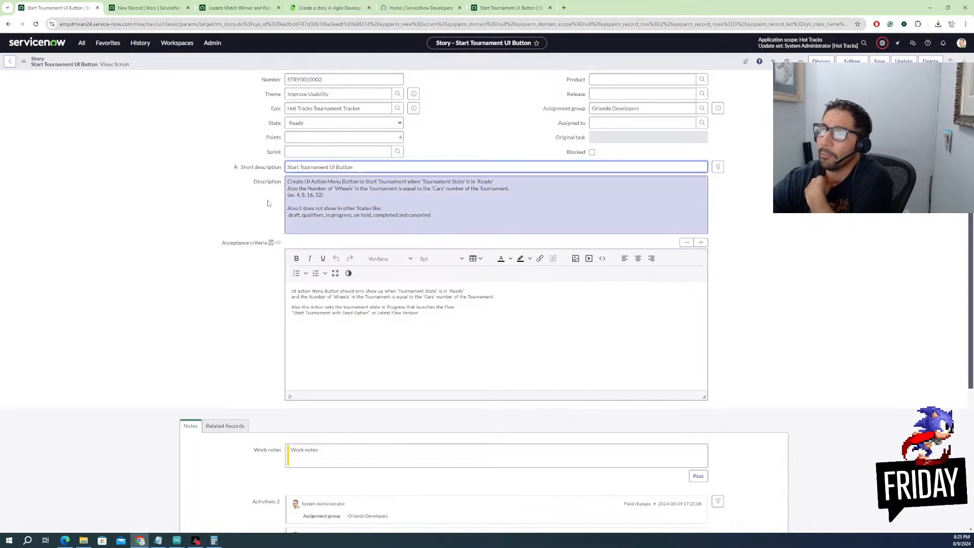
Open the stories list in the dev221640 instance and select the "Matches not! Duplicate" story STRY0010005 and story STRY0010006
click(526, 10)
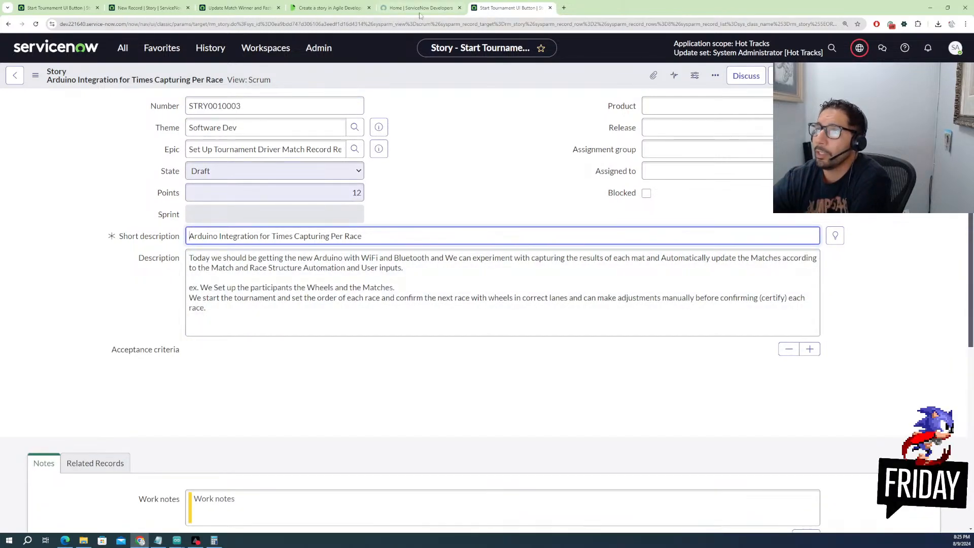
click(60, 51)
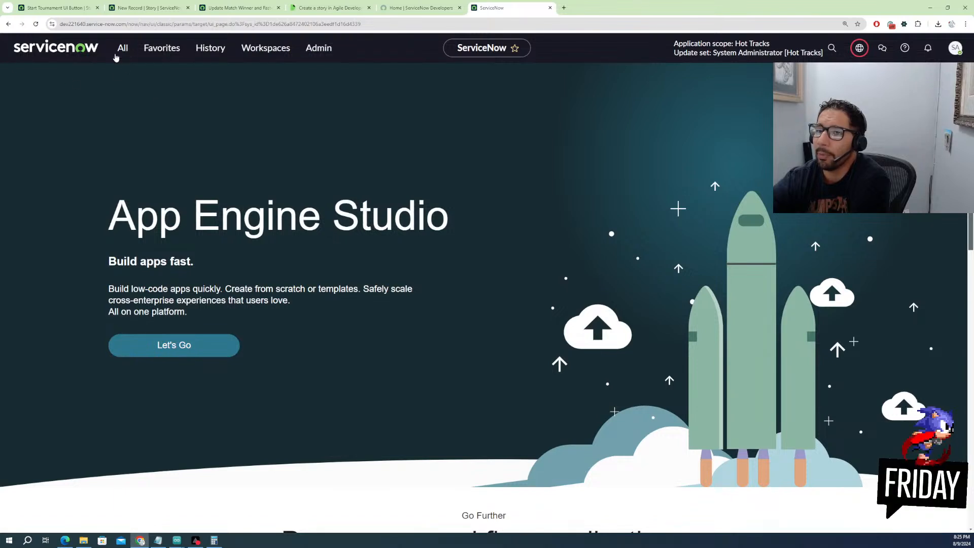
click(120, 53)
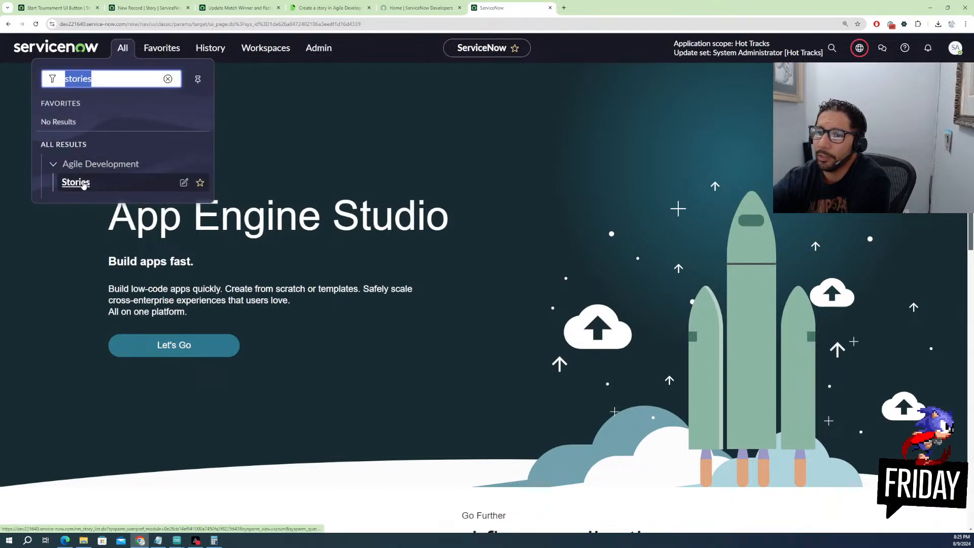
click(71, 184)
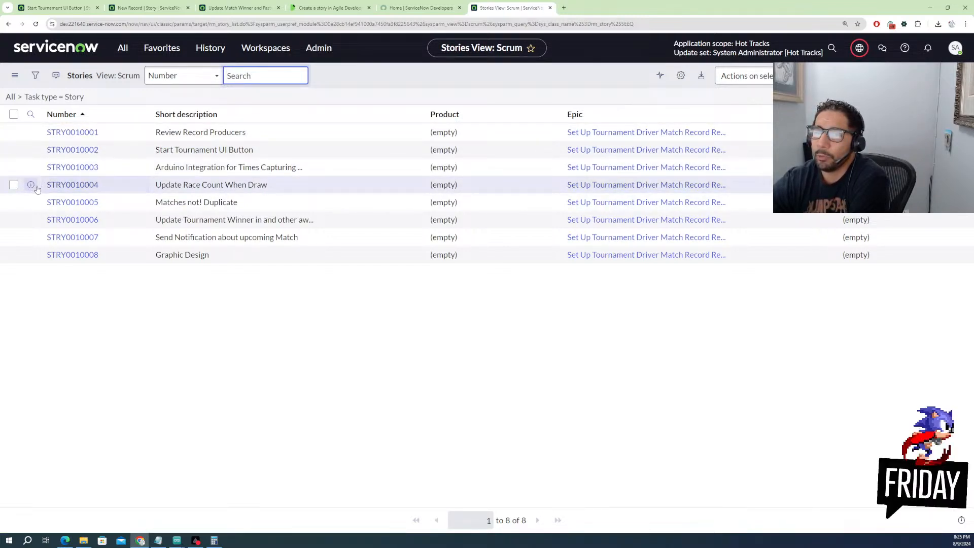
click(14, 202)
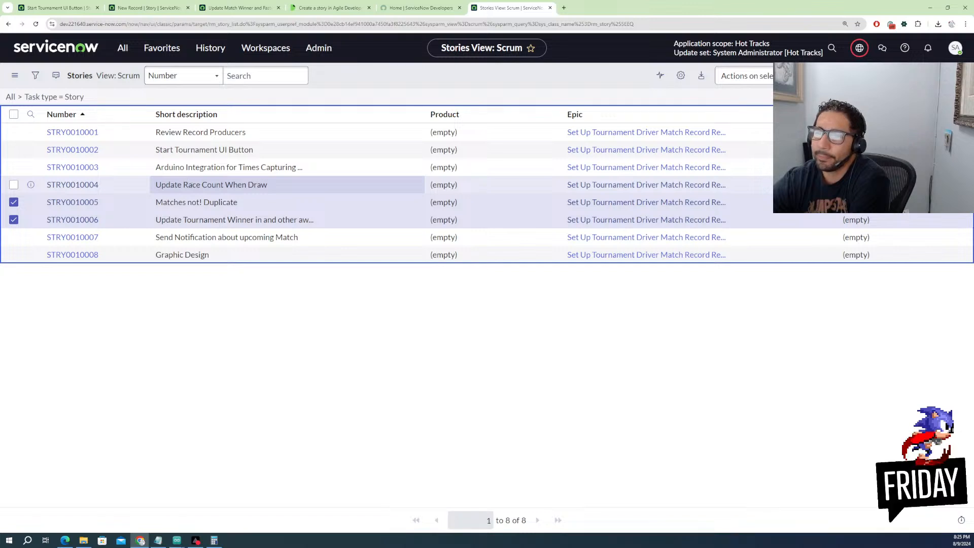
drag(274, 191, 192, 185)
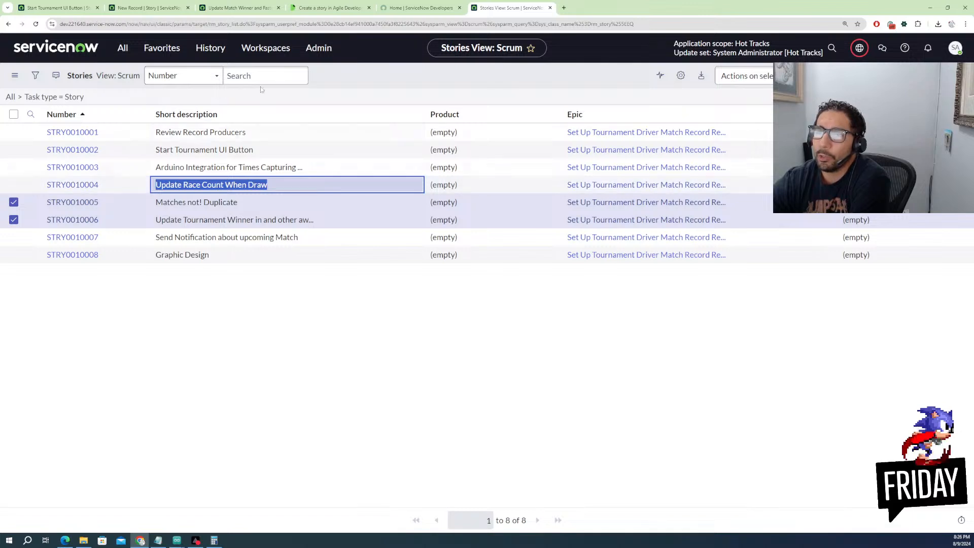
Open the scrum stories list in the target instance to check which stories it already contains
click(147, 7)
click(60, 7)
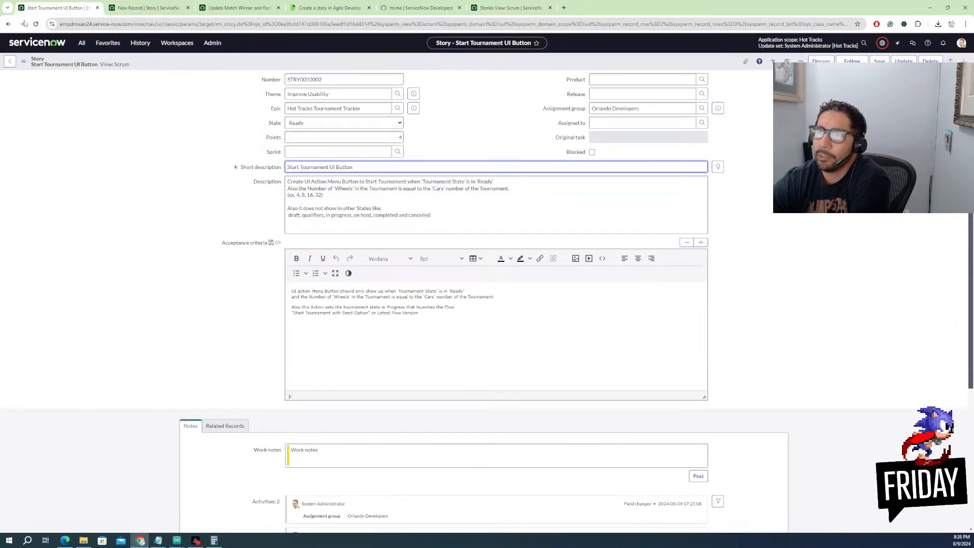
click(81, 43)
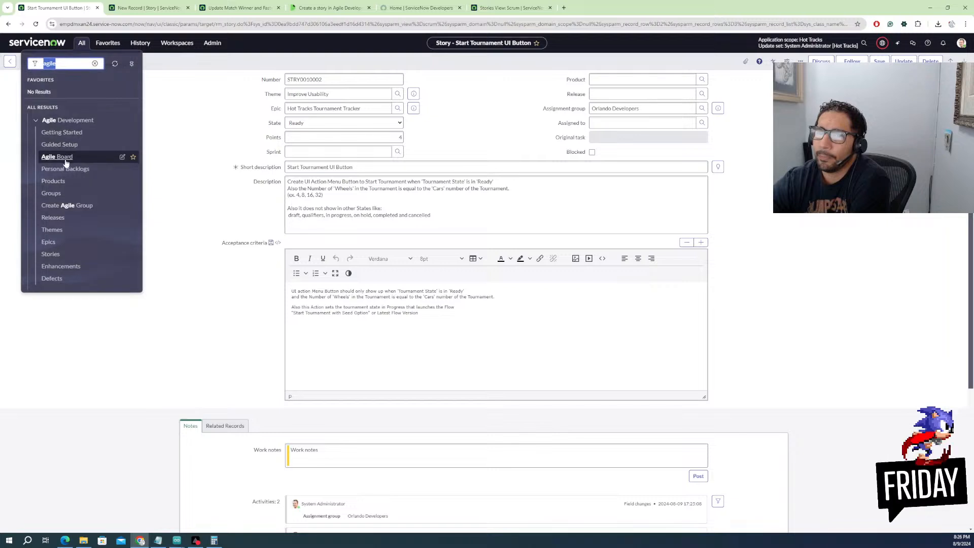
click(50, 254)
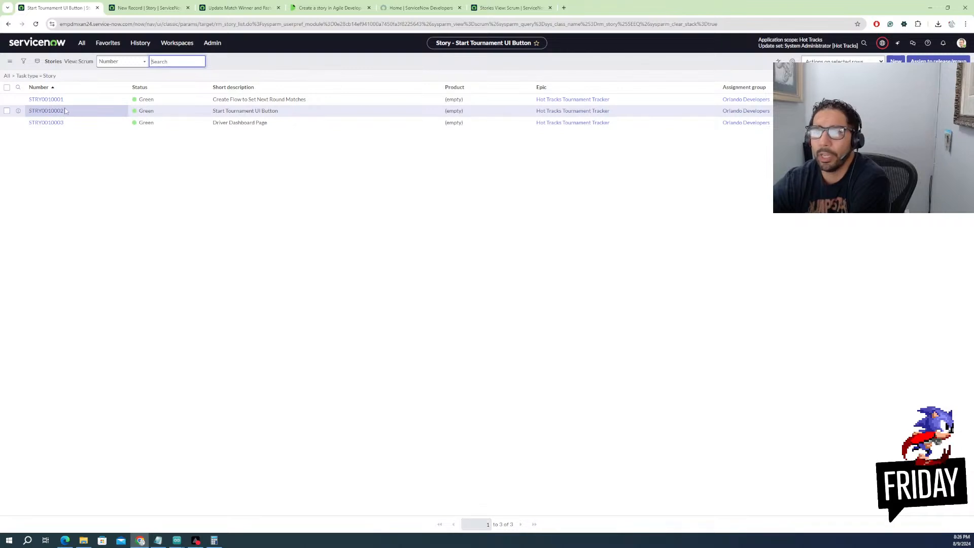
Add the "Update Race Count When Draw" story STRY0010004 to the selected stories in dev221640 and start creating application files from them
click(488, 7)
click(14, 186)
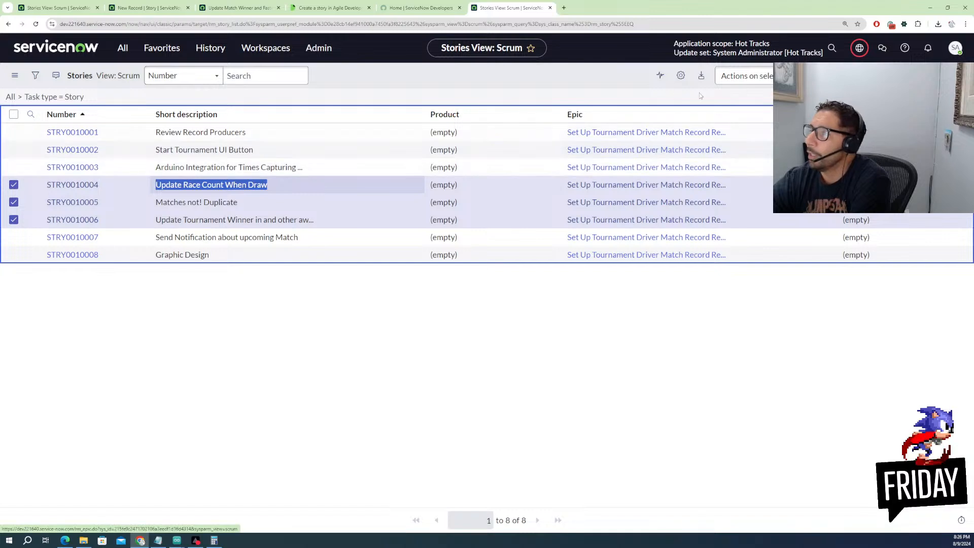
click(744, 75)
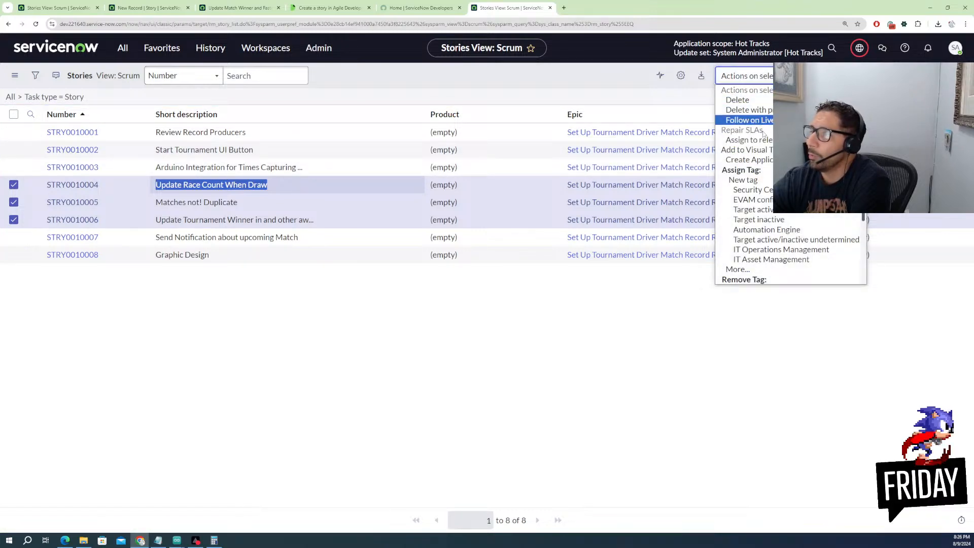
scroll(761, 232, down, 3)
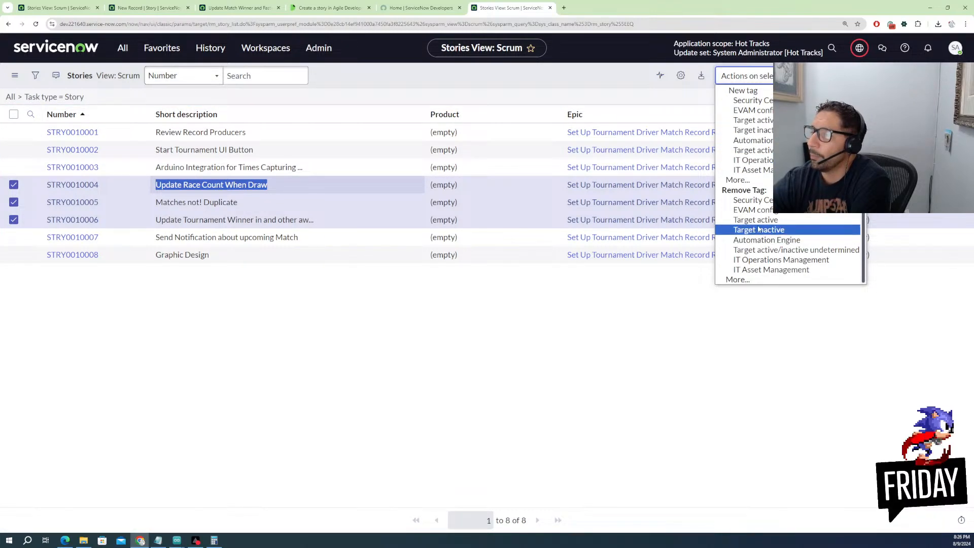
scroll(761, 228, up, 3)
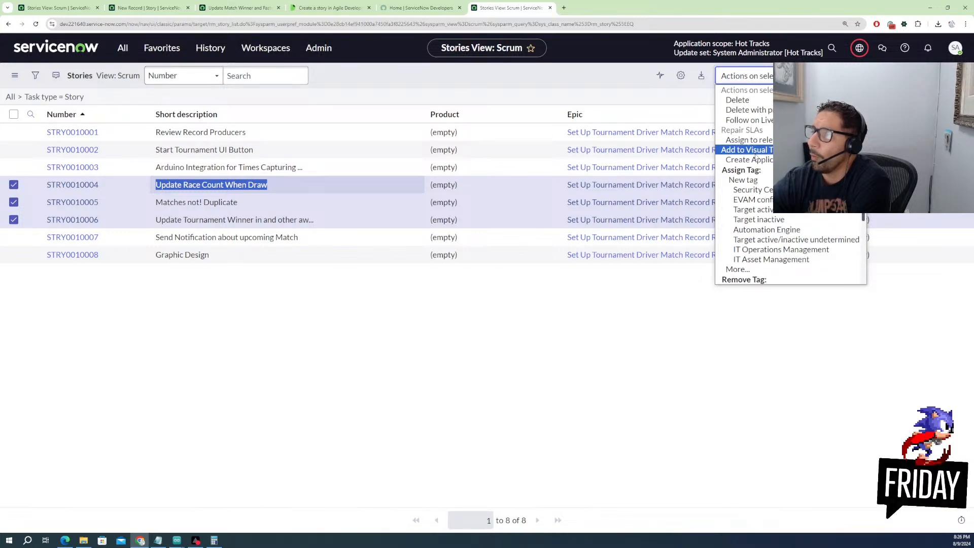
click(761, 160)
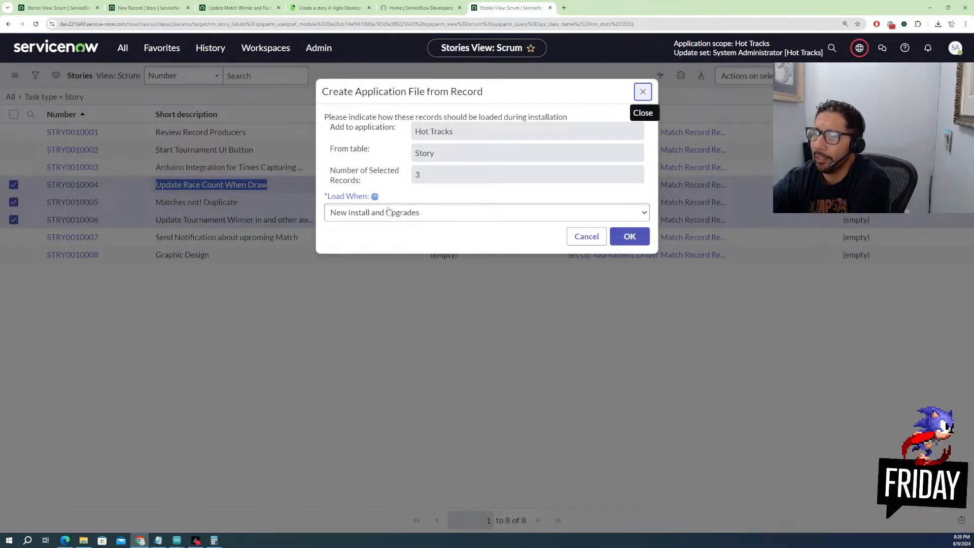
Create the Hot Tracks application files from the selected stories, loading them on New Install and Upgrades
click(418, 214)
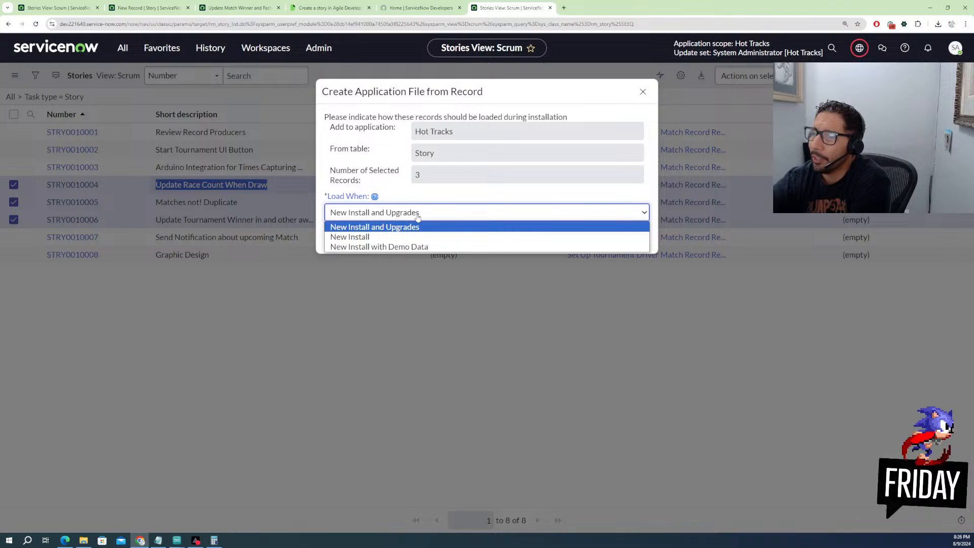
click(417, 215)
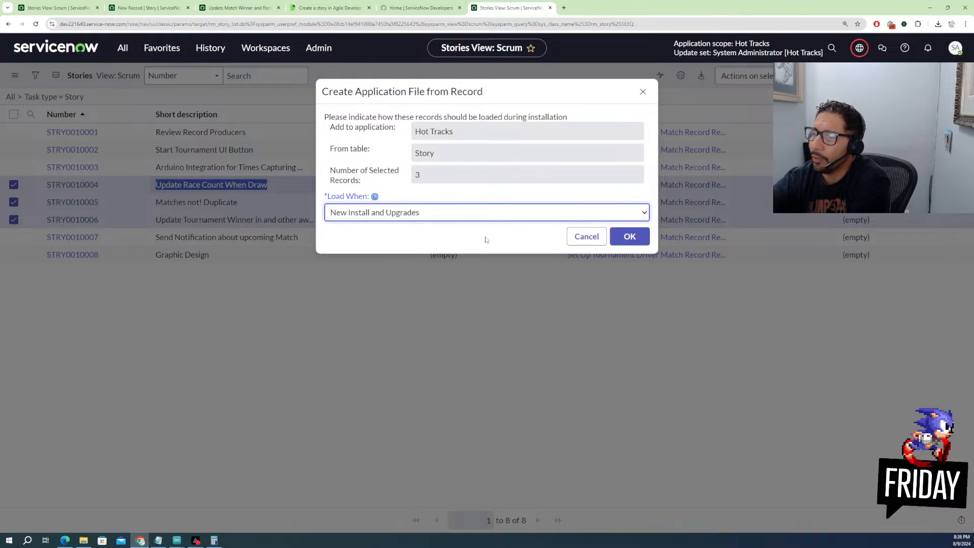
click(629, 236)
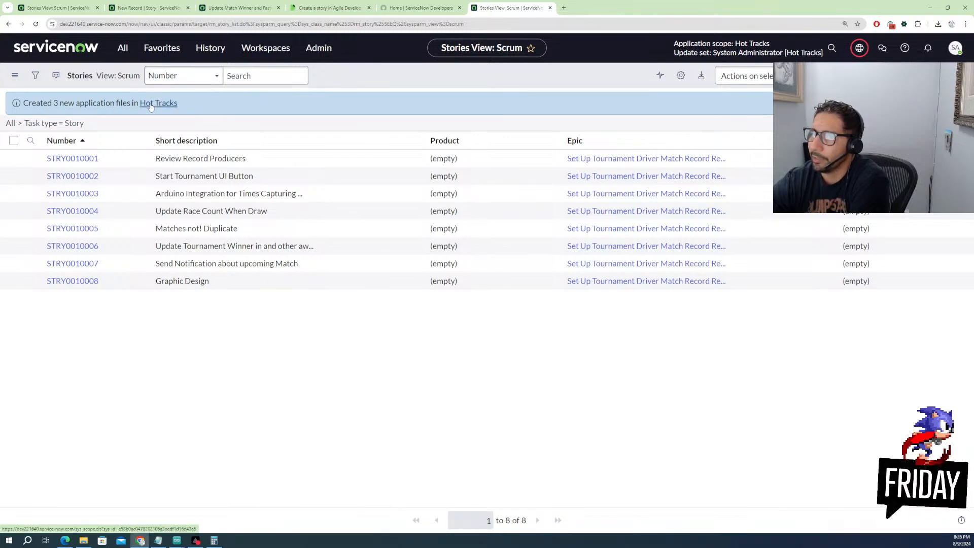
Open the Hot Tracks custom application record and examine its settings, related links and application files
click(192, 105)
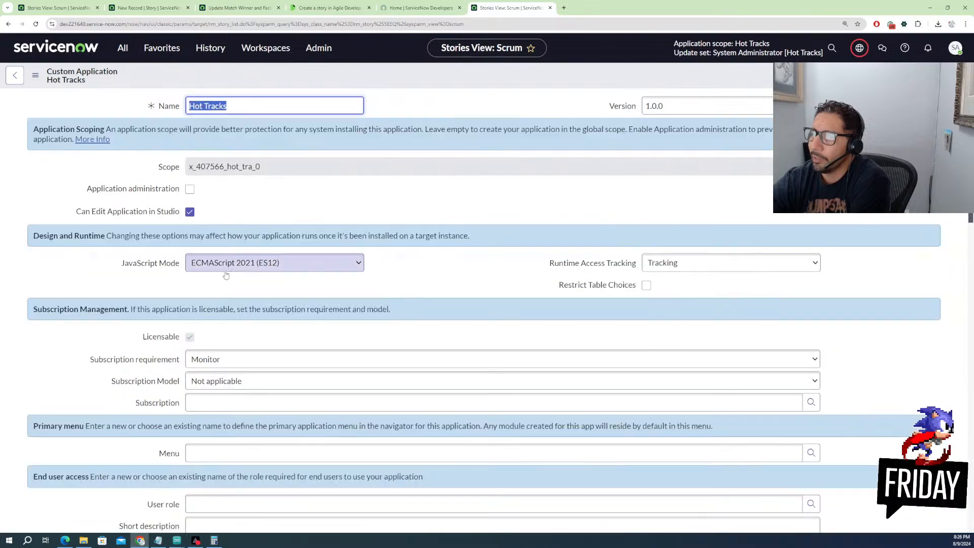
scroll(213, 333, down, 10)
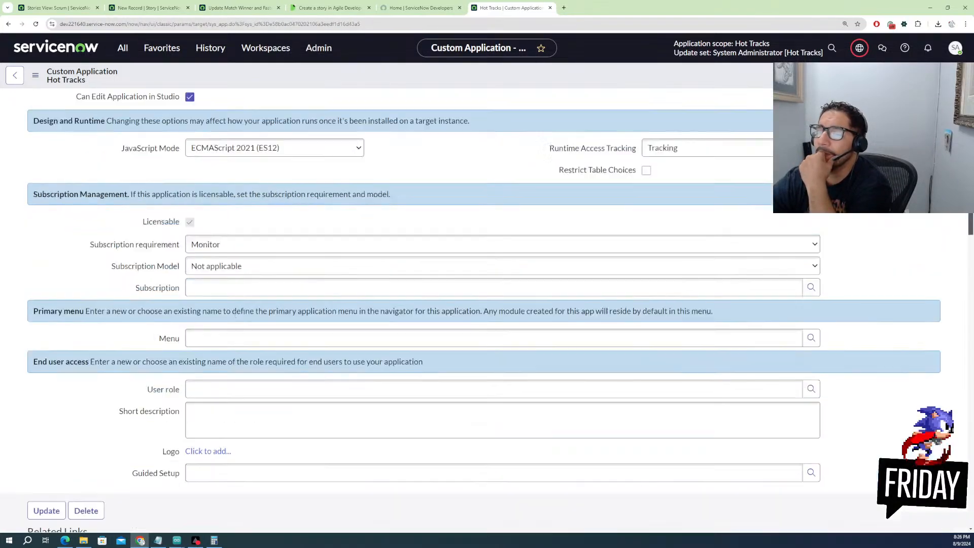
scroll(208, 330, down, 1)
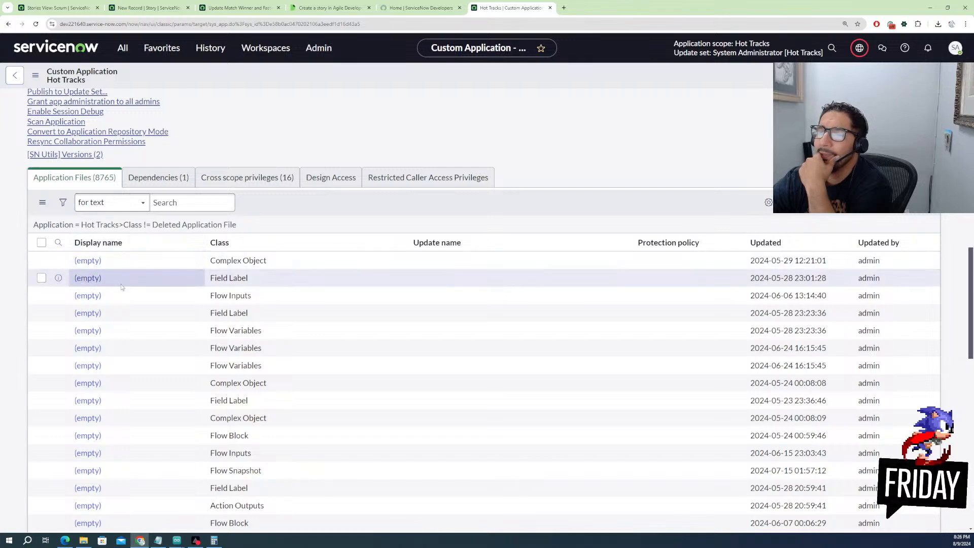
scroll(168, 216, up, 5)
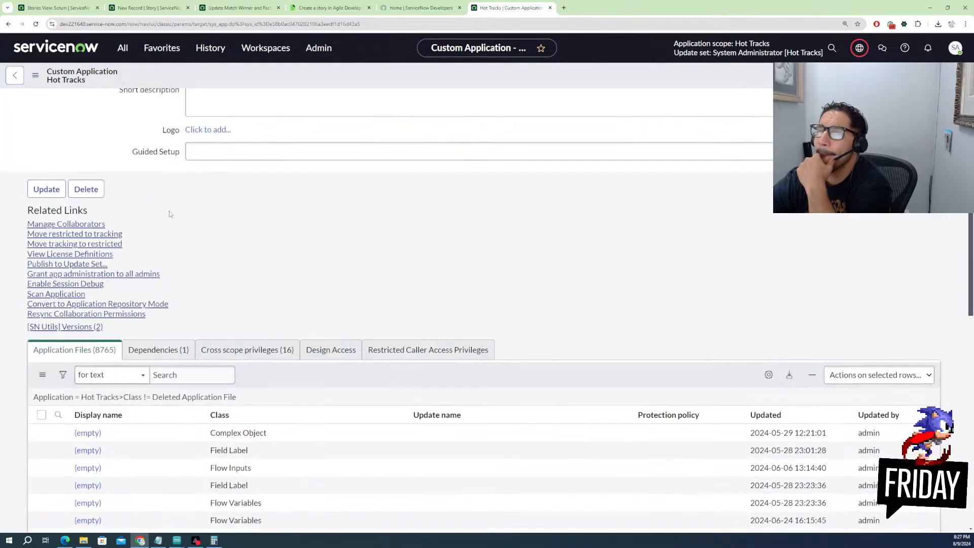
scroll(168, 216, up, 1)
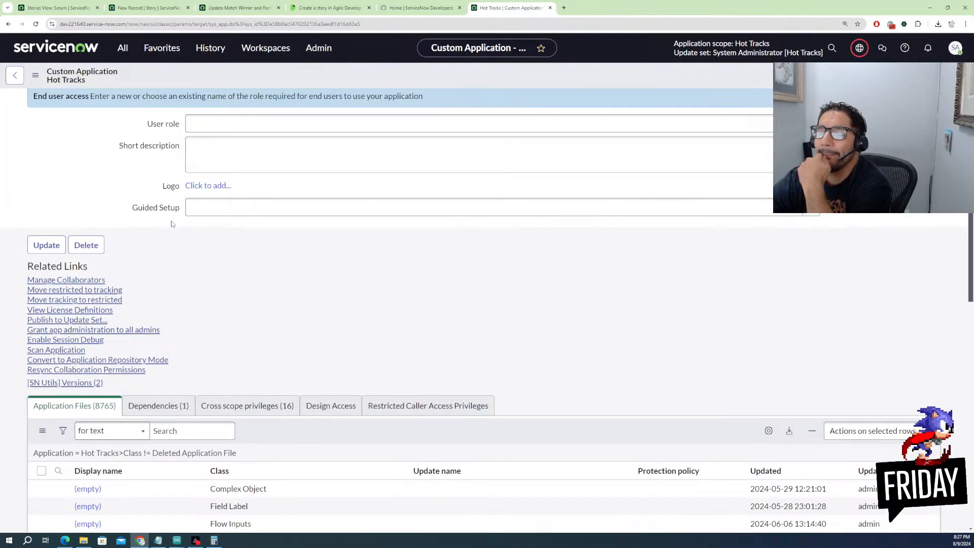
scroll(172, 226, up, 9)
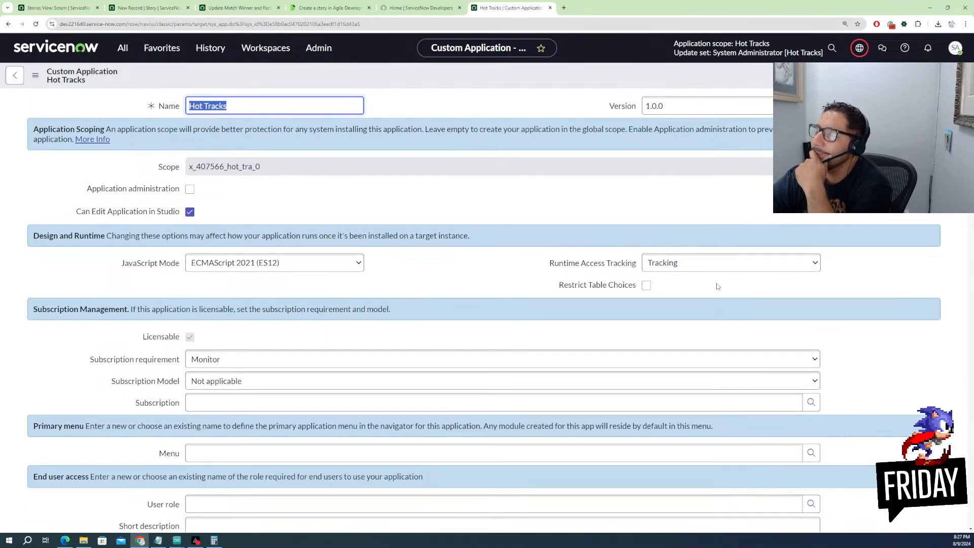
scroll(168, 431, down, 7)
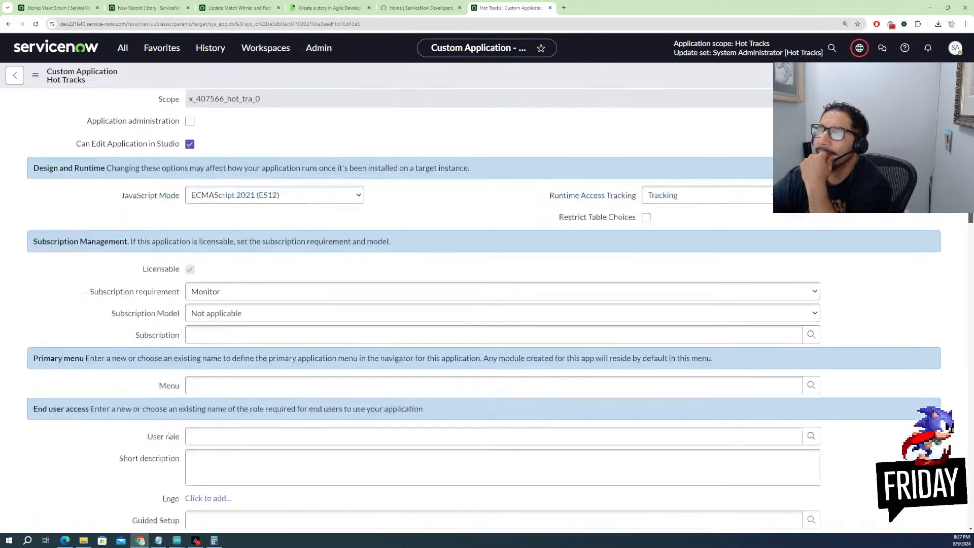
scroll(206, 340, up, 3)
scroll(206, 340, up, 4)
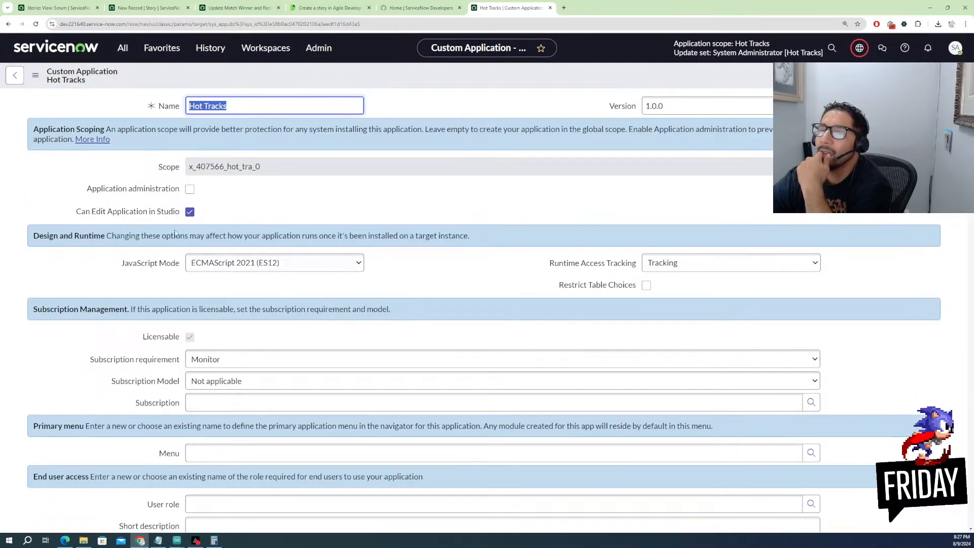
Search the navigator for "update set" and open the Local Update Sets list
click(123, 49)
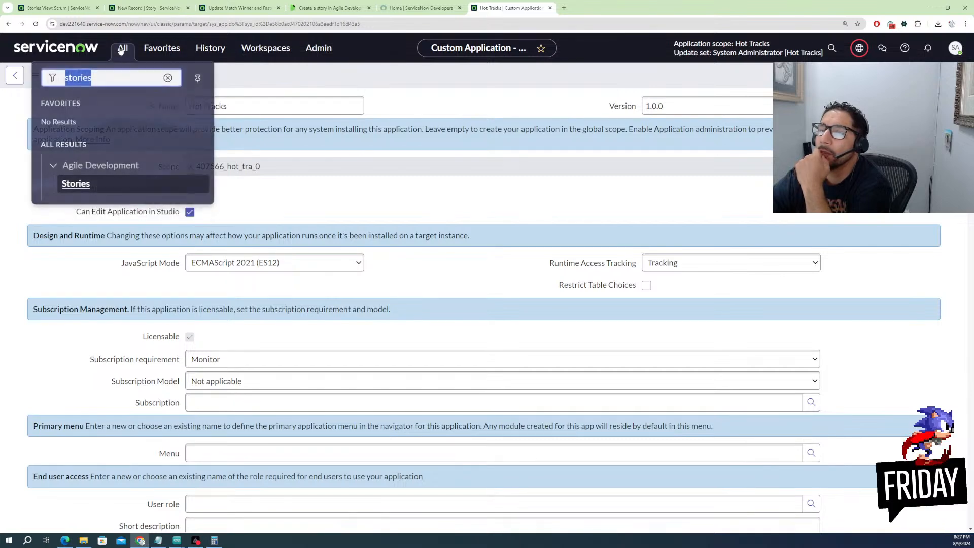
key(BackSpace)
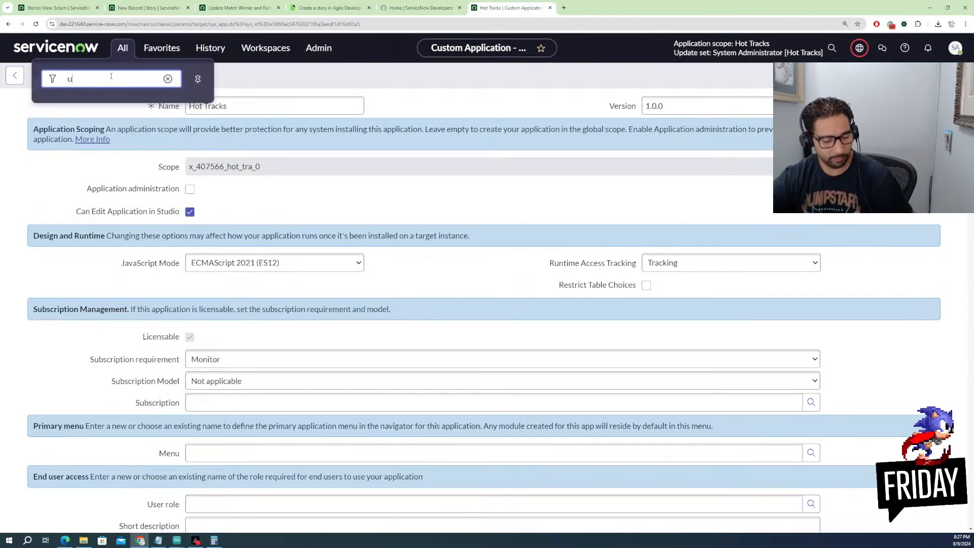
text(upda)
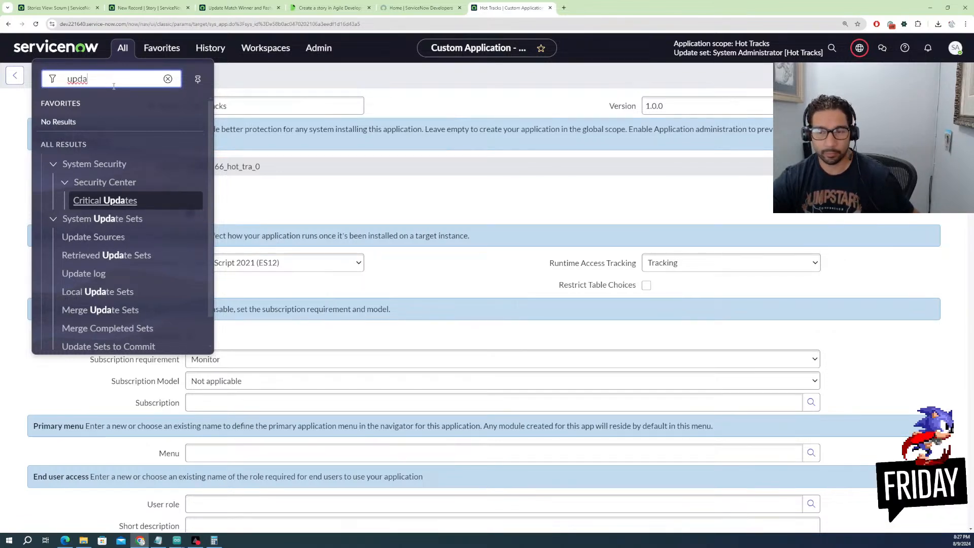
text(te set)
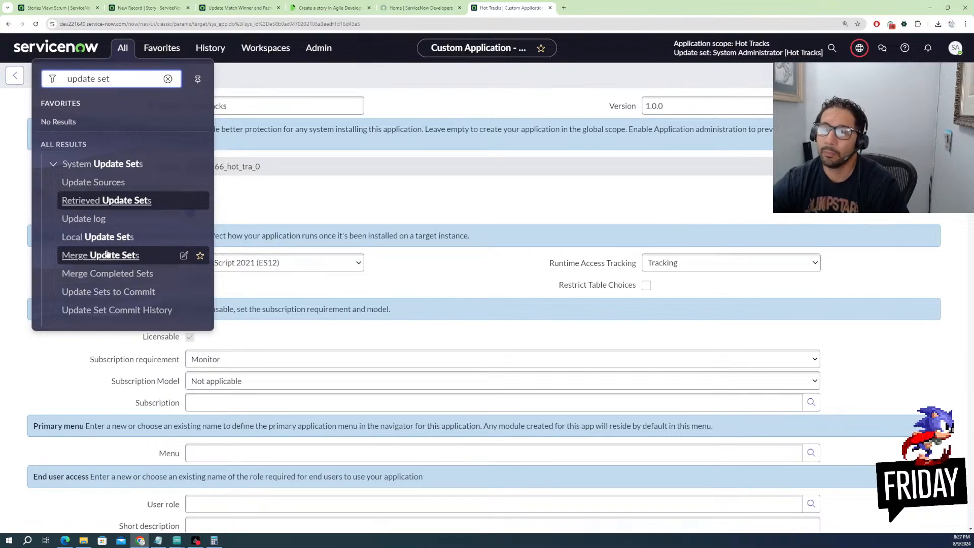
click(85, 240)
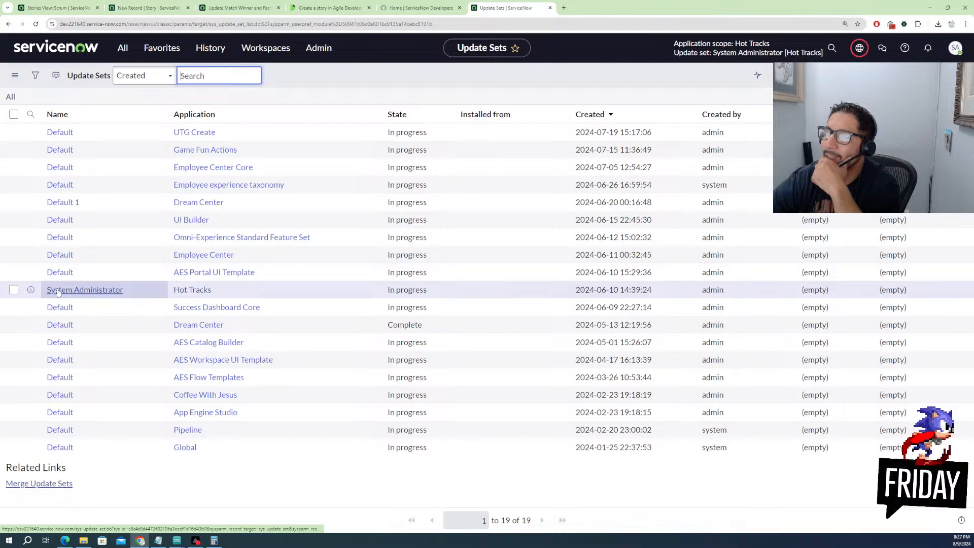
Open the System Administrator update set of Hot Tracks and sort its customer updates by creation date, newest first
click(30, 290)
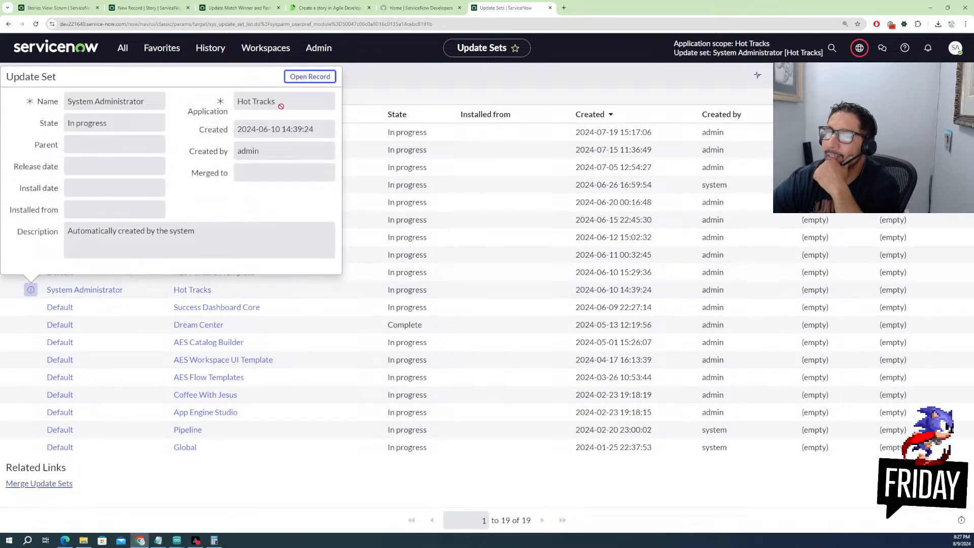
click(312, 78)
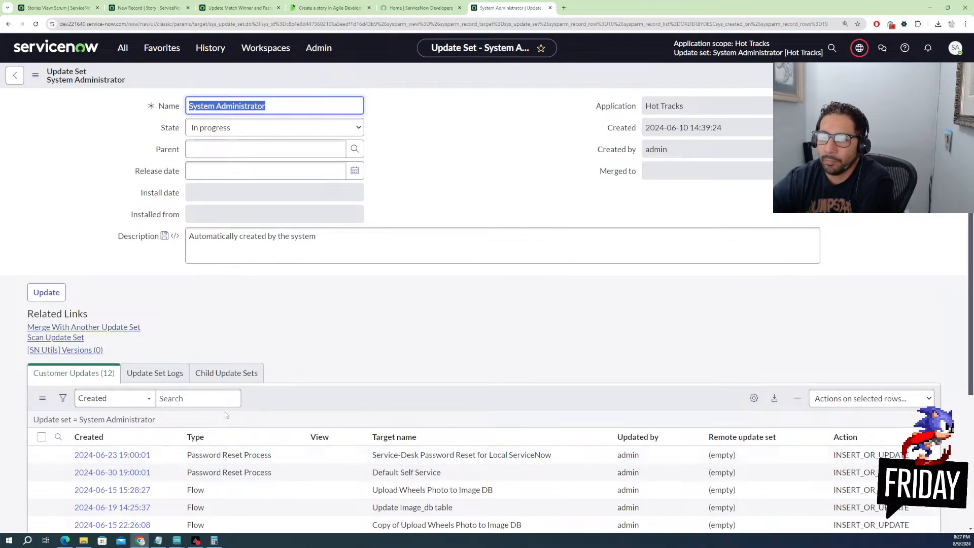
scroll(136, 410, down, 4)
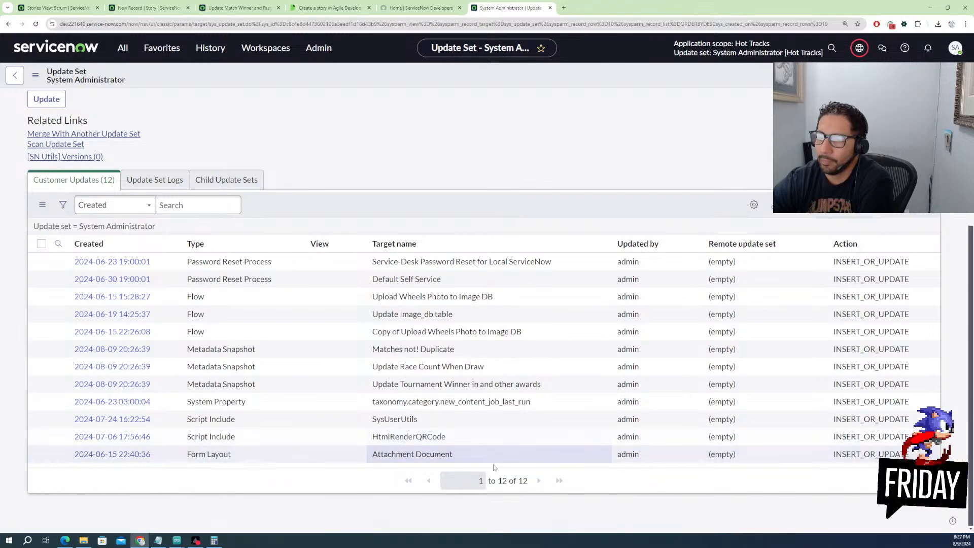
click(91, 244)
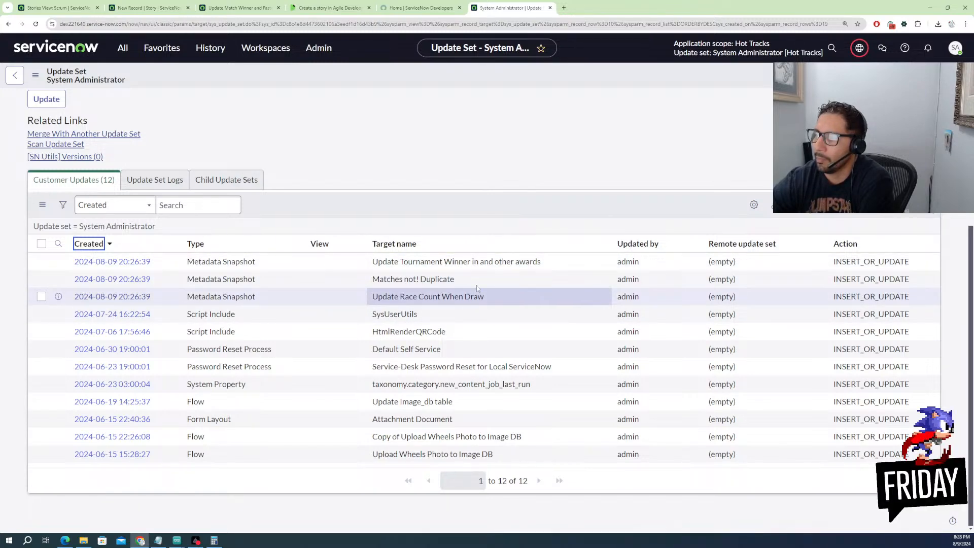
scroll(132, 279, up, 4)
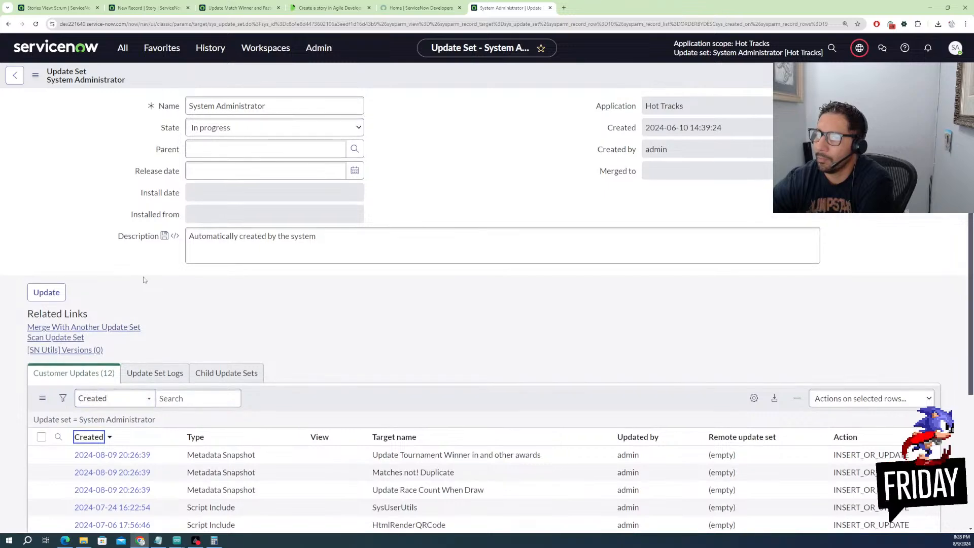
Reopen the recently viewed Hot Tracks application record, look through its application files and return to the System Administrator update set
click(439, 9)
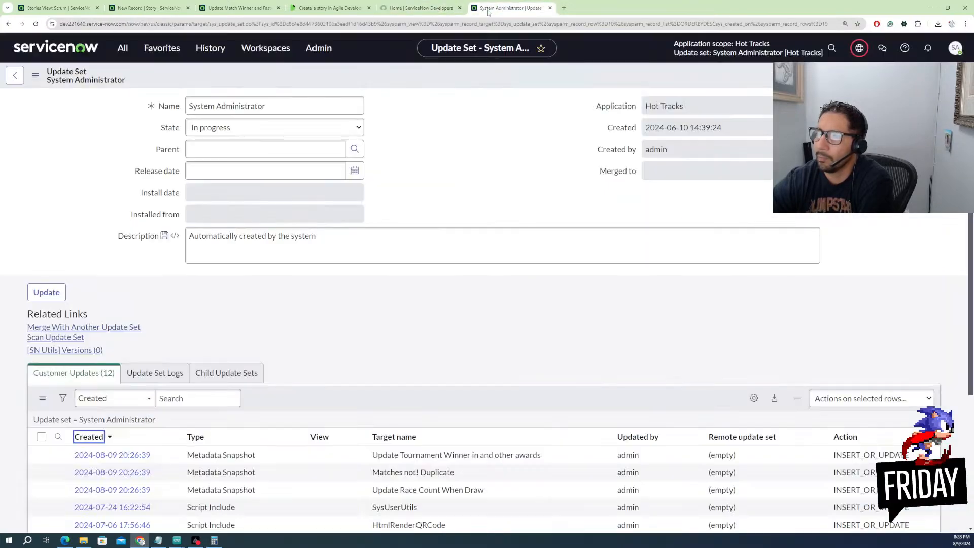
click(504, 7)
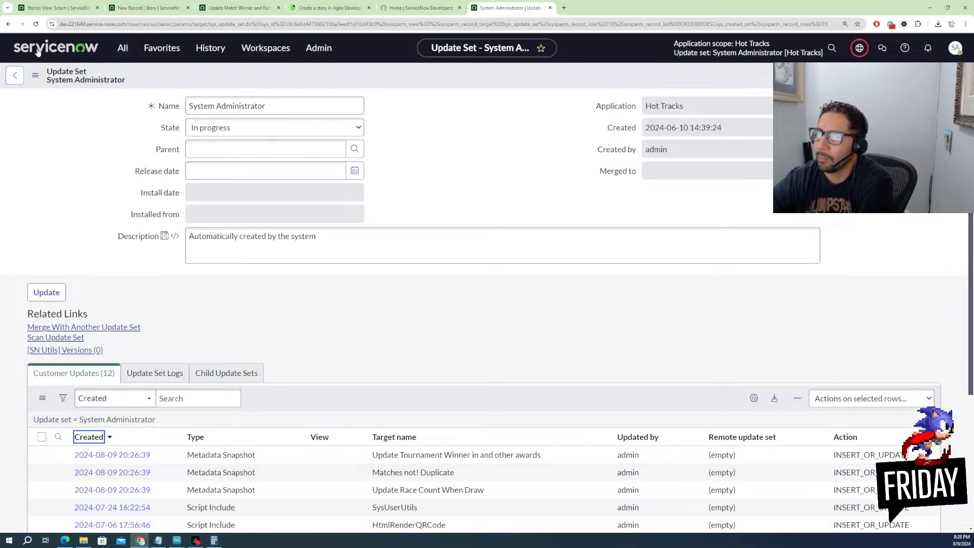
click(210, 47)
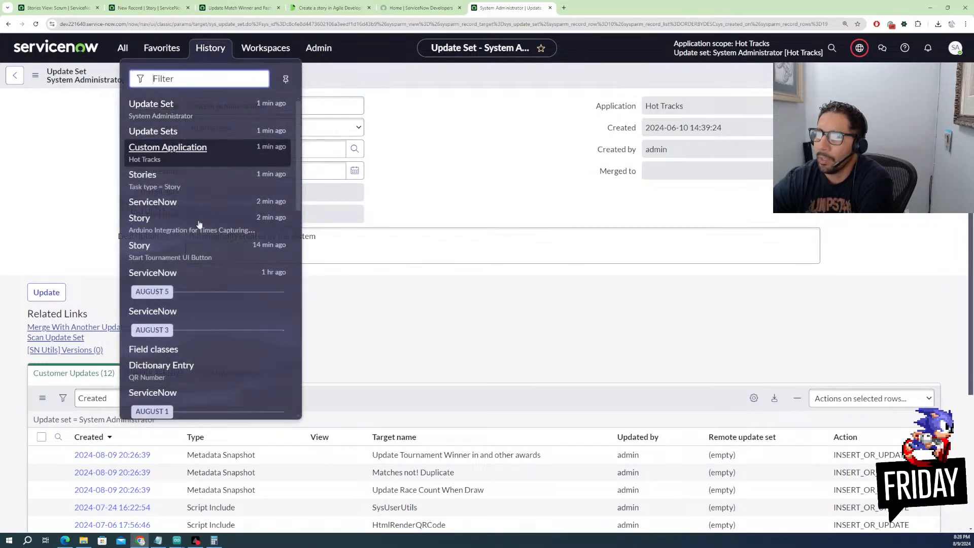
click(170, 149)
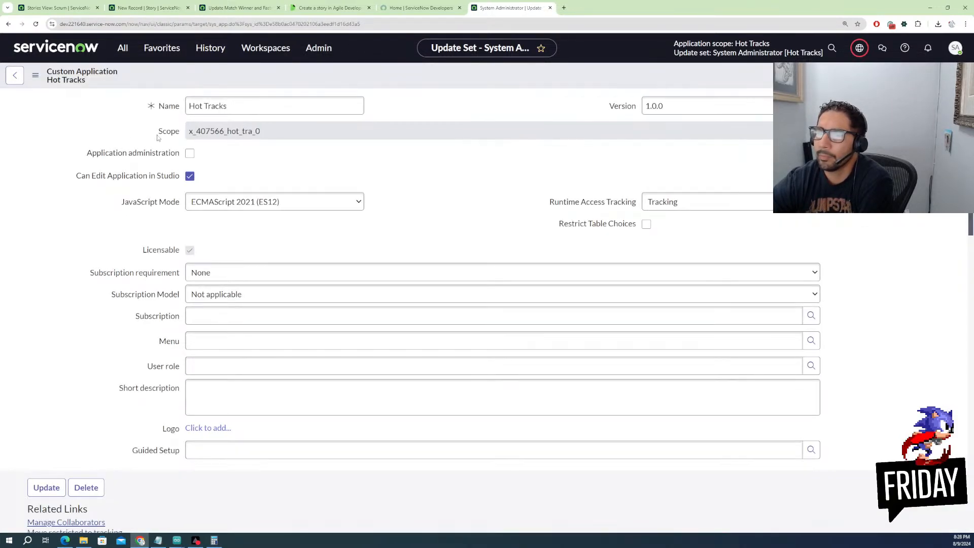
scroll(150, 281, down, 2)
scroll(150, 282, down, 7)
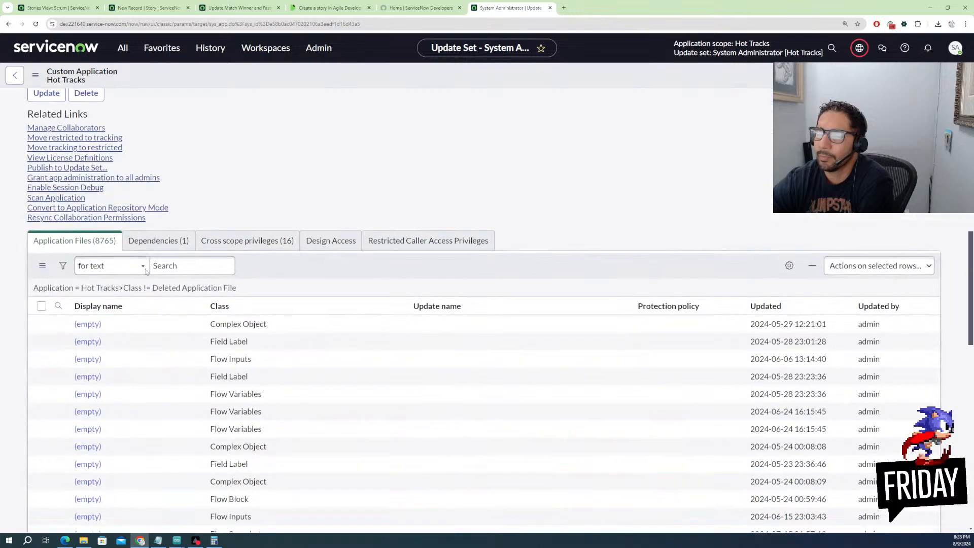
scroll(116, 278, down, 1)
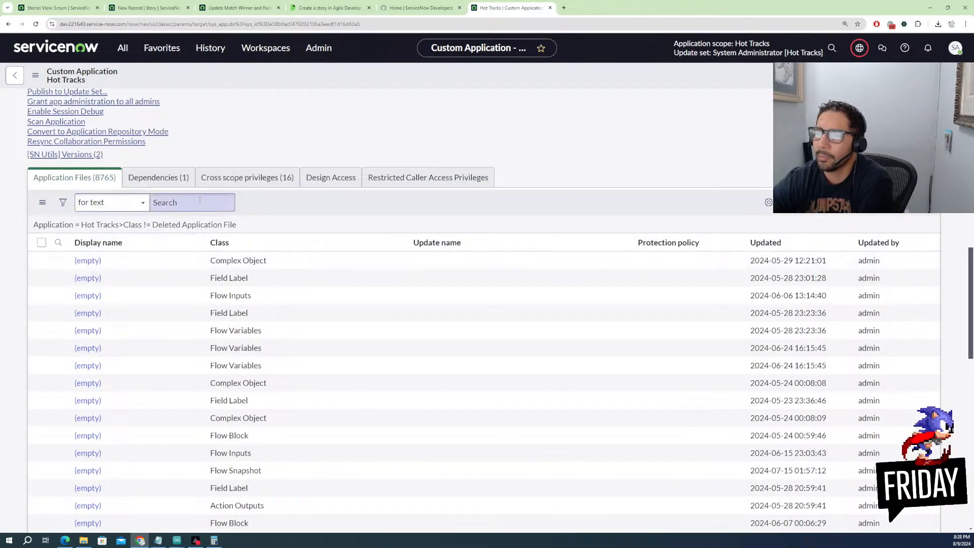
scroll(201, 200, down, 6)
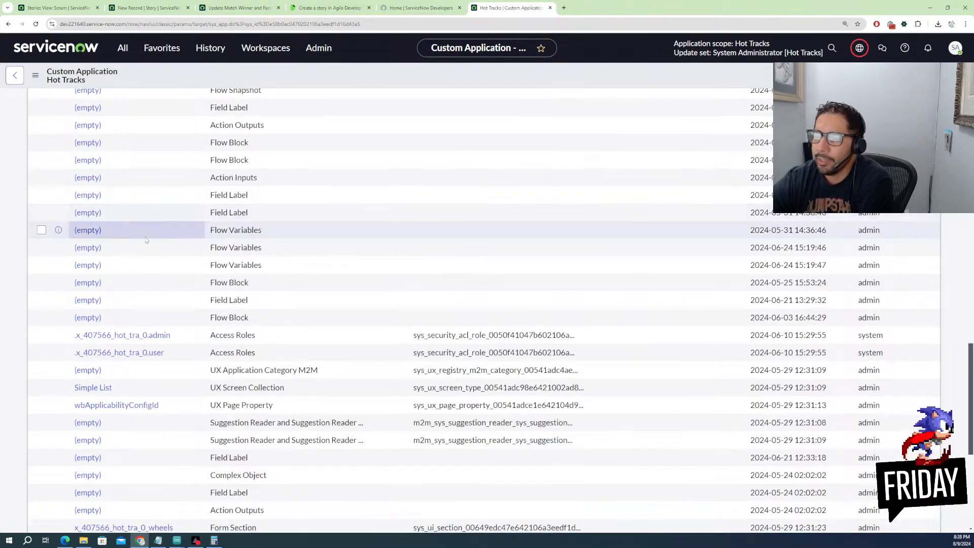
scroll(116, 274, up, 20)
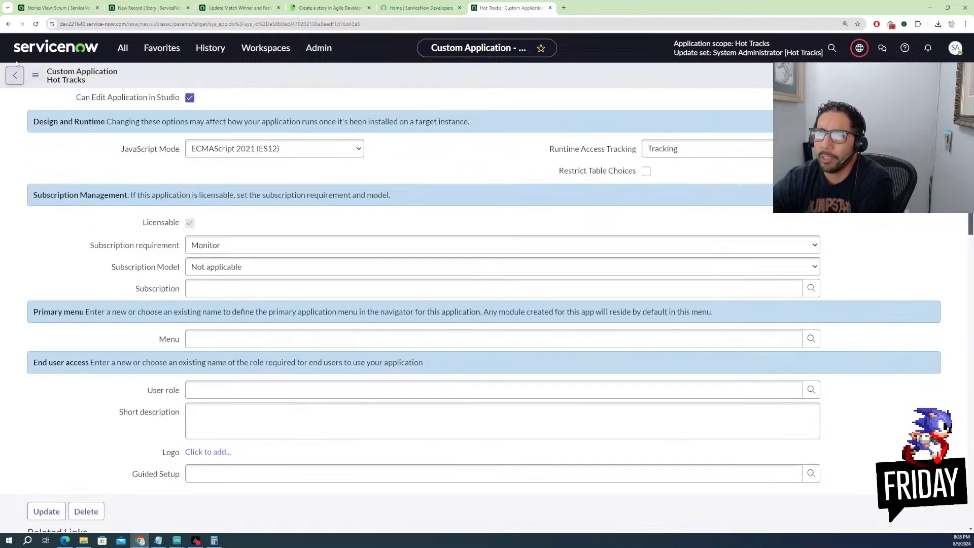
click(15, 75)
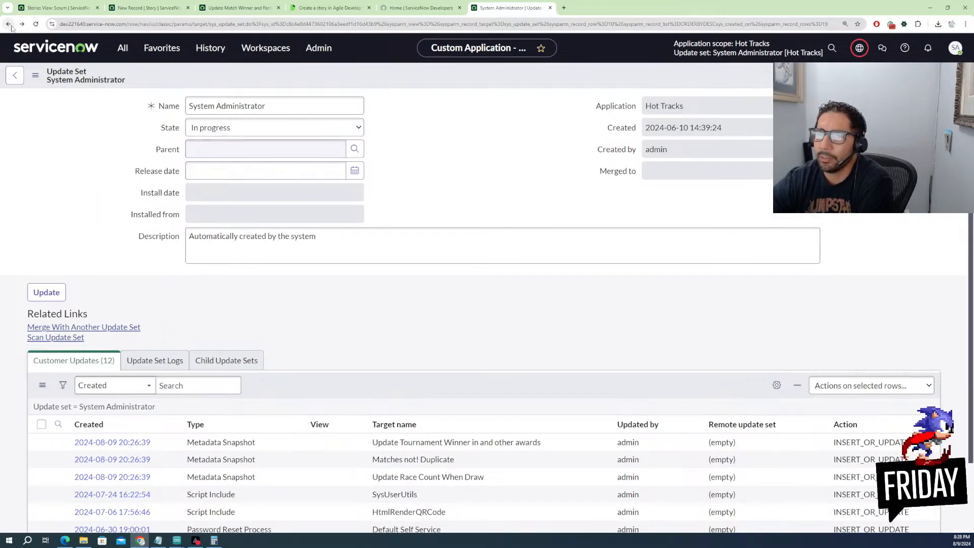
Return to the Scrum view of the Stories list and check which actions are available for selected rows
click(8, 24)
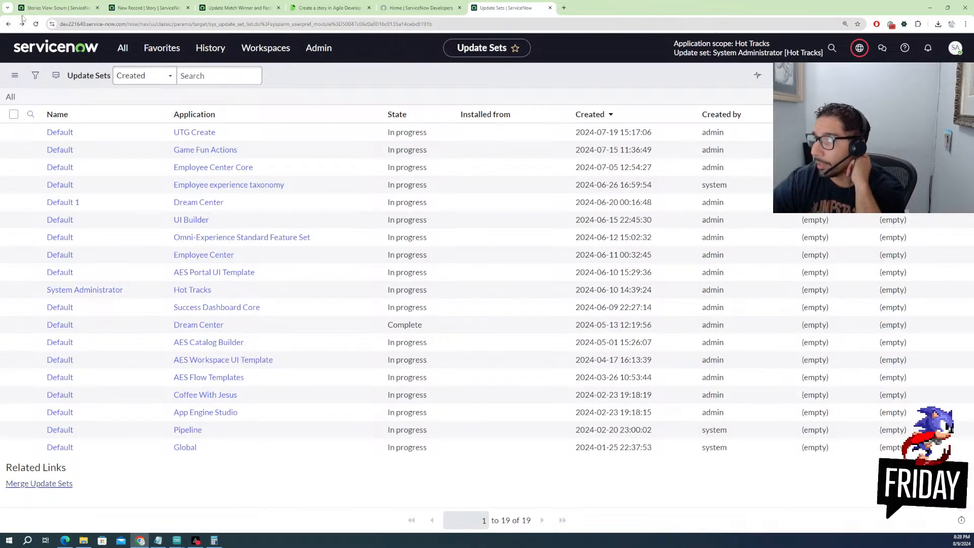
right_click(8, 24)
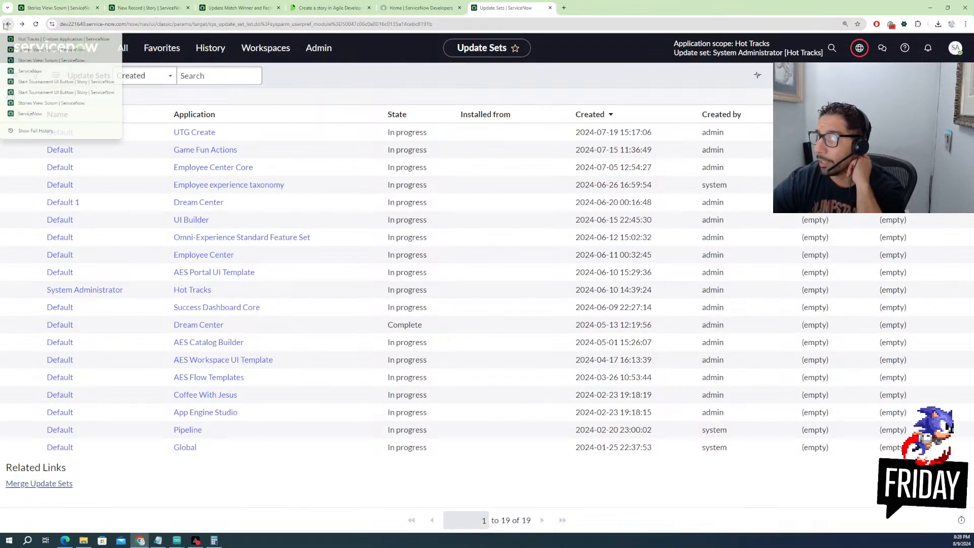
click(24, 59)
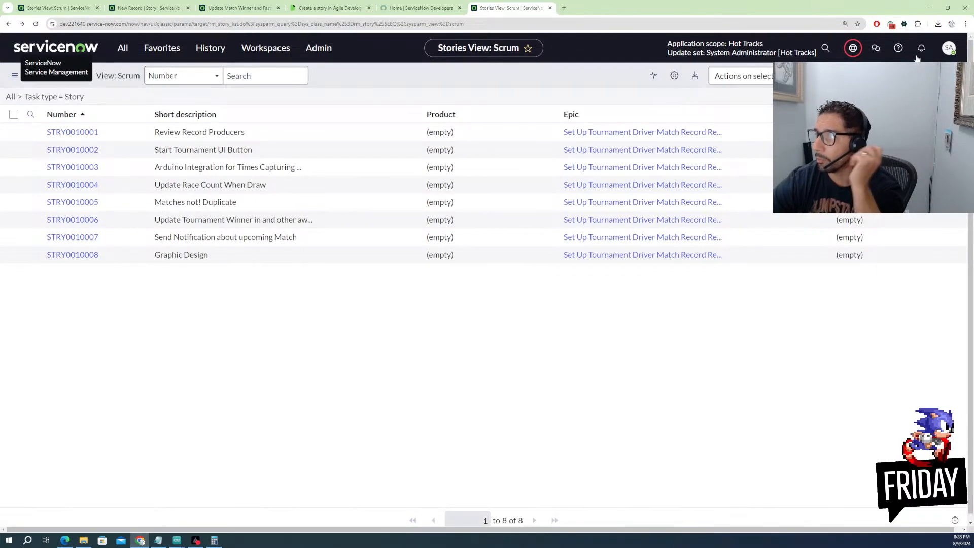
click(789, 76)
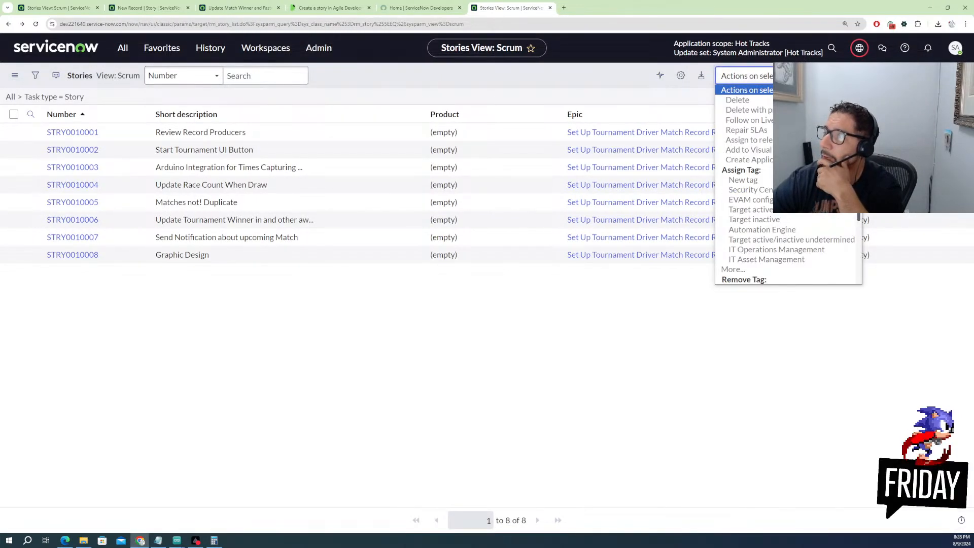
click(60, 346)
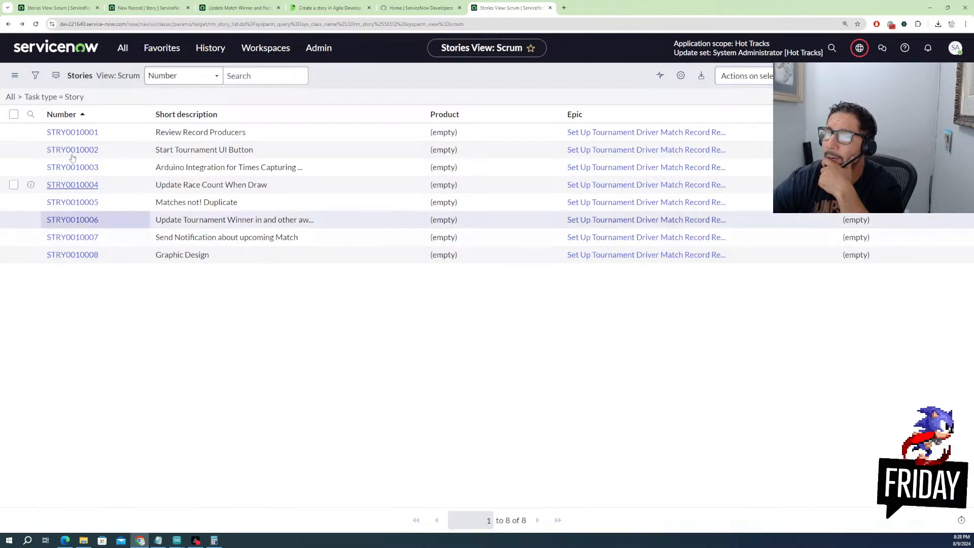
Search the navigator for "application", look through the matching modules and check the recent download history
click(123, 48)
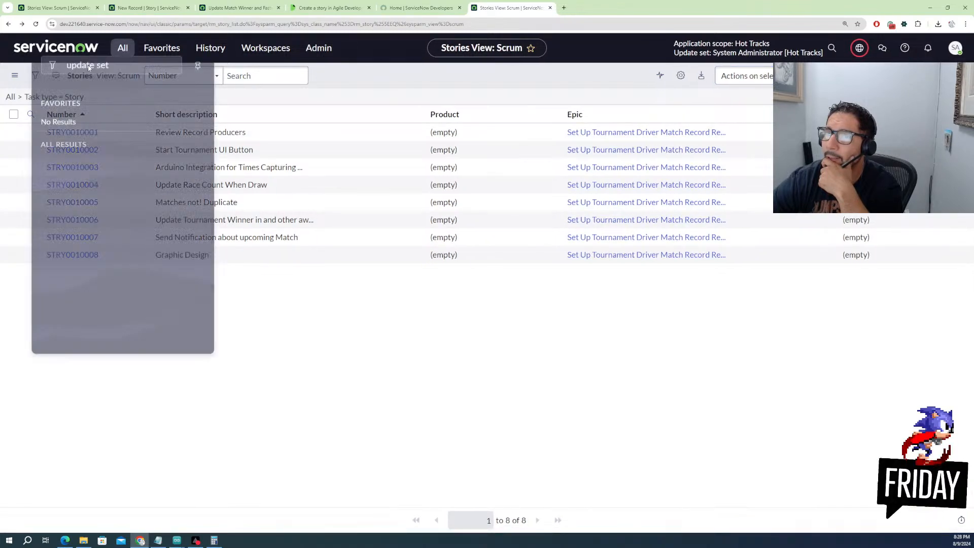
triple_click(116, 78)
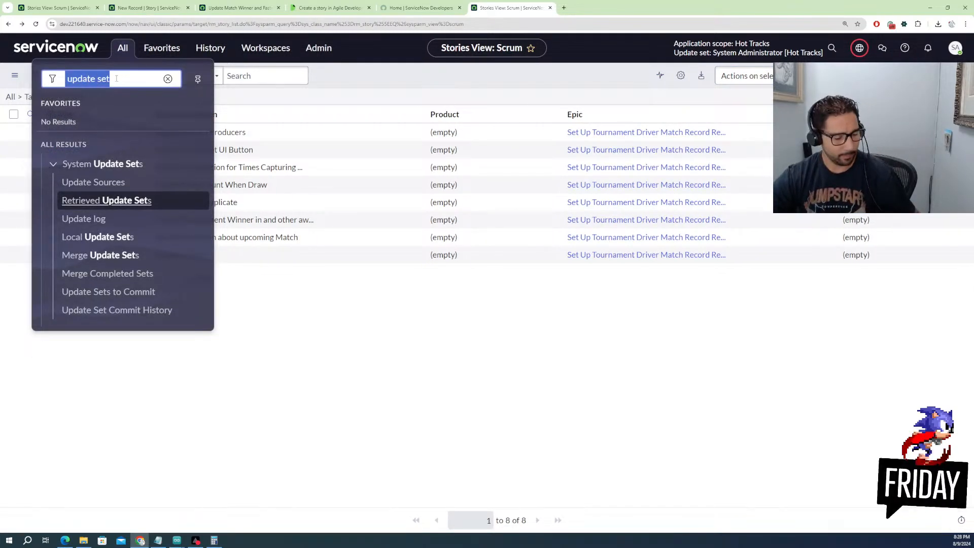
text(appli)
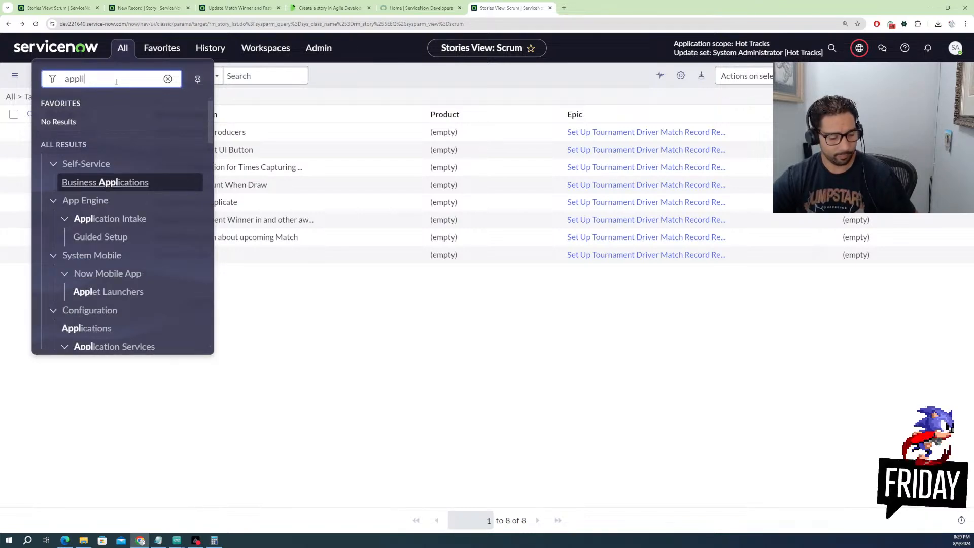
text(cation fi)
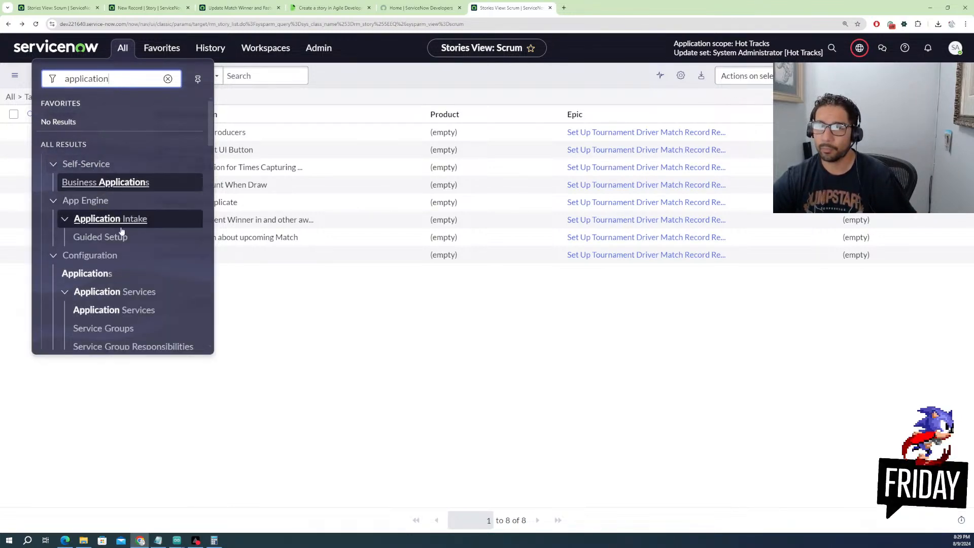
scroll(117, 226, down, 2)
scroll(111, 231, down, 10)
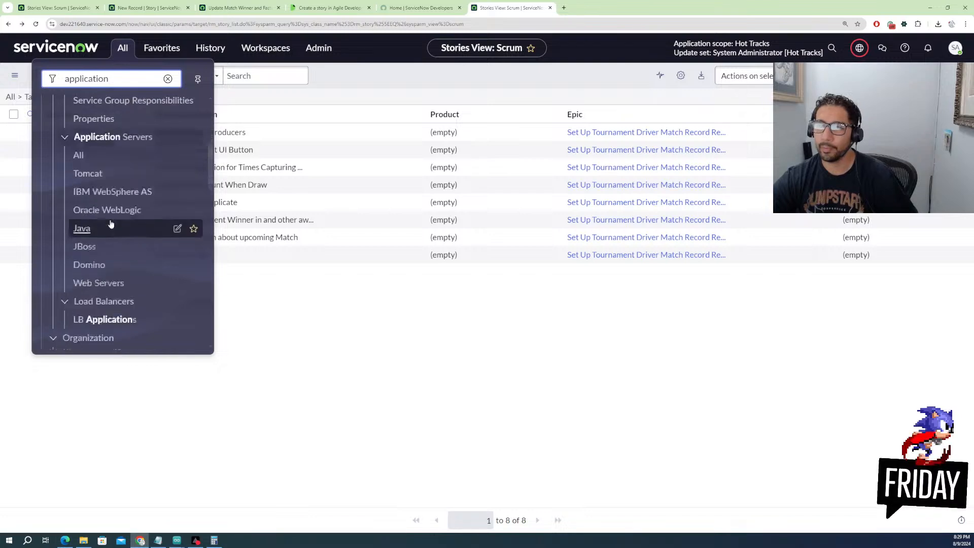
scroll(127, 229, down, 1)
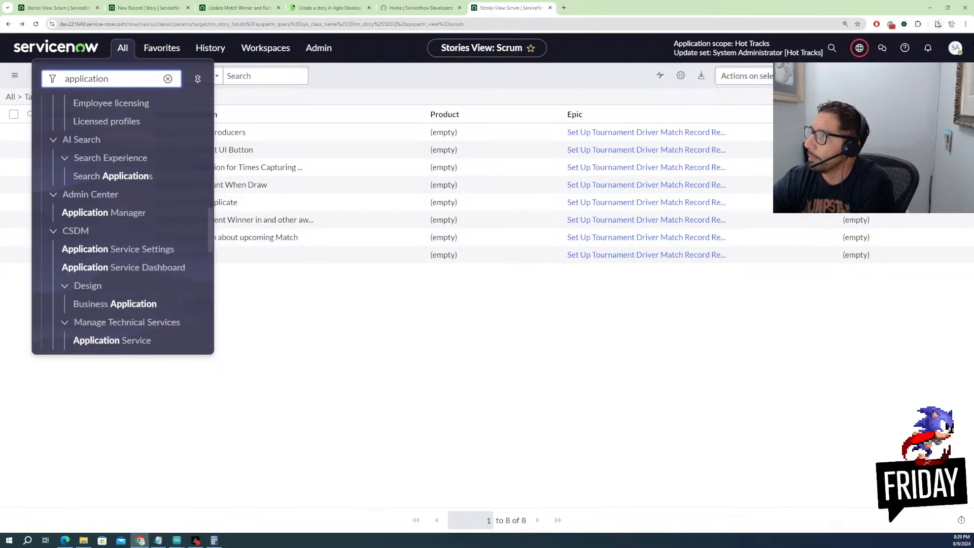
click(939, 24)
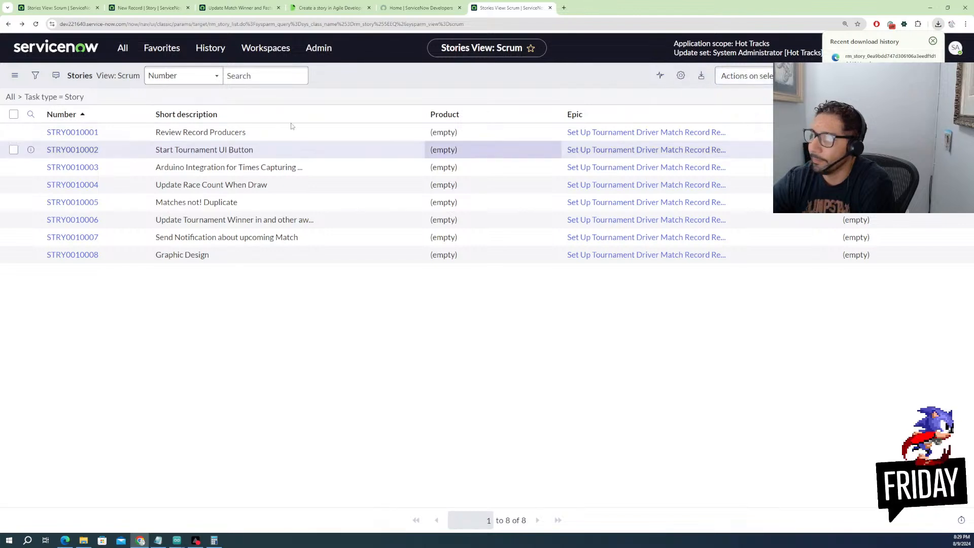
Create Hot Tracks application files from stories STRY0010004, STRY0010005 and STRY0010006, with Load When set to New Install
click(14, 184)
click(14, 219)
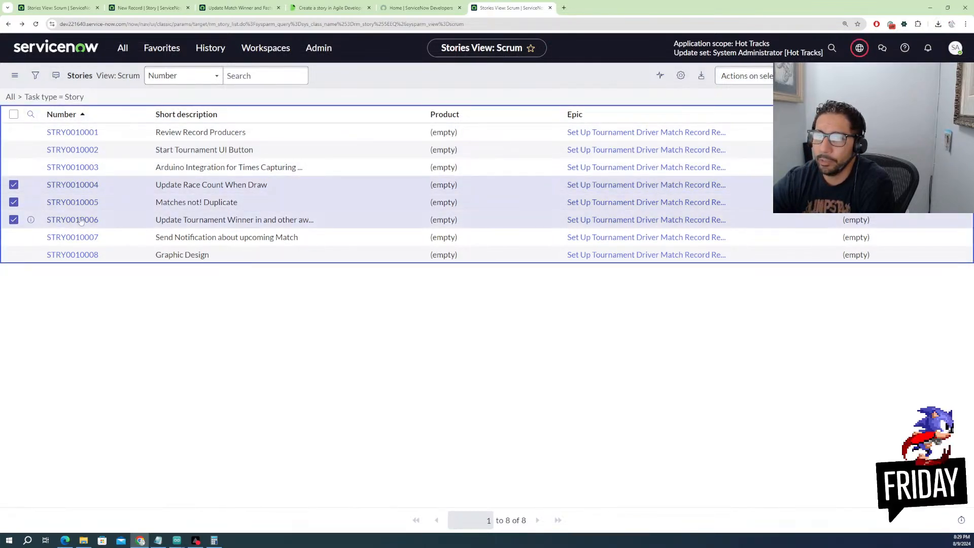
click(744, 75)
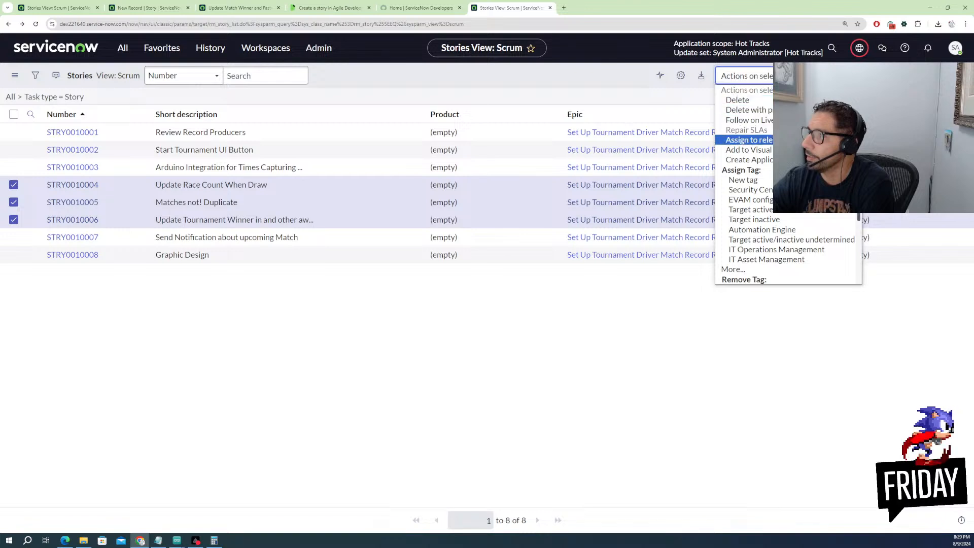
click(764, 161)
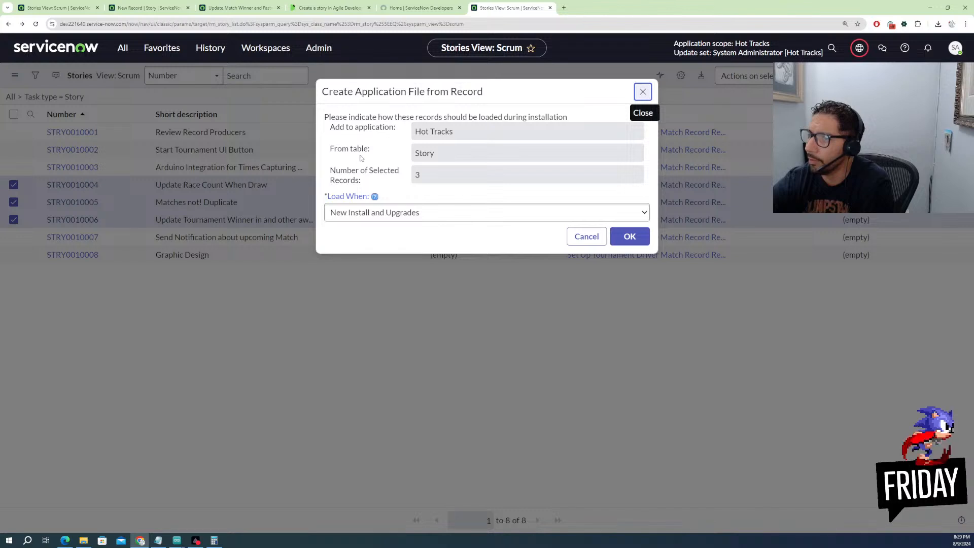
click(426, 213)
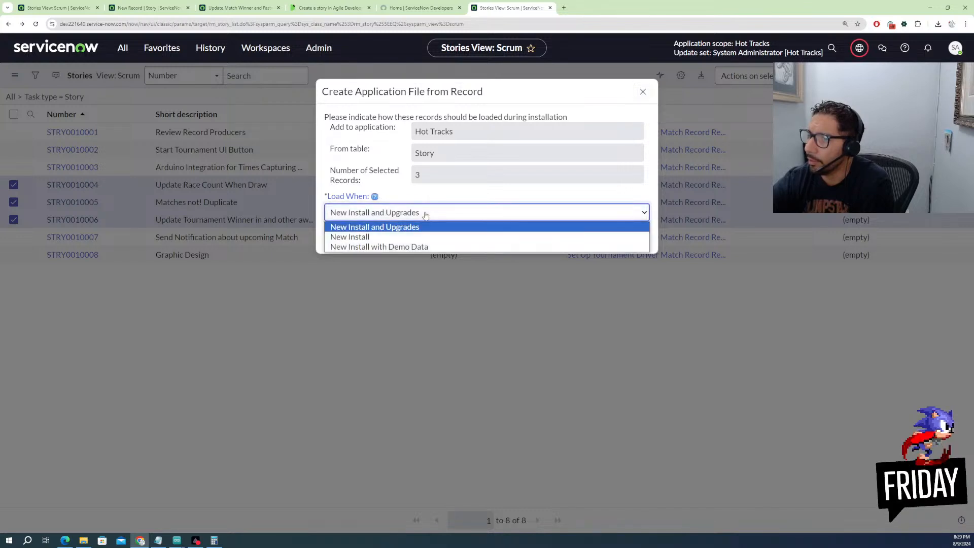
click(426, 214)
click(426, 214)
click(390, 238)
click(626, 238)
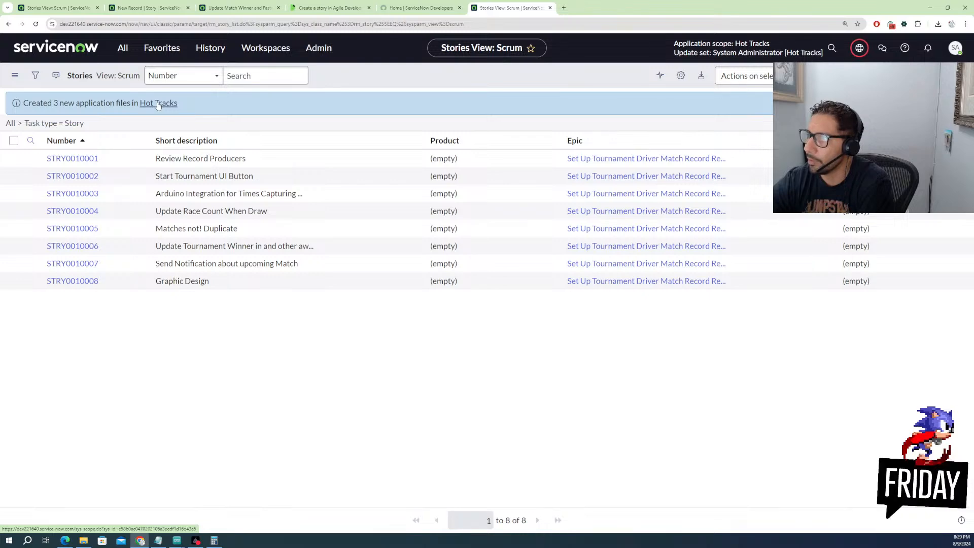
Open the Hot Tracks application record, look through its settings and application files, and return to the stories list
click(159, 103)
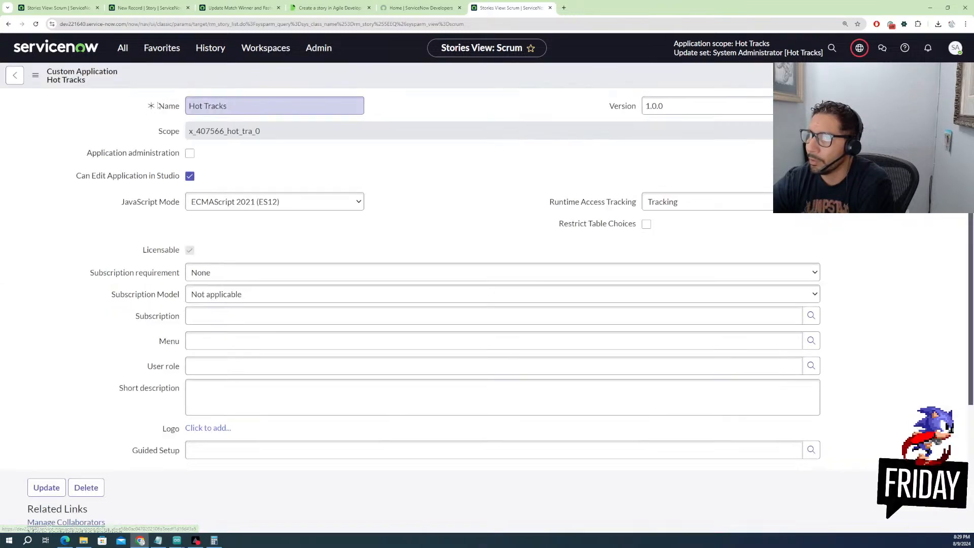
scroll(284, 246, down, 7)
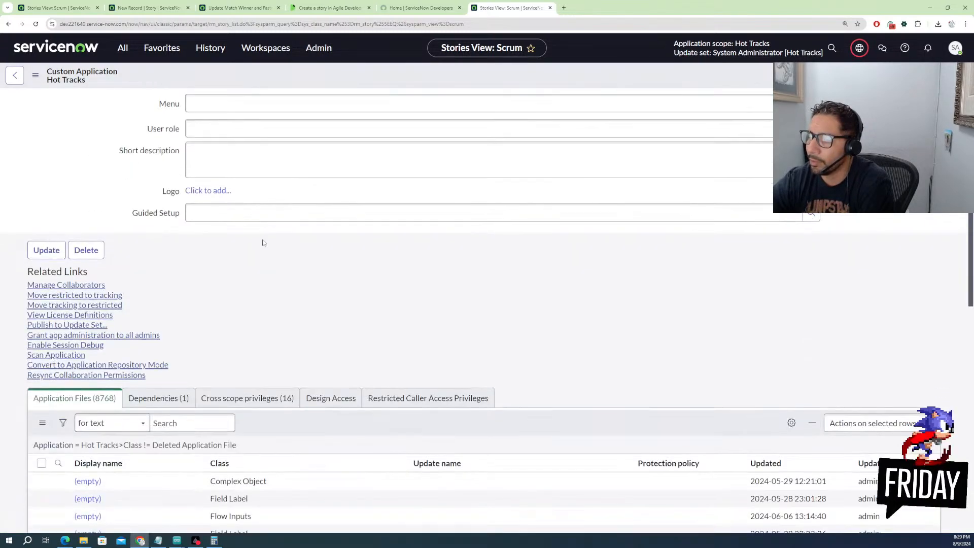
scroll(254, 234, down, 10)
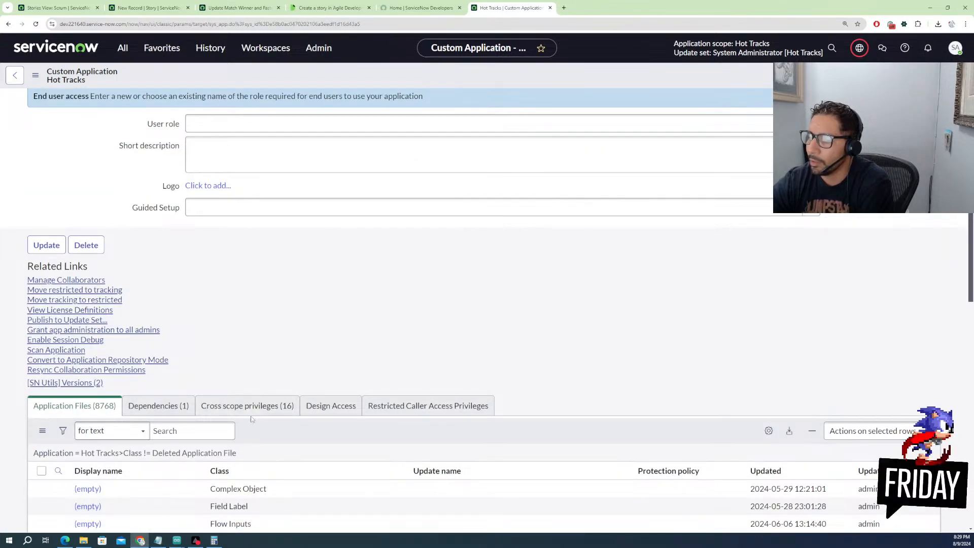
scroll(258, 416, down, 3)
scroll(190, 350, up, 3)
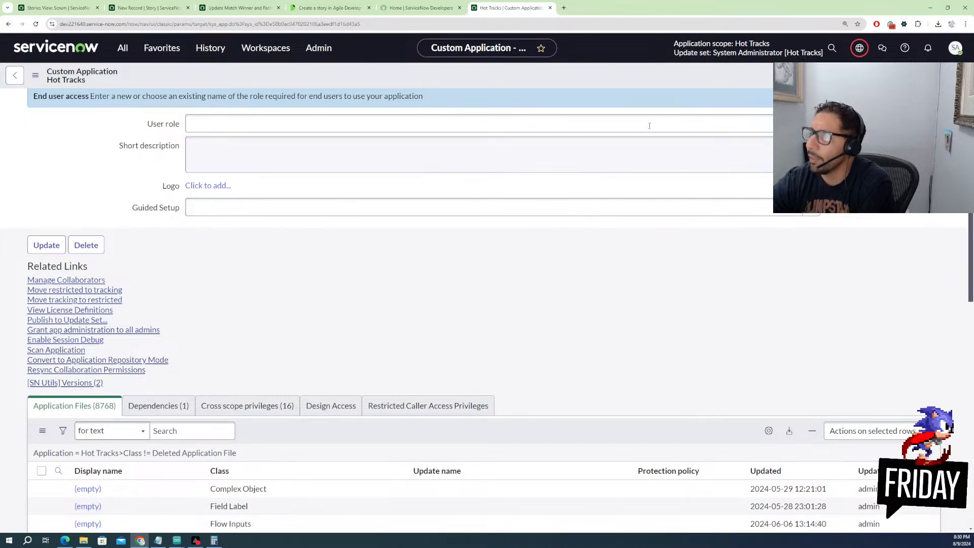
scroll(387, 145, up, 8)
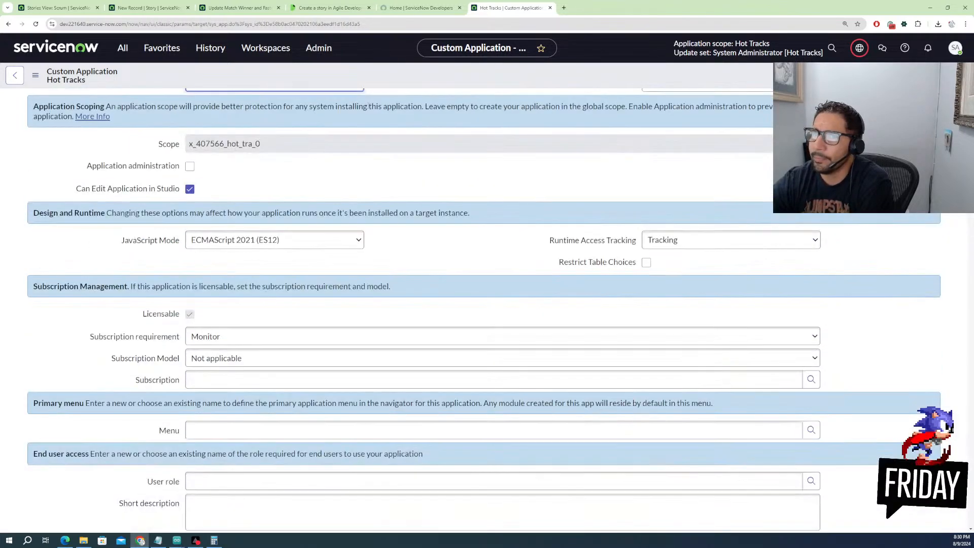
click(424, 8)
click(497, 6)
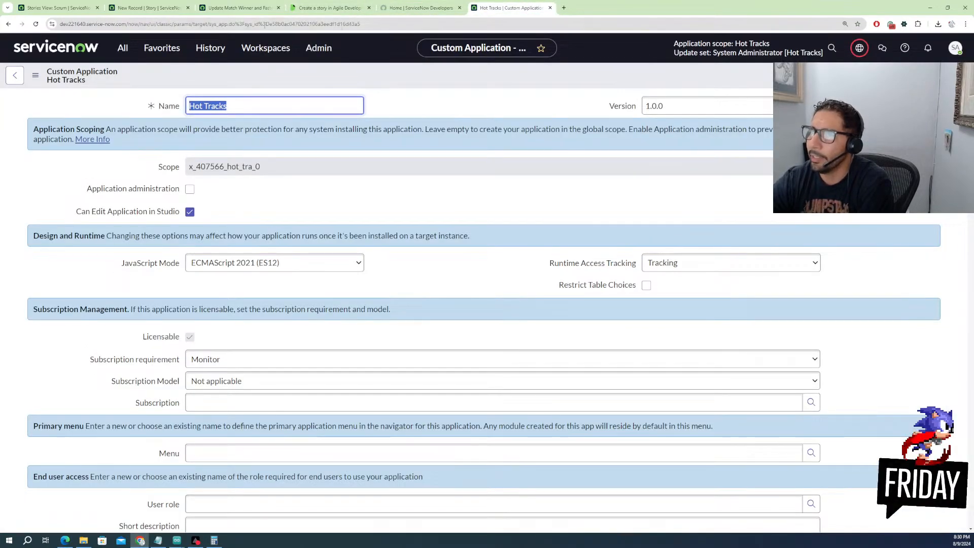
click(17, 76)
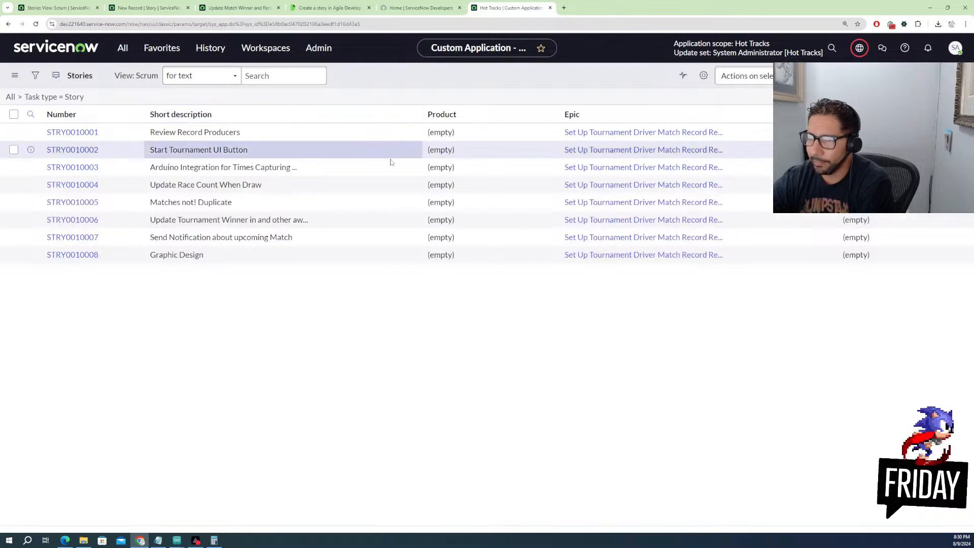
Select the "Update Race Count When Draw" story and examine the actions and tags offered for it in the list
click(14, 185)
click(745, 75)
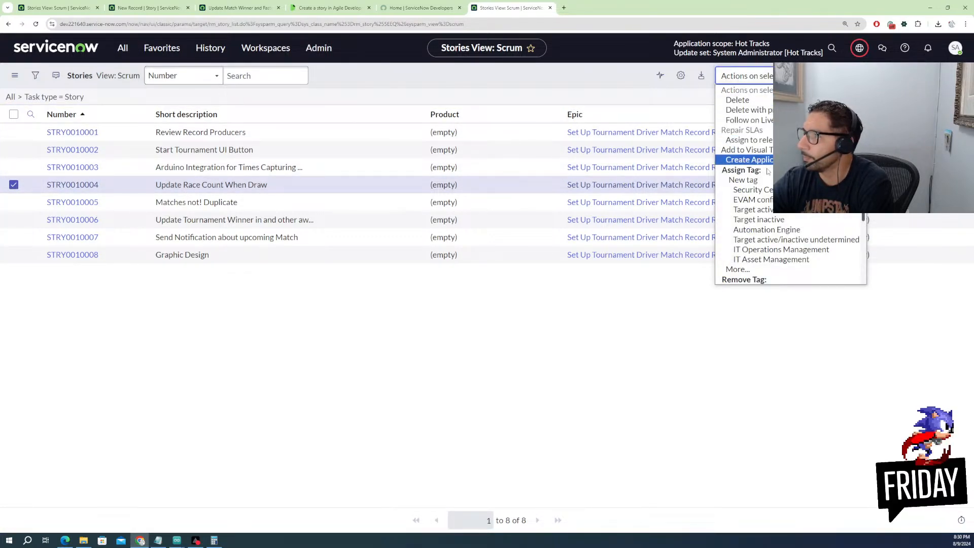
scroll(761, 238, down, 3)
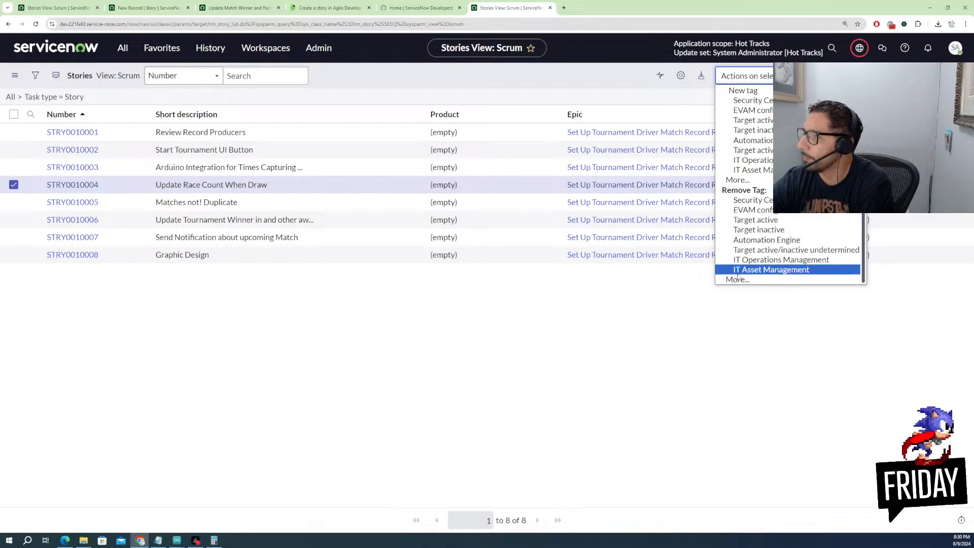
scroll(740, 147, up, 3)
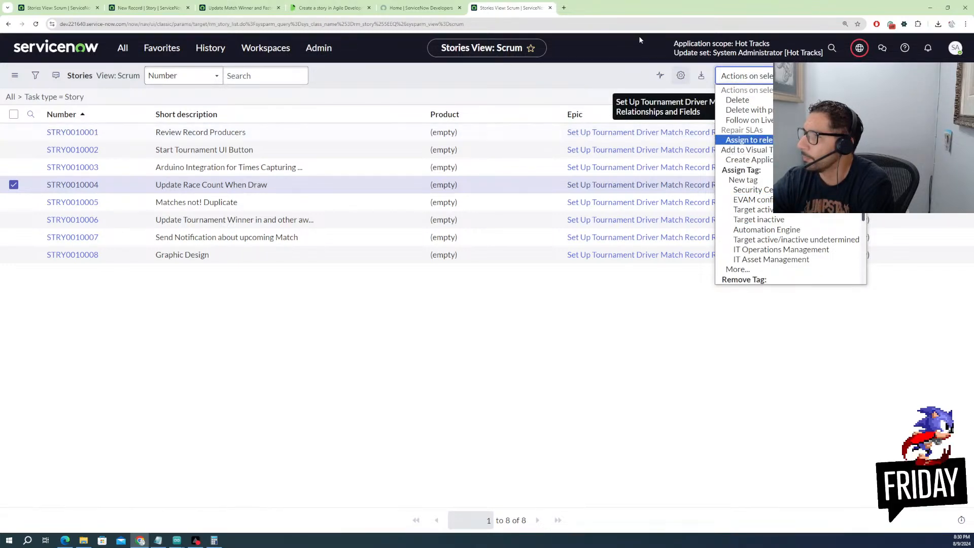
click(744, 160)
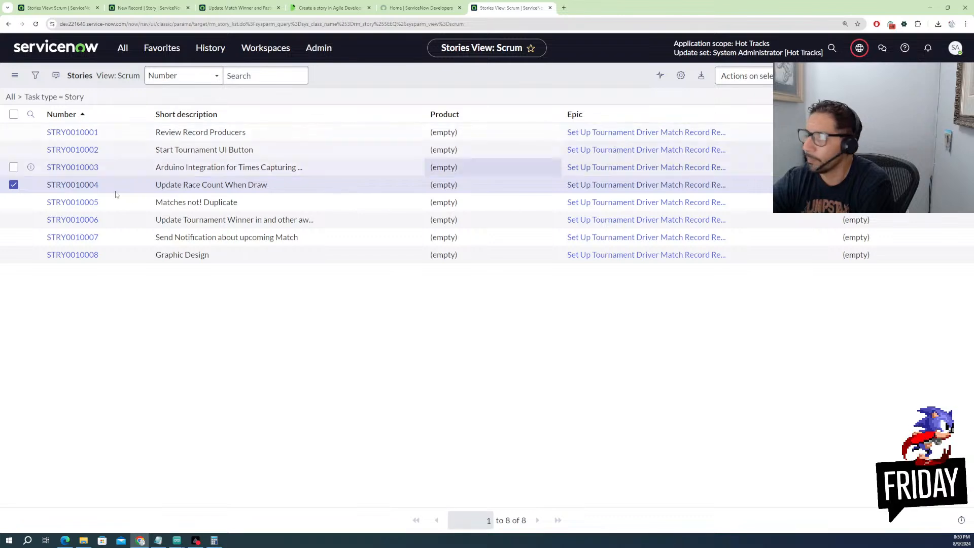
Open the "Update Race Count When Draw" story and export that single record as XML
click(90, 187)
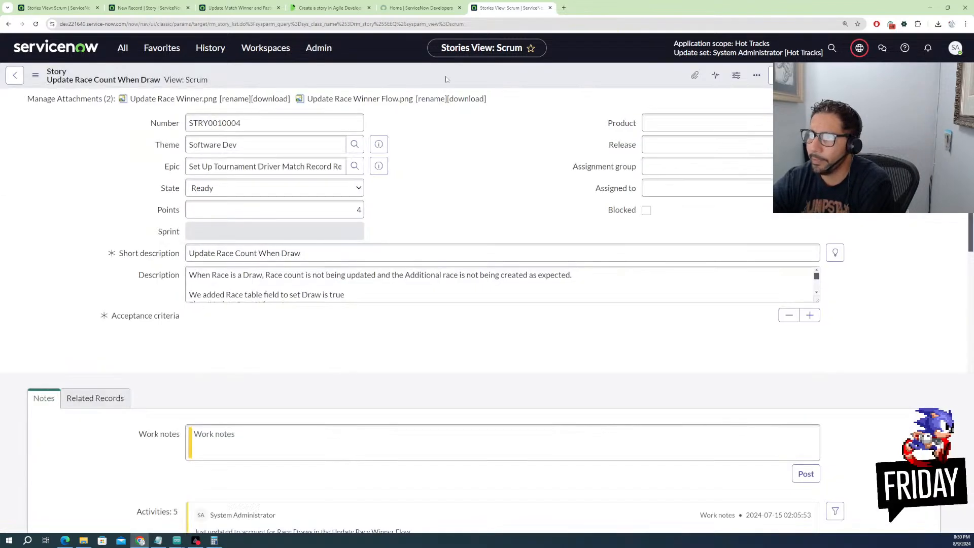
right_click(446, 79)
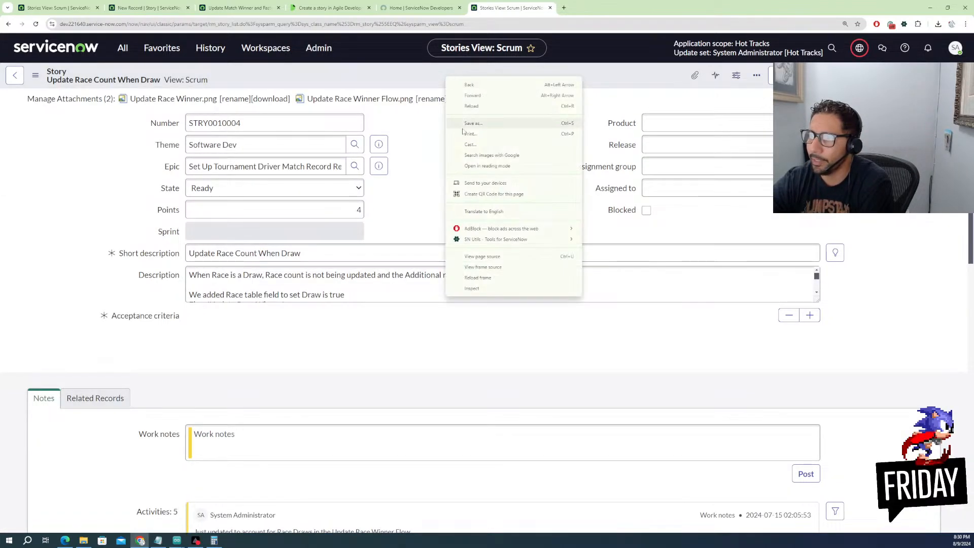
click(475, 256)
right_click(425, 85)
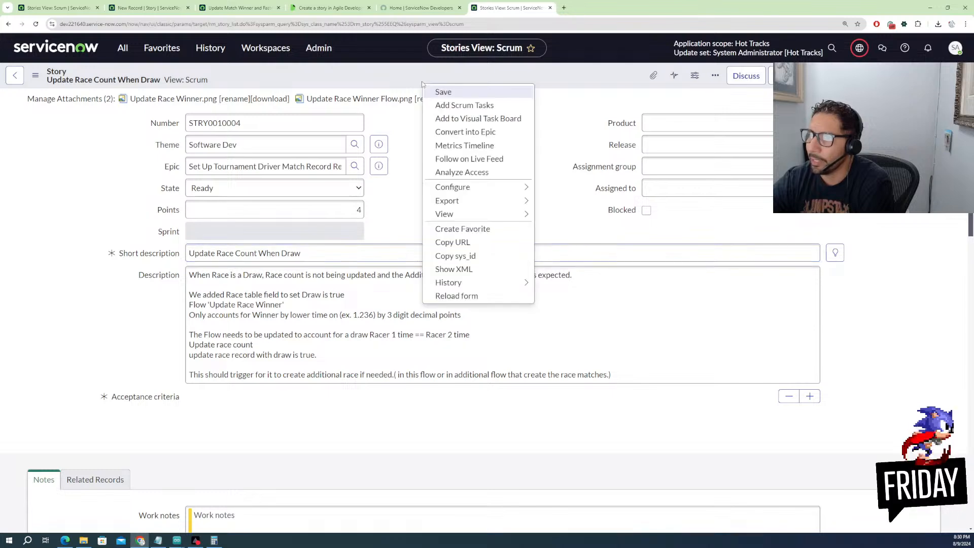
click(443, 75)
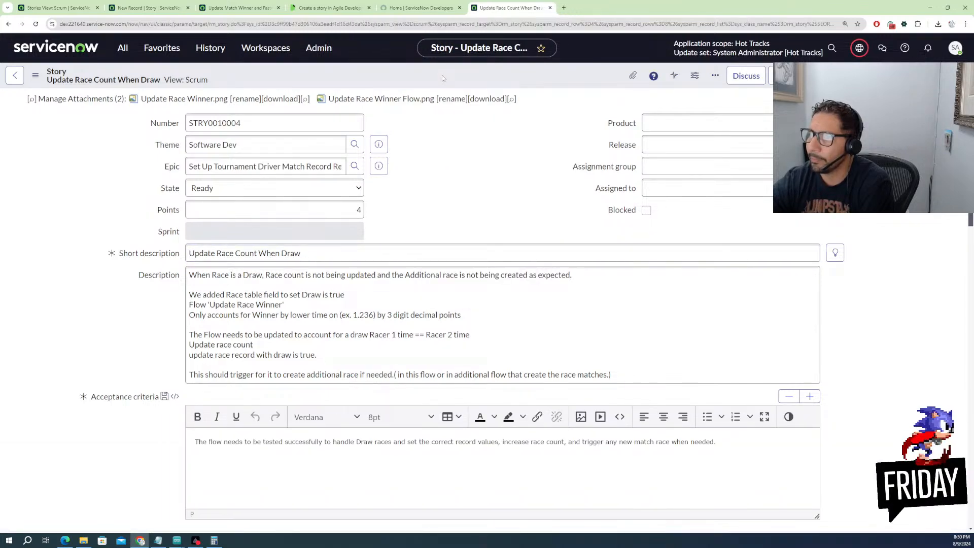
right_click(443, 76)
mouse_move(471, 182)
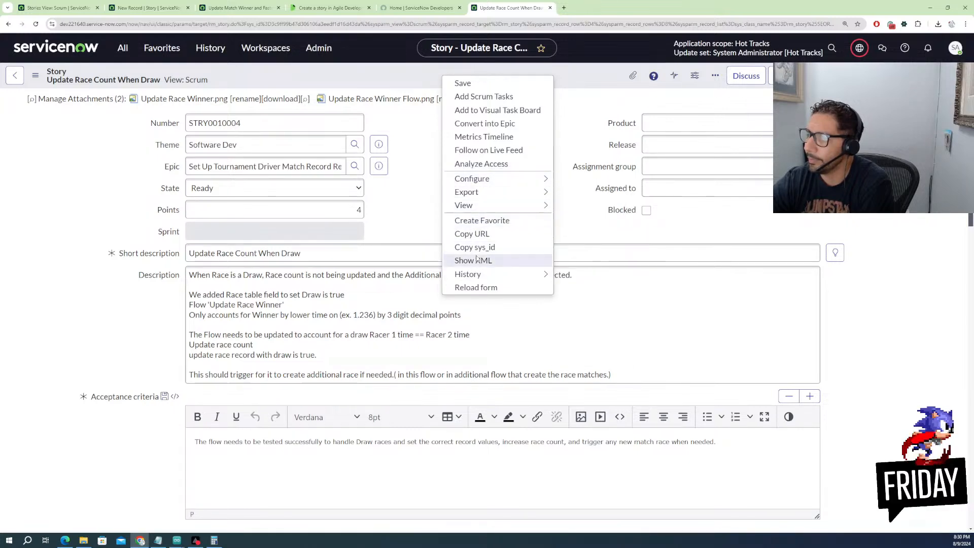
mouse_move(471, 280)
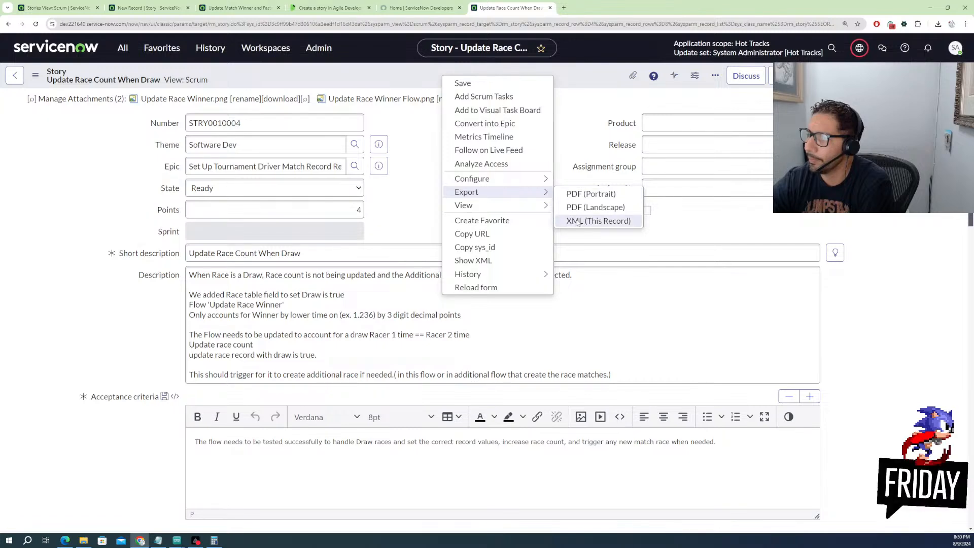
click(581, 220)
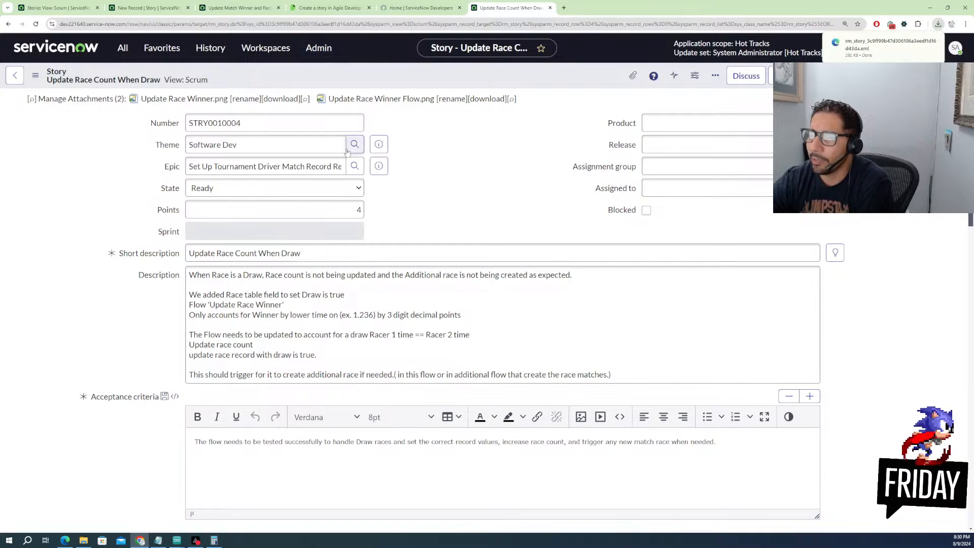
Examine the "Update Race Count When Draw" story down to its scrum tasks, and check the developer home and story documentation pages
scroll(330, 273, down, 7)
scroll(330, 273, down, 10)
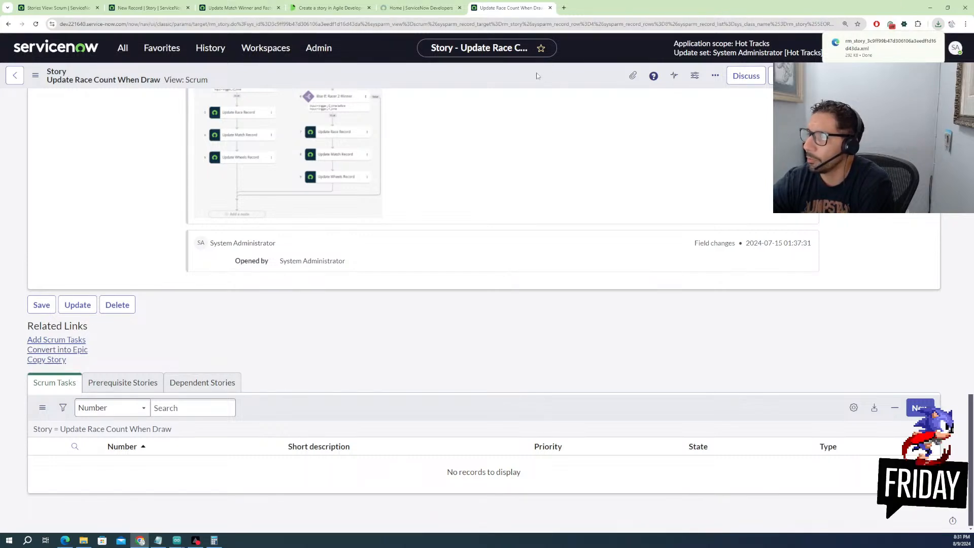
click(406, 10)
key(ctrl+Tab)
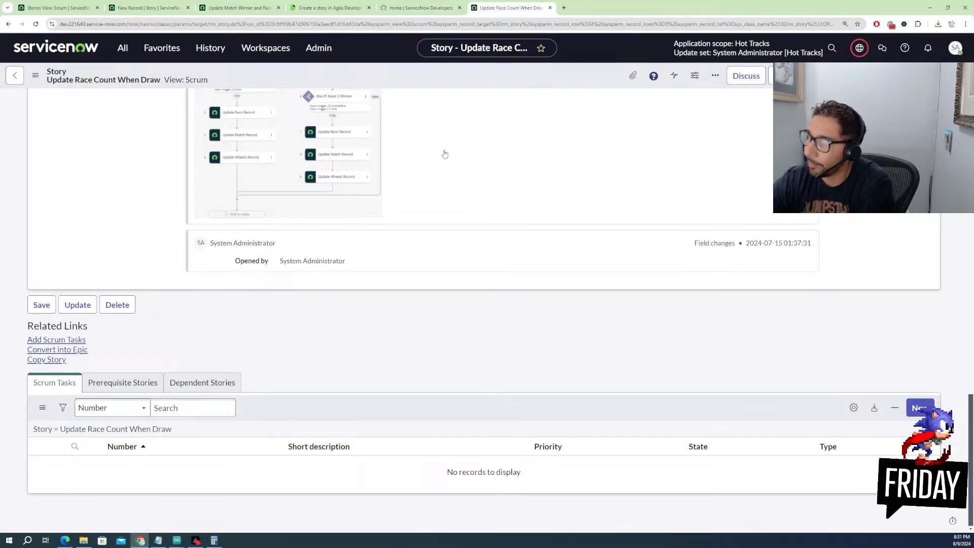
click(448, 10)
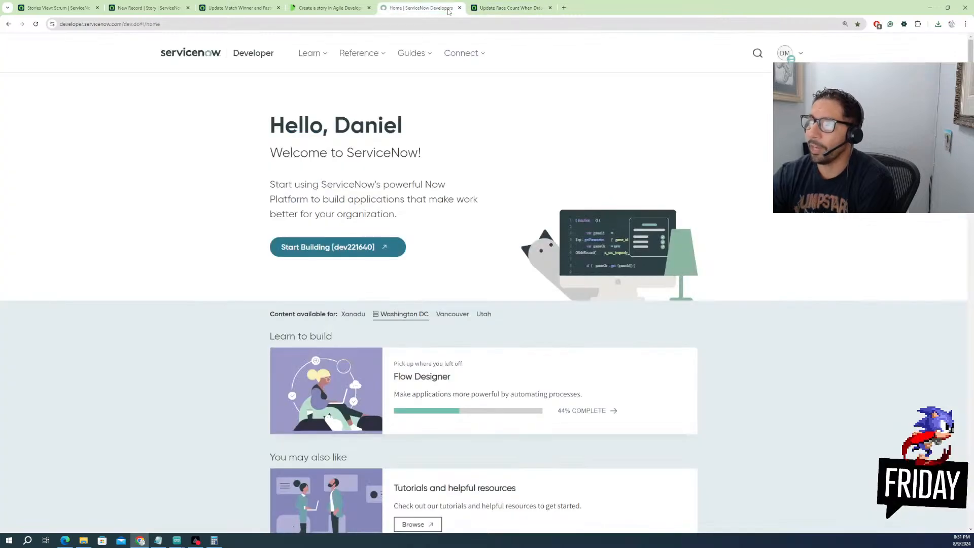
click(350, 10)
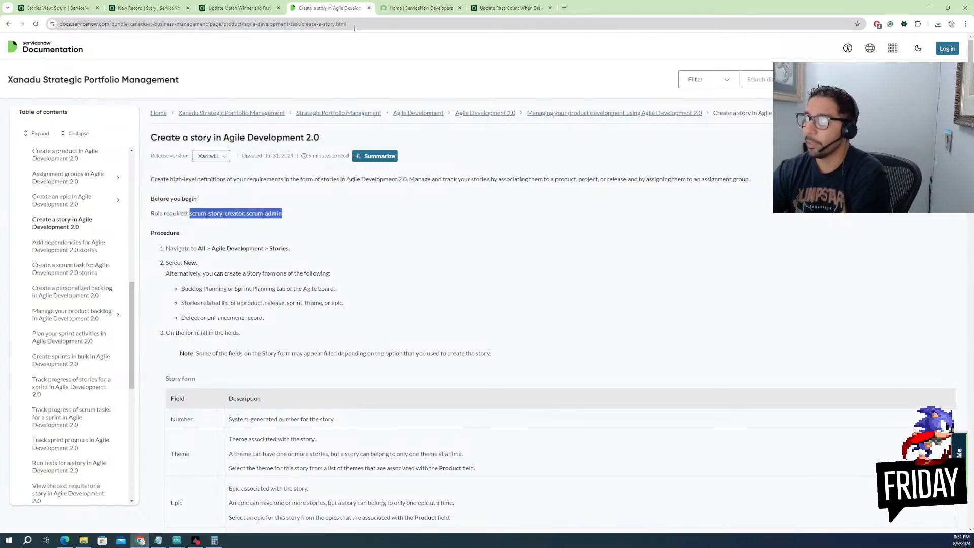
click(394, 9)
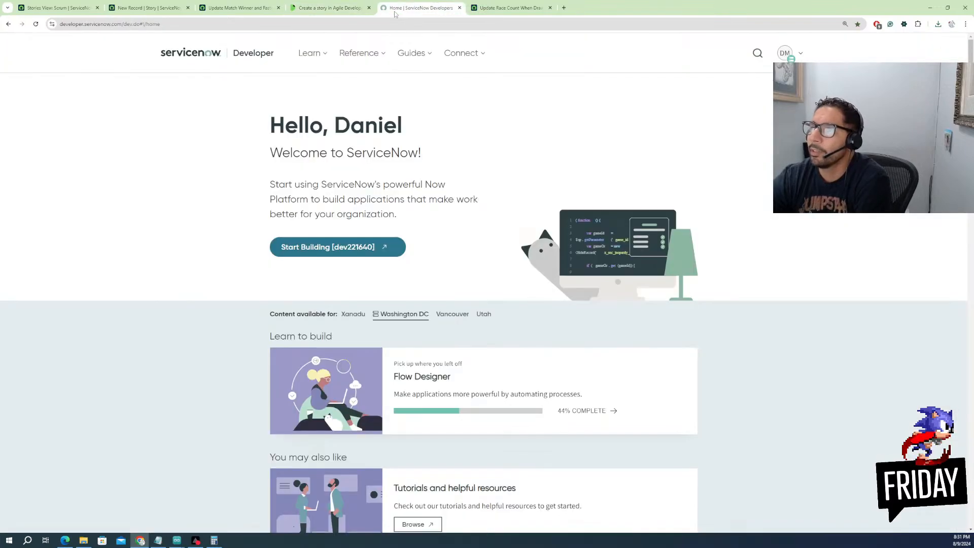
click(500, 9)
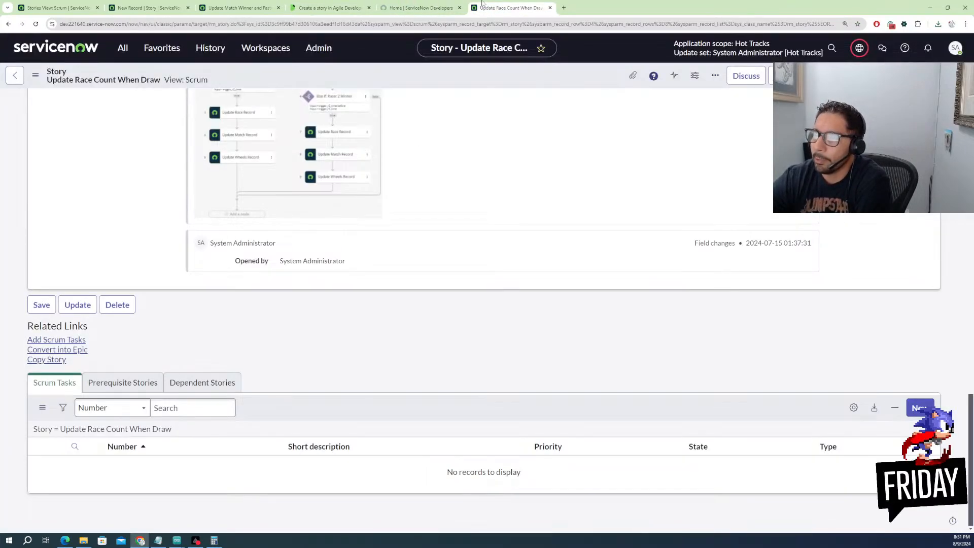
Switch to the target instance's stories list and import the exported "Update Race Count When Draw" XML file
click(327, 8)
click(241, 10)
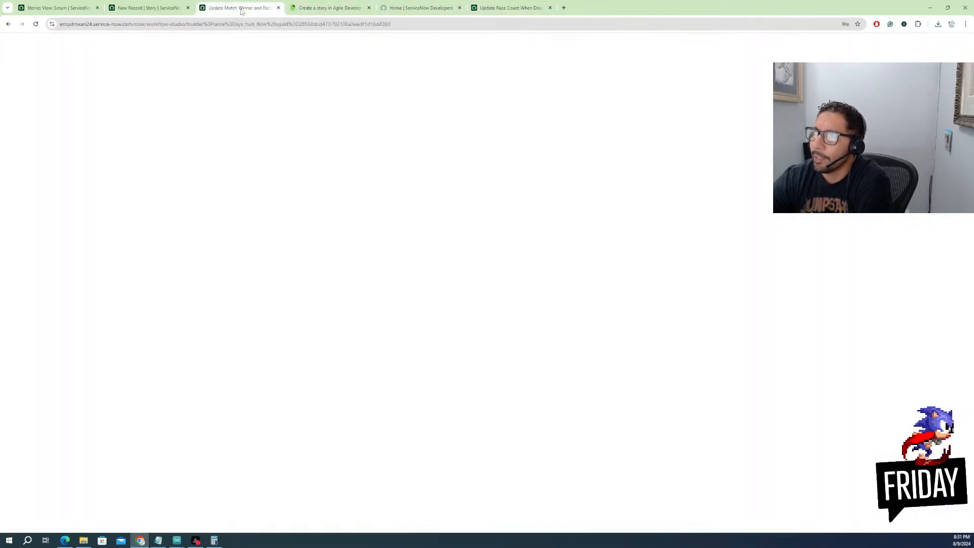
click(147, 7)
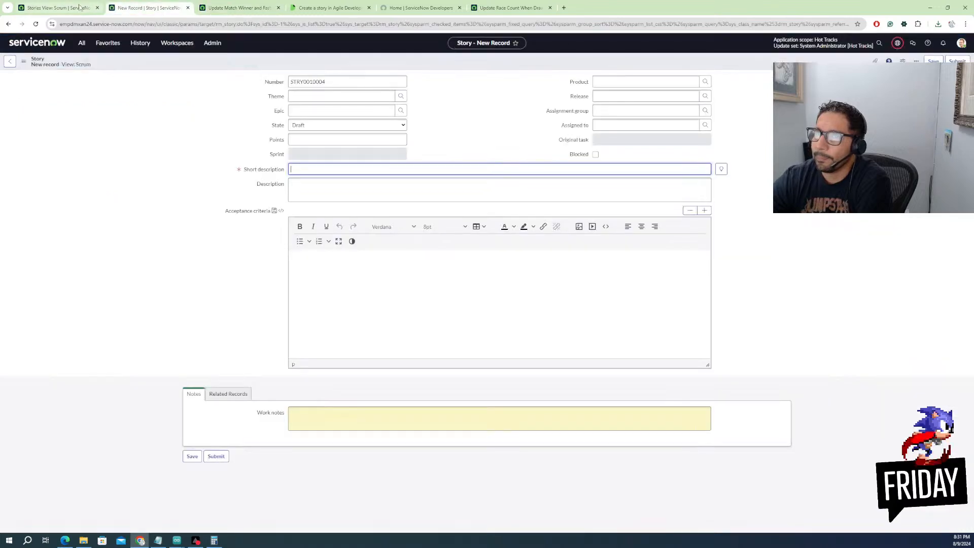
click(80, 8)
click(149, 8)
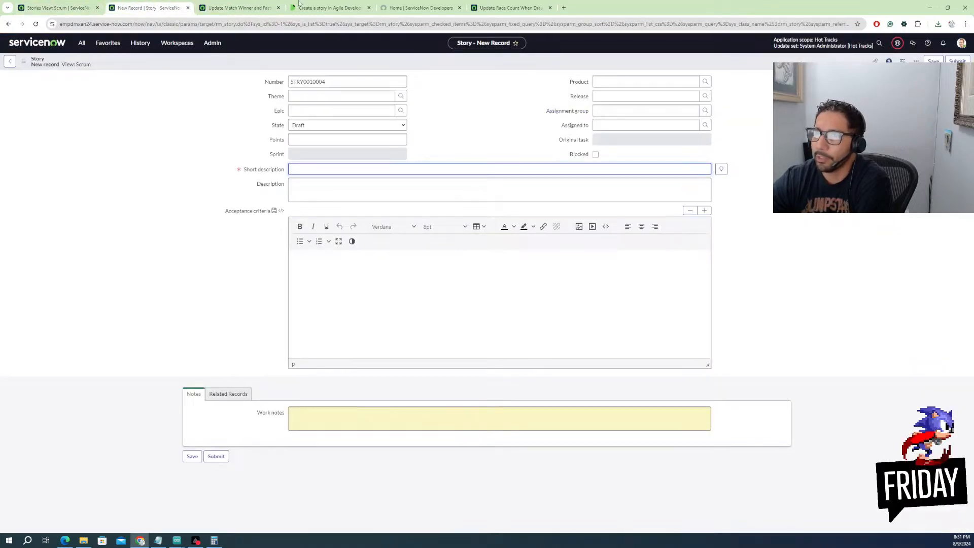
click(57, 7)
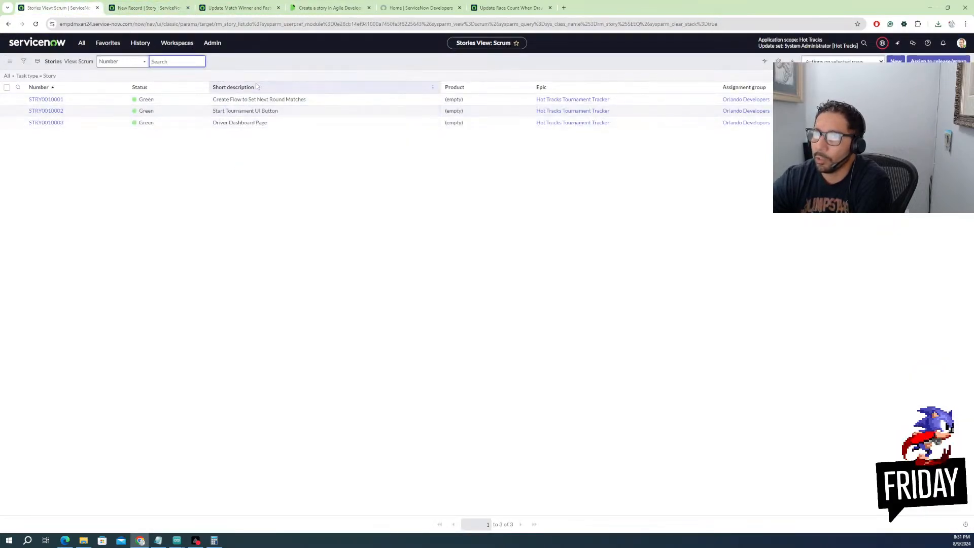
right_click(268, 86)
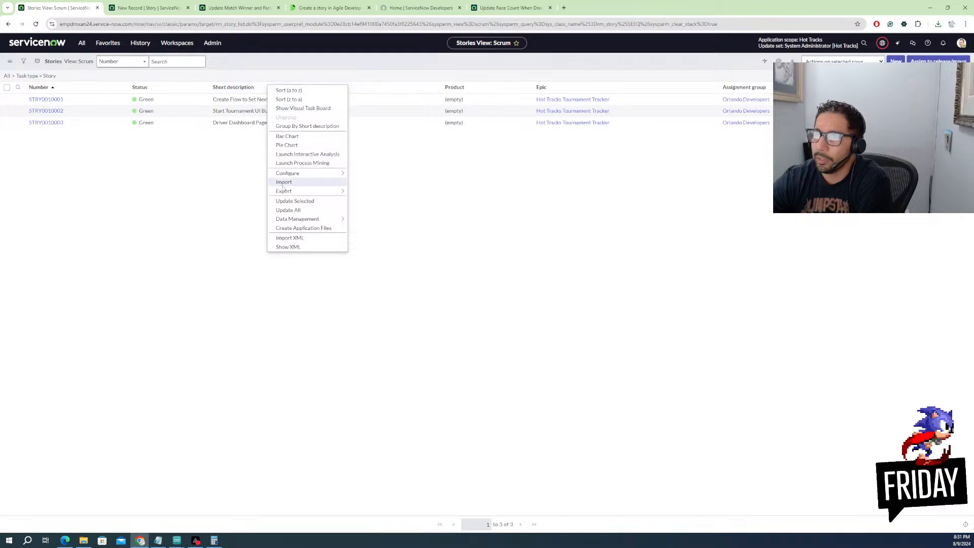
click(289, 238)
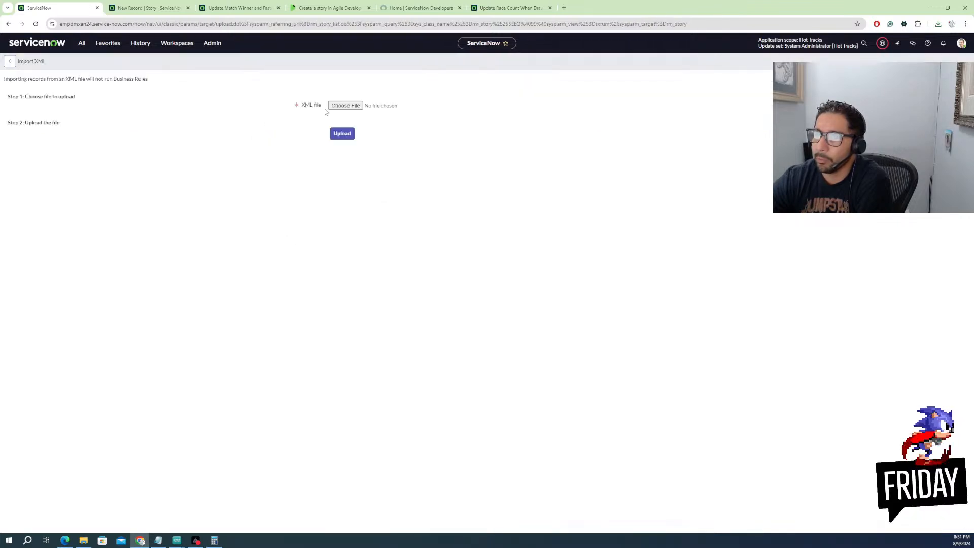
click(336, 105)
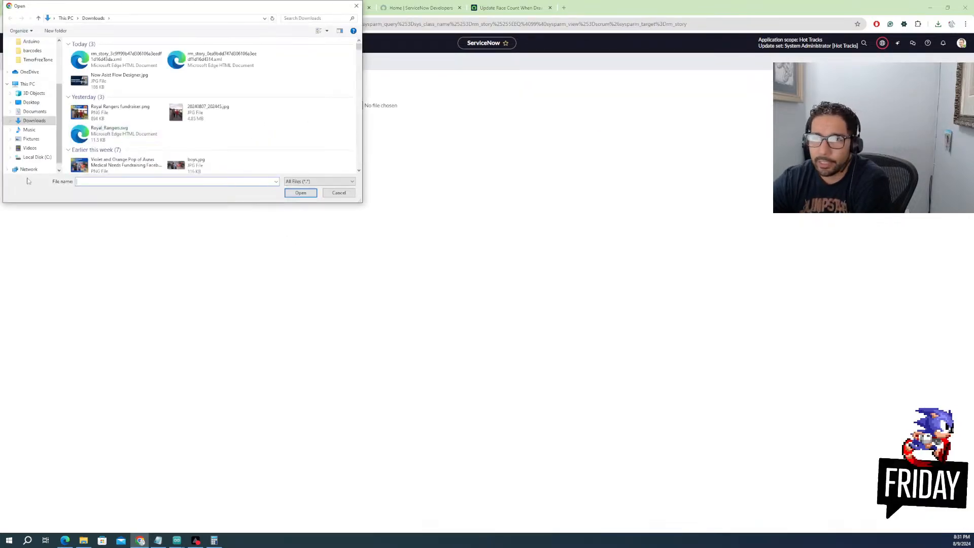
click(122, 59)
click(301, 193)
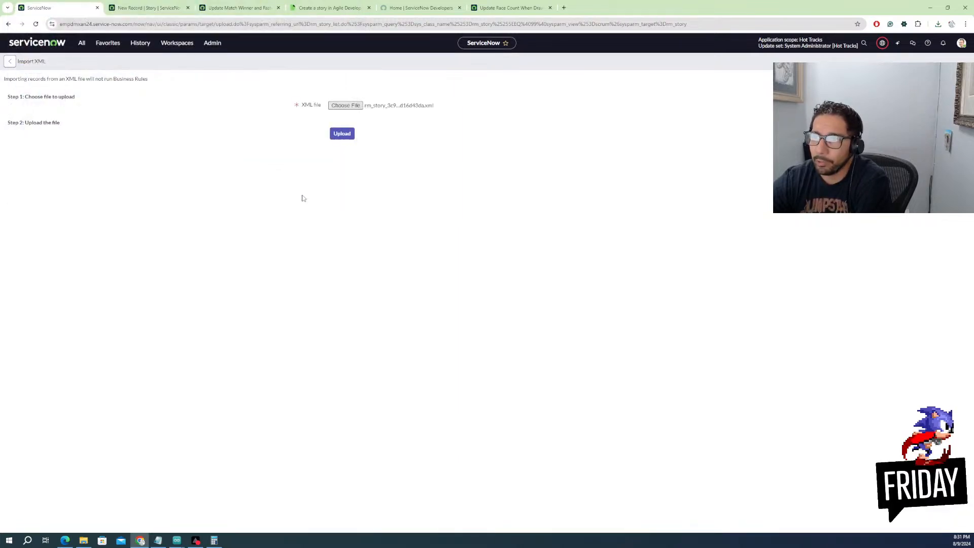
click(336, 136)
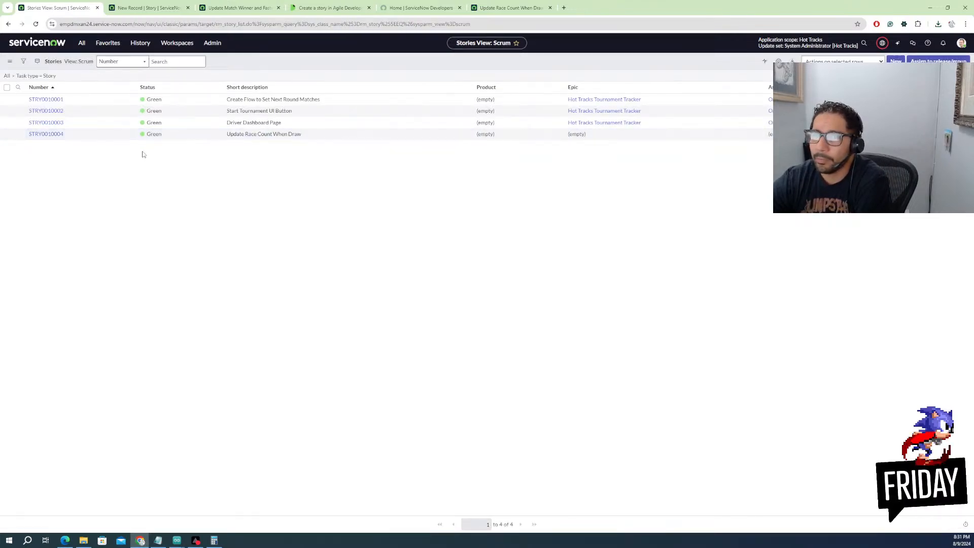
Return to the source instance and open story STRY0010005, "Matches not! Duplicate"
click(249, 9)
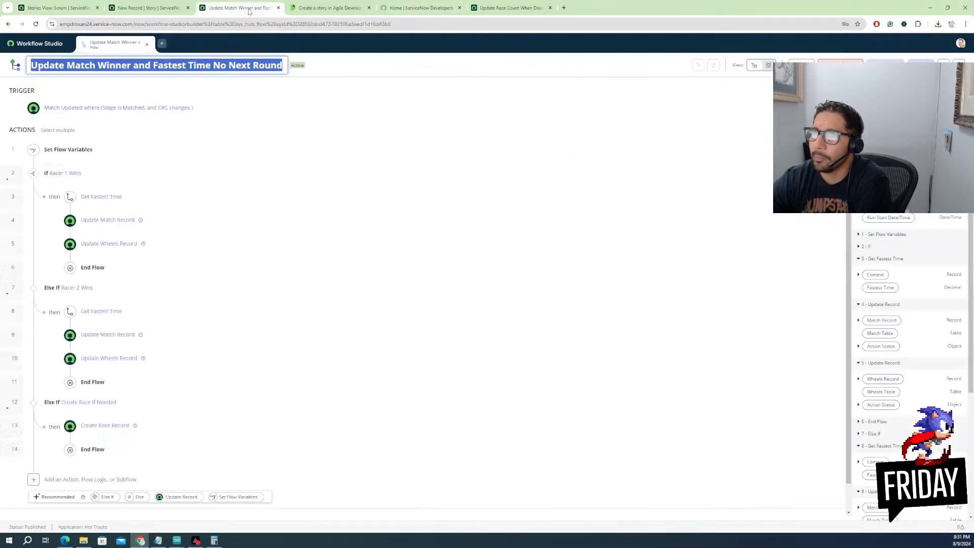
click(128, 10)
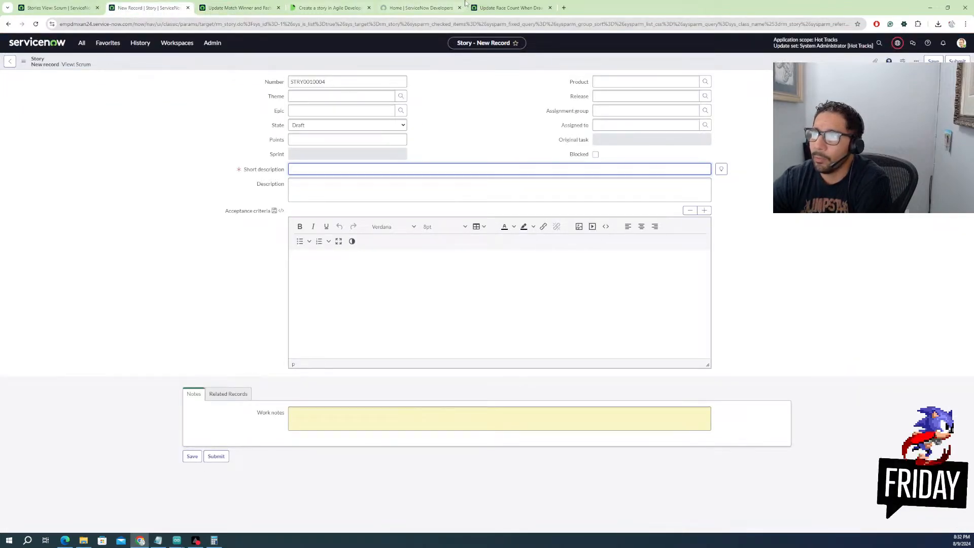
click(502, 7)
click(436, 9)
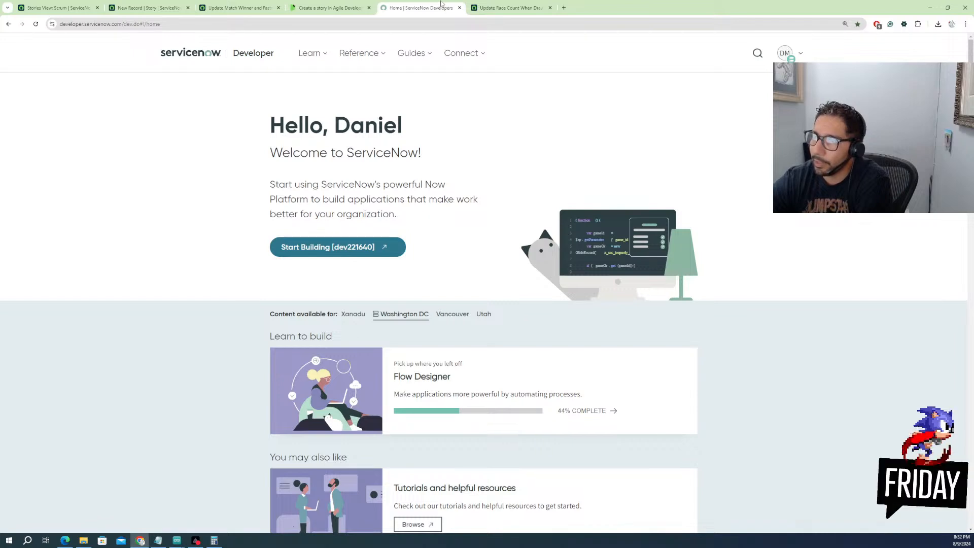
click(497, 9)
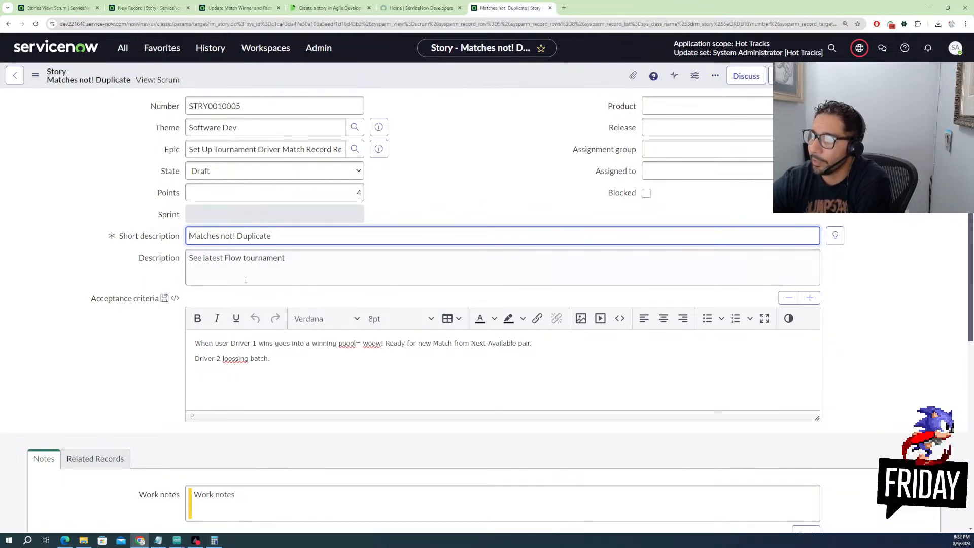
Correct the misspelled words in the story's acceptance criteria to "pool", "wow" and "losing"
click(236, 359)
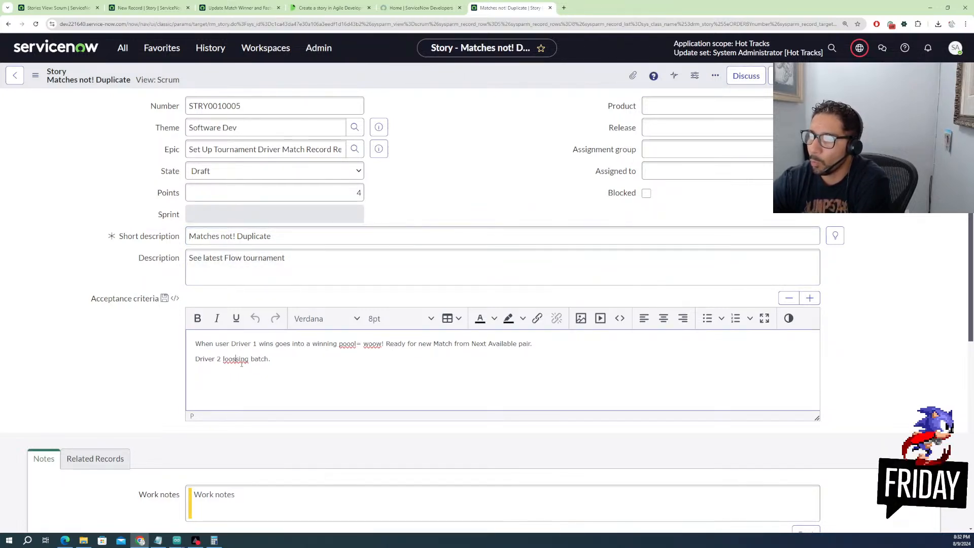
key(BackSpace)
key(BackSpace)
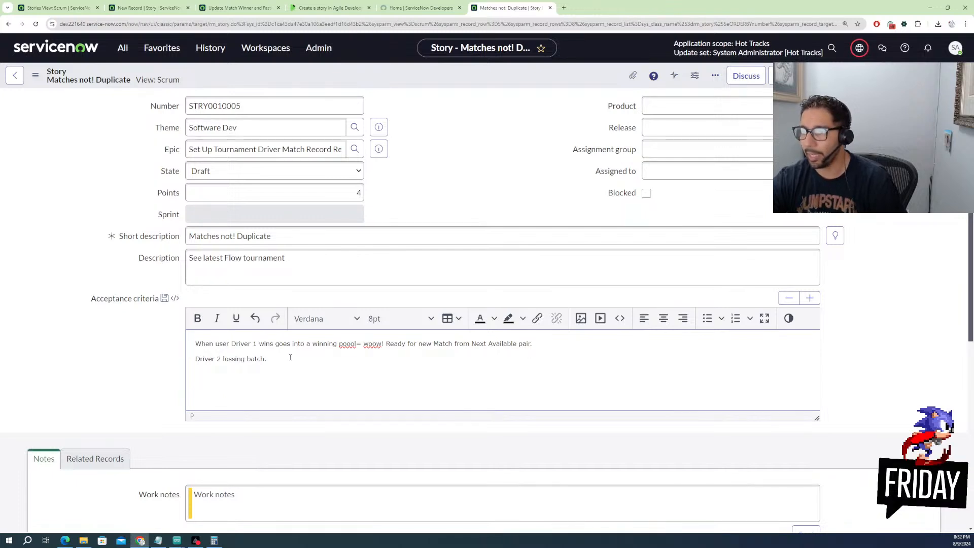
click(350, 344)
key(BackSpace)
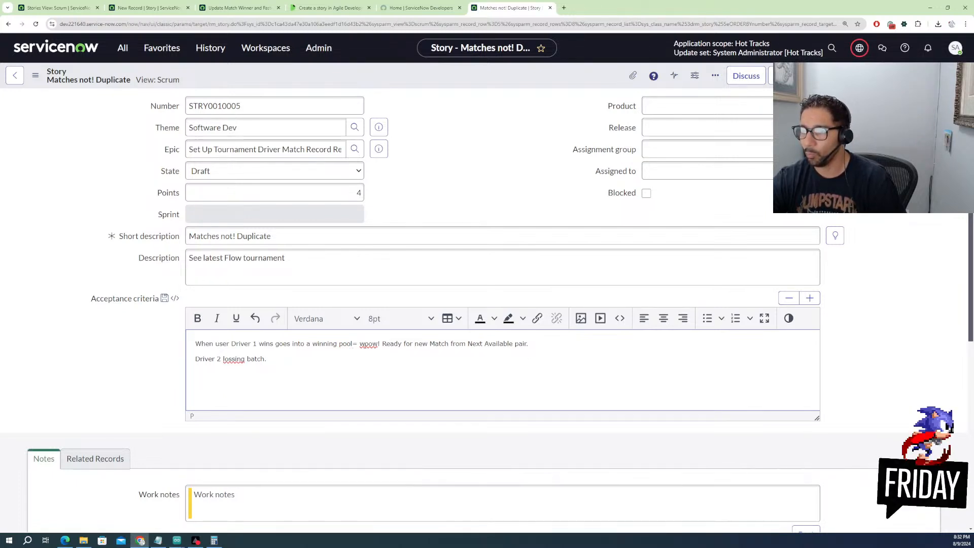
click(369, 344)
key(BackSpace)
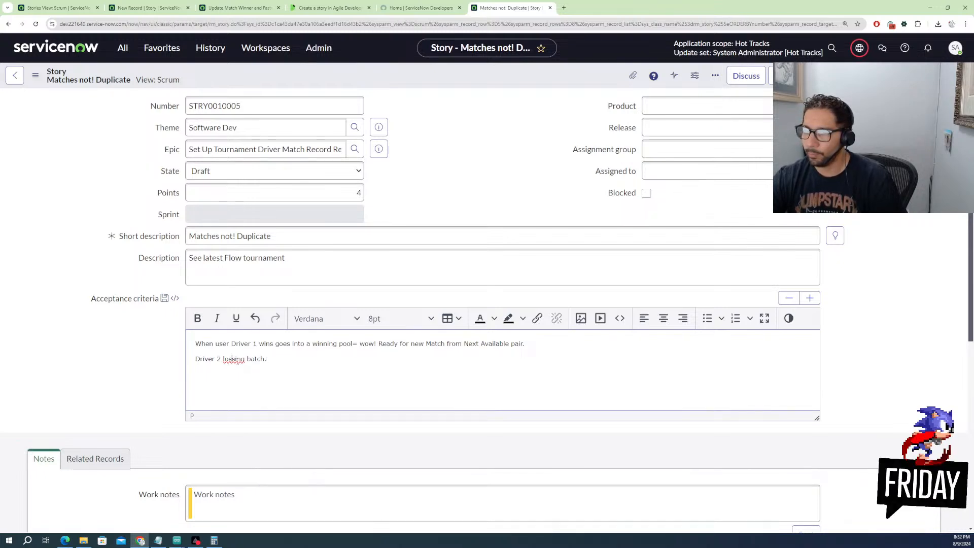
click(238, 363)
key(BackSpace)
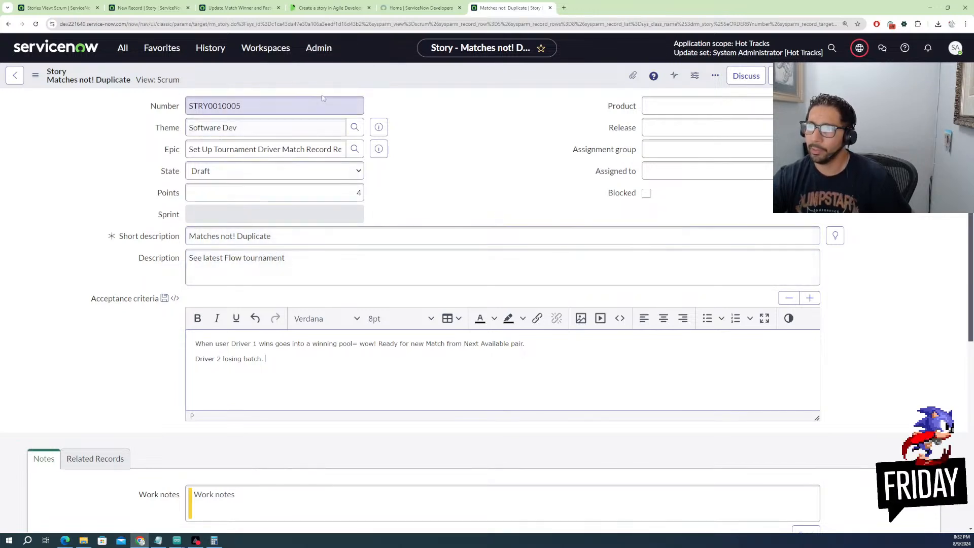
Export the "Matches not! Duplicate" story as XML for this record only, without saving the form
right_click(369, 79)
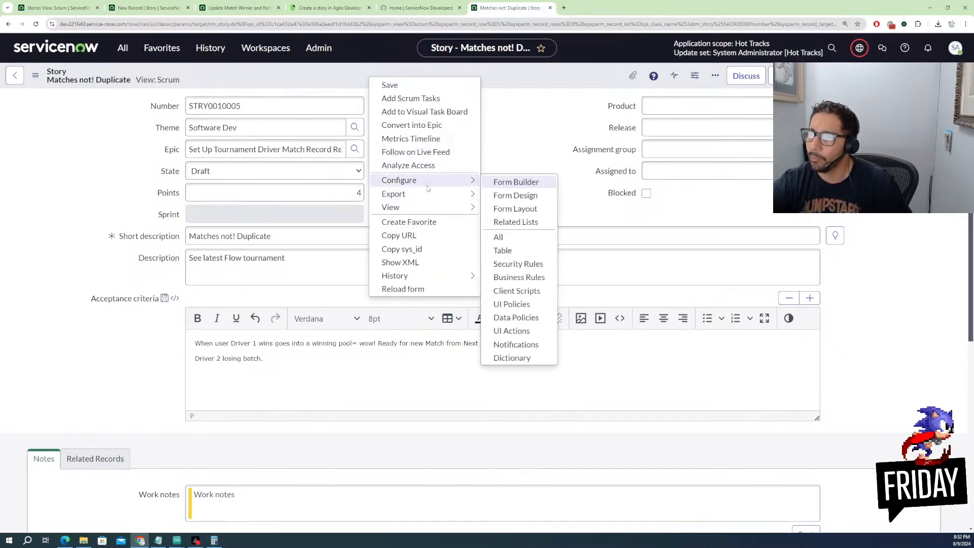
mouse_move(421, 197)
mouse_move(420, 274)
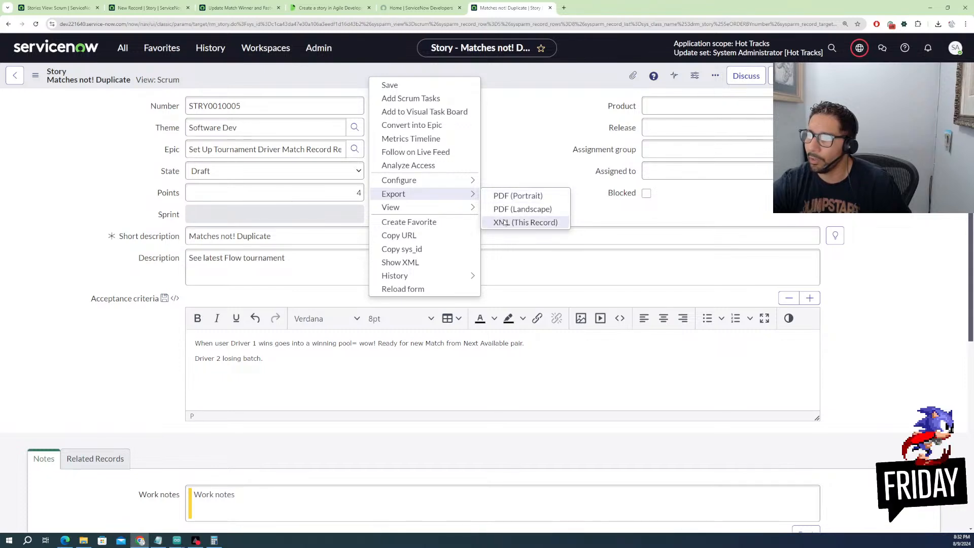
click(525, 222)
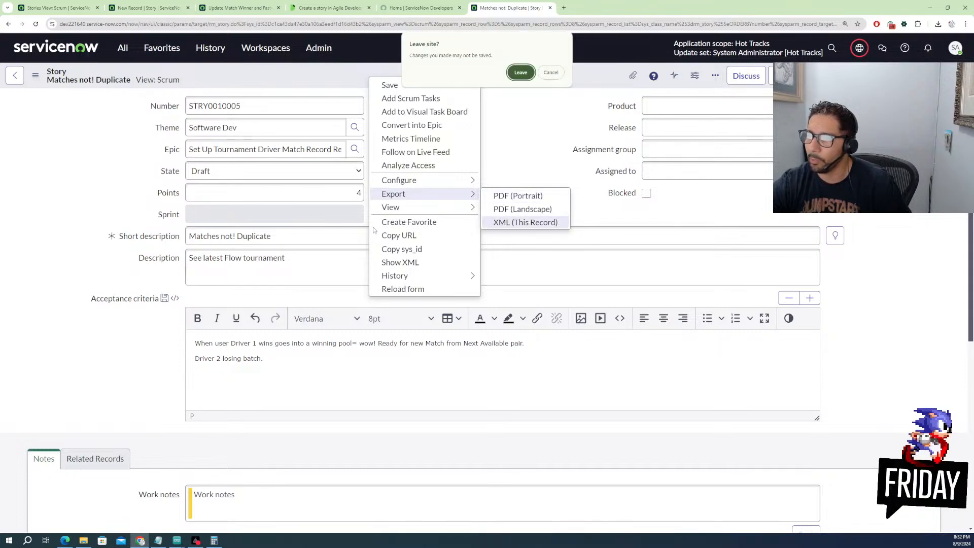
click(522, 73)
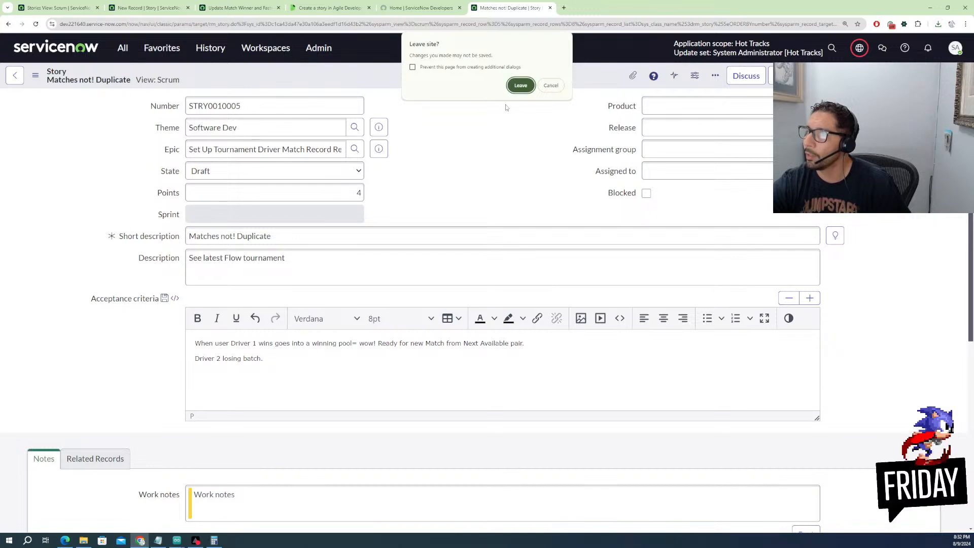
Discard the unsaved edits, go to story STRY0010006, "Update Tournament Winner in and other awards", and export that record as XML
click(522, 85)
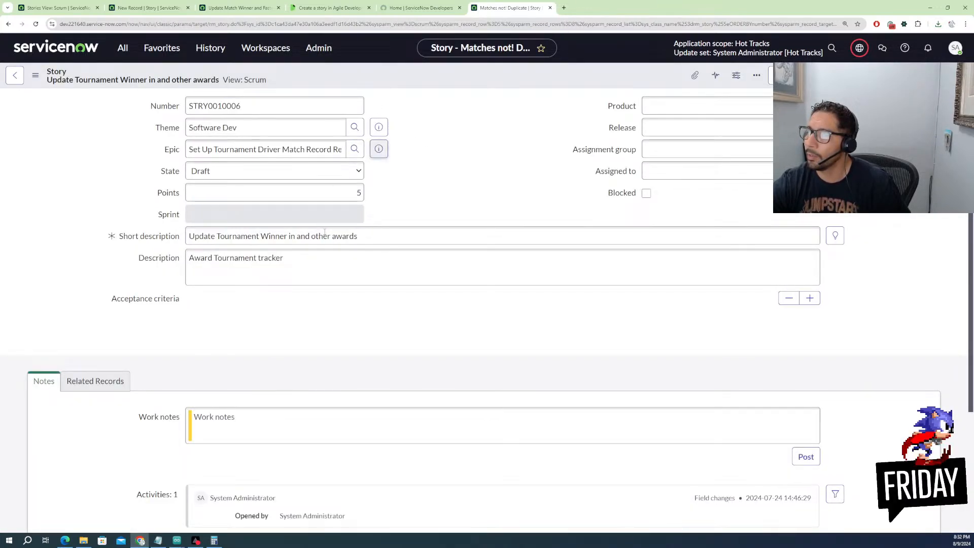
right_click(438, 85)
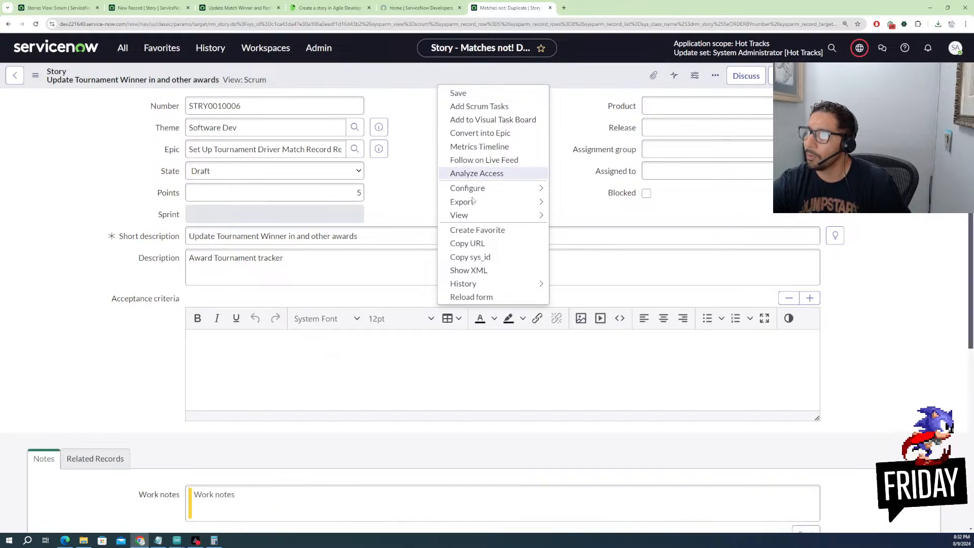
mouse_move(486, 207)
click(591, 230)
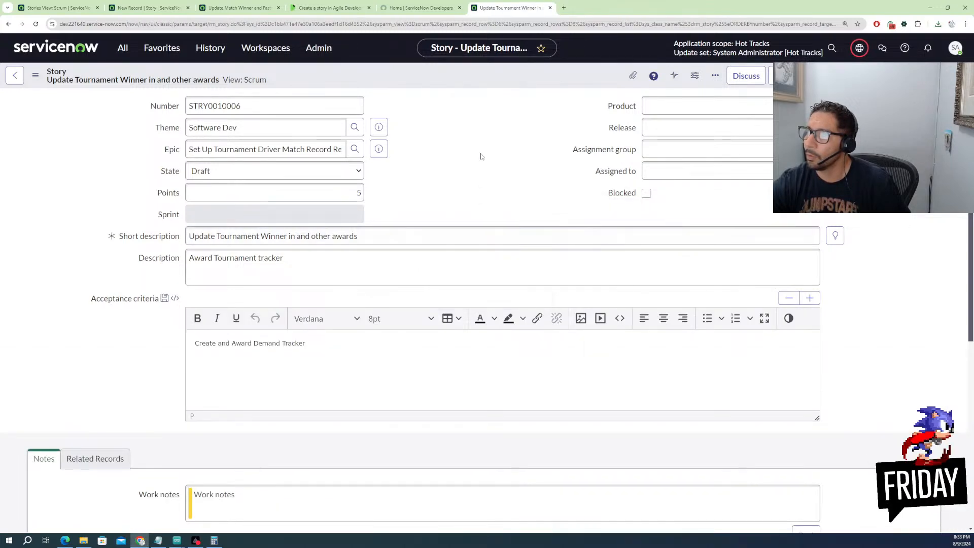
Switch to the target instance's story list and import the exported "Matches not! Duplicate" story from the XML file starting with rm_story_c1ca43da
click(58, 7)
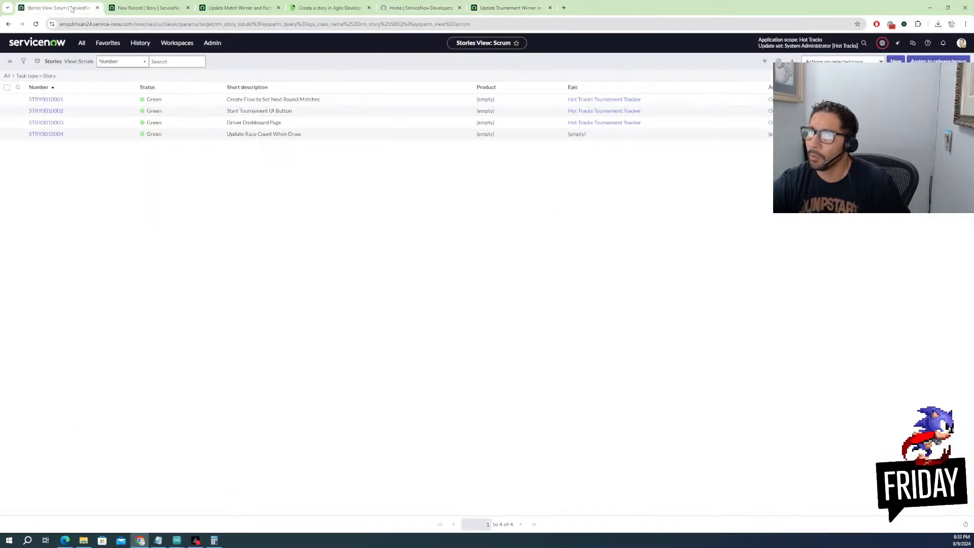
right_click(169, 86)
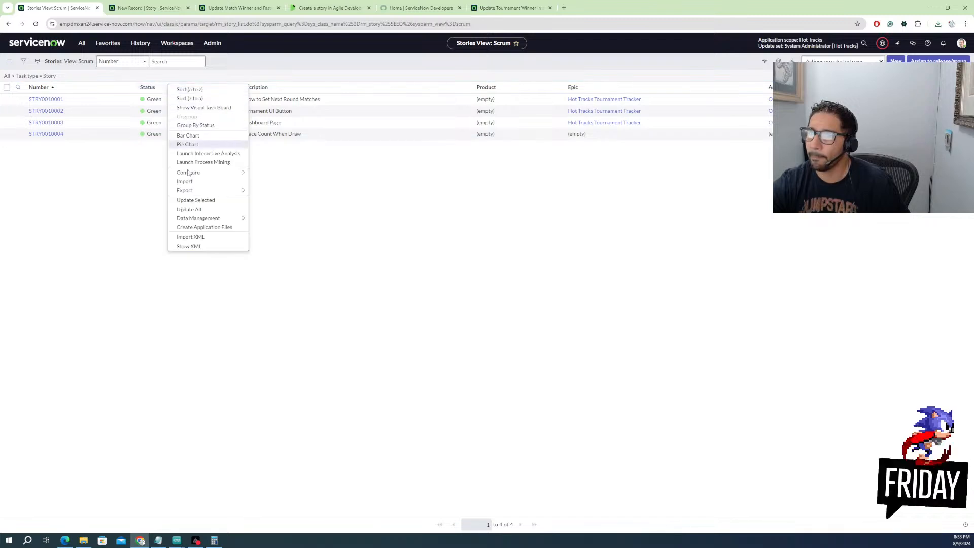
click(193, 237)
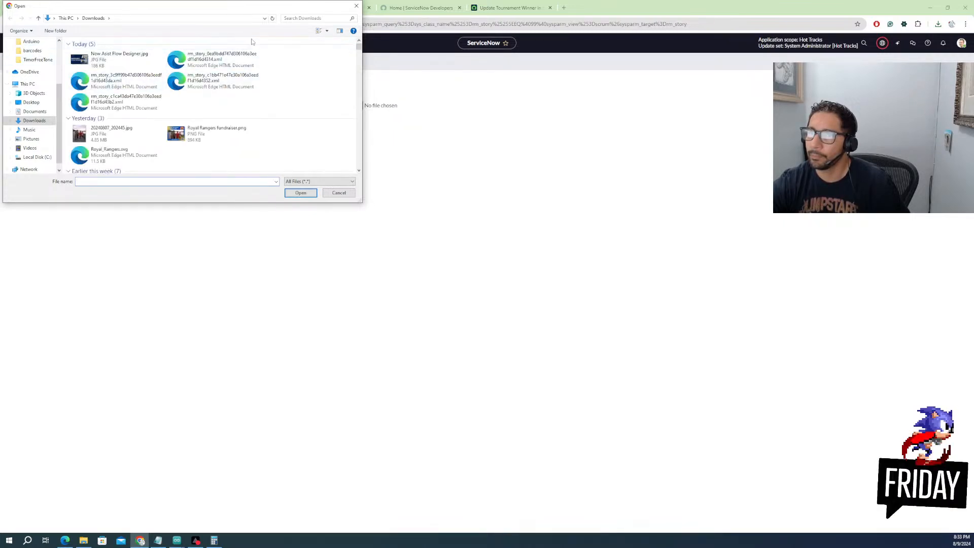
click(326, 30)
click(350, 72)
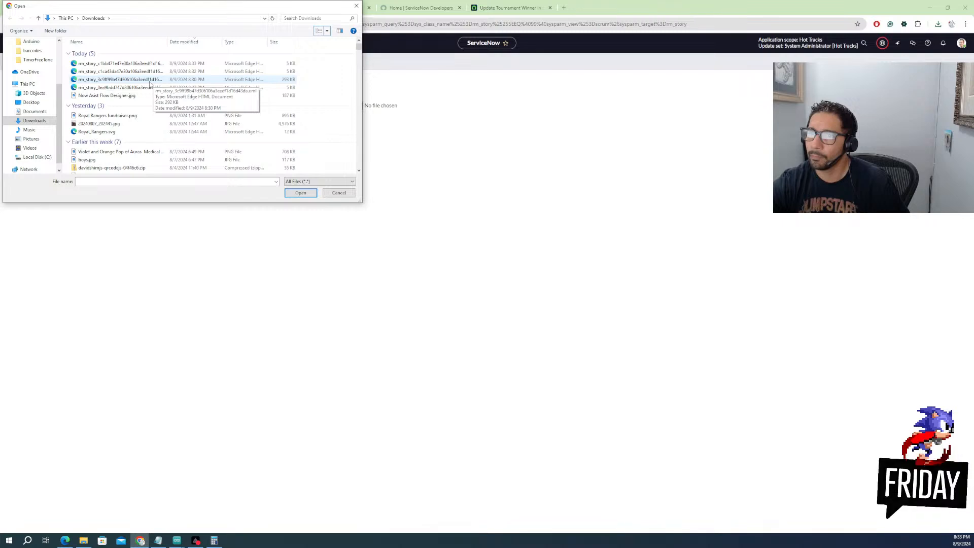
click(148, 72)
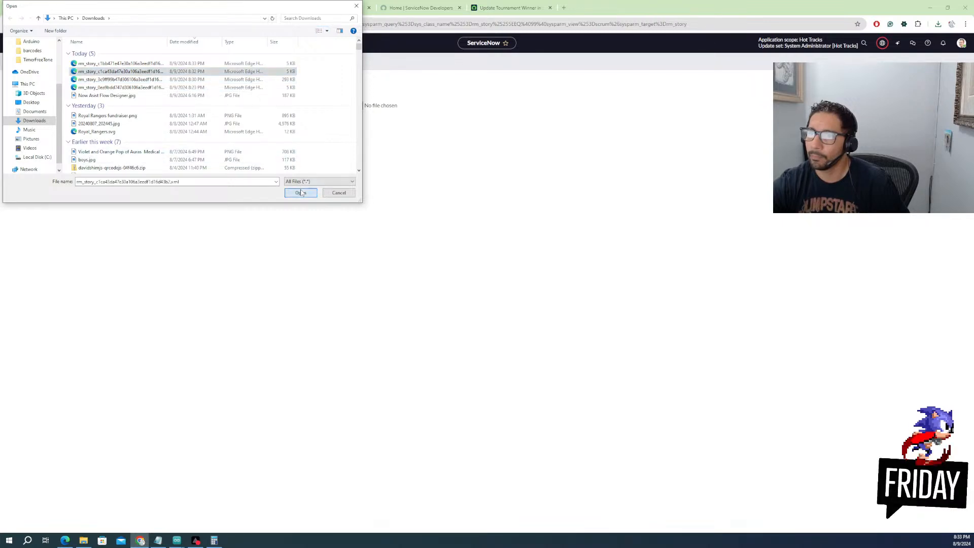
click(301, 193)
click(330, 136)
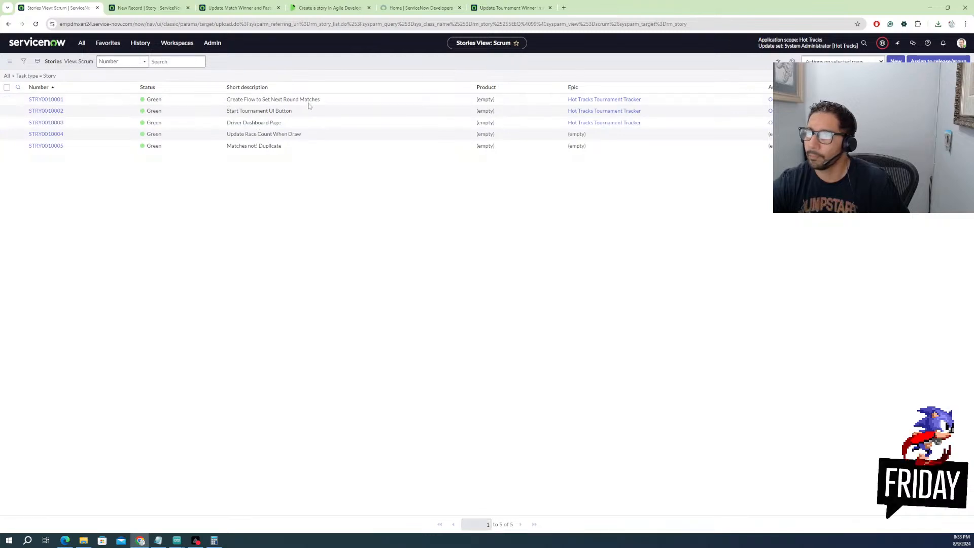
Import the "Update Tournament Winner in and other awards" story into the list from the newest exported rm_story XML file
right_click(198, 87)
right_click(198, 87)
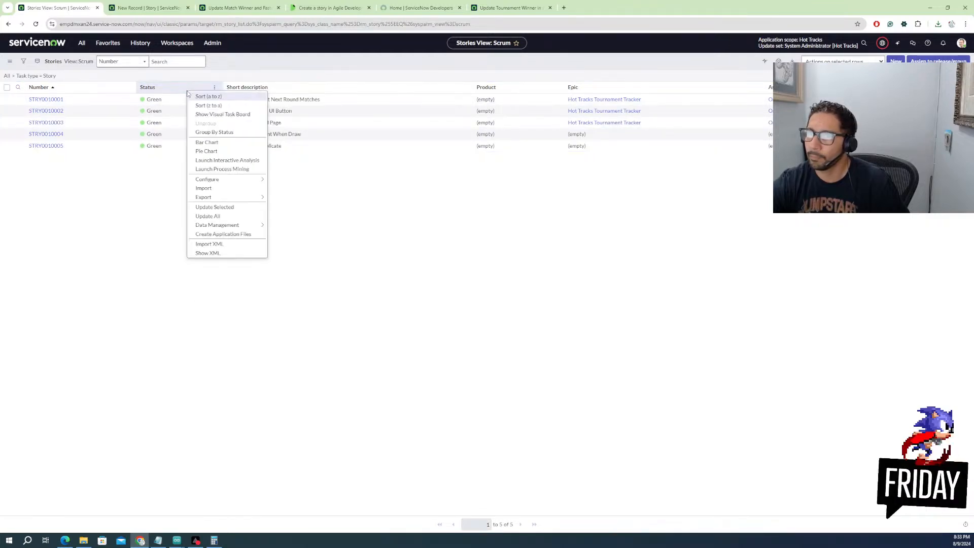
click(225, 245)
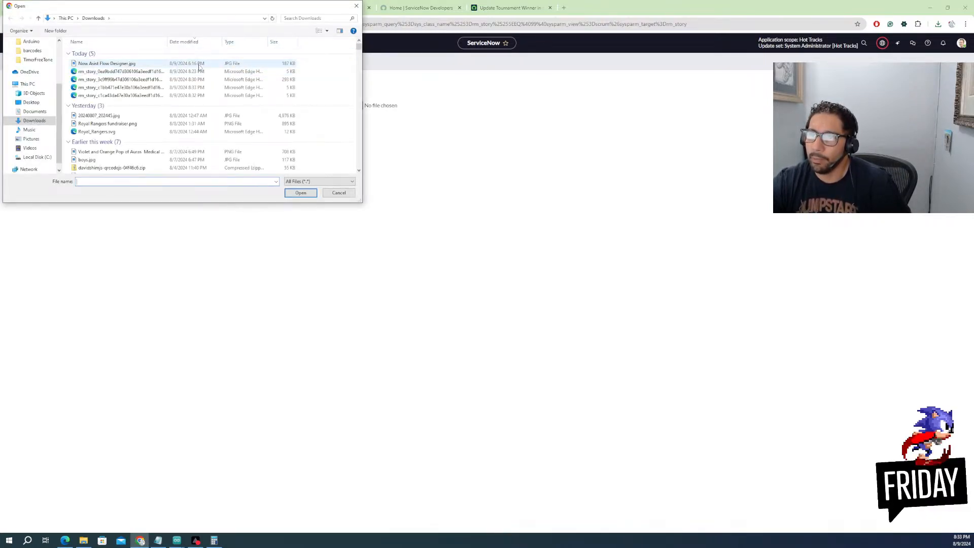
click(144, 73)
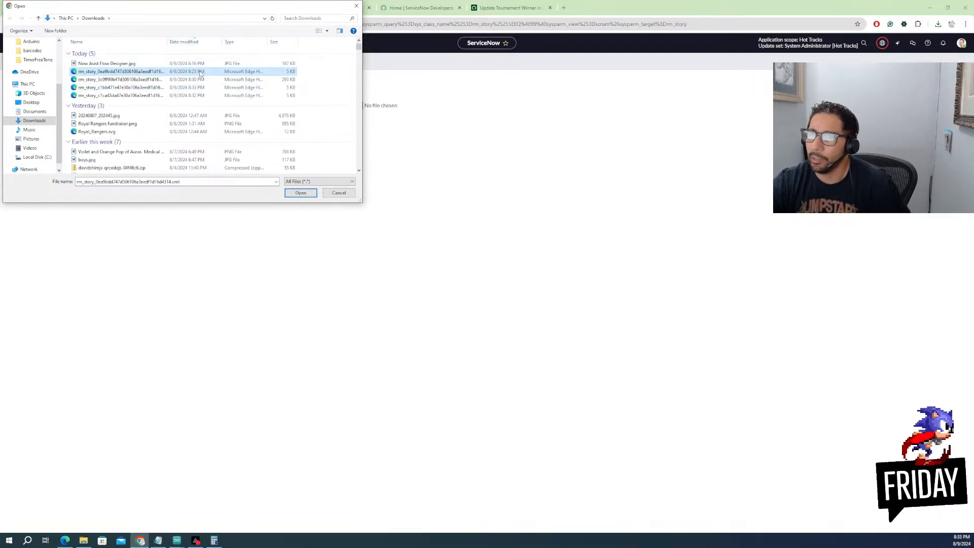
click(199, 44)
click(199, 43)
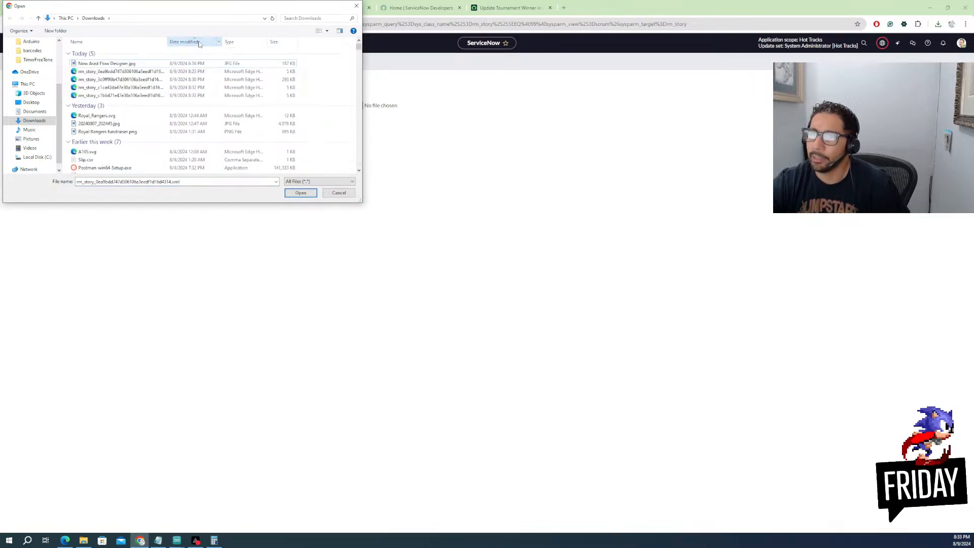
click(130, 63)
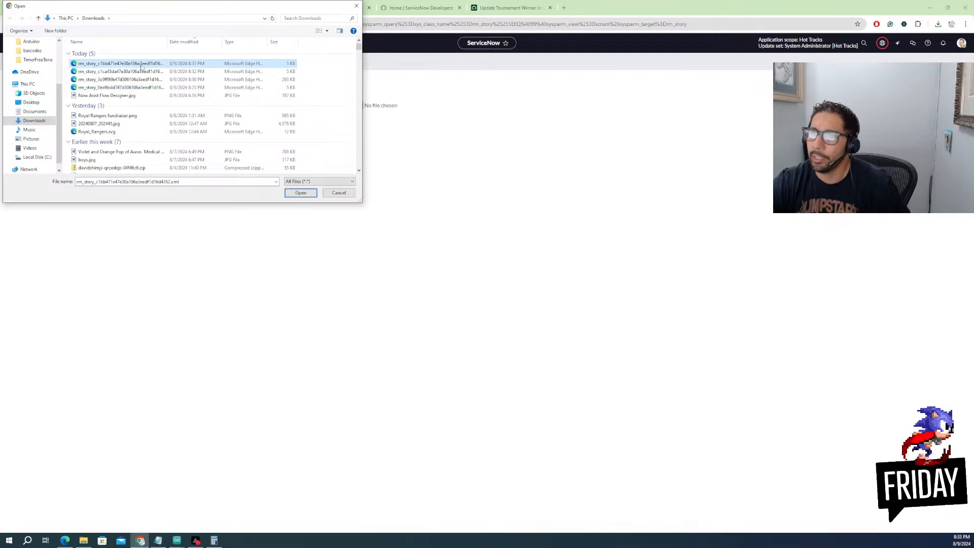
click(301, 192)
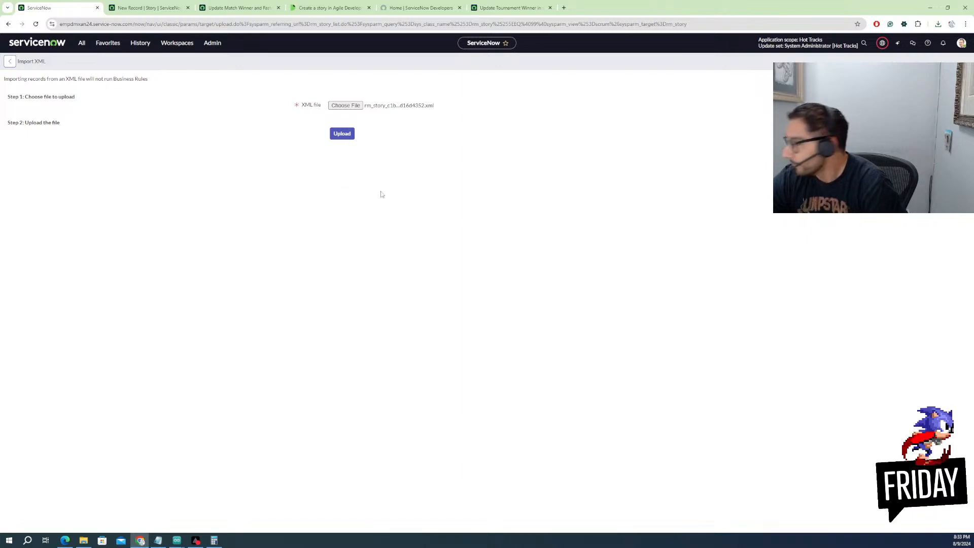
click(341, 135)
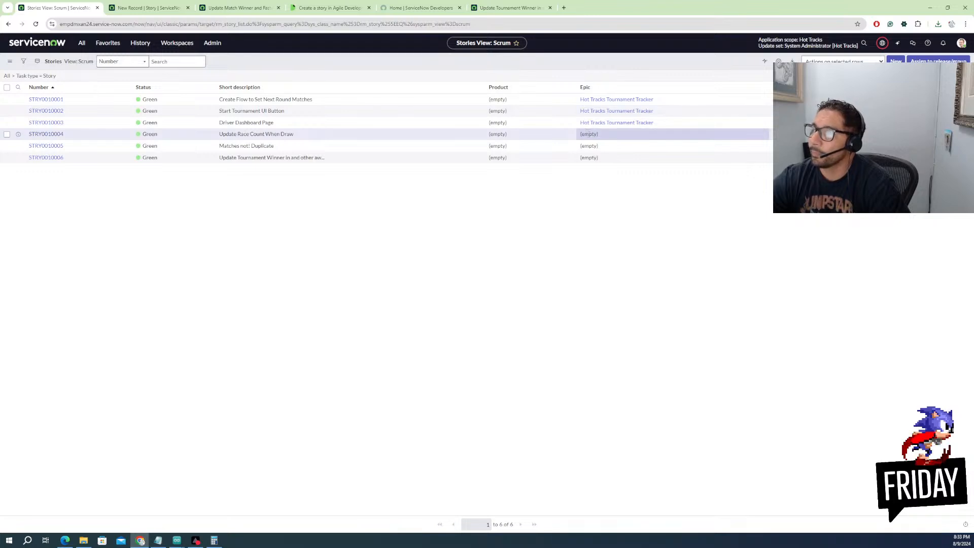
Select the empty Epic cells of stories STRY0010004 to STRY0010006 and open them together for editing in the list
click(604, 134)
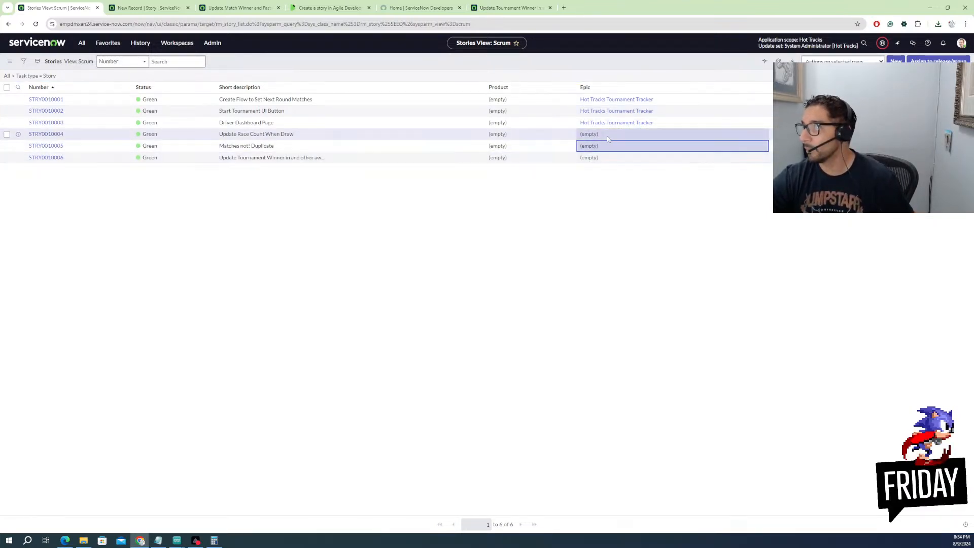
click(6, 146)
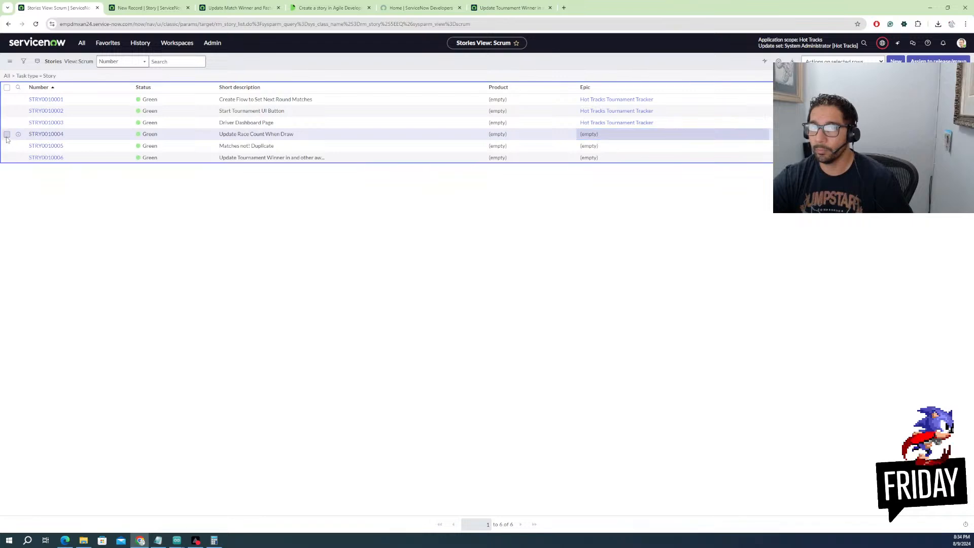
click(7, 134)
click(591, 146)
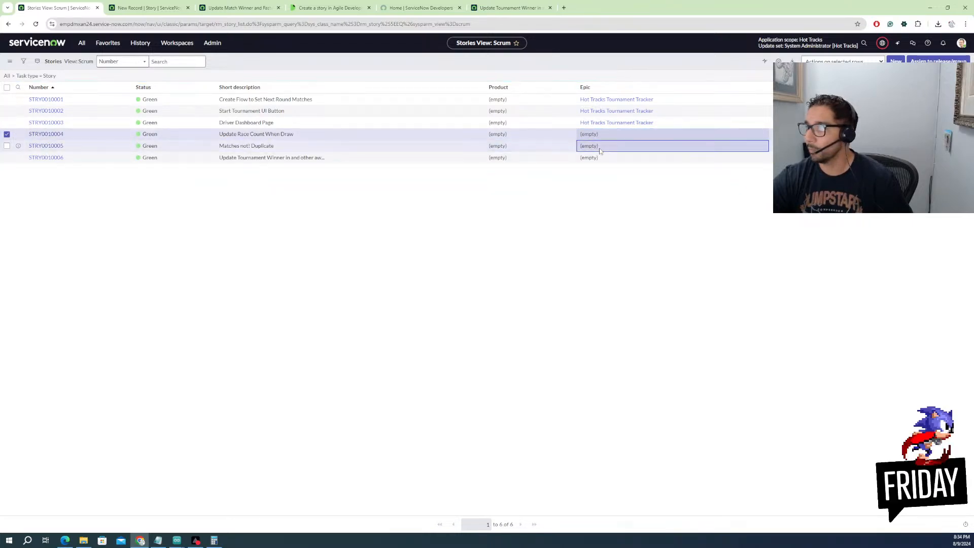
click(600, 160)
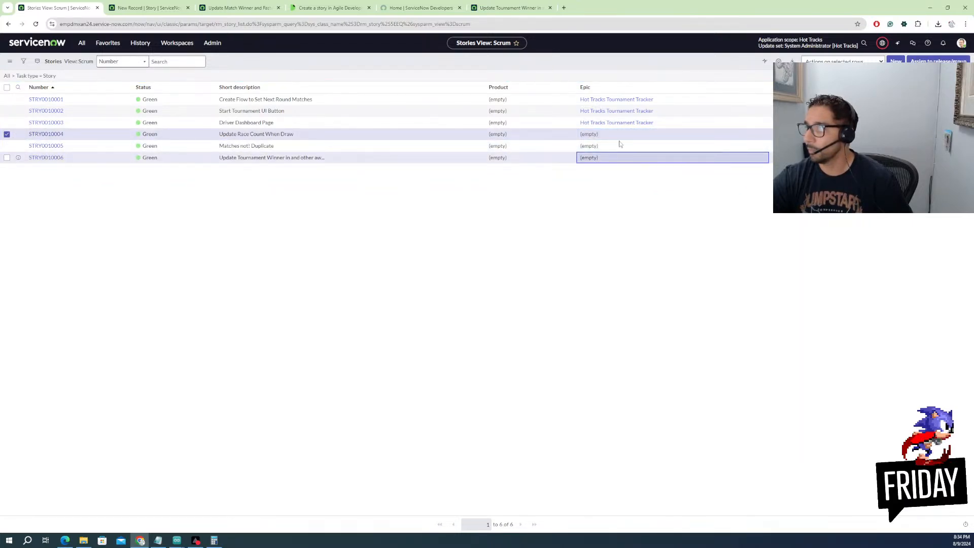
click(658, 143)
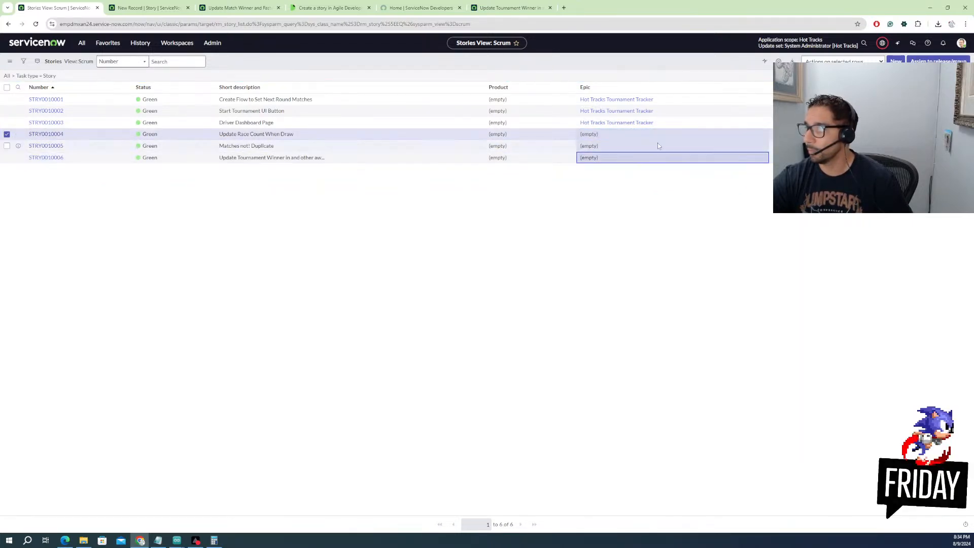
click(606, 134)
drag(609, 161, 616, 138)
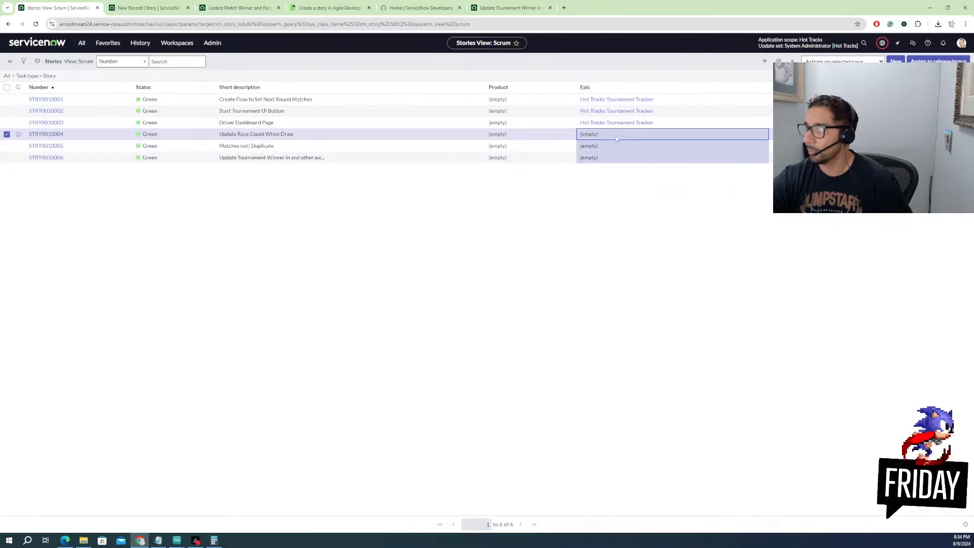
right_click(620, 136)
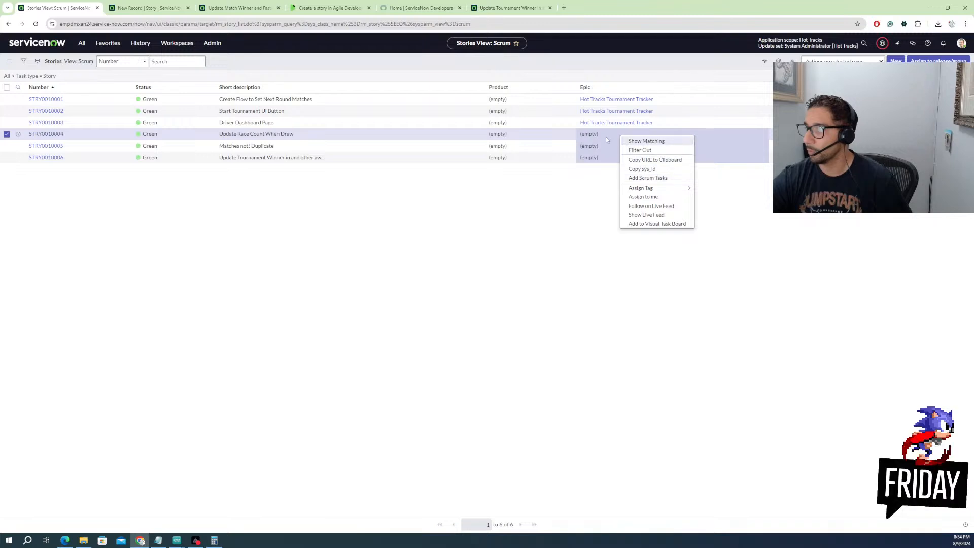
double_click(606, 136)
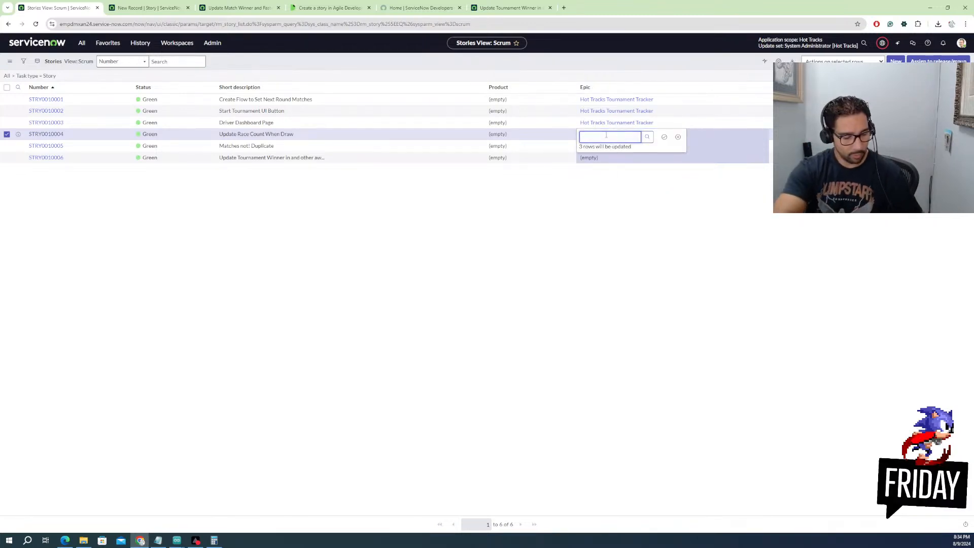
key(ctrl+h)
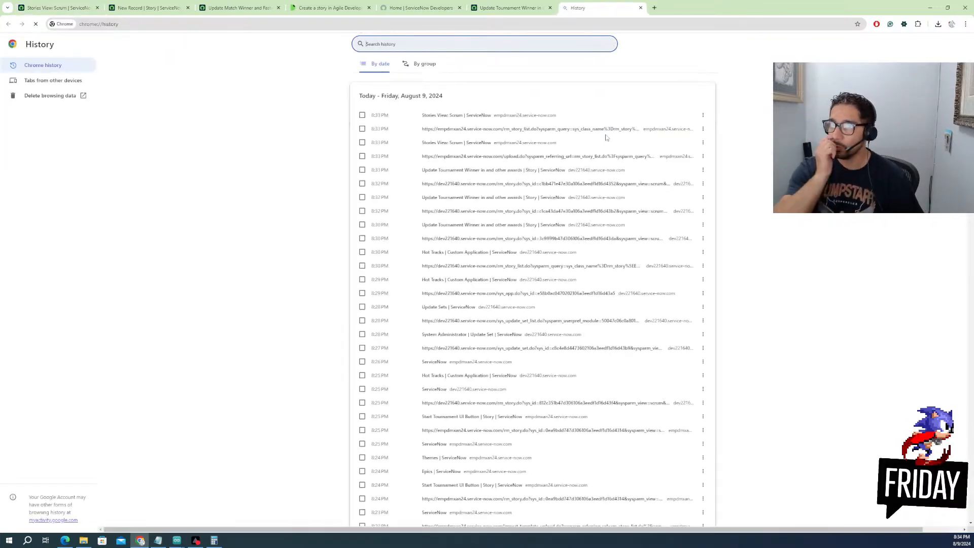
click(495, 9)
click(609, 9)
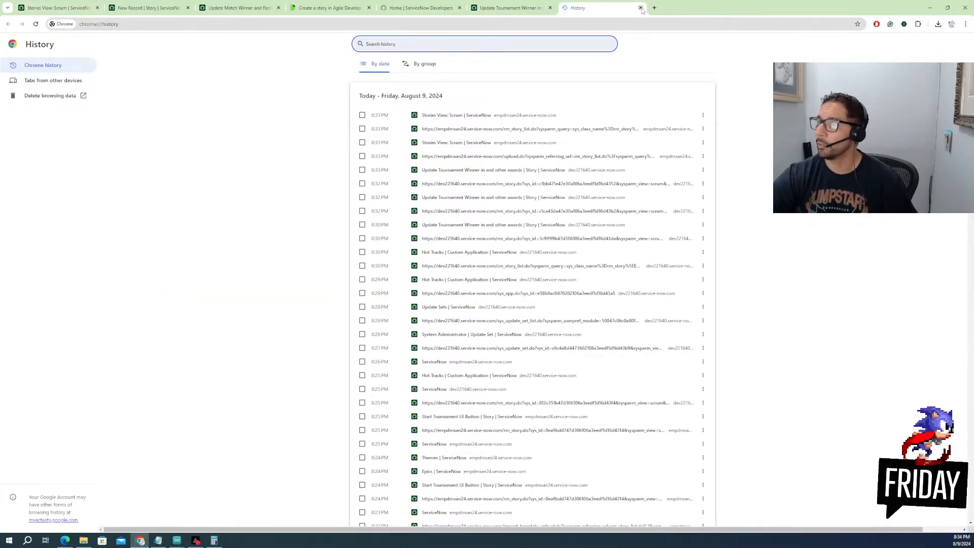
click(641, 8)
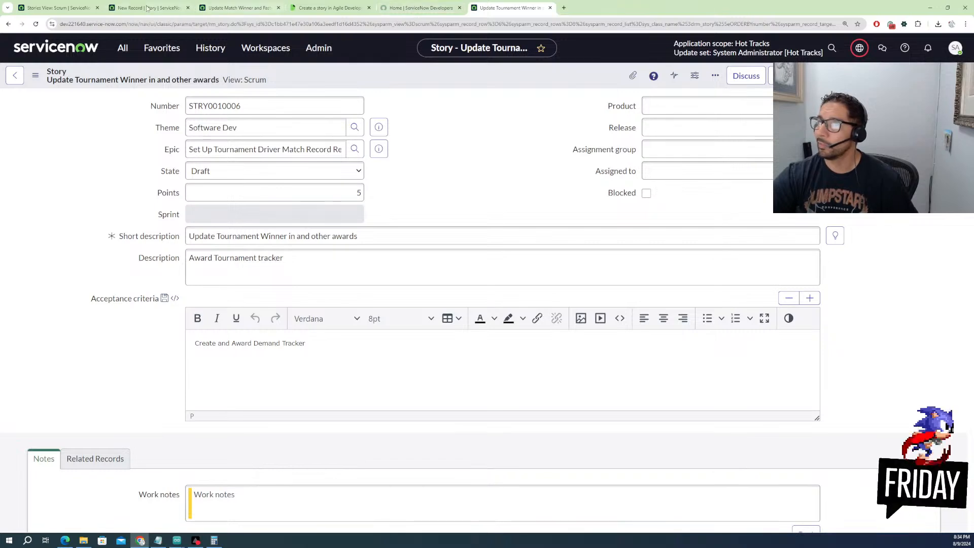
Return to the target instance's story list and set the epic of the three selected stories to Hot Tracks Tournament Tracker
click(121, 8)
click(49, 9)
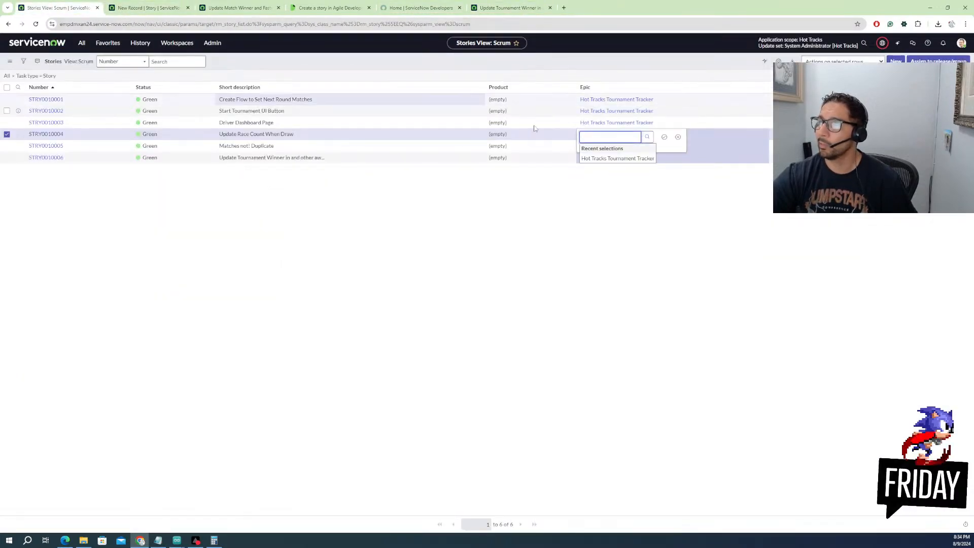
click(603, 160)
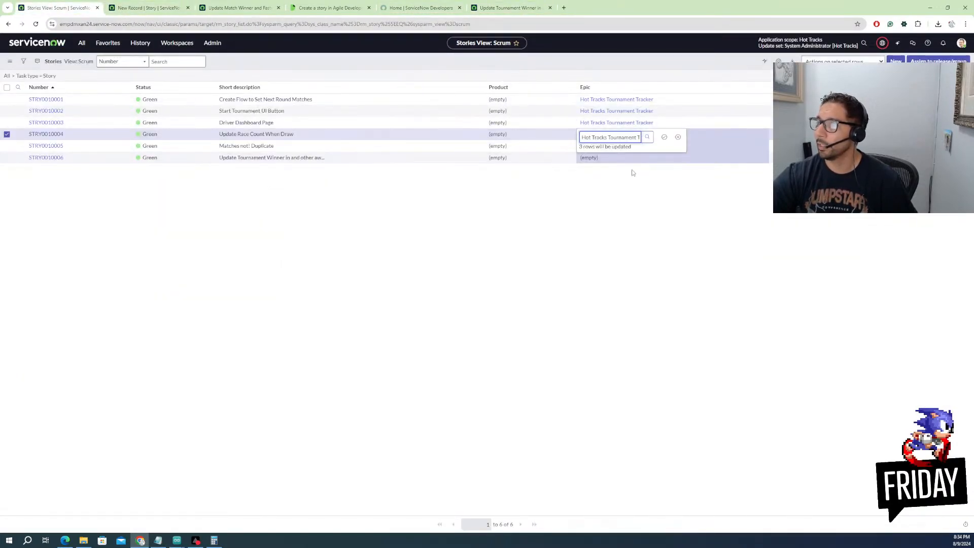
click(664, 137)
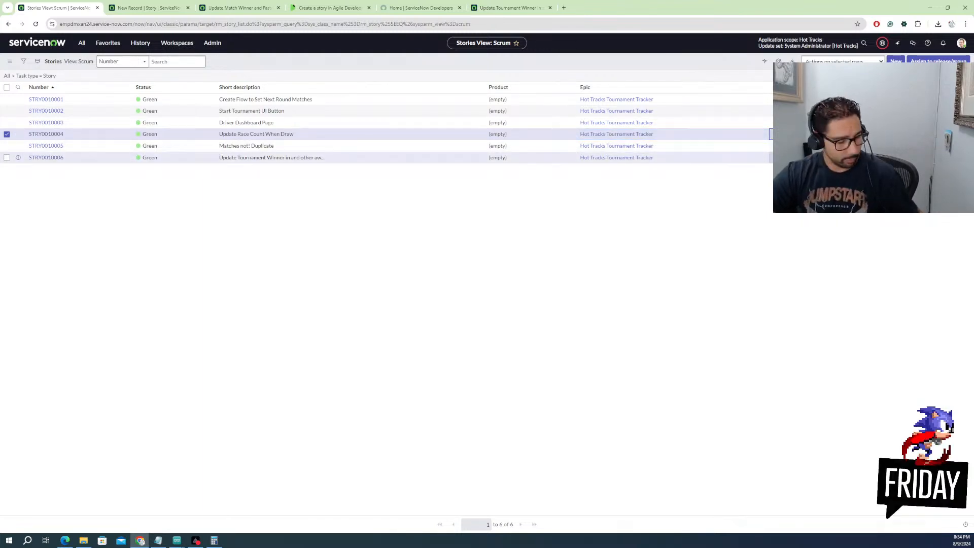
Set the assignment group of stories STRY0010004 to STRY0010006 to the Orlando developer group used by the other stories
click(771, 146)
click(770, 158)
click(771, 136)
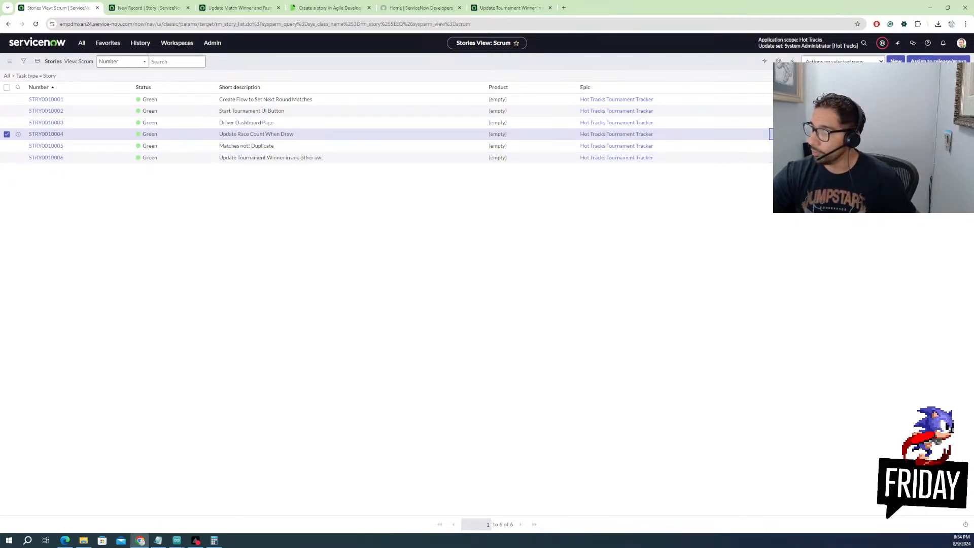
click(771, 159)
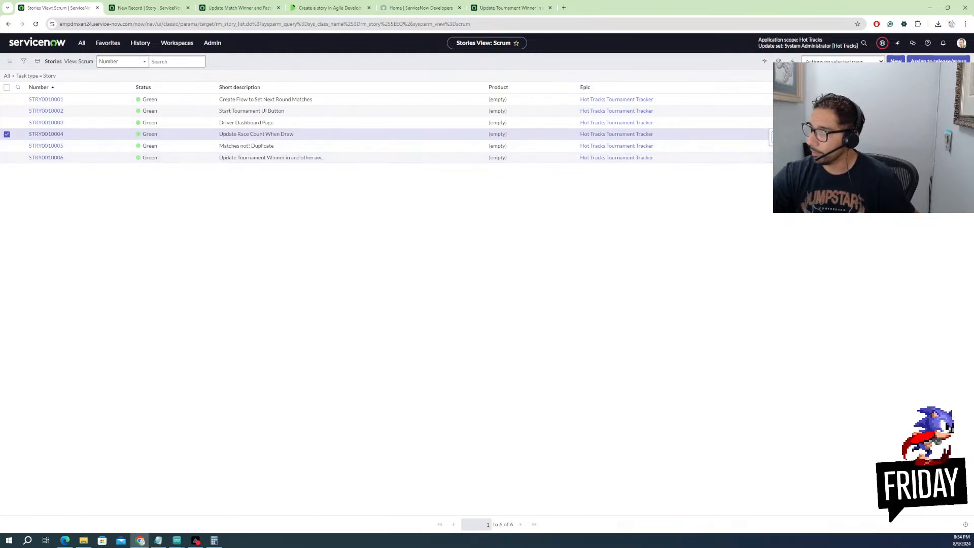
double_click(746, 111)
key(Escape)
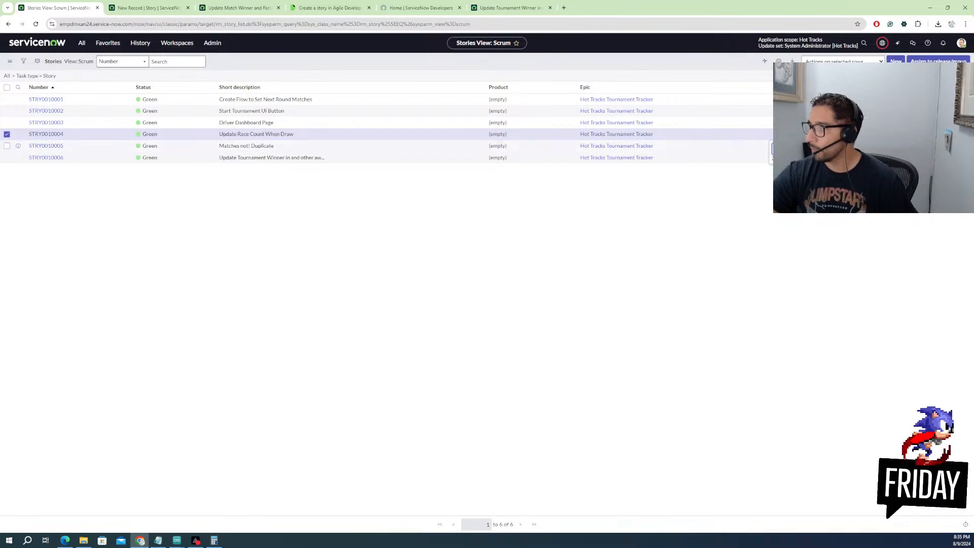
key(Return)
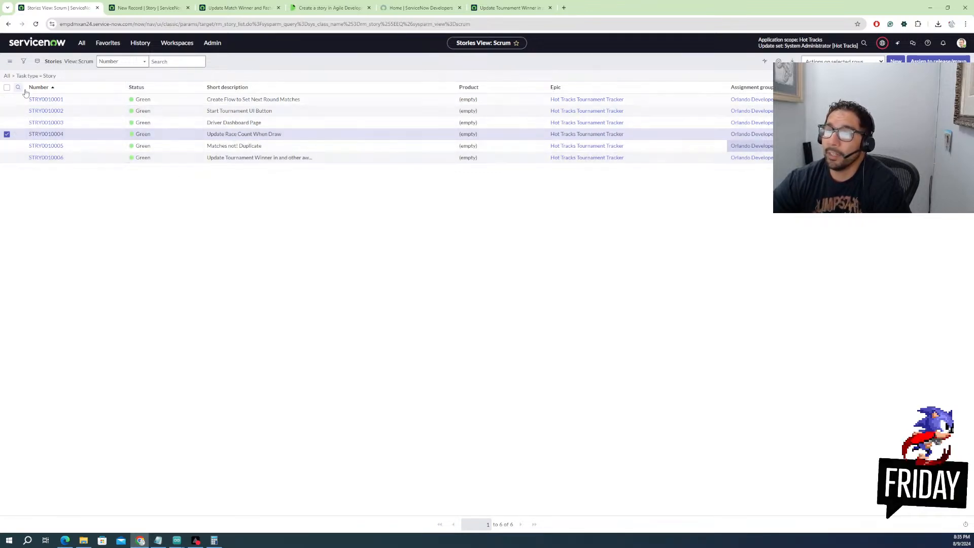
Open the Agile Board of the target instance at its Backlog Planning page
click(82, 44)
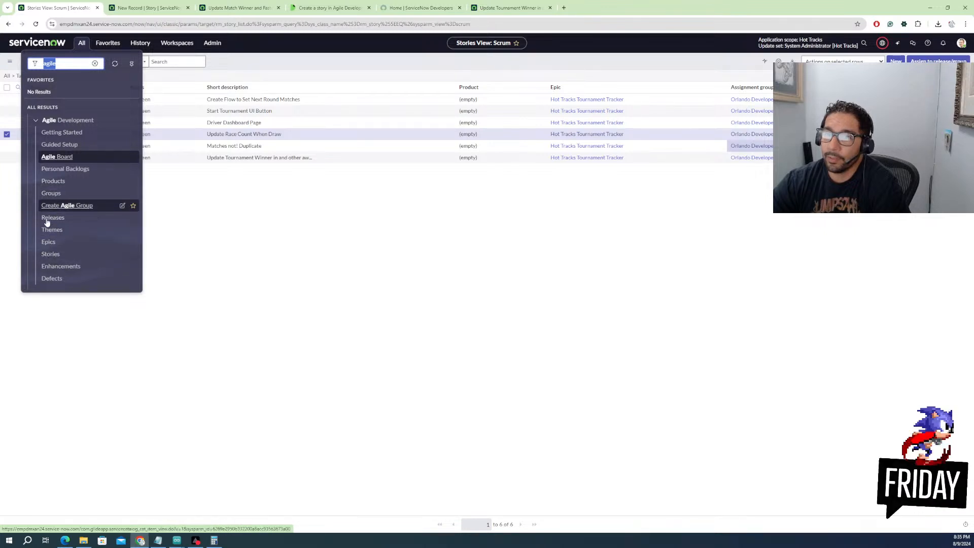
click(55, 138)
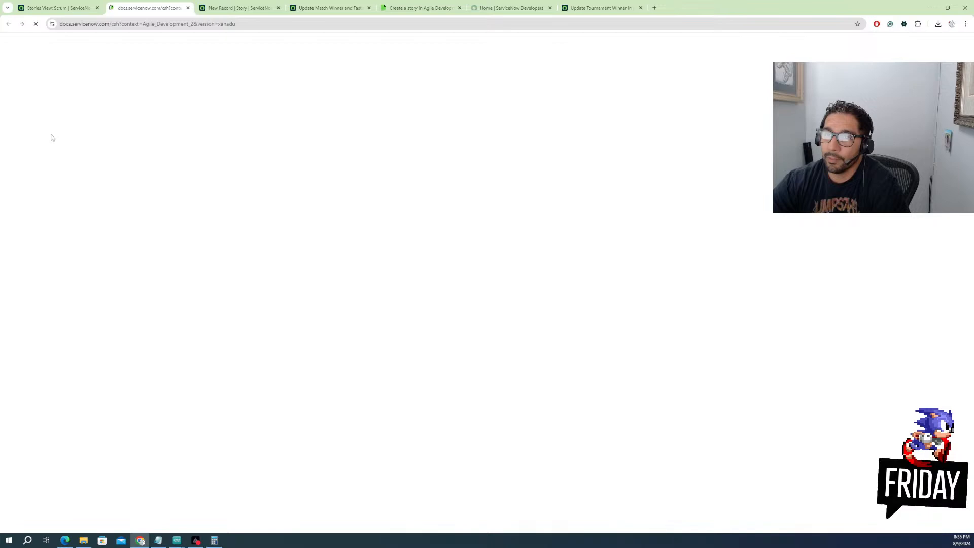
click(80, 9)
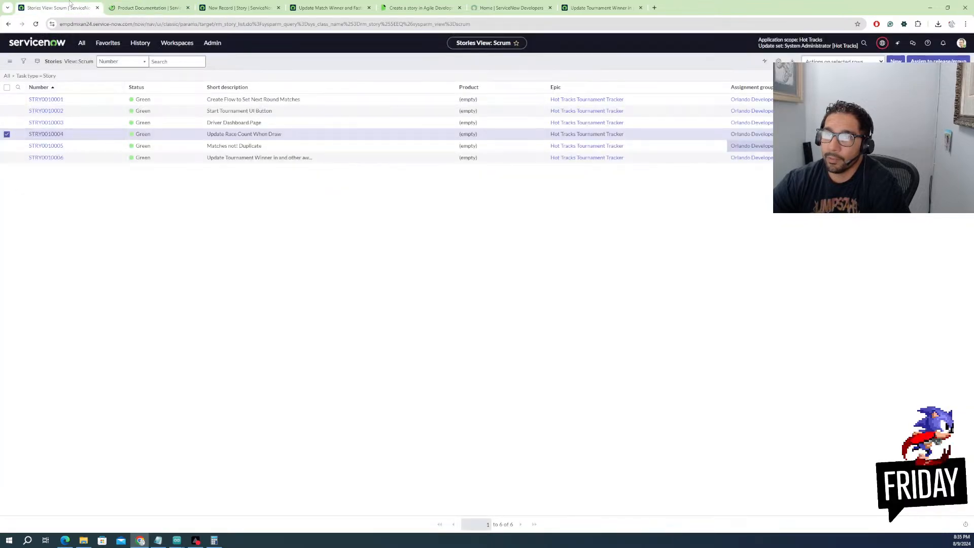
click(81, 43)
click(59, 157)
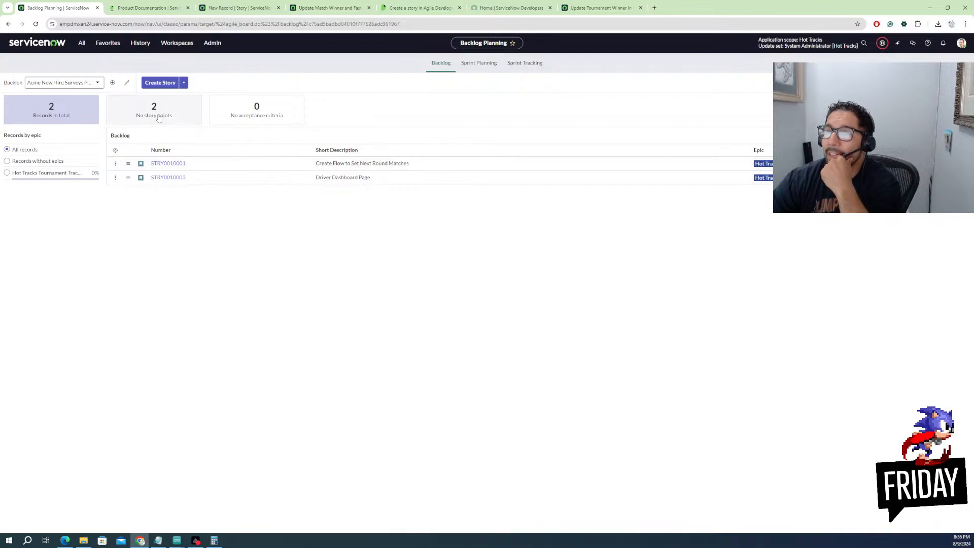
Filter the backlog to stories without points, then set the points of STRY0010001 to 8 and save it
click(159, 113)
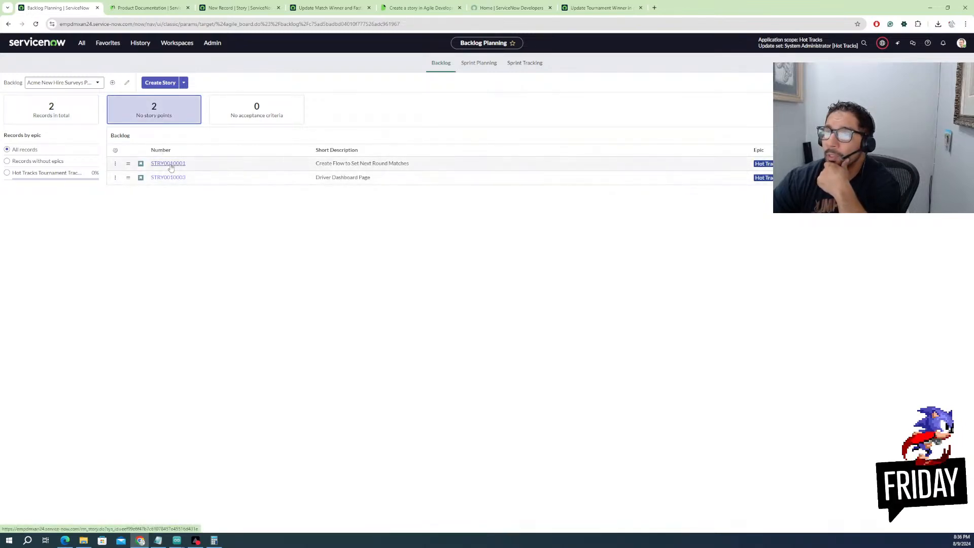
click(169, 163)
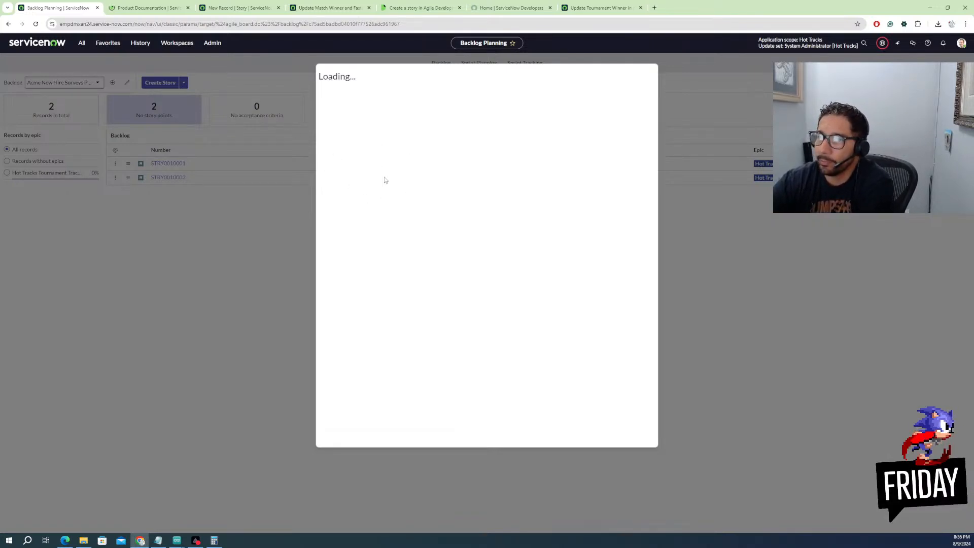
click(392, 150)
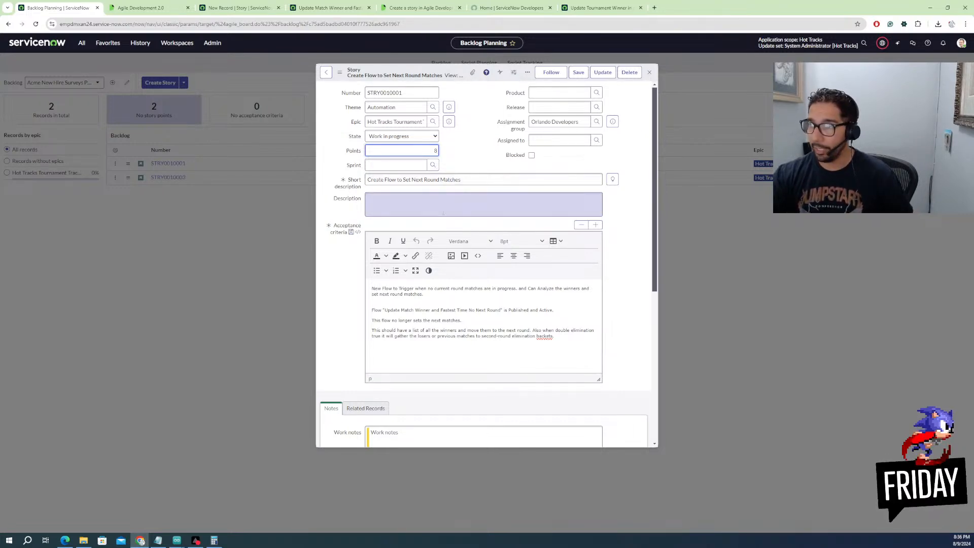
click(577, 72)
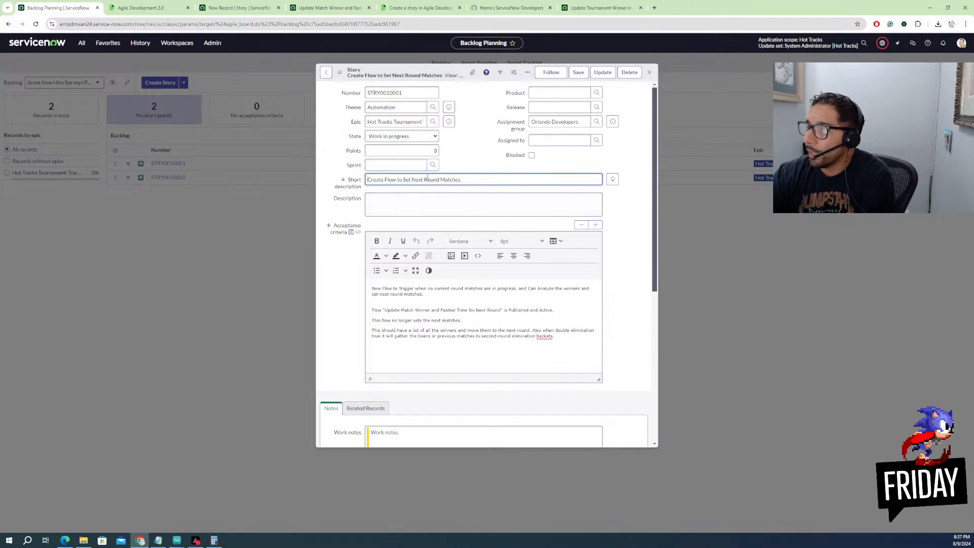
click(649, 72)
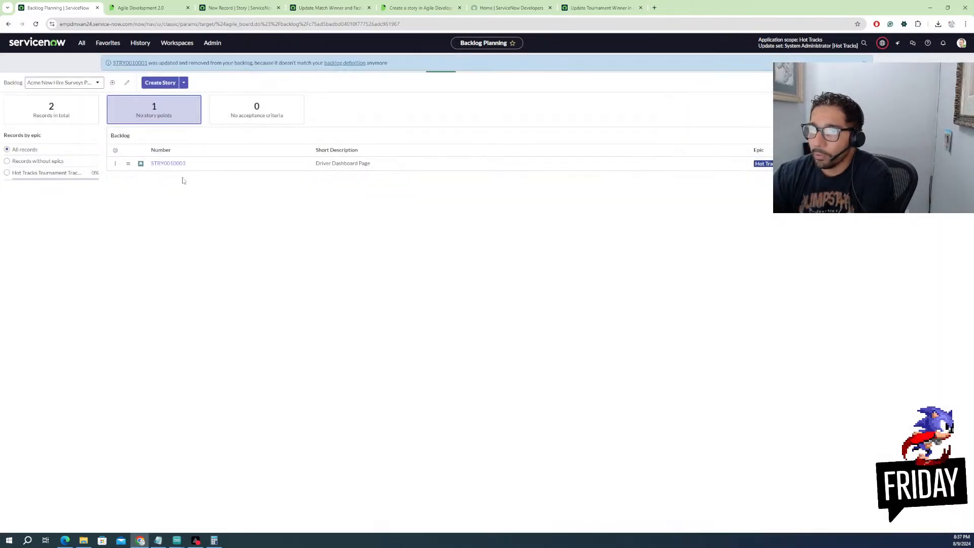
Set the points of the Driver Dashboard Page story STRY0010003 to 5, save it and close the story
click(178, 164)
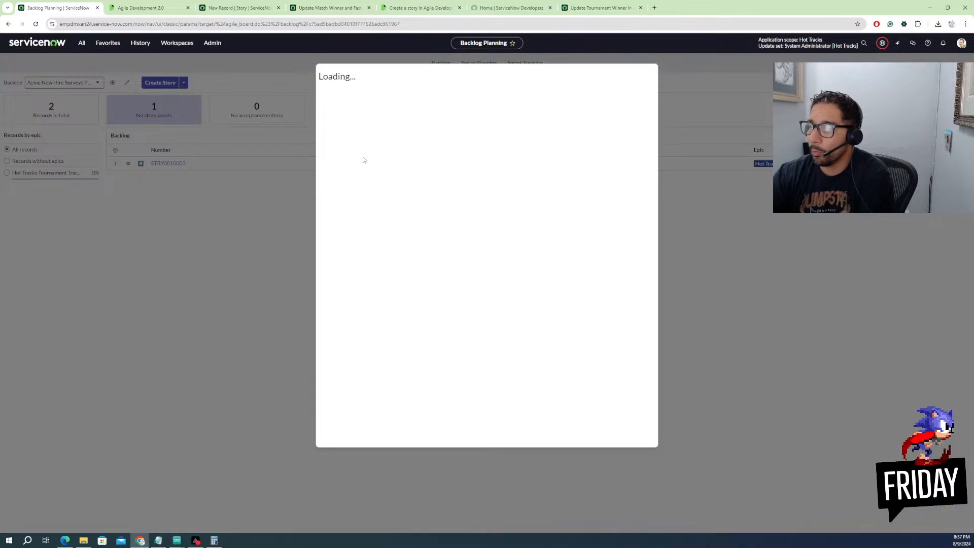
click(426, 153)
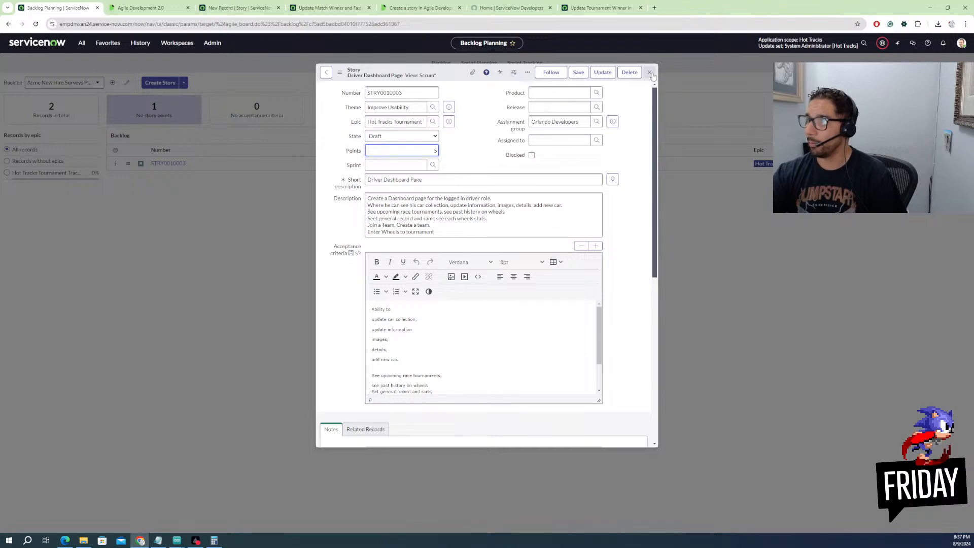
click(578, 72)
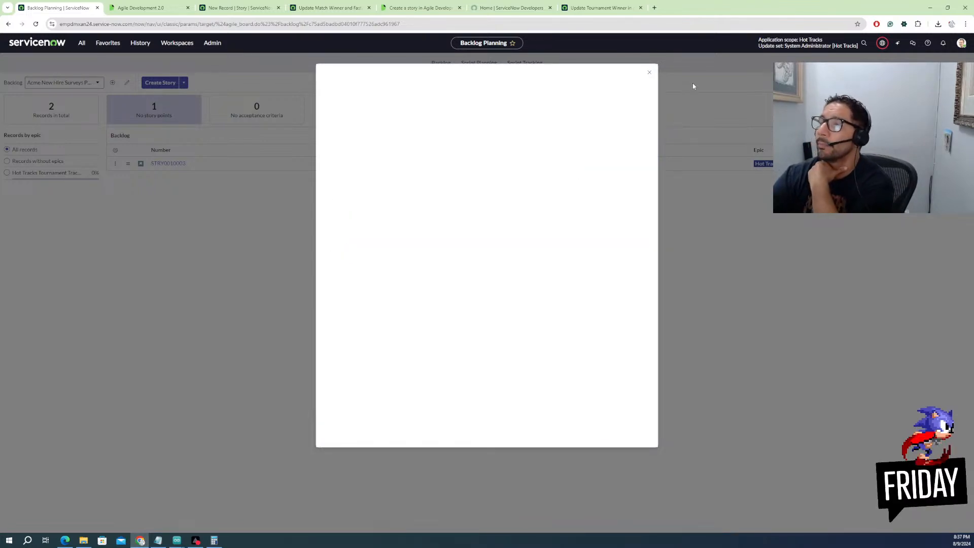
click(649, 72)
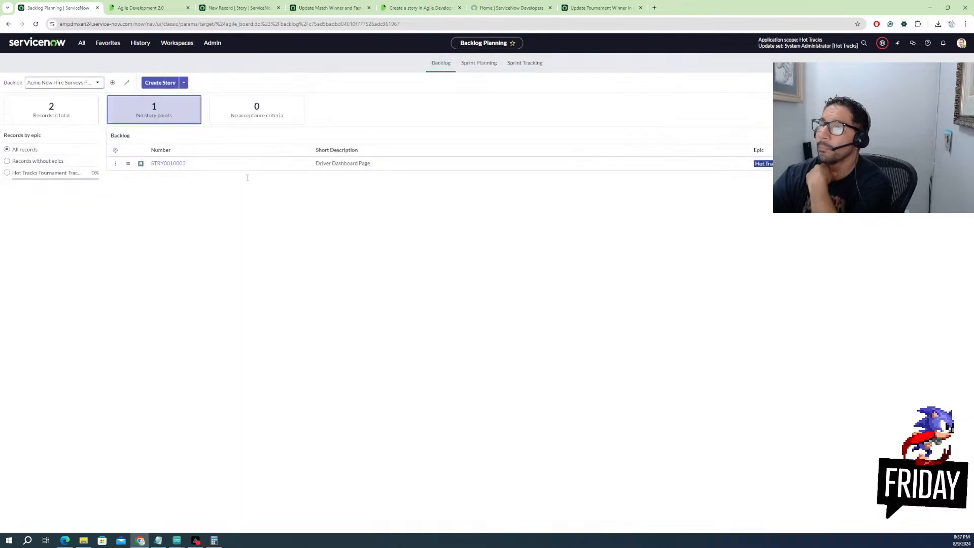
Show all backlog records and compare the Acme New Hire Surveys Project backlog with PRJ: Automated Remediation, ending on the Acme backlog
click(51, 116)
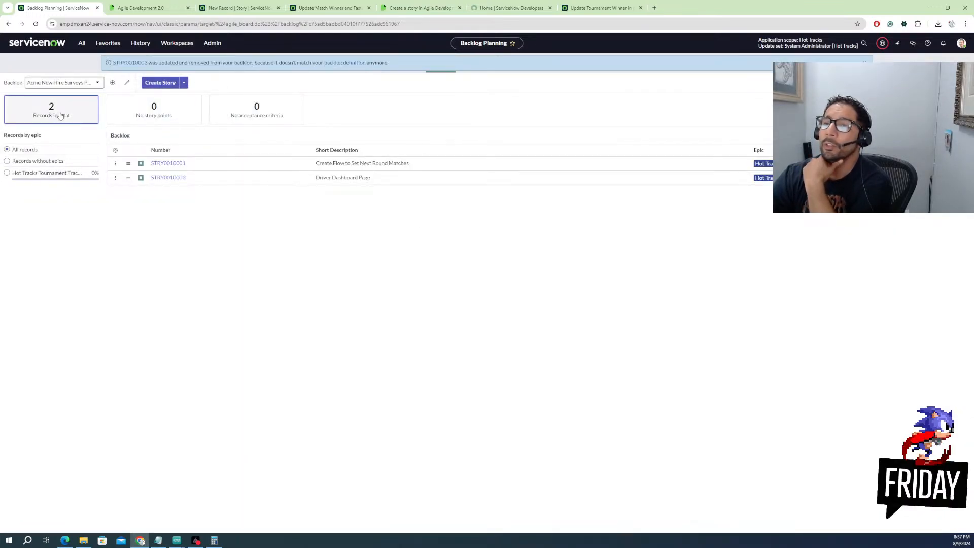
click(79, 84)
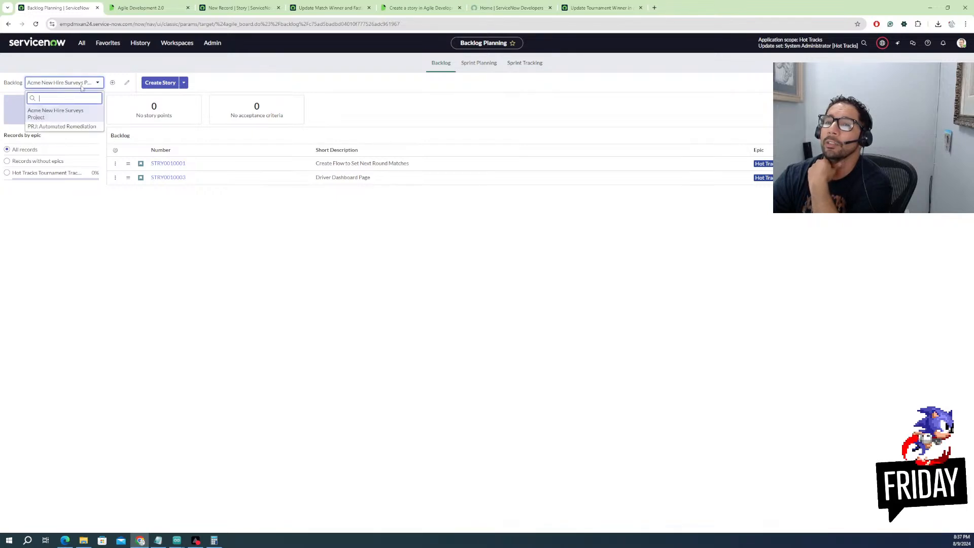
click(54, 114)
click(70, 86)
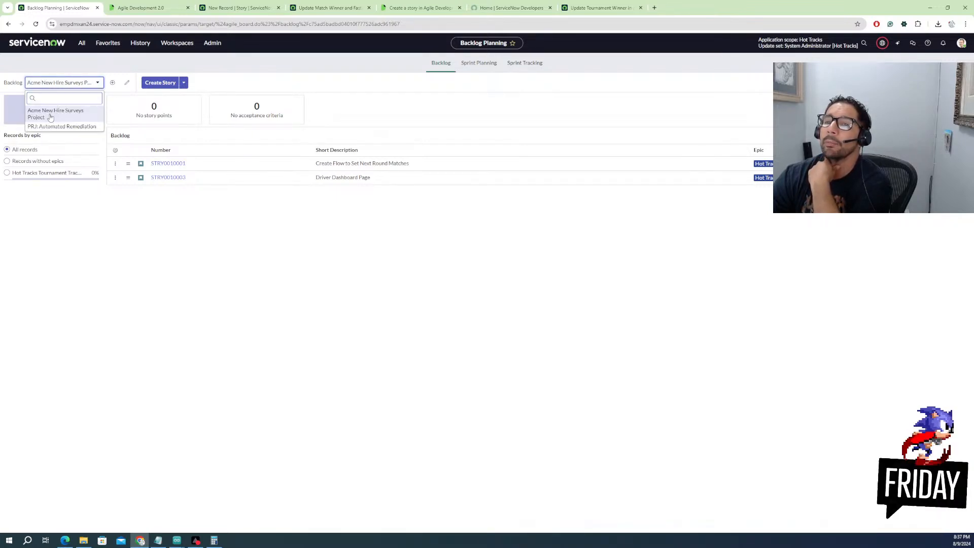
click(50, 116)
click(70, 85)
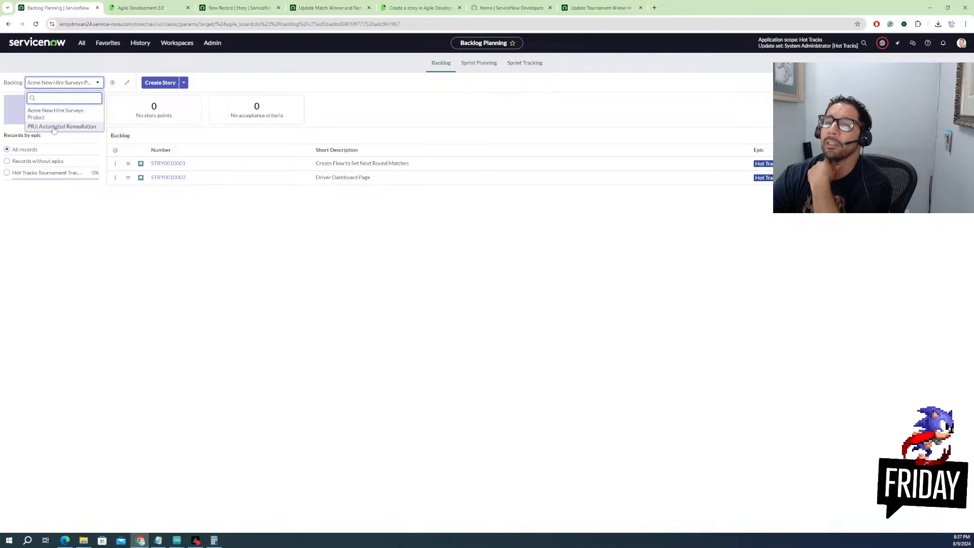
click(54, 126)
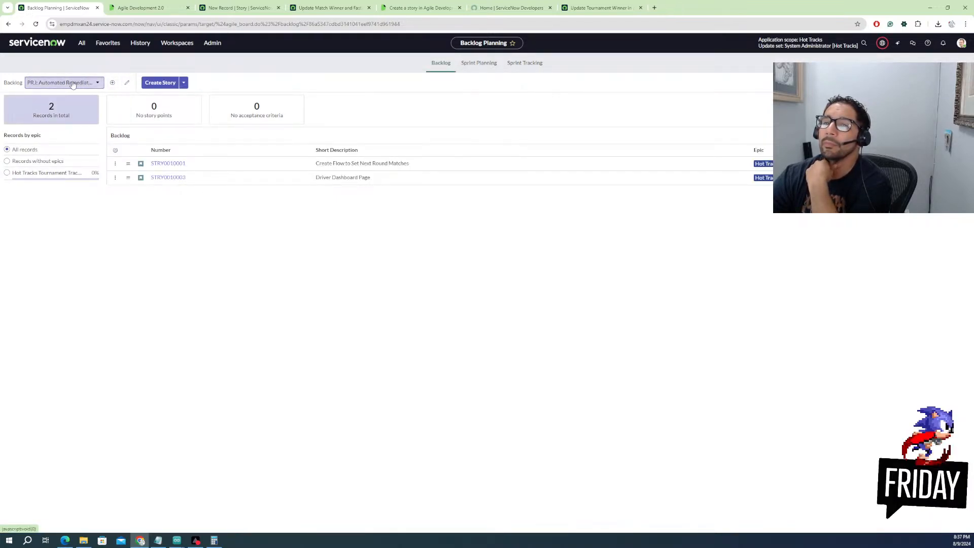
click(72, 84)
click(49, 116)
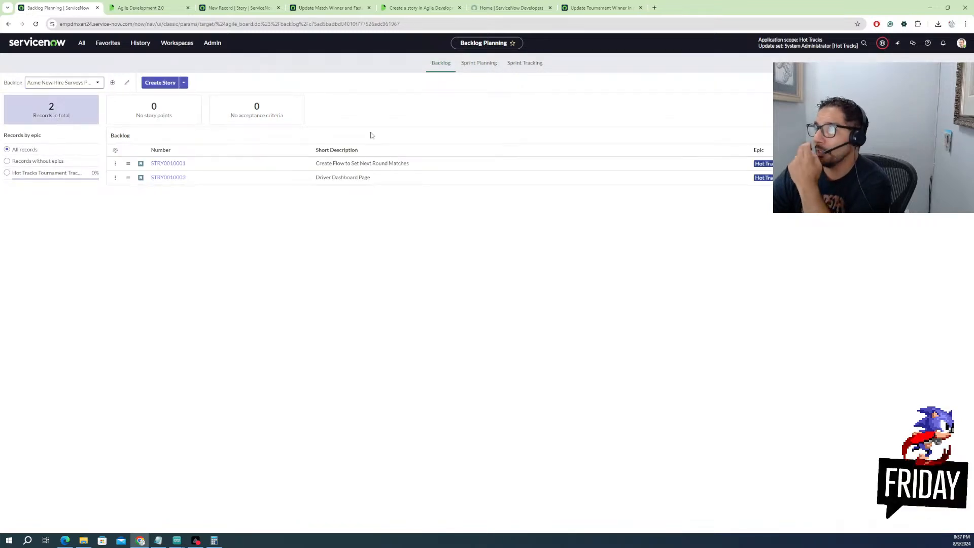
Check the backlog records without epics, then those belonging to the Hot Tracks Tournament Tracker epic
click(479, 67)
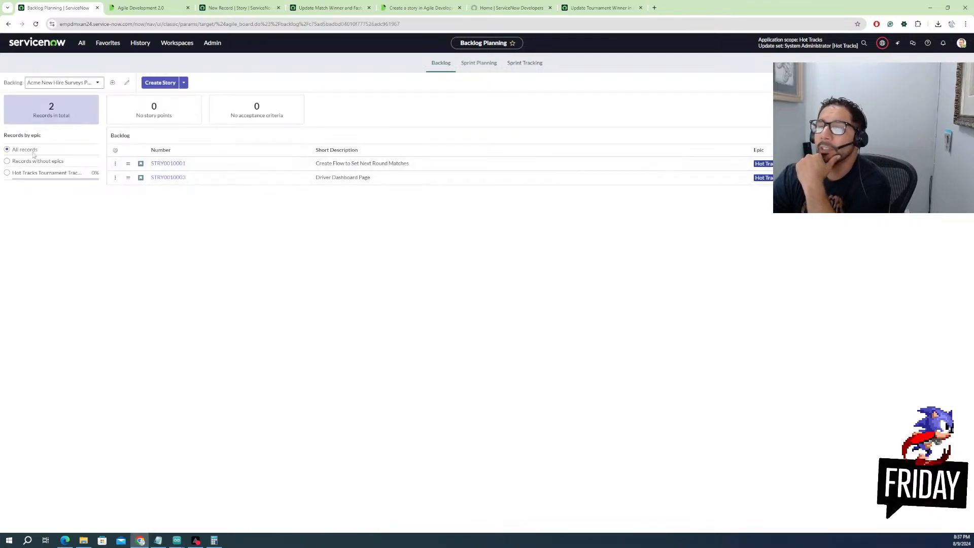
click(7, 161)
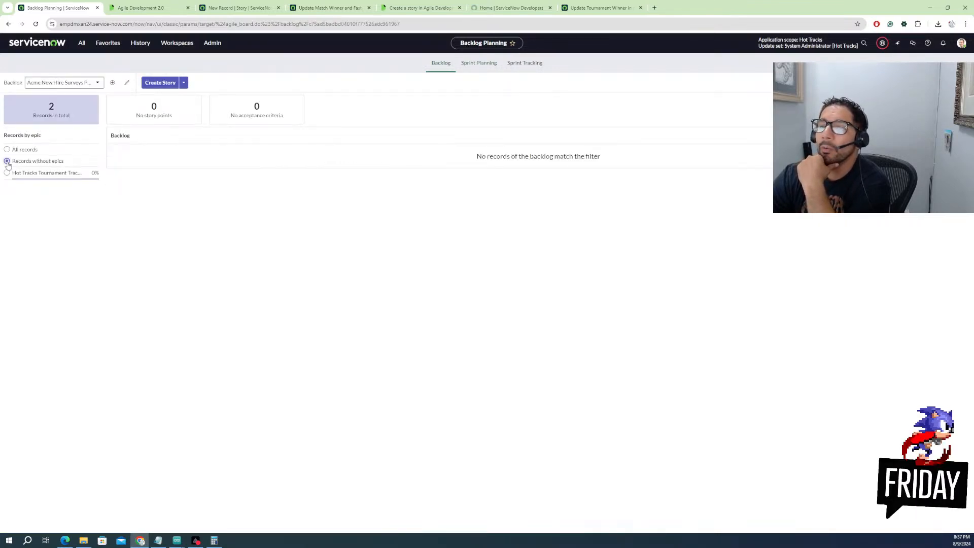
click(7, 174)
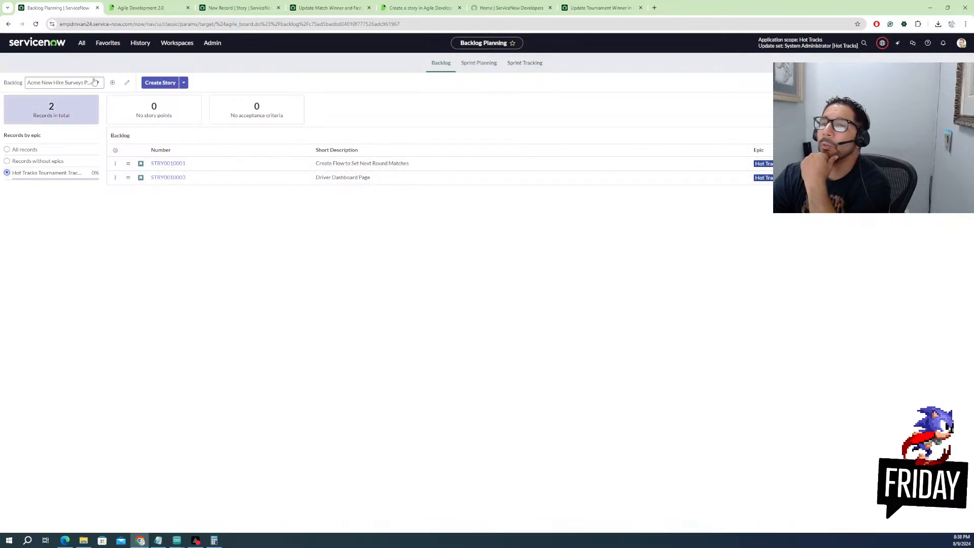
Open the Start Tournament UI Button story from the Agile story list and review its fields, activities and scrum tasks
click(81, 43)
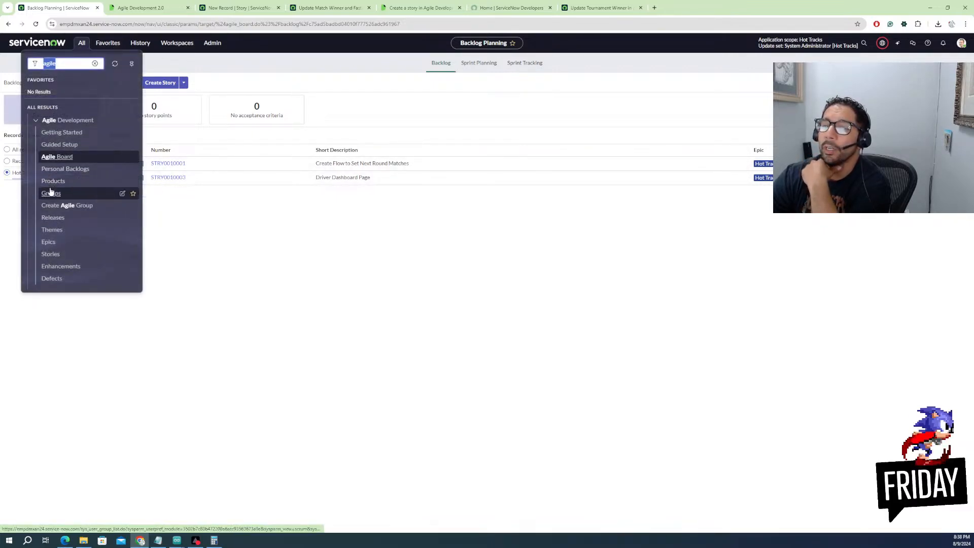
click(50, 254)
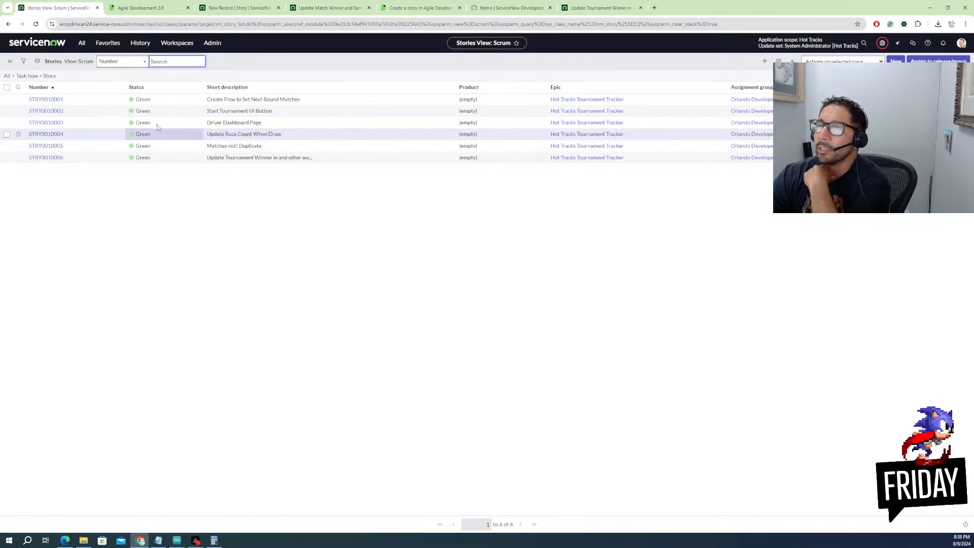
click(56, 111)
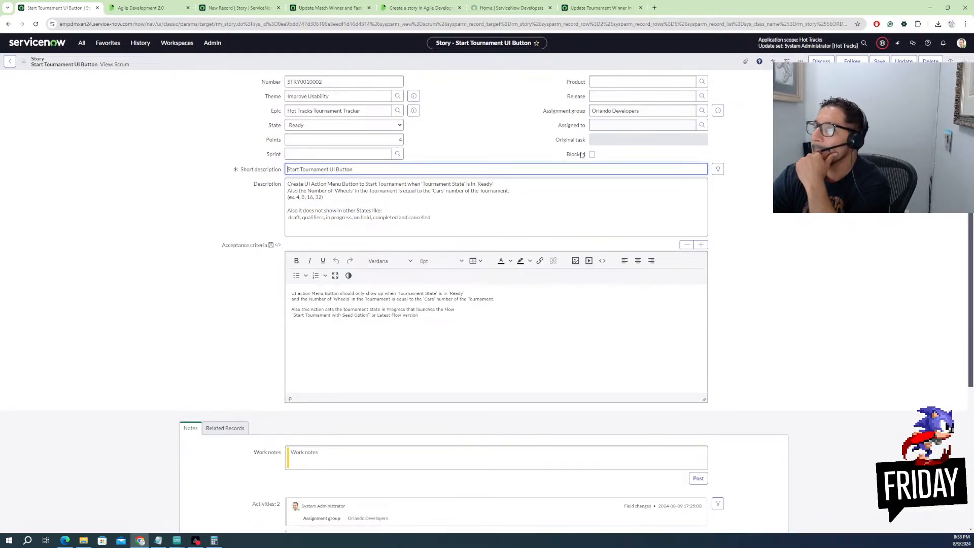
scroll(411, 296, down, 4)
scroll(411, 296, down, 1)
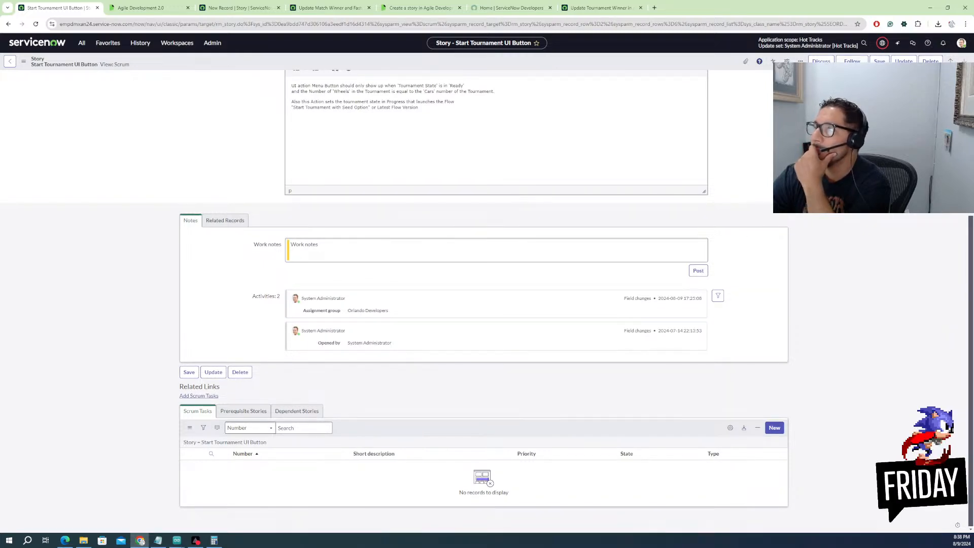
Go to the preceding story, STRY0010001, review its details, set its state to Ready and update the record
click(950, 61)
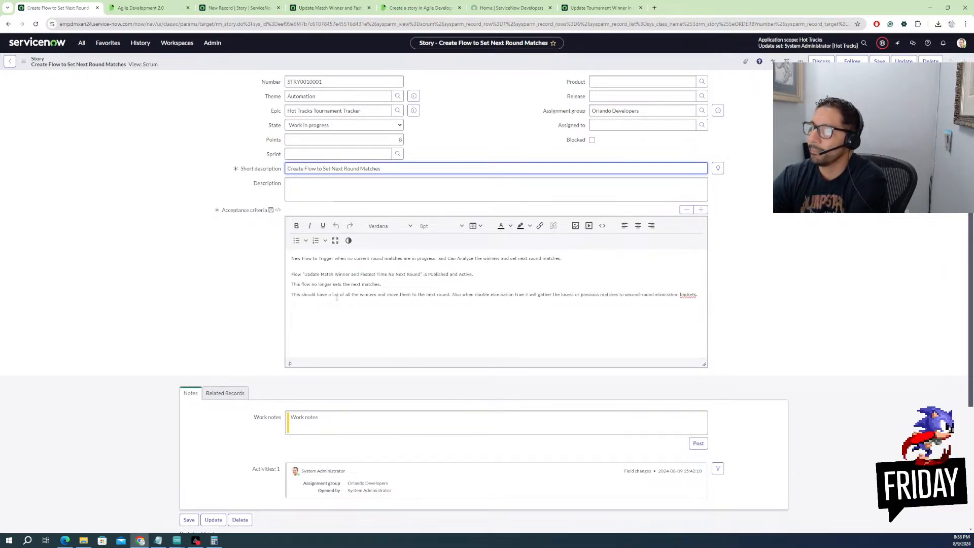
scroll(325, 300, down, 1)
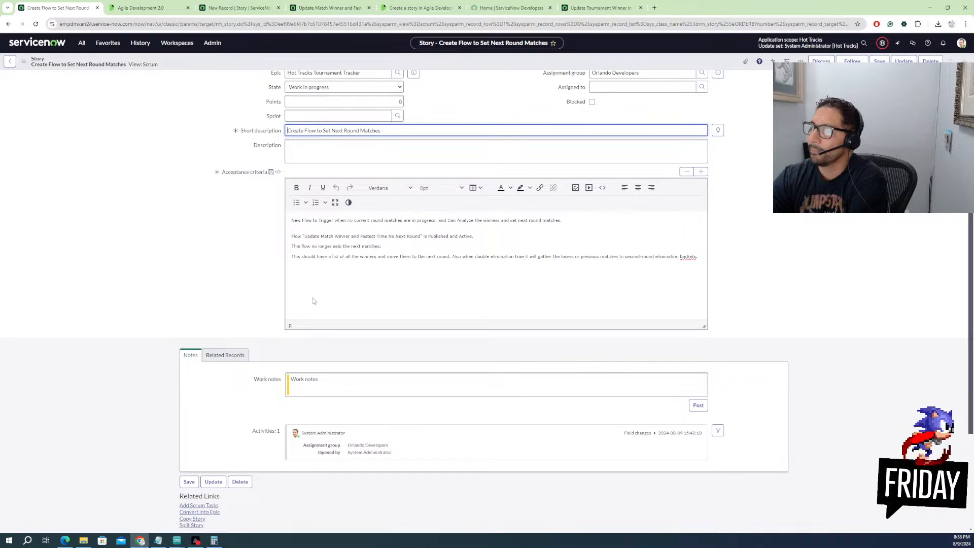
scroll(313, 301, down, 1)
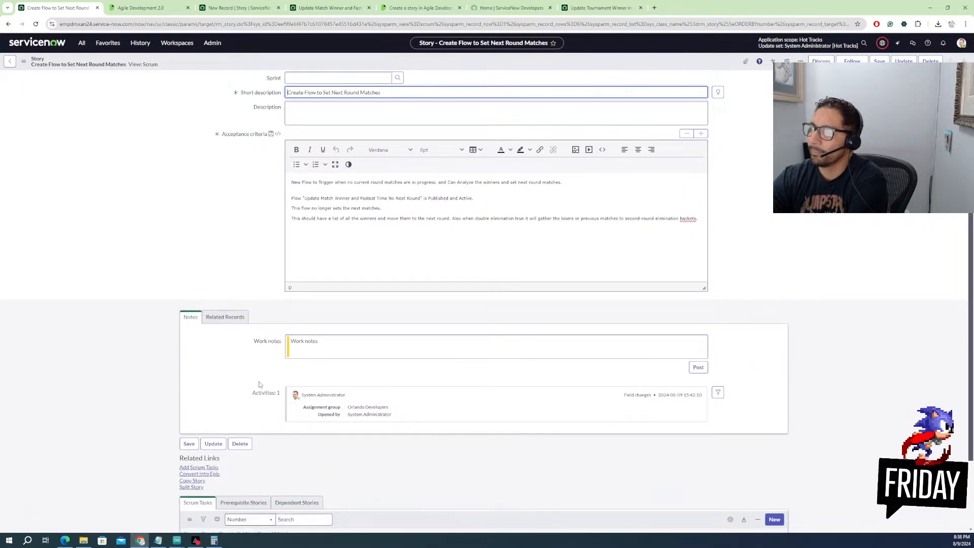
scroll(274, 401, down, 3)
scroll(276, 404, up, 4)
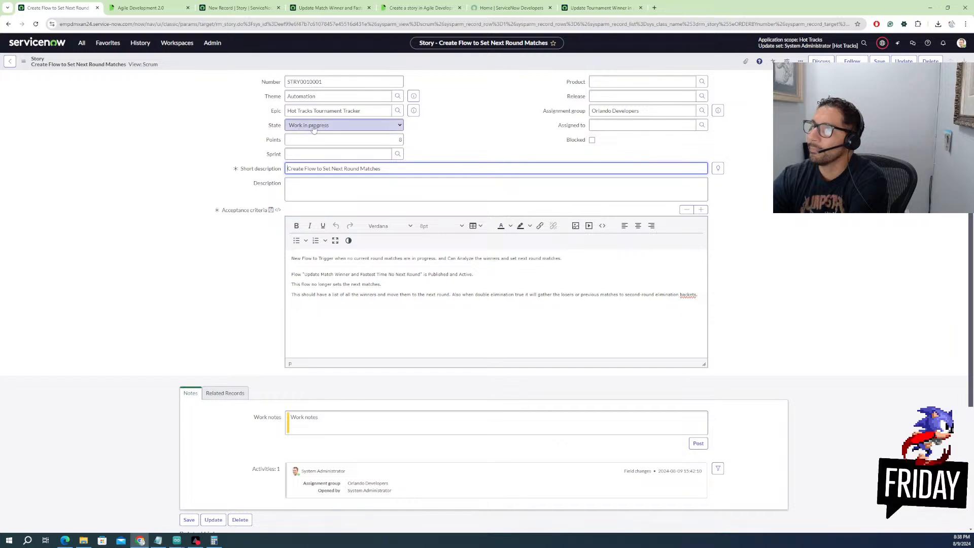
click(380, 125)
click(328, 144)
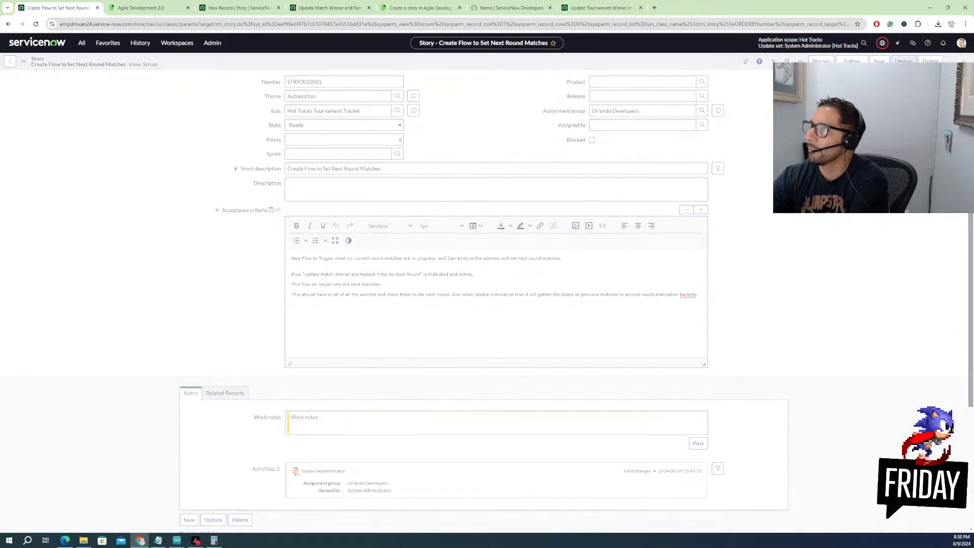
click(904, 61)
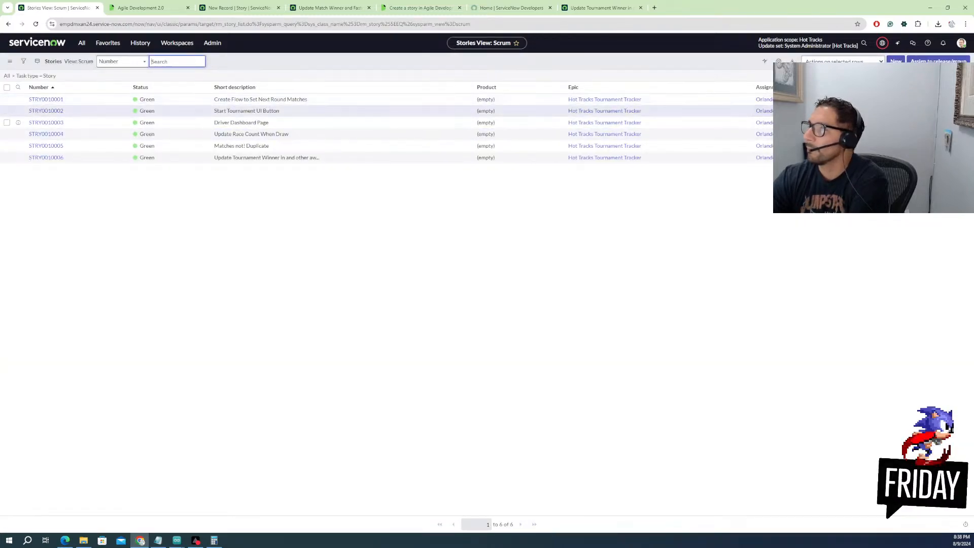
Return to the Agile Board and examine the filter conditions defining the Acme New Hire Surveys Project backlog
click(858, 123)
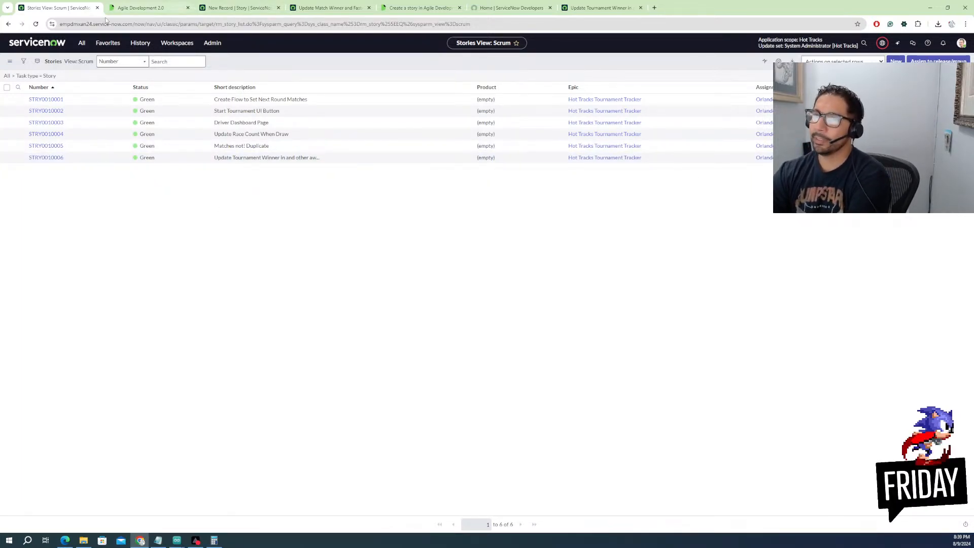
click(82, 43)
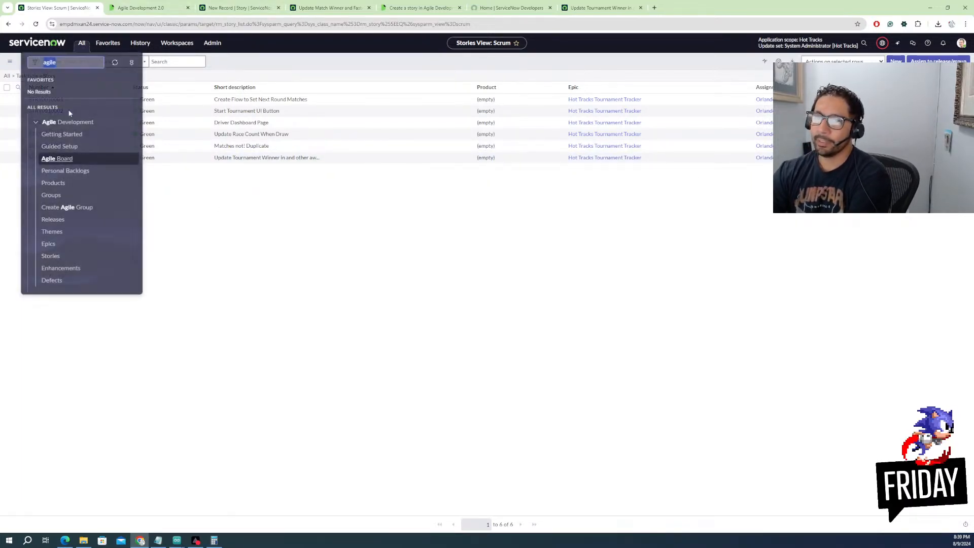
click(57, 161)
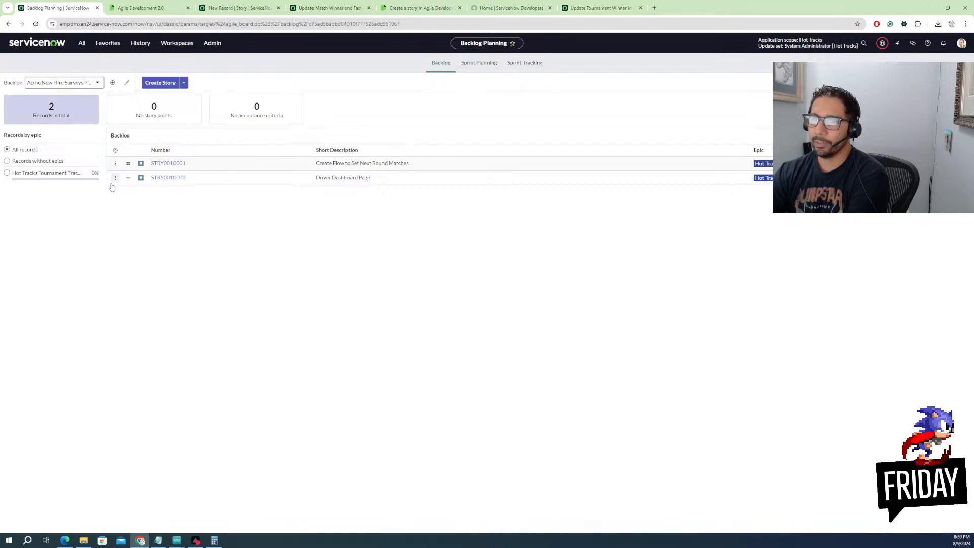
click(127, 83)
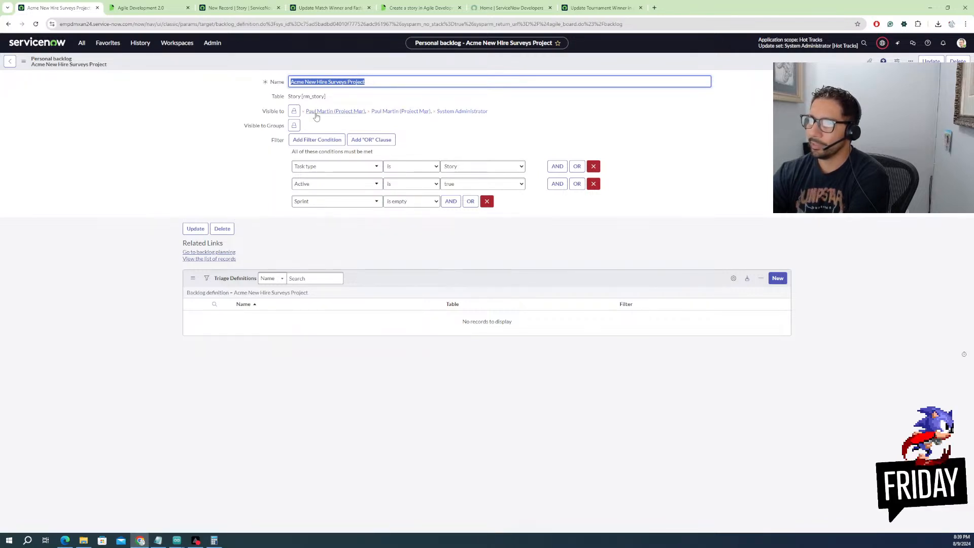
click(10, 62)
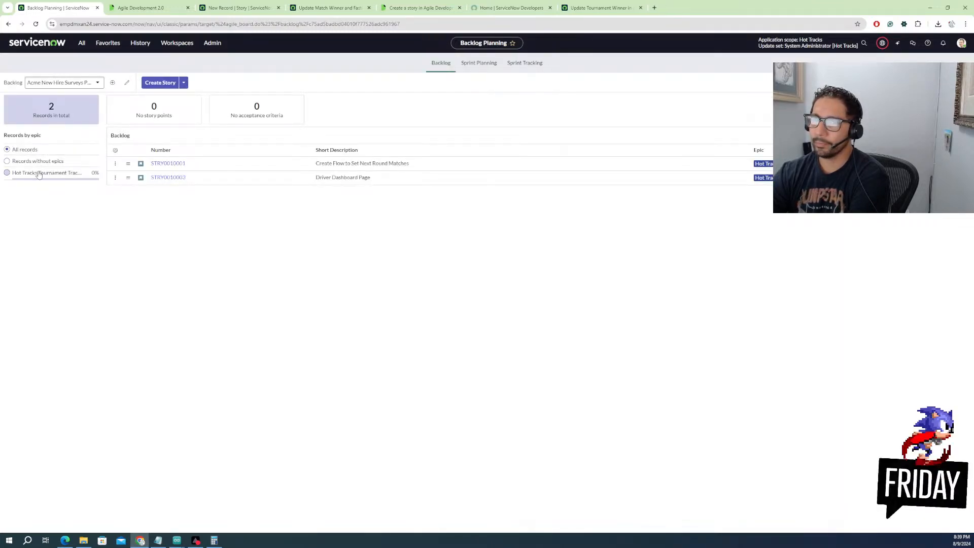
Filter the backlog by the Hot Tracks Tournament Tracker epic and check the additional options for creating records
click(39, 174)
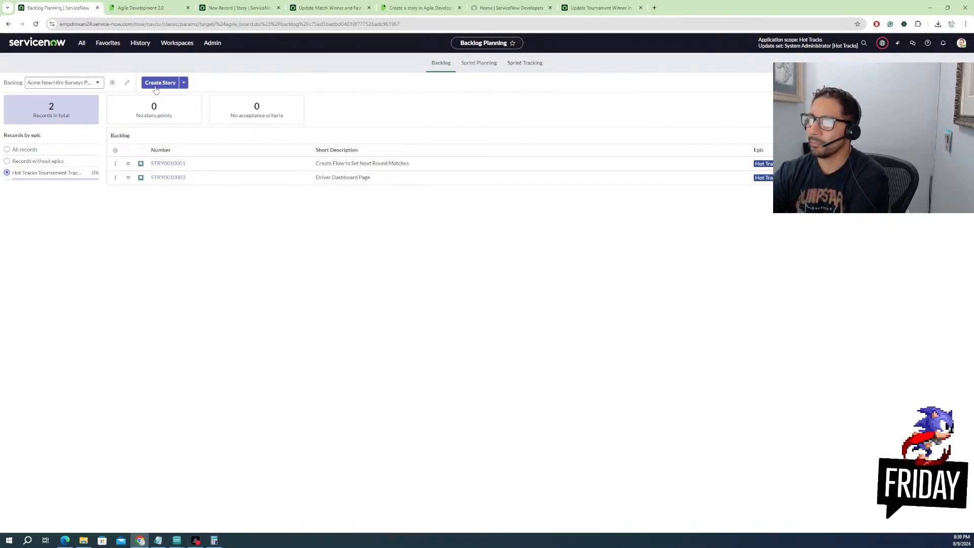
click(183, 82)
click(213, 86)
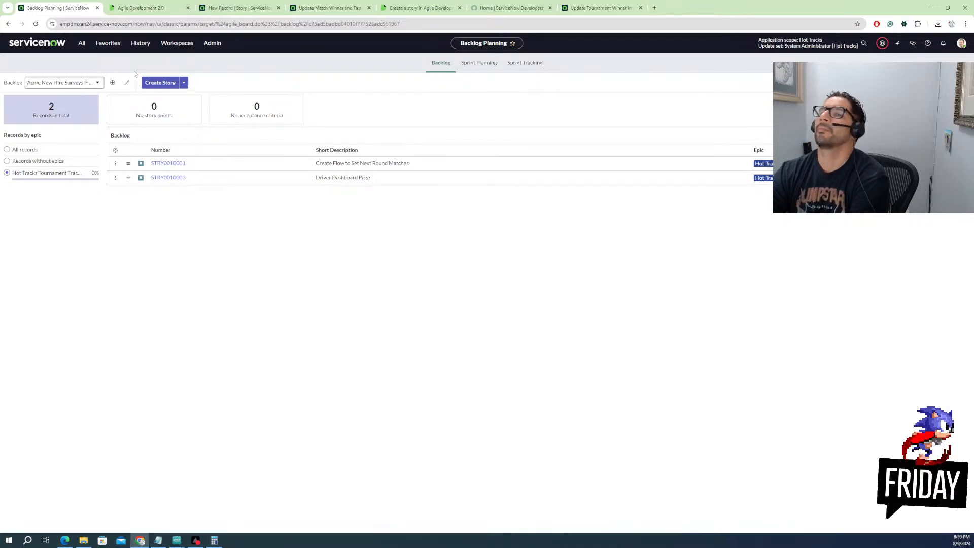
Create a personal backlog named Hot tracks Backlog with the default story filter conditions and open its record
click(81, 43)
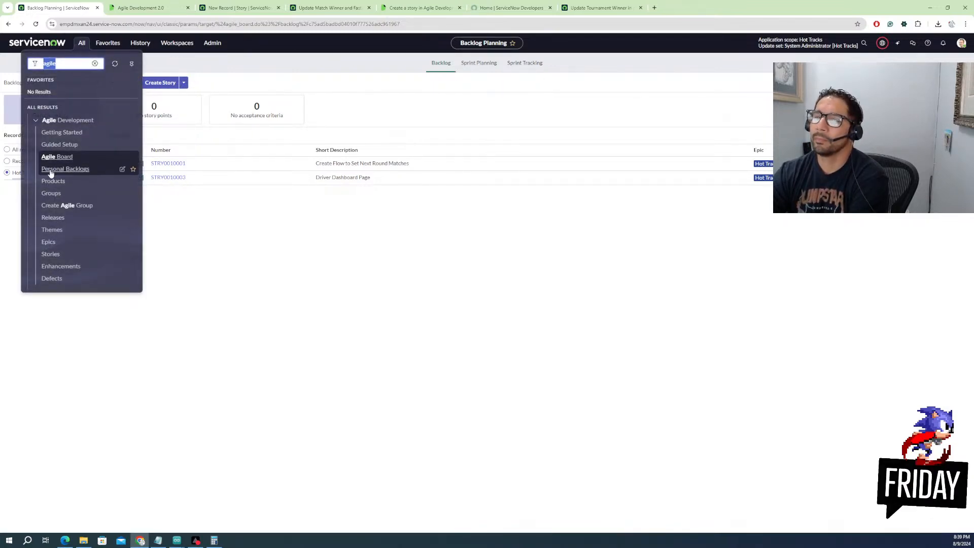
click(50, 174)
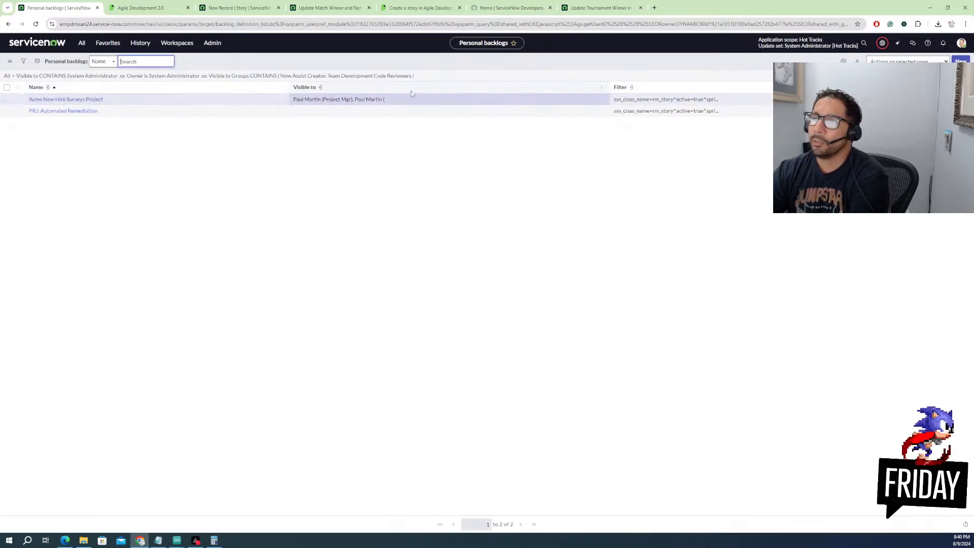
click(960, 60)
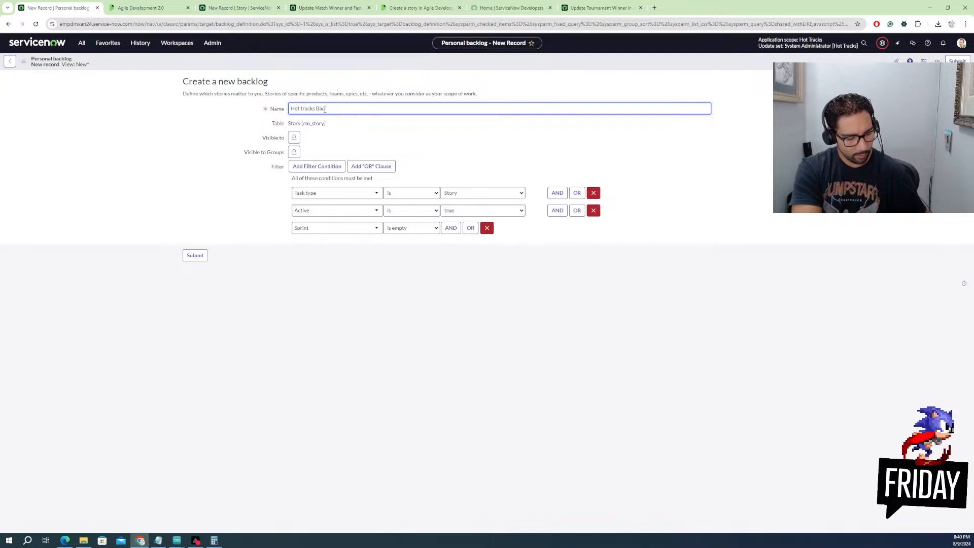
click(224, 141)
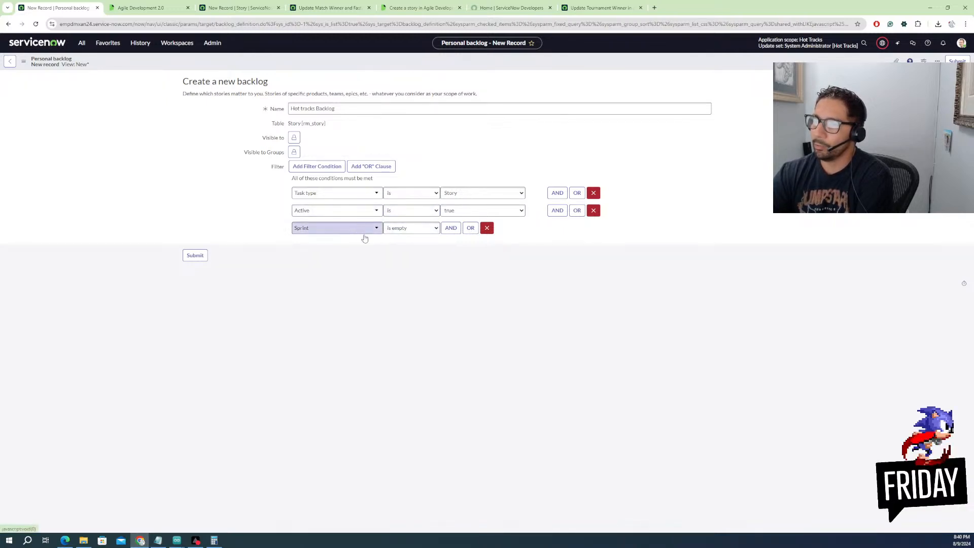
click(199, 256)
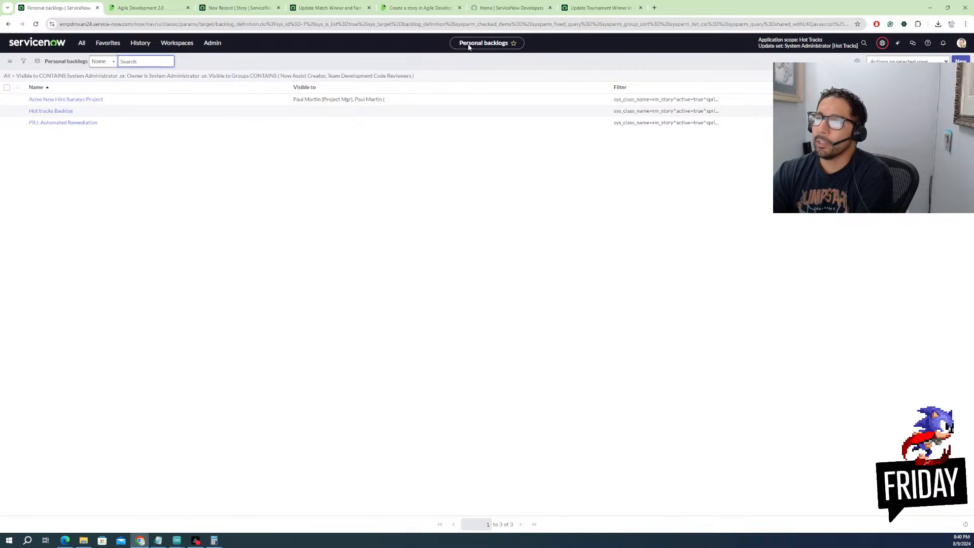
click(56, 110)
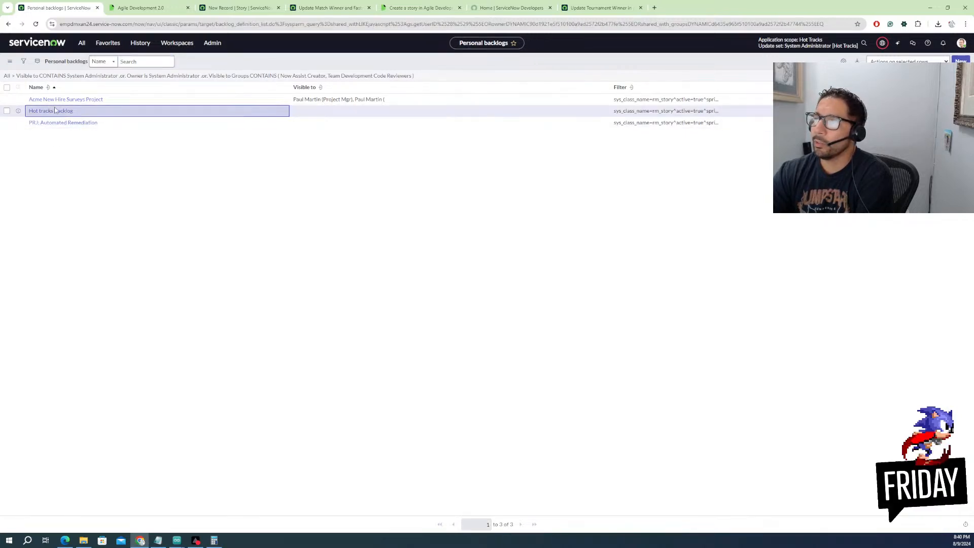
click(55, 111)
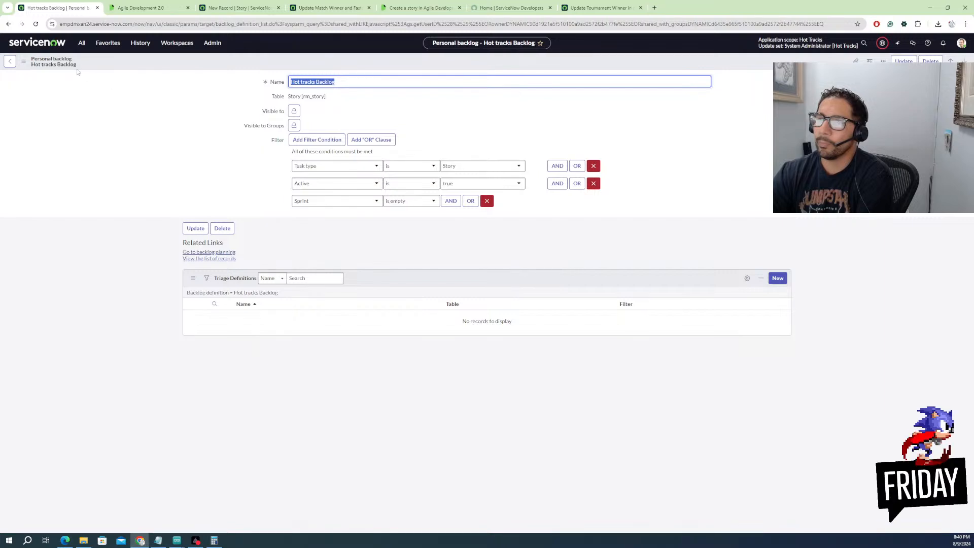
Return to the Agile Board and switch the displayed backlog to Hot tracks Backlog, showing its total records
click(82, 42)
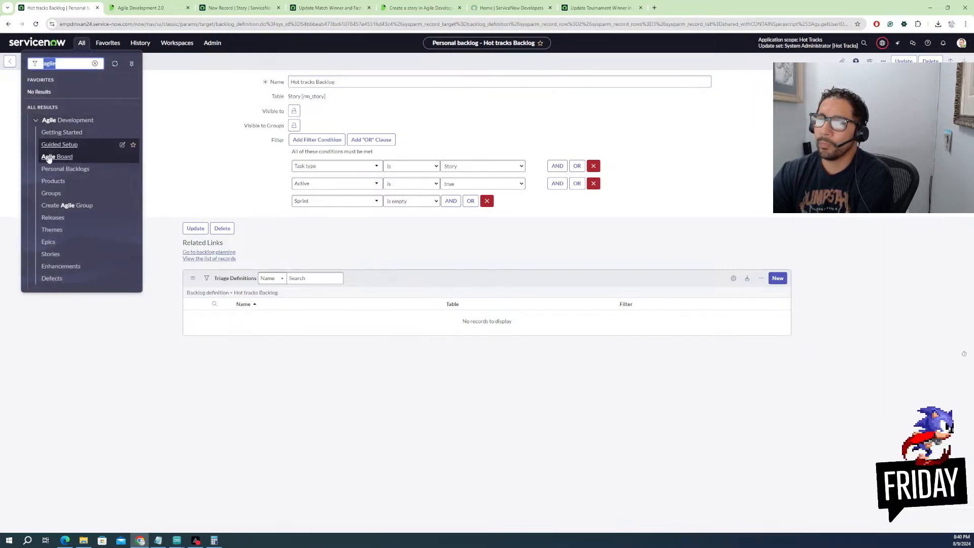
click(52, 160)
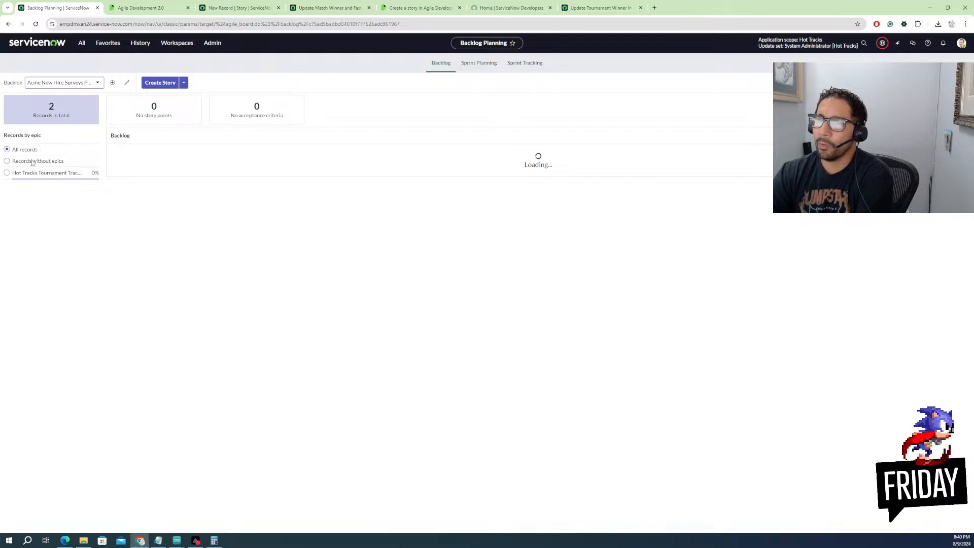
click(56, 85)
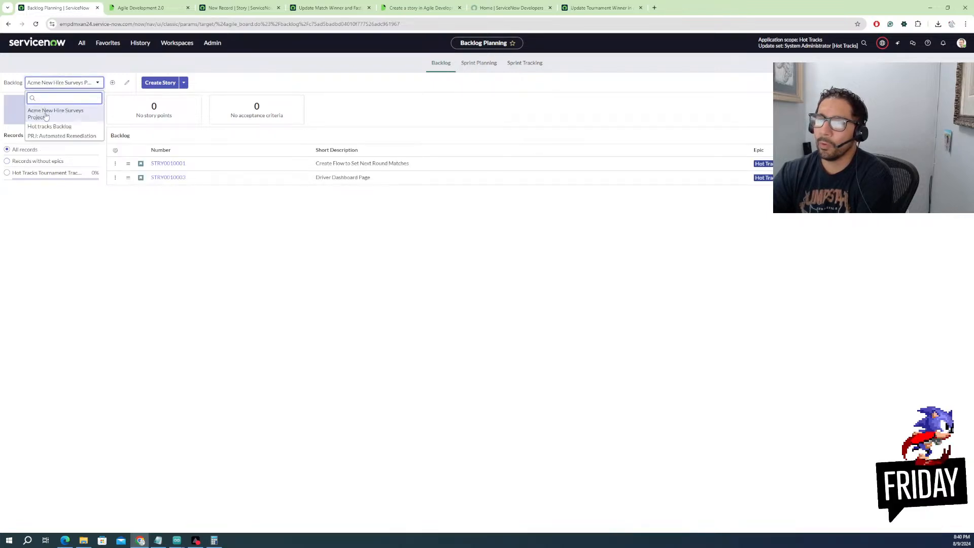
click(45, 128)
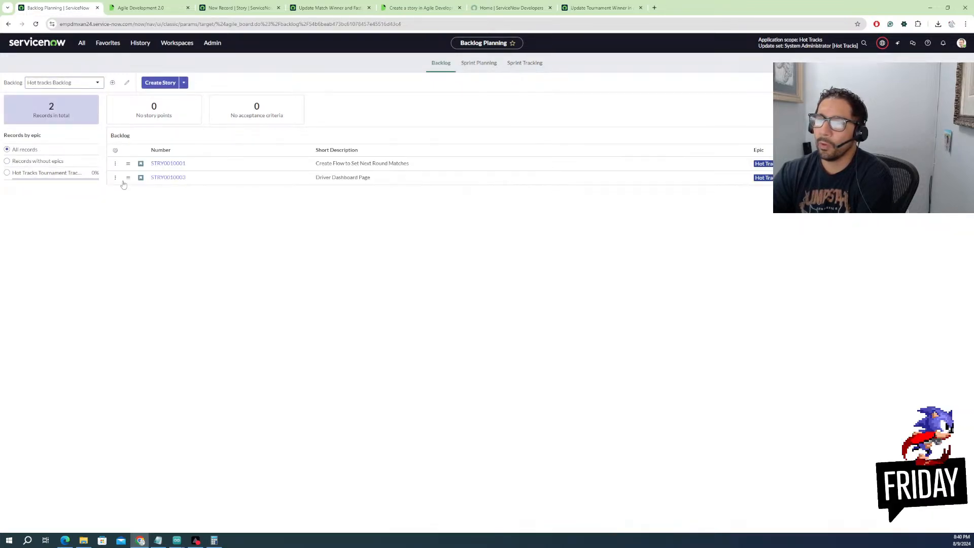
click(77, 113)
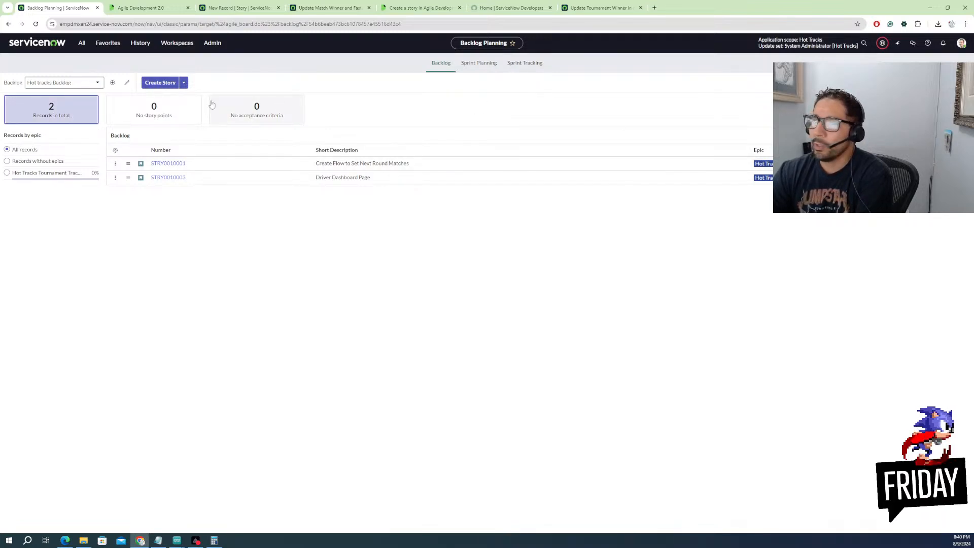
Open the Matches not! Duplicate story, STRY0010005, from the Agile Development story list
click(82, 43)
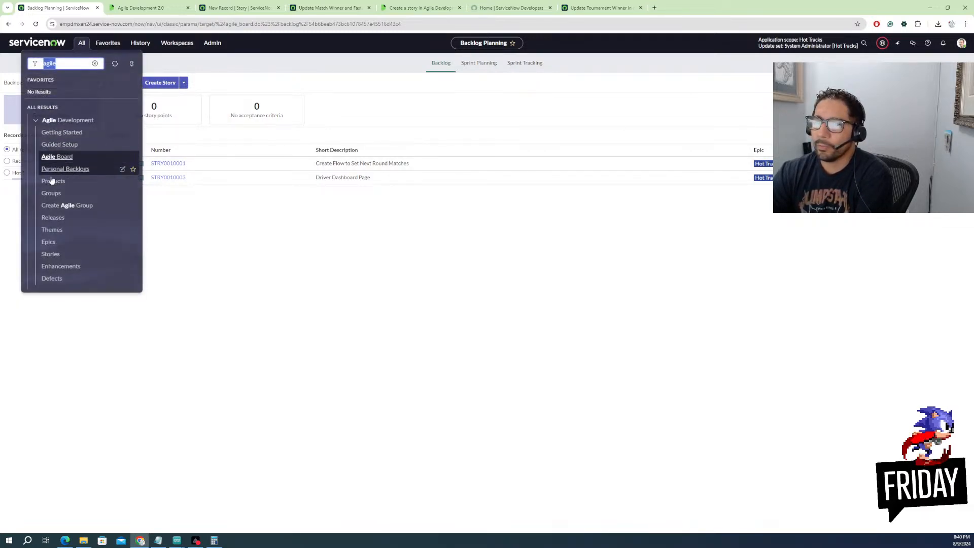
click(51, 254)
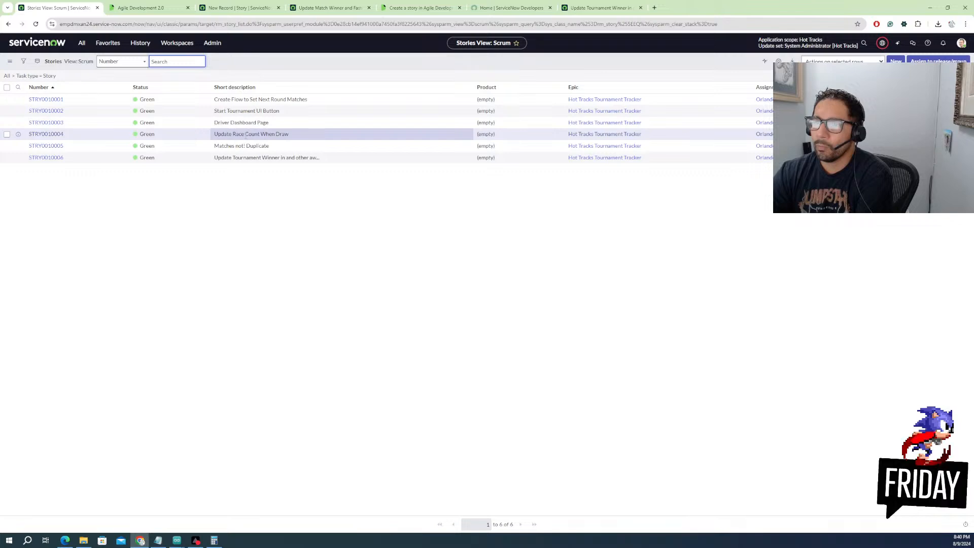
click(244, 142)
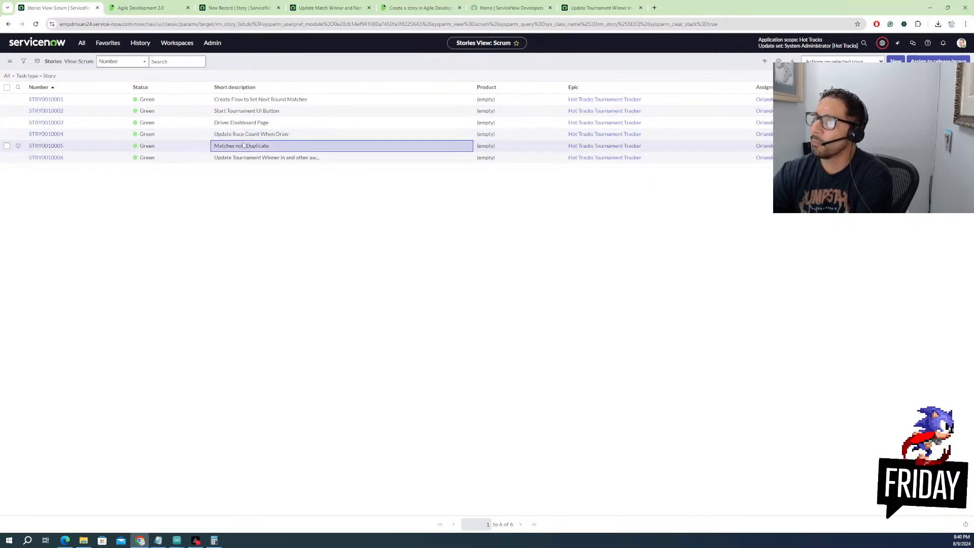
click(60, 147)
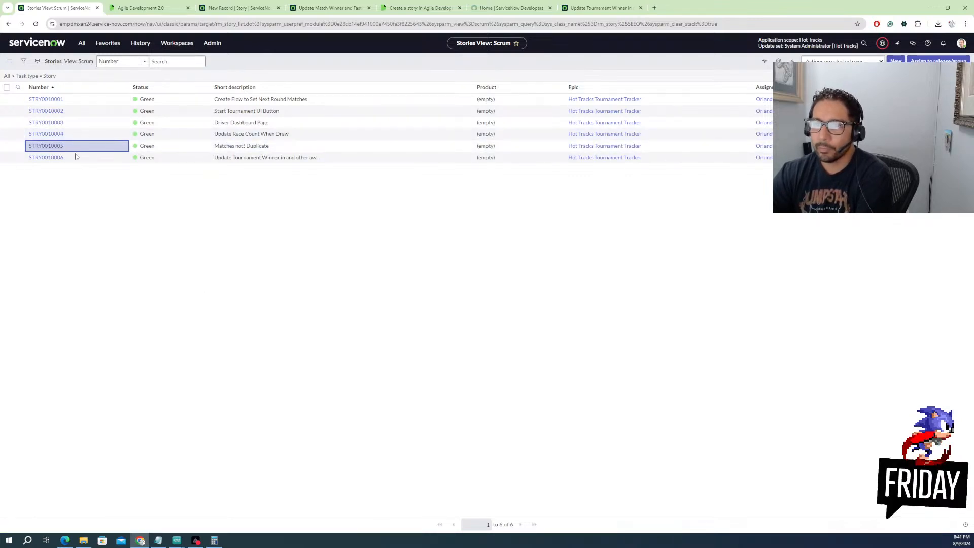
click(40, 147)
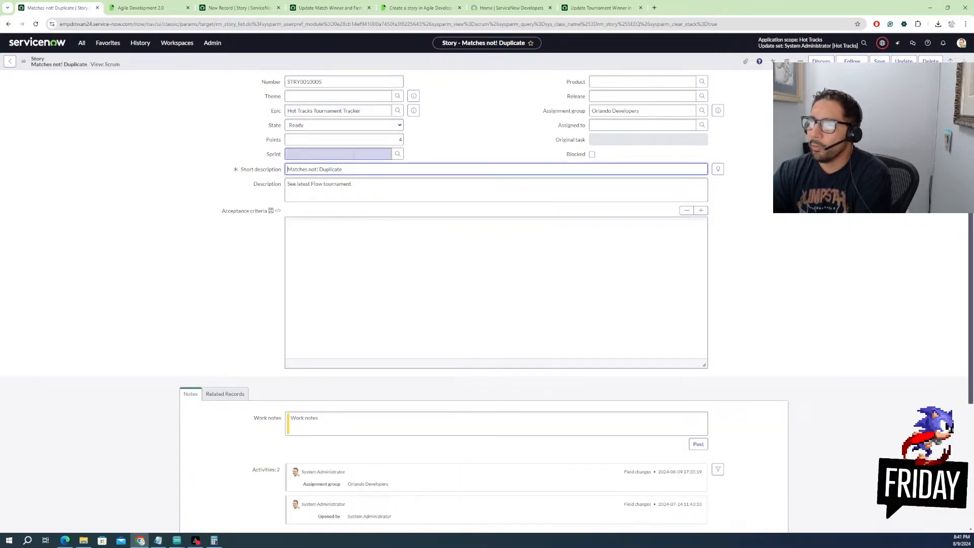
Show the XML of the Matches not! Duplicate story, examine its field values from start to end and close it
right_click(397, 60)
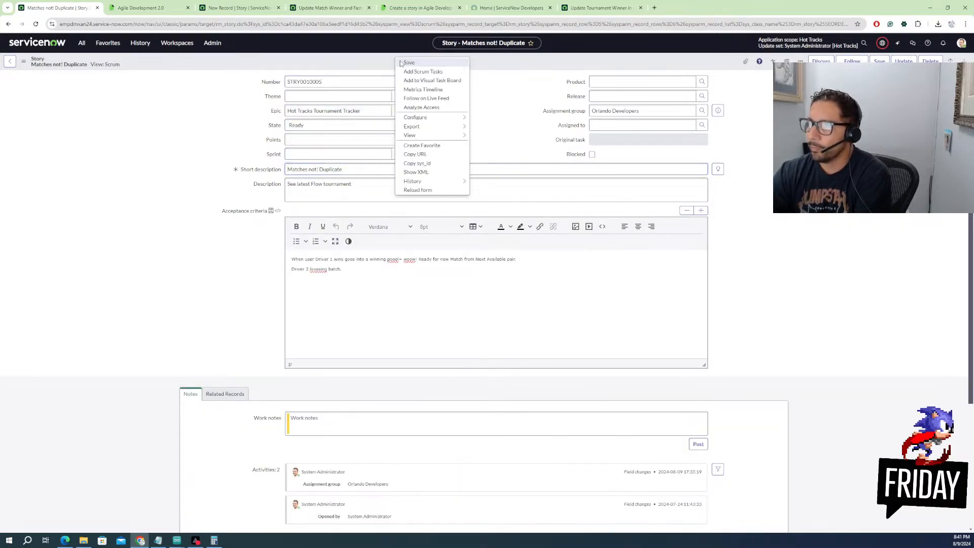
mouse_move(420, 181)
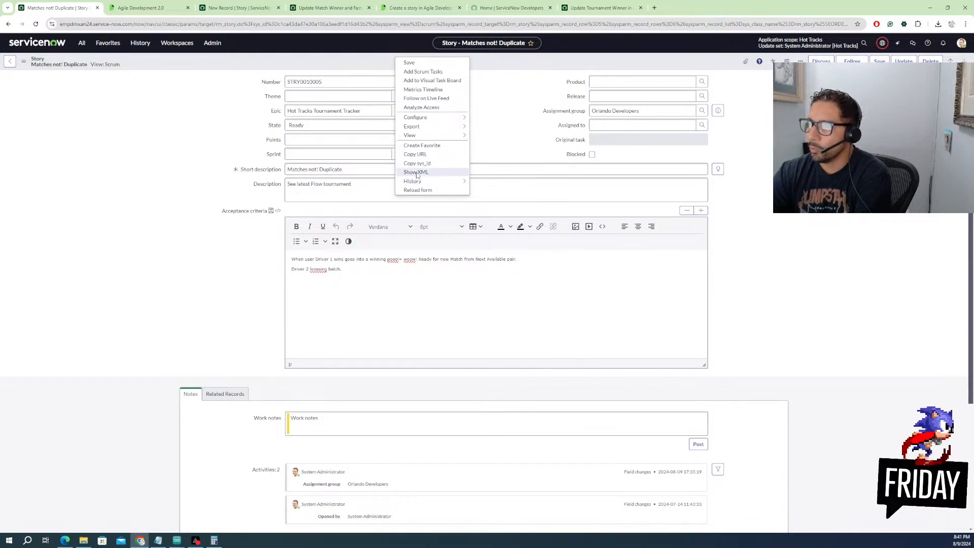
click(416, 172)
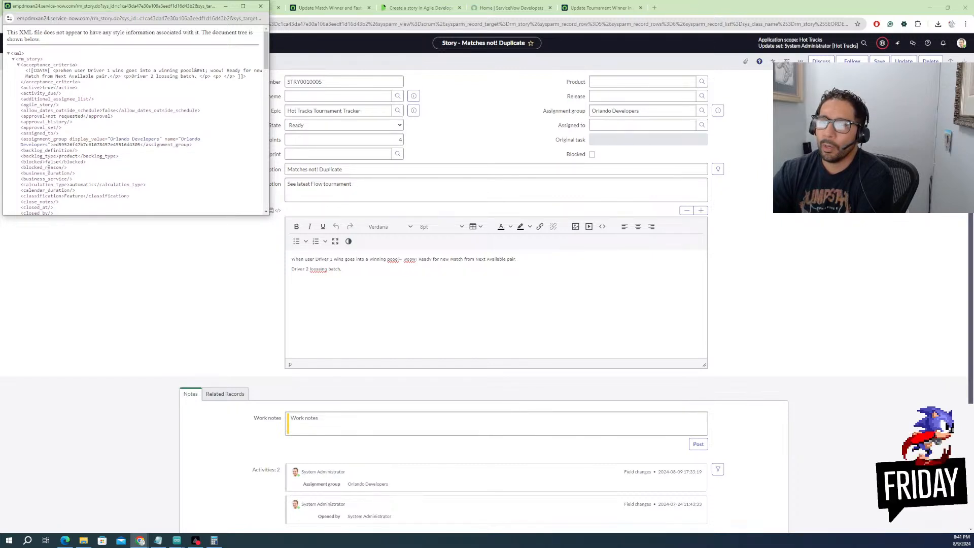
scroll(61, 180, down, 5)
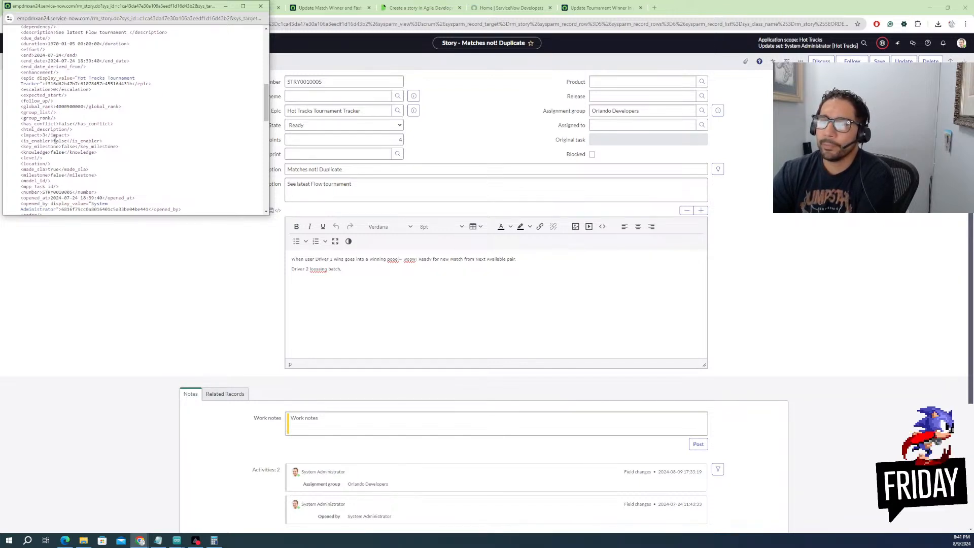
scroll(60, 197, down, 1)
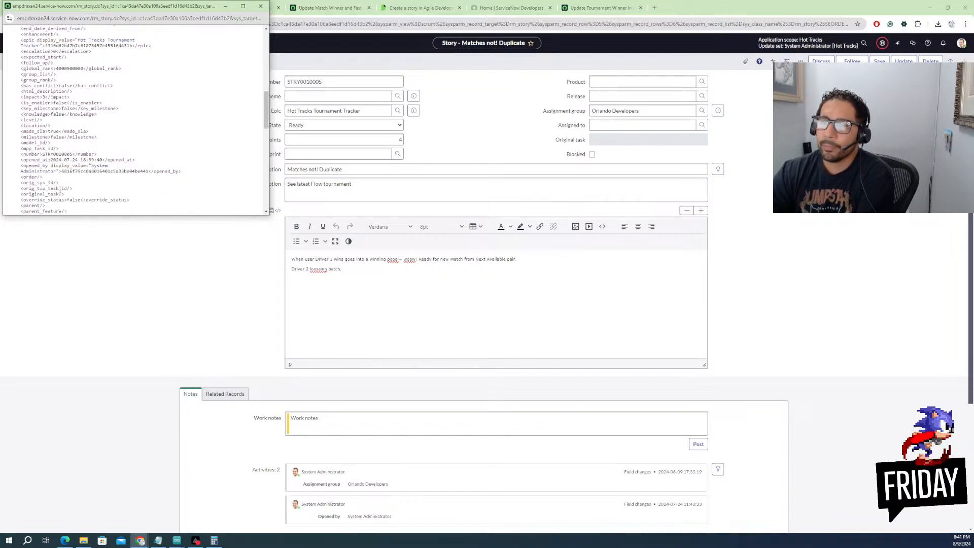
scroll(79, 180, down, 5)
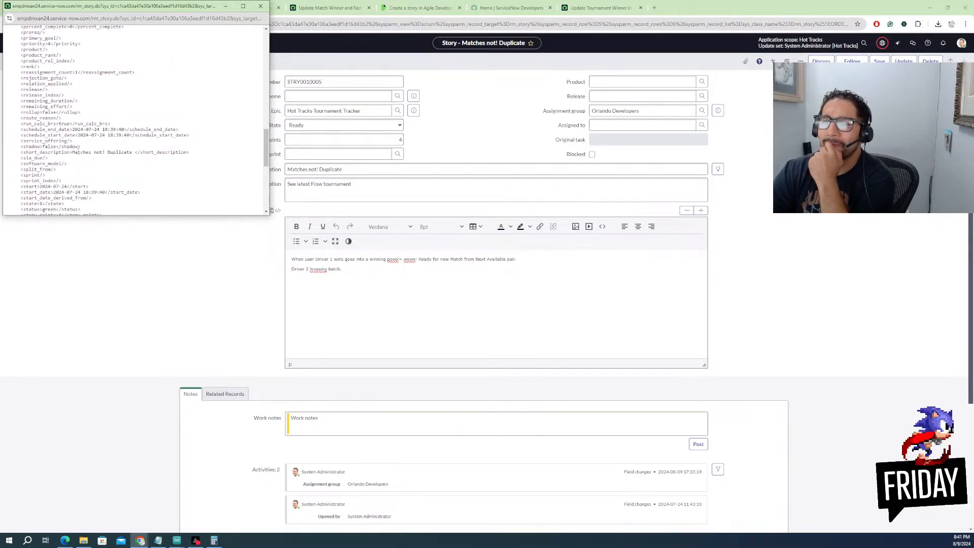
scroll(84, 186, down, 3)
scroll(69, 167, down, 1)
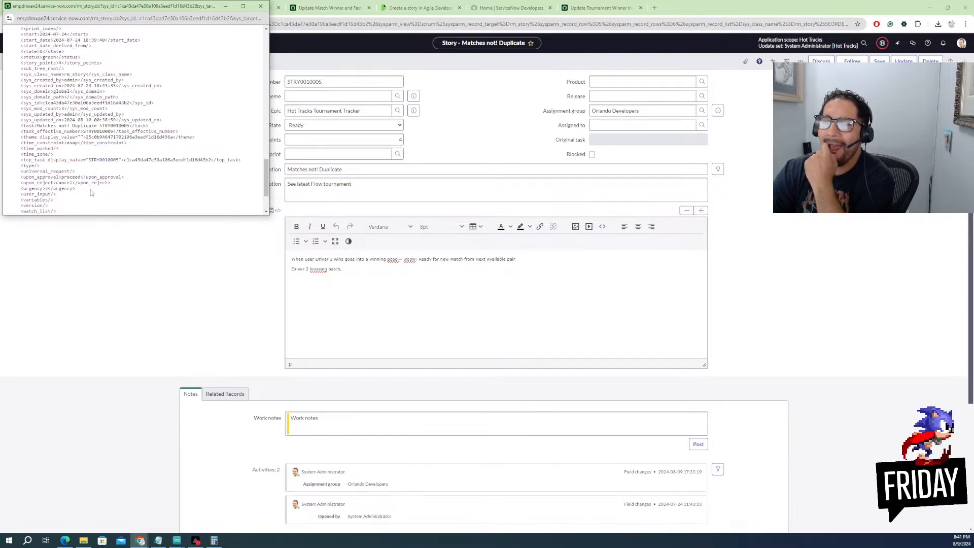
scroll(72, 188, down, 2)
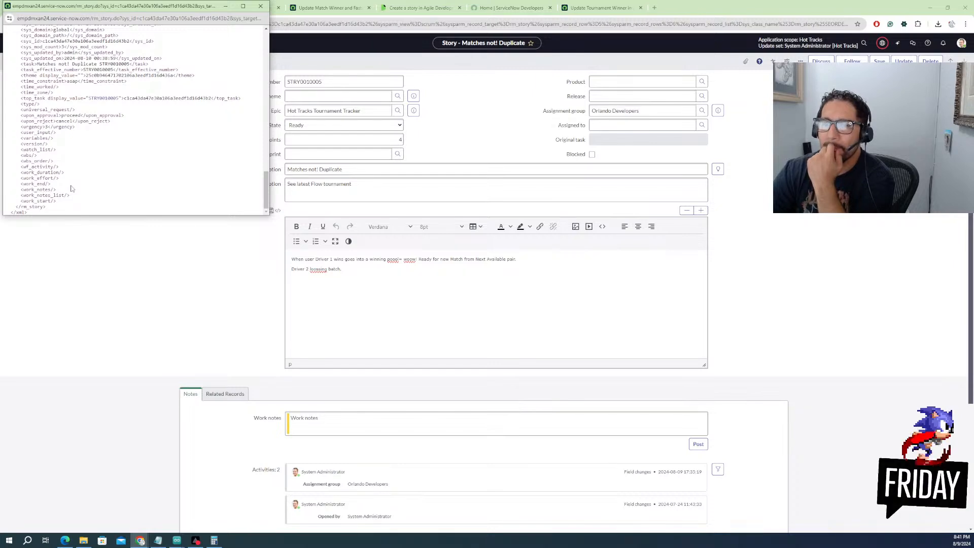
scroll(72, 188, up, 3)
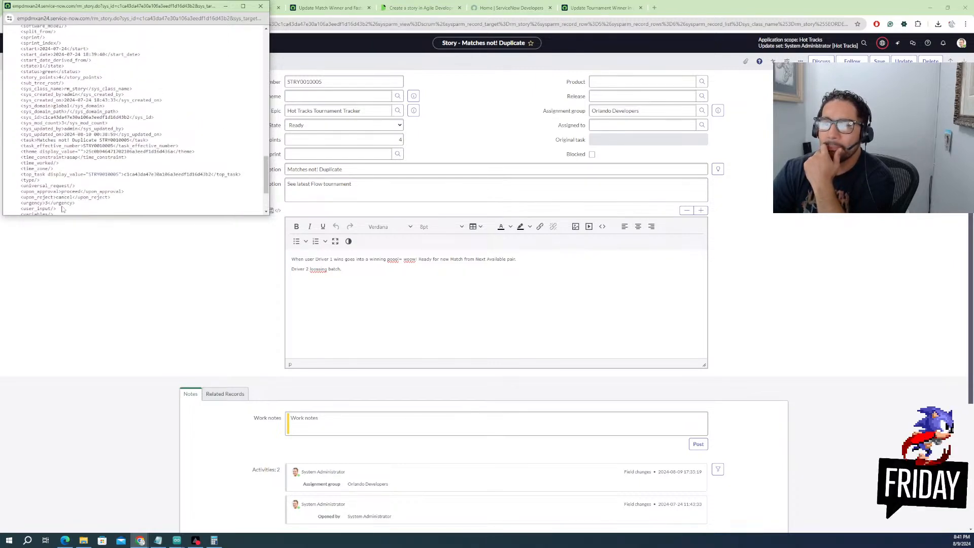
scroll(57, 186, up, 12)
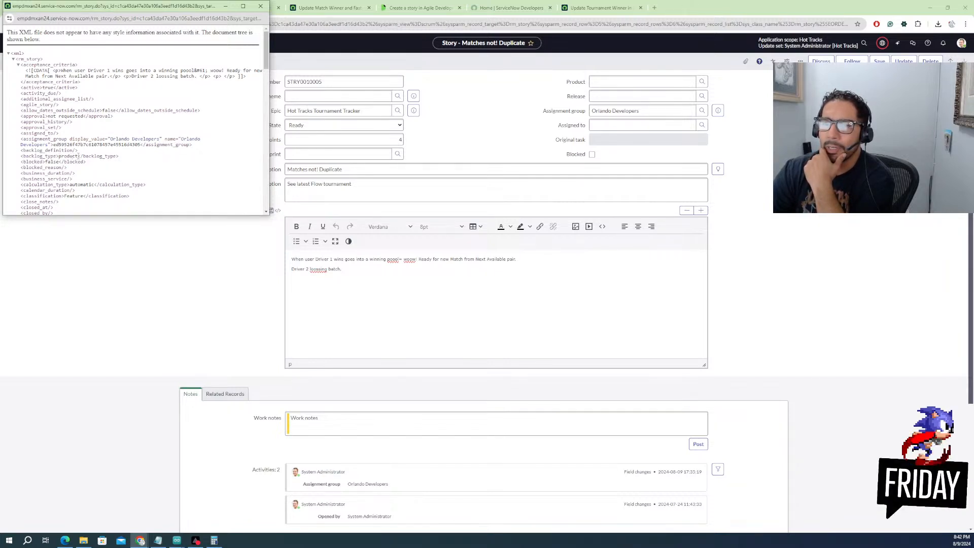
scroll(102, 177, down, 3)
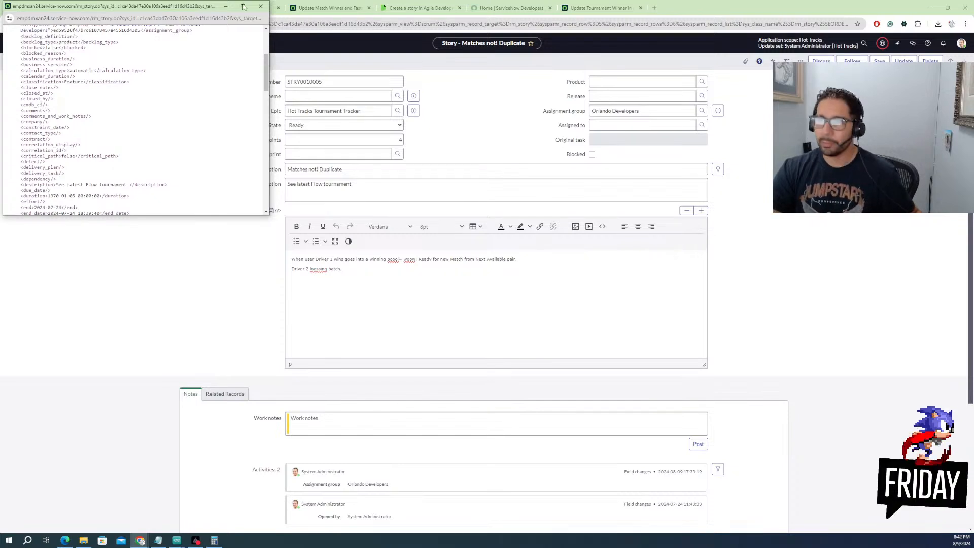
click(260, 6)
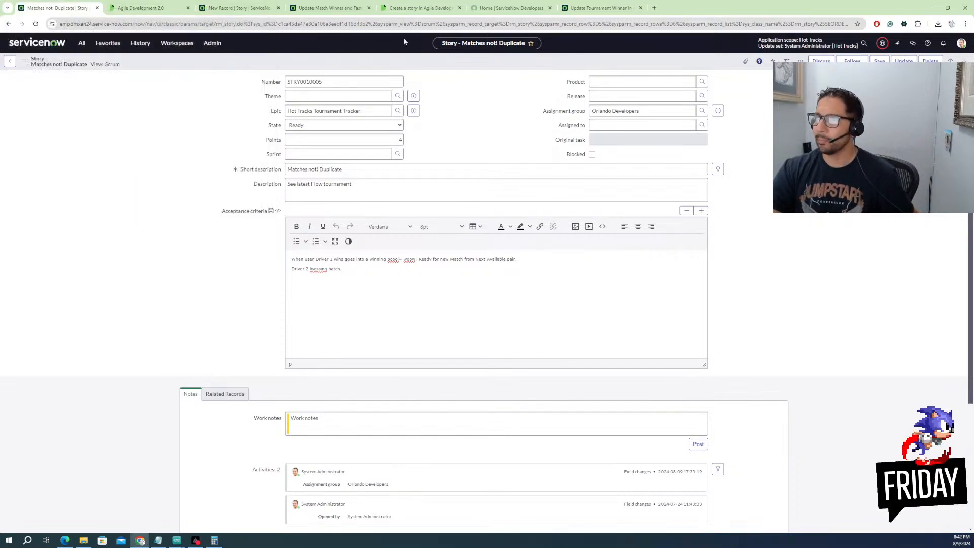
Export only the current Matches not! Duplicate story record as an XML file
right_click(419, 65)
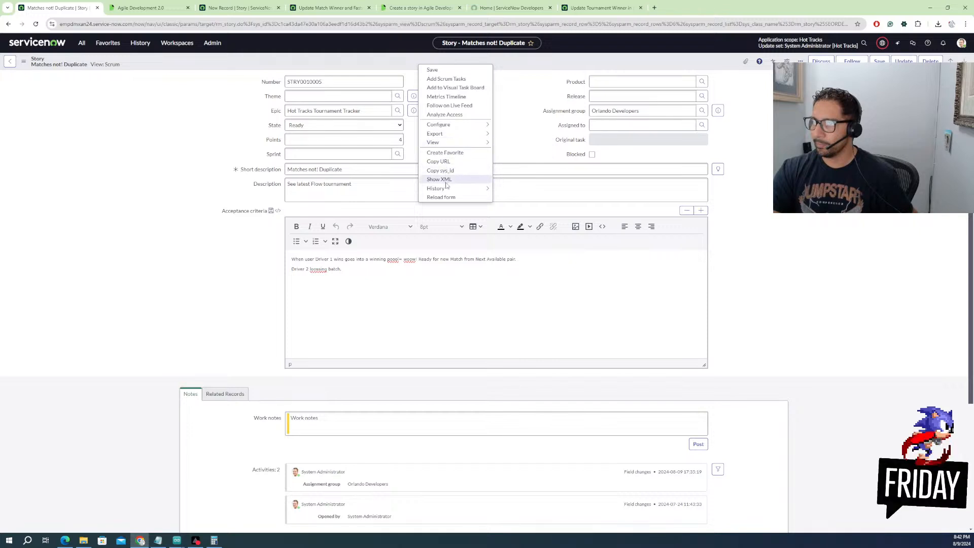
mouse_move(469, 127)
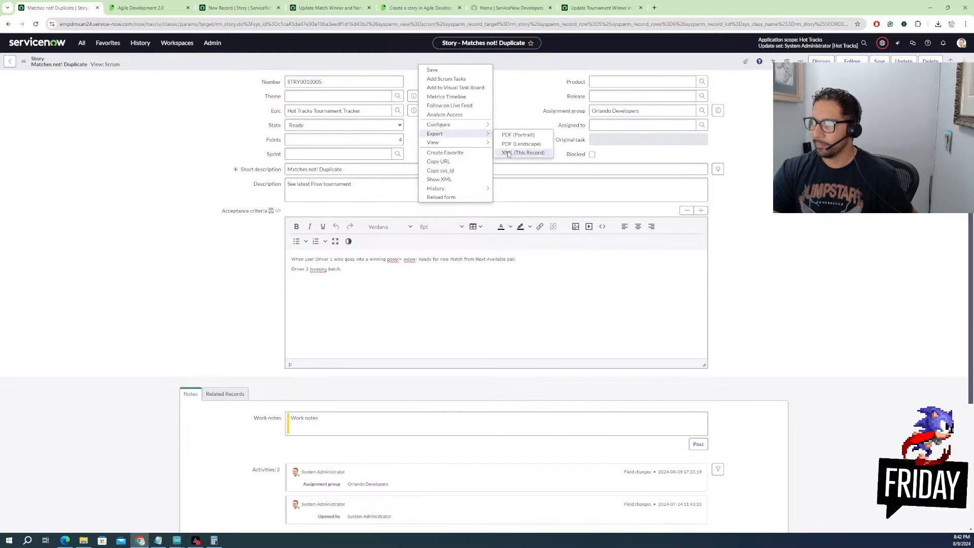
click(518, 152)
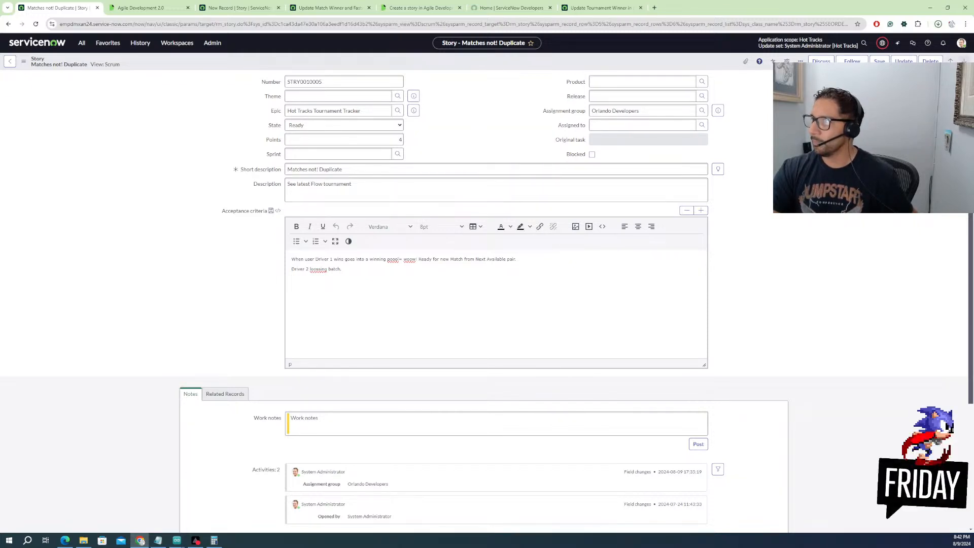
Go to the Driver Dashboard Page story, STRY0010003, and try to export only that record as an XML file
click(950, 61)
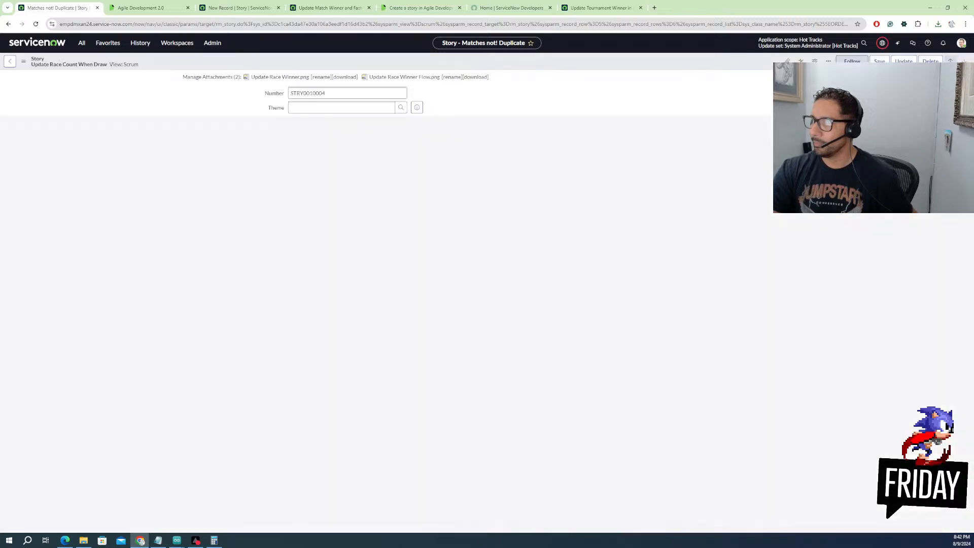
click(950, 61)
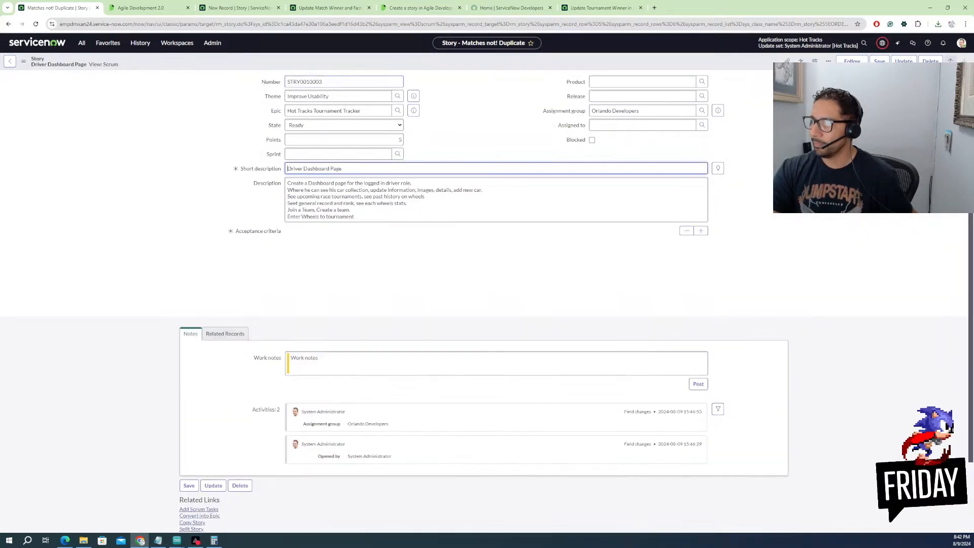
right_click(455, 63)
mouse_move(502, 141)
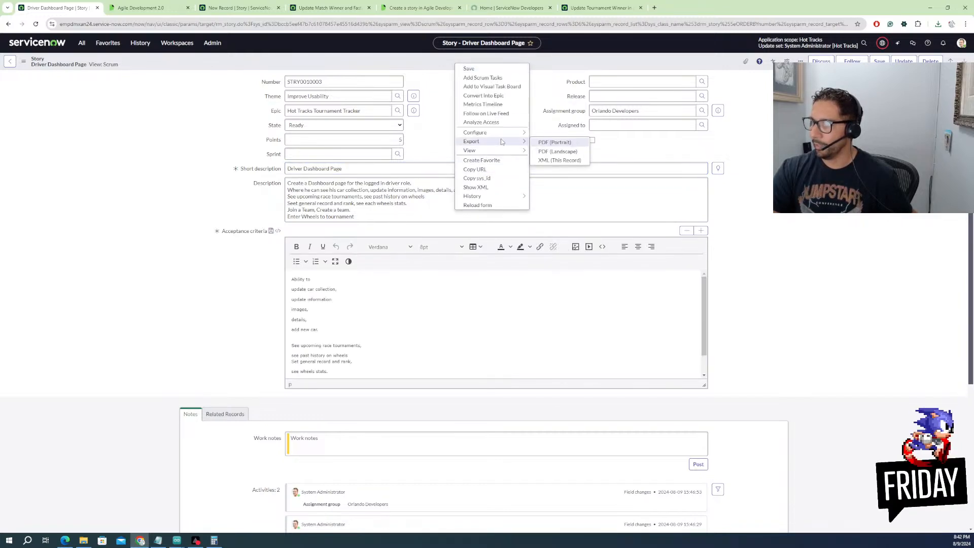
click(554, 160)
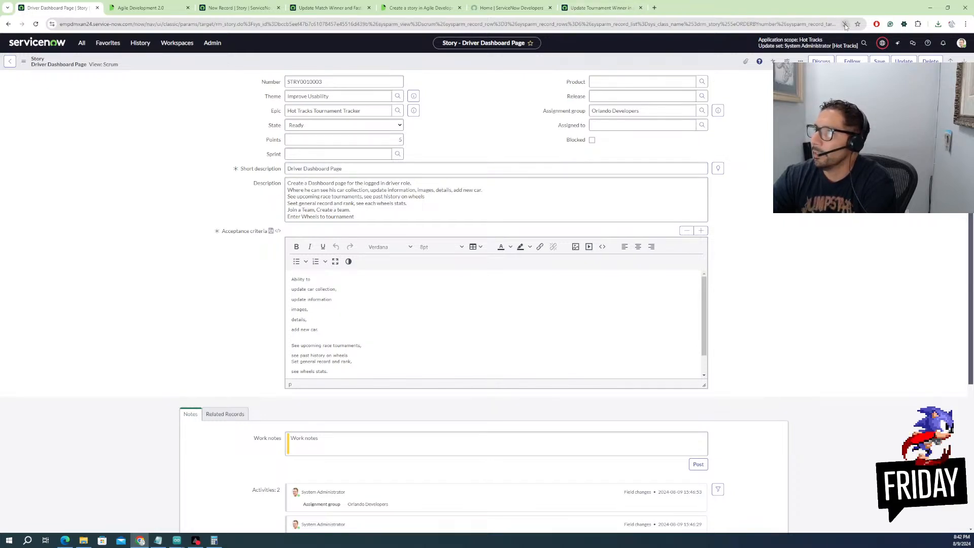
Allow the site to download multiple files automatically and export the current Driver Dashboard Page story record as XML again
click(845, 25)
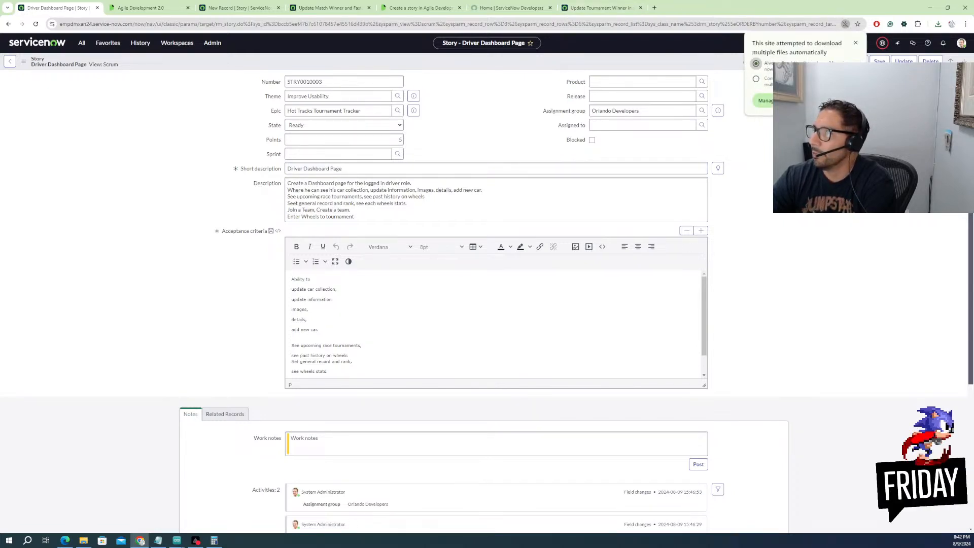
right_click(514, 61)
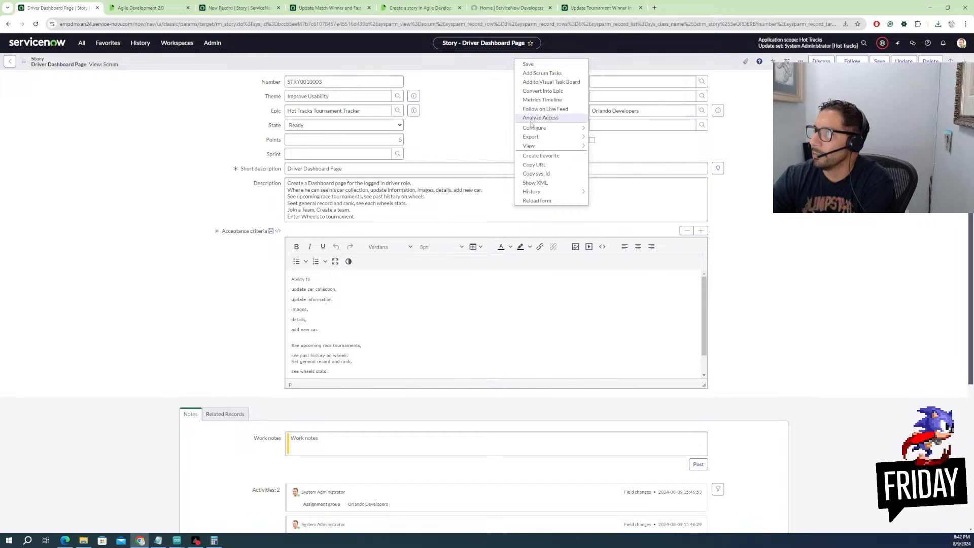
mouse_move(553, 145)
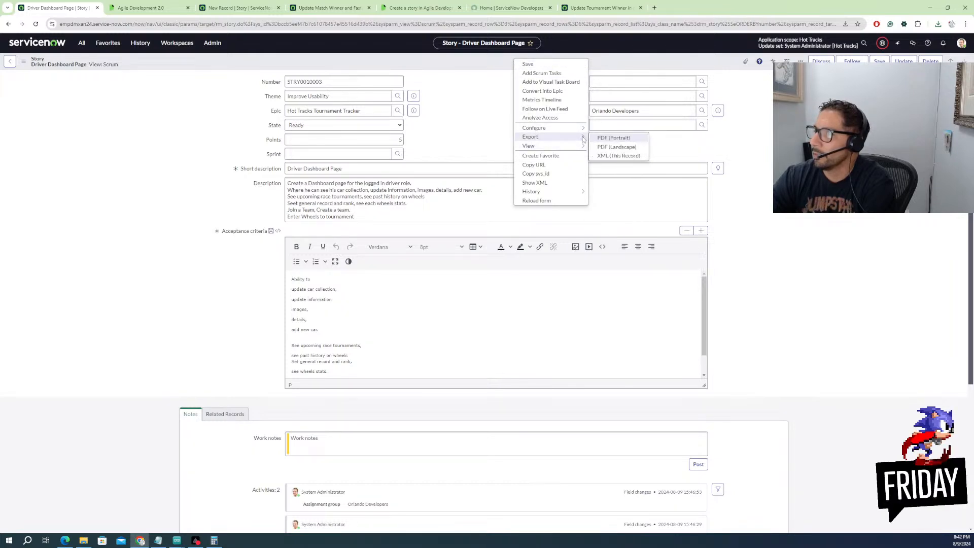
click(612, 157)
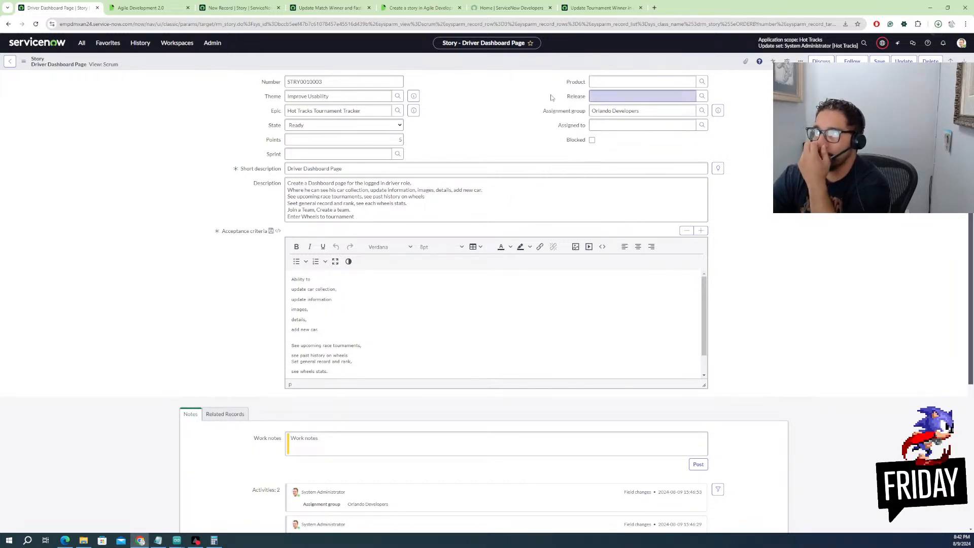
Open the exported story XML files in Visual Studio Code and close the Release Notes and Welcome pages
click(938, 24)
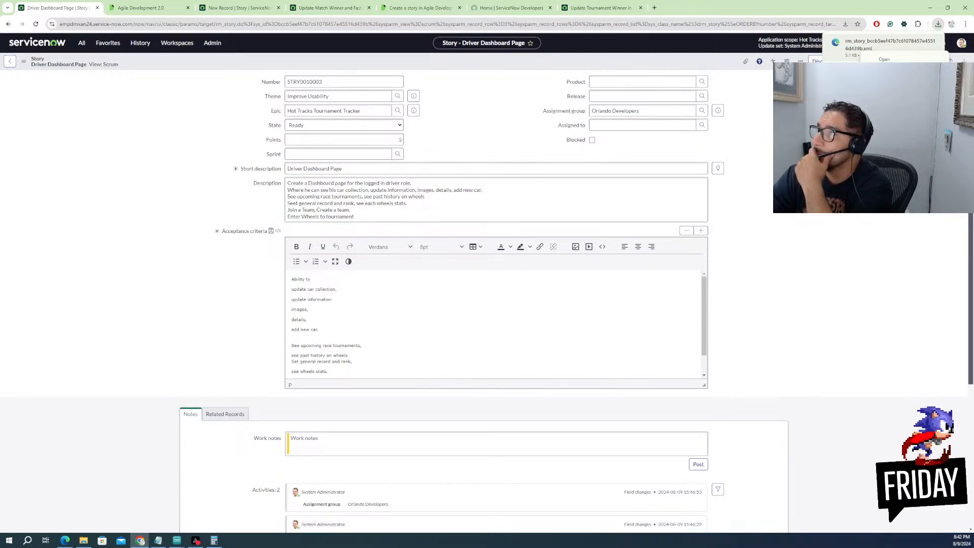
click(884, 58)
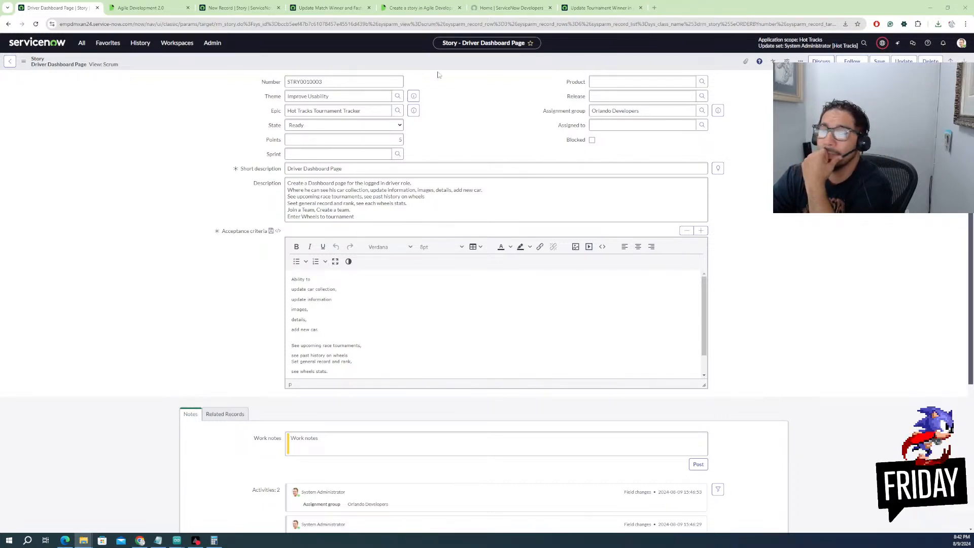
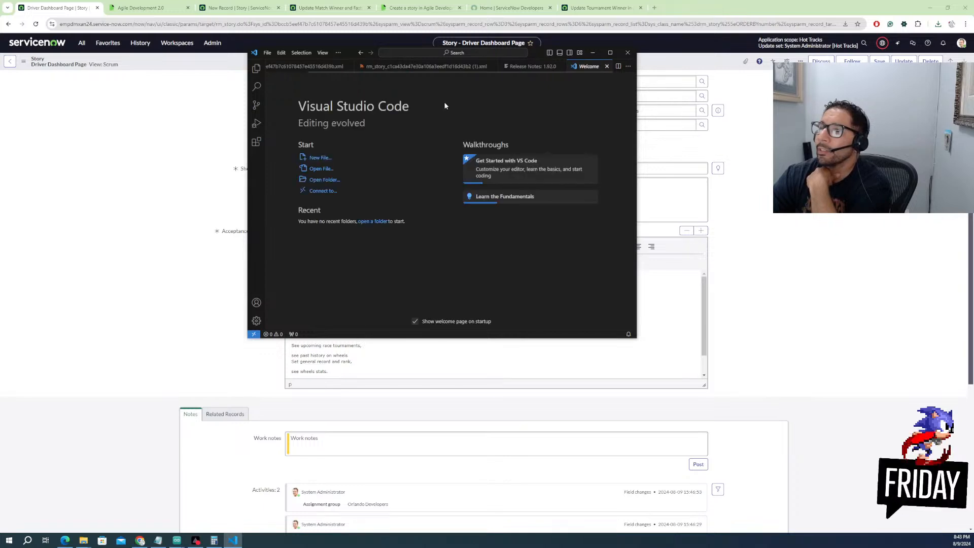
click(548, 81)
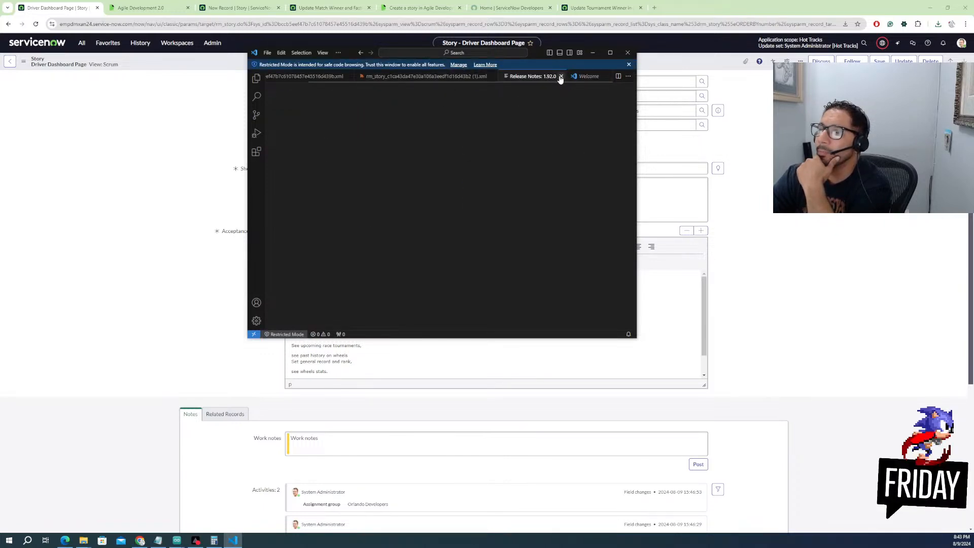
click(561, 77)
click(586, 76)
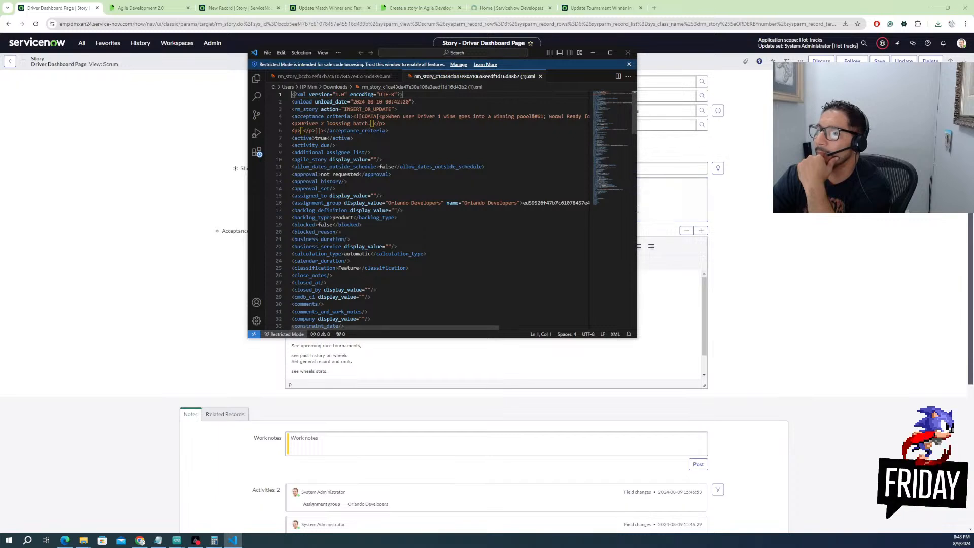
Widen the editor window and place the Matches not! Duplicate and Driver Dashboard Page XML files side by side
drag(637, 211, 845, 214)
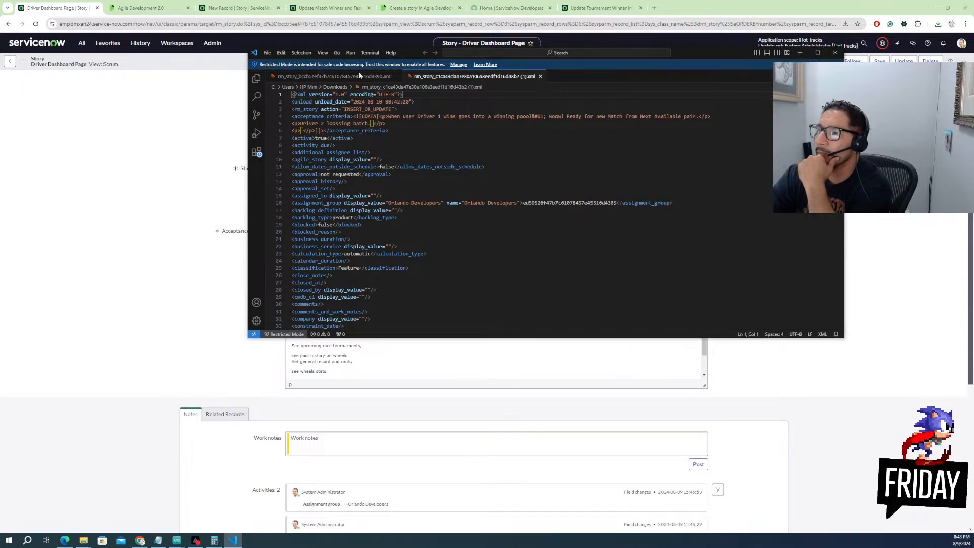
drag(459, 82, 589, 115)
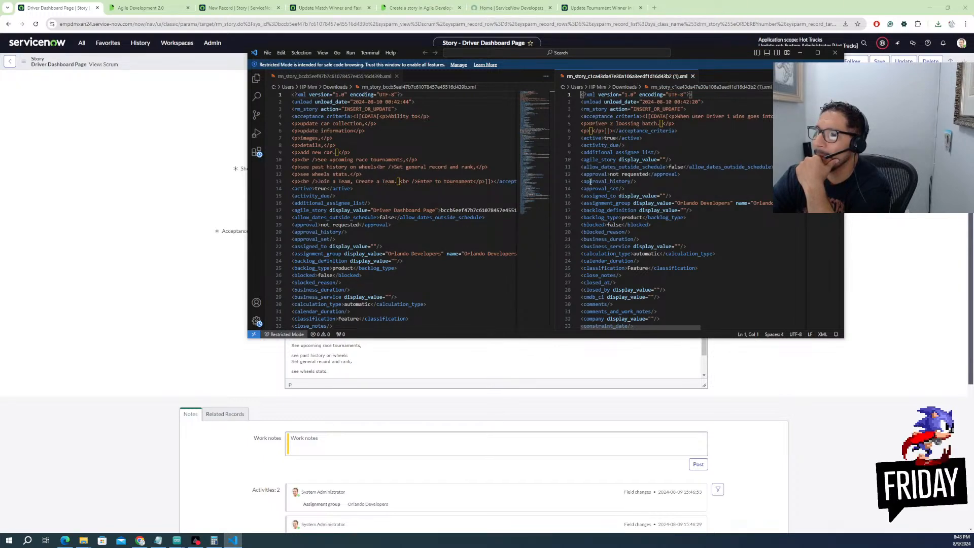
Compare the agile_story field's display value and record ID between the two story XML files
scroll(378, 195, down, 3)
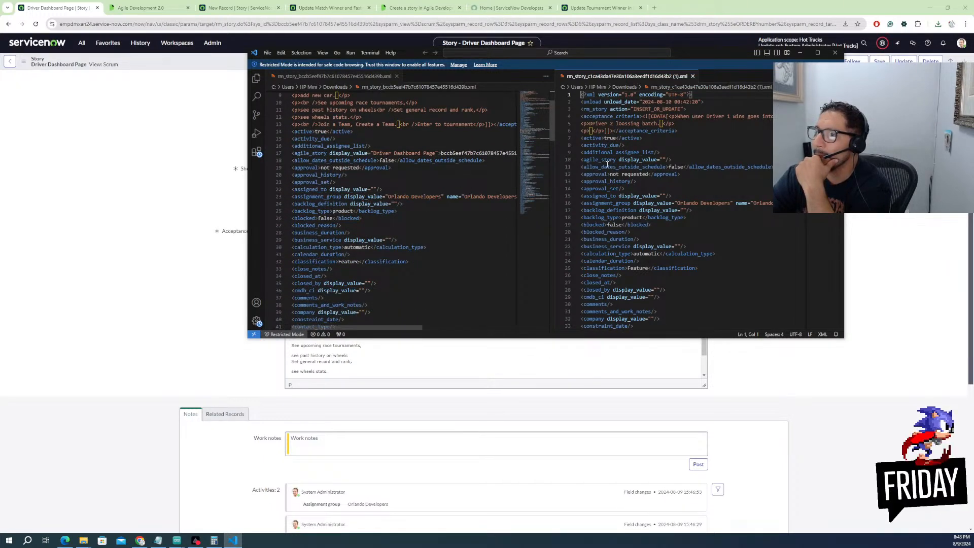
scroll(608, 163, down, 1)
scroll(647, 162, down, 1)
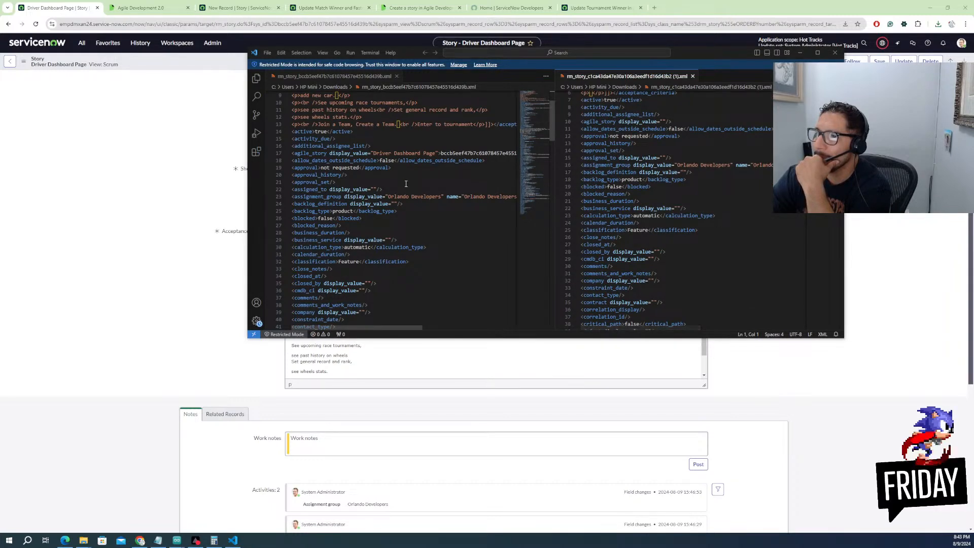
scroll(383, 162, down, 1)
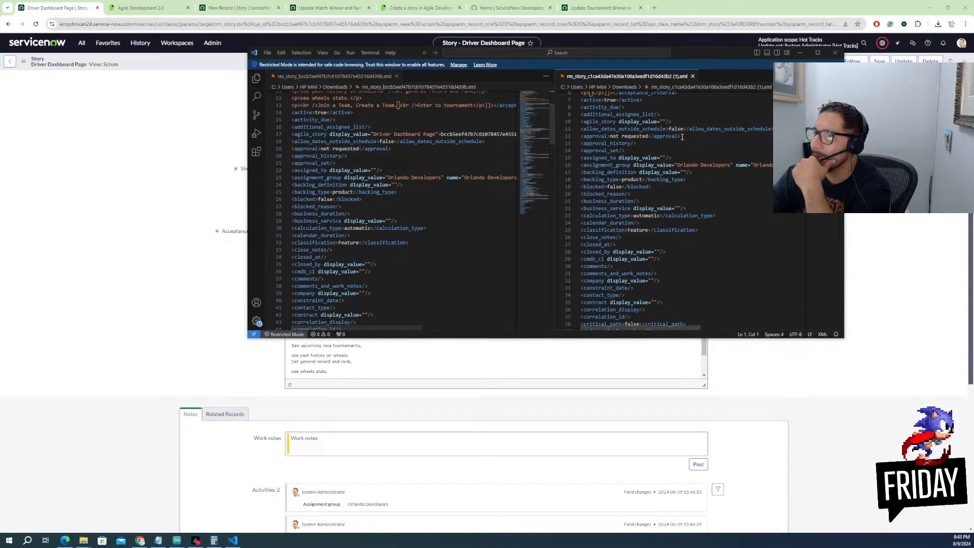
scroll(685, 152, down, 1)
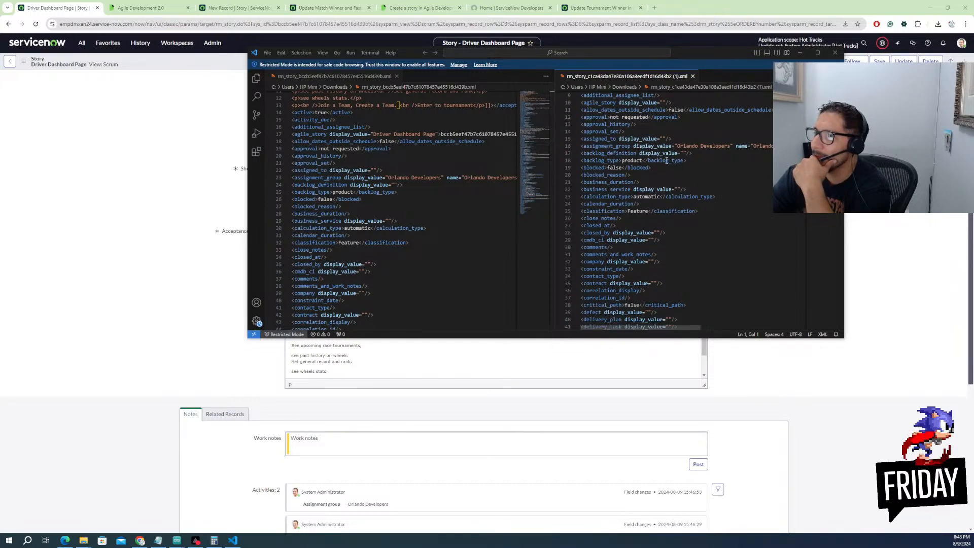
scroll(667, 161, up, 1)
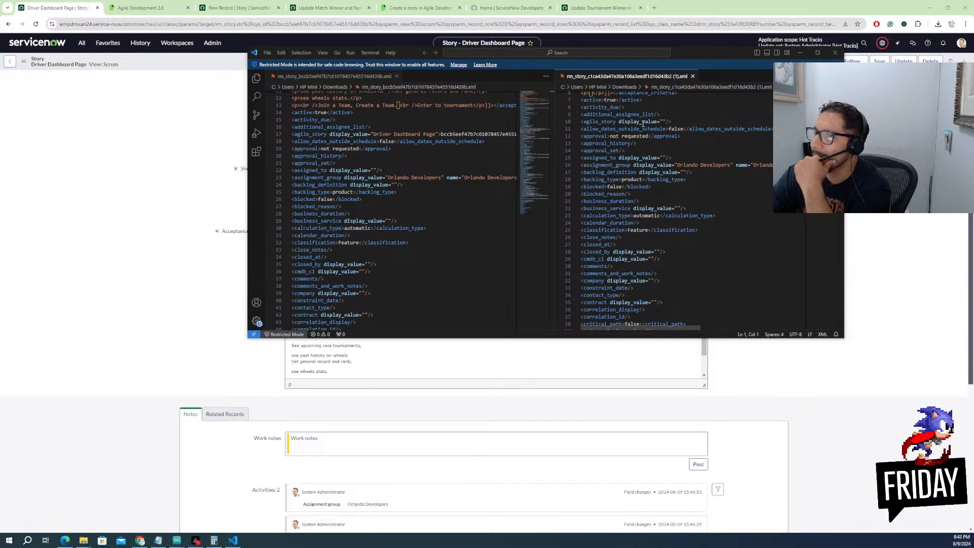
drag(581, 122, 673, 123)
click(394, 135)
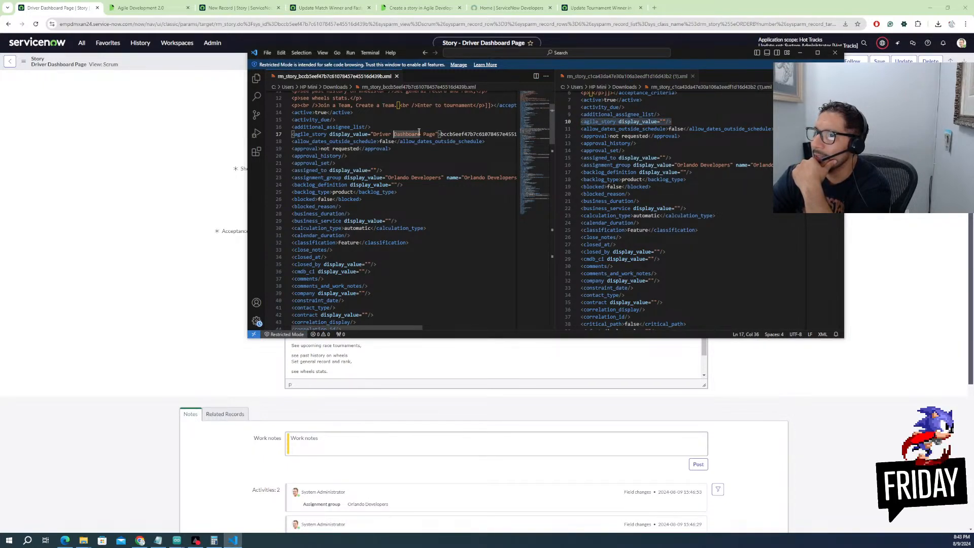
drag(436, 135, 374, 135)
drag(441, 135, 475, 134)
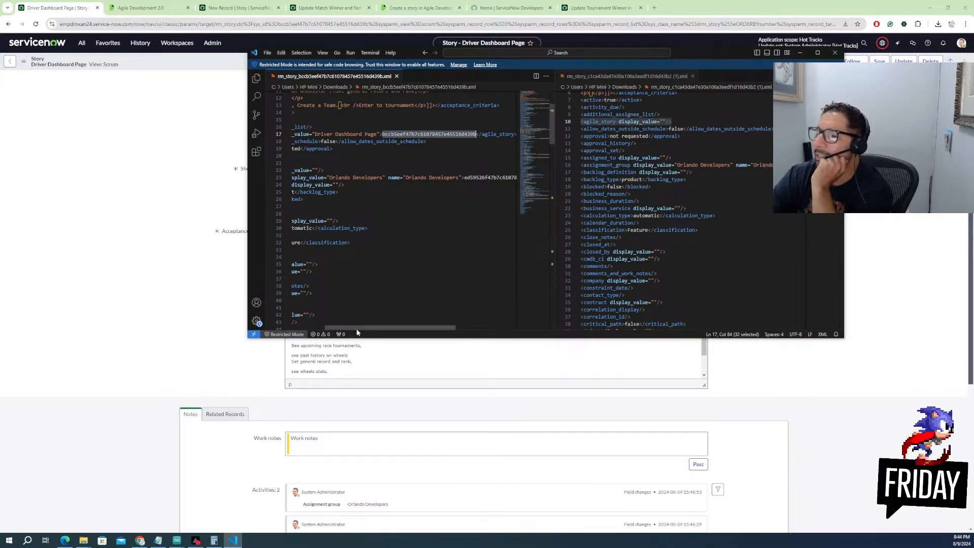
drag(358, 327, 292, 331)
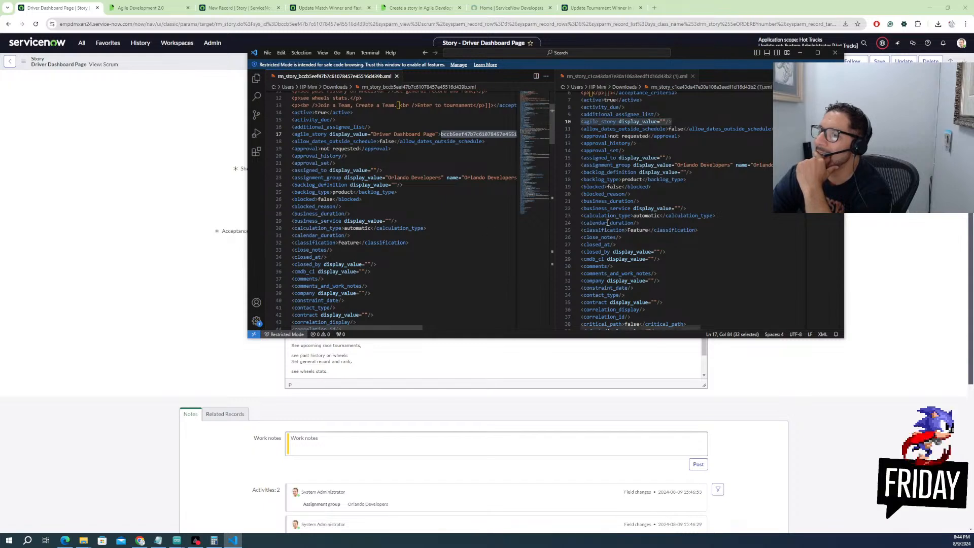
Compare the calculation_type field between the two story XML files
scroll(577, 229, down, 1)
scroll(411, 220, down, 1)
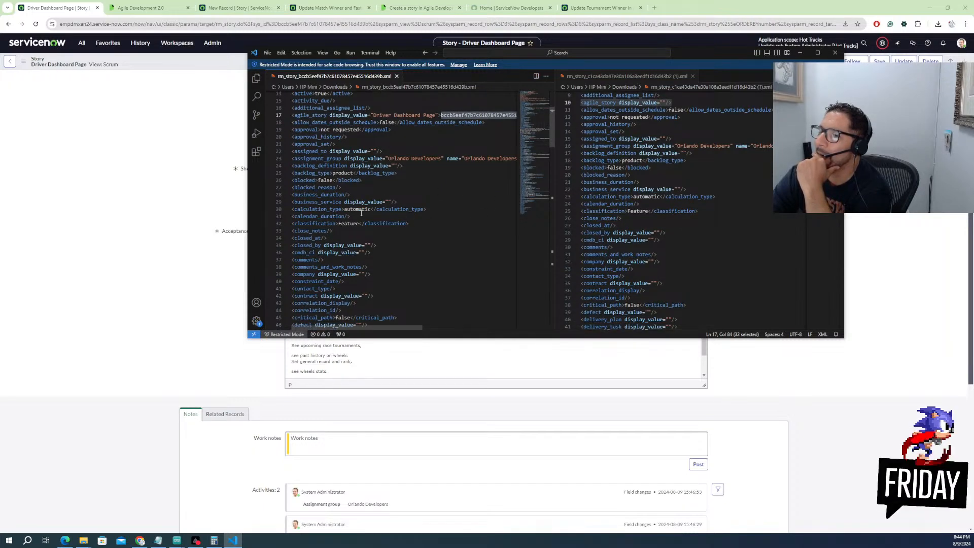
scroll(360, 214, down, 1)
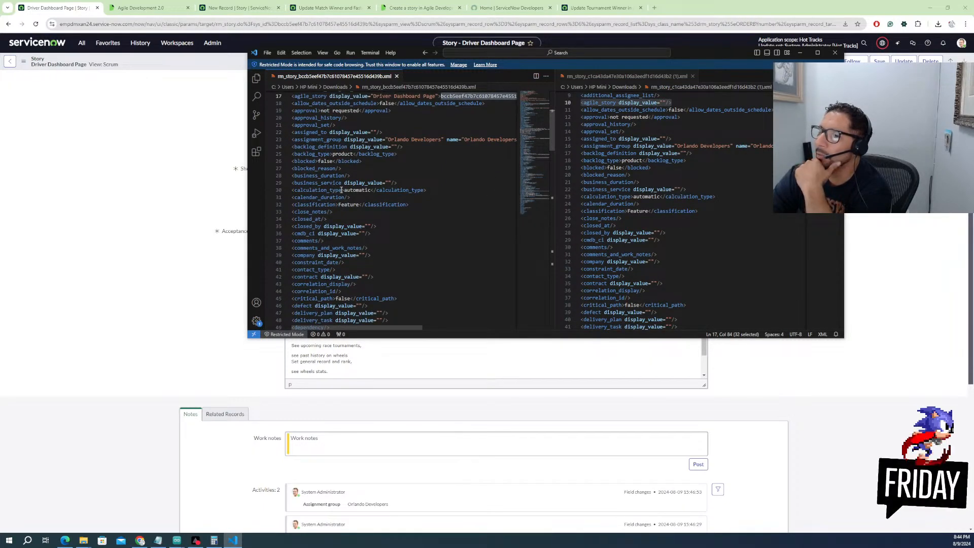
drag(345, 190, 372, 191)
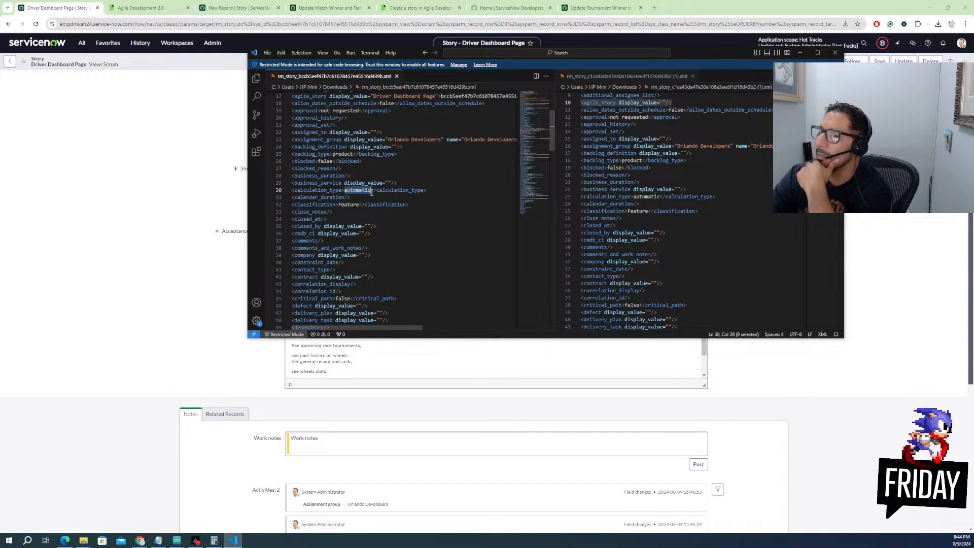
drag(656, 197, 614, 190)
click(646, 202)
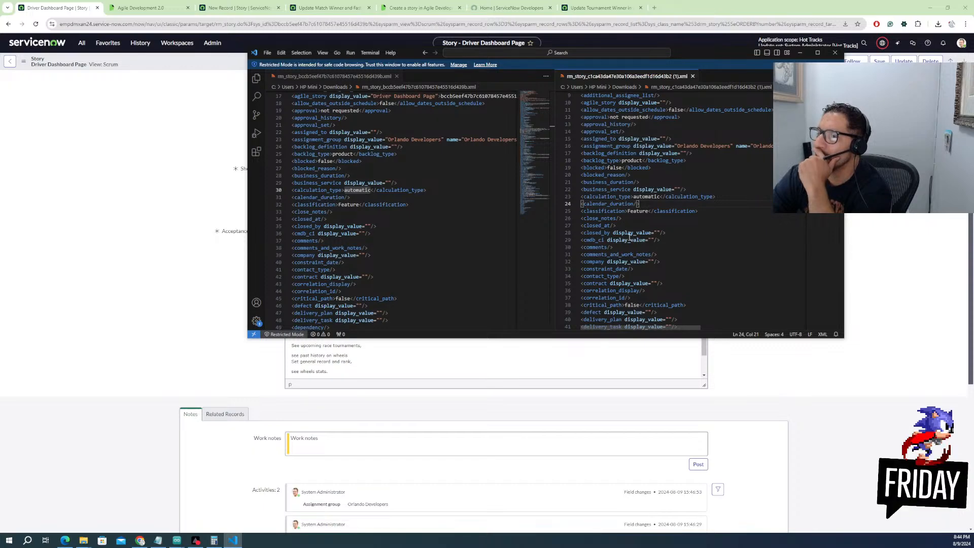
Compare the fields from classification through description, dates, epic and global_rank between the two story XML files
scroll(630, 234, down, 1)
scroll(456, 248, down, 3)
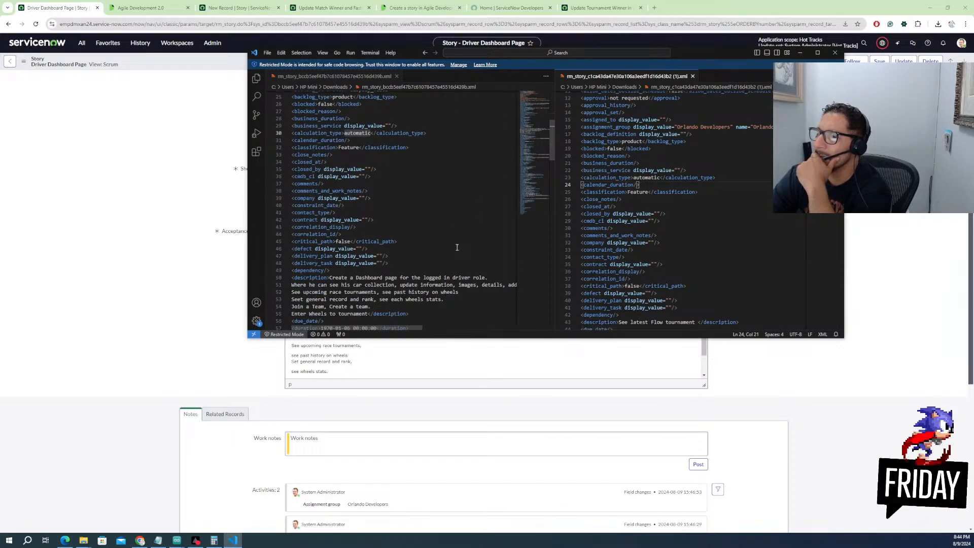
scroll(456, 247, down, 1)
scroll(631, 267, down, 4)
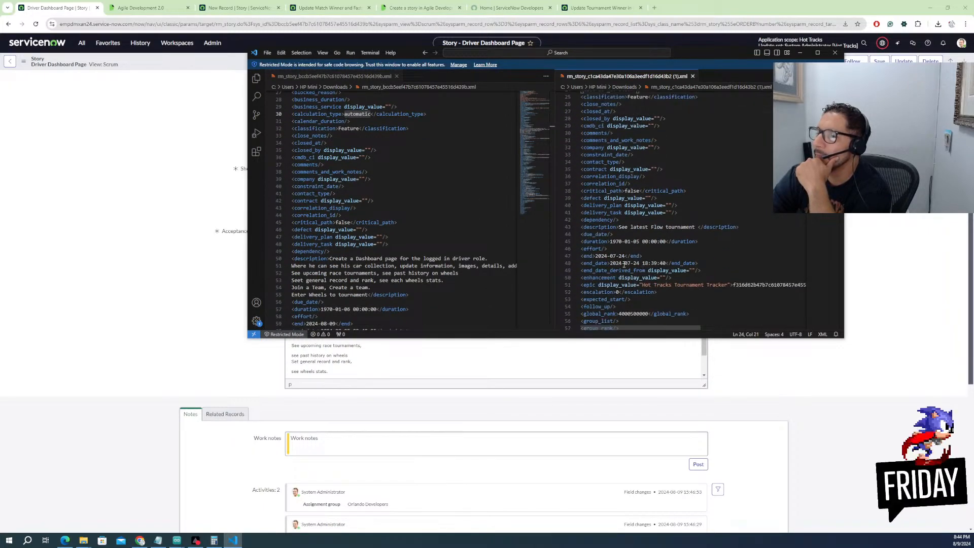
scroll(445, 269, down, 3)
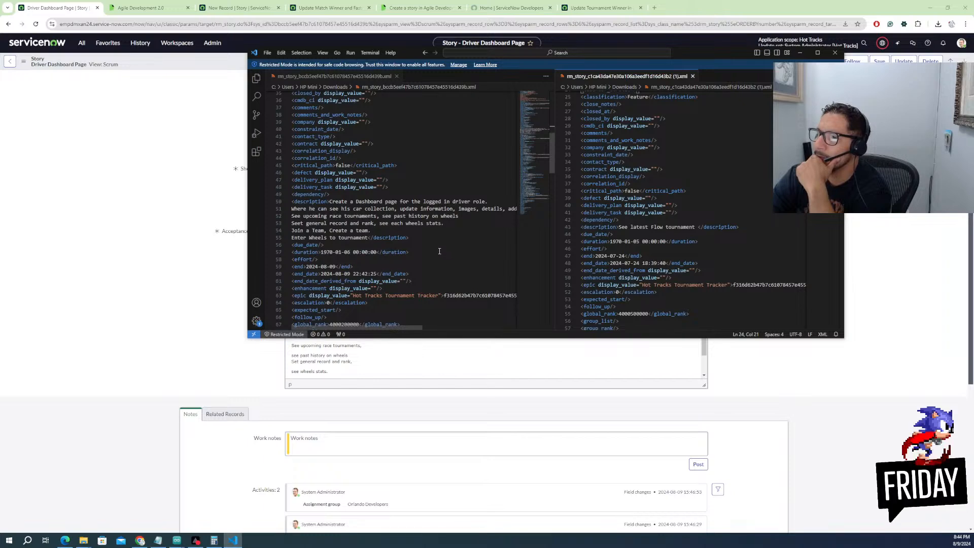
scroll(437, 273, down, 1)
scroll(634, 254, down, 1)
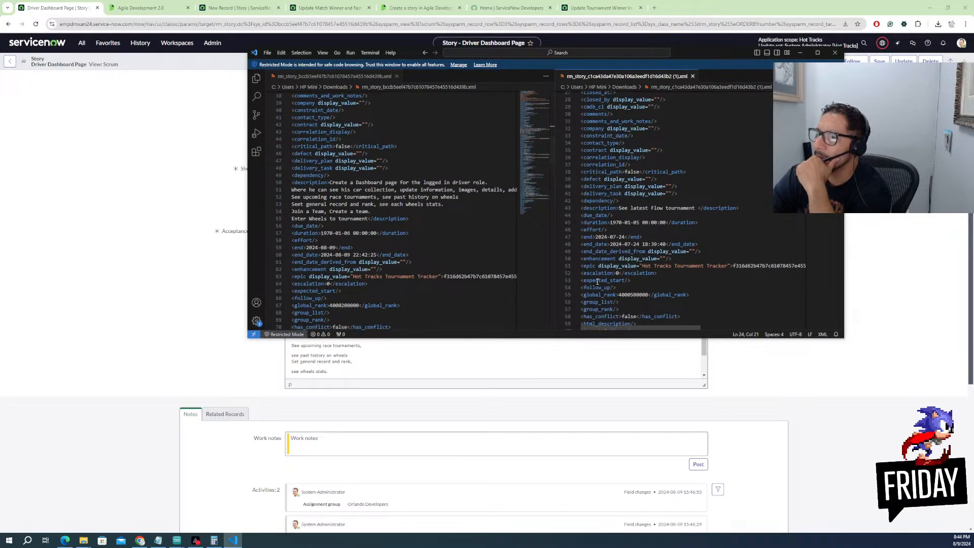
scroll(530, 281, down, 2)
scroll(475, 278, down, 1)
scroll(470, 278, down, 1)
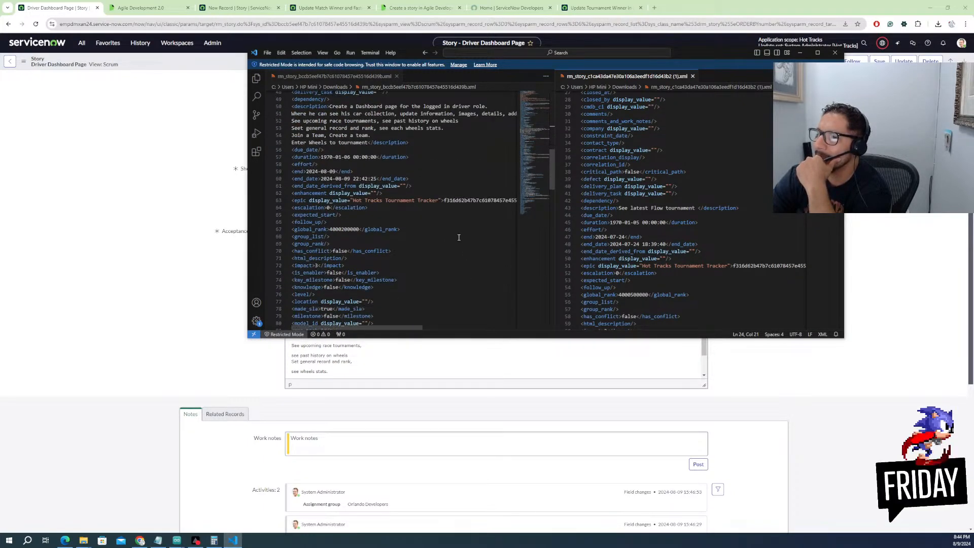
Compare the fields from impact through original_task between the two files, highlighting the original_task line in the Driver Dashboard Page XML
scroll(411, 229, down, 1)
scroll(615, 262, down, 3)
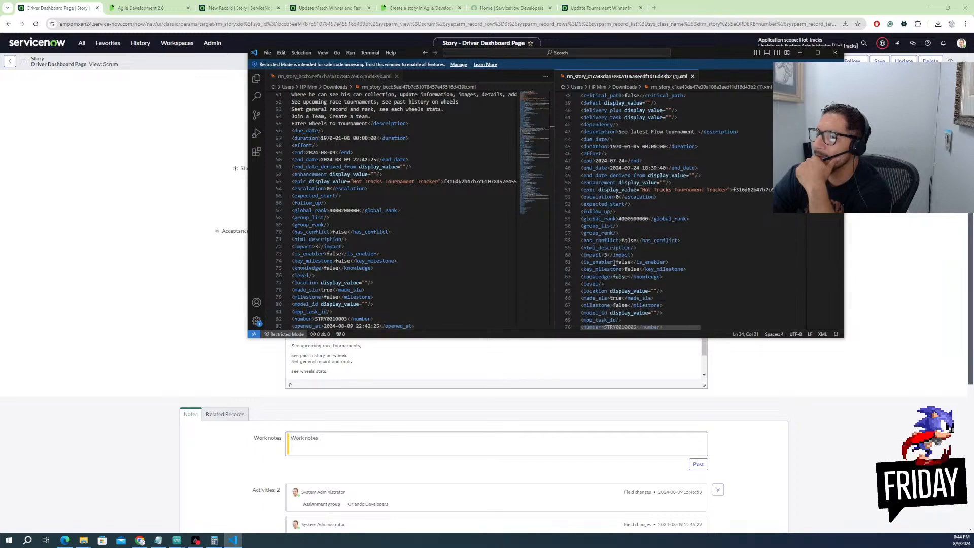
scroll(596, 225, down, 3)
scroll(619, 295, down, 2)
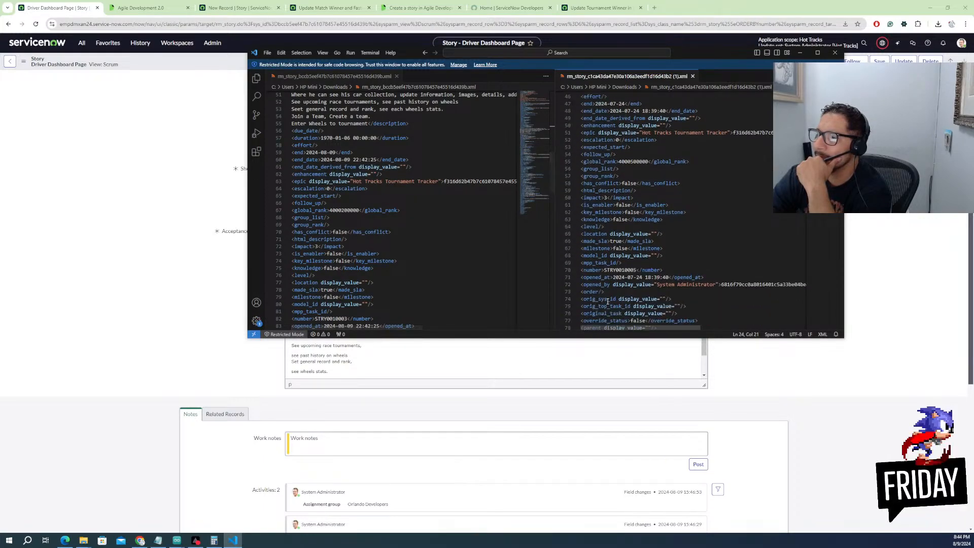
scroll(647, 263, down, 2)
scroll(492, 263, down, 7)
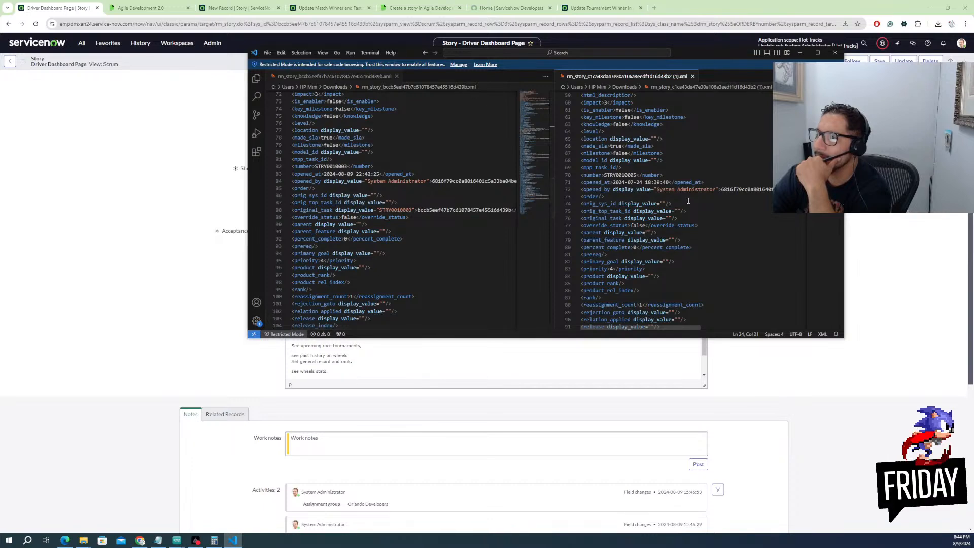
scroll(688, 202, down, 2)
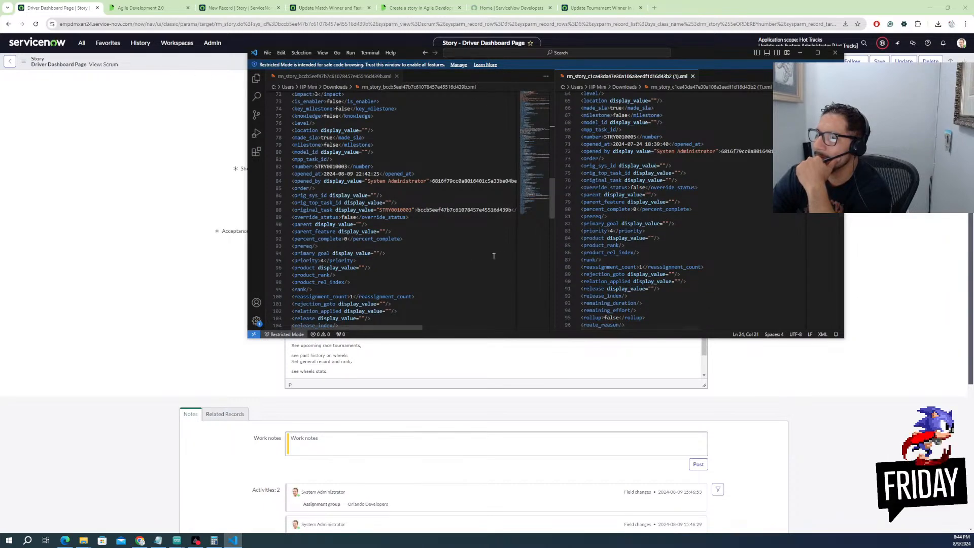
drag(291, 209, 631, 223)
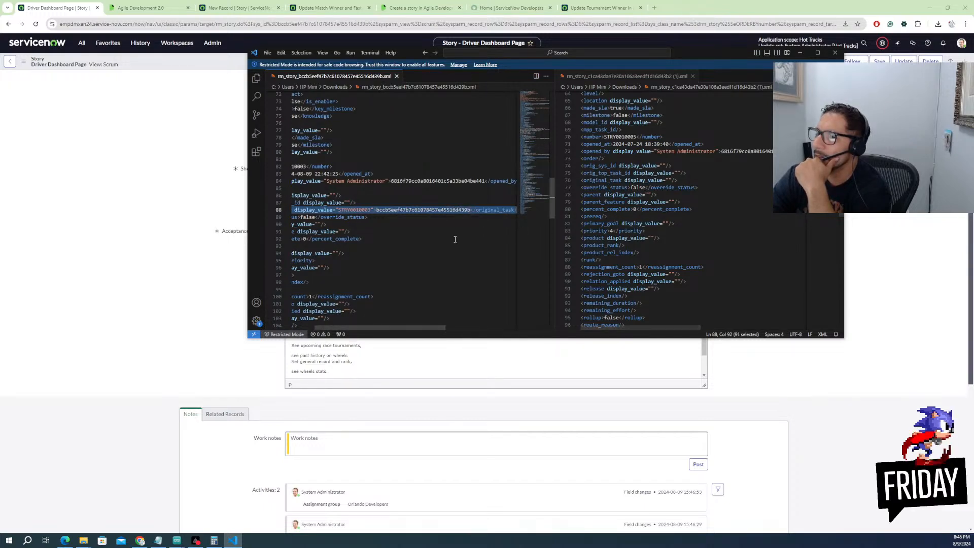
click(395, 246)
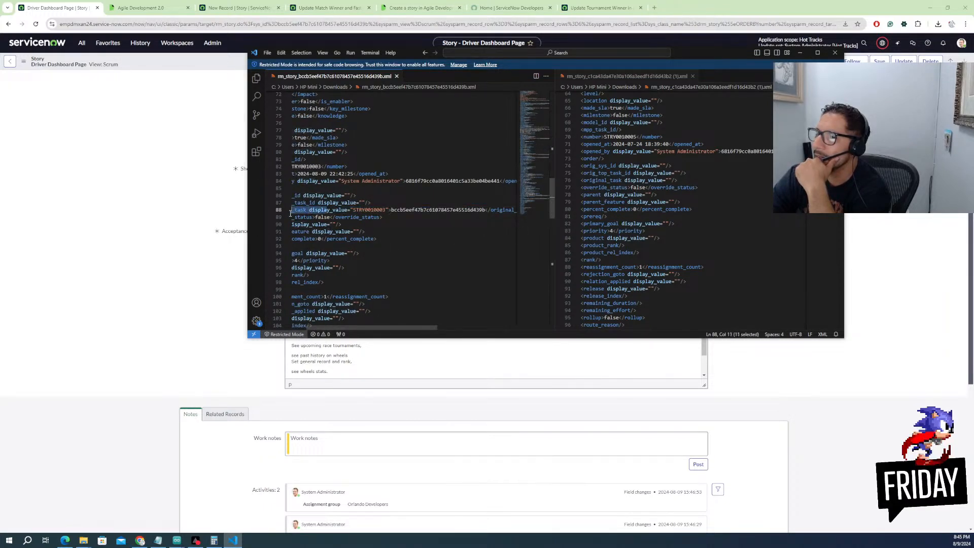
drag(331, 209, 290, 217)
Compare the remaining schedule, system, theme and top_task fields down to the end of both story XML files
scroll(650, 243, down, 9)
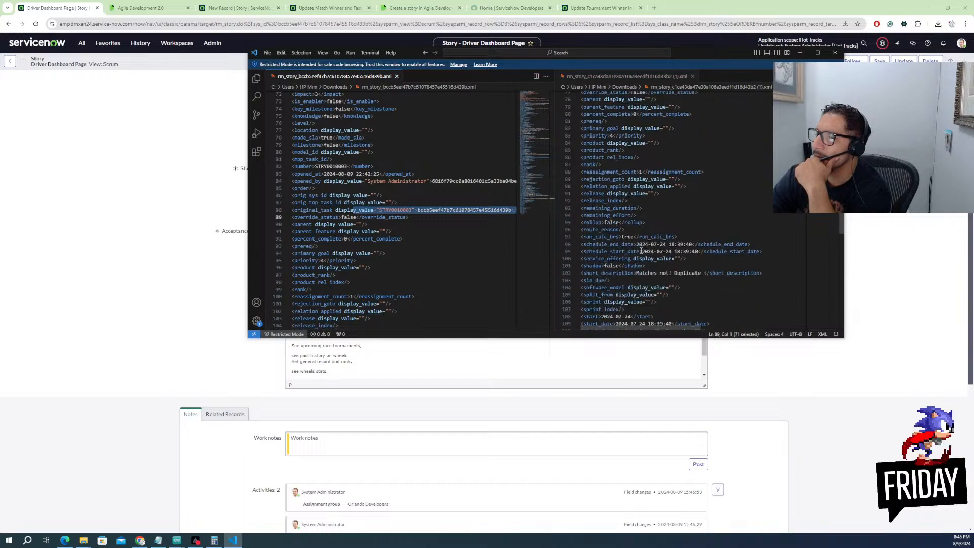
scroll(642, 250, down, 3)
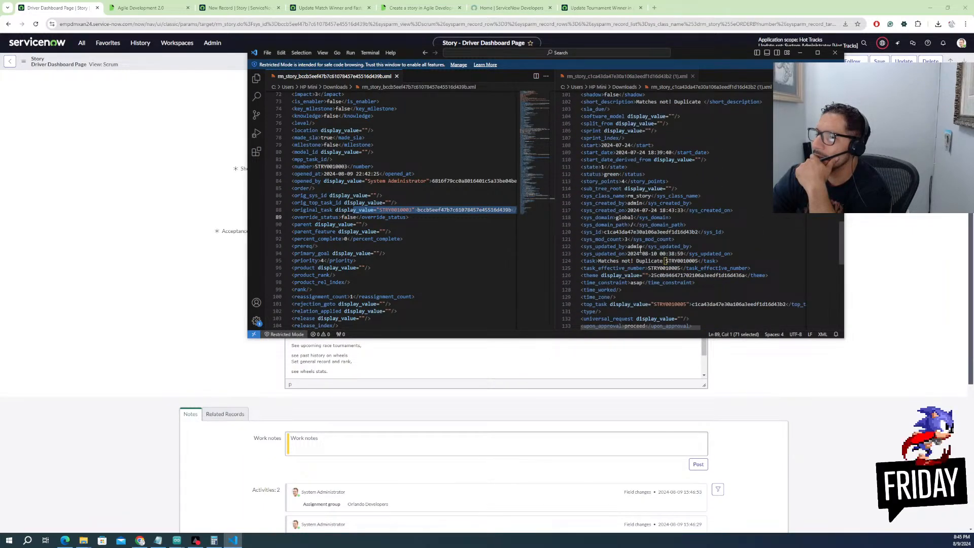
scroll(640, 248, up, 13)
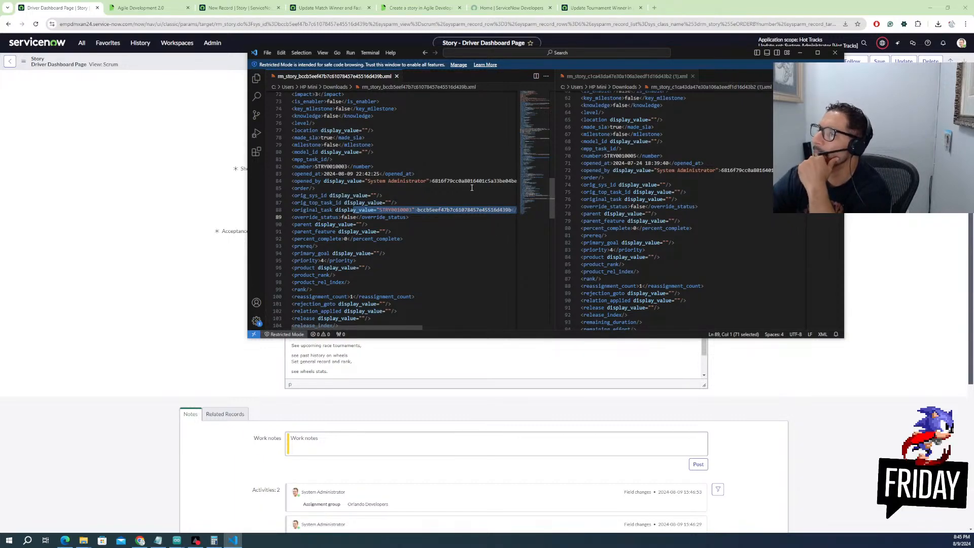
scroll(534, 228, down, 1)
scroll(575, 286, down, 15)
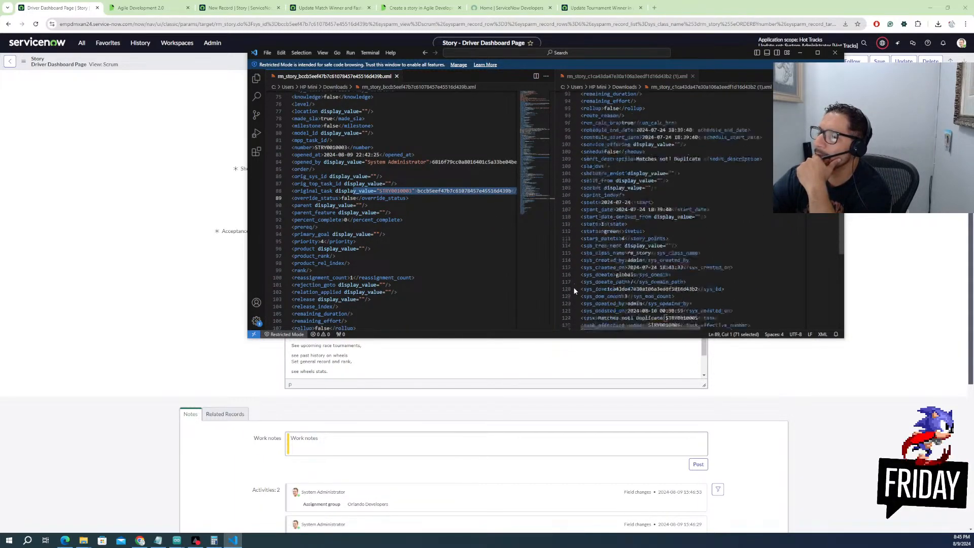
scroll(459, 259, down, 8)
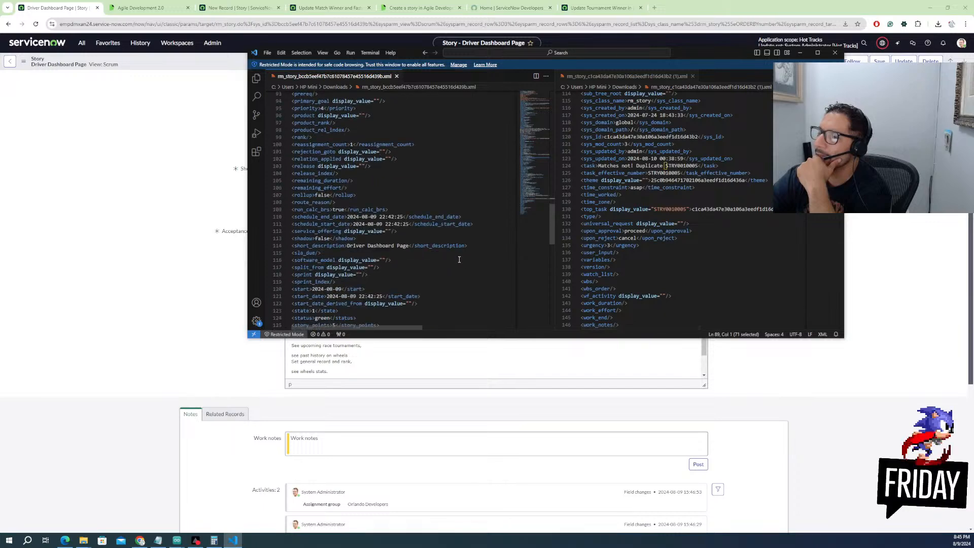
scroll(459, 260, down, 6)
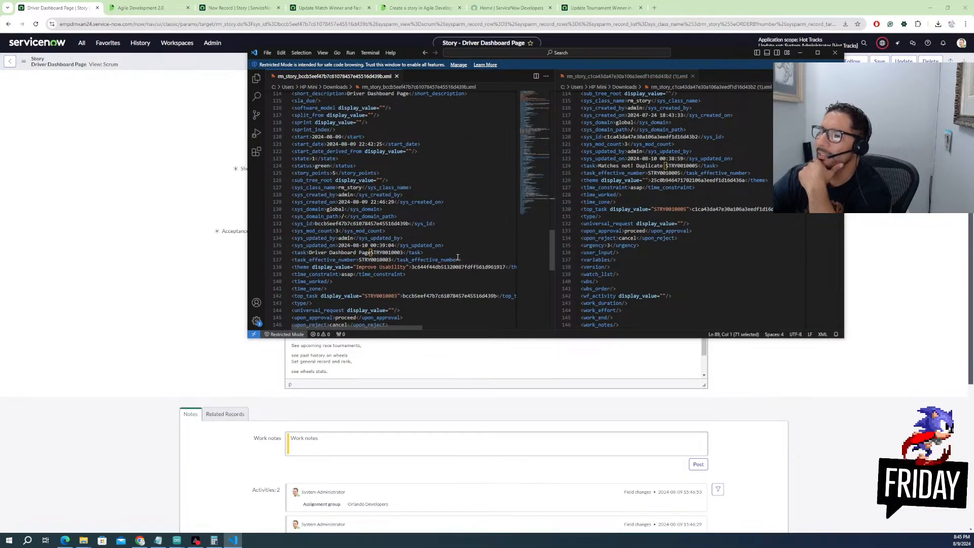
scroll(457, 257, down, 3)
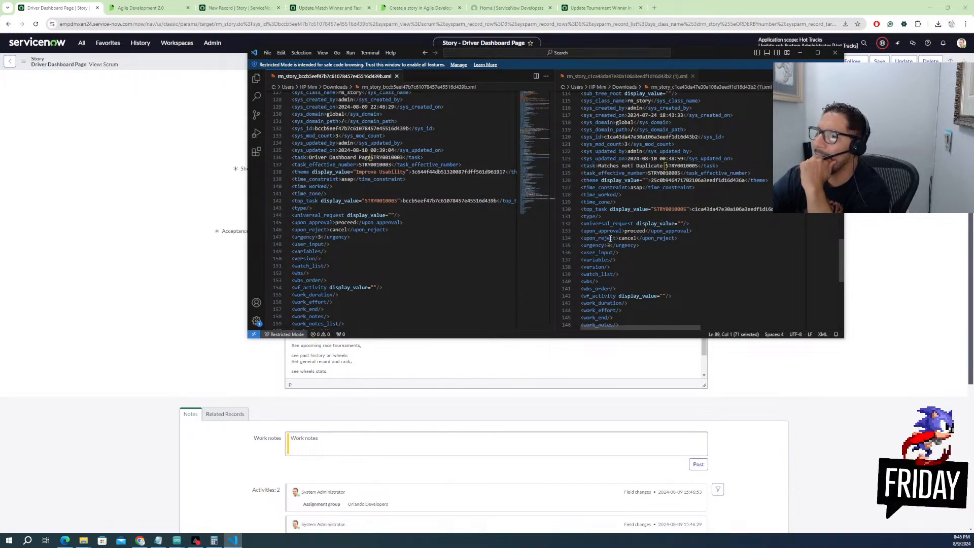
scroll(609, 243, down, 2)
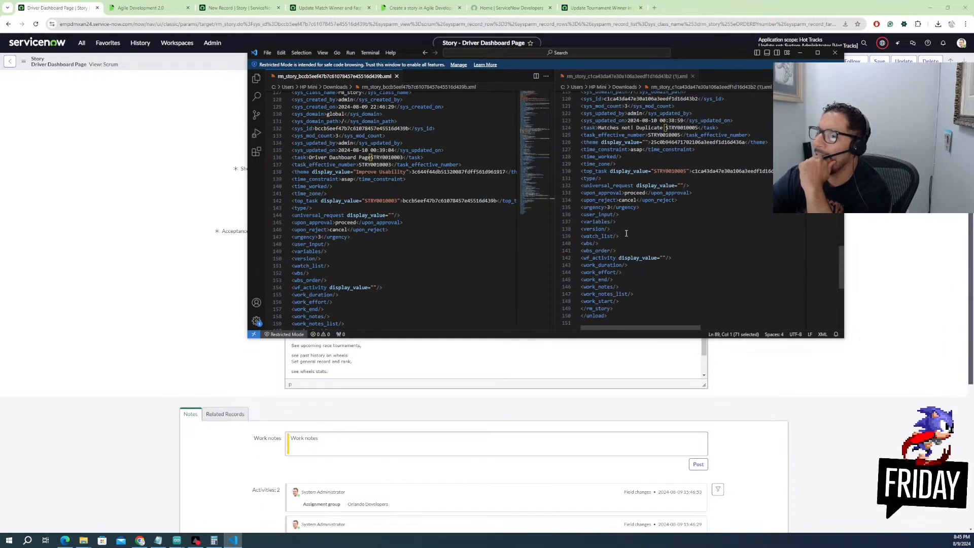
scroll(625, 236, down, 2)
scroll(463, 246, down, 3)
Recheck the original_task record ID in the Driver Dashboard Page XML against the top_task field in the Matches not! Duplicate XML
scroll(457, 214, up, 8)
scroll(457, 214, up, 12)
scroll(421, 213, down, 13)
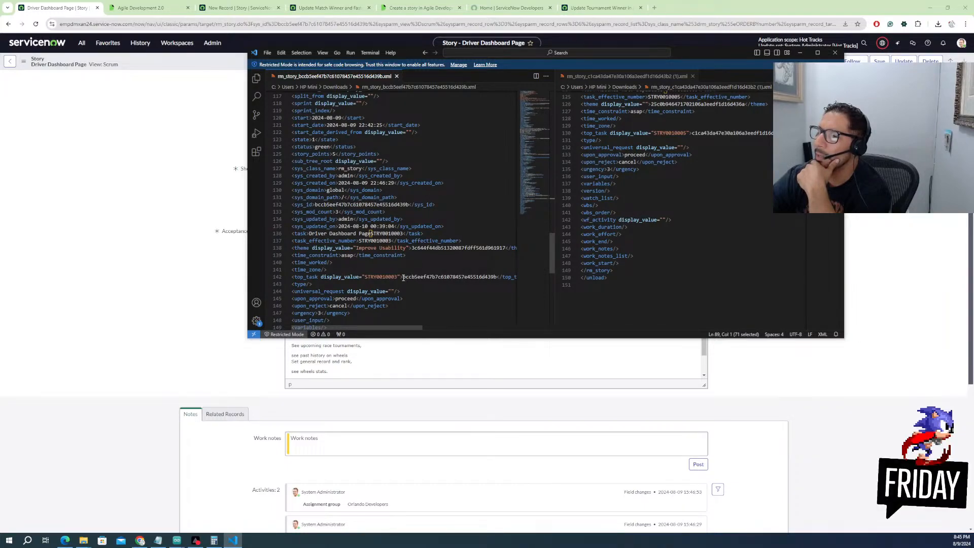
scroll(437, 232, up, 11)
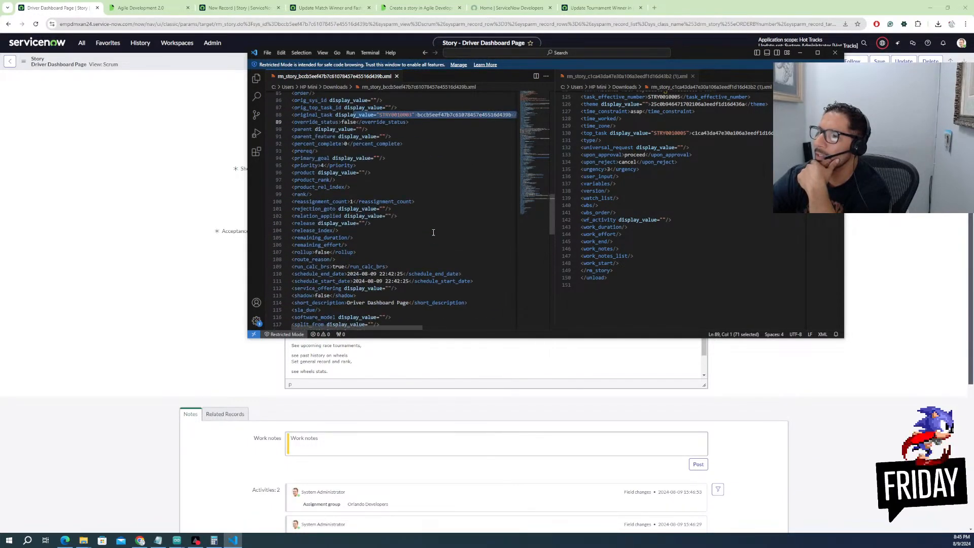
scroll(568, 250, up, 4)
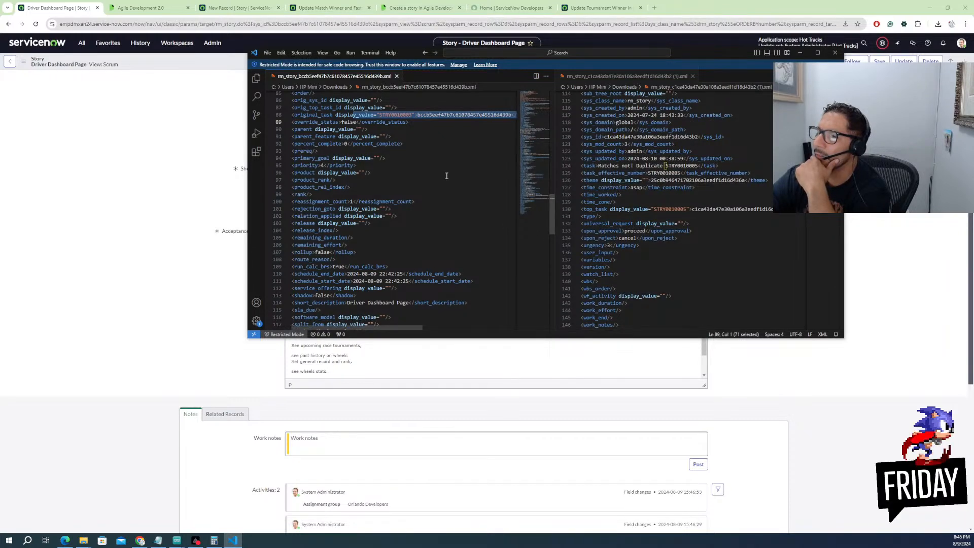
scroll(381, 152, up, 2)
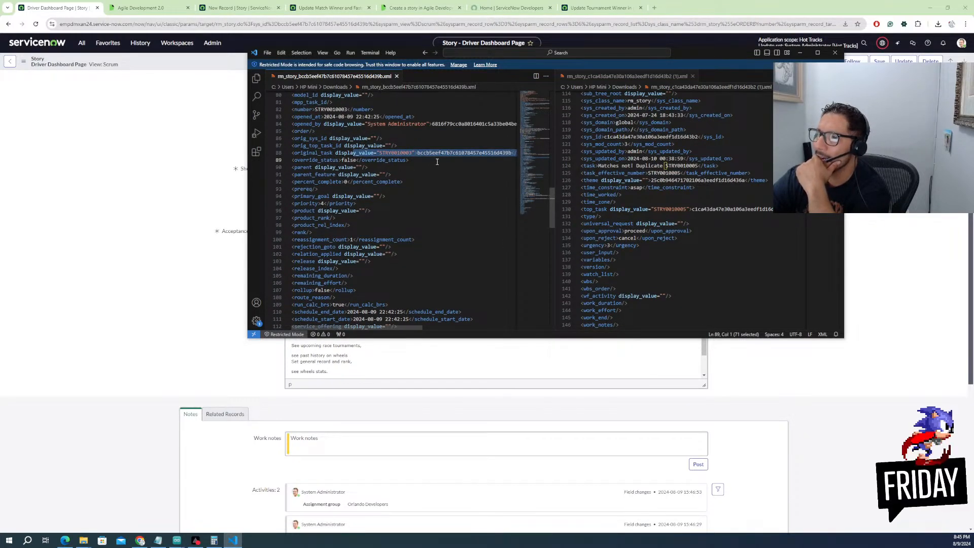
click(423, 153)
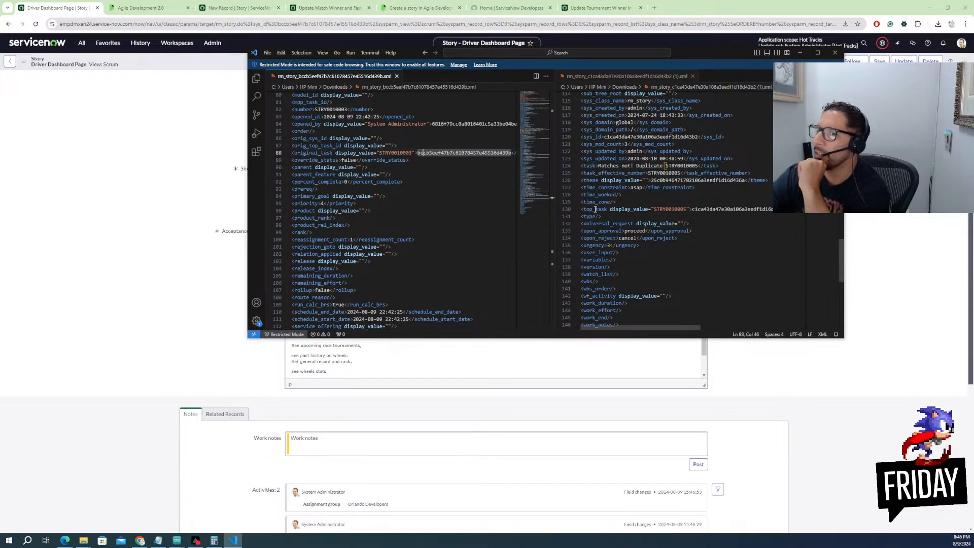
Copy the top_task display value STRY0010005 and its record ID into the original_task field of the Matches not! Duplicate XML
drag(610, 209, 787, 213)
key(ctrl+c)
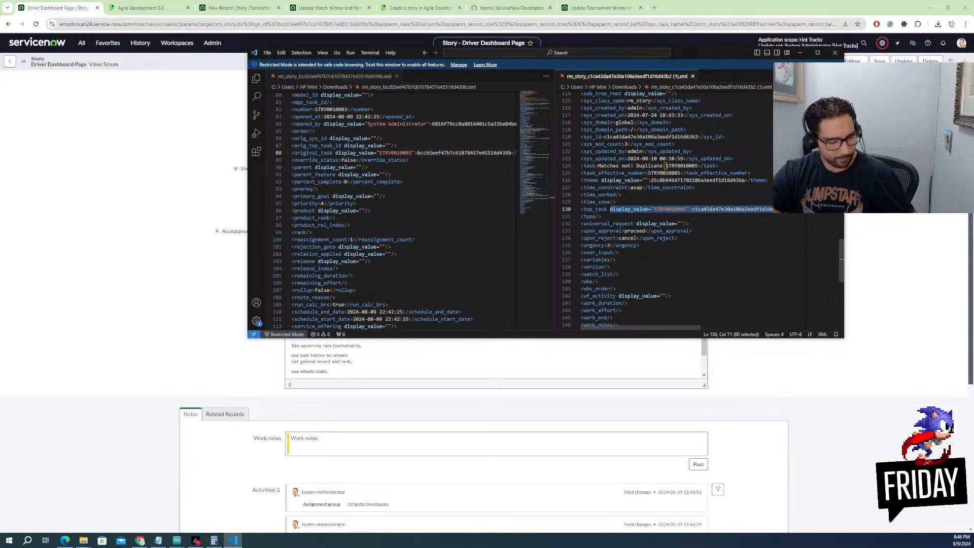
scroll(621, 204, up, 5)
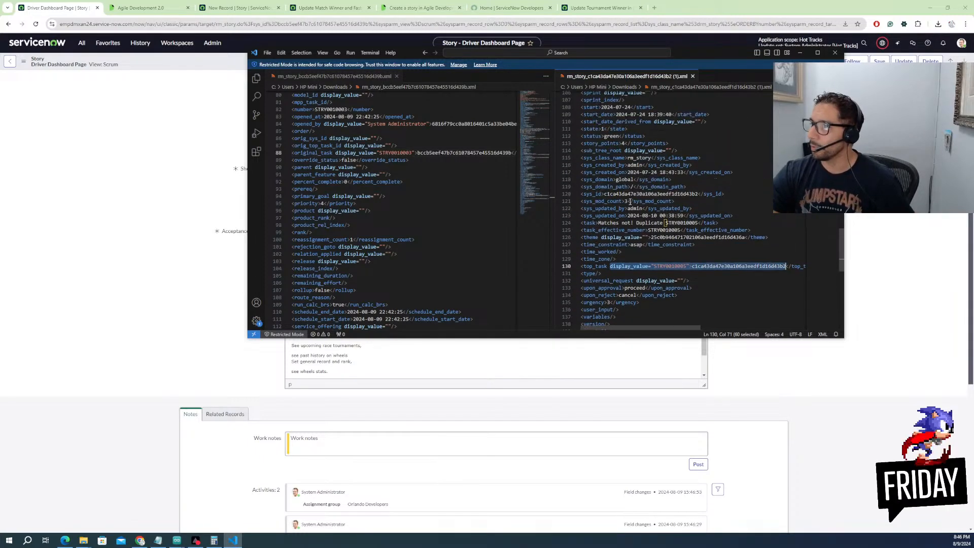
scroll(523, 238, up, 3)
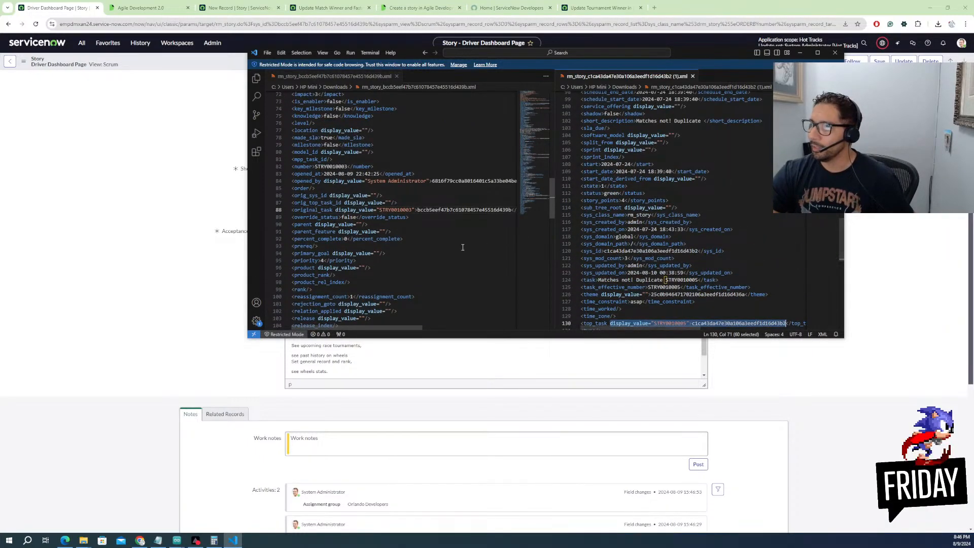
scroll(610, 281, up, 11)
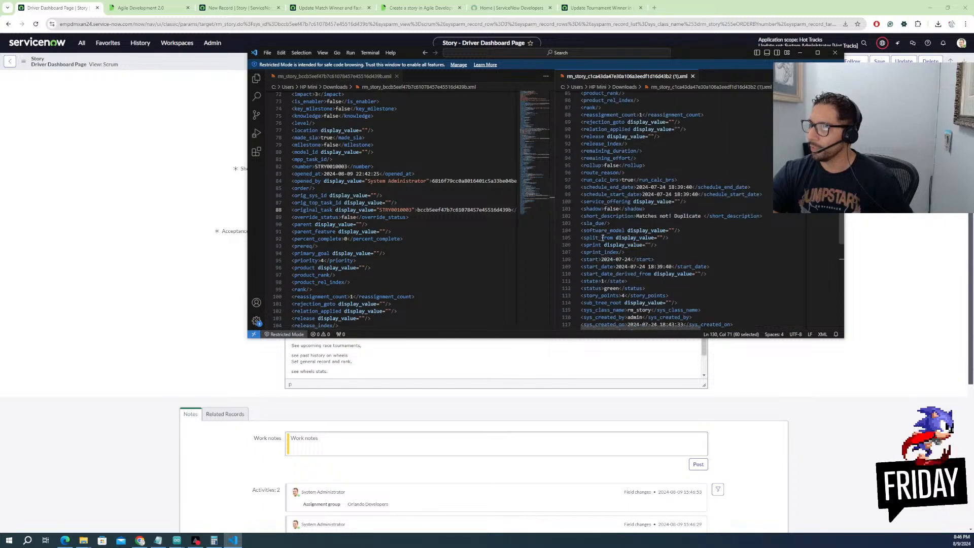
scroll(602, 237, up, 2)
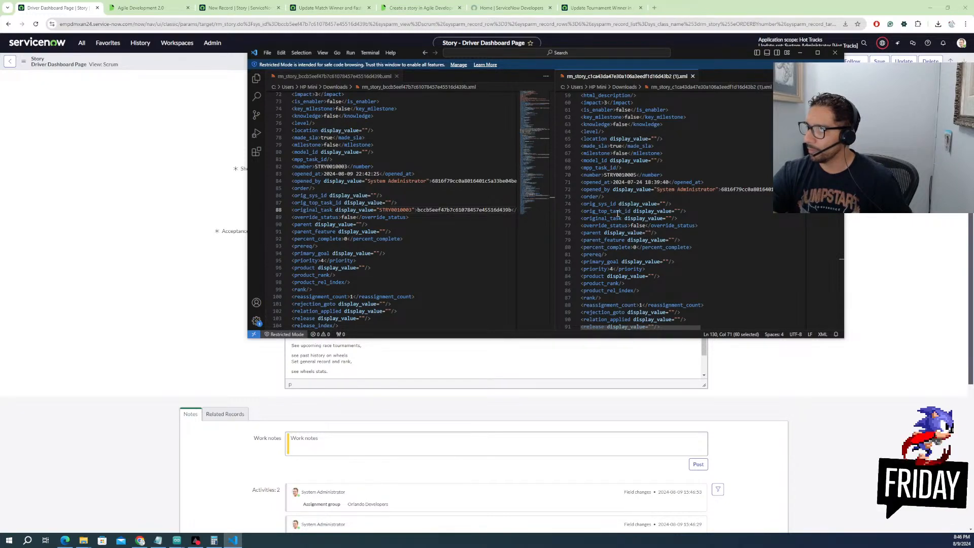
drag(671, 218, 625, 218)
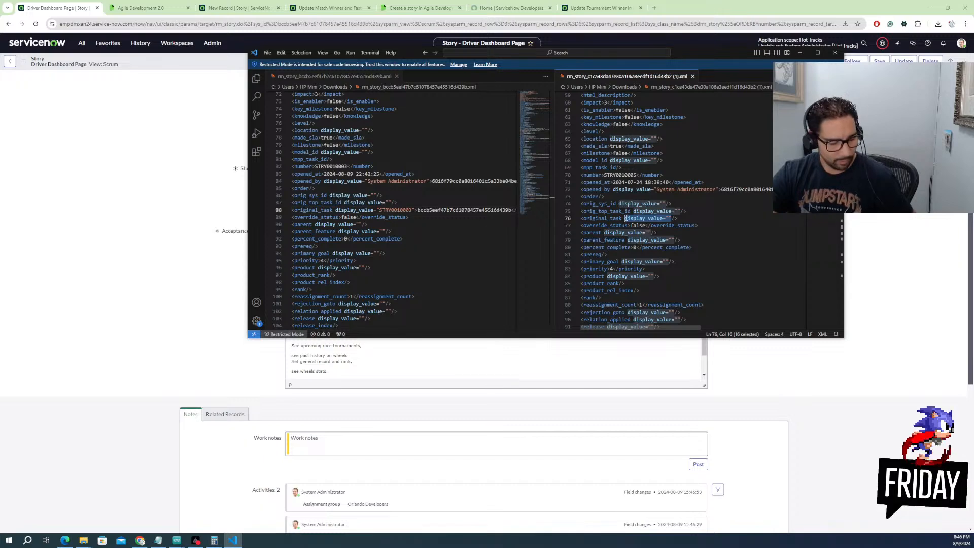
key(ctrl+v)
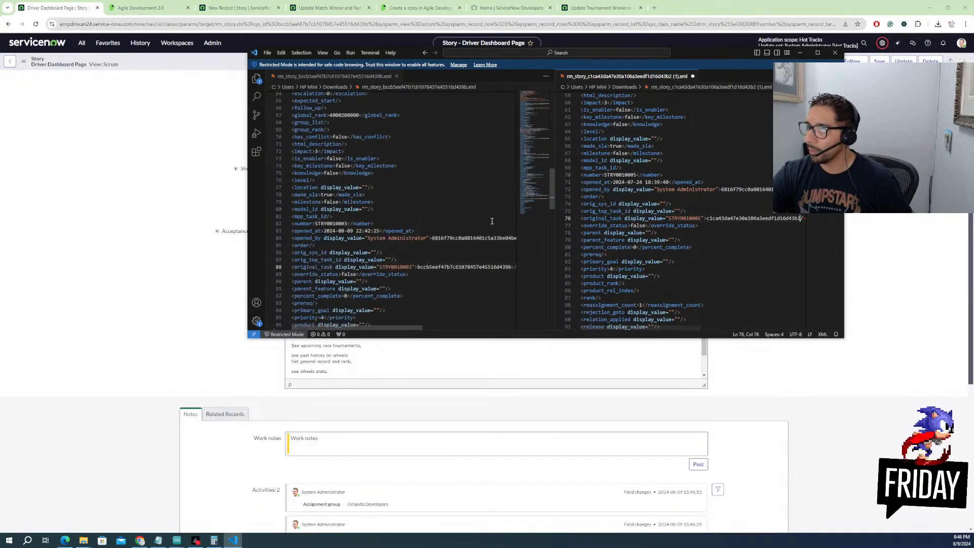
Recheck the Driver Dashboard Page XML from its top down to original_task against the same fields in the Matches not! Duplicate XML
scroll(472, 220, up, 7)
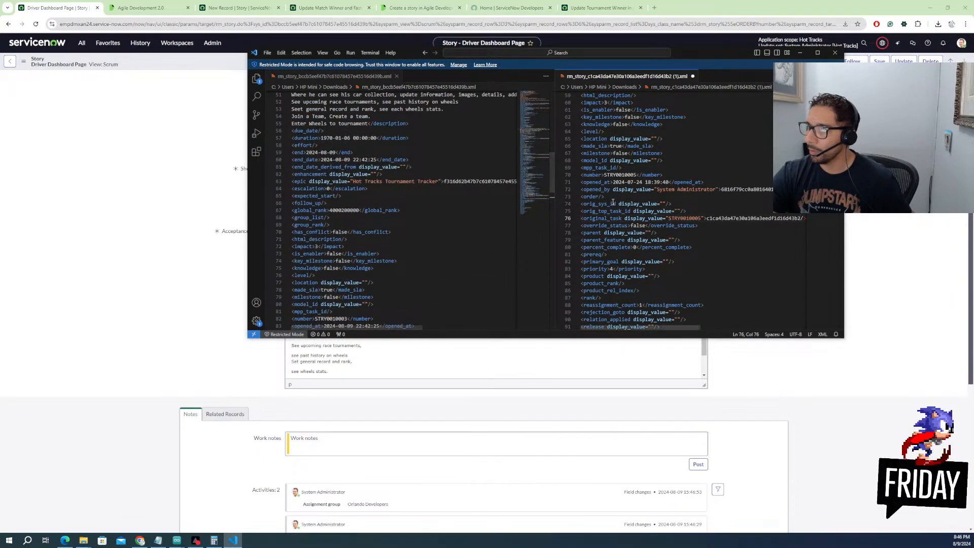
scroll(616, 212, up, 8)
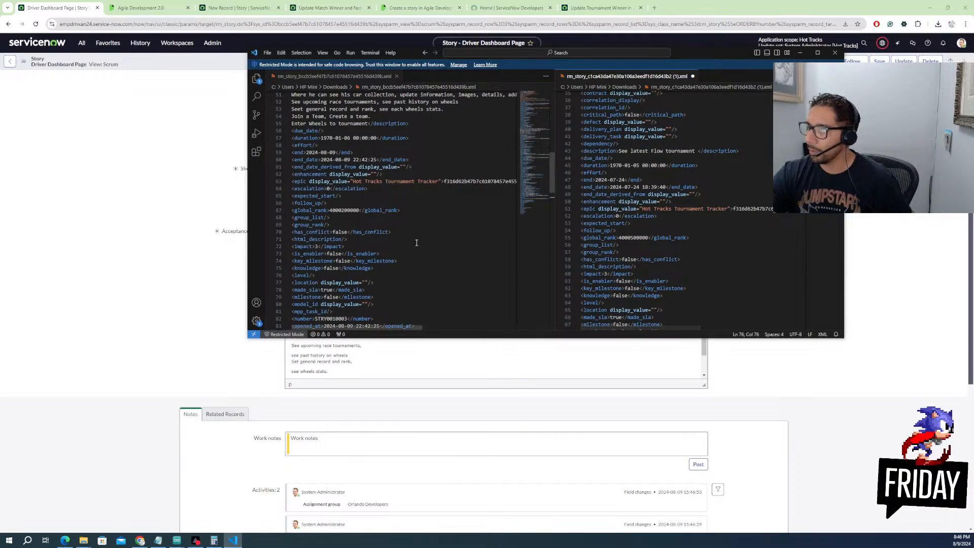
scroll(405, 242, up, 3)
scroll(405, 242, up, 11)
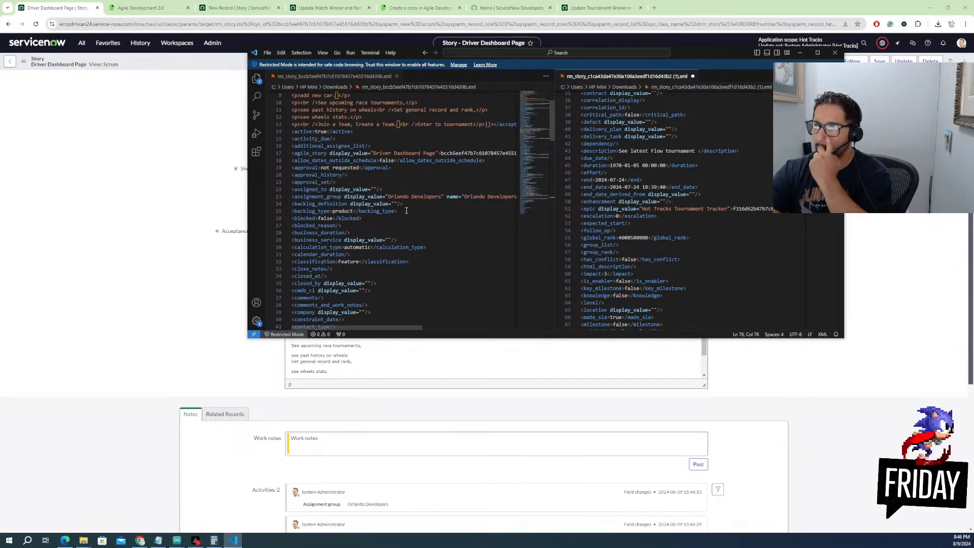
scroll(397, 219, up, 1)
scroll(397, 216, down, 7)
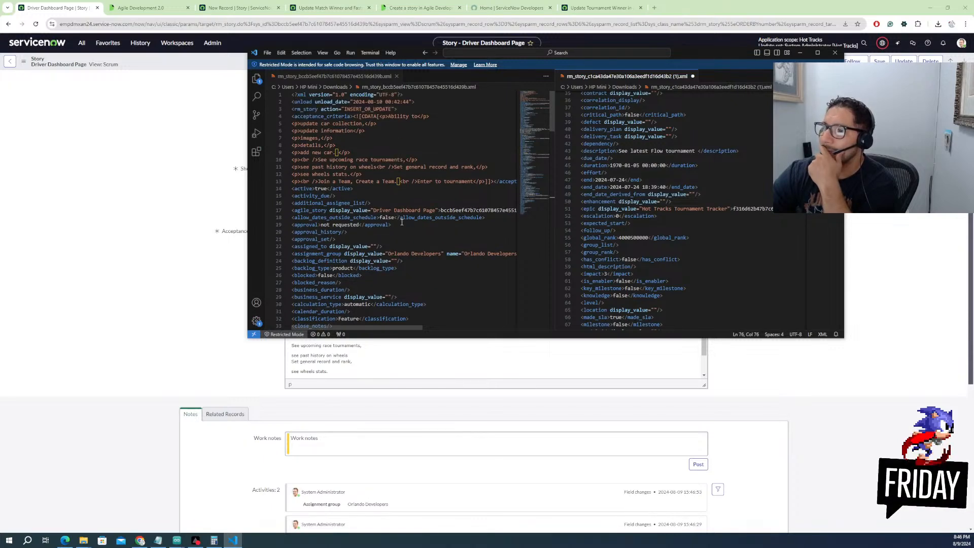
scroll(405, 227, down, 5)
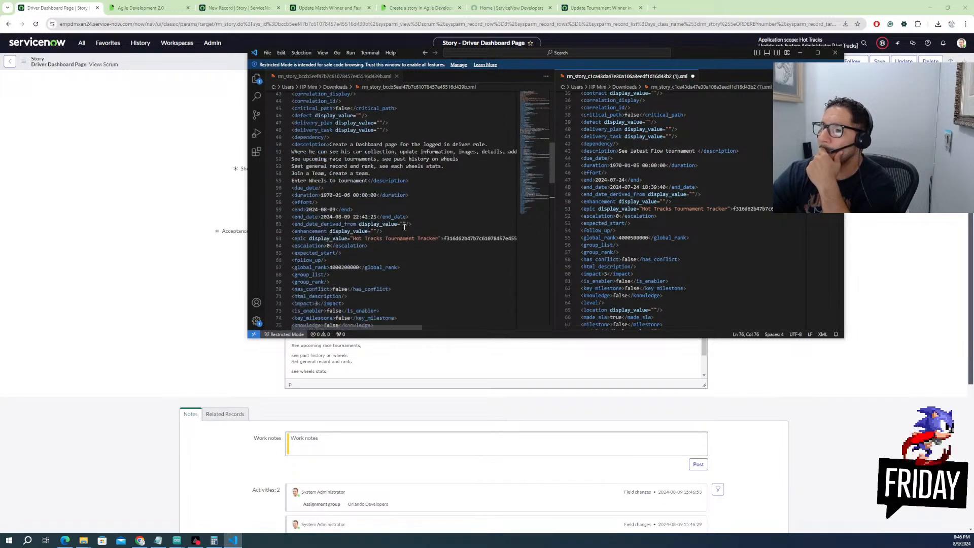
scroll(380, 247, down, 4)
scroll(632, 254, down, 3)
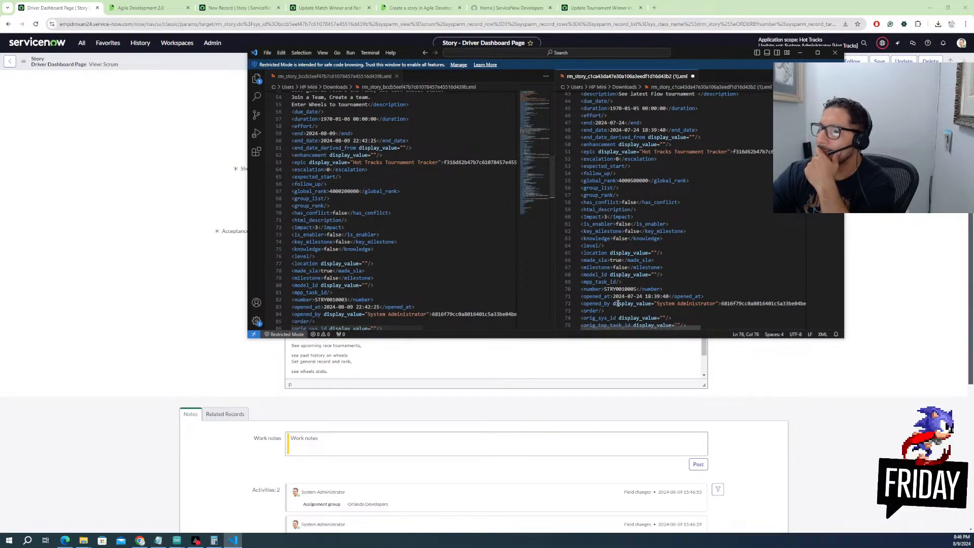
scroll(633, 284, down, 3)
scroll(429, 281, down, 4)
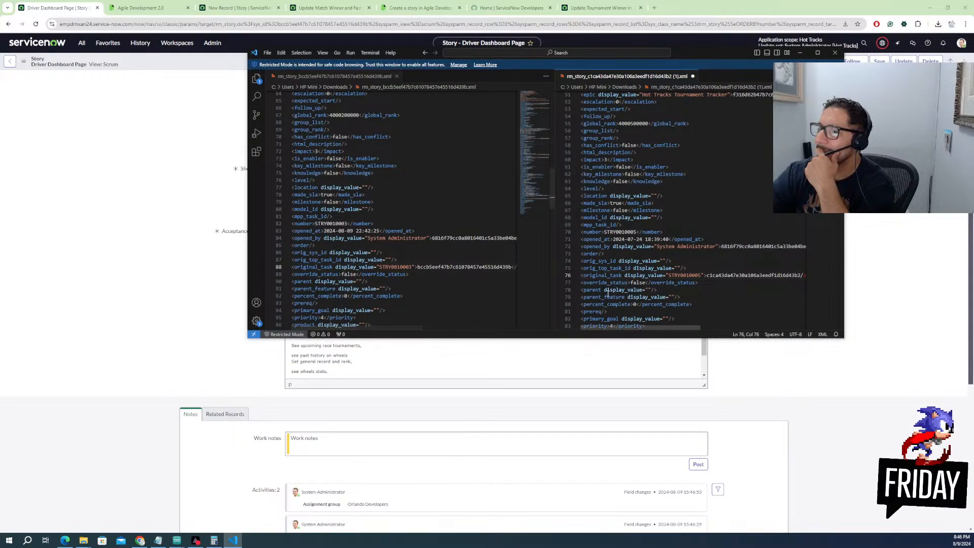
Insert the STRY0010005 display value and its record ID into the assigned_to field of the Matches not! Duplicate XML
scroll(591, 290, down, 10)
scroll(613, 294, up, 6)
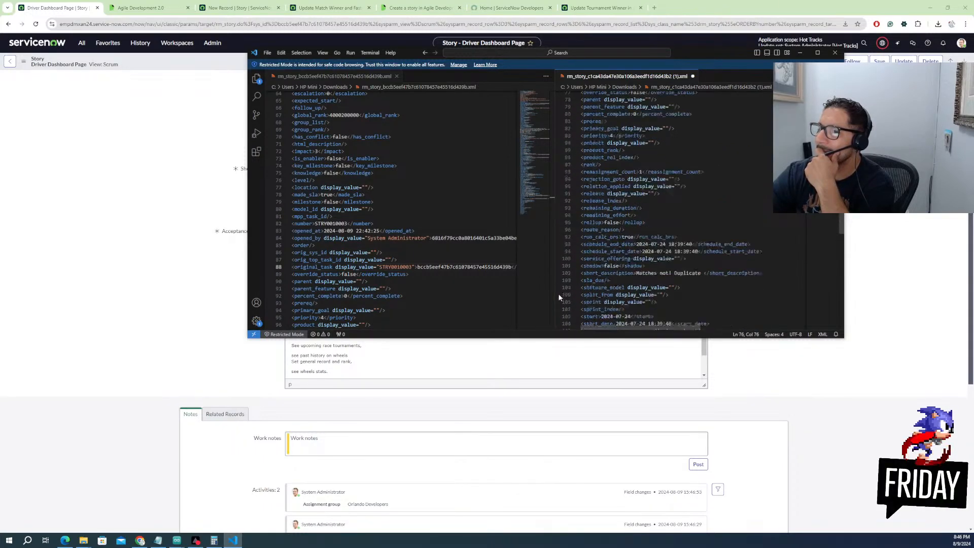
scroll(466, 233, up, 8)
scroll(465, 233, up, 12)
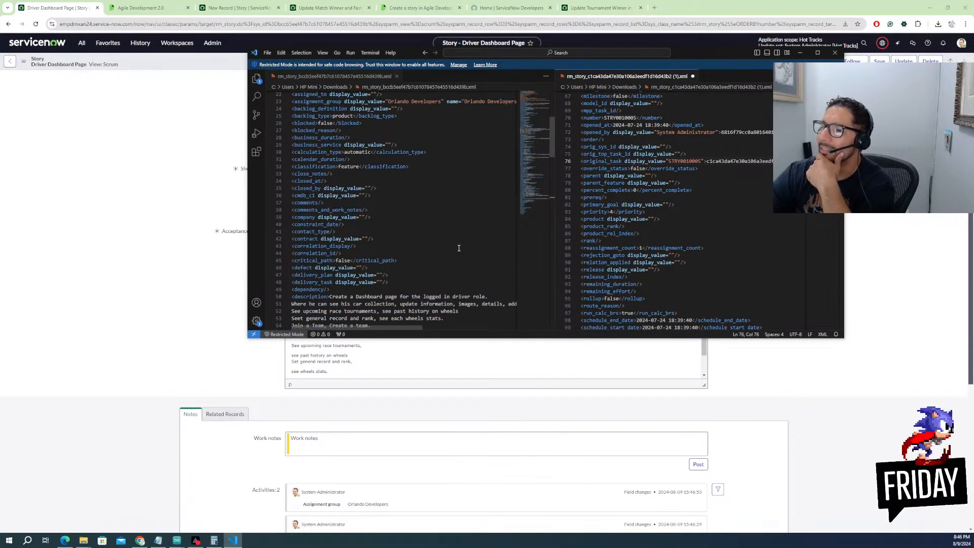
scroll(666, 260, up, 18)
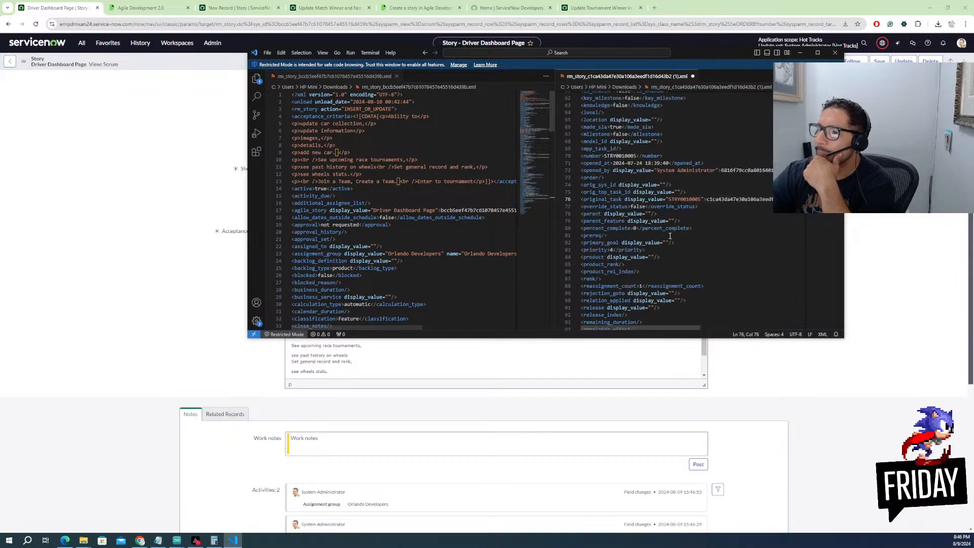
scroll(666, 259, up, 5)
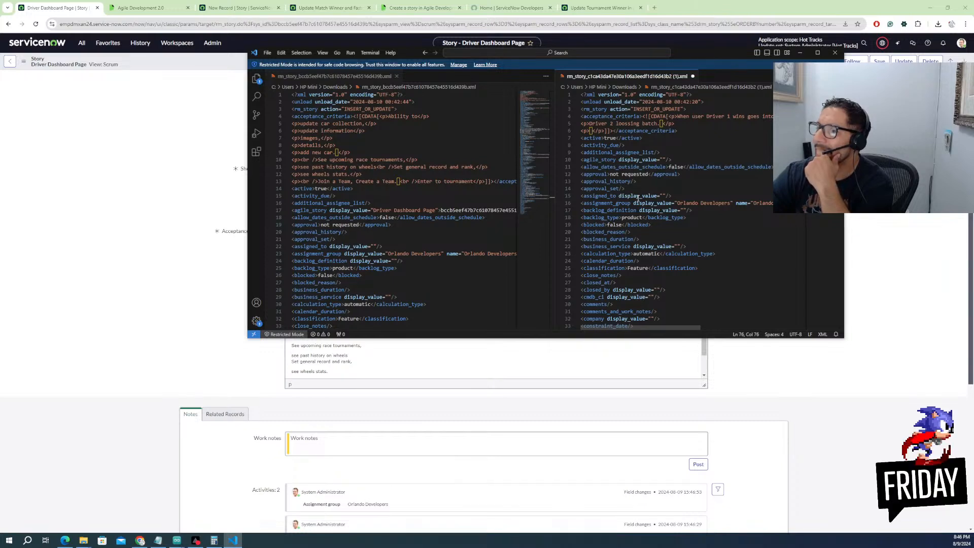
click(373, 210)
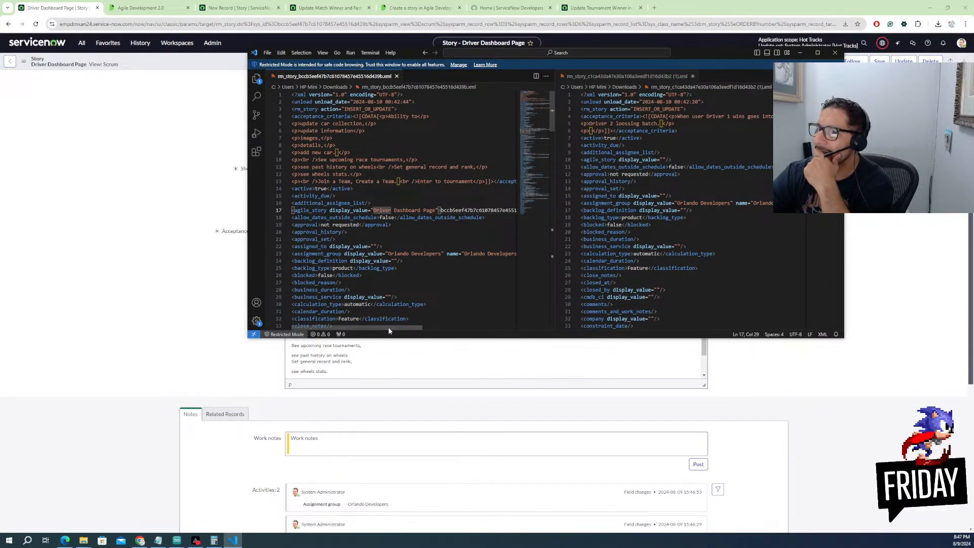
drag(391, 327, 371, 323)
drag(665, 196, 618, 196)
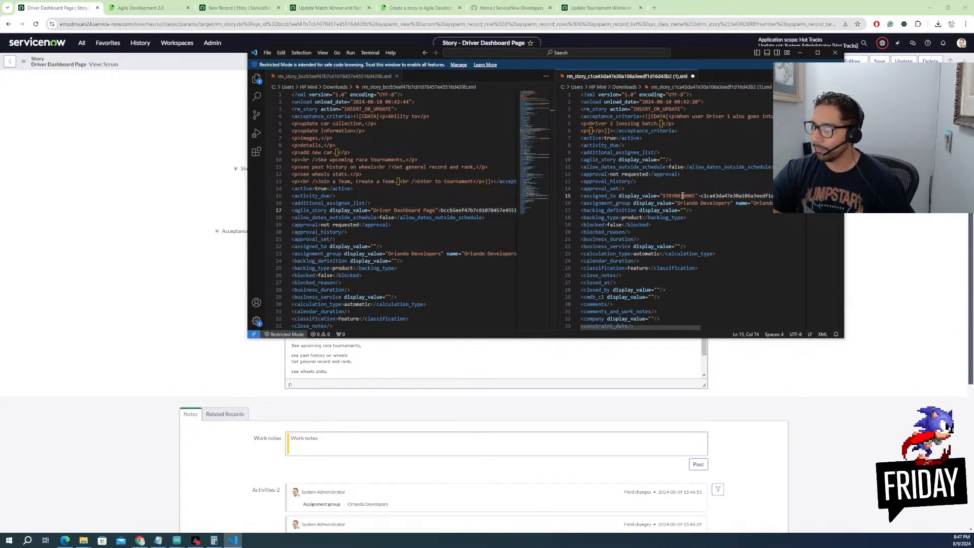
Trace the STRY0010005 value through the Matches not! Duplicate XML and highlight the story's short_description text
double_click(694, 195)
drag(694, 195, 663, 196)
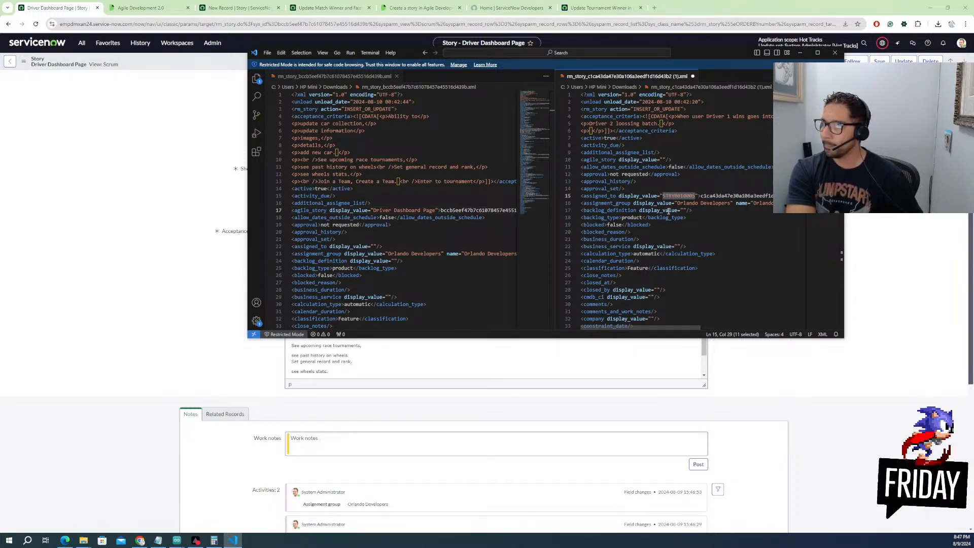
scroll(705, 261, down, 12)
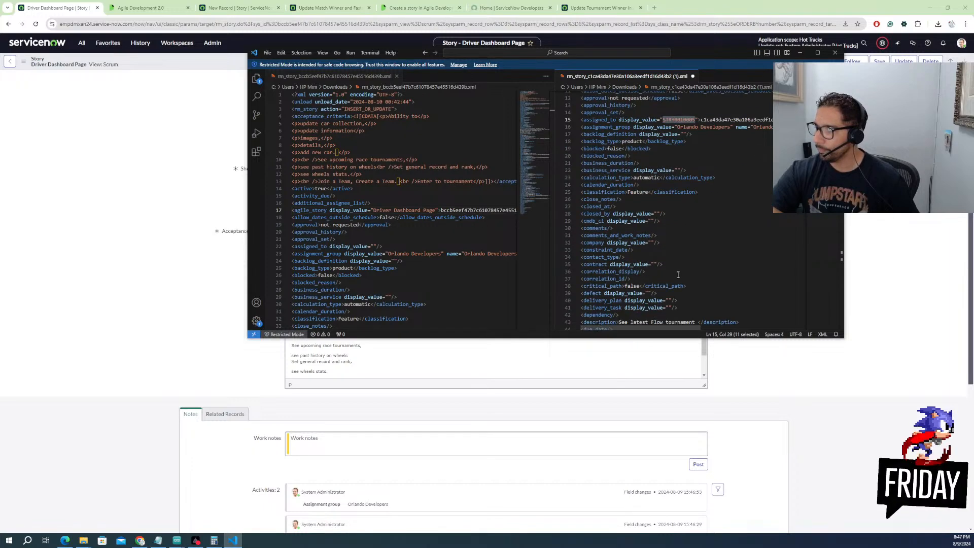
scroll(676, 276, down, 12)
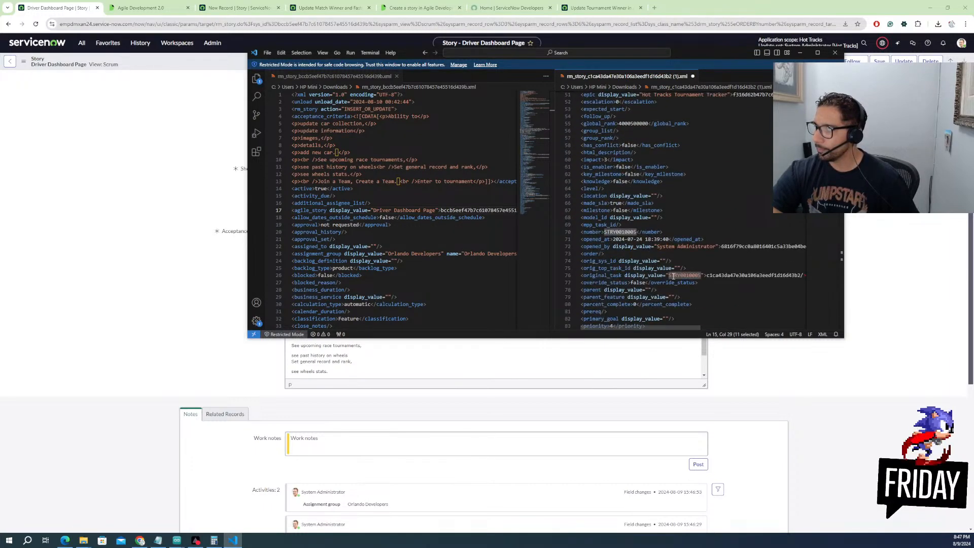
scroll(674, 277, down, 7)
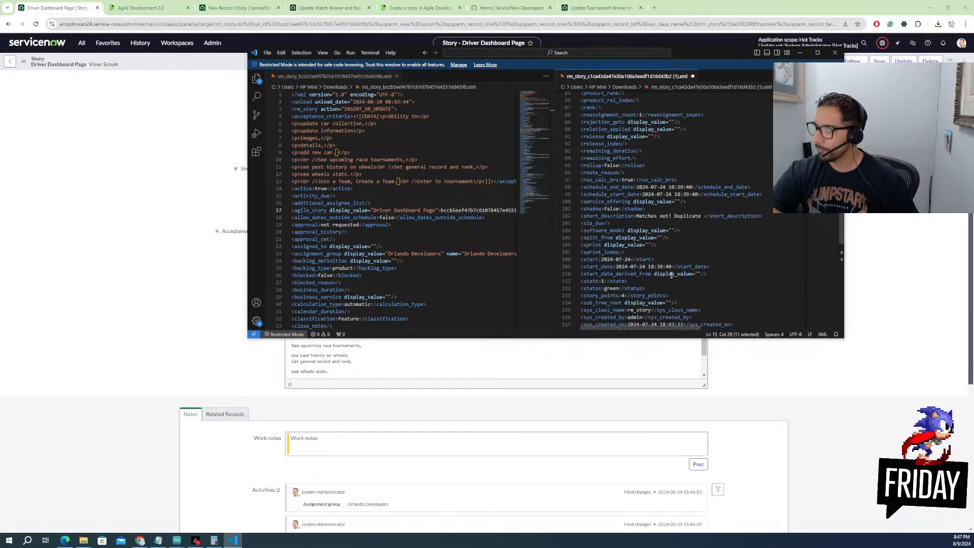
scroll(643, 259, down, 2)
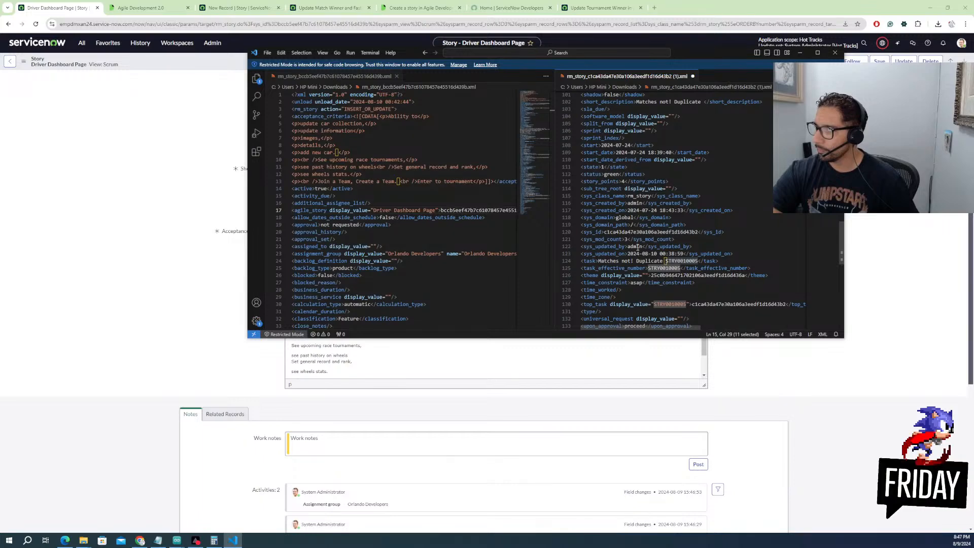
scroll(638, 247, down, 2)
scroll(637, 247, up, 6)
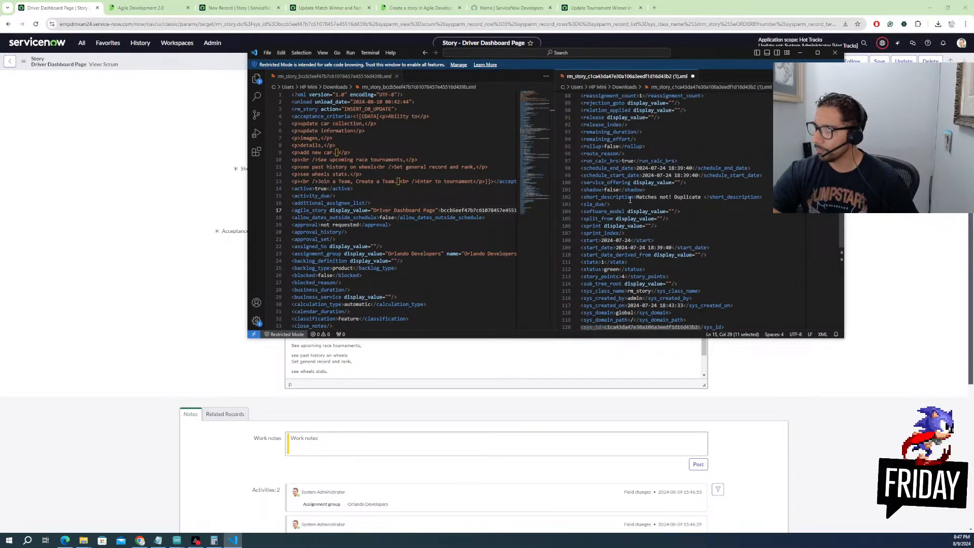
drag(636, 197, 702, 199)
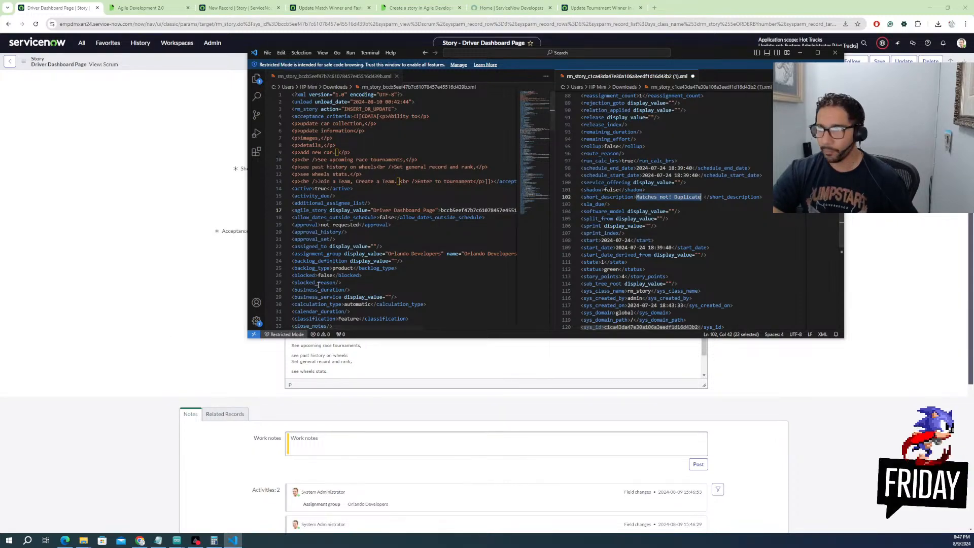
Check the short_description in the Driver Dashboard Page XML, then return to the beginning of the Matches not! Duplicate XML
scroll(352, 270, down, 10)
scroll(351, 269, down, 15)
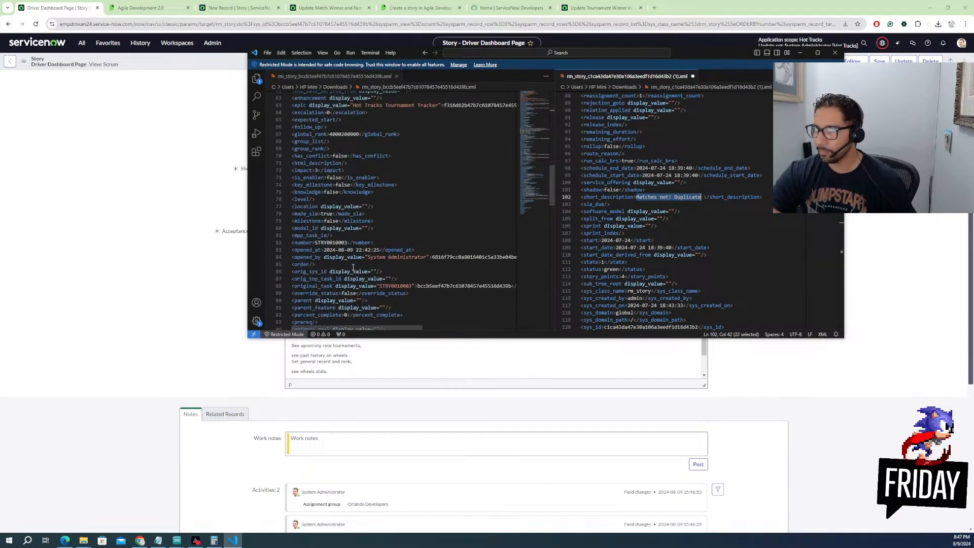
scroll(353, 267, down, 4)
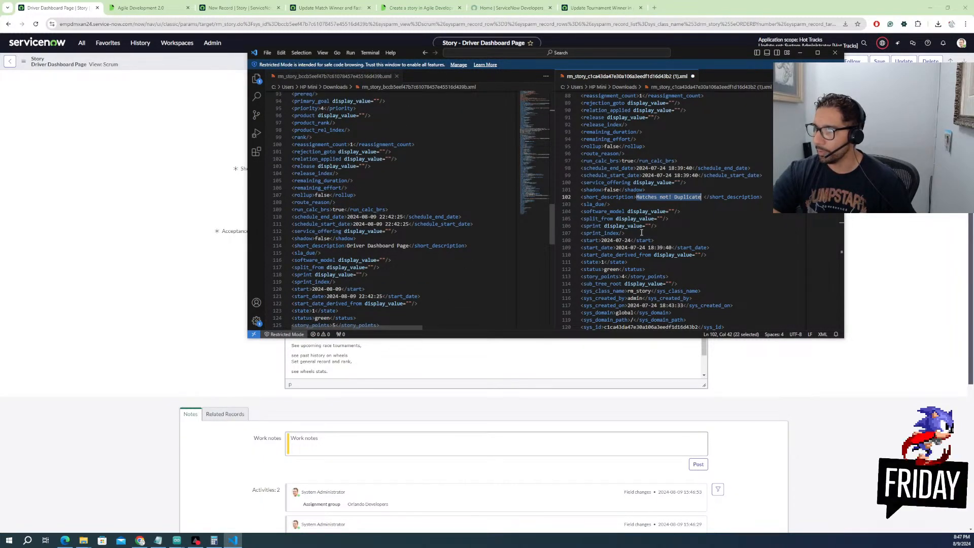
scroll(642, 191, up, 18)
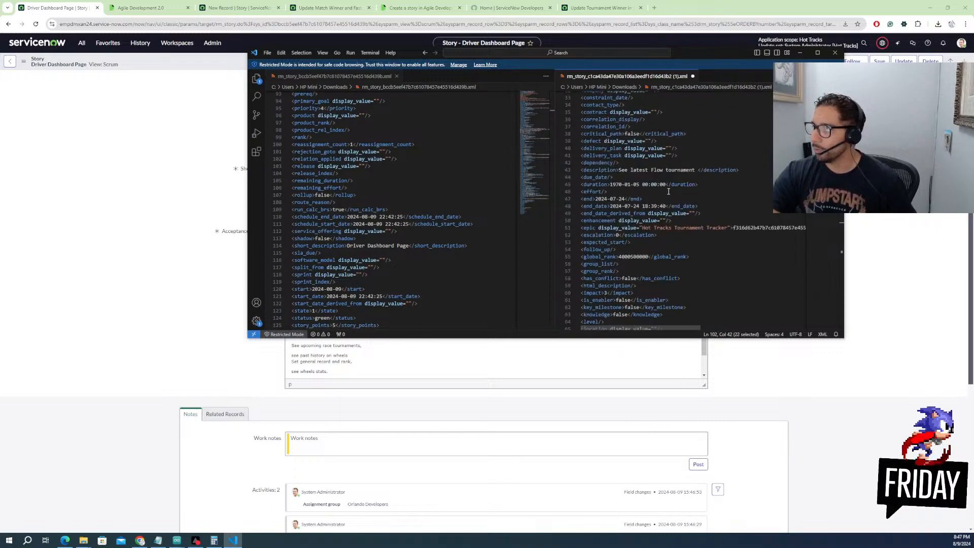
scroll(643, 194, up, 10)
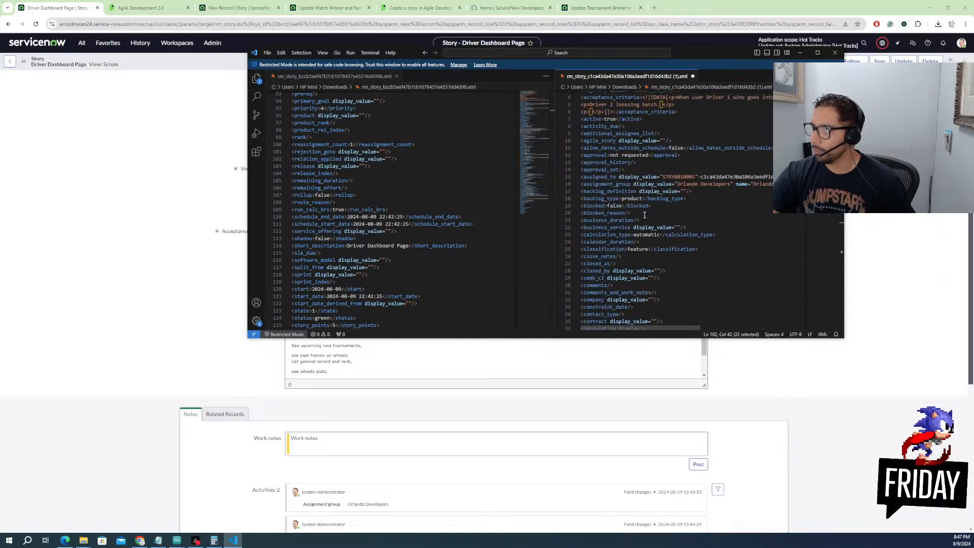
scroll(667, 197, up, 1)
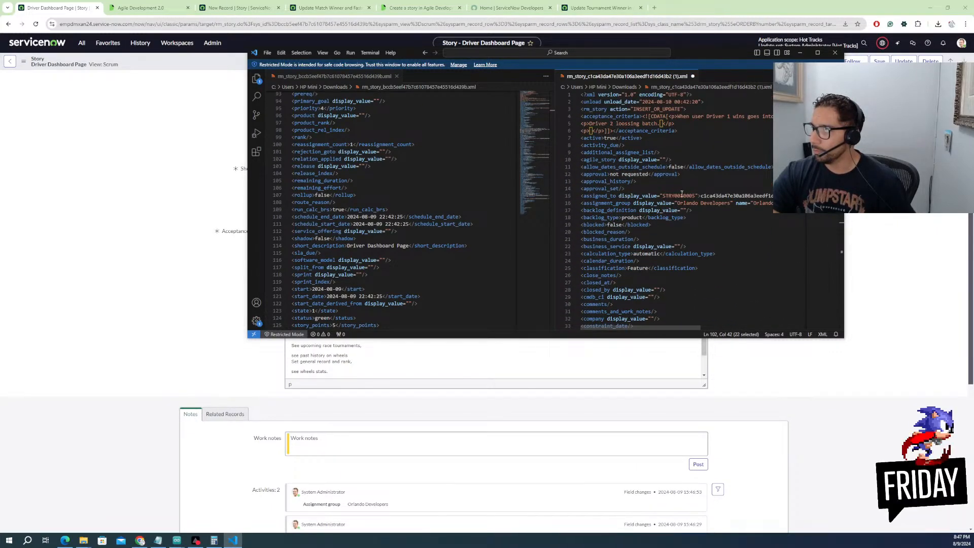
Recheck the Driver Dashboard Page XML's top_task and agile_story fields, and delete the assigned_to line from the Matches not! Duplicate XML
drag(696, 196, 666, 193)
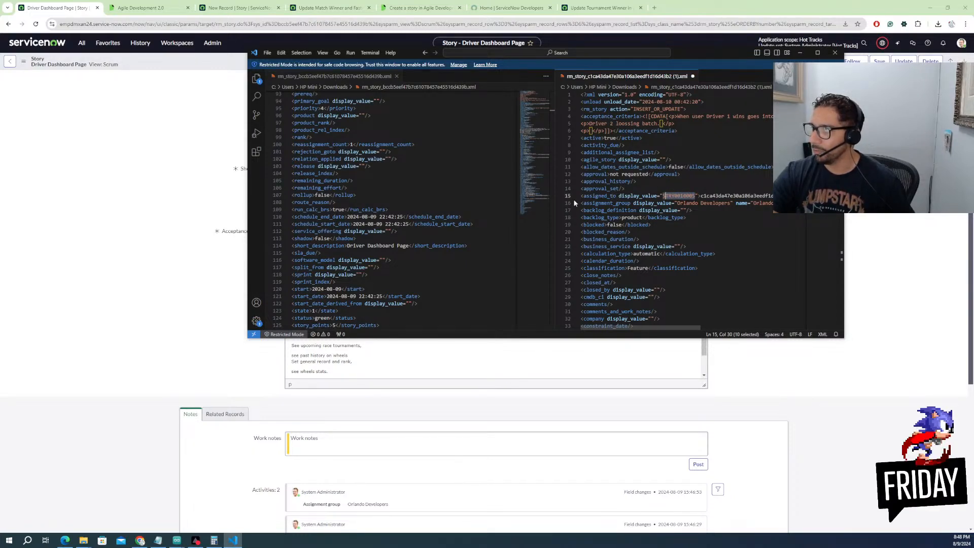
scroll(418, 217, up, 2)
scroll(418, 216, down, 2)
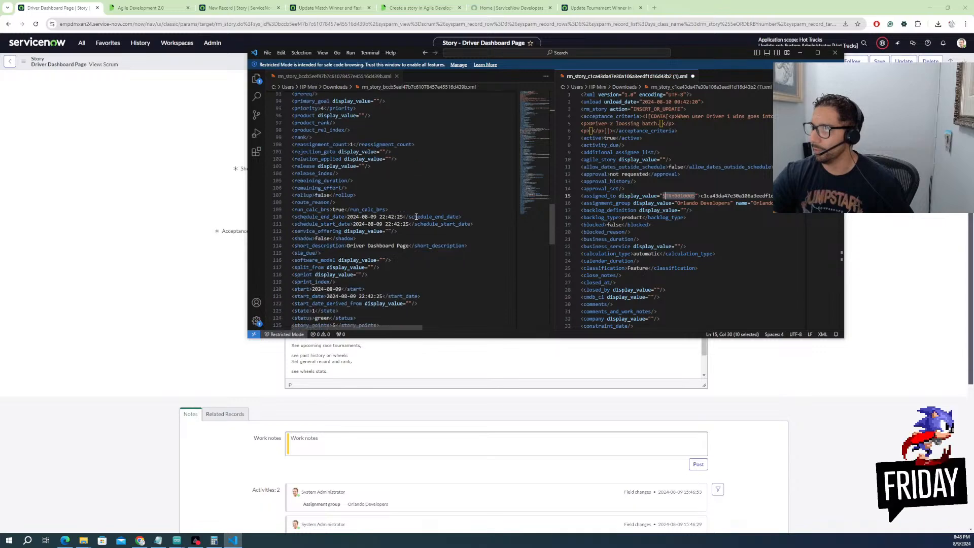
scroll(416, 217, down, 10)
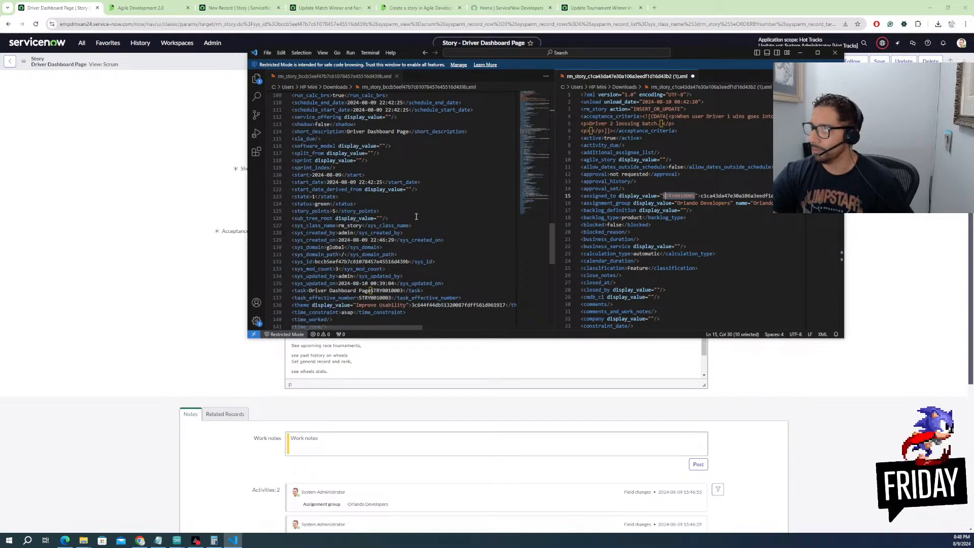
scroll(389, 221, down, 1)
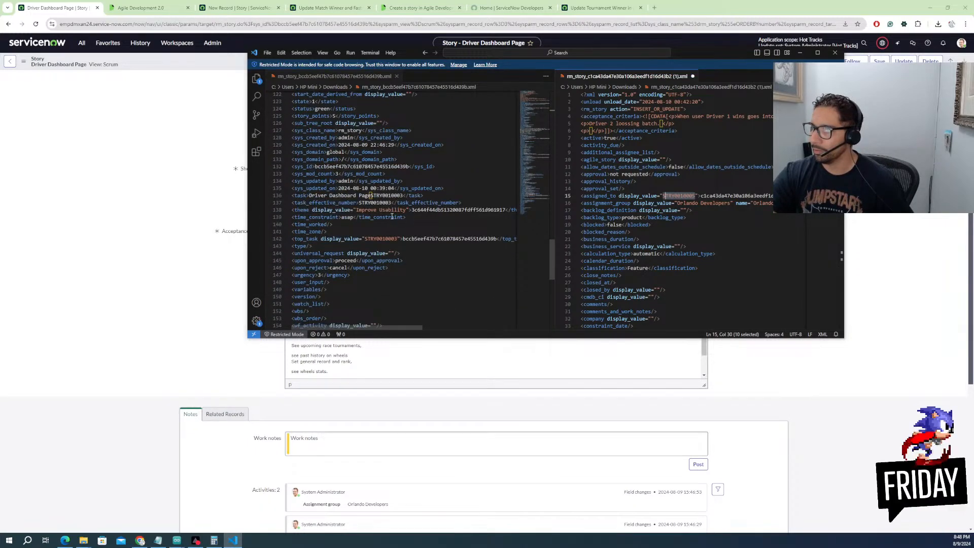
scroll(409, 209, down, 2)
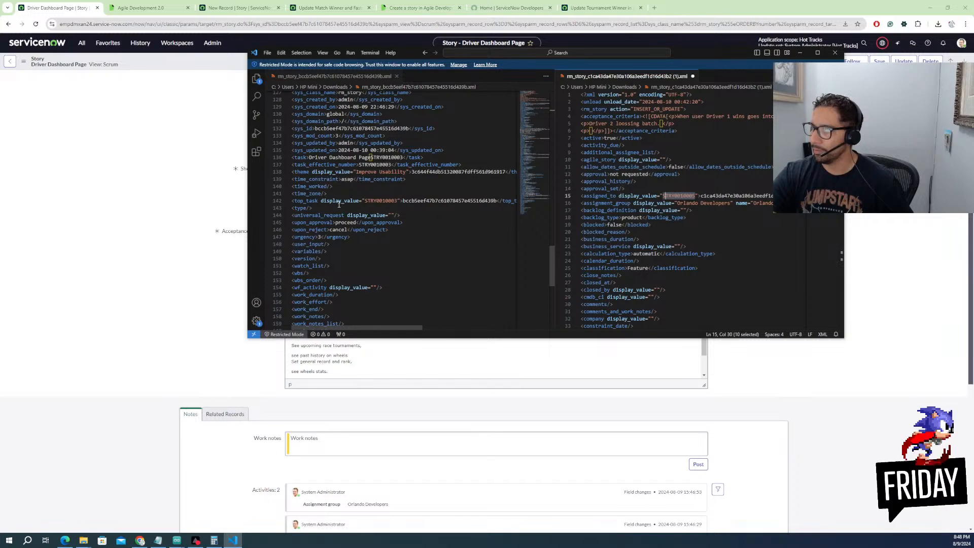
scroll(373, 203, up, 19)
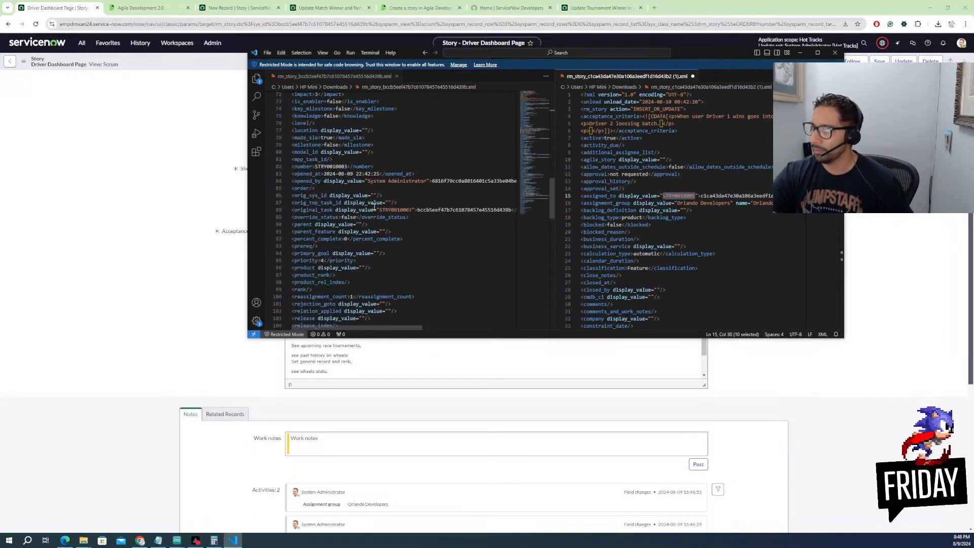
scroll(377, 210, up, 5)
scroll(379, 214, up, 4)
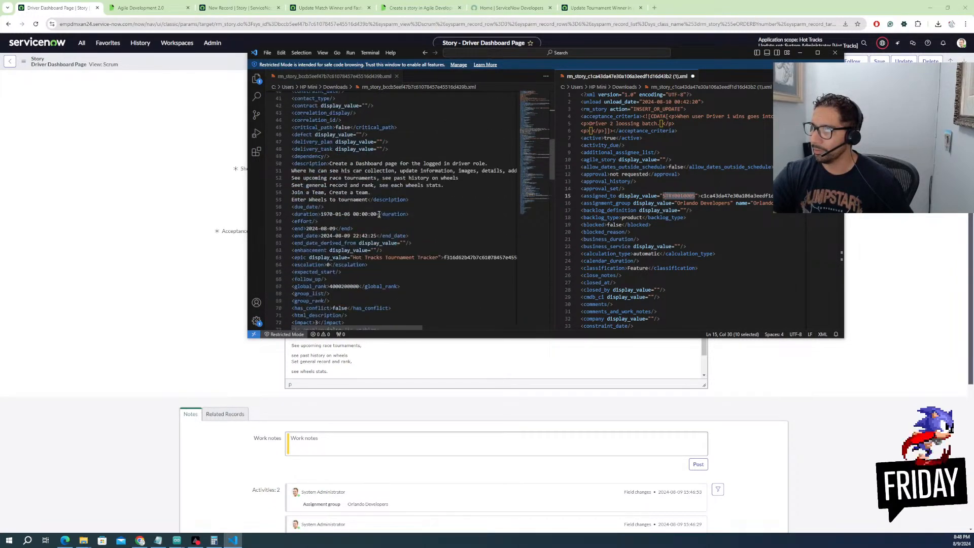
scroll(380, 216, up, 11)
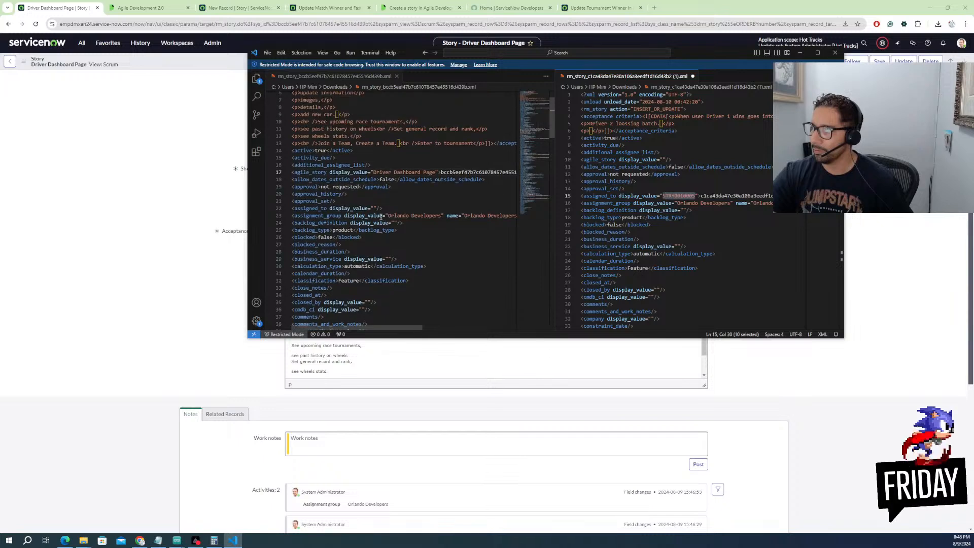
scroll(360, 222, up, 2)
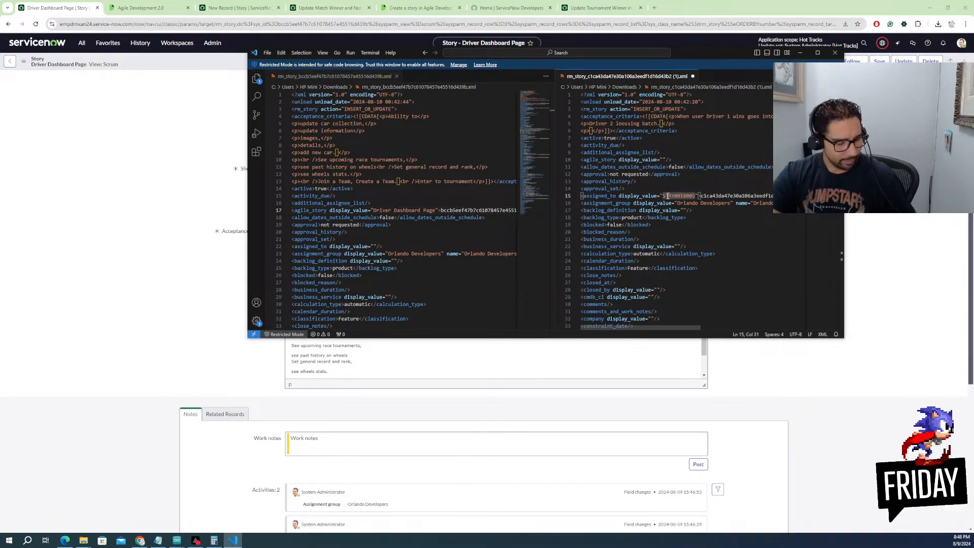
key(ctrl+shift+k)
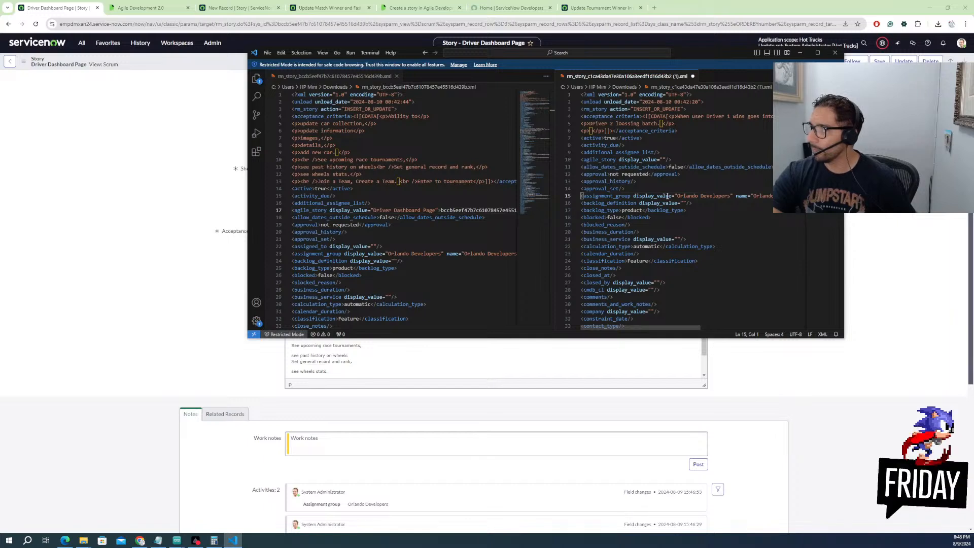
drag(619, 159, 667, 159)
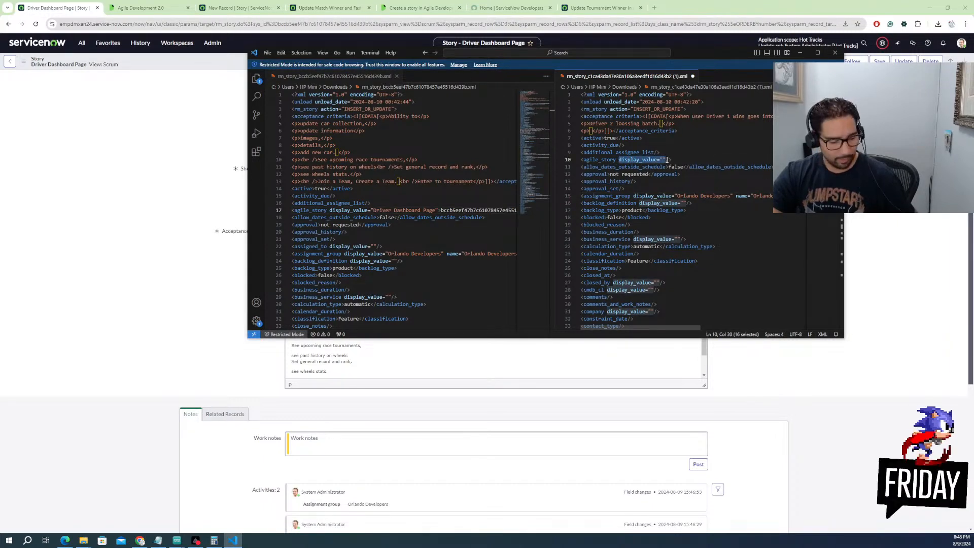
key(ctrl+v)
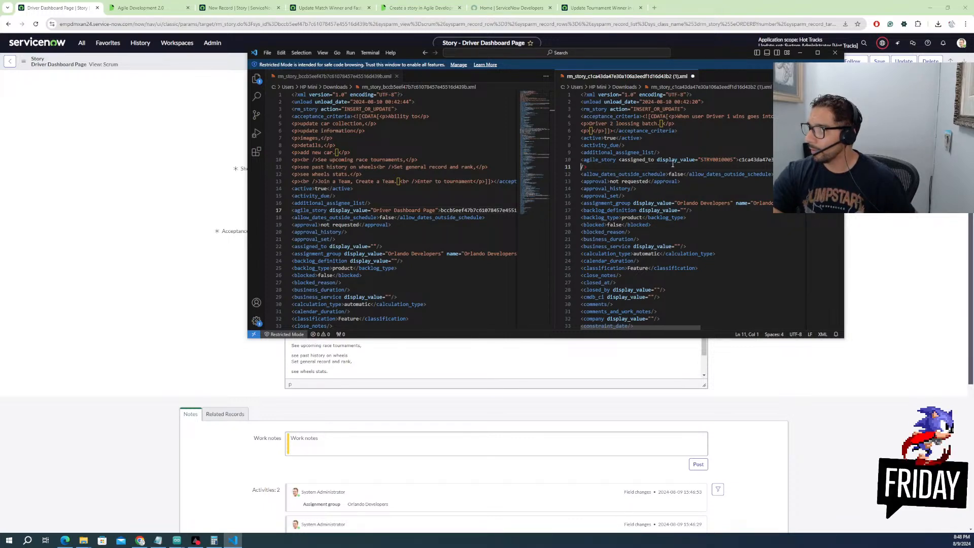
key(ctrl+z)
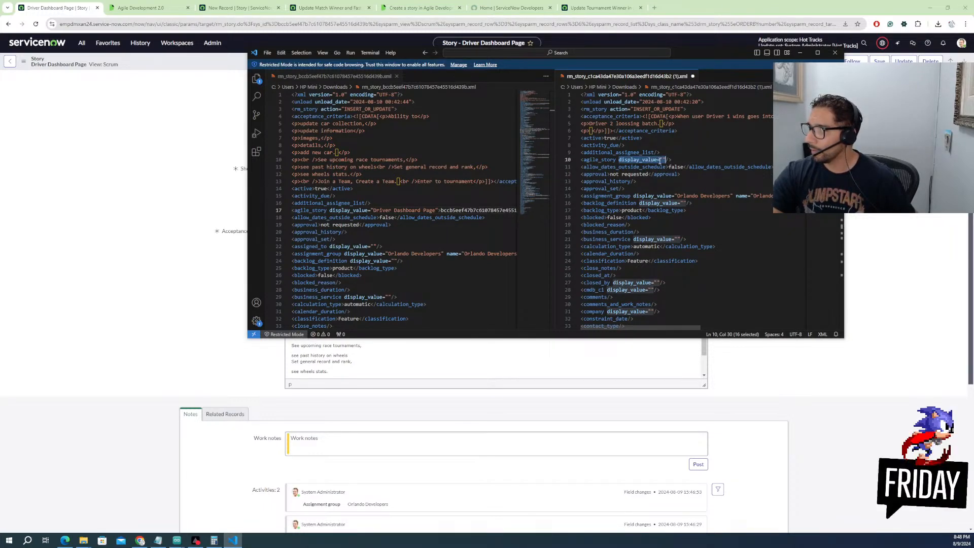
Locate the original_task field in the Matches not! Duplicate XML and copy its opening tag name
scroll(665, 232, down, 9)
scroll(666, 245, down, 10)
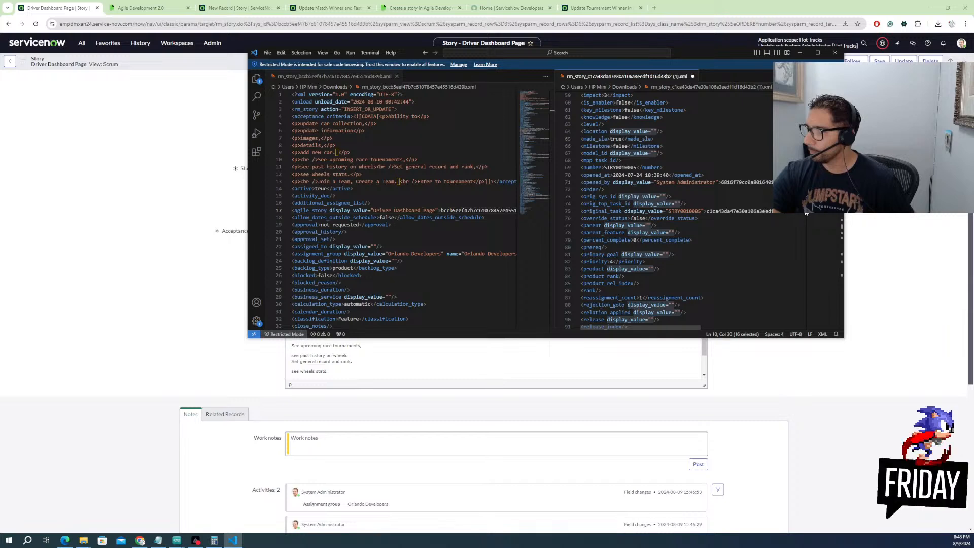
scroll(805, 214, down, 1)
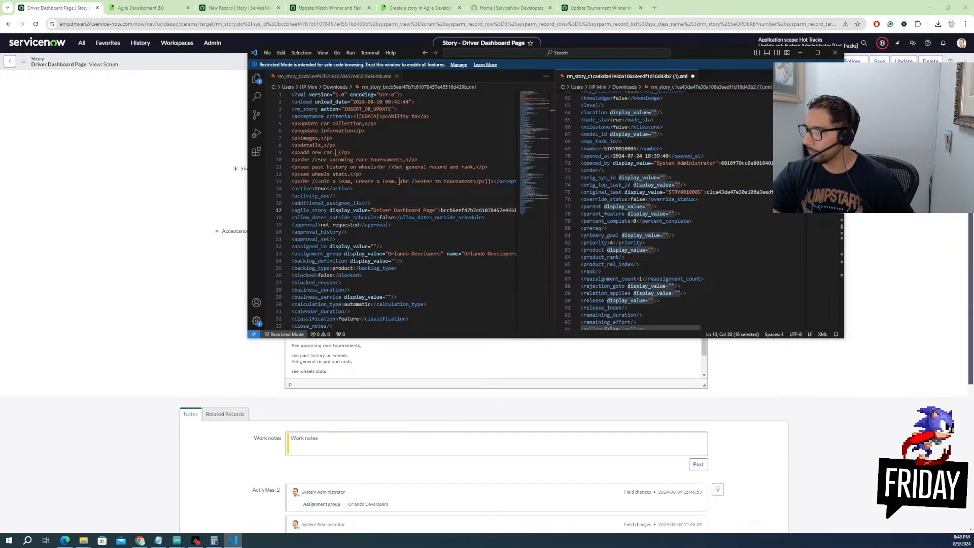
drag(839, 192, 635, 192)
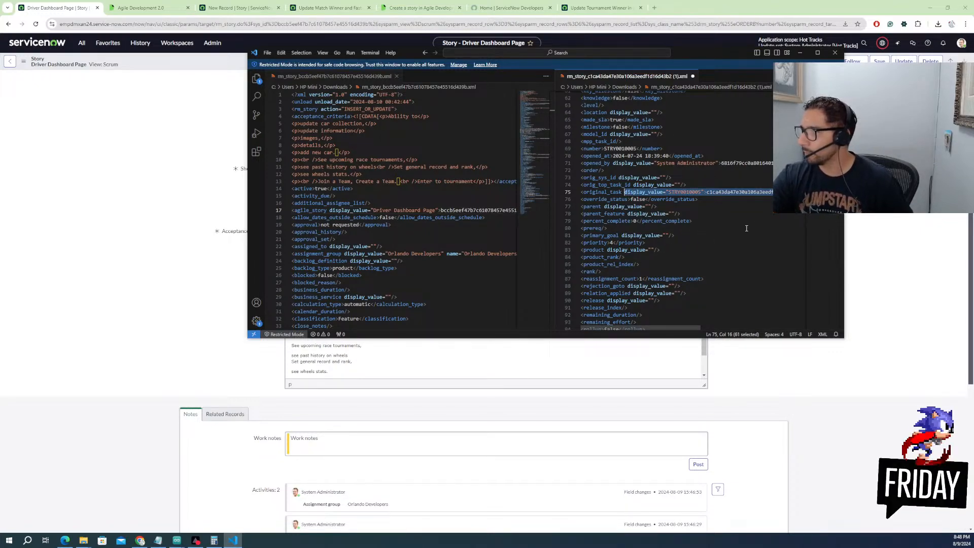
mouse_move(670, 329)
mouse_down()
mouse_move(710, 327)
mouse_move(664, 329)
mouse_up()
click(624, 192)
drag(591, 193, 581, 193)
key(ctrl+c)
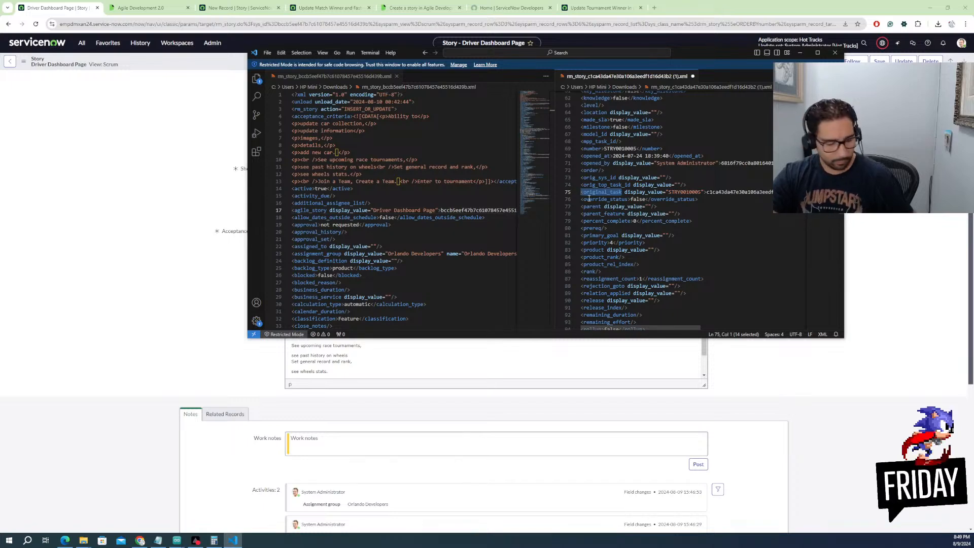
Add a closing original_task tag after the record ID on the original_task line of the Matches not! Duplicate XML
drag(663, 327, 694, 335)
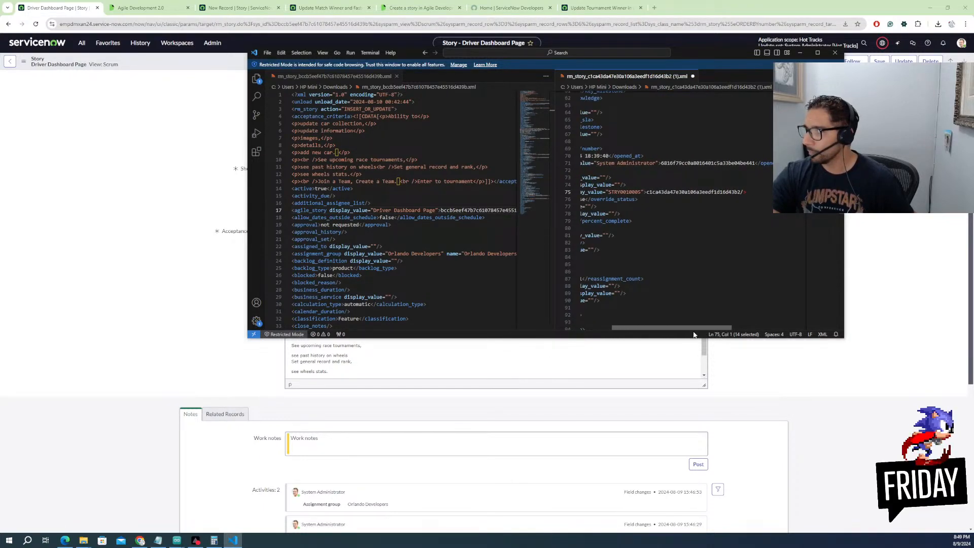
click(742, 191)
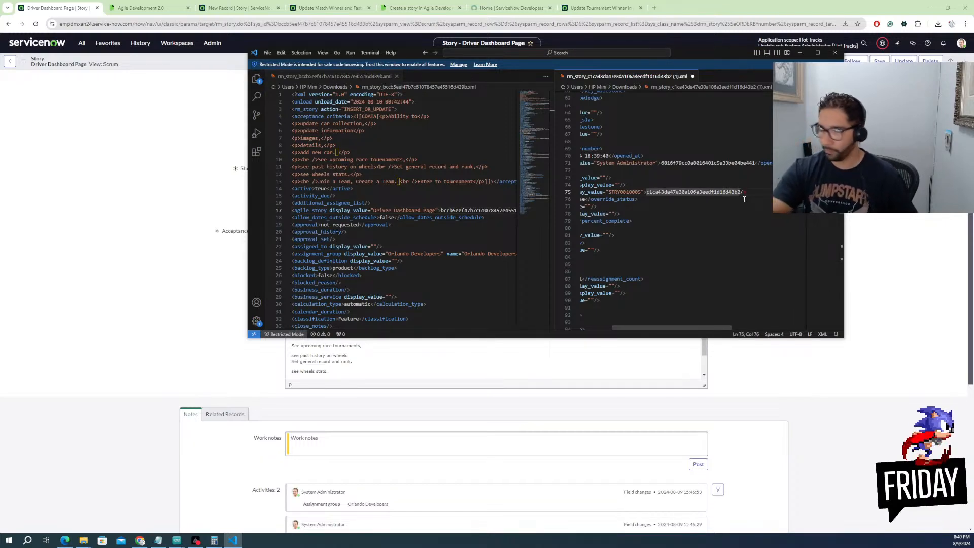
text(<)
key(ctrl+v)
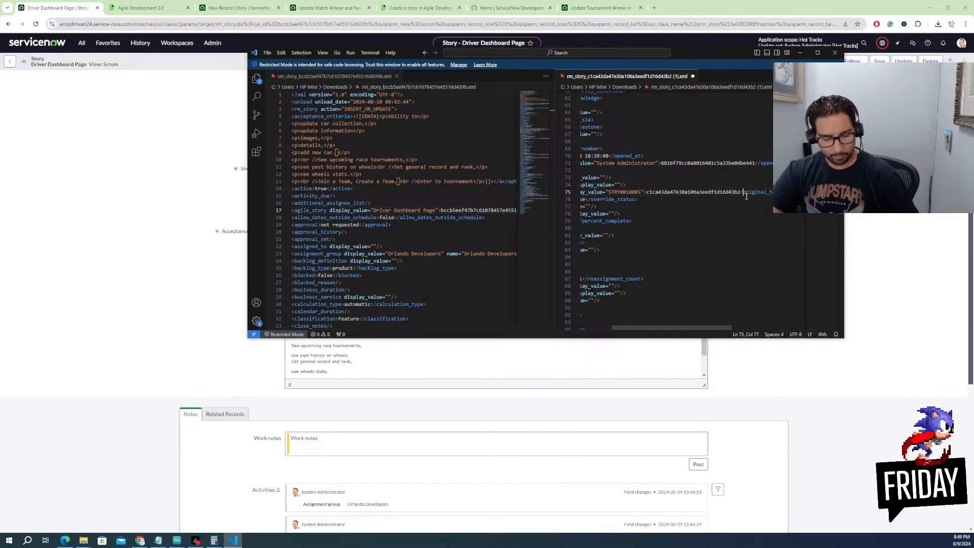
text(/)
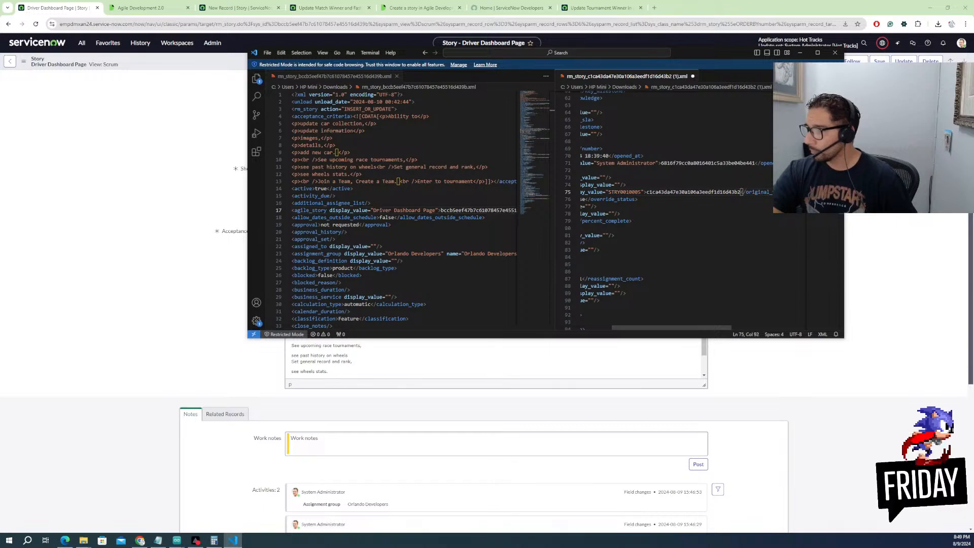
key(Left)
scroll(710, 323, left, 5)
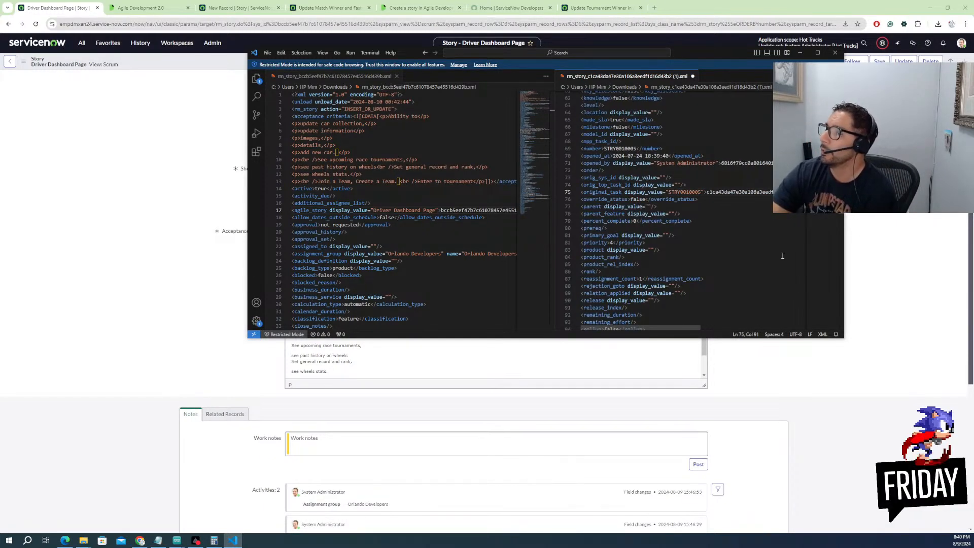
Replace the empty display value in the duplicate's agile_story field with the STRY0010005 display value and record ID copied from top_task
scroll(704, 211, up, 20)
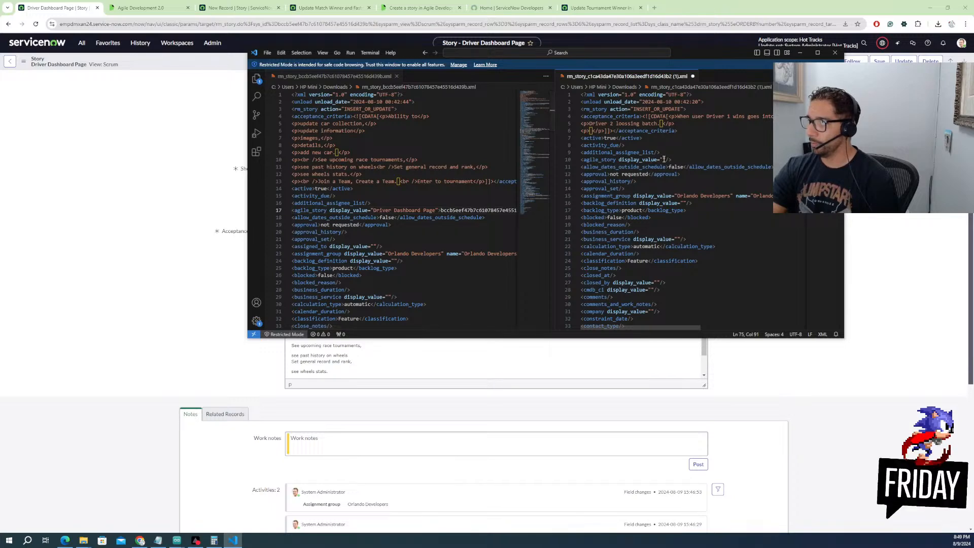
scroll(718, 237, down, 15)
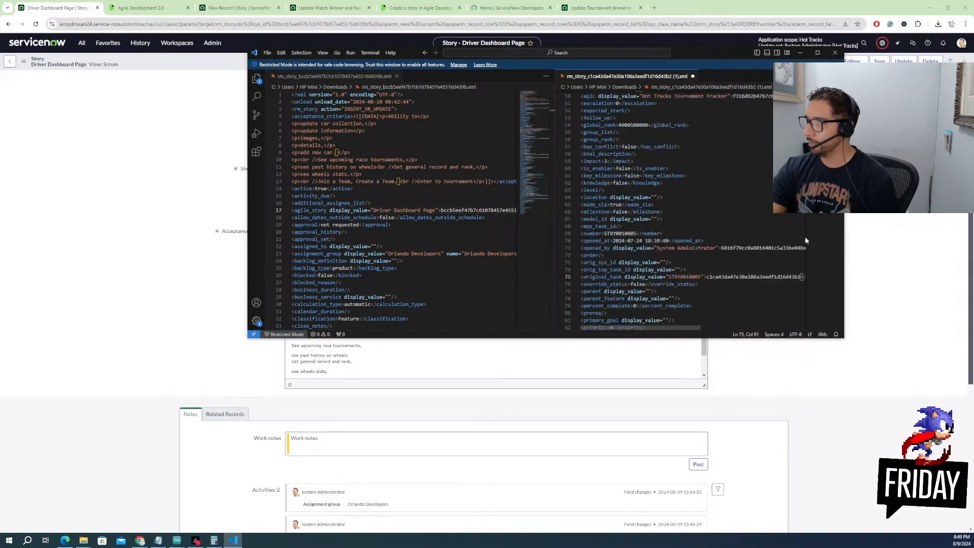
scroll(802, 236, up, 14)
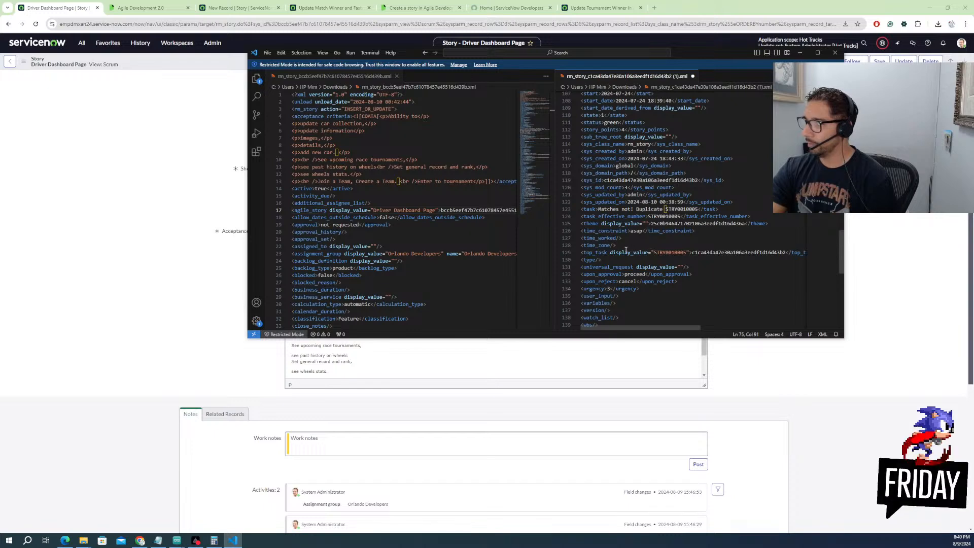
drag(612, 254, 785, 250)
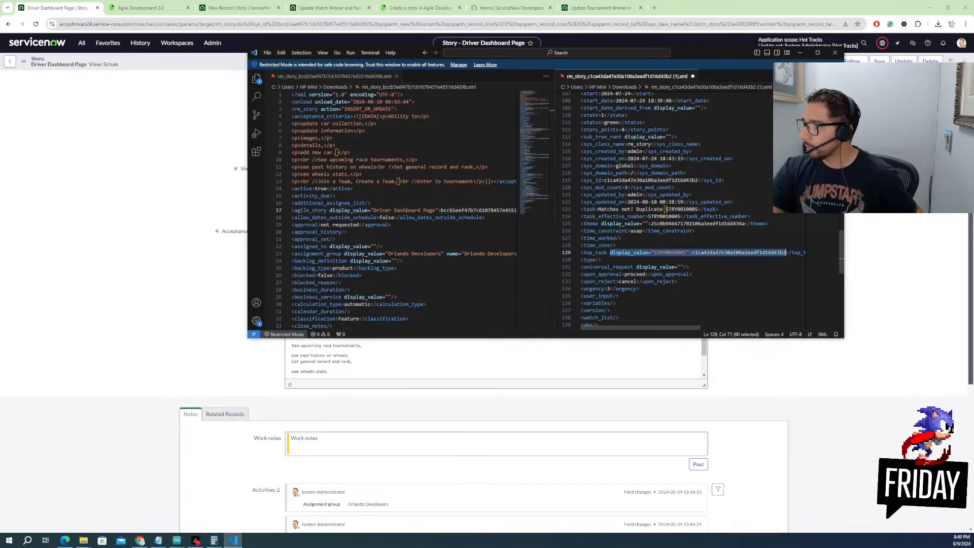
scroll(675, 211, up, 15)
scroll(663, 161, up, 1)
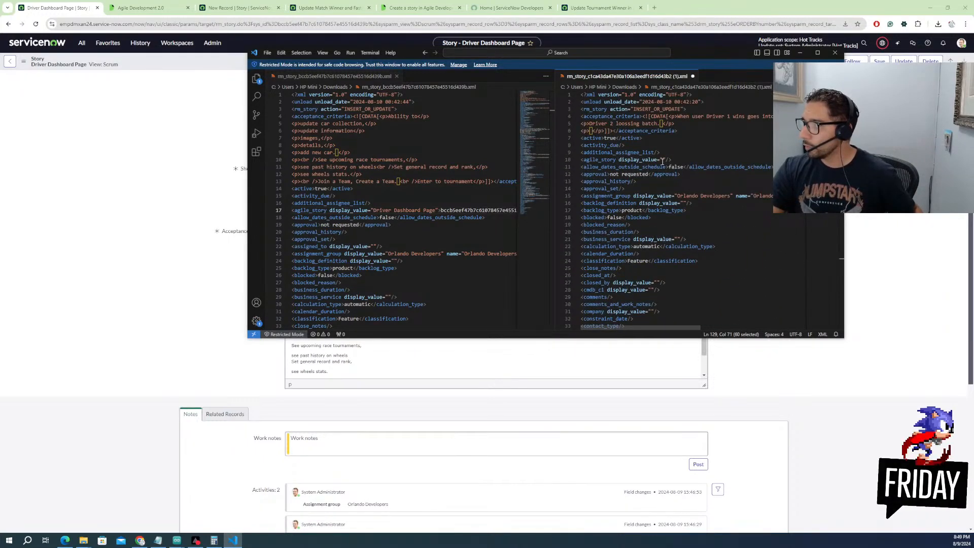
drag(619, 160, 667, 160)
text(display_value="STRY0010005">c1ca4da47e30a106a3eedf1d16d43b2)
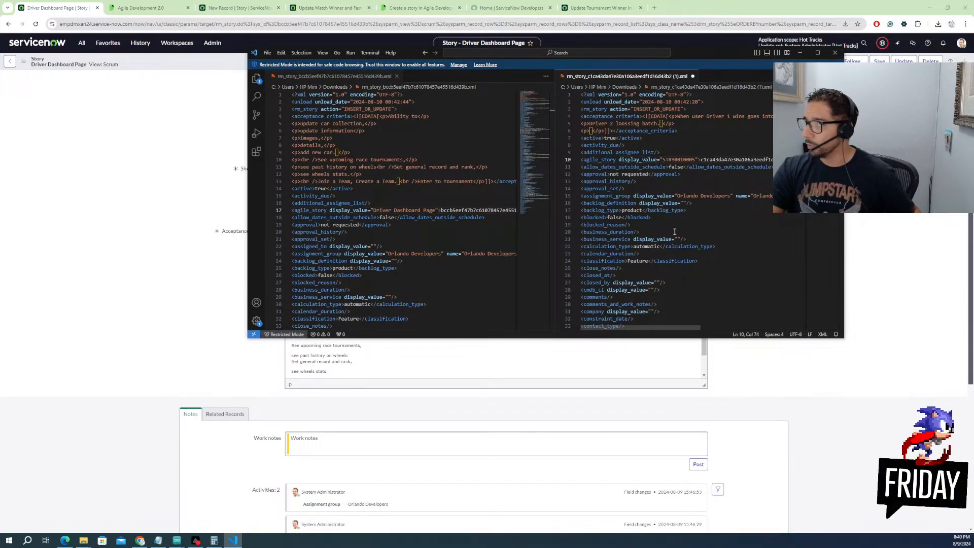
Add a closing agile_story tag after the record ID on the agile_story line of the Matches not! Duplicate XML
scroll(679, 321, right, 5)
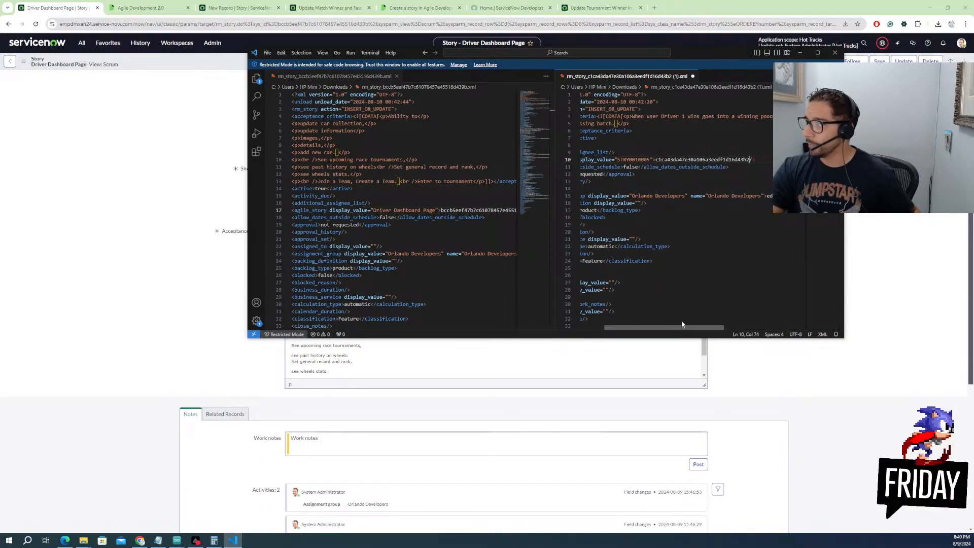
scroll(675, 317, left, 5)
drag(616, 159, 584, 160)
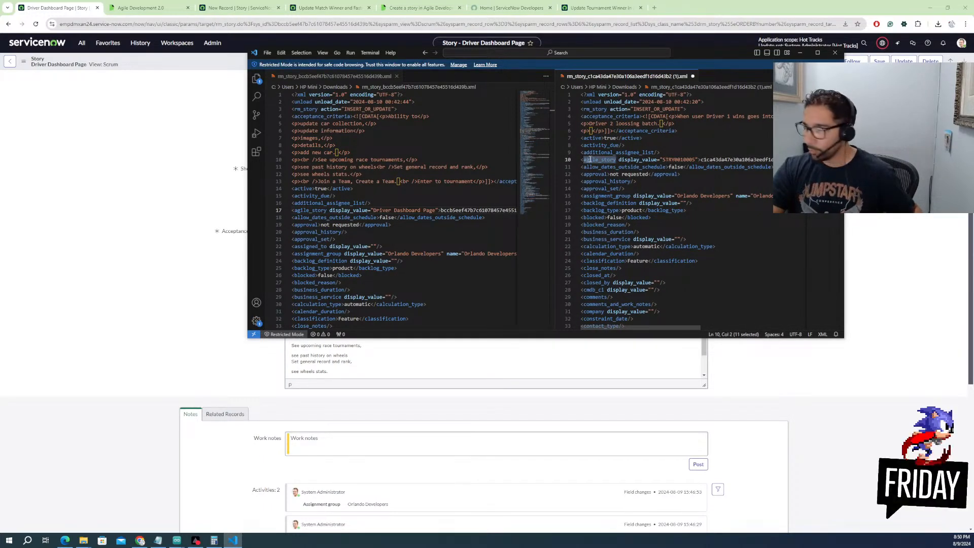
click(794, 160)
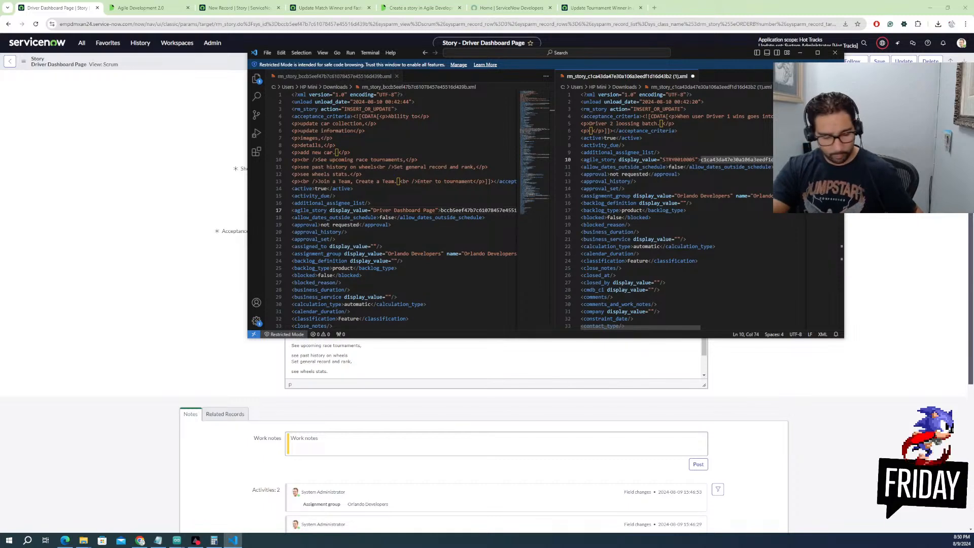
text(</)
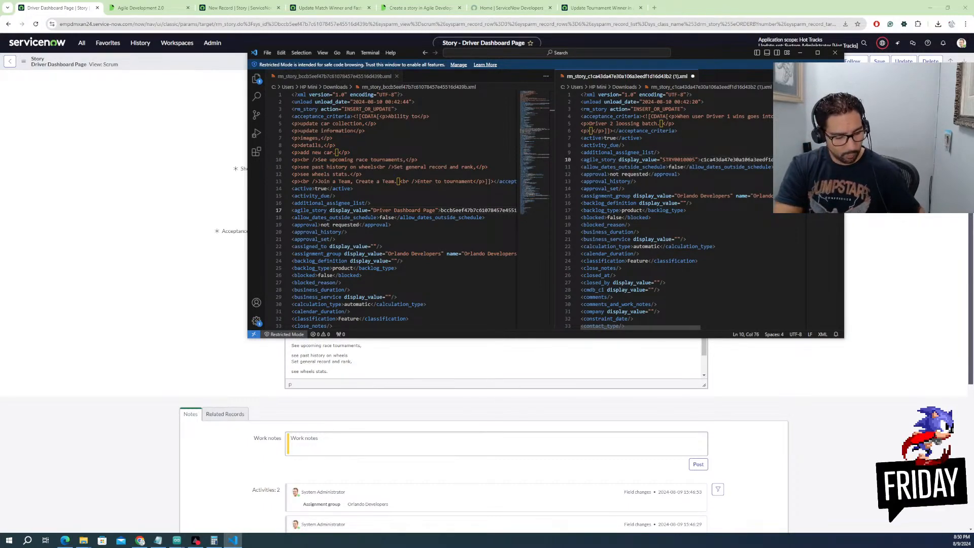
Finish the closing agile_story tag on line 10 of rm_story_c1ca43da47e30a106a3eedf1d16d43b2 (1).xml, check the file and save it
text(agile_story)
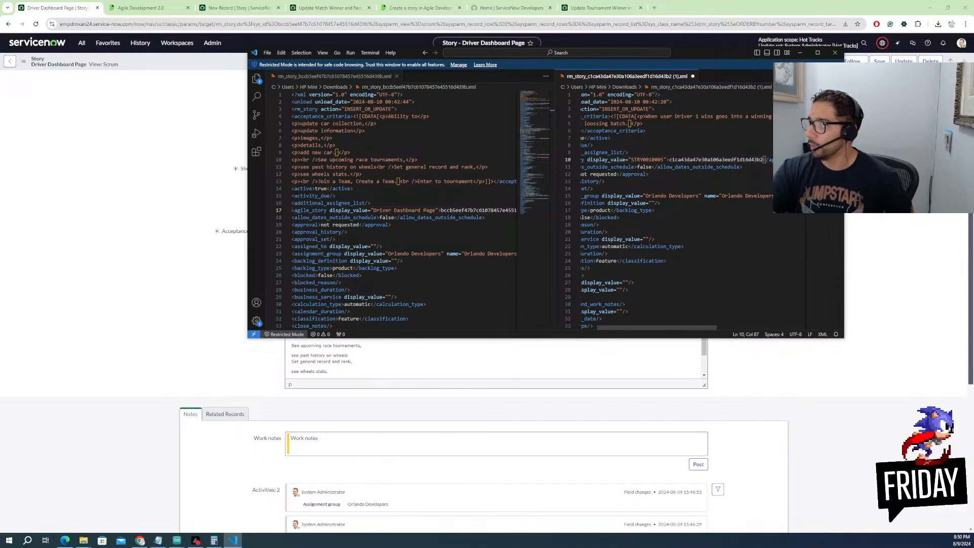
click(700, 174)
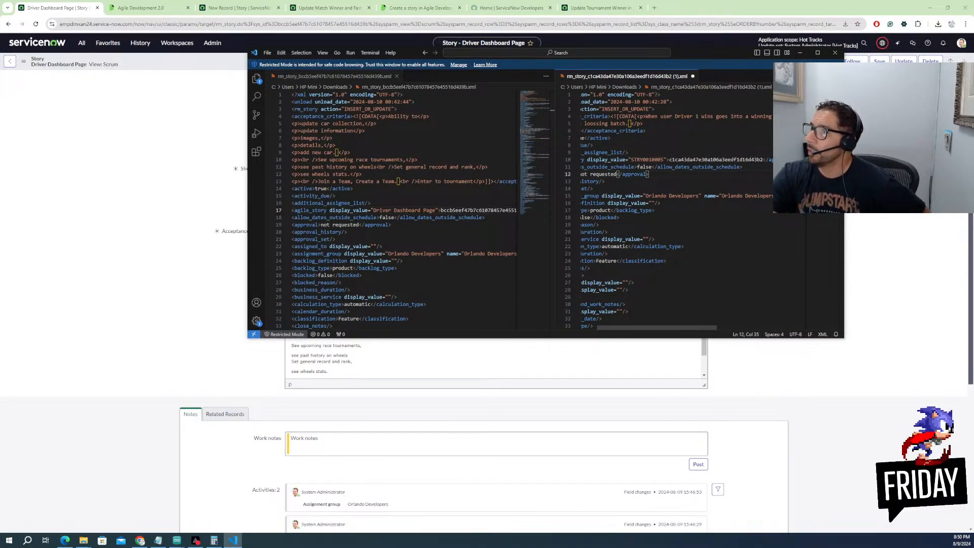
scroll(805, 220, down, 15)
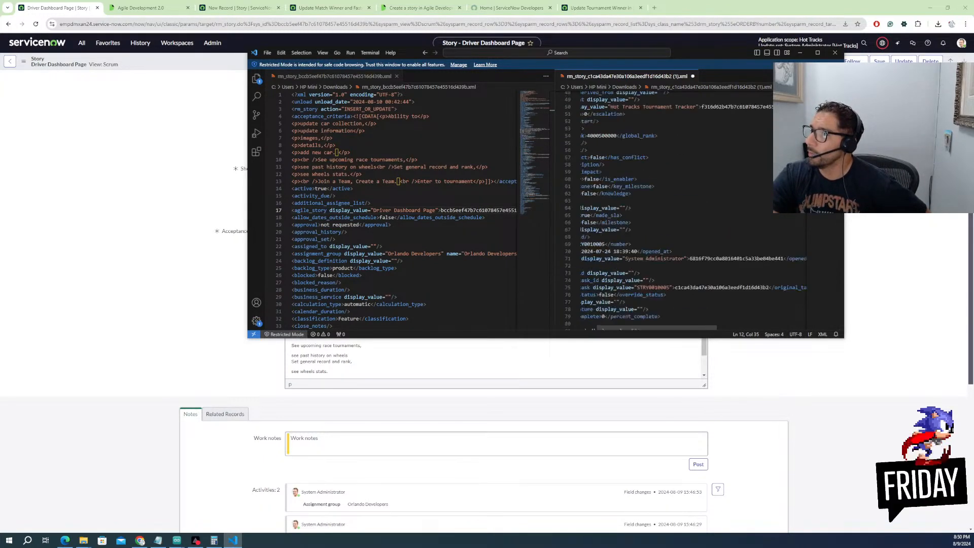
scroll(675, 208, up, 15)
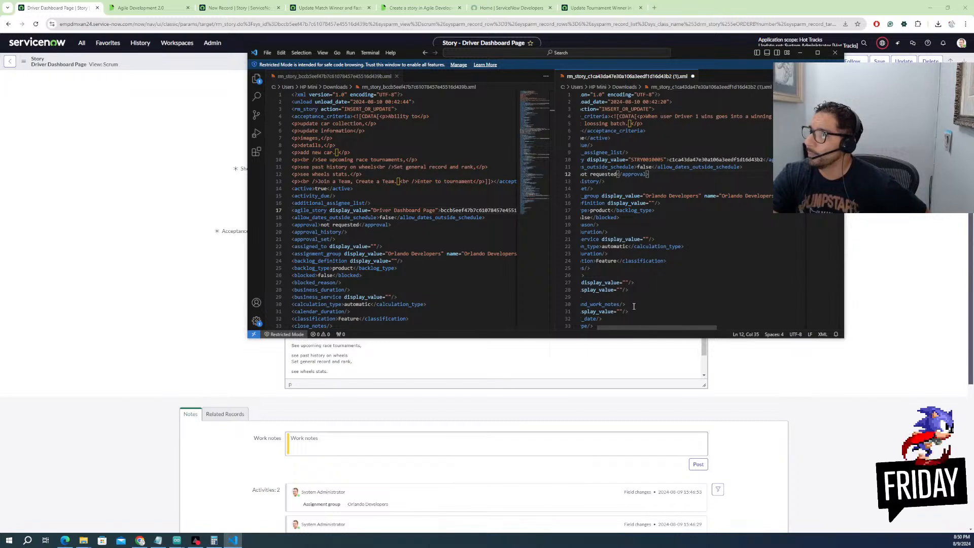
drag(639, 328, 622, 328)
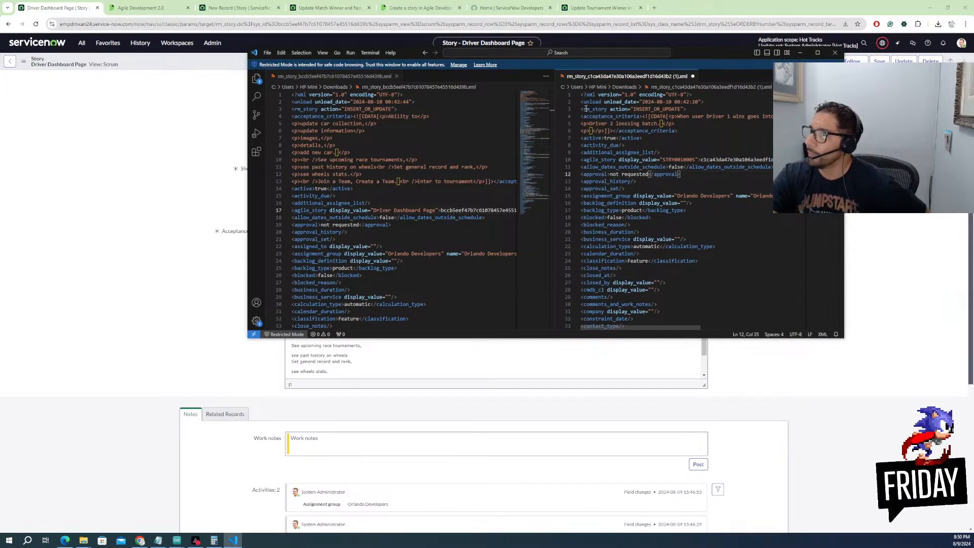
right_click(662, 76)
click(641, 122)
key(ctrl+s)
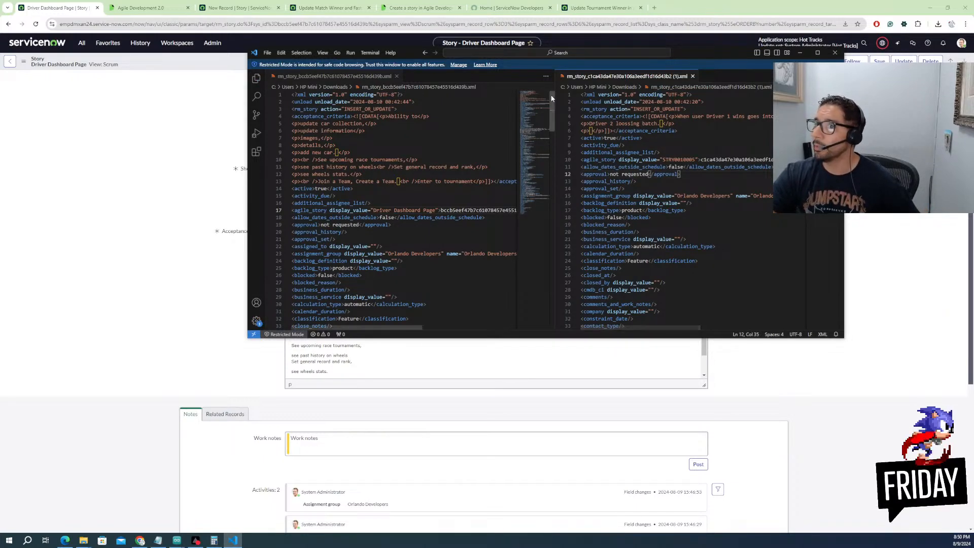
Switch to ServiceNow in the browser and open the Agile Development Stories list
click(142, 104)
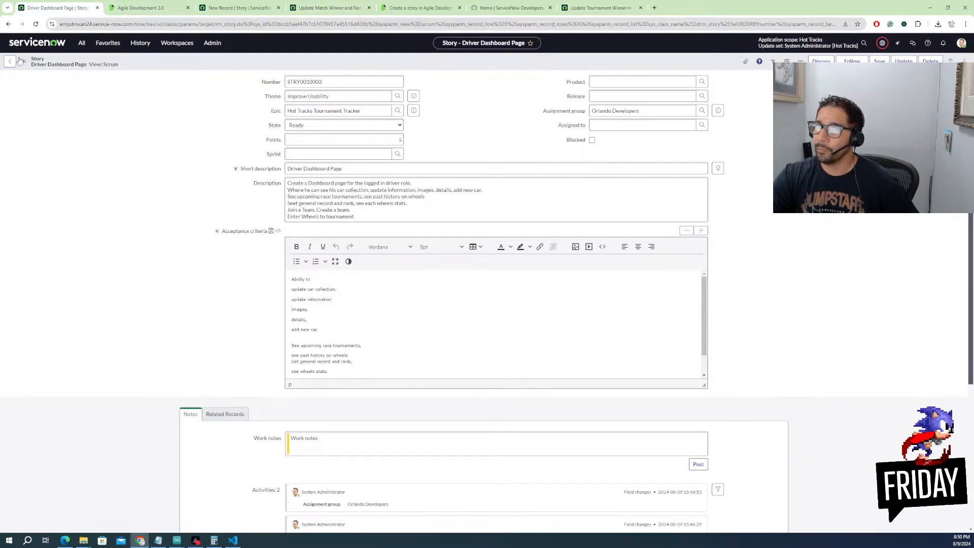
click(82, 42)
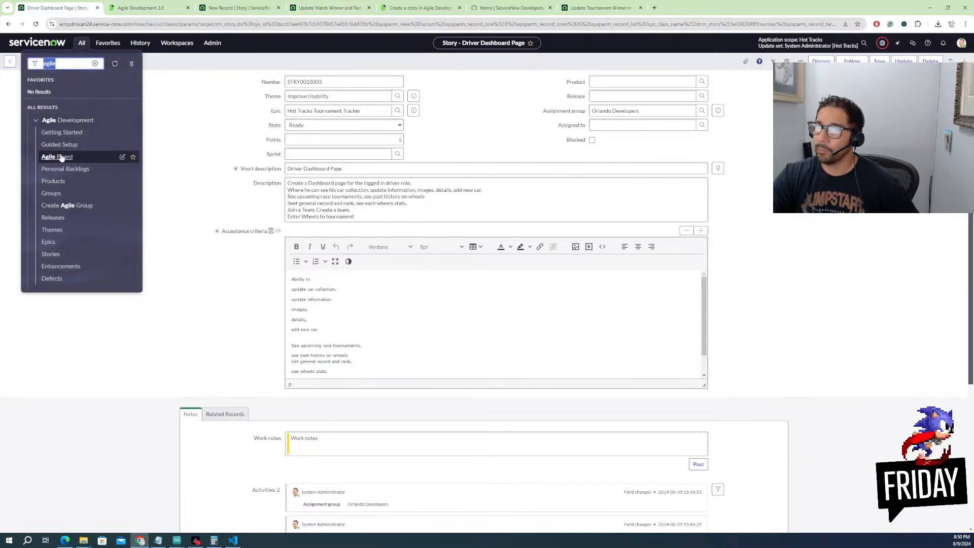
click(51, 255)
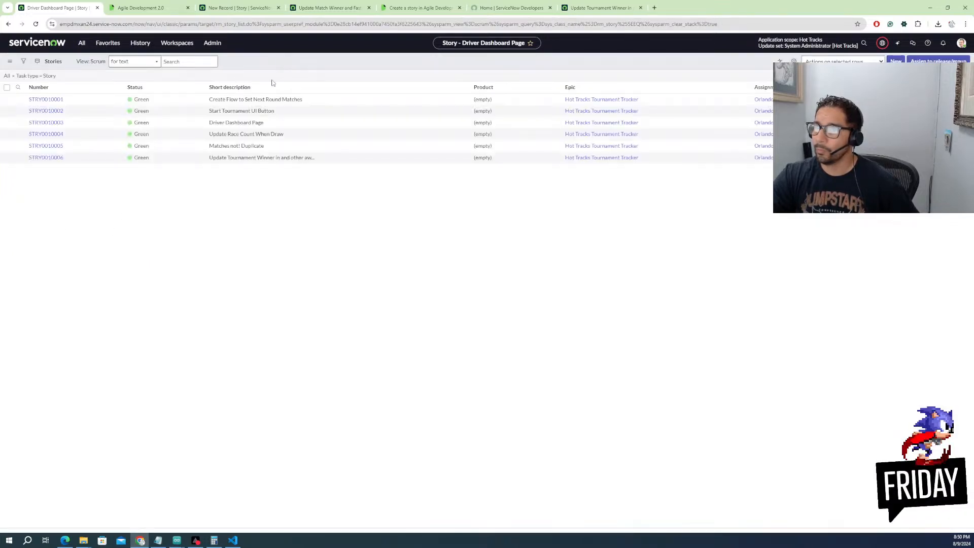
Import rm_story_c1ca43da47e30a106a3eedf1d16d43b2 (1).xml from Downloads into the Stories list as XML
right_click(270, 88)
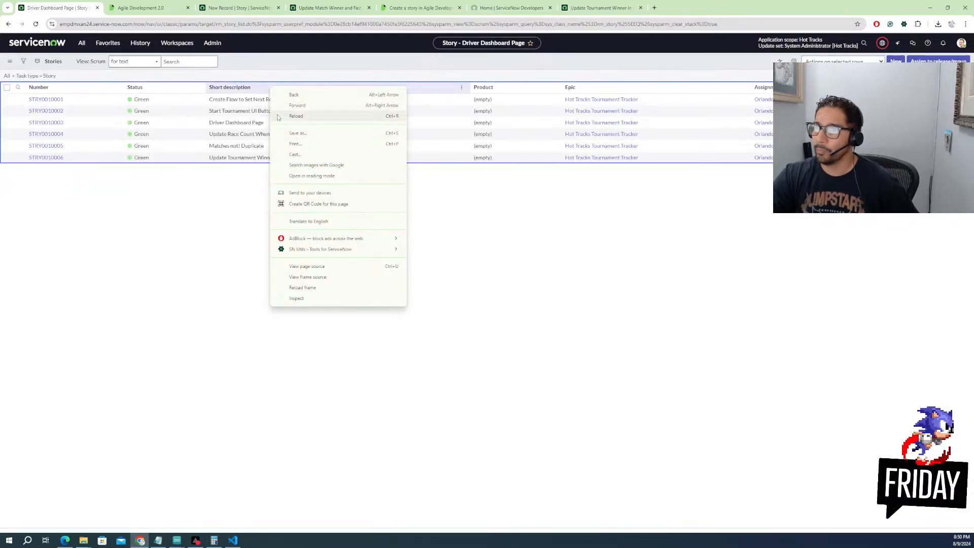
right_click(226, 88)
click(247, 239)
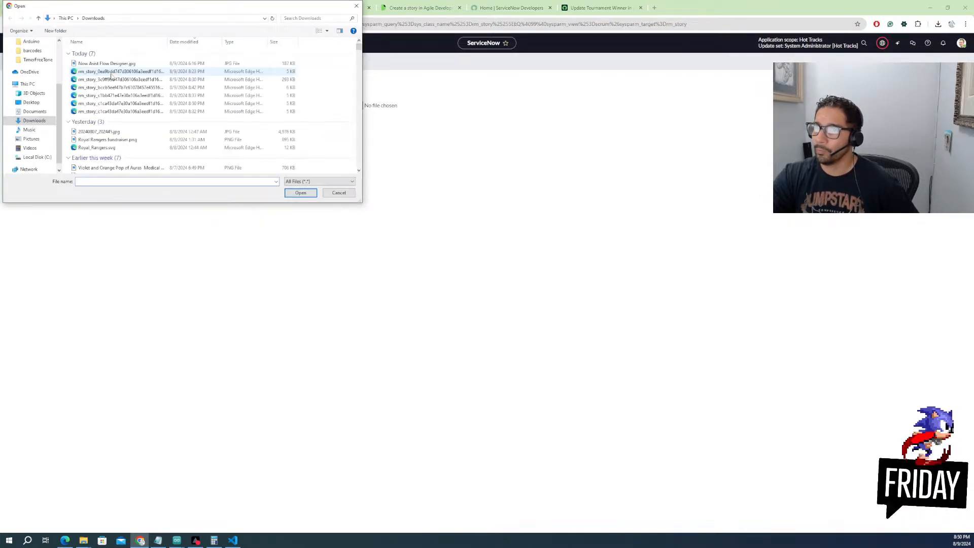
click(137, 79)
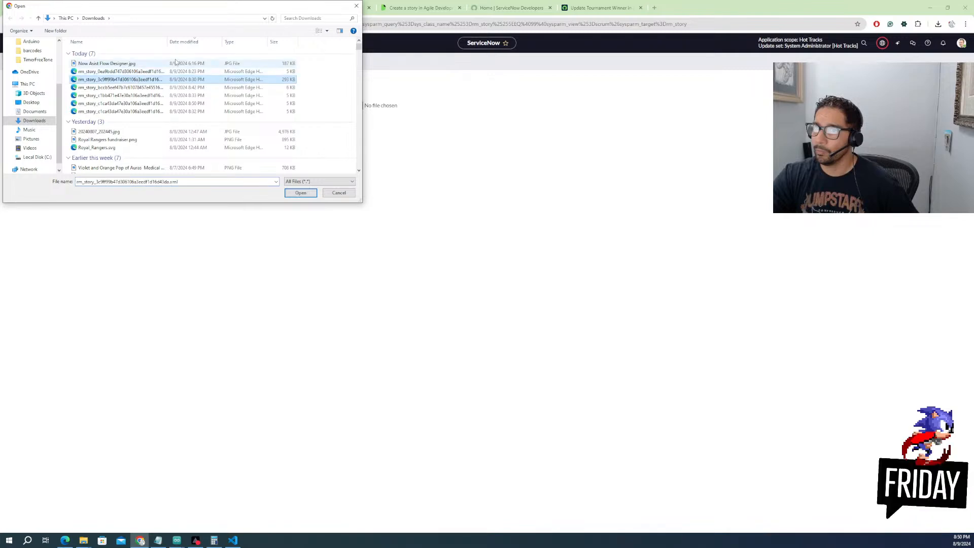
drag(168, 42, 199, 40)
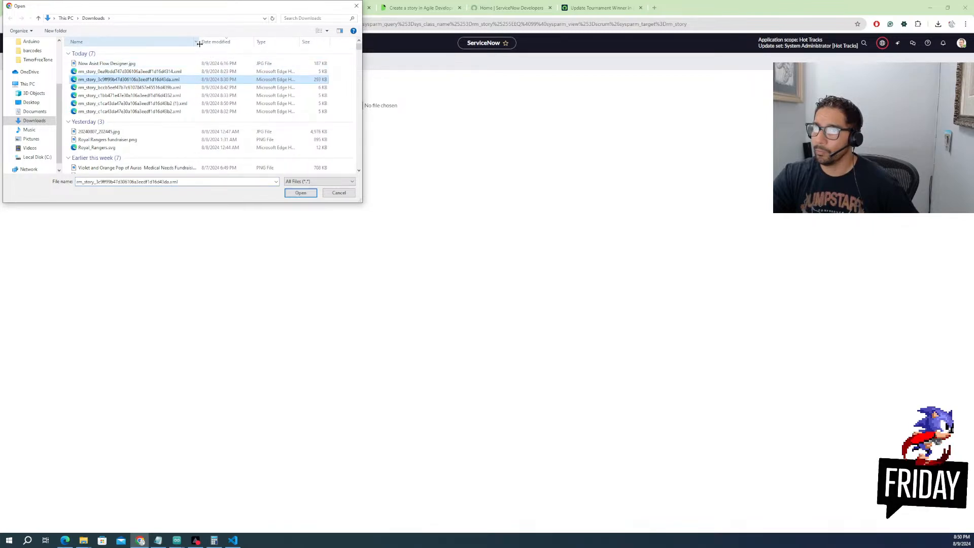
click(168, 103)
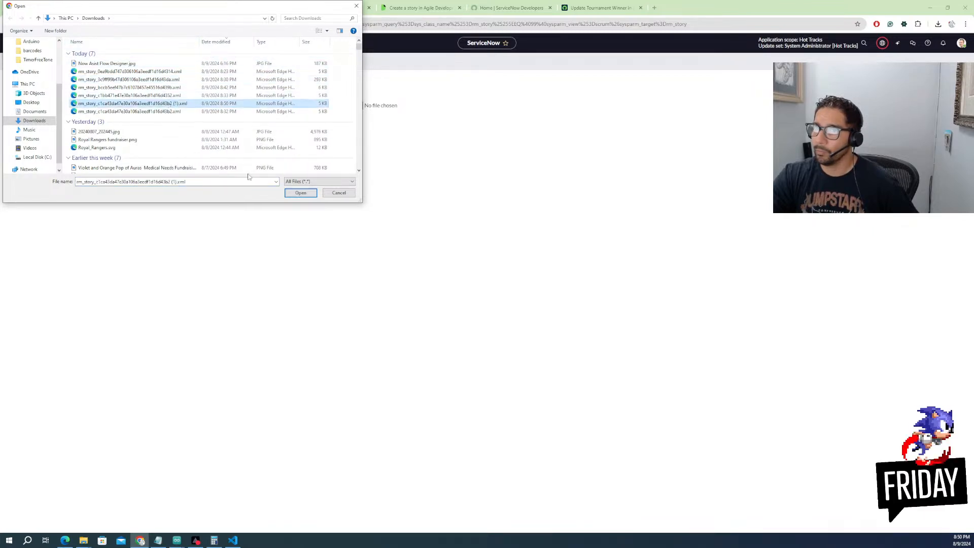
click(297, 193)
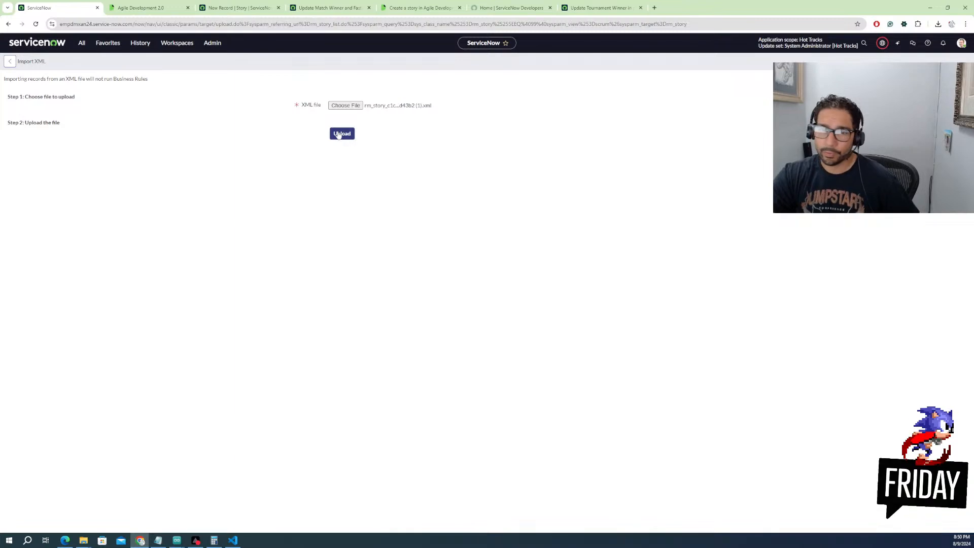
click(341, 134)
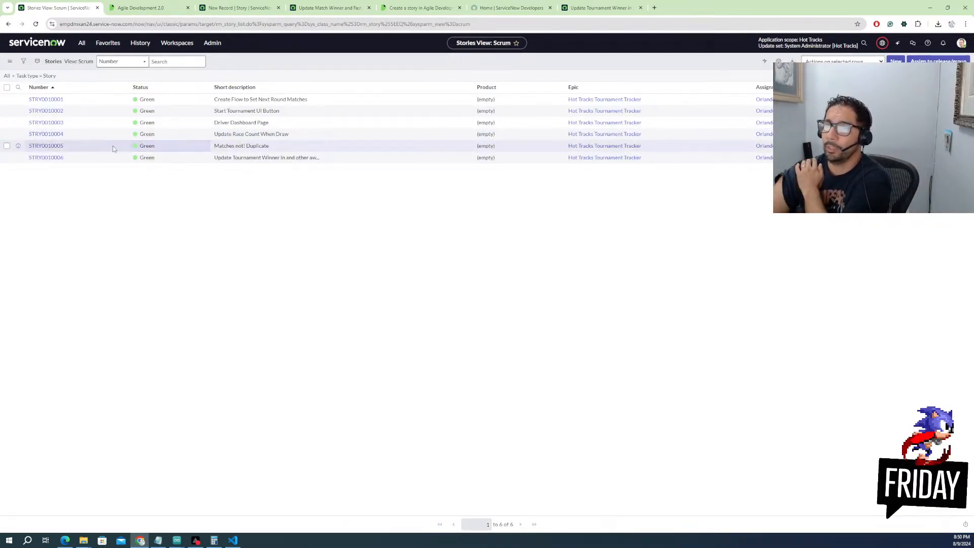
View the "Matches not! Duplicate" story from the list and open the Agile Board
click(60, 148)
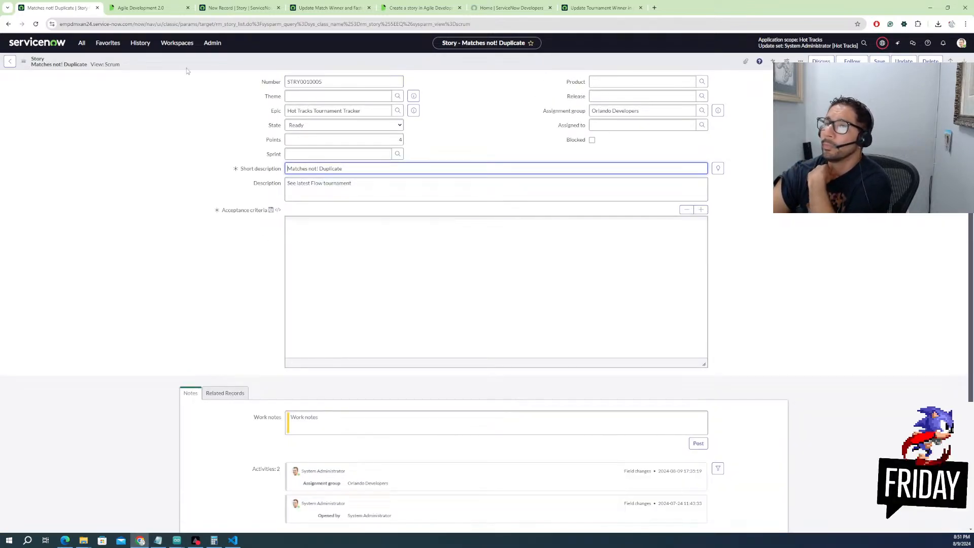
click(81, 42)
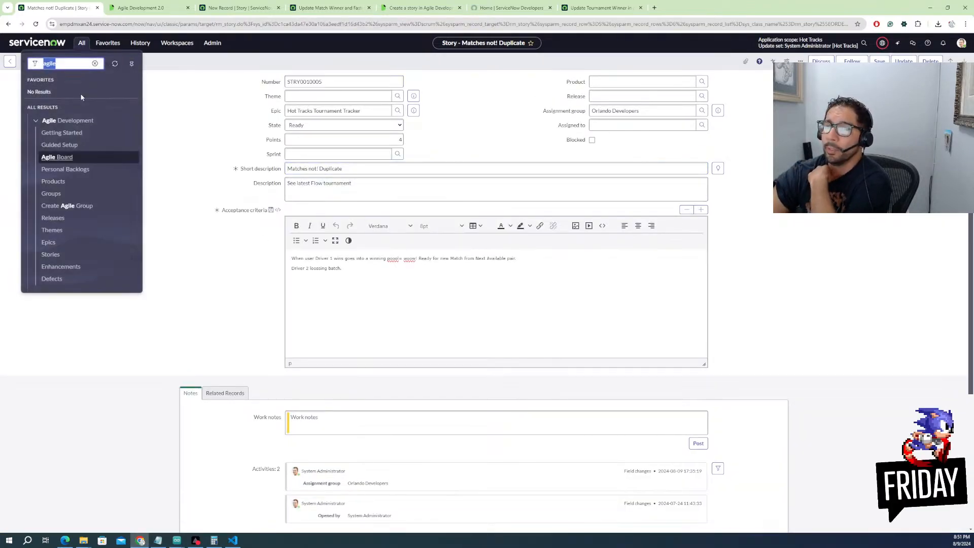
click(56, 157)
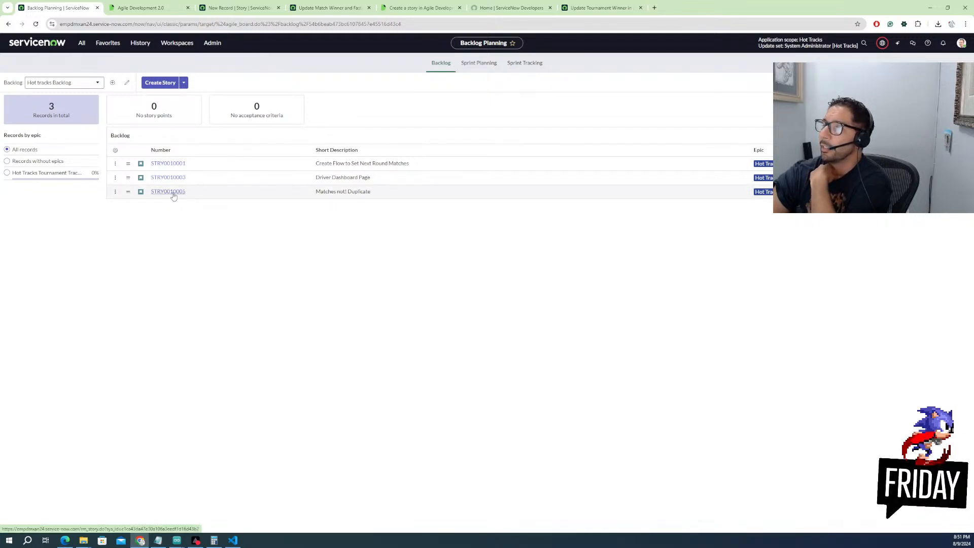
Review the details of the "Matches not! Duplicate" story in the Hot tracks Backlog and close its form
click(172, 195)
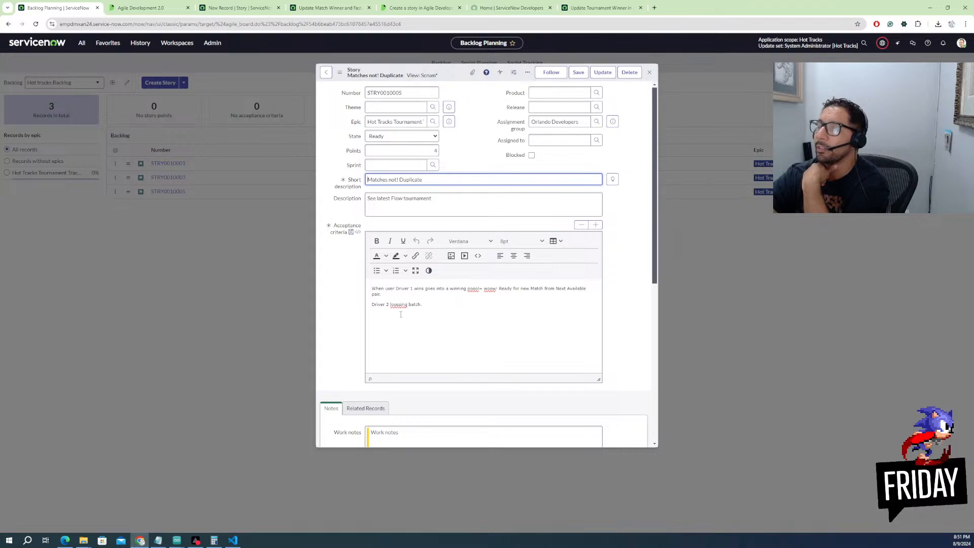
scroll(395, 310, down, 5)
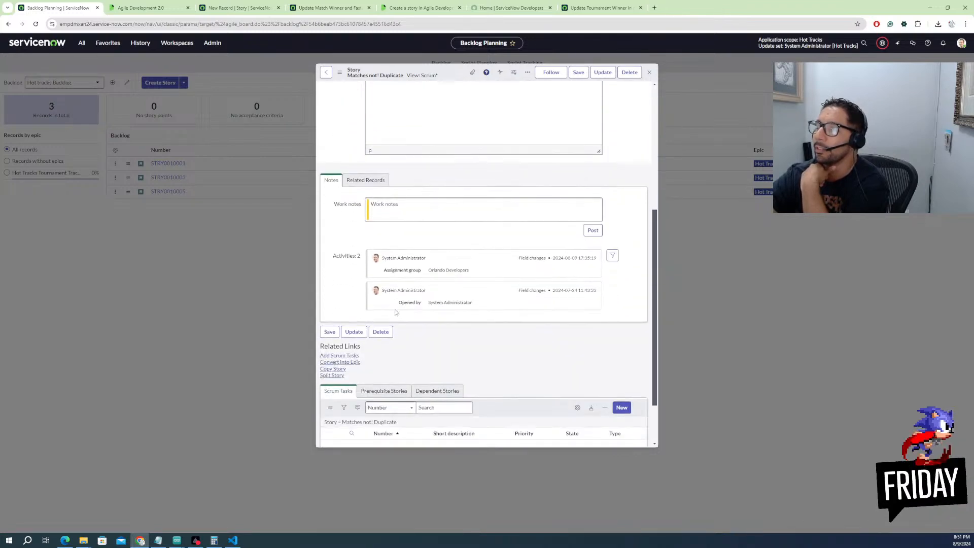
scroll(395, 307, up, 5)
scroll(393, 262, up, 1)
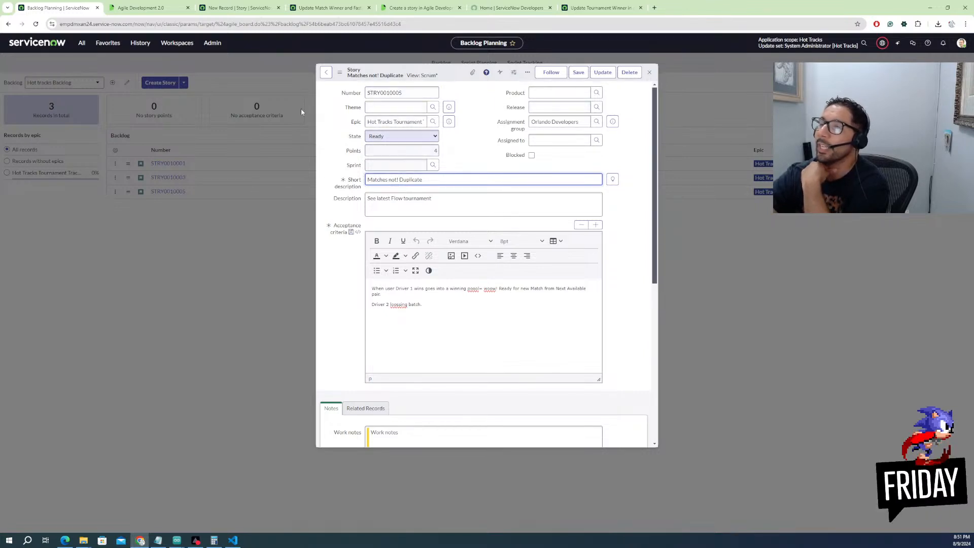
click(99, 79)
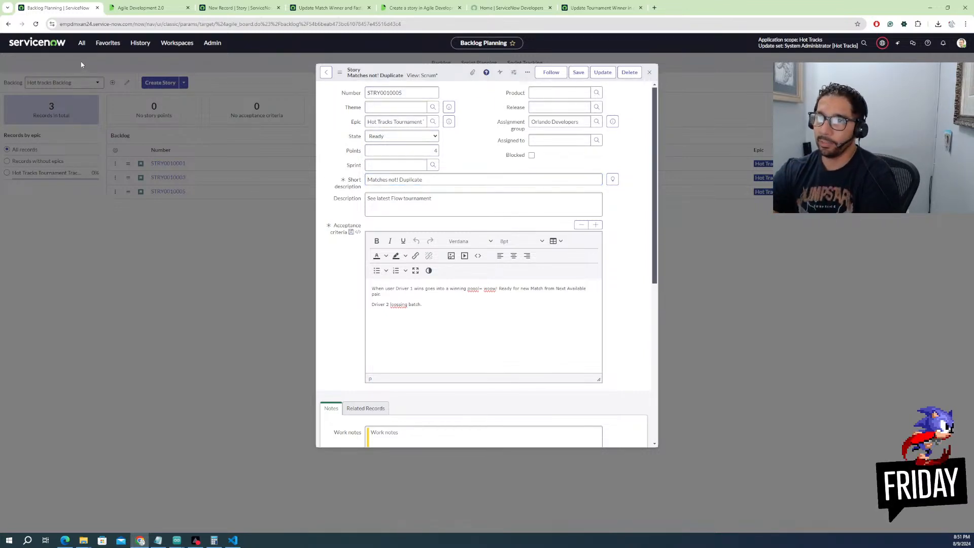
click(650, 72)
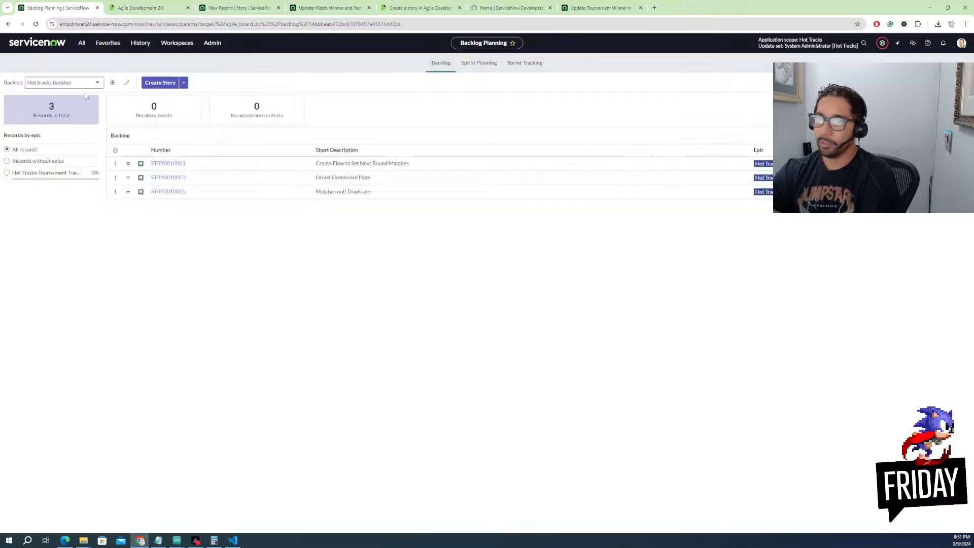
Return to the ServiceNow home page and bring up the Downloads folder in File Explorer over it
click(83, 45)
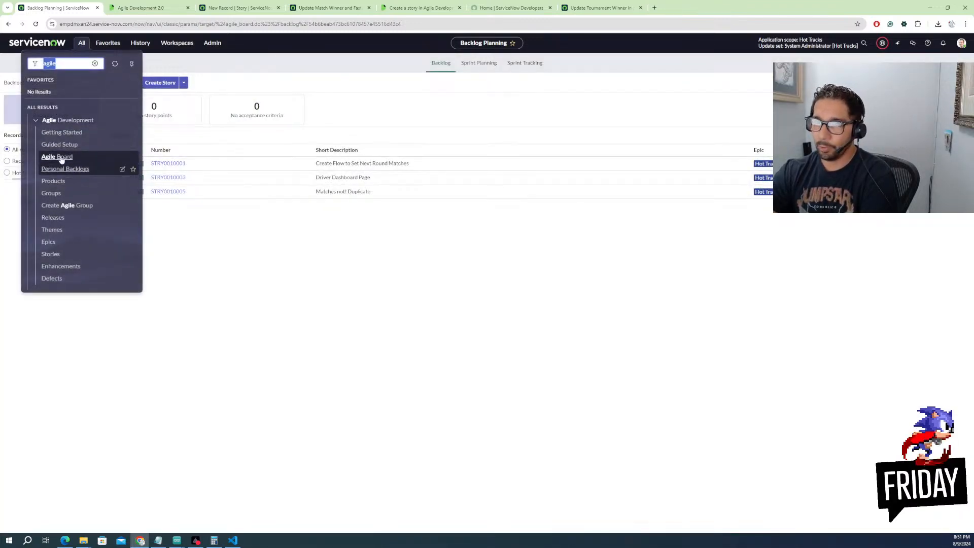
click(36, 43)
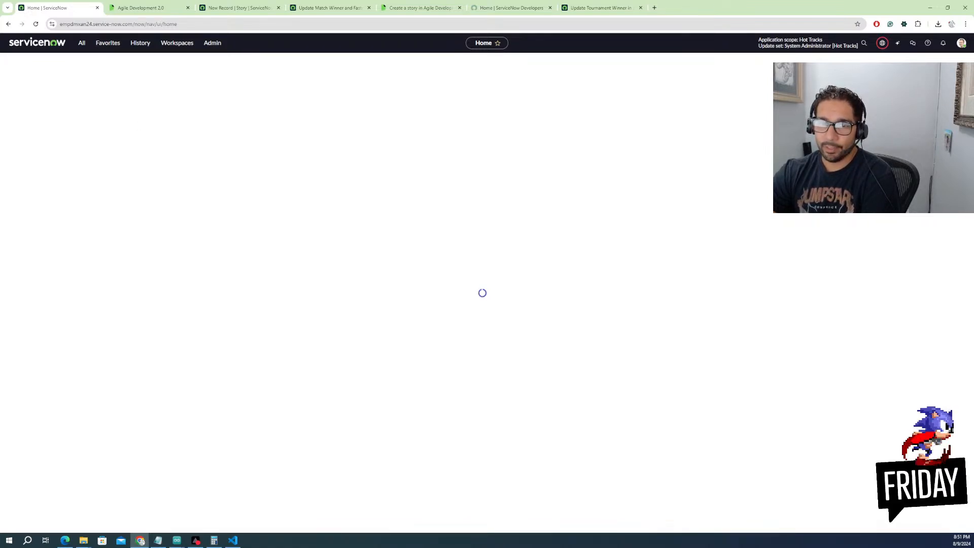
click(84, 541)
drag(630, 72, 363, 135)
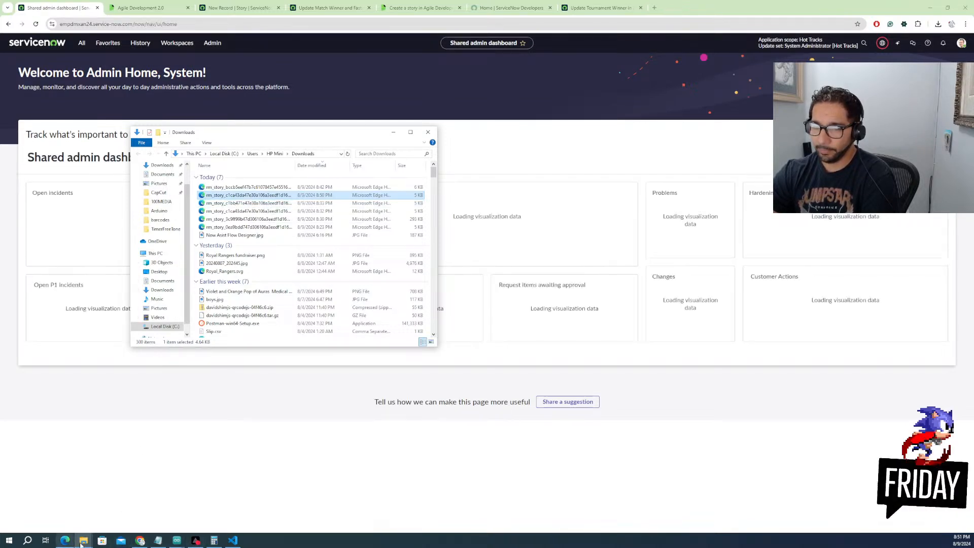
Switch to Visual Studio Code and close both open rm_story XML files
click(233, 540)
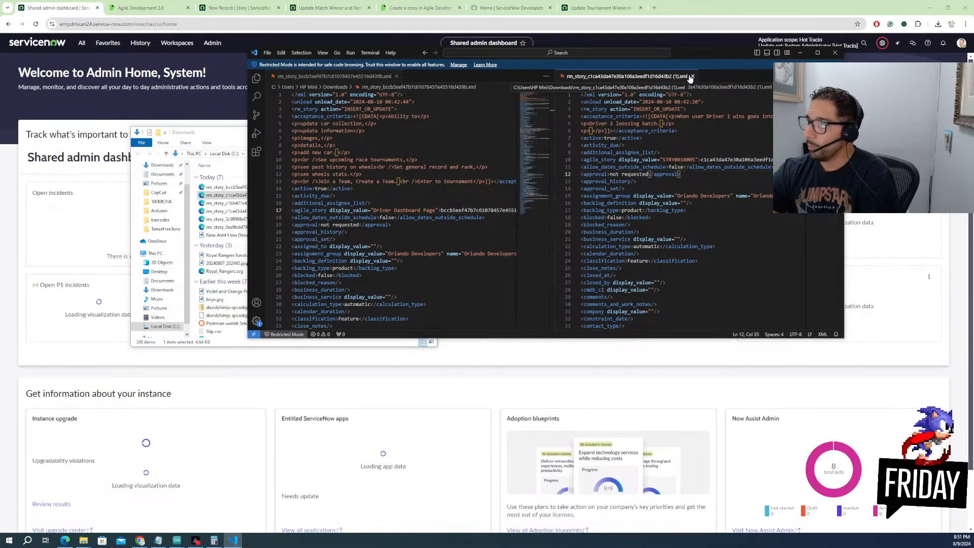
click(692, 76)
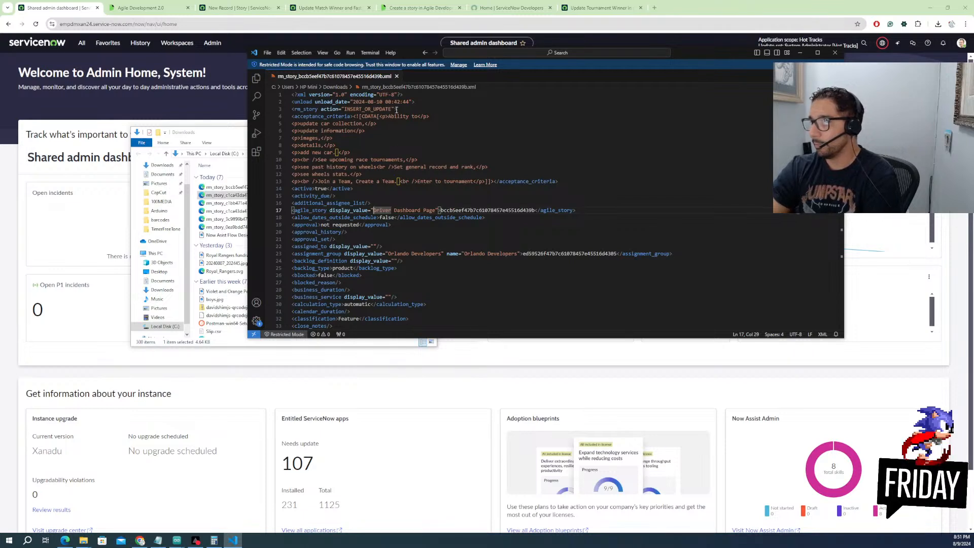
click(396, 76)
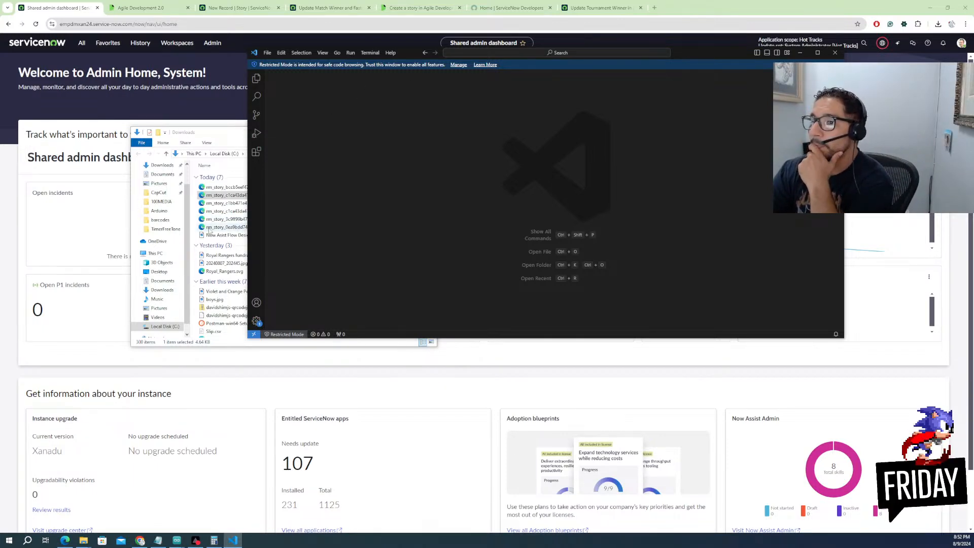
Make Visual Studio Code the default app for .xml files, opening the rm_story_bccb5eef47b7c61078457e45516d439b.xml export from Downloads, and close the editor
click(244, 197)
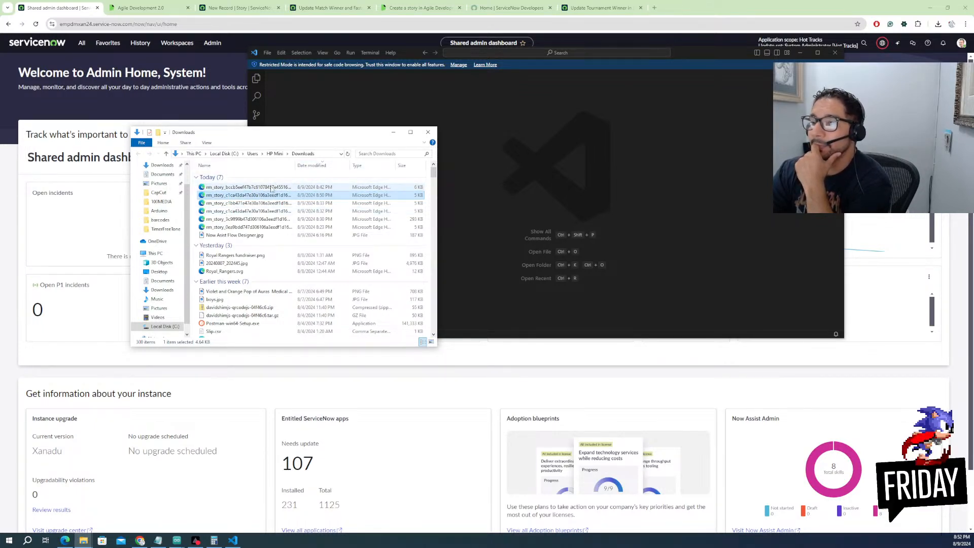
right_click(272, 189)
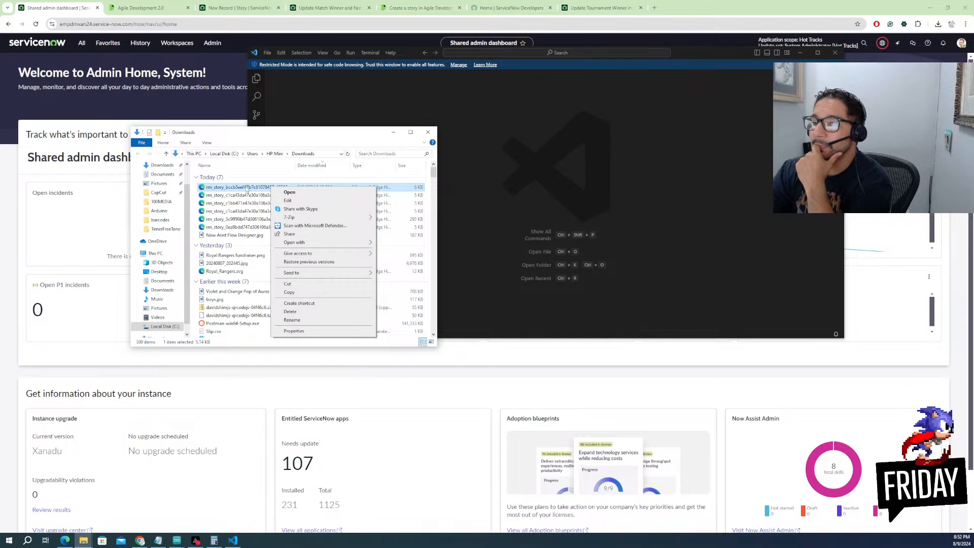
click(246, 188)
drag(296, 167, 331, 167)
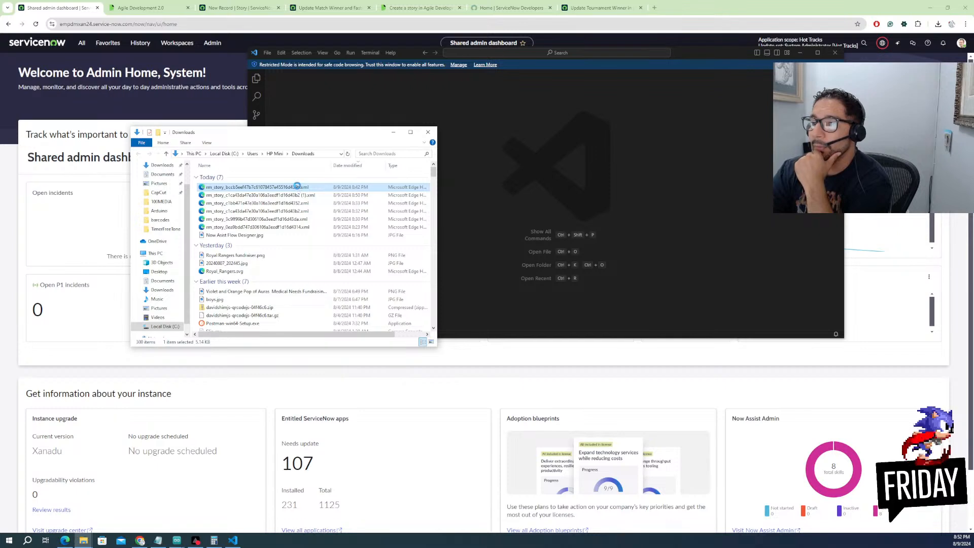
right_click(297, 186)
mouse_move(399, 246)
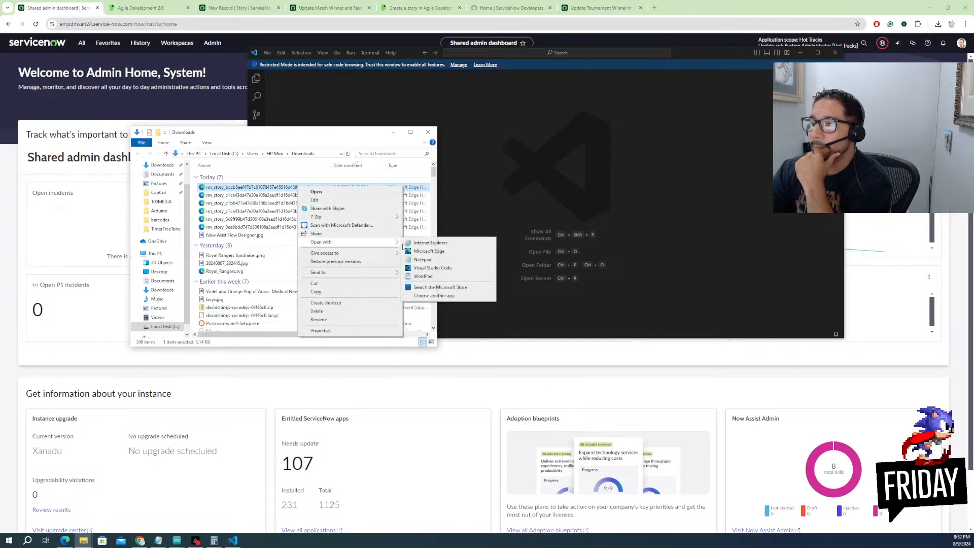
click(434, 296)
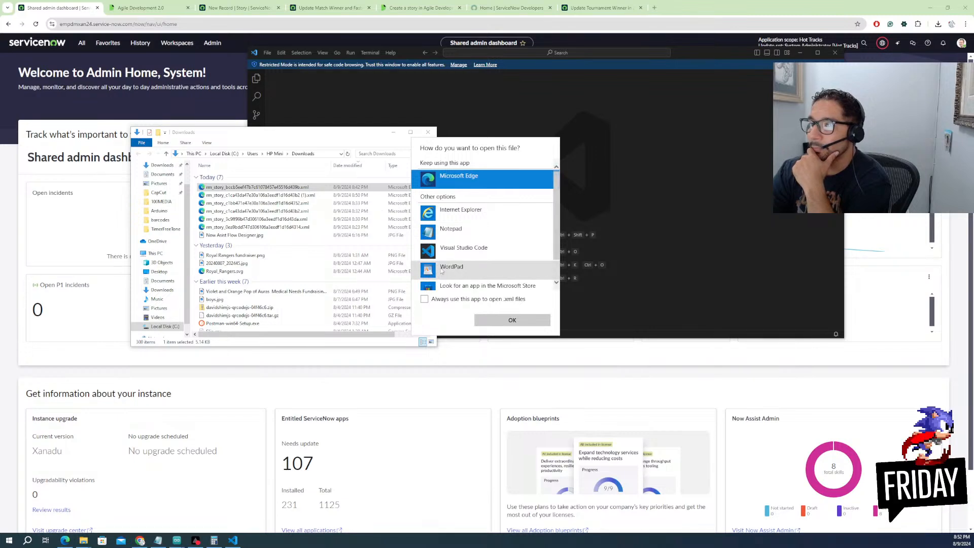
click(459, 249)
click(424, 299)
click(512, 319)
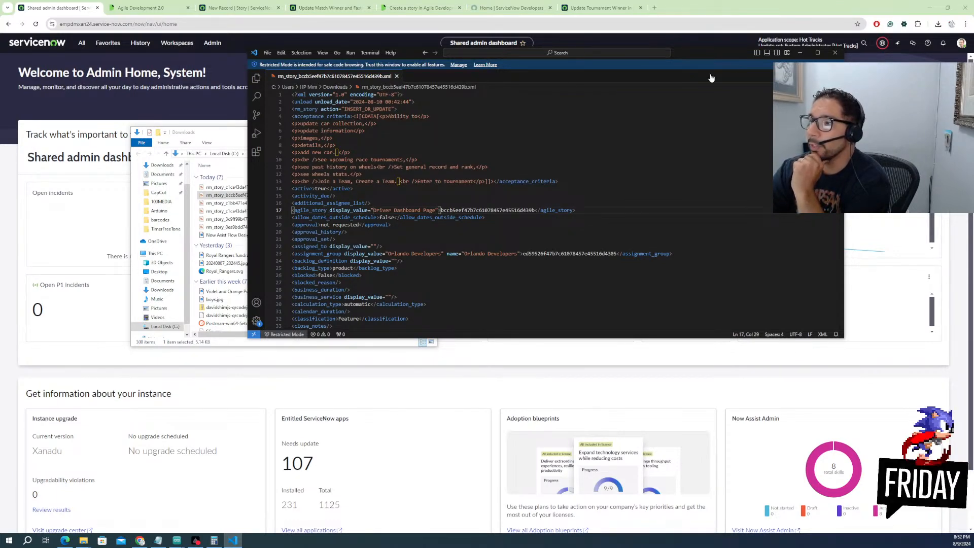
click(824, 56)
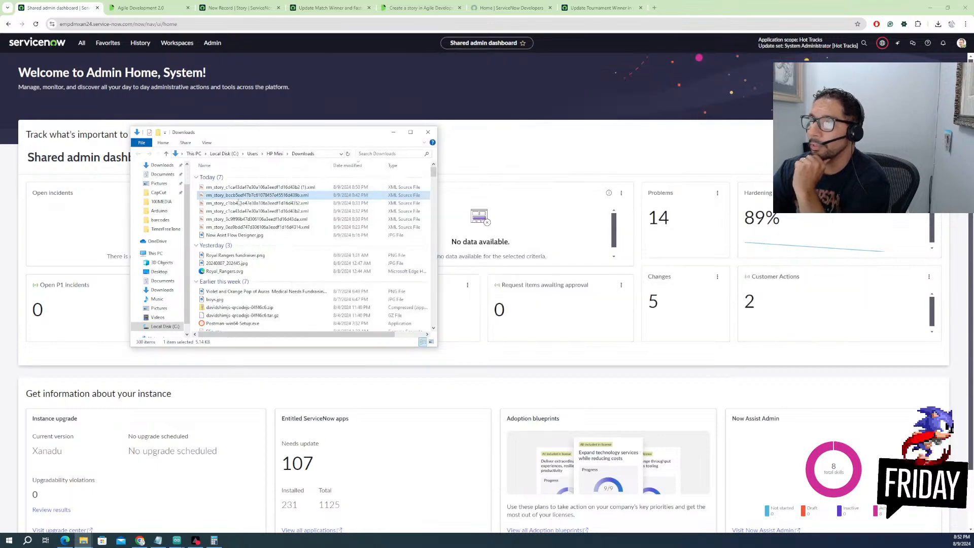
Check that rm_story_c1ca43da47e30a106a3eedf1d16d43b2.xml opens in the default editor, and close both the editor and the Downloads folder
click(237, 212)
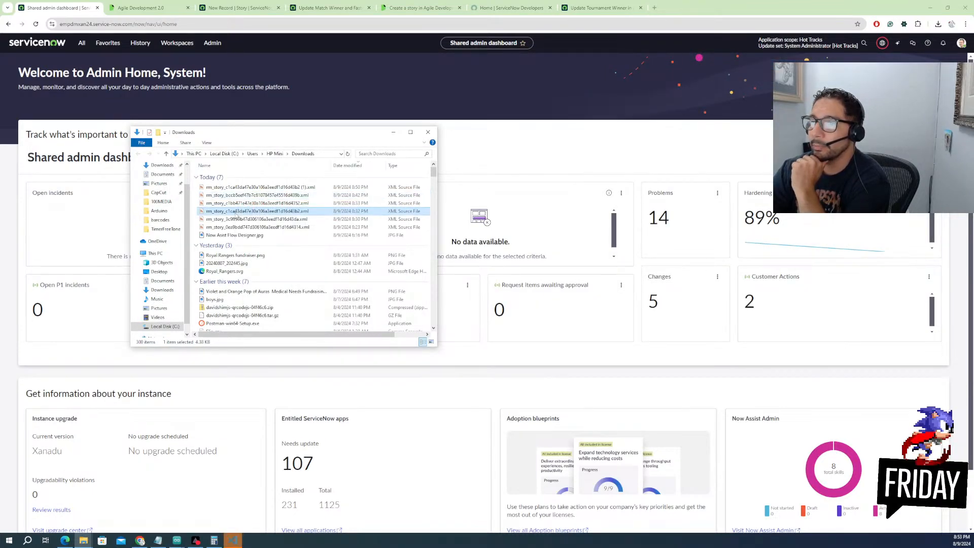
click(233, 211)
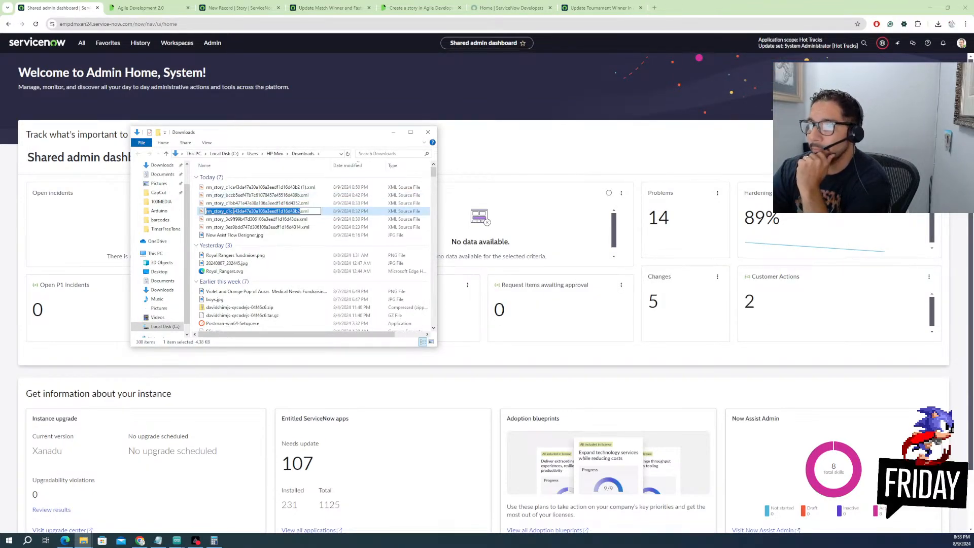
key(Escape)
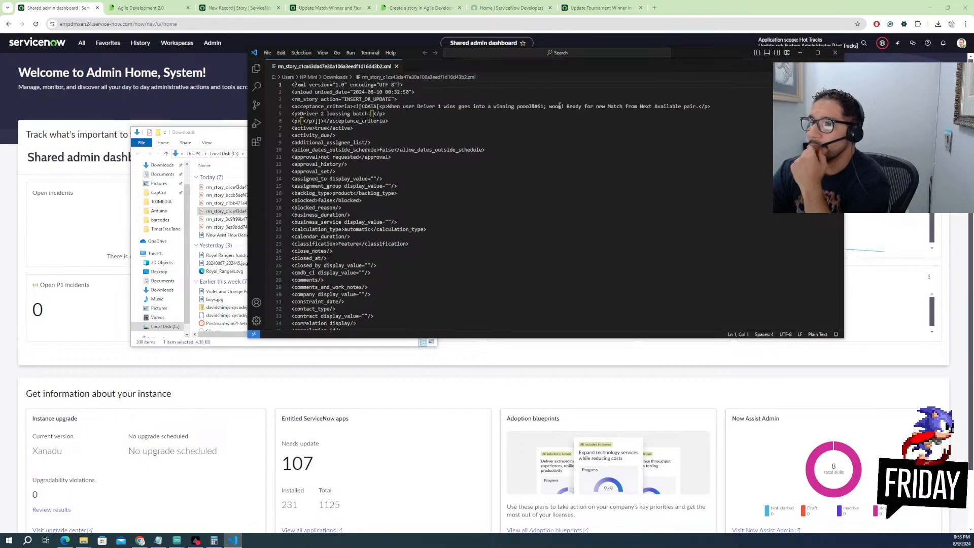
click(834, 52)
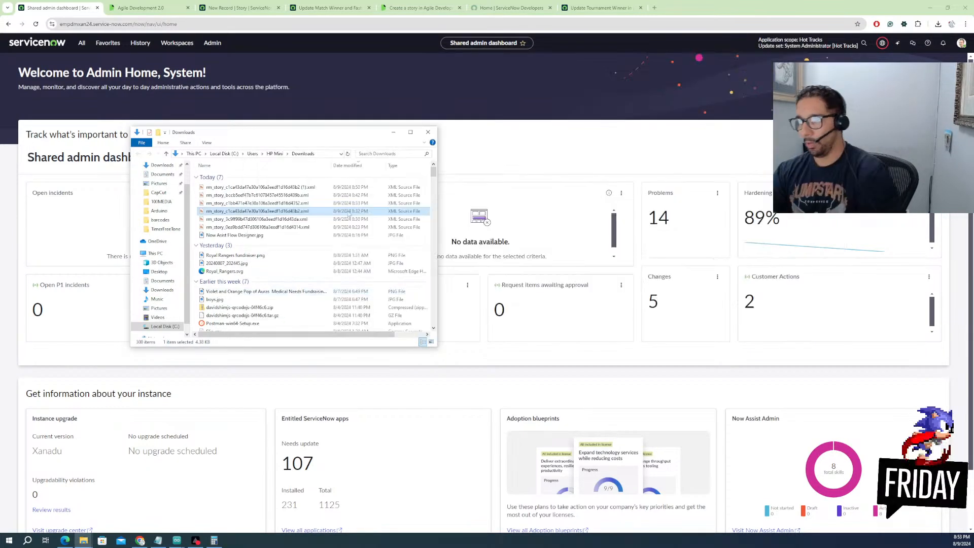
click(428, 132)
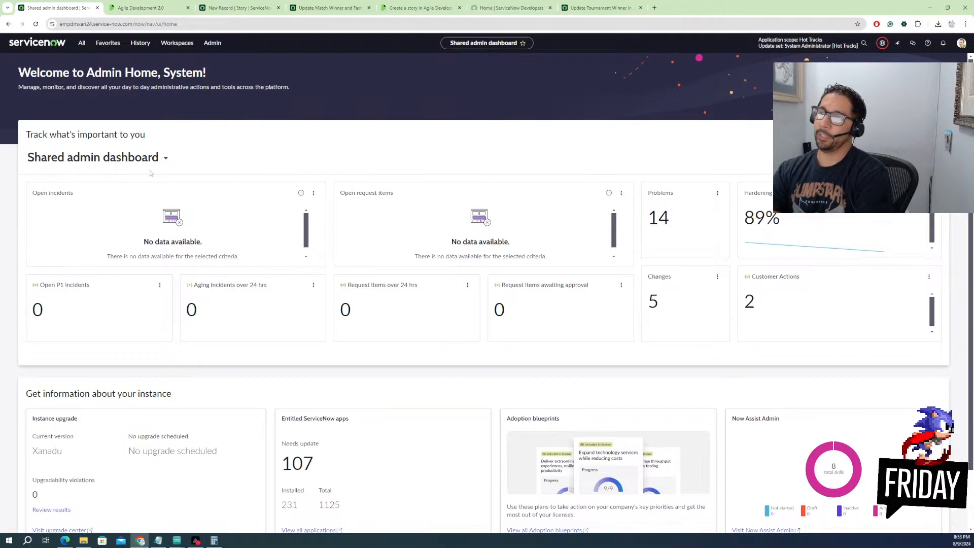
Examine the "Update Match Winner and Fastest Time No Next Round" flow's match and wheels record updates and its Create Race Record action
click(322, 8)
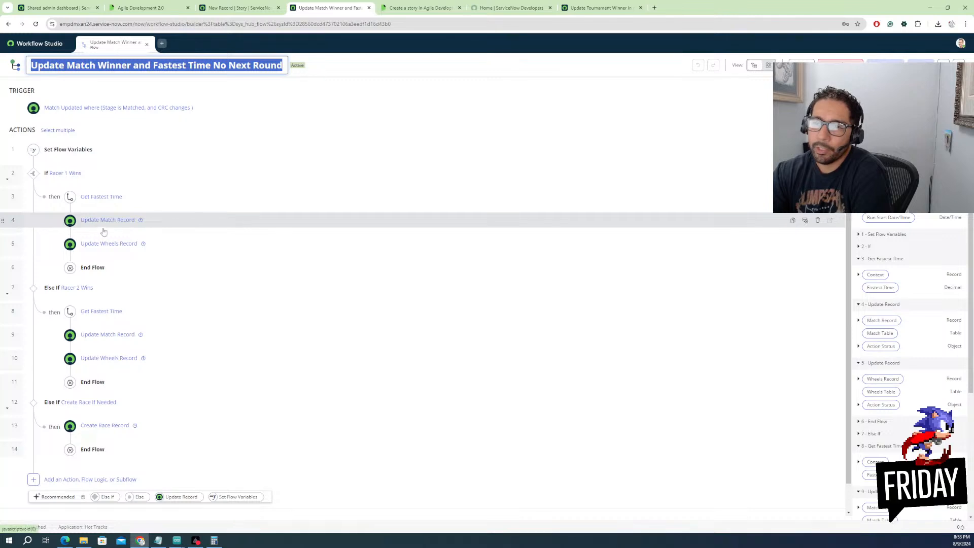
click(142, 226)
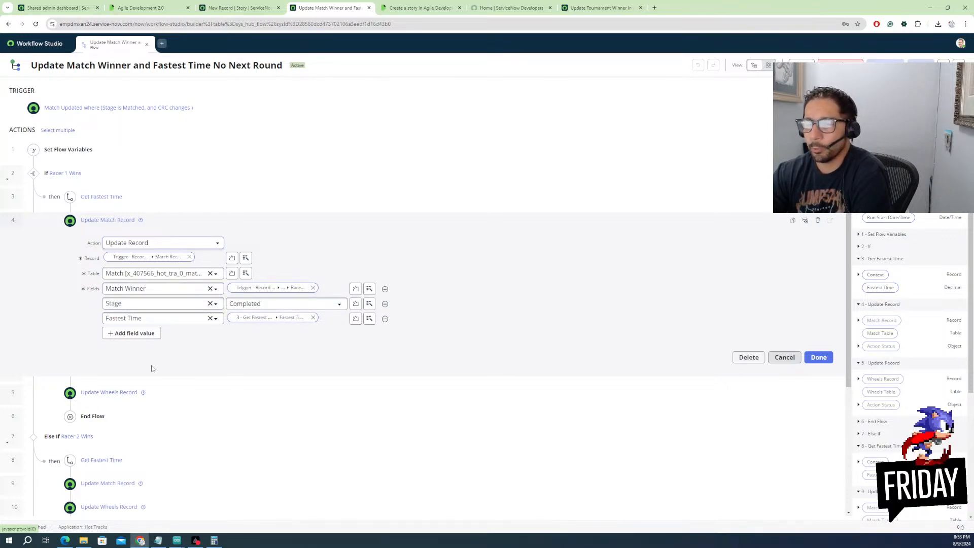
click(107, 393)
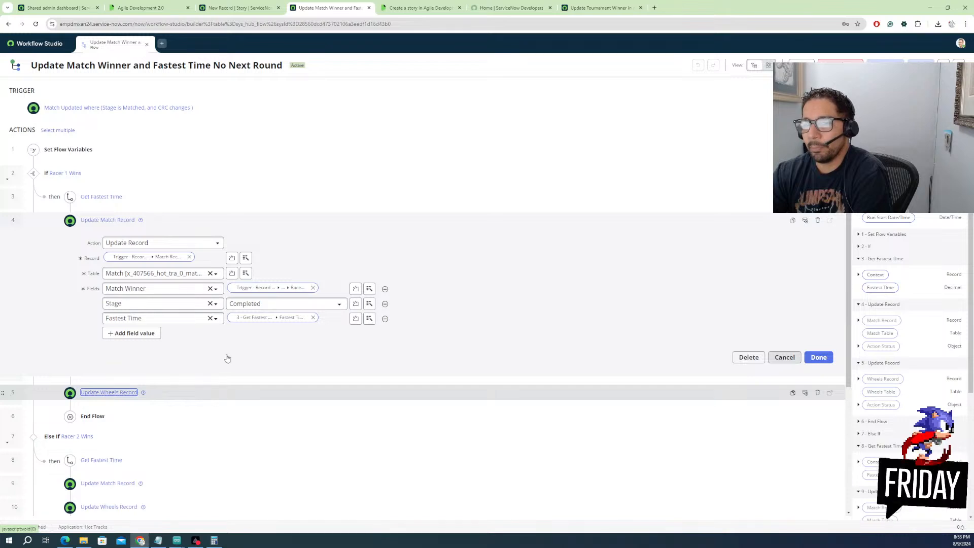
click(291, 393)
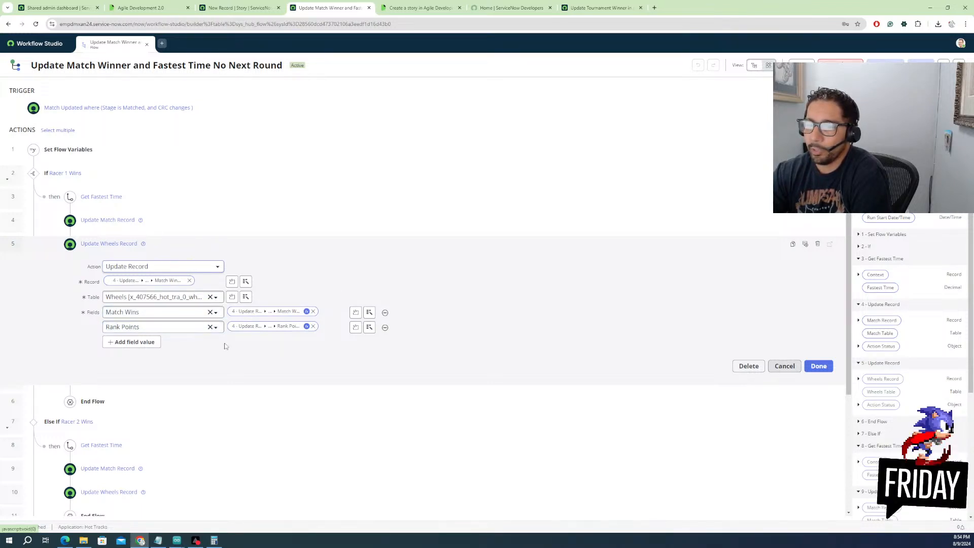
scroll(117, 375, down, 3)
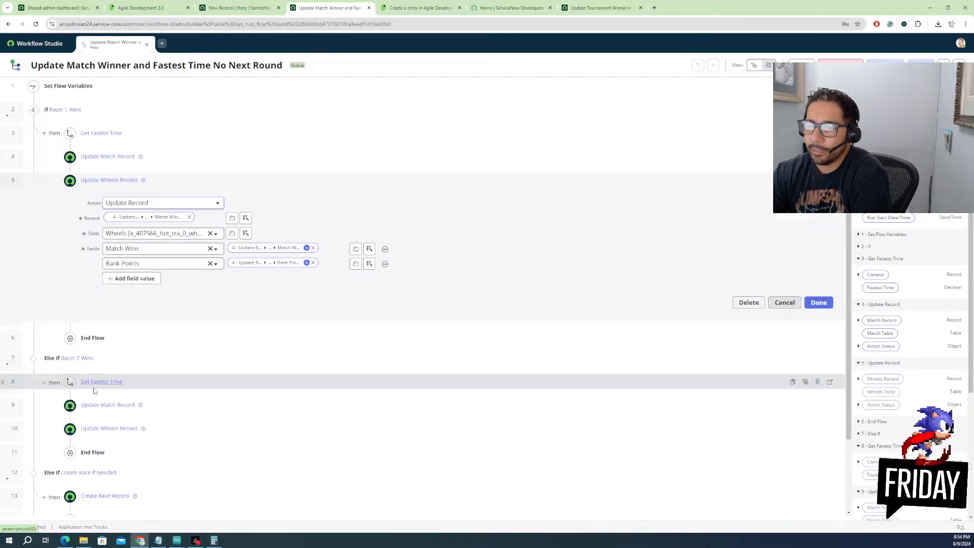
scroll(134, 355, up, 1)
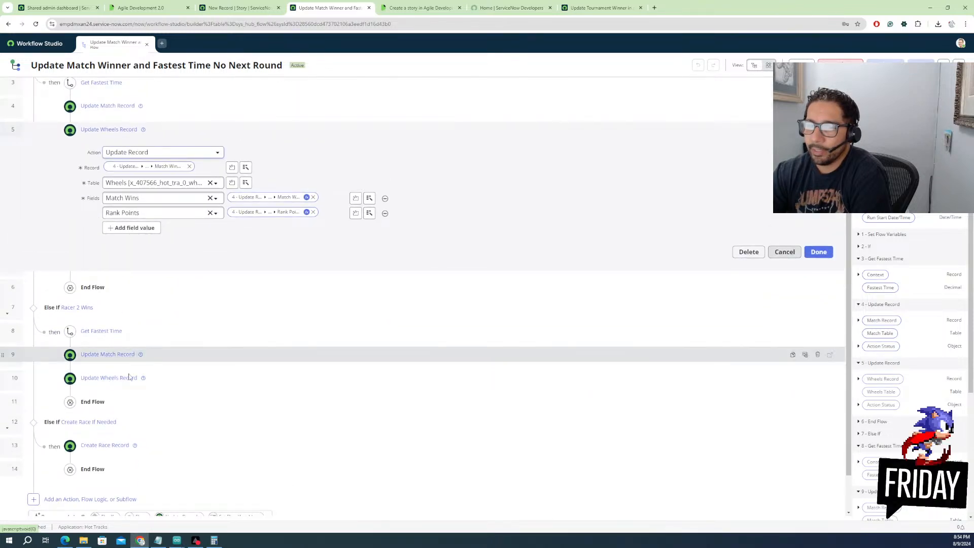
click(135, 378)
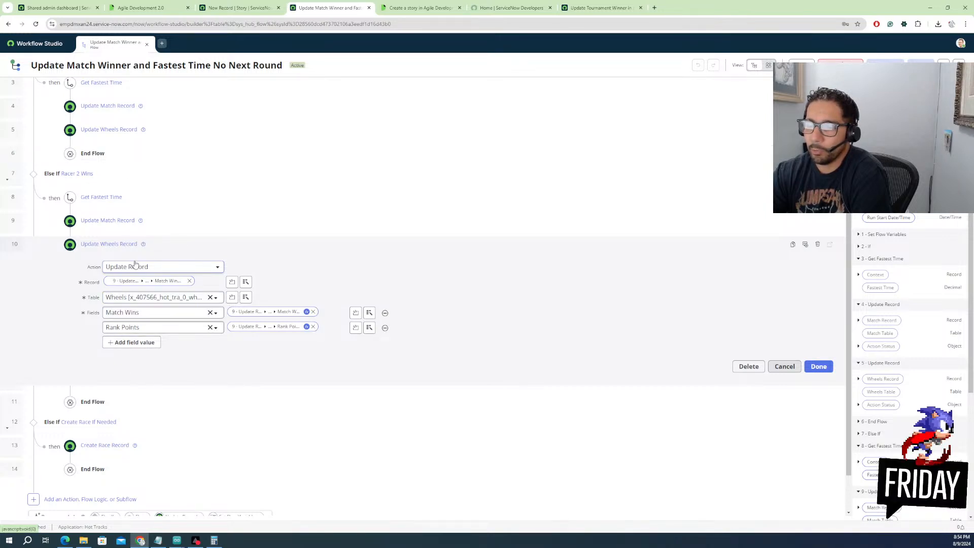
scroll(135, 264, down, 1)
click(110, 401)
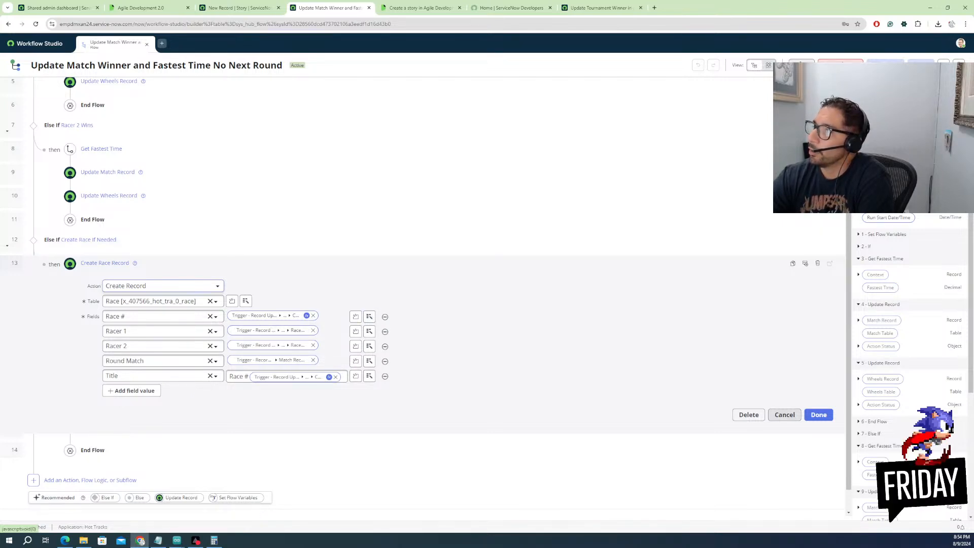
Start a new Now Assist flow in Workflow Studio and name it "Create New Round Matches"
click(50, 45)
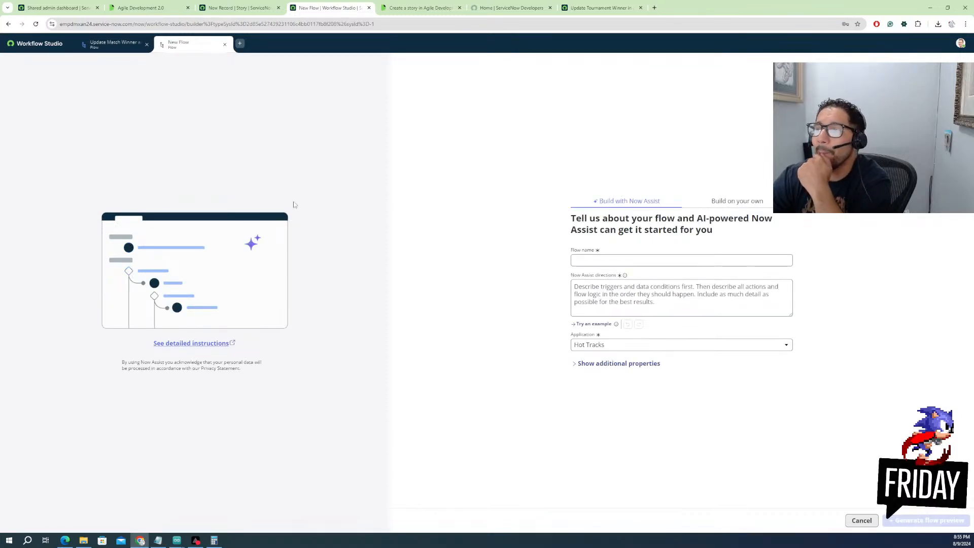
click(596, 259)
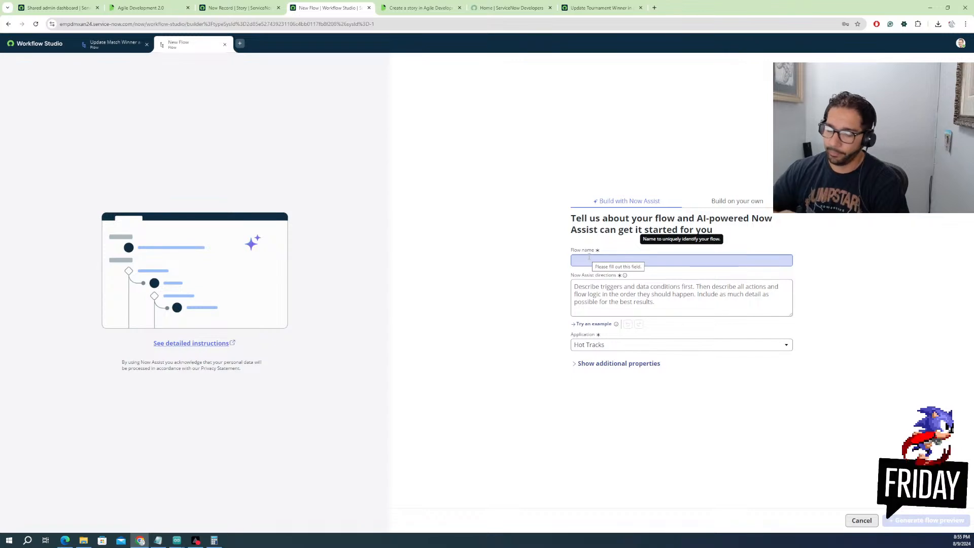
click(589, 257)
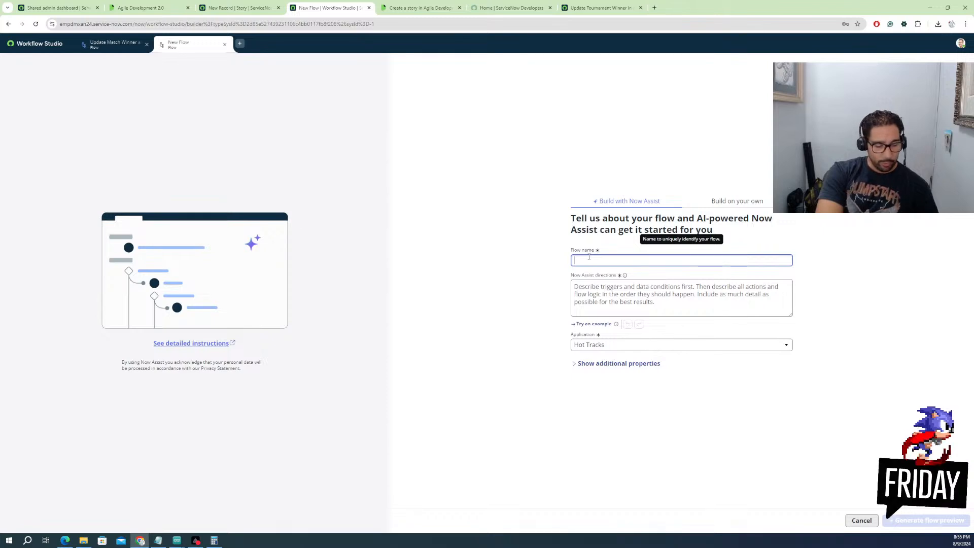
text(Create)
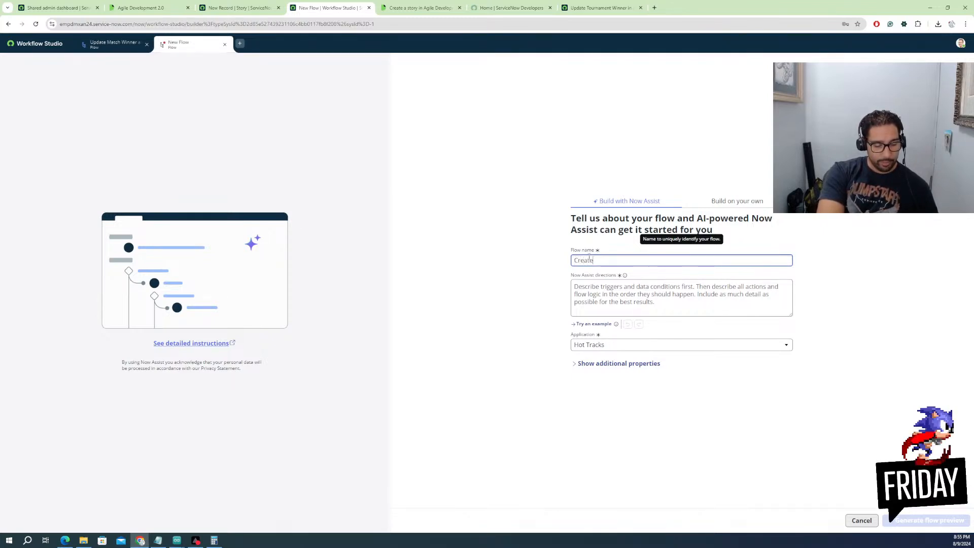
text( New Ro)
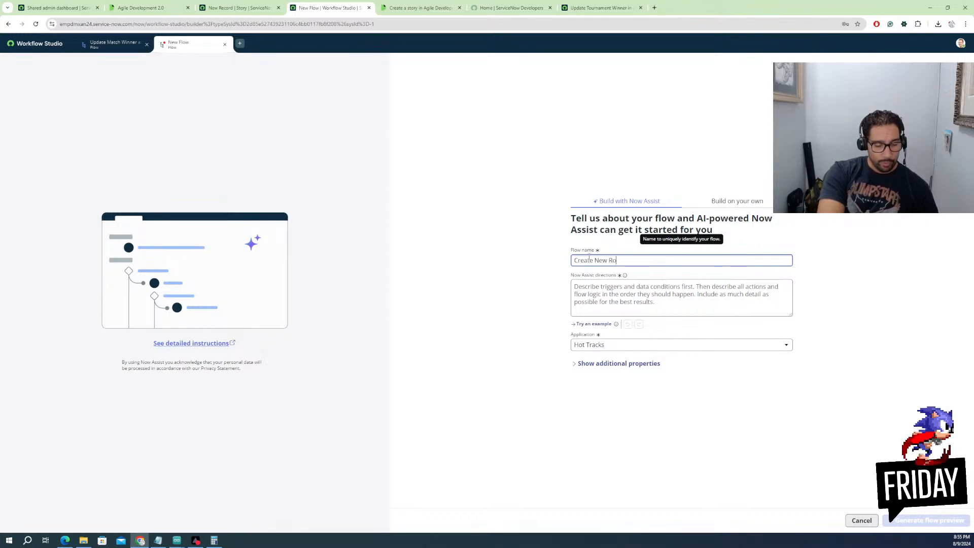
text(und Matches)
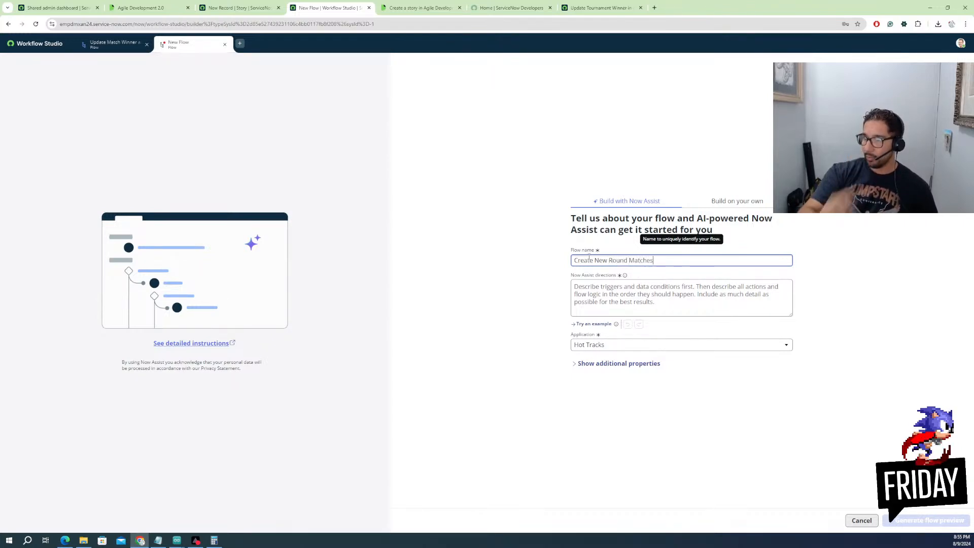
key(Tab)
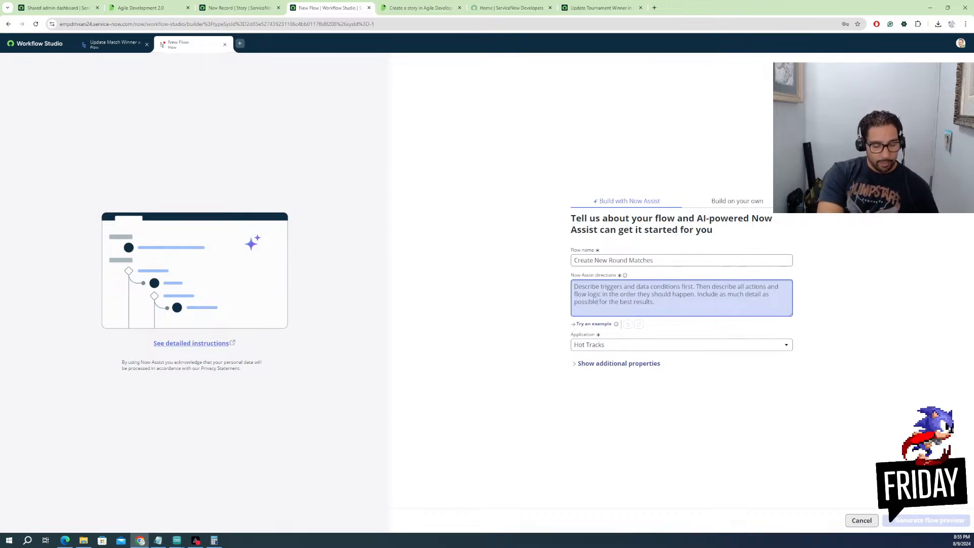
Begin the Now Assist directions with "Trigger when all current round matches are completed and"
text(Trigge)
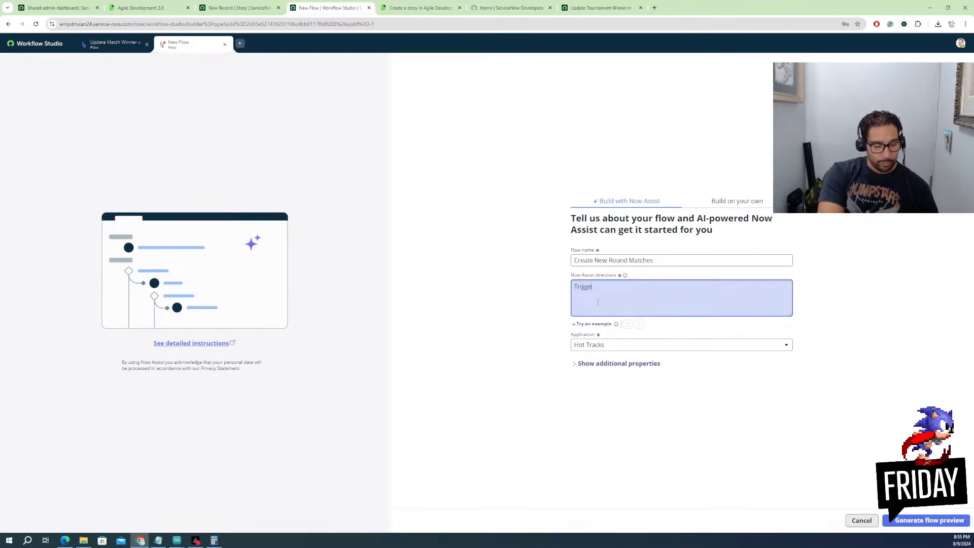
text(r when )
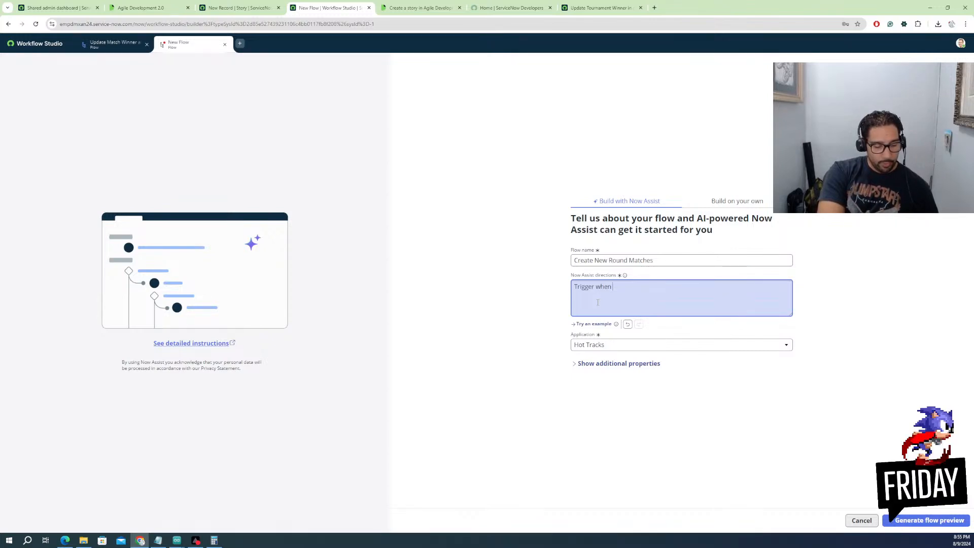
text(all curent round m)
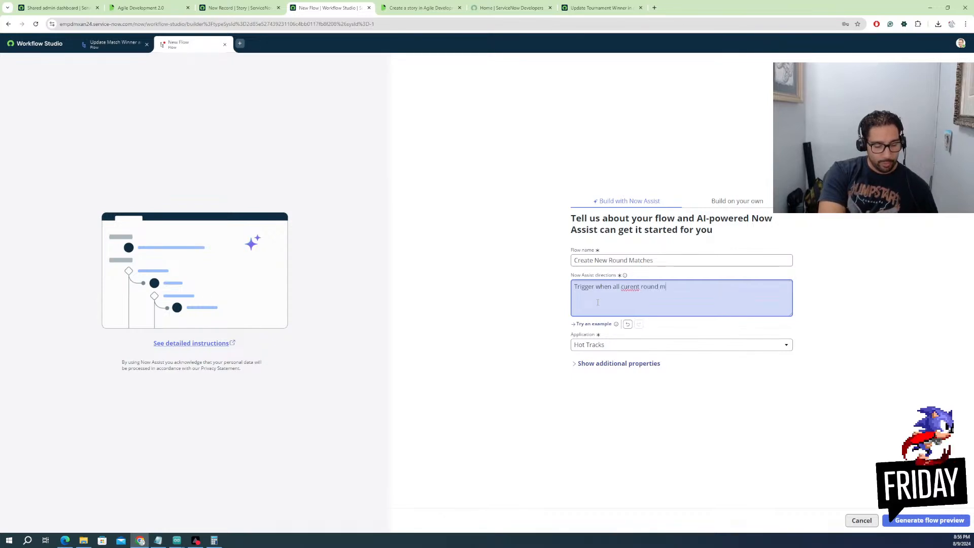
text(atches)
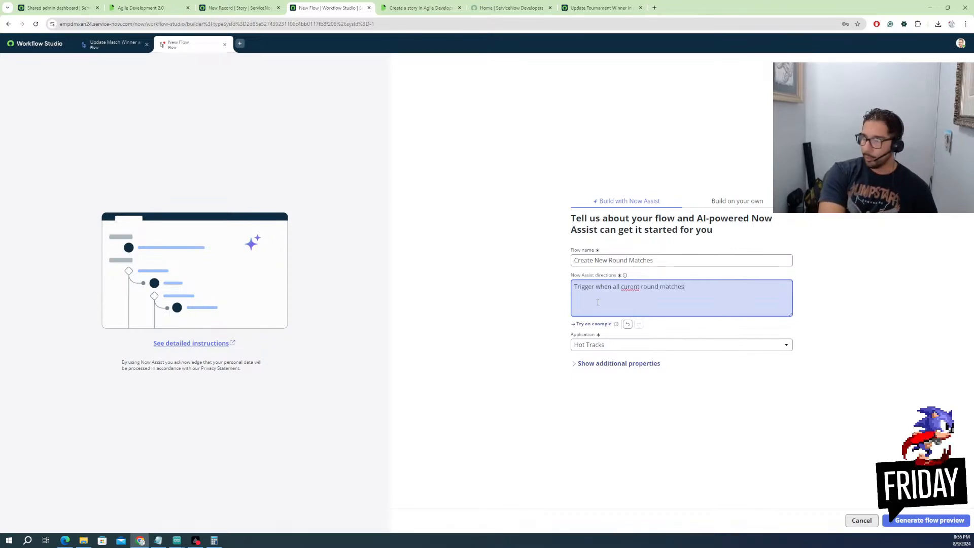
text( are completed)
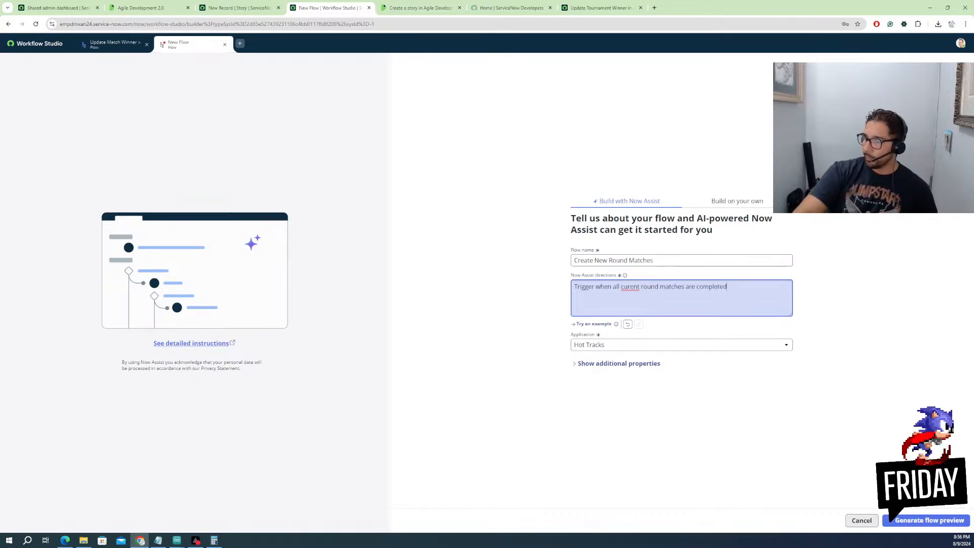
key(BackSpace)
text(rr)
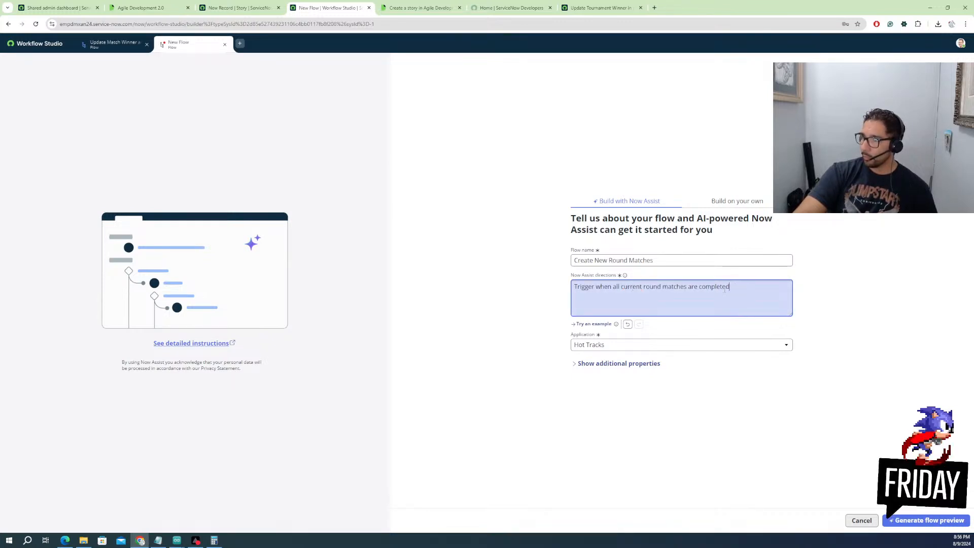
text( anbd)
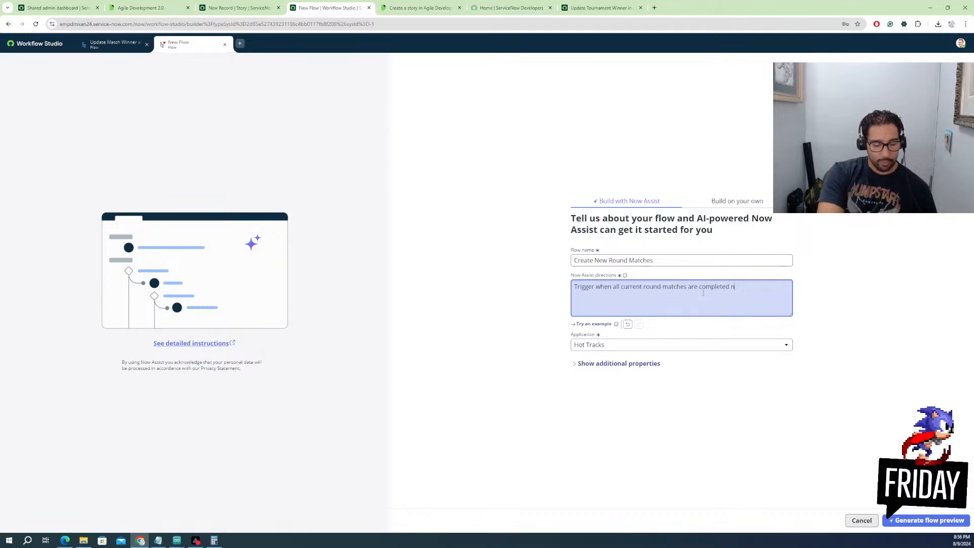
text( and)
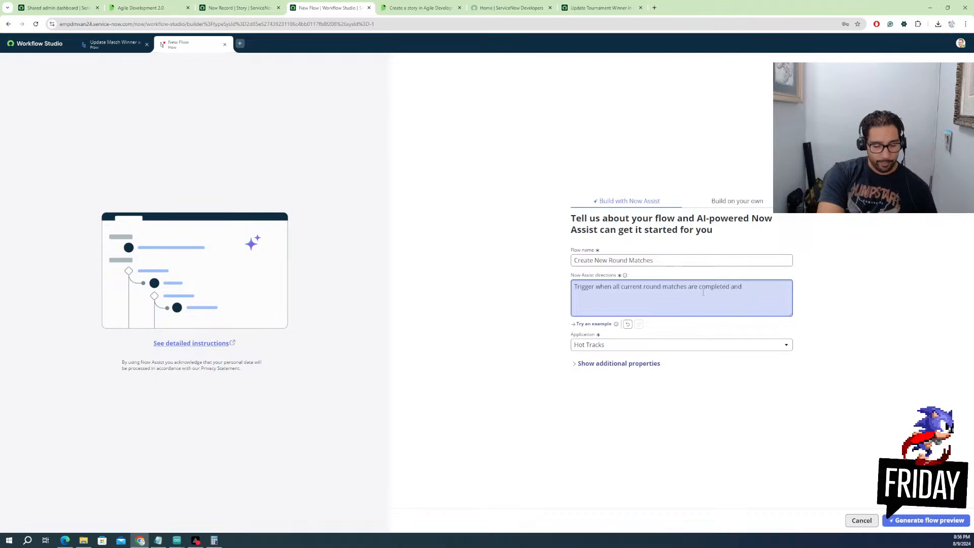
text(nex)
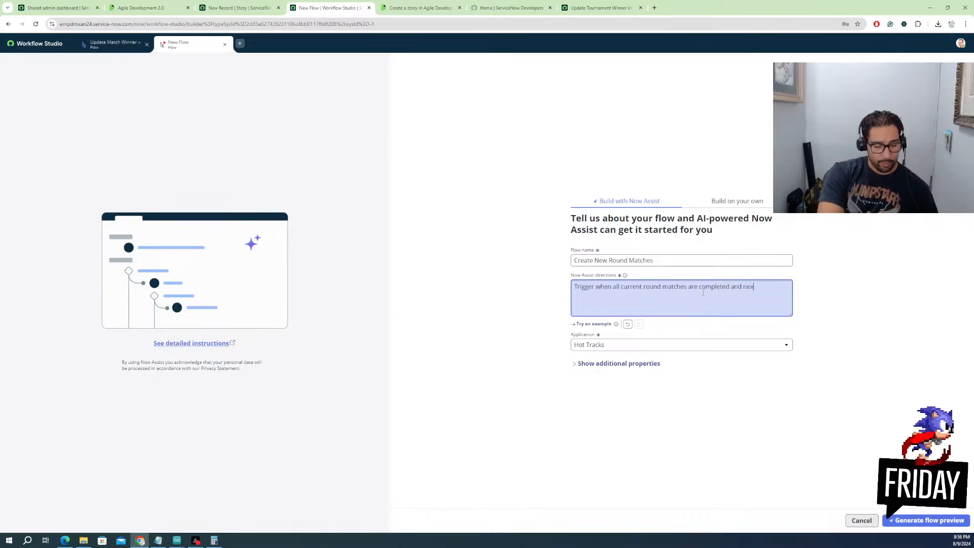
text(t round)
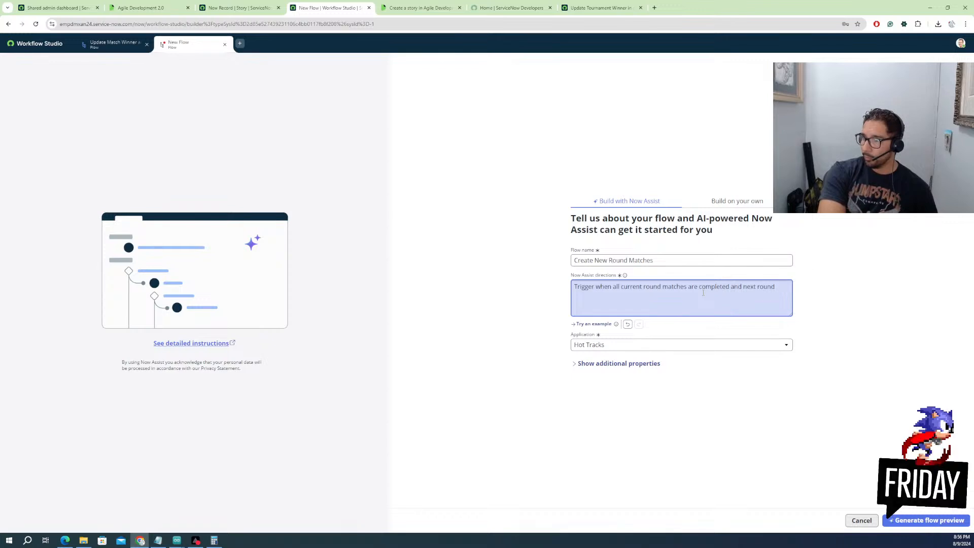
key(BackSpace)
key(BackSpace)
key(BackSpace)
key(BackSpace)
key(BackSpace)
key(BackSpace)
key(BackSpace)
key(BackSpace)
key(BackSpace)
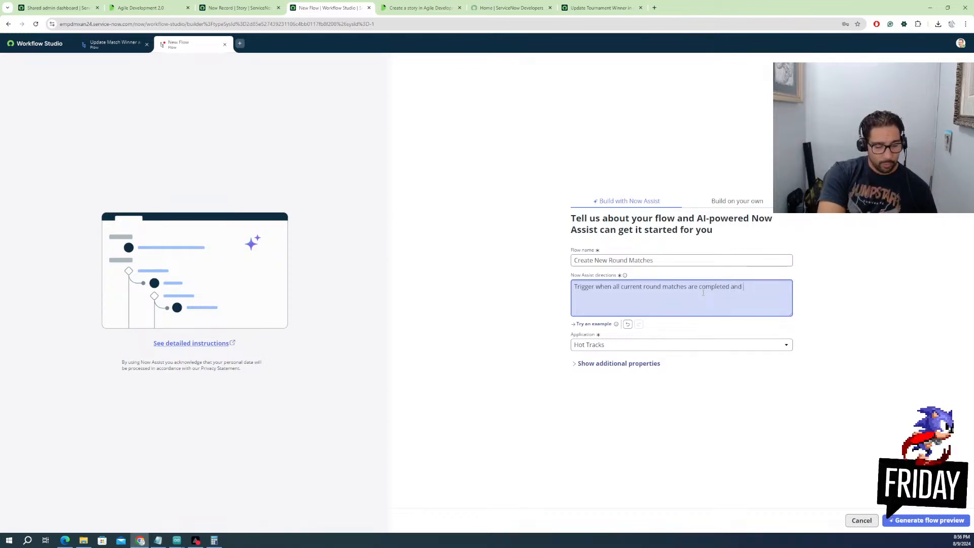
Complete the trigger sentence in the directions with "winner list is more than 1."
text(winne)
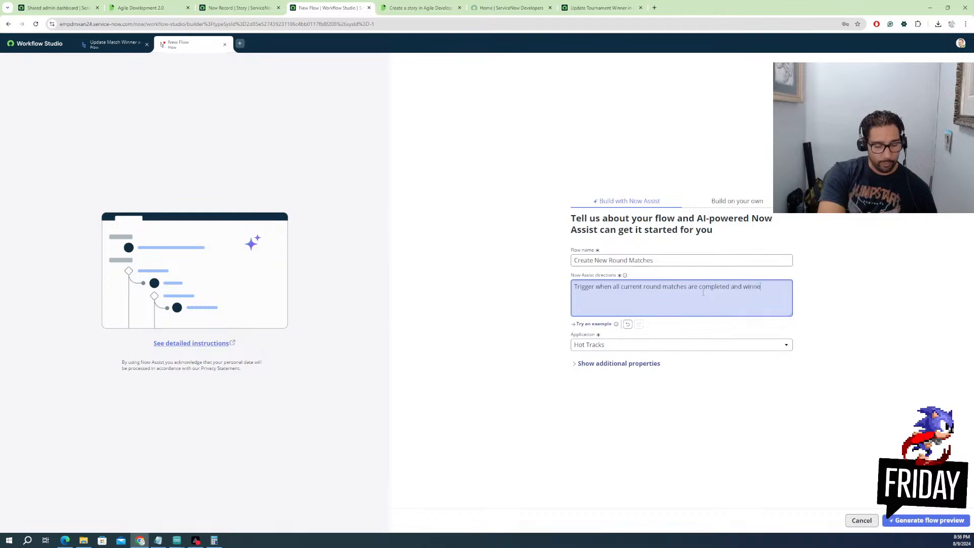
text(r)
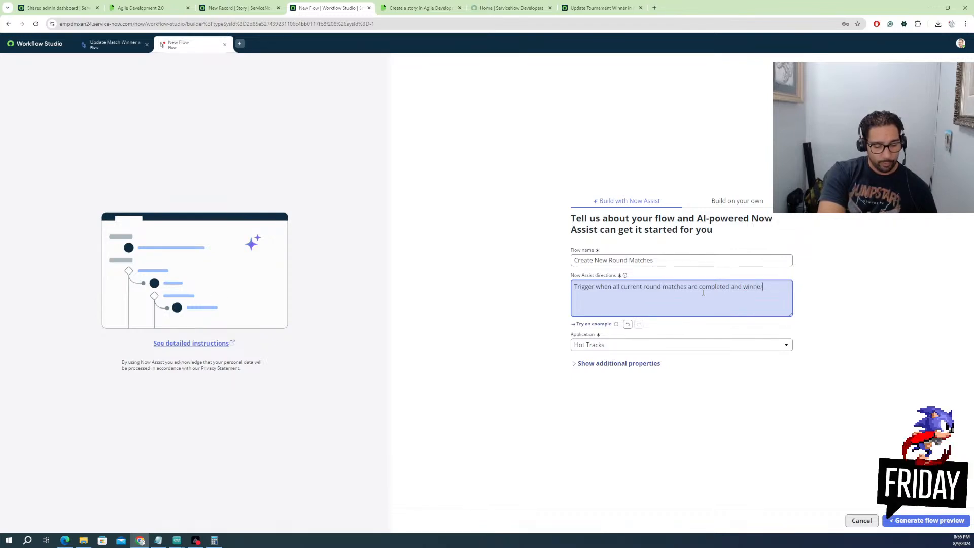
text( list )
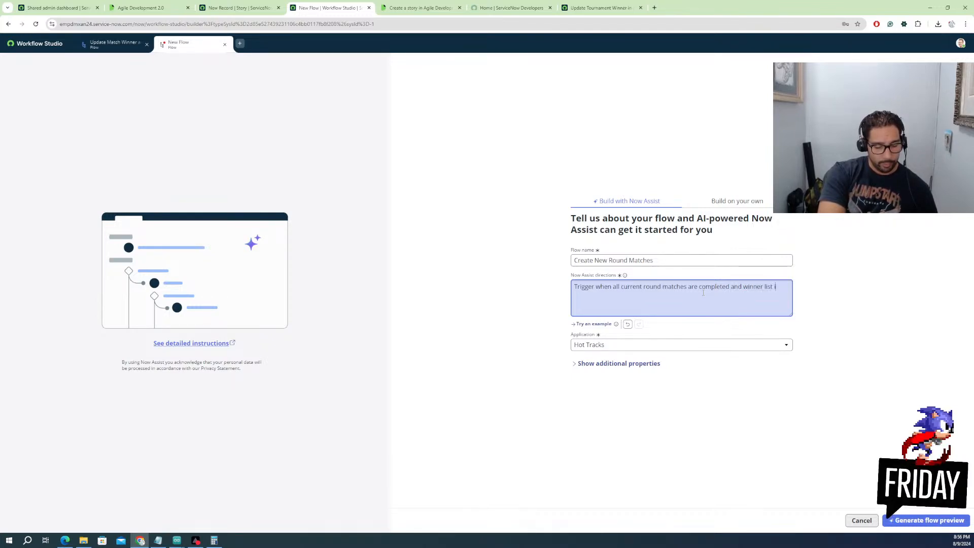
text(is)
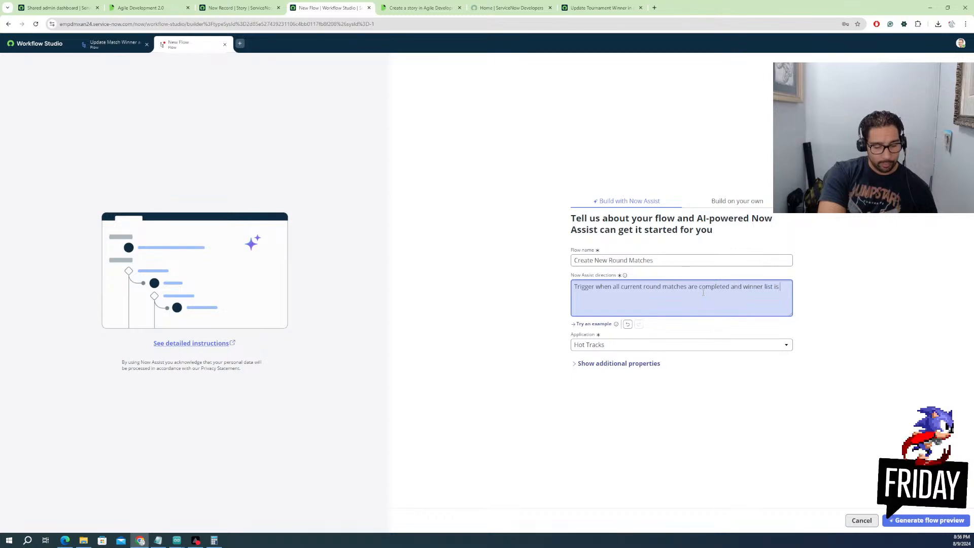
text( >)
text(m)
text(ore then)
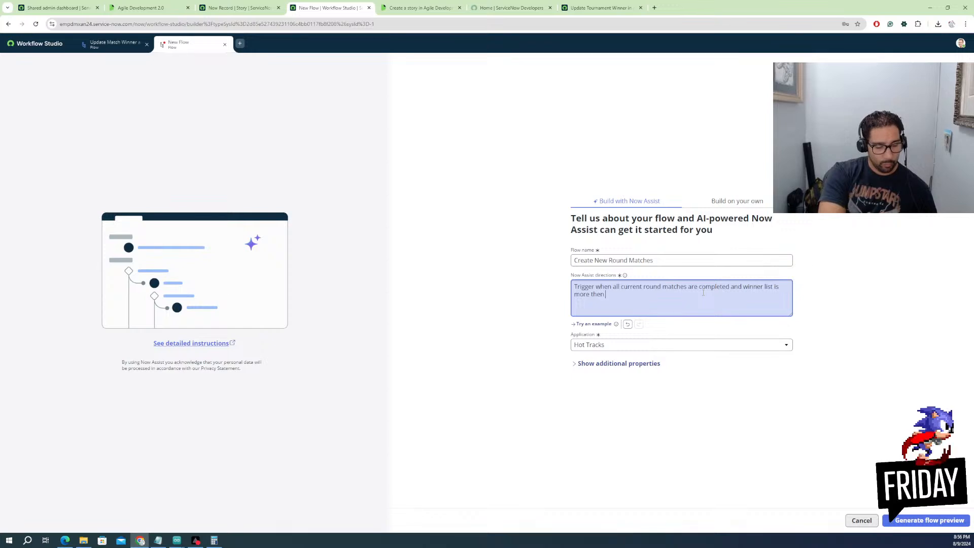
text( 1)
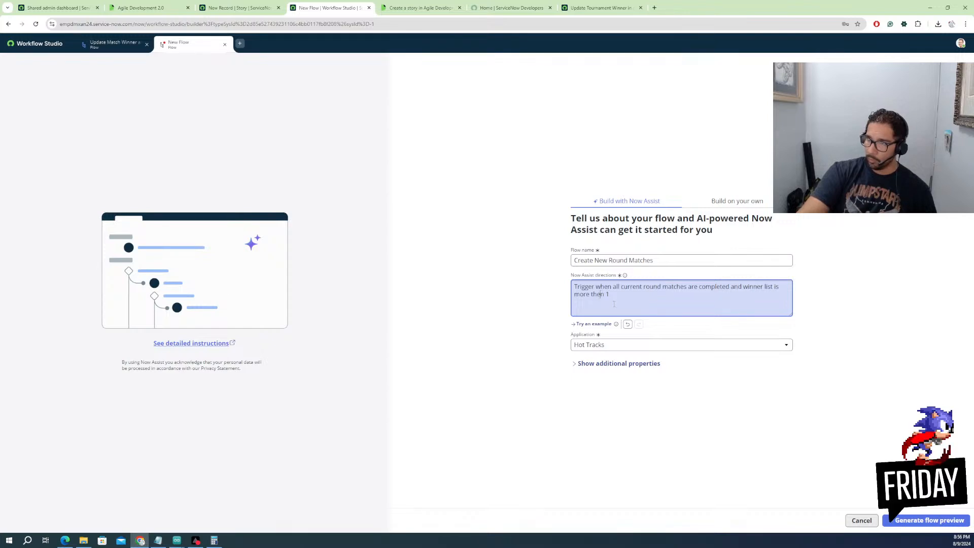
click(600, 295)
key(BackSpace)
text(a)
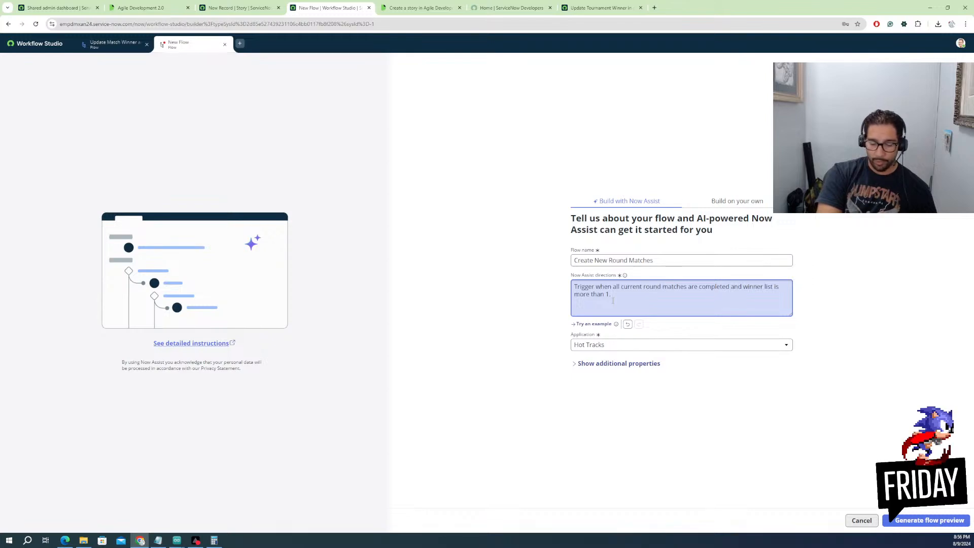
Add a second line to the directions reading "Create new match with list of winning list."
key(Return)
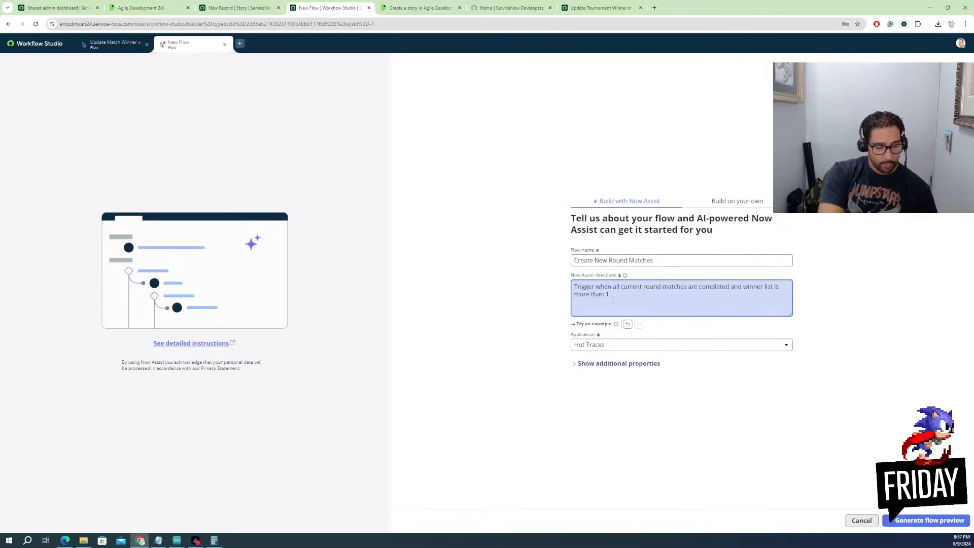
text(Create )
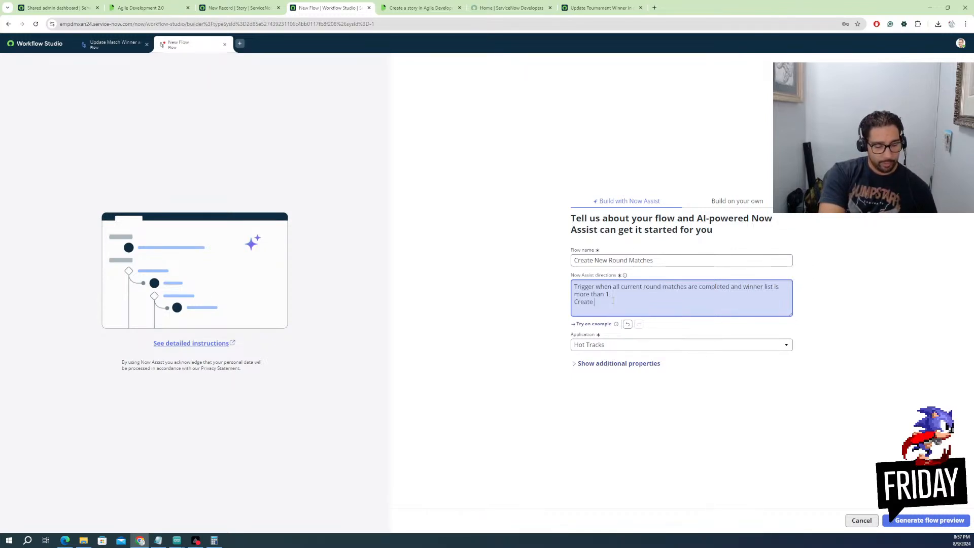
text(new ma)
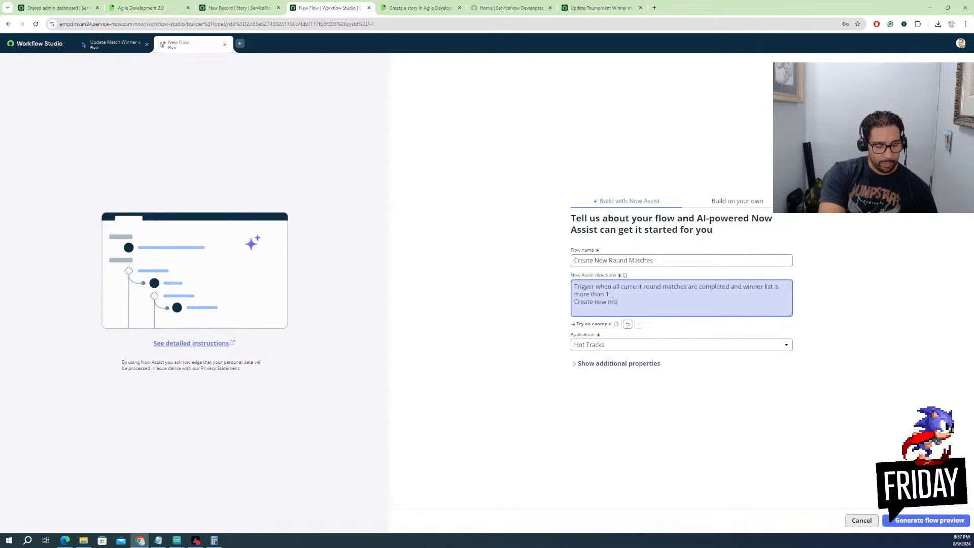
text(tch and set)
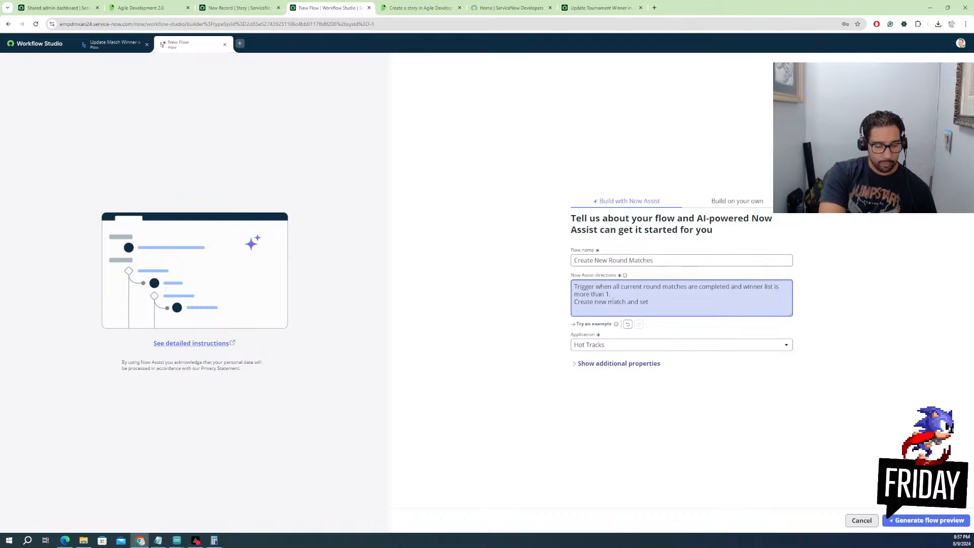
text(match to)
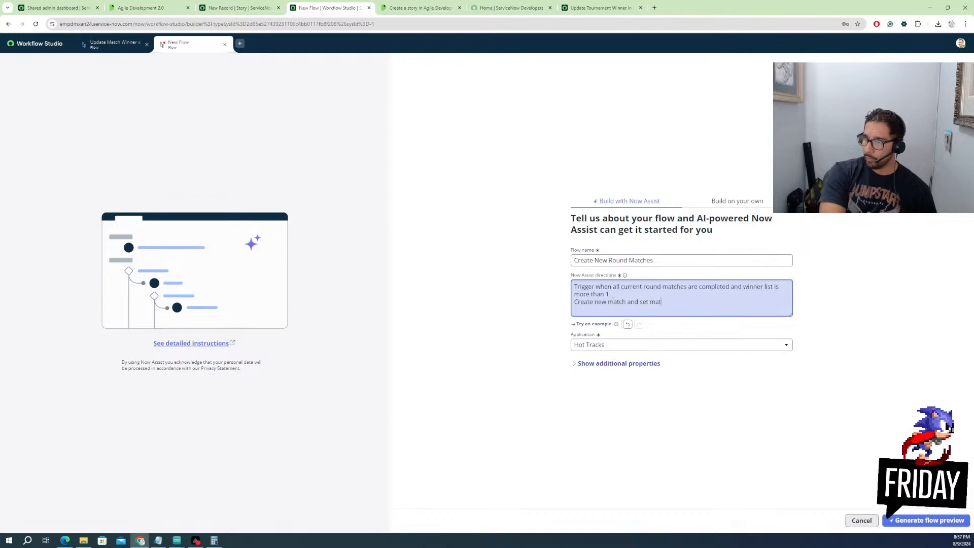
key(ctrl+BackSpace)
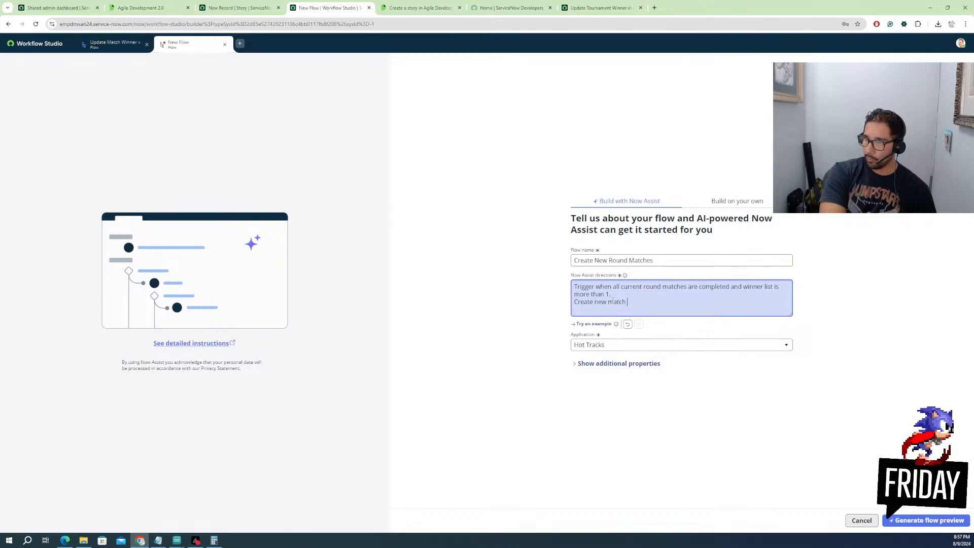
text(ith )
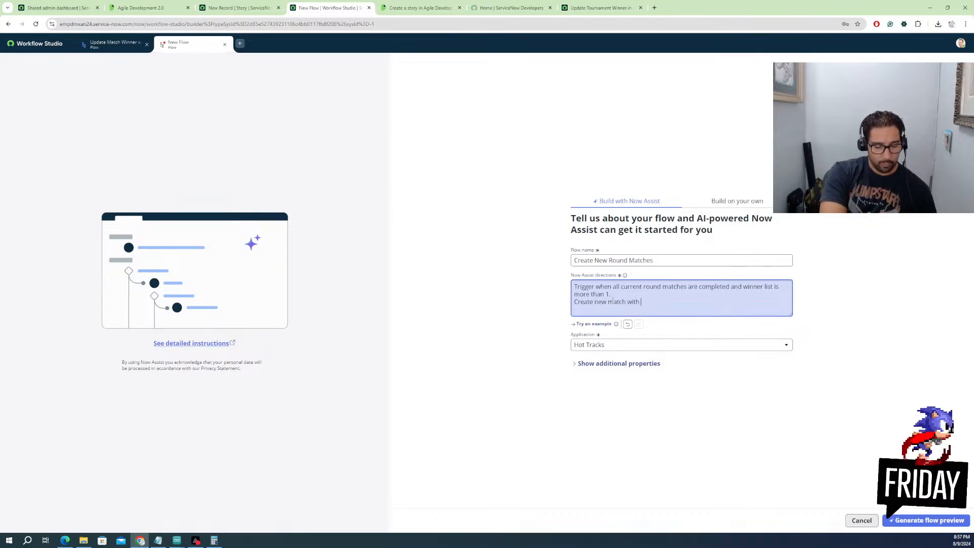
text(next wh)
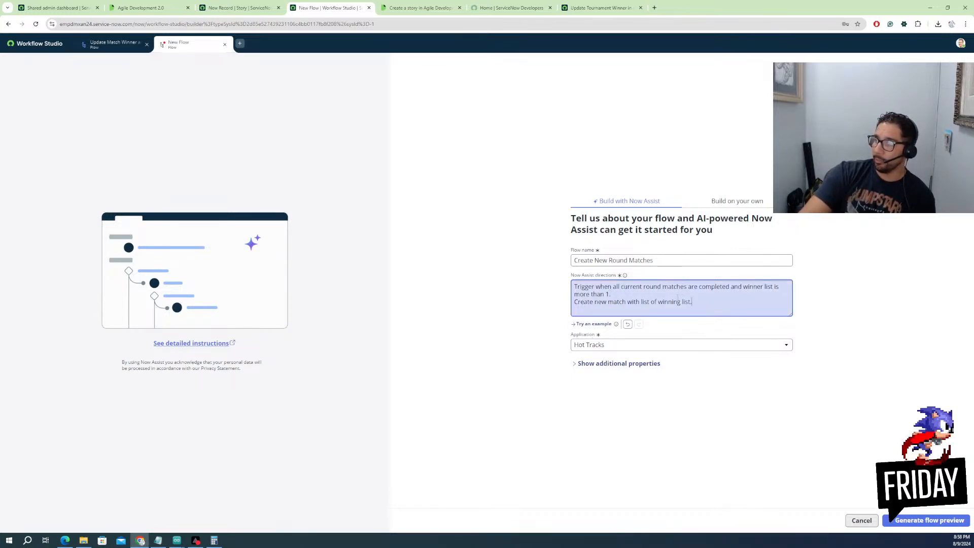
Copy the Now Assist directions into the description of the build-on-your-own version of the flow
click(730, 201)
triple_click(633, 249)
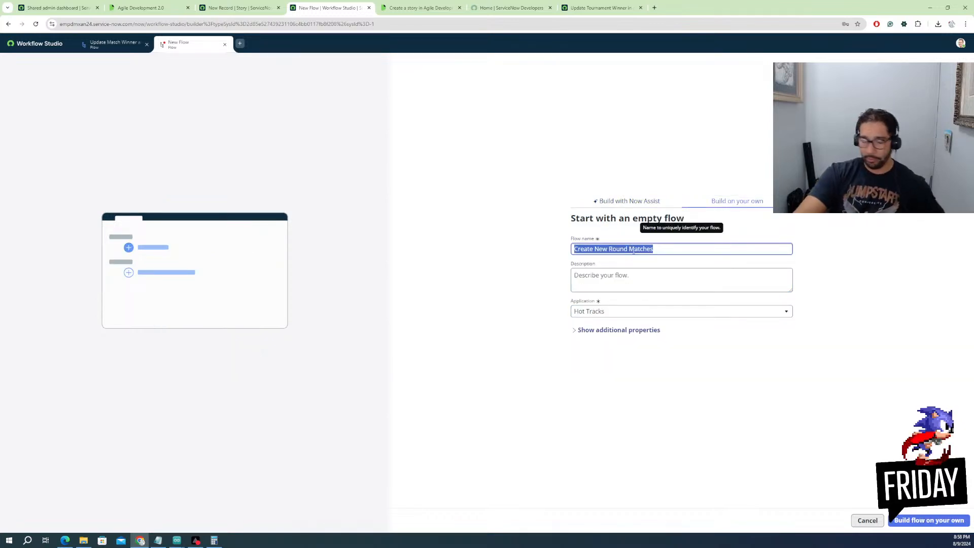
click(629, 202)
drag(693, 303, 565, 285)
key(ctrl+c)
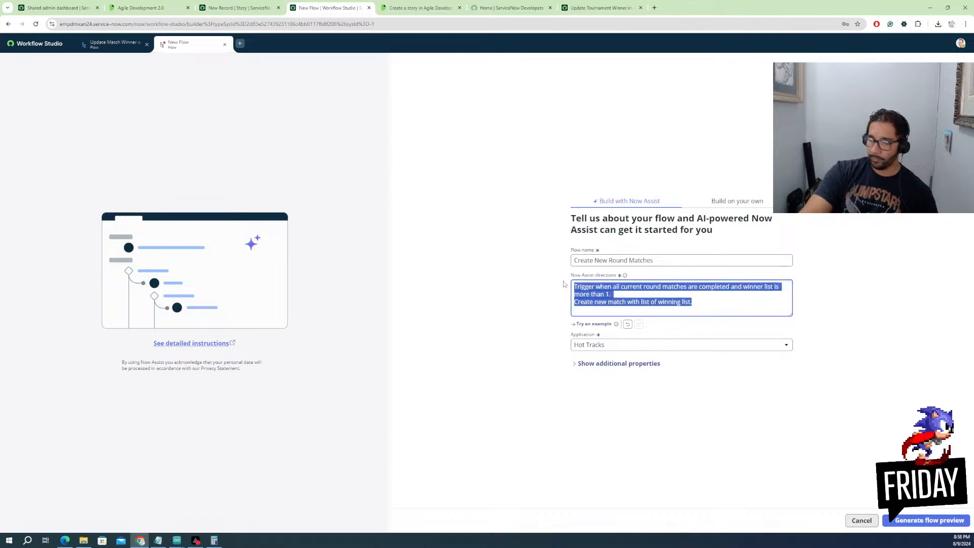
click(737, 201)
click(656, 287)
key(ctrl+v)
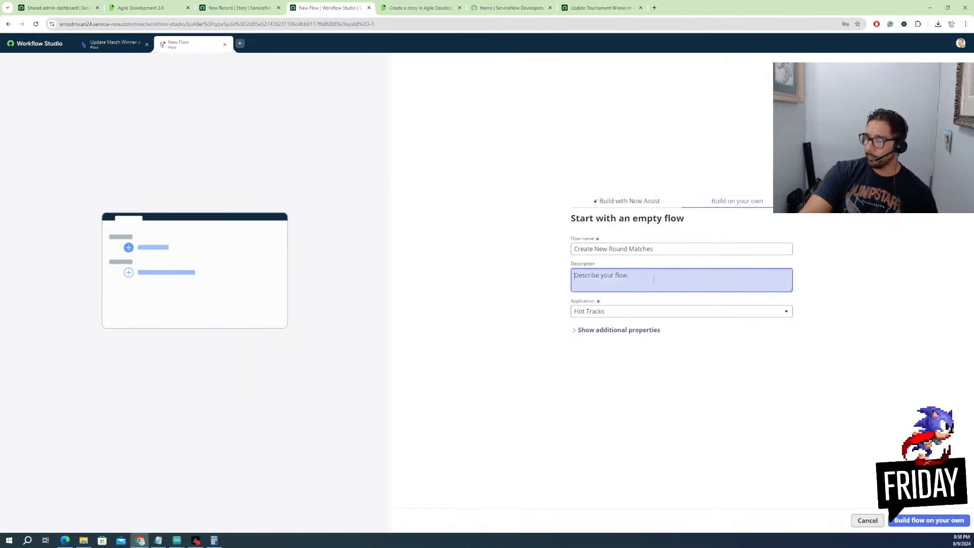
Set the flow to run as System user and build it as an empty flow
click(631, 330)
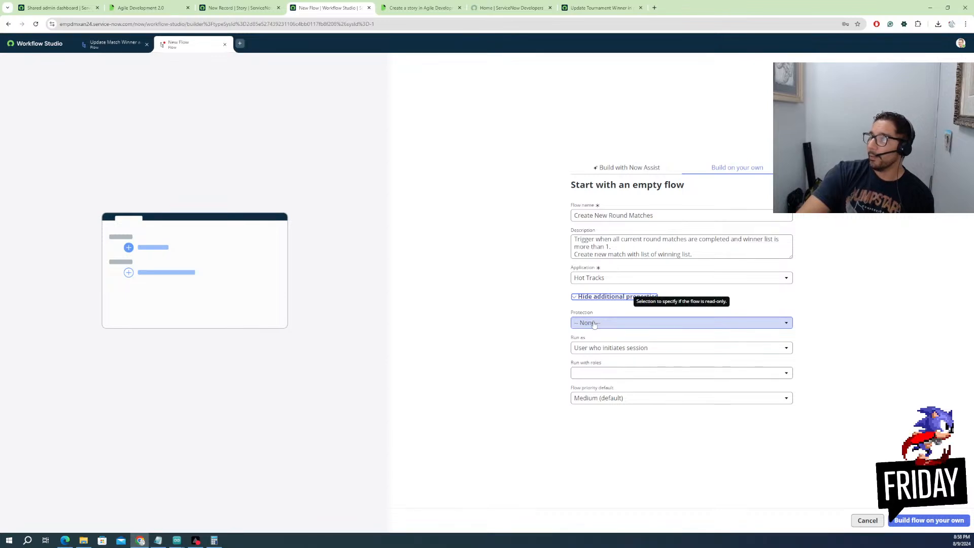
click(603, 349)
click(591, 374)
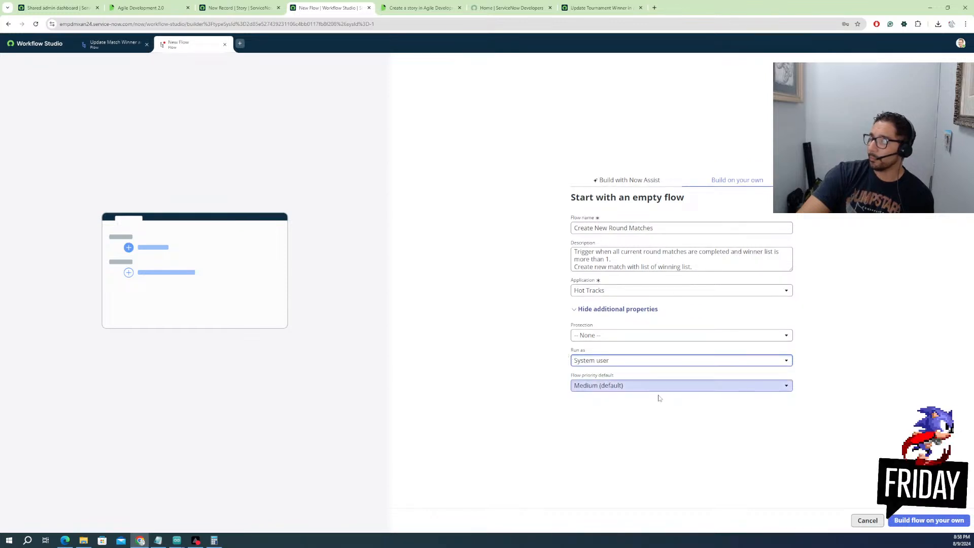
click(914, 520)
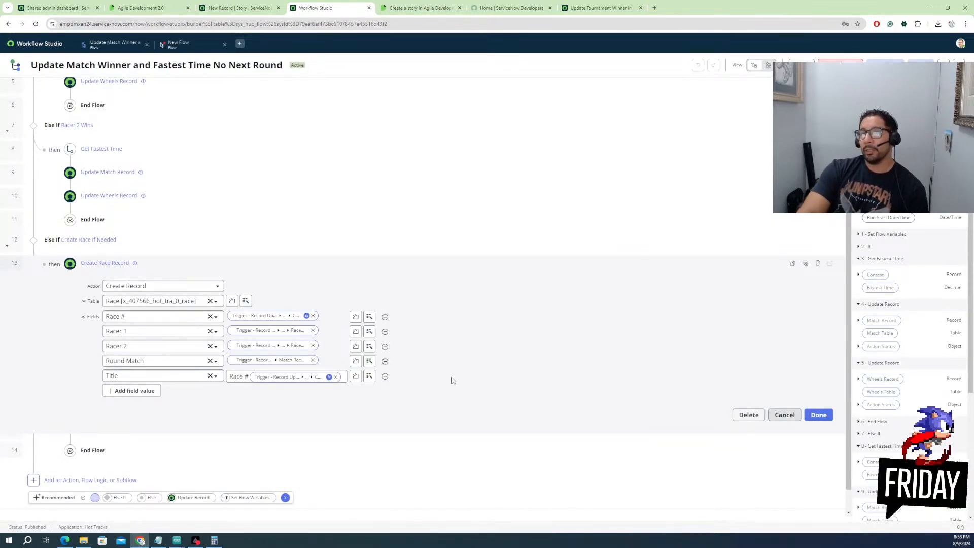
Look at the existing "Update Match Winner and Fastest Time No Next Round" flow and return to the "Create New Round Matches" flow
click(184, 46)
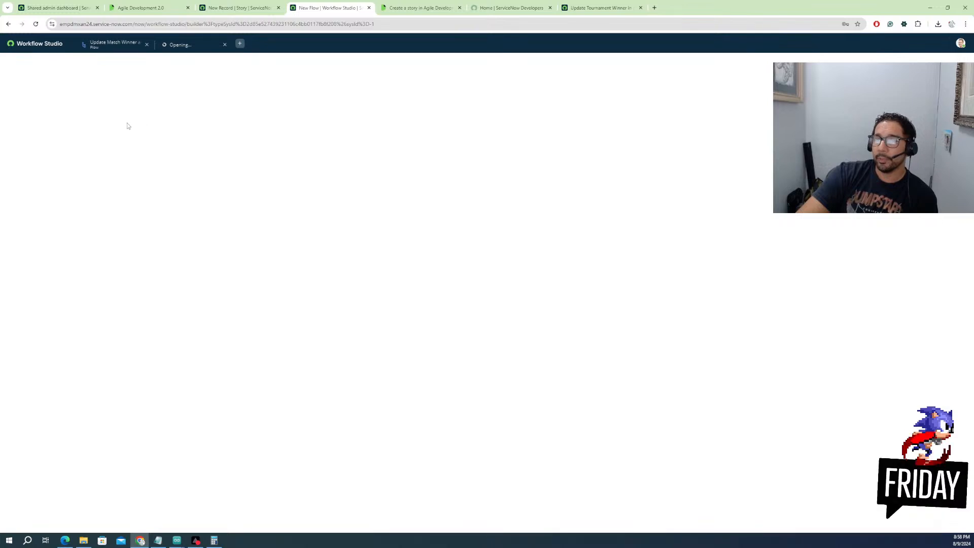
click(122, 45)
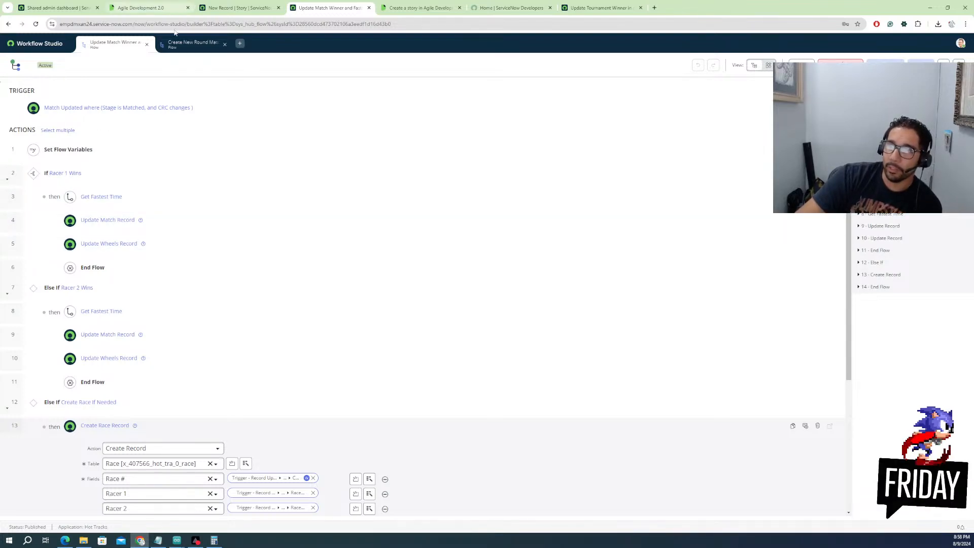
click(188, 43)
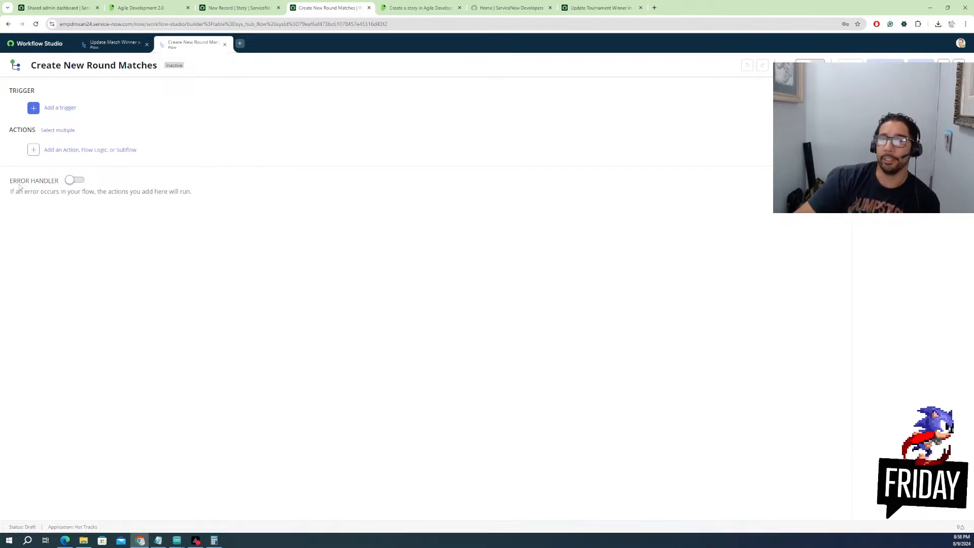
Add a record Updated trigger to the flow on the Match [x_407566_hot_tra_0_match] table
click(60, 108)
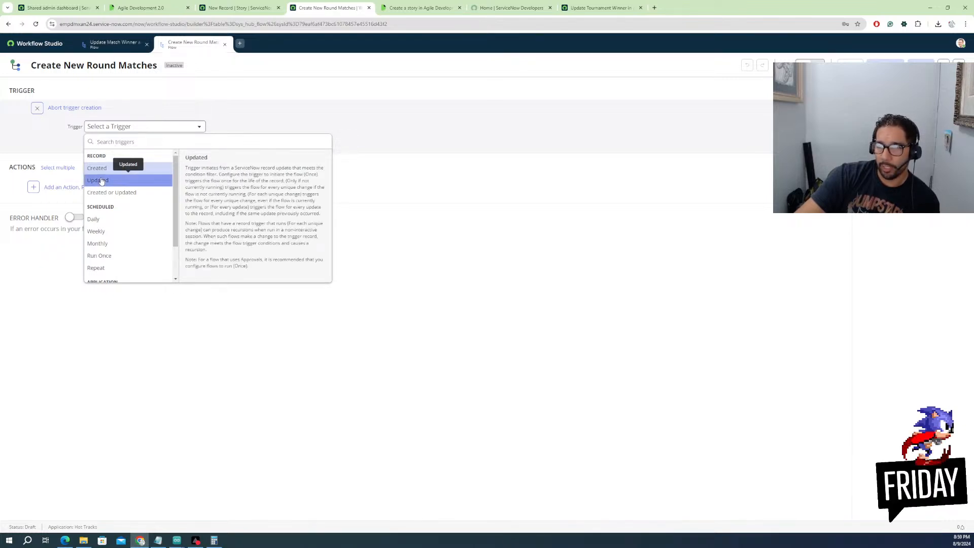
click(101, 181)
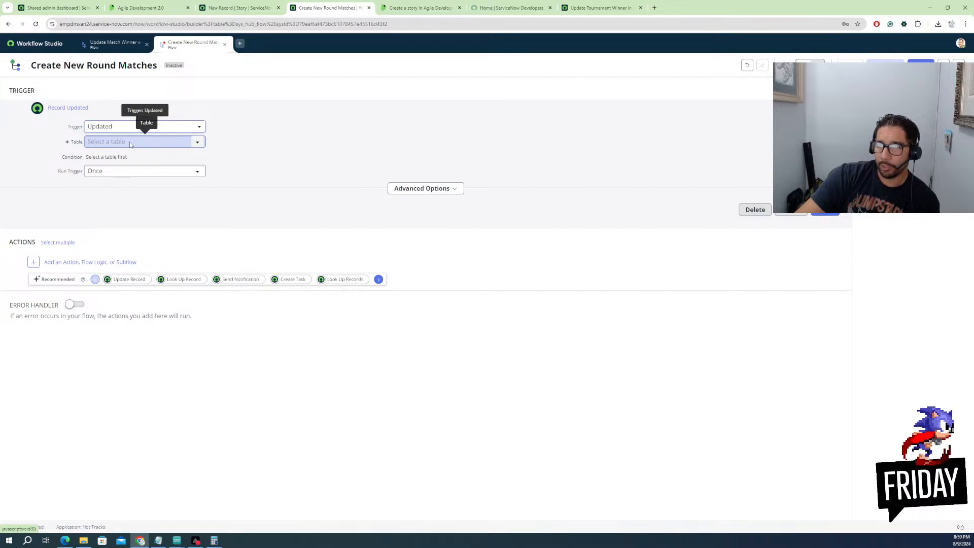
click(196, 142)
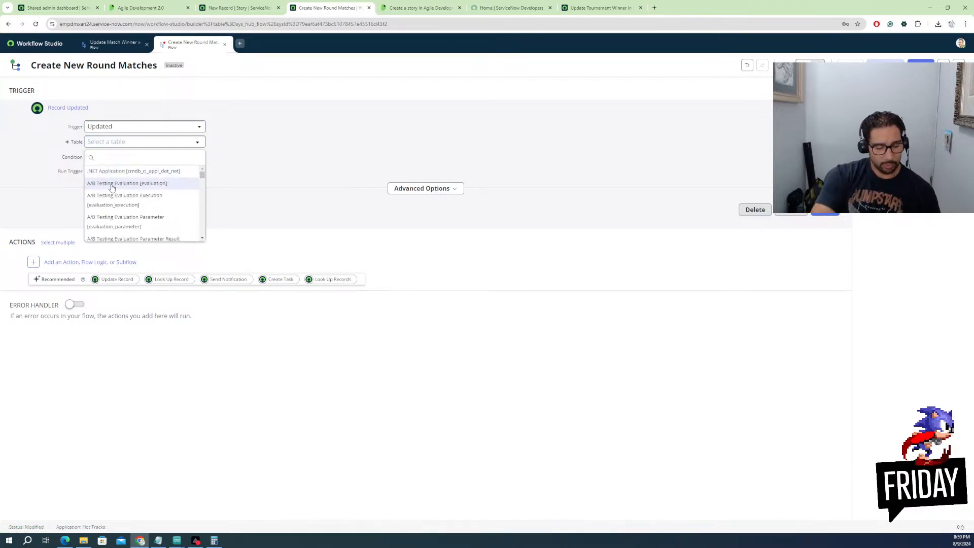
text(match)
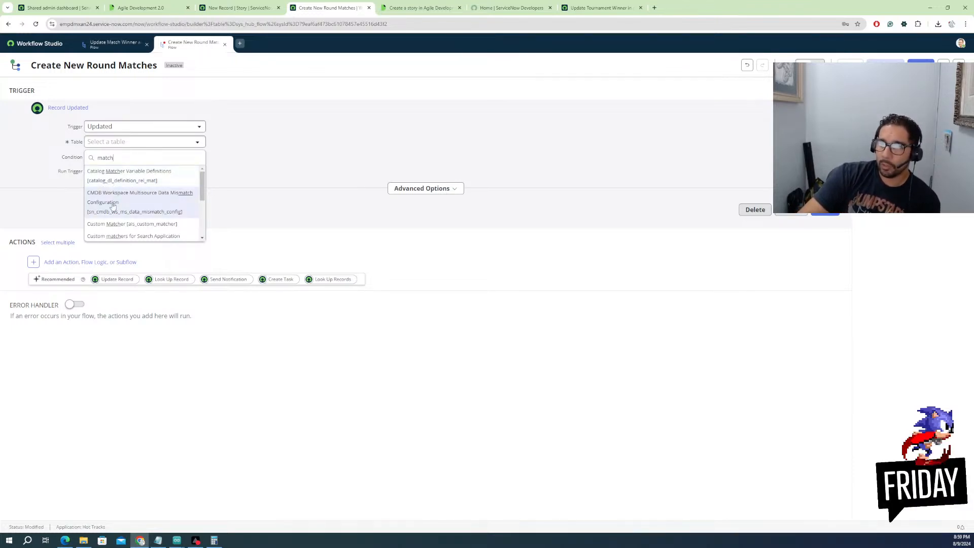
scroll(112, 212, down, 1)
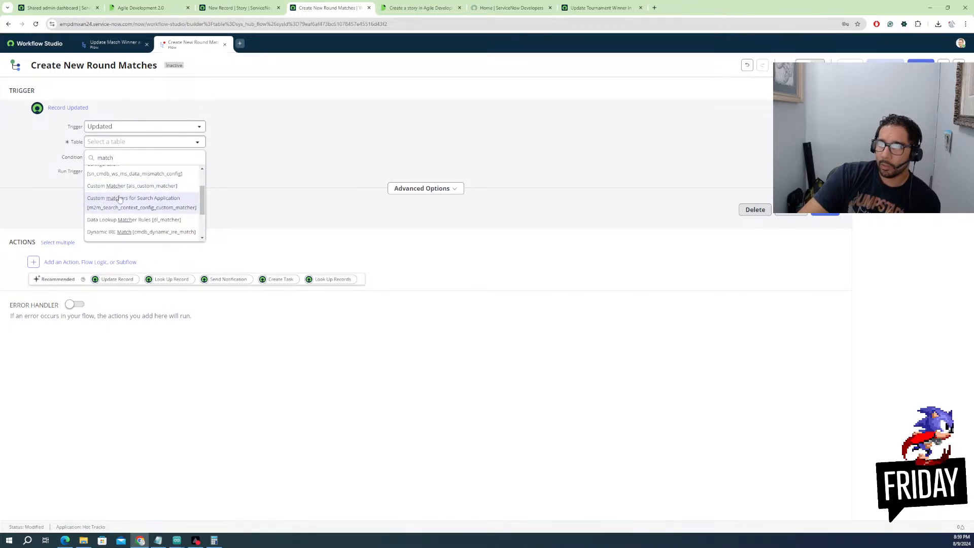
scroll(122, 193, up, 1)
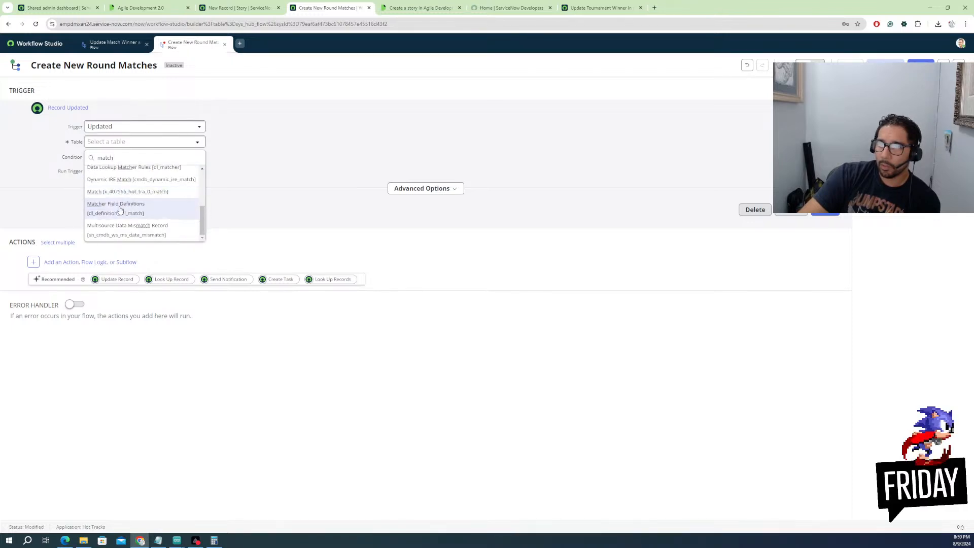
click(151, 183)
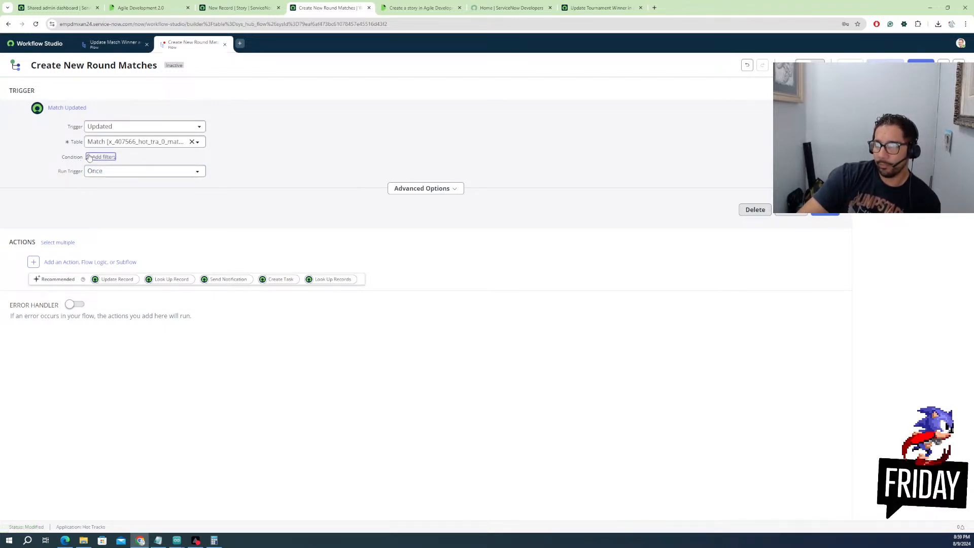
Add the trigger condition Stage is Completed and save the trigger
click(101, 156)
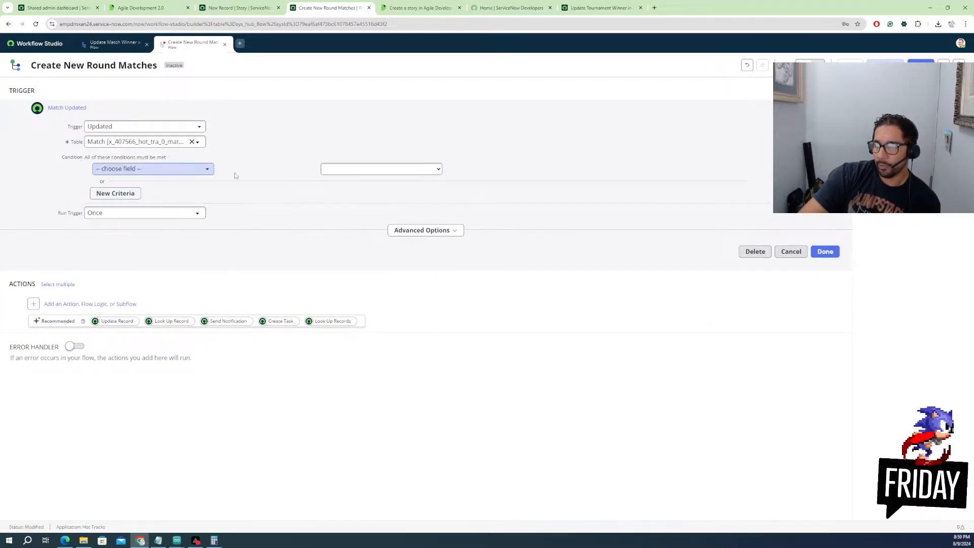
click(153, 172)
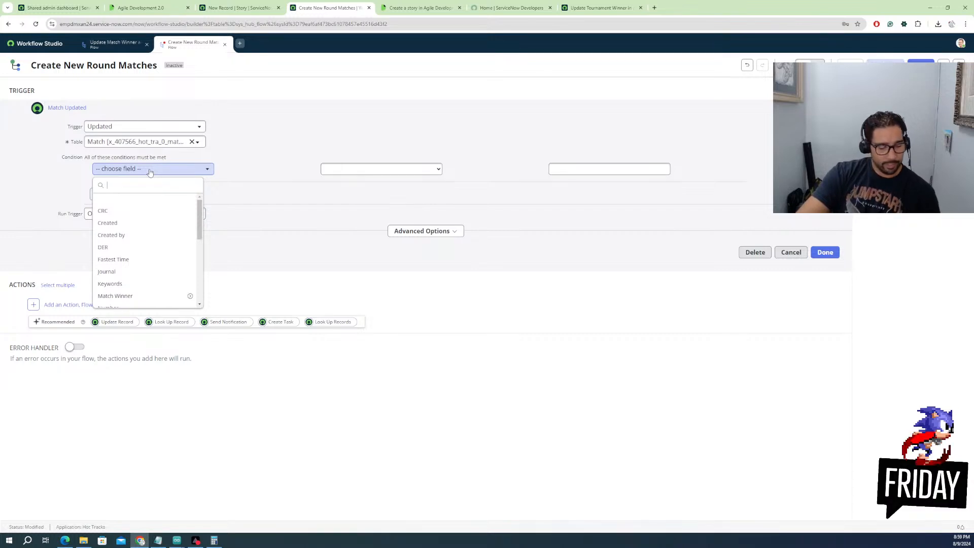
text(sta)
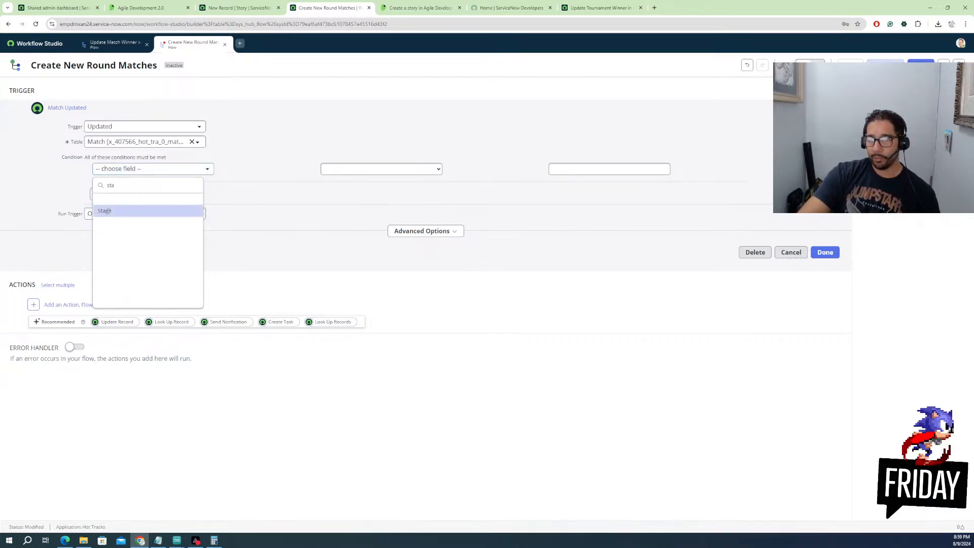
click(109, 210)
click(581, 170)
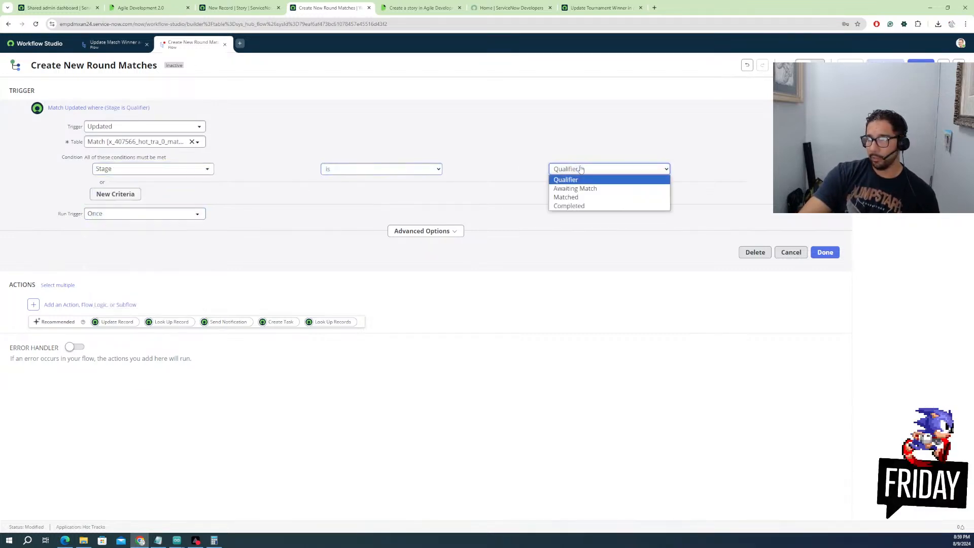
click(579, 208)
click(822, 252)
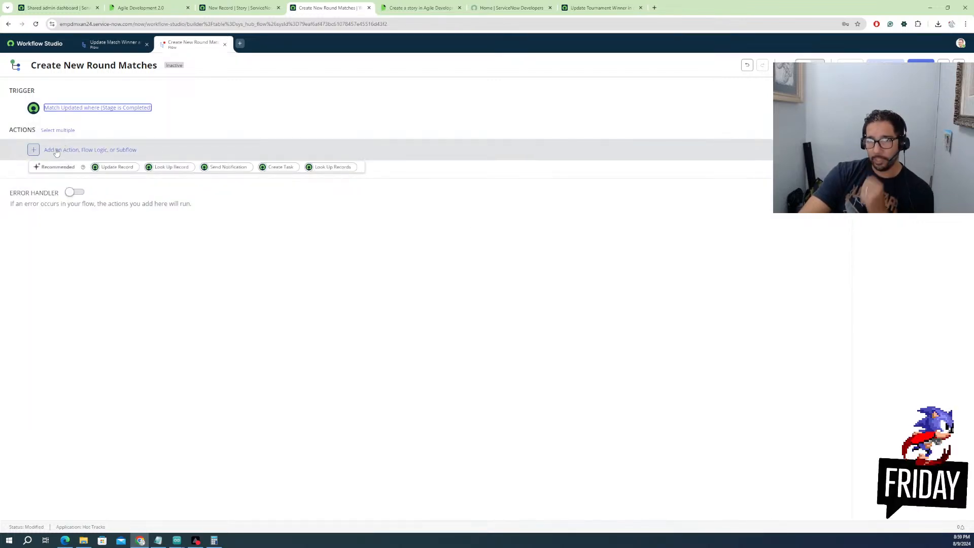
Add a Look Up Records action from ServiceNow Core as the flow's first action
click(34, 150)
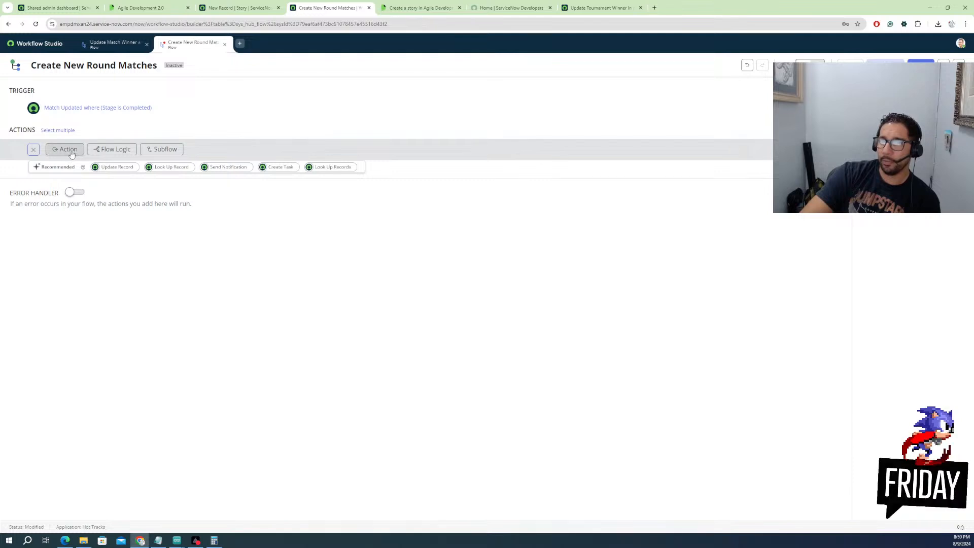
click(71, 152)
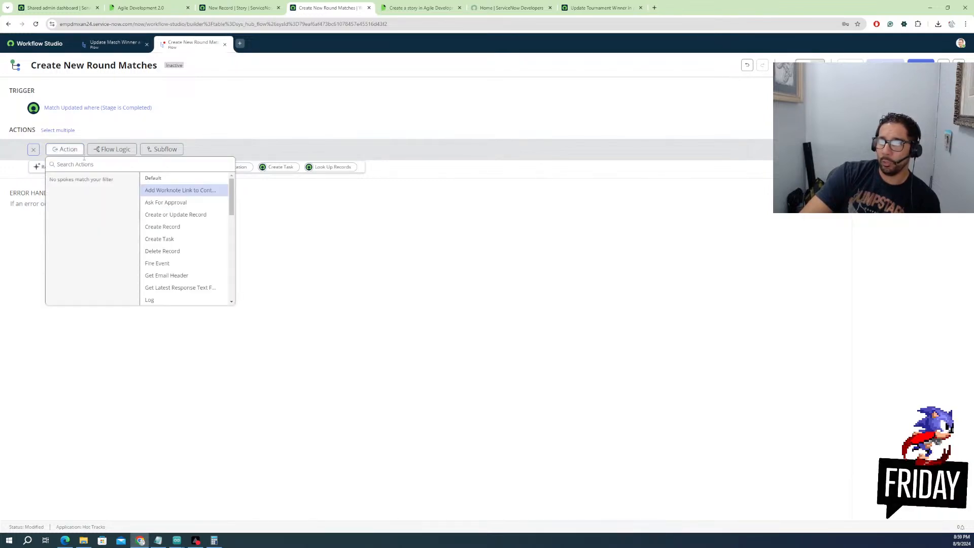
click(113, 151)
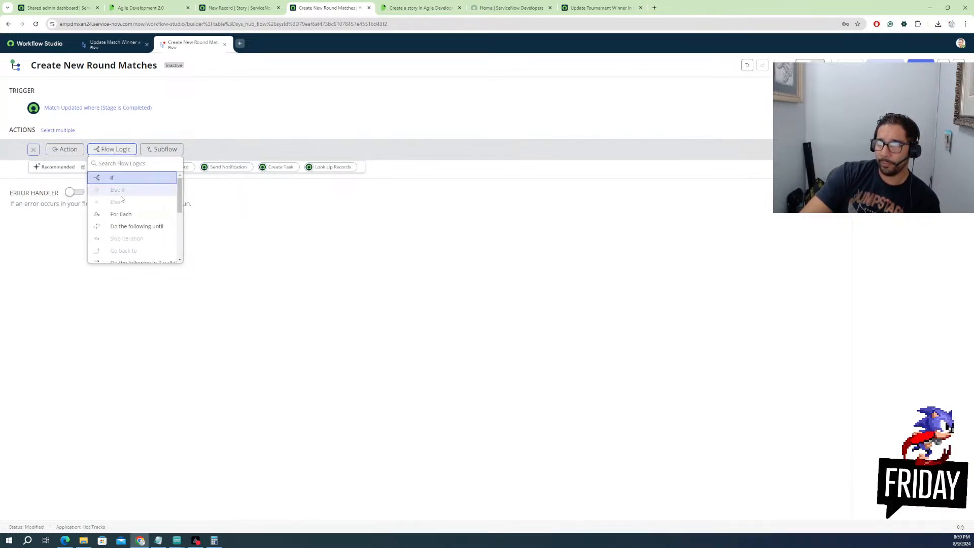
scroll(127, 229, down, 2)
scroll(127, 218, up, 3)
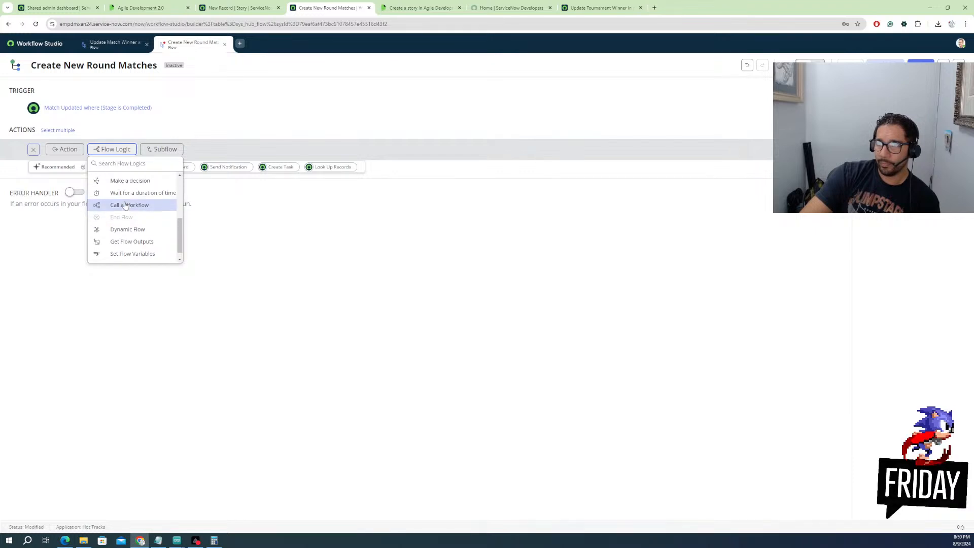
click(65, 149)
scroll(163, 257, down, 3)
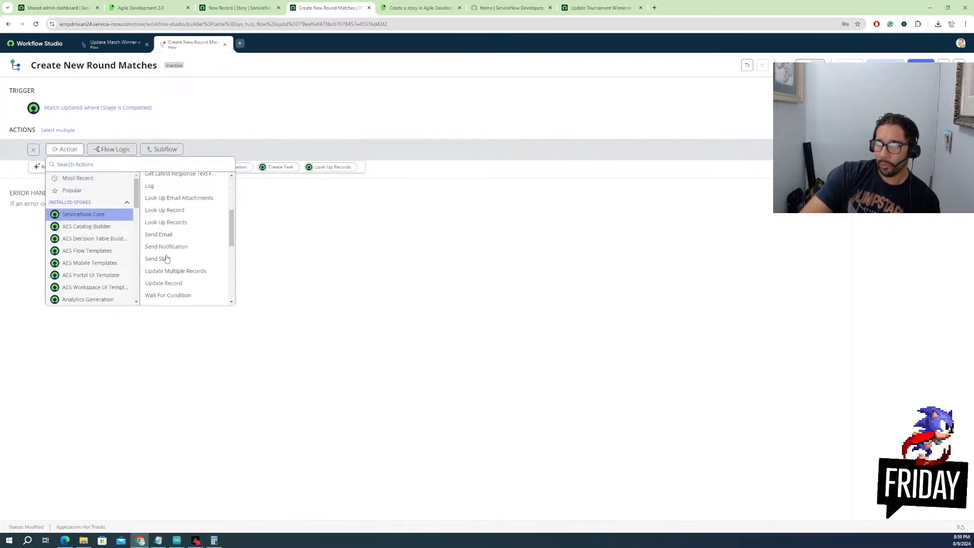
scroll(159, 245, up, 3)
scroll(167, 236, down, 3)
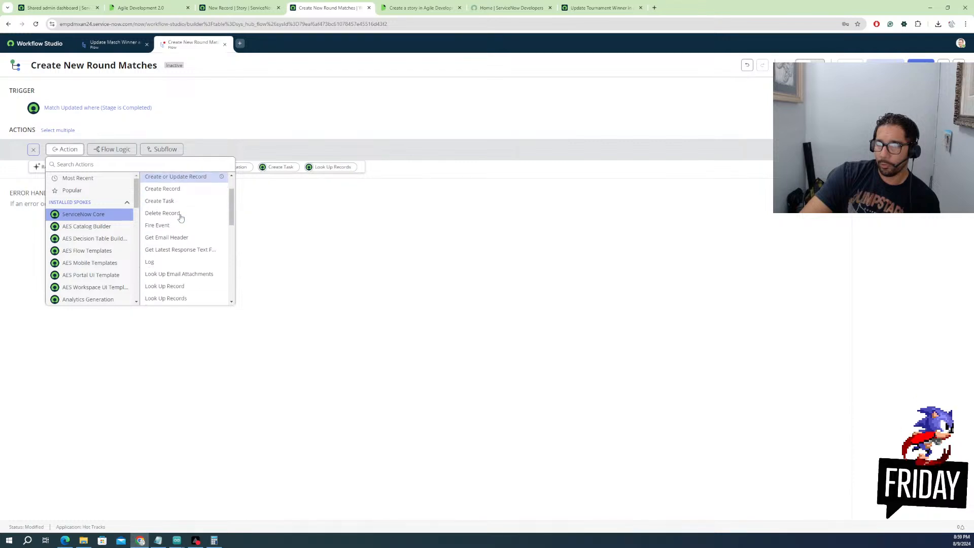
click(166, 222)
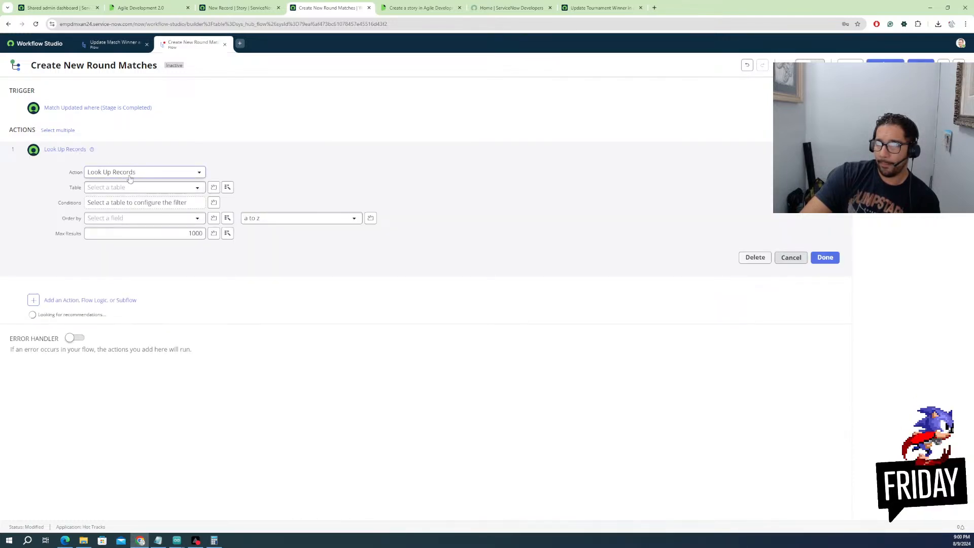
click(186, 191)
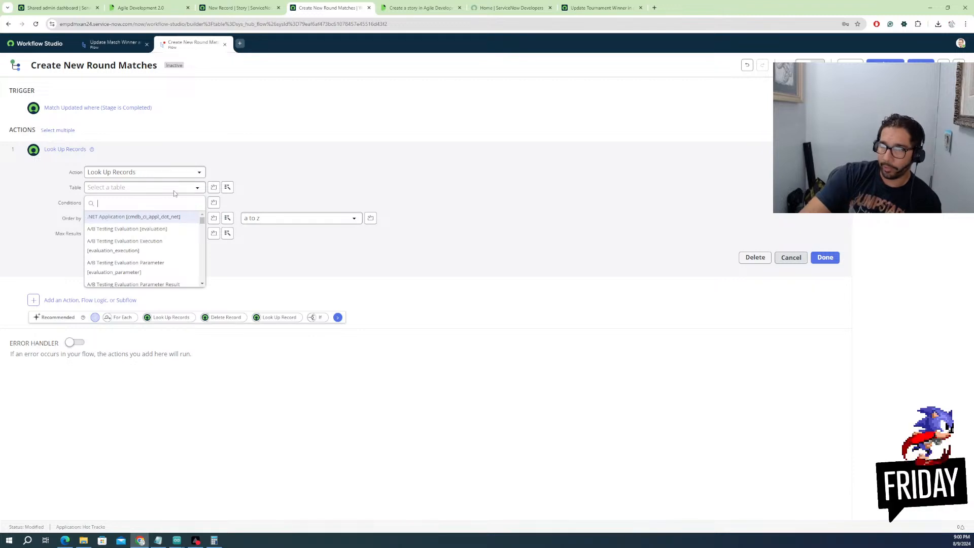
click(172, 193)
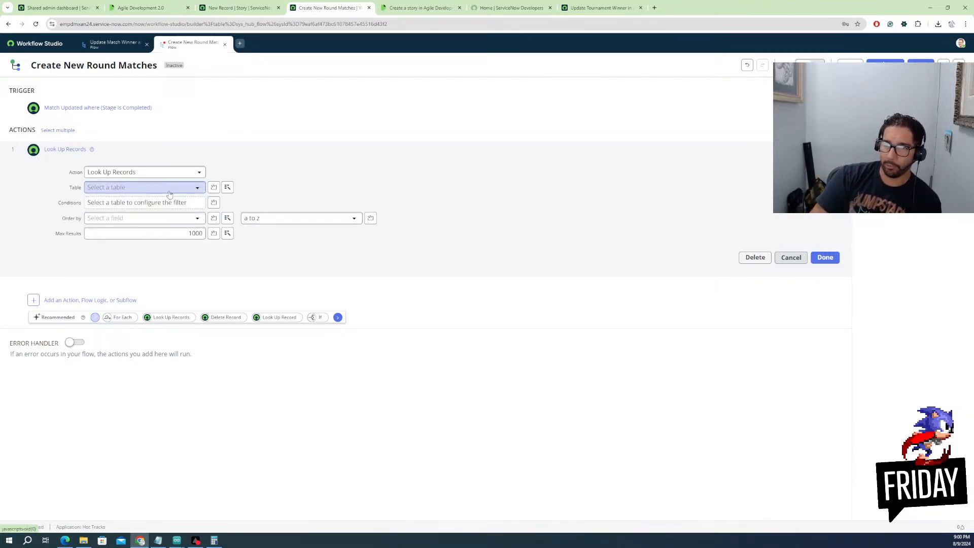
click(170, 192)
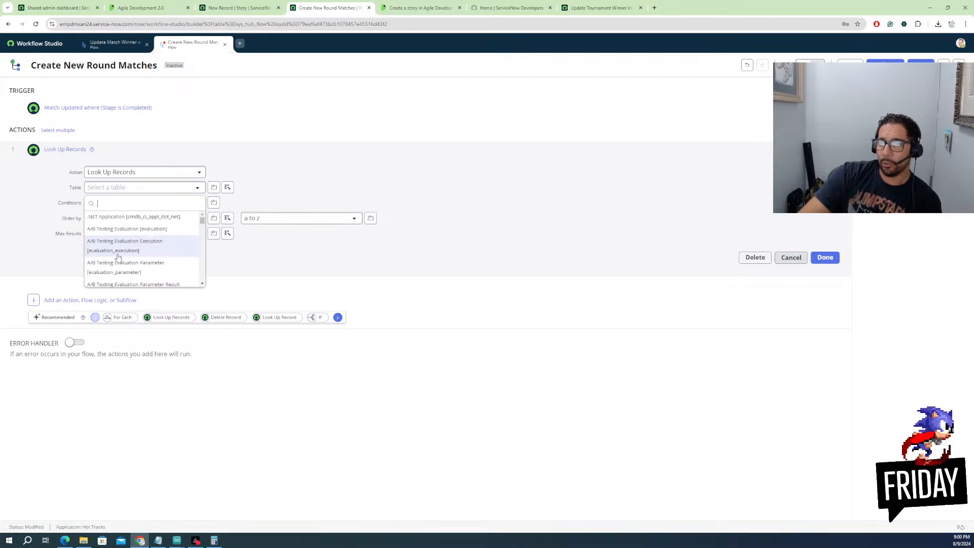
scroll(117, 258, down, 4)
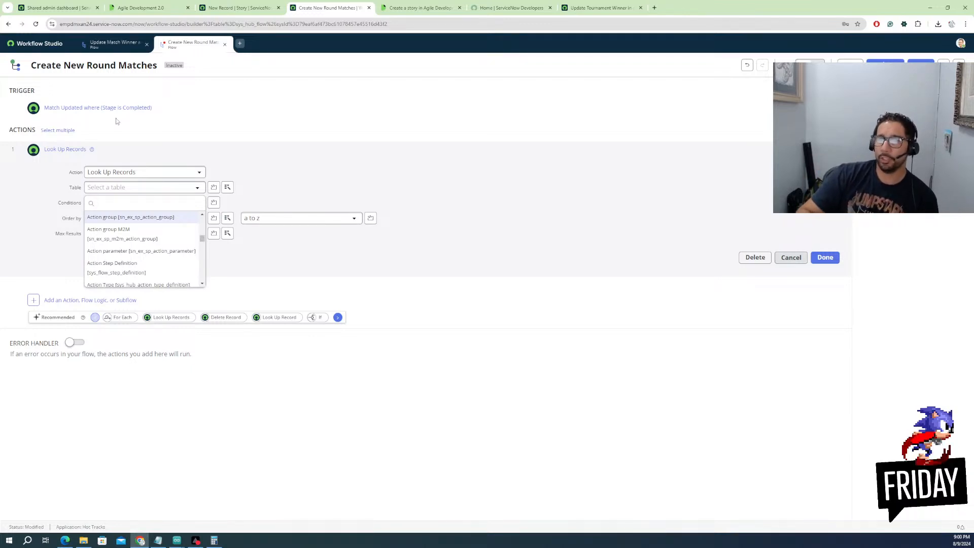
click(122, 191)
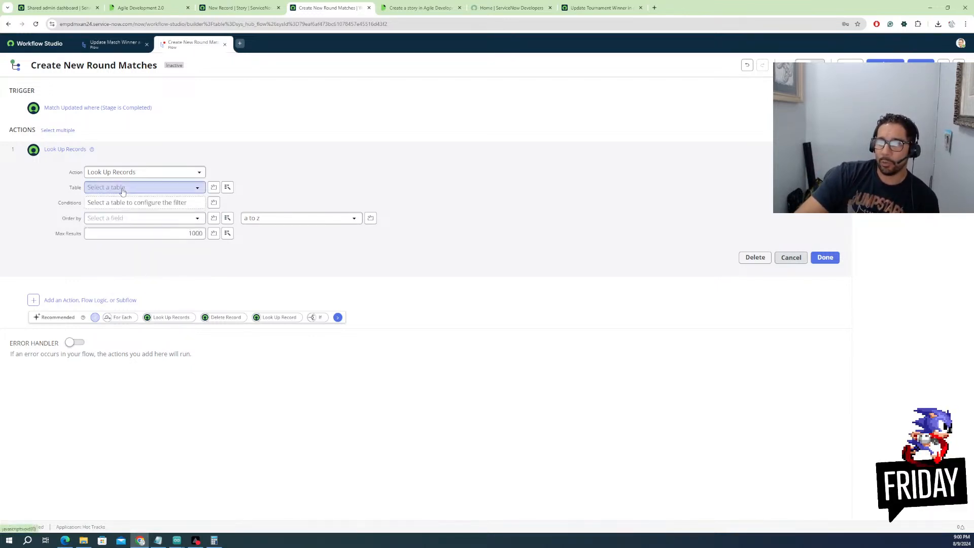
click(189, 190)
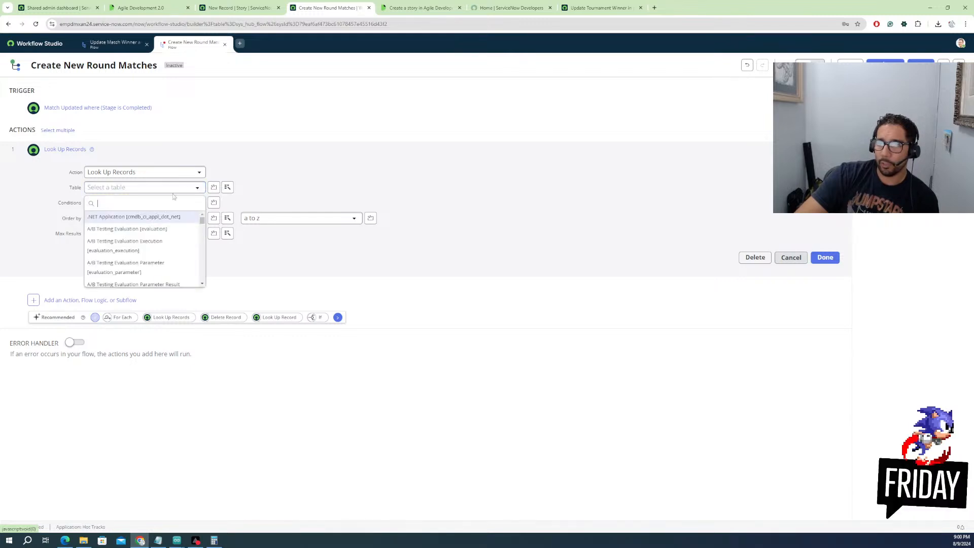
click(121, 249)
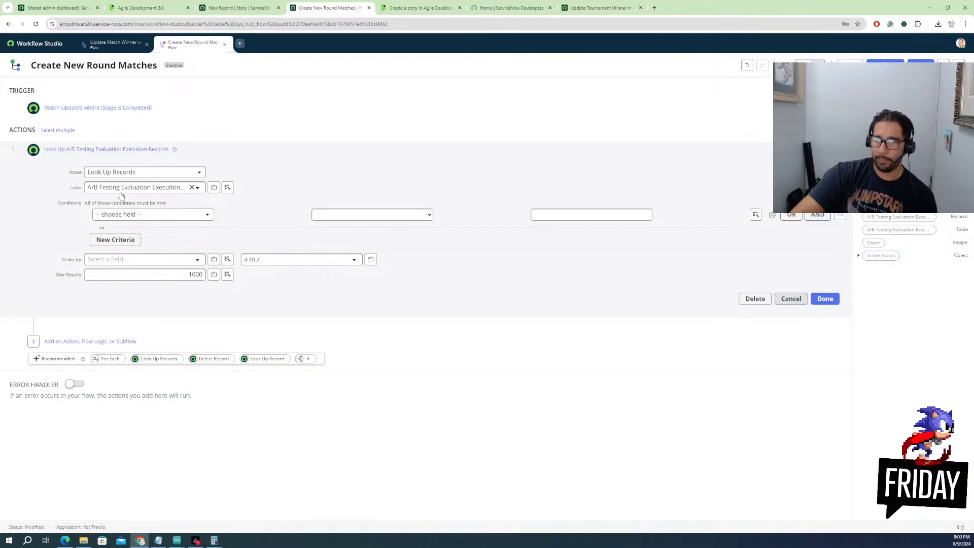
click(188, 190)
click(189, 190)
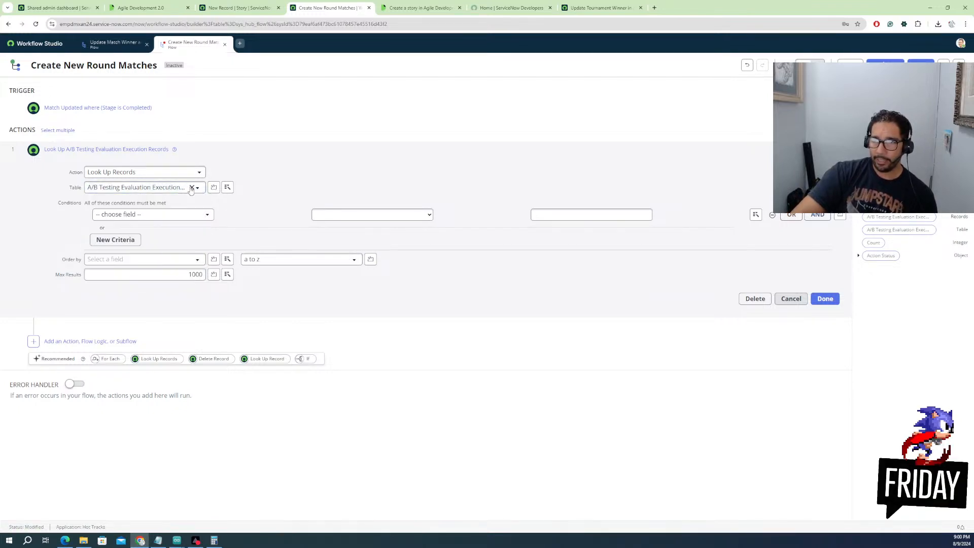
click(192, 188)
Set the lookup table to Match [x_407566_hot_tra_0_match] and start its filter condition with the field Round and operator is
click(181, 190)
text(match)
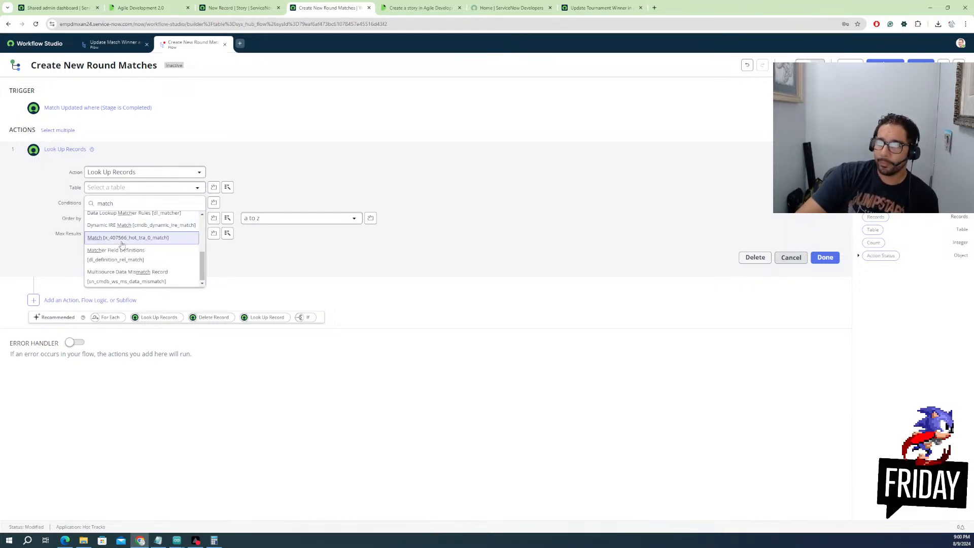
click(127, 238)
click(198, 215)
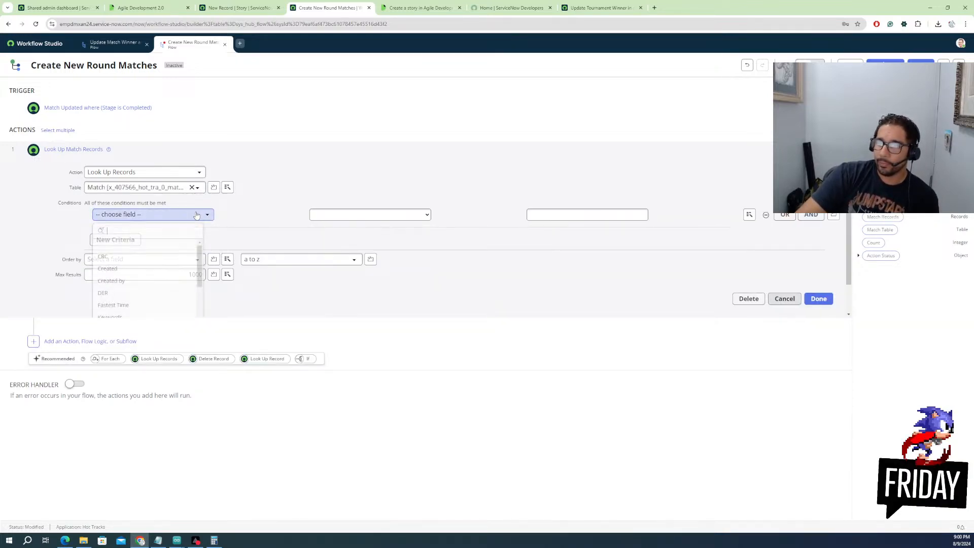
scroll(138, 267, down, 1)
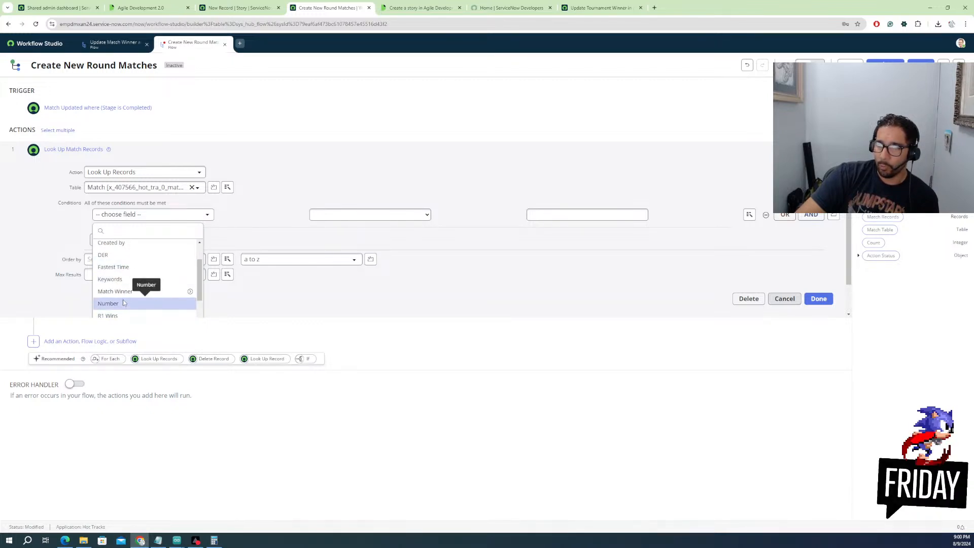
scroll(123, 298, down, 1)
click(129, 285)
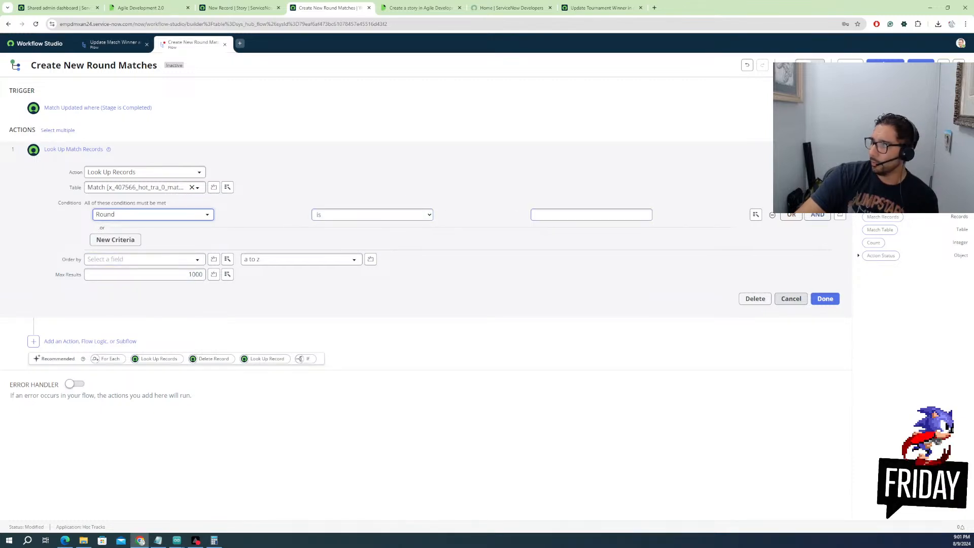
scroll(909, 355, up, 5)
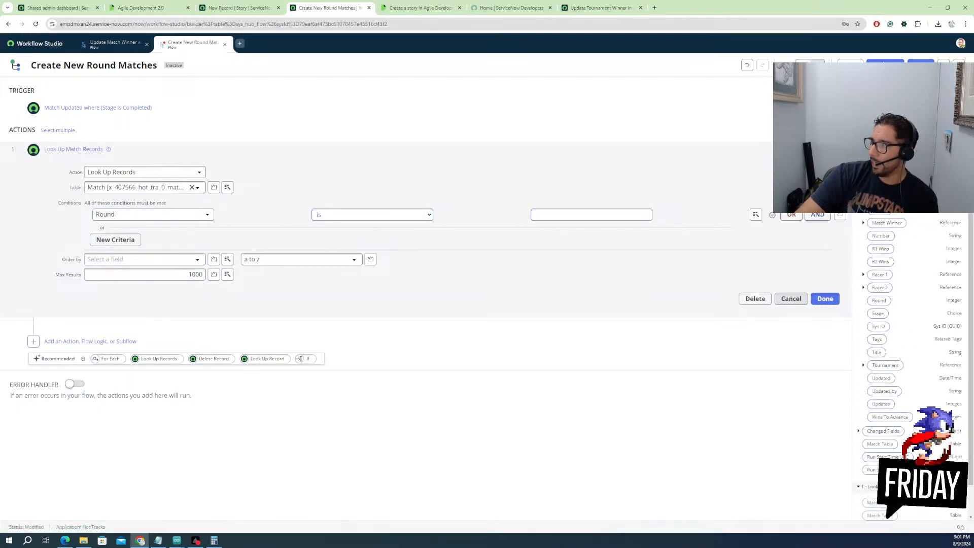
drag(879, 301, 575, 215)
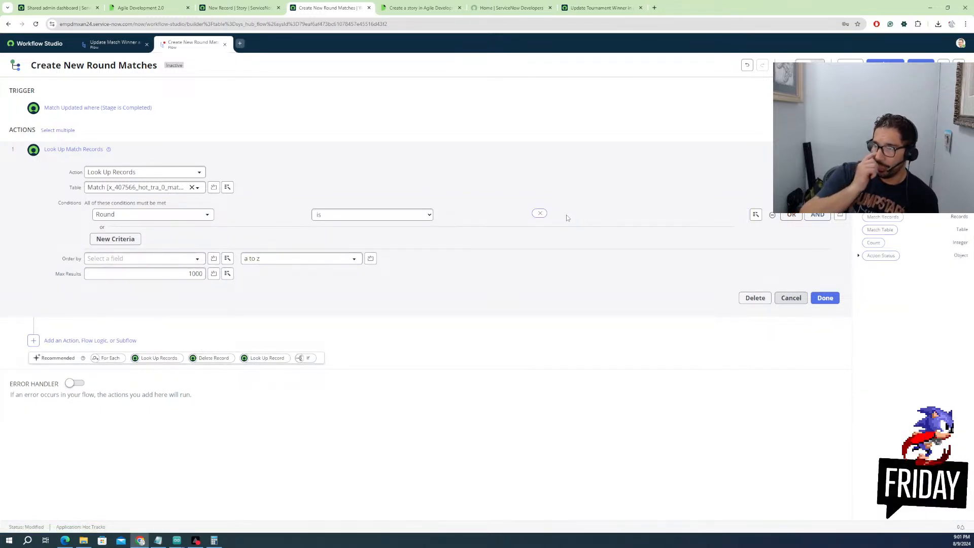
click(540, 215)
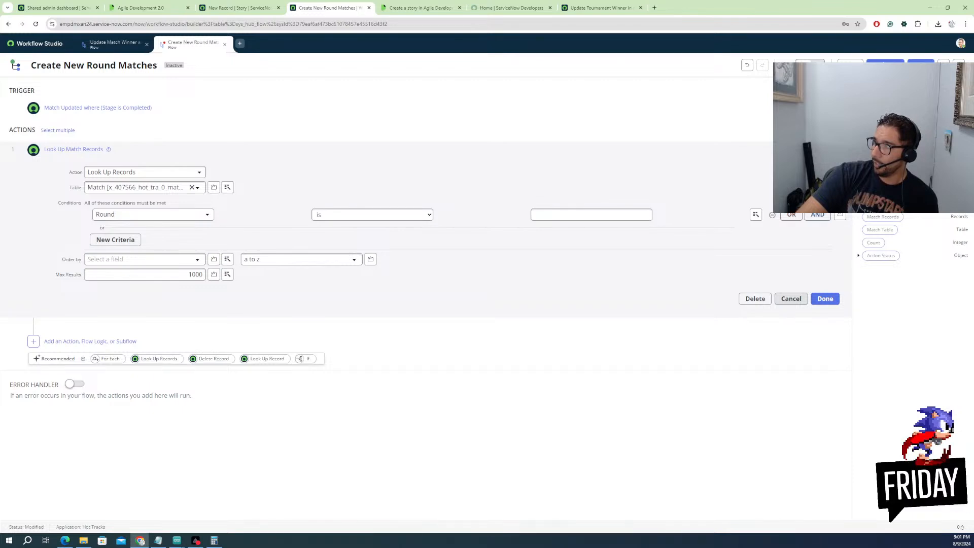
Set the lookup's Round condition value to the Round data pill from the trigger's match record
click(859, 133)
drag(877, 303, 585, 218)
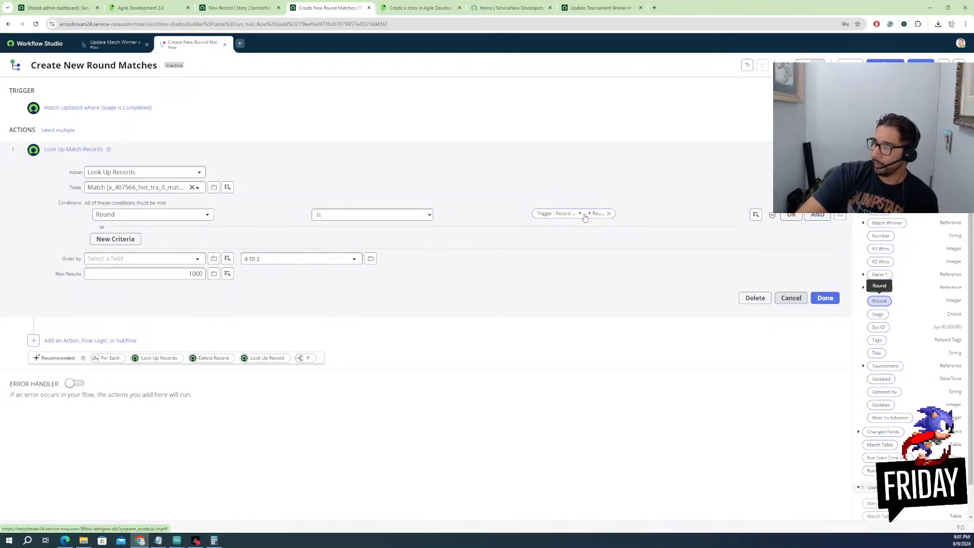
Add an AND condition to the Match lookup requiring Stage is Completed, and save the action
click(819, 298)
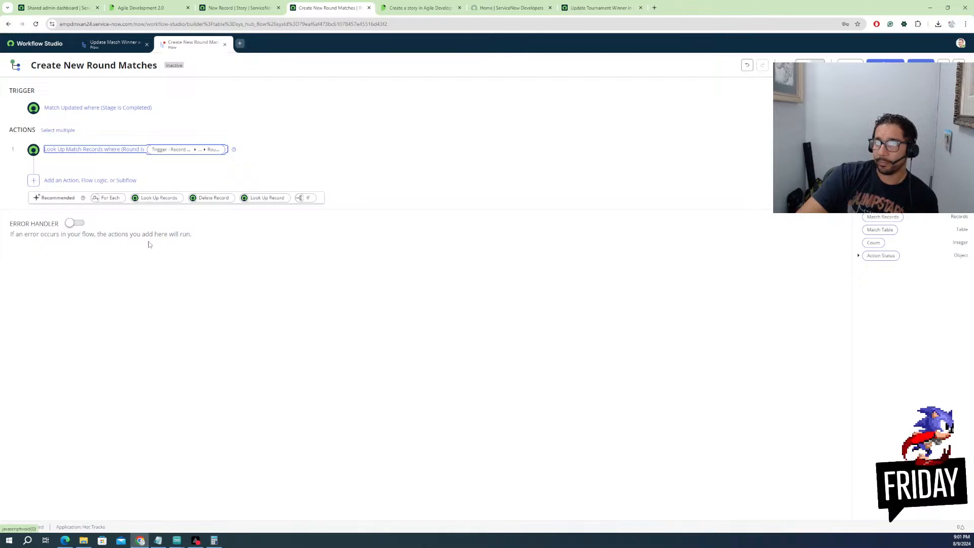
click(123, 154)
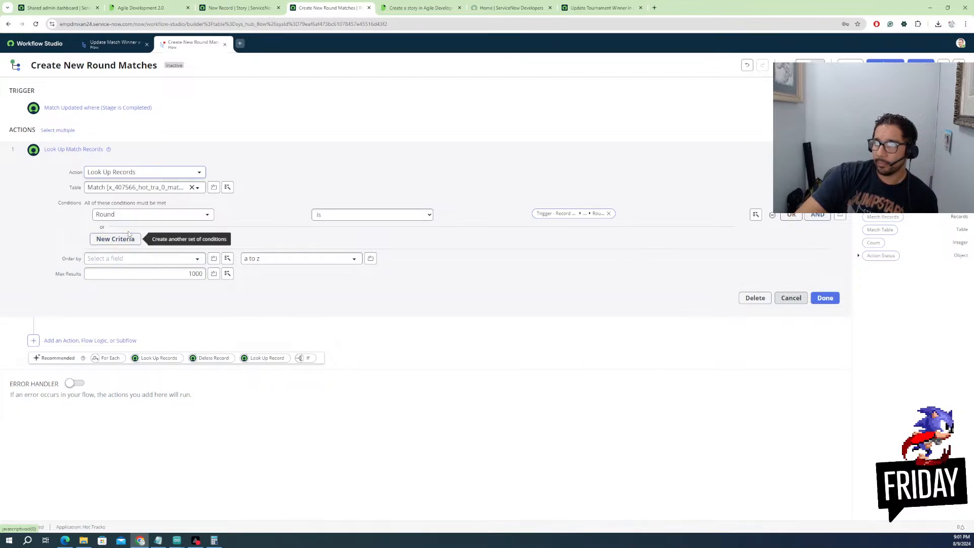
click(817, 214)
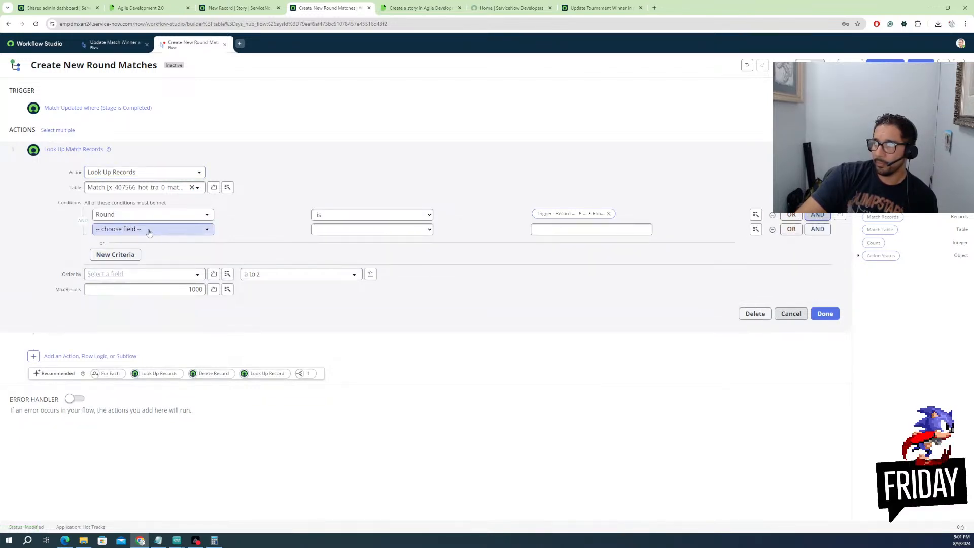
click(147, 230)
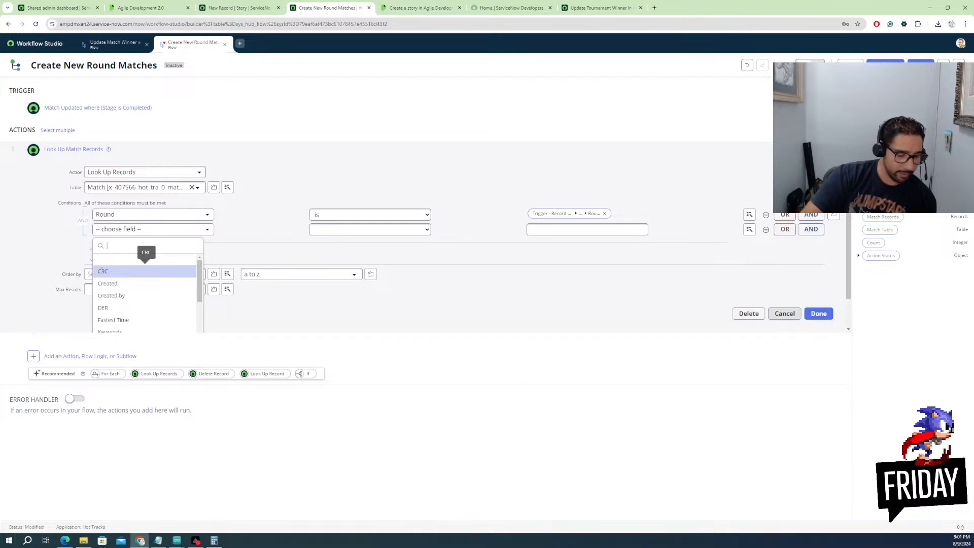
text(stage)
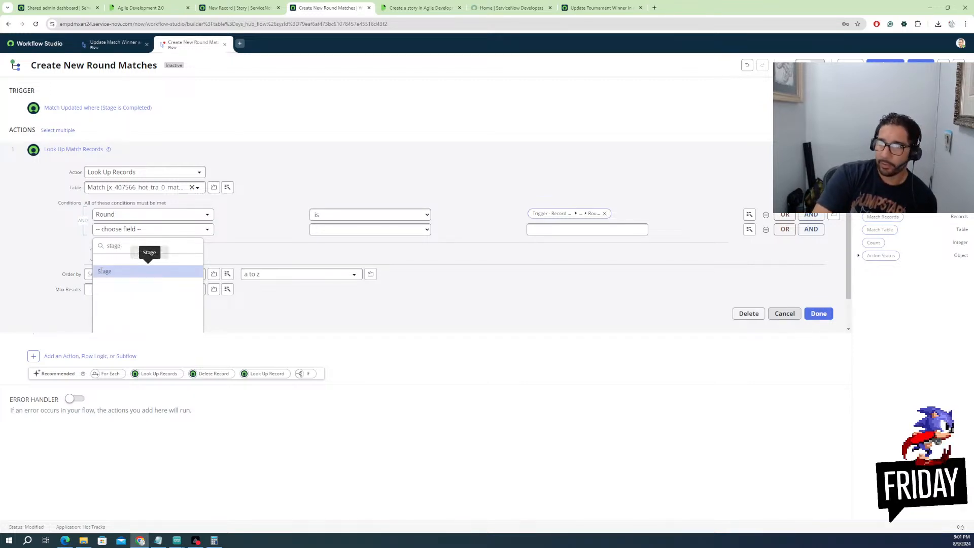
click(101, 272)
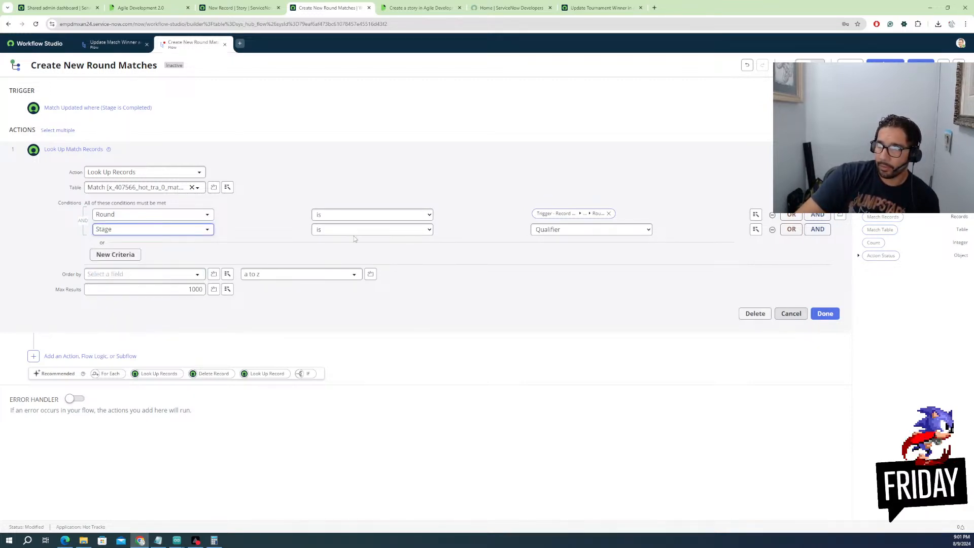
click(584, 229)
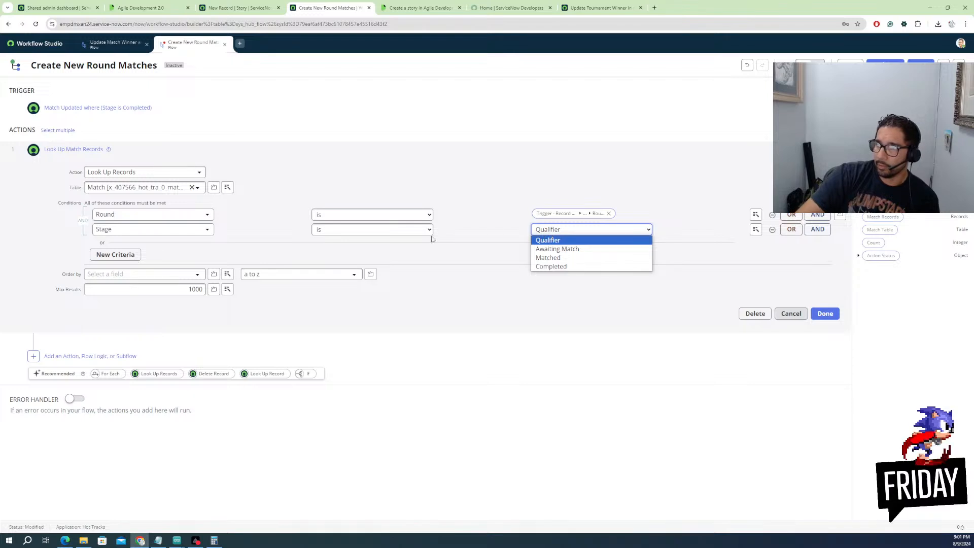
click(375, 229)
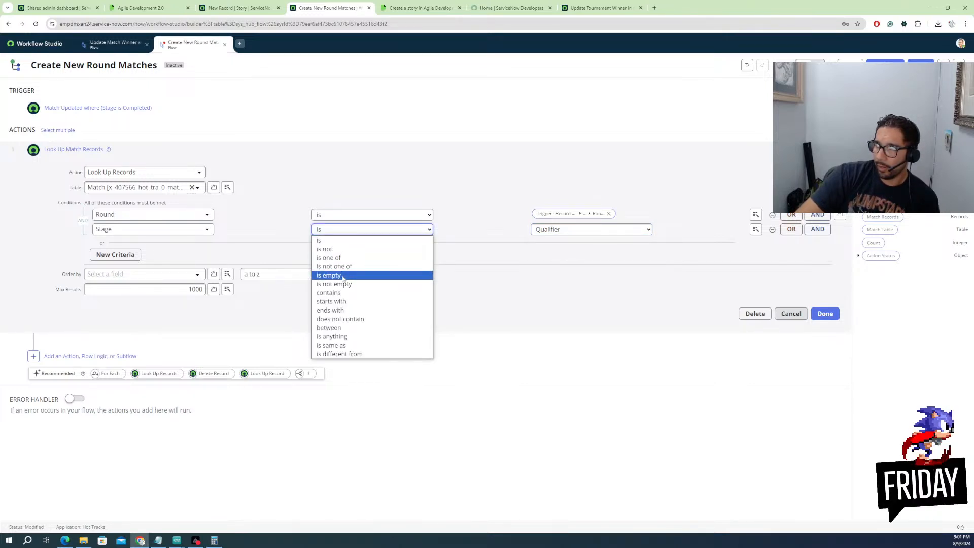
click(560, 230)
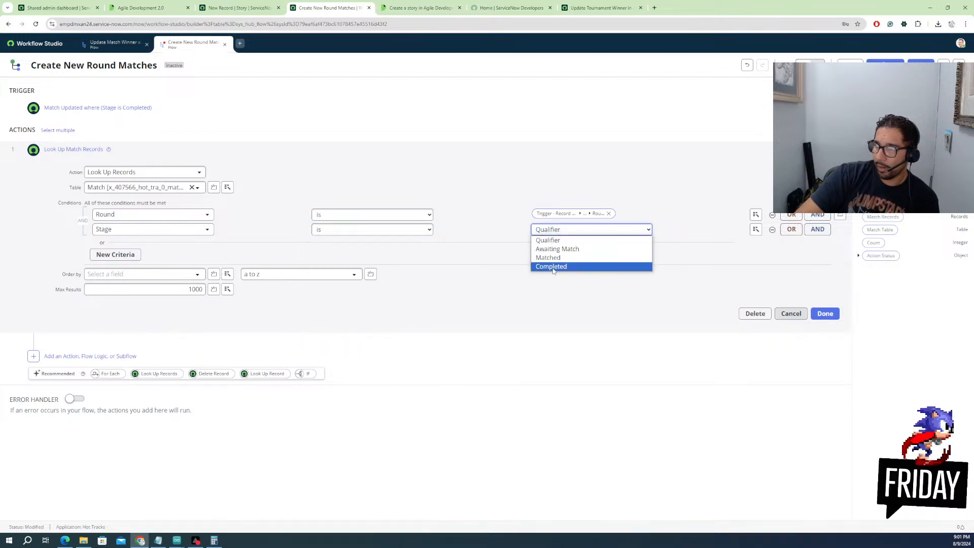
click(552, 267)
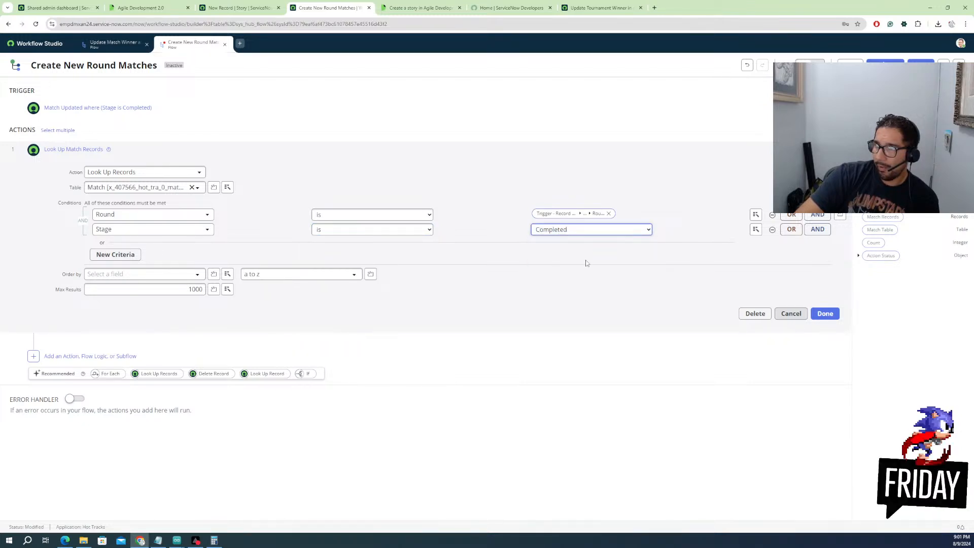
click(813, 313)
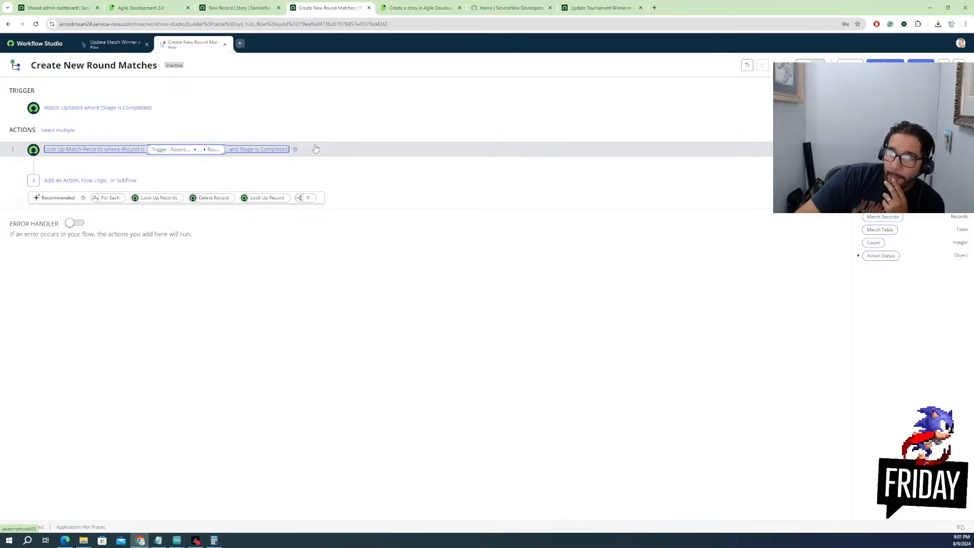
Reopen the Match lookup and change the value of its Stage condition to Matched
click(553, 149)
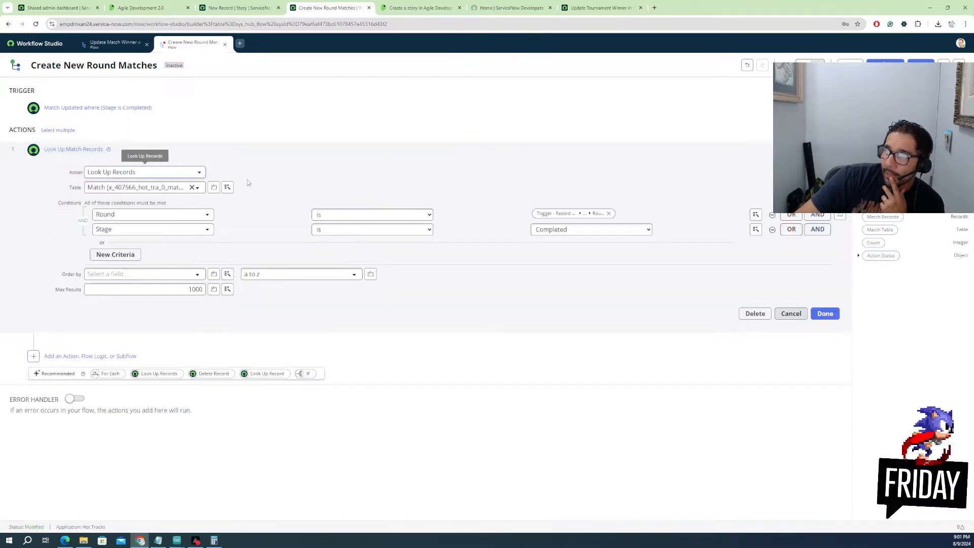
click(558, 231)
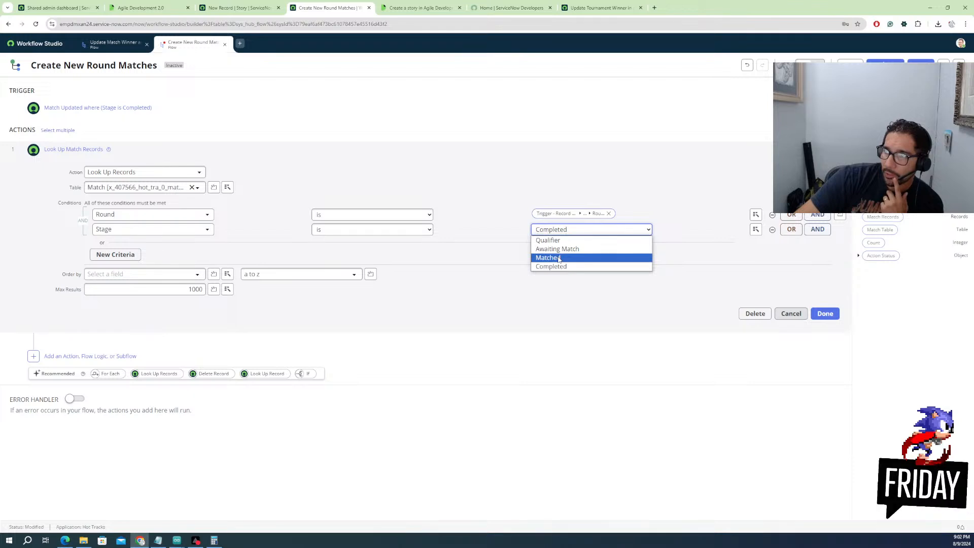
click(553, 257)
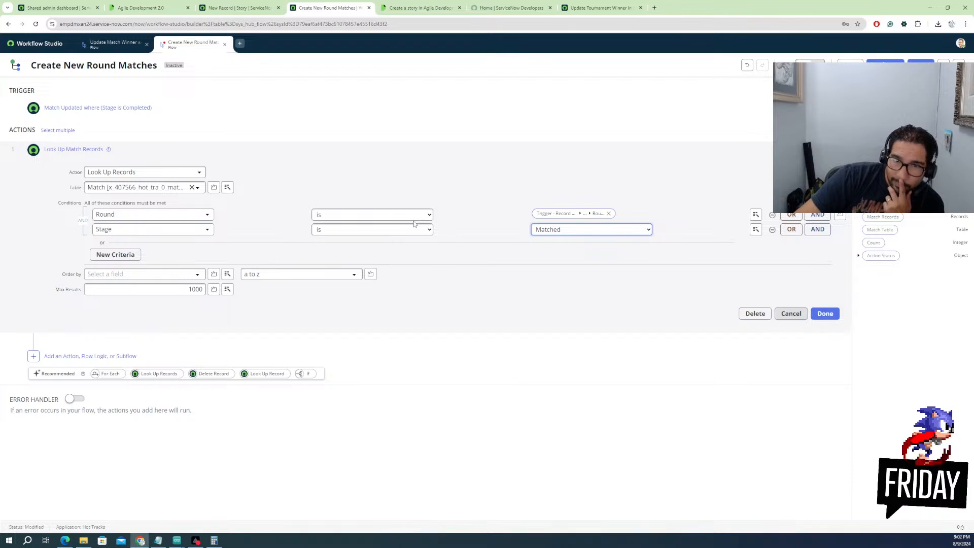
click(597, 232)
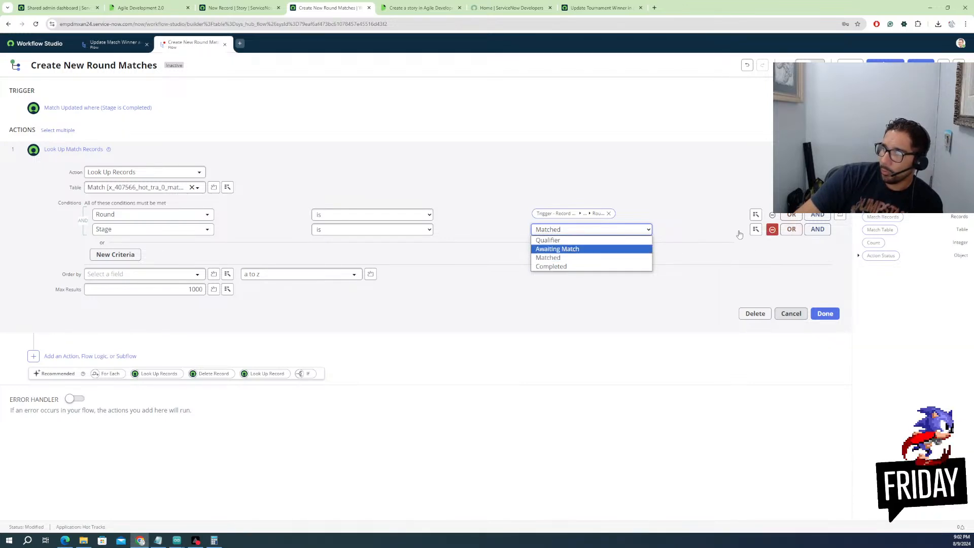
click(571, 259)
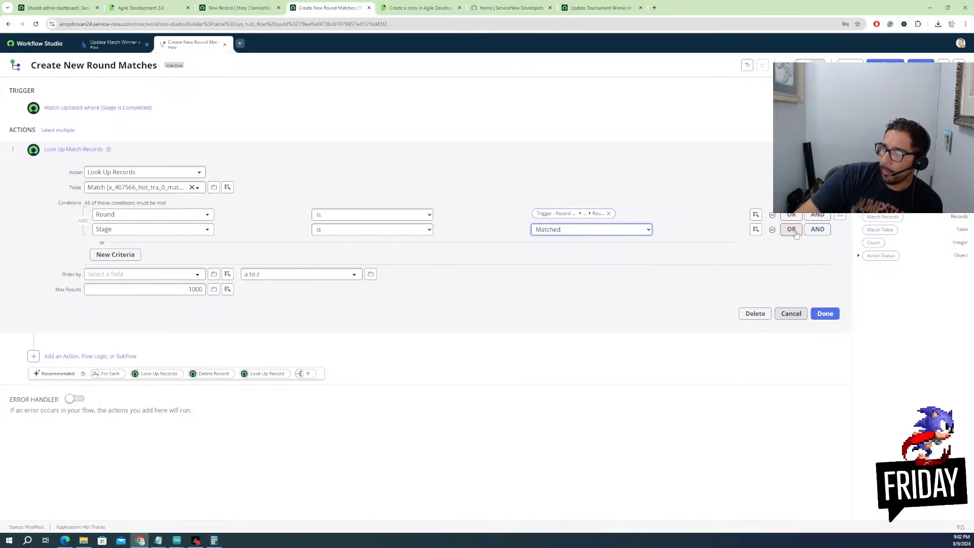
Change the Stage condition to is not one of Awaiting Match and Matched, and save the lookup action
click(355, 230)
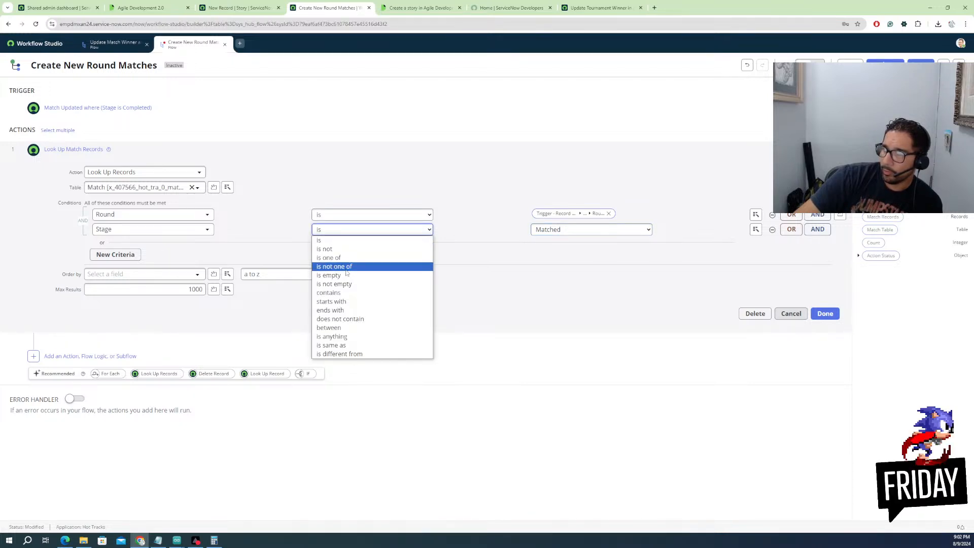
click(348, 268)
click(557, 240)
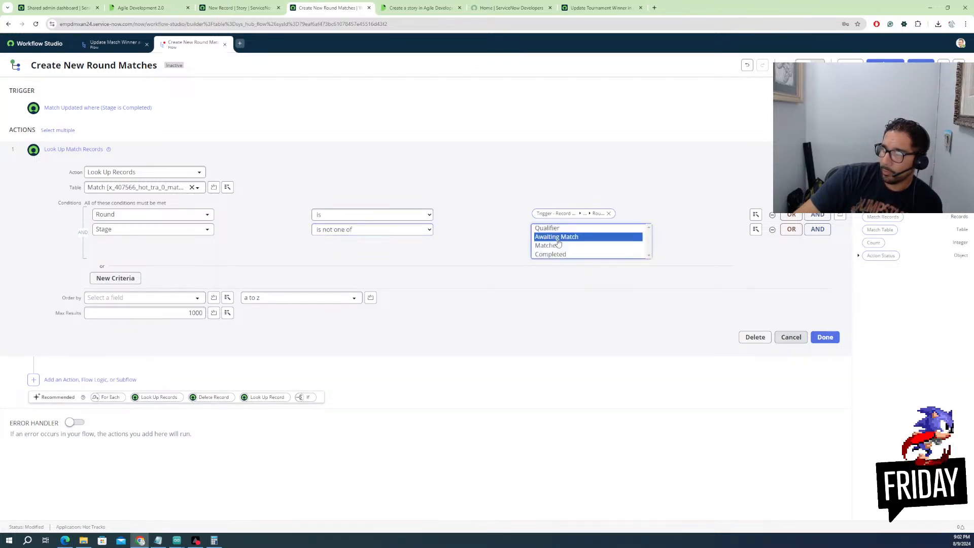
click(555, 246)
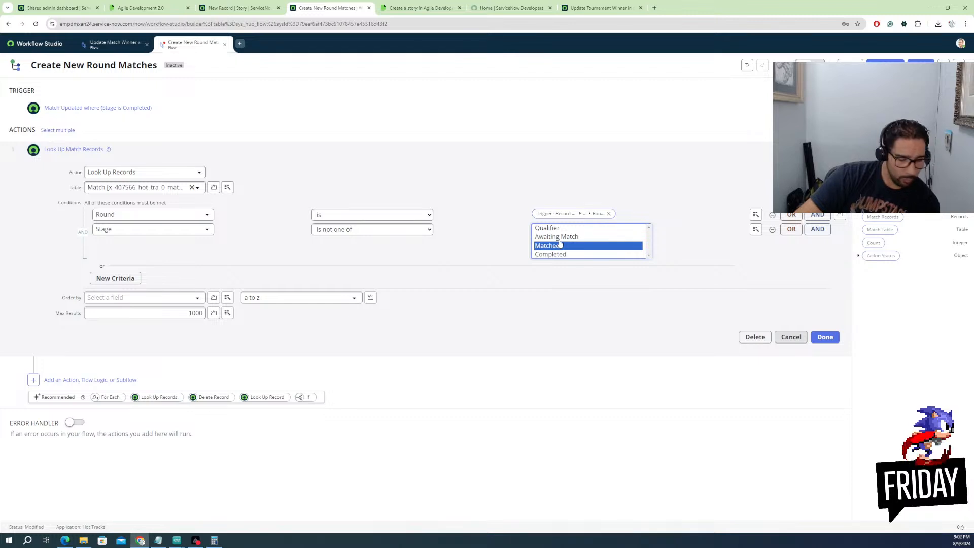
ctrl+click(554, 238)
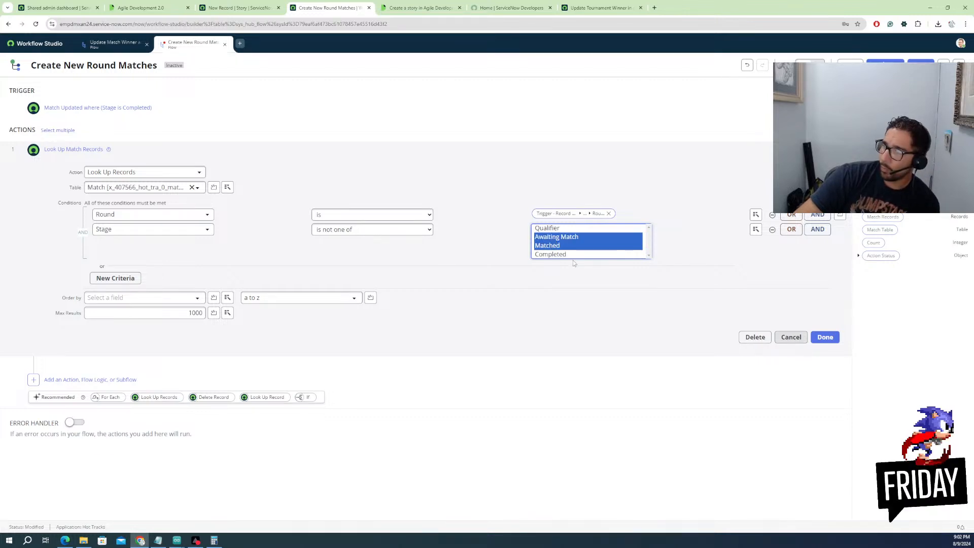
click(825, 337)
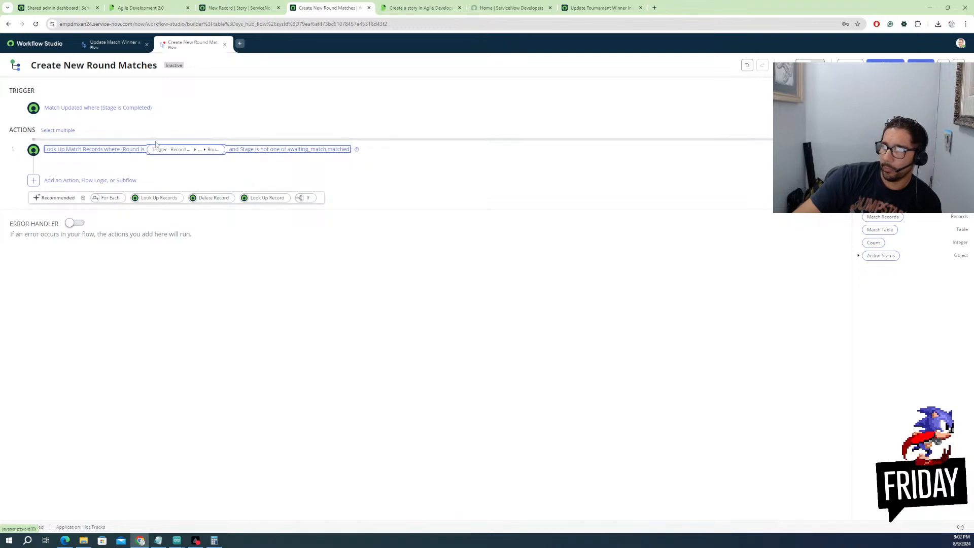
Try adding a third AND condition on the Stage field to the Match lookup, and remove that condition again
click(179, 152)
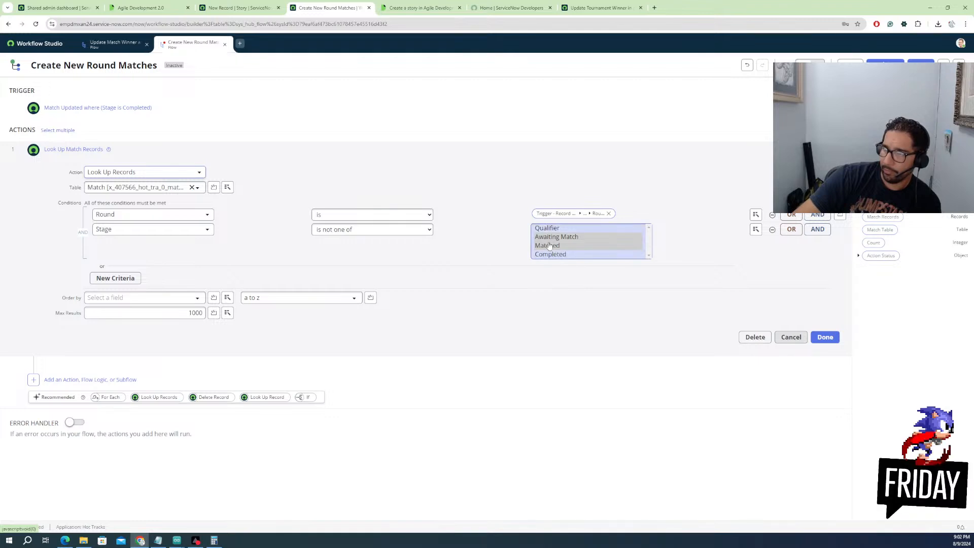
click(817, 229)
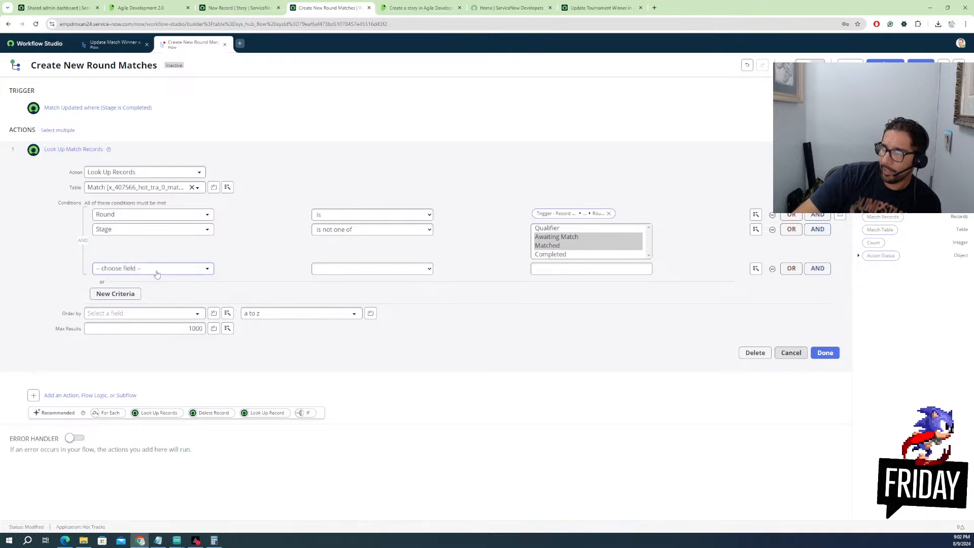
click(137, 269)
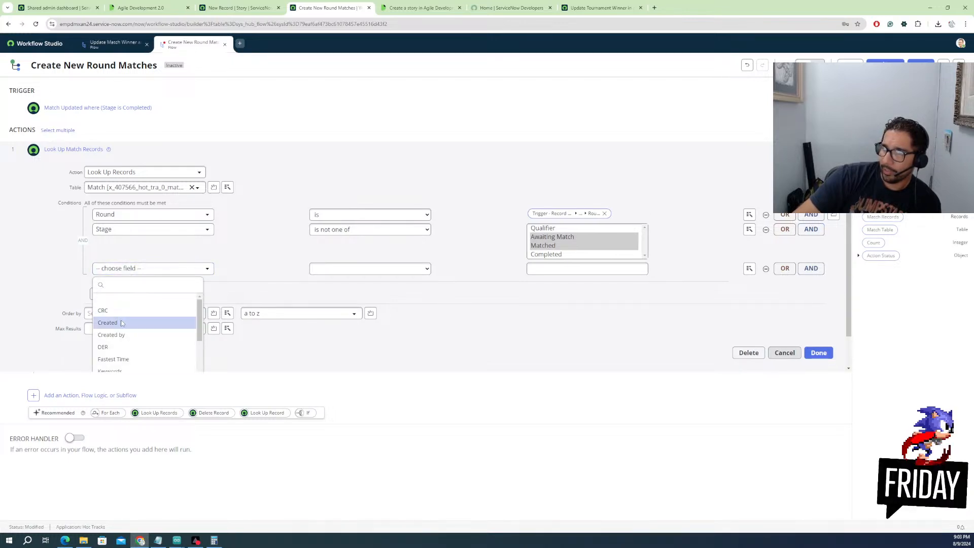
text(st)
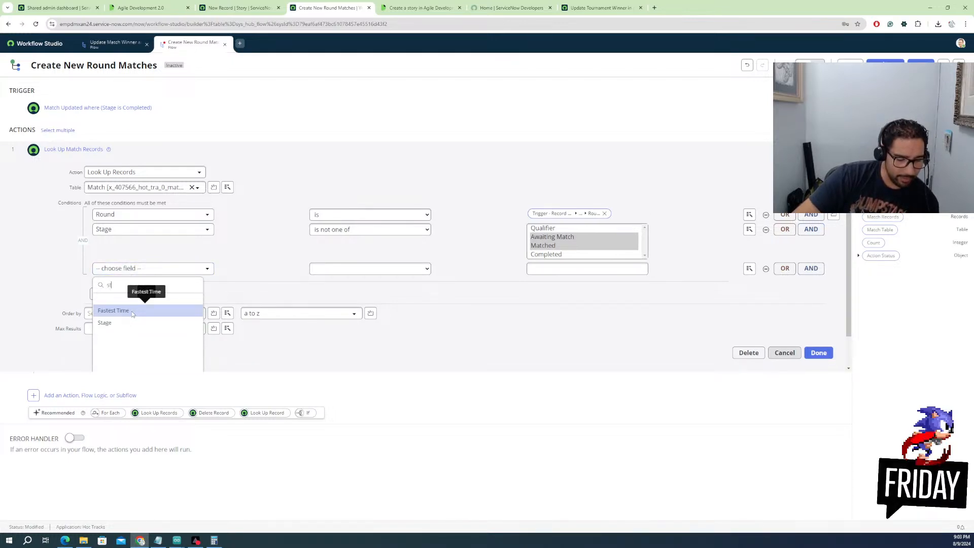
text(age)
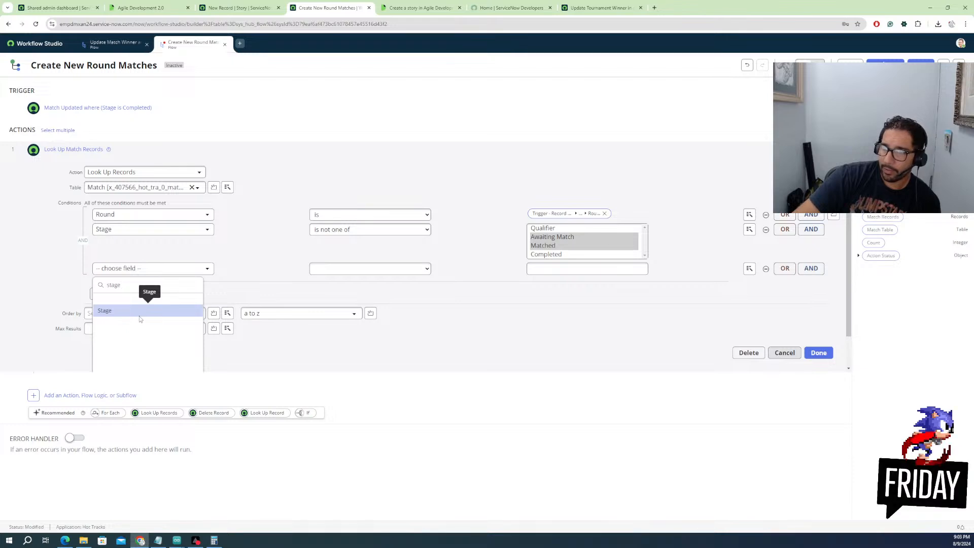
click(171, 314)
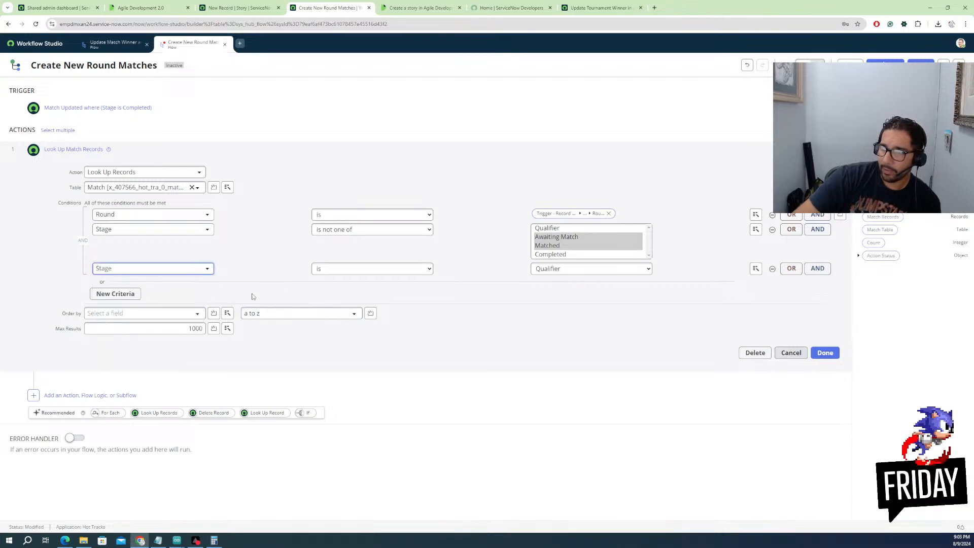
click(397, 270)
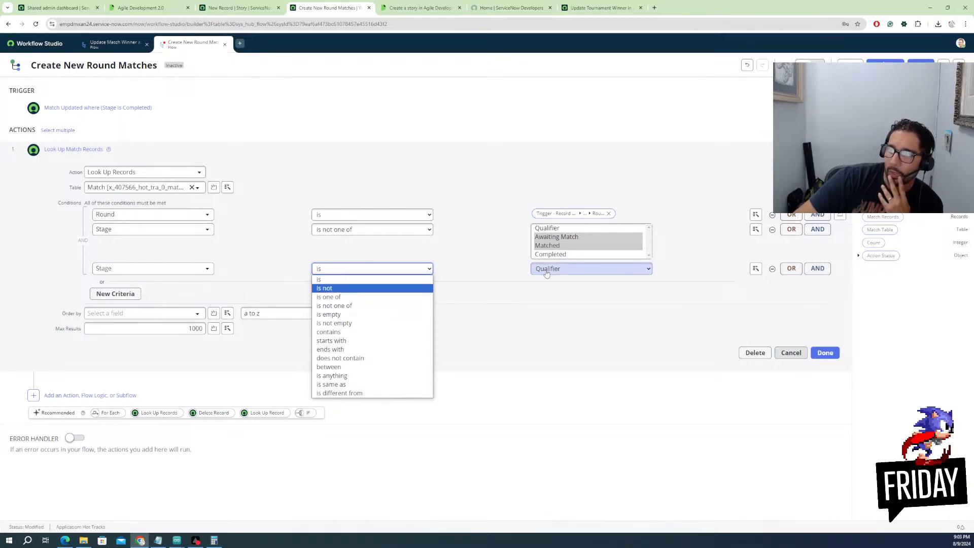
click(772, 269)
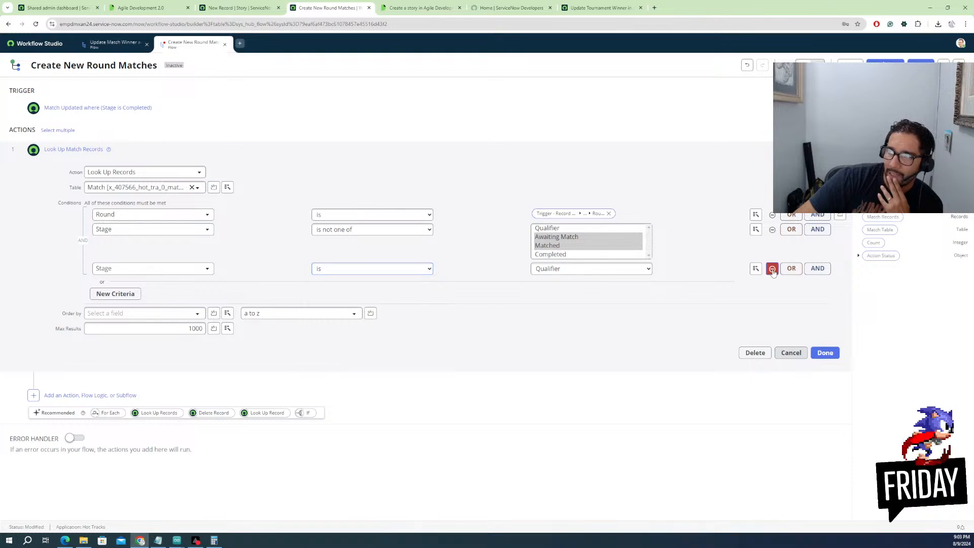
click(772, 269)
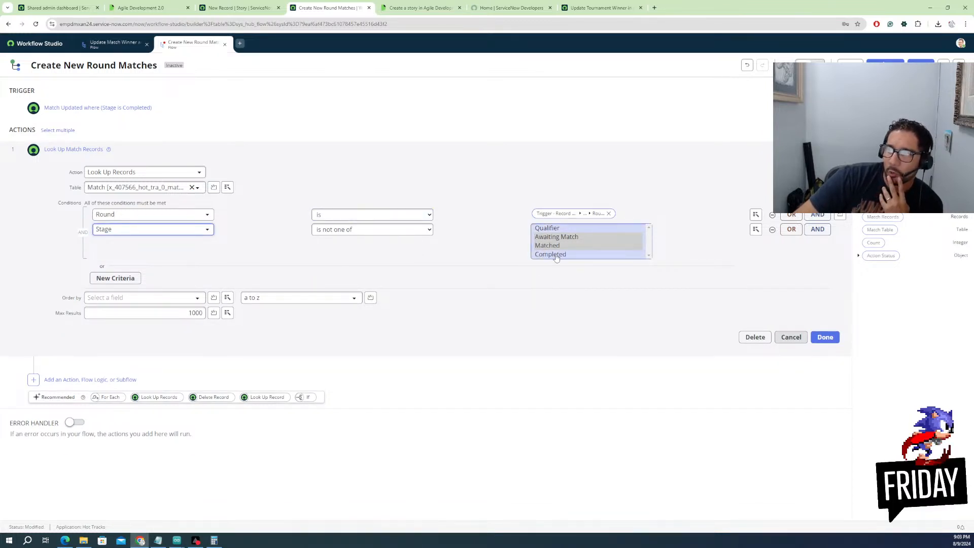
click(826, 338)
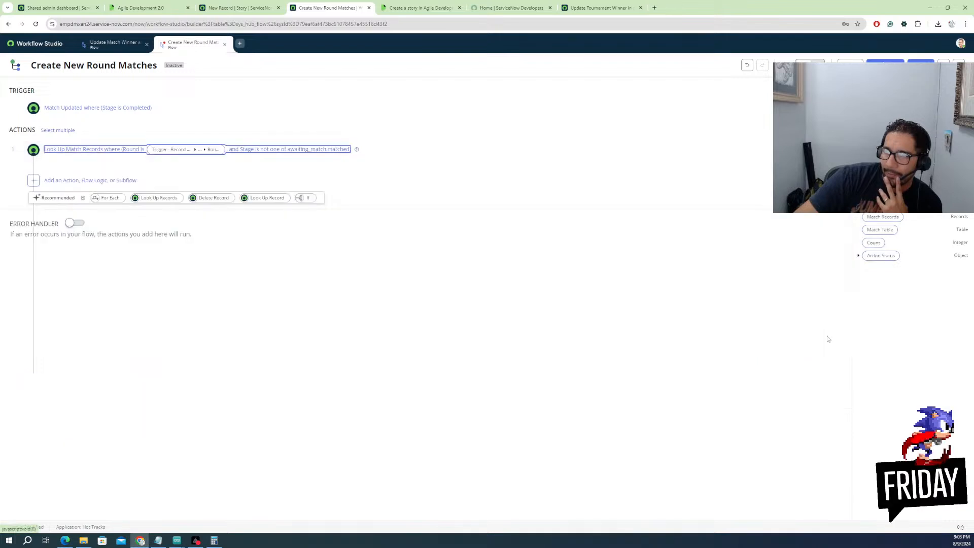
click(111, 164)
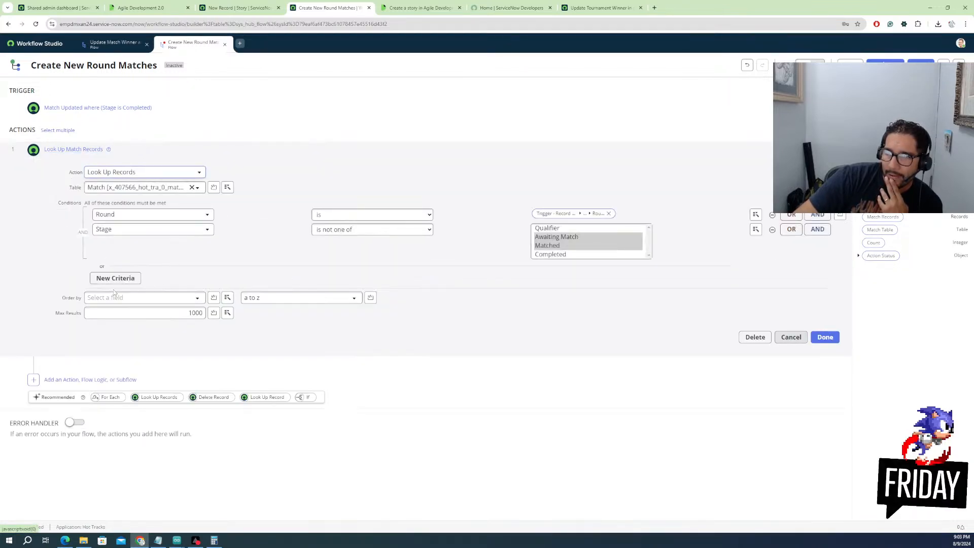
click(168, 301)
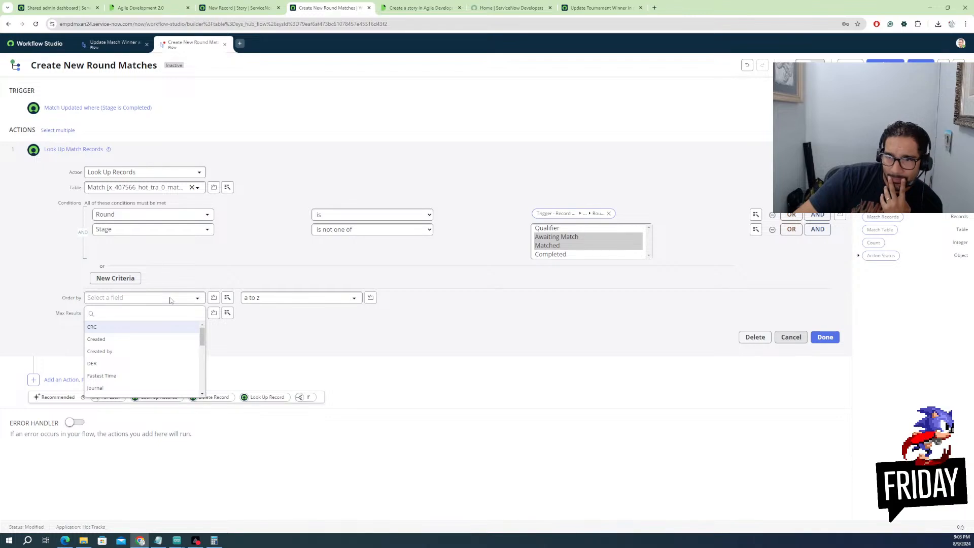
click(277, 316)
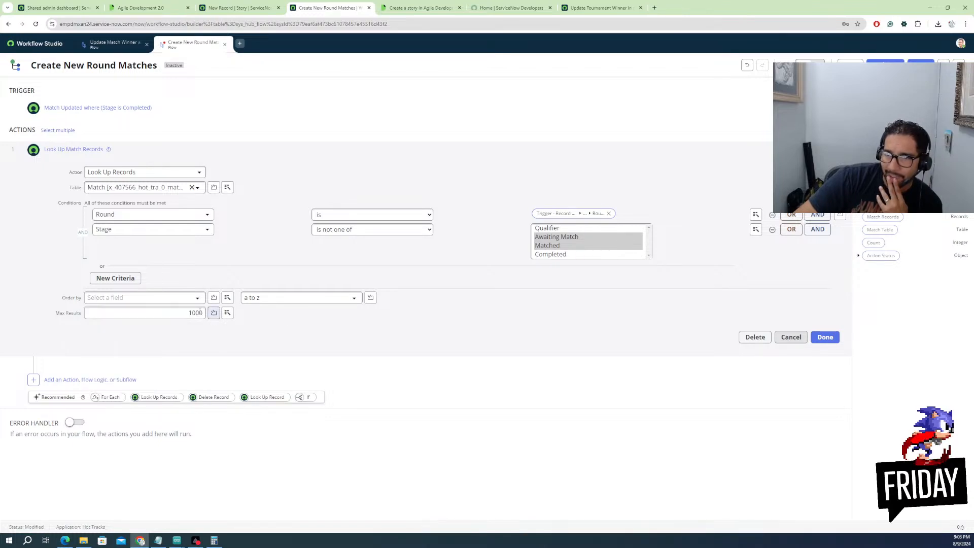
click(823, 338)
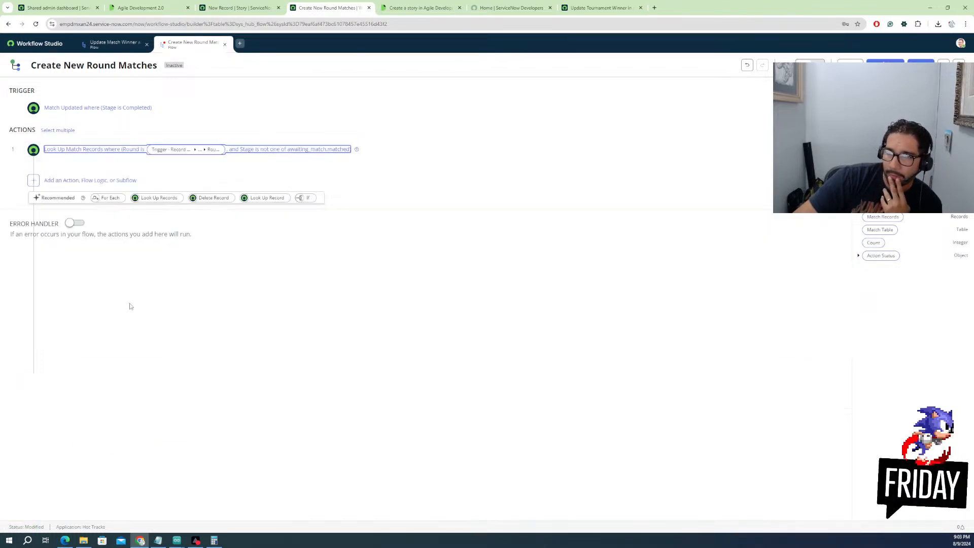
Add an If flow logic after the Match lookup, using the lookup's Count as the subject of its condition
click(53, 181)
click(112, 179)
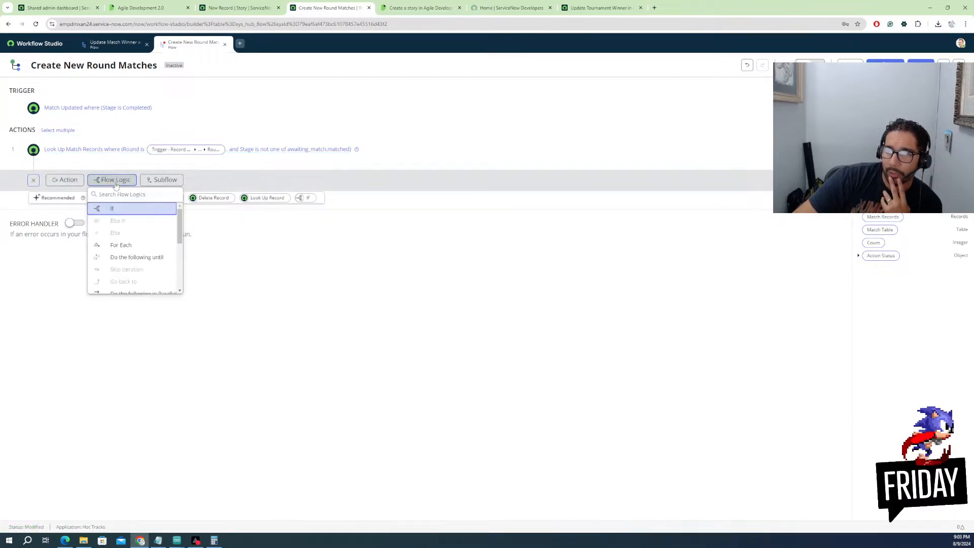
click(113, 209)
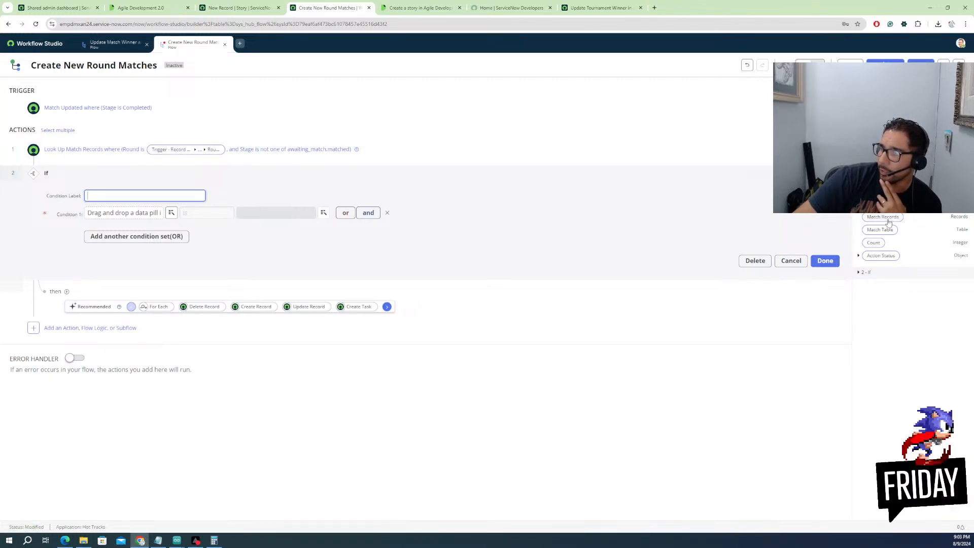
drag(875, 243, 146, 196)
drag(875, 245, 140, 214)
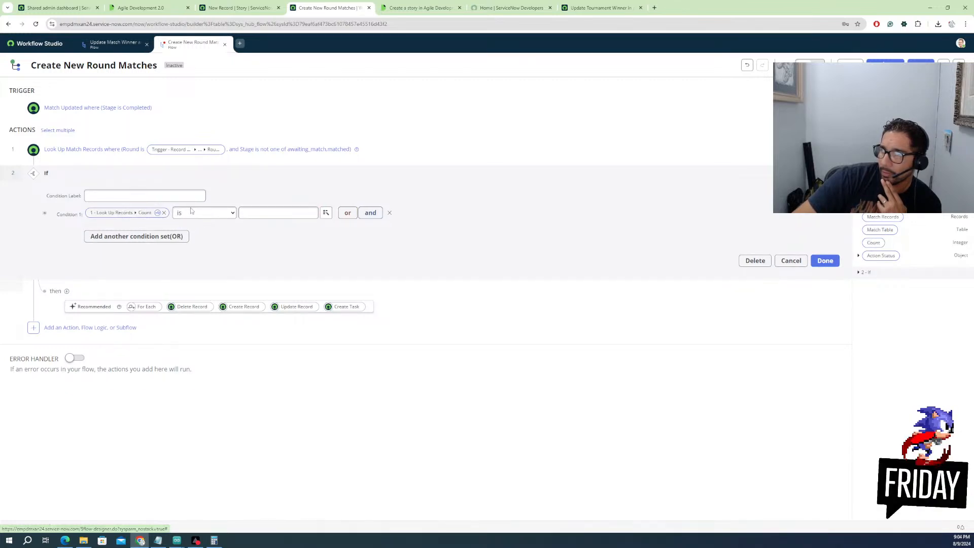
Set the If condition on the lookup Count to greater than 0, and save it
click(234, 214)
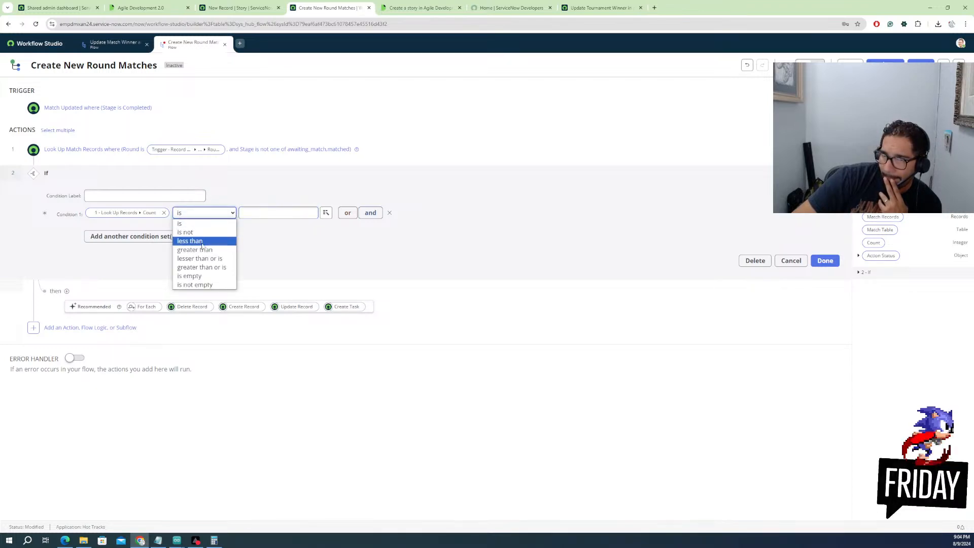
click(205, 251)
click(256, 214)
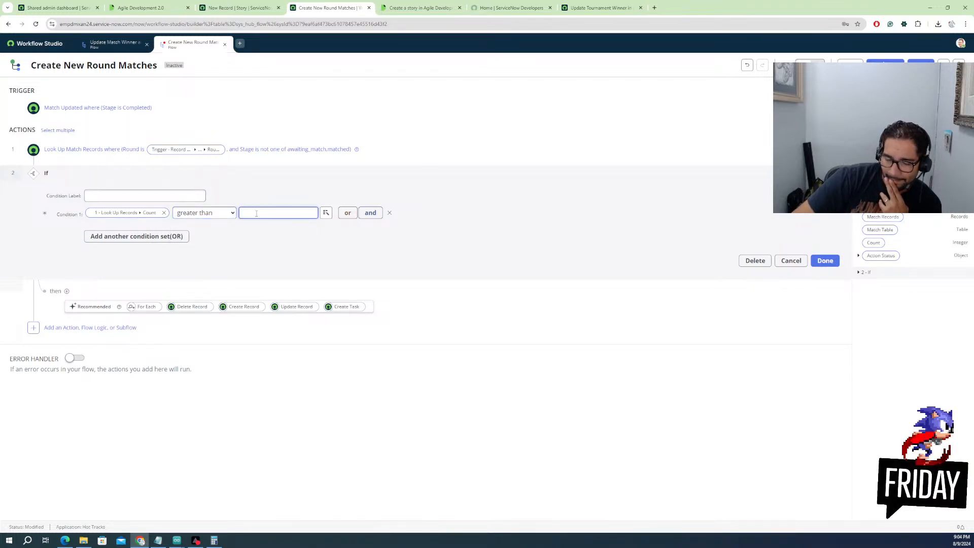
text(0)
click(334, 243)
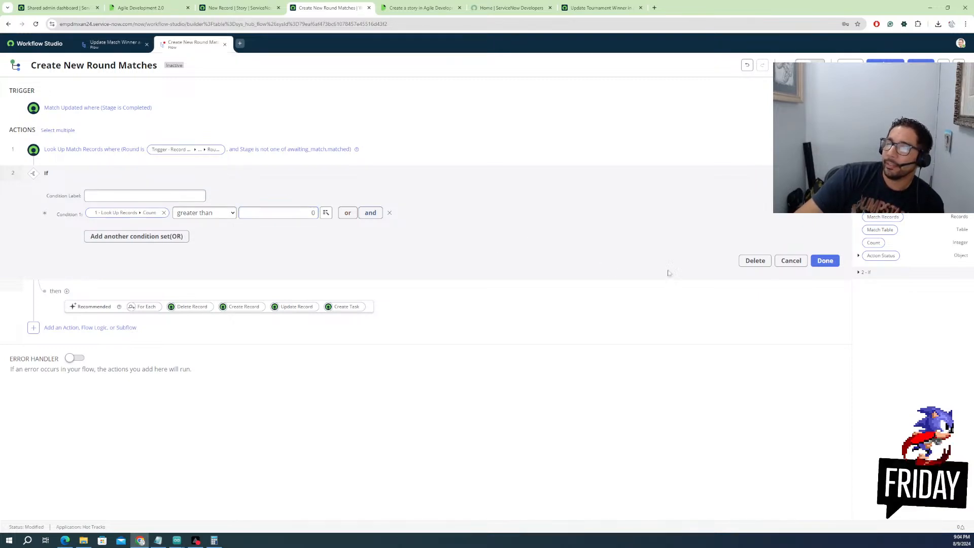
click(819, 262)
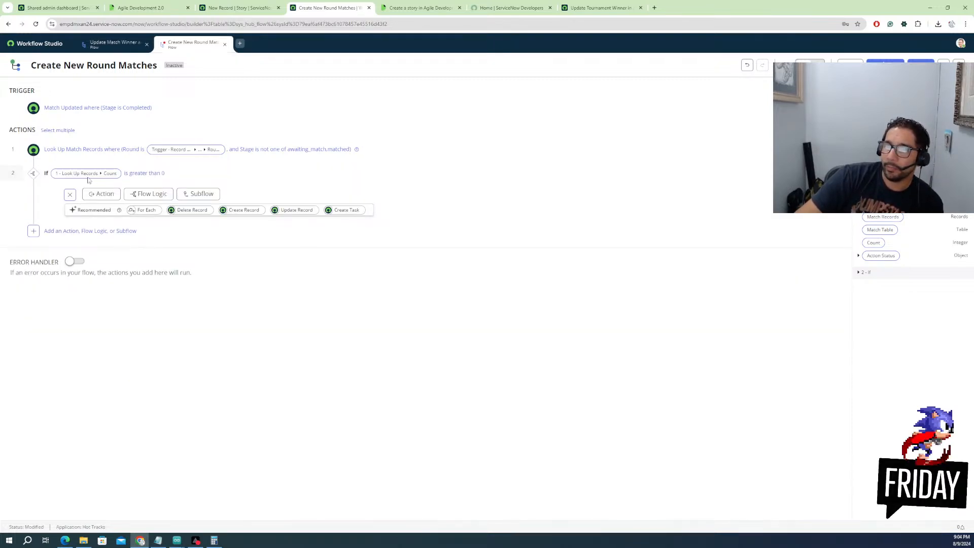
Label the If condition "If there is Matchers still in progress" and save it
click(194, 173)
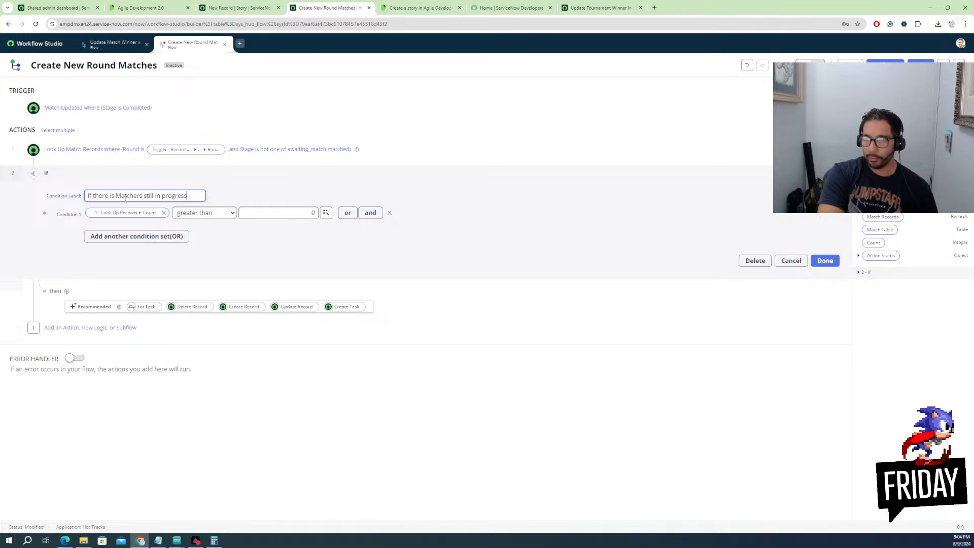
click(163, 264)
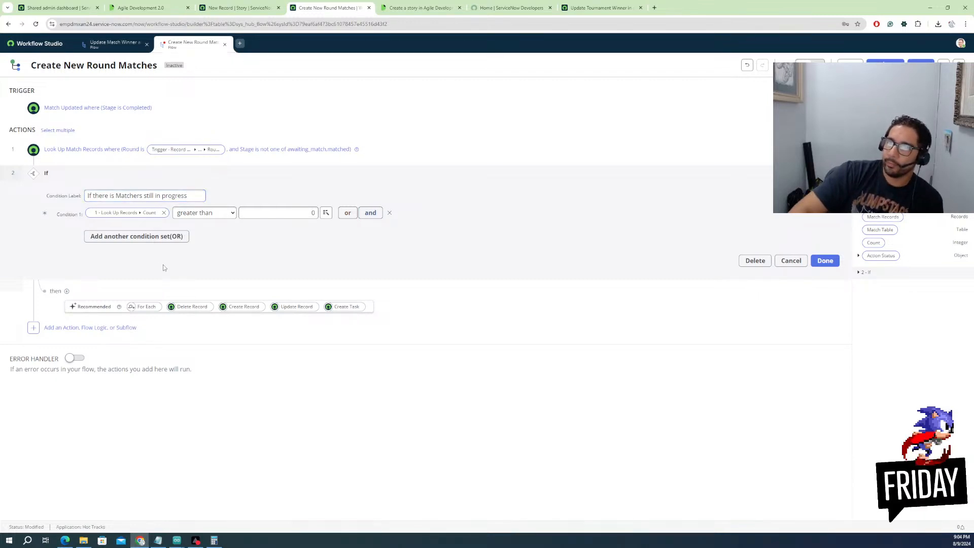
click(825, 260)
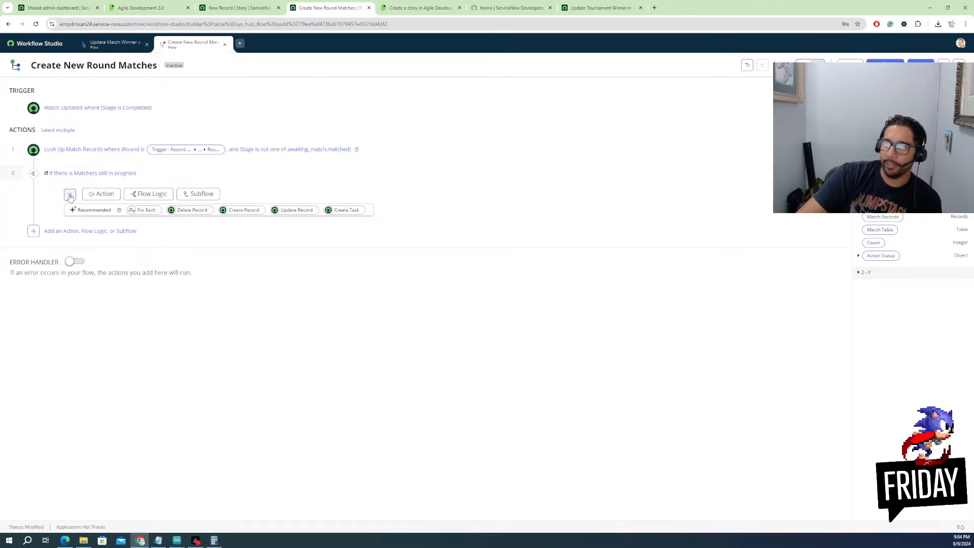
Add an End Flow logic inside the then branch of the If condition
click(101, 194)
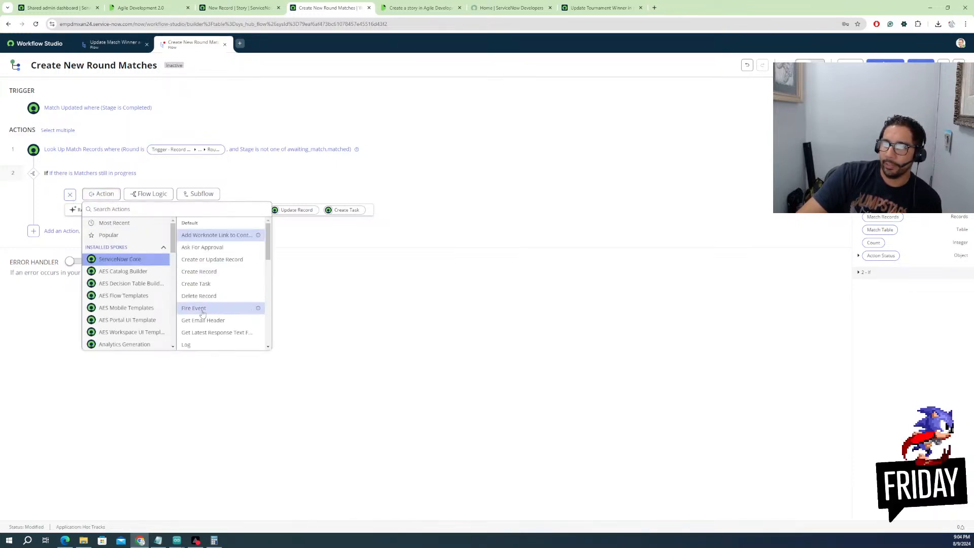
scroll(203, 309, down, 3)
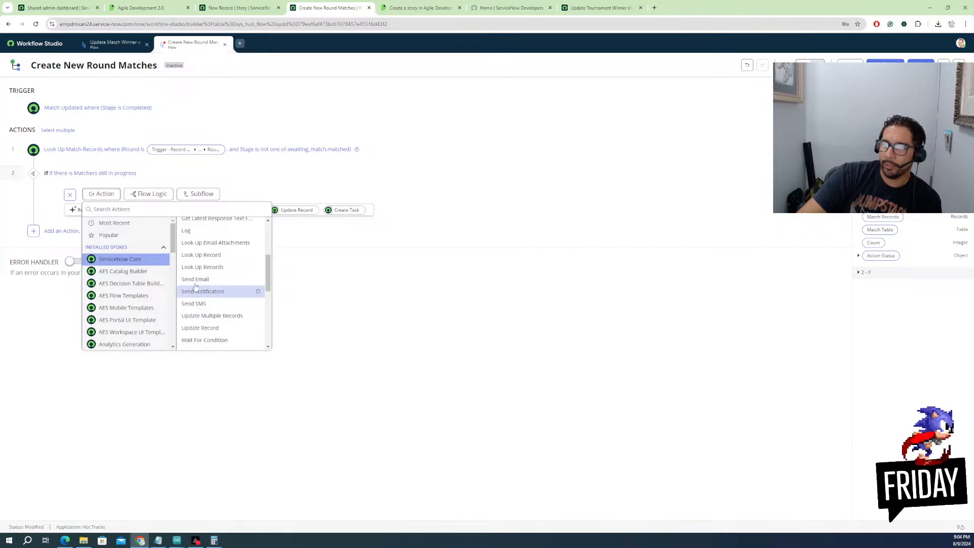
scroll(218, 284, up, 3)
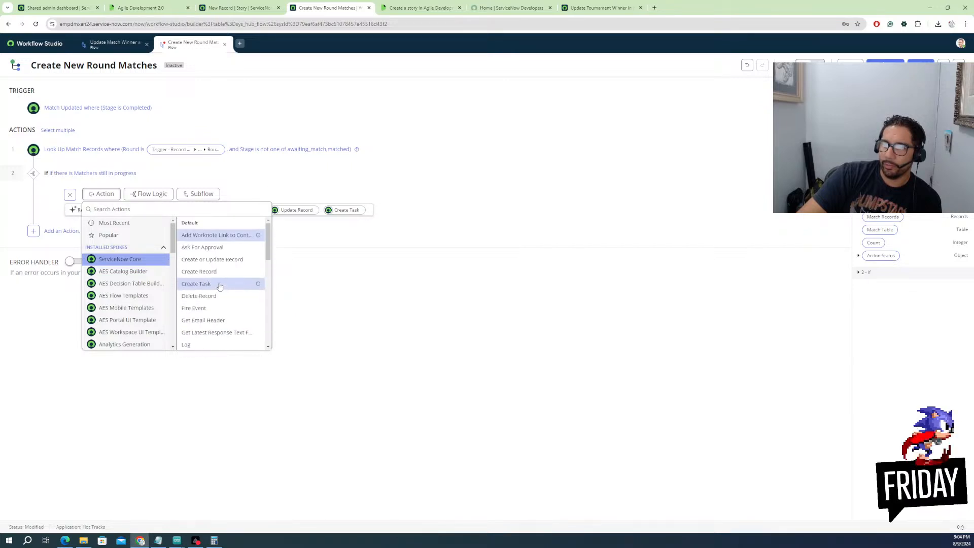
scroll(218, 284, down, 5)
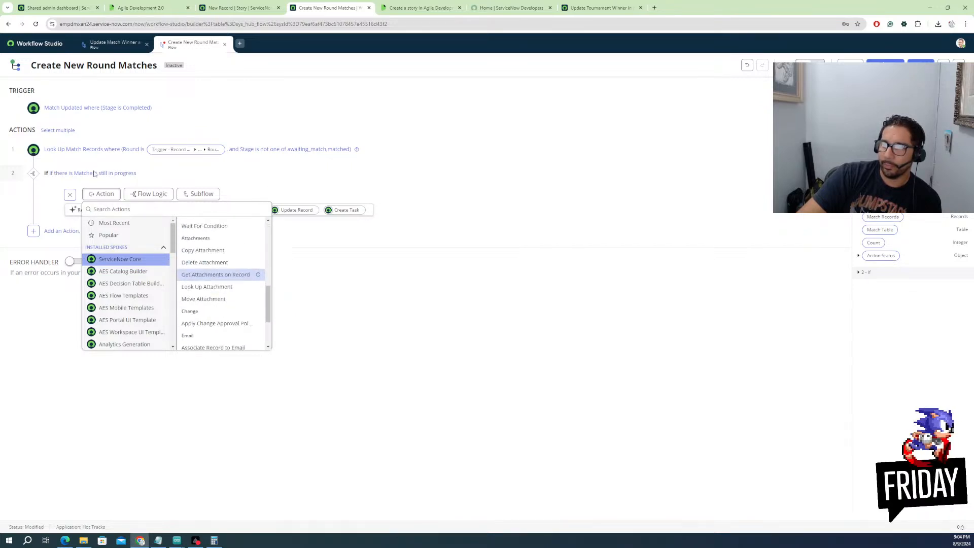
click(141, 195)
scroll(153, 264, down, 3)
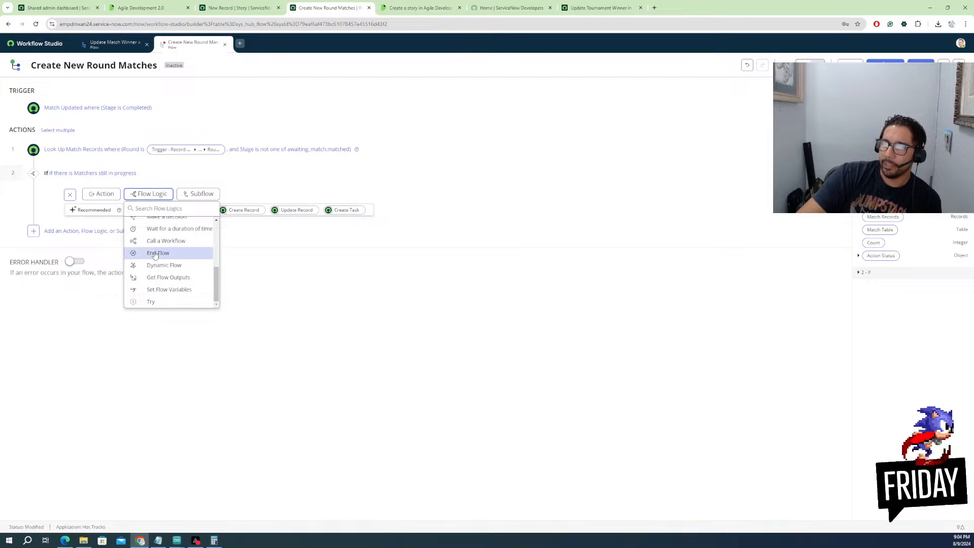
click(155, 254)
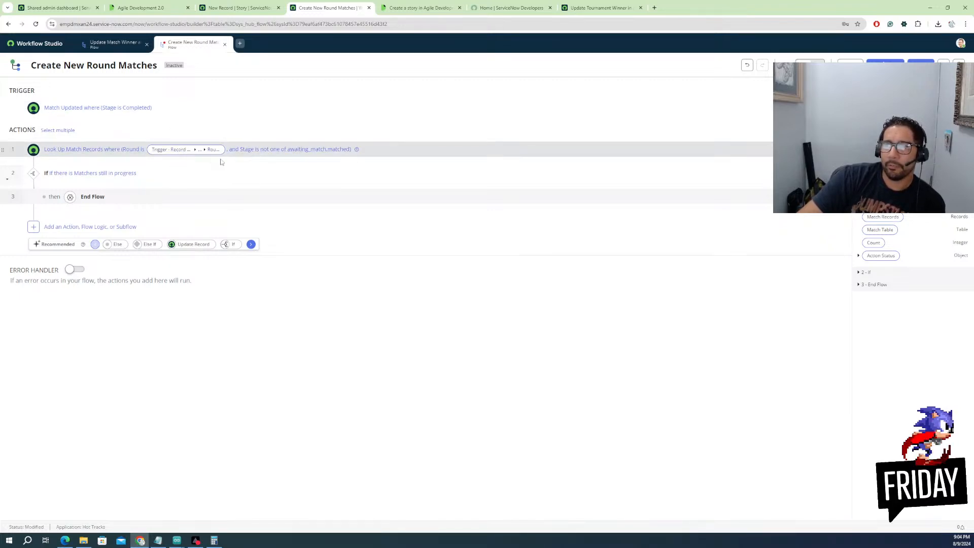
Add a Look Up Records action to the main flow after the If block
click(34, 227)
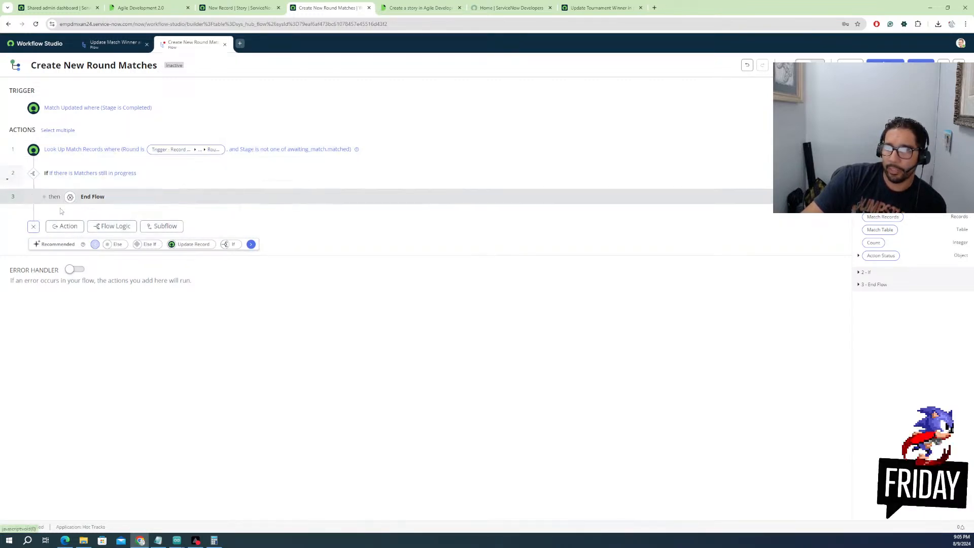
click(80, 227)
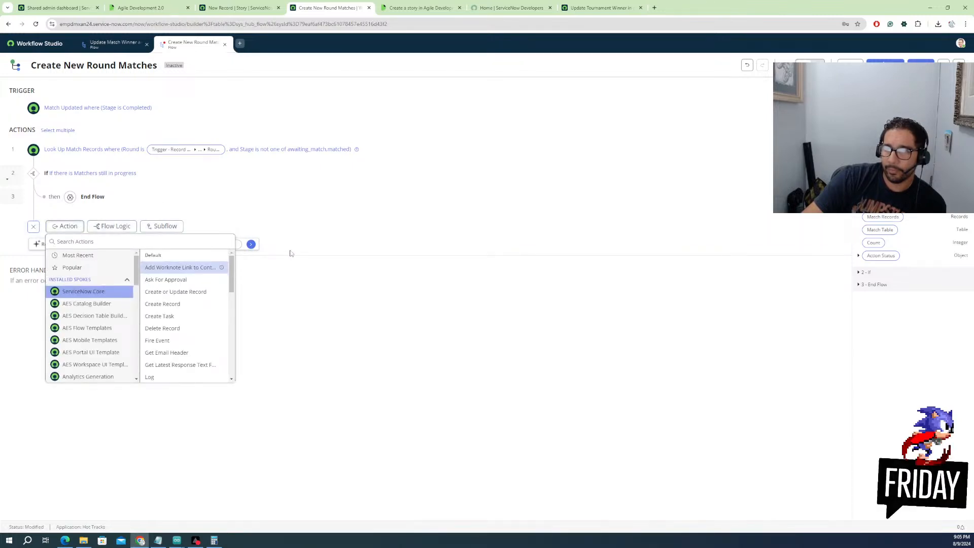
click(315, 274)
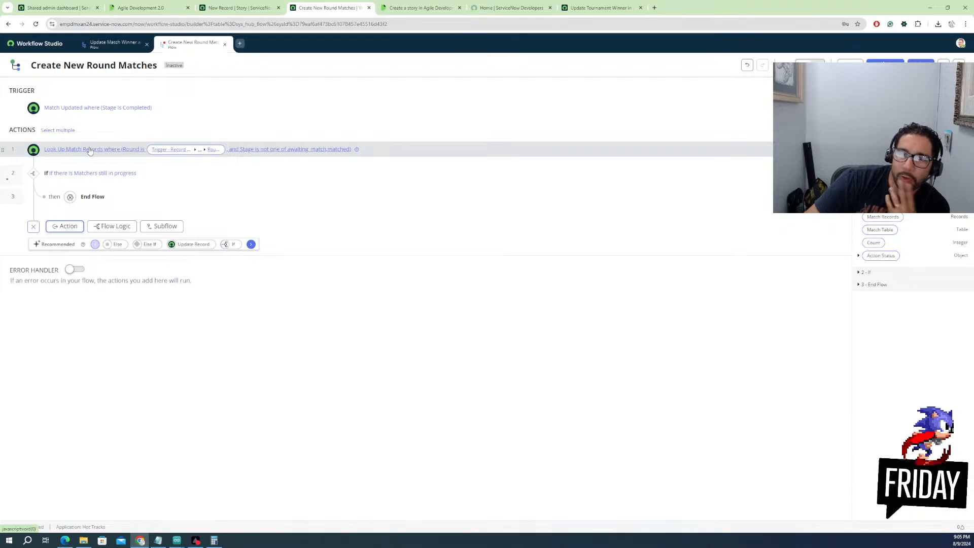
click(58, 229)
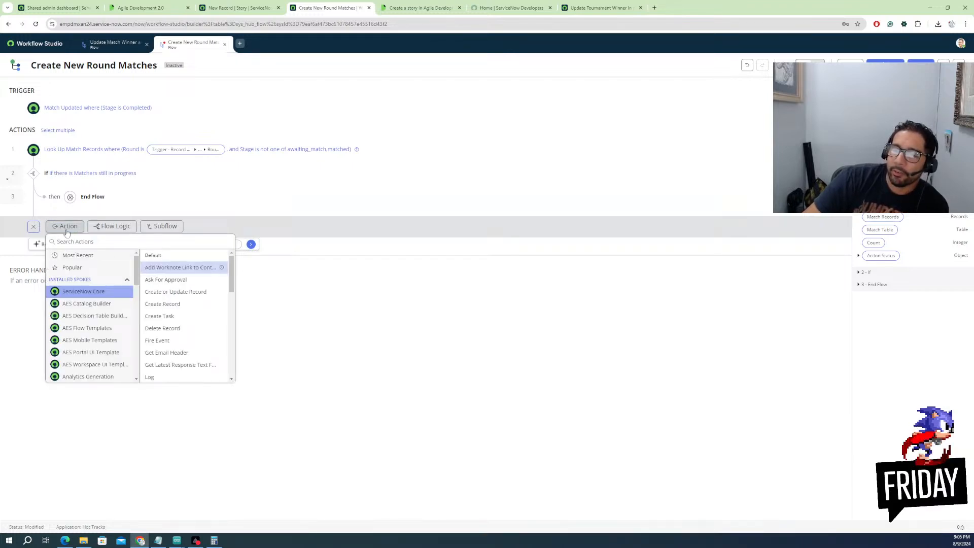
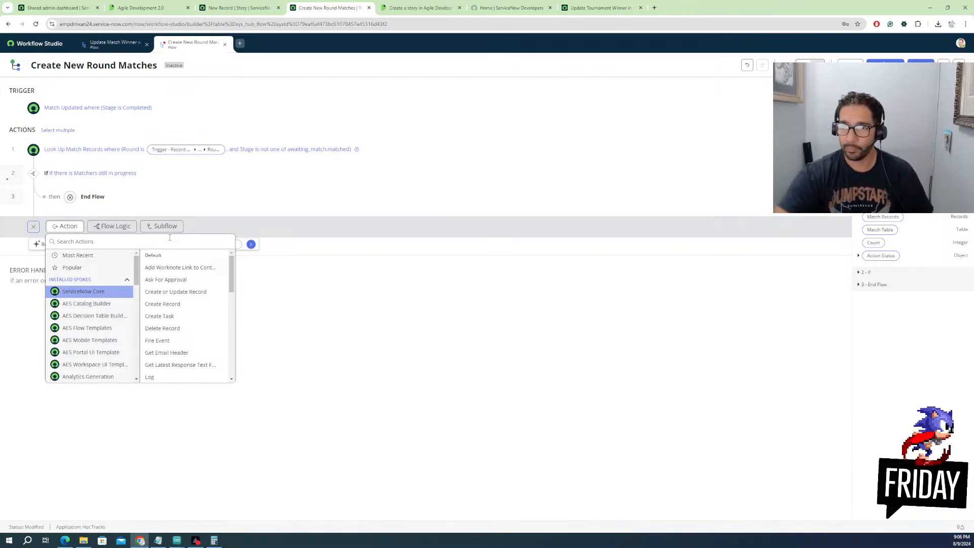
scroll(160, 305, down, 2)
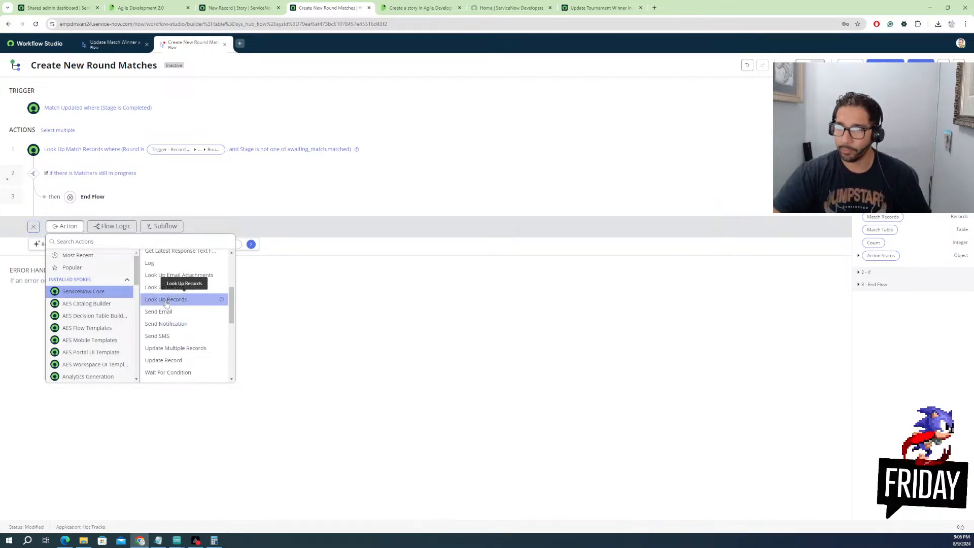
click(167, 303)
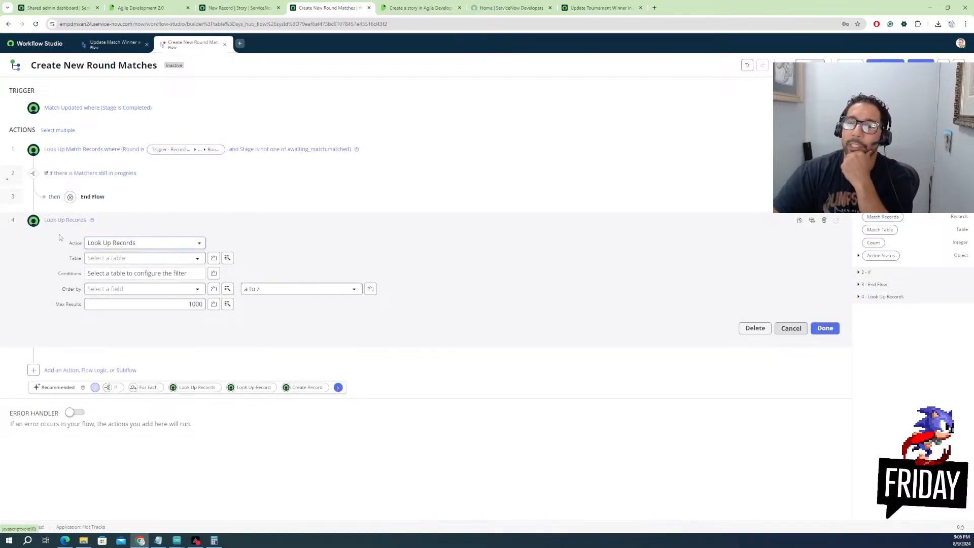
Set the table of the new Look Up Records action to the Hot Tracks Match table
click(161, 259)
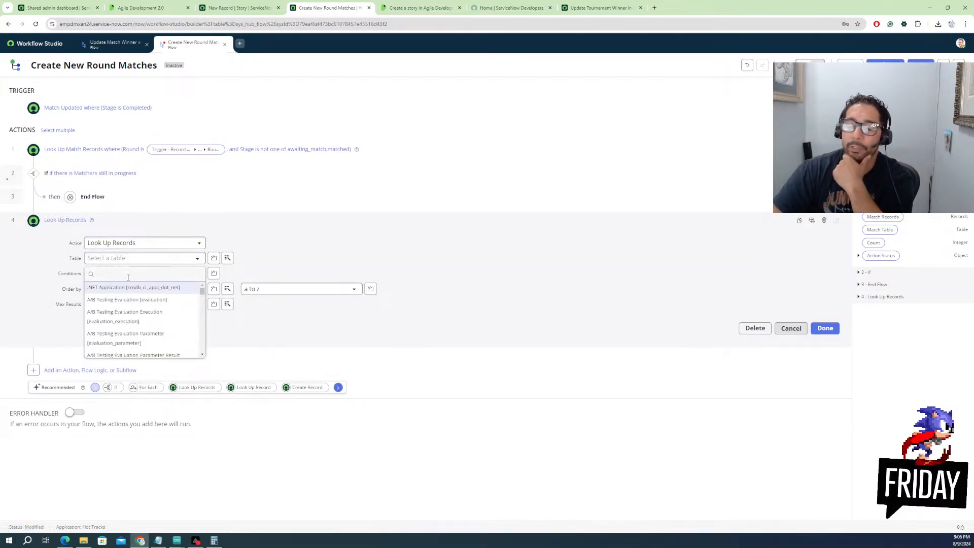
text(mat)
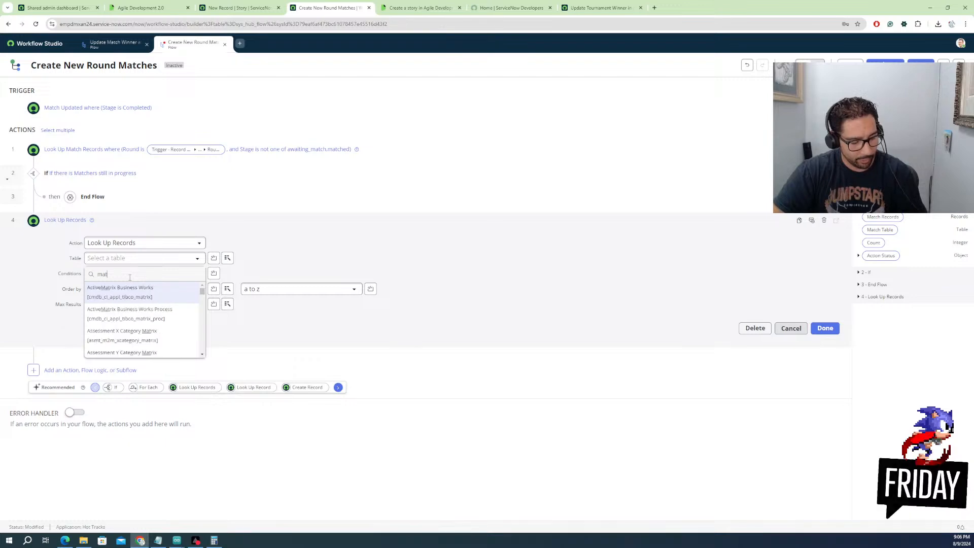
text(ch)
scroll(115, 311, down, 5)
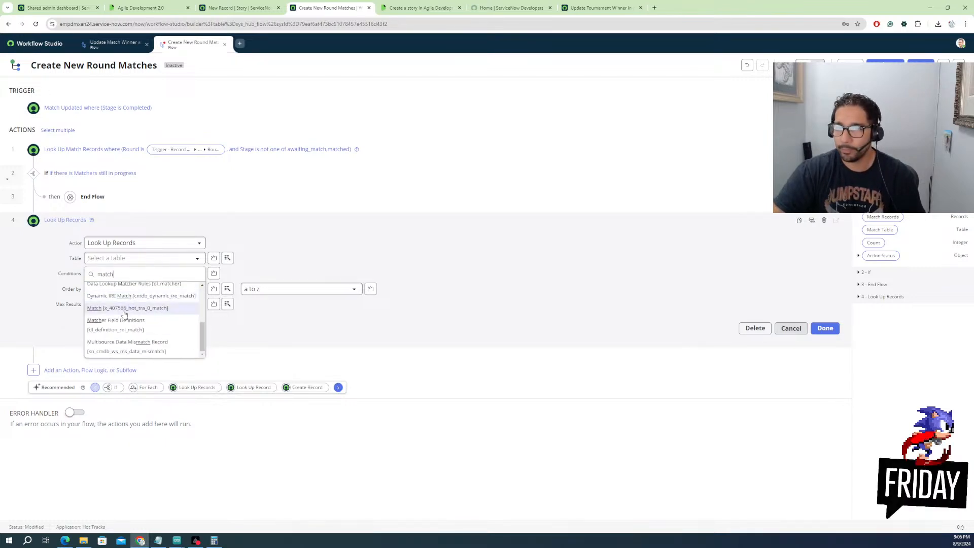
click(115, 309)
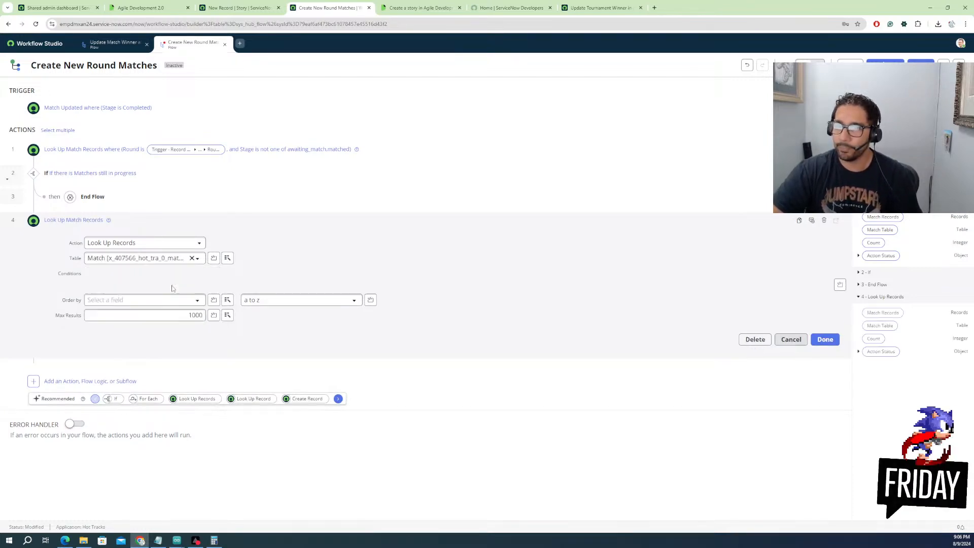
Add a condition to the second Look Up Records action that Round is the trigger Match record's Round
click(168, 291)
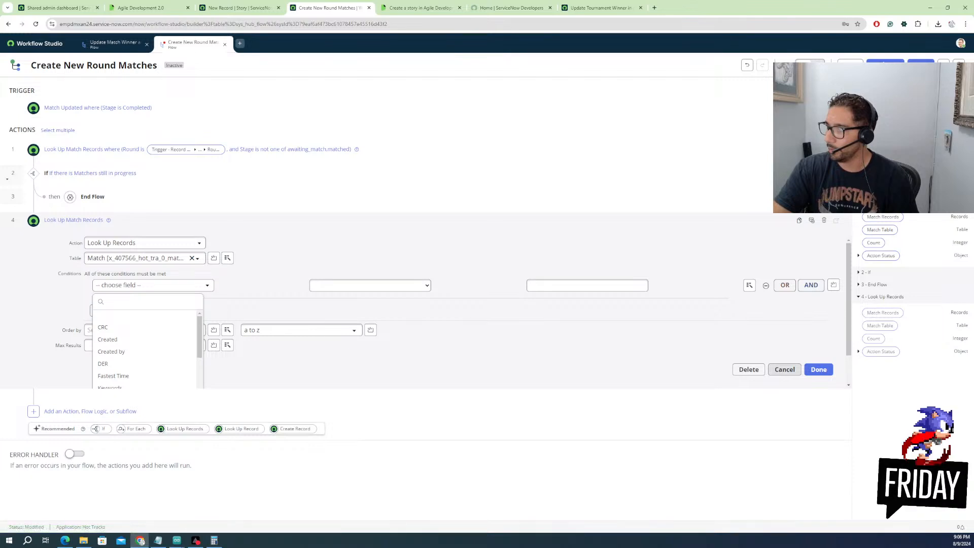
click(859, 132)
click(152, 289)
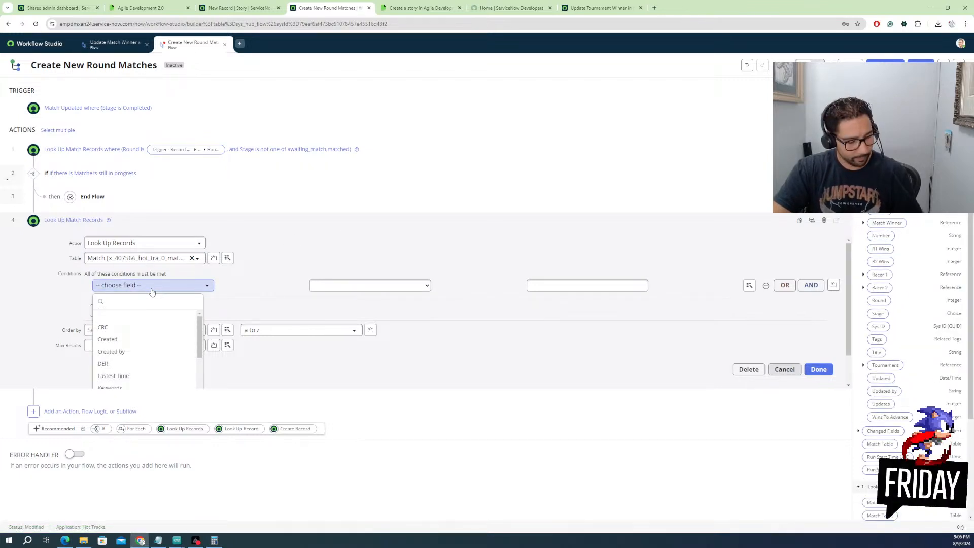
text(s)
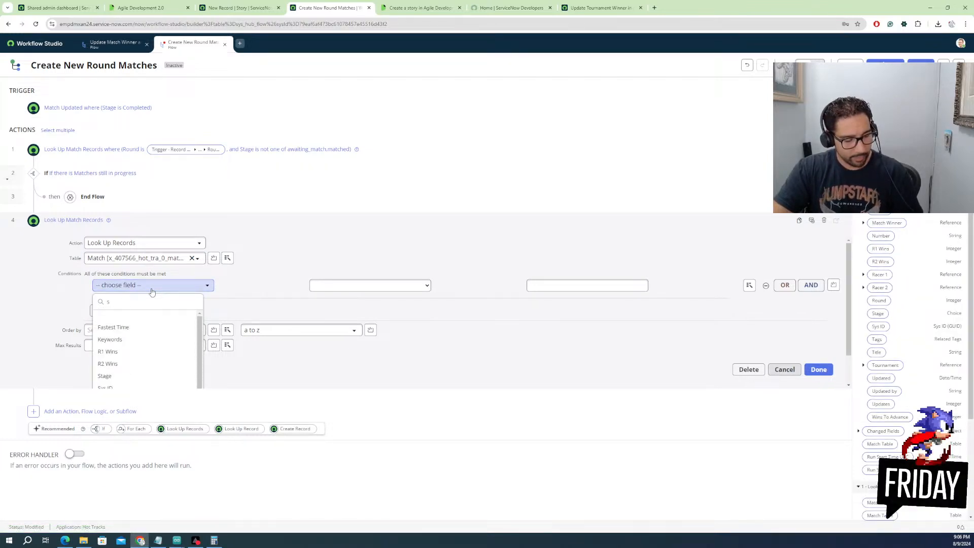
key(BackSpace)
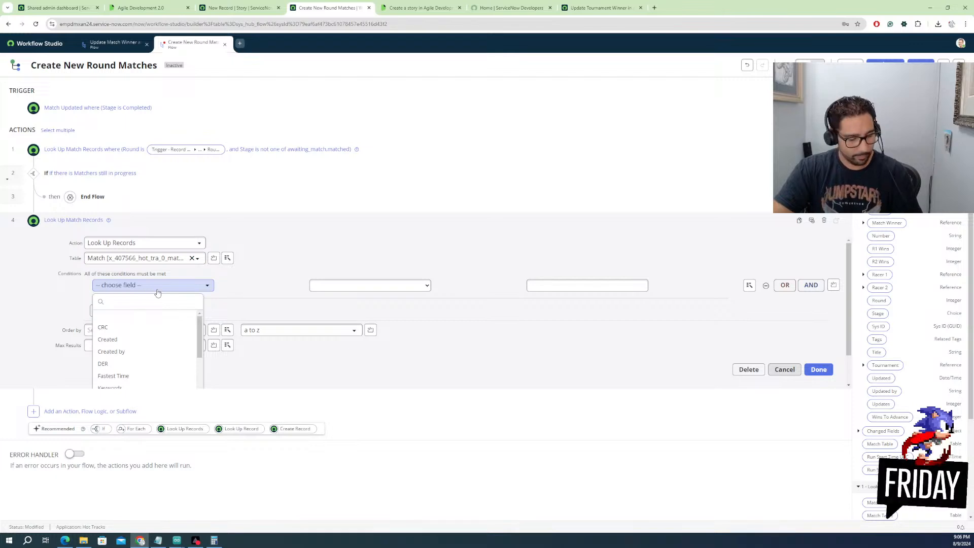
text(roun)
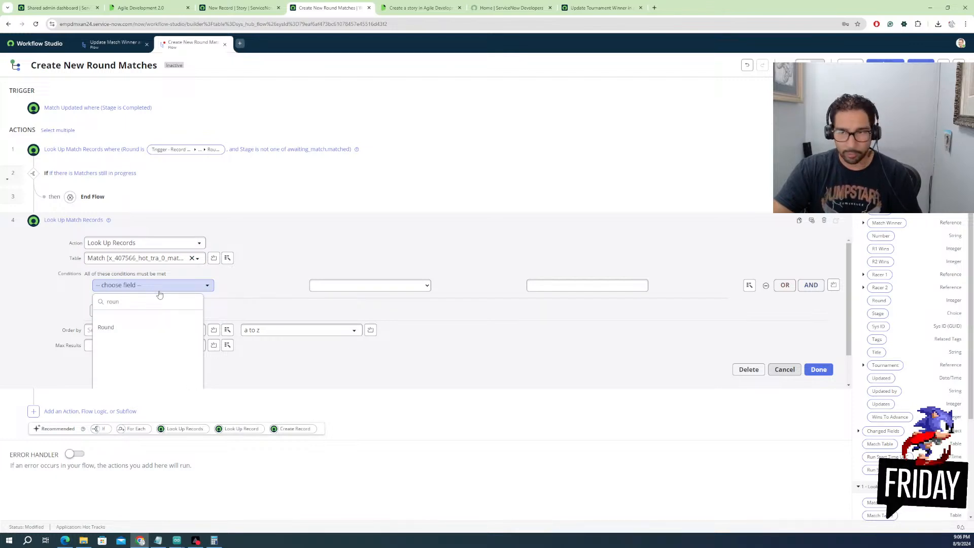
click(106, 327)
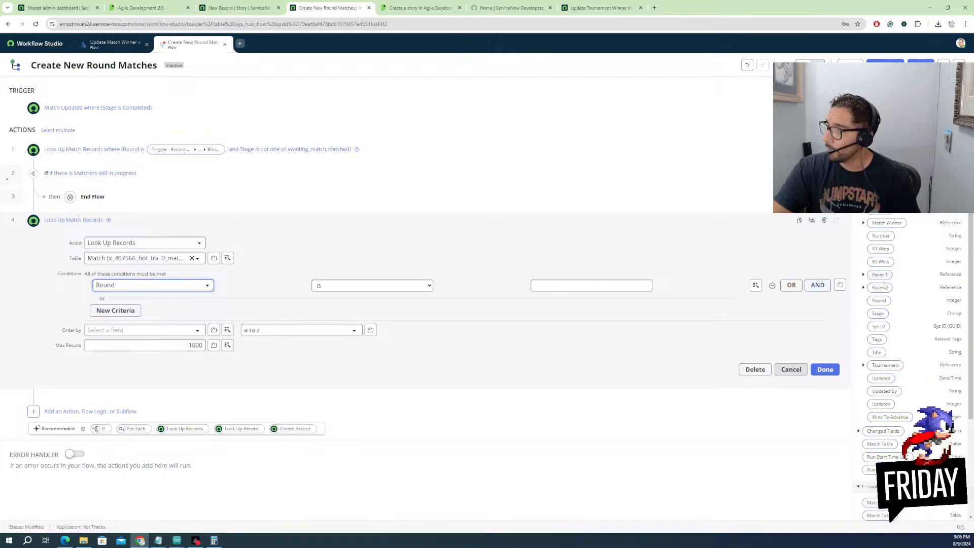
drag(878, 303, 598, 286)
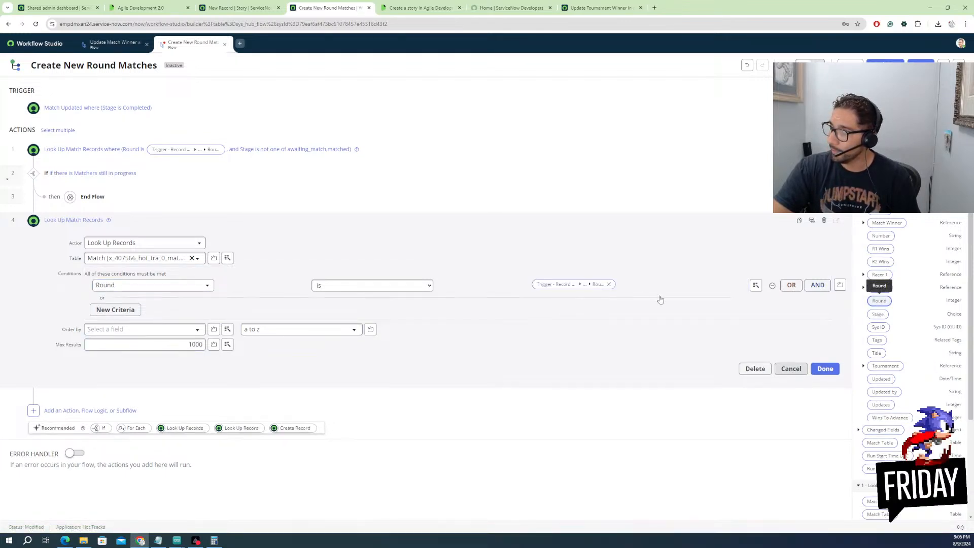
Add an AND condition that Stage is Completed to the second lookup and save the action
click(817, 285)
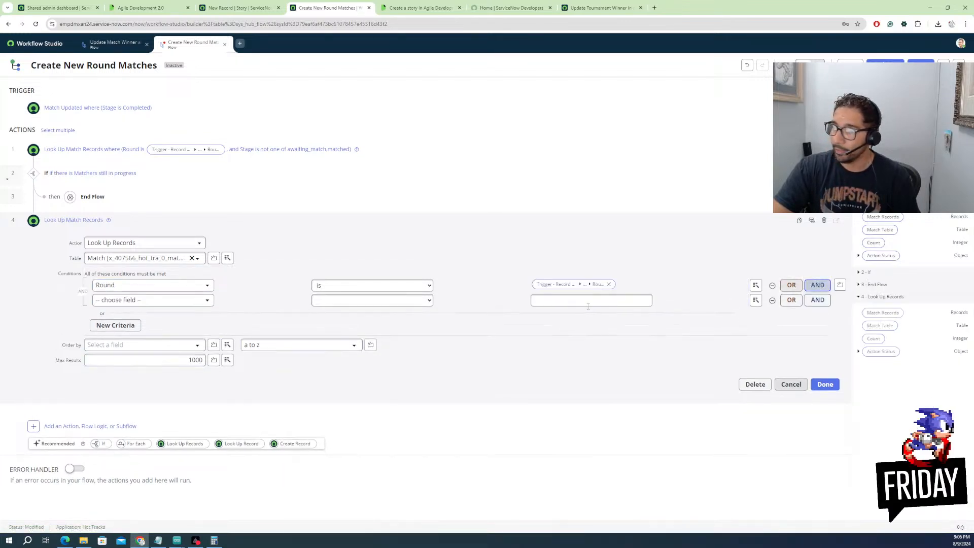
click(174, 304)
text(st)
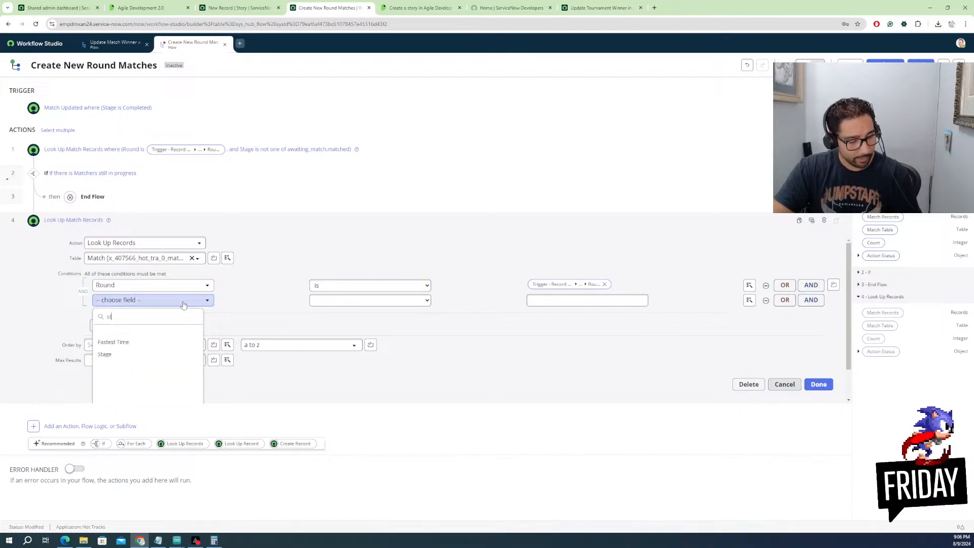
text(at)
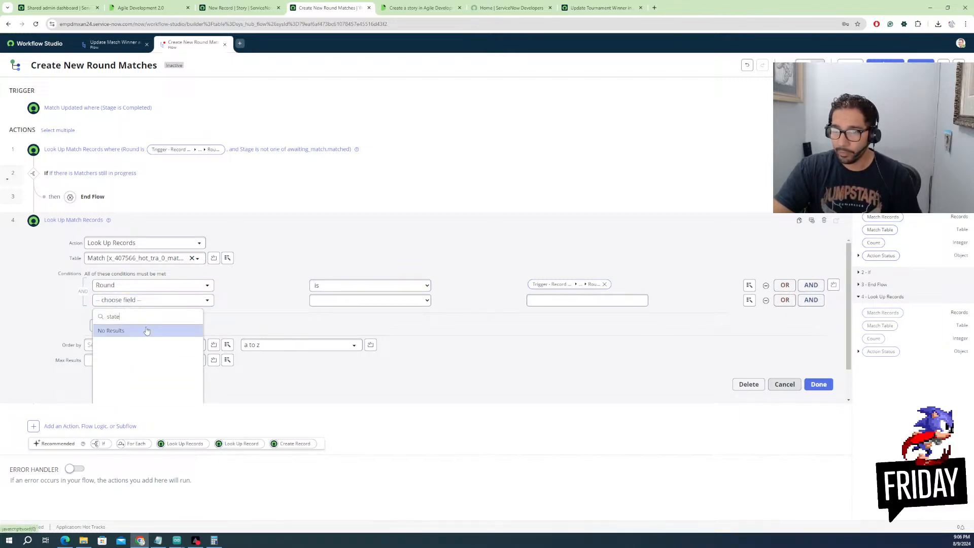
text(e)
key(BackSpace)
key(BackSpace)
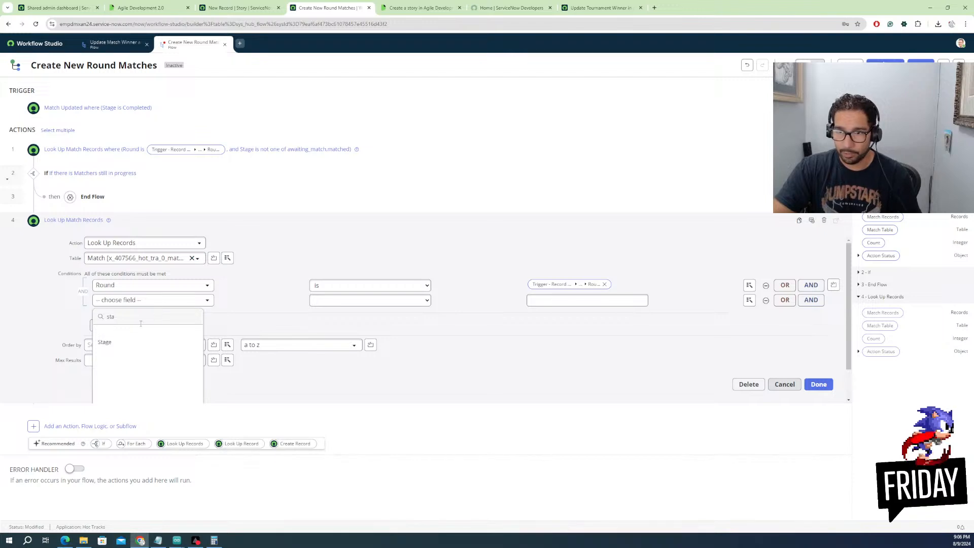
click(117, 342)
click(538, 302)
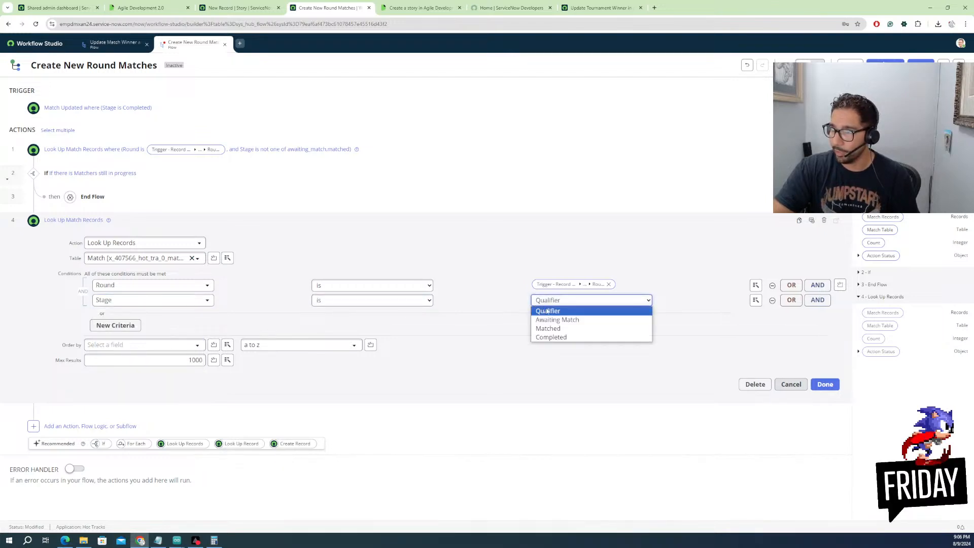
click(547, 338)
click(822, 385)
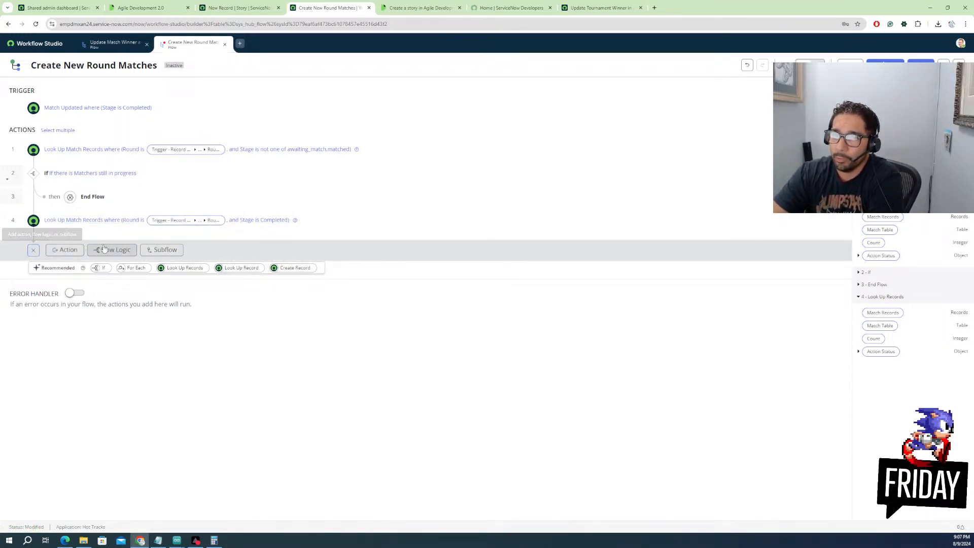
click(65, 249)
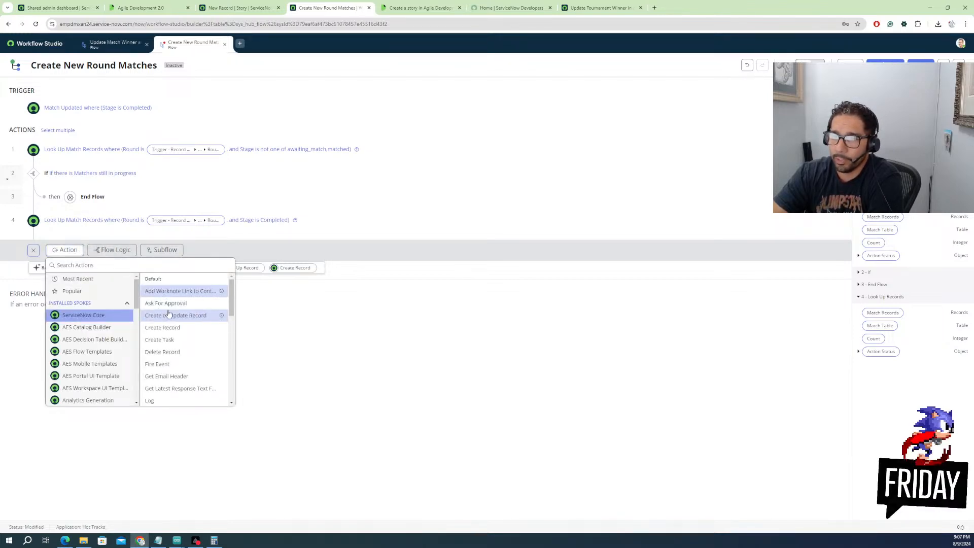
scroll(179, 340, down, 3)
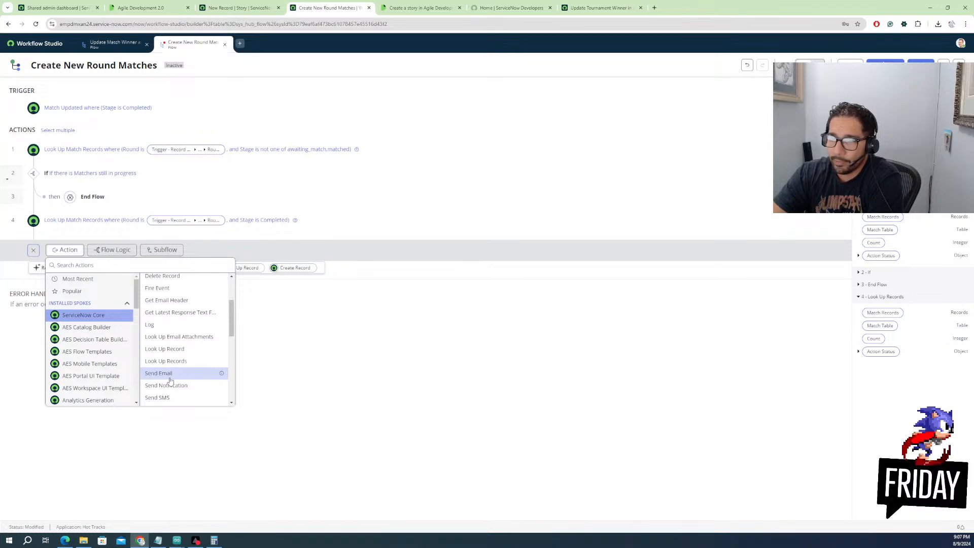
scroll(167, 373, down, 2)
scroll(170, 362, down, 3)
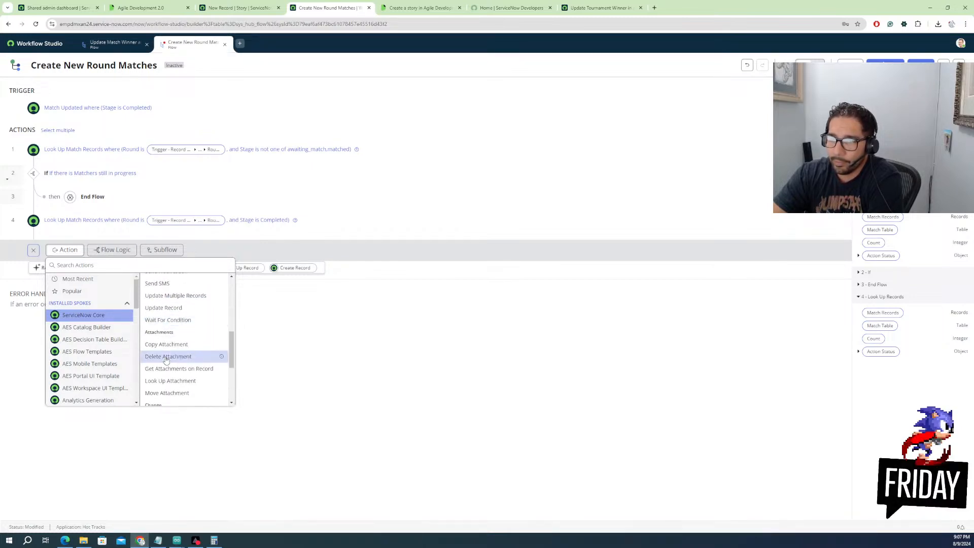
scroll(182, 355, down, 2)
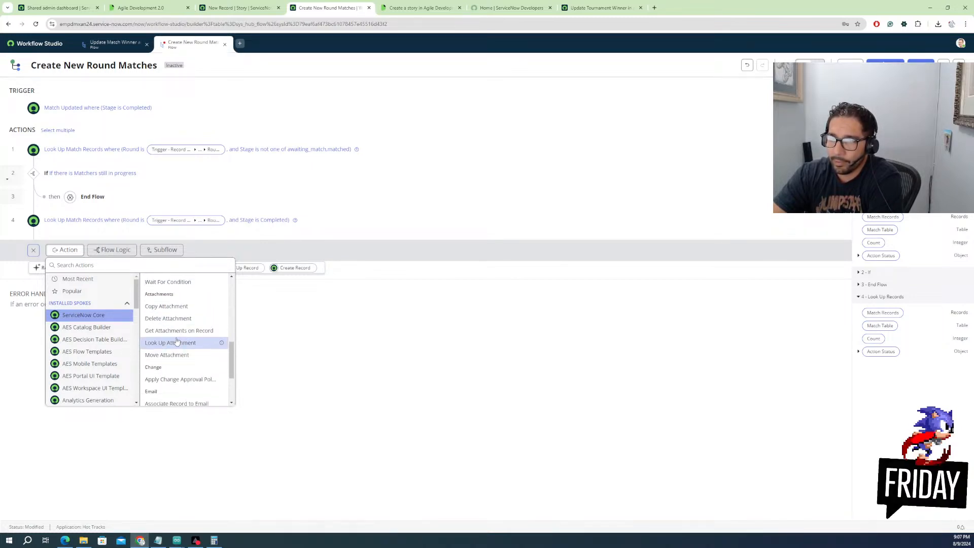
scroll(175, 335, up, 7)
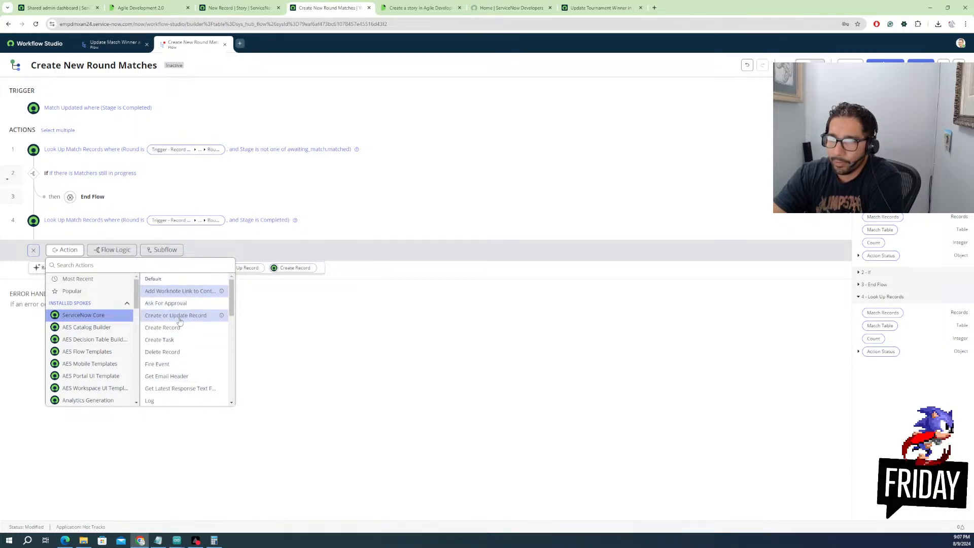
Add a For Each loop over the Match Records of the second lookup and save it
click(96, 251)
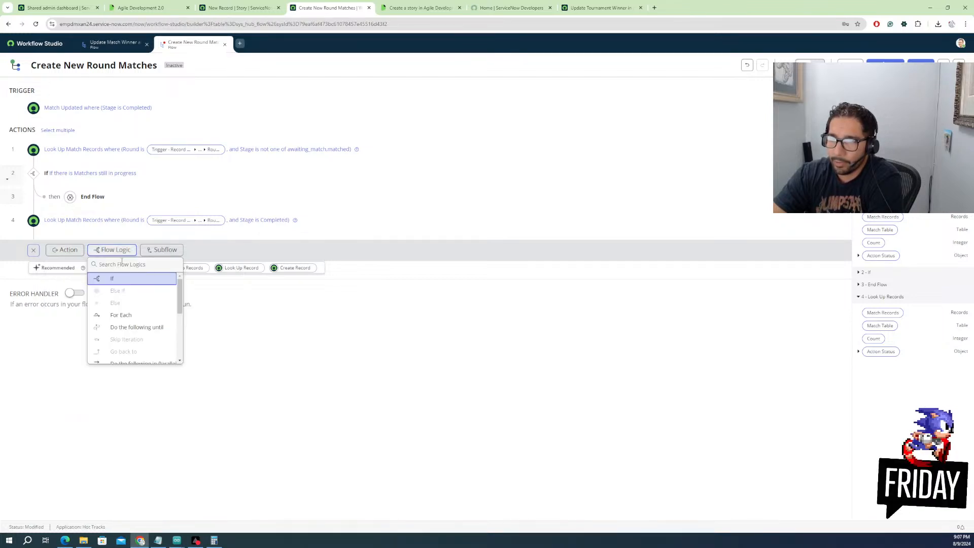
click(127, 317)
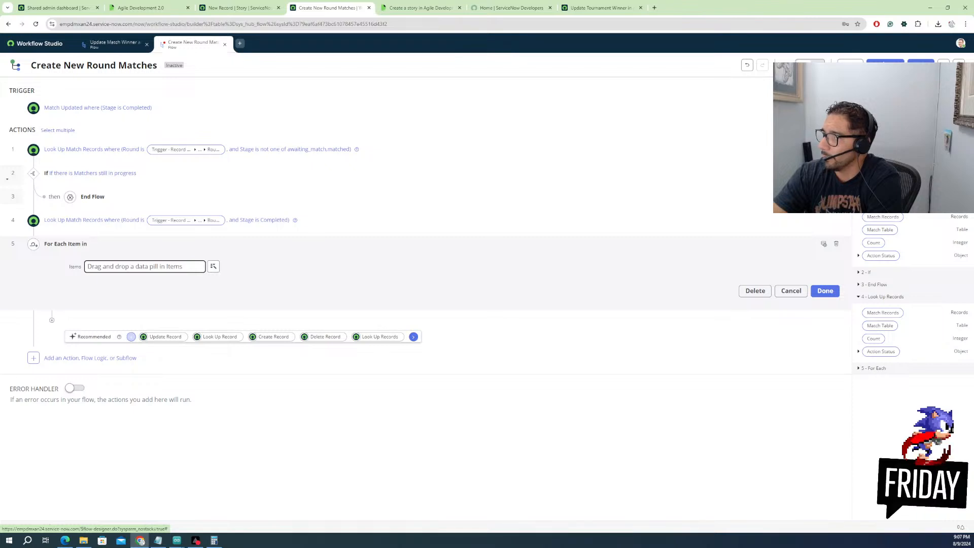
drag(882, 313, 138, 265)
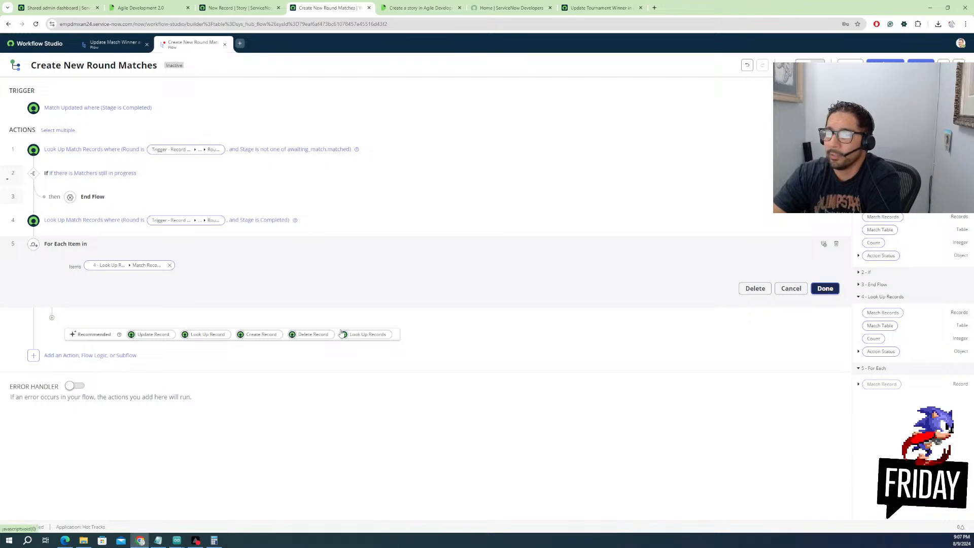
click(825, 288)
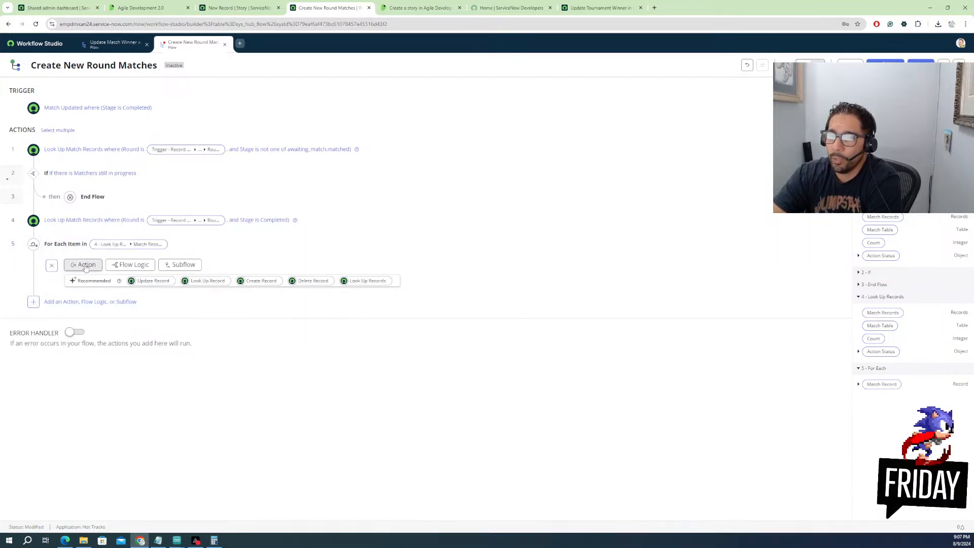
click(85, 266)
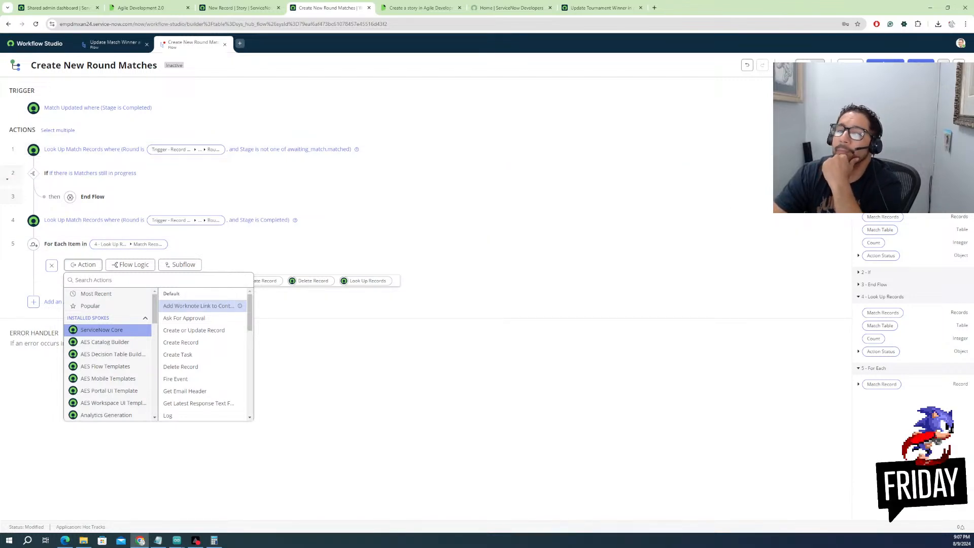
key(Escape)
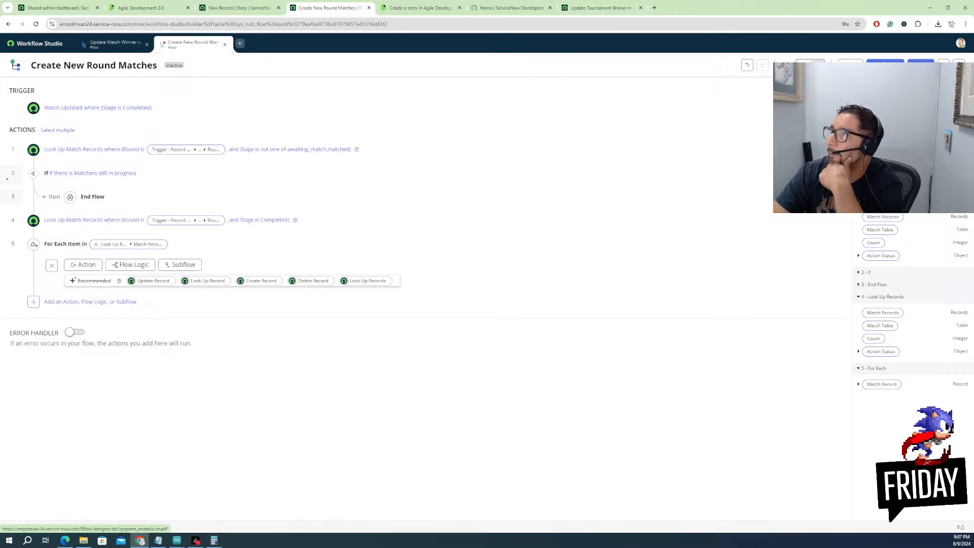
Add a flow variable labelled "Round winners" to the flow
click(963, 133)
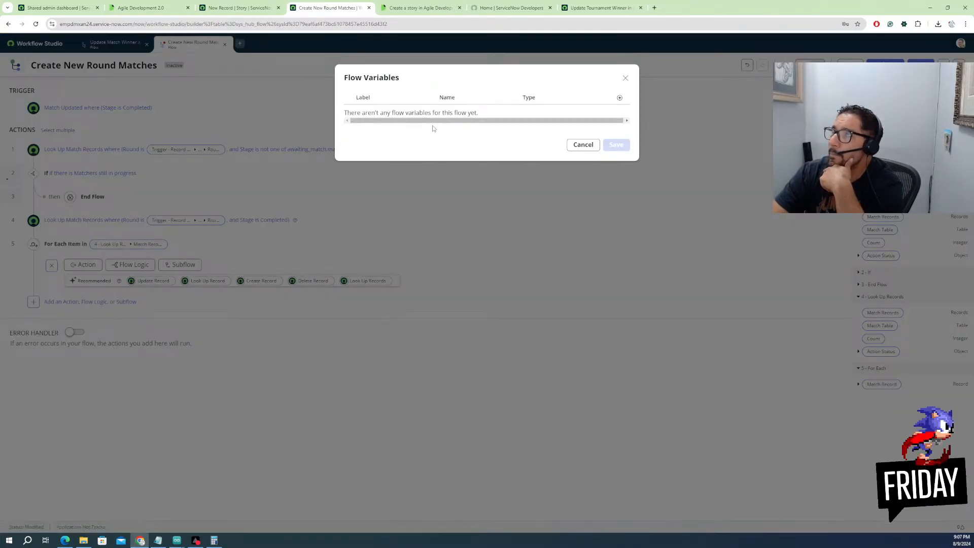
click(619, 97)
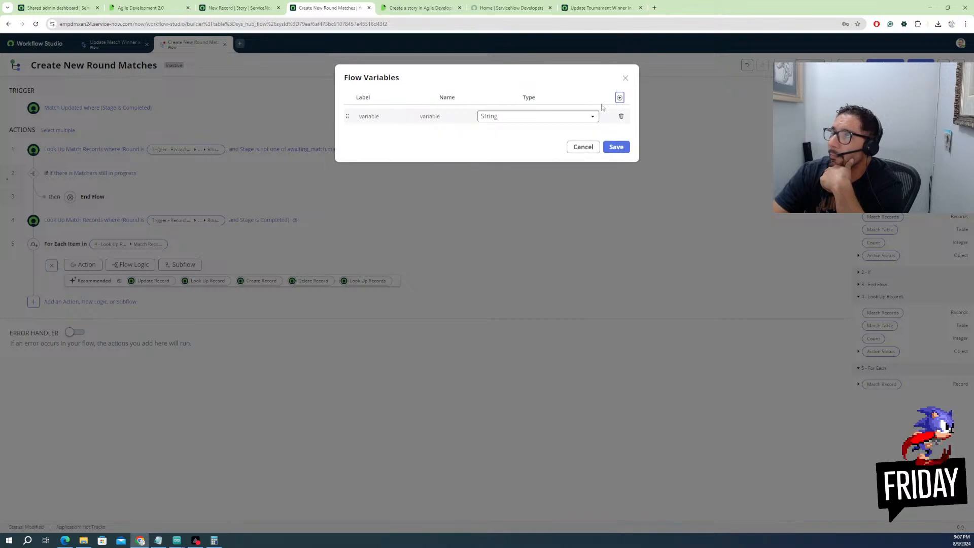
click(376, 115)
double_click(377, 117)
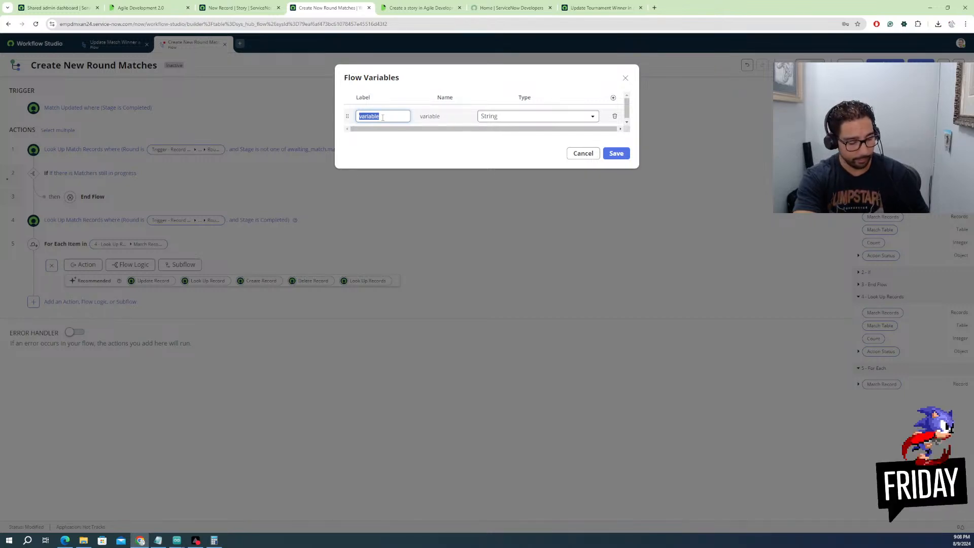
text(Ro)
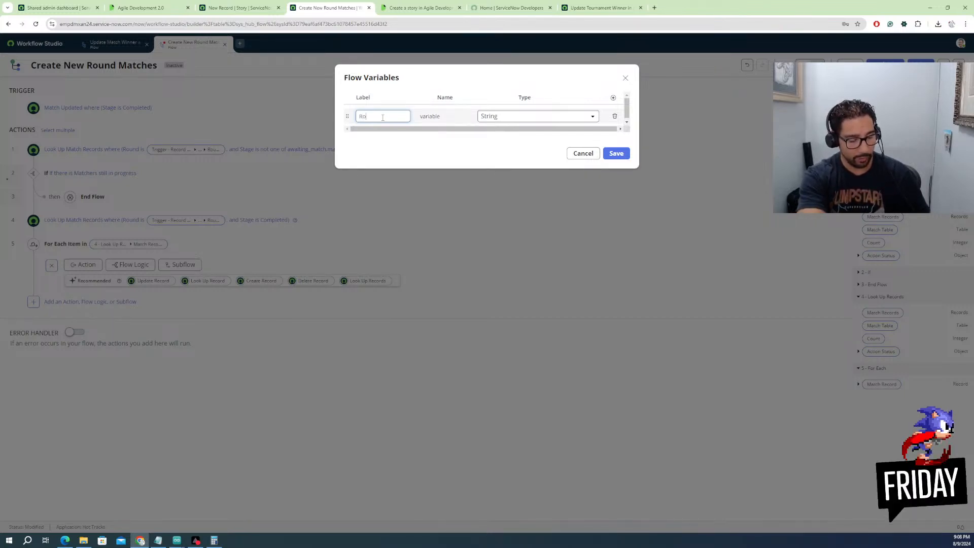
text(und winner)
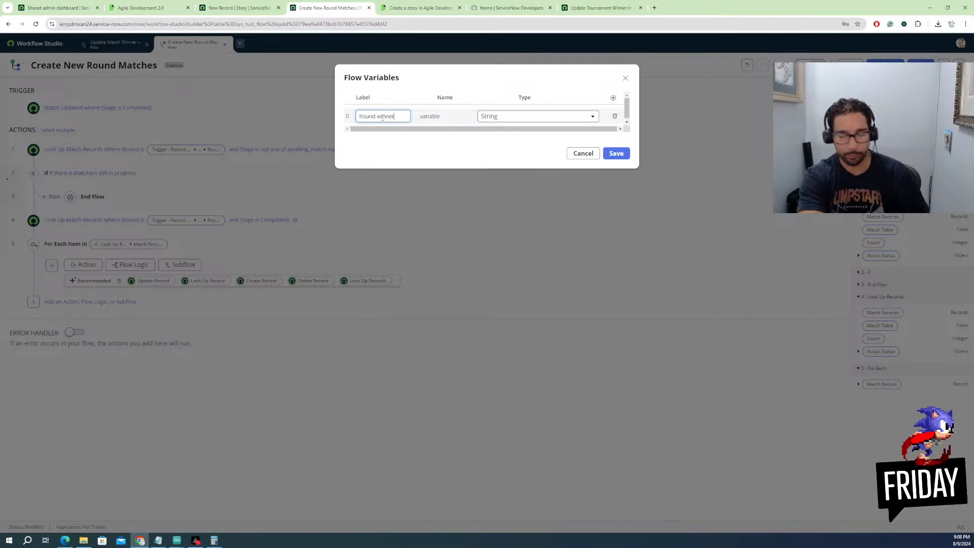
text(s)
Try JSON as the type of the Round winners variable, set it back to String and save the flow variables
click(501, 117)
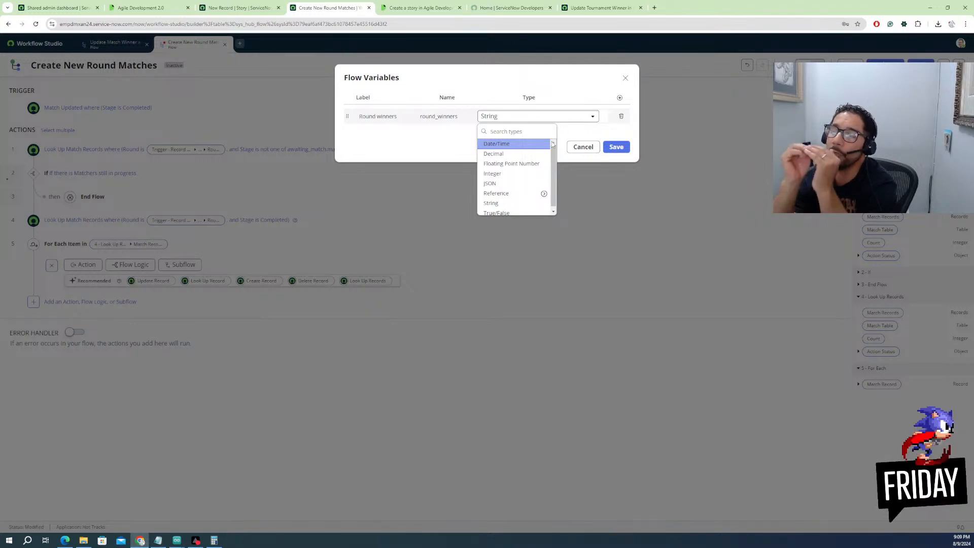
click(499, 185)
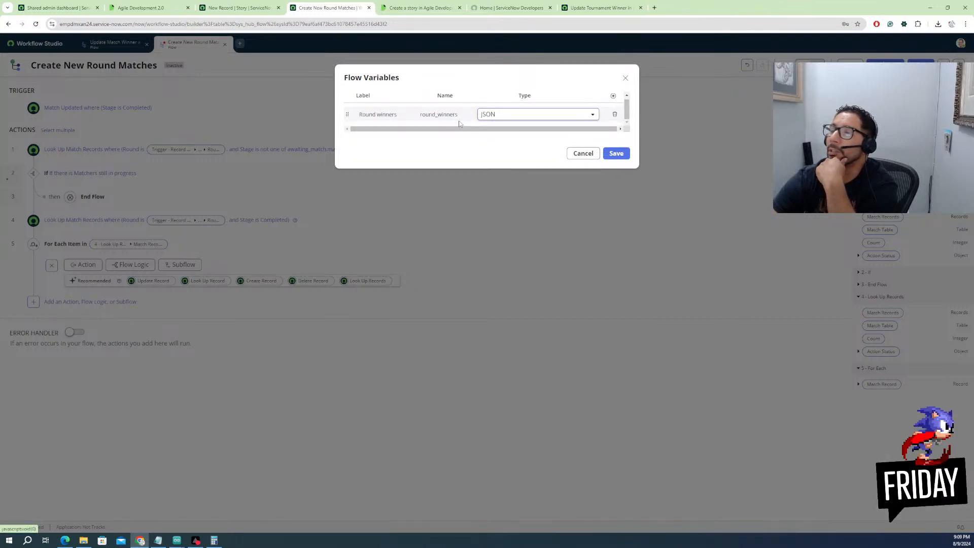
click(538, 116)
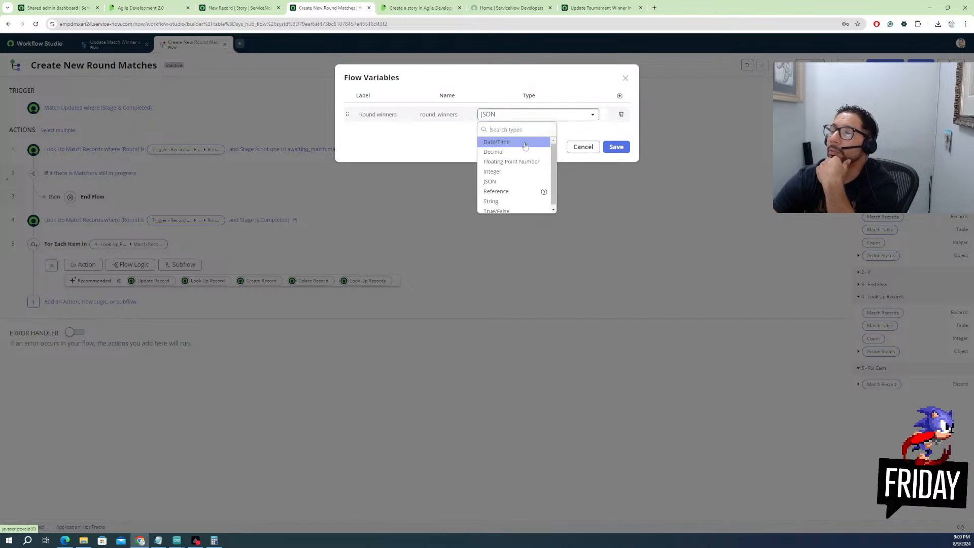
click(508, 202)
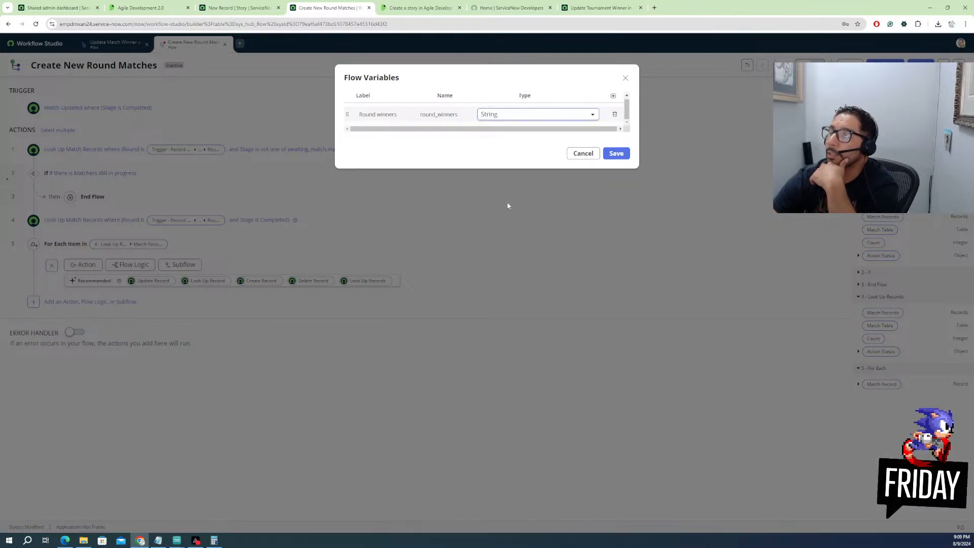
click(616, 153)
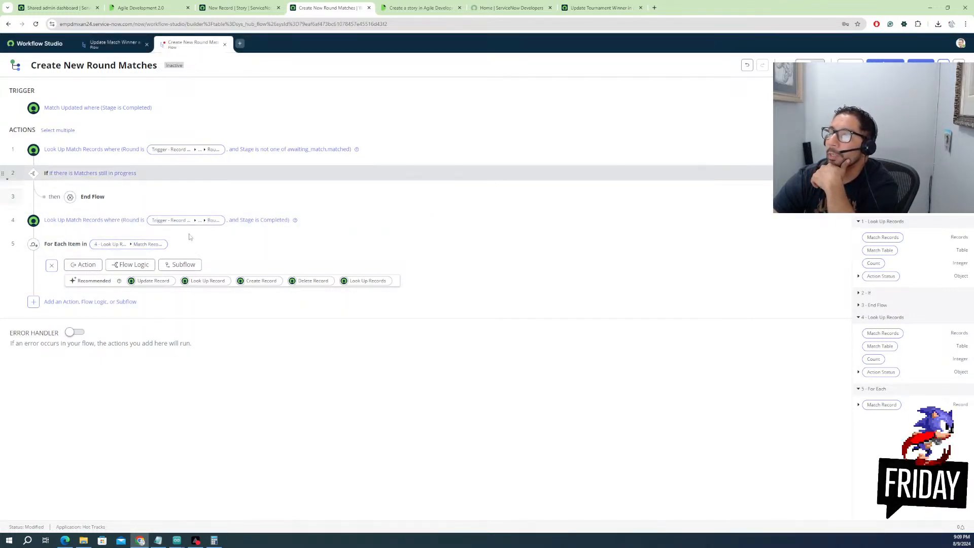
Add a Set Flow Variables step inside the For Each loop with a single variable row
click(121, 266)
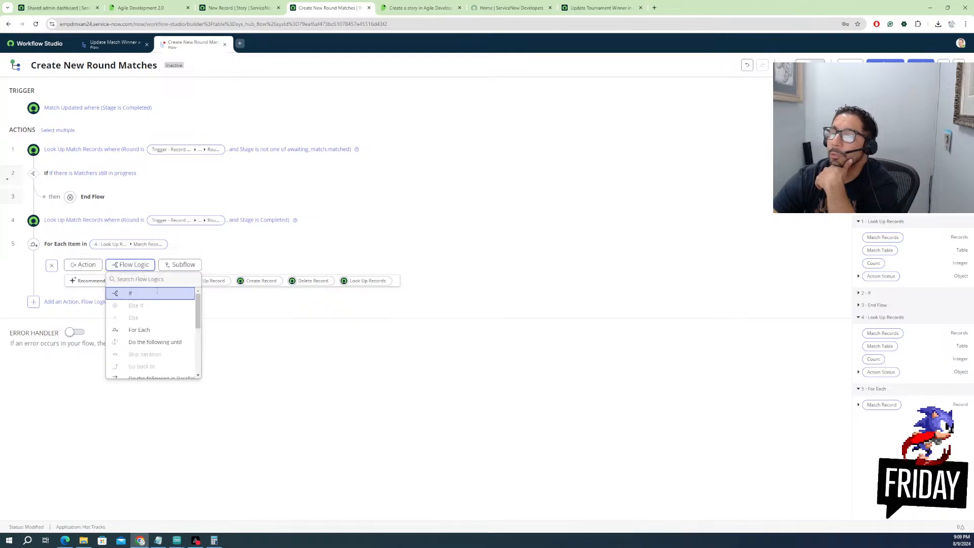
scroll(153, 345, down, 3)
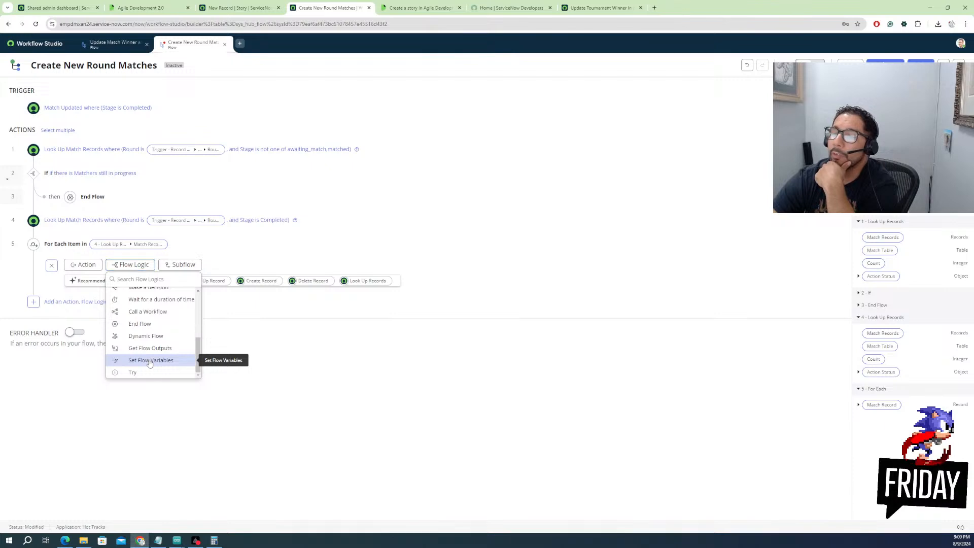
click(150, 361)
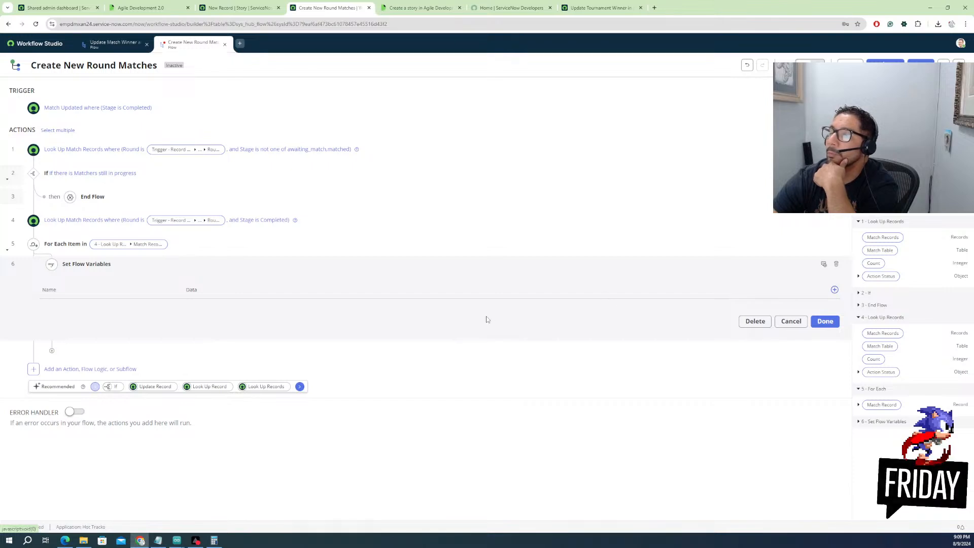
click(835, 291)
click(835, 291)
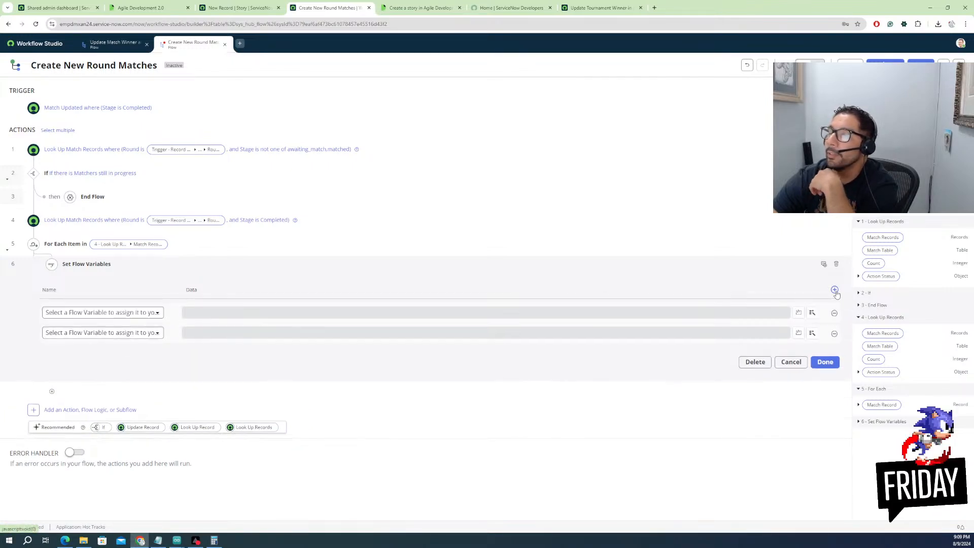
click(834, 333)
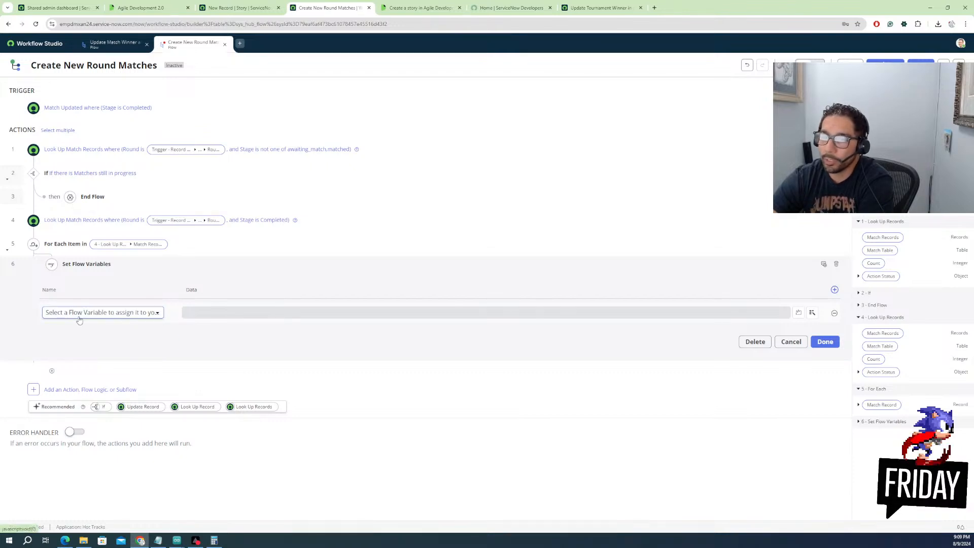
Choose Round winners as the variable to set, switch its data value to a script and clear the template comment
click(81, 312)
click(72, 340)
click(465, 311)
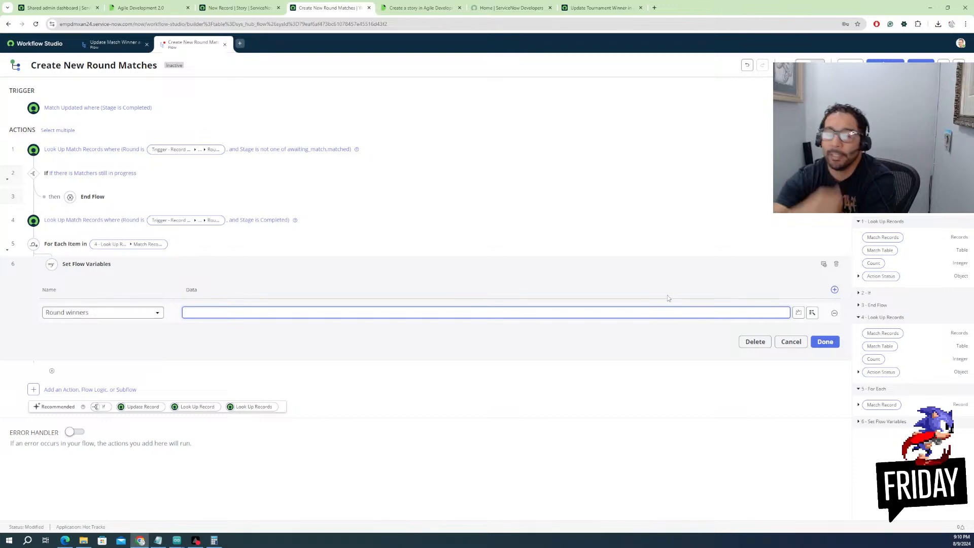
click(798, 312)
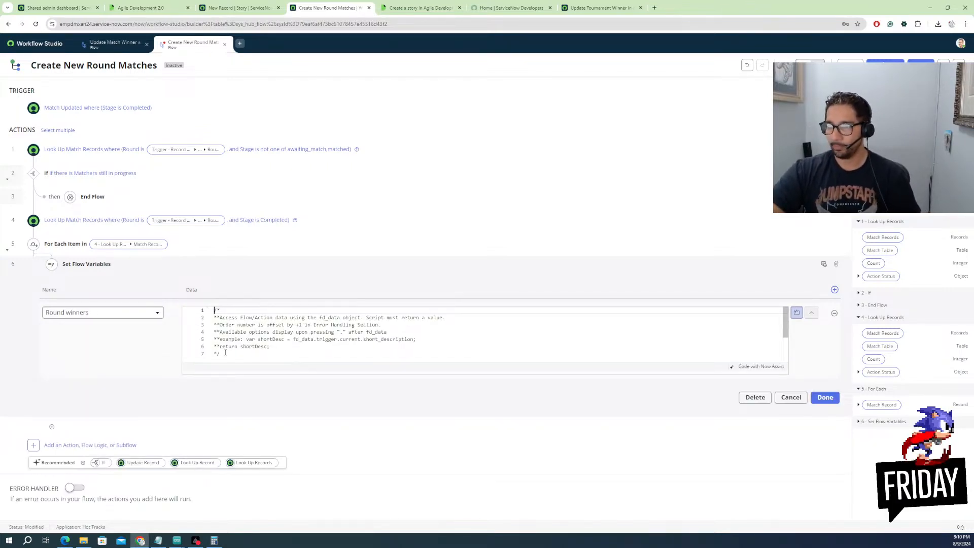
drag(232, 359, 214, 309)
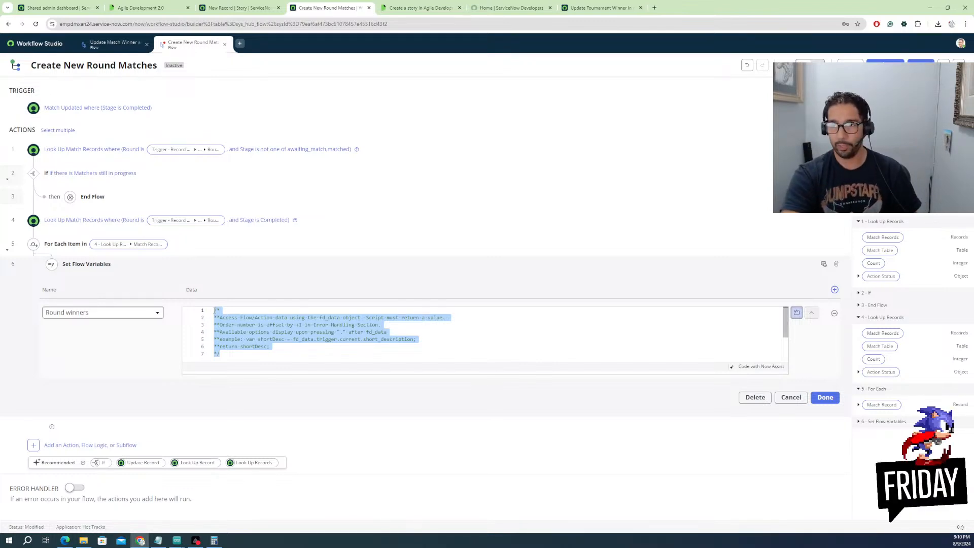
key(BackSpace)
Start the Round winners script with the declaration "const roundWinner = fd_data"
text(f)
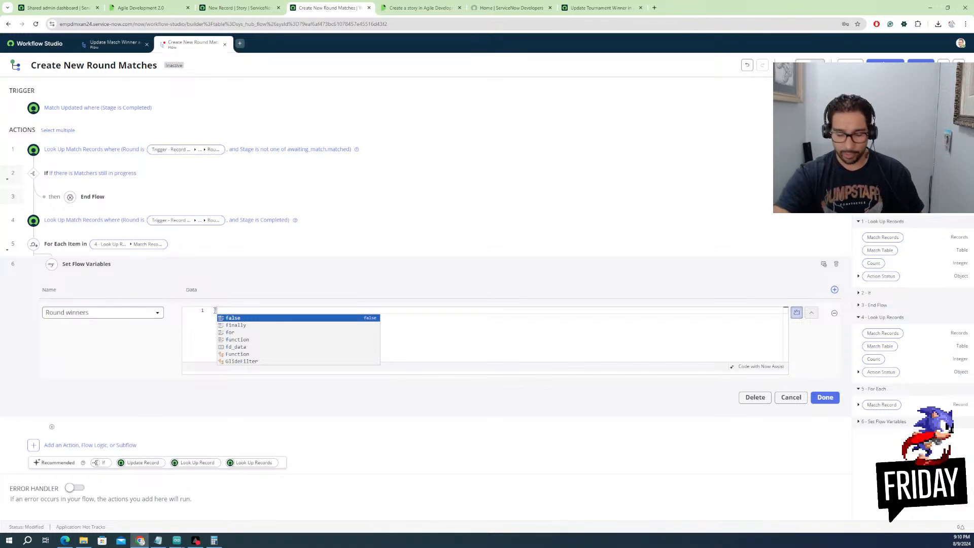
key(Down)
key(Down)
key(Down)
key(Down)
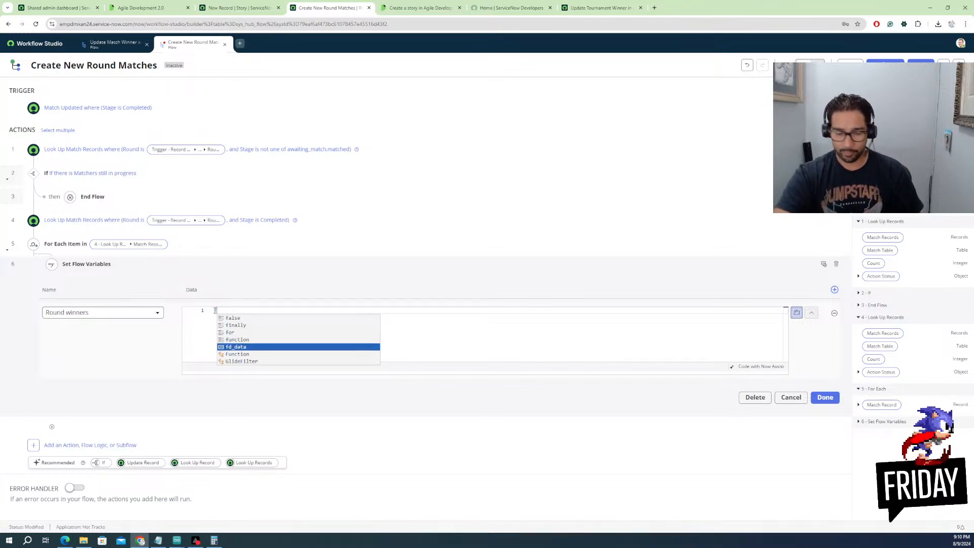
key(Return)
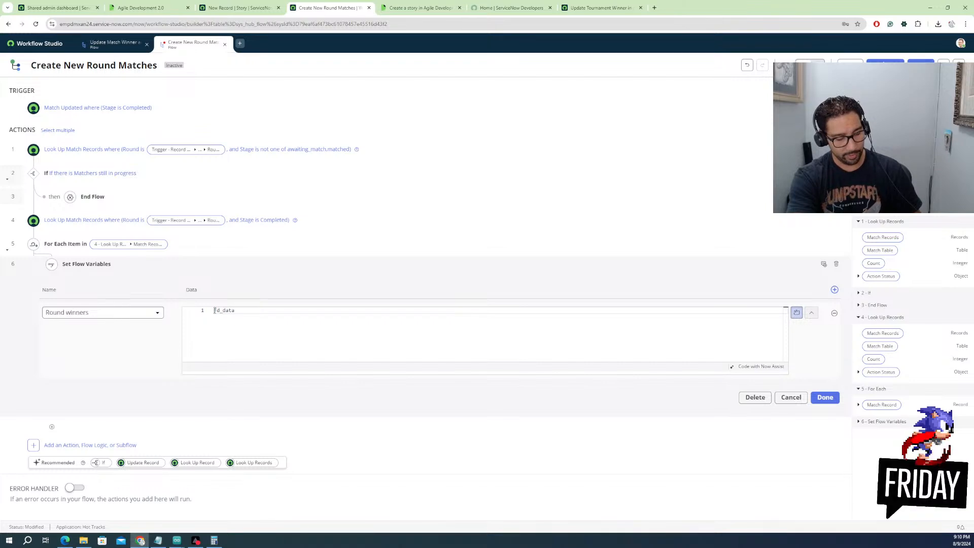
key(Delete)
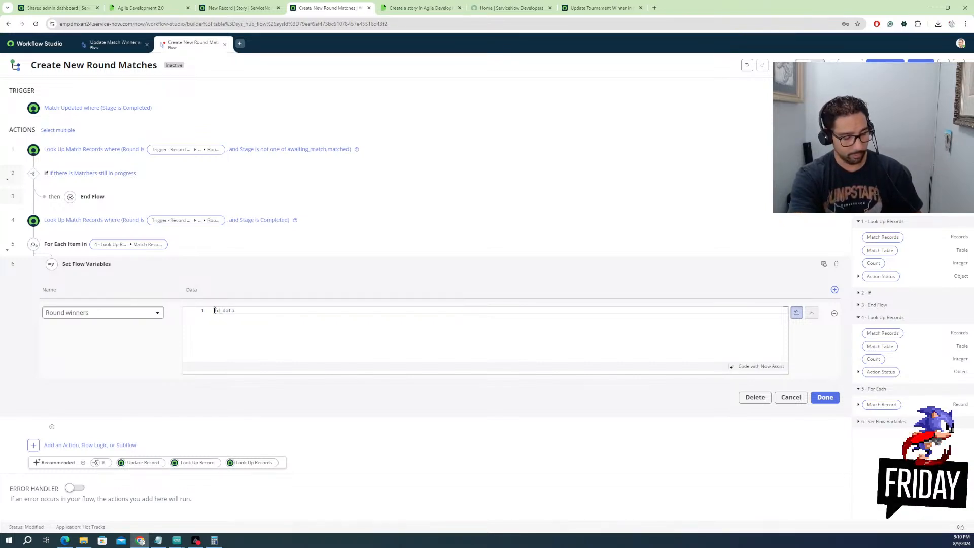
text(const )
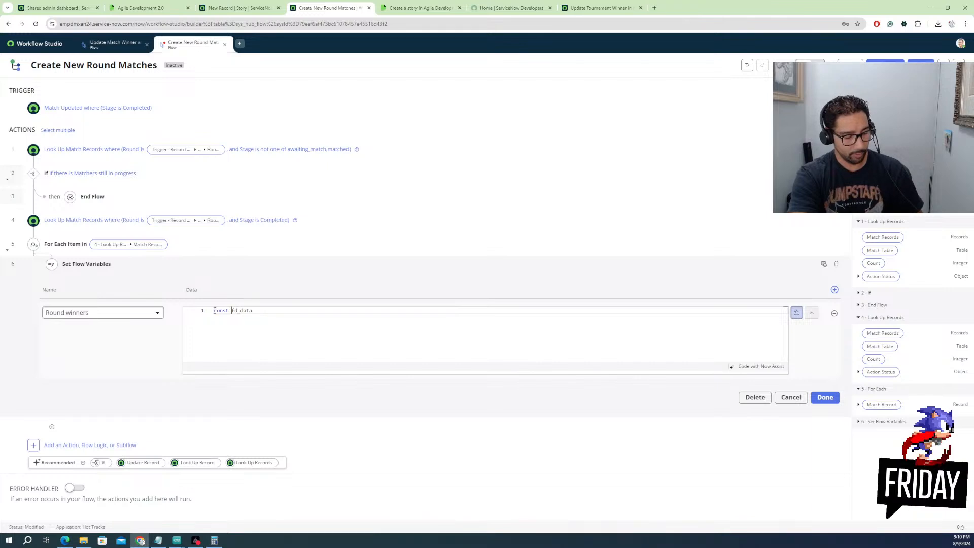
text(ro)
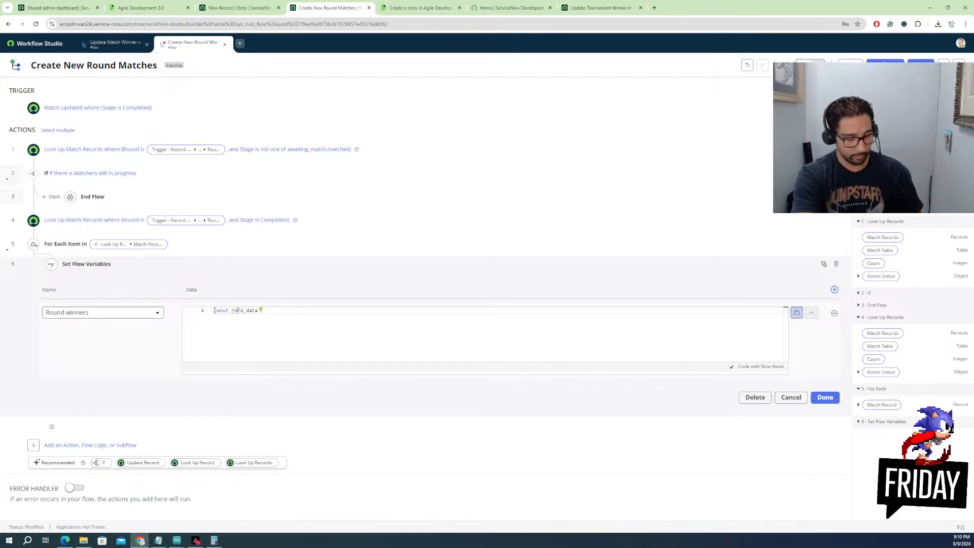
text(und)
text(Winner )
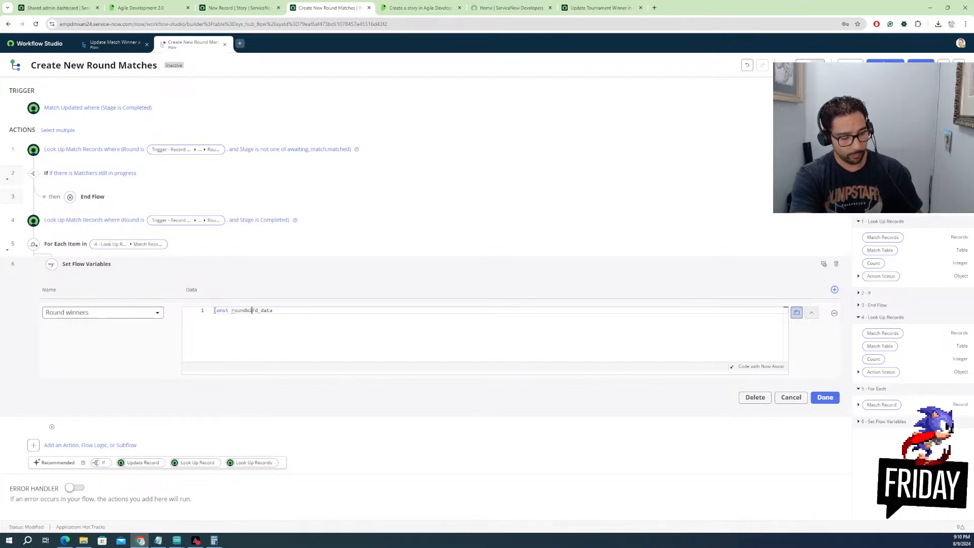
text(=)
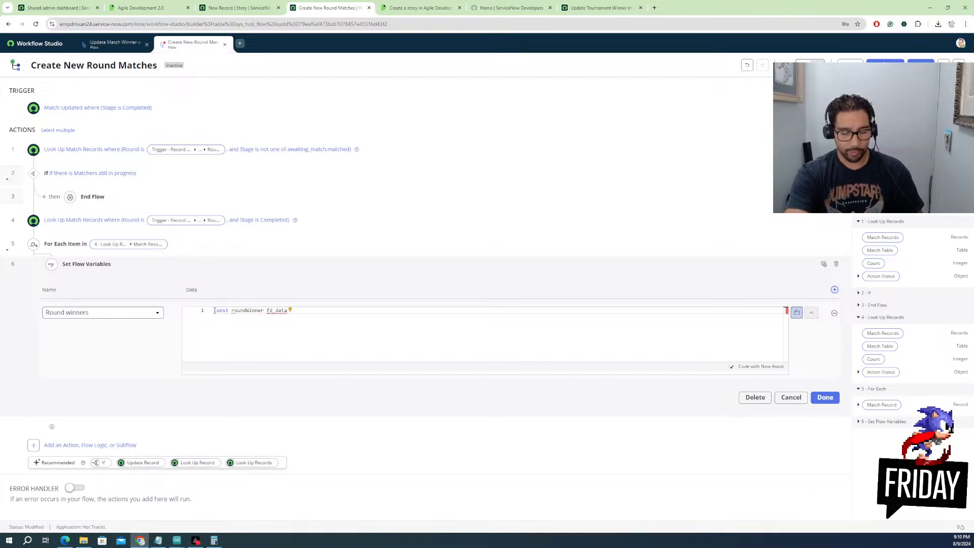
Extend the roundWinner assignment to the loop item's match winner, fd_data._5__for_each.item.match_winner
click(305, 308)
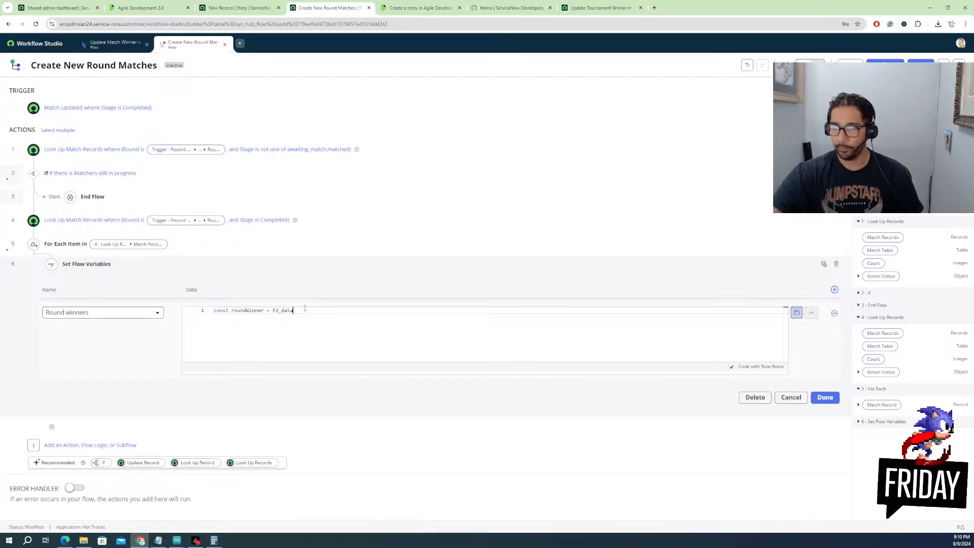
text(.)
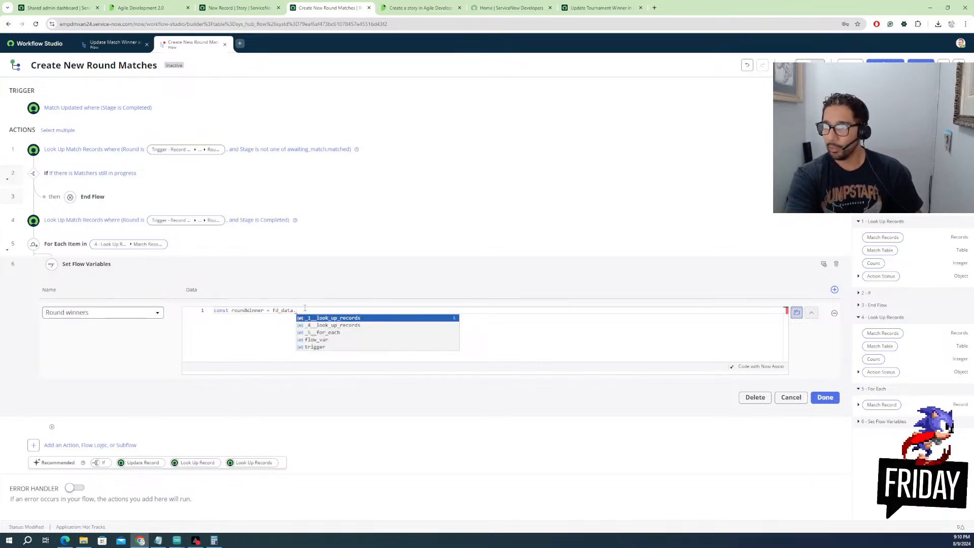
key(Down)
key(Down)
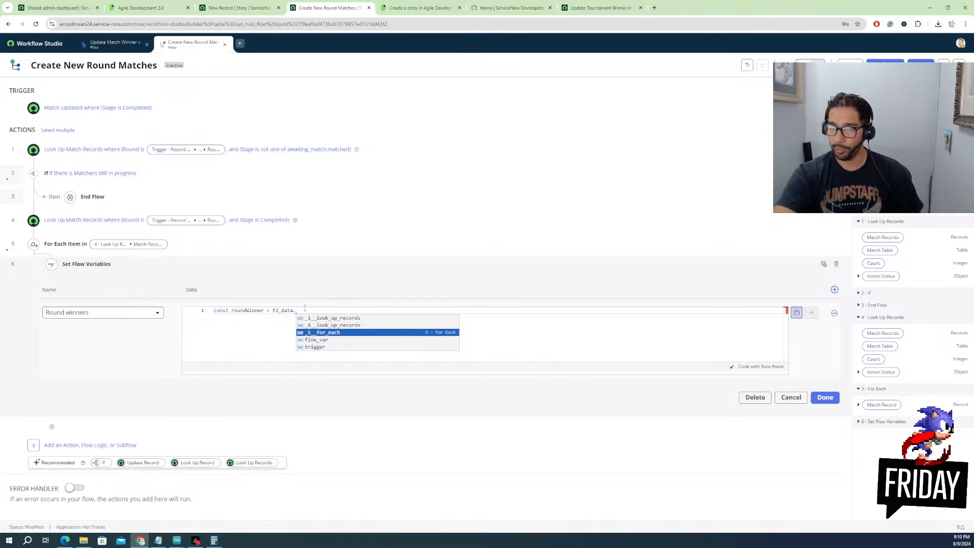
key(Return)
text(.)
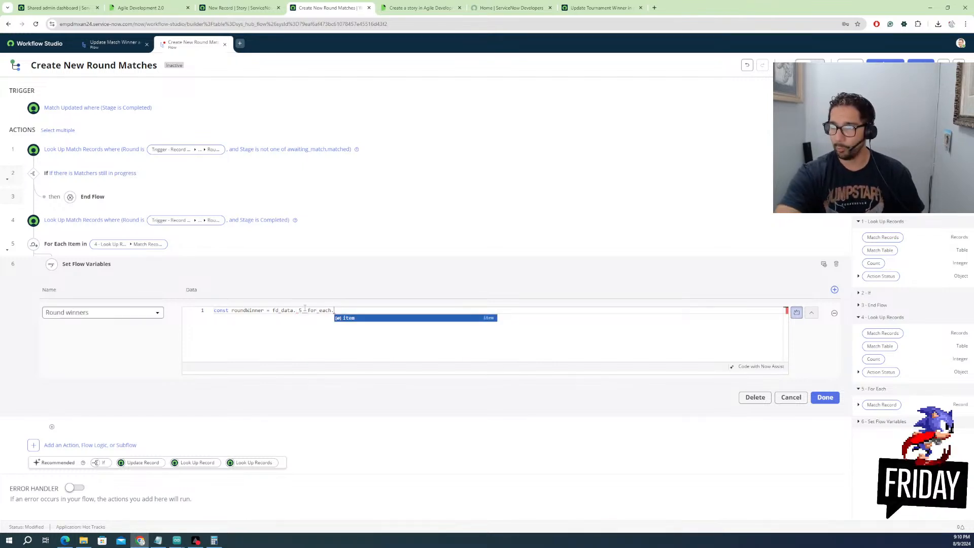
key(Return)
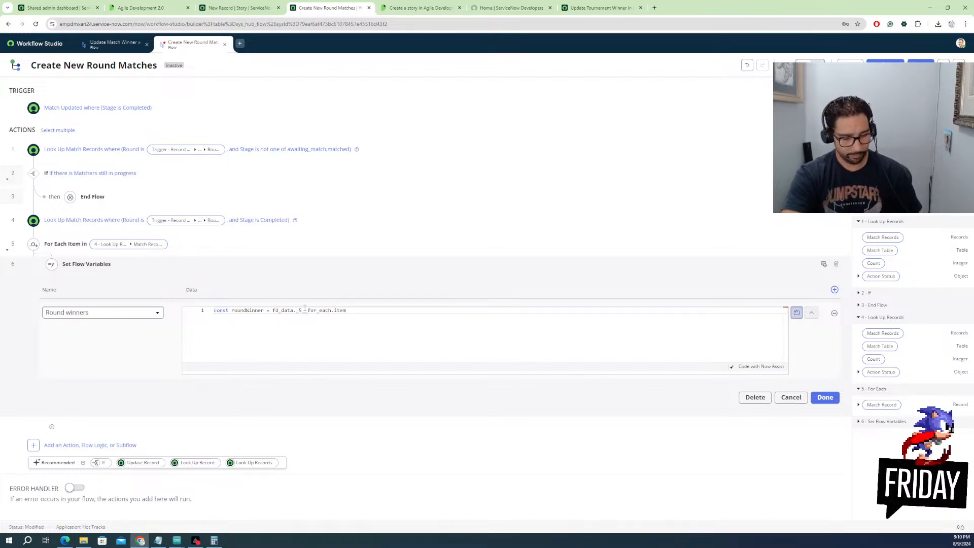
text(.)
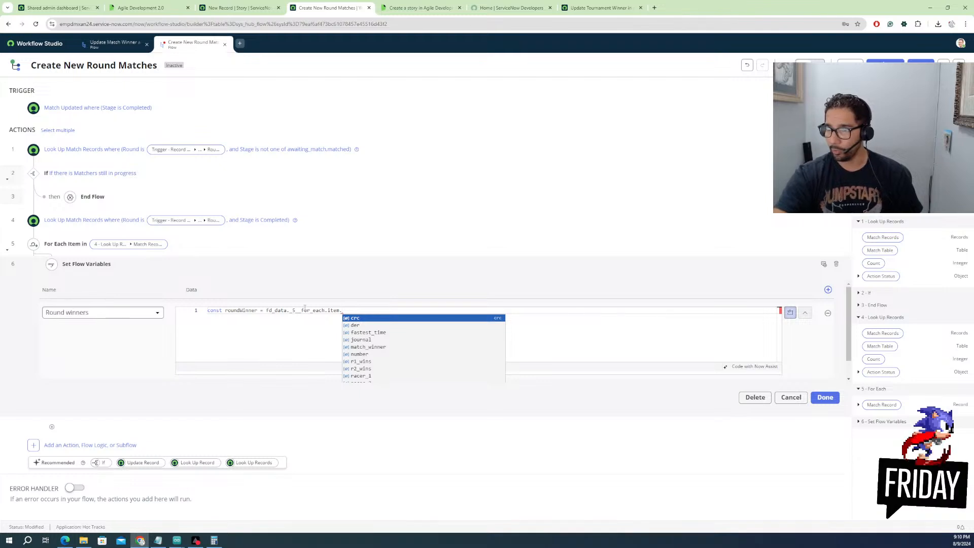
key(Down)
key(Down)
key(Down)
key(Down)
key(Return)
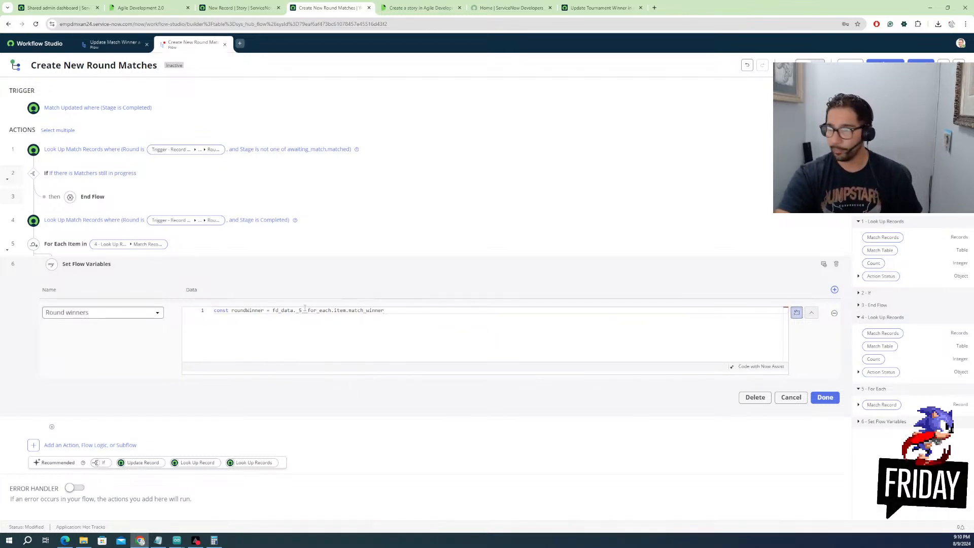
text(.)
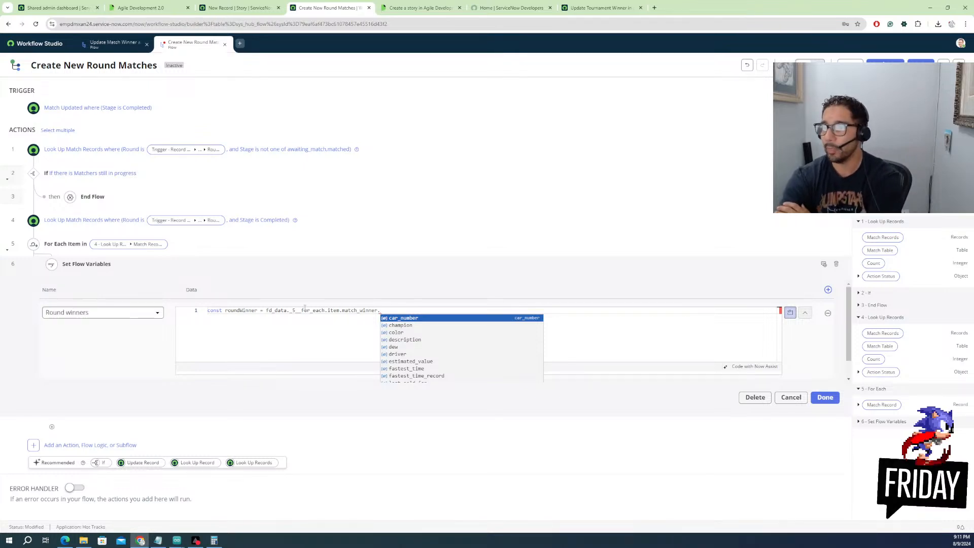
key(BackSpace)
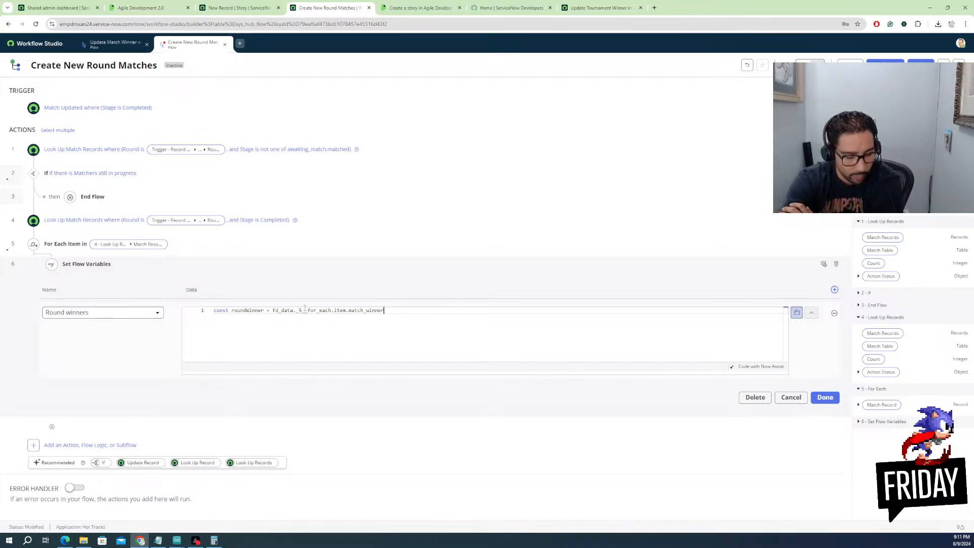
text(.sy)
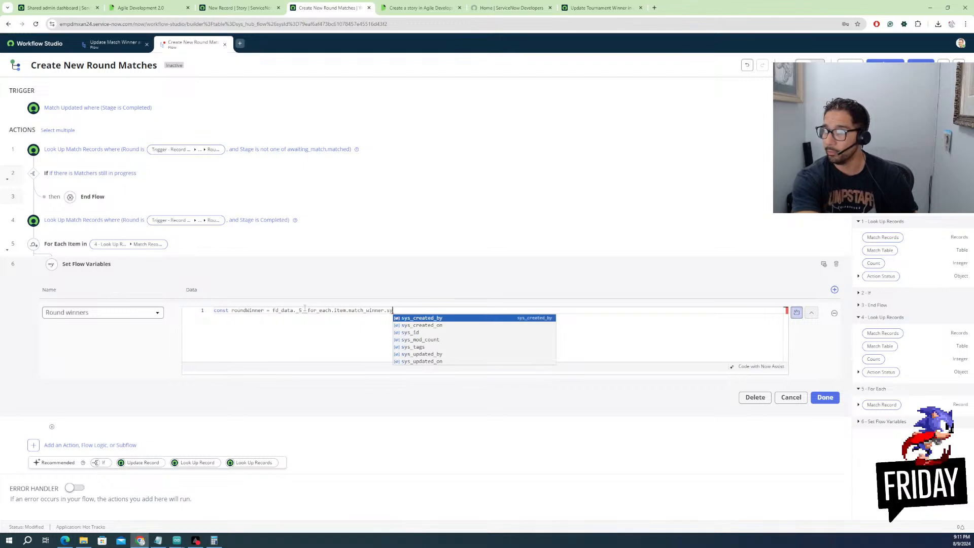
key(BackSpace)
key(BackSpace)
key(BackSpace)
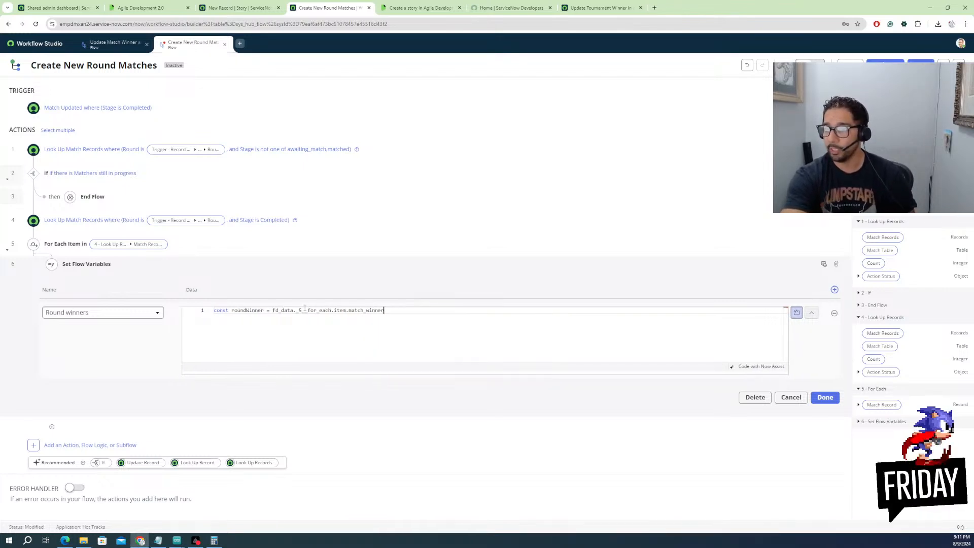
Add the log statement gs.info(roundWinner) below the roundWinner declaration, leaving one blank line between them
key(Return)
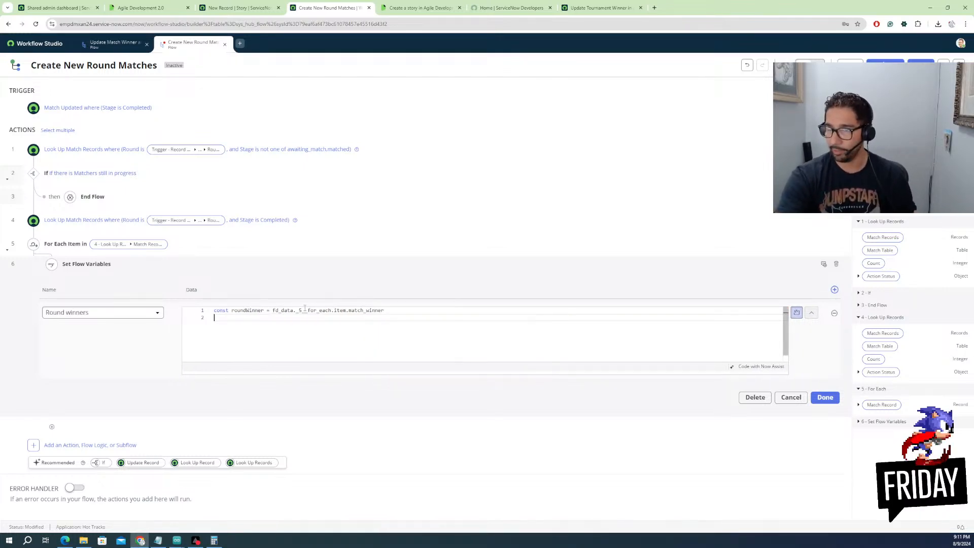
key(Return)
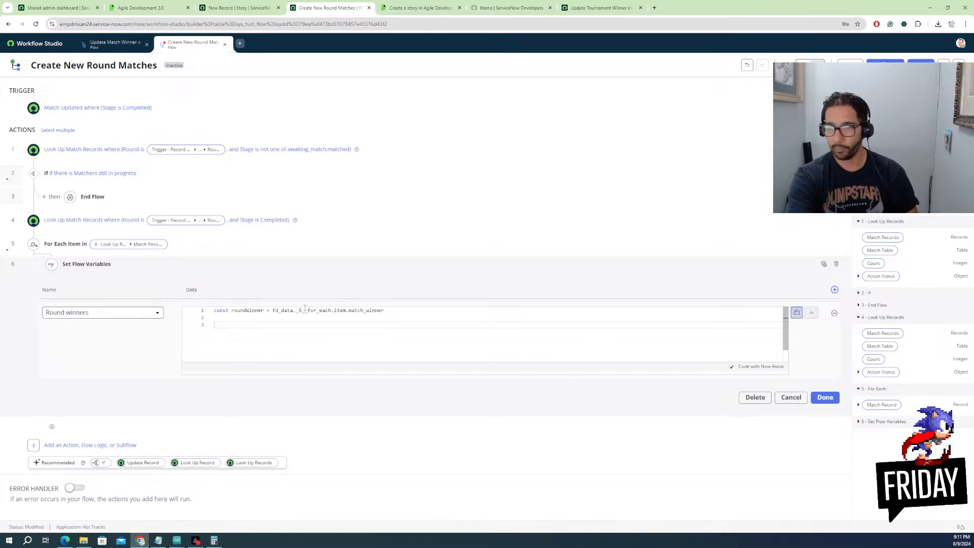
text(co)
key(BackSpace)
key(BackSpace)
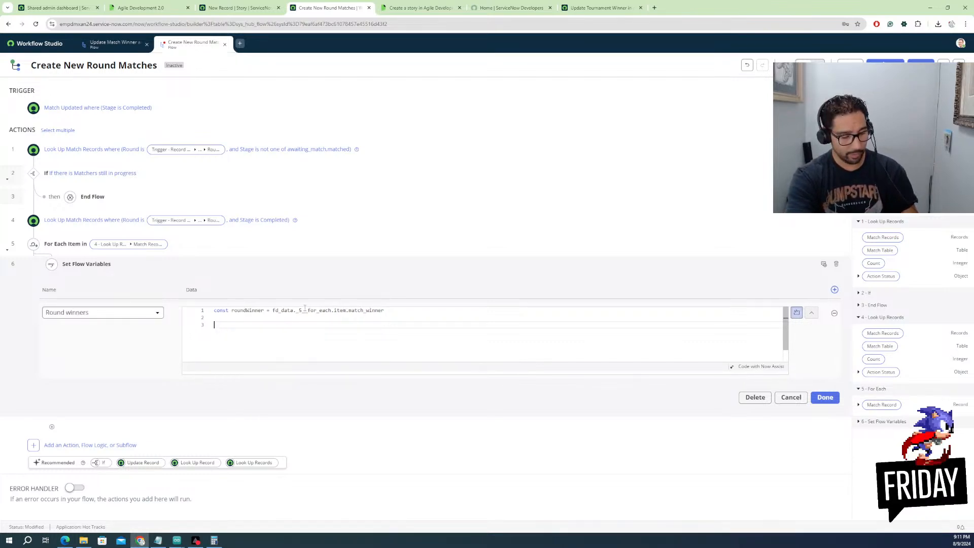
text(gs)
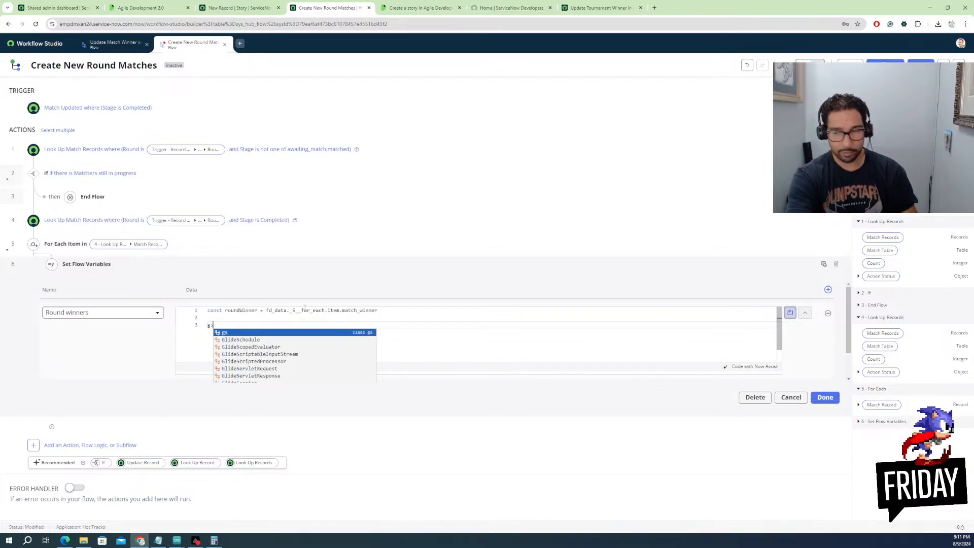
text(.)
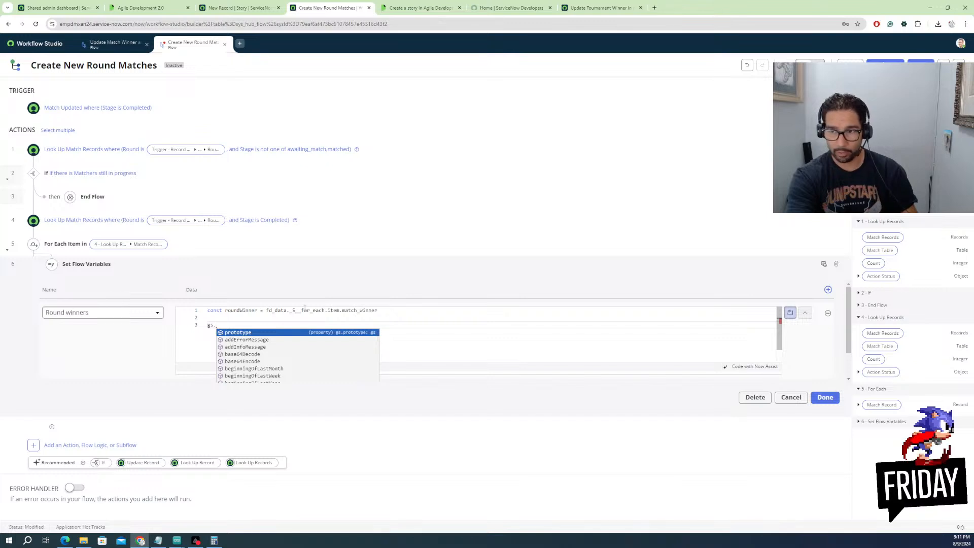
key(BackSpace)
key(BackSpace)
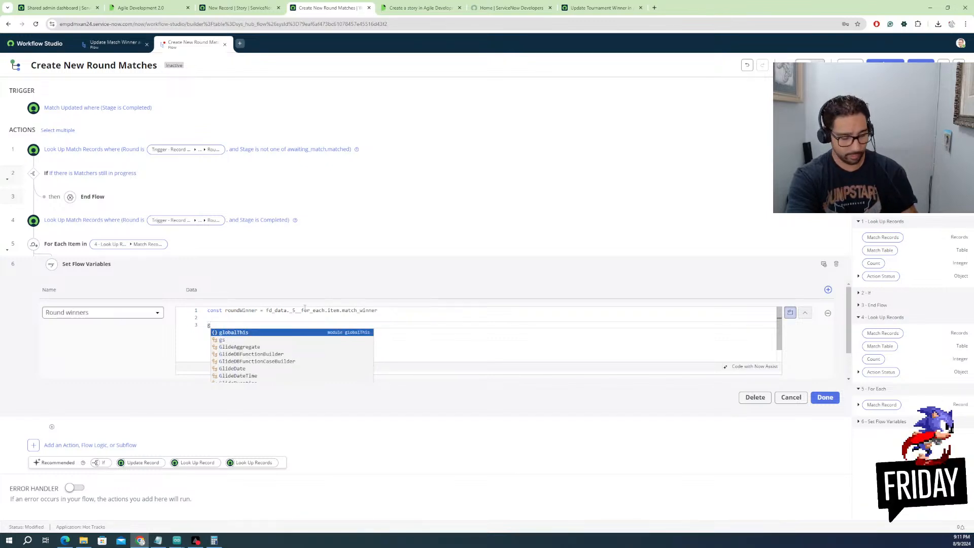
text(s.l)
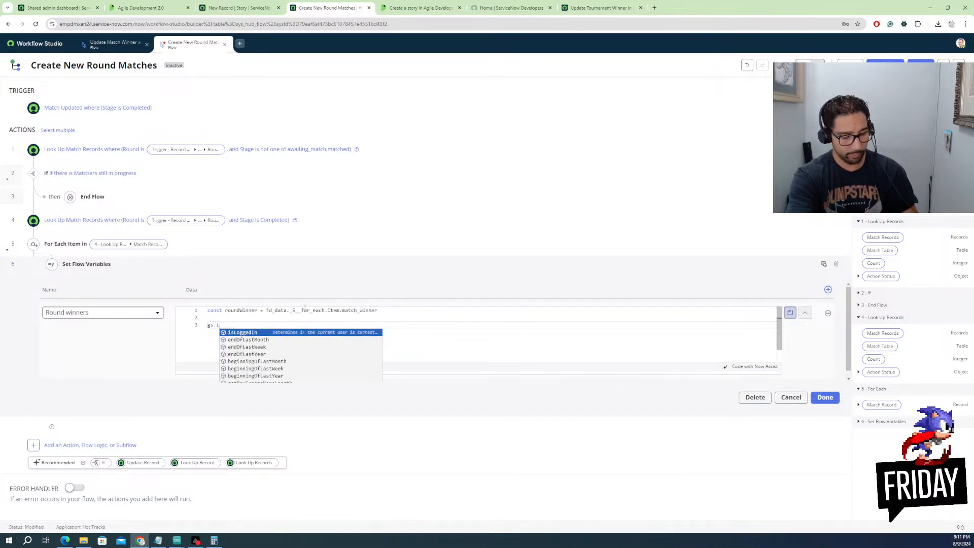
key(BackSpace)
text(i)
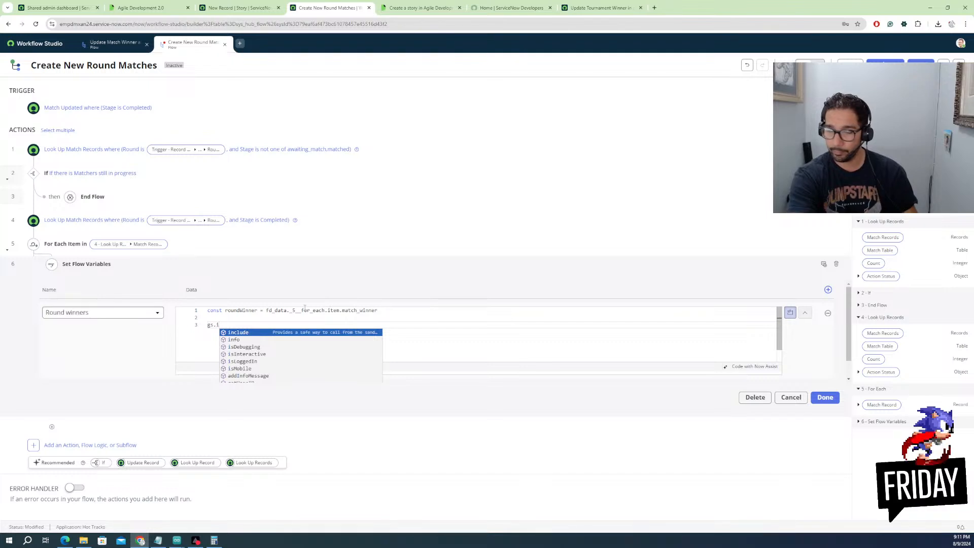
key(Down)
key(Return)
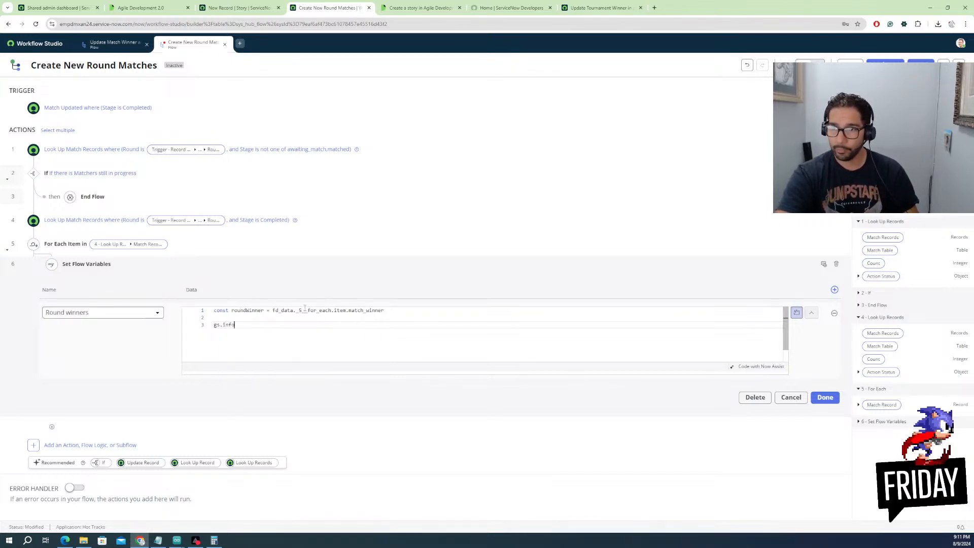
text((ro)
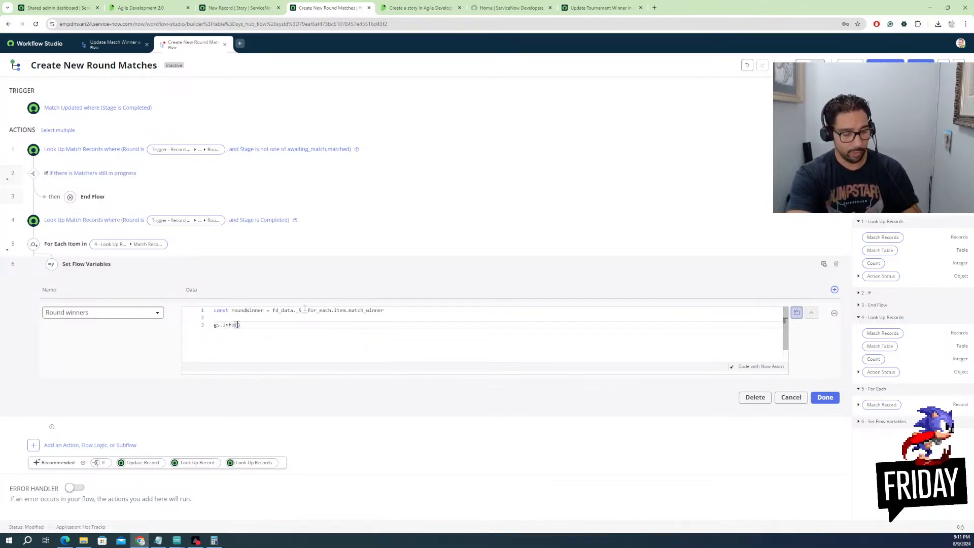
key(Return)
text())
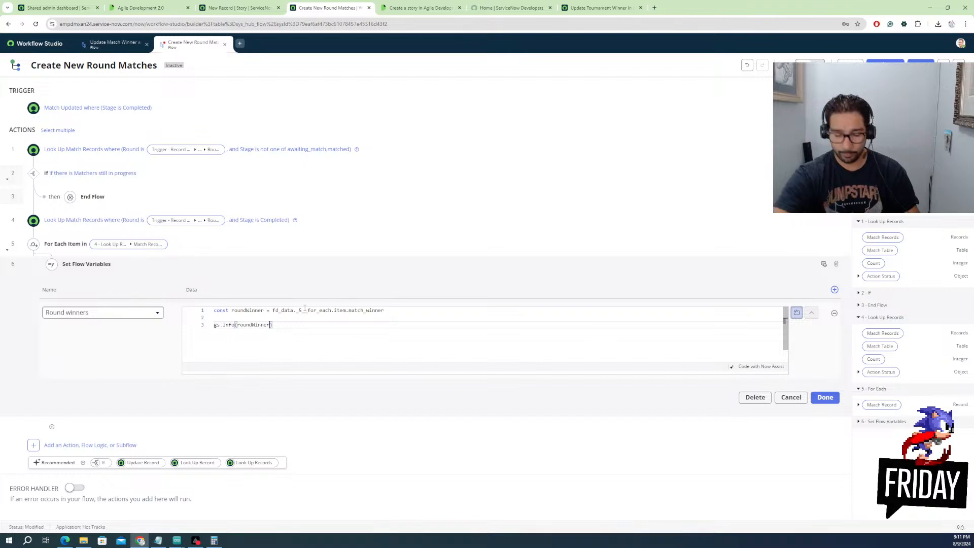
Reference the flow variable as fd_data.flow_var.round_winners on its own line below the gs.info call, after a blank line
key(Return)
key(Return)
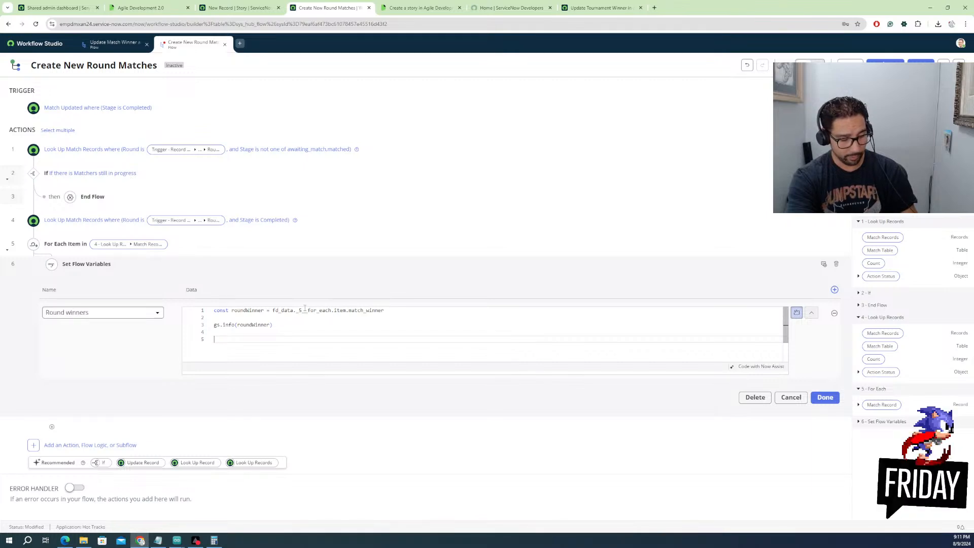
key(BackSpace)
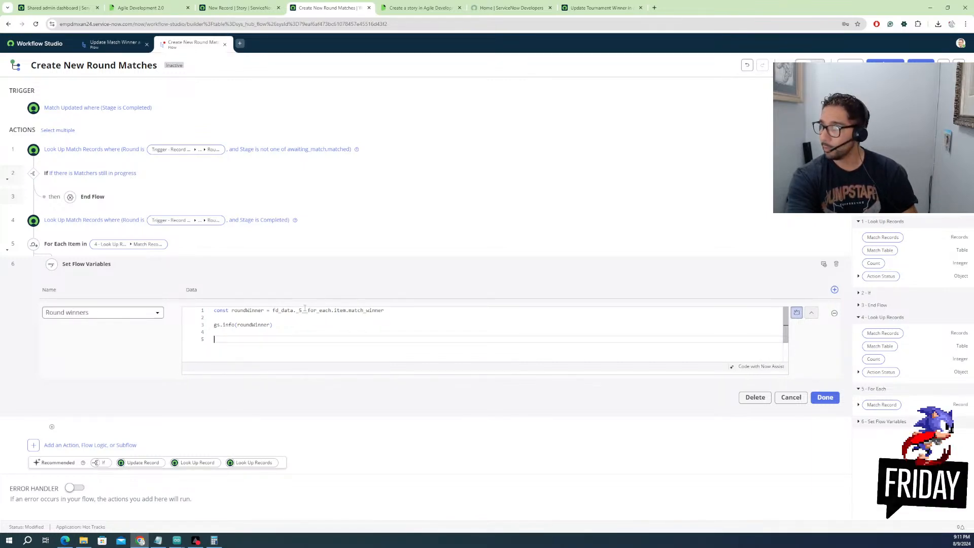
text(fd_)
key(BackSpace)
key(BackSpace)
key(BackSpace)
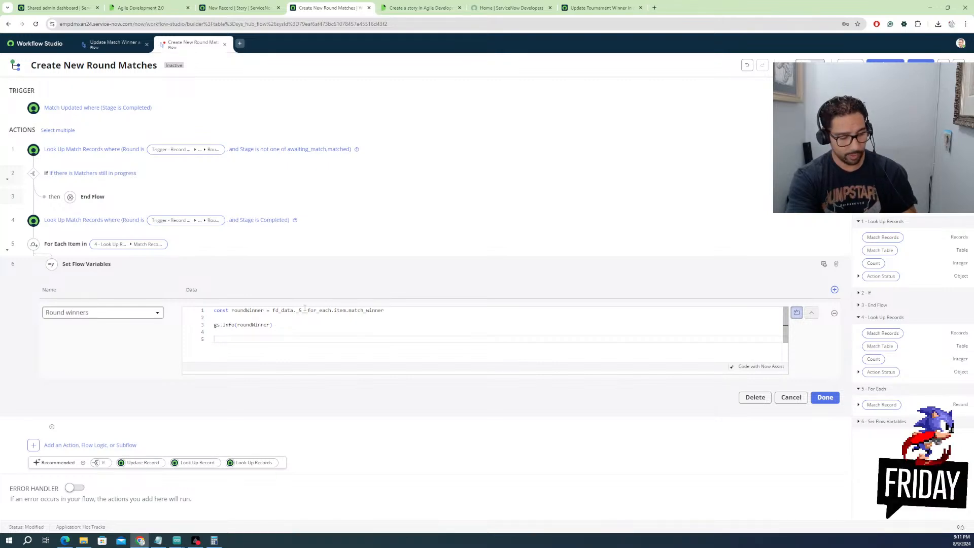
text(fd)
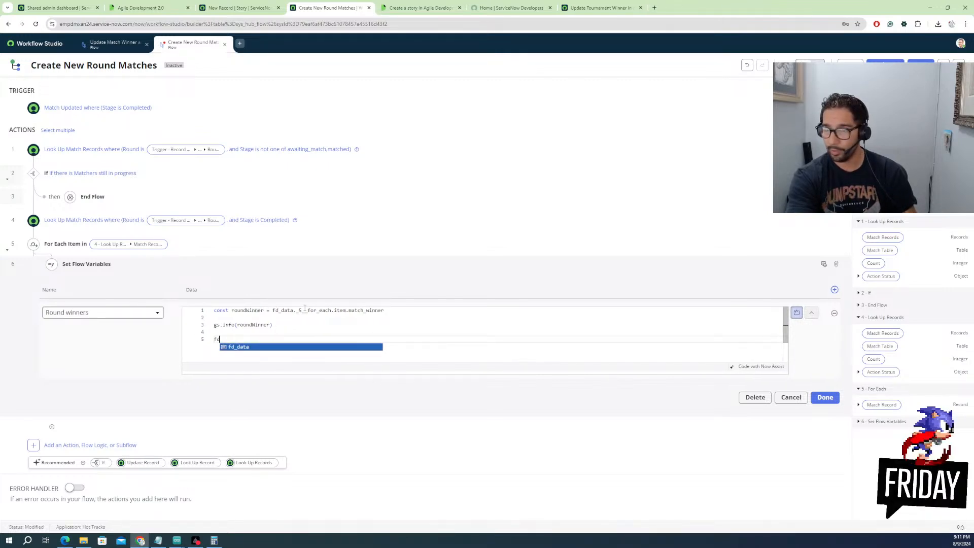
text(_d)
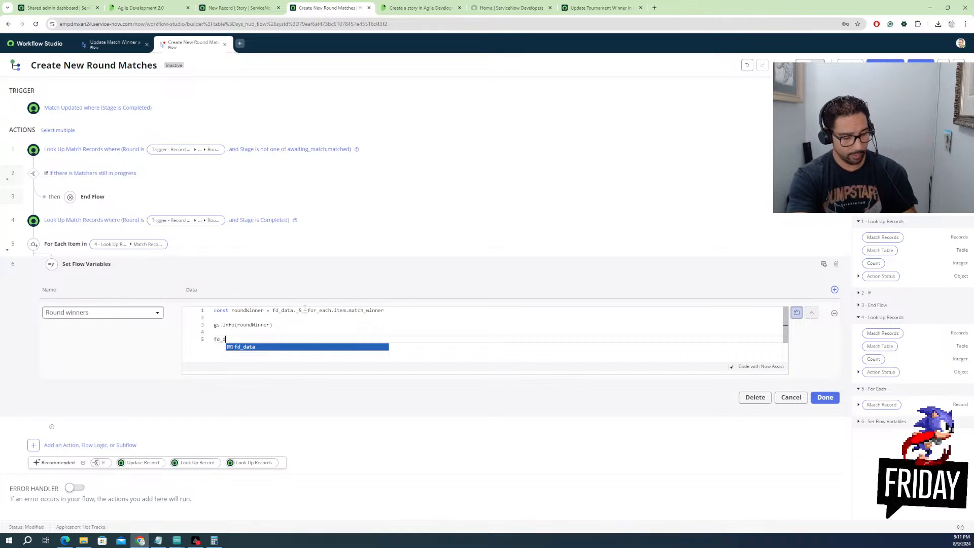
text(ata.)
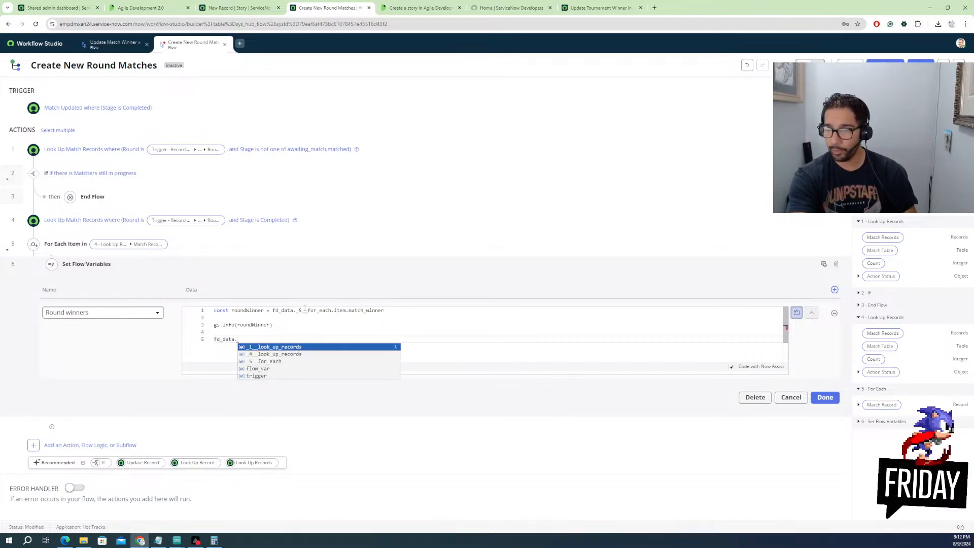
key(Down)
key(Down)
key(Down)
key(Return)
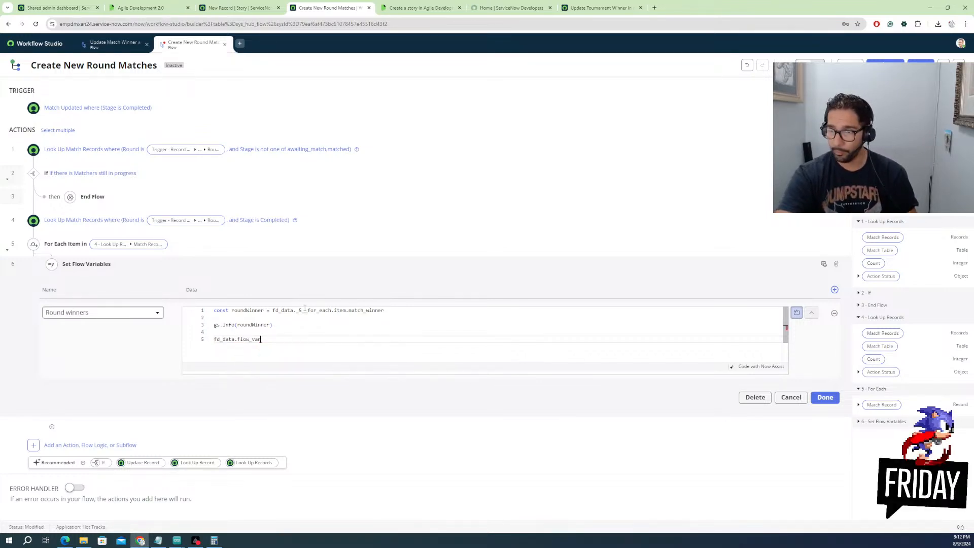
text(.round_winners)
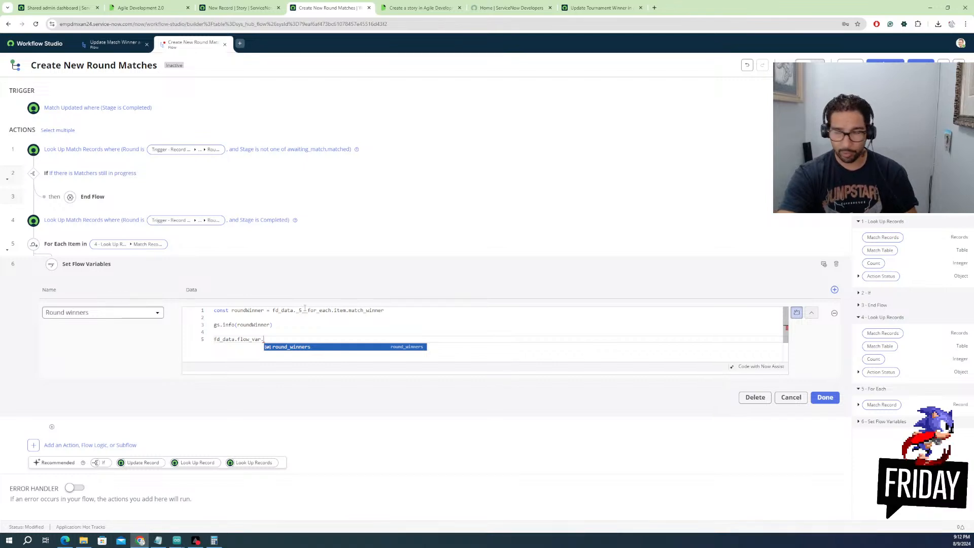
key(Return)
Insert two extra blank lines between the gs.info call and the fd_data.flow_var.round_winners line
key(Left)
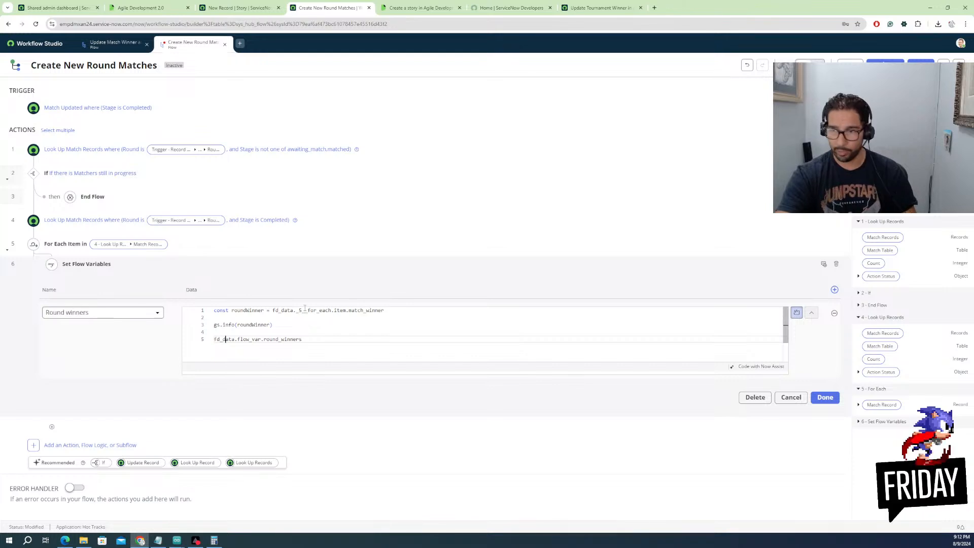
key(ctrl+Right)
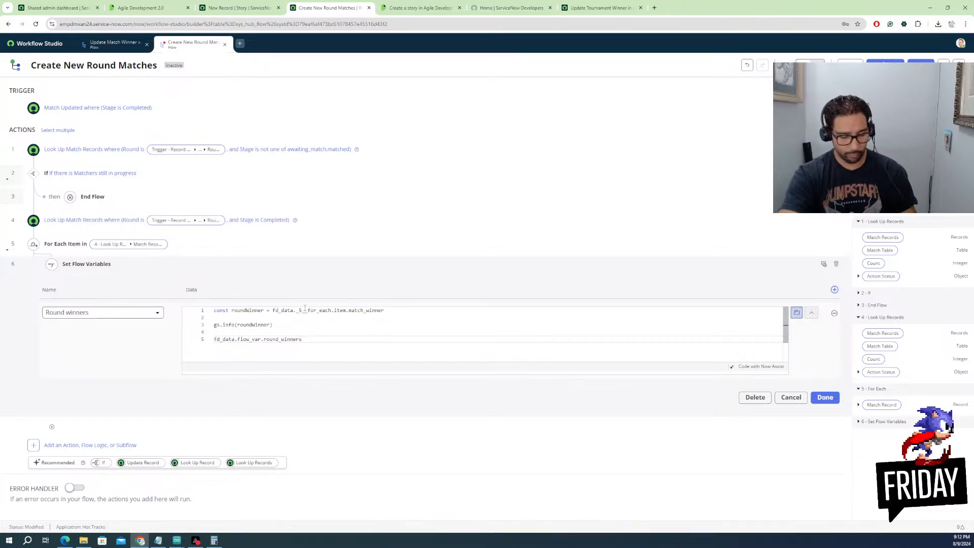
text(.p)
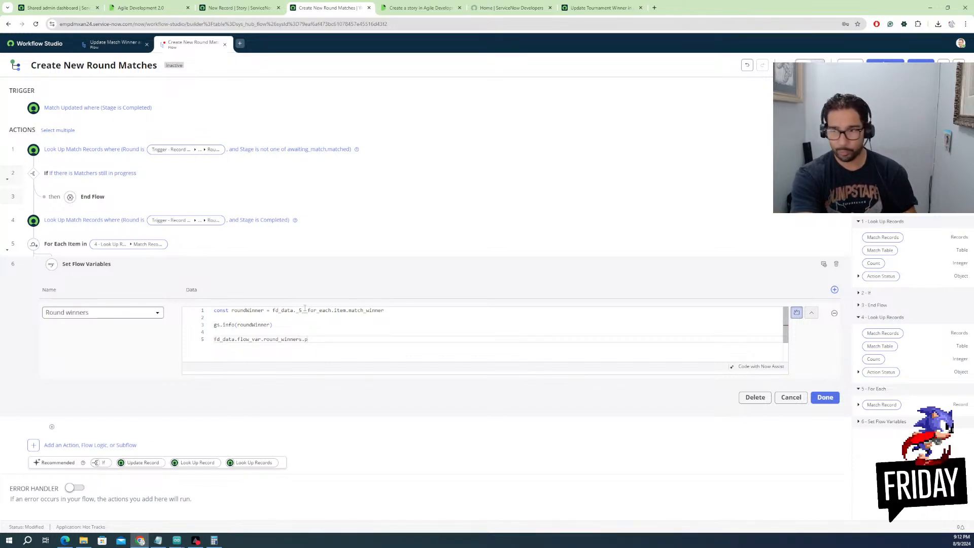
key(BackSpace)
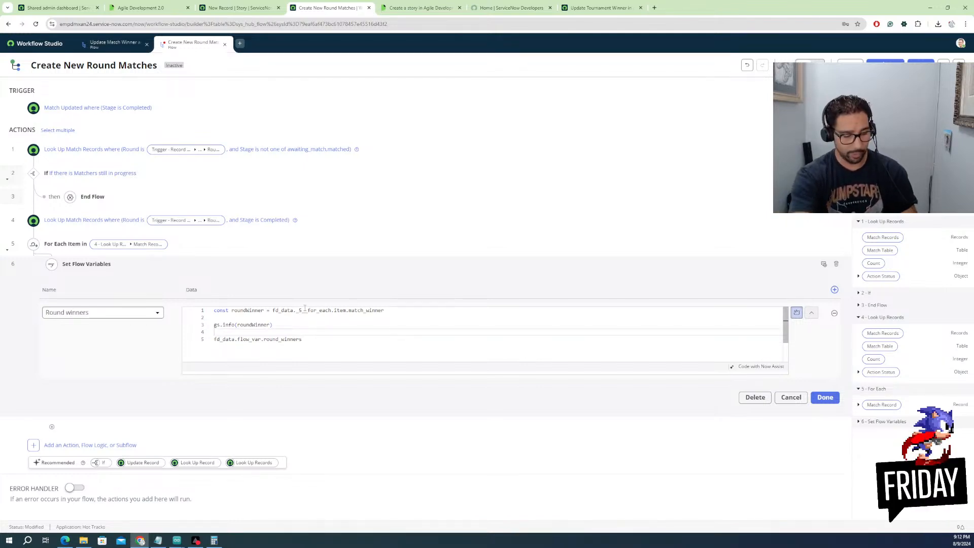
key(Return)
key(Return)
key(Up)
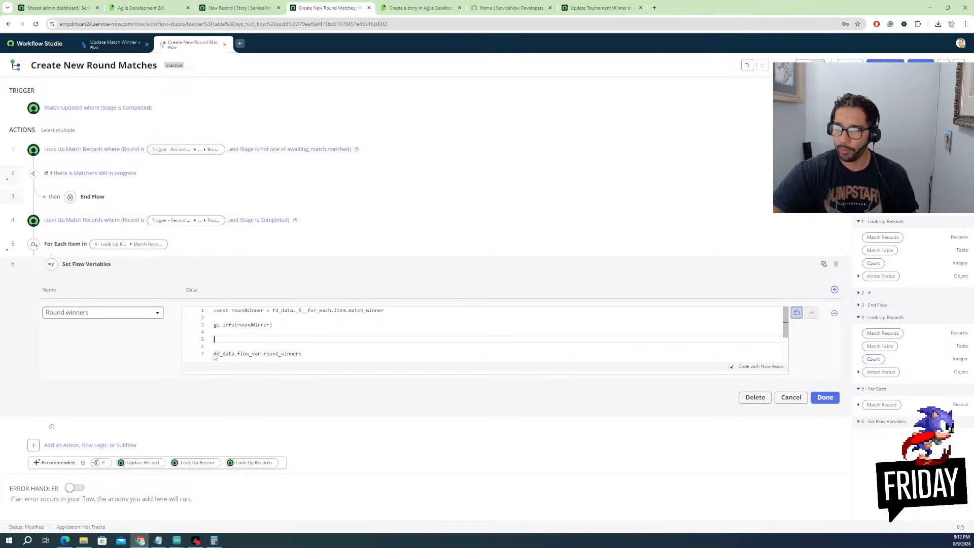
Complete the last script line as "return fd_data.flow_var.round_winners.push(roundWinner)"
click(307, 355)
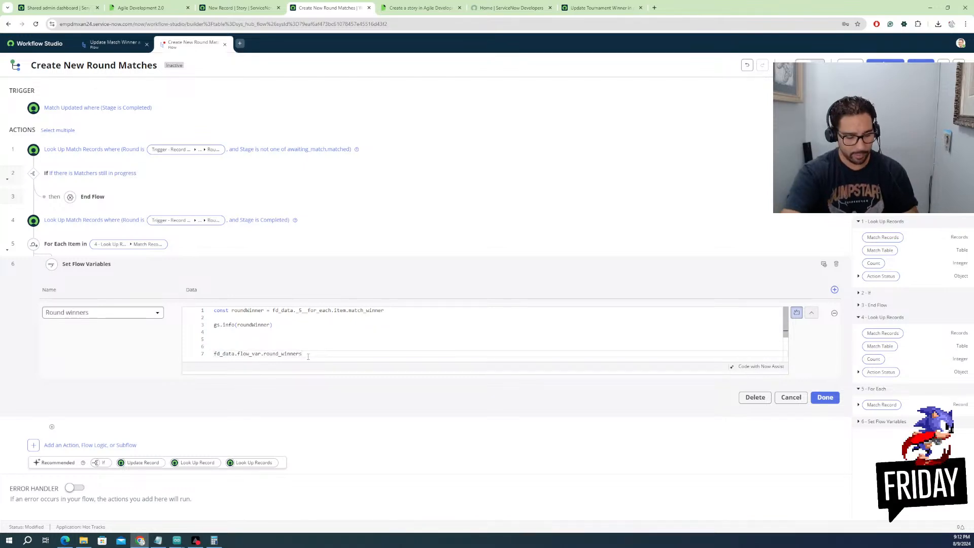
text(.pu)
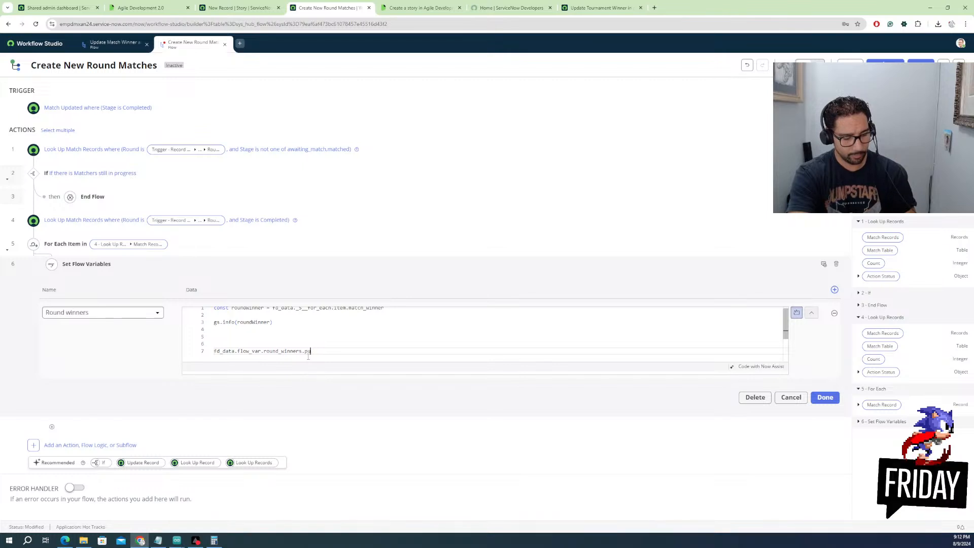
text(sh()
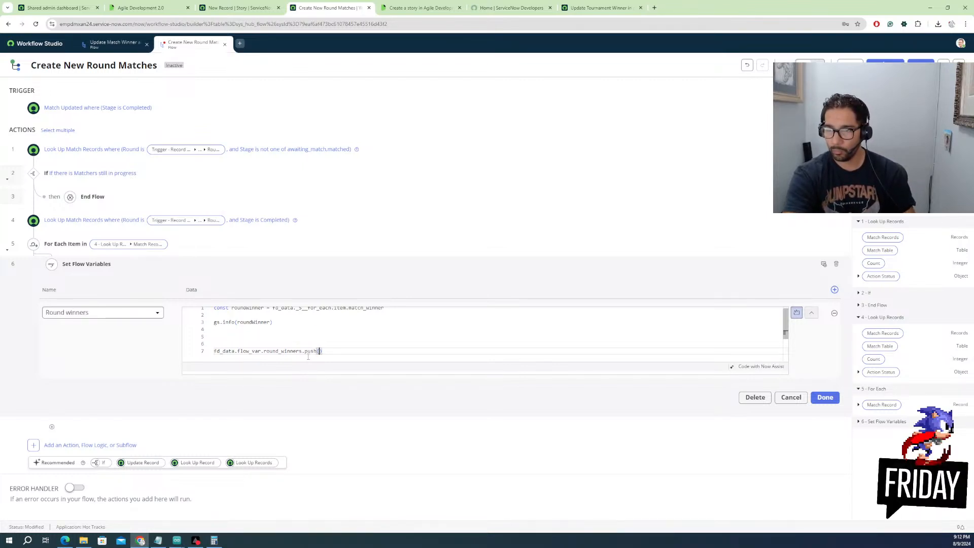
text(rou)
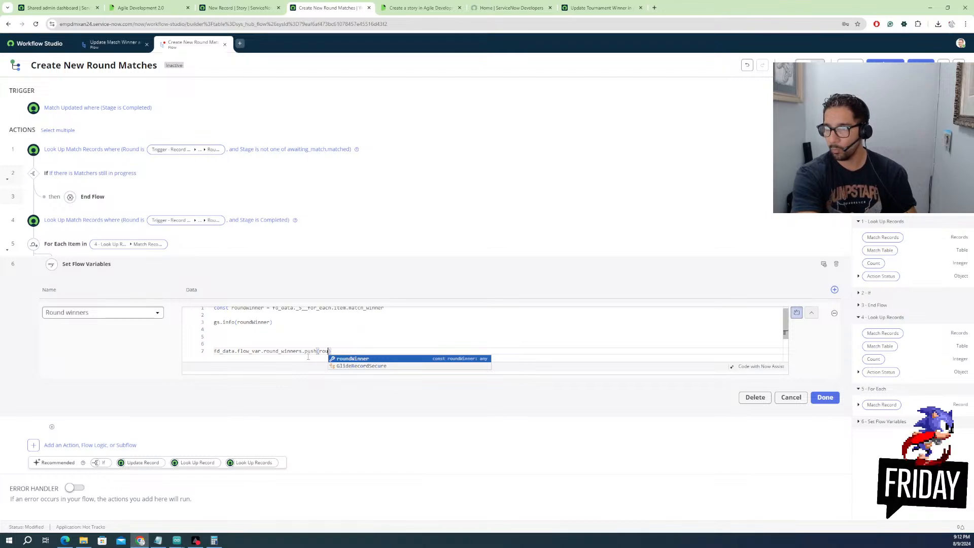
key(Return)
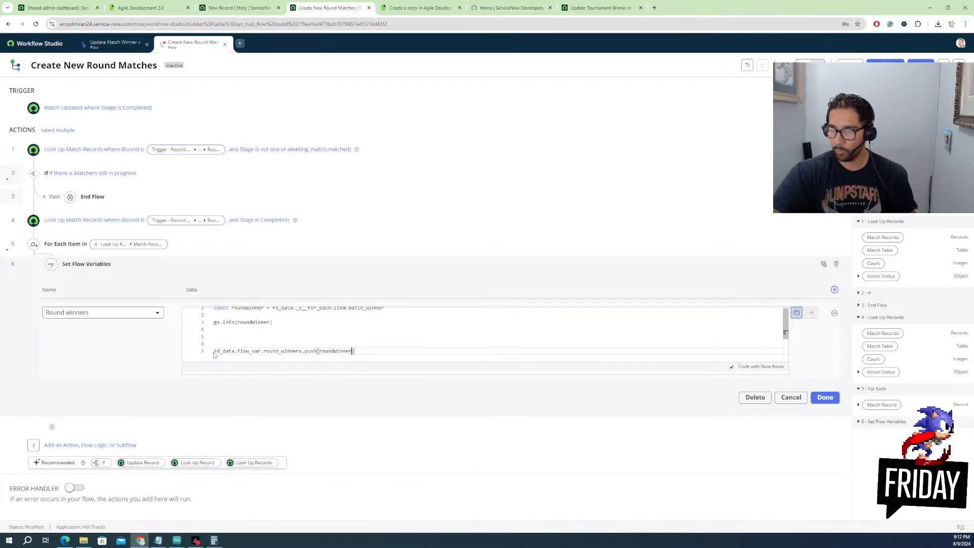
text(return)
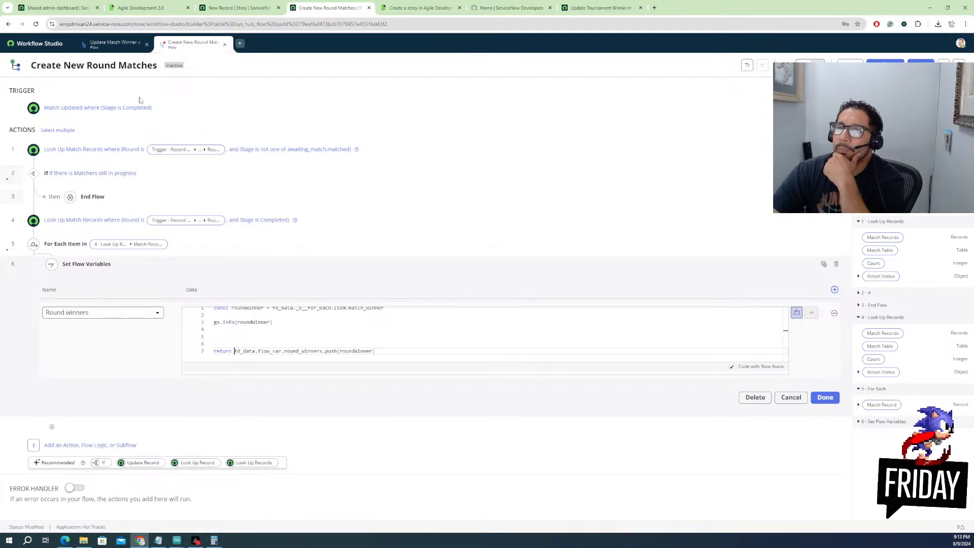
Review the Update Match Winner and Fastest Time No Next Round flow and open its Set Flow Variables step to examine the variable's data
click(124, 51)
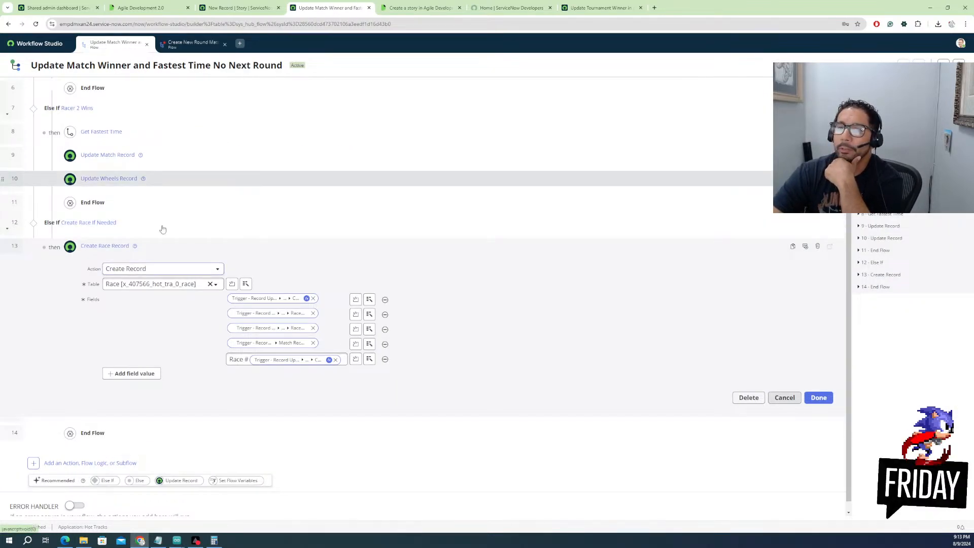
scroll(187, 183, up, 3)
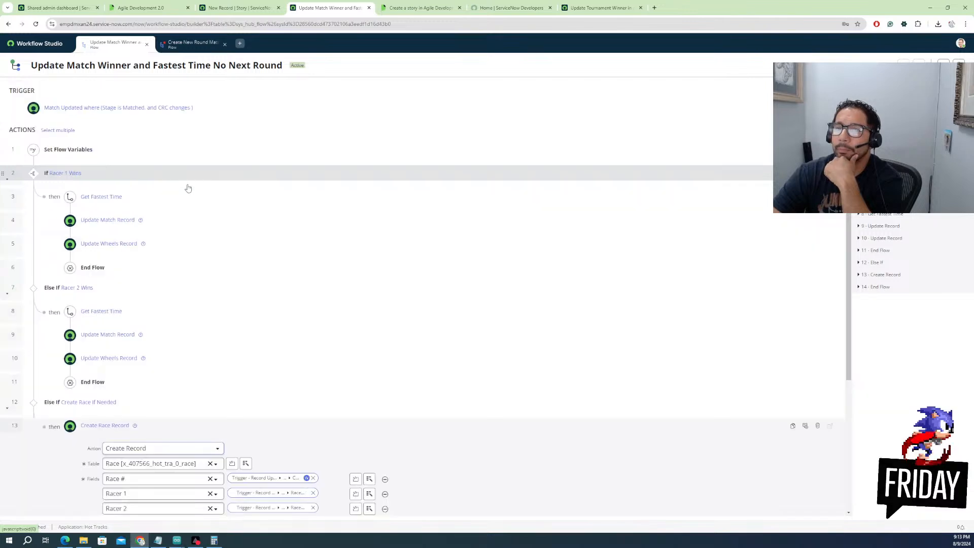
scroll(78, 151, down, 3)
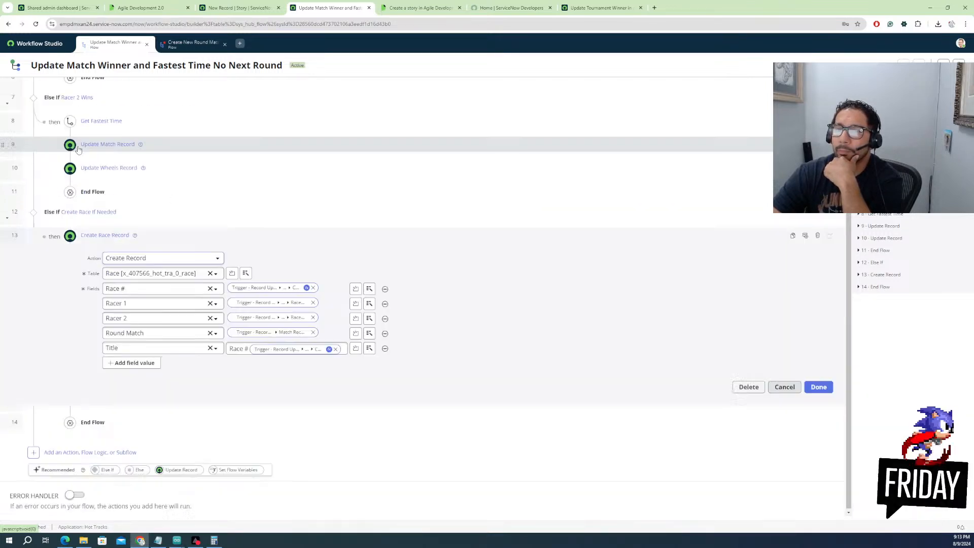
scroll(95, 189, up, 2)
scroll(93, 157, down, 2)
scroll(70, 157, up, 3)
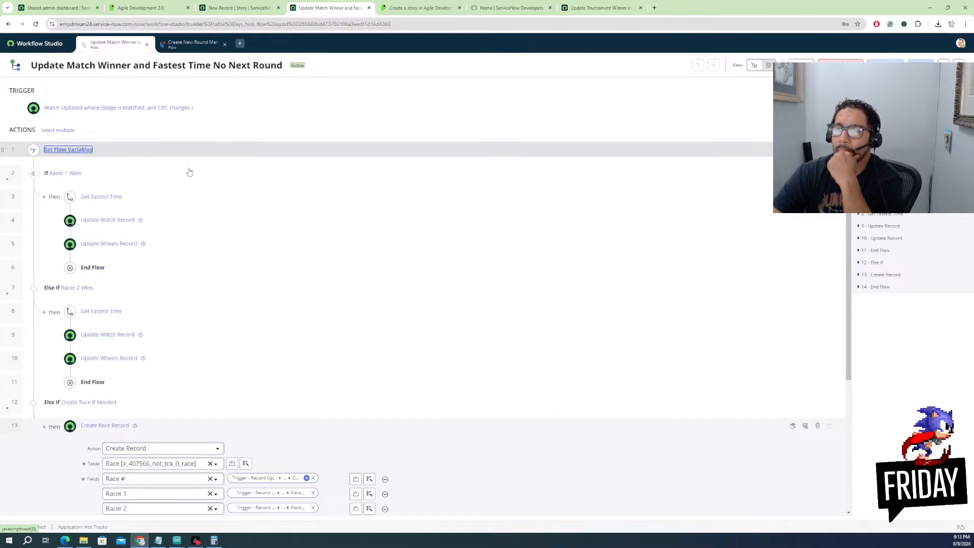
click(70, 150)
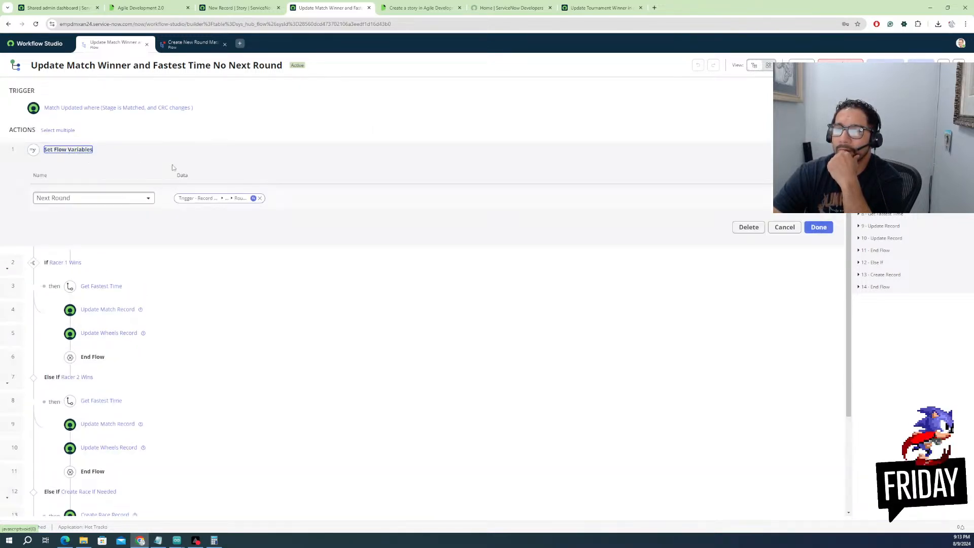
Check the Next Round variable's data source, return to Create New Round Matches and finish editing its Set Flow Variables step
click(229, 201)
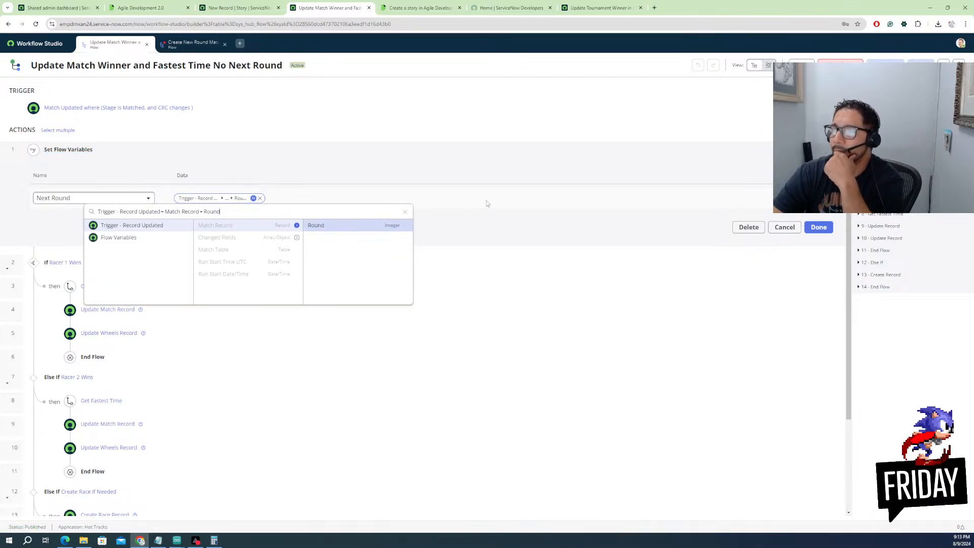
click(195, 44)
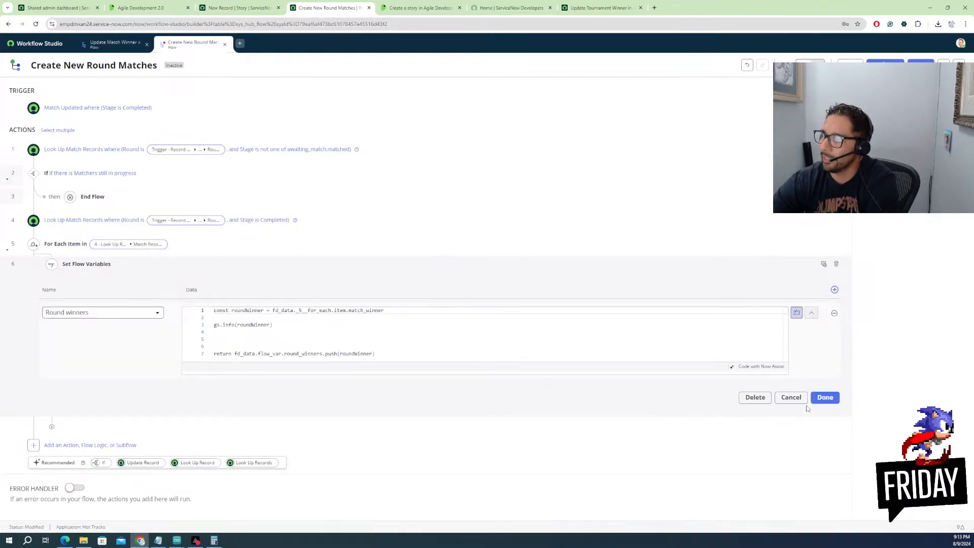
click(823, 397)
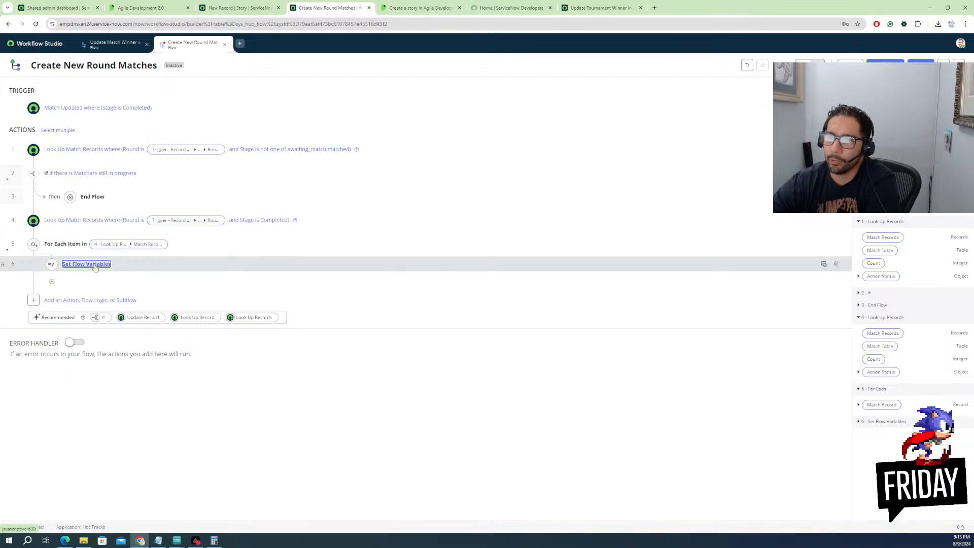
Add a Log action after the For Each loop with the Round winners flow variable as its message
click(34, 300)
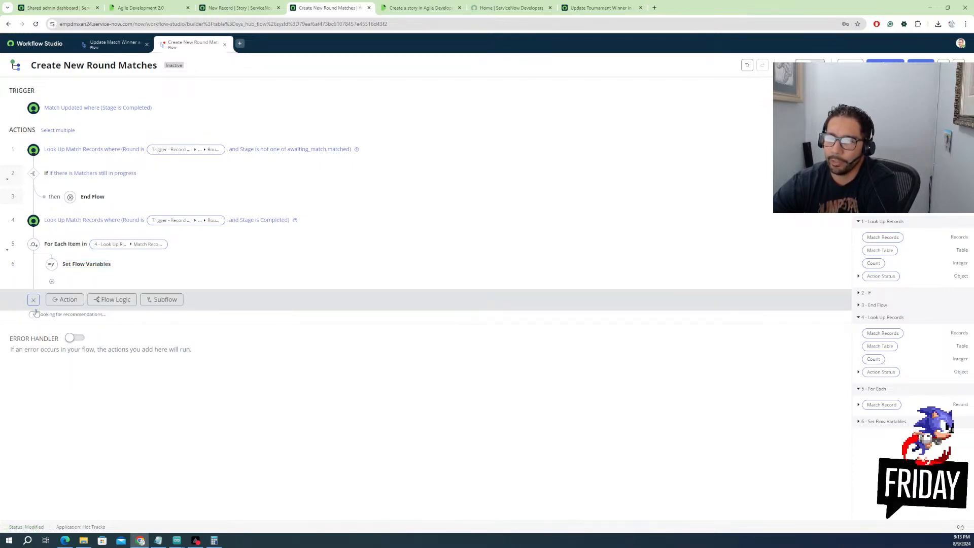
click(107, 304)
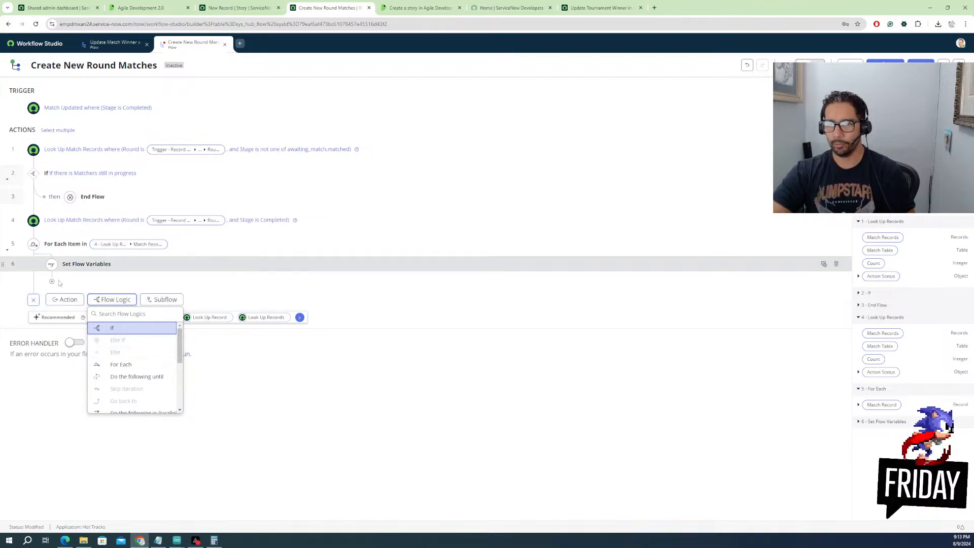
click(65, 300)
scroll(173, 391, down, 3)
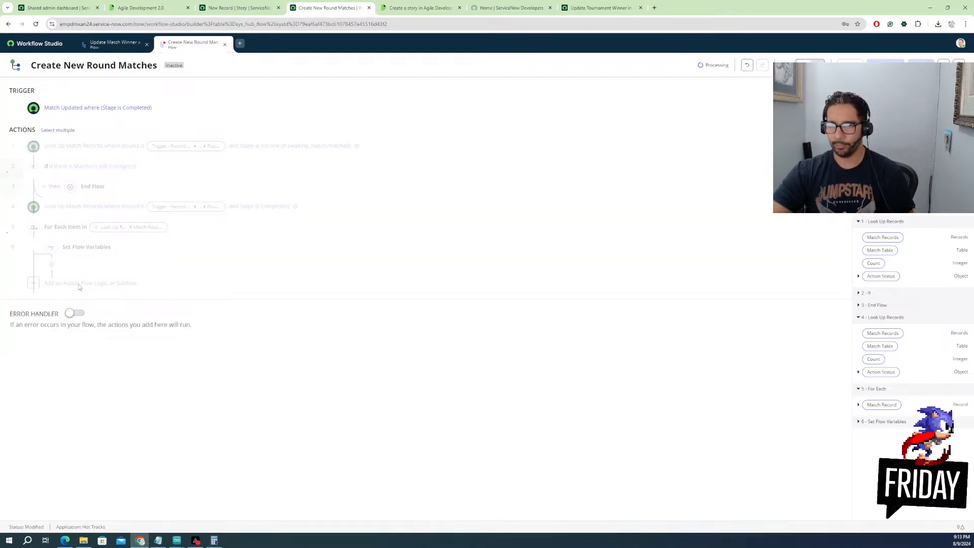
click(145, 353)
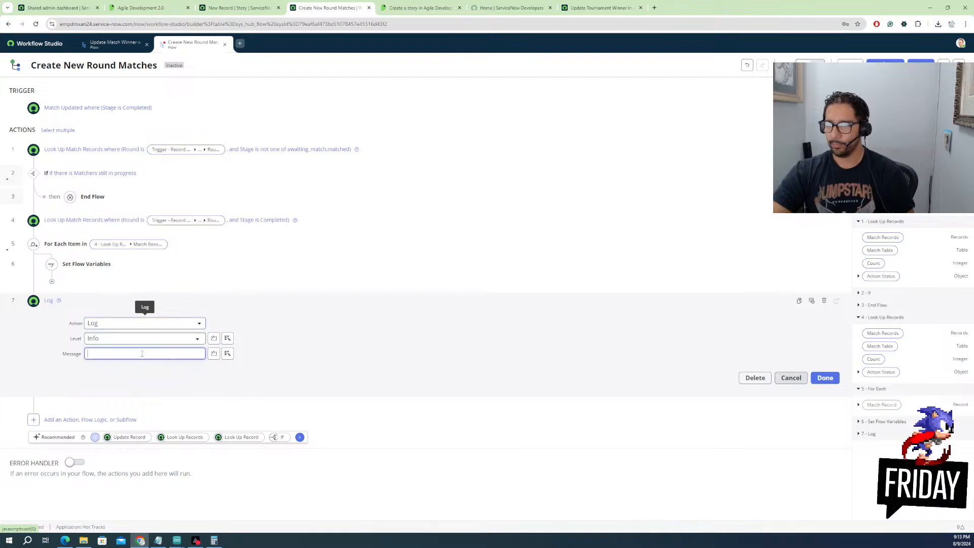
drag(893, 153, 190, 357)
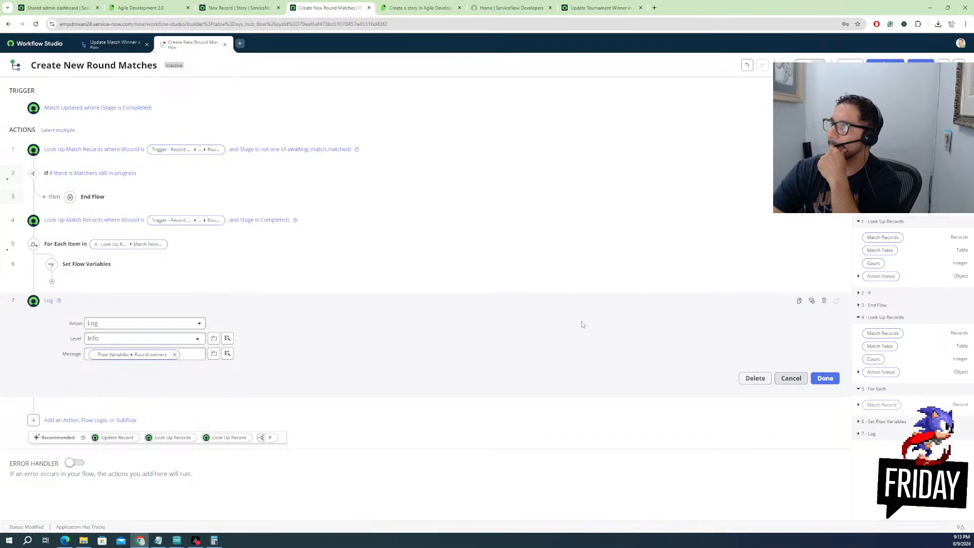
click(840, 310)
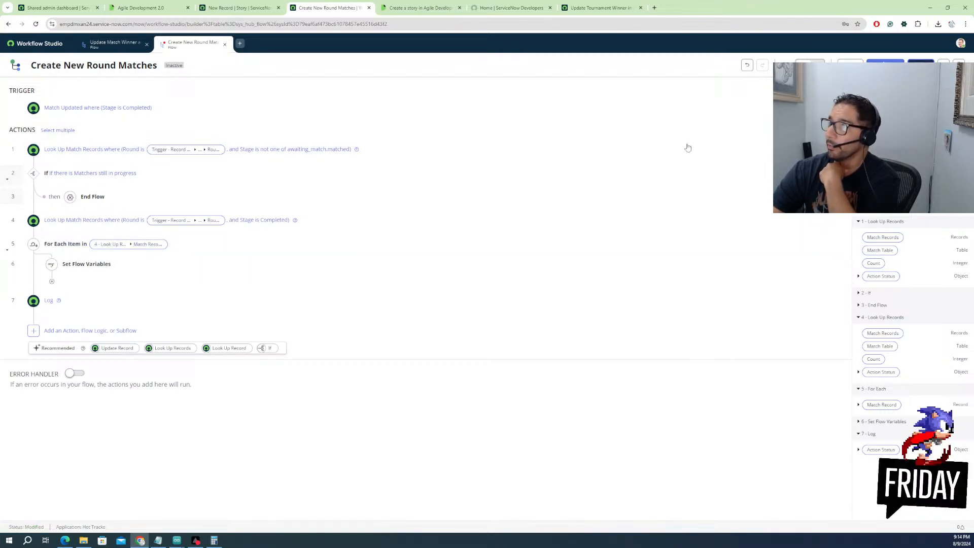
Save the Create New Round Matches flow and activate it
key(ctrl+s)
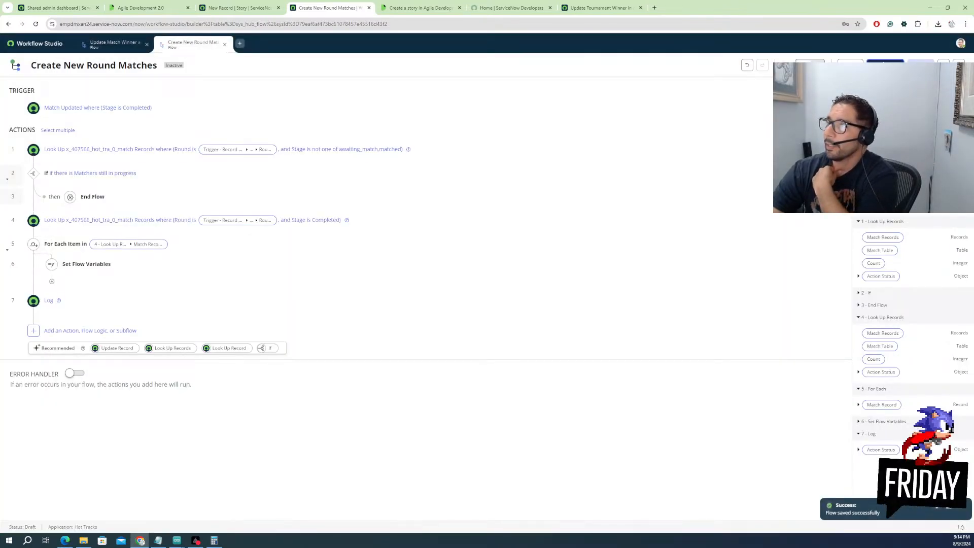
click(885, 65)
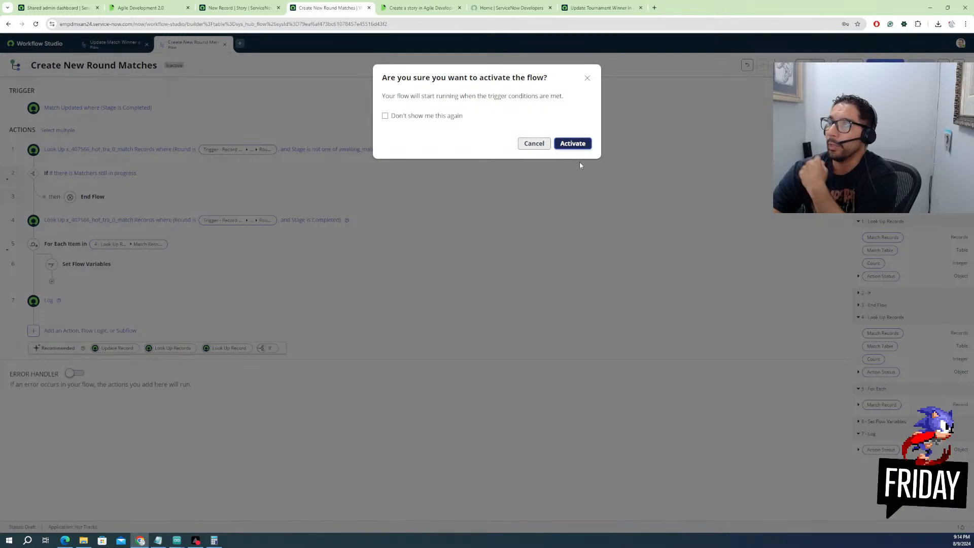
click(573, 145)
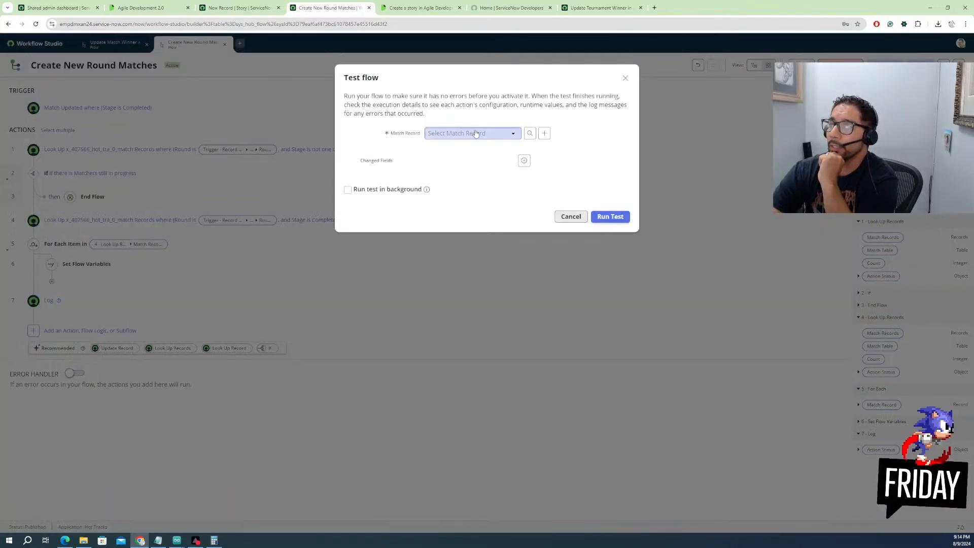
Test the flow with the match record R1M2 VS Mustang and open the execution details
click(477, 133)
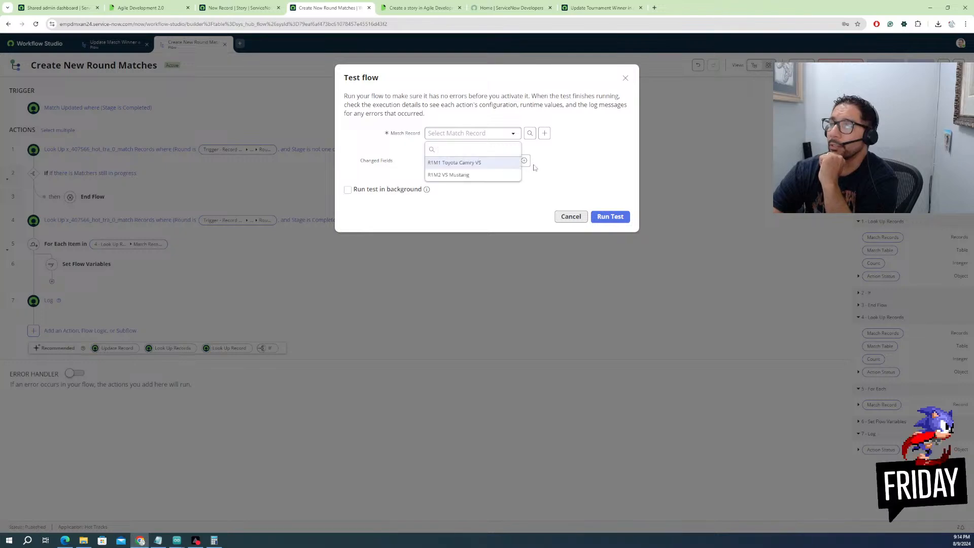
click(456, 175)
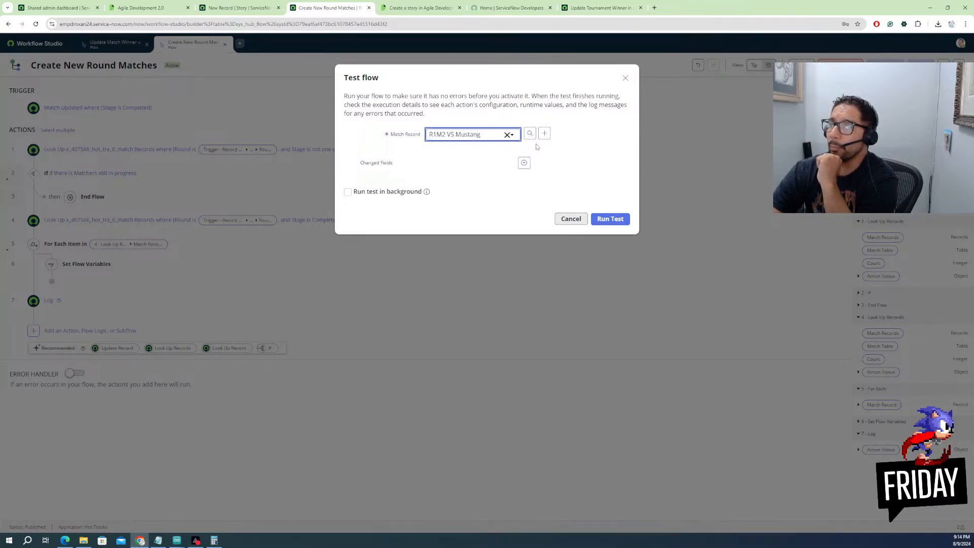
click(599, 224)
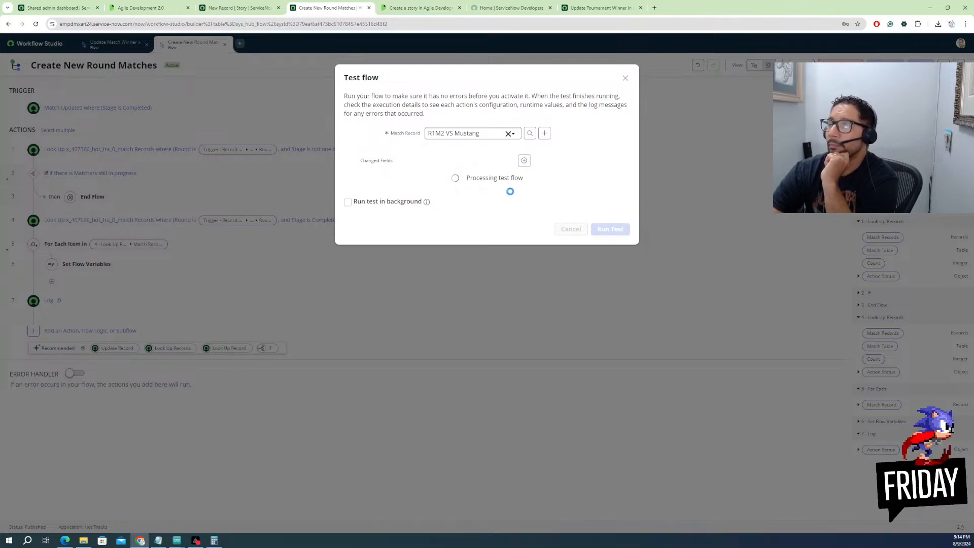
click(476, 176)
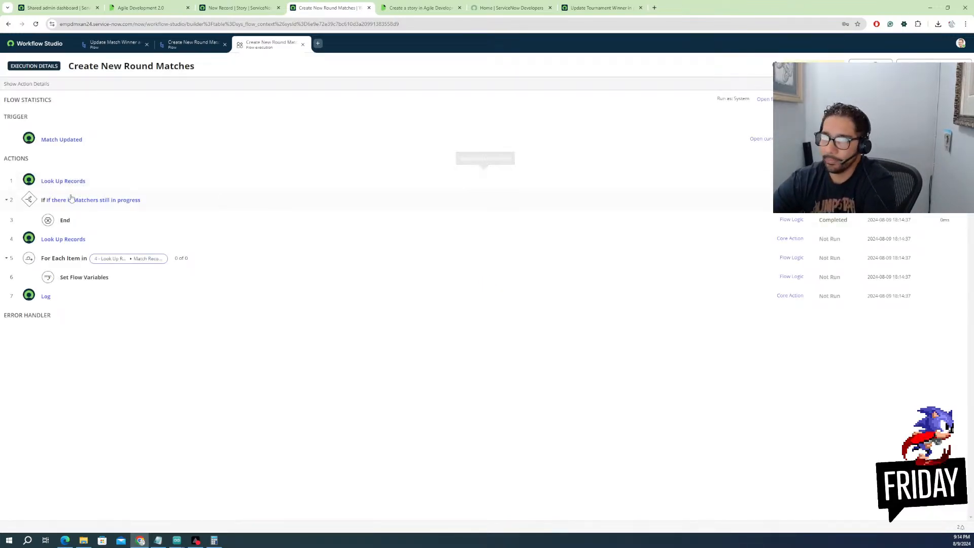
Examine the If condition's runtime value, the first Look Up Records output and the two match records it returned
click(80, 202)
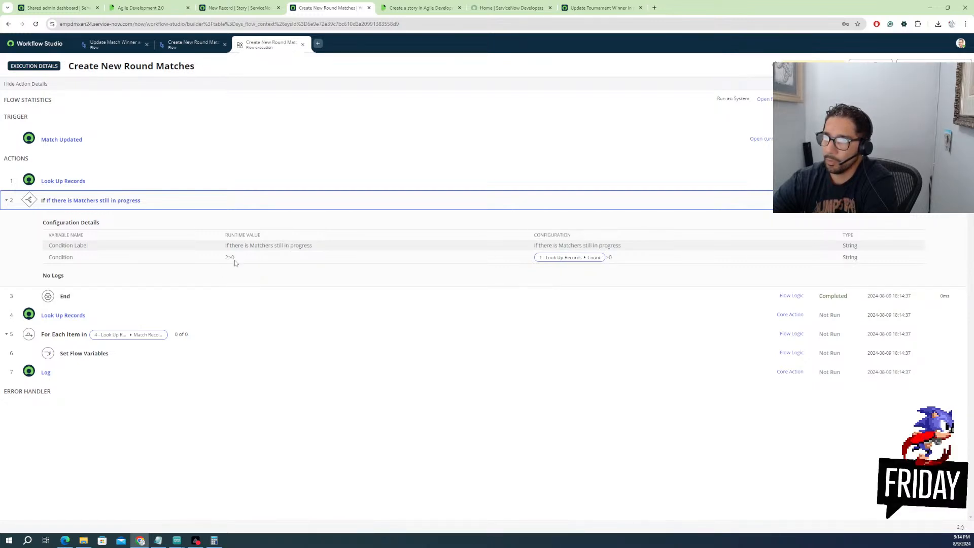
click(65, 181)
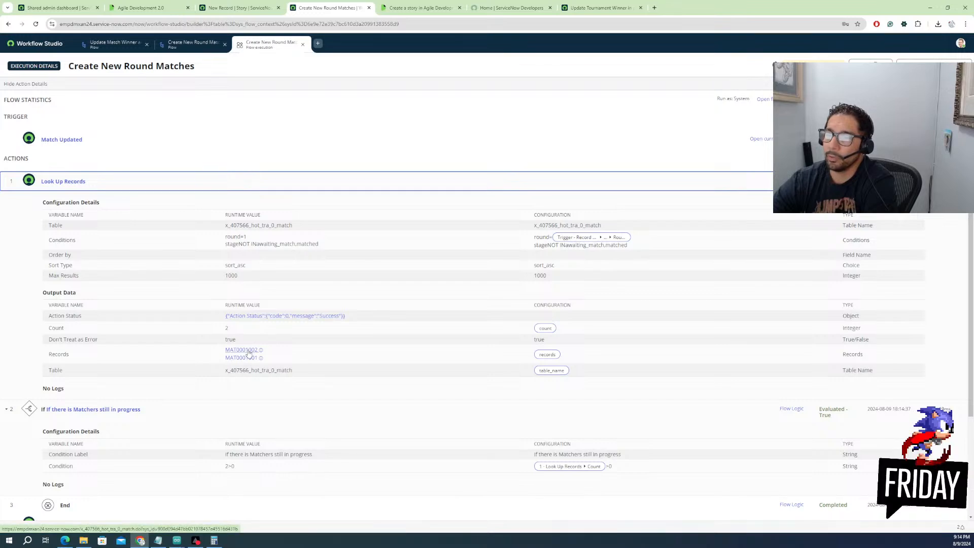
click(248, 354)
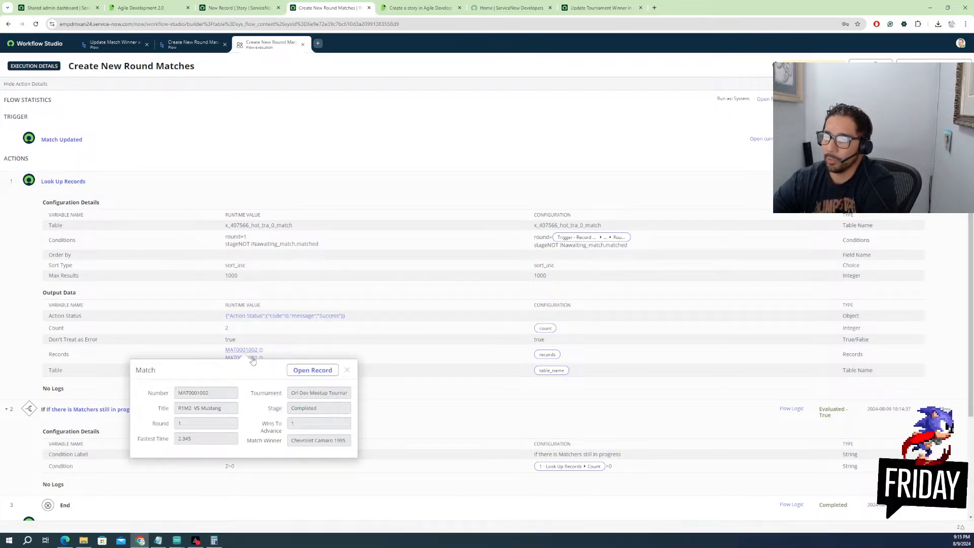
click(252, 358)
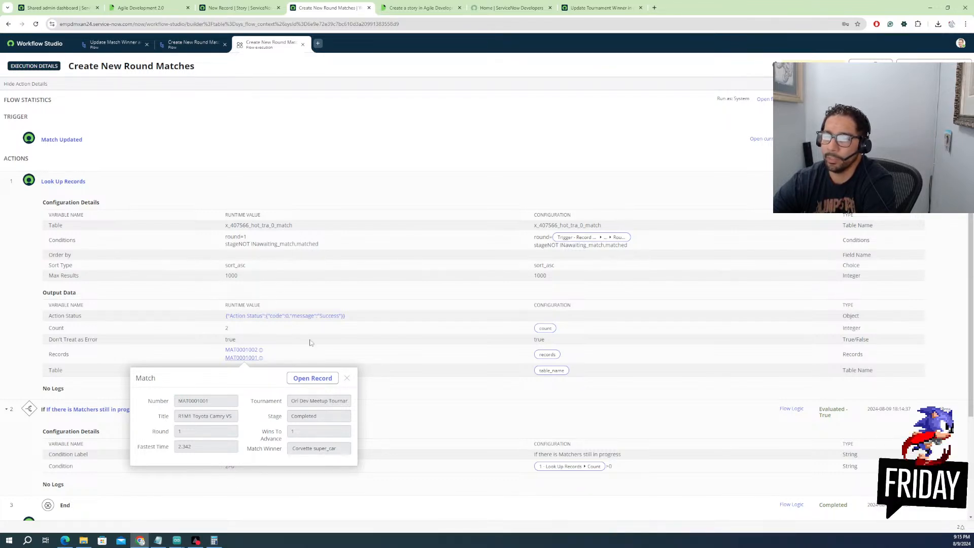
Change the first Look Up Records action's Stage condition to is one of Awaiting Match and Matched, after dismissing the finished test
click(200, 46)
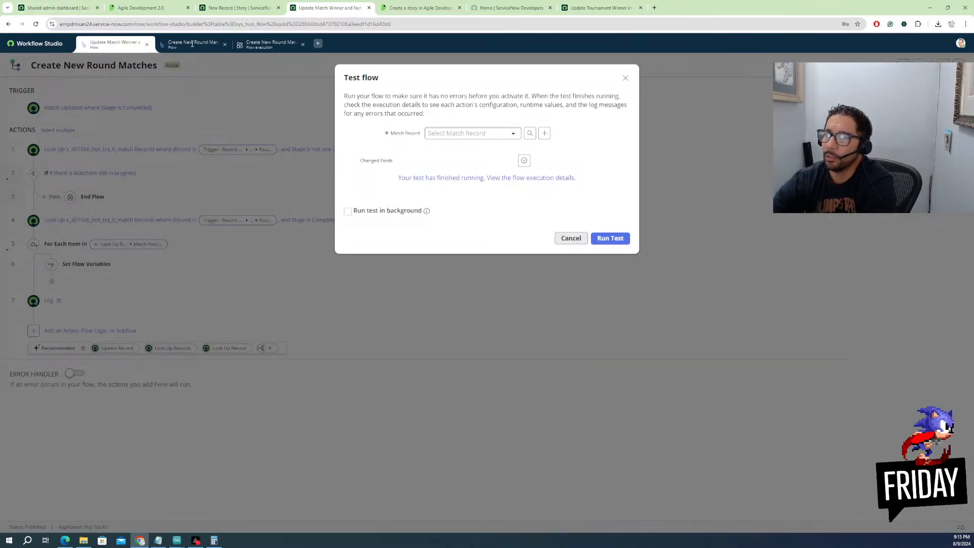
click(192, 44)
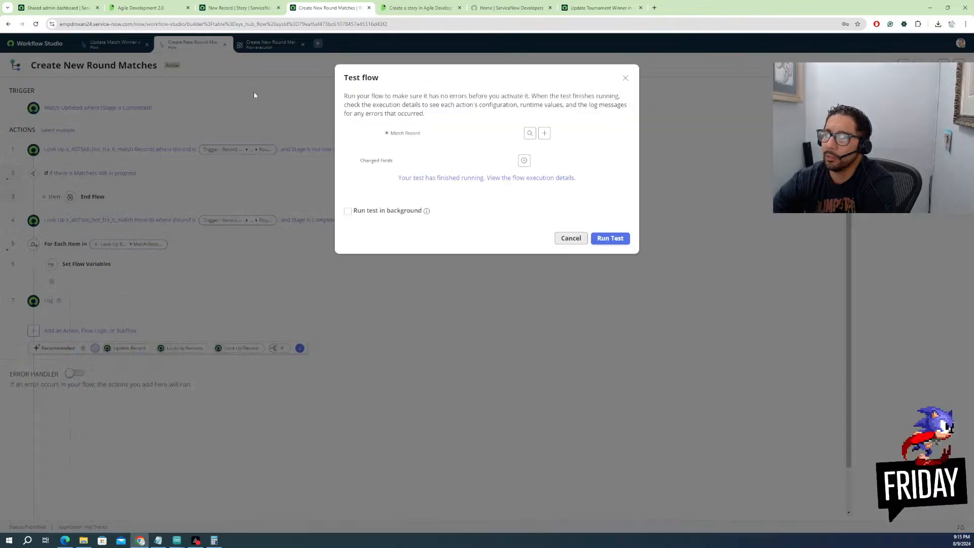
click(571, 238)
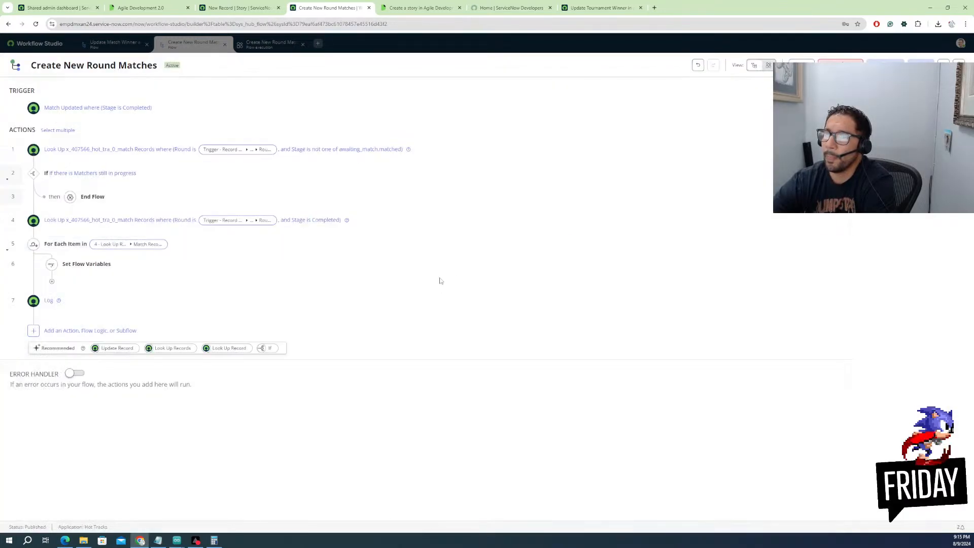
click(114, 155)
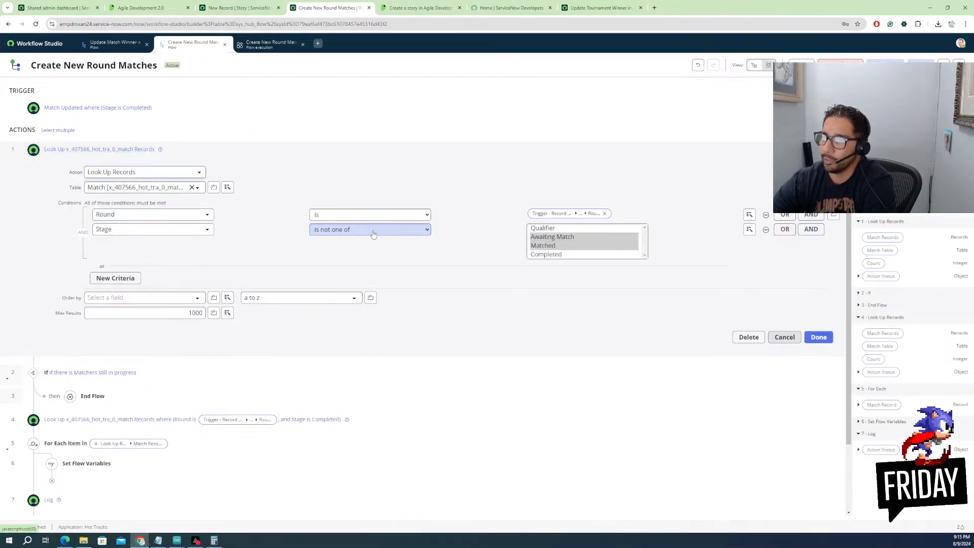
click(372, 233)
click(346, 259)
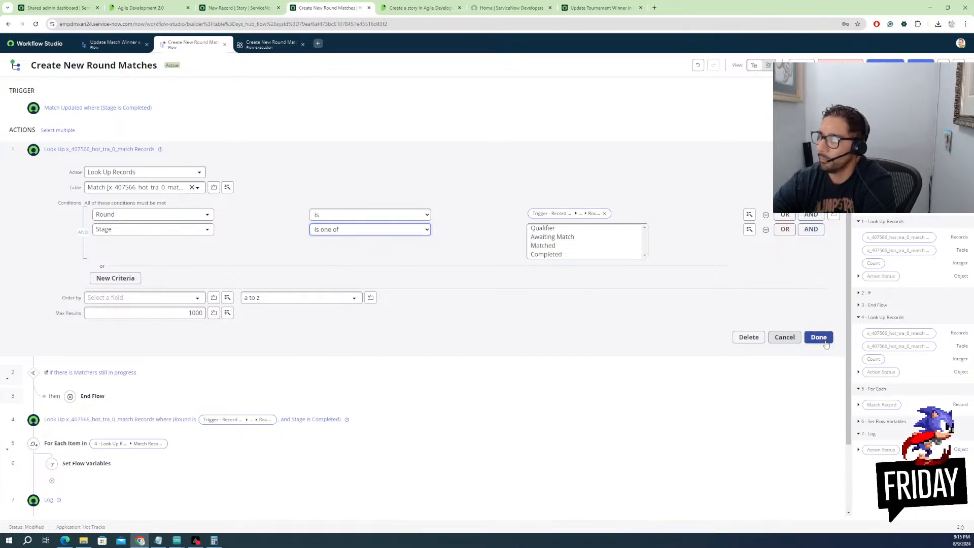
click(559, 239)
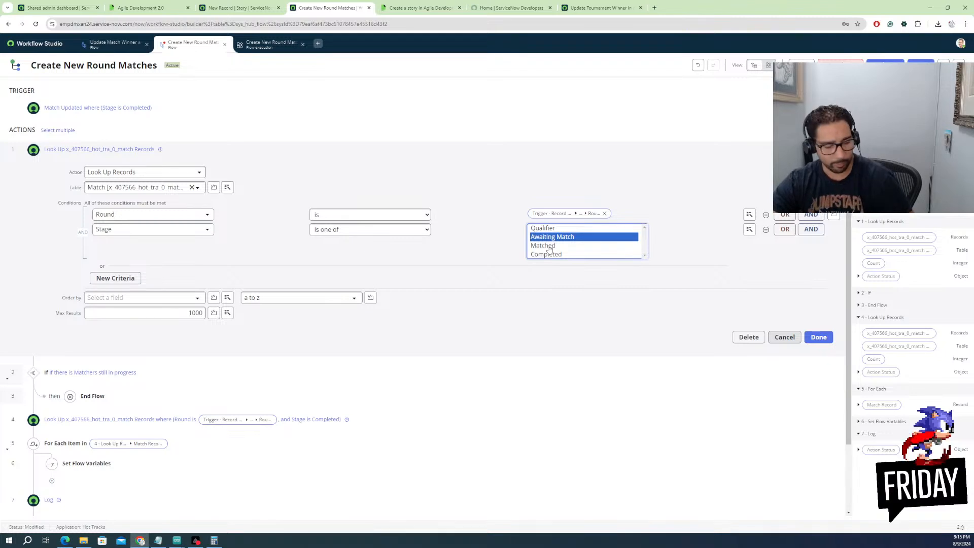
ctrl+click(548, 246)
click(817, 342)
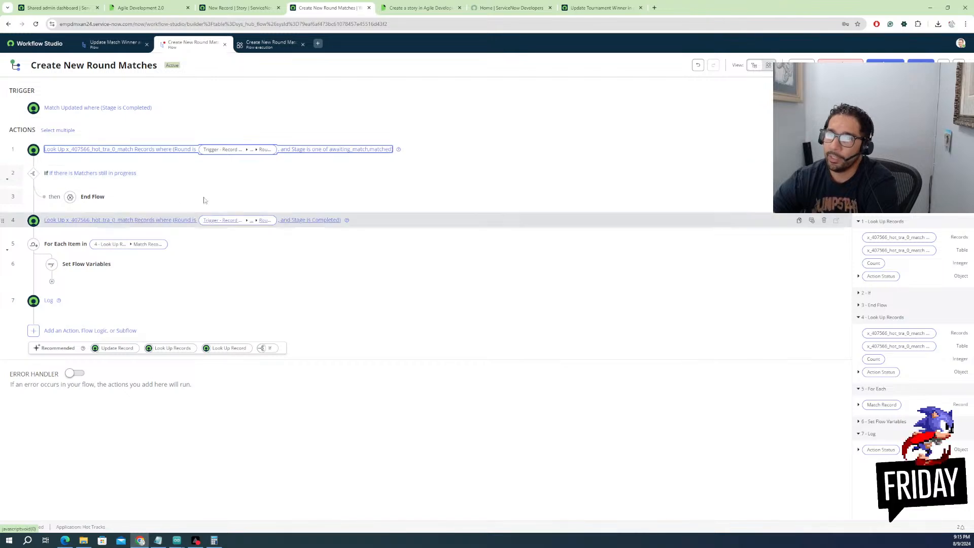
Activate the flow again with the corrected Stage condition
click(885, 64)
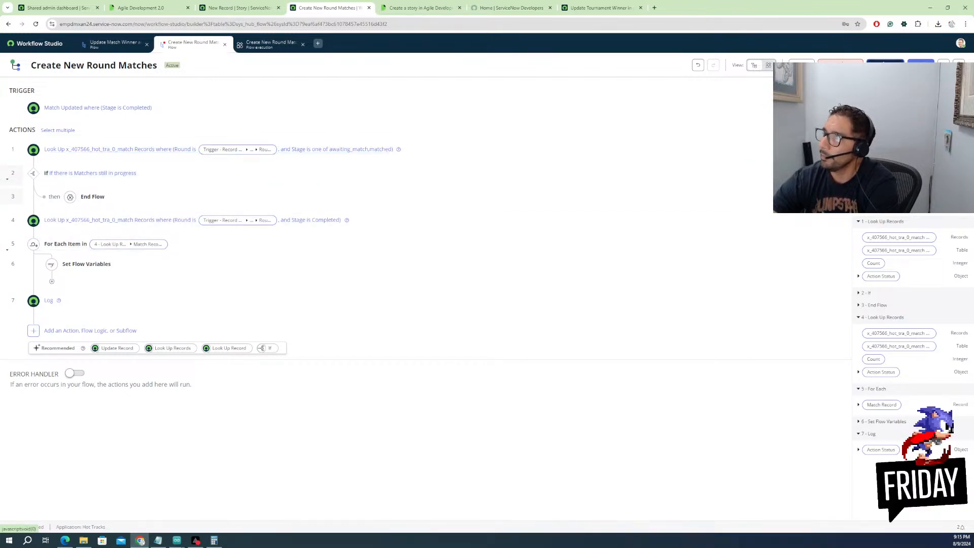
click(570, 147)
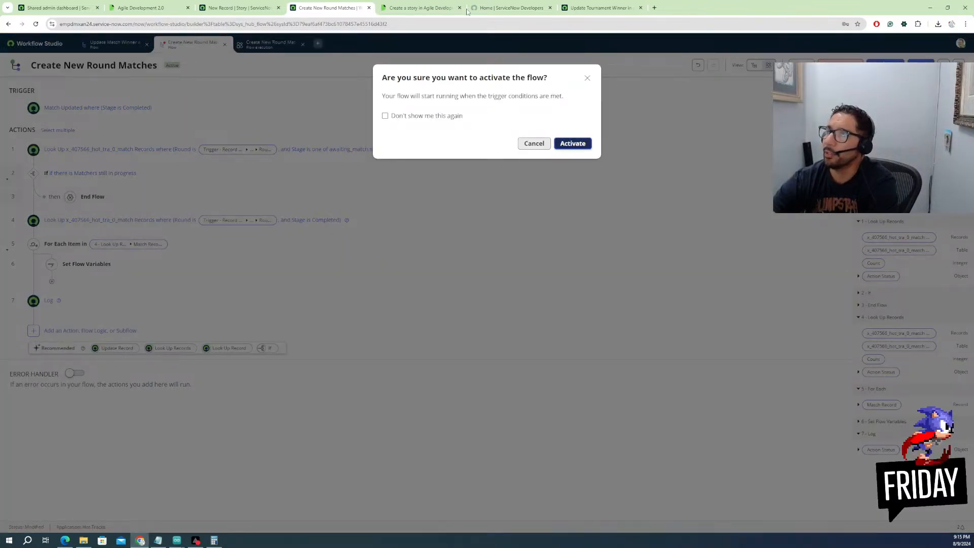
click(401, 9)
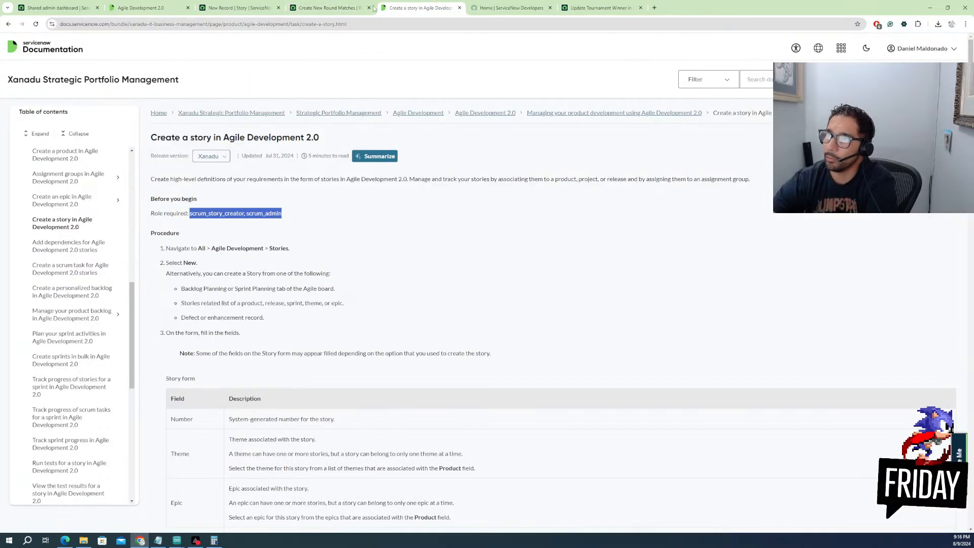
click(344, 7)
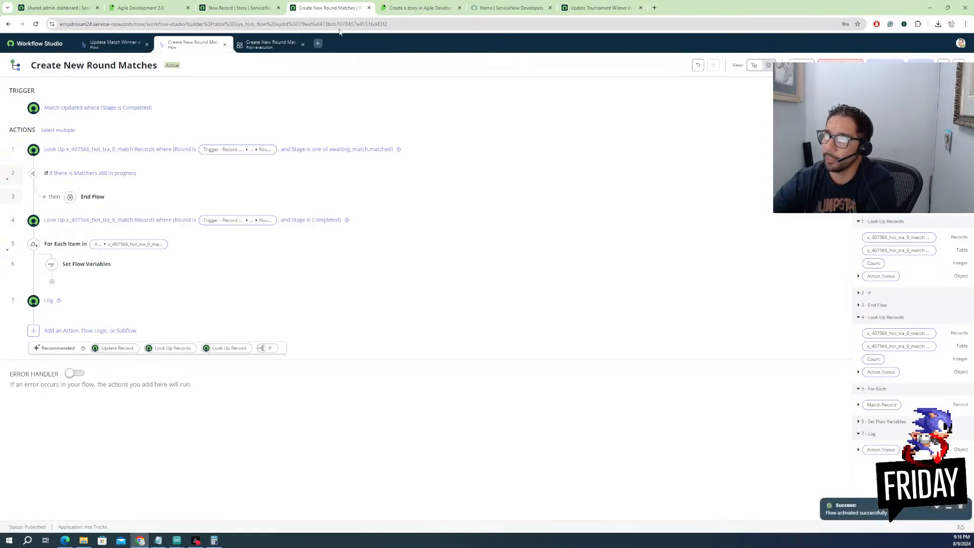
Close the old execution details, rerun the flow test with the match record R1M2 VS Mustang and open the new execution details
click(266, 44)
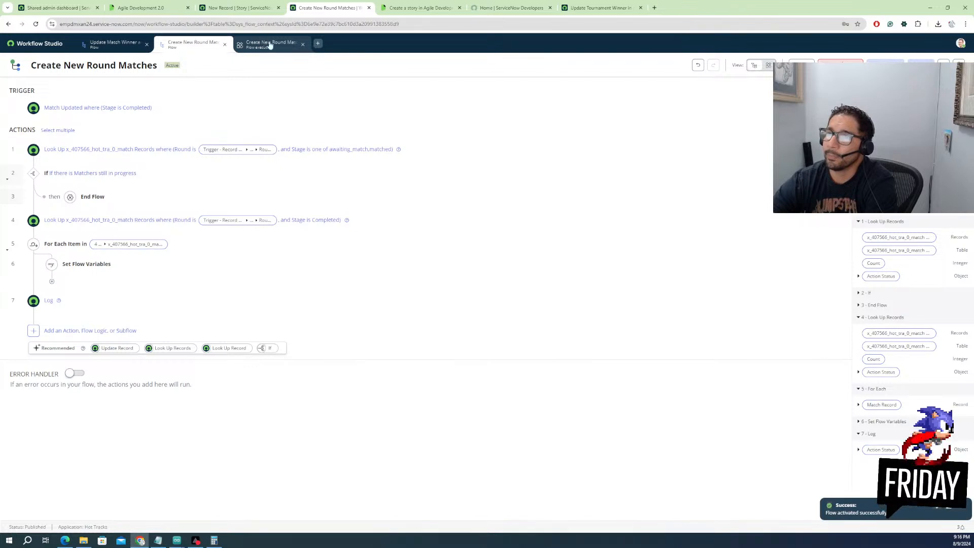
click(230, 50)
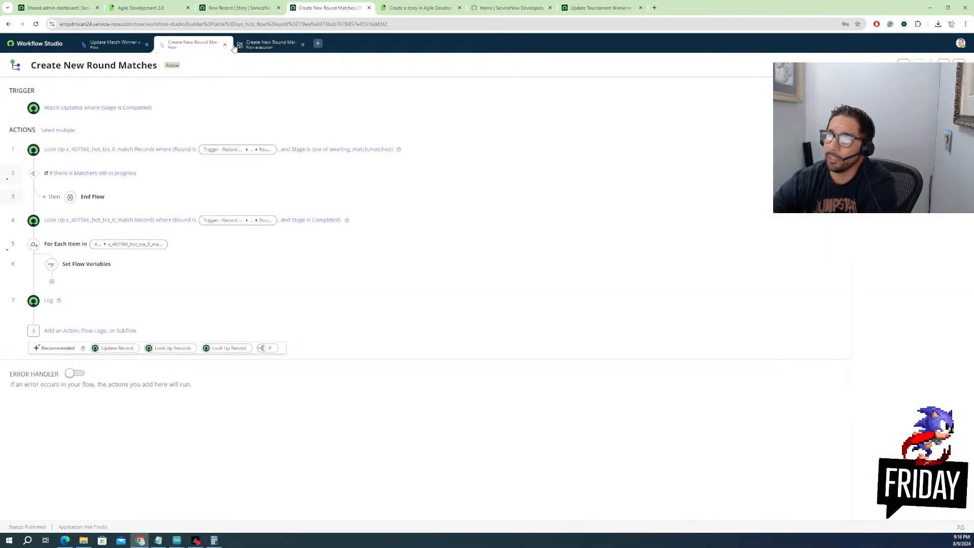
click(303, 44)
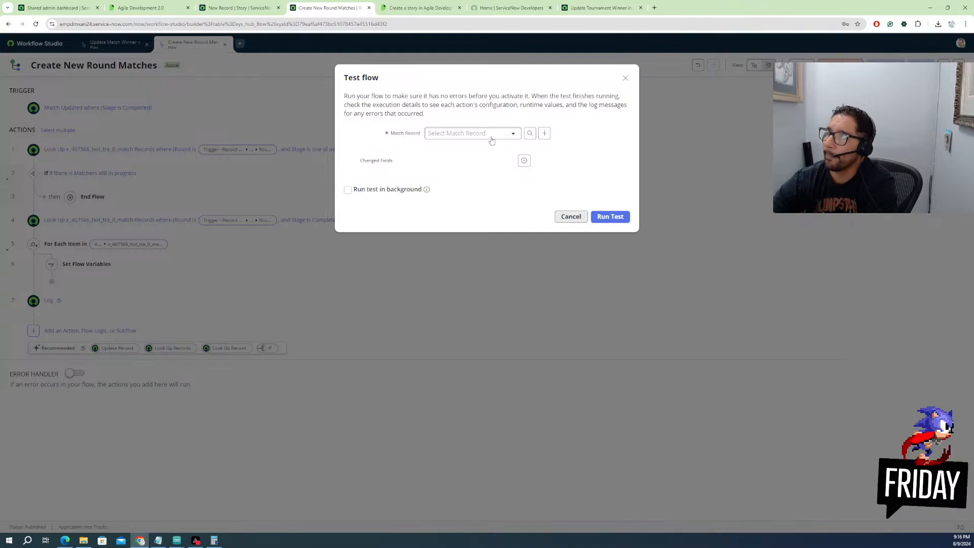
click(489, 137)
click(439, 175)
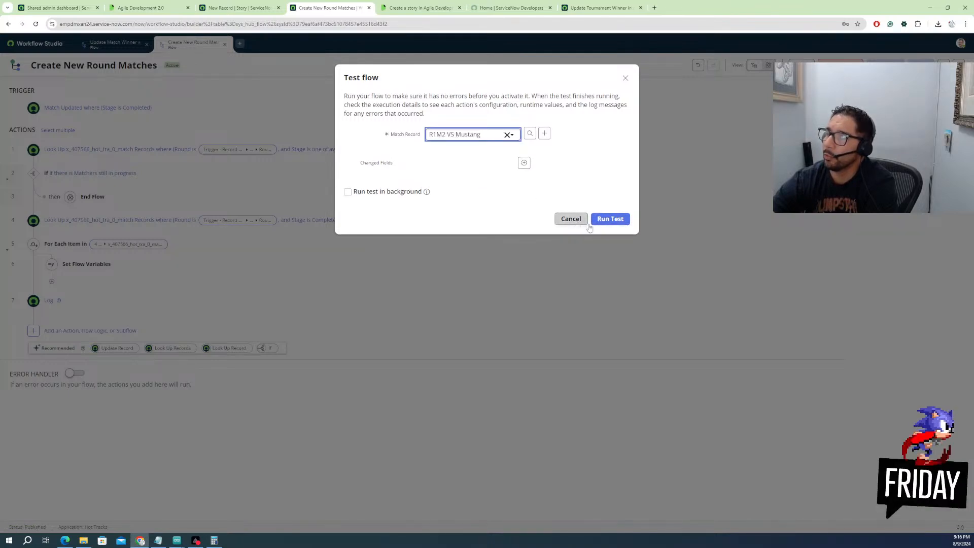
click(609, 221)
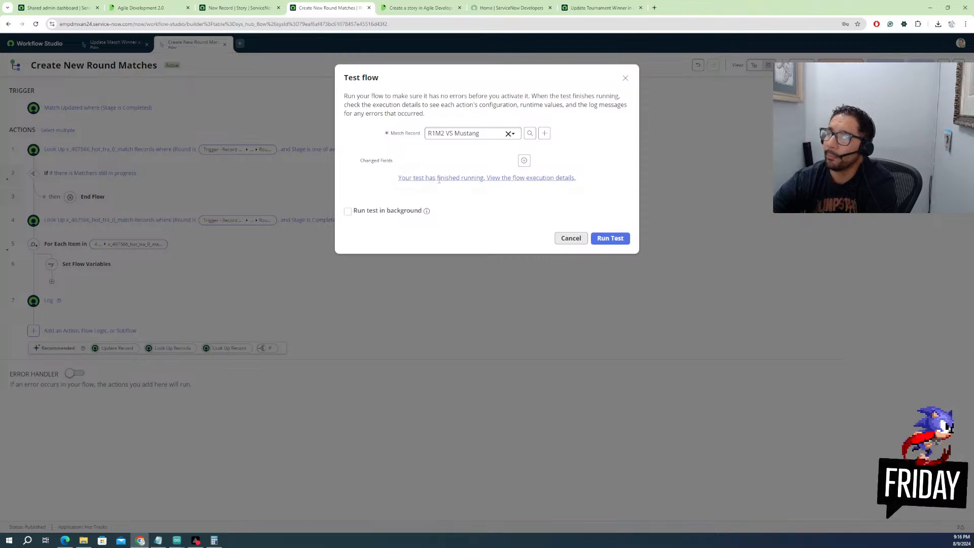
click(441, 180)
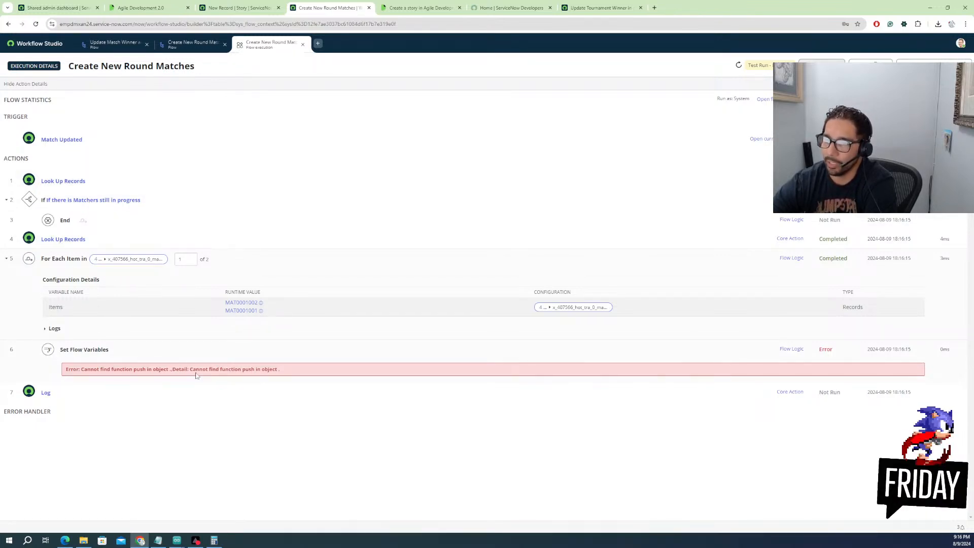
Examine the failed Set Flow Variables action's error, its full round_winners script and its log entries
click(67, 351)
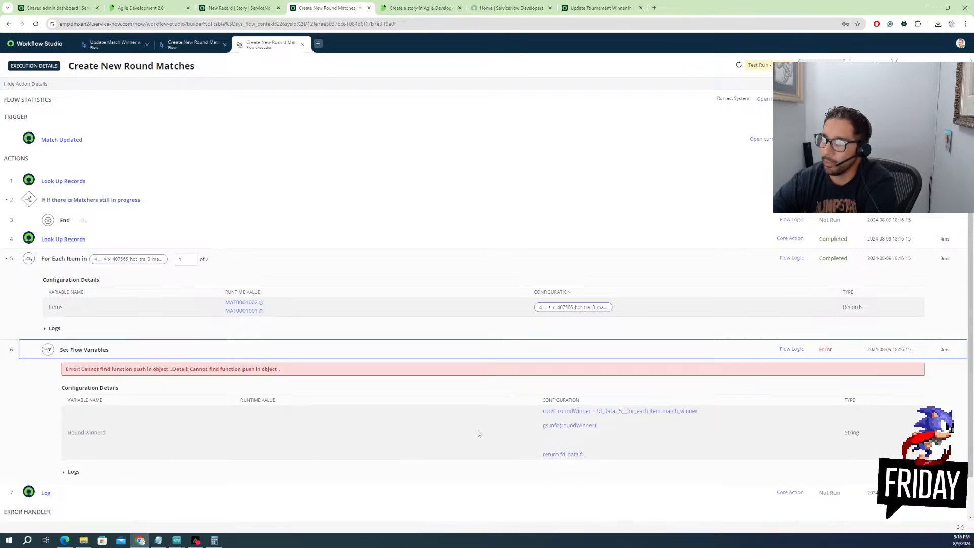
click(569, 427)
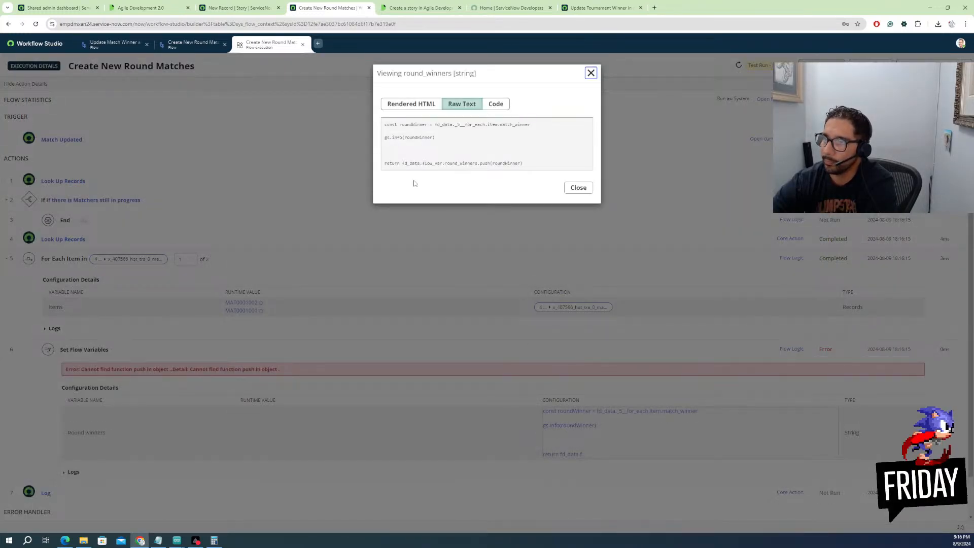
click(579, 188)
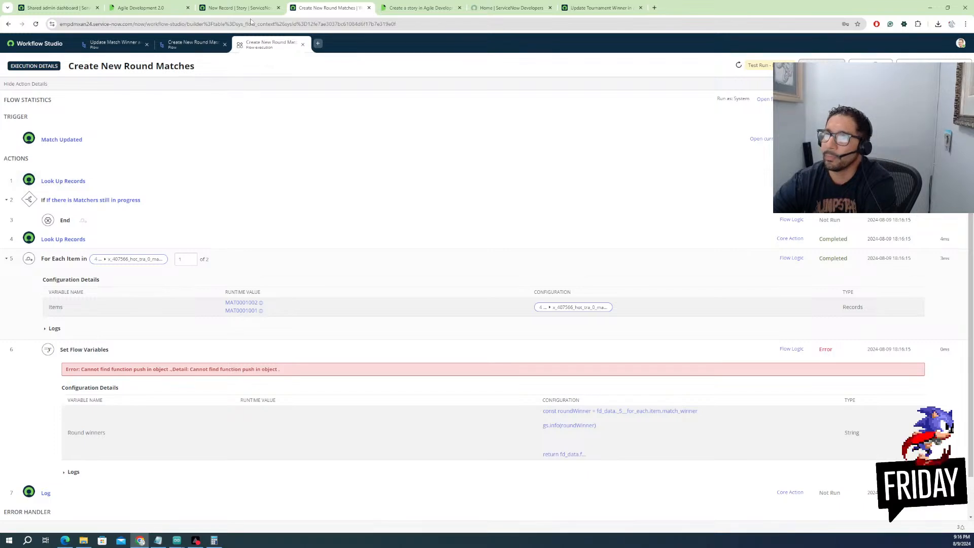
click(73, 472)
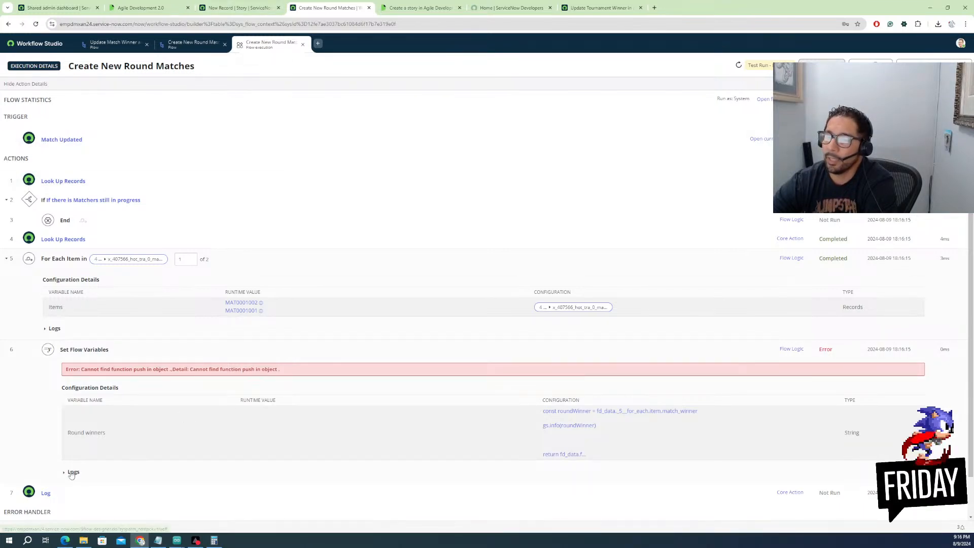
scroll(339, 417, down, 2)
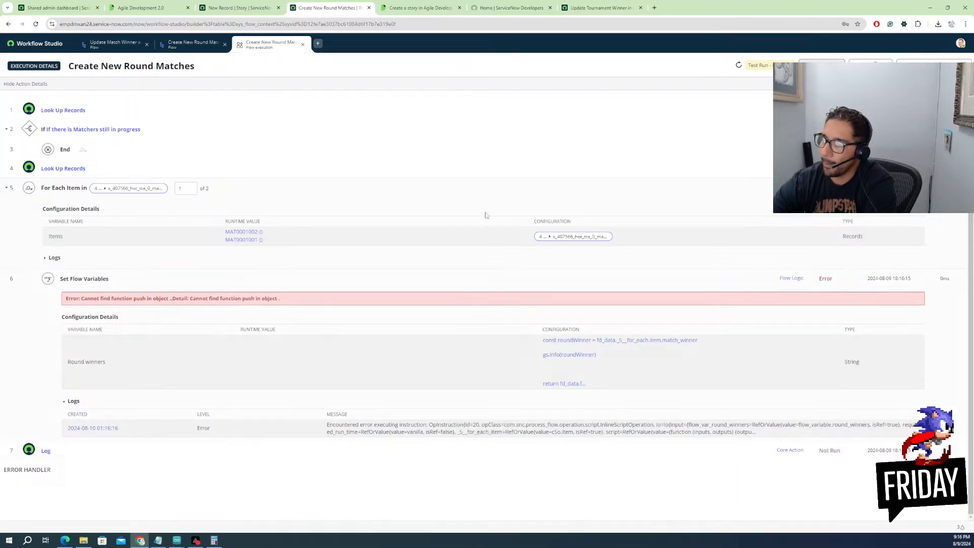
Filter the instance's navigator for "log" and open the list of all system log entries created today
click(238, 7)
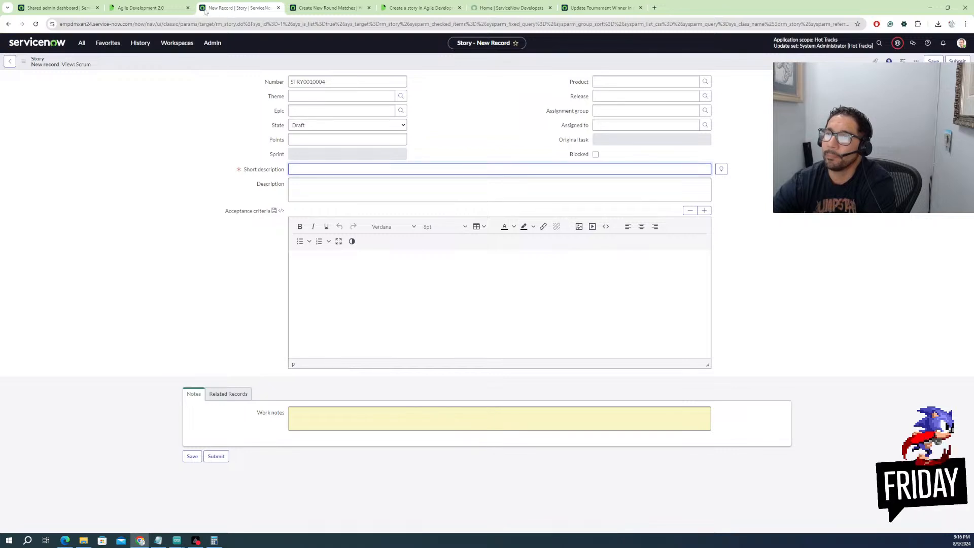
click(350, 7)
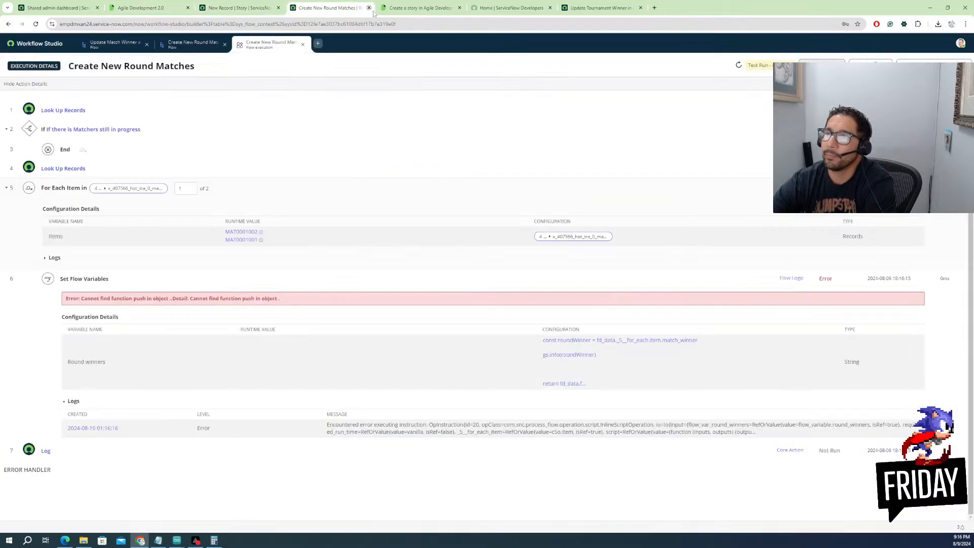
click(237, 8)
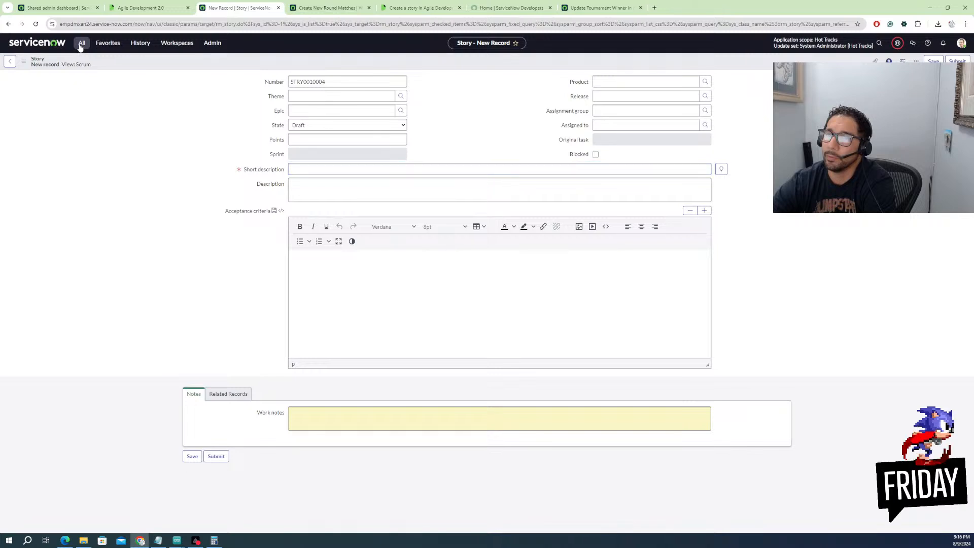
click(81, 44)
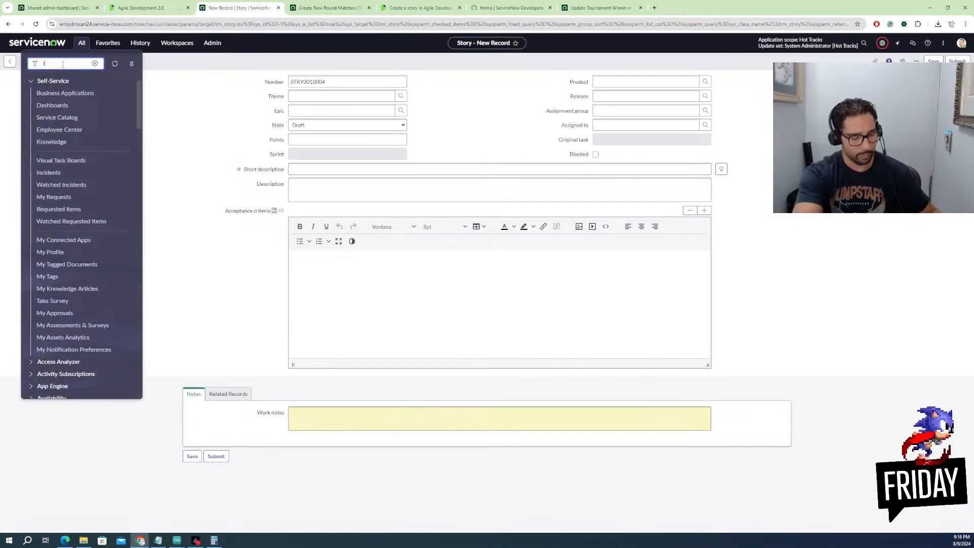
text(log)
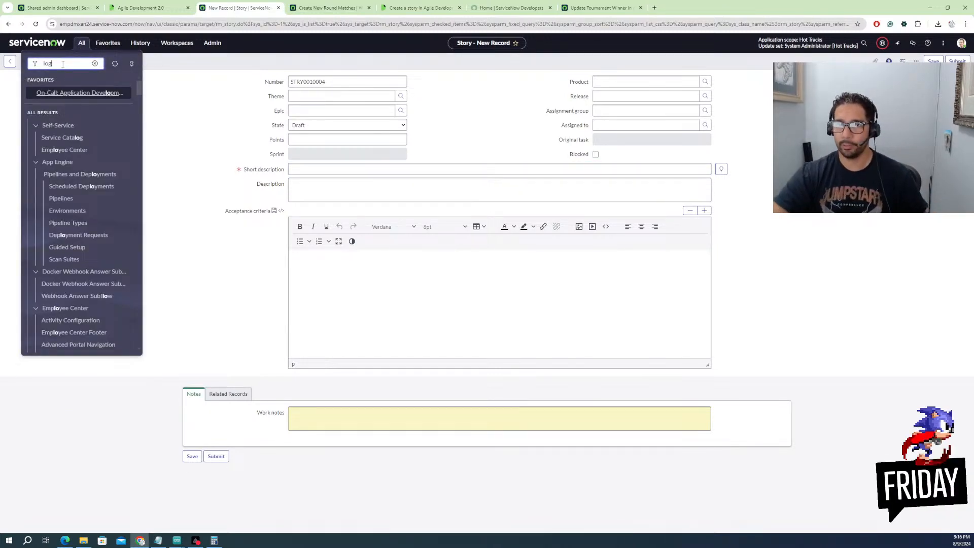
scroll(70, 228, down, 10)
scroll(70, 229, down, 10)
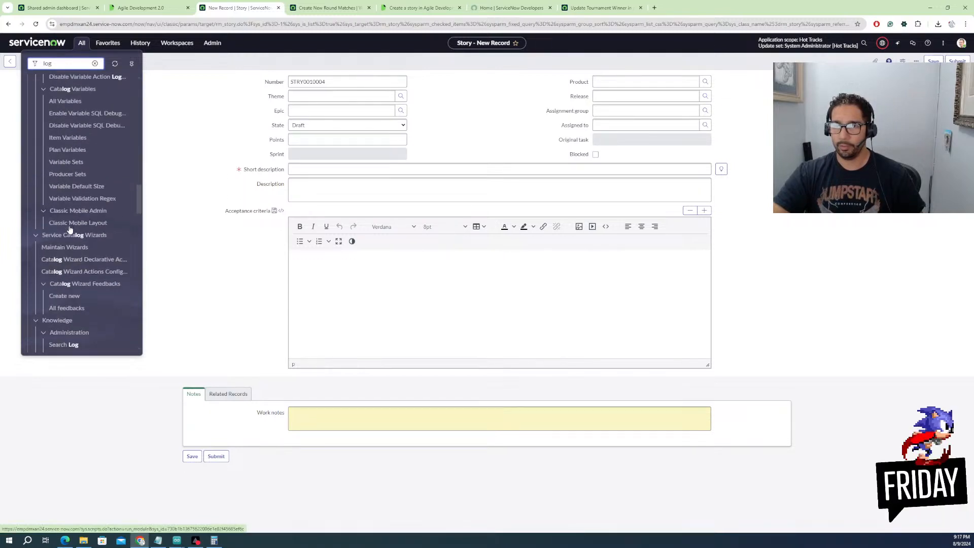
scroll(69, 230, down, 10)
scroll(66, 218, down, 2)
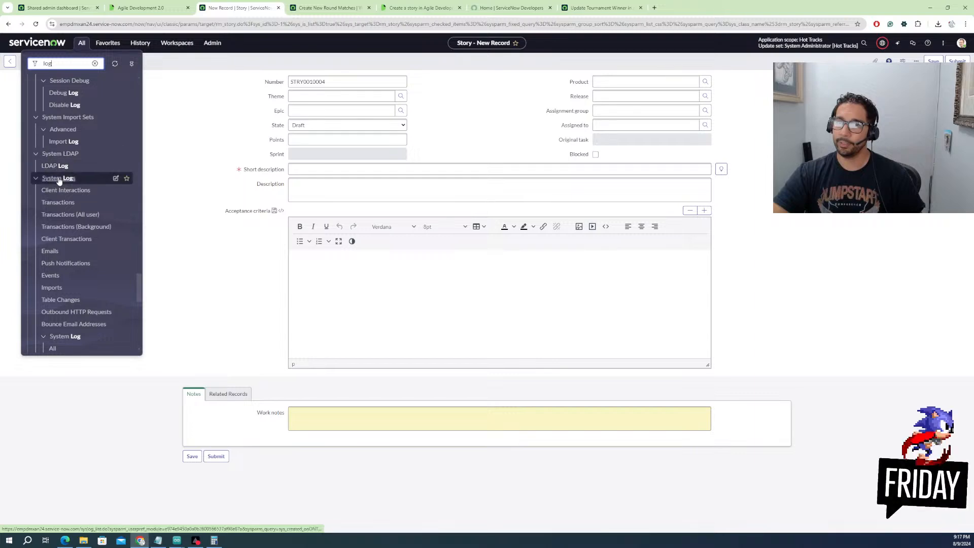
scroll(59, 181, down, 6)
click(55, 197)
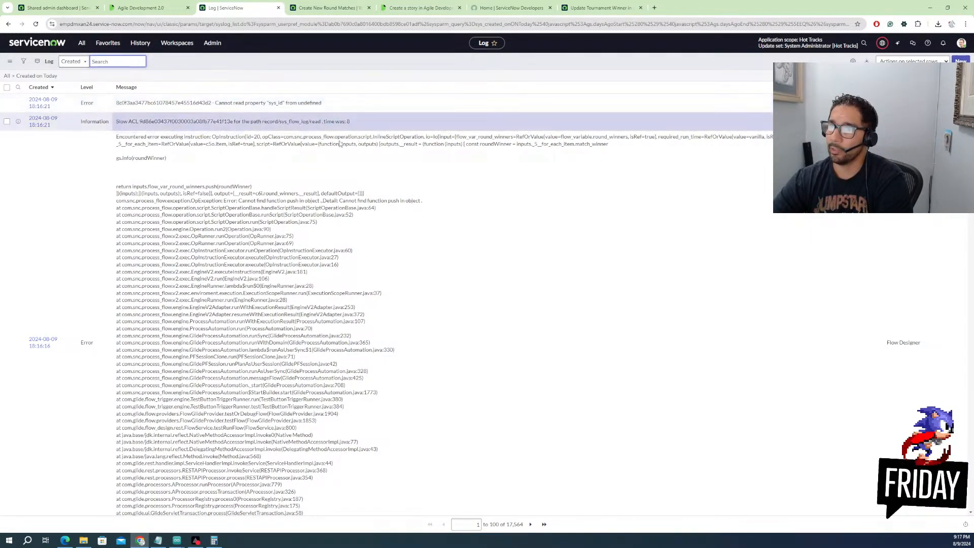
Examine the system log entries around the failed test run, including the script warning at the push line and the logged roundWinner value
scroll(286, 247, down, 3)
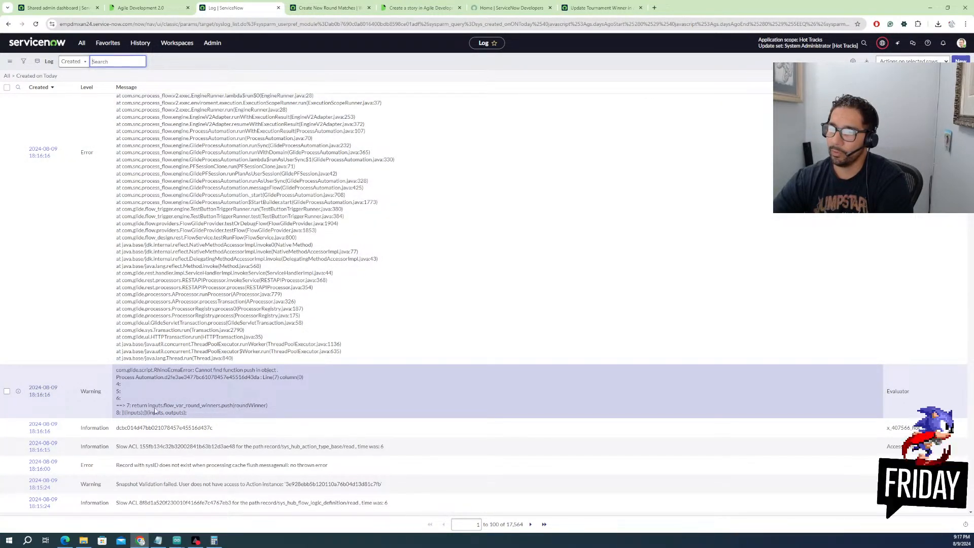
drag(121, 398, 187, 413)
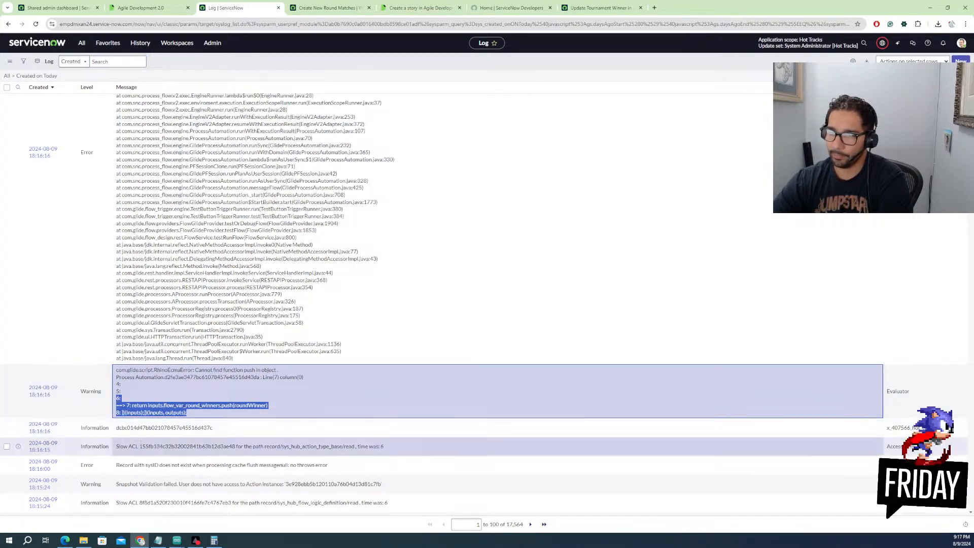
scroll(136, 446, down, 2)
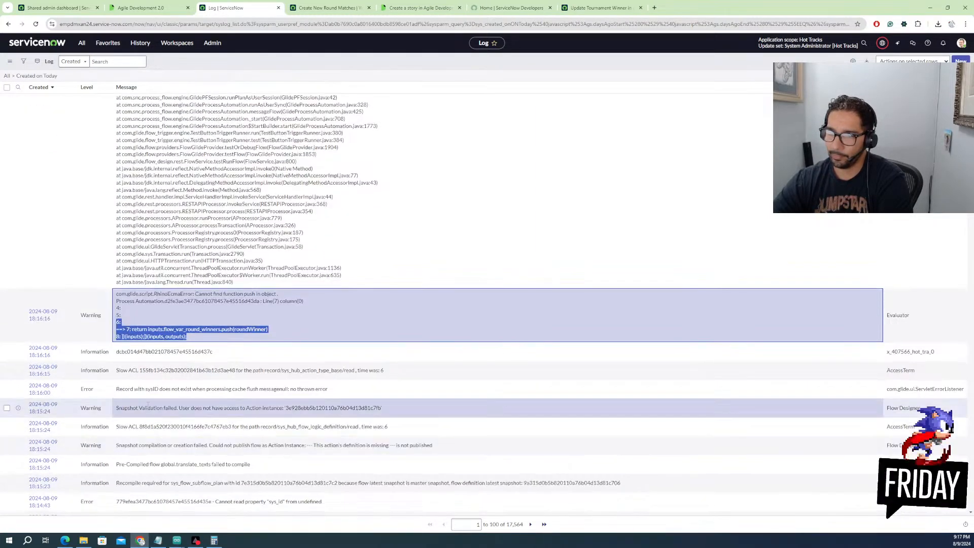
scroll(148, 405, down, 4)
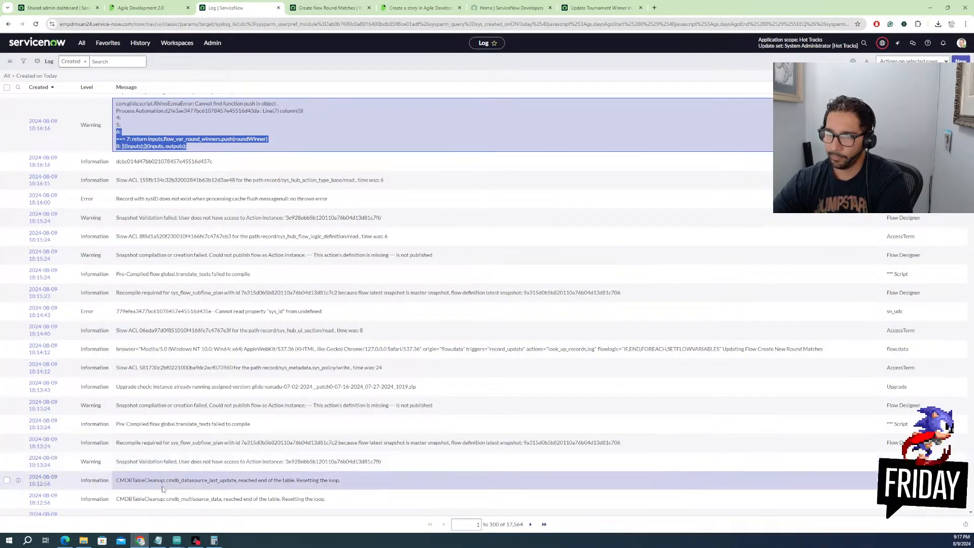
scroll(162, 487, down, 2)
scroll(162, 488, up, 3)
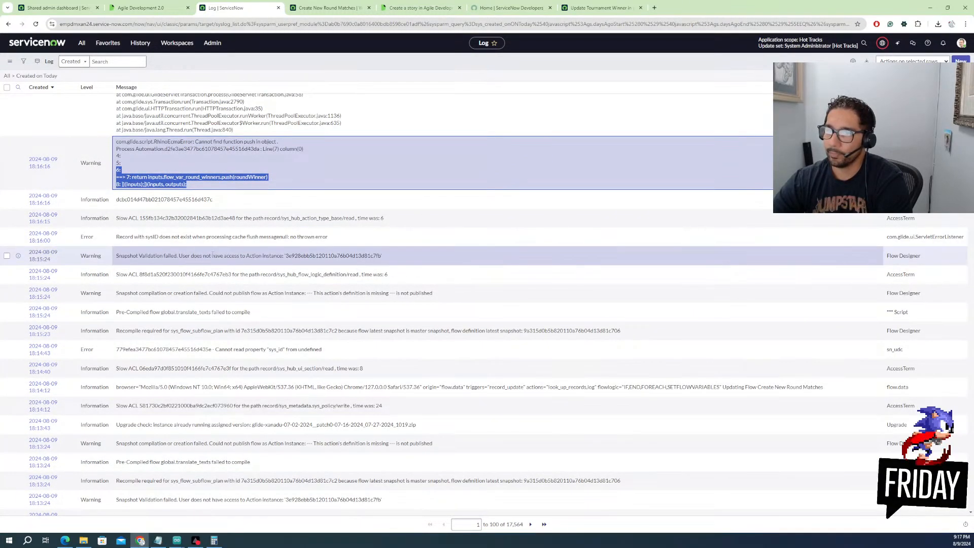
scroll(282, 240, up, 2)
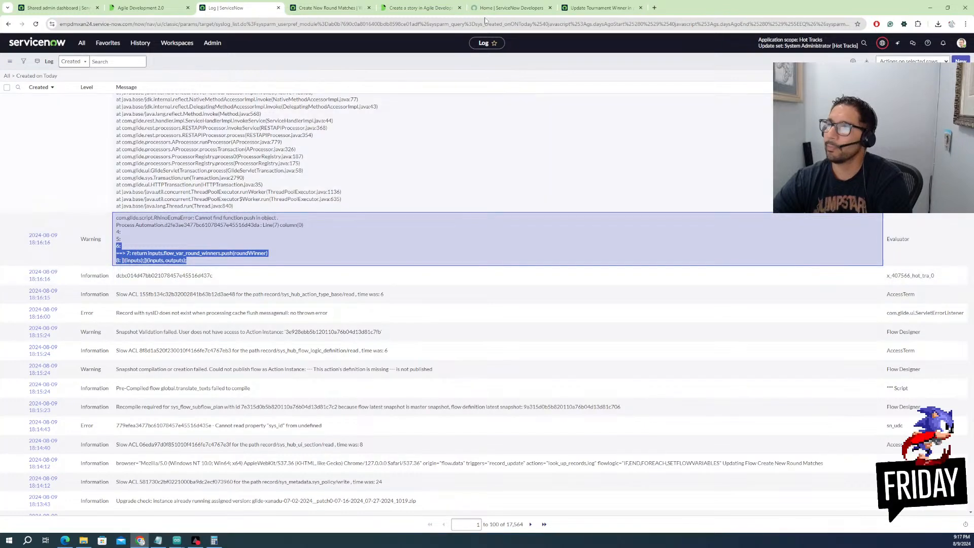
Copy the sys_id logged by x_407566_hot_tra_0 and switch to the Update Tournament Winner story on the developer instance
drag(214, 278, 115, 276)
key(ctrl+c)
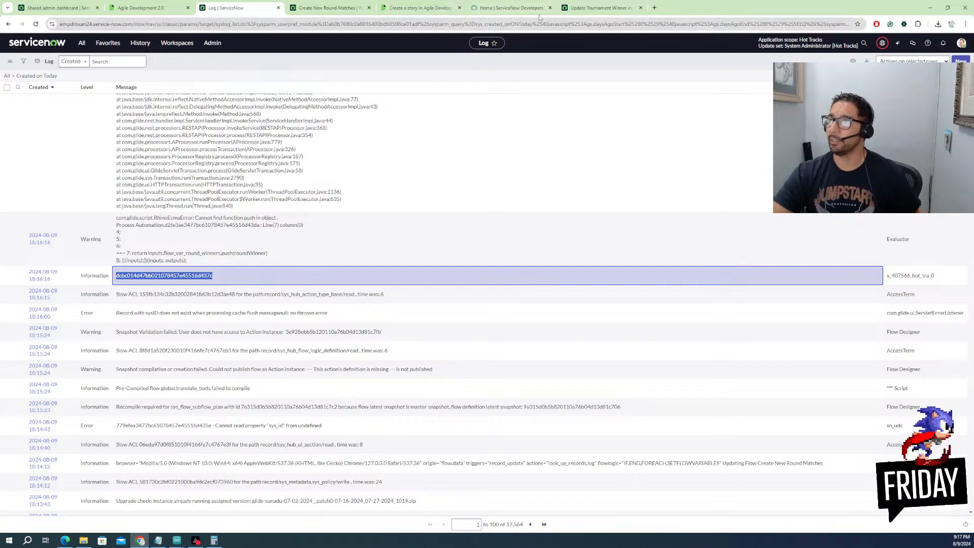
click(573, 7)
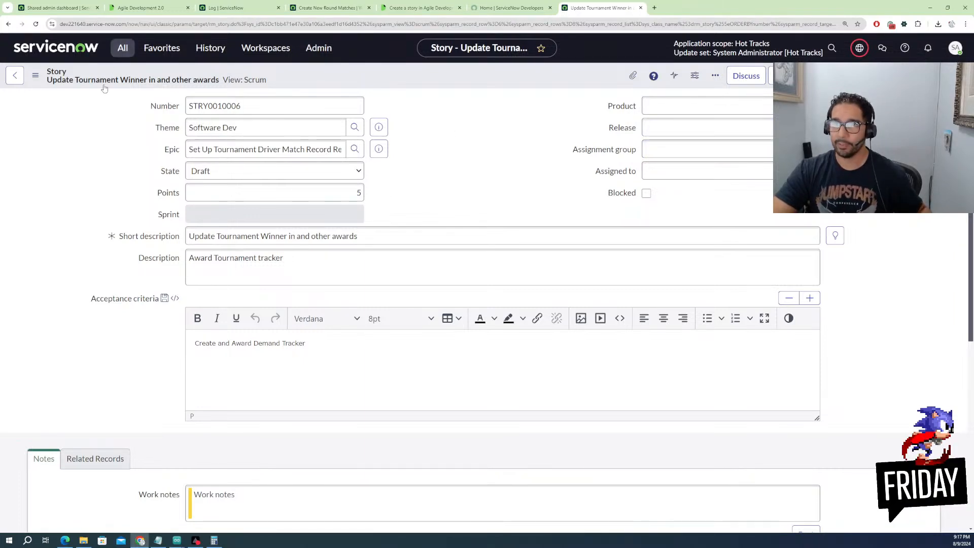
click(122, 48)
drag(114, 76, 64, 77)
key(BackSpace)
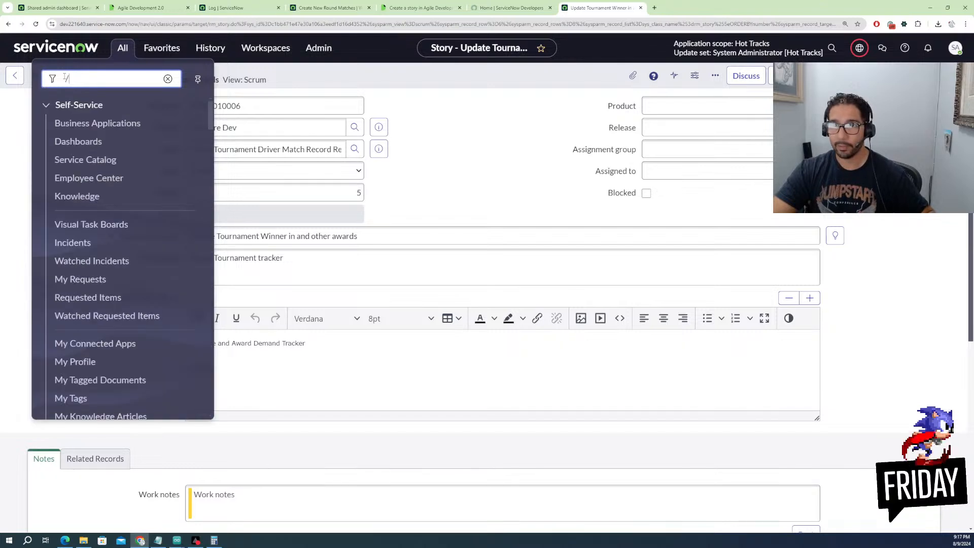
click(26, 104)
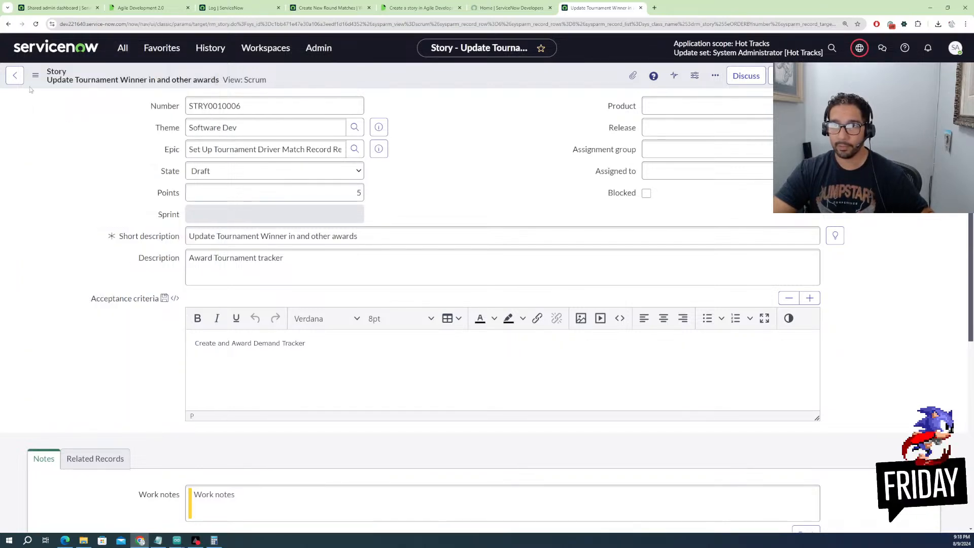
Search the developer instance for the copied sys_id with the /sysid slash command, then leave the story page
key(slash)
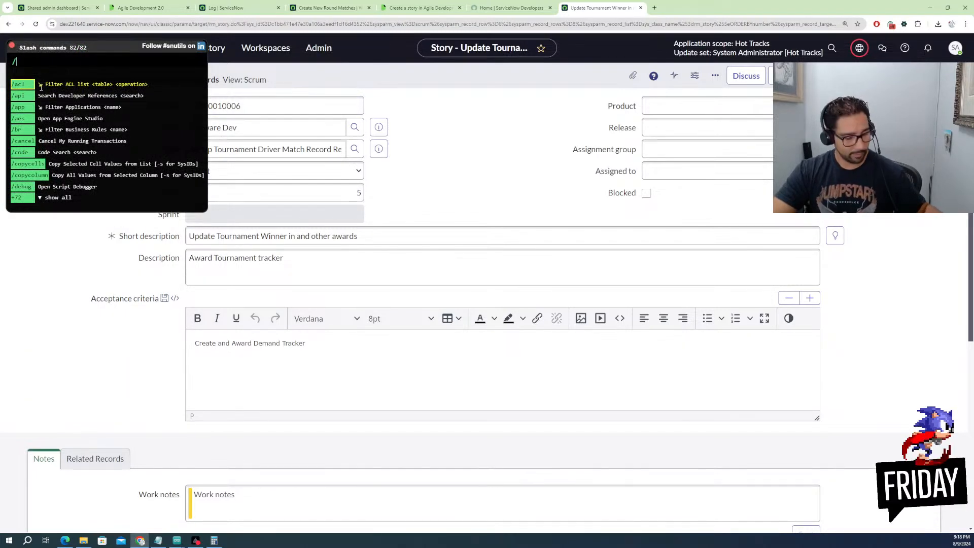
text(s)
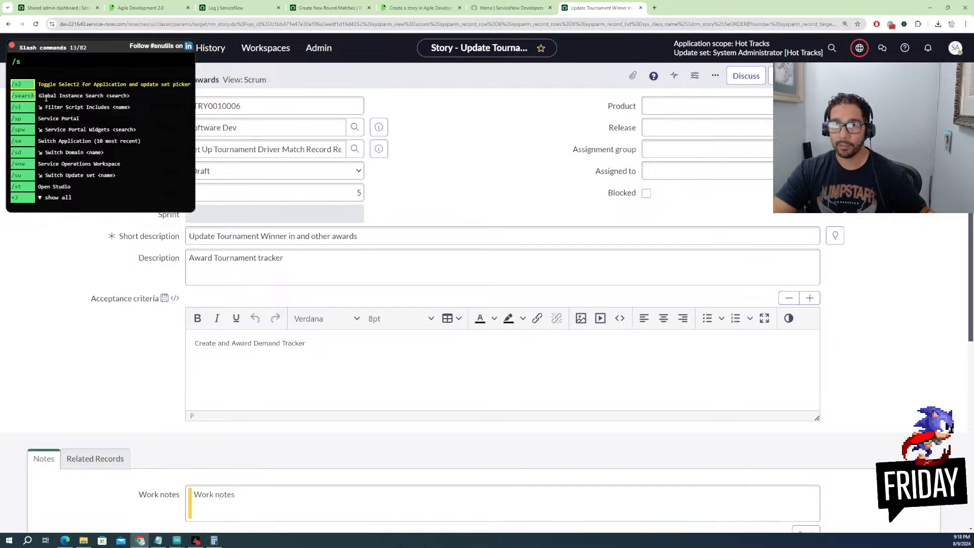
text(ys)
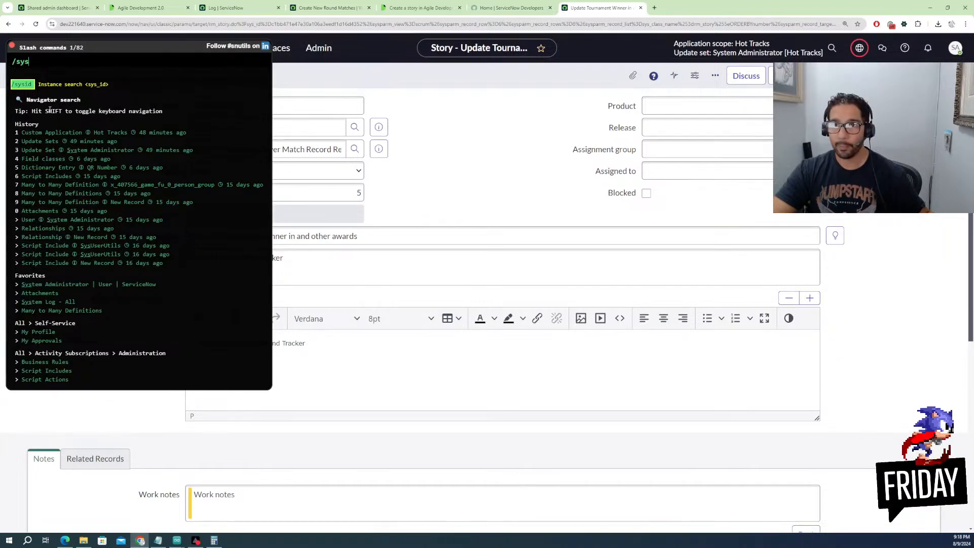
text(id)
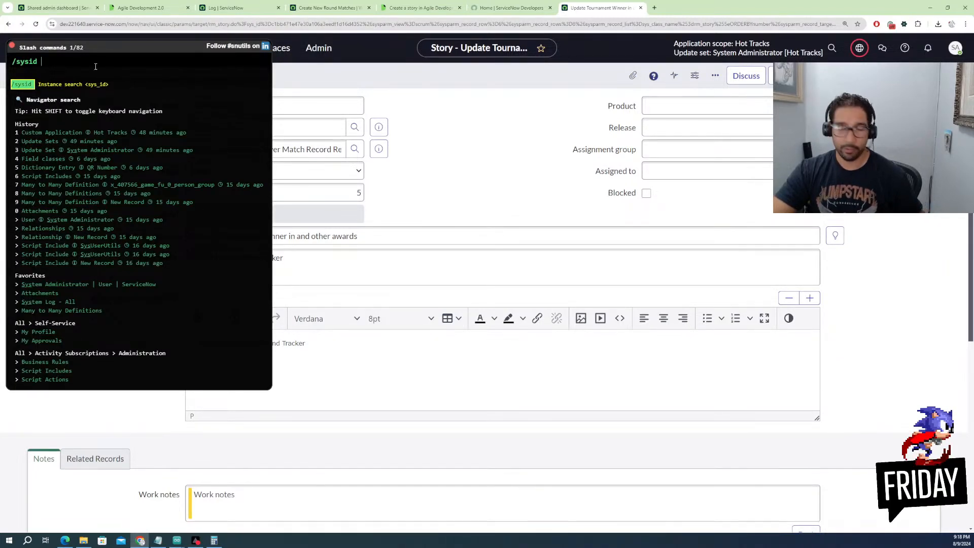
key(ctrl+v)
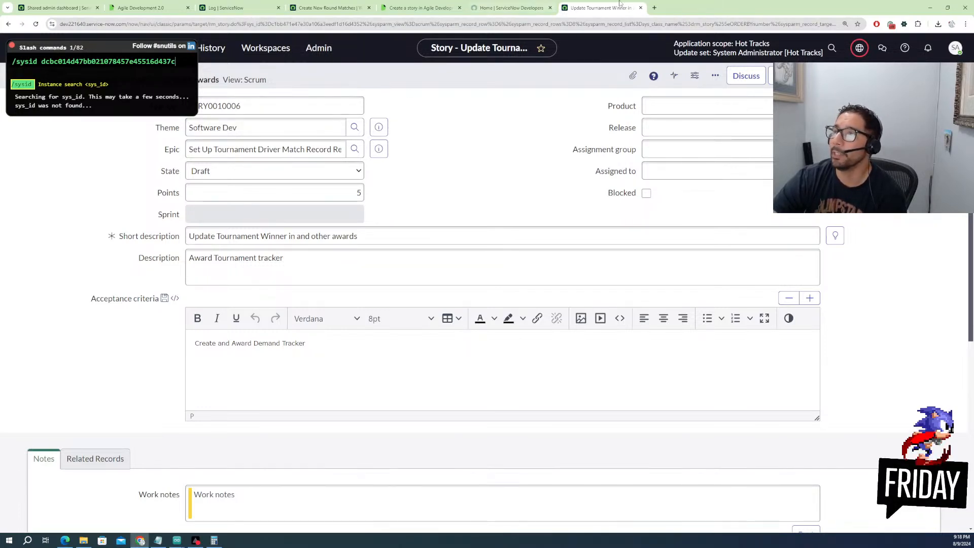
click(521, 9)
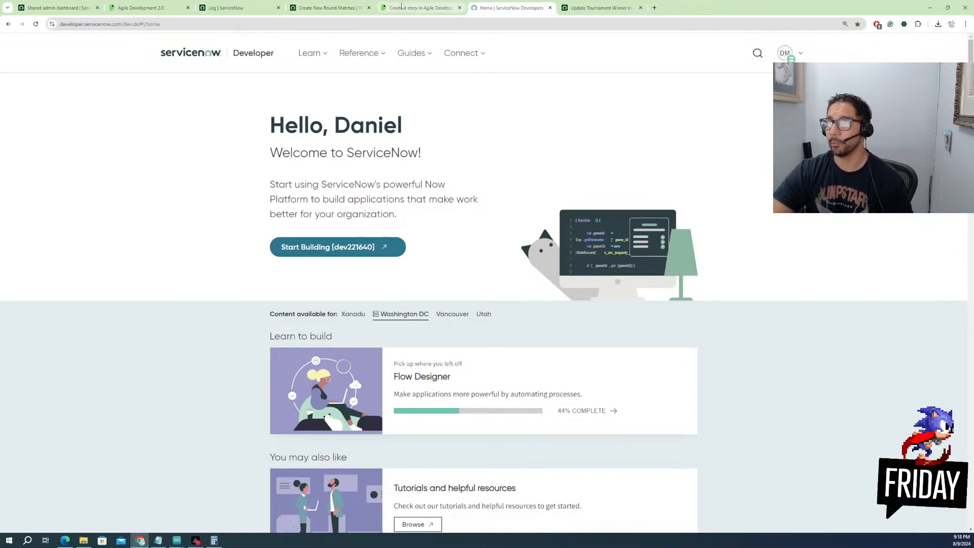
Return to the Hot Tracks system log and open the record with sys_id dcbc014d47bb021078457e45516d437c using the /sysid slash command
click(327, 8)
click(223, 7)
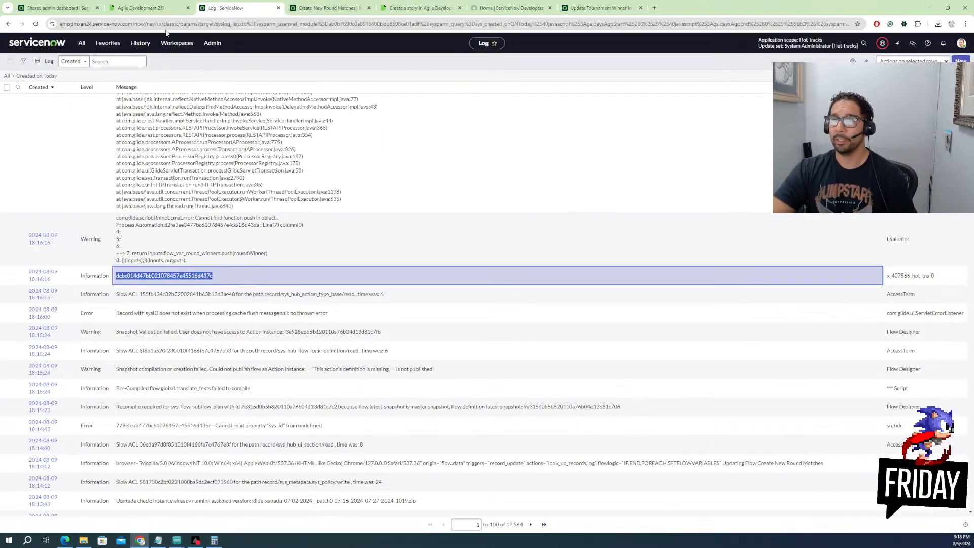
click(173, 74)
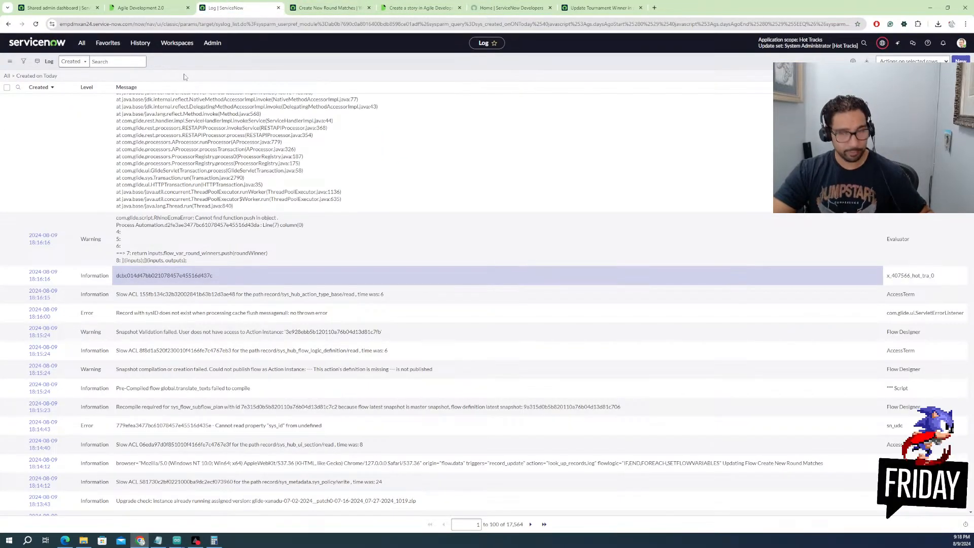
text(/sysi)
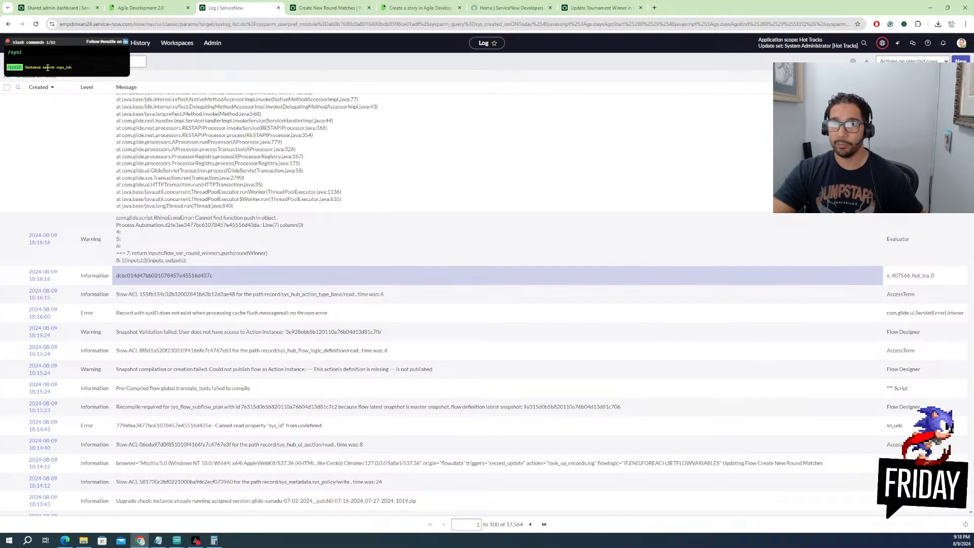
text(d)
text(dcbc014d47bb021078457e45516d437c)
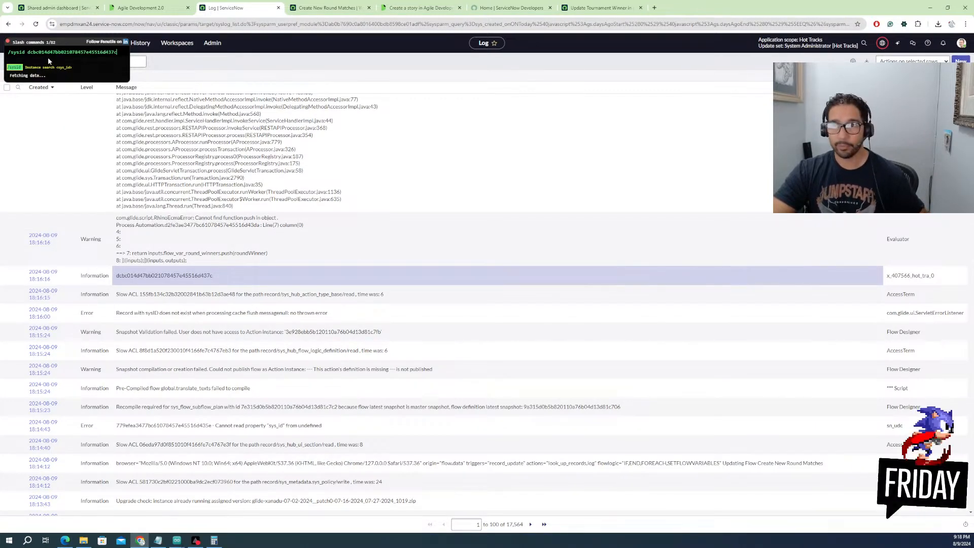
key(Return)
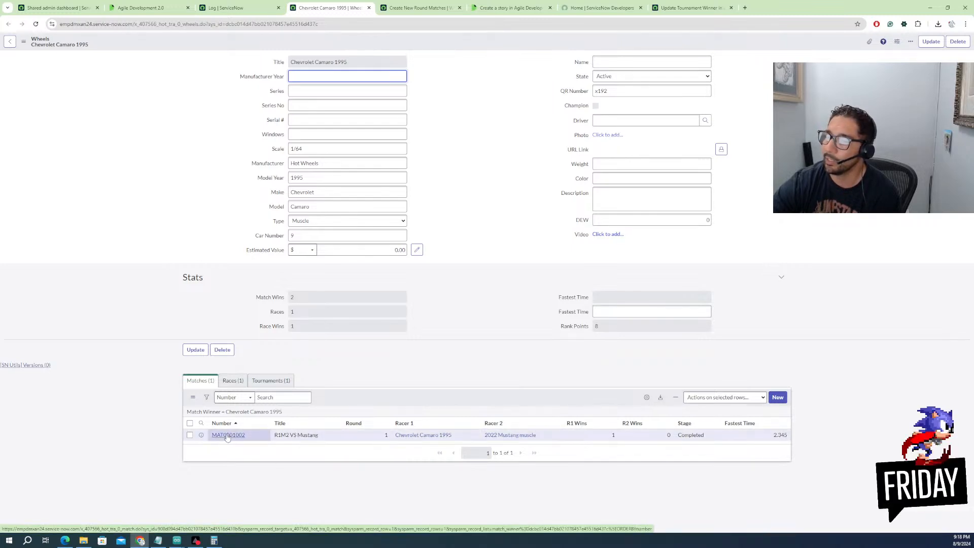
click(694, 7)
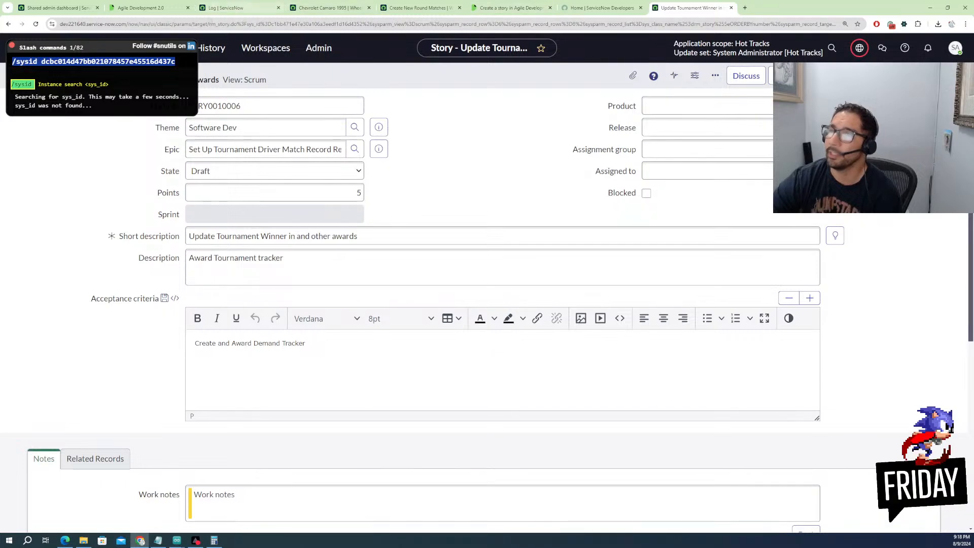
click(218, 8)
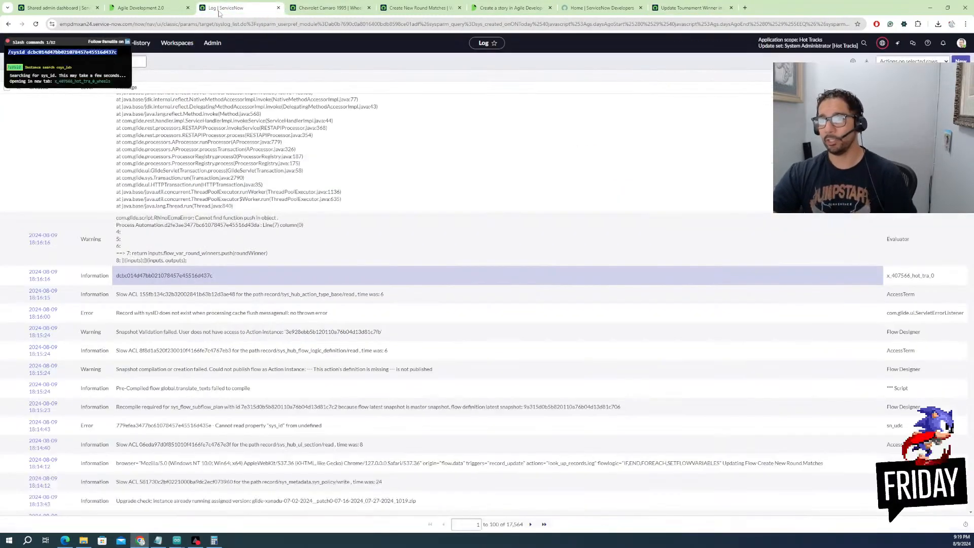
click(142, 8)
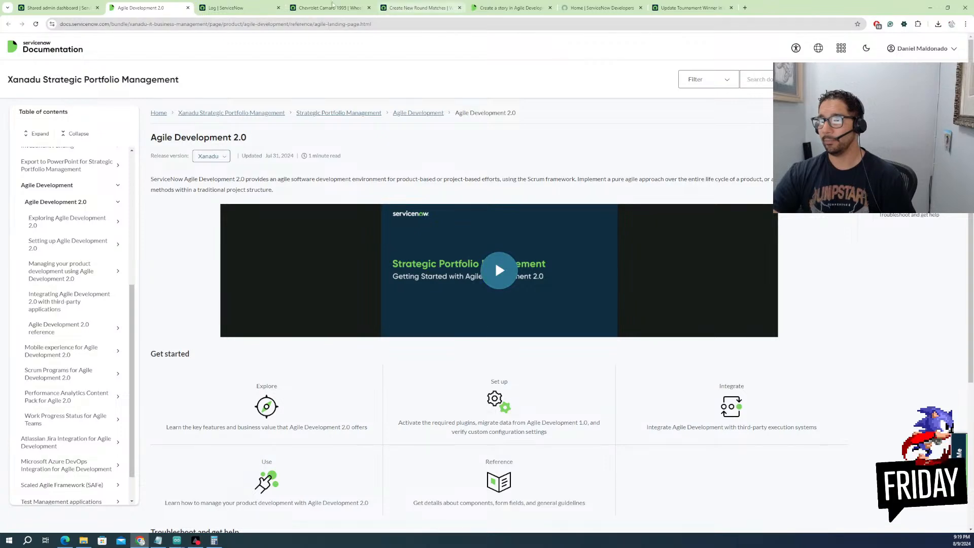
click(322, 9)
click(231, 8)
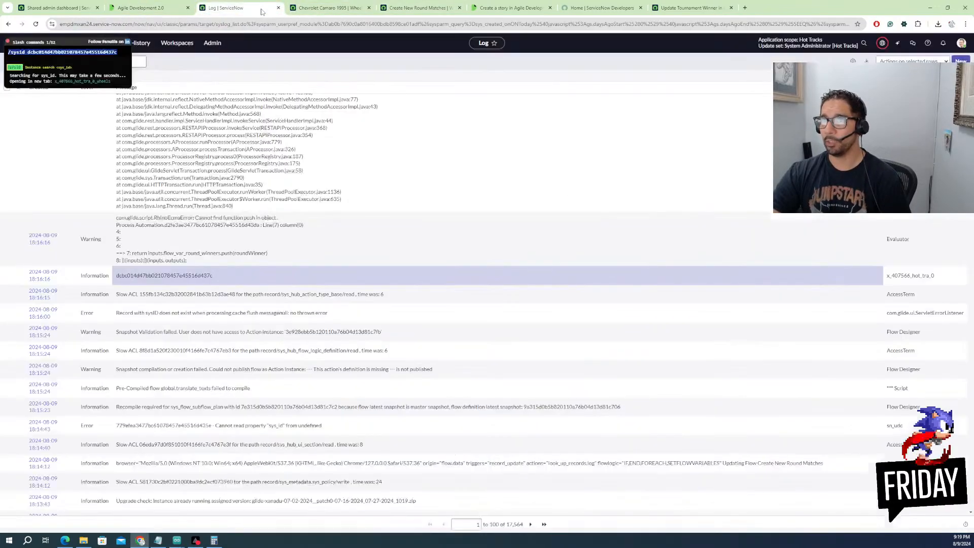
click(207, 76)
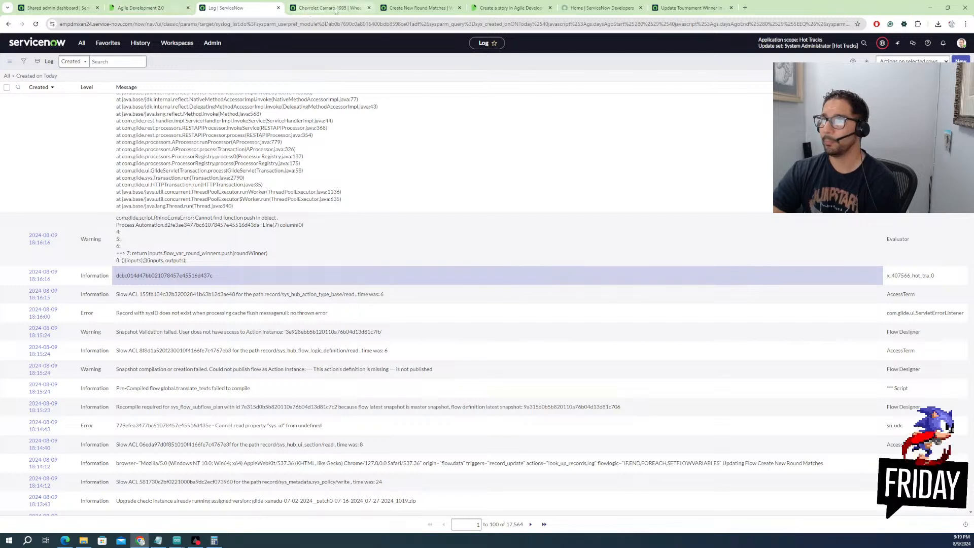
Close the flow execution details and expand the Round winners script in the Set Flow Variables action of Create New Round Matches
click(405, 6)
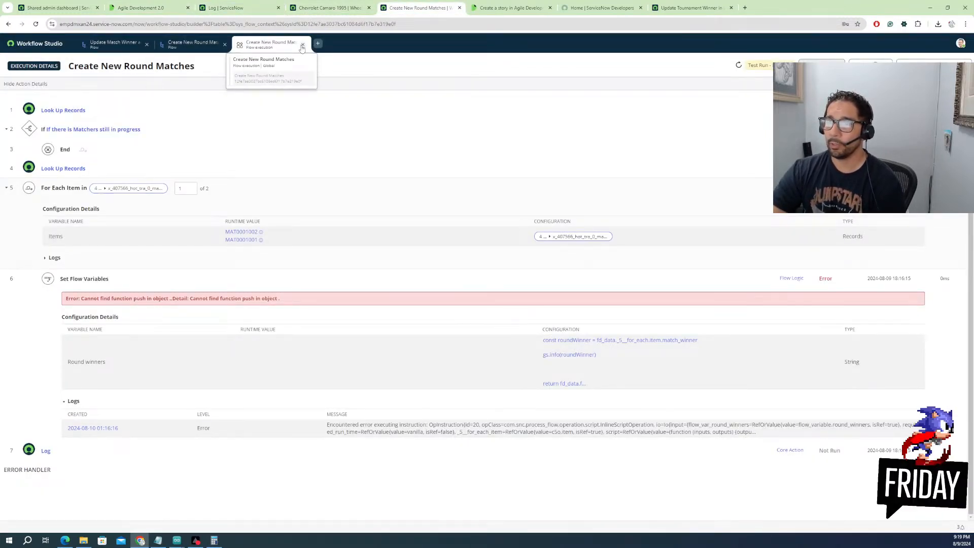
click(303, 46)
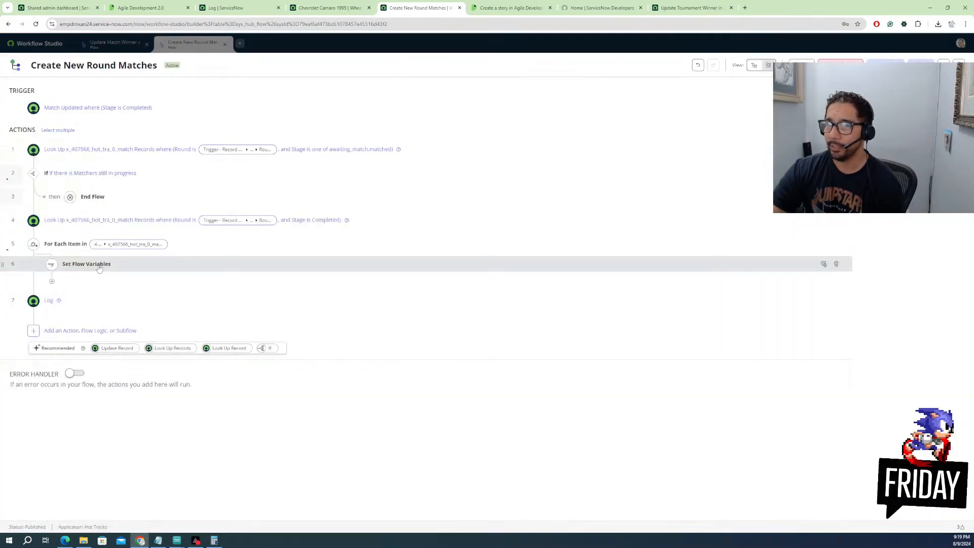
click(85, 264)
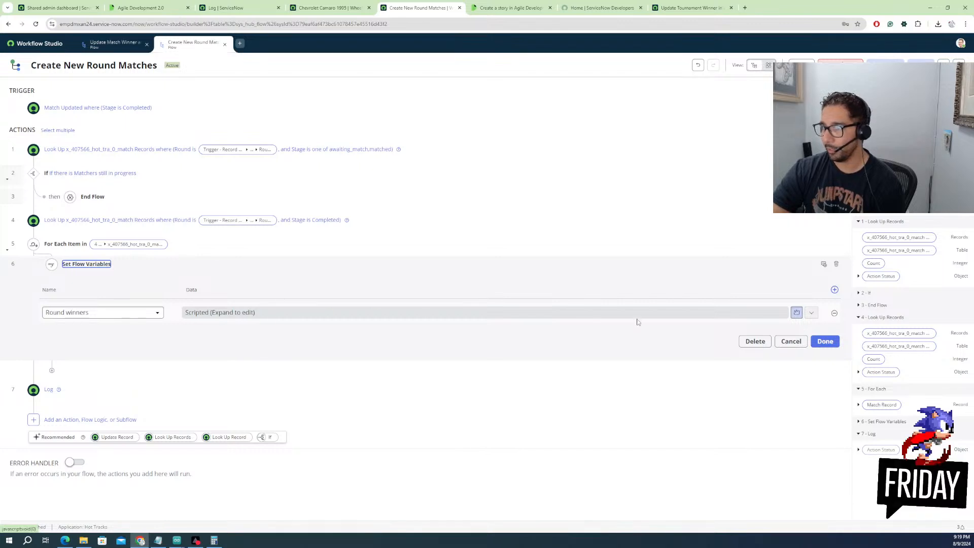
click(797, 312)
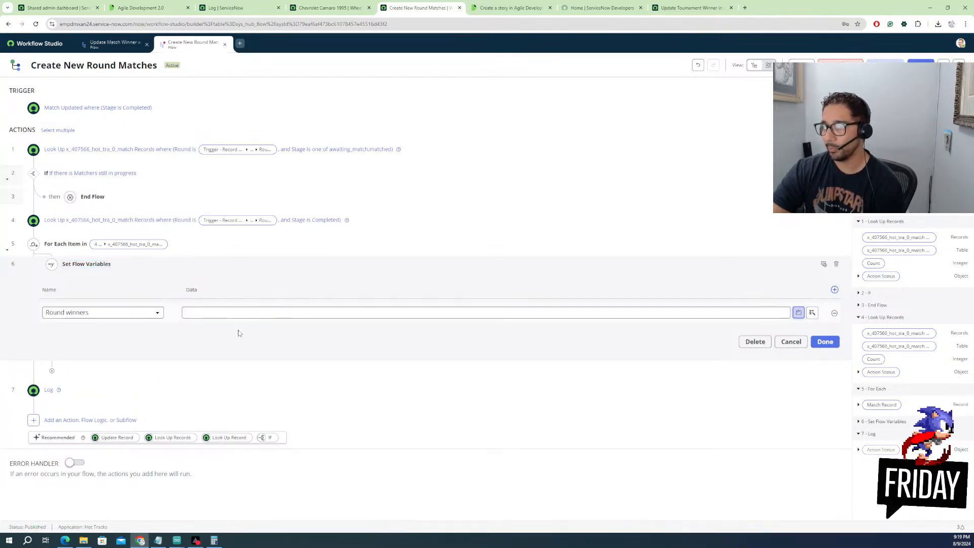
click(811, 314)
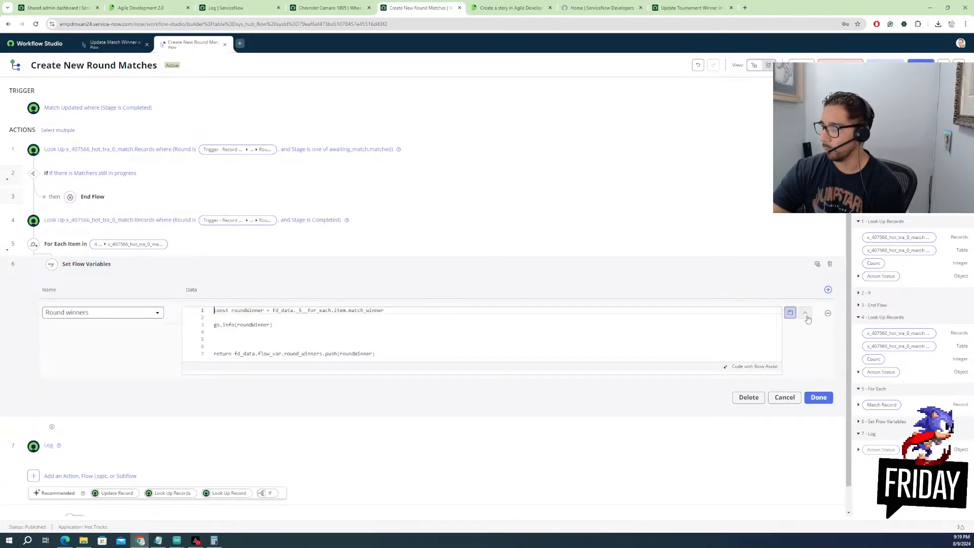
Declare const newArray = fd_data.flow_var.round_winners on line 5 of the Round winners script
click(233, 340)
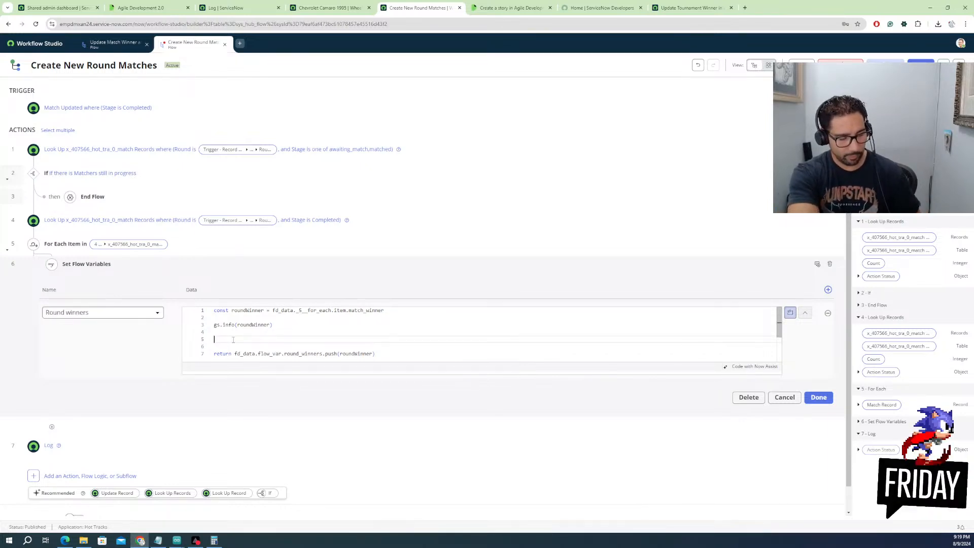
text(const new)
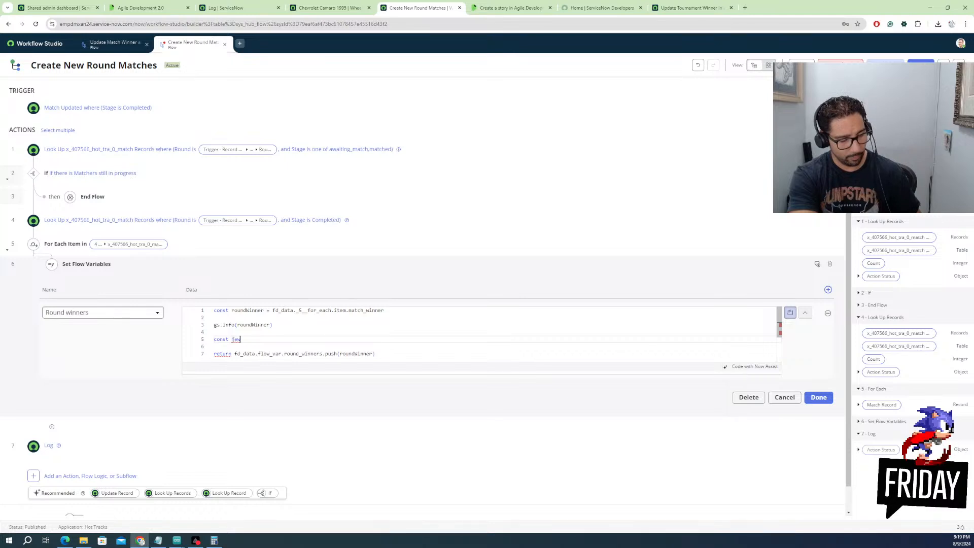
text(Array)
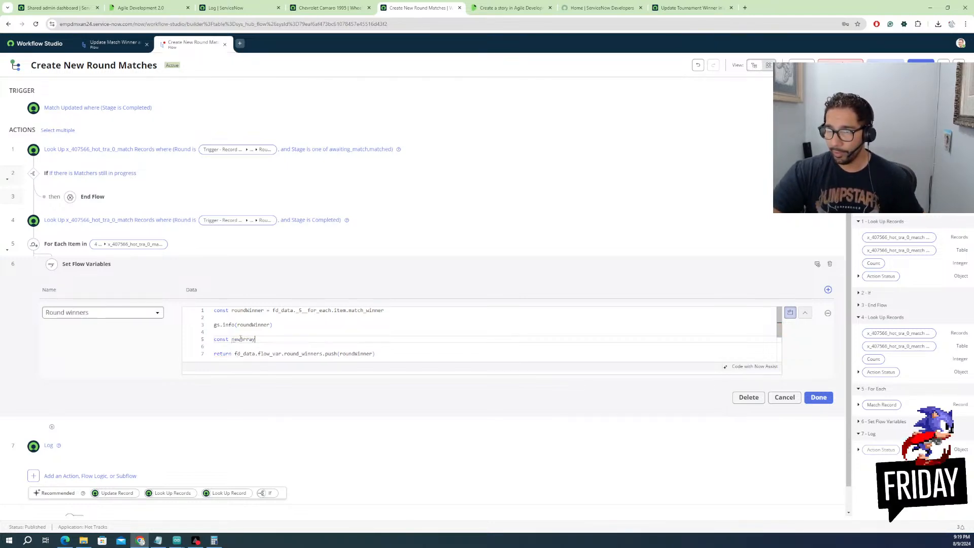
text( =)
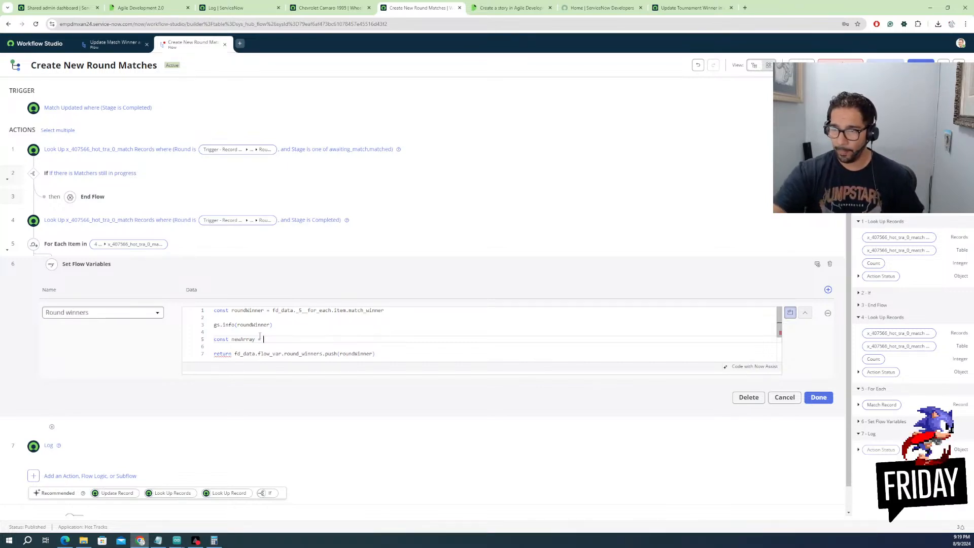
drag(234, 354, 325, 353)
key(ctrl+c)
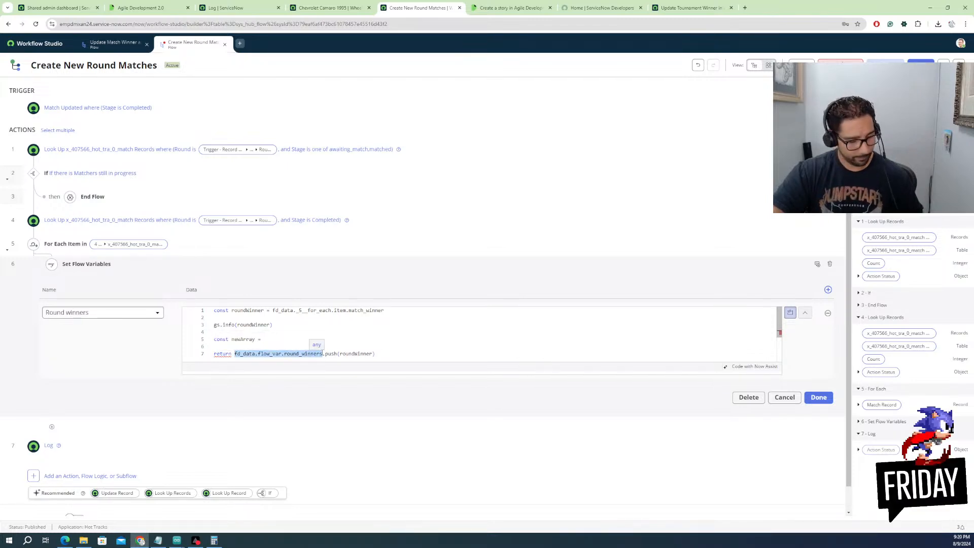
click(291, 340)
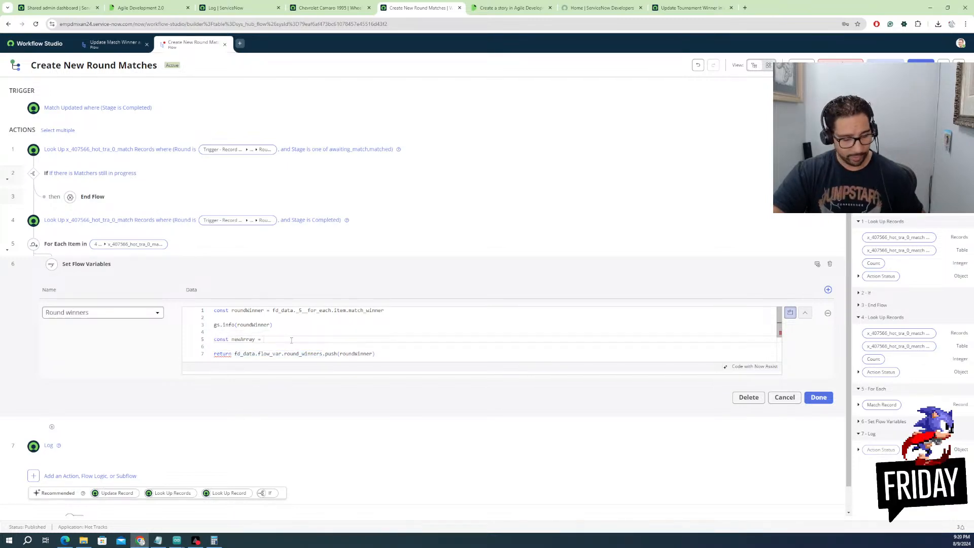
key(ctrl+v)
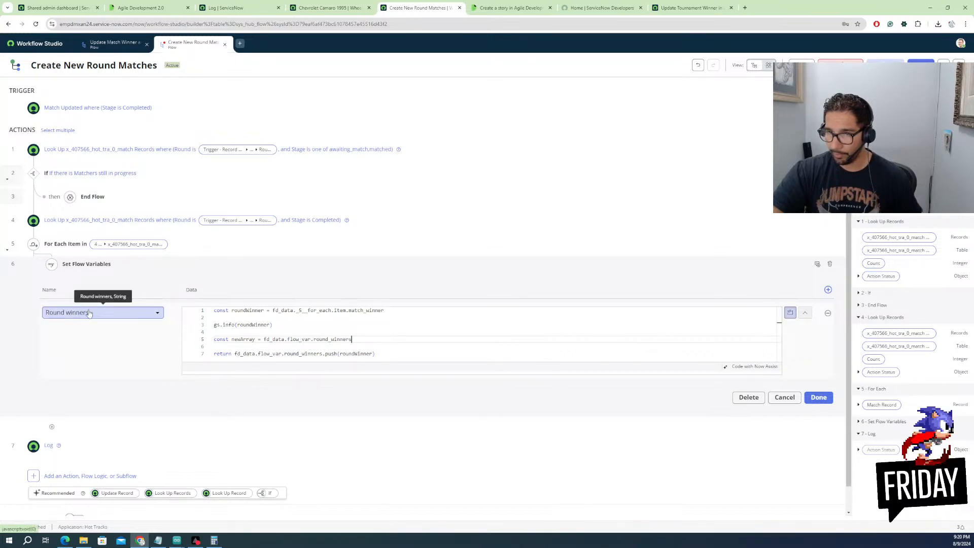
Replace the push expression in the script's return statement with newArray
drag(234, 353, 371, 354)
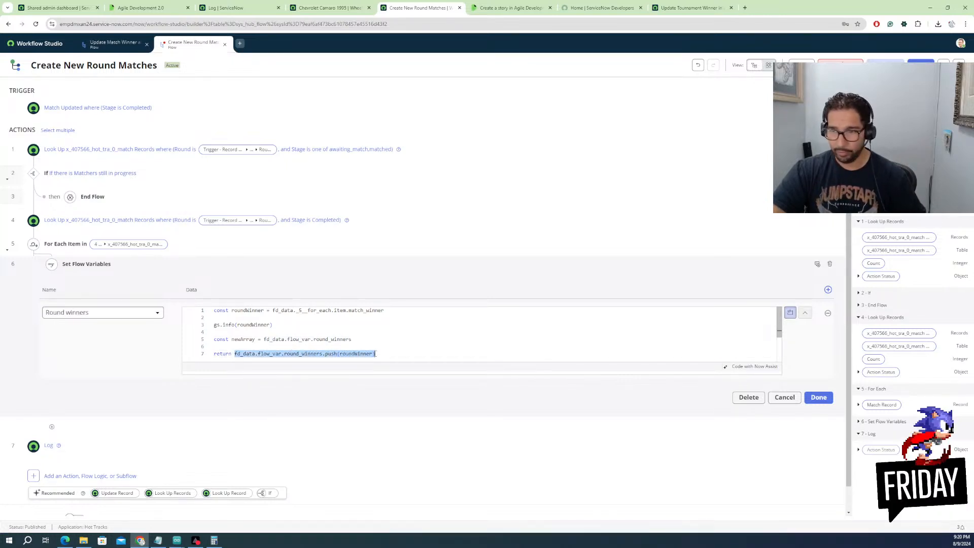
key(BackSpace)
text(new)
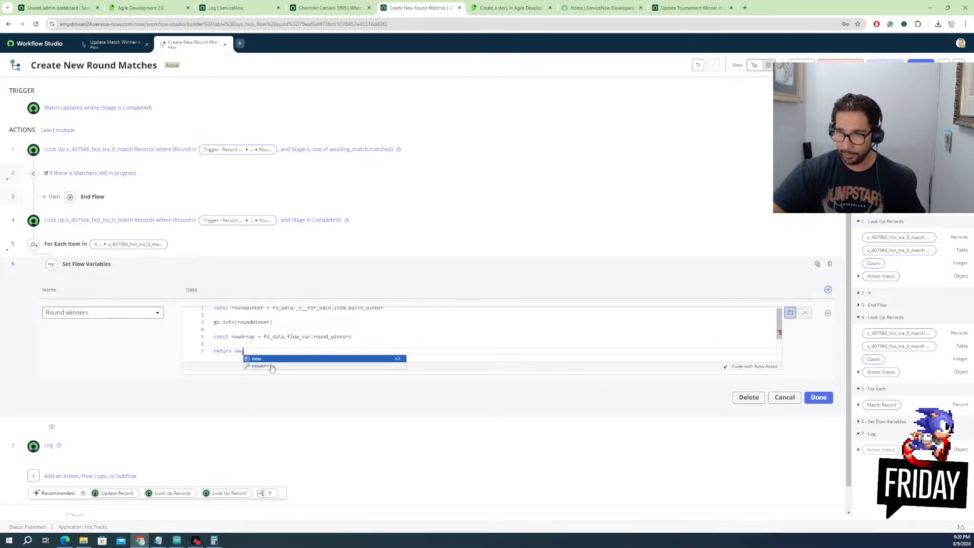
click(269, 366)
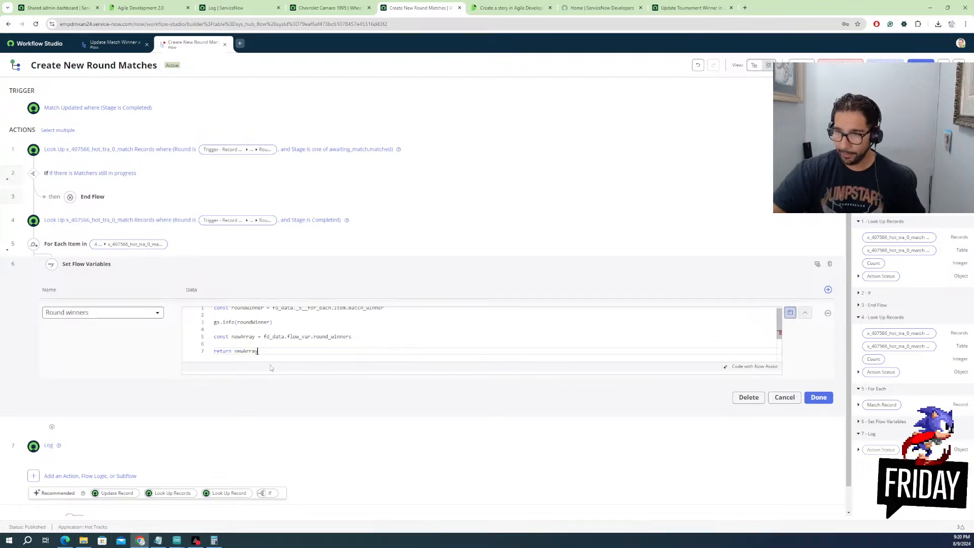
Add newArray.push(roundWinner) on the blank line above the return statement
click(321, 342)
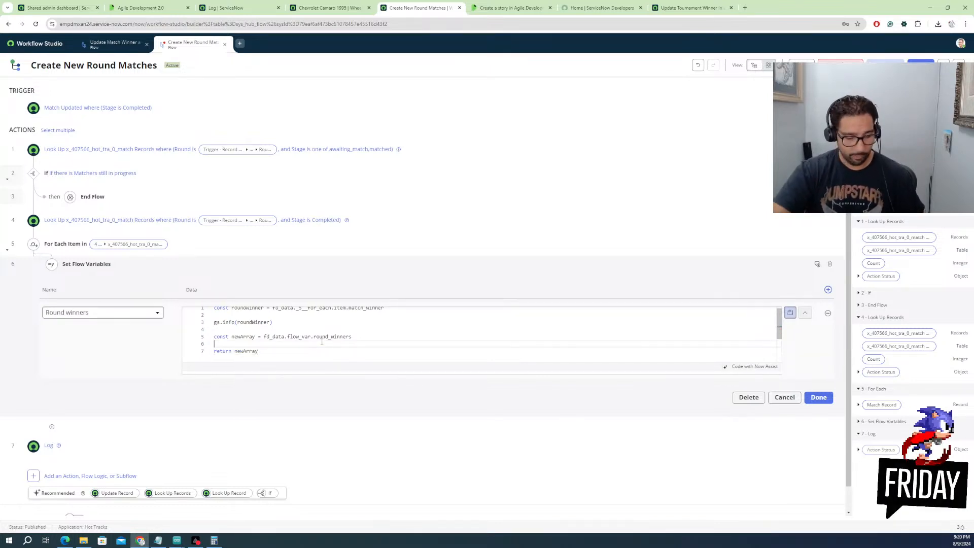
text(new)
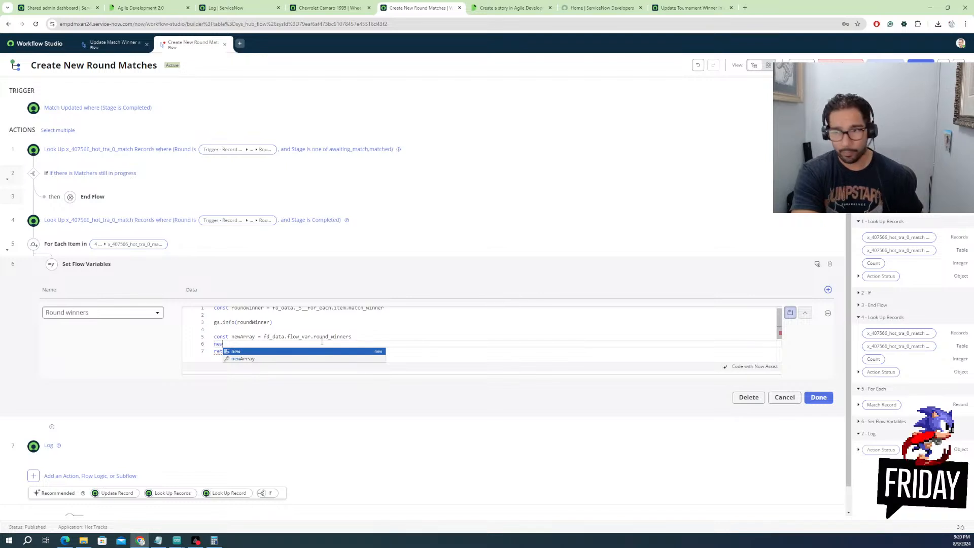
text(Array.push()
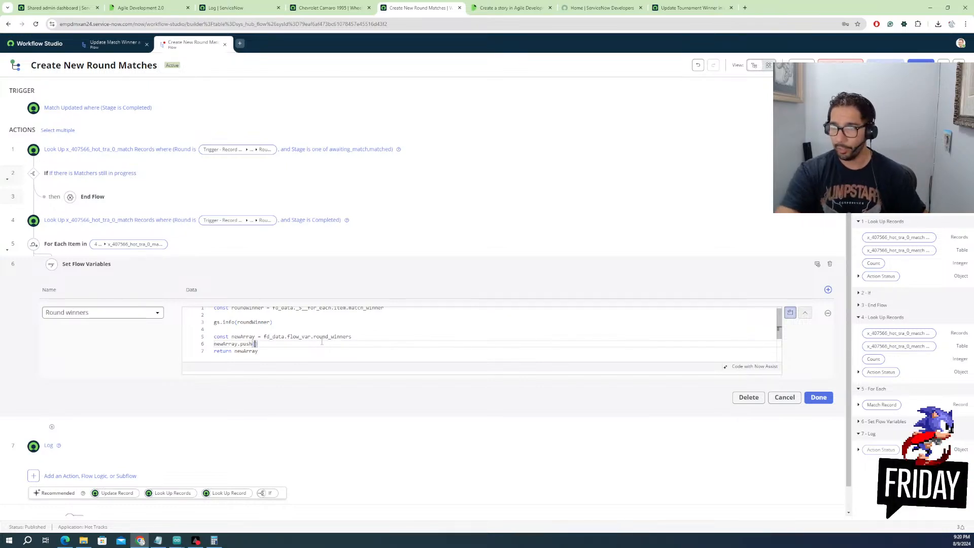
double_click(270, 322)
key(ctrl+c)
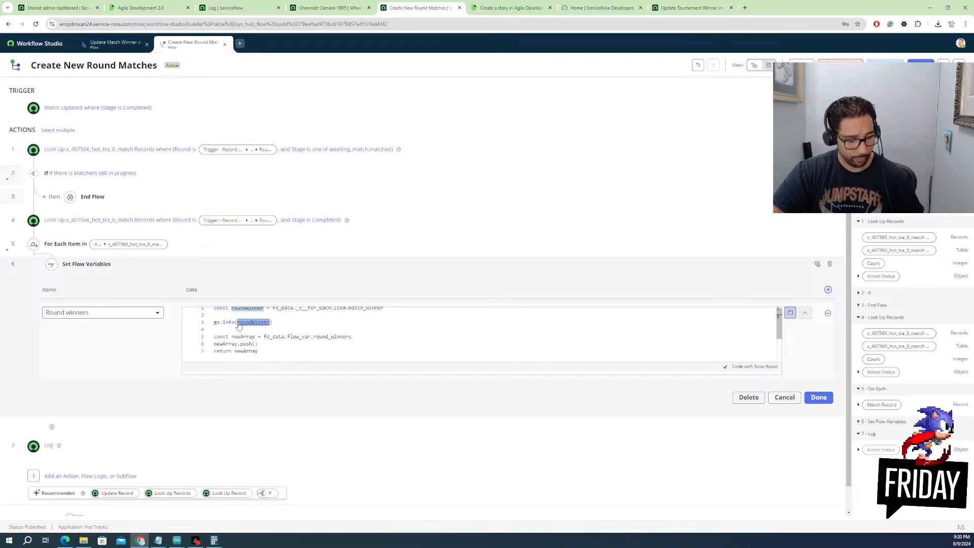
click(255, 344)
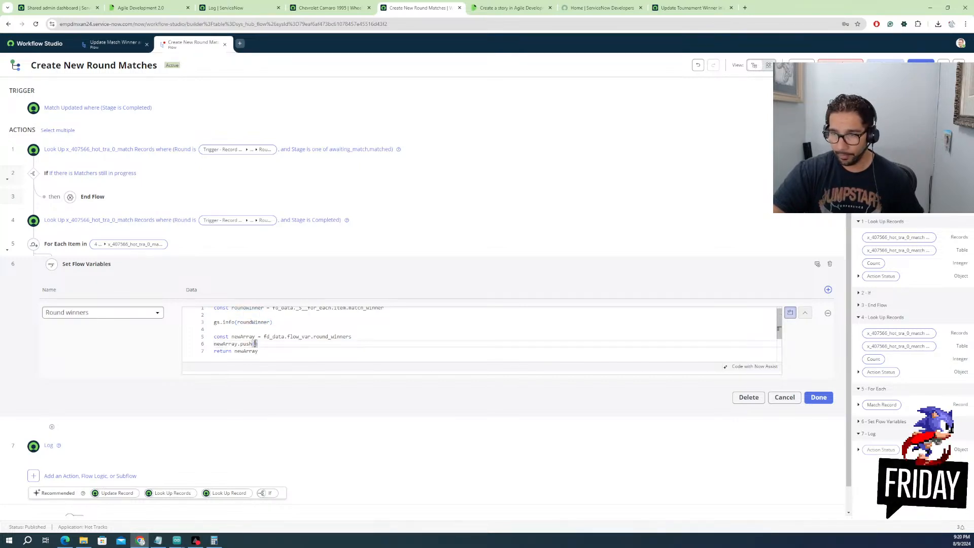
key(ctrl+v)
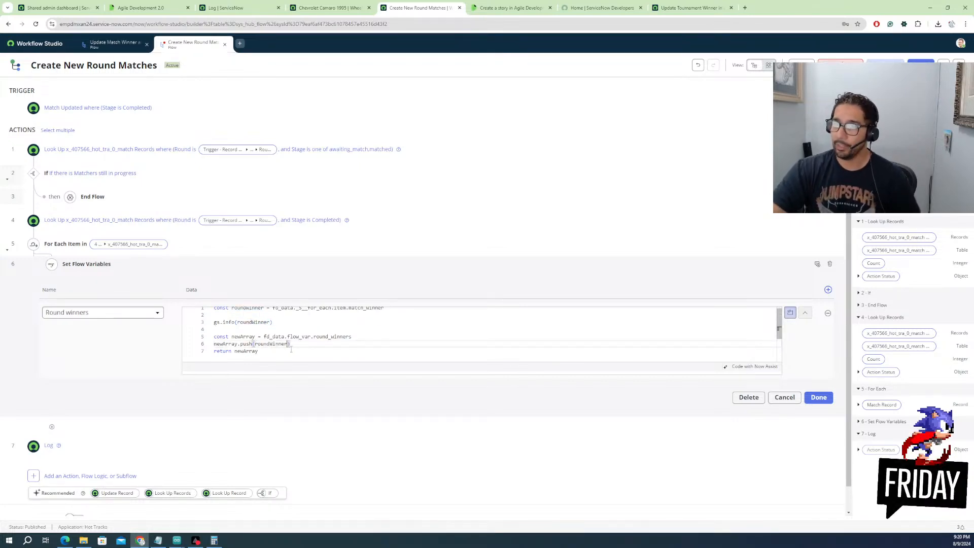
Format the Round winners script and delete its gs.info(roundWinner) line
click(316, 329)
right_click(317, 329)
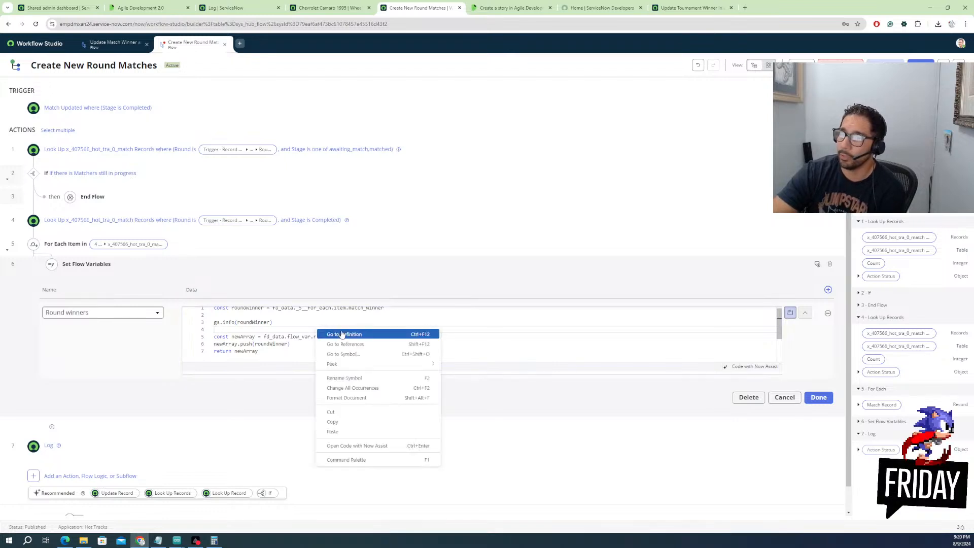
click(347, 398)
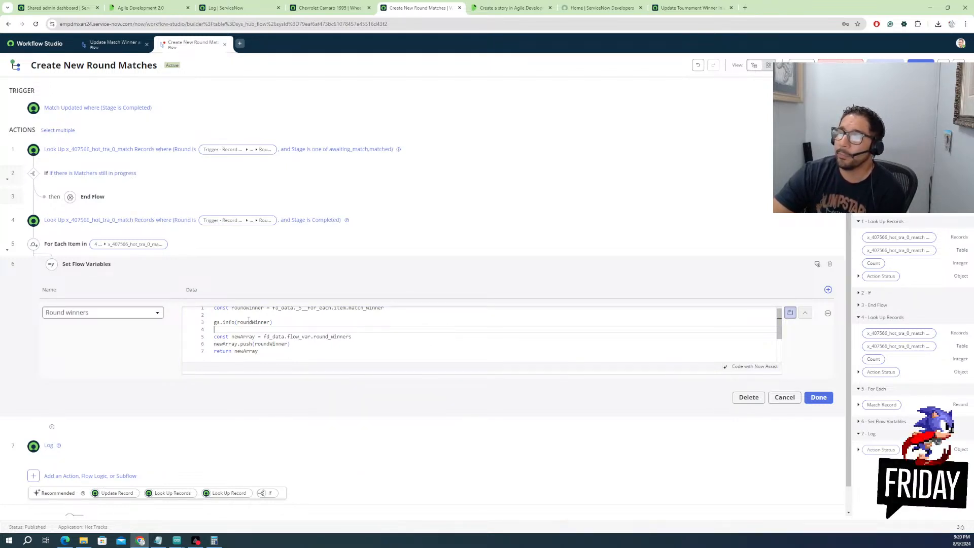
scroll(317, 325, up, 1)
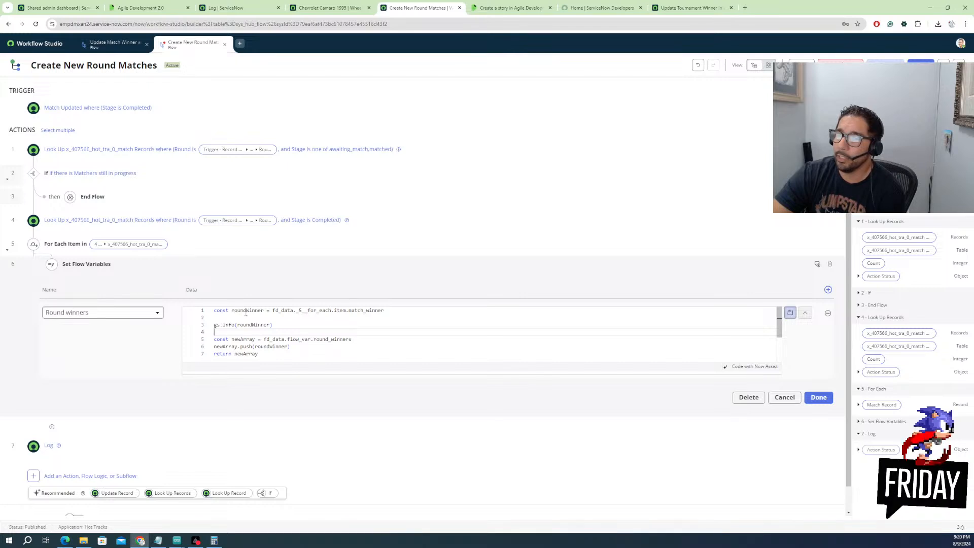
drag(273, 310, 391, 310)
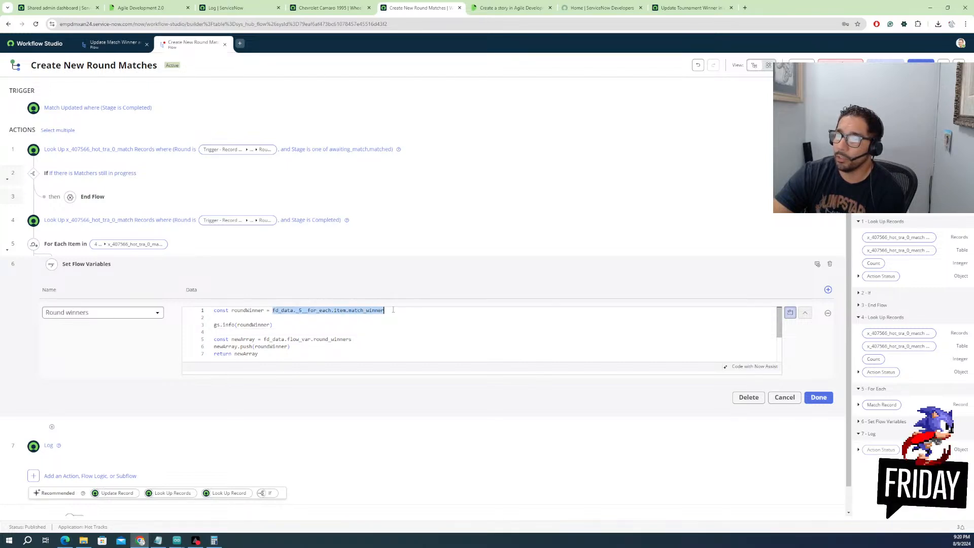
drag(273, 325, 208, 326)
key(BackSpace)
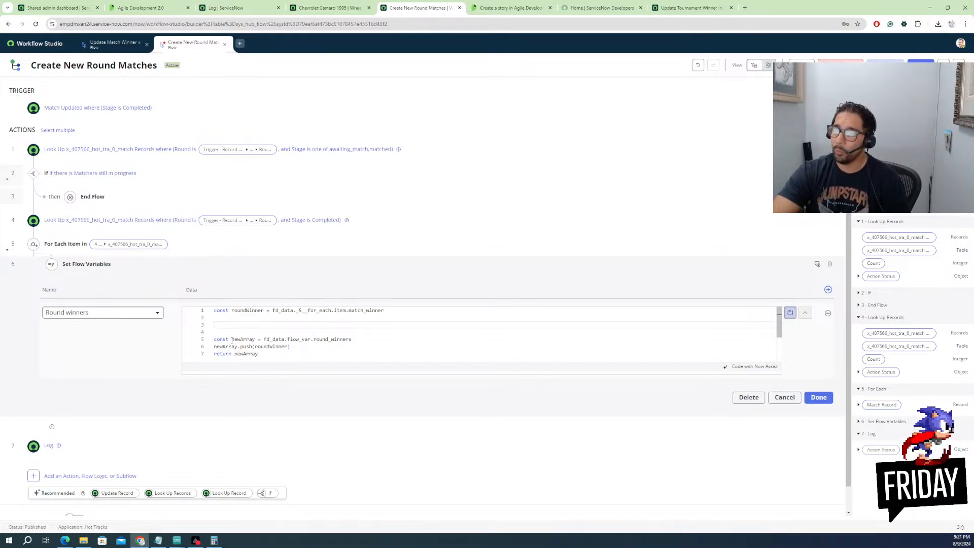
Review the script's newArray assignment, push and return lines, and finish editing the Set Flow Variables action
double_click(249, 339)
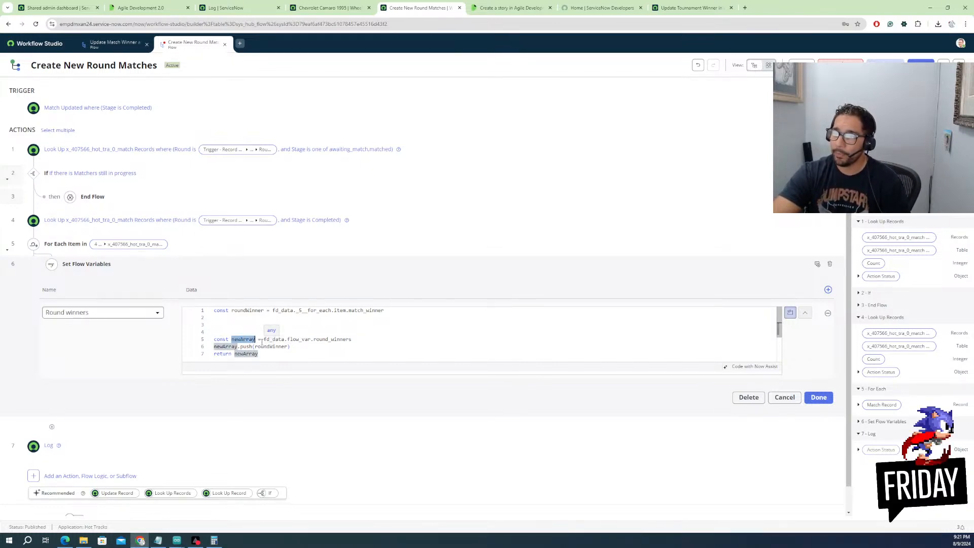
drag(264, 339, 354, 342)
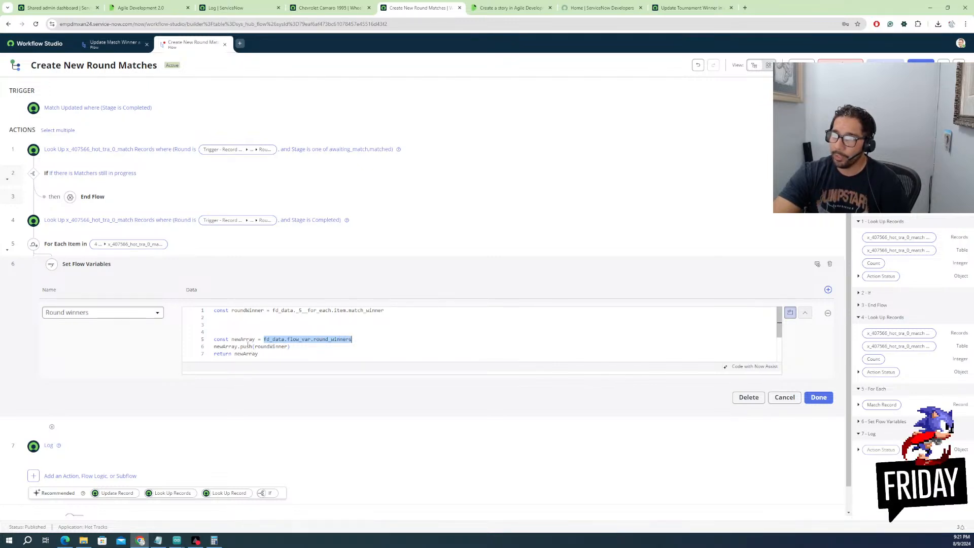
drag(252, 347, 215, 347)
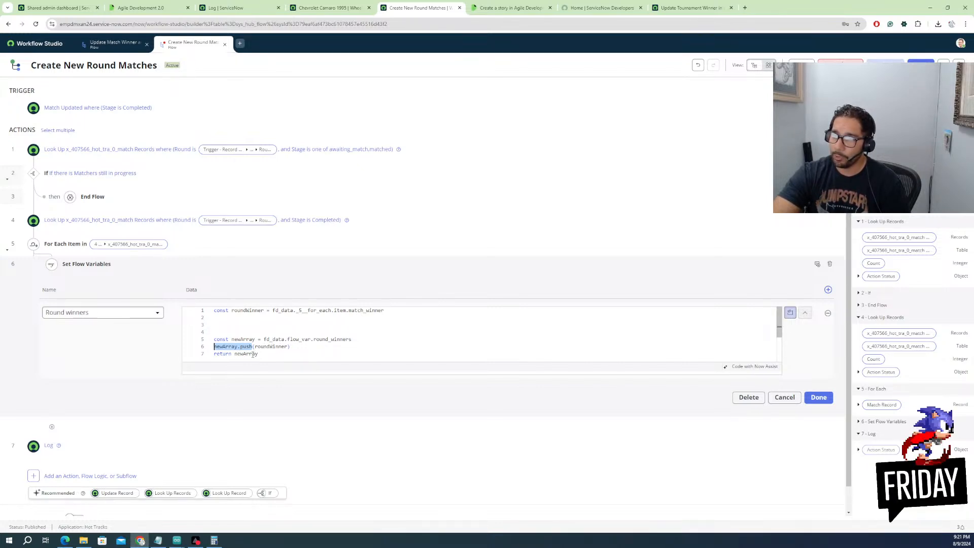
click(268, 355)
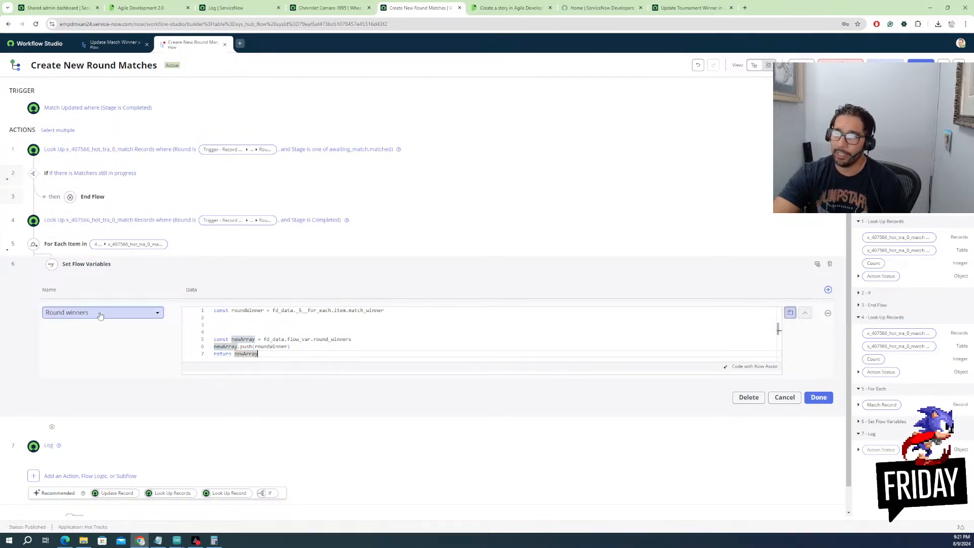
click(814, 398)
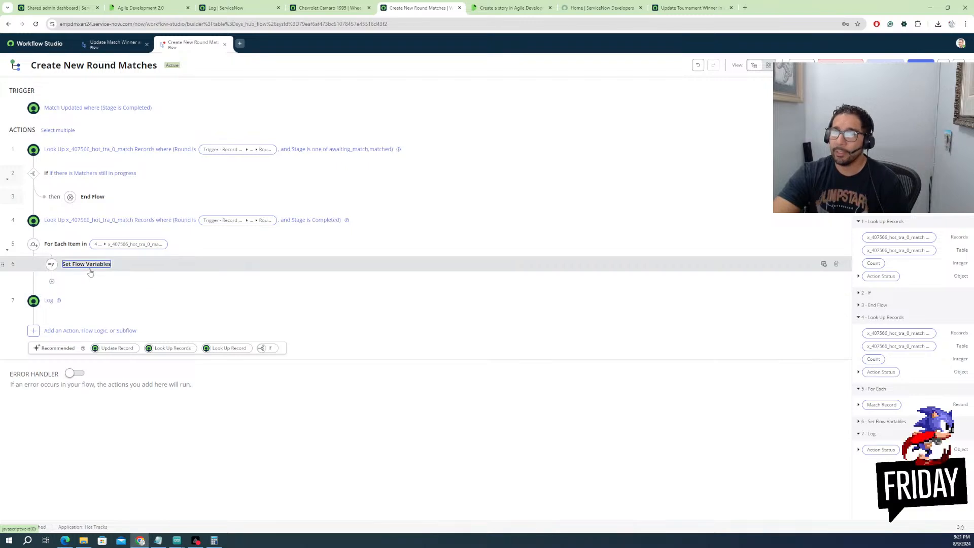
click(110, 274)
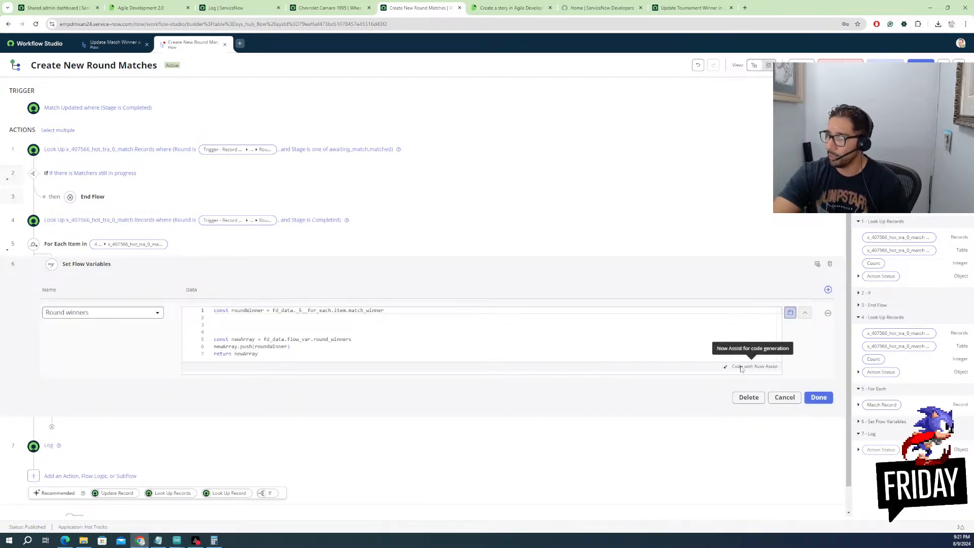
click(742, 367)
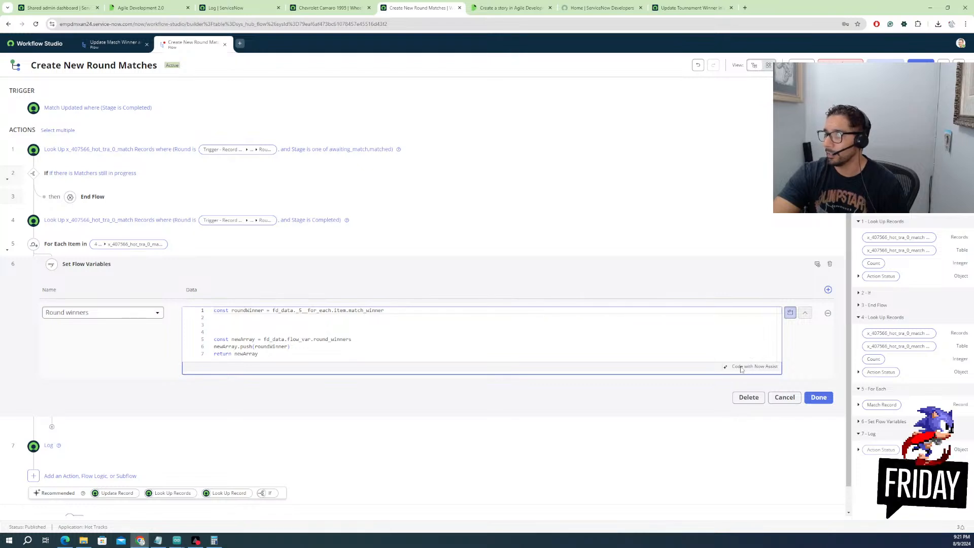
drag(740, 368, 728, 369)
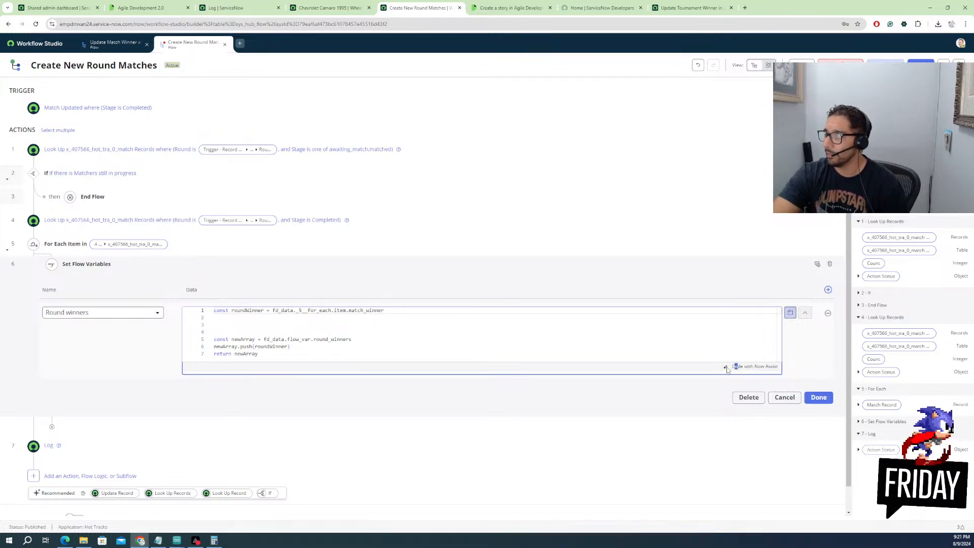
right_click(294, 348)
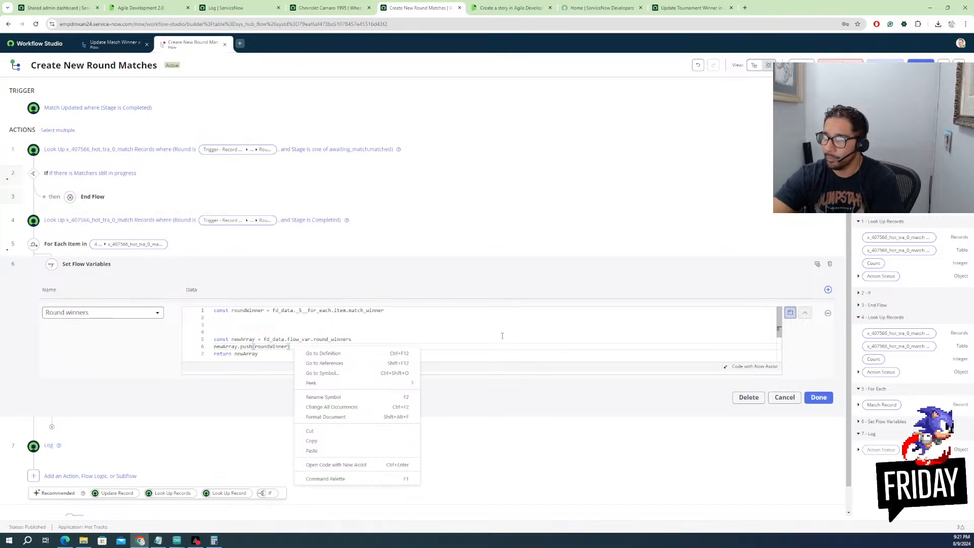
click(349, 464)
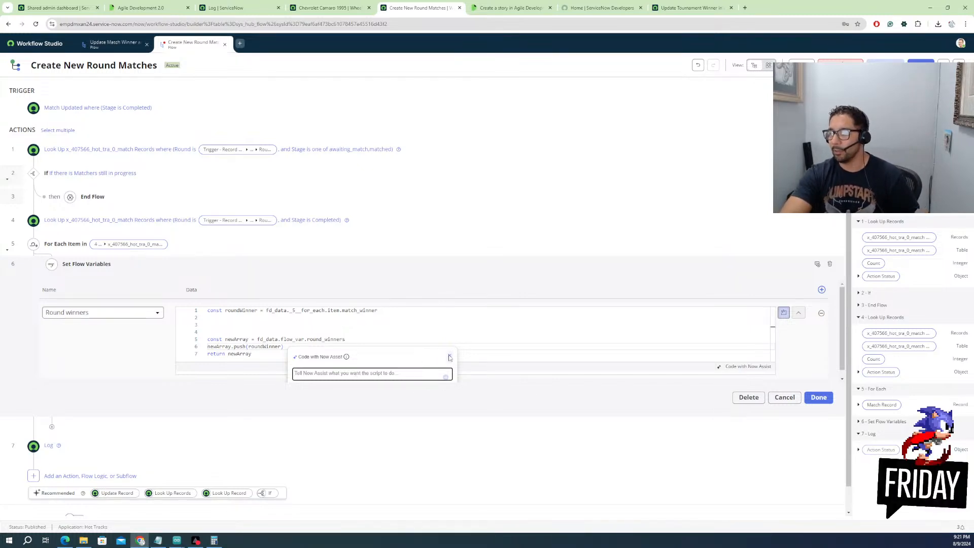
click(818, 397)
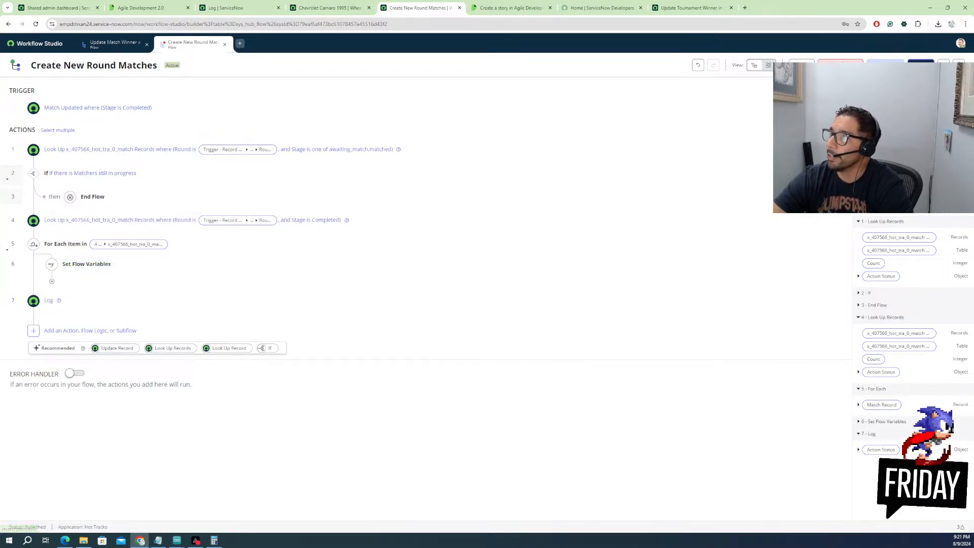
Activate the Create New Round Matches flow and run a test on the R1M1 Toyota Camry match record
click(921, 65)
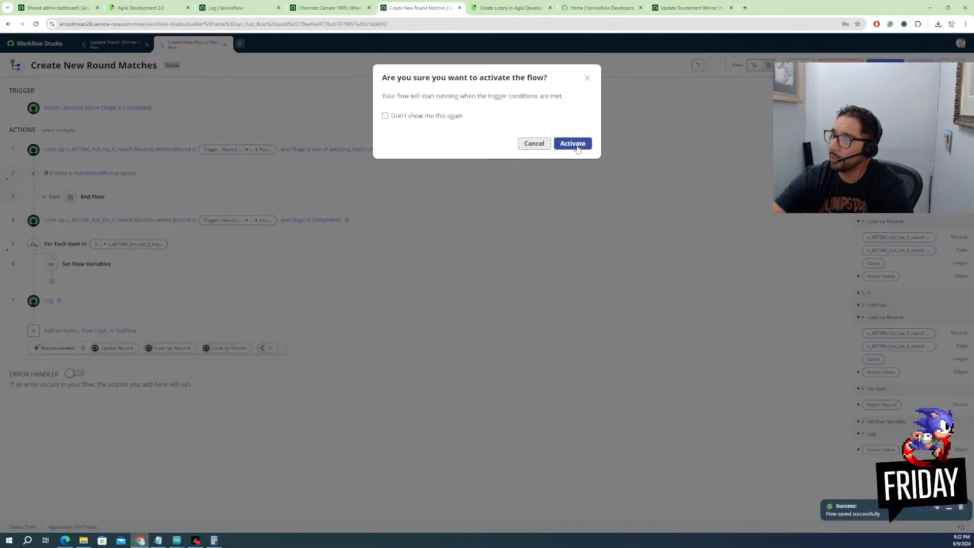
click(578, 148)
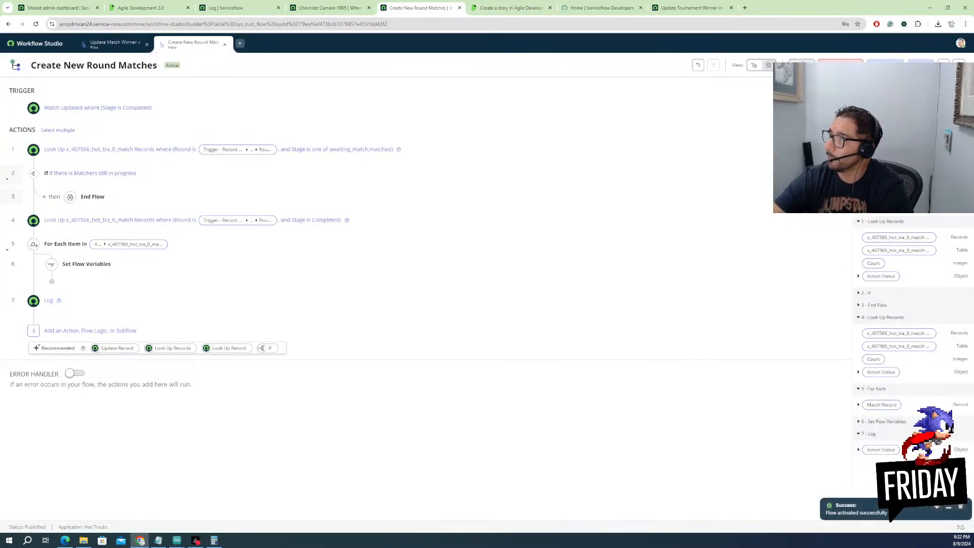
click(802, 65)
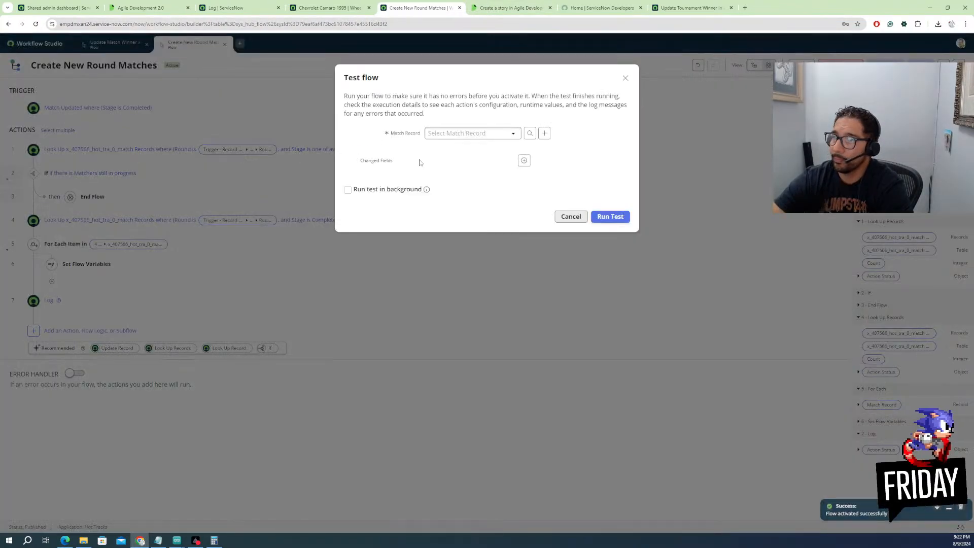
click(462, 138)
click(460, 163)
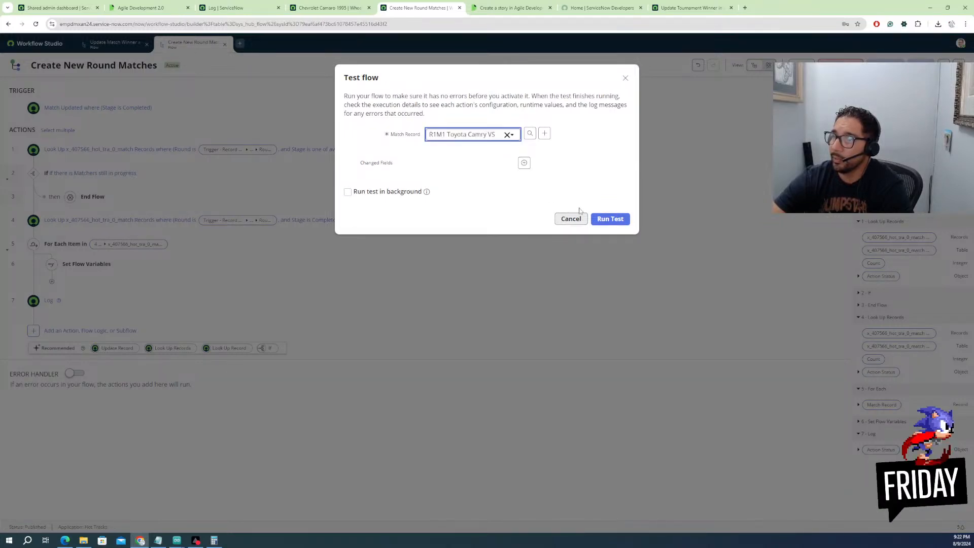
click(605, 219)
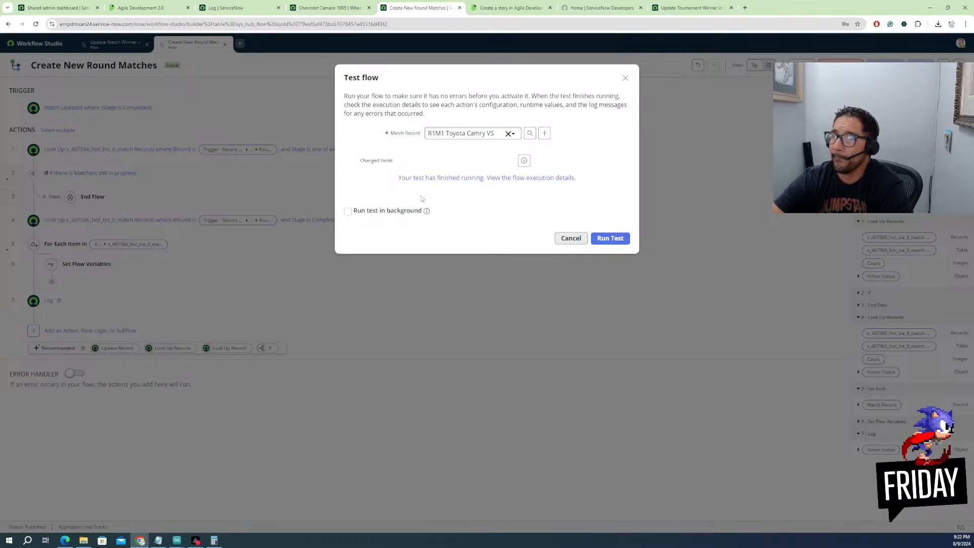
Open the test's flow execution details and examine the For Each loop's items, logs and the Set Flow Variables result
click(442, 178)
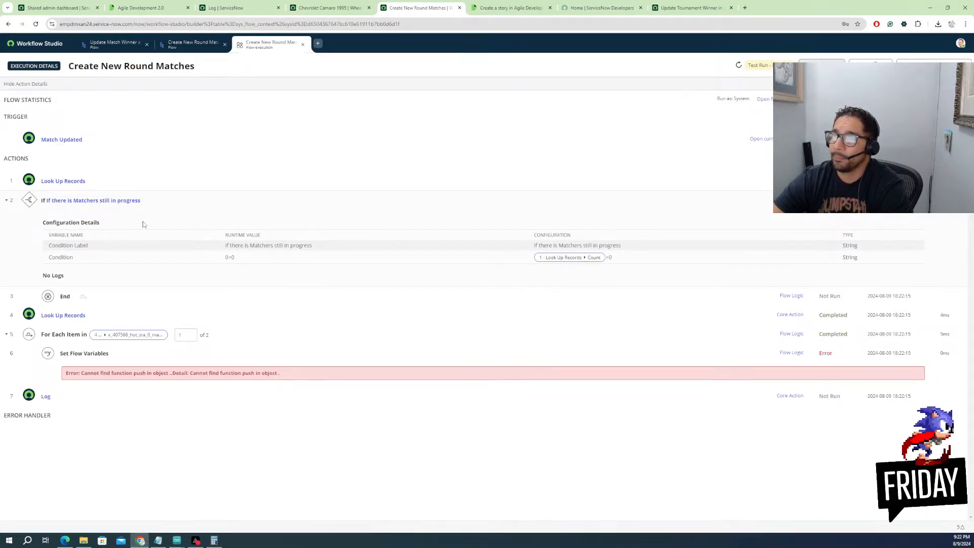
click(153, 339)
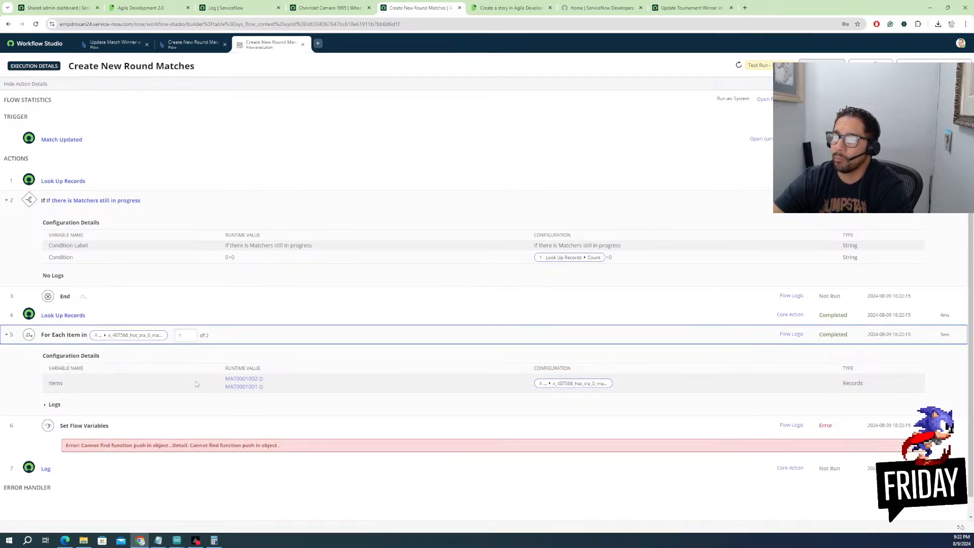
click(58, 406)
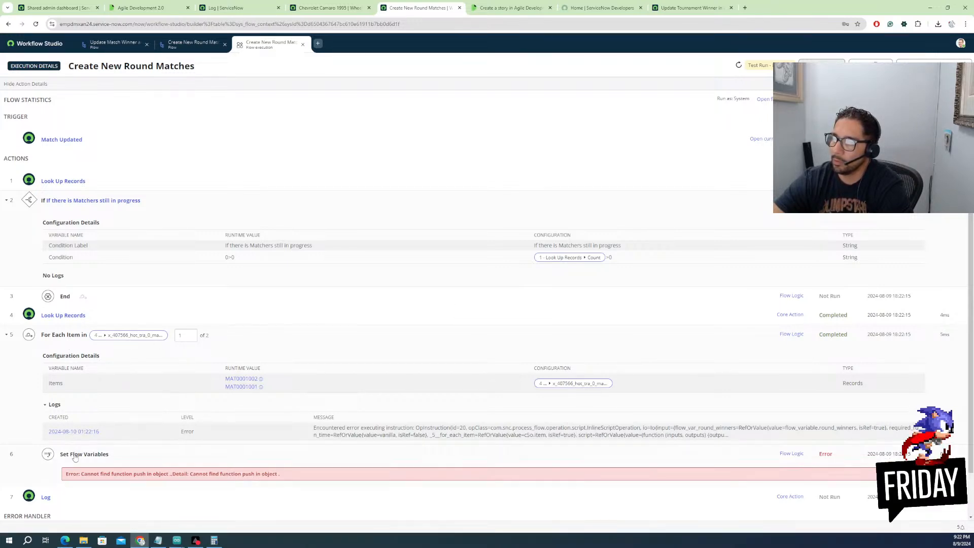
scroll(90, 467, down, 2)
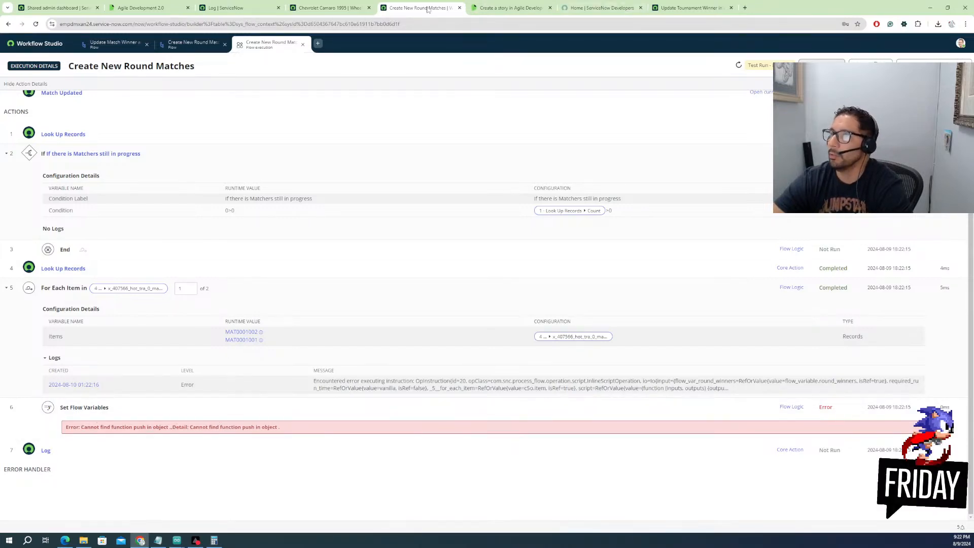
Check the system log and the Chevrolet Camaro 1995 wheel record, and return to the flow execution details
click(349, 13)
click(409, 7)
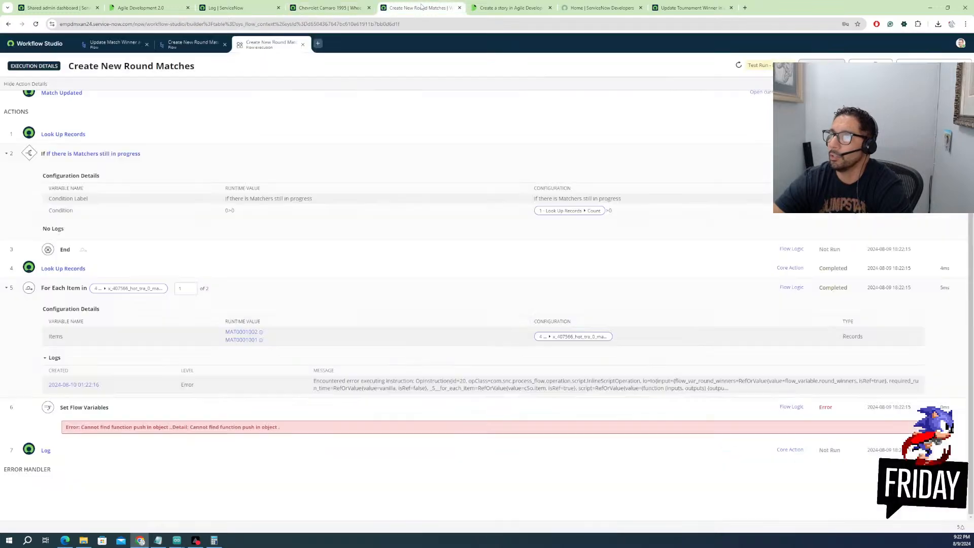
click(247, 9)
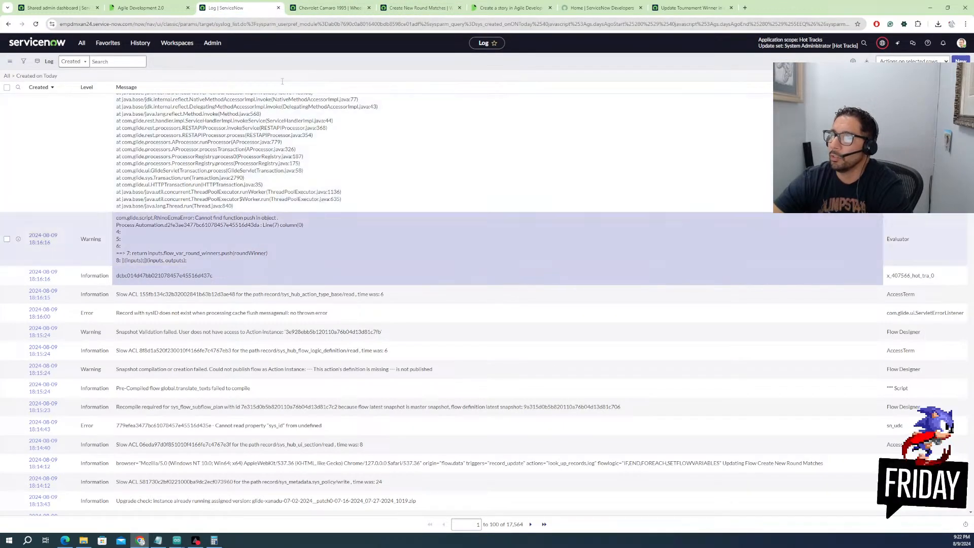
click(328, 7)
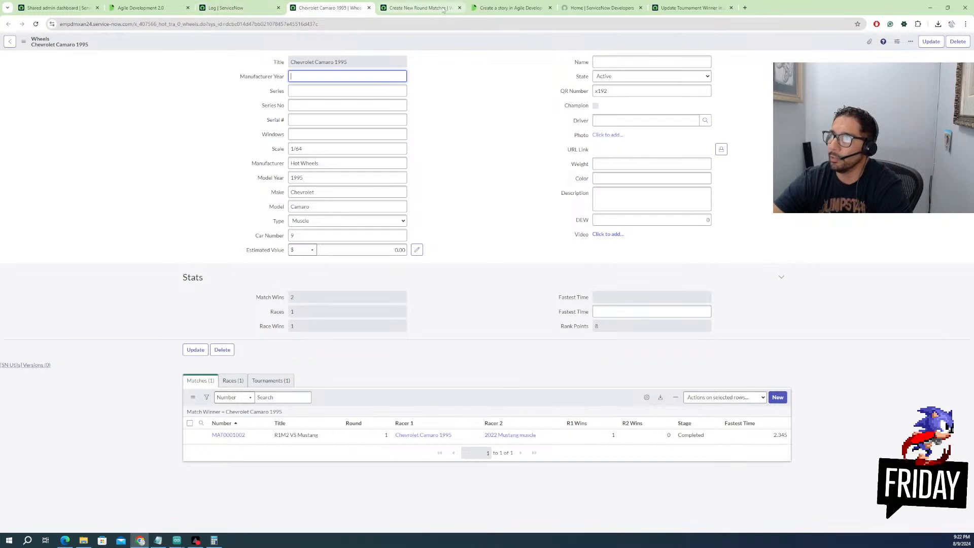
click(421, 7)
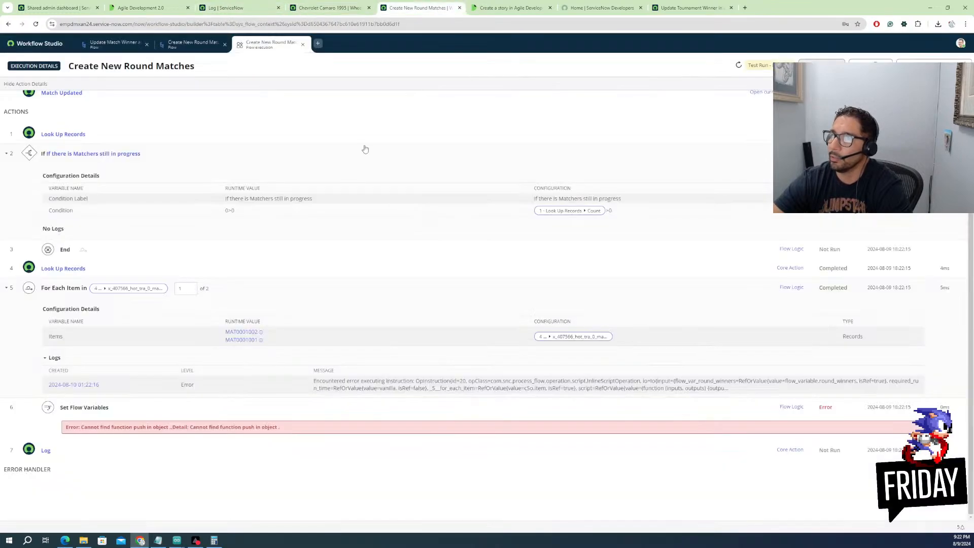
Close the flow execution details and dismiss the Test flow dialog of Create New Round Matches
click(303, 45)
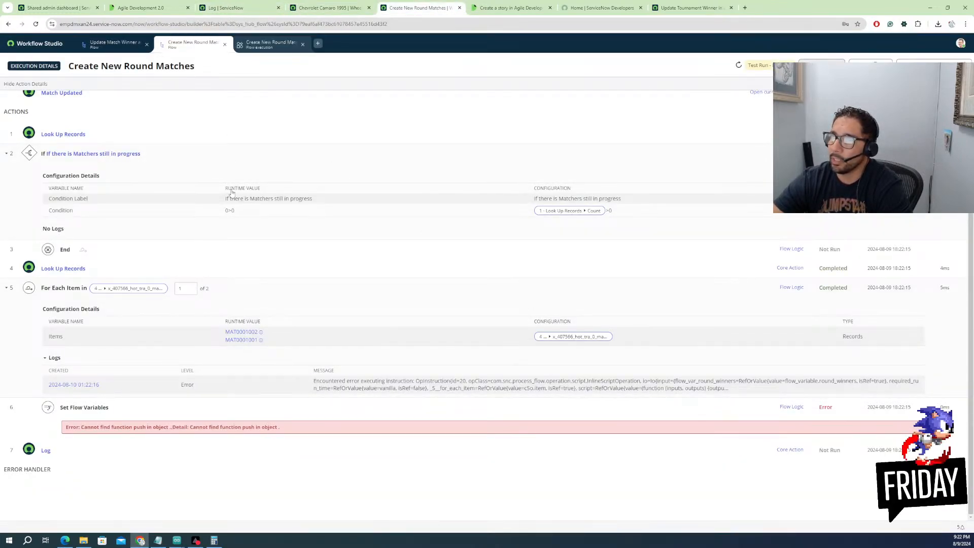
click(286, 46)
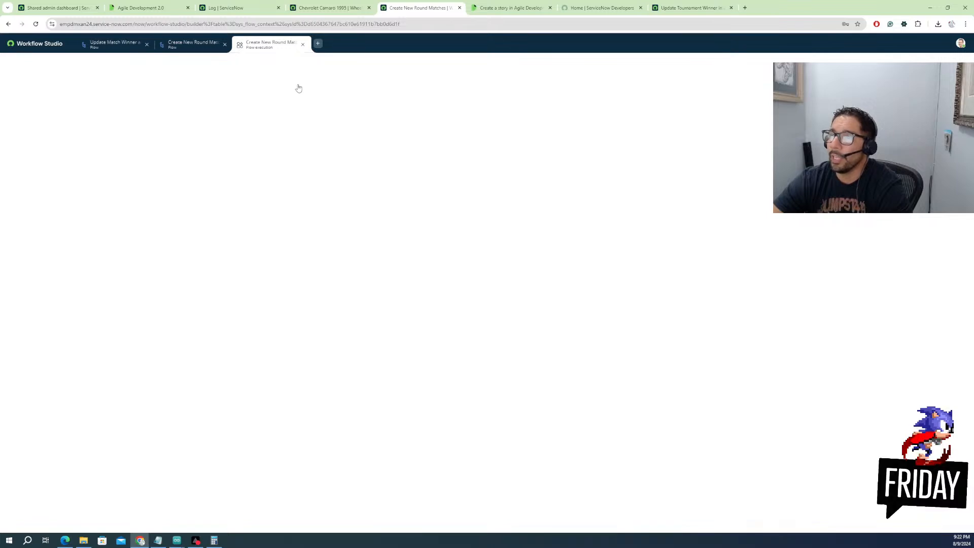
click(302, 45)
click(193, 46)
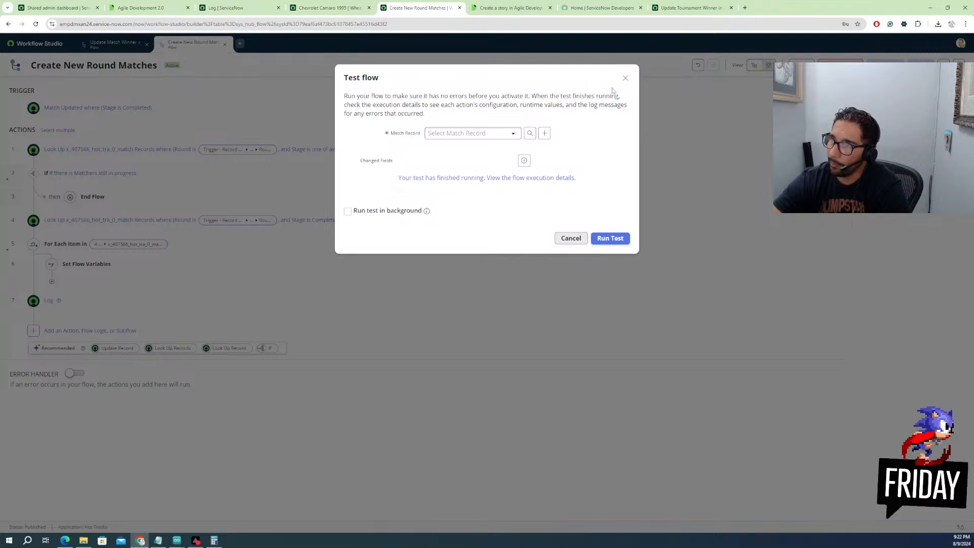
click(627, 79)
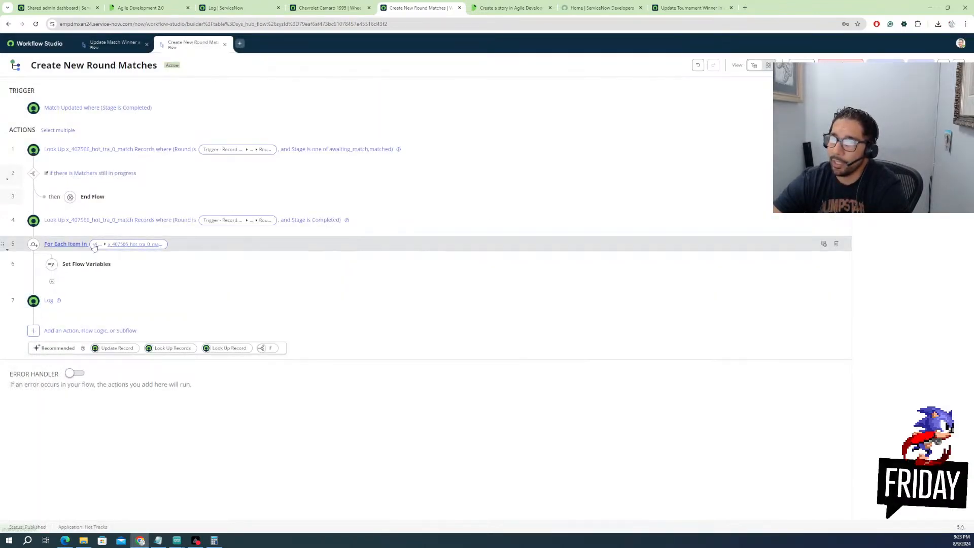
Append .sys_id to match_winner in the roundWinner line of the Set Flow Variables script and save the action
click(84, 265)
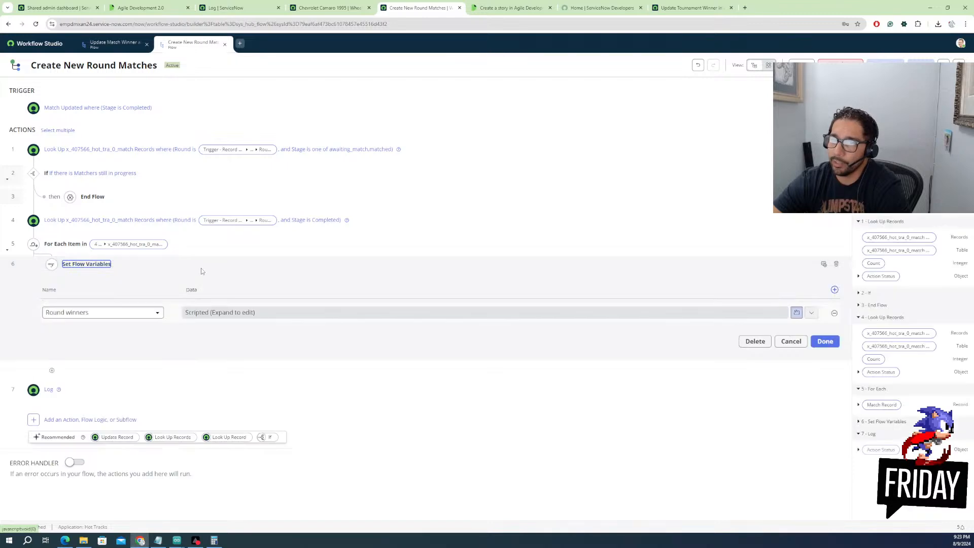
click(249, 316)
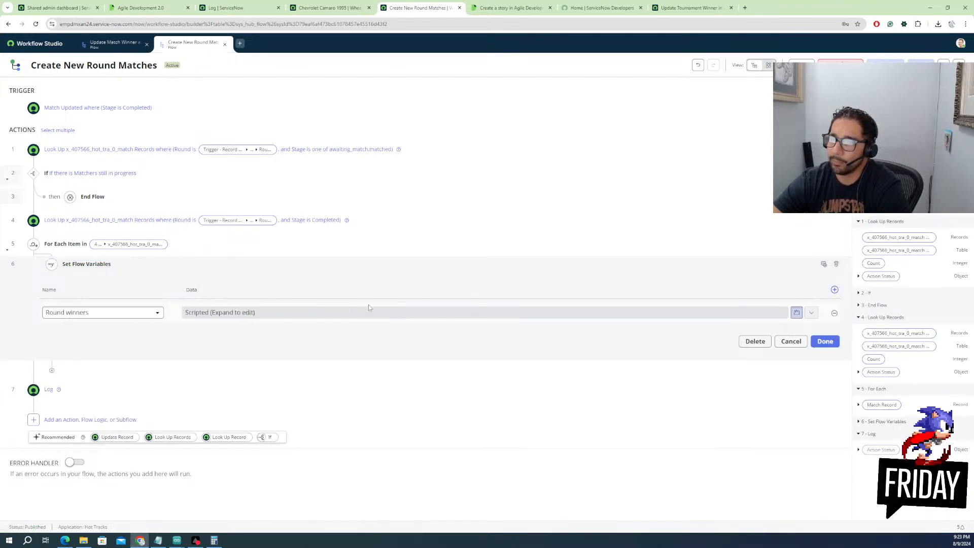
click(812, 313)
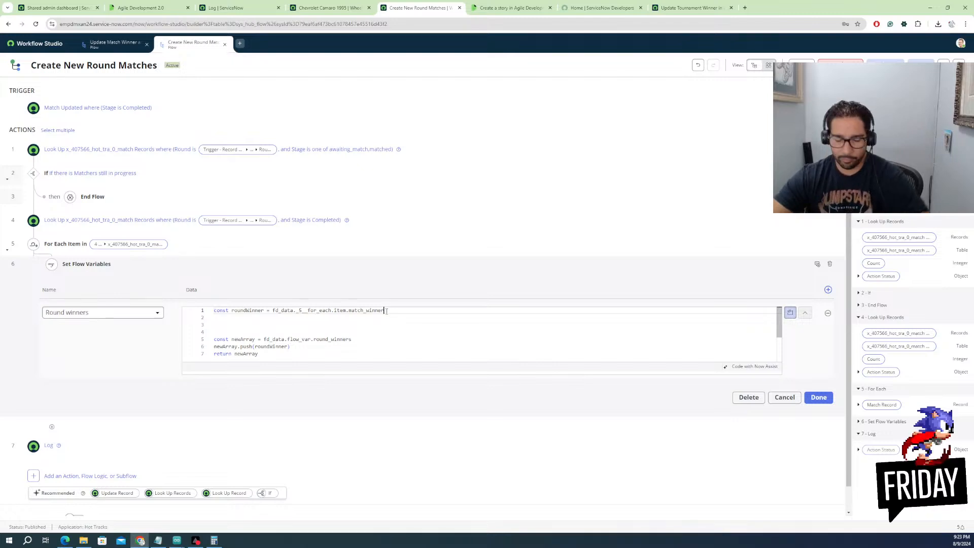
text(.sys)
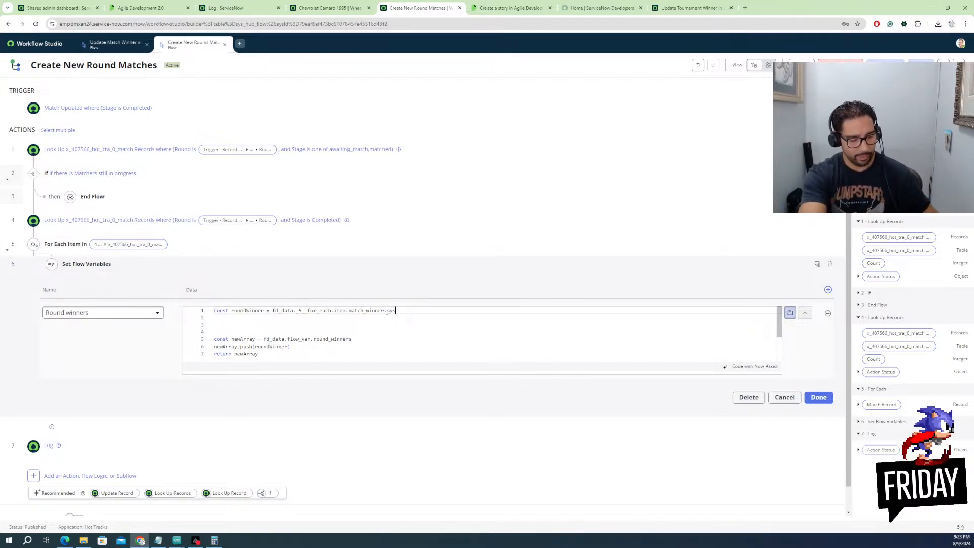
text(_id)
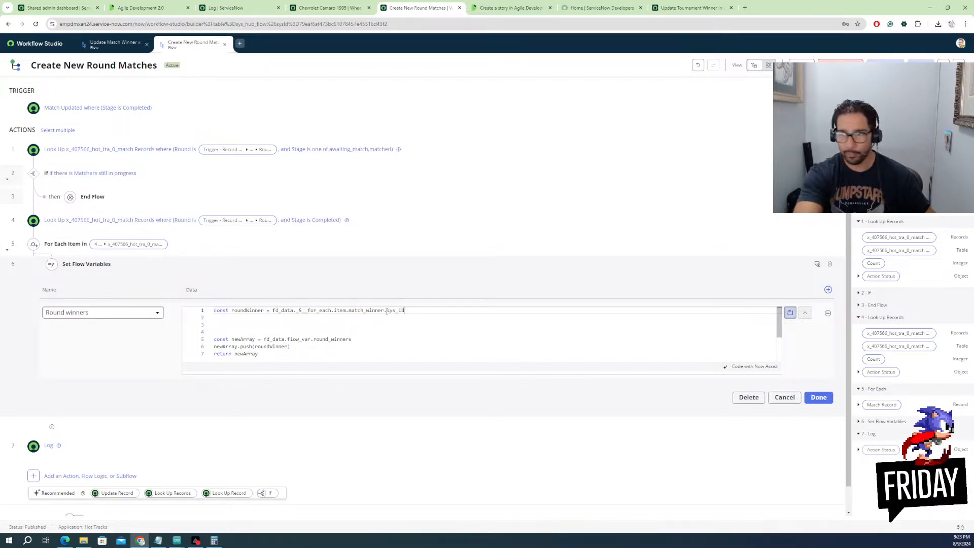
click(416, 323)
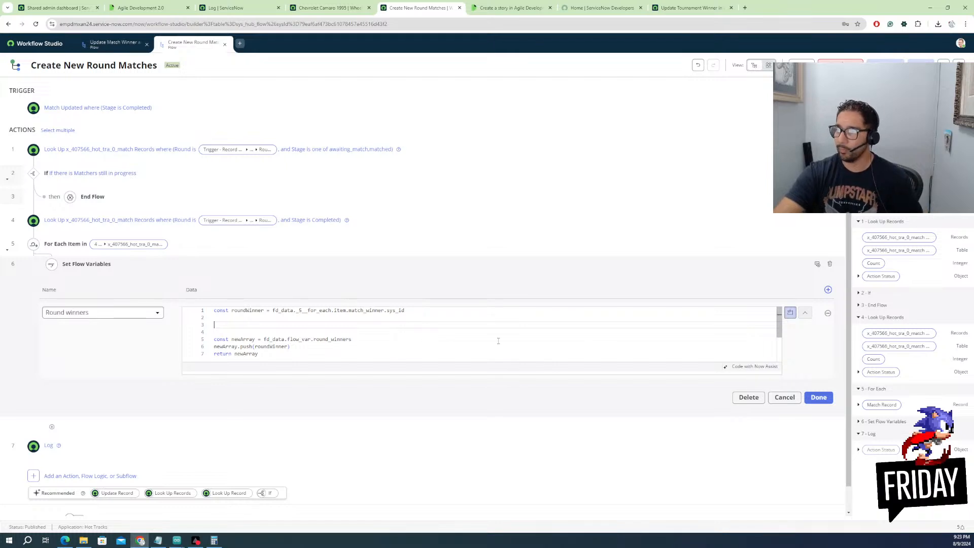
click(818, 398)
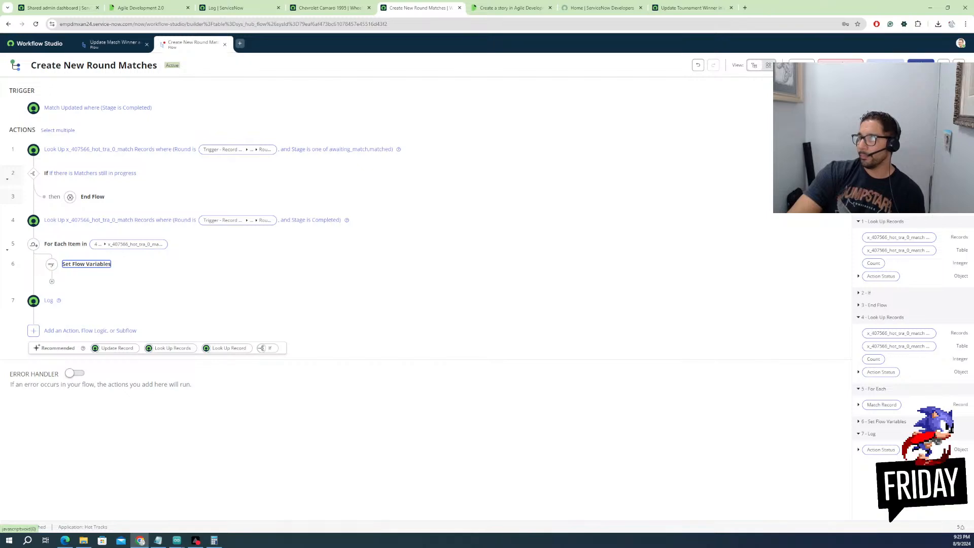
Run a test of the Create New Round Matches flow on the R1M2 VS Mustang match record
click(802, 65)
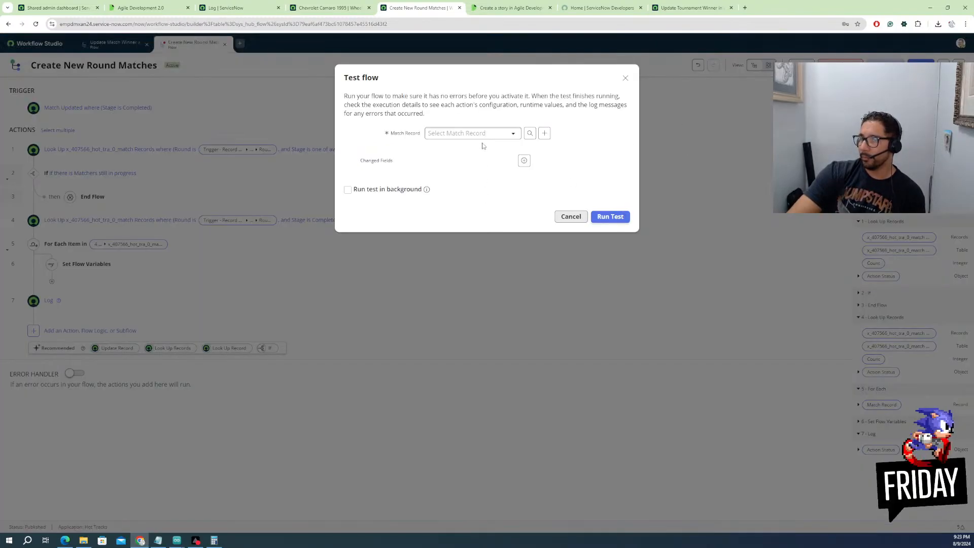
click(484, 134)
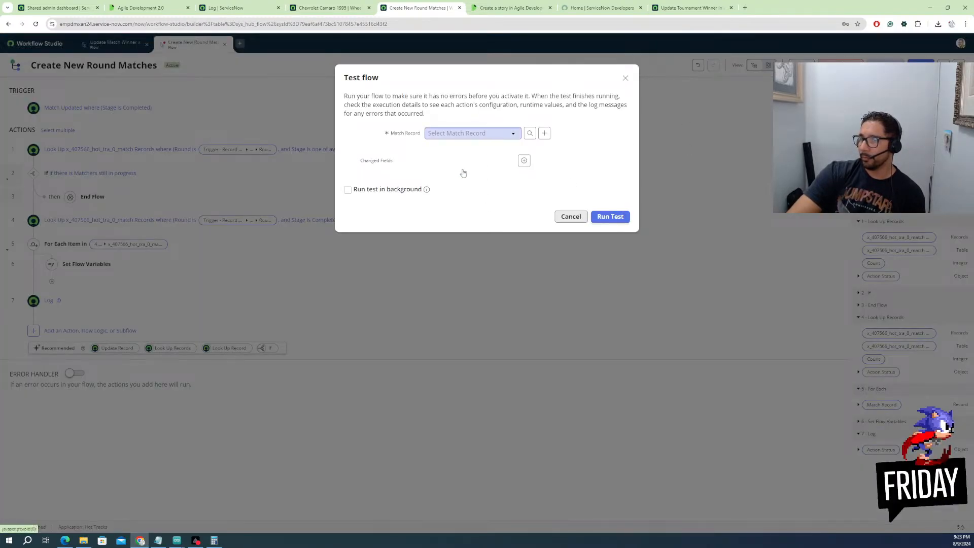
click(454, 174)
click(610, 218)
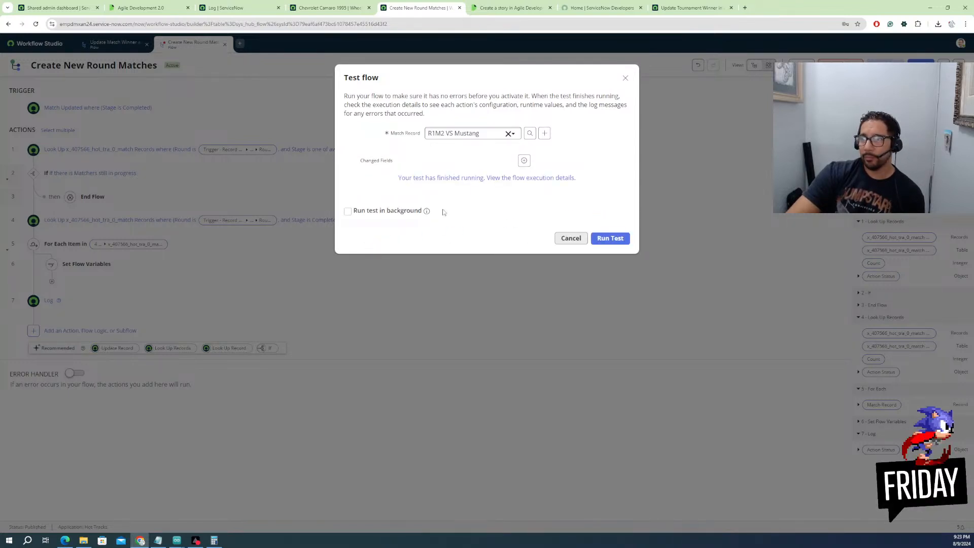
Examine the Set Flow Variables result in the test's execution details, dismiss the Test flow dialog and return to the flow
click(510, 178)
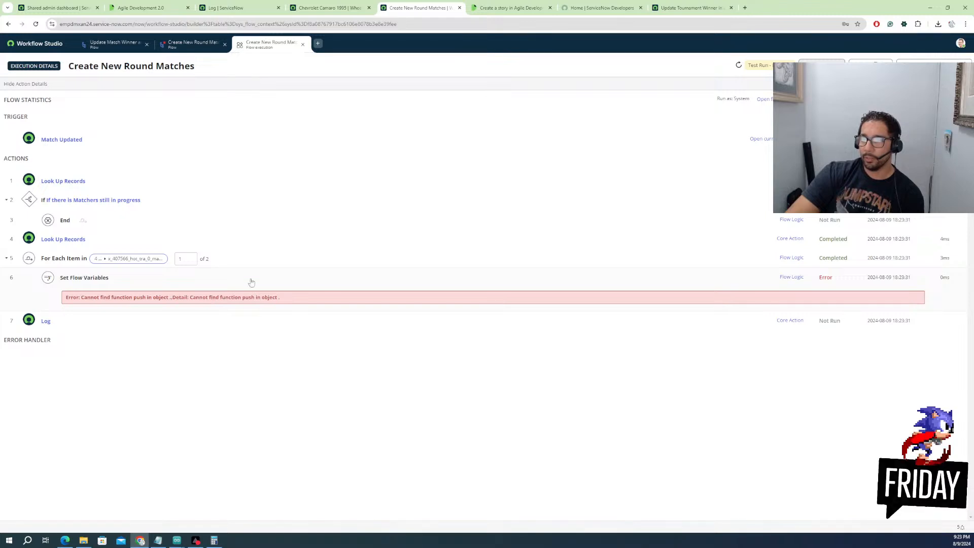
click(192, 43)
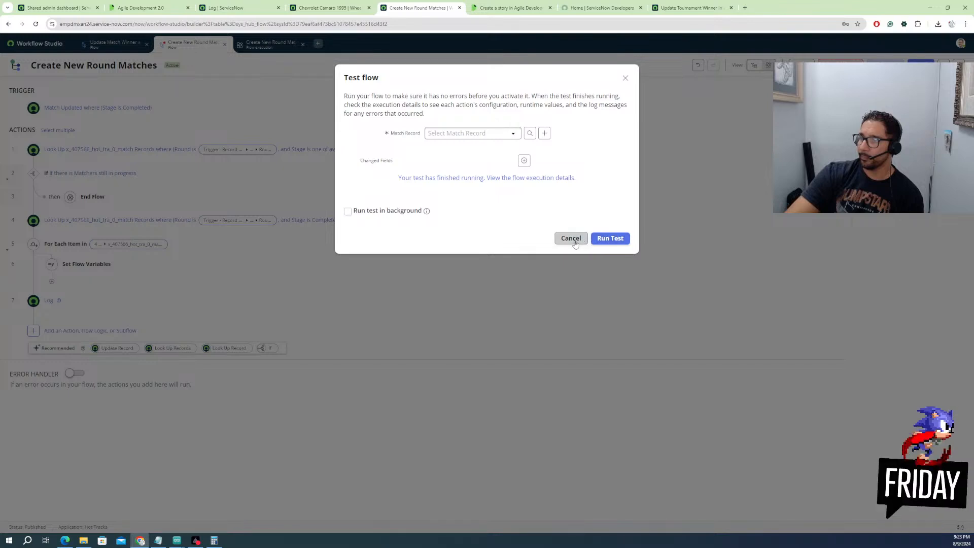
click(626, 79)
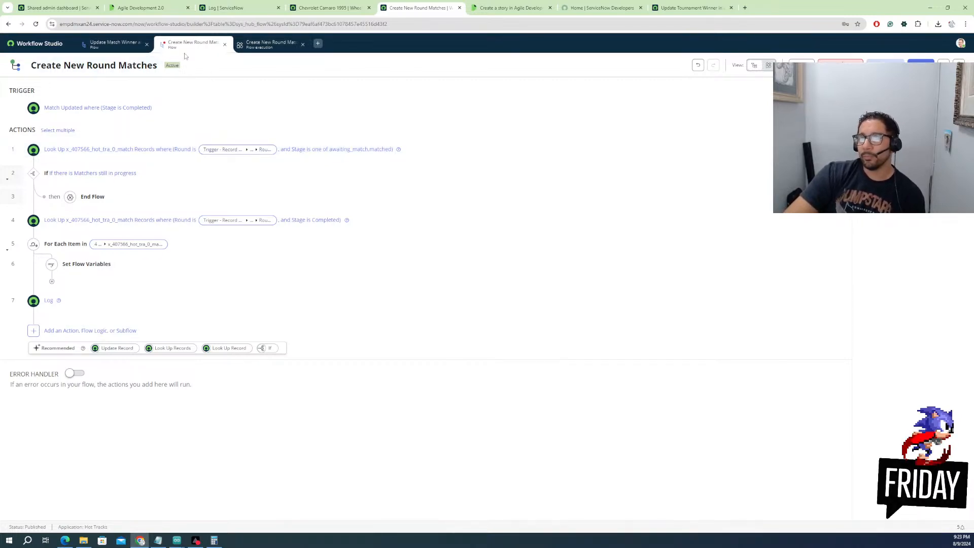
click(265, 44)
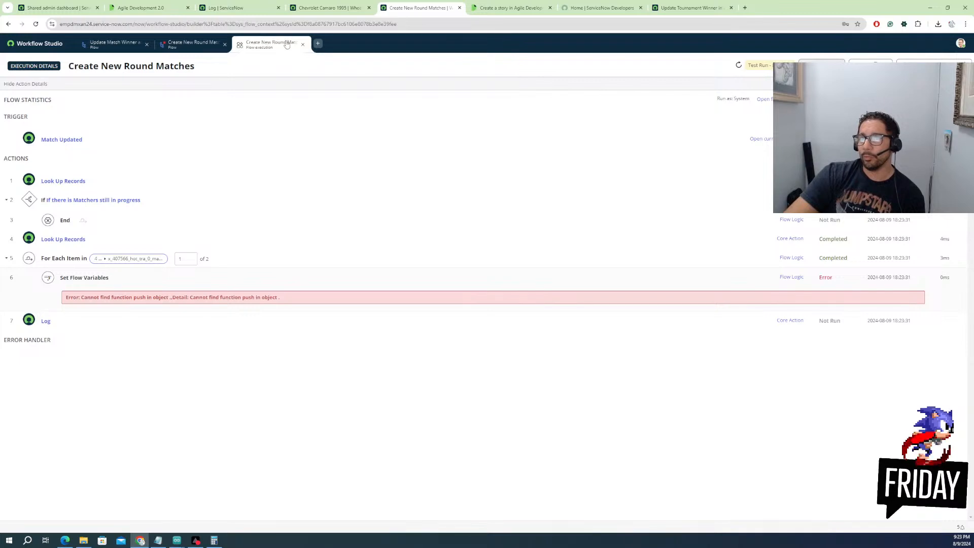
click(193, 44)
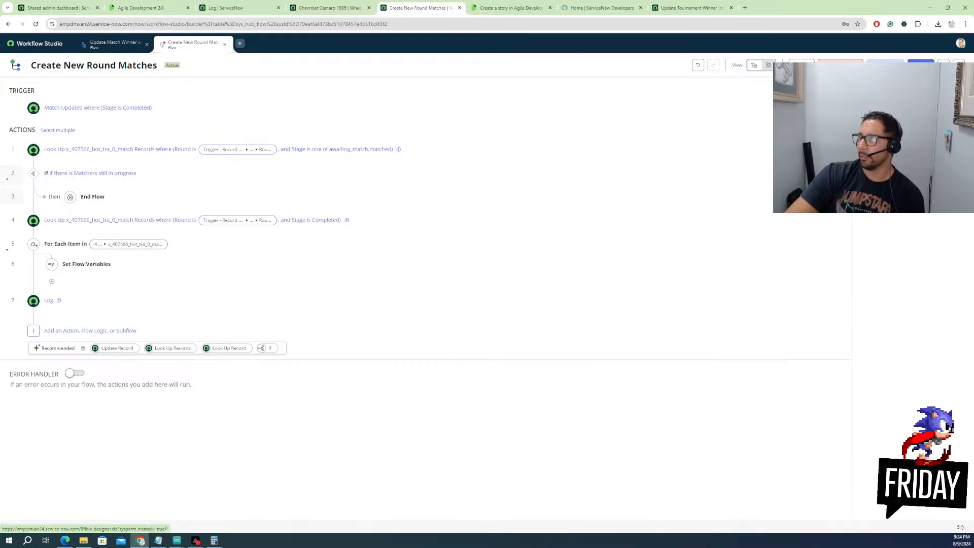
Change the Round winners flow variable's type to JSON and save the flow variables
click(812, 117)
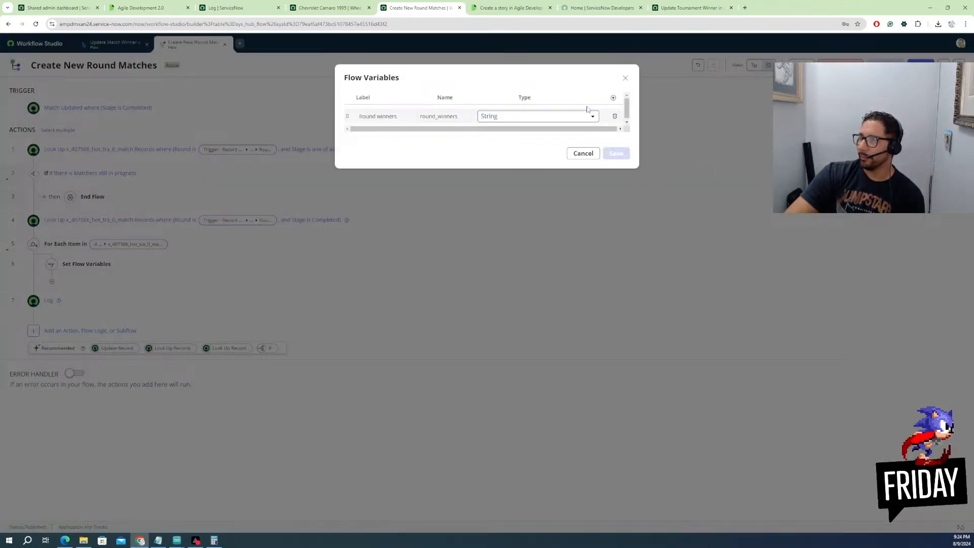
click(591, 117)
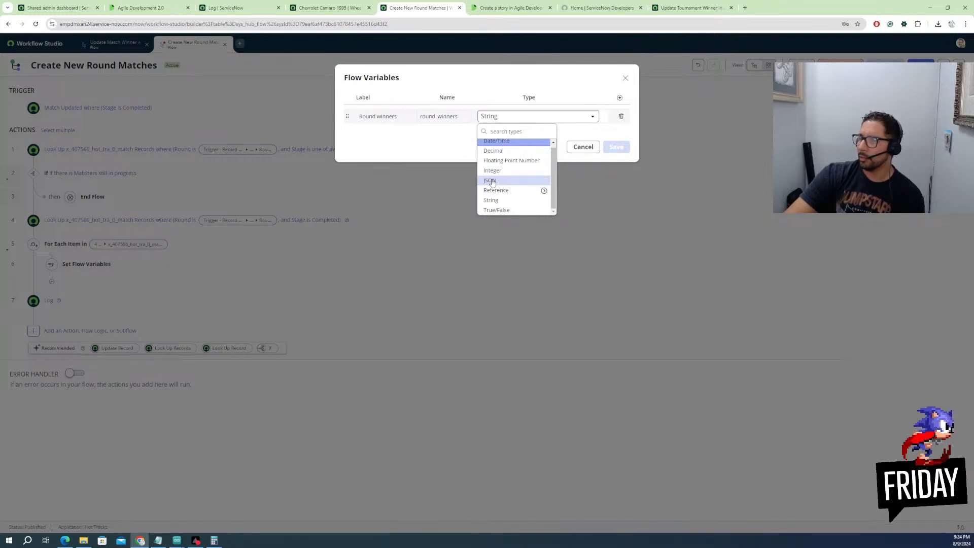
click(491, 181)
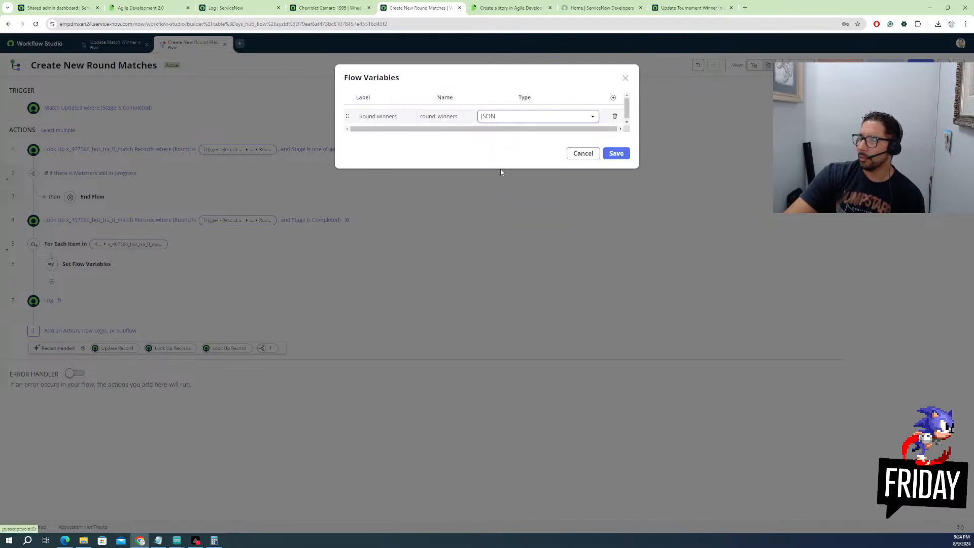
click(614, 154)
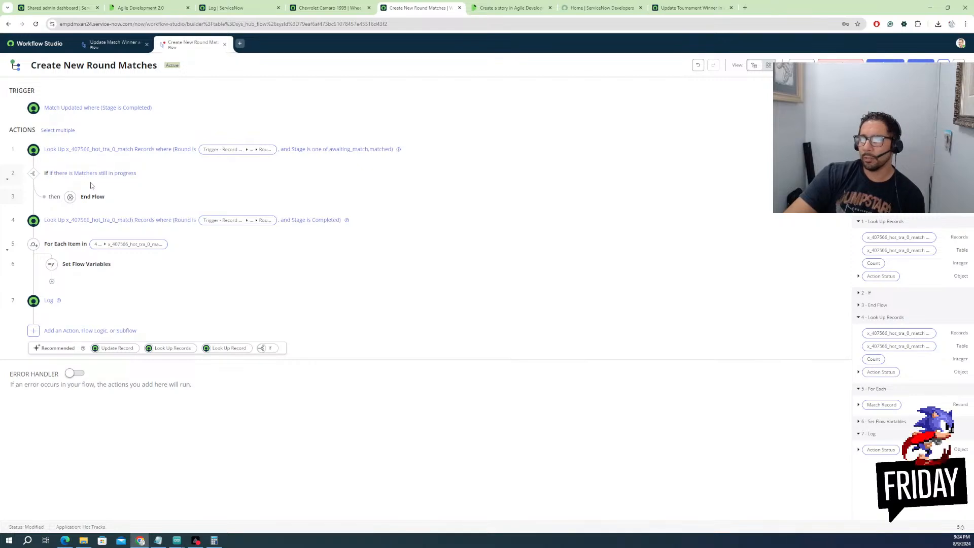
Add the Round winners variable to the Set Flow Variables action and make its data scripted
click(83, 265)
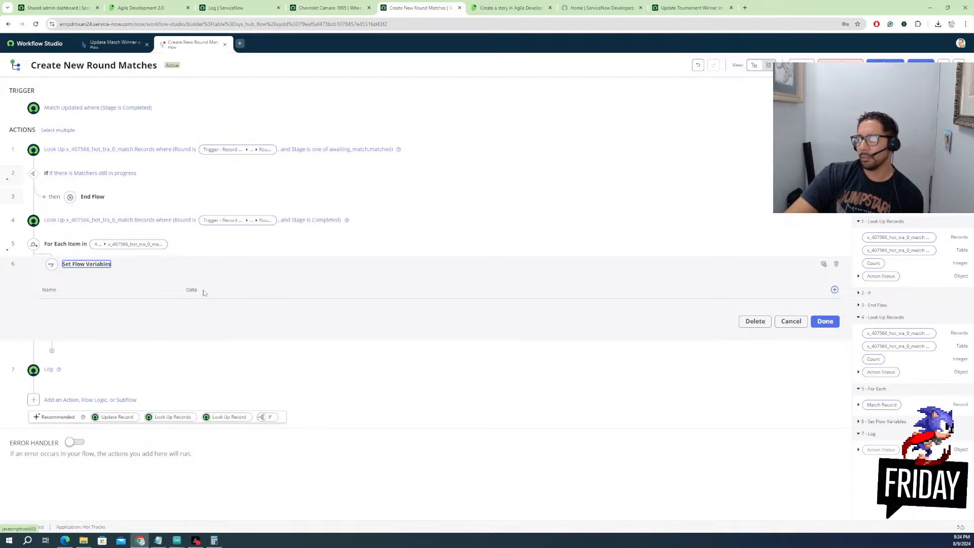
click(835, 290)
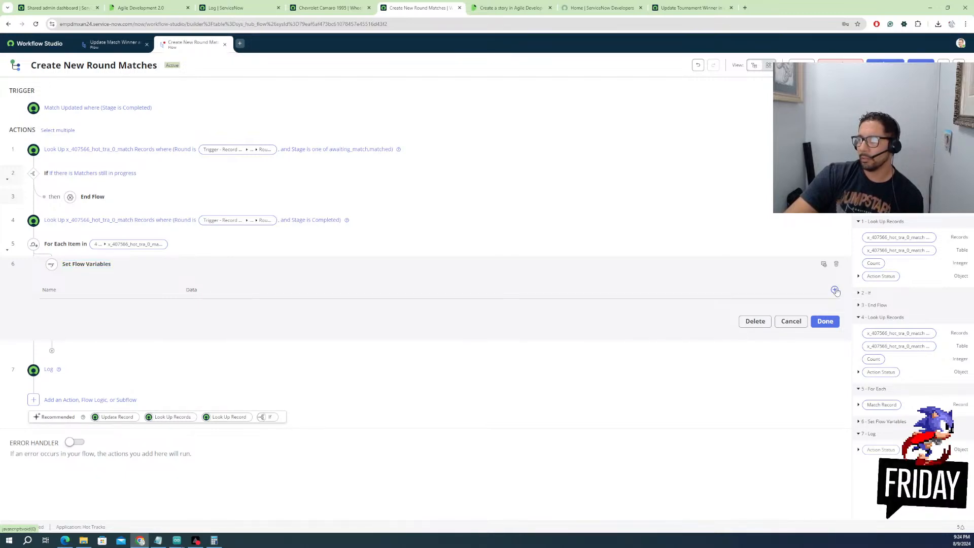
click(127, 313)
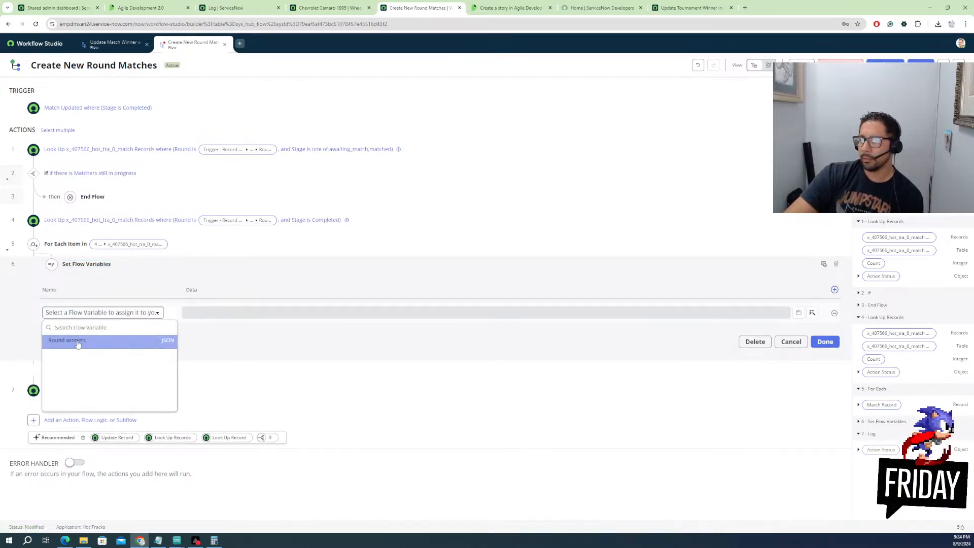
click(78, 341)
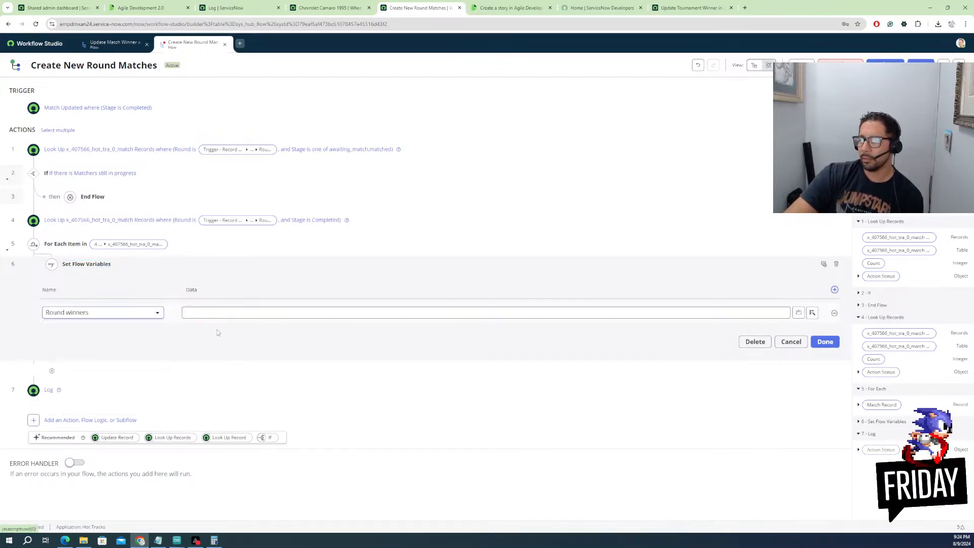
click(799, 313)
drag(227, 355, 213, 310)
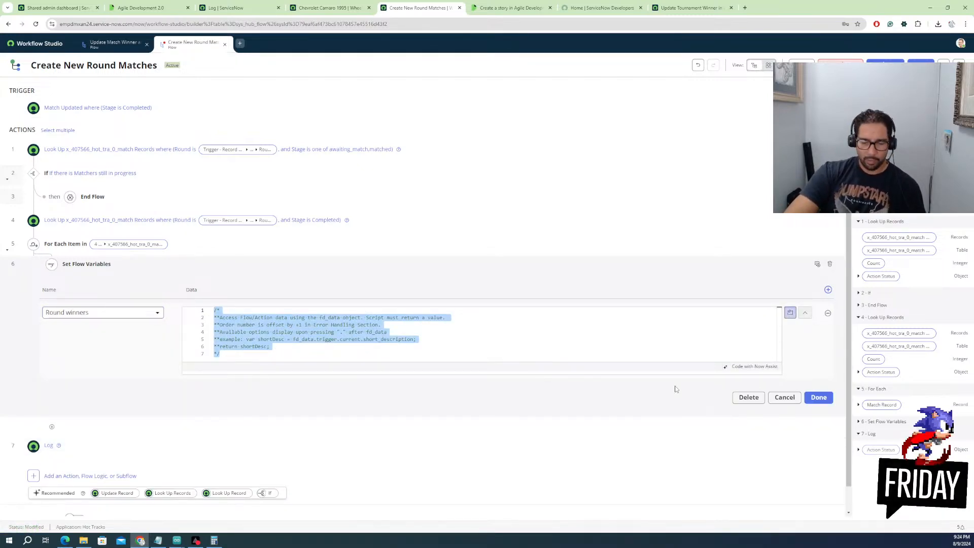
key(BackSpace)
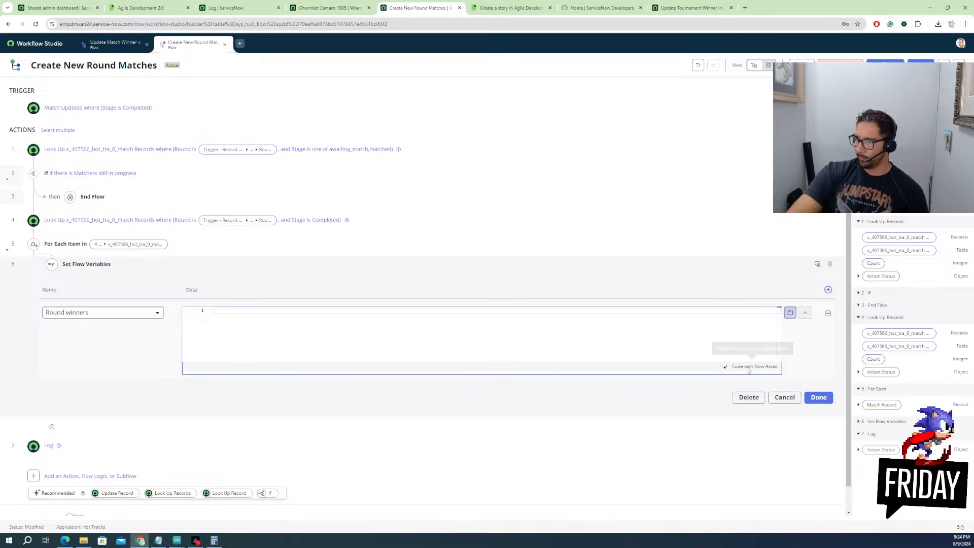
key(ctrl+z)
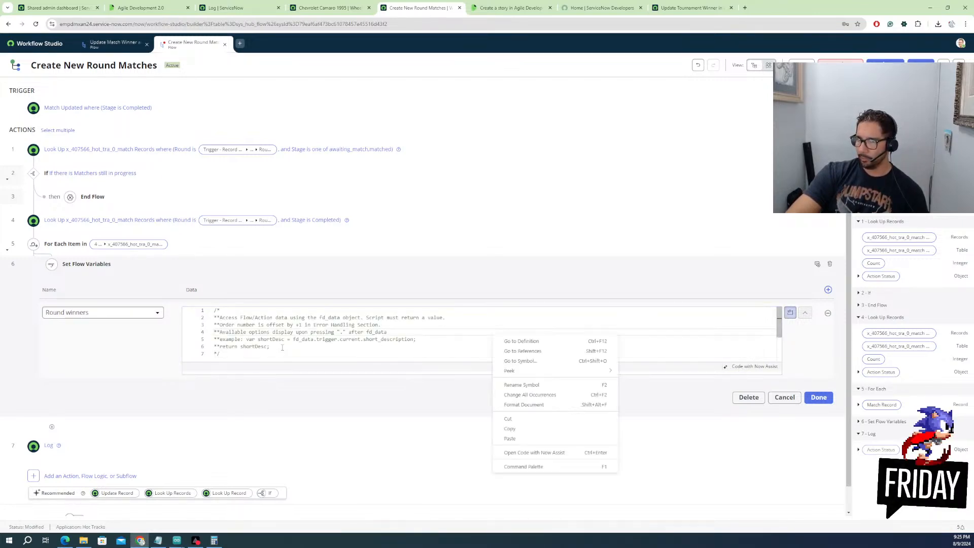
right_click(493, 332)
click(517, 404)
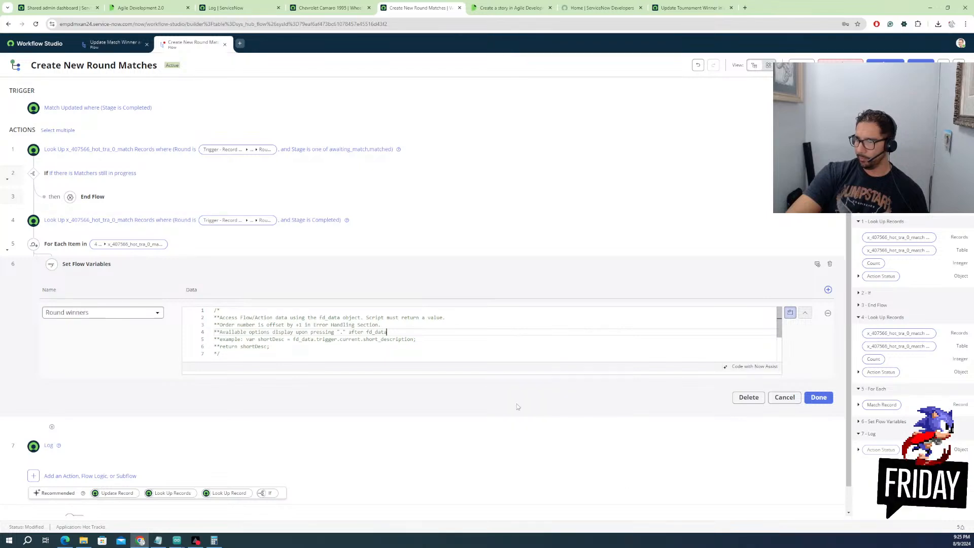
Ask Now Assist for a Round winners script with the prompt "We want to build a list of sysID from the match table winners and save it to the flow variable Round winners"
right_click(361, 332)
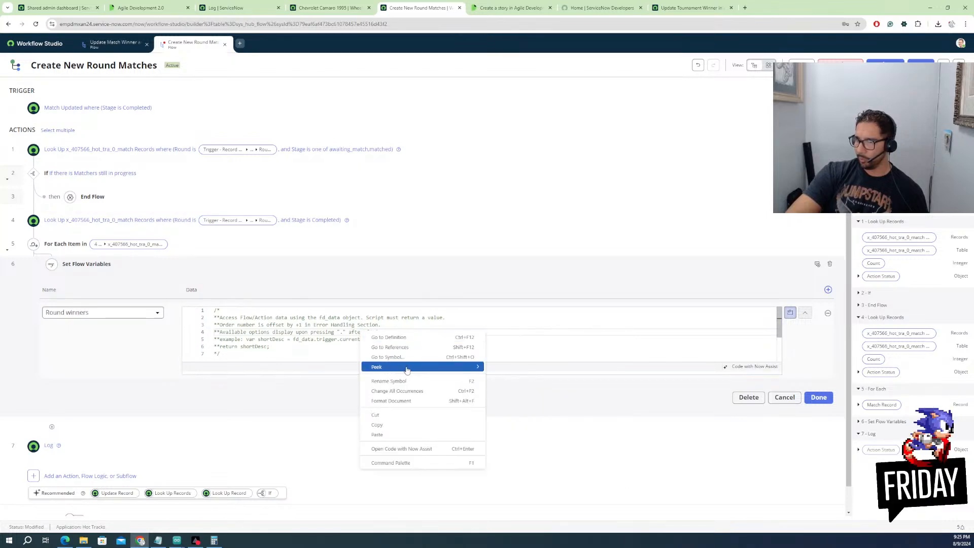
click(380, 448)
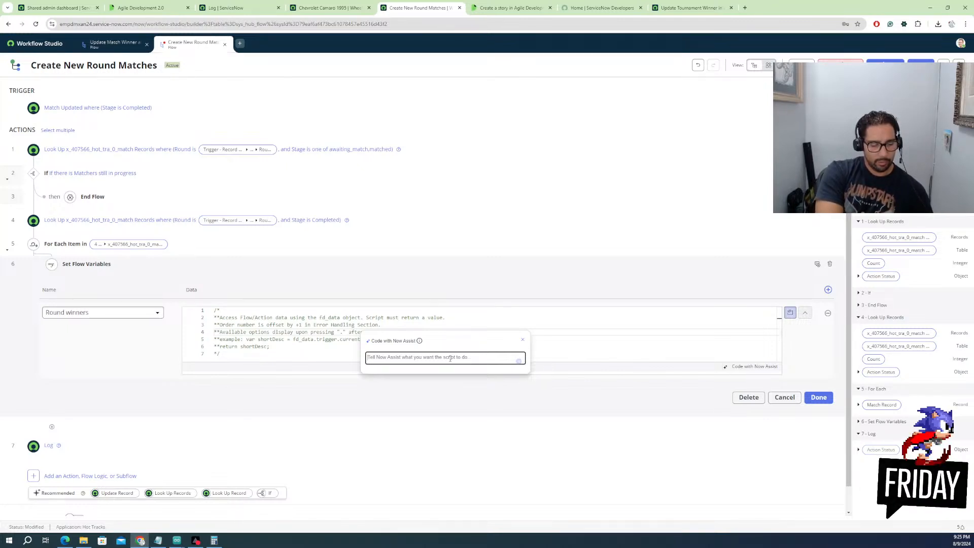
text(We want to build )
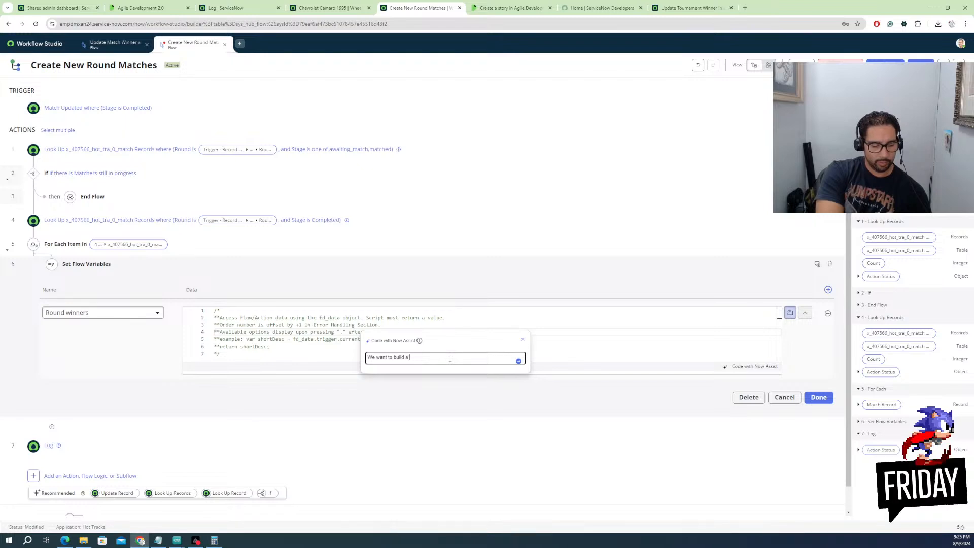
text(a list of sysID)
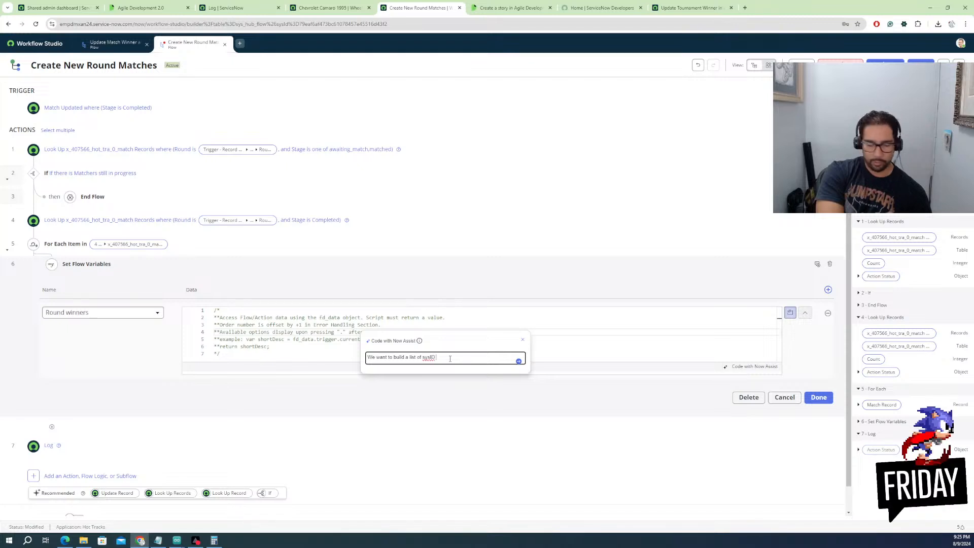
text( from the mat)
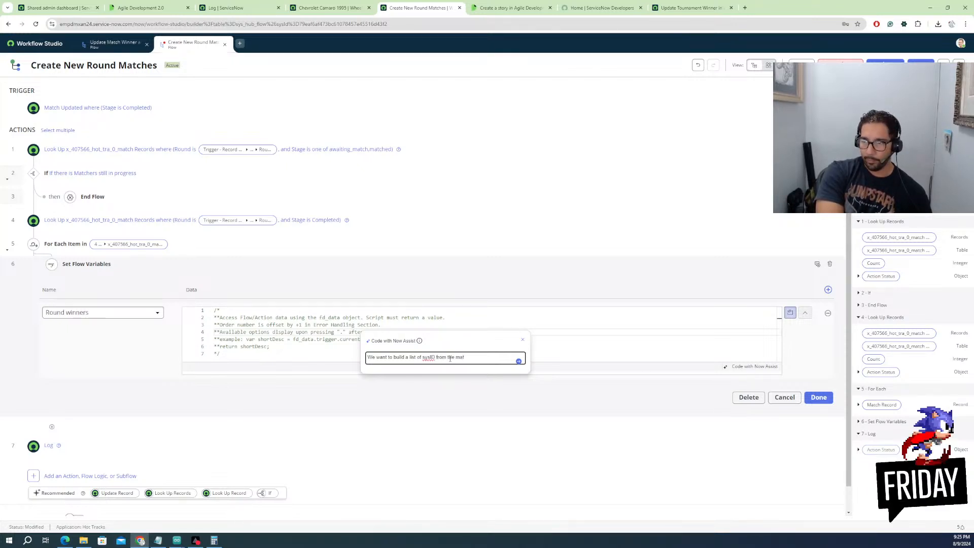
text(ch ta)
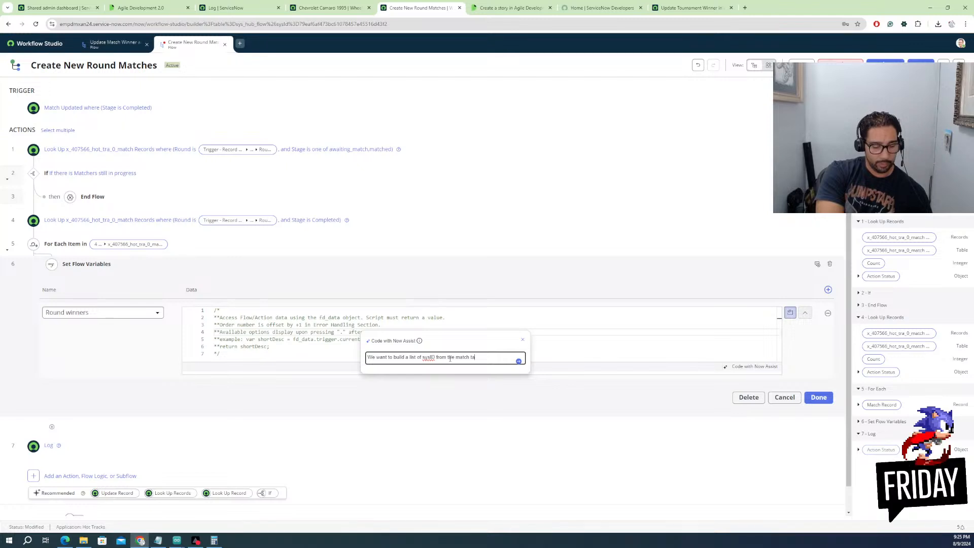
text(ble winne)
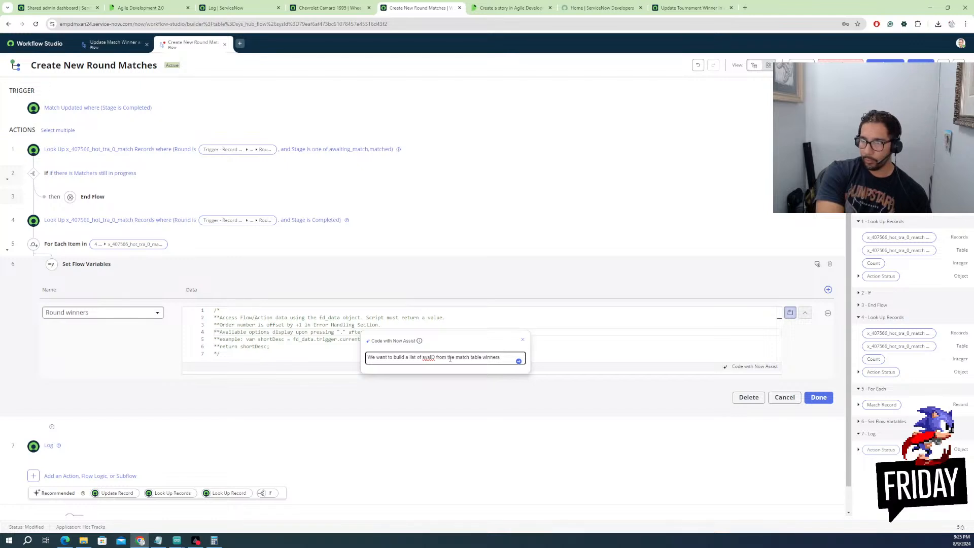
text(rs and save it to the flow )
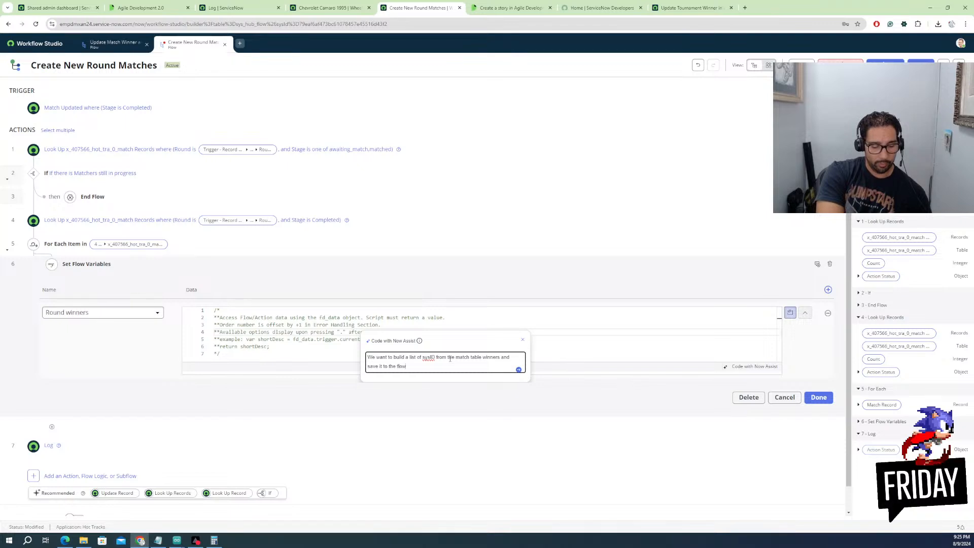
text(variable Round winners)
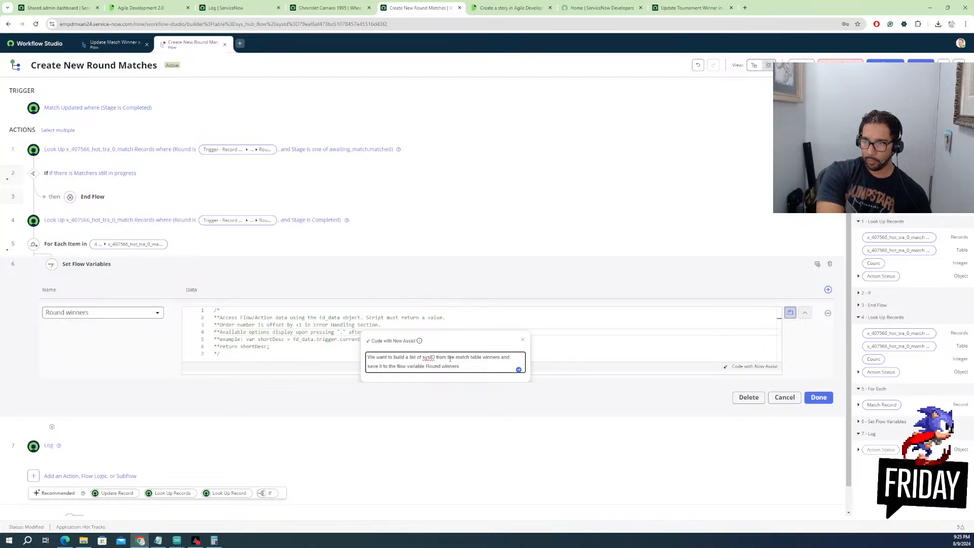
key(Return)
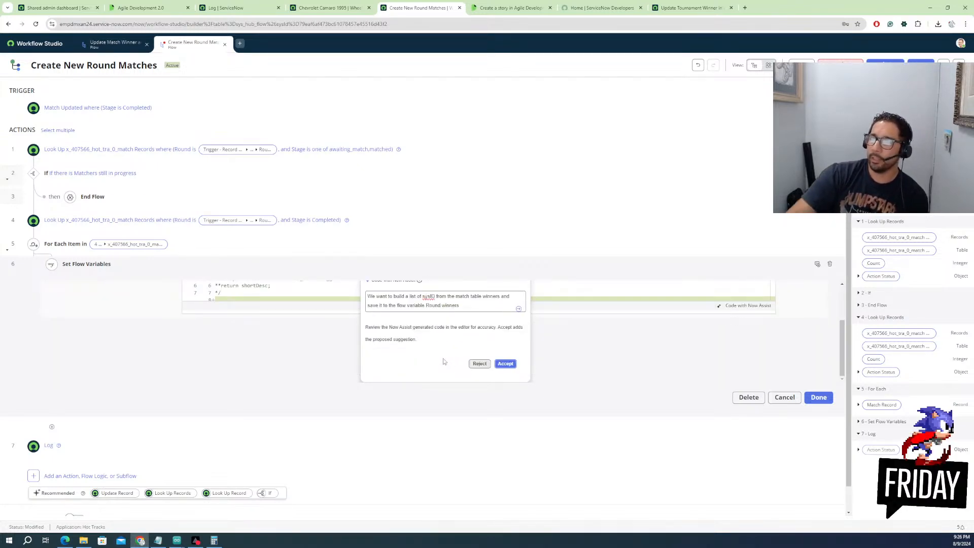
Examine the code Now Assist generated for the Round winners script and close the assistant without accepting it
scroll(249, 330, up, 2)
scroll(264, 328, down, 4)
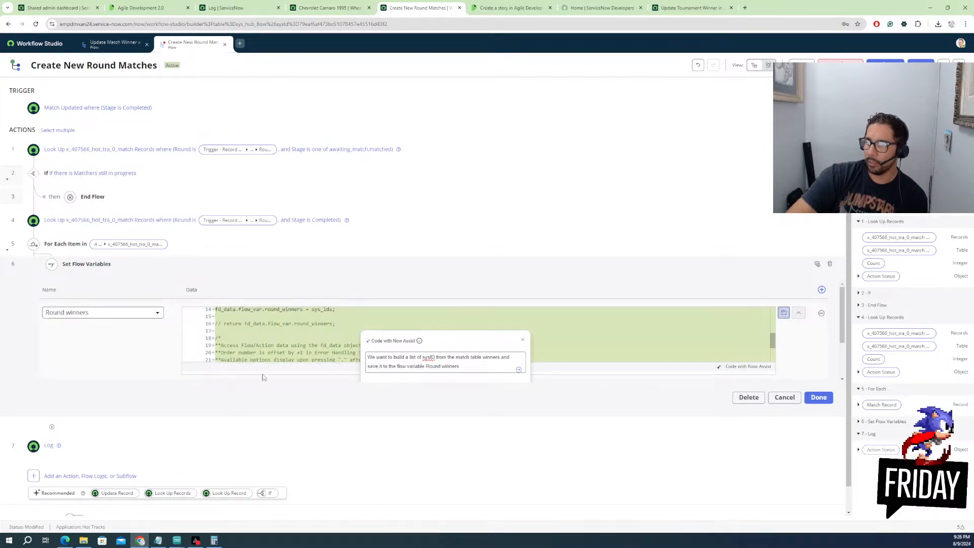
scroll(280, 344, up, 2)
scroll(280, 344, up, 2)
scroll(281, 345, down, 2)
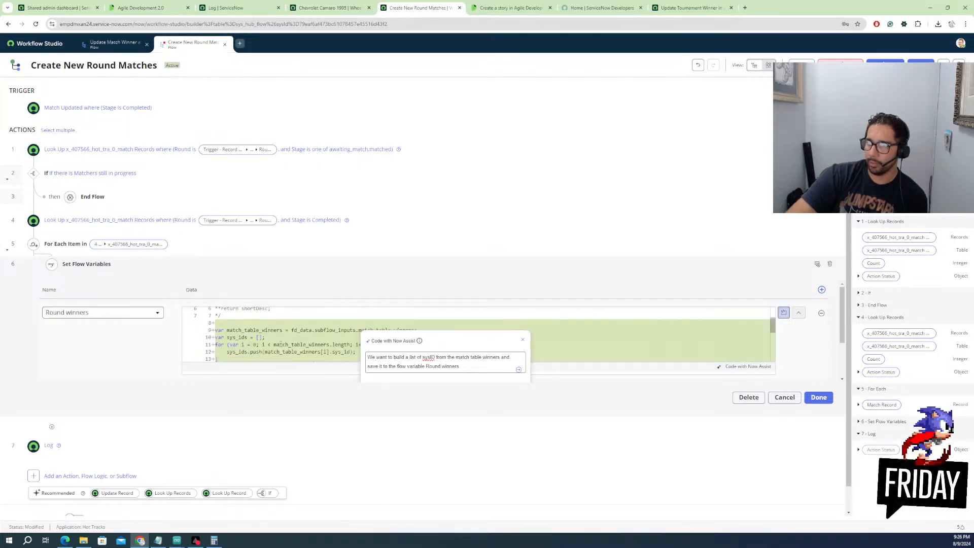
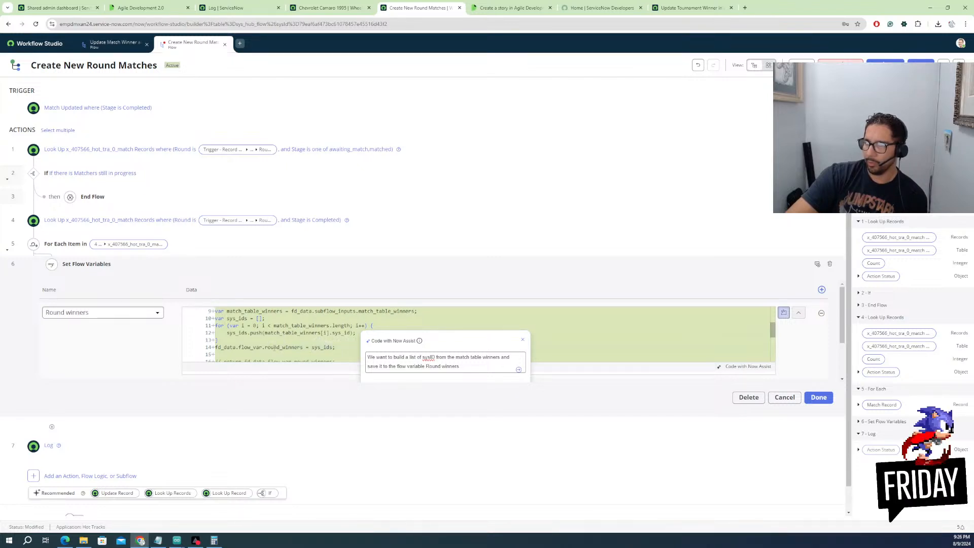
scroll(284, 348, down, 1)
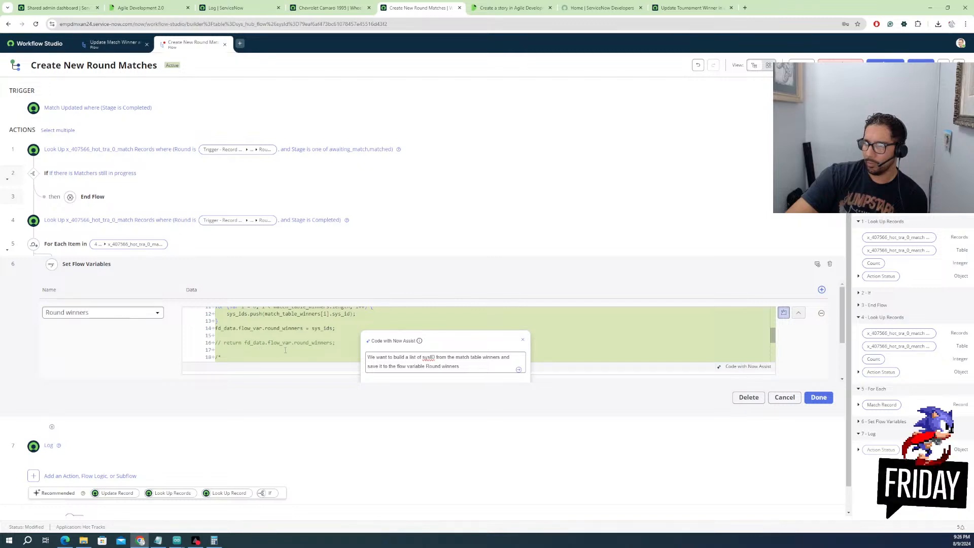
scroll(330, 344, down, 3)
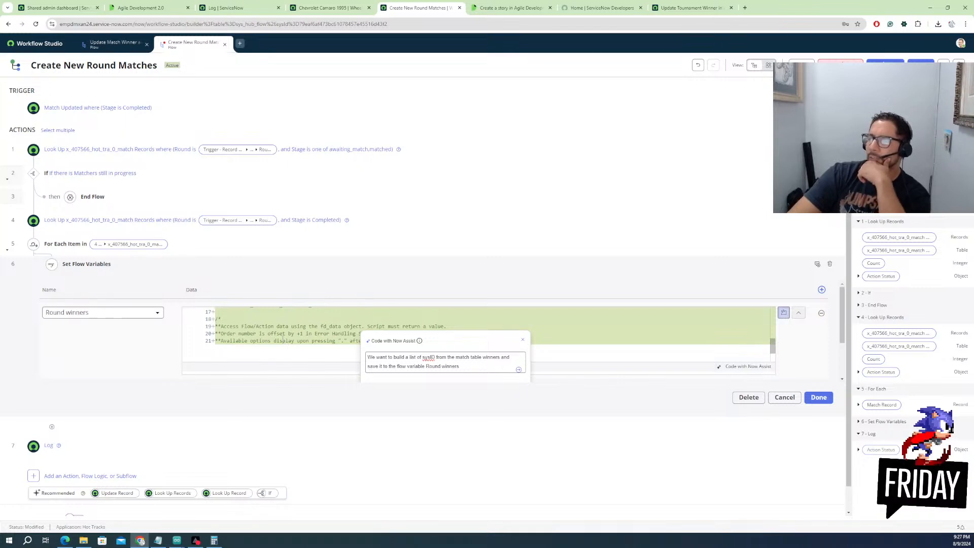
scroll(293, 350, up, 1)
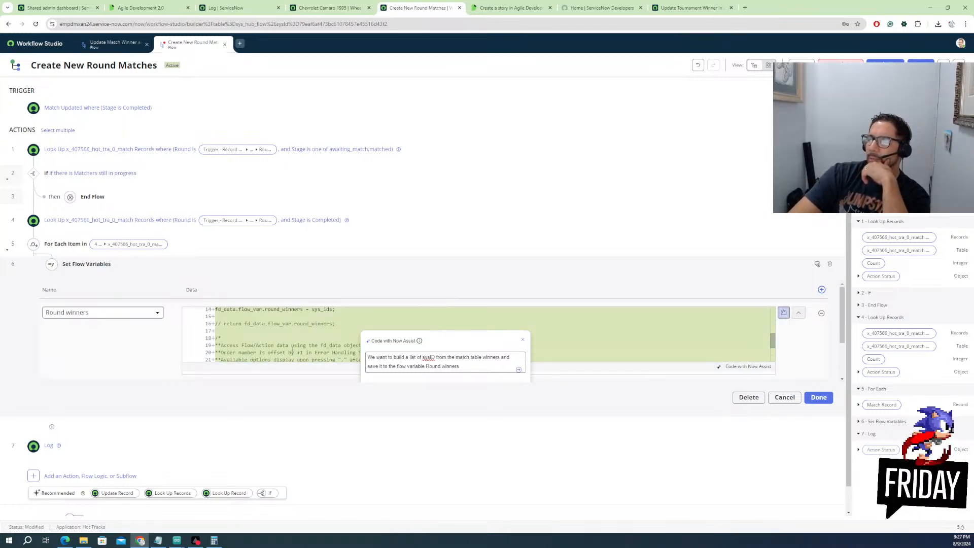
scroll(292, 349, down, 2)
scroll(291, 349, up, 1)
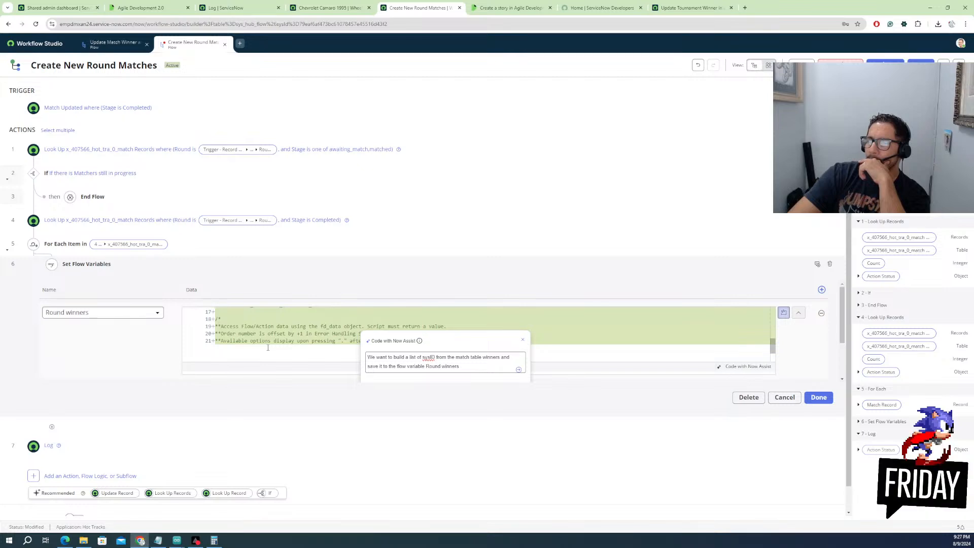
scroll(268, 347, down, 1)
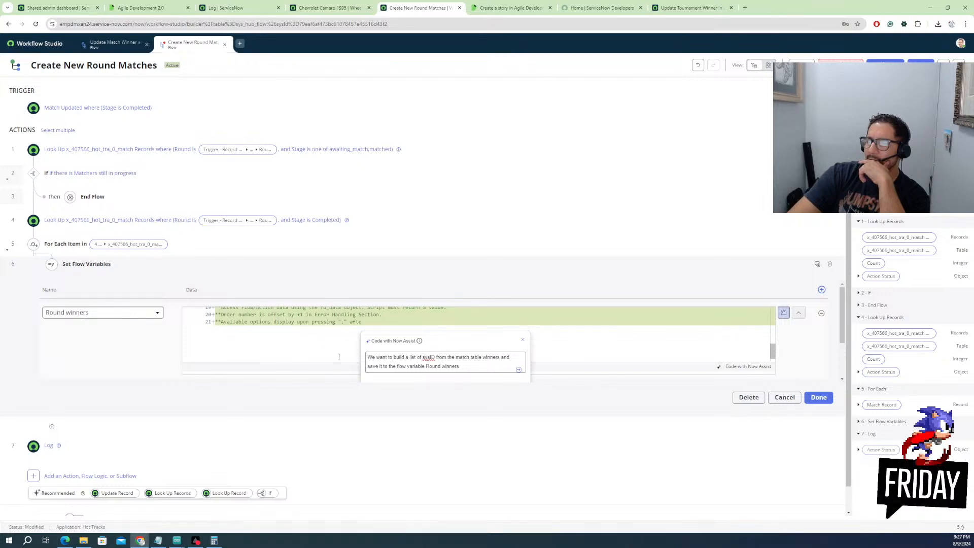
scroll(339, 357, up, 1)
scroll(277, 327, up, 4)
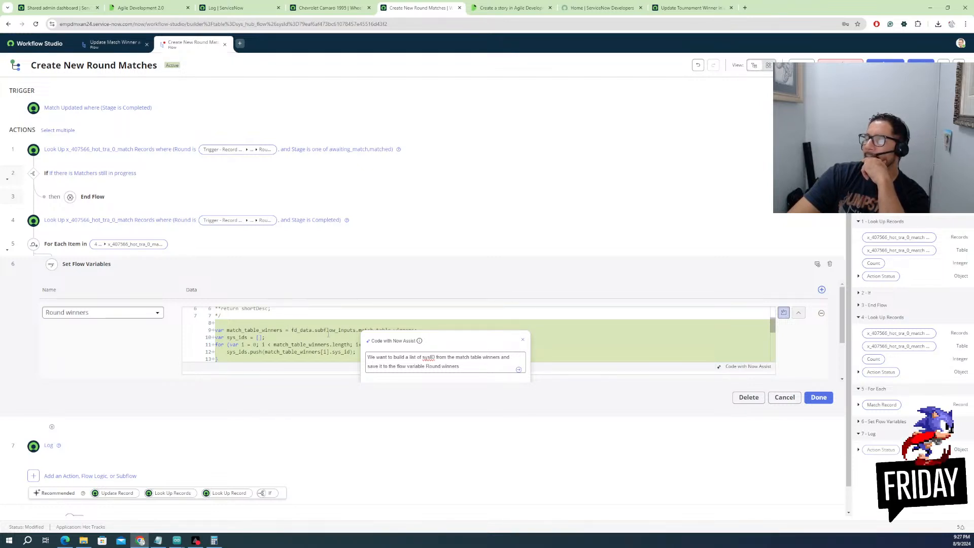
click(523, 341)
scroll(312, 334, down, 3)
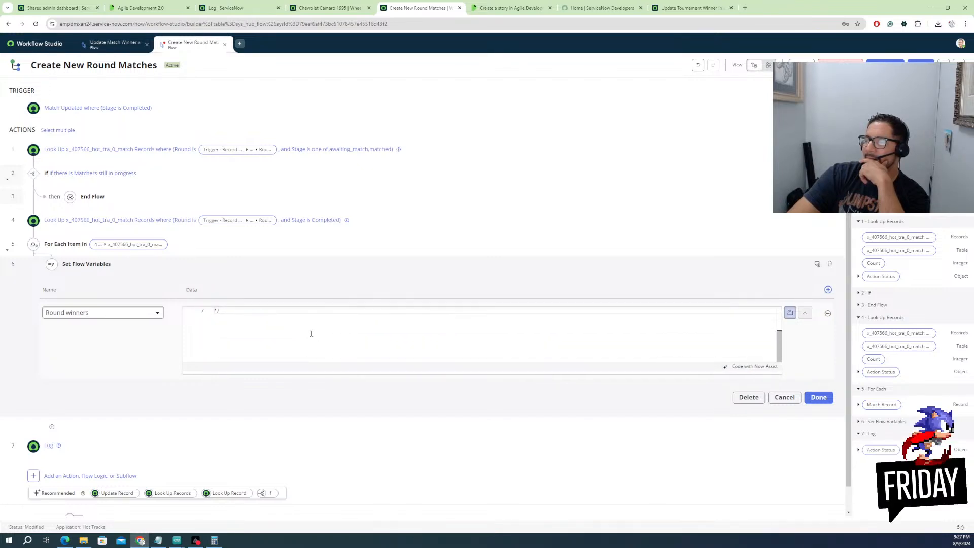
Ask Now Assist for a Round winners script with the prompt "Push Match winner to an array to update Round Winner Variable"
scroll(312, 334, up, 3)
right_click(317, 346)
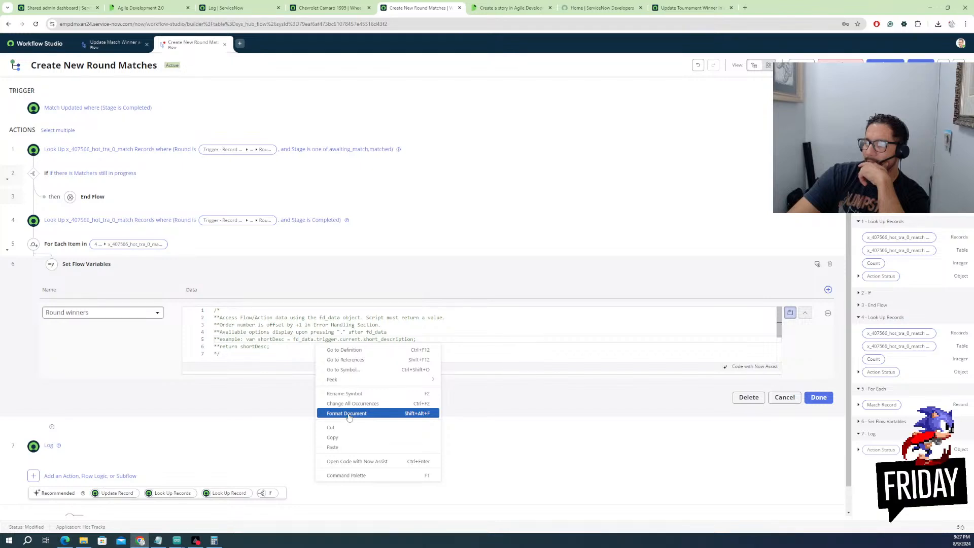
click(360, 461)
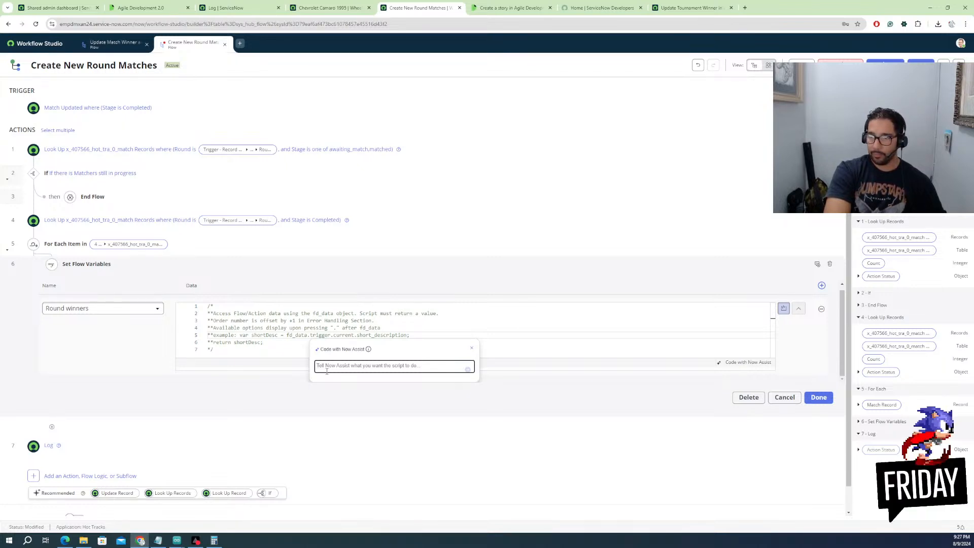
text(P)
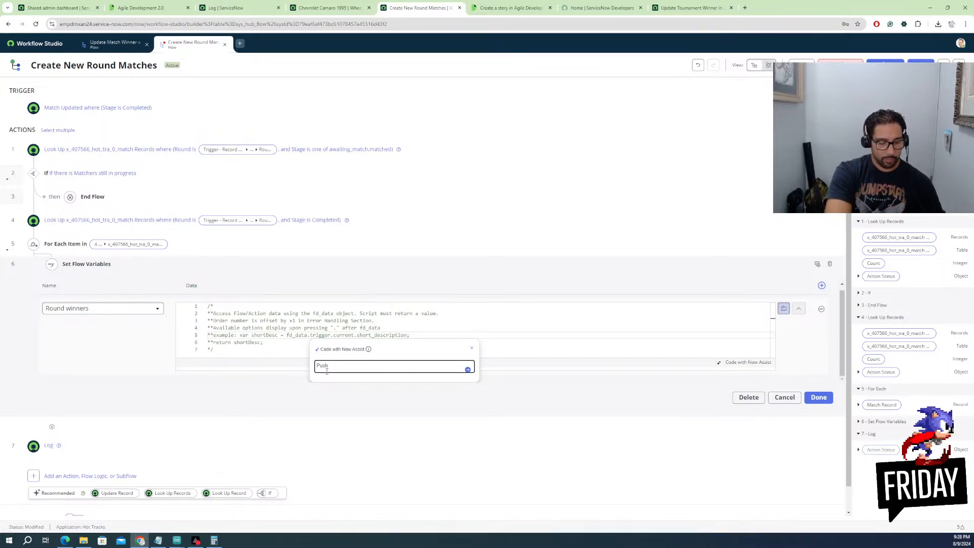
text(ush Mat)
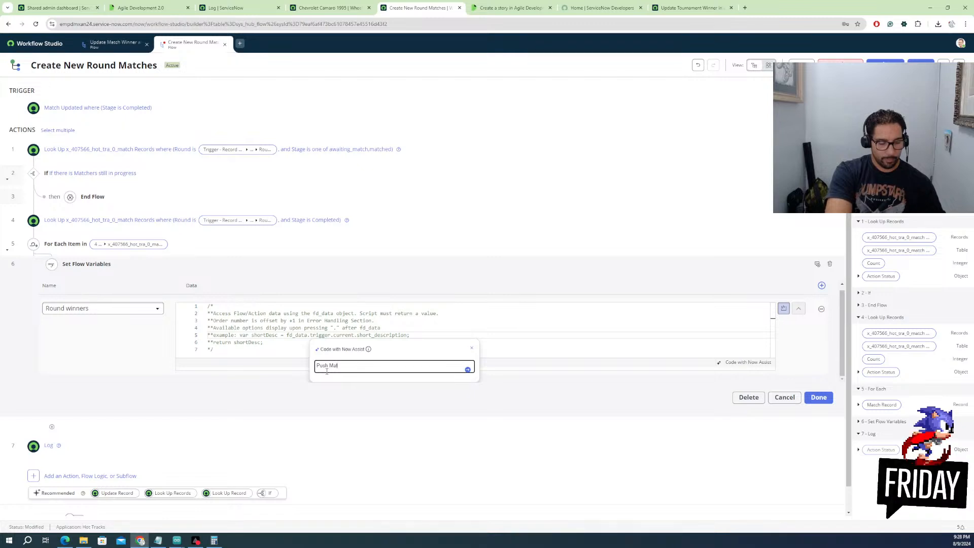
text(ch winner )
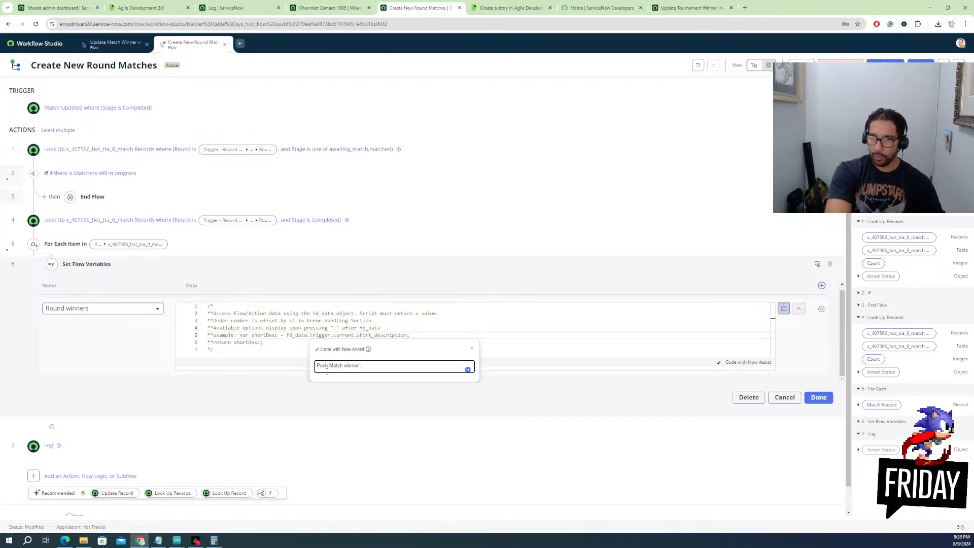
text(to)
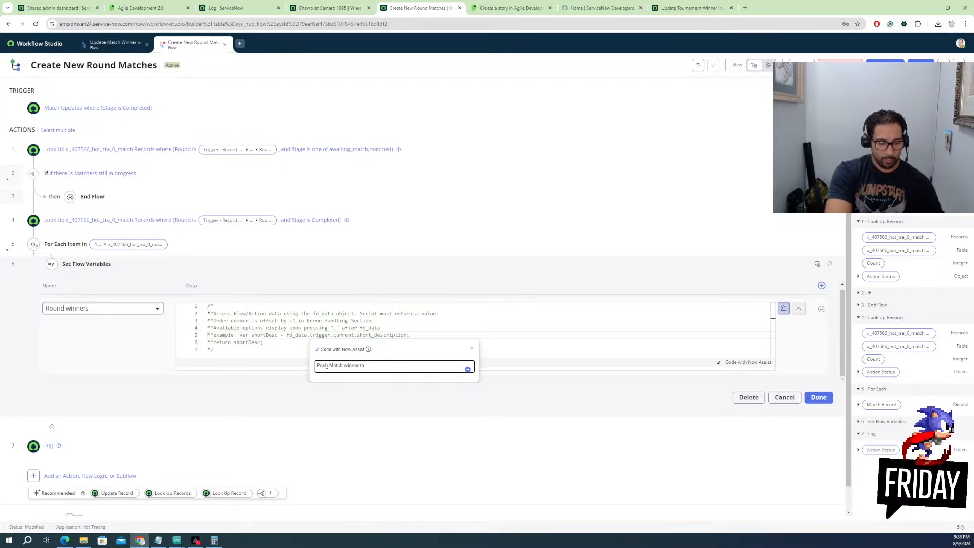
text( an arra to)
key(BackSpace)
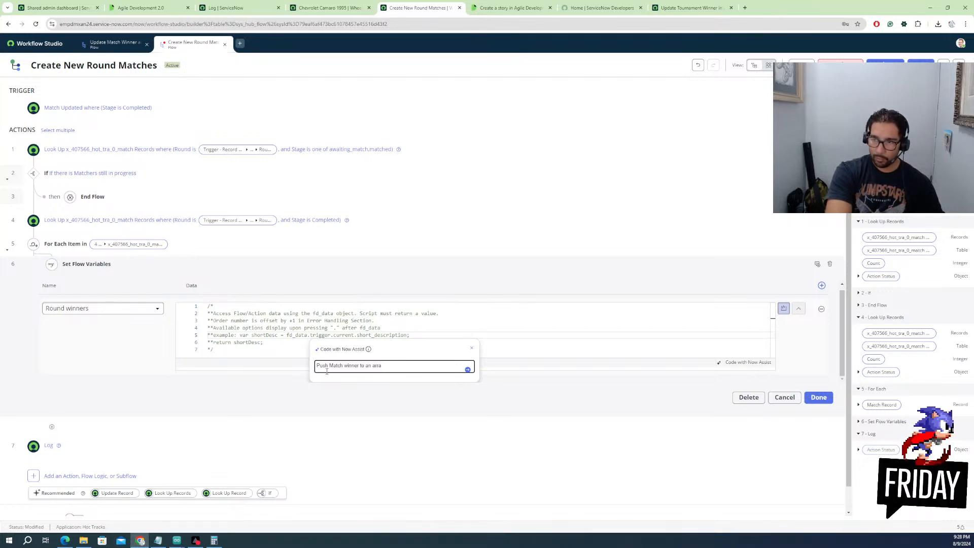
text(y )
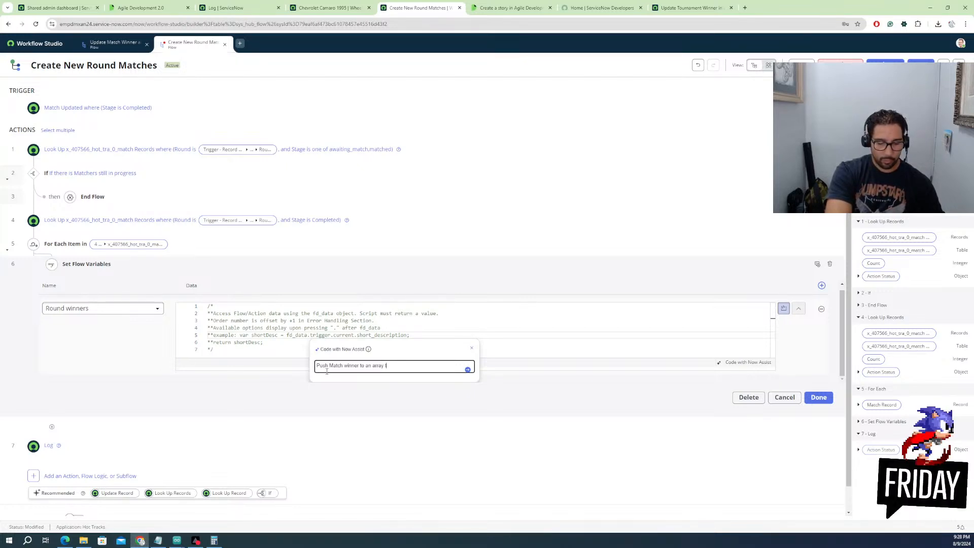
text(to update )
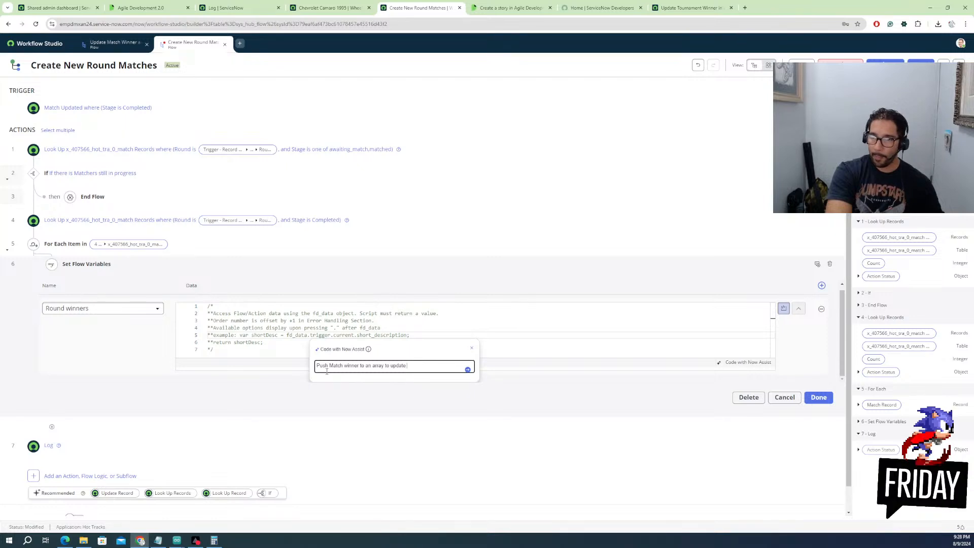
text(Round Winner Variable)
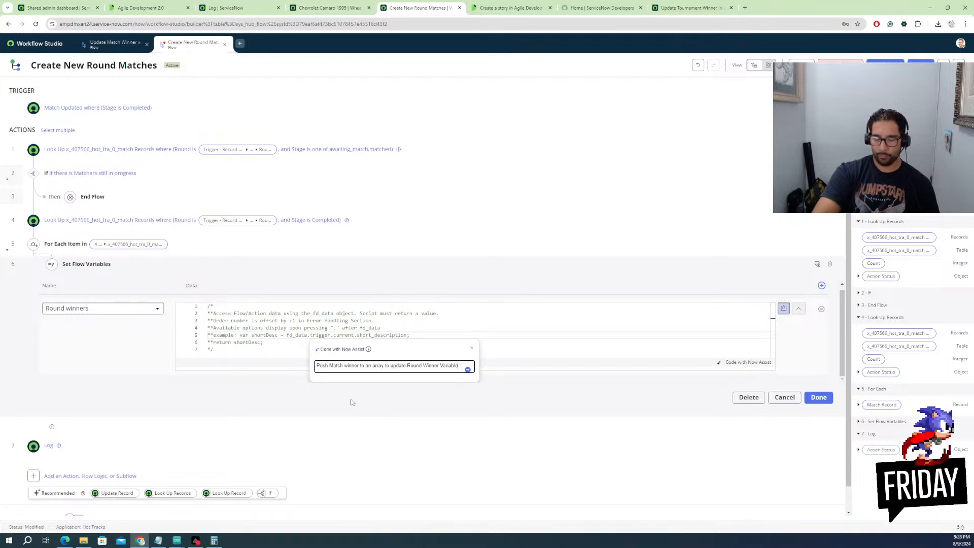
click(468, 370)
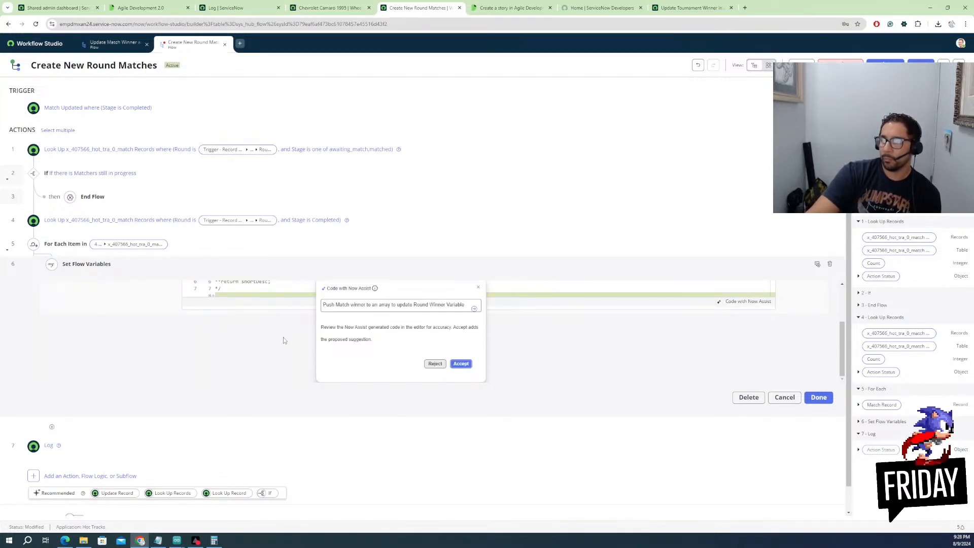
Review the code Now Assist proposed for the Round winners script and reject the suggestion
scroll(350, 349, up, 2)
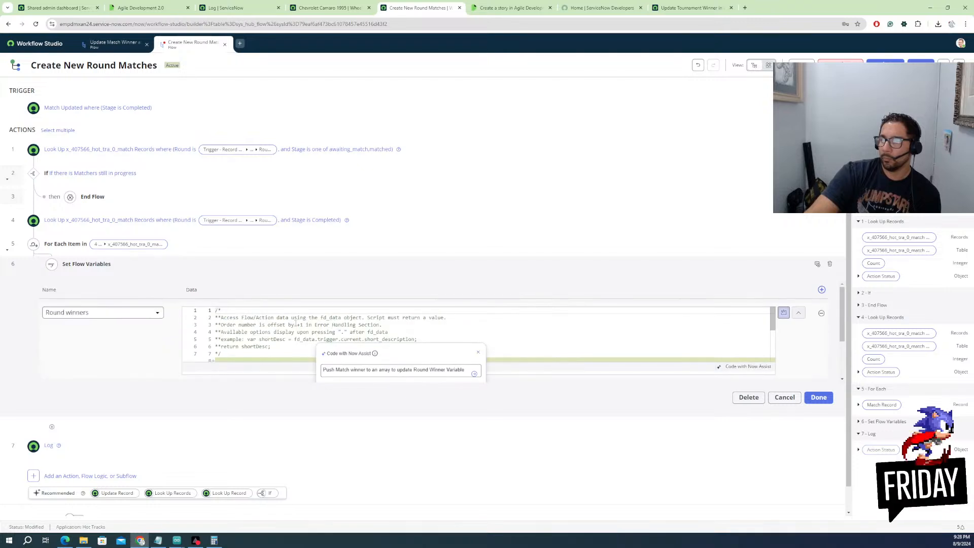
scroll(260, 343, down, 3)
scroll(262, 334, up, 1)
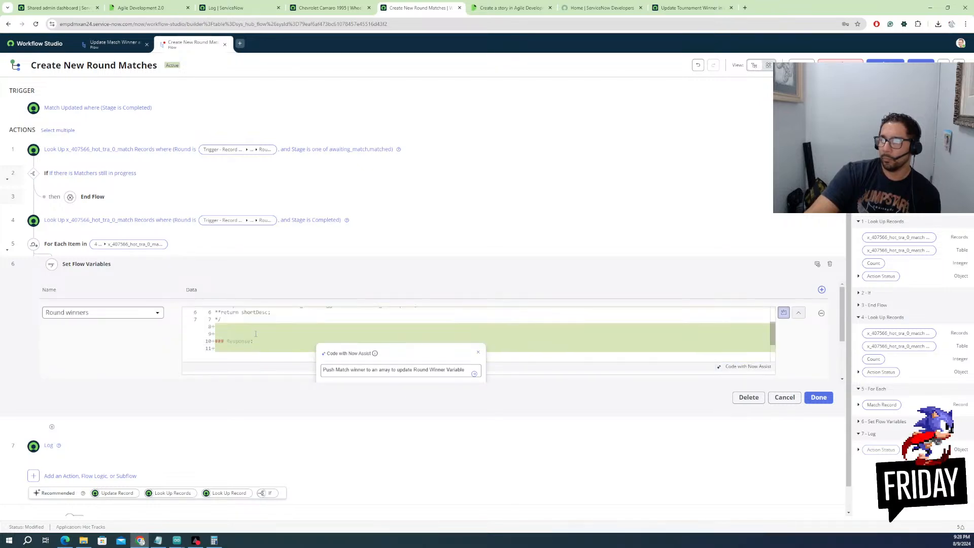
scroll(262, 332, up, 3)
scroll(274, 334, down, 5)
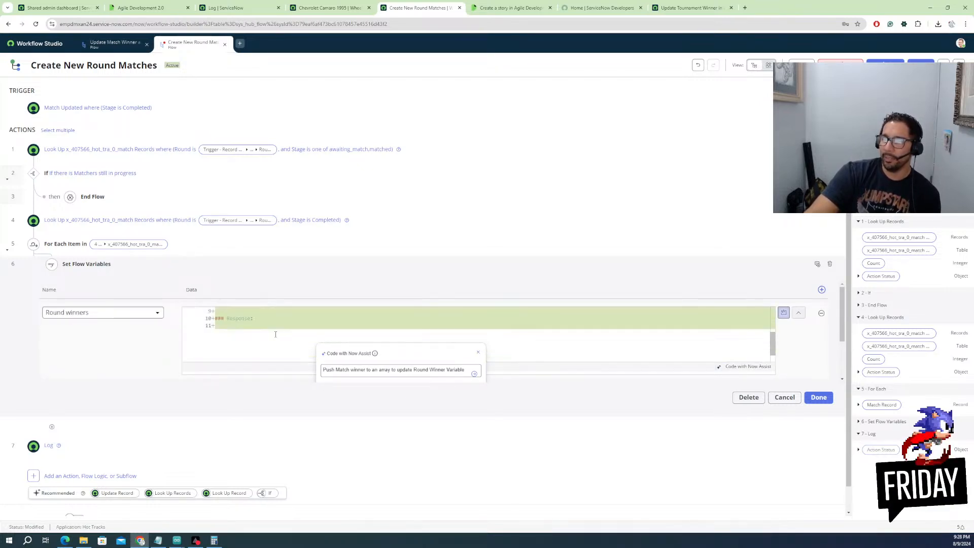
scroll(390, 361, down, 2)
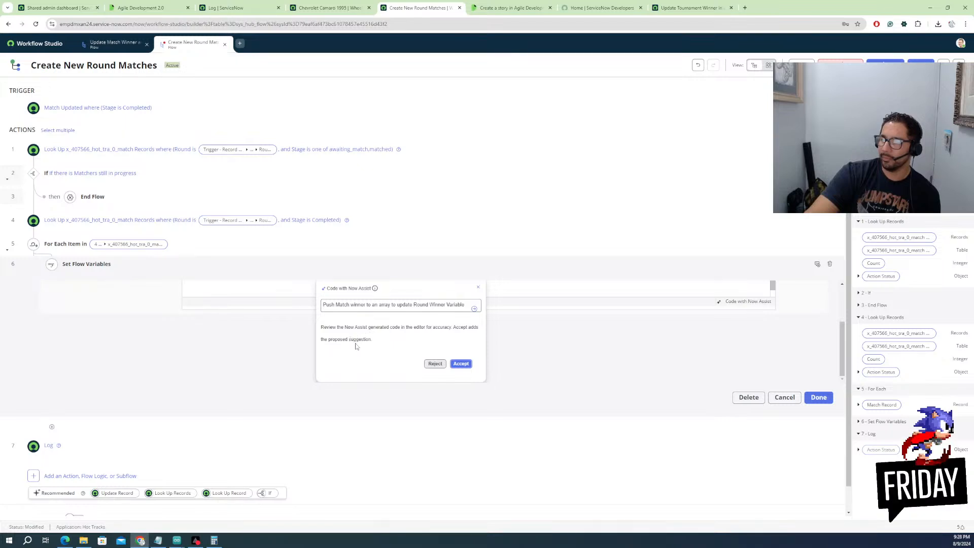
click(441, 365)
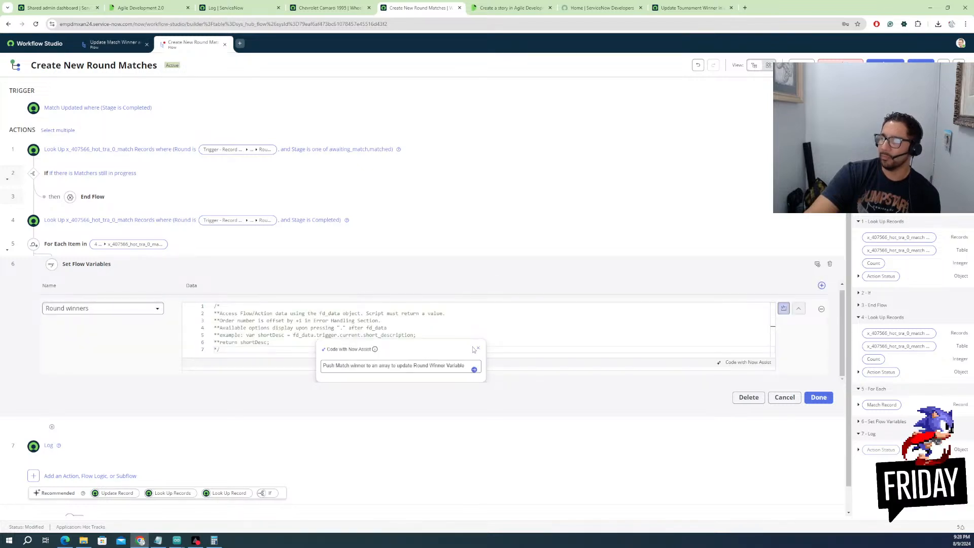
Reword the Now Assist prompt to "We want to create a list from the Match winner to an array to update Round Winner Variable"
click(375, 365)
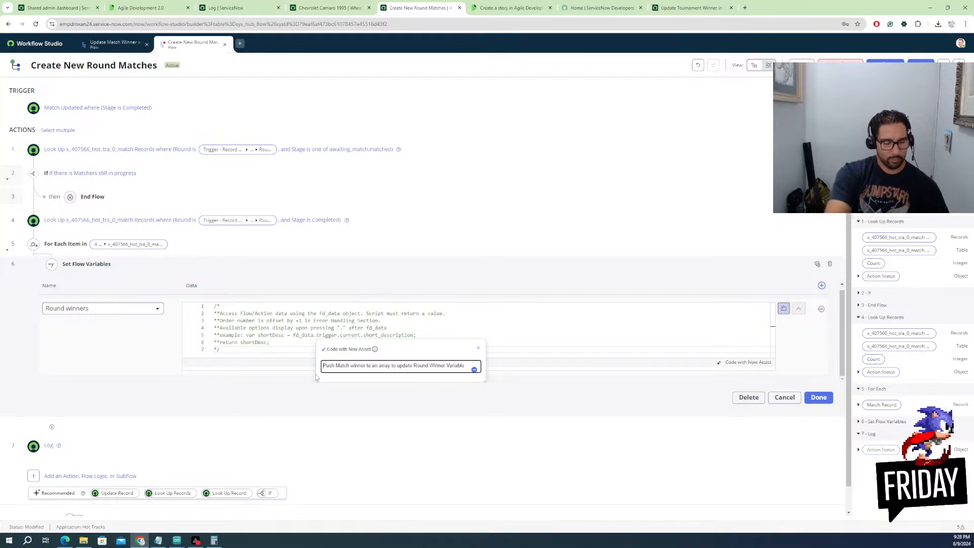
click(323, 366)
text(We want to )
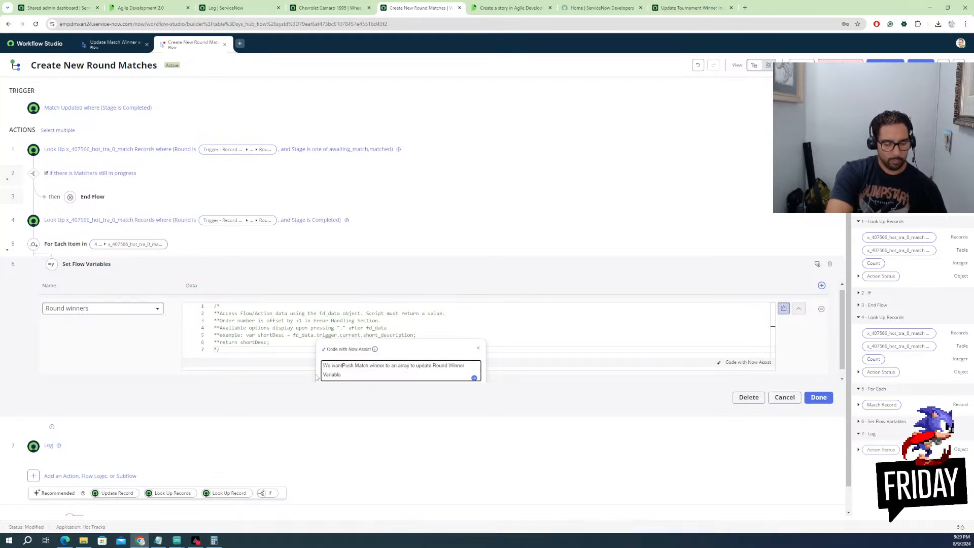
text(create a)
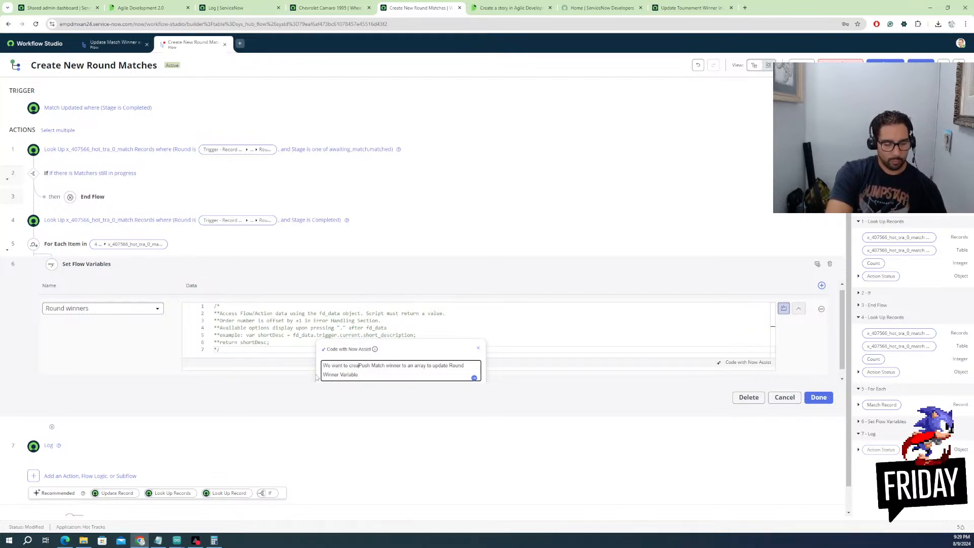
text(n)
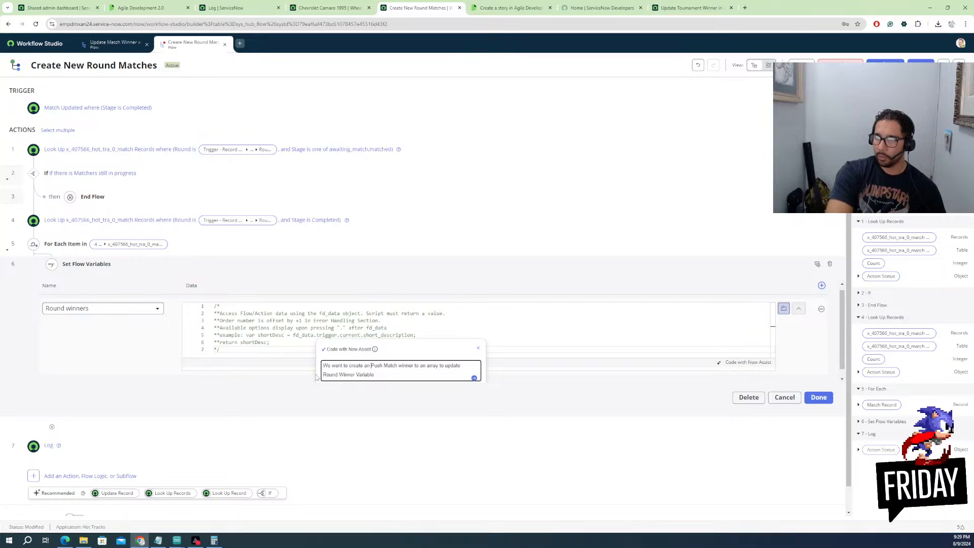
key(BackSpace)
text(lis)
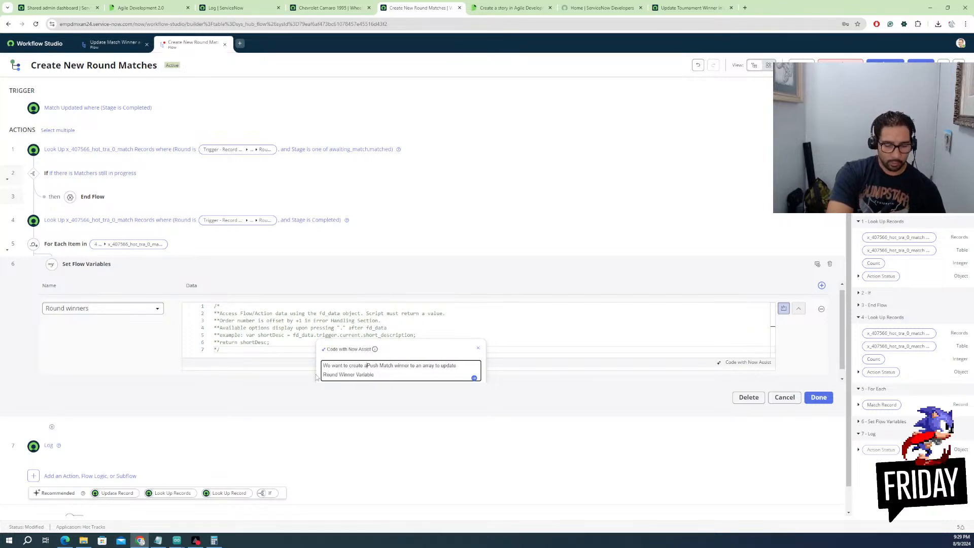
text(t from)
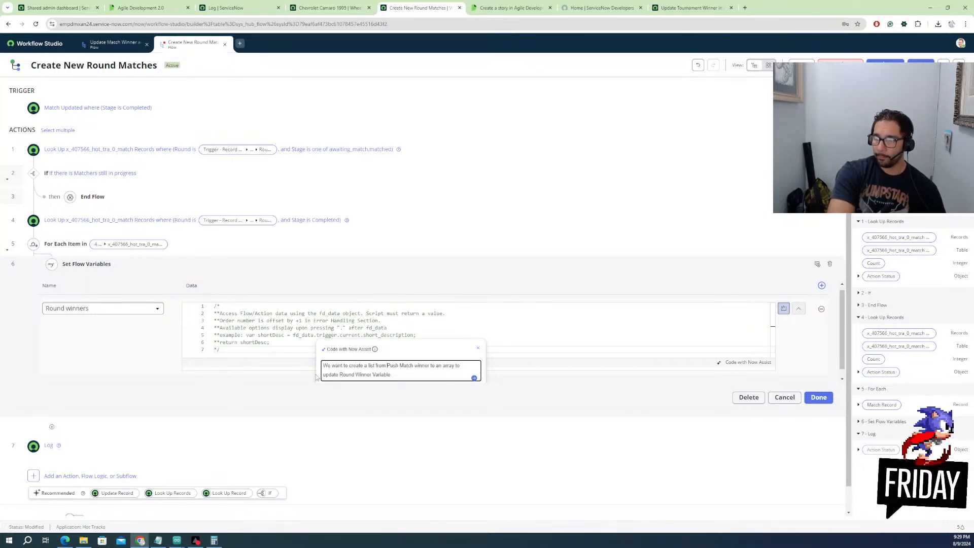
key(Delete)
key(Delete)
key(Delete)
key(Delete)
key(Delete)
key(Delete)
key(Delete)
key(Delete)
key(Delete)
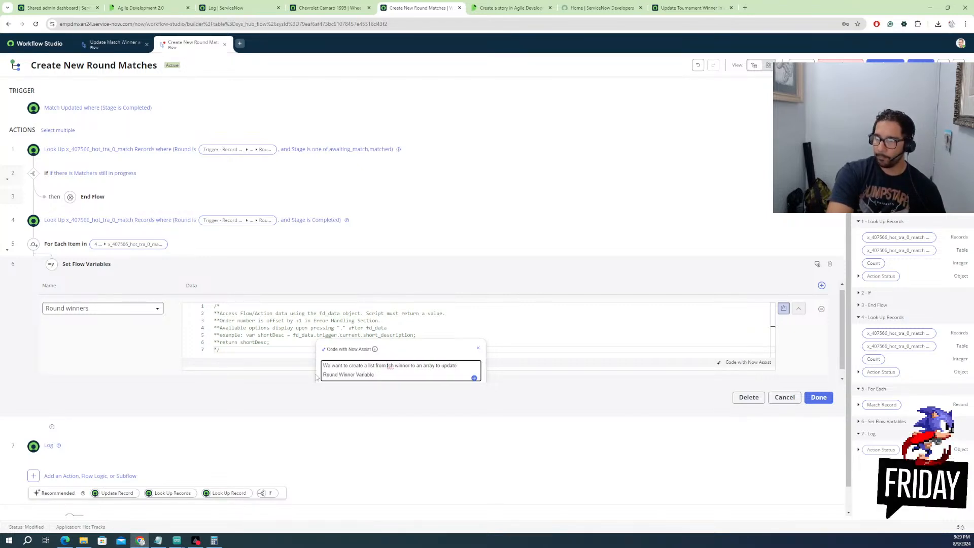
key(Delete)
text(the)
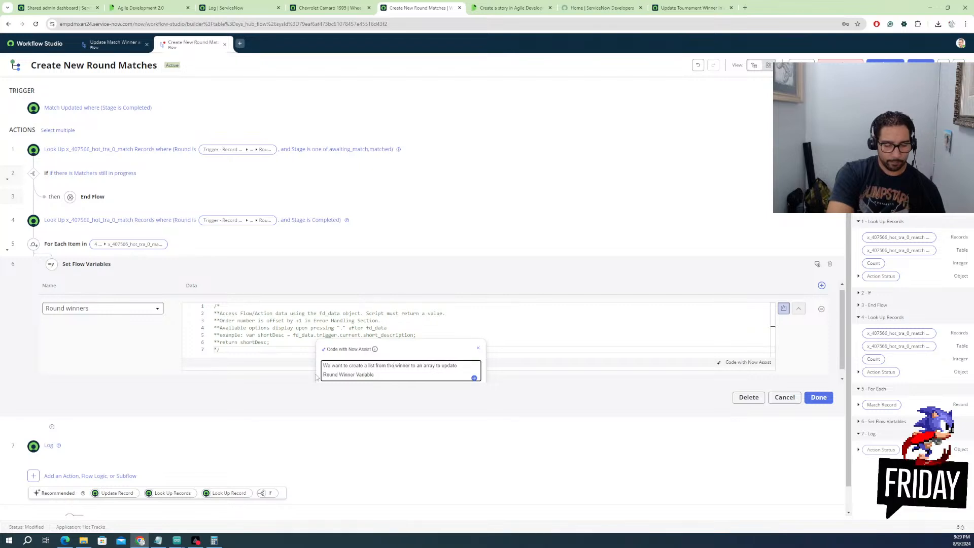
text( Match)
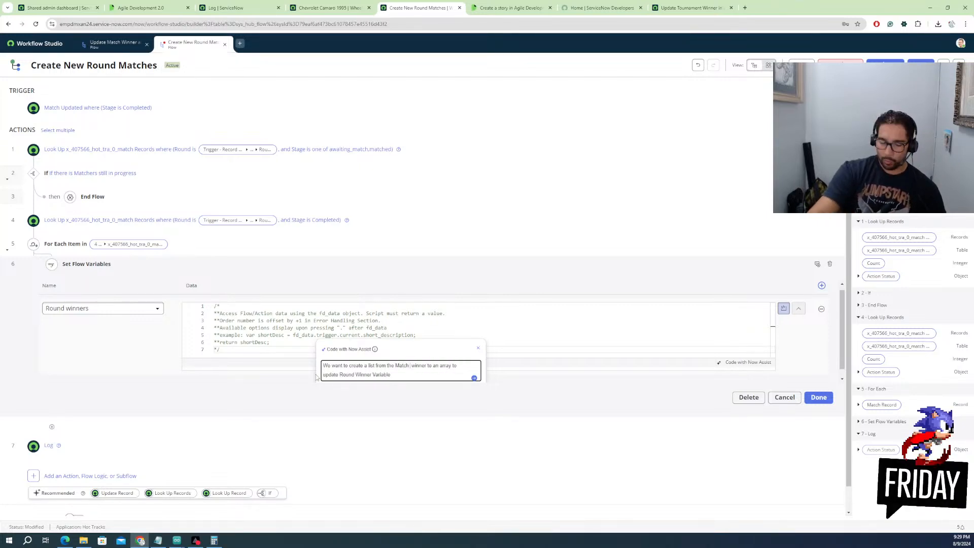
key(BackSpace)
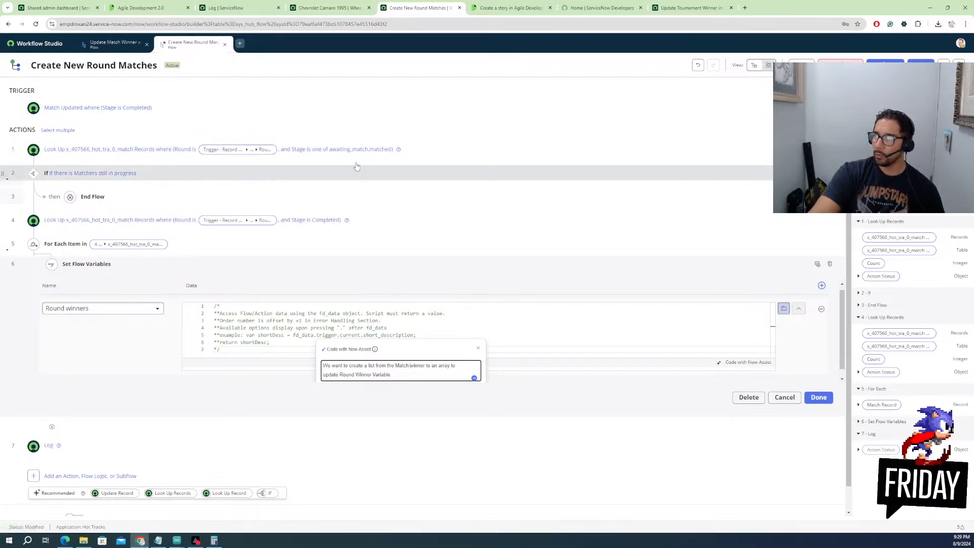
Open the flow trigger and search its table choices for "match" to check the Match table's name
click(114, 108)
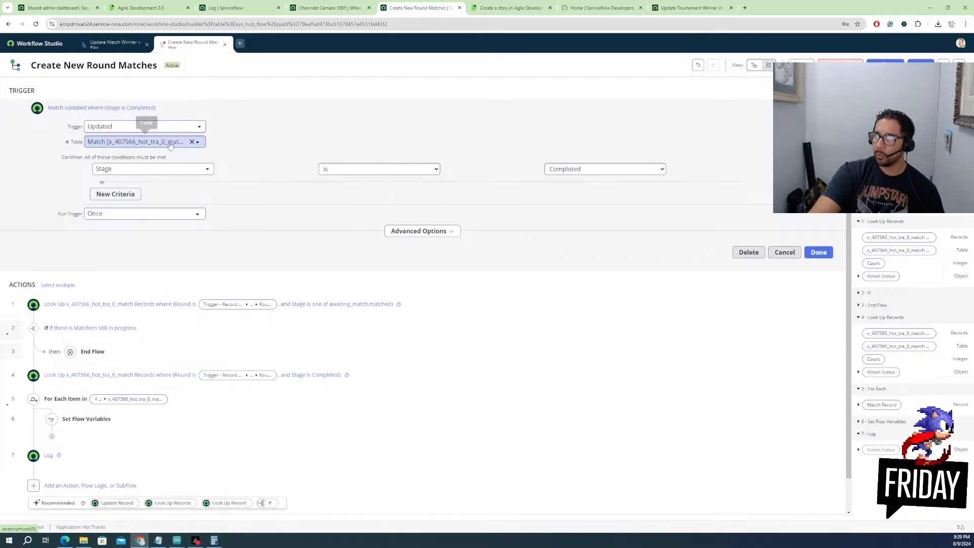
click(151, 142)
scroll(142, 204, down, 5)
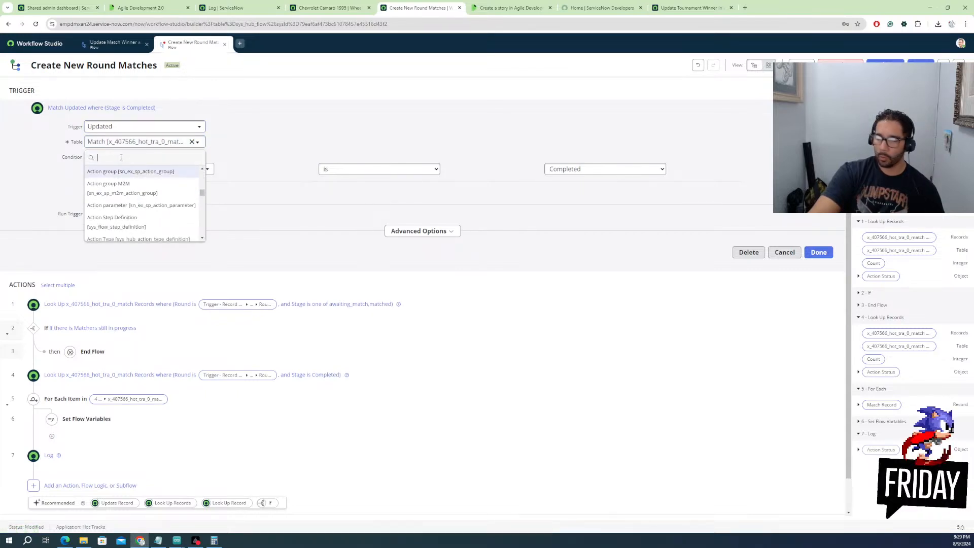
text(match)
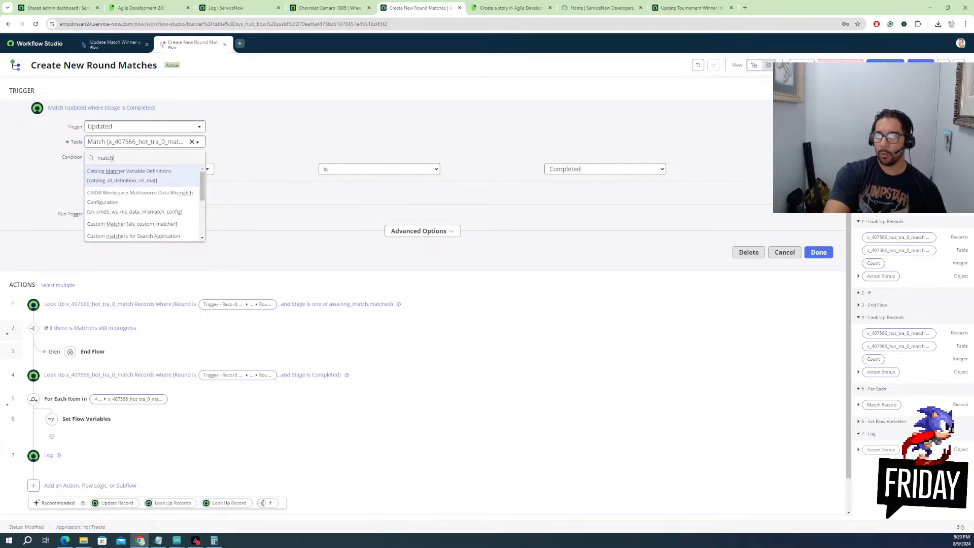
scroll(113, 197, down, 4)
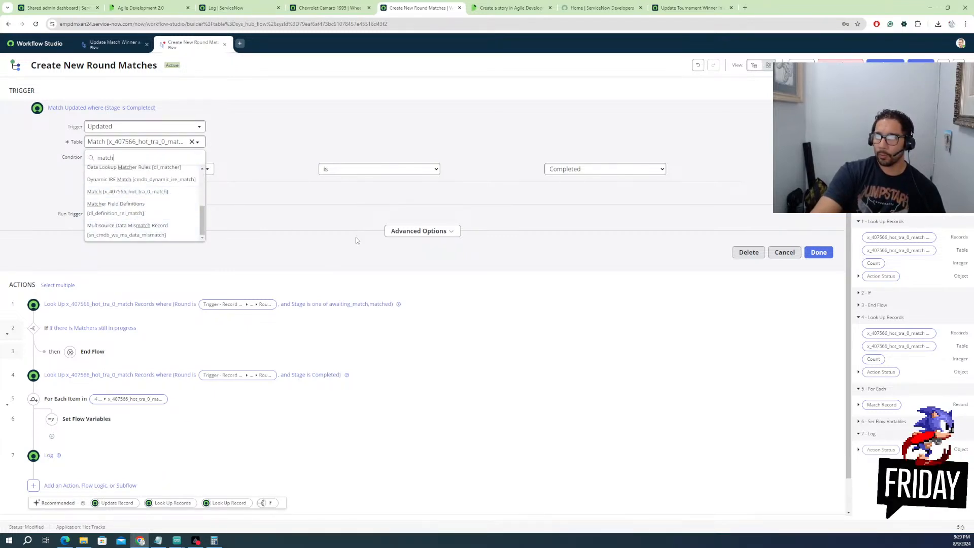
click(220, 257)
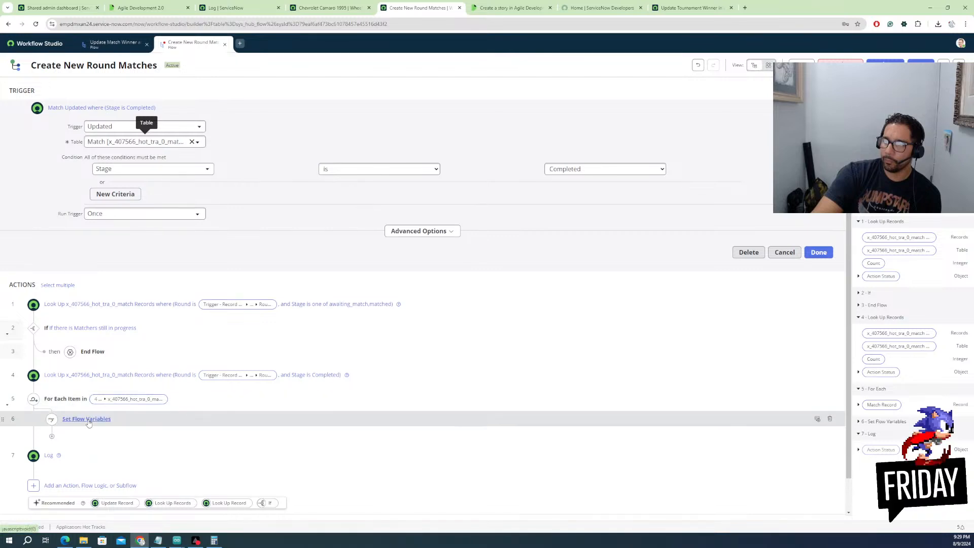
Reopen the Set Flow Variables action, clear the Round winners script and restore its default comment
click(258, 424)
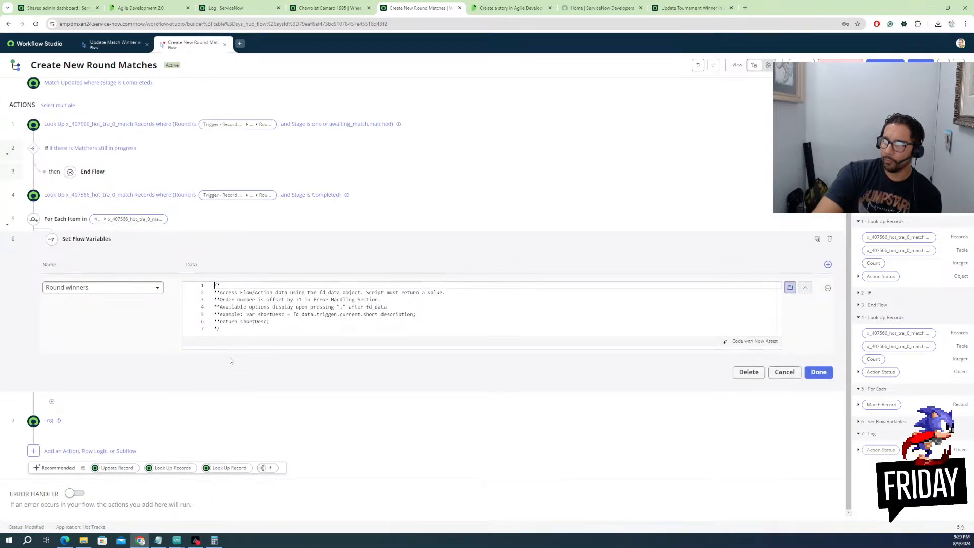
click(232, 330)
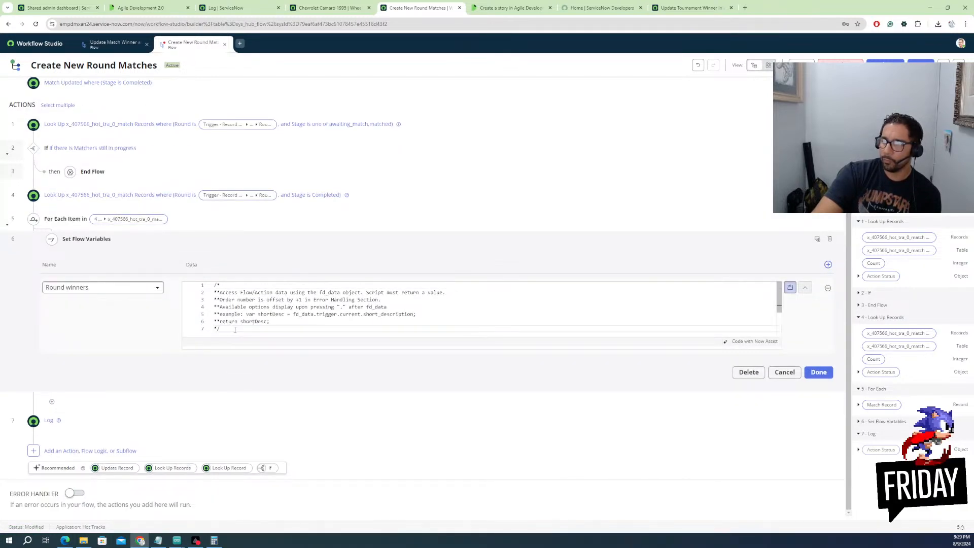
key(ctrl+a)
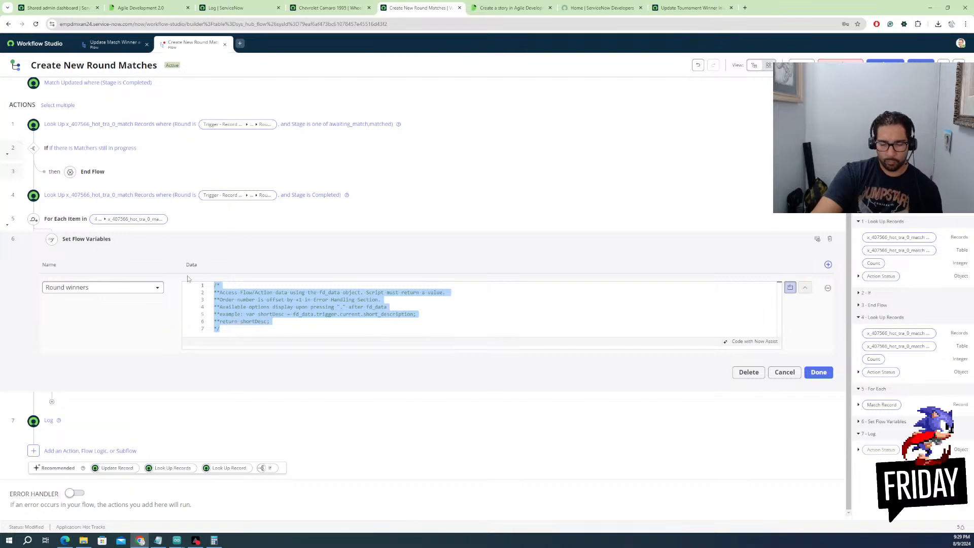
key(BackSpace)
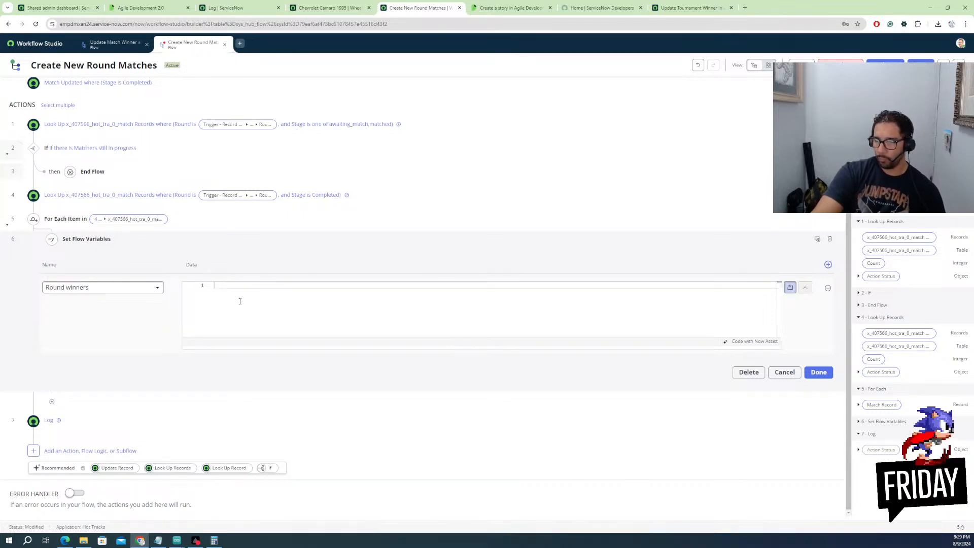
key(ctrl+z)
Prompt Now Assist with "We want to return updated array string with match winner in this for each loop and assign it to Flow variable Round winners"
right_click(563, 317)
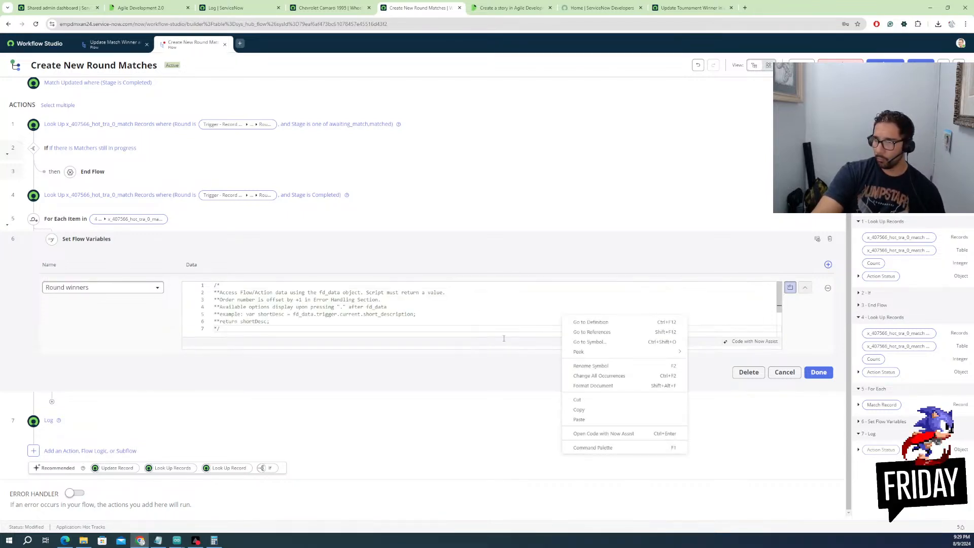
click(585, 434)
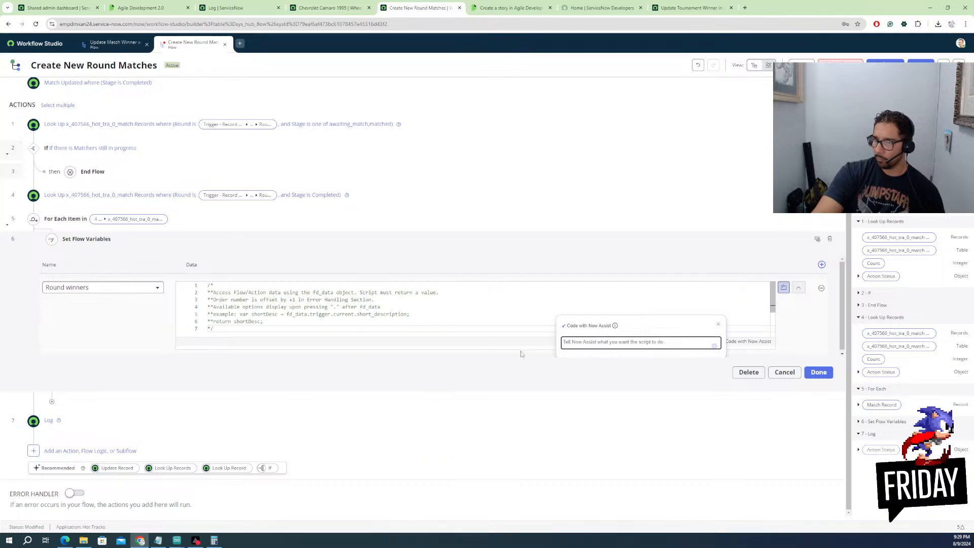
text(W)
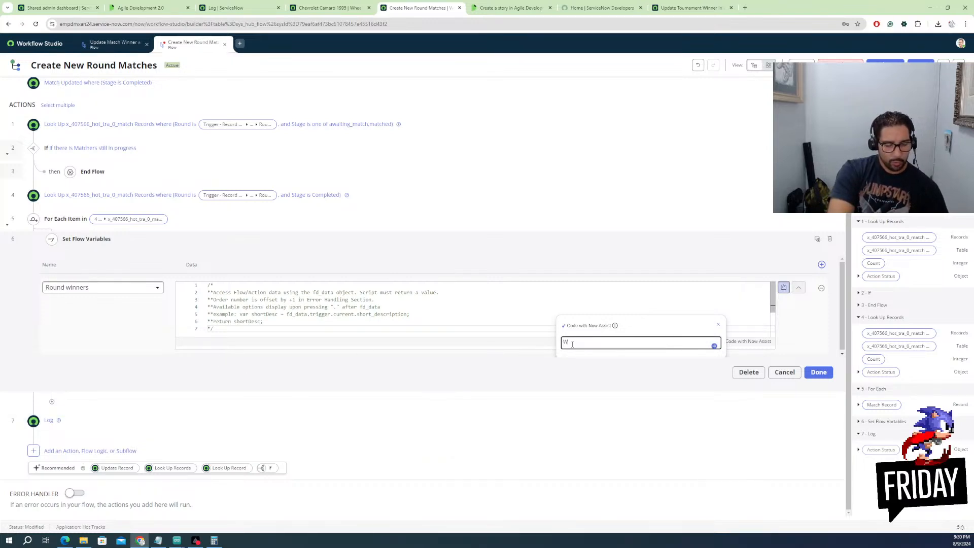
text(e want to )
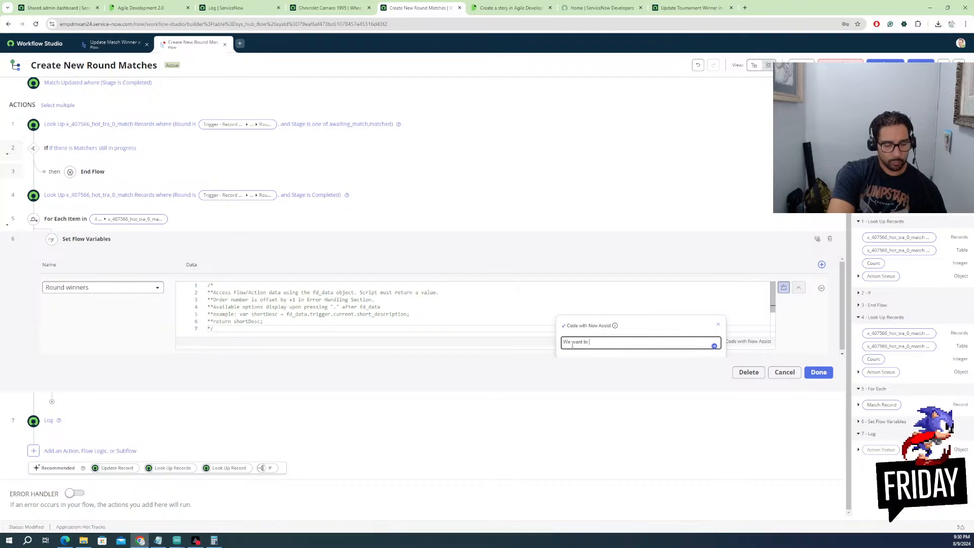
text(add sys)
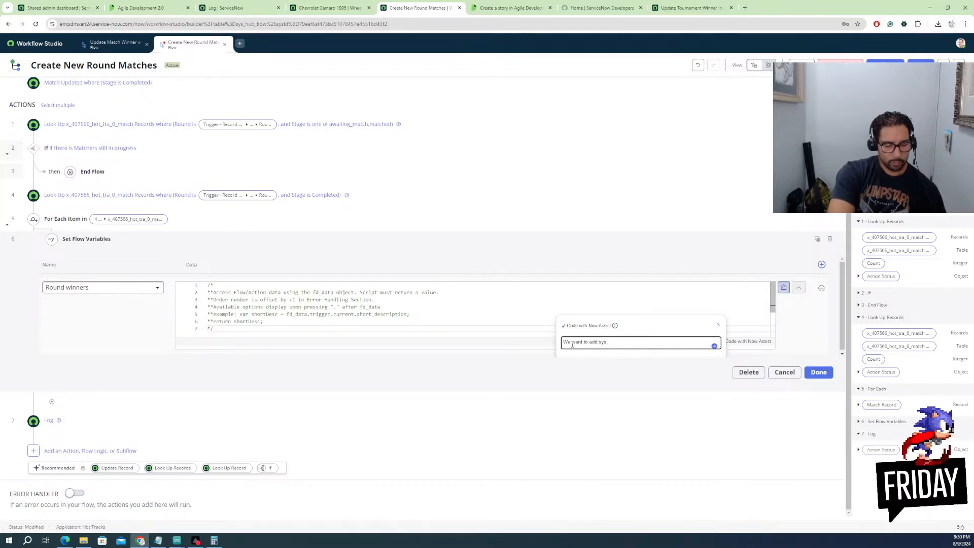
key(BackSpace)
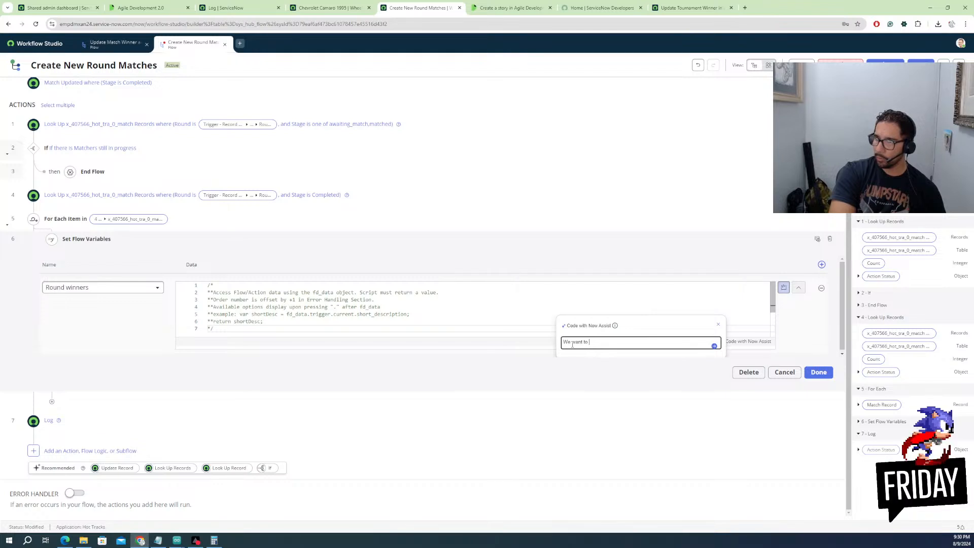
text(return)
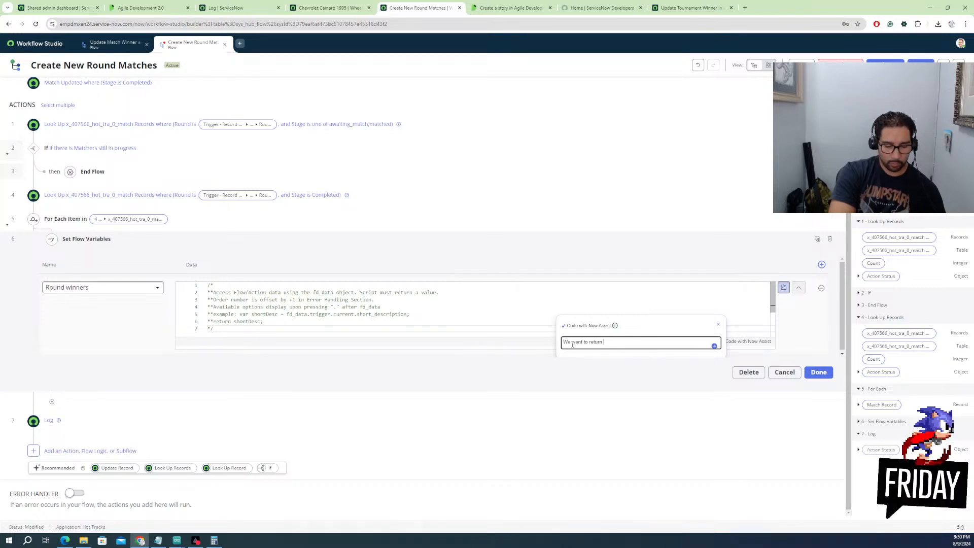
text(updated arra)
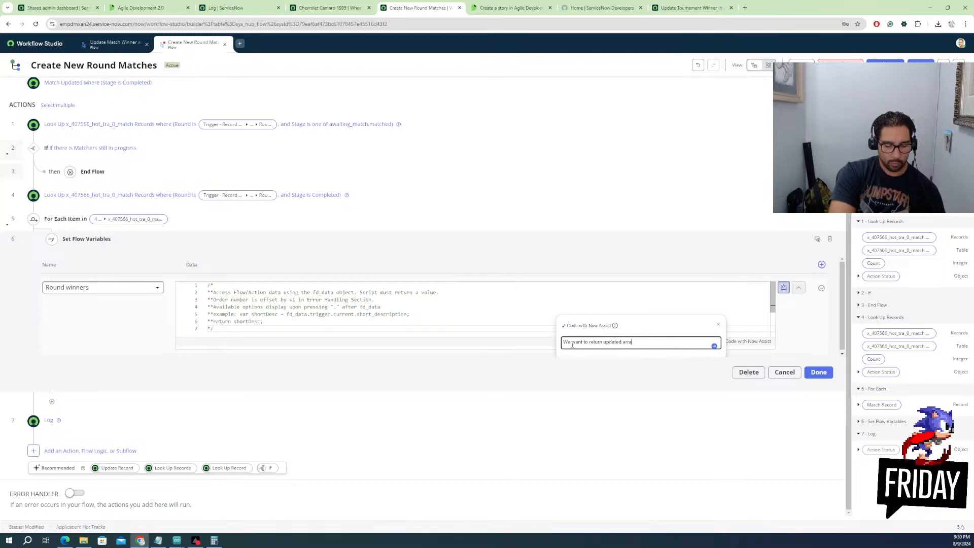
text(y tring)
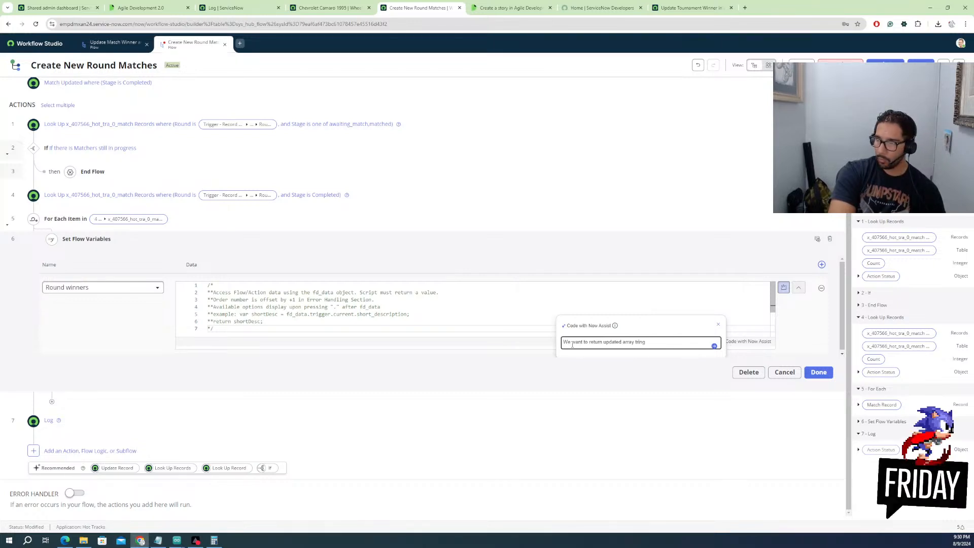
key(BackSpace)
key(BackSpace)
key(BackSpace)
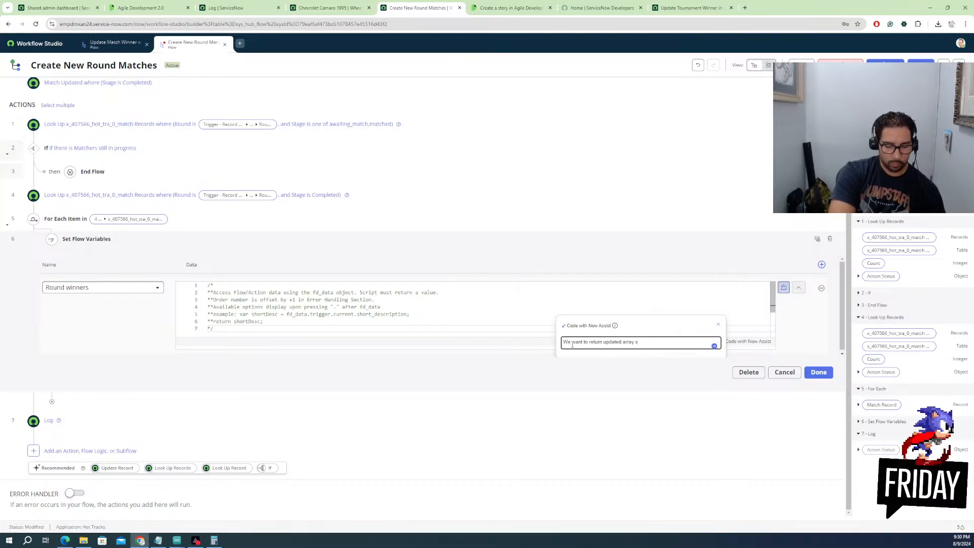
text(wi)
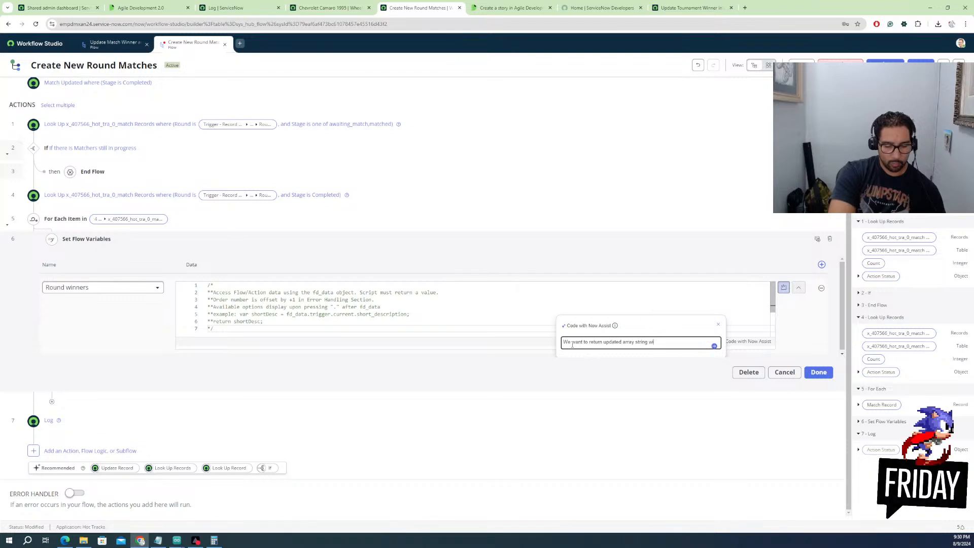
text(th )
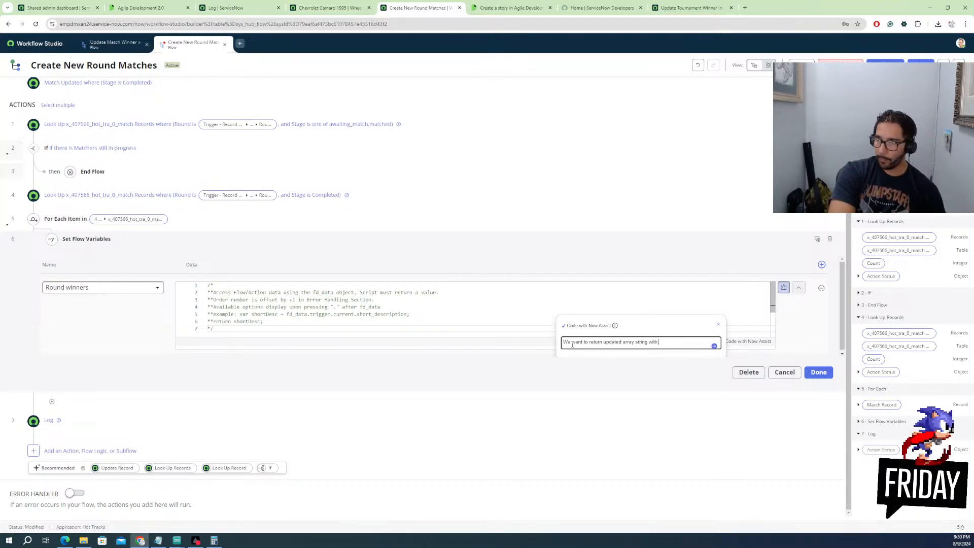
text(match winner)
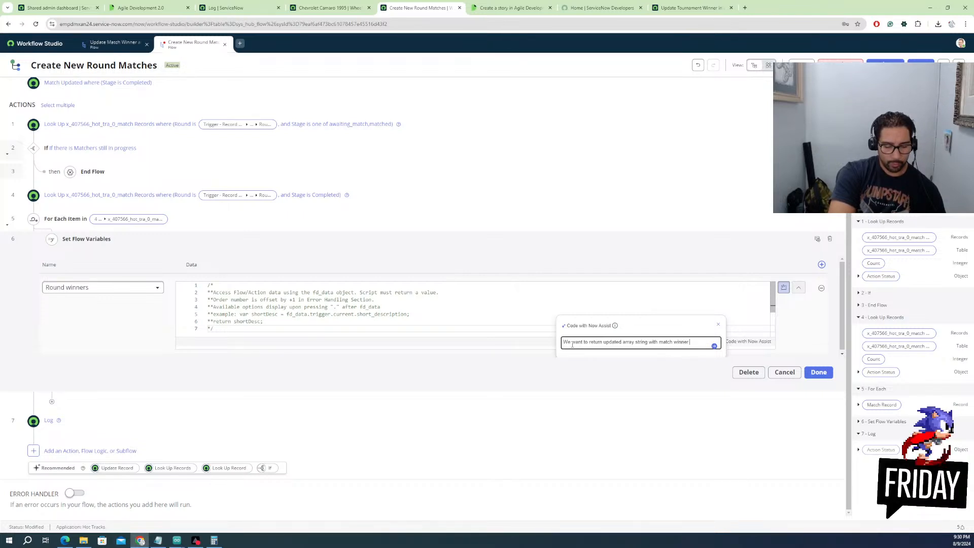
text( in this for each)
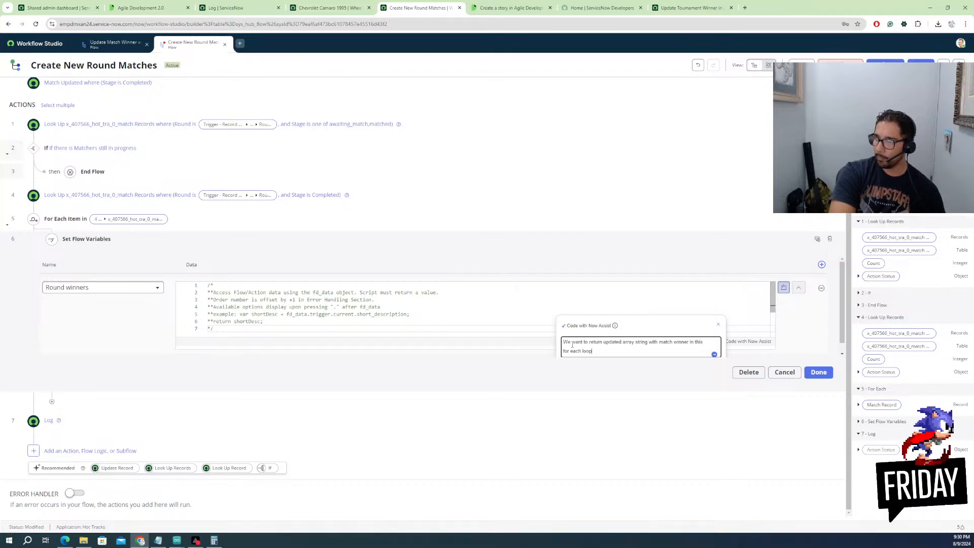
text(loop and assi)
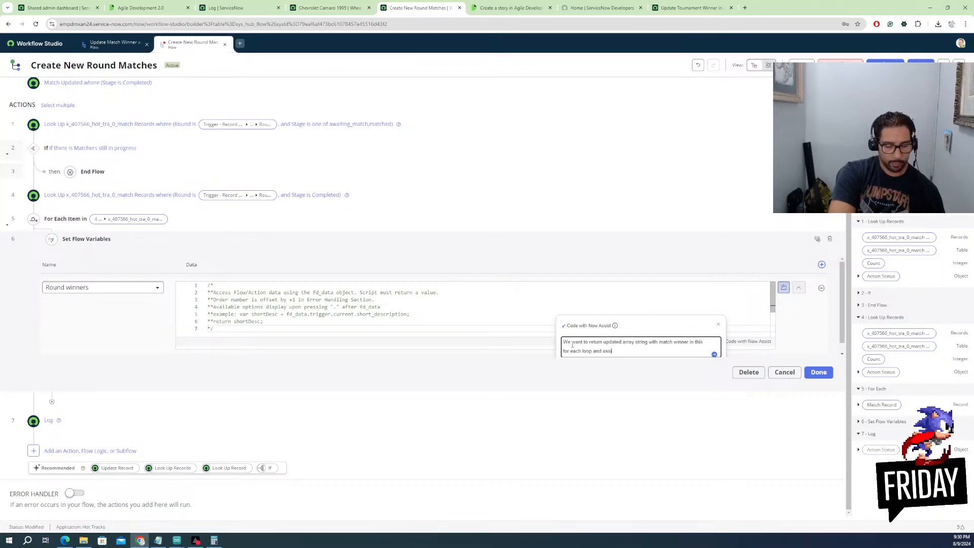
text(gn it)
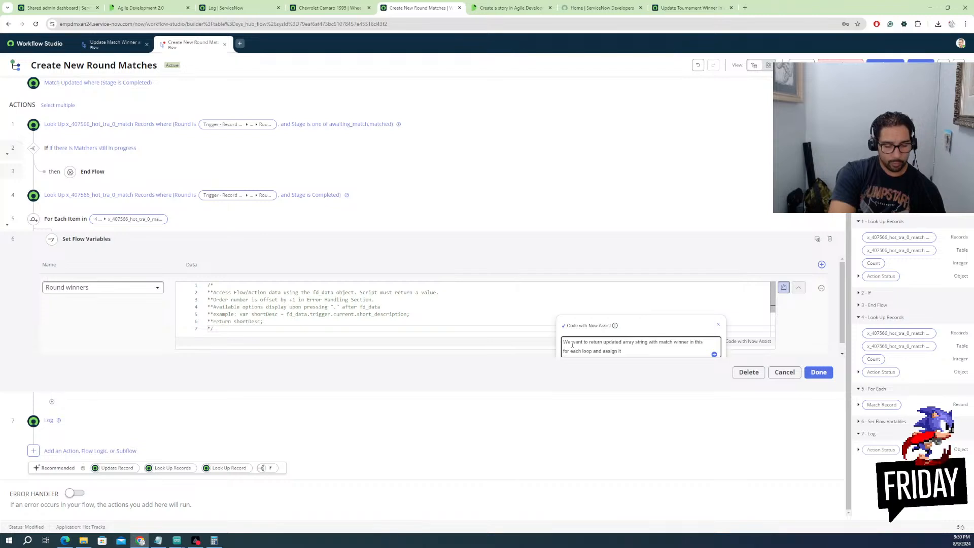
text( to Flow variable)
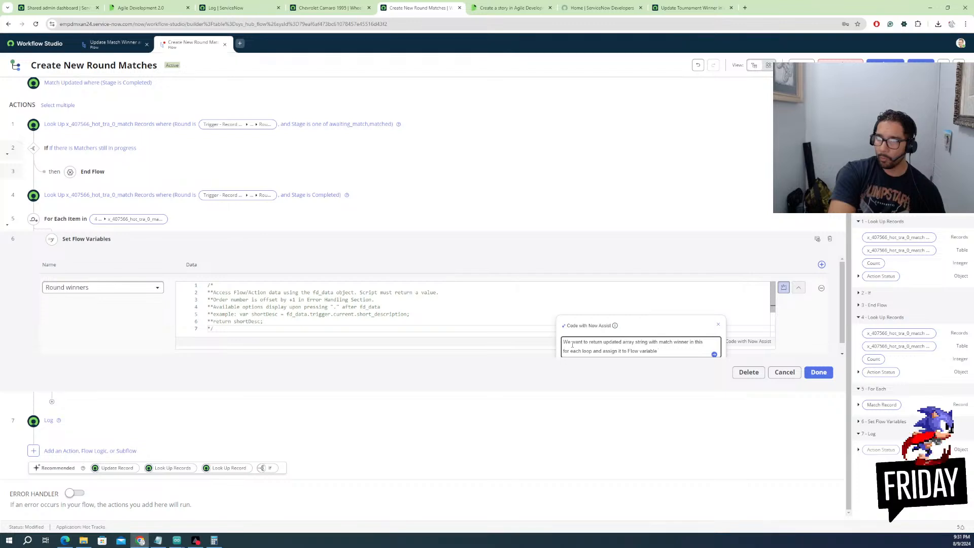
text( Round)
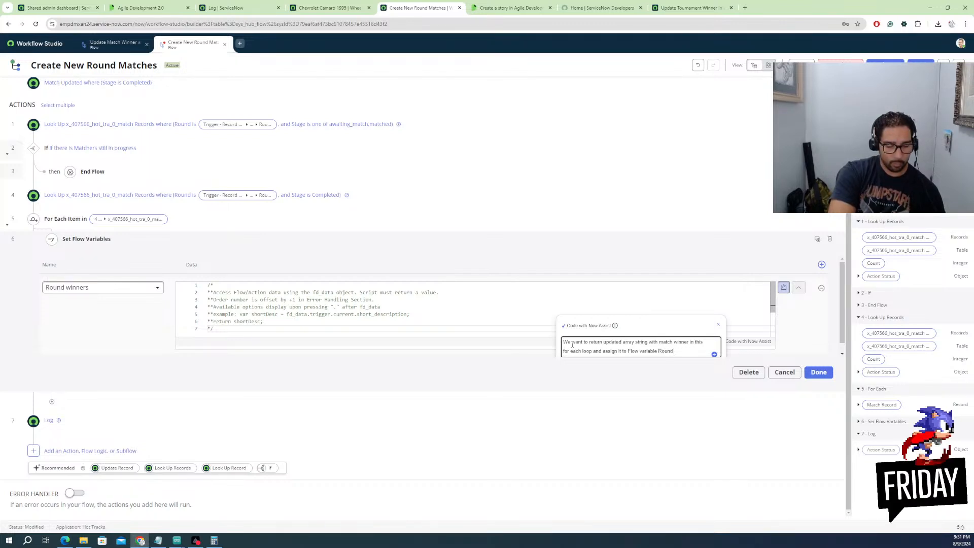
text( winners)
key(Return)
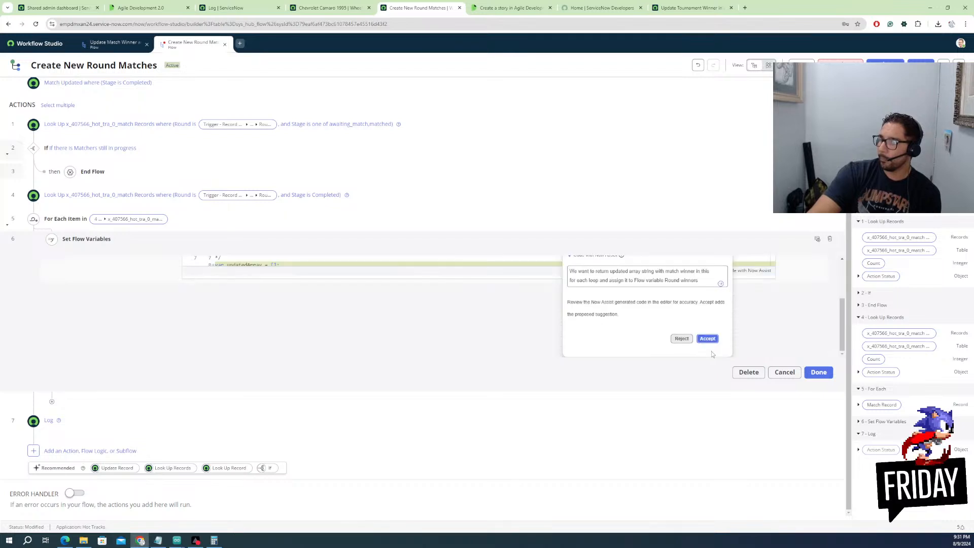
Review the code Now Assist generated for the Round winners script and accept the suggestion
scroll(275, 260, down, 1)
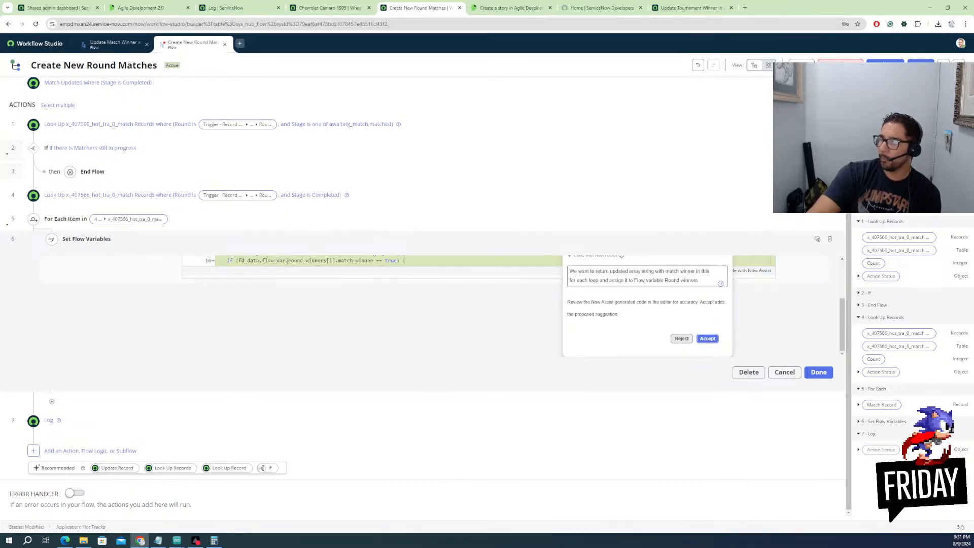
scroll(461, 218, up, 3)
scroll(403, 316, down, 6)
scroll(737, 350, down, 2)
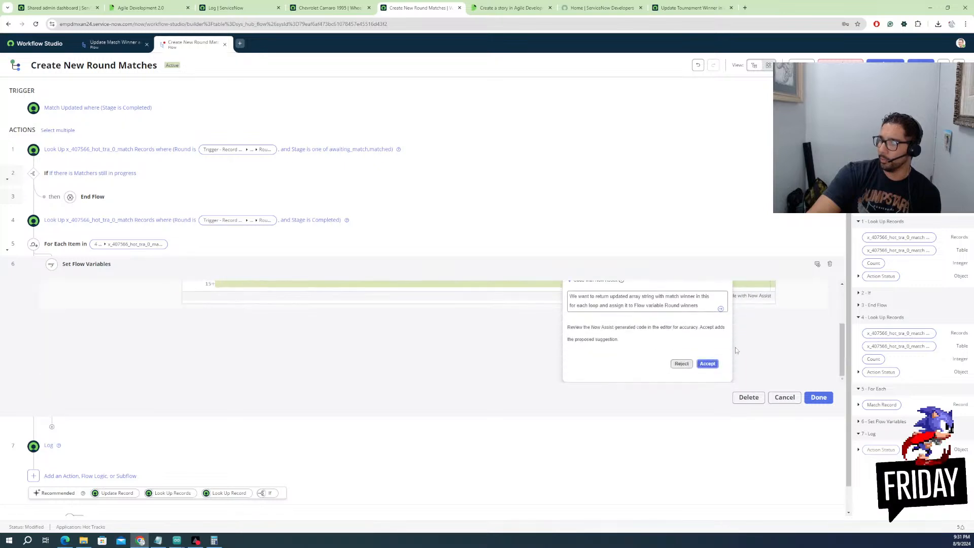
click(707, 364)
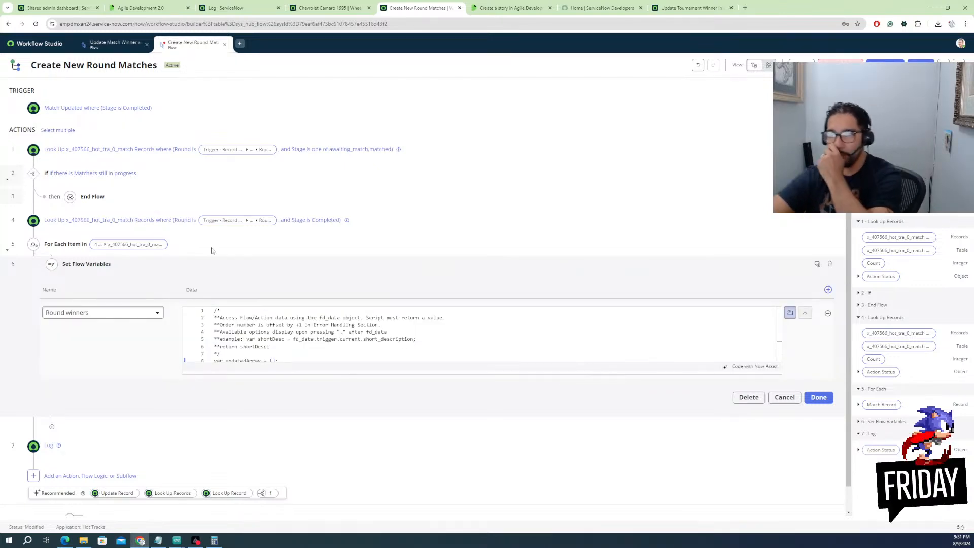
Delete the default comment block above the generated code in the Round winners script
scroll(293, 327, down, 3)
scroll(293, 326, up, 1)
scroll(293, 325, up, 1)
drag(221, 354, 214, 310)
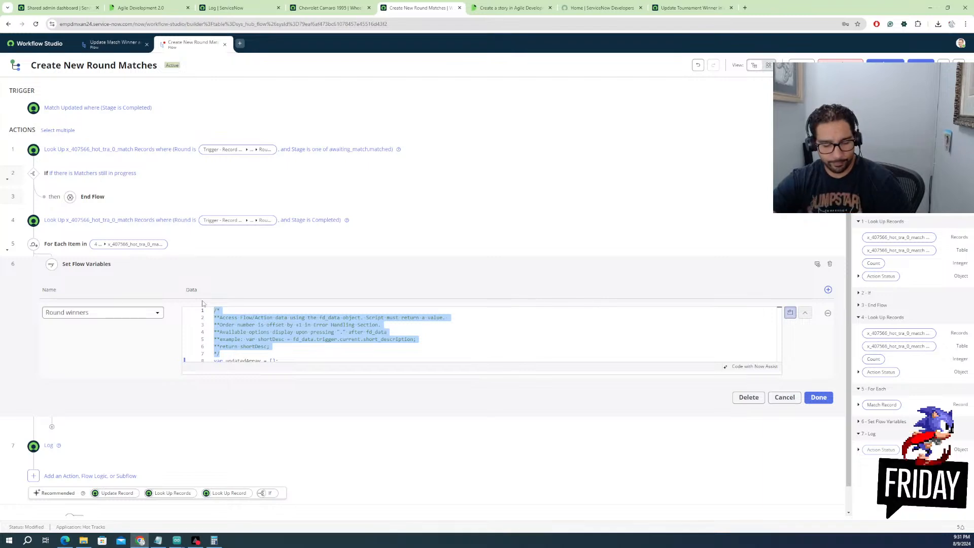
key(BackSpace)
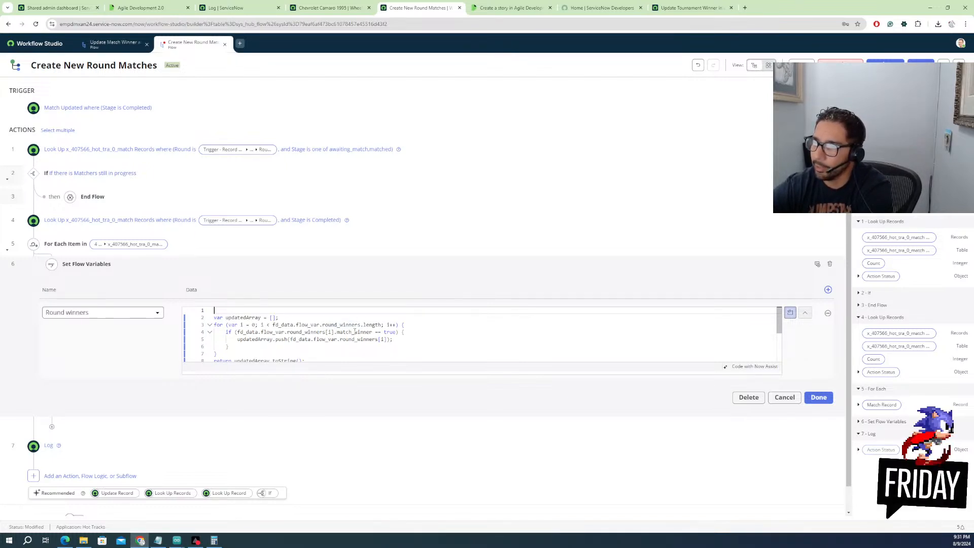
Review the generated script and delete its whole for loop, keeping the updatedArray declaration and the return line
scroll(258, 345, down, 3)
scroll(238, 349, up, 3)
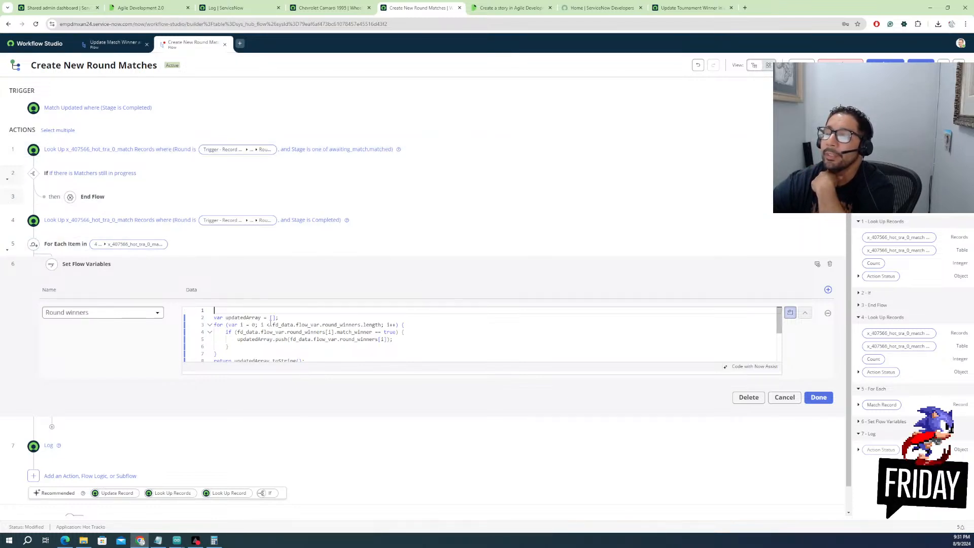
scroll(287, 341, down, 1)
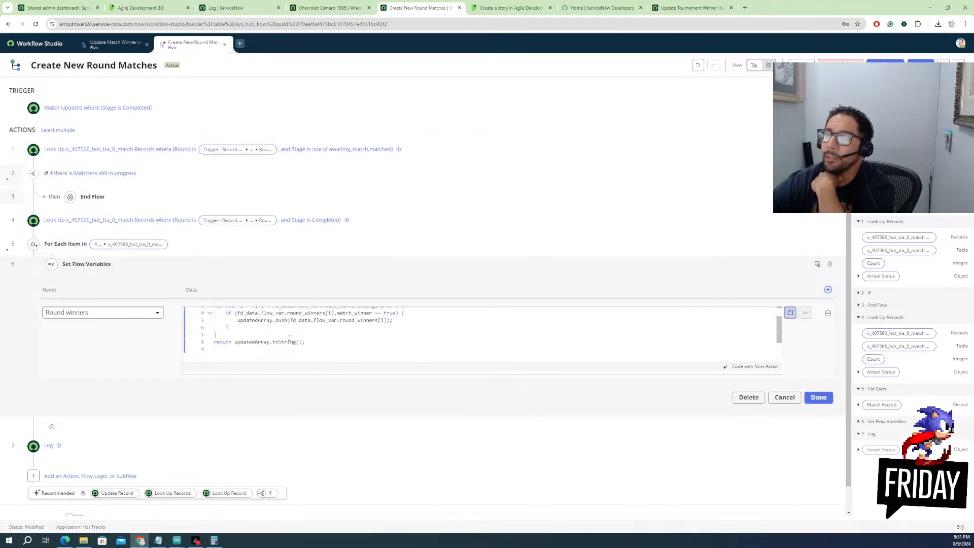
scroll(260, 345, up, 1)
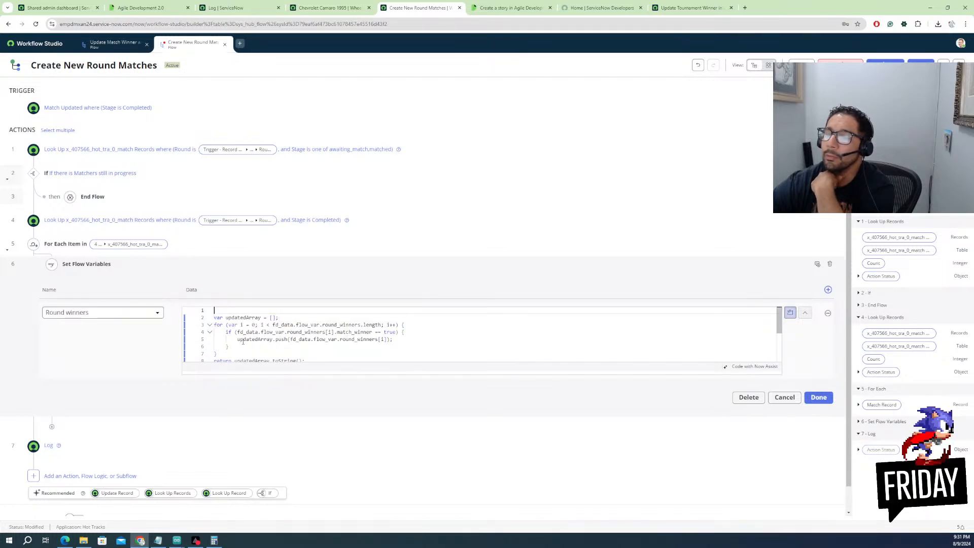
drag(218, 354, 214, 325)
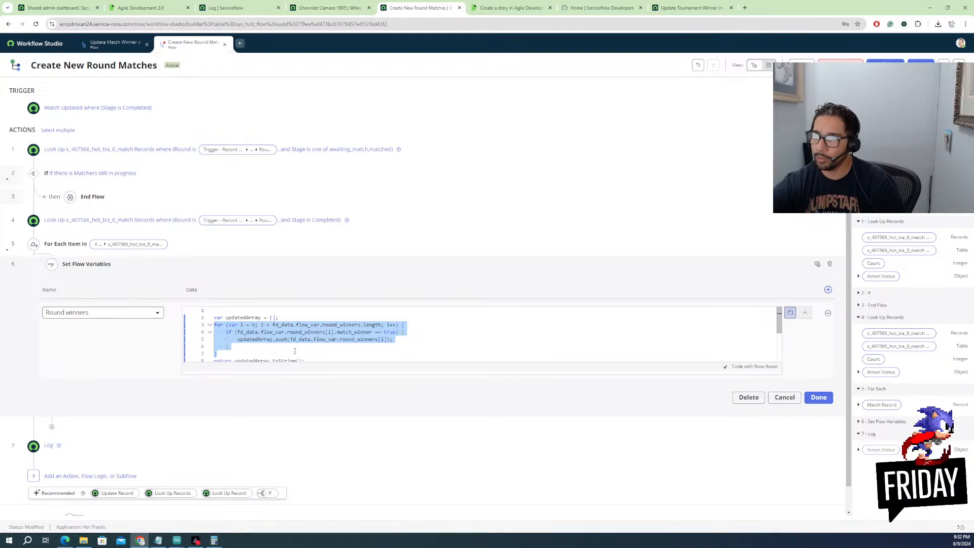
key(BackSpace)
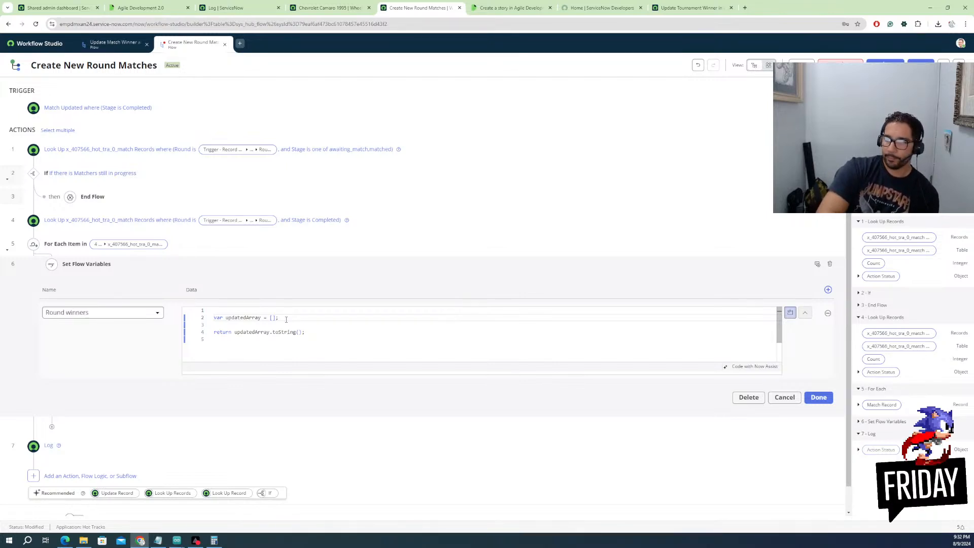
Add a new line below the updatedArray declaration in the Round winners script containing fd_data.flow_var.round_winners
key(Return)
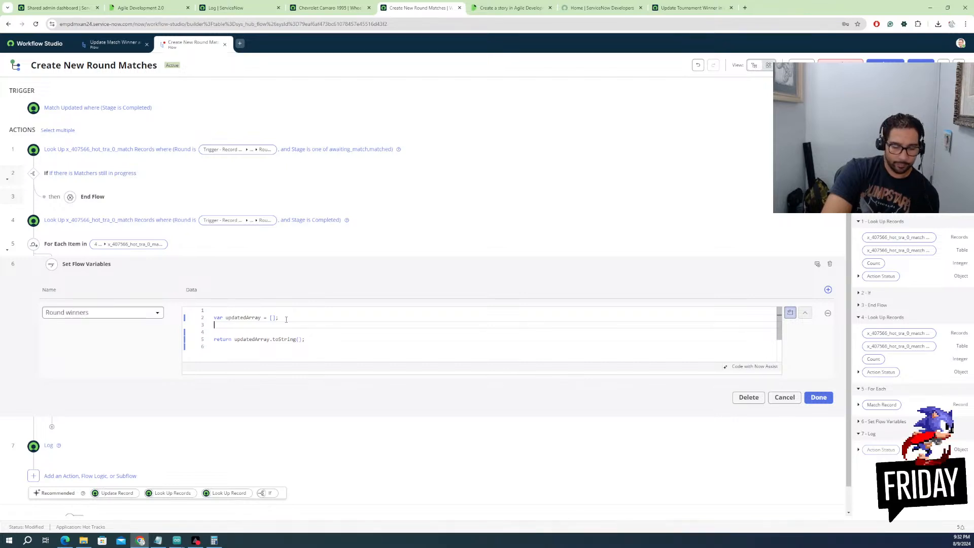
text(fd)
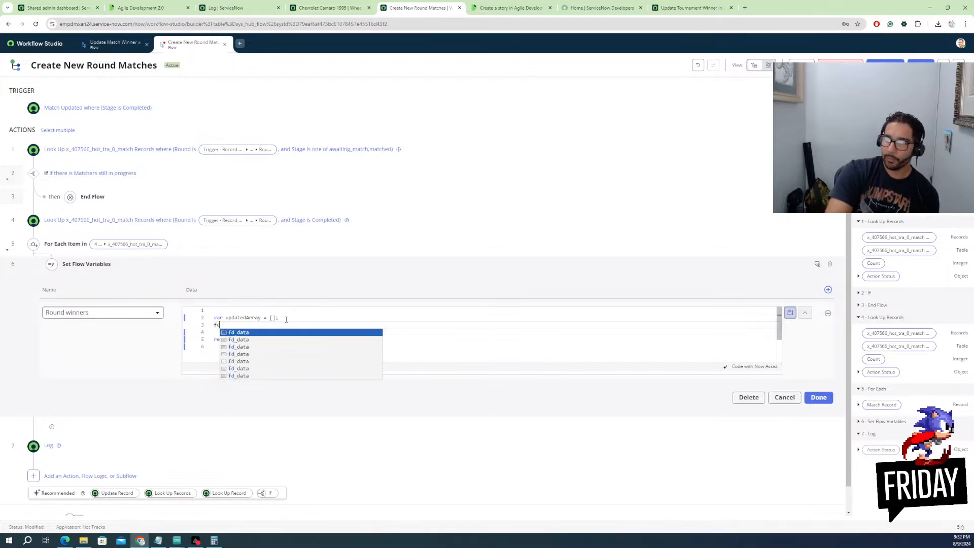
key(Return)
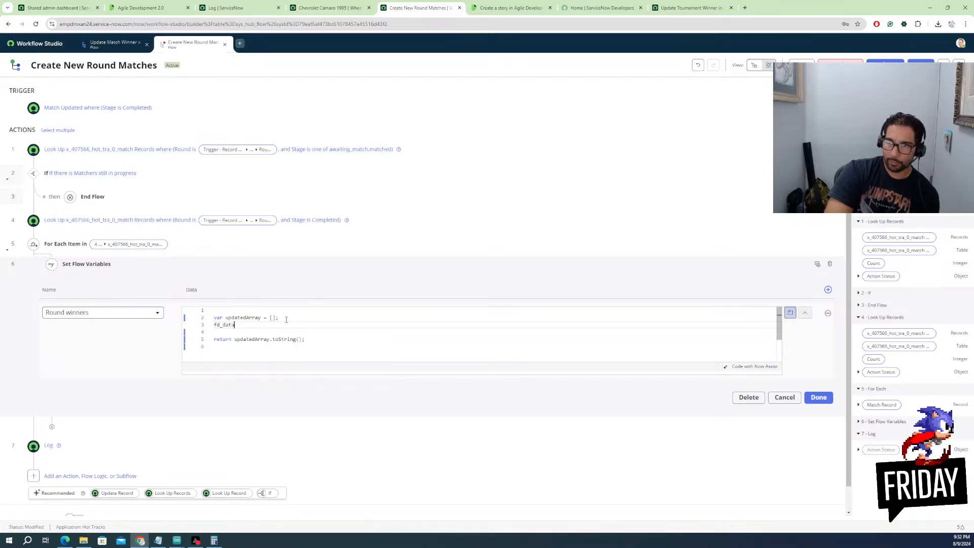
text(.)
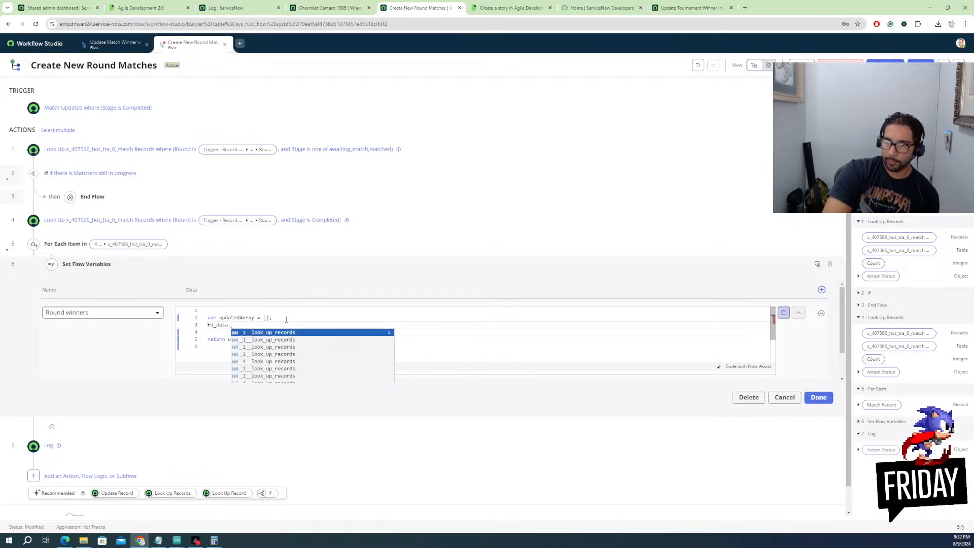
scroll(274, 367, down, 5)
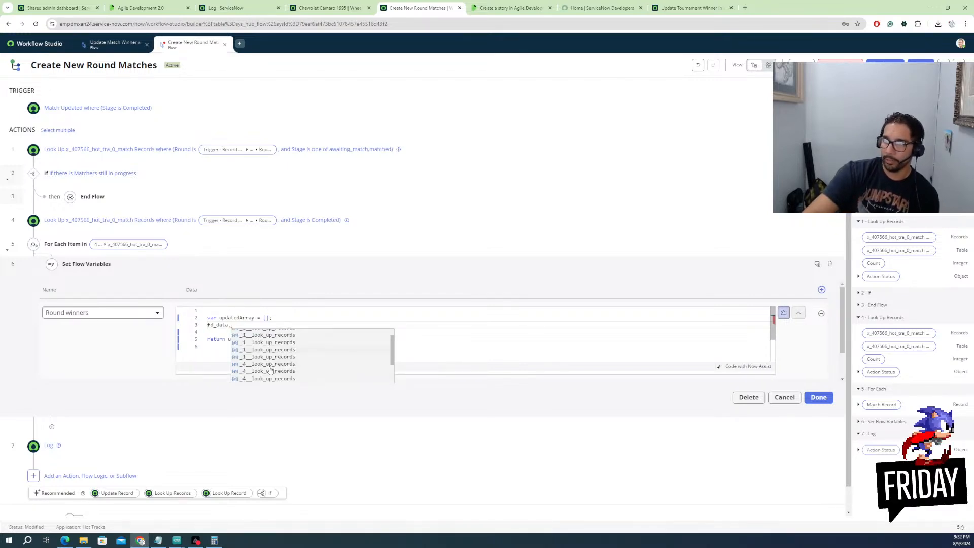
scroll(274, 368, down, 5)
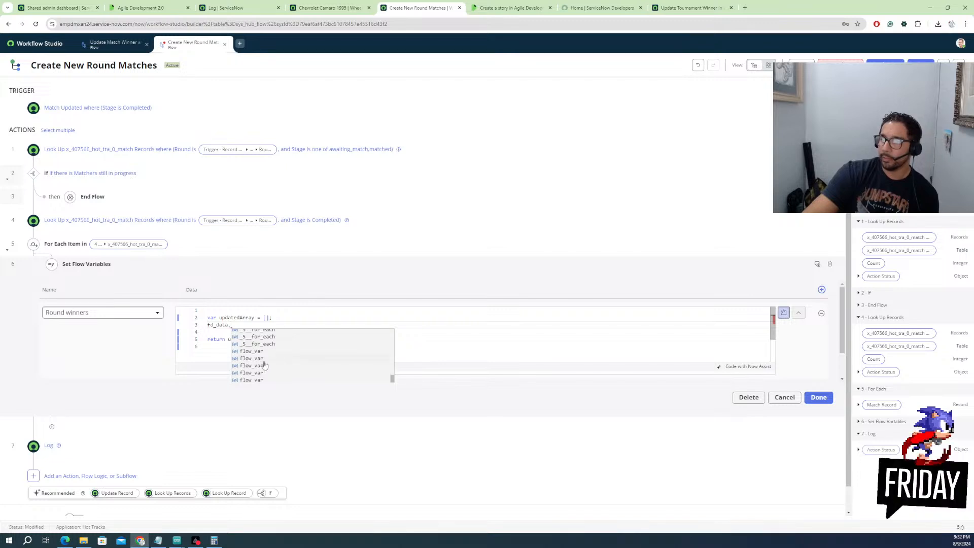
click(257, 352)
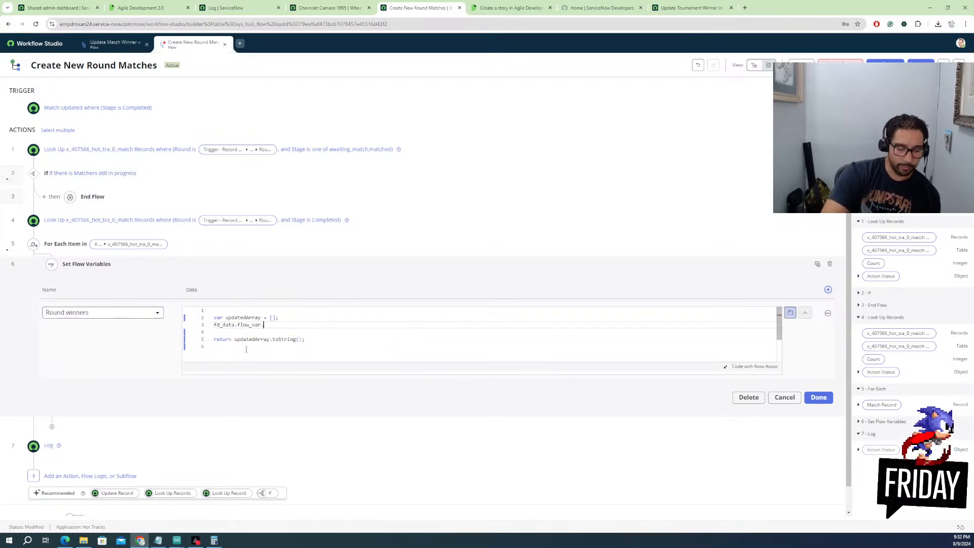
text(.)
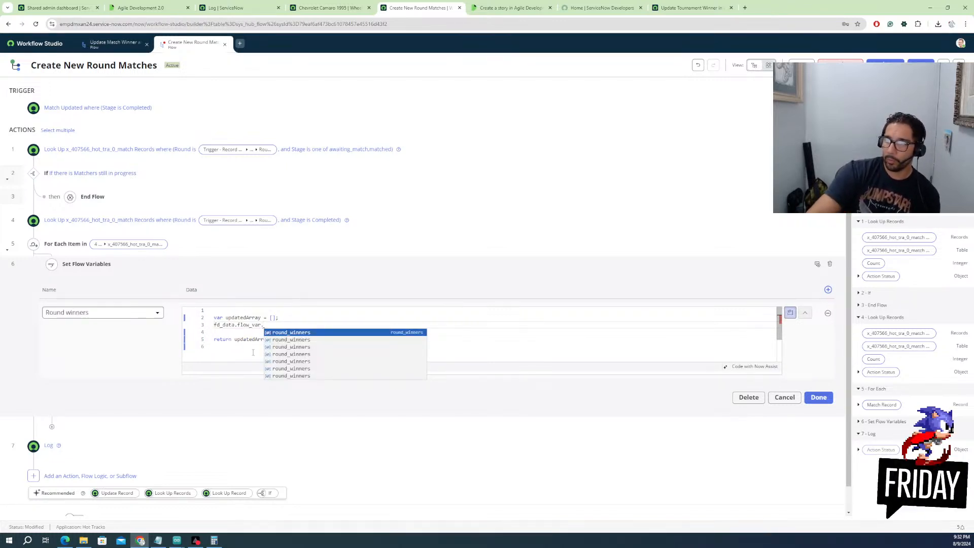
click(295, 335)
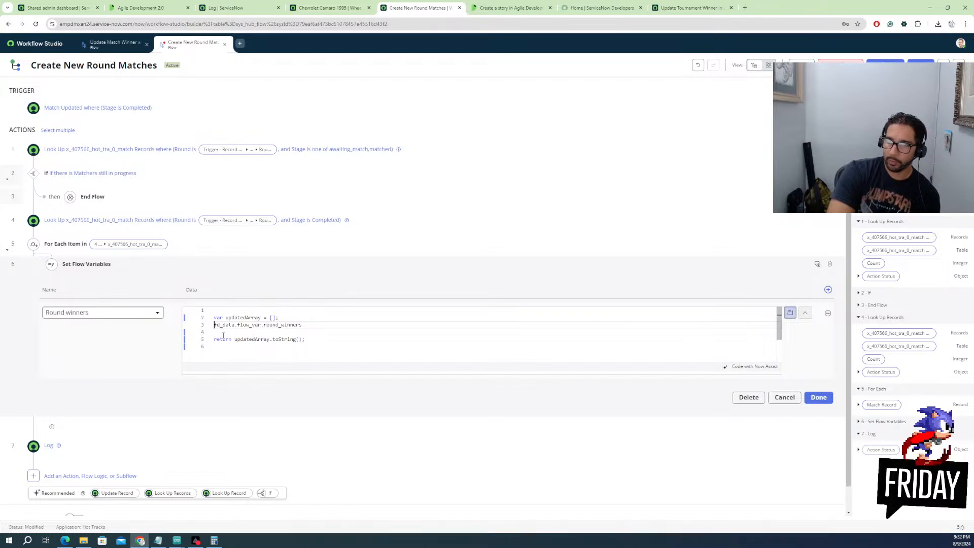
text(u)
text(l)
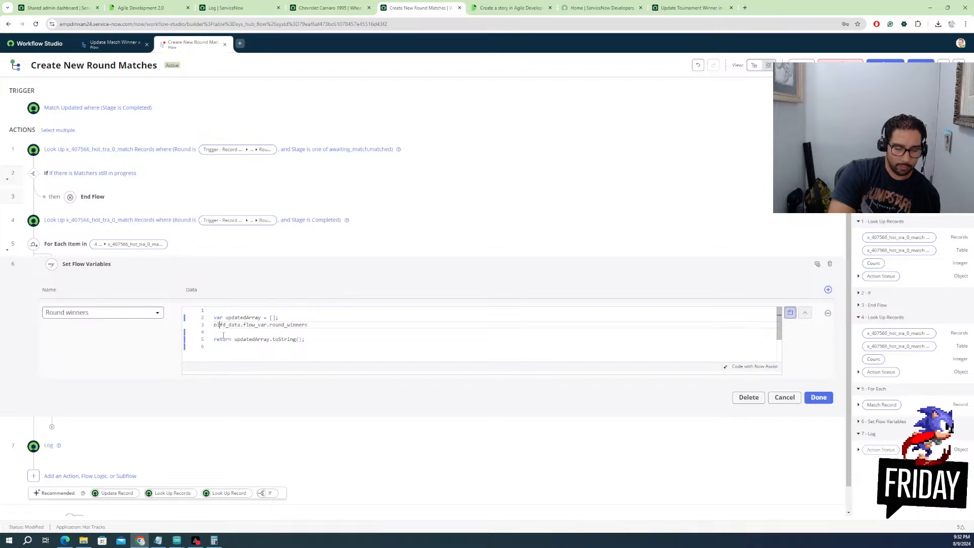
text(d)
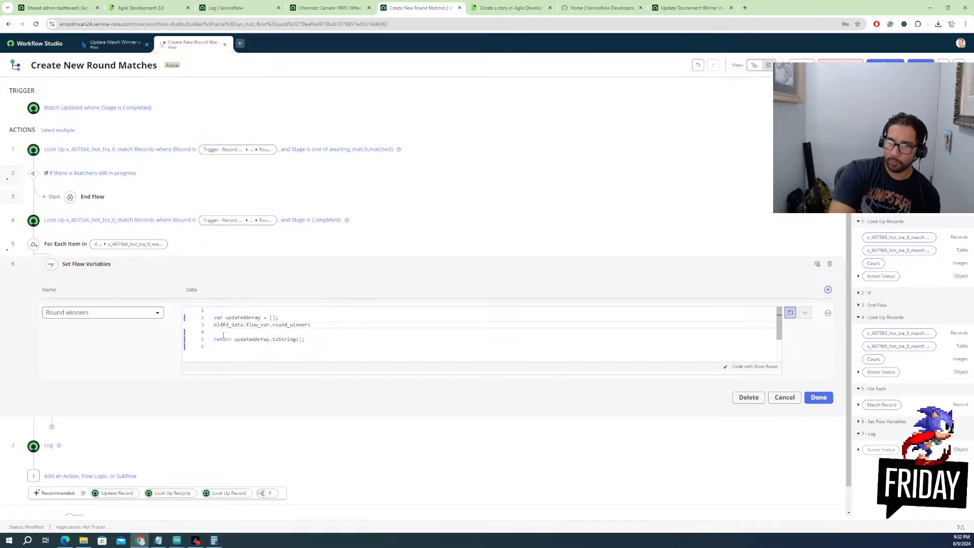
key(BackSpace)
key(BackSpace)
key(BackSpace)
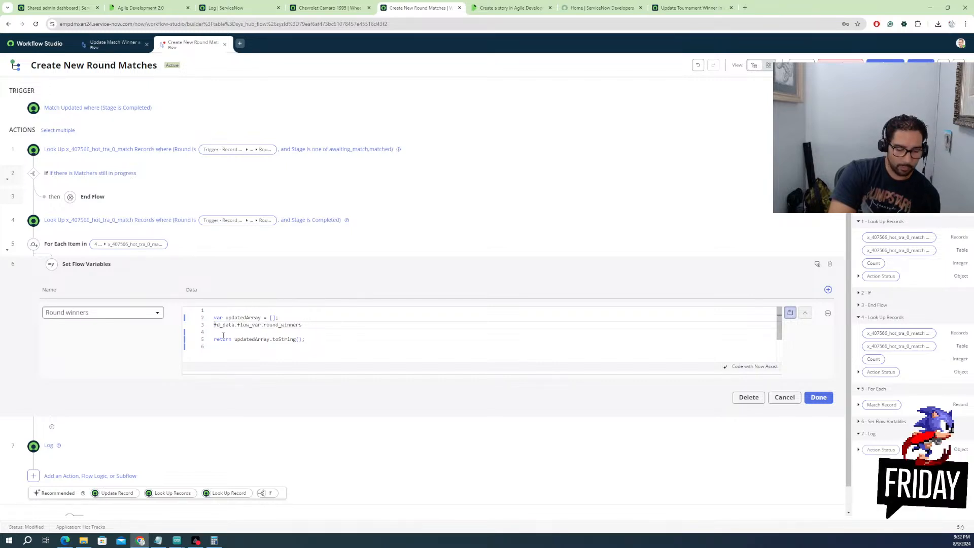
Turn the fd_data.flow_var.round_winners line into a variable declaration by prefixing it with "var oldArray ="
text(var =)
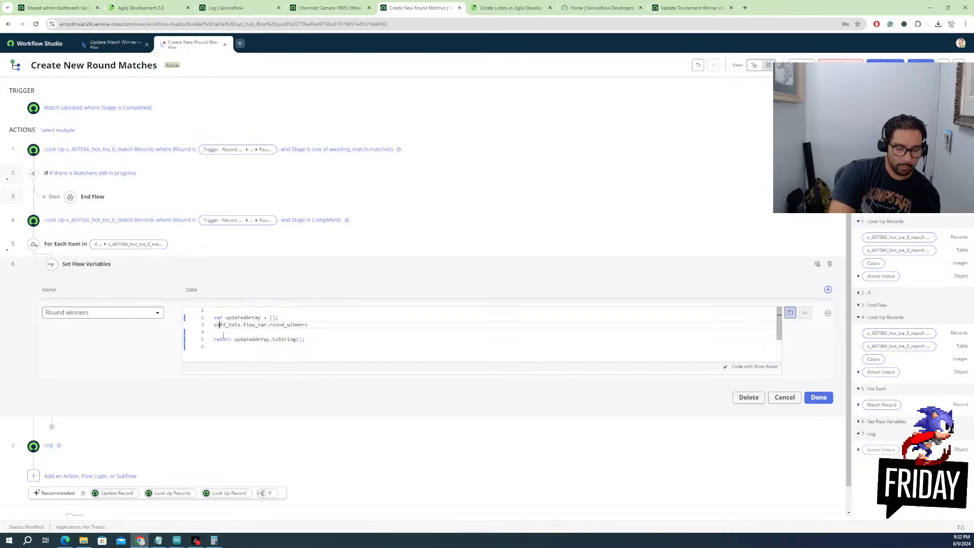
key(Right)
key(Right)
key(Right)
key(Right)
key(Right)
key(Right)
key(Right)
key(Right)
key(Right)
key(Right)
key(Right)
key(Right)
key(Right)
key(Right)
key(Right)
key(Right)
key(Right)
key(Right)
key(Right)
key(Right)
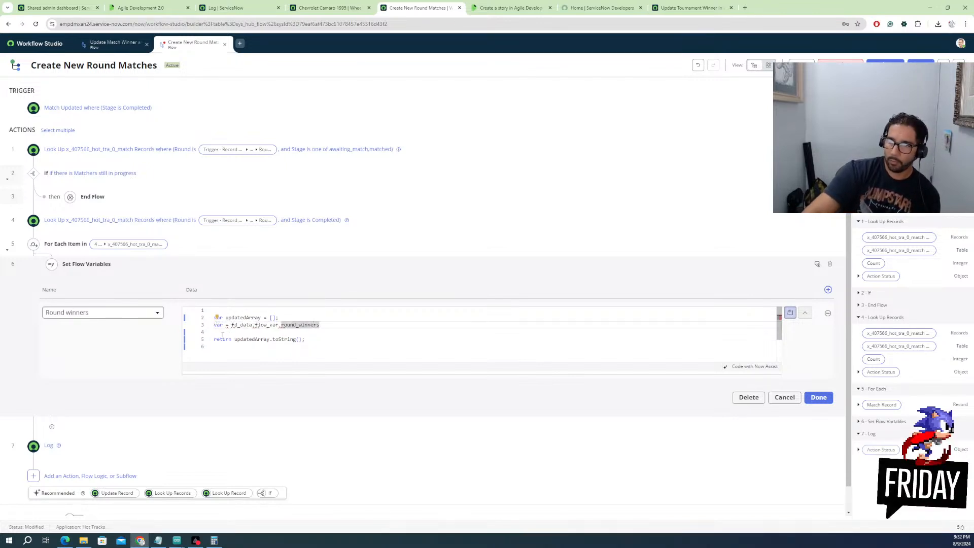
click(226, 324)
text(oldA)
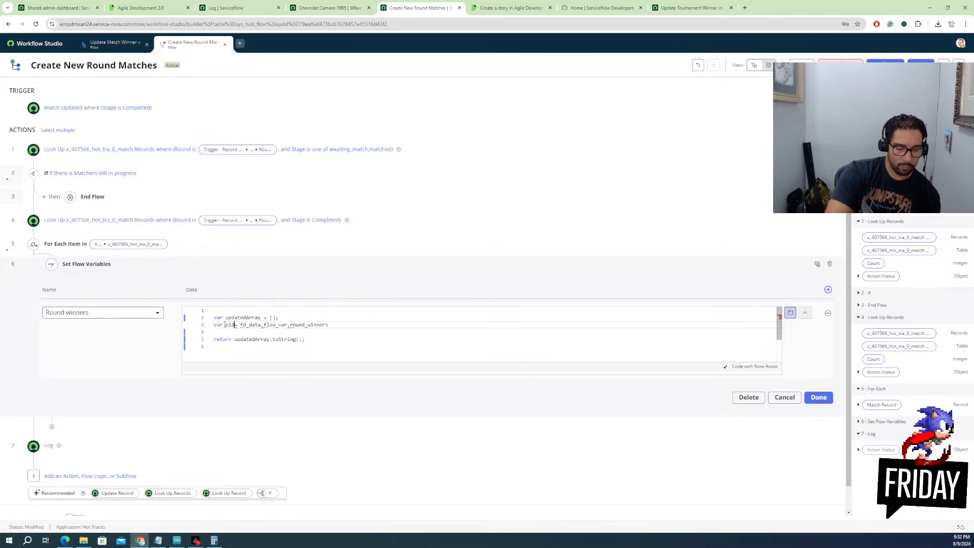
text(rray =)
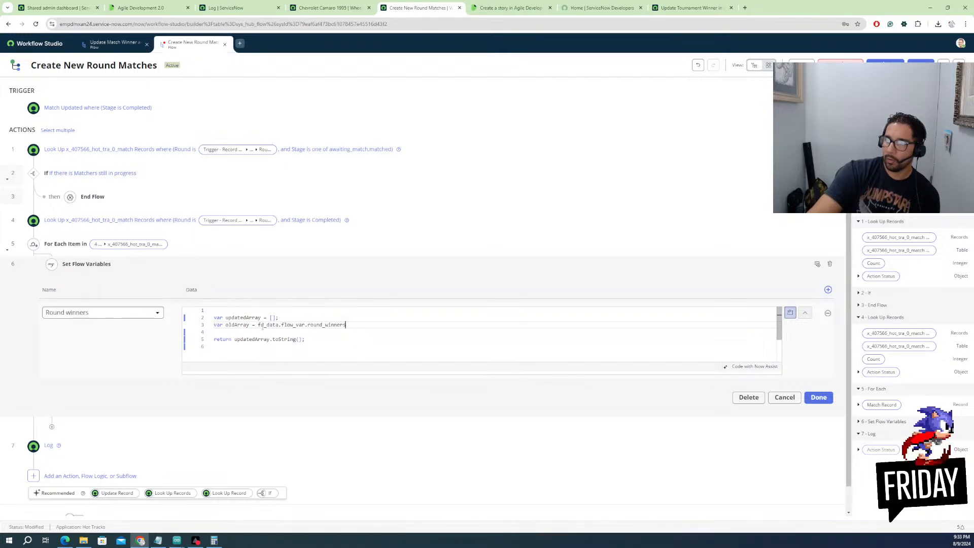
drag(249, 326, 225, 326)
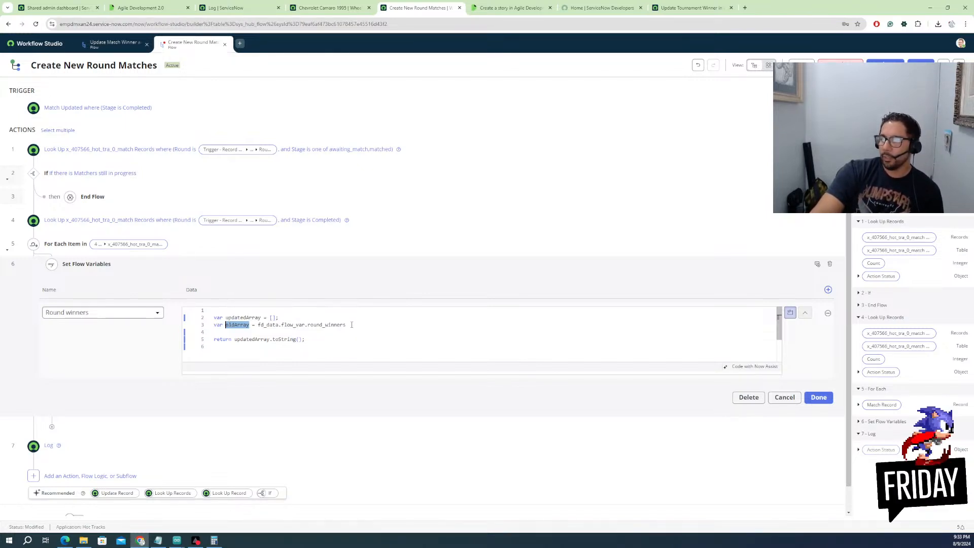
click(351, 324)
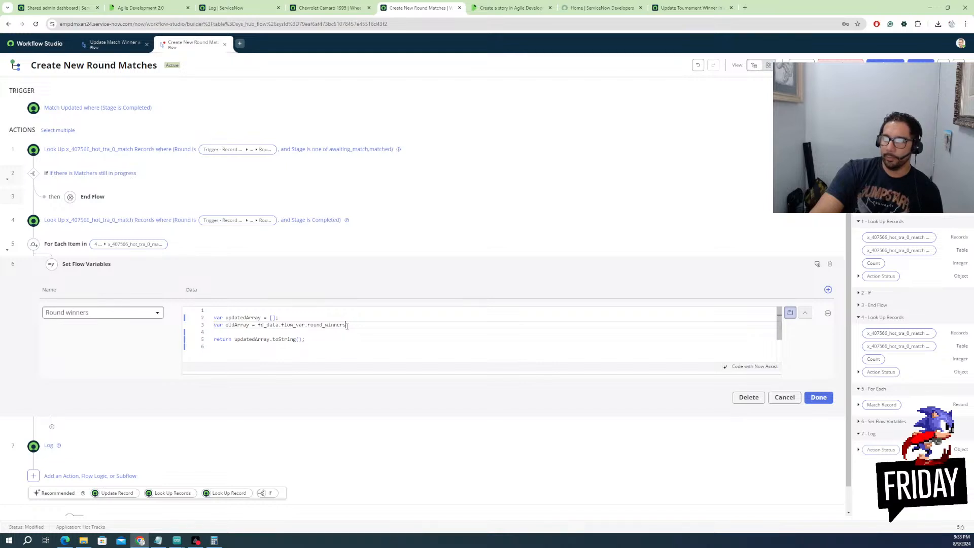
Search the web in a new browser tab for splitting a string into an array in JavaScript and open the W3Schools String split() page
click(743, 9)
click(645, 26)
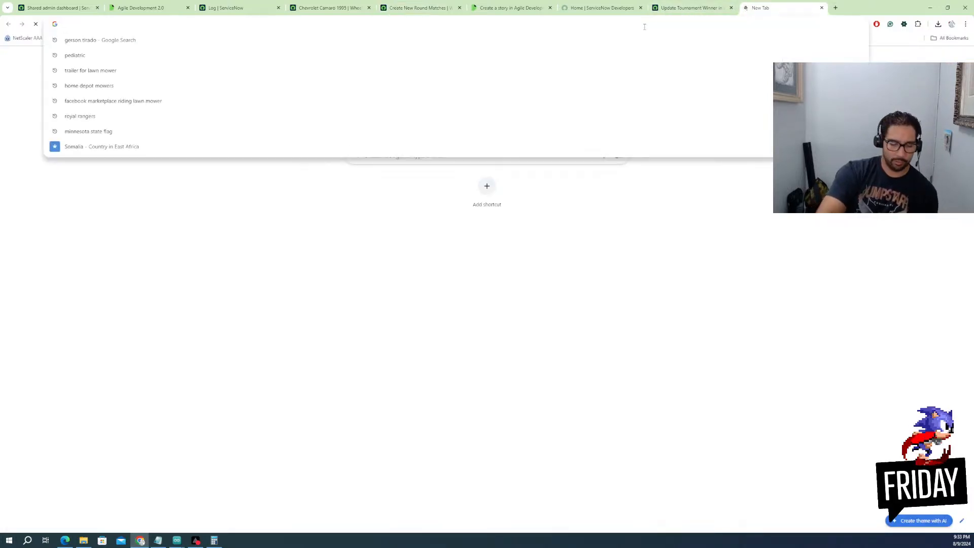
text(slip)
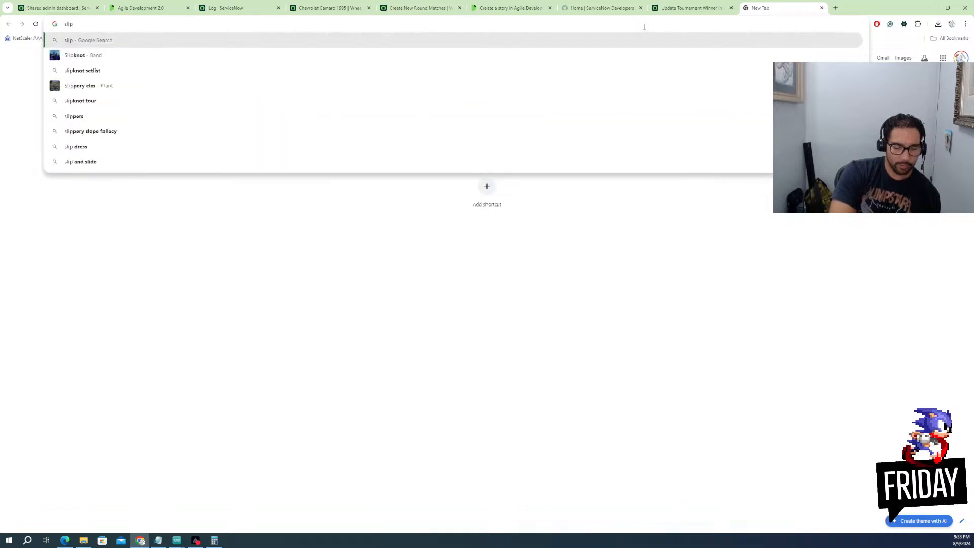
key(BackSpace)
text(t string into)
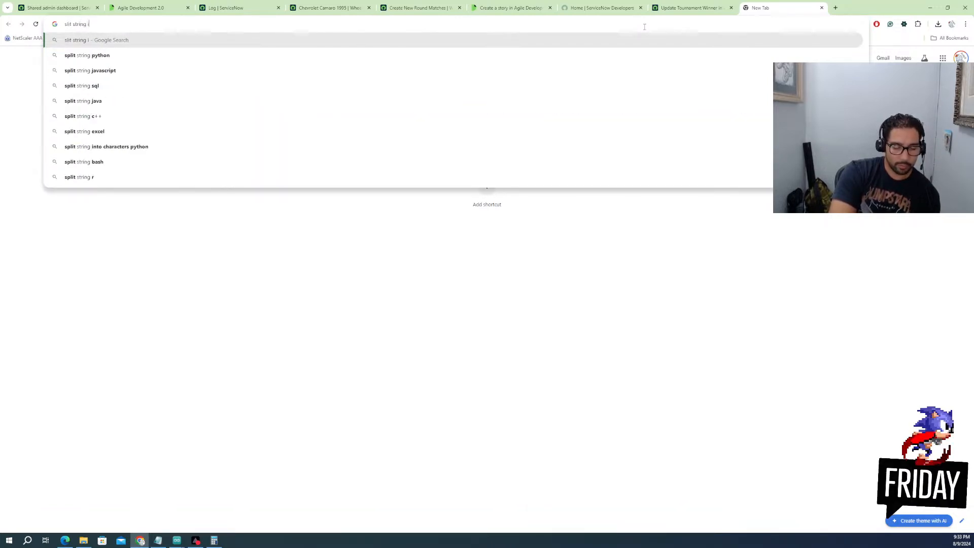
key(BackSpace)
key(Caps_Lock)
text(A)
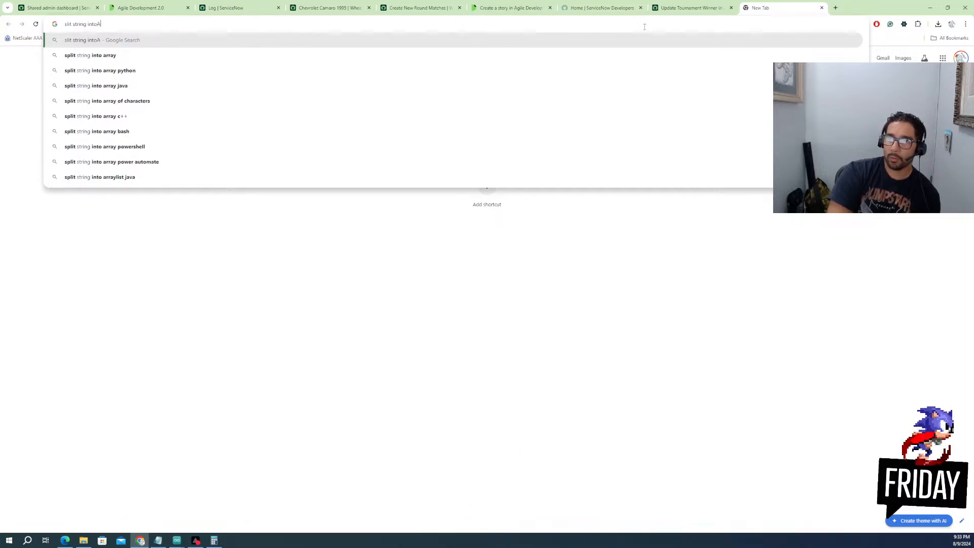
key(Down)
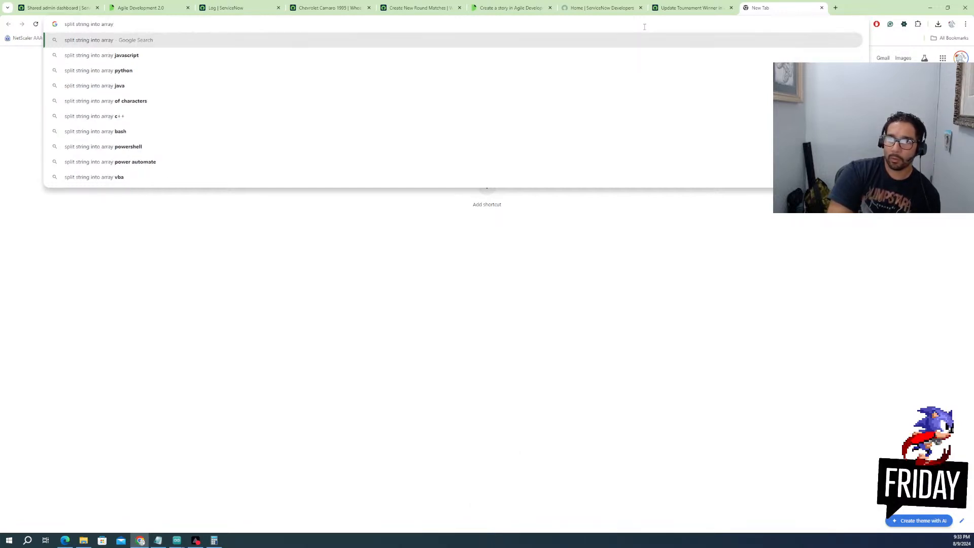
key(Down)
key(Return)
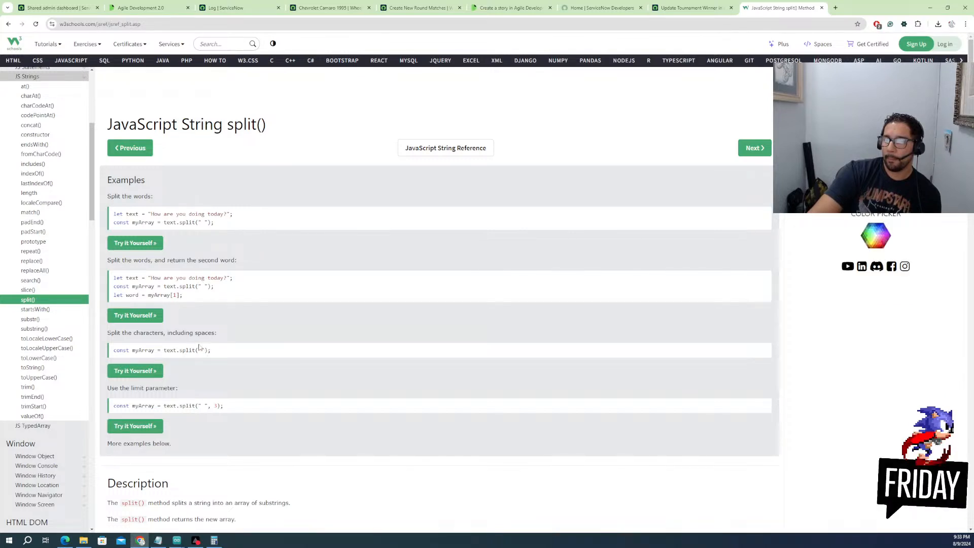
Review the split() examples and copy text.split(" "); from the example that returns the second word
scroll(214, 313, down, 2)
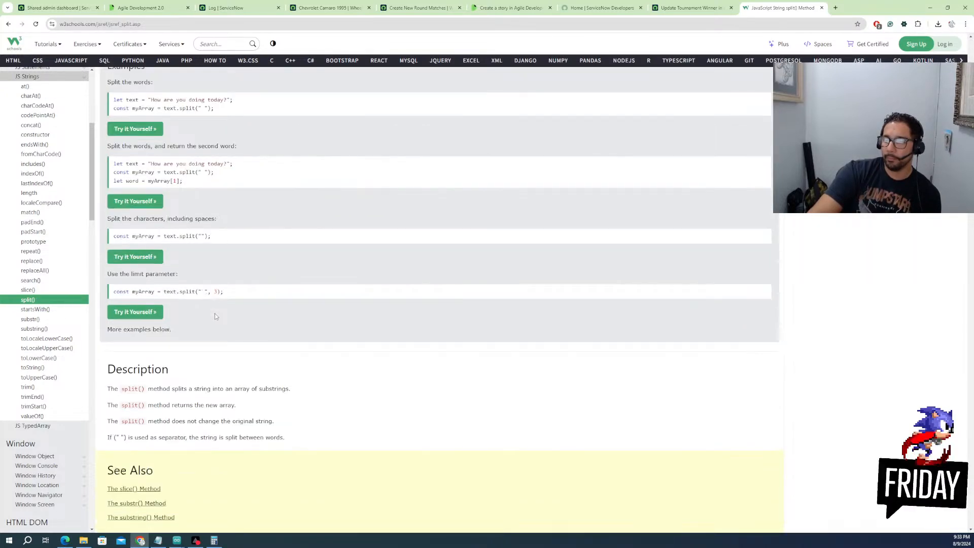
scroll(212, 318, up, 2)
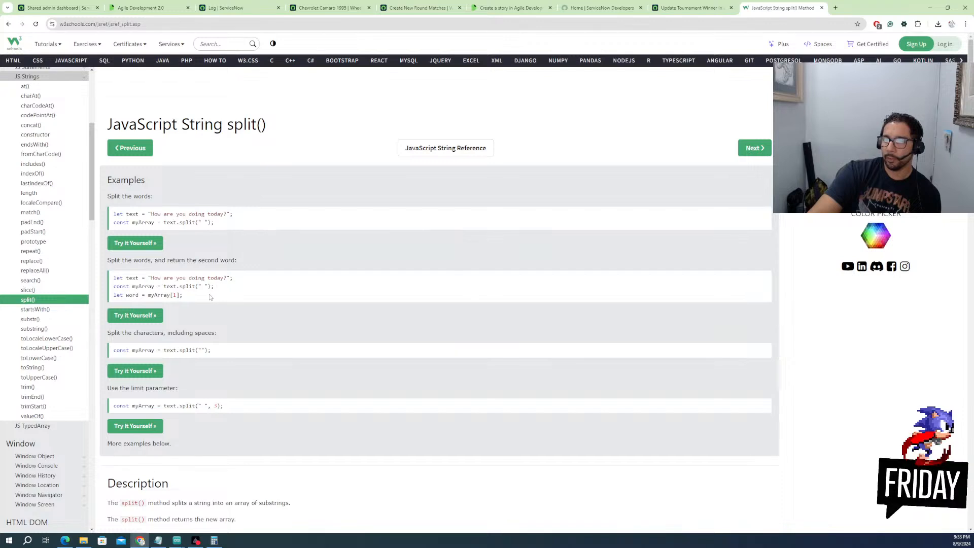
drag(189, 298, 112, 277)
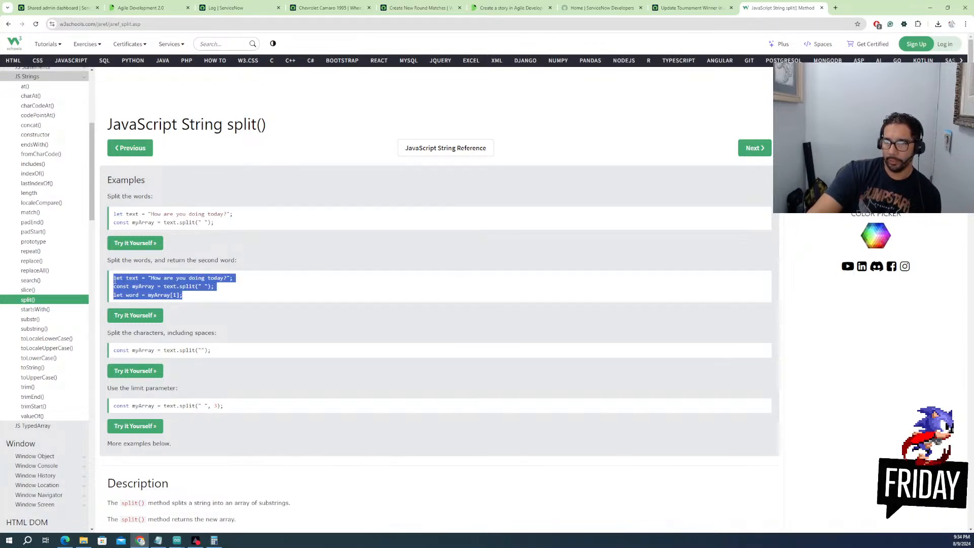
drag(215, 287, 163, 287)
key(ctrl+c)
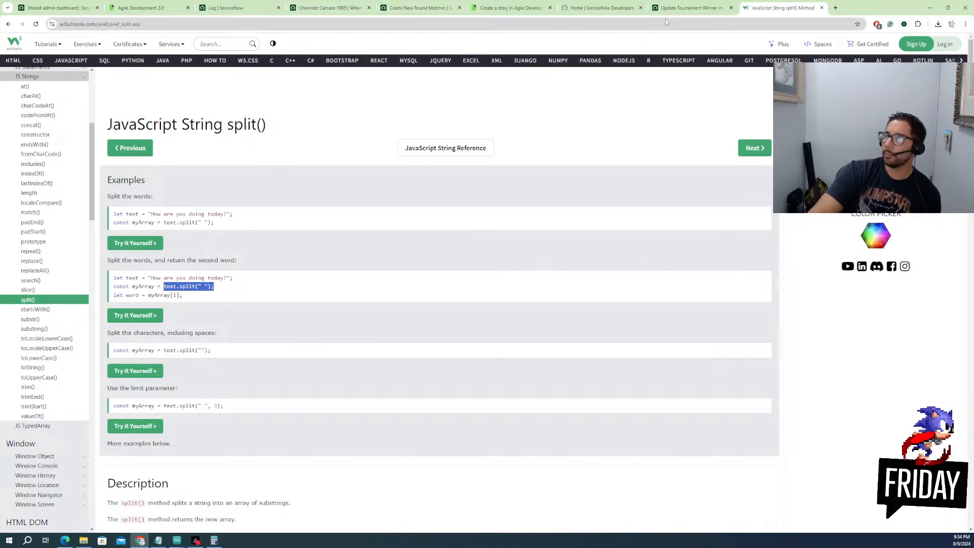
Return to the Create New Round Matches flow and paste text.split(" "); below the oldArray declaration in the Round winners script
click(681, 13)
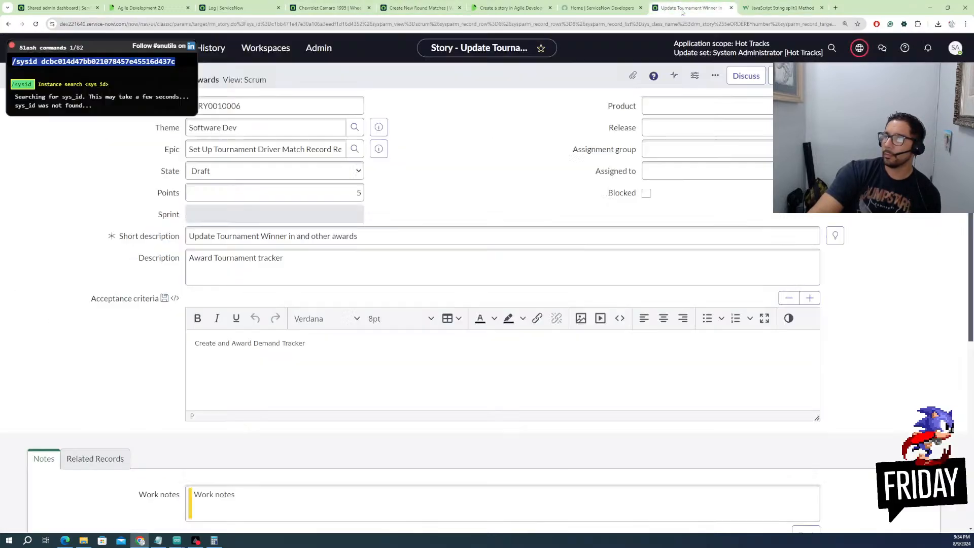
click(622, 10)
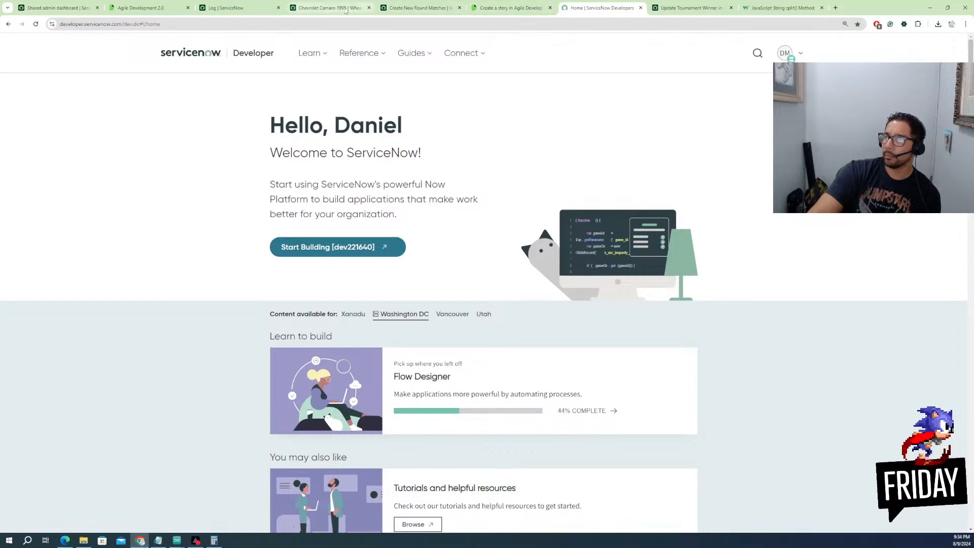
click(236, 9)
click(332, 8)
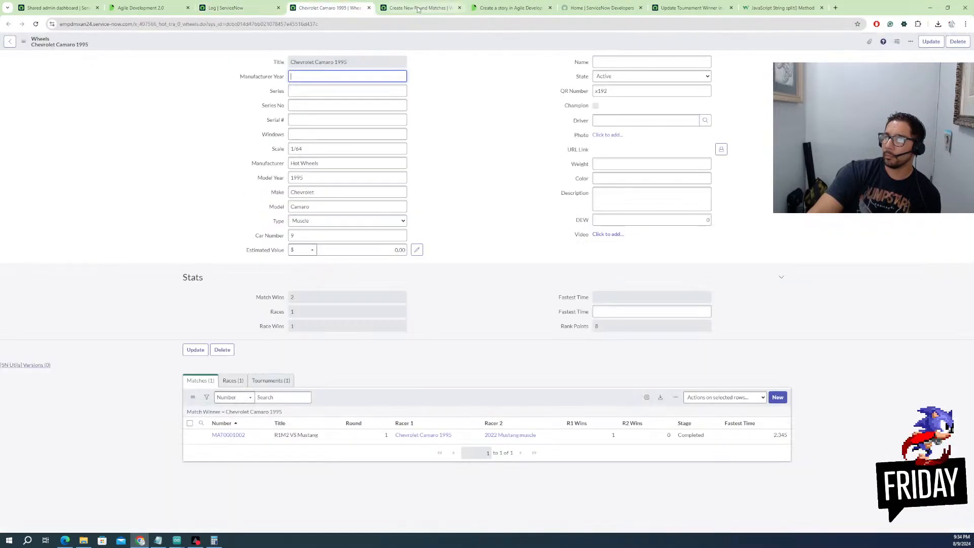
click(418, 9)
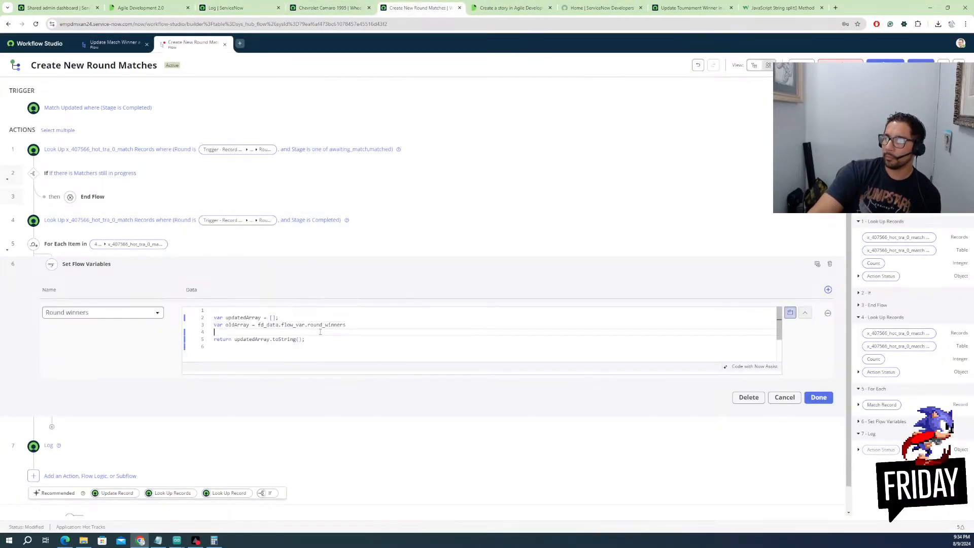
click(320, 332)
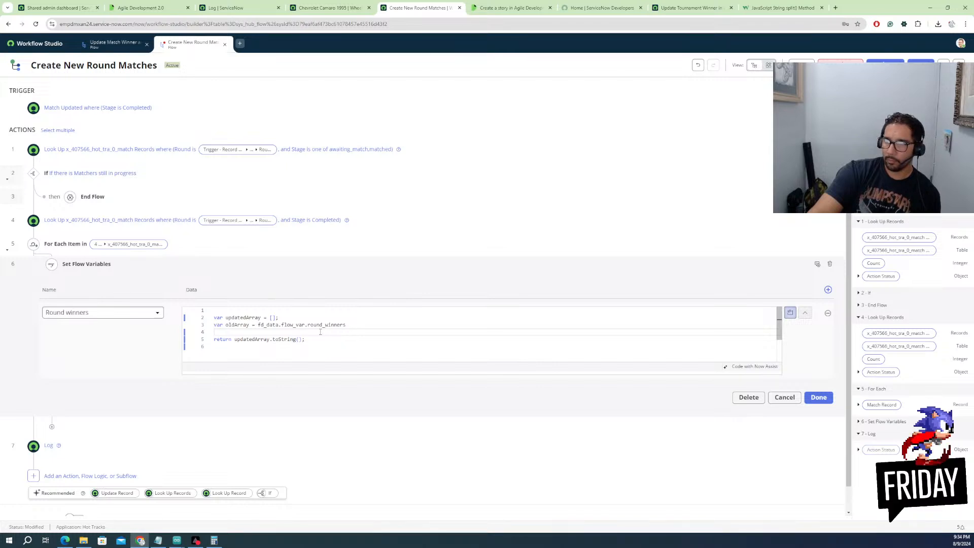
key(ctrl+v)
Replace text with oldArray in the pasted split statement
double_click(219, 332)
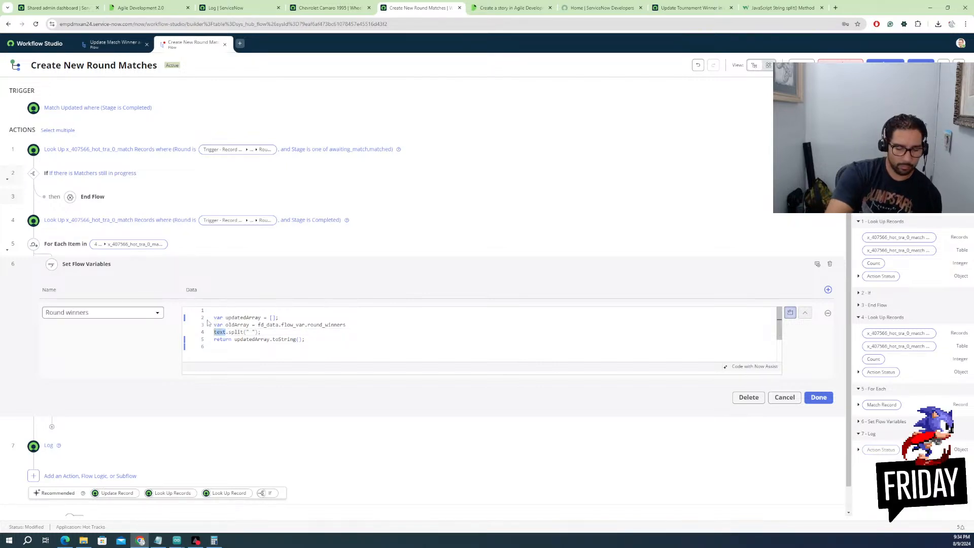
text(OLD)
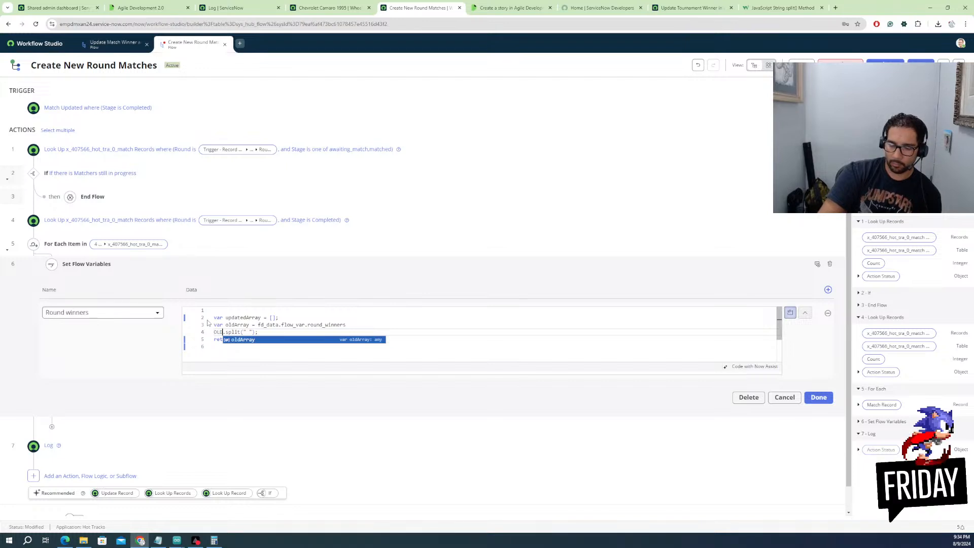
key(Right)
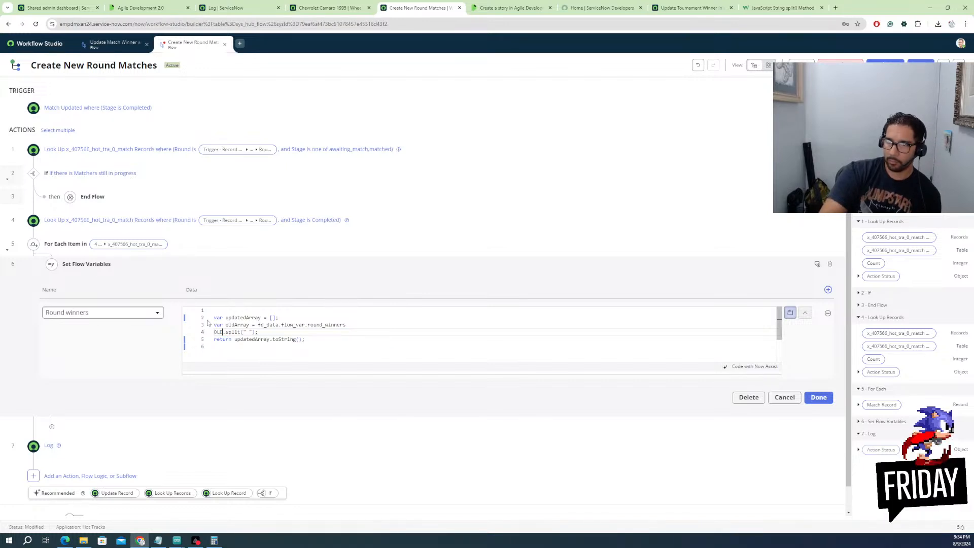
key(BackSpace)
key(BackSpace)
key(BackSpace)
text(Ol)
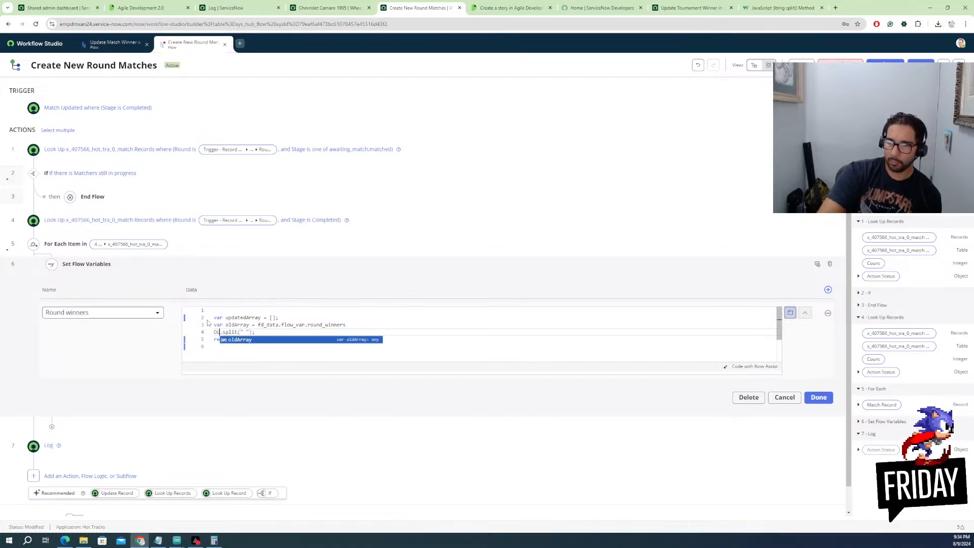
key(Return)
Change the separator in the oldArray.split call from a space to a comma
click(265, 332)
key(BackSpace)
key(BackSpace)
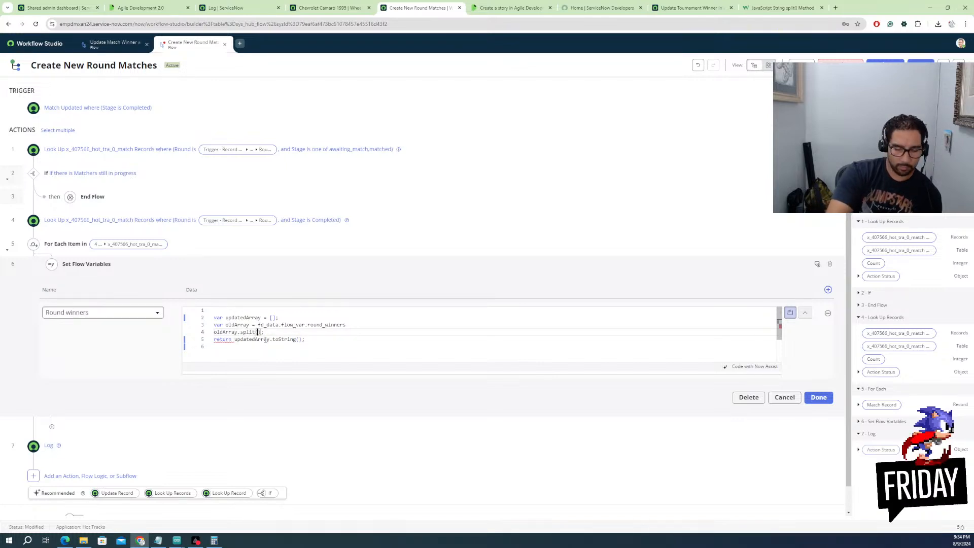
text(,)
key(BackSpace)
text(",)
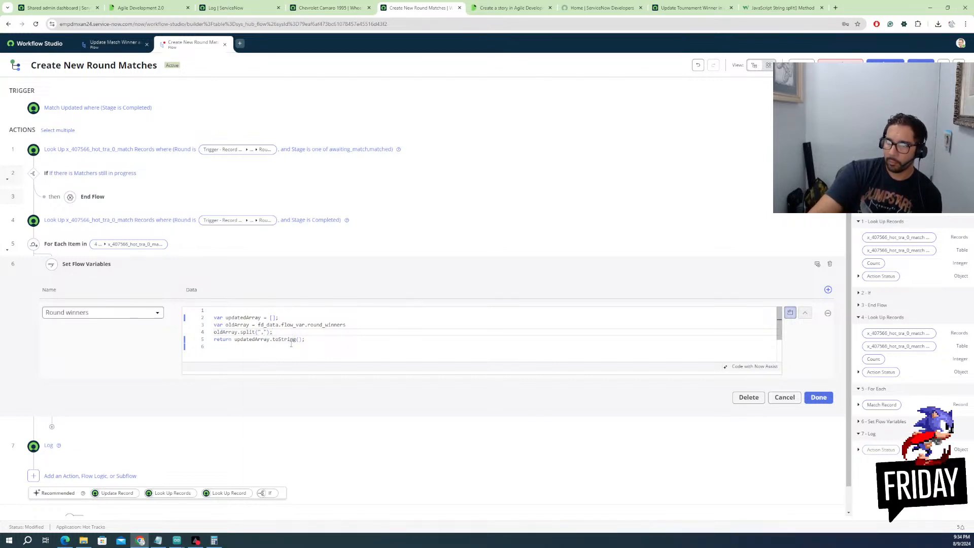
key(End)
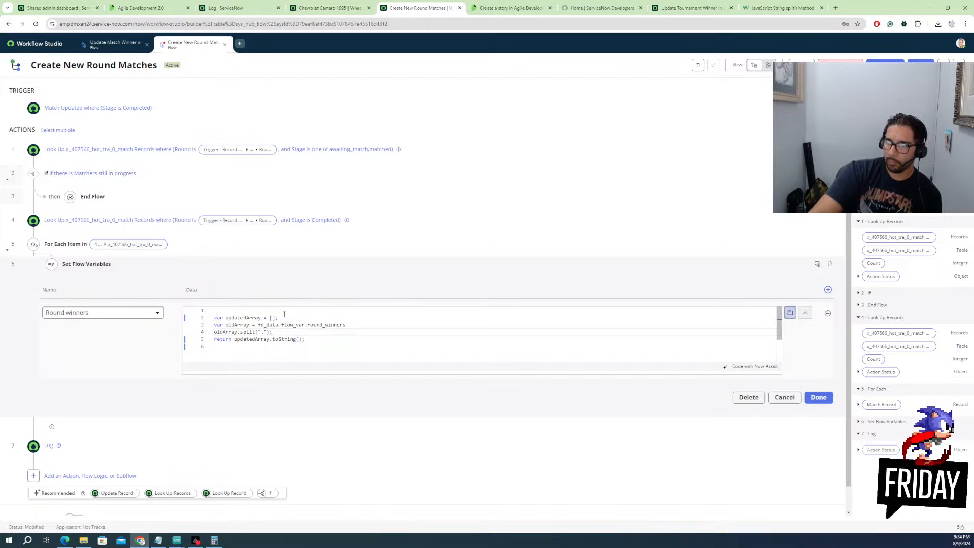
Delete the updatedArray declaration and add a blank line below the split statement
drag(279, 317, 214, 318)
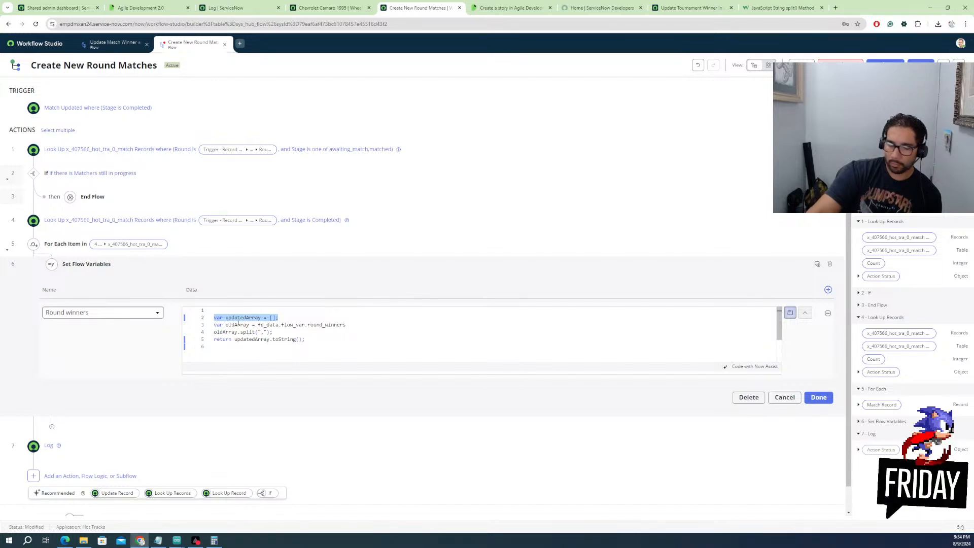
key(BackSpace)
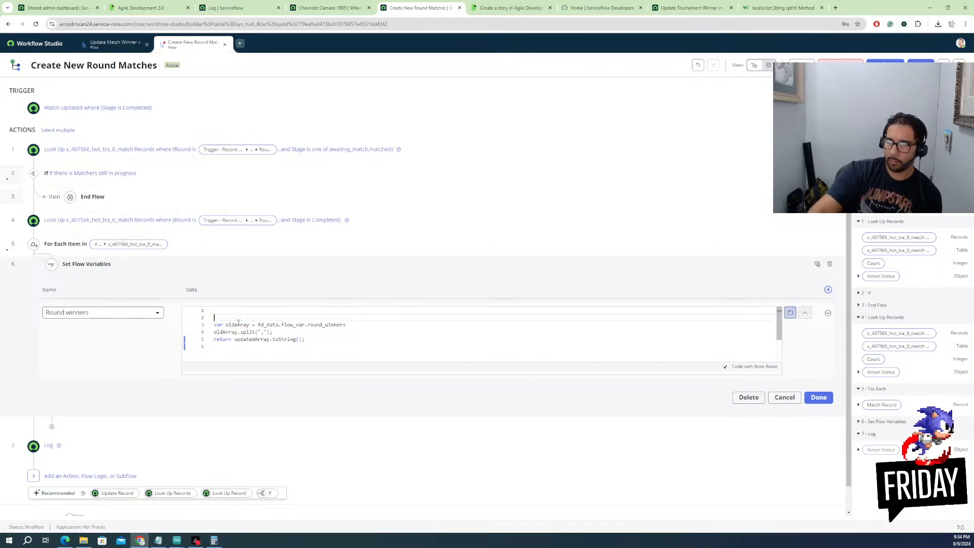
click(284, 332)
key(Return)
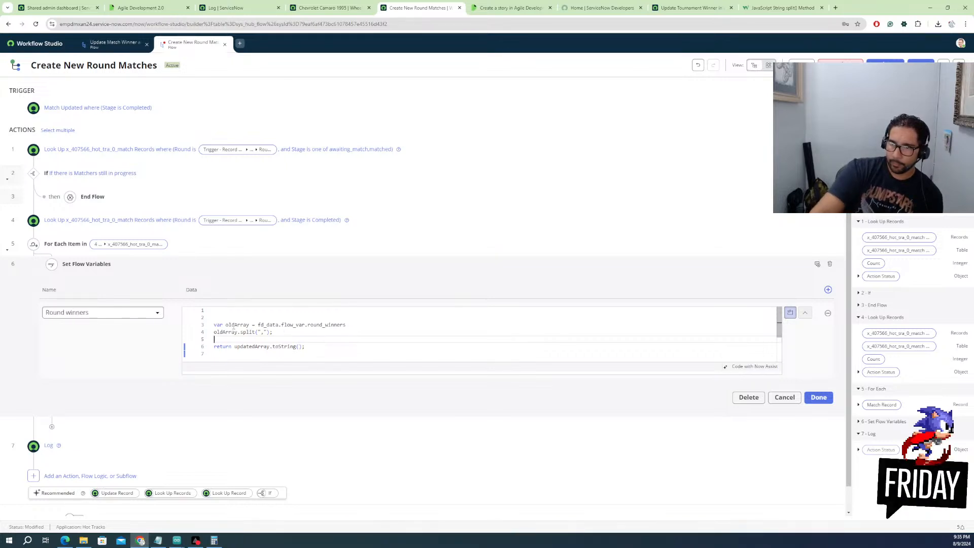
Assign the result of oldArray.split(",") to a variable by prefixing the statement with "var newArray ="
click(218, 332)
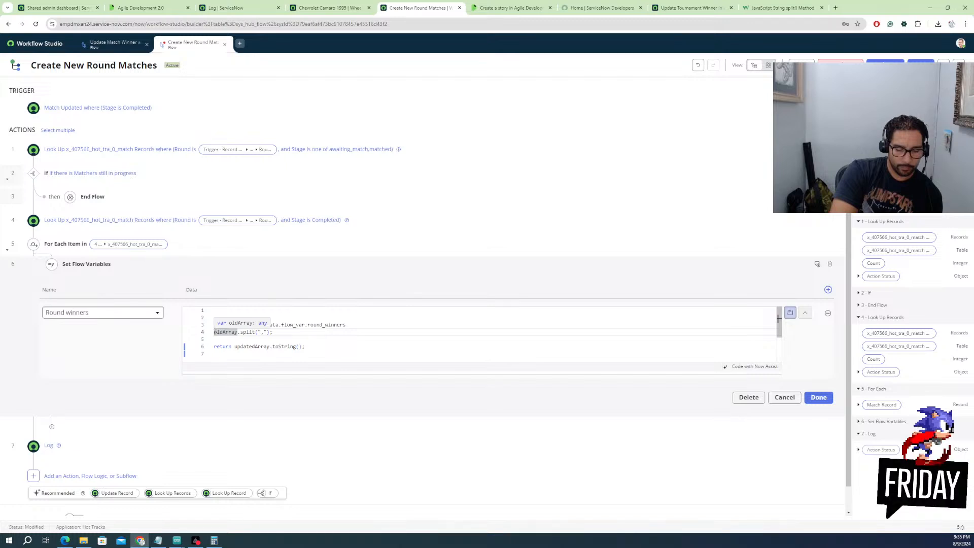
text(VAR)
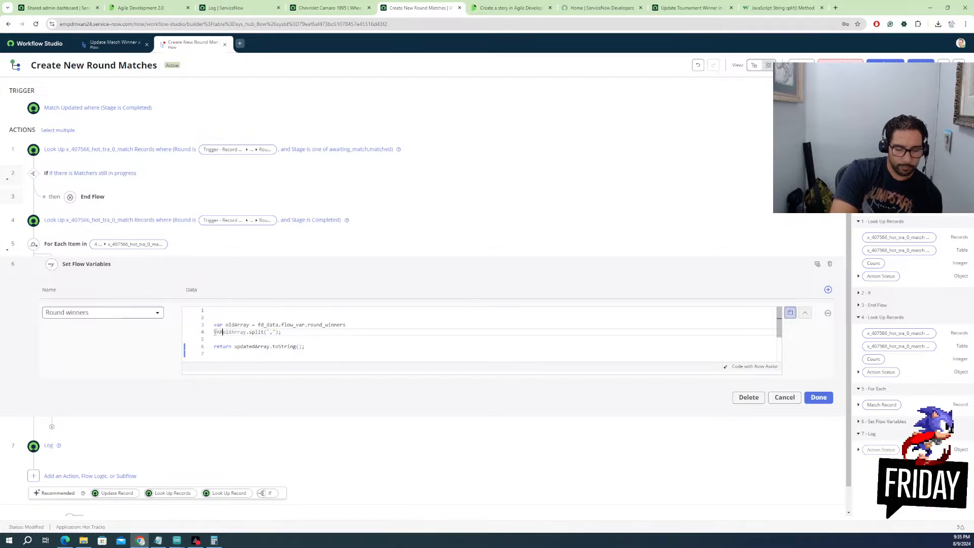
key(BackSpace)
key(BackSpace)
key(BackSpace)
key(BackSpace)
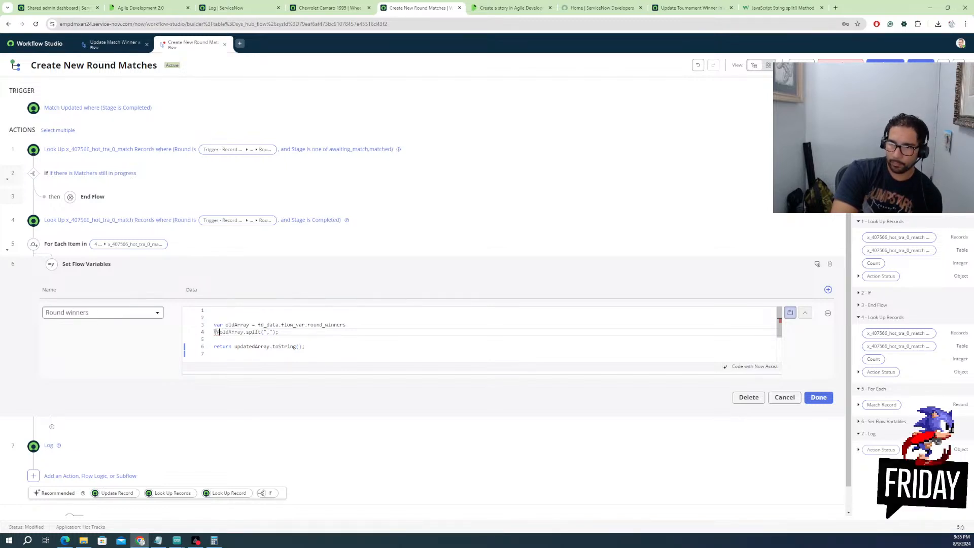
key(Caps_Lock)
text(var newArray =)
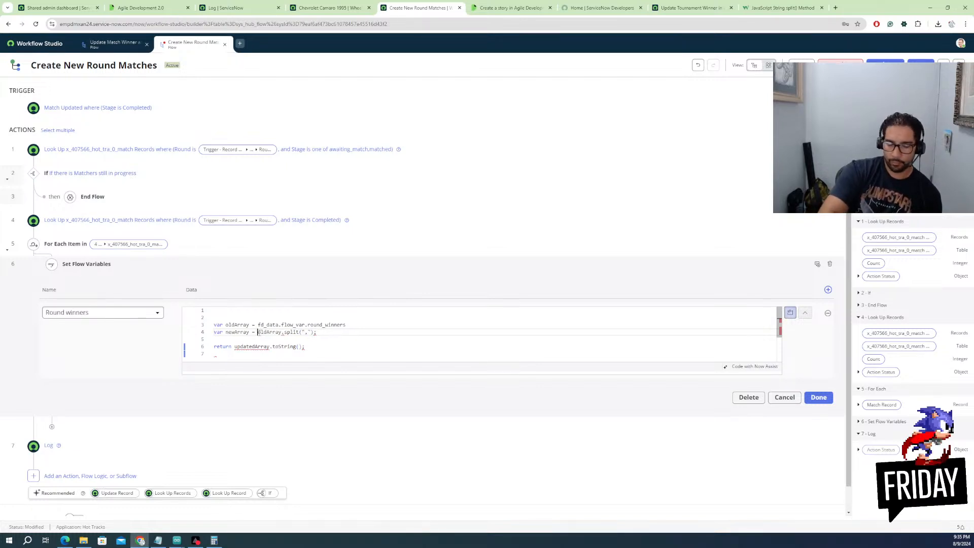
key(BackSpace)
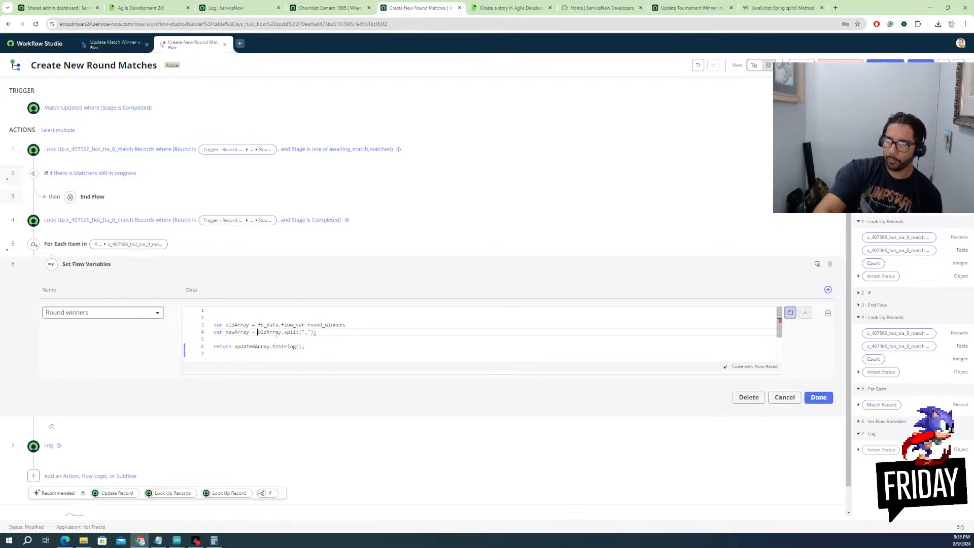
Remove var from the split assignment and declare newArray with an empty initial value on the blank line above oldArray
drag(224, 334, 214, 333)
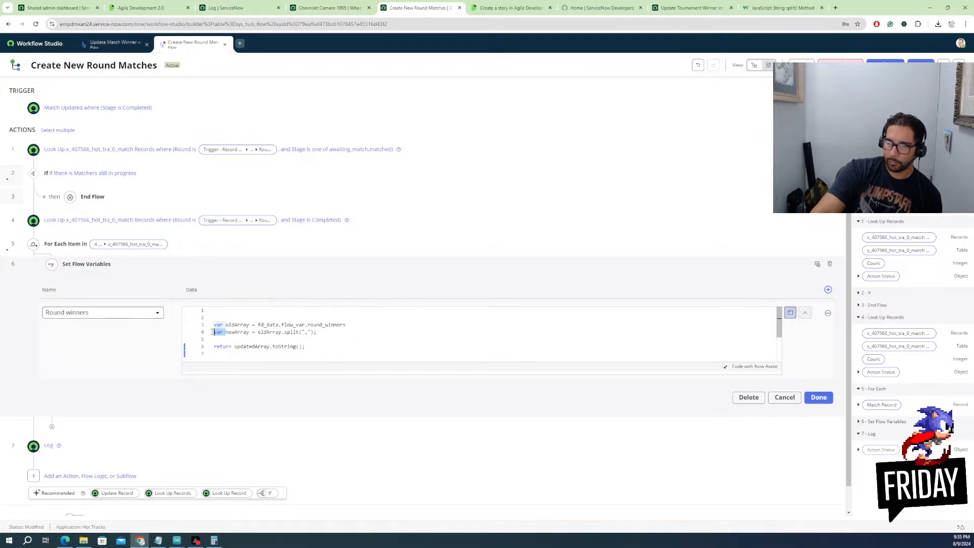
key(BackSpace)
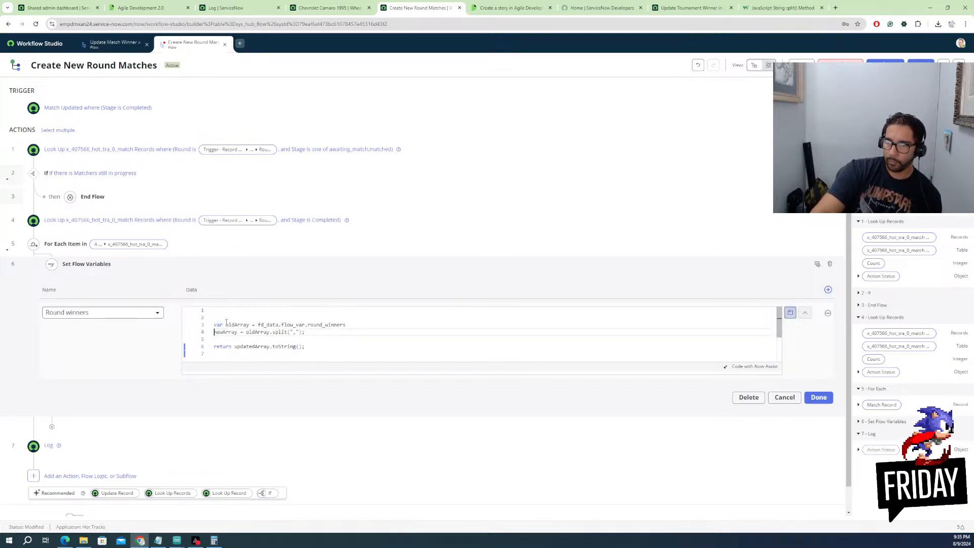
click(226, 318)
text(n)
key(BackSpace)
text(v)
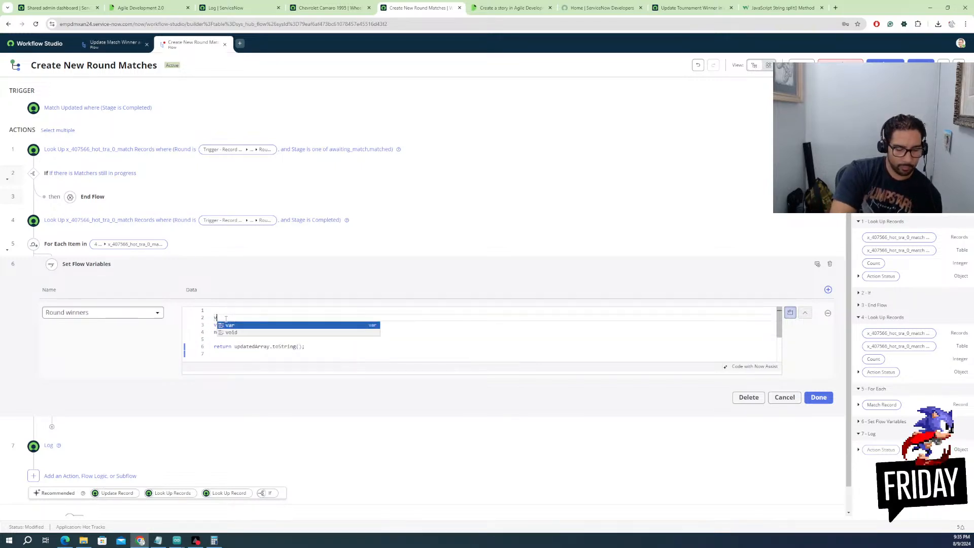
text(ar new)
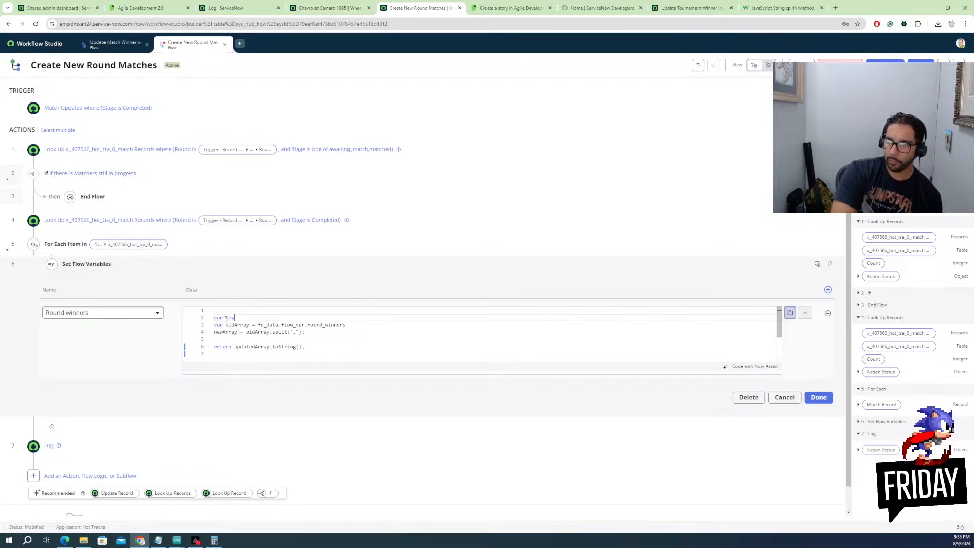
text(A)
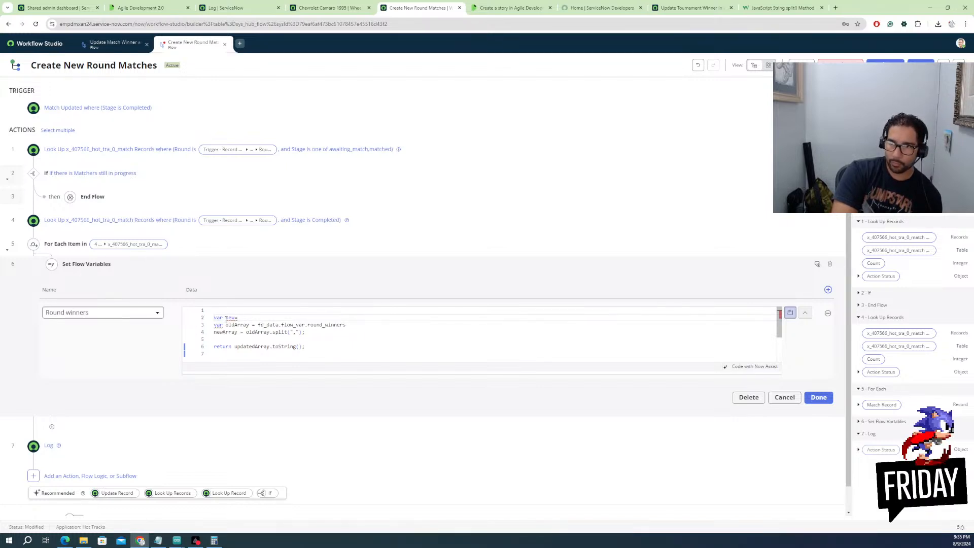
key(BackSpace)
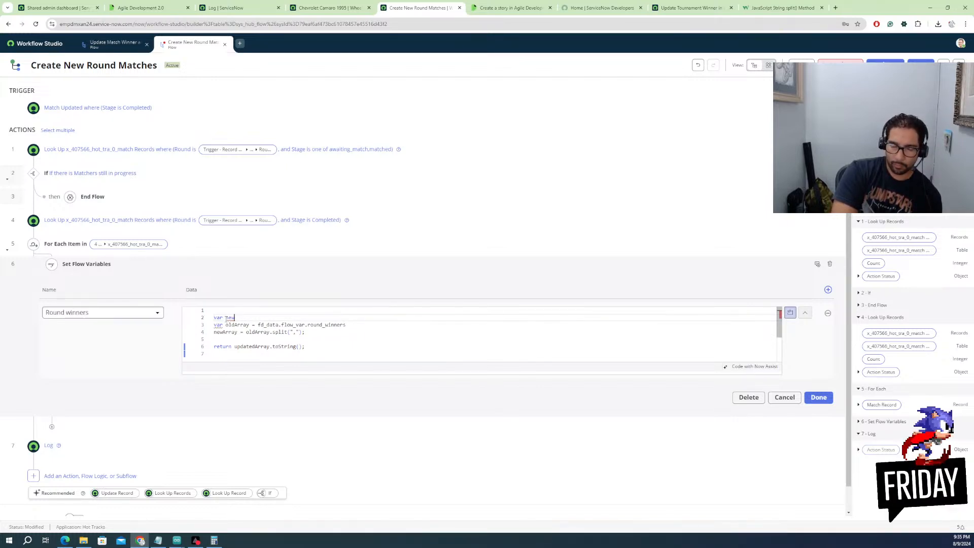
text(Array =)
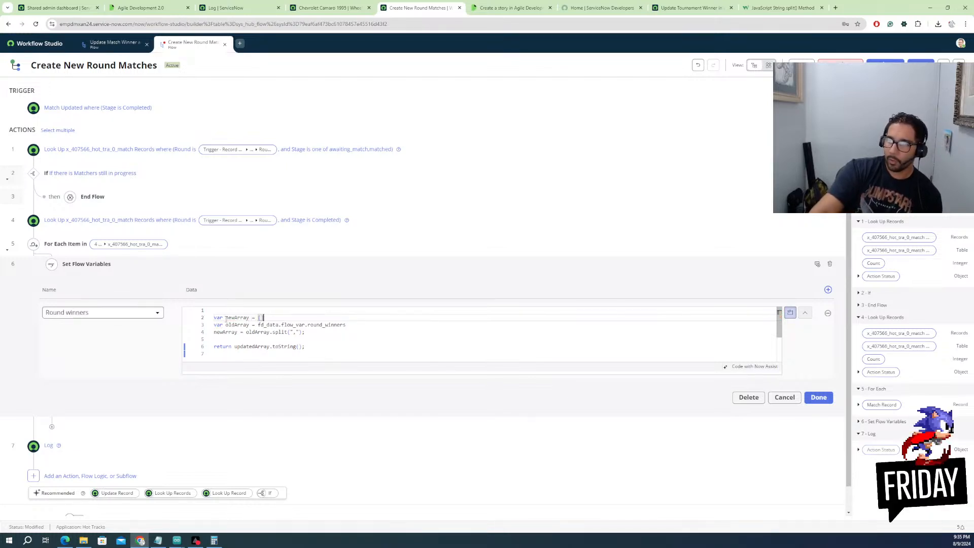
text([])
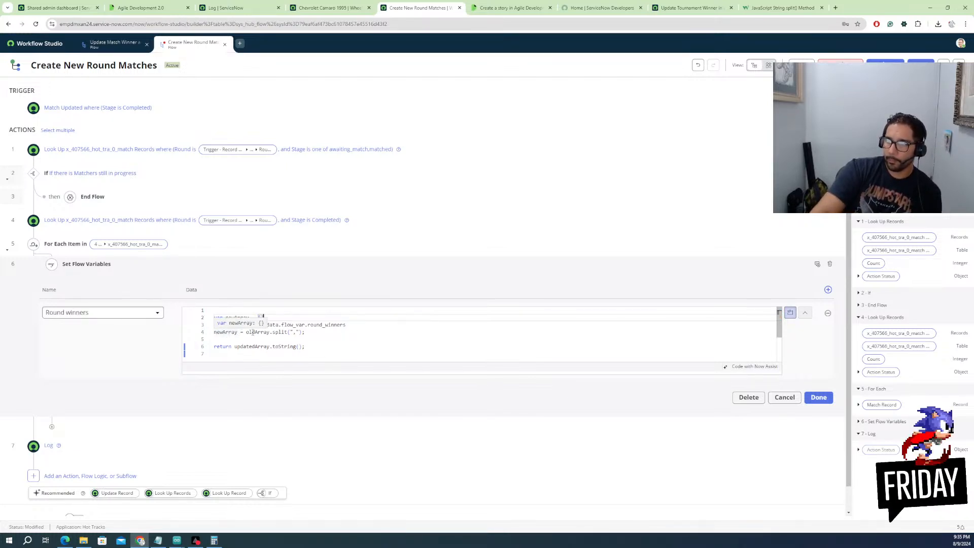
Add an empty newArray.push() call on a new line below the split statement
click(316, 335)
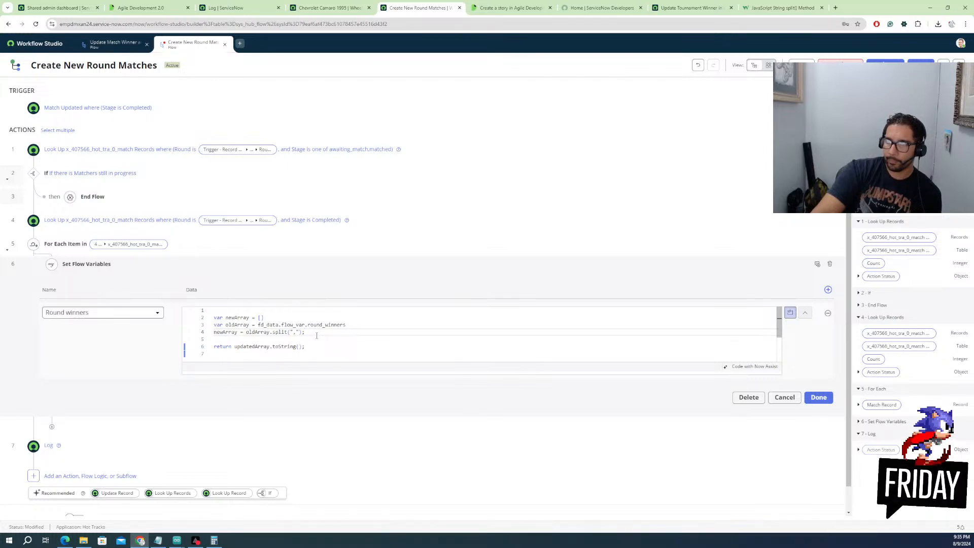
key(Return)
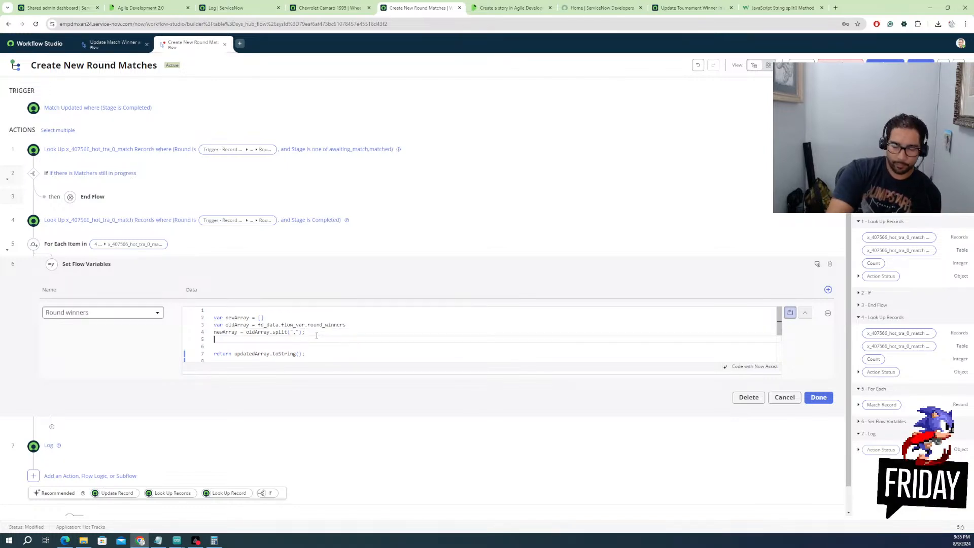
text(ne)
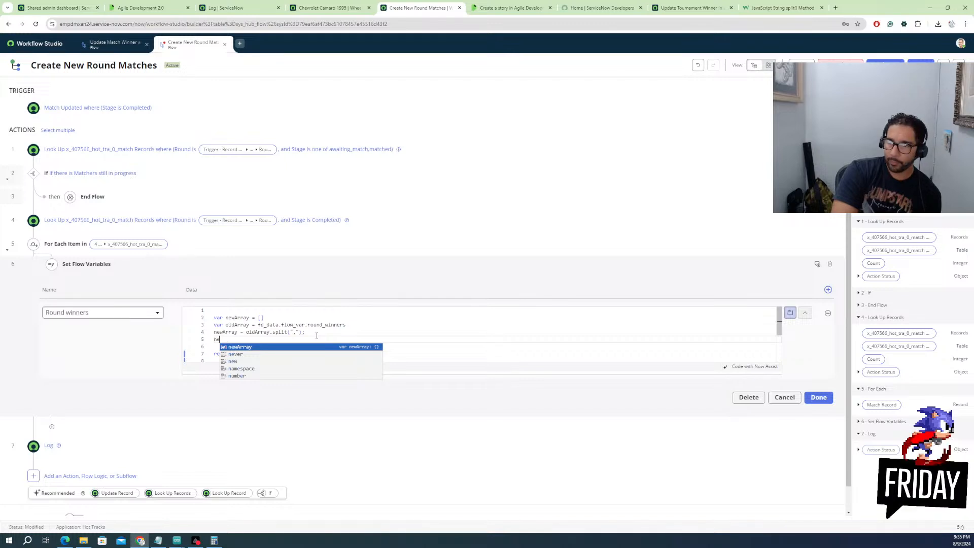
text(wArray.push)
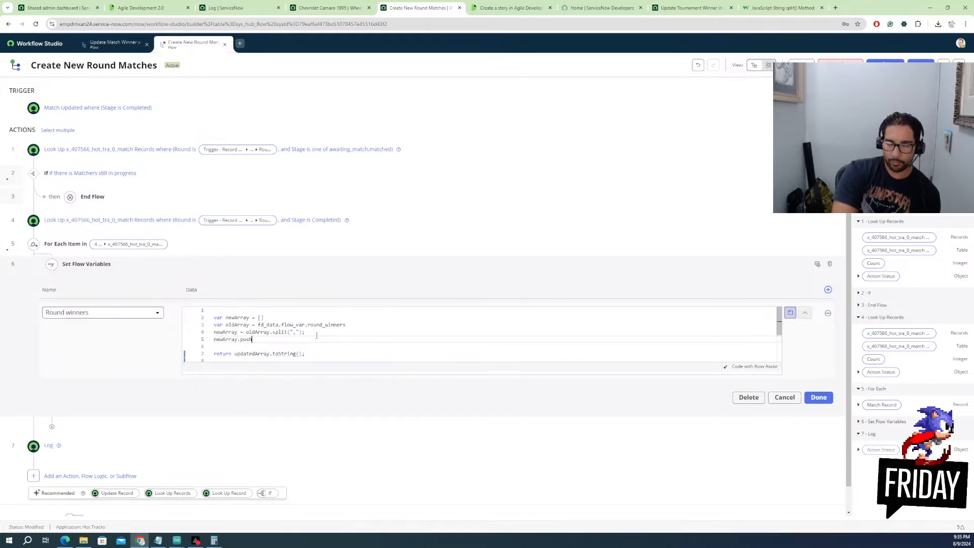
text(()
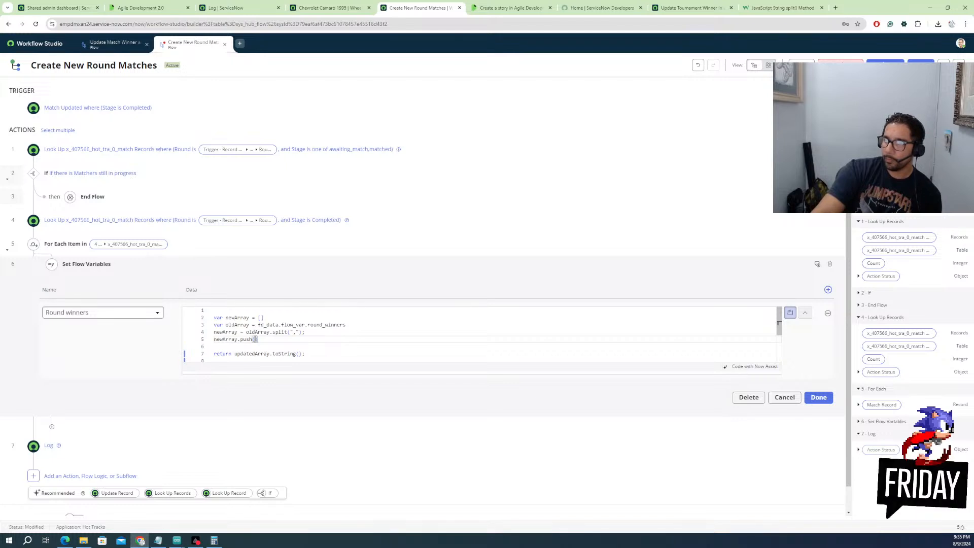
Enter the step 5 For Each reference, fd_data._5__for_each, as the argument of newArray.push
text(f)
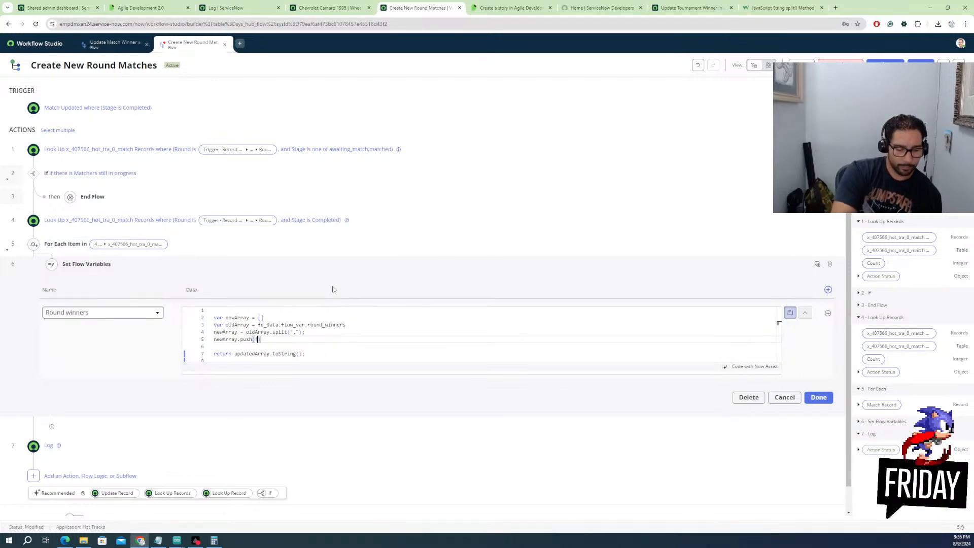
text(d_data)
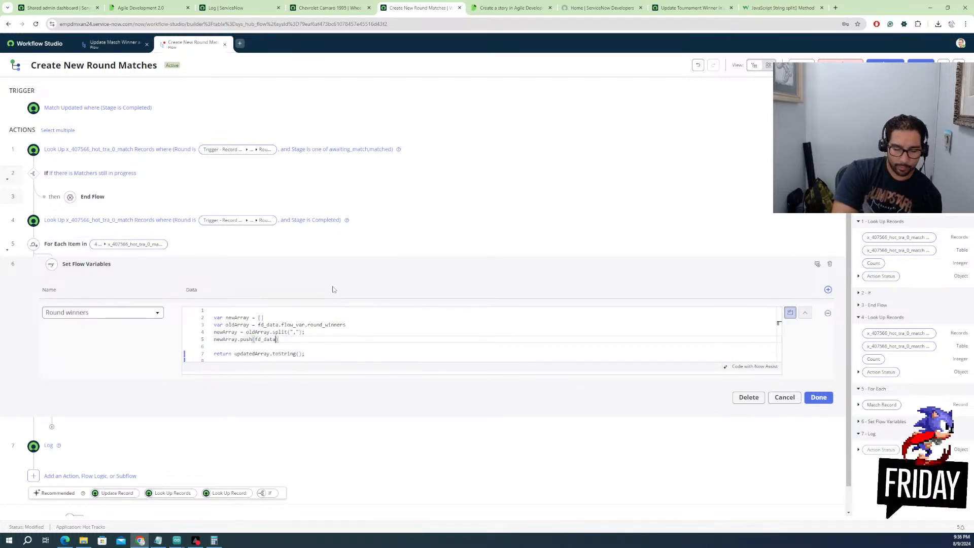
text(.)
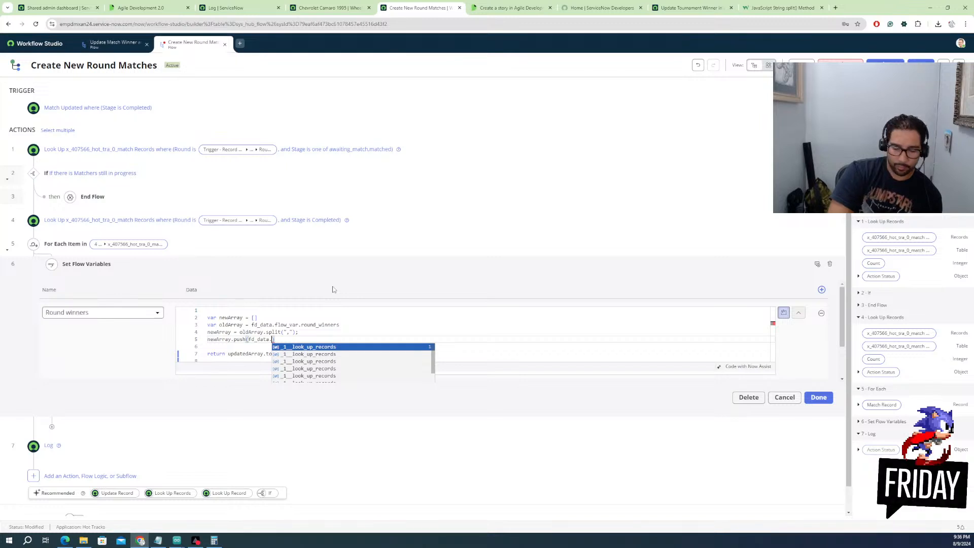
key(Down)
key(Down)
key(Down)
key(Down)
key(Down)
key(Down)
key(Down)
key(Down)
key(Down)
key(Down)
key(Down)
key(Down)
key(Down)
key(Down)
key(Down)
key(Down)
key(Down)
key(Down)
key(Down)
key(Down)
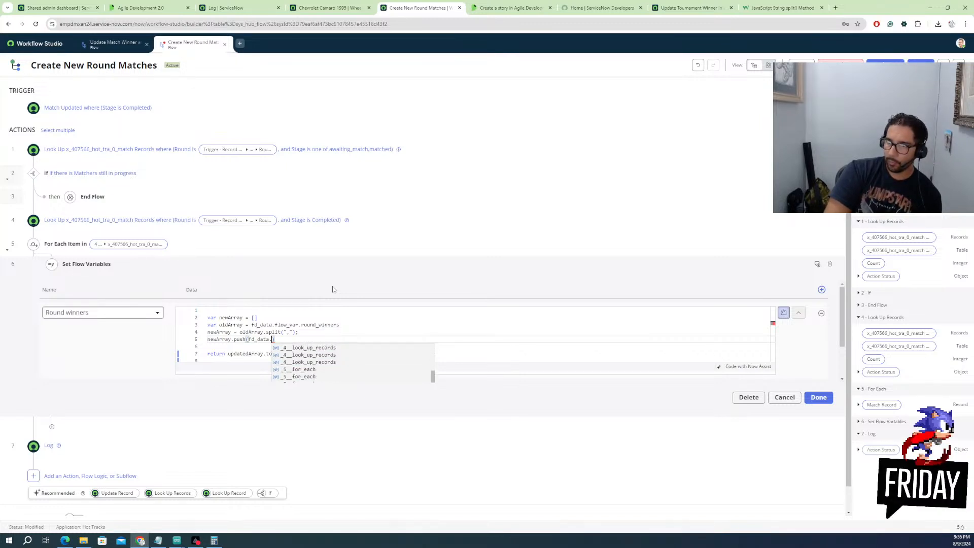
key(Up)
key(Up)
key(Up)
key(Up)
key(Up)
key(Up)
key(Up)
key(Up)
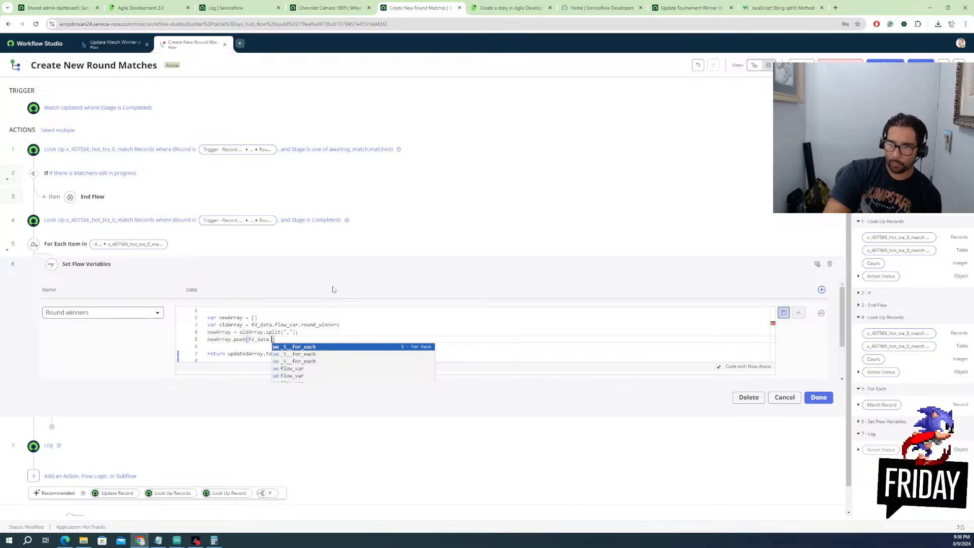
key(Return)
Extend the push argument with .item.match_winner.sys_id so each match winner's ID is added
text(.)
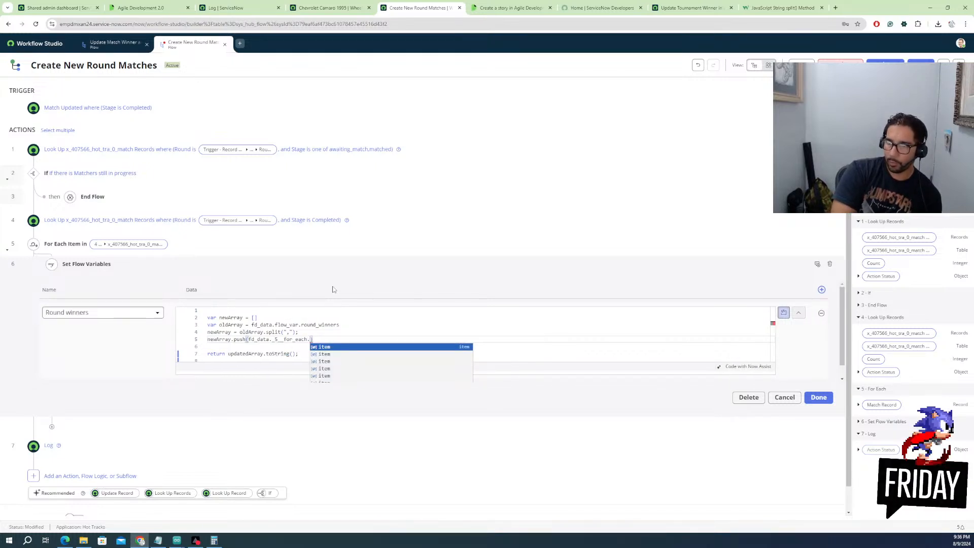
key(Return)
text(.)
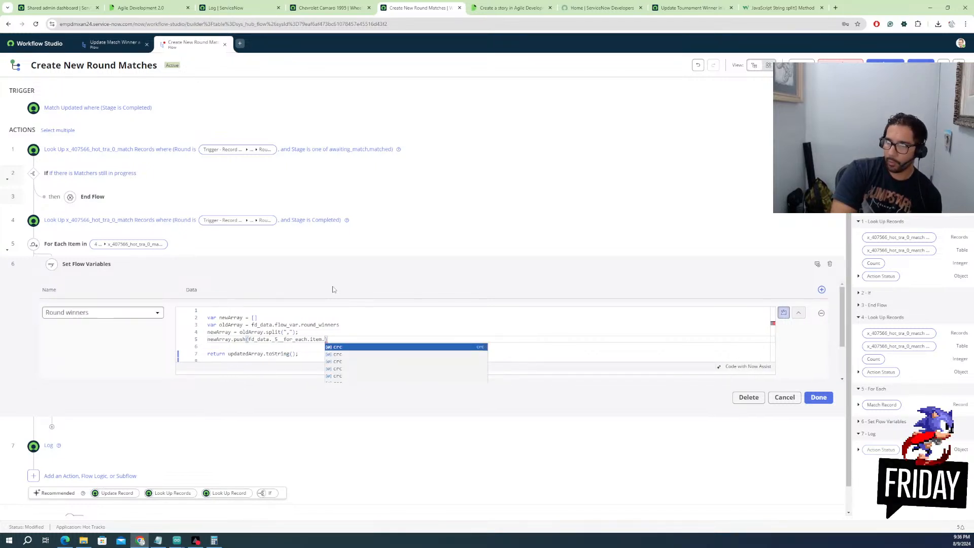
text(m)
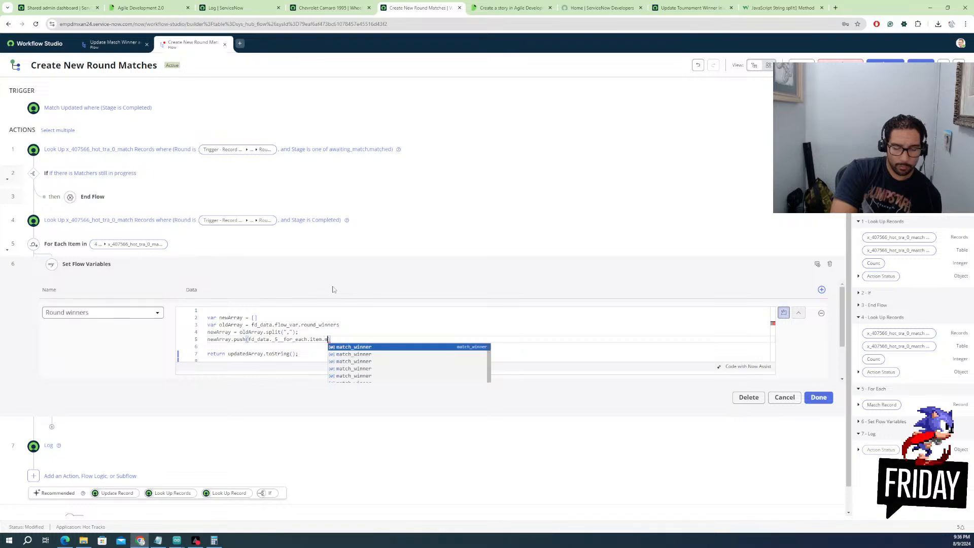
key(Return)
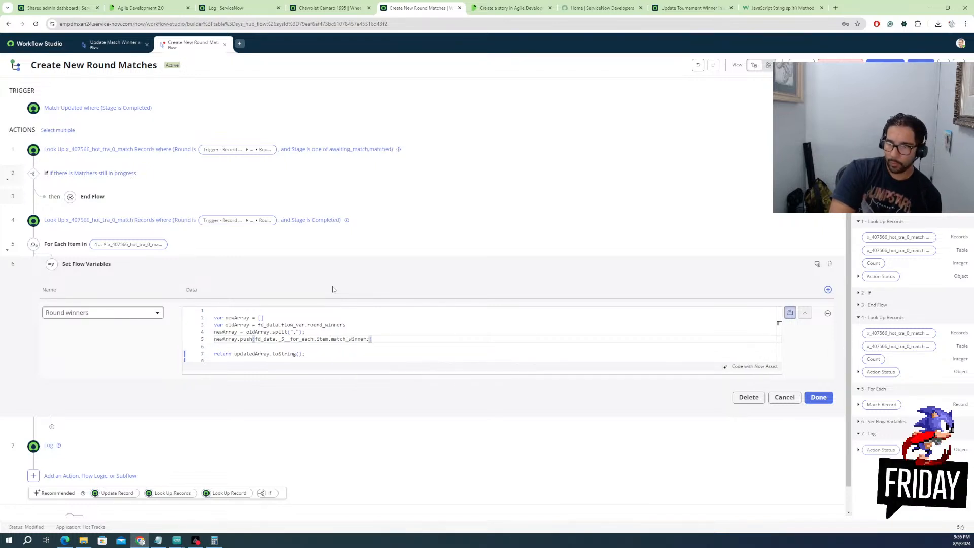
text(.sy)
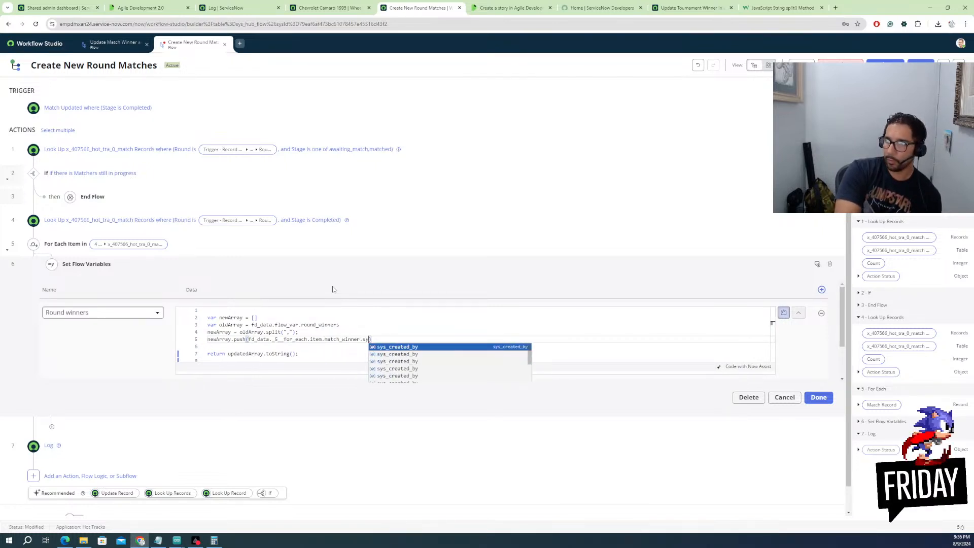
text(s_)
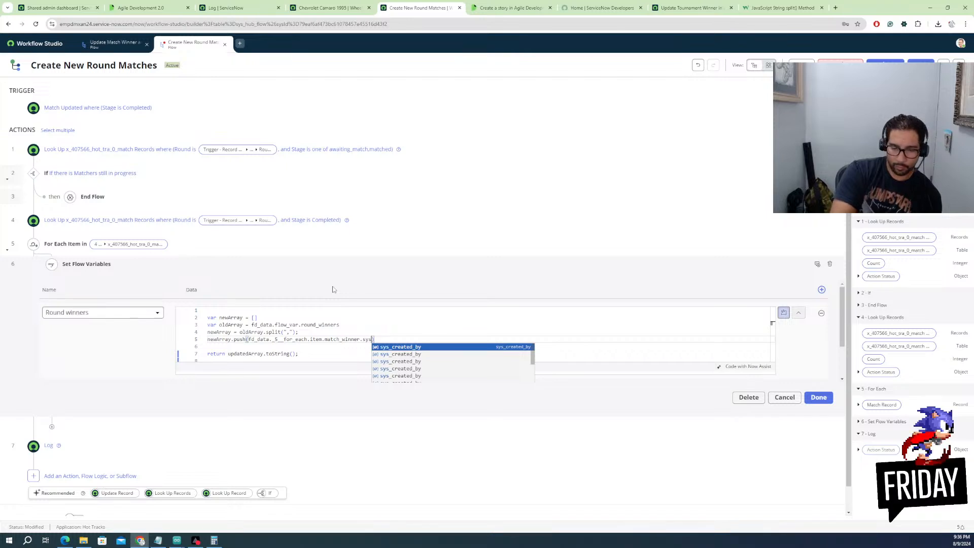
text(id)
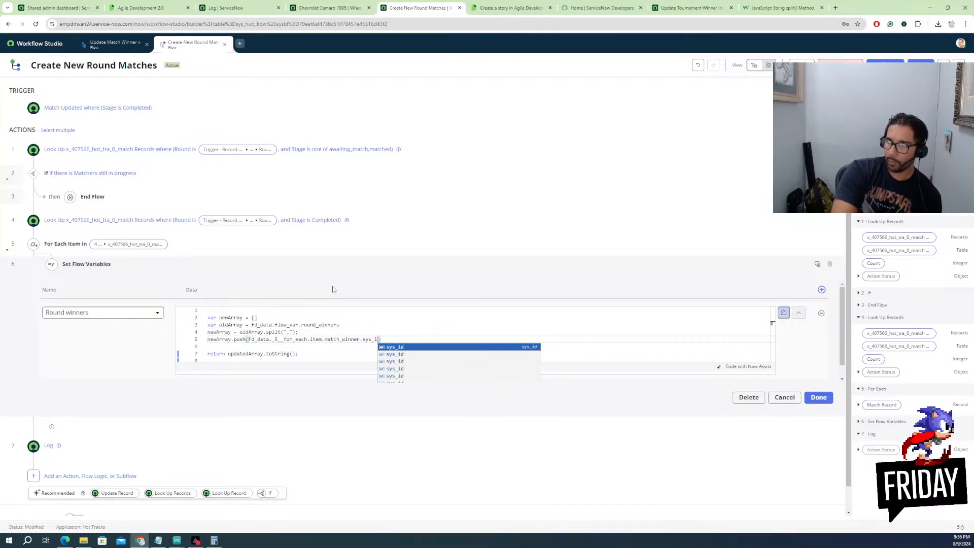
key(Return)
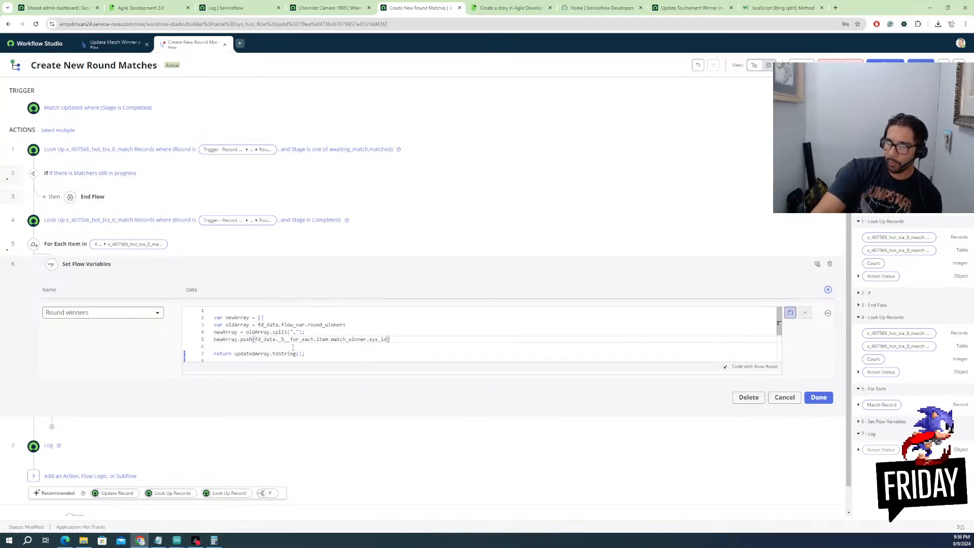
Replace updatedArray.toString() in the return statement with newArray
key(Down)
key(Down)
drag(271, 355, 235, 357)
text(new)
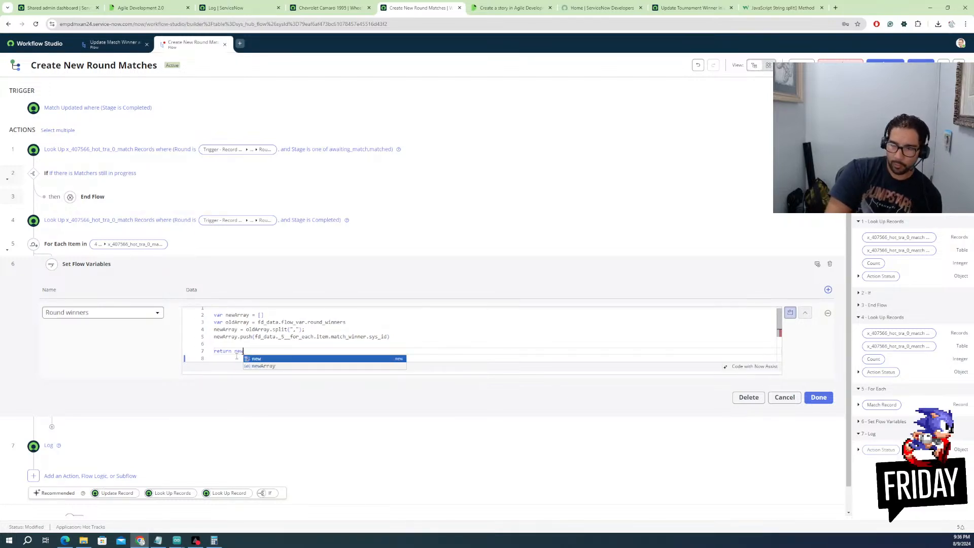
key(Down)
key(Return)
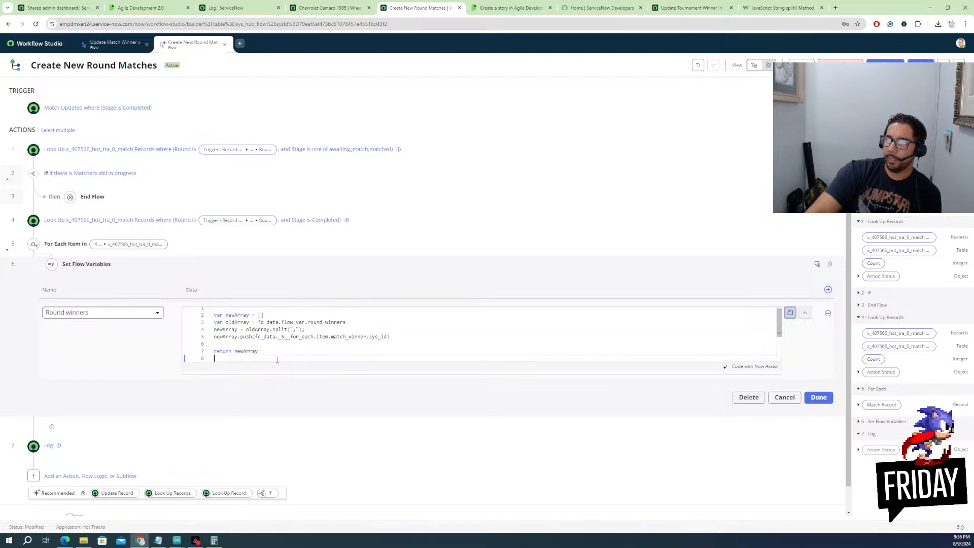
Copy the entire Round winners script and open ChatGPT in a new browser tab
key(ctrl+a)
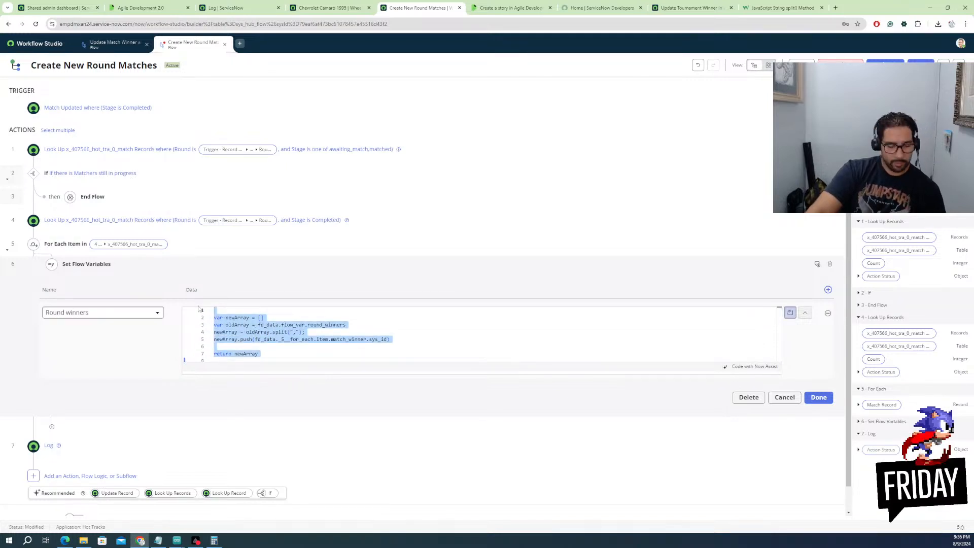
click(836, 9)
text(ch)
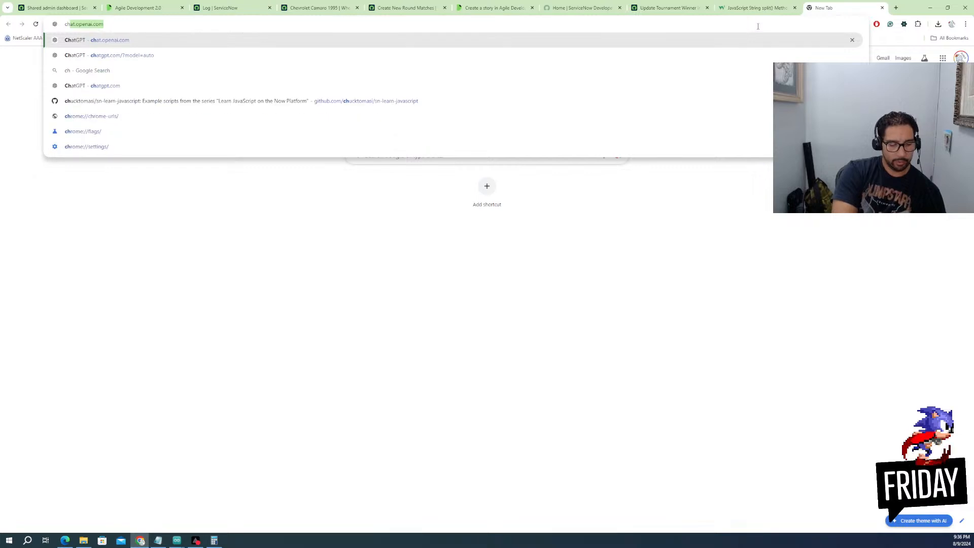
key(Caps_Lock)
key(Return)
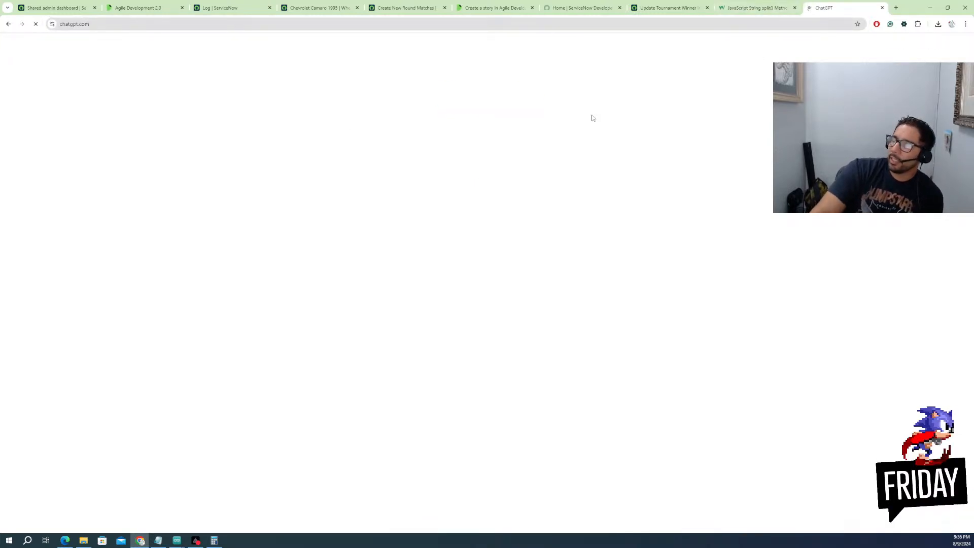
click(746, 8)
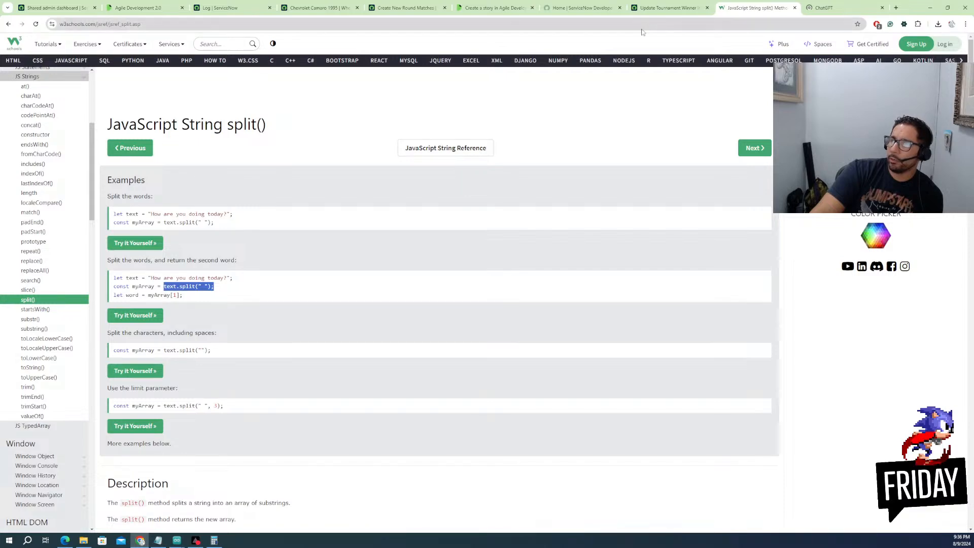
click(659, 7)
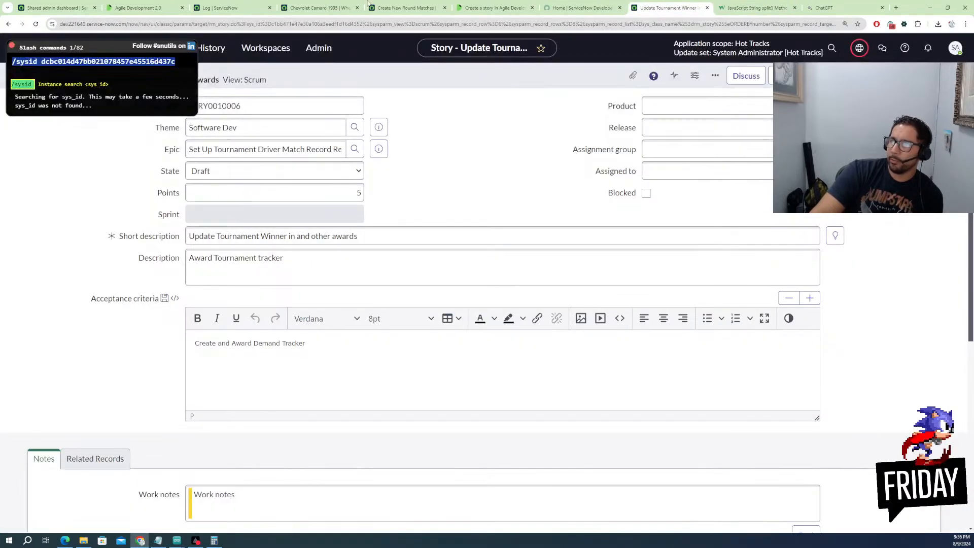
click(226, 7)
click(320, 8)
click(406, 8)
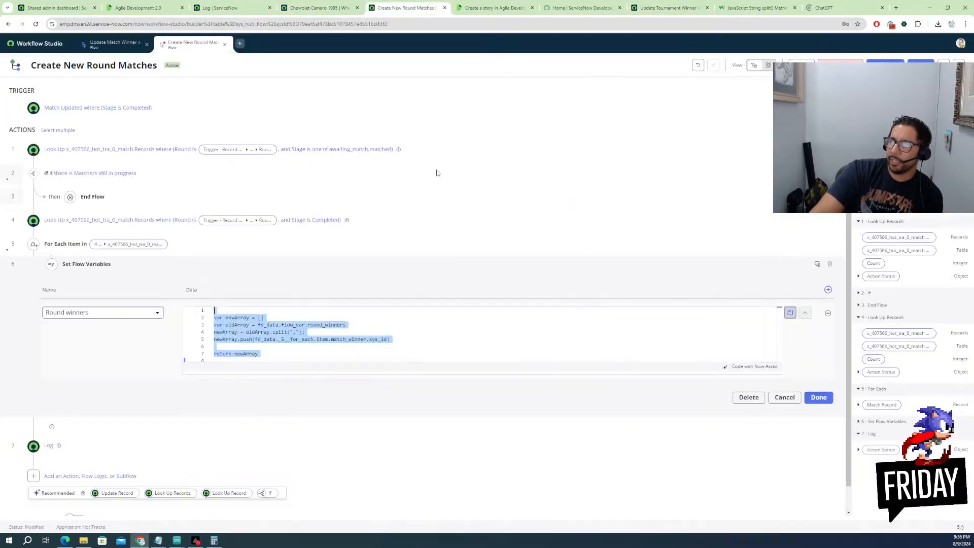
right_click(277, 337)
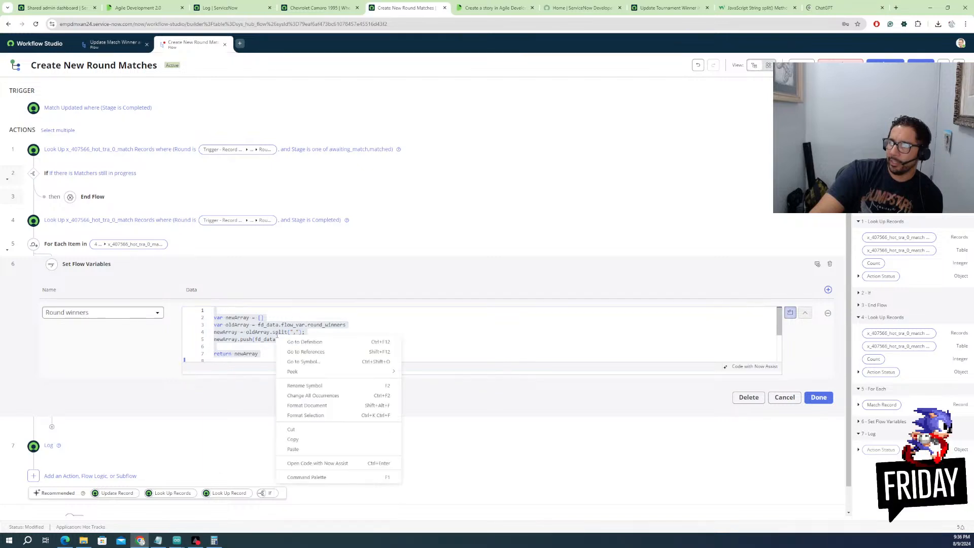
click(314, 461)
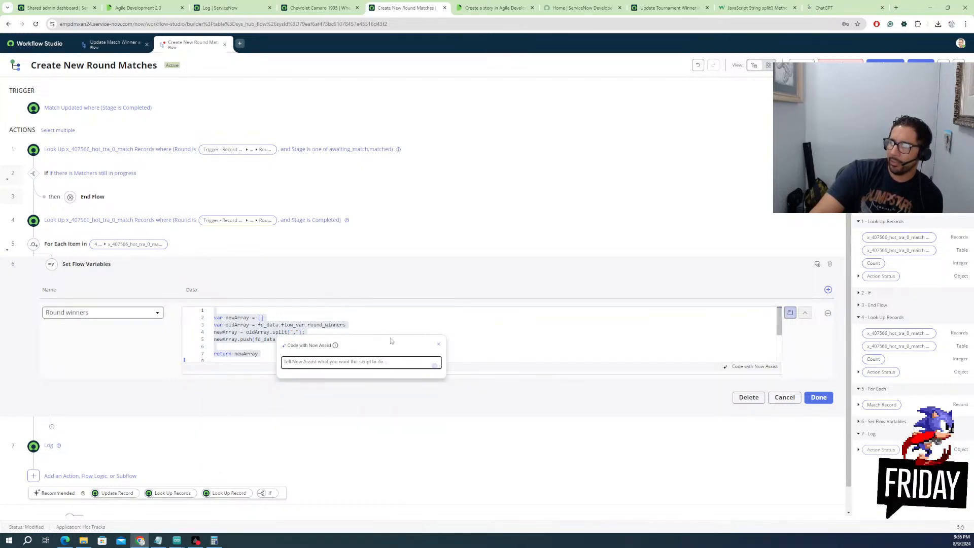
click(440, 346)
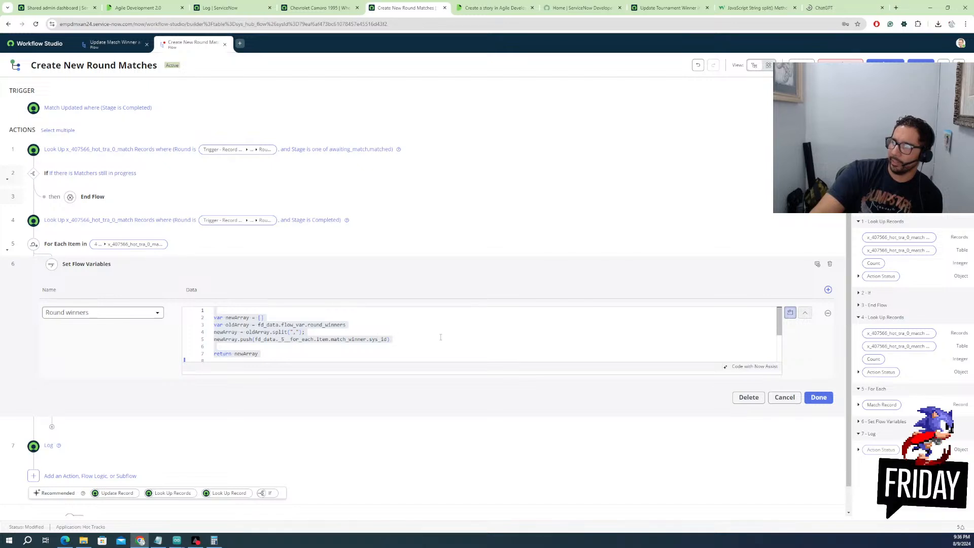
Switch to ChatGPT, paste the copied Round winners script into the message and send it
click(843, 8)
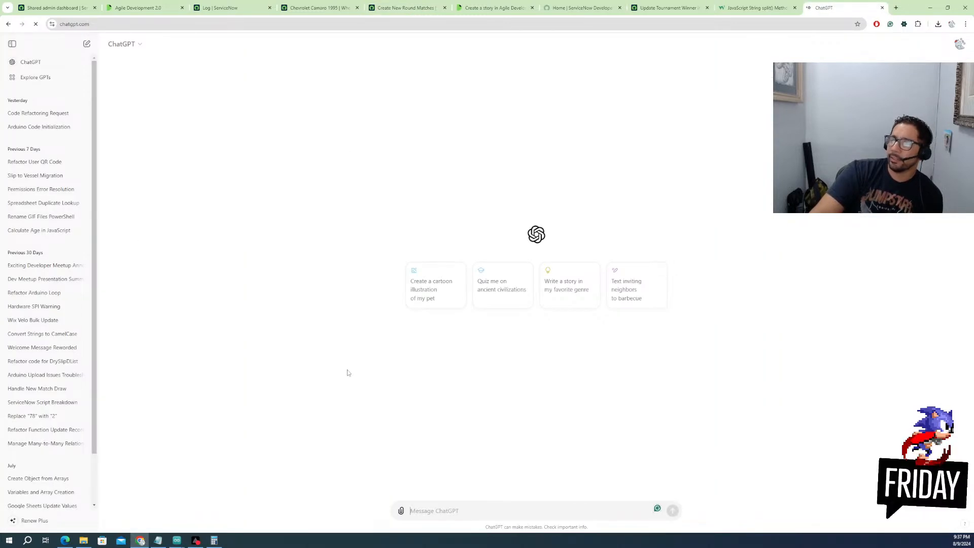
key(ctrl+v)
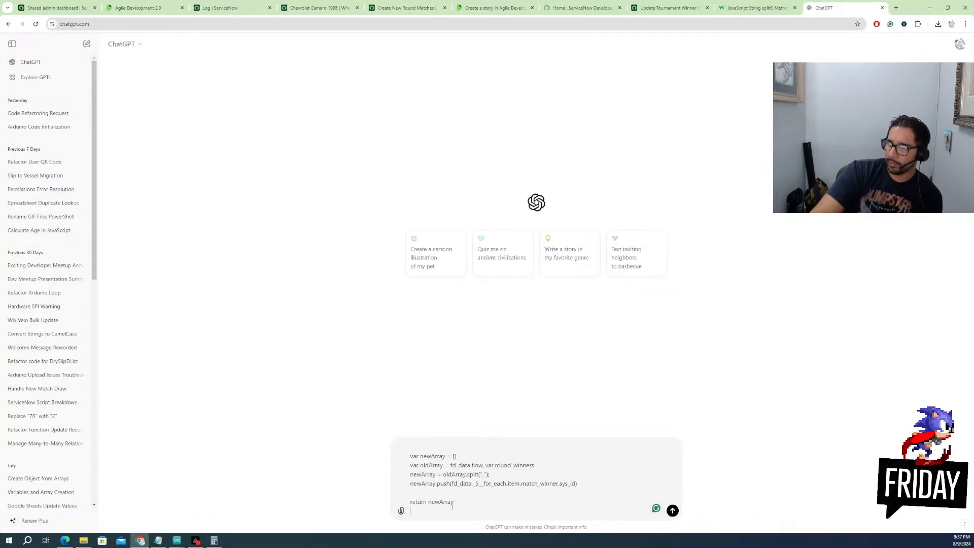
key(Return)
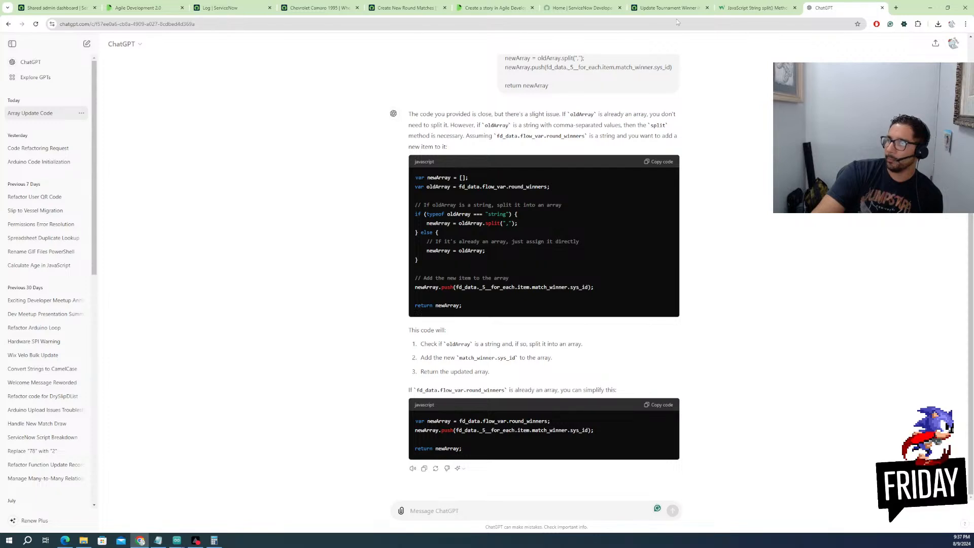
Switch back to the Create New Round Matches flow and finish editing the Set Flow Variables action
click(751, 9)
click(136, 9)
click(213, 8)
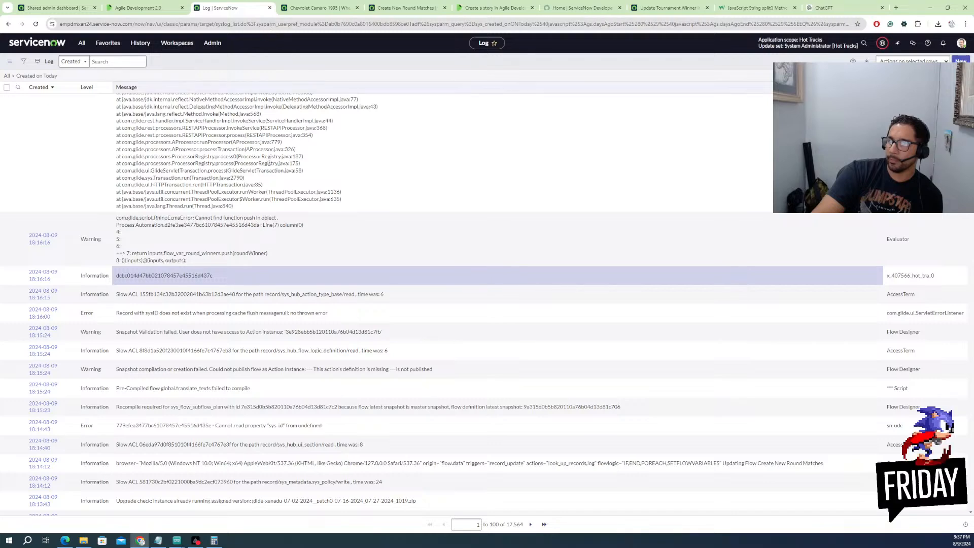
click(61, 7)
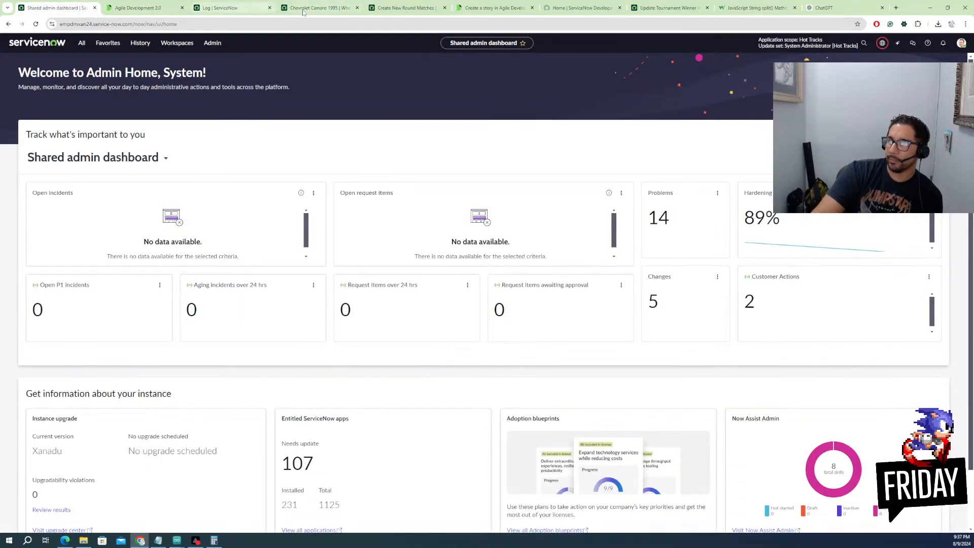
click(391, 9)
click(821, 397)
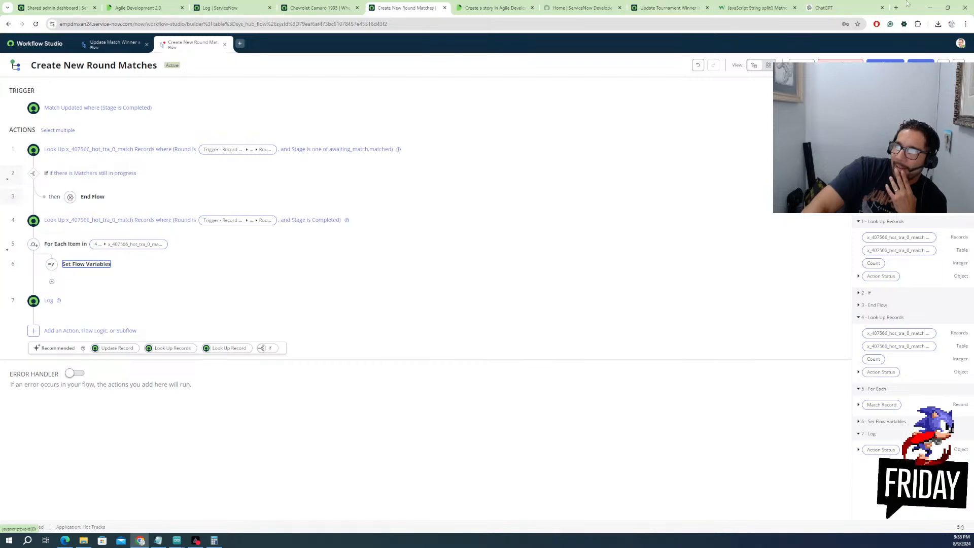
Switch to ChatGPT and send the follow-up message "THE OLD ARRAY IS JSON"
click(834, 8)
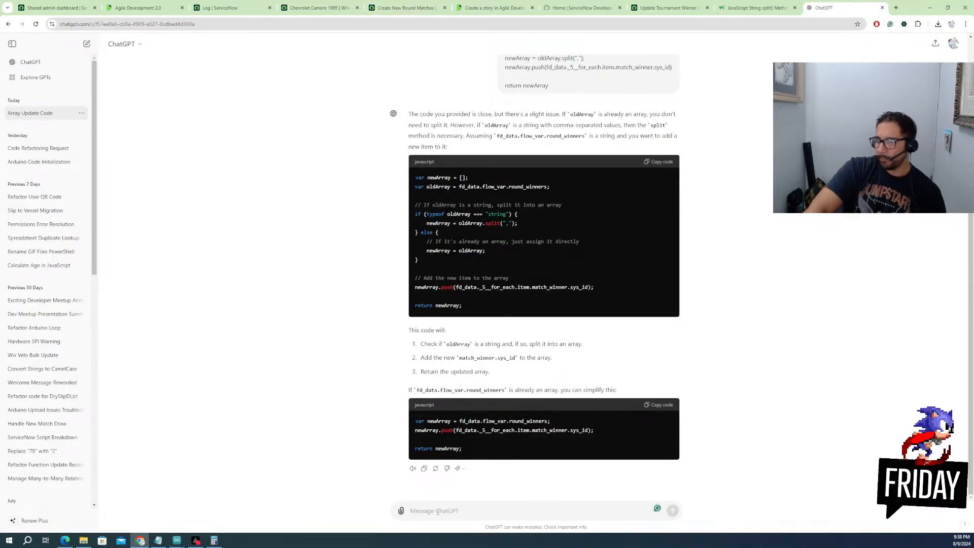
text(THE OLD ARRAY IS J)
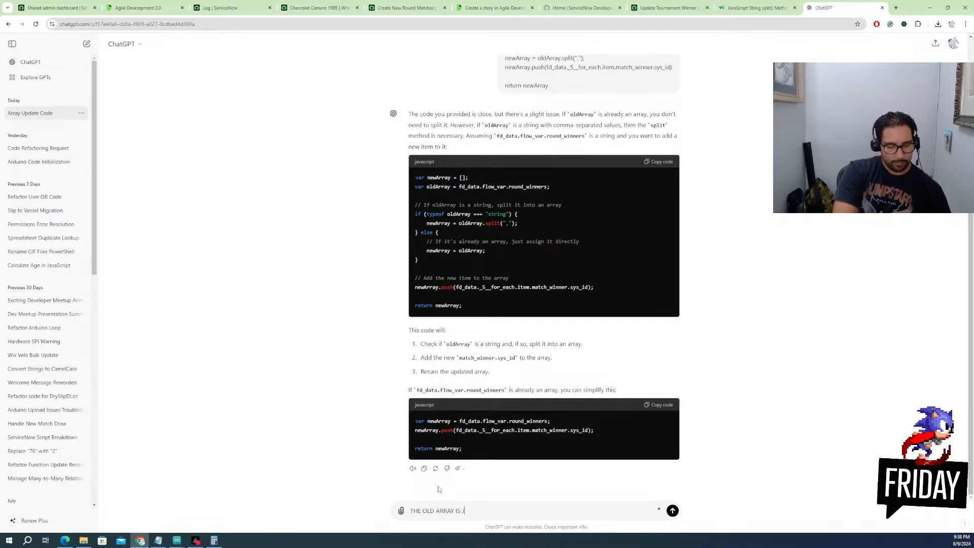
text(SON)
key(Return)
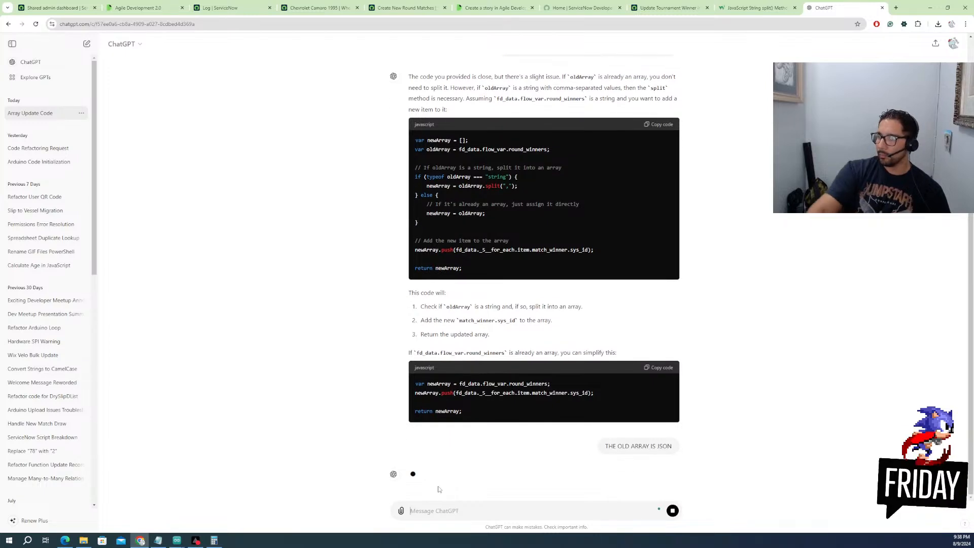
key(Caps_Lock)
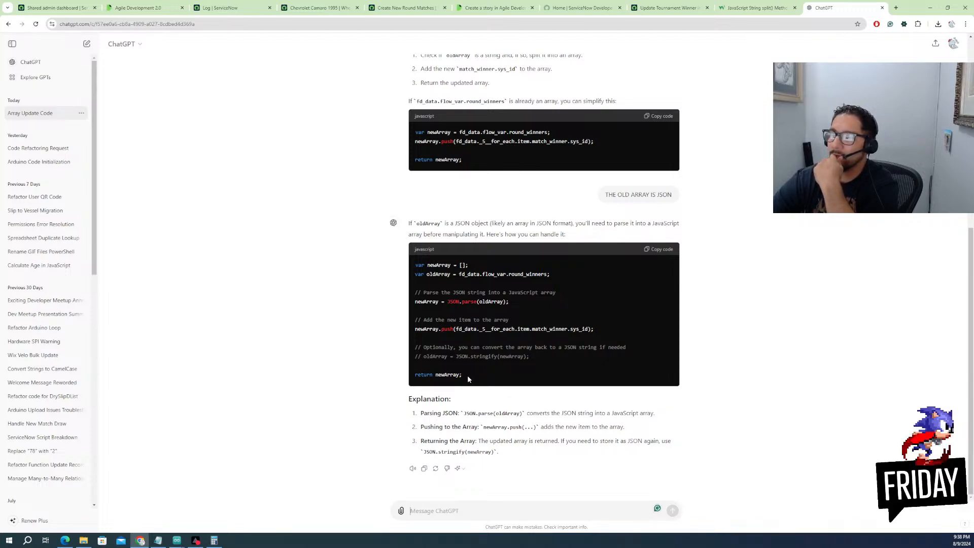
Copy ChatGPT's JSON.parse script and replace the entire Round winners script in the Set Flow Variables action with it
drag(465, 375, 414, 265)
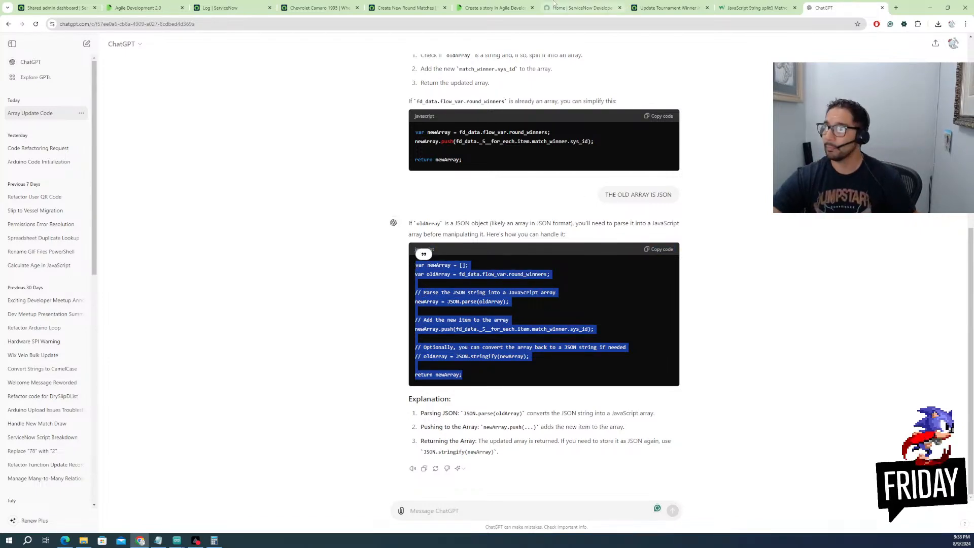
click(756, 8)
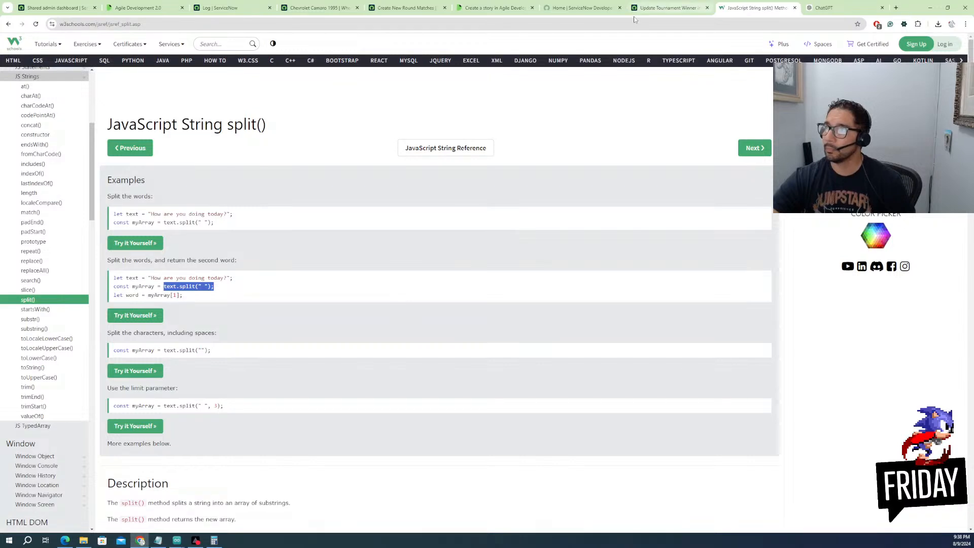
click(375, 10)
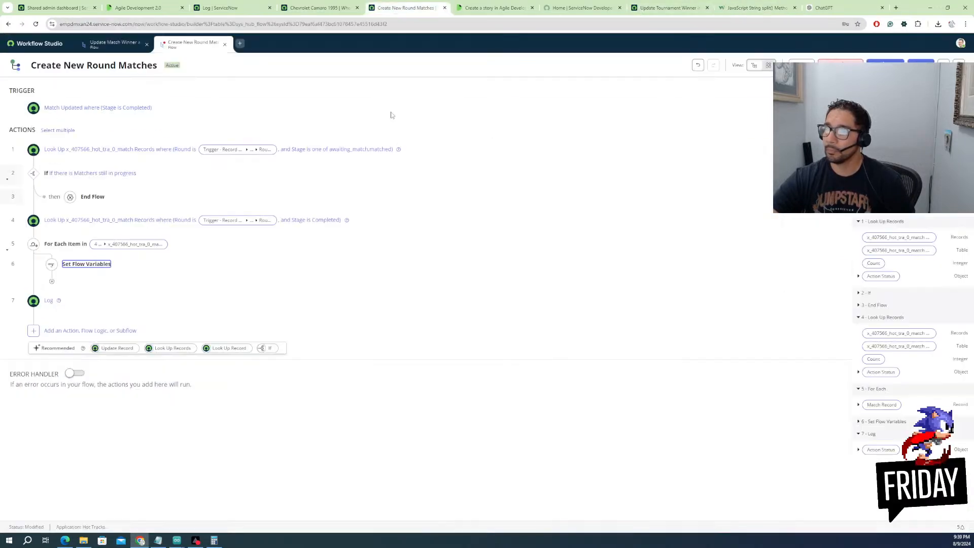
click(116, 268)
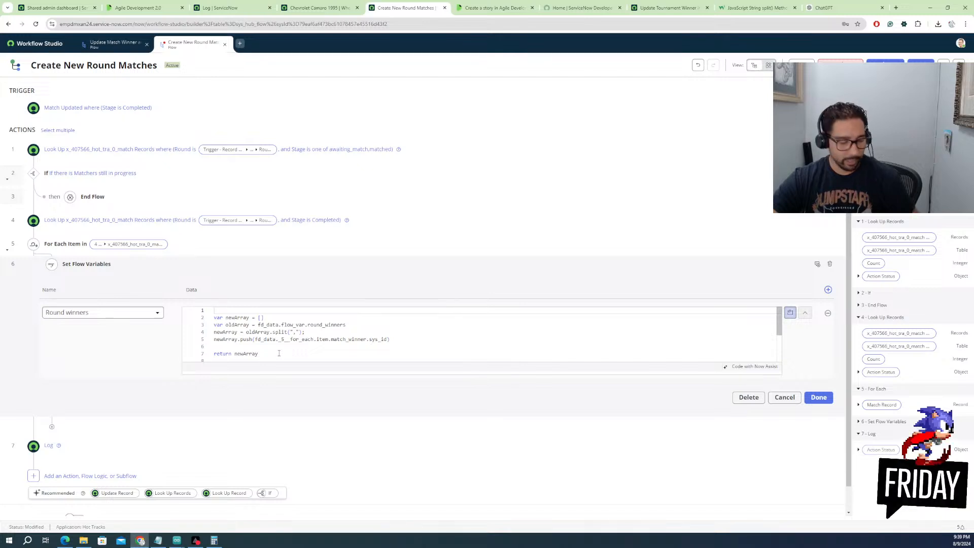
key(ctrl+a)
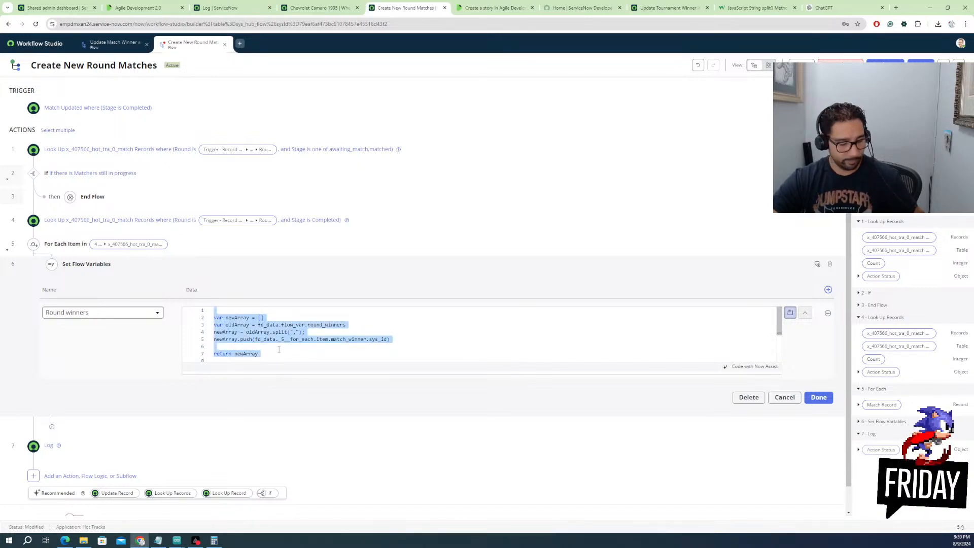
key(ctrl+v)
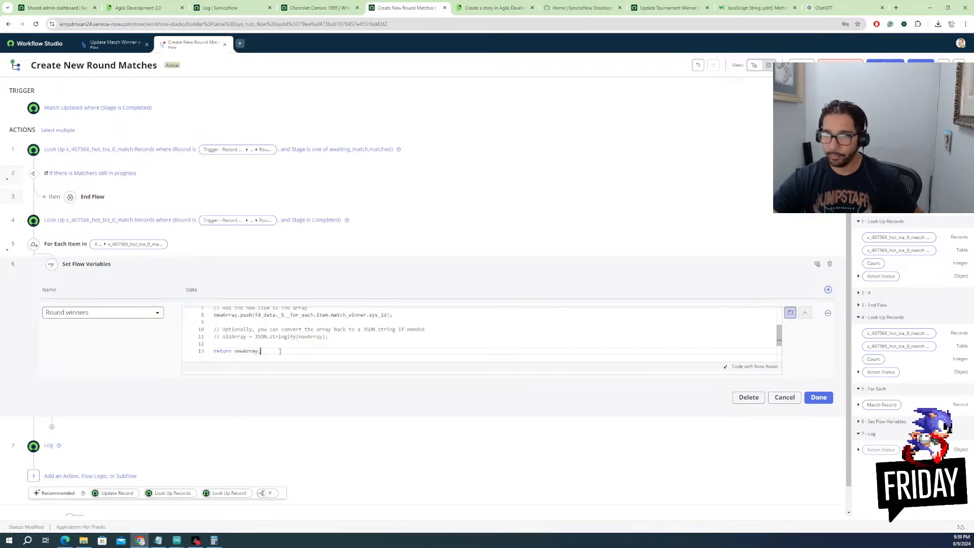
Move JSON.stringify(newArray) from the commented line into the return statement and finish editing the Set Flow Variables action
click(255, 337)
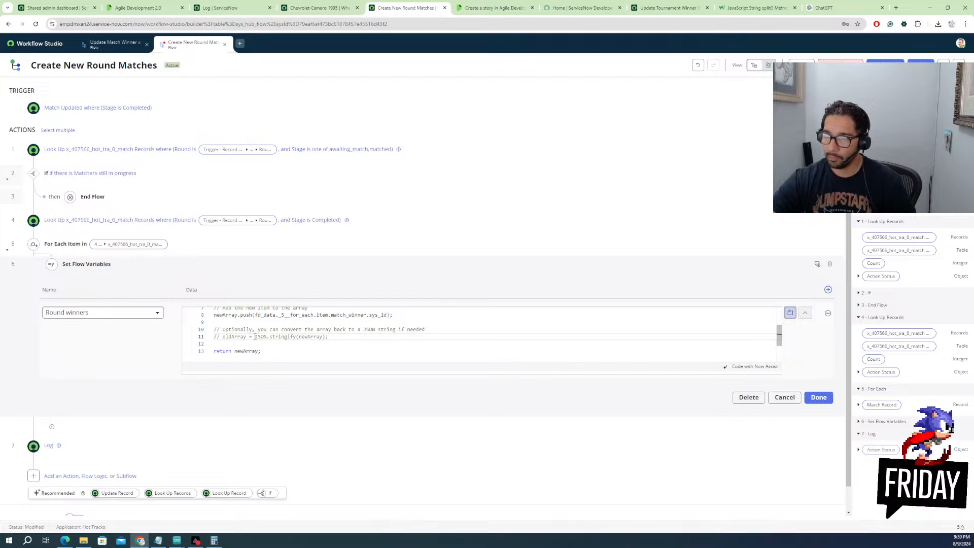
drag(255, 337, 325, 337)
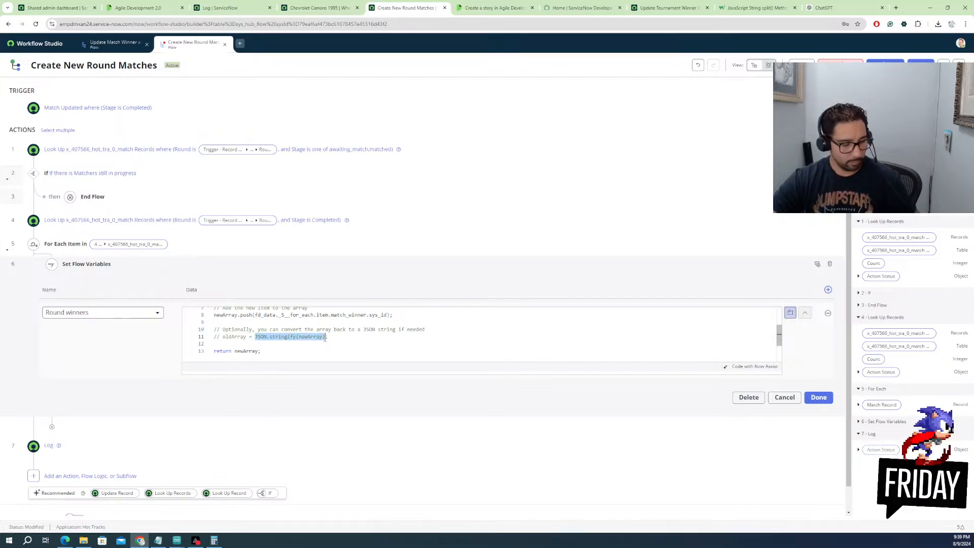
key(ctrl+x)
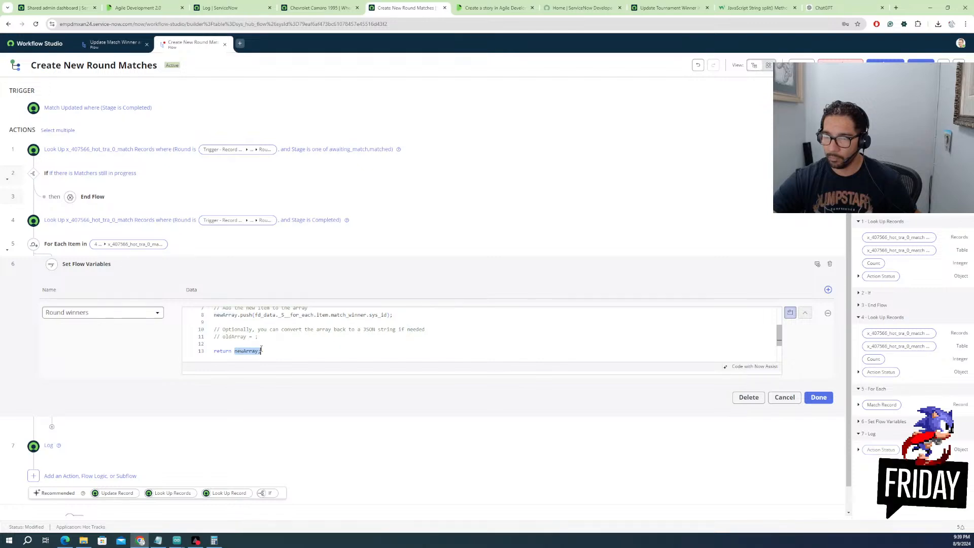
double_click(246, 351)
key(ctrl+v)
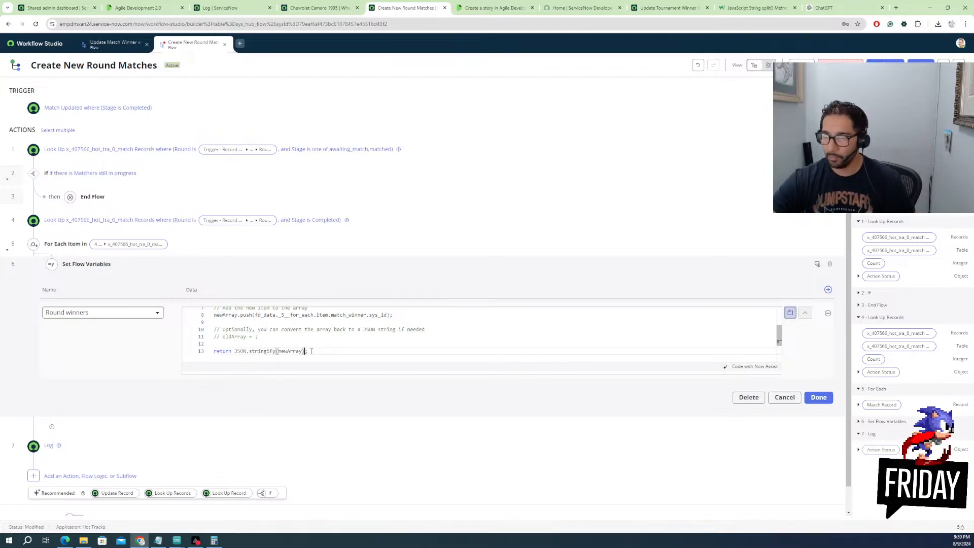
click(818, 397)
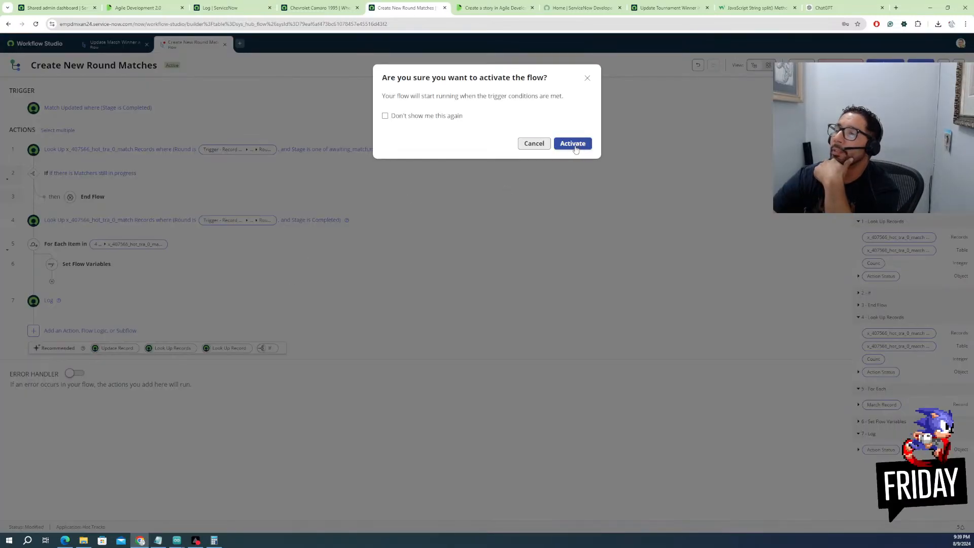
Activate the Create New Round Matches flow and run a test with the match record R1M2 VS Mustang
click(574, 147)
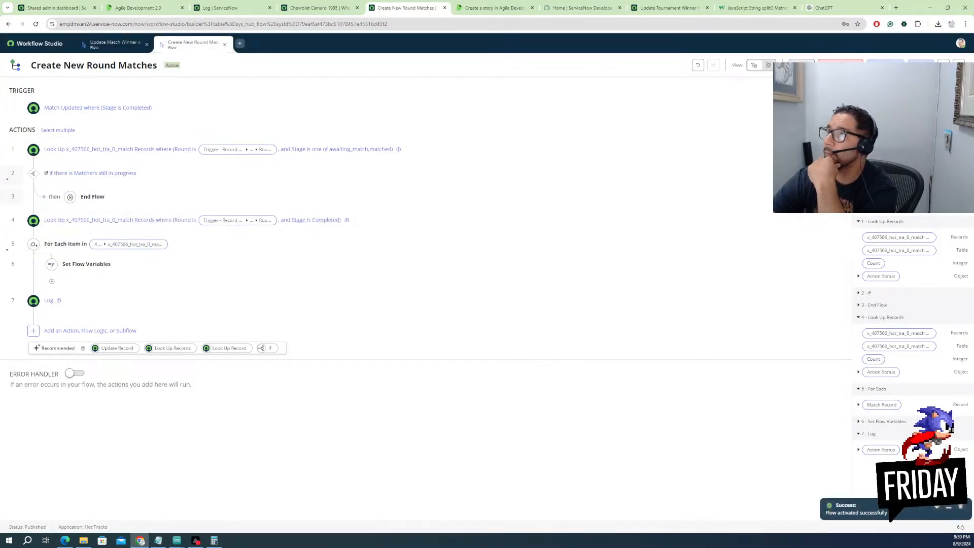
click(802, 65)
click(473, 133)
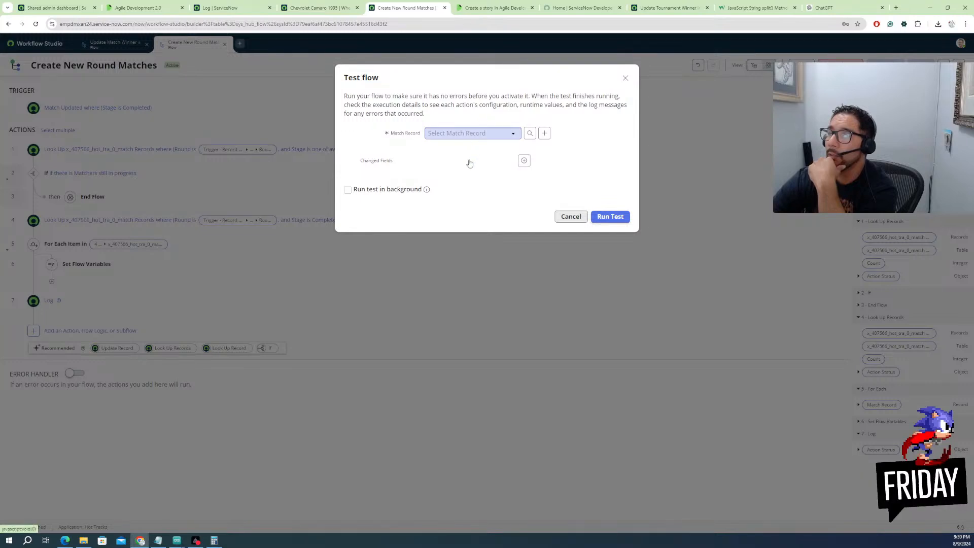
click(463, 173)
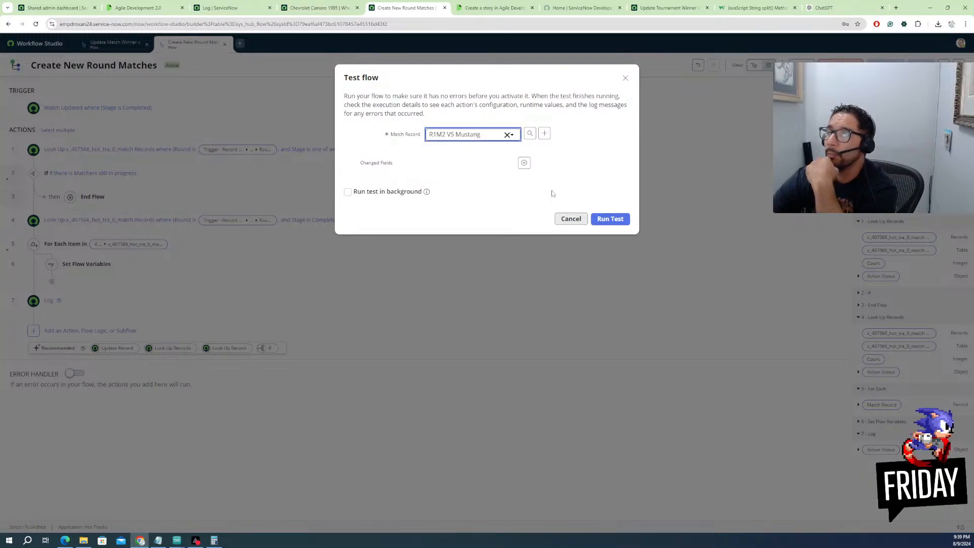
click(610, 217)
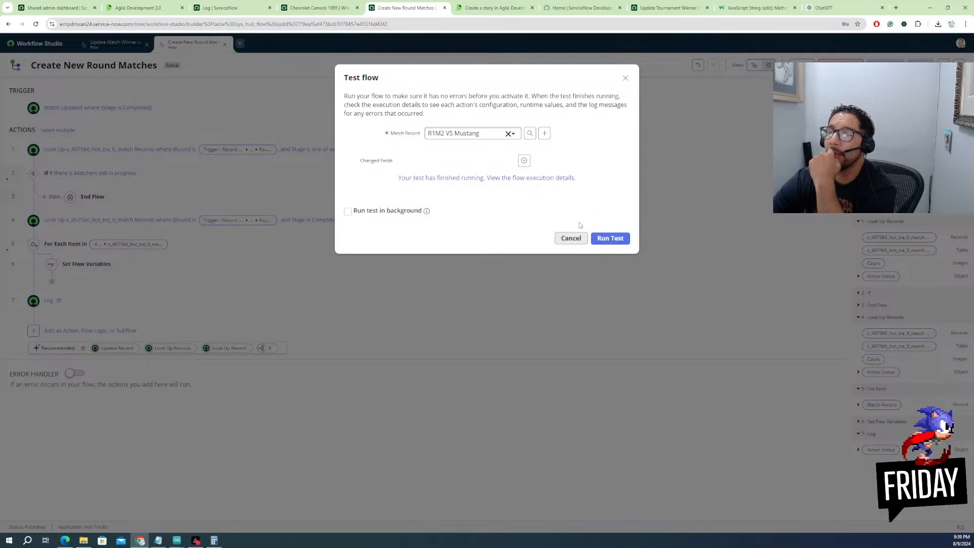
Open the test's execution details and examine the Round winners runtime value for the first and second For Each iterations
click(506, 178)
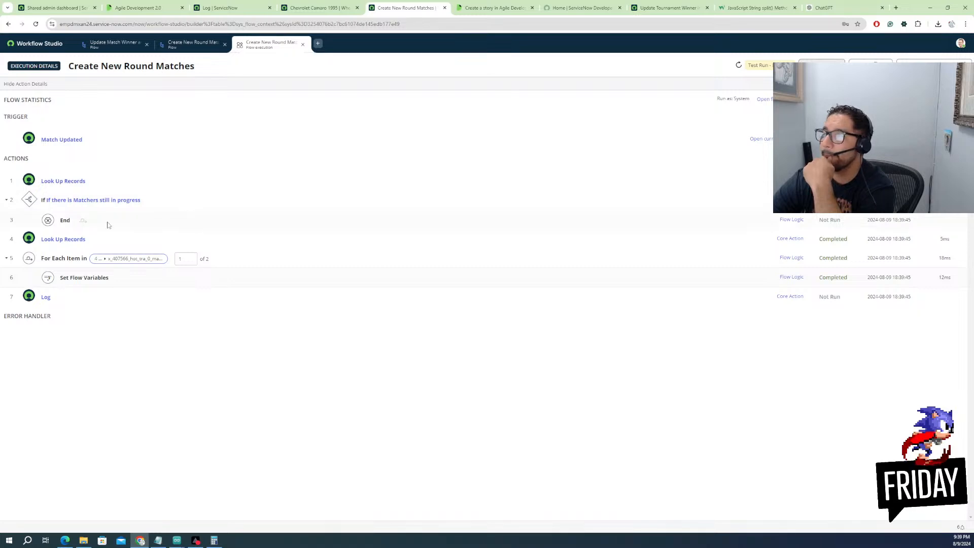
click(87, 280)
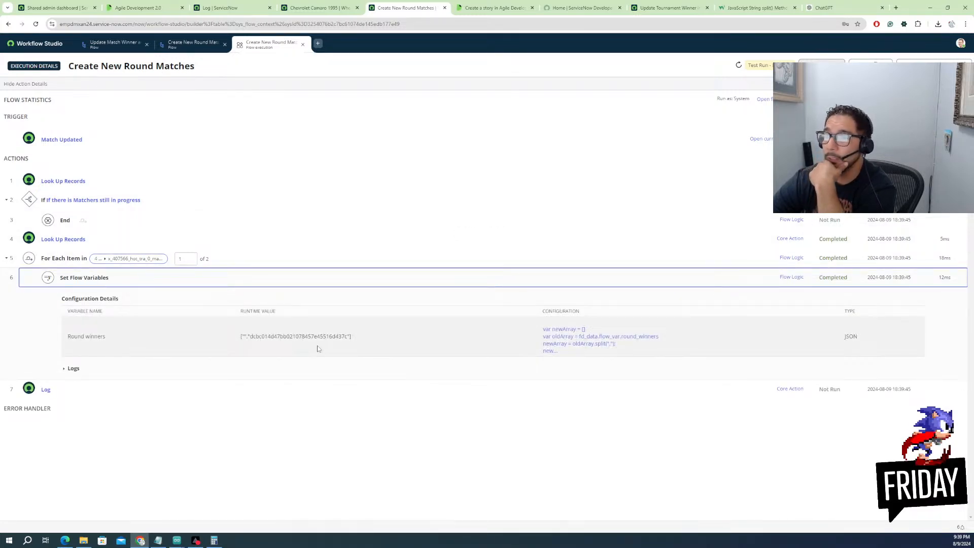
click(257, 337)
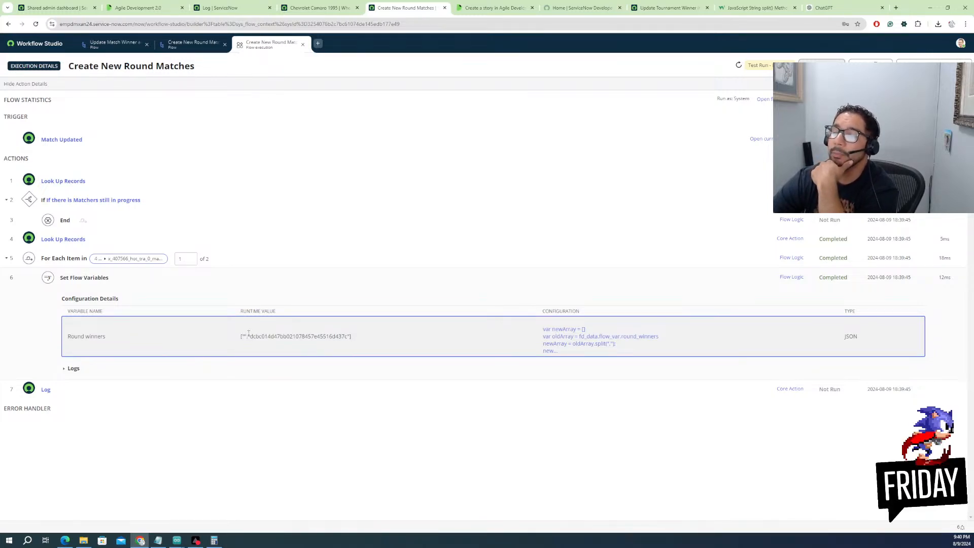
drag(253, 336, 215, 325)
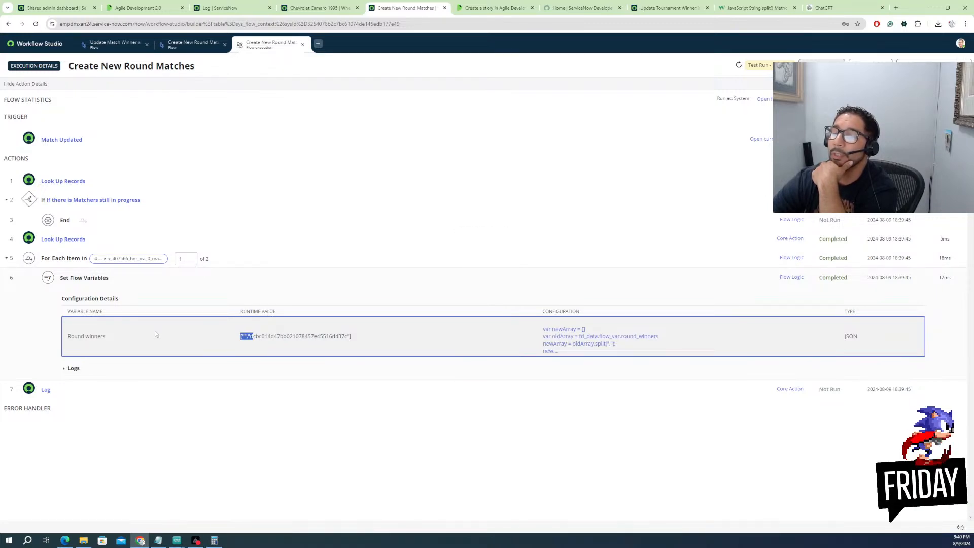
click(190, 260)
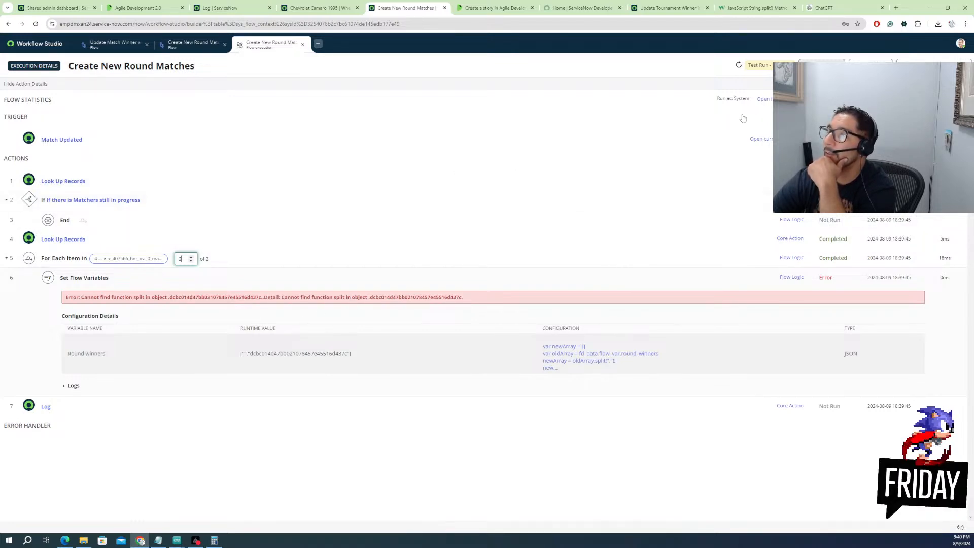
click(330, 9)
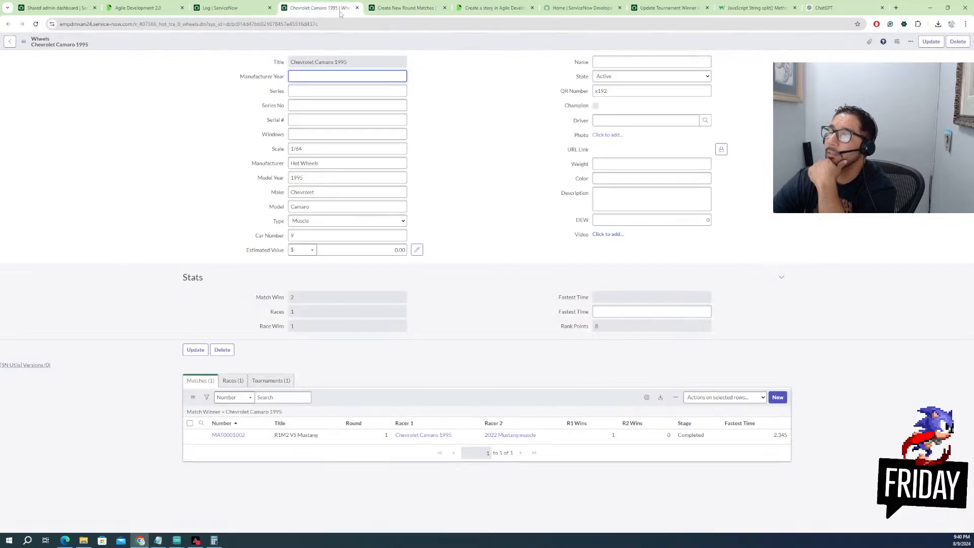
click(223, 9)
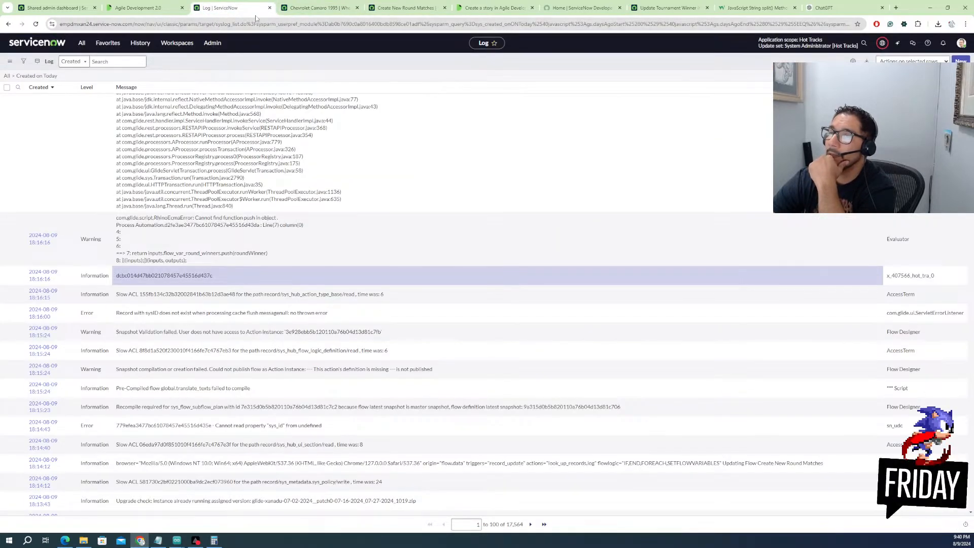
click(338, 10)
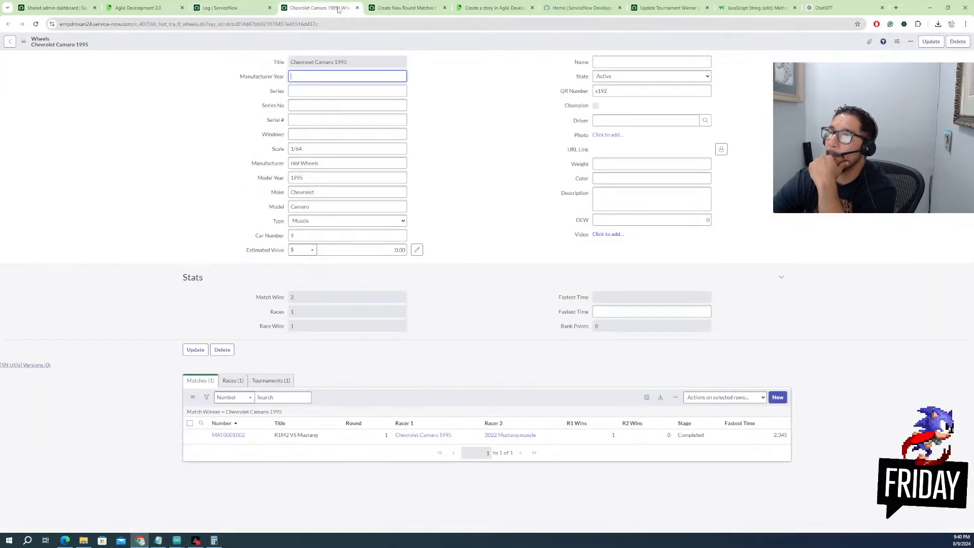
click(400, 9)
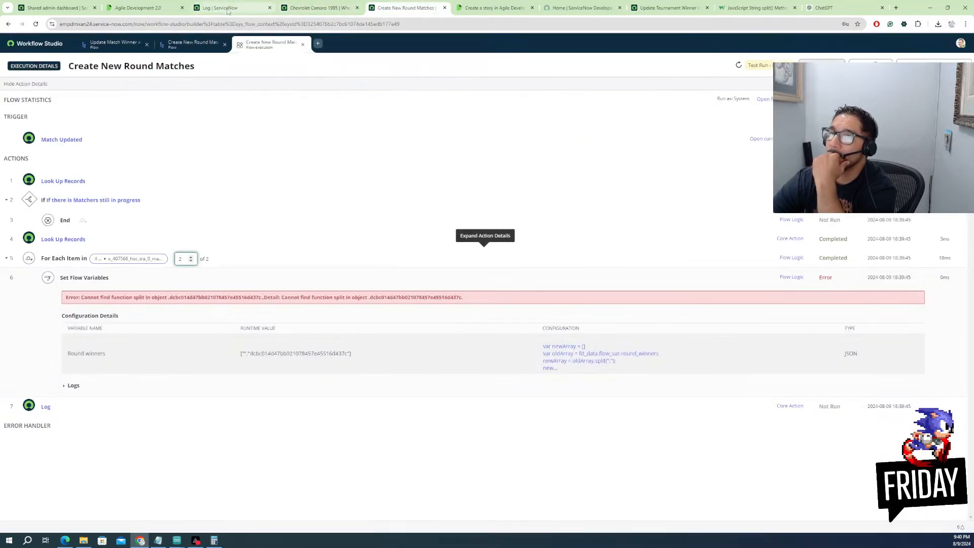
click(135, 9)
key(ctrl+Tab)
click(92, 11)
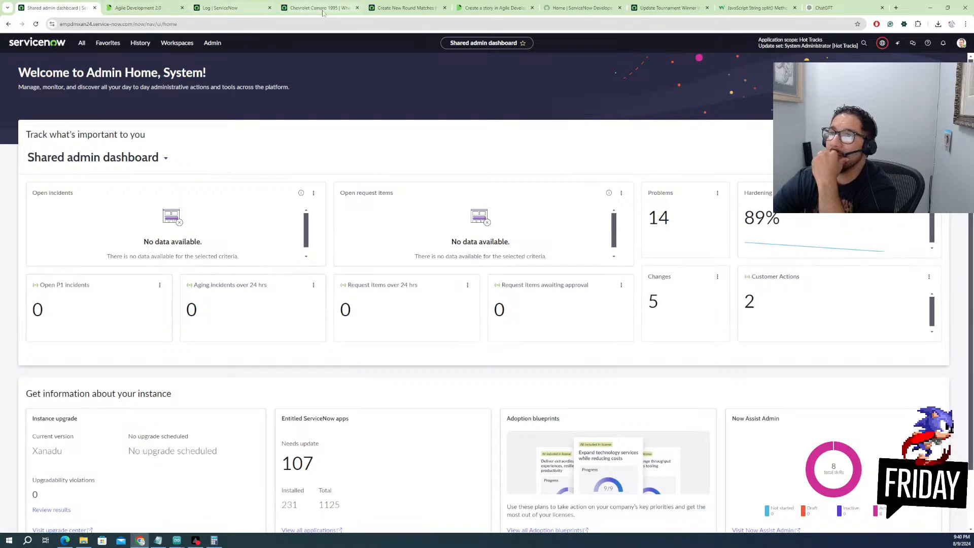
click(406, 8)
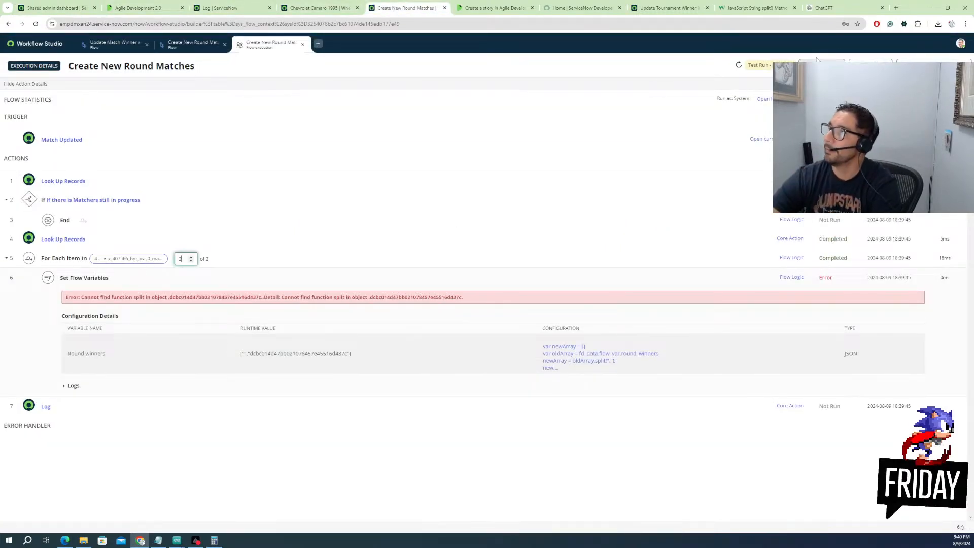
Return to the Create New Round Matches flow, reopen the Round winners script in Set Flow Variables and delete the oldArray.split line
click(191, 47)
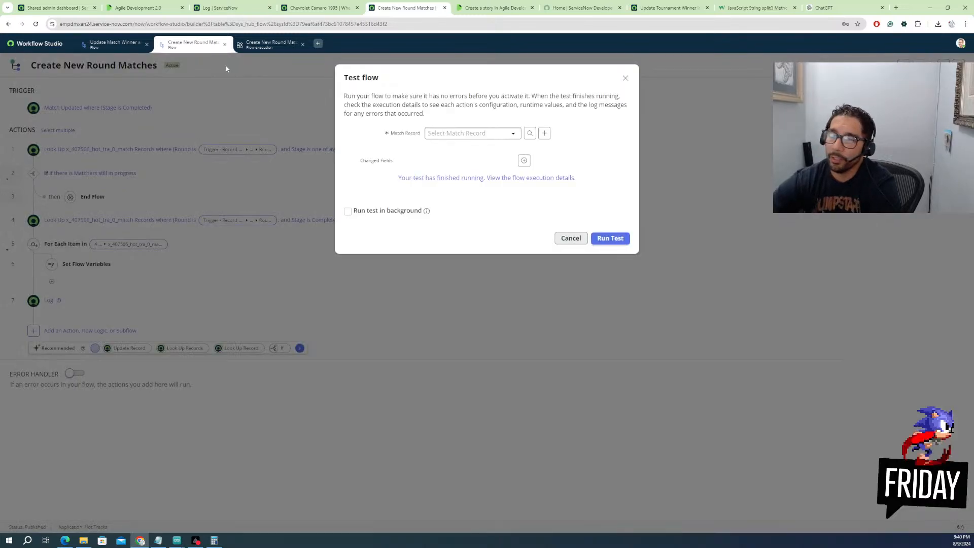
click(569, 244)
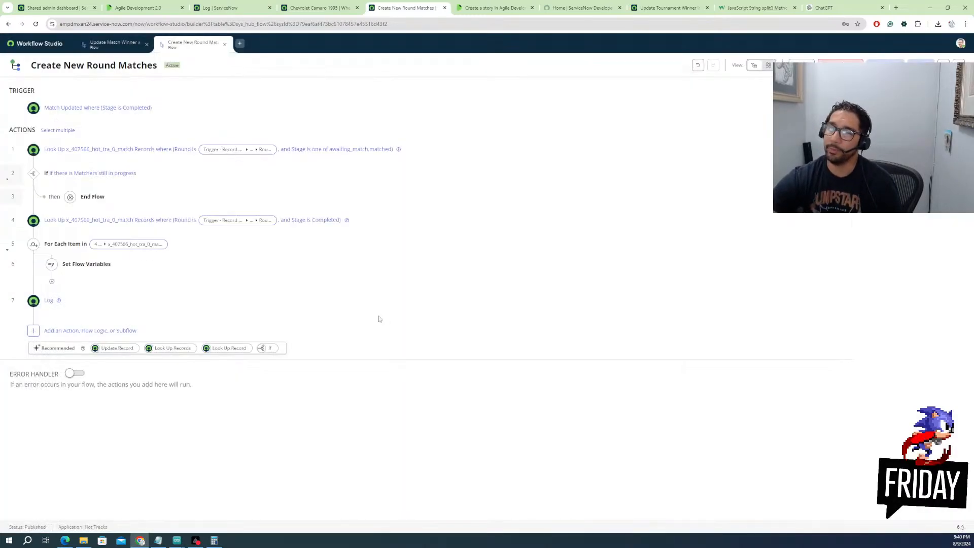
click(78, 267)
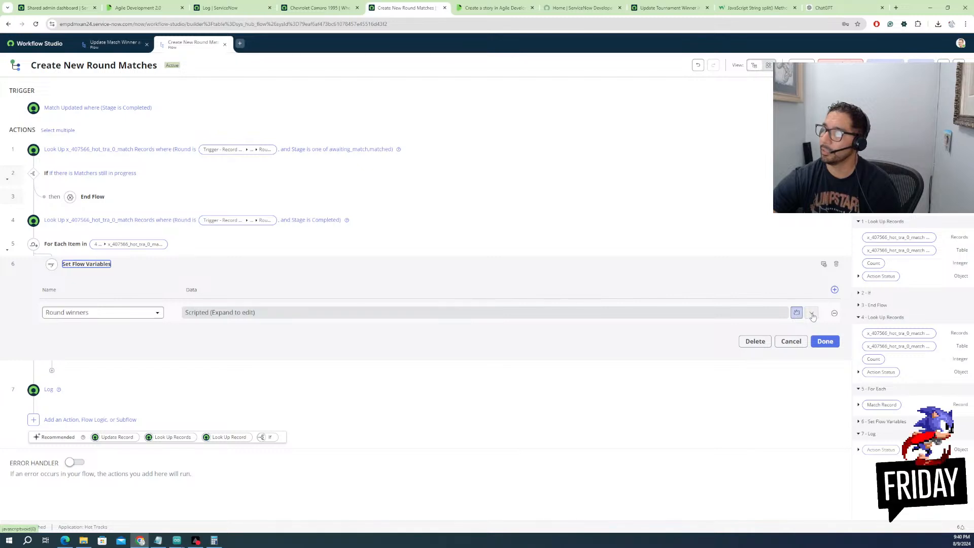
click(796, 313)
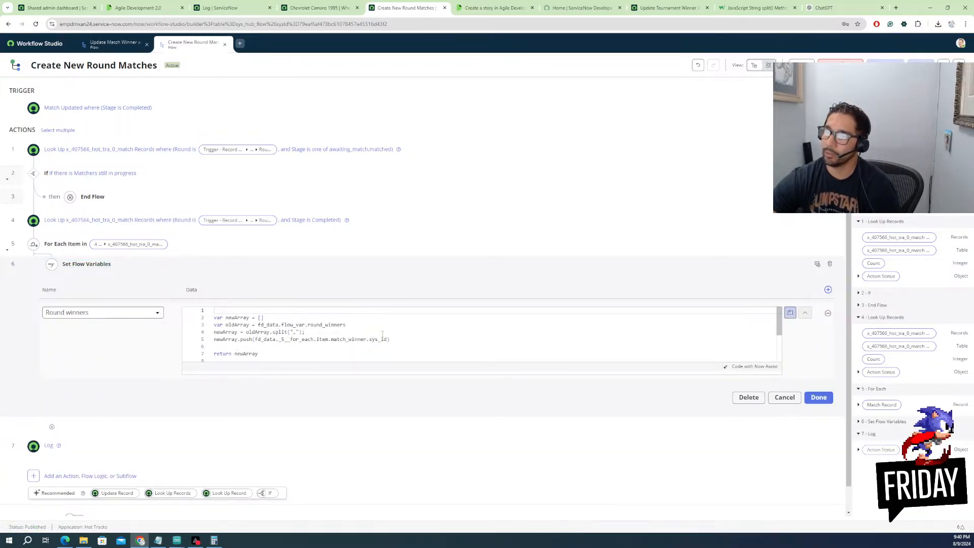
drag(306, 333, 213, 333)
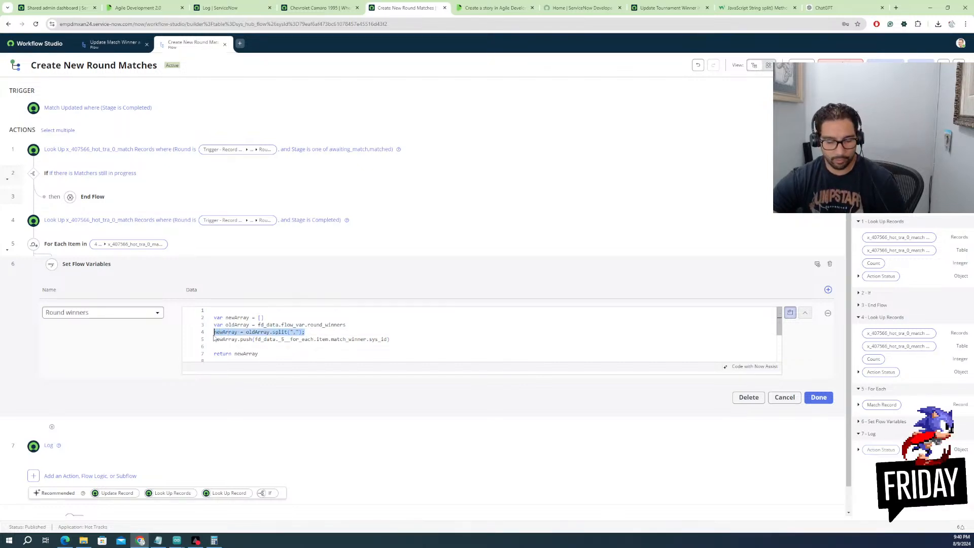
key(BackSpace)
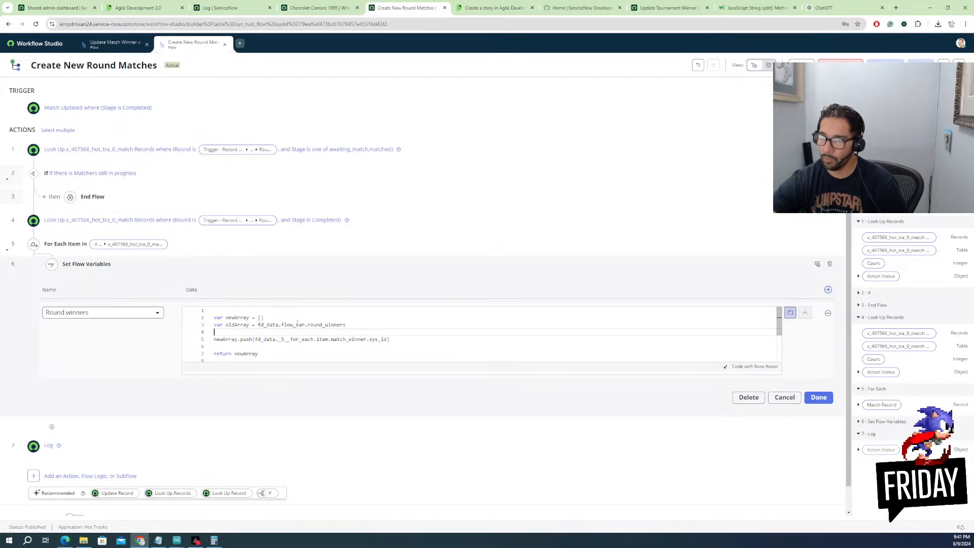
click(347, 325)
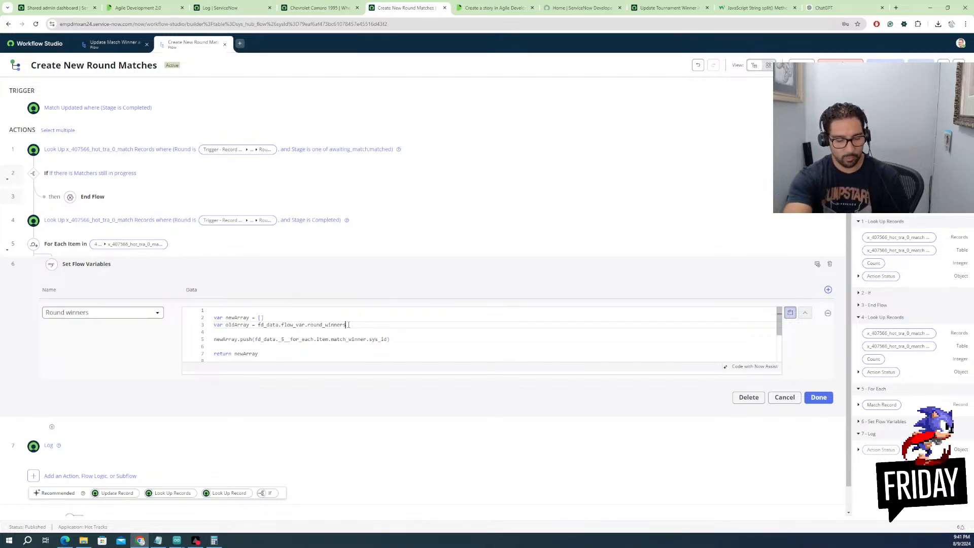
text(;)
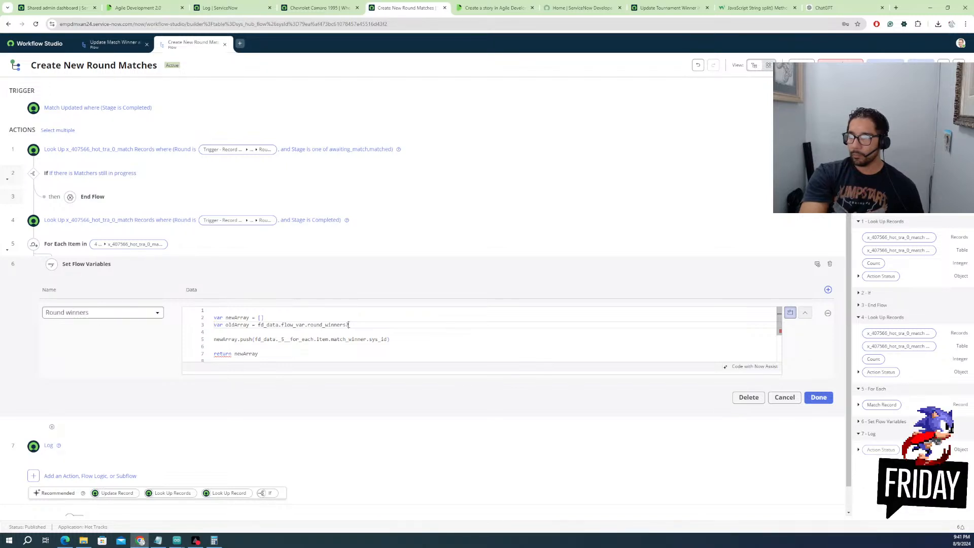
drag(258, 324, 346, 328)
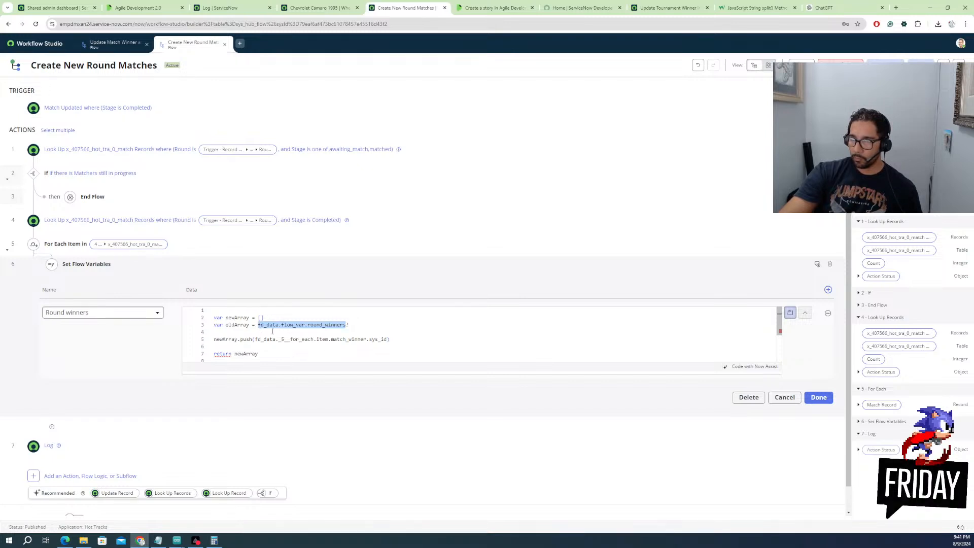
click(352, 324)
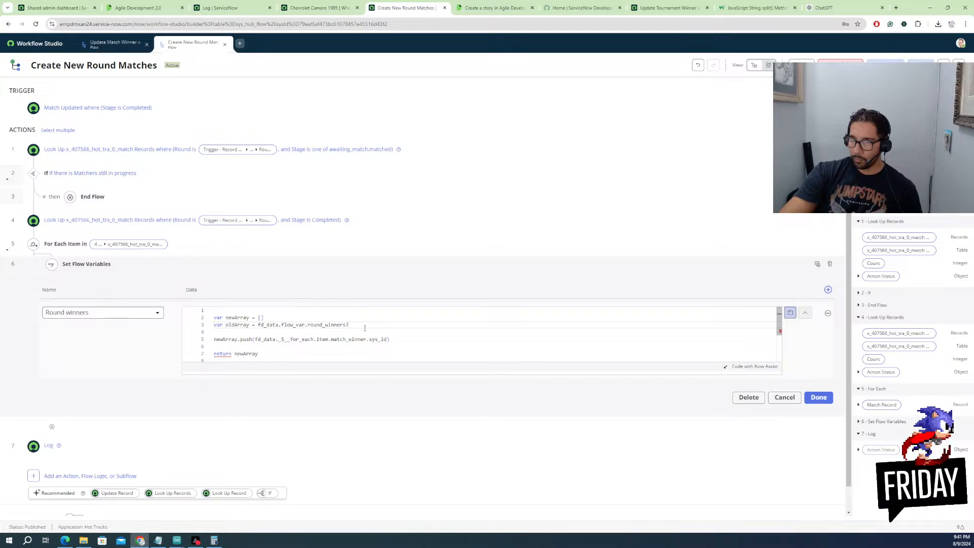
drag(357, 327, 213, 327)
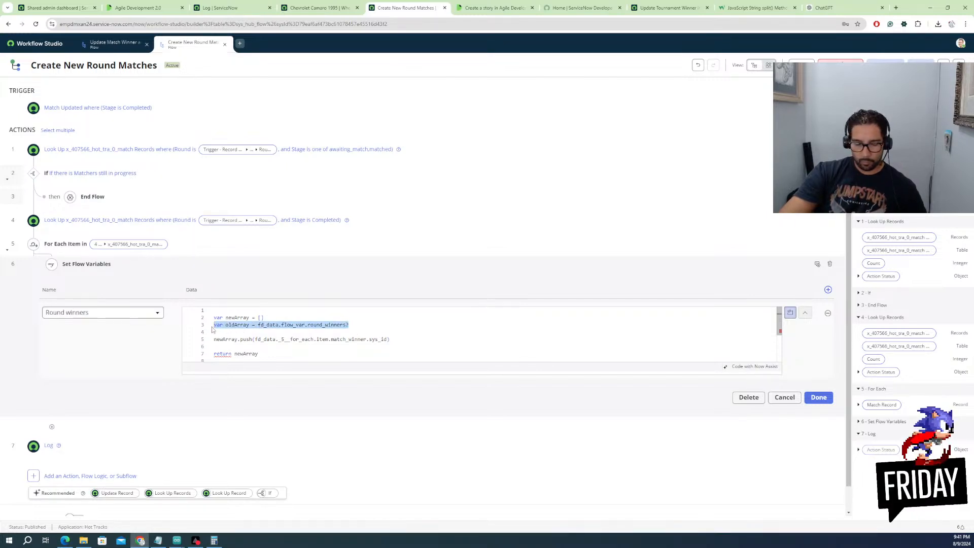
key(BackSpace)
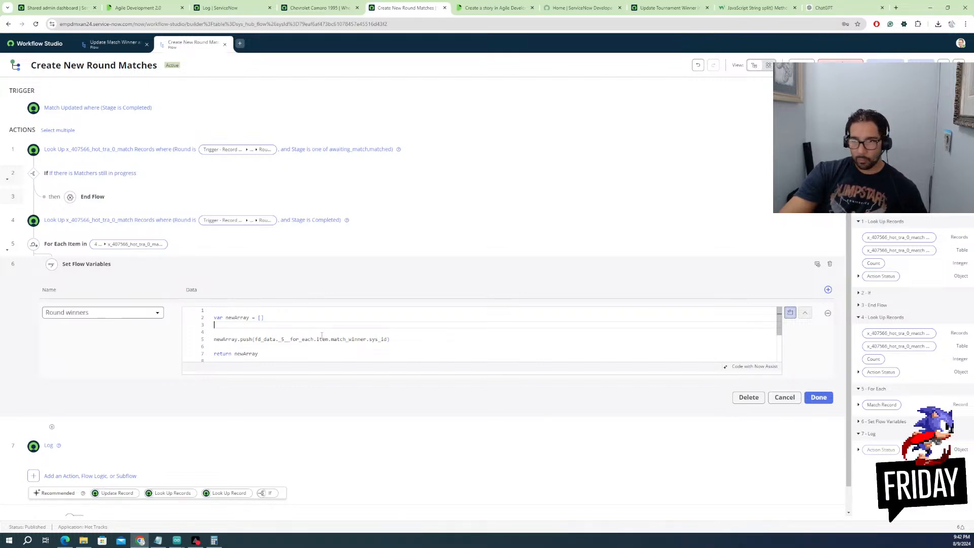
key(ctrl+z)
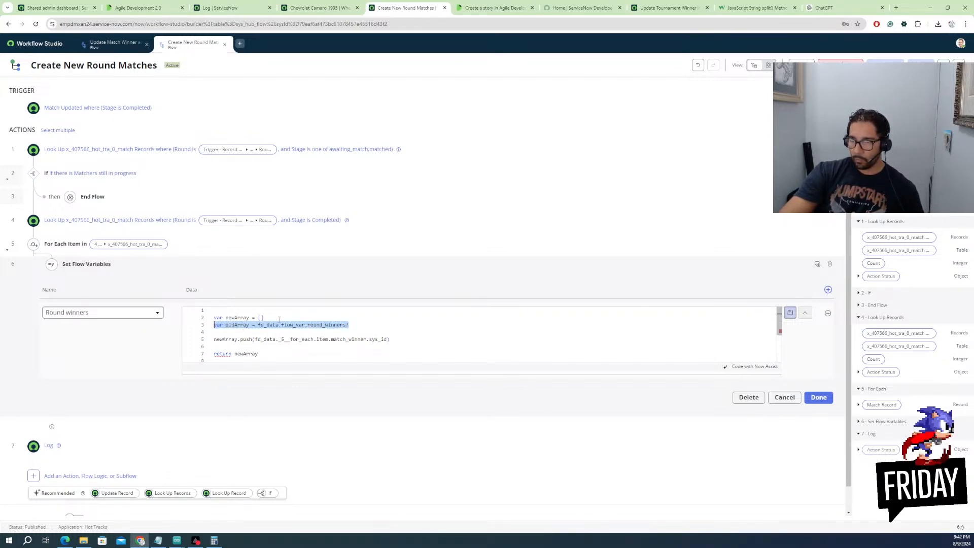
click(279, 318)
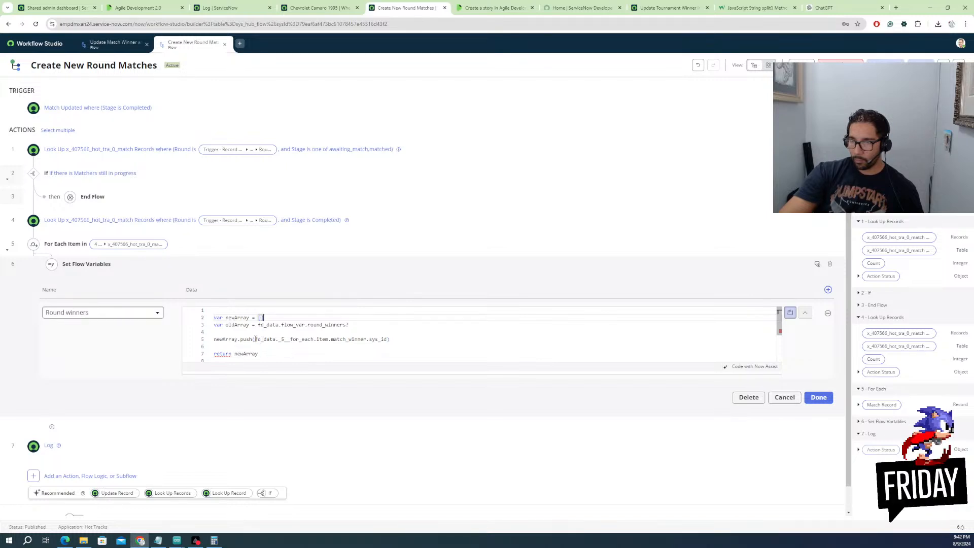
click(354, 324)
drag(354, 324, 257, 325)
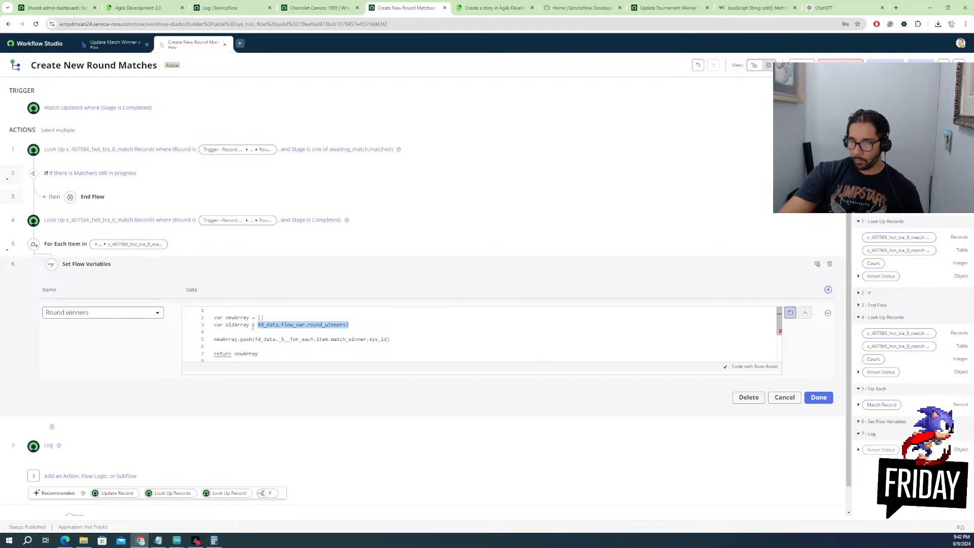
drag(357, 325, 214, 325)
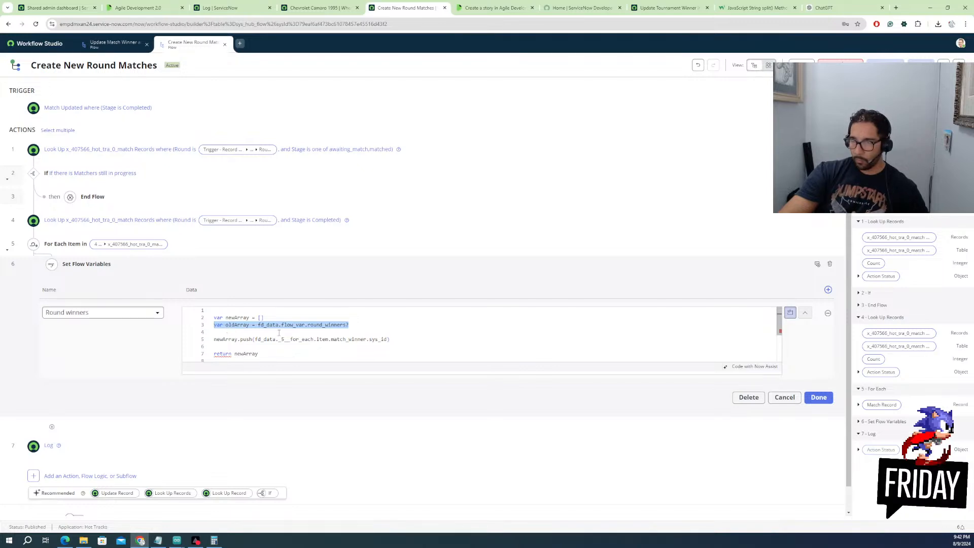
click(222, 331)
Copy the expression fd_data.flow_var.round_winners and delete the oldArray declaration from the Round winners script
drag(259, 324, 346, 325)
key(ctrl+c)
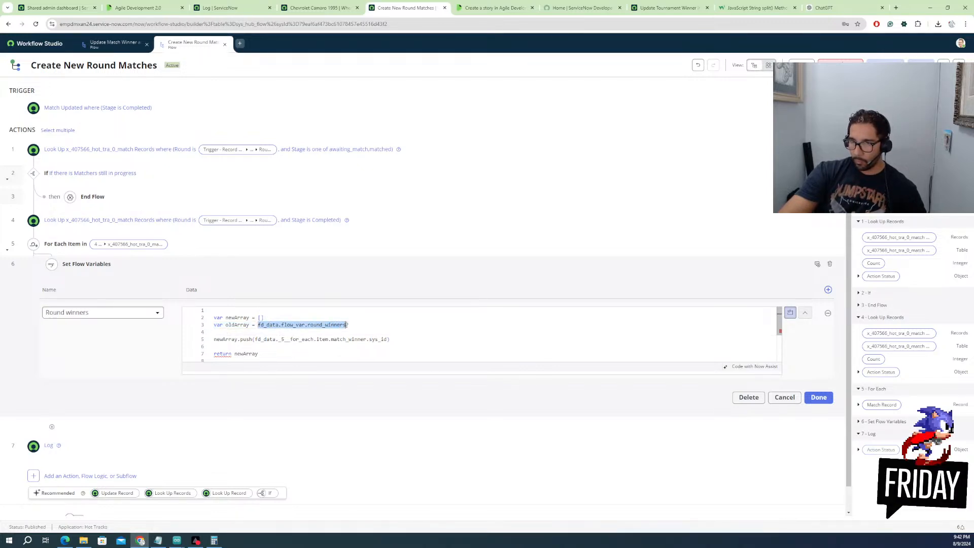
key(BackSpace)
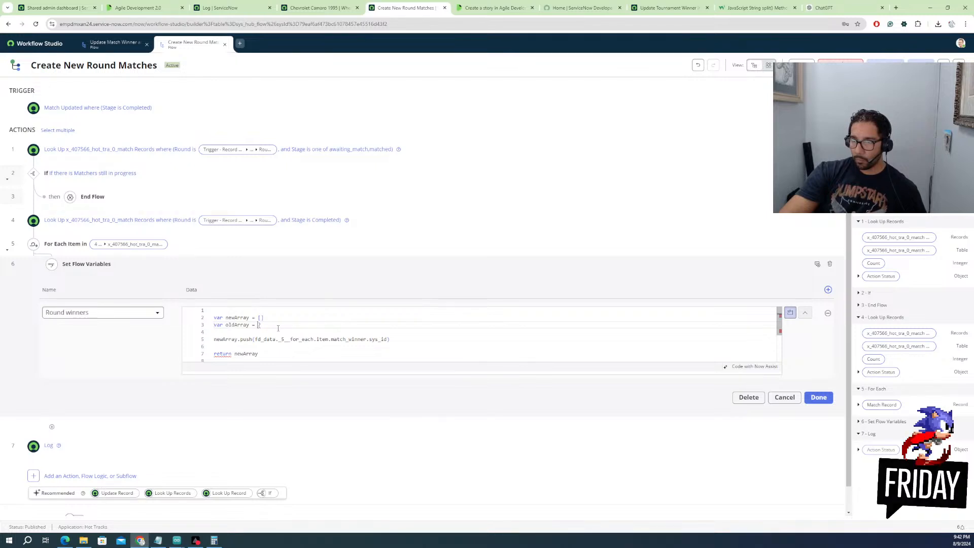
drag(261, 325, 215, 325)
key(BackSpace)
Change the newArray assignment to the conditional fd_data.flow_var.round_winners? fd_data.flow_var.round_winners:[]
click(260, 319)
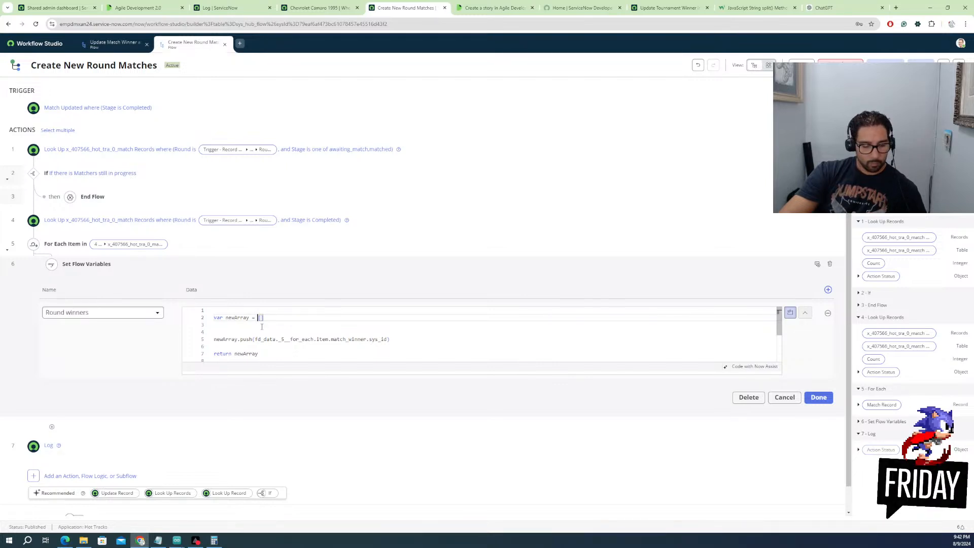
key(ctrl+v)
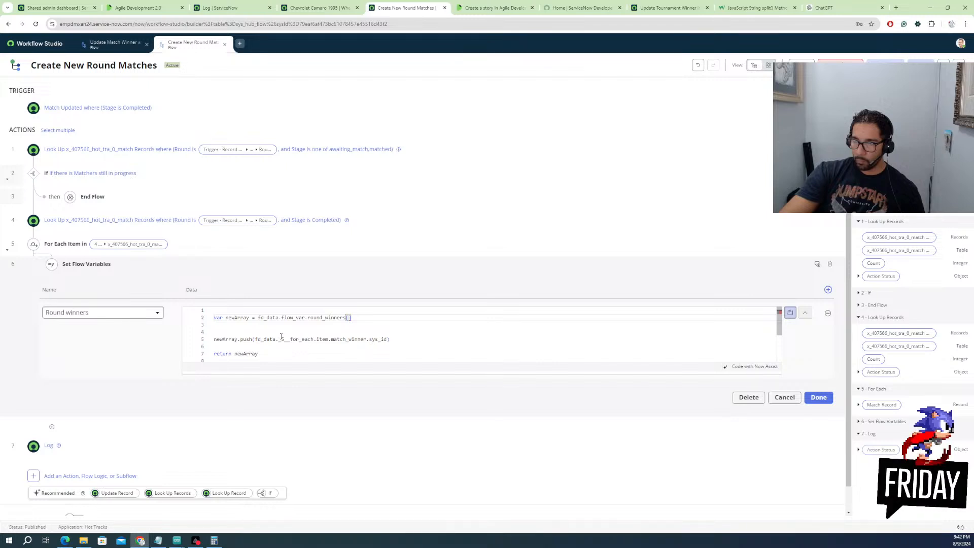
text(?)
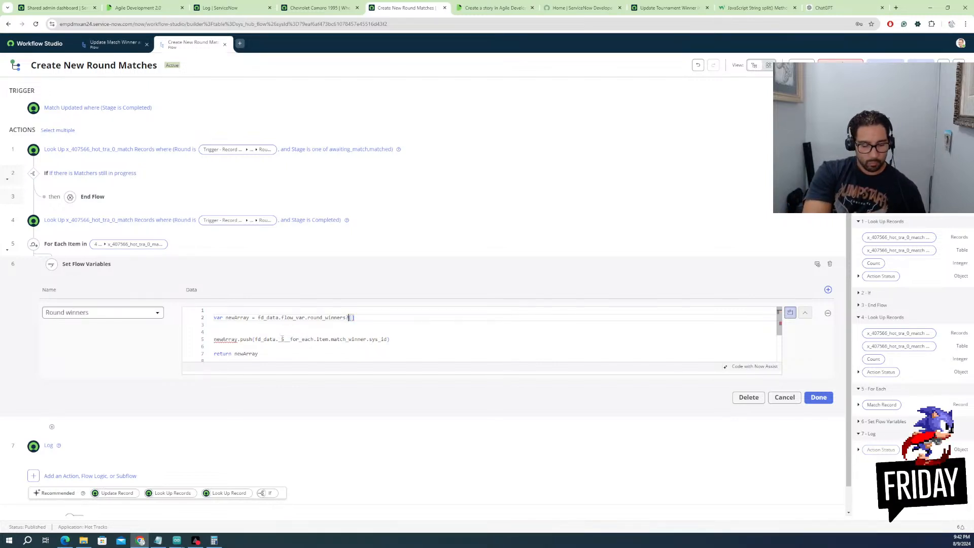
key(ctrl+v)
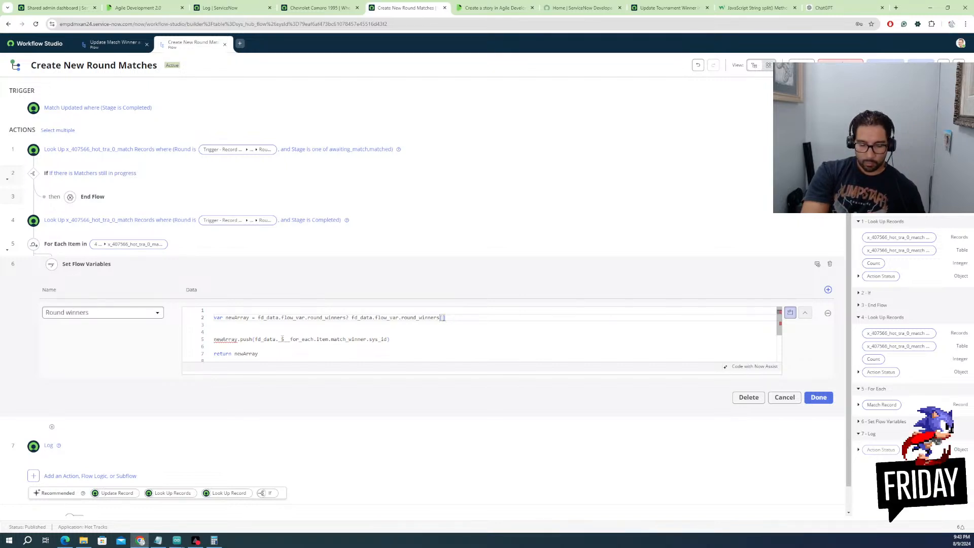
text(:)
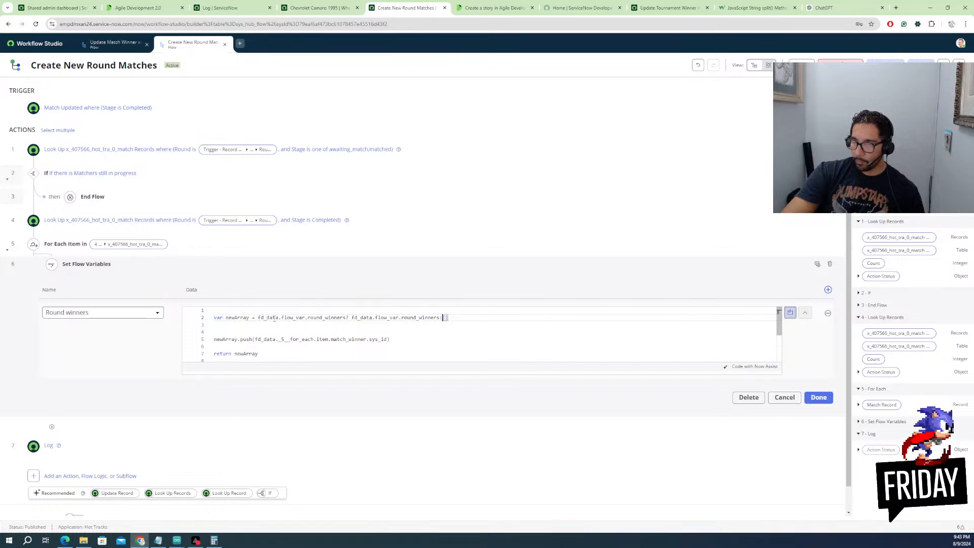
Wrap the conditional's true-branch fd_data.flow_var.round_winners in JSON.parse()
click(258, 318)
click(349, 320)
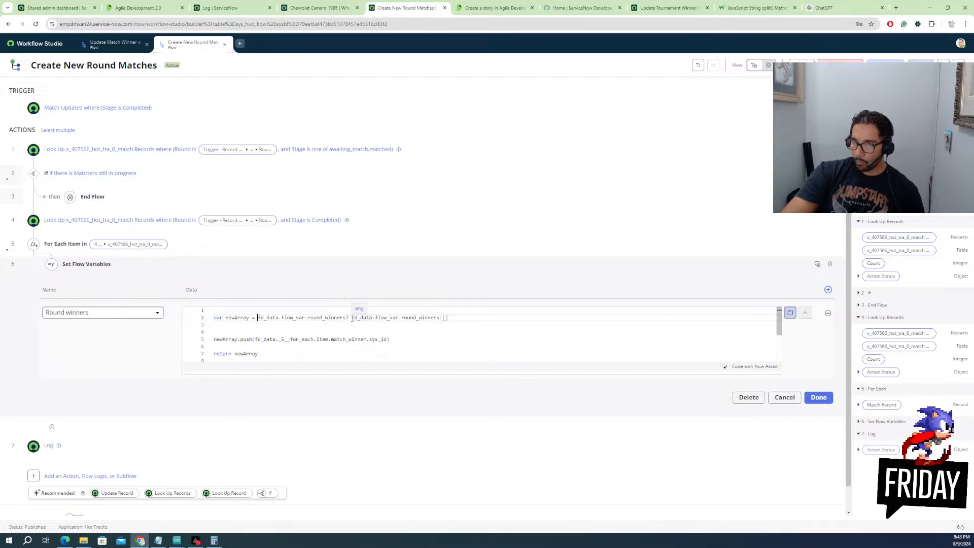
scroll(324, 337, down, 1)
scroll(324, 336, up, 1)
click(352, 318)
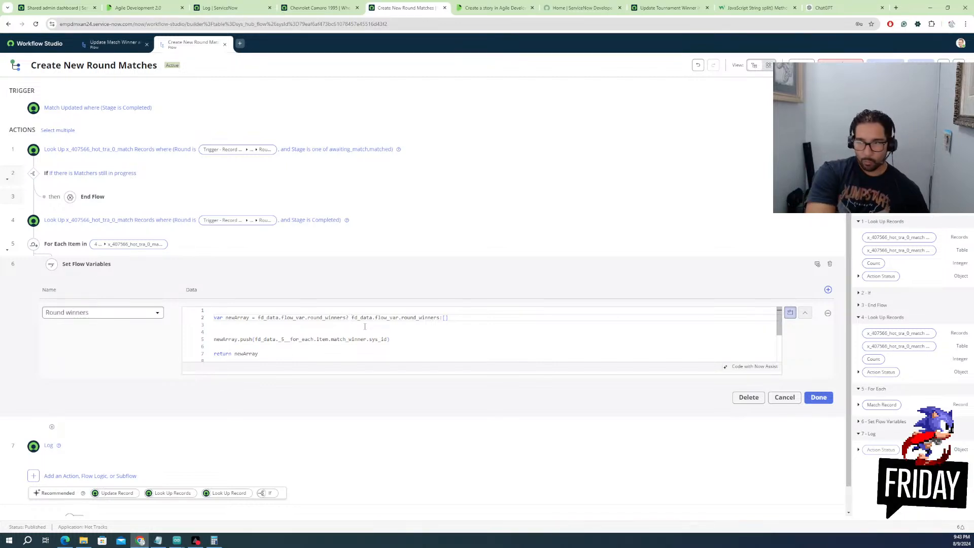
text(J)
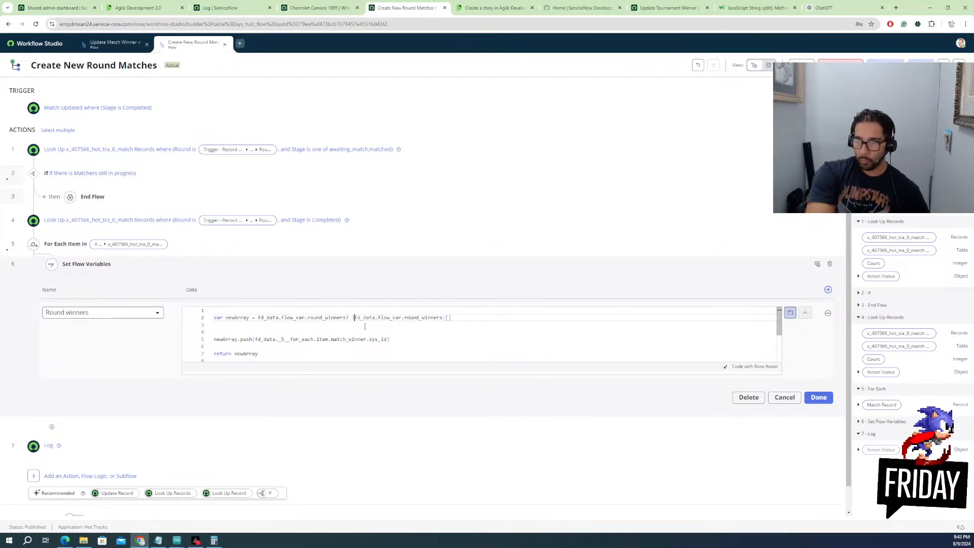
text(SON.)
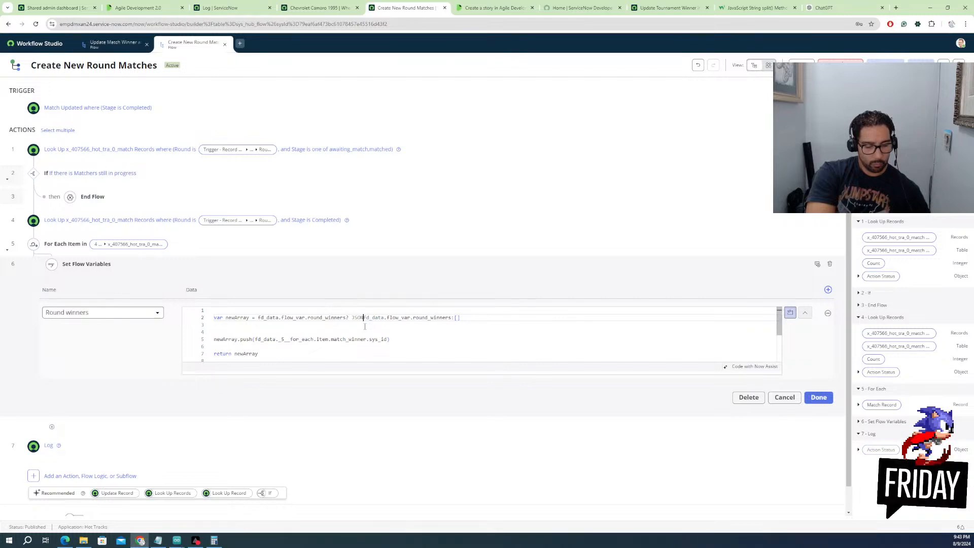
text(parse)
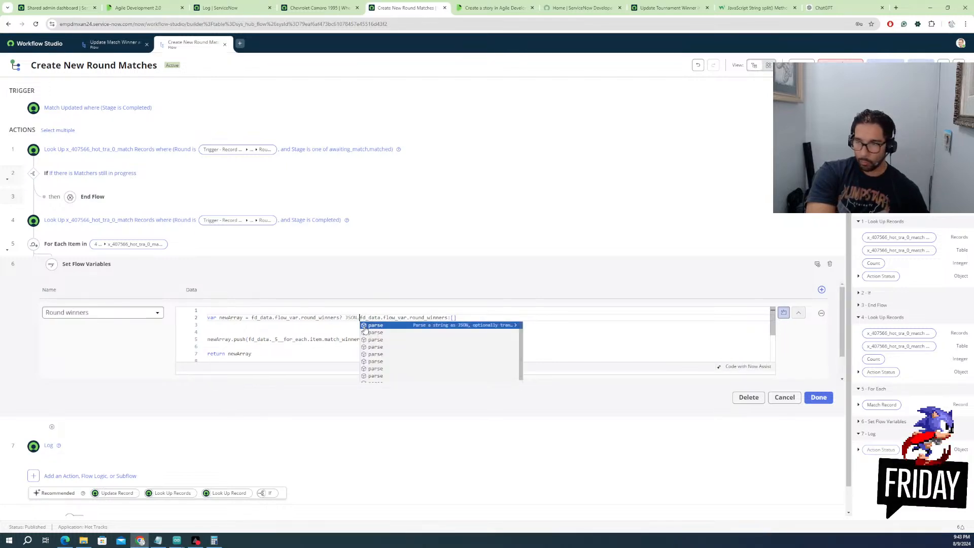
text(()
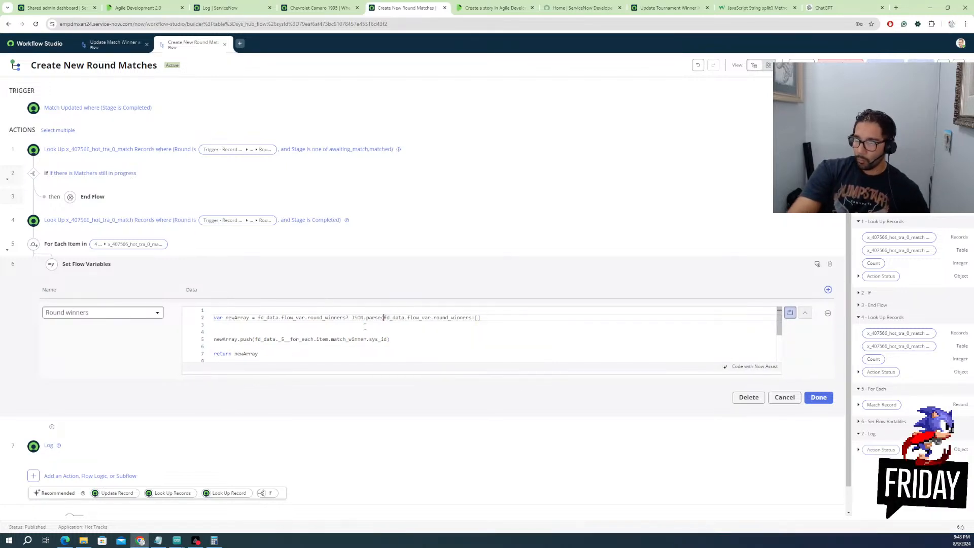
click(472, 318)
text())
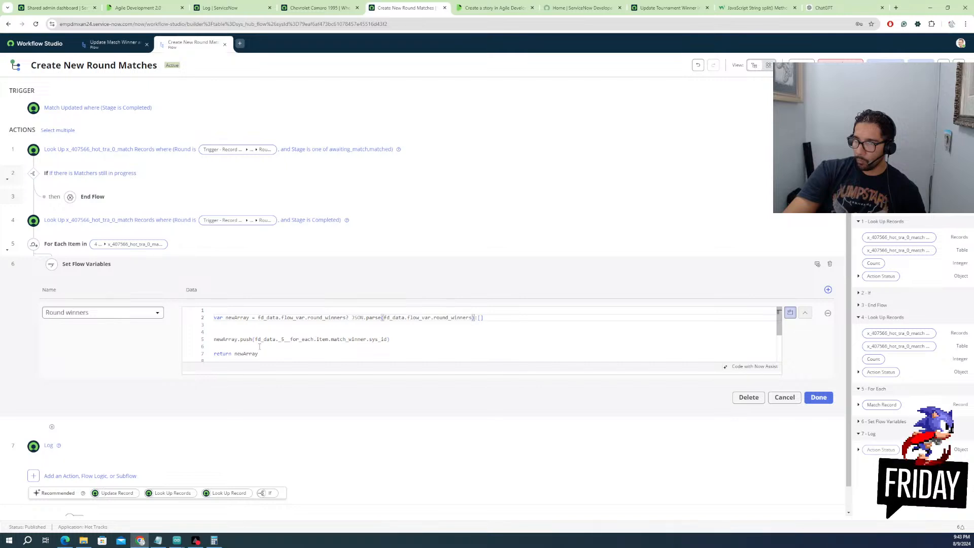
Wrap the returned newArray in JSON.stringify() on the last line of the Round winners script
click(227, 346)
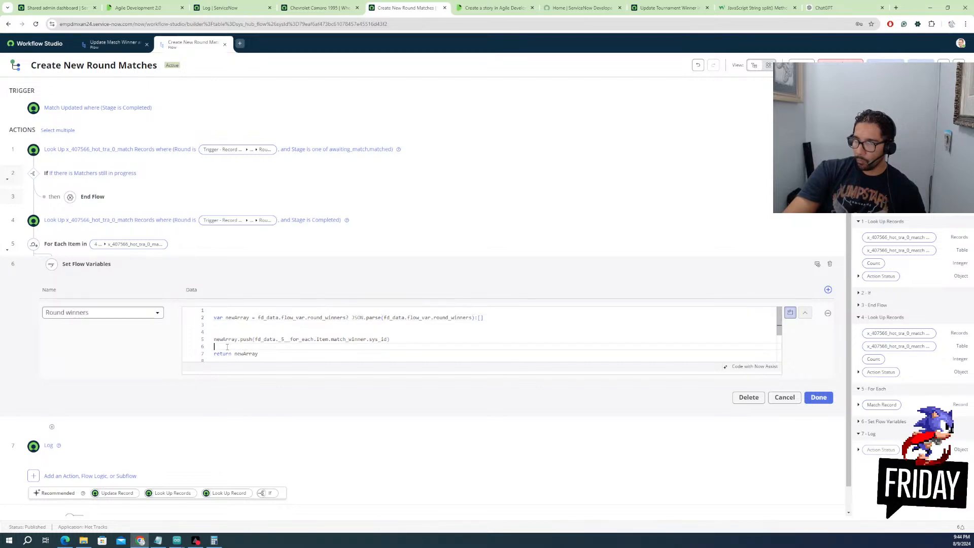
click(233, 354)
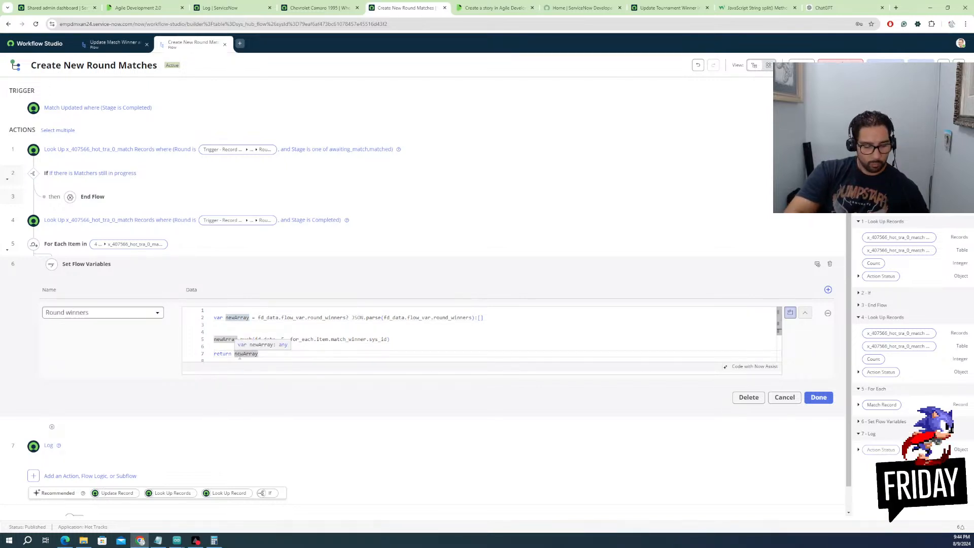
text(JSON)
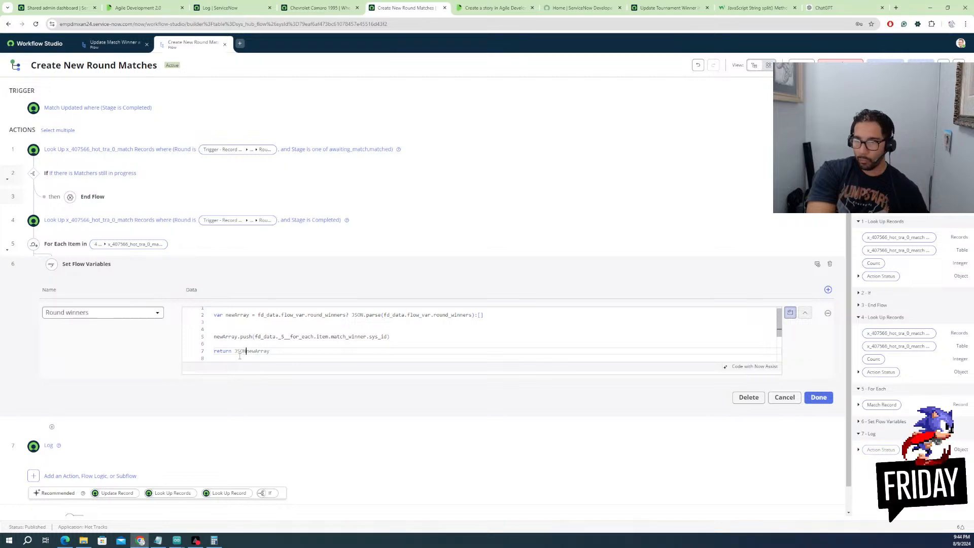
text(.)
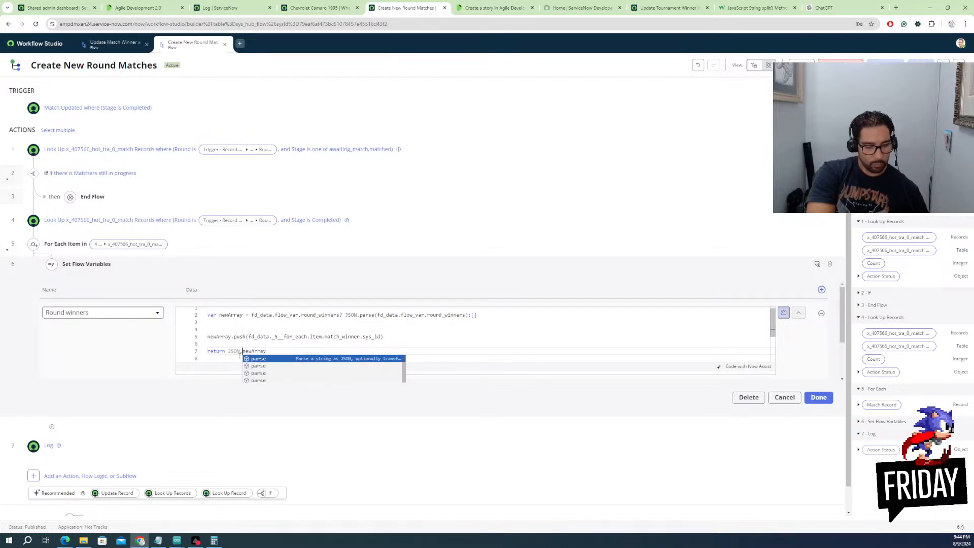
text(str)
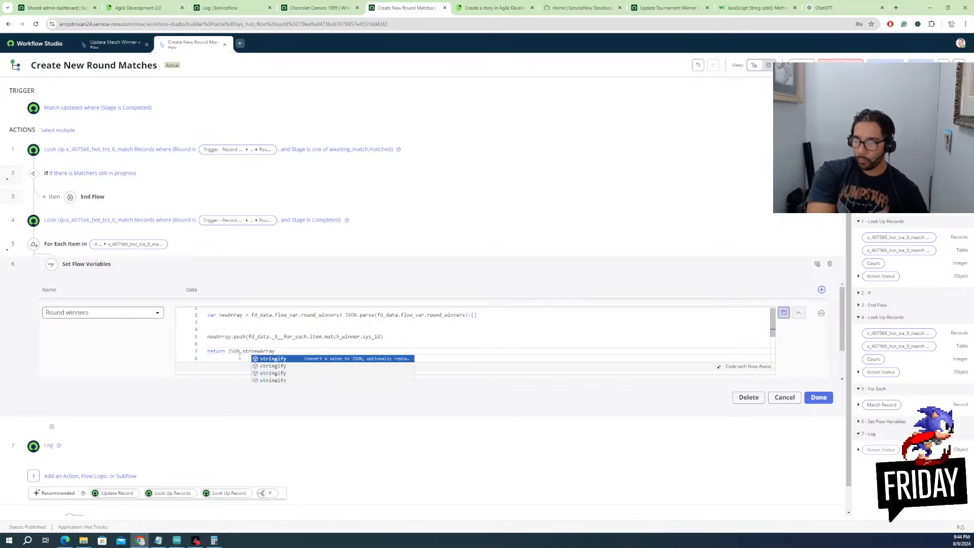
key(Return)
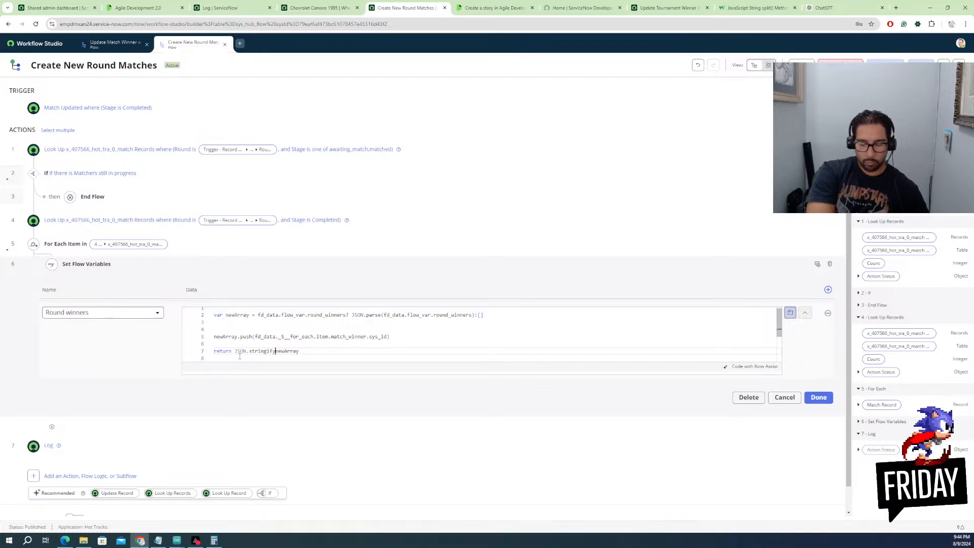
text(()
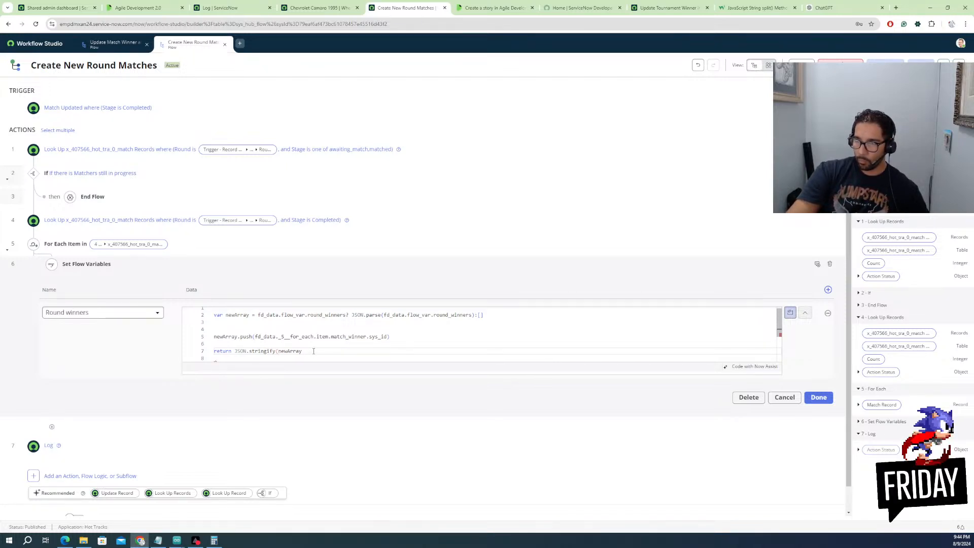
text())
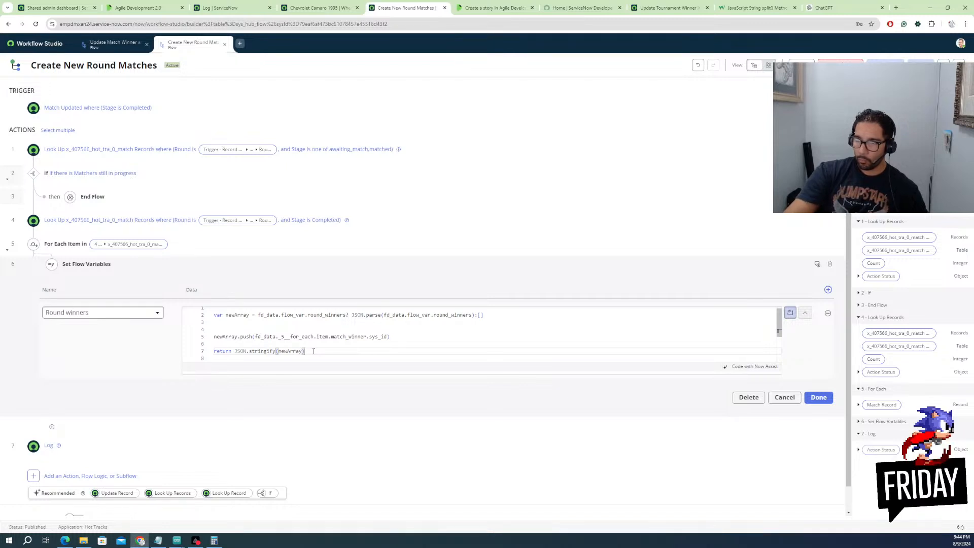
Copy the whole Round winners script, switch to the ChatGPT conversation and submit the script for review
scroll(306, 352, down, 1)
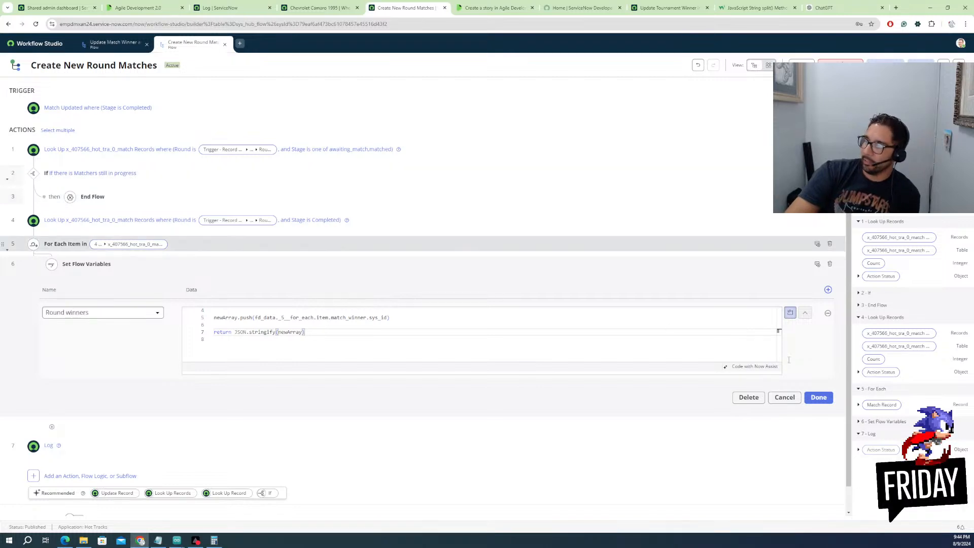
drag(336, 344, 259, 329)
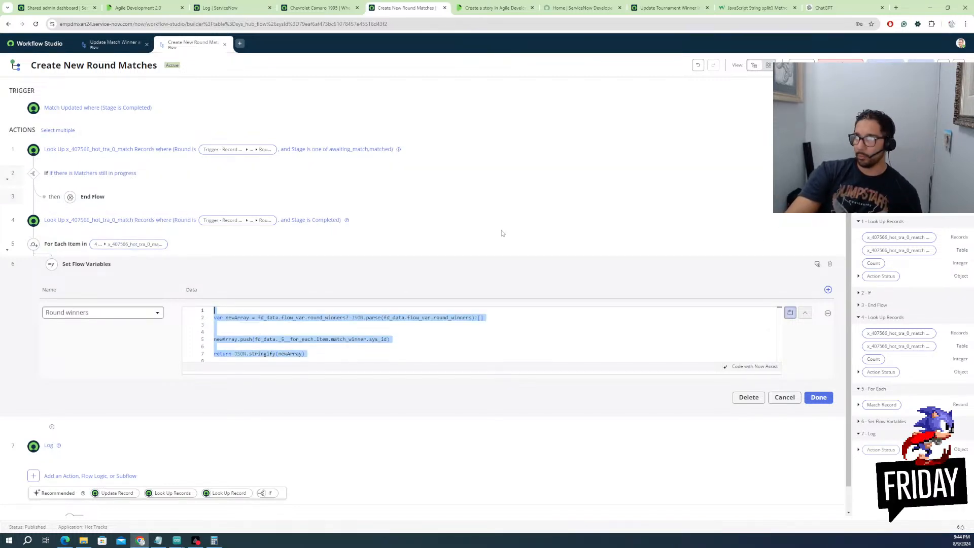
click(821, 8)
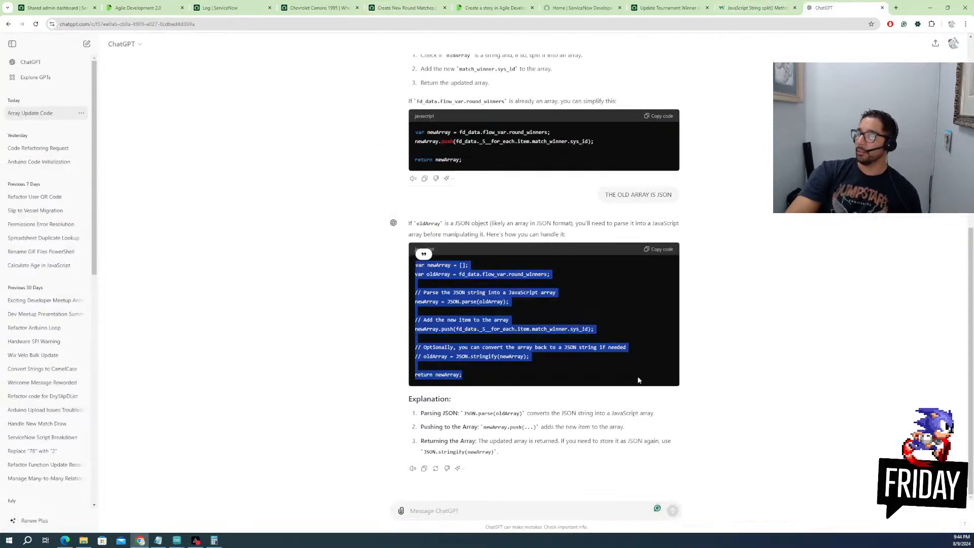
click(481, 513)
key(ctrl+v)
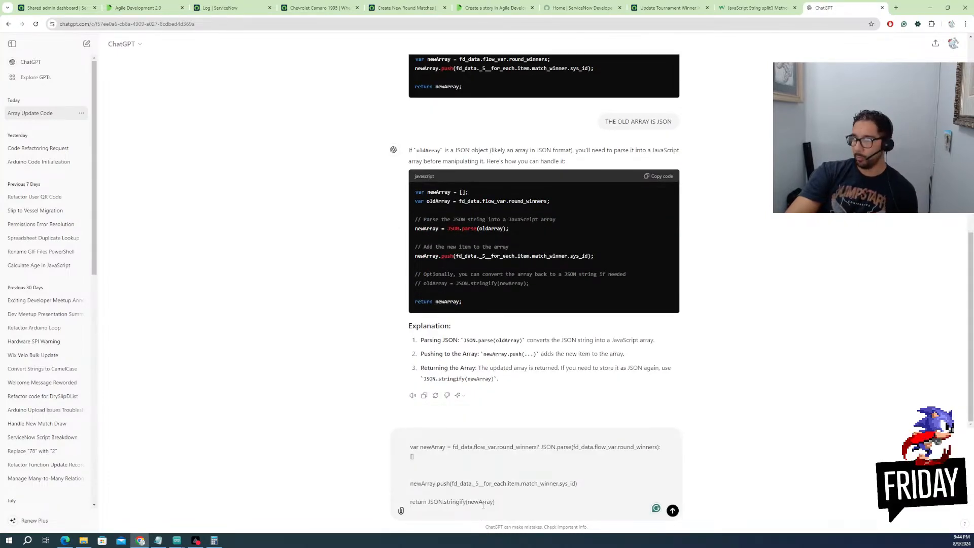
key(Return)
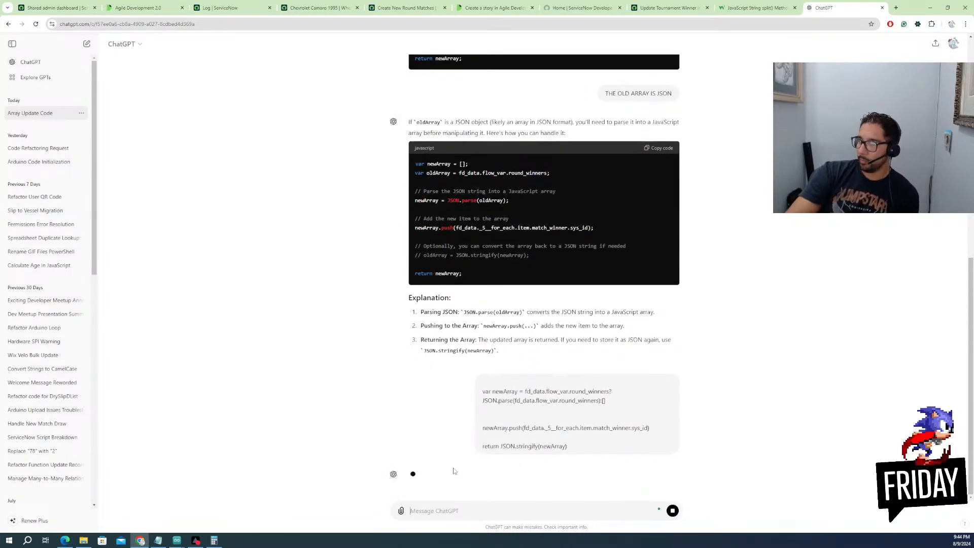
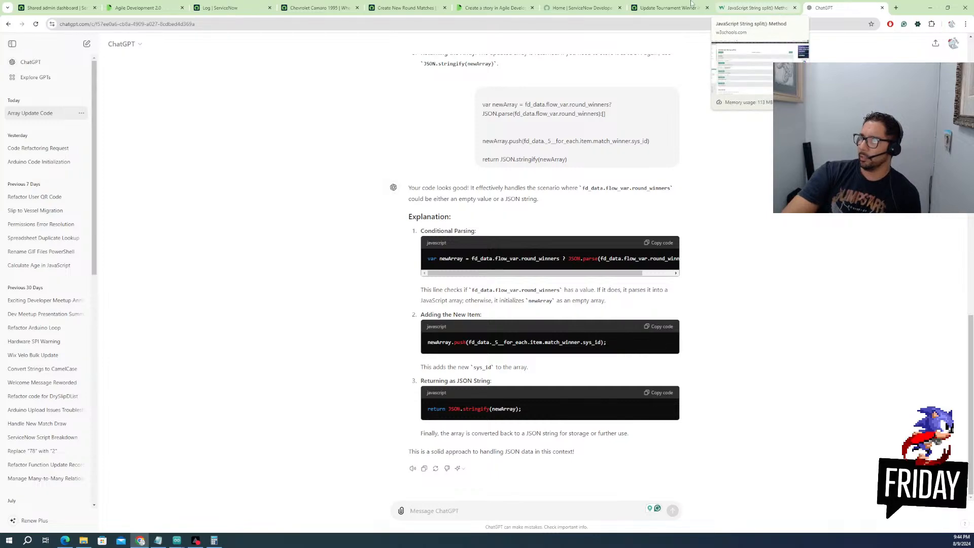
Return to the Create New Round Matches flow and accept the edited Round winners script in Set Flow Variables
click(669, 8)
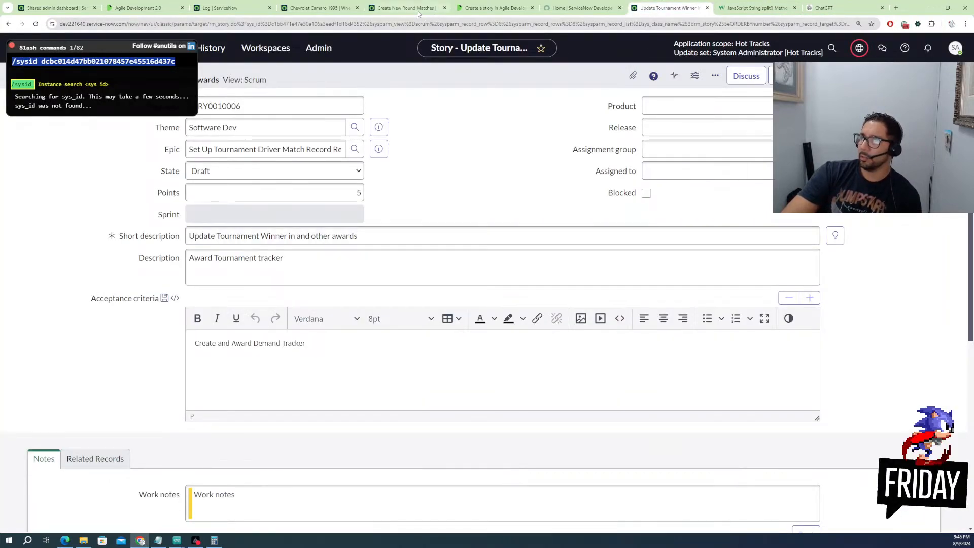
click(417, 10)
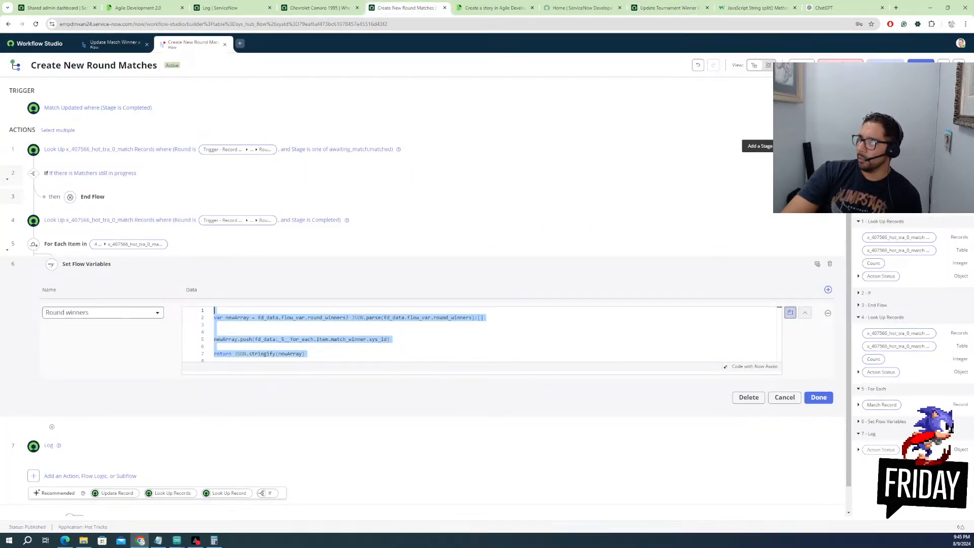
click(885, 65)
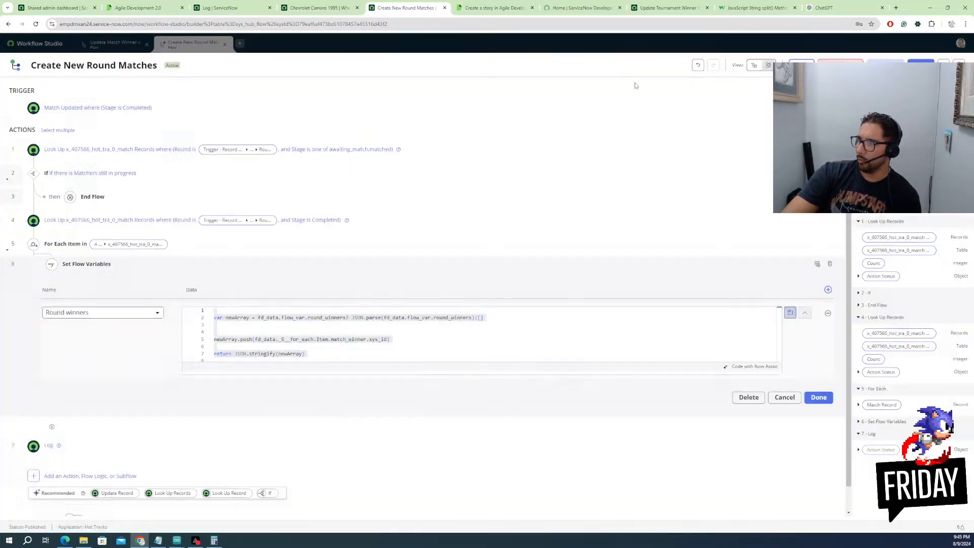
click(627, 79)
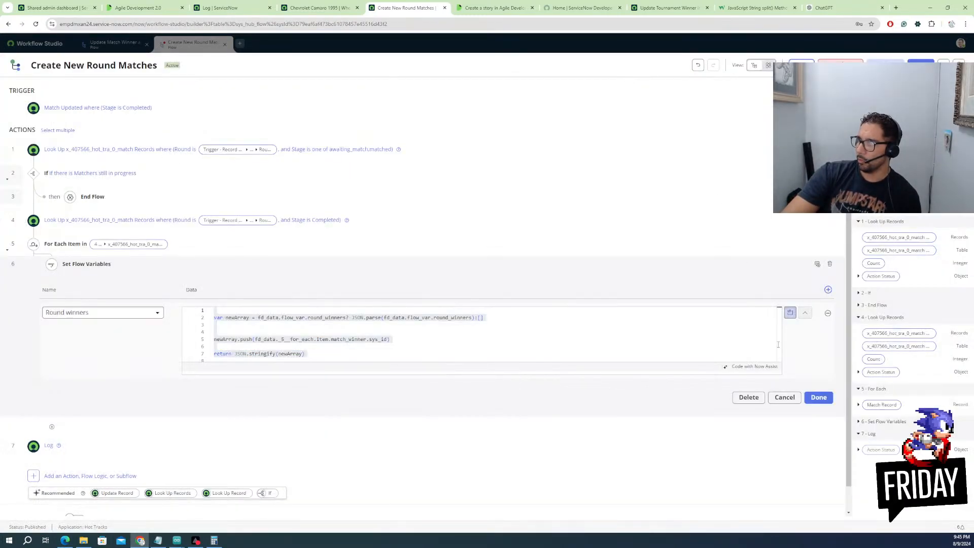
click(818, 397)
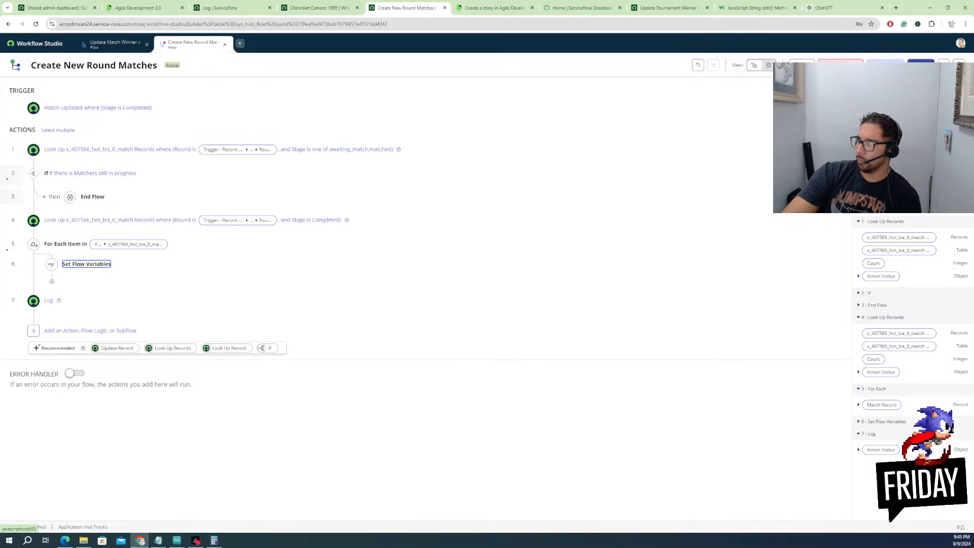
Save the Create New Round Matches flow and activate it
click(921, 61)
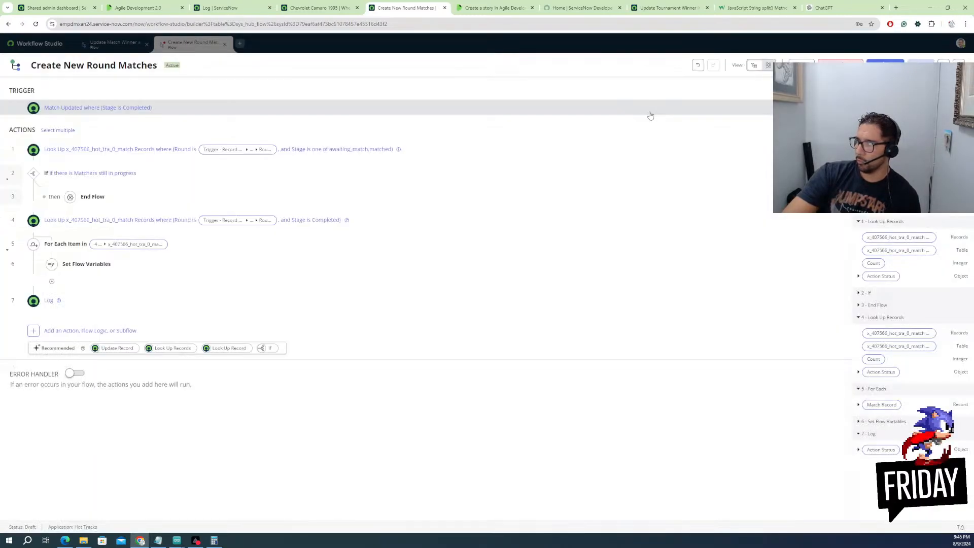
click(886, 65)
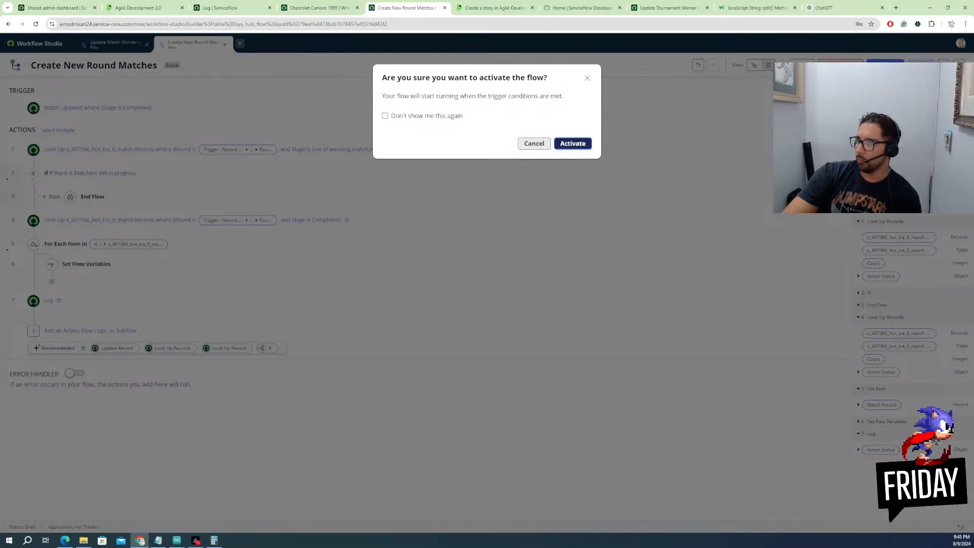
click(572, 143)
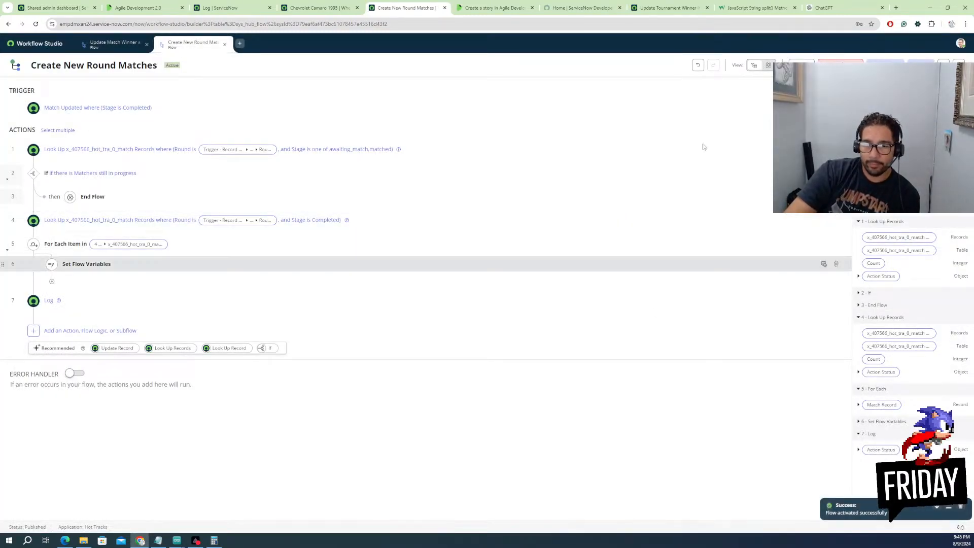
Test the flow with the match record R1M2 VS Mustang and open the flow execution details
click(802, 65)
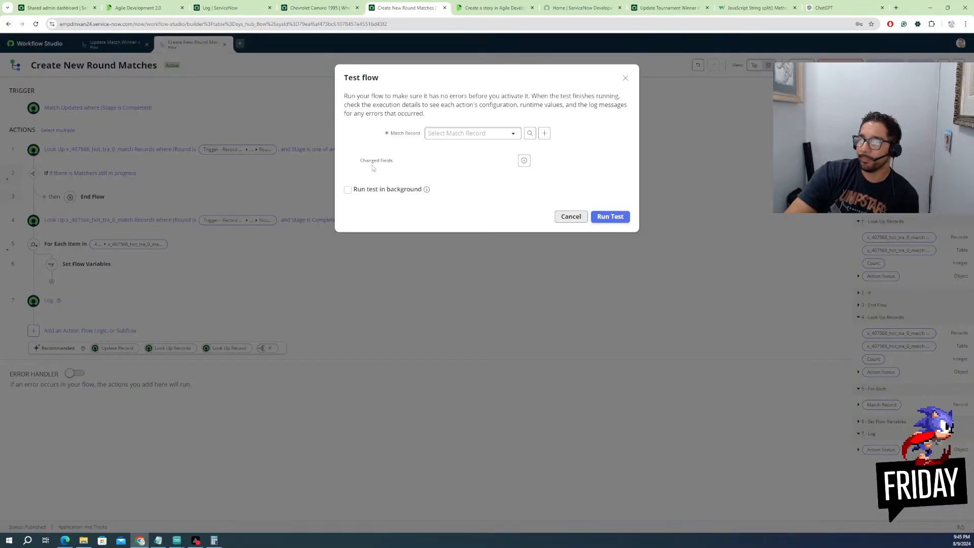
click(457, 134)
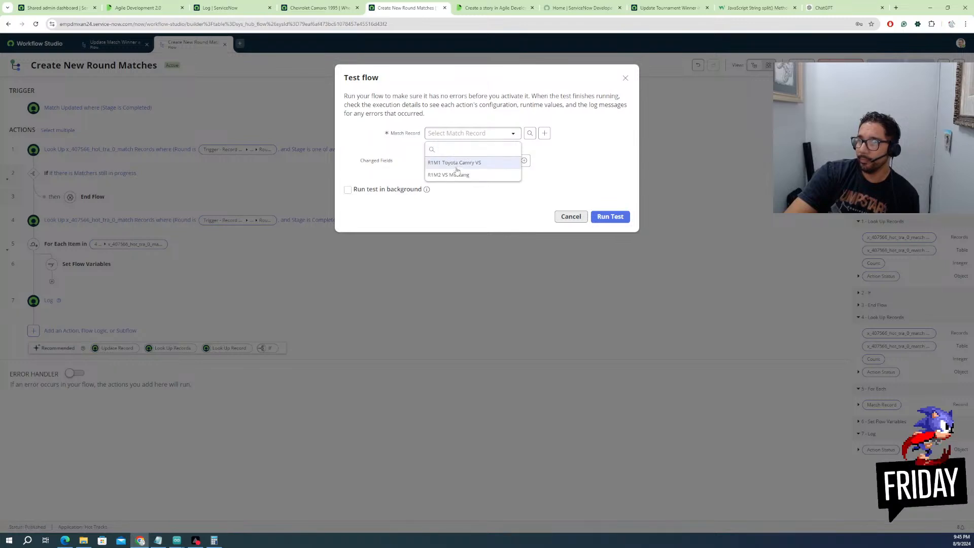
click(456, 176)
click(599, 217)
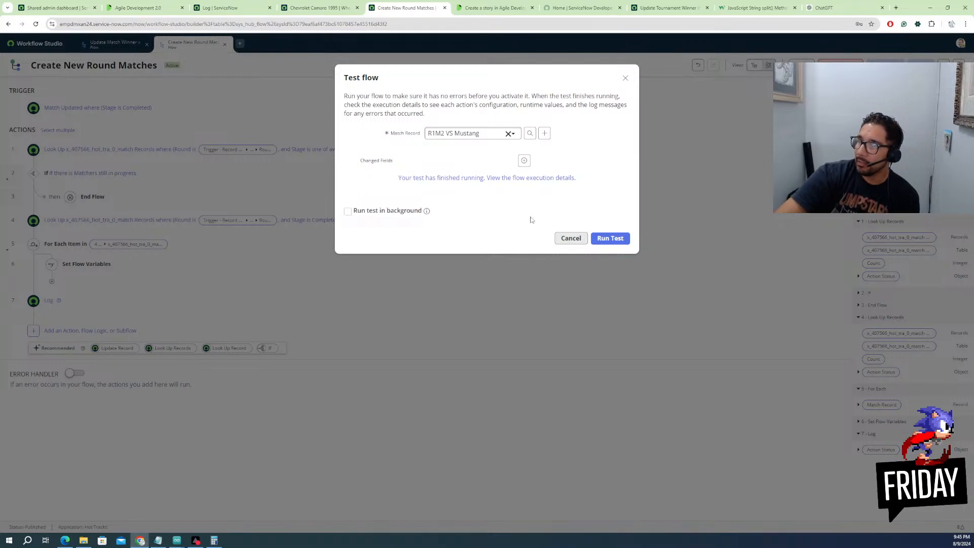
click(524, 177)
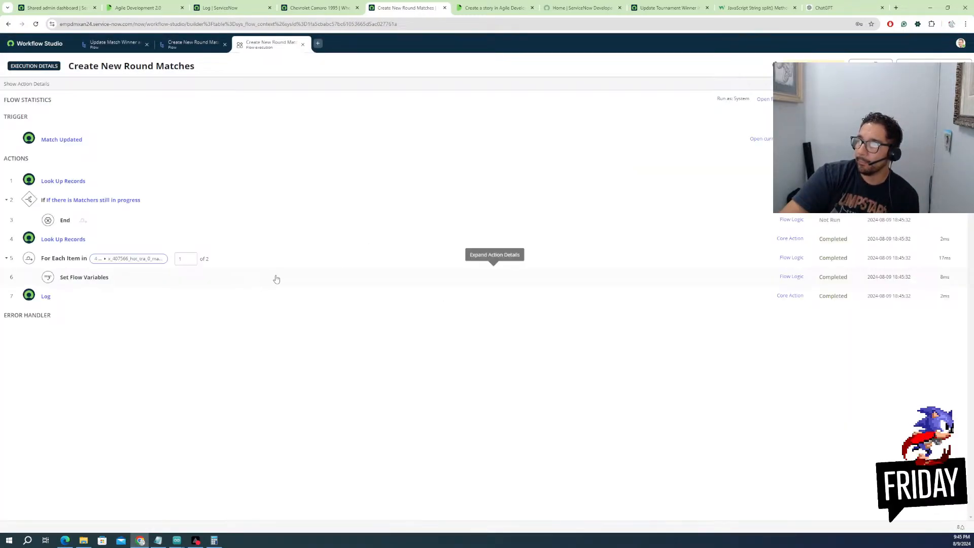
Examine the Round winners runtime value for For Each iterations 1 and 2, and view its full configured script
click(83, 279)
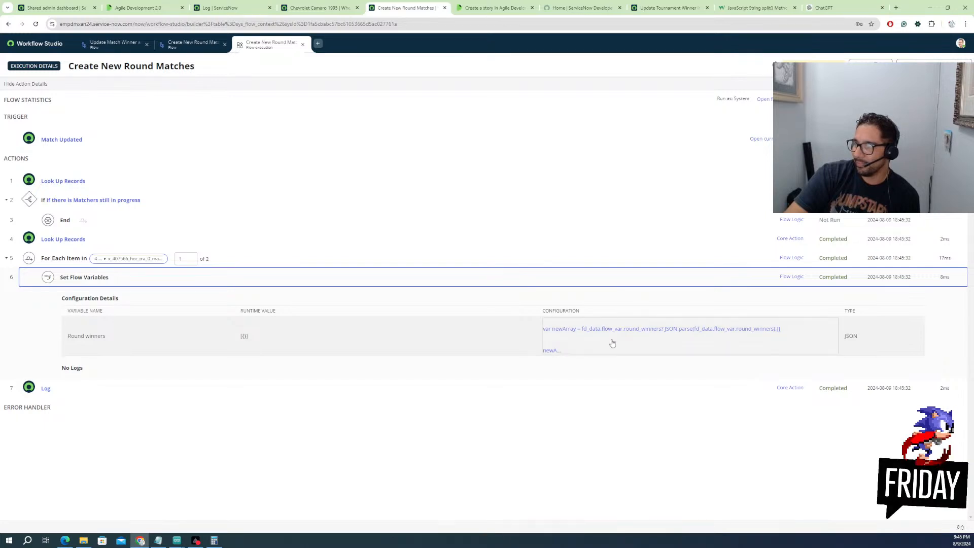
click(191, 258)
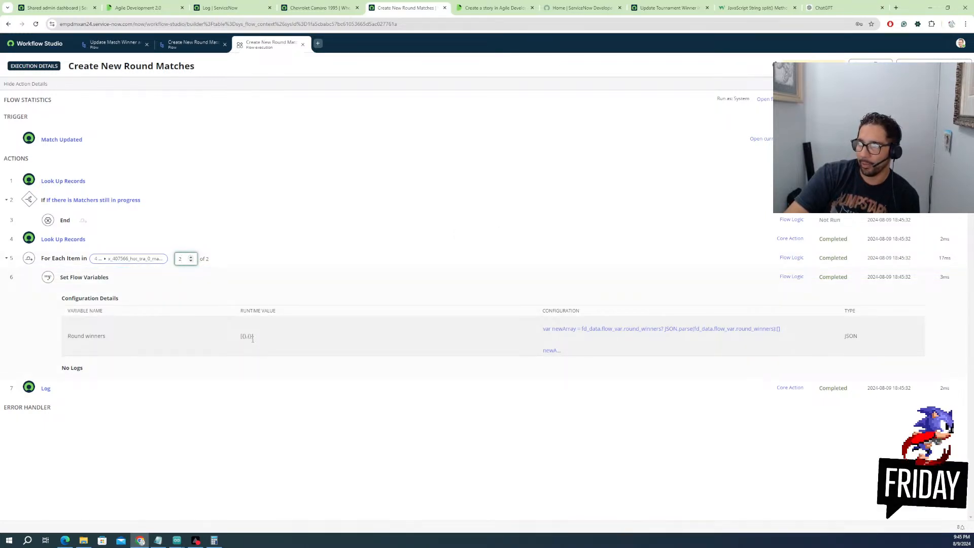
click(557, 335)
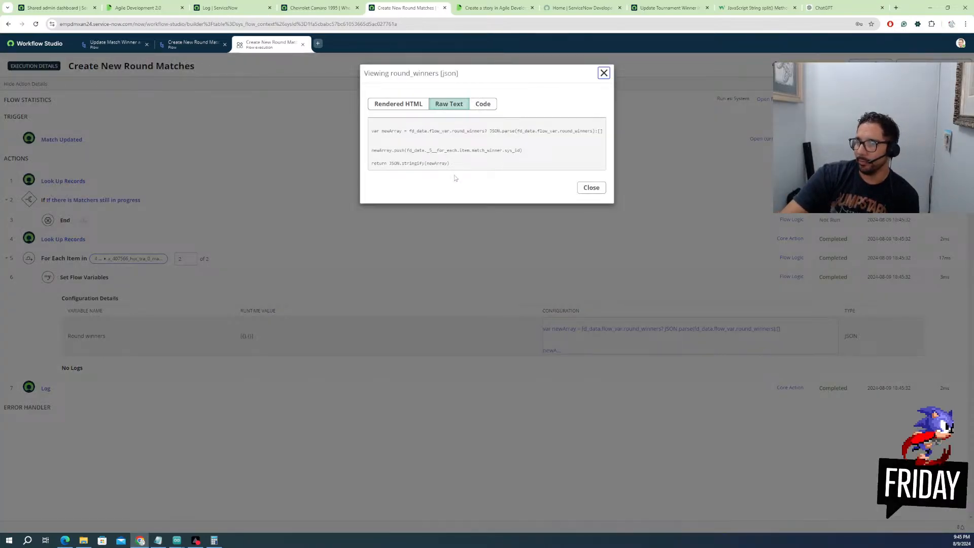
click(591, 188)
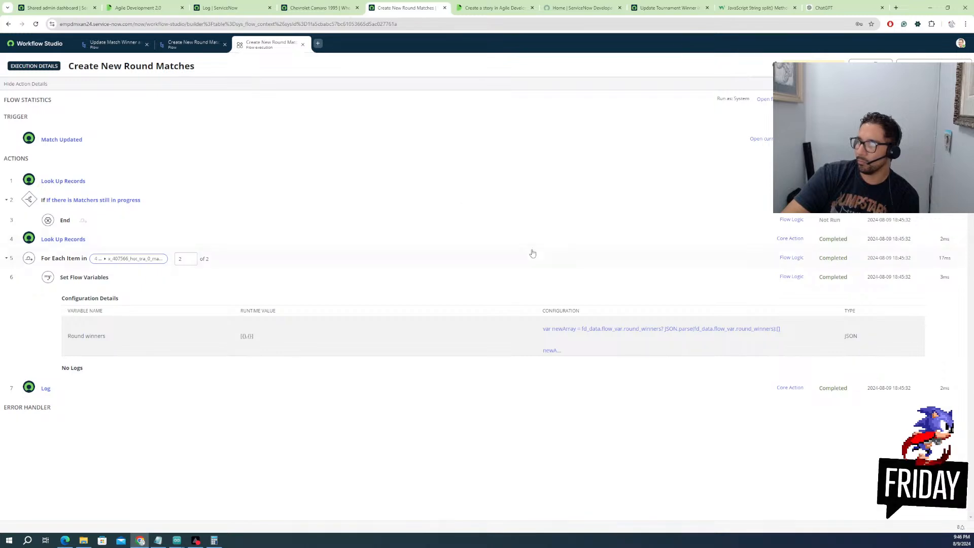
Examine the configuration and output data of the step 4 Look Up Records action in the execution details
click(200, 45)
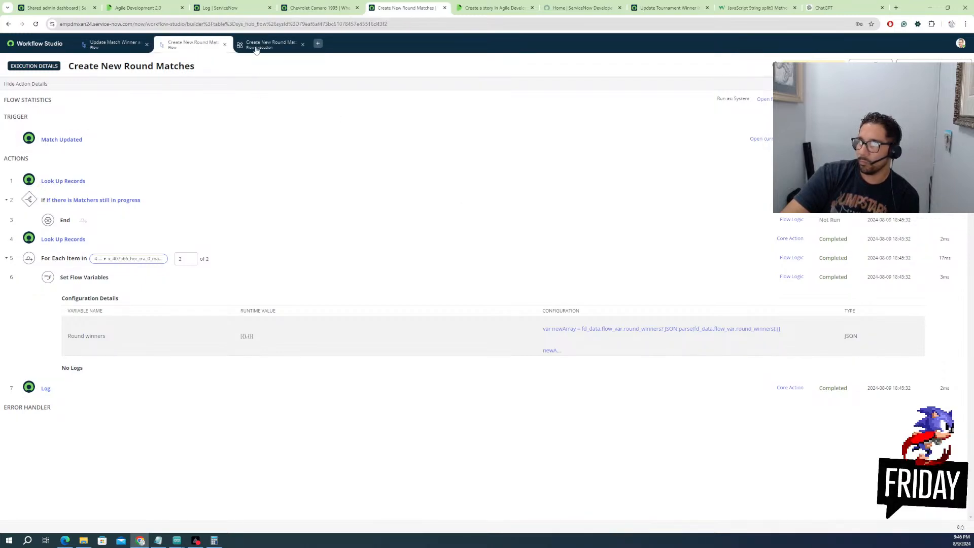
click(278, 46)
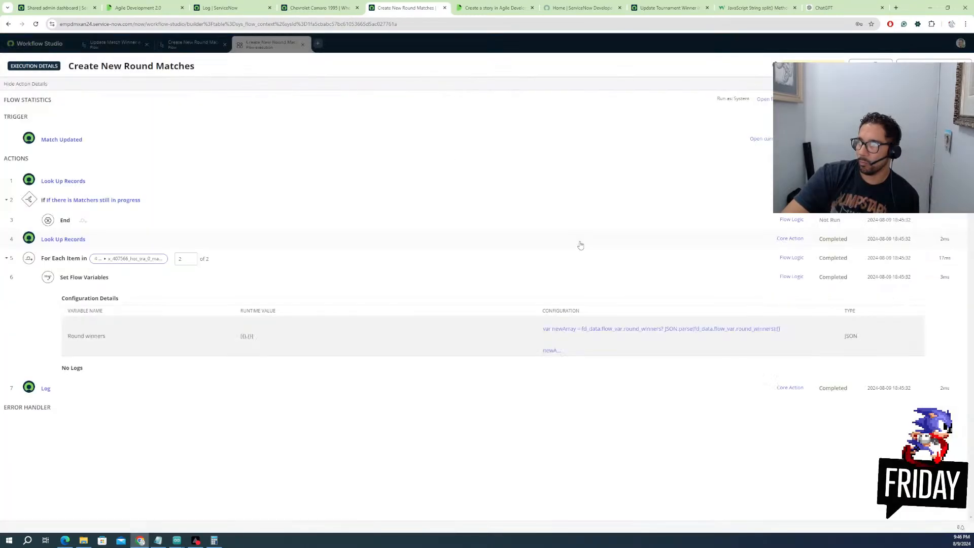
click(583, 240)
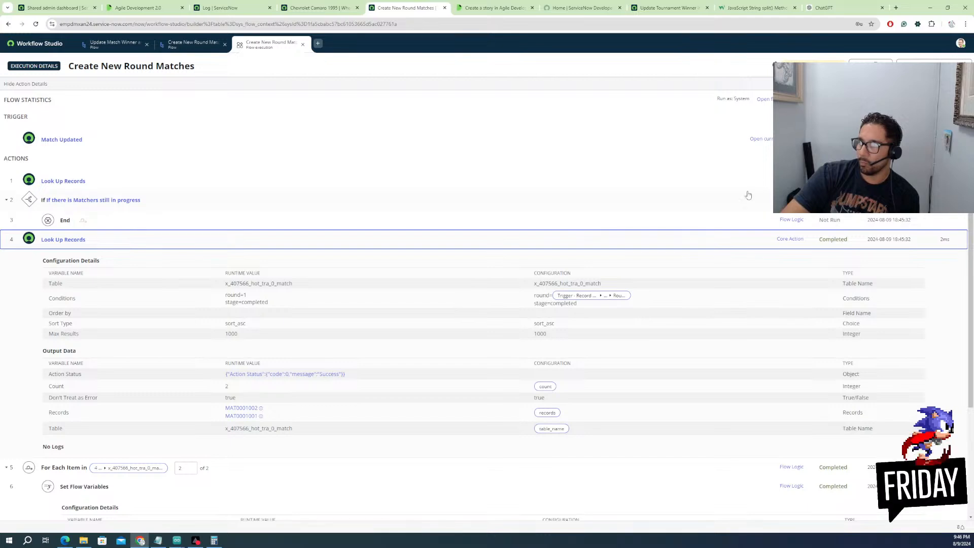
click(192, 44)
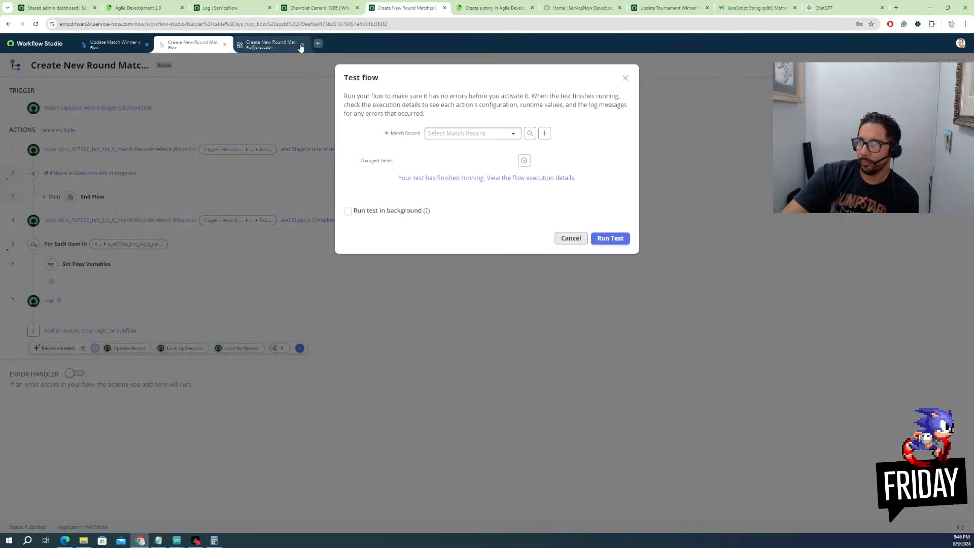
click(284, 44)
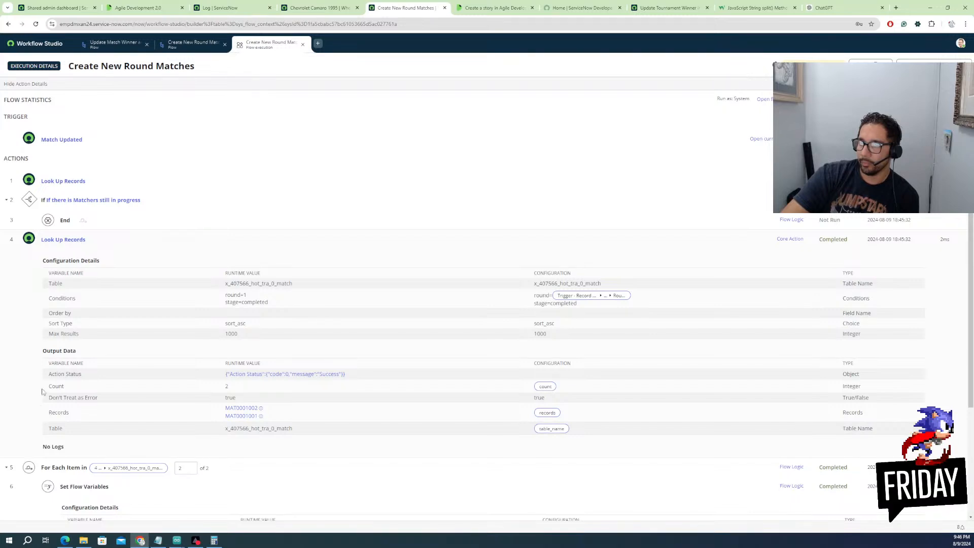
Examine the step 5 For Each items and step 7 Log details, and view iteration 1 of the Round winners runtime value
click(70, 468)
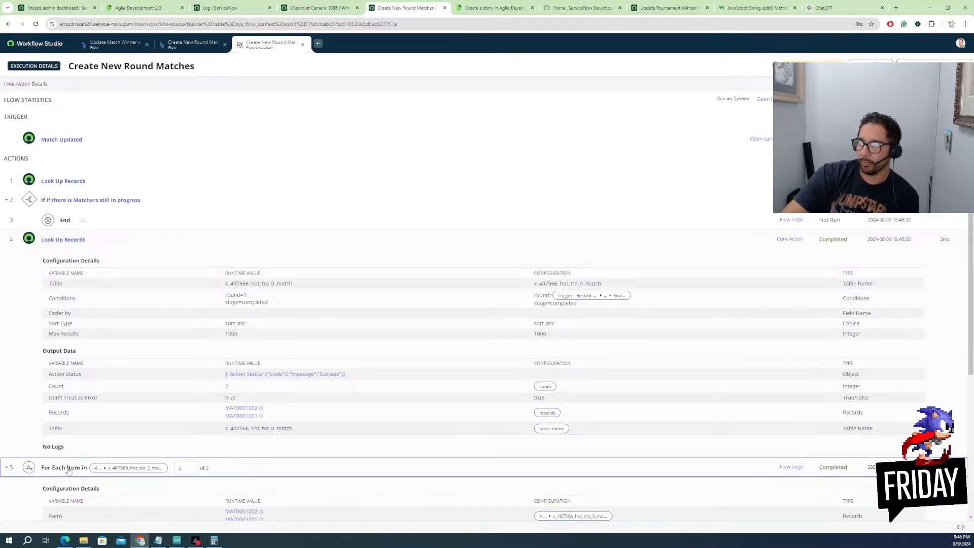
scroll(185, 467, down, 3)
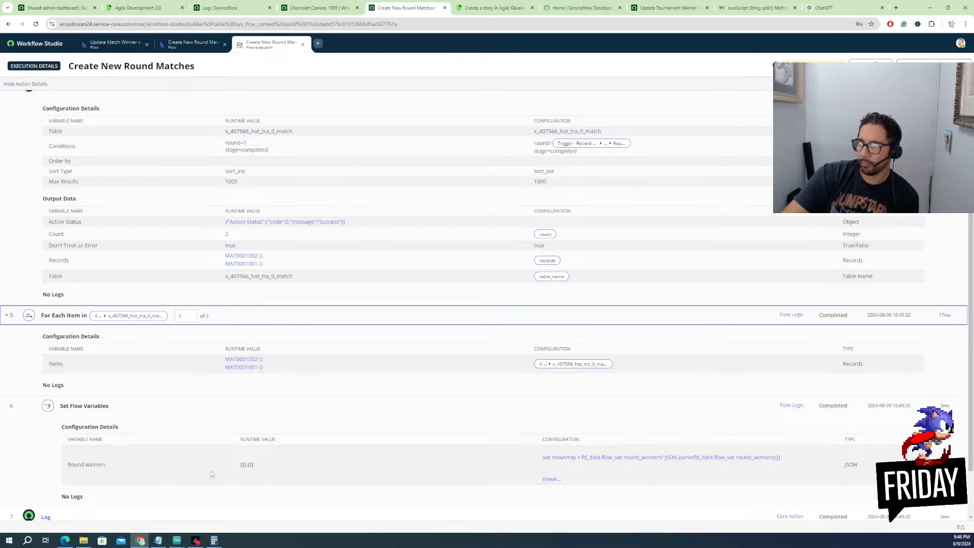
scroll(234, 471, down, 2)
click(45, 452)
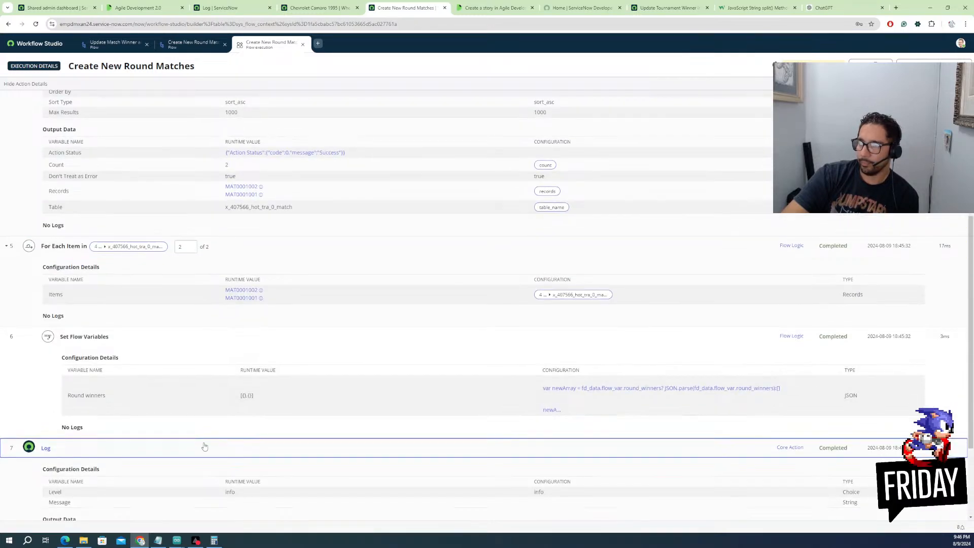
scroll(189, 443, down, 2)
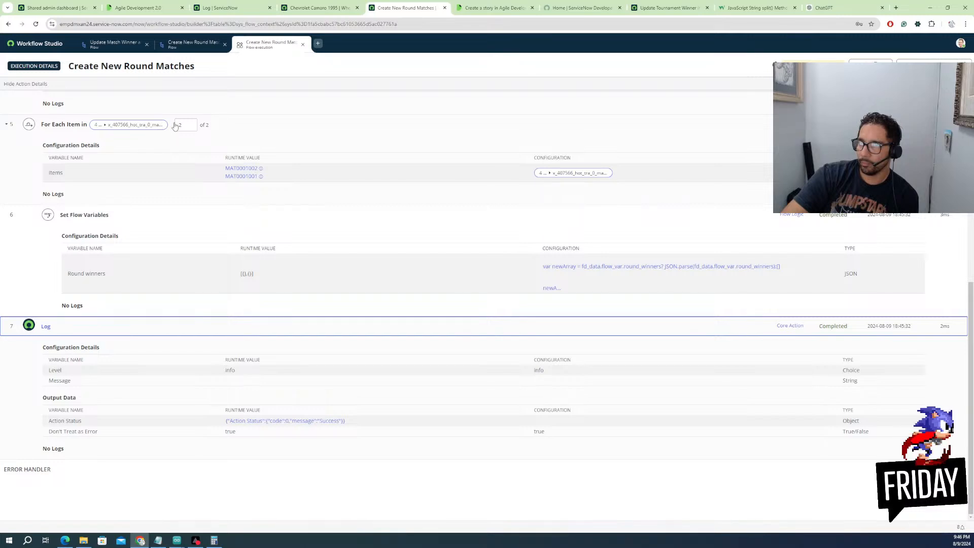
click(192, 127)
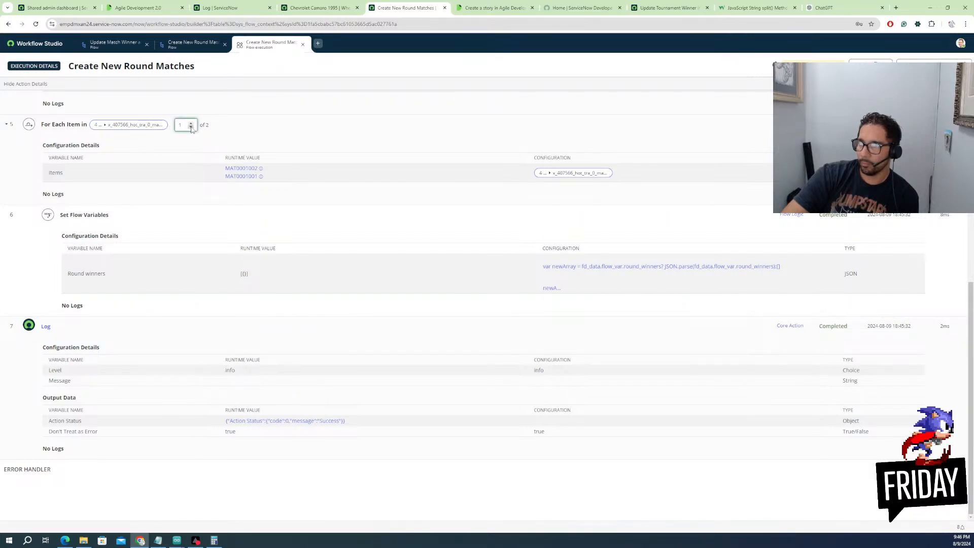
scroll(343, 326, up, 3)
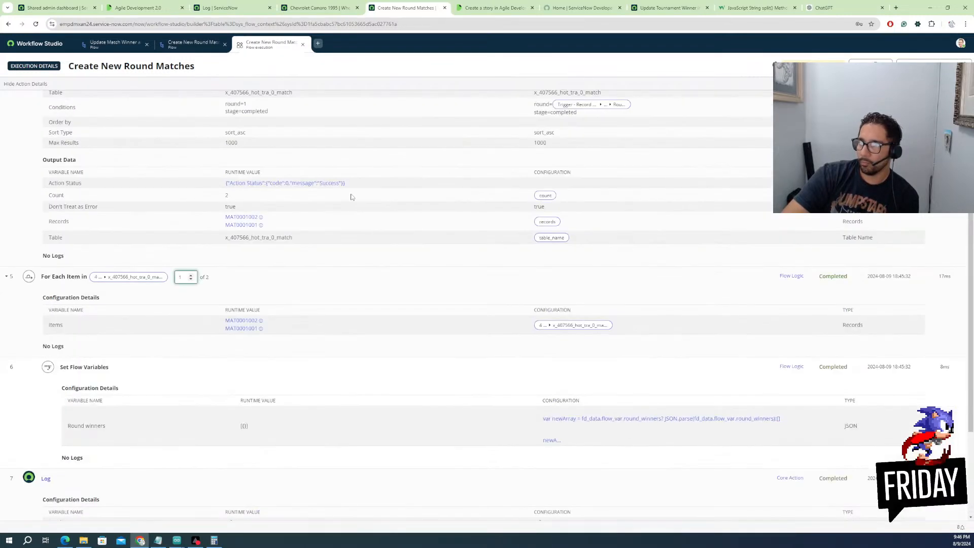
Return to the Create New Round Matches flow and change the Round winners script's fallback value to an empty object {}
click(179, 46)
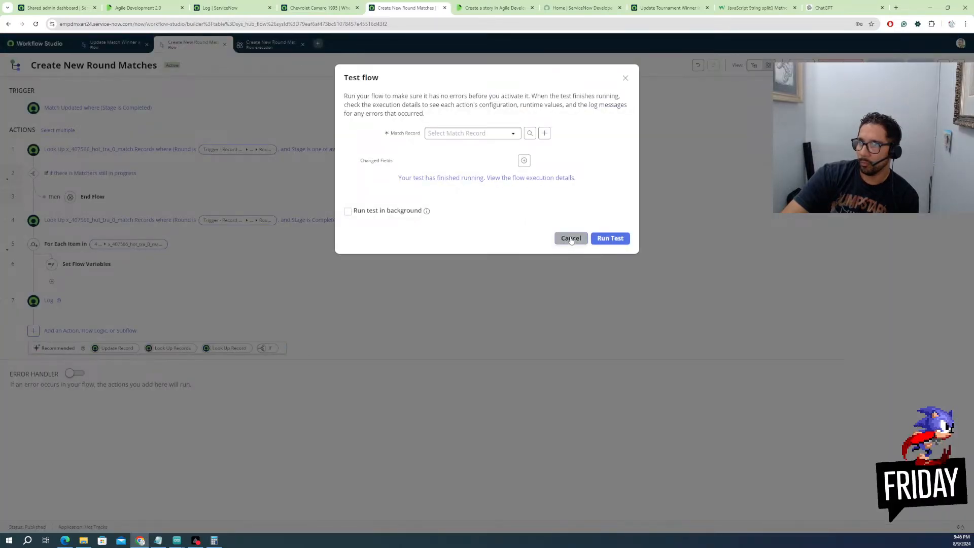
click(571, 239)
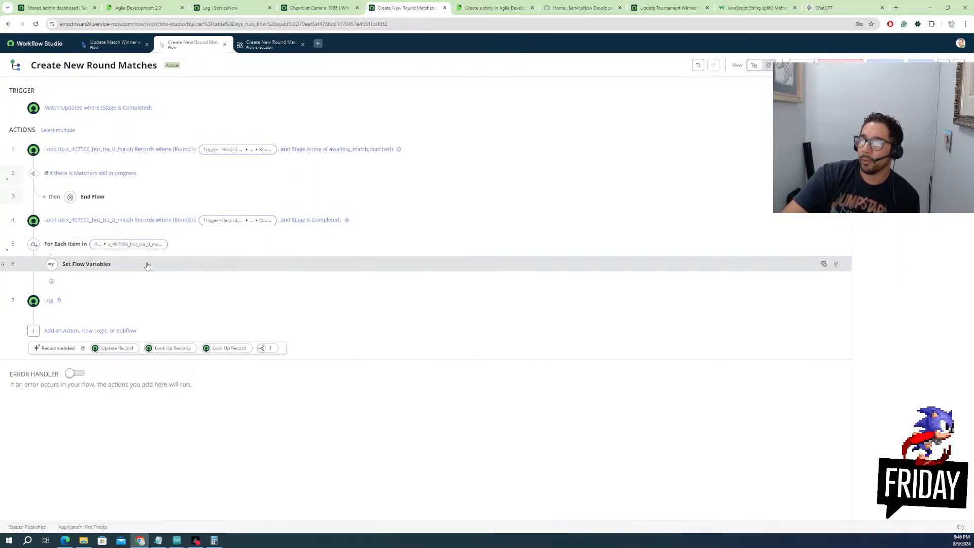
click(106, 265)
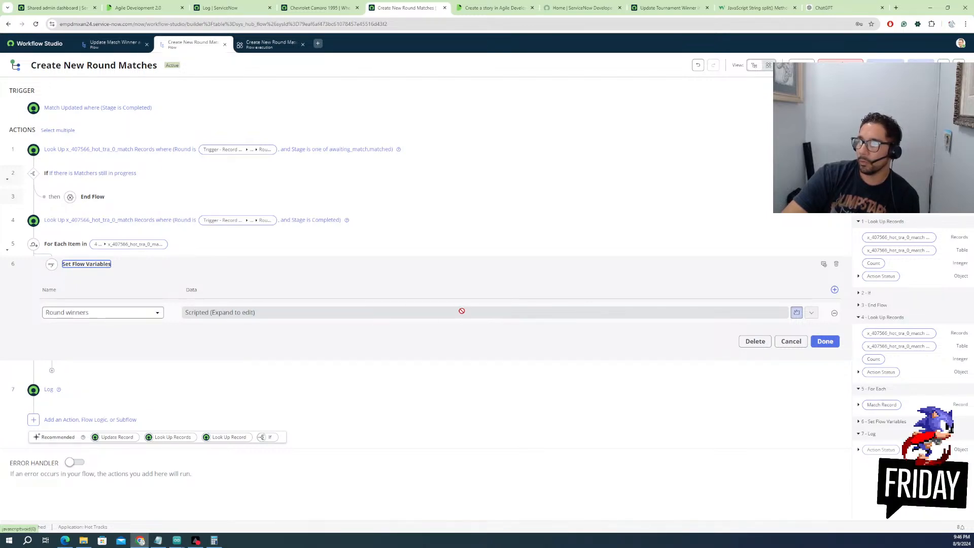
click(430, 320)
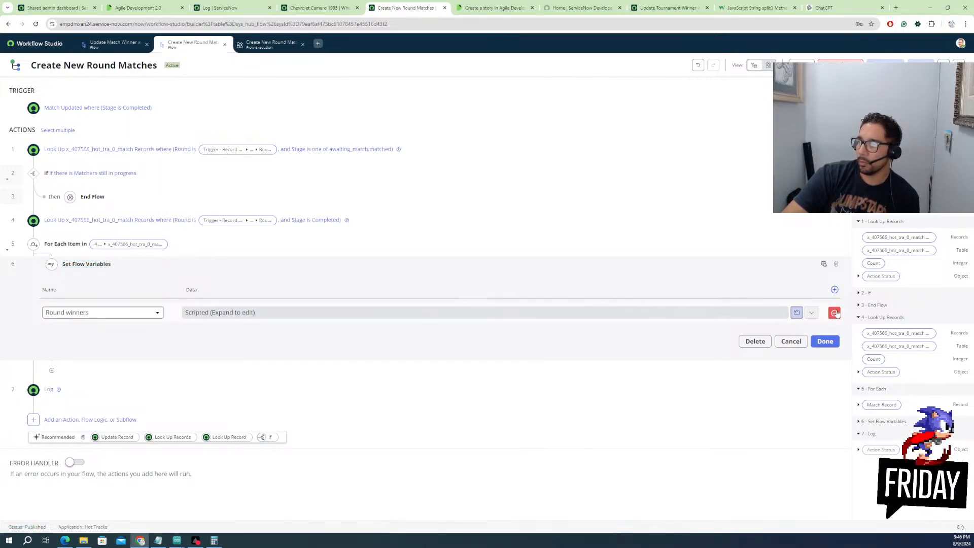
click(811, 312)
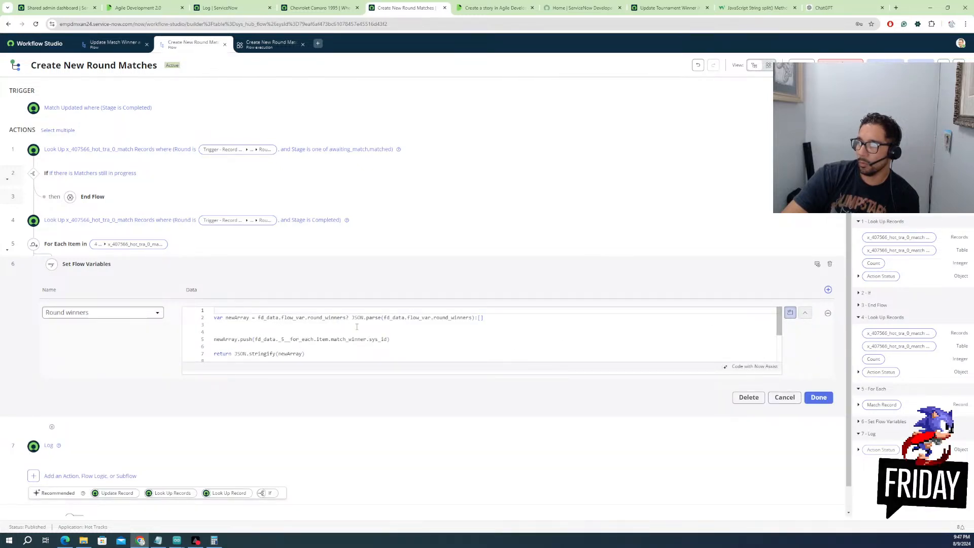
click(490, 318)
key(BackSpace)
key(BackSpace)
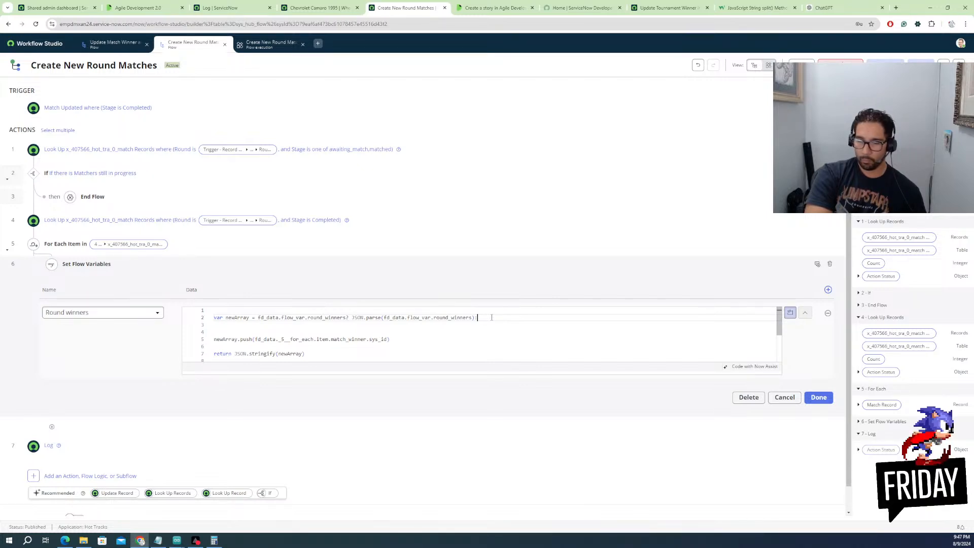
text([])
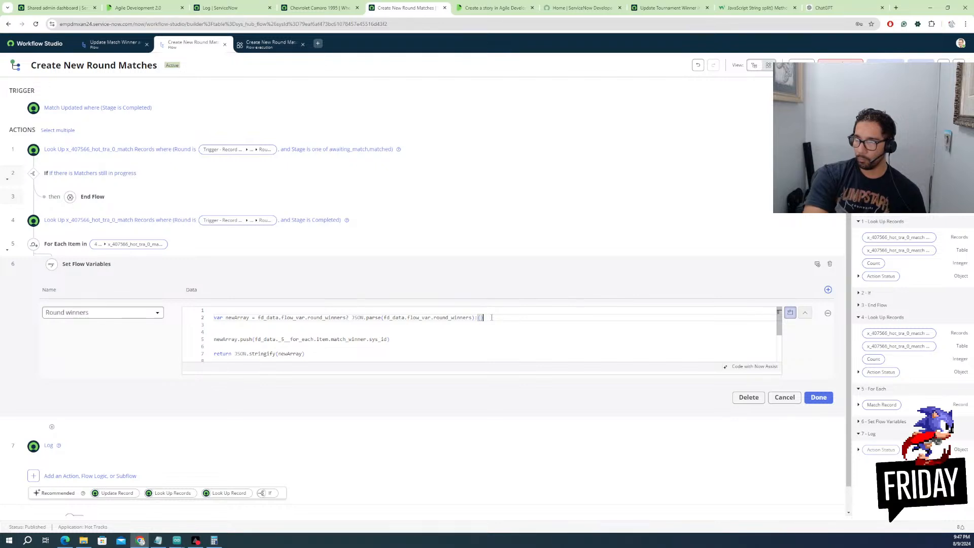
Change the push line in the Round winners script to call newArray.winners.push
click(405, 340)
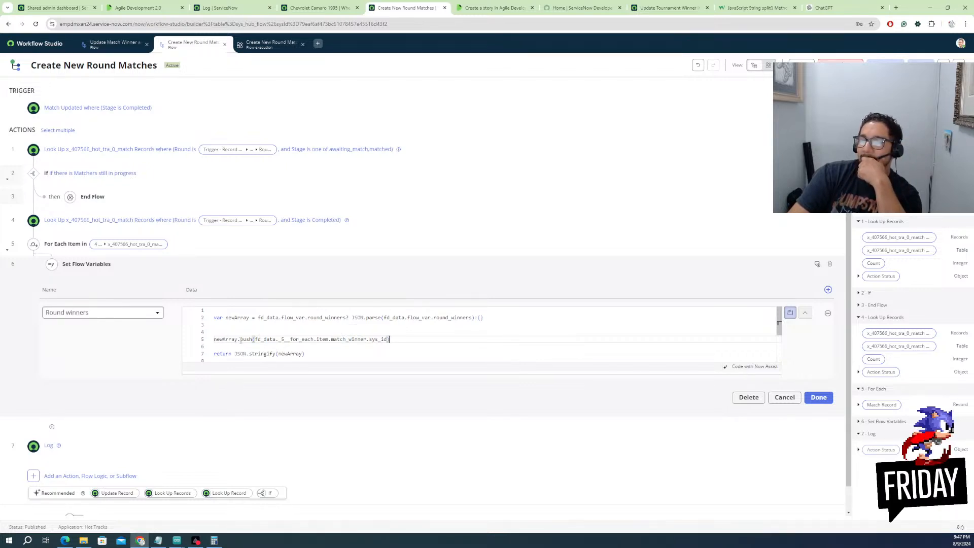
click(240, 338)
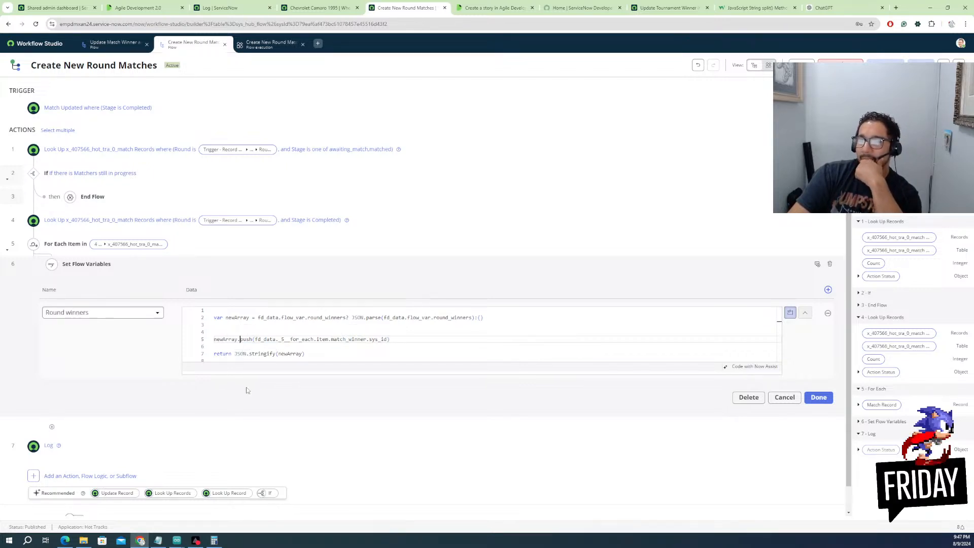
text(win)
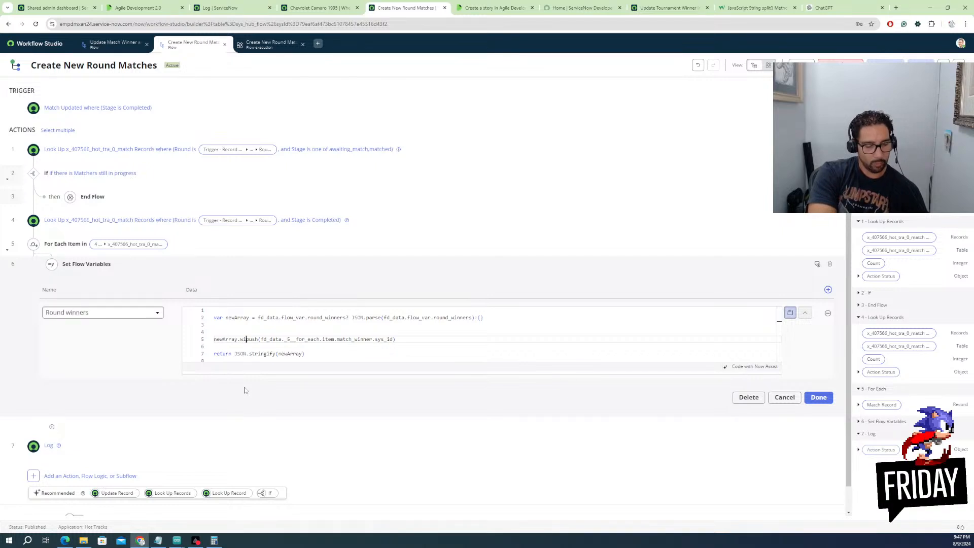
text(ner)
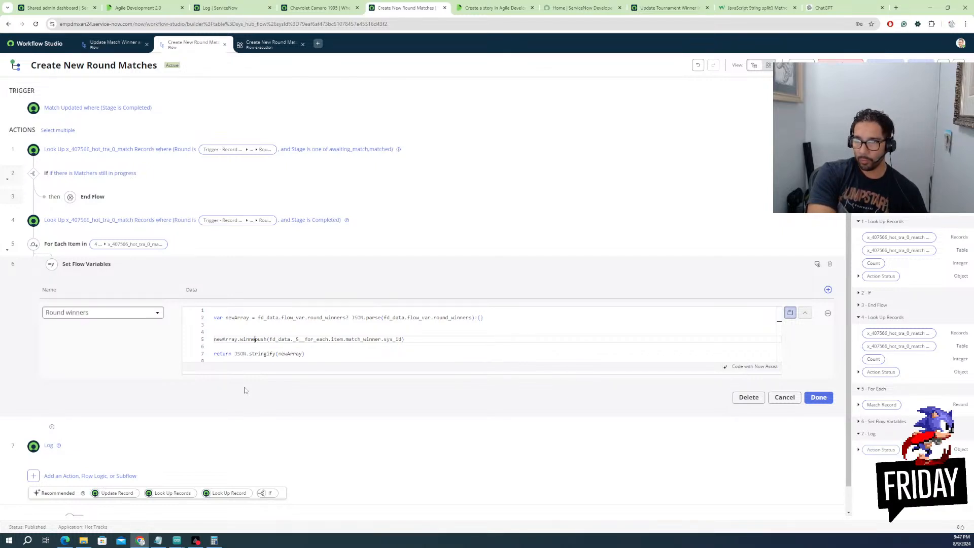
text(s)
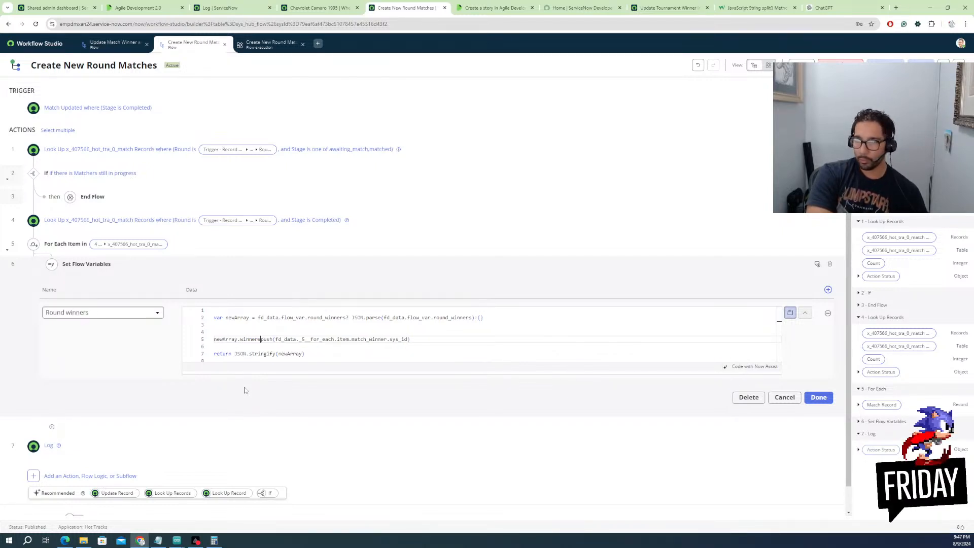
text(.)
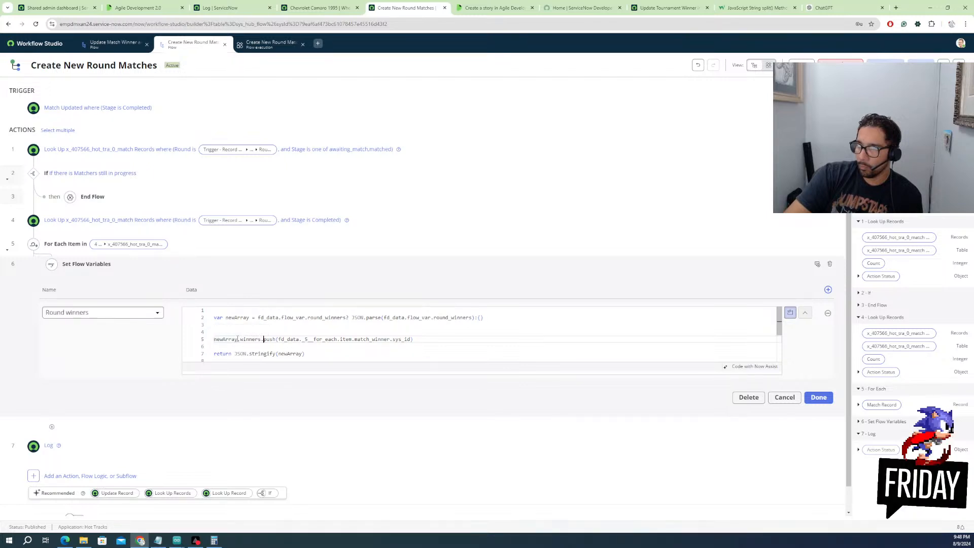
Rename newArray to round in the declaration, push and JSON.stringify lines, and apply the Set Flow Variables changes
drag(237, 339, 214, 339)
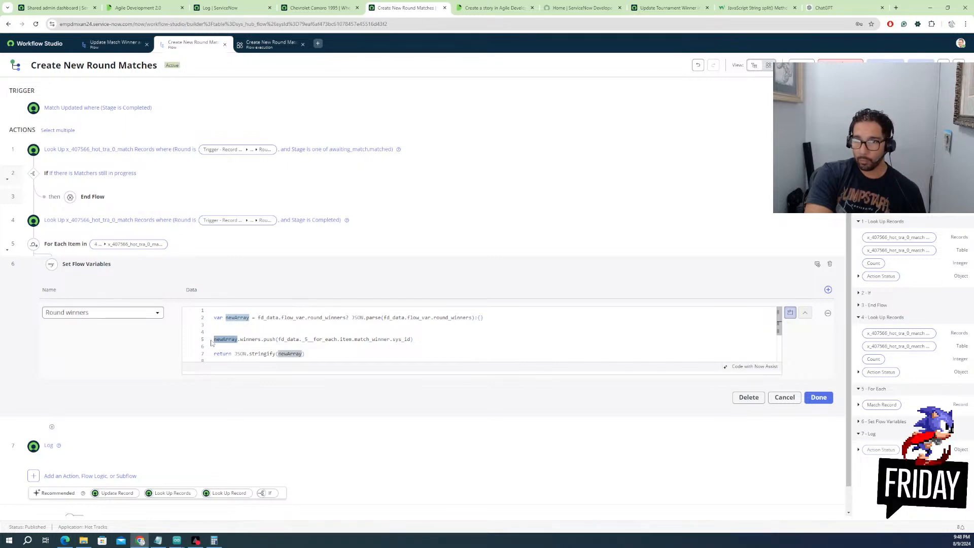
text(round)
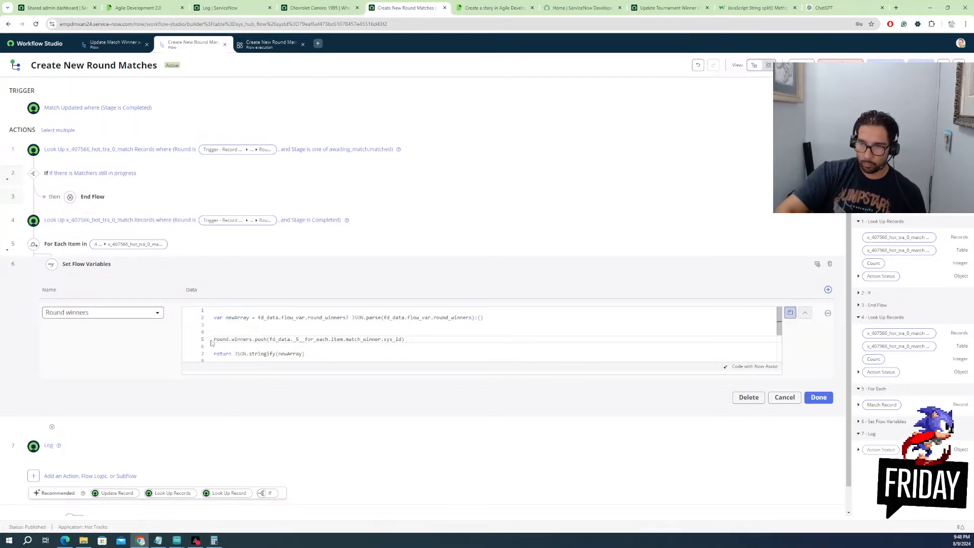
drag(252, 317, 226, 317)
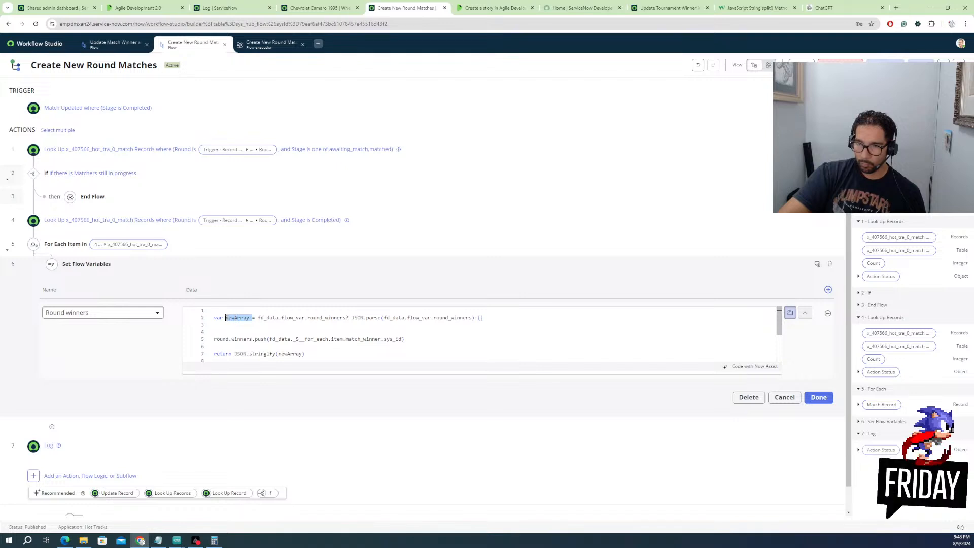
text(round)
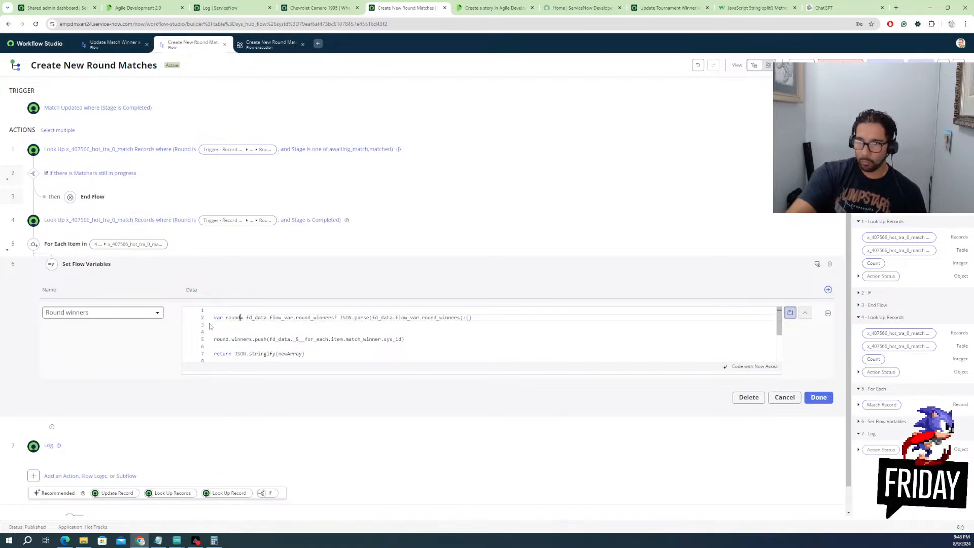
drag(302, 354, 279, 354)
text(round)
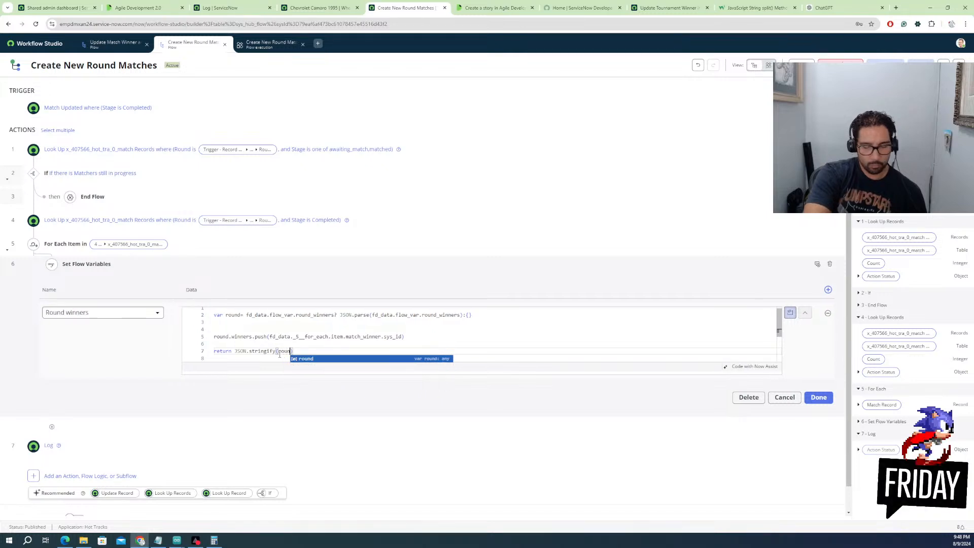
key(Escape)
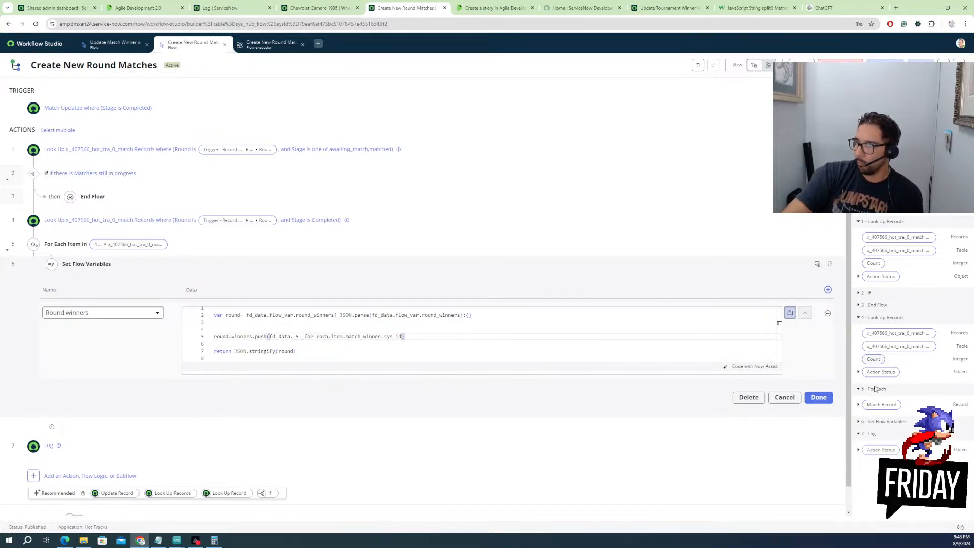
click(818, 398)
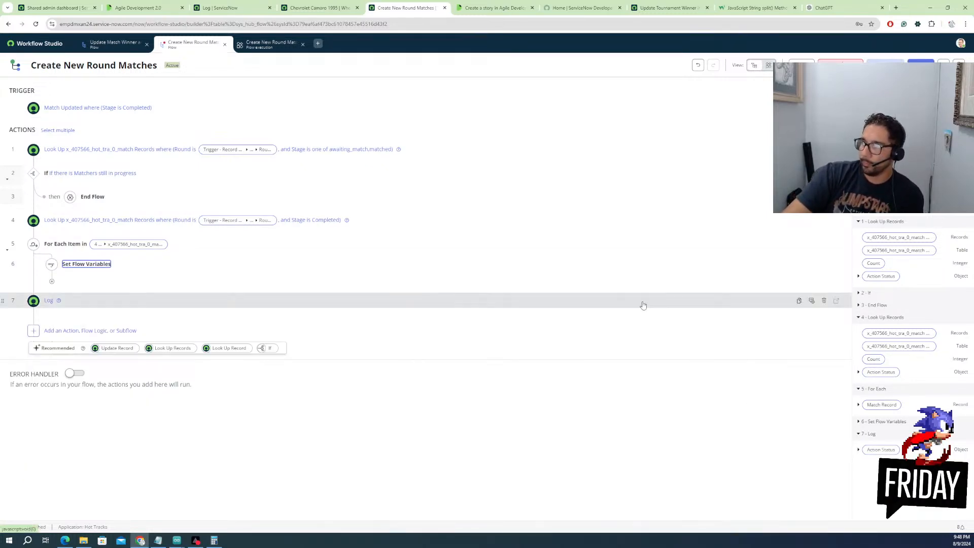
Test the edited flow with the match record R1M2 VS Mustang and view the new run's execution details
click(885, 66)
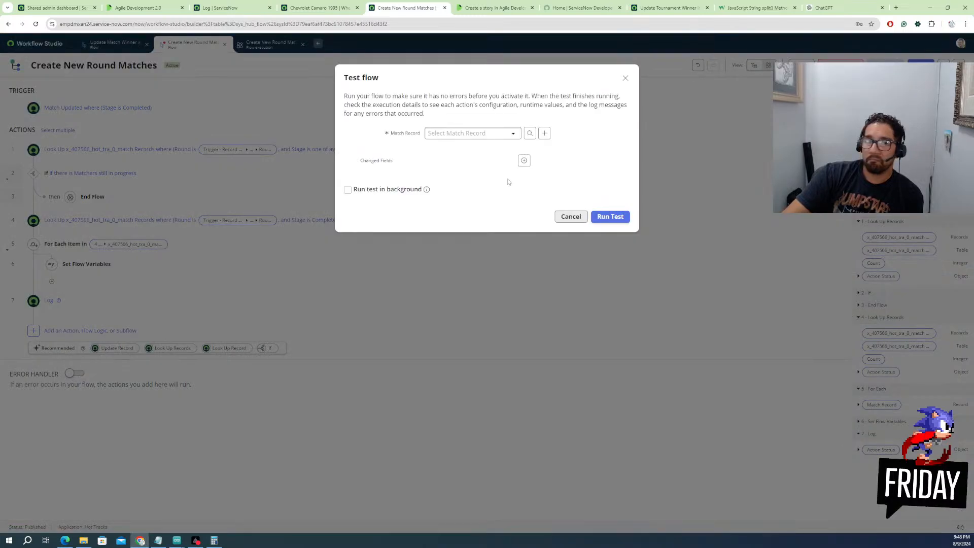
click(500, 132)
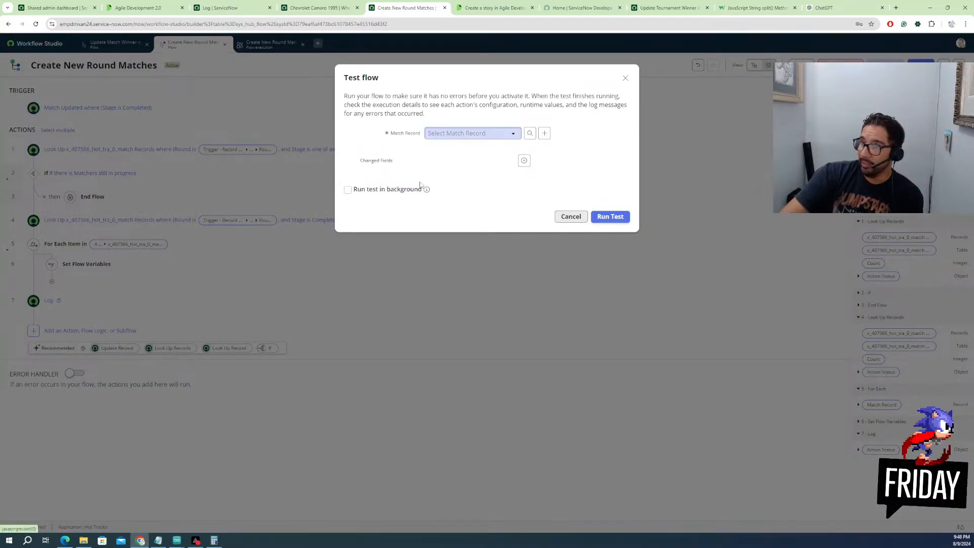
click(445, 175)
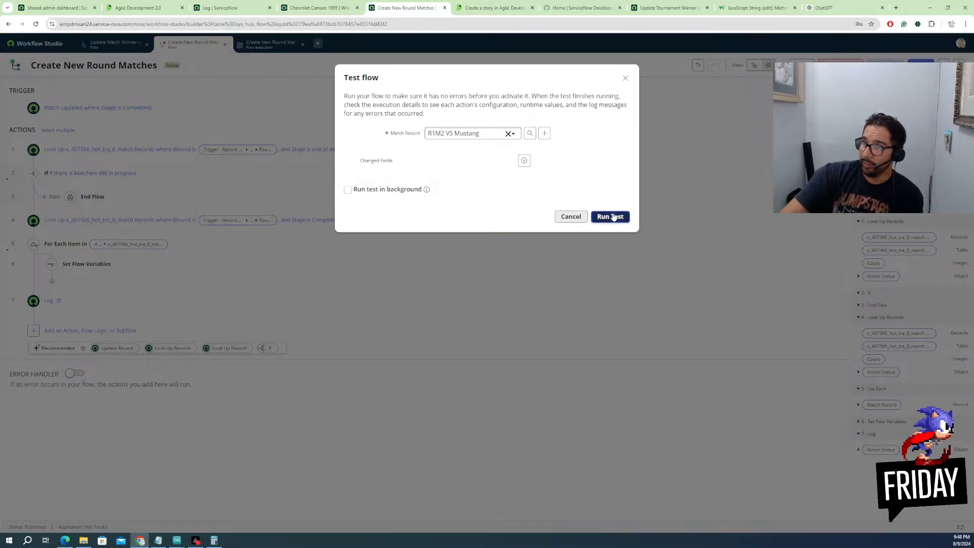
click(611, 216)
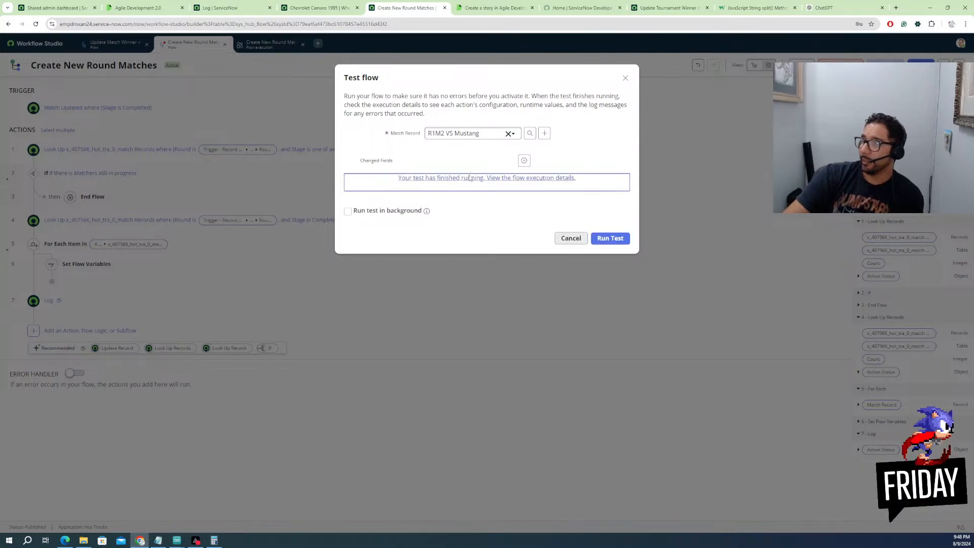
click(470, 175)
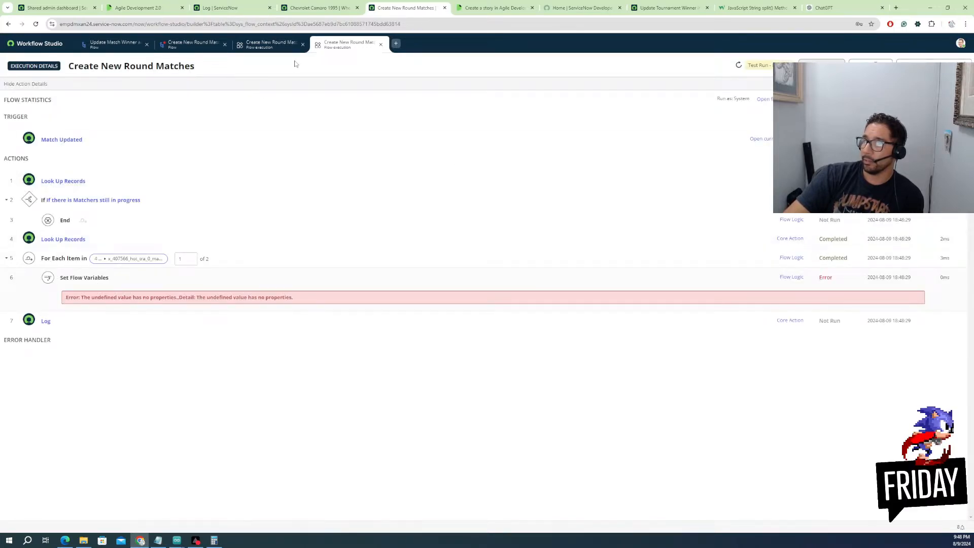
Look back at the earlier execution details, return to the flow, and close the newest test run's execution details
click(293, 49)
click(345, 45)
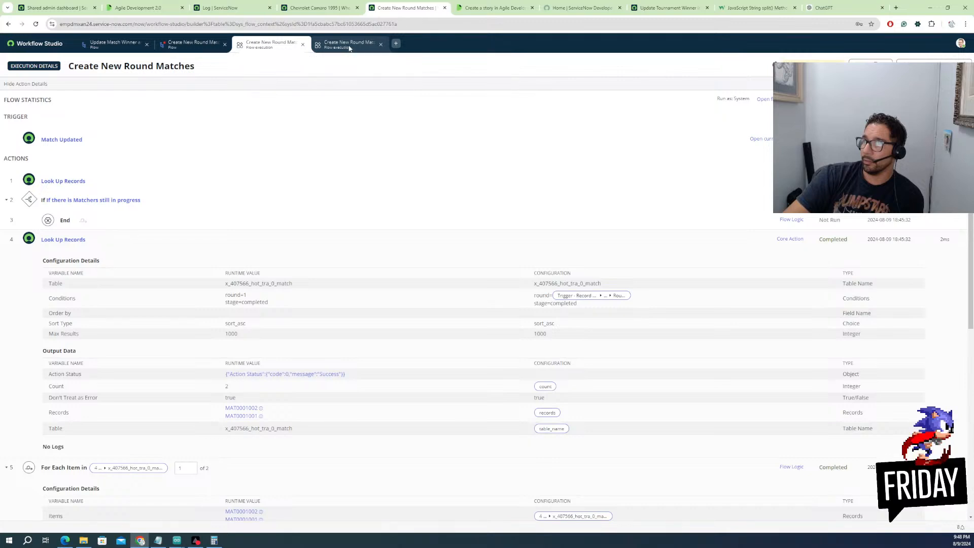
click(210, 49)
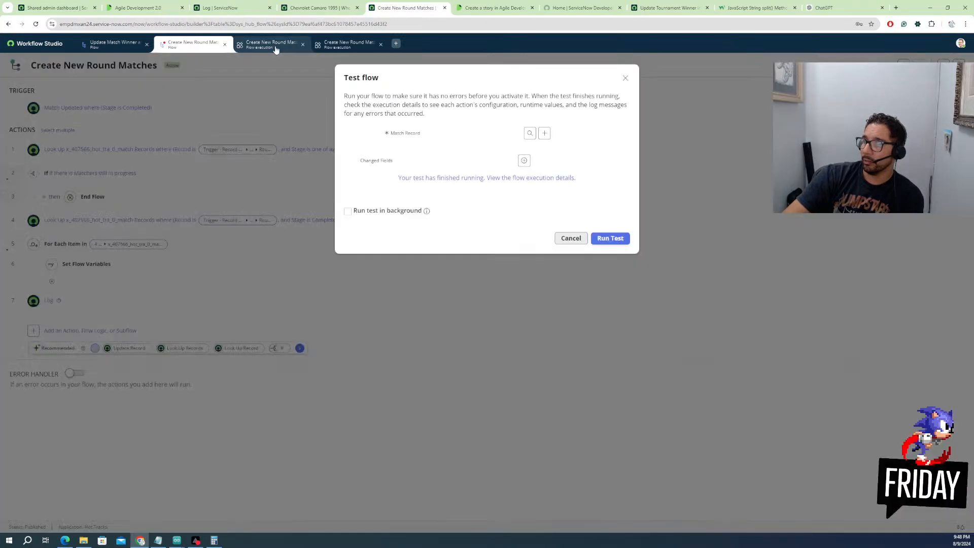
click(277, 50)
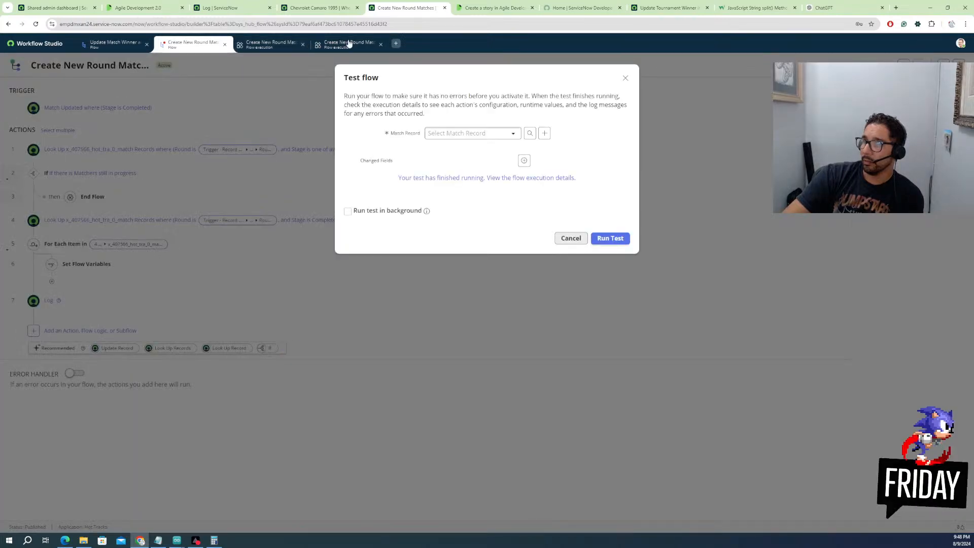
click(381, 44)
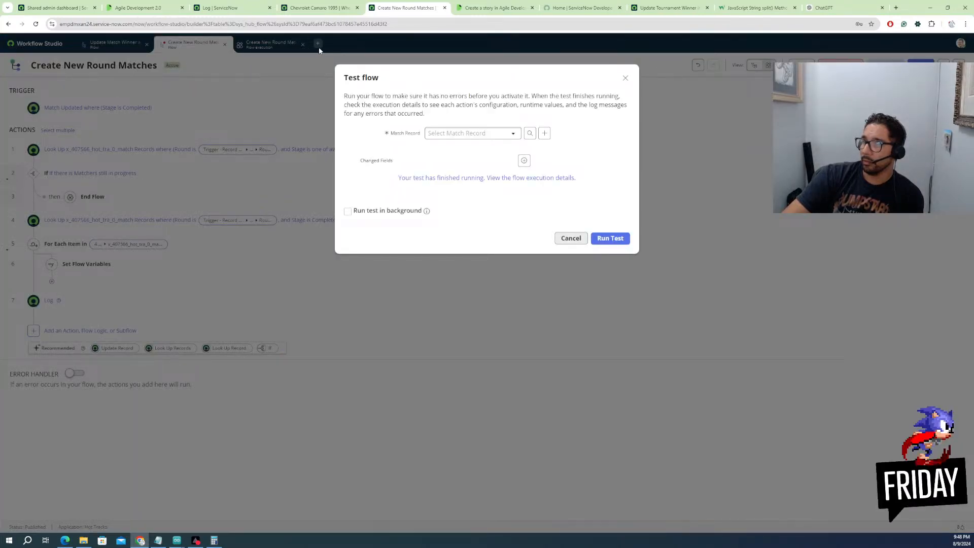
Insert winners inside the empty fallback brackets of the round declaration in the Round winners script, and apply the Set Flow Variables changes
click(571, 238)
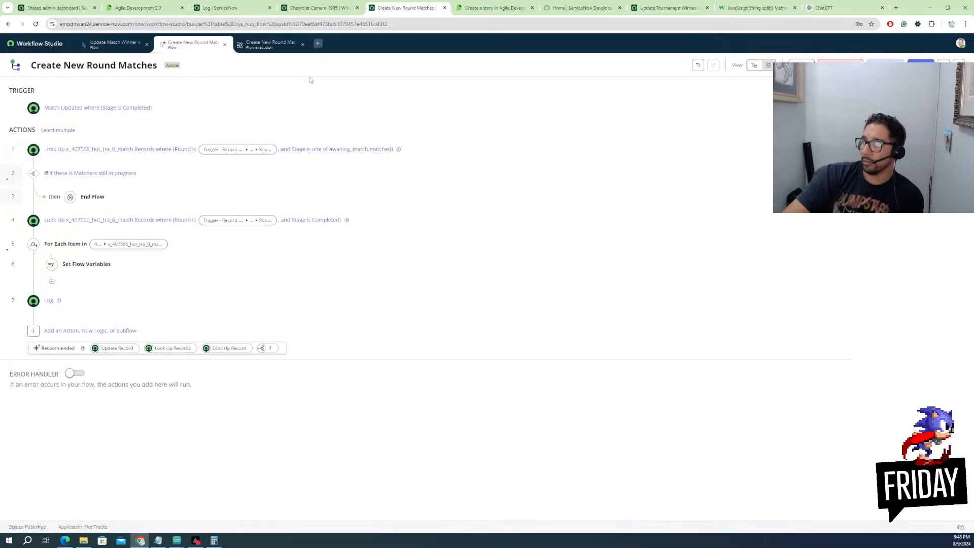
click(302, 44)
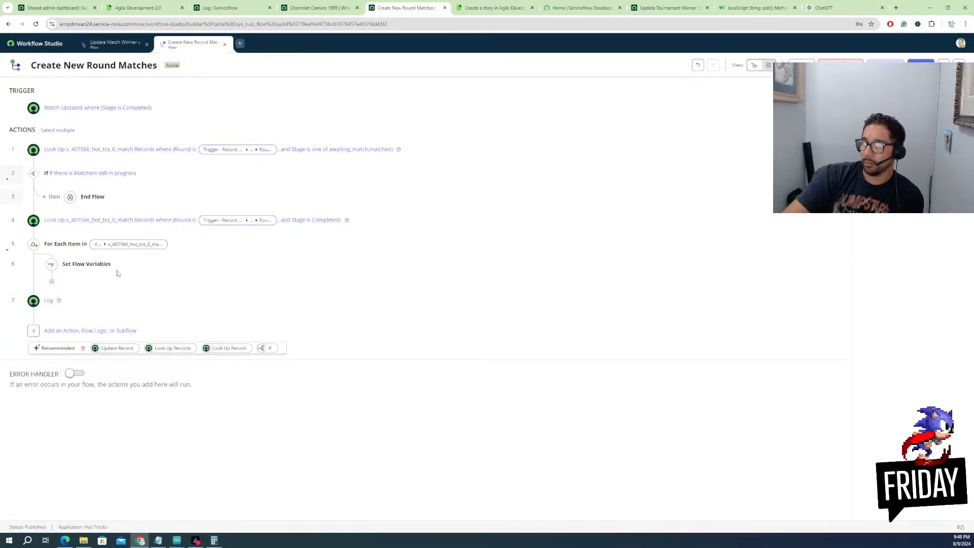
click(86, 264)
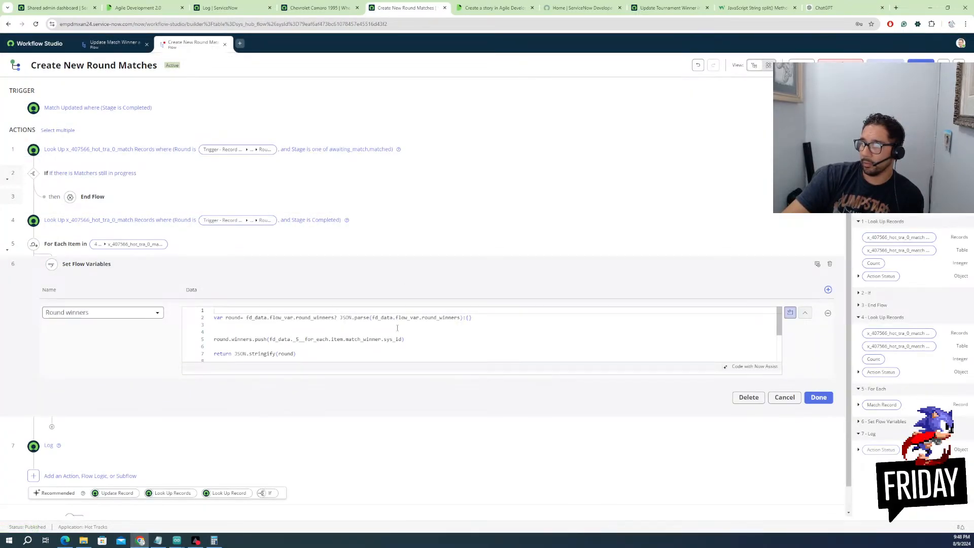
click(467, 317)
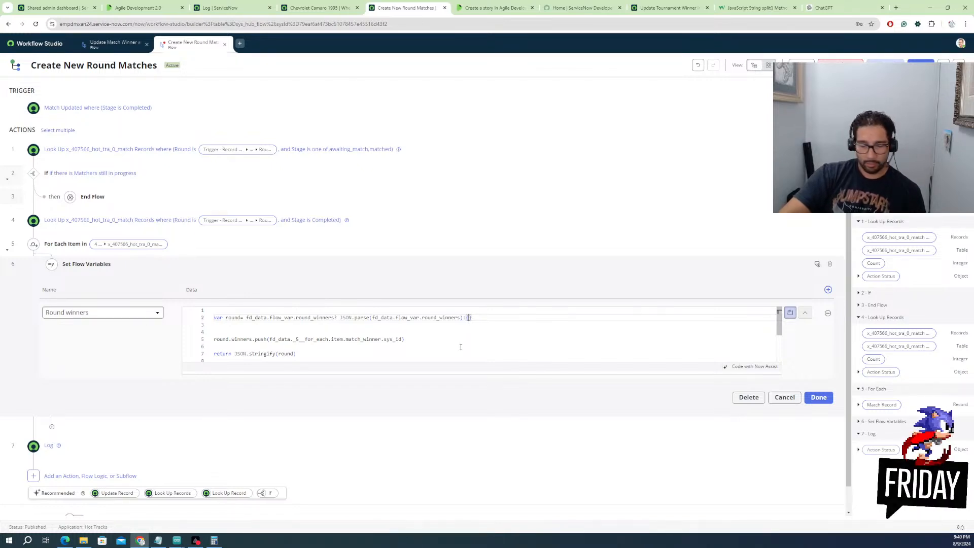
text(winner)
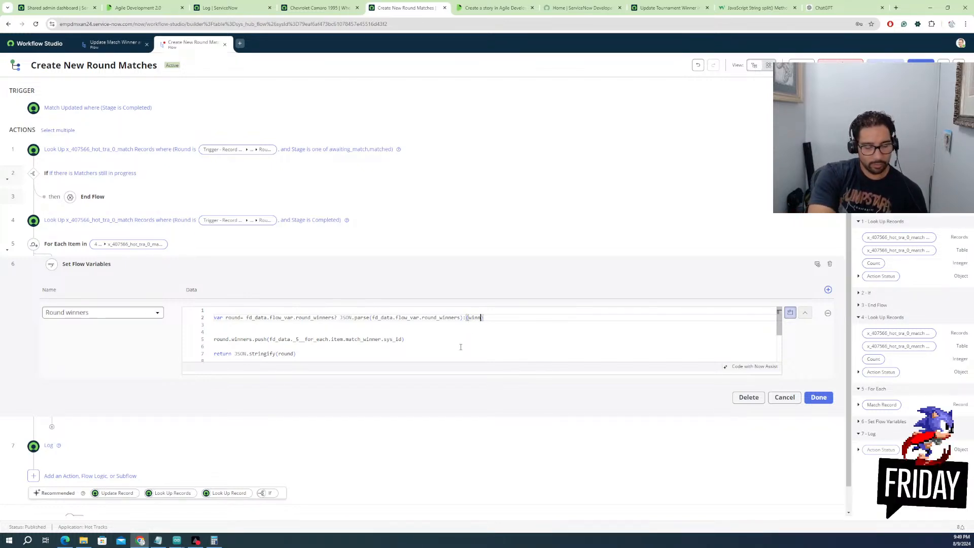
text(s)
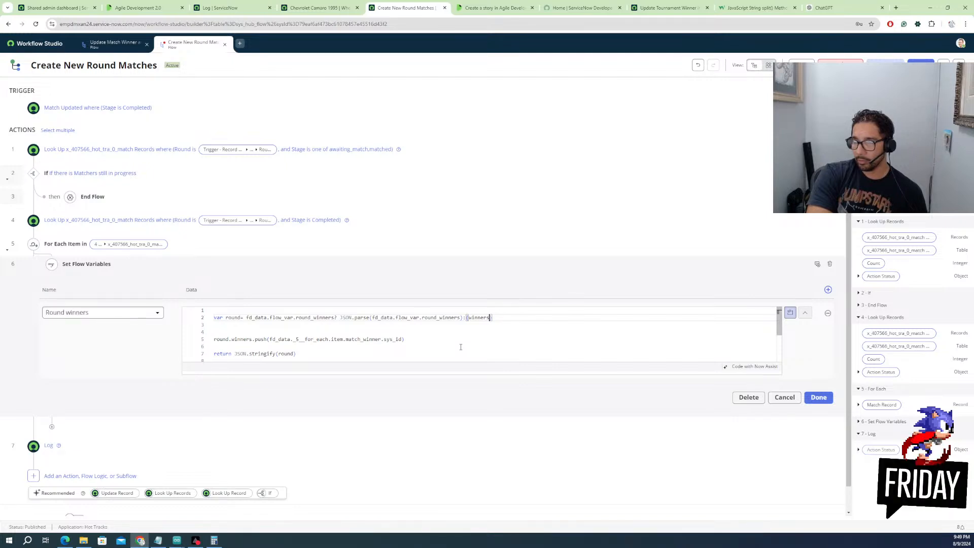
click(426, 339)
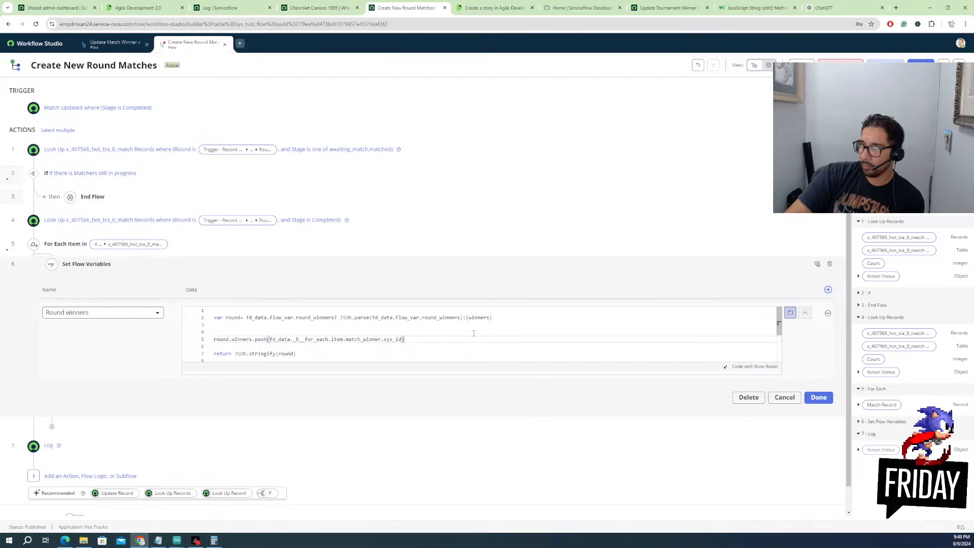
click(819, 399)
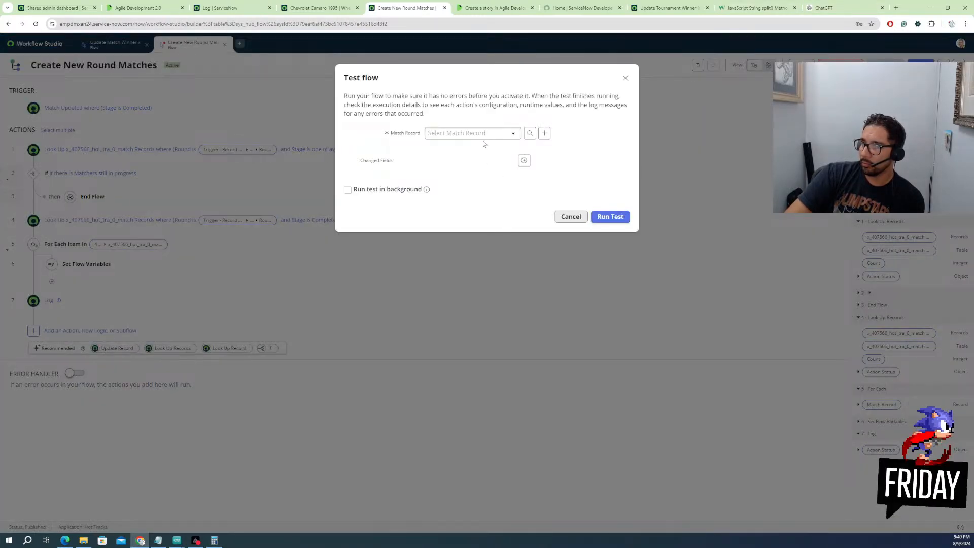
Test the flow with the match record R1M2 VS Mustang and examine the run's execution details for the Set Flow Variables action
click(478, 134)
click(449, 175)
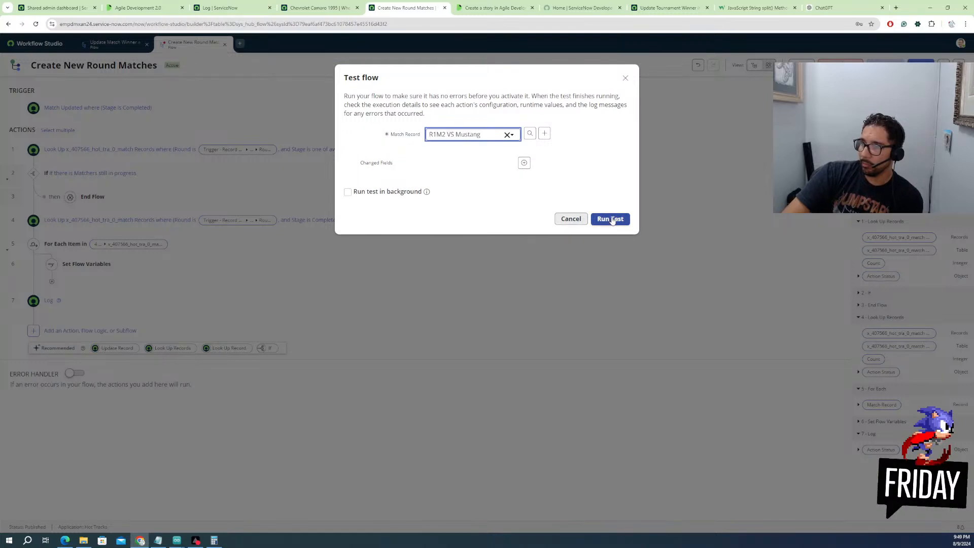
click(611, 217)
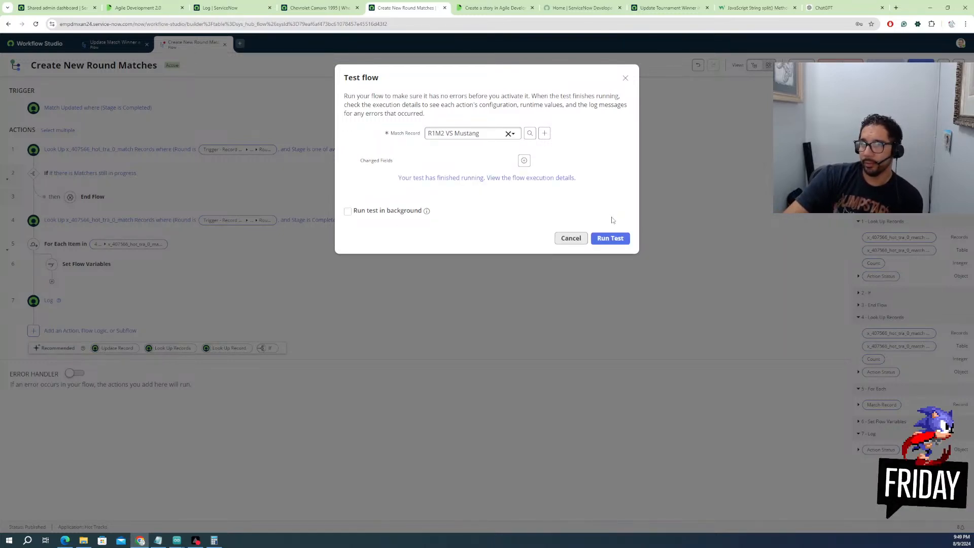
click(548, 179)
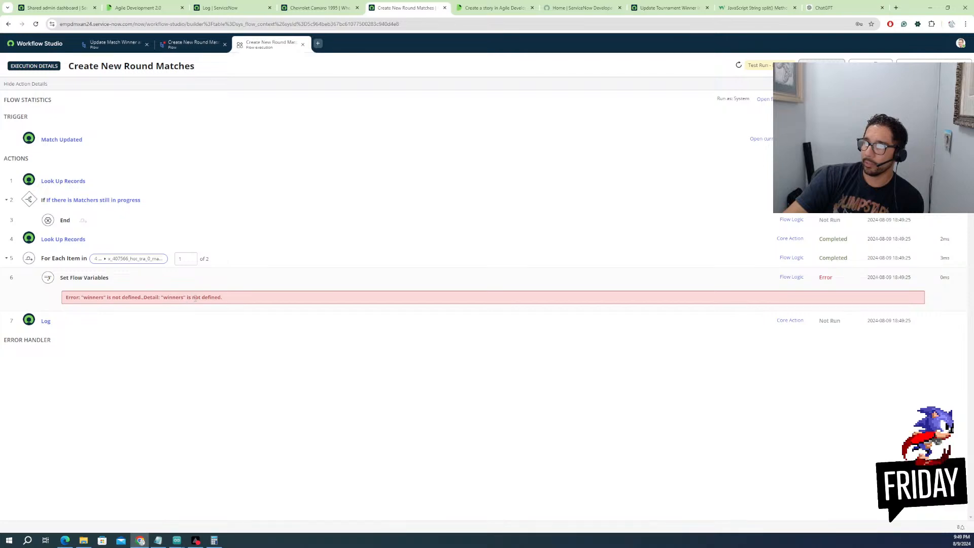
click(203, 45)
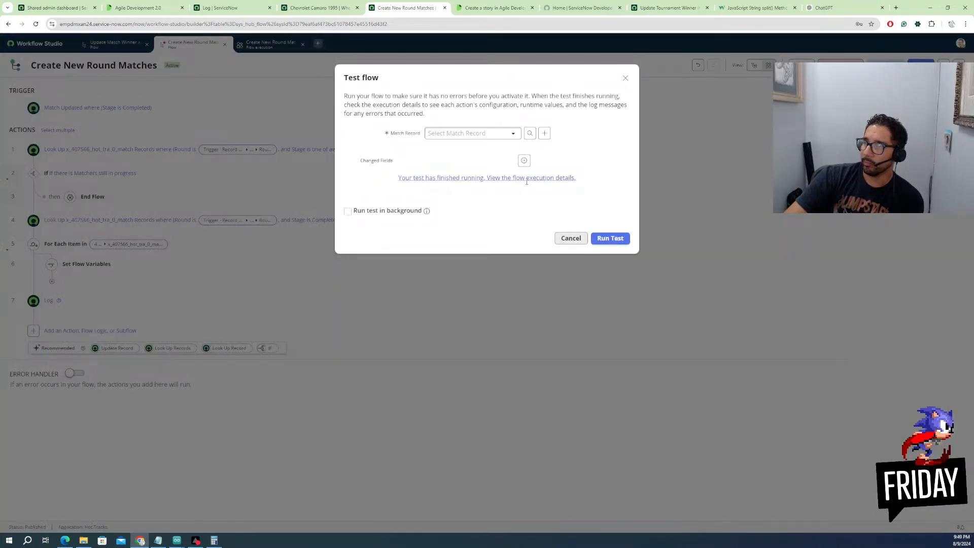
click(527, 178)
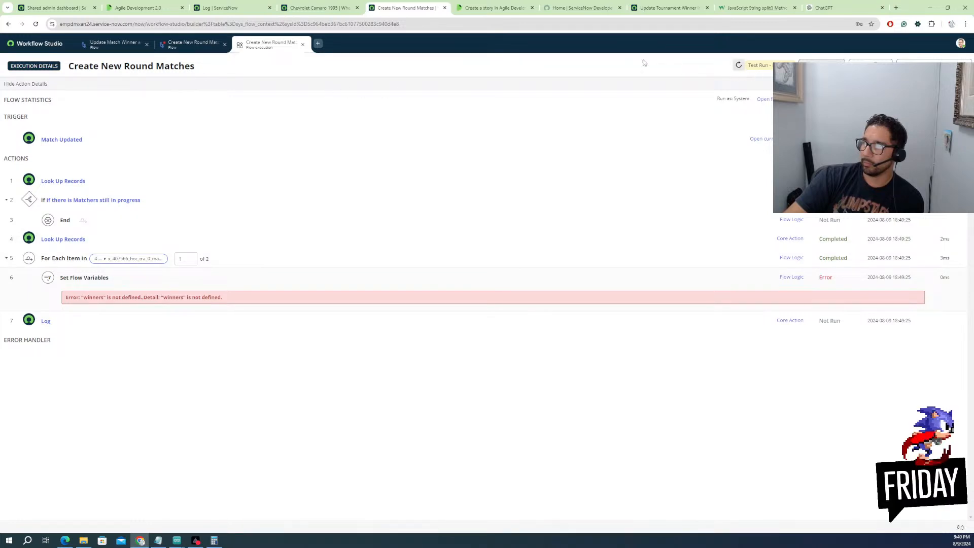
Return to the flow, reopen the Round winners script in Set Flow Variables, and select the winners fallback in the round declaration
click(198, 47)
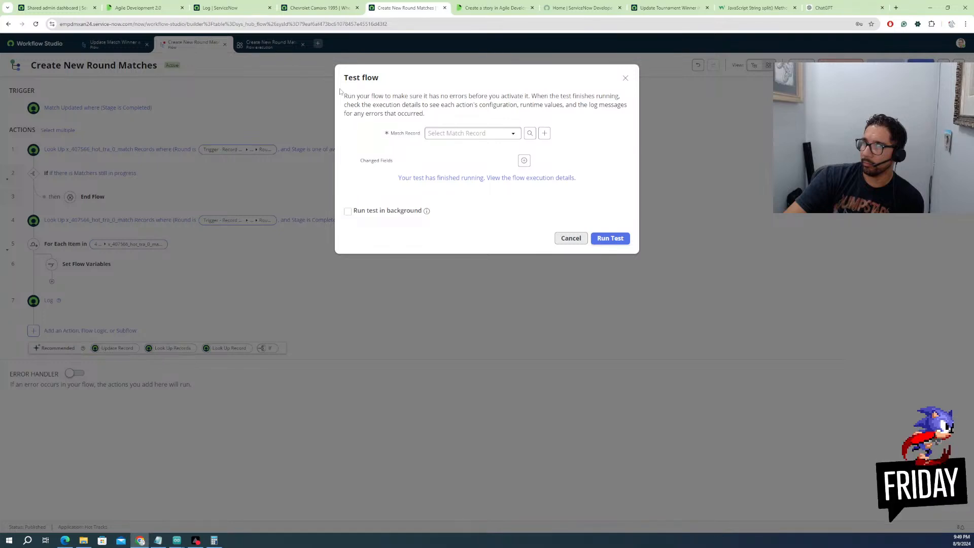
click(580, 237)
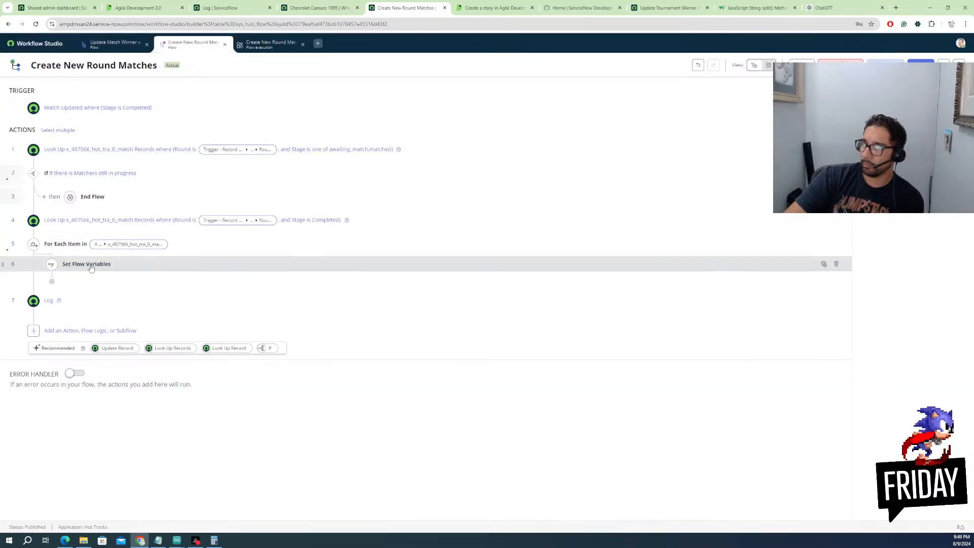
click(105, 270)
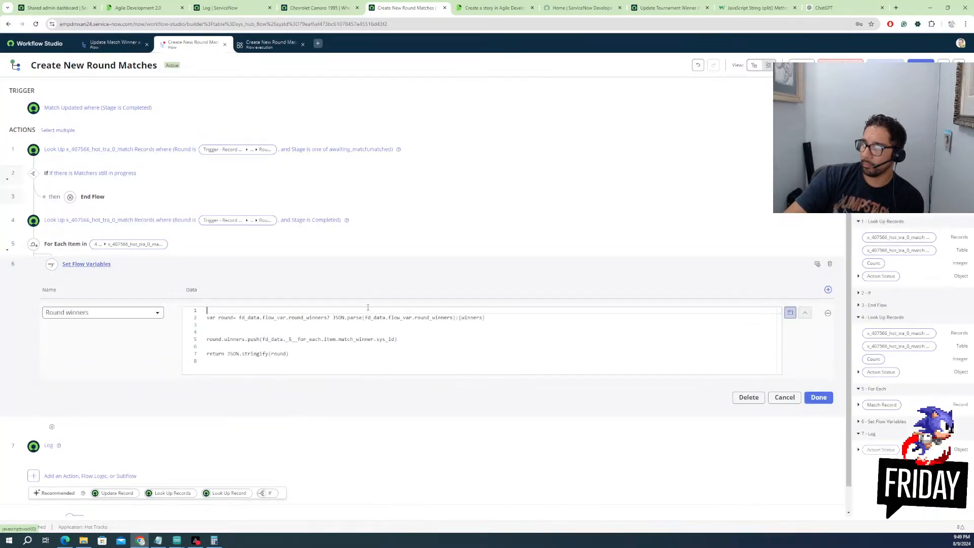
double_click(475, 318)
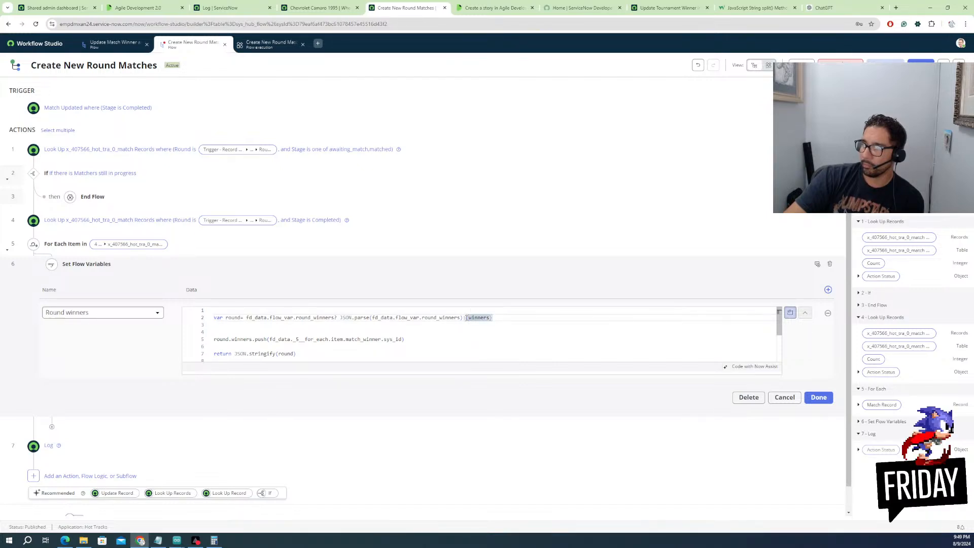
In the Round winners script, rewrite the fallback of the round variable as a braced object with the quoted key "winners"
drag(466, 317, 502, 318)
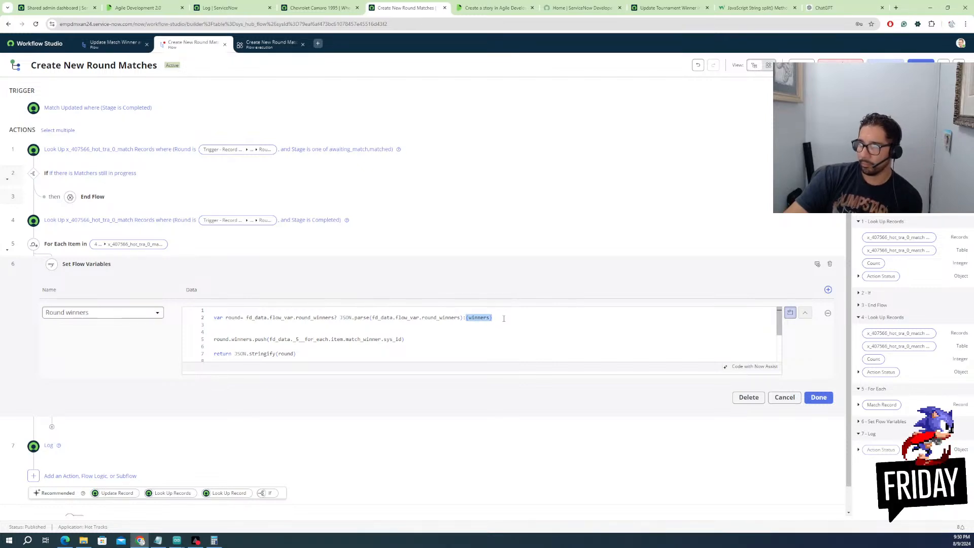
text(wi)
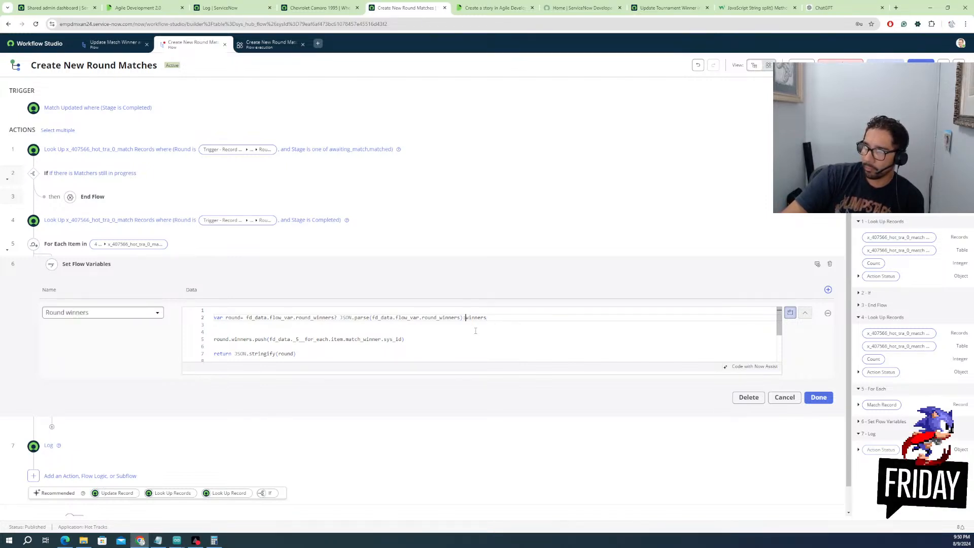
text(")
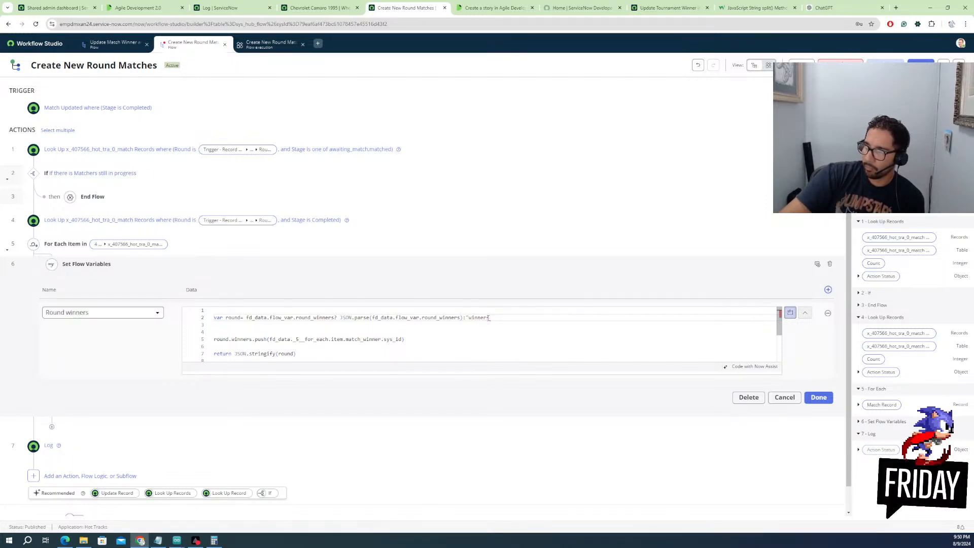
text(")
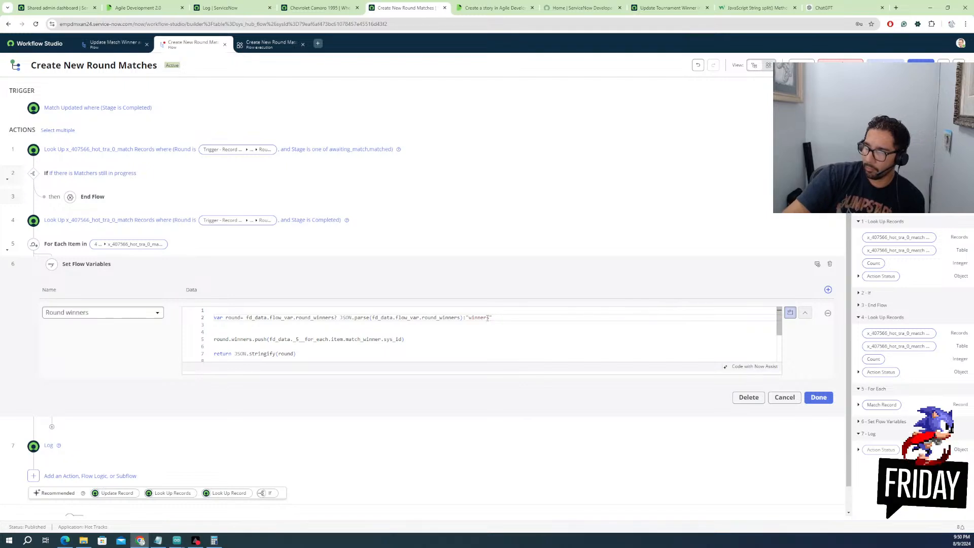
double_click(471, 318)
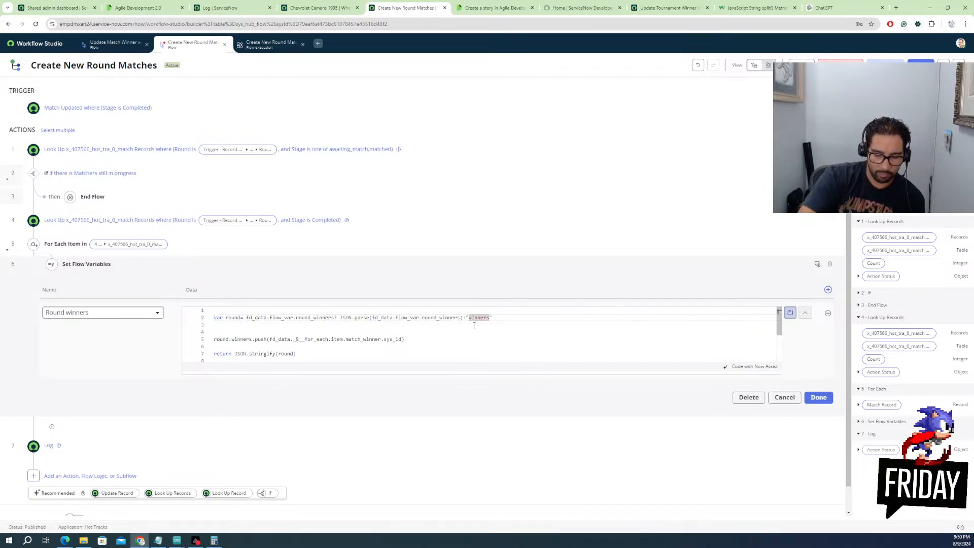
key(Left)
key(Left)
text({)
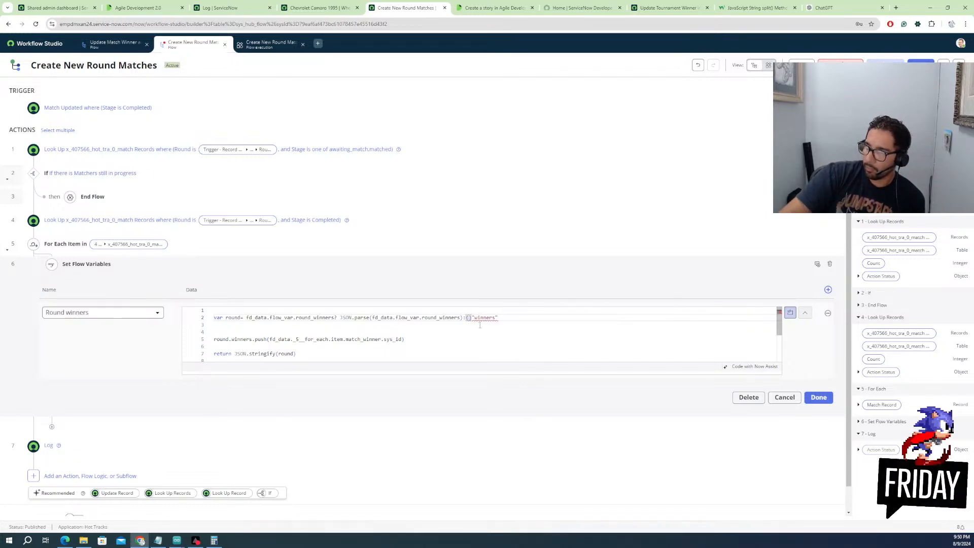
key(Delete)
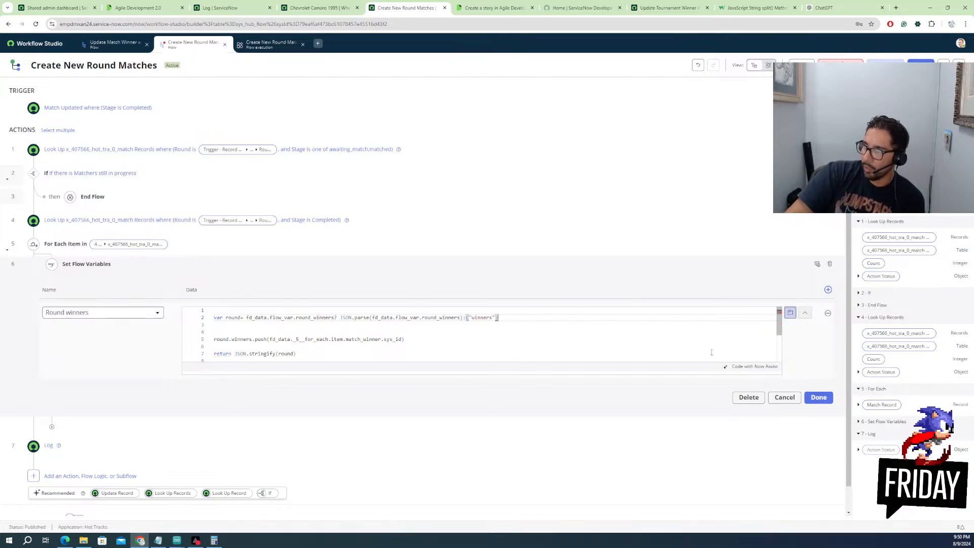
Give the "winners" key in the fallback object an empty string value, making it {"winners":""}
click(512, 347)
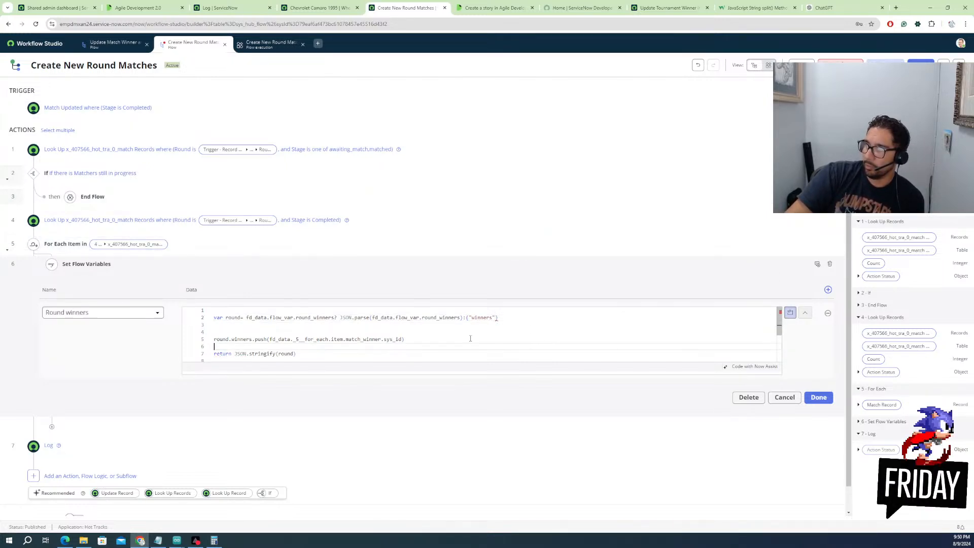
click(496, 318)
text(:)
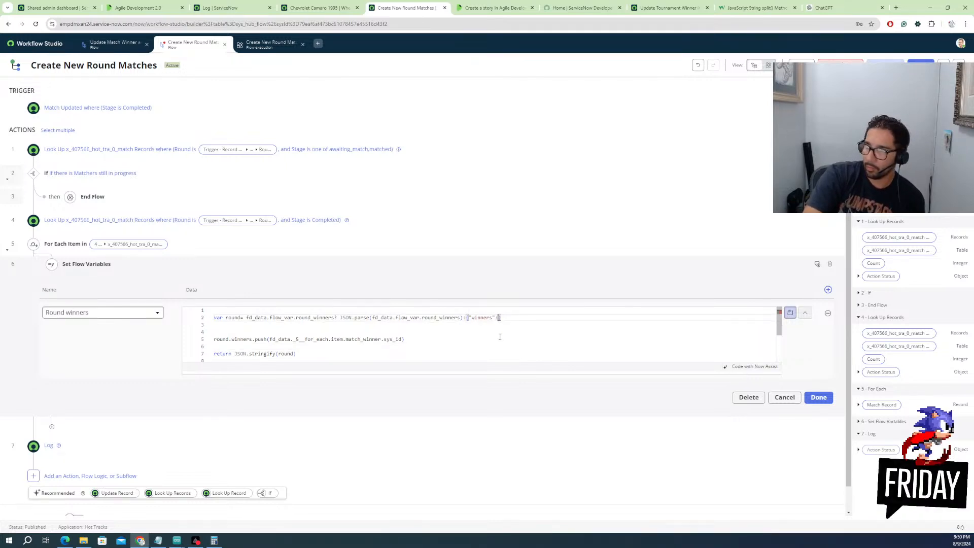
text([)
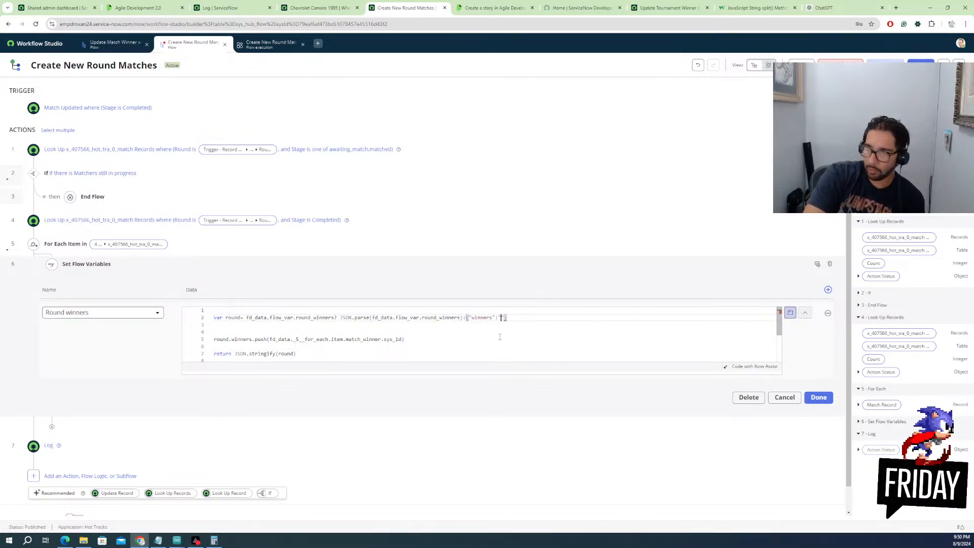
click(503, 325)
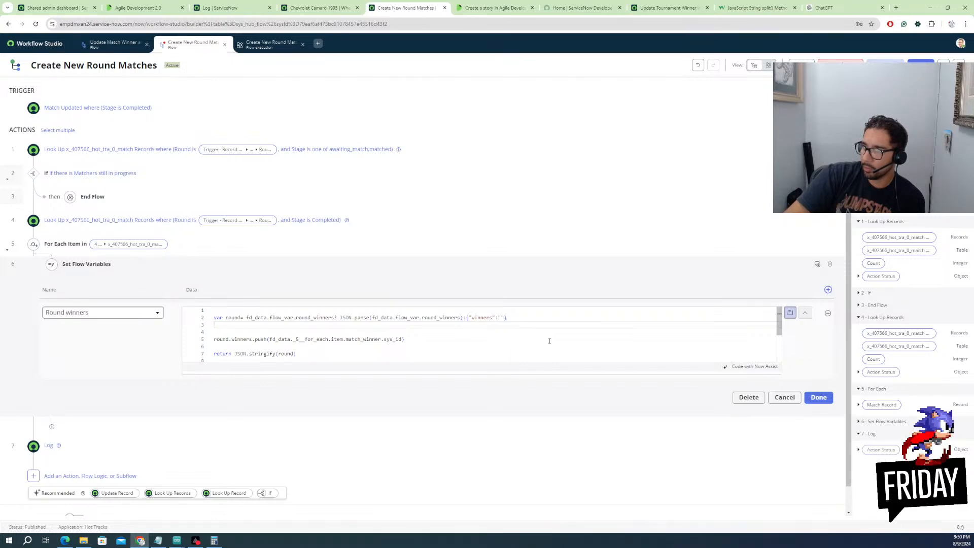
Remove the quotation marks around the winners key so the fallback object reads {winners:""}, and start a flow test
click(496, 318)
key(BackSpace)
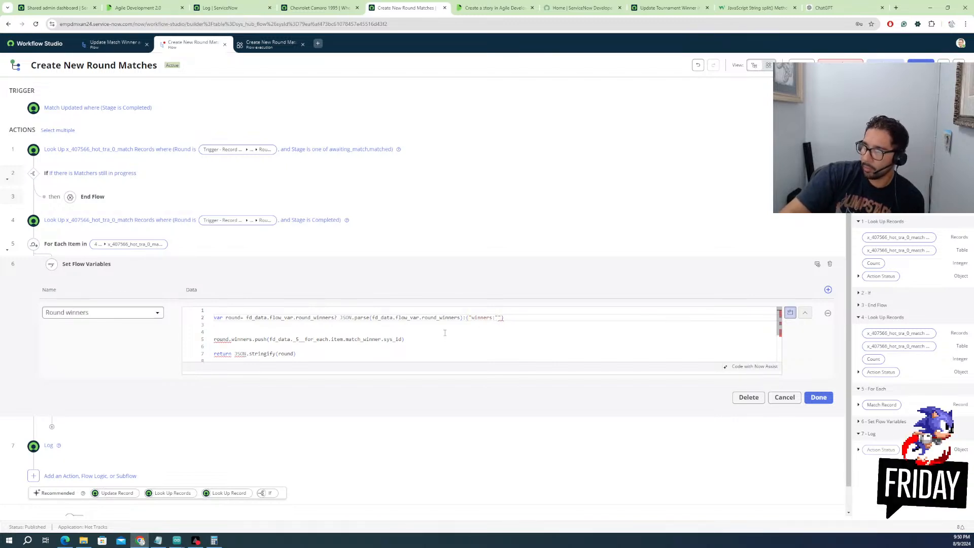
click(471, 318)
key(BackSpace)
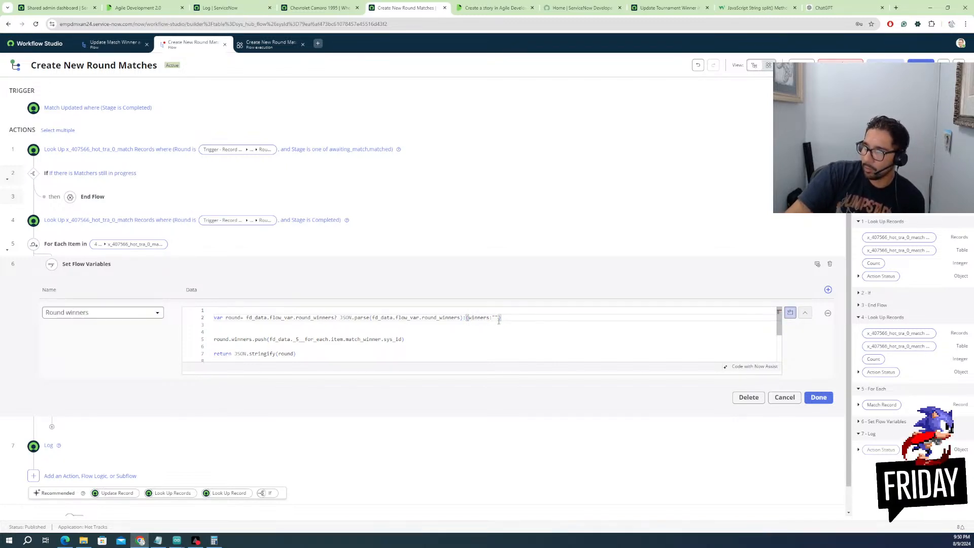
key(Down)
key(Down)
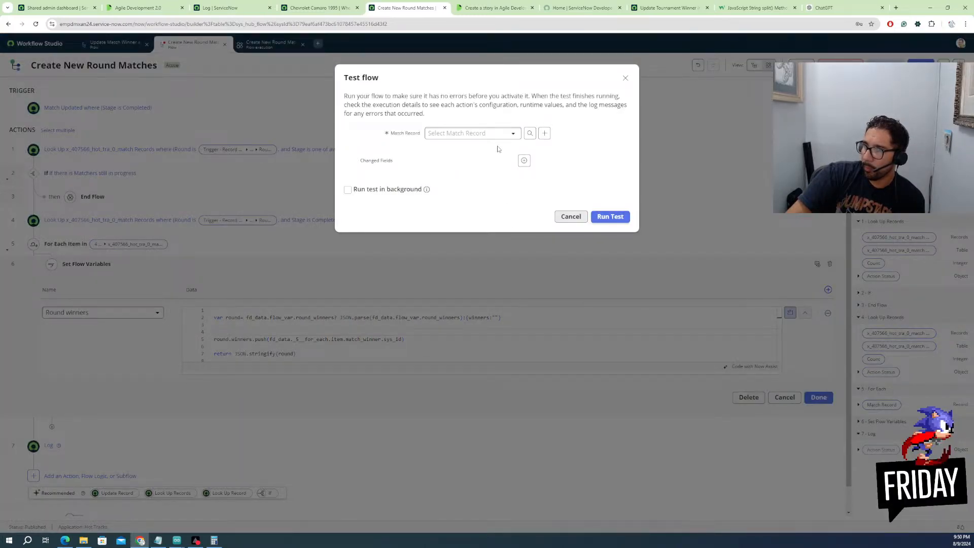
Test the flow with match record R1M2 VS Mustang and open the run's execution details to check Set Flow Variables
click(467, 134)
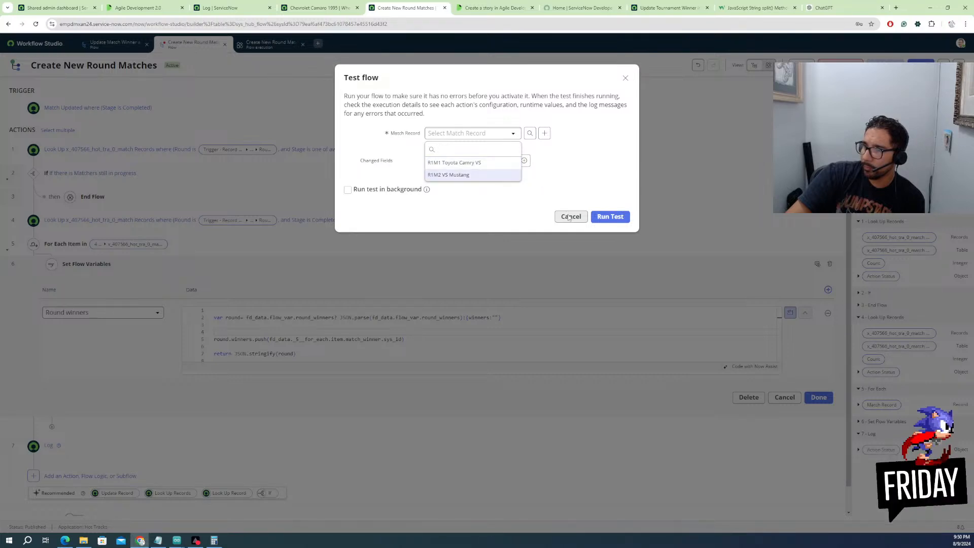
click(496, 175)
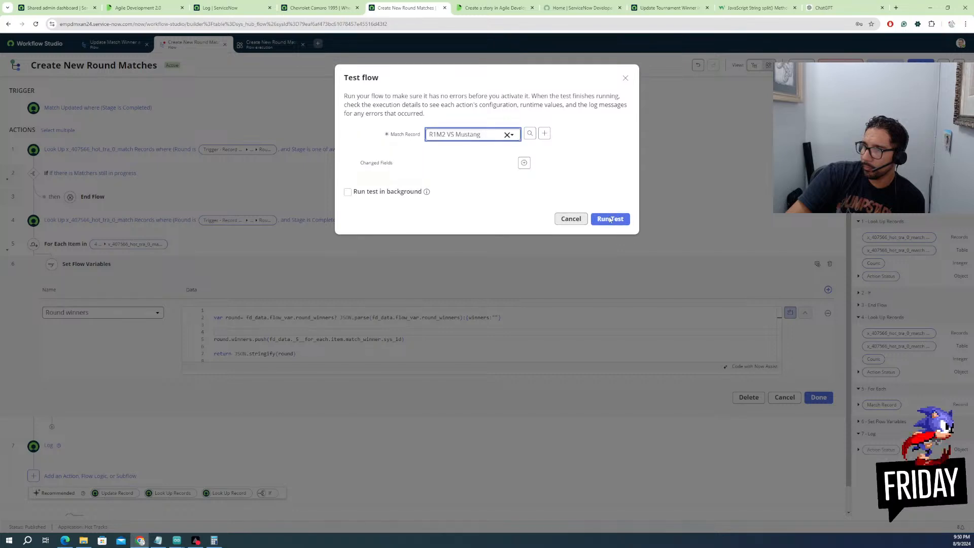
click(602, 217)
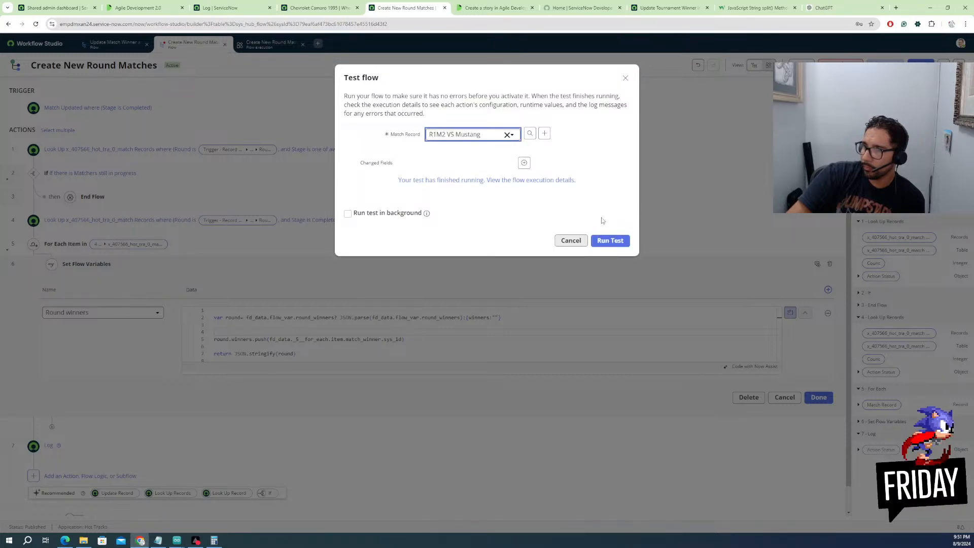
click(432, 180)
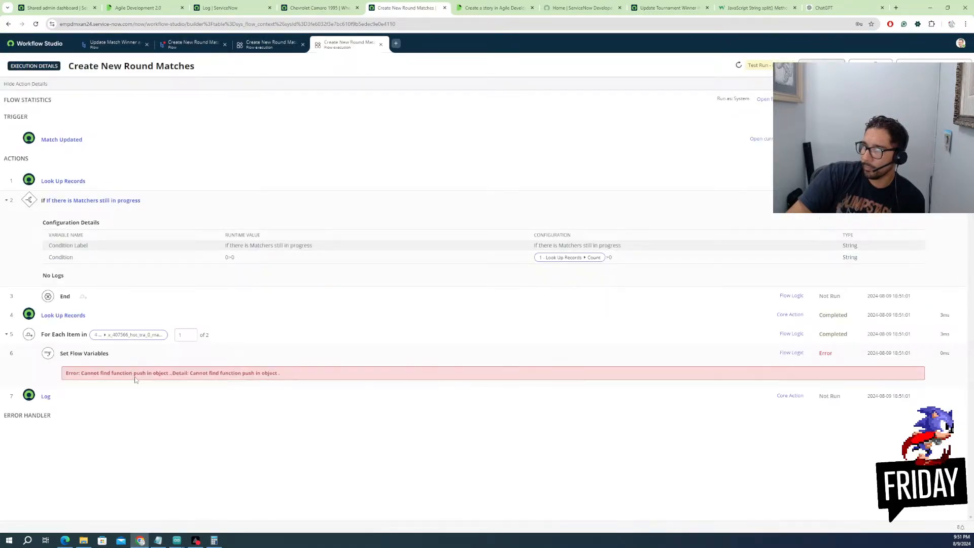
click(269, 44)
click(345, 45)
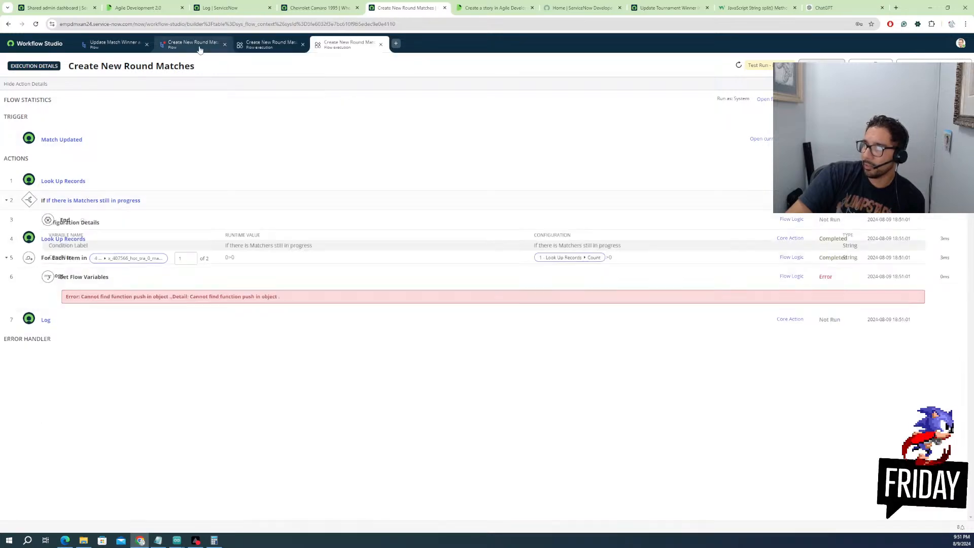
Return to the flow script and replace the empty string with an empty array, making the fallback object {winners:[]}
click(196, 44)
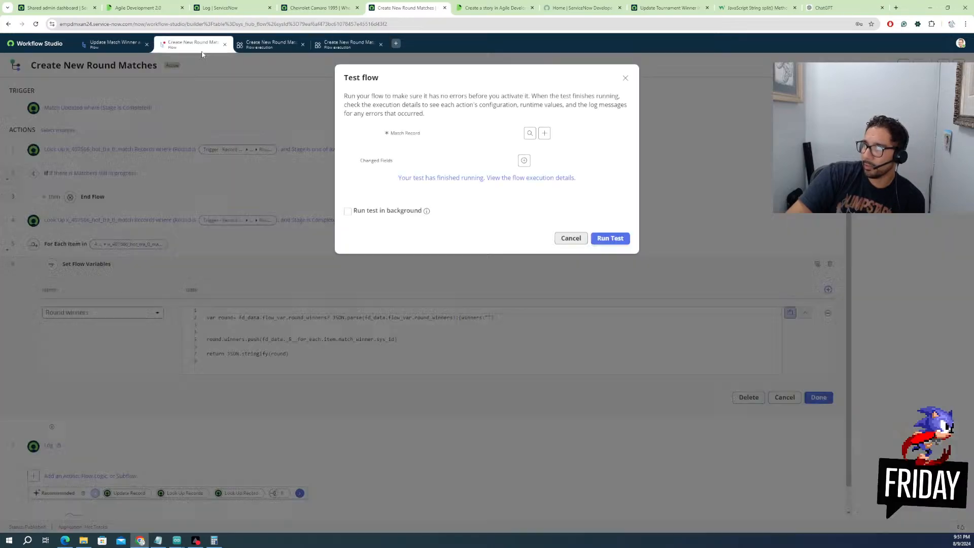
click(396, 317)
click(492, 318)
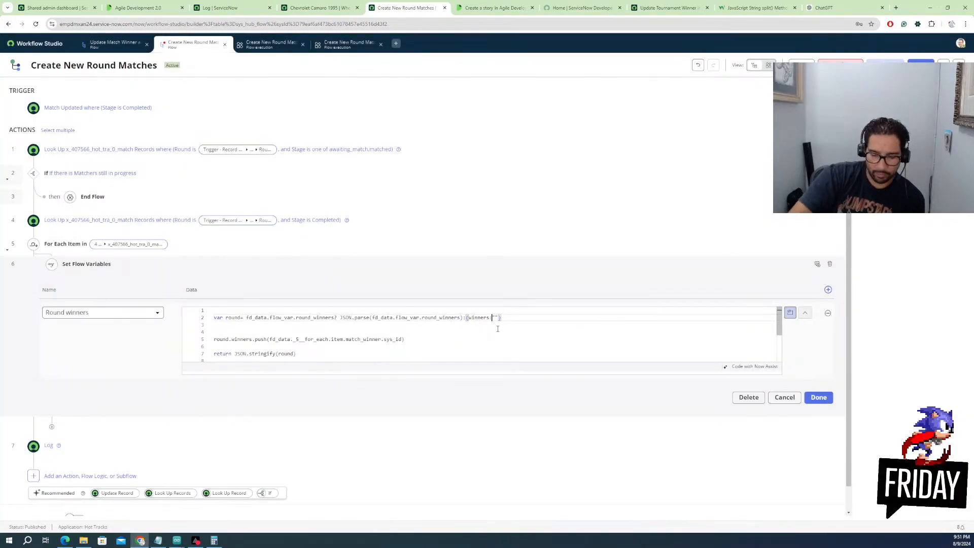
text([])
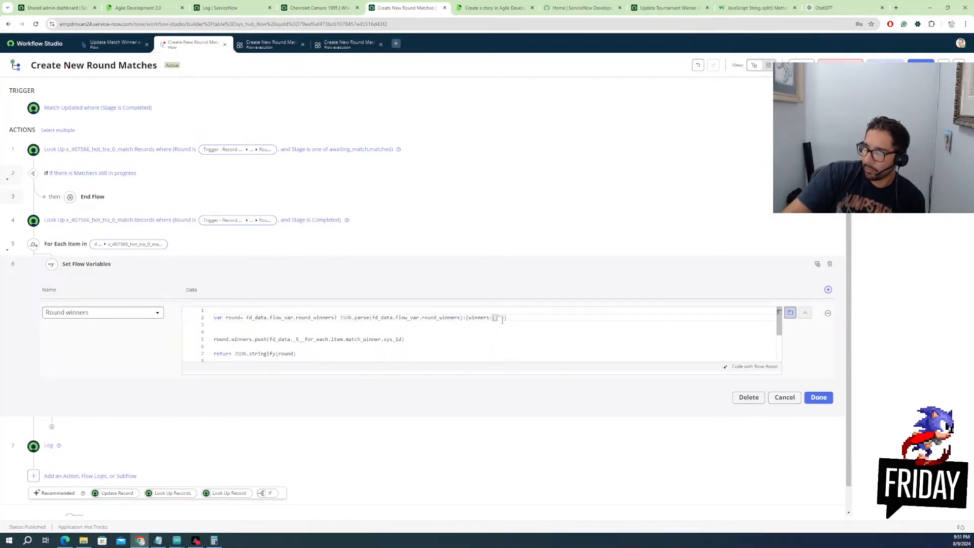
key(Delete)
key(Delete)
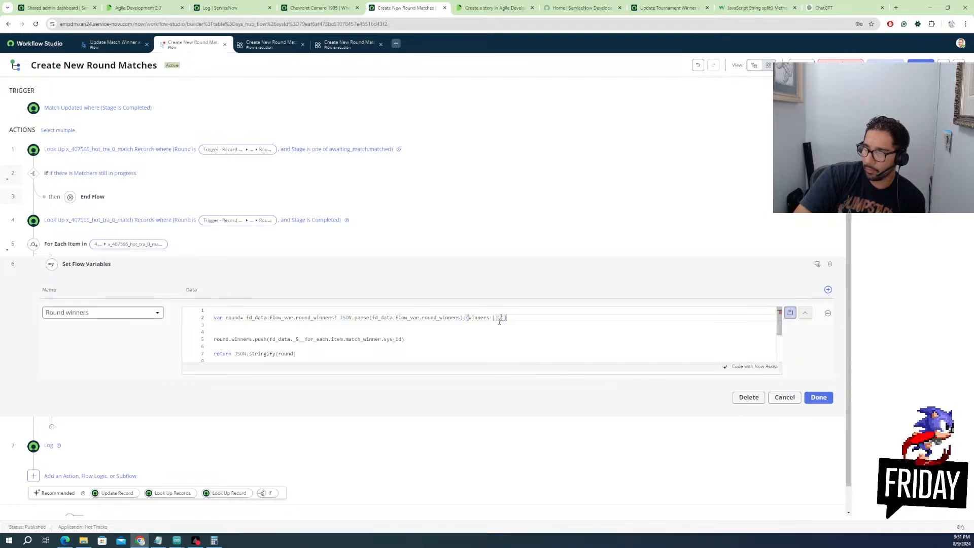
key(Delete)
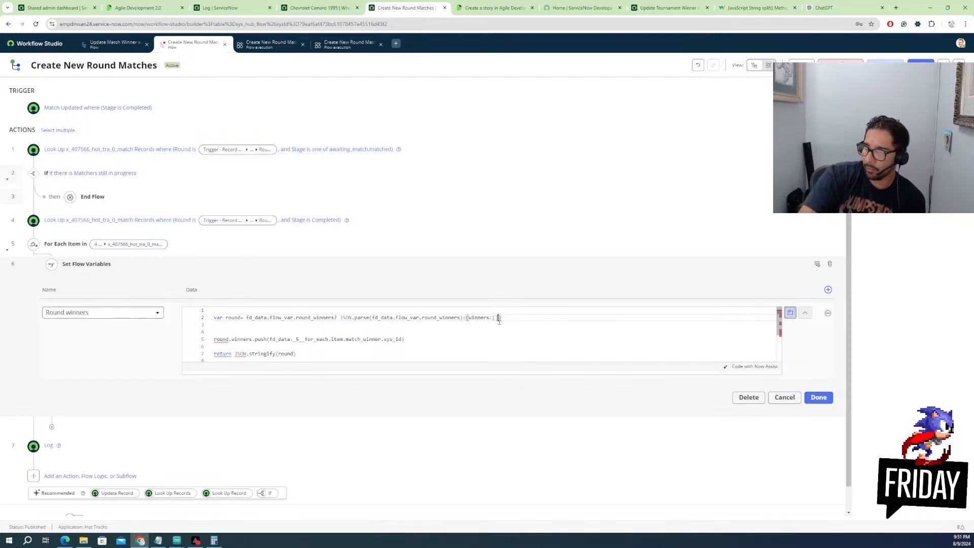
text(})
click(476, 333)
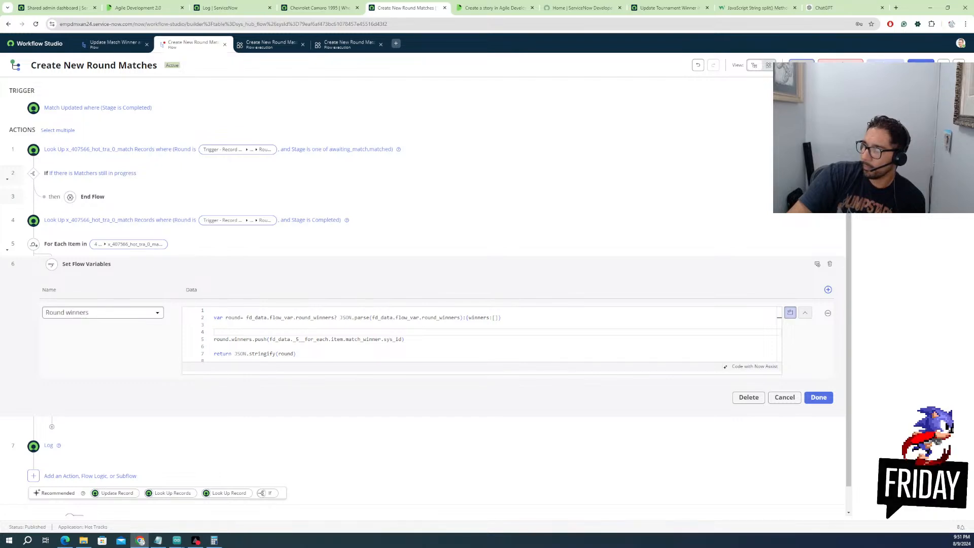
Rerun the flow test with the R1M2 VS Mustang match record and open the new execution details
click(886, 65)
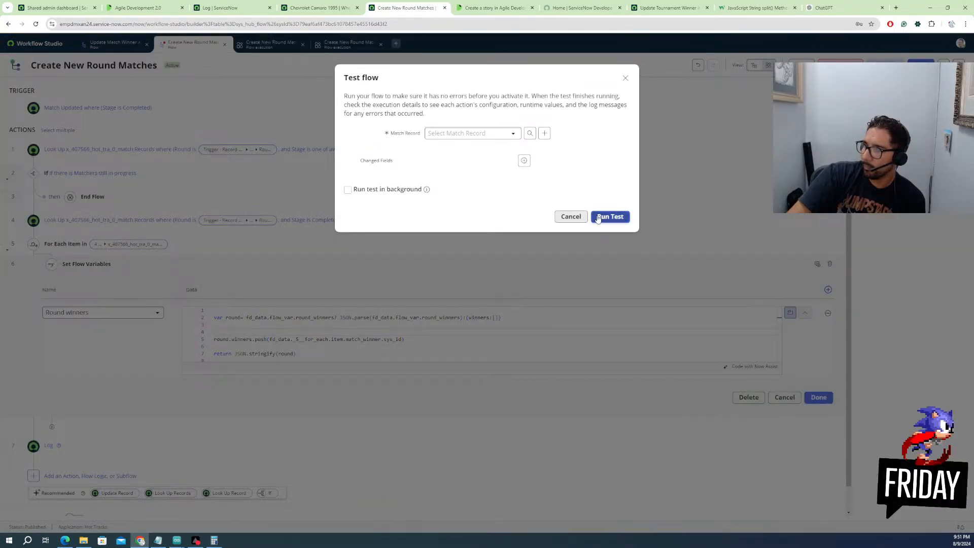
click(470, 133)
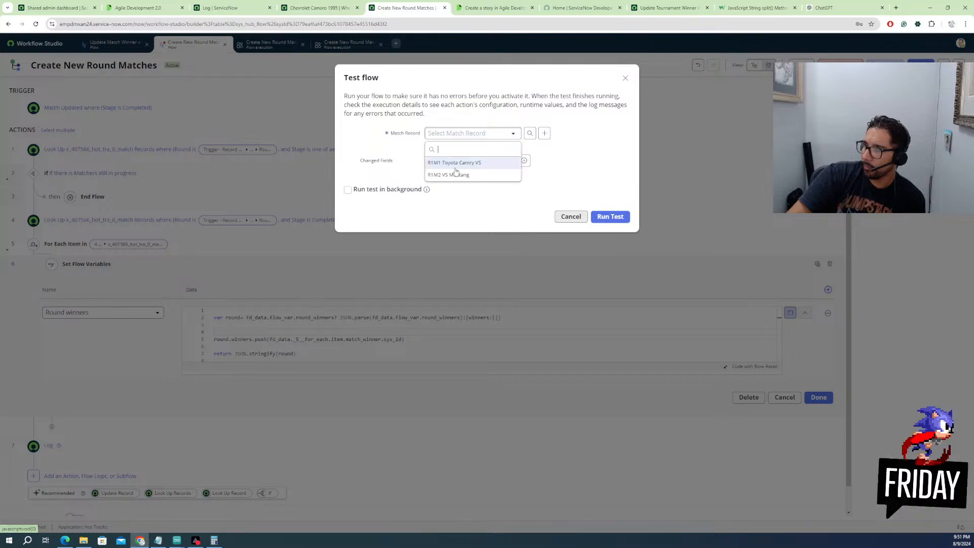
click(454, 175)
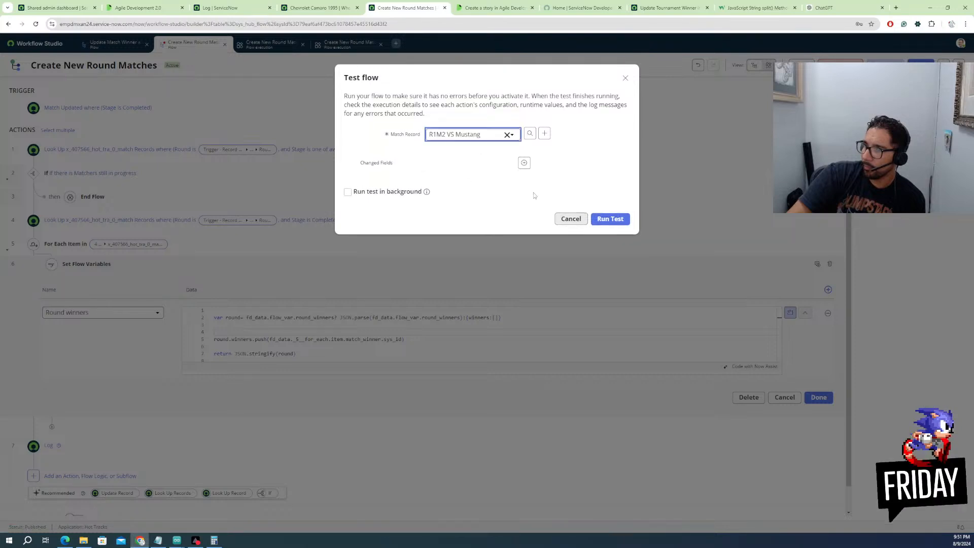
click(606, 217)
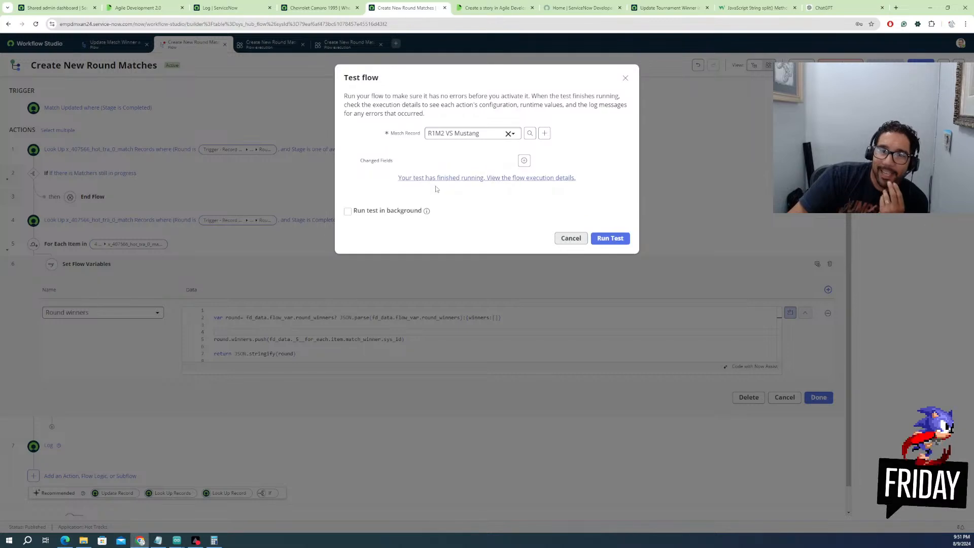
click(429, 178)
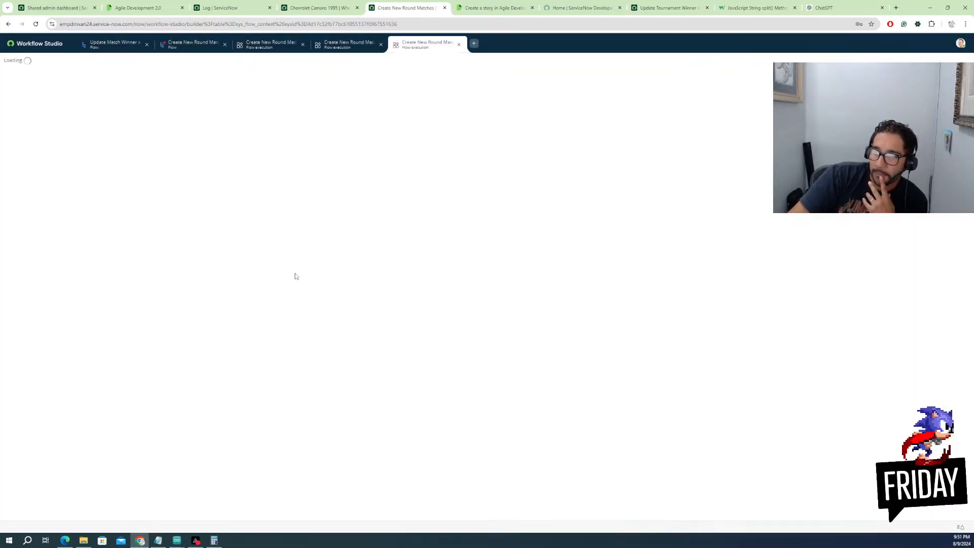
Expand Set Flow Variables in the execution details and examine the Round winners runtime value for loop iterations 1 and 2
click(98, 277)
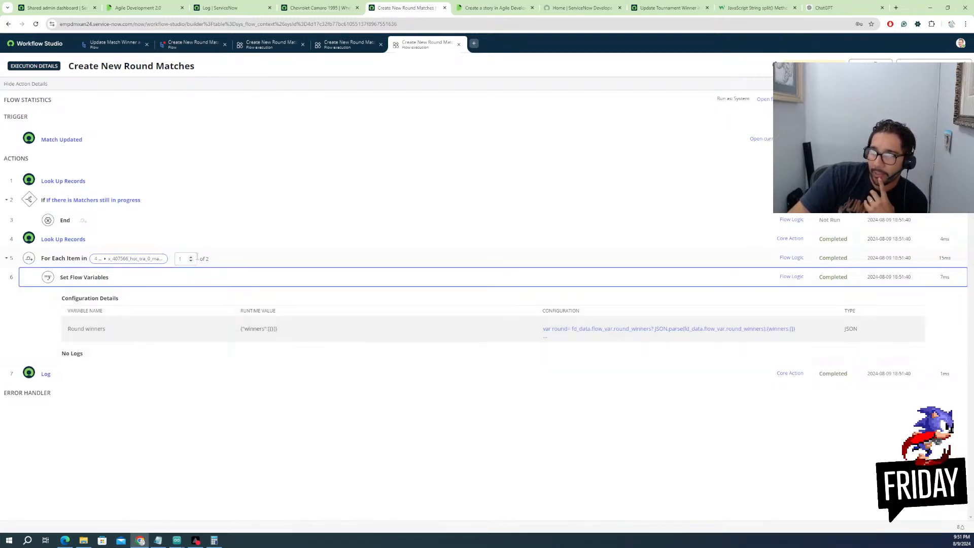
click(192, 258)
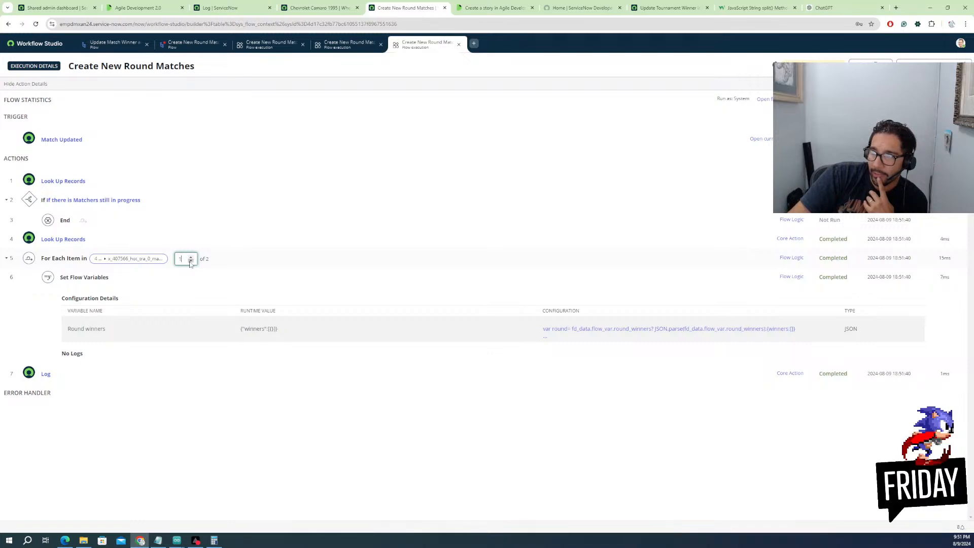
click(191, 259)
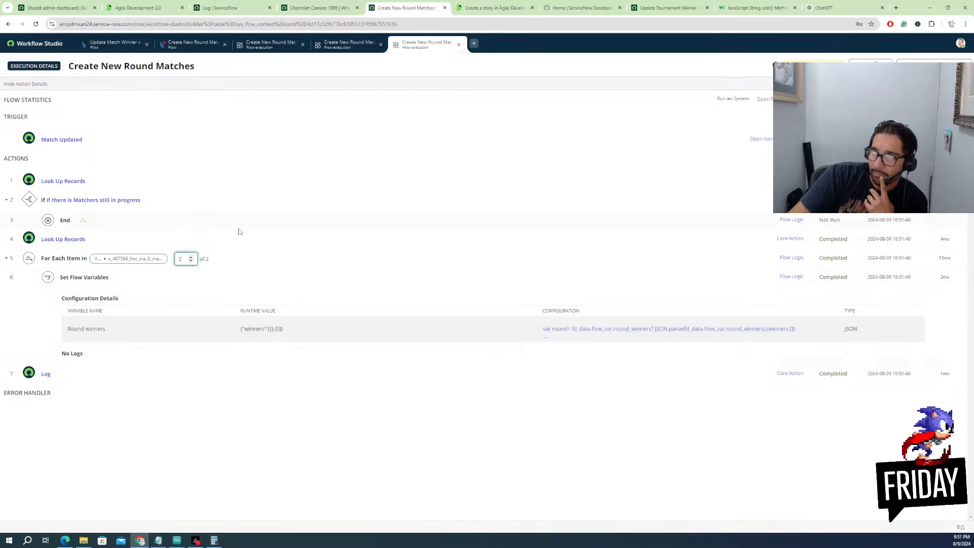
Close the earlier execution details of the test run that failed on the push function
click(362, 45)
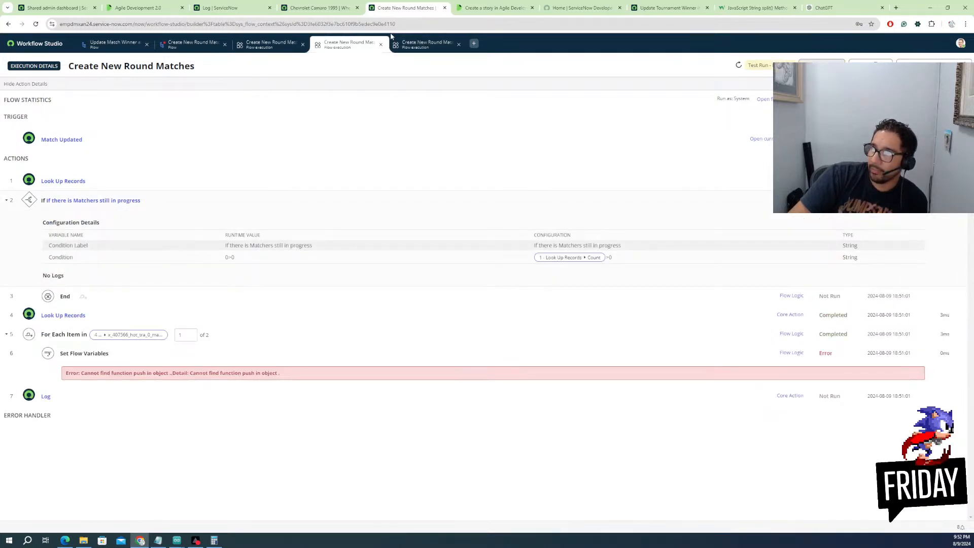
click(381, 47)
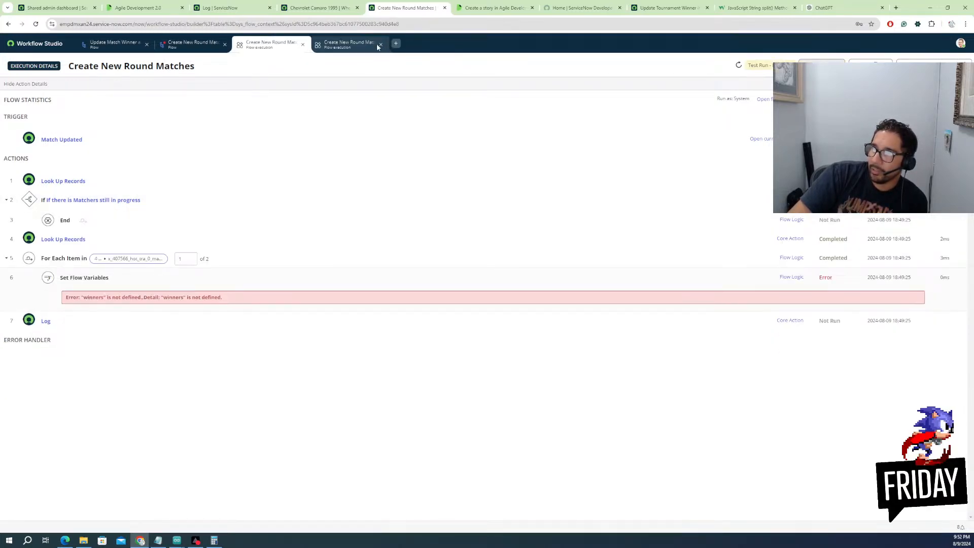
Close the execution details and test dialog, and change the Round winners flow variable's type to String
click(378, 46)
click(381, 46)
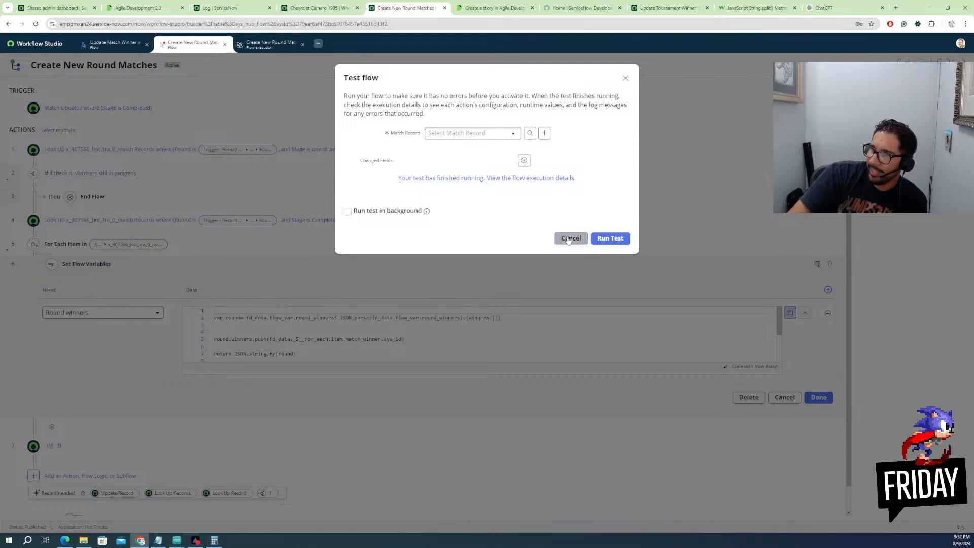
click(571, 238)
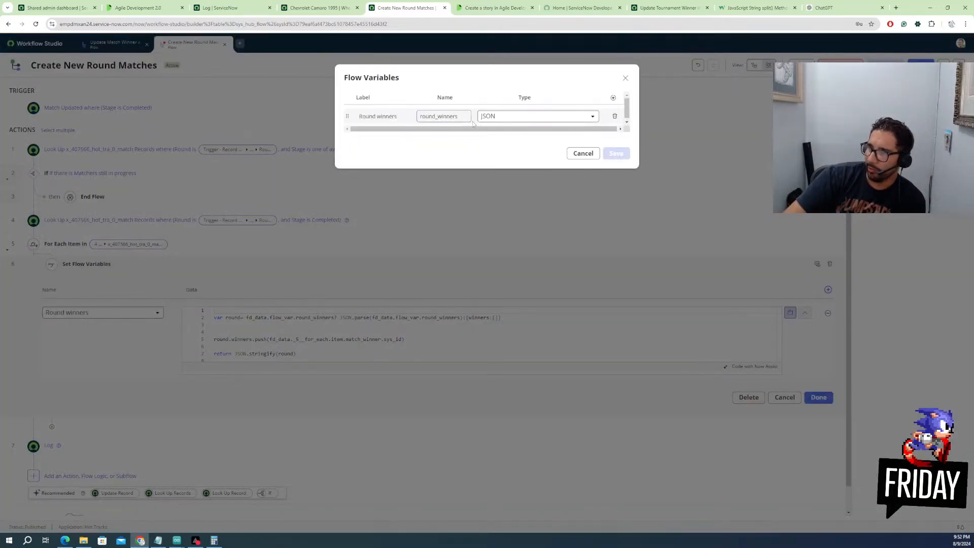
click(501, 121)
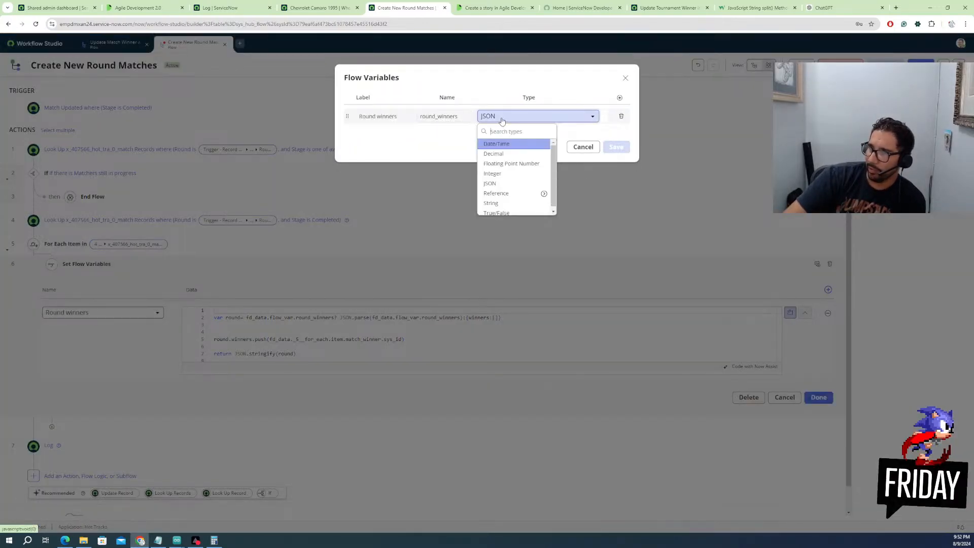
click(491, 203)
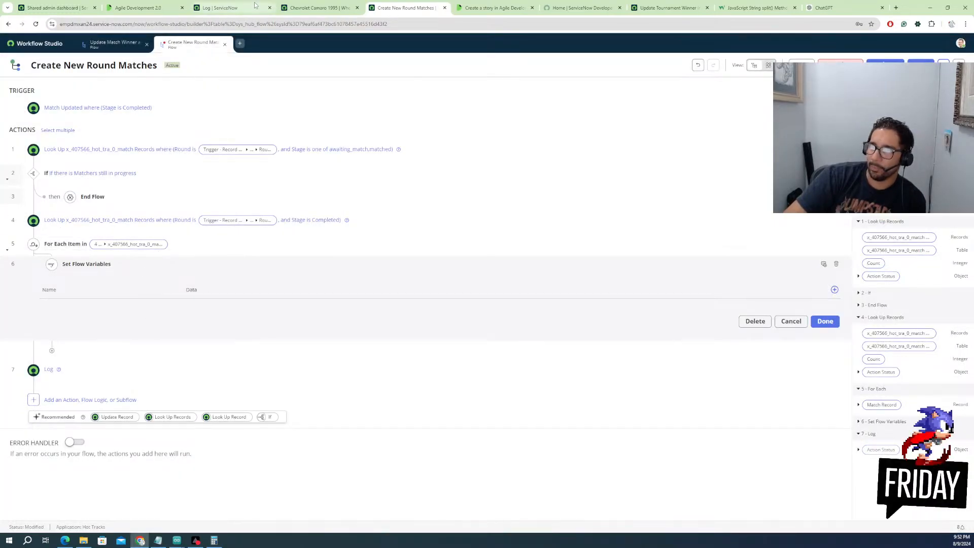
Switch to the ChatGPT conversation and copy the original script that splits oldArray on commas and pushes the match winner's sys_id
click(228, 8)
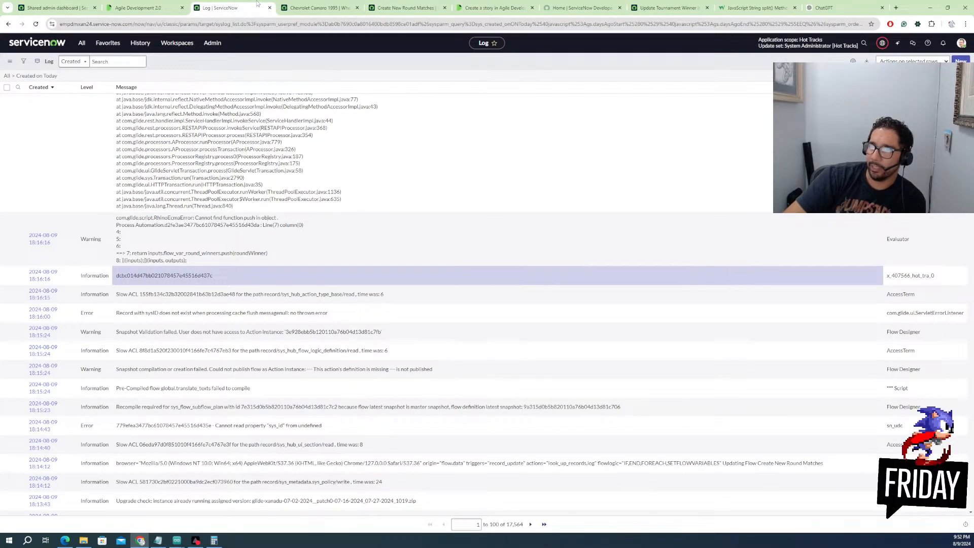
click(832, 8)
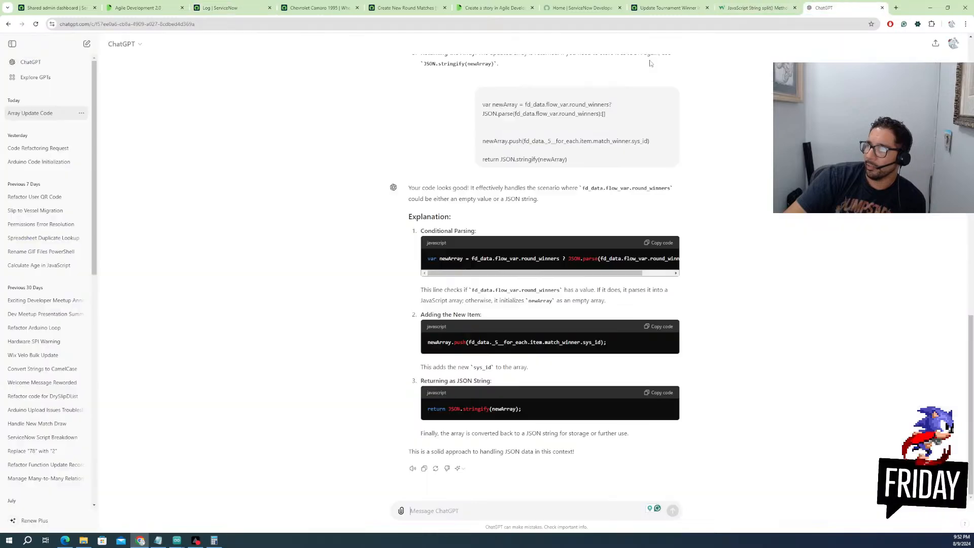
scroll(508, 253, up, 5)
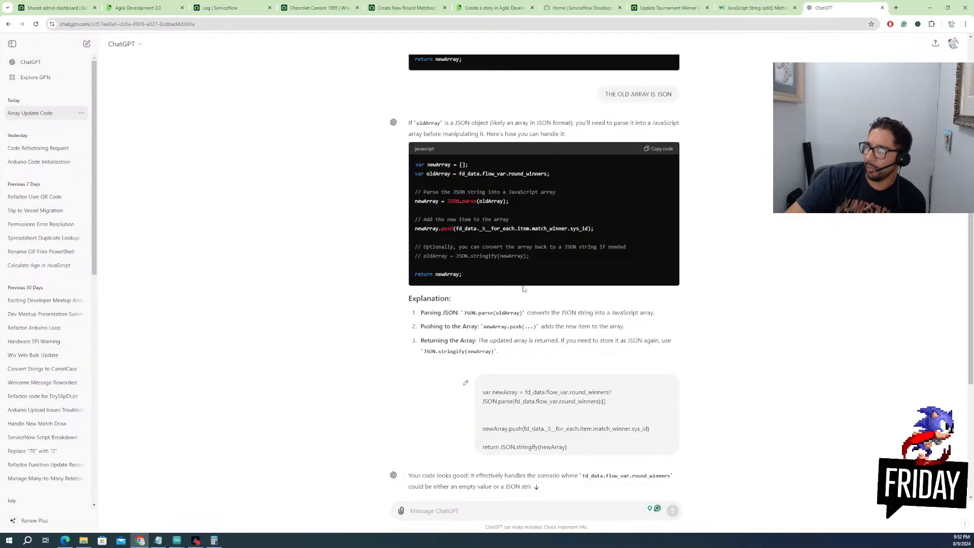
scroll(523, 288, up, 15)
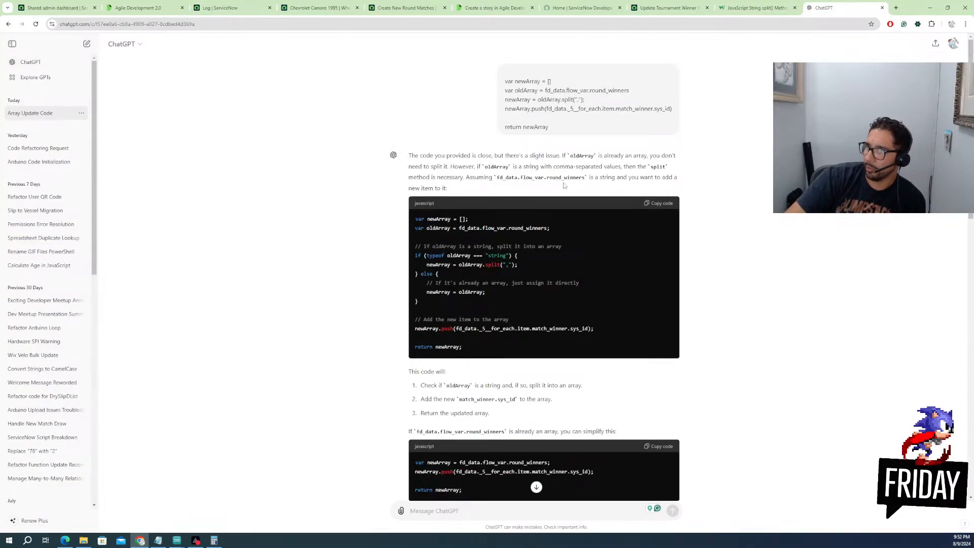
drag(561, 126, 508, 80)
key(ctrl+c)
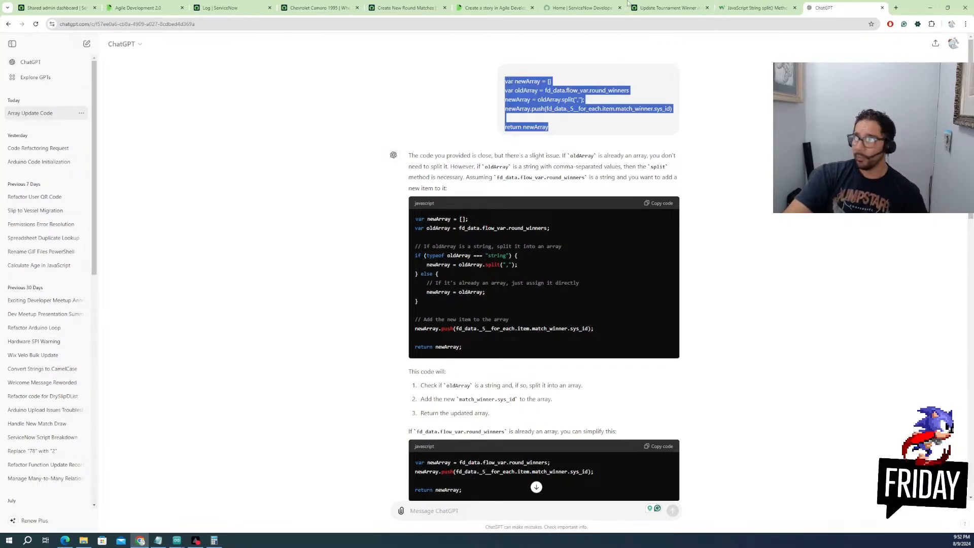
Return to the Create New Round Matches flow and add the Round winners variable to the Set Flow Variables action
click(757, 9)
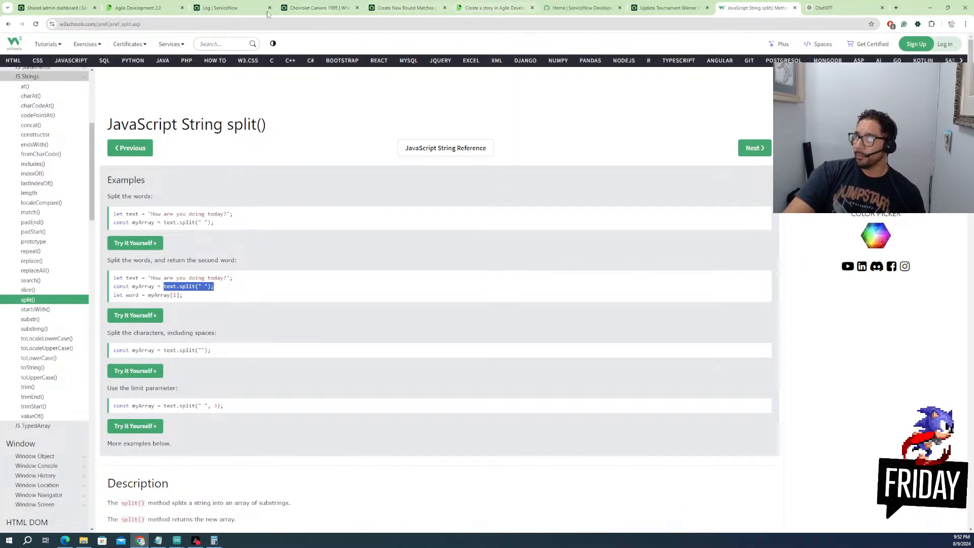
click(229, 6)
click(320, 7)
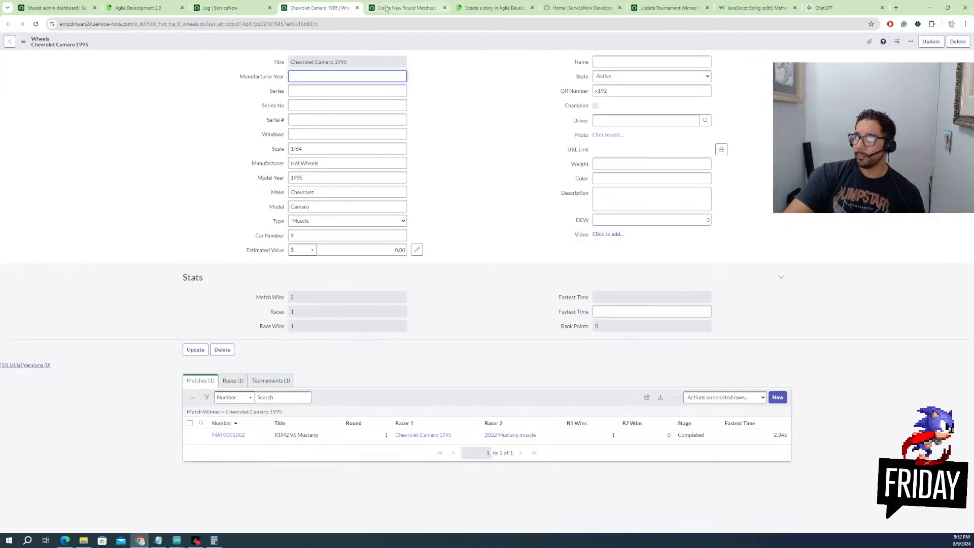
click(400, 7)
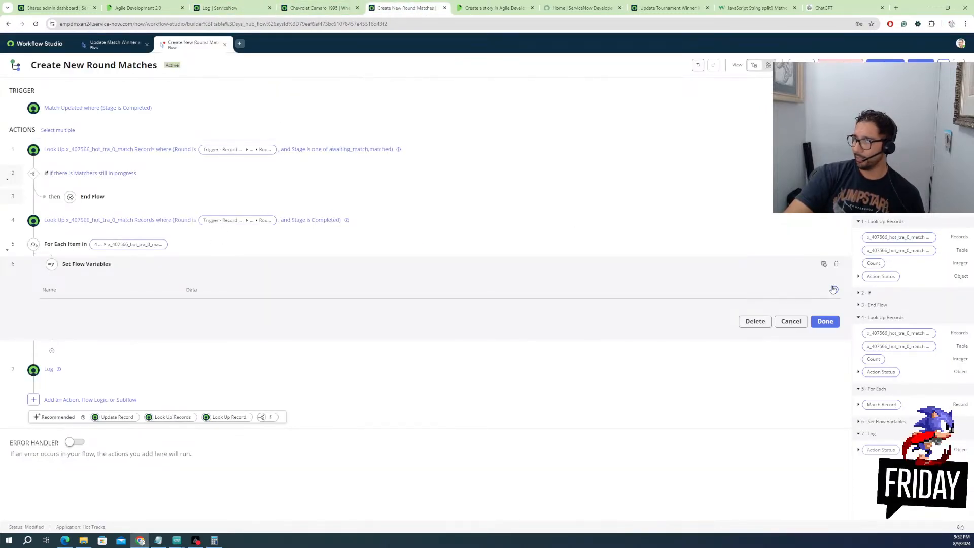
click(834, 290)
click(107, 312)
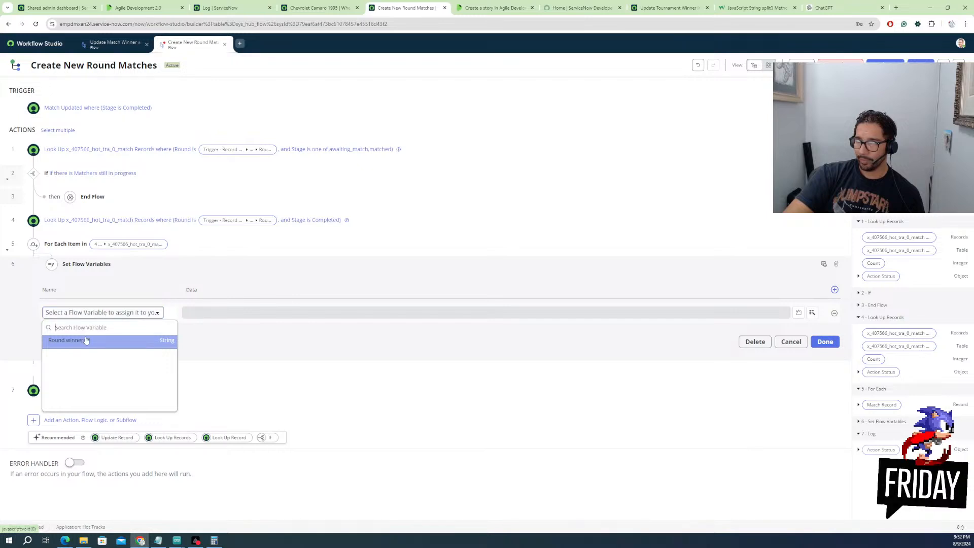
click(87, 340)
Script the Round winners value with the copied split code, make it return newArray.toString(), and finish the action
click(265, 311)
click(799, 312)
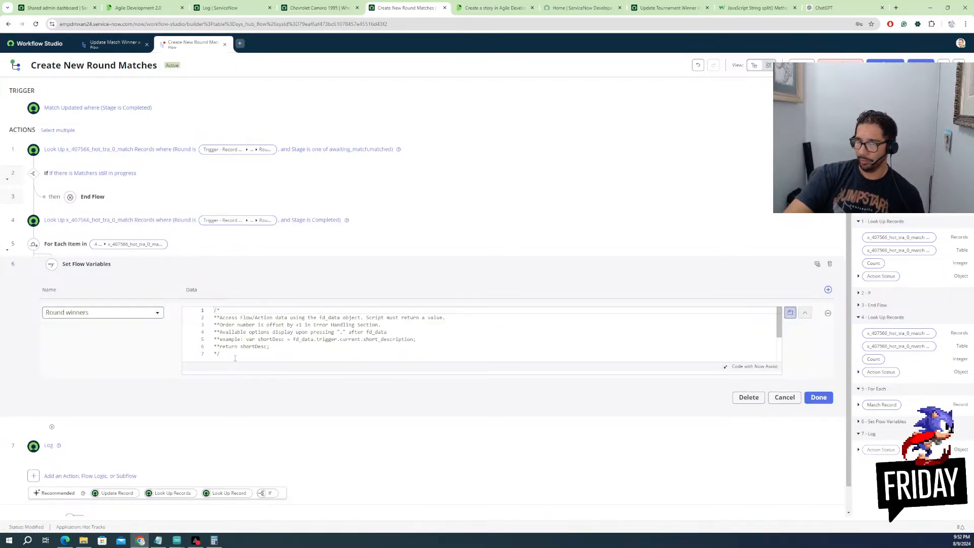
key(ctrl+a)
key(ctrl+v)
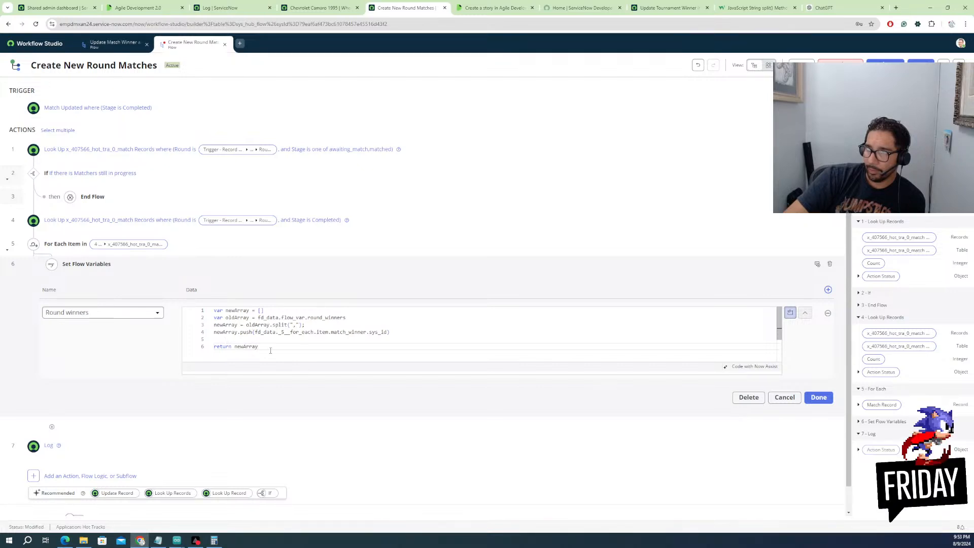
text(.t)
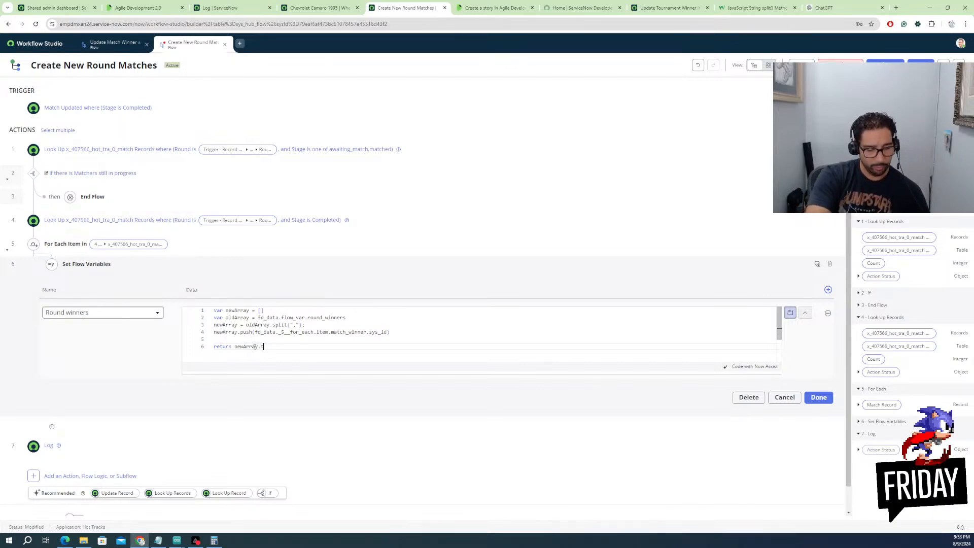
text(oString()
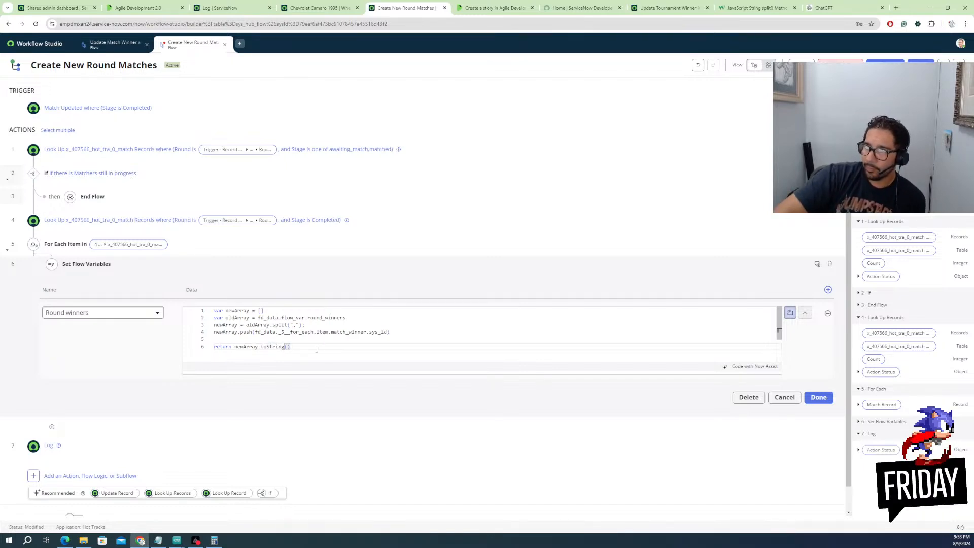
click(818, 399)
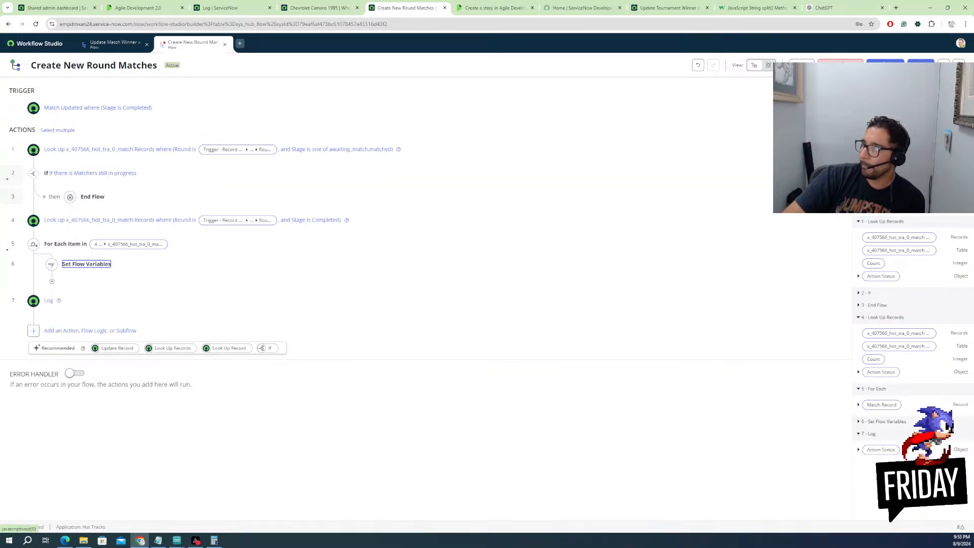
Test the flow with the R1M2 VS Mustang match record and open the execution details
click(802, 64)
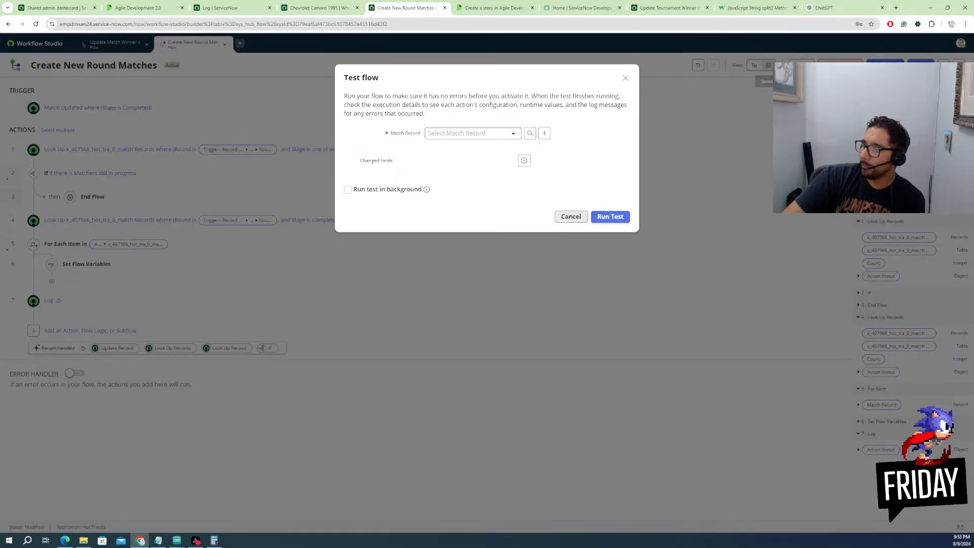
click(500, 134)
click(483, 187)
click(612, 219)
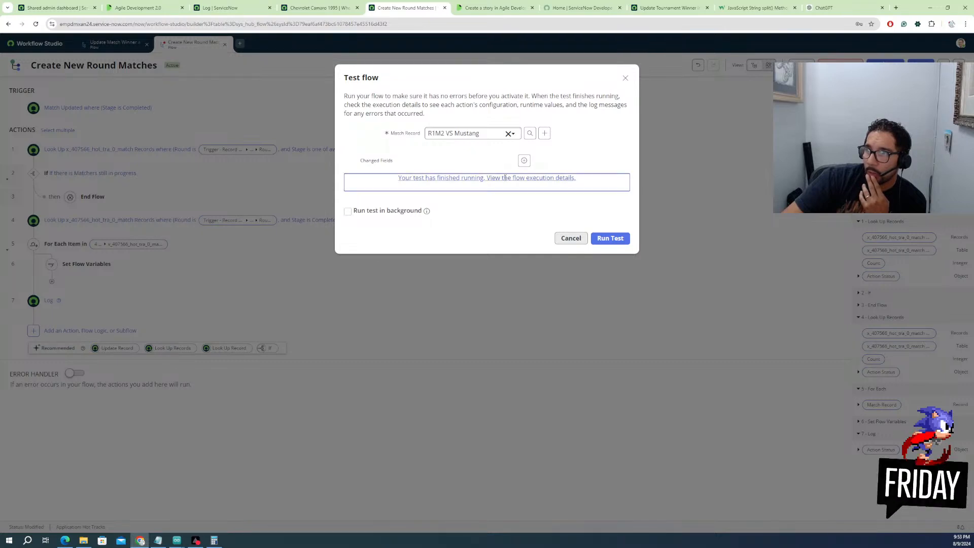
click(487, 178)
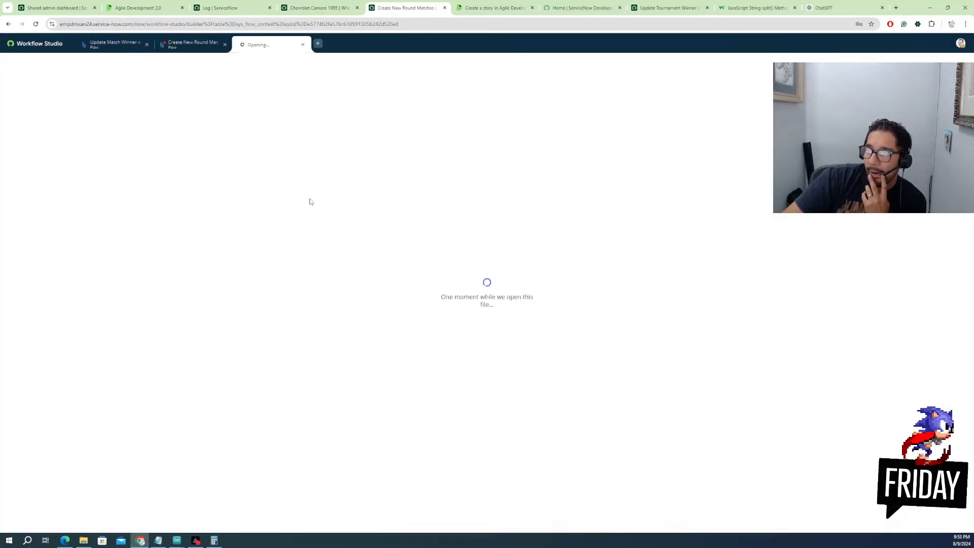
Examine the Round winners runtime value for loop iterations 1 and 2 and the second Look Up Records output, then close the execution details
click(77, 276)
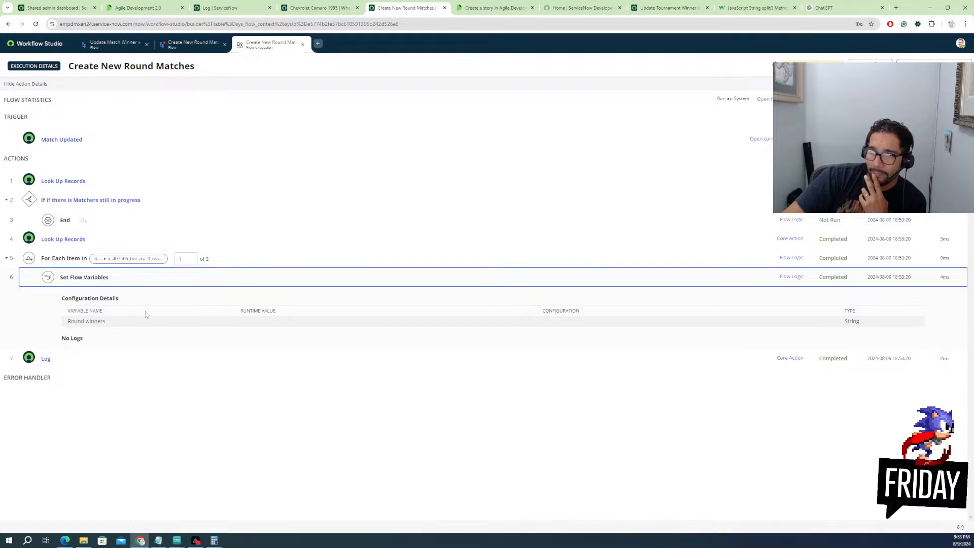
click(190, 258)
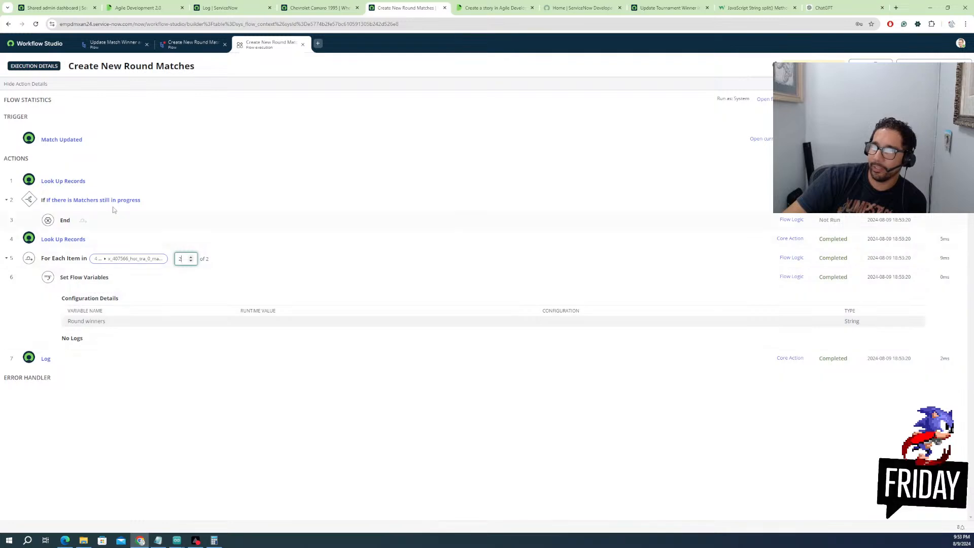
click(77, 240)
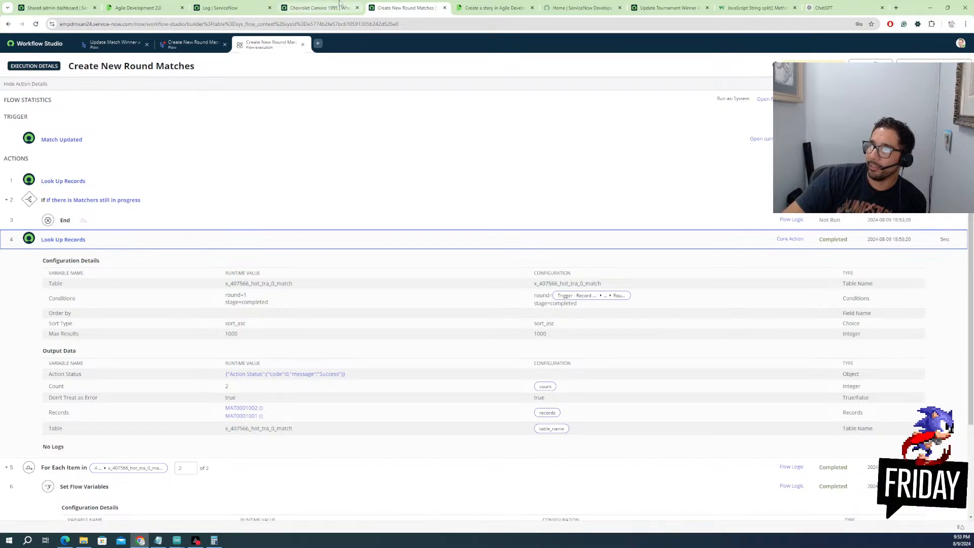
click(304, 45)
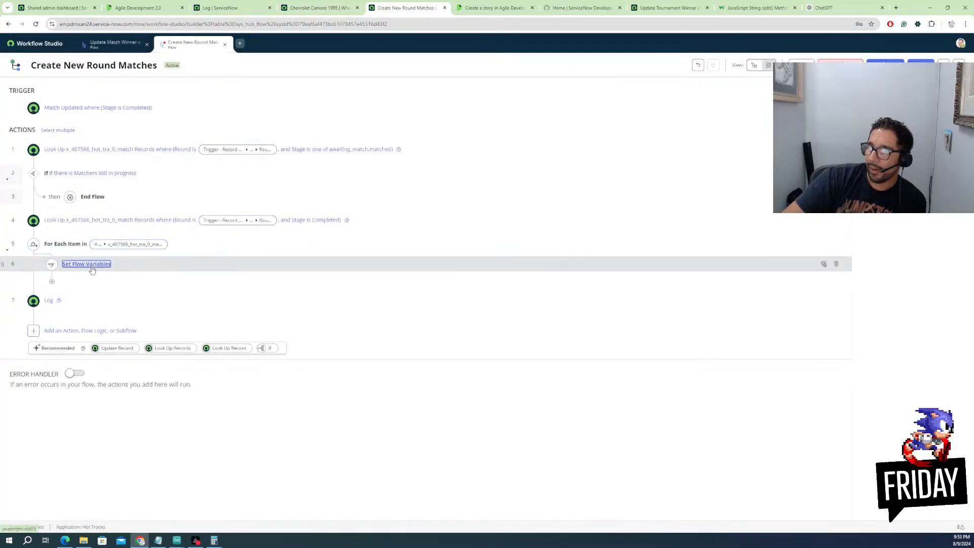
Reopen Set Flow Variables and script the Round winners value with the copied split code, returning newArray.toString()
click(92, 265)
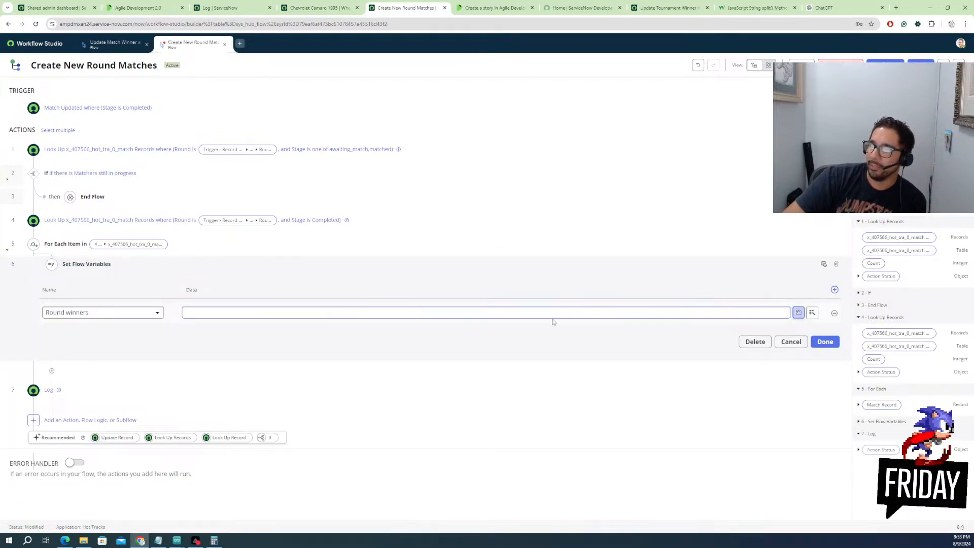
click(799, 312)
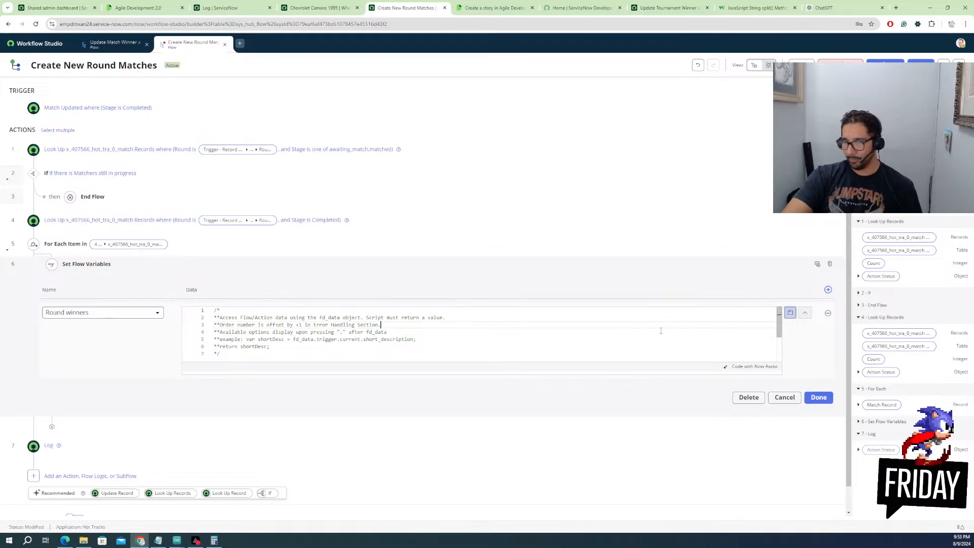
key(ctrl+a)
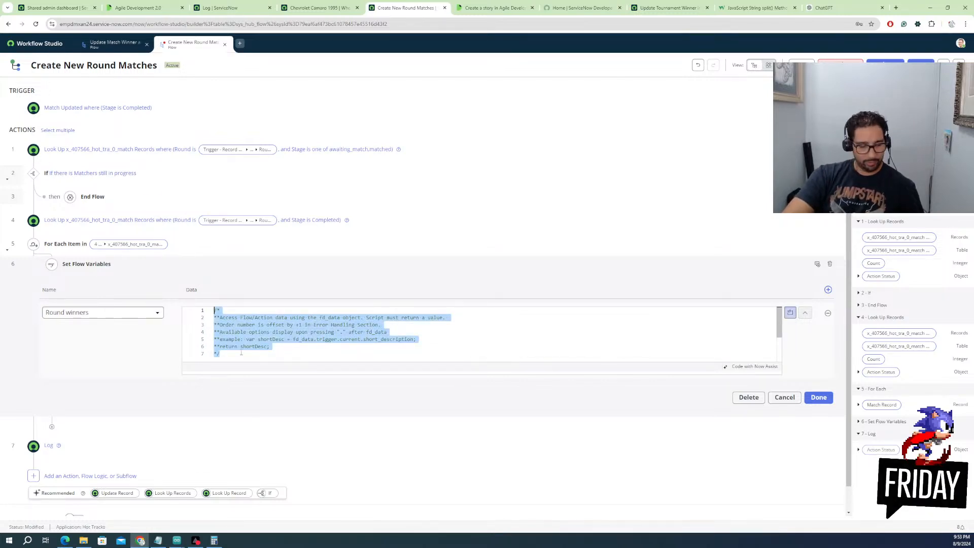
text(var newArray = [] var oldArray = fd_data.flow_var.round_winners newArray = oldArray.split(","); newArray.push(fd_data._5__for_each.item.match_winner.sys_id)  return newArray)
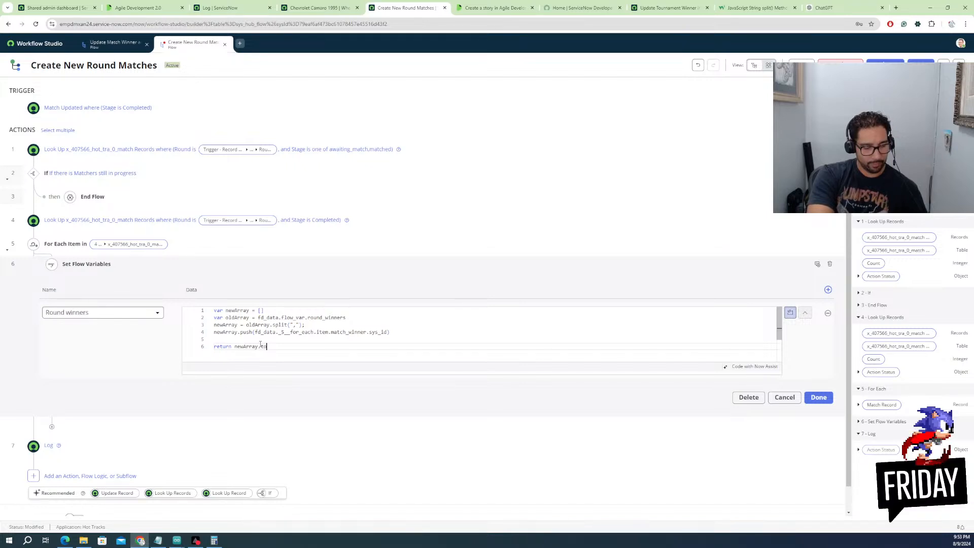
text(tring())
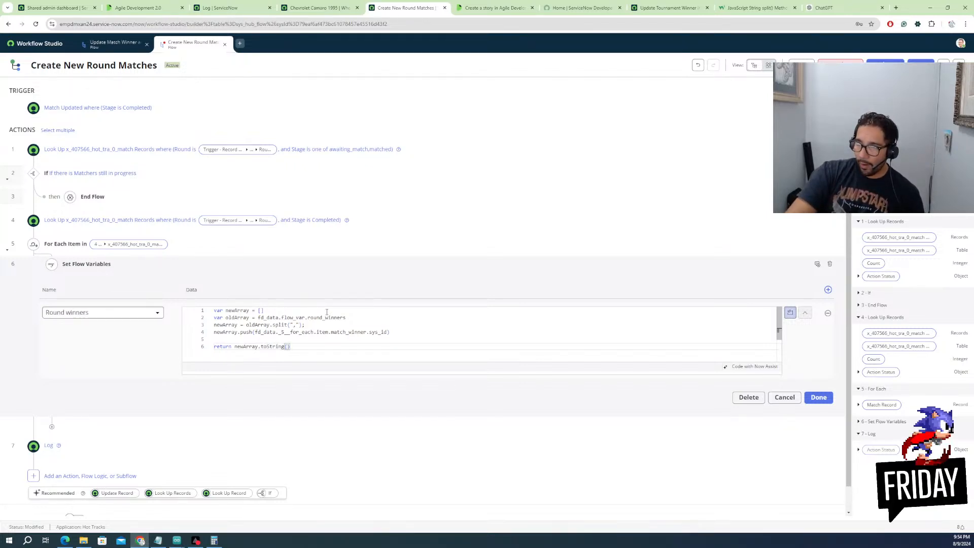
click(352, 316)
text(.sys_id)
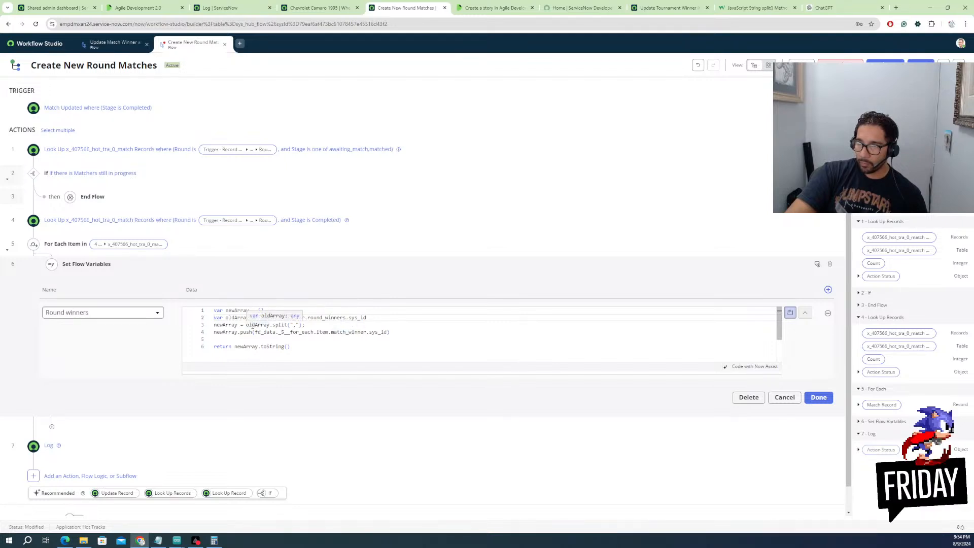
drag(346, 317, 366, 318)
key(BackSpace)
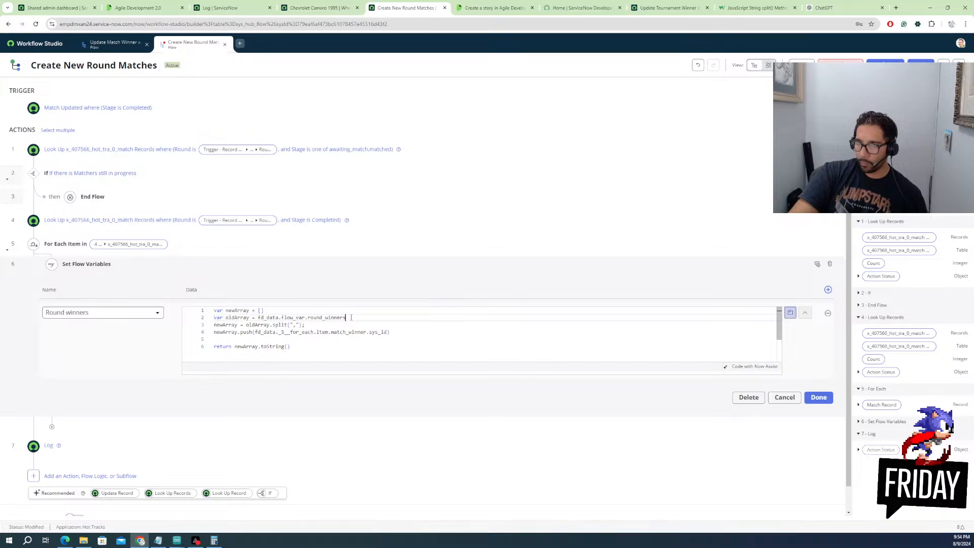
Make oldArray in the Round winners script use fd_data.flow_var.round_winners when it has a value, otherwise [], and finish the action
text(;)
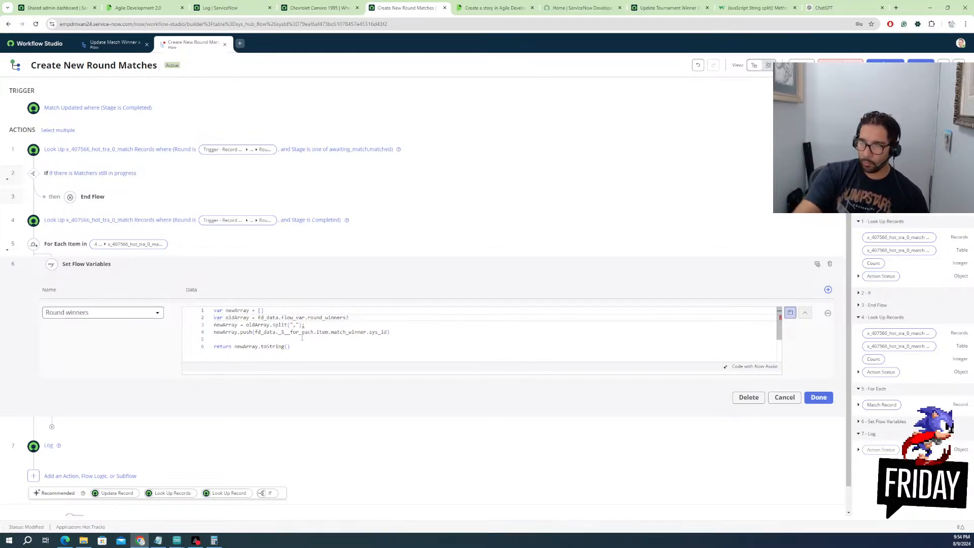
drag(283, 319, 345, 320)
key(ctrl+c)
click(350, 318)
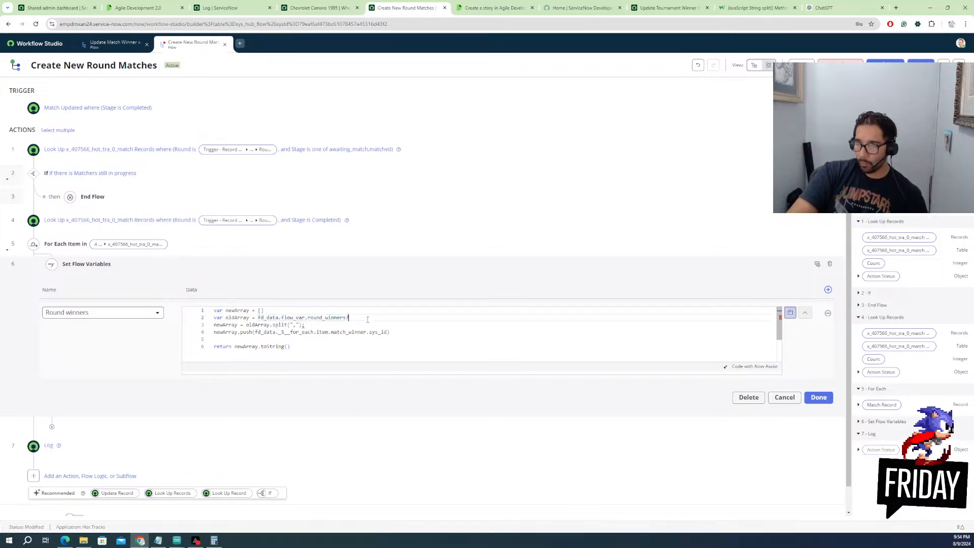
key(ctrl+v)
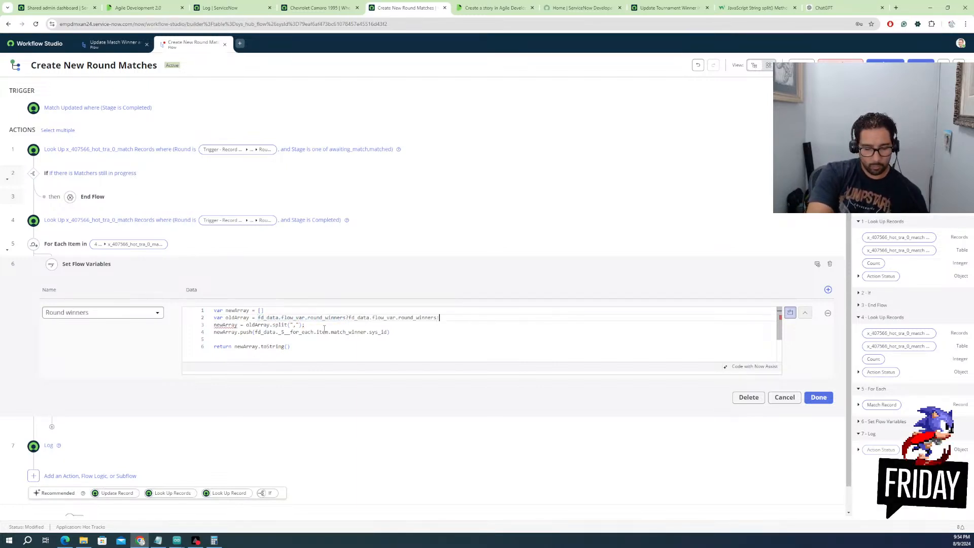
text(:[])
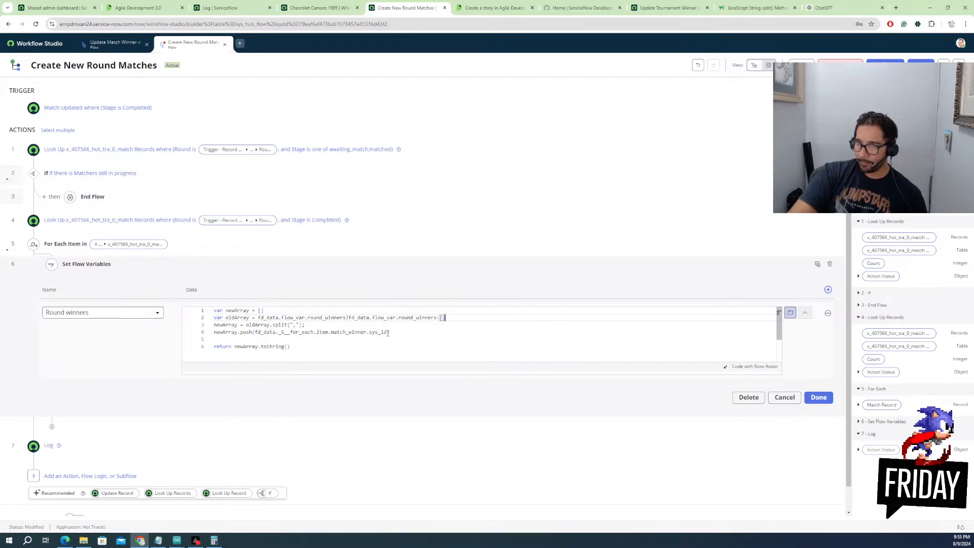
click(294, 346)
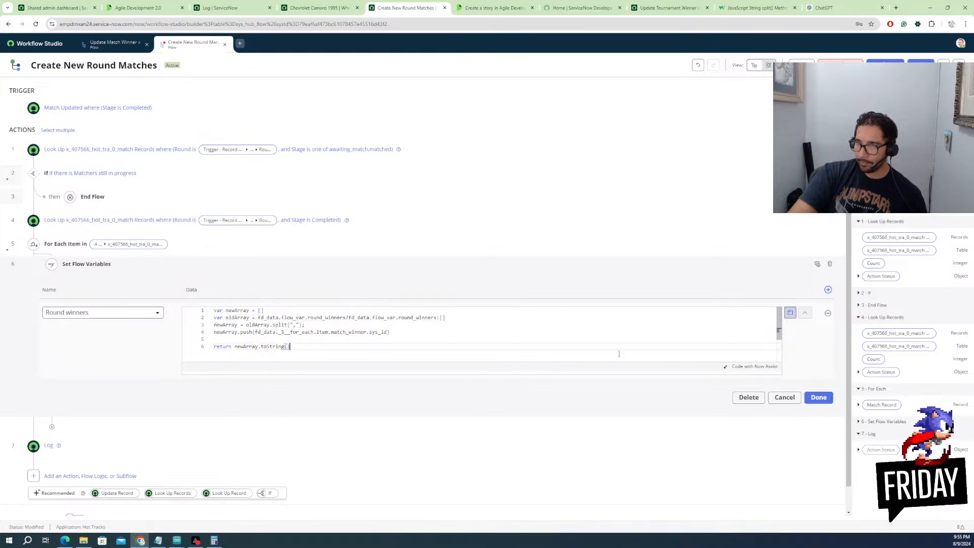
click(813, 399)
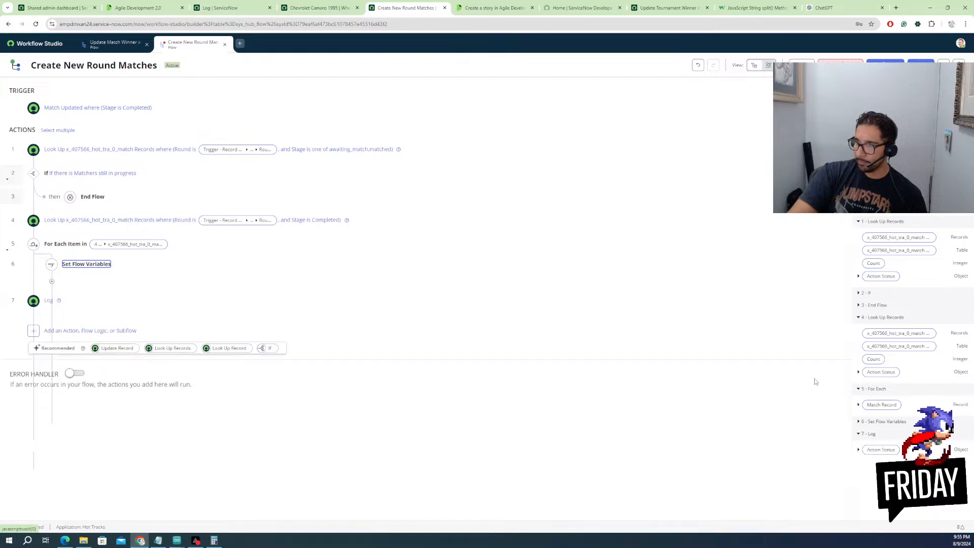
Reopen the Set Flow Variables action and activate the modified flow
click(136, 268)
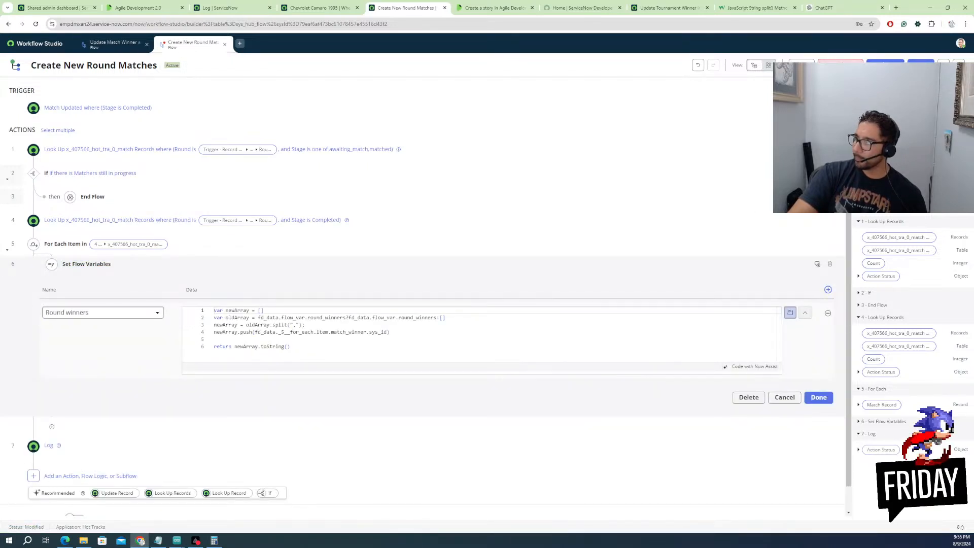
click(886, 65)
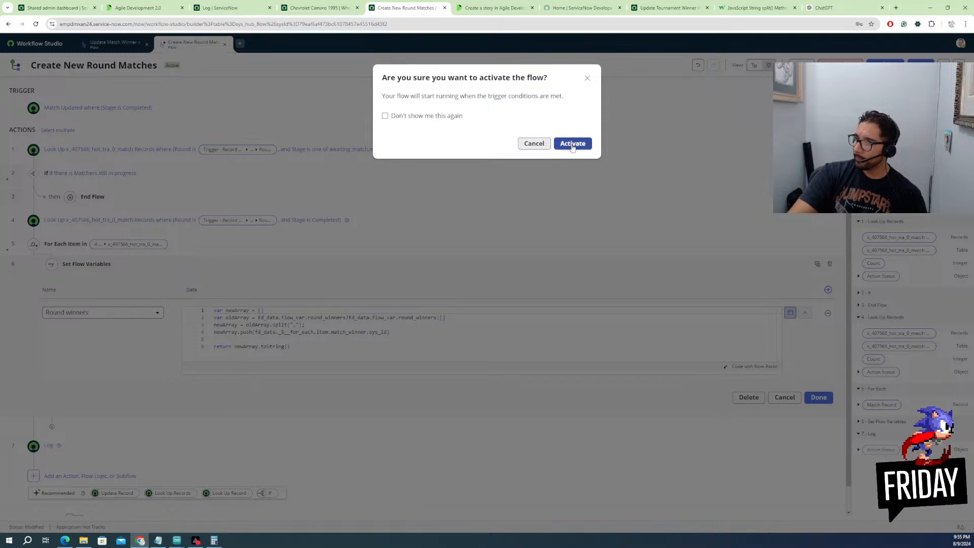
key(Return)
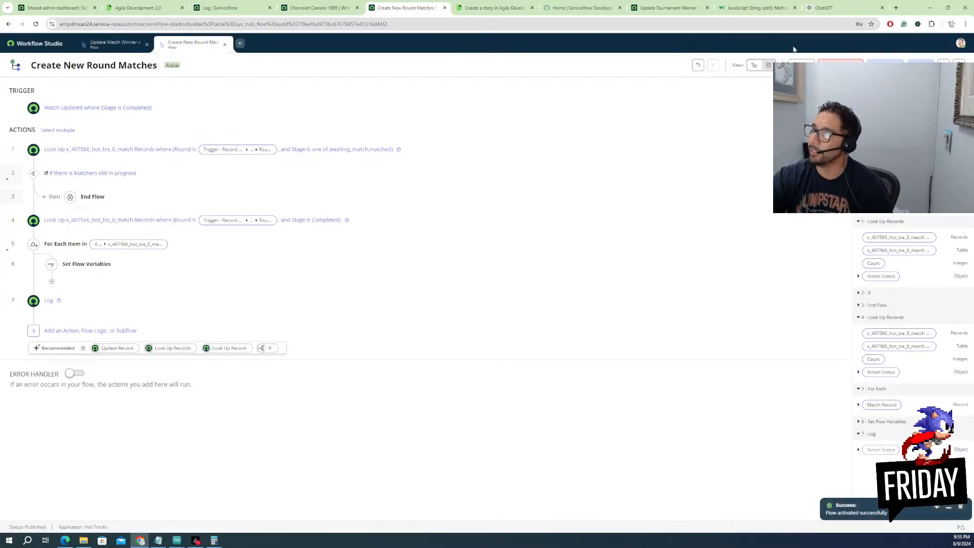
Test the activated flow with the R1M2 VS Mustang match record and open its execution details
click(801, 65)
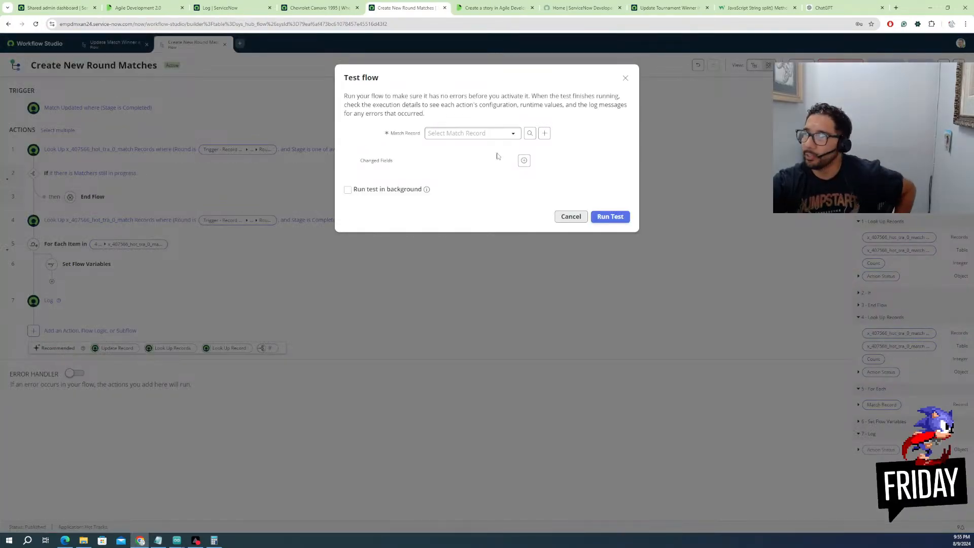
click(482, 134)
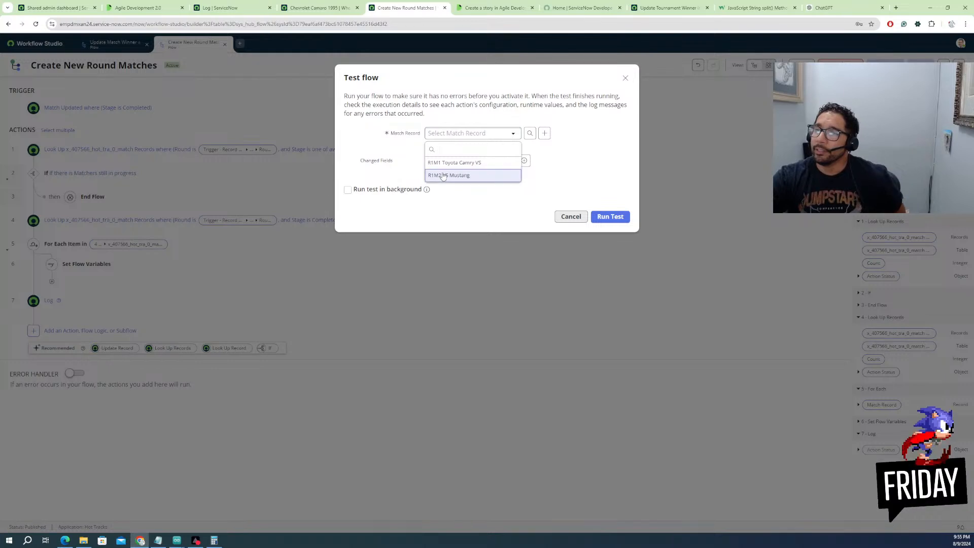
click(442, 172)
click(609, 220)
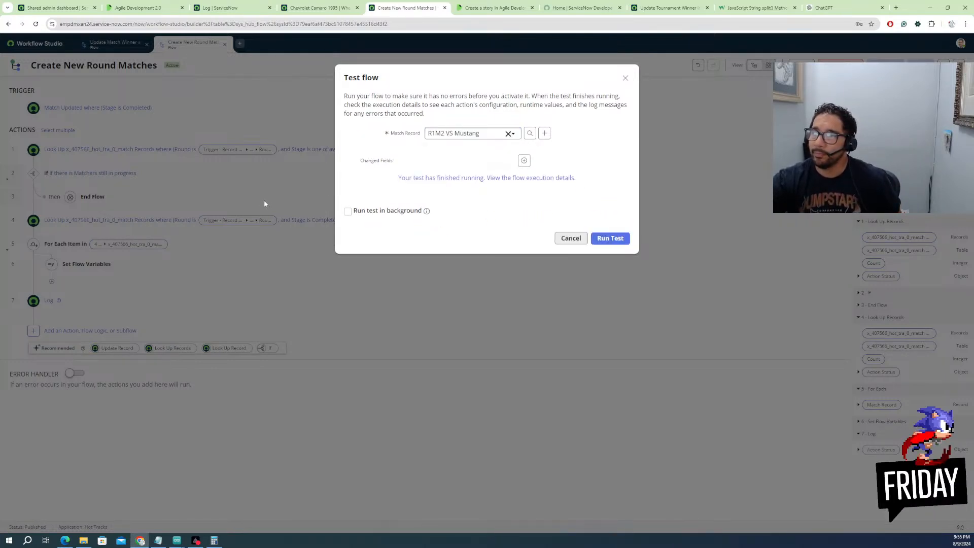
click(474, 179)
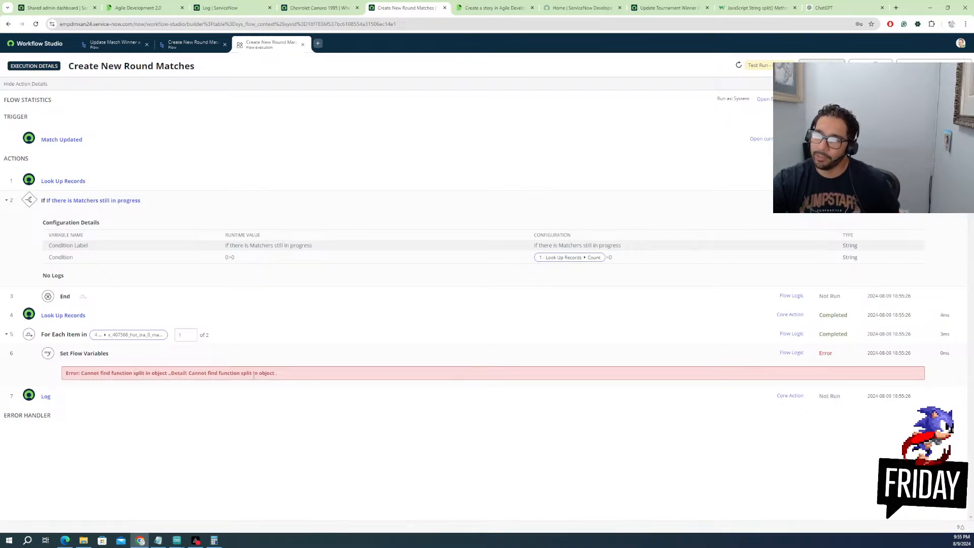
Examine the Set Flow Variables result in the execution details, close them, and check the Round winners variable's type without changing it
click(194, 335)
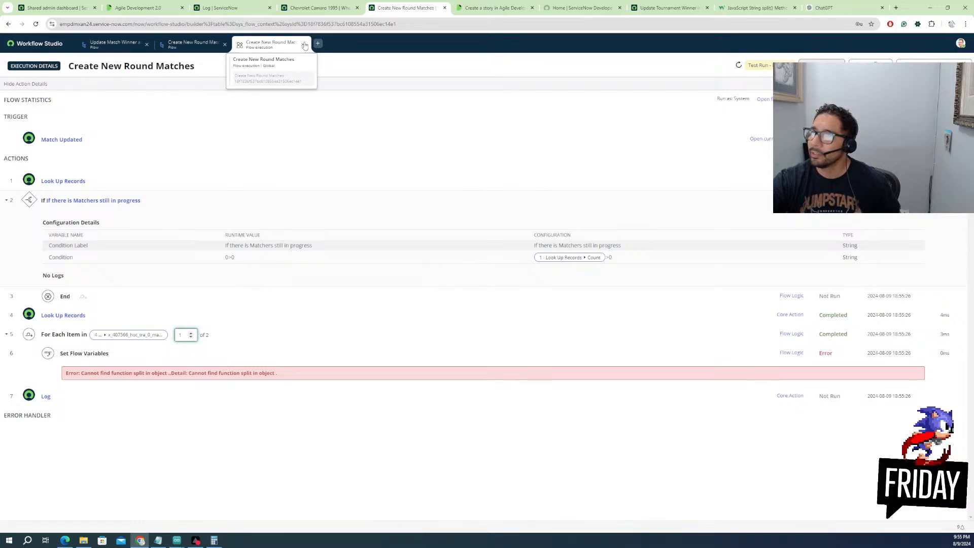
click(303, 44)
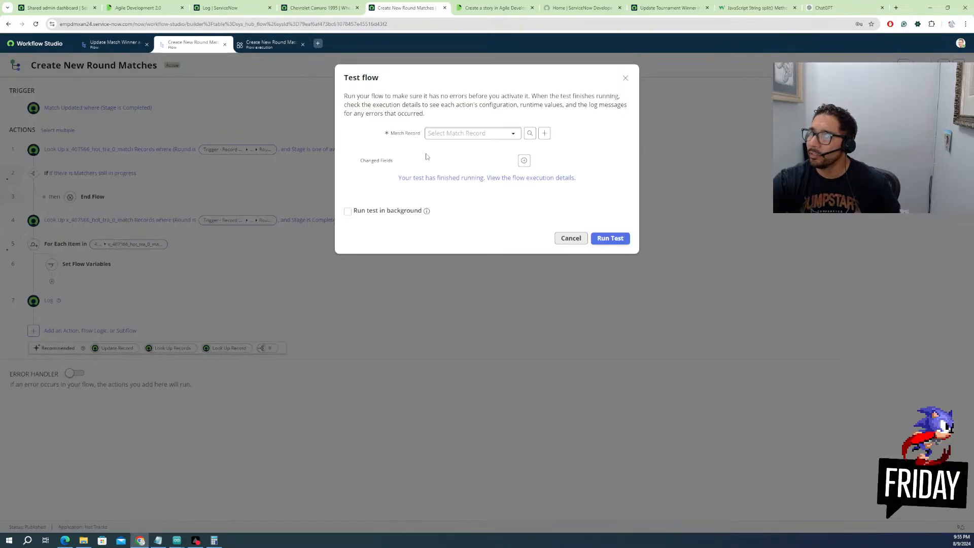
click(571, 239)
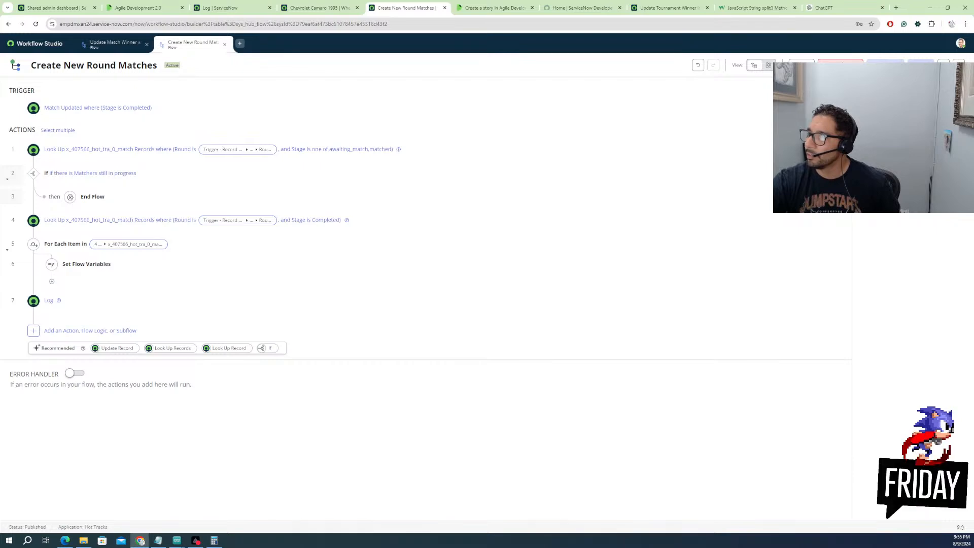
click(923, 104)
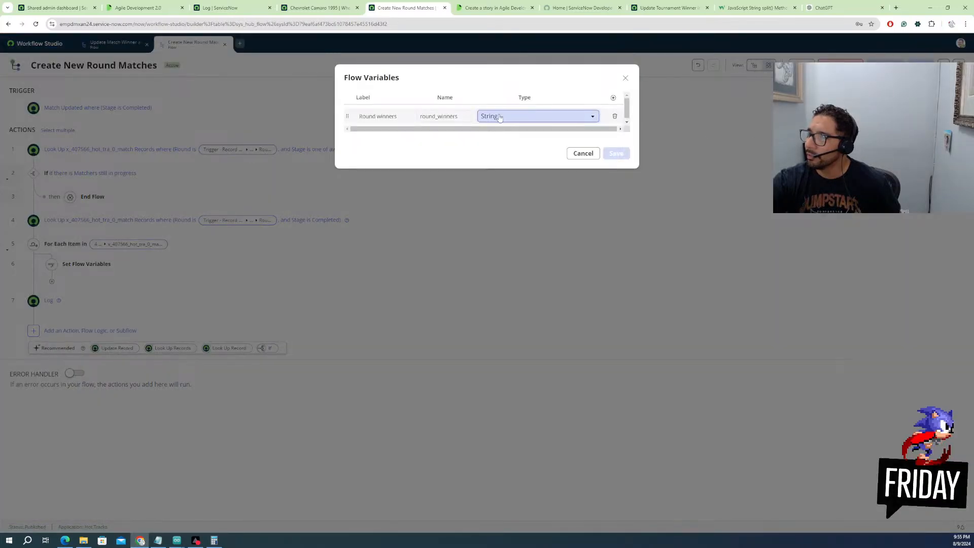
click(591, 154)
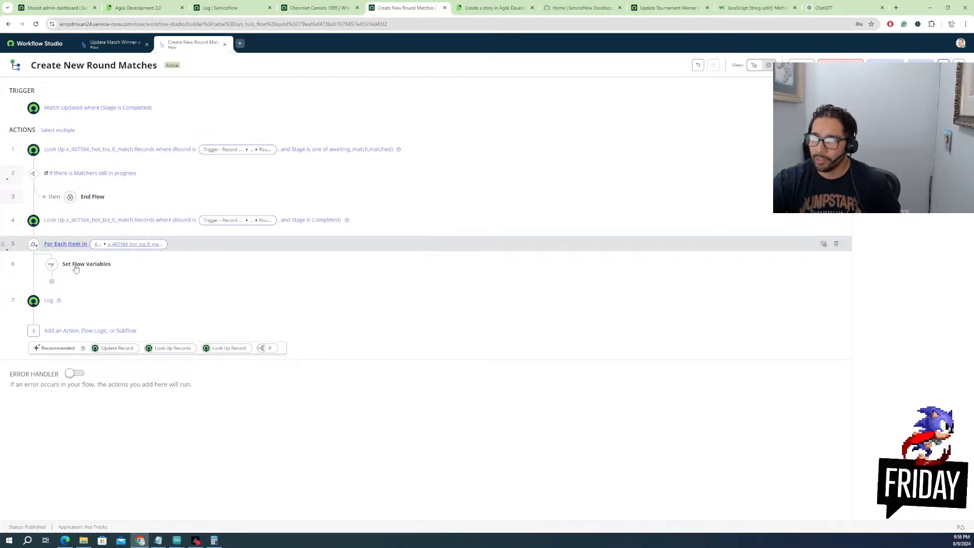
Copy the entire Round winners script from Set Flow Variables and submit it in the existing ChatGPT conversation
click(76, 265)
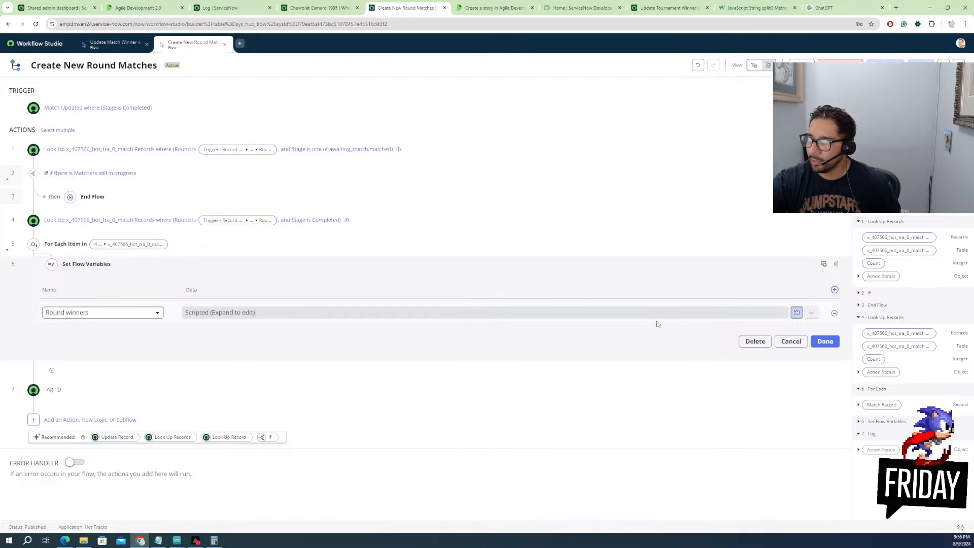
click(798, 313)
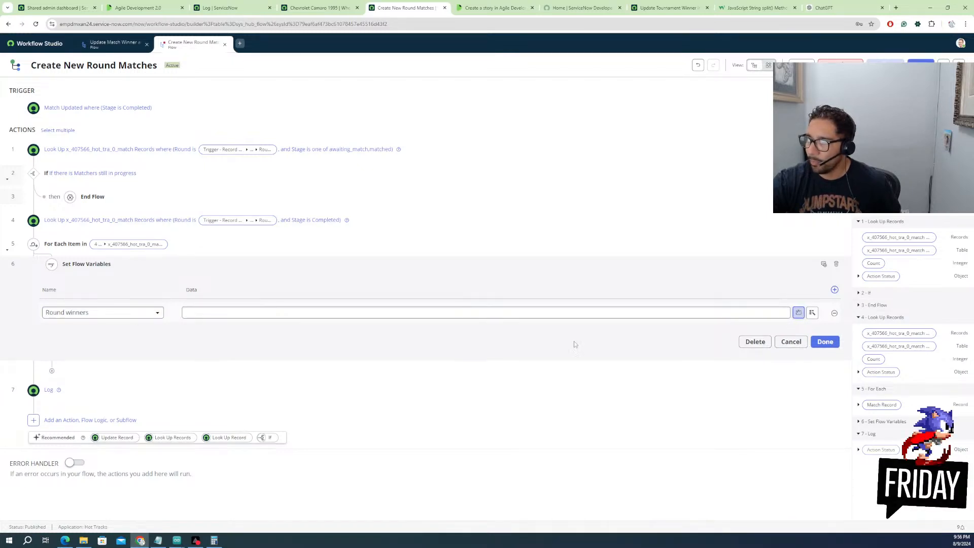
click(798, 312)
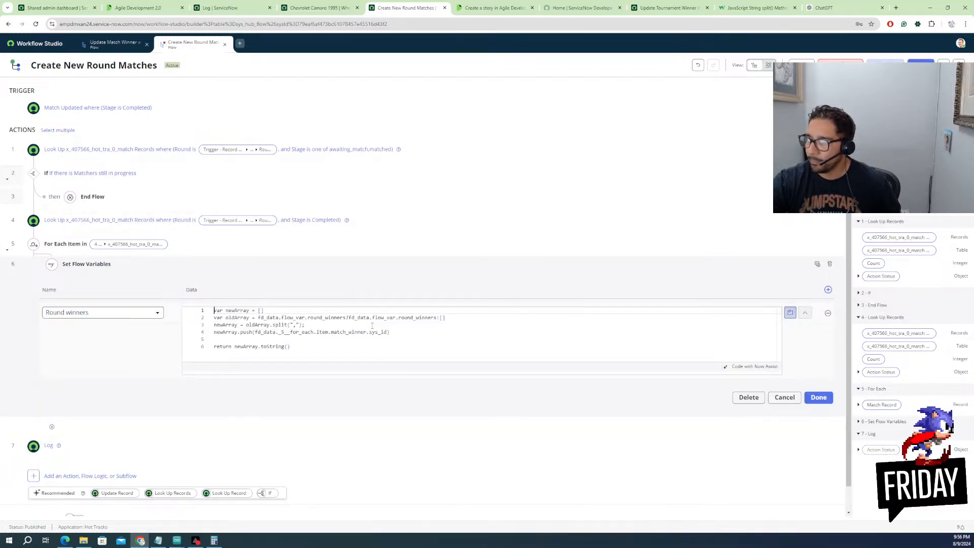
key(ctrl+a)
key(ctrl+c)
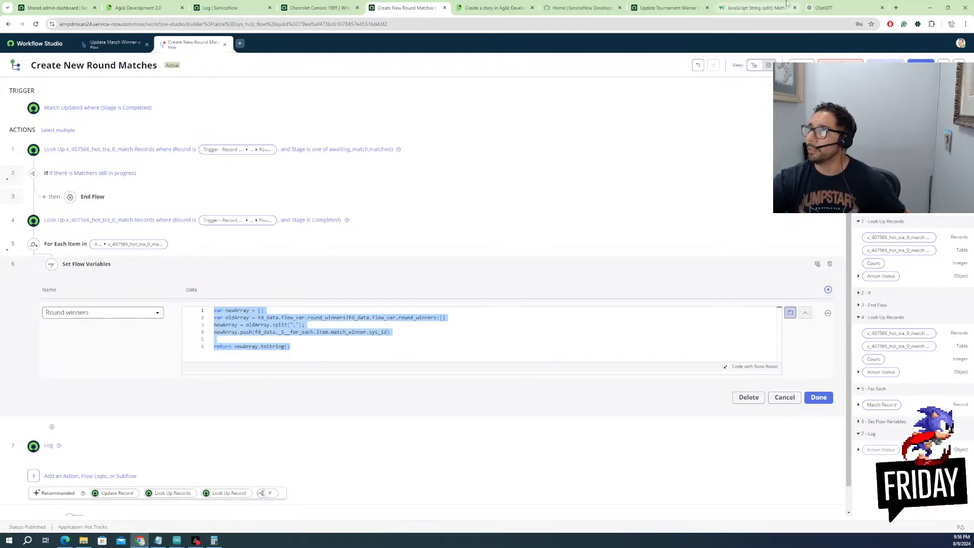
click(837, 7)
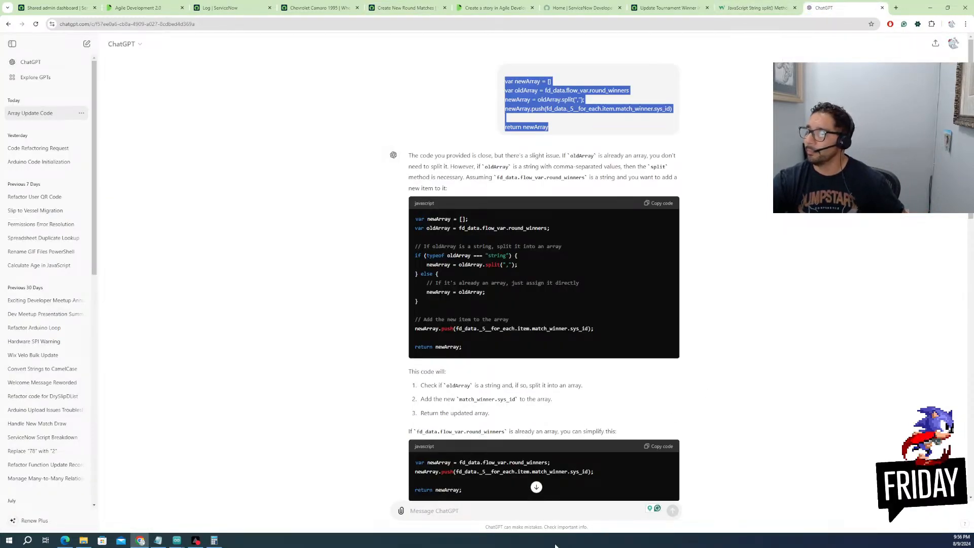
click(537, 488)
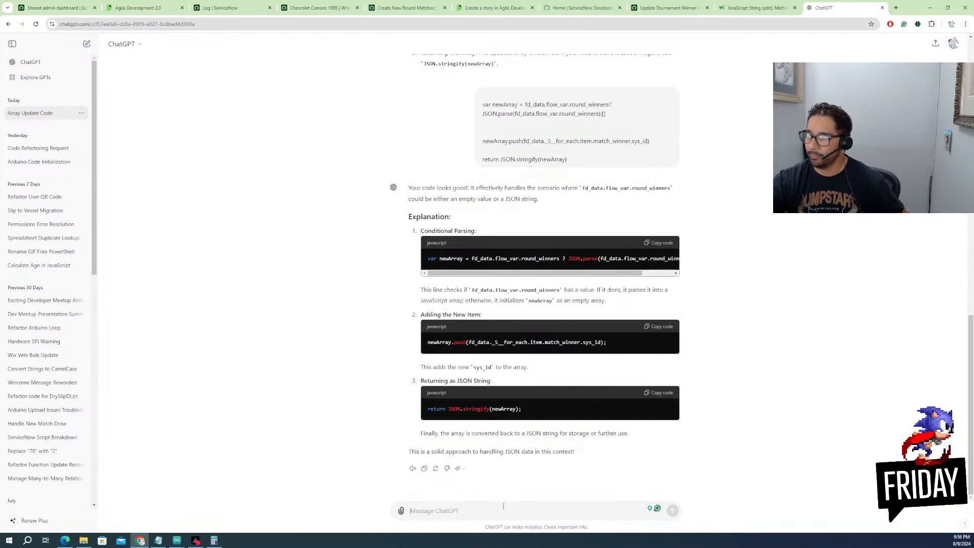
click(506, 507)
key(ctrl+v)
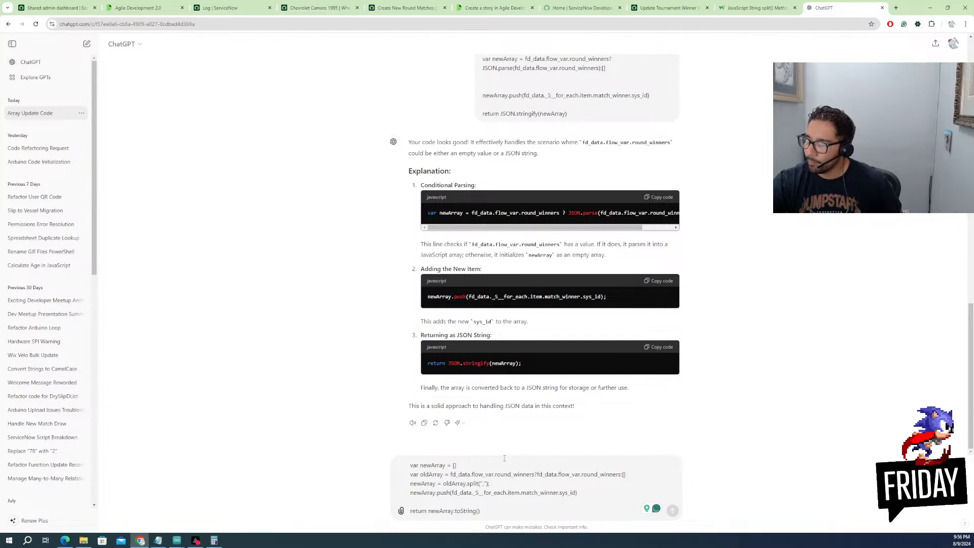
key(Return)
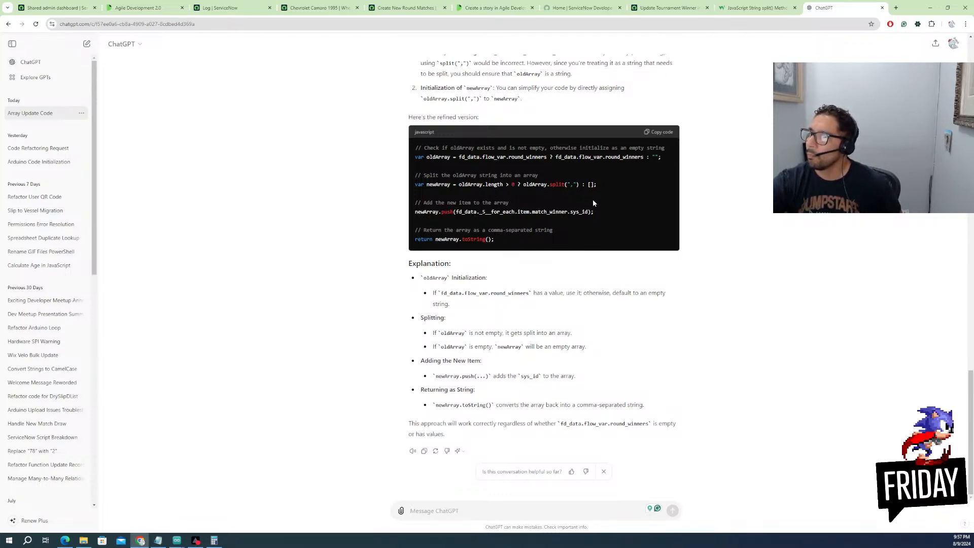
Replace the Round winners script in Workflow Studio with ChatGPT's refined version that checks oldArray.length before splitting, and finish the action
drag(511, 242, 414, 146)
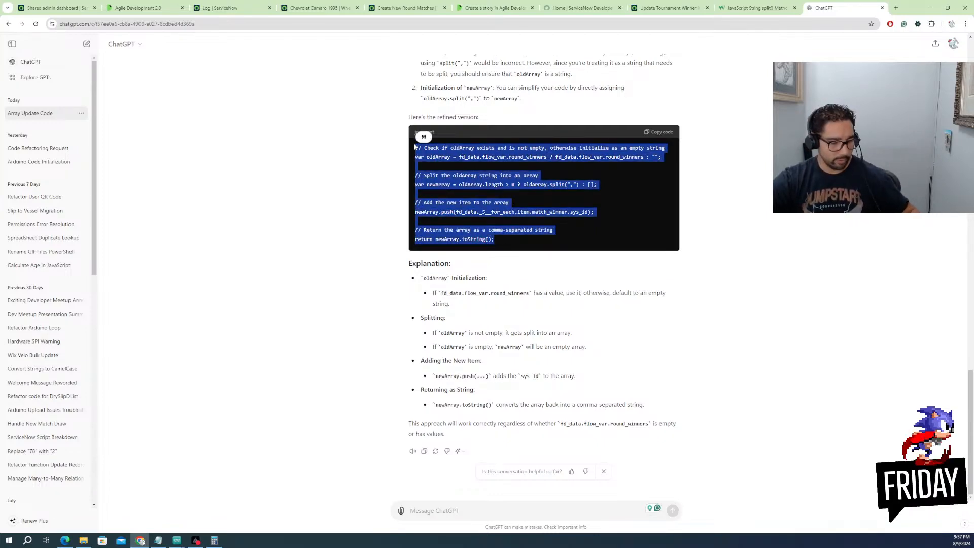
key(ctrl+shift+Tab)
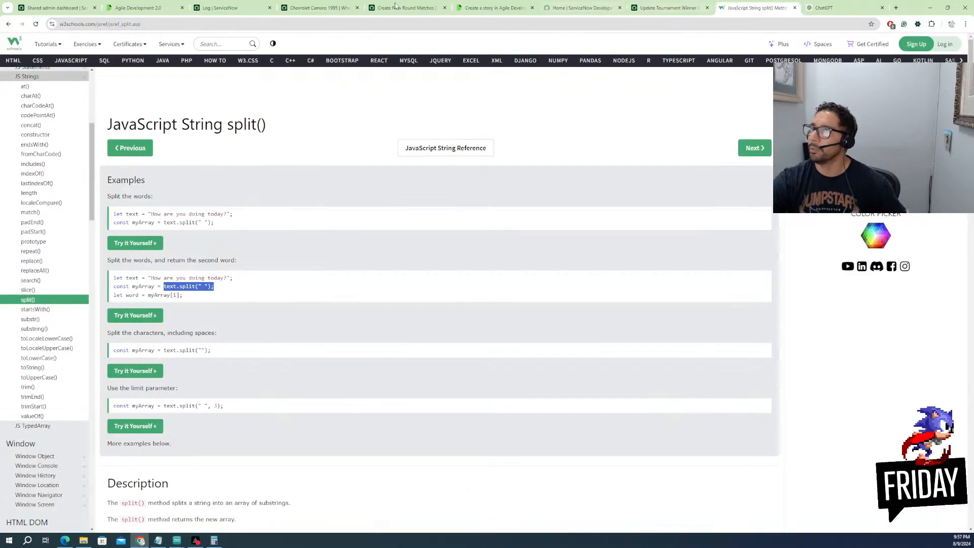
click(406, 8)
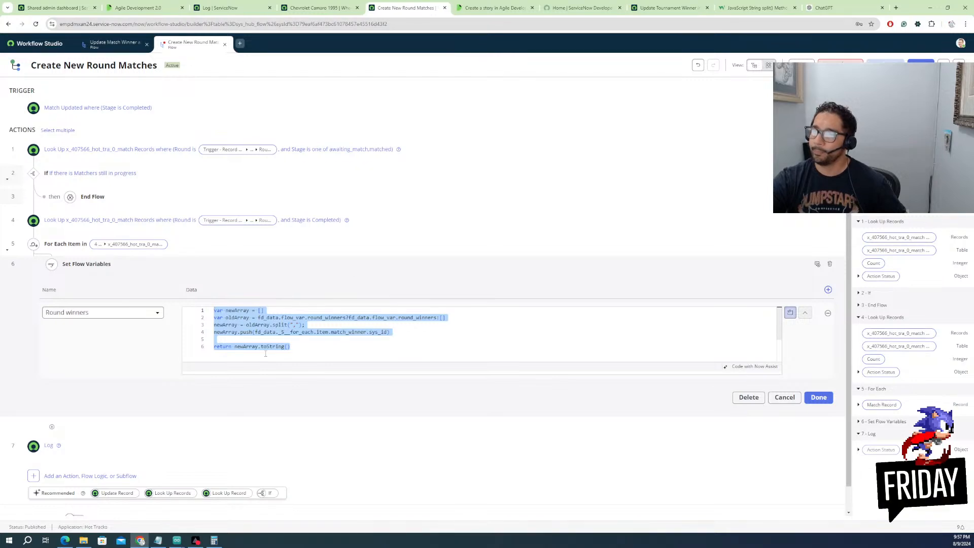
key(ctrl+v)
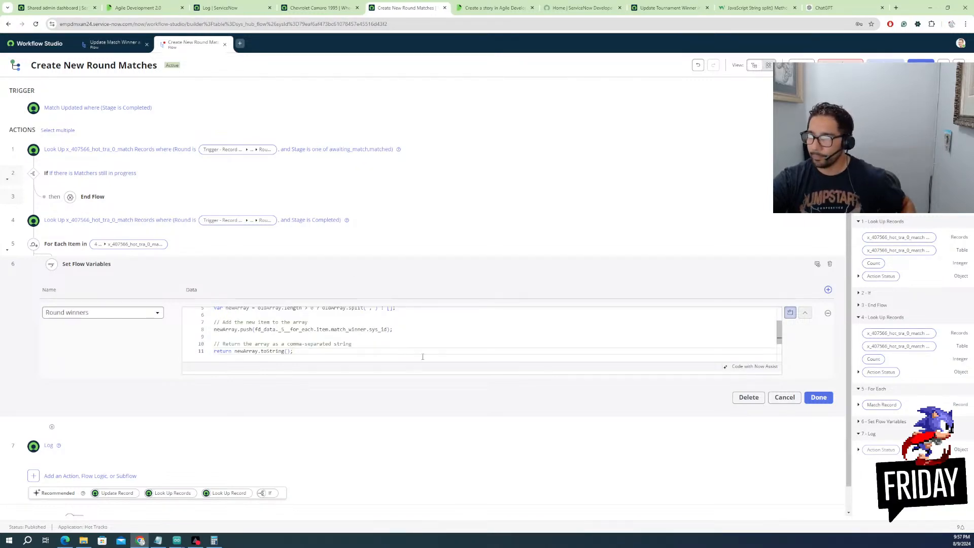
click(818, 398)
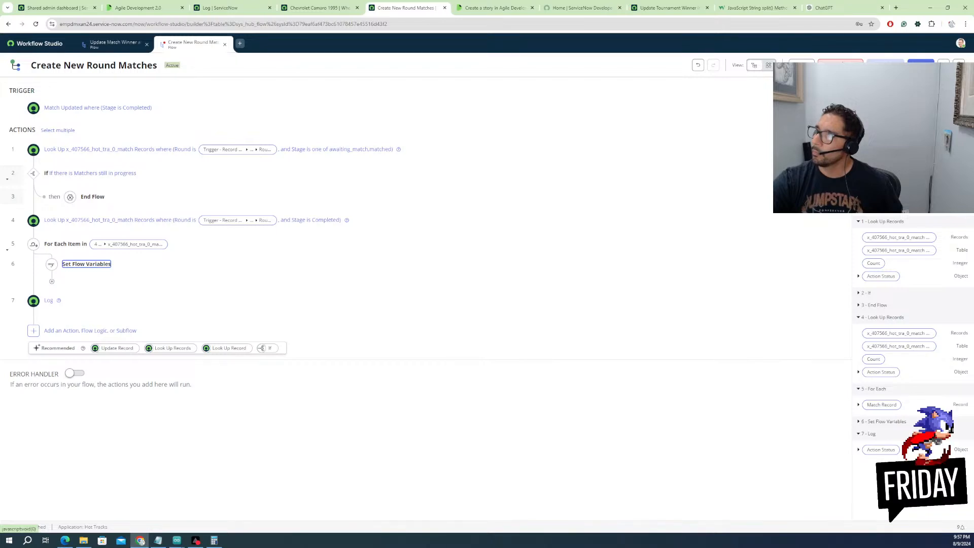
Rerun the flow test on the R1M2 VS Mustang match with the replaced script and view its execution details
click(802, 65)
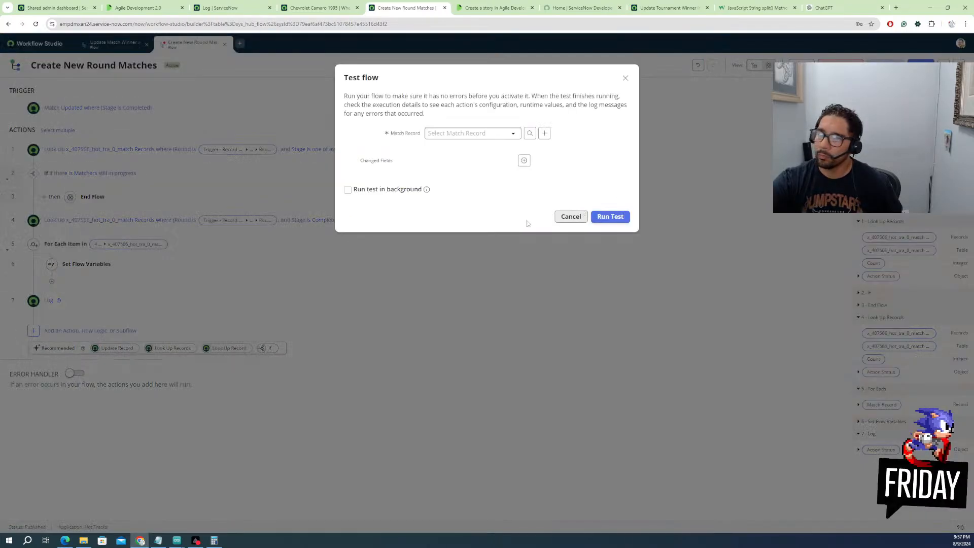
click(480, 133)
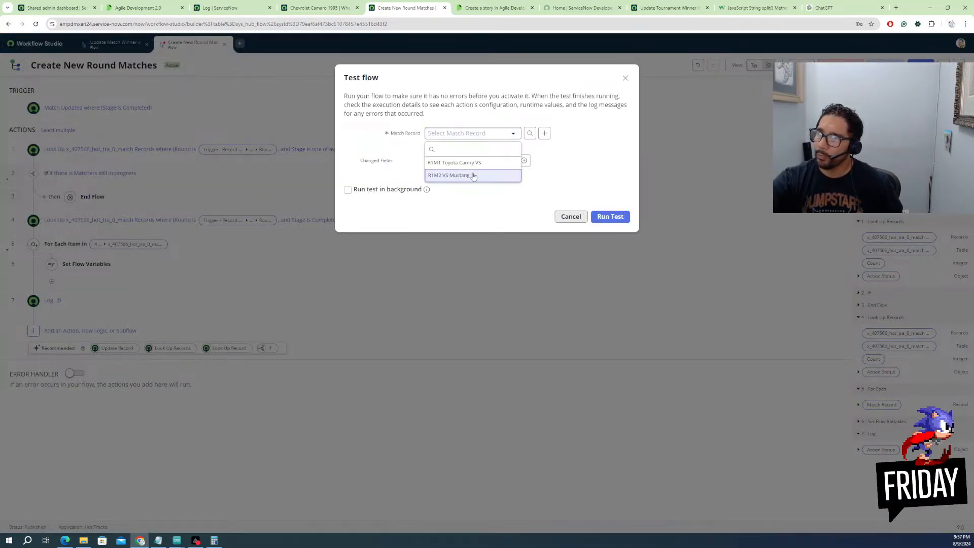
click(461, 175)
click(611, 217)
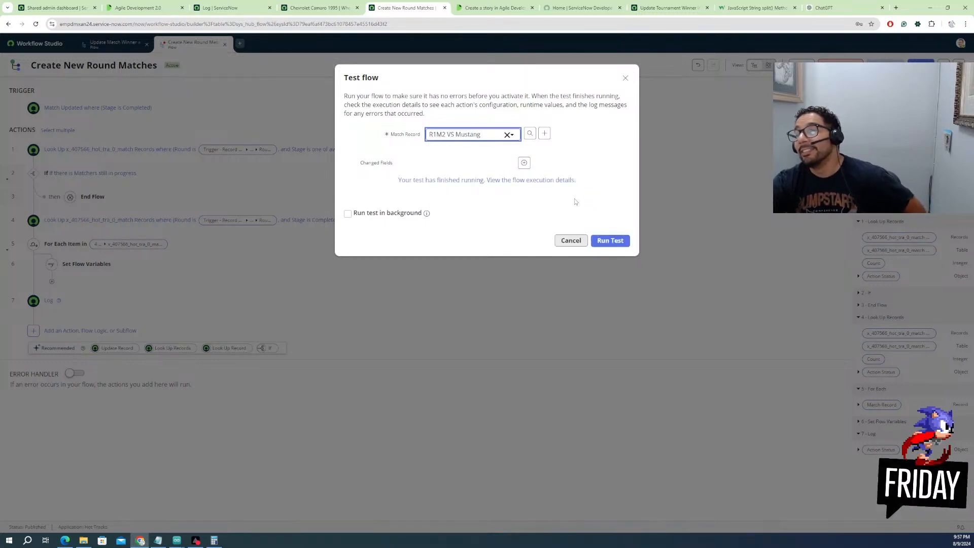
click(503, 181)
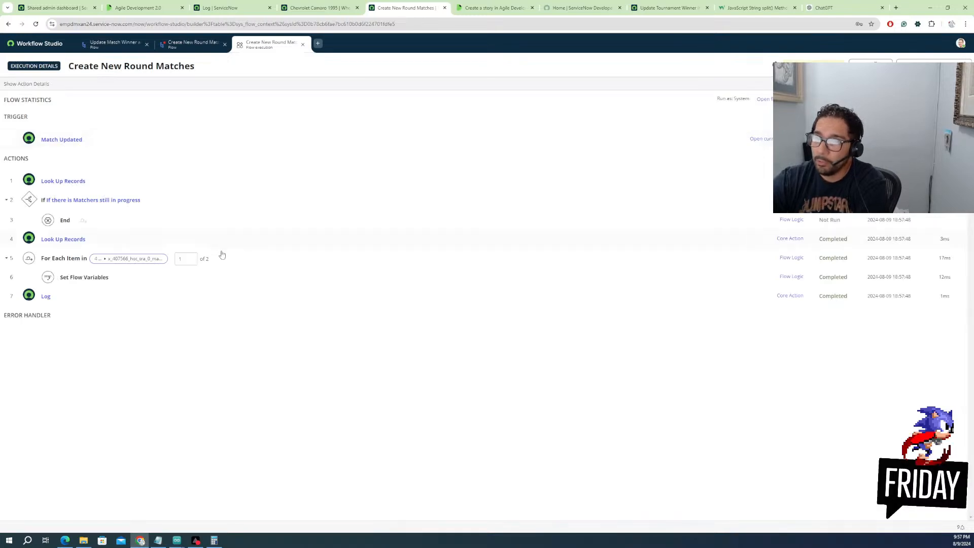
Examine the Set Flow Variables runtime values for both For Each iterations and the Log action's details in the execution results
click(81, 278)
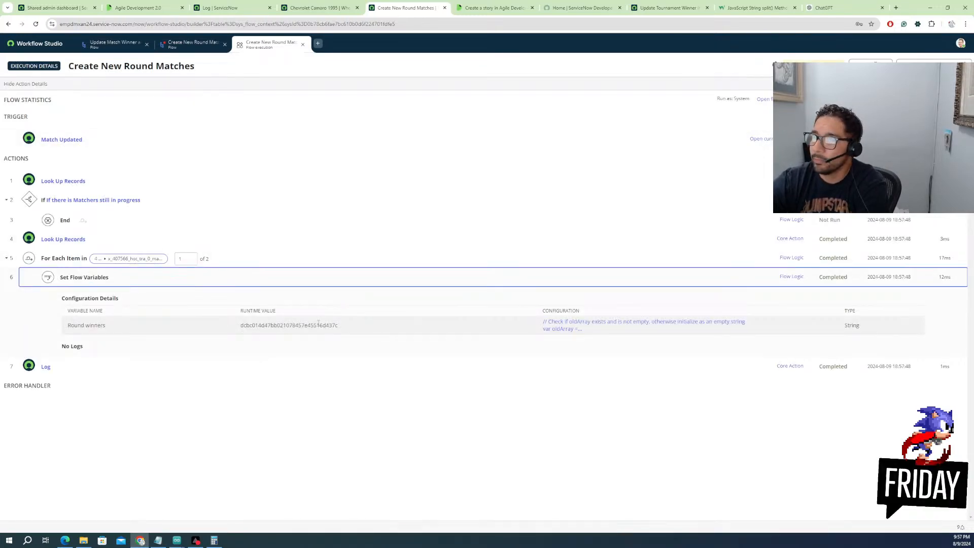
click(310, 324)
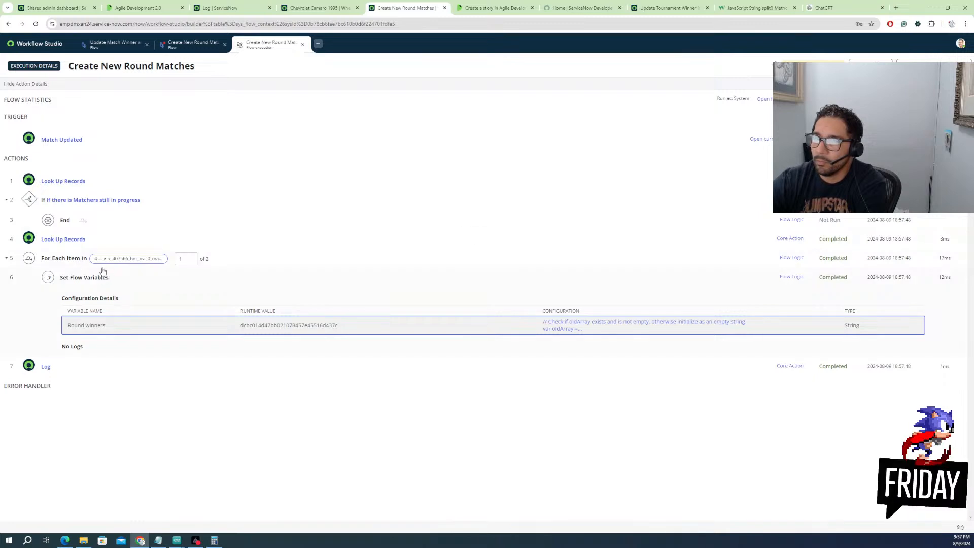
click(191, 257)
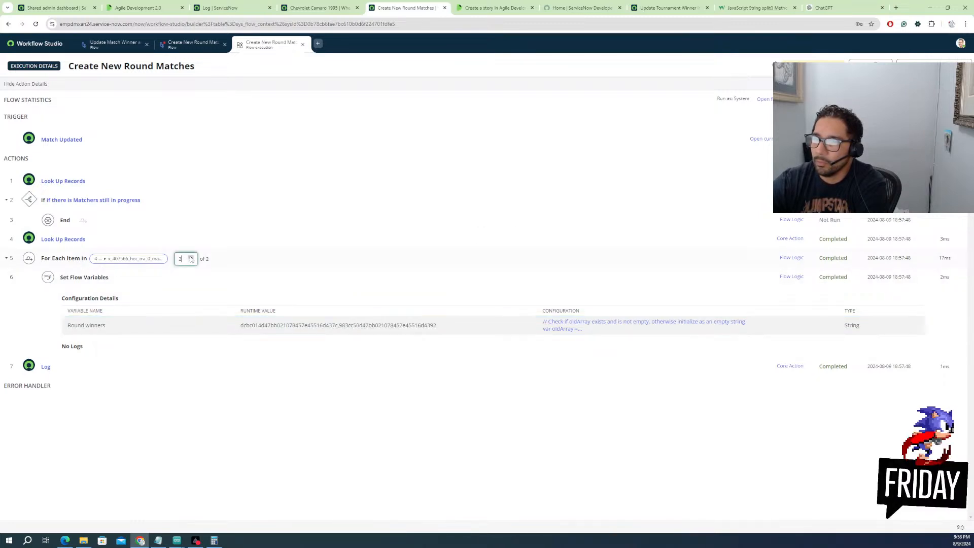
click(440, 325)
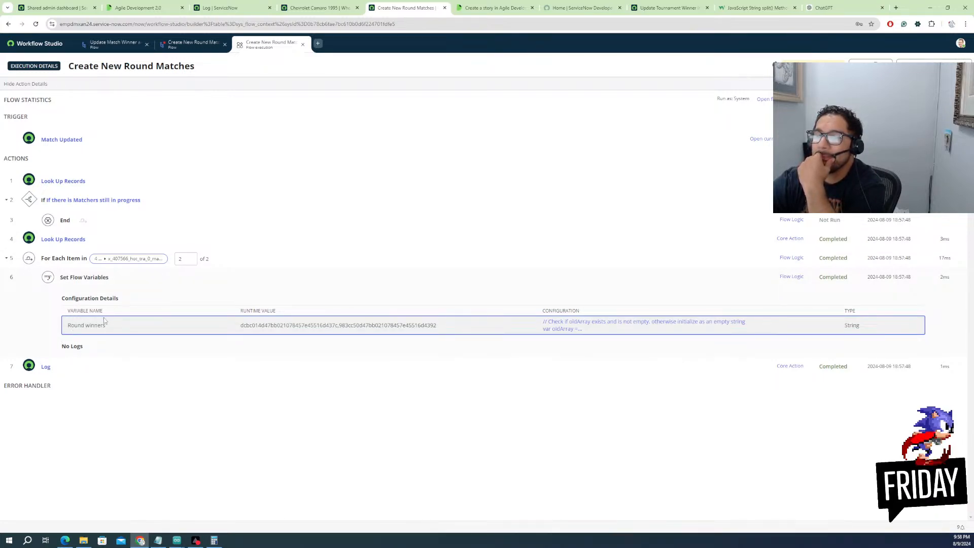
click(46, 367)
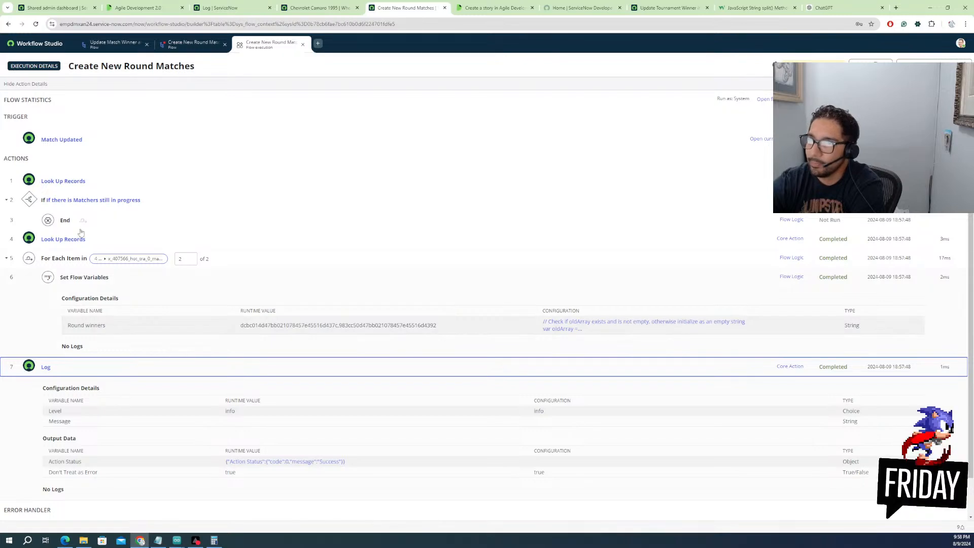
Close the execution details and delete the Log action at the end of the Create New Round Matches flow
click(303, 45)
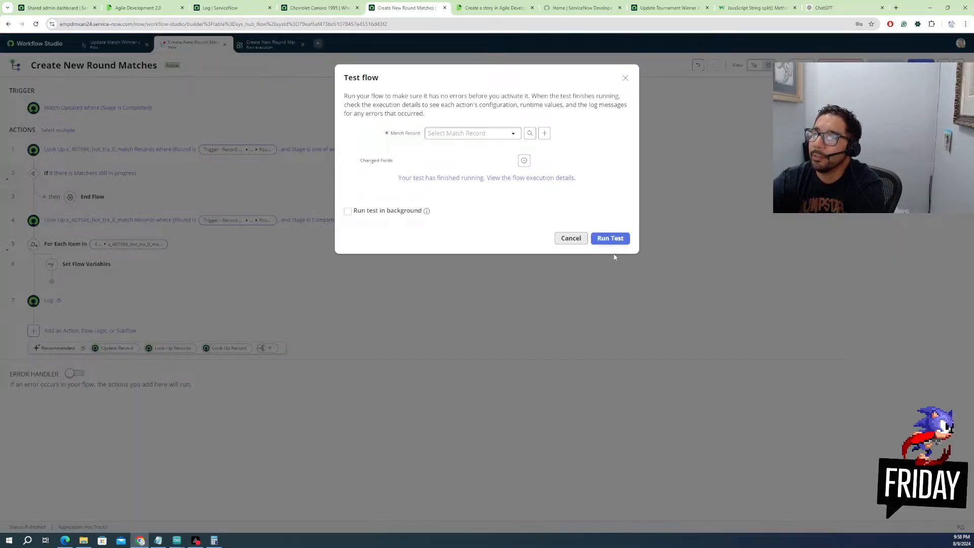
click(426, 295)
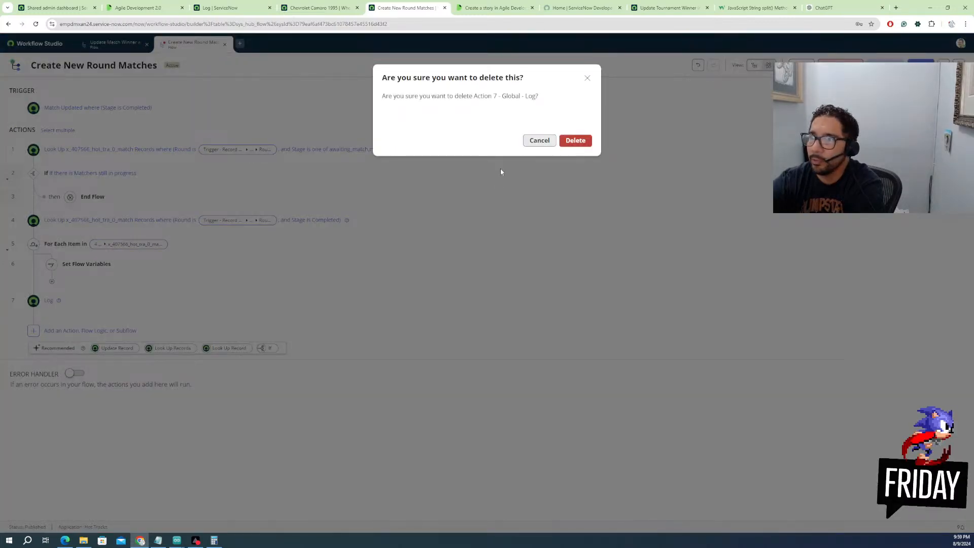
click(573, 142)
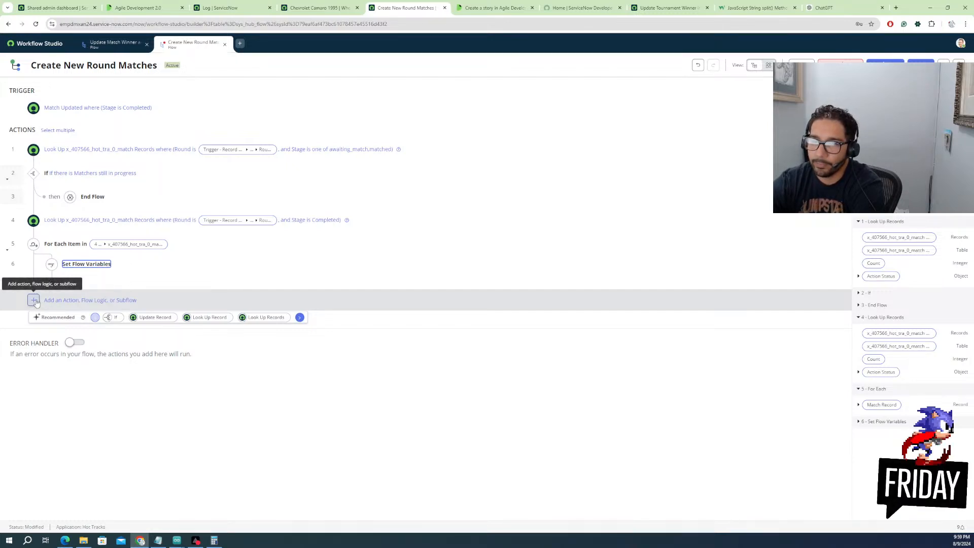
click(35, 301)
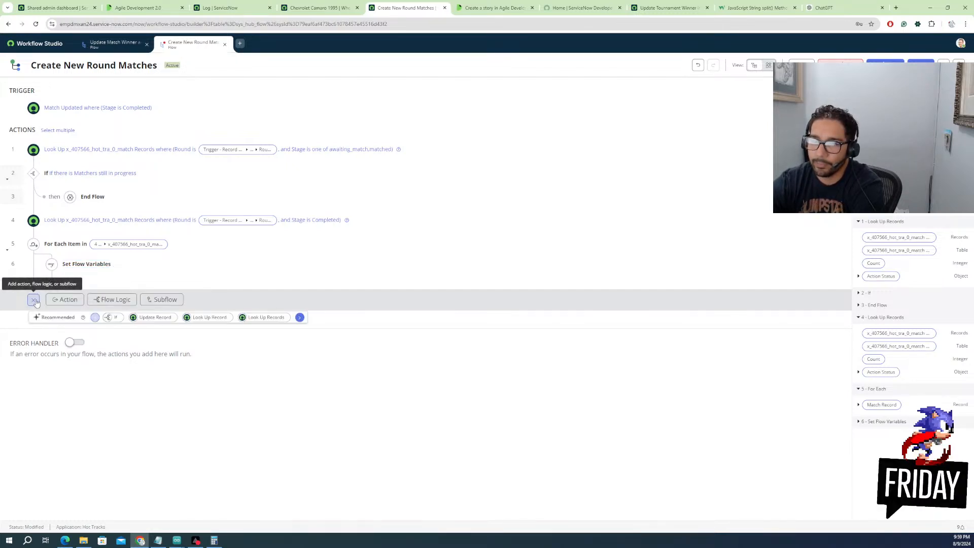
click(112, 319)
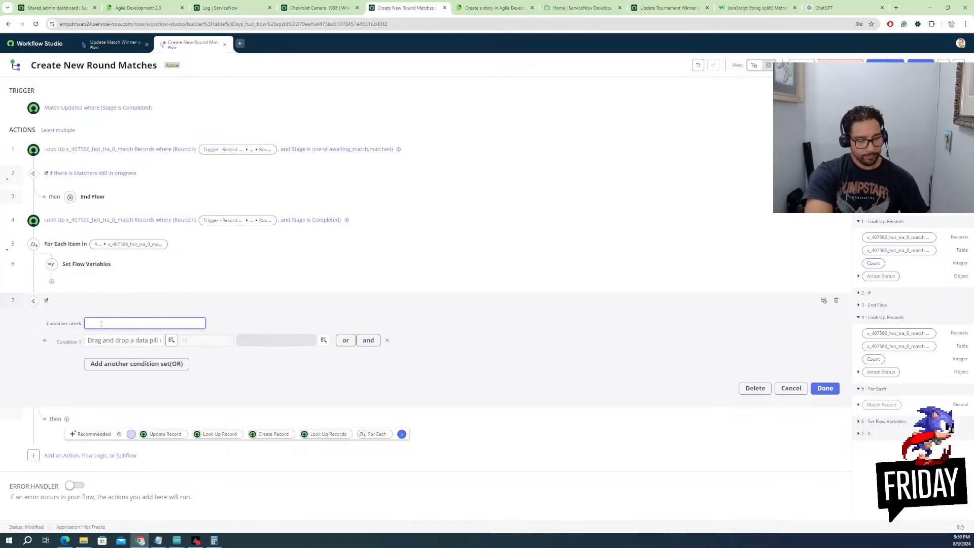
text(If Ma)
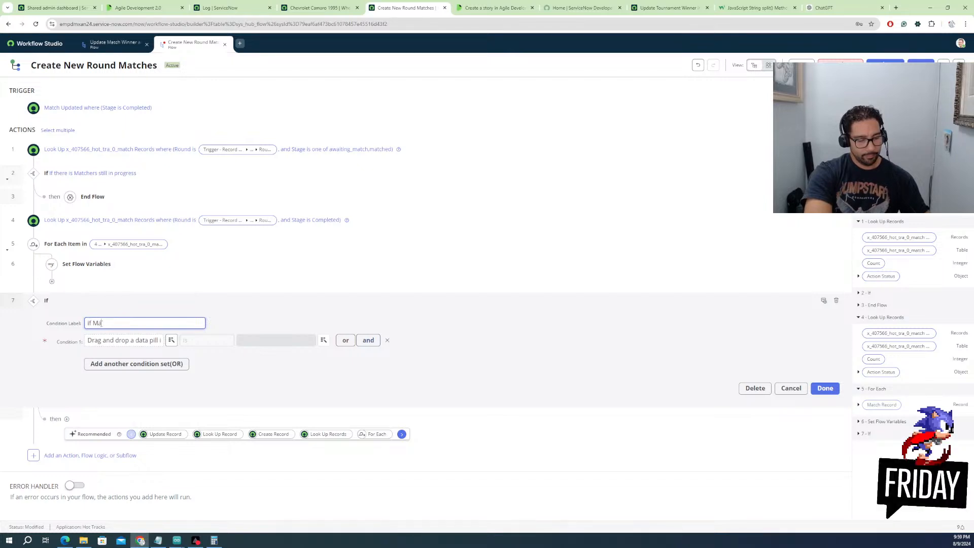
key(BackSpace)
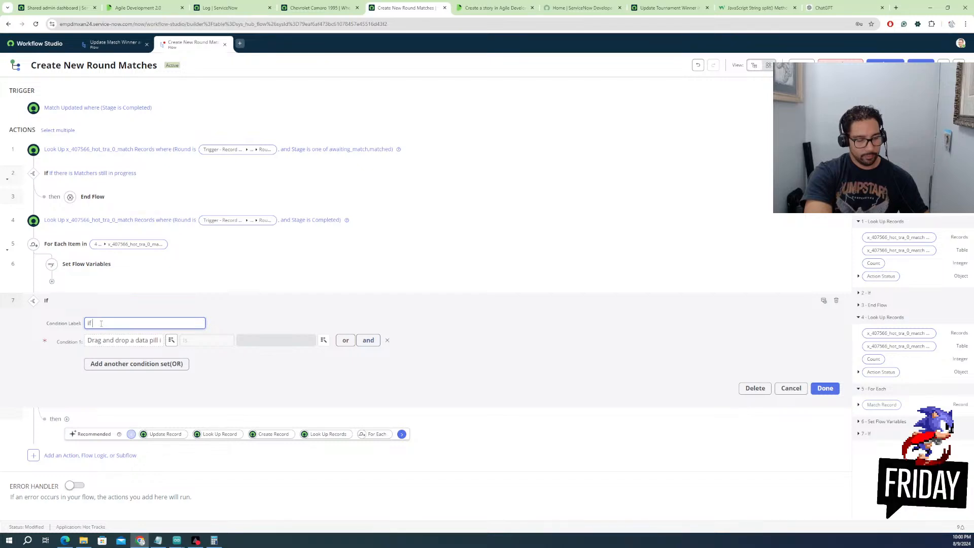
text(Winners )
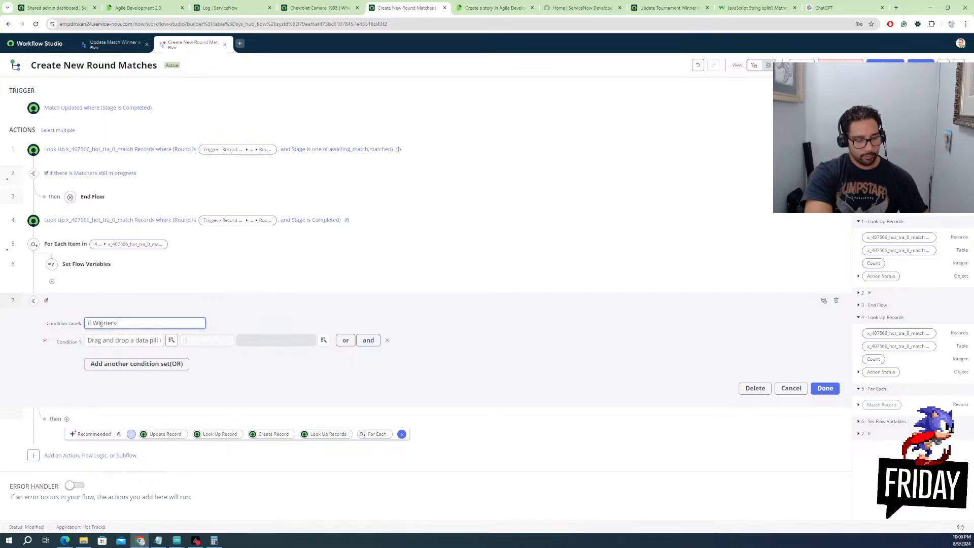
text(is Ever)
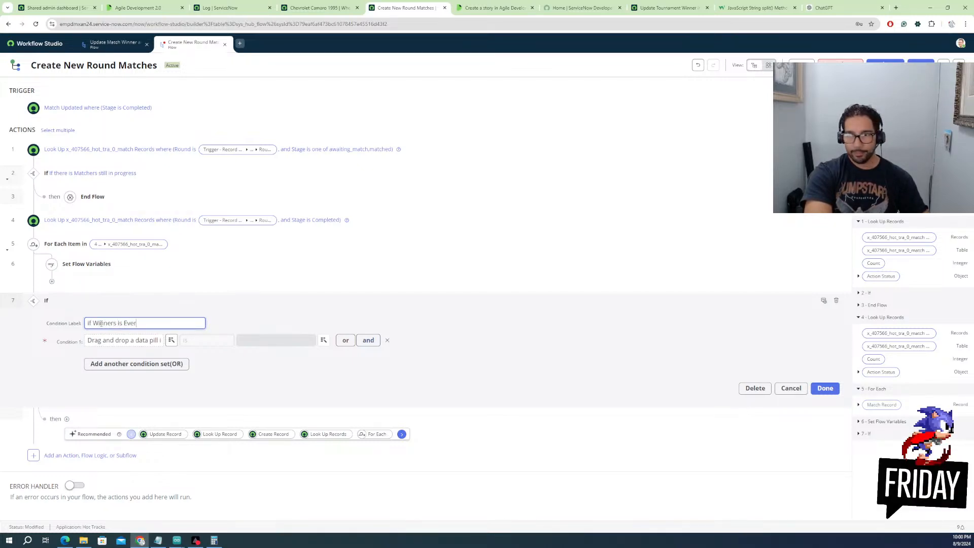
key(BackSpace)
text(n)
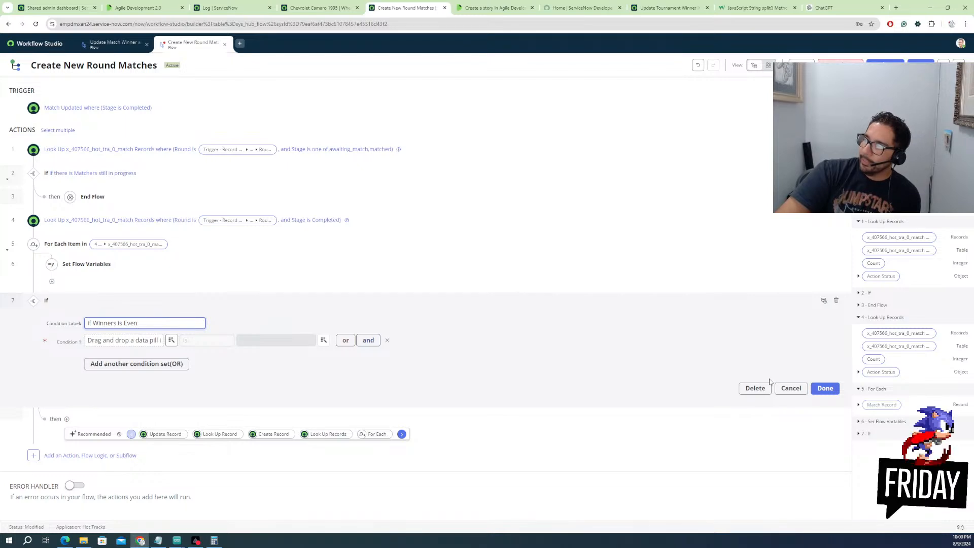
click(755, 388)
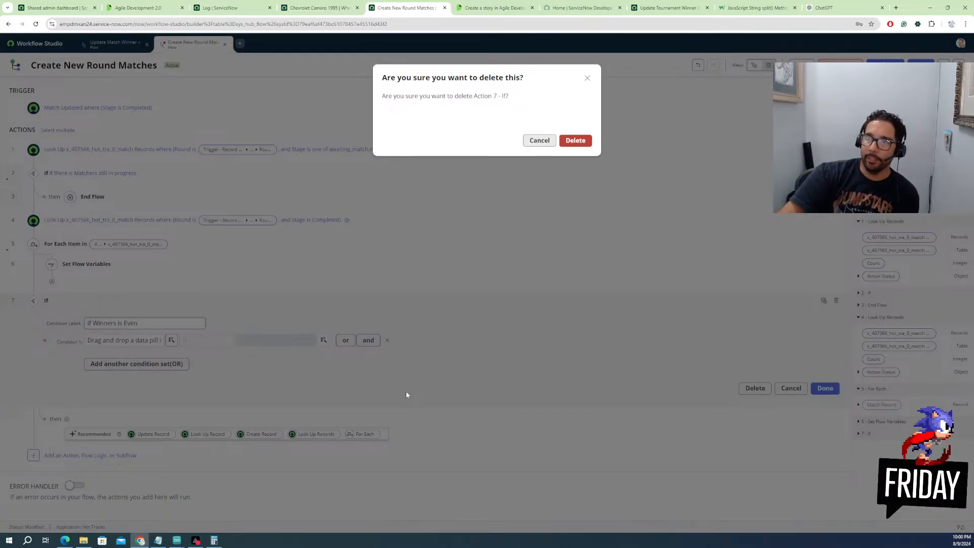
click(577, 142)
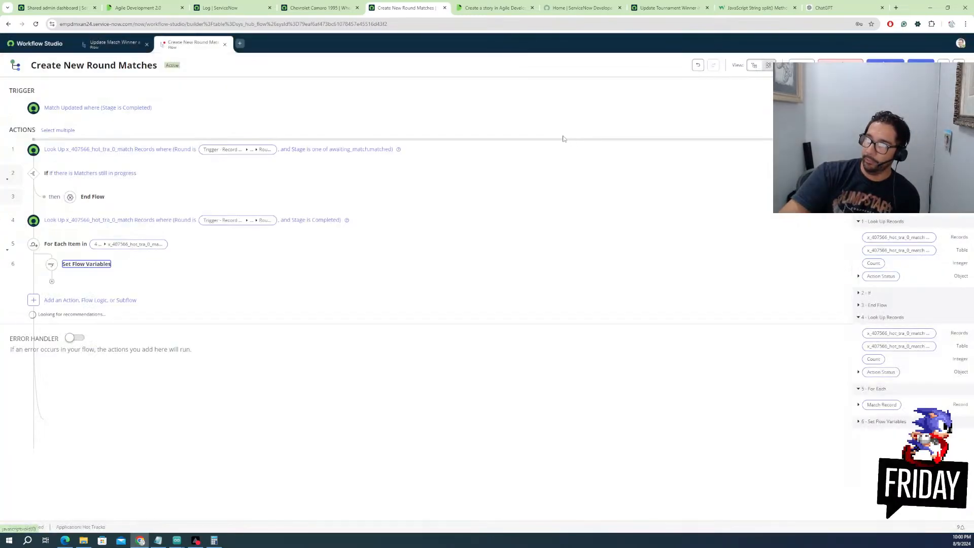
Add a "Do the following until" flow logic block after the For Each loop with the condition label "until matches are done"
click(33, 300)
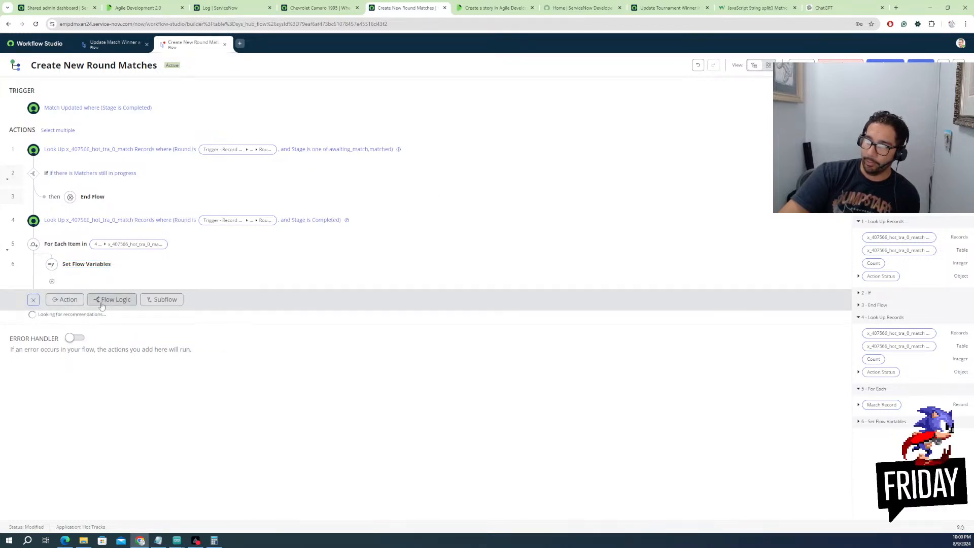
click(70, 302)
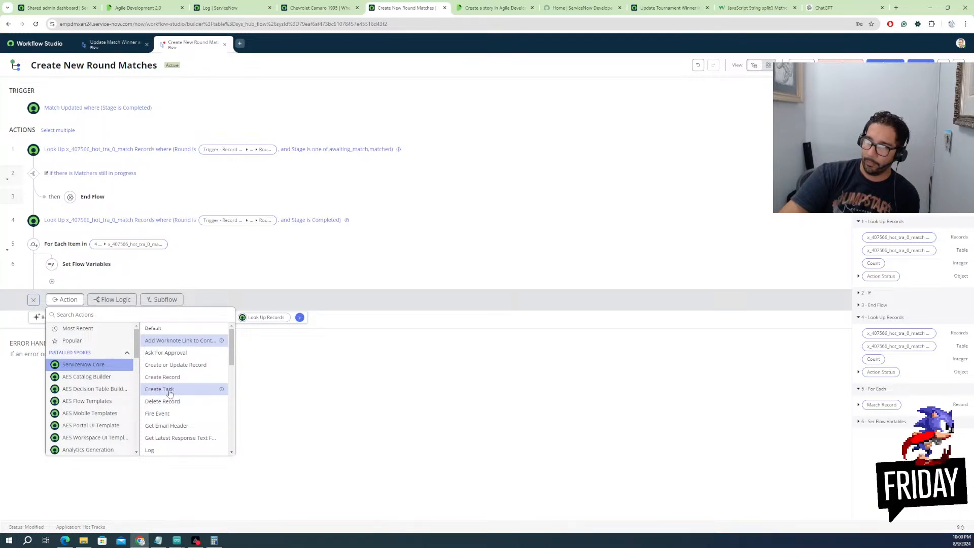
click(112, 299)
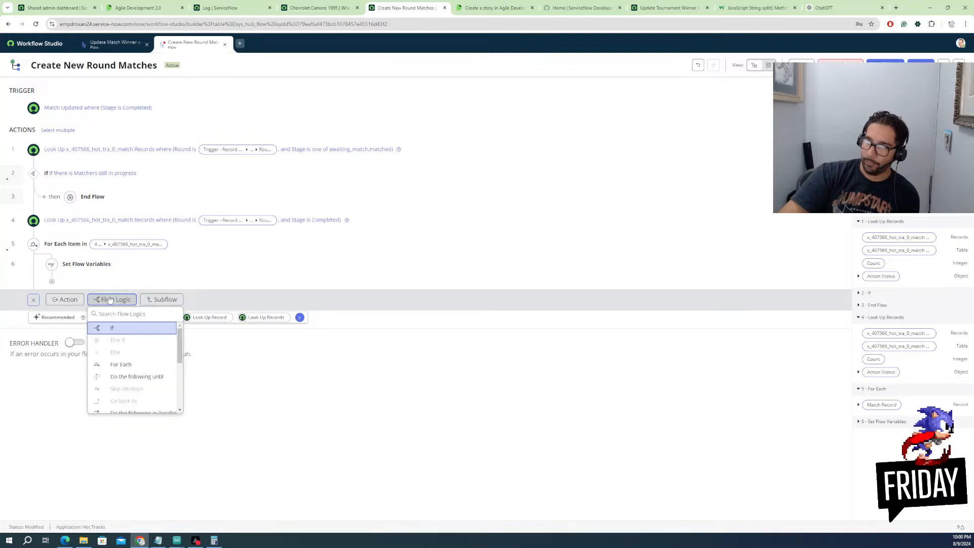
click(131, 377)
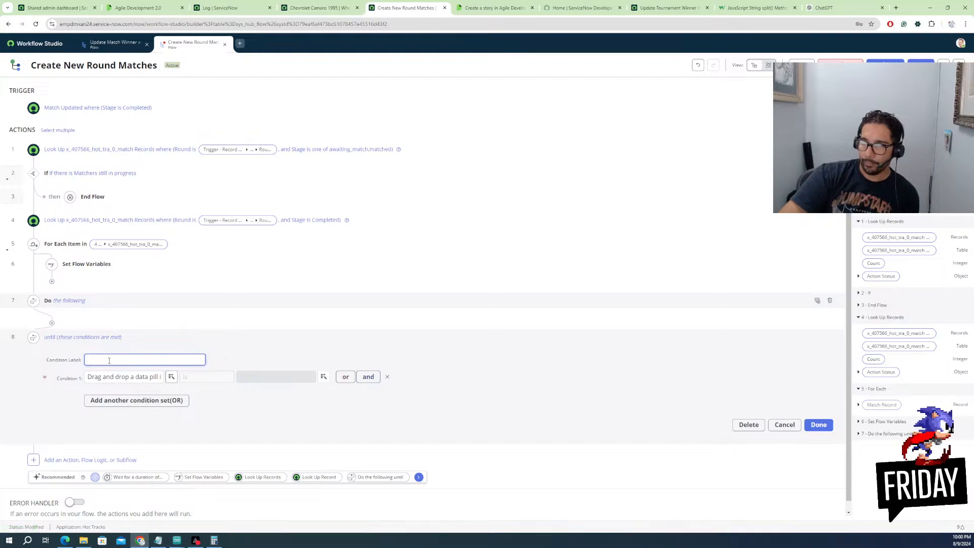
text(un)
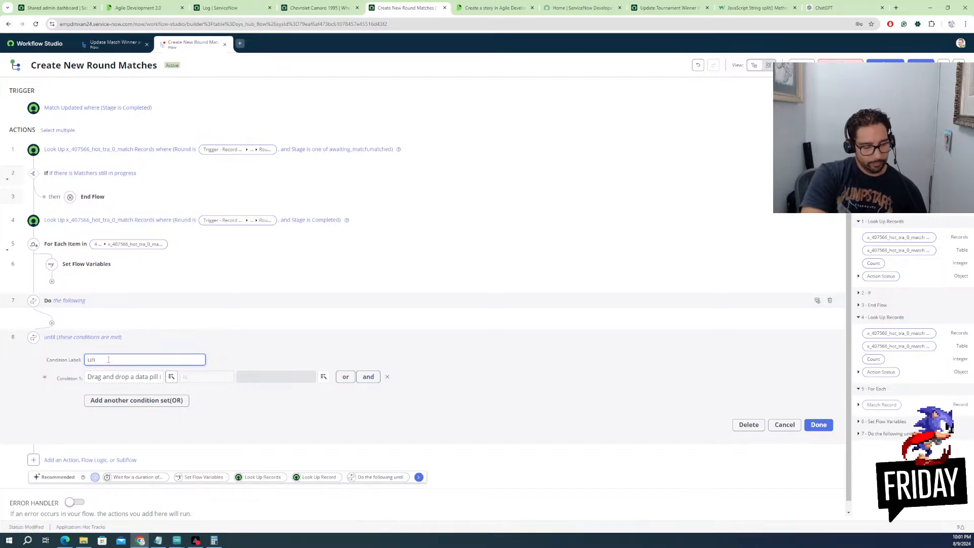
text(til matches)
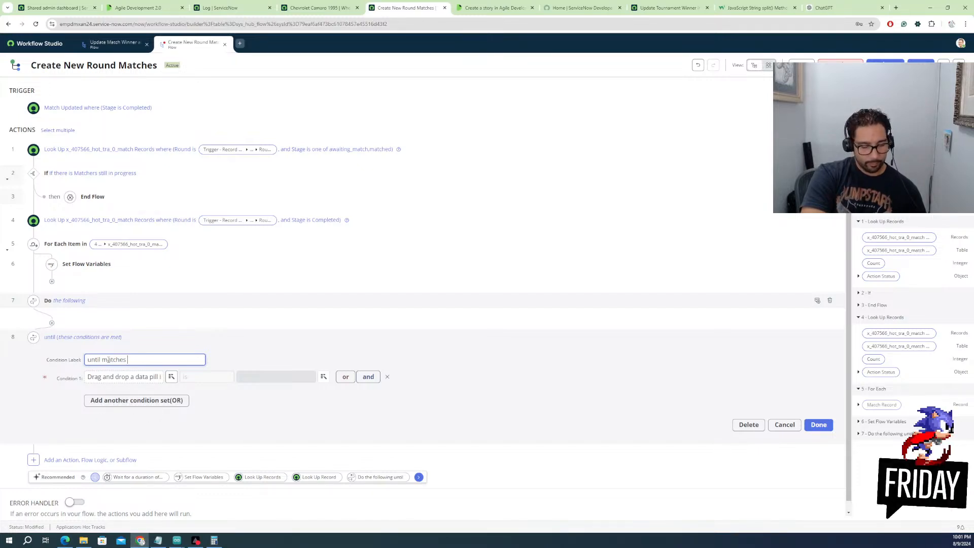
text( ar)
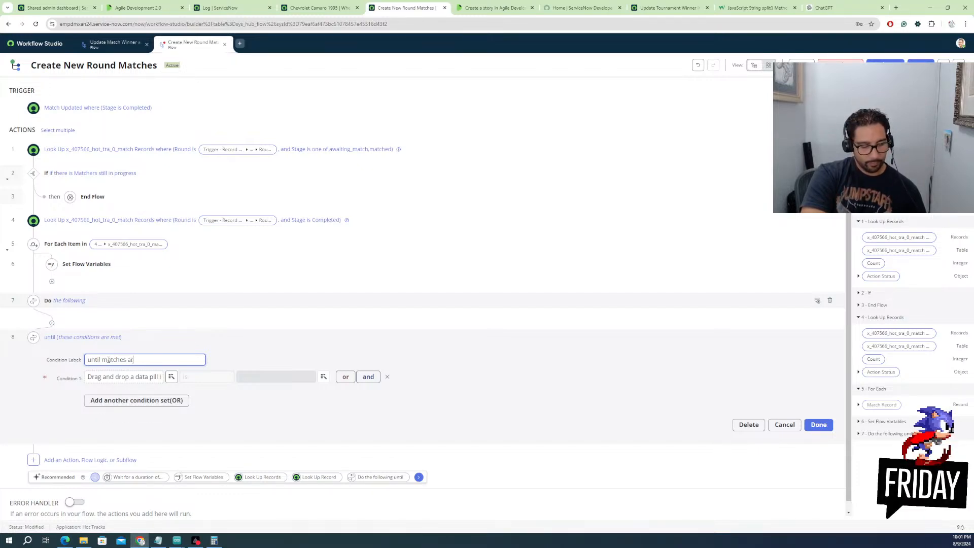
text(e done)
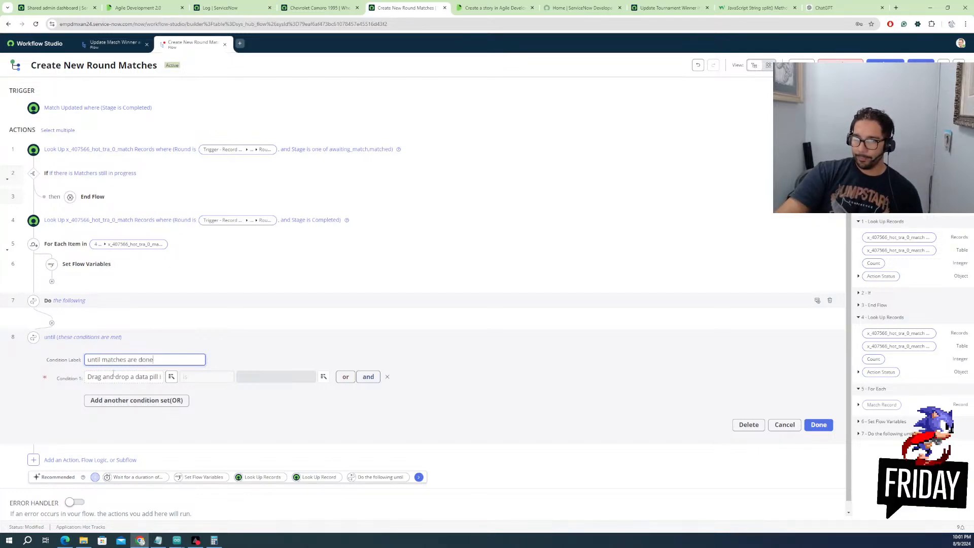
click(113, 376)
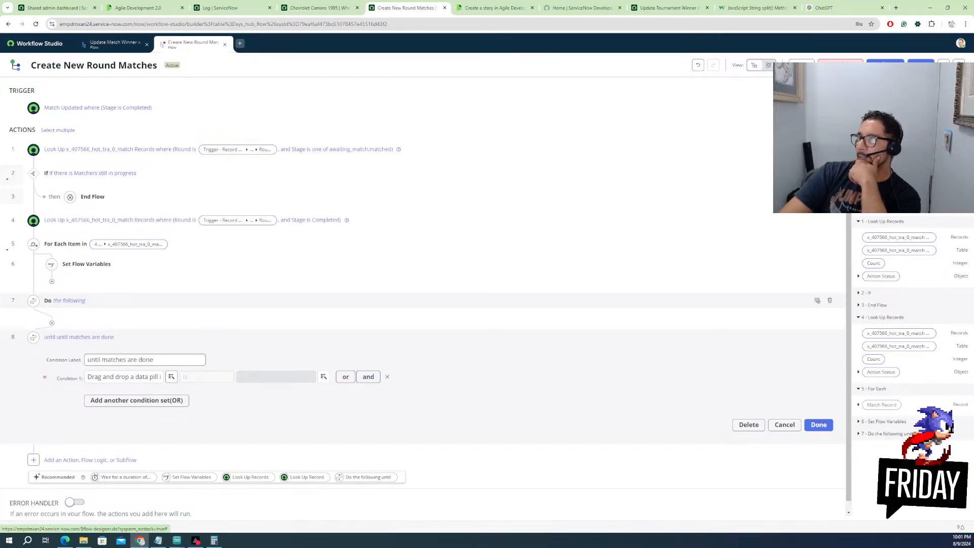
Add an Integer flow variable labelled "amount of Matched to Create" and save the flow variables
click(909, 89)
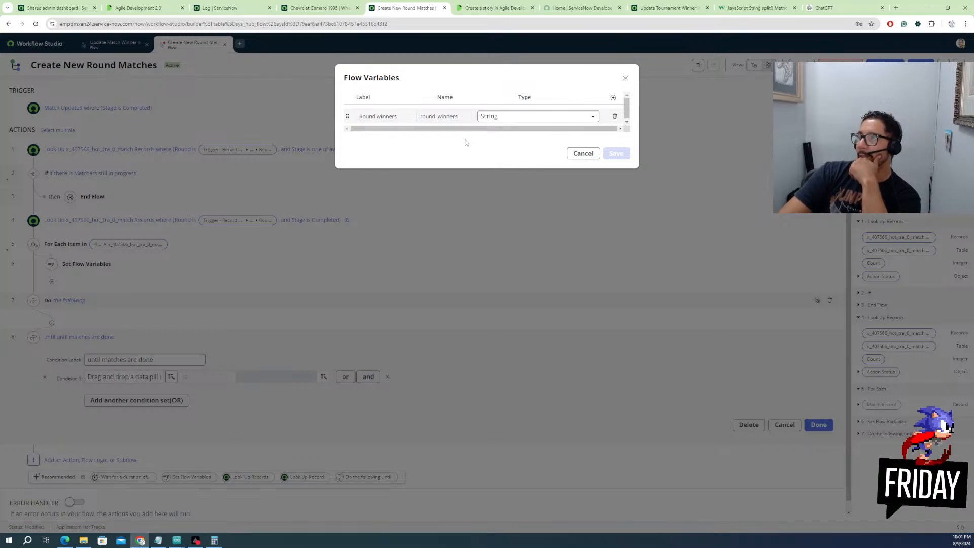
click(613, 95)
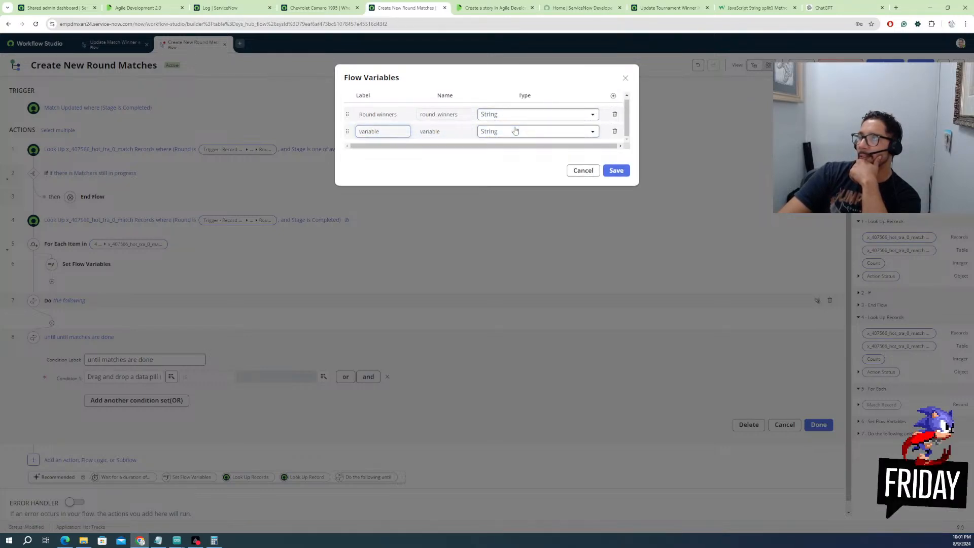
click(514, 131)
click(498, 188)
double_click(385, 131)
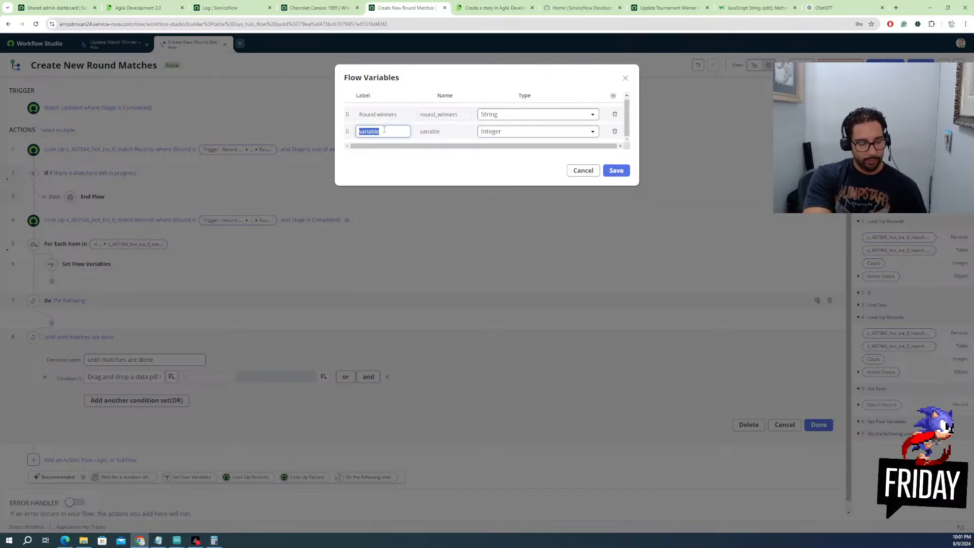
text(amount)
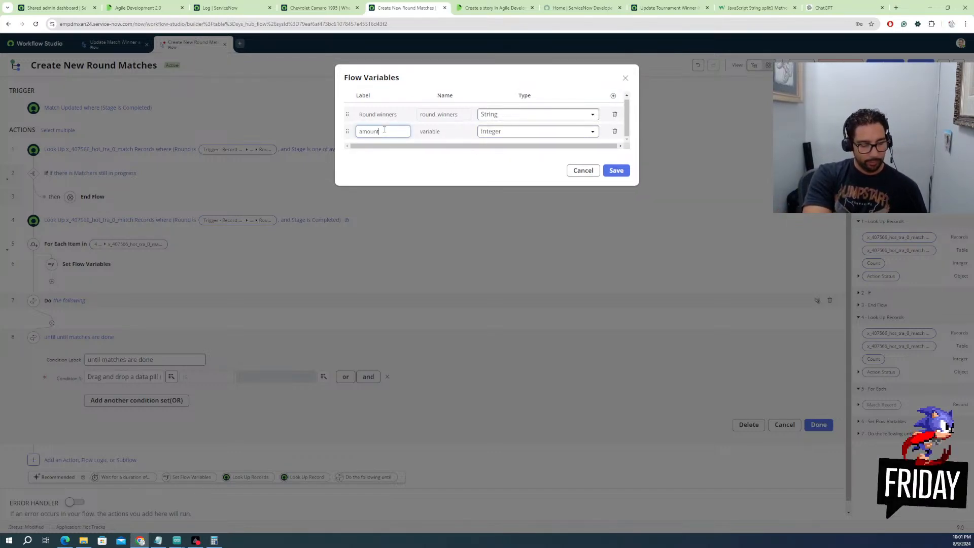
text( of Matched to)
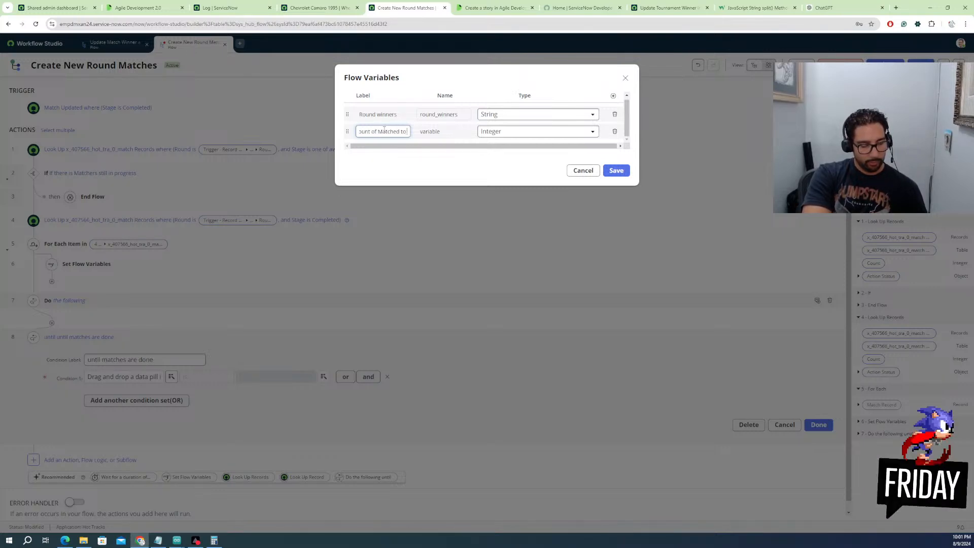
text( Create)
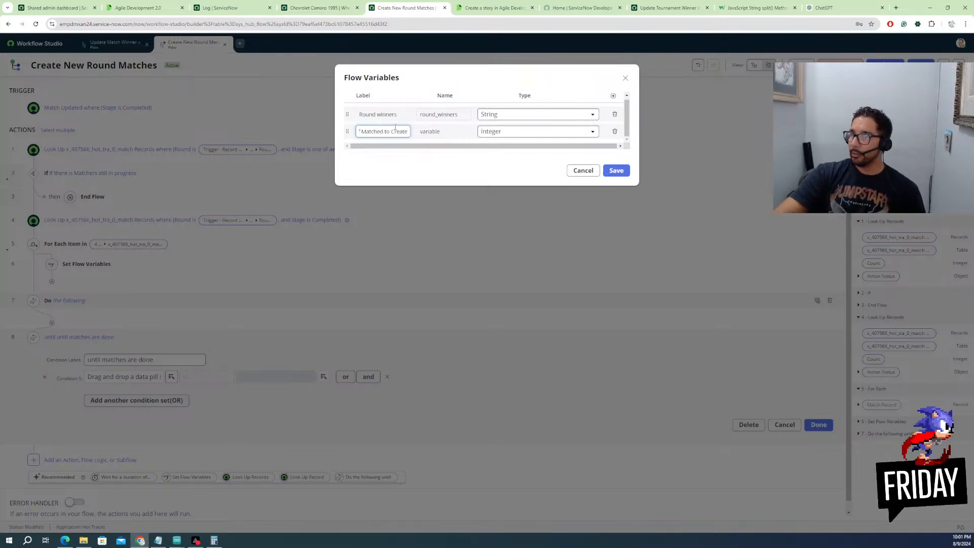
click(505, 152)
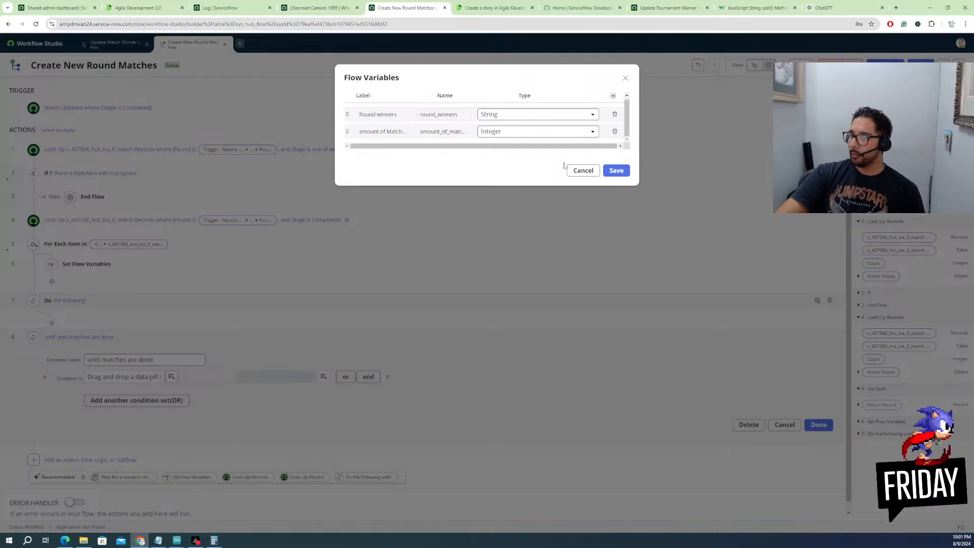
click(383, 131)
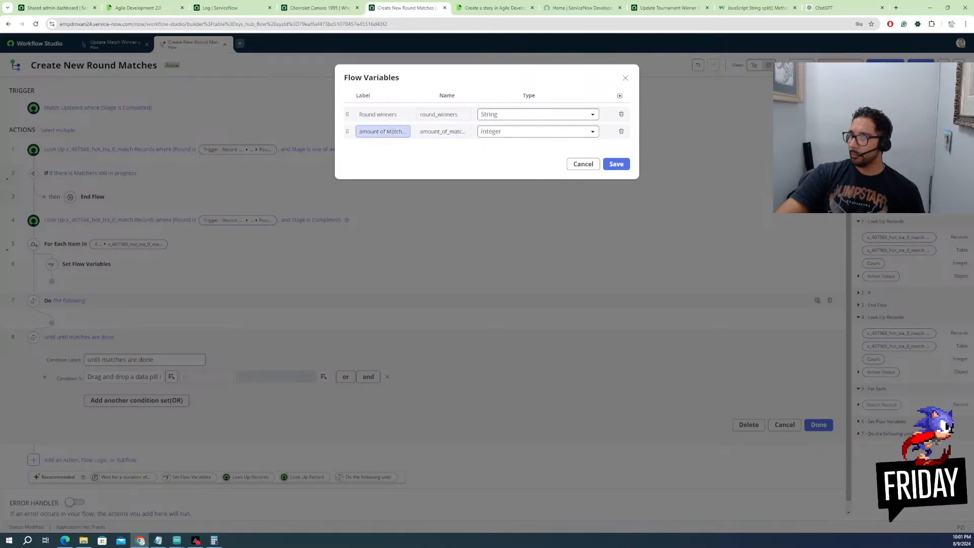
click(614, 166)
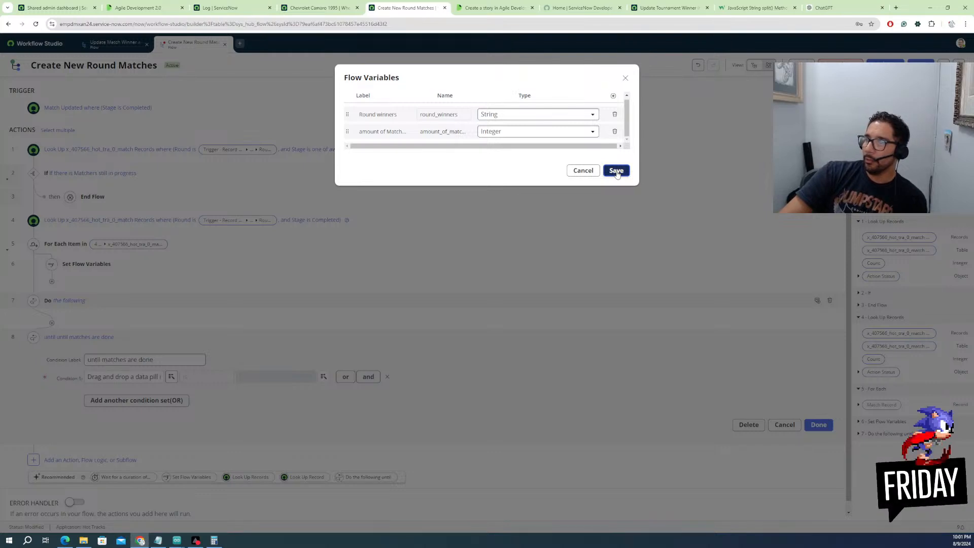
Save the flow variables and insert a Set Flow Variables block between the For Each loop and the "Do the following" block
click(616, 171)
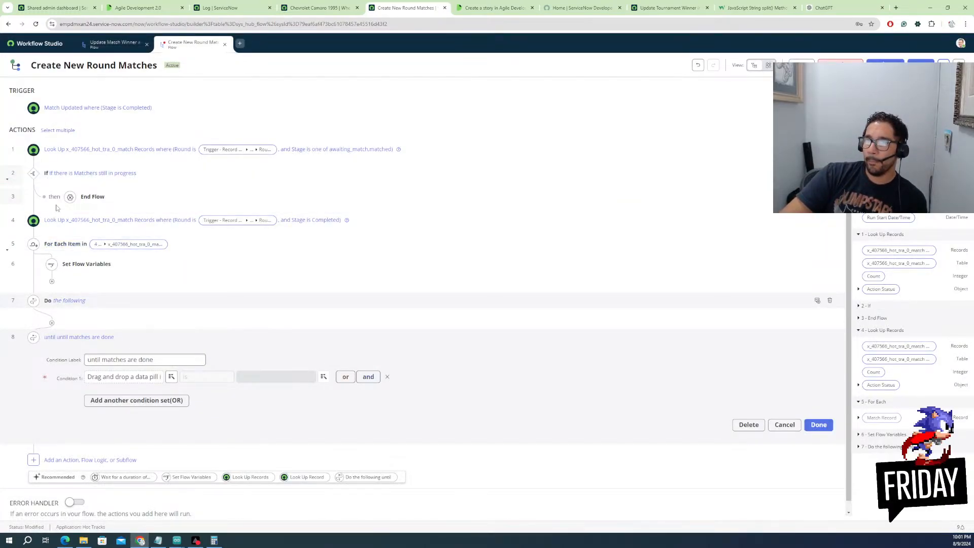
click(33, 288)
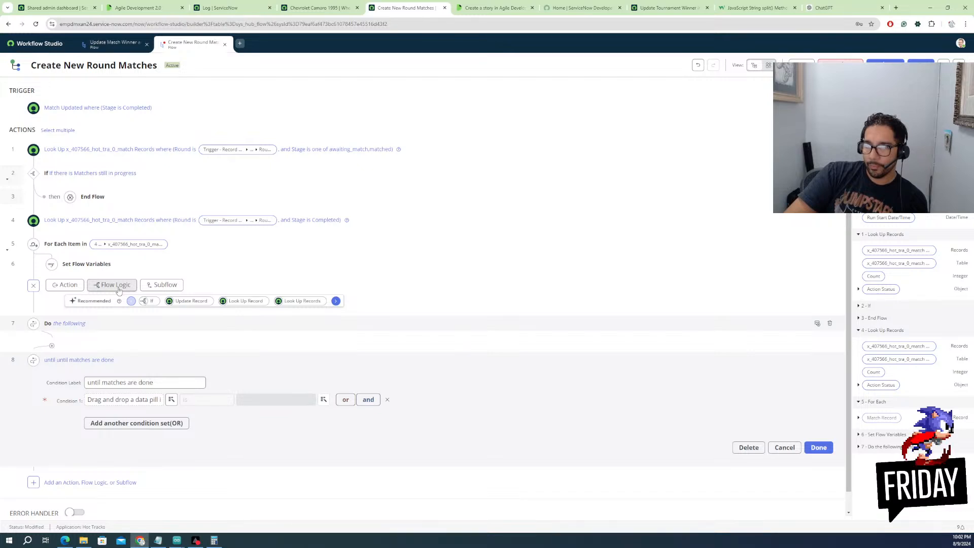
click(119, 290)
scroll(120, 350, down, 2)
scroll(119, 362, down, 3)
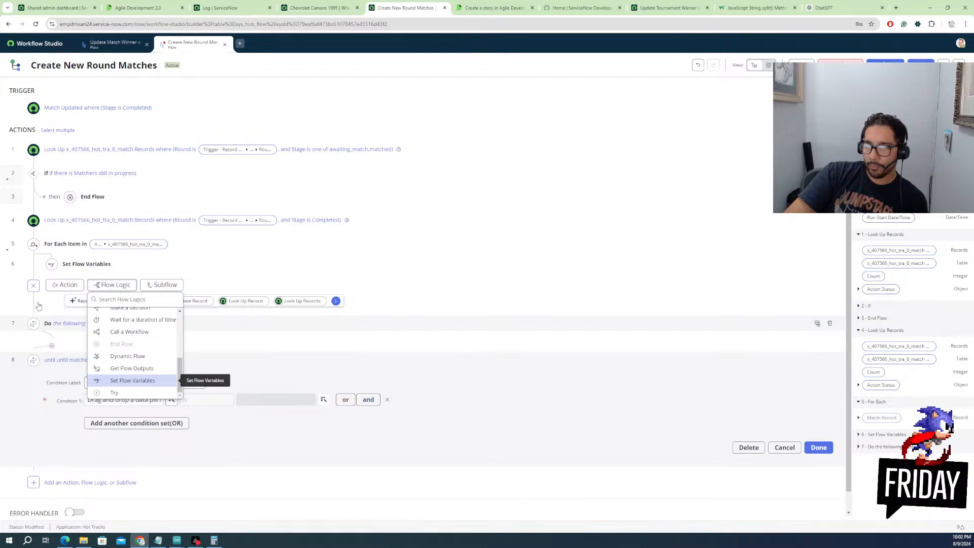
key(Return)
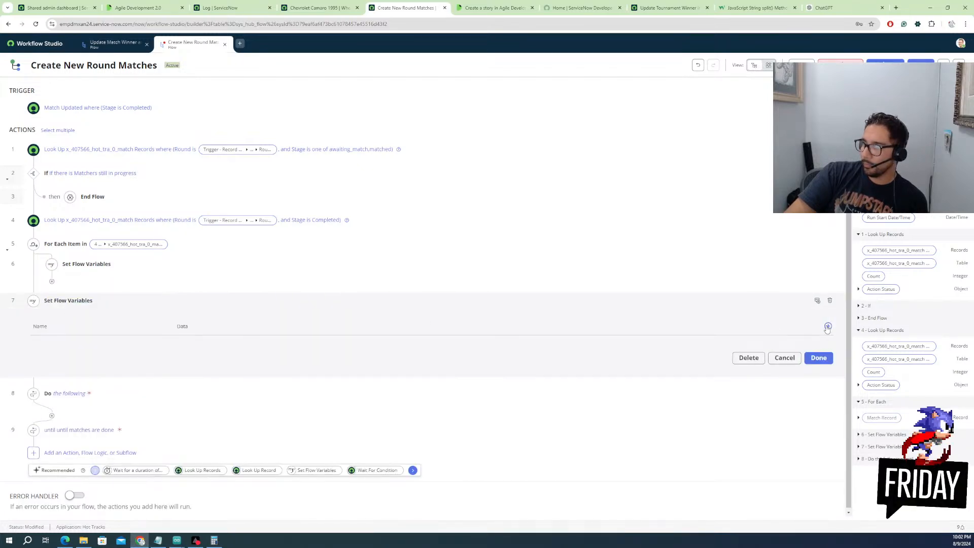
Add the "amount of Matched to Create" variable to the new Set Flow Variables block and switch its data to a script with the template comment cleared
click(828, 326)
click(78, 349)
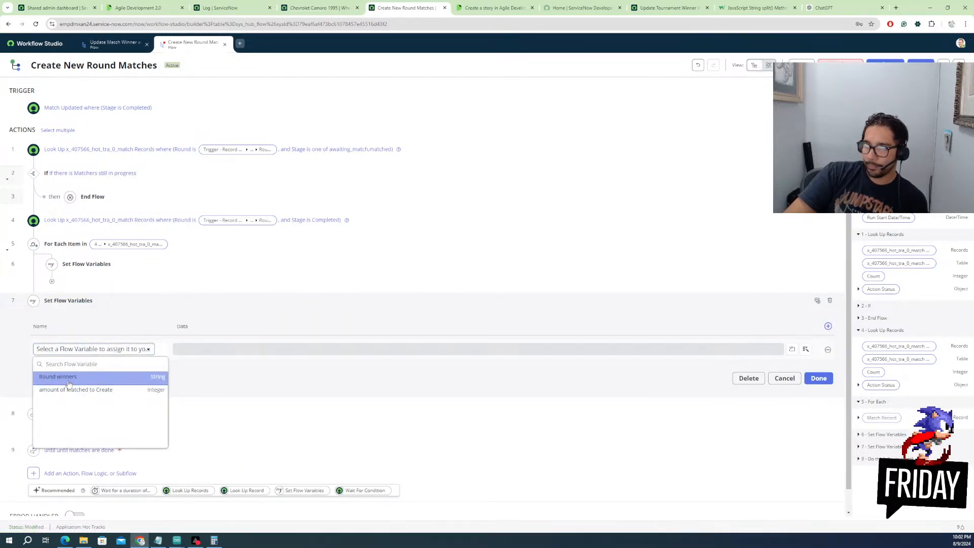
click(71, 389)
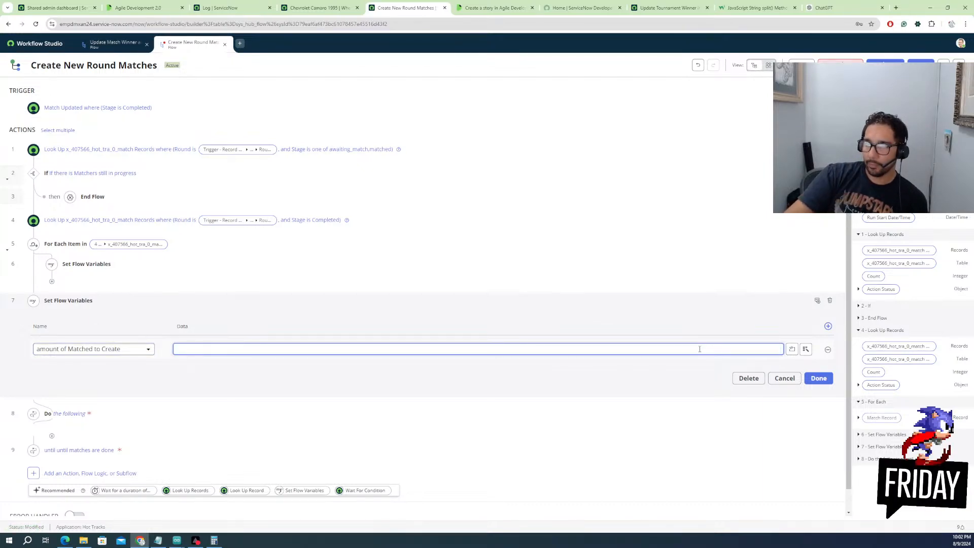
click(805, 350)
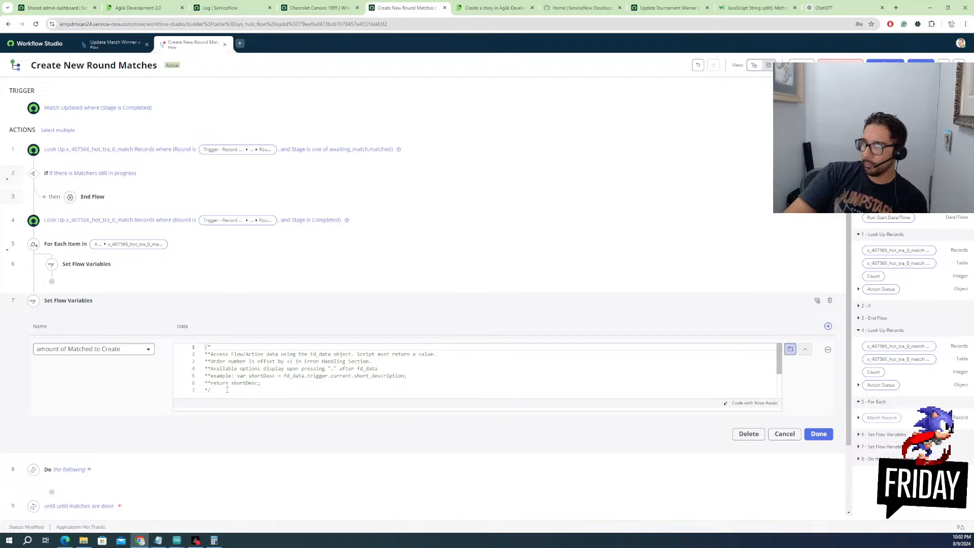
click(227, 390)
drag(226, 396, 195, 344)
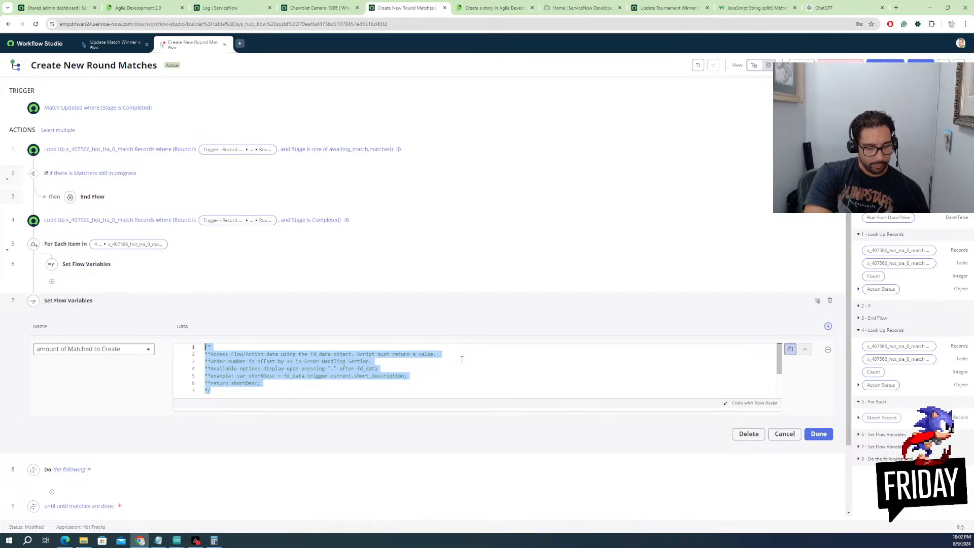
key(BackSpace)
Write the script's first line as const roundWinners = fd_data.flow_var.round_winners
text(const )
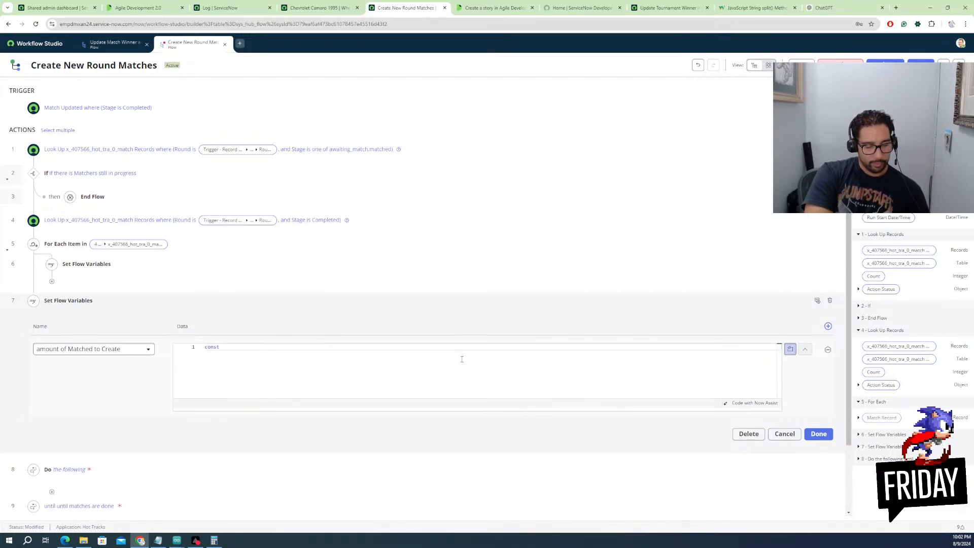
text(round)
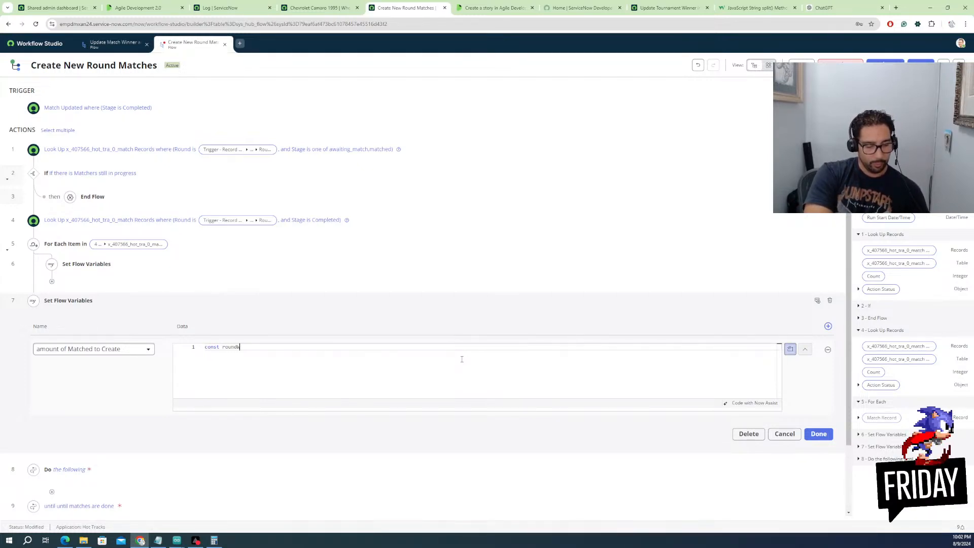
text(Winners )
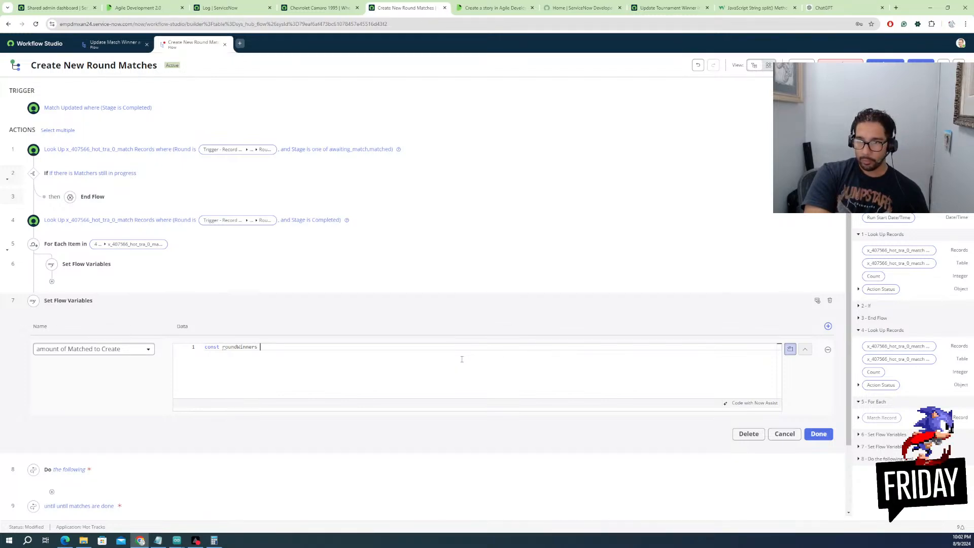
text(= )
text(co)
key(BackSpace)
key(BackSpace)
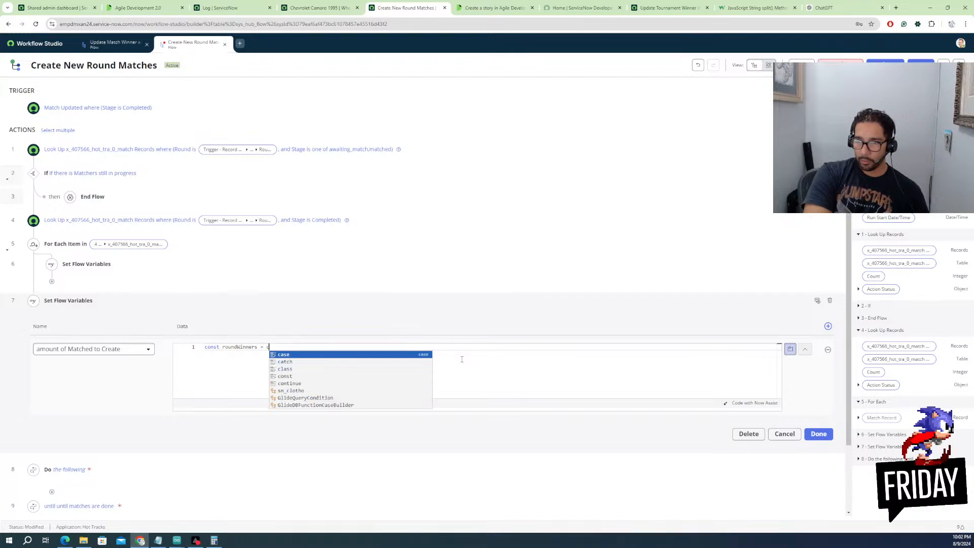
text(va)
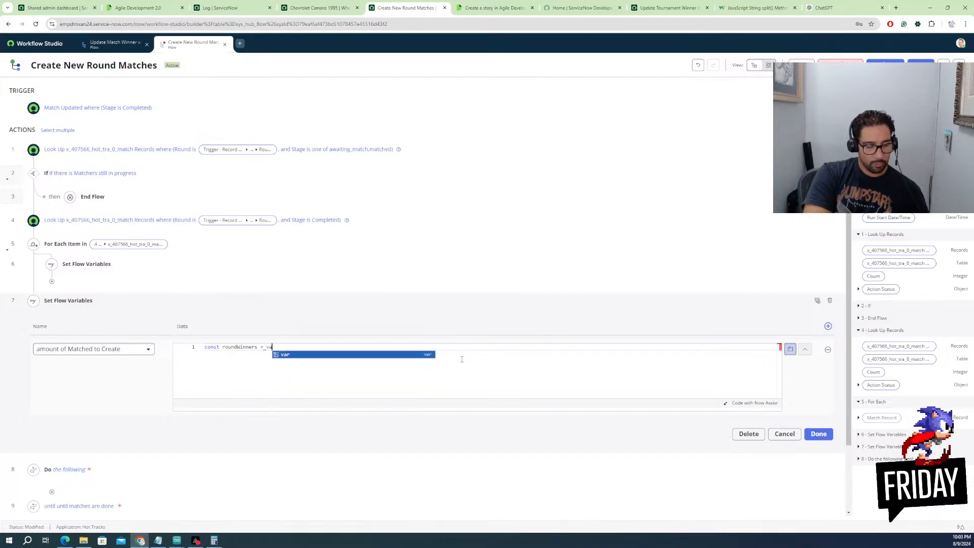
key(BackSpace)
key(BackSpace)
text(fd_data)
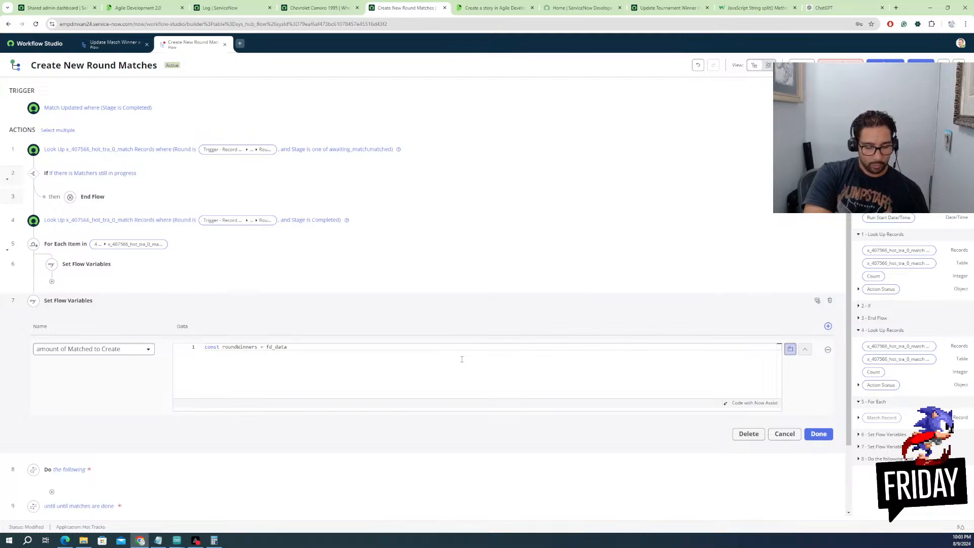
text(.)
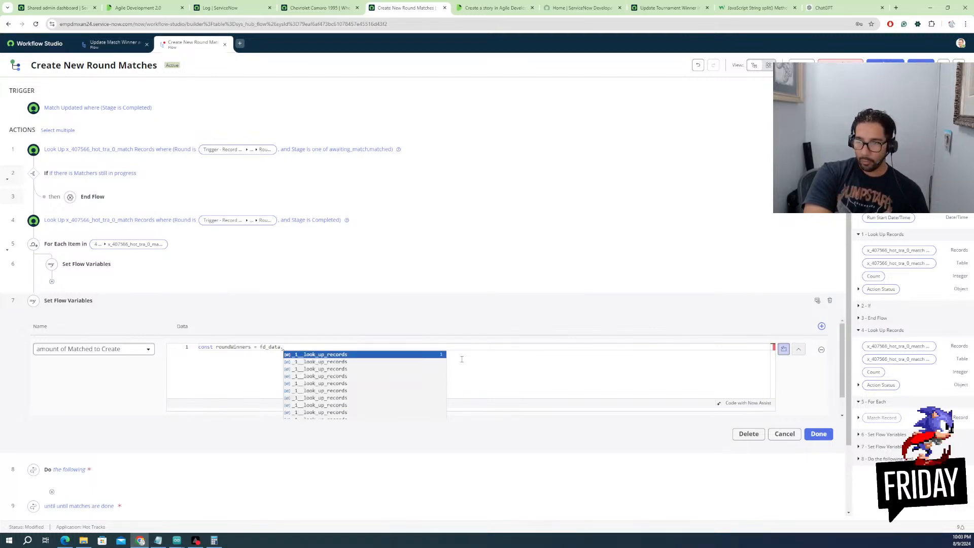
text(flow_var)
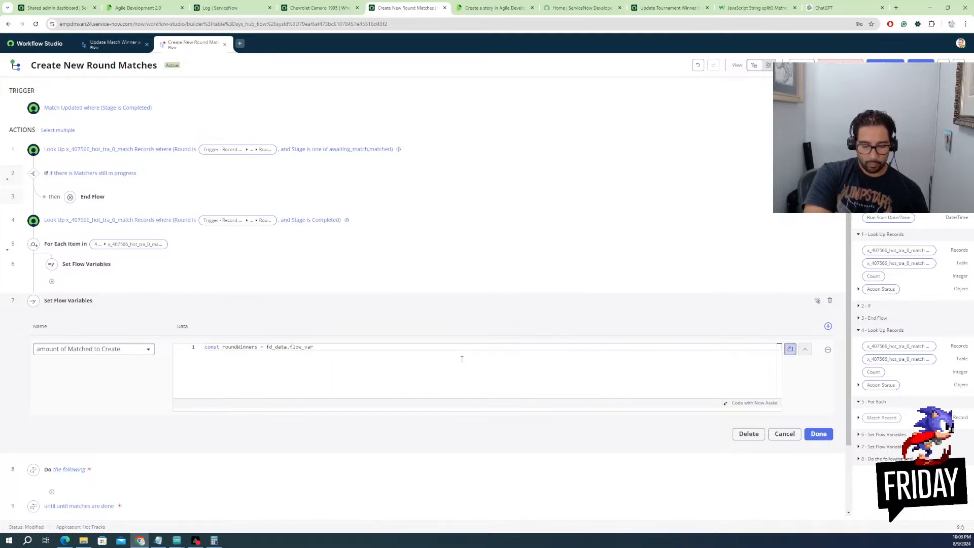
text(.)
click(462, 362)
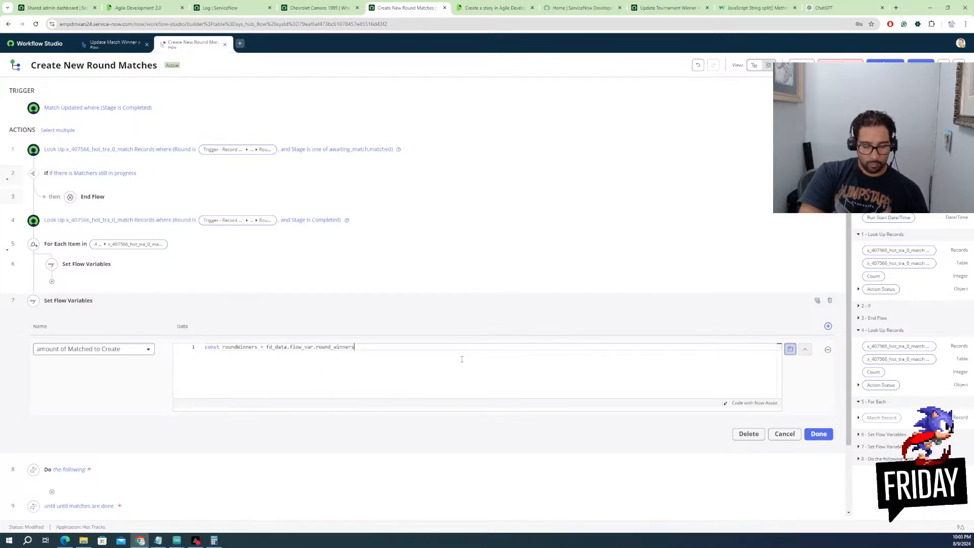
Add a second script line that splits the winners at commas: roundWinners.split(",")
key(Return)
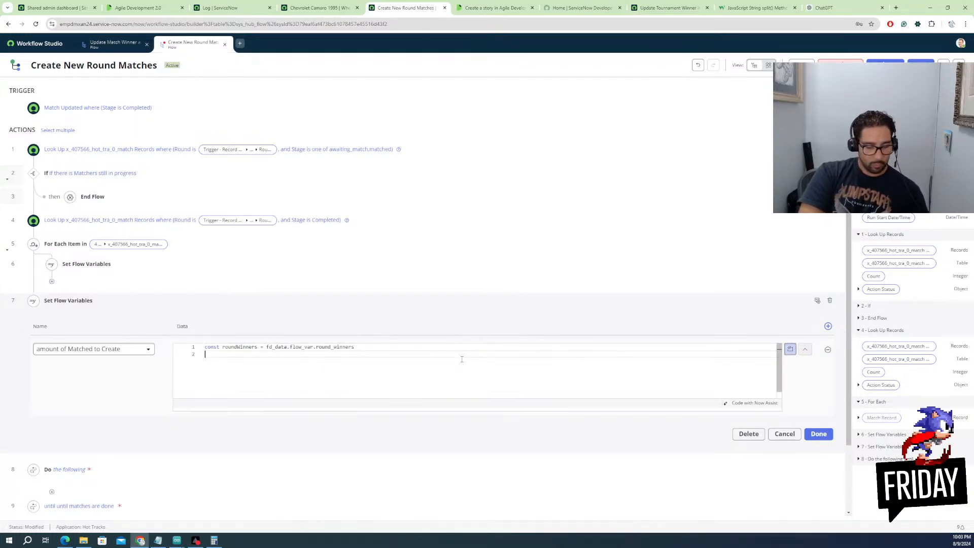
text(roundWinners.sl)
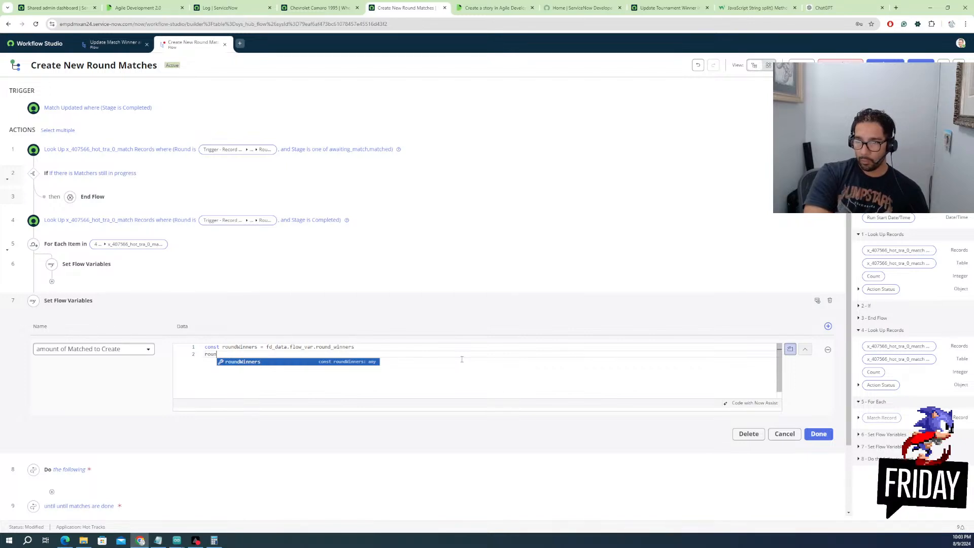
key(Return)
text(.sp)
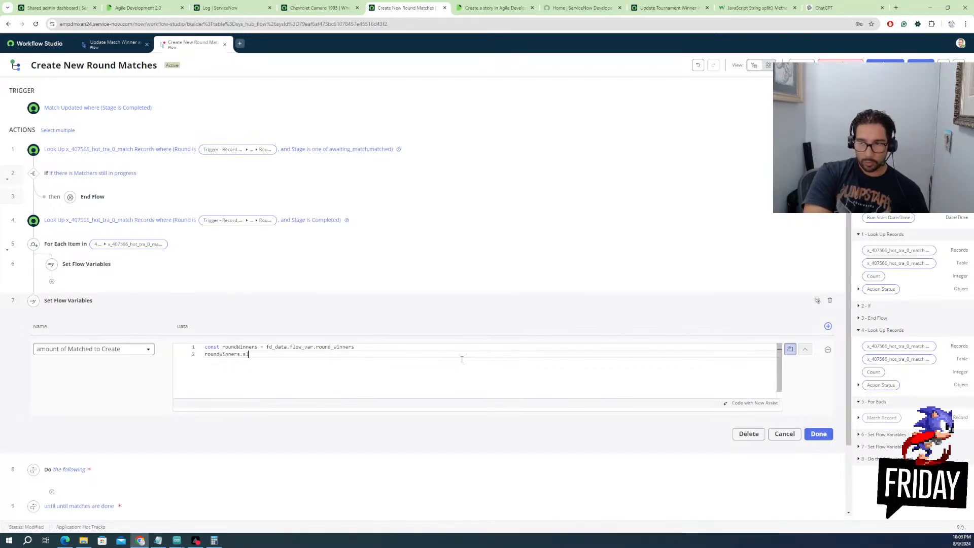
key(BackSpace)
text([)
key(BackSpace)
text(plit)
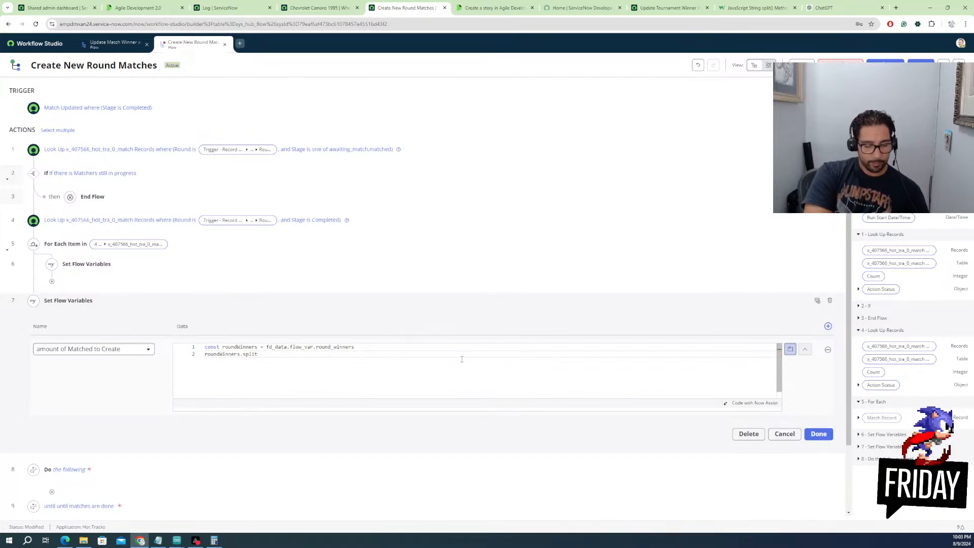
text((')
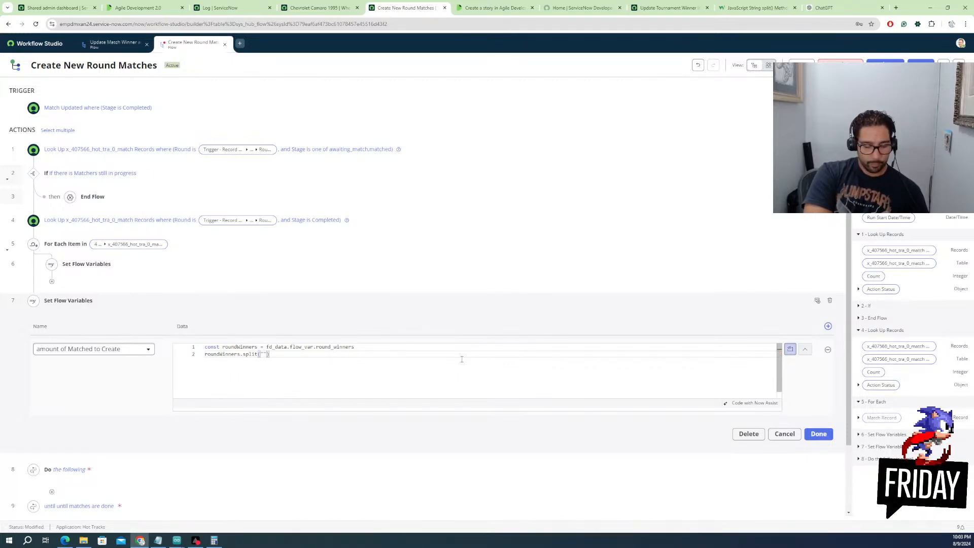
text(,)
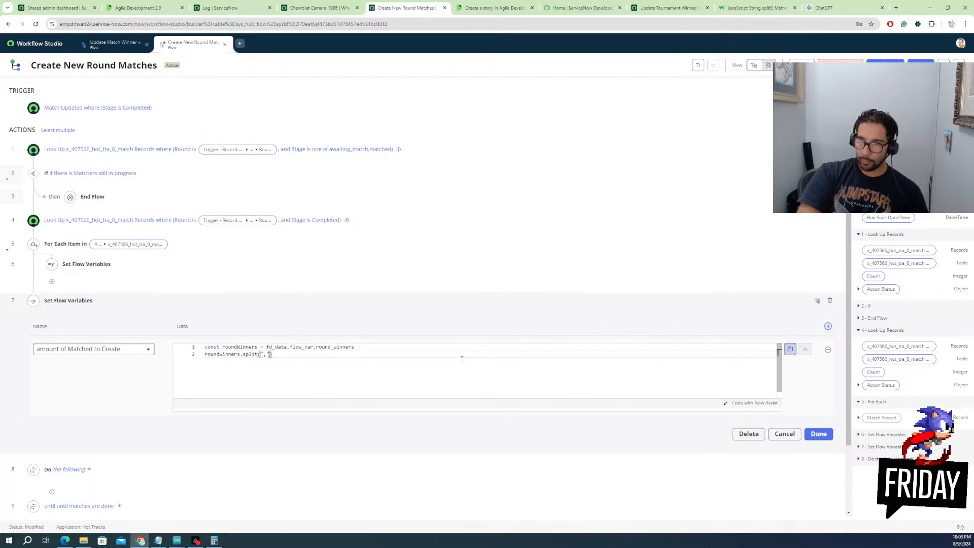
key(Return)
key(BackSpace)
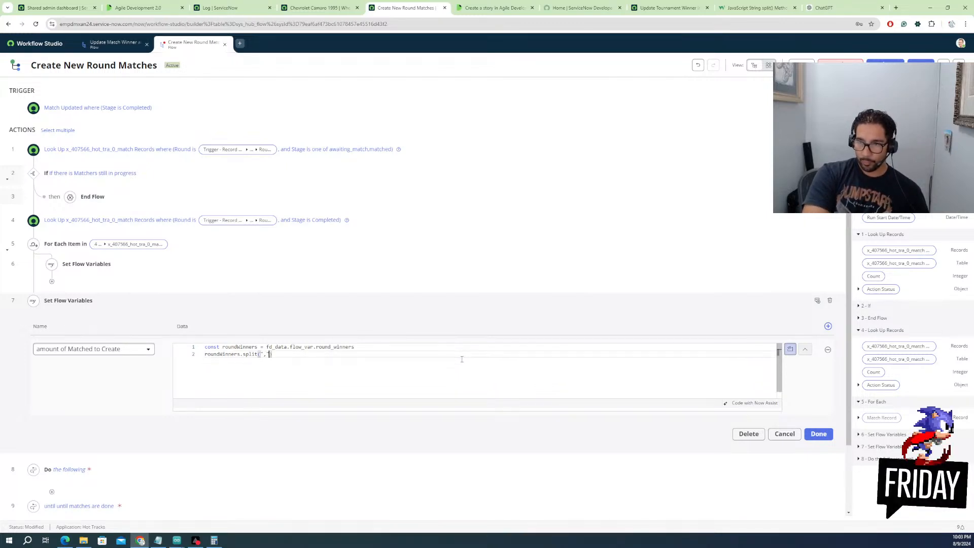
Add a third script line declaring const roundWinnersCount =roundWinners.length
key(End)
key(Return)
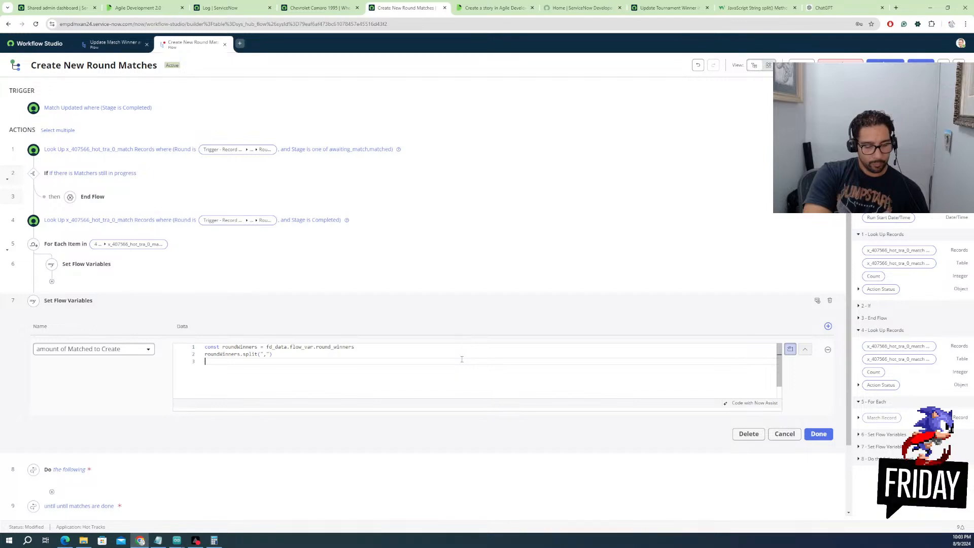
text(ro)
key(Return)
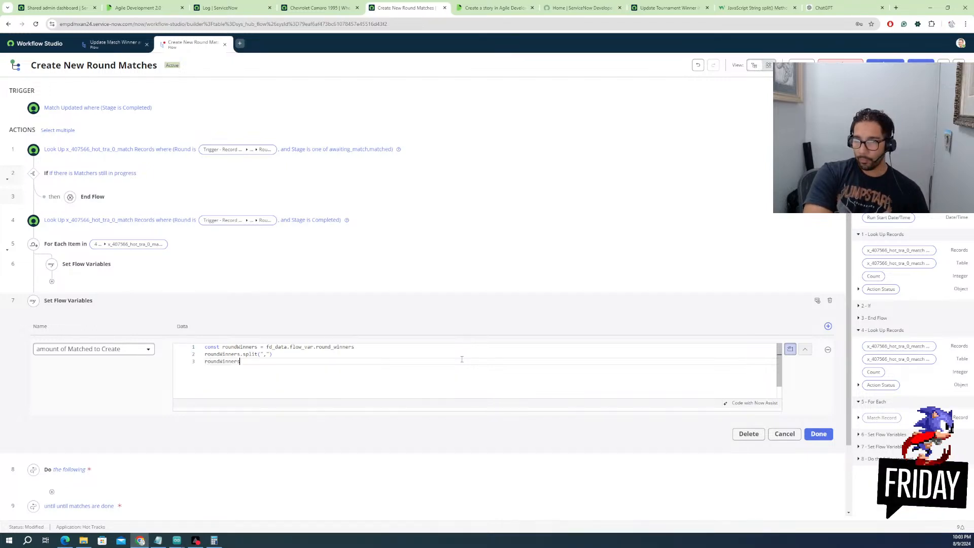
key(Left)
key(Left)
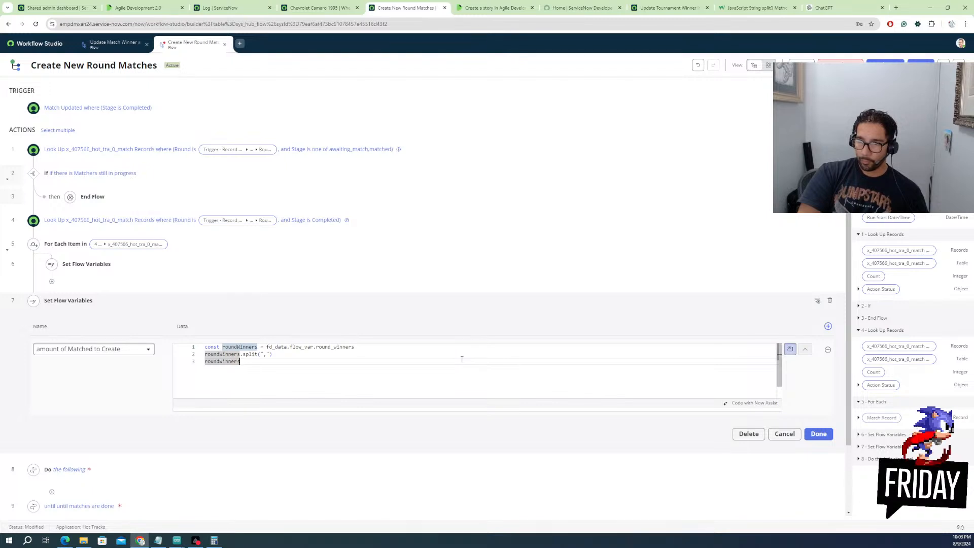
text(Cour)
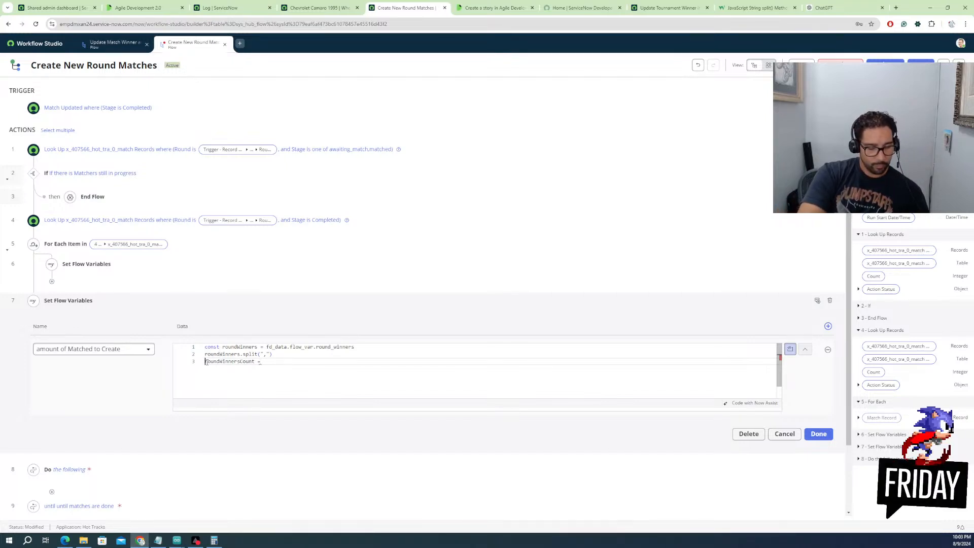
text(const )
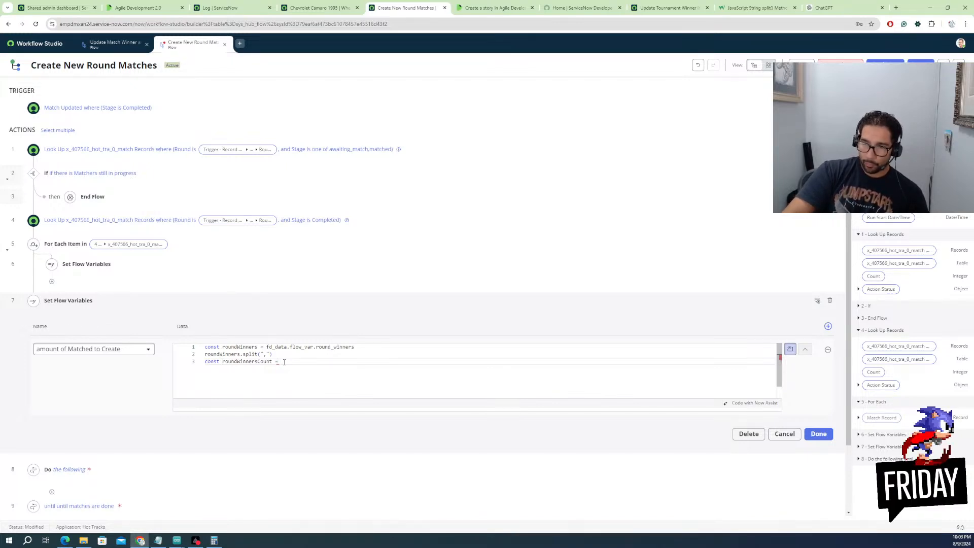
text(roundWinners)
key(Return)
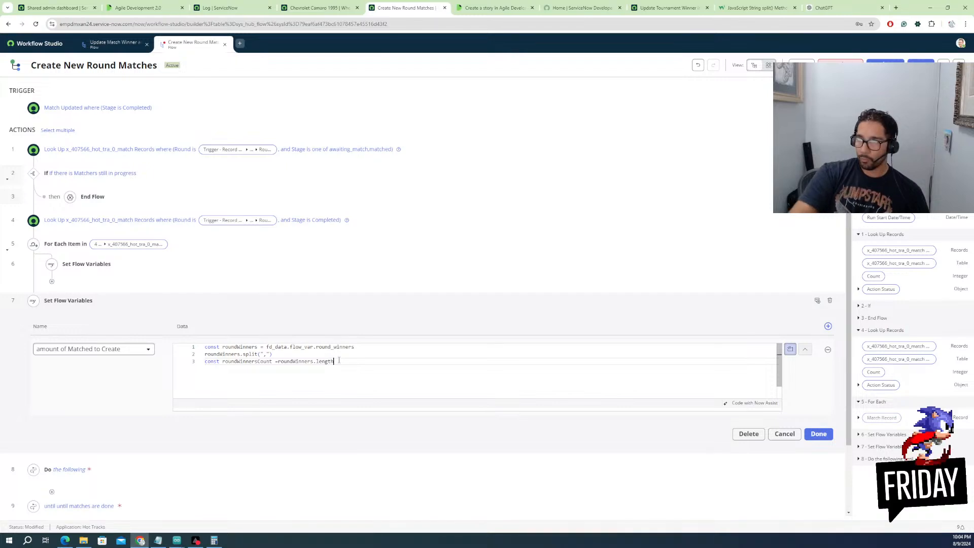
End the script with the line return roundWinnersCount
key(Return)
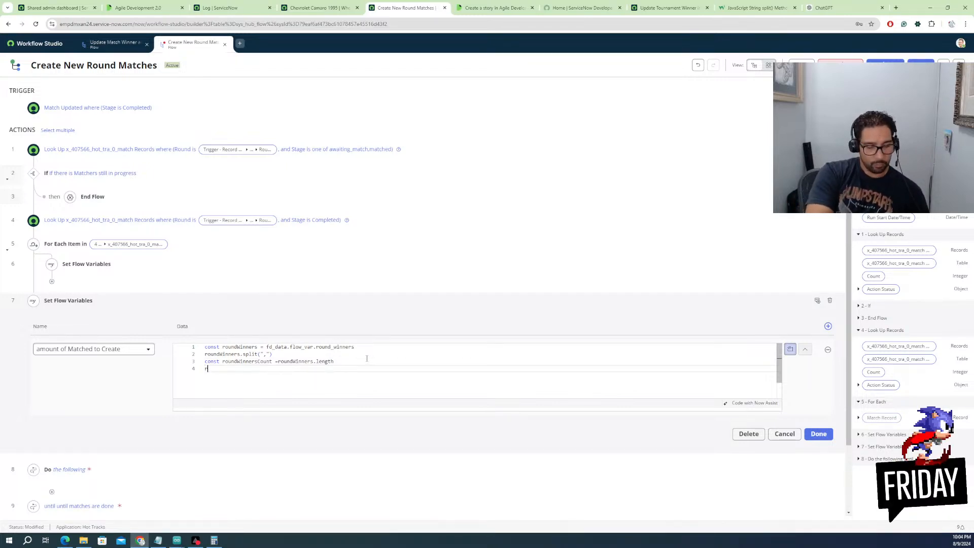
text(retu)
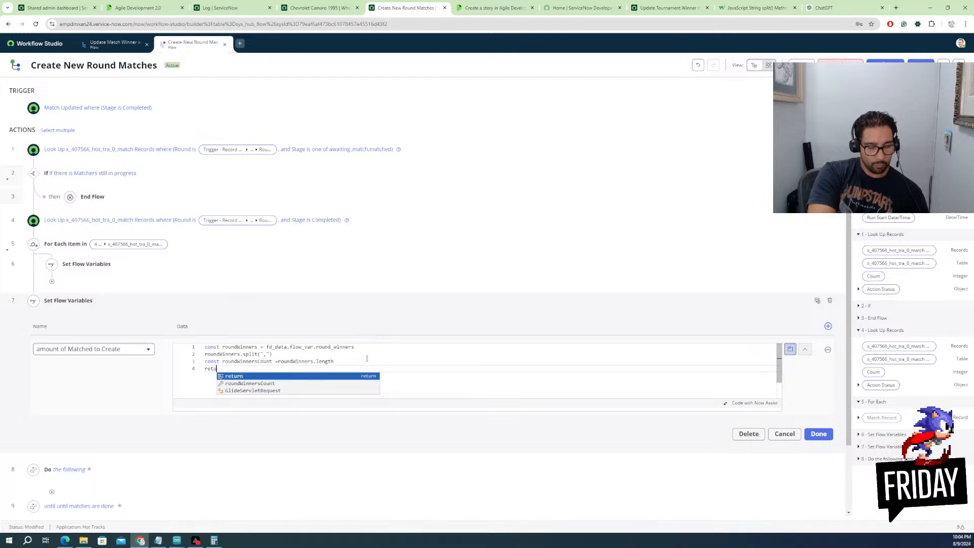
text(rn r)
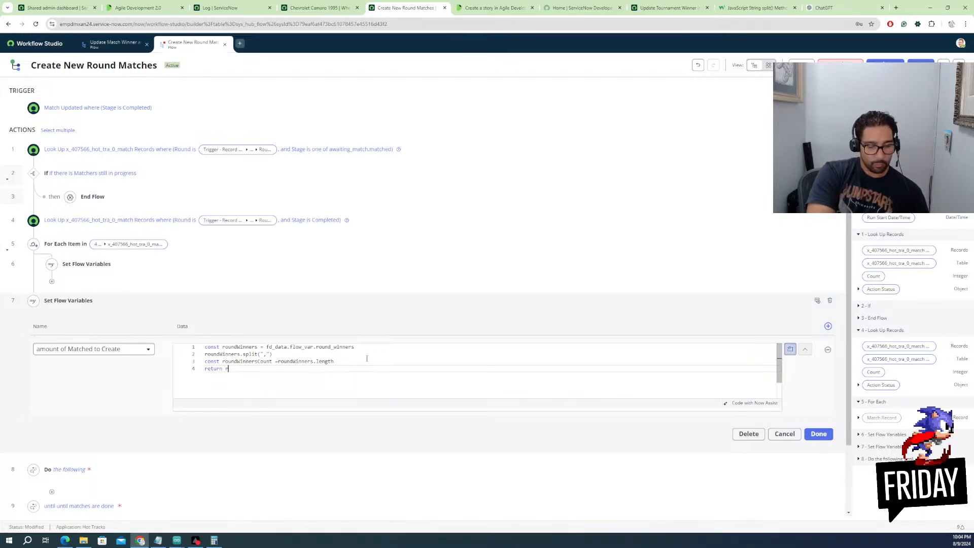
text(oundWinner)
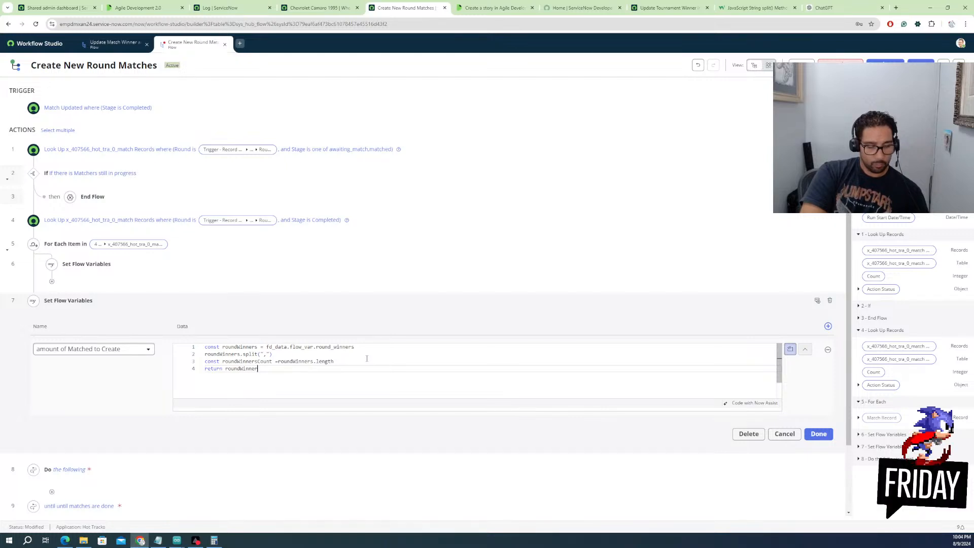
text(sC)
key(Return)
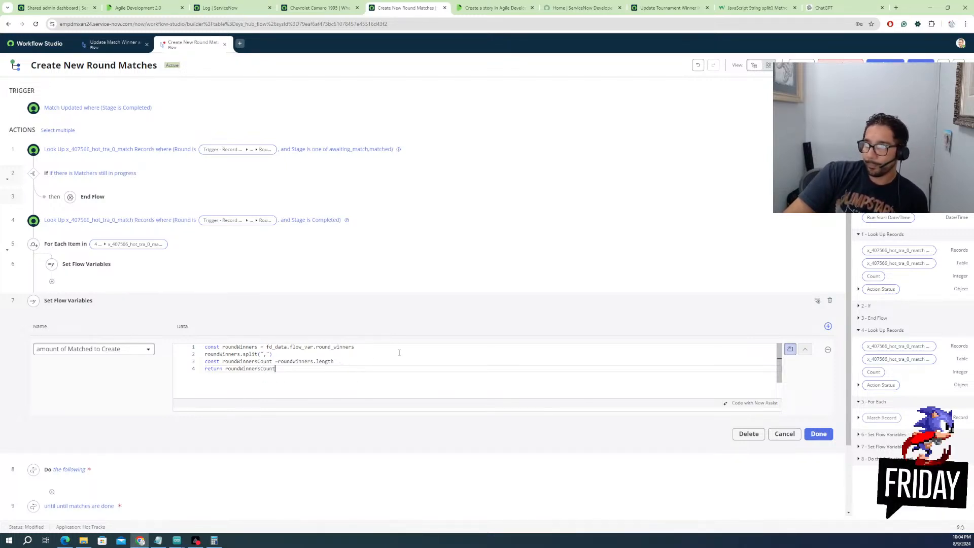
Add a space before roundWinners on the third script line and save the Set Flow Variables action
click(277, 362)
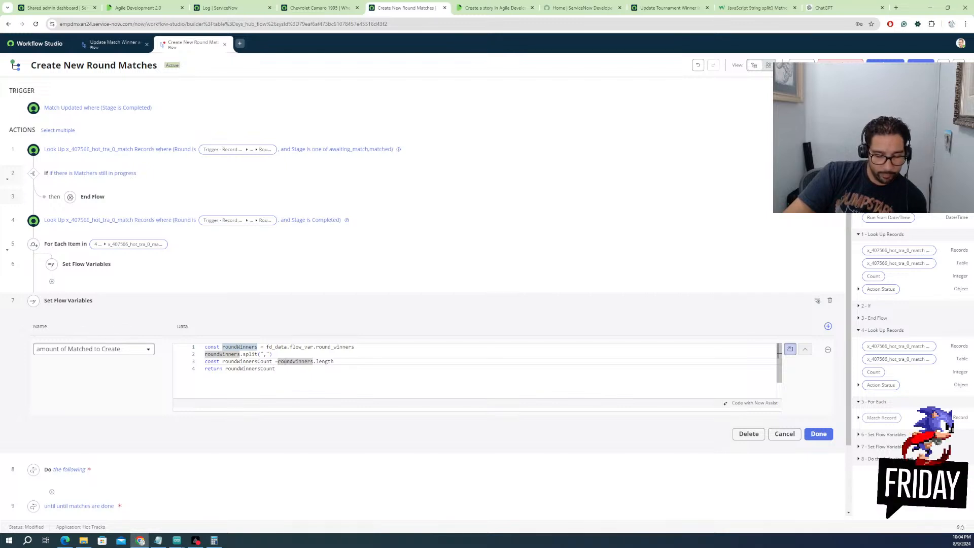
click(820, 435)
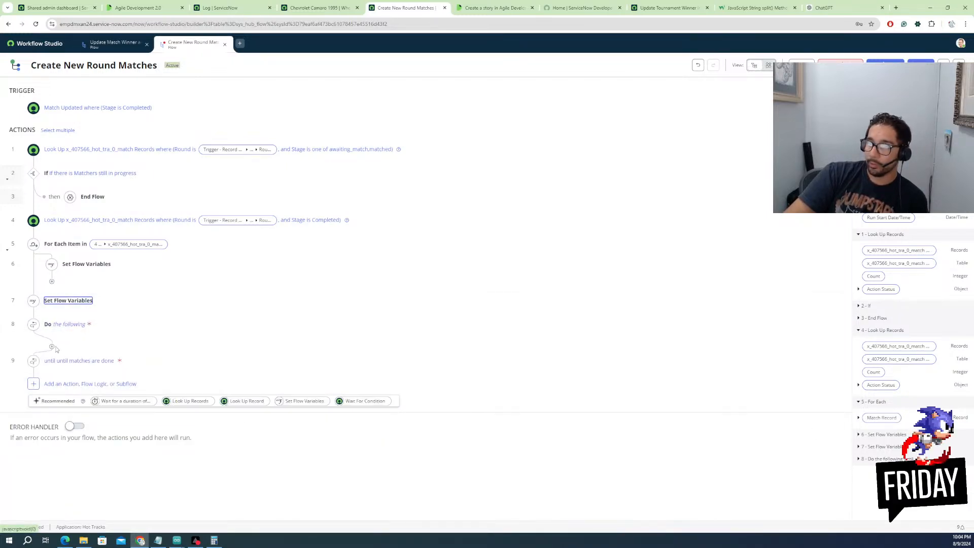
click(91, 363)
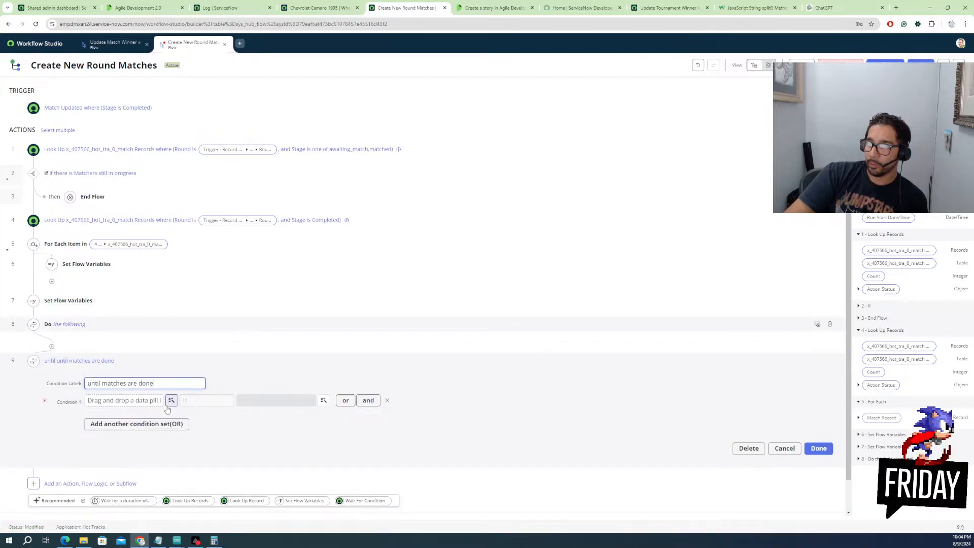
click(153, 401)
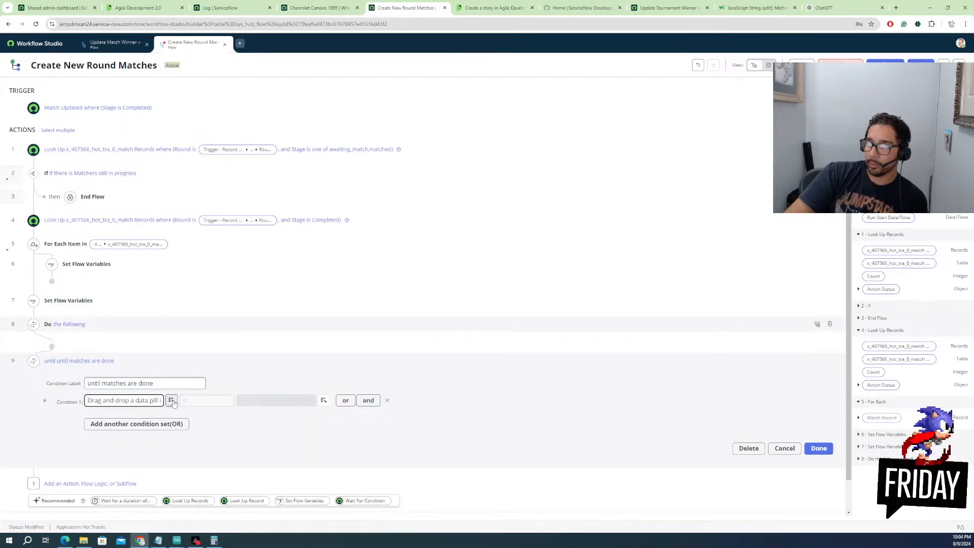
click(83, 267)
click(379, 351)
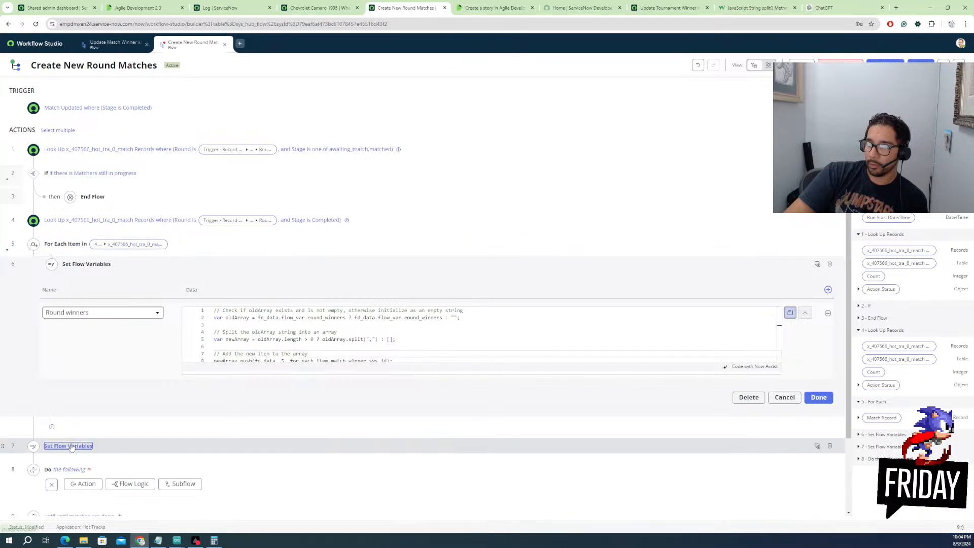
Divide roundWinners.length by 2 on the third line of the amount of Matched to Create script
click(349, 361)
text(/)
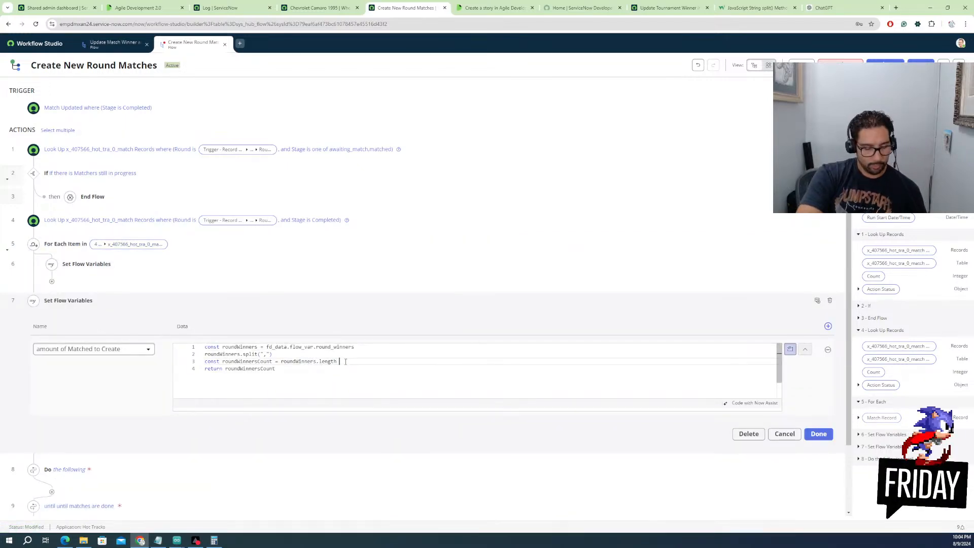
text(2)
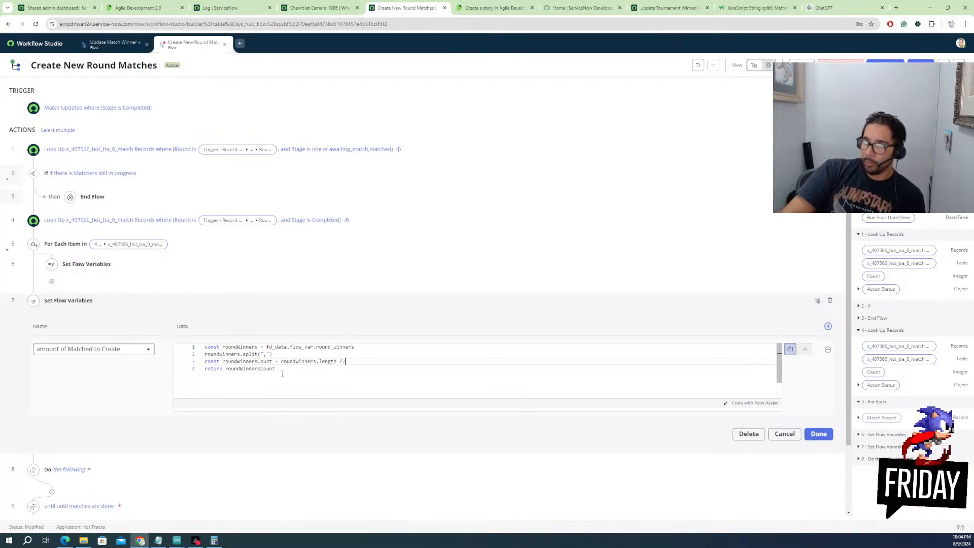
Rename the constant roundWinnersCount to matches in its declaration on the third script line
click(286, 365)
click(284, 368)
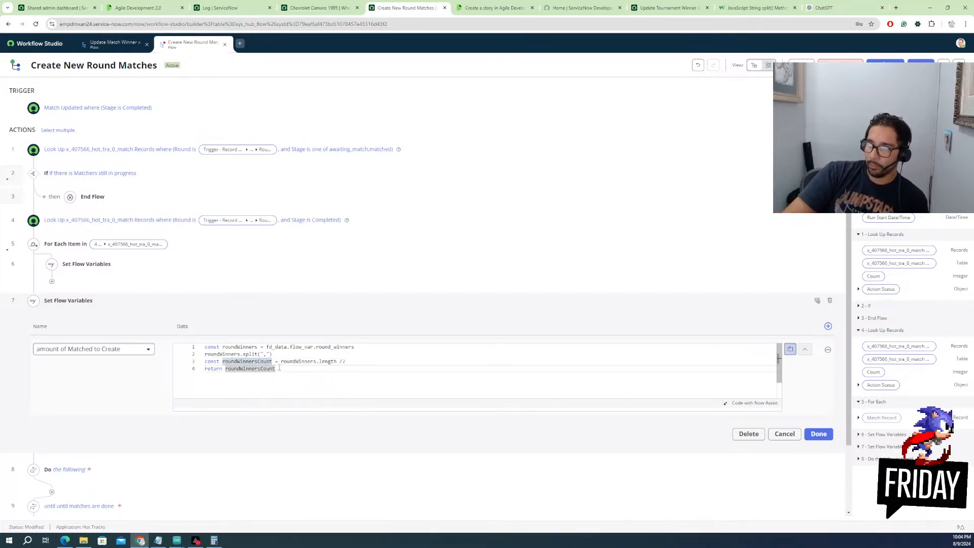
click(275, 361)
click(299, 361)
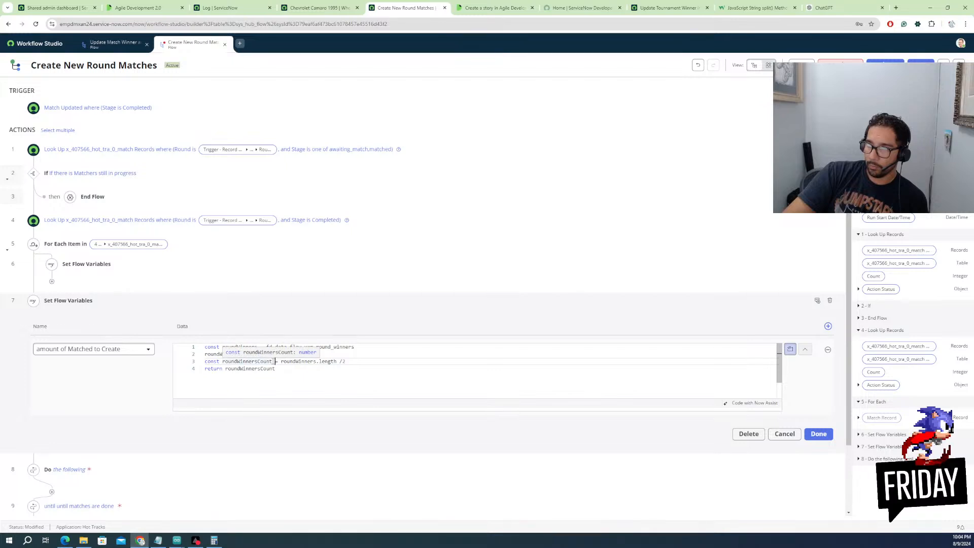
click(275, 363)
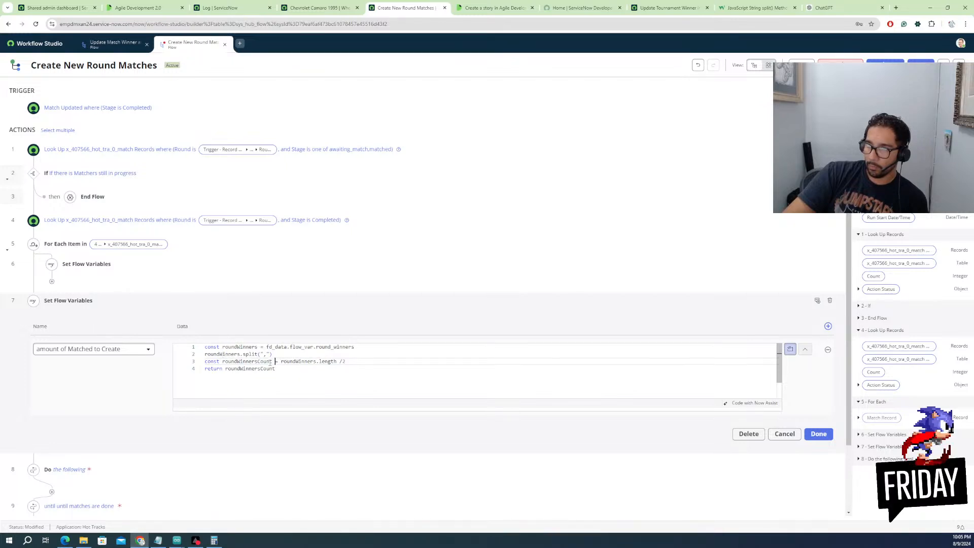
double_click(272, 361)
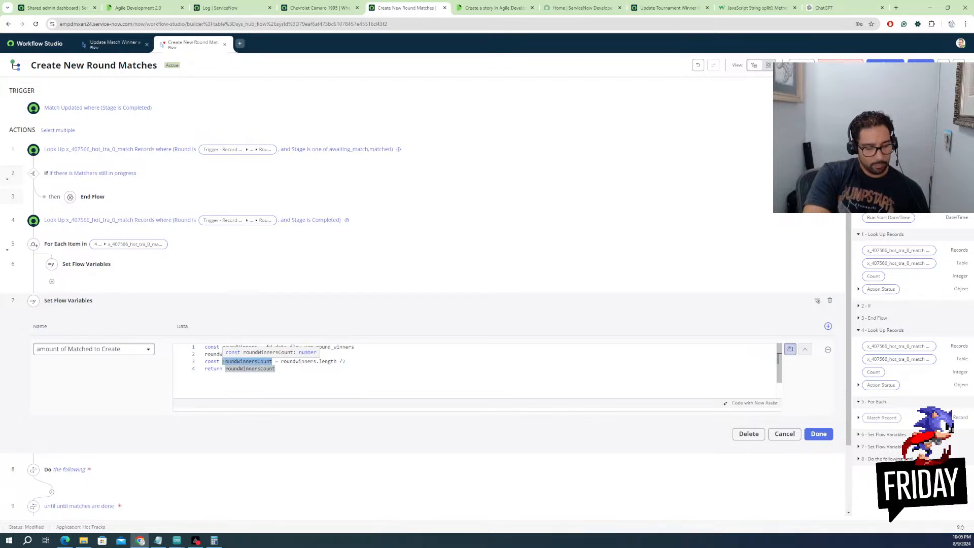
text(nst matches)
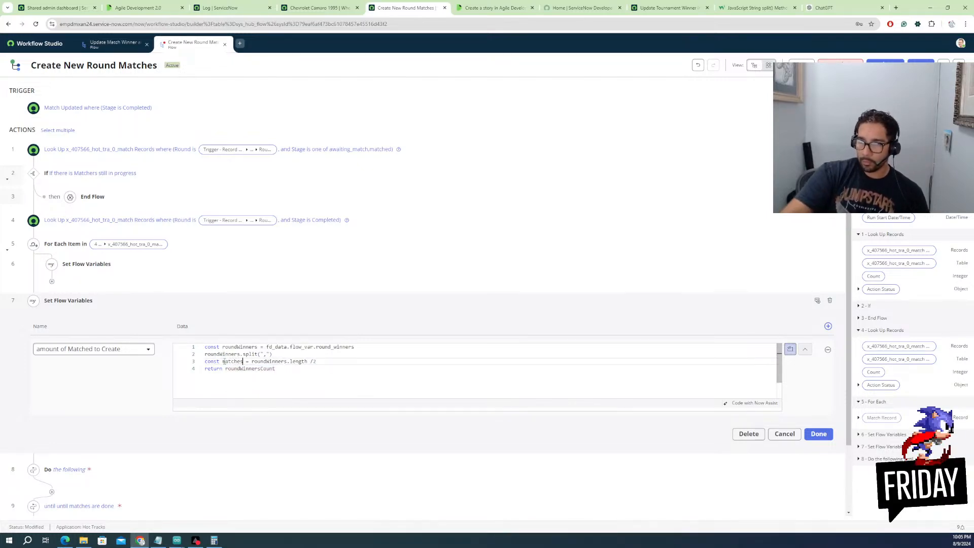
Change the return line to return matches and save the Set Flow Variables action
drag(224, 369, 276, 369)
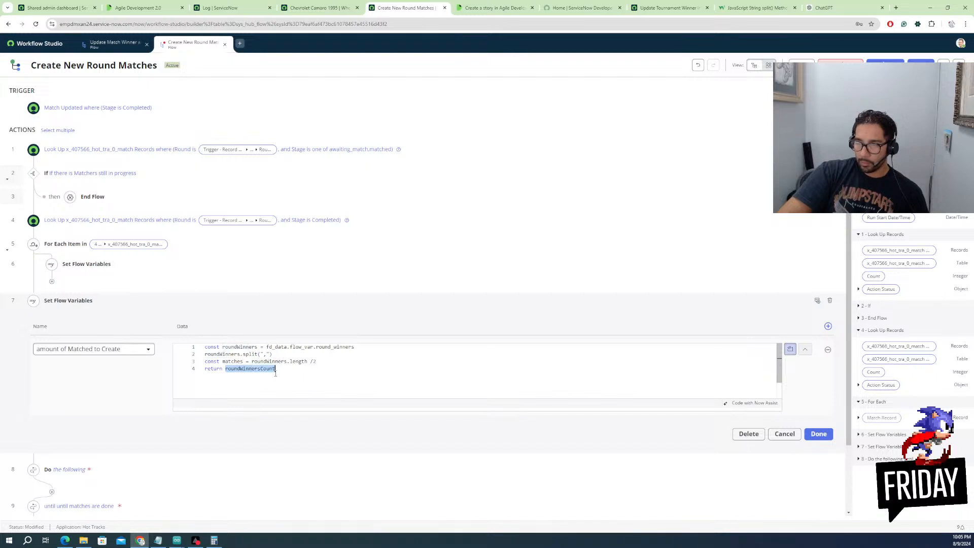
text(matches)
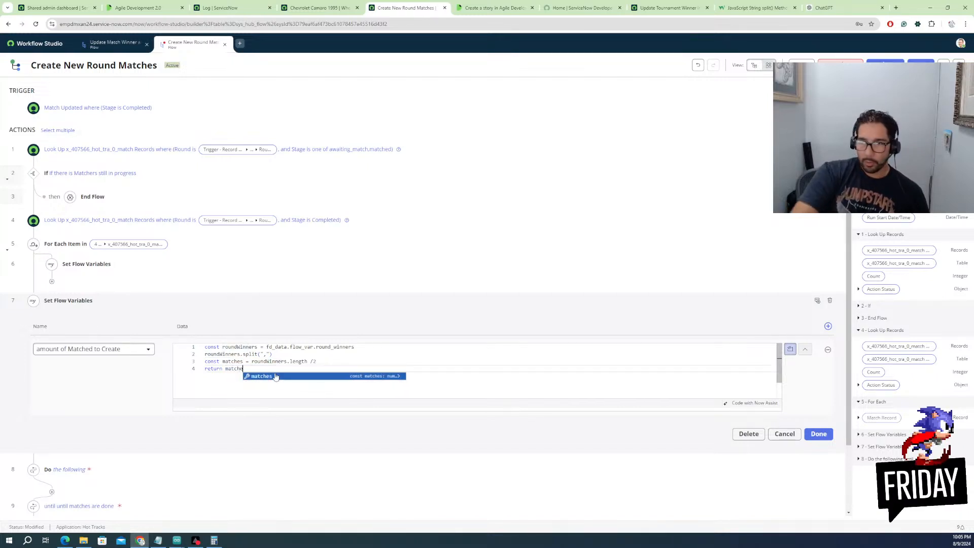
click(266, 361)
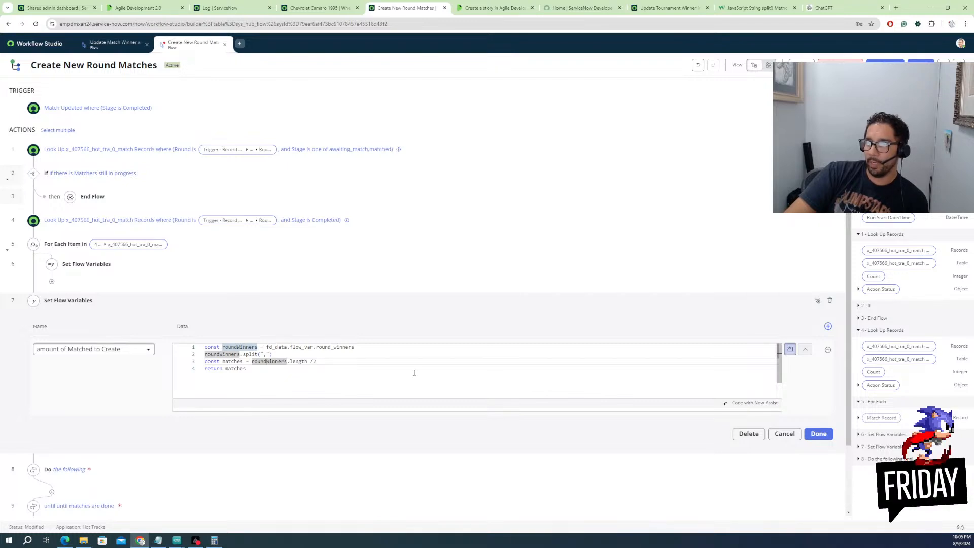
click(818, 434)
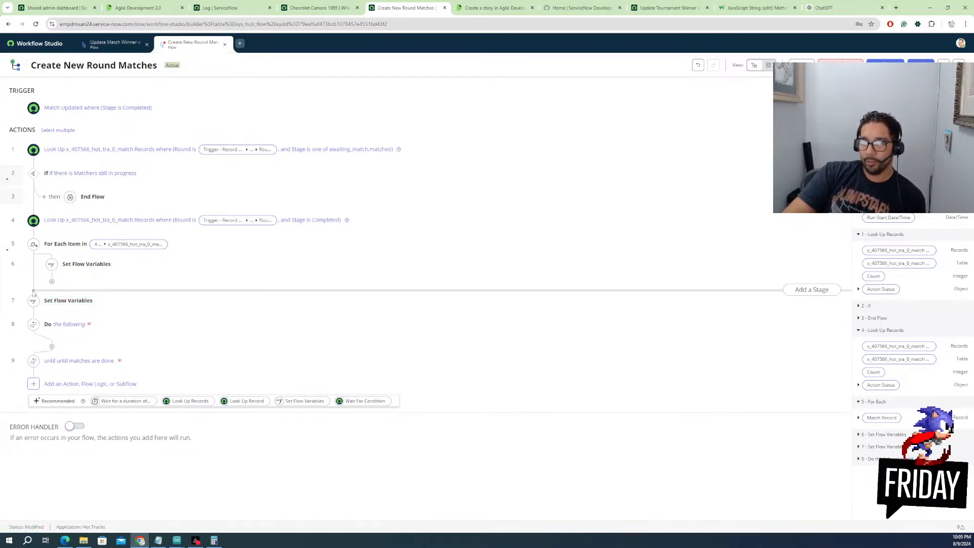
Insert an If flow logic between the For Each loop and the second Set Flow Variables, labelled "Event amount of Winners"
click(34, 292)
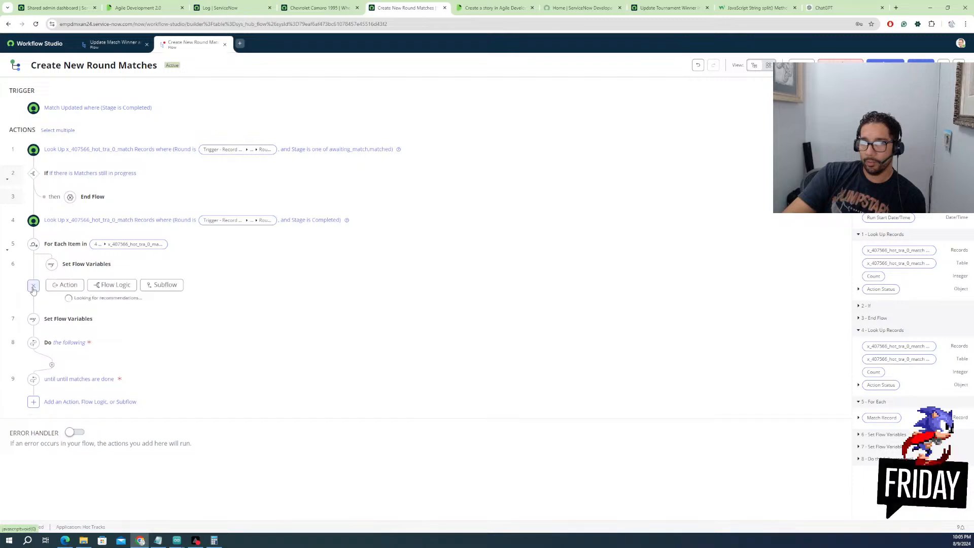
click(107, 288)
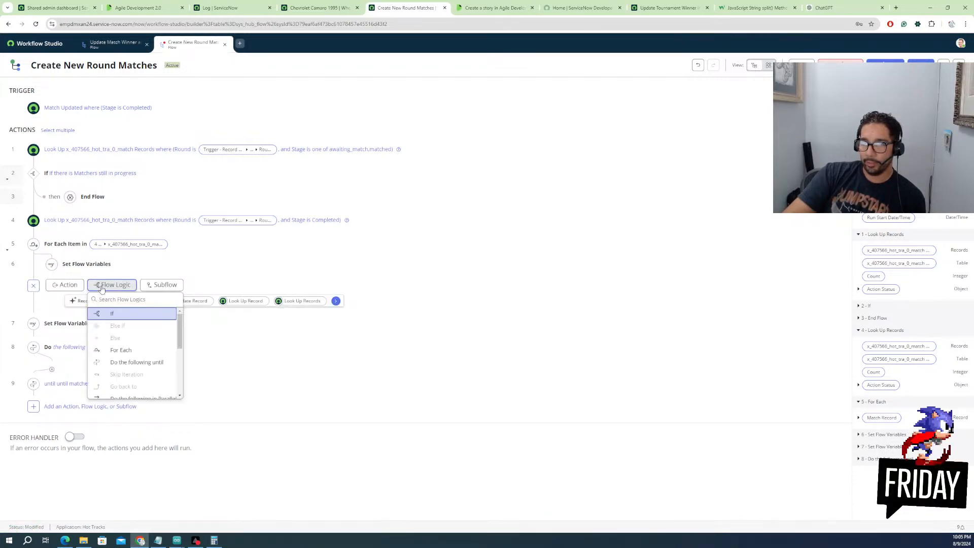
click(116, 313)
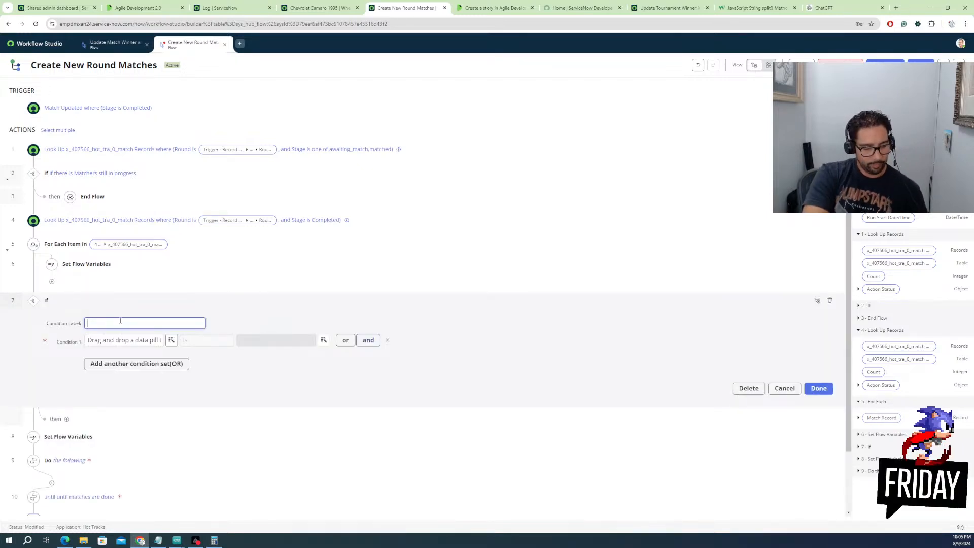
text(Event a)
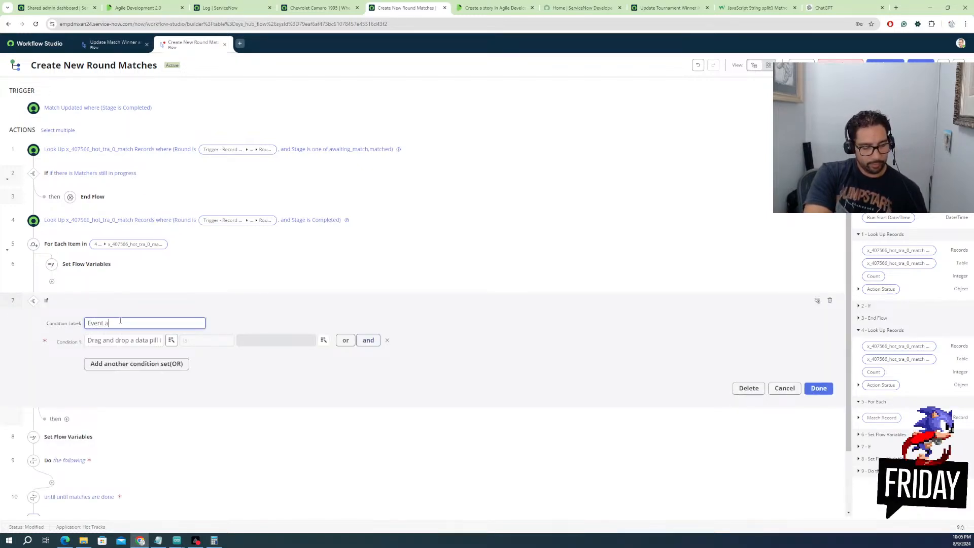
text(mount of W)
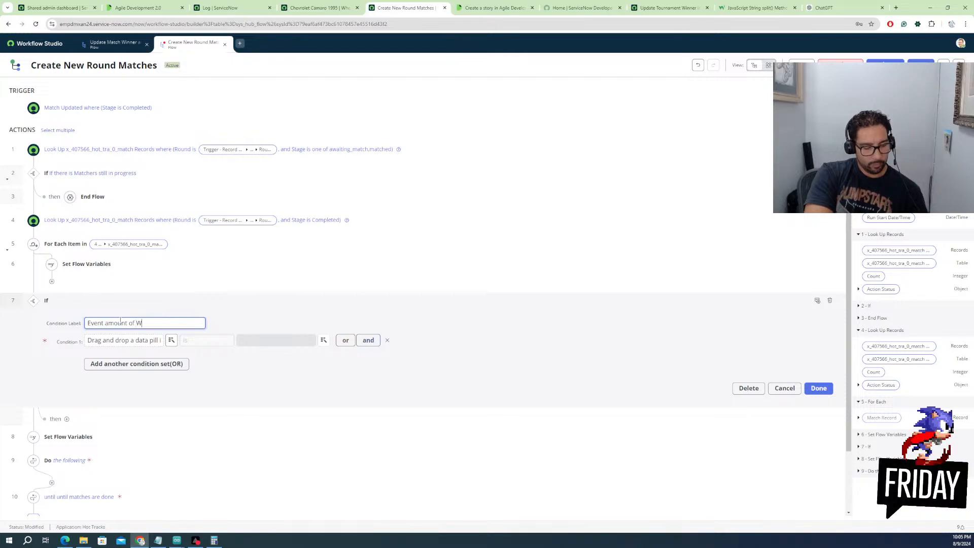
text(inners)
click(105, 343)
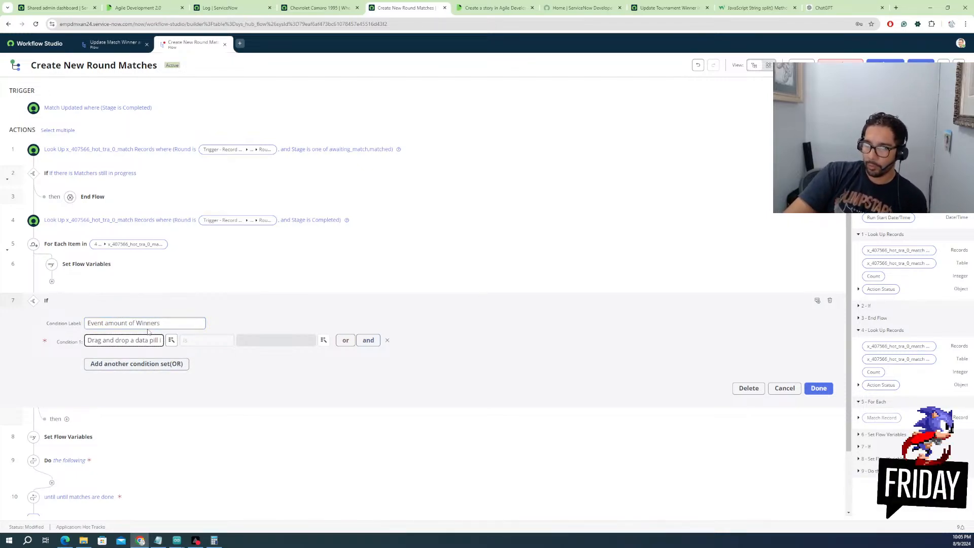
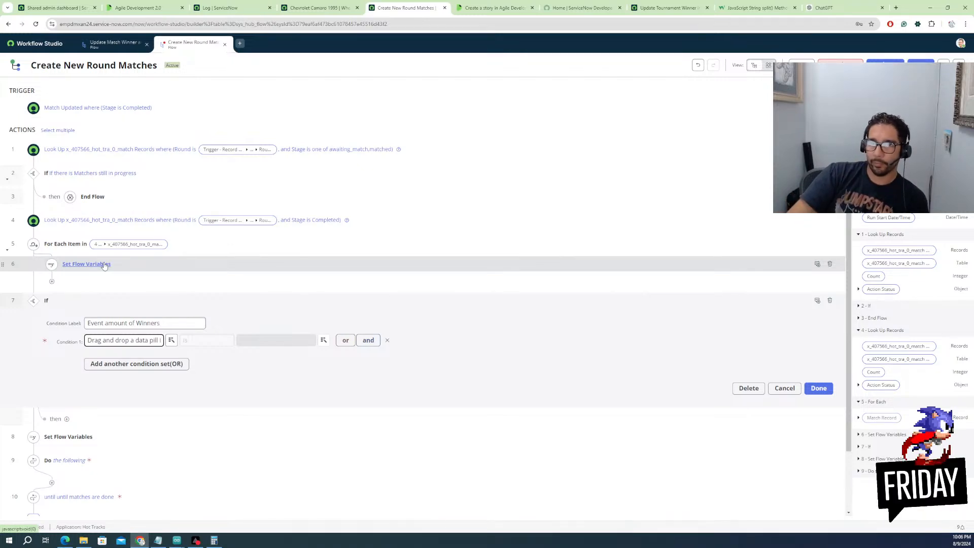
Review the Round winners script inside the For Each loop, insert a blank line above its return statement, and save the action
click(104, 264)
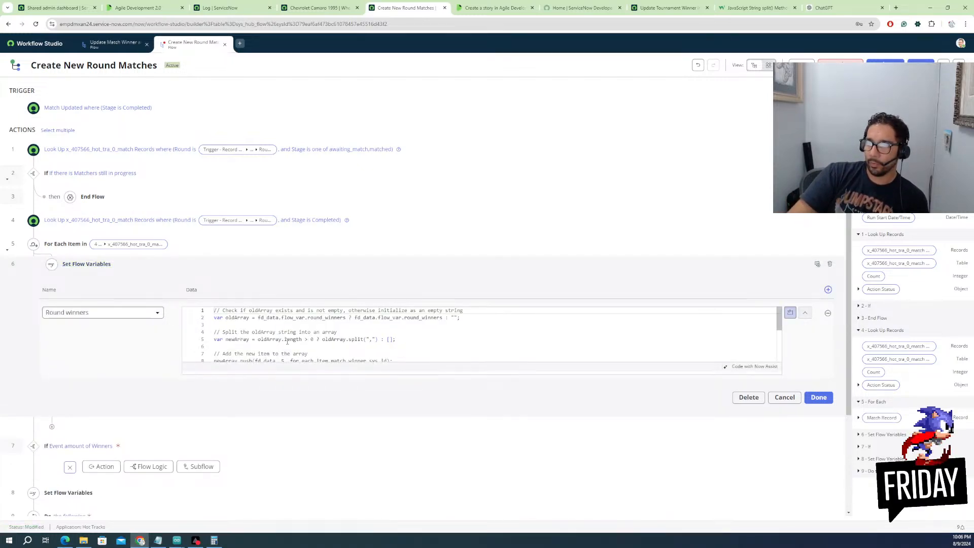
scroll(286, 341, down, 5)
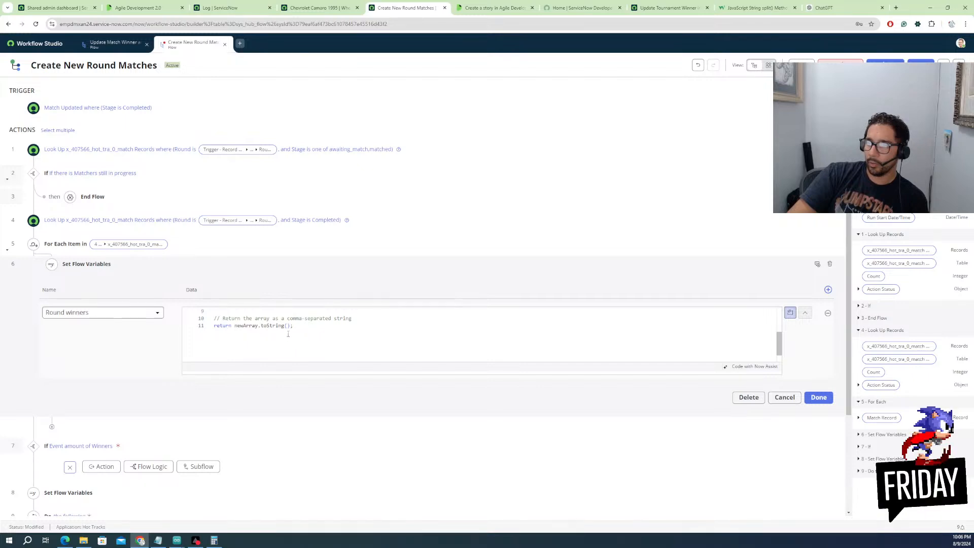
scroll(298, 331, up, 2)
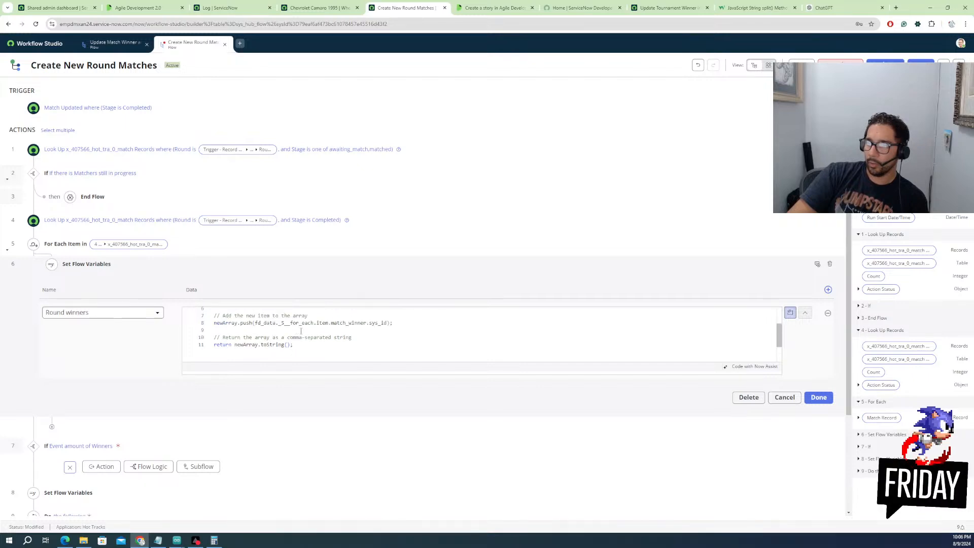
click(367, 336)
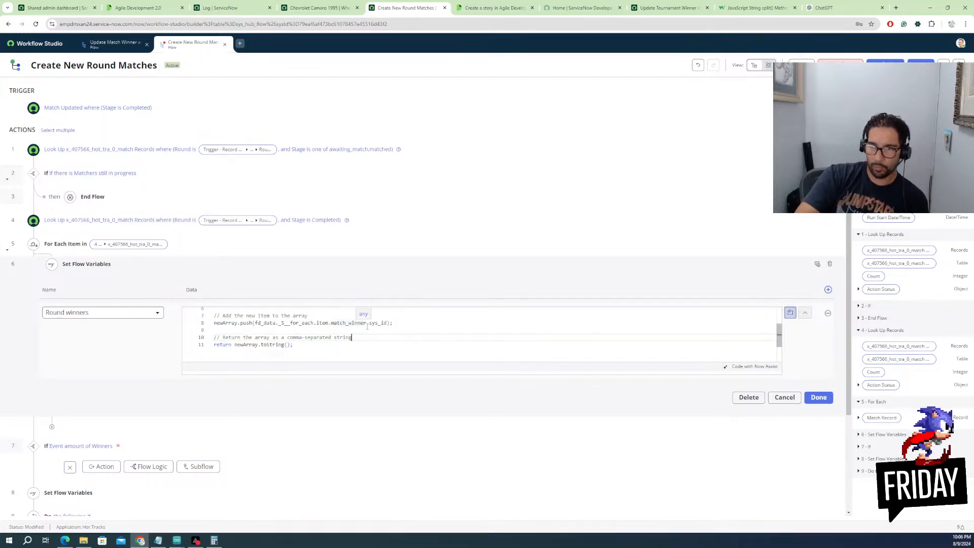
key(Return)
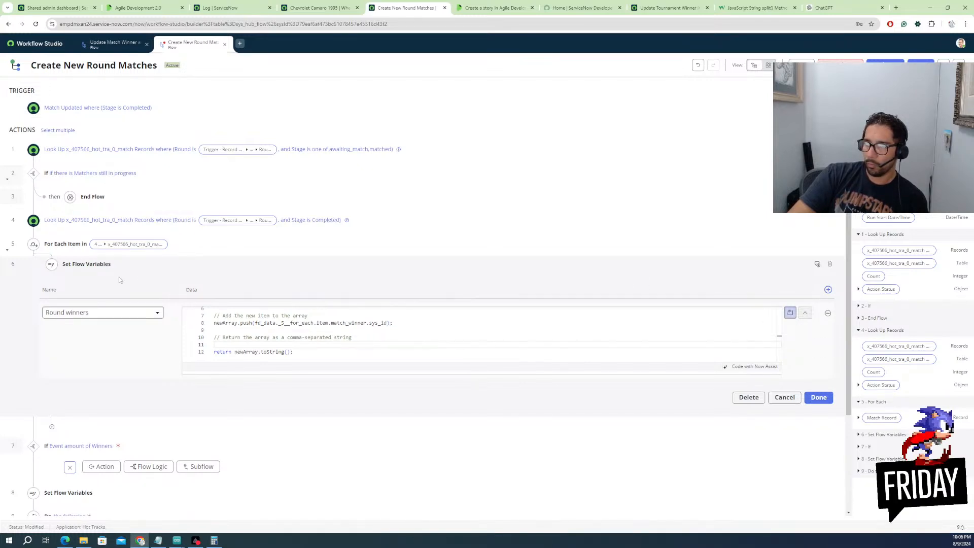
click(817, 400)
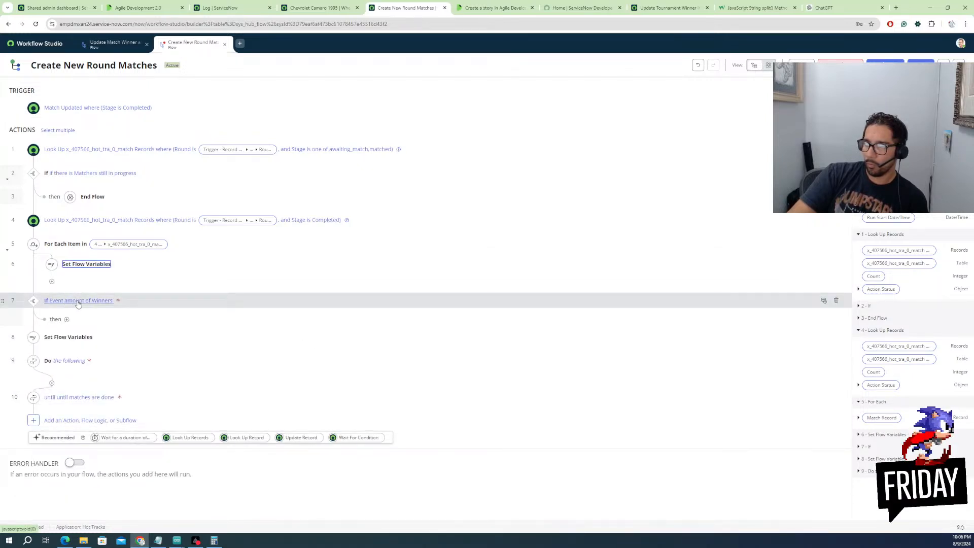
Delete the If flow logic labelled "Event amount of Winners" from the flow
click(78, 303)
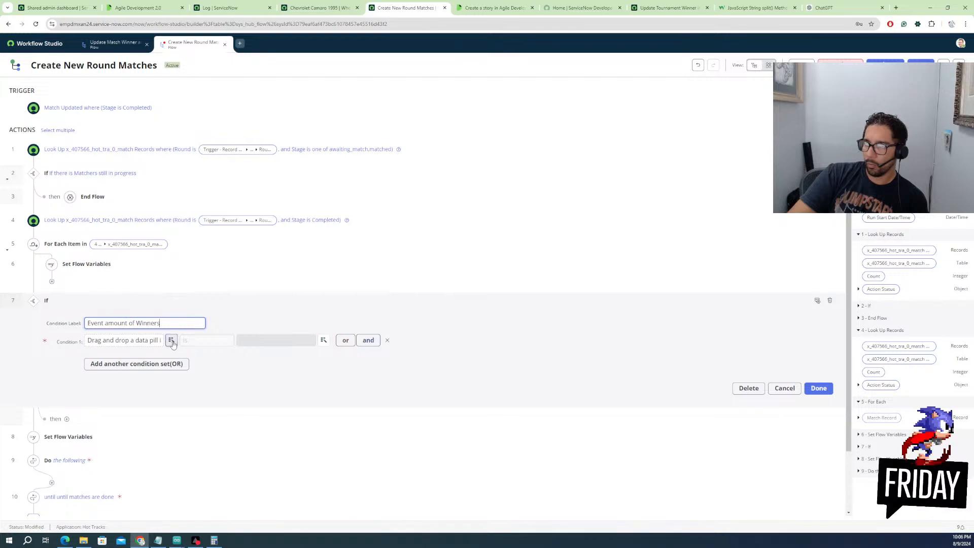
click(144, 341)
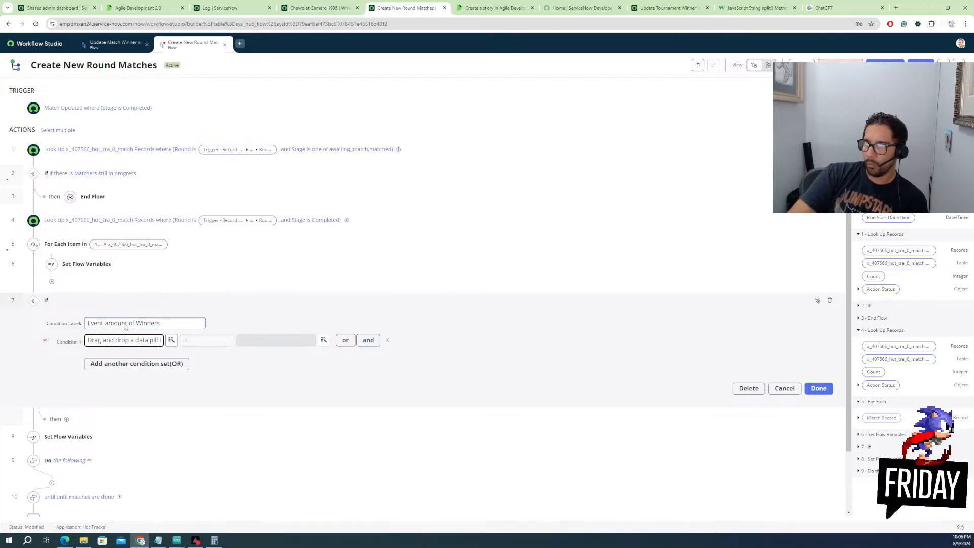
click(747, 389)
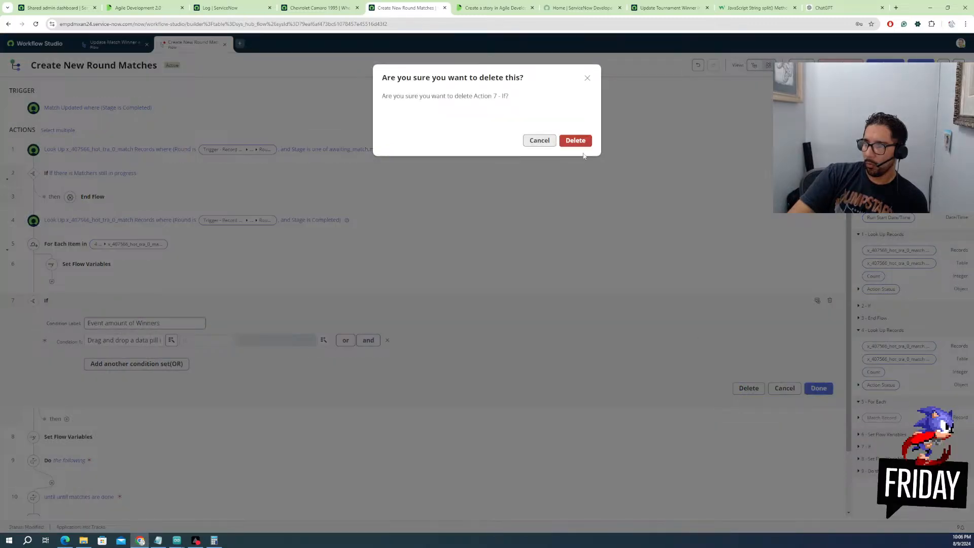
click(575, 141)
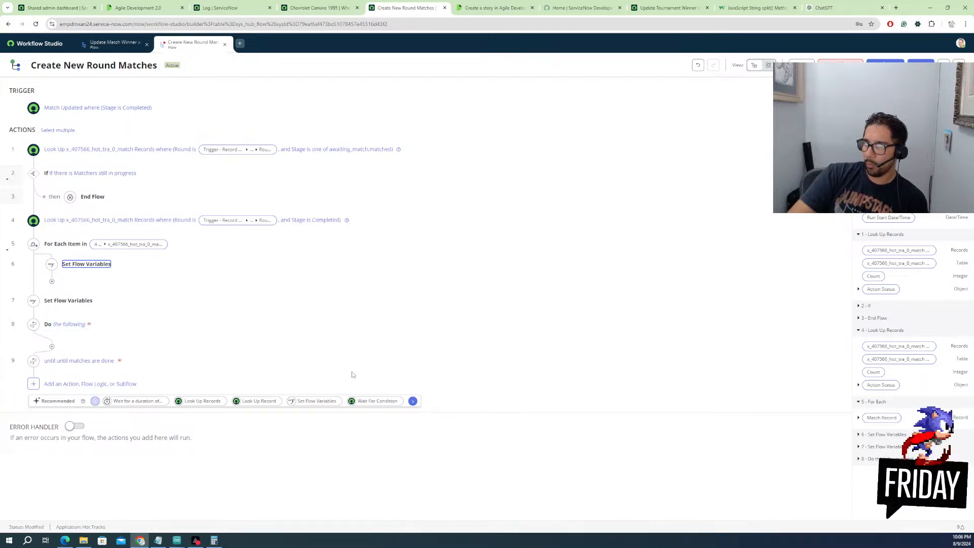
Open the "until matches are done" condition and use the amount of Matched to Create flow variable as its input value
click(78, 361)
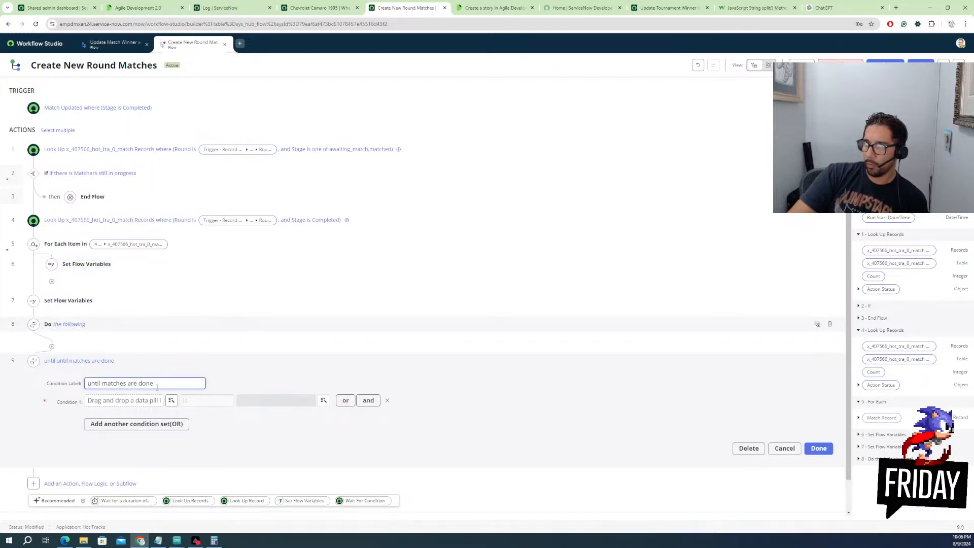
click(145, 402)
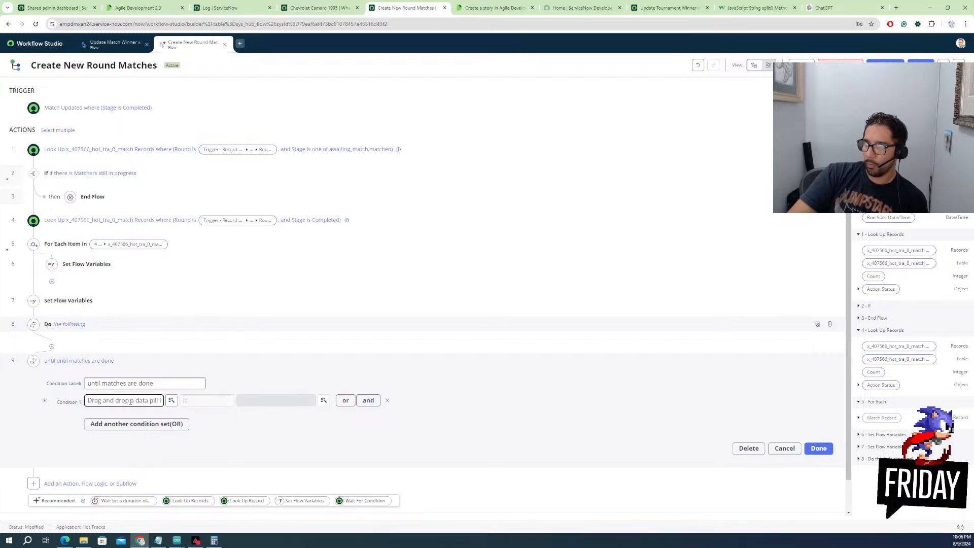
drag(874, 162, 131, 402)
click(252, 403)
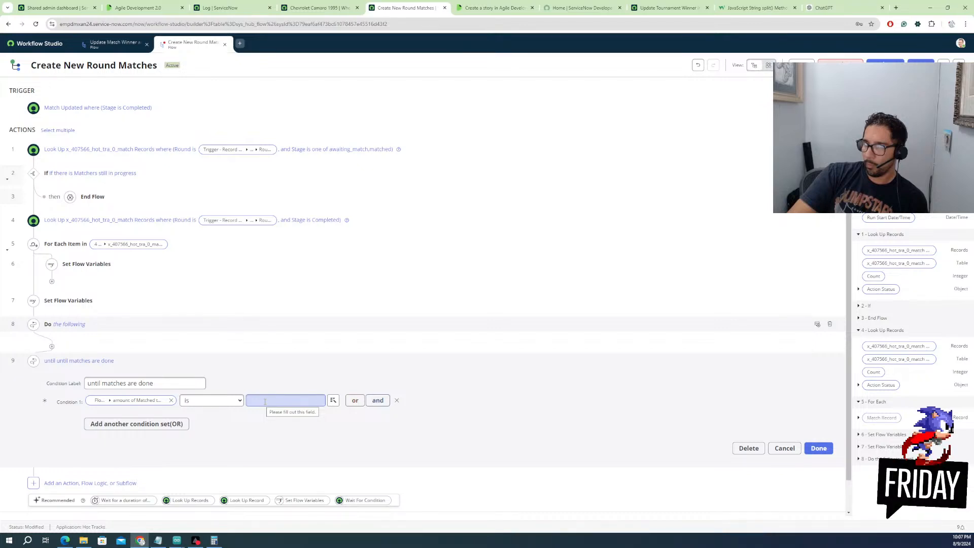
click(265, 401)
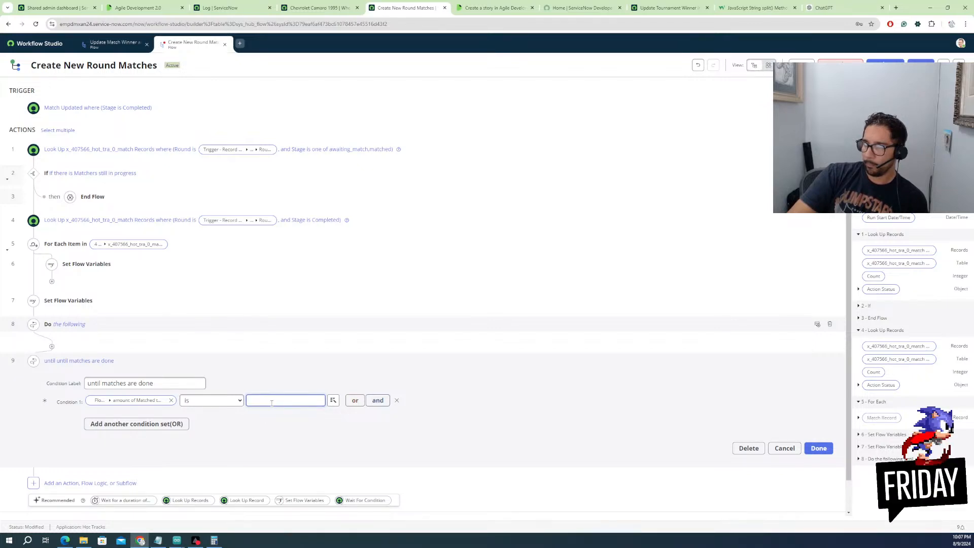
click(201, 400)
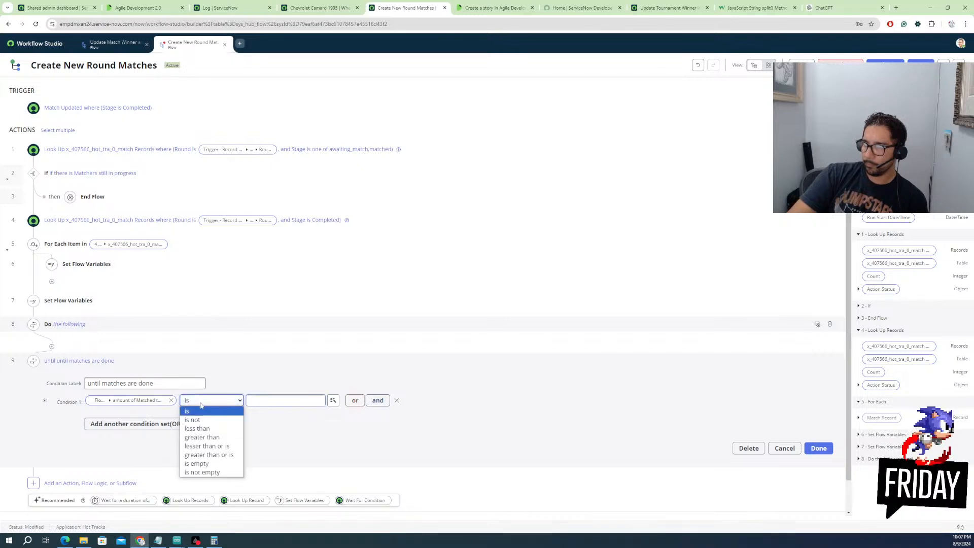
click(296, 429)
click(290, 402)
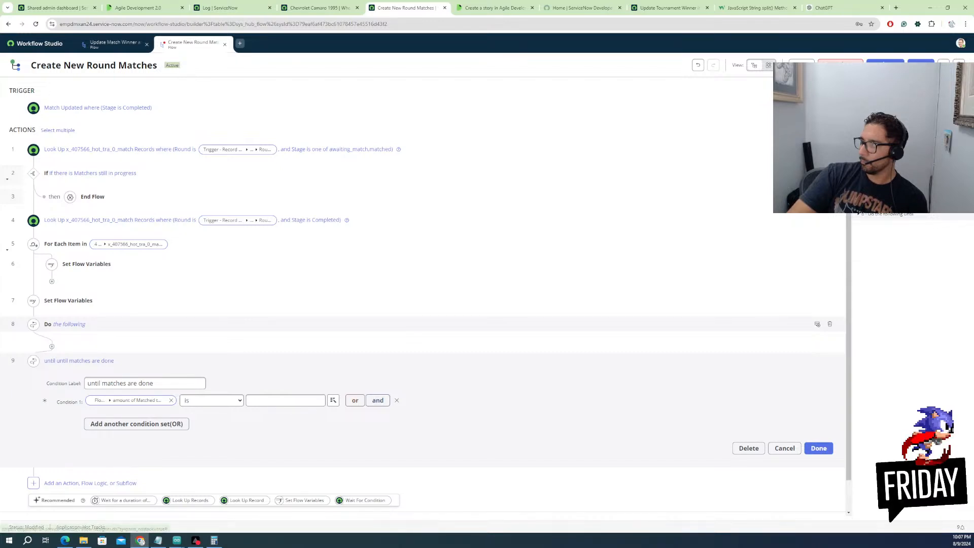
Add an Integer flow variable labelled "Next Round" and save the flow variables
click(959, 89)
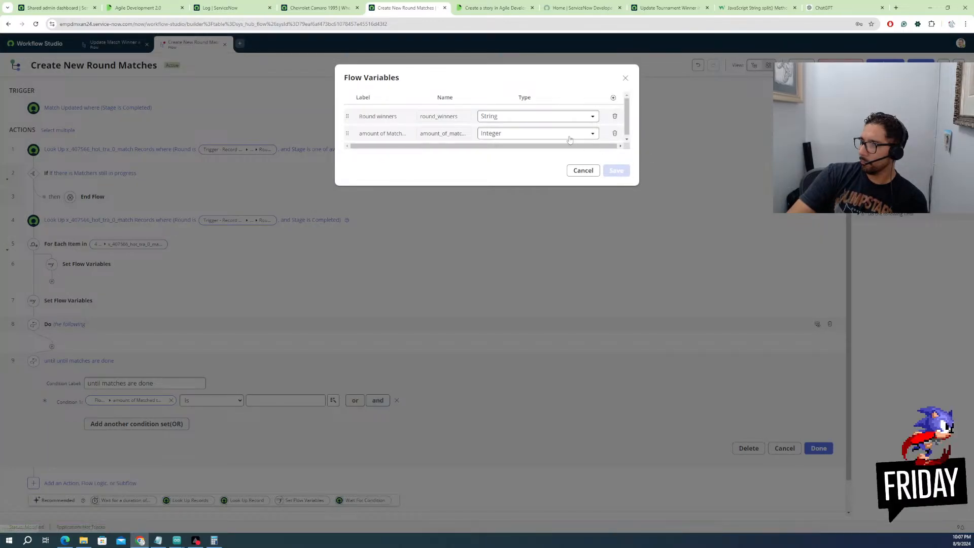
scroll(609, 133, down, 1)
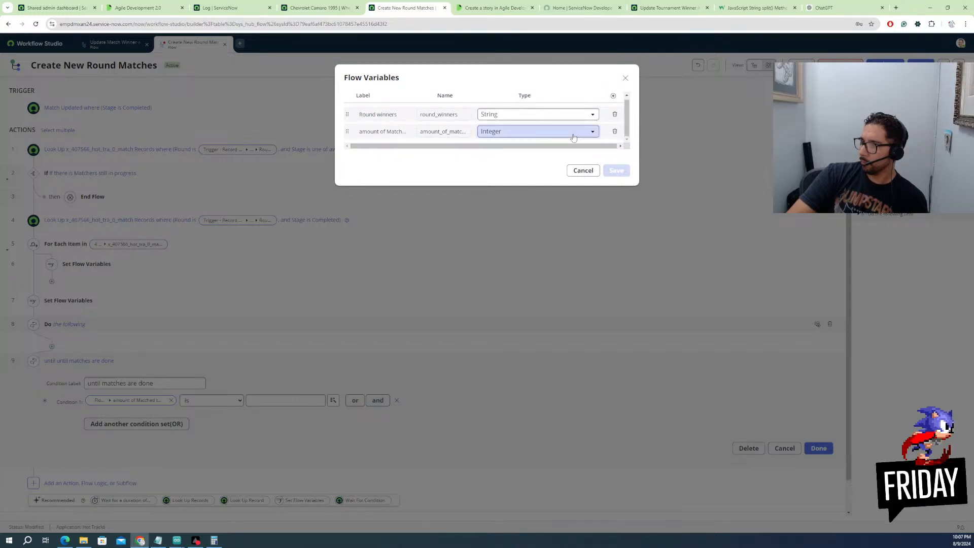
click(613, 96)
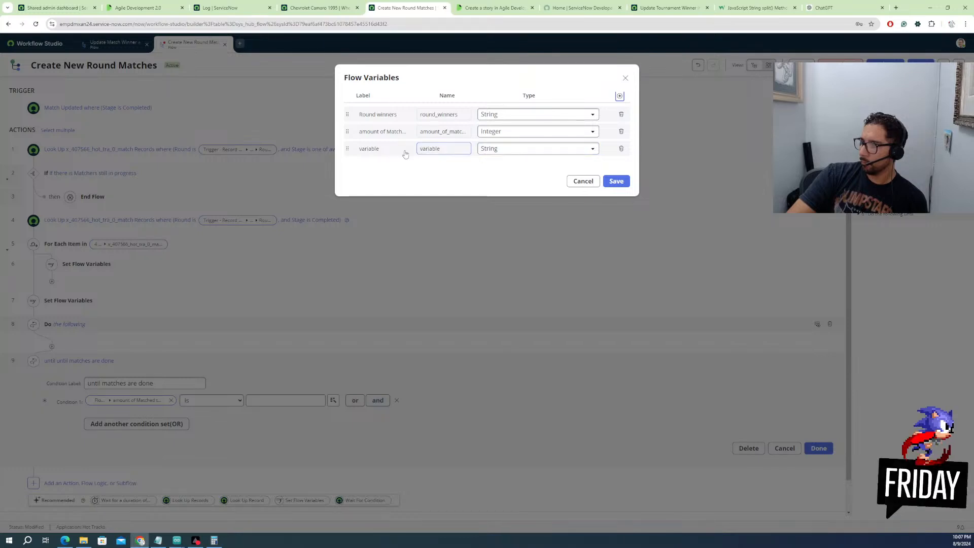
double_click(383, 149)
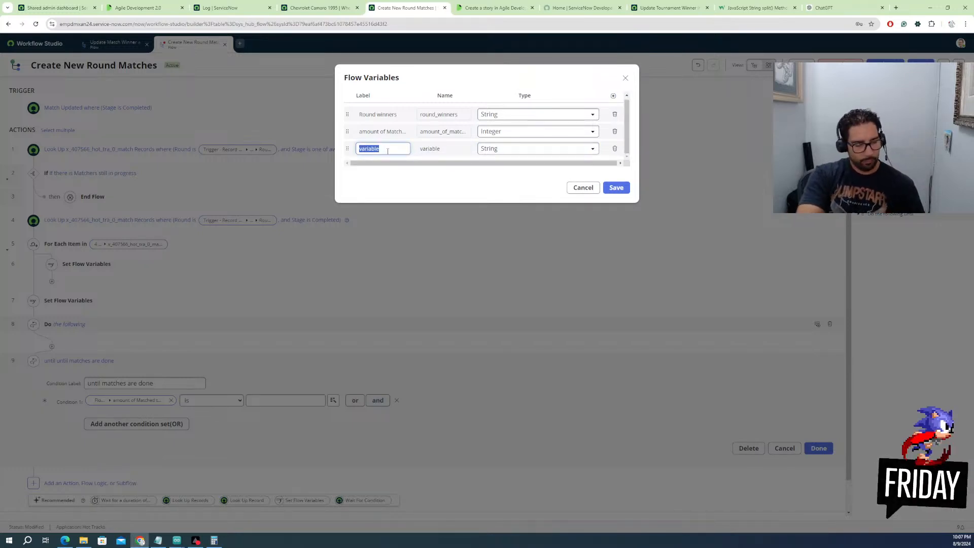
text(Ne)
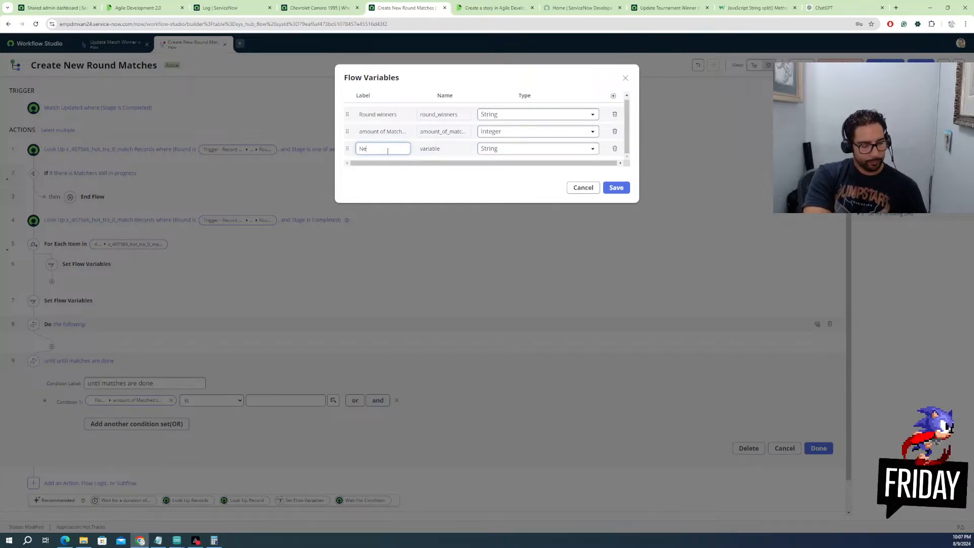
text(xt Round)
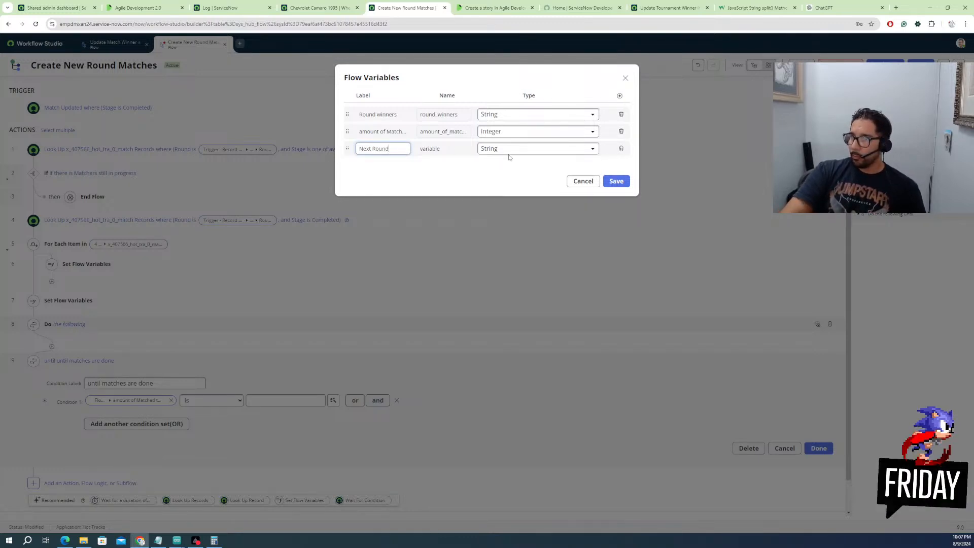
click(510, 148)
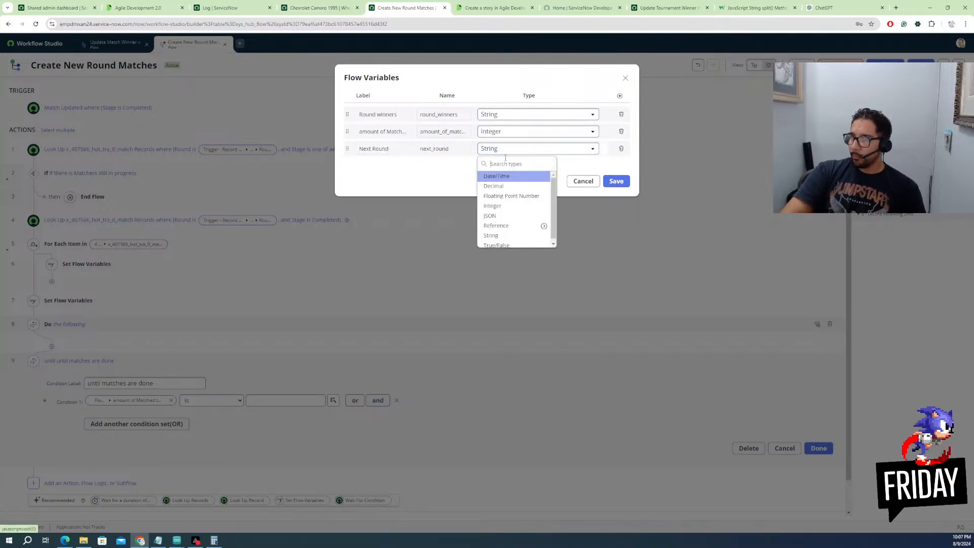
click(493, 206)
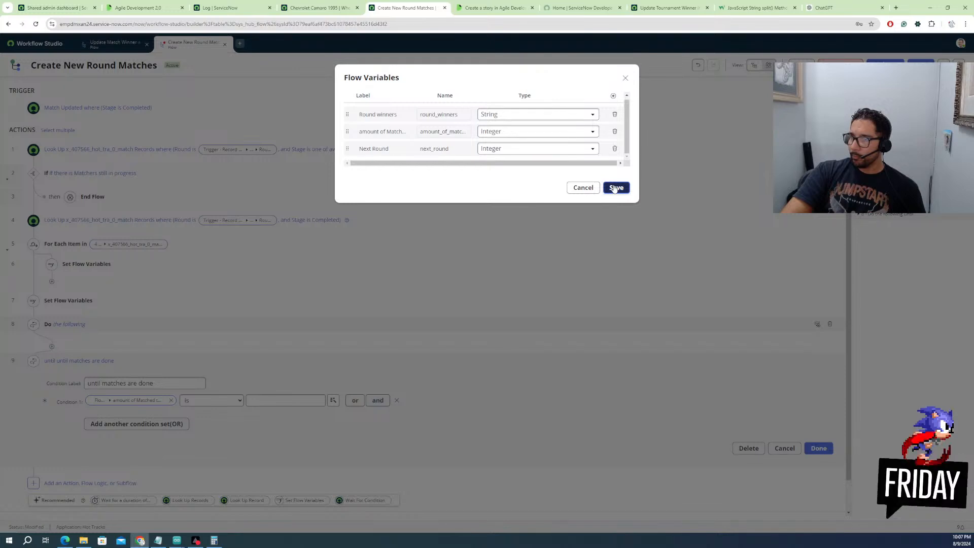
click(616, 184)
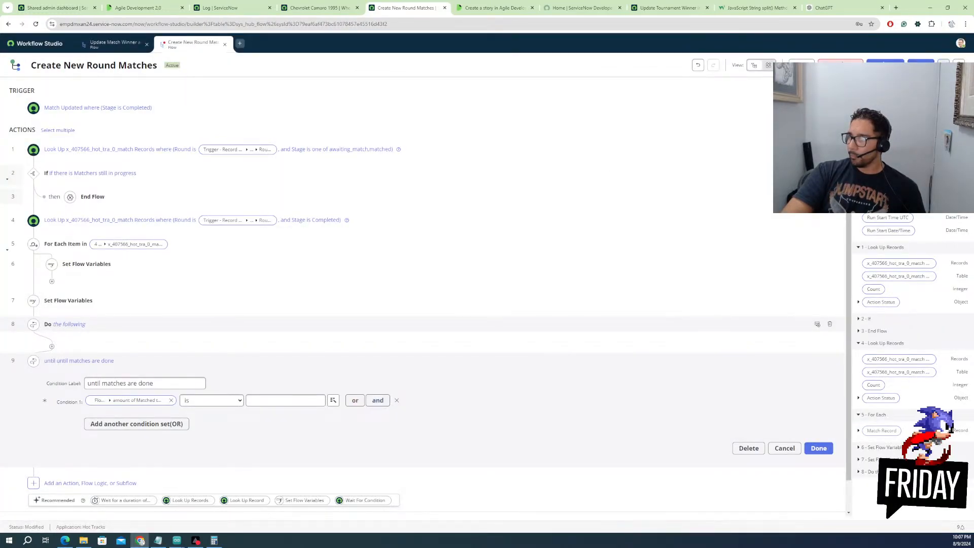
Add an Integer flow variable labelled "MatchCount" and save the flow variables
click(944, 65)
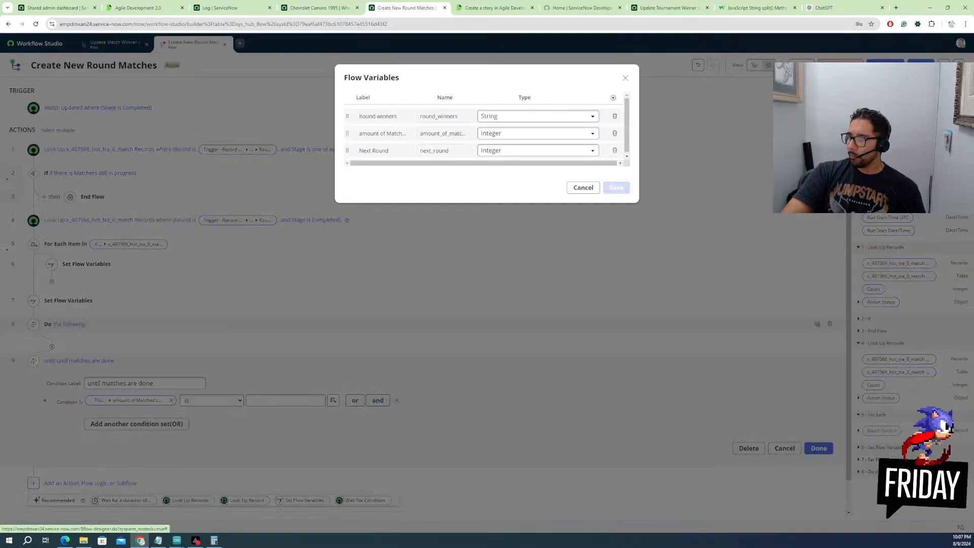
click(613, 95)
click(378, 168)
double_click(381, 168)
text(Ma)
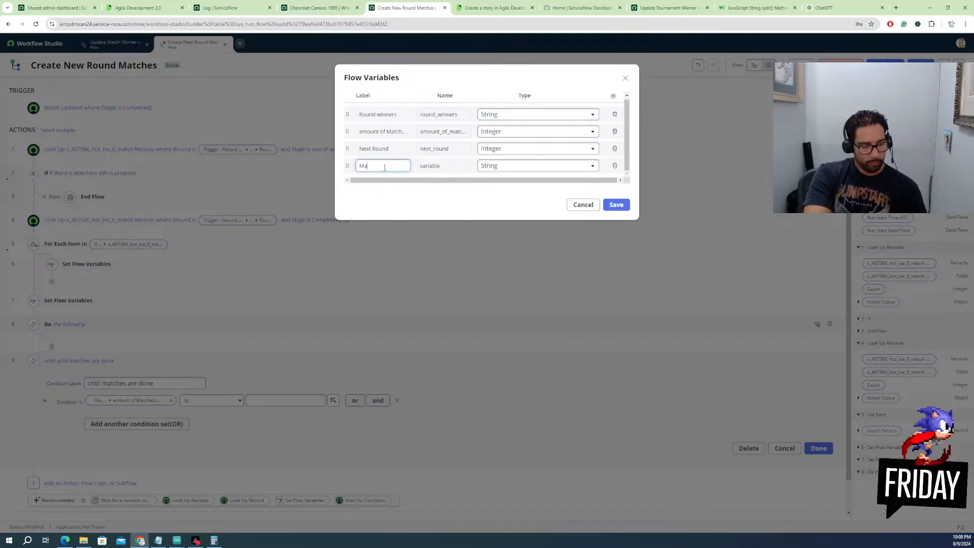
text(tchCount)
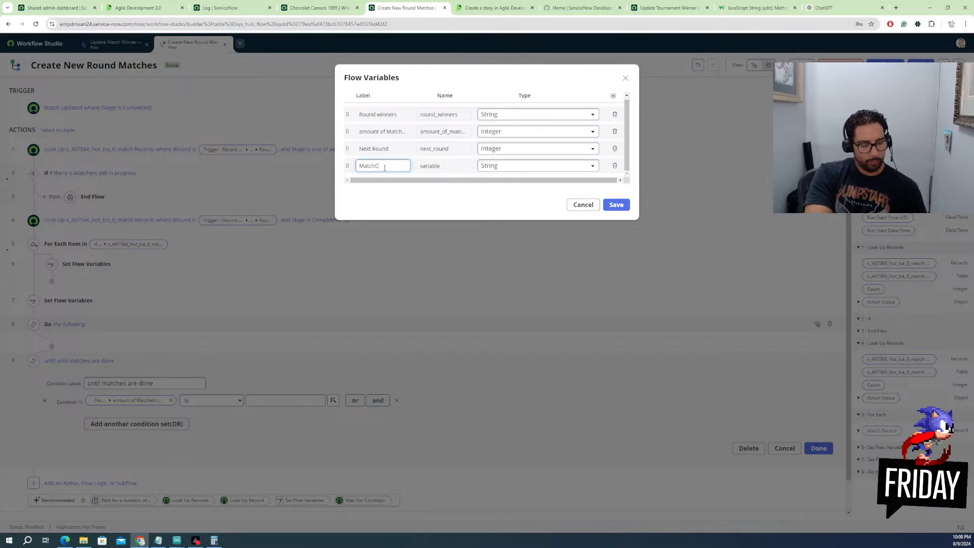
click(510, 167)
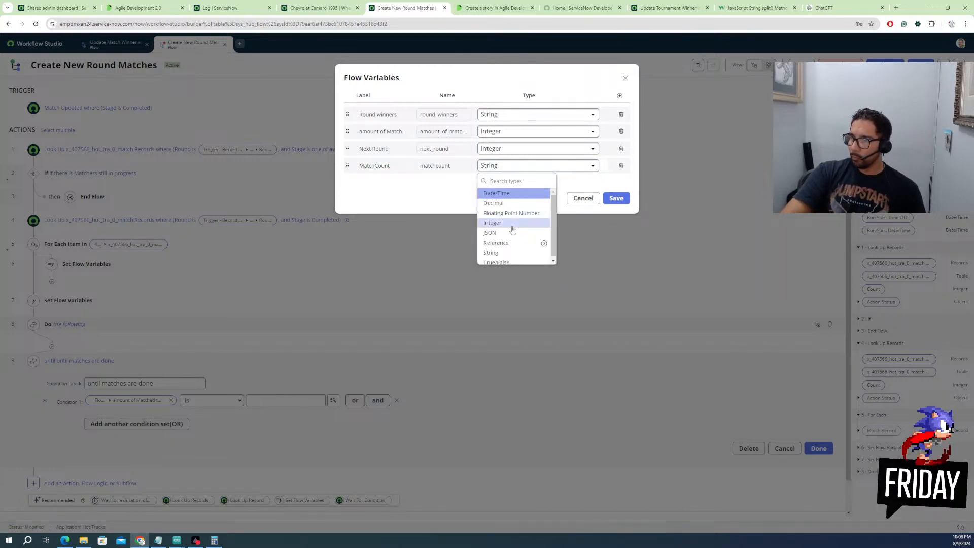
scroll(501, 250, down, 1)
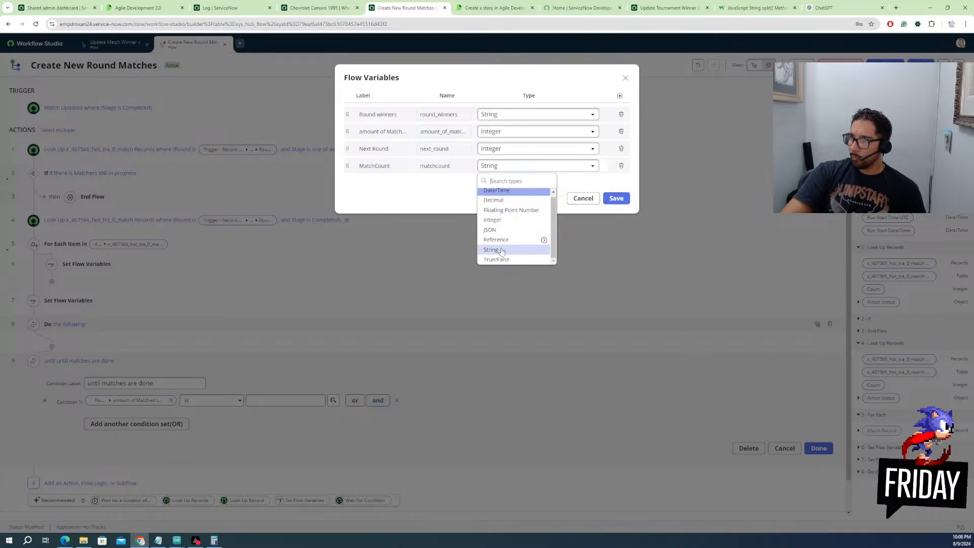
click(501, 220)
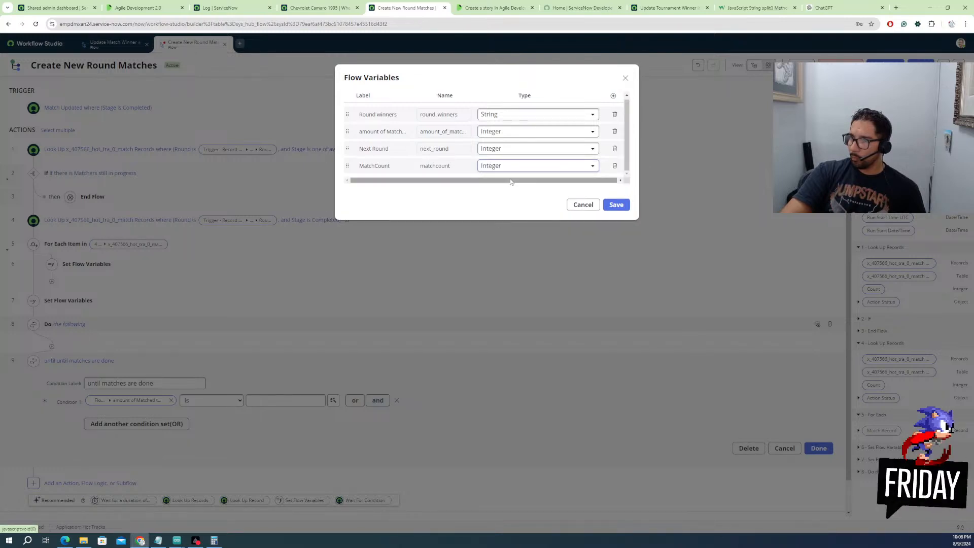
click(616, 205)
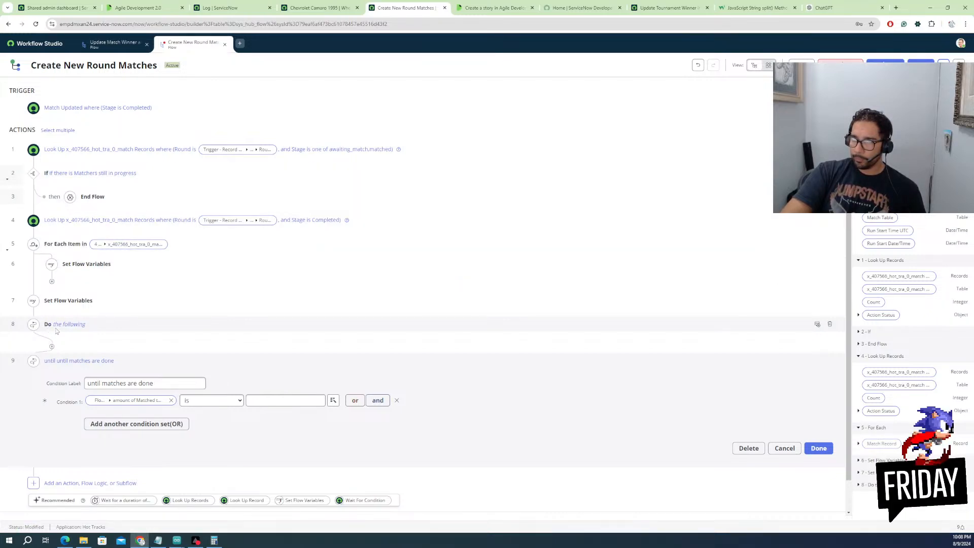
Add MatchCount to the second Set Flow Variables action, below amount of Matched to Create, and set its value to 0
click(129, 303)
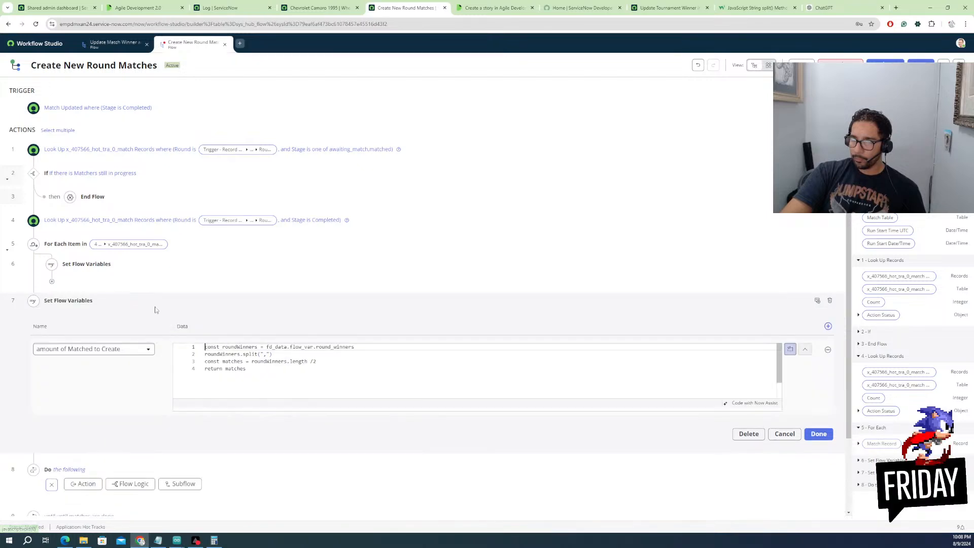
click(827, 327)
click(65, 425)
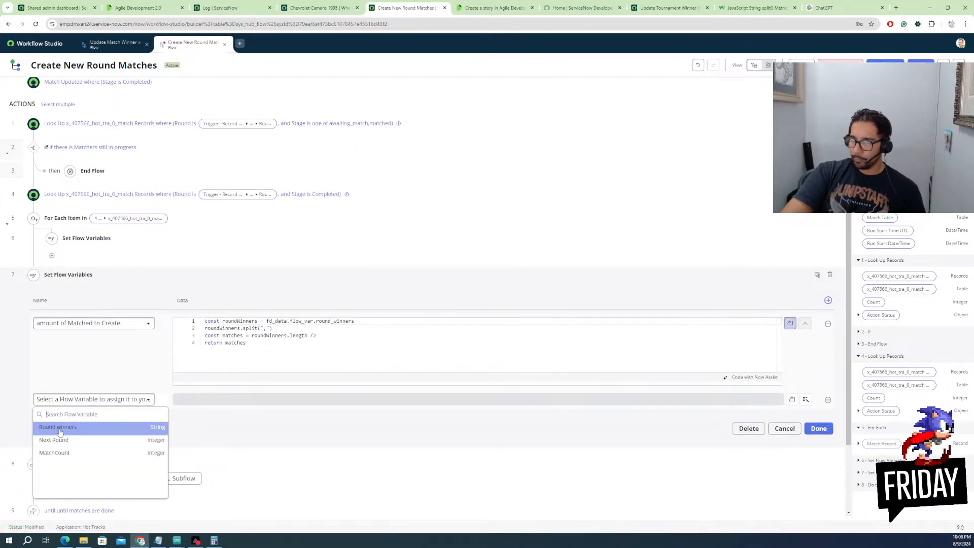
click(67, 453)
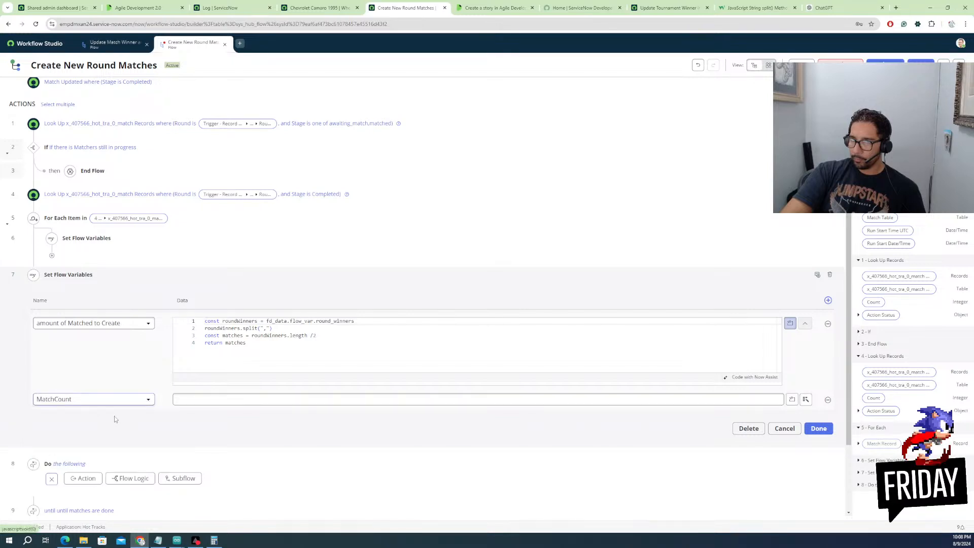
click(730, 401)
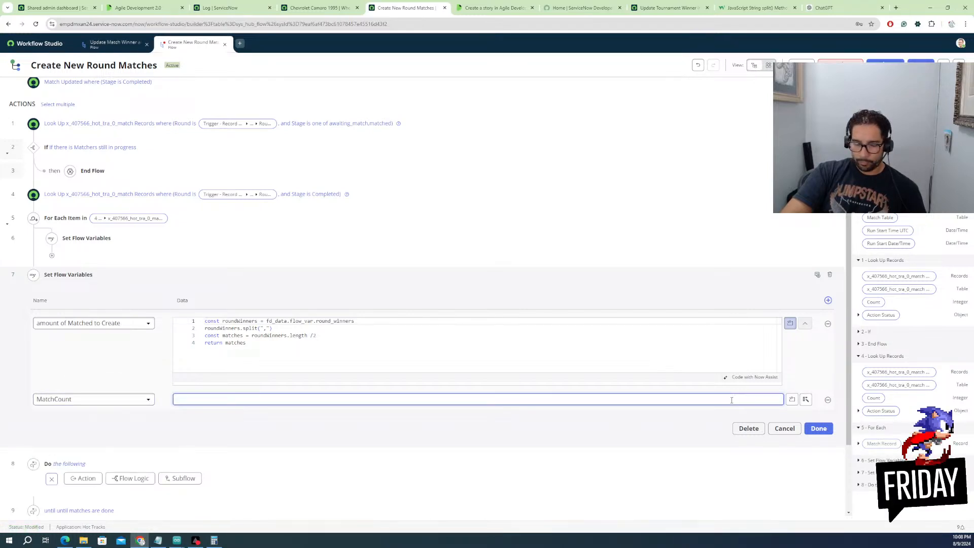
text(0)
click(623, 434)
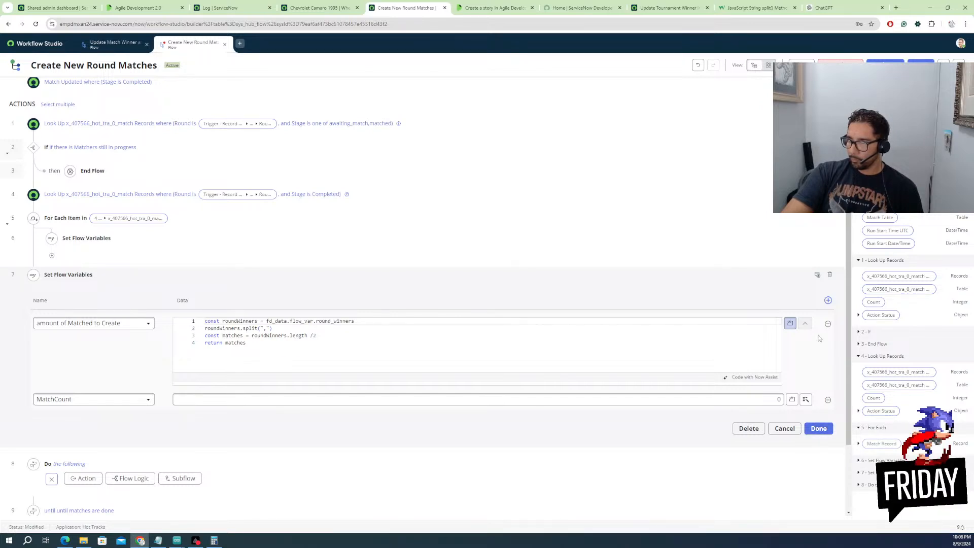
Add Next Round to the same Set Flow Variables action and assign it the Round value of the trigger's match record
click(829, 301)
click(94, 419)
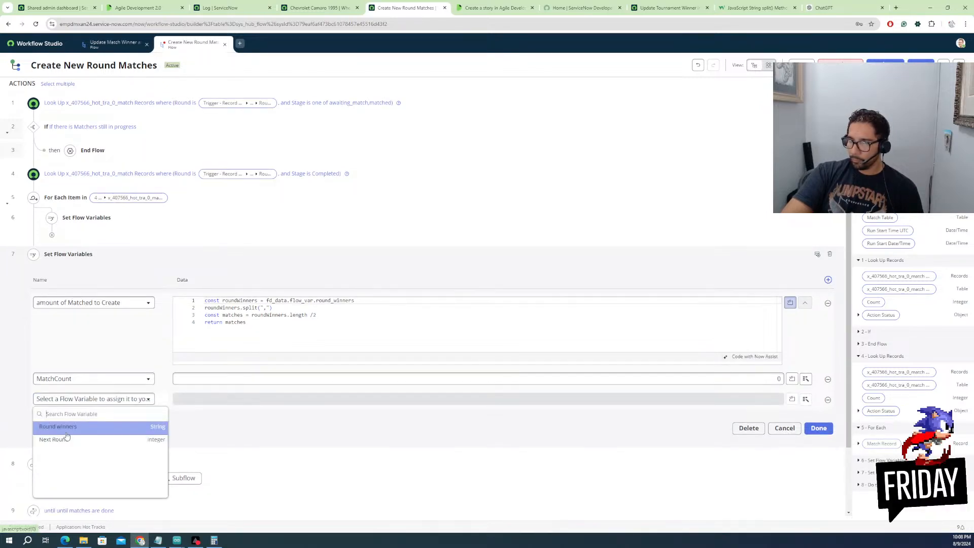
click(61, 439)
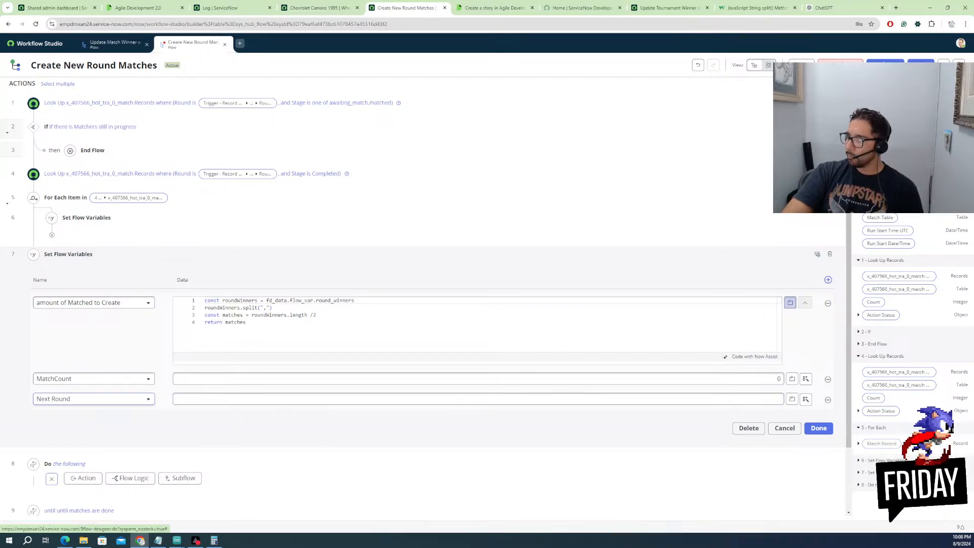
scroll(899, 257, down, 10)
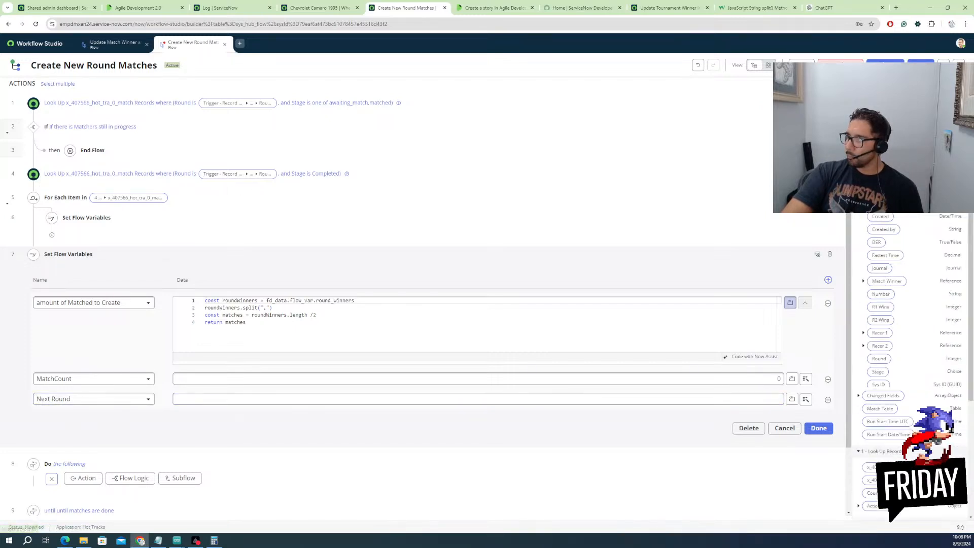
drag(883, 362, 472, 403)
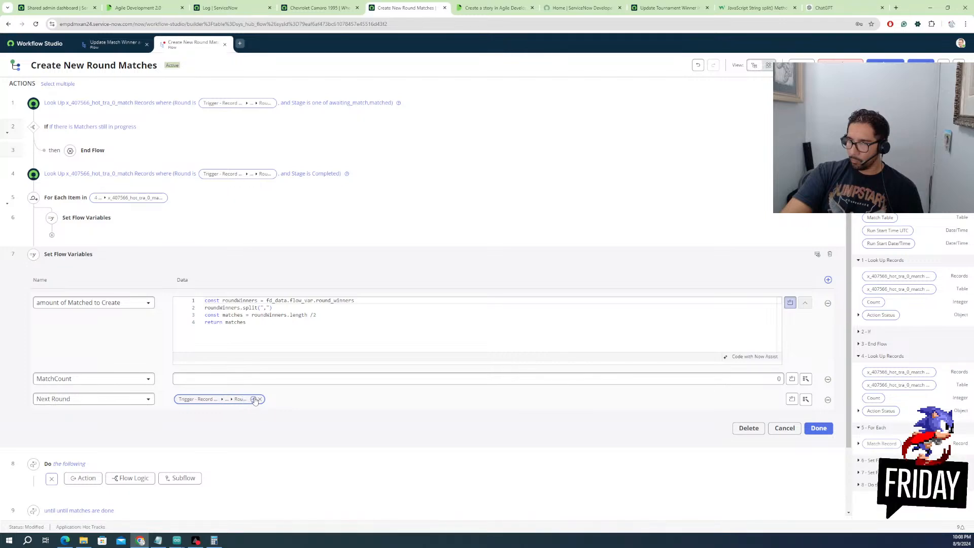
Apply a Math Add transform of 1 to the Next Round value and save the Set Flow Variables action
click(253, 401)
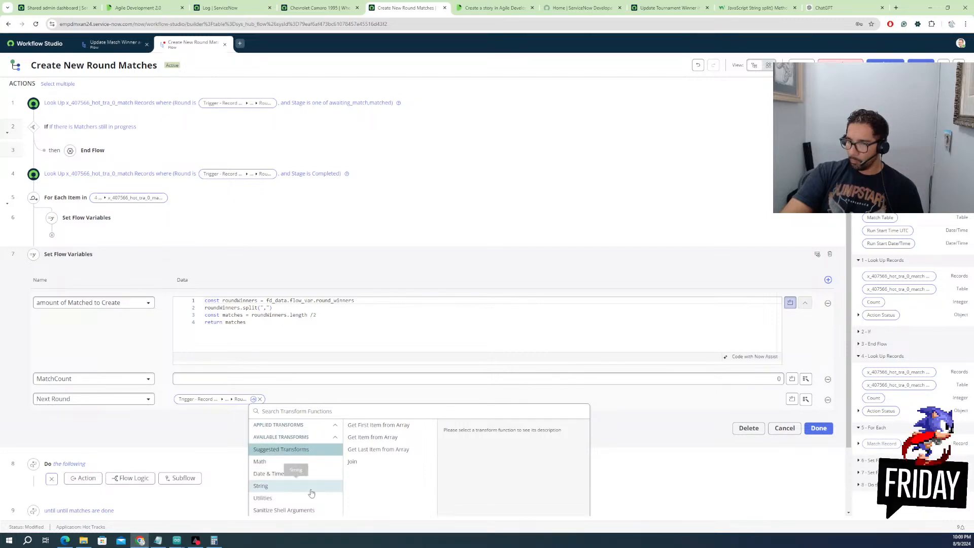
scroll(314, 497, down, 2)
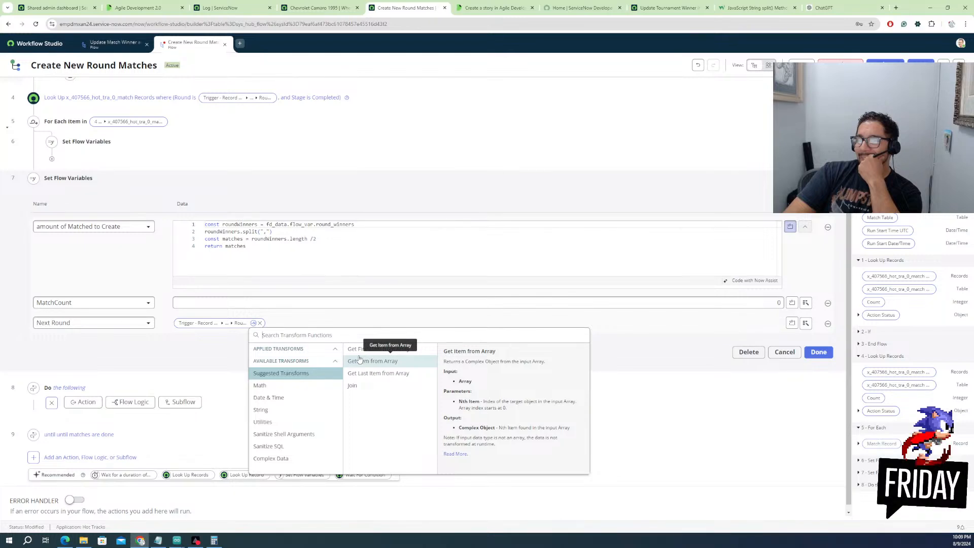
click(278, 387)
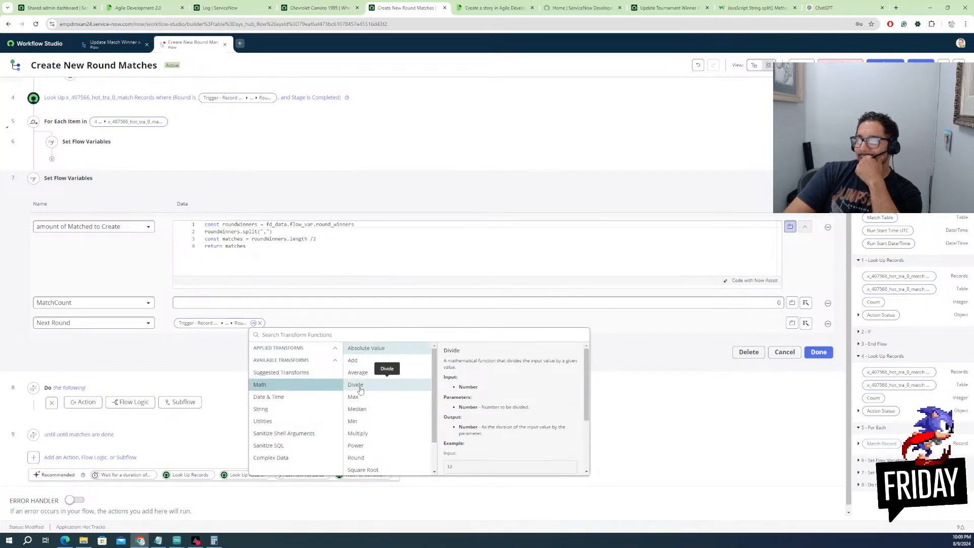
click(365, 360)
click(476, 444)
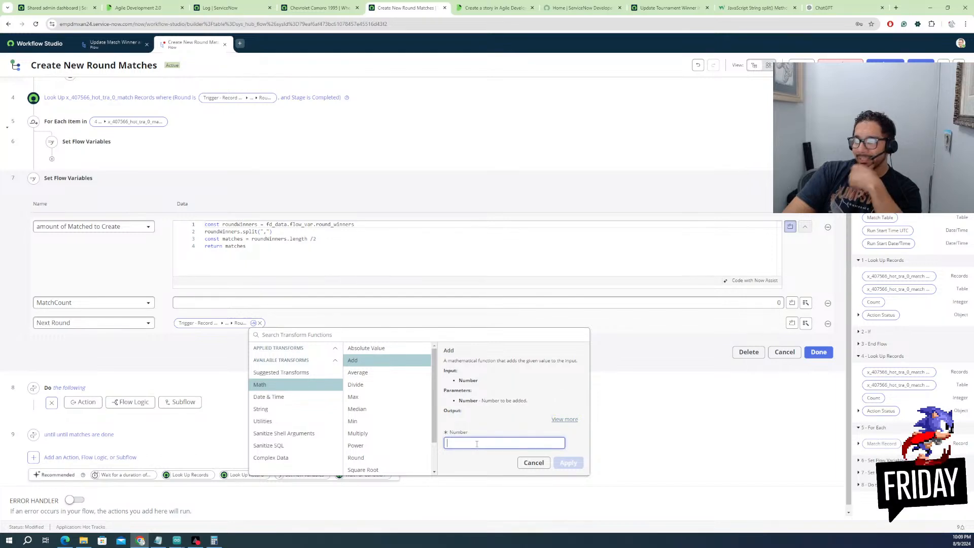
text(1)
click(569, 463)
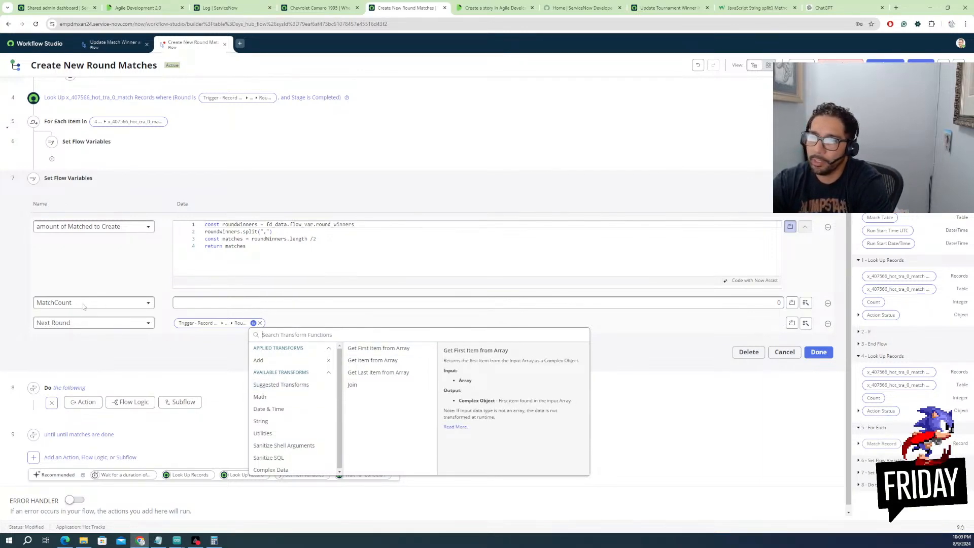
click(130, 362)
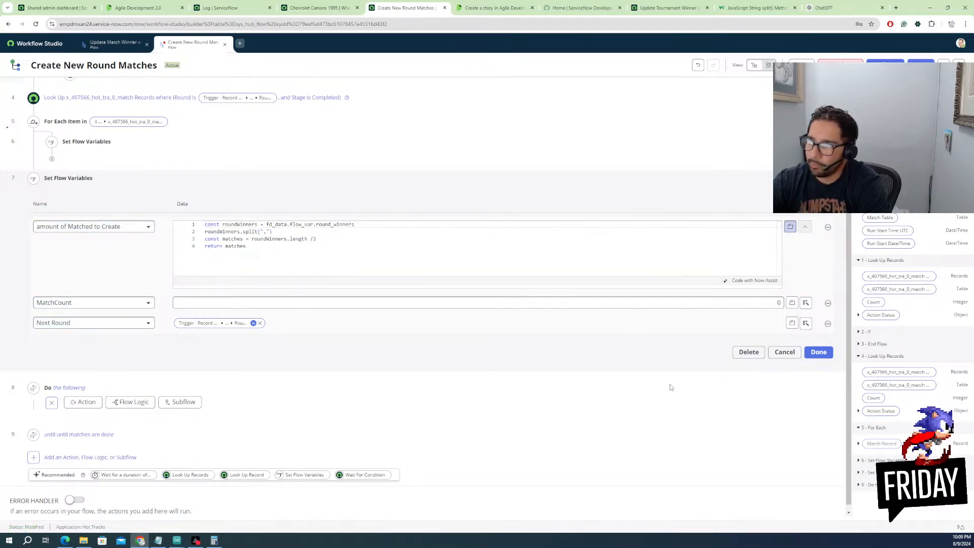
click(818, 351)
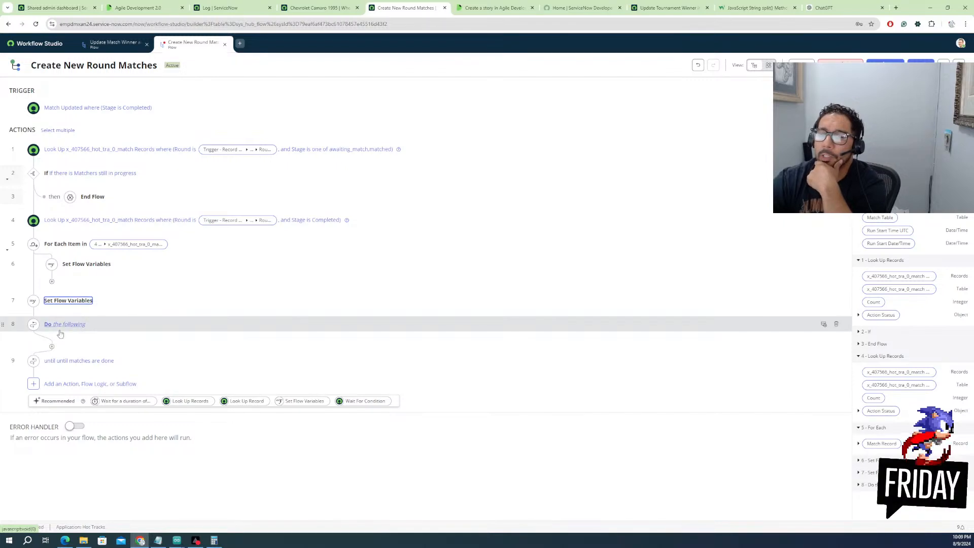
Change the loop's until condition so that MatchCount is the amount of Matched to Create flow variable
click(57, 361)
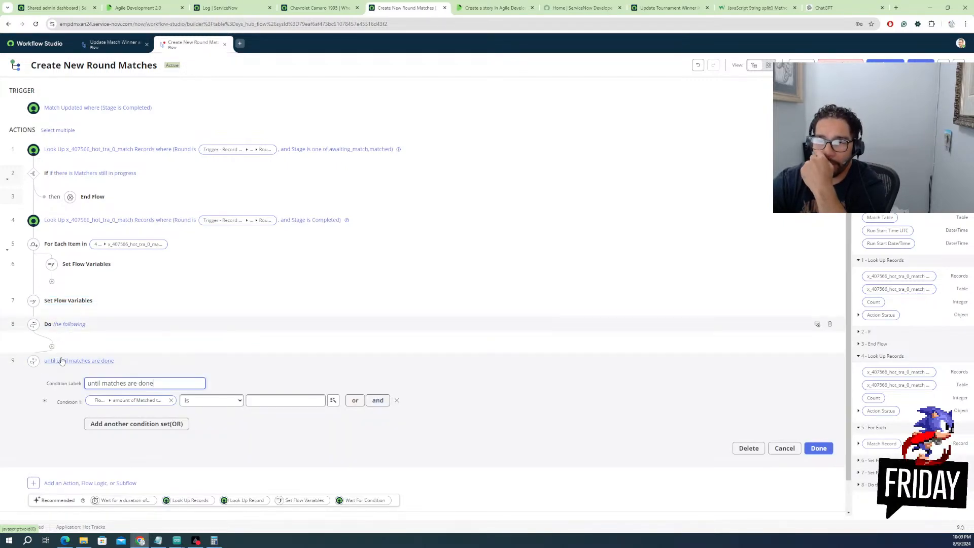
click(172, 401)
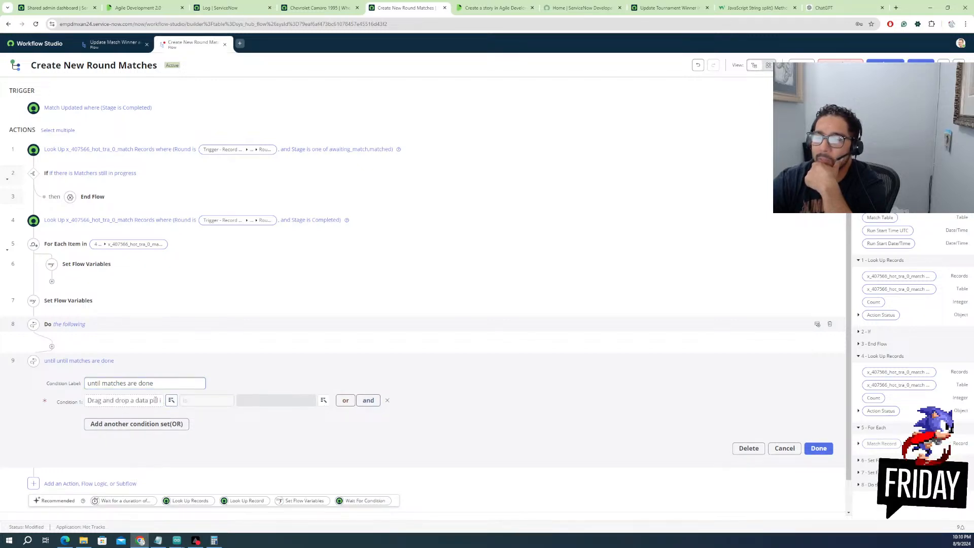
click(156, 400)
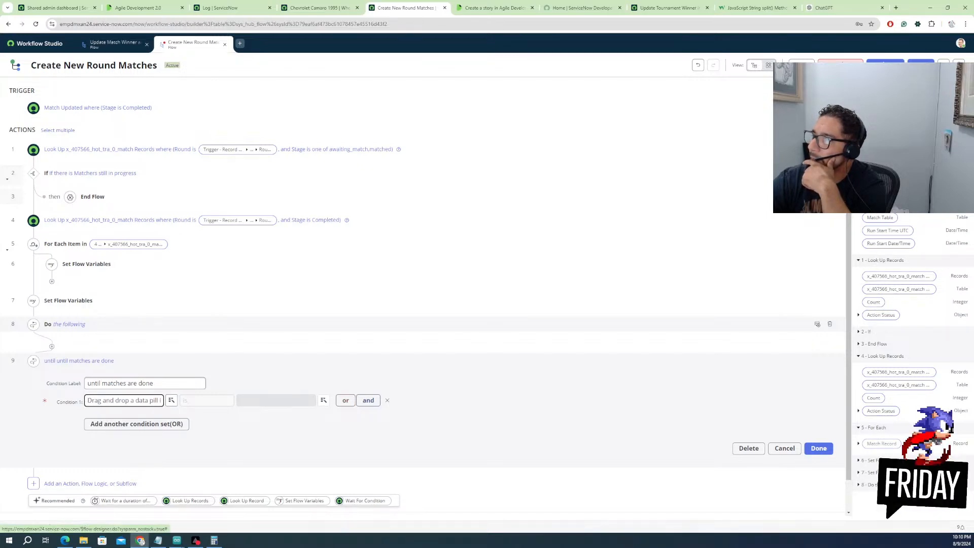
drag(879, 152, 118, 405)
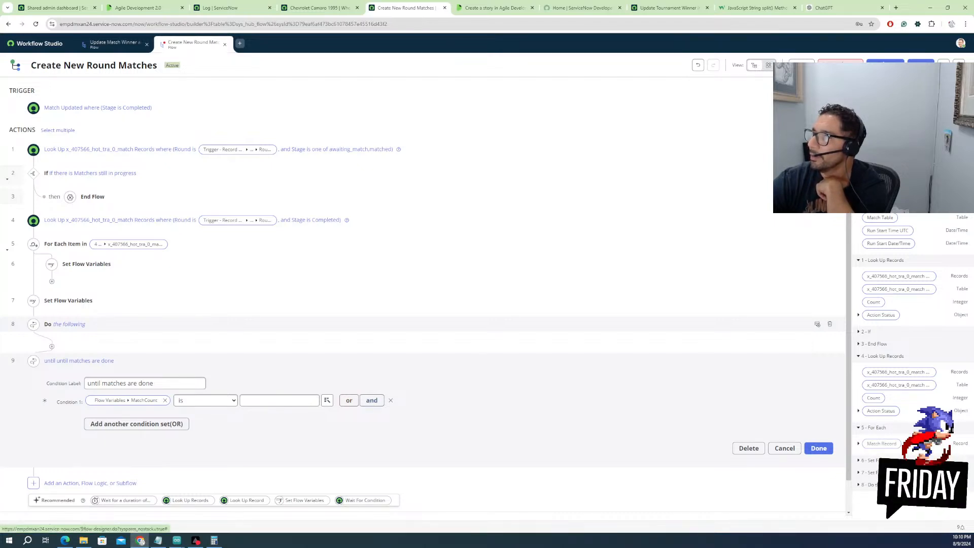
drag(887, 172, 269, 401)
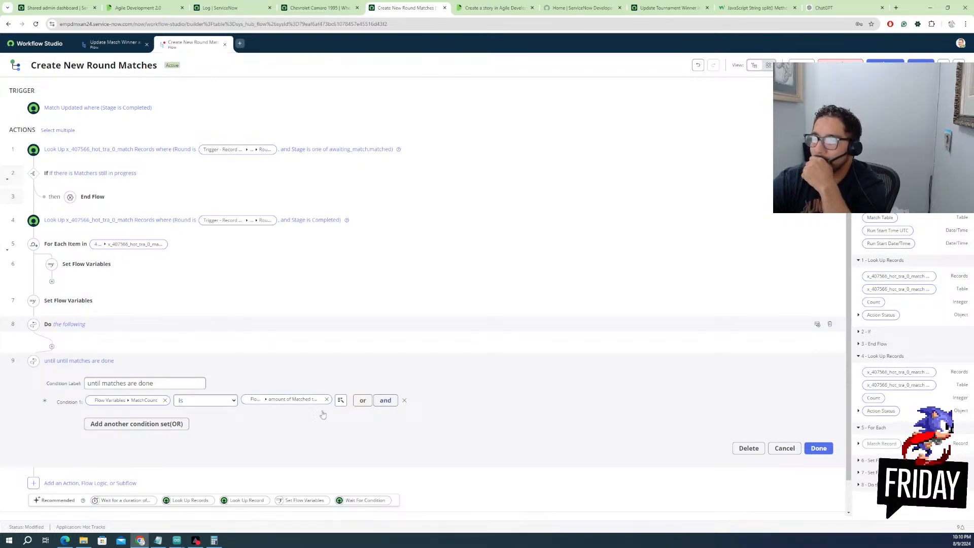
Add a Log action inside the Do the following loop and switch its Message to a script
click(51, 349)
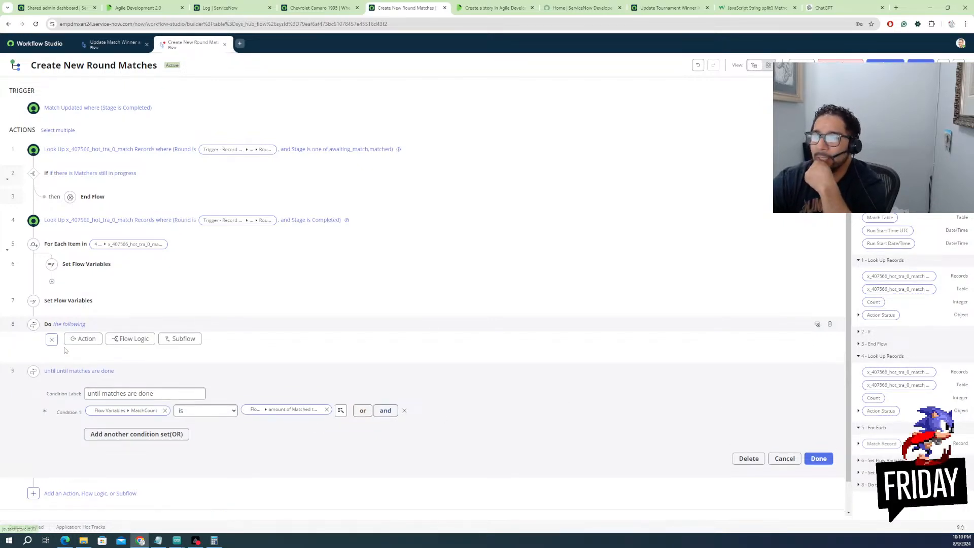
click(93, 341)
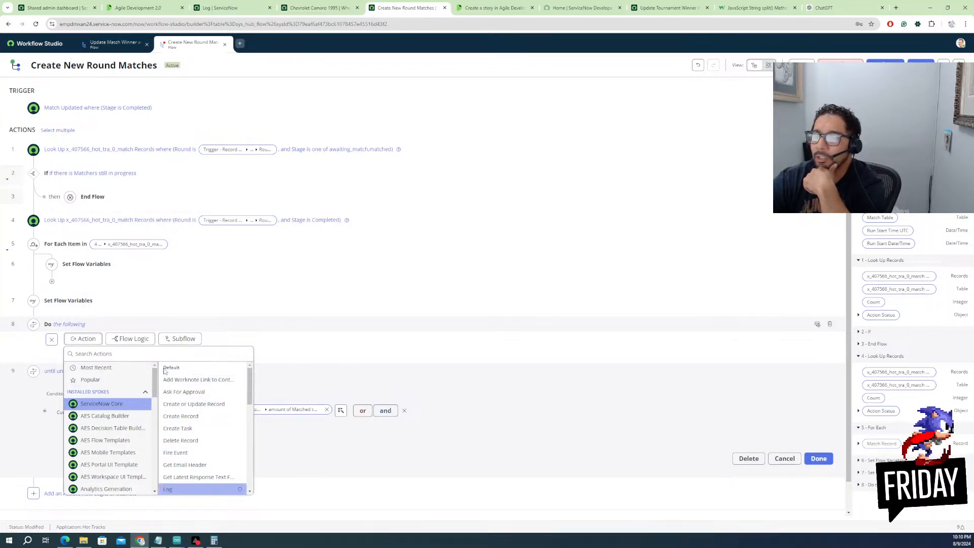
click(170, 490)
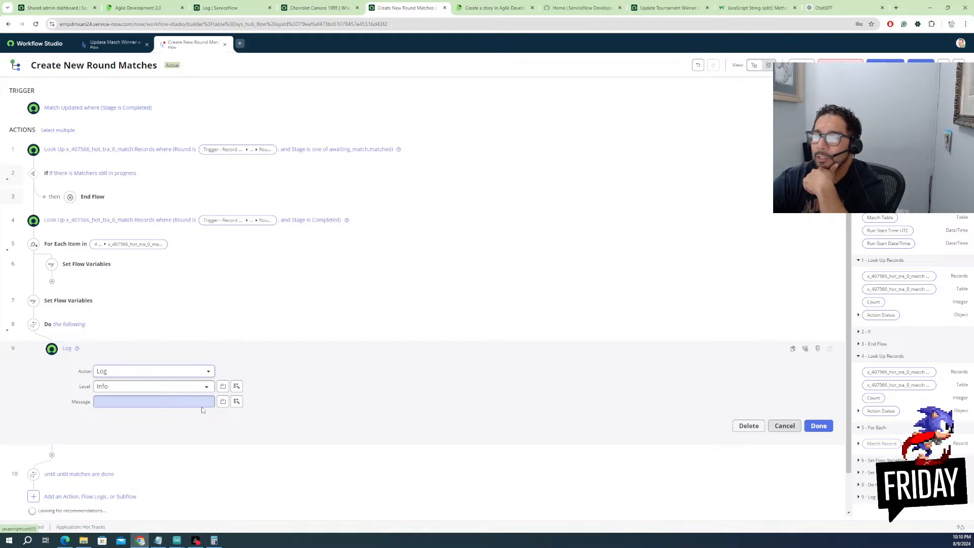
click(166, 399)
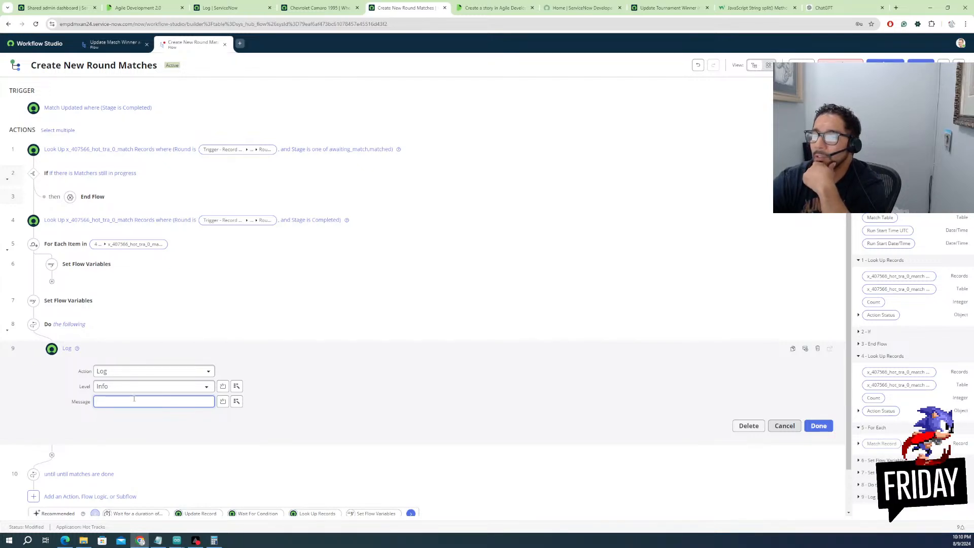
click(221, 403)
Replace the placeholder comment in the Log message script with "const roundWinners = fd_data.flow_var.round_winners"
drag(133, 443, 119, 396)
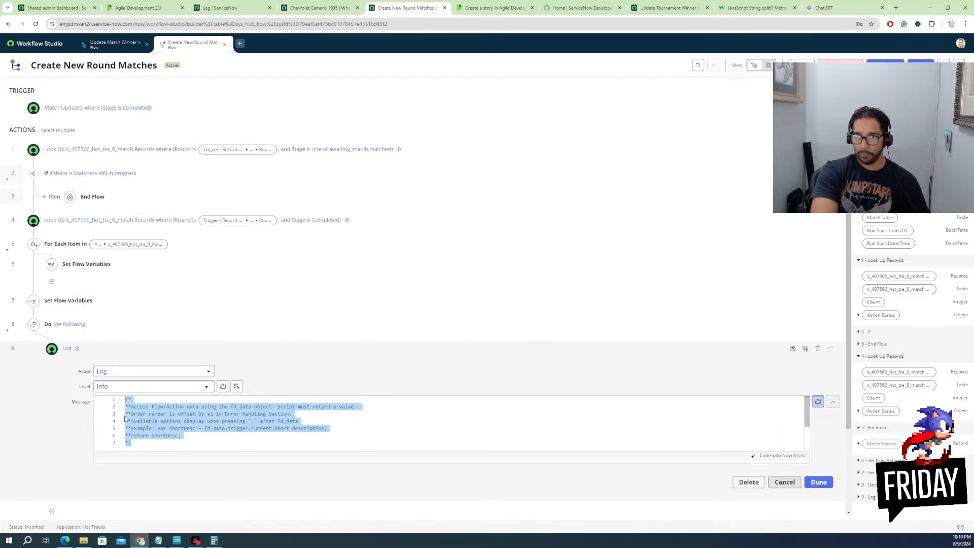
text(f)
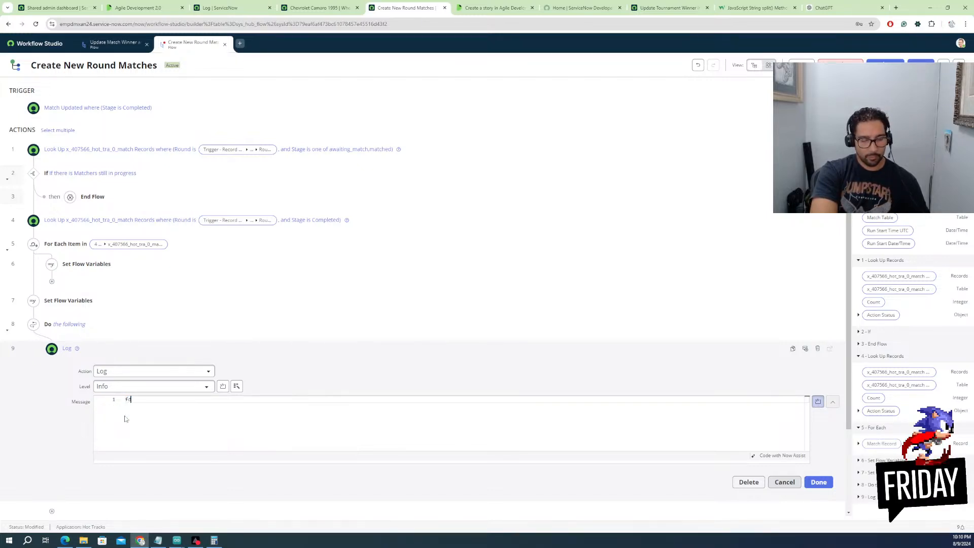
text(d_)
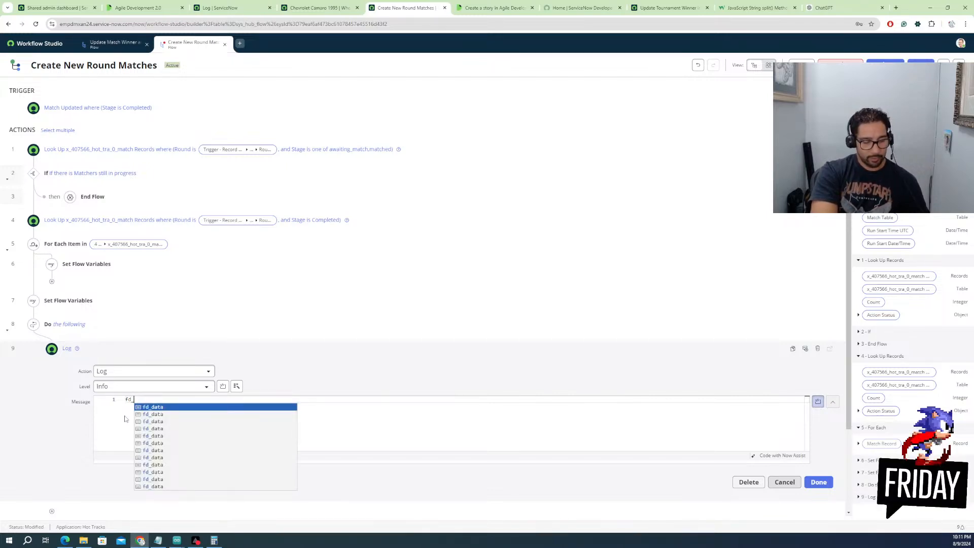
text(d)
key(Return)
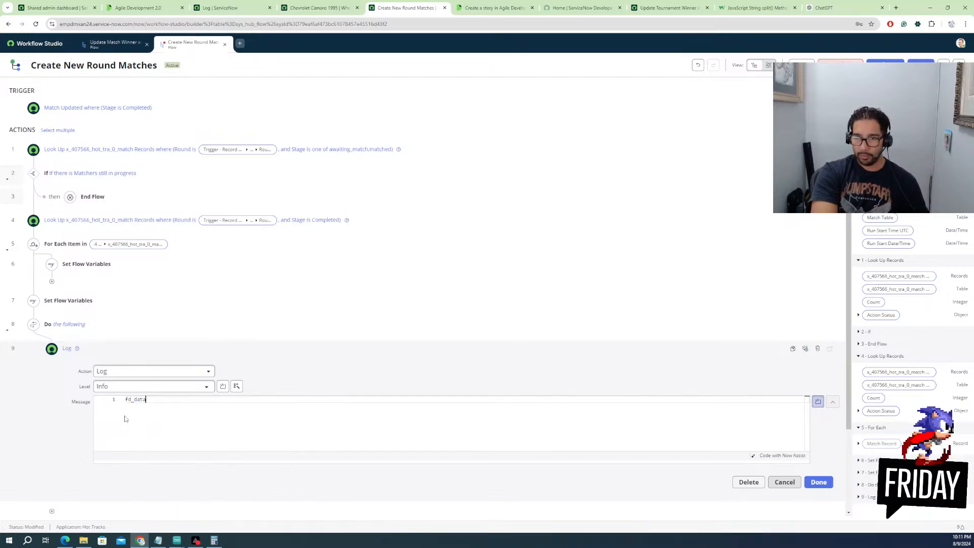
text(.)
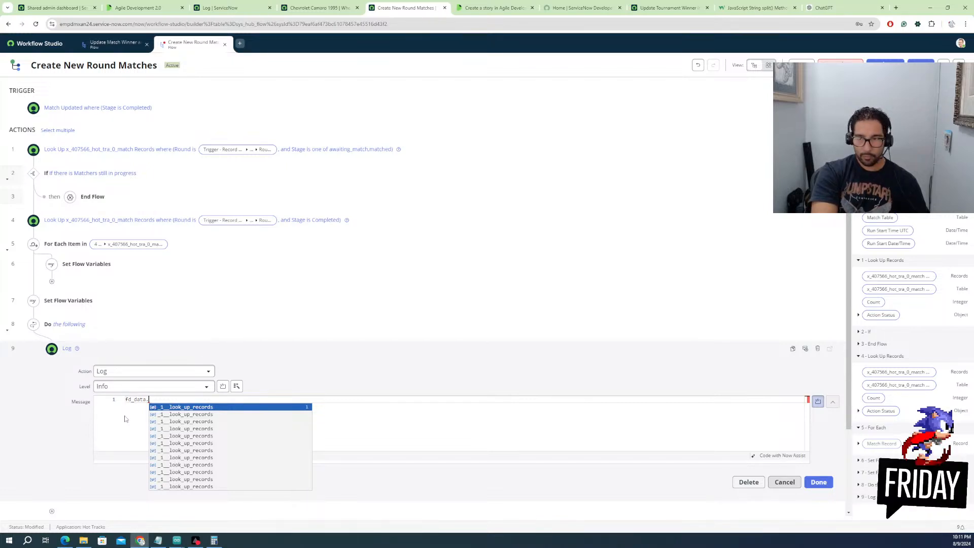
text(flow_var.)
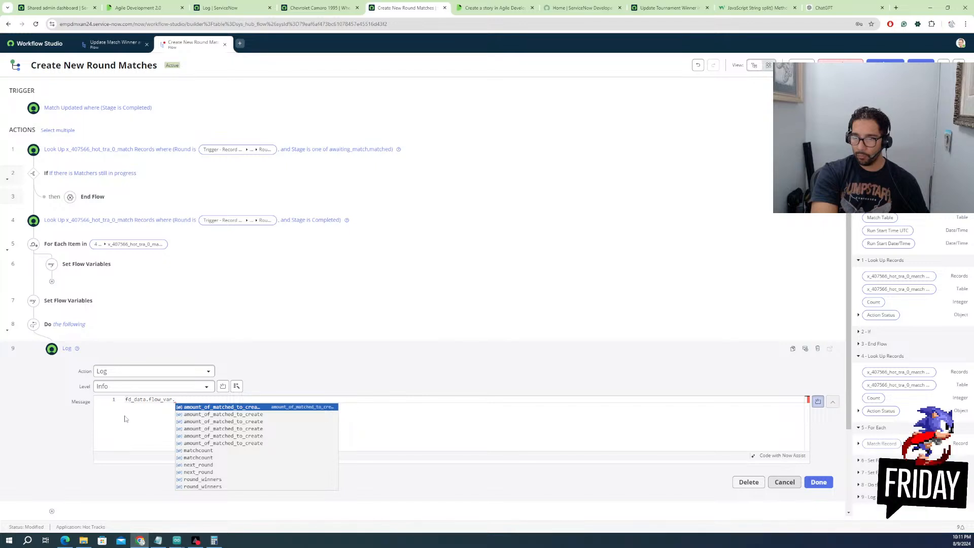
key(Down)
key(Down)
key(Down)
key(Down)
key(Down)
key(Down)
key(Down)
key(Down)
key(Down)
key(Down)
key(Down)
key(Down)
key(Down)
key(Down)
key(Down)
key(Down)
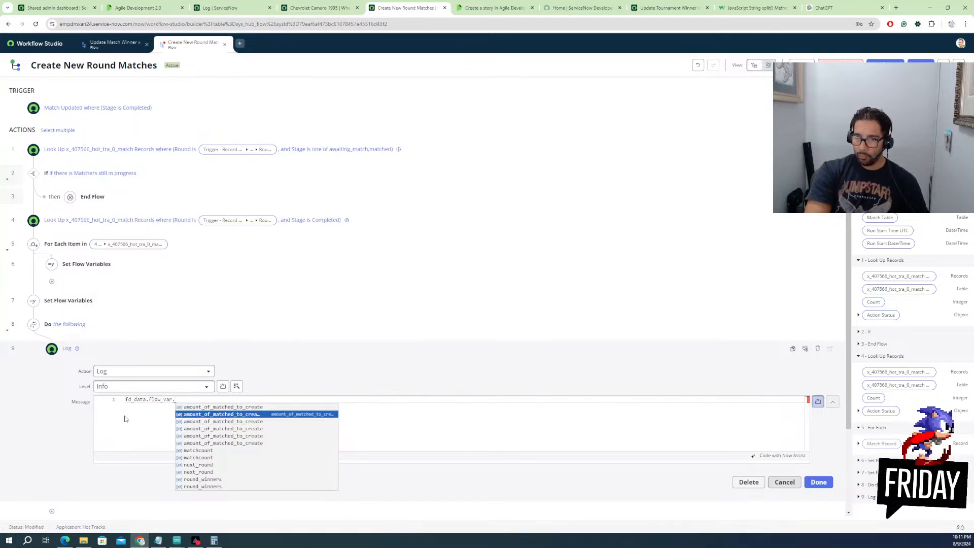
key(Down)
key(Down)
key(Down)
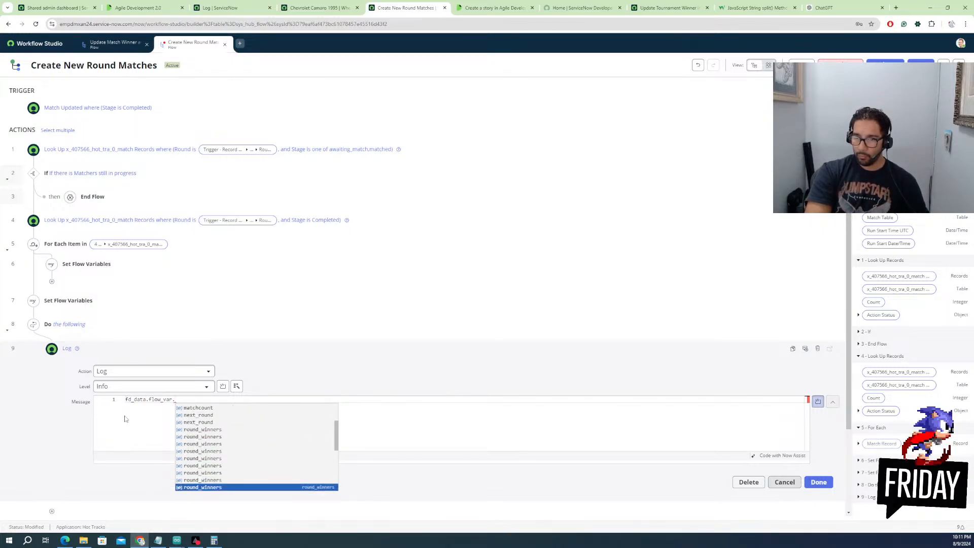
key(Return)
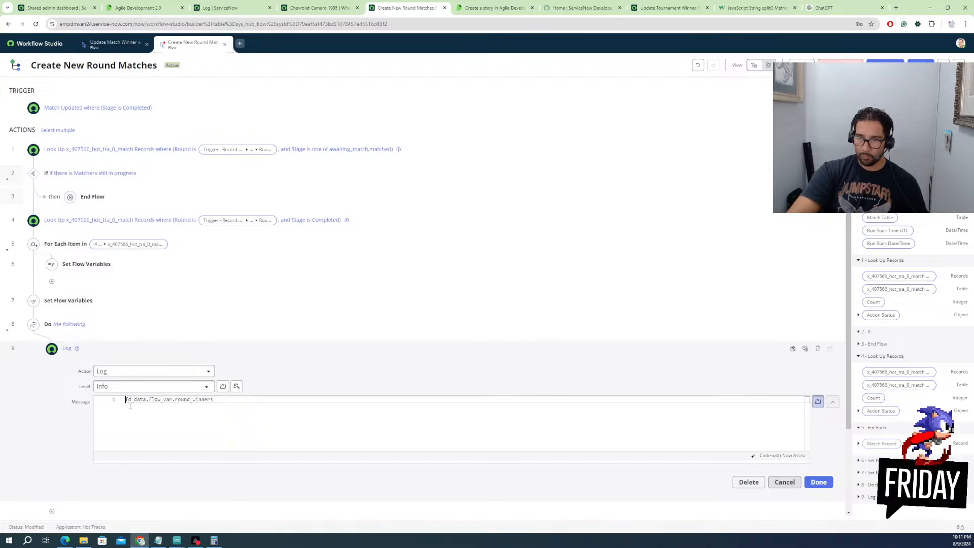
text(round)
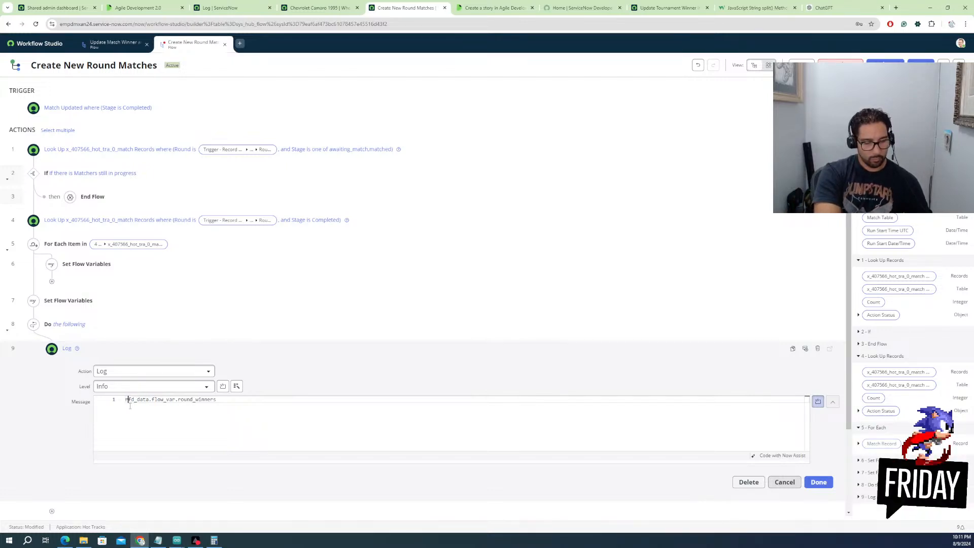
text(Winners =)
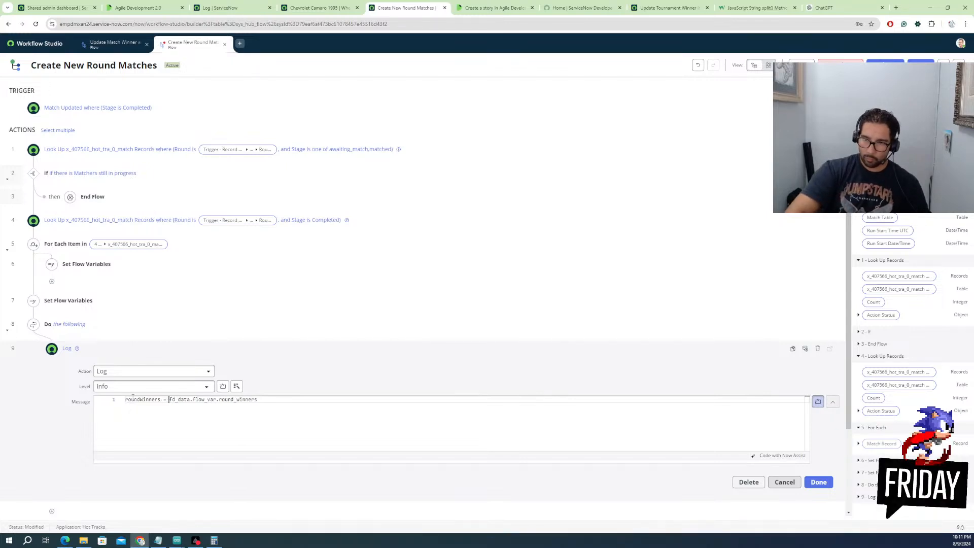
text( const)
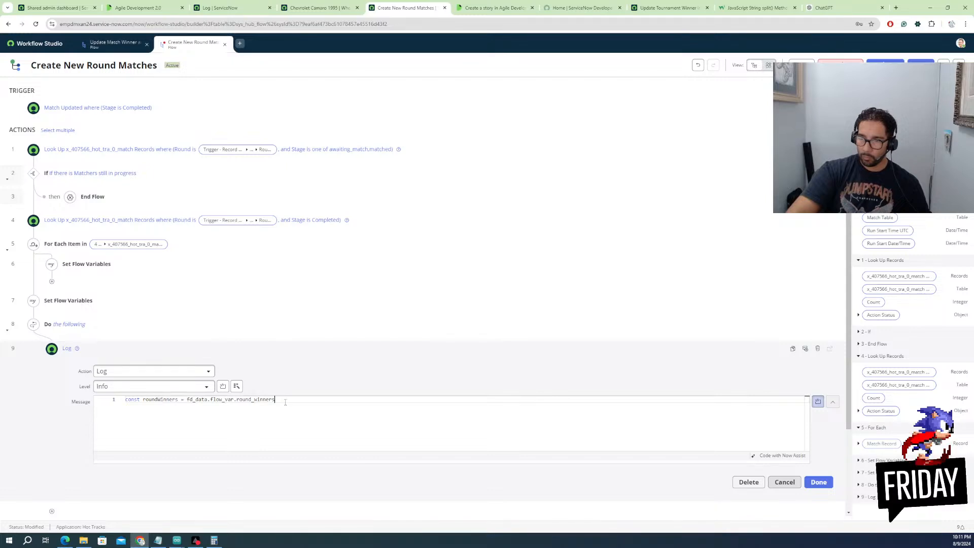
Add a second line to the Log message script that splits the winners string on commas: roundWinners.split(',')
key(Return)
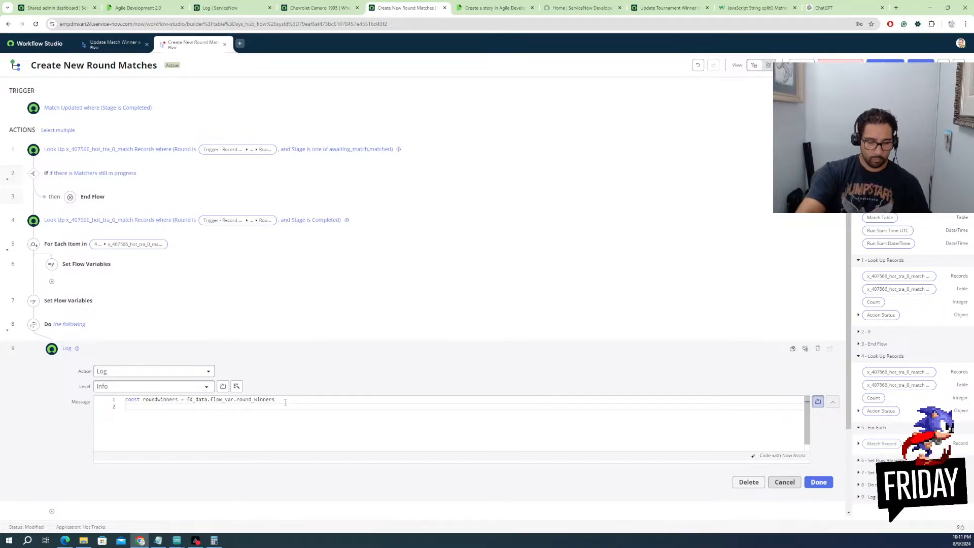
text(rou)
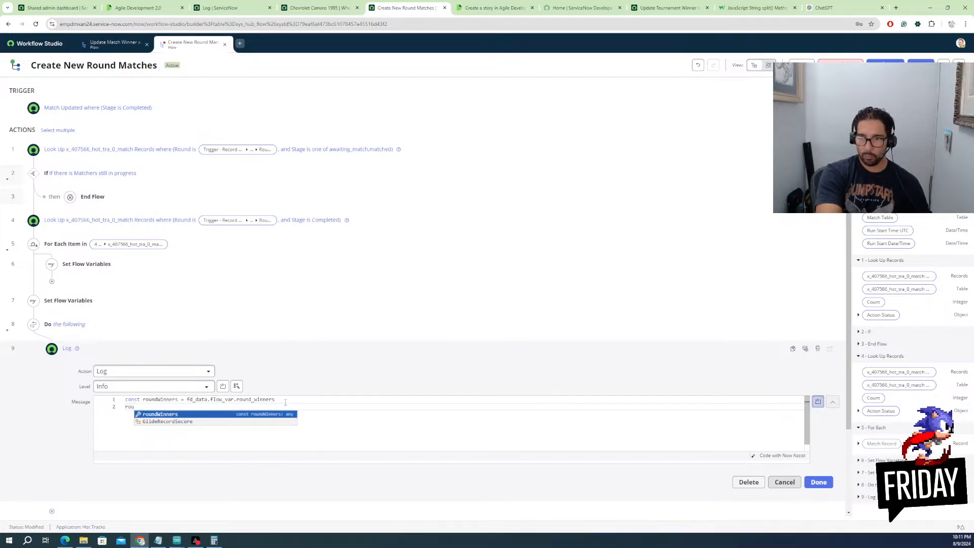
key(Return)
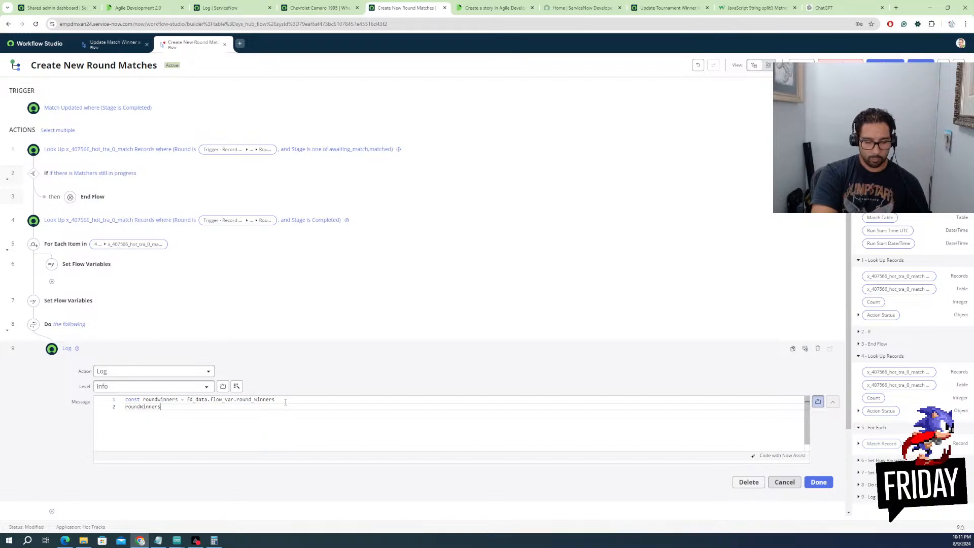
text(.slipt)
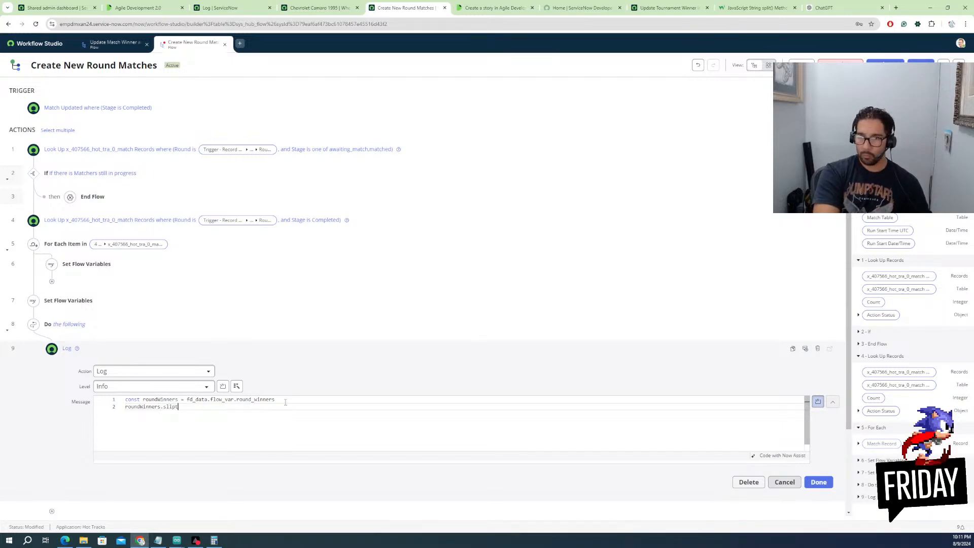
key(BackSpace)
key(BackSpace)
key(BackSpace)
key(BackSpace)
text(pl)
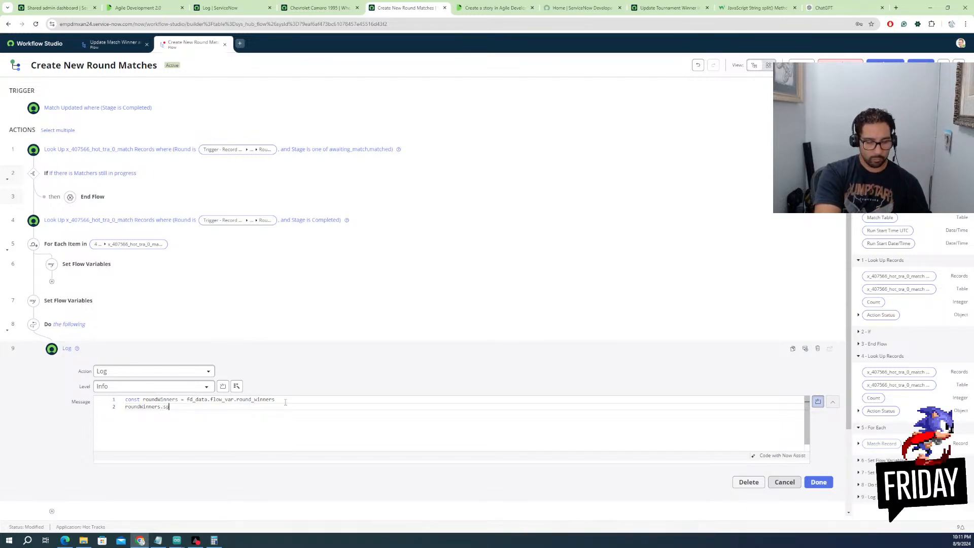
text(it)
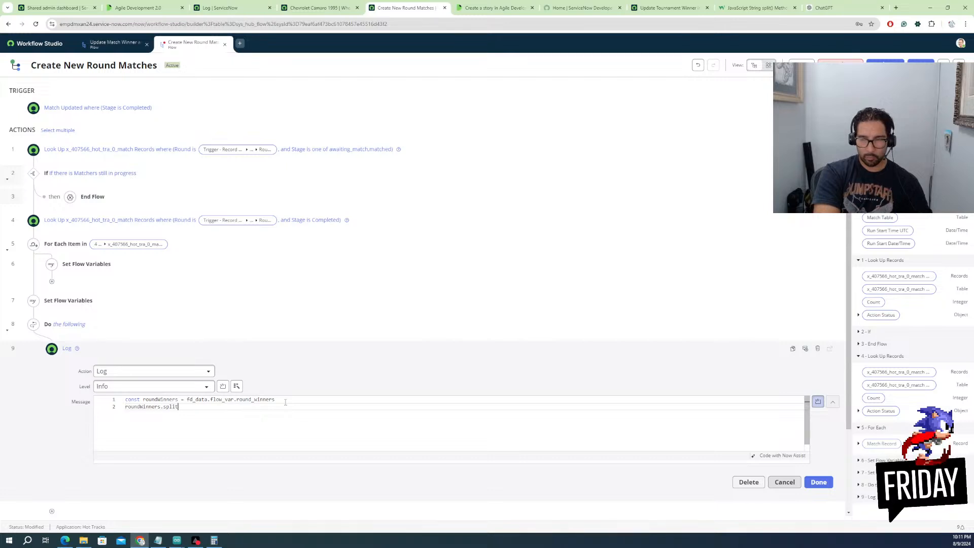
text((')
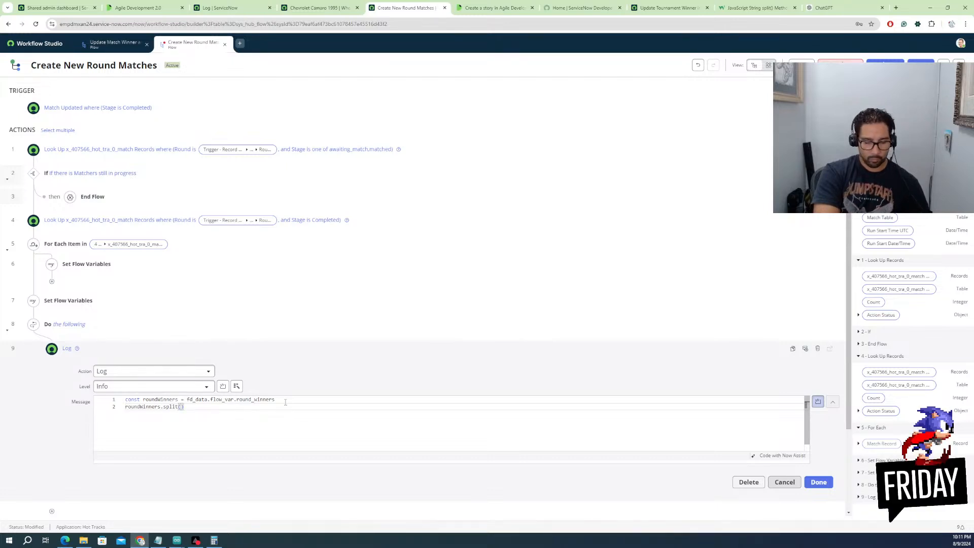
text(,)
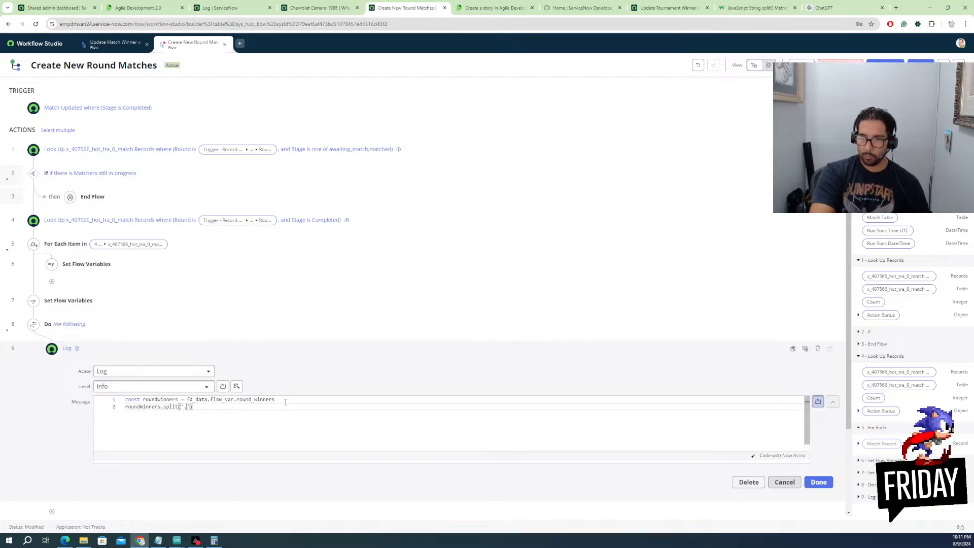
click(193, 408)
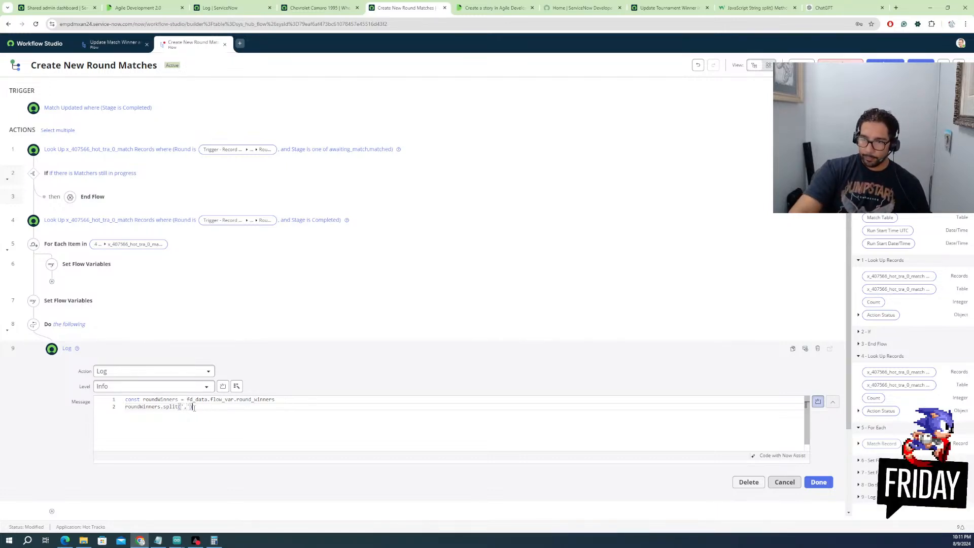
Assign the split call's result to a new constant named winners
click(126, 407)
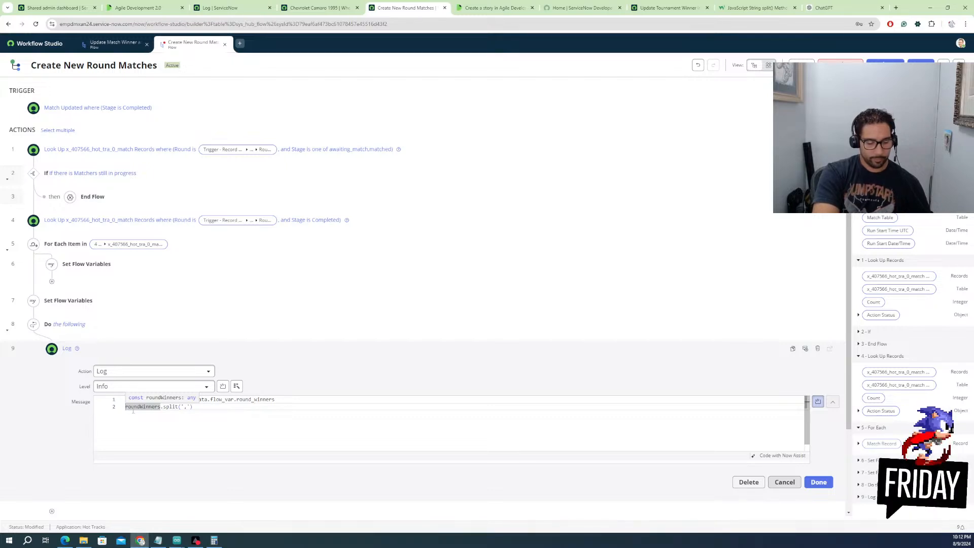
text(const )
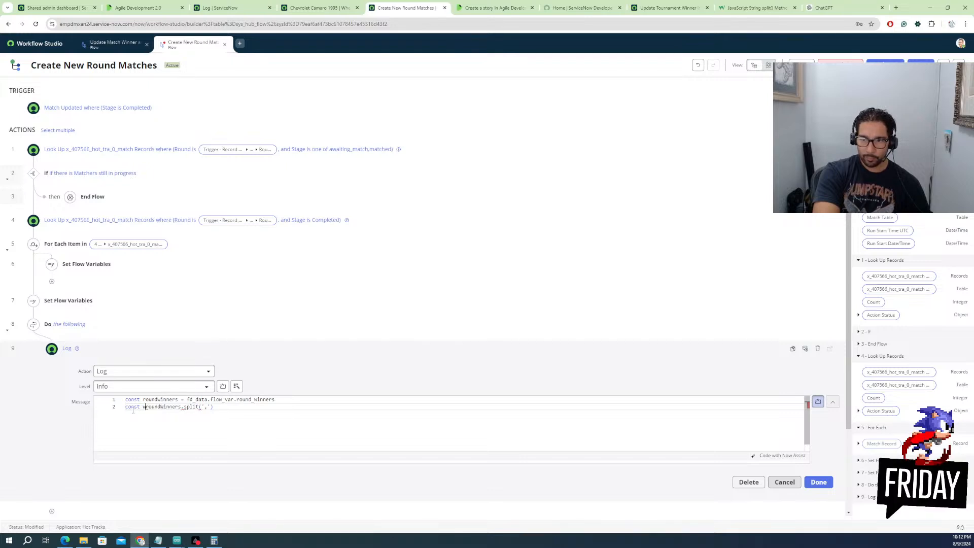
text(winners =)
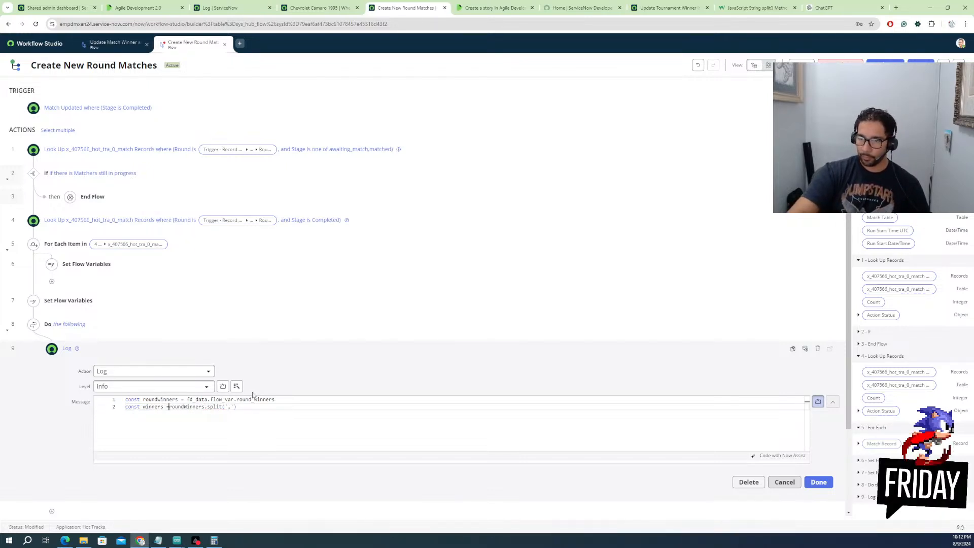
End the Log message script with "return winners" after a blank line and save the Log action
click(246, 408)
key(Return)
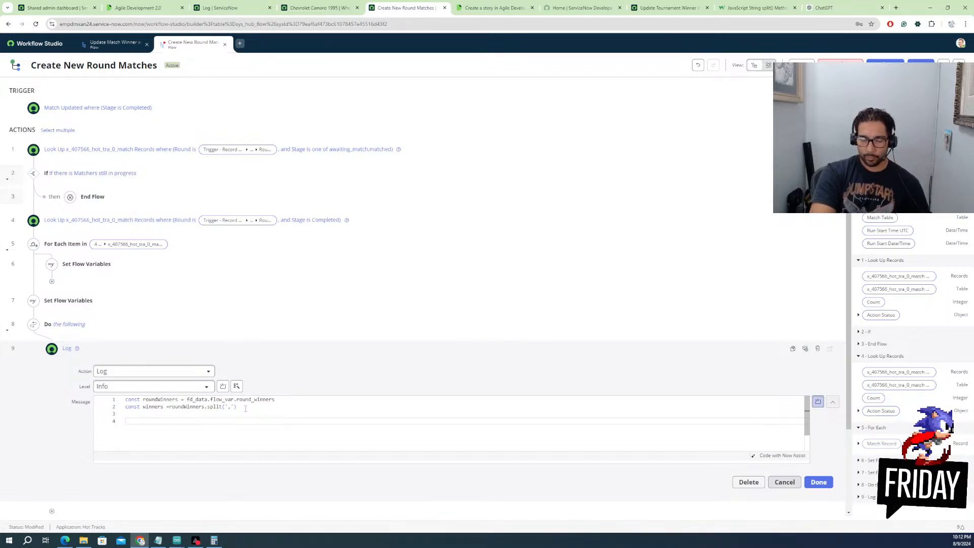
text(return)
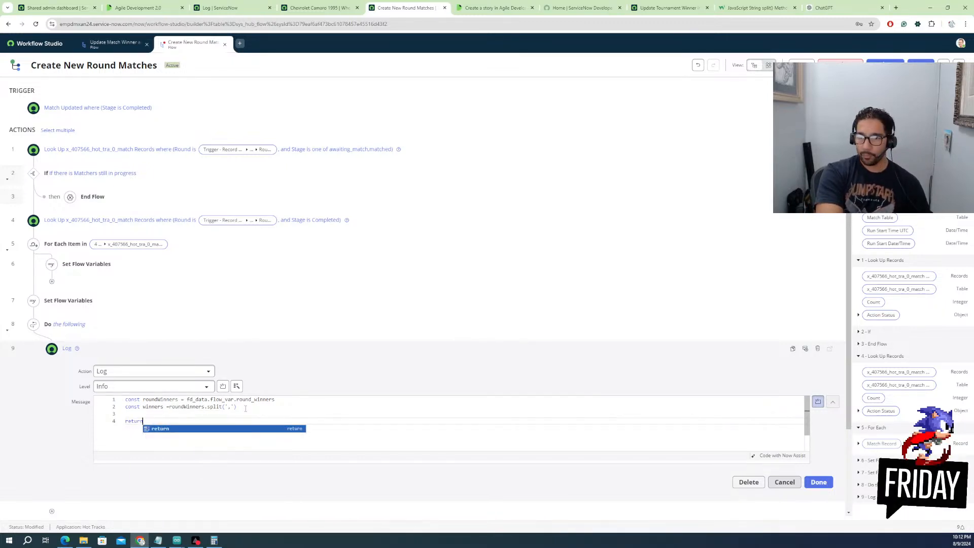
text( winner)
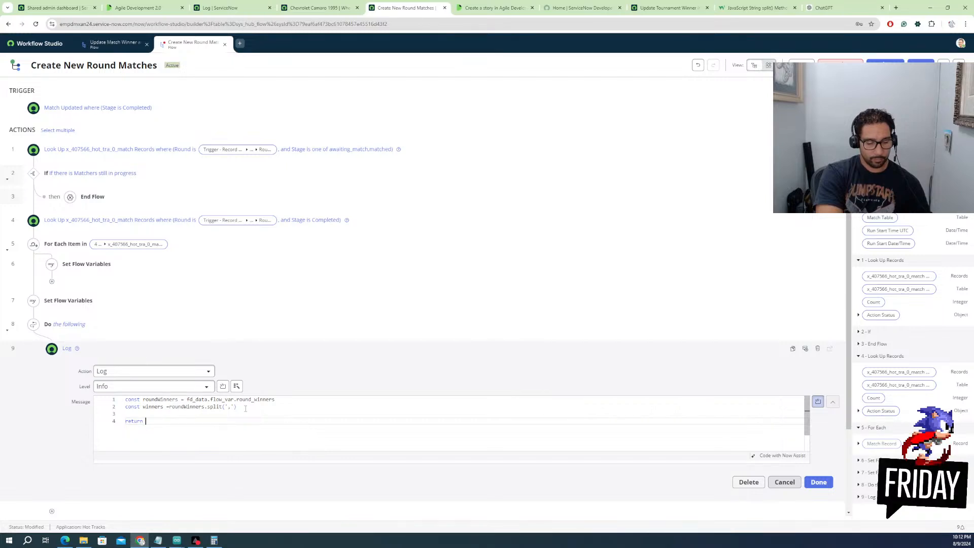
text(s)
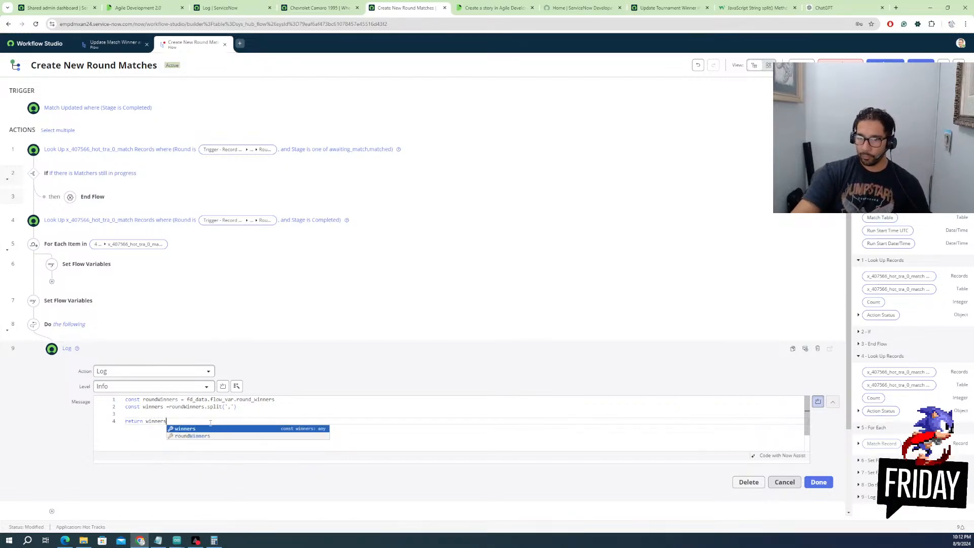
key(Escape)
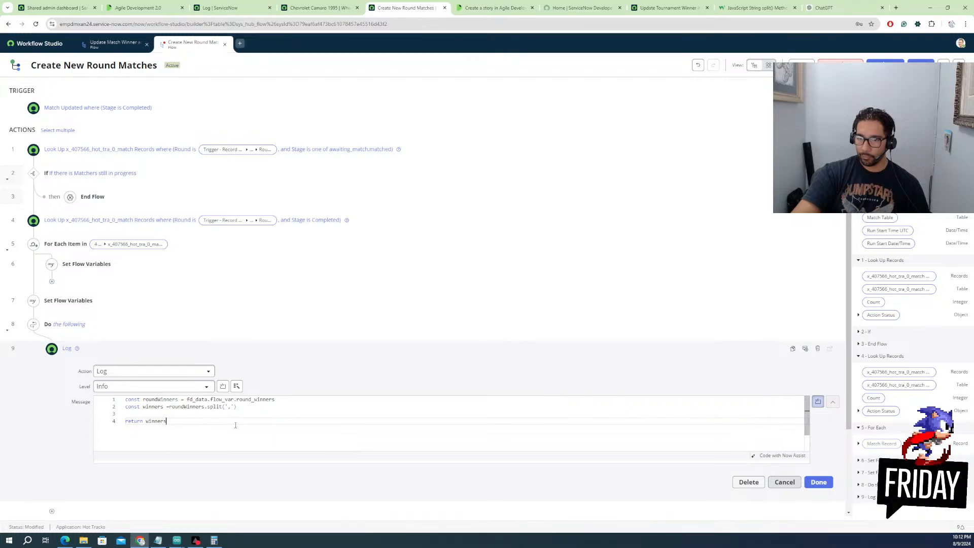
click(814, 484)
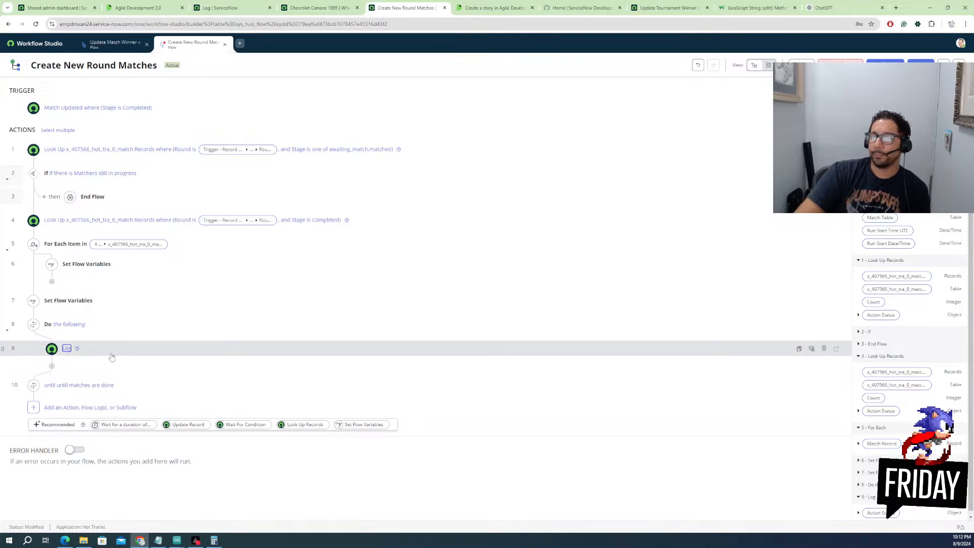
Test the flow with the match record R1M2 VS Mustang and open the run's execution details
click(801, 65)
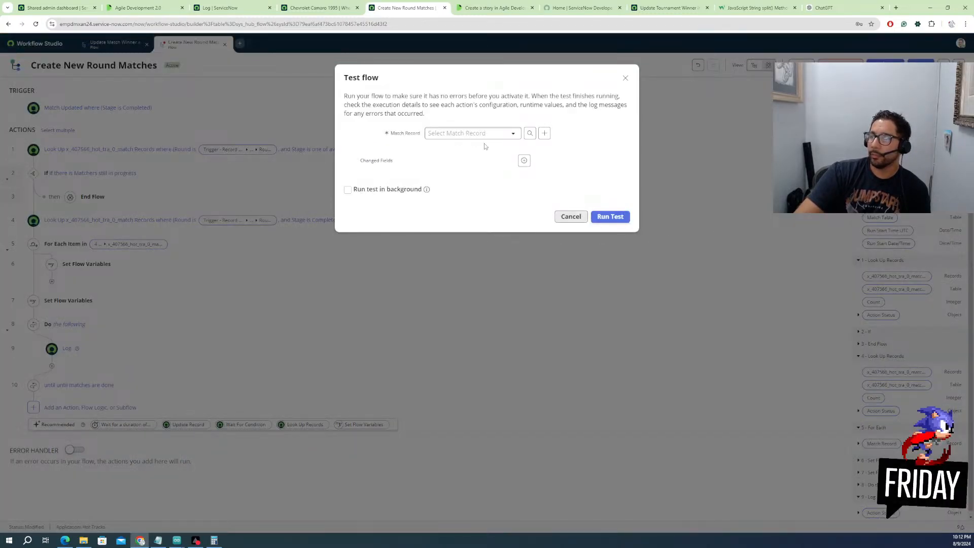
click(480, 134)
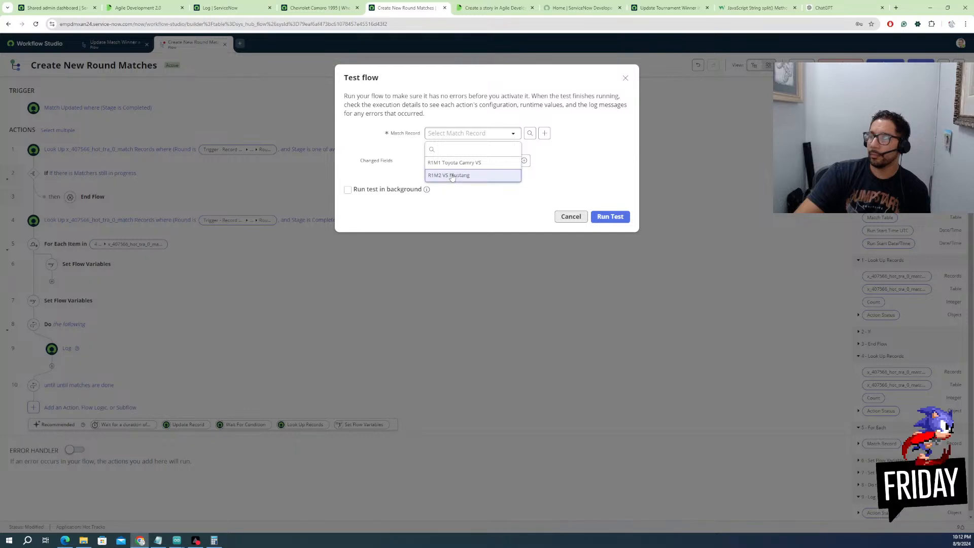
click(448, 174)
click(604, 217)
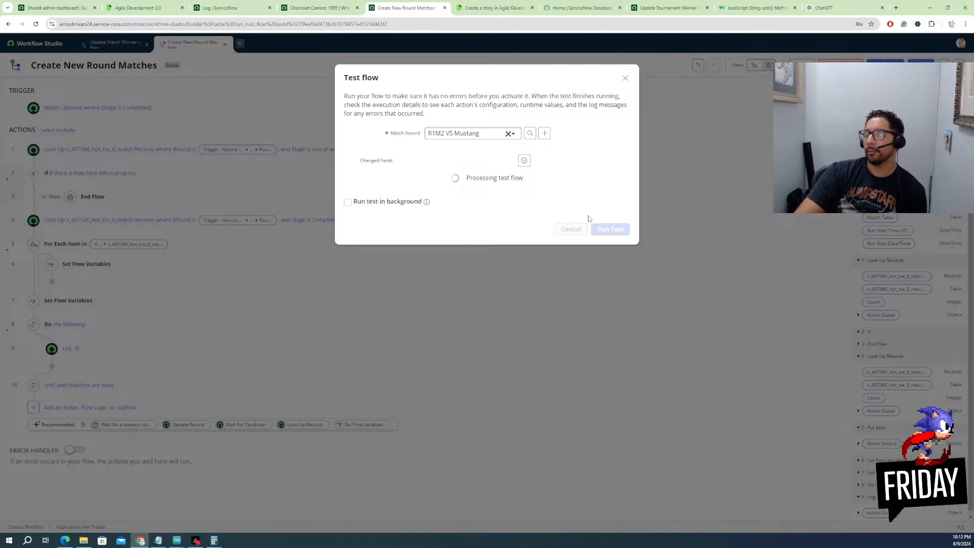
click(516, 179)
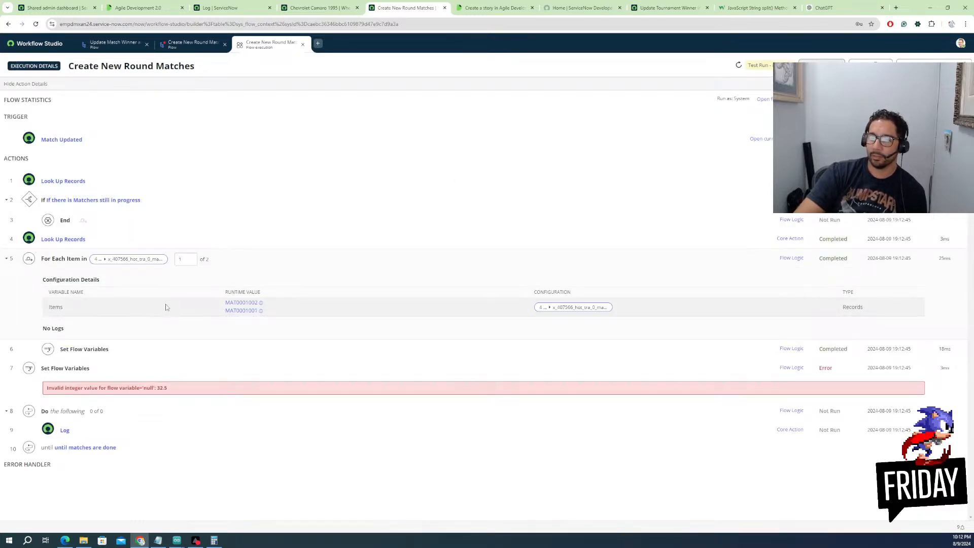
Examine the failed Set Flow Variables step and its amount of Matched to Create script in the execution details
click(74, 370)
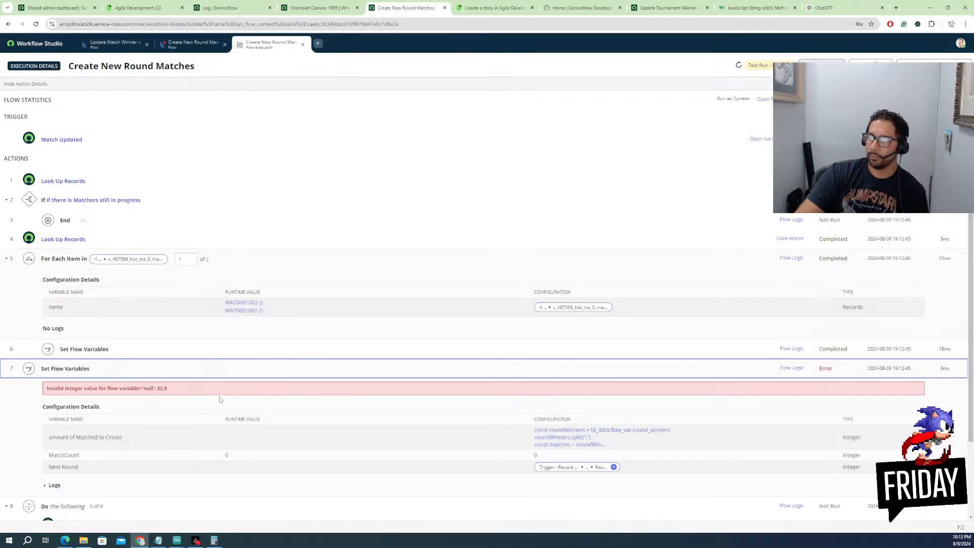
click(544, 438)
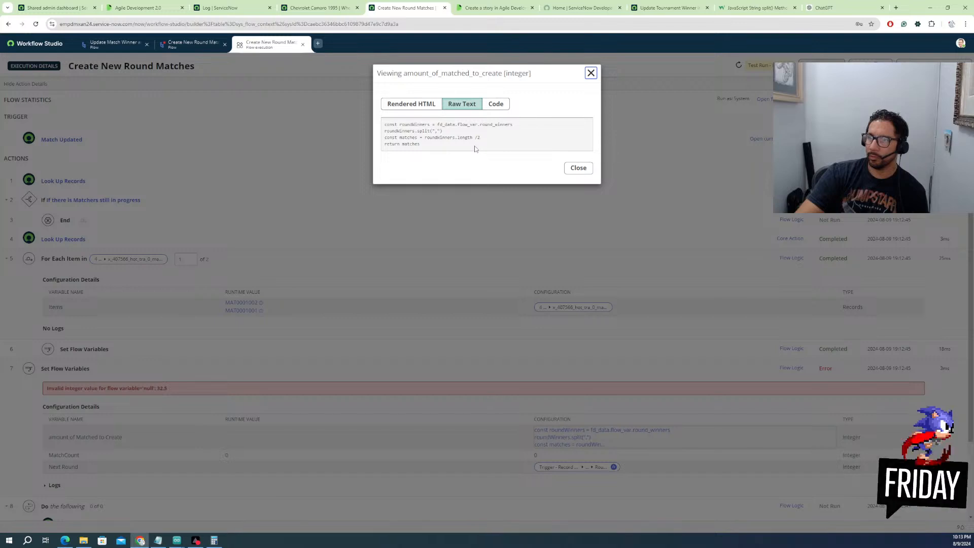
click(579, 168)
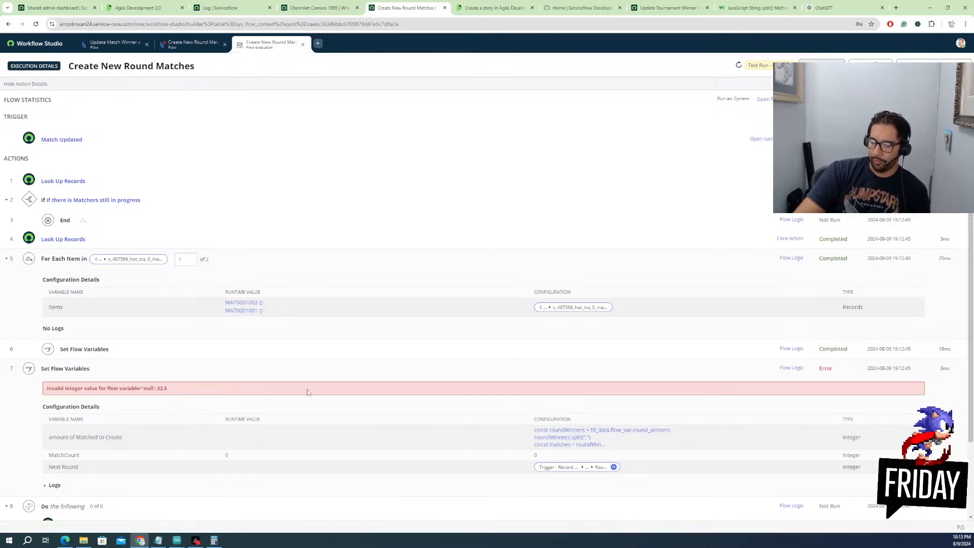
Copy the full amount of Matched to Create script, send it to the open ChatGPT conversation, and read through the suggested code
click(563, 438)
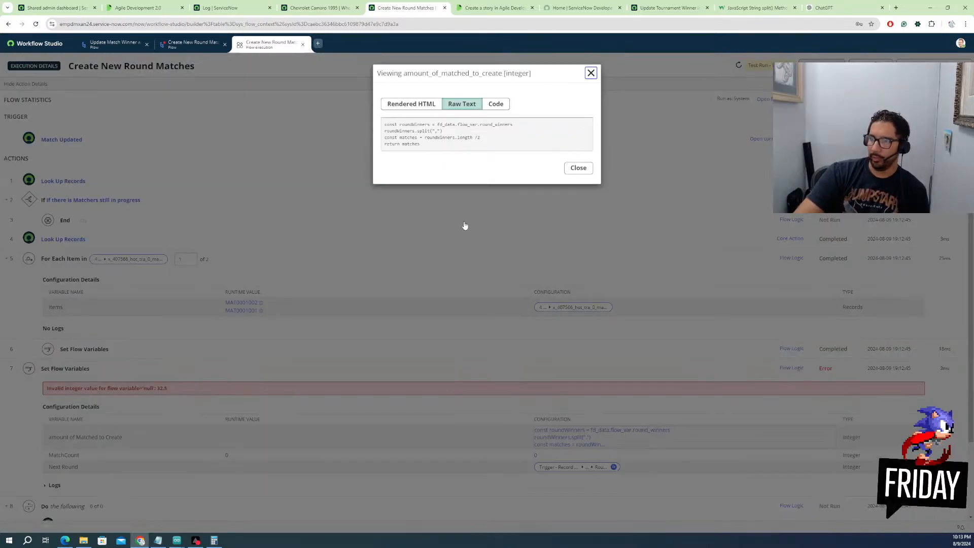
drag(421, 145, 364, 119)
key(ctrl+c)
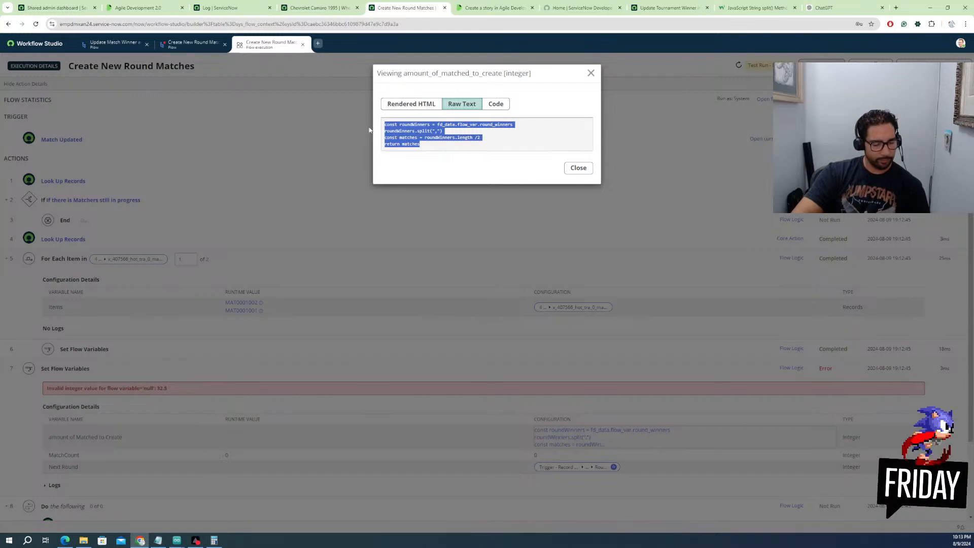
click(821, 11)
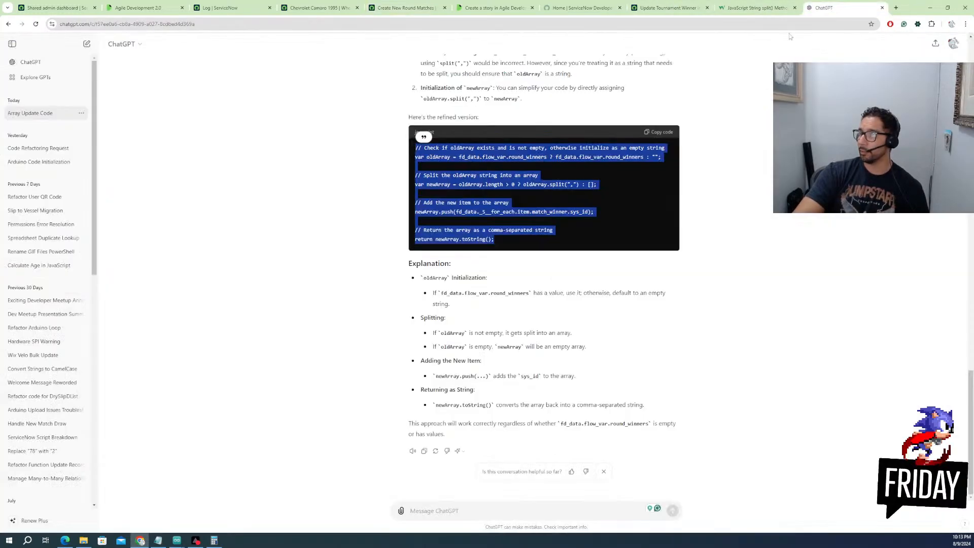
click(512, 509)
key(ctrl+v)
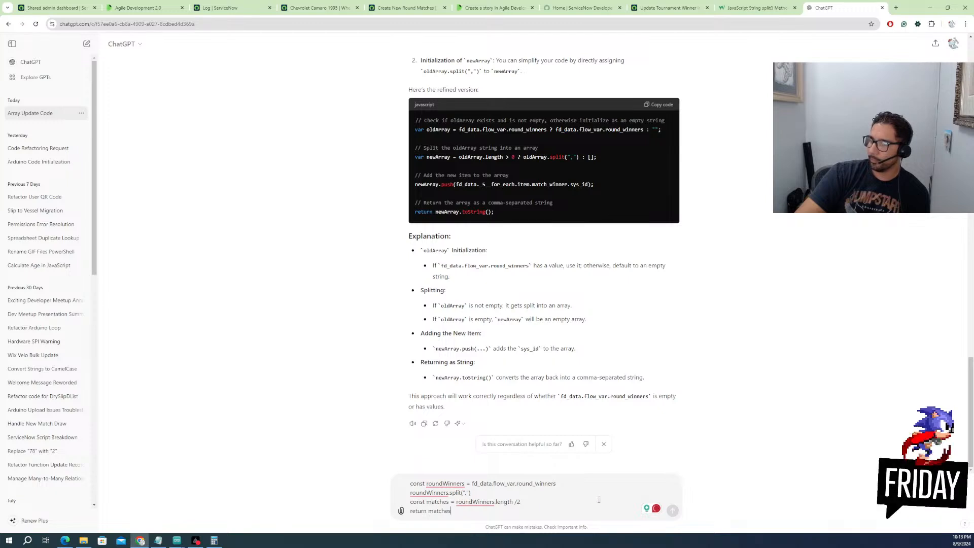
key(Return)
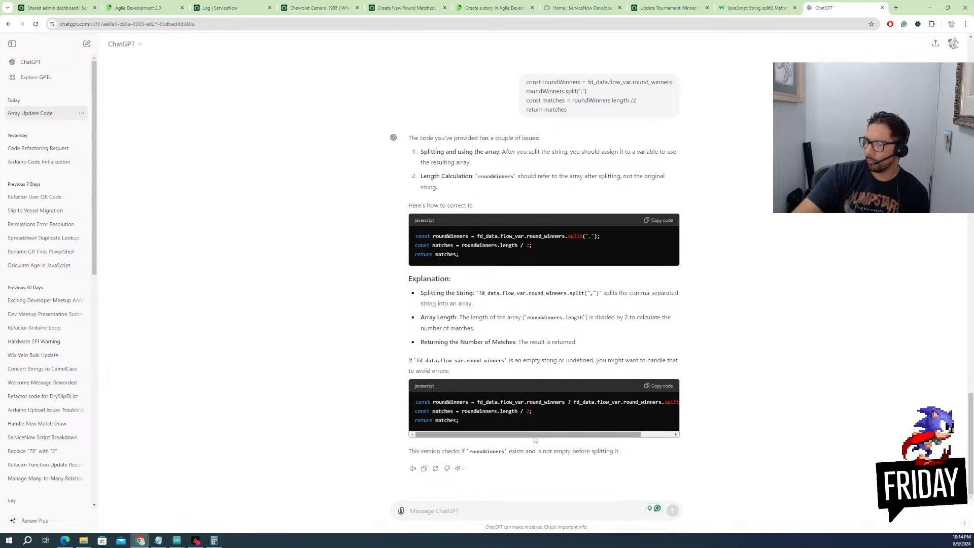
drag(557, 436, 589, 439)
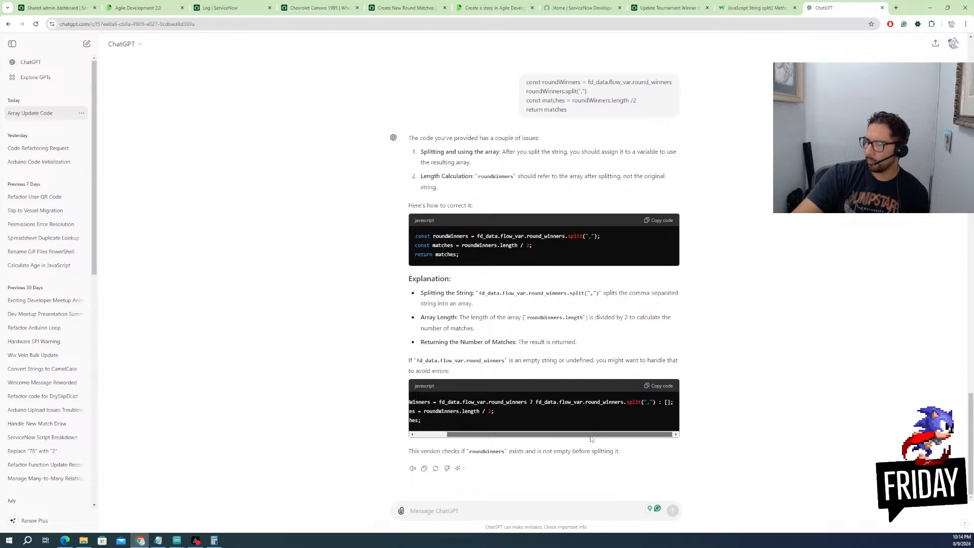
drag(591, 439, 553, 442)
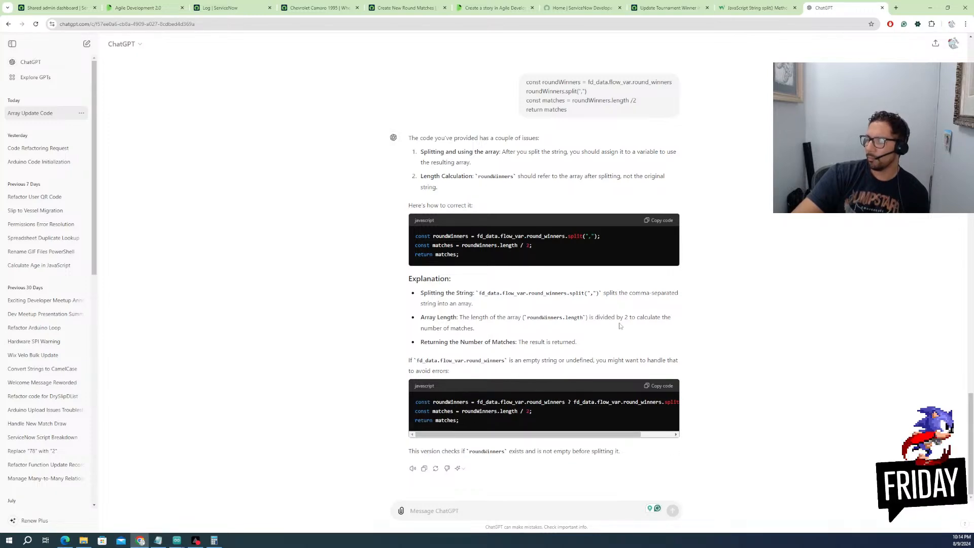
Switch to the W3Schools JavaScript String split() page and open the example returning the second word in the Tryit editor
click(761, 7)
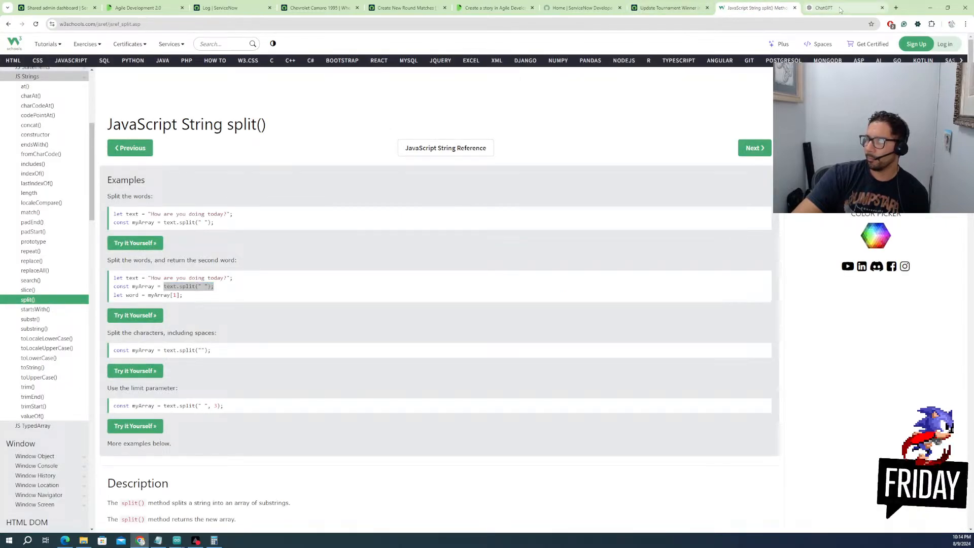
click(822, 8)
click(746, 8)
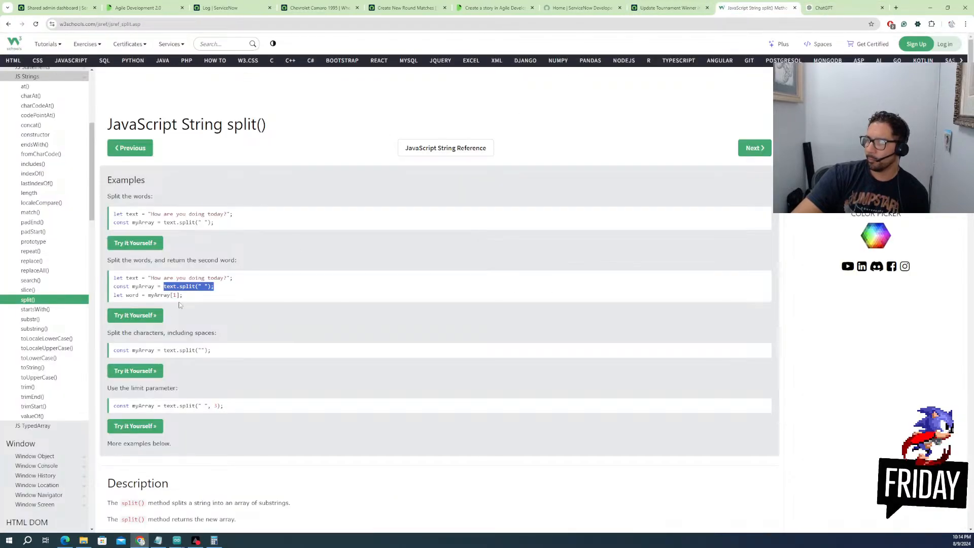
click(148, 316)
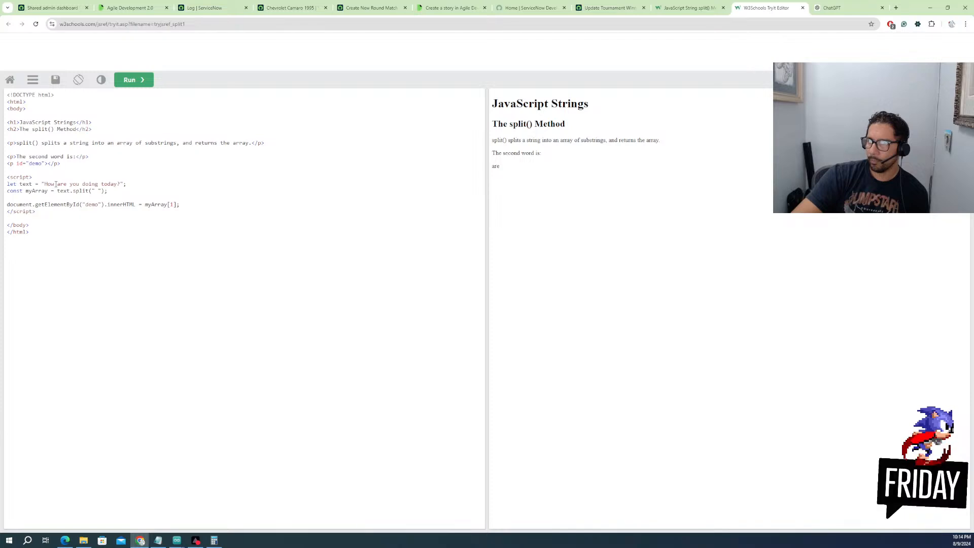
Add commas after How, are, you and doing in the text string, set the split separator to a comma, and run the example
click(55, 184)
text(,)
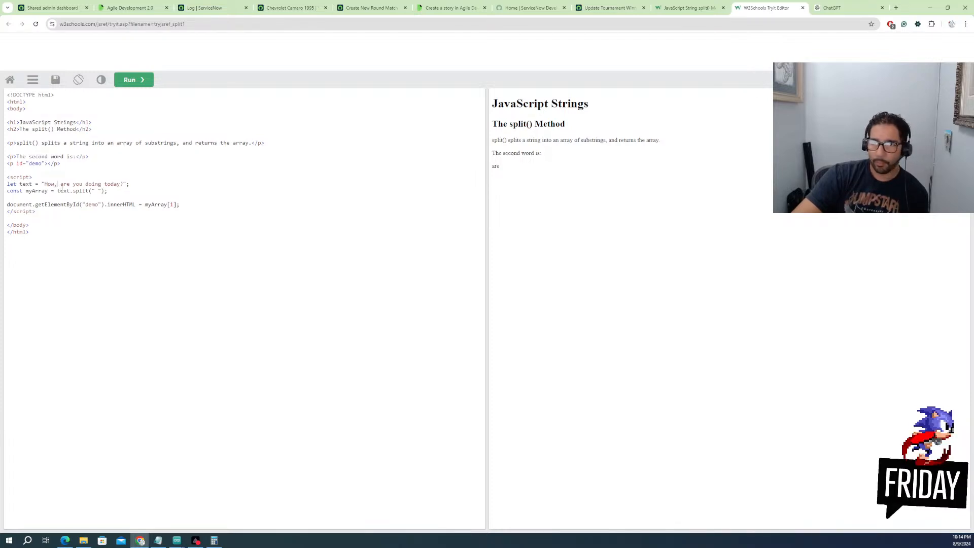
click(70, 184)
text(,)
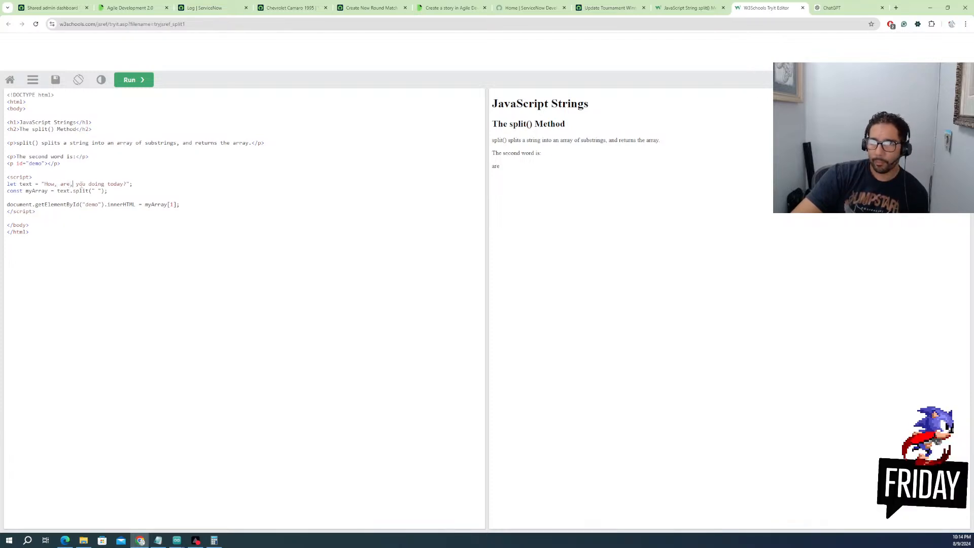
click(87, 184)
text(,)
click(108, 184)
text(,)
click(96, 191)
text(,)
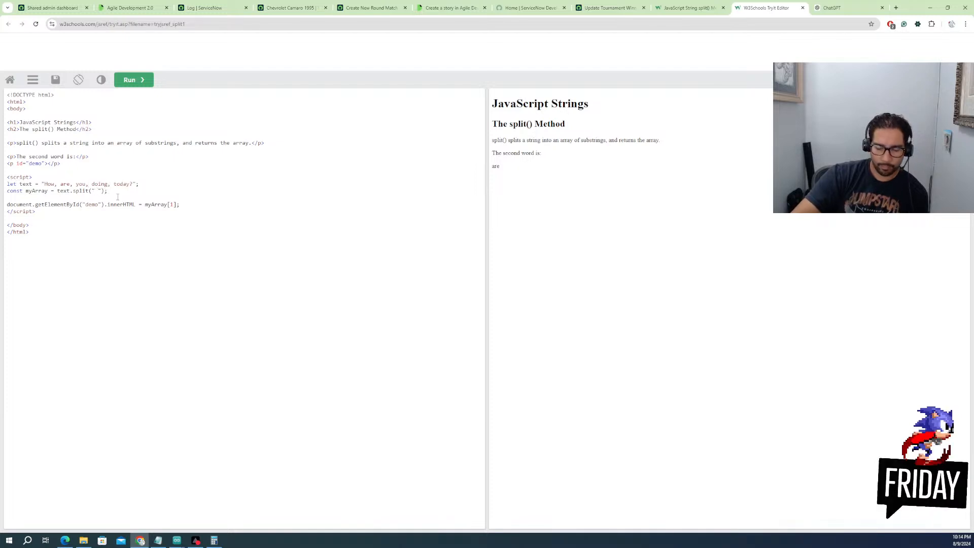
click(132, 80)
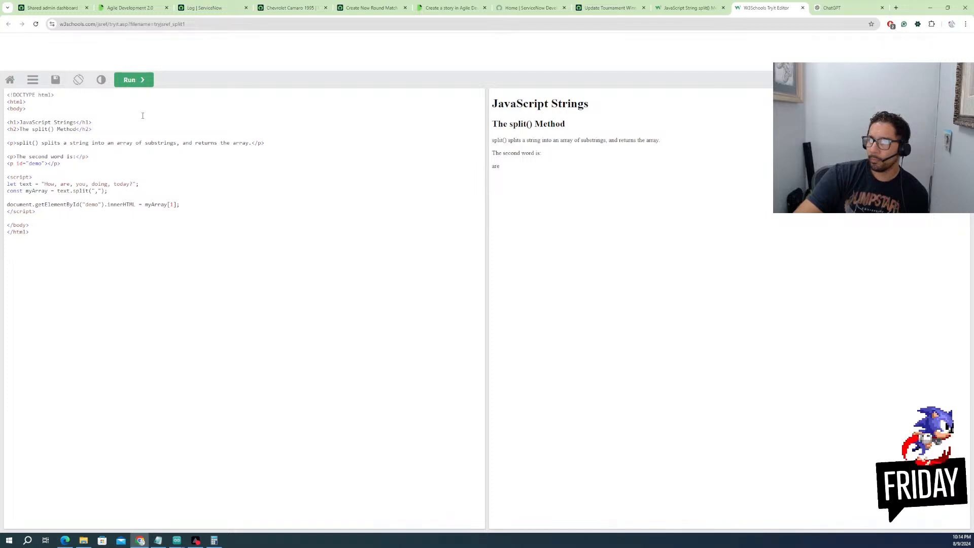
Remove the [1] index from the output line so it outputs the whole myArray, and run the code
double_click(171, 204)
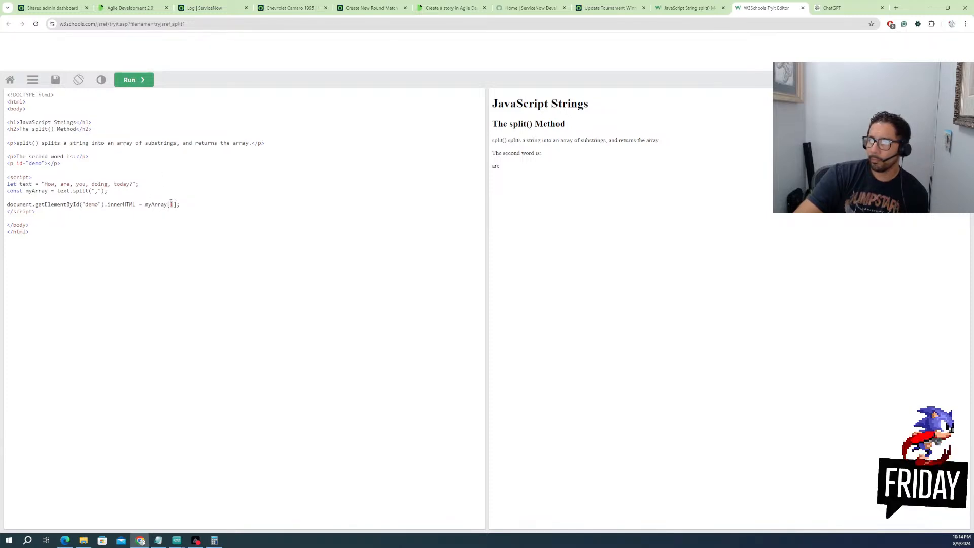
drag(176, 203, 169, 204)
key(BackSpace)
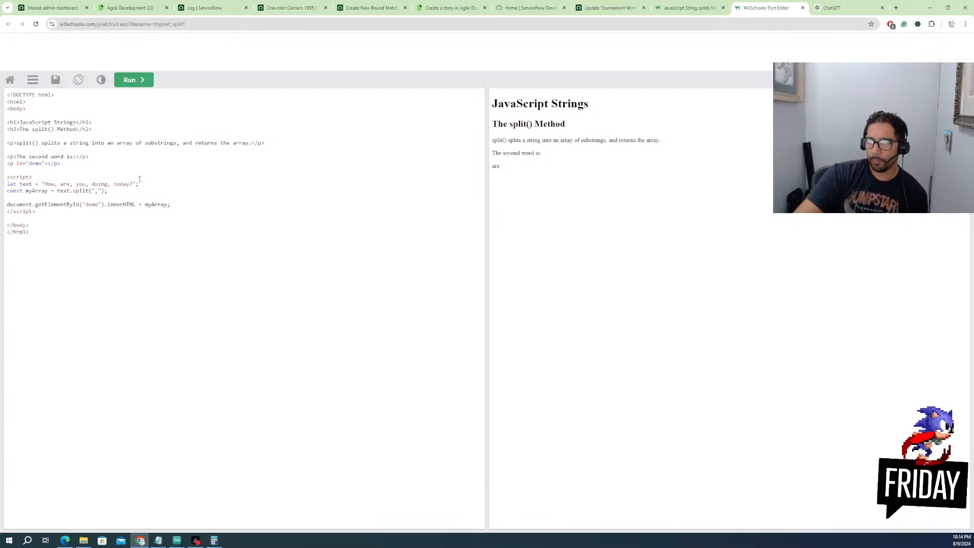
click(136, 81)
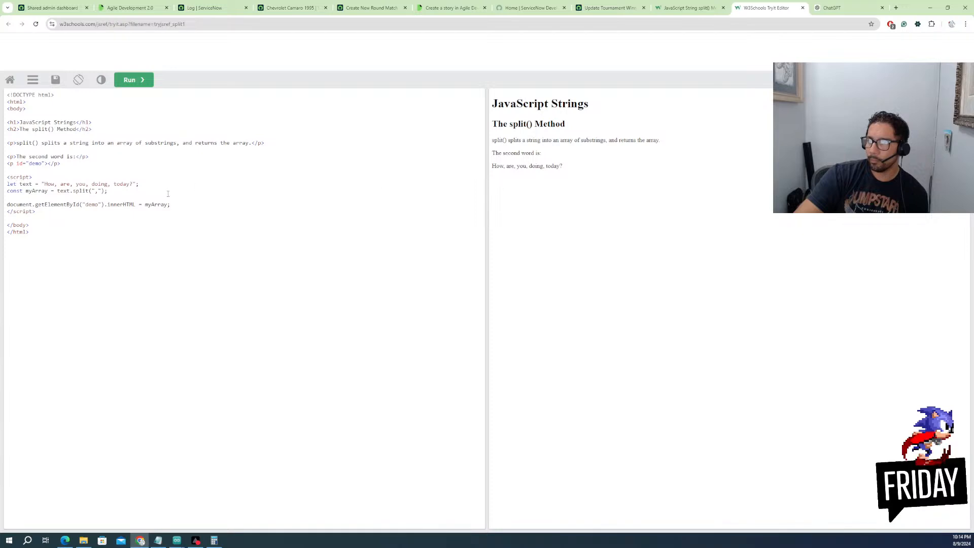
Declare myArray as an empty array, assign text.split(",") to it on a separate line, and run the code
click(111, 191)
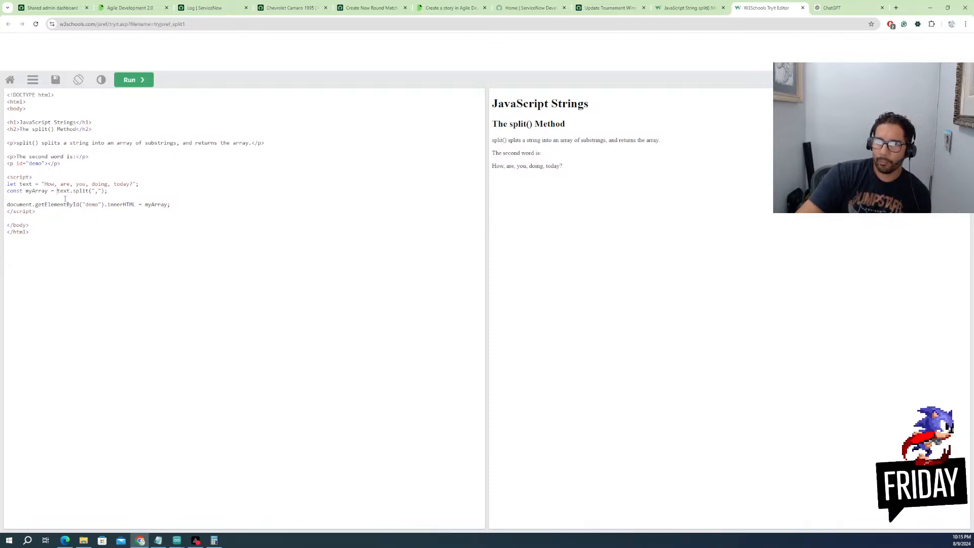
text([)
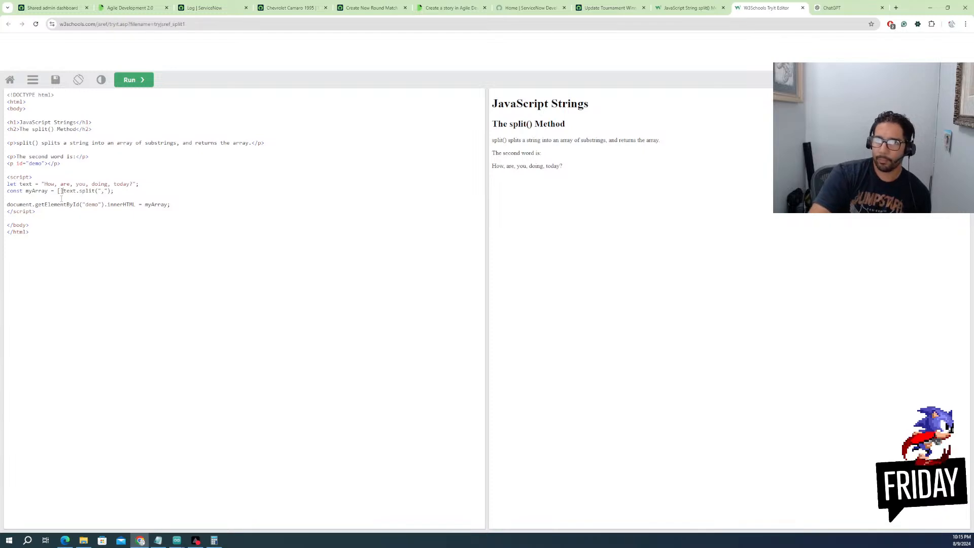
key(Right)
key(Return)
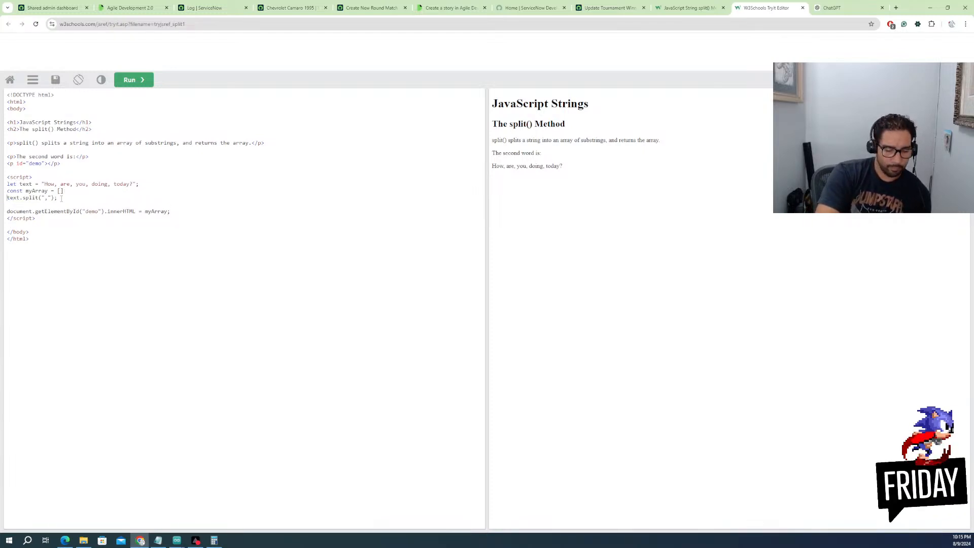
text(my)
text(Arrsay)
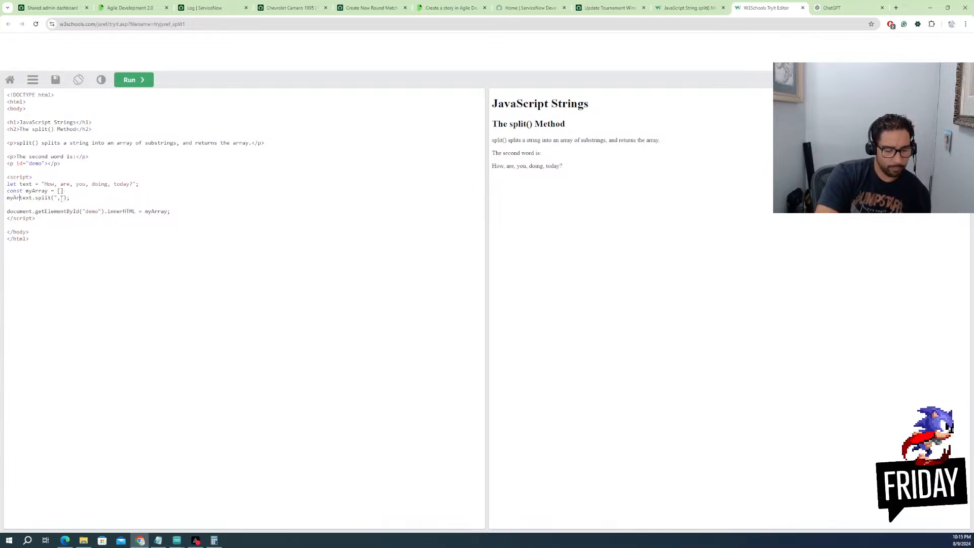
key(BackSpace)
key(BackSpace)
key(BackSpace)
text(ay)
key(BackSpace)
key(BackSpace)
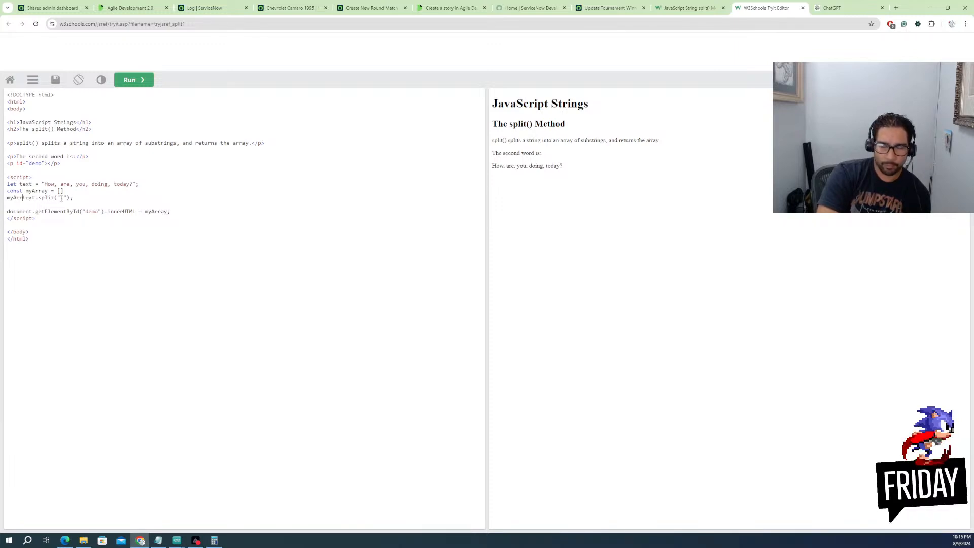
text(ay=)
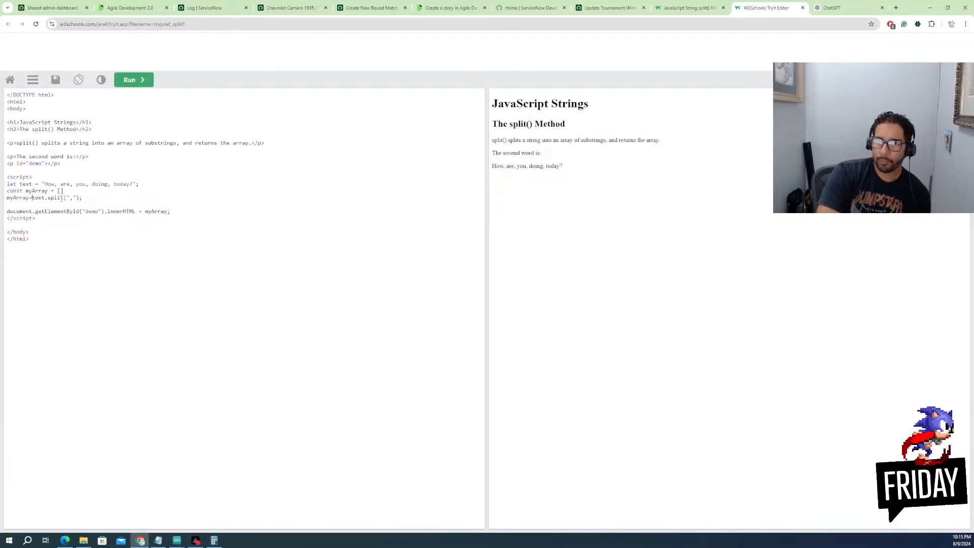
click(134, 83)
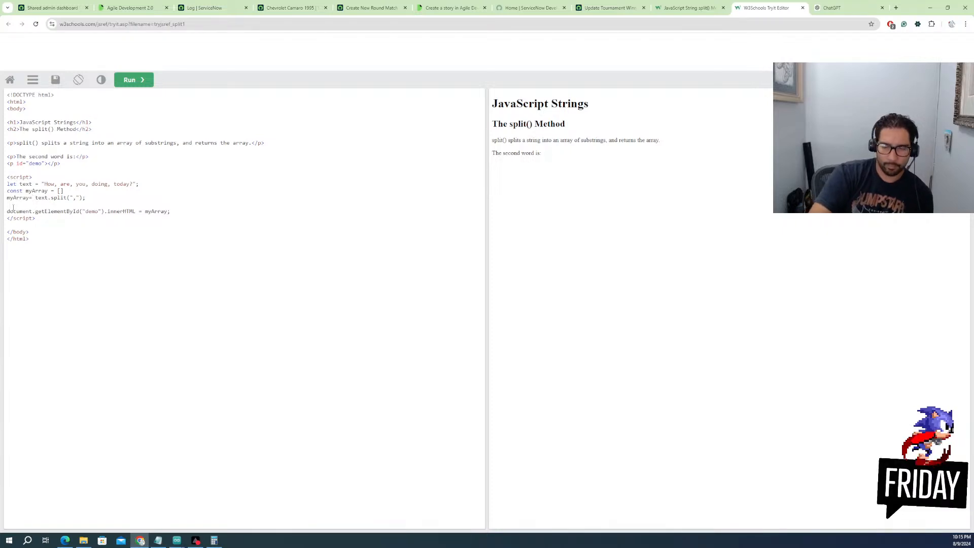
Replace the separate assignment with myArray.push(text.split(",")) and run the code
key(BackSpace)
key(Delete)
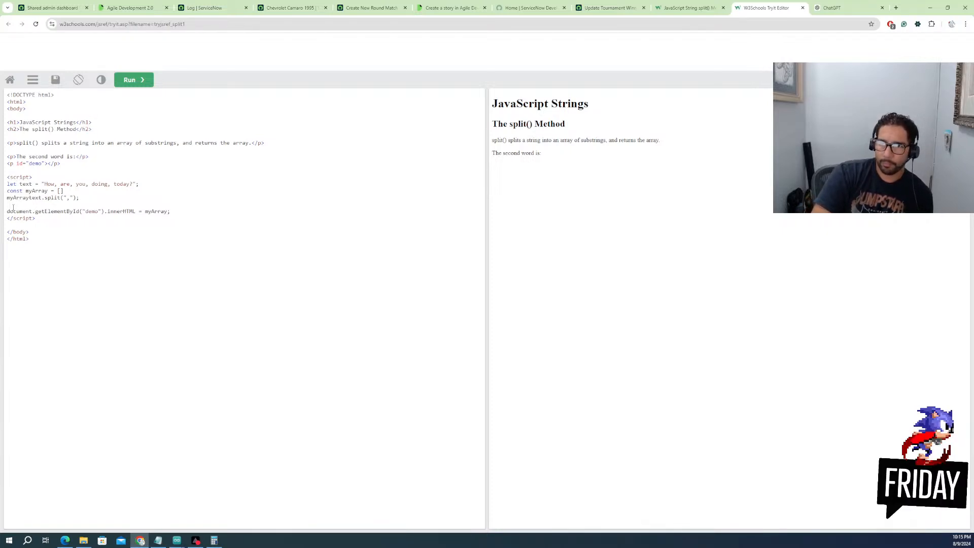
text(.pu)
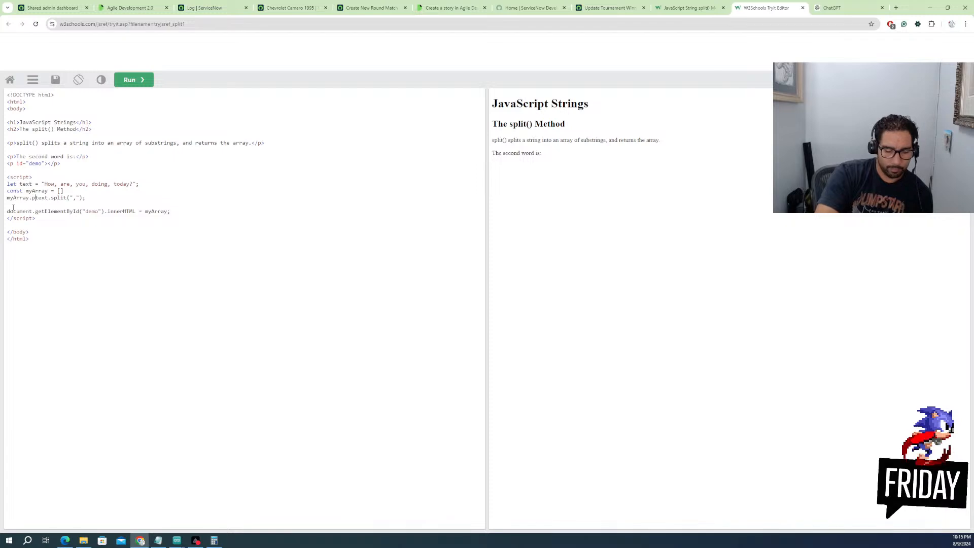
text(sh()
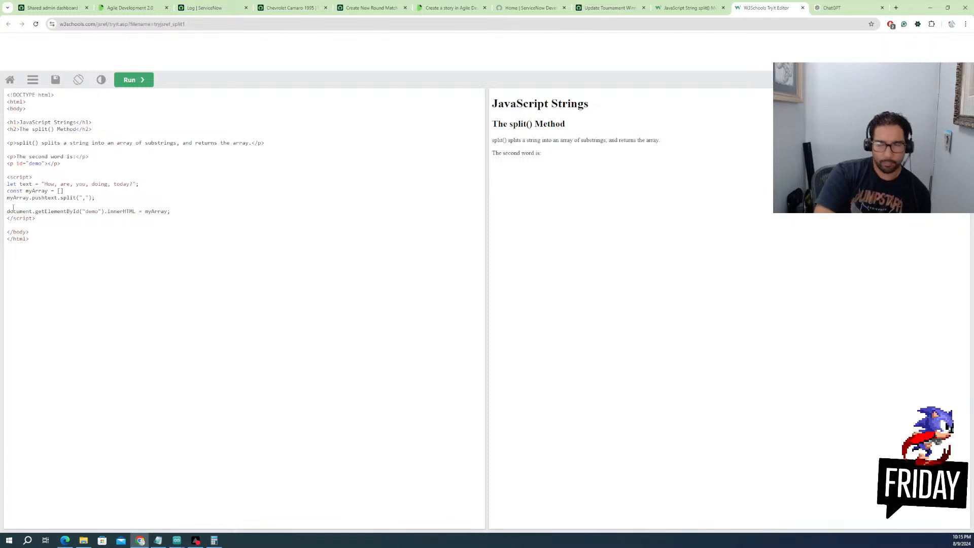
click(97, 198)
text())
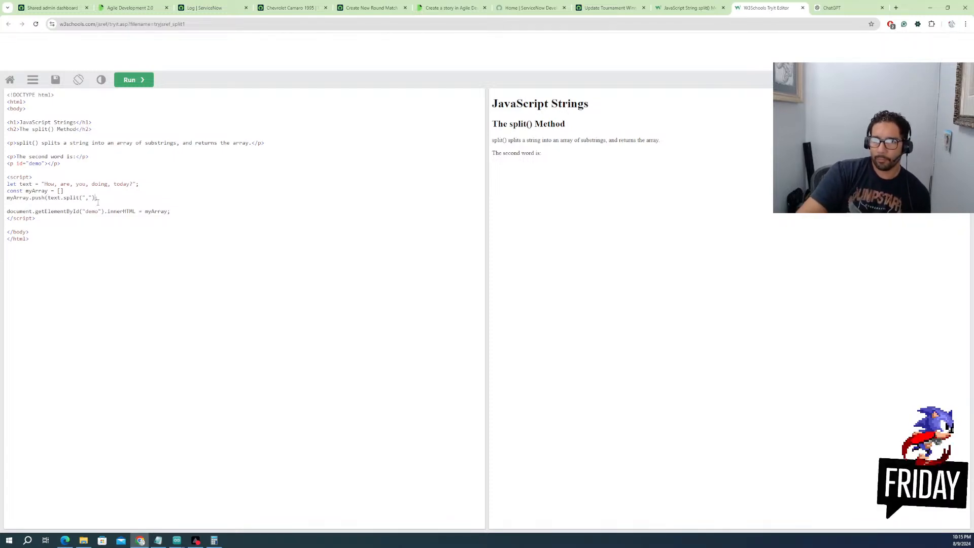
key(Return)
key(BackSpace)
click(129, 79)
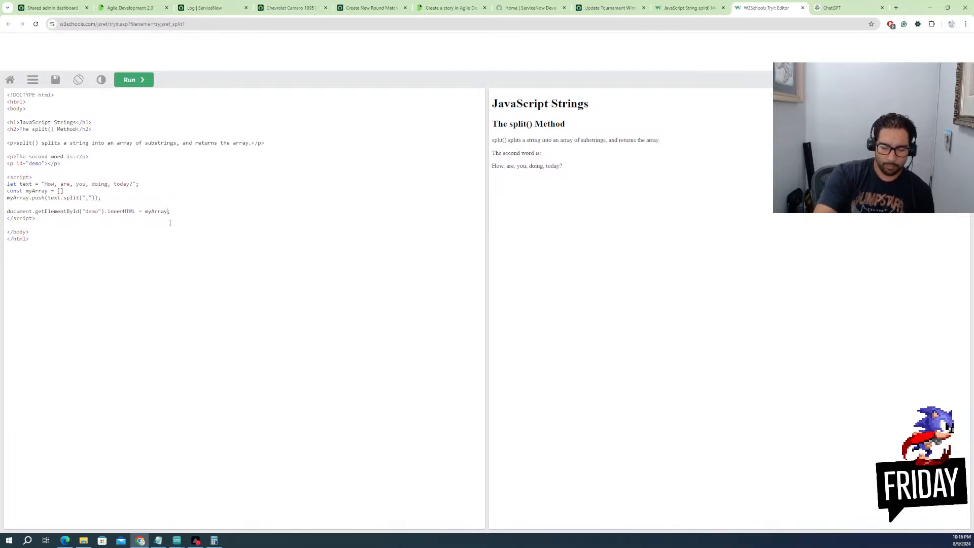
Output myArray[0] and declare myArray with let instead of const, running the code after each change
text([0])
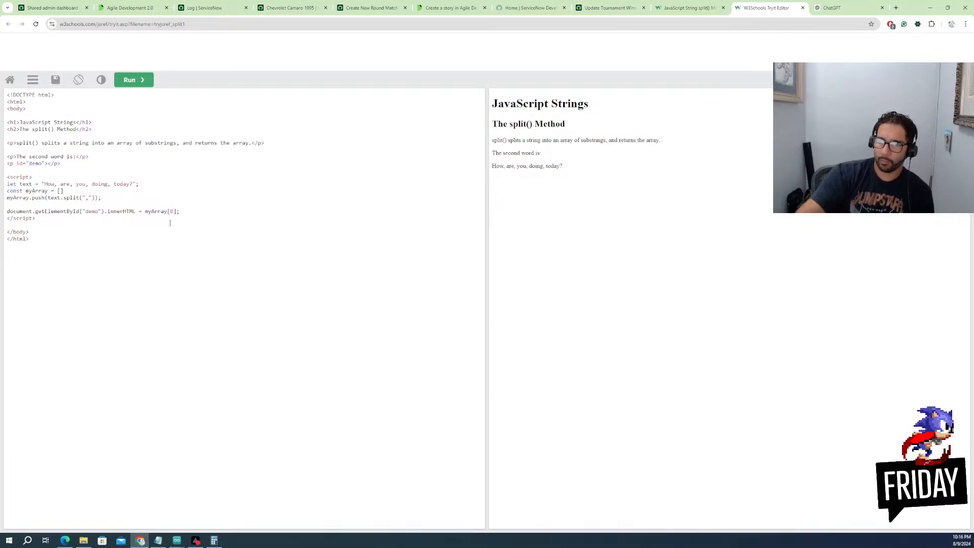
click(132, 83)
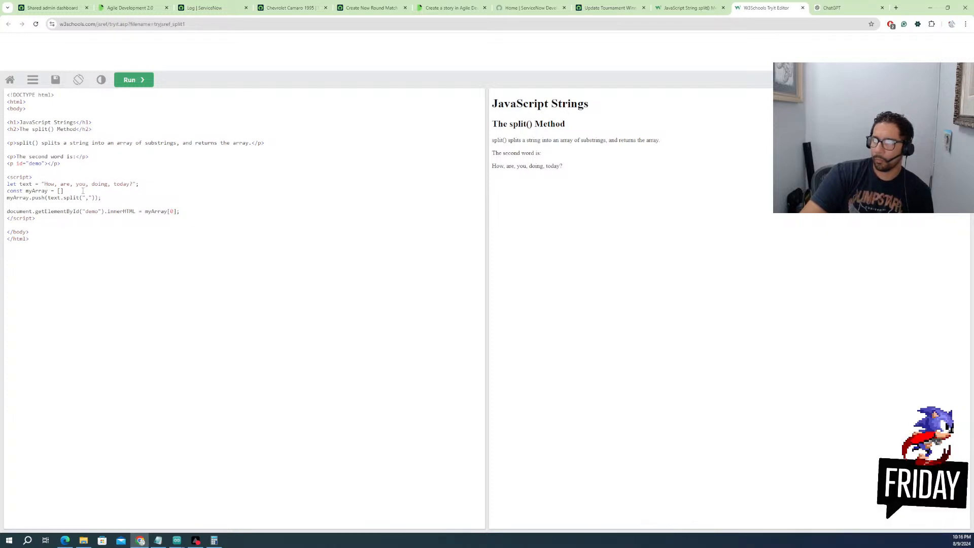
drag(24, 191, 7, 191)
text(let)
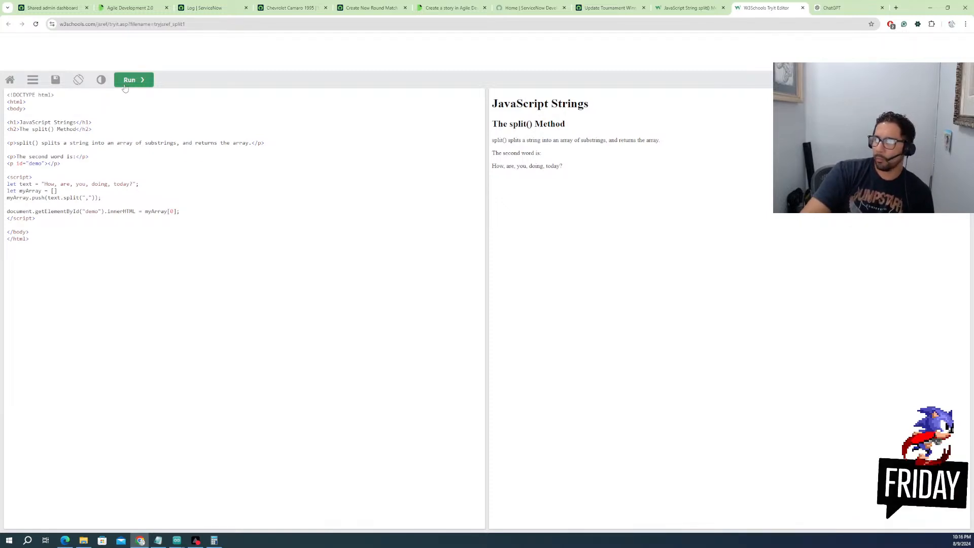
click(143, 82)
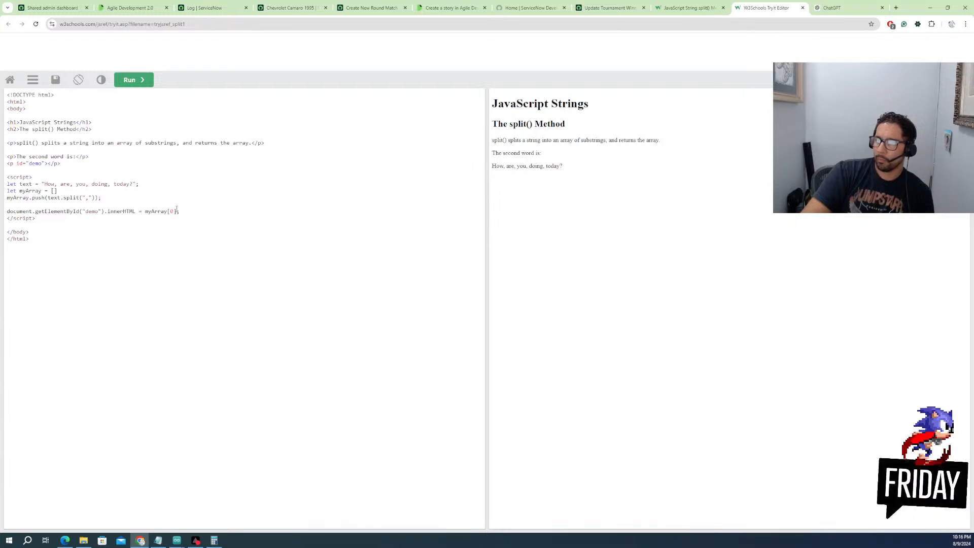
Remove the [0] index from the output, replace the empty array and push with let myArray = text.split(","), and run the code
drag(177, 211, 168, 211)
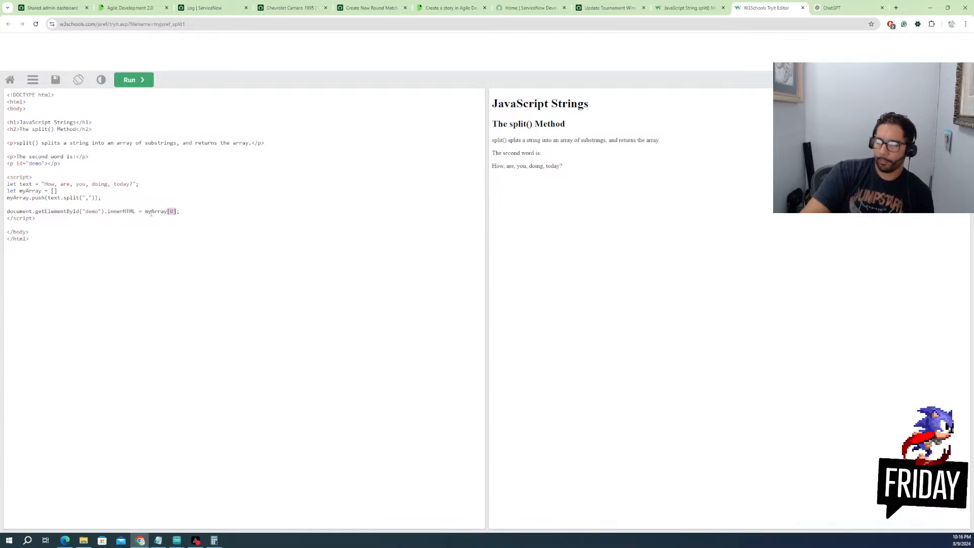
key(BackSpace)
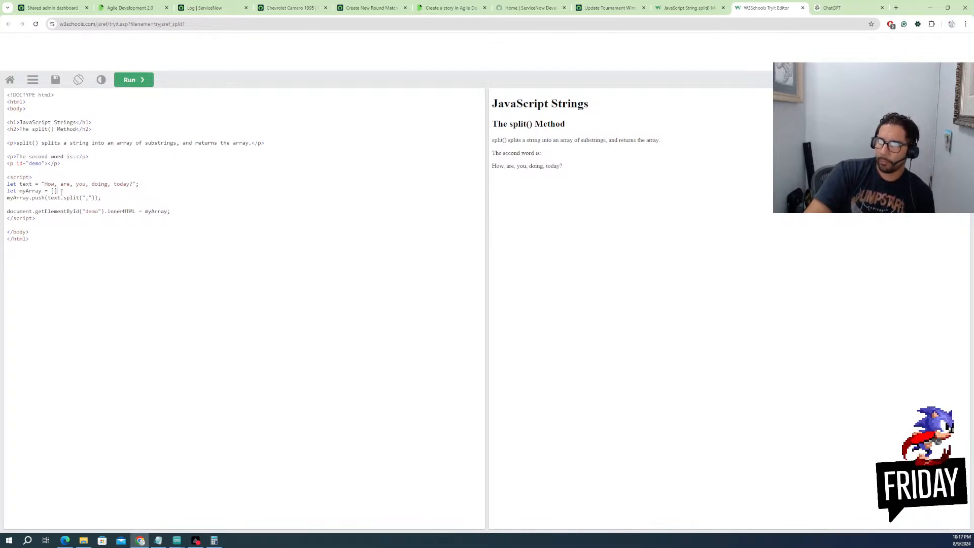
double_click(40, 197)
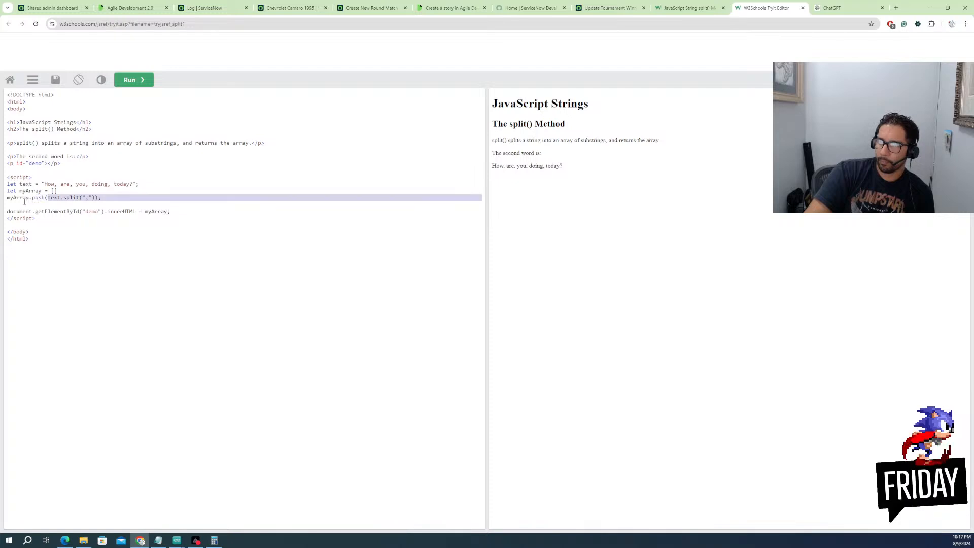
click(48, 198)
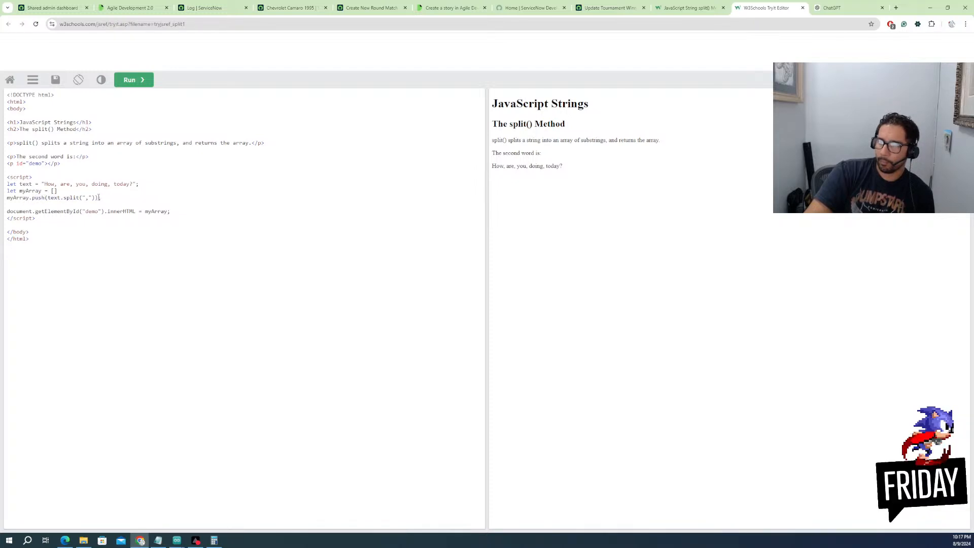
click(95, 197)
drag(49, 198, 7, 197)
key(BackSpace)
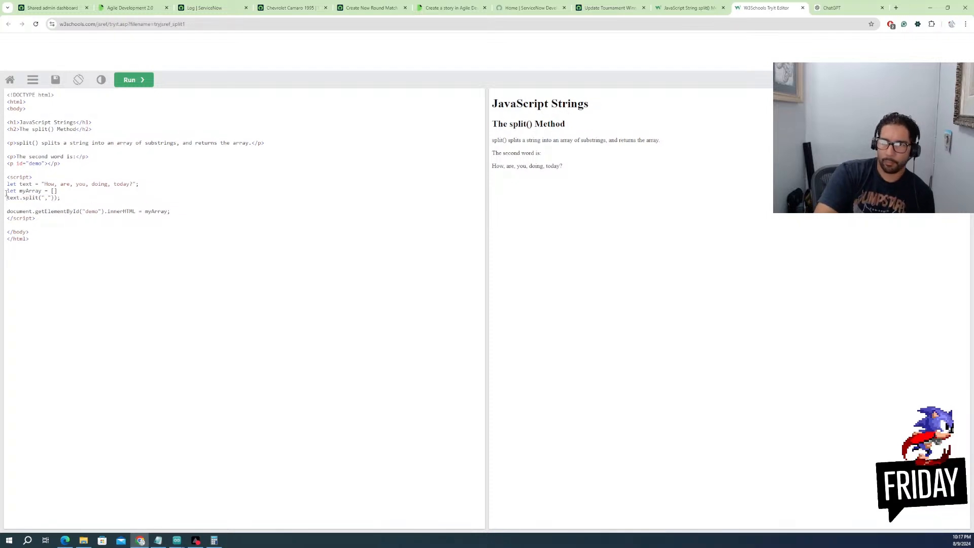
key(BackSpace)
key(BackSpace)
key(BackSpace)
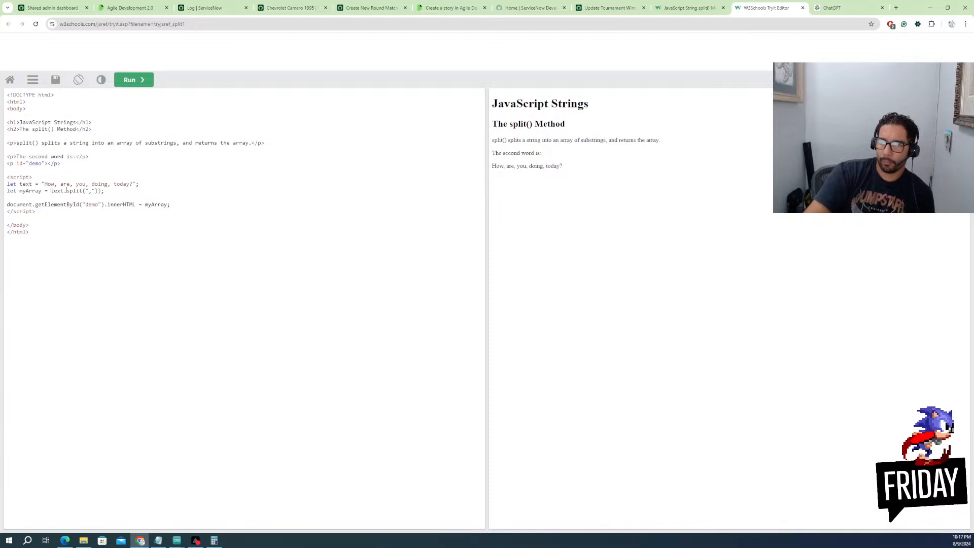
click(101, 191)
key(BackSpace)
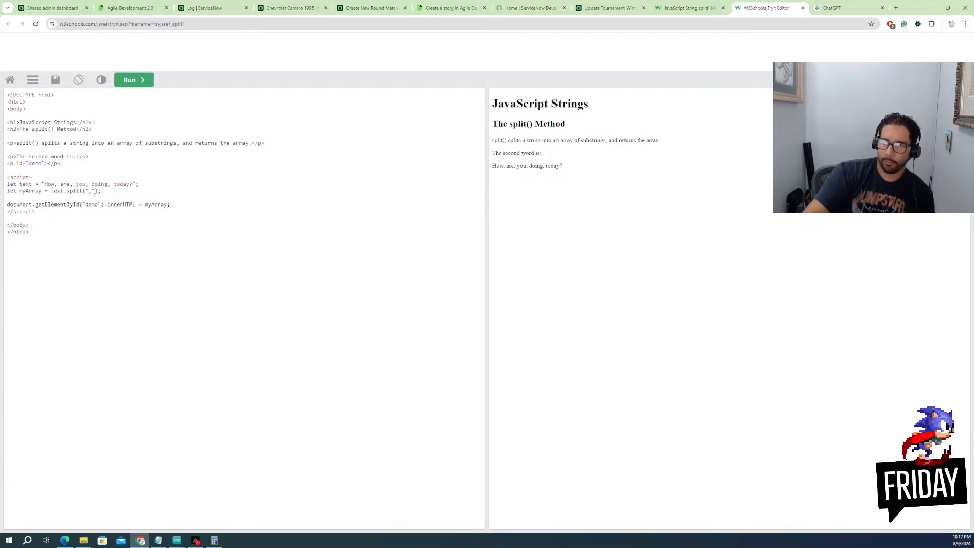
click(119, 82)
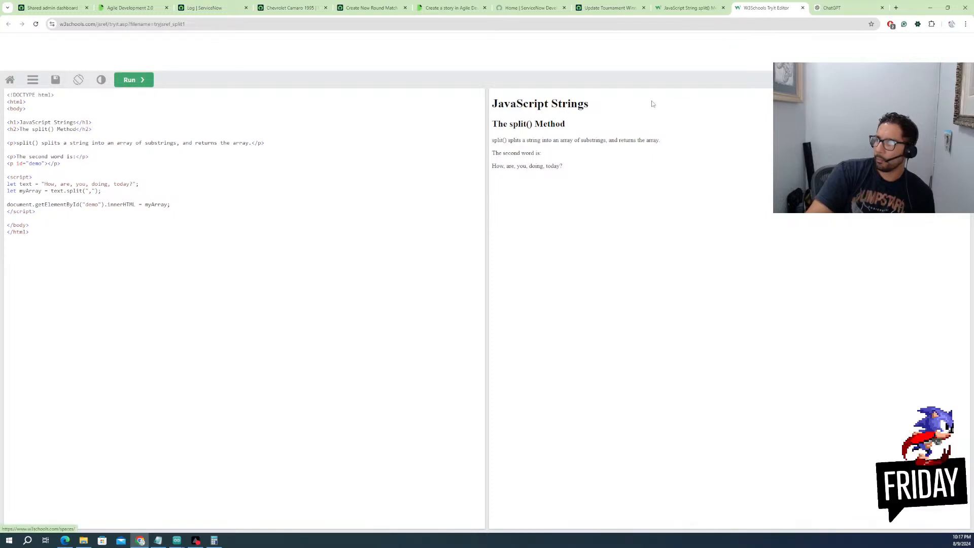
Change the h2 heading to "The split() Method2" and run the code to check that the output refreshes
drag(566, 123, 560, 123)
click(77, 129)
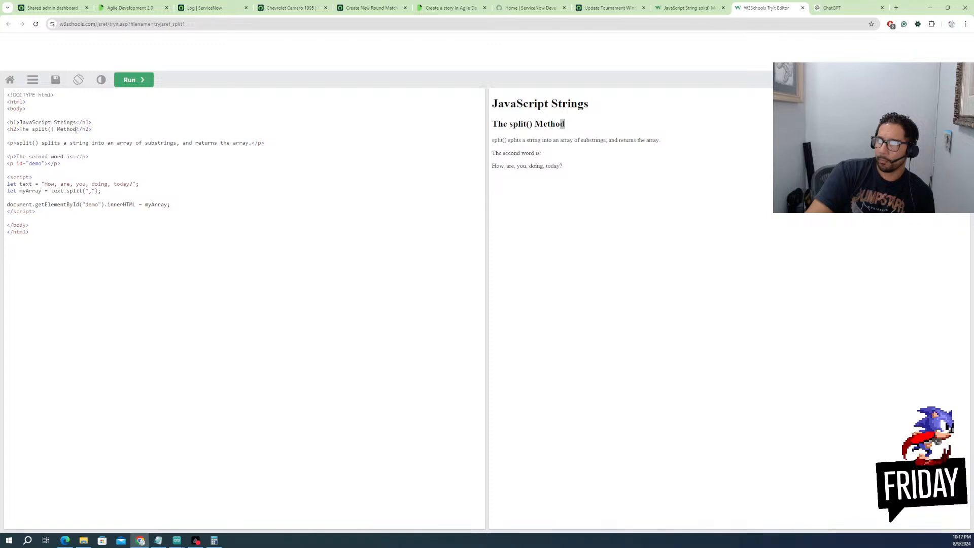
text(2)
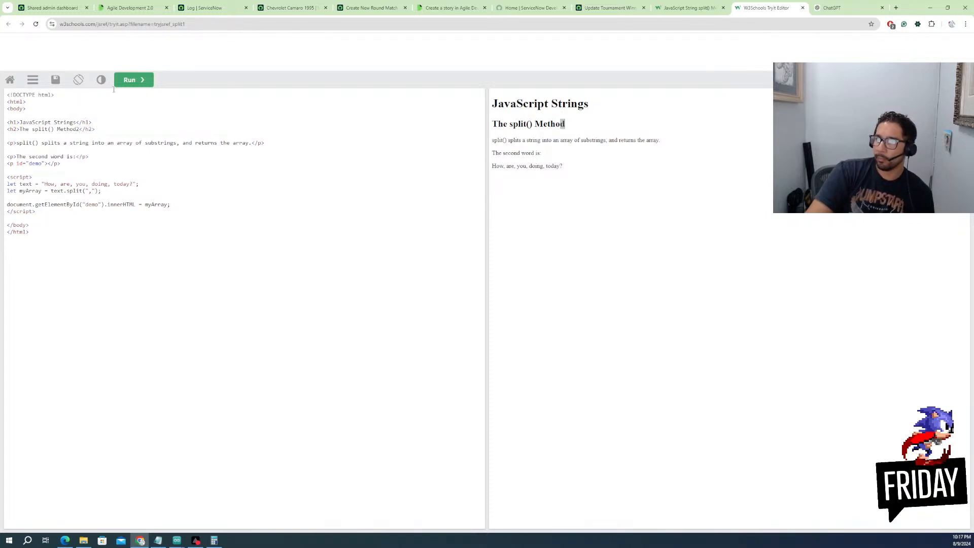
click(130, 81)
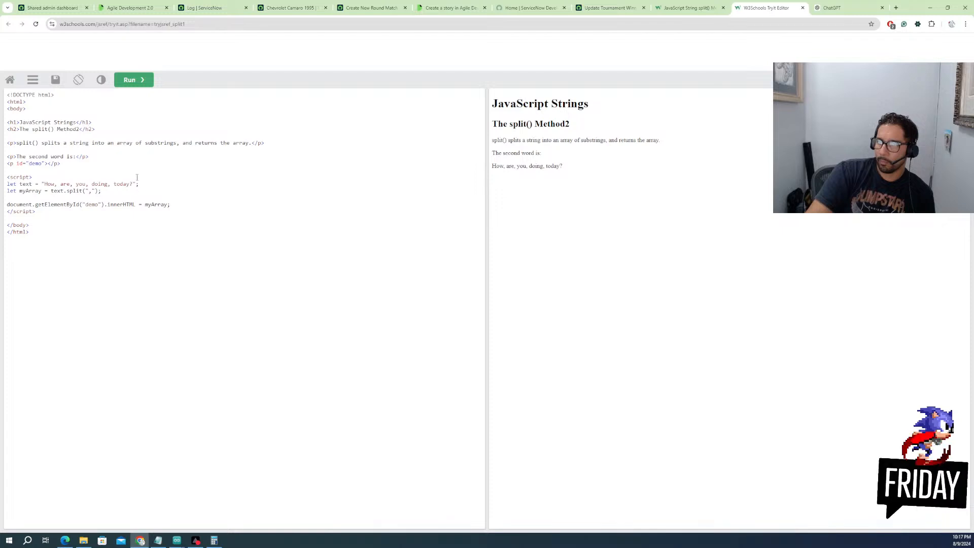
Change the separator in text.split() from a comma to a space and run the code
click(90, 191)
key(BackSpace)
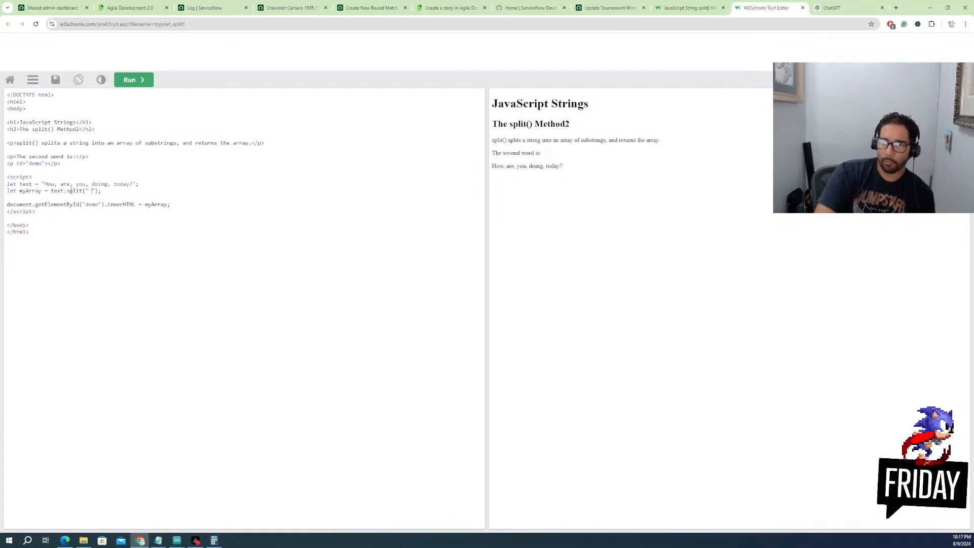
click(130, 82)
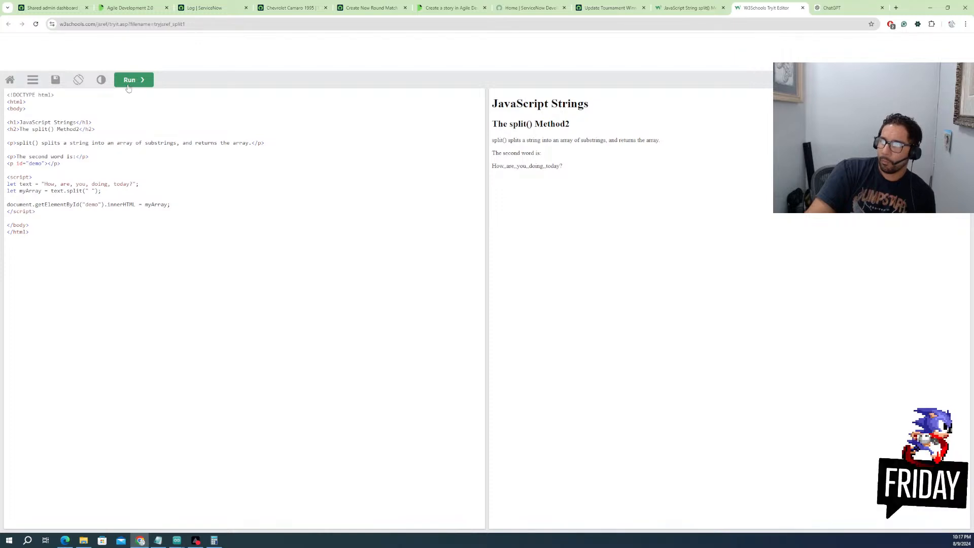
Restore the comma as the separator in text.split() and run the code
click(93, 191)
key(BackSpace)
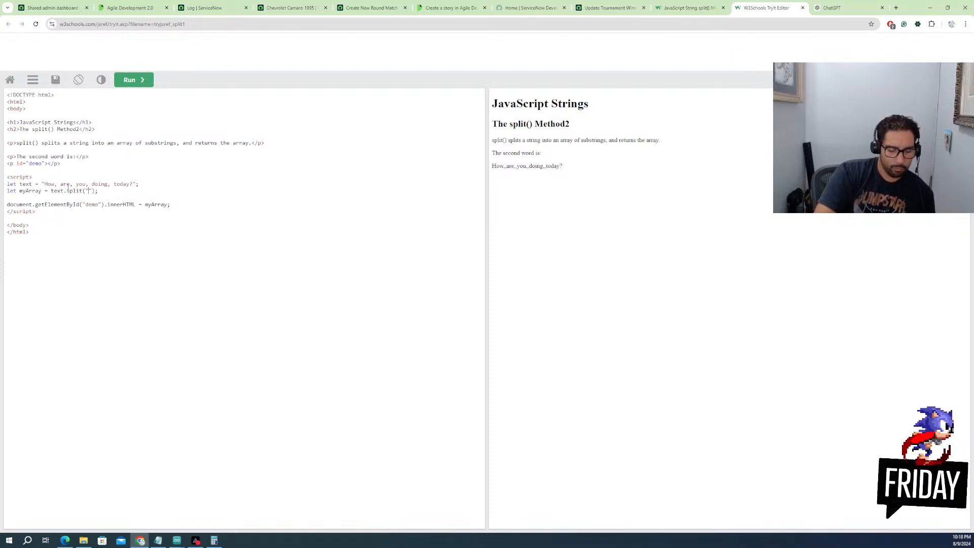
text(,)
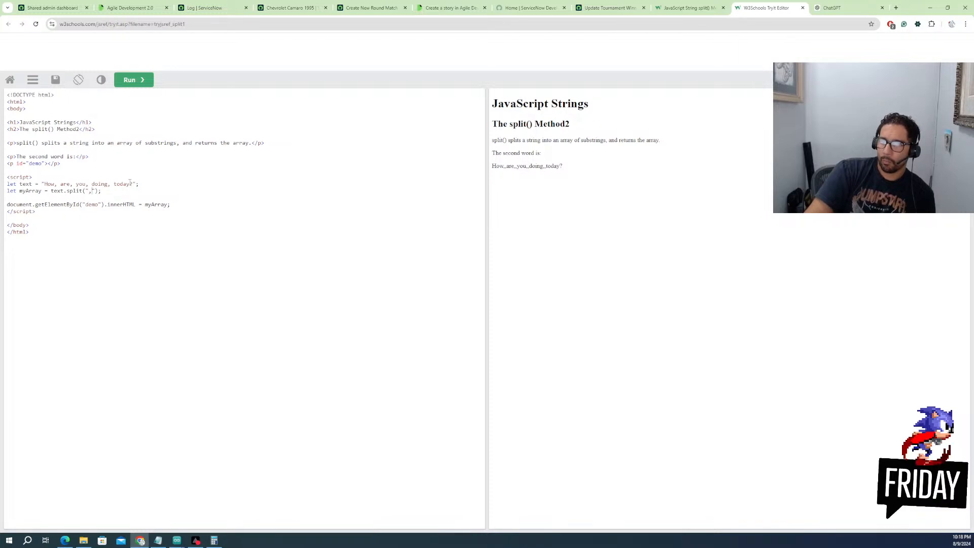
click(130, 81)
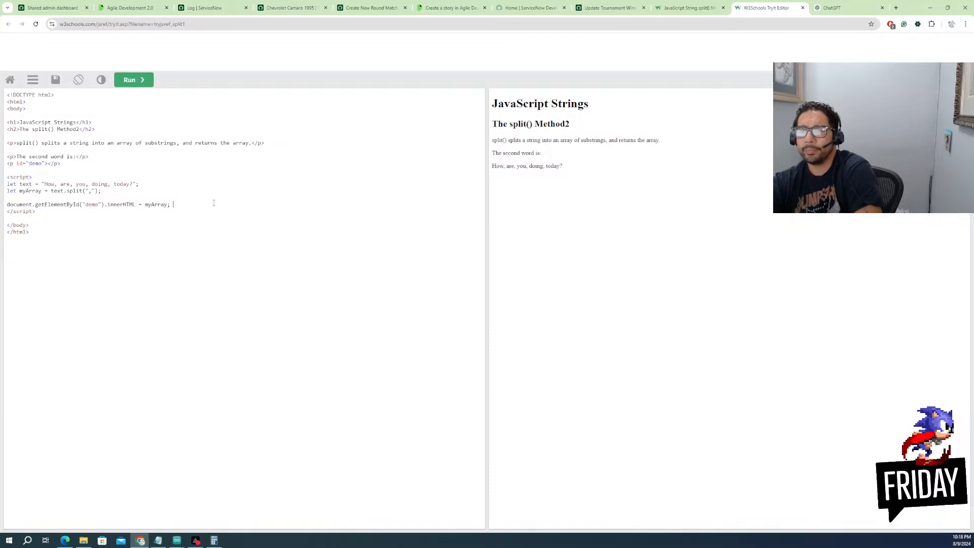
Output myArray[2] in the demo paragraph instead of the whole array and run the code
click(167, 204)
text([])
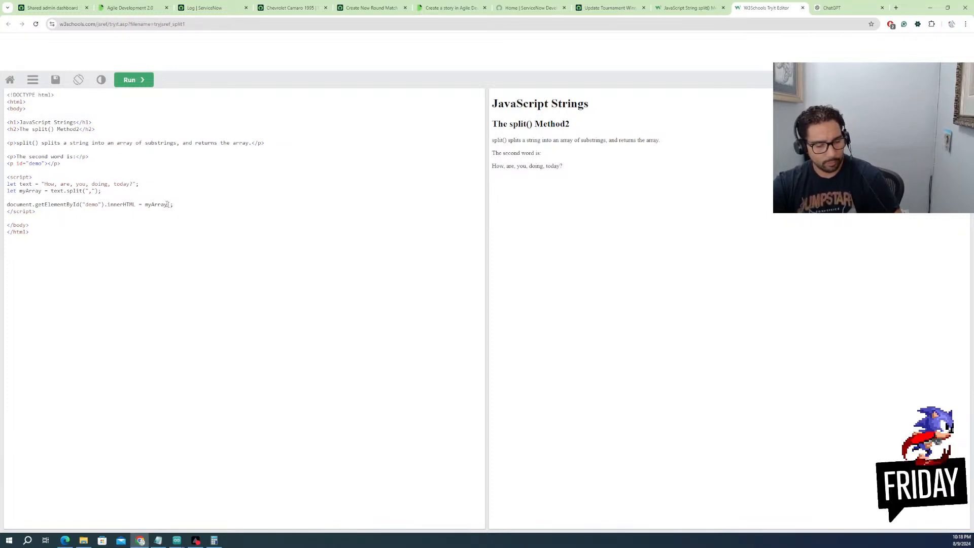
text(2)
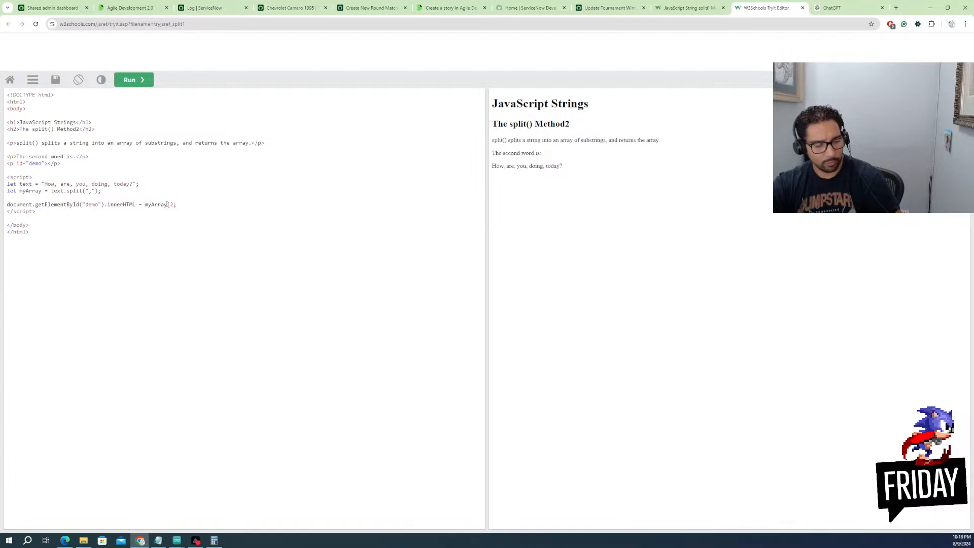
click(130, 84)
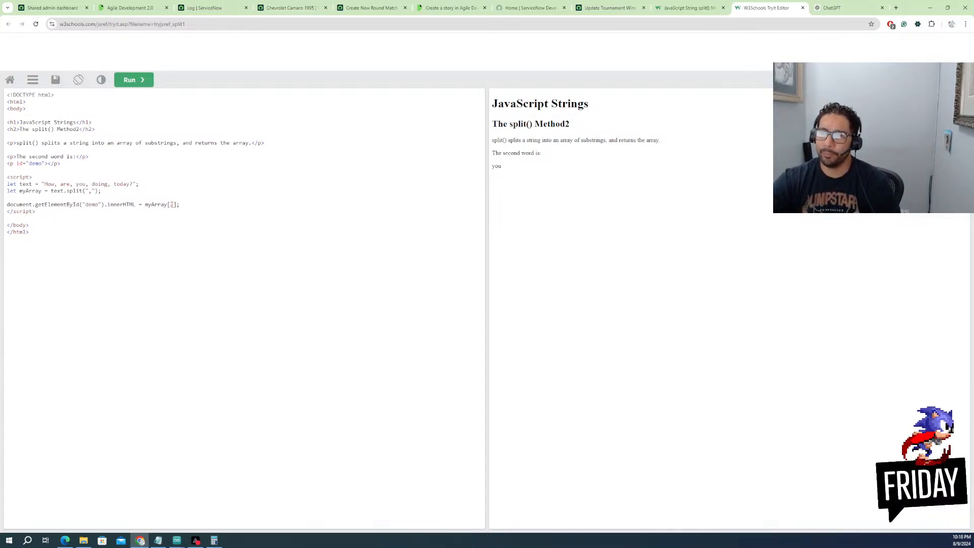
Replace the [2] index in the output line with .typeOf and run the code
click(176, 205)
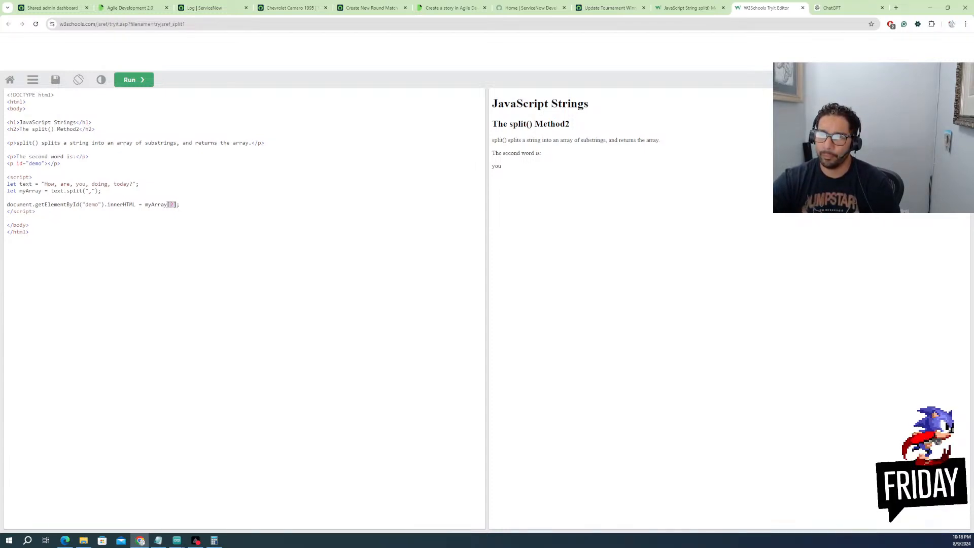
key(BackSpace)
key(BackSpace)
text(typ)
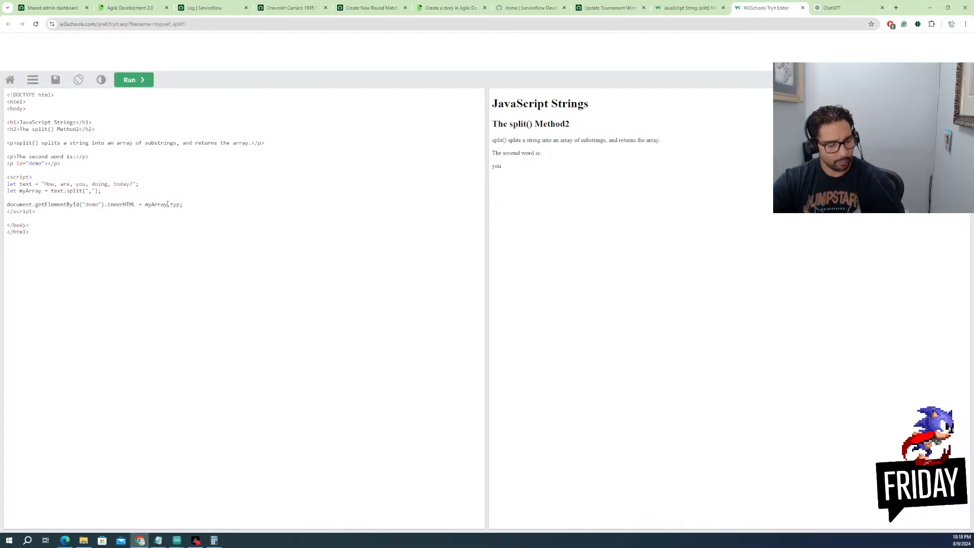
text(eOf)
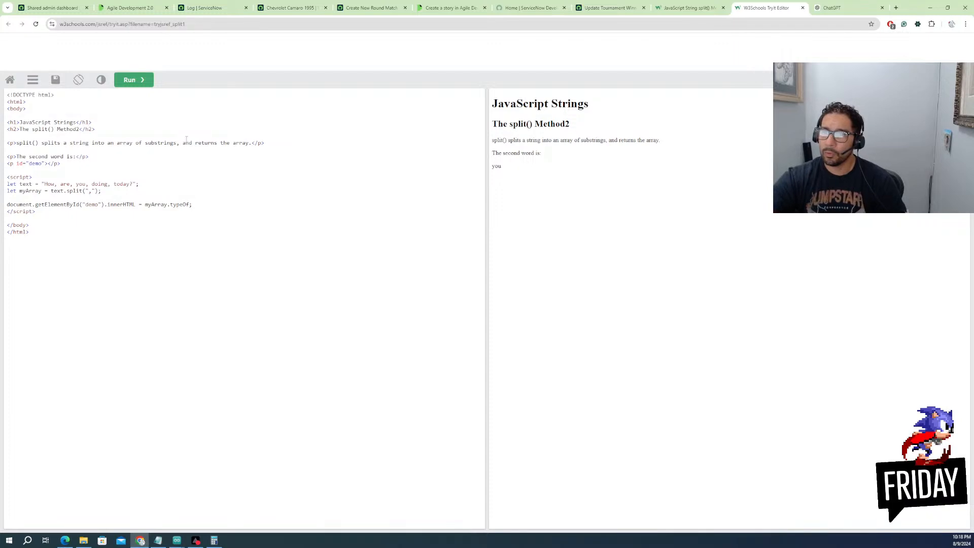
click(135, 85)
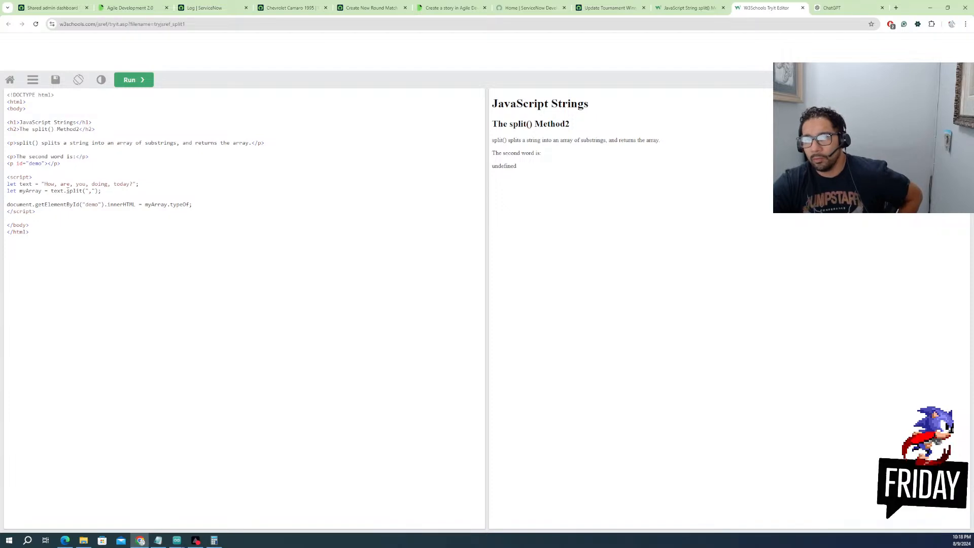
Try wrapping text.split(",") in square brackets, run the code, and remove the brackets again
click(51, 191)
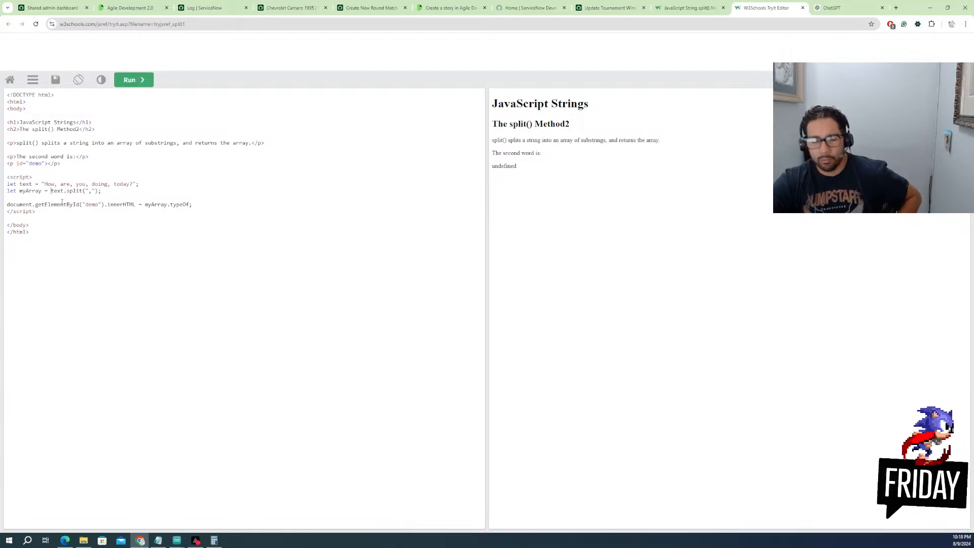
text([)
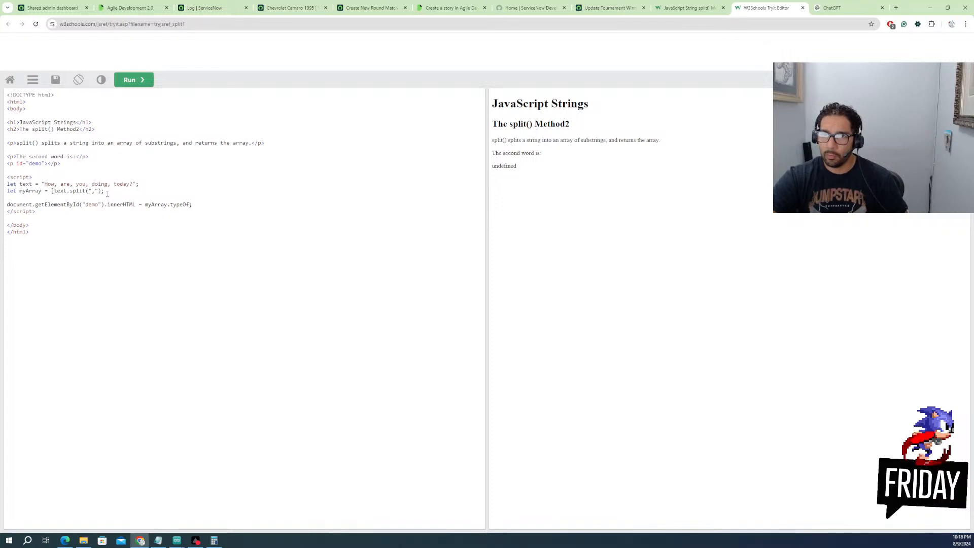
text(])
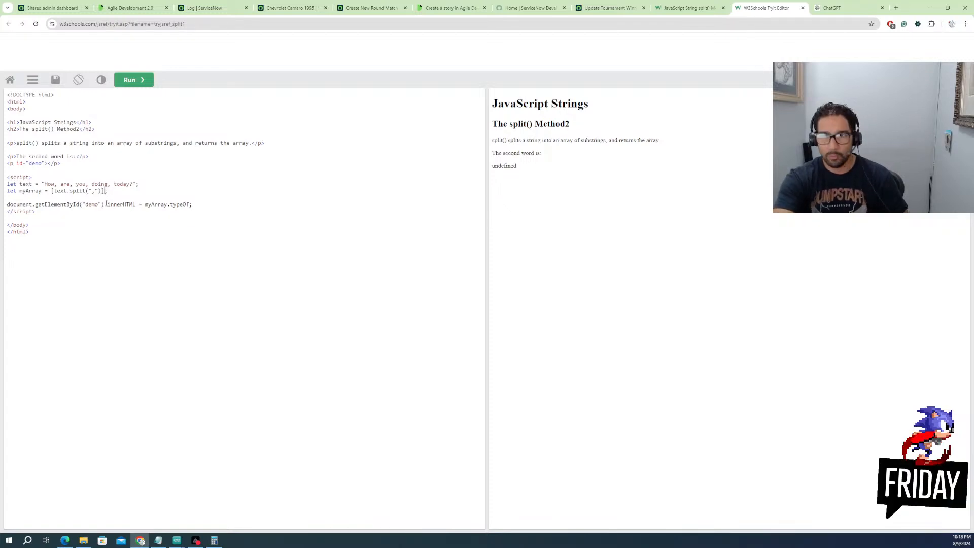
click(141, 82)
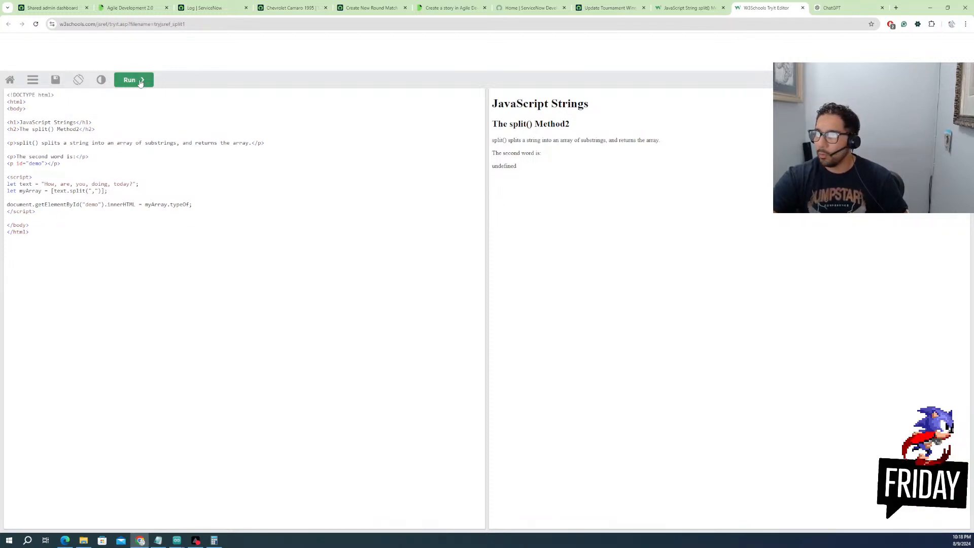
click(106, 191)
key(BackSpace)
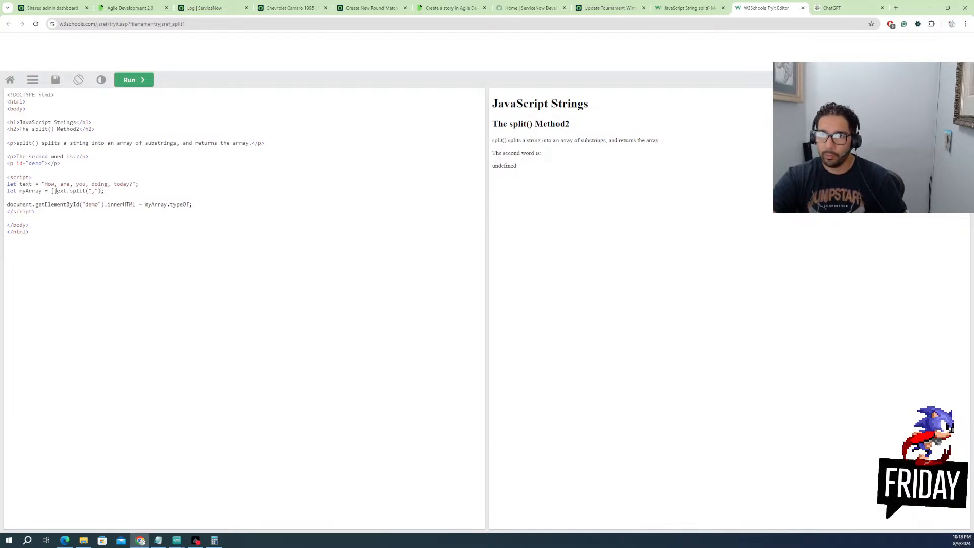
click(55, 191)
key(BackSpace)
Add the line ley myArray = [] below the text variable, remove let from the split assignment, and run the code
click(139, 184)
key(Return)
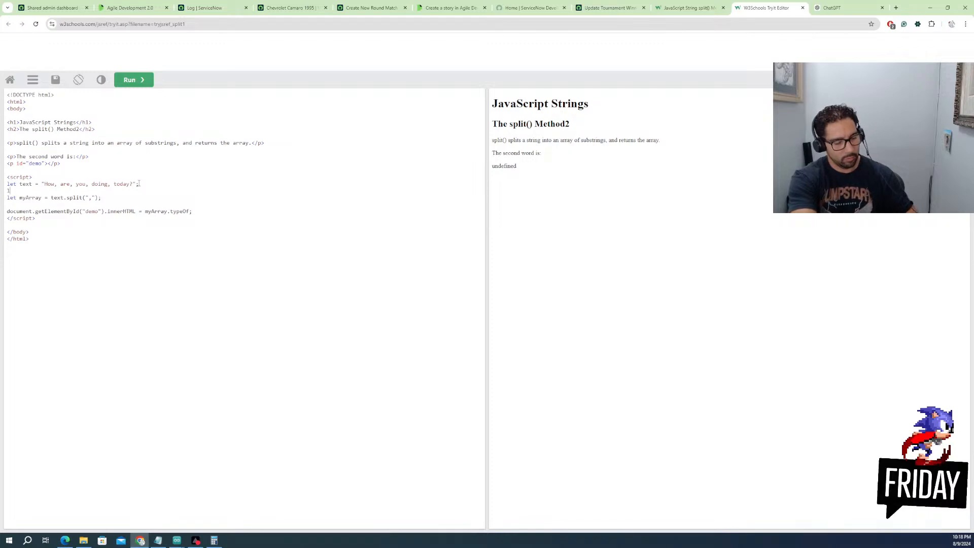
text(ley my)
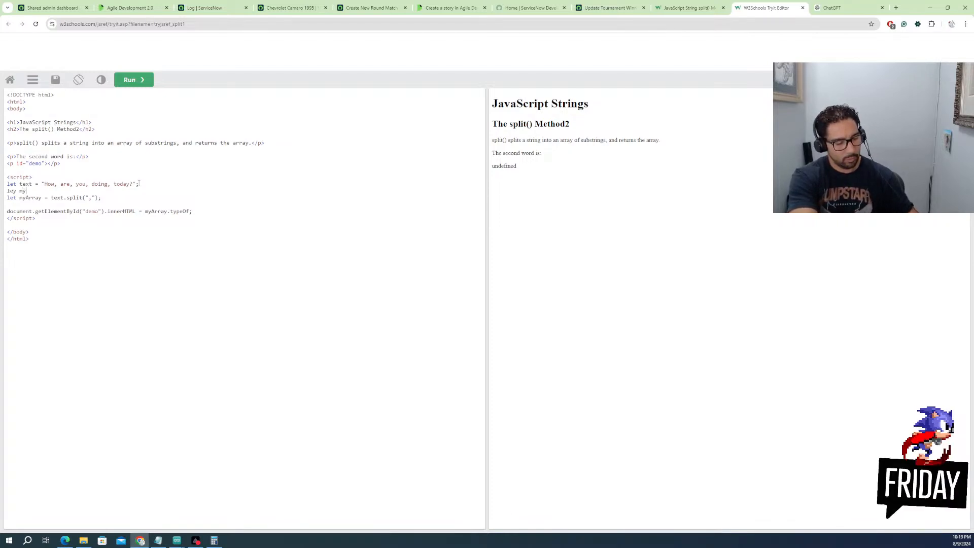
text(Array)
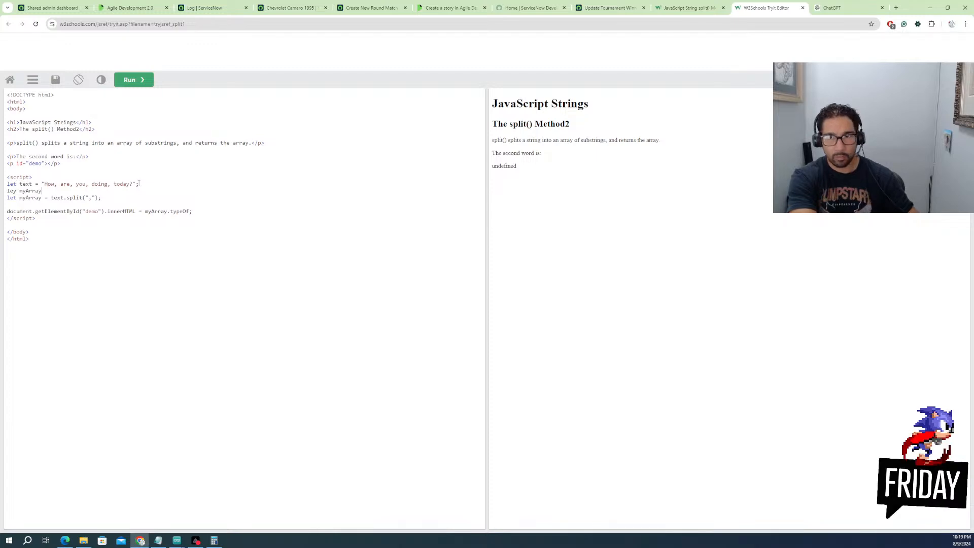
text( = [)
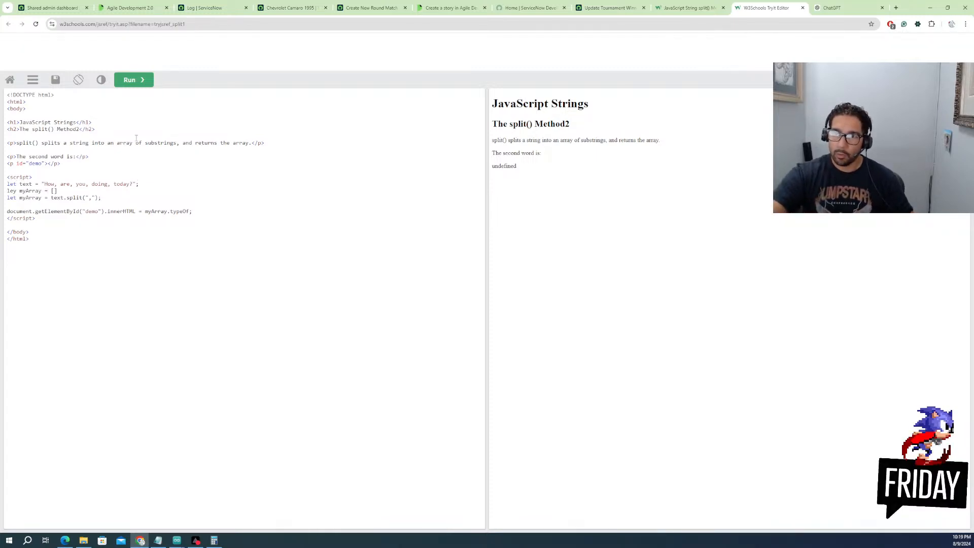
drag(19, 197, 8, 197)
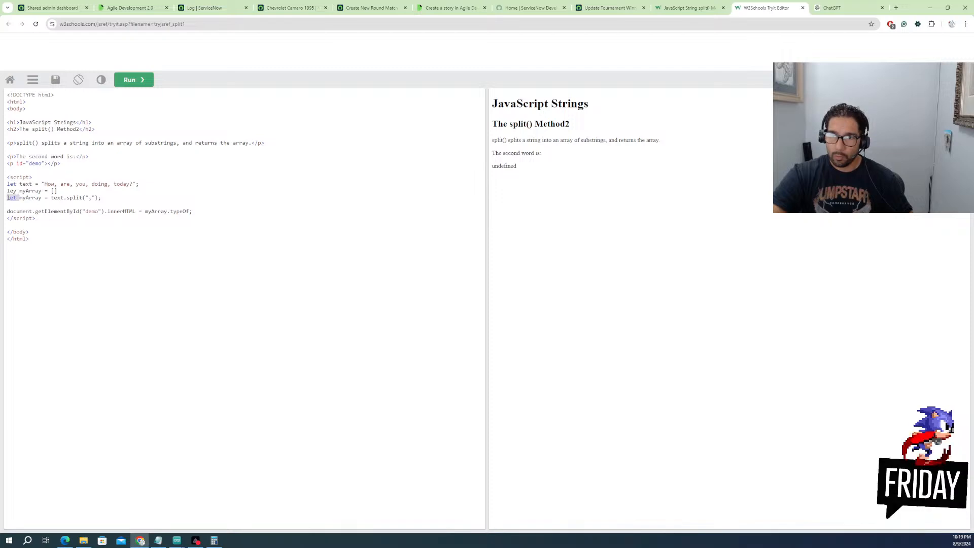
key(BackSpace)
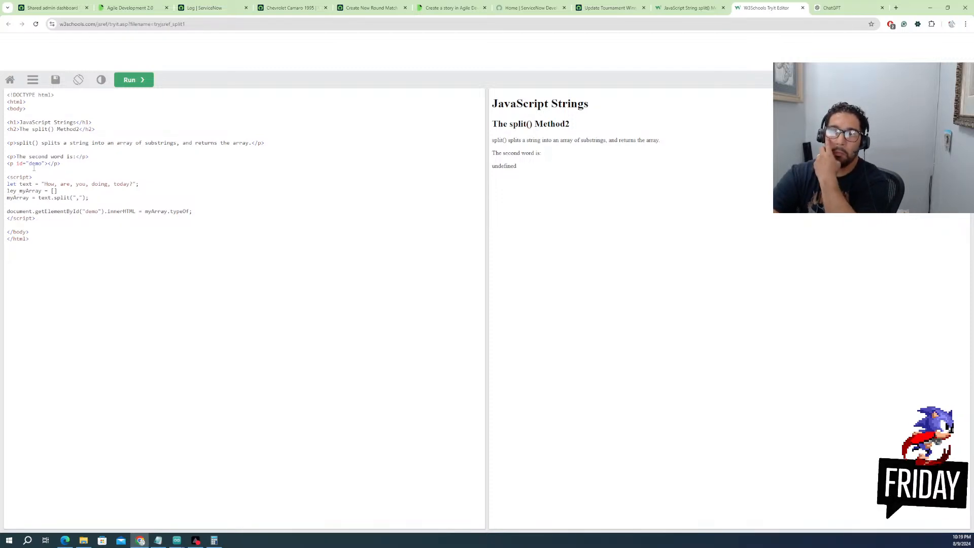
click(135, 80)
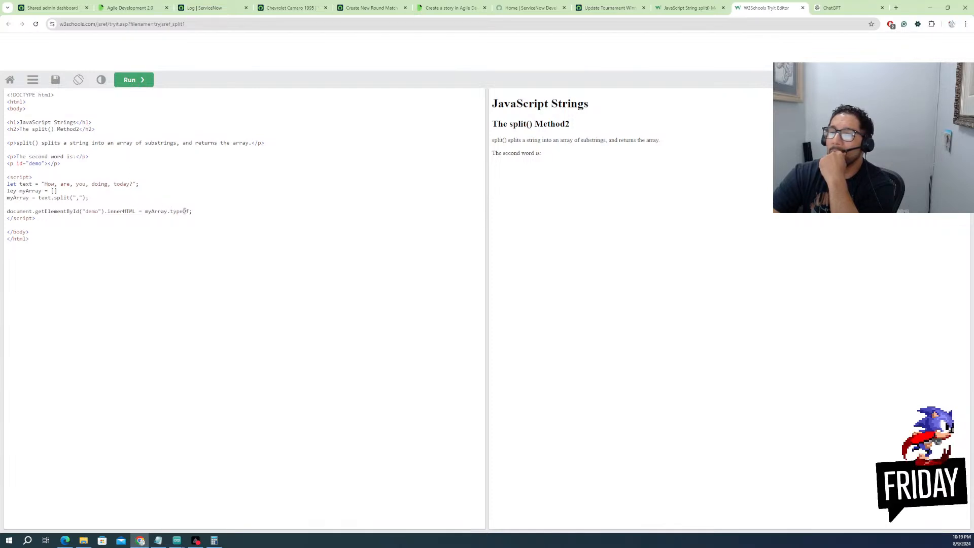
Remove .typeOf from the output line so it assigns plain myArray
key(BackSpace)
key(BackSpace)
key(BackSpace)
key(BackSpace)
key(BackSpace)
key(BackSpace)
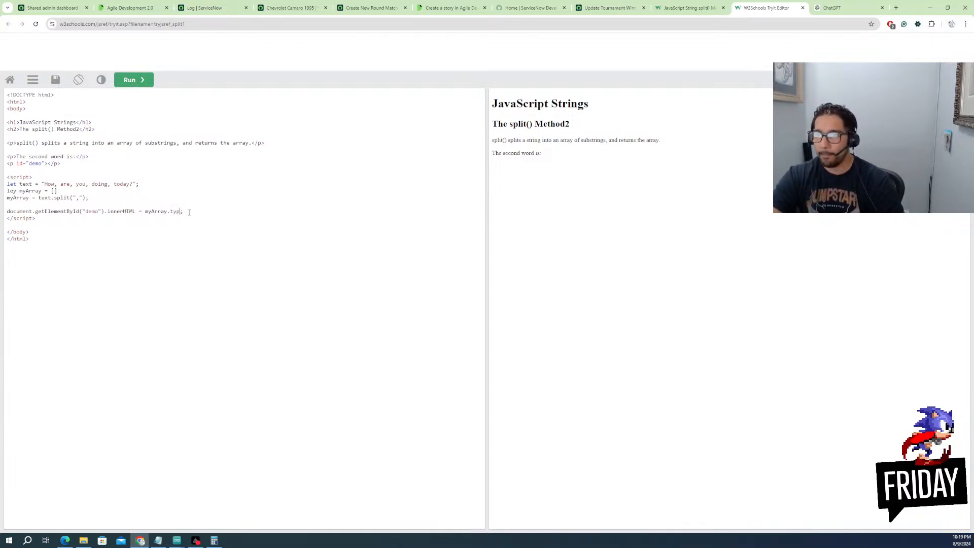
key(BackSpace)
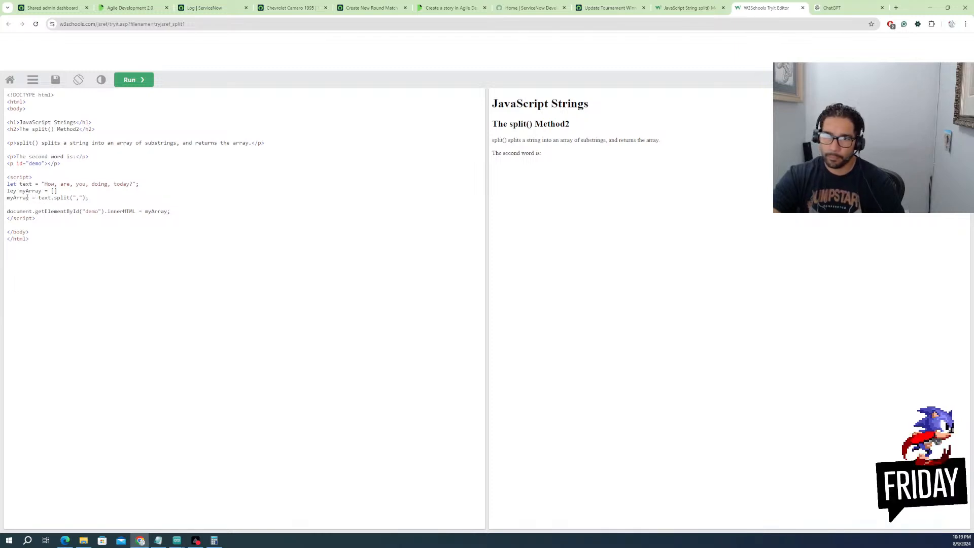
Rename the variable receiving the split result to NewArray, prefixed with let
key(BackSpace)
key(BackSpace)
text(letNew)
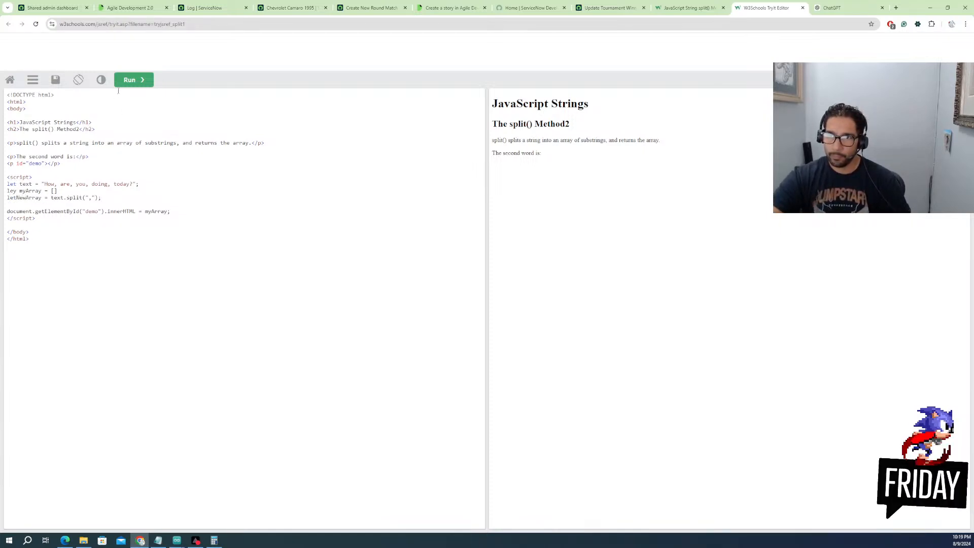
Add the line myArray + NewArray below the split assignment and separate let from NewArray with a space
click(111, 197)
key(Return)
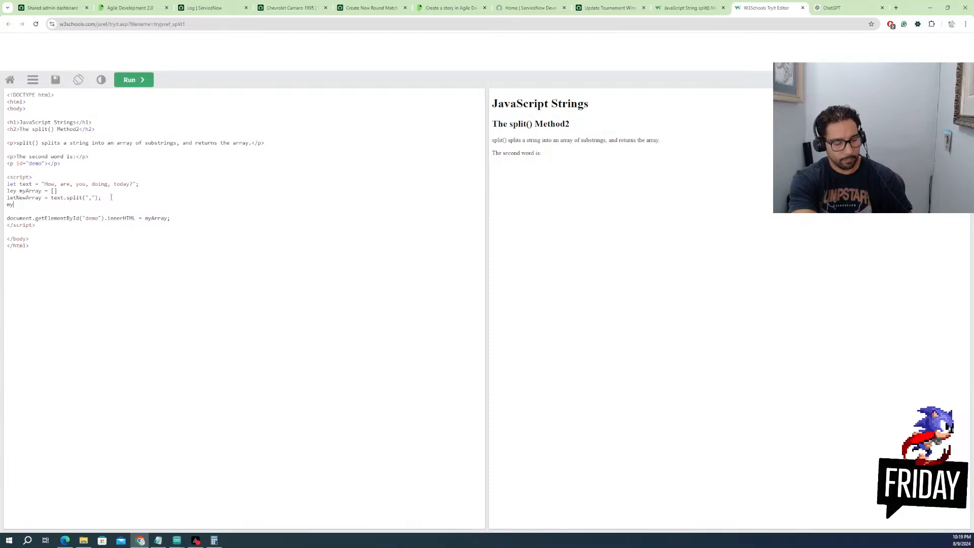
text(myArra)
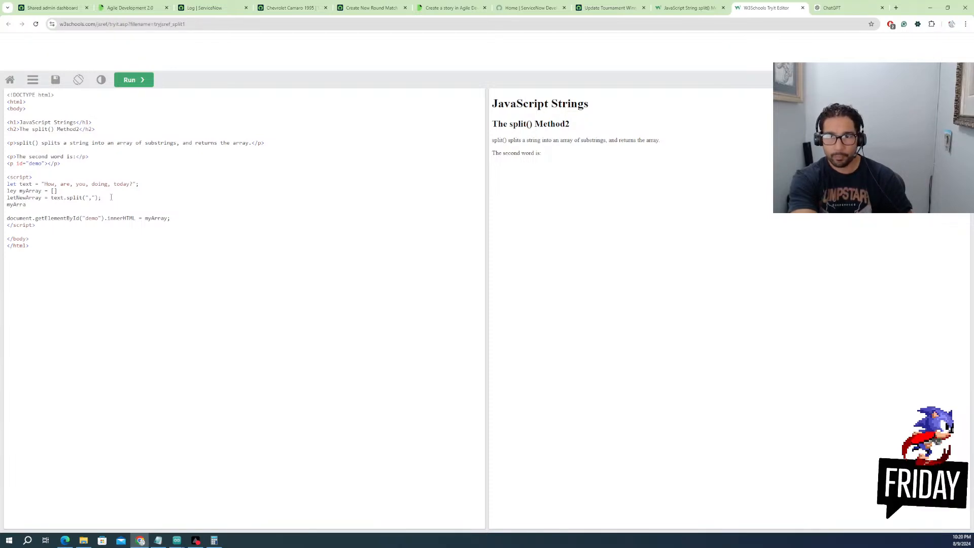
text(y +)
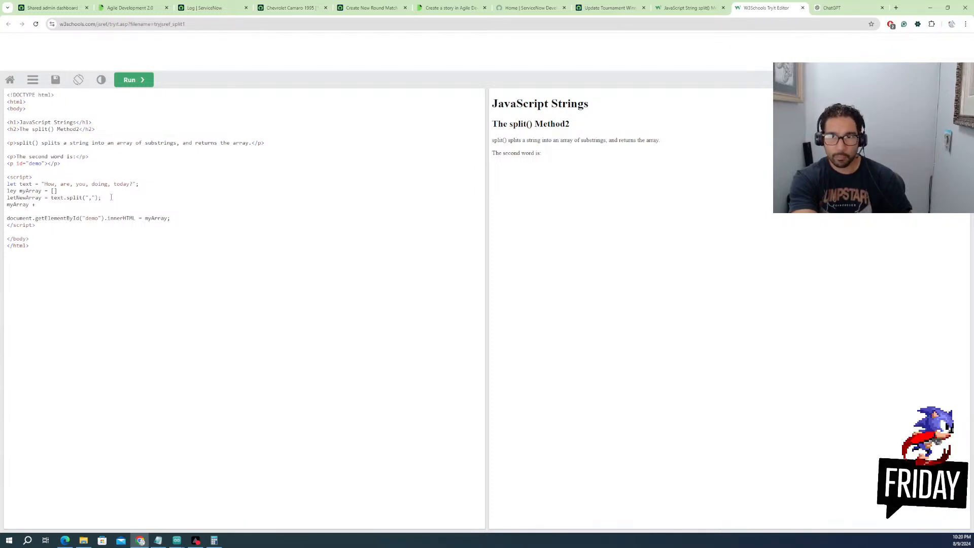
click(17, 197)
click(46, 204)
text(Ne)
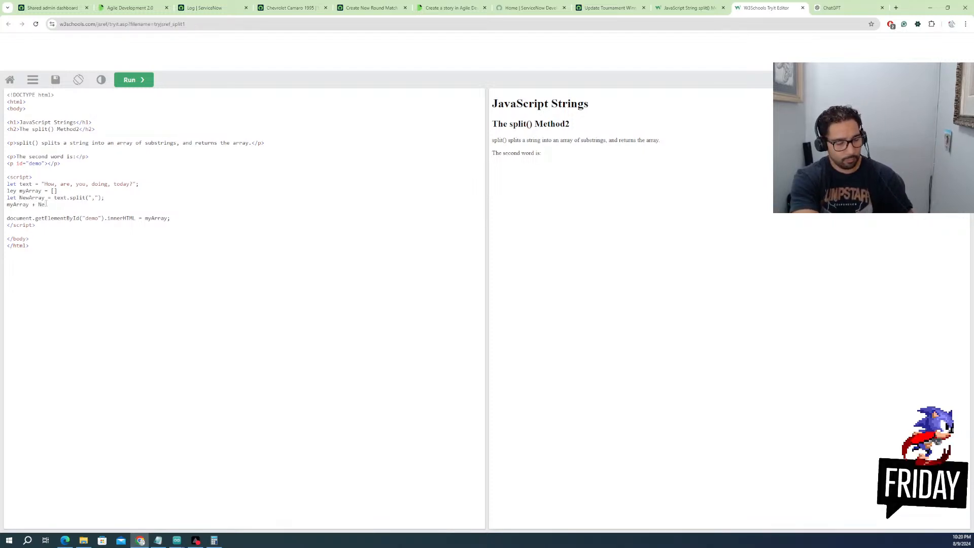
text(wArray)
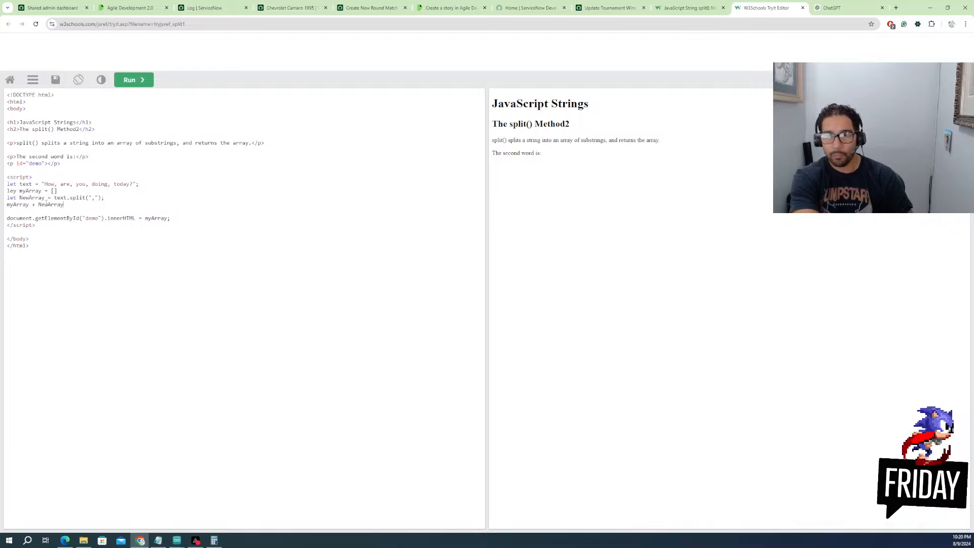
key(Return)
key(BackSpace)
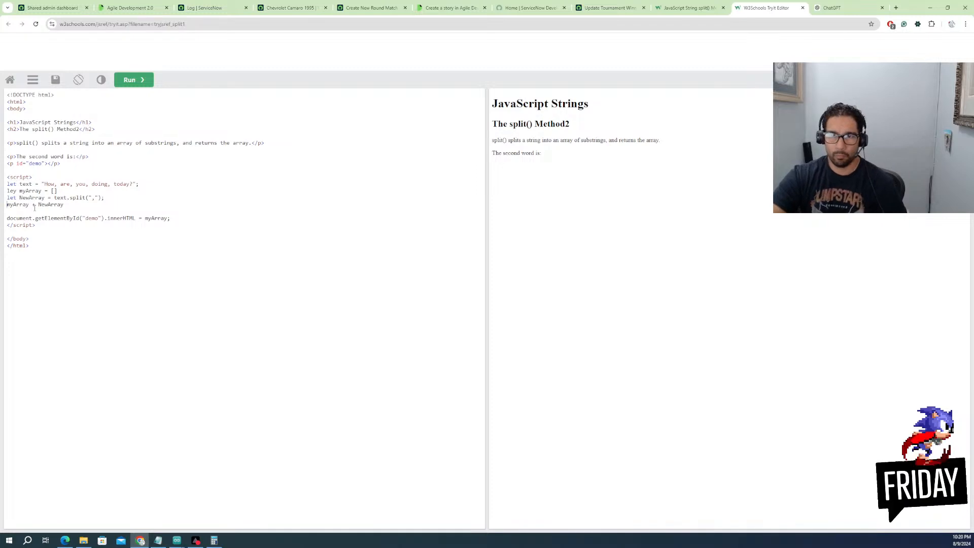
Prefix the myArray + NewArray line with myArray= so the combined value is assigned back to myArray
text(m)
text(my)
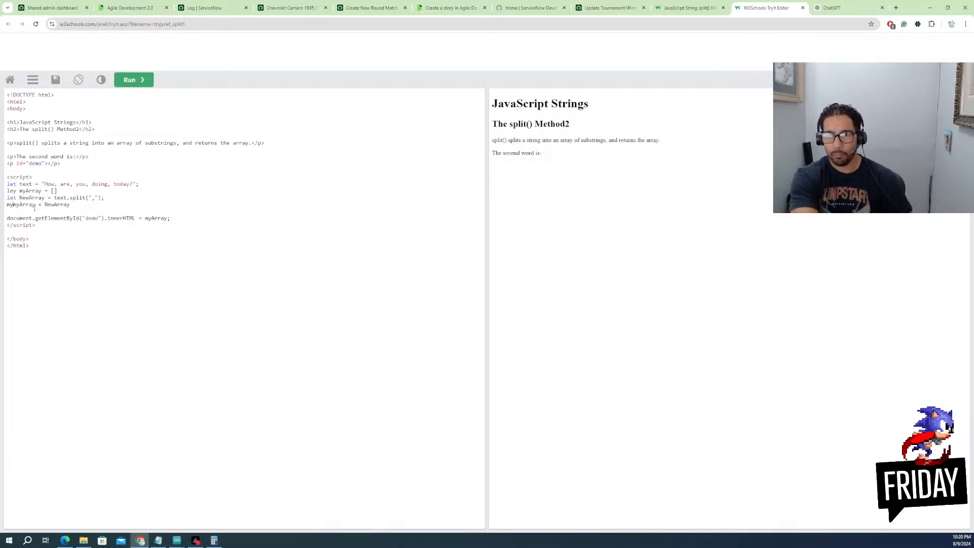
text(Array)
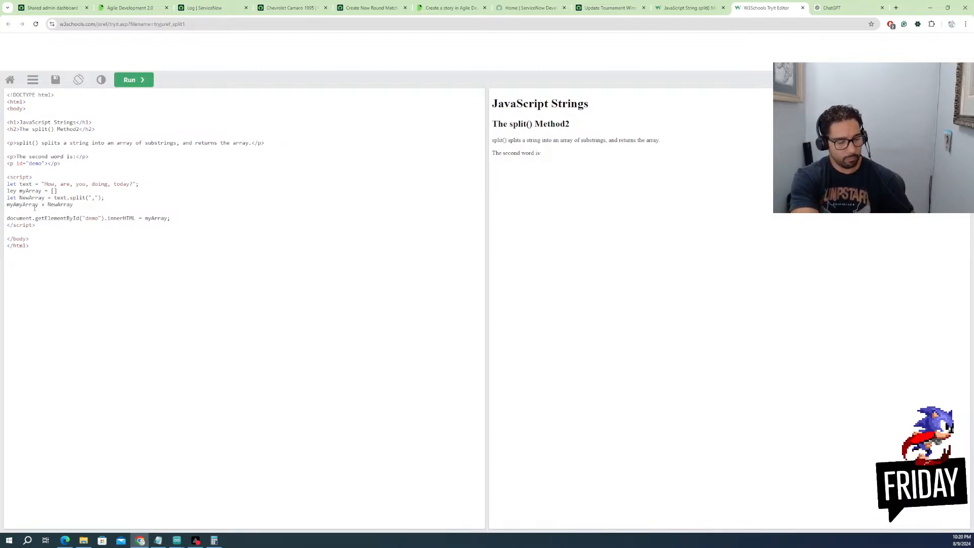
text(=)
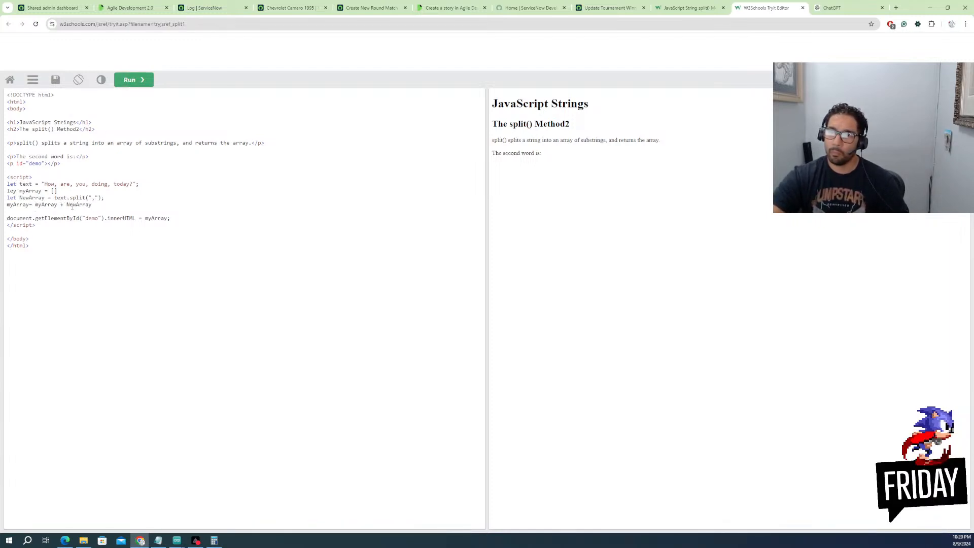
Replace the combining line below the split assignment with myArray.push("Test") and run the code
drag(98, 205, 45, 205)
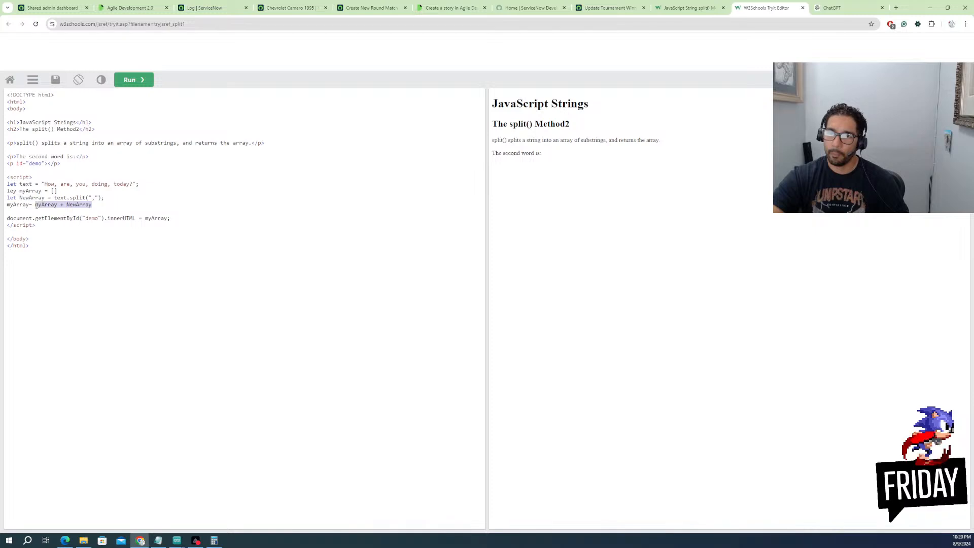
key(BackSpace)
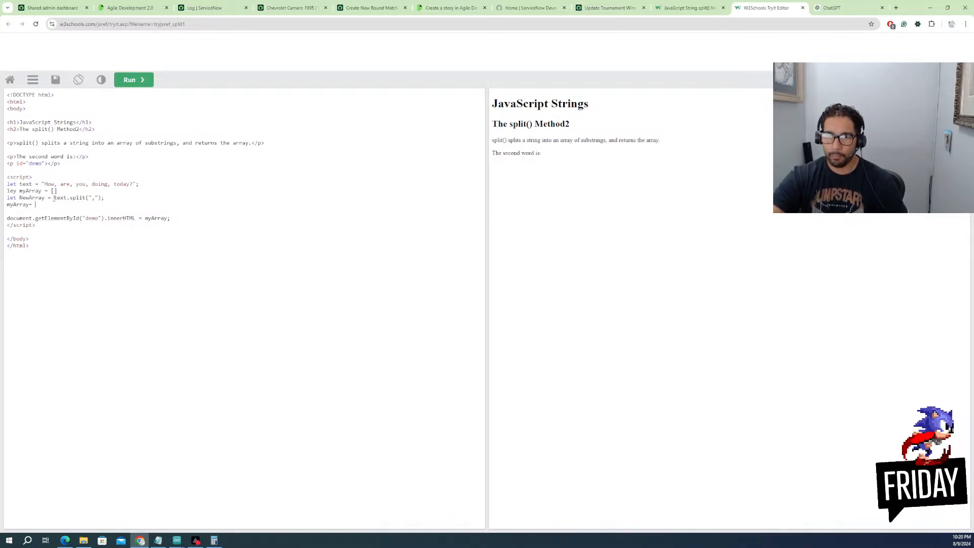
key(BackSpace)
key(BackSpace)
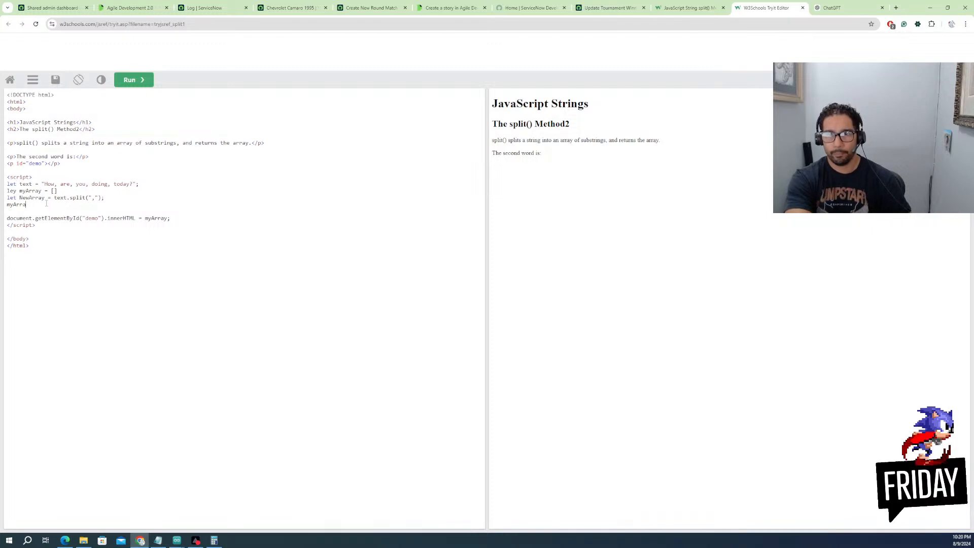
text(y.push("Test)
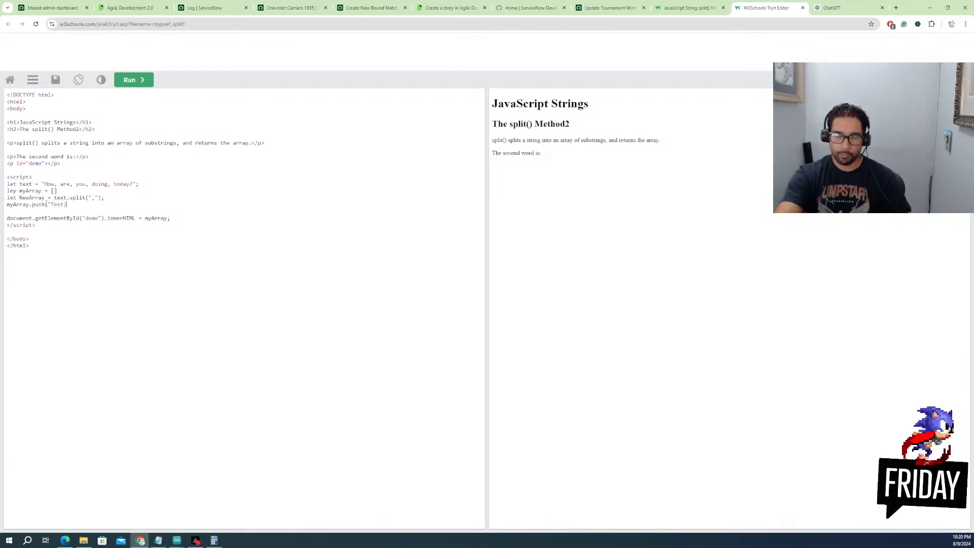
key(Delete)
text())
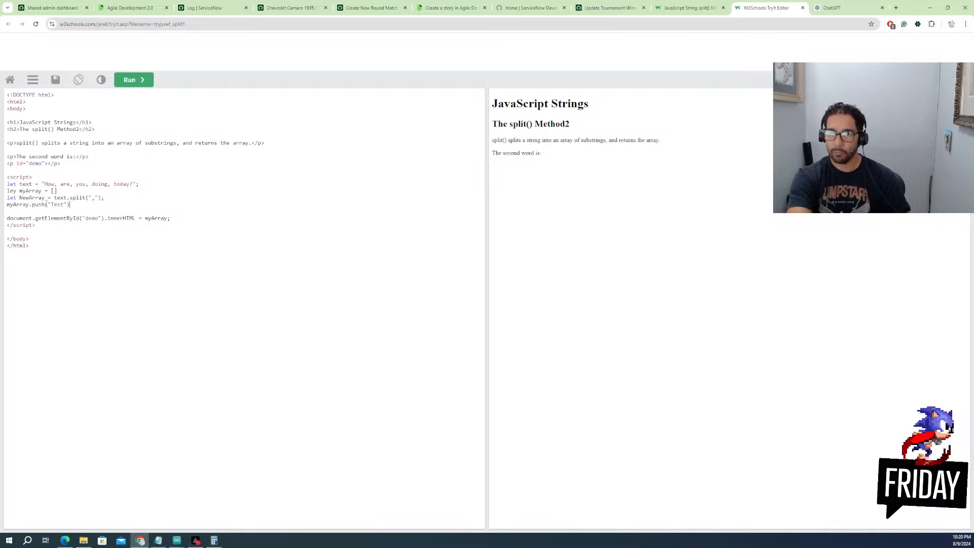
click(131, 85)
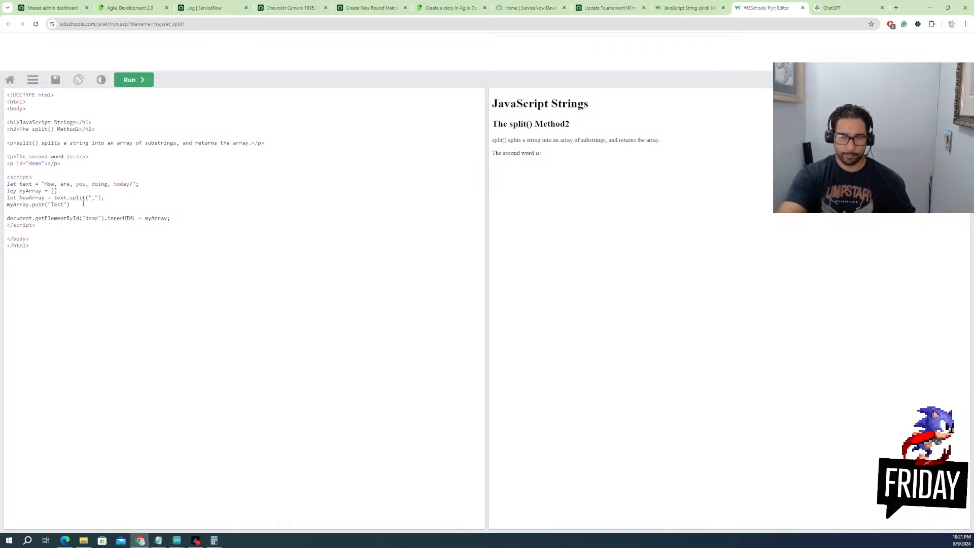
Add the line cosole.log(myArray) between the push line and the output line, set off by a blank line
key(Return)
key(Return)
text(cosole)
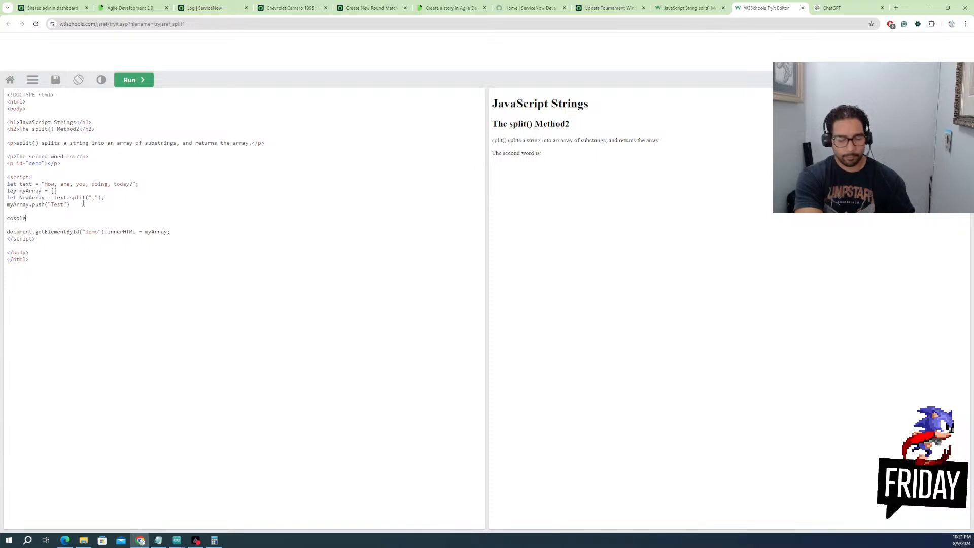
text(.log)
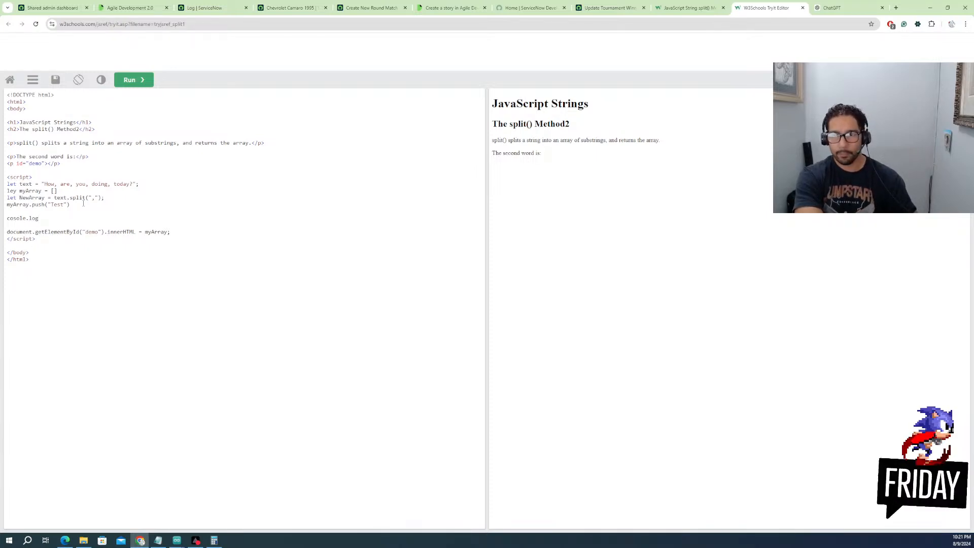
text(()
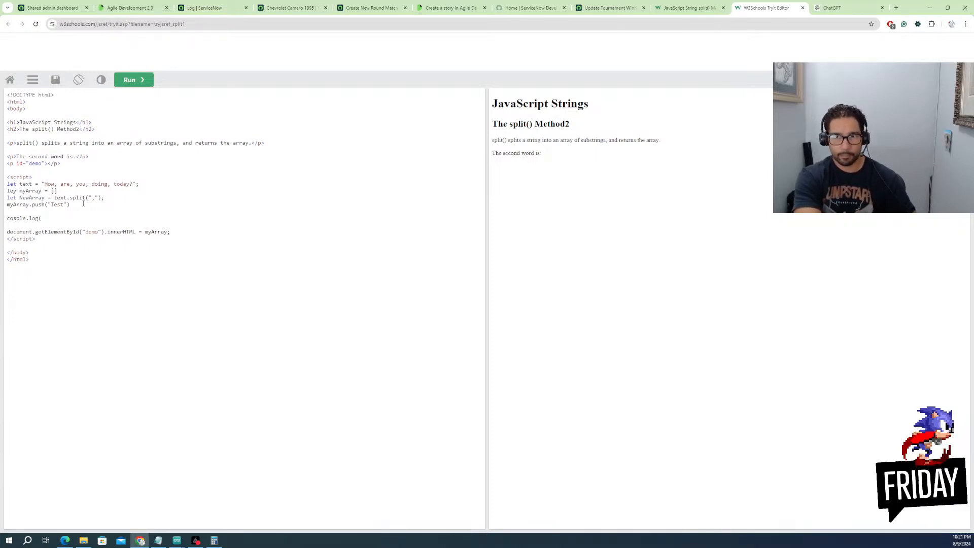
text(myArray)
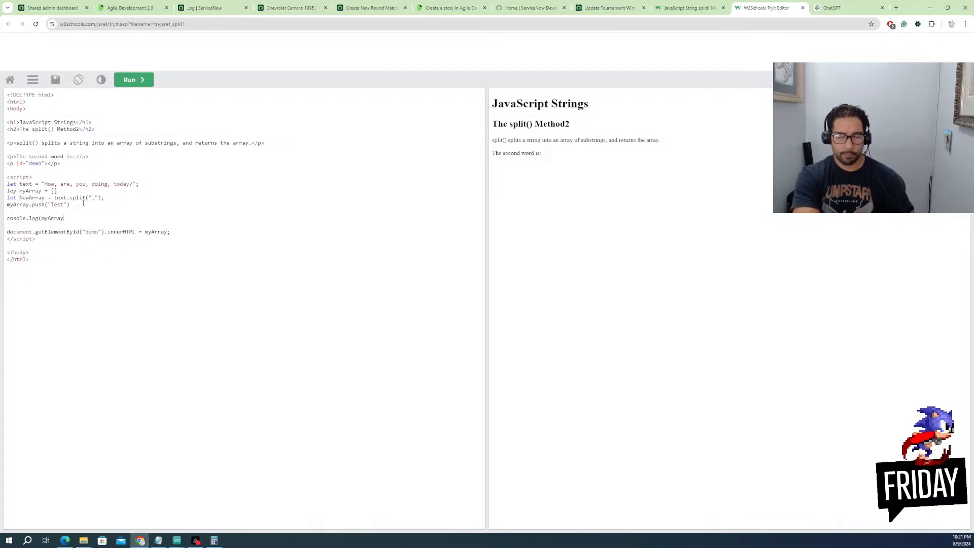
text())
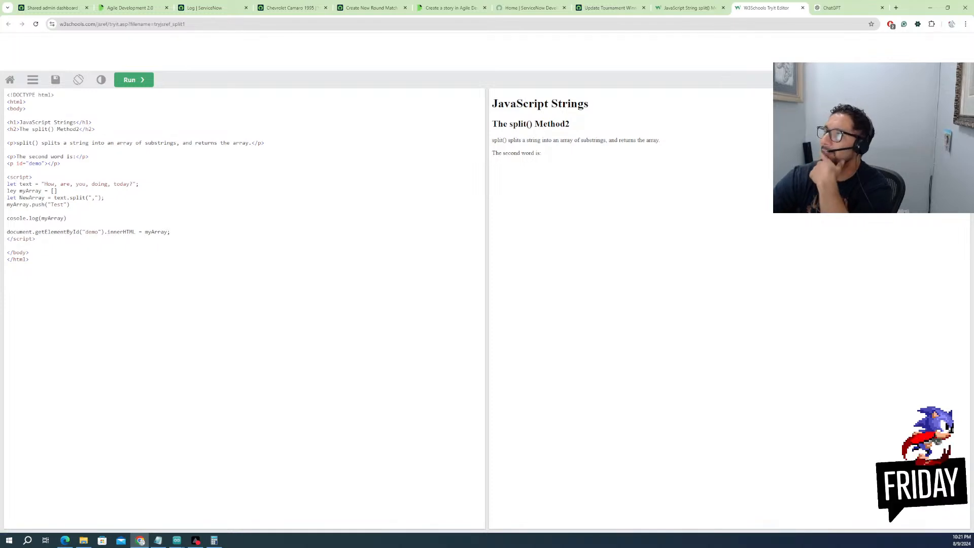
Close the Tryit Editor and the JavaScript String split() reference pages
click(802, 9)
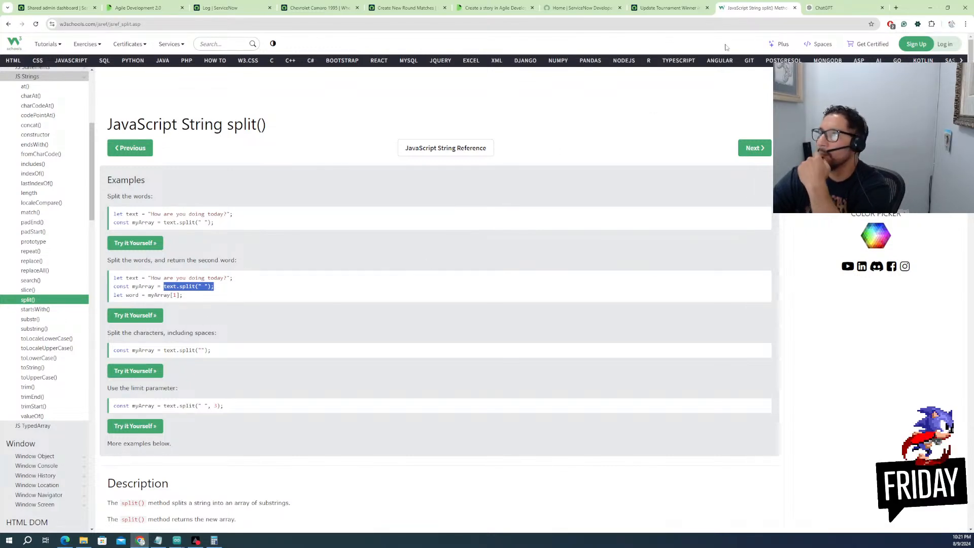
click(794, 8)
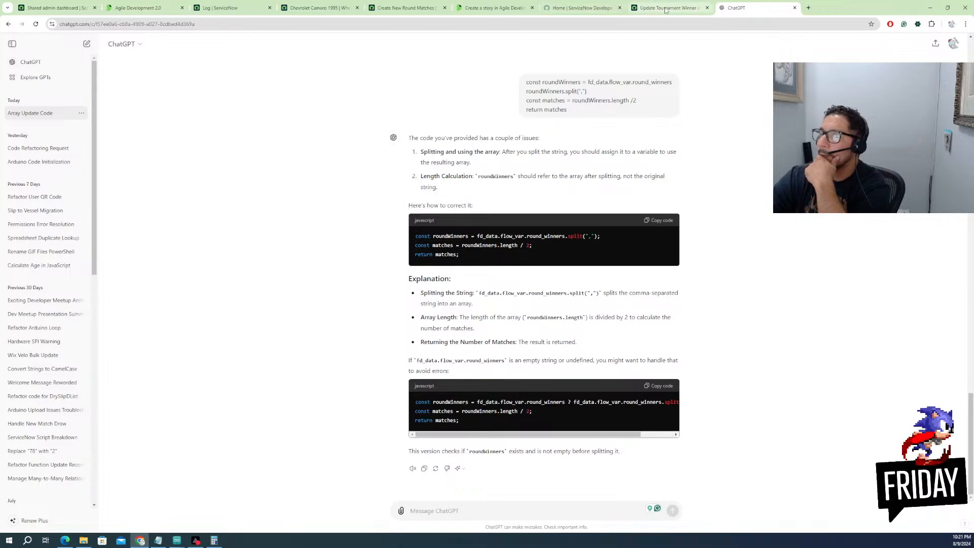
Switch from ChatGPT to the Create New Round Matches execution details and close the amount_of_matched_to_create script viewer
click(696, 8)
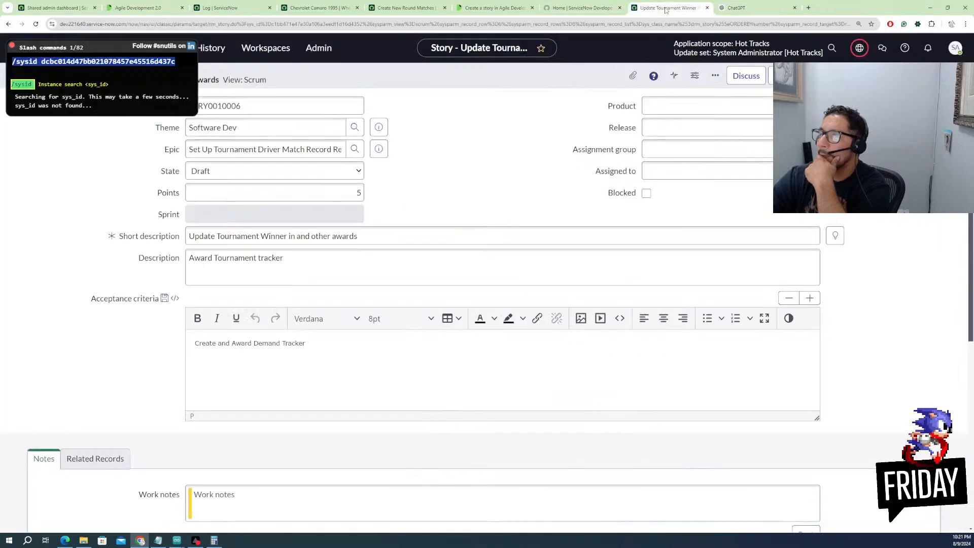
click(558, 8)
click(490, 8)
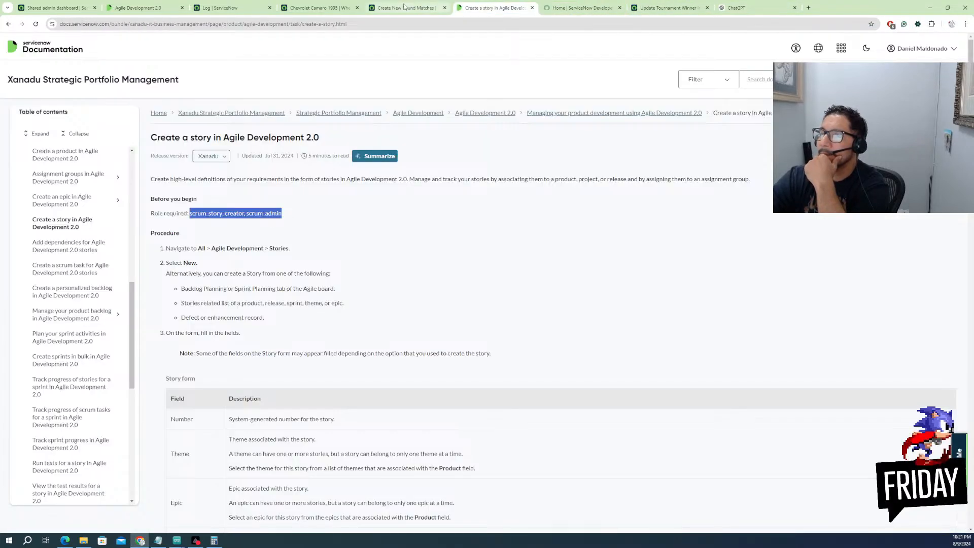
click(405, 7)
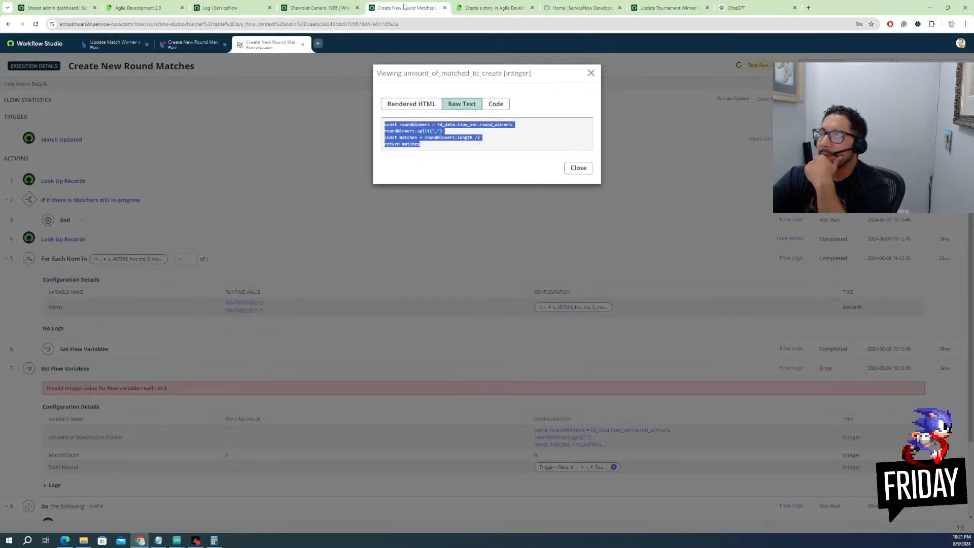
click(590, 73)
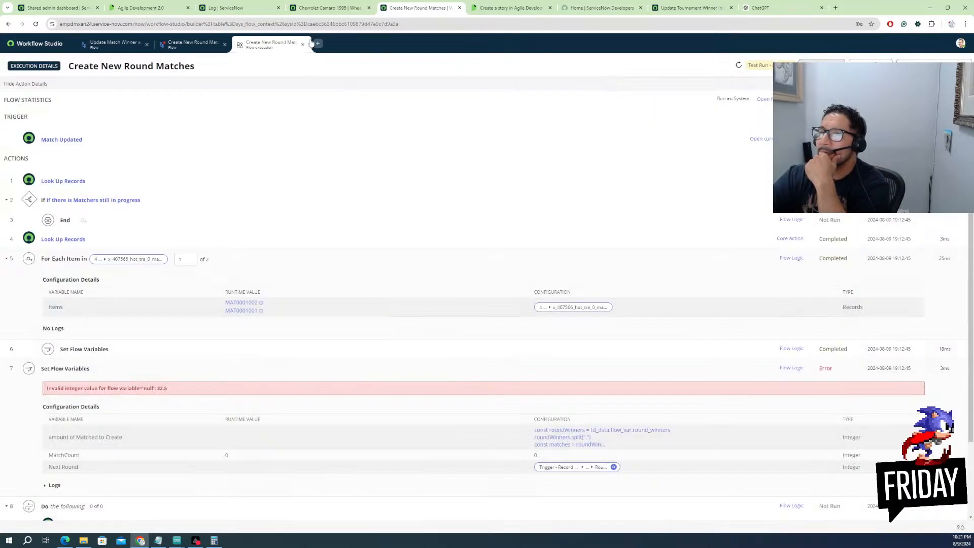
Close the flow's execution details and the test dialog, returning to the Create New Round Matches flow editor
click(304, 47)
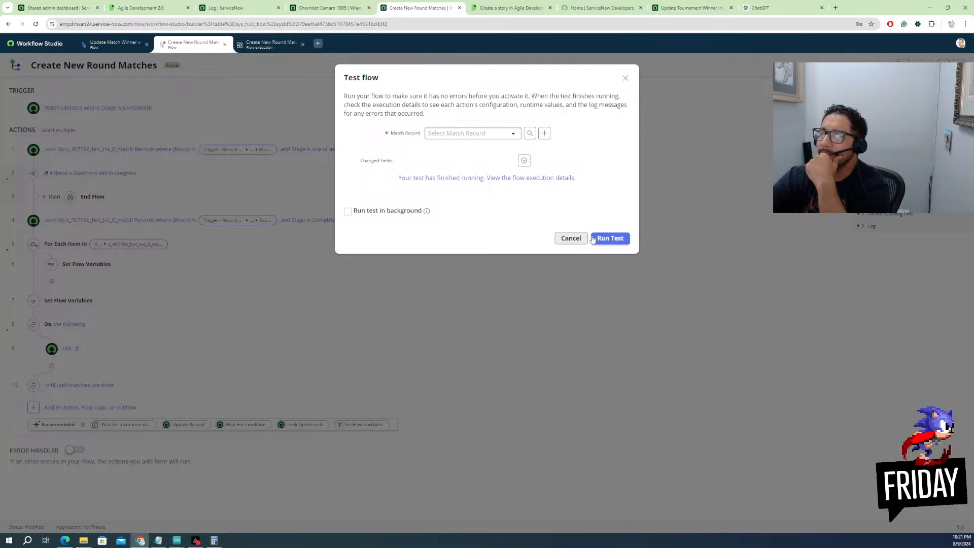
click(570, 238)
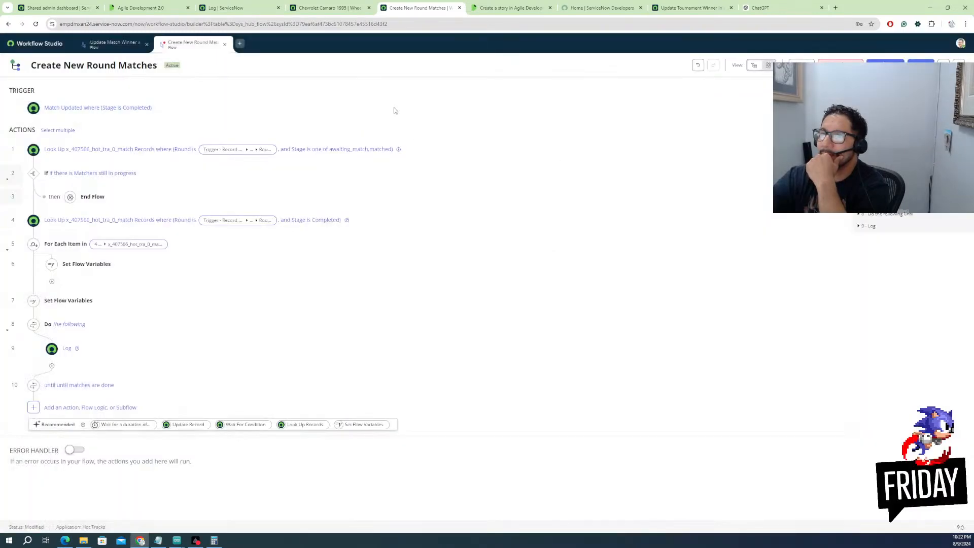
click(127, 44)
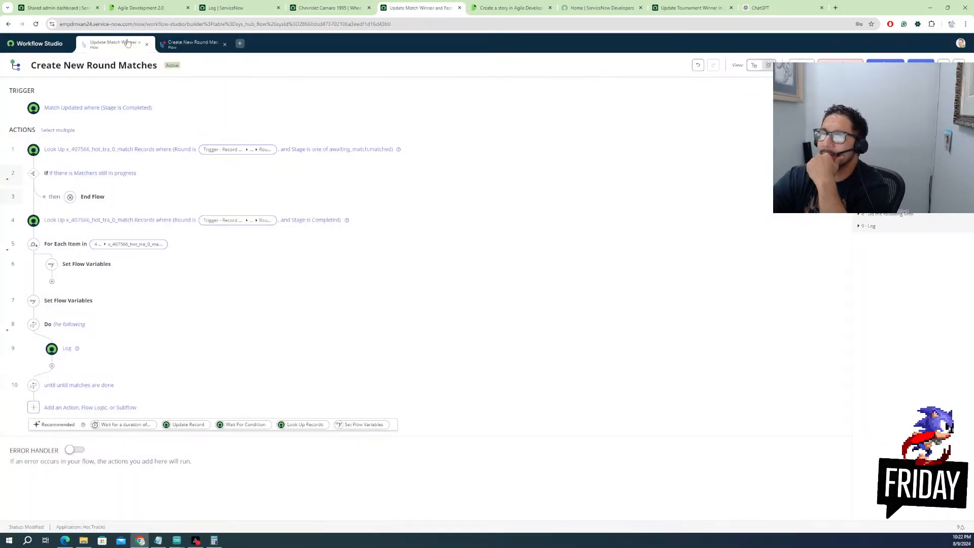
click(188, 42)
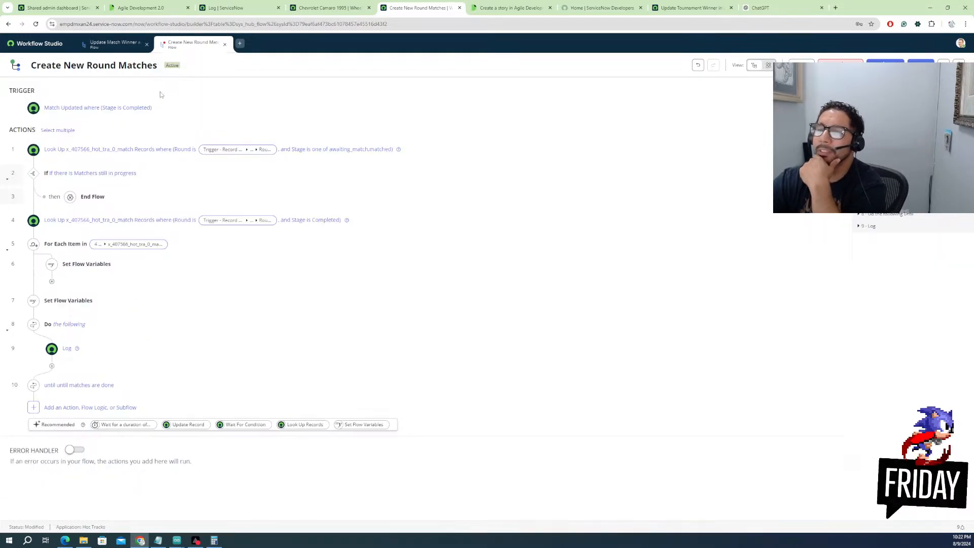
In step 7's amount of Matched to Create script, replace the first two lines with const roundWinners = fd_data.flow_var.round_winners.split(",")
click(67, 305)
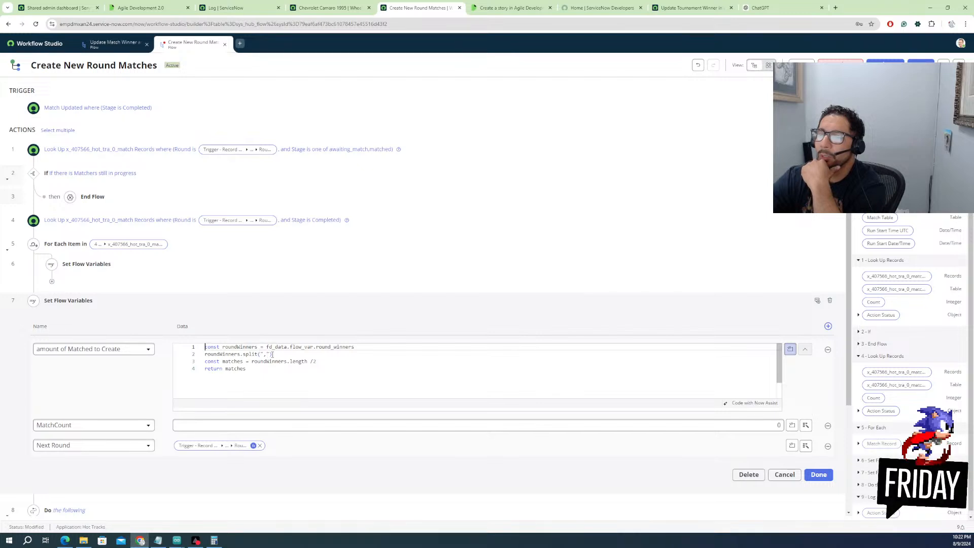
double_click(219, 355)
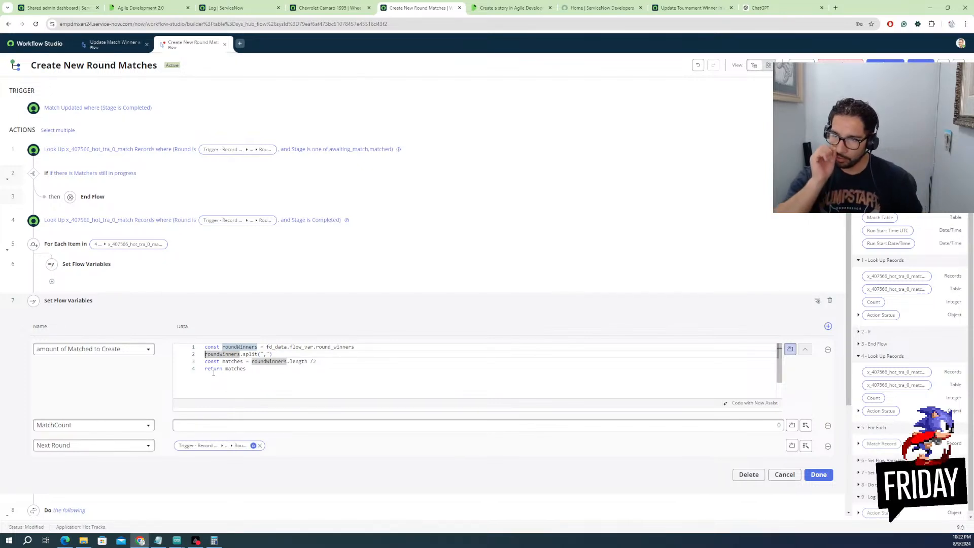
text(const)
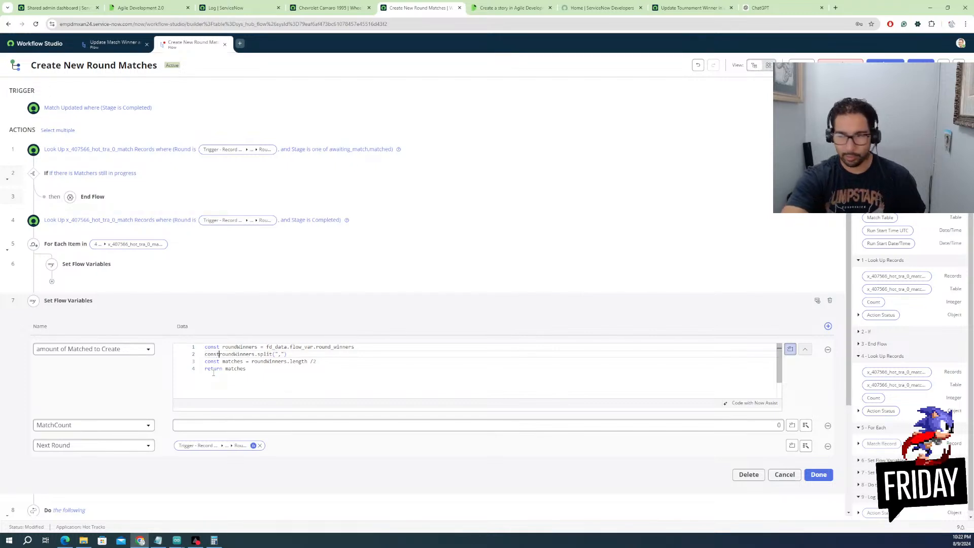
click(260, 353)
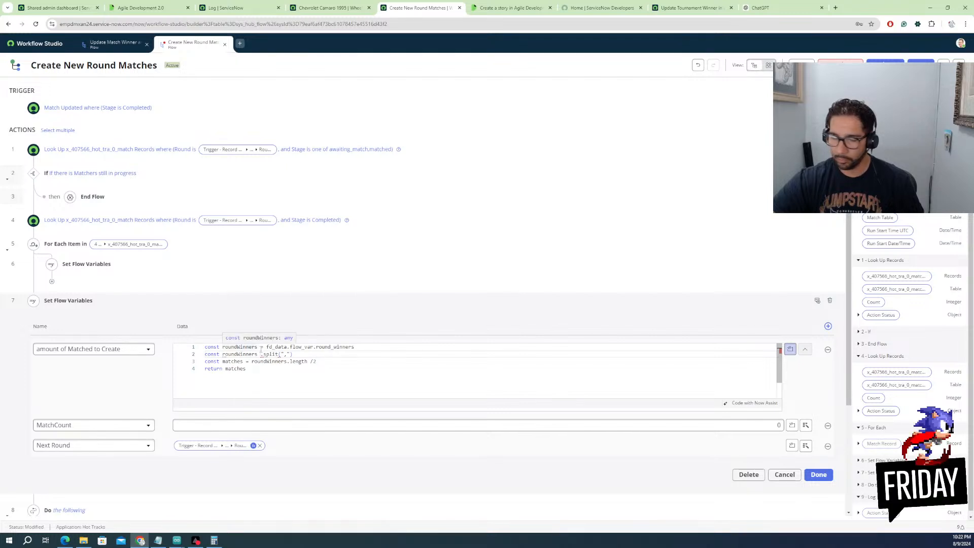
drag(263, 347, 354, 348)
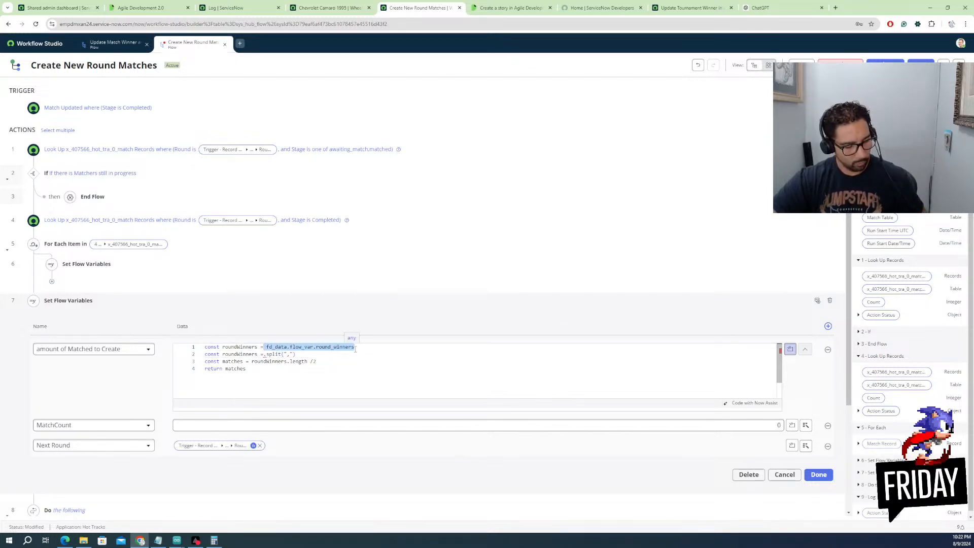
key(ctrl+x)
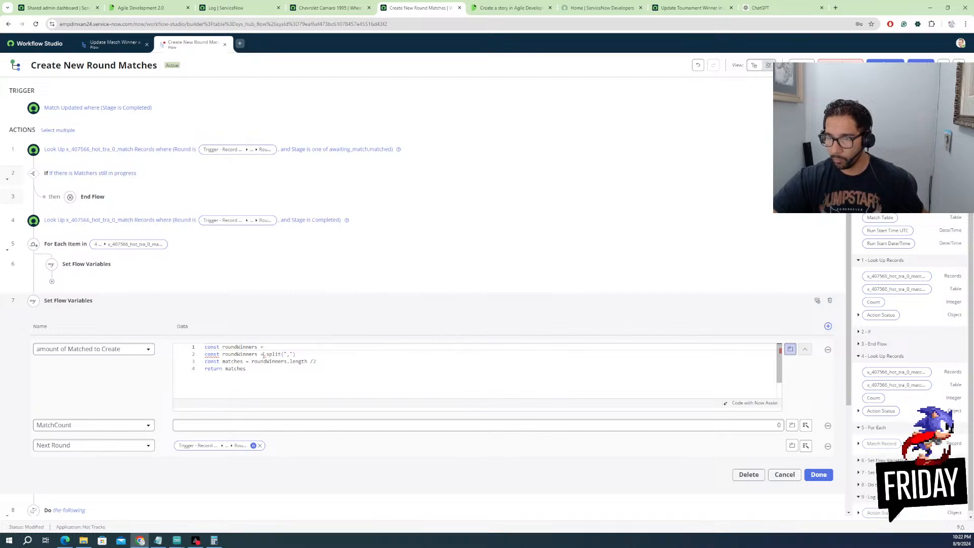
click(264, 354)
key(ctrl+v)
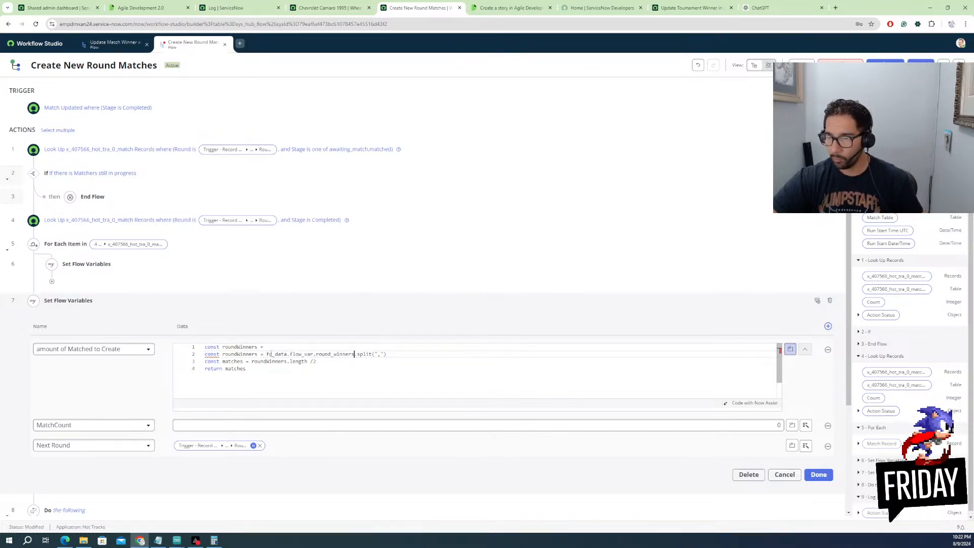
drag(263, 347, 203, 350)
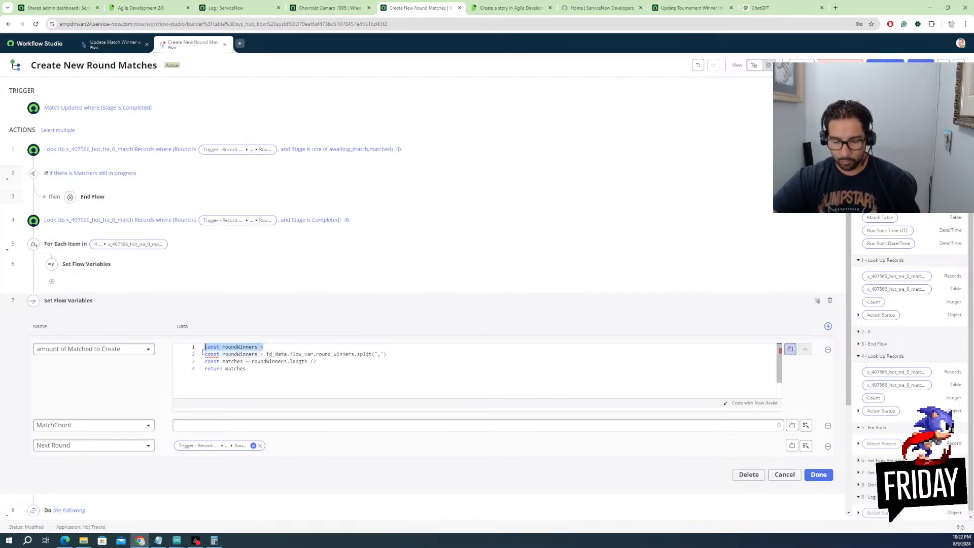
key(BackSpace)
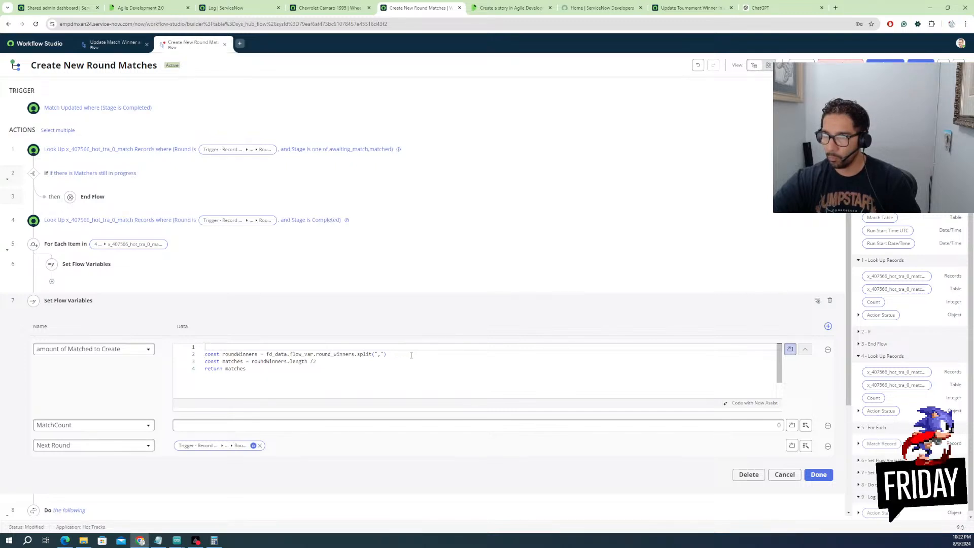
Change the script's matches line to const matches = (roundWinners.length /2) and save the step 7 Set Flow Variables action
click(317, 361)
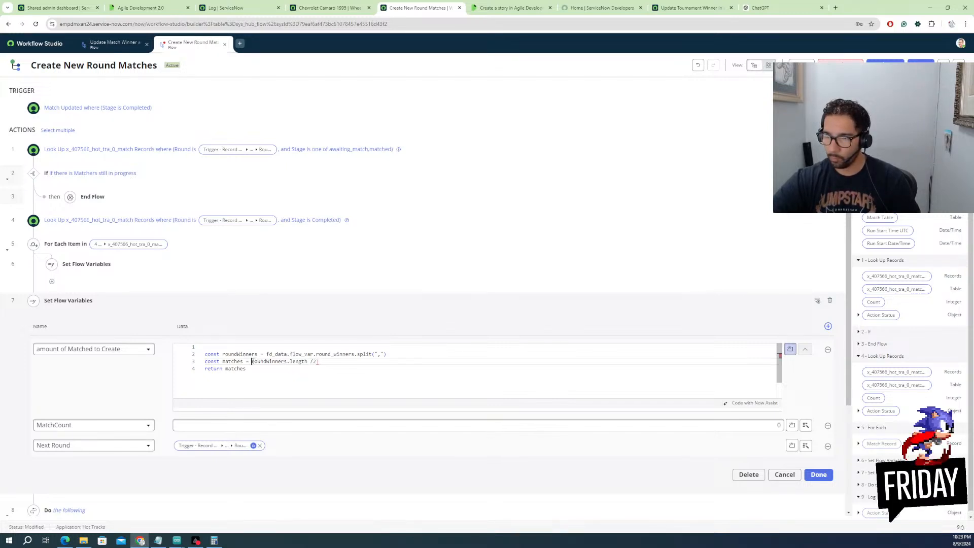
text(()
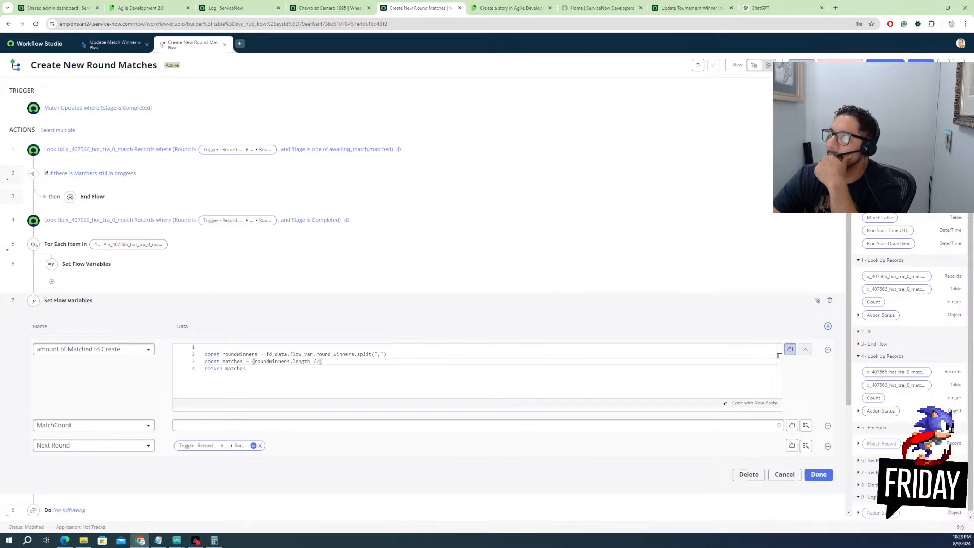
click(802, 65)
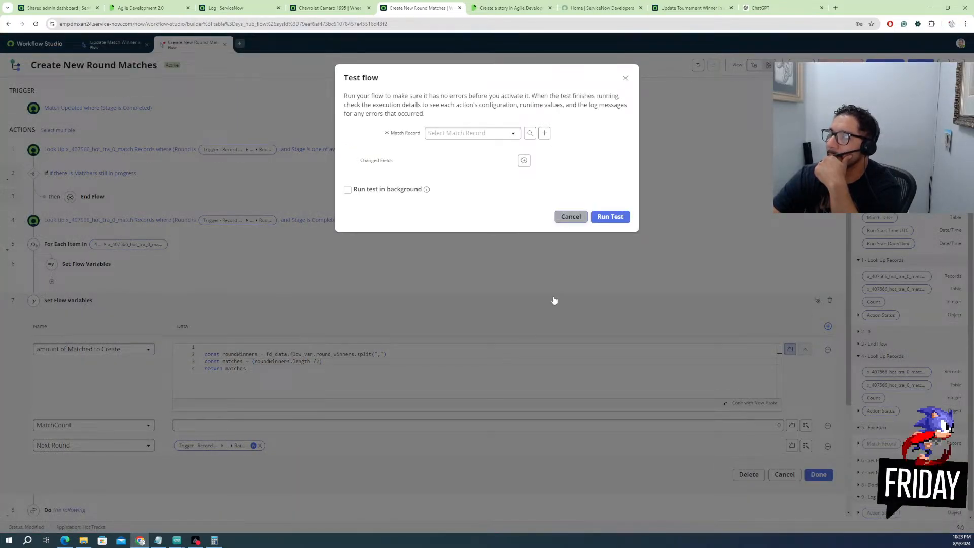
click(571, 218)
click(819, 474)
click(69, 324)
click(69, 300)
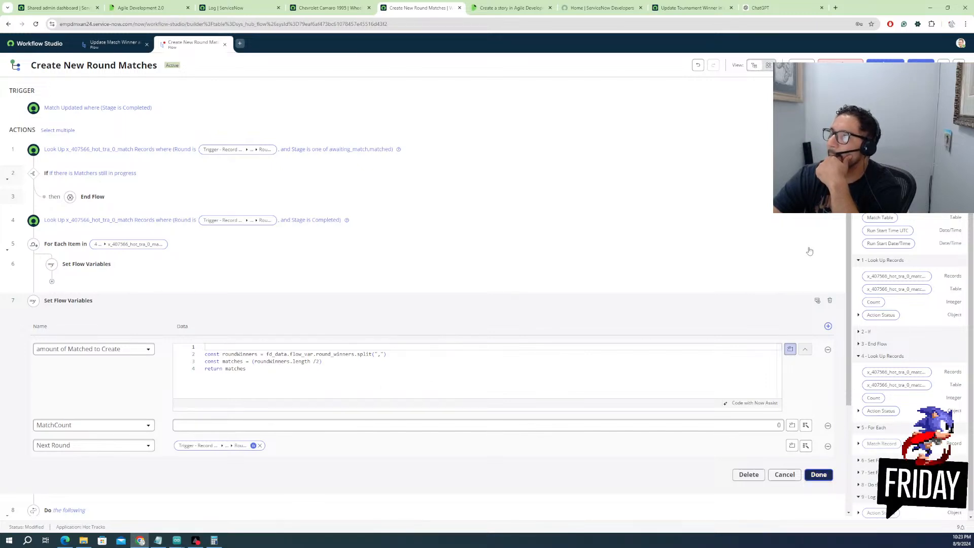
click(819, 474)
Test the flow with the match record R1M2 VS Mustang and open its execution details
click(801, 65)
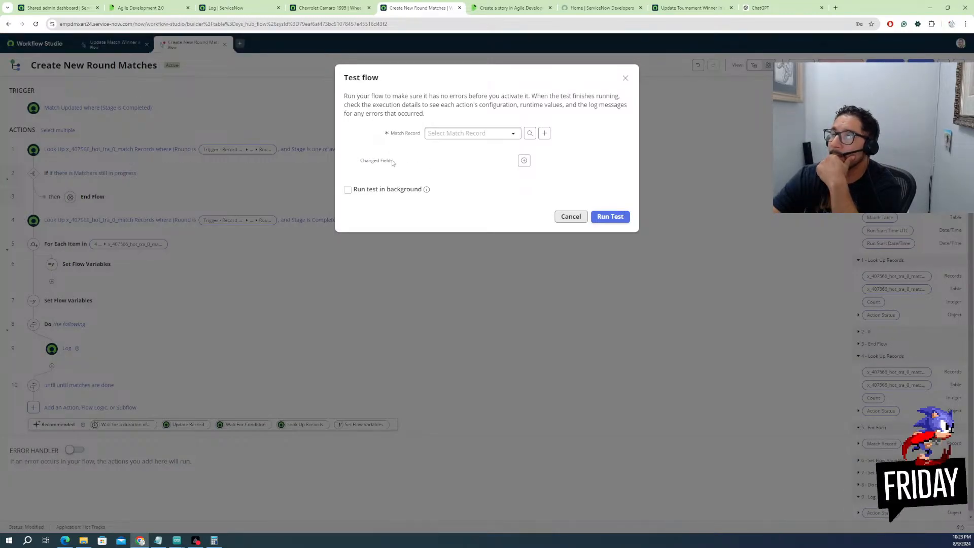
click(454, 136)
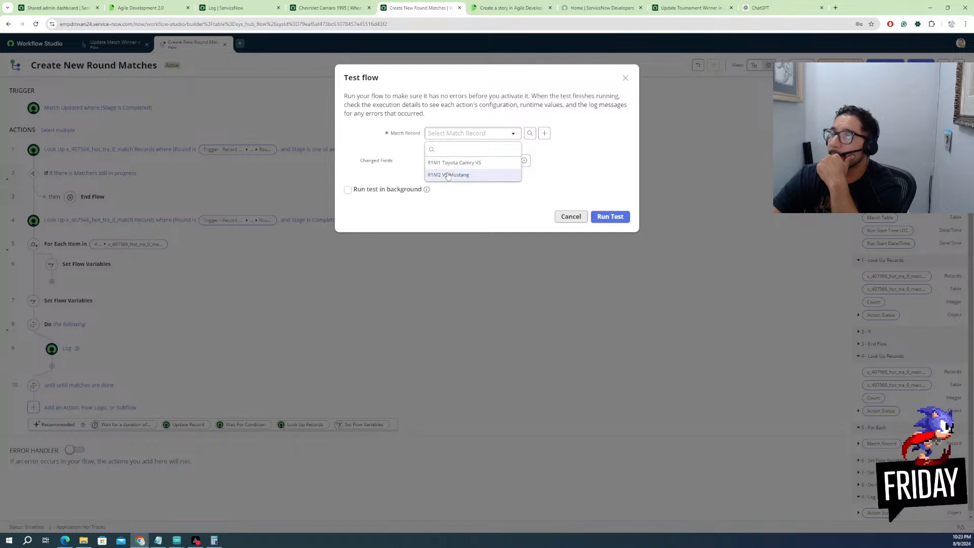
click(444, 172)
click(609, 219)
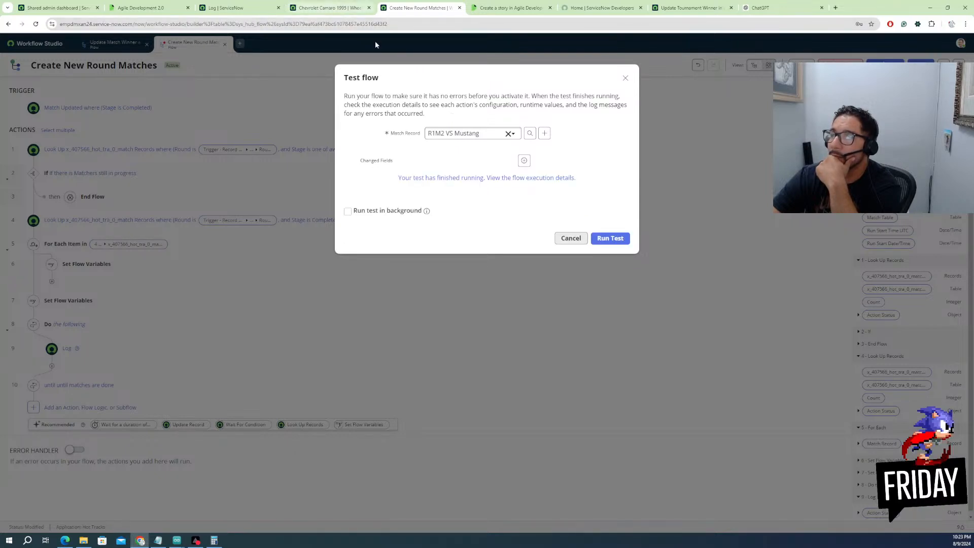
click(439, 177)
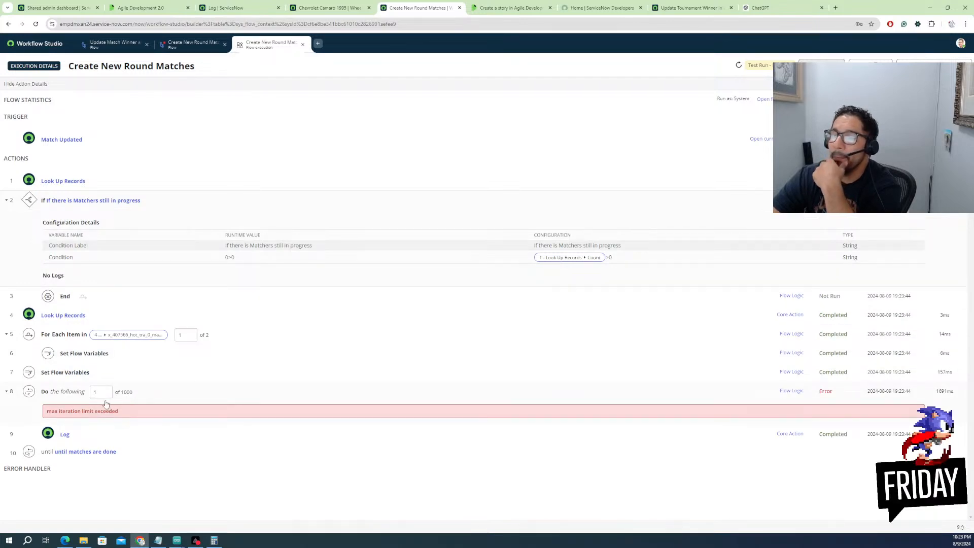
Examine the runtime values of step 7's Set Flow Variables and the full amount of Matched to Create script
click(60, 374)
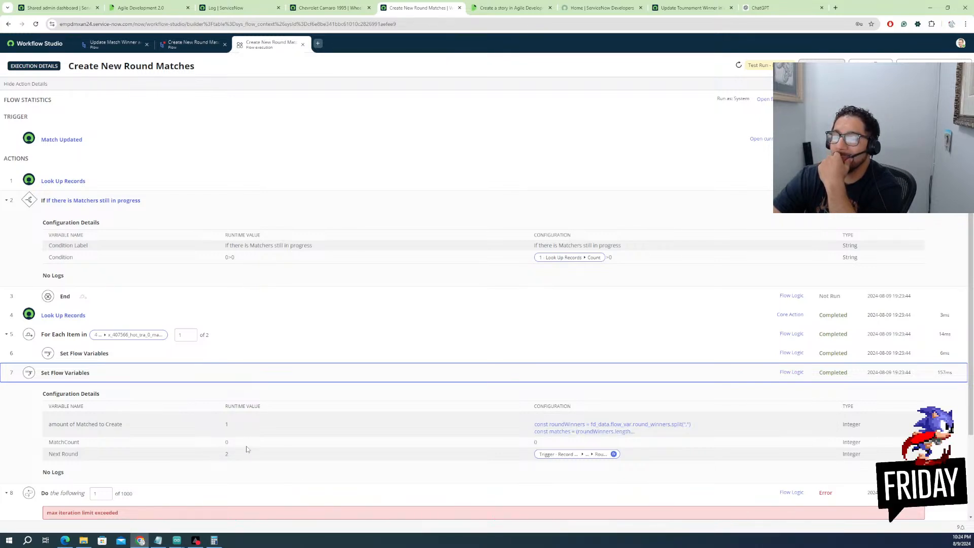
scroll(246, 449, down, 3)
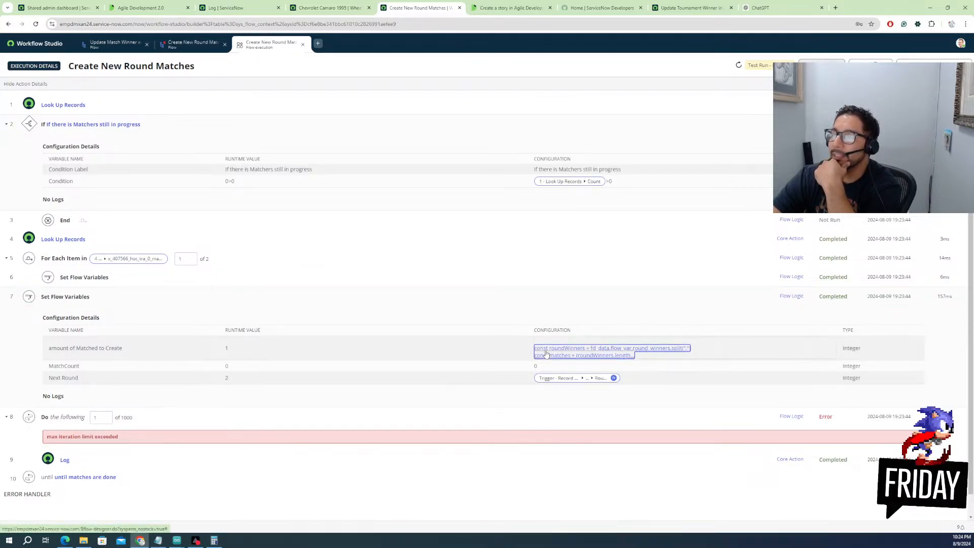
click(583, 355)
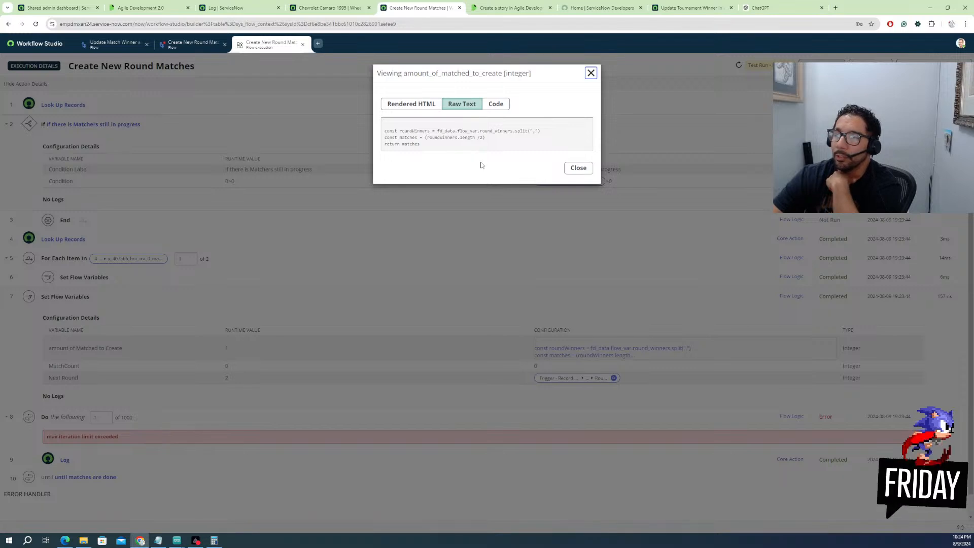
click(578, 168)
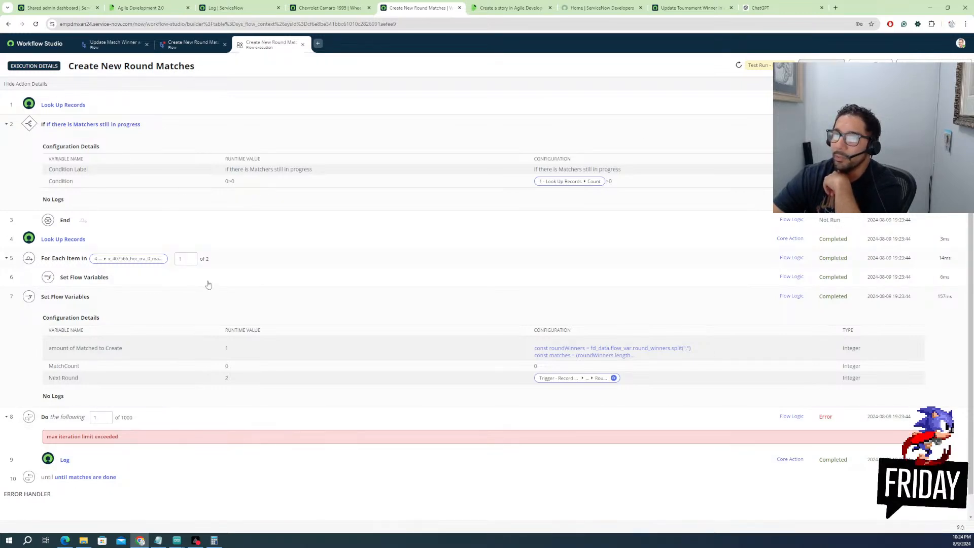
Close the test run's execution details and dismiss the test dialog over the flow
click(192, 44)
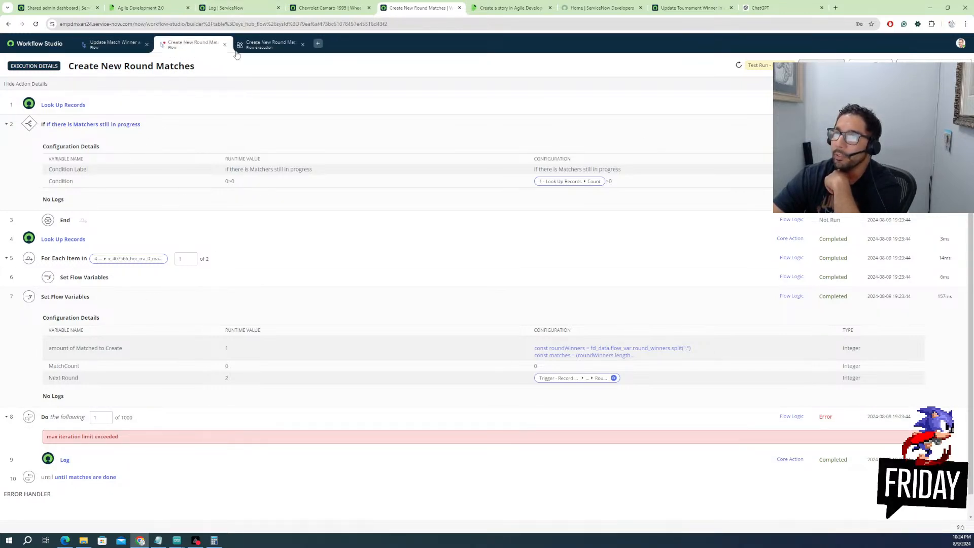
click(279, 47)
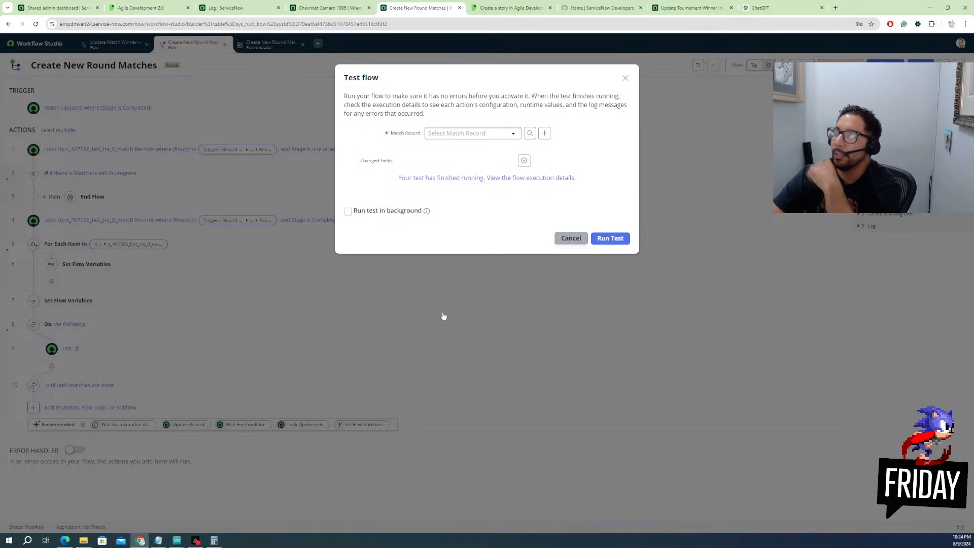
click(443, 314)
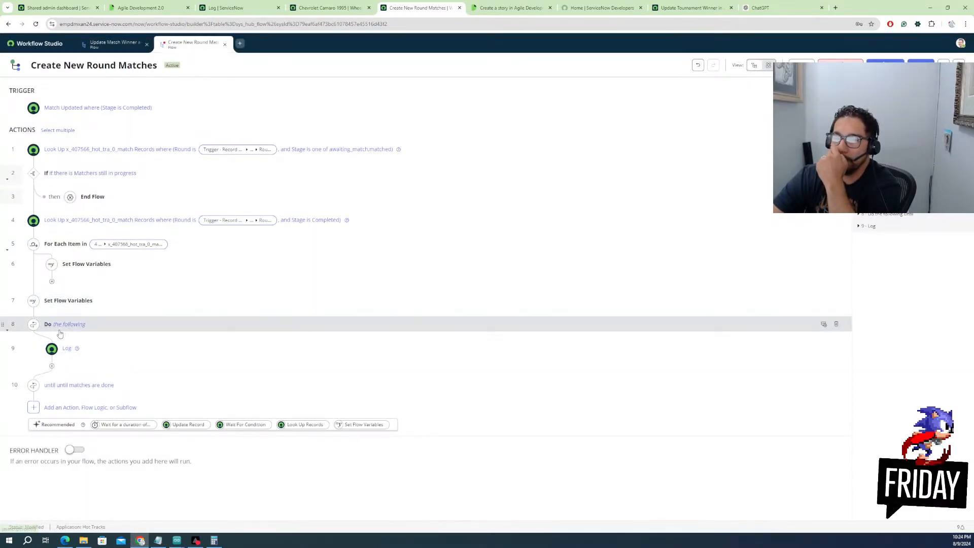
Add a Set Flow Variables action after the Log inside the Do loop, assigning the MatchCount flow variable to MatchCount
click(51, 367)
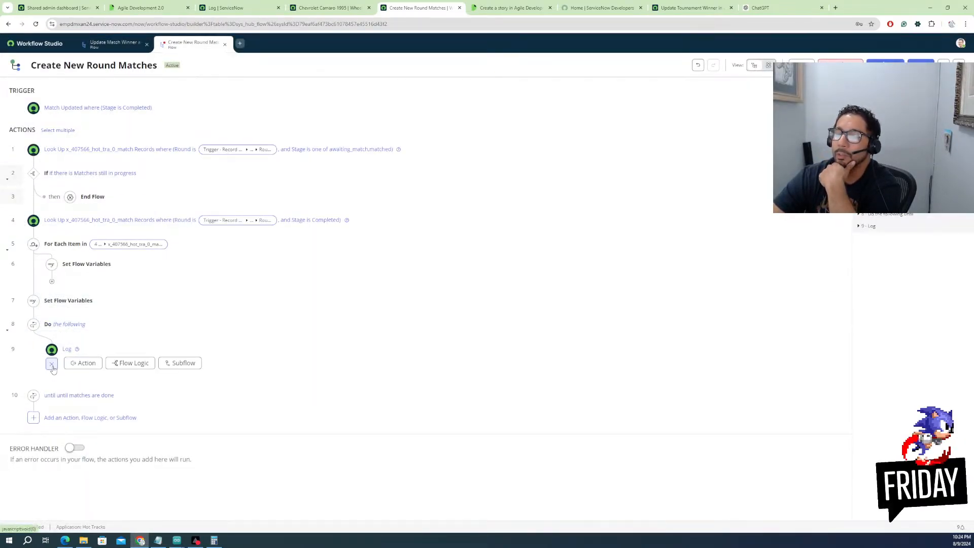
click(114, 367)
scroll(133, 450, down, 5)
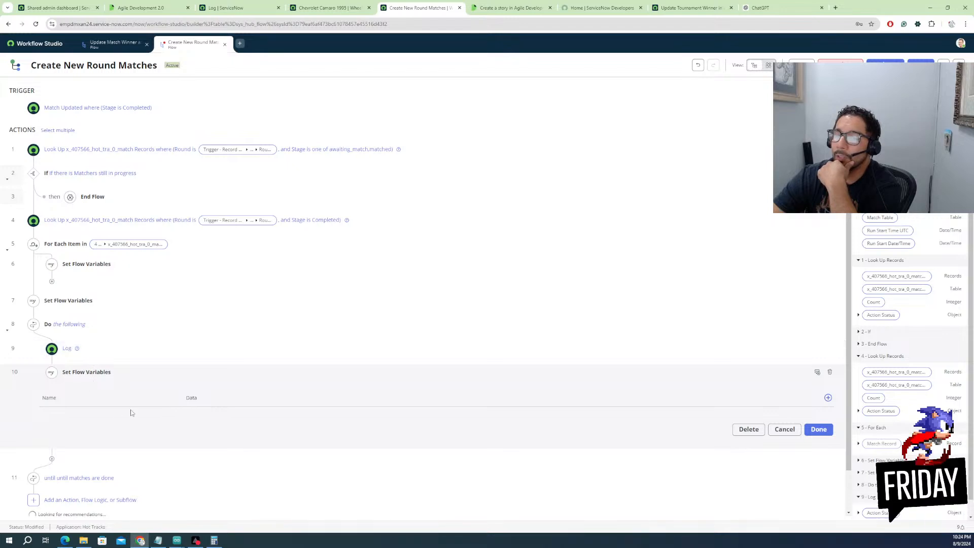
click(828, 398)
click(132, 421)
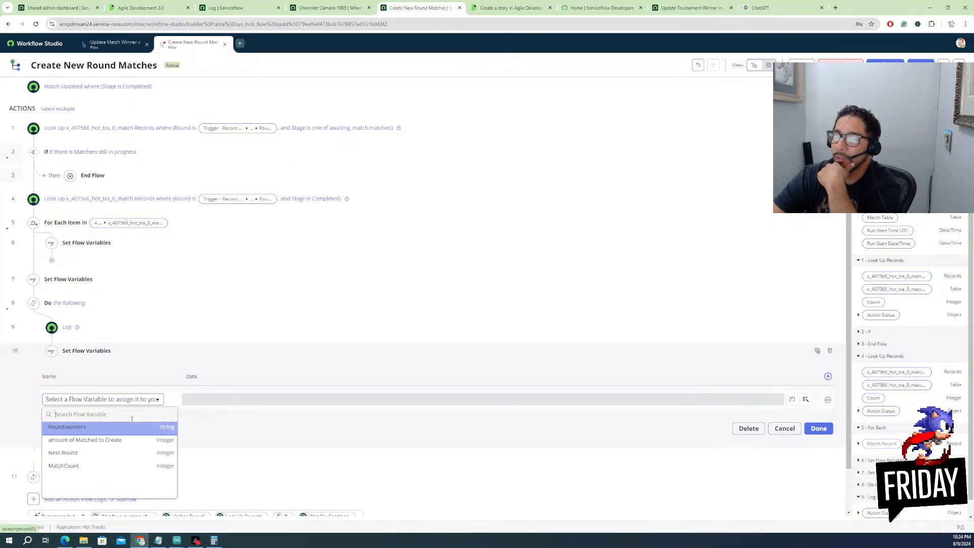
click(79, 467)
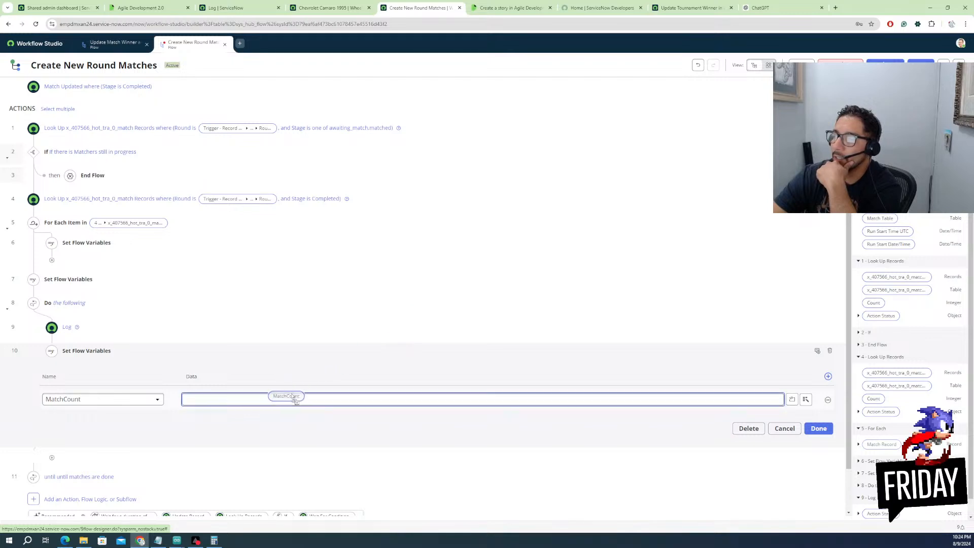
click(289, 399)
key(ctrl+v)
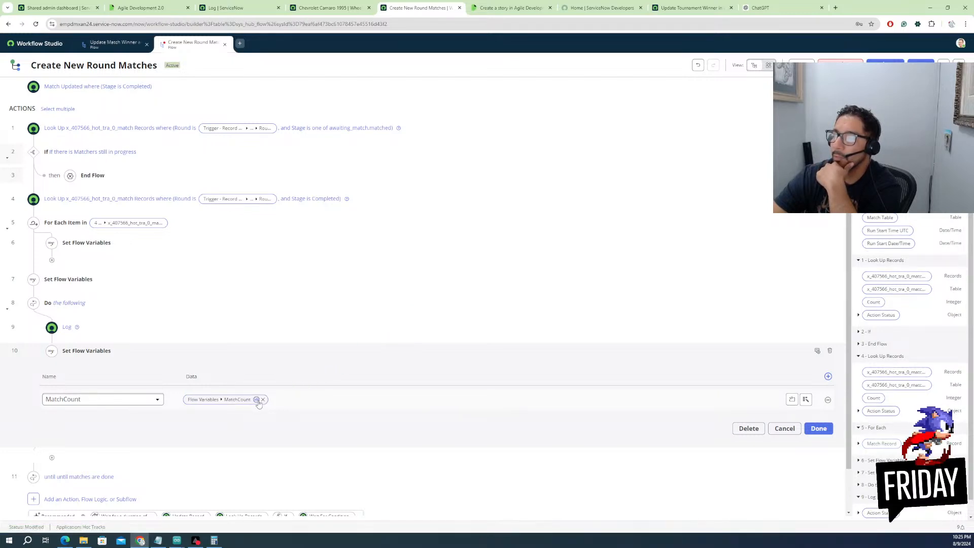
Apply a Math Add transform of 1 to the MatchCount value and save the loop's Set Flow Variables action
click(257, 400)
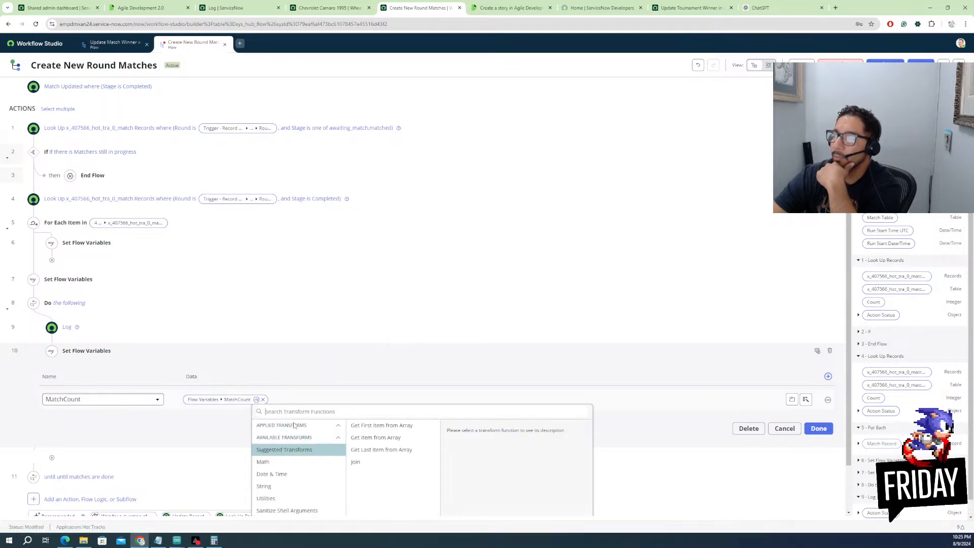
click(299, 462)
click(375, 439)
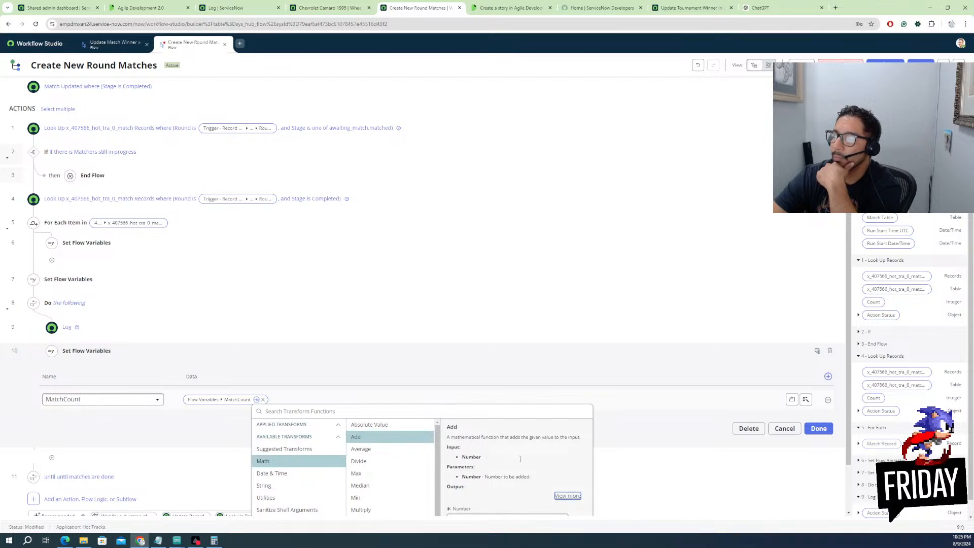
scroll(520, 459, down, 1)
click(460, 463)
text(1)
click(572, 485)
click(572, 485)
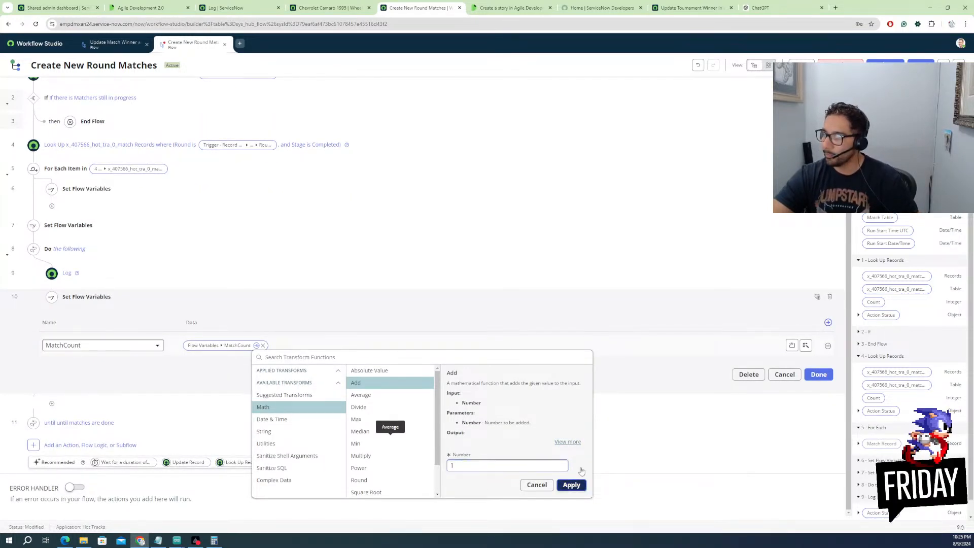
click(656, 412)
click(819, 381)
Check the loop's until condition and activate the flow
click(87, 411)
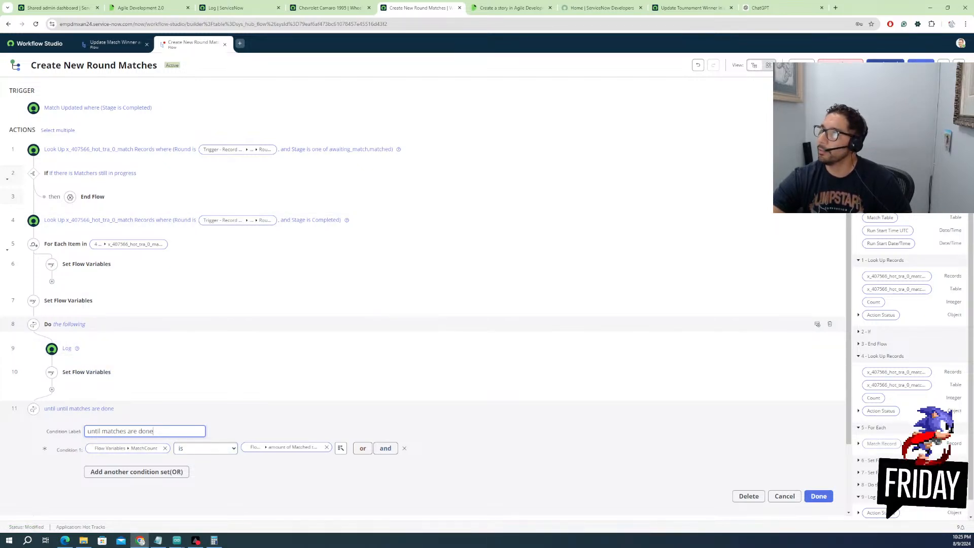
click(886, 63)
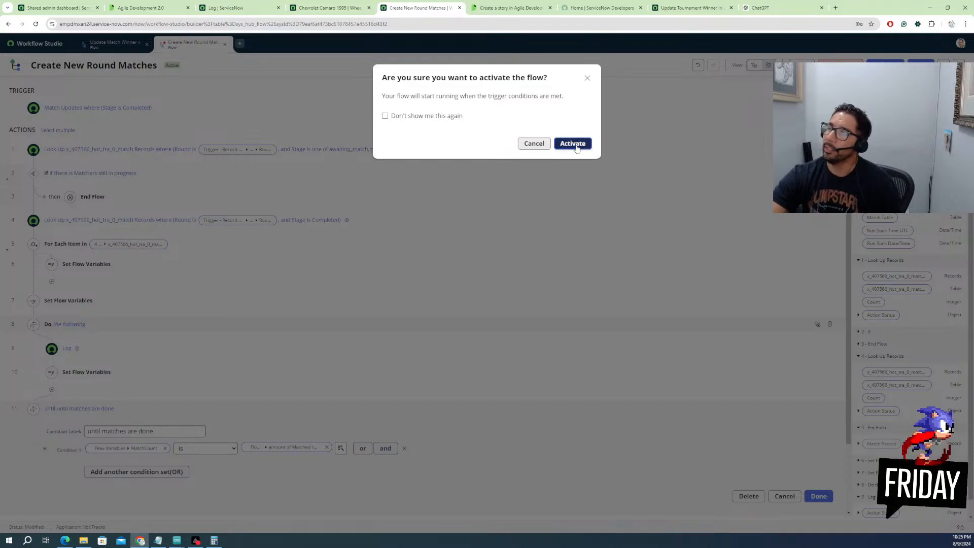
click(570, 143)
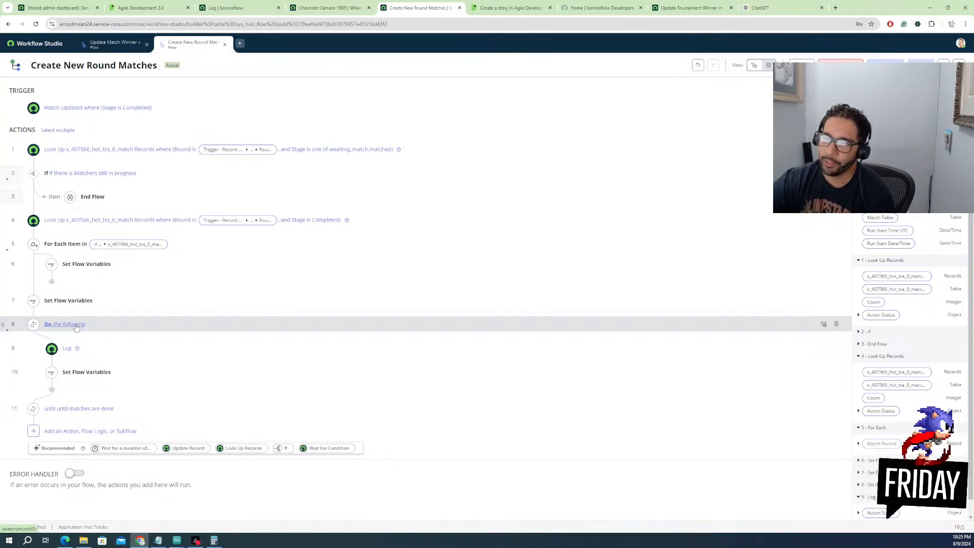
Test the flow with match record R1M2 VS Mustang and open this run's execution details
click(802, 65)
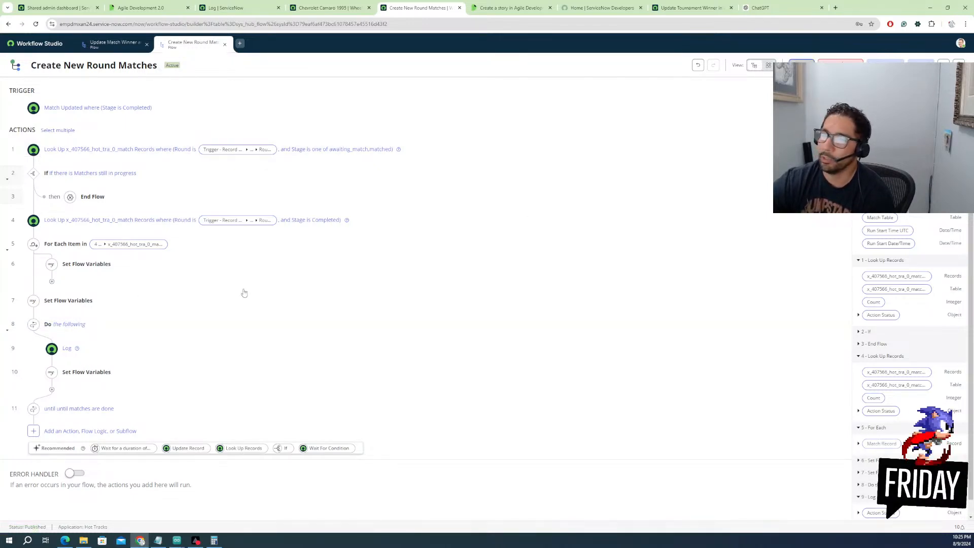
click(472, 133)
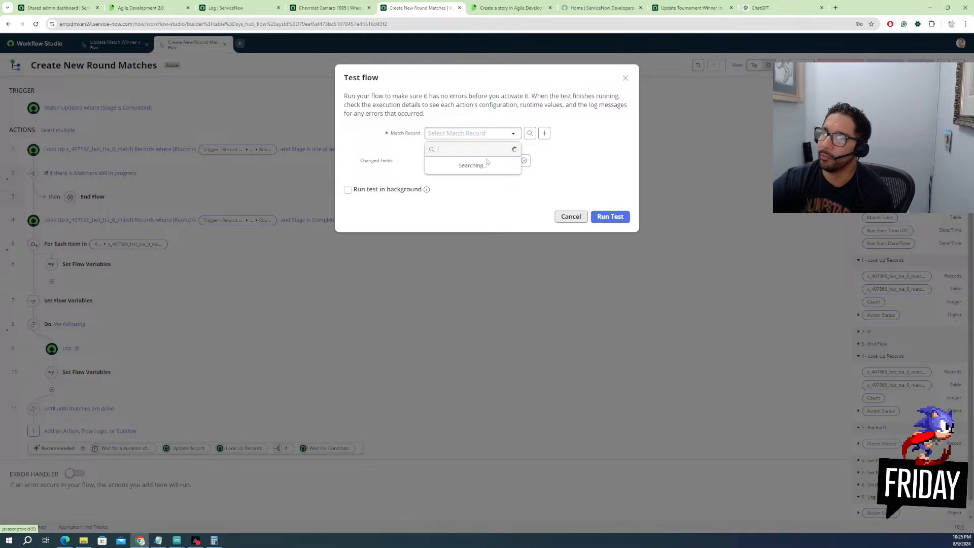
click(477, 173)
click(610, 219)
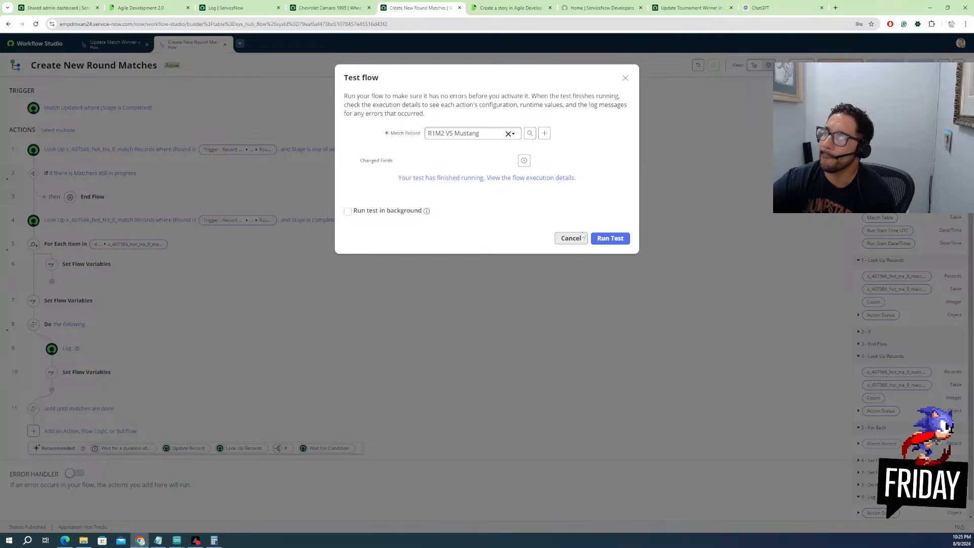
click(502, 179)
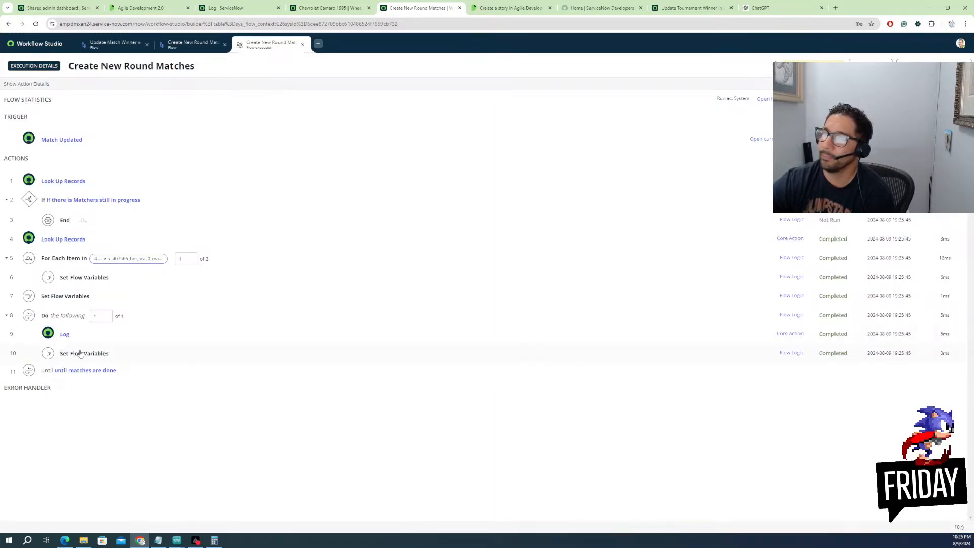
Examine the runtime message of the Log action in the loop and return to the flow, dismissing the test dialog
click(68, 335)
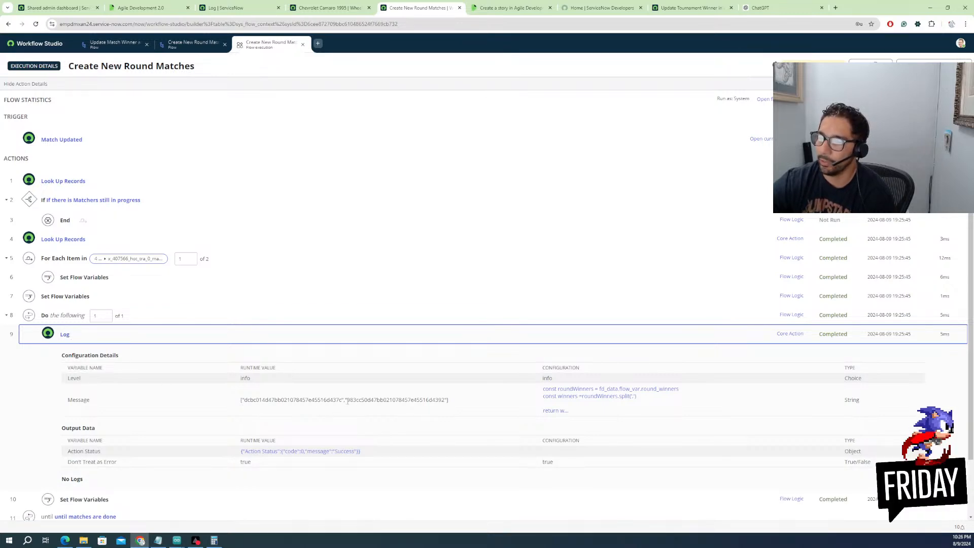
drag(241, 401, 443, 402)
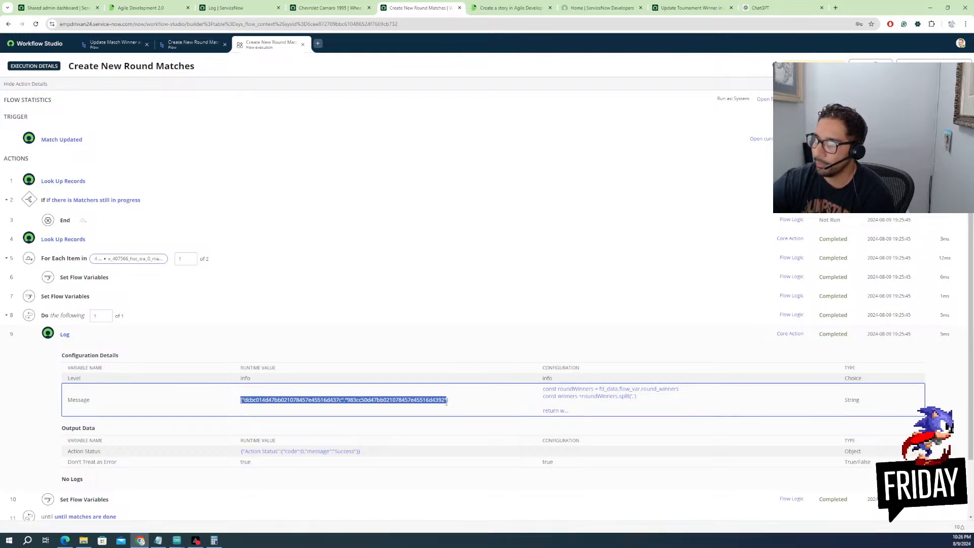
drag(449, 399, 239, 397)
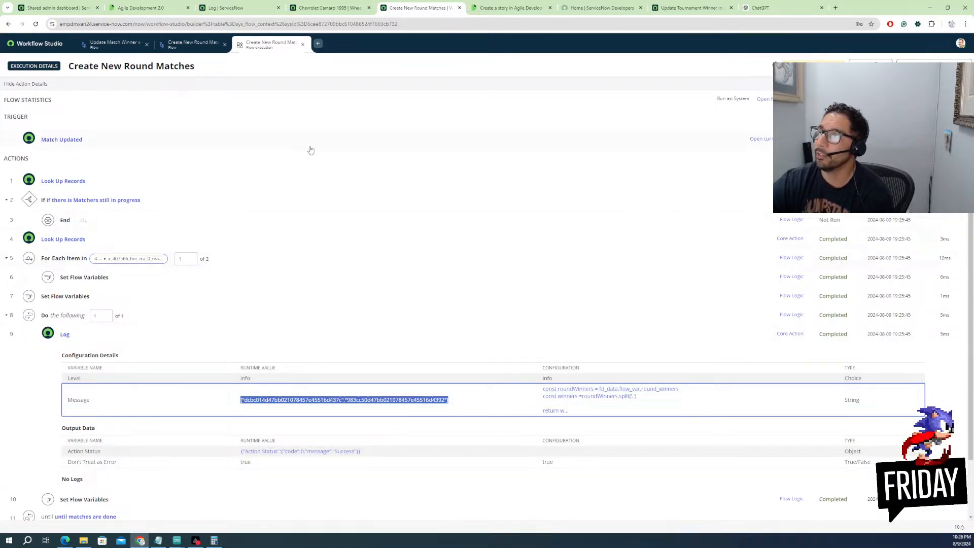
click(197, 44)
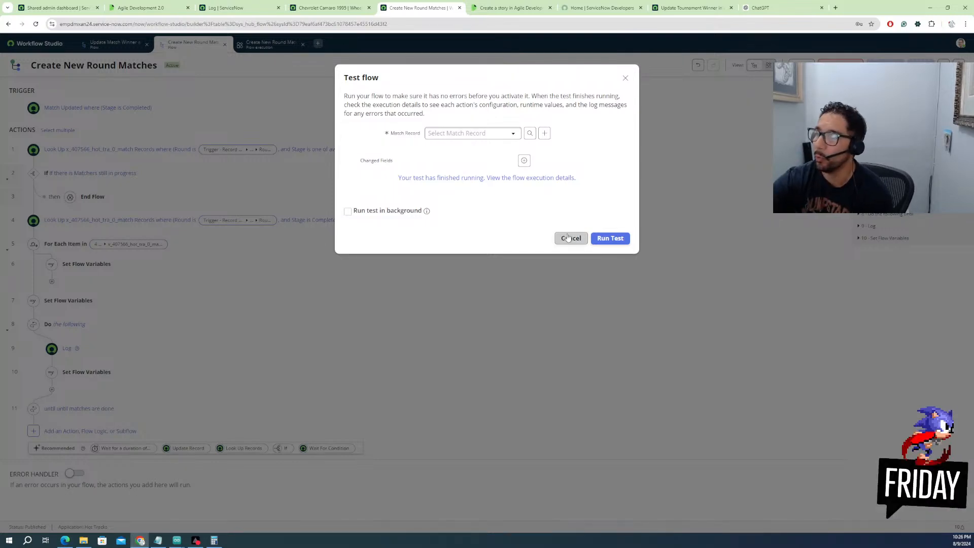
click(571, 238)
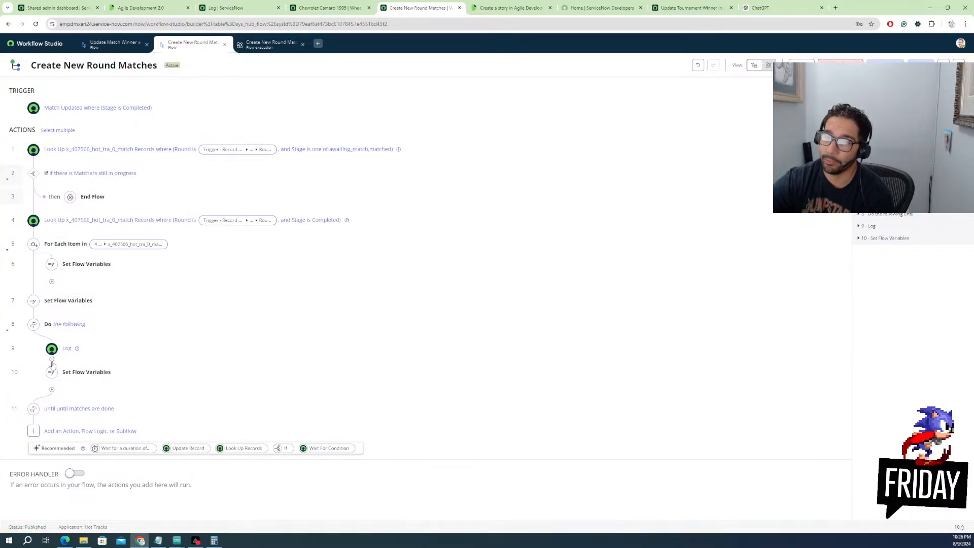
Review the script in the loop's Log message and delete the step 9 Log action
click(52, 360)
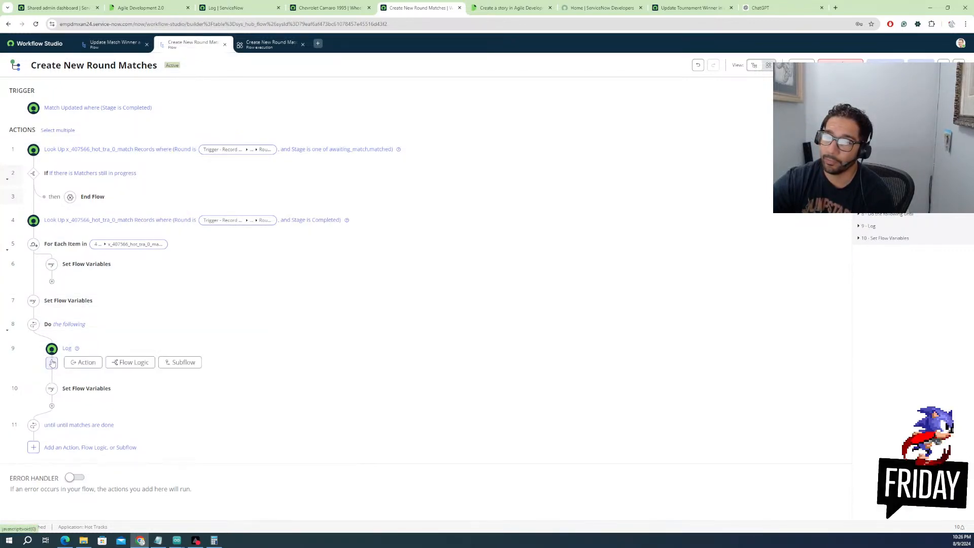
click(90, 350)
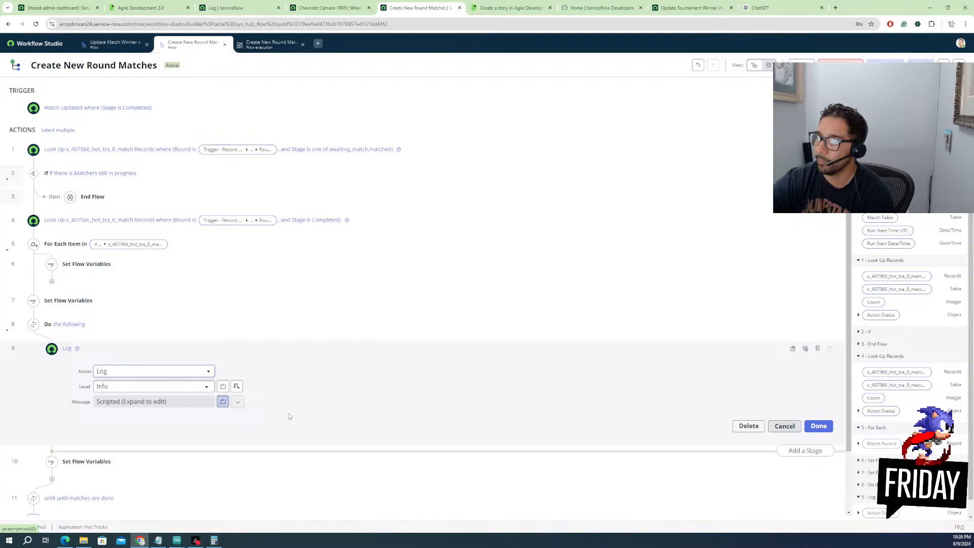
click(223, 402)
click(236, 405)
click(223, 402)
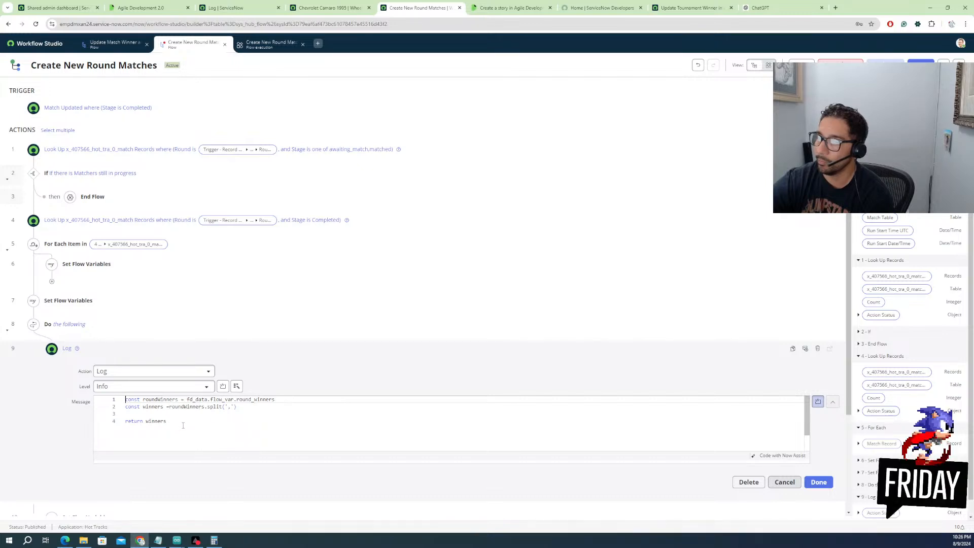
key(ctrl+a)
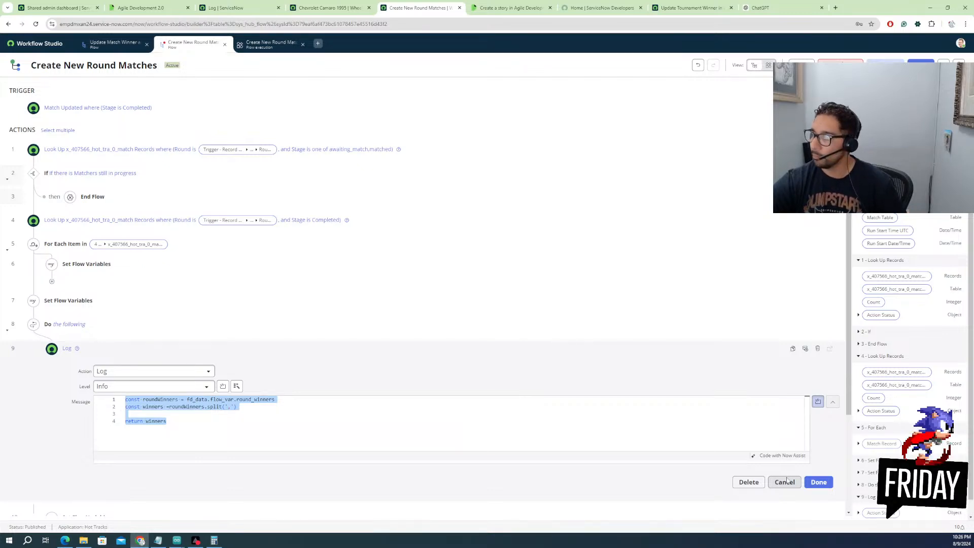
click(744, 484)
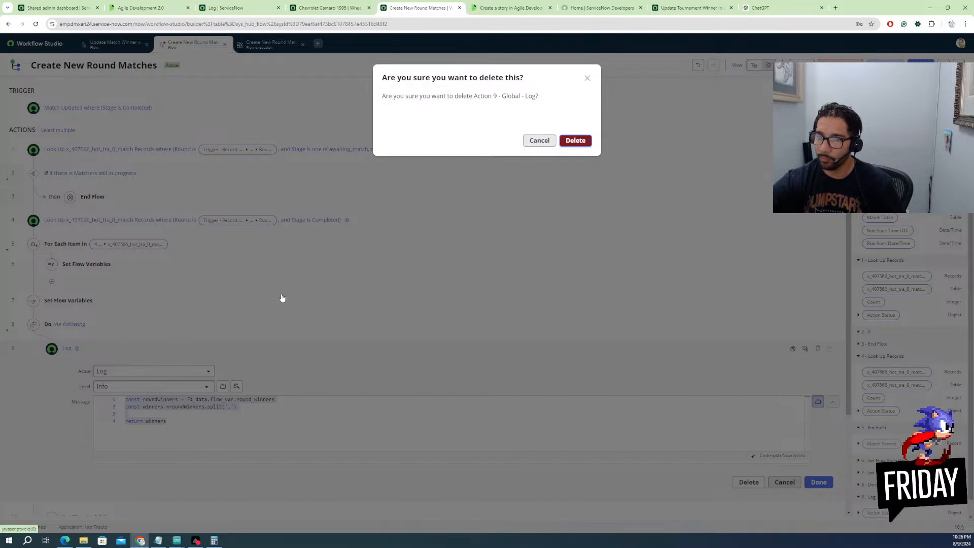
click(576, 140)
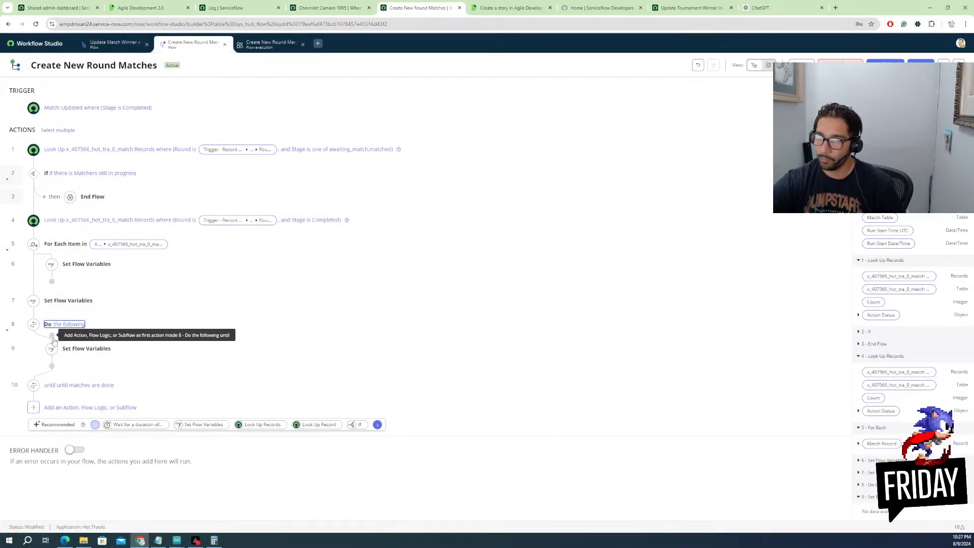
Add a Create Record action as the first action inside the Do loop
click(52, 337)
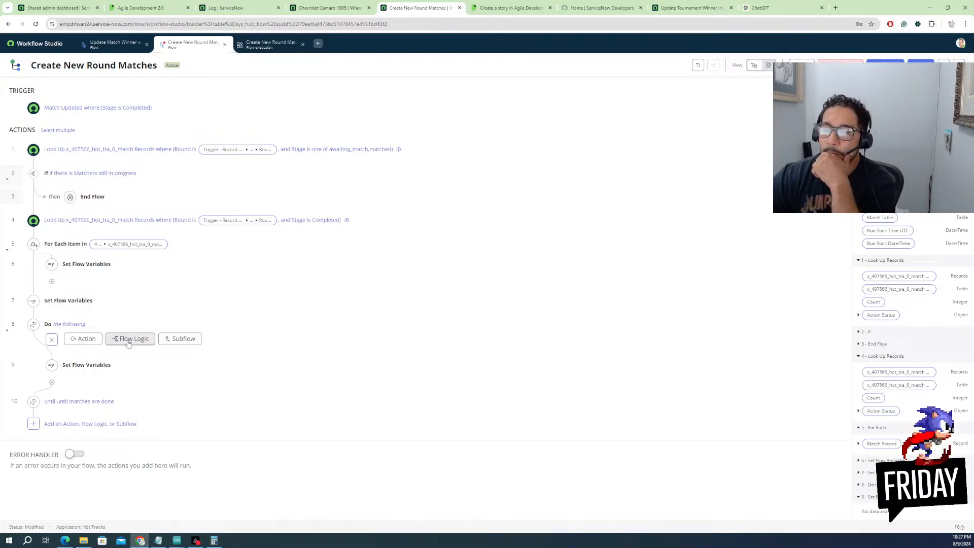
click(83, 339)
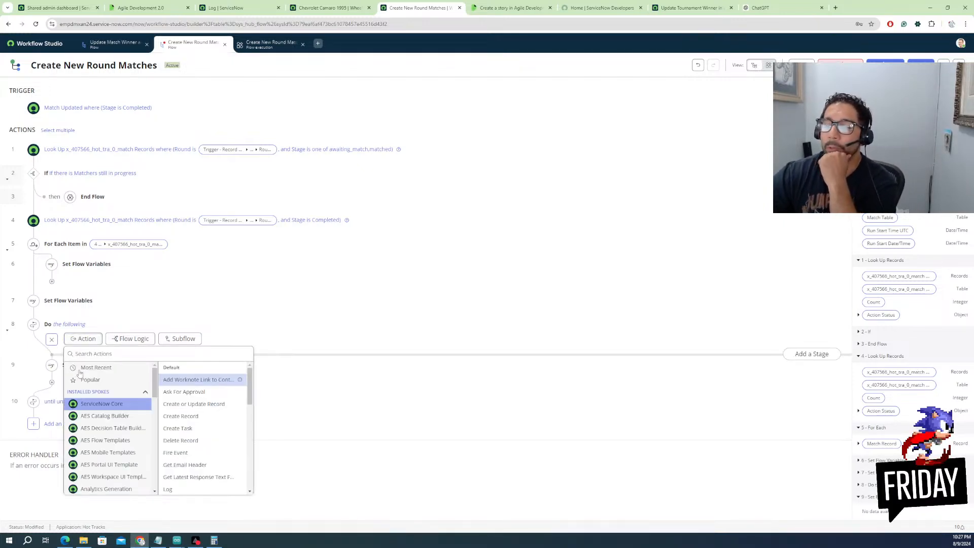
click(174, 416)
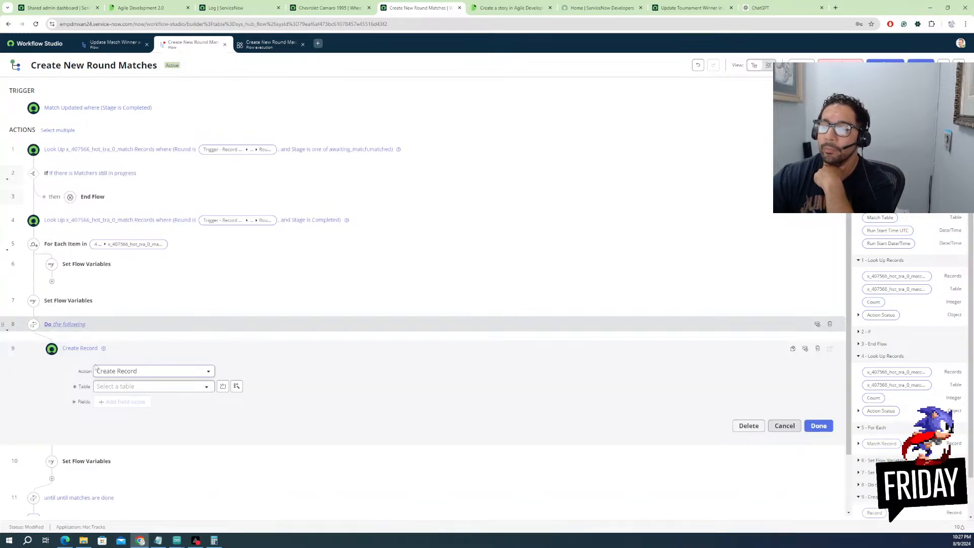
click(128, 373)
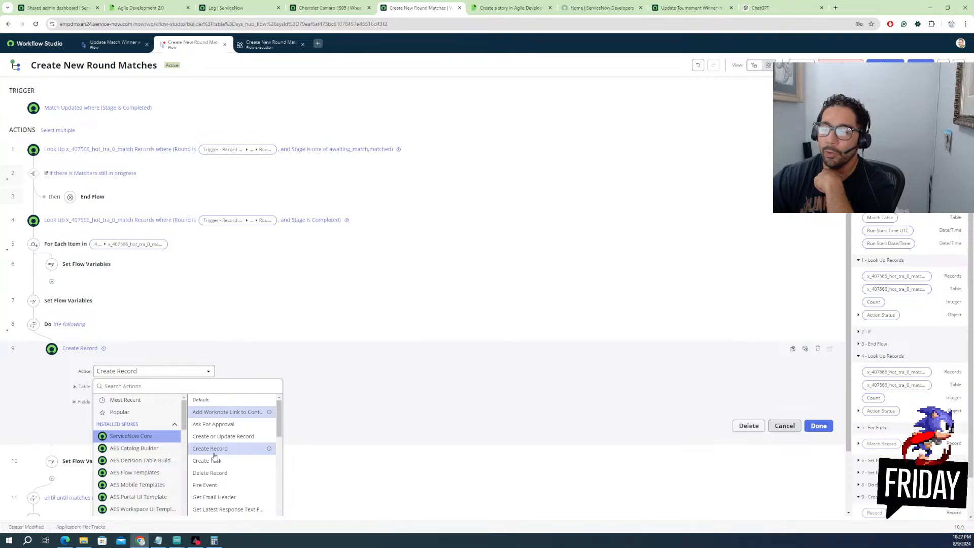
click(116, 384)
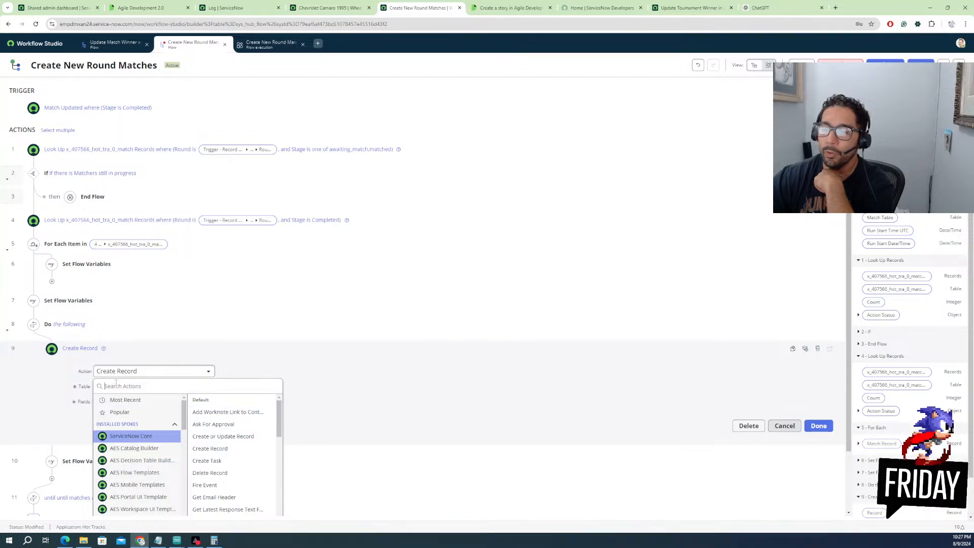
click(116, 385)
Set the Create Record action's table to Match [x_407566_hot_tra_0_match]
click(135, 390)
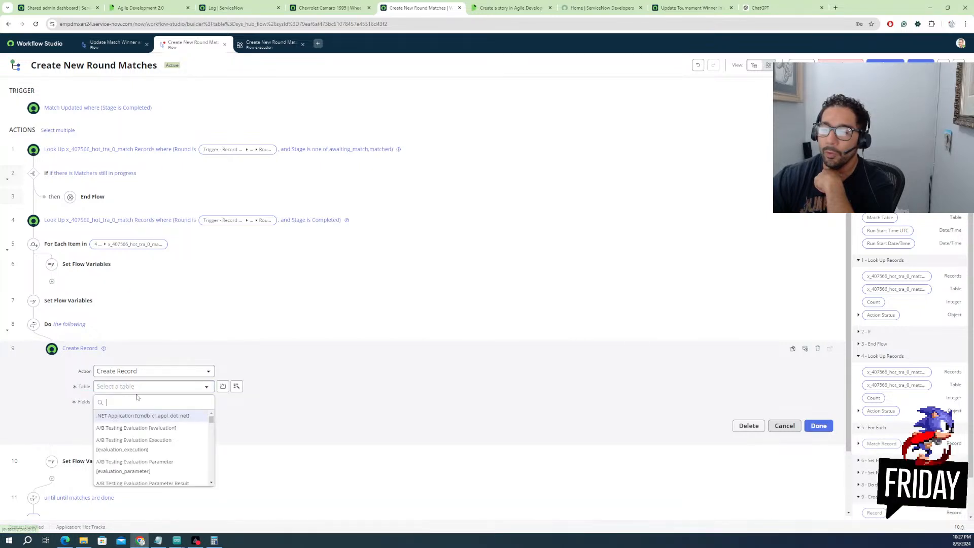
text(ma)
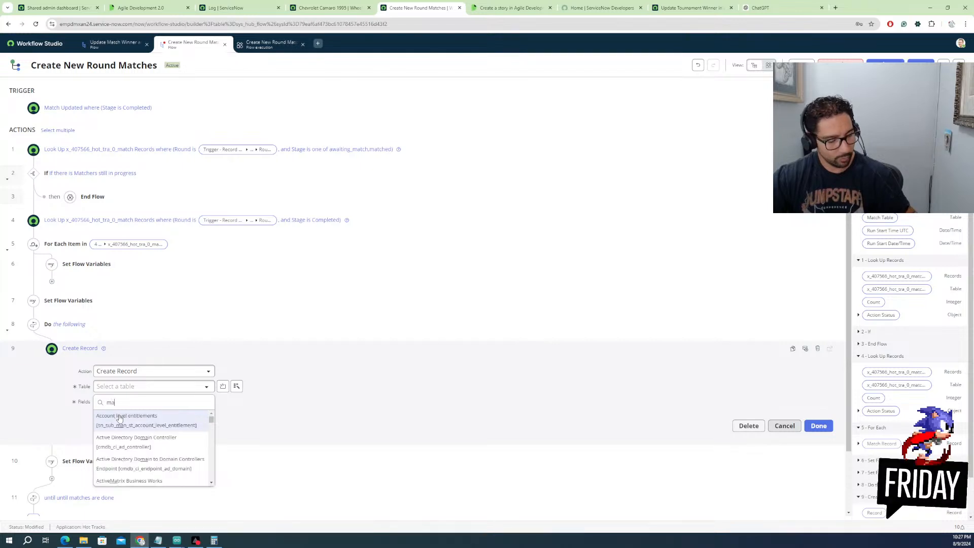
text(t)
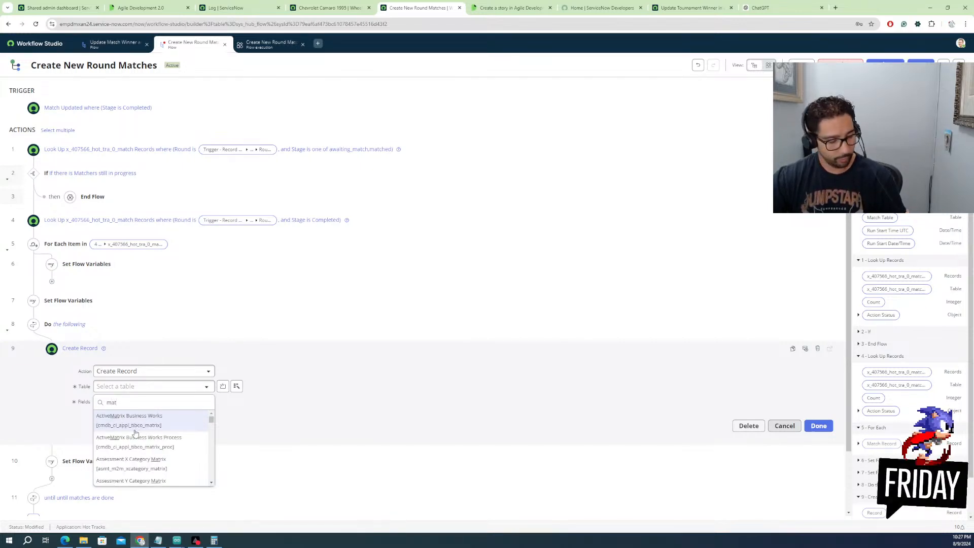
text(ch)
scroll(128, 441, down, 2)
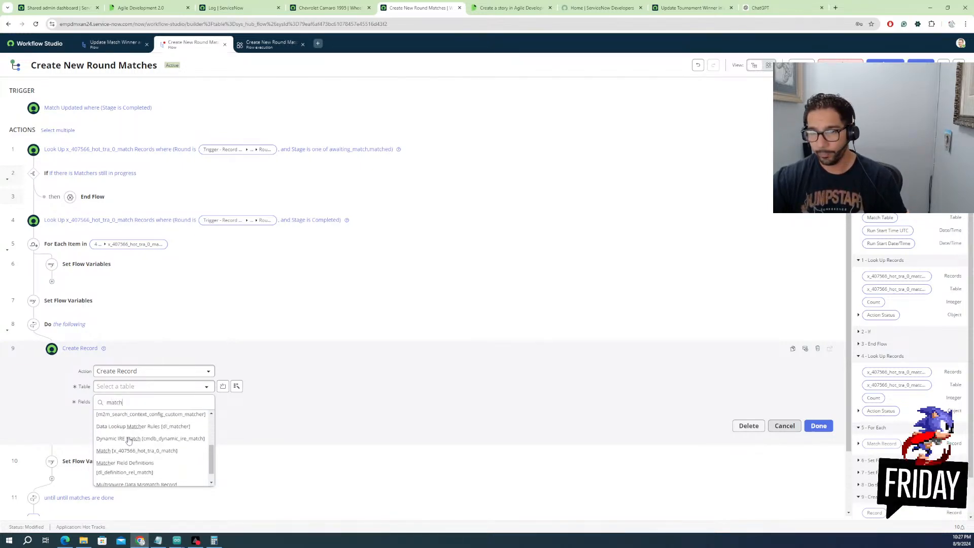
click(148, 449)
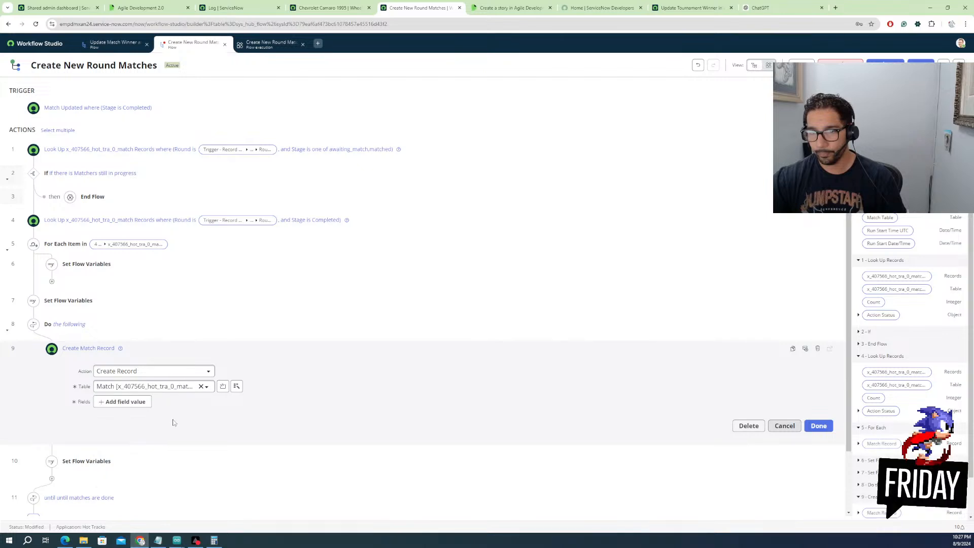
Add a field value to the Create Match Record action for the Racer 1 field
click(127, 401)
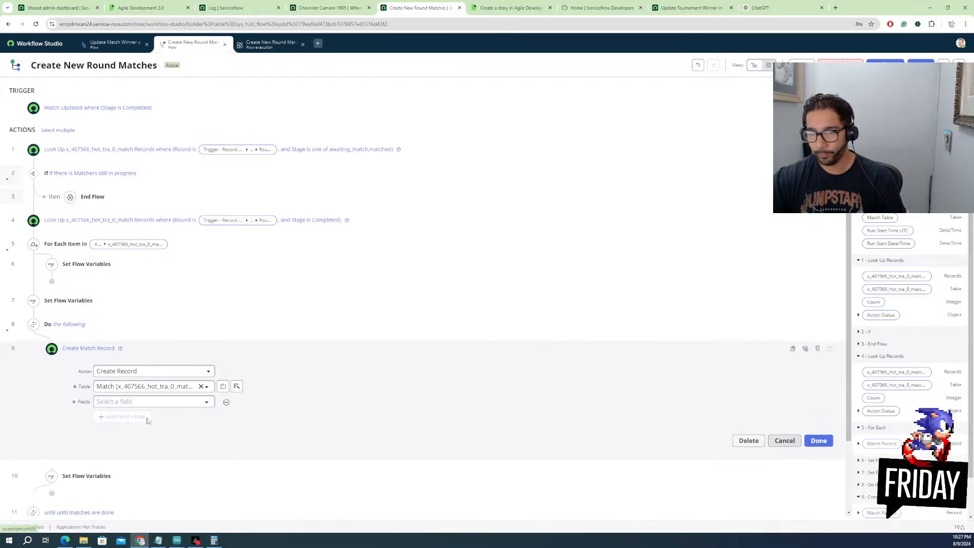
click(180, 403)
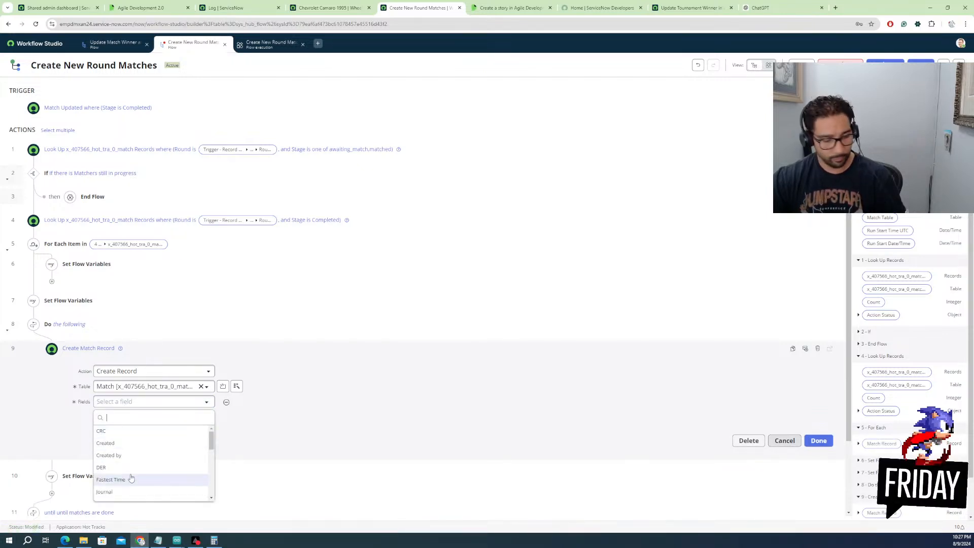
text(race)
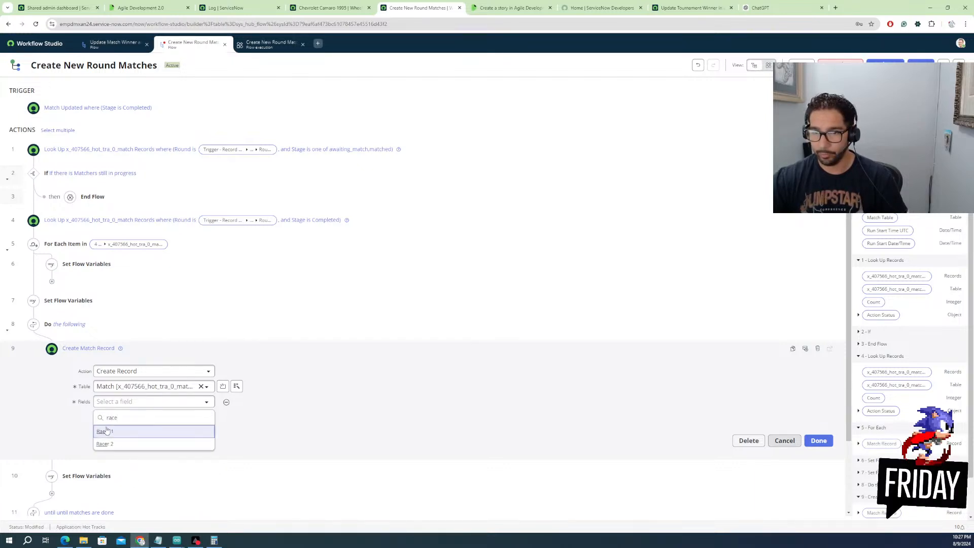
key(Return)
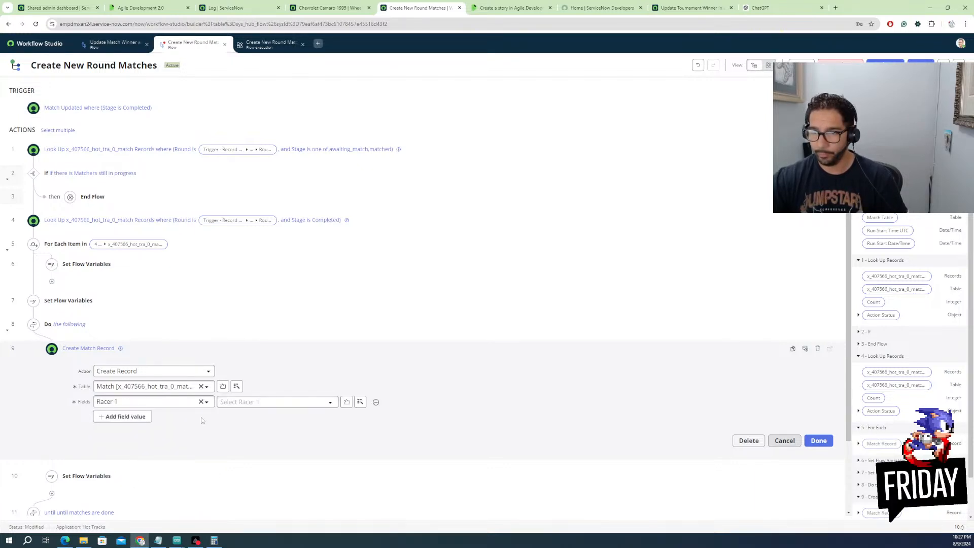
Script the Racer 1 value, replacing the template comment with code that splits fd_data.flow_var.round_winners on commas and returns winners
click(254, 404)
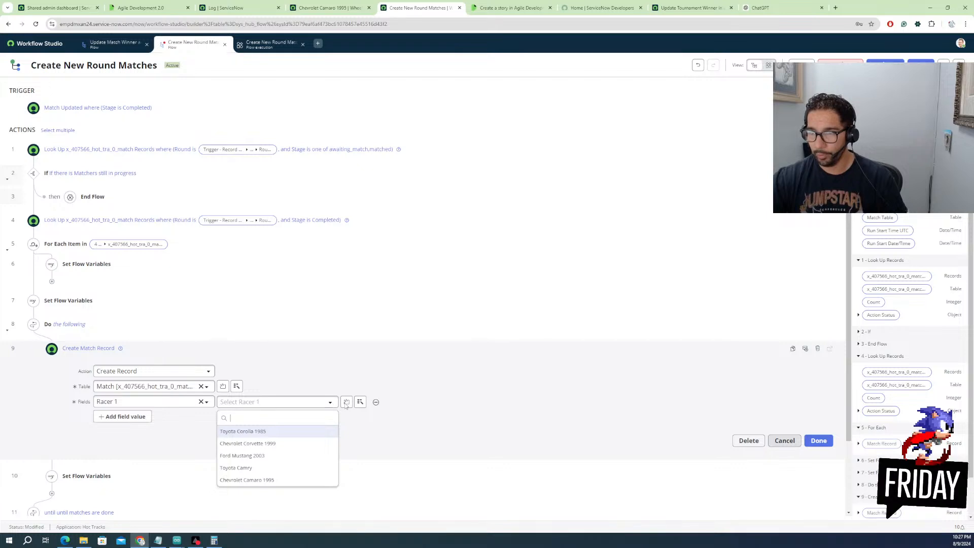
key(Escape)
click(347, 402)
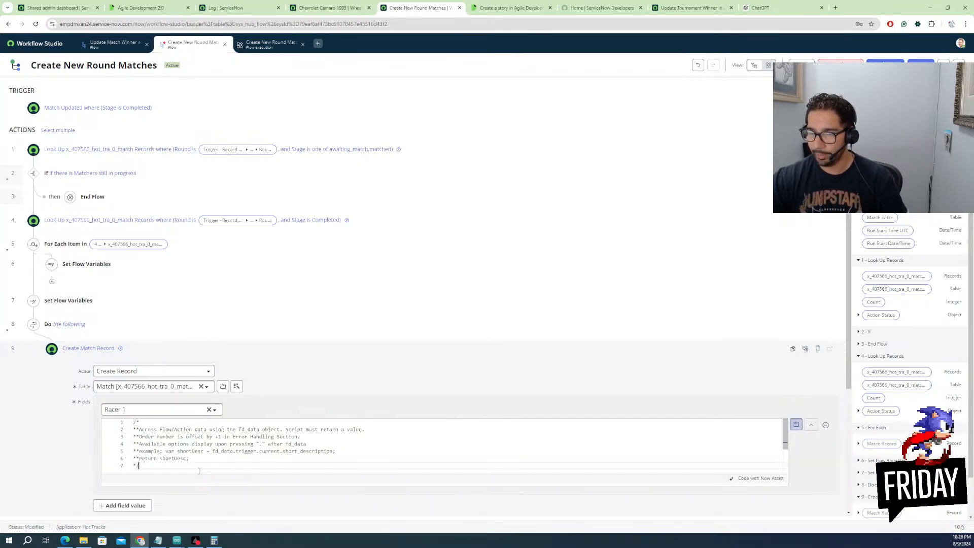
key(ctrl+a)
text(const roundWinners = fd_data.flow_var.round_winners const winners =roundWinners.split(',')  return winners)
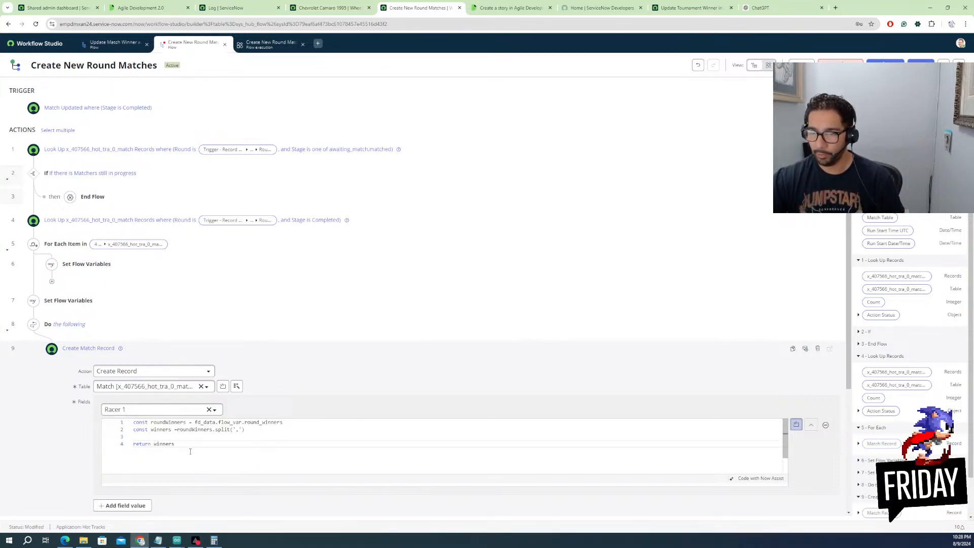
Insert the line "const matchCount = fd_data.flow_var.matchcount" below the roundWinners line in the Racer 1 script
click(286, 425)
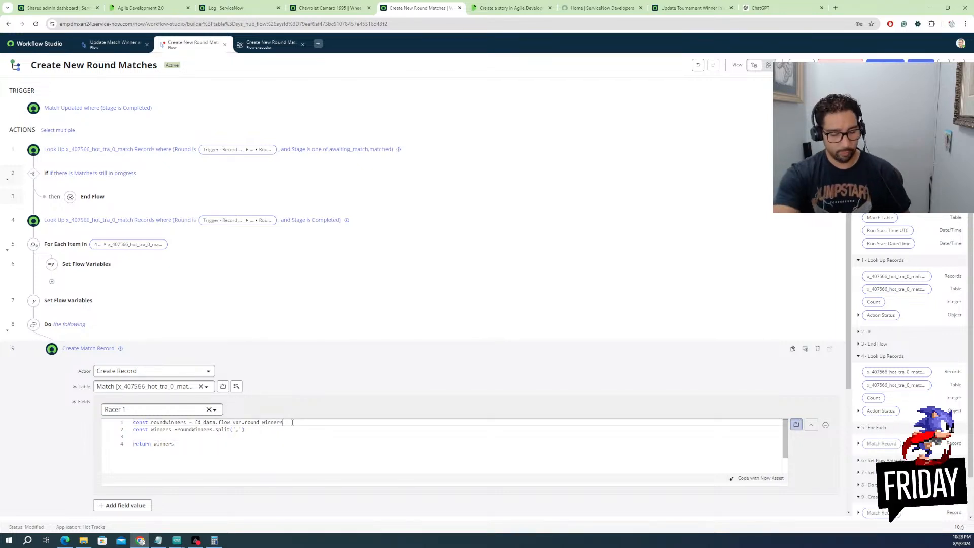
key(Return)
text(const matchCount =)
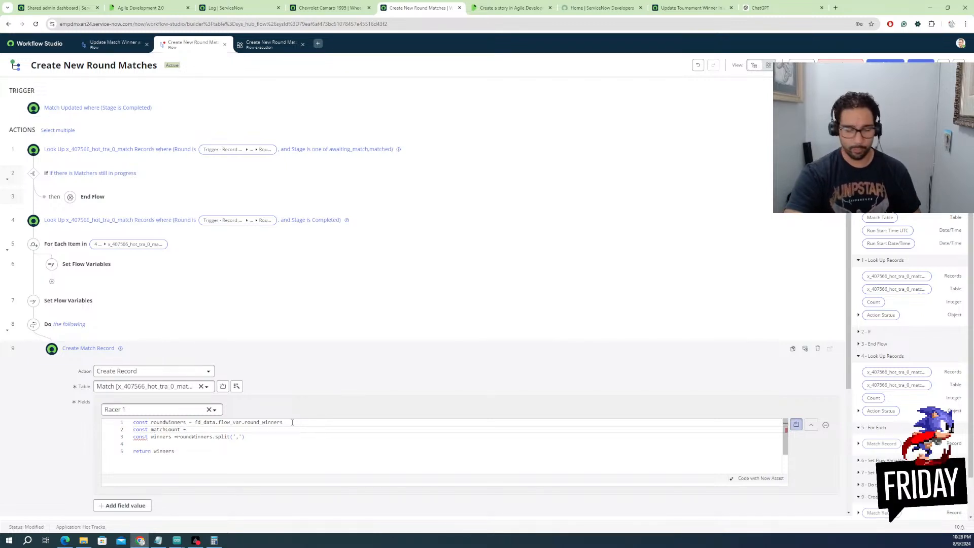
text(fd)
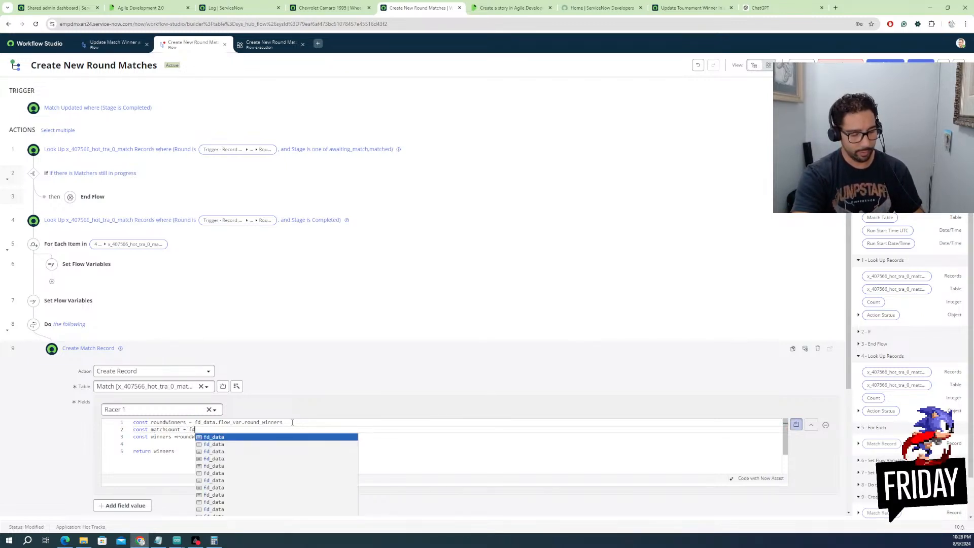
text(_data)
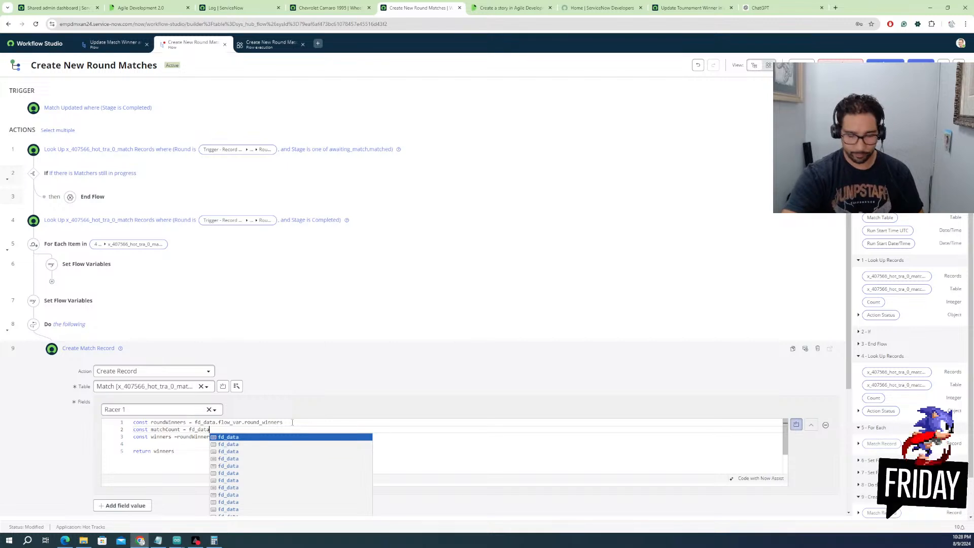
text(.flo)
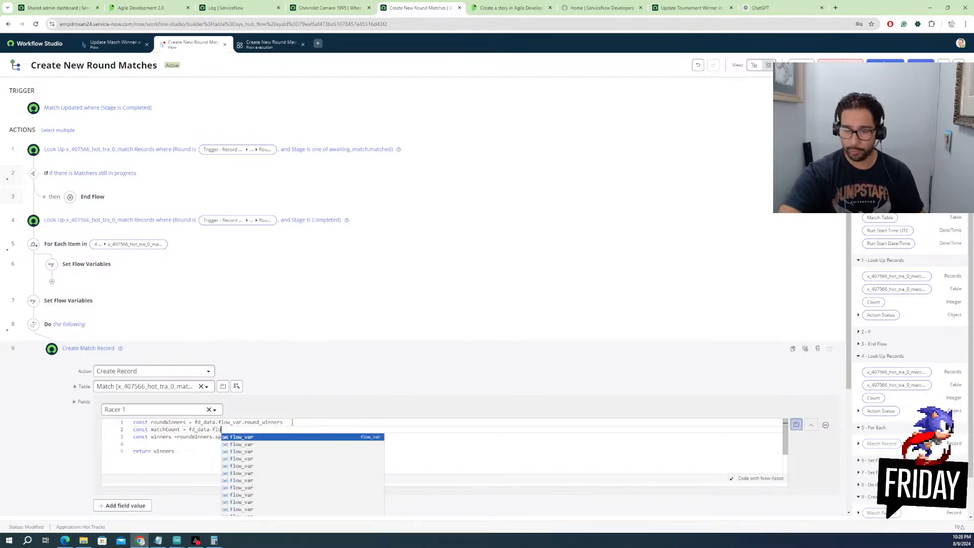
key(Return)
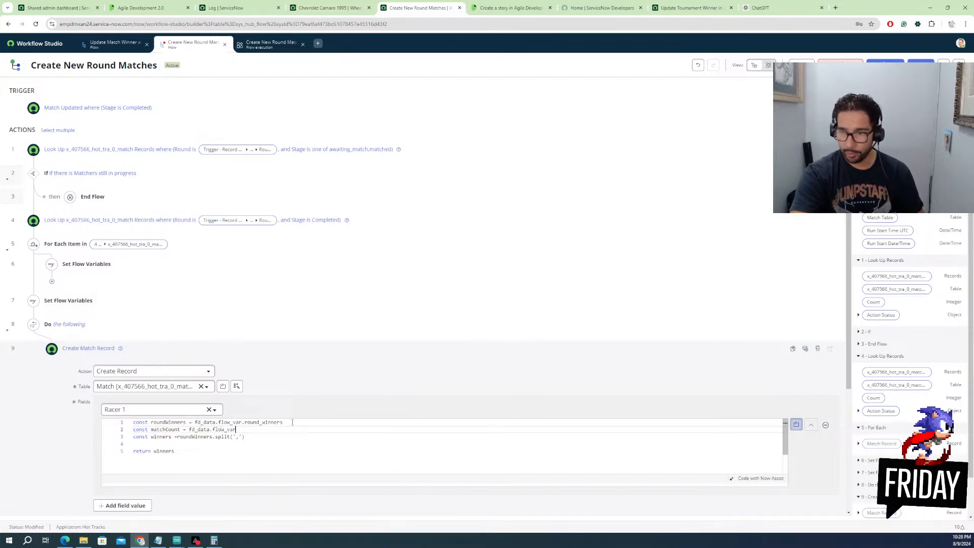
text(.)
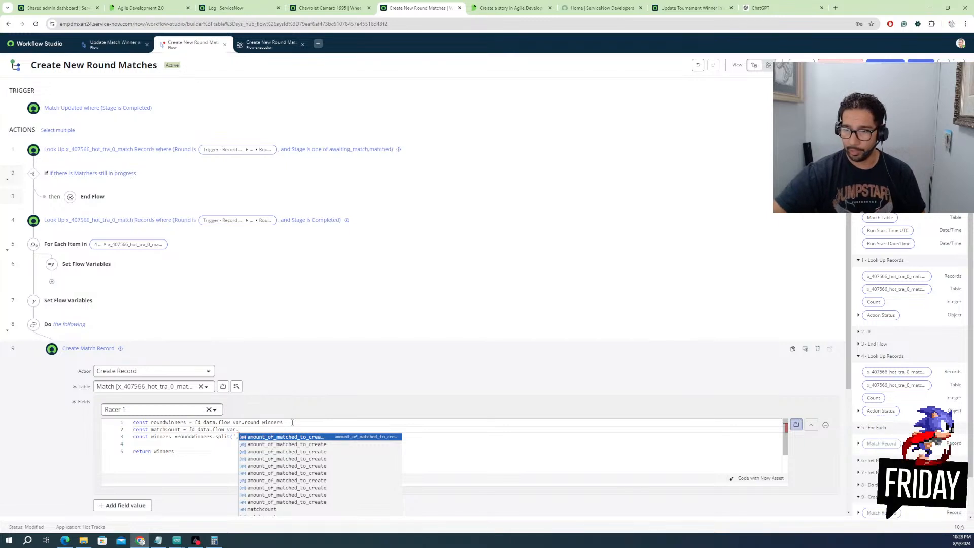
click(261, 509)
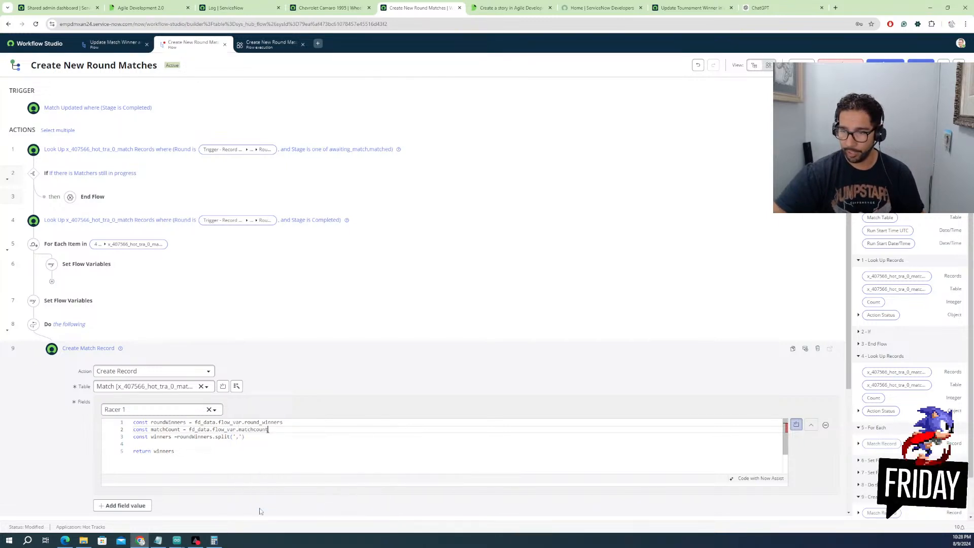
click(251, 445)
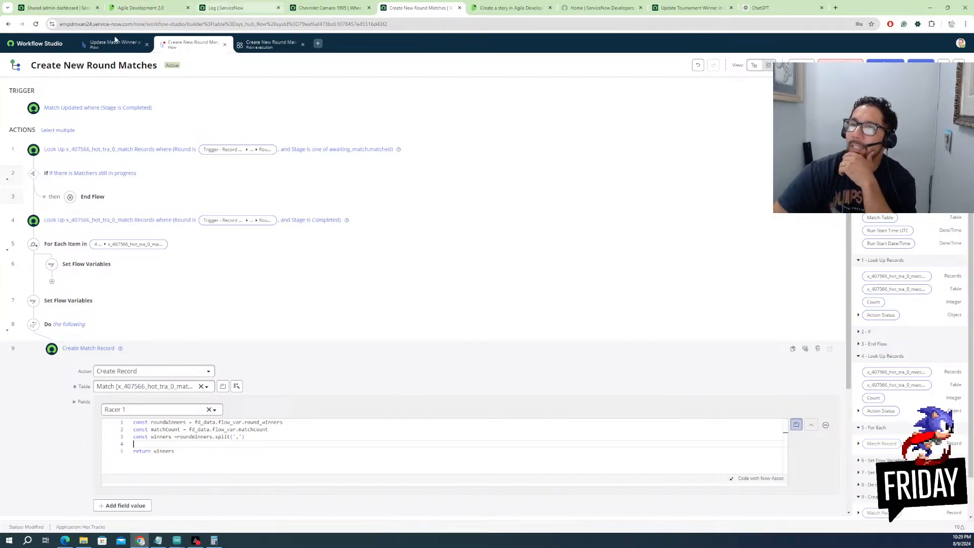
Open the Update Match Winner and Fastest Time flow, look through its match record actions, and return to Create New Round Matches
click(42, 44)
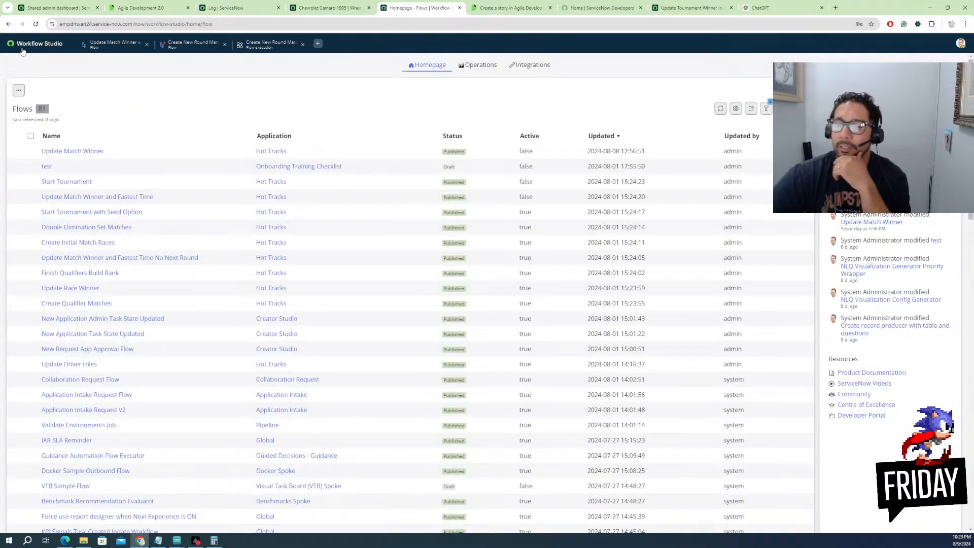
click(67, 215)
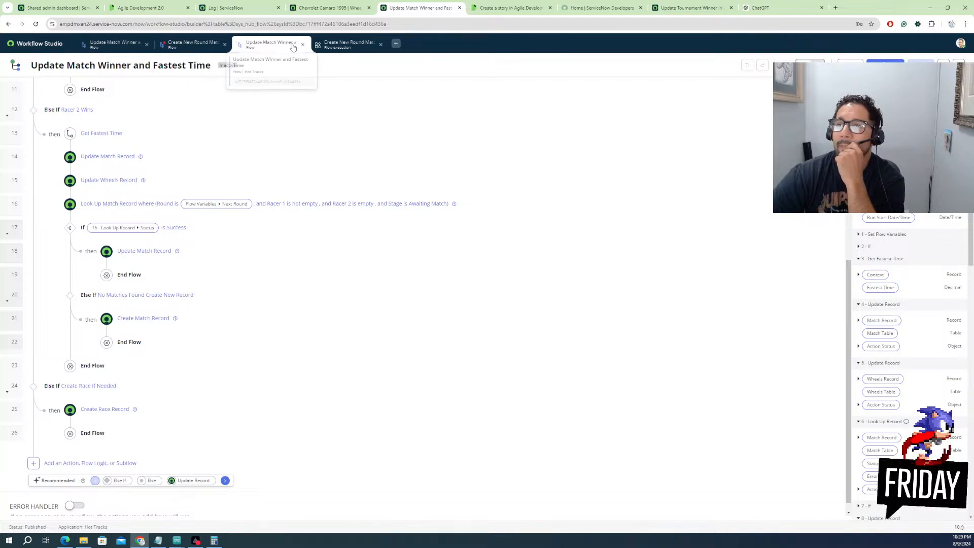
click(190, 44)
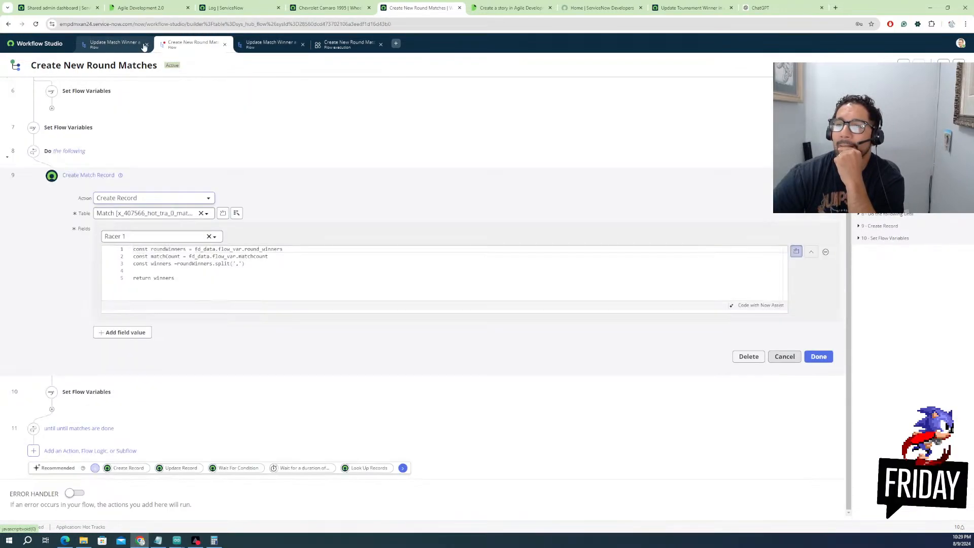
Check the Update Match Winner and Fastest Time No Next Round flow and the execution details, closing both to return to Create New Round Matches
click(141, 46)
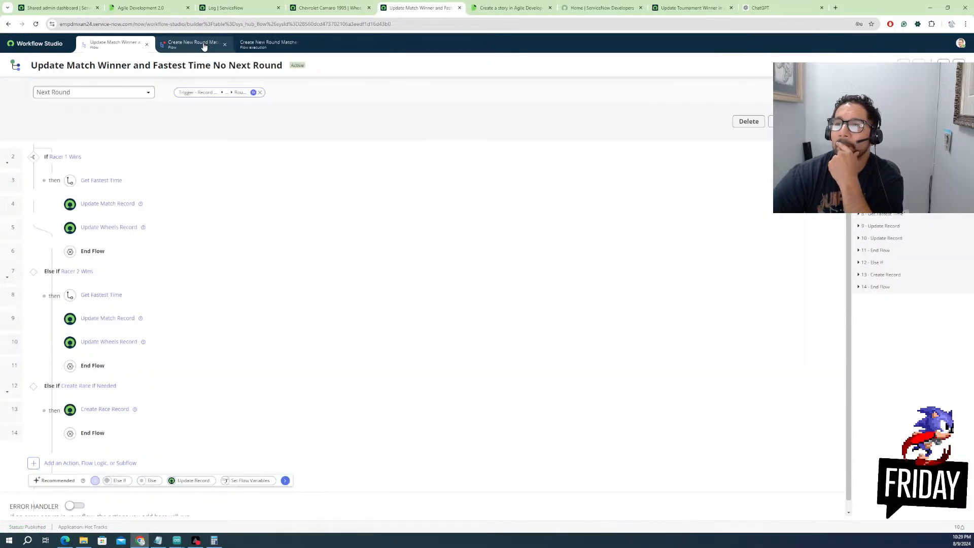
click(251, 45)
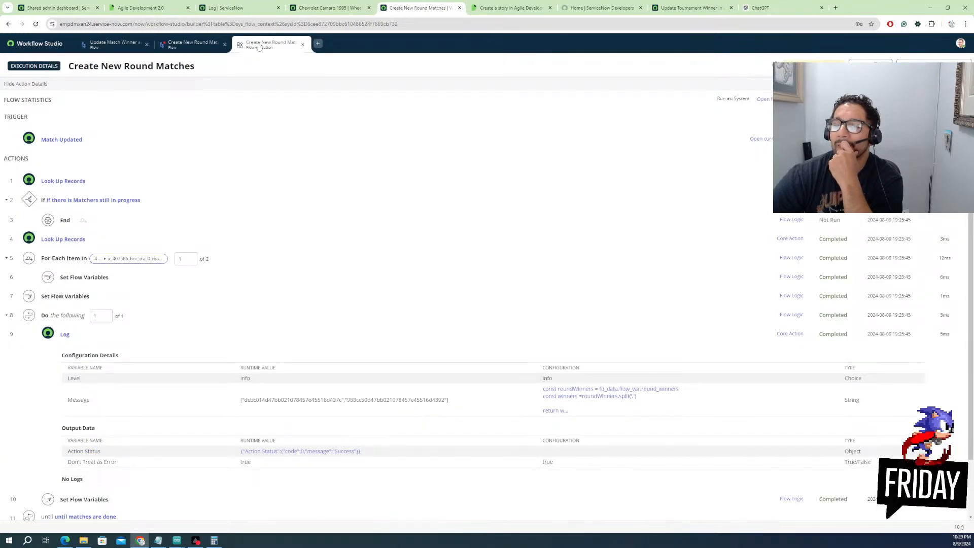
click(171, 49)
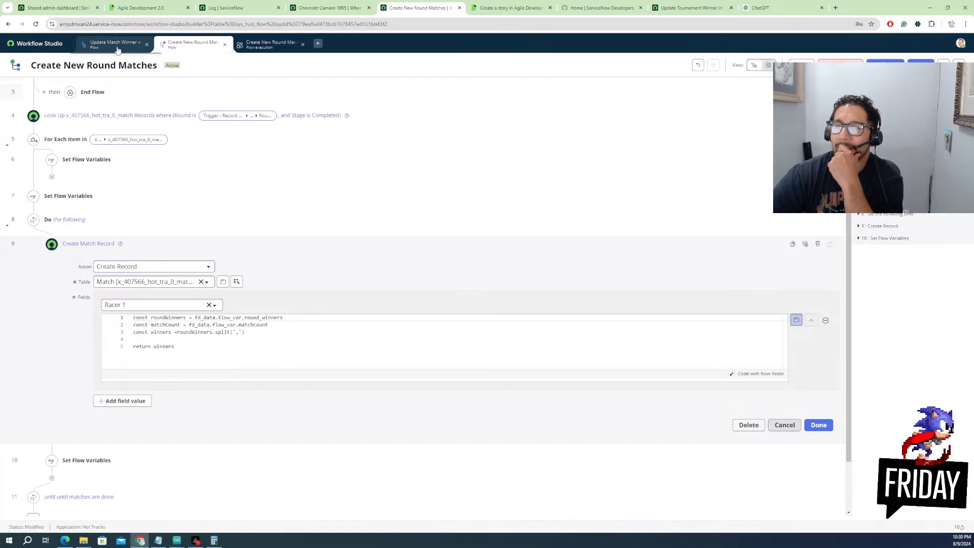
click(117, 49)
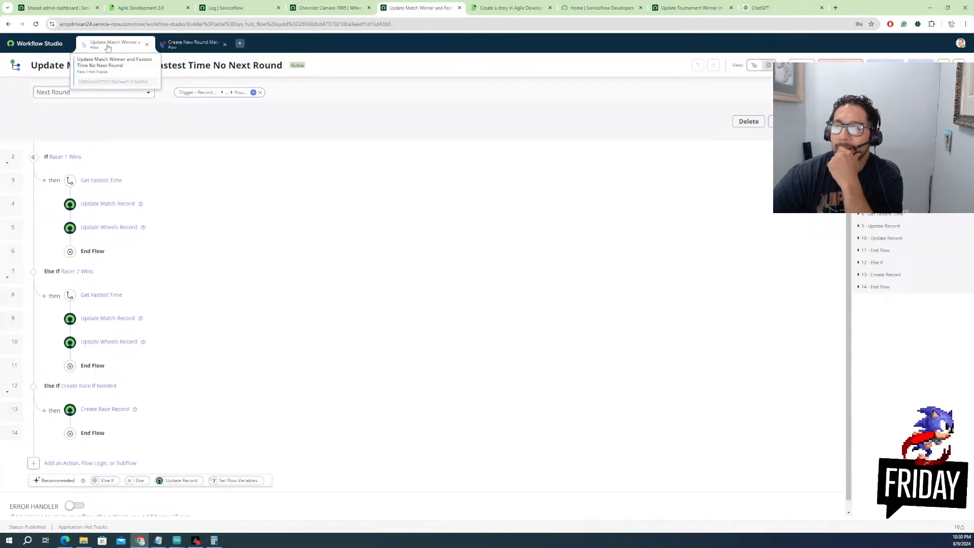
click(147, 46)
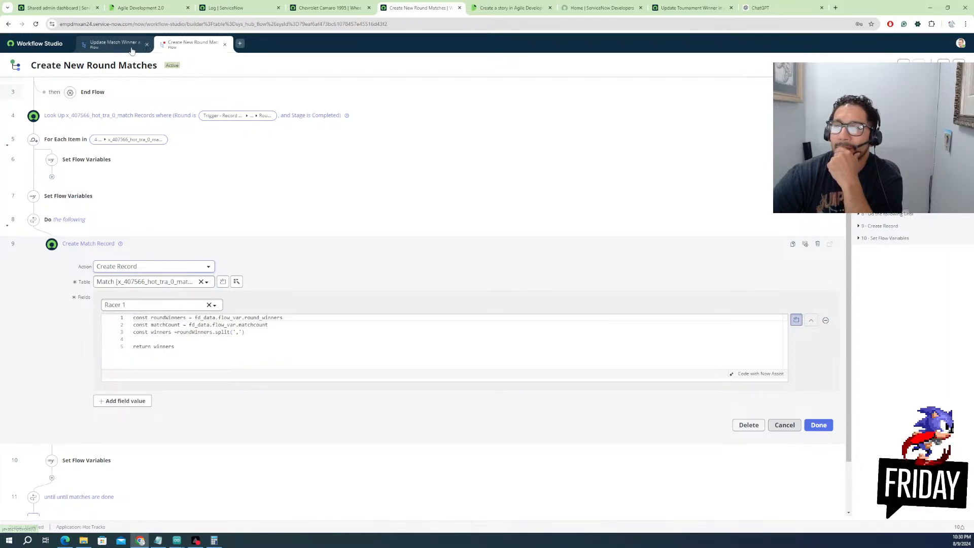
Open the Start Tournament with Seed Option flow and examine how the Update Match Record action in its Do loop builds the Title
click(40, 46)
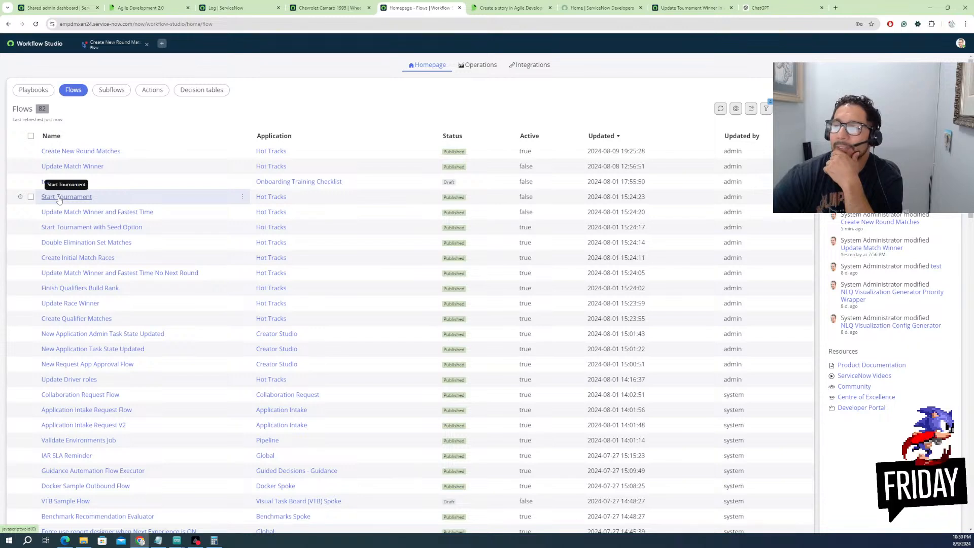
click(80, 228)
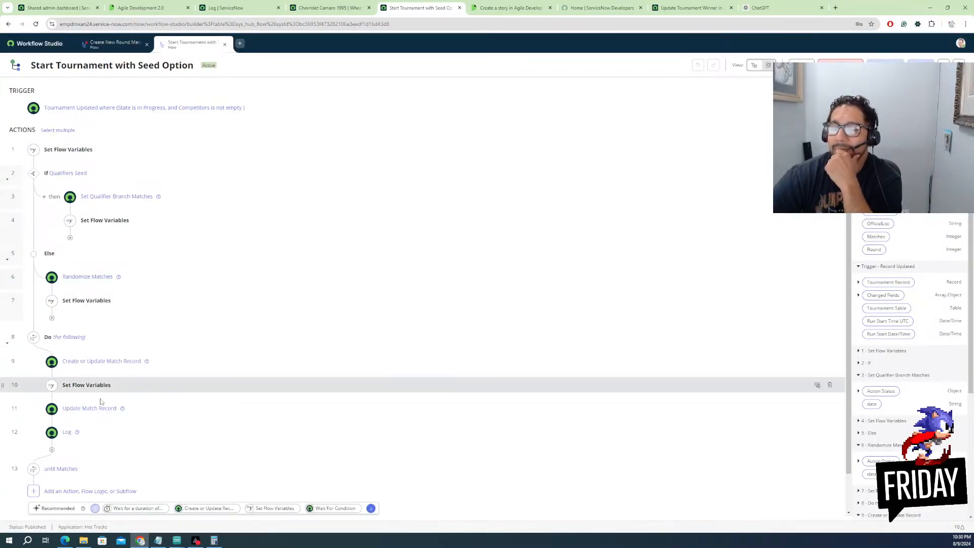
scroll(121, 312, down, 1)
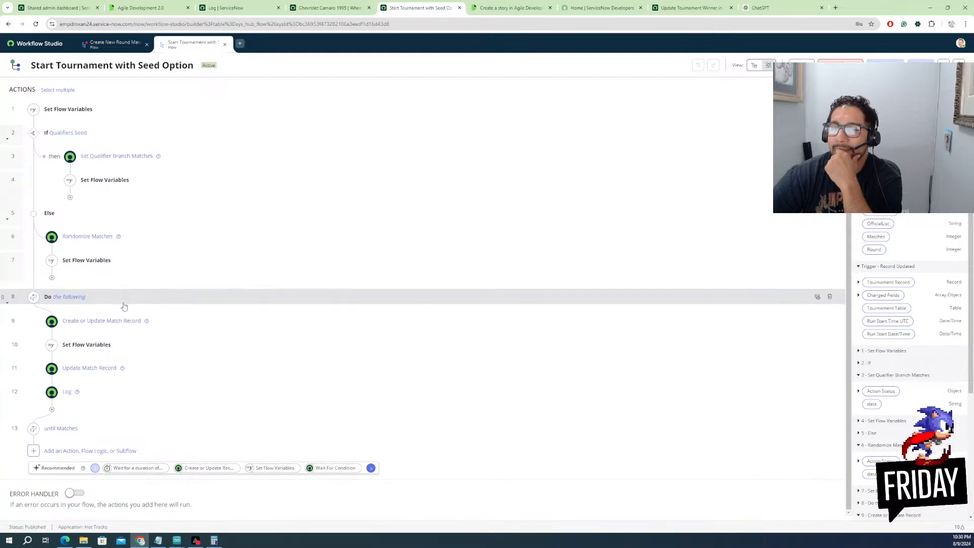
click(84, 368)
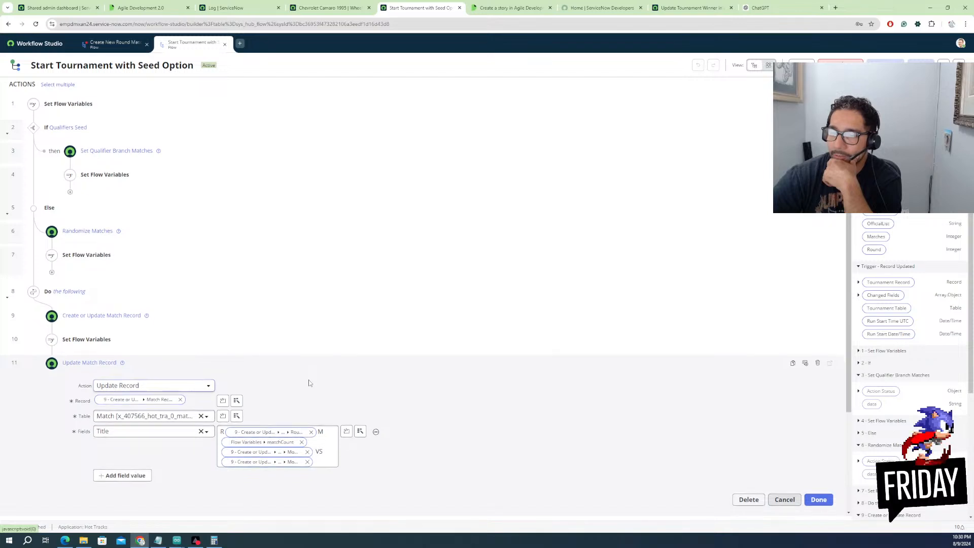
scroll(309, 378, down, 1)
scroll(309, 363, down, 1)
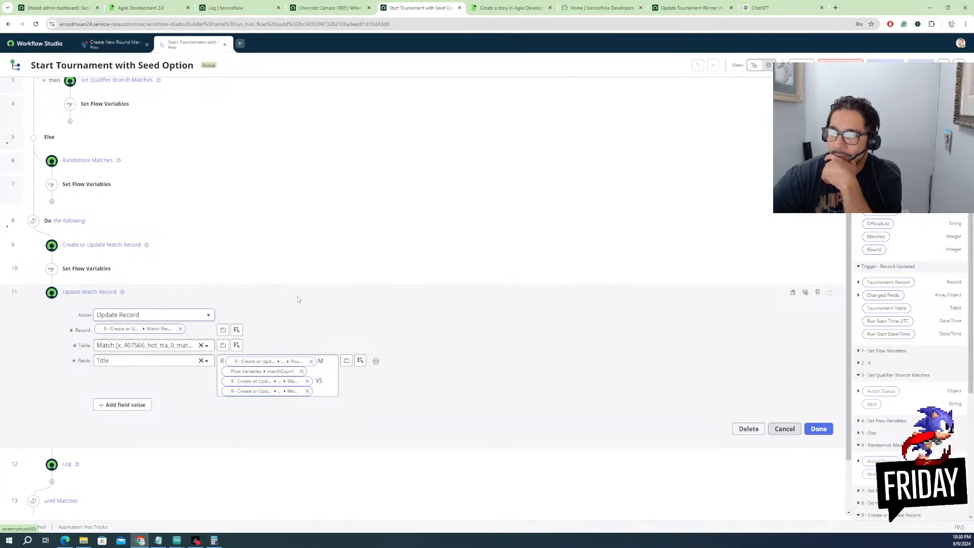
scroll(299, 299, down, 1)
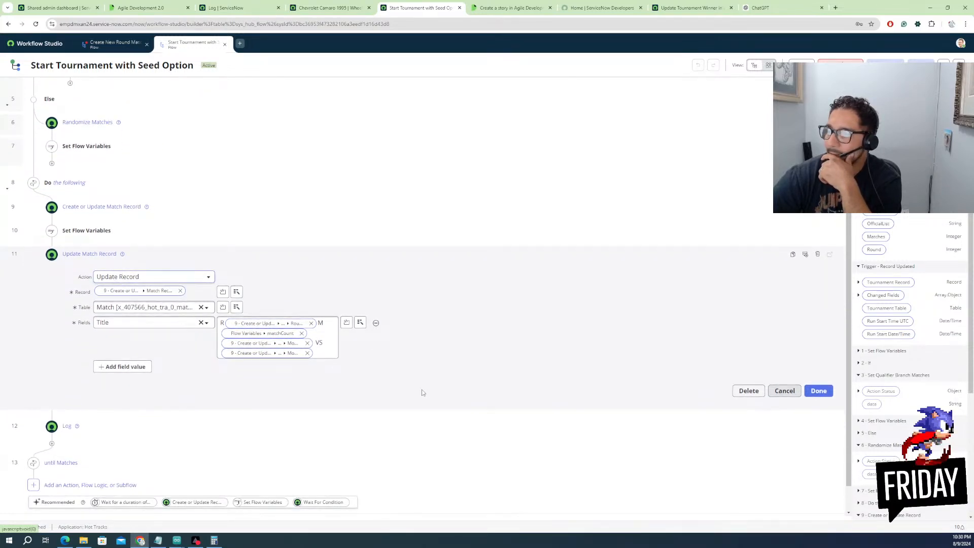
Examine the Racer 2 script of the Create or Update Match Record action in the Start Tournament with Seed Option flow
scroll(385, 382, down, 1)
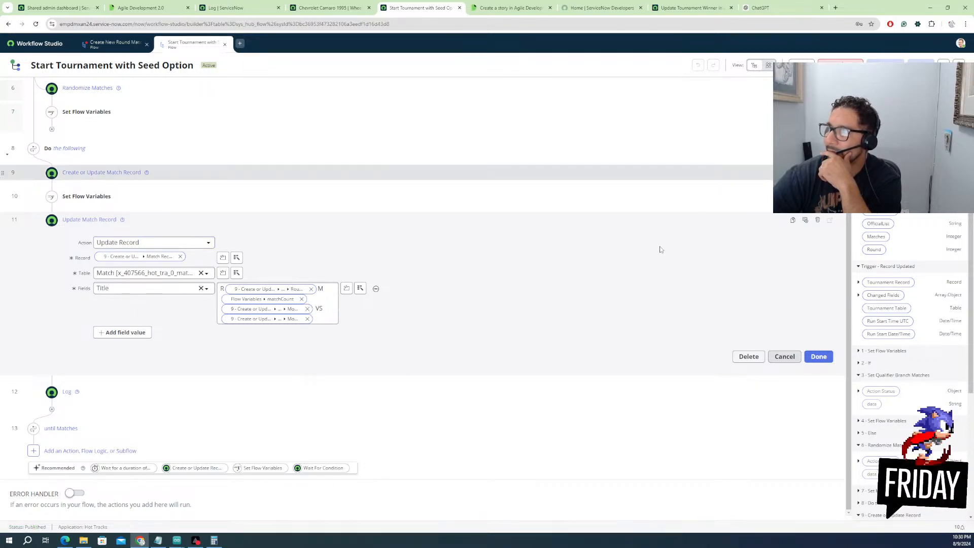
scroll(528, 289, up, 4)
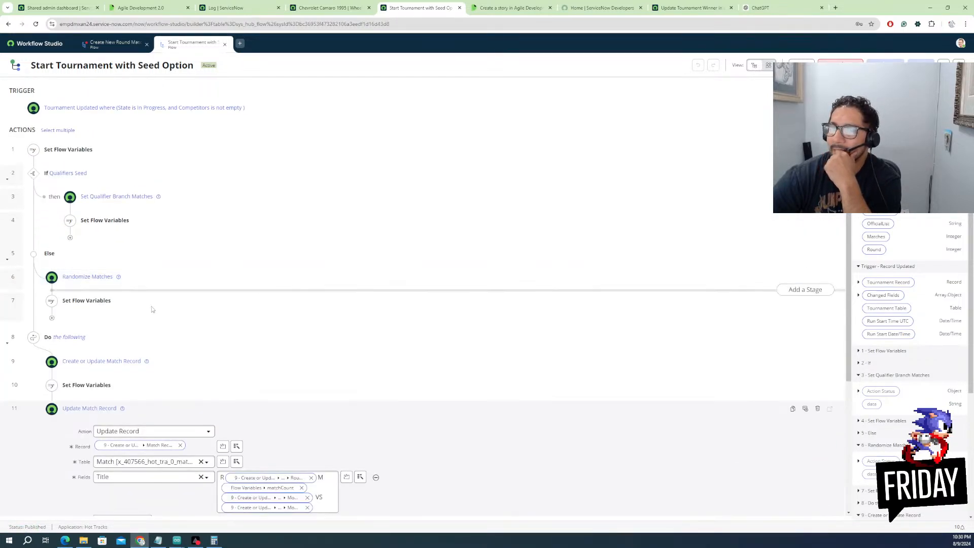
click(87, 363)
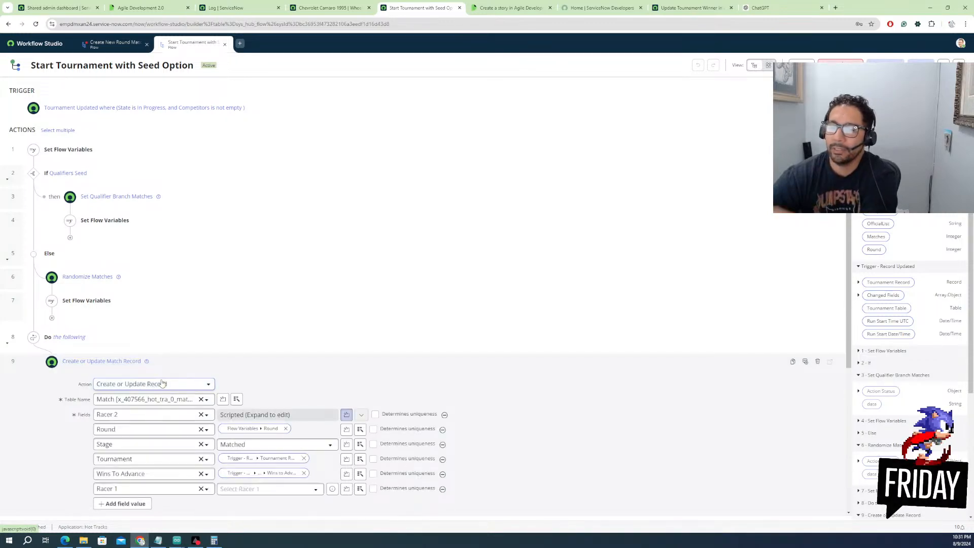
click(361, 417)
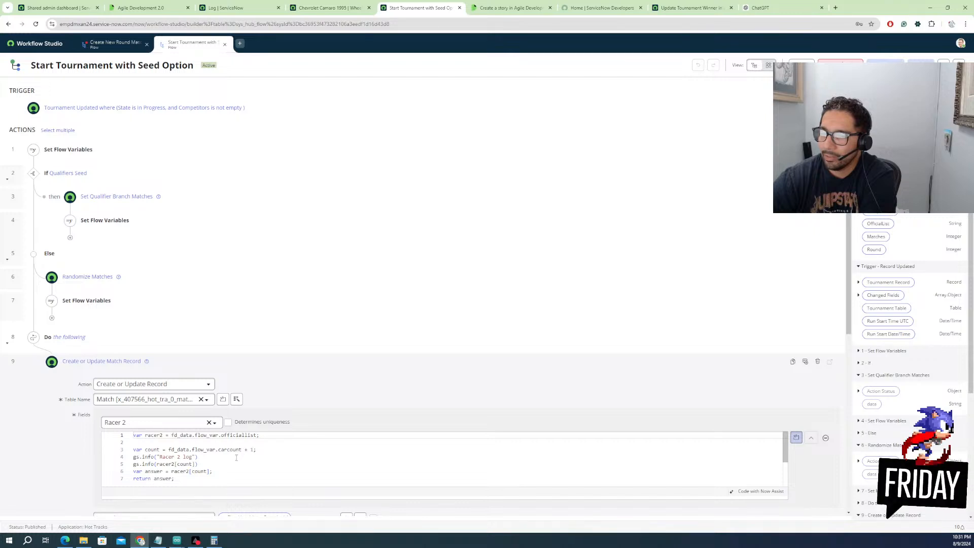
scroll(222, 463, down, 1)
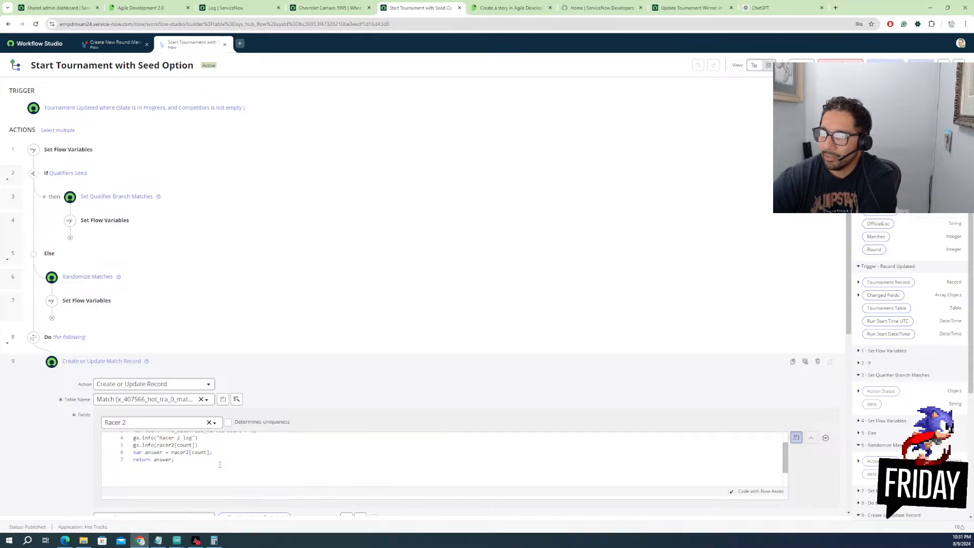
scroll(219, 464, up, 1)
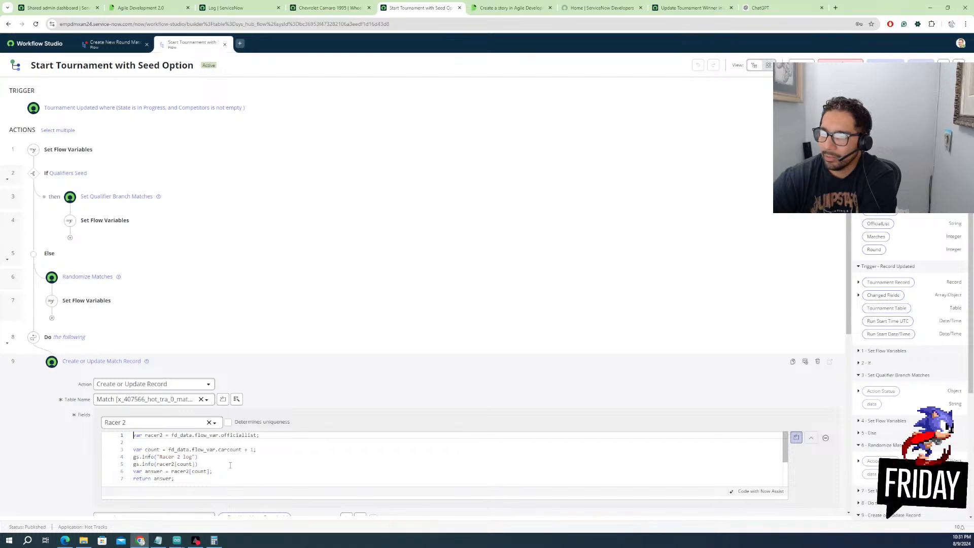
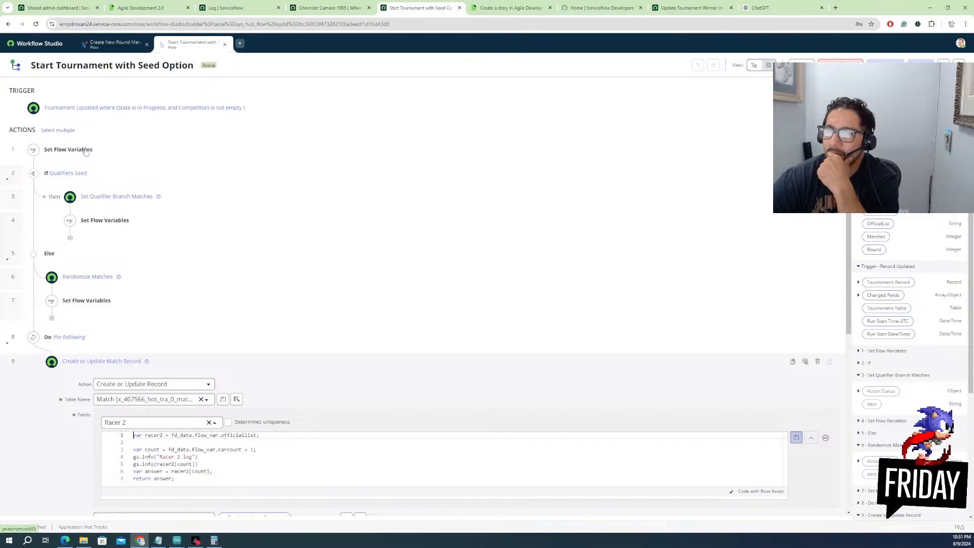
Review the flow's Set Flow Variables actions and examine the Add transform applied to carCount inside the Do loop
click(87, 152)
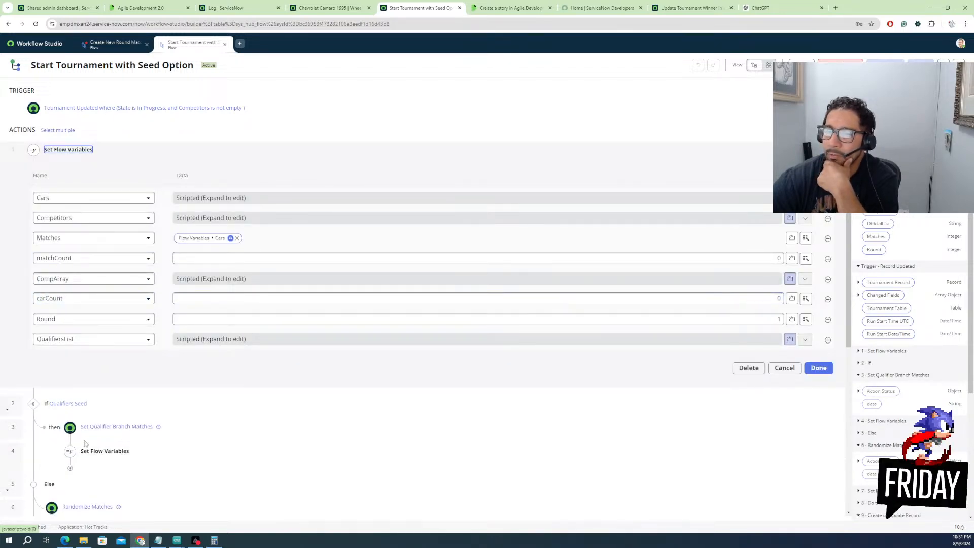
scroll(79, 436, down, 3)
scroll(79, 437, down, 1)
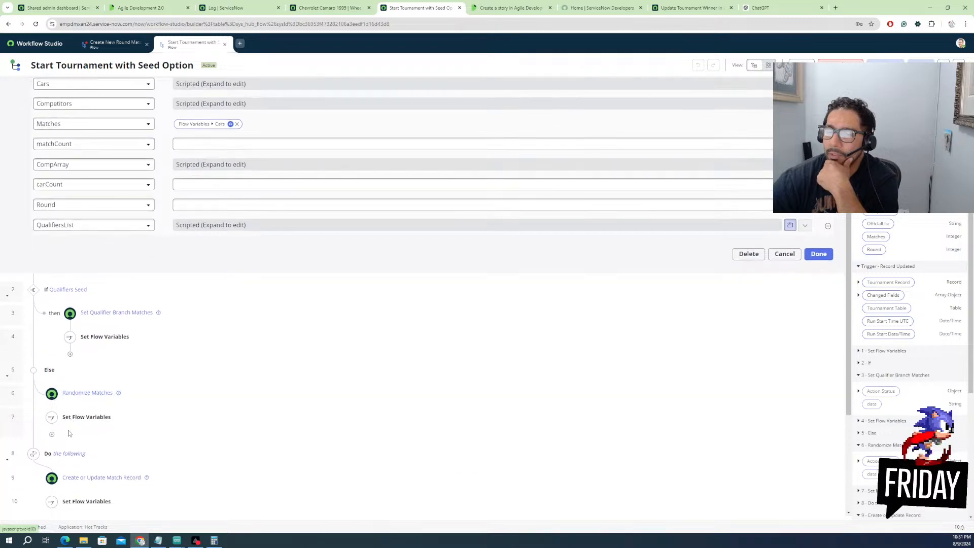
click(81, 417)
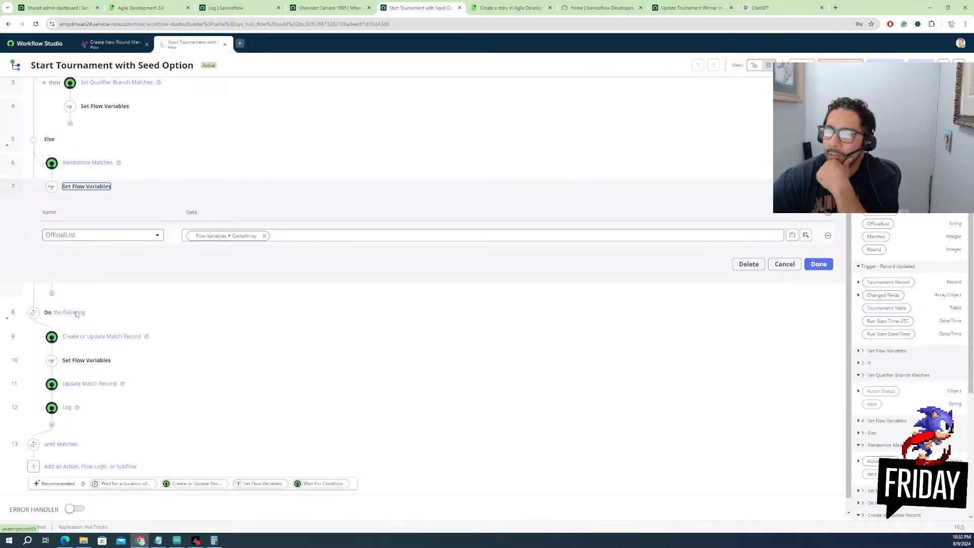
click(76, 361)
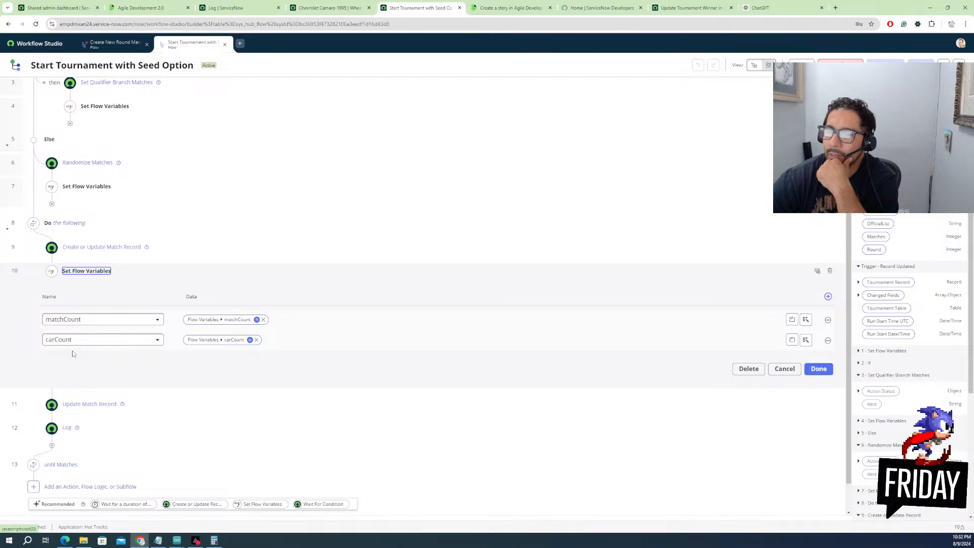
click(250, 341)
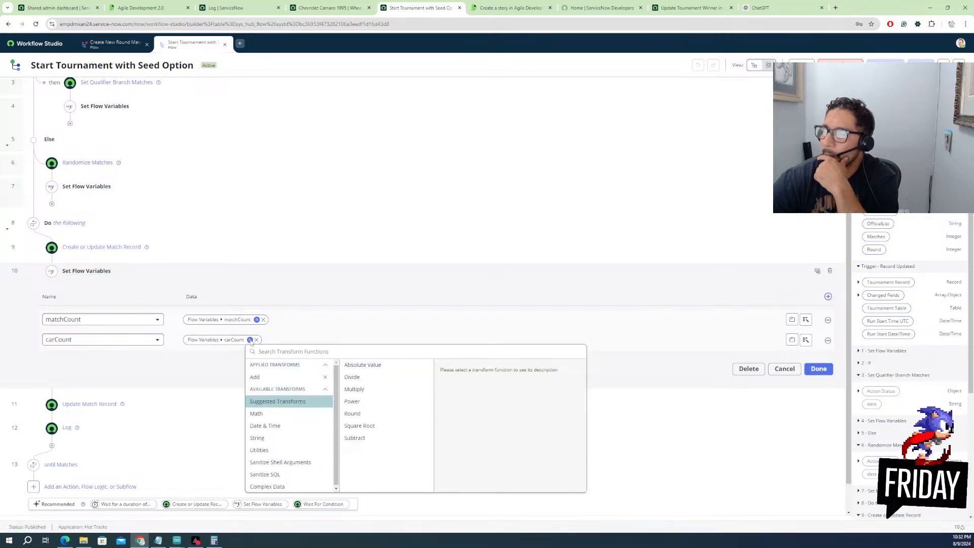
click(282, 378)
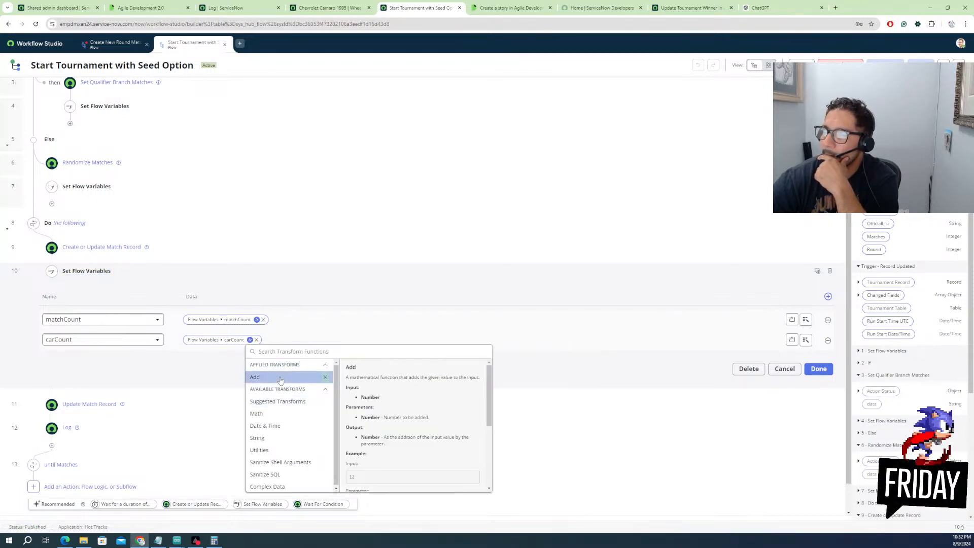
scroll(393, 456, down, 3)
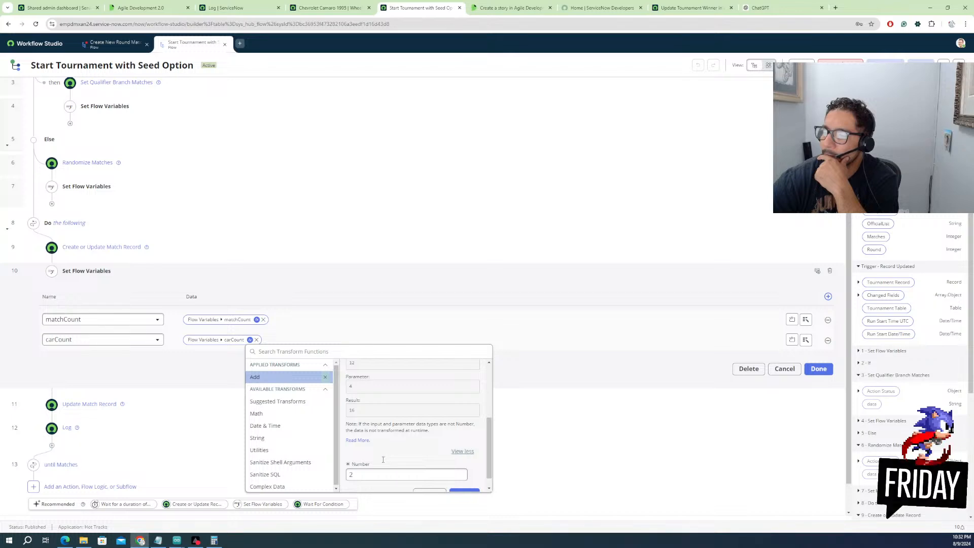
scroll(383, 460, down, 1)
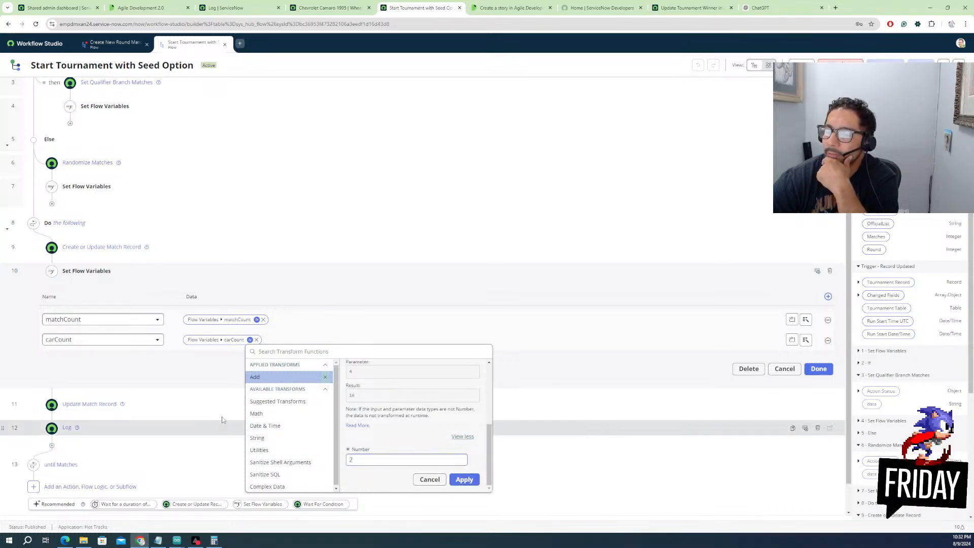
click(197, 374)
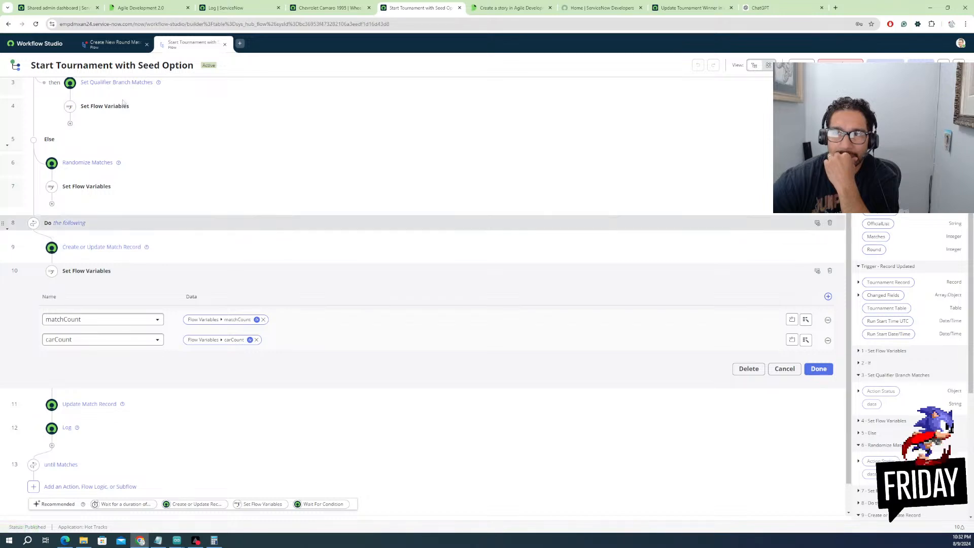
Return to the Create New Round Matches flow and add an Integer flow variable labelled carCount
click(129, 44)
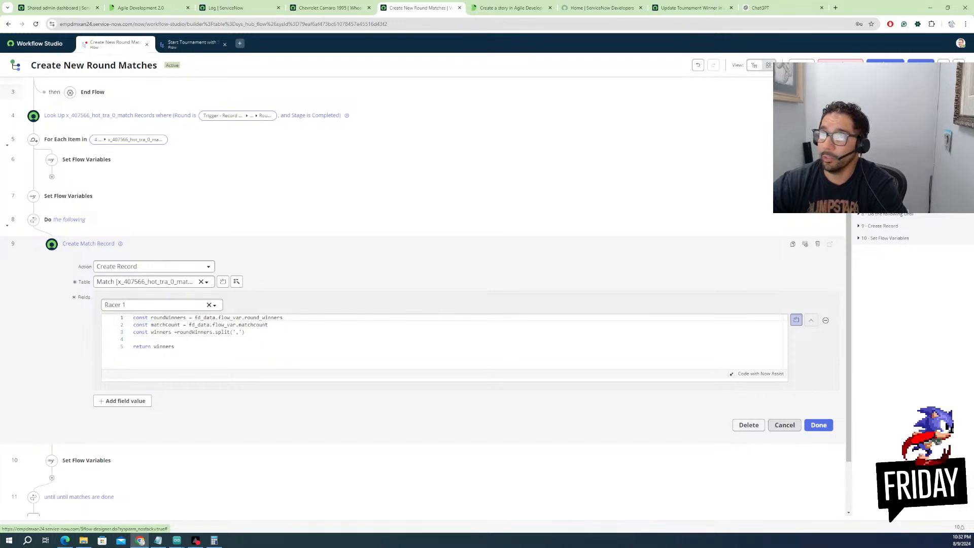
click(919, 109)
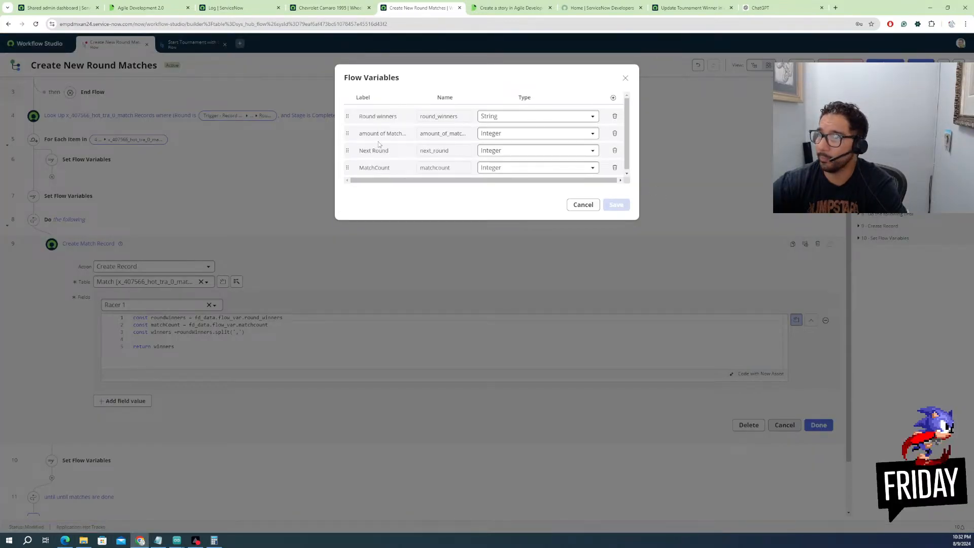
click(614, 97)
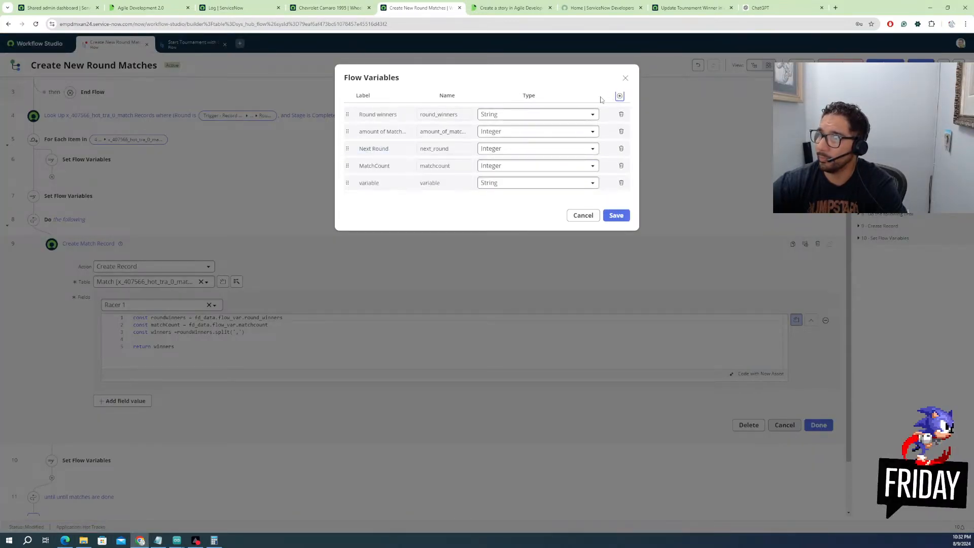
click(385, 181)
double_click(386, 181)
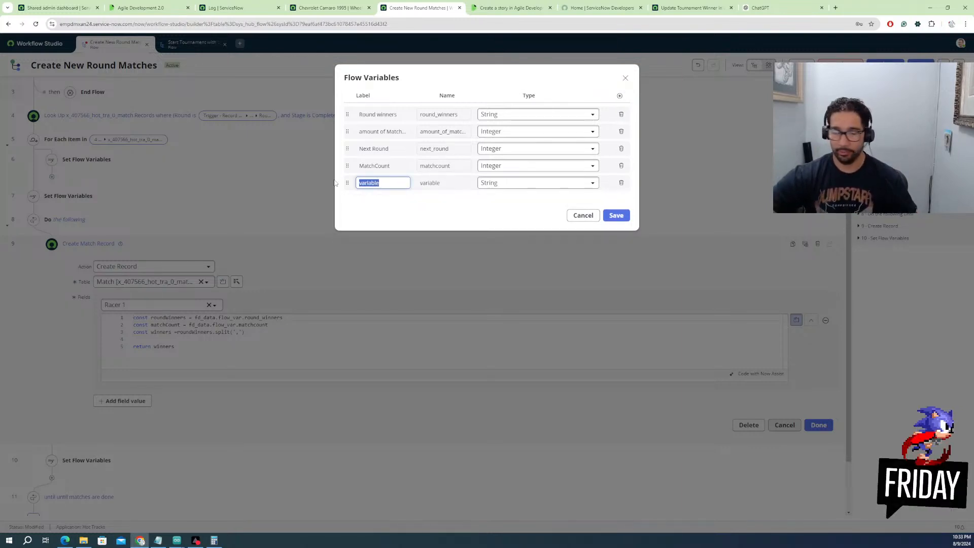
text(ca)
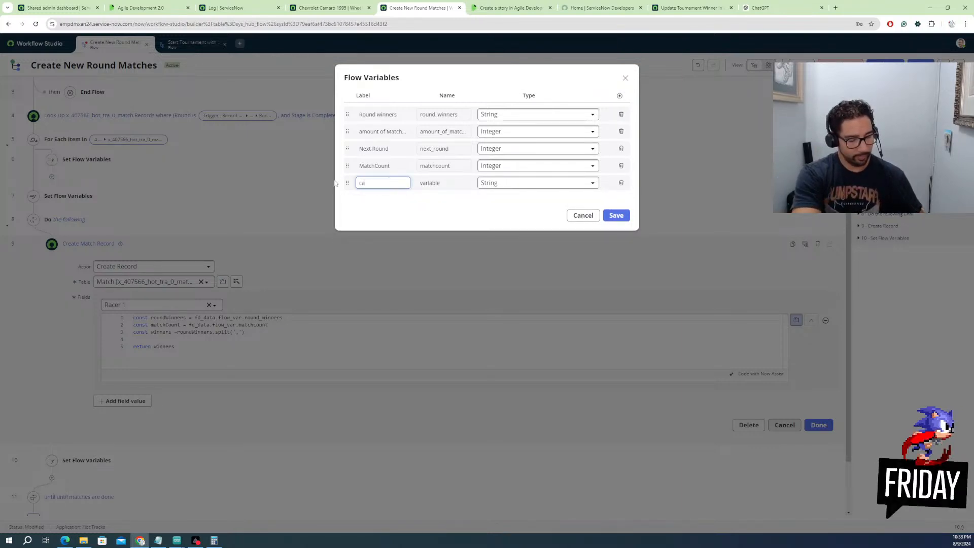
text(rCount)
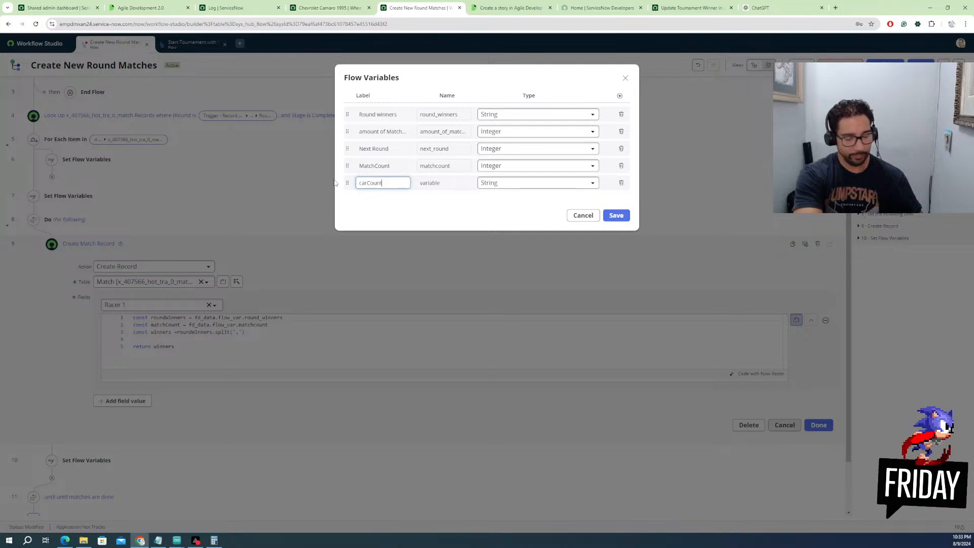
click(514, 183)
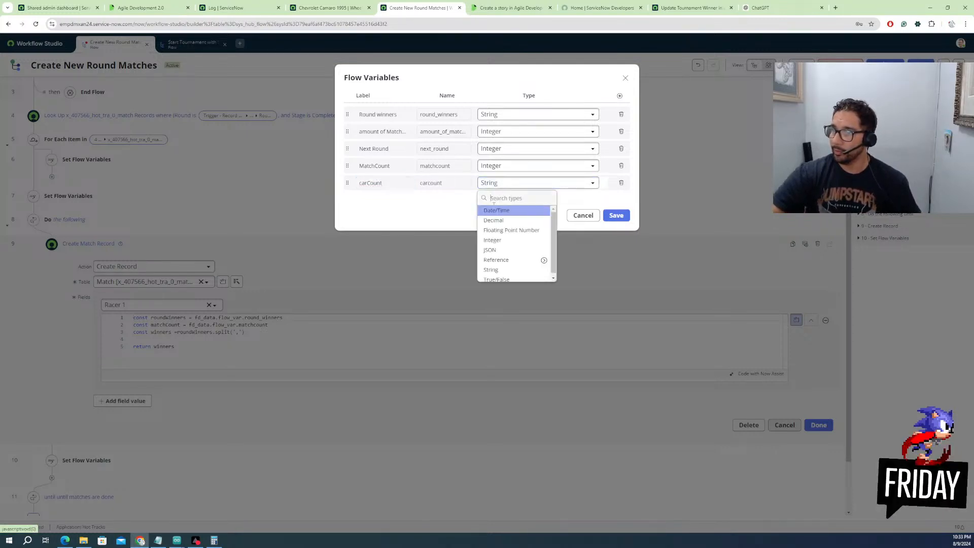
click(494, 241)
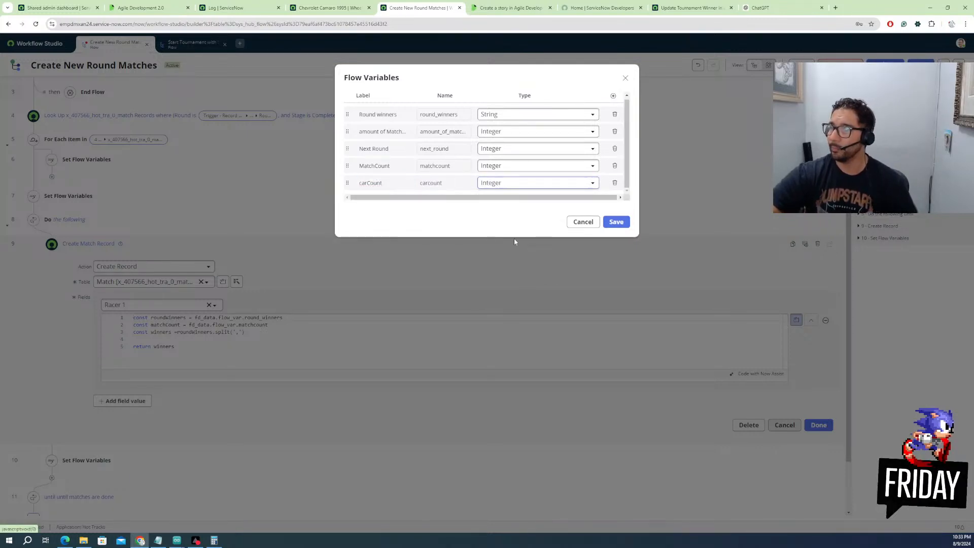
click(616, 222)
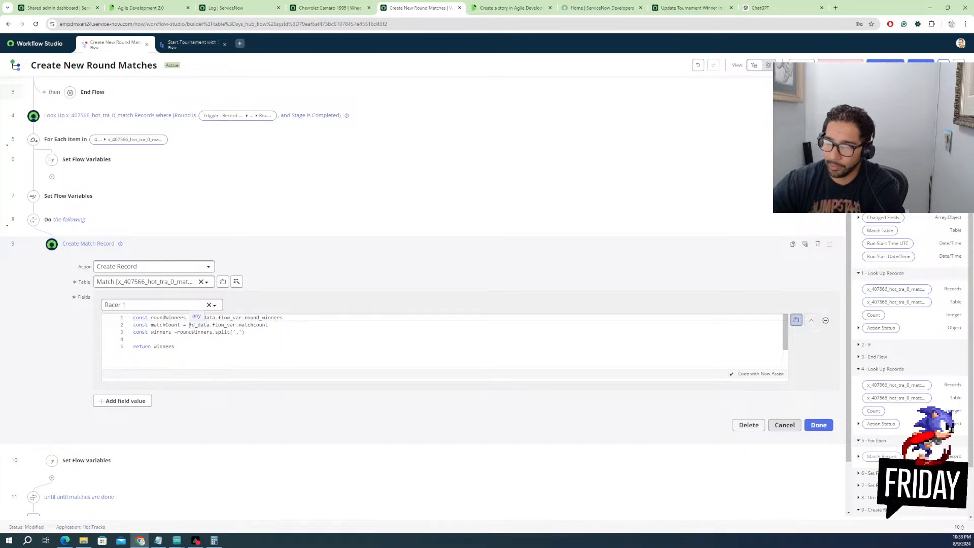
Change the second line of the Racer 1 script to "const carCount = fd_data.flow_var.carCount"
click(166, 324)
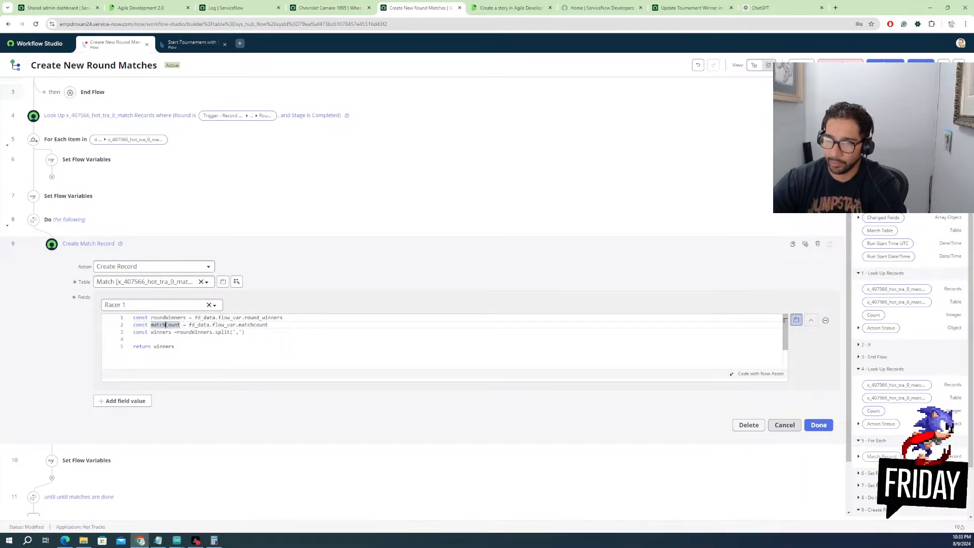
key(BackSpace)
key(BackSpace)
key(BackSpace)
key(BackSpace)
key(BackSpace)
text(car)
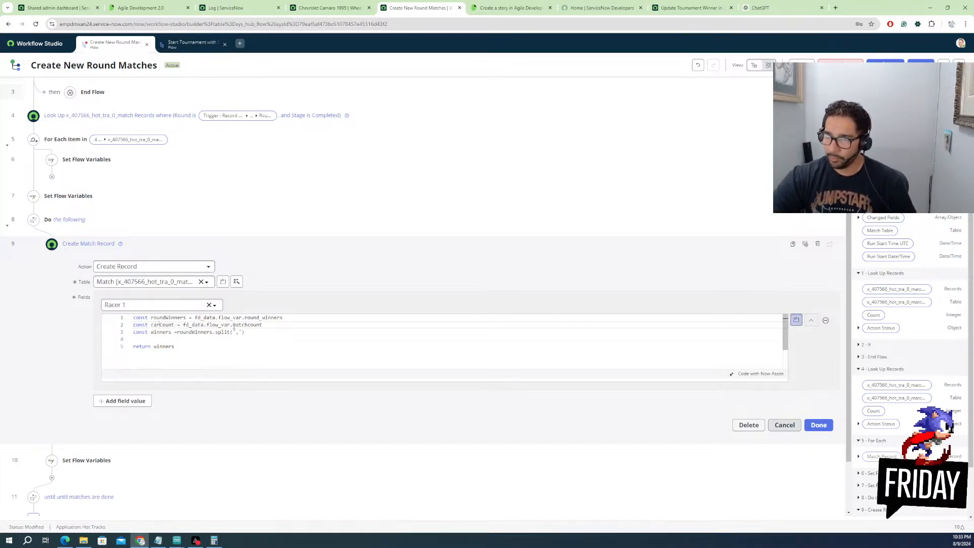
mouse_move(233, 325)
mouse_down()
mouse_move(262, 325)
mouse_move(248, 325)
mouse_up()
text(car)
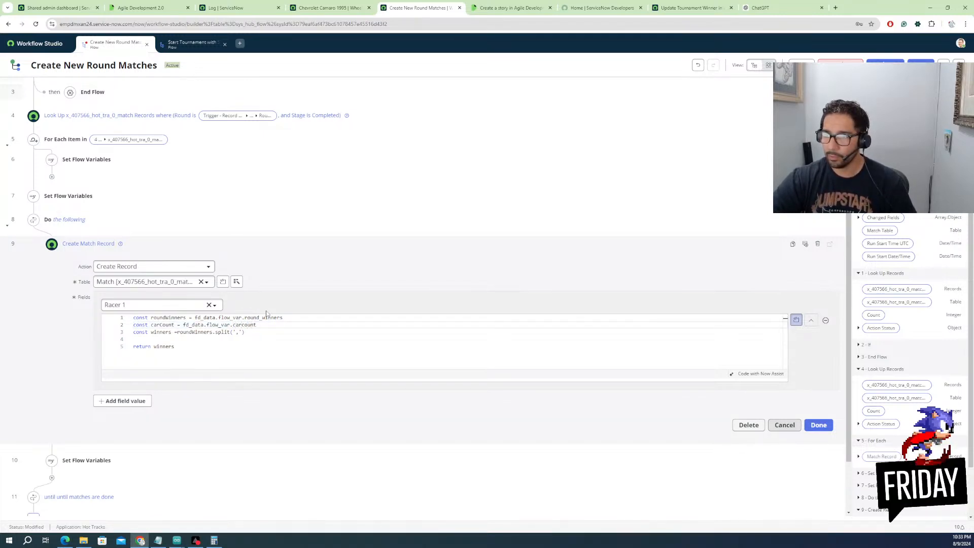
key(Delete)
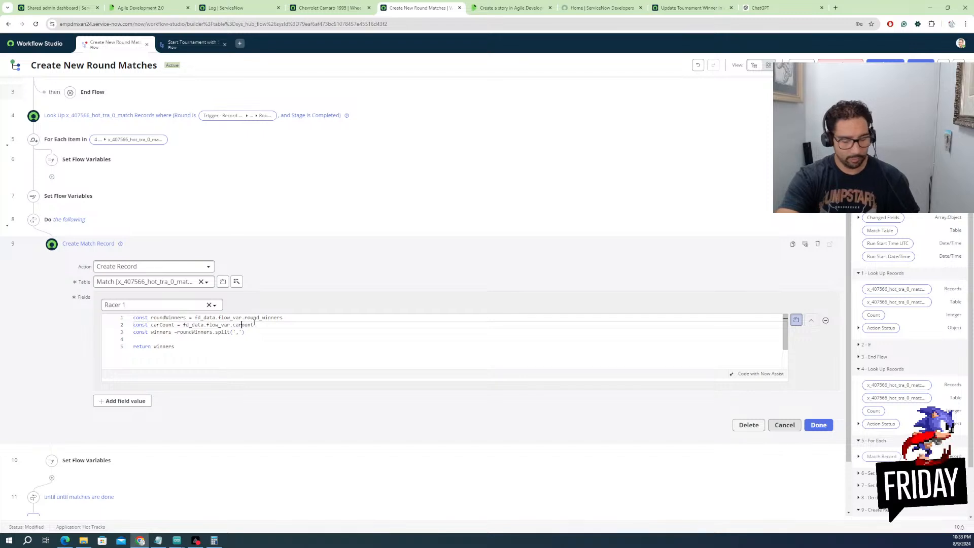
text(C)
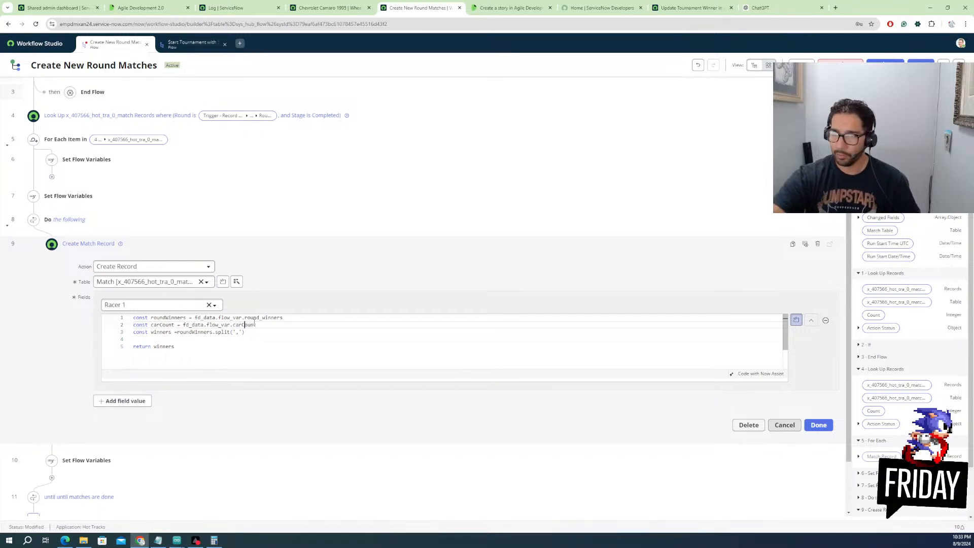
Add carCount with the value 0 to the Set Flow Variables action before the Do loop
click(76, 198)
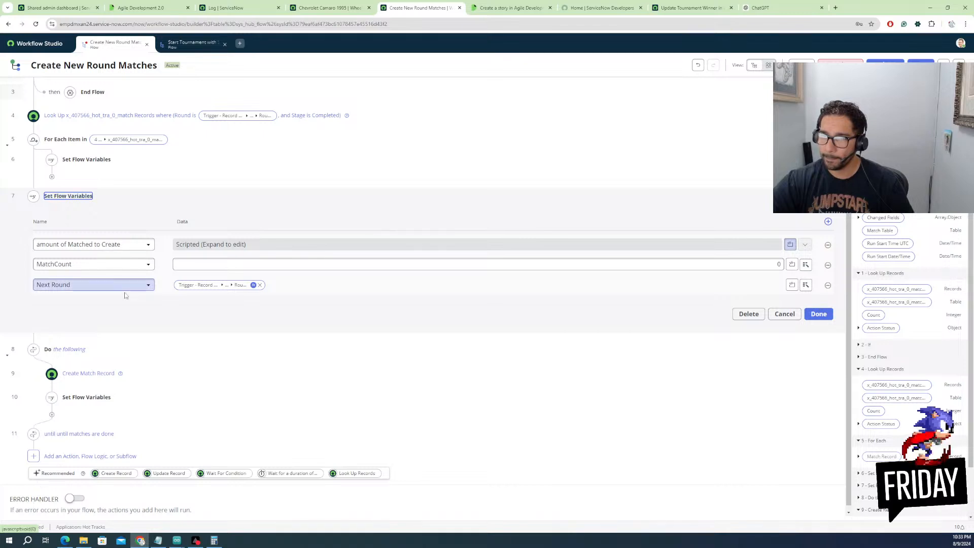
click(827, 222)
click(76, 305)
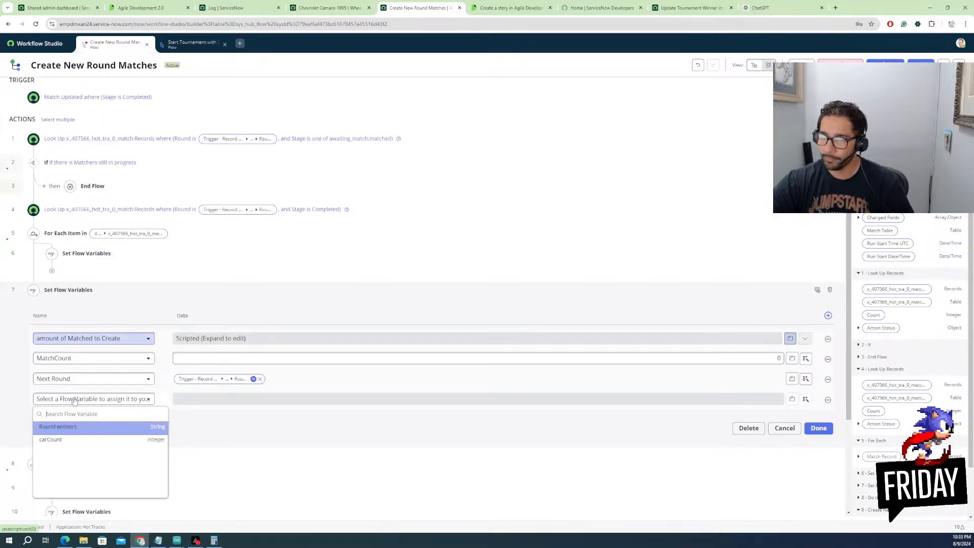
click(63, 440)
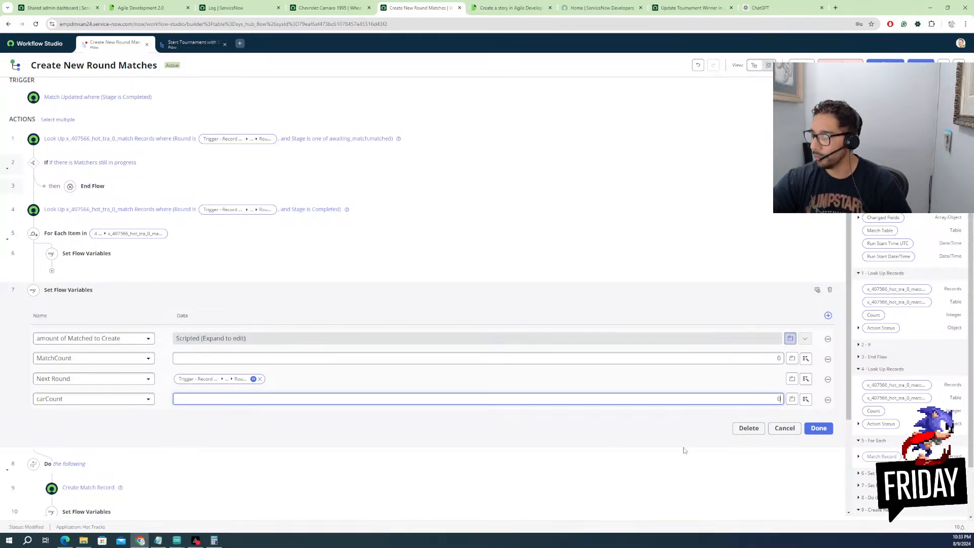
click(819, 430)
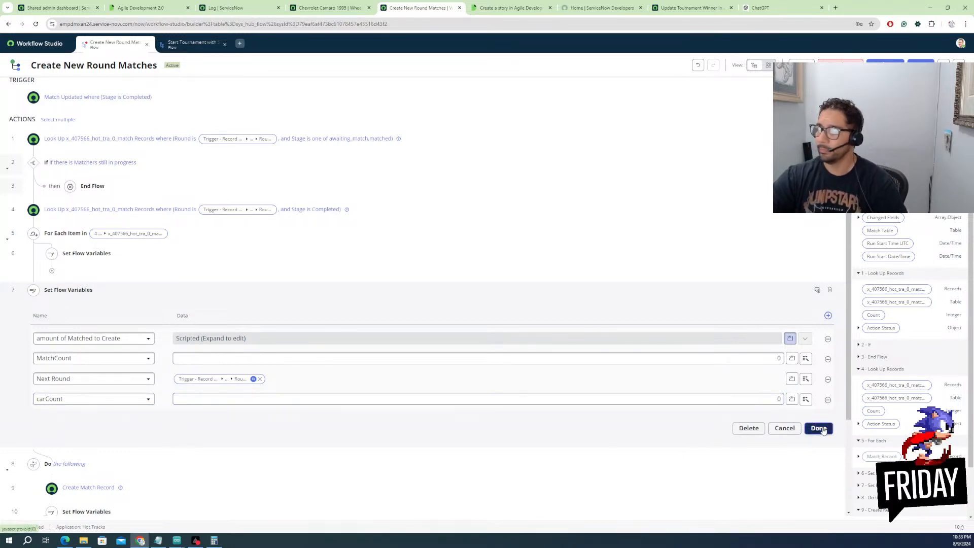
click(819, 428)
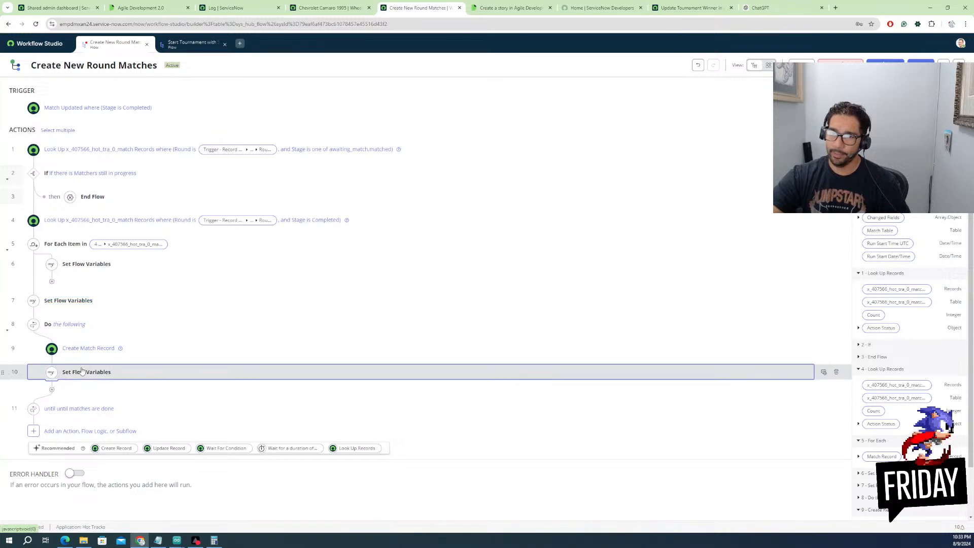
Add carCount to the Set Flow Variables action inside the Do loop, with the carCount flow variable as its data
click(82, 373)
click(828, 397)
click(101, 440)
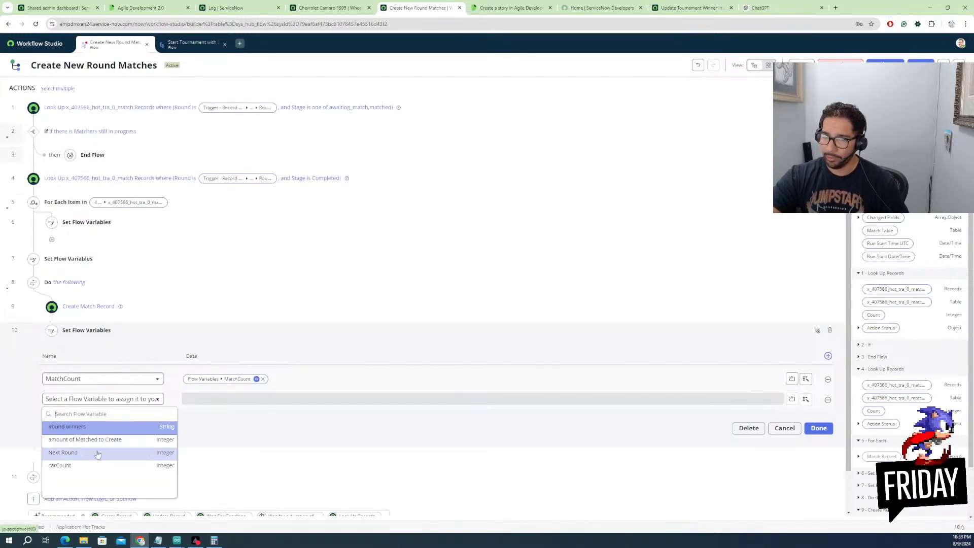
click(64, 465)
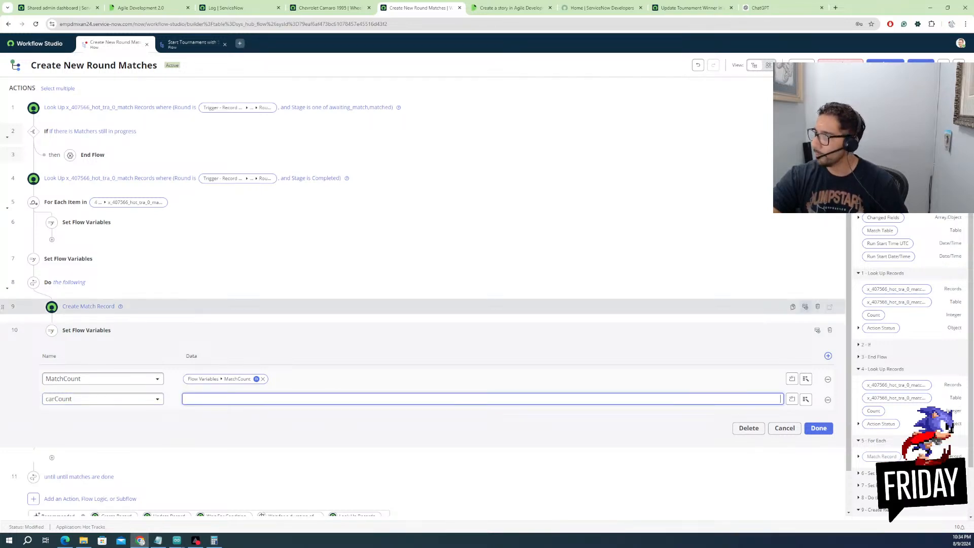
drag(874, 315, 334, 402)
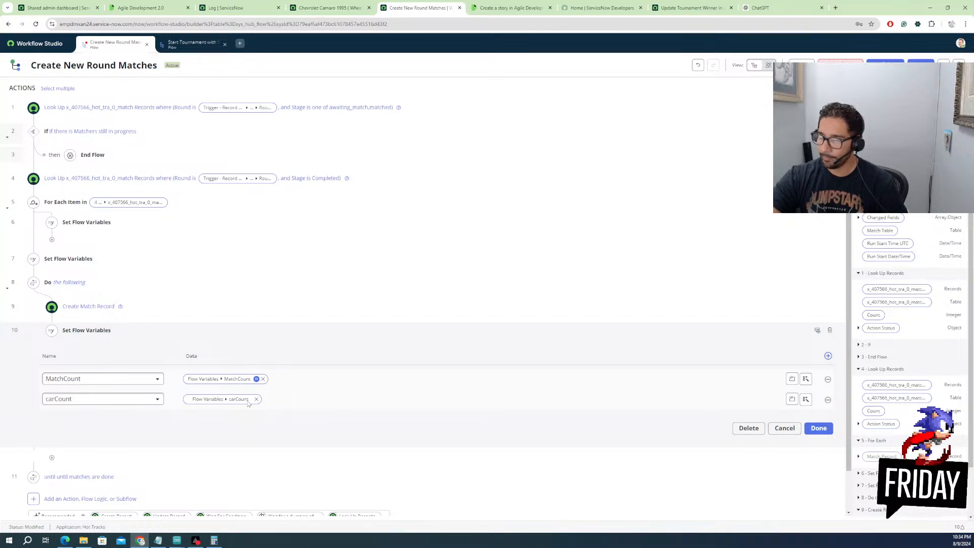
Apply a Math Add transform with the number 2 to the carCount value in the loop's Set Flow Variables action
click(251, 399)
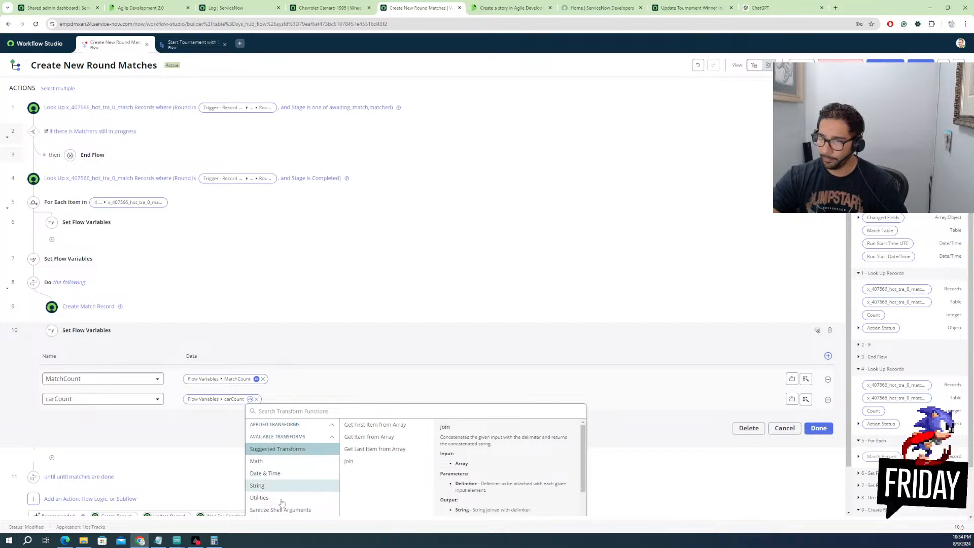
click(281, 461)
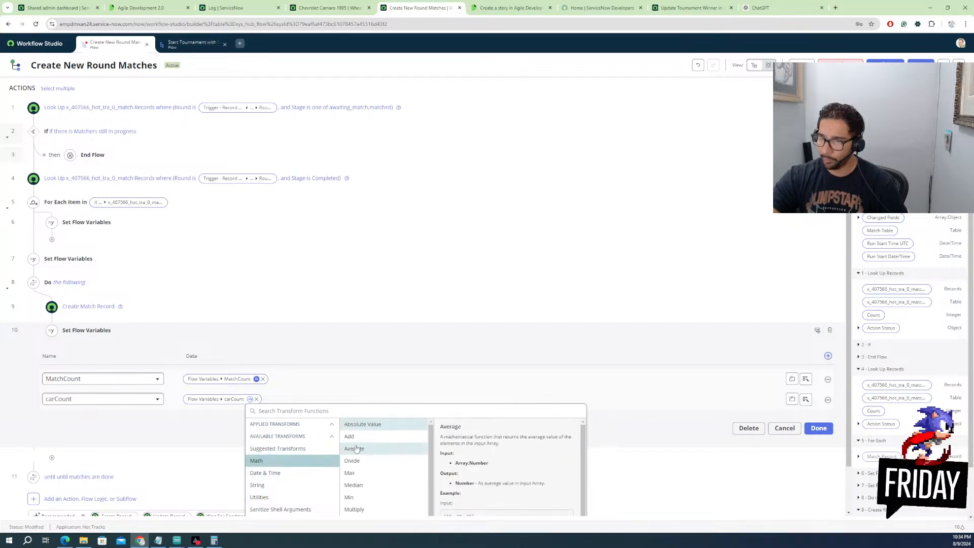
click(350, 437)
scroll(471, 473, down, 1)
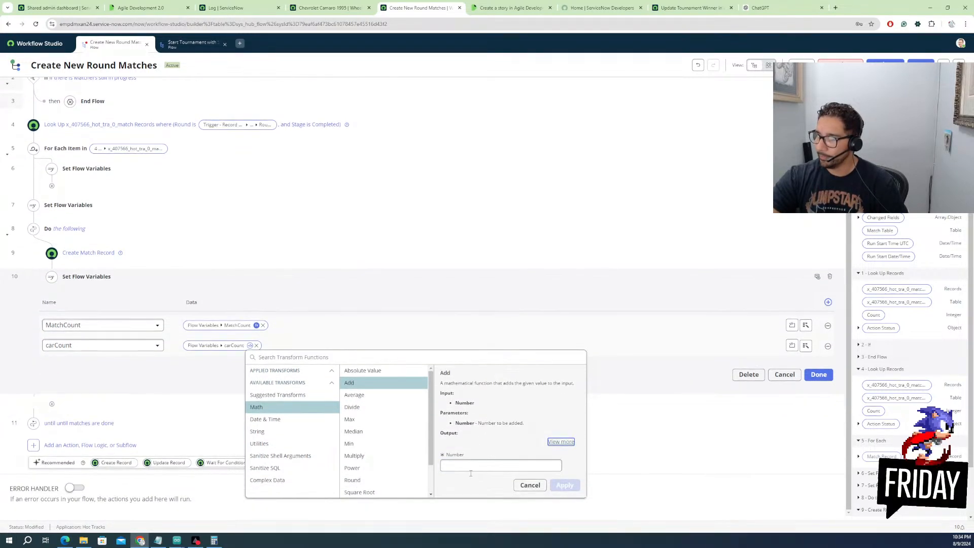
click(471, 466)
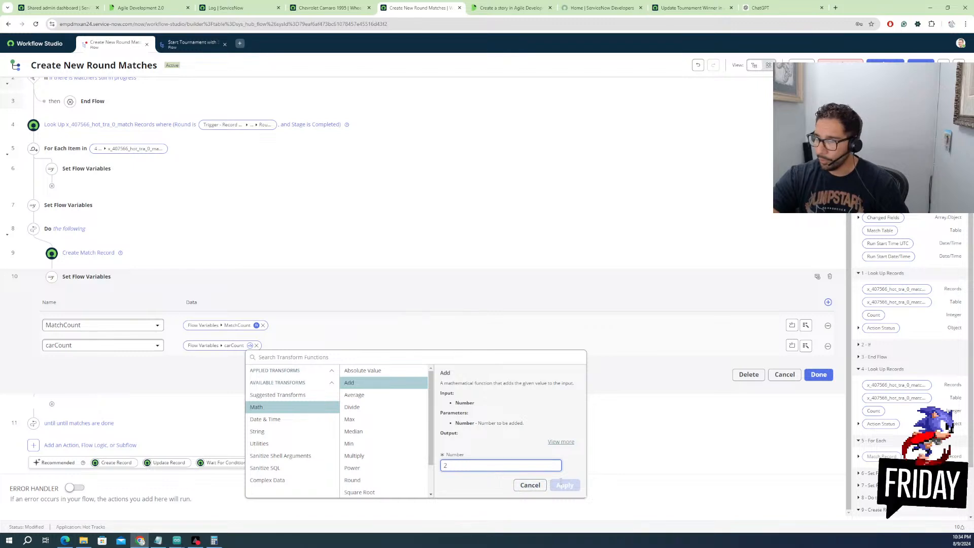
click(562, 486)
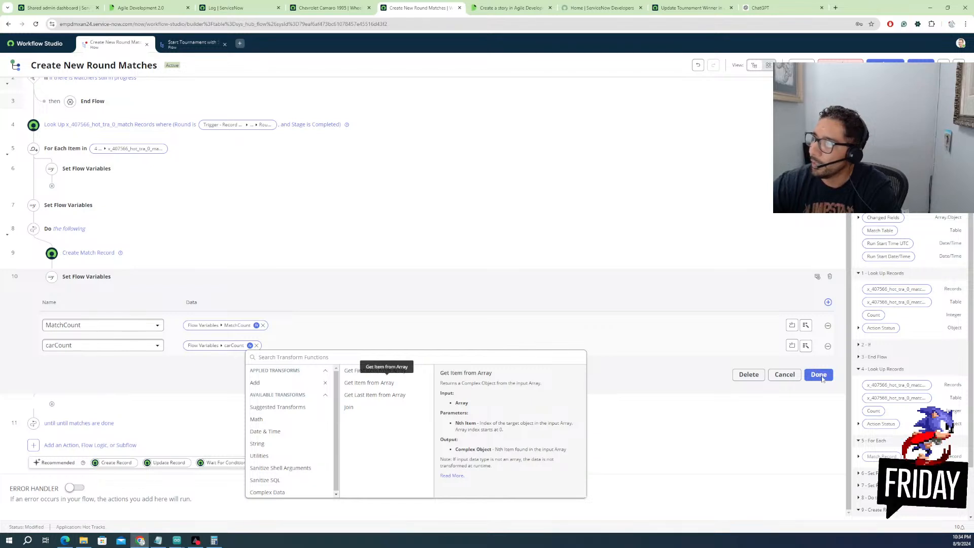
scroll(568, 408, up, 1)
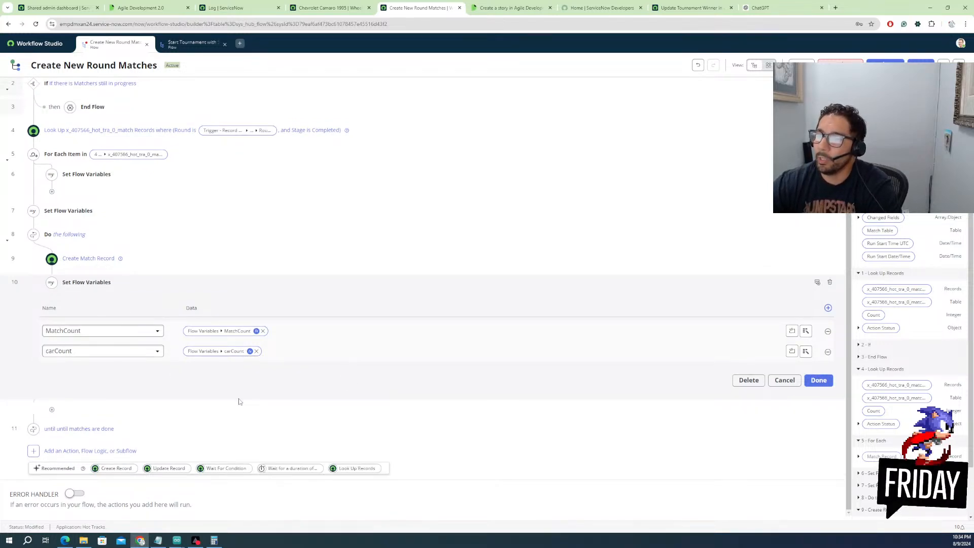
In Create Match Record, change the second line of the Racer 1 script to "const carCount = fd_data.flow_var.carCount"
click(91, 265)
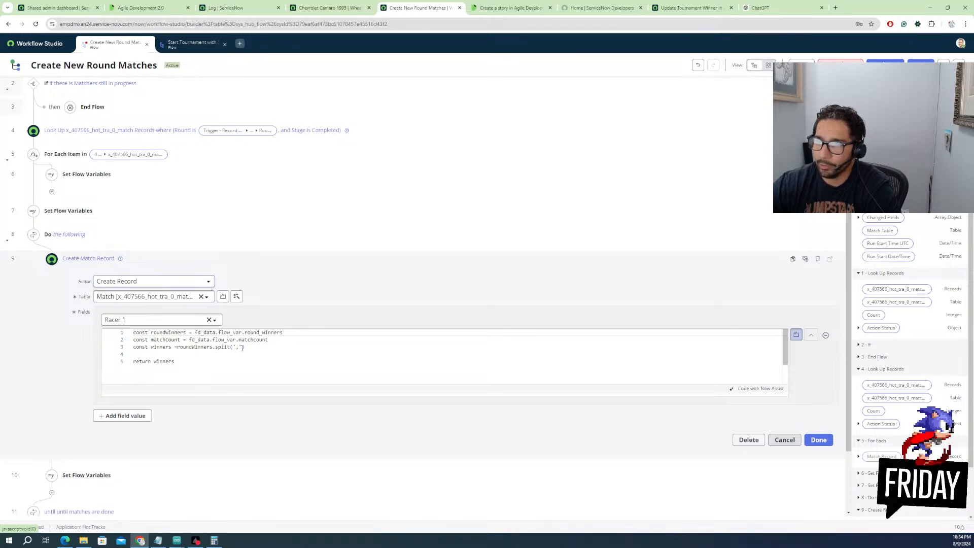
double_click(198, 347)
click(123, 352)
double_click(162, 347)
click(273, 339)
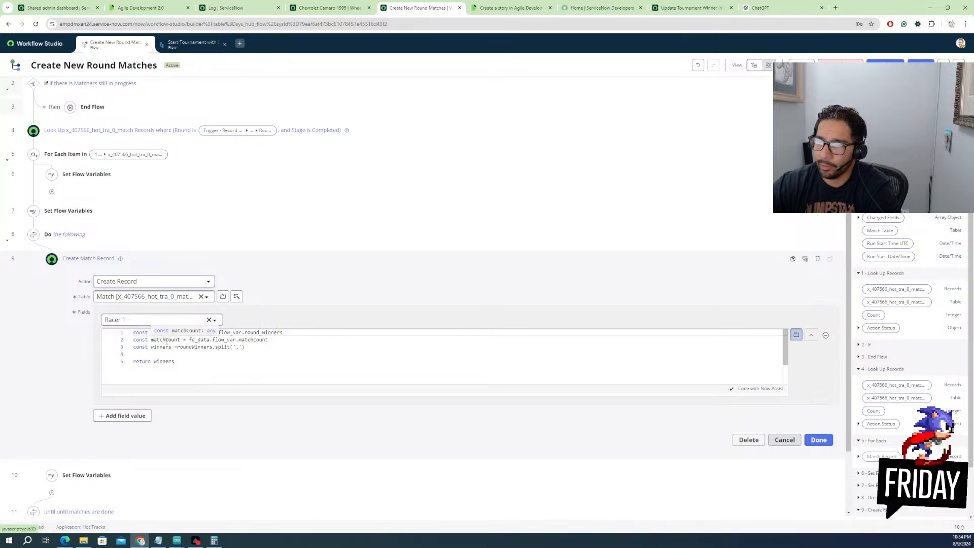
click(73, 216)
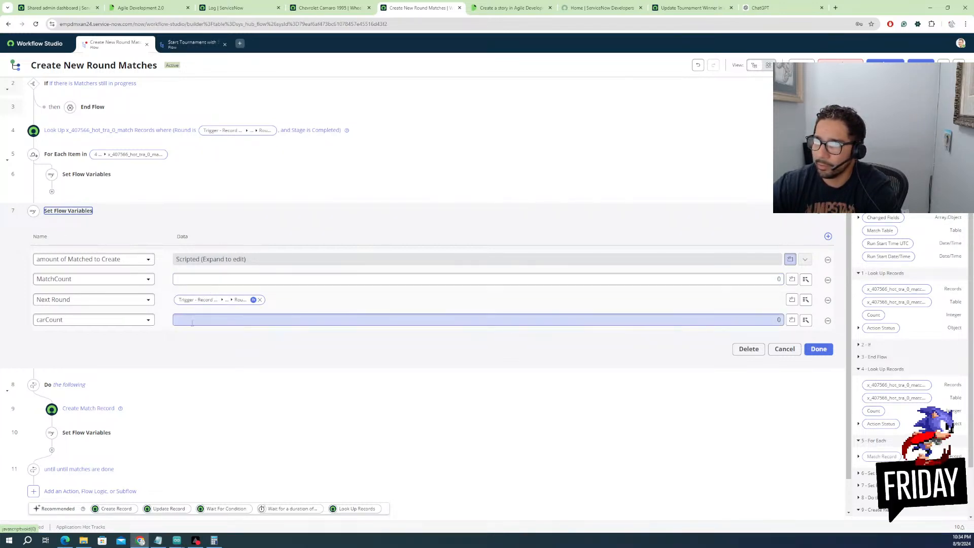
click(85, 412)
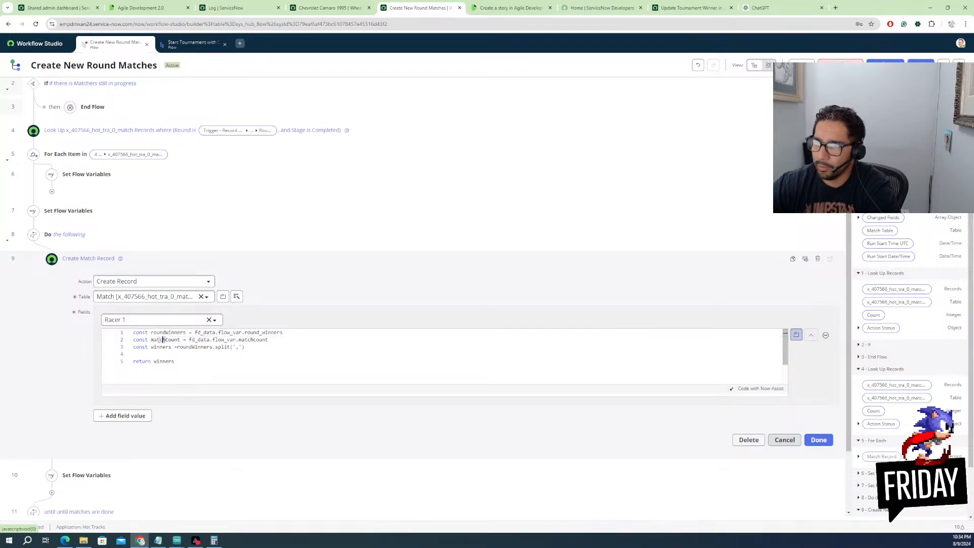
drag(151, 340, 180, 340)
text(car)
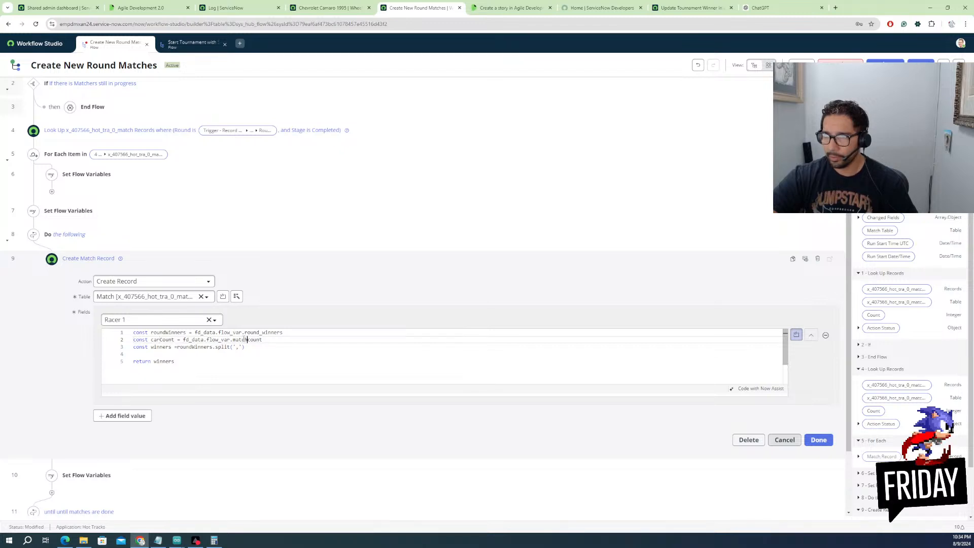
text(car)
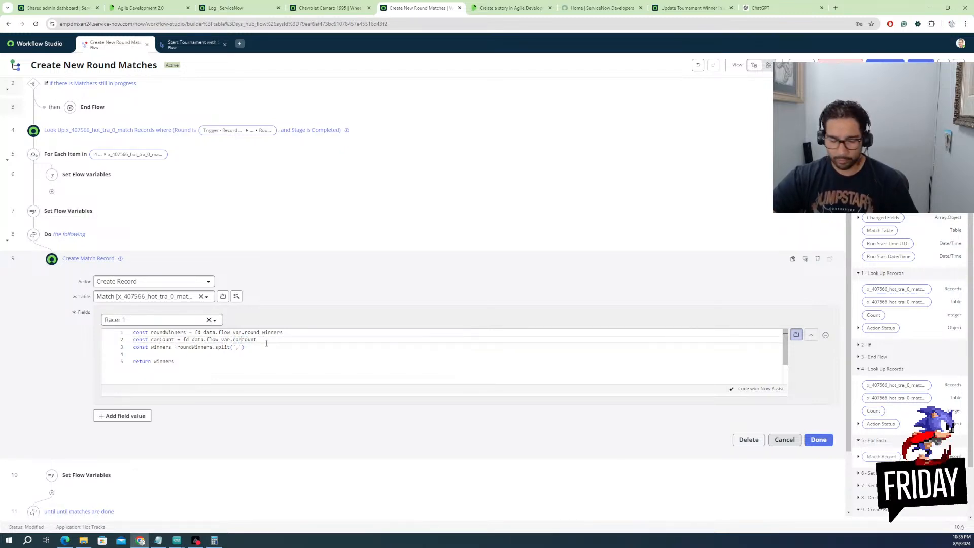
key(Delete)
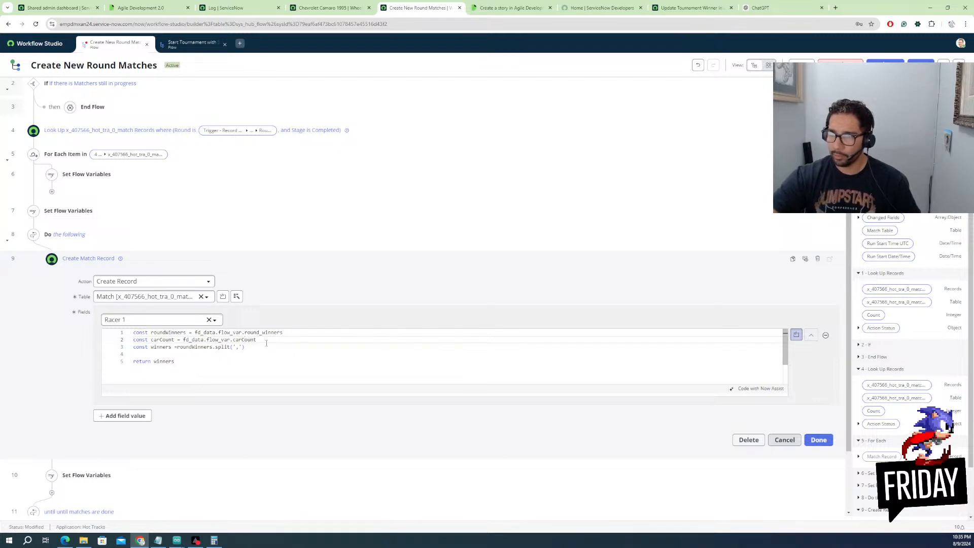
Change the Racer 1 script's return line to "return winners[carCount]" and save the Create Match Record action
click(184, 363)
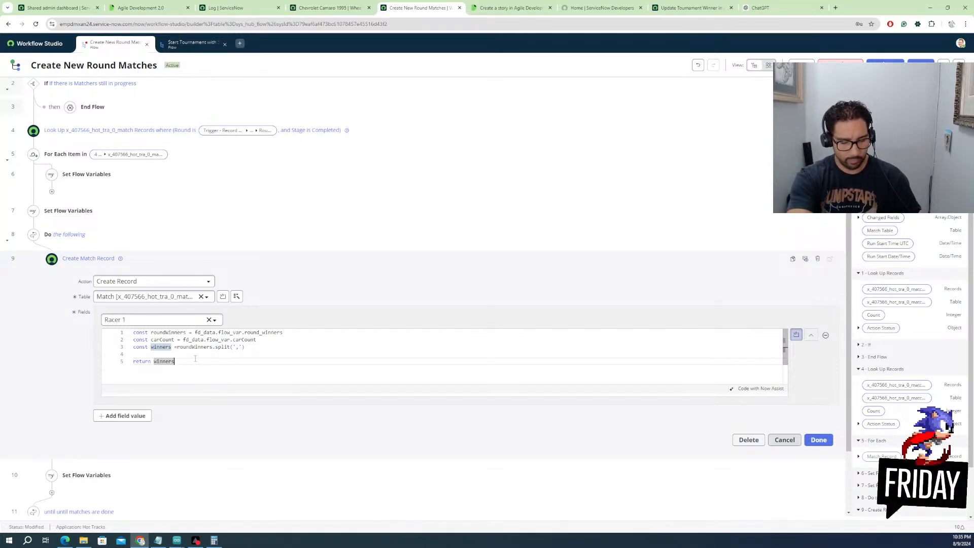
text([)
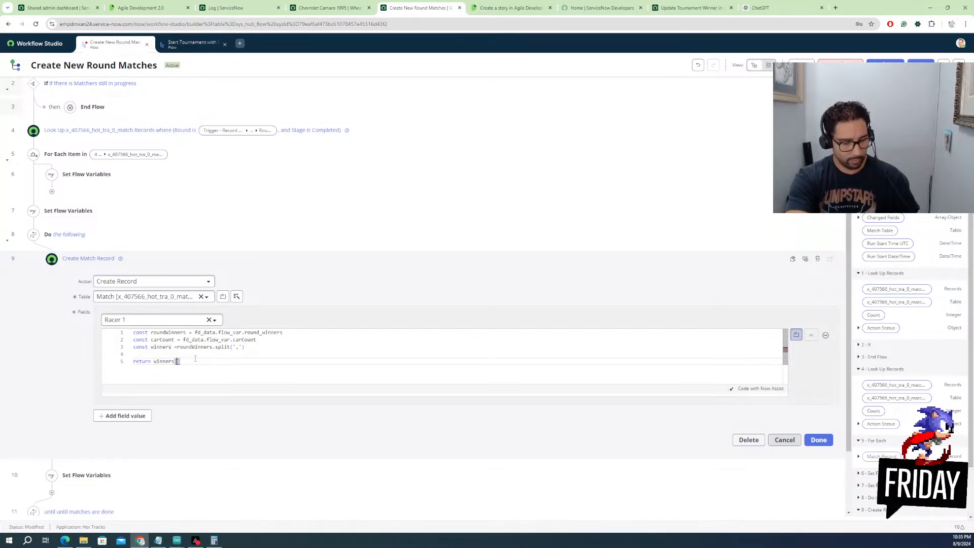
text(ca)
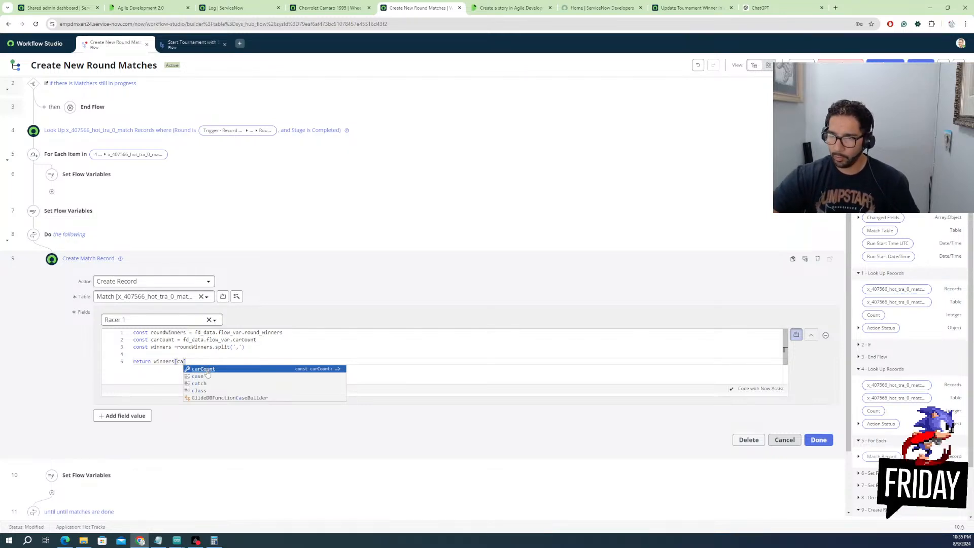
key(Return)
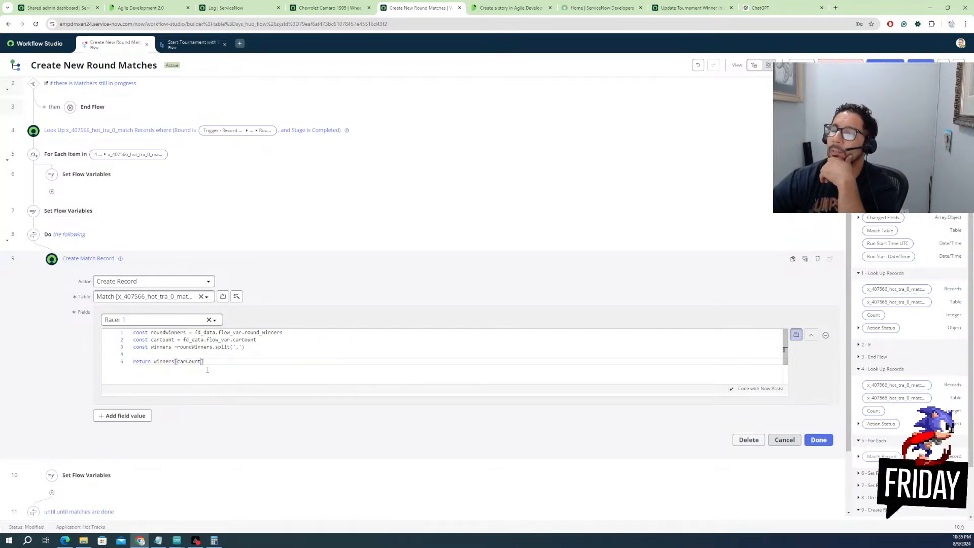
click(825, 442)
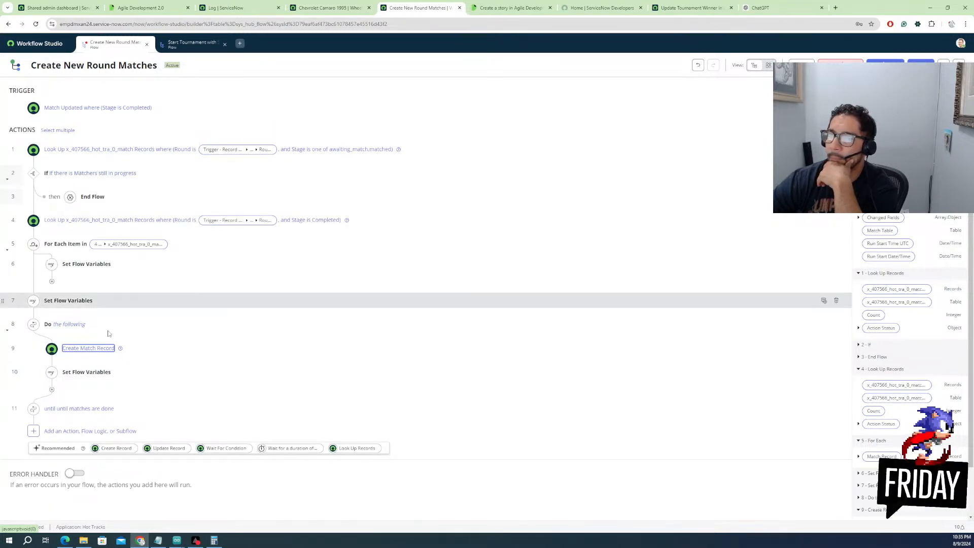
Reopen the Create Match Record action and copy the entire Racer 1 script
click(126, 346)
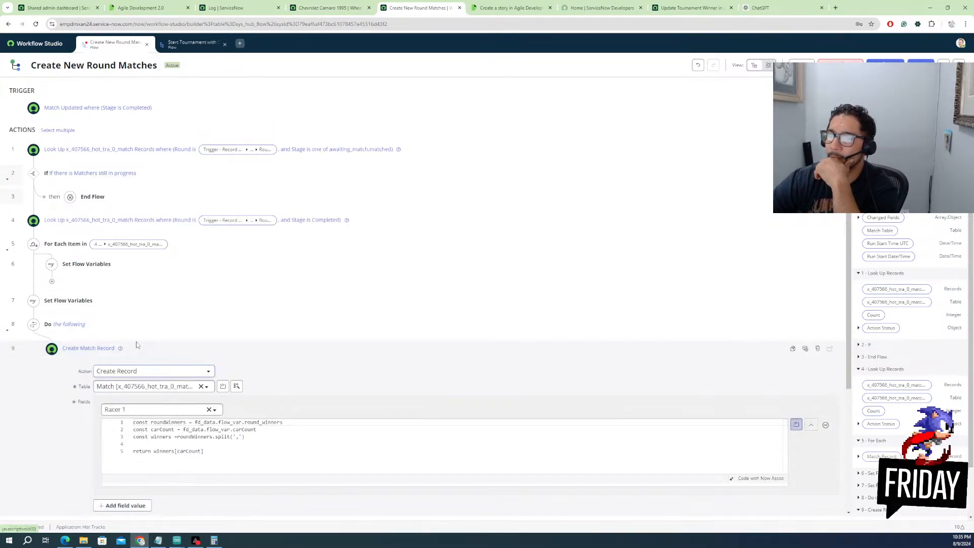
drag(204, 452, 128, 423)
key(ctrl+c)
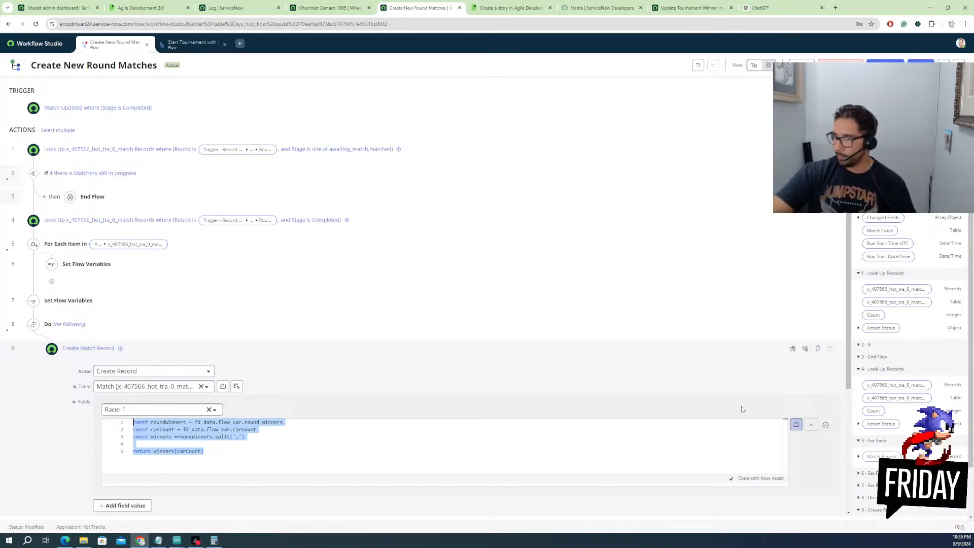
Add Racer 2 as a second field value in the Create Match Record action
scroll(197, 434, down, 2)
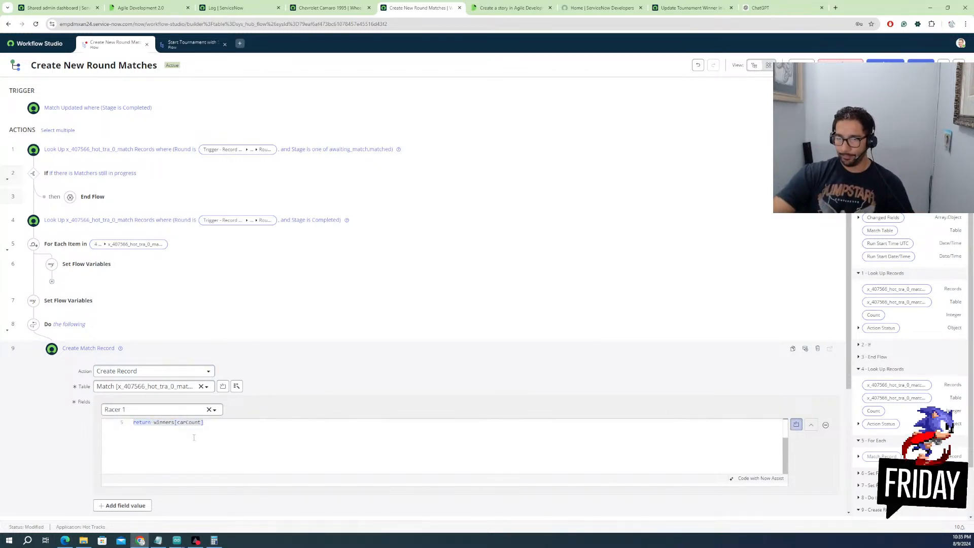
scroll(202, 489, down, 2)
click(125, 392)
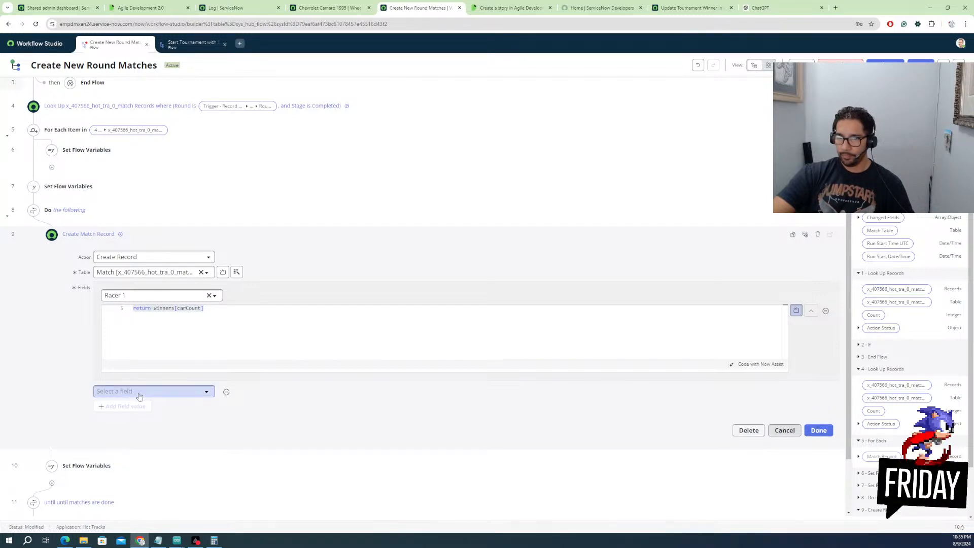
click(139, 392)
text(racer)
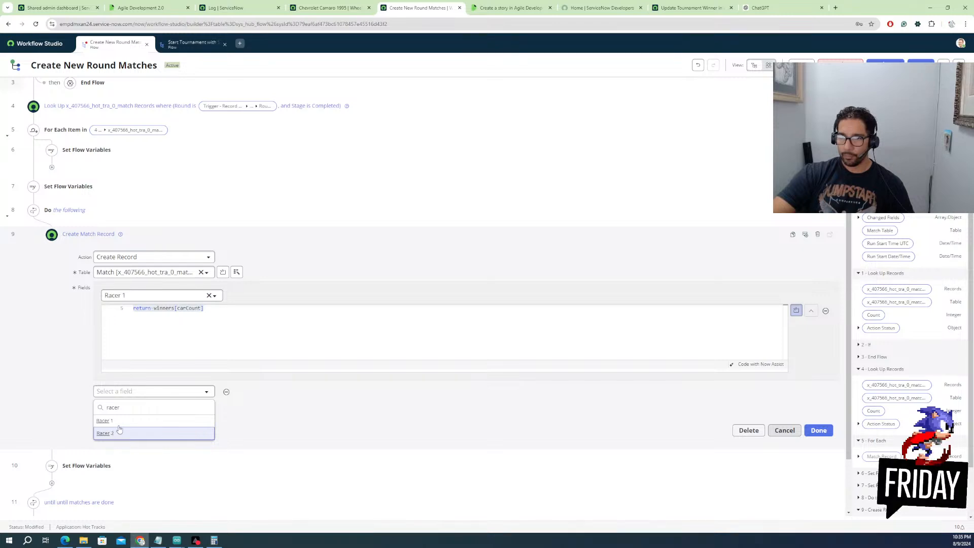
click(118, 432)
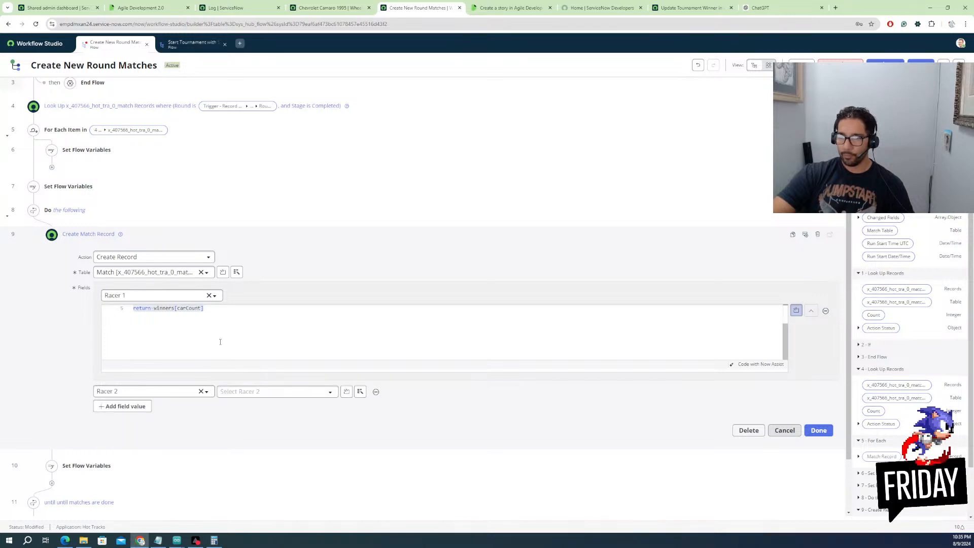
Turn on scripting for Racer 2 and replace its default comment with the copied Racer 1 script
click(241, 393)
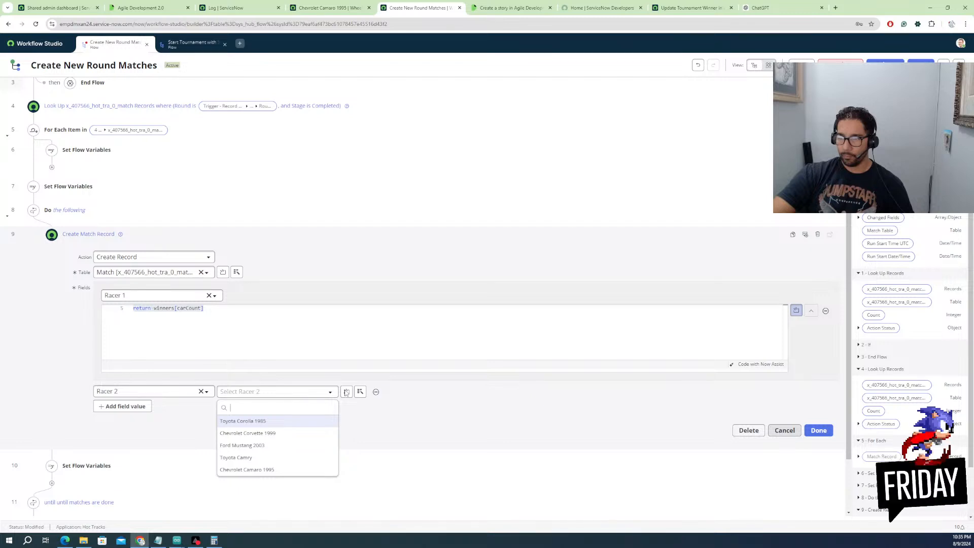
click(346, 392)
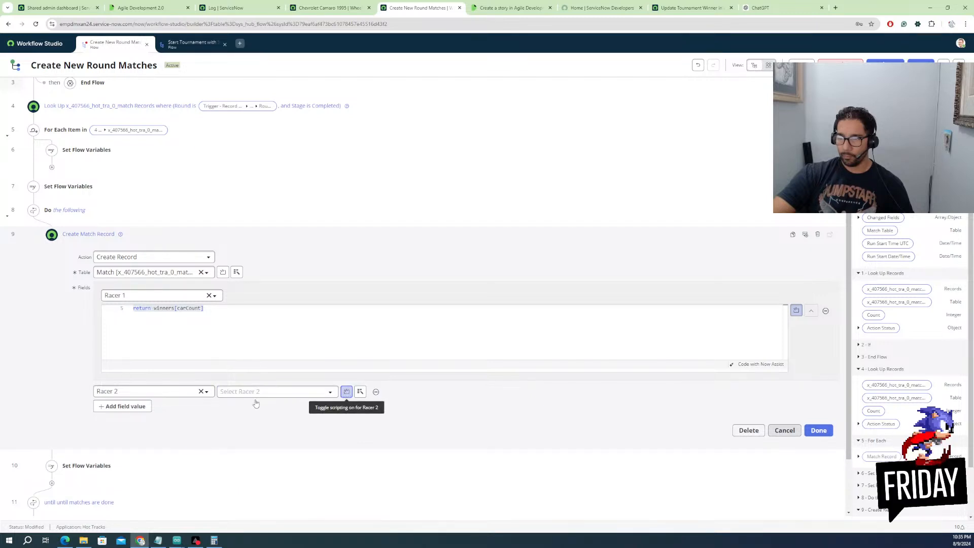
click(135, 371)
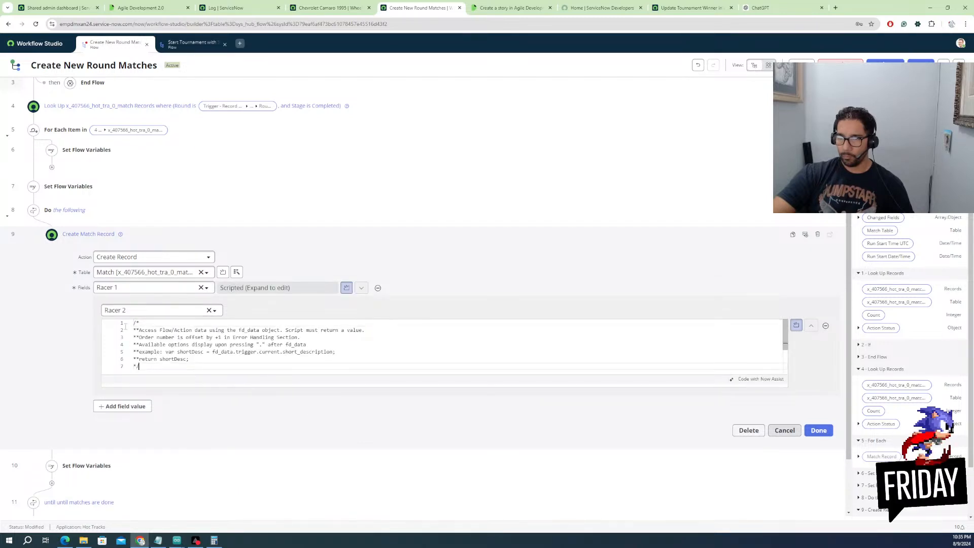
key(ctrl+a)
key(ctrl+v)
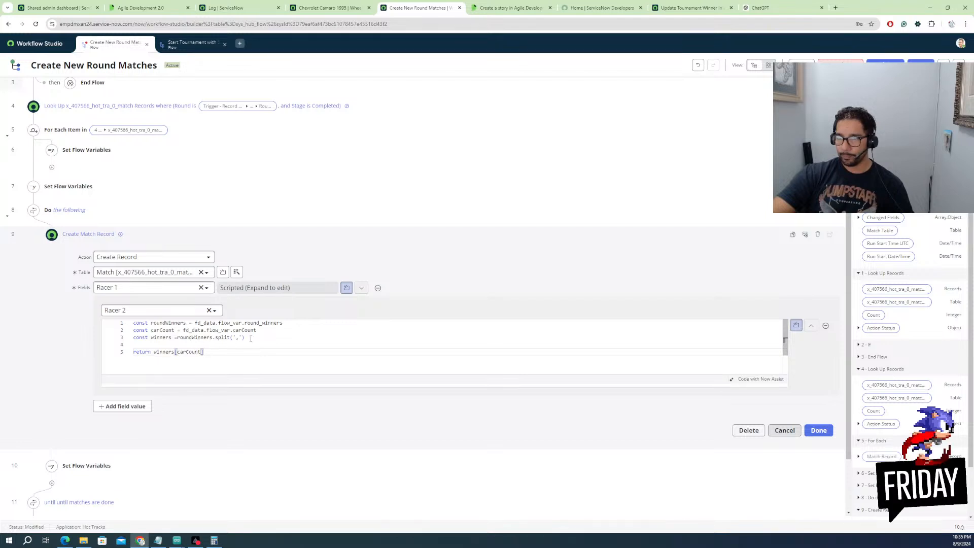
Change the Racer 2 script's second line to "const carCount = fd_data.flow_var.carCount +1" and save the Create Match Record action
click(260, 330)
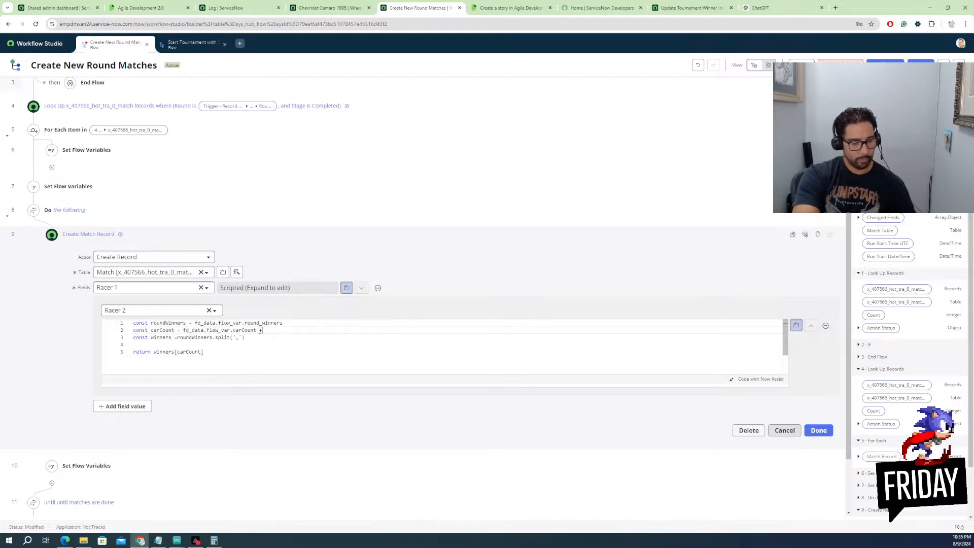
click(221, 354)
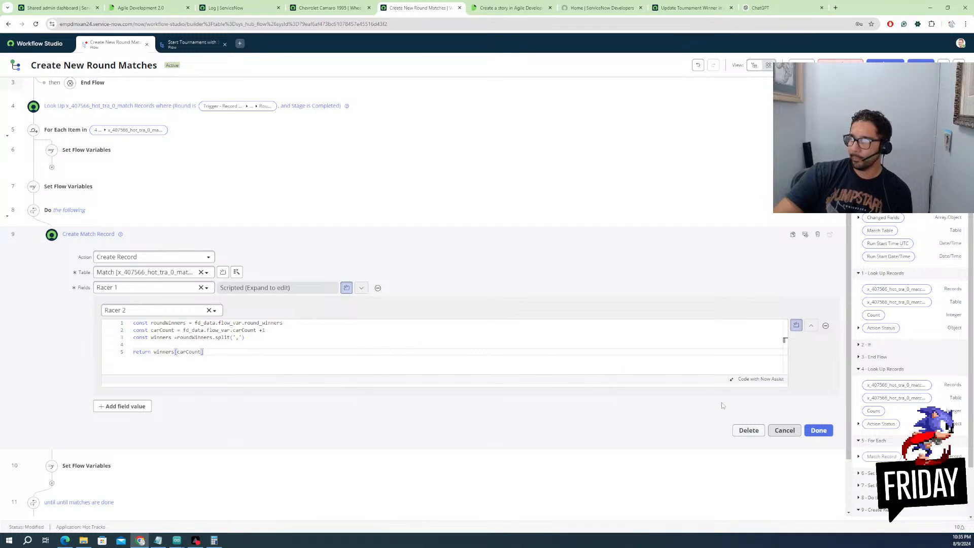
click(815, 435)
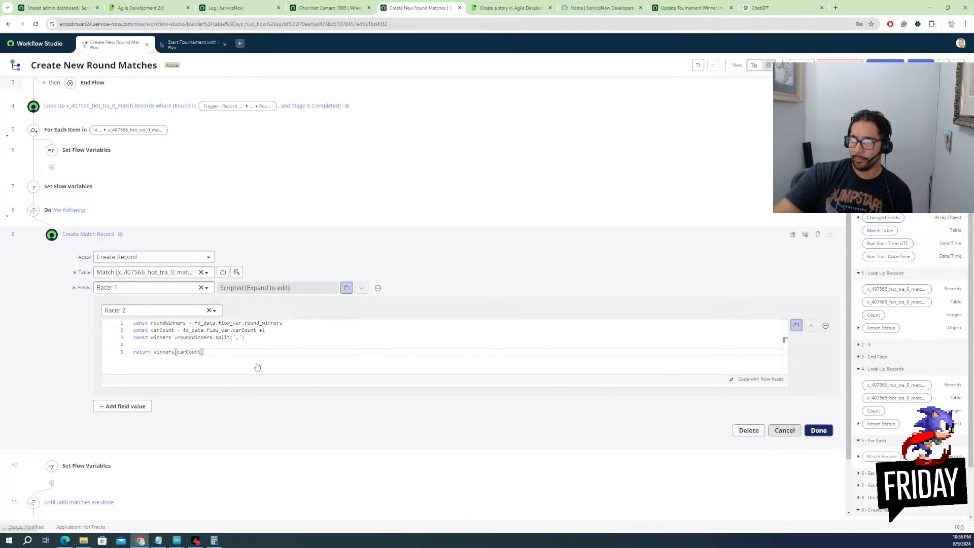
scroll(236, 363, up, 2)
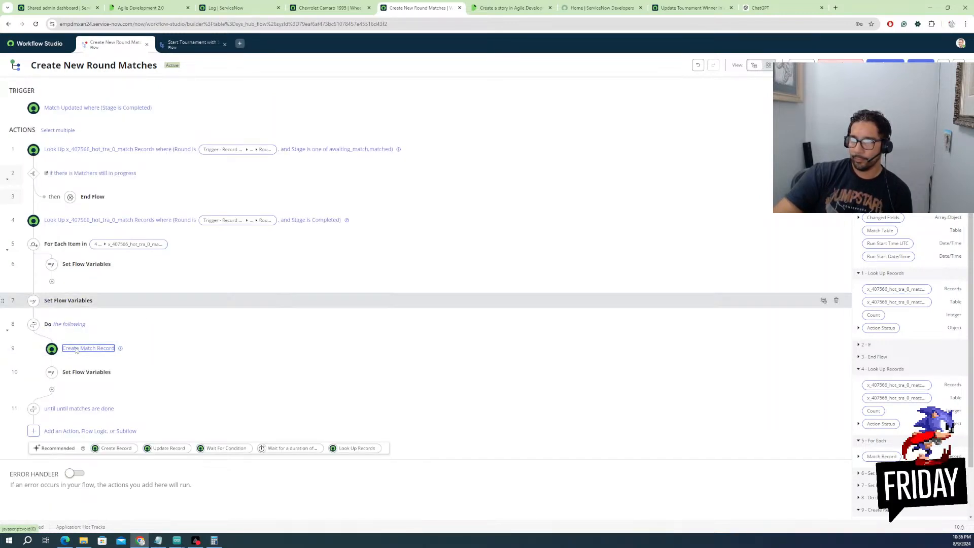
Reopen the Create Match Record action and add Round as a field value below Racer 2
click(96, 355)
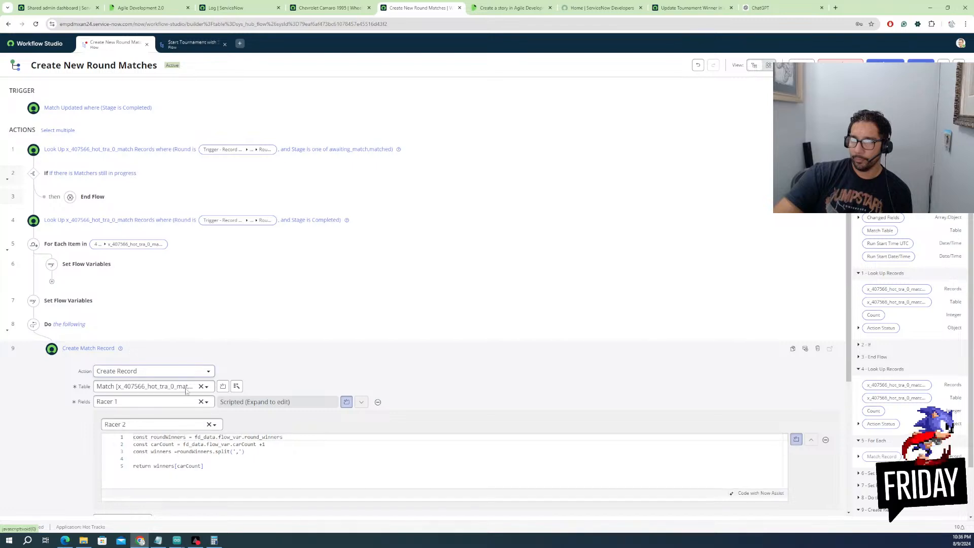
scroll(130, 392, down, 2)
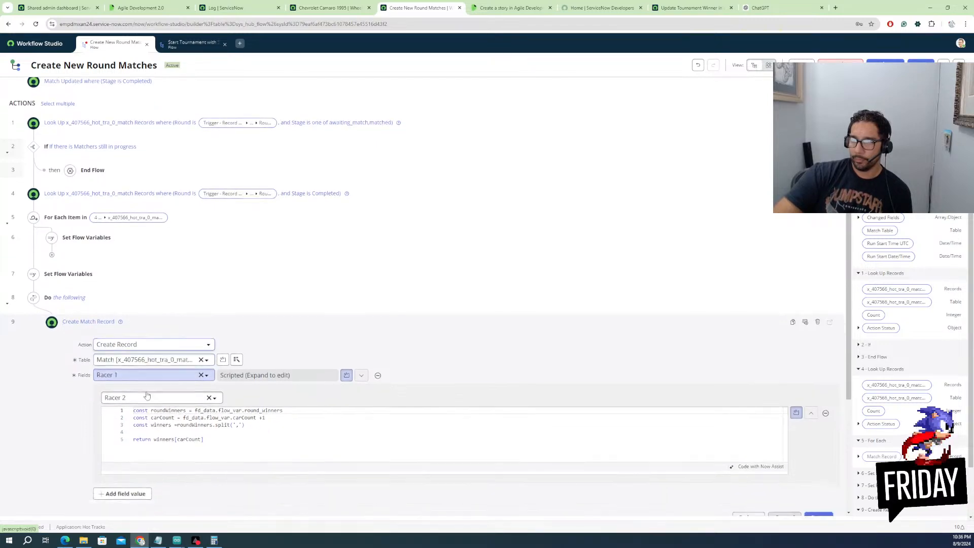
click(123, 450)
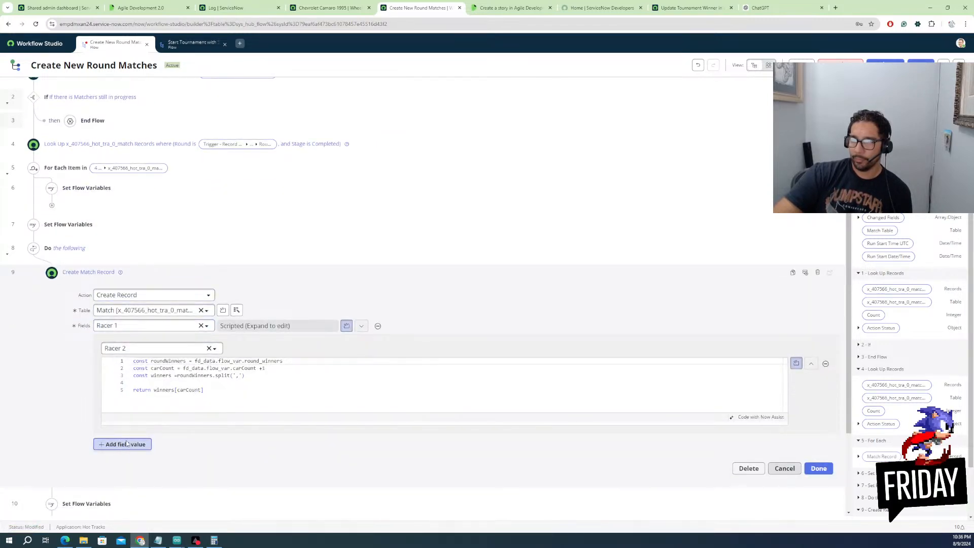
click(162, 444)
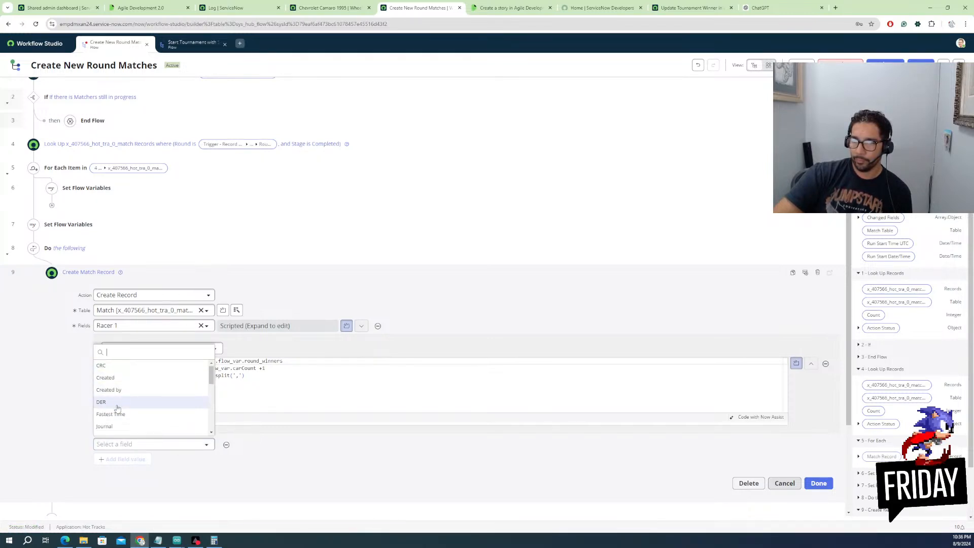
scroll(127, 420, down, 1)
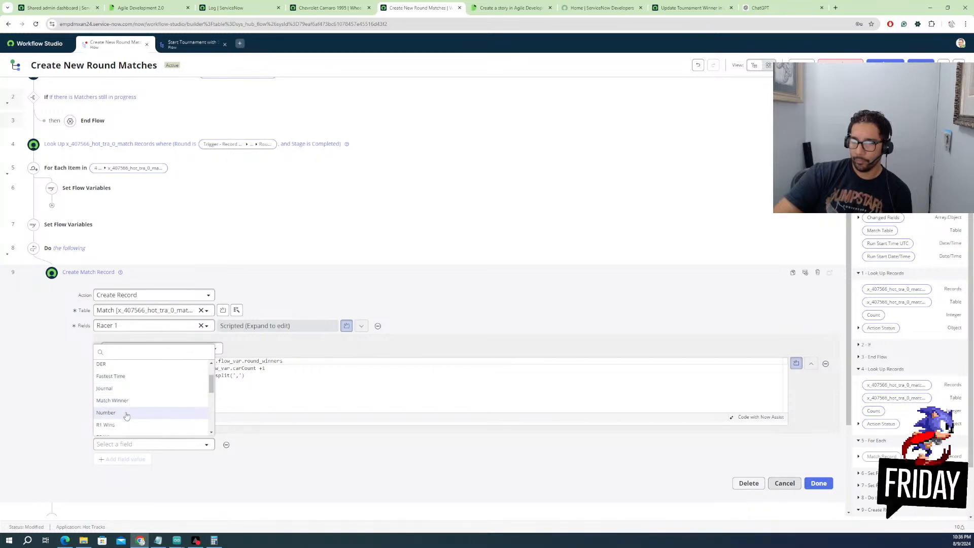
scroll(122, 420, down, 1)
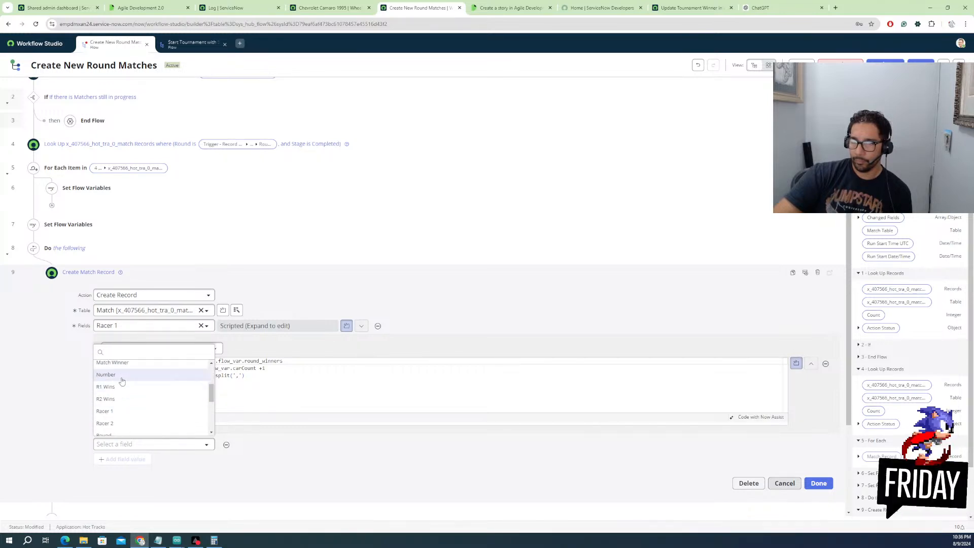
scroll(127, 417, down, 1)
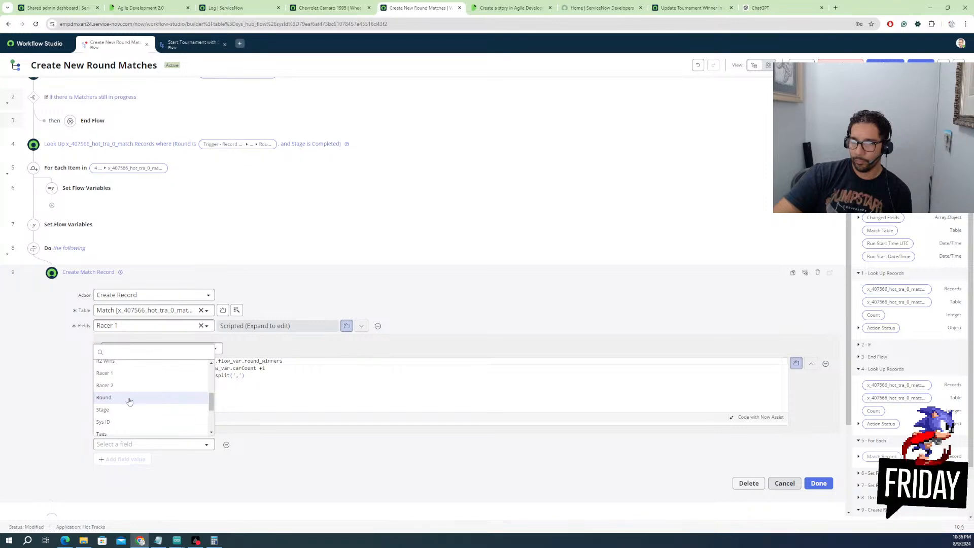
click(156, 398)
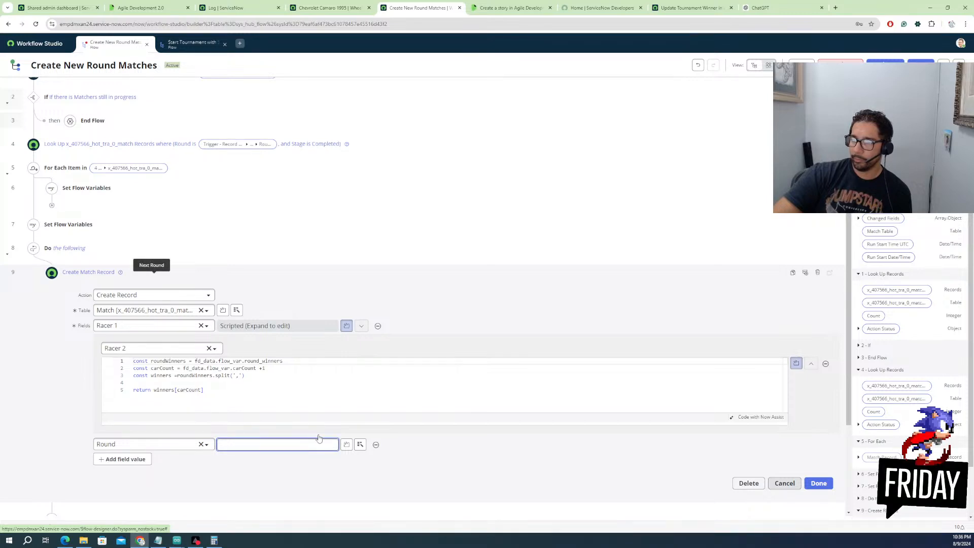
Fill the Round value with the Round data pill from the trigger's match record
click(237, 444)
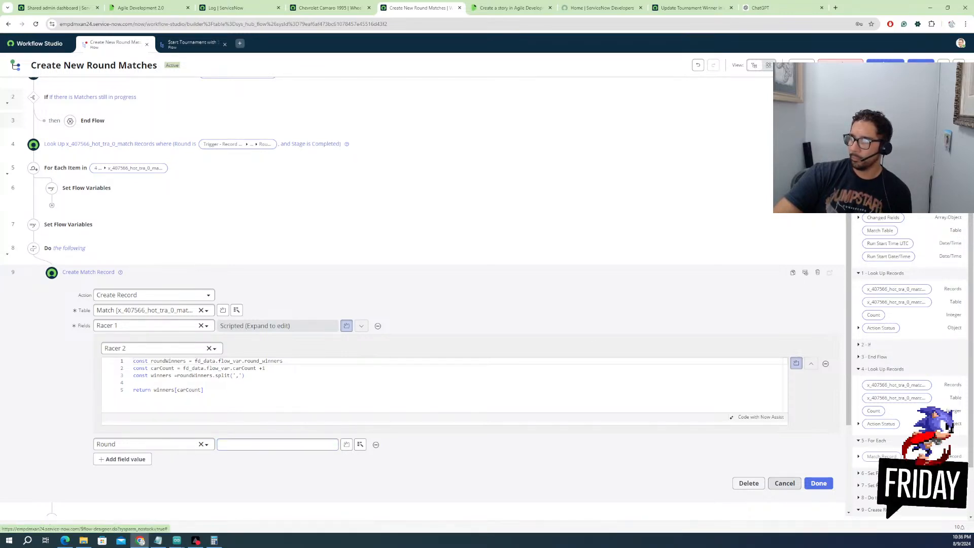
drag(893, 152, 886, 172)
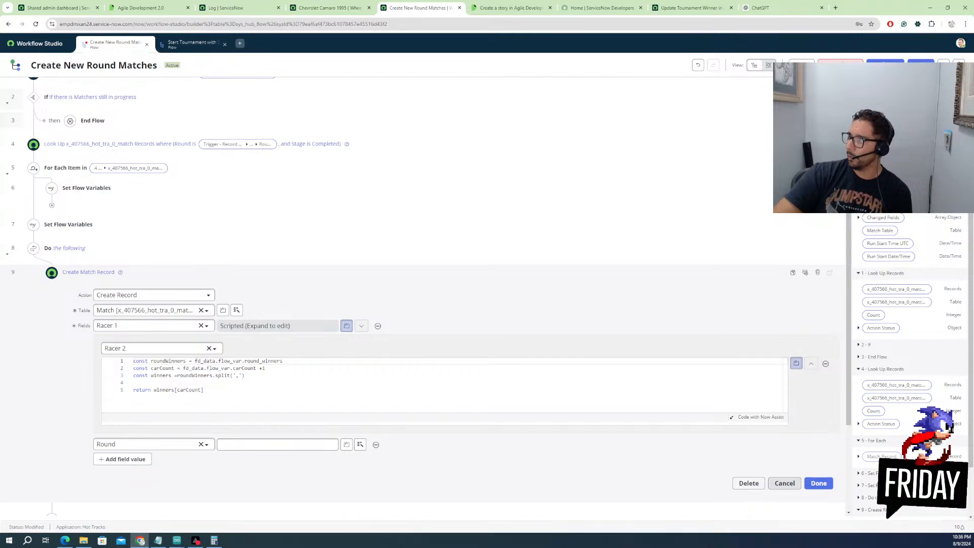
scroll(882, 290, up, 5)
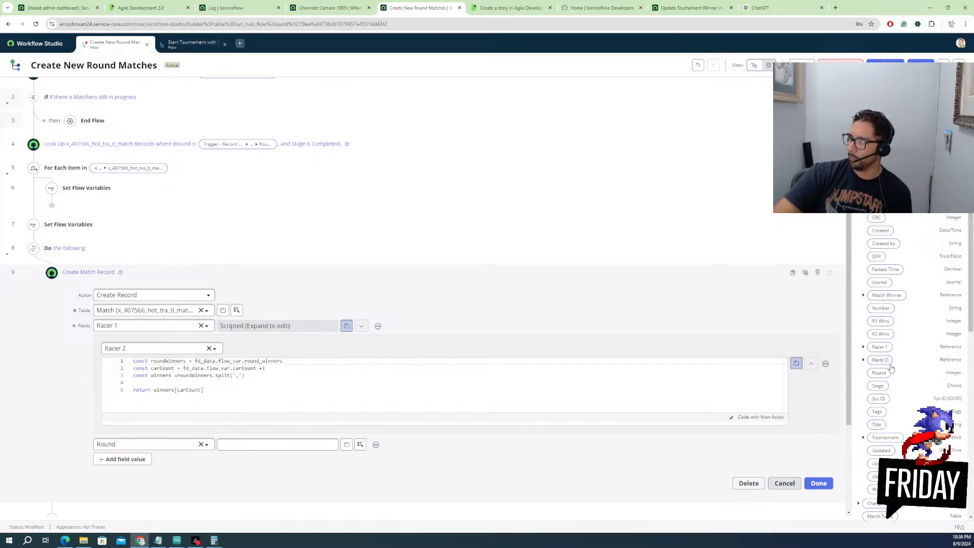
drag(877, 375, 254, 449)
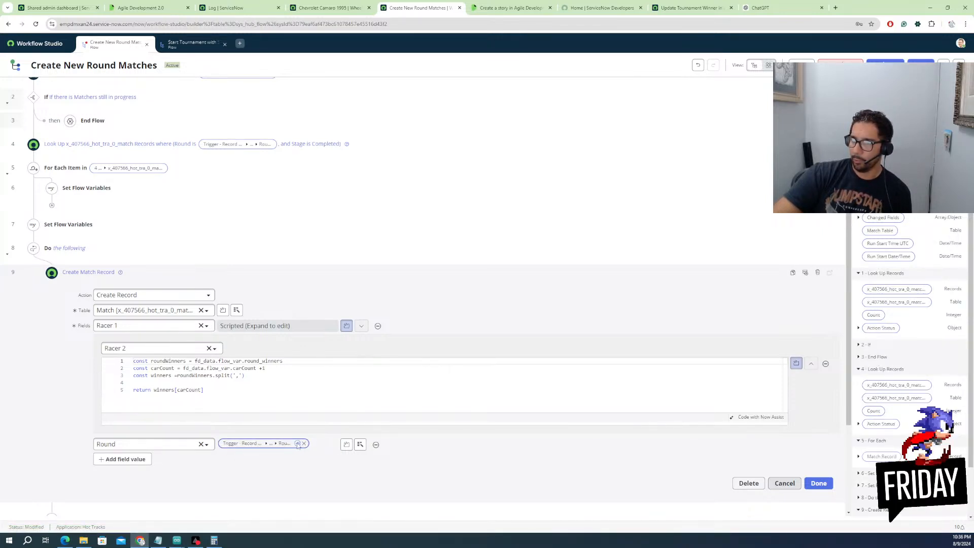
Apply a Math Add transform of 1 to the Round data pill in the Create Match Record action
click(299, 444)
click(298, 445)
click(298, 444)
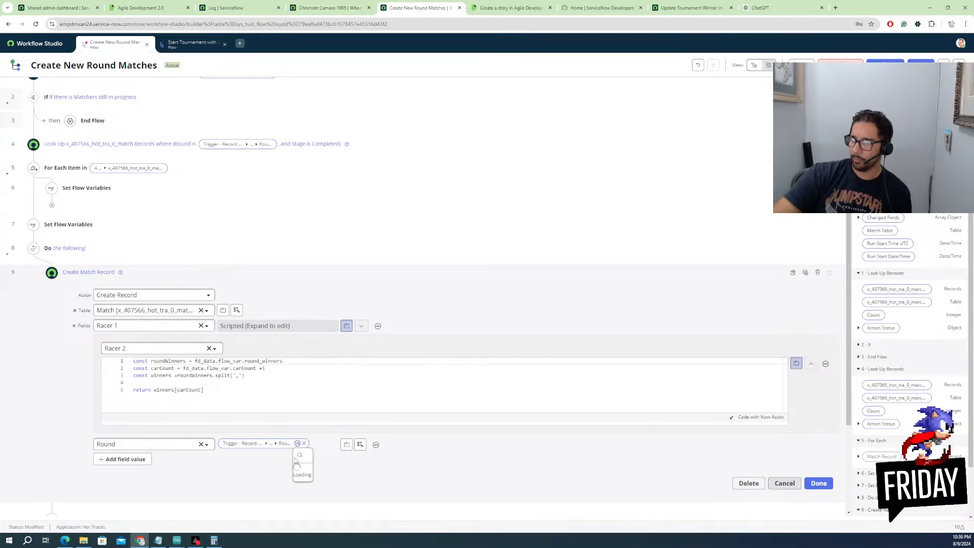
scroll(349, 475, down, 2)
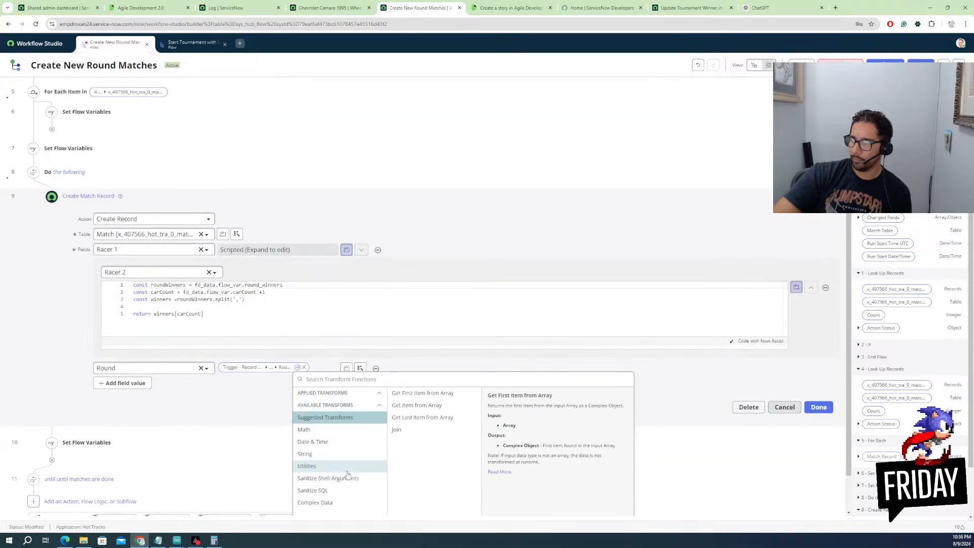
scroll(350, 476, down, 1)
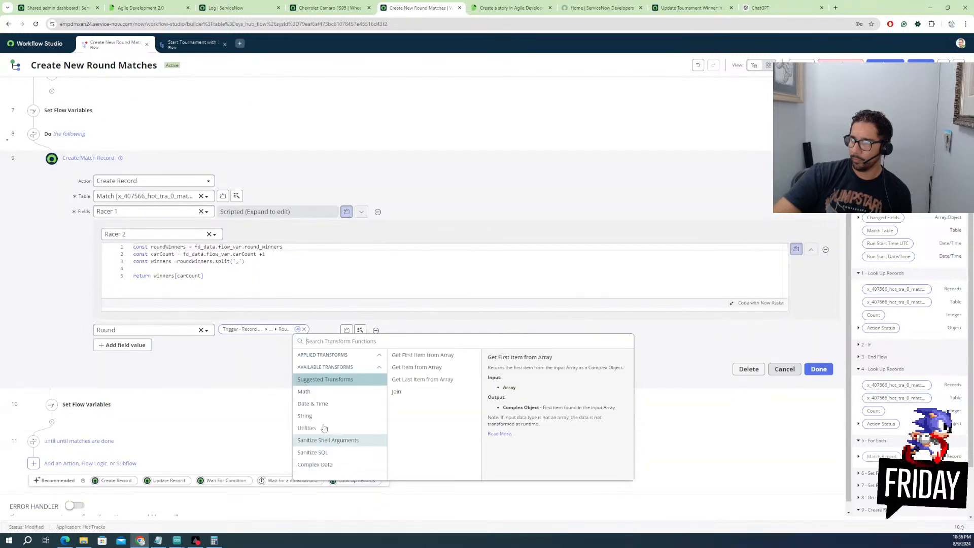
click(360, 395)
click(407, 369)
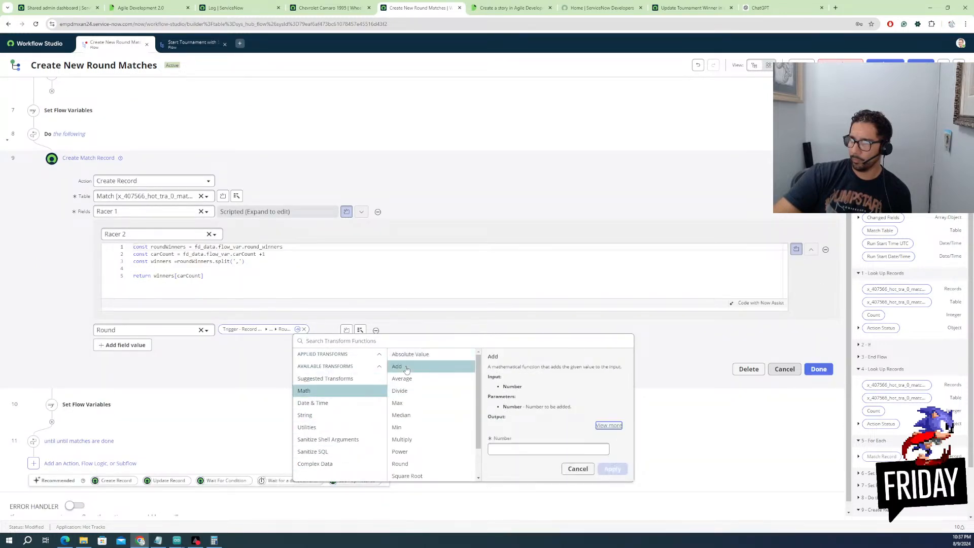
click(502, 449)
text(1)
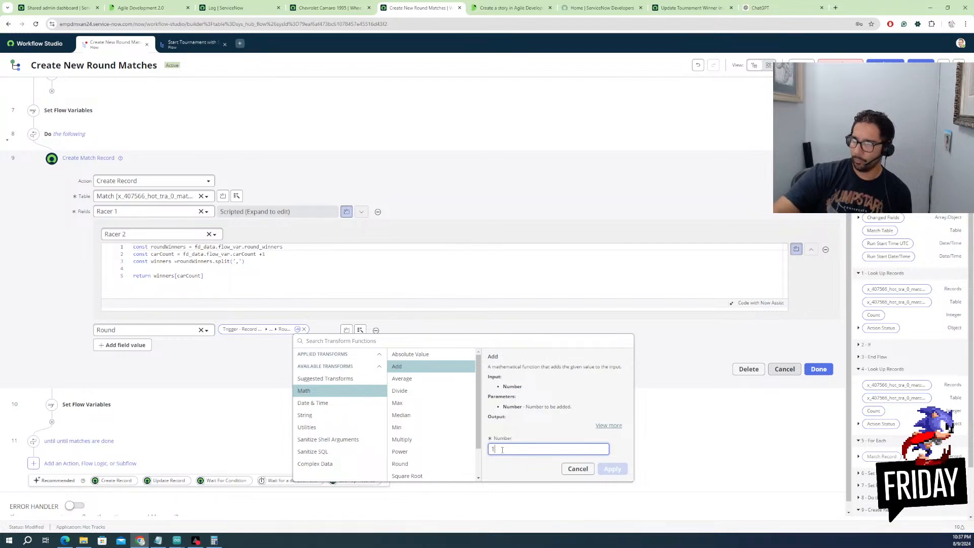
click(613, 469)
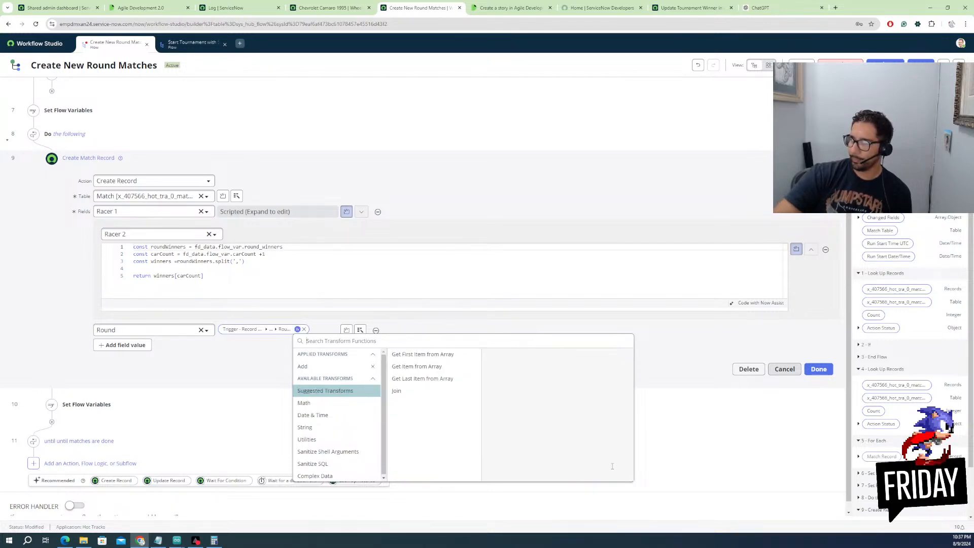
click(432, 354)
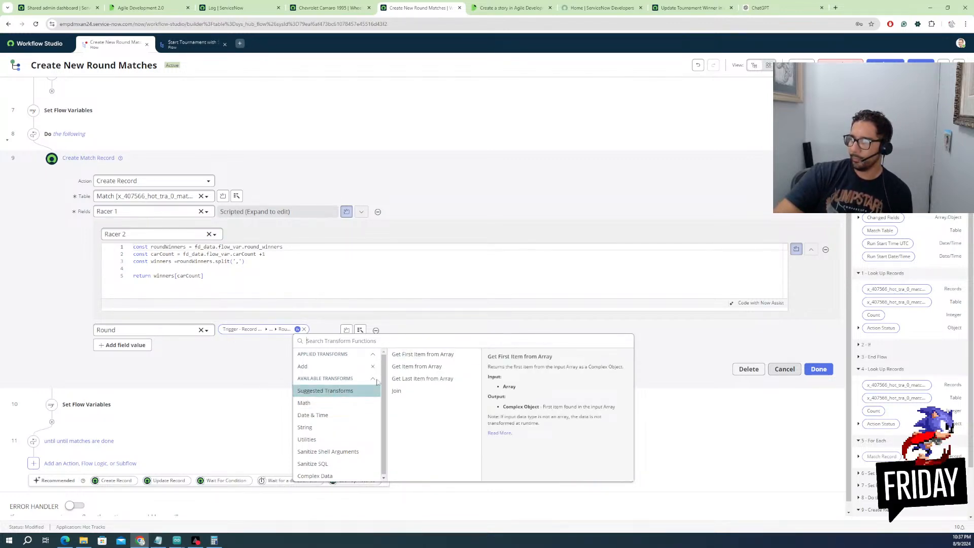
click(308, 365)
Add Wins To Advance as another field value in the Create Match Record action
click(131, 345)
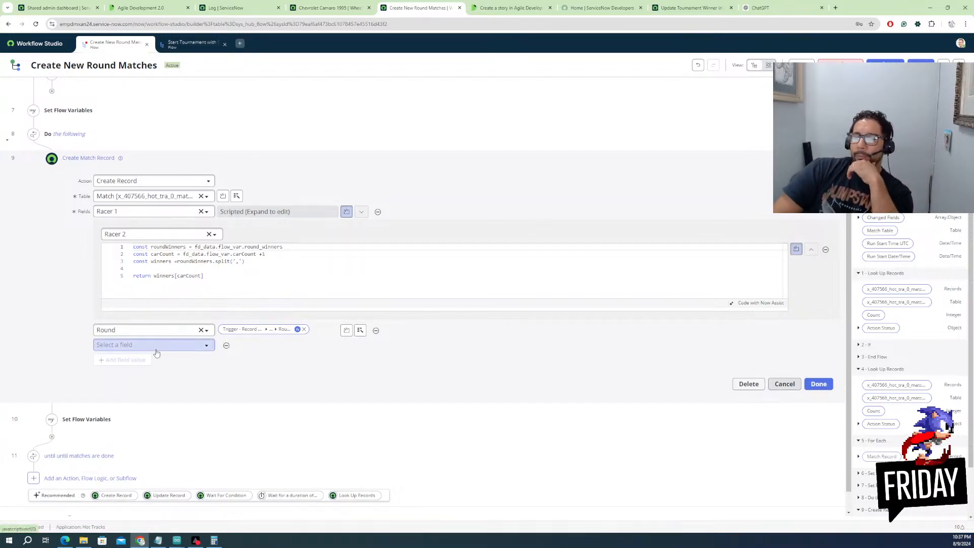
click(157, 350)
scroll(109, 401, down, 5)
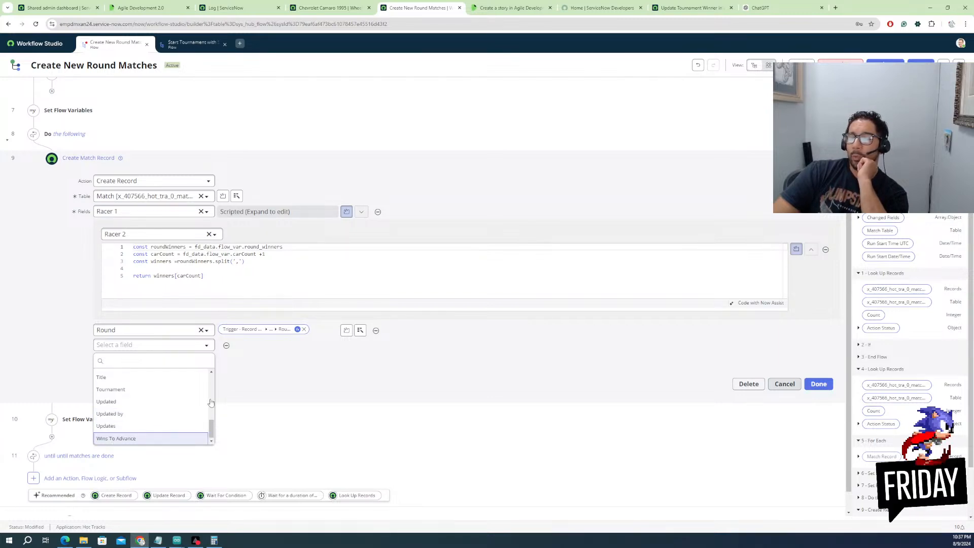
click(132, 438)
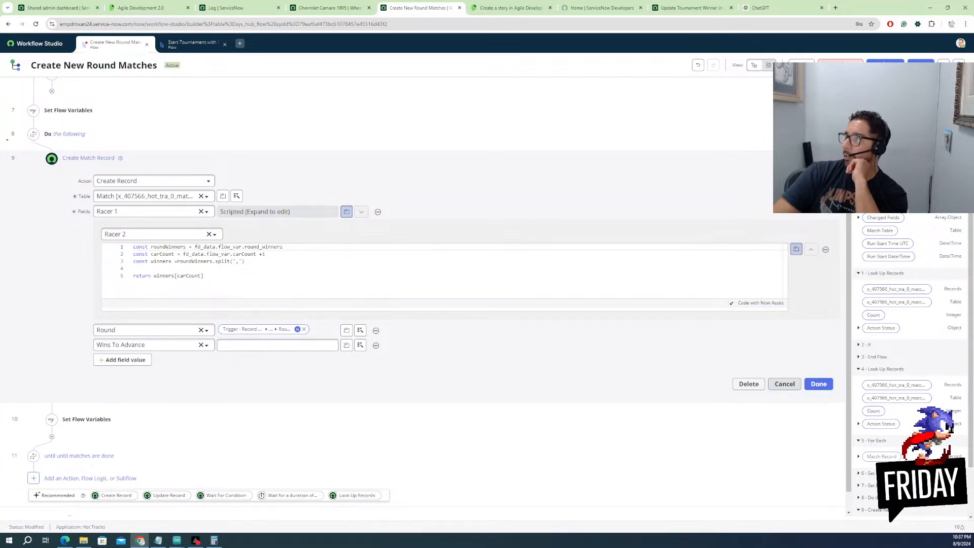
Fill Wins To Advance with the Wins to Advance data pill from the trigger match's tournament and save the action
scroll(883, 230, down, 5)
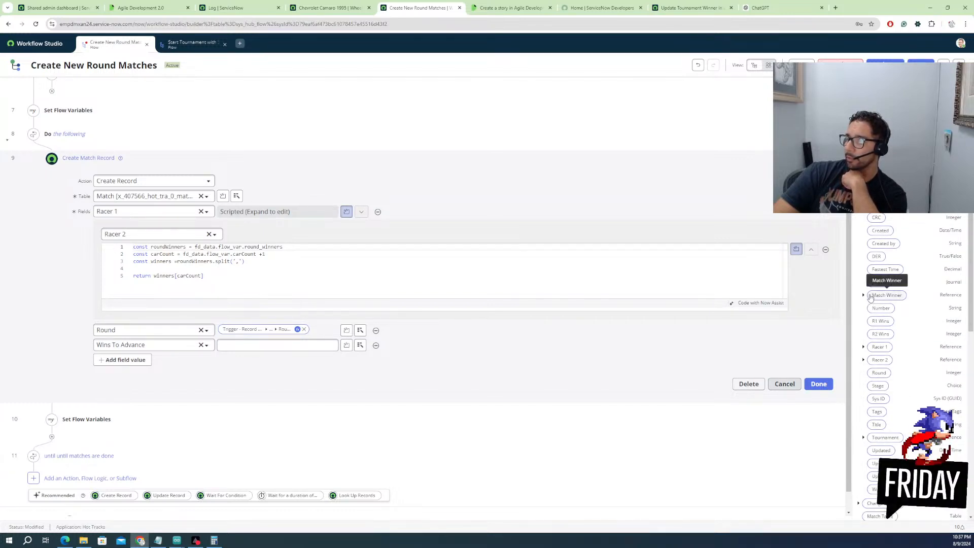
click(864, 439)
scroll(873, 426, down, 4)
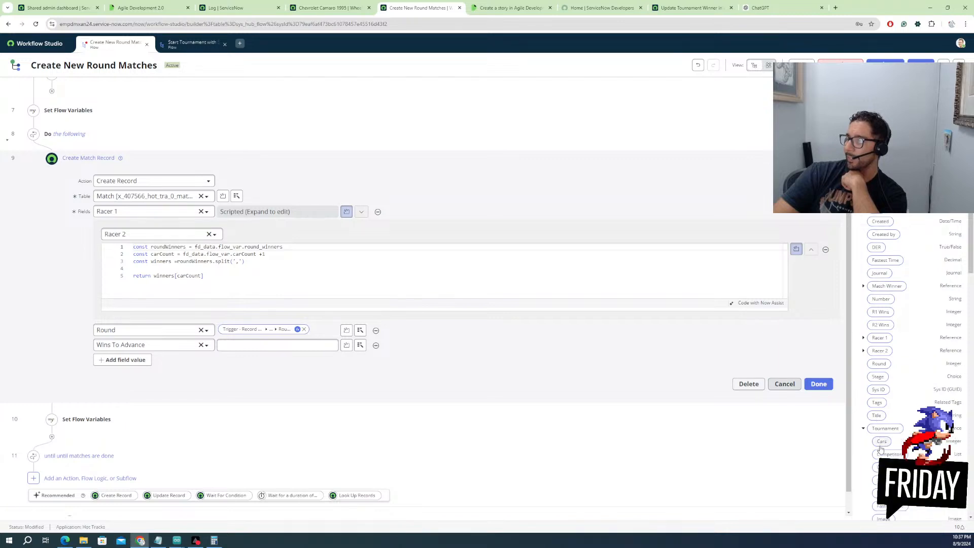
scroll(874, 442, down, 1)
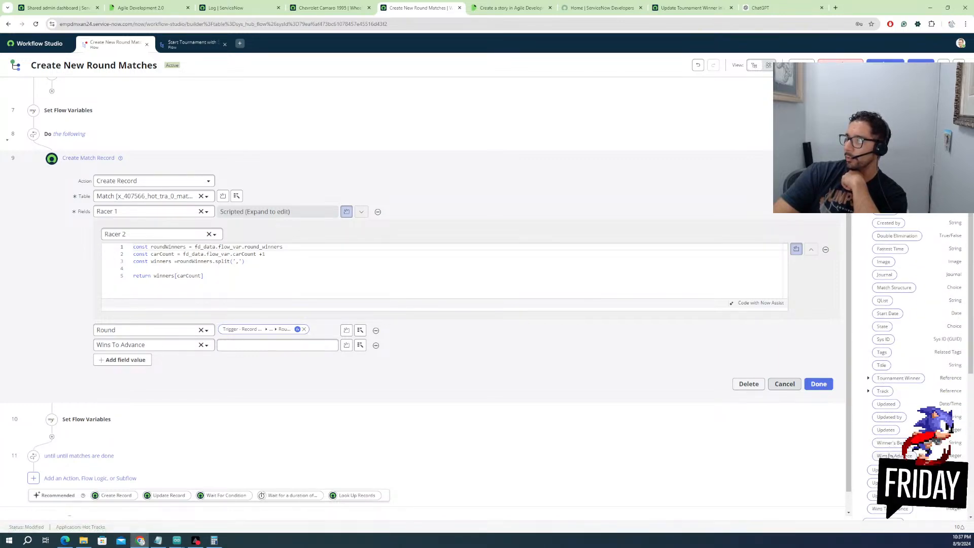
drag(374, 370, 307, 349)
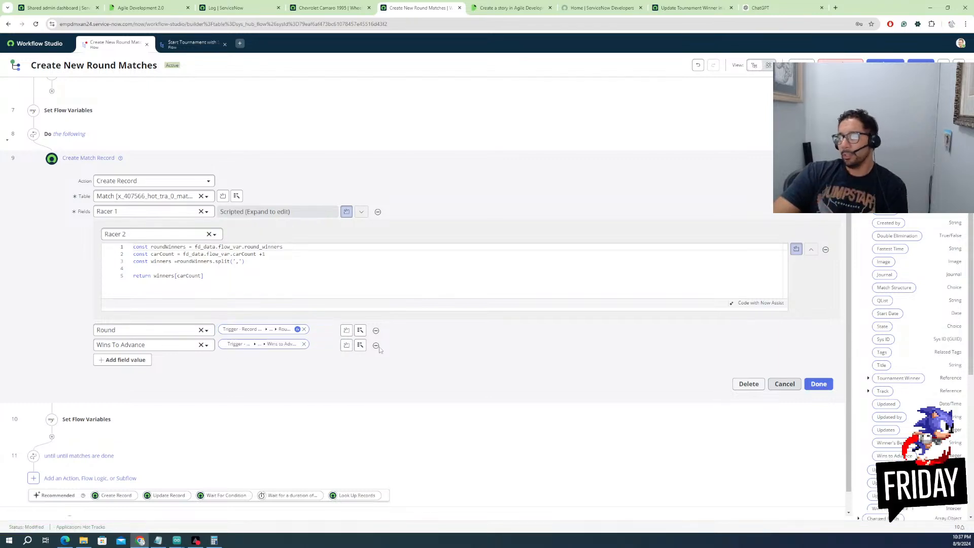
click(816, 387)
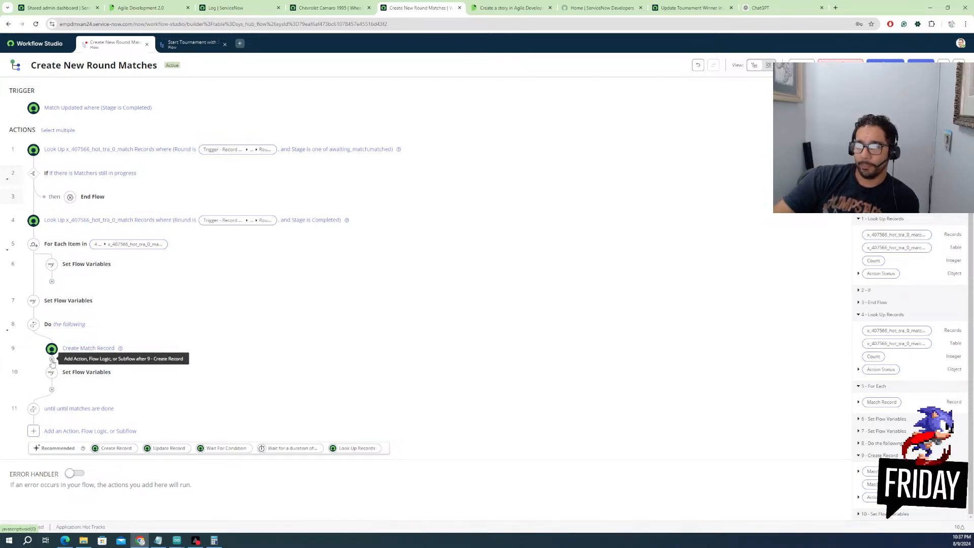
Add Tournament as another field value in the Create Match Record action
click(53, 360)
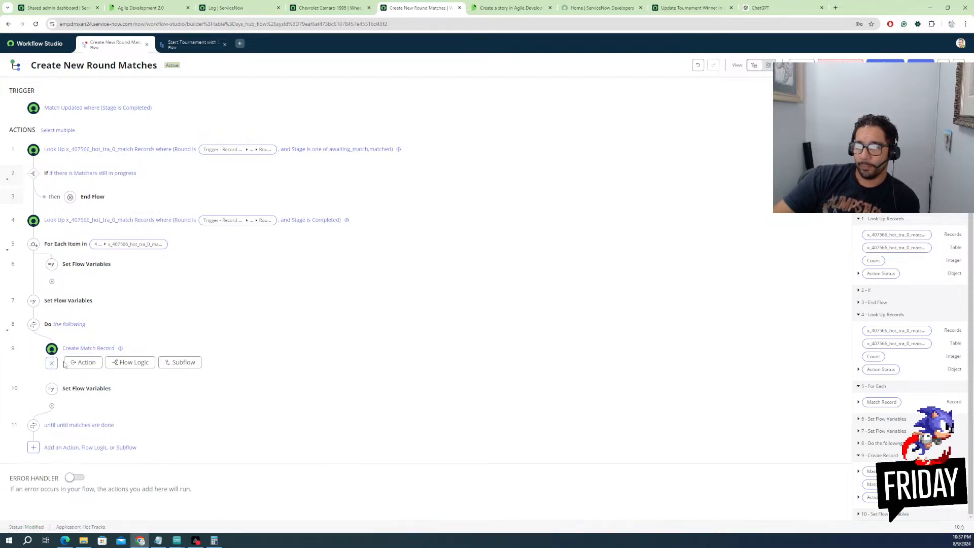
click(87, 348)
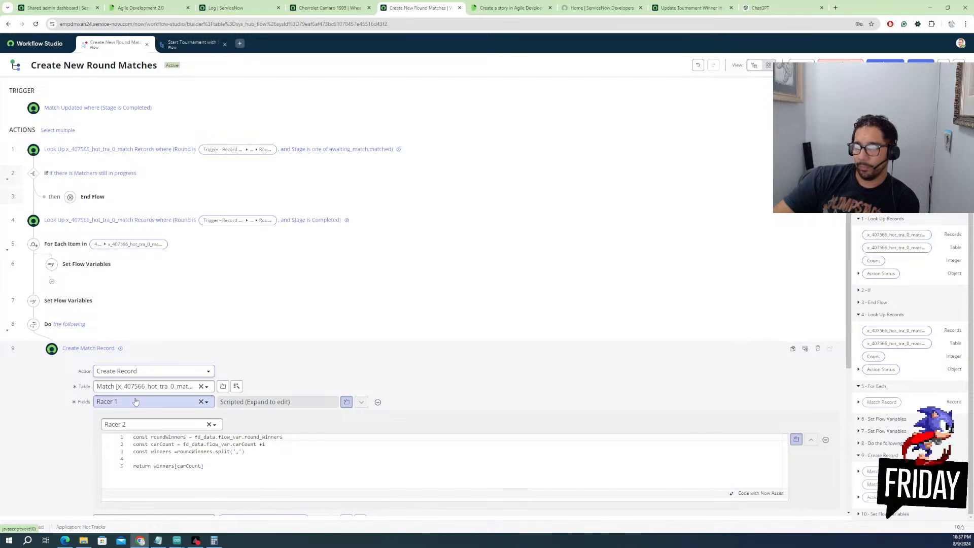
scroll(92, 428, down, 2)
scroll(113, 384, down, 2)
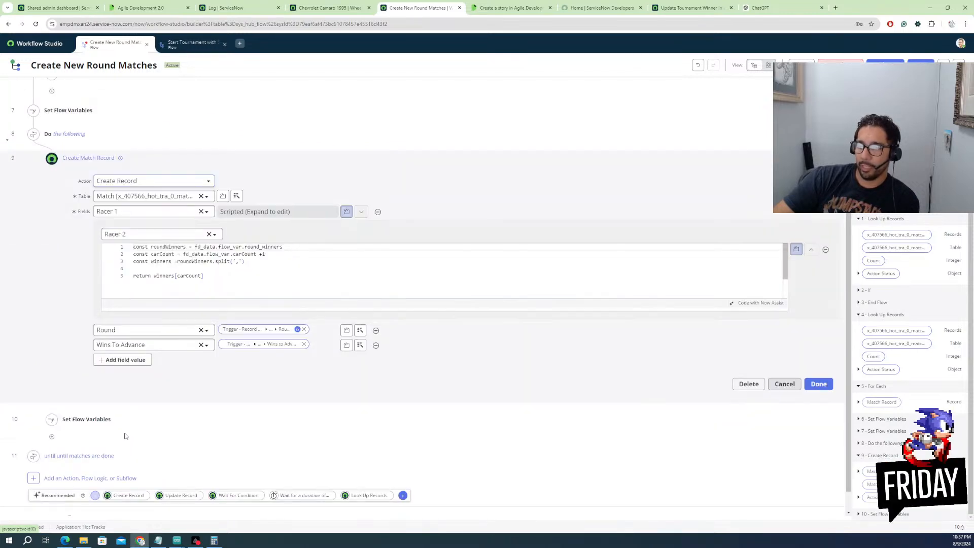
click(122, 360)
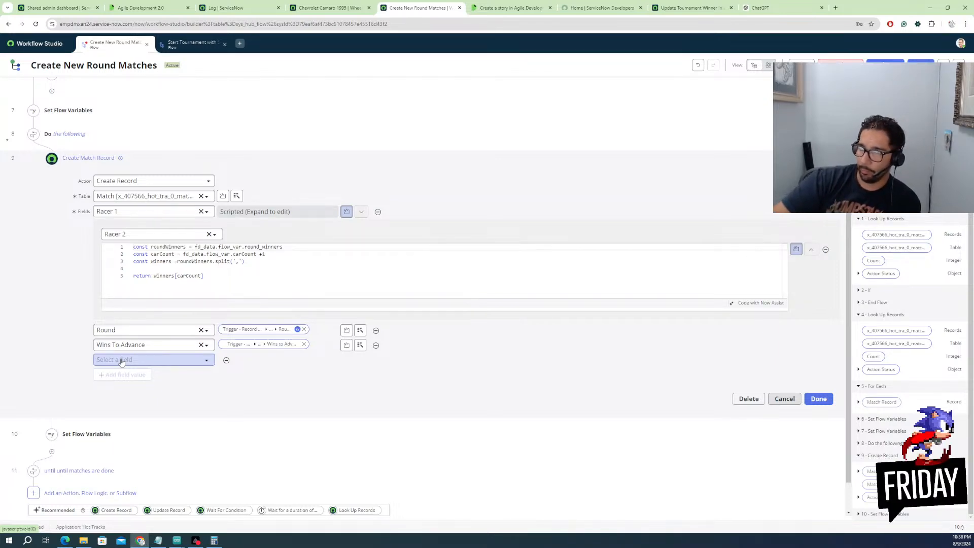
click(121, 361)
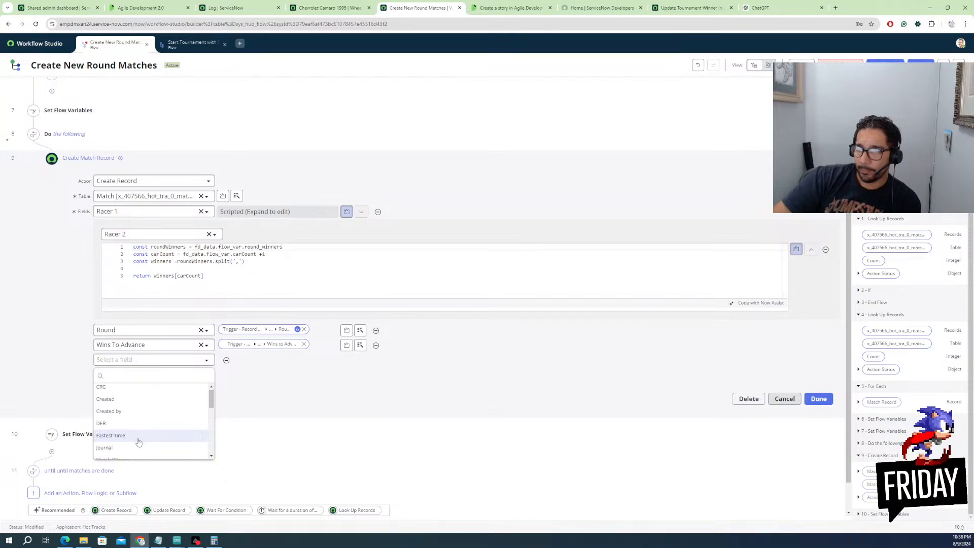
scroll(138, 441, down, 10)
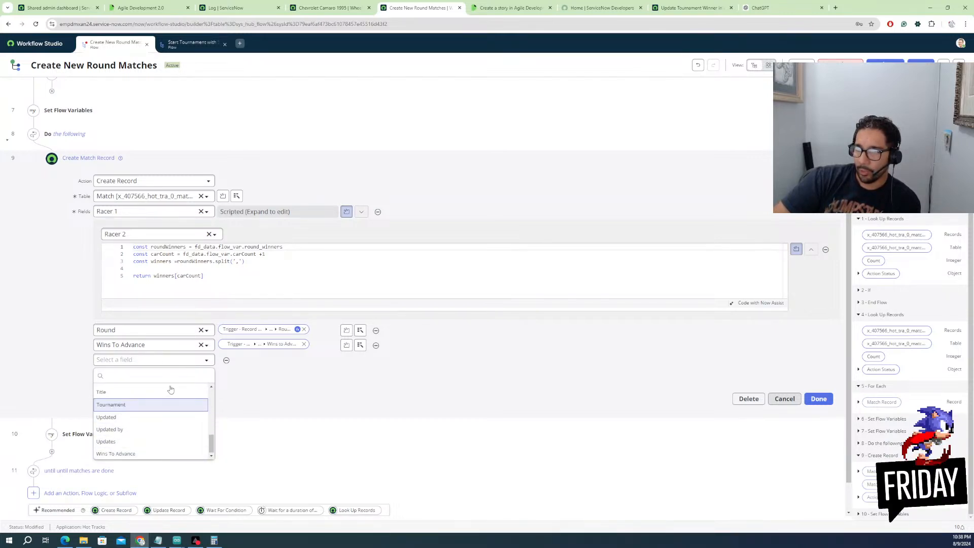
click(133, 404)
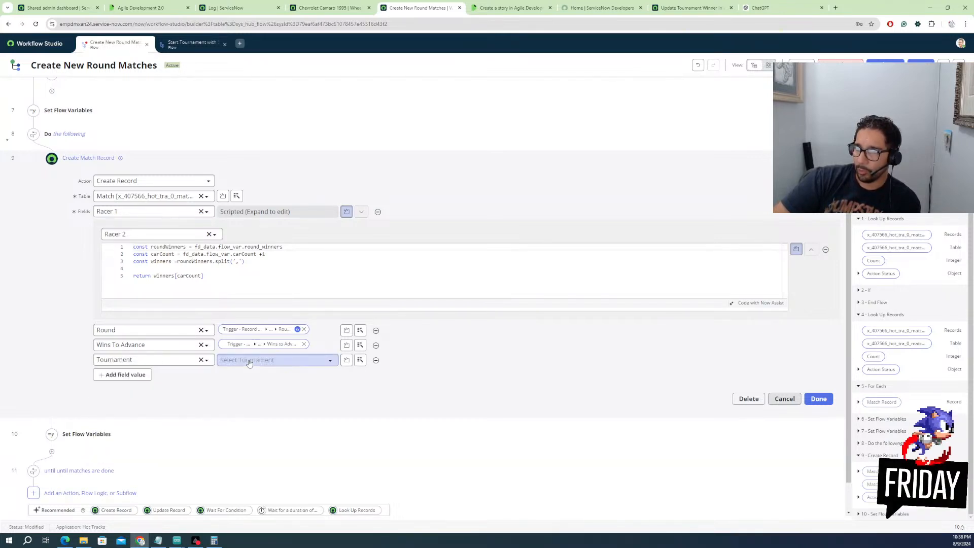
Fill the Tournament value with the Tournament data pill from the trigger's match record
click(298, 359)
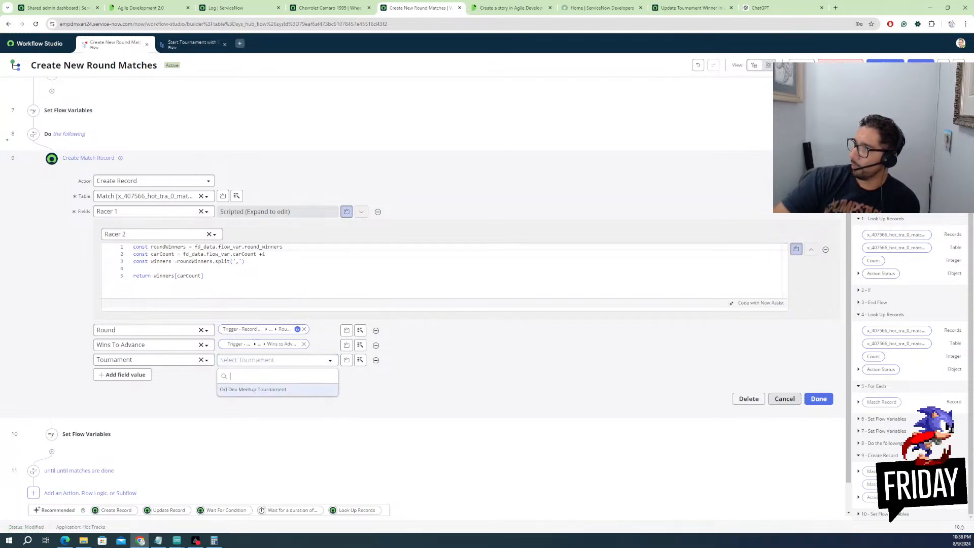
scroll(908, 355, up, 10)
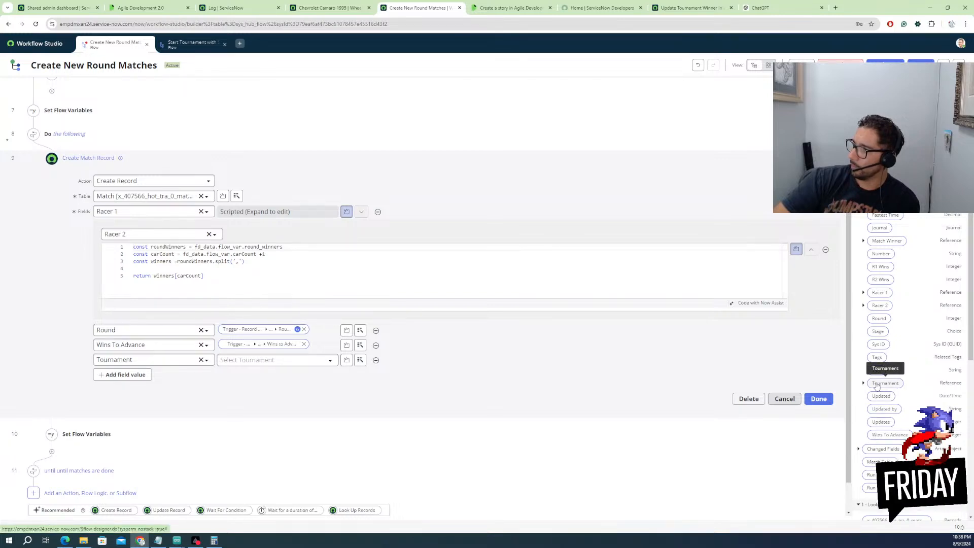
drag(876, 387, 241, 362)
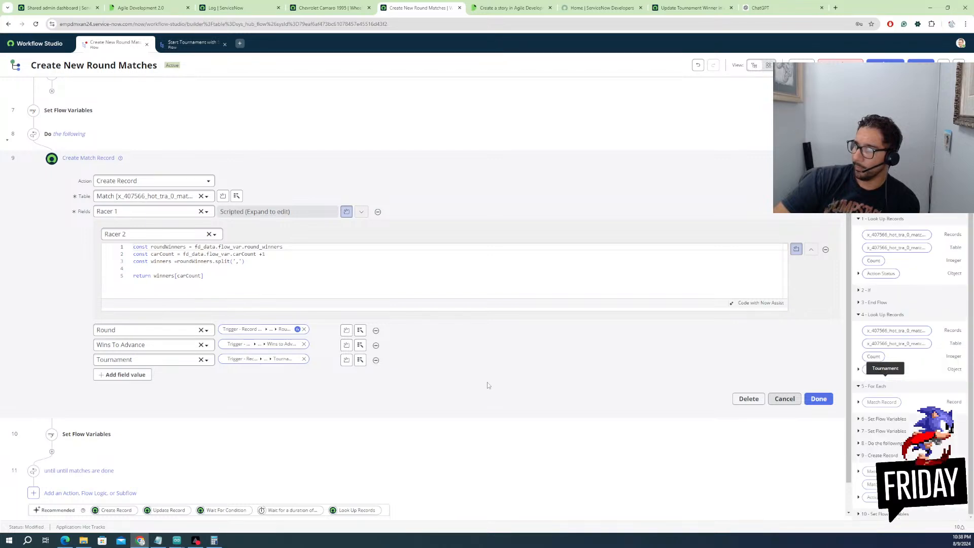
Add an AND condition to the first match look-up requiring Tournament to be the Tournament data pill from the trigger's match record
scroll(151, 155, up, 4)
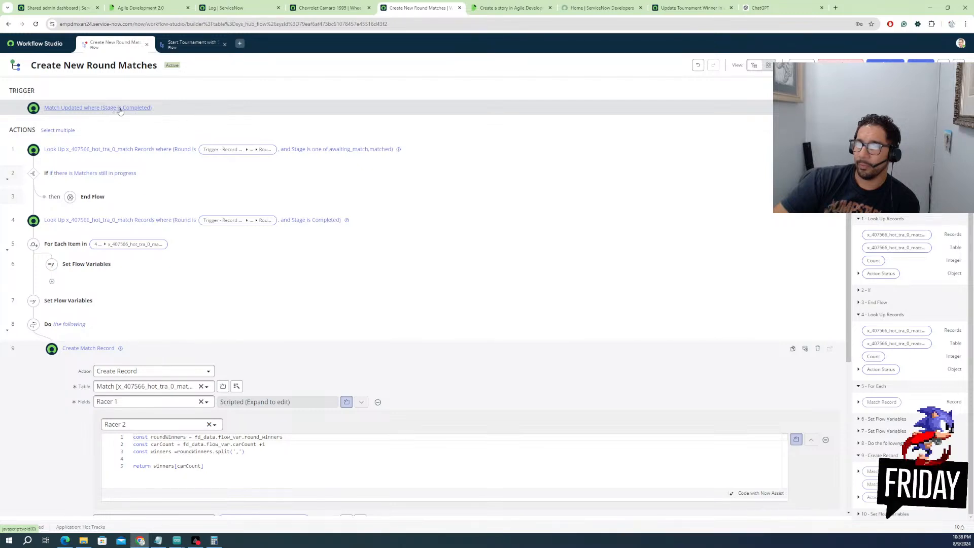
click(164, 118)
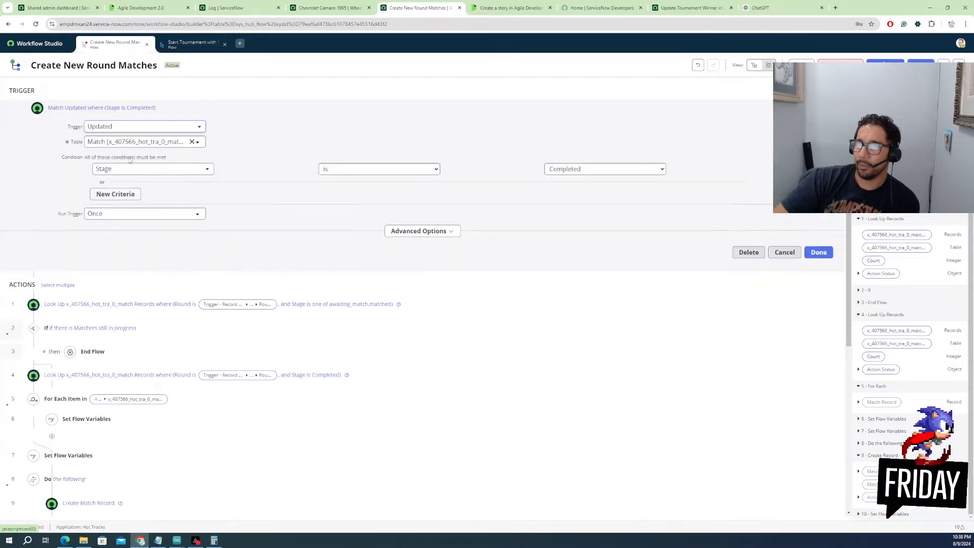
click(106, 304)
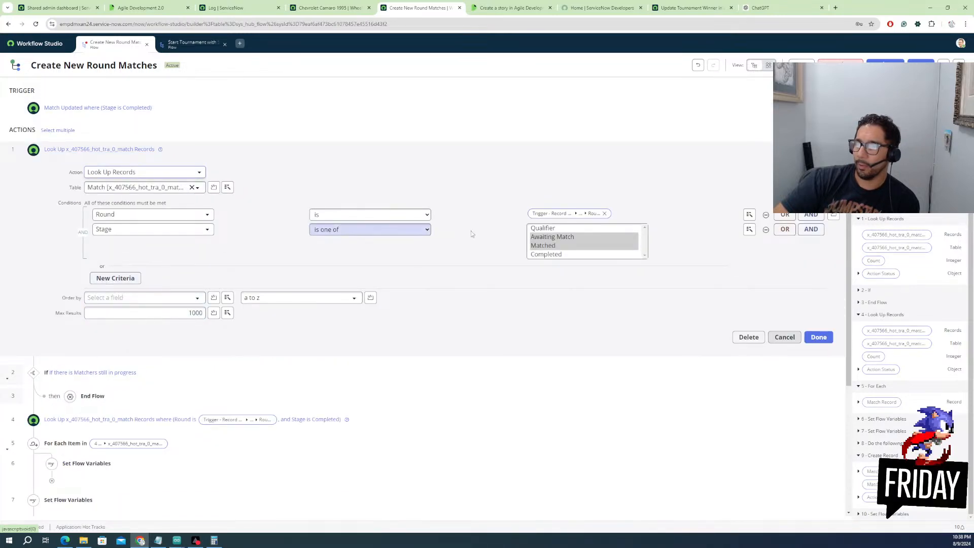
click(810, 229)
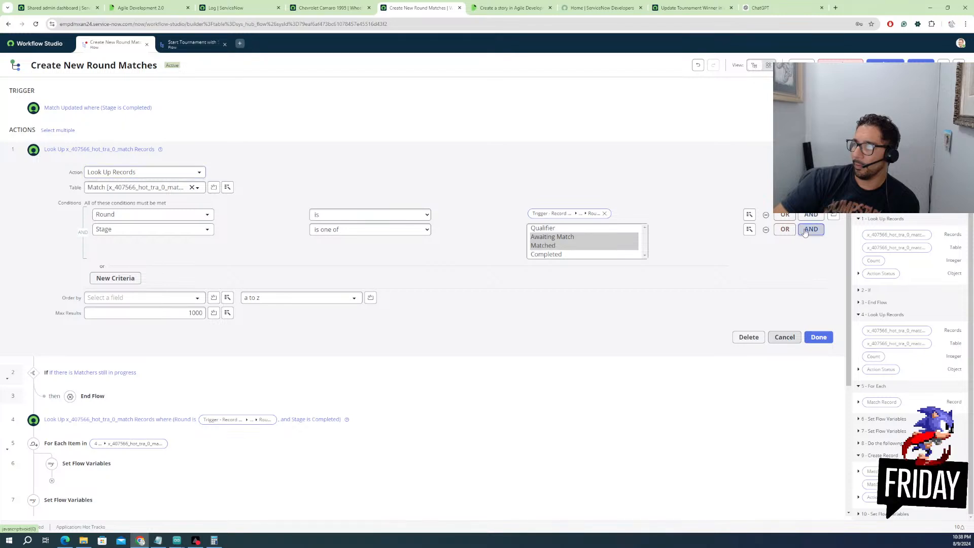
click(162, 274)
text(t)
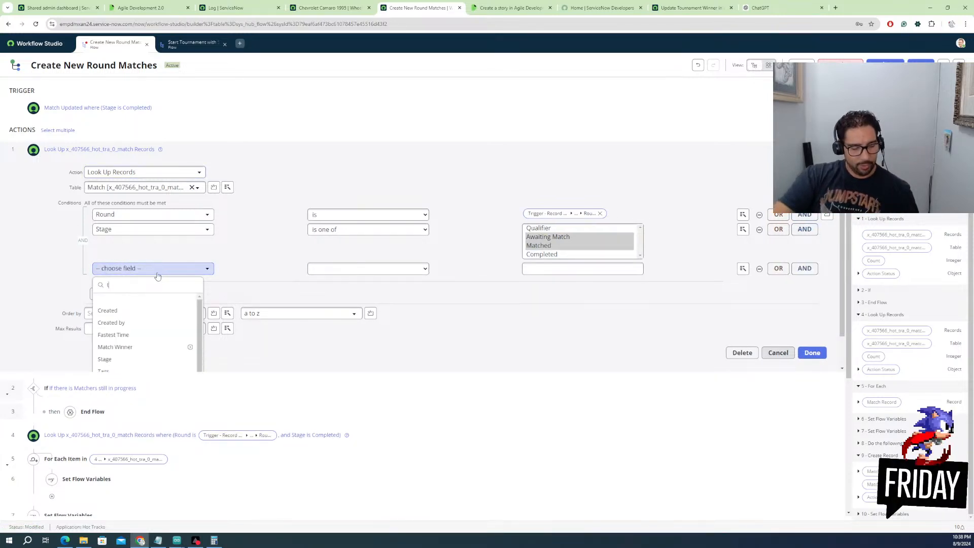
text(ourn)
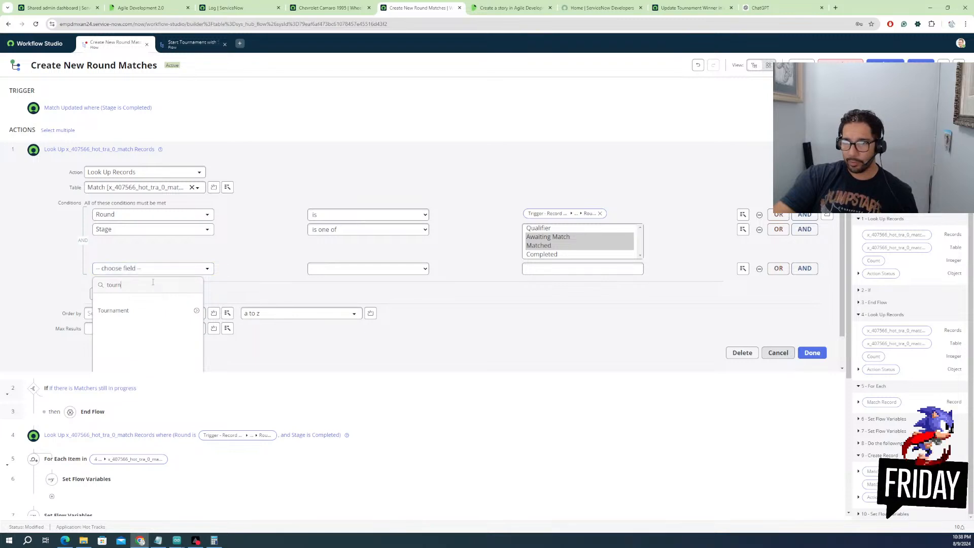
click(121, 311)
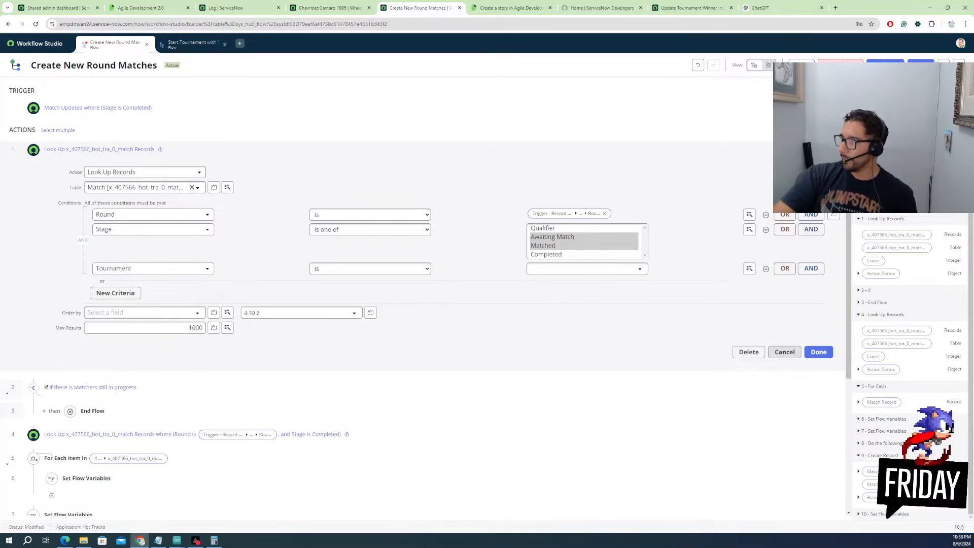
scroll(908, 365, up, 5)
drag(878, 386, 576, 269)
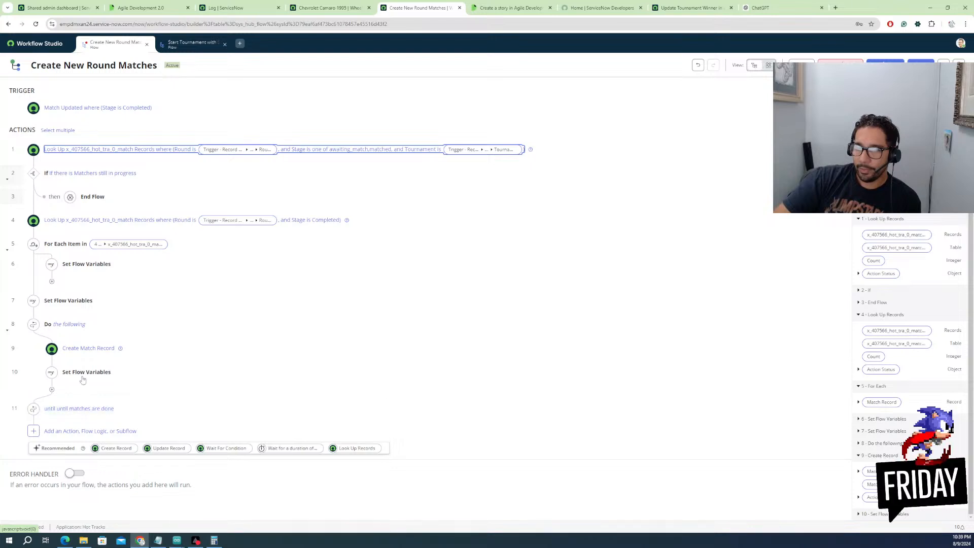
Add Stage as a field value in the Create Match Record action, set it to Matched and save the action
click(89, 349)
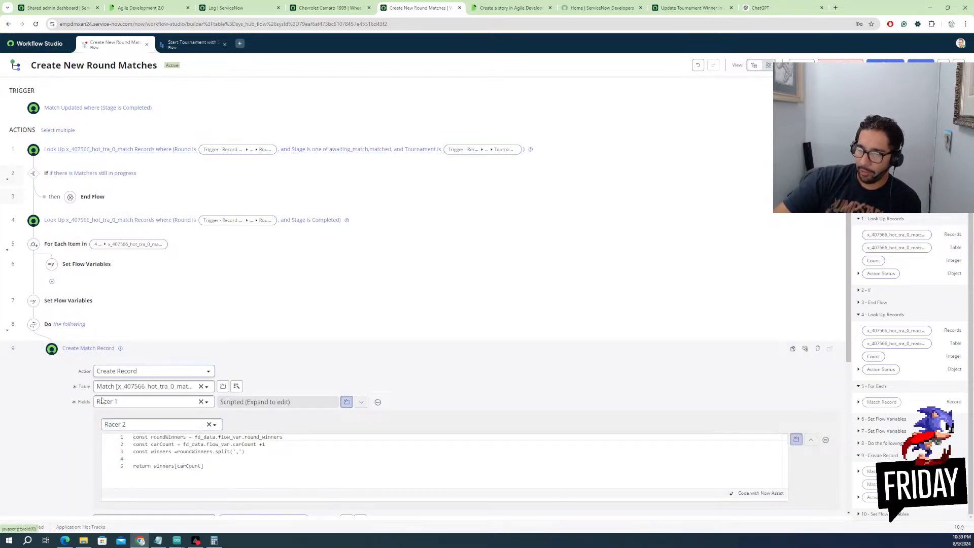
scroll(776, 431, down, 2)
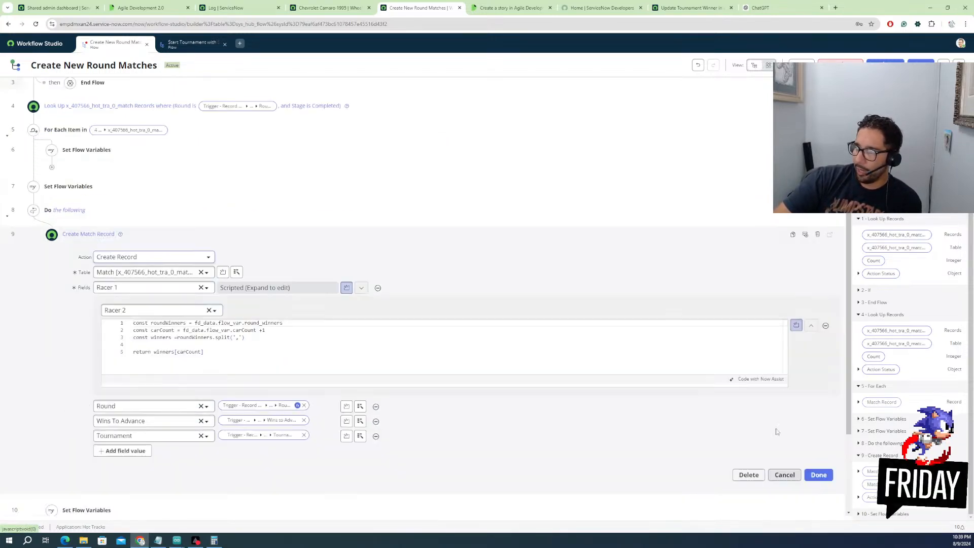
click(810, 327)
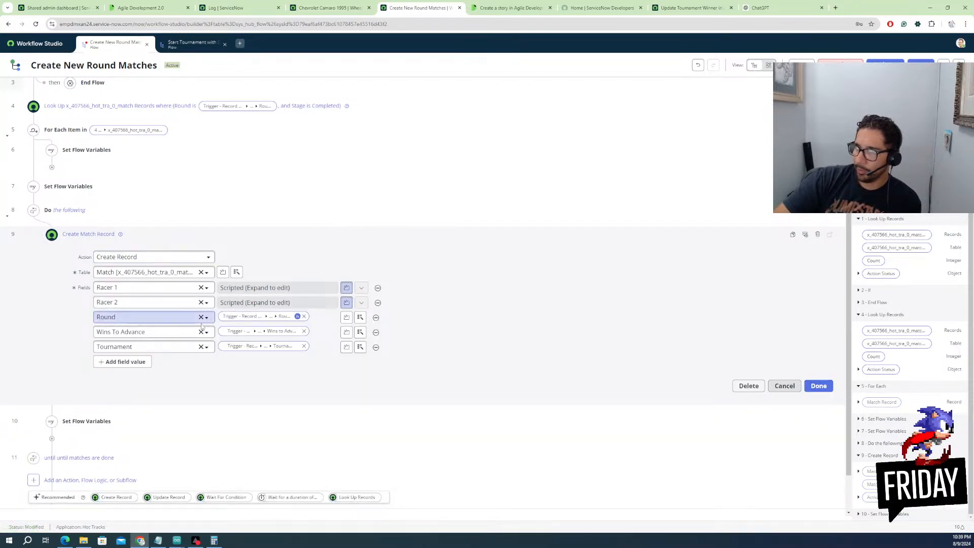
click(121, 361)
click(127, 366)
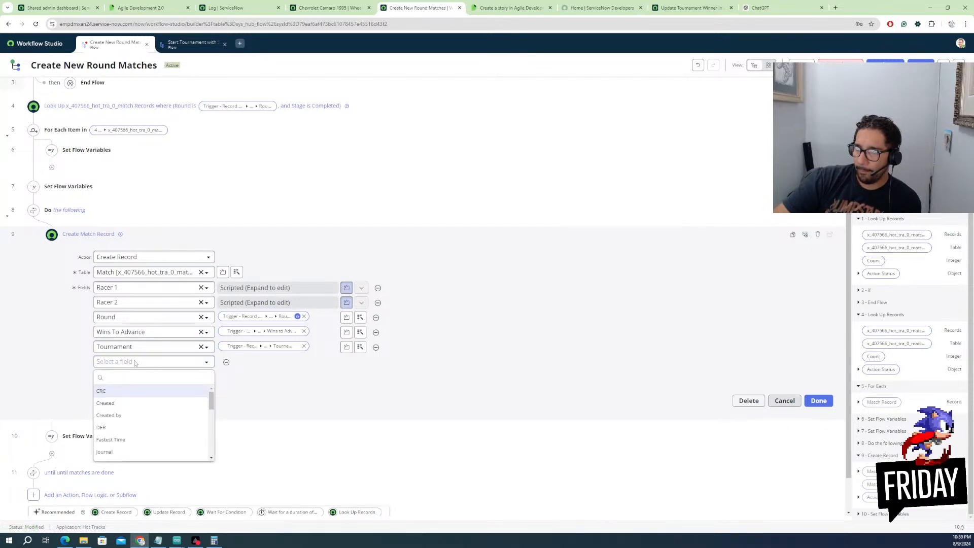
scroll(123, 419, down, 3)
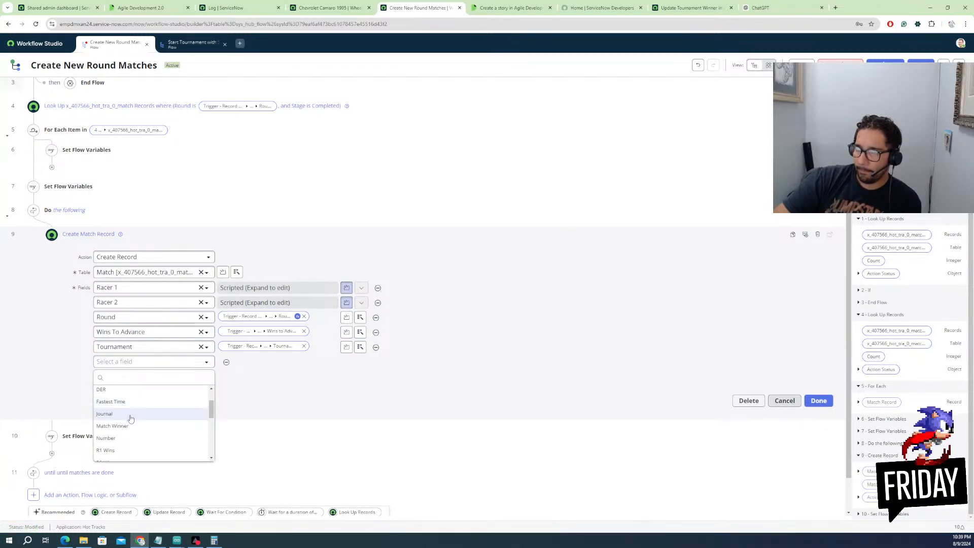
scroll(127, 437, down, 5)
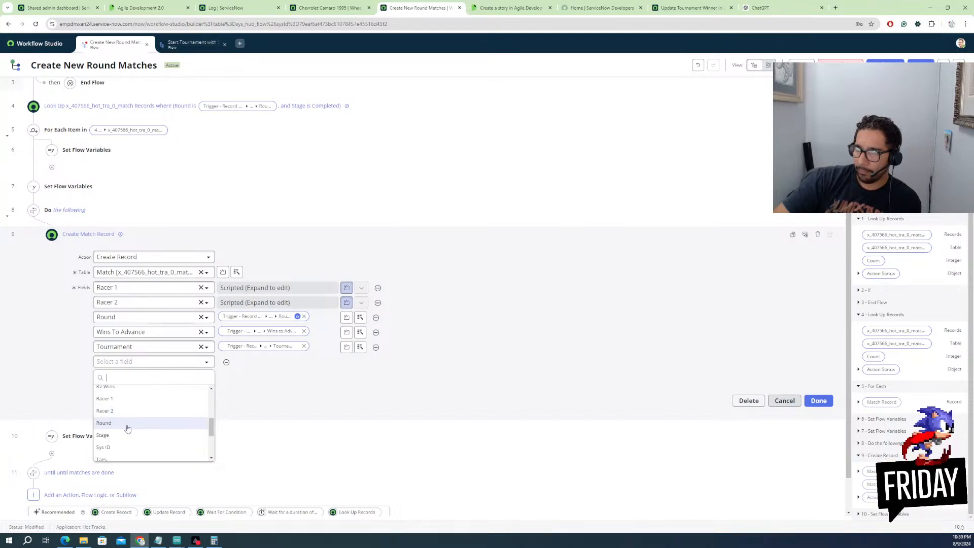
click(127, 441)
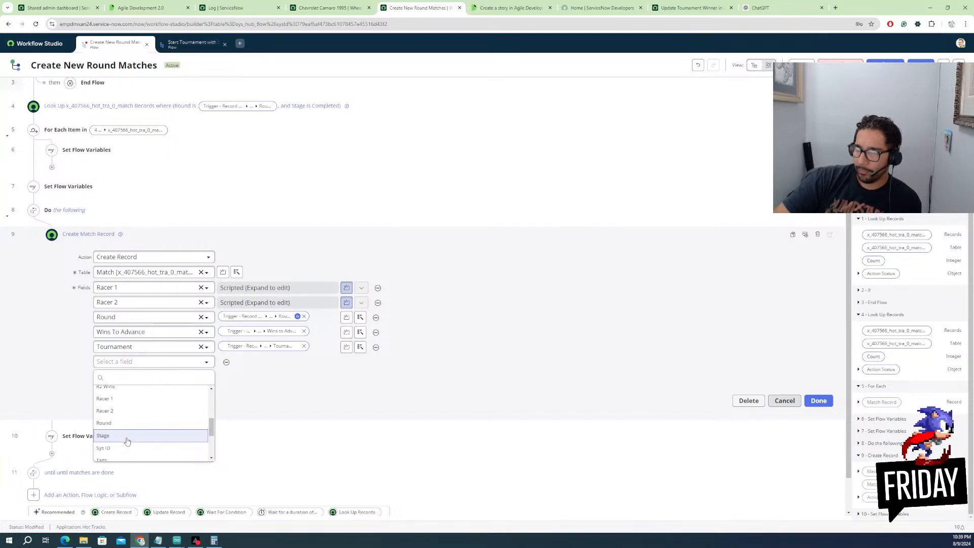
click(249, 362)
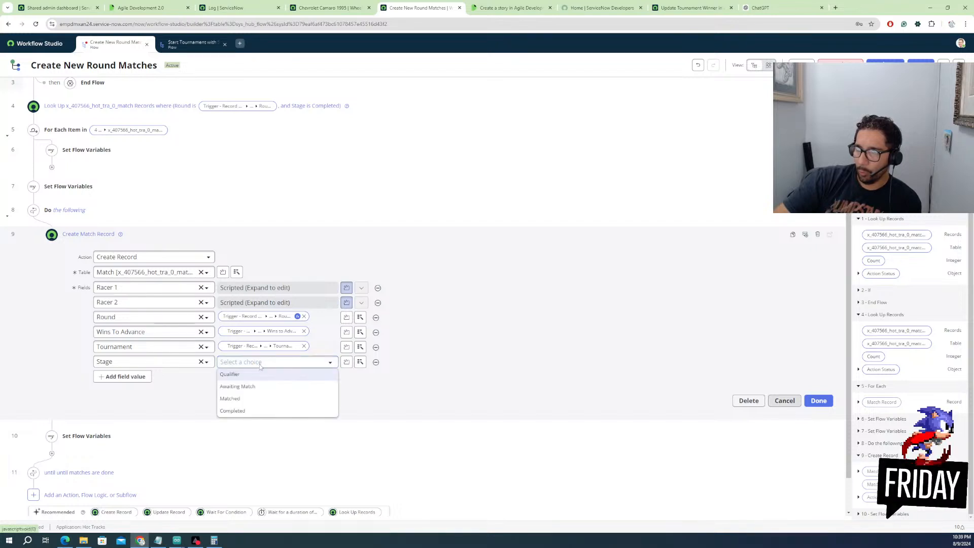
click(243, 400)
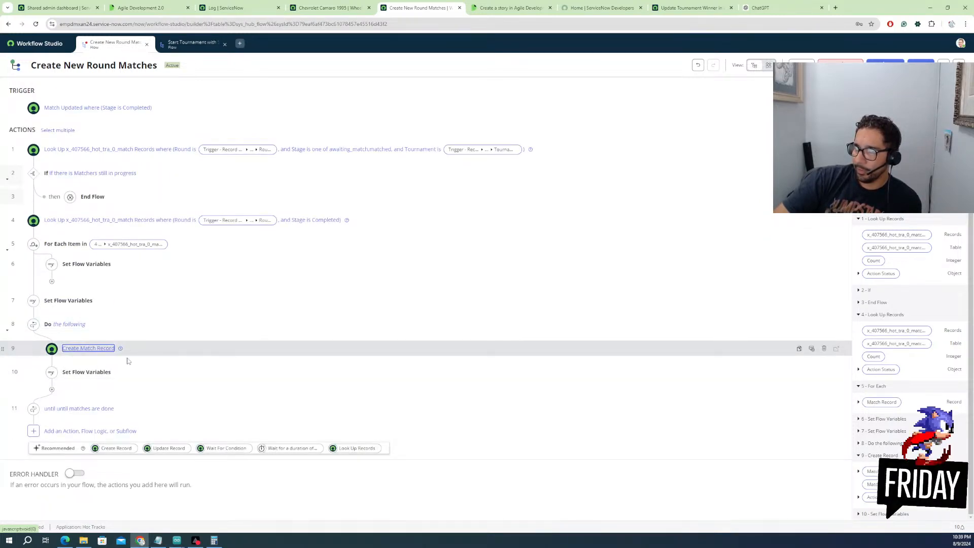
click(133, 356)
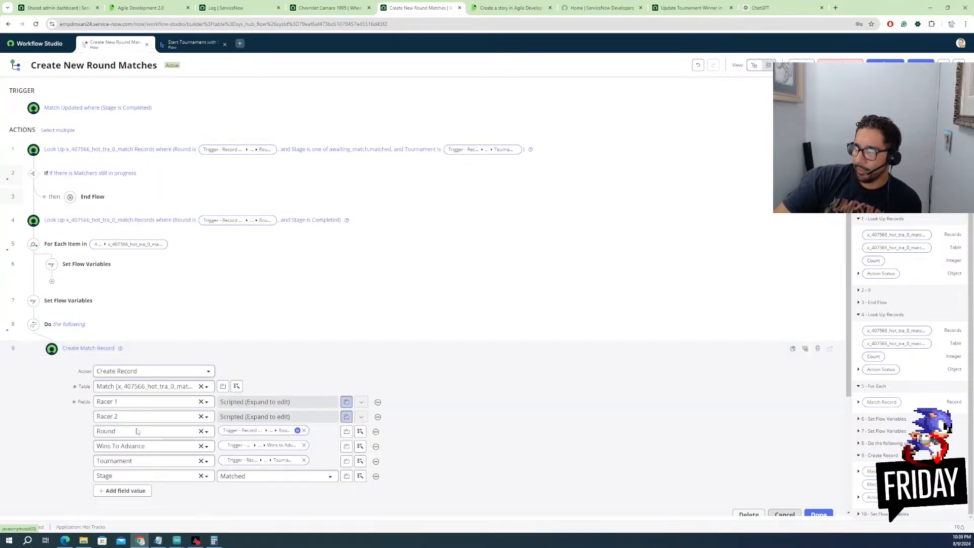
click(124, 488)
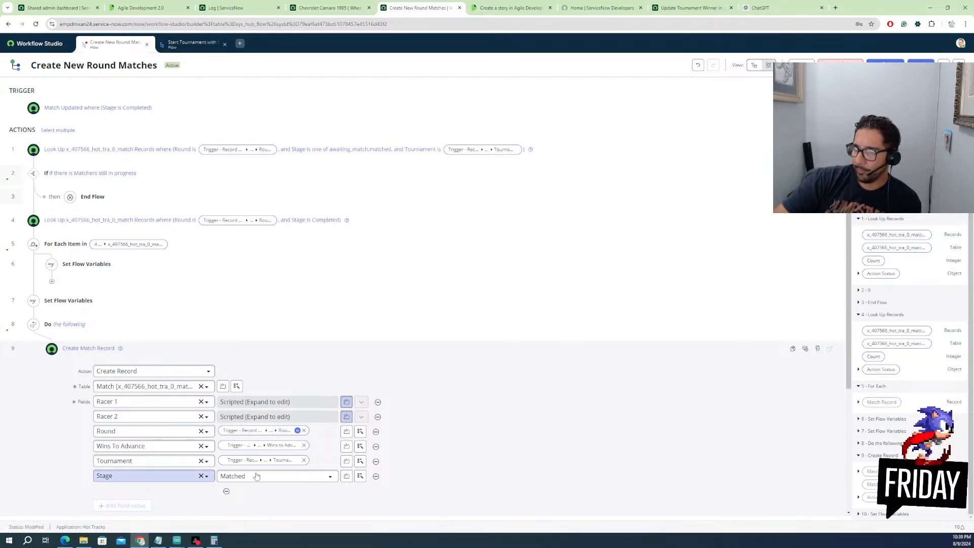
scroll(180, 480, down, 2)
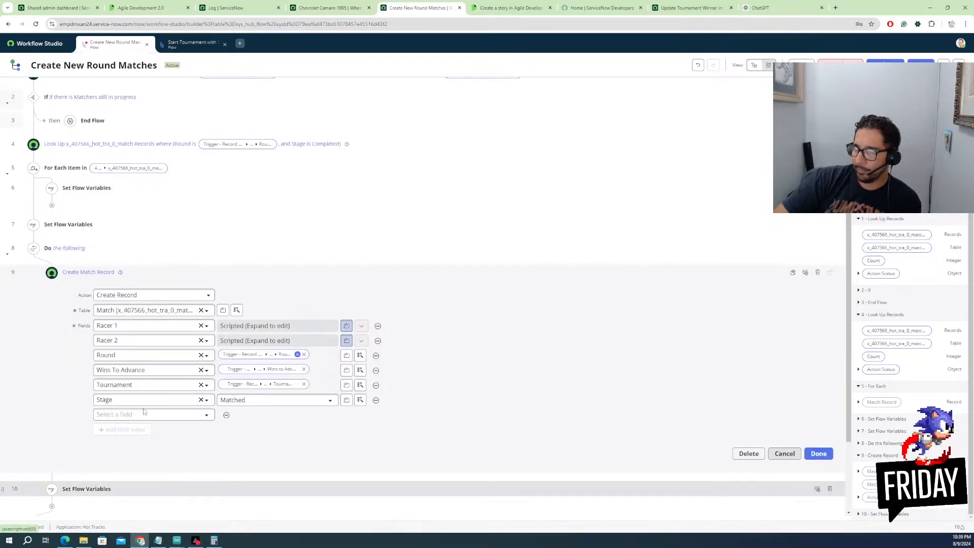
click(186, 415)
scroll(124, 484, down, 2)
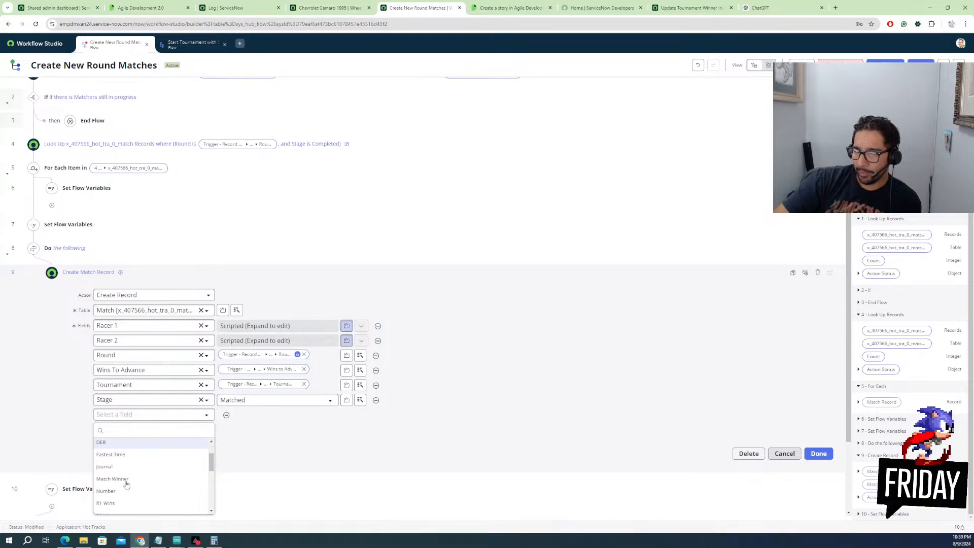
scroll(127, 484, down, 3)
scroll(124, 482, down, 3)
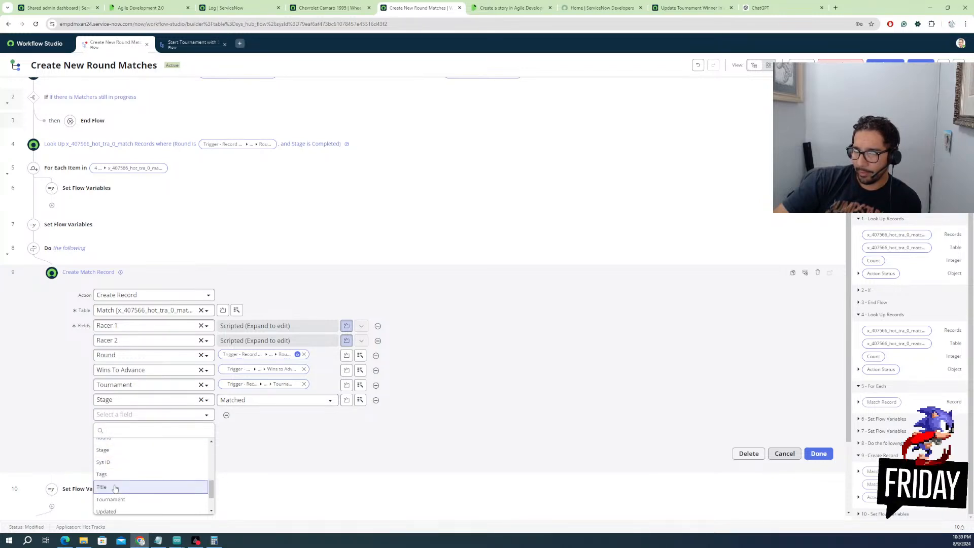
key(Return)
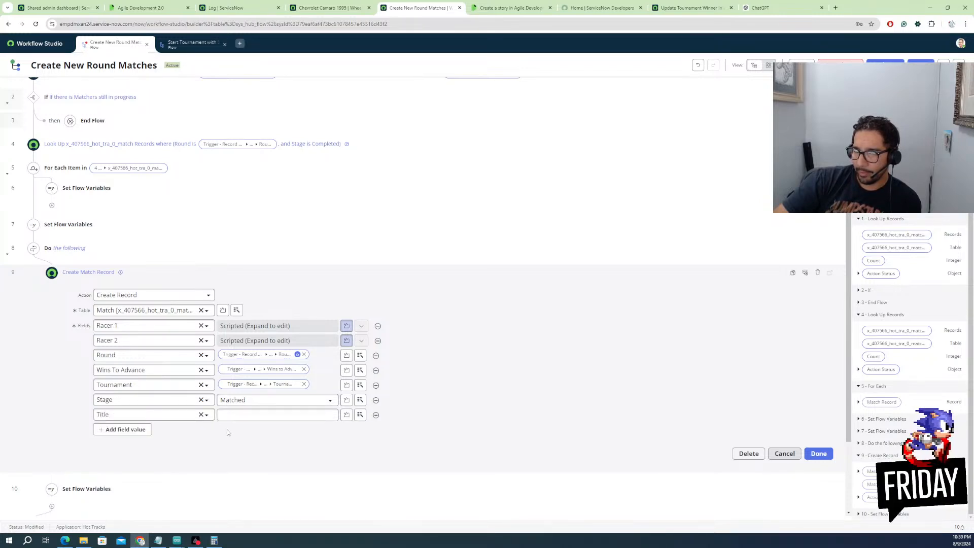
click(261, 414)
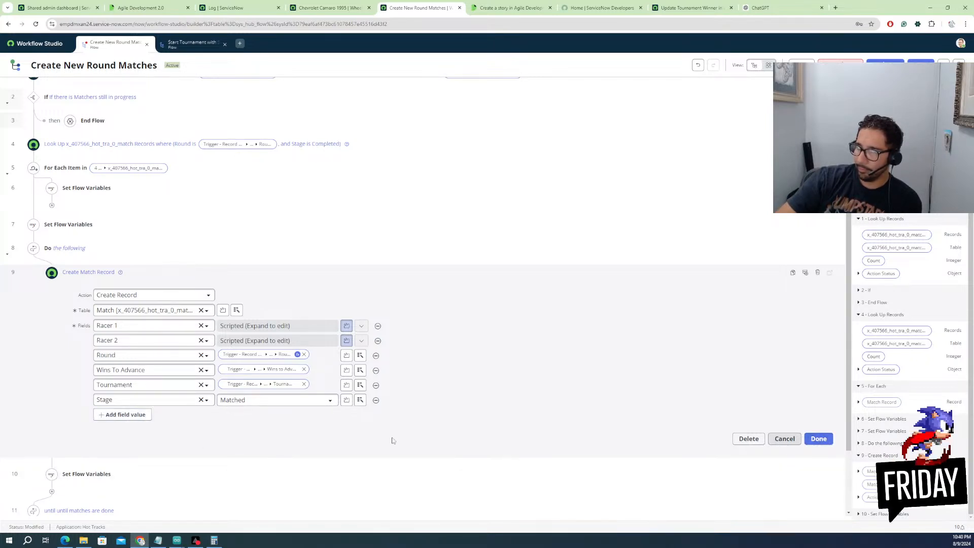
click(58, 457)
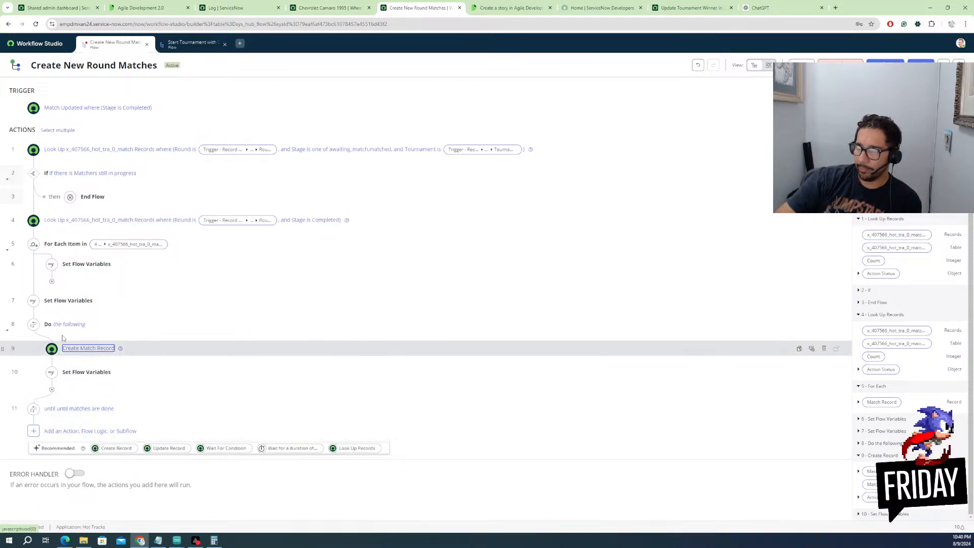
Add an Update Record action after Create Match Record in the Do loop, with the created Match Record data pill as its record
click(51, 359)
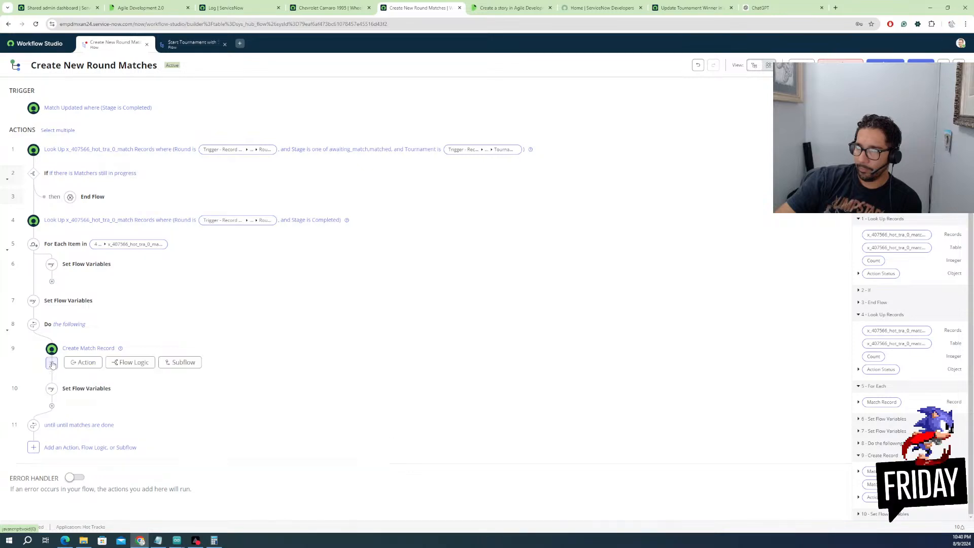
click(87, 363)
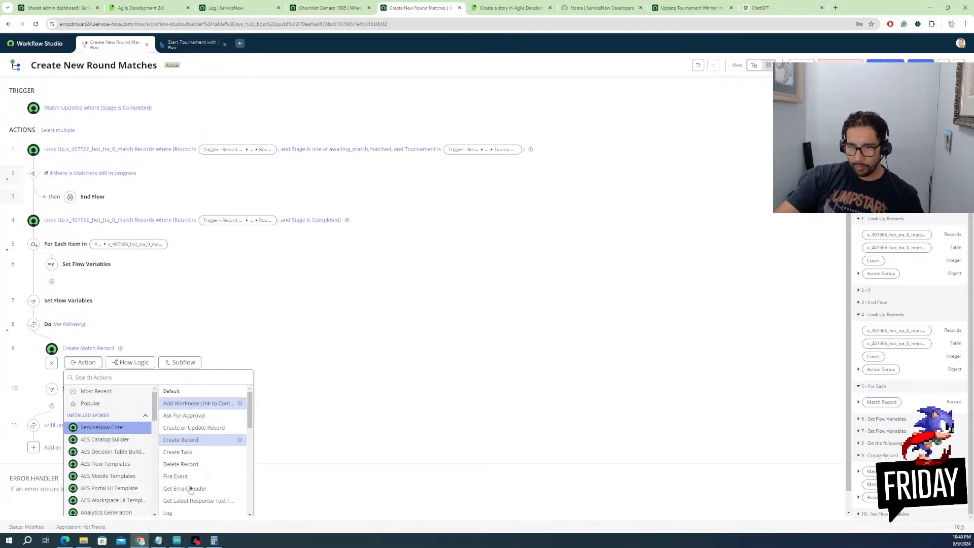
scroll(189, 475, down, 3)
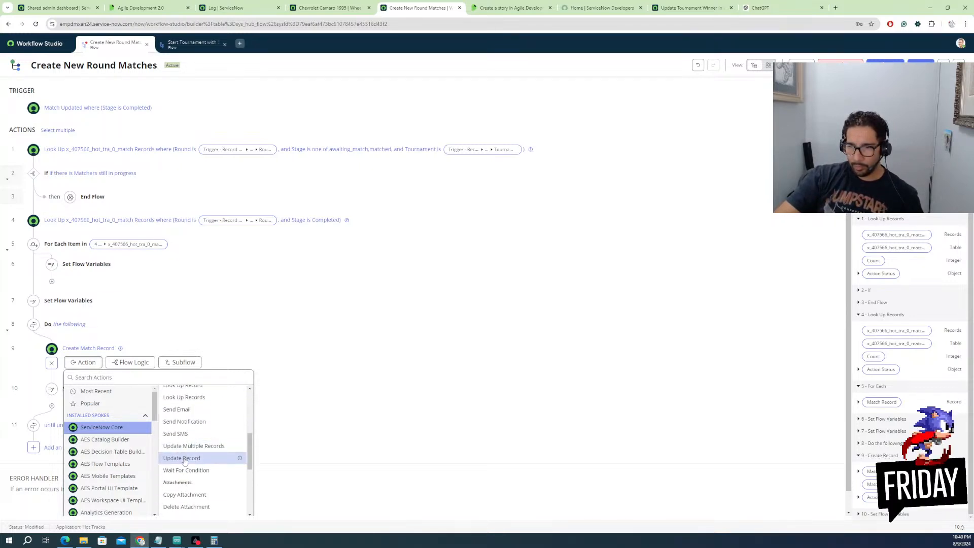
click(180, 446)
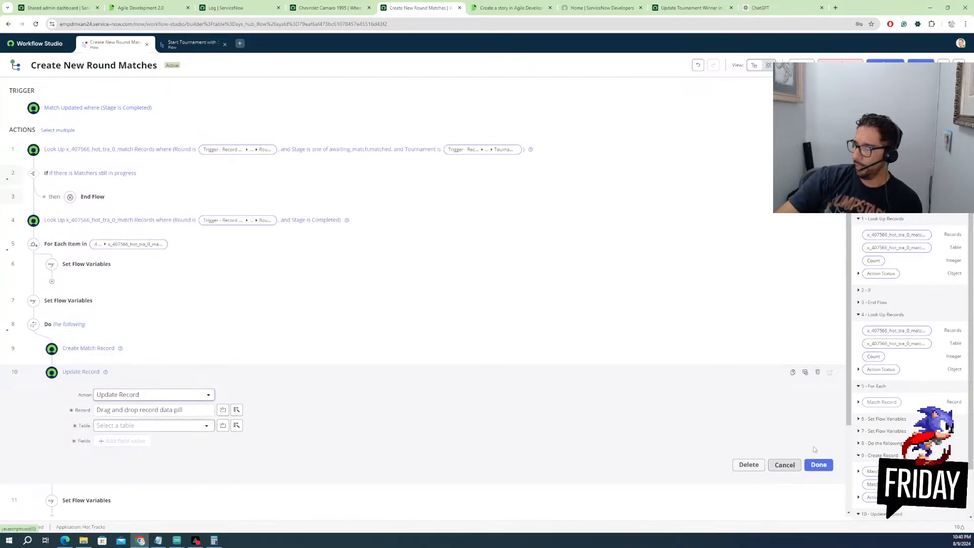
scroll(888, 448, down, 2)
drag(882, 412, 127, 409)
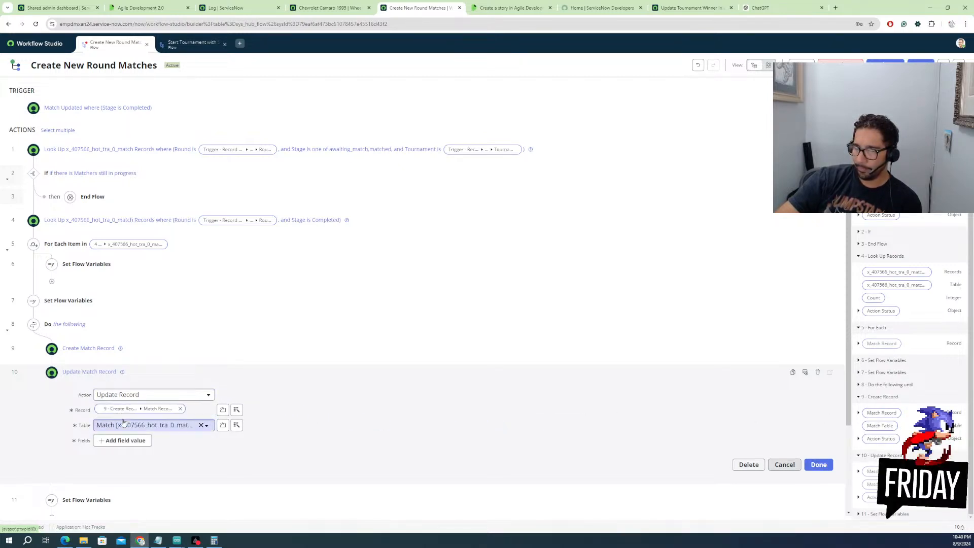
Add Title as a field value in the Update Match Record action
click(124, 441)
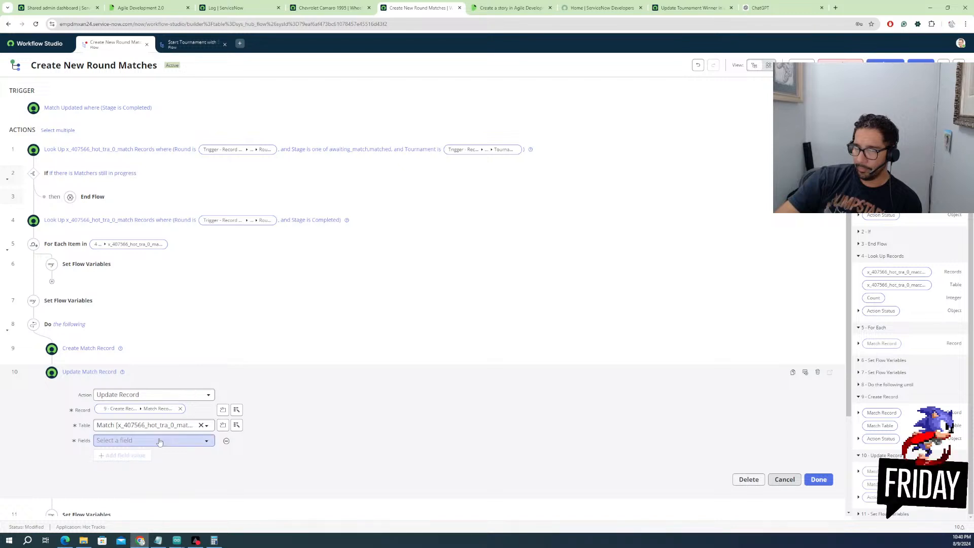
click(160, 440)
text(t)
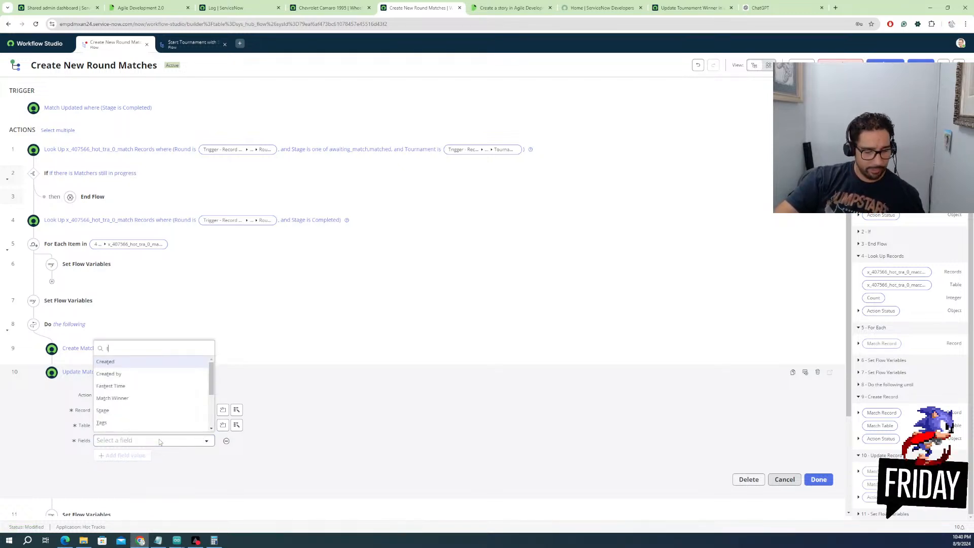
text(itle)
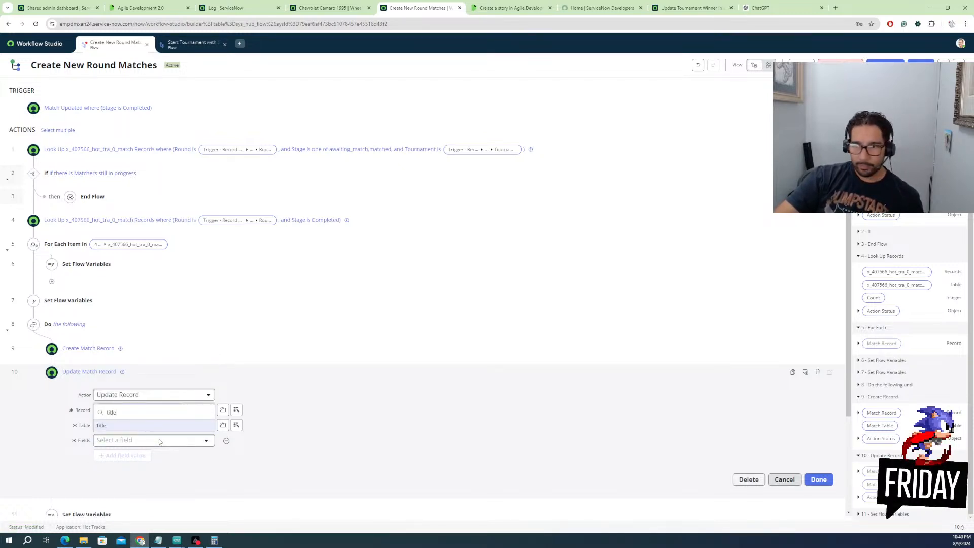
key(Return)
Fill the Title value with the Racer 1 Model data pill from the created match record
click(242, 441)
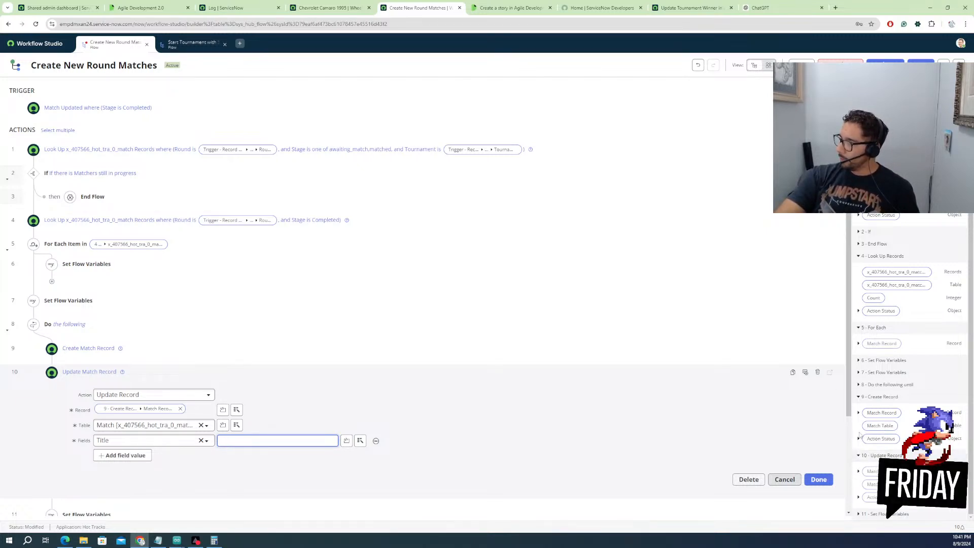
click(857, 415)
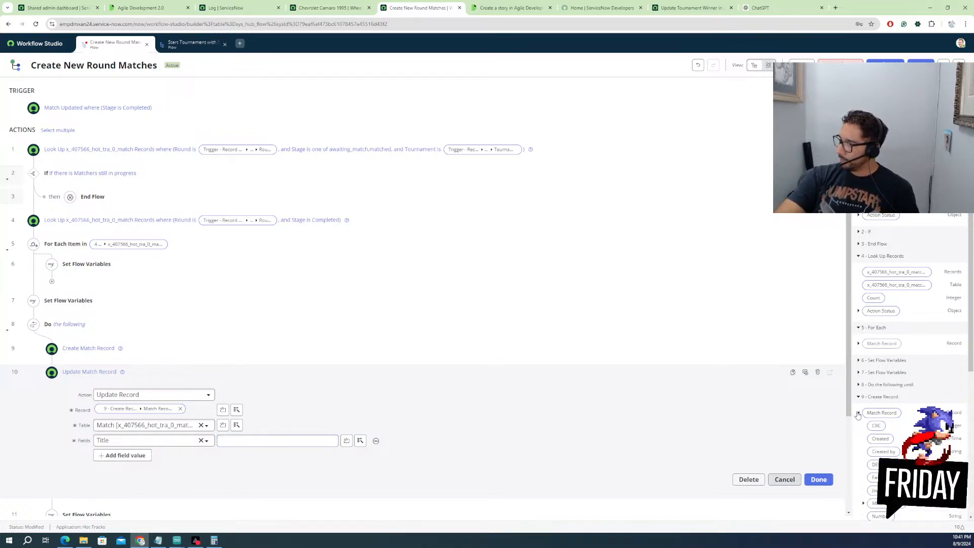
scroll(878, 444, down, 2)
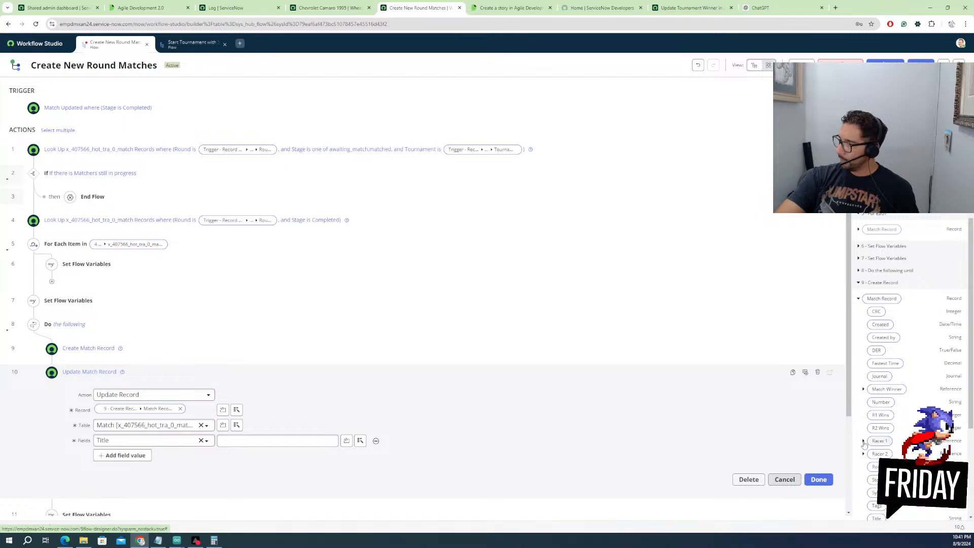
click(863, 441)
scroll(883, 406, down, 3)
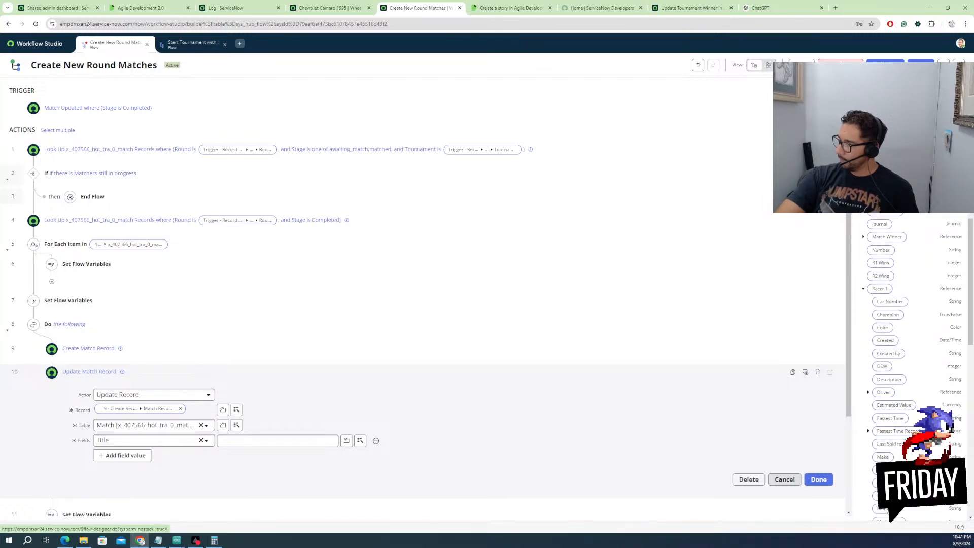
scroll(883, 509, down, 2)
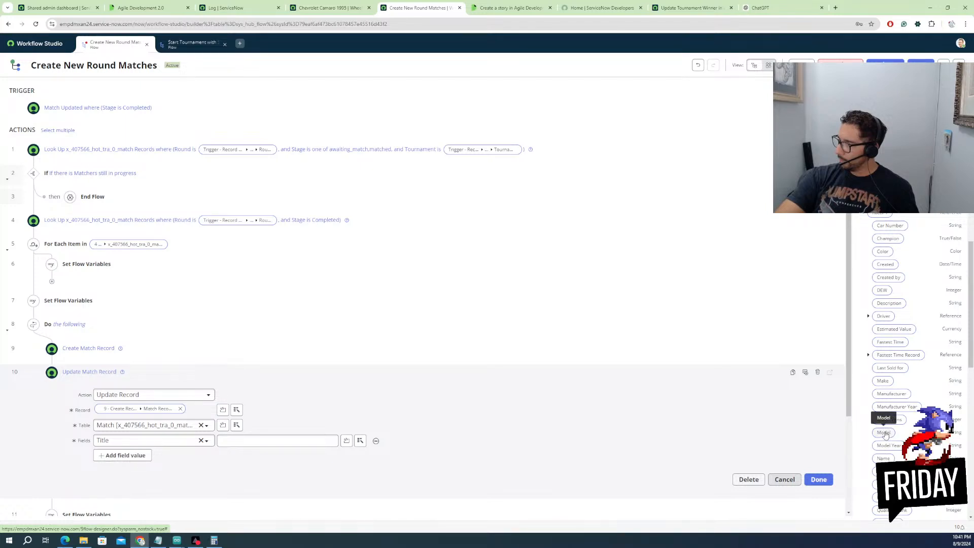
drag(885, 435, 281, 441)
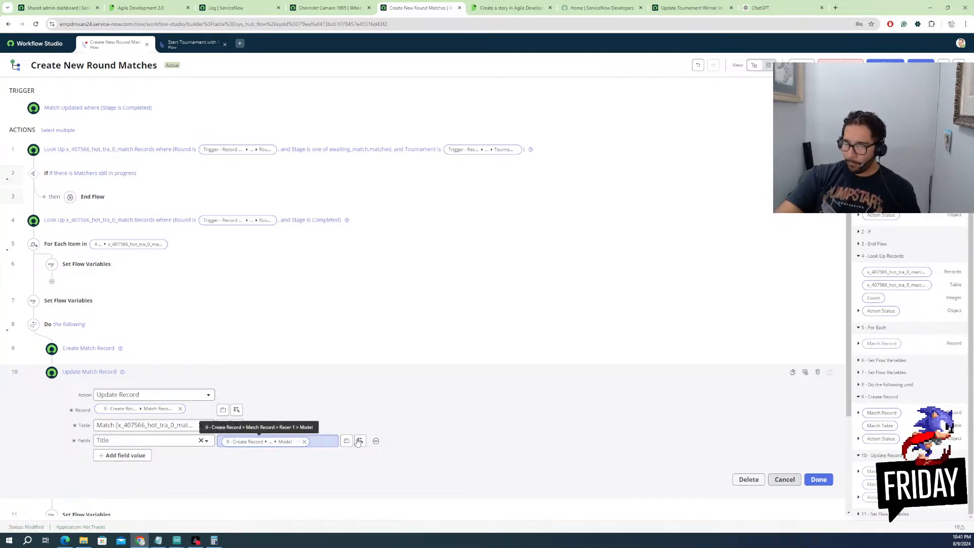
Add the text "VS" after the Model pill in the Title value and "R M" before it
click(325, 442)
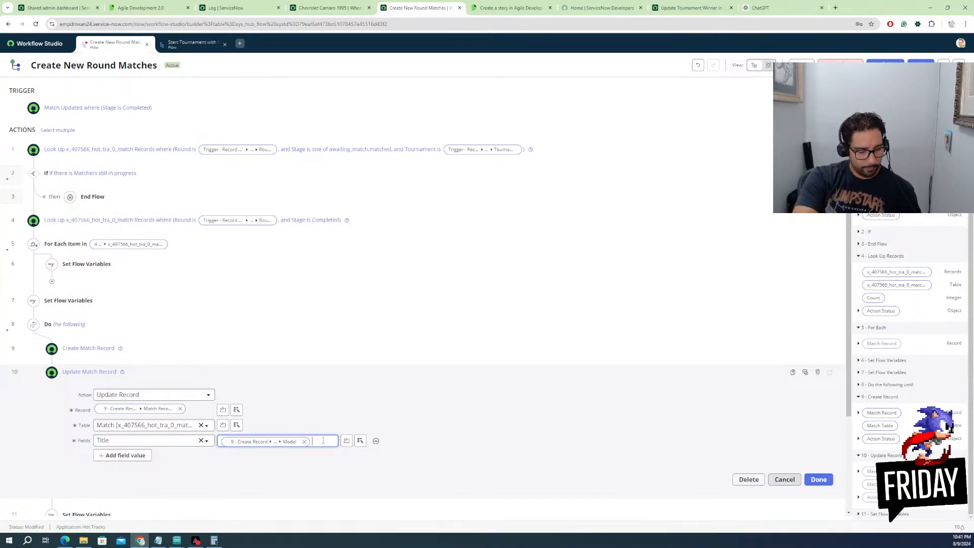
text(VS)
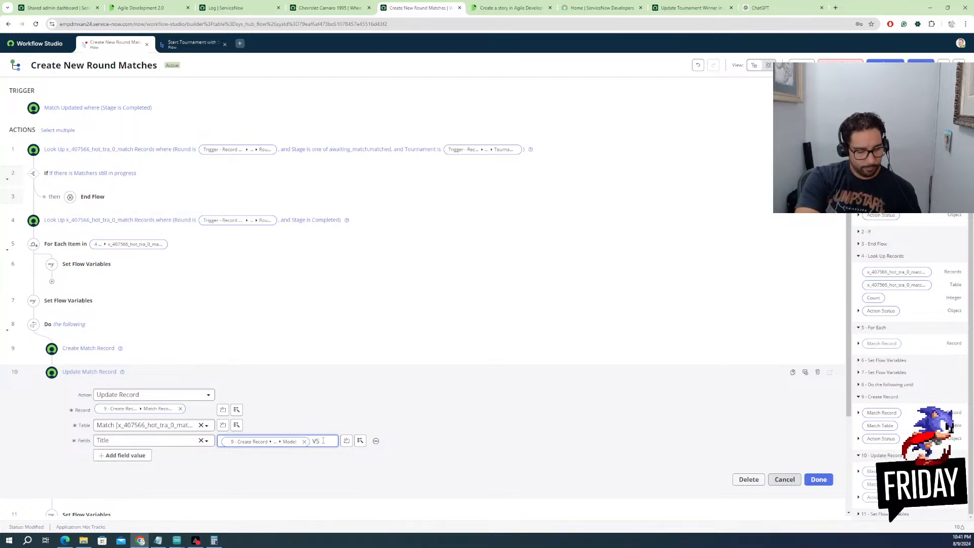
key(Home)
text(R)
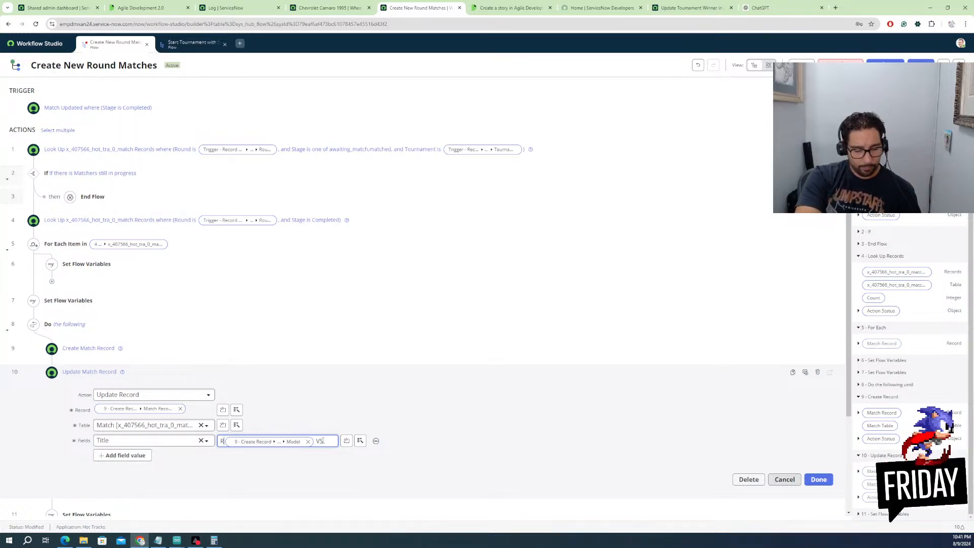
text( M)
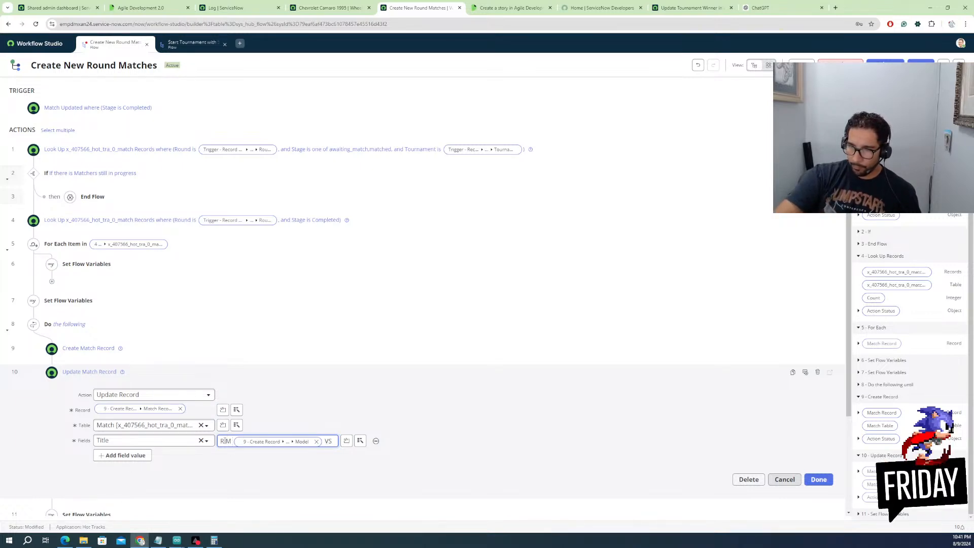
Insert the created match record's Round data pill between R and M in the Title value
click(860, 414)
scroll(872, 406, down, 1)
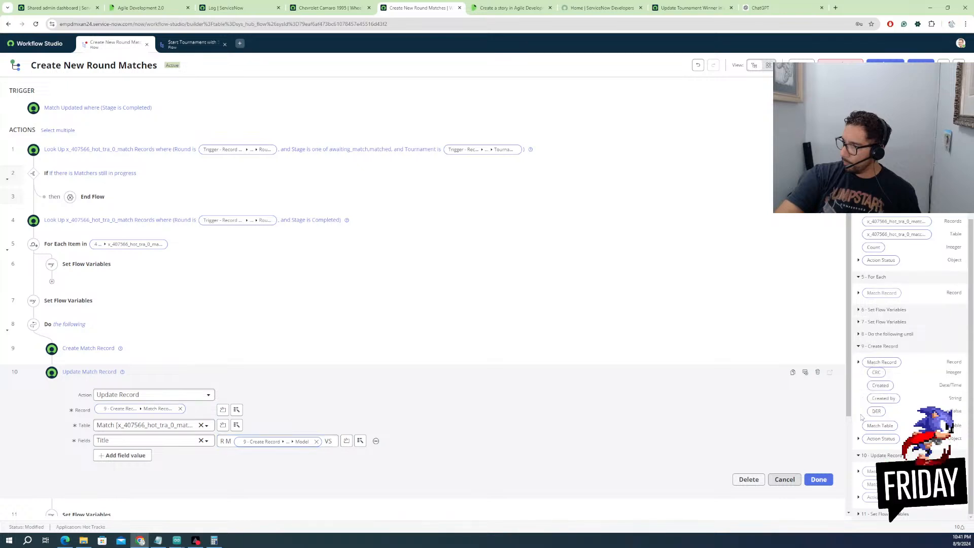
scroll(875, 474, down, 3)
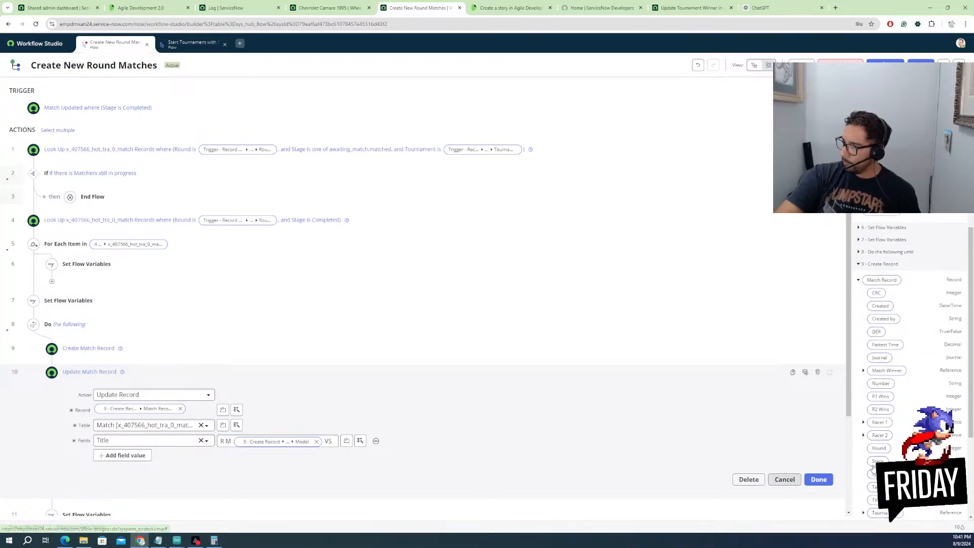
drag(650, 447, 228, 442)
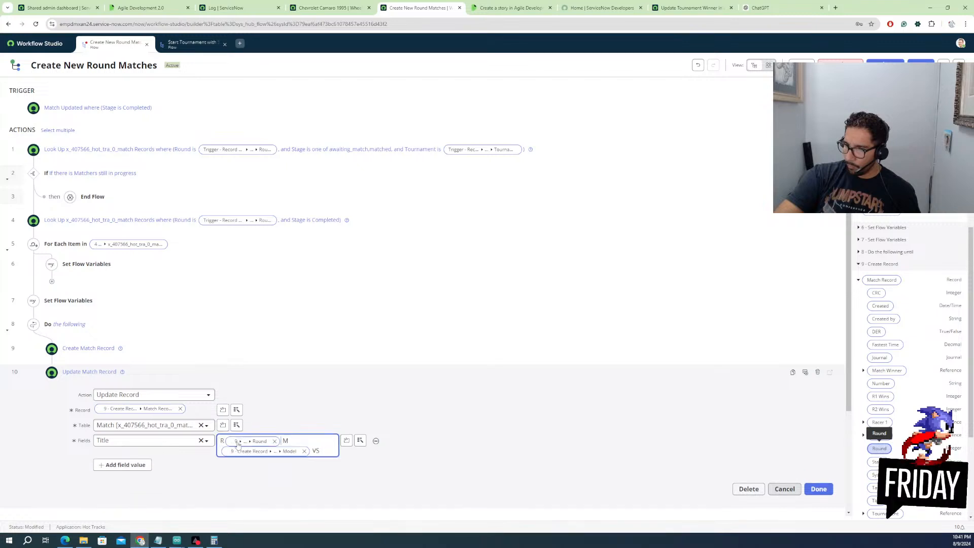
Insert the MatchCount flow variable pill after the M in the Title value
click(320, 440)
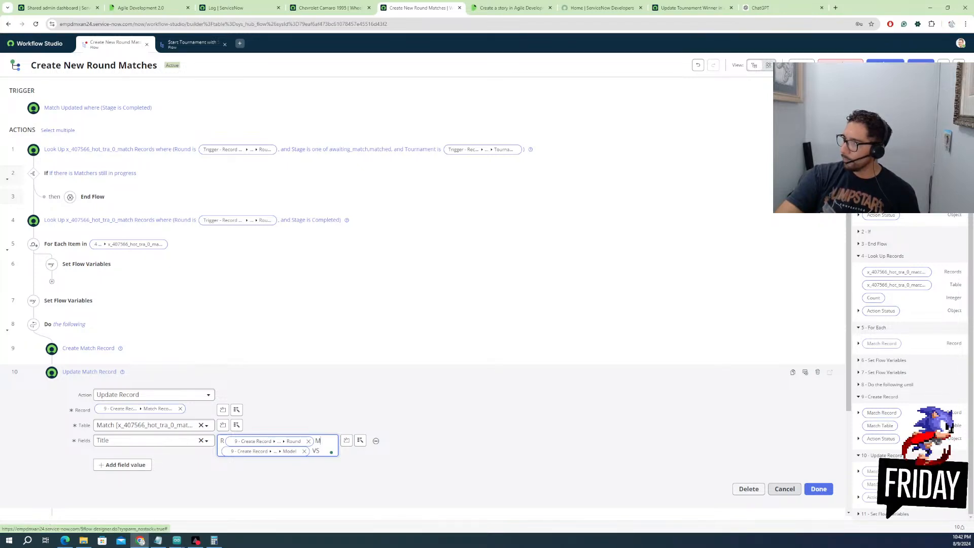
scroll(911, 365, up, 2)
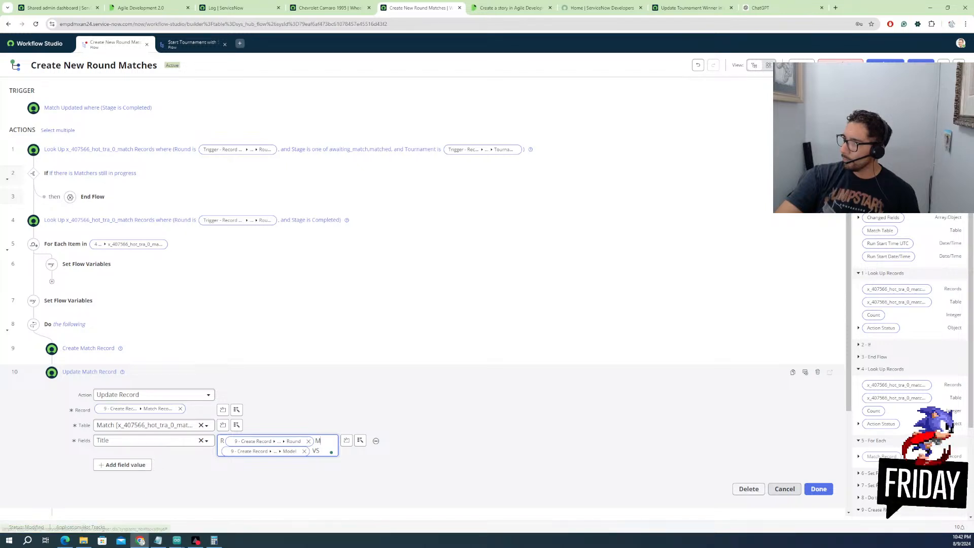
drag(897, 289, 333, 443)
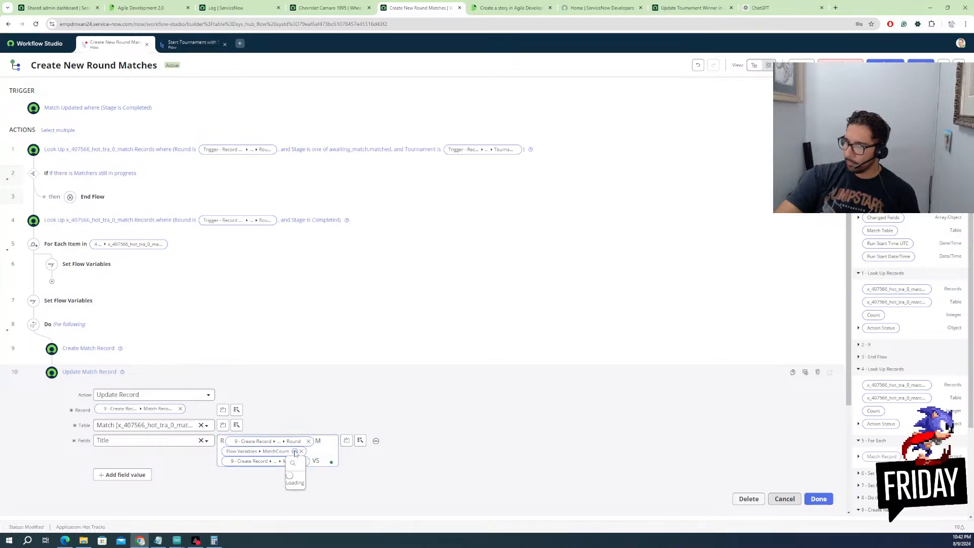
Apply a Math Add transform with the number 1 to the MatchCount pill in the Title value
click(294, 451)
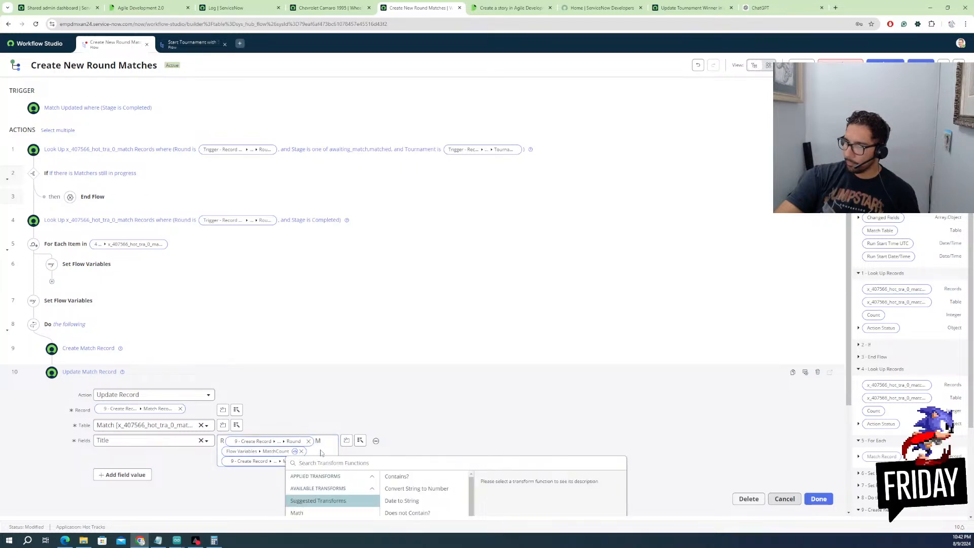
scroll(319, 459, down, 1)
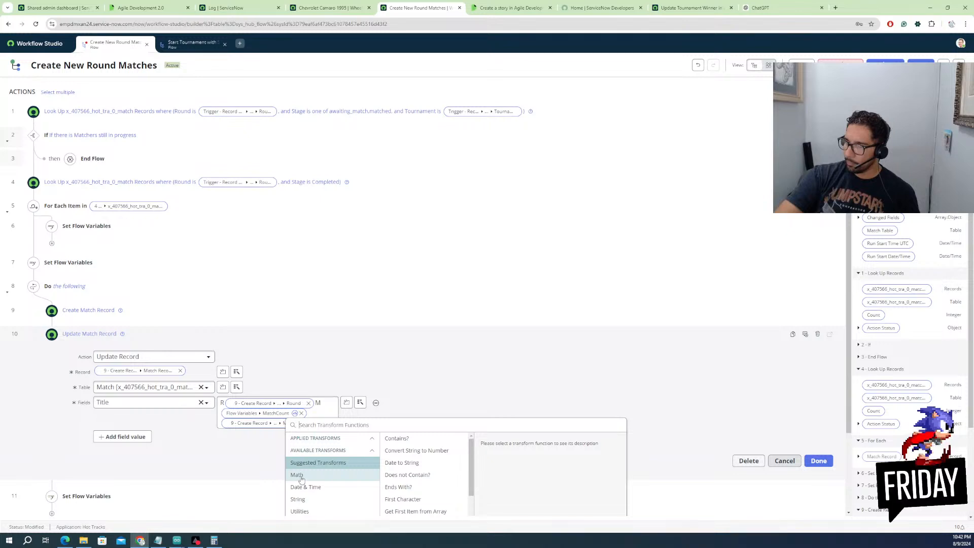
click(302, 477)
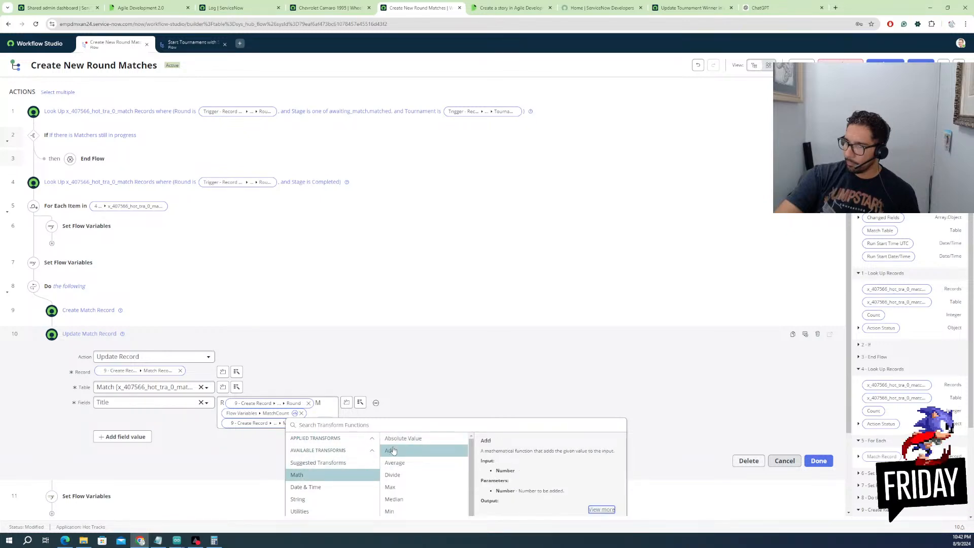
scroll(580, 465, down, 2)
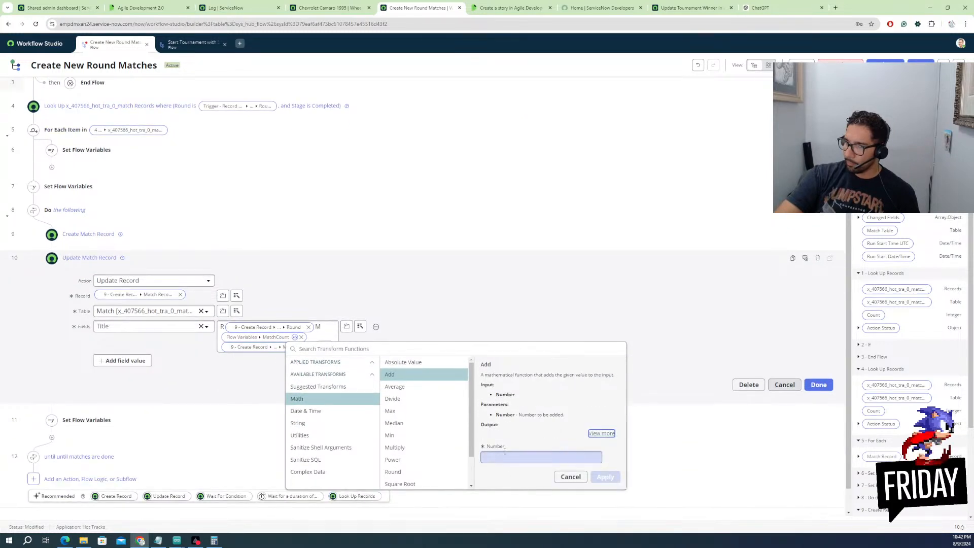
click(509, 456)
text(1)
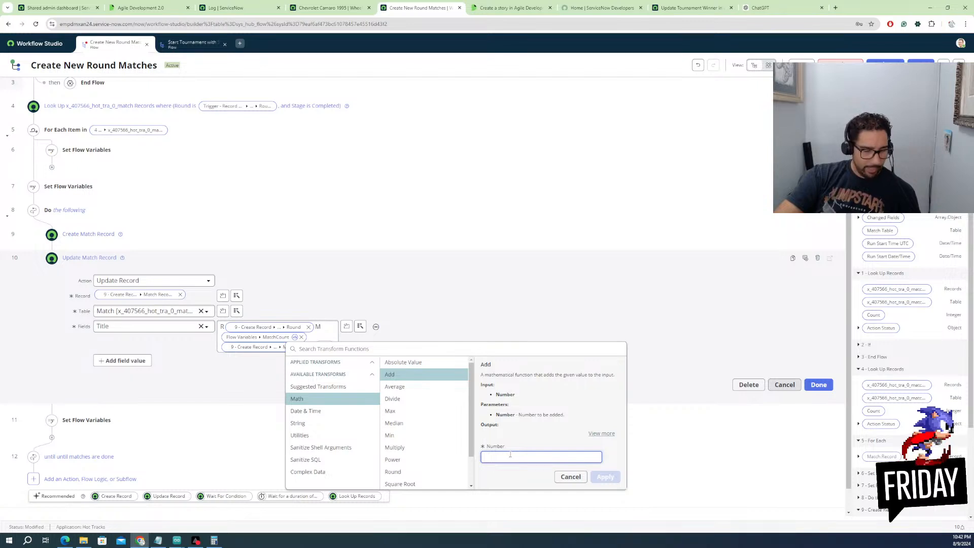
click(517, 479)
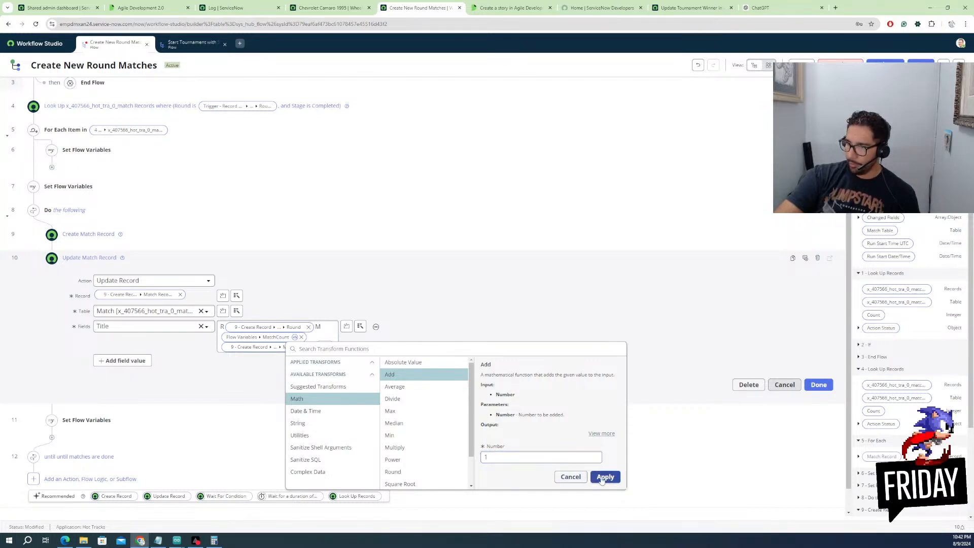
click(605, 477)
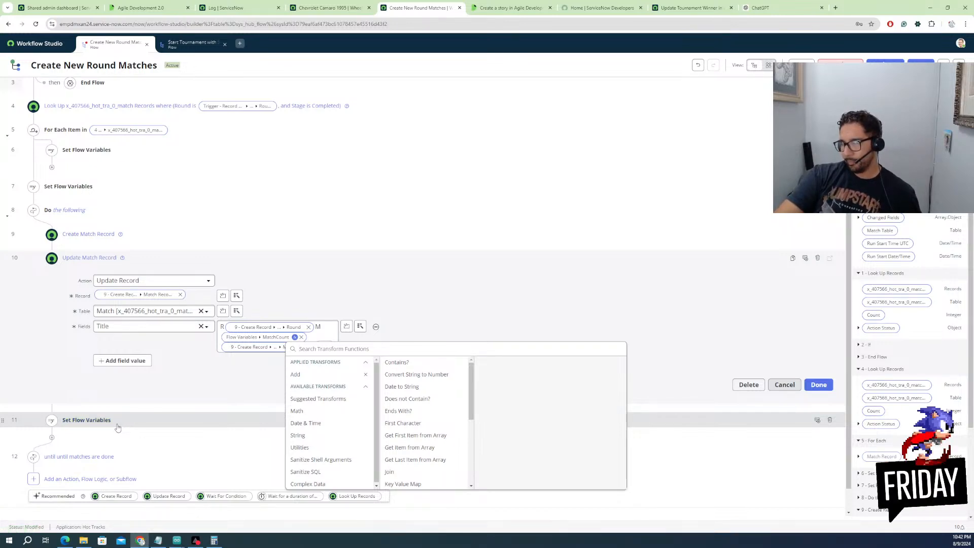
Remove the Add transform from the MatchCount pill and close the transform functions
click(295, 337)
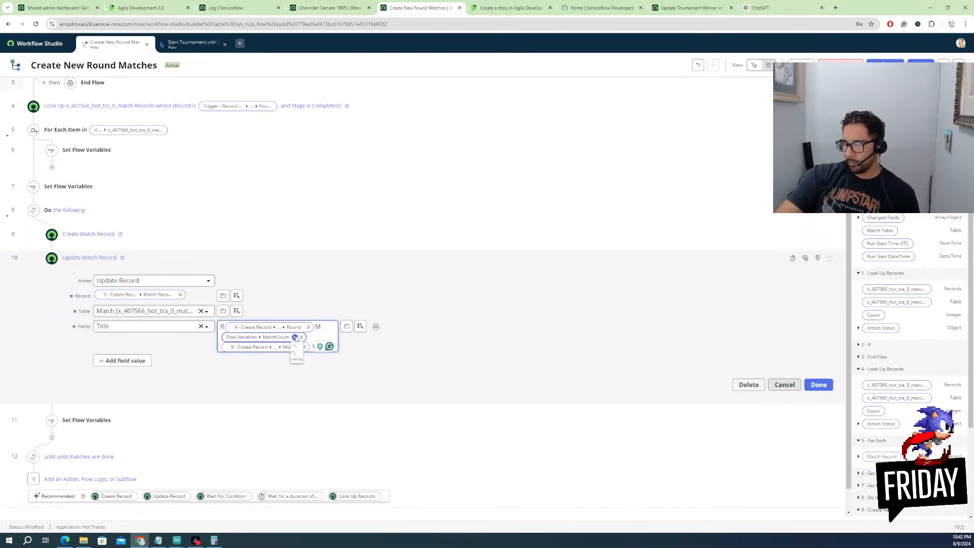
click(295, 337)
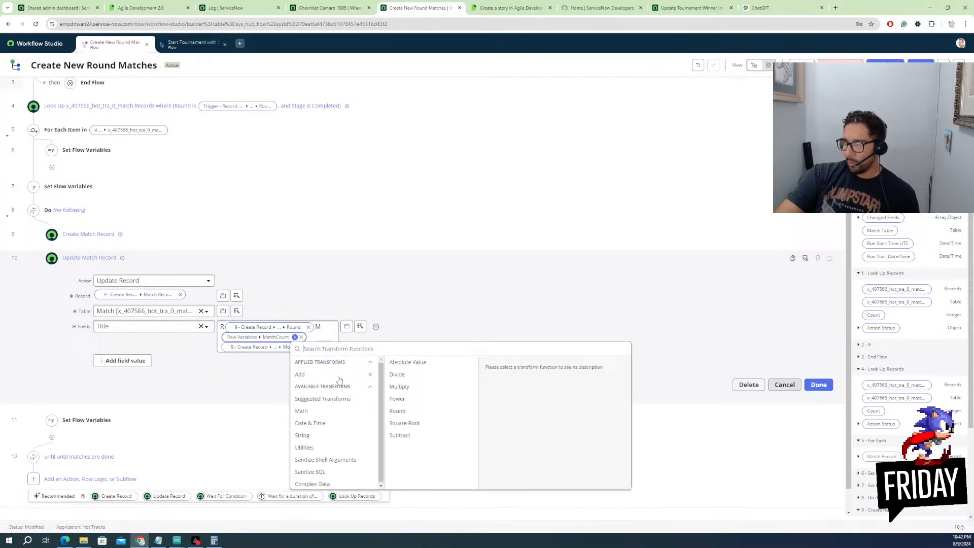
click(371, 376)
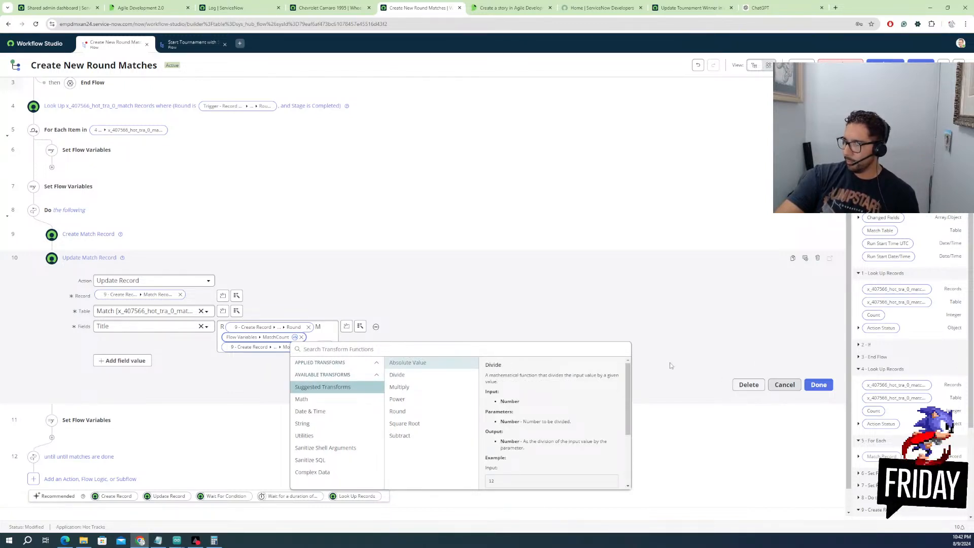
click(653, 354)
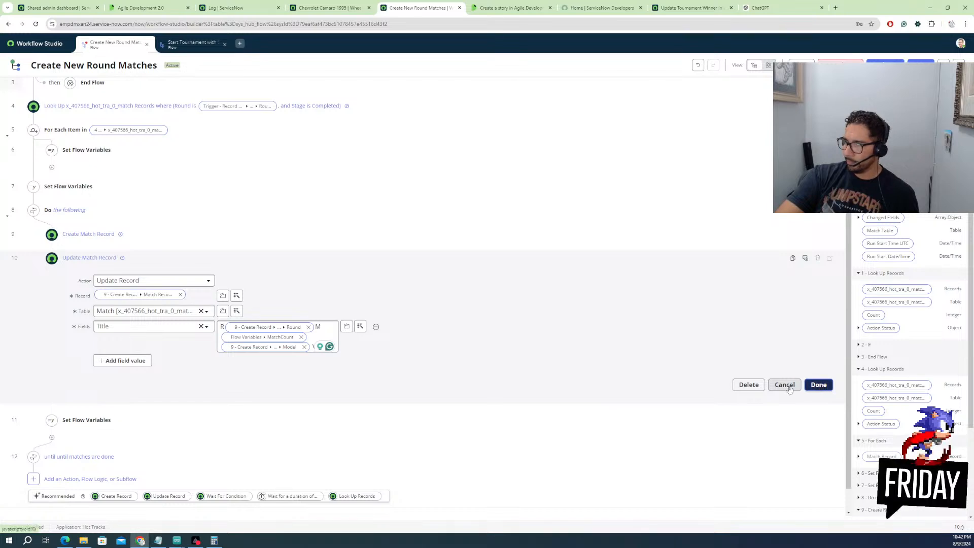
Move the Update Match Record action below the Set Flow Variables step inside the Do loop and check that step's variable assignments
scroll(148, 337, up, 3)
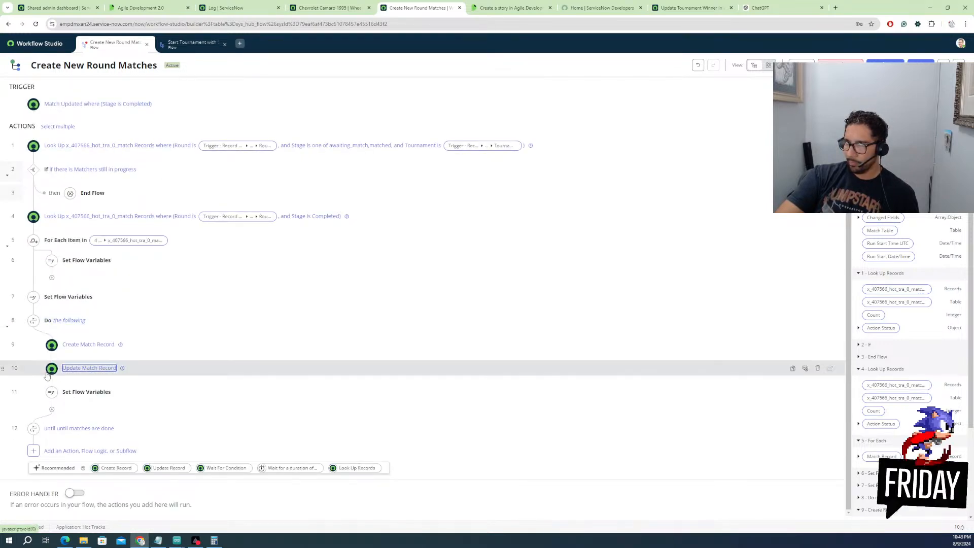
drag(4, 368, 14, 412)
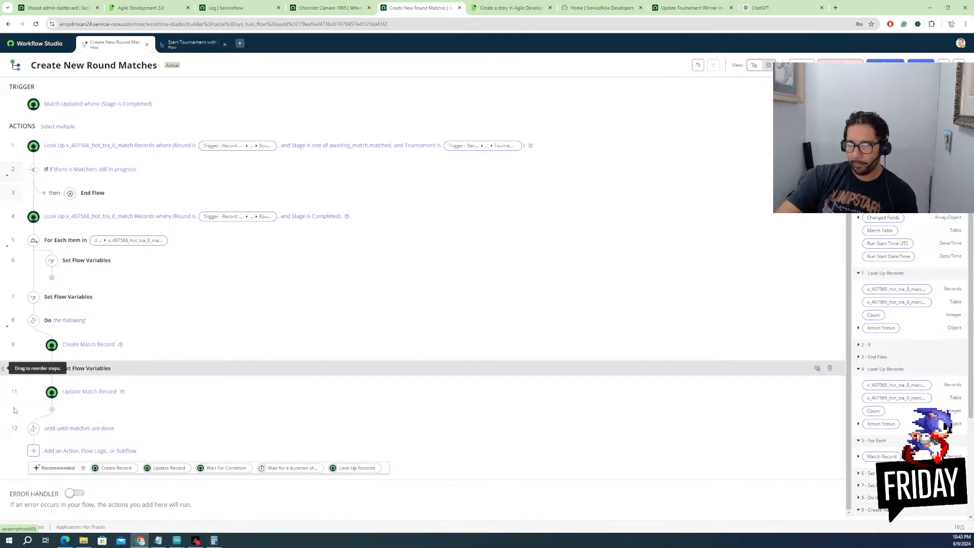
click(81, 373)
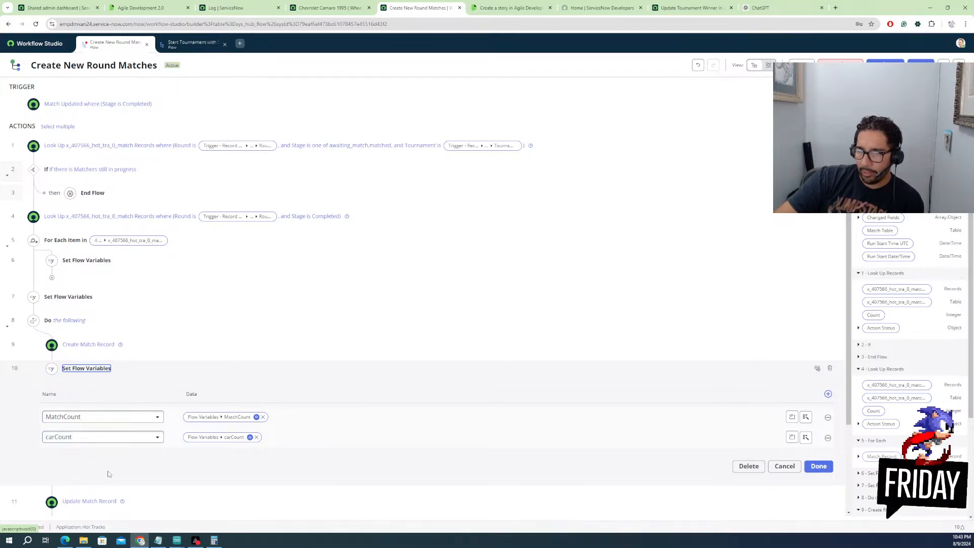
Reopen the Update Match Record action and try to insert the created match's Racer 2 Model pill after VS in the Title value
scroll(79, 487, down, 1)
click(87, 463)
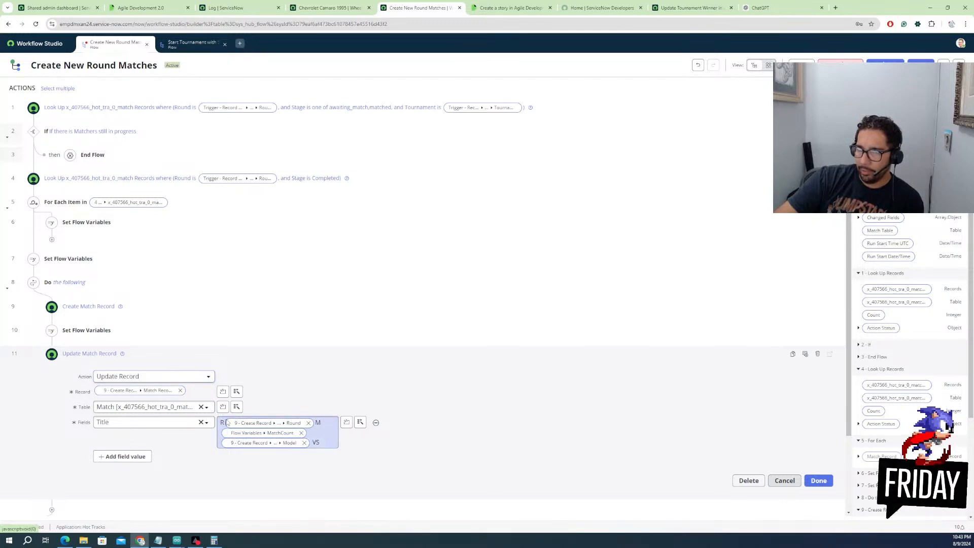
click(324, 443)
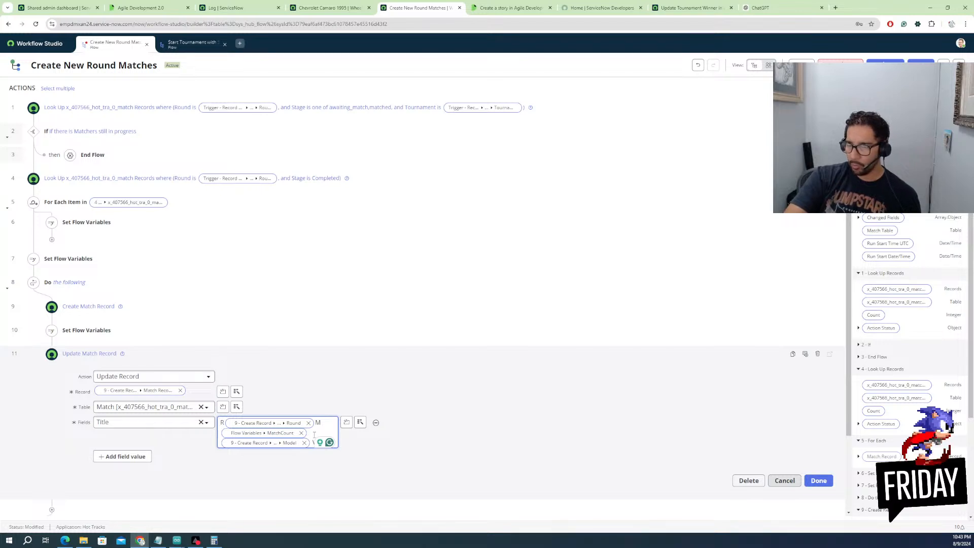
key(BackSpace)
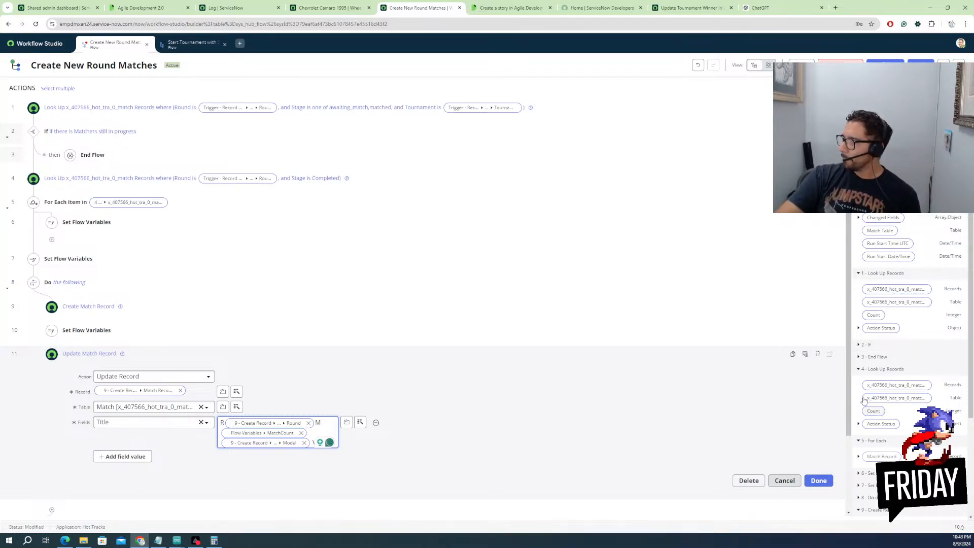
scroll(868, 462, down, 3)
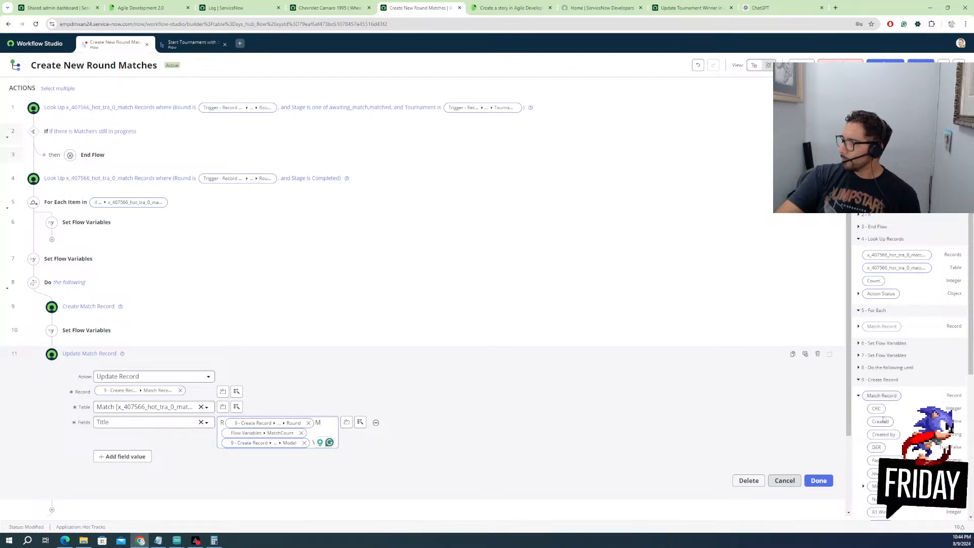
click(859, 396)
scroll(891, 455, down, 1)
scroll(891, 455, down, 2)
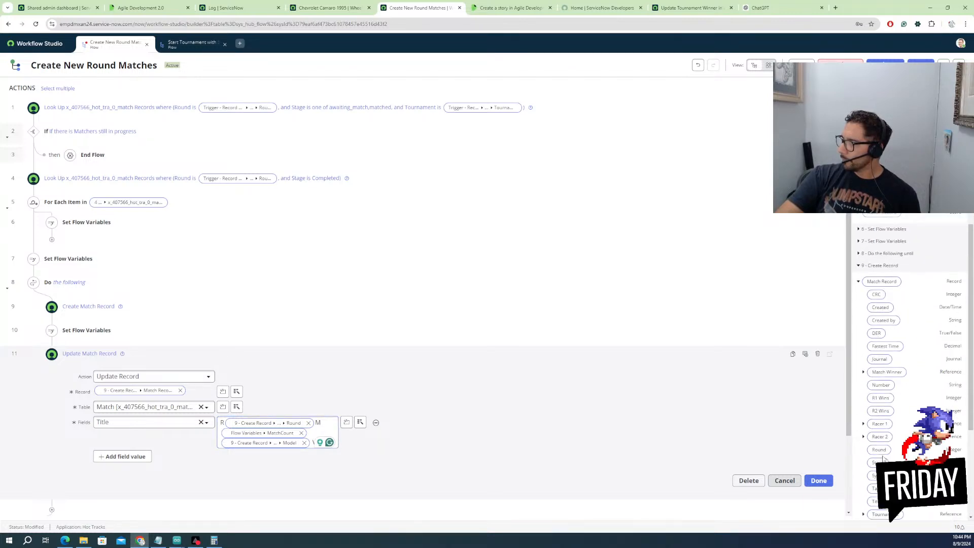
click(863, 436)
scroll(883, 432, down, 4)
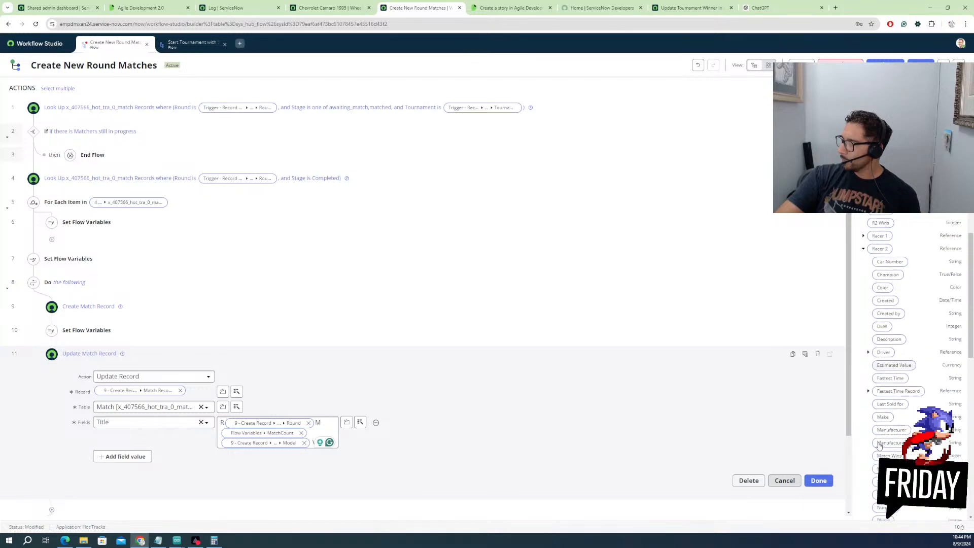
drag(882, 467, 863, 457)
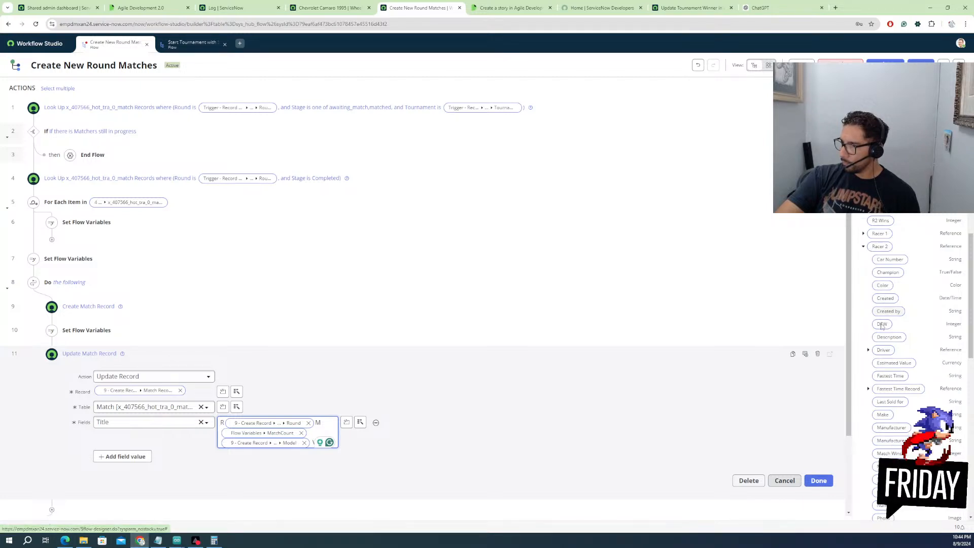
drag(482, 483, 336, 445)
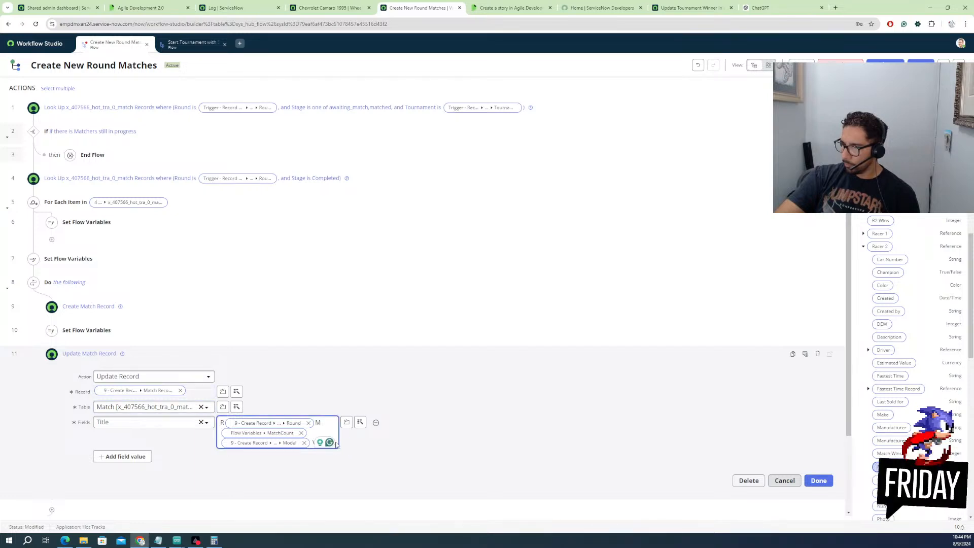
Turn off Grammarly for this site from now on and insert the created match's Racer 2 Model pill after VS in the Title value
scroll(320, 433, down, 2)
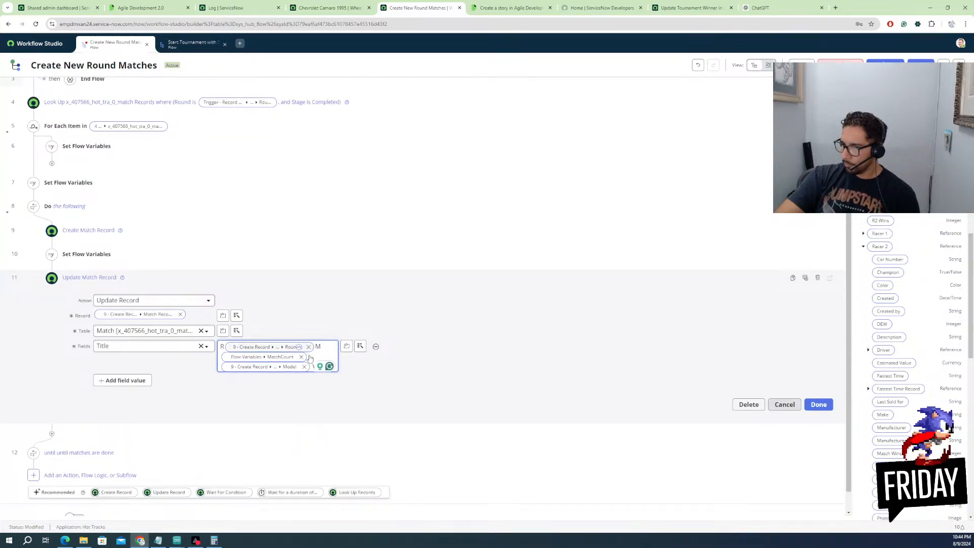
scroll(316, 371, down, 1)
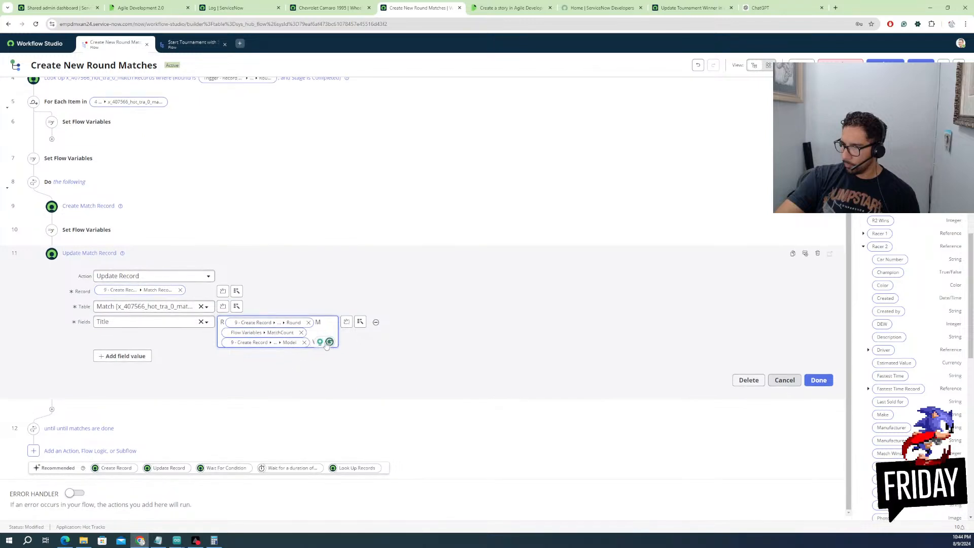
click(310, 342)
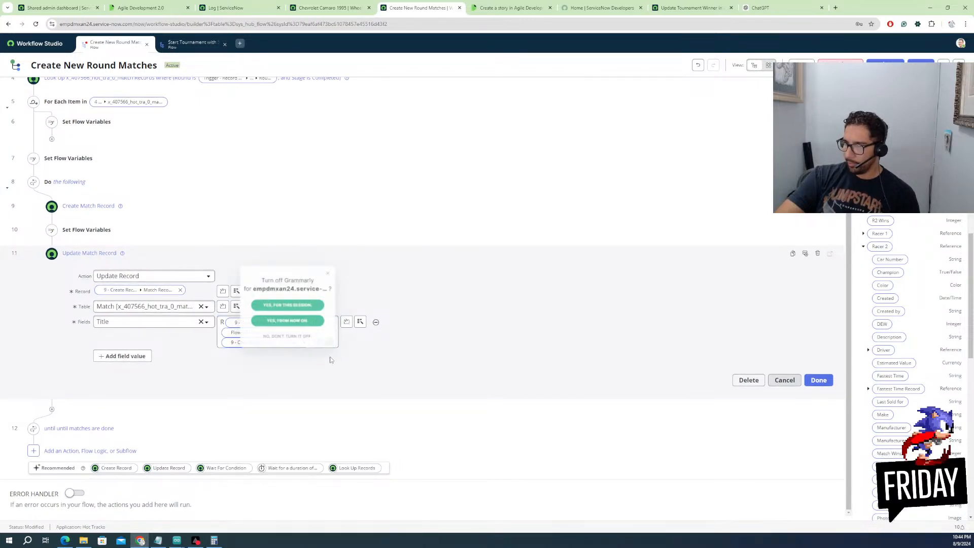
click(299, 321)
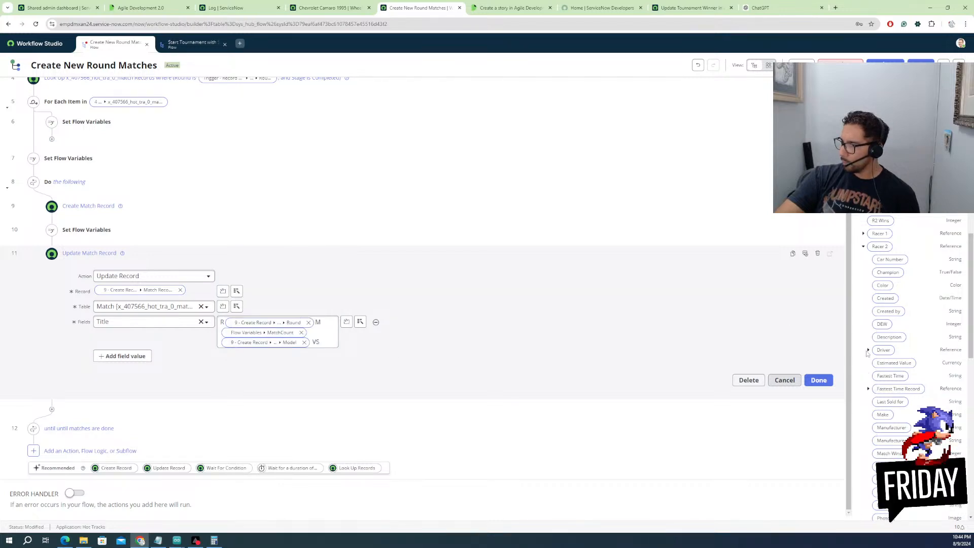
drag(878, 466, 329, 344)
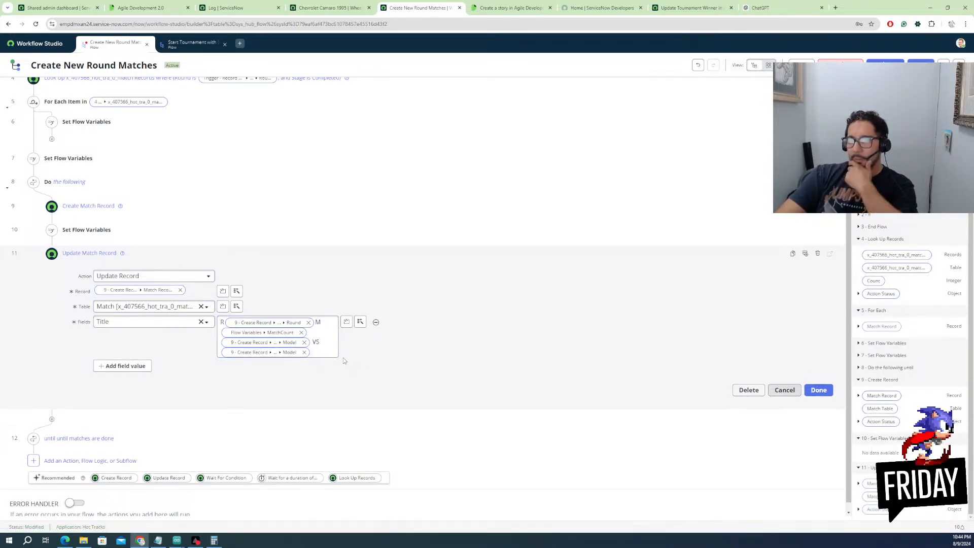
click(127, 373)
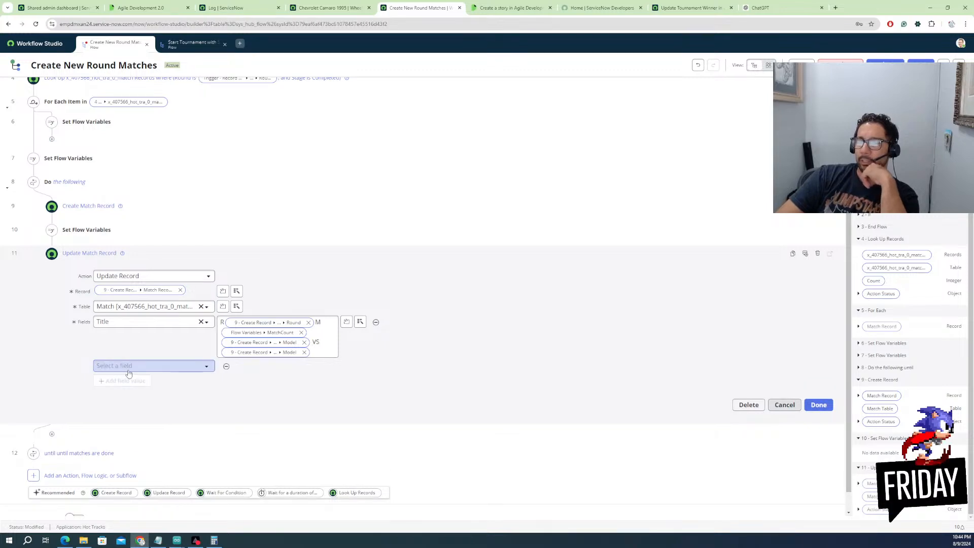
click(144, 367)
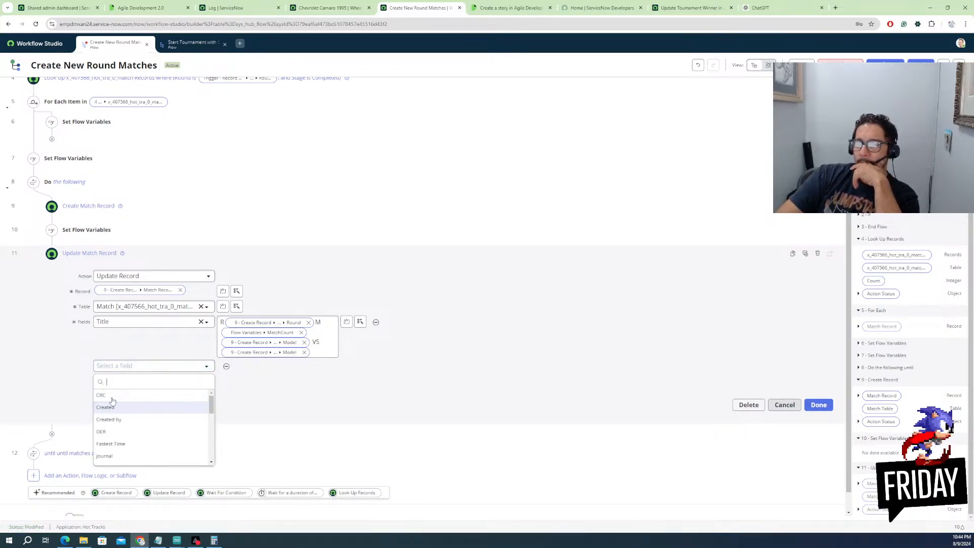
scroll(128, 412, down, 2)
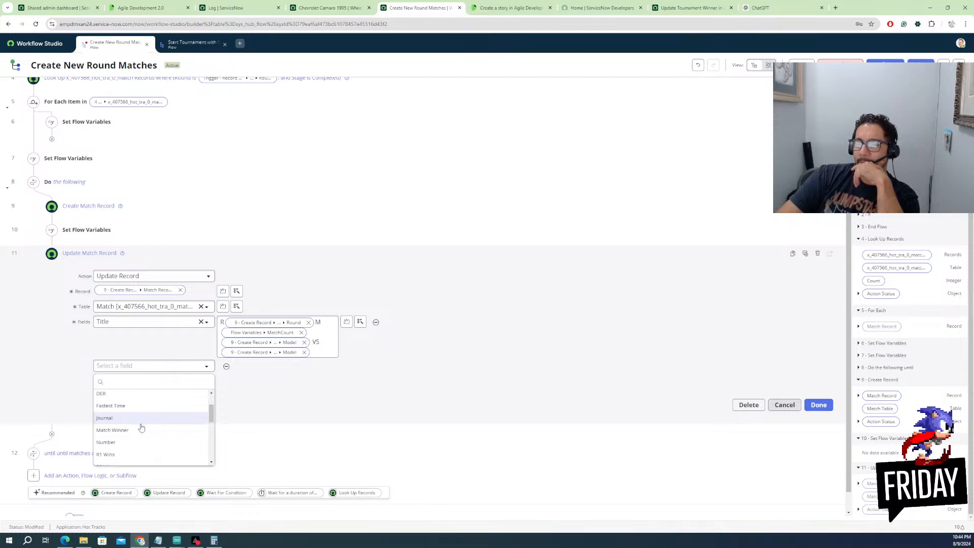
scroll(138, 426, down, 1)
scroll(133, 424, down, 2)
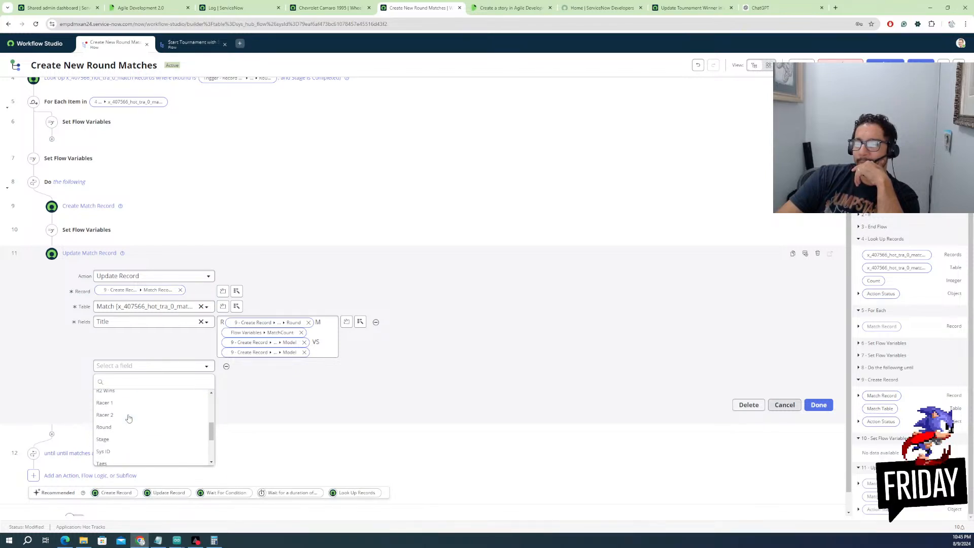
scroll(128, 418, down, 2)
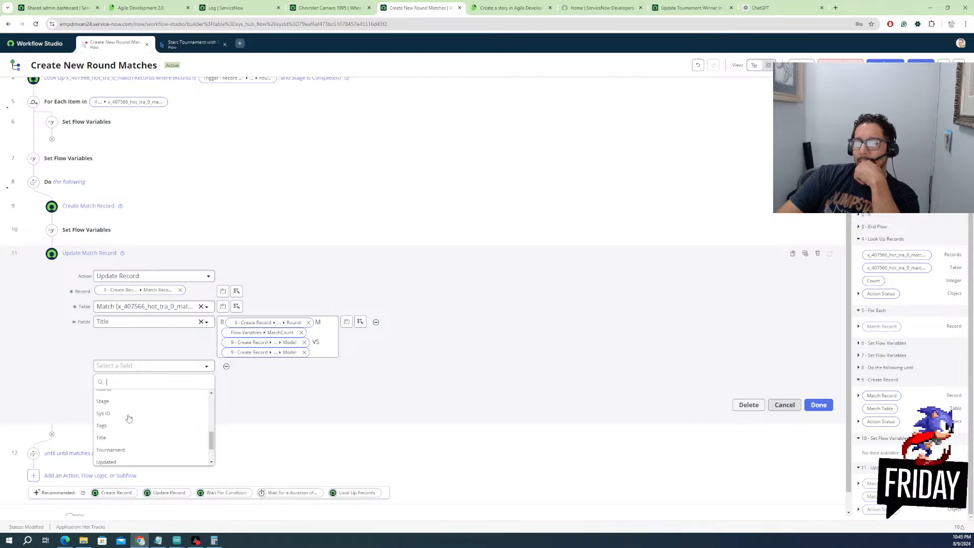
scroll(128, 418, down, 2)
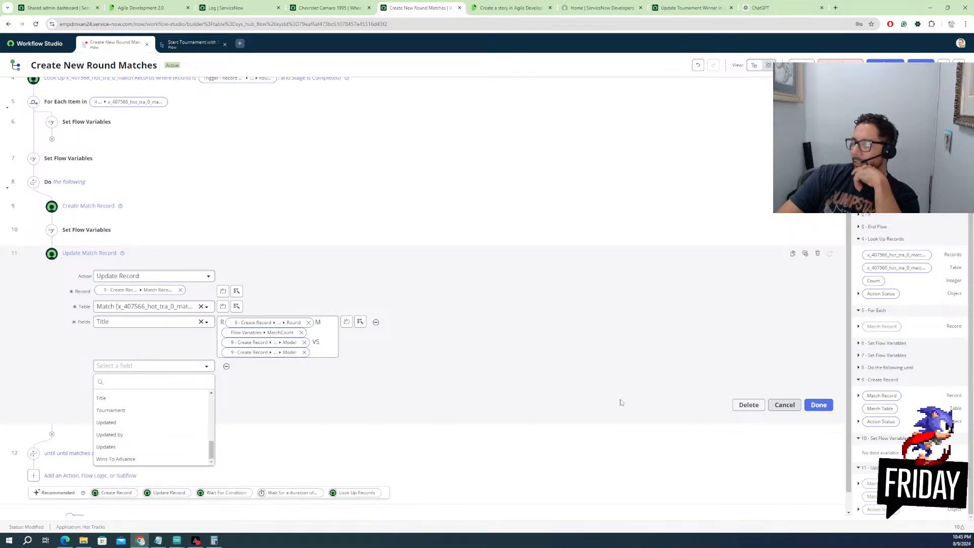
click(675, 400)
click(227, 366)
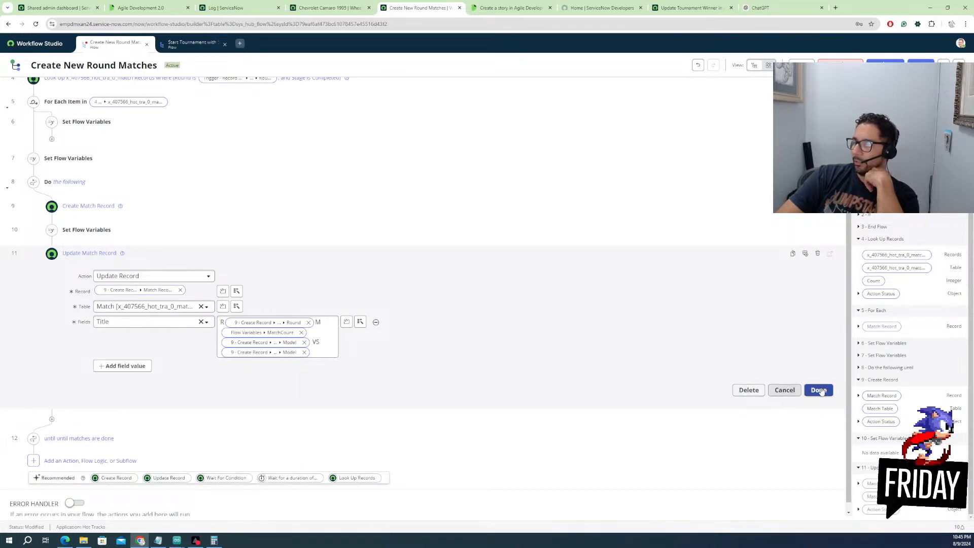
Save the Update Match Record action and activate the Create New Round Matches flow
click(819, 390)
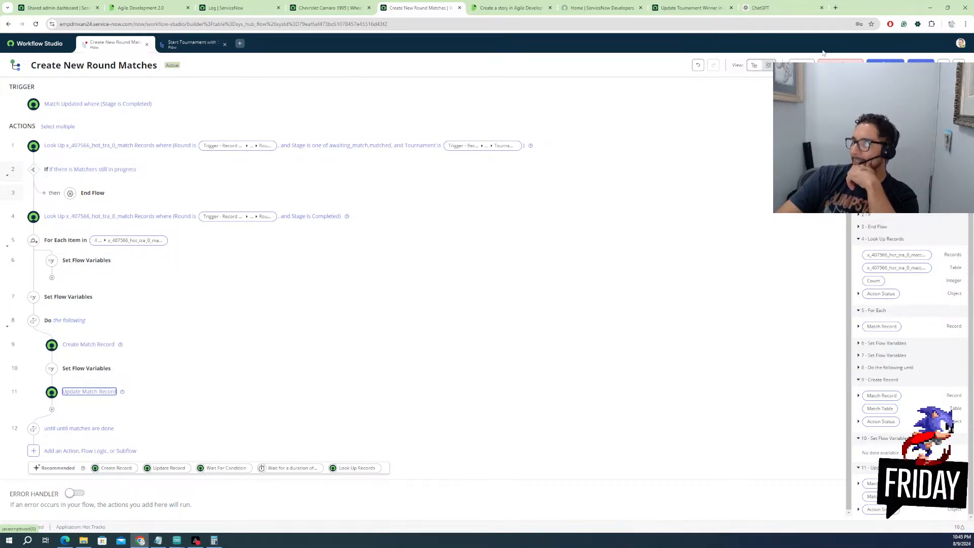
click(885, 65)
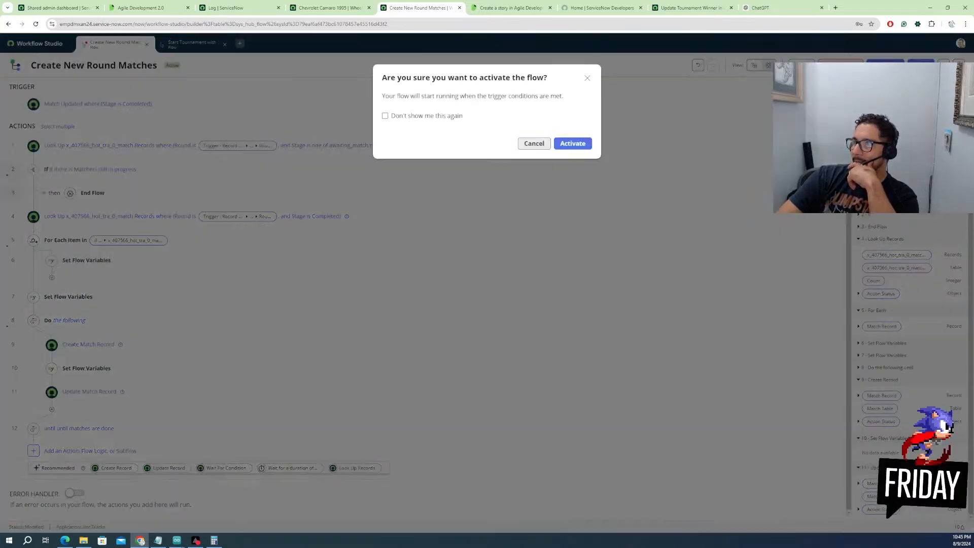
click(566, 146)
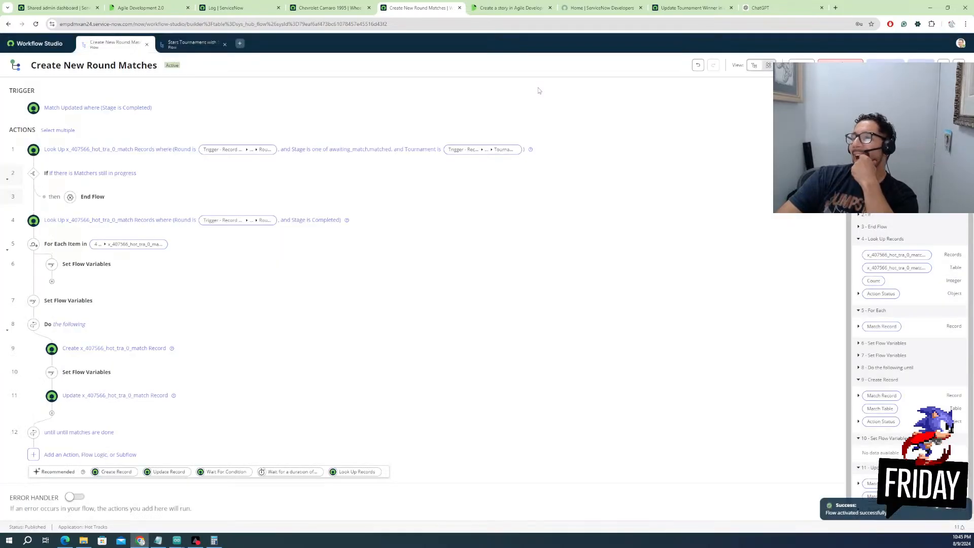
Run a test of the flow with R1M2 VS Mustang as the match record
click(801, 65)
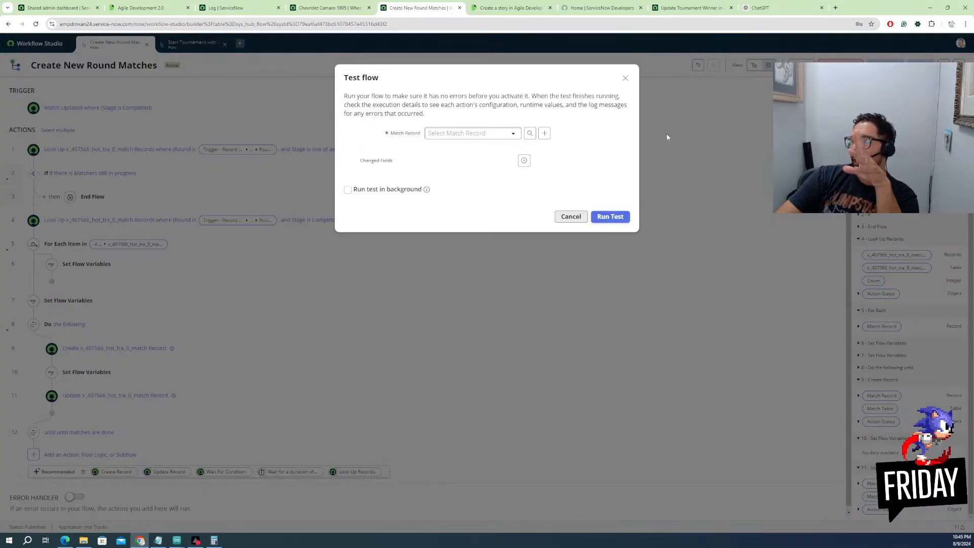
click(508, 133)
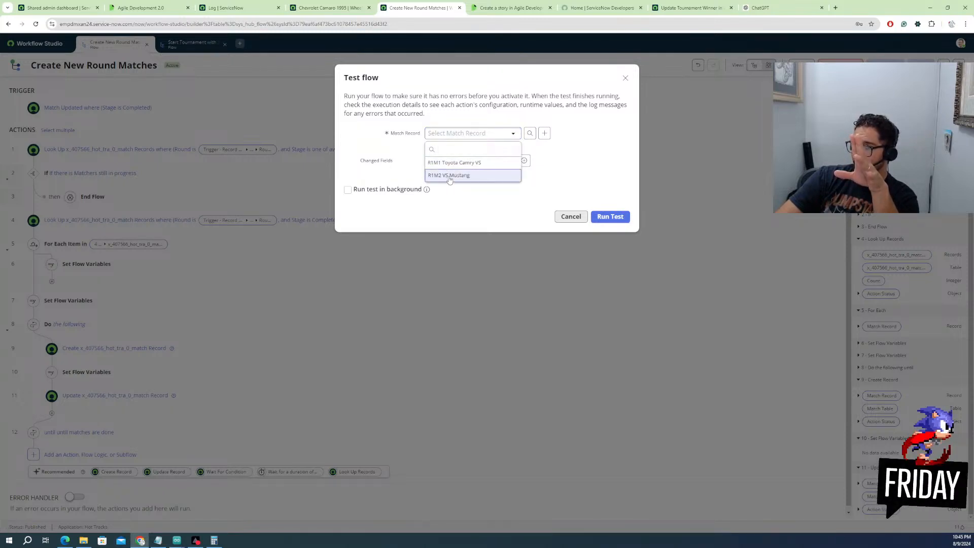
click(449, 174)
click(611, 217)
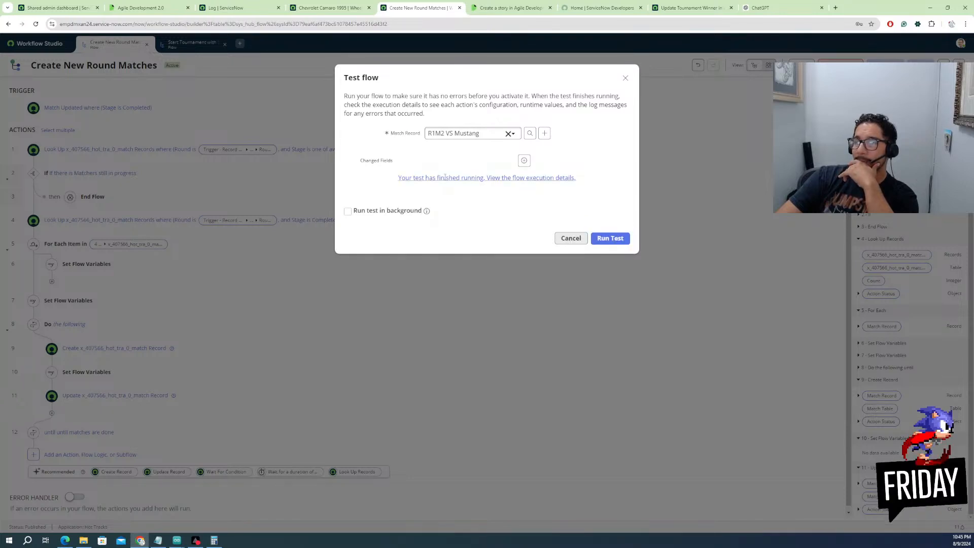
Open the test's execution details and examine the runtime field values of the Create Record action
click(439, 183)
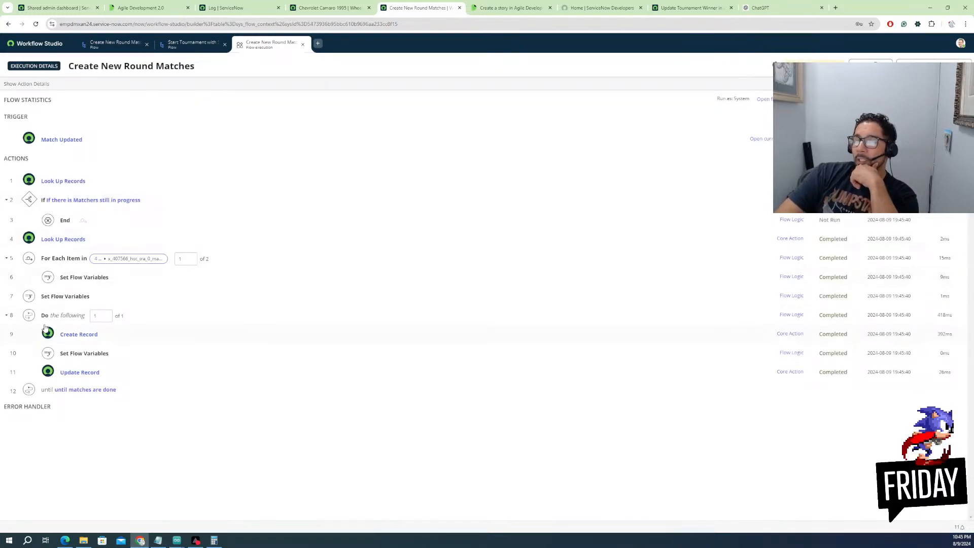
click(75, 339)
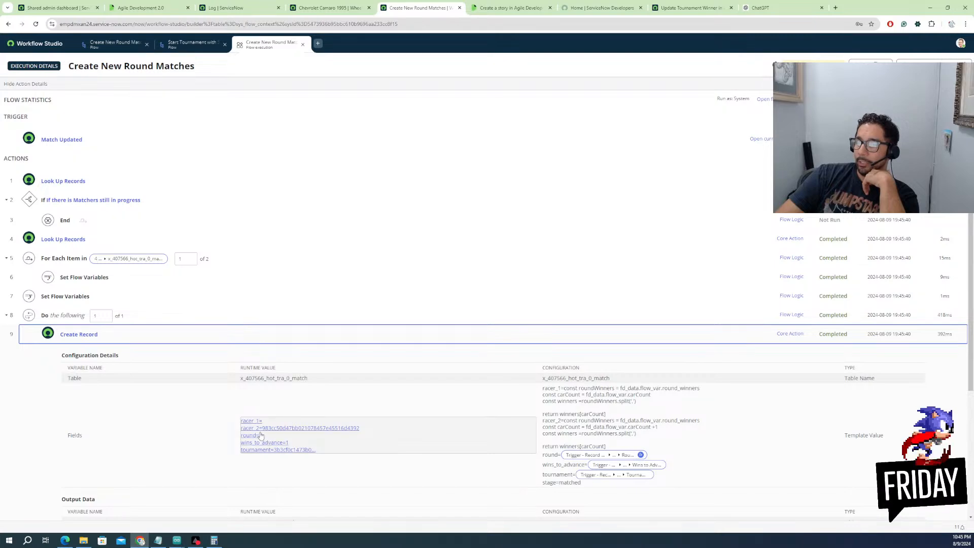
click(256, 436)
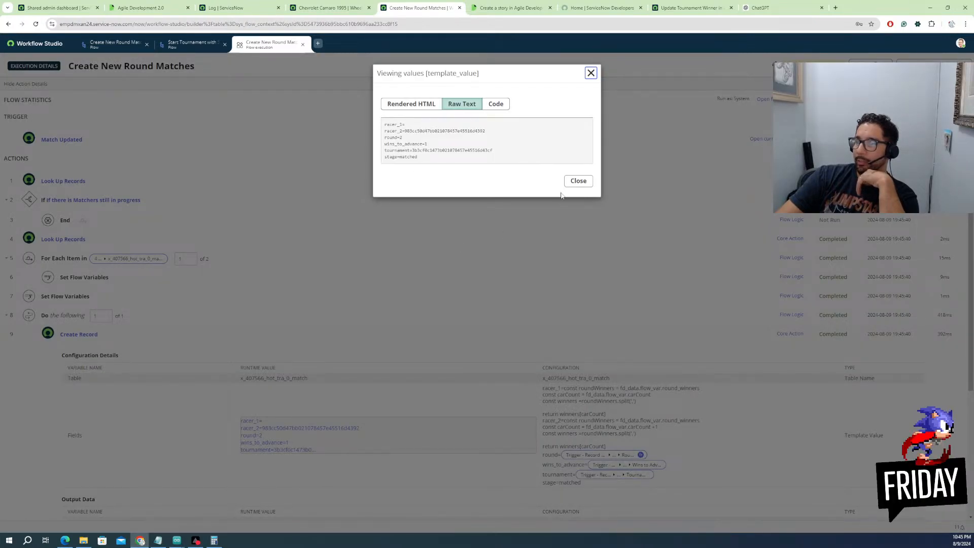
click(579, 181)
Open the match record listed in the Create Record action's output data to check its title and racers
scroll(280, 395, down, 2)
scroll(280, 396, down, 3)
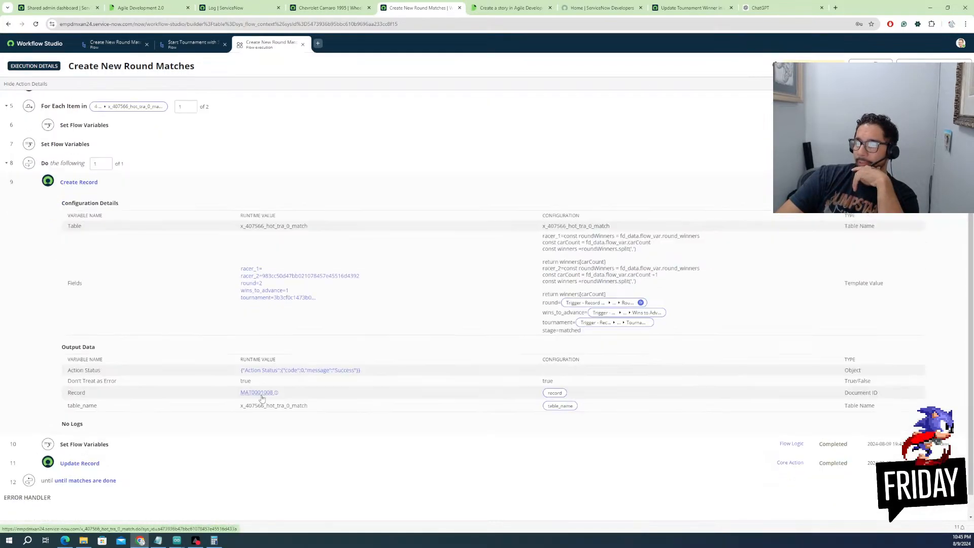
mouse_move(257, 397)
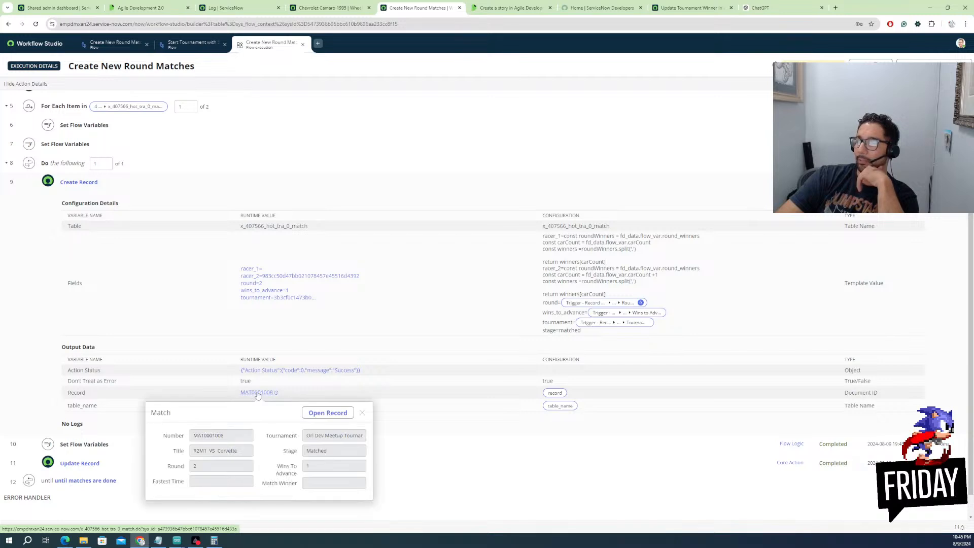
click(329, 411)
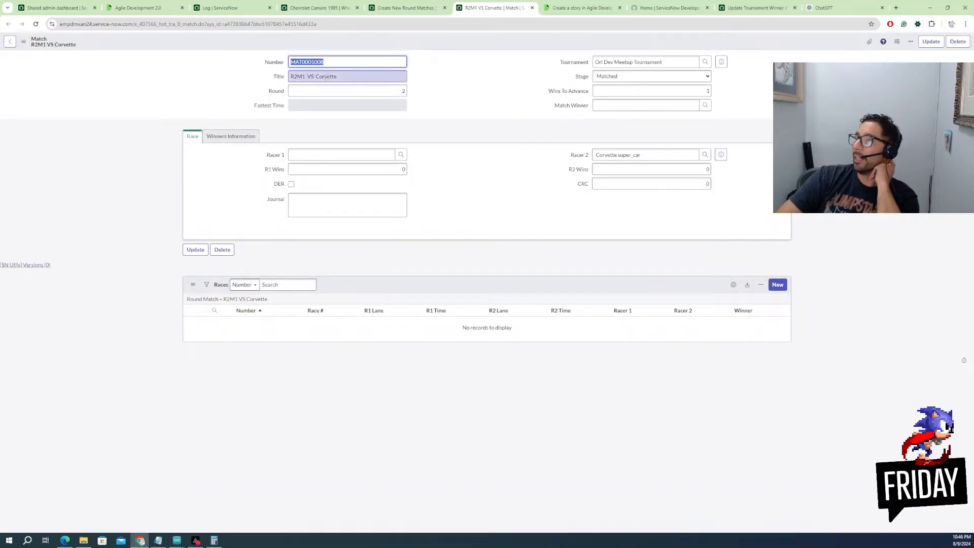
Examine the runtime values of both Set Flow Variables actions in the execution details, including the second For Each iteration
click(308, 77)
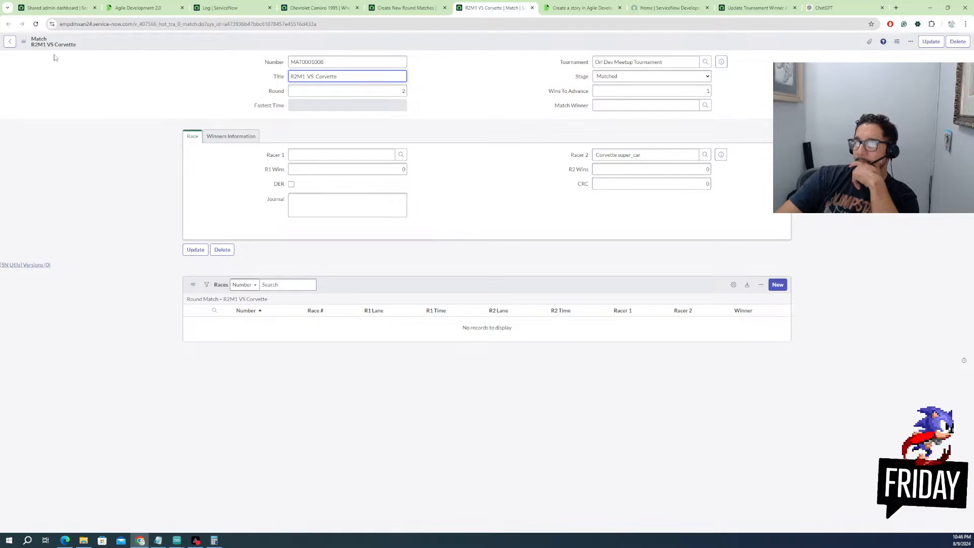
click(424, 9)
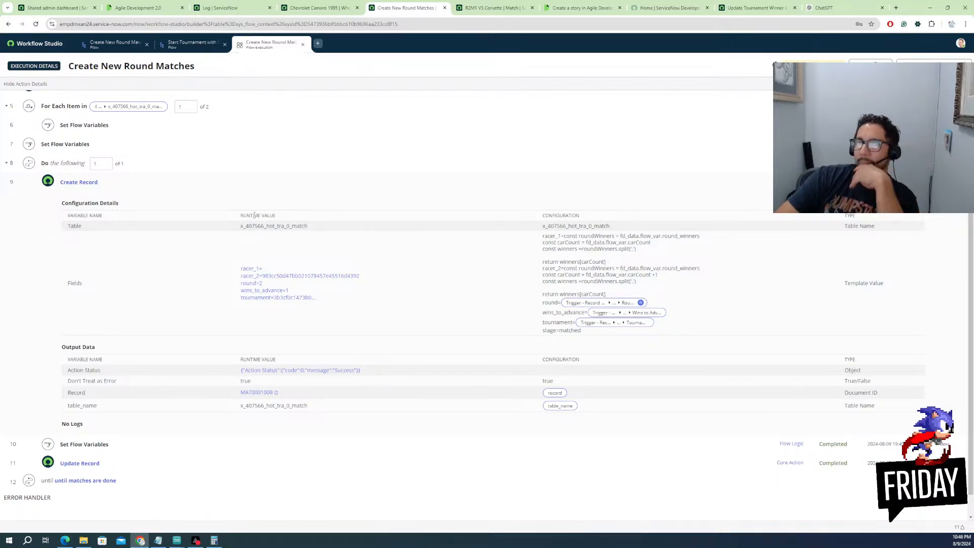
click(75, 145)
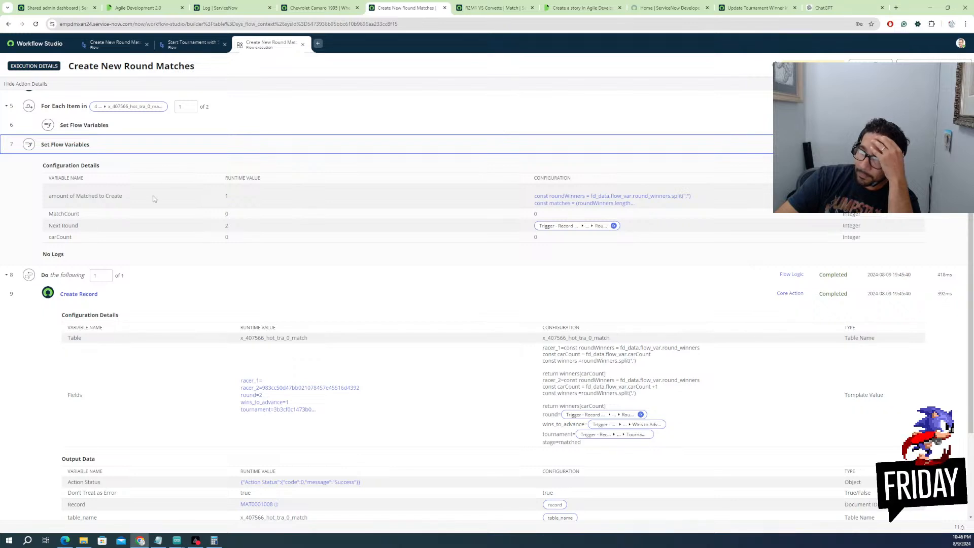
scroll(150, 201, up, 3)
click(80, 201)
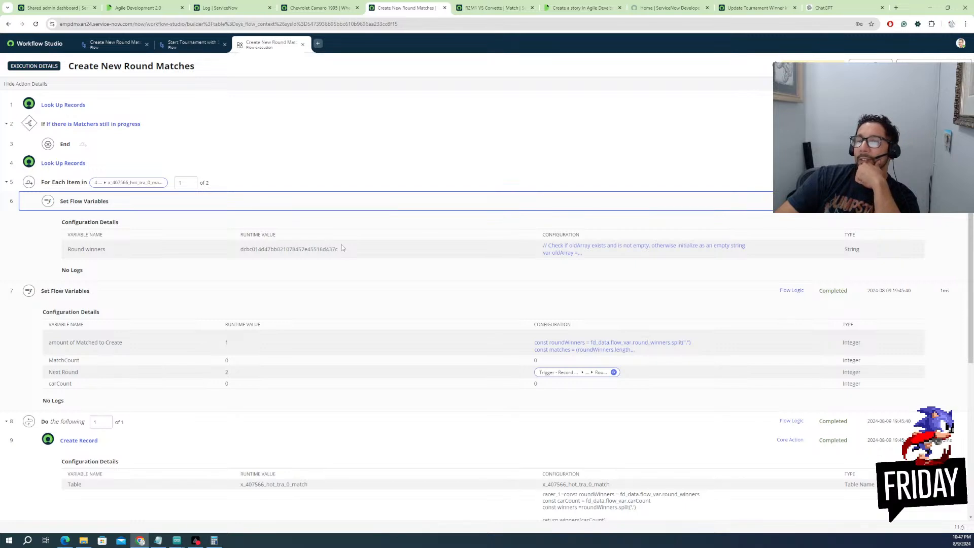
click(191, 181)
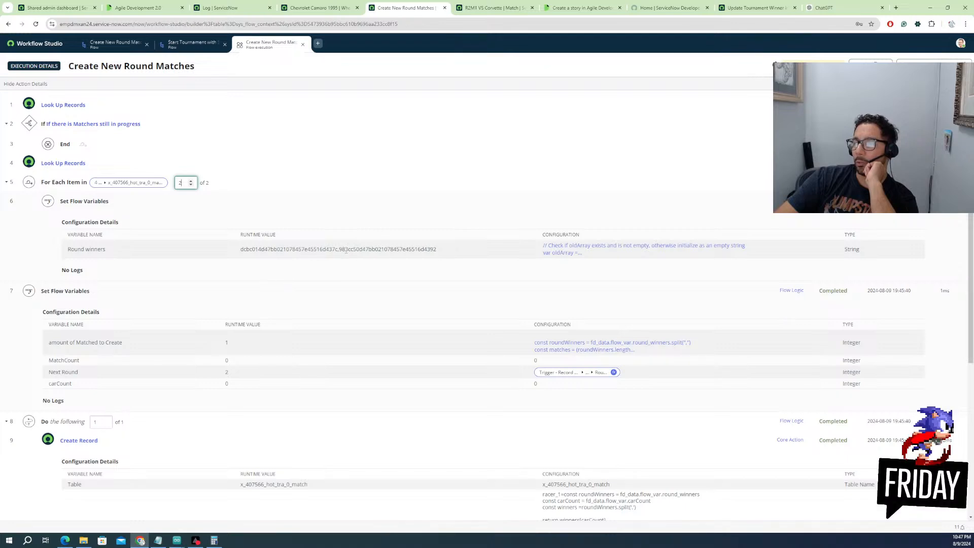
scroll(293, 328, down, 3)
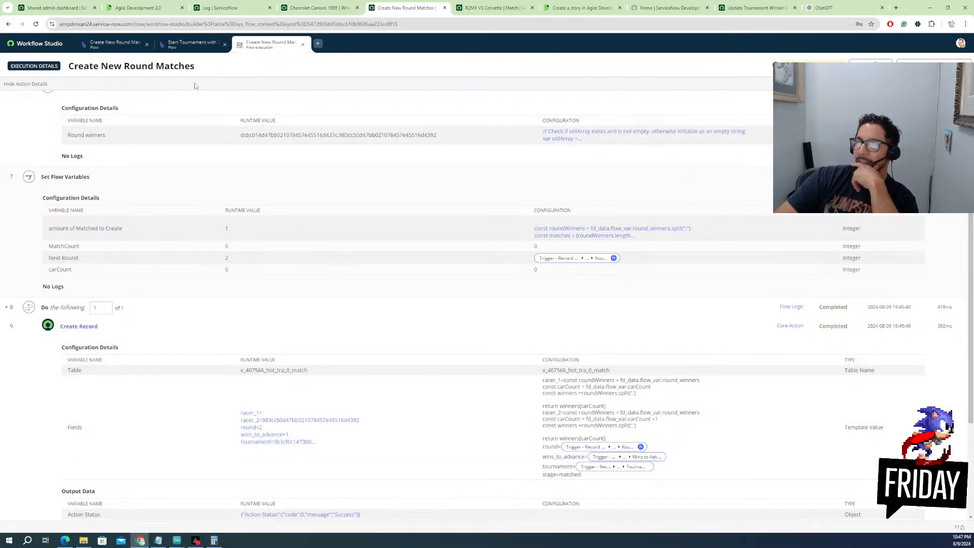
Close the Start Tournament with Seed Option flow and return to the Create New Round Matches flow, dismissing its Test flow dialog
click(202, 47)
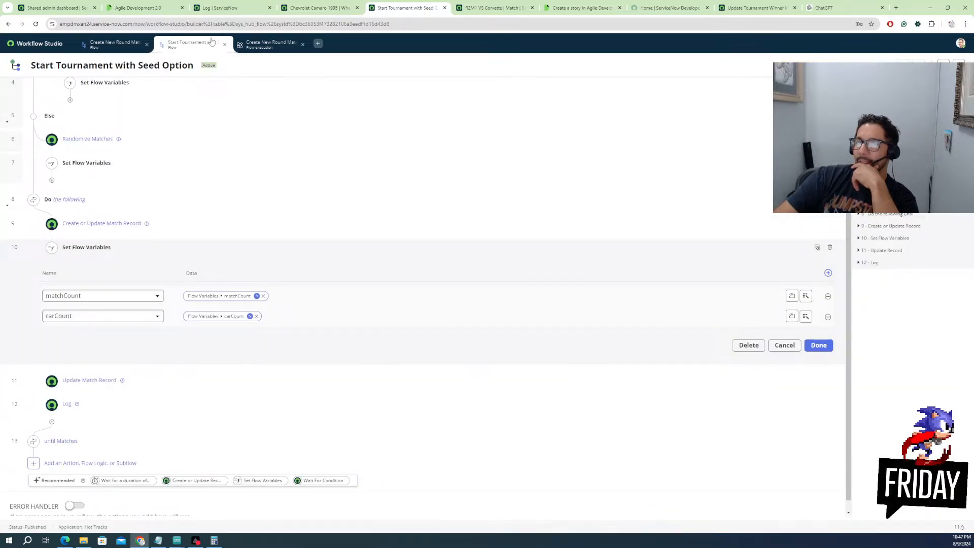
click(138, 50)
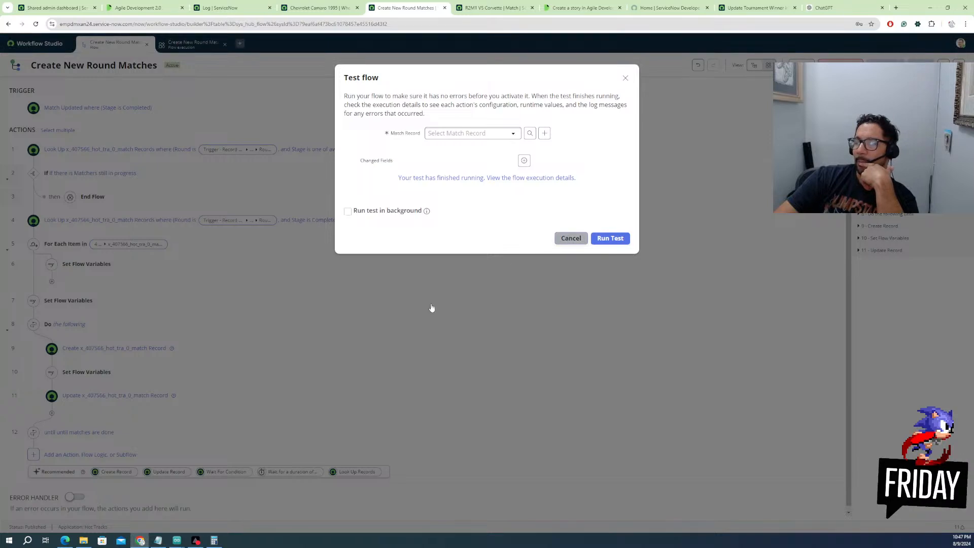
key(Escape)
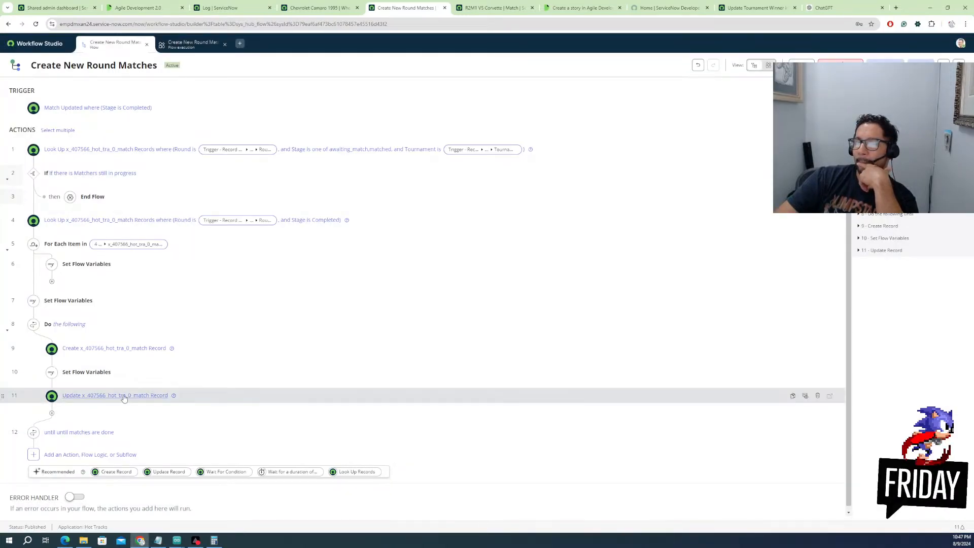
Open the Create Record action in step 9 and review the Racer 1 and Racer 2 field scripts
click(135, 348)
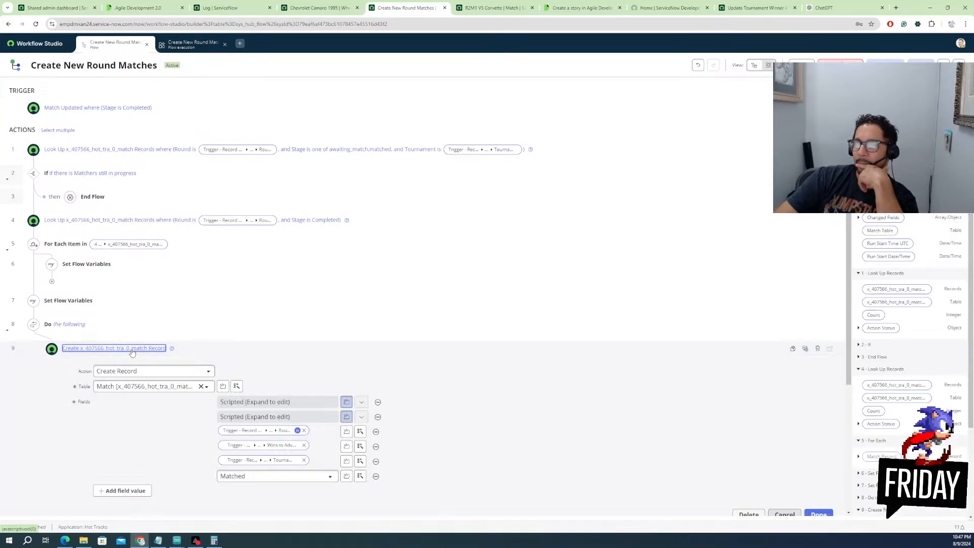
click(361, 402)
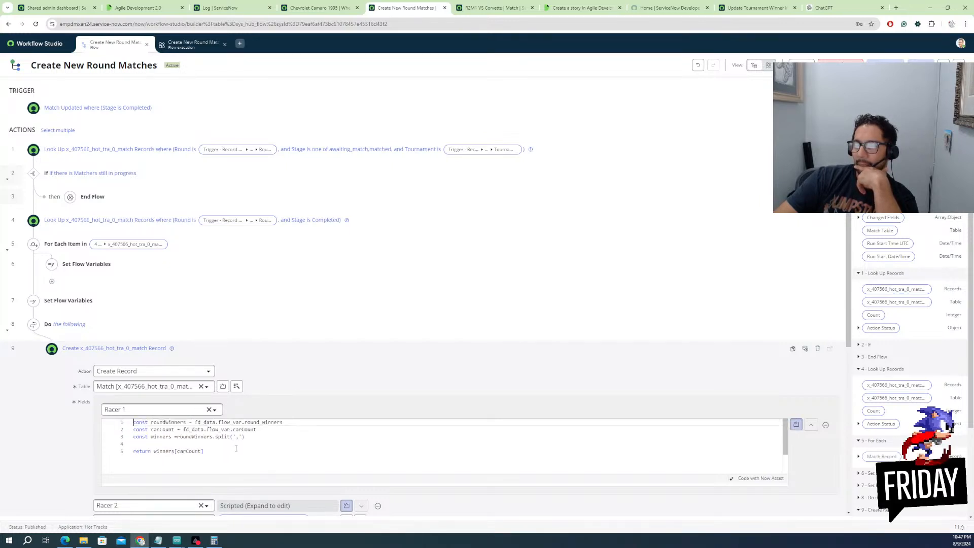
scroll(304, 407, down, 3)
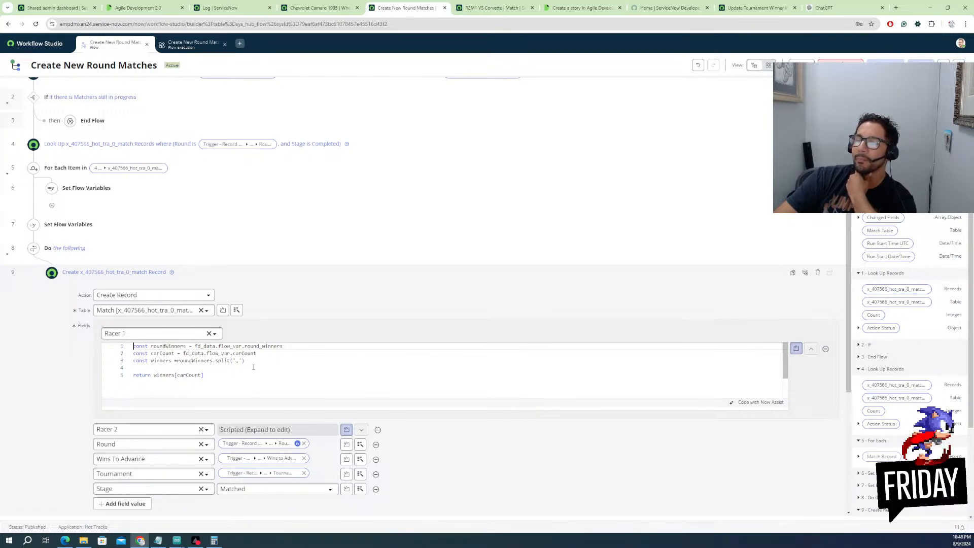
click(359, 430)
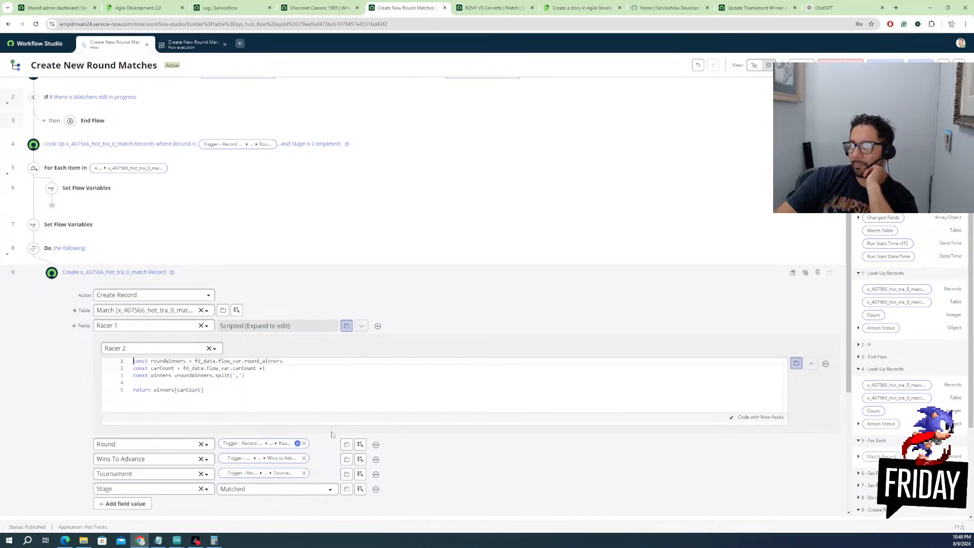
click(811, 365)
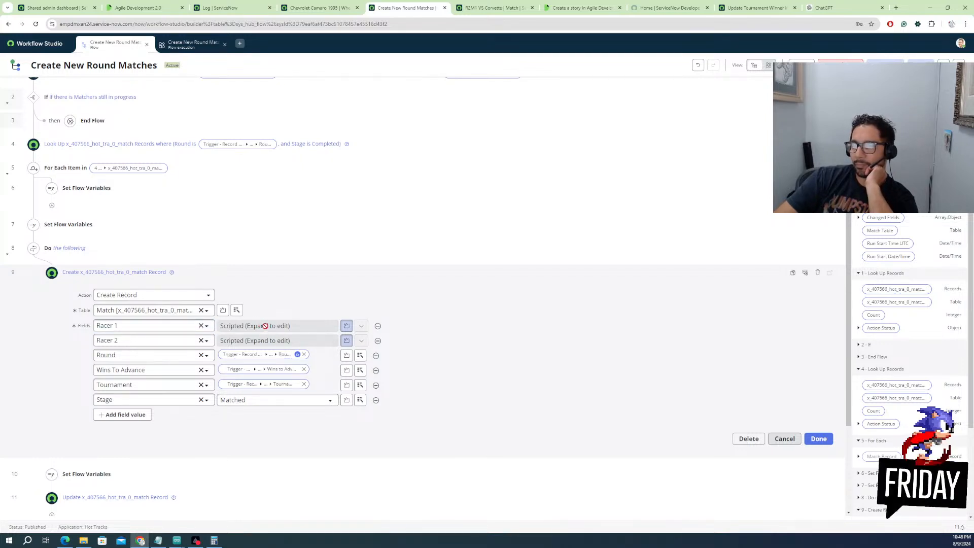
click(352, 327)
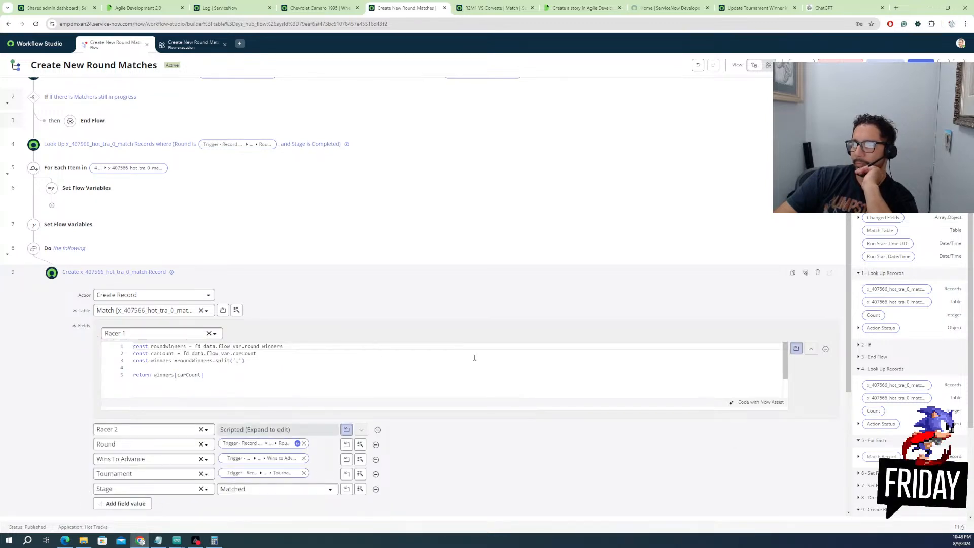
click(811, 349)
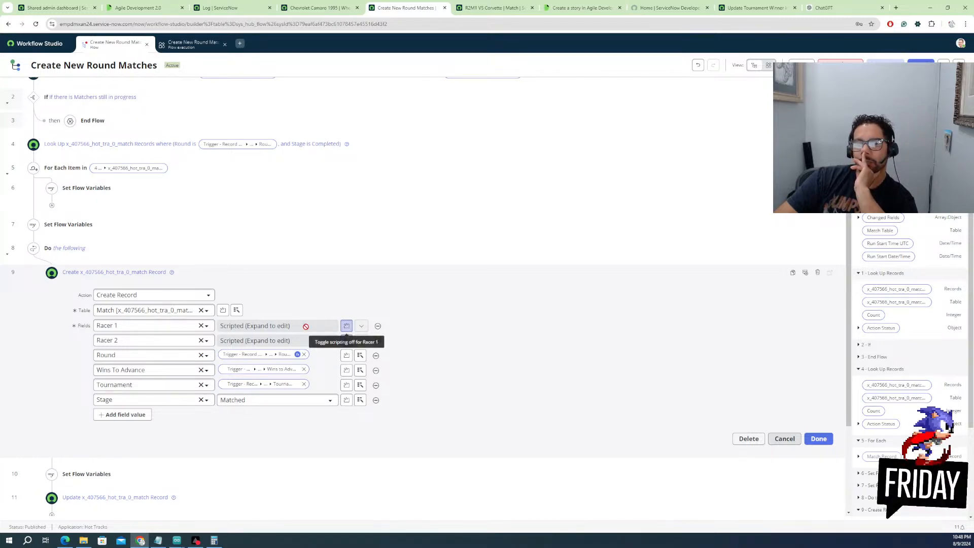
Add the log line gs.info(carCount) below the carCount declaration in the Racer 1 script
click(363, 329)
click(268, 354)
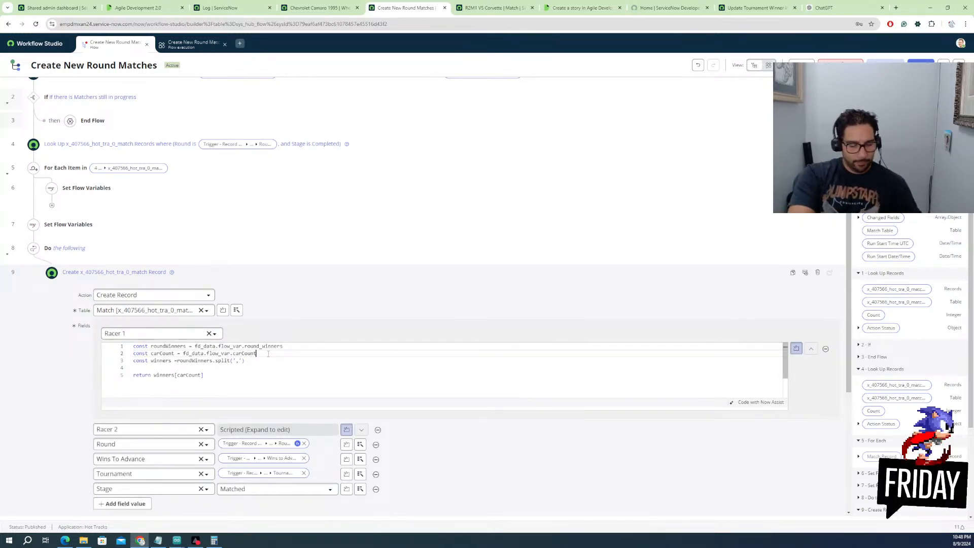
key(Return)
text(c)
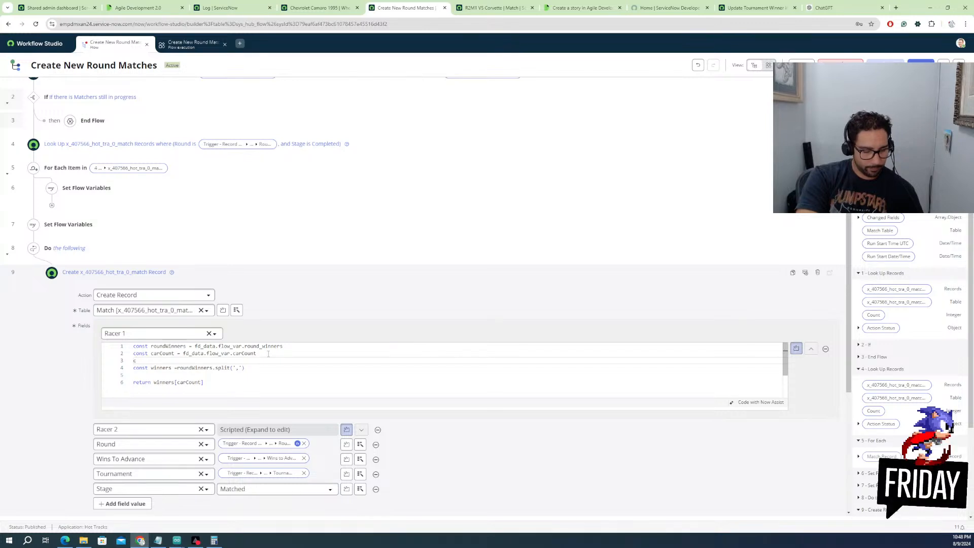
text(s.)
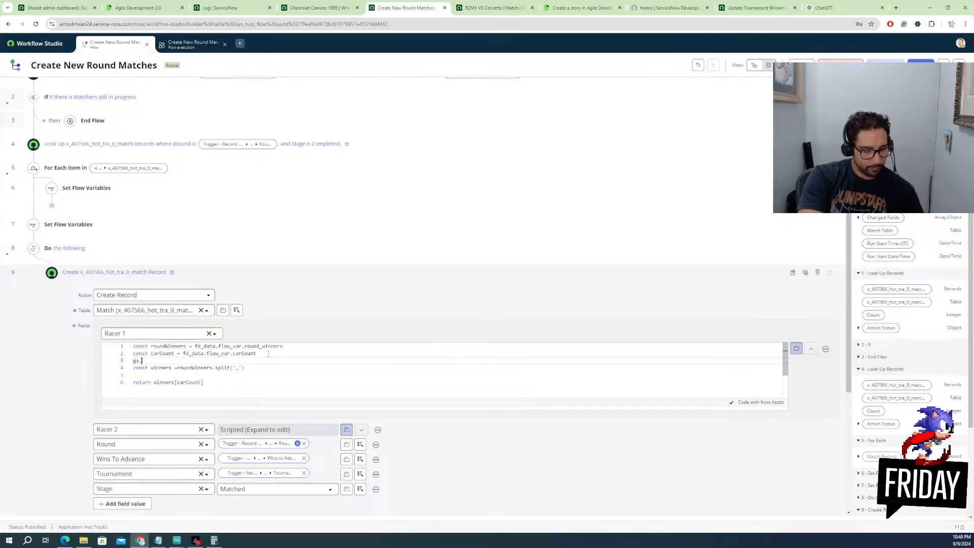
text(info()
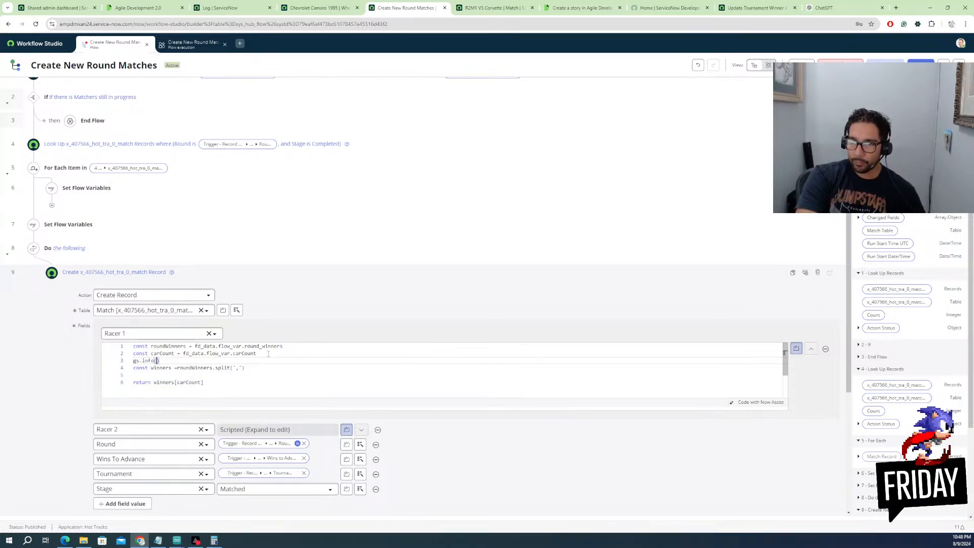
text(car)
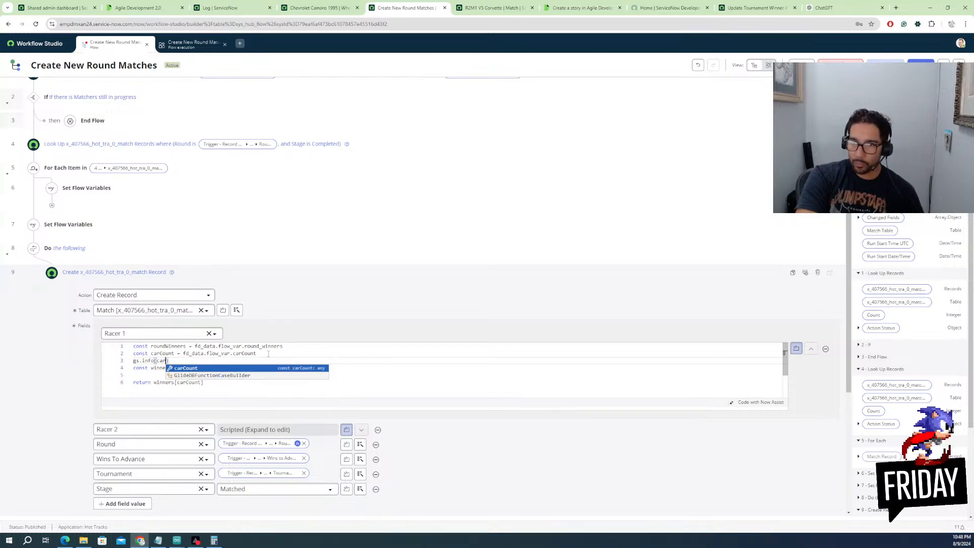
key(Return)
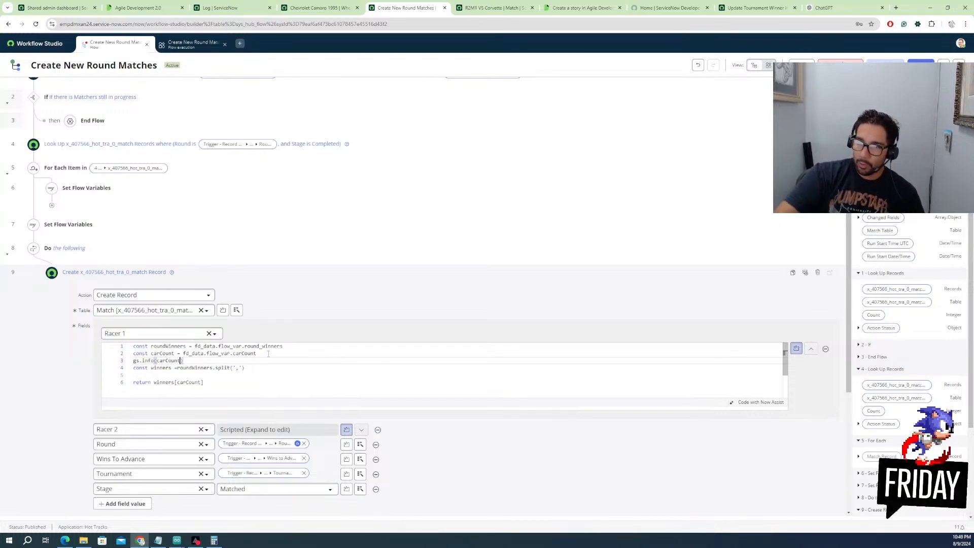
Add the log line gs.info(winners[carCount]) just before the return statement in the Racer 1 script
click(177, 376)
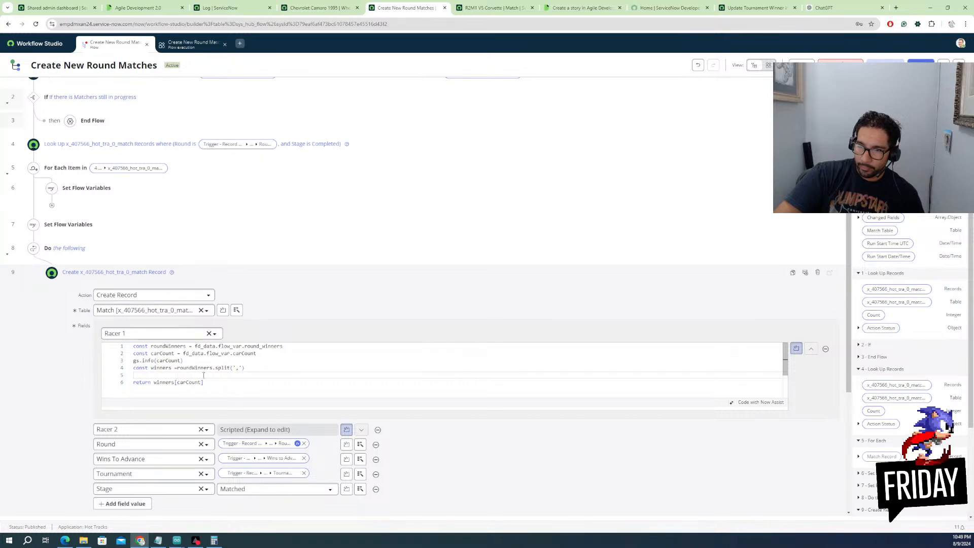
drag(208, 385, 157, 384)
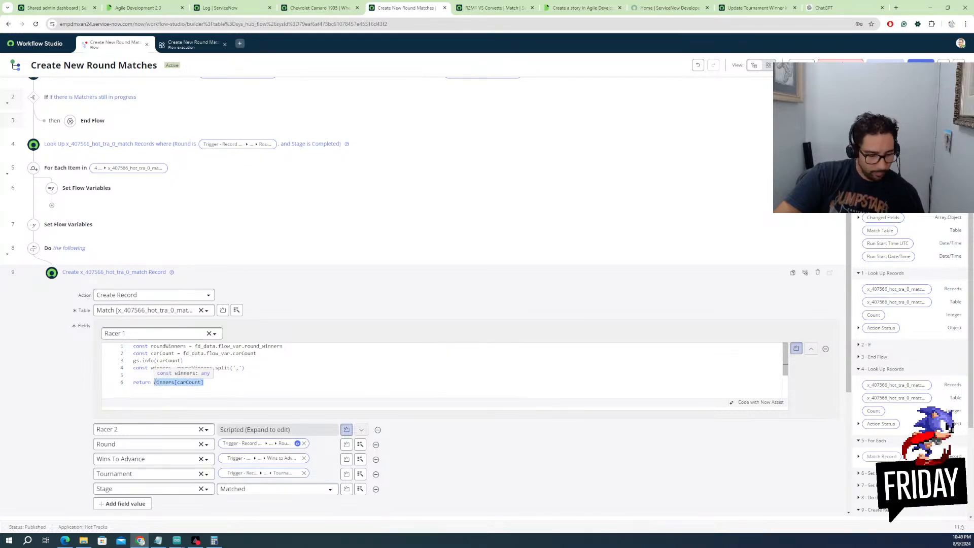
click(151, 376)
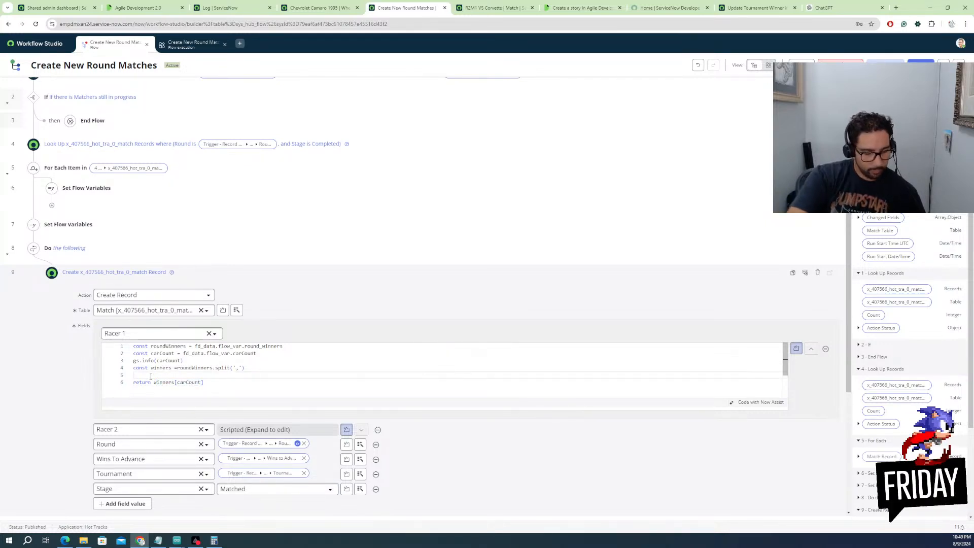
text(gs.info)
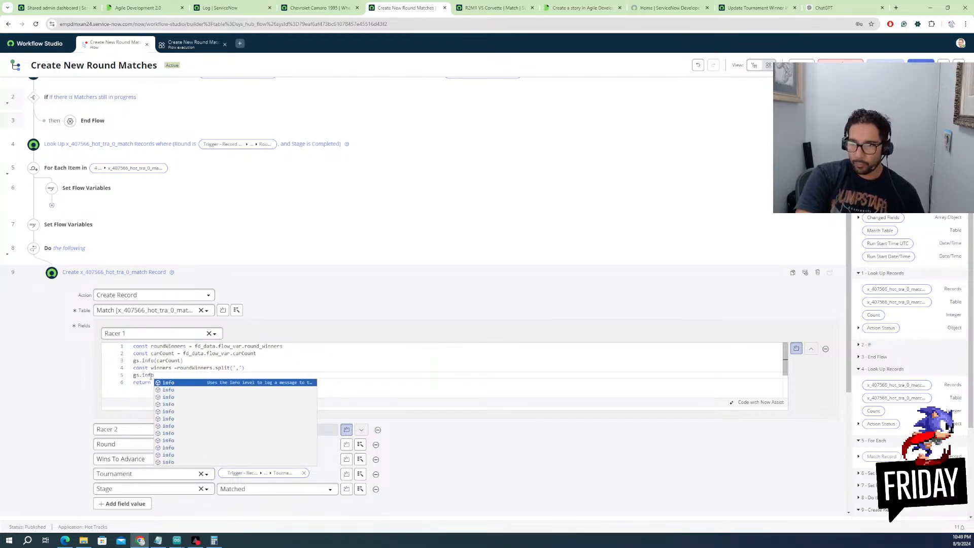
text(()
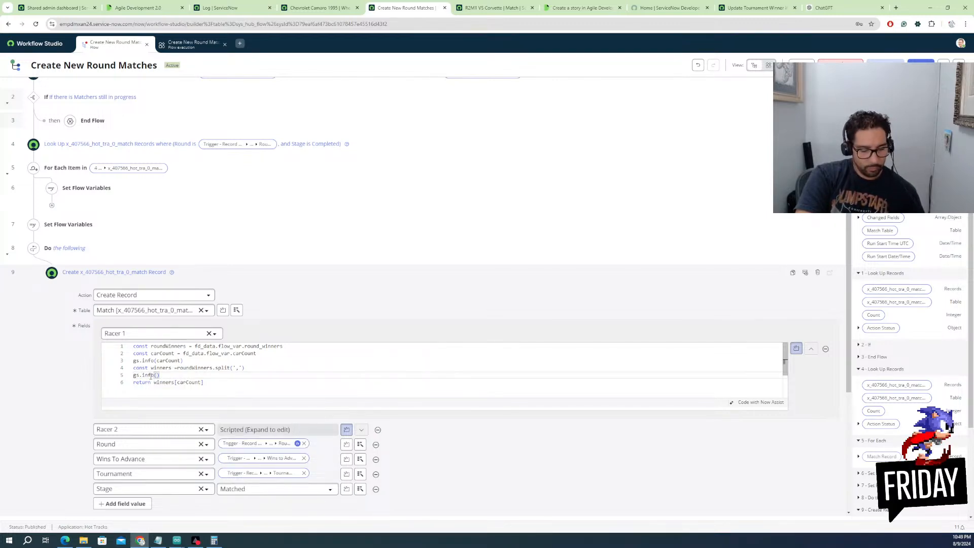
text(winners[carCount])
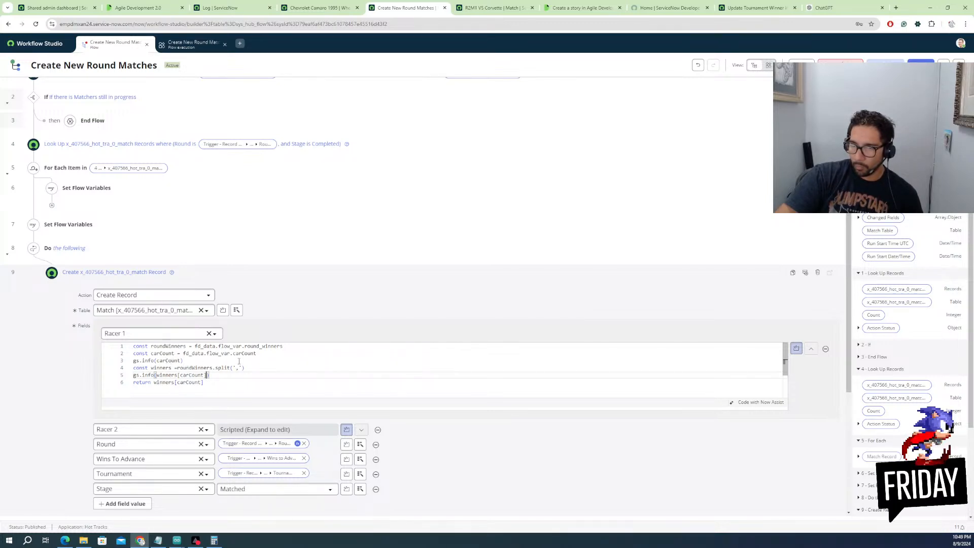
Insert the label log line gs.info("racer 1") directly above the carCount log in the Racer 1 script
click(258, 351)
key(Return)
drag(182, 367, 133, 368)
key(ctrl+c)
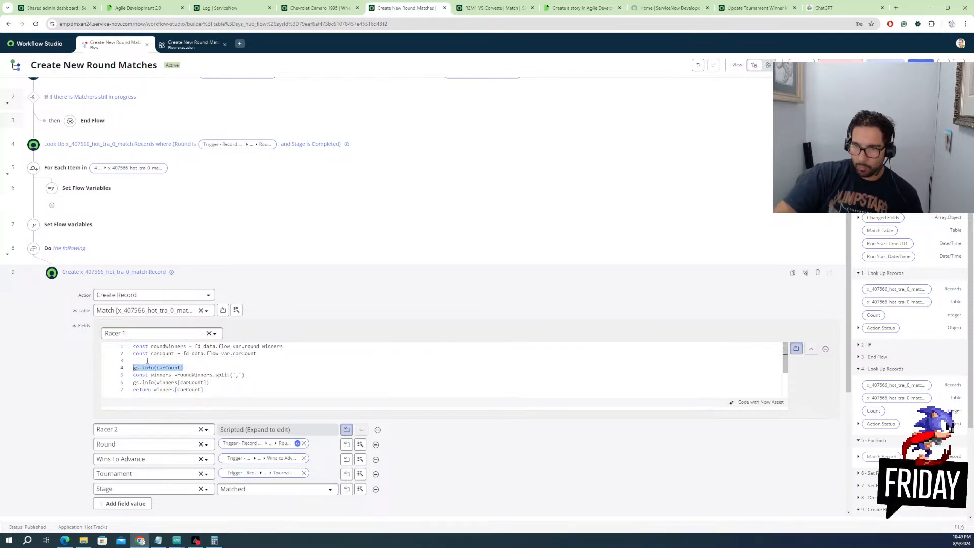
click(147, 361)
key(ctrl+v)
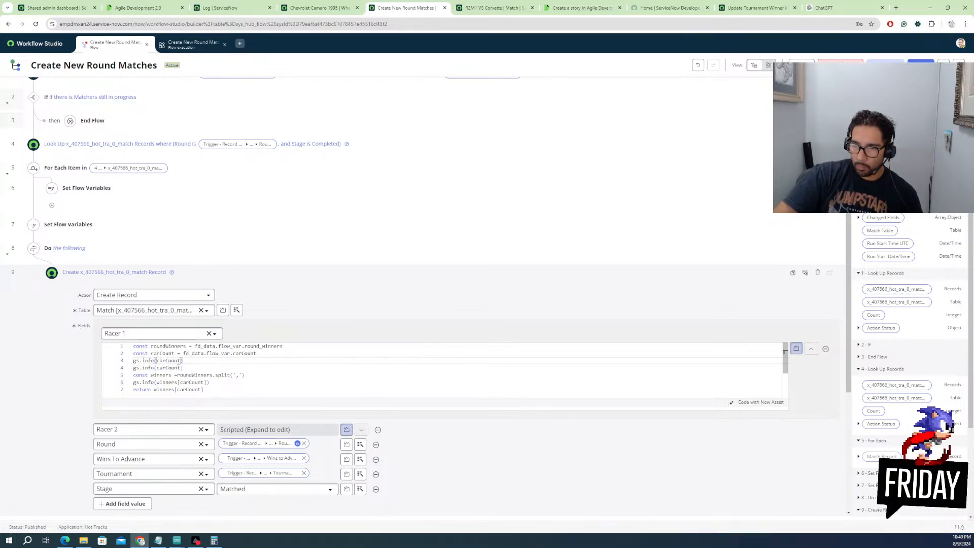
double_click(174, 361)
text(')
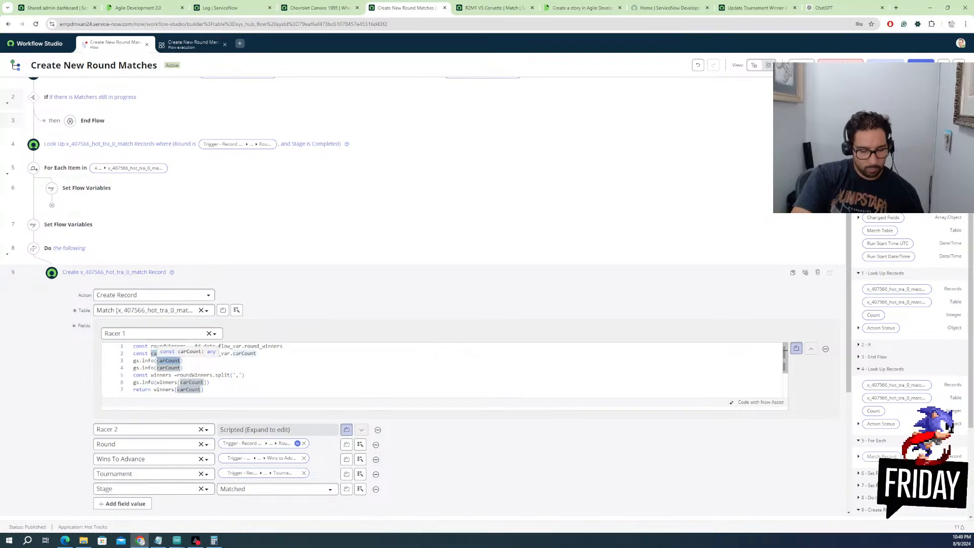
text(race )
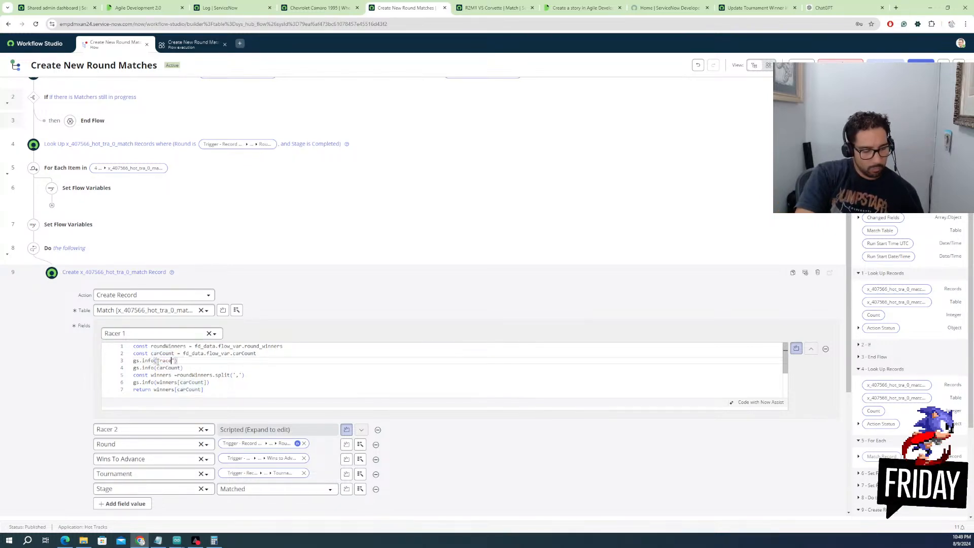
text(1)
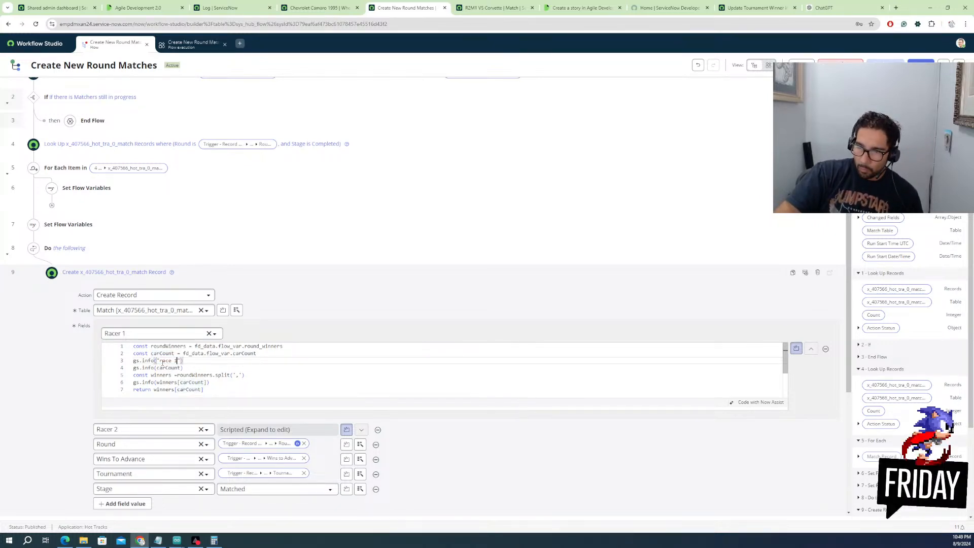
click(171, 361)
text(r)
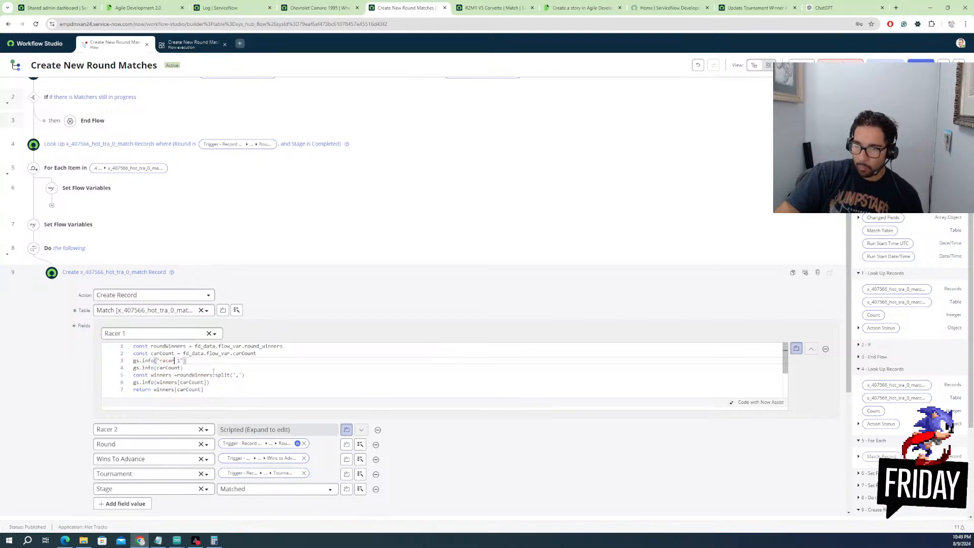
click(214, 374)
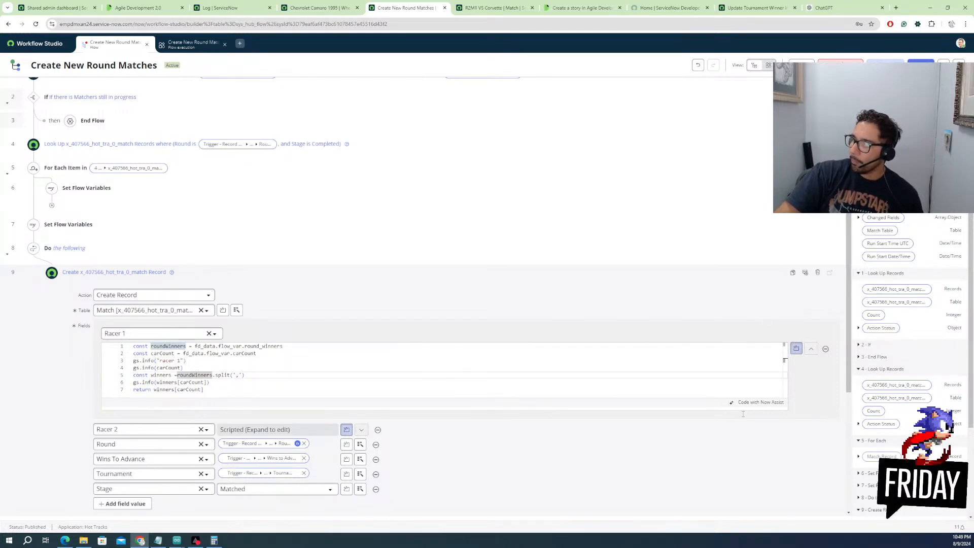
Close the Create Record action in step 9, keeping the added log lines in the Racer 1 script
scroll(741, 389, down, 3)
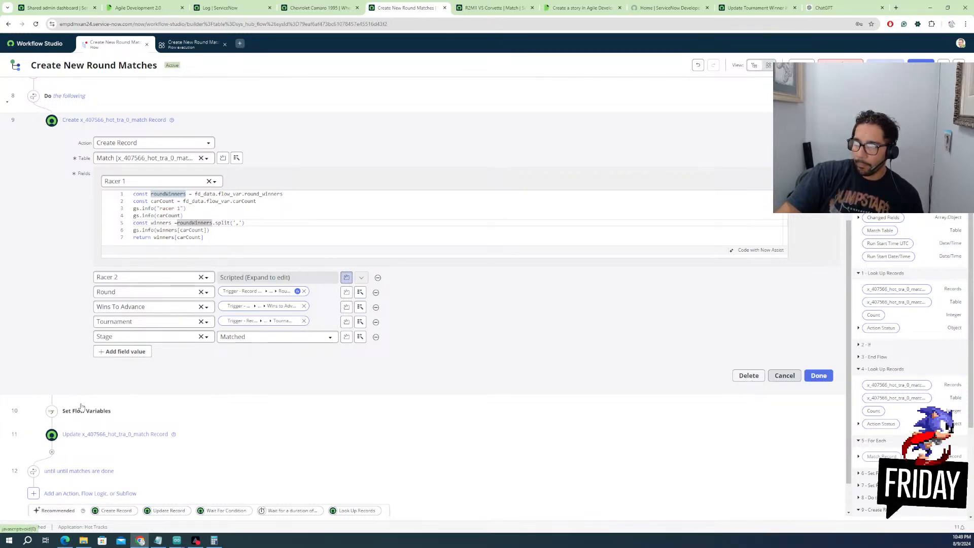
click(93, 470)
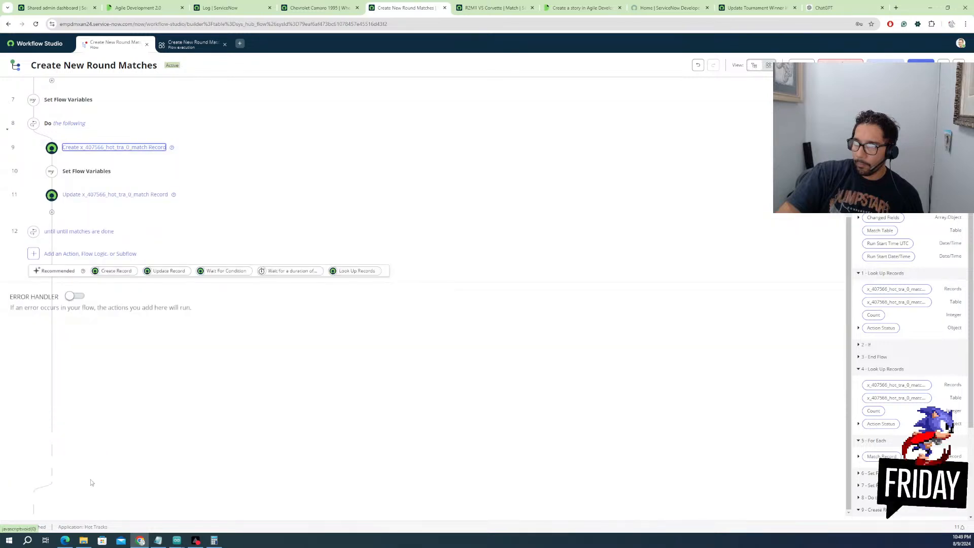
scroll(340, 374, up, 4)
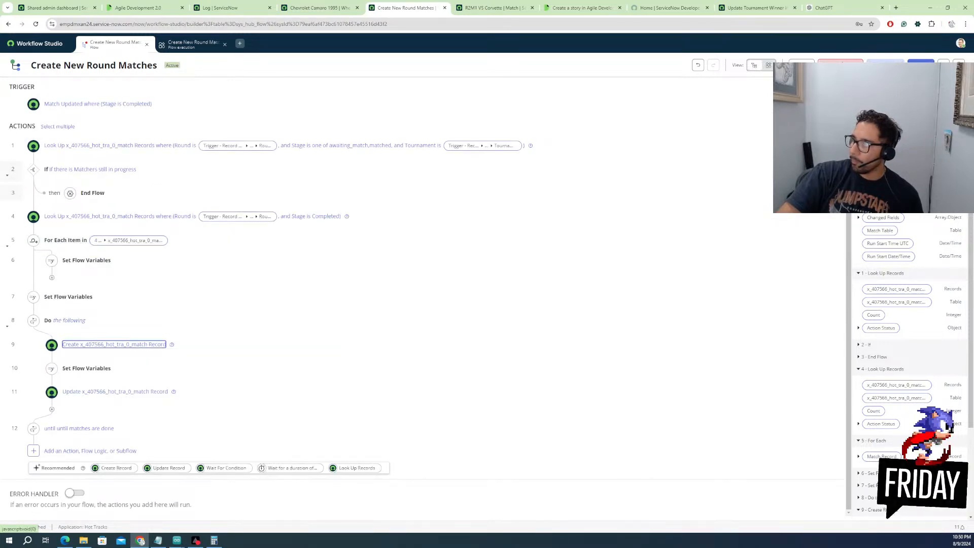
click(801, 65)
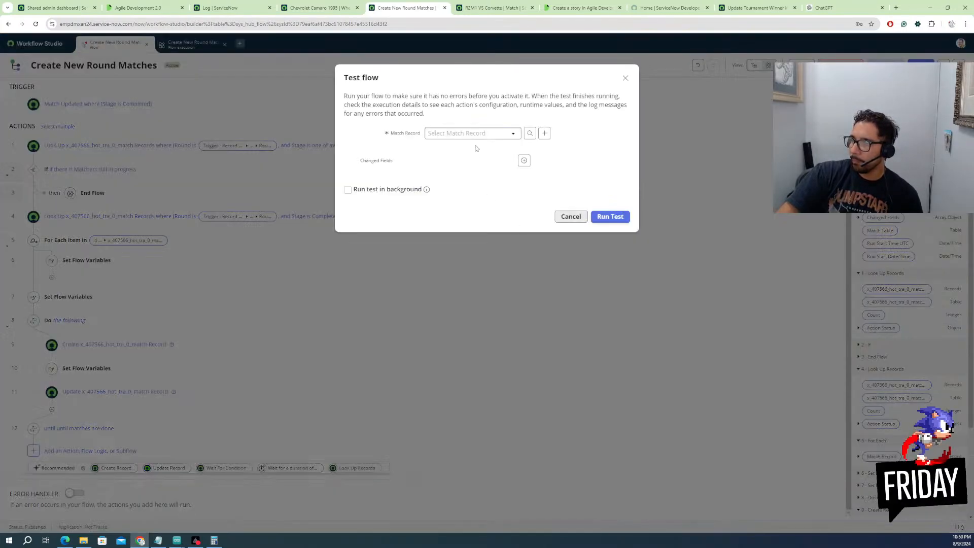
click(491, 134)
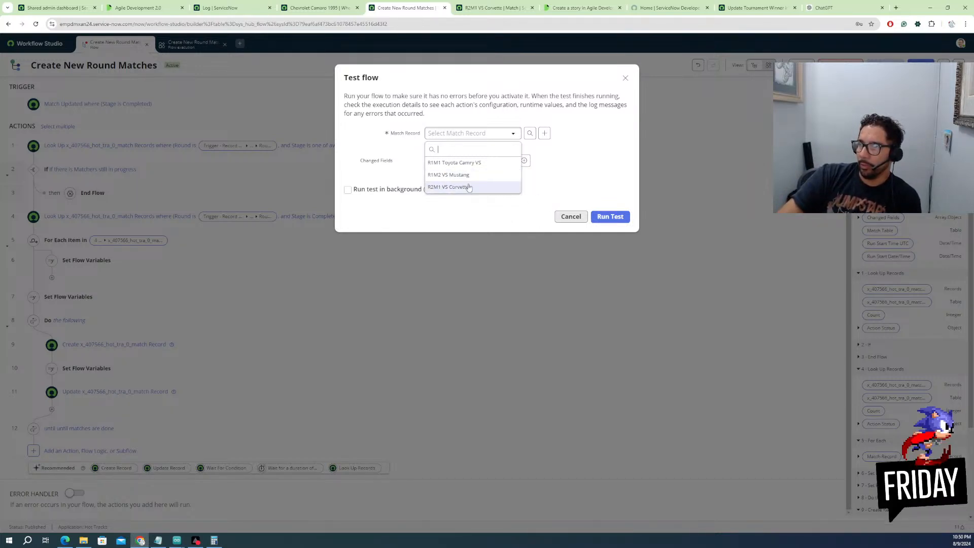
click(564, 218)
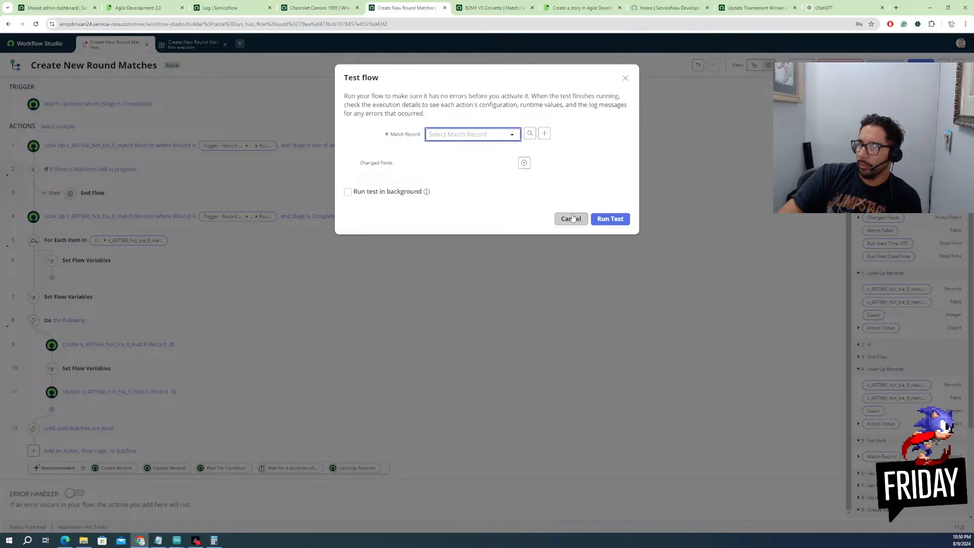
click(626, 78)
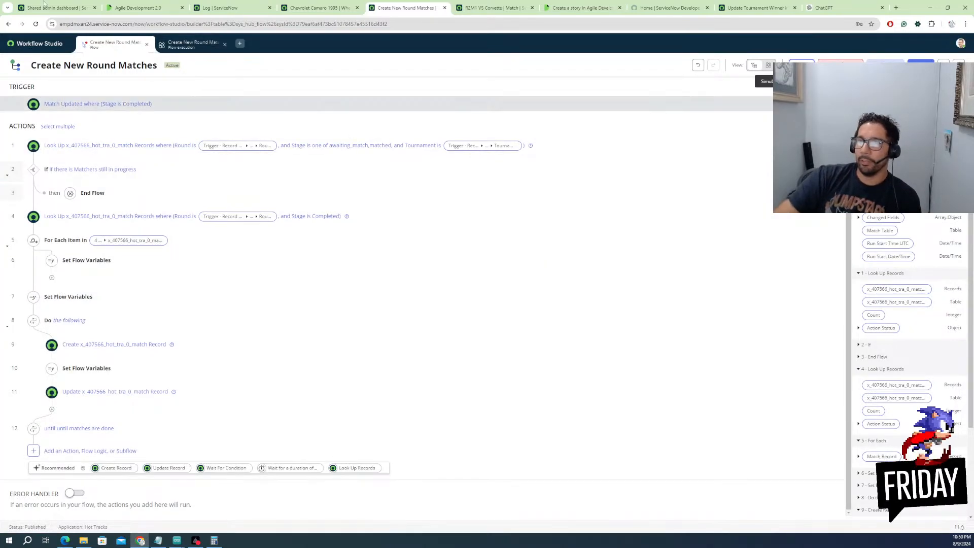
Open the previous flow execution's Match Updated trigger details and view the match record it was tested with
click(44, 43)
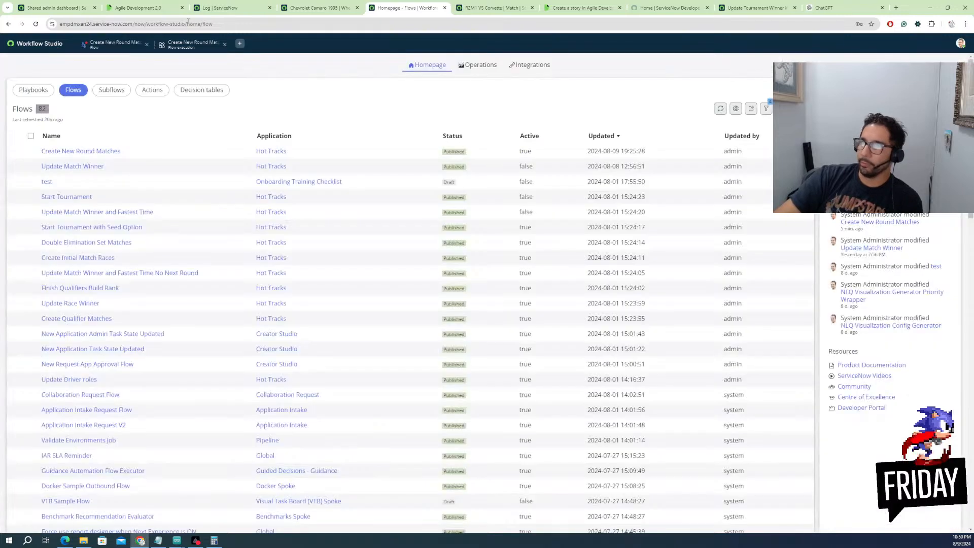
click(189, 45)
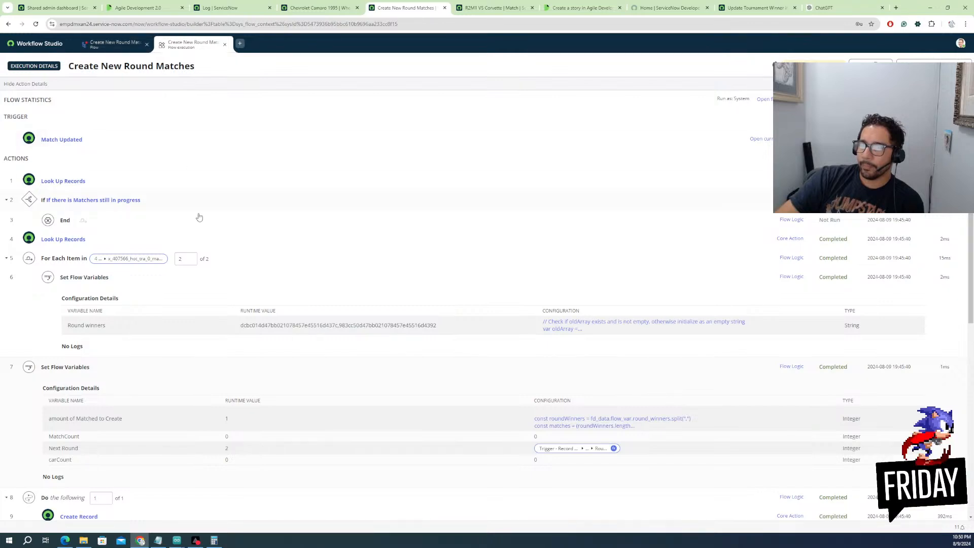
scroll(249, 416, down, 1)
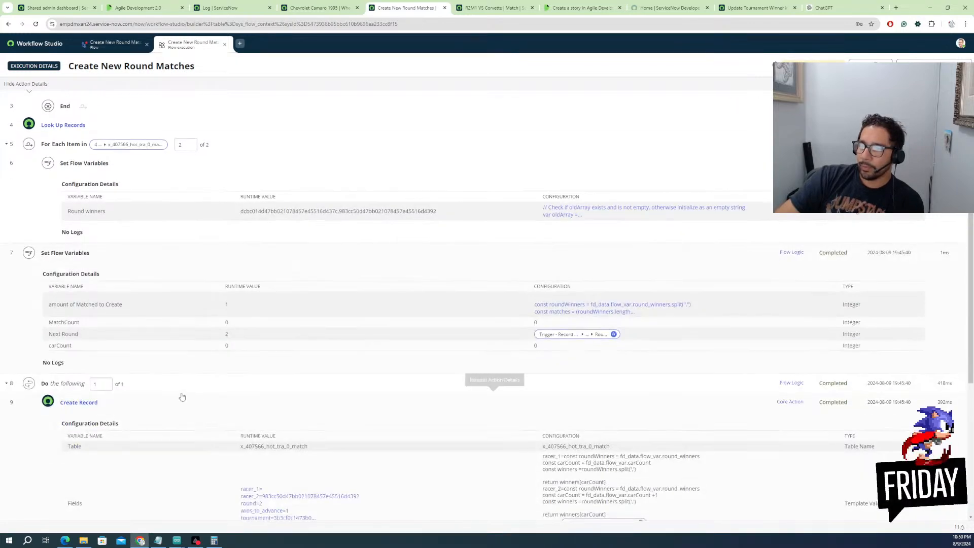
scroll(185, 398, up, 3)
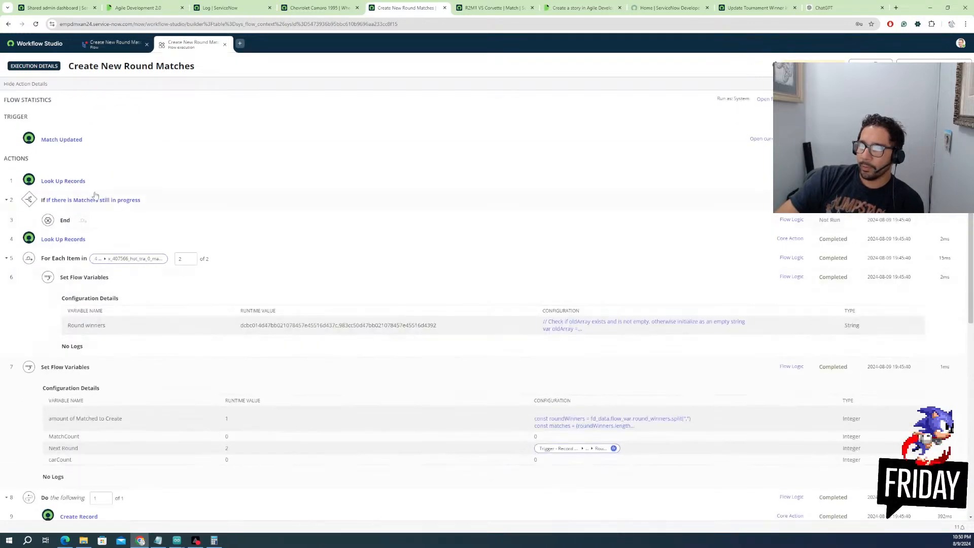
click(71, 141)
mouse_move(238, 349)
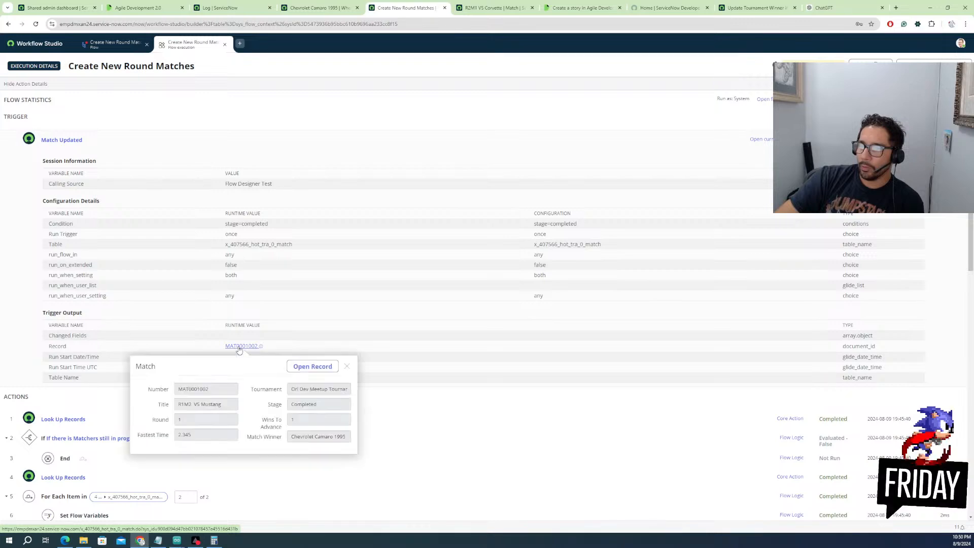
click(312, 368)
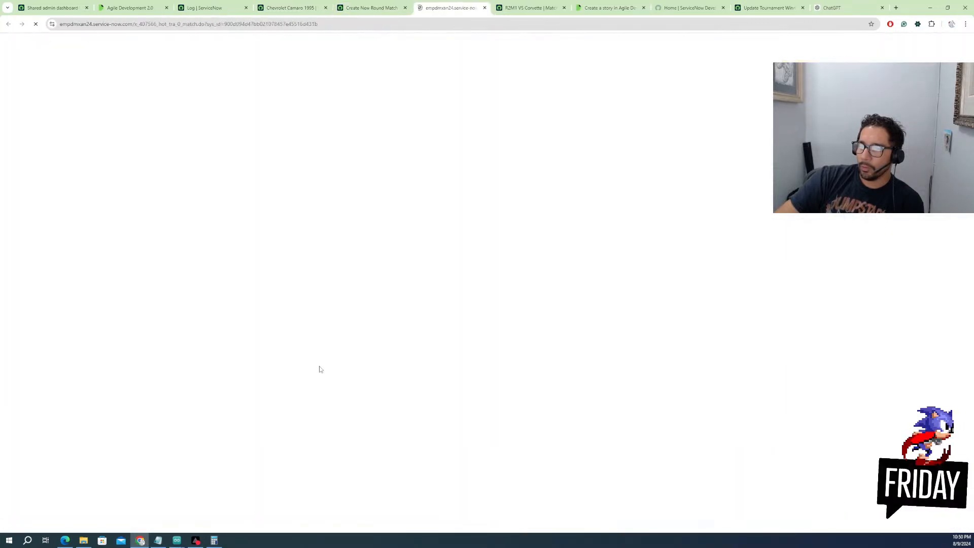
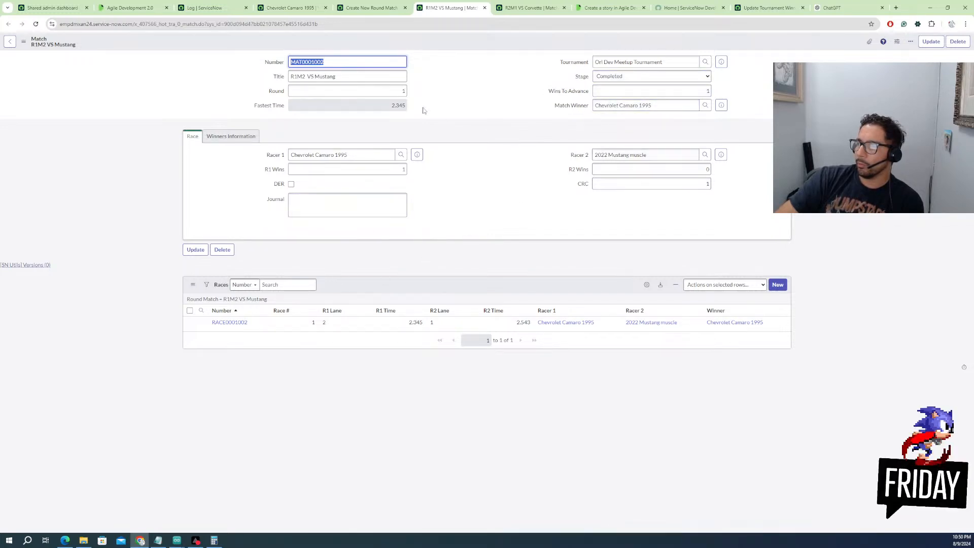
Test the flow with the match record R1M1 Toyota Camry VS and open the Create Record details of that execution
click(378, 9)
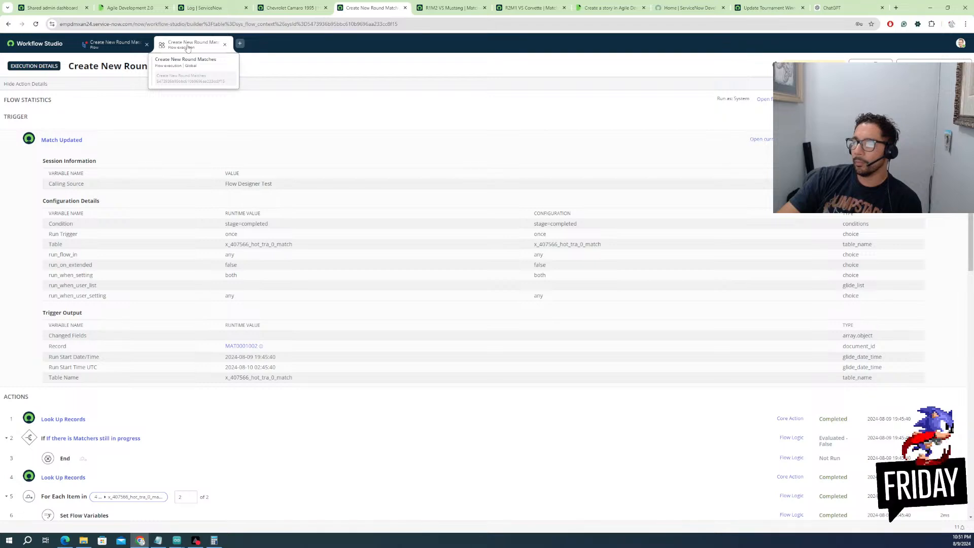
click(120, 51)
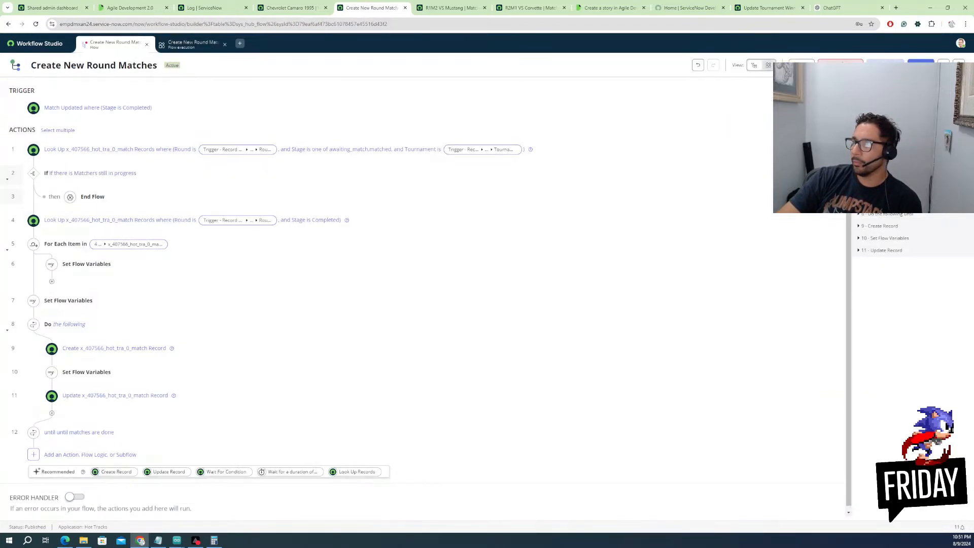
click(802, 65)
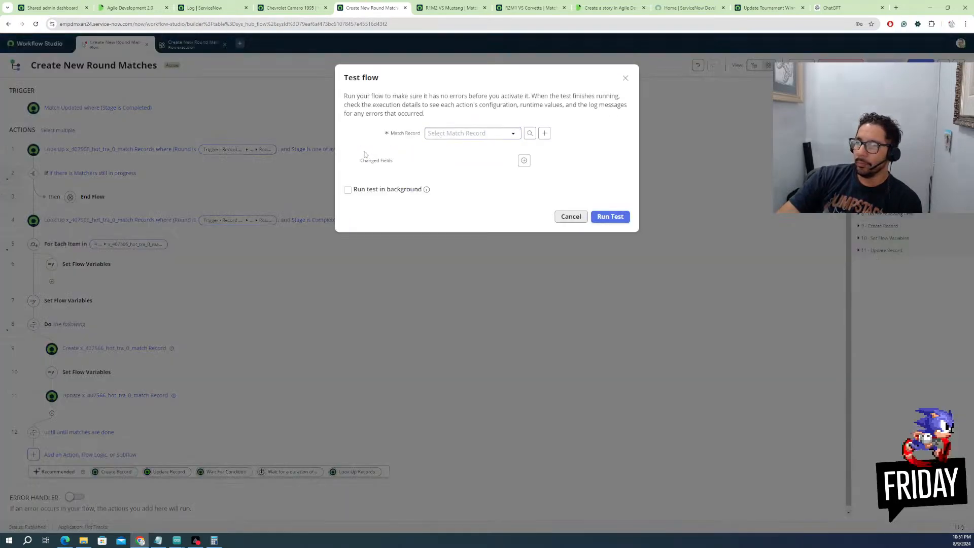
click(451, 137)
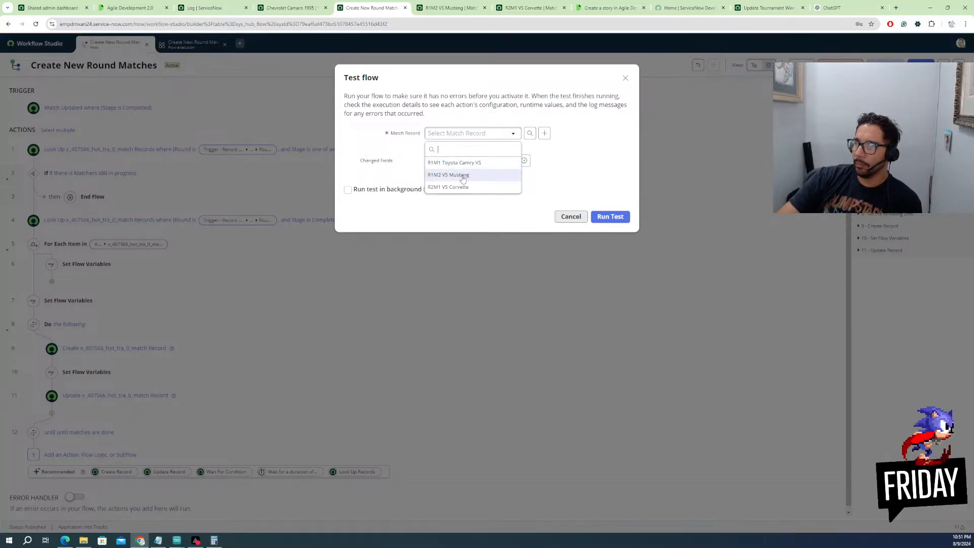
click(447, 162)
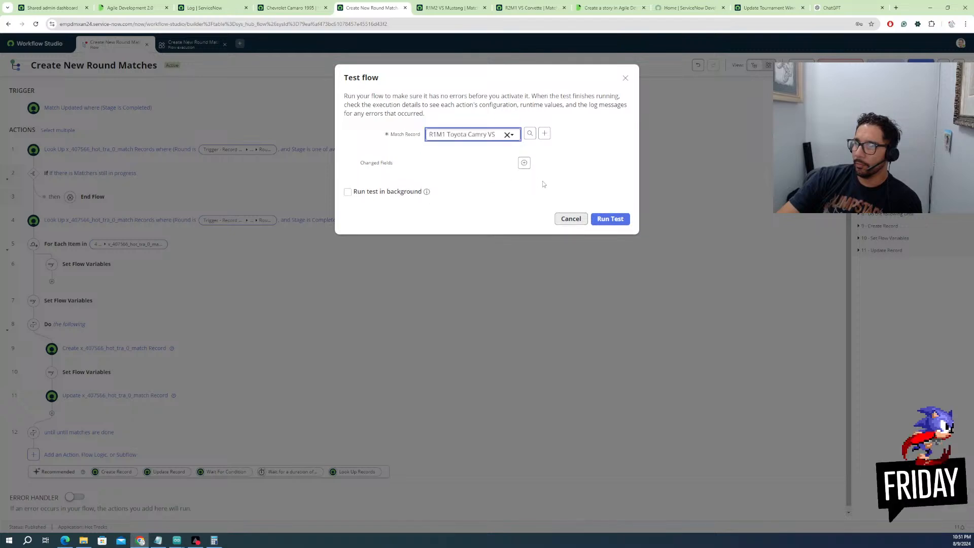
click(600, 218)
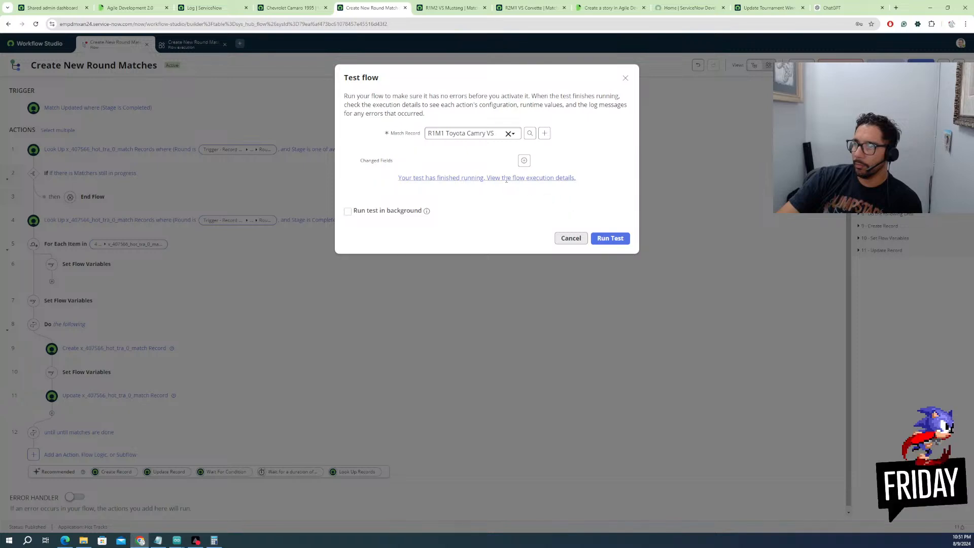
click(510, 179)
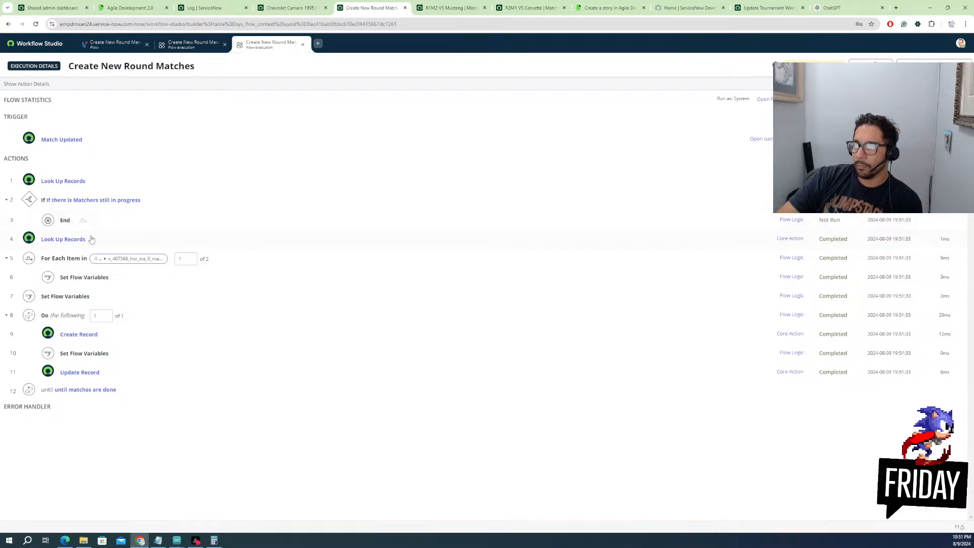
click(72, 337)
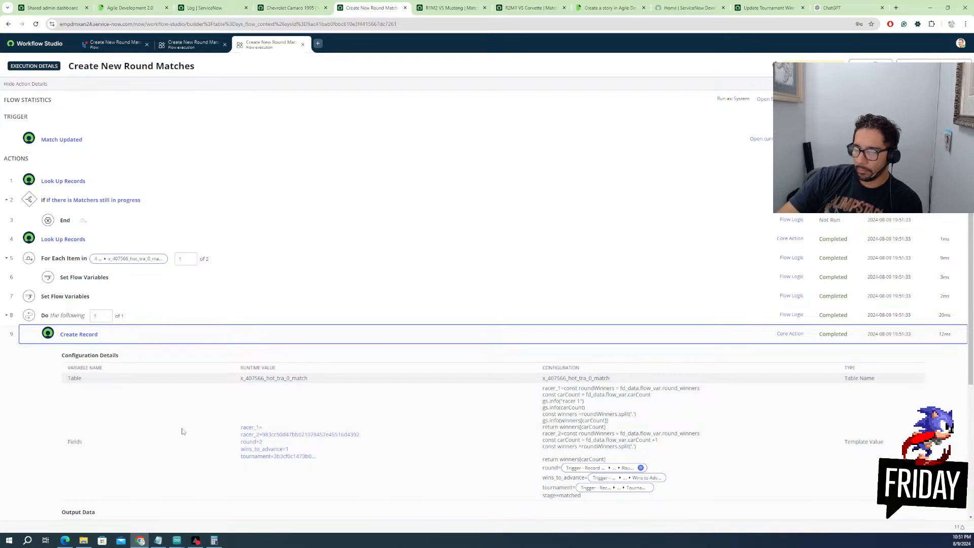
Refresh the system log and examine the newest messages written by the Racer 1 script
key(ctrl+shift+Tab)
key(ctrl+shift+Tab)
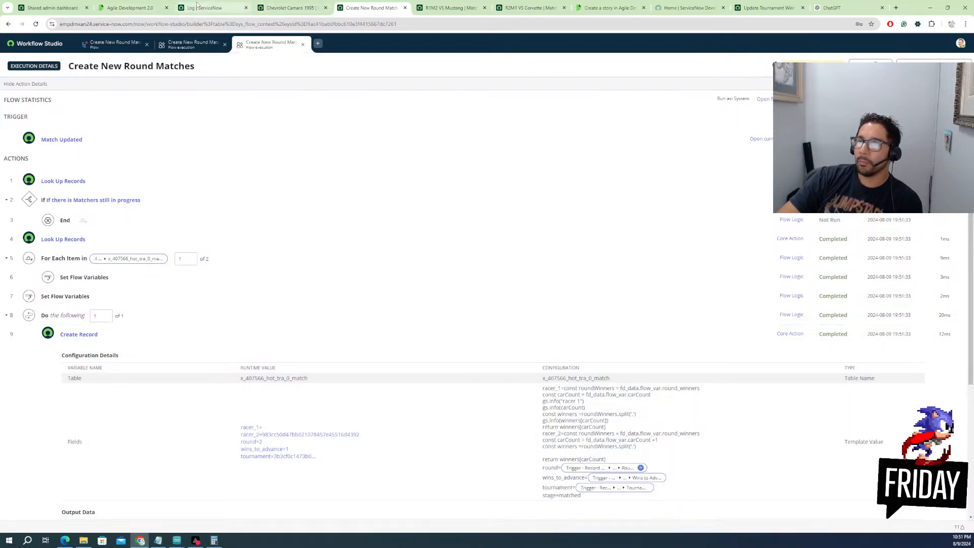
scroll(256, 73, up, 4)
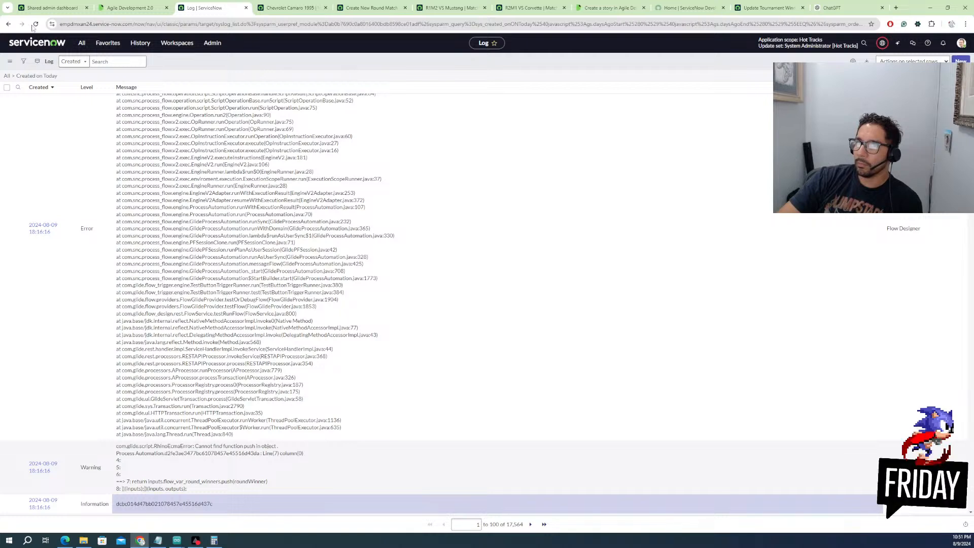
click(35, 24)
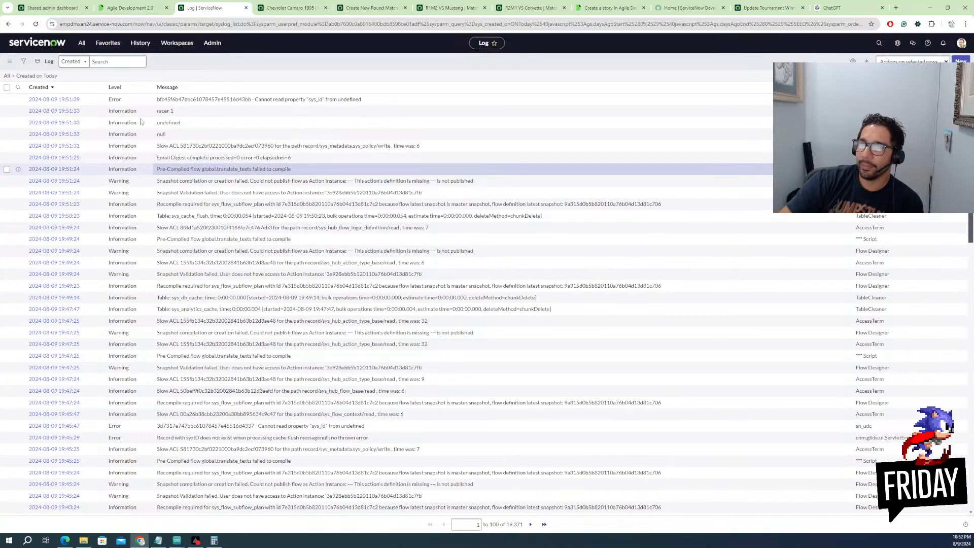
drag(181, 122, 157, 122)
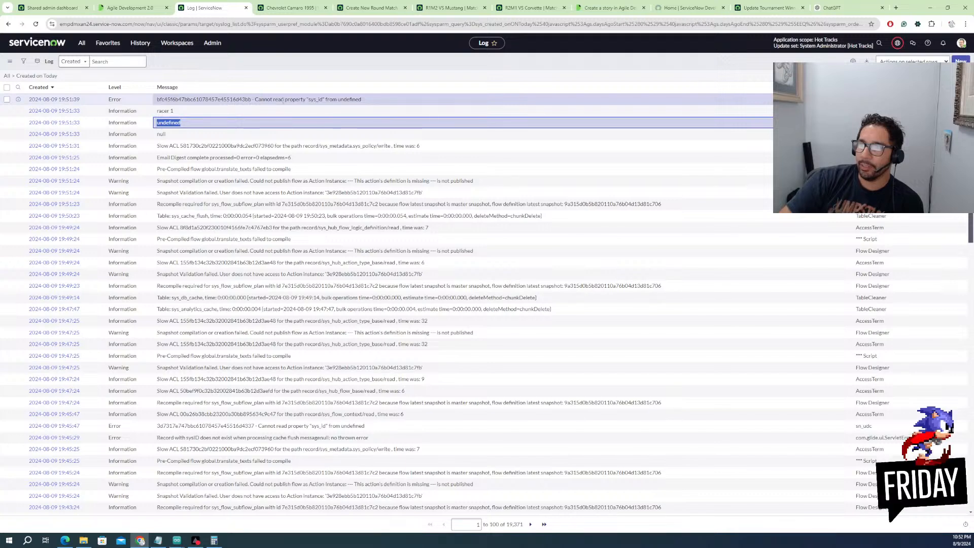
drag(361, 99, 156, 124)
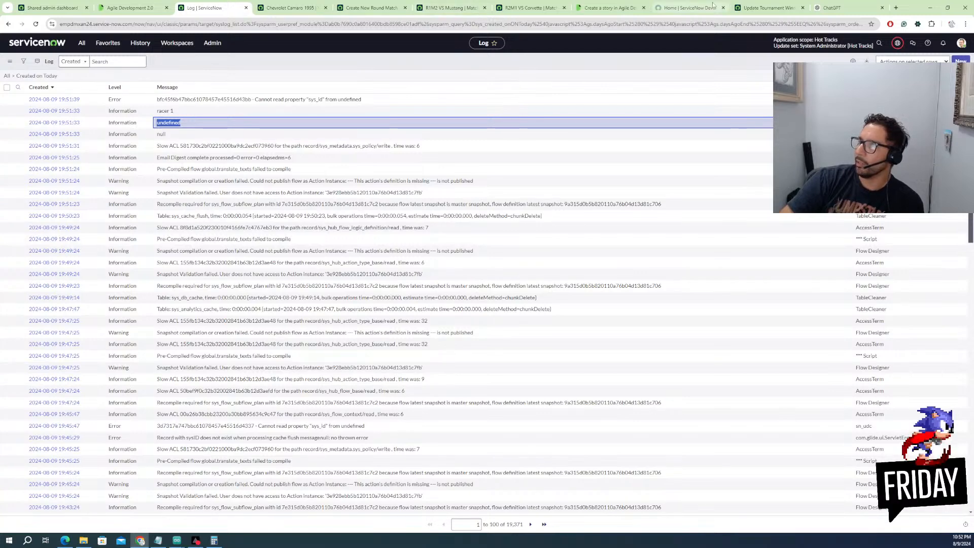
Return to the flow, close the test dialog and review the flow variables set in steps 6 and 7
click(336, 8)
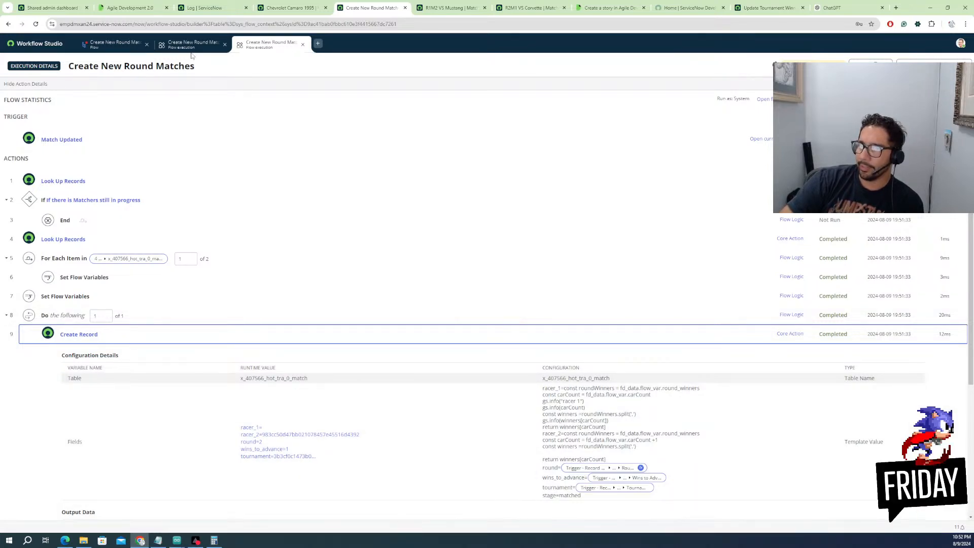
click(135, 48)
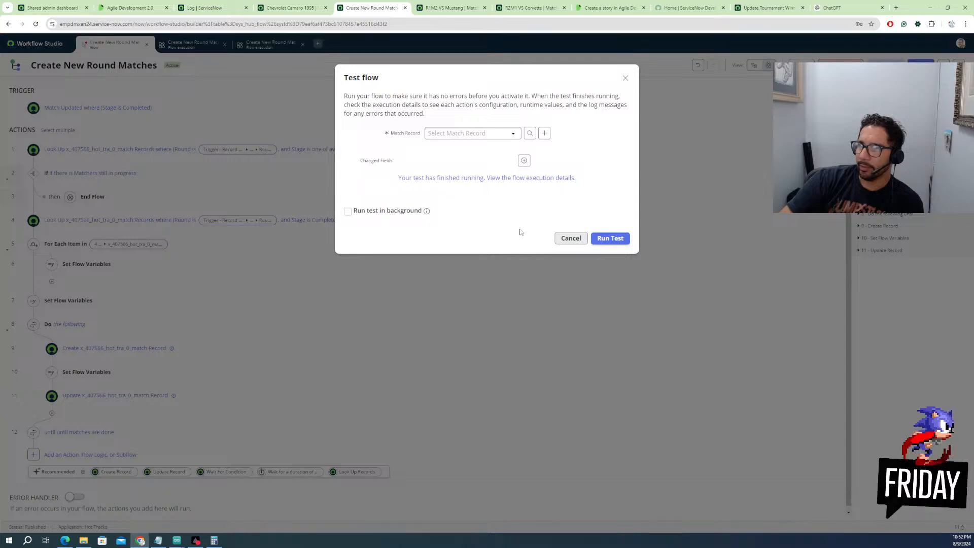
click(569, 238)
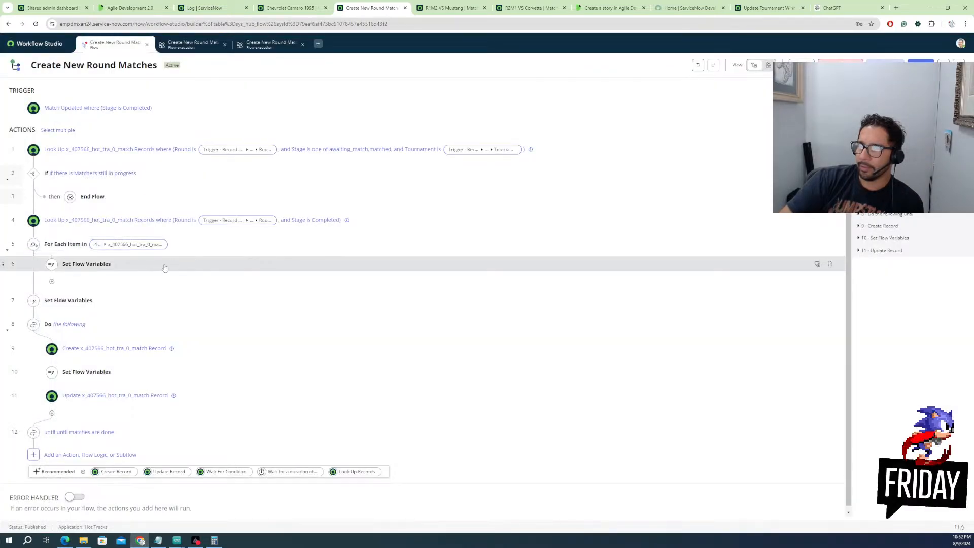
click(87, 264)
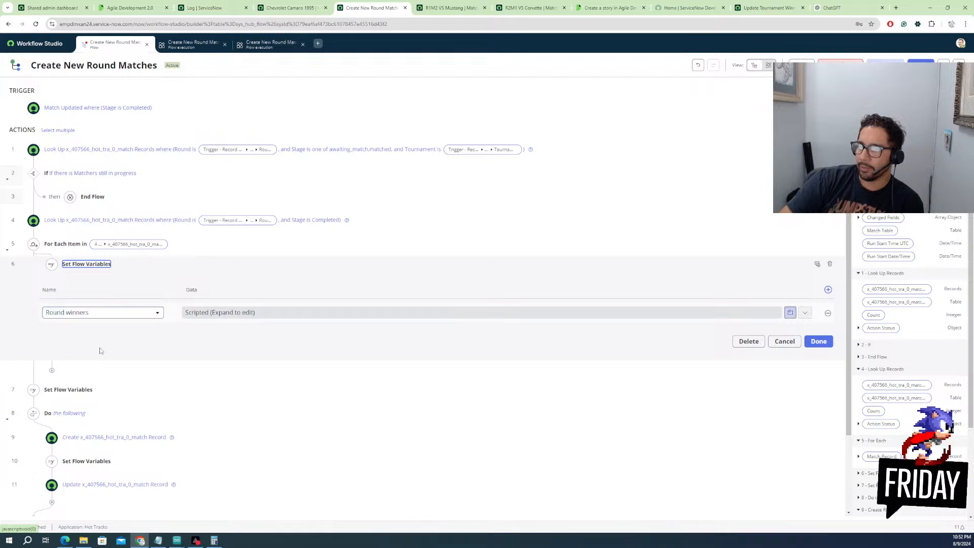
click(78, 393)
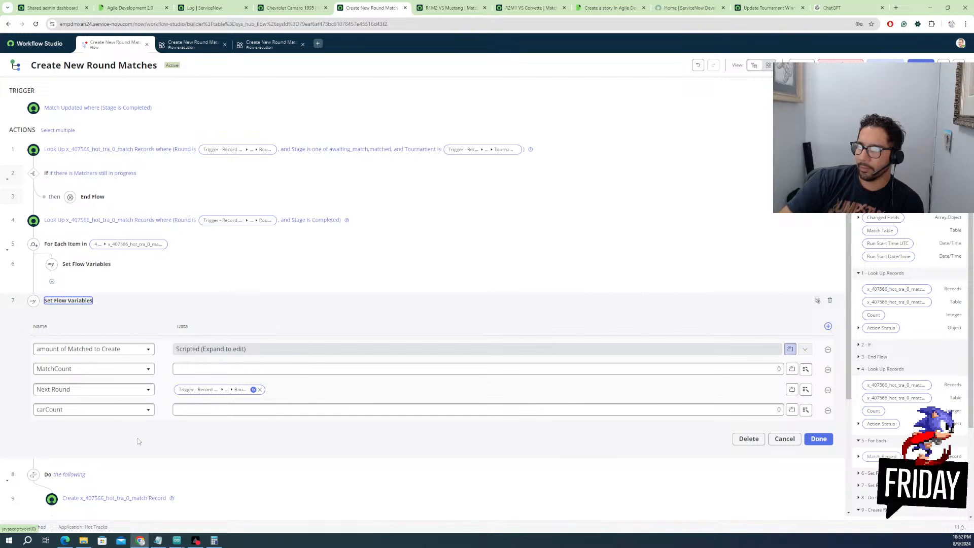
scroll(125, 432, down, 2)
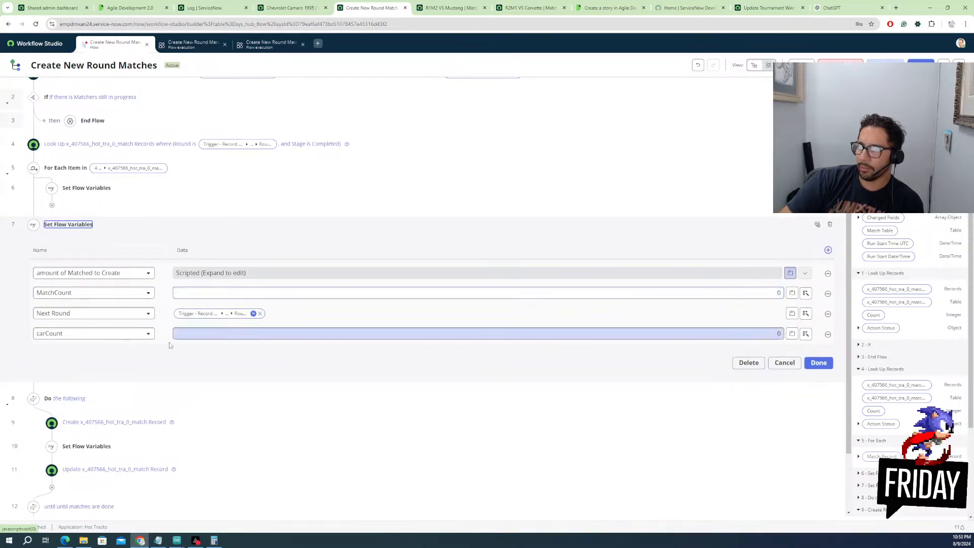
In step 9's Racer 1 script, replace the carCount reference with fd_data.flow_var.carcount and save the flow
click(87, 426)
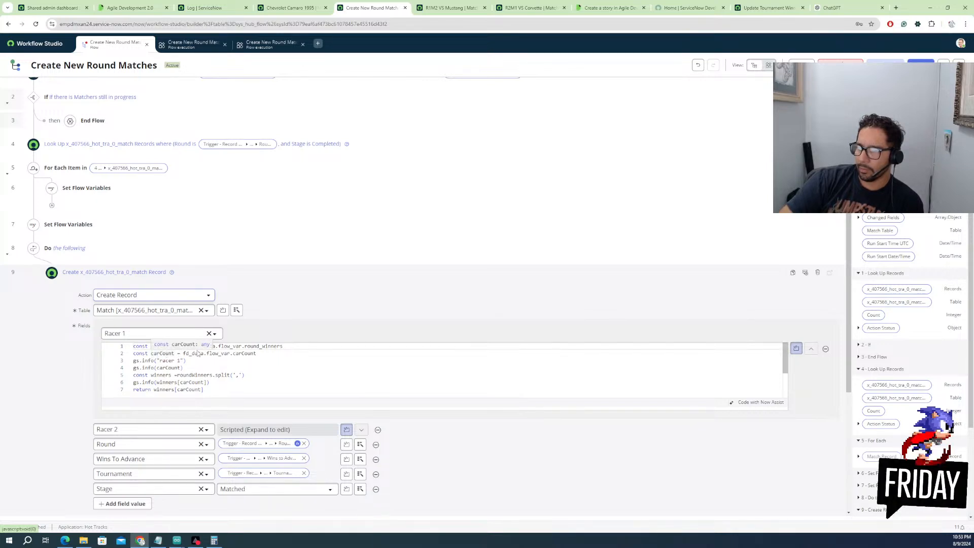
drag(184, 353, 264, 352)
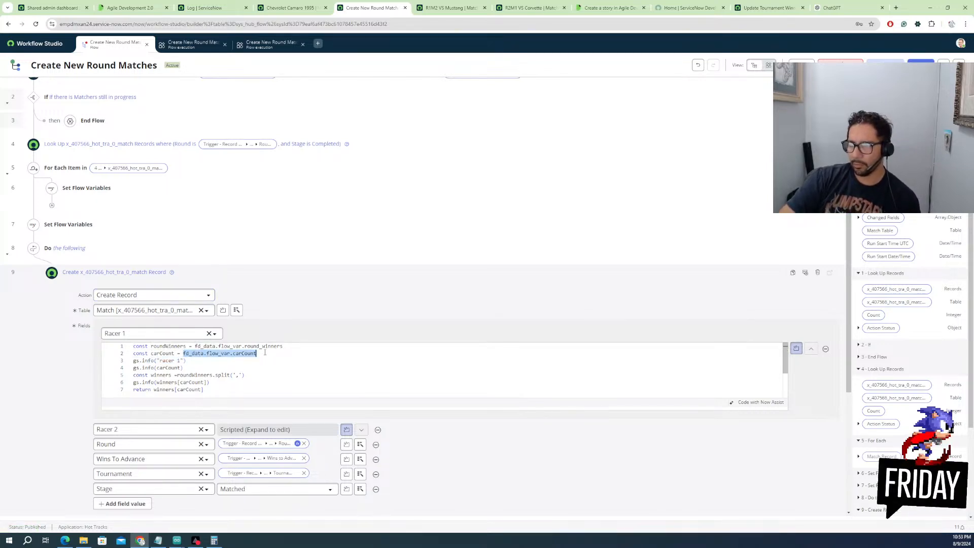
text(fd)
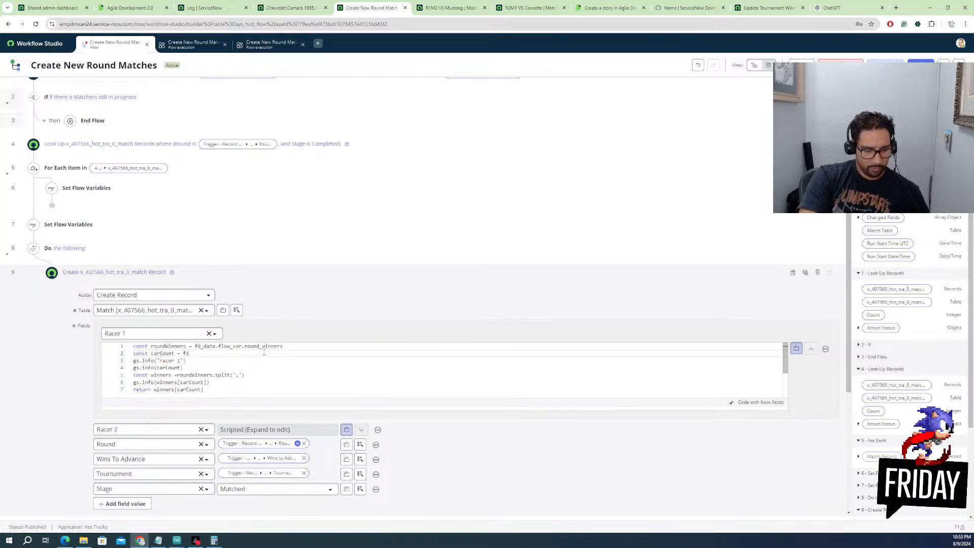
key(ctrl+space)
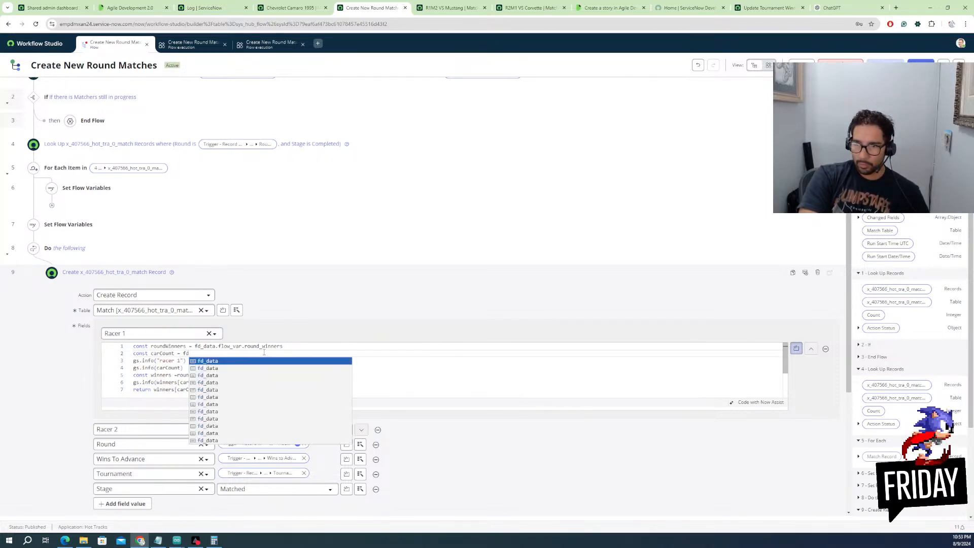
key(Return)
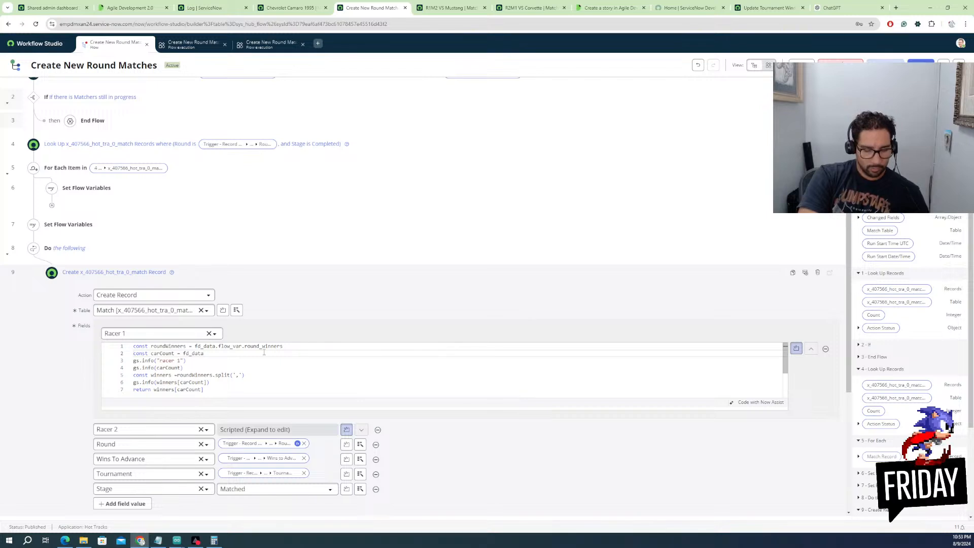
text(.)
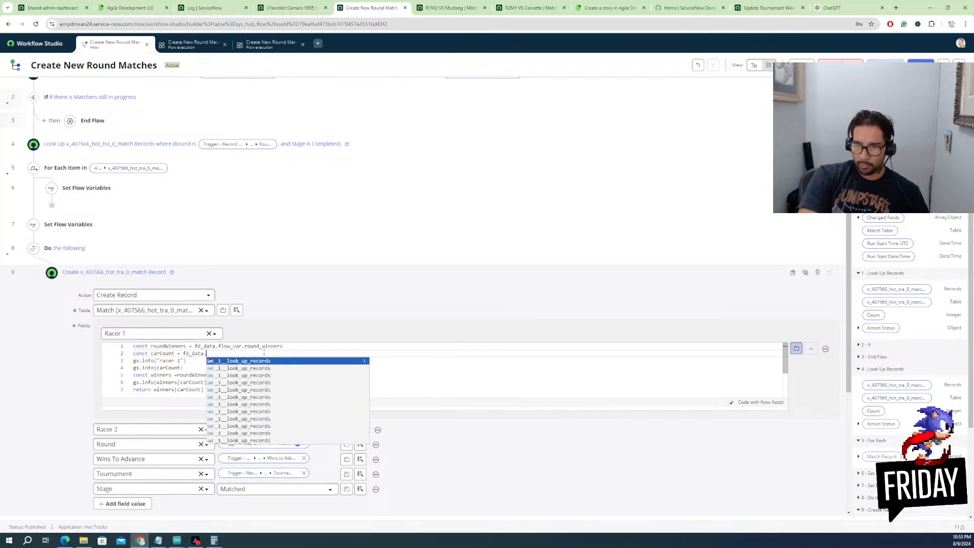
text(flow_var)
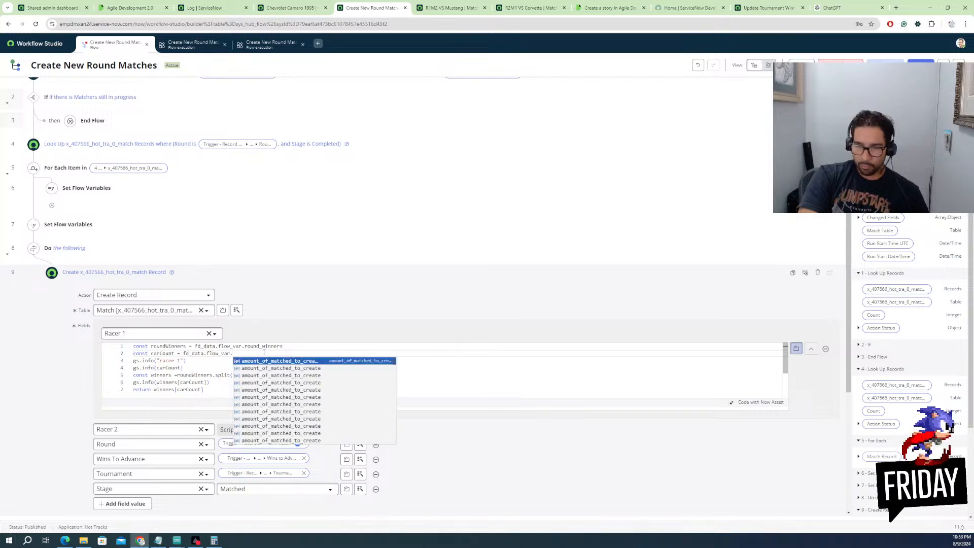
text(.c)
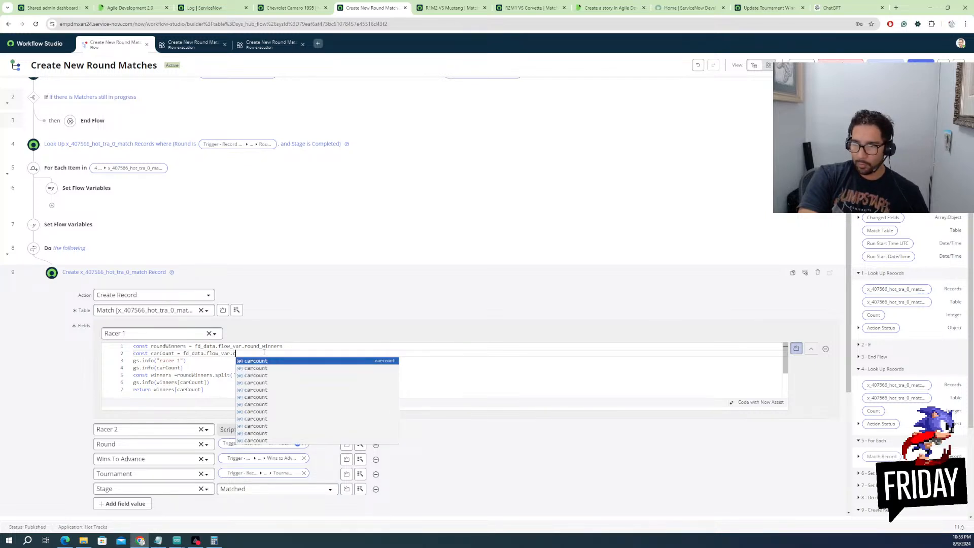
key(Return)
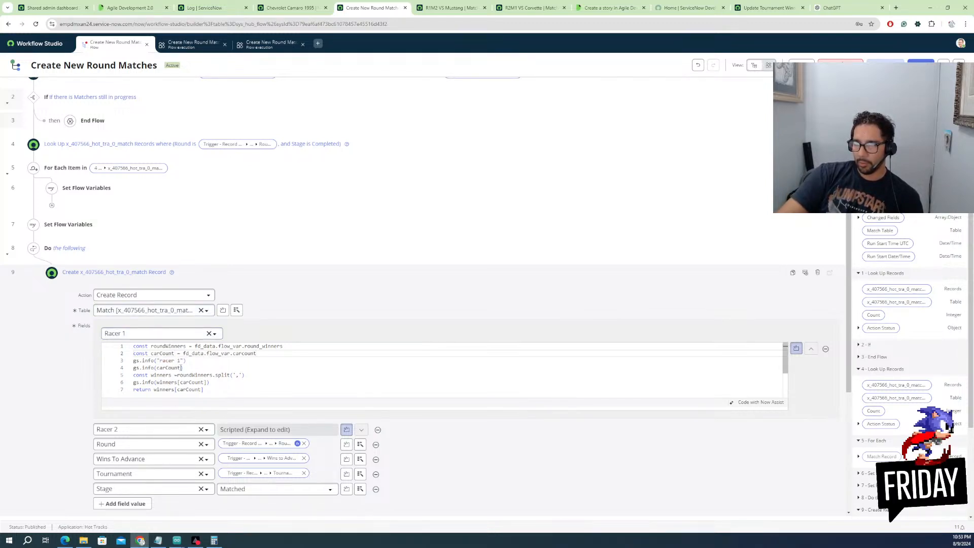
click(165, 367)
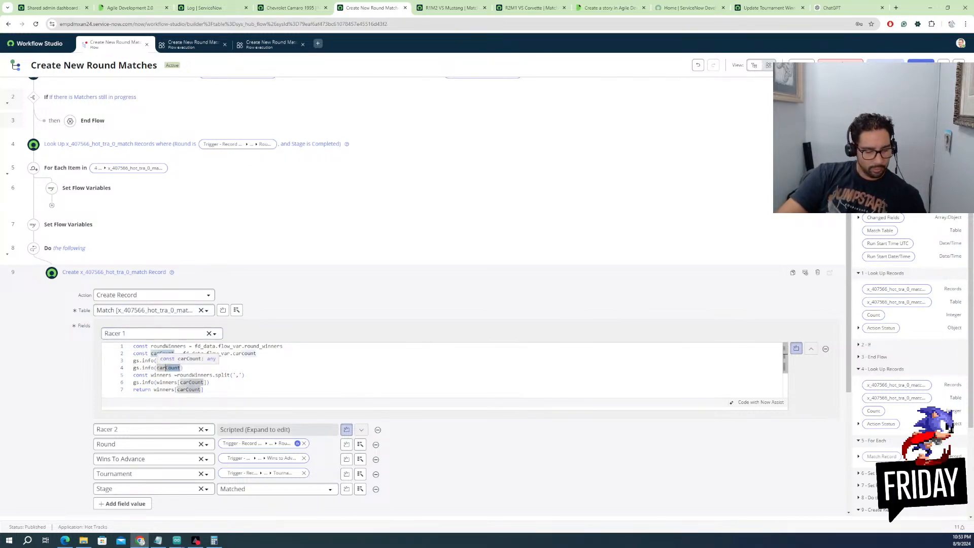
click(227, 367)
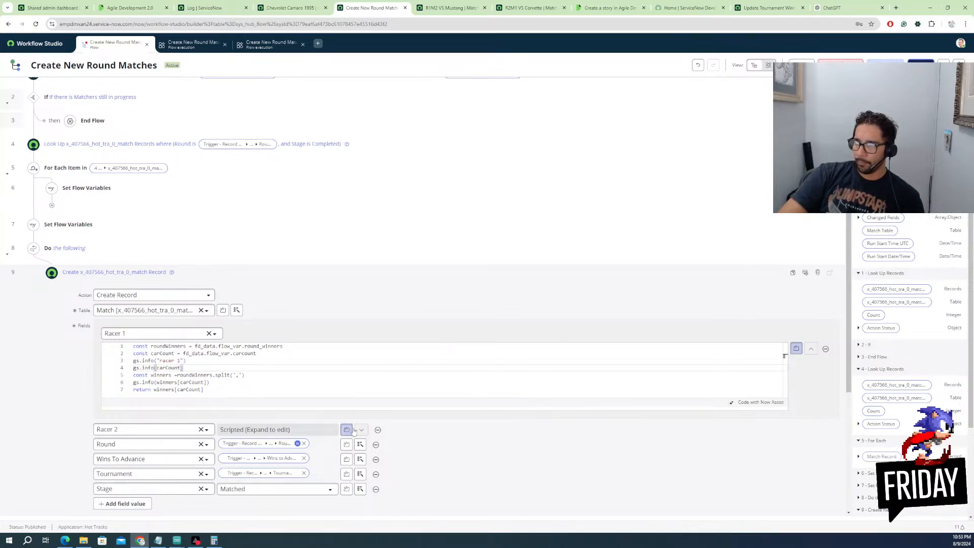
key(ctrl+s)
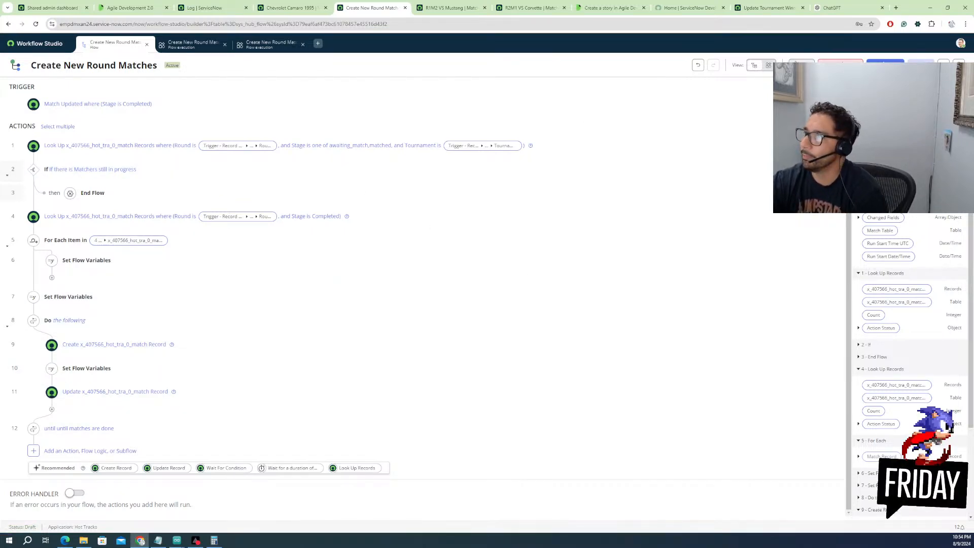
Start a new test of the flow and open the list of match records to test with
click(802, 65)
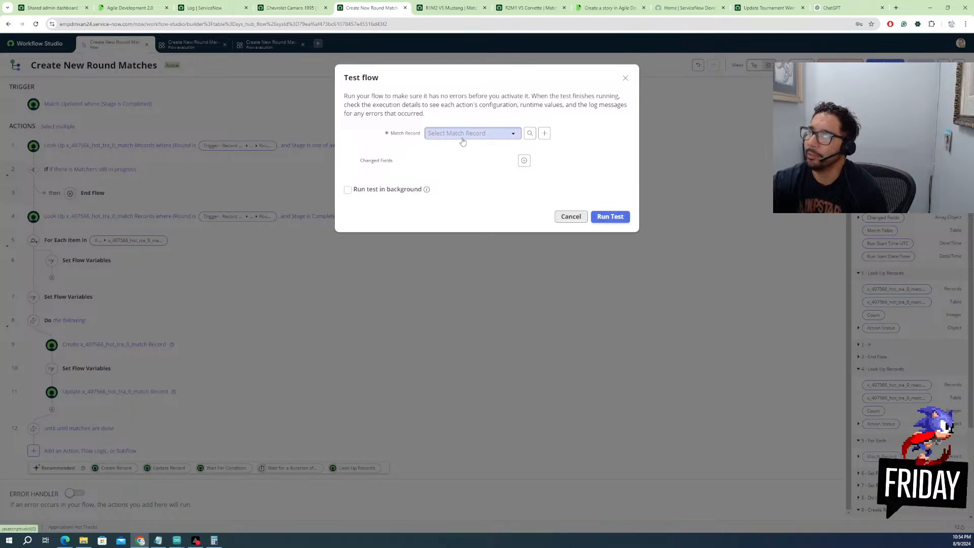
click(463, 133)
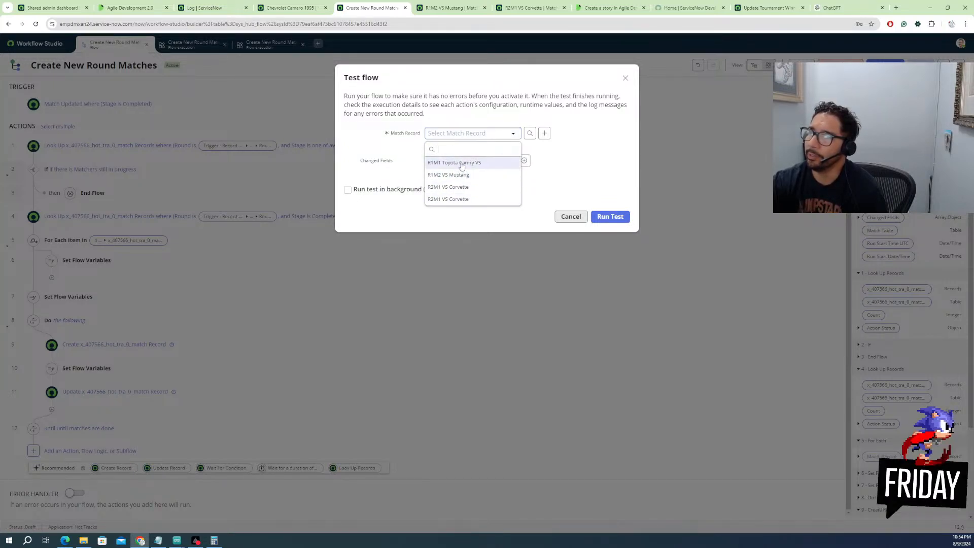
Test the Create New Round Matches flow with the R1M1 Toyota Camry VS match record and open its execution details
click(464, 165)
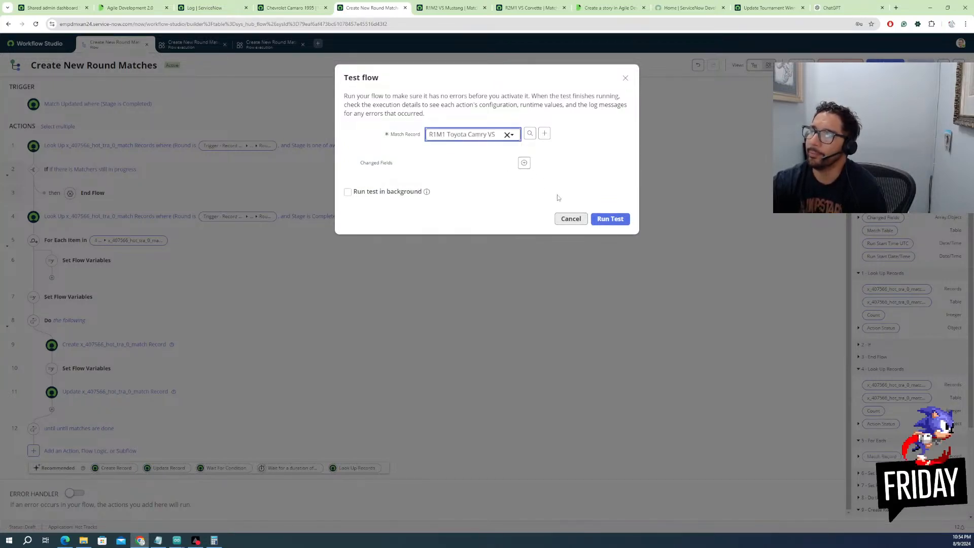
click(604, 217)
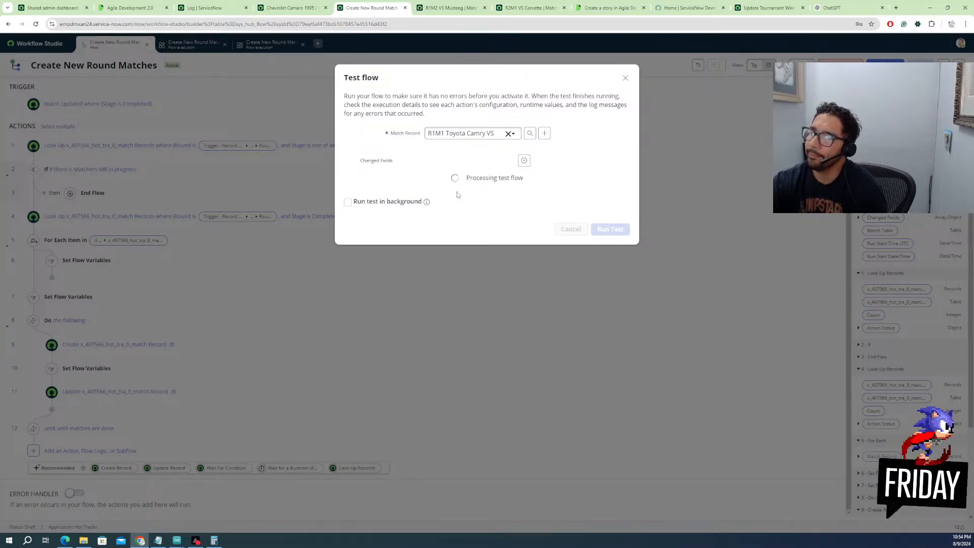
click(461, 178)
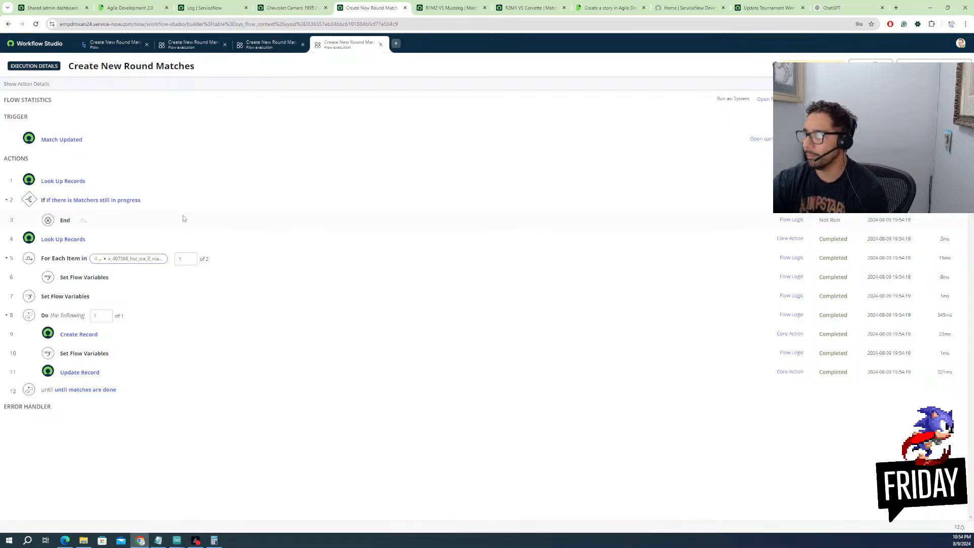
Inspect the runtime values of the Create Record and Update Record actions and open the resulting match record
click(87, 339)
scroll(250, 423, down, 3)
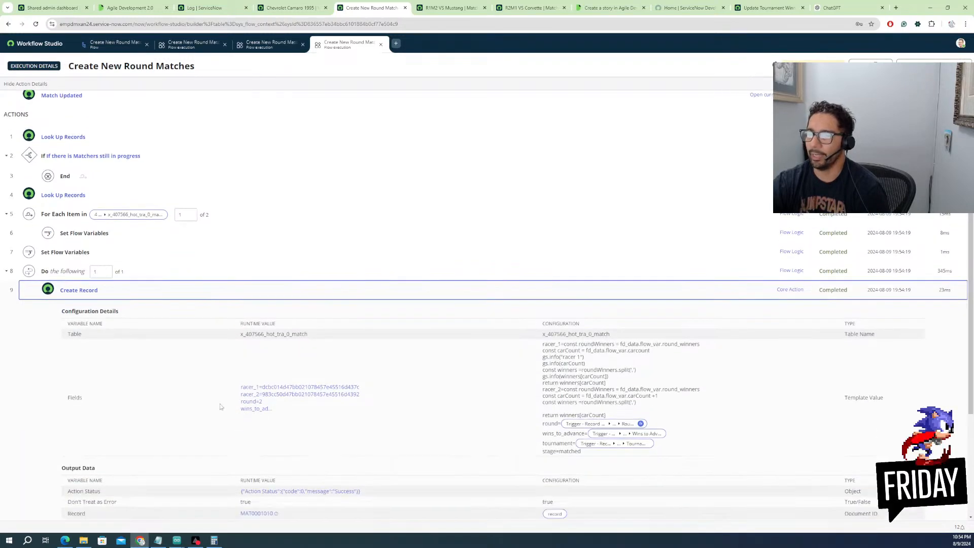
click(84, 476)
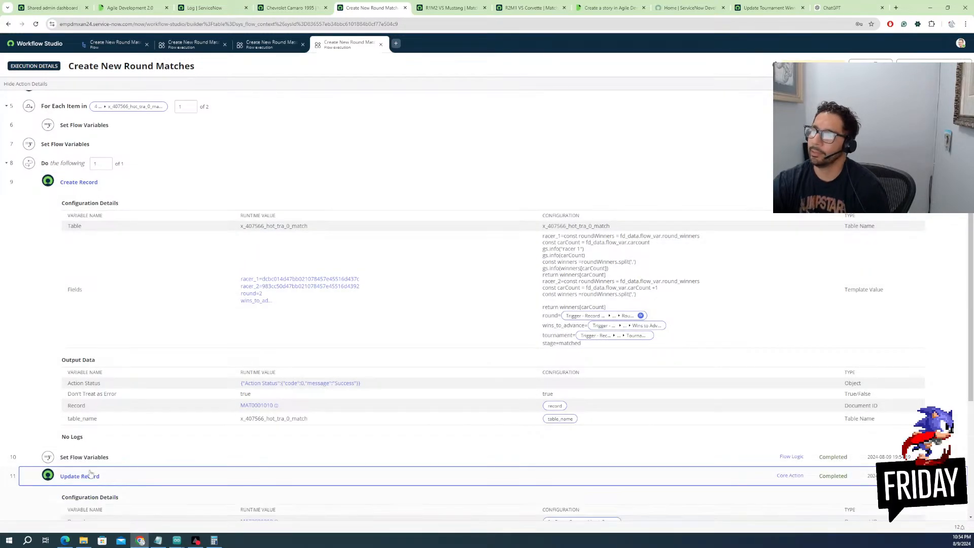
scroll(157, 436, down, 4)
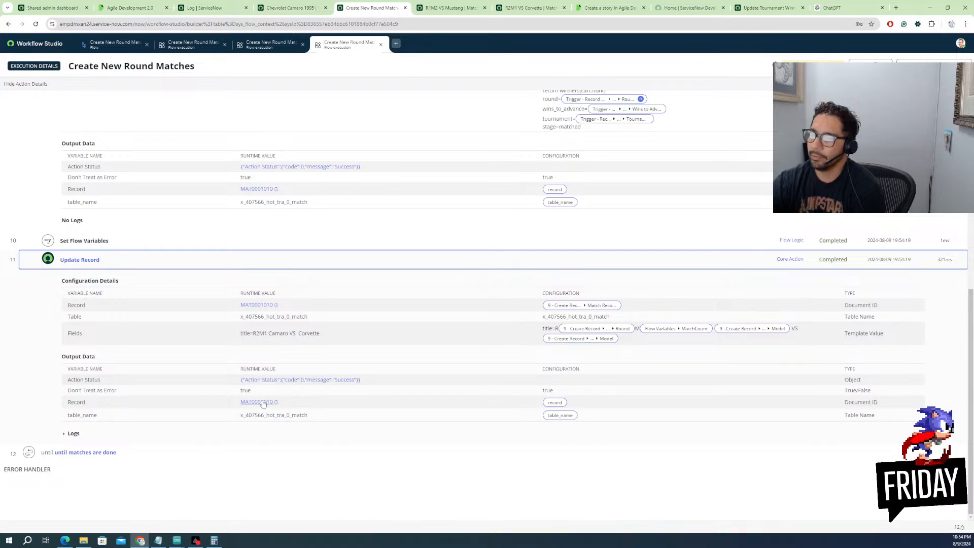
mouse_move(263, 404)
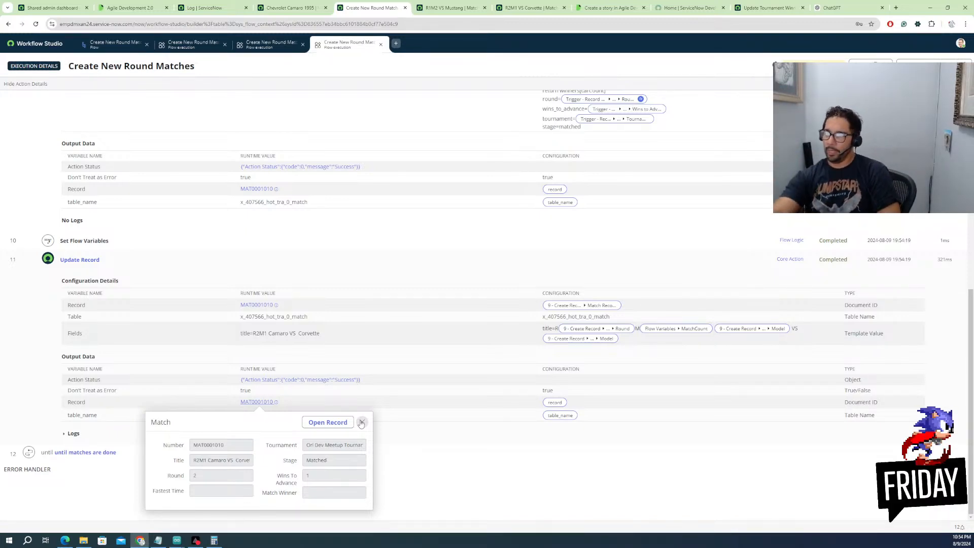
click(328, 422)
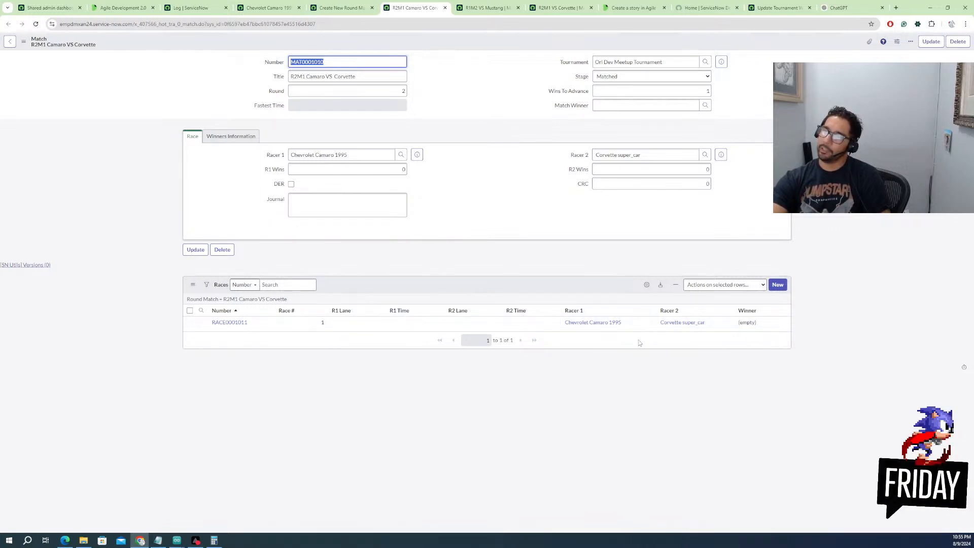
Open the only race listed under the Camaro VS Corvette match and set R1 Lane to 1
click(236, 324)
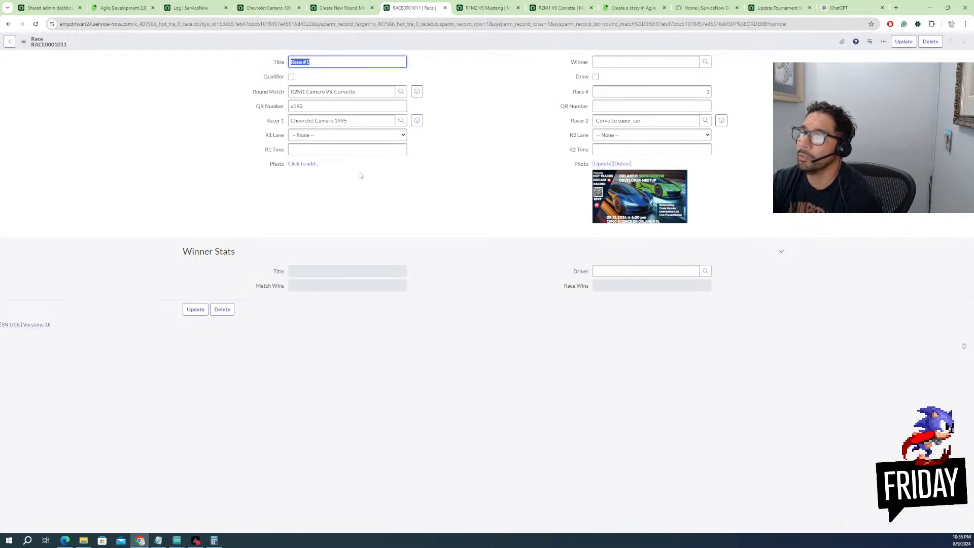
click(356, 135)
click(350, 150)
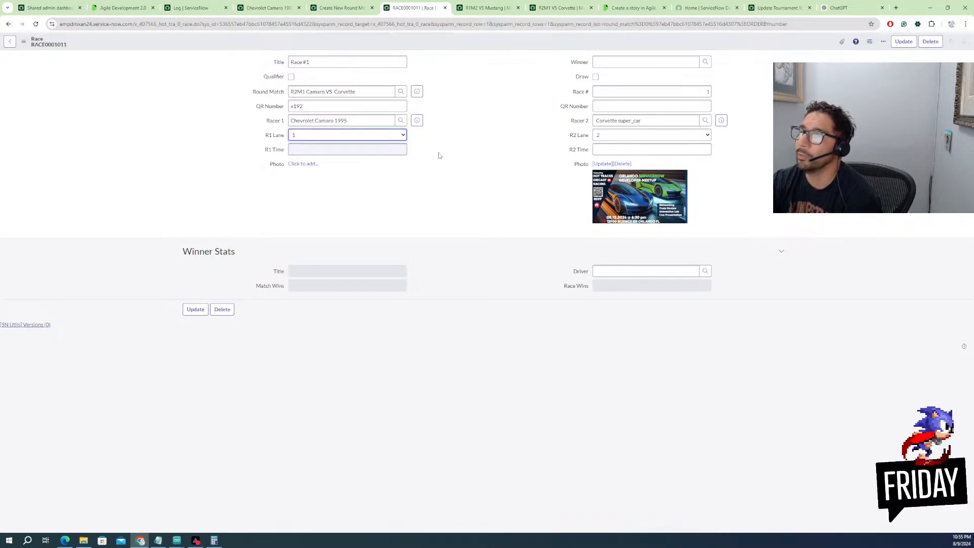
Enter an R1 Time of 1.253 and an R2 Time of 1.325, and save the race
click(398, 149)
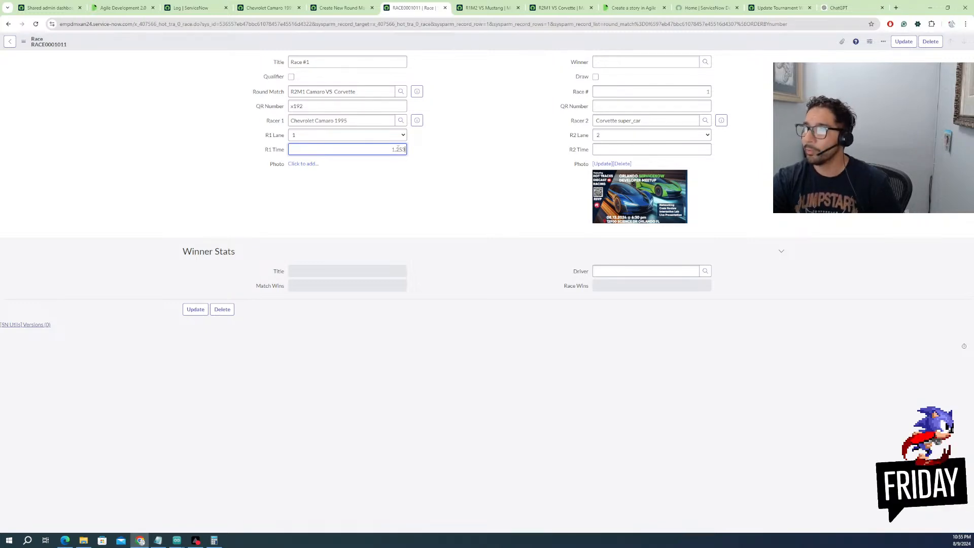
click(631, 150)
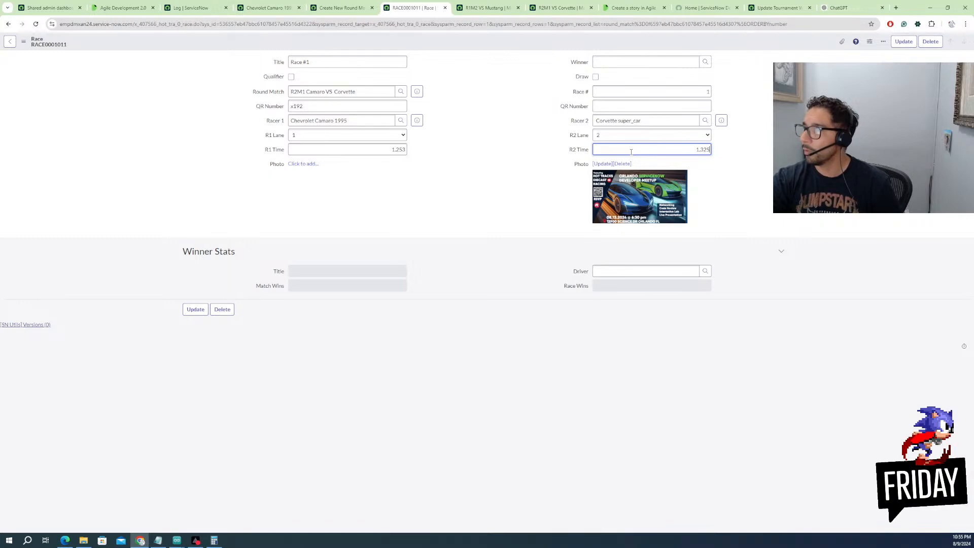
text(1.325)
right_click(513, 42)
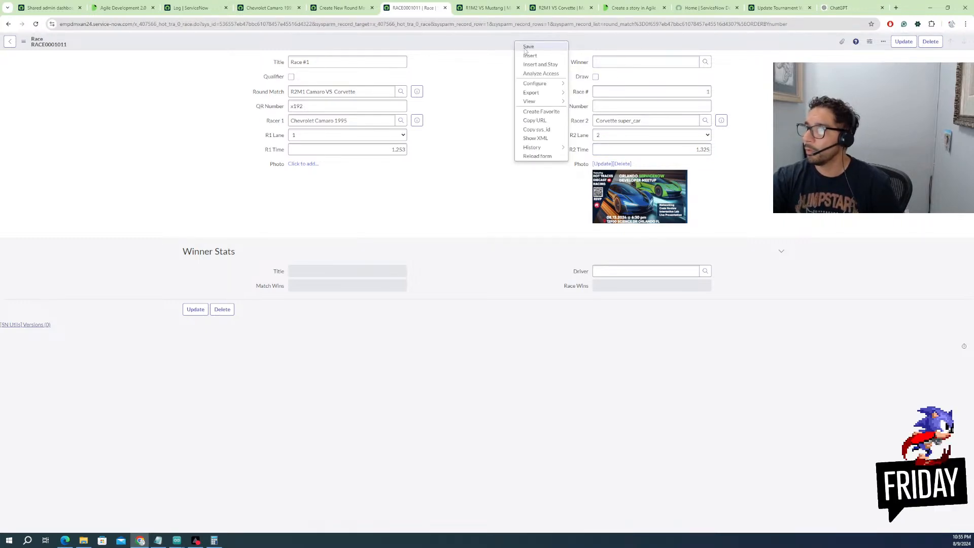
click(527, 48)
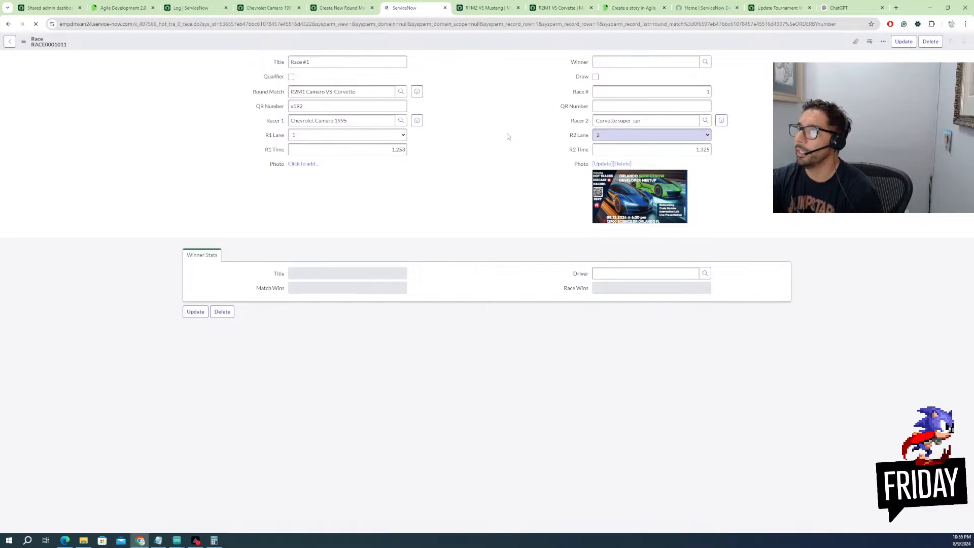
Reload the race to check its winner, and review the race and winner details on its round match record
right_click(499, 45)
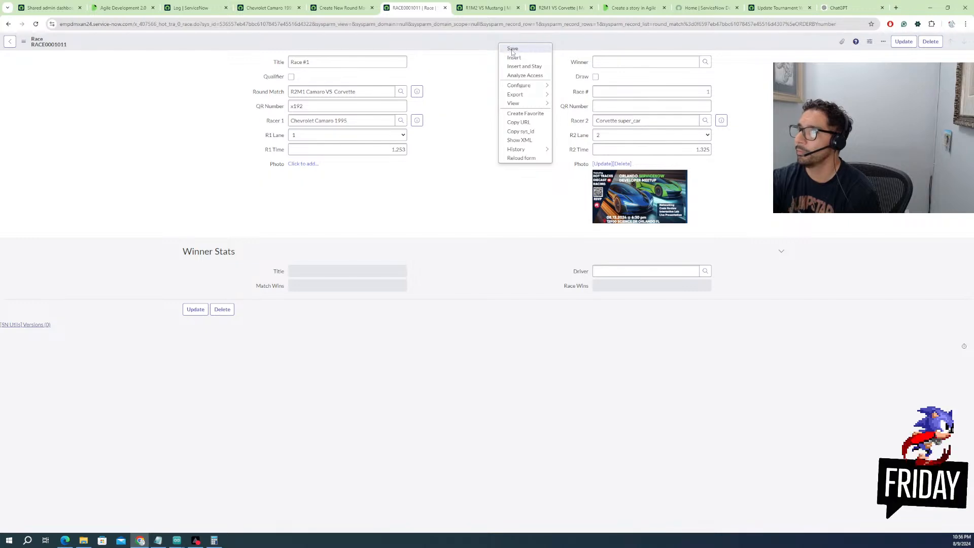
click(512, 158)
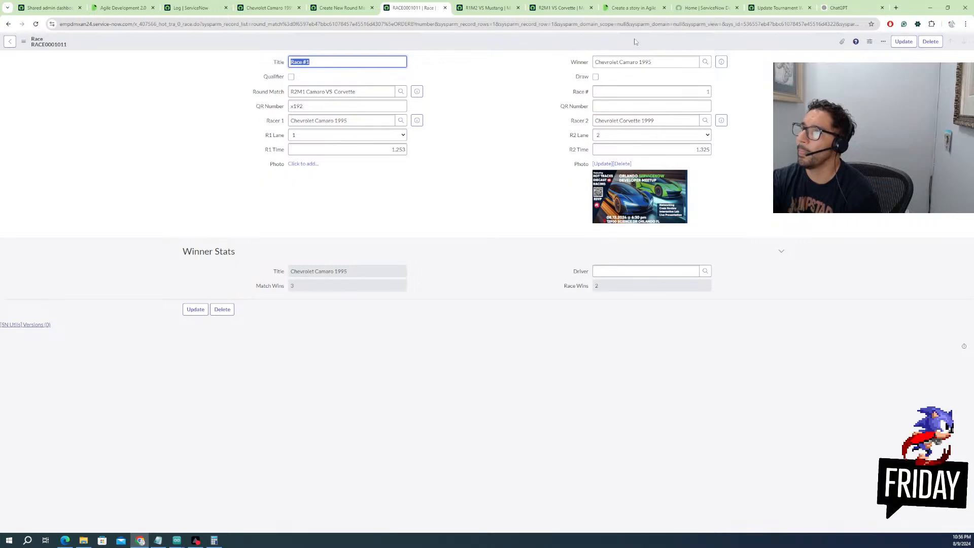
drag(664, 59, 595, 62)
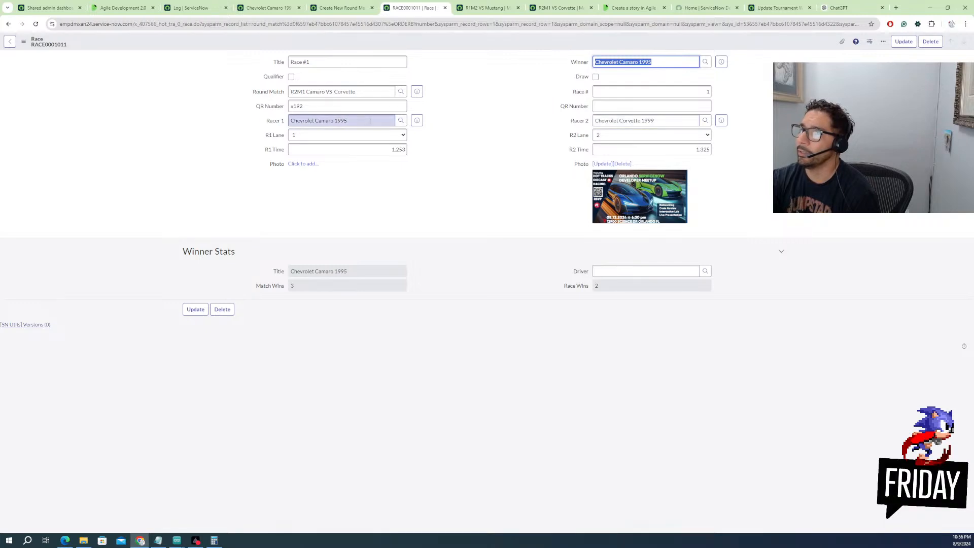
click(417, 91)
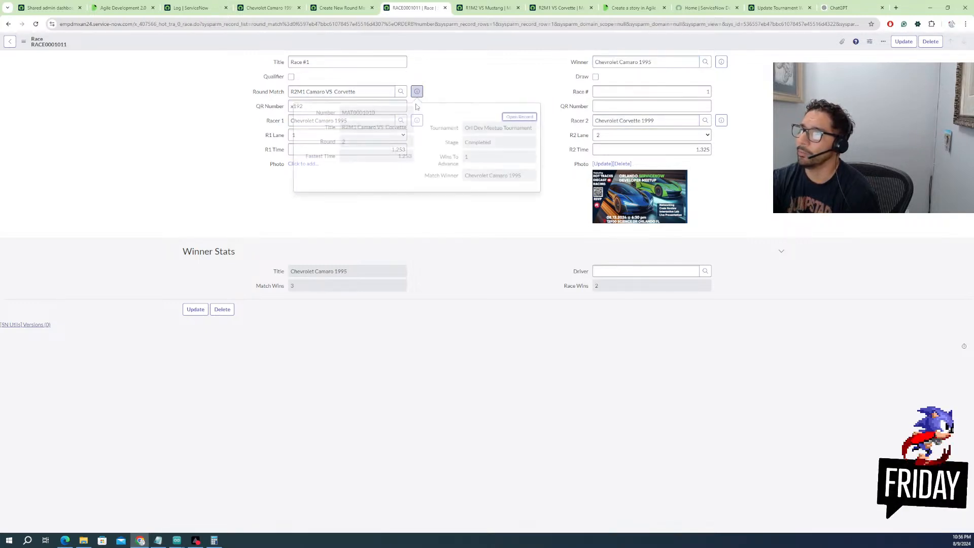
click(503, 117)
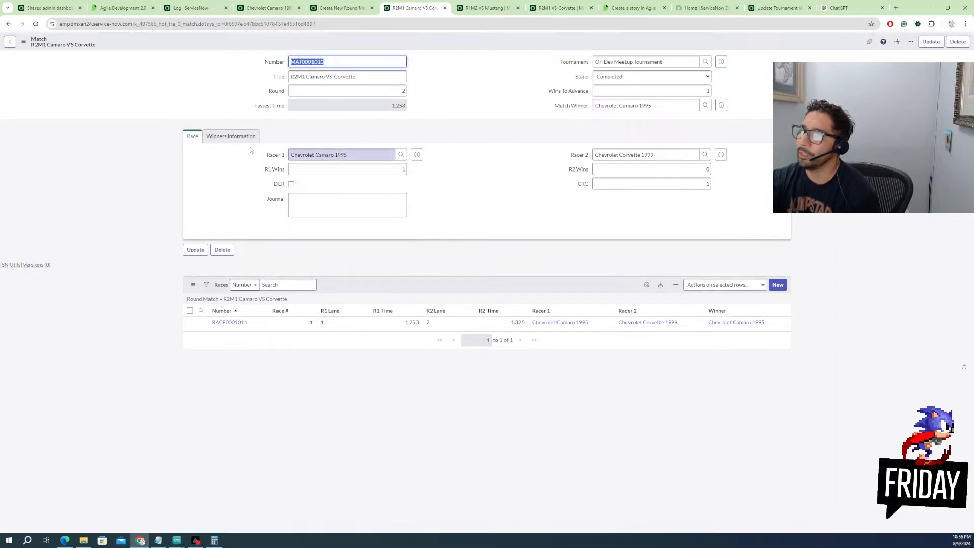
click(231, 135)
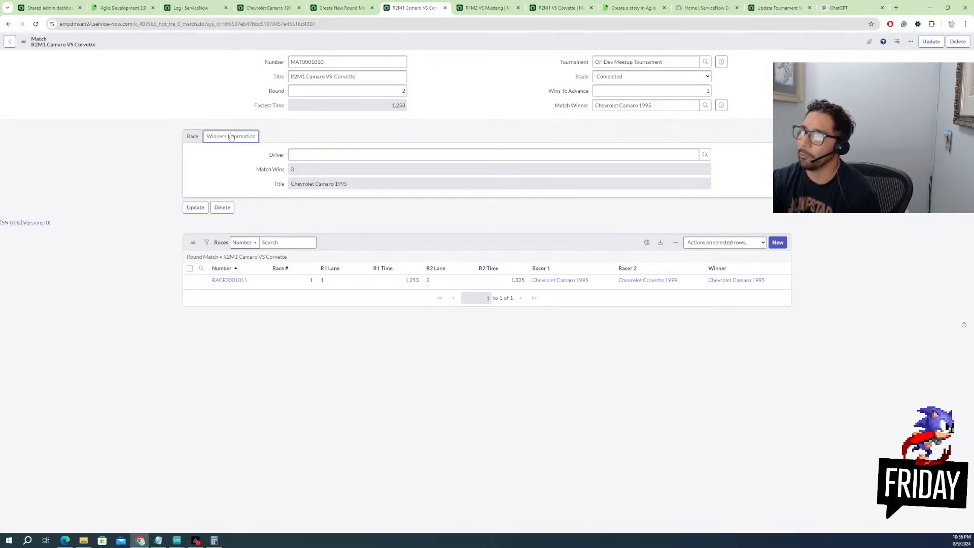
click(197, 137)
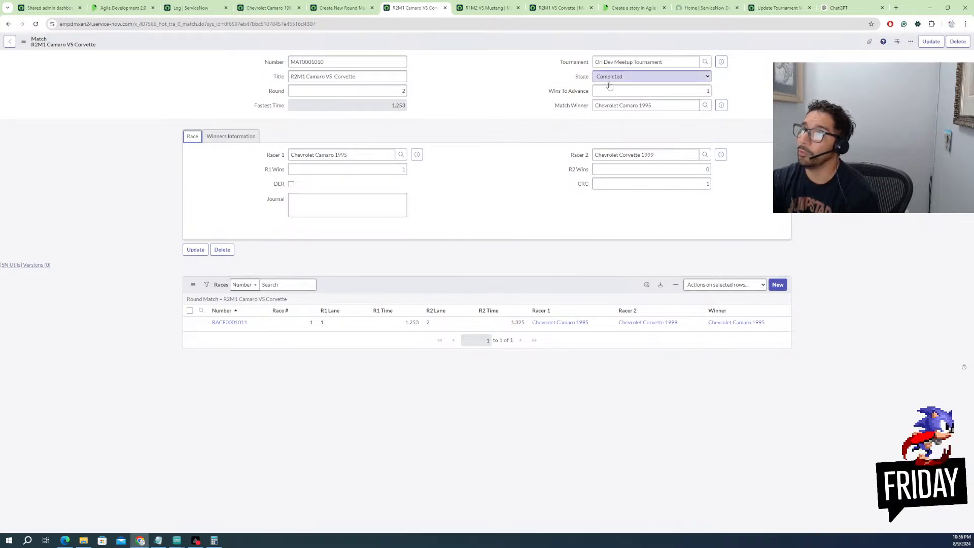
Open the match's Orl Dev Meetup Tournament record and delete its three round 2 matches
click(724, 67)
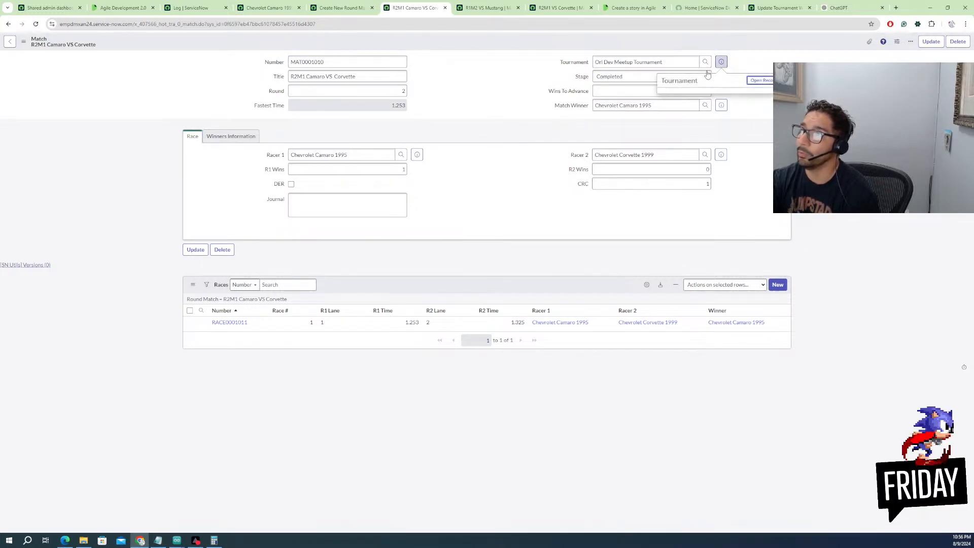
click(752, 81)
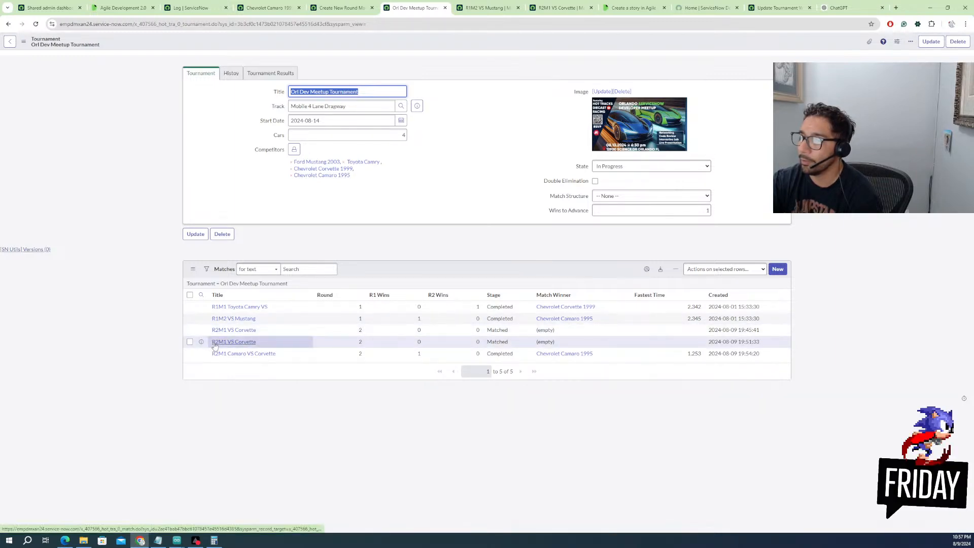
click(190, 341)
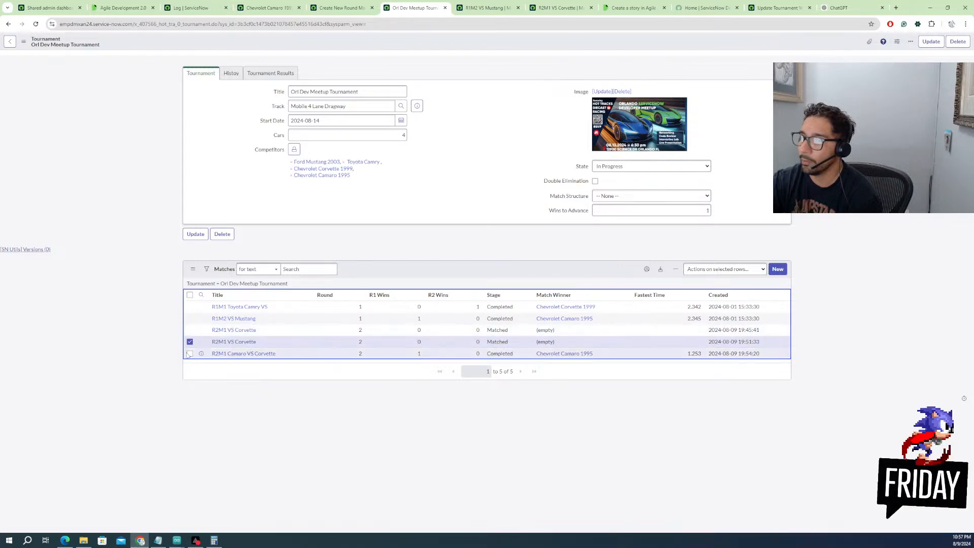
click(190, 354)
click(190, 330)
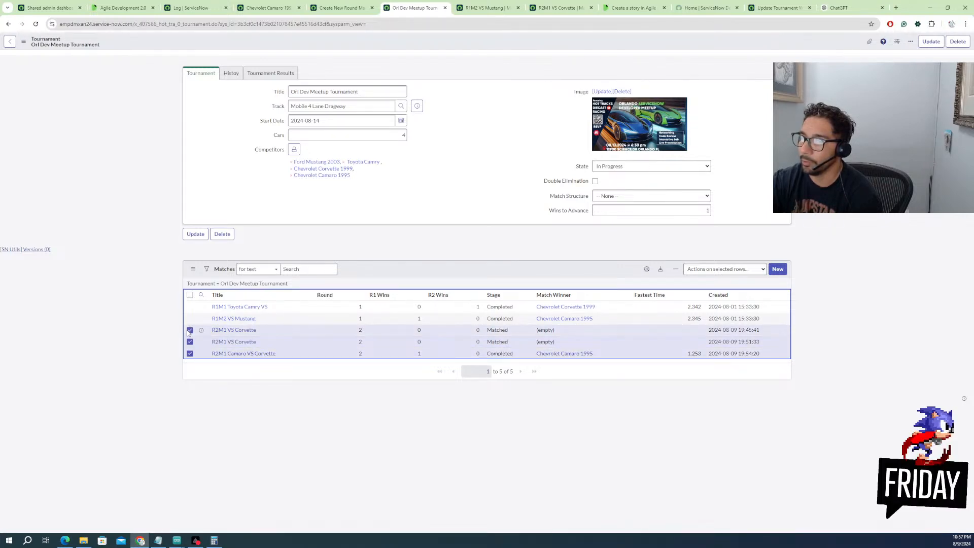
click(724, 269)
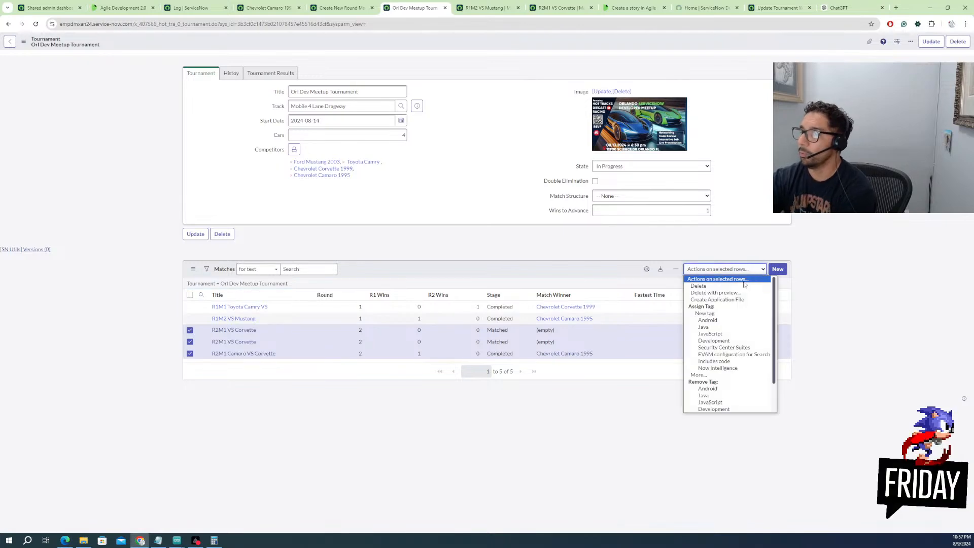
click(709, 286)
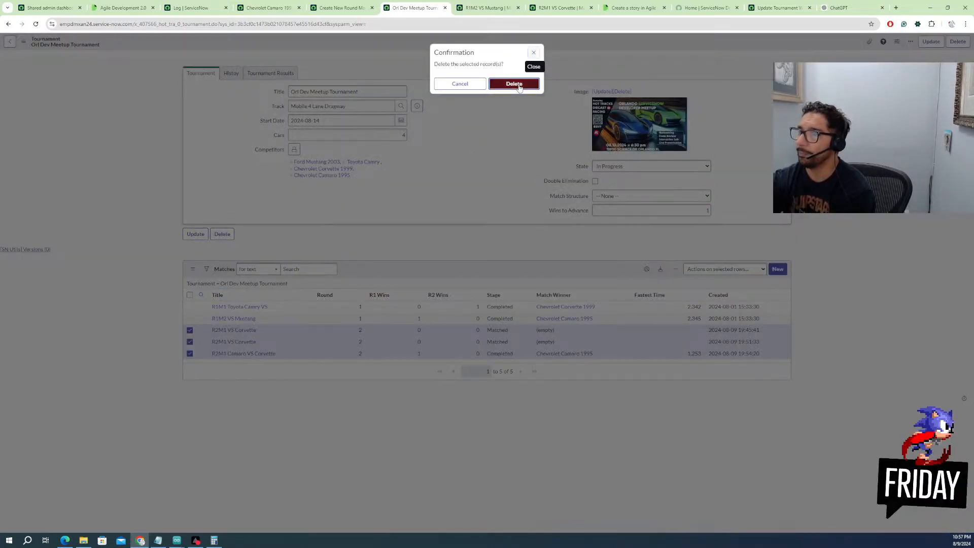
click(514, 84)
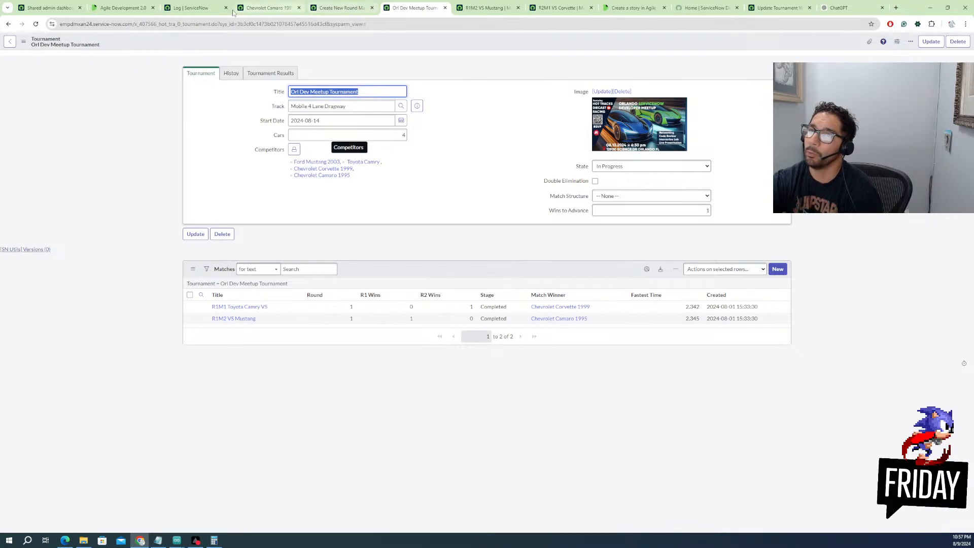
Return to the Create New Round Matches flow definition, closing the flow execution views and the Test flow dialog
click(334, 9)
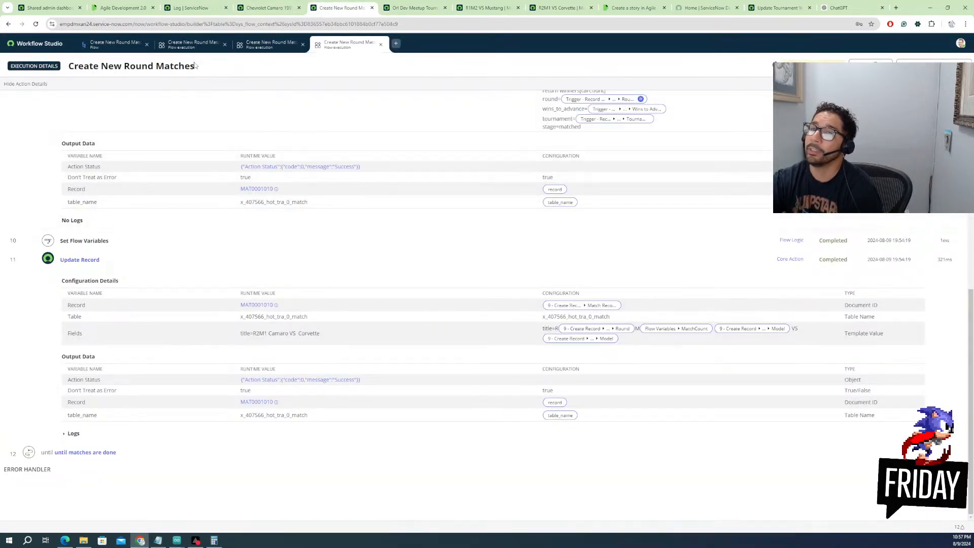
click(304, 48)
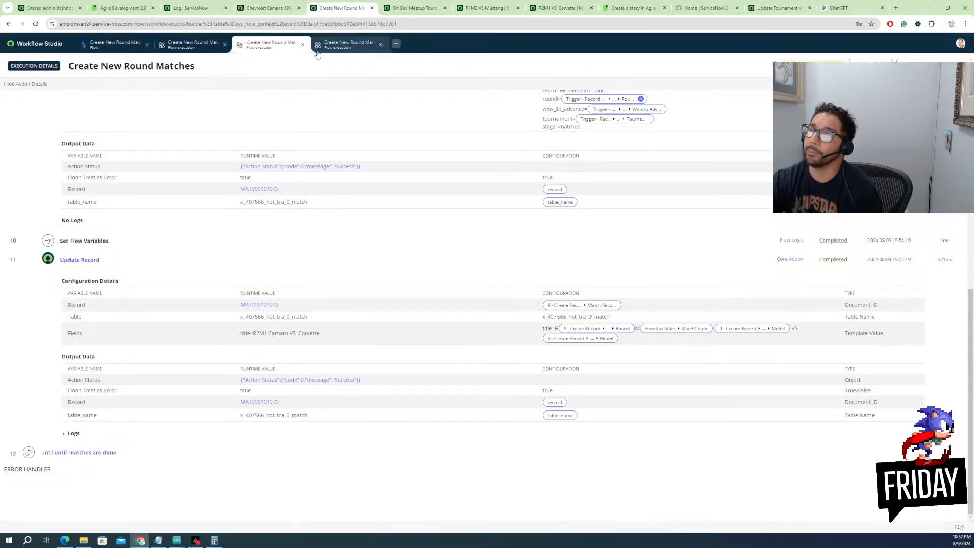
click(303, 45)
click(202, 51)
click(225, 44)
click(225, 45)
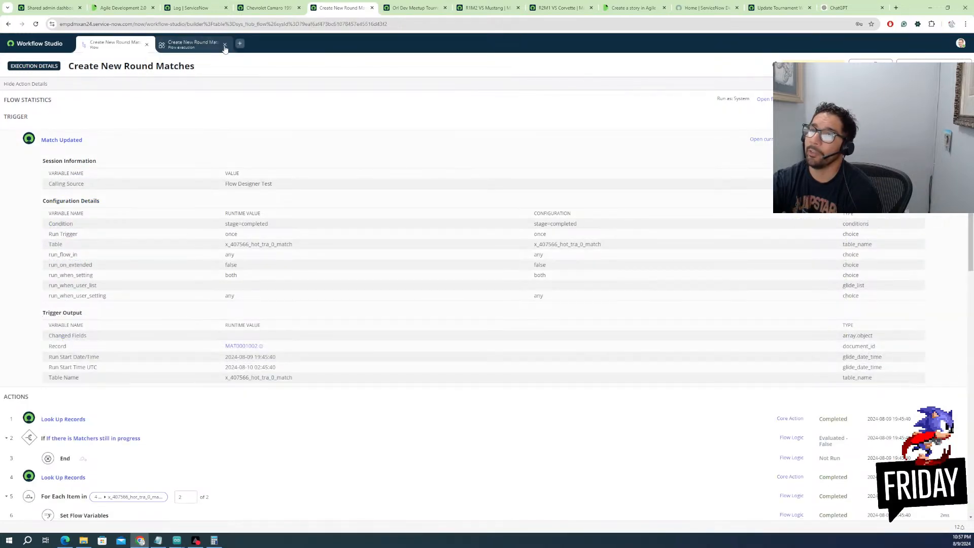
click(225, 44)
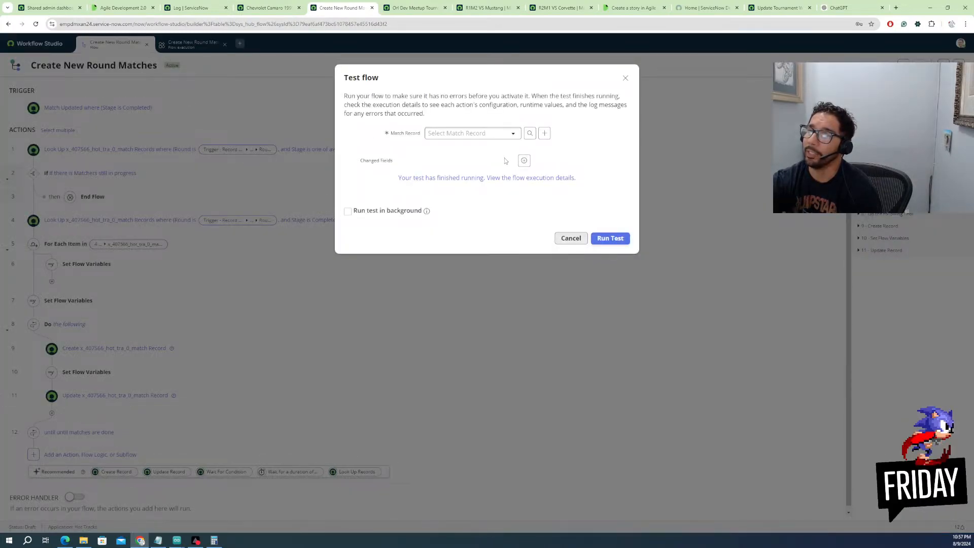
click(571, 239)
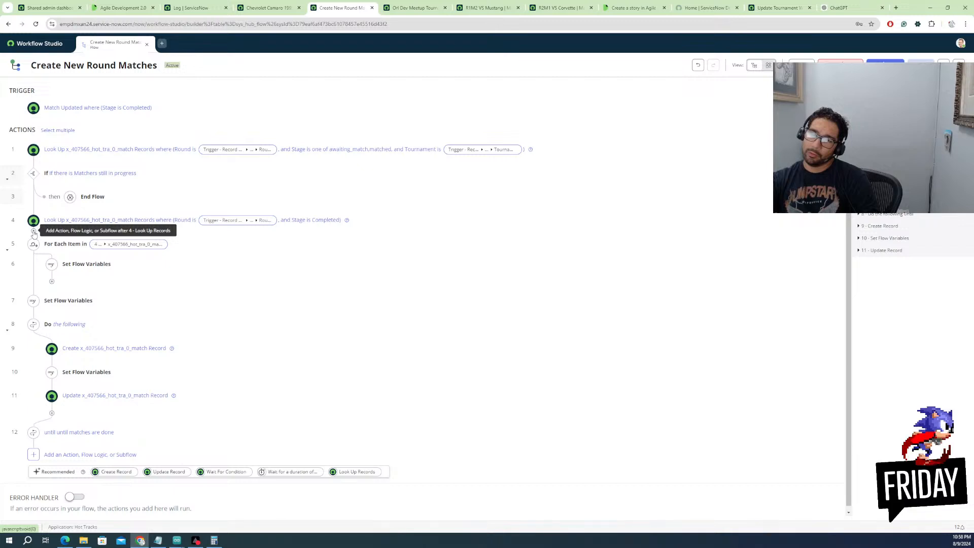
Review the variable assignments in the Set Flow Variables action inside the For Each loop and the one after it
click(33, 231)
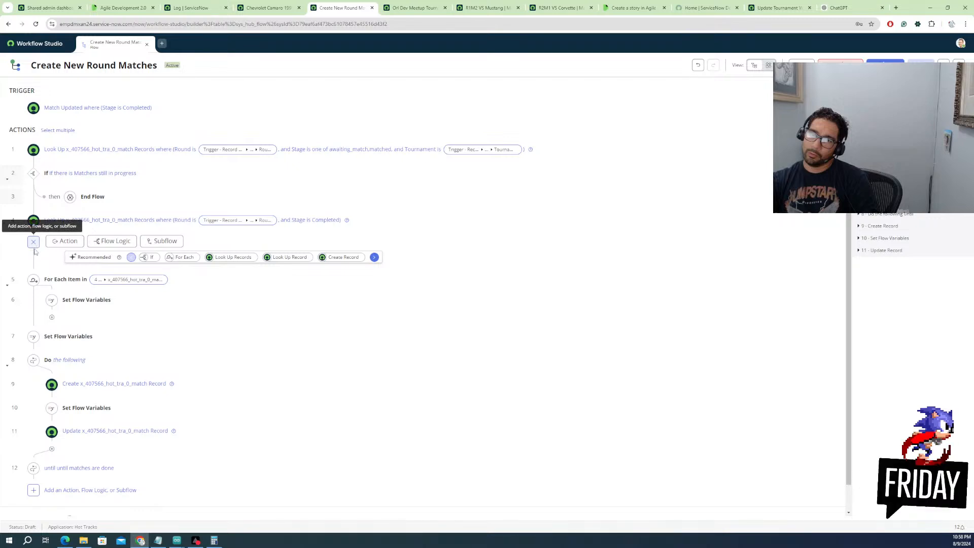
click(62, 300)
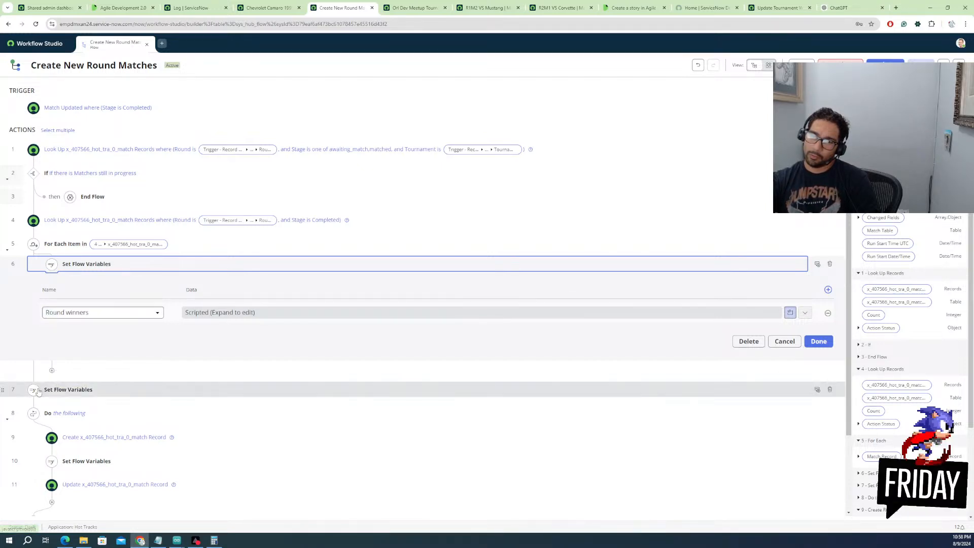
click(50, 391)
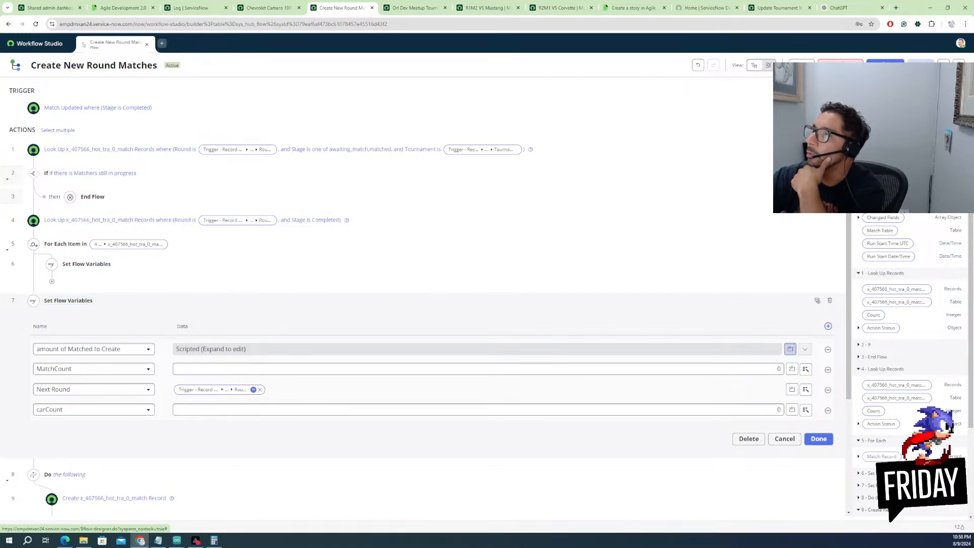
Delete the Next Round variable from the flow variables and save the list
click(926, 117)
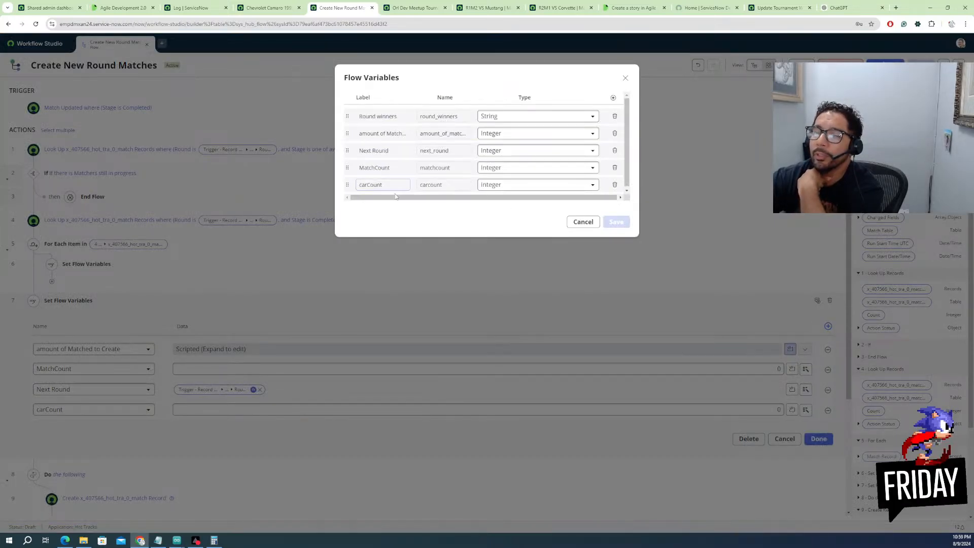
click(614, 151)
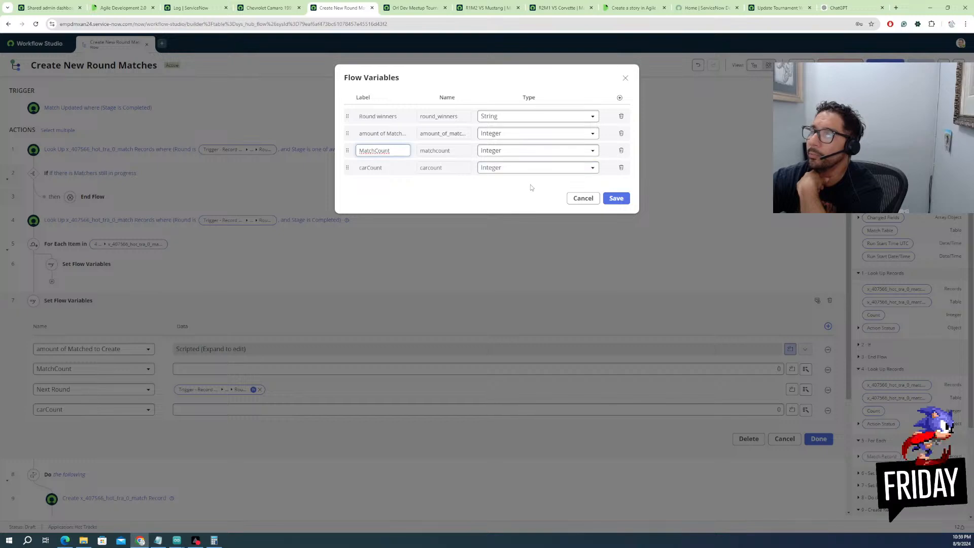
click(616, 200)
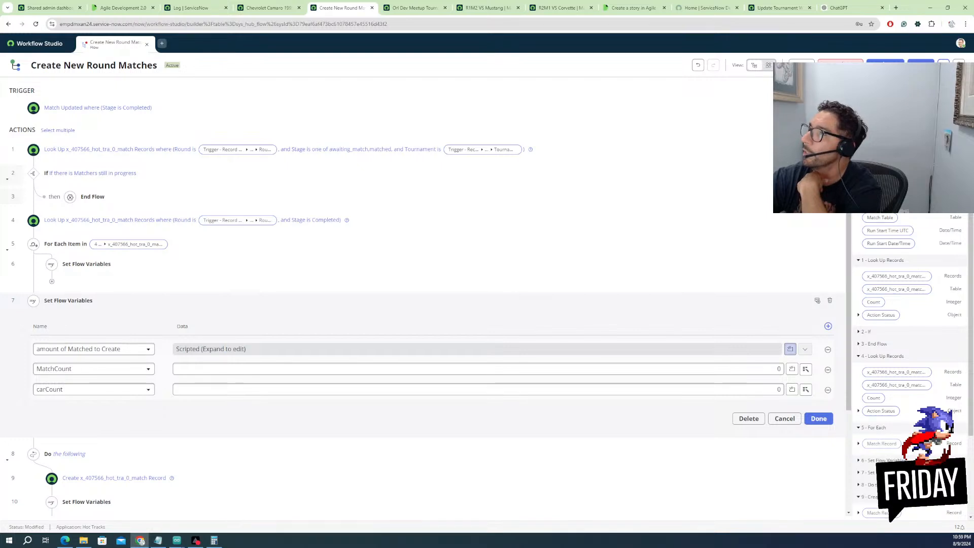
Add a flow variable labelled Finals with the type True/False and save the flow variables
click(920, 109)
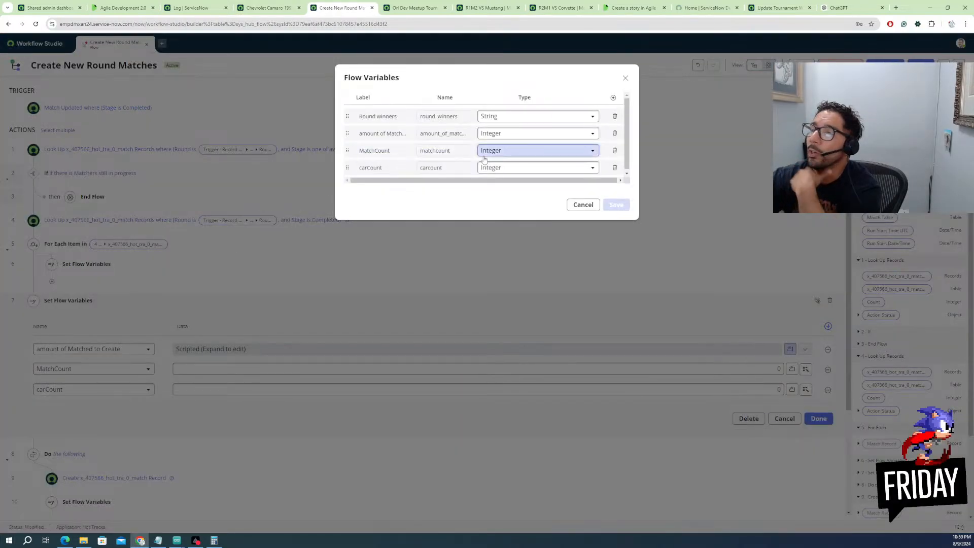
click(614, 97)
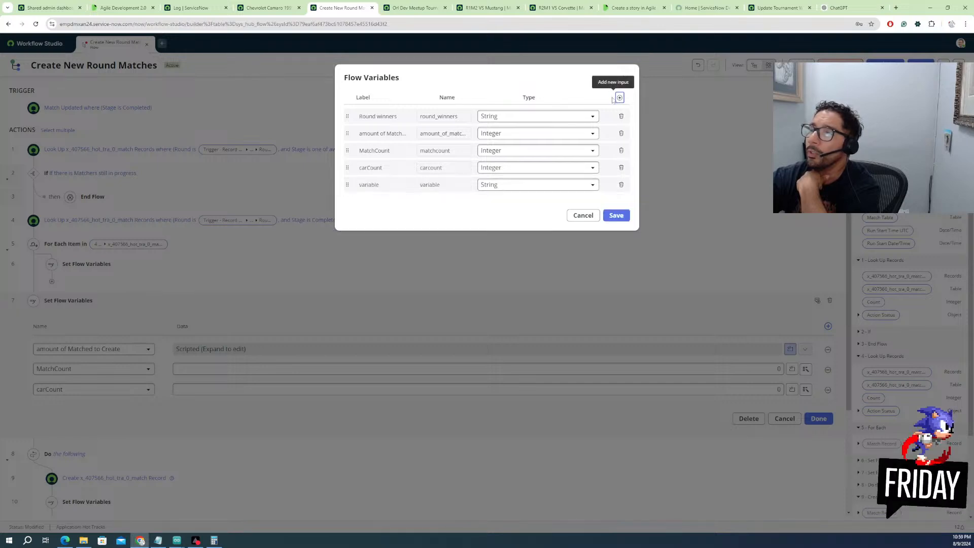
click(365, 185)
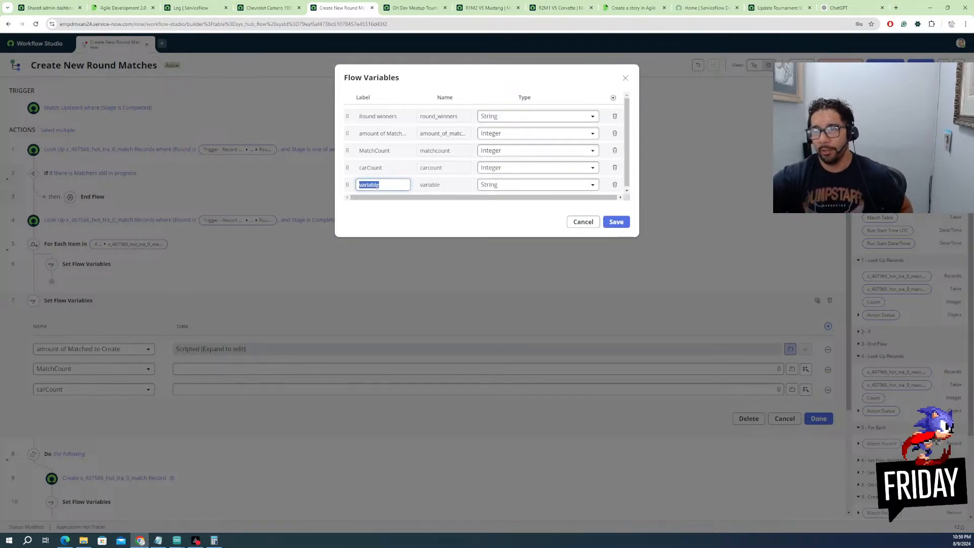
text(Fir)
text(als)
key(Tab)
click(488, 185)
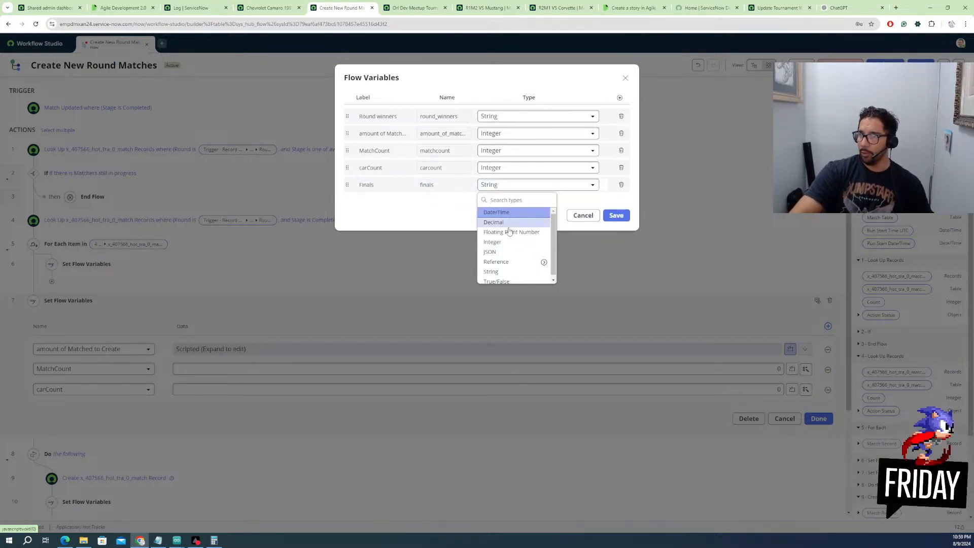
click(503, 281)
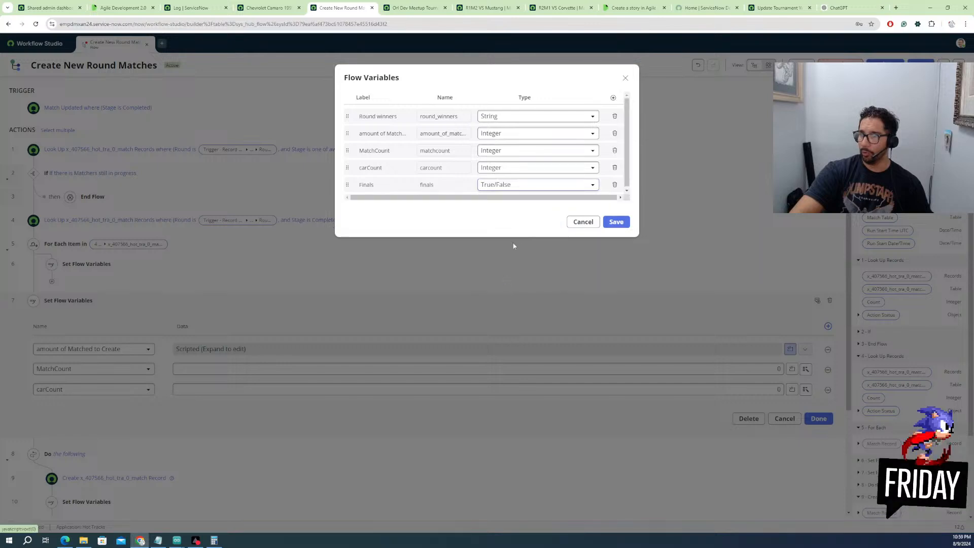
click(617, 221)
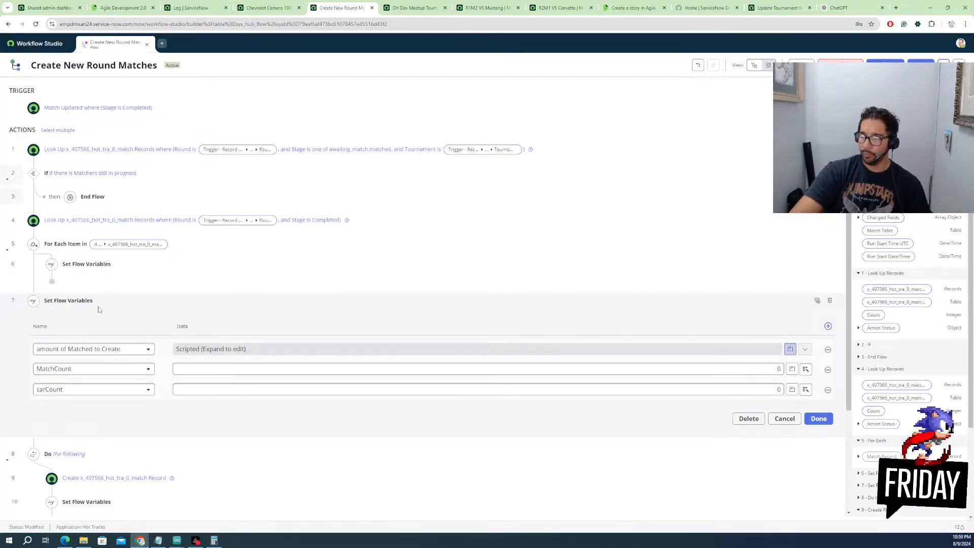
Add an assignment for the Finals variable to the Set Flow Variables action before the Do loop
click(117, 349)
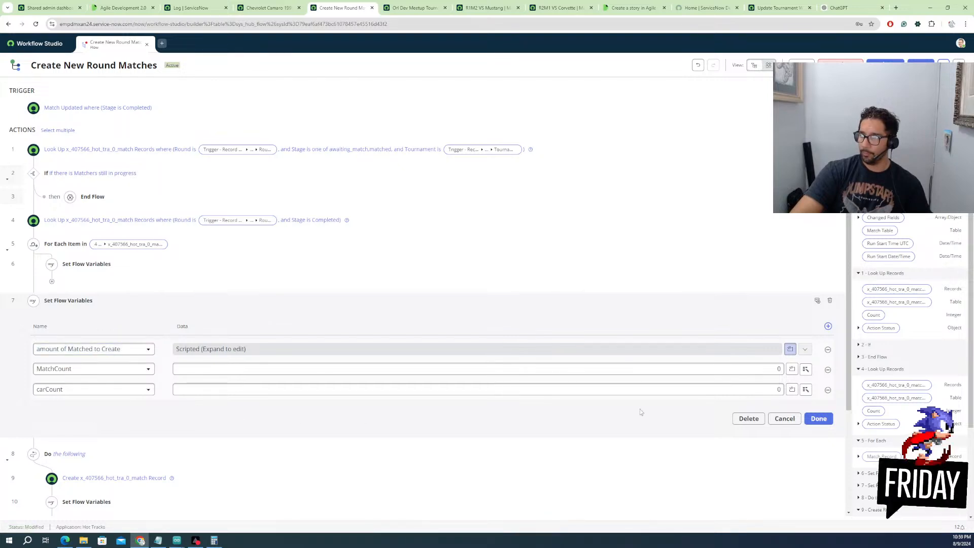
click(828, 327)
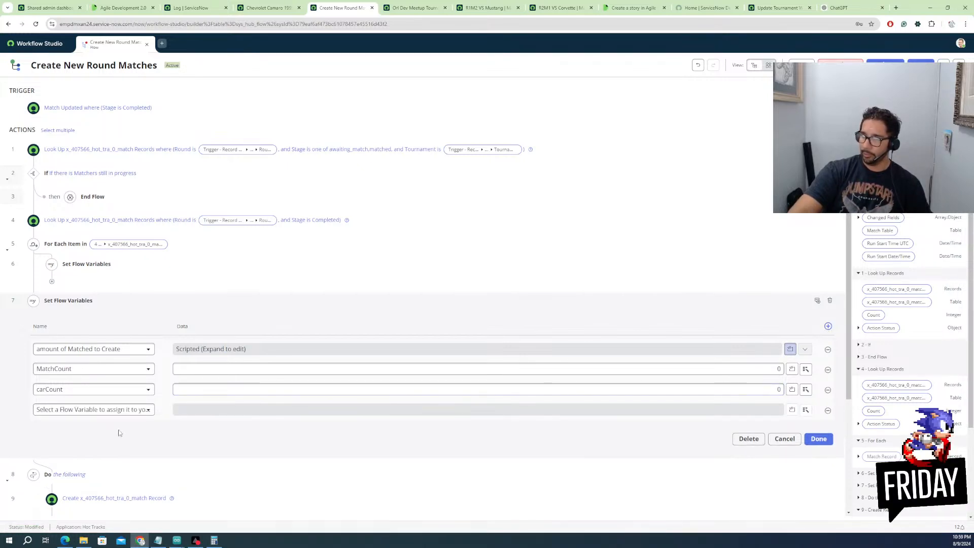
click(92, 409)
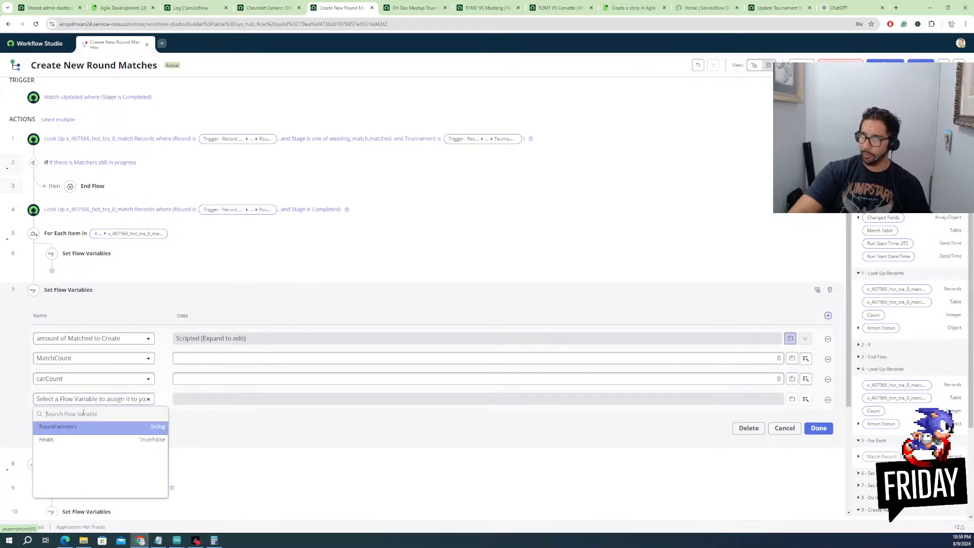
click(56, 447)
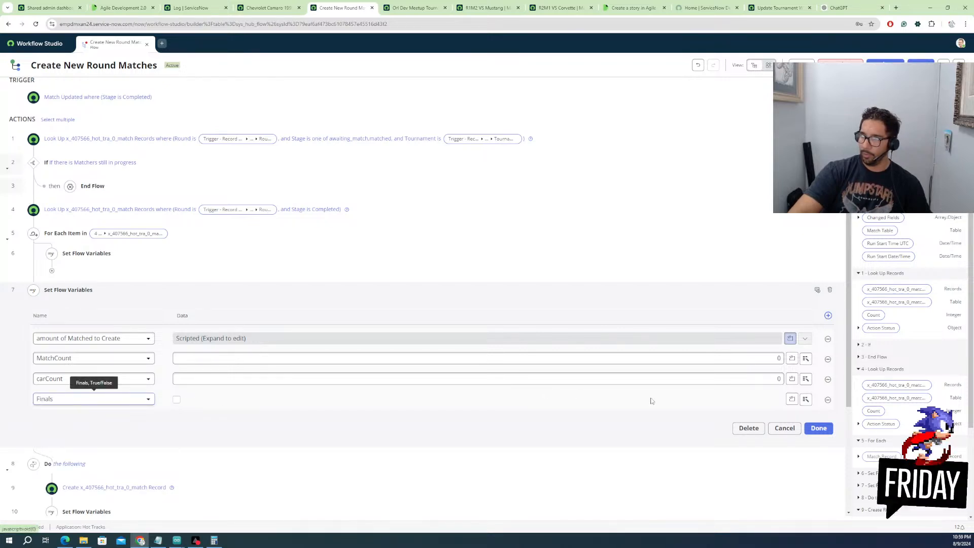
Switch the Finals value to a script and replace the default comments with fd_data.flow_var.amount_of_matched_to_create
click(793, 399)
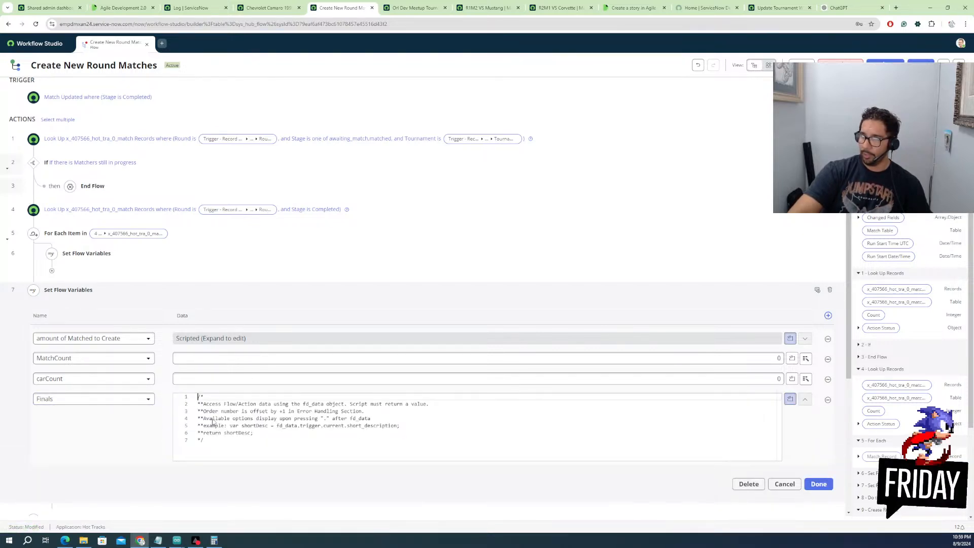
key(ctrl+a)
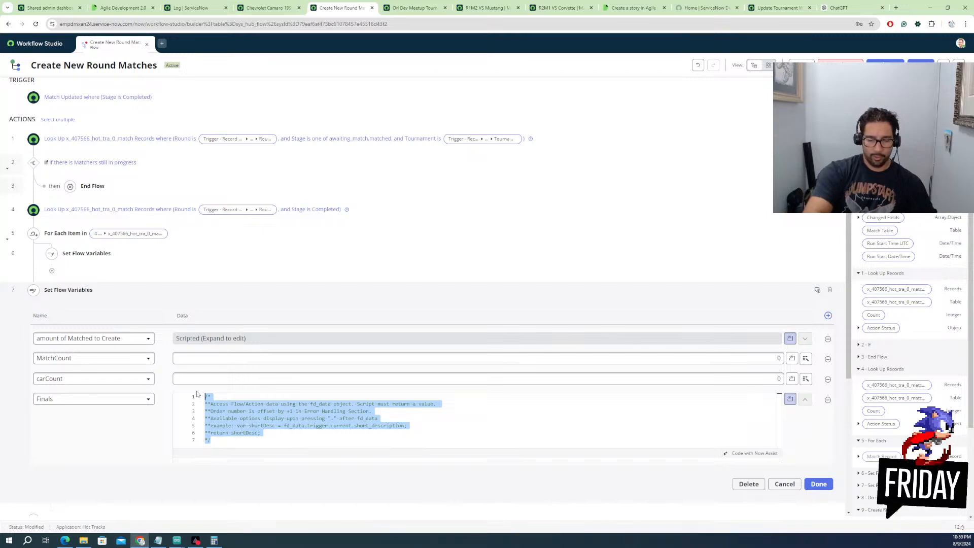
key(BackSpace)
key(Return)
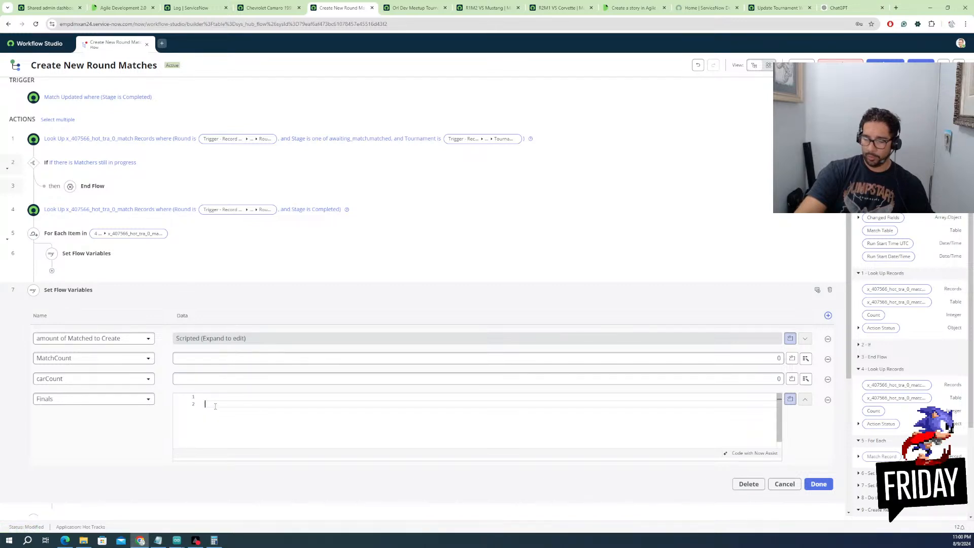
text(fd)
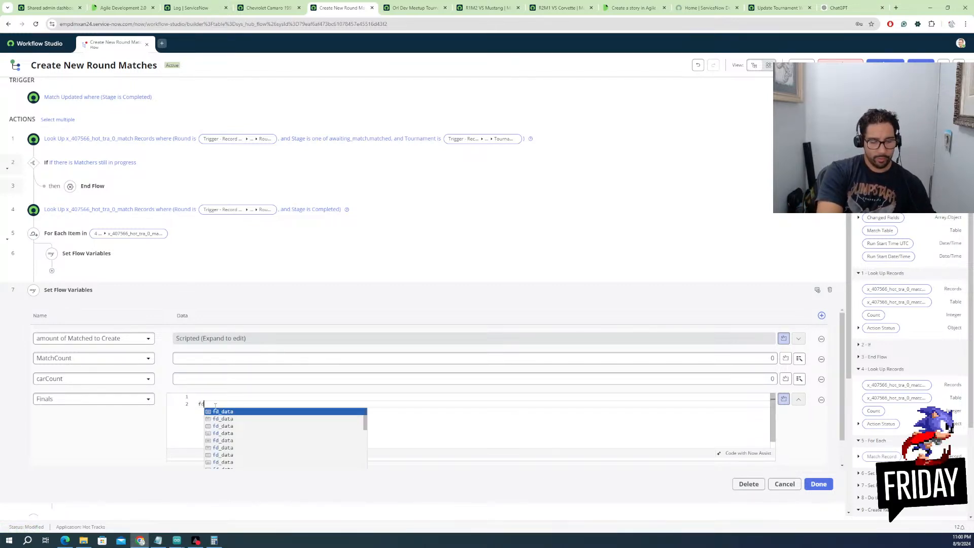
text(_)
key(Return)
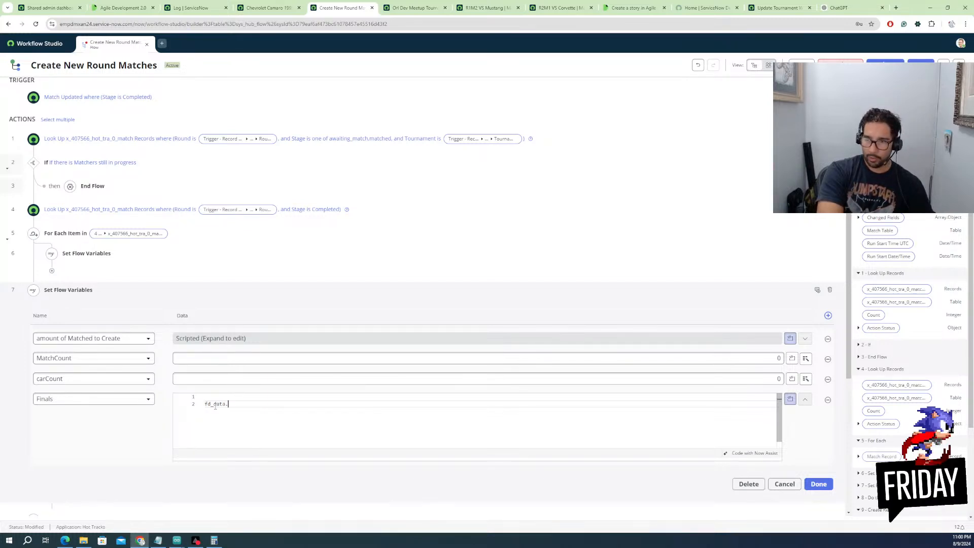
text(.flow_var)
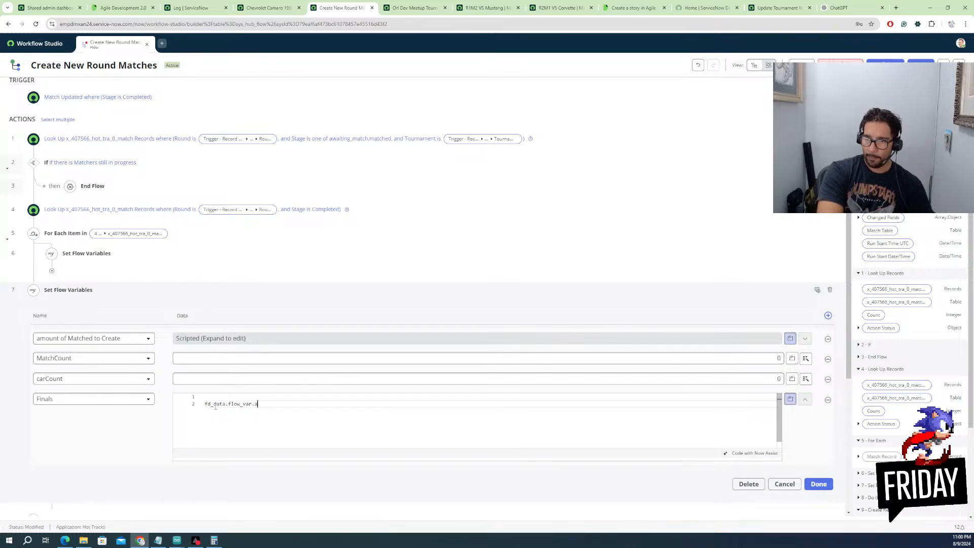
text(.a)
key(Return)
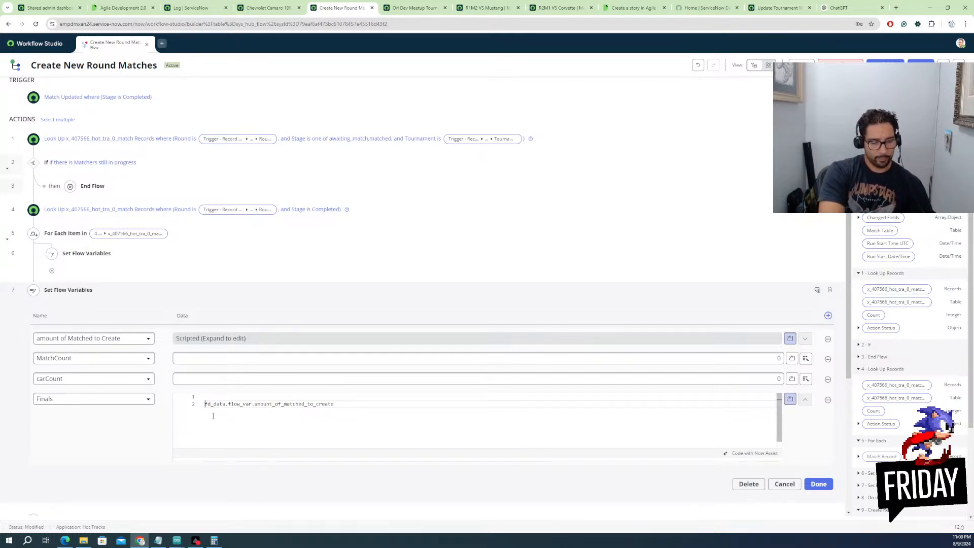
Wrap the Finals script expression in an if condition testing <2 that returns true, and finish the action's edits
text(if()
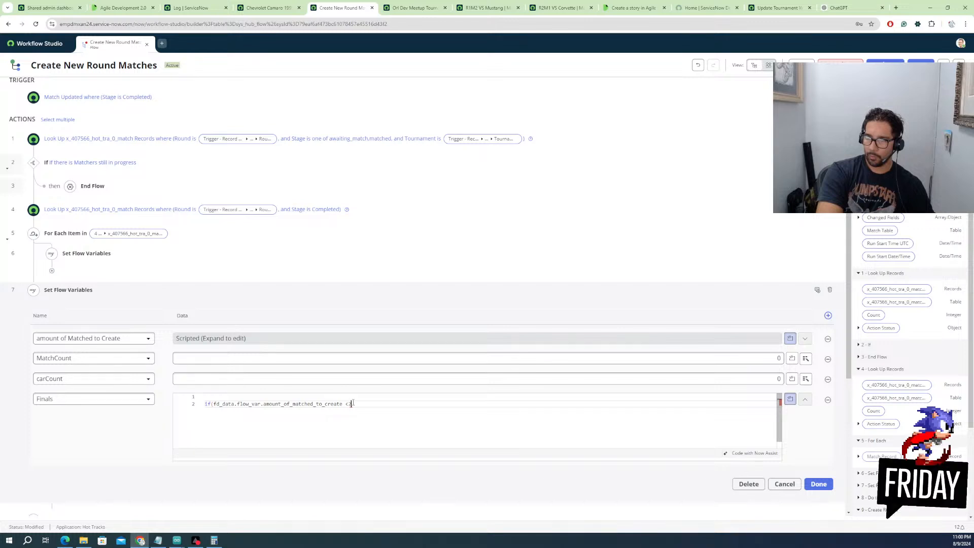
text(2)
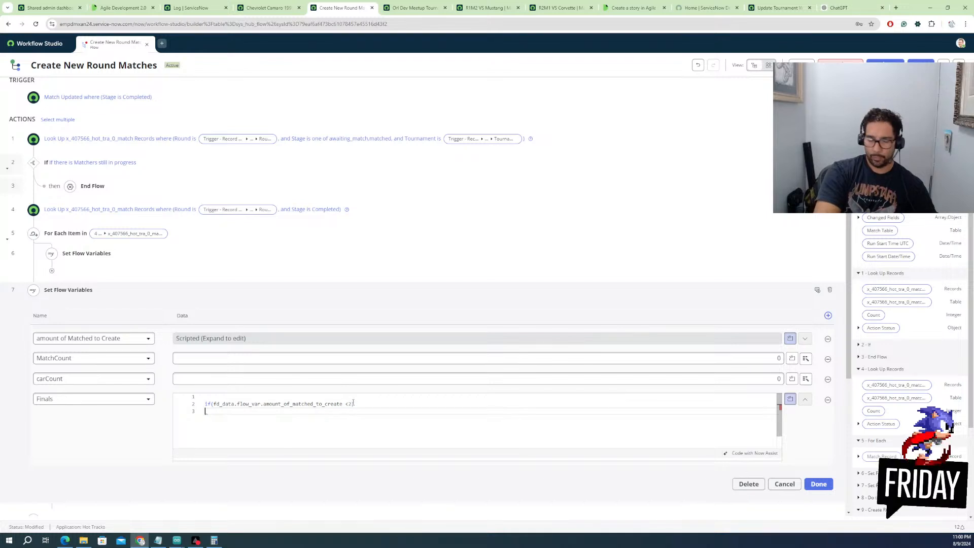
text({)
key(Return)
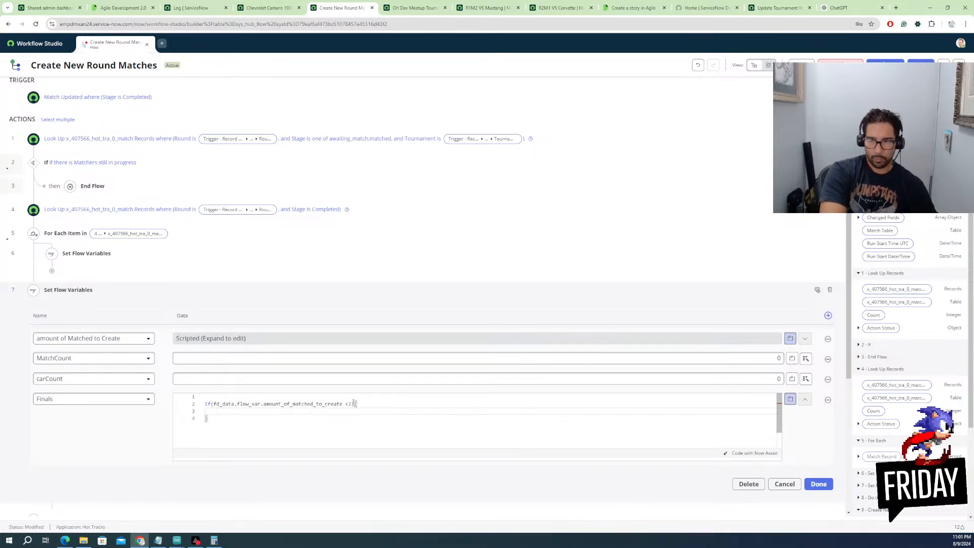
text(return )
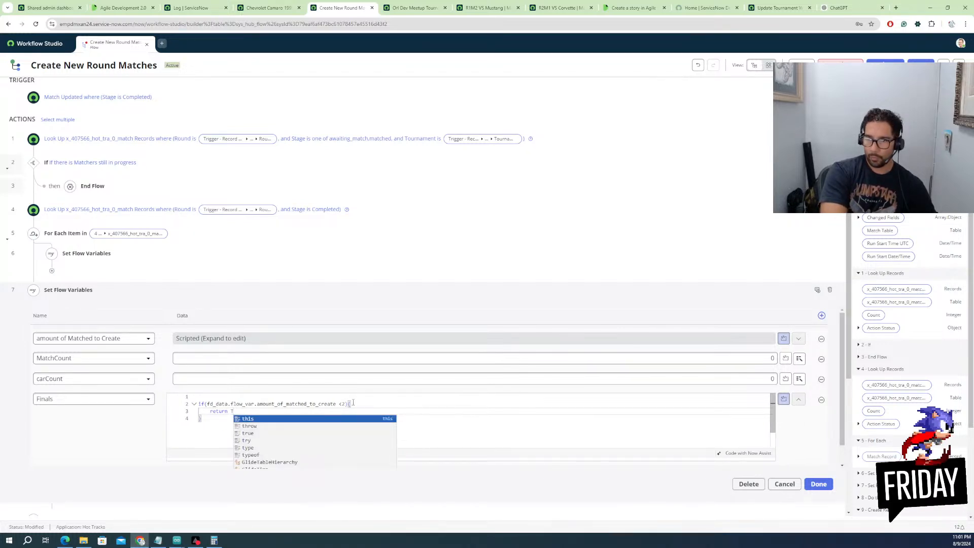
text(T)
key(Down)
key(Down)
key(Return)
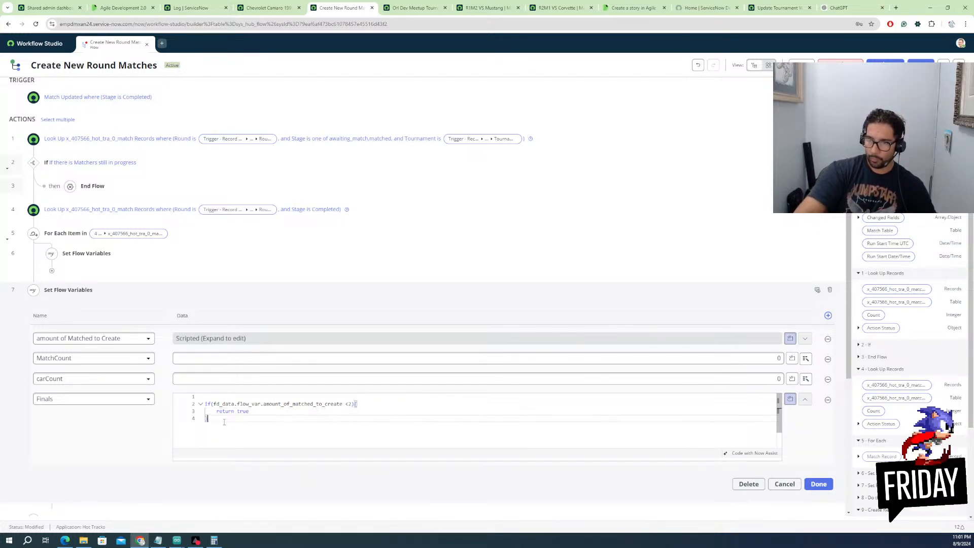
click(815, 485)
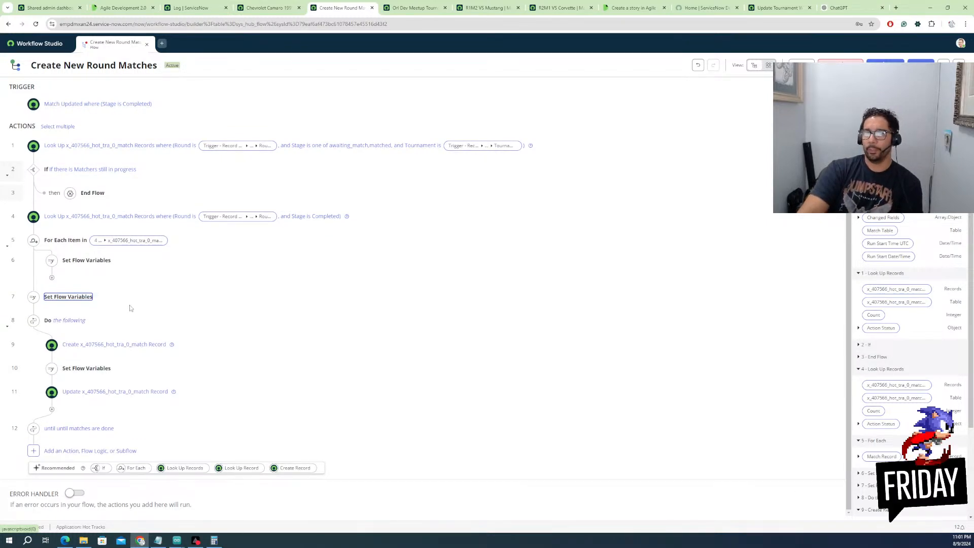
Reopen the Set Flow Variables action before the Do loop and change the Finals script's condition to ==1
key(Return)
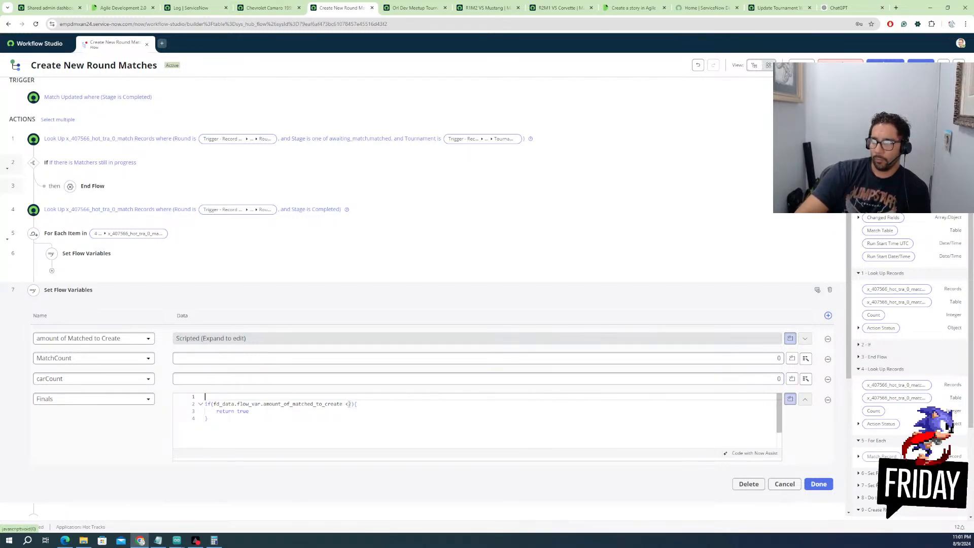
click(349, 403)
key(BackSpace)
key(BackSpace)
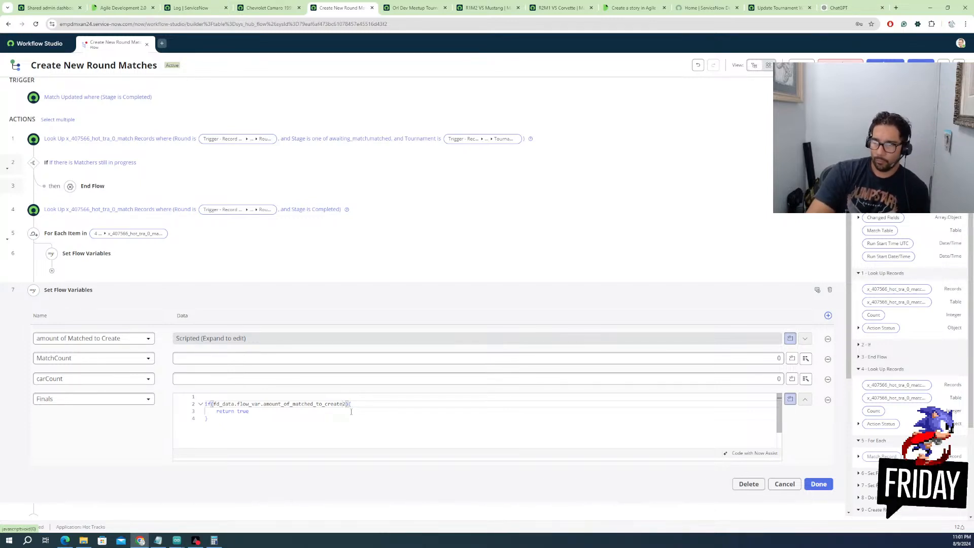
text(==)
text(1)
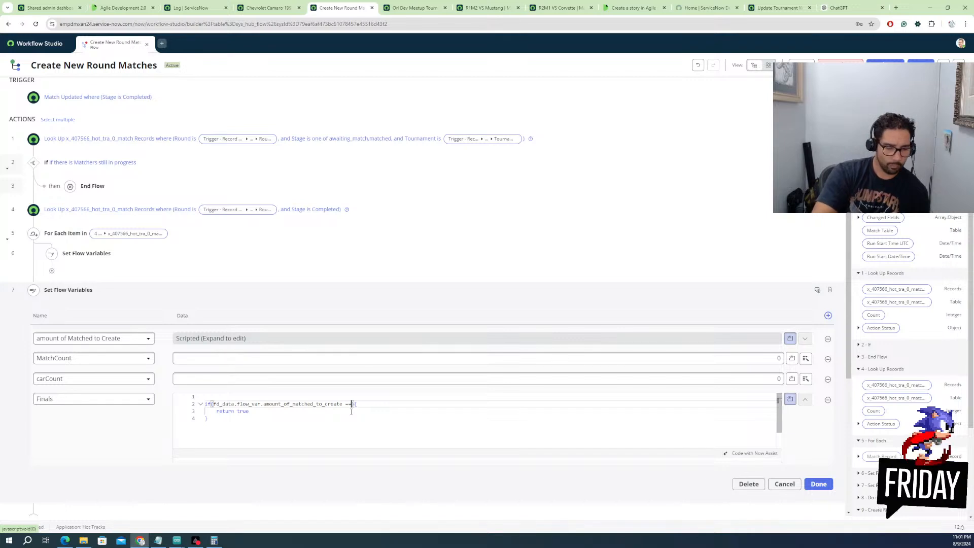
click(275, 415)
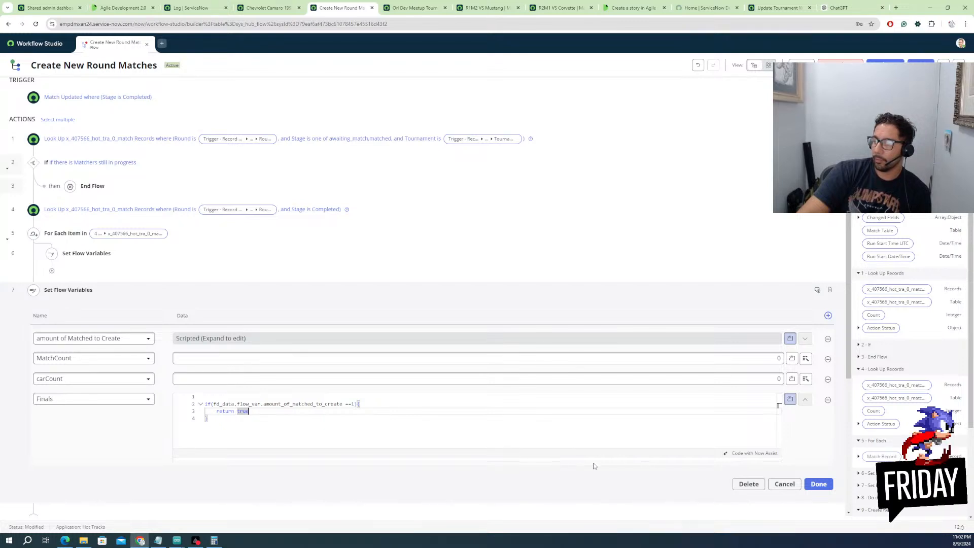
Look through the fields available in the Create Match Record action inside the Do loop for a Finals field
scroll(319, 462, down, 2)
scroll(101, 434, down, 2)
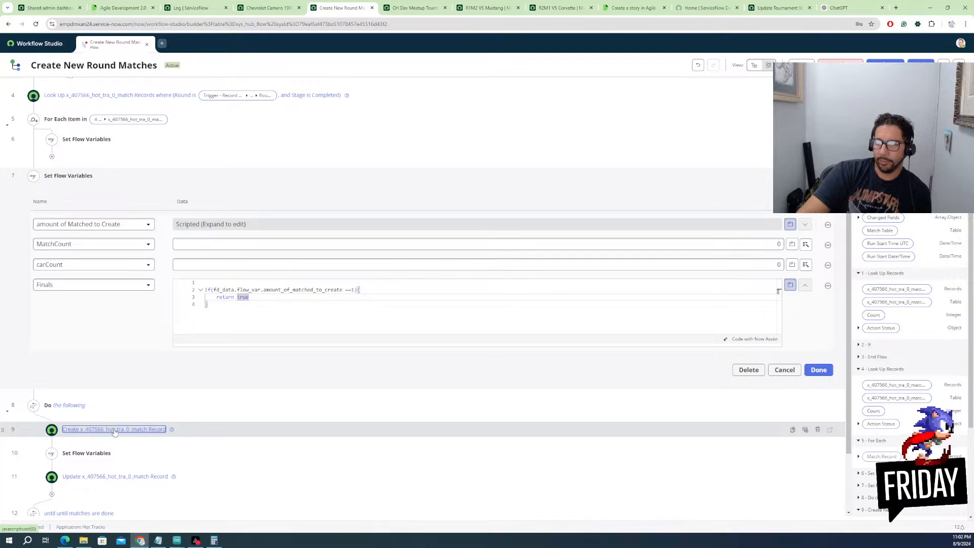
click(114, 429)
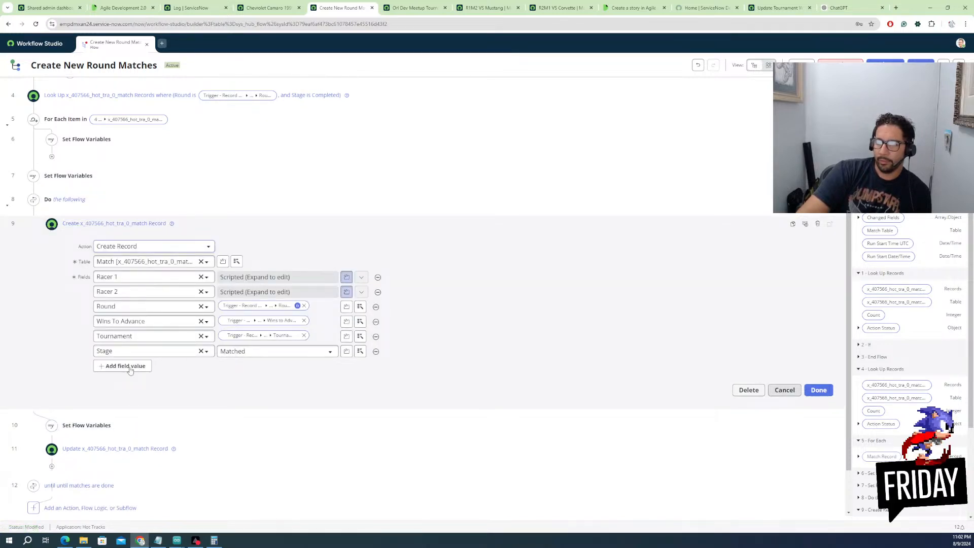
click(127, 366)
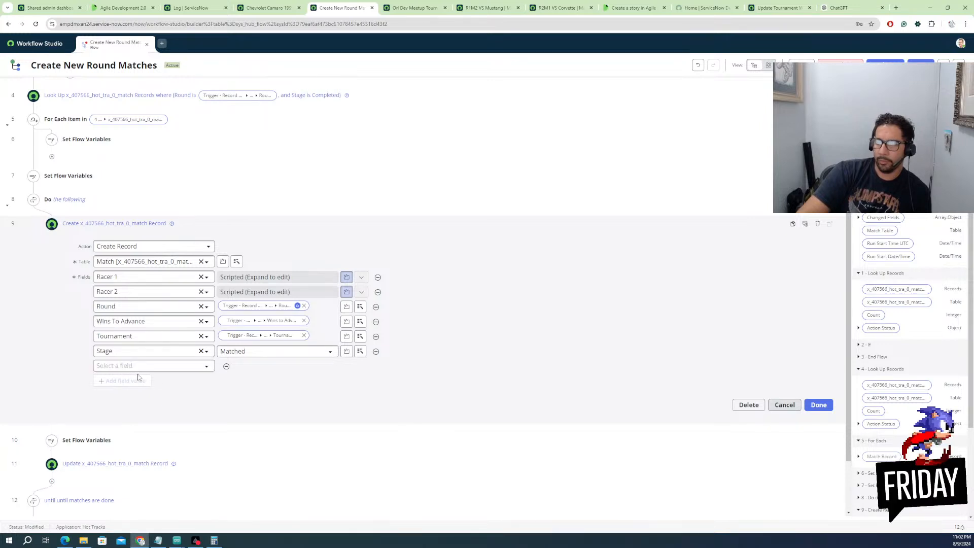
click(148, 369)
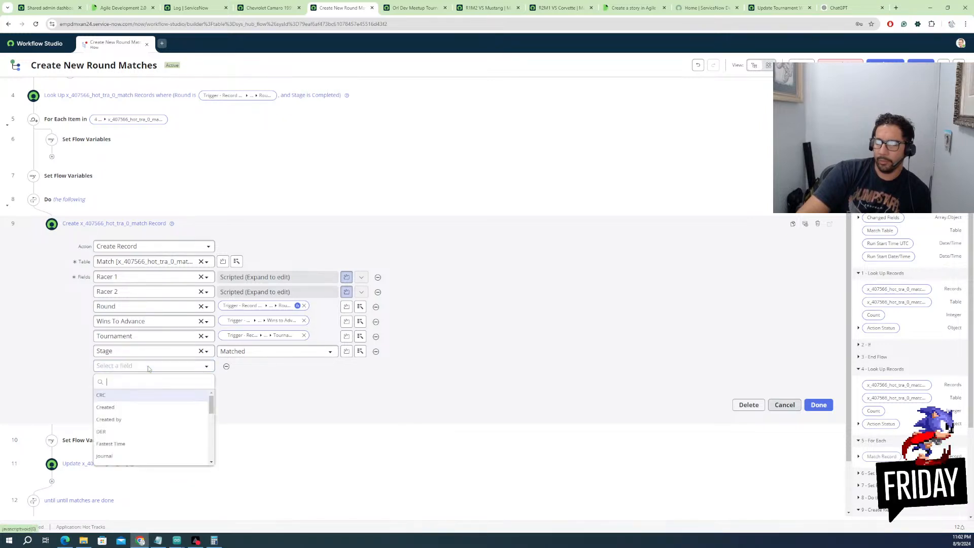
scroll(136, 431, down, 5)
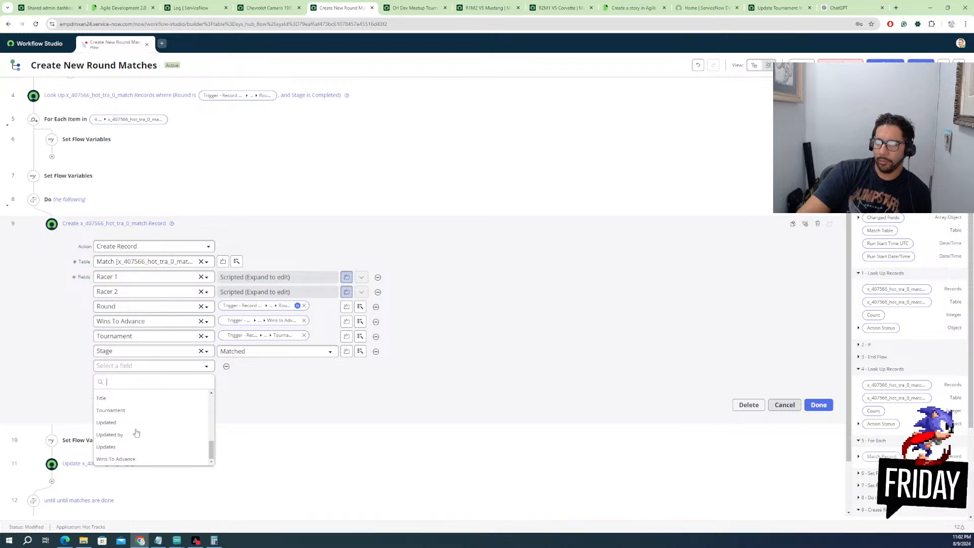
click(260, 403)
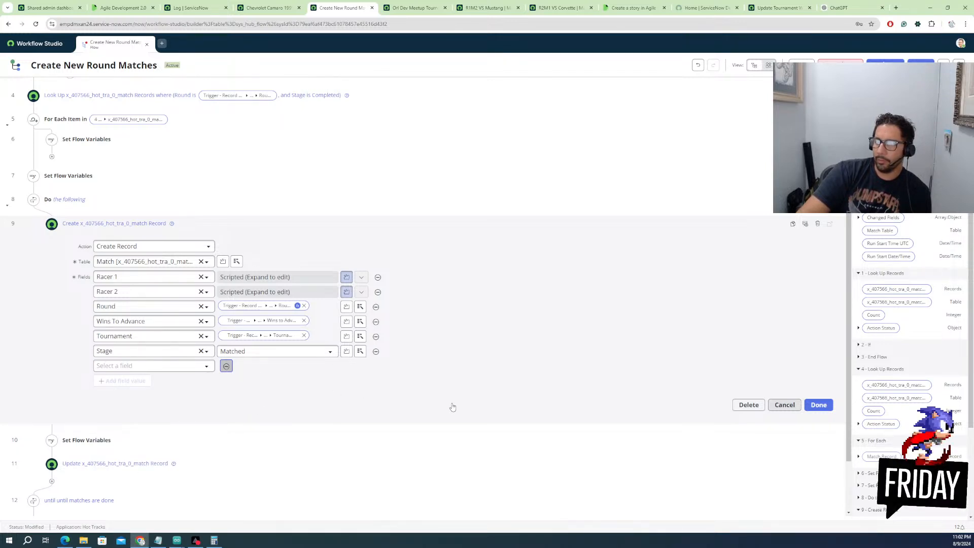
click(824, 395)
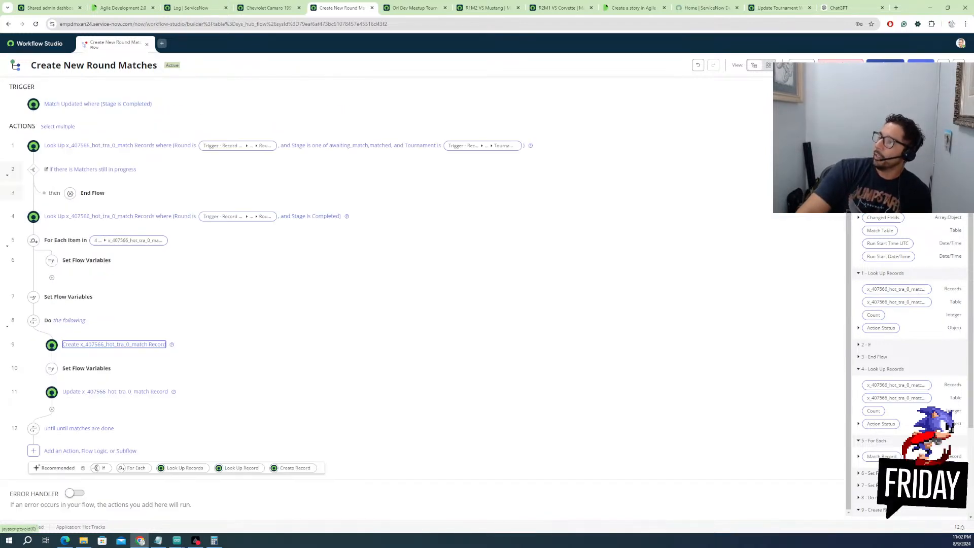
Activate the Create New Round Matches flow with its updated Finals logic
click(885, 64)
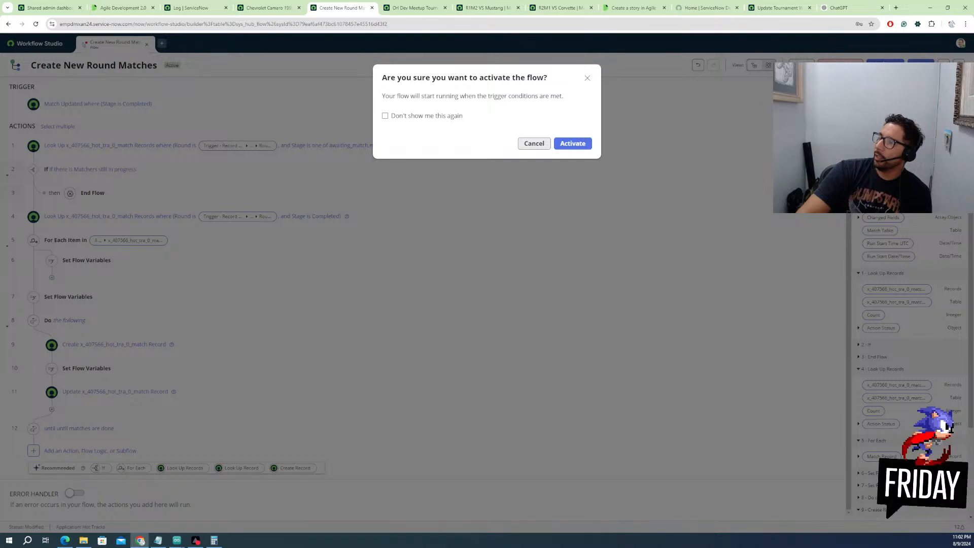
click(573, 144)
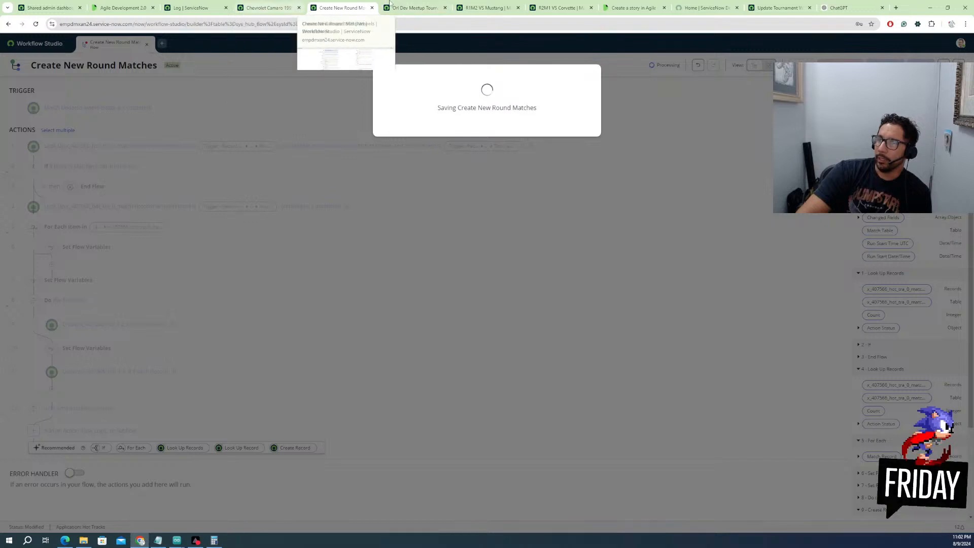
click(391, 7)
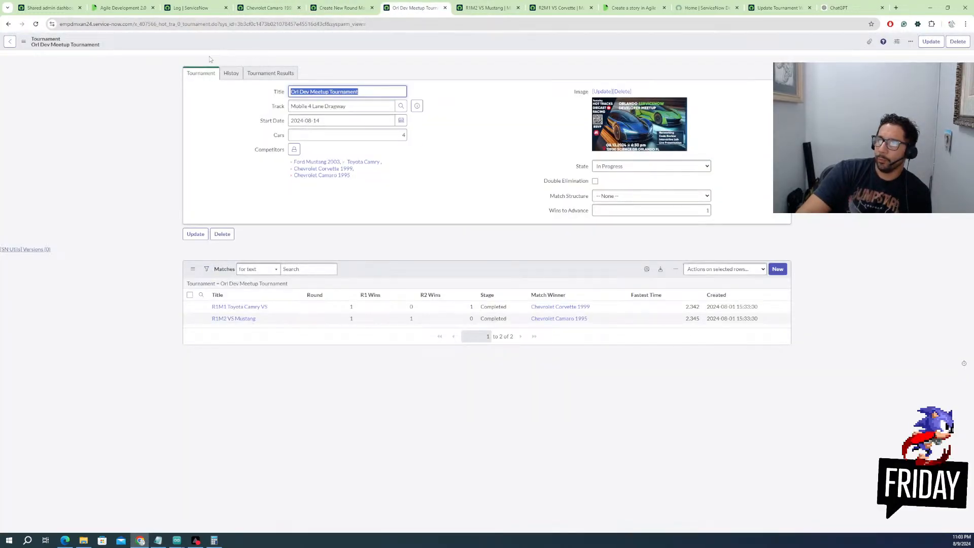
click(274, 8)
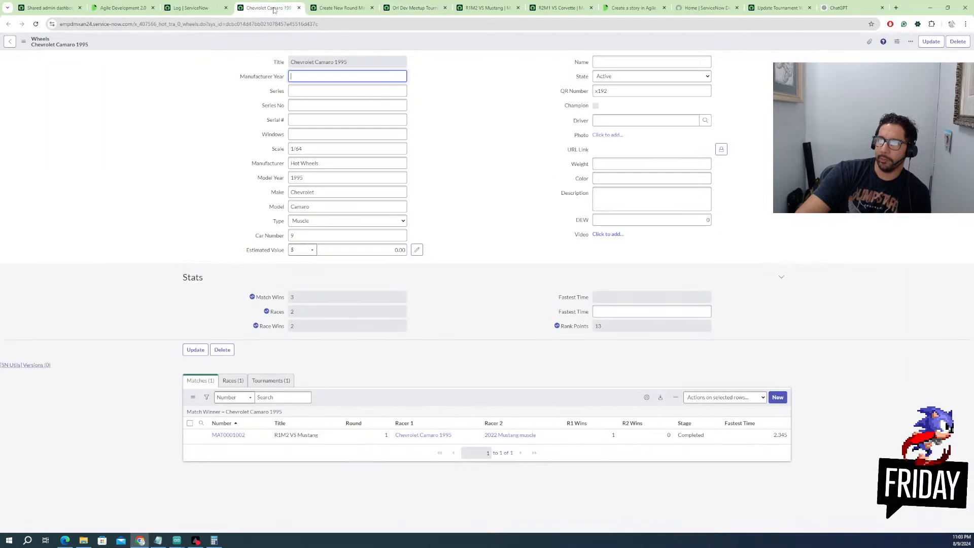
click(201, 9)
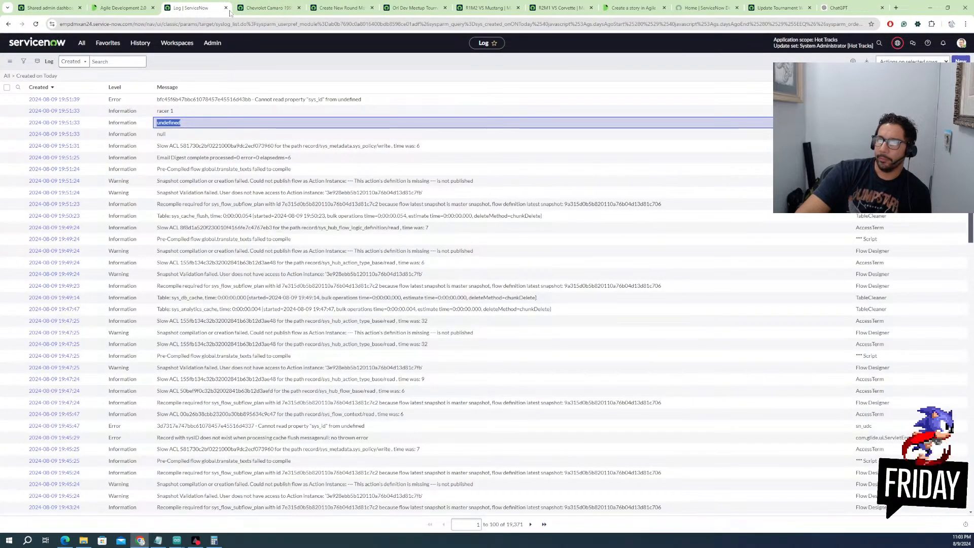
click(269, 8)
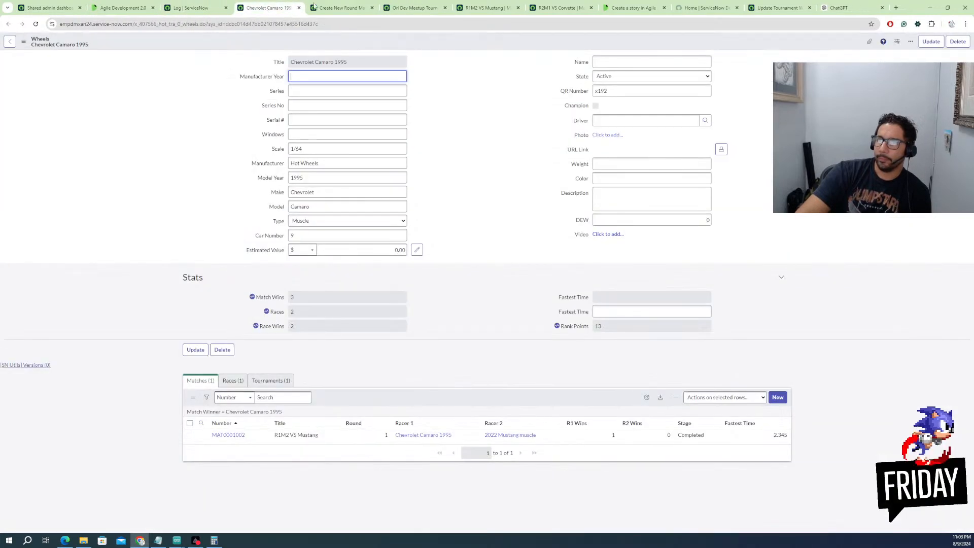
click(347, 9)
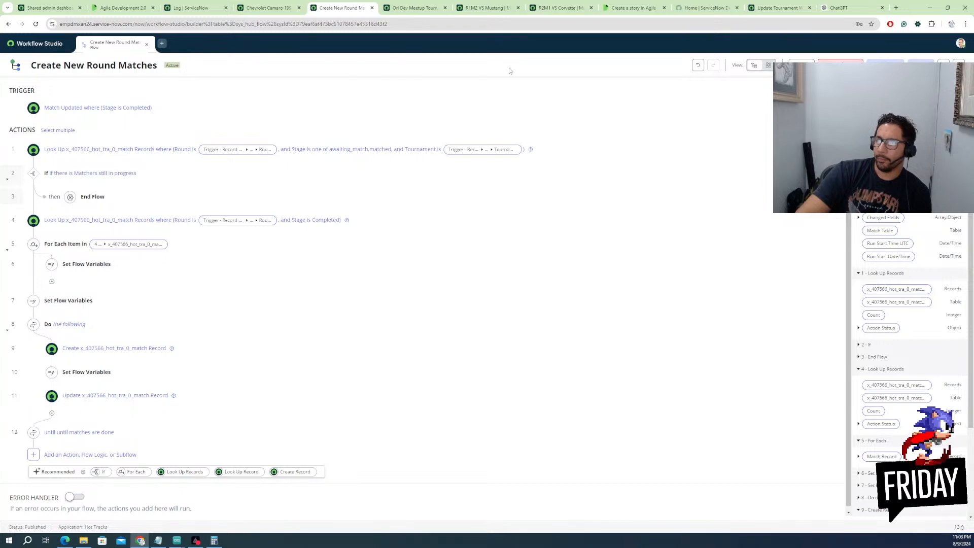
click(51, 44)
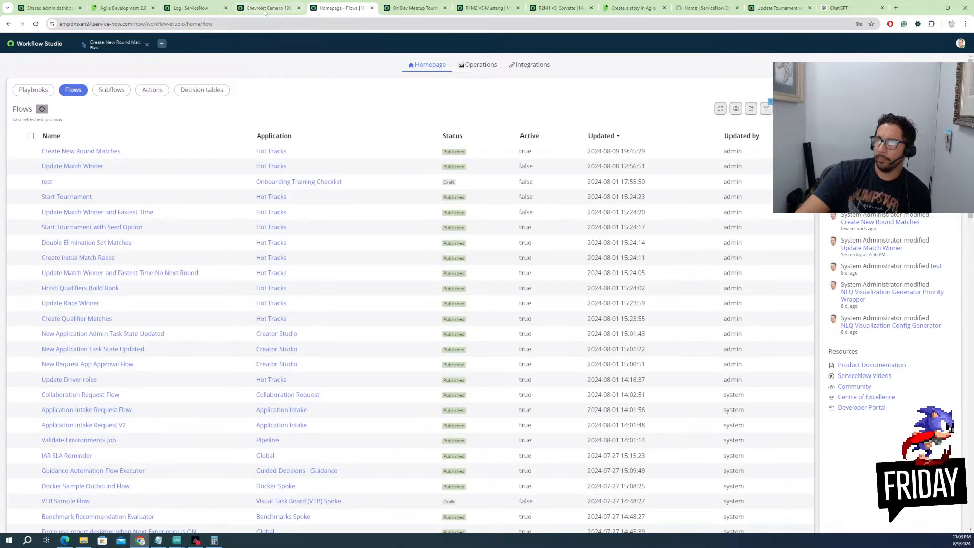
click(165, 10)
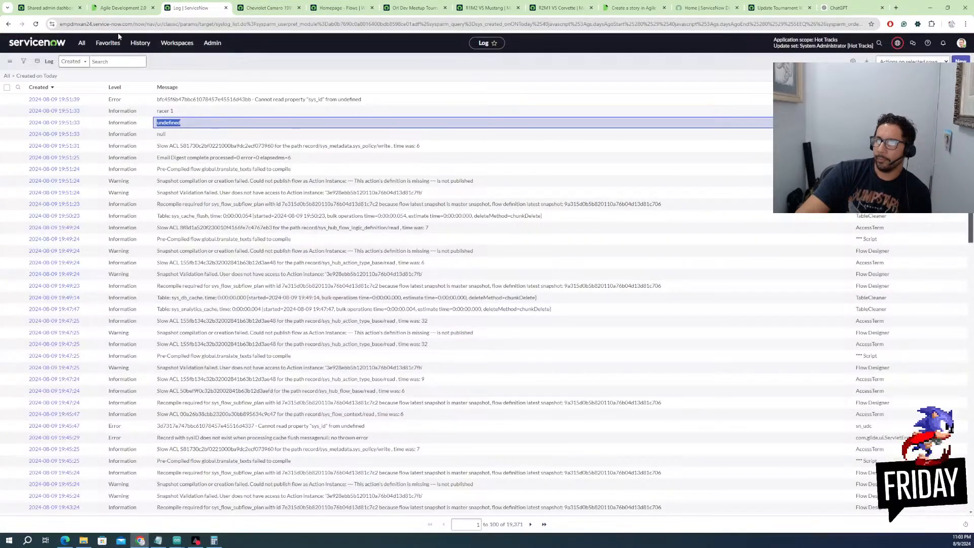
Switch to the Shared admin dashboard, search the navigator for "app en" and open App Engine Studio
click(56, 11)
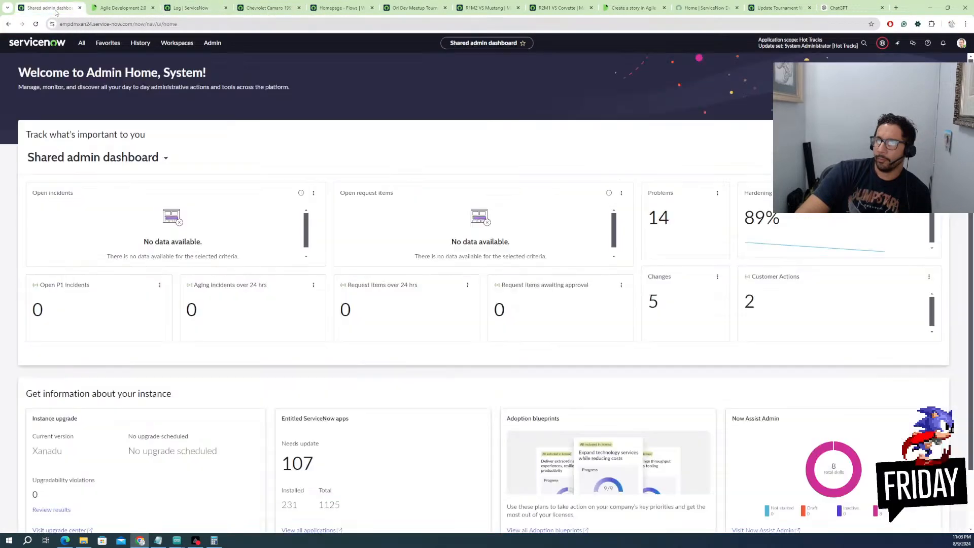
click(81, 43)
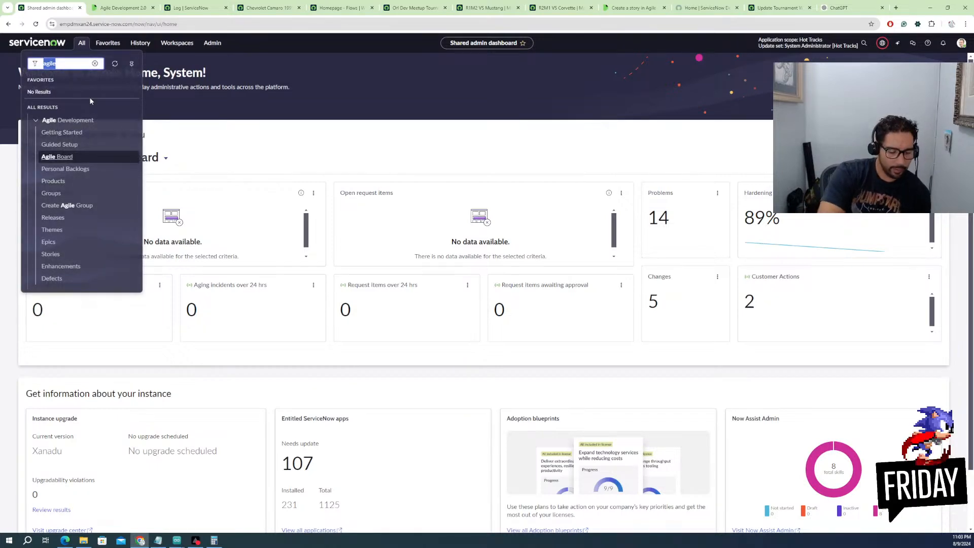
text(app en)
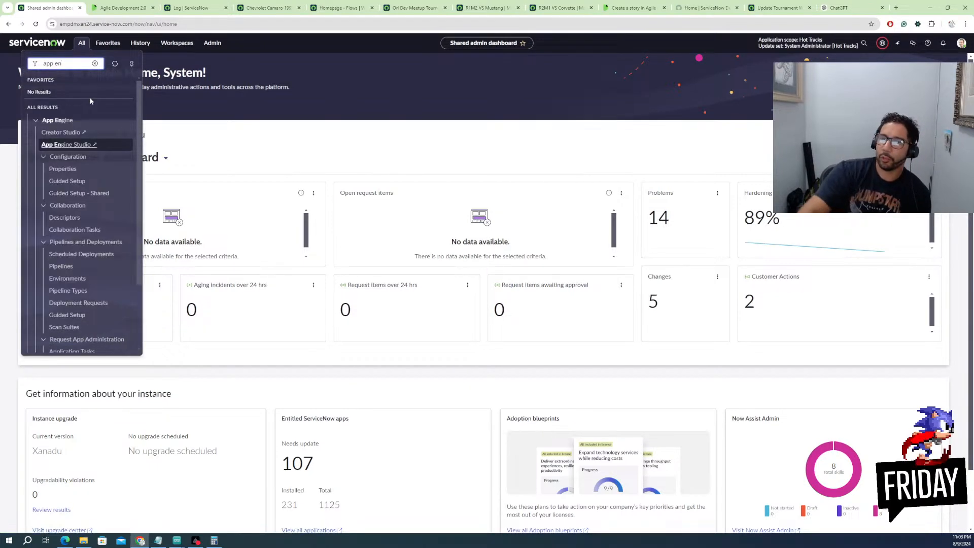
click(79, 145)
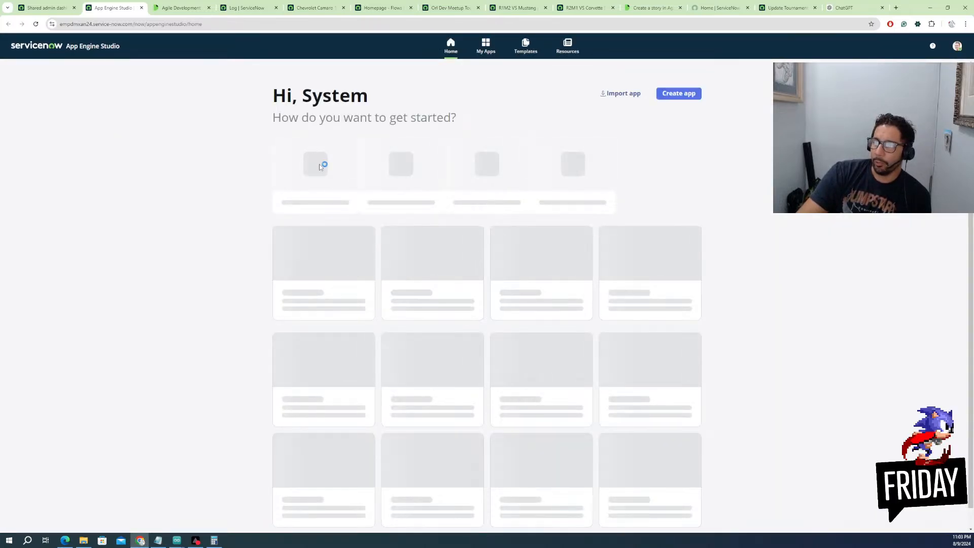
Open the Match table of the Hot Tracks app and show its table fields for editing
click(323, 281)
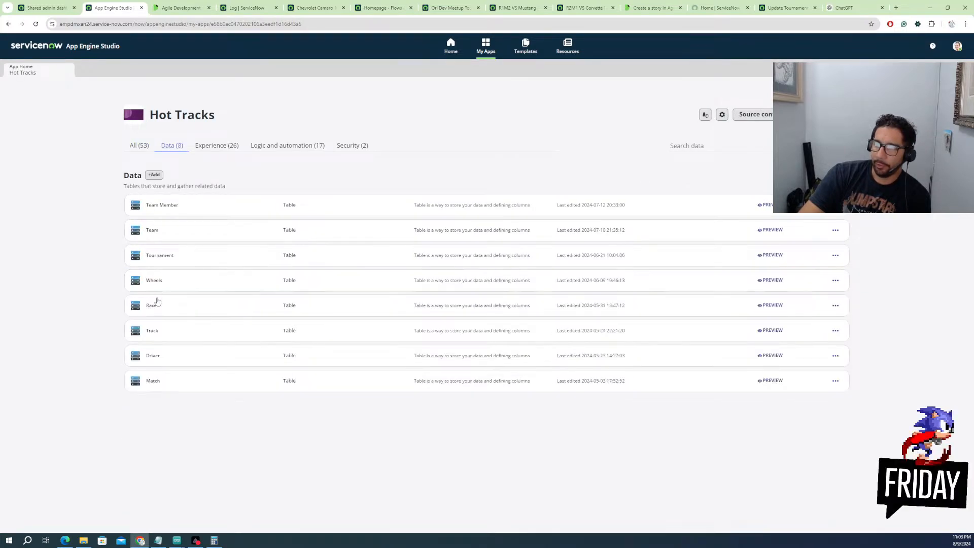
click(156, 379)
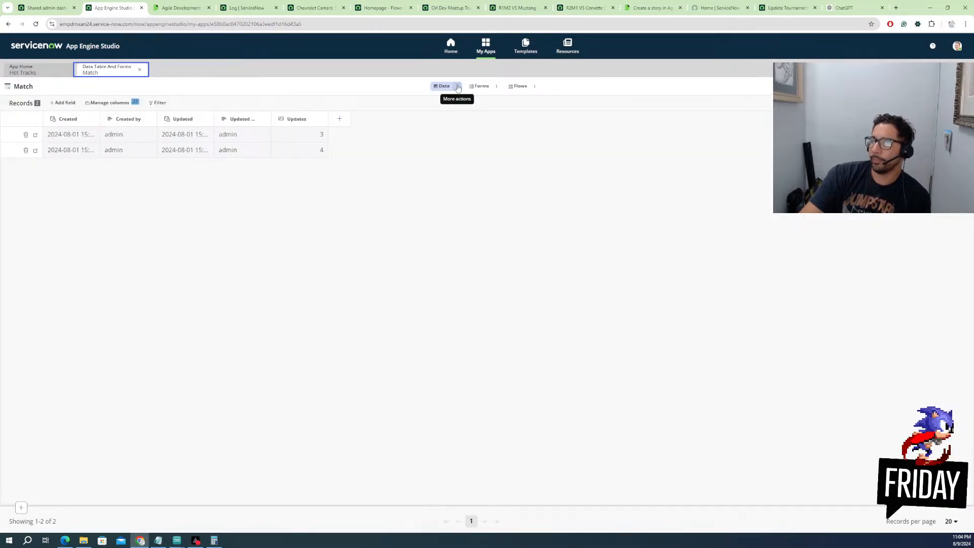
click(458, 88)
click(472, 118)
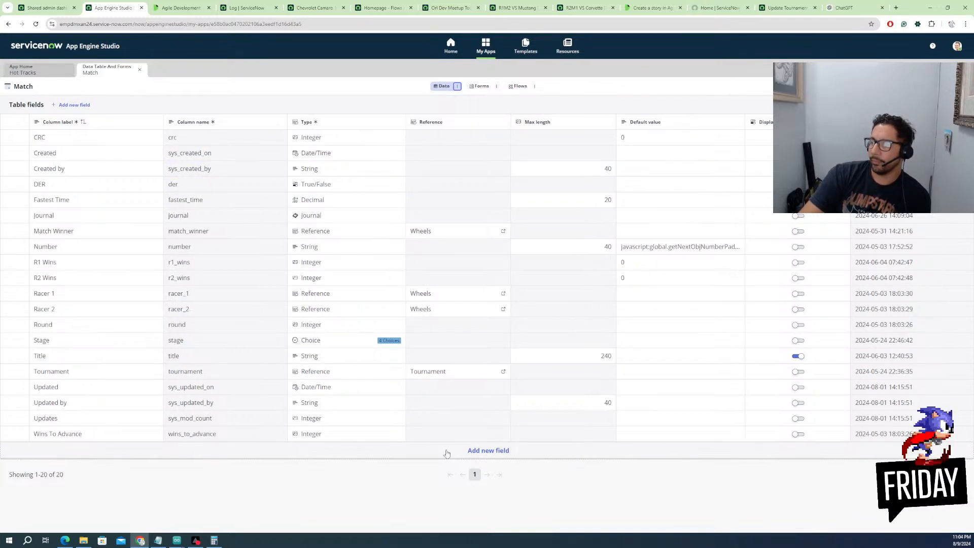
Add a new field labelled Finals to the Match table, keeping the suggested column name finals
click(498, 451)
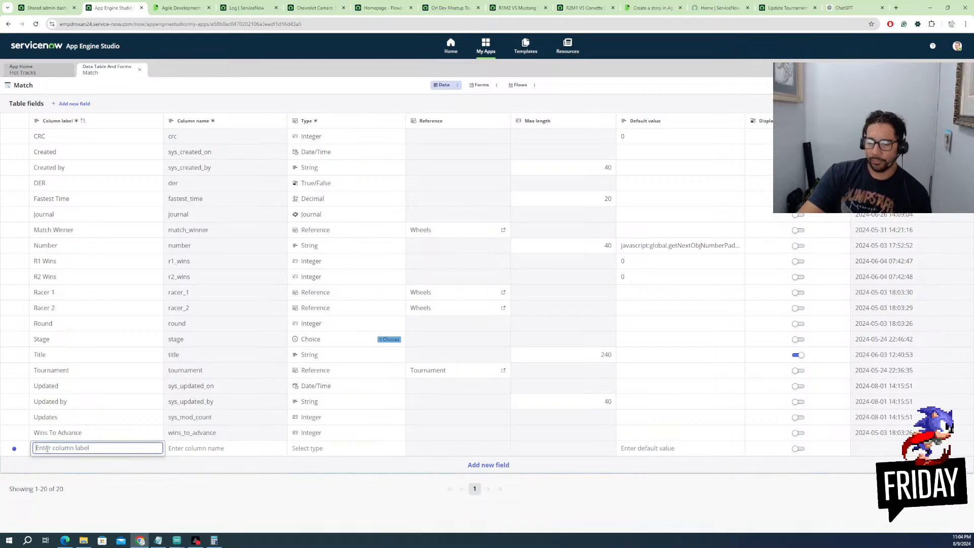
text(Finals)
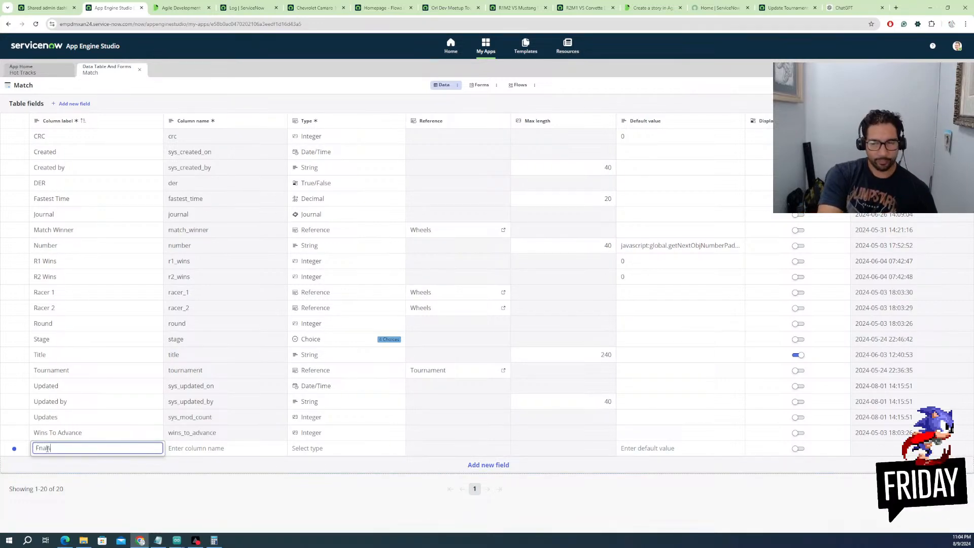
text(ina)
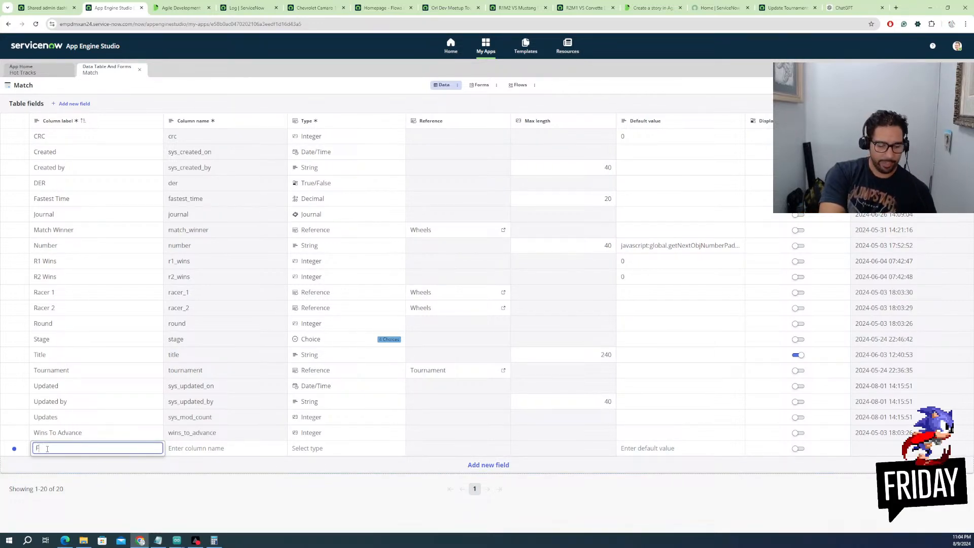
text(ls)
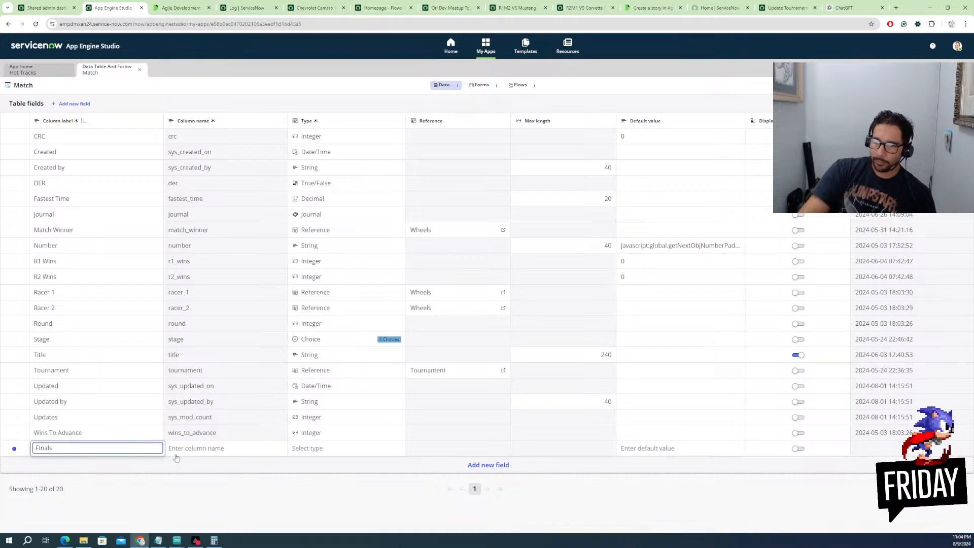
click(190, 448)
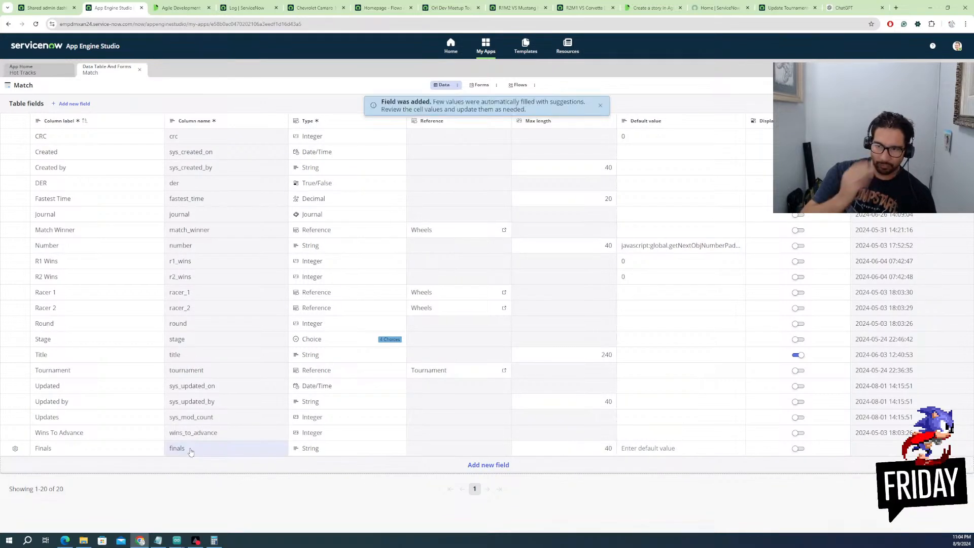
Set the Finals field's type to True/False and its default value to false, and save the Match table
click(316, 449)
click(318, 449)
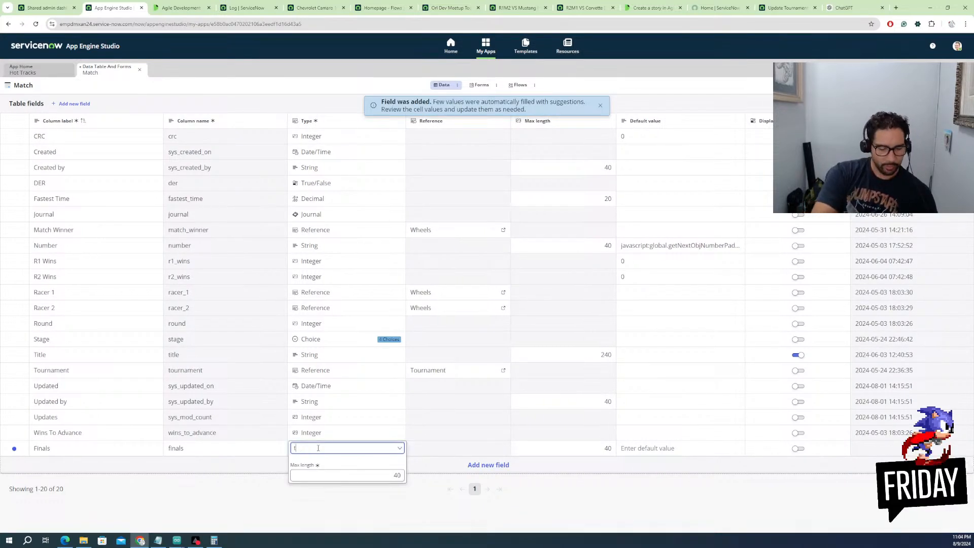
text(true)
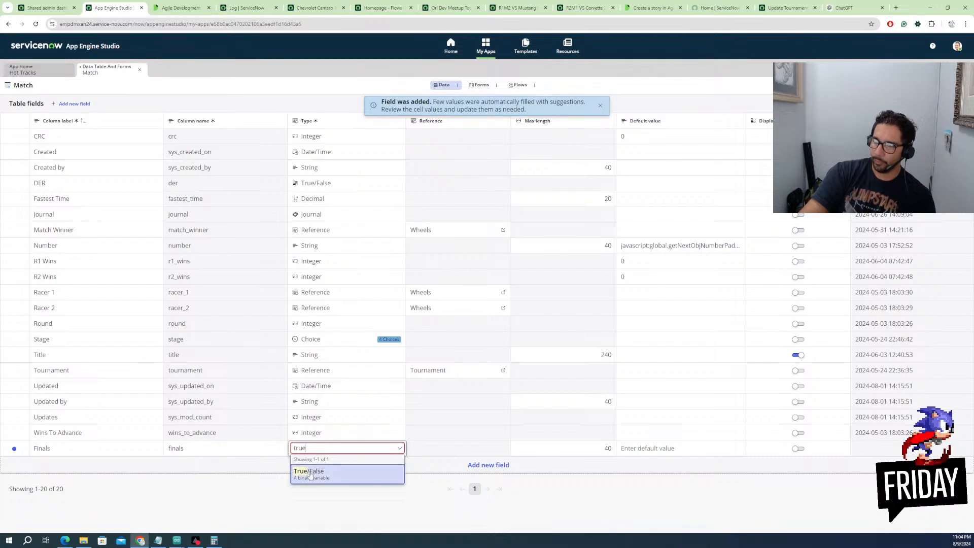
click(310, 476)
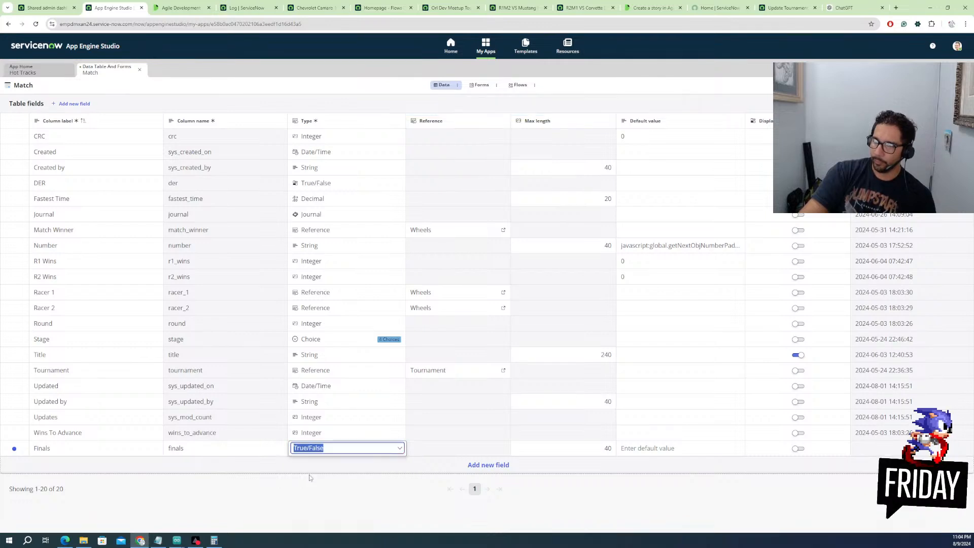
click(500, 448)
click(655, 449)
text(false)
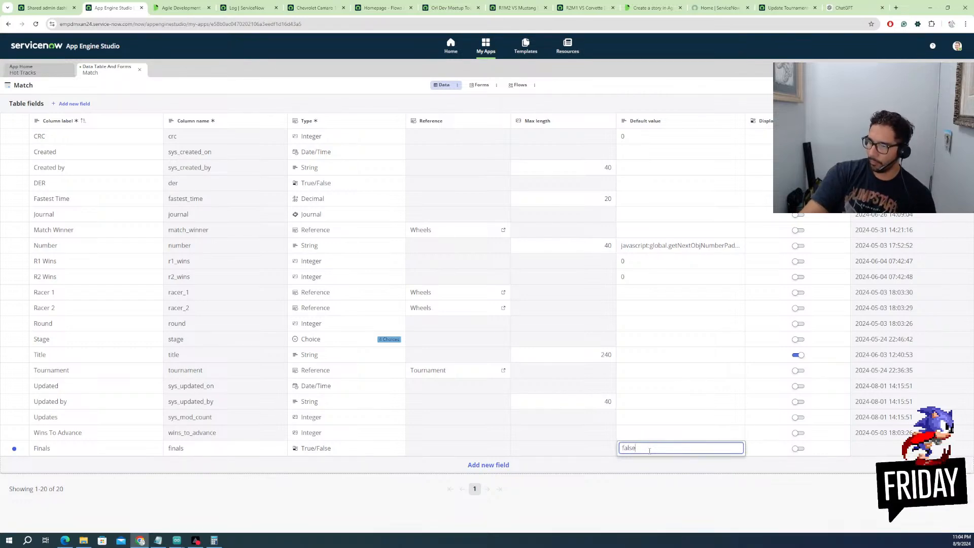
click(651, 462)
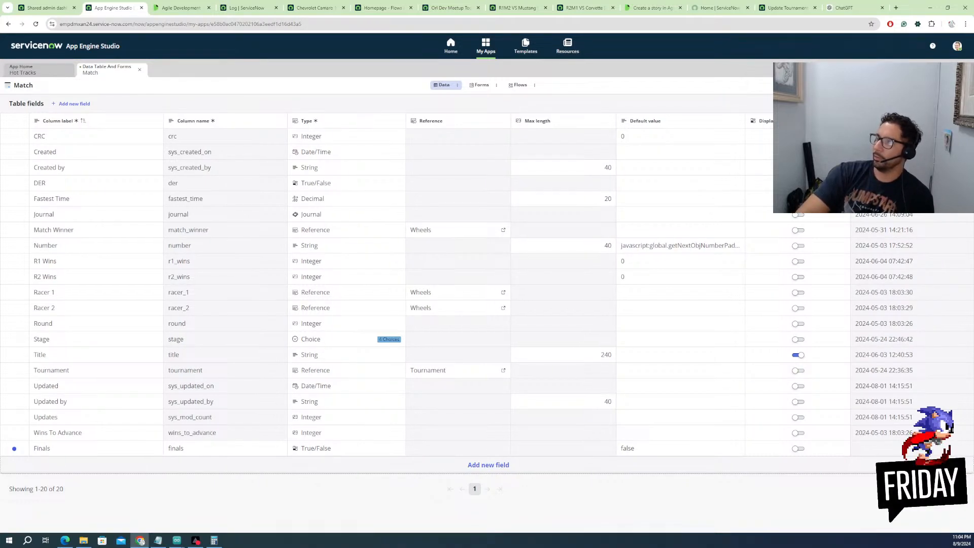
key(ctrl+s)
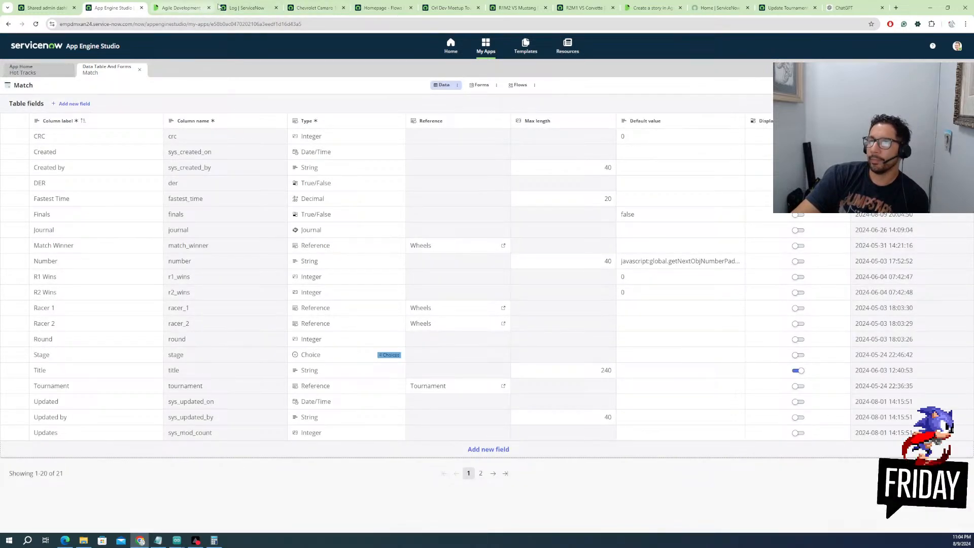
click(192, 8)
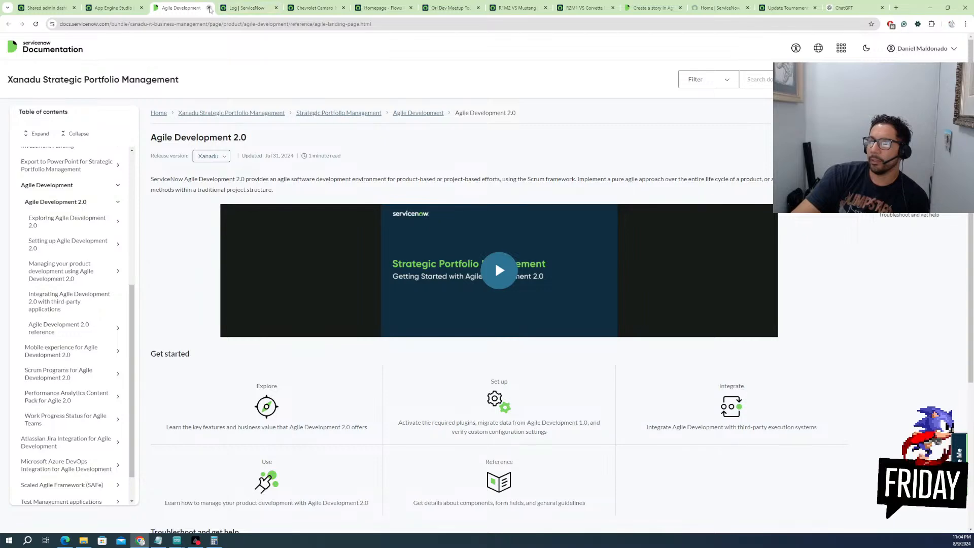
Close the leftover documentation, tournament, match, home and story browser tabs, and return to the Create New Round Matches flow
click(209, 8)
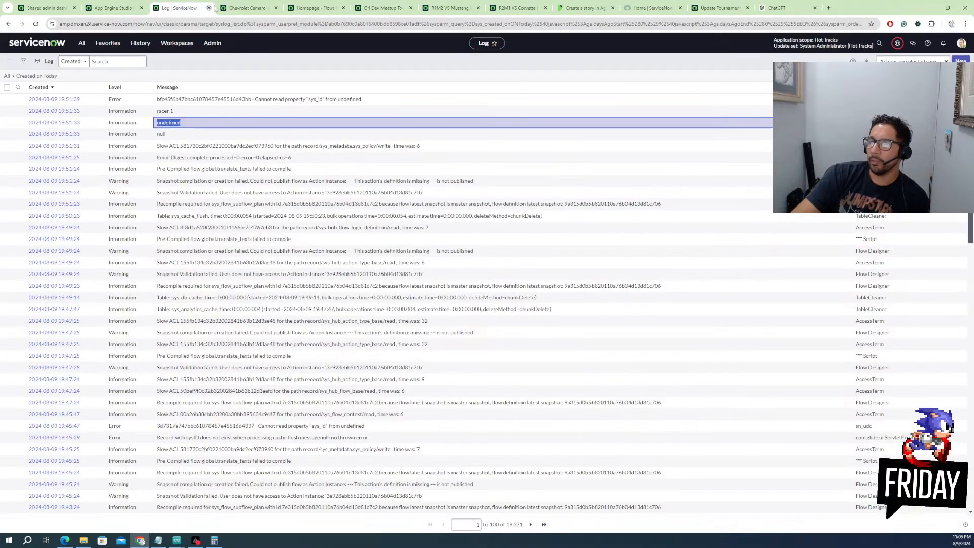
click(248, 8)
click(308, 7)
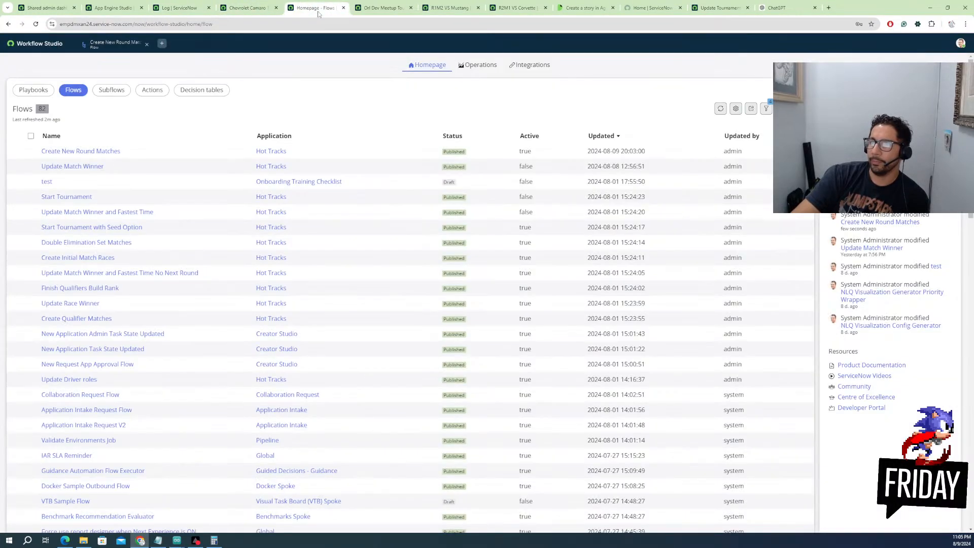
click(367, 7)
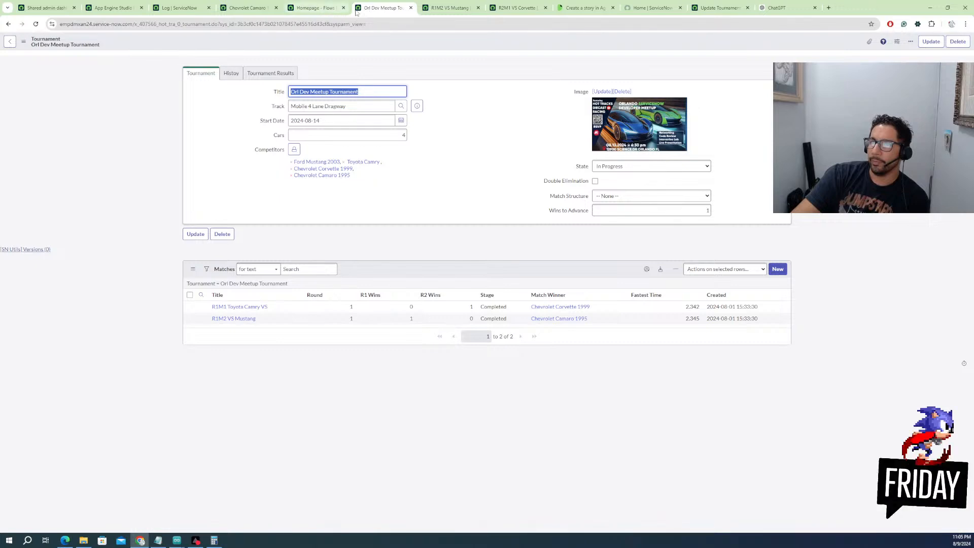
click(411, 8)
click(411, 8)
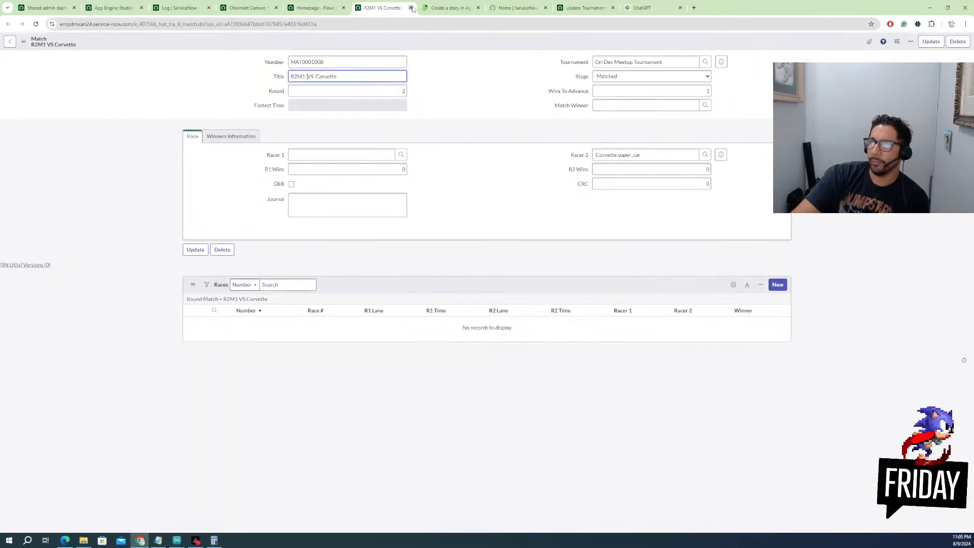
click(411, 8)
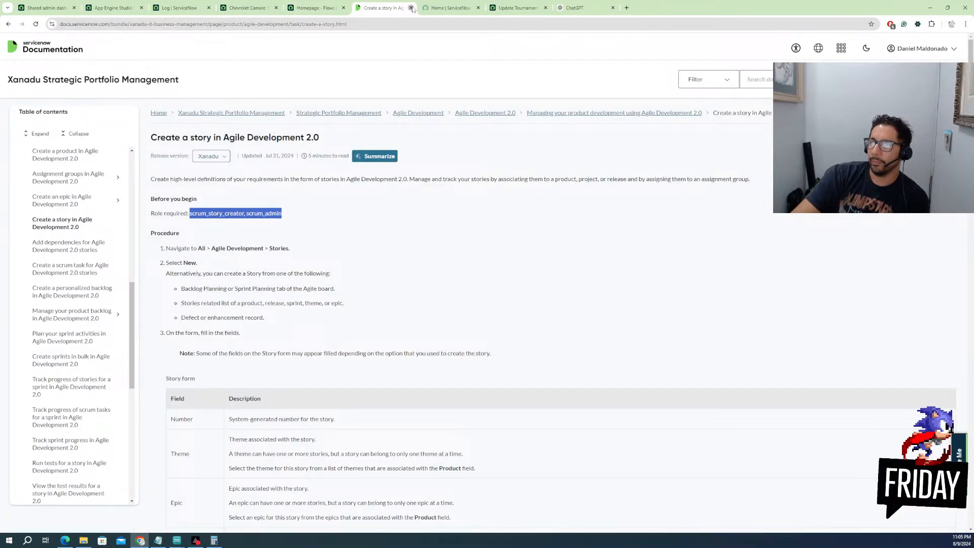
click(411, 7)
click(411, 8)
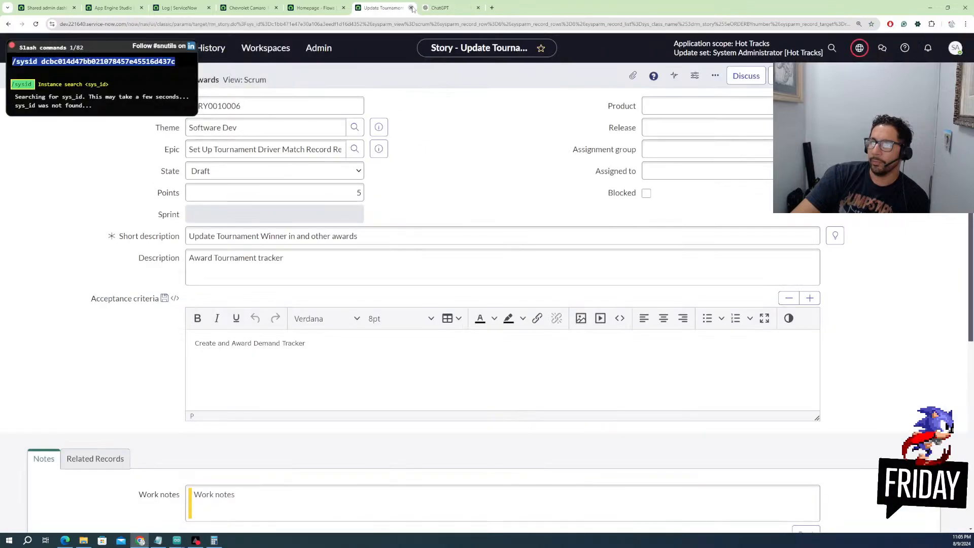
click(411, 8)
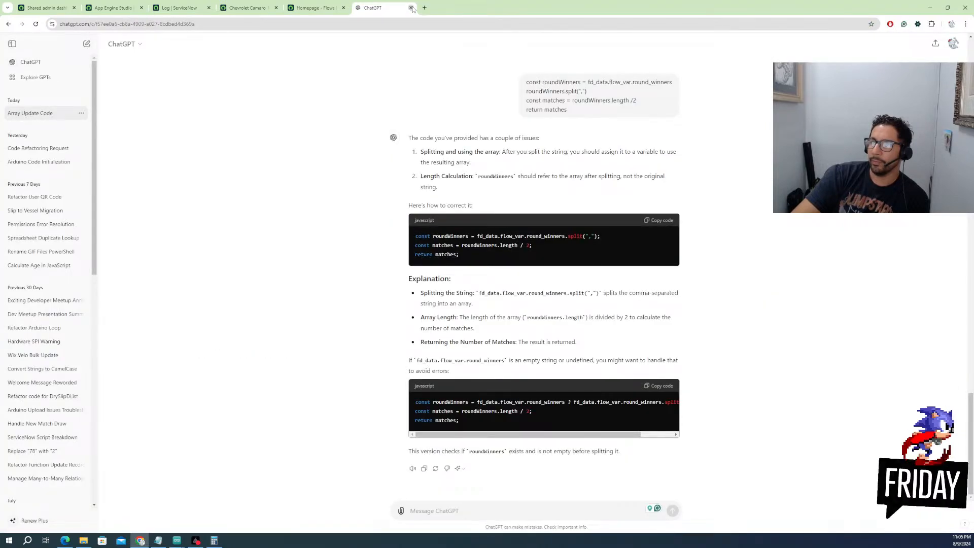
click(312, 8)
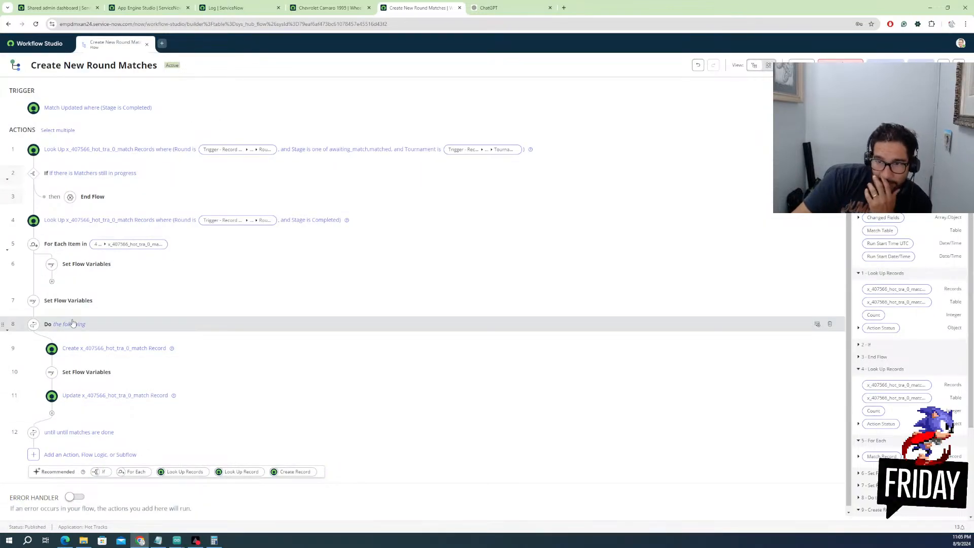
Check the fields available in the Create Match record action inside the Do loop, save the flow and reload the page
click(82, 351)
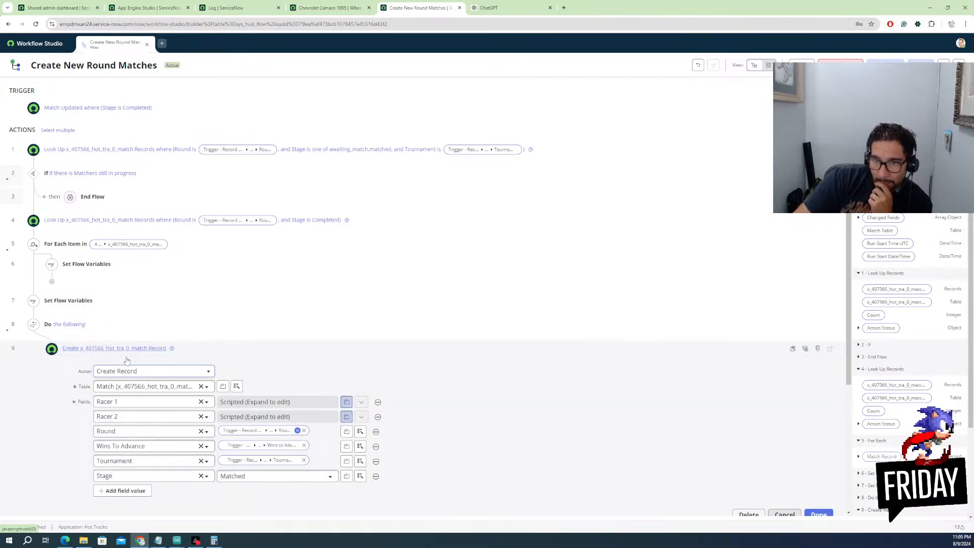
click(121, 495)
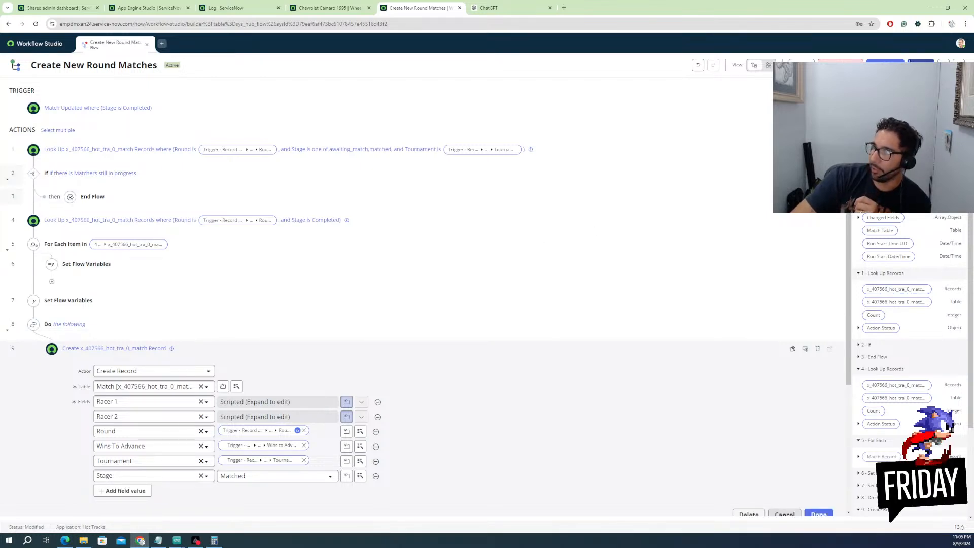
click(921, 65)
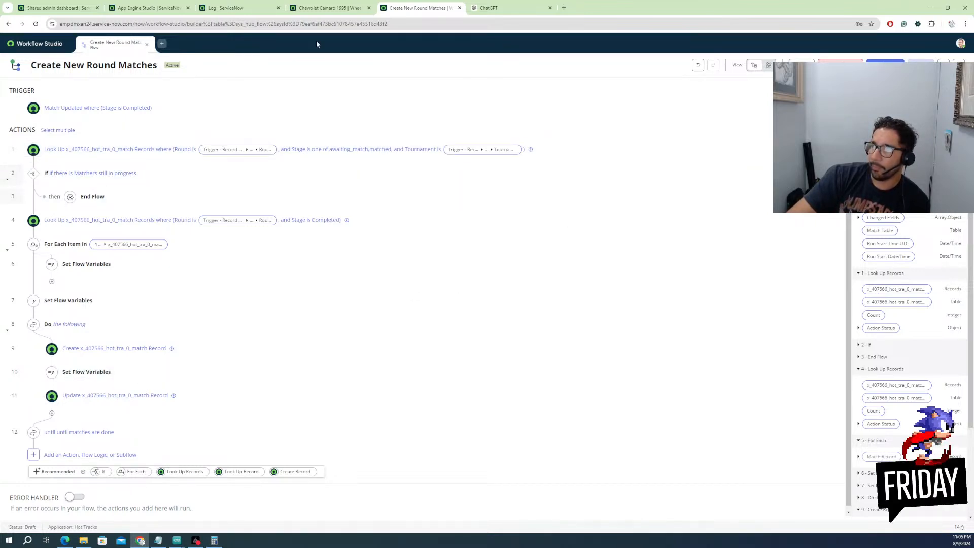
click(36, 25)
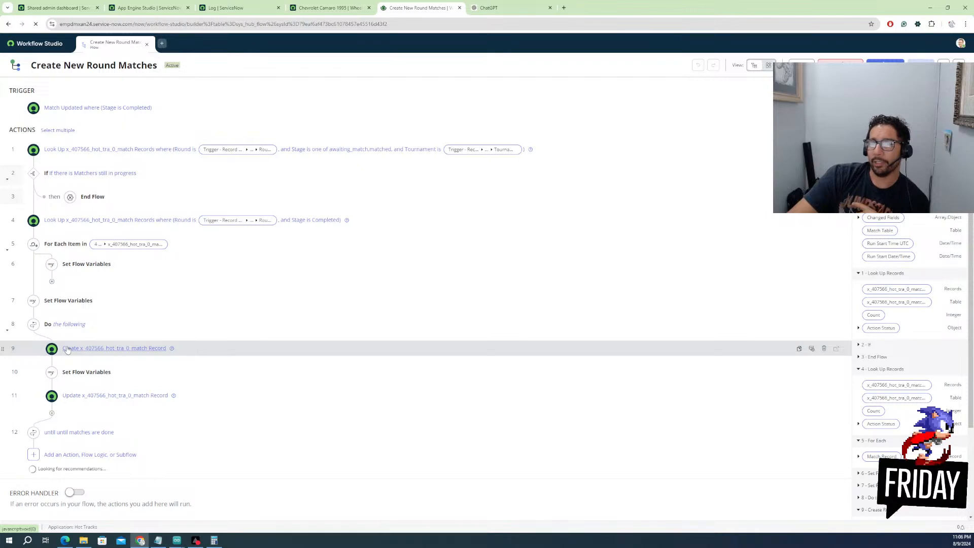
Add the Finals field to the Update Match record action inside the Do loop and fill it with the Finals flow variable
click(110, 350)
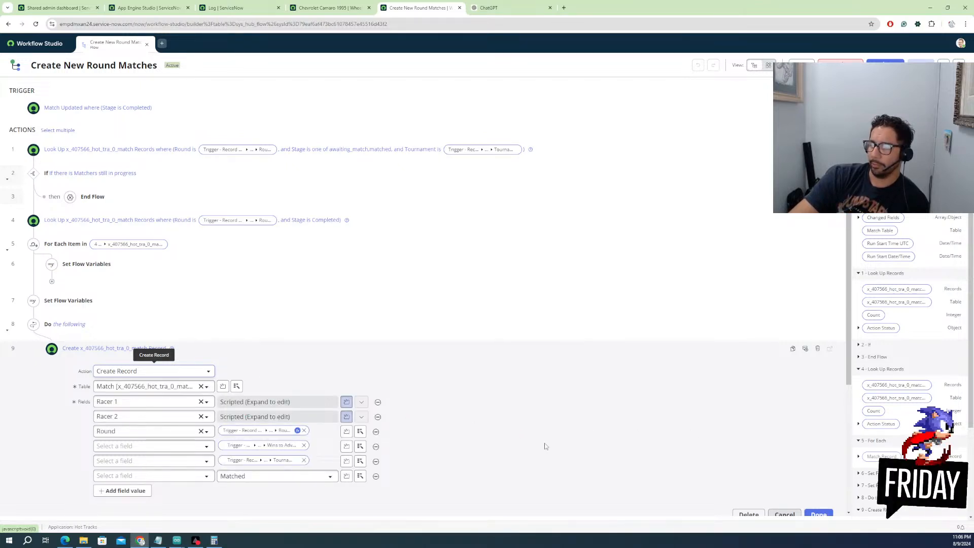
scroll(547, 447, down, 3)
click(76, 462)
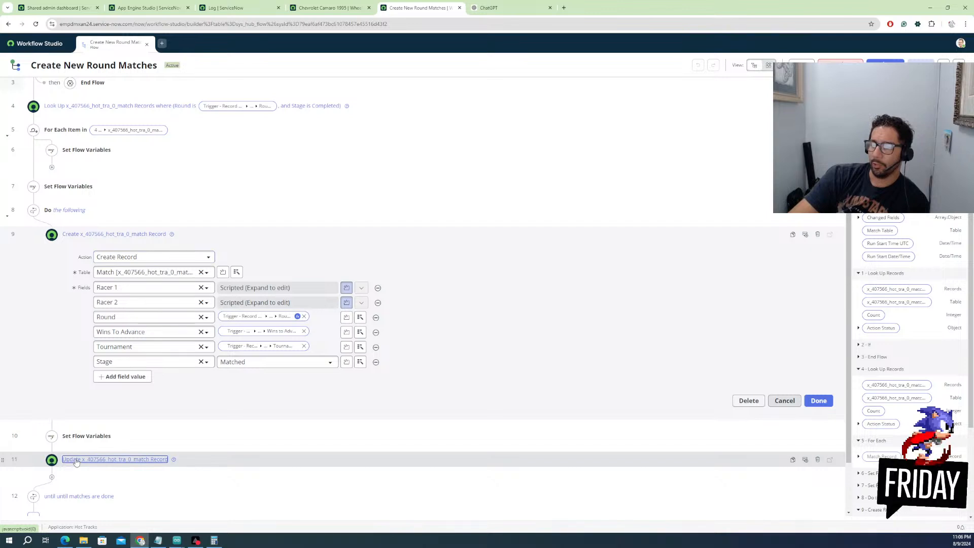
click(155, 458)
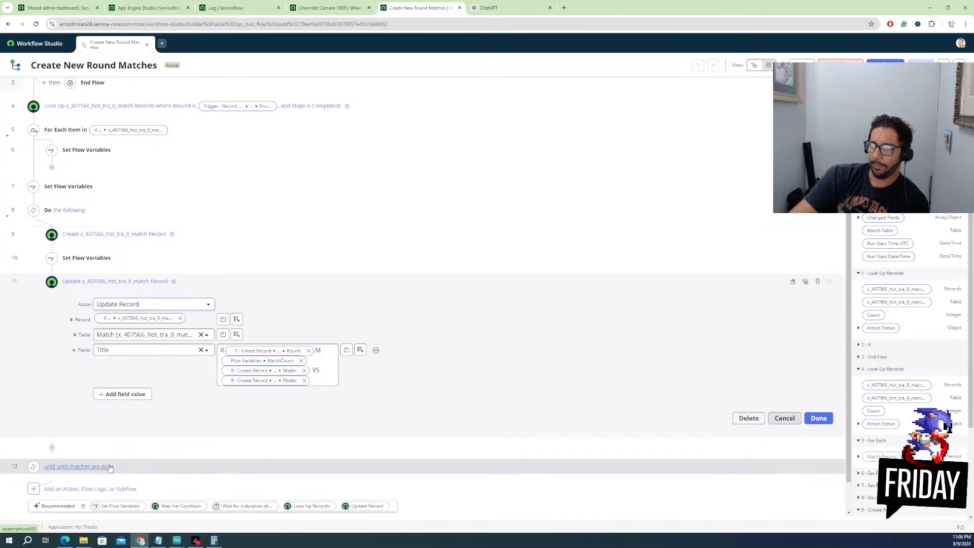
click(115, 396)
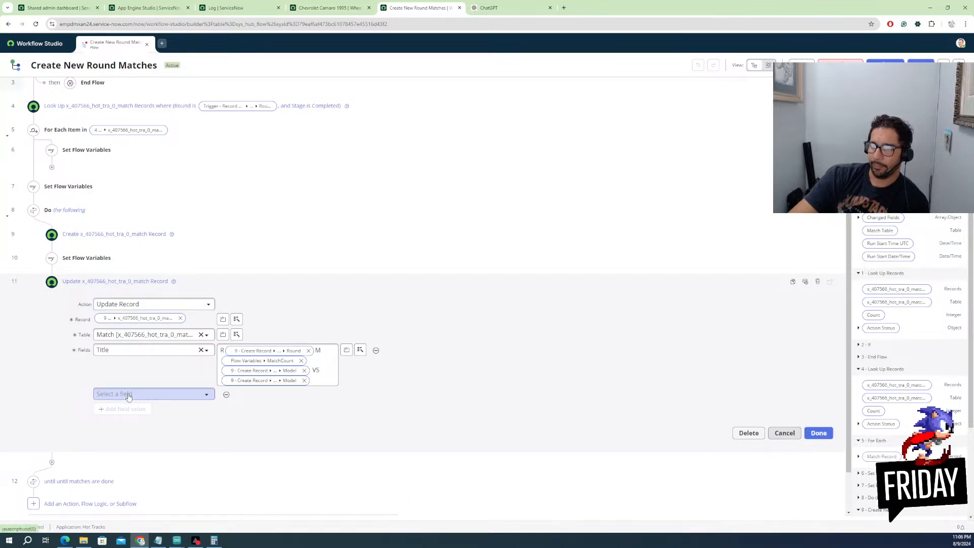
click(129, 394)
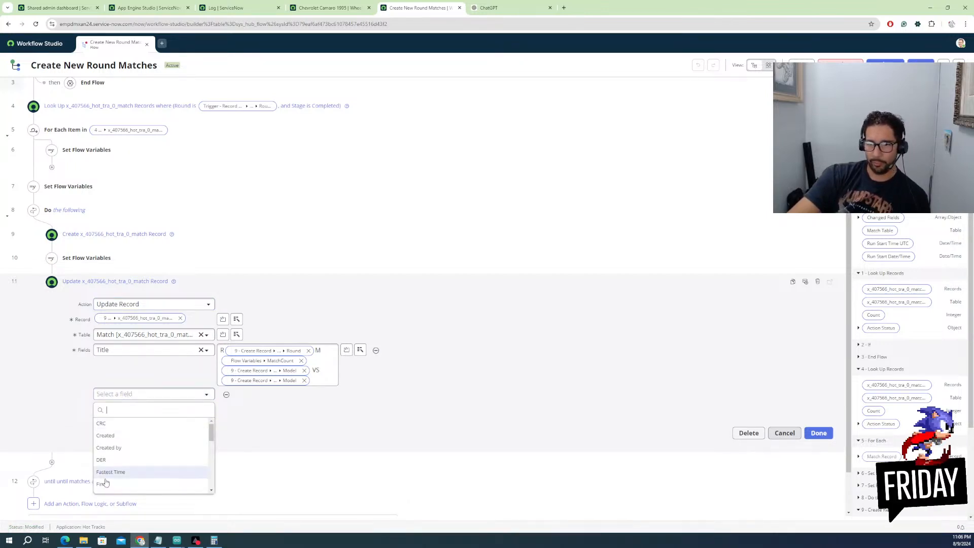
key(Return)
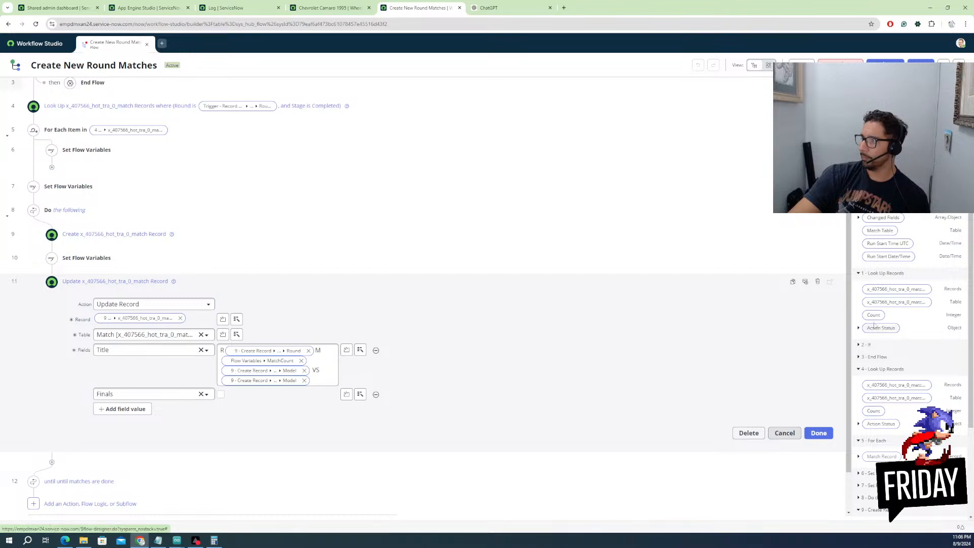
drag(881, 424, 242, 397)
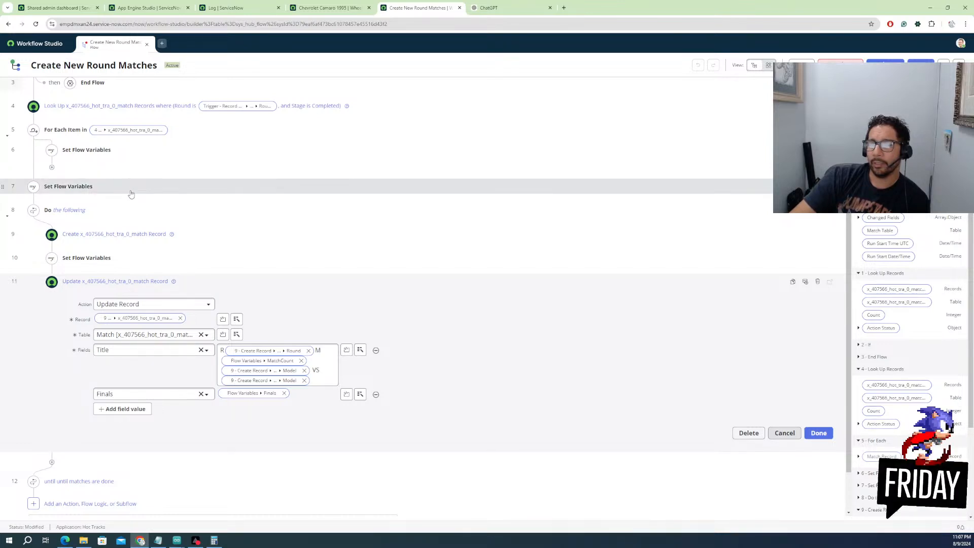
Add the condition Finals is false to the flow's Match Updated trigger and activate the flow
scroll(127, 183, up, 3)
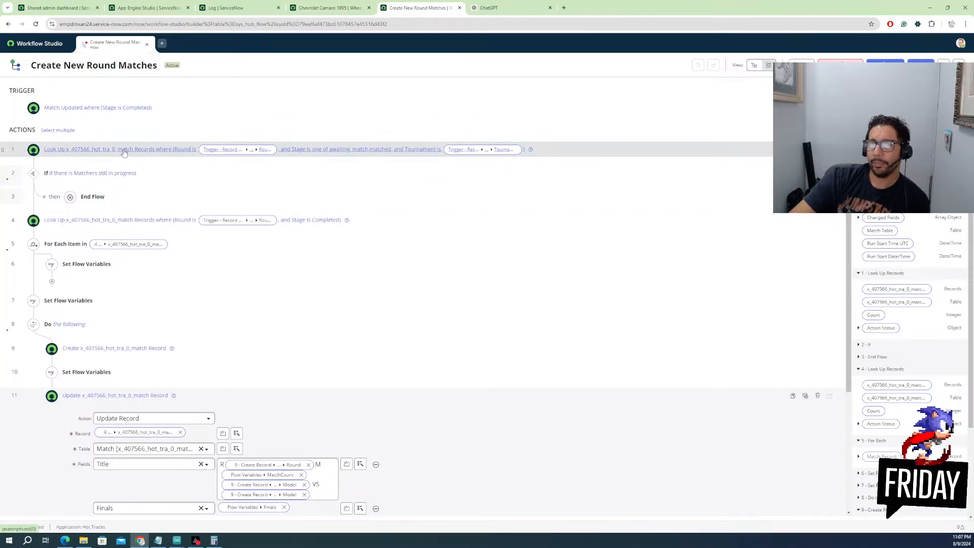
click(124, 108)
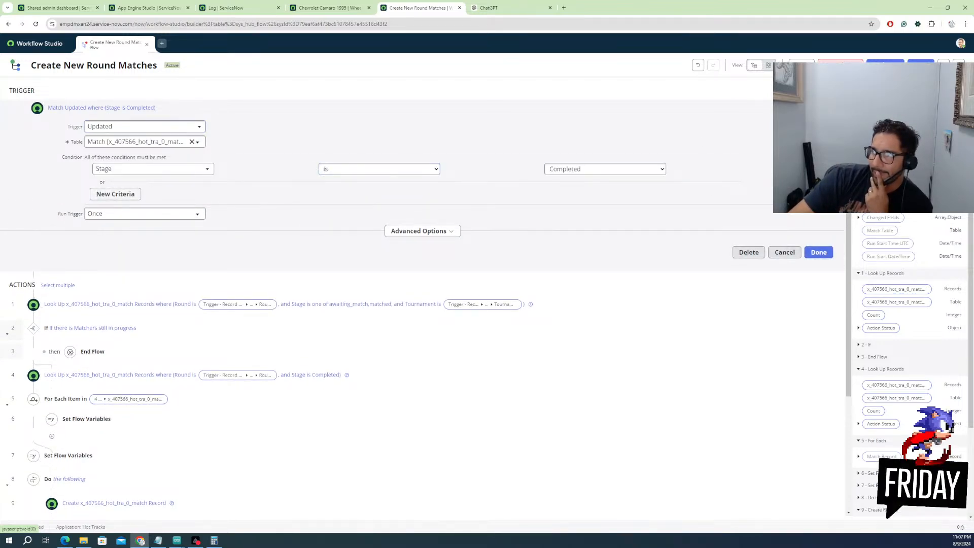
click(682, 169)
click(152, 184)
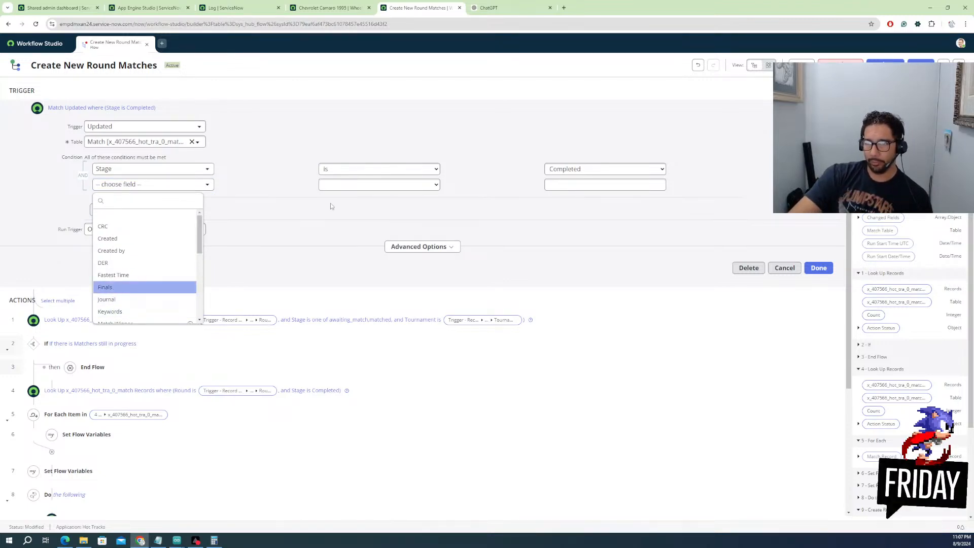
key(Return)
click(563, 184)
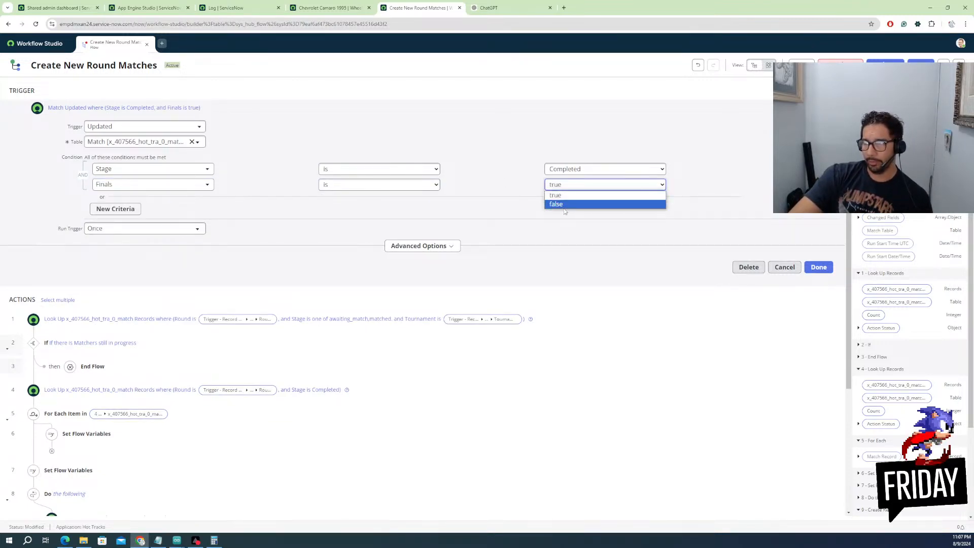
click(562, 204)
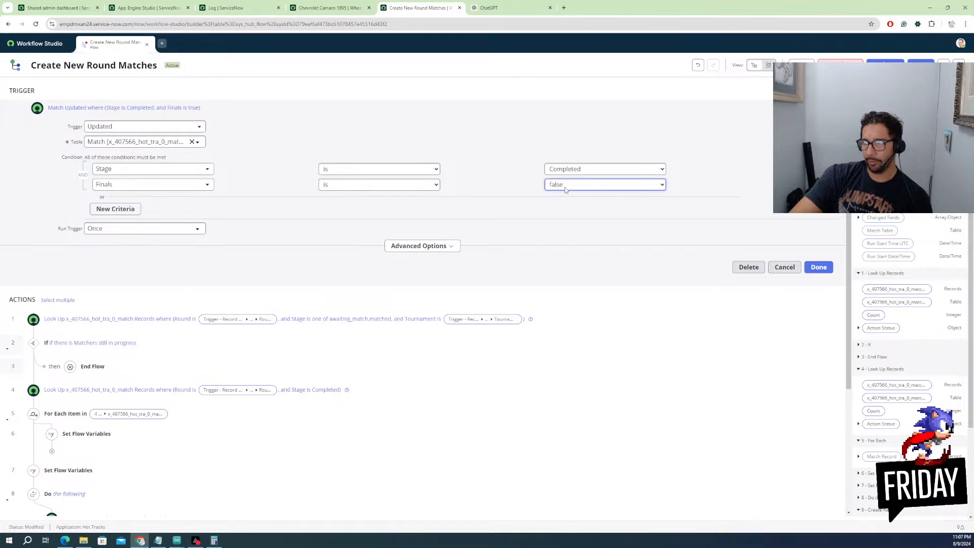
click(817, 267)
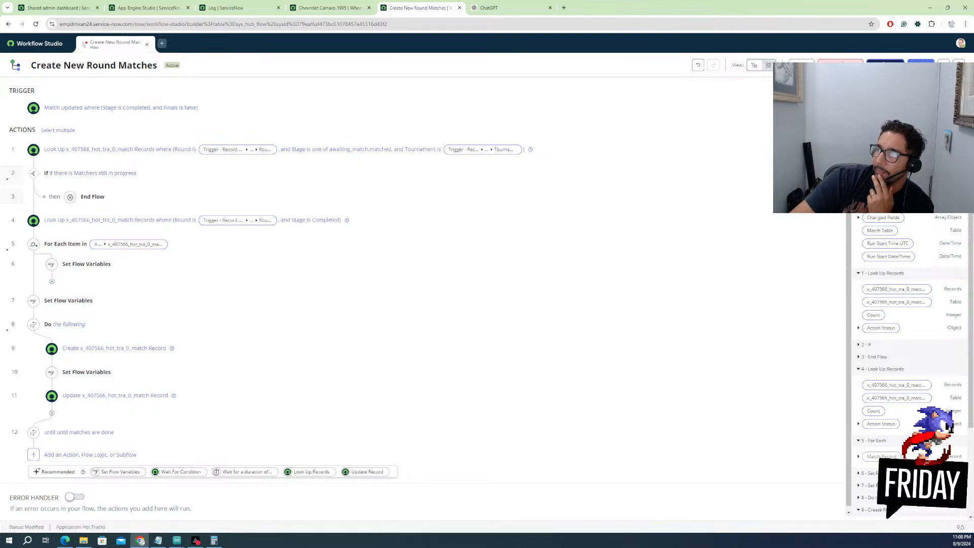
click(886, 65)
click(573, 143)
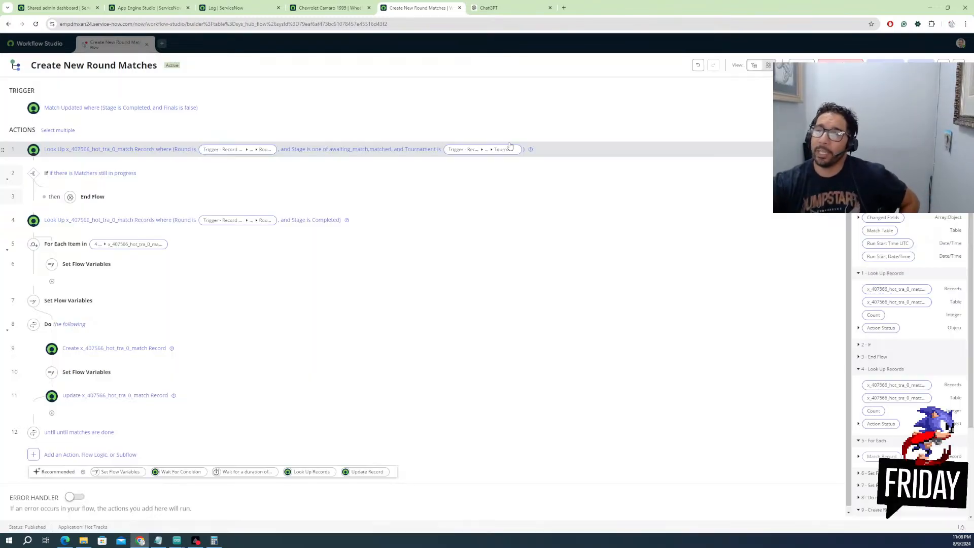
Open the Update Match Winner and Fastest Time No Next Round flow from the Workflow Studio list of flows
click(319, 9)
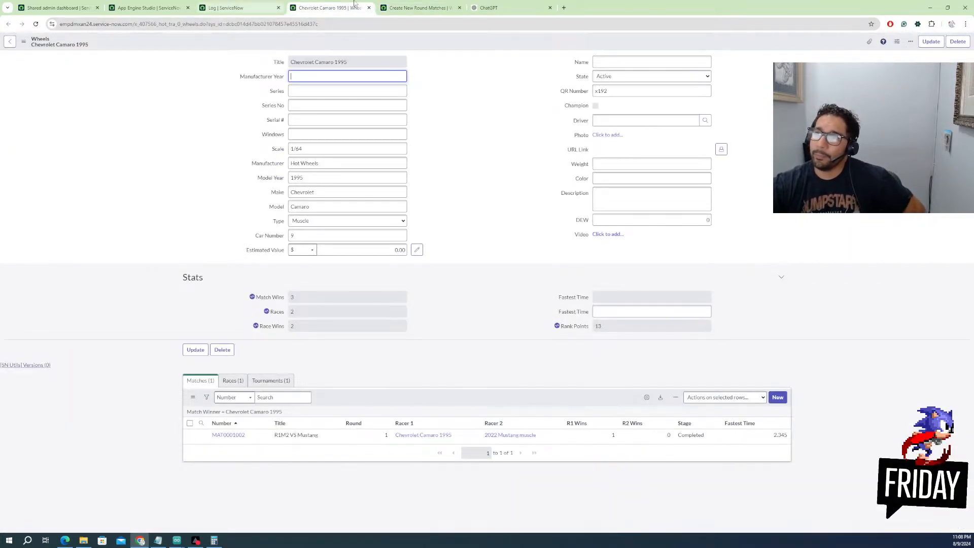
click(419, 8)
click(54, 43)
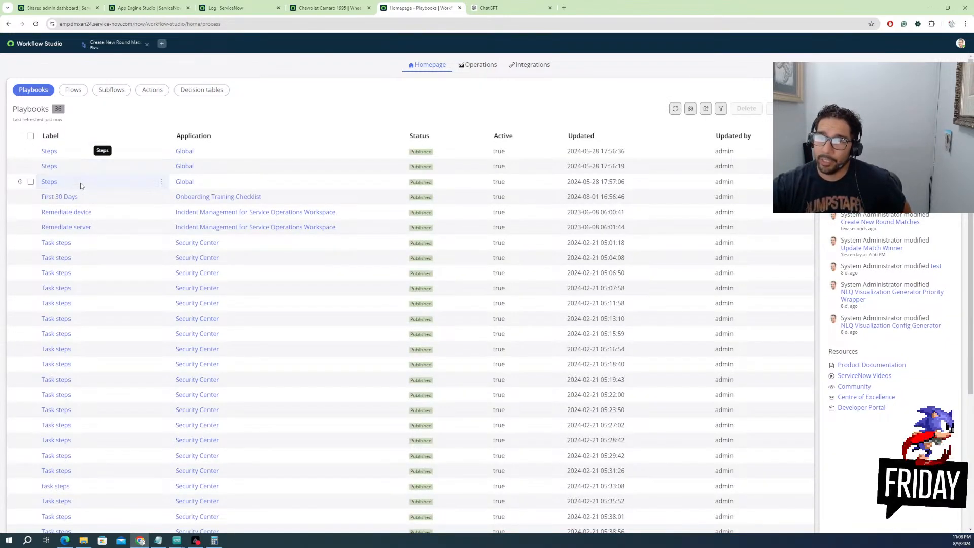
click(584, 136)
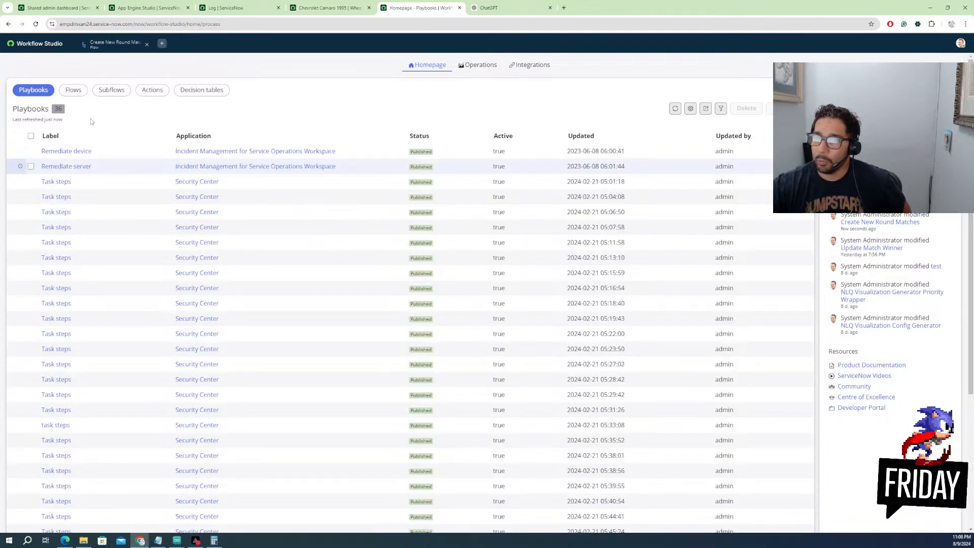
click(71, 90)
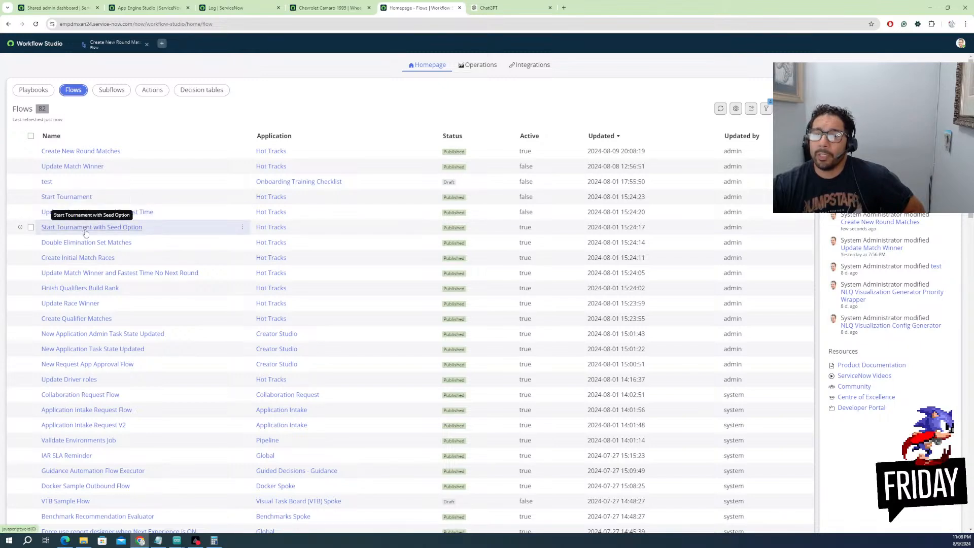
click(106, 276)
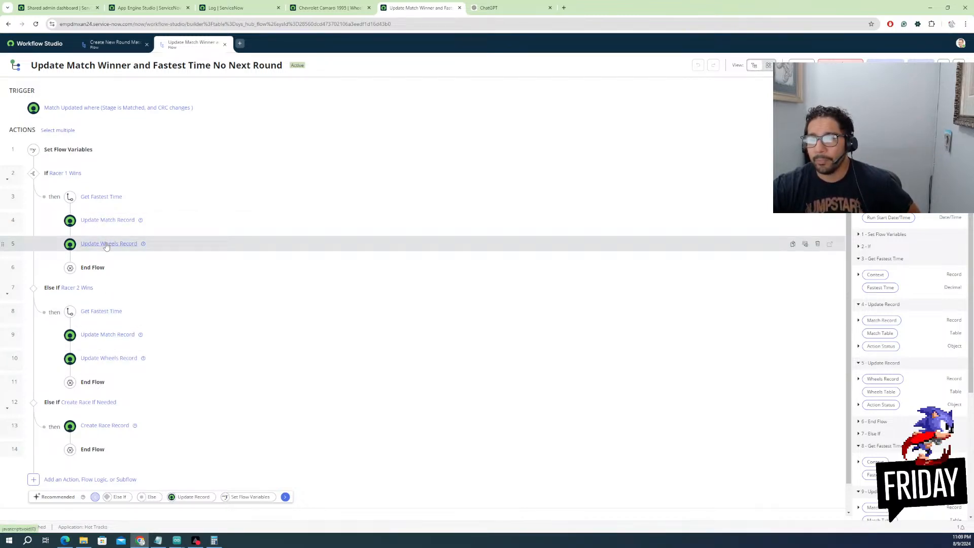
Add an If flow logic after Update Wheels Record in the Racer 1 Wins branch, labelled "If Finals Update Tournament Winner"
click(111, 225)
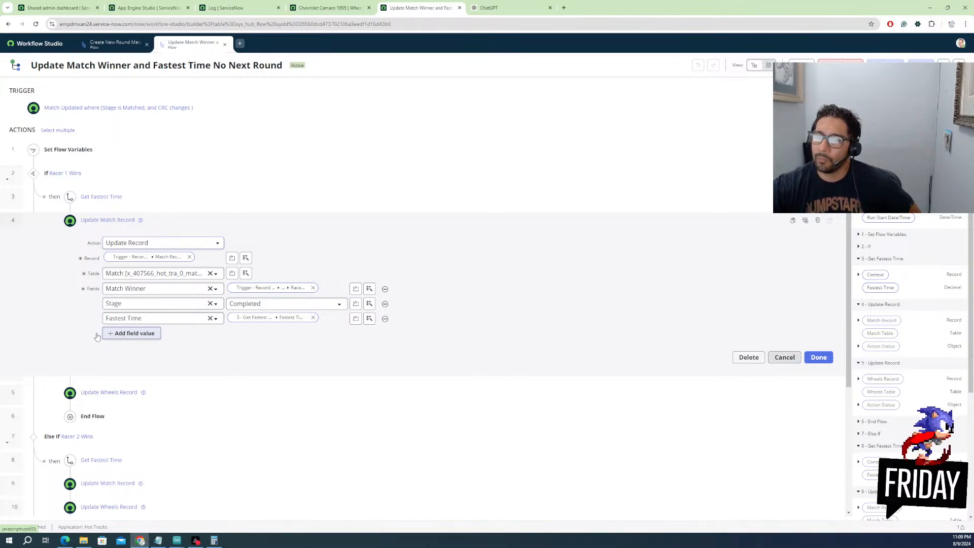
scroll(97, 344, down, 1)
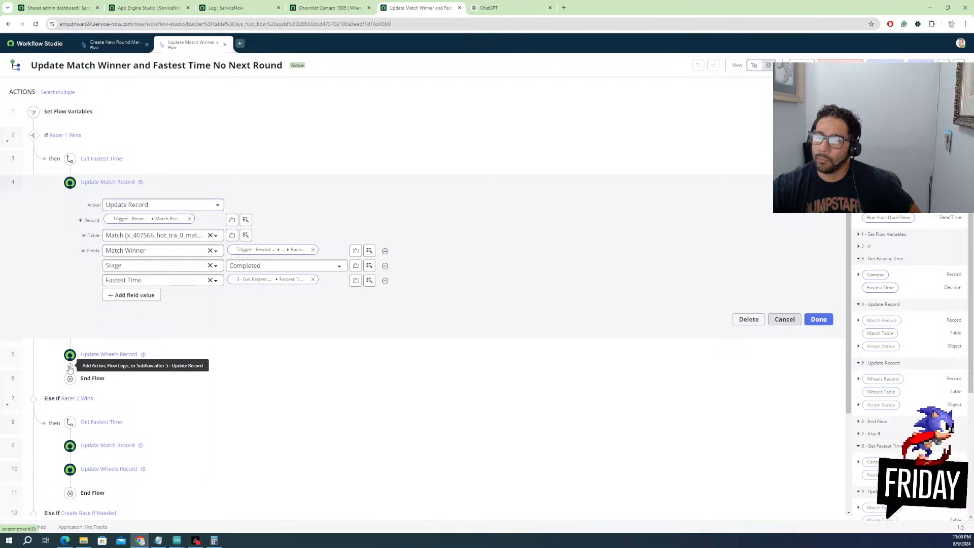
click(70, 366)
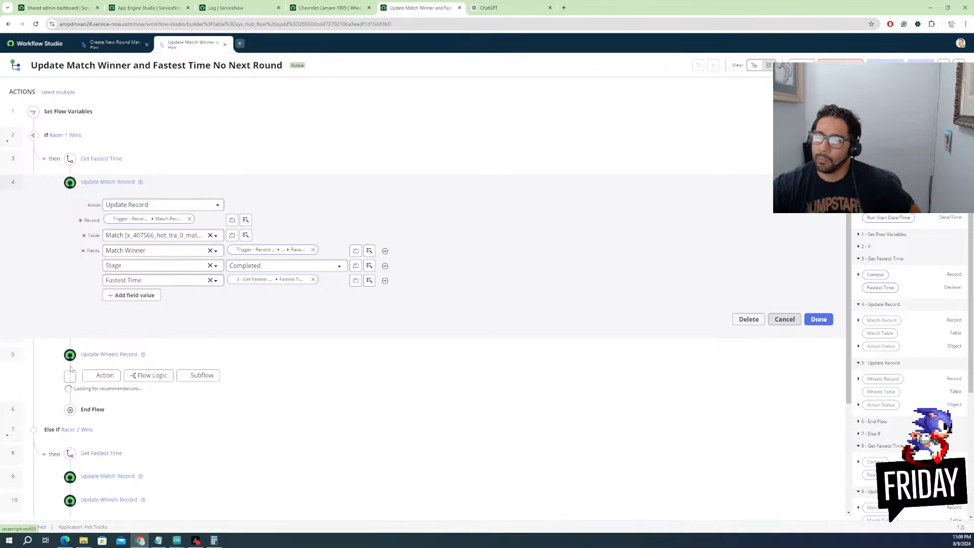
click(103, 380)
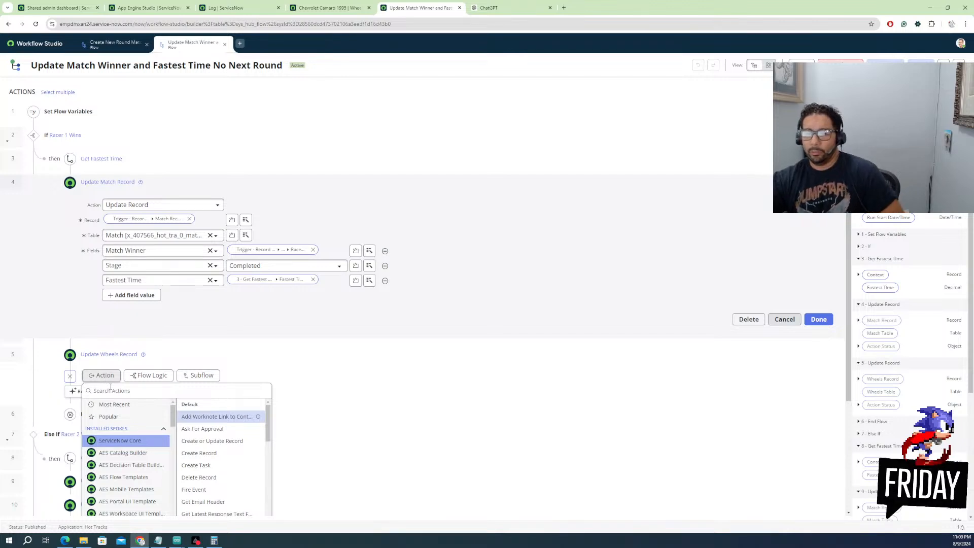
click(150, 379)
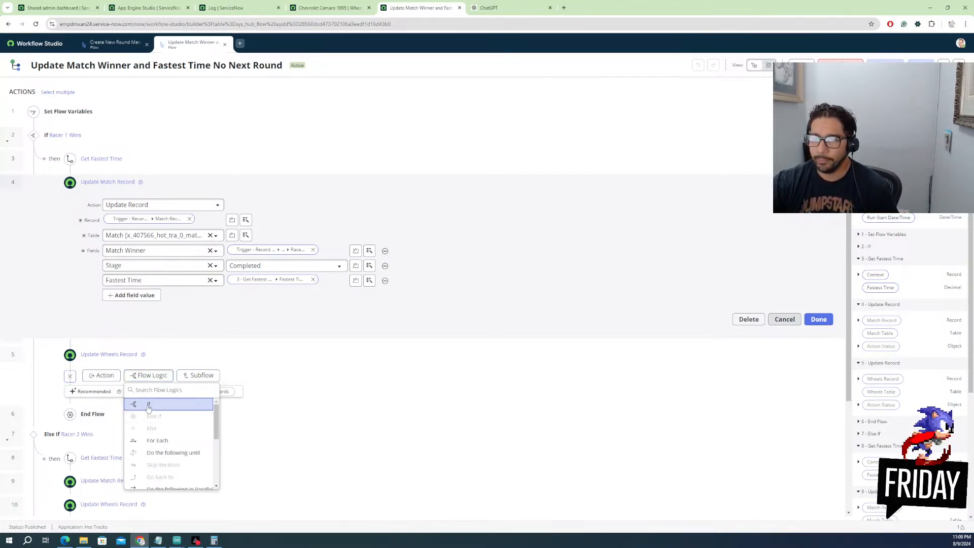
click(148, 405)
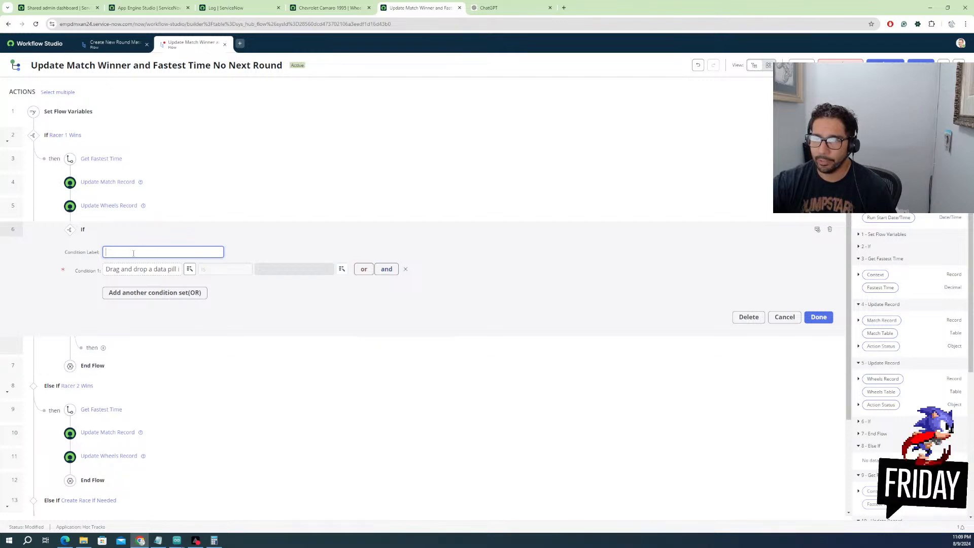
text(If Fina)
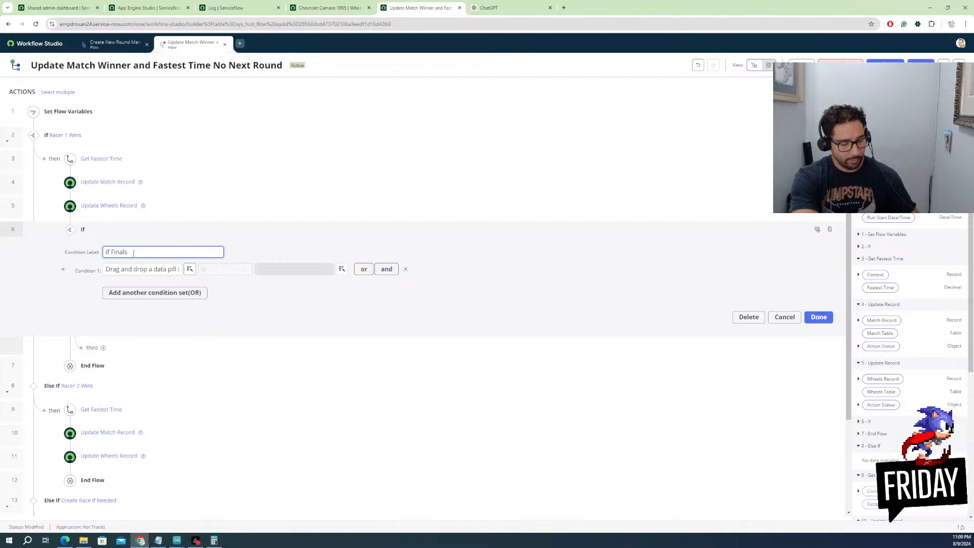
text(ls )
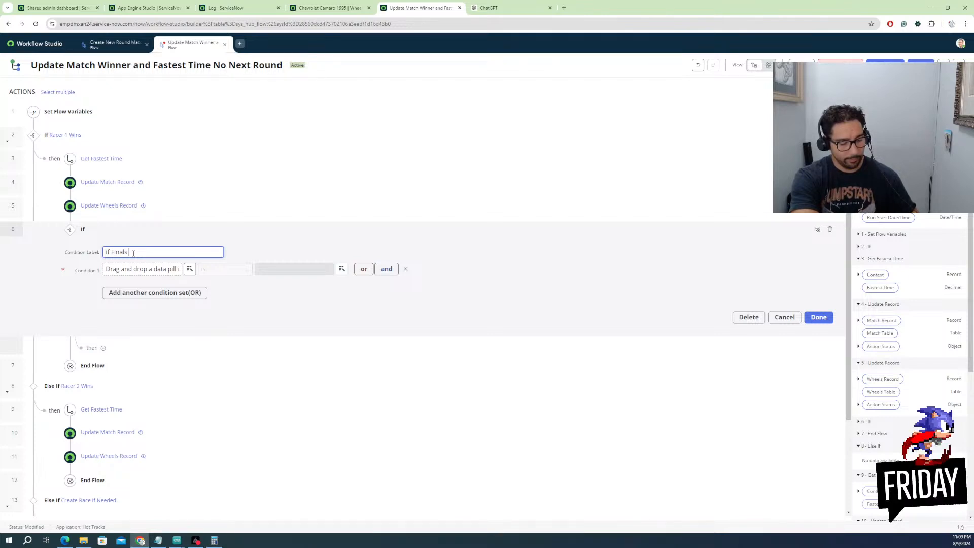
text(Upda)
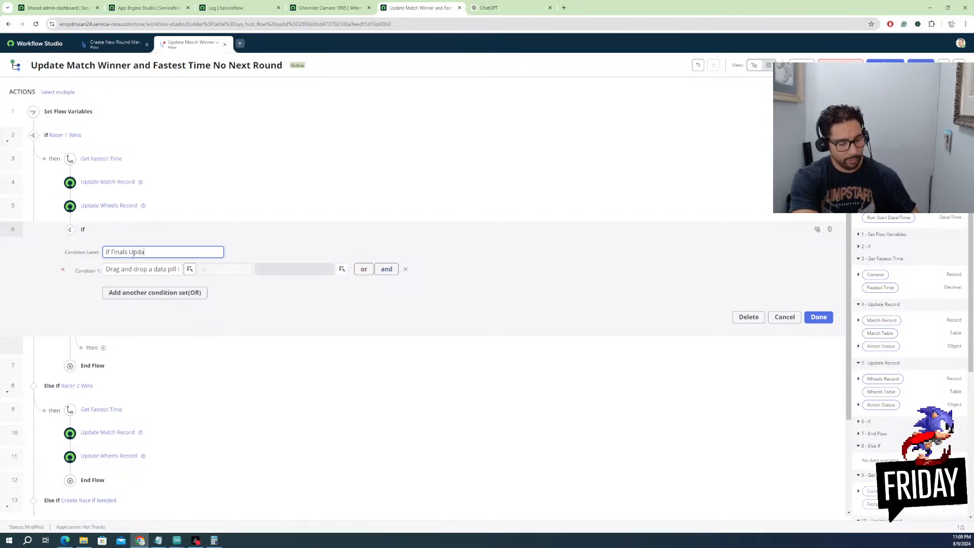
text(te Tournament Winner)
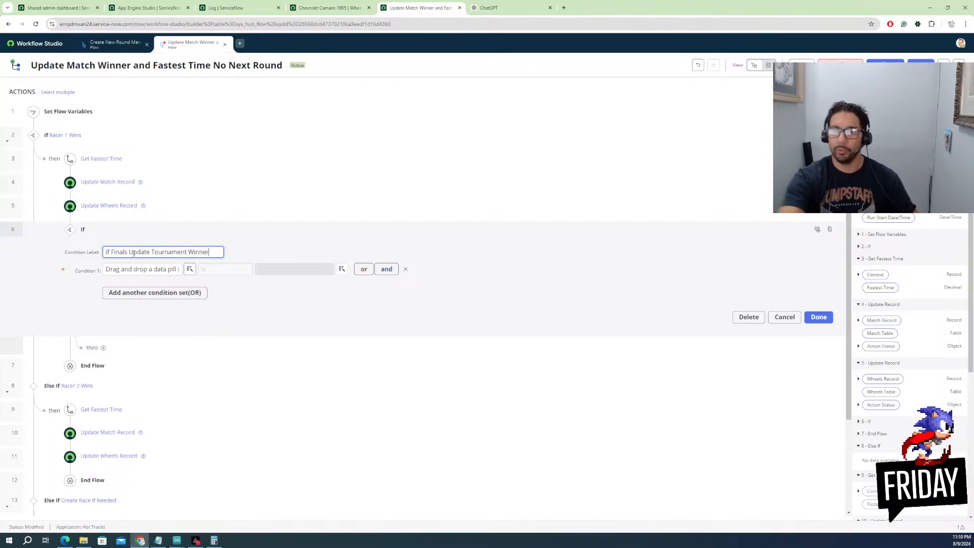
Set the new If's condition to the trigger match record's Finals field is True
click(167, 279)
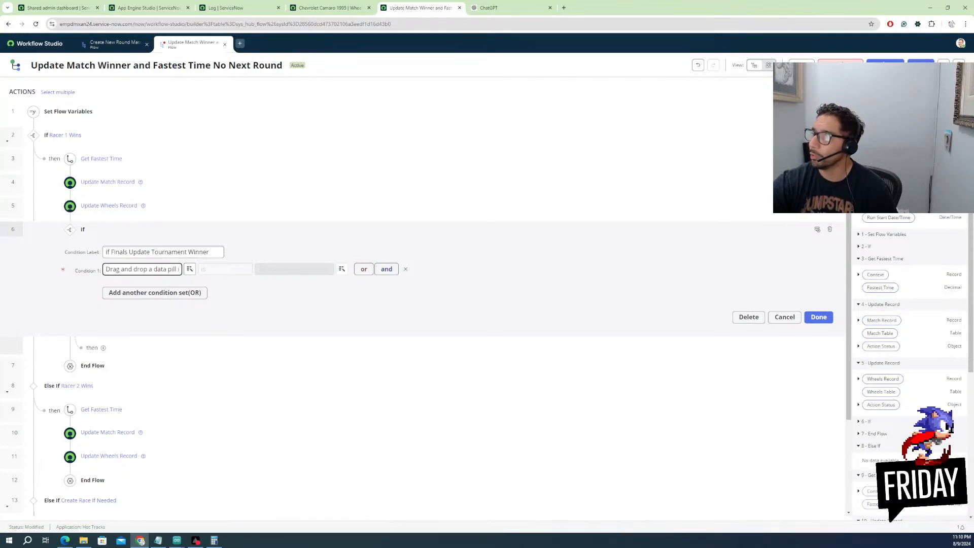
scroll(871, 243, up, 5)
drag(870, 243, 157, 272)
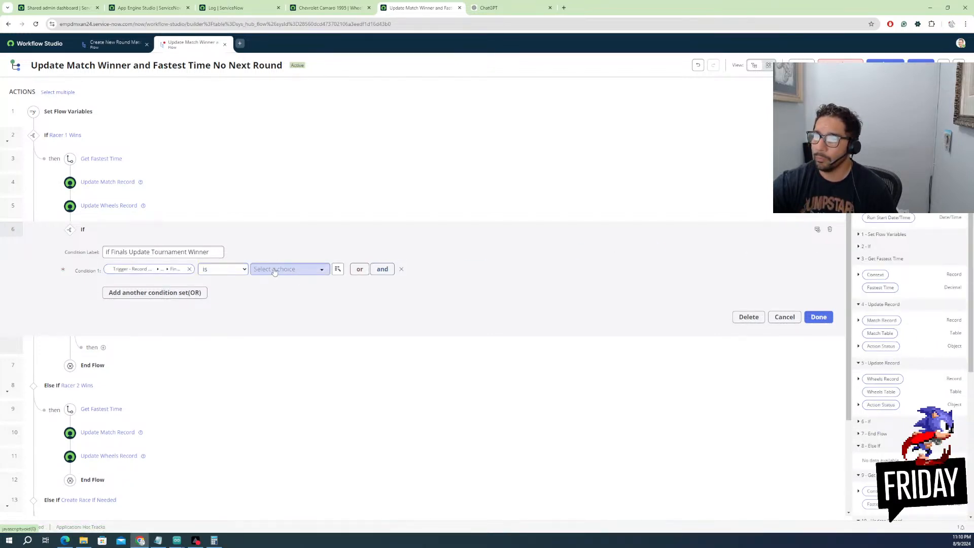
click(274, 270)
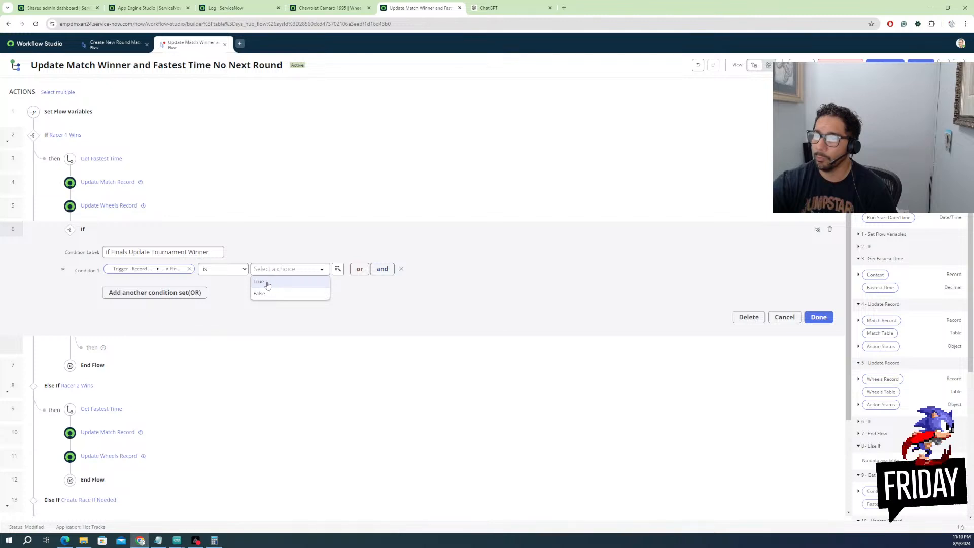
click(259, 282)
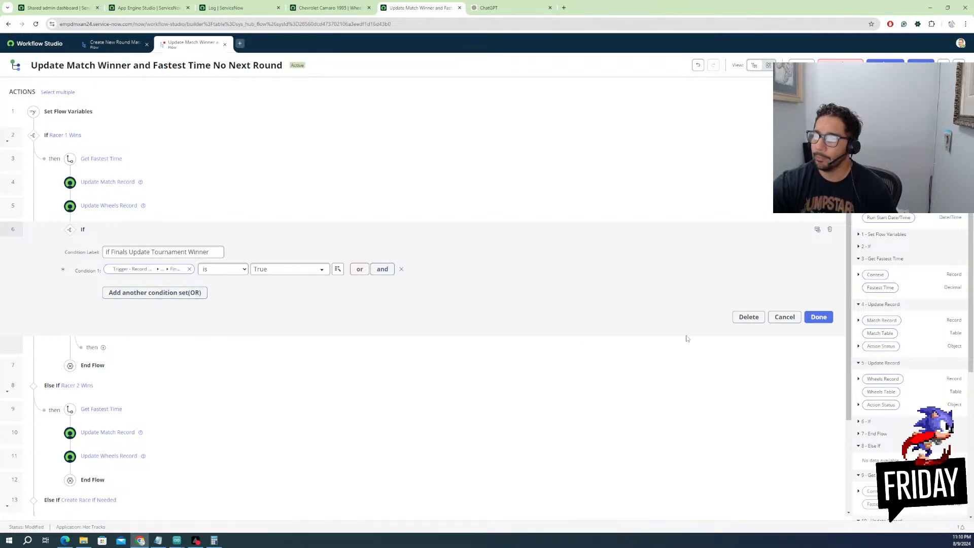
click(818, 318)
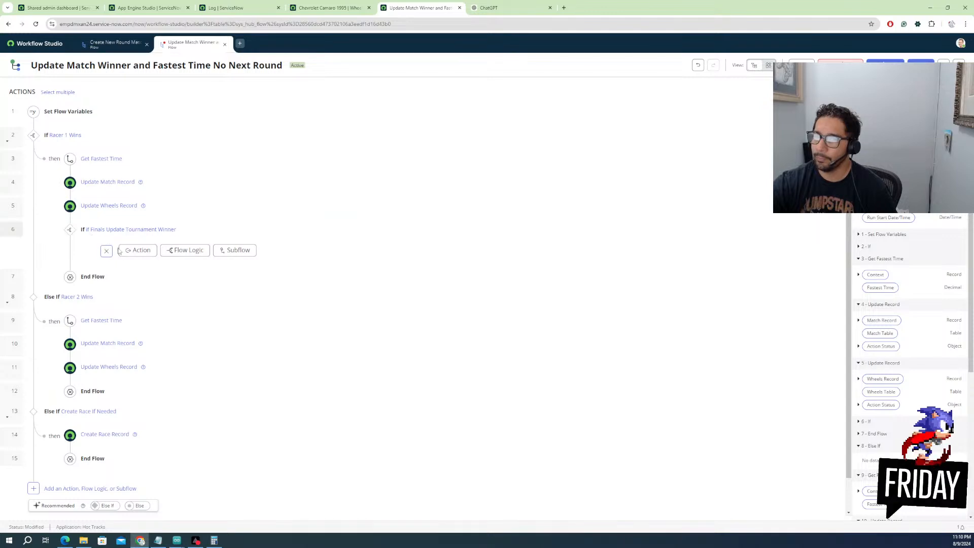
Add an Update Record action inside the finals If and use the trigger match's Tournament as its record
click(136, 252)
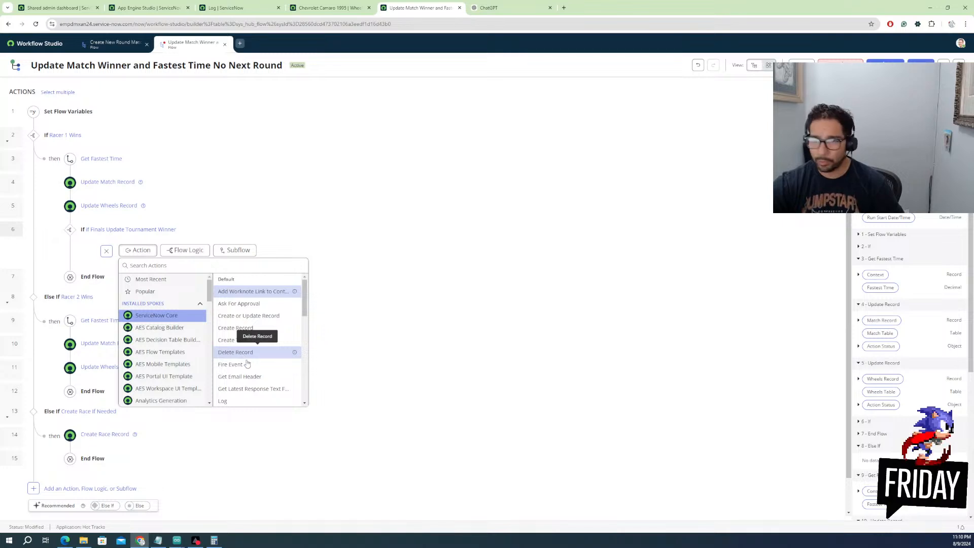
scroll(248, 369, down, 1)
scroll(248, 369, down, 3)
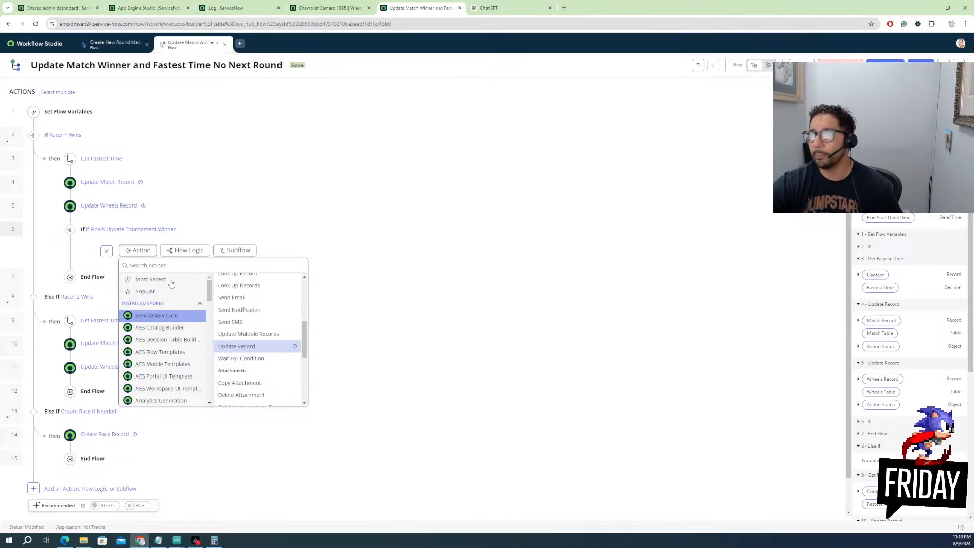
key(ctrl+s)
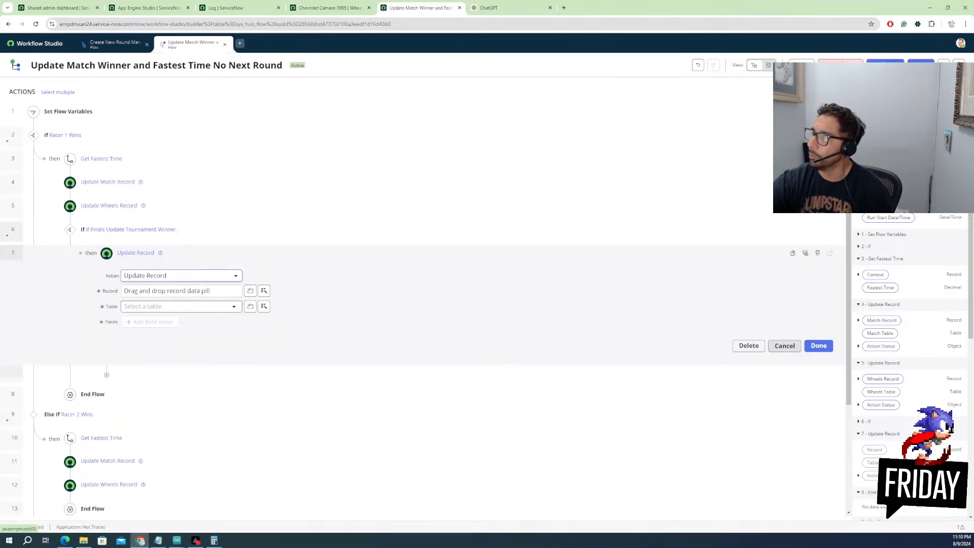
scroll(885, 247, up, 6)
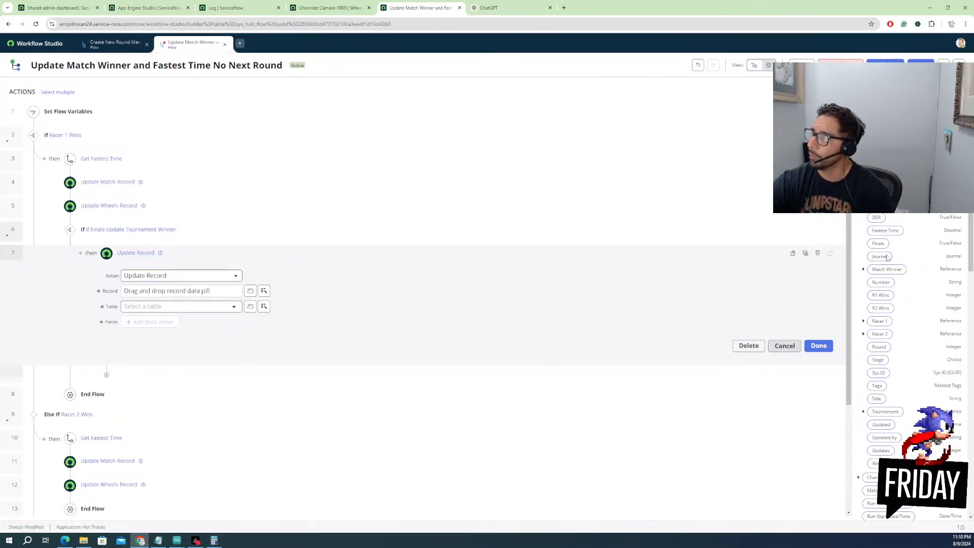
drag(880, 414, 160, 291)
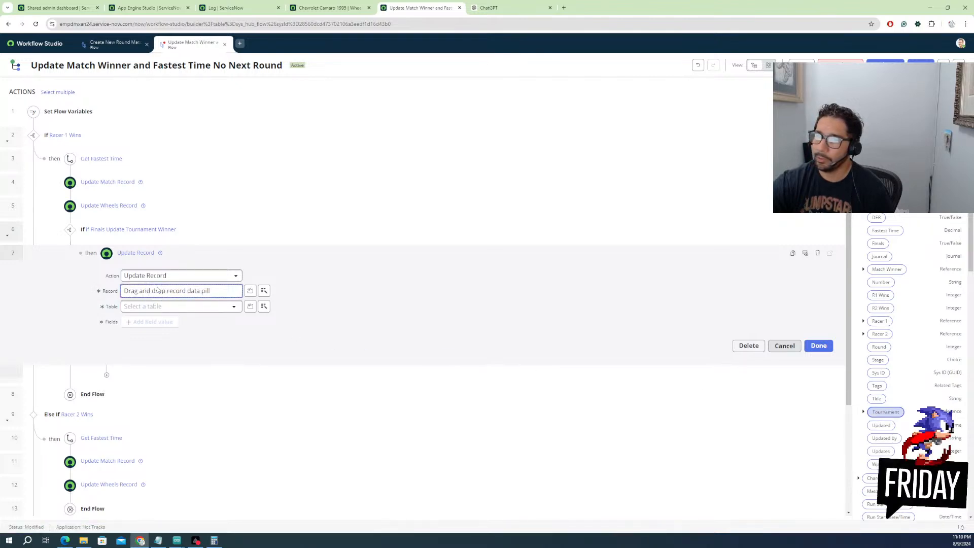
Add the Tournament Winner field to the tournament update and fill it with Match Winner from the step 4 match record
click(149, 322)
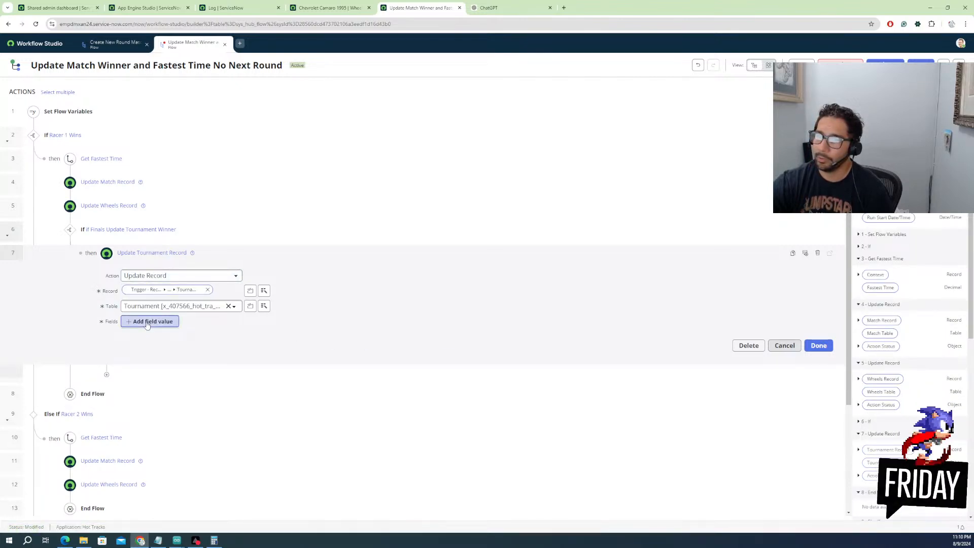
click(155, 327)
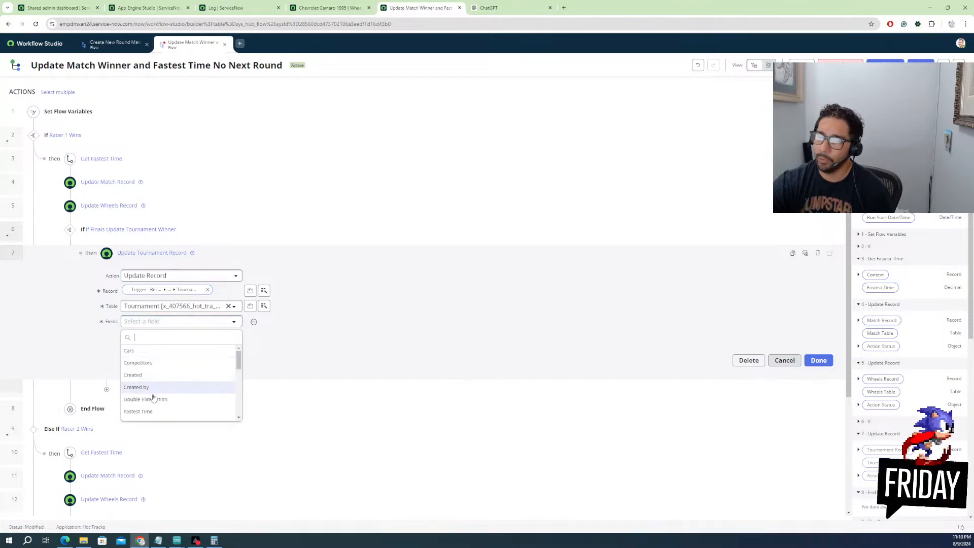
scroll(156, 401, down, 2)
scroll(156, 389, down, 5)
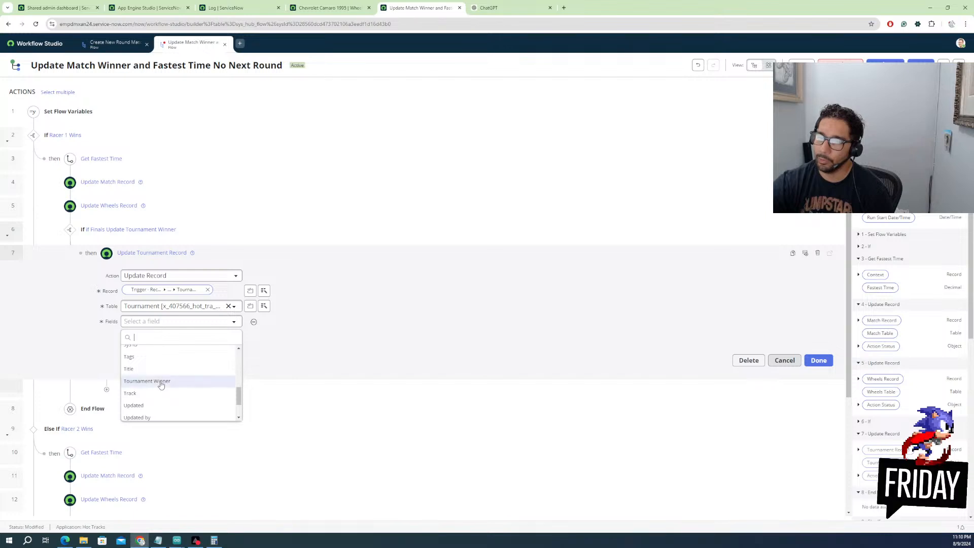
click(161, 384)
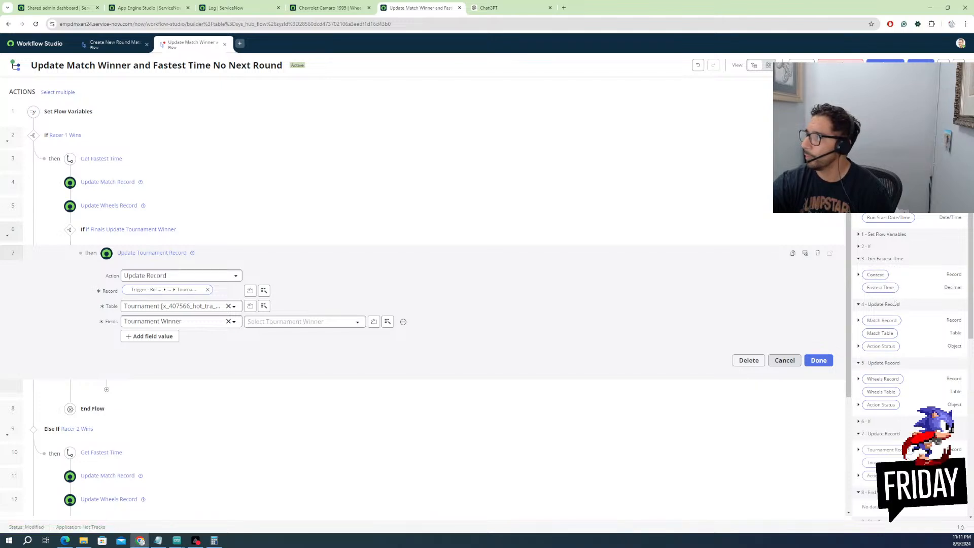
click(859, 321)
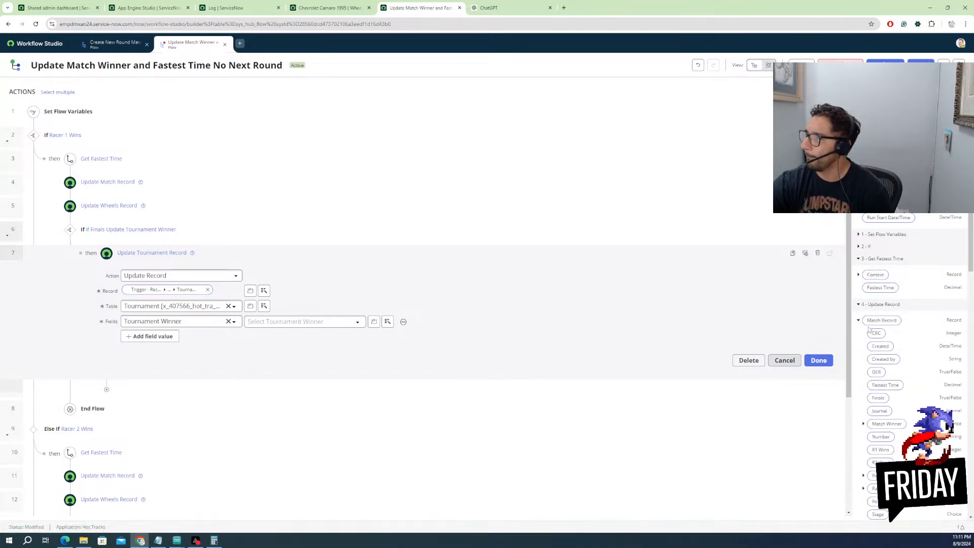
drag(881, 425, 303, 326)
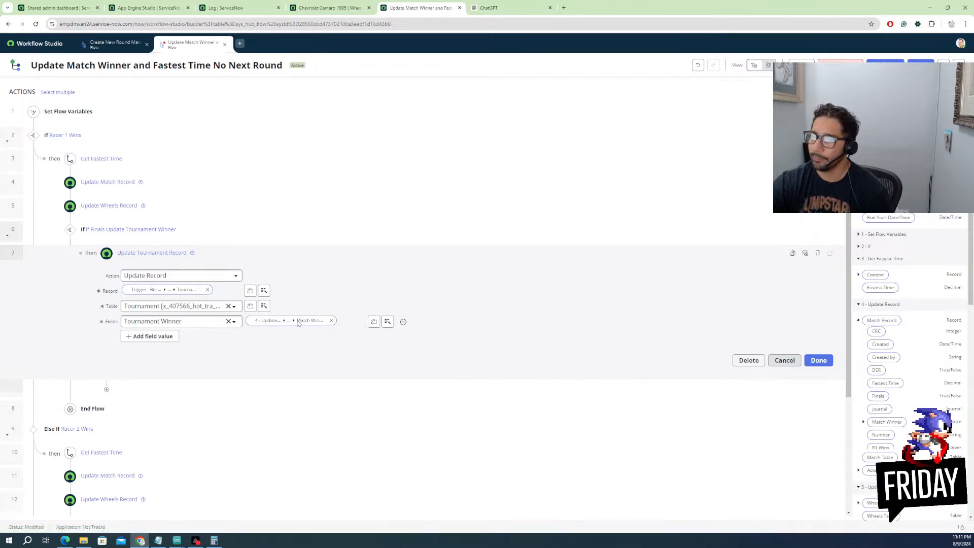
Add the State field to the tournament update with the value Completed and finish the action
click(151, 339)
click(165, 337)
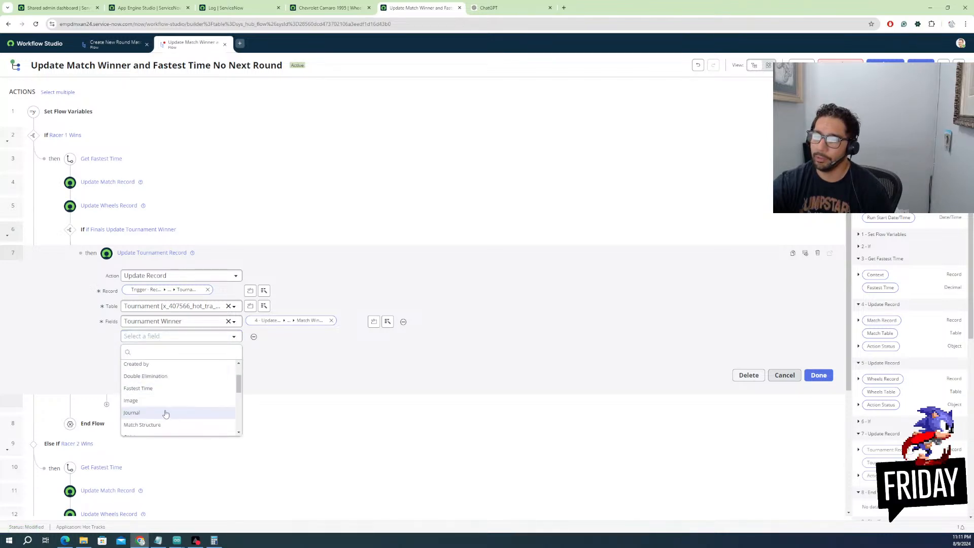
scroll(166, 415, down, 5)
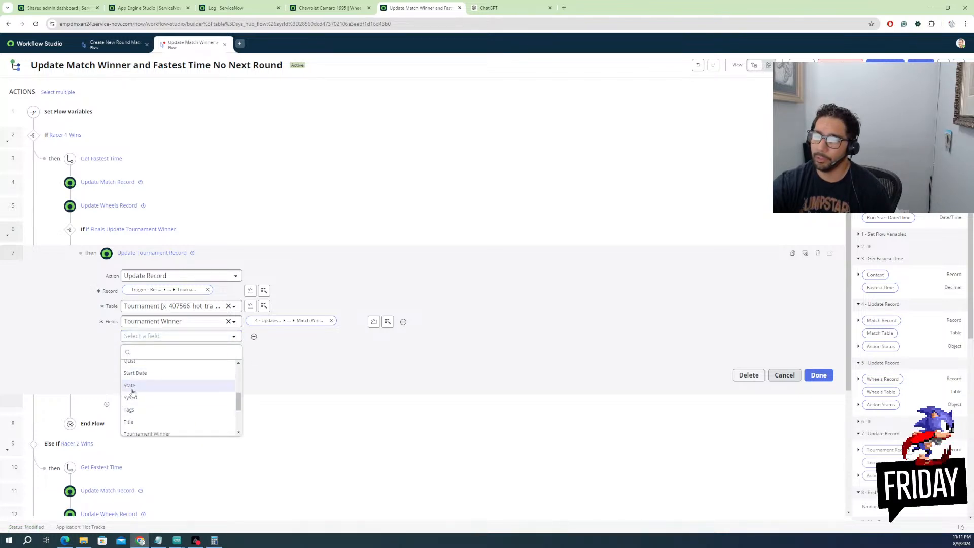
key(Return)
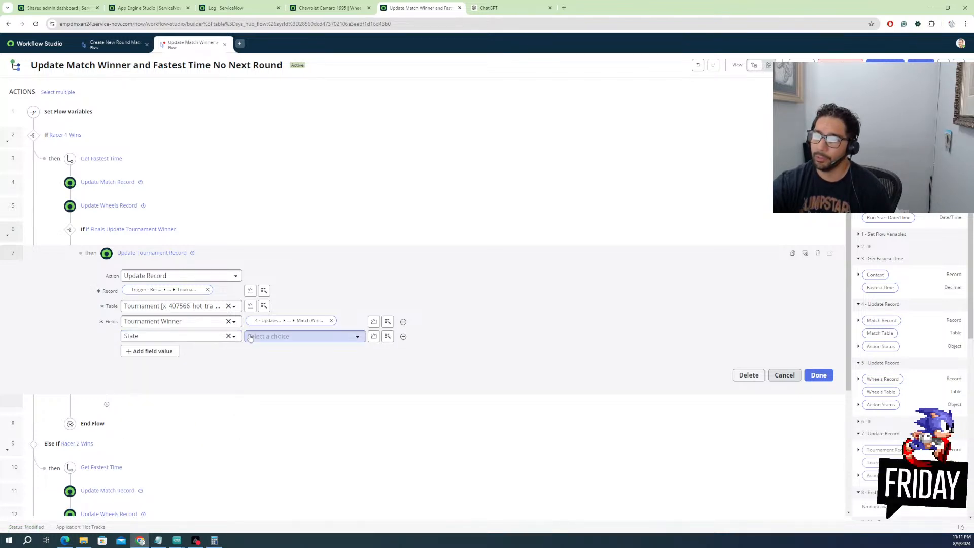
click(275, 337)
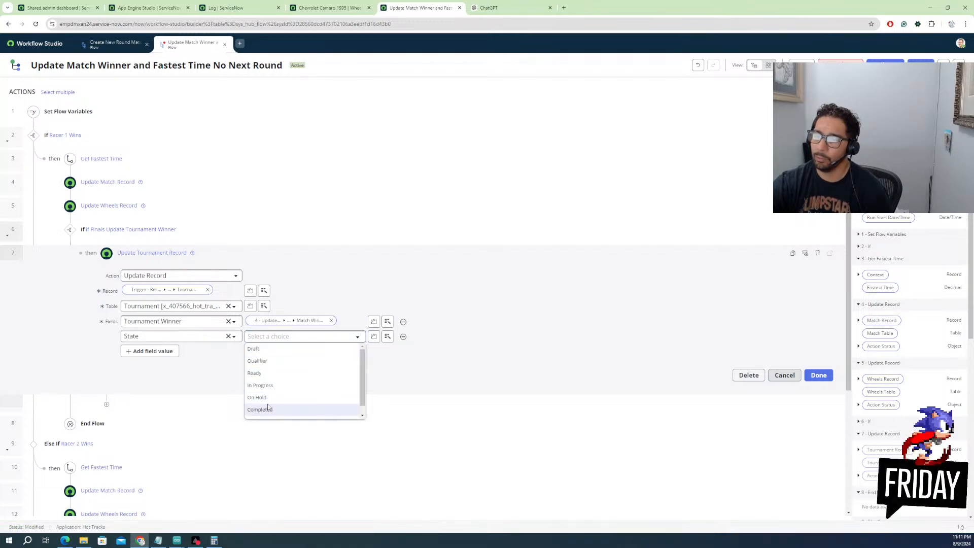
key(Return)
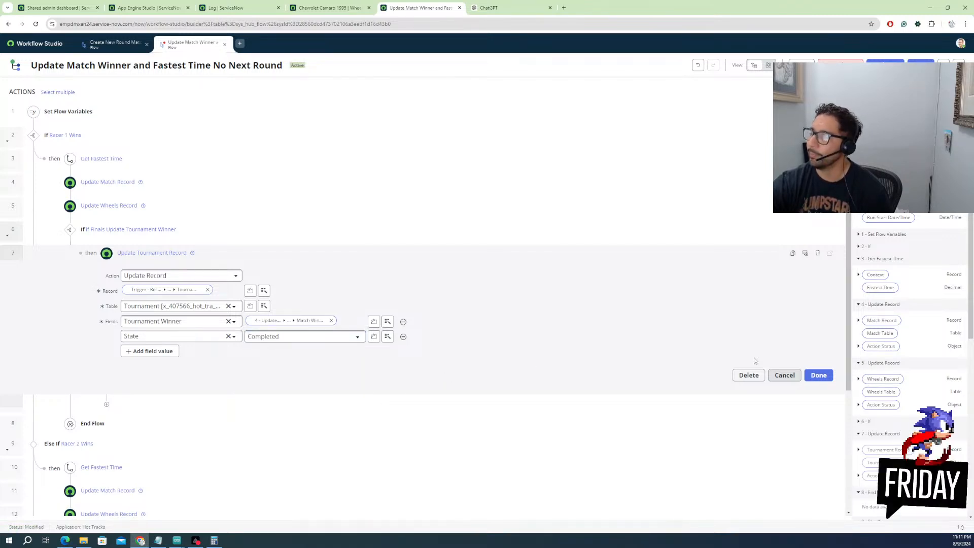
click(819, 375)
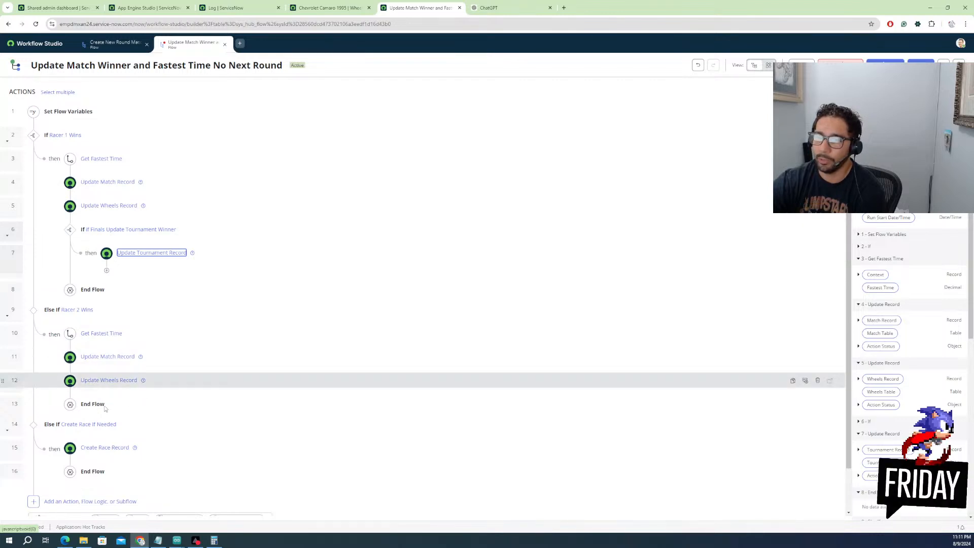
Add an If after the Racer 2 branch's Update Wheels Record step and label it "if Finals Update Tournament Winner"
click(70, 398)
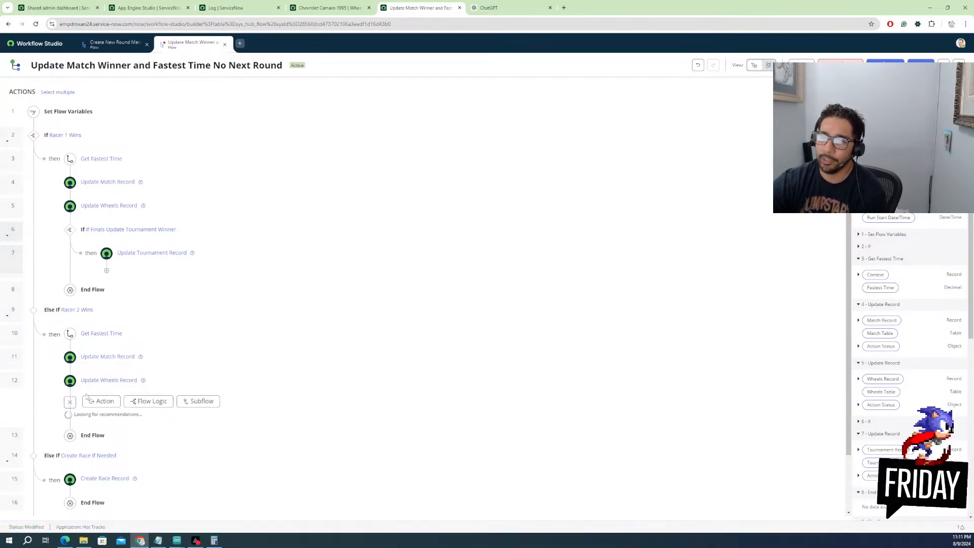
click(141, 402)
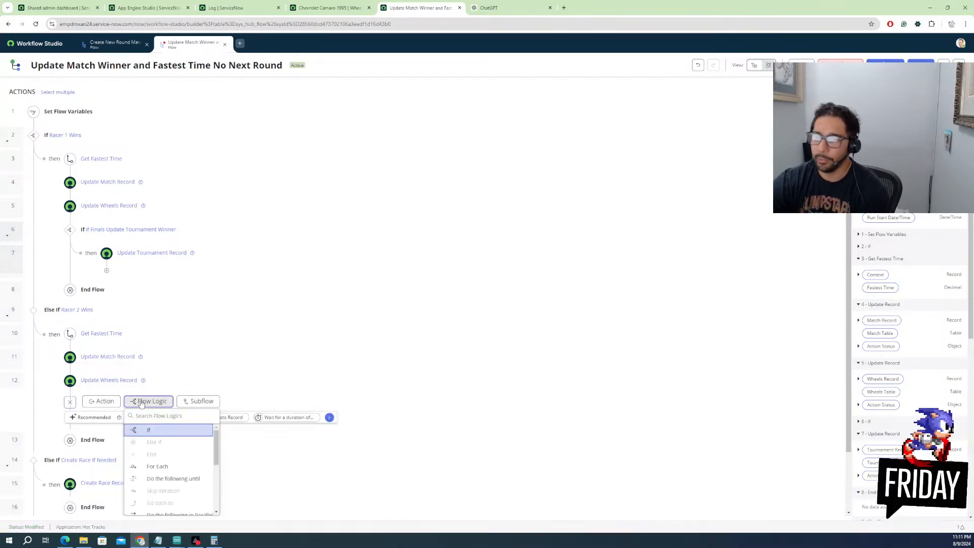
click(148, 430)
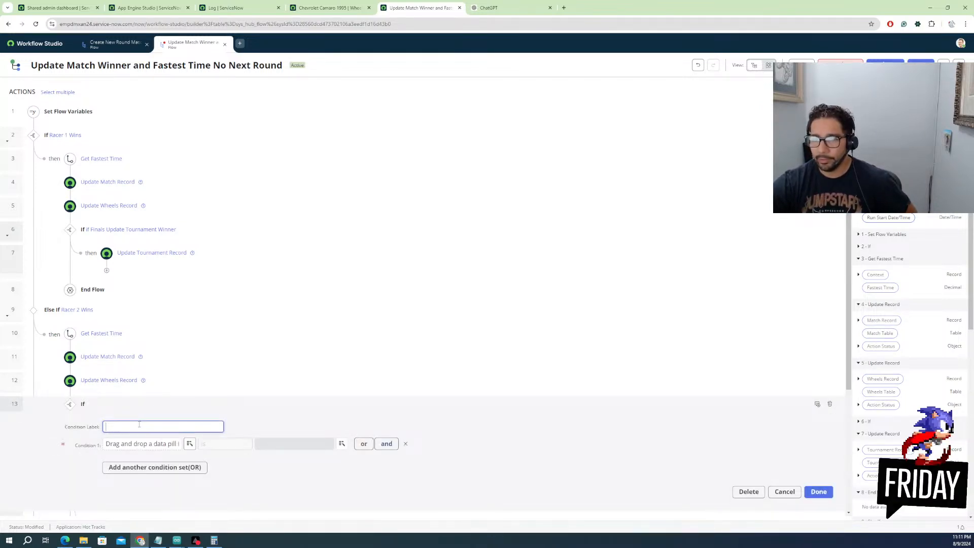
text(If)
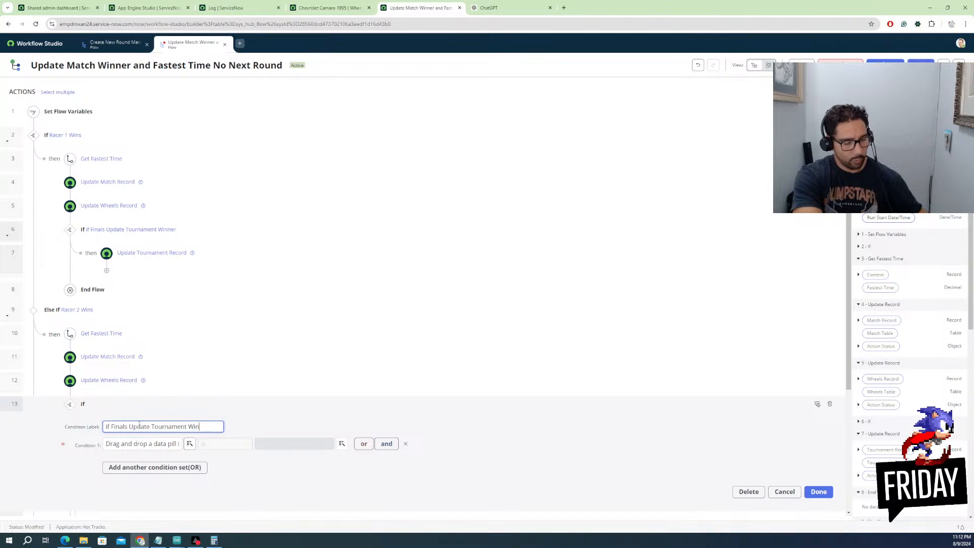
Set the Racer 2 finals If's condition to the trigger match record's Finals field is True and finish it
click(175, 444)
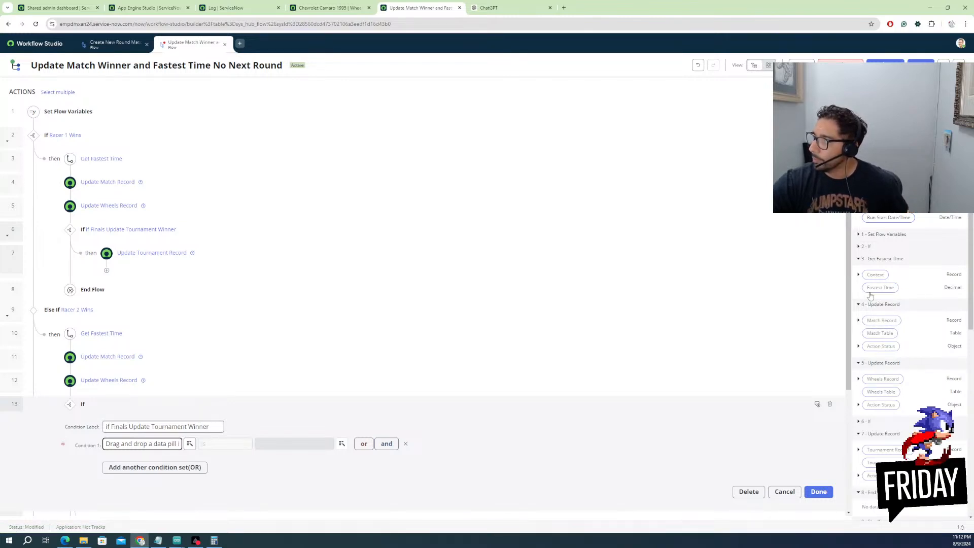
scroll(877, 257, up, 6)
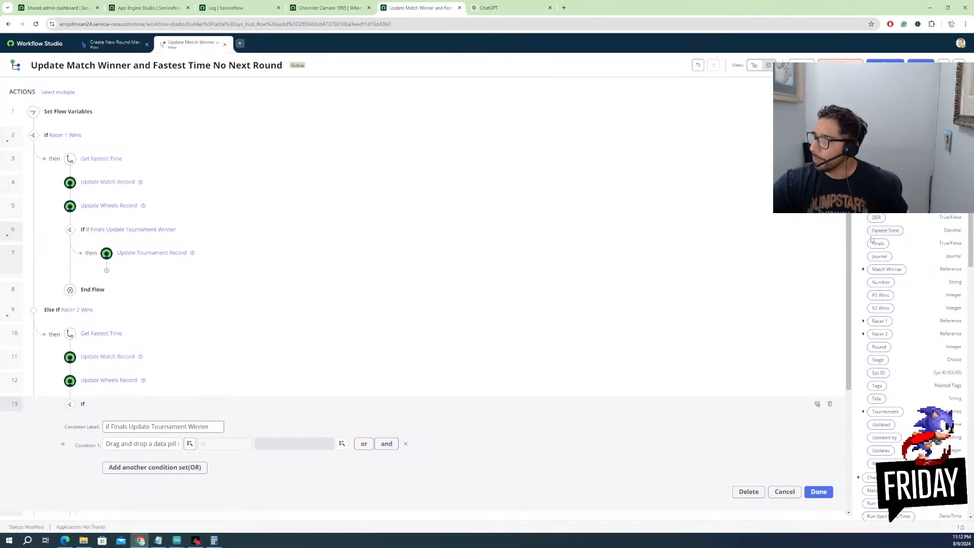
drag(878, 244, 164, 450)
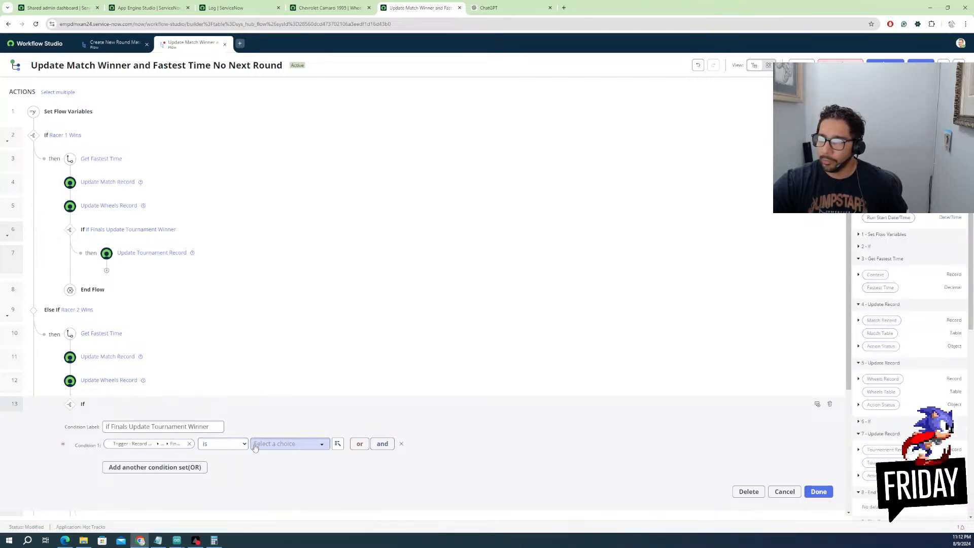
click(297, 446)
click(274, 464)
click(819, 492)
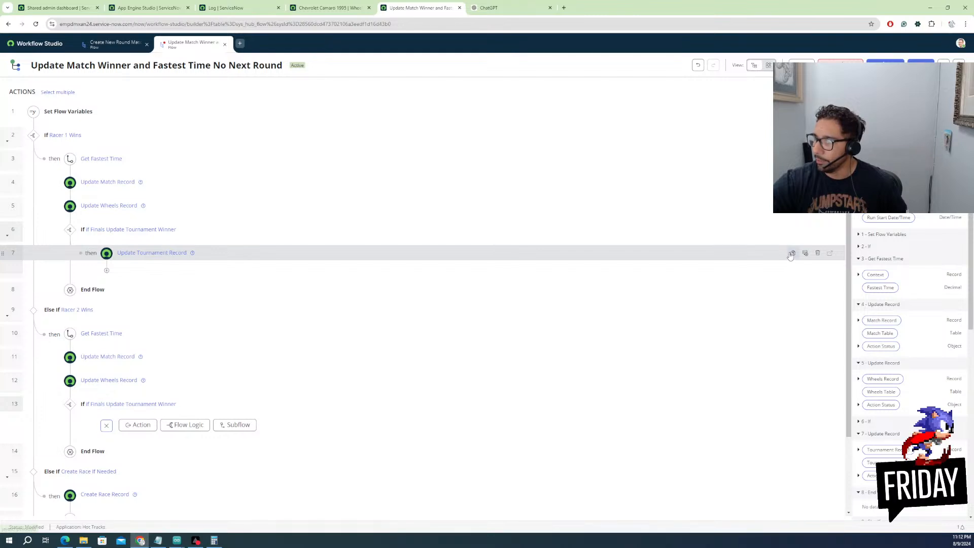
Duplicate the Racer 1 branch's Update Tournament Record action and move the copy into the Racer 2 finals If
click(792, 253)
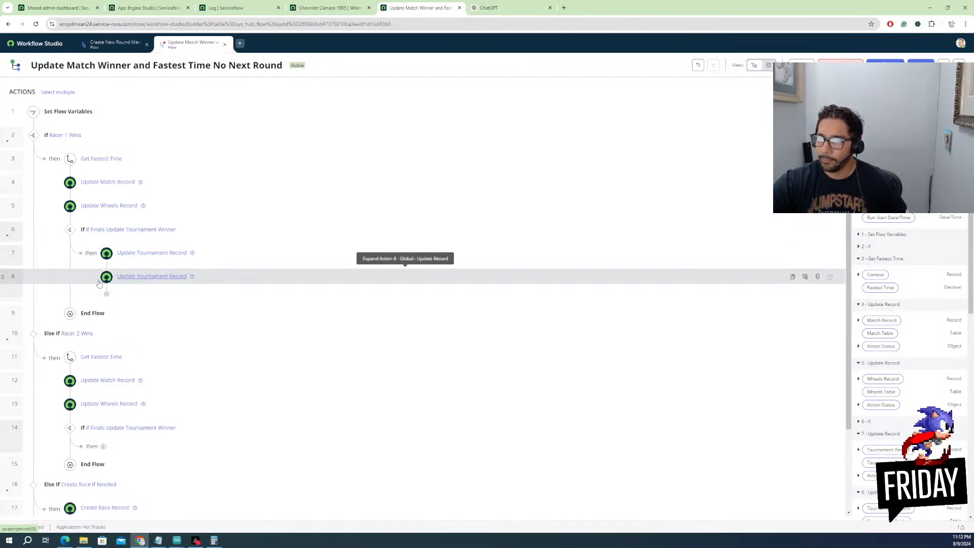
drag(62, 396, 112, 440)
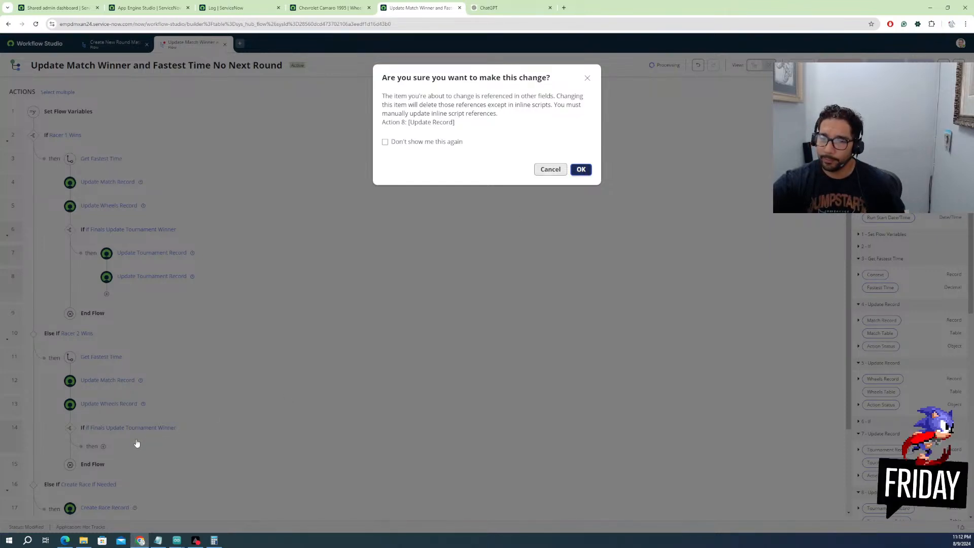
click(580, 170)
Fill Tournament Winner in the Racer 2 branch's tournament update with Match Winner from the step 11 match record
click(120, 433)
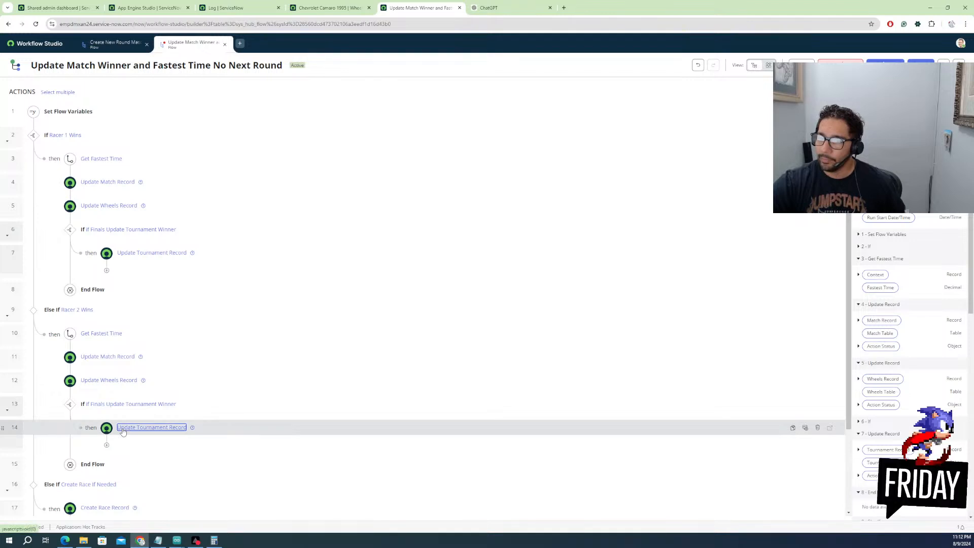
scroll(345, 427, down, 3)
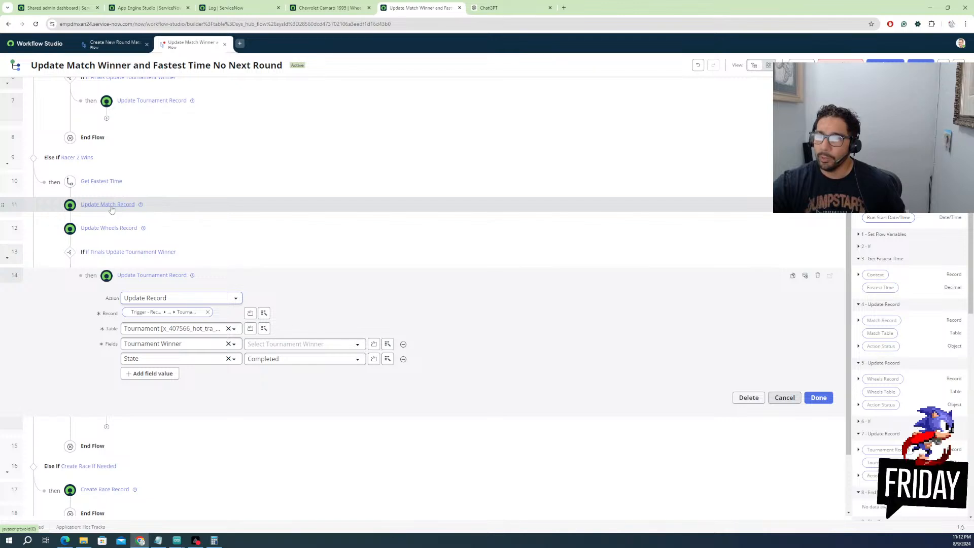
scroll(898, 376, down, 7)
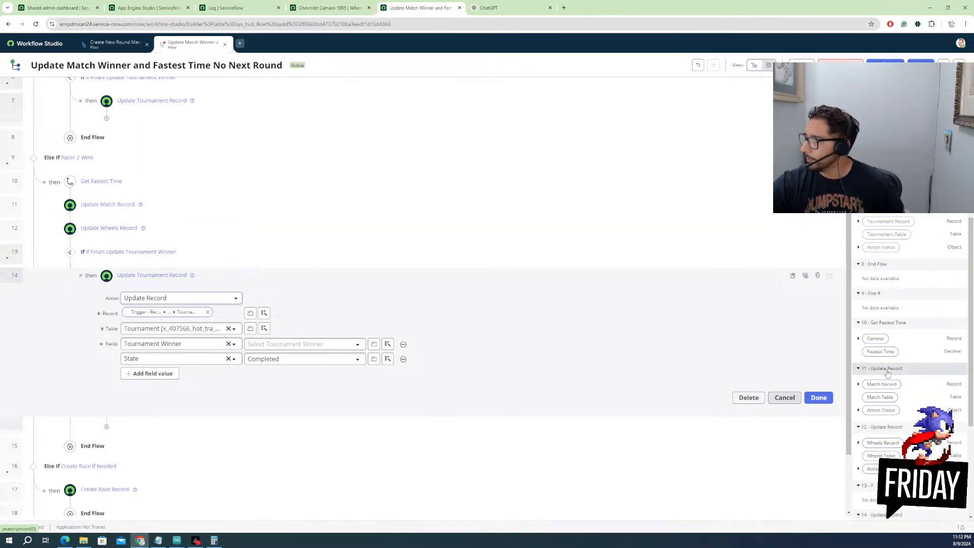
click(859, 385)
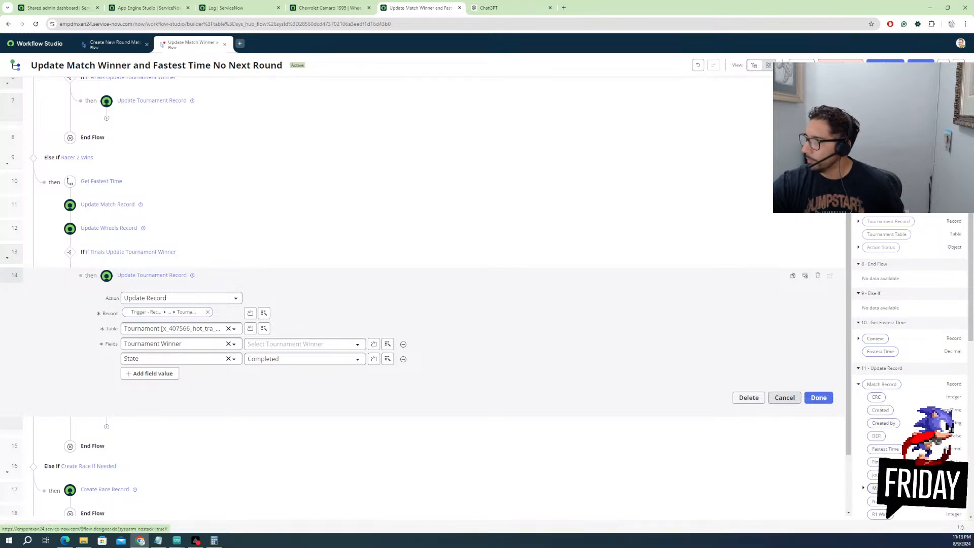
drag(283, 347, 283, 345)
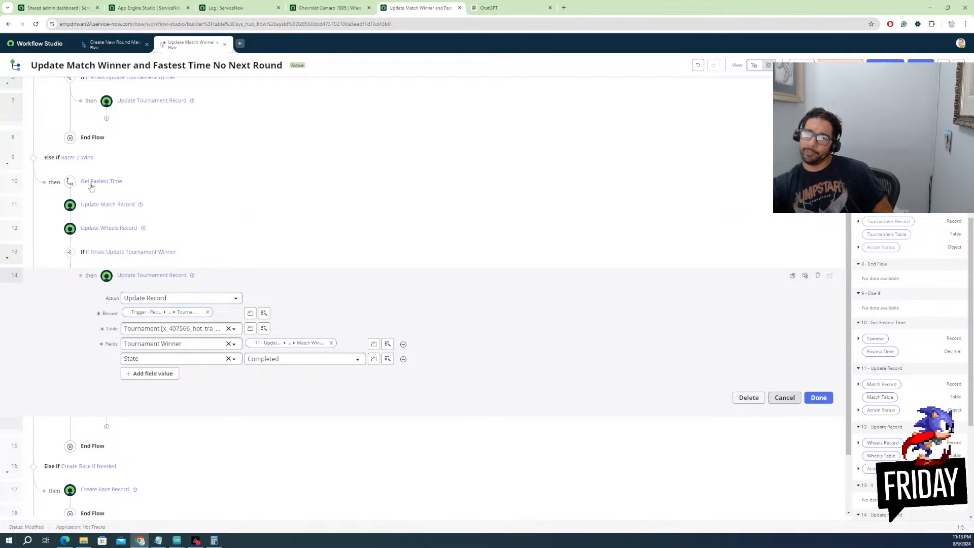
Review the Racer 2 branch's match and wheels update actions and browse the fields available on the Wheels table
click(108, 205)
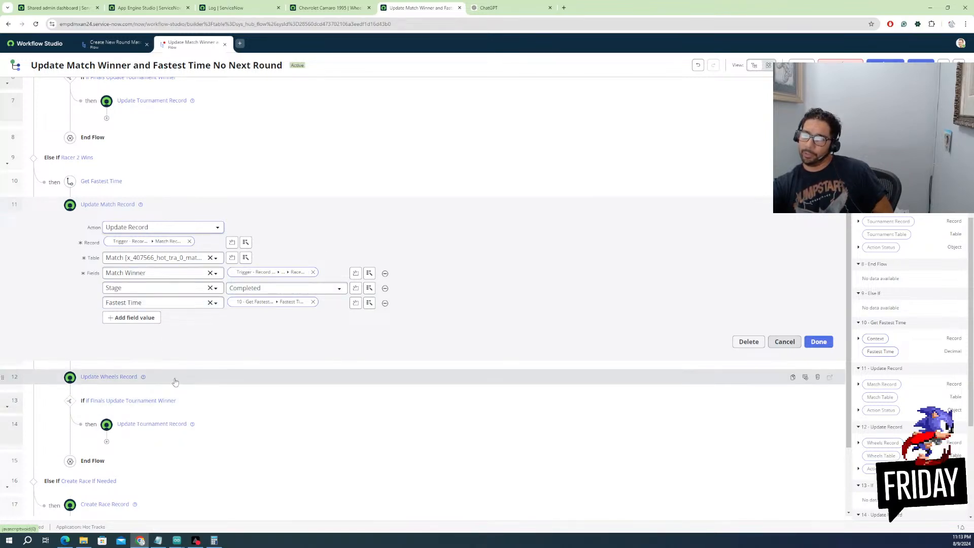
click(93, 380)
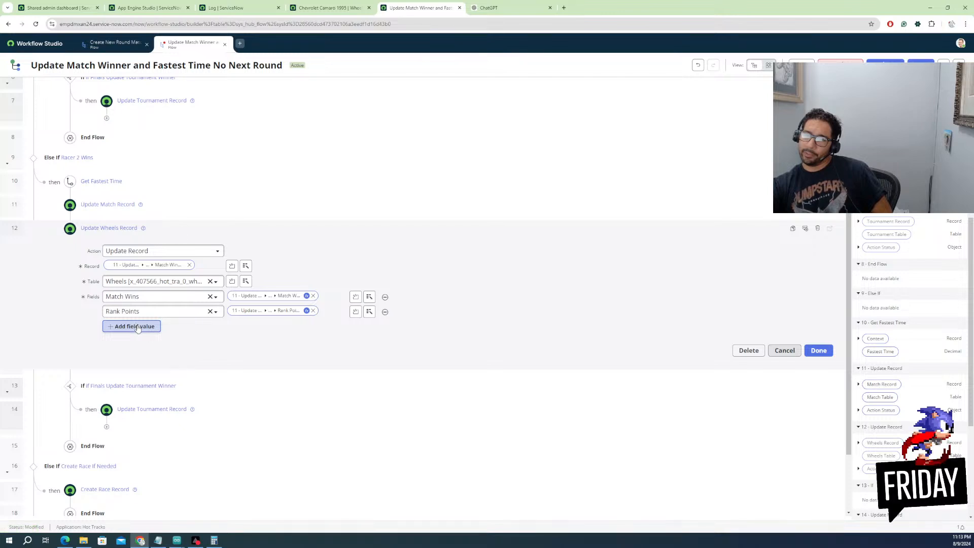
click(141, 328)
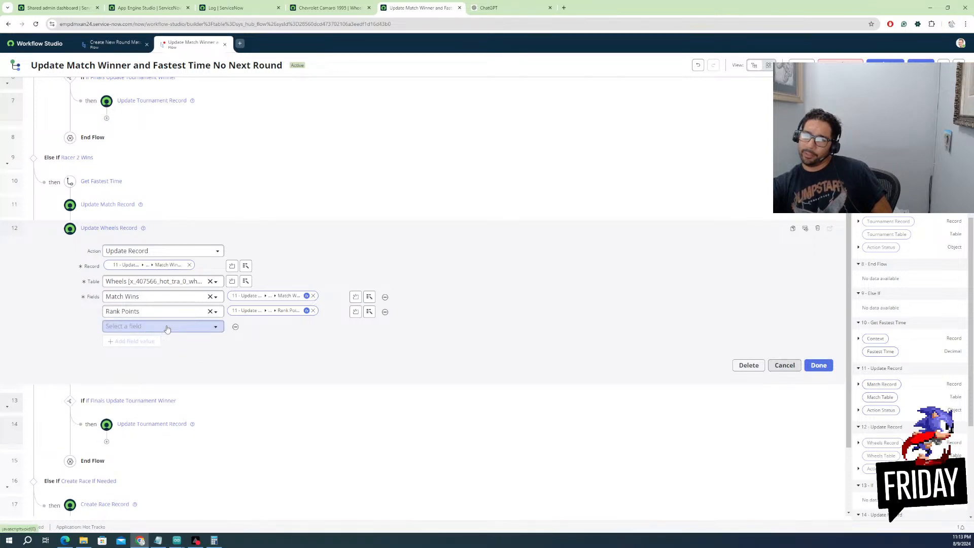
click(186, 327)
scroll(162, 372, down, 2)
scroll(162, 371, down, 3)
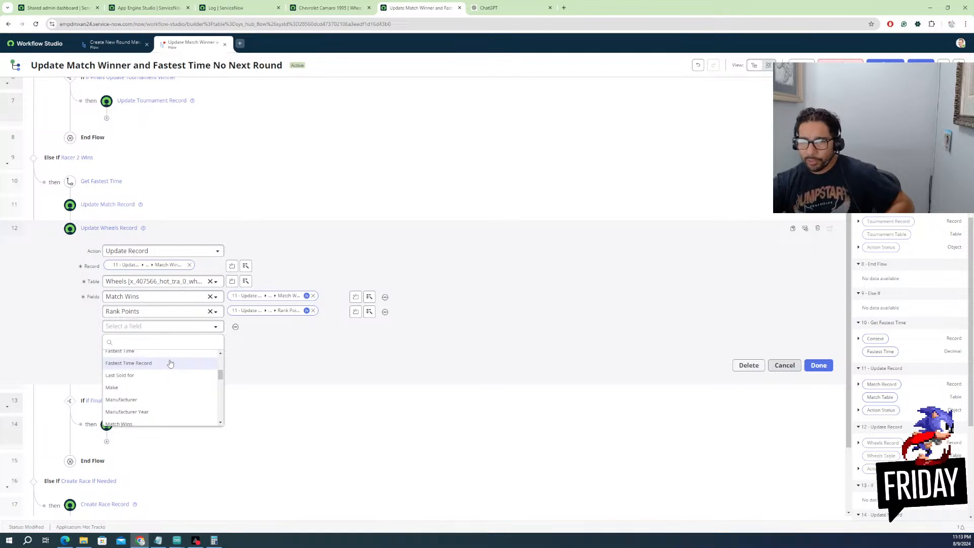
scroll(170, 363, down, 3)
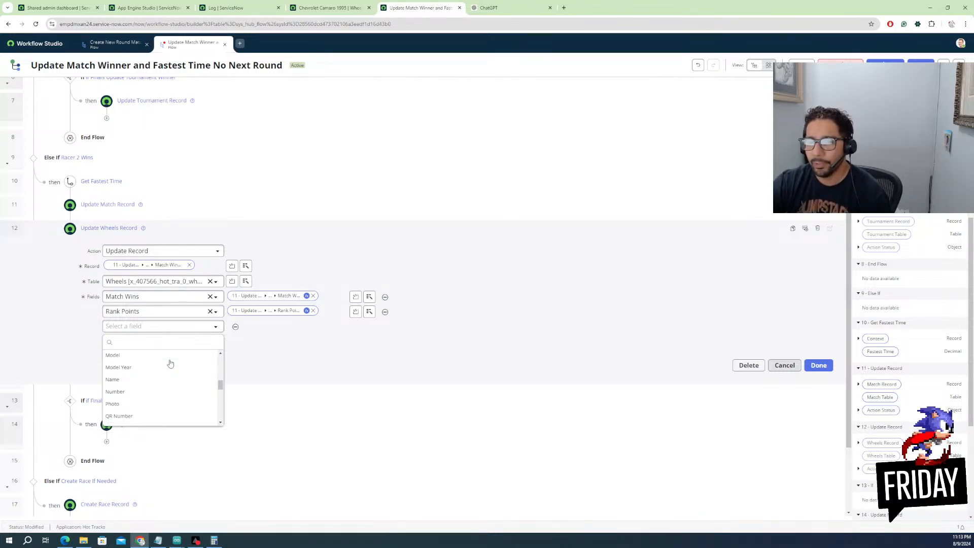
scroll(171, 364, down, 2)
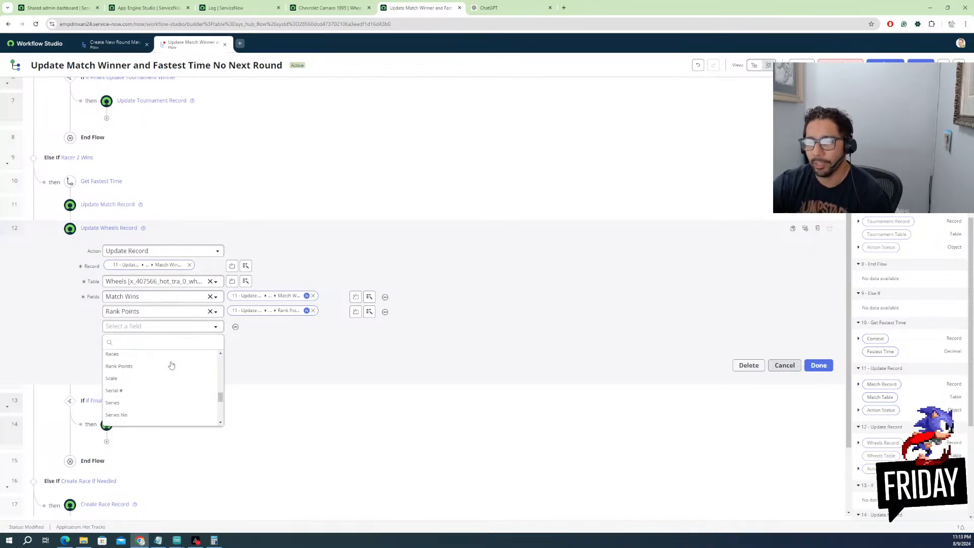
scroll(171, 364, down, 3)
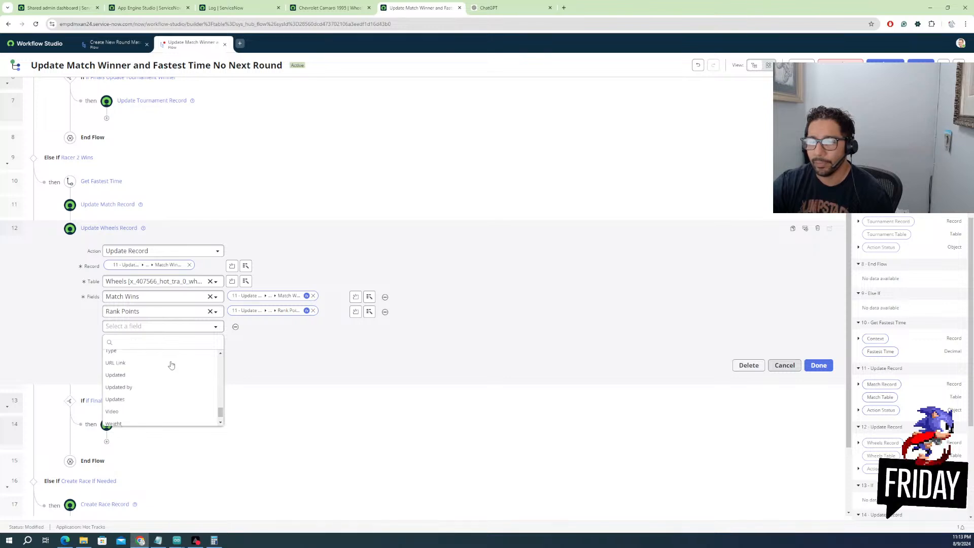
scroll(172, 372, up, 4)
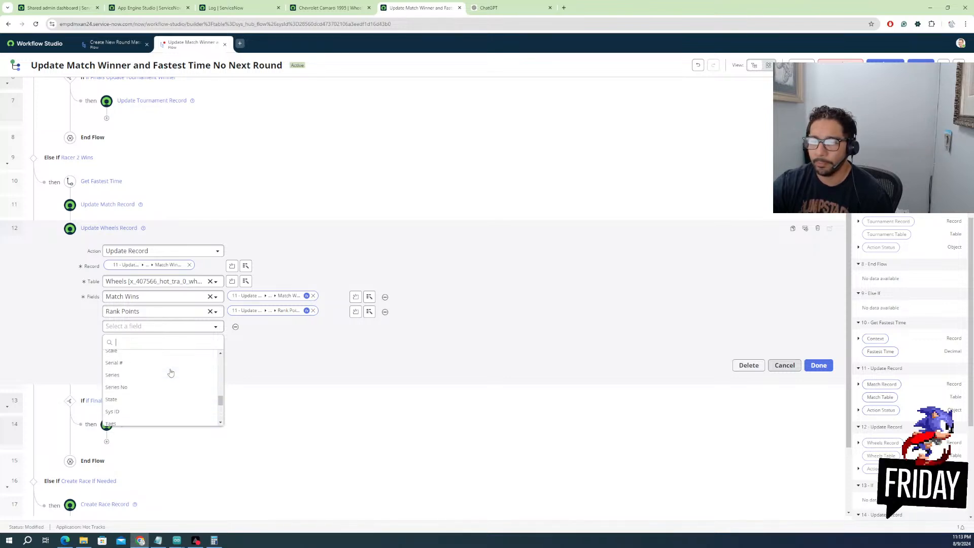
scroll(171, 373, up, 1)
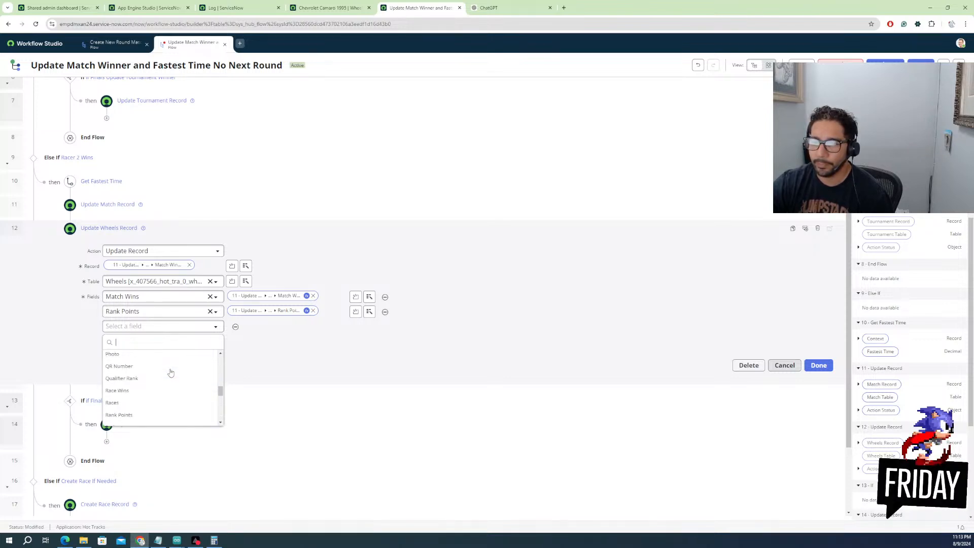
scroll(171, 373, up, 2)
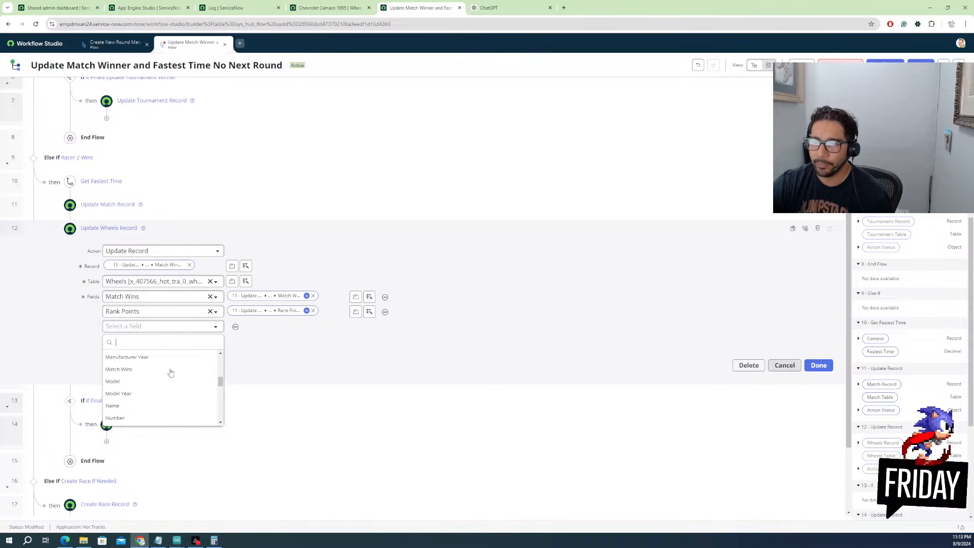
scroll(171, 373, up, 3)
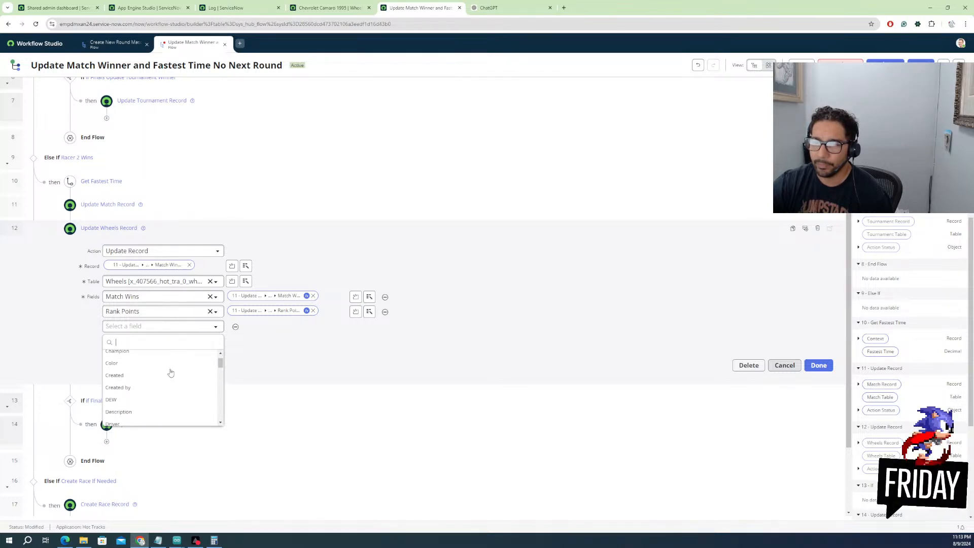
scroll(171, 373, up, 1)
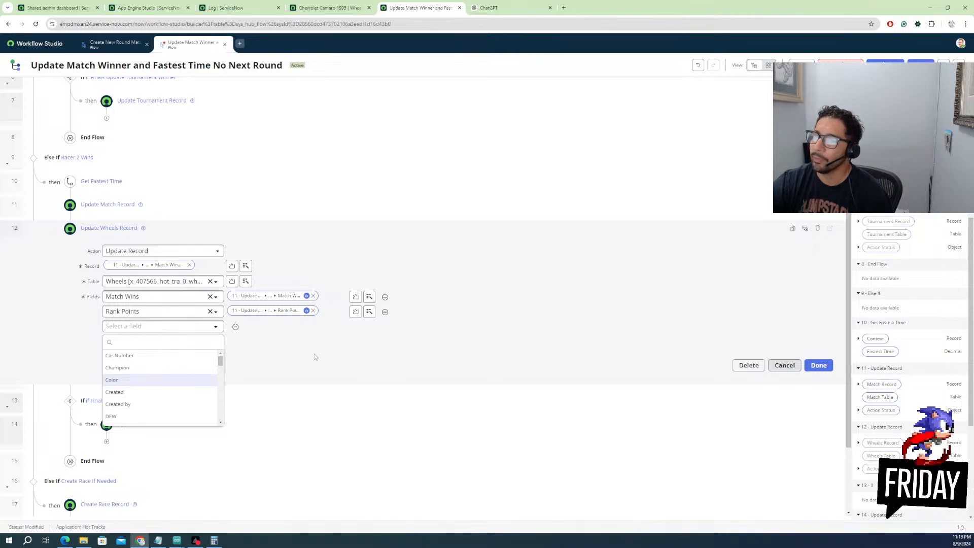
click(256, 333)
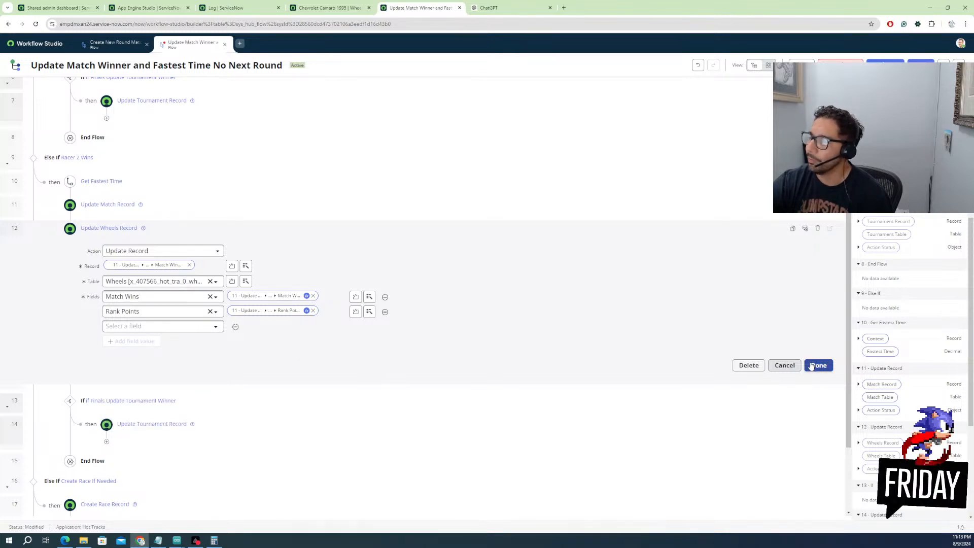
click(235, 327)
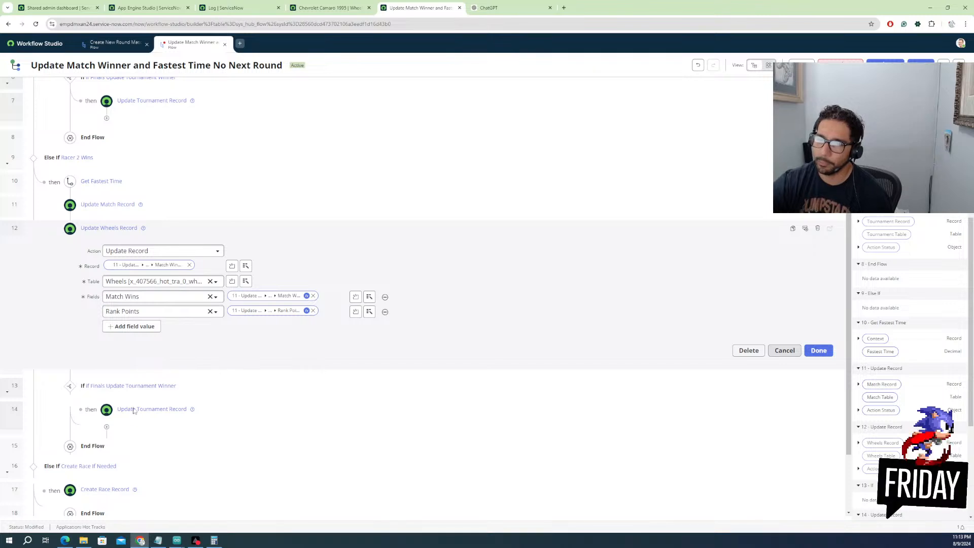
Add an Update Record action after the Racer 2 branch's tournament update and use the step 12 Wheels Record as its record
click(106, 429)
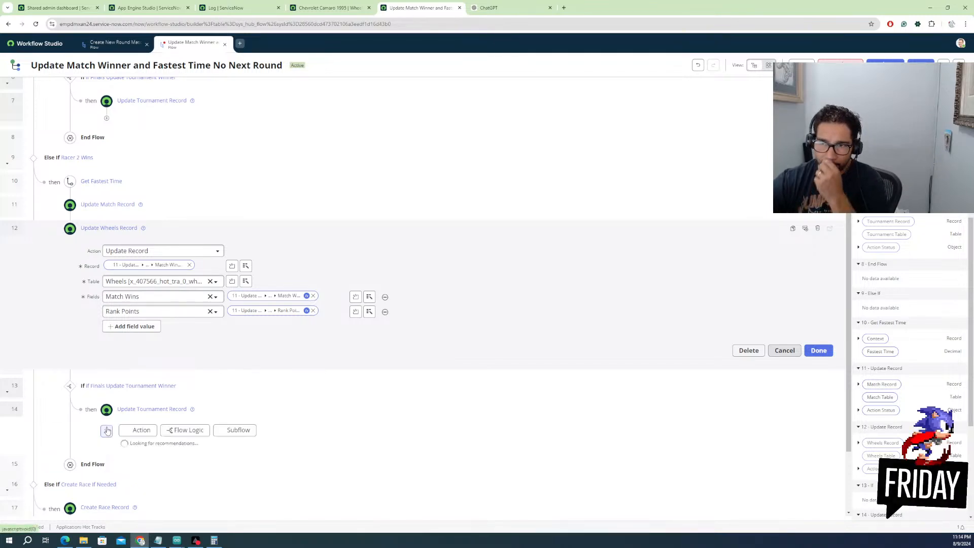
click(150, 431)
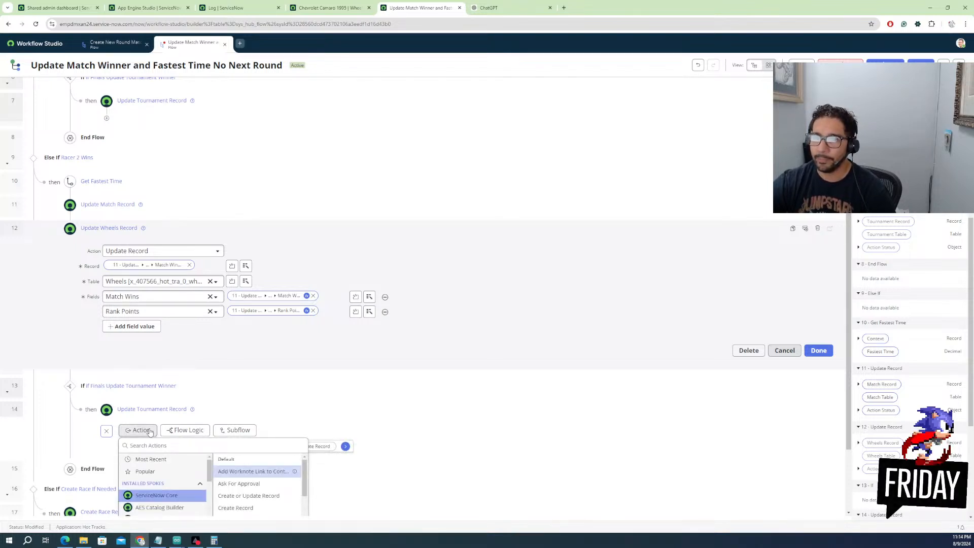
scroll(251, 462, down, 5)
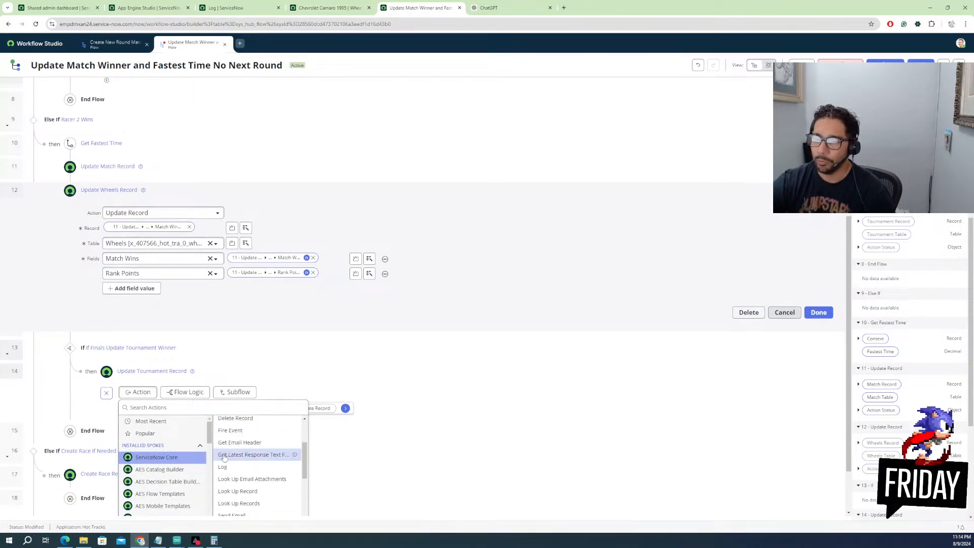
scroll(252, 462, down, 3)
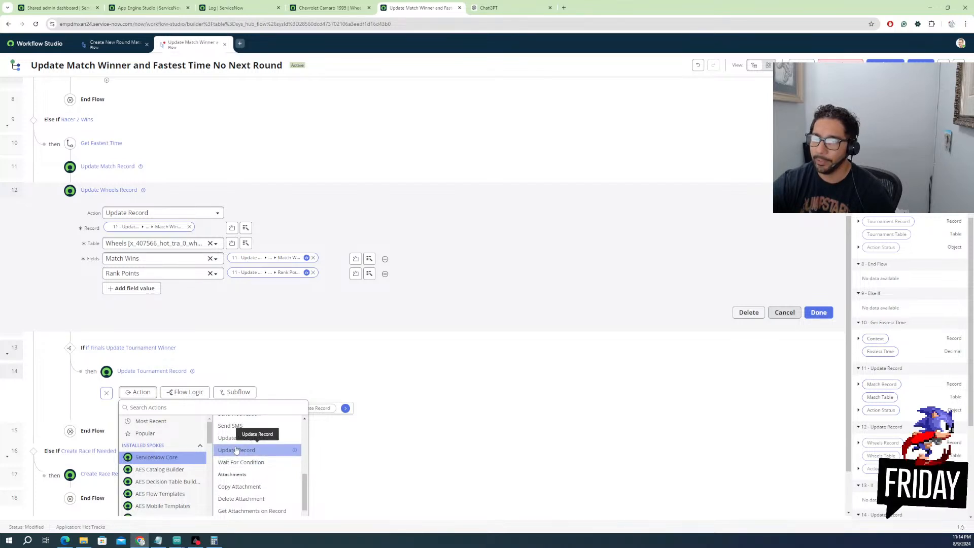
click(236, 450)
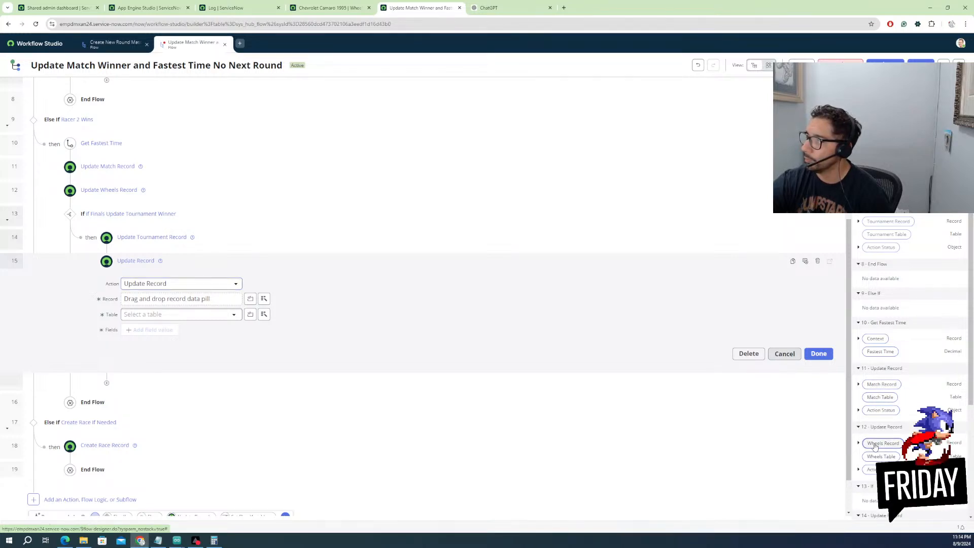
drag(875, 446, 188, 301)
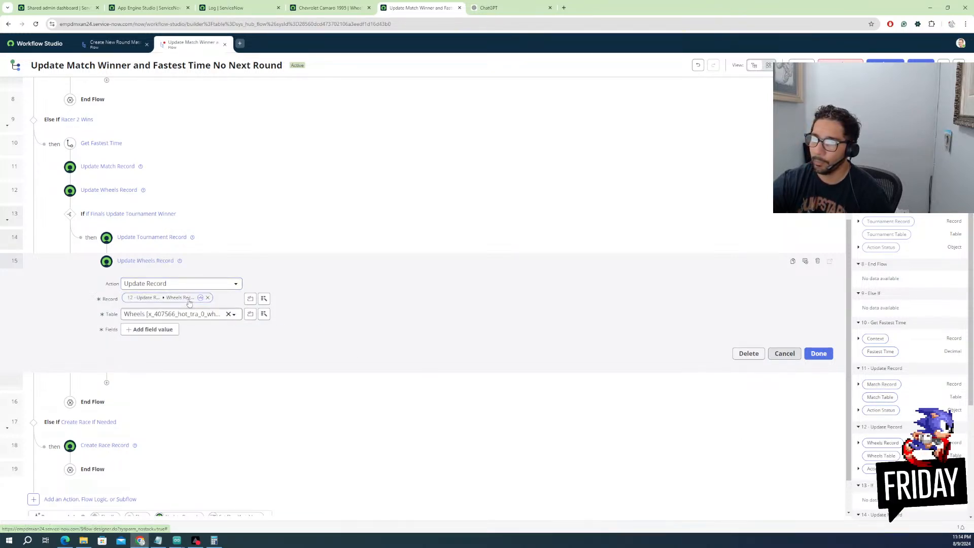
Add the Champion field to the Racer 2 finals branch's Update Wheels Record action, set it to true, and finish the action
click(151, 331)
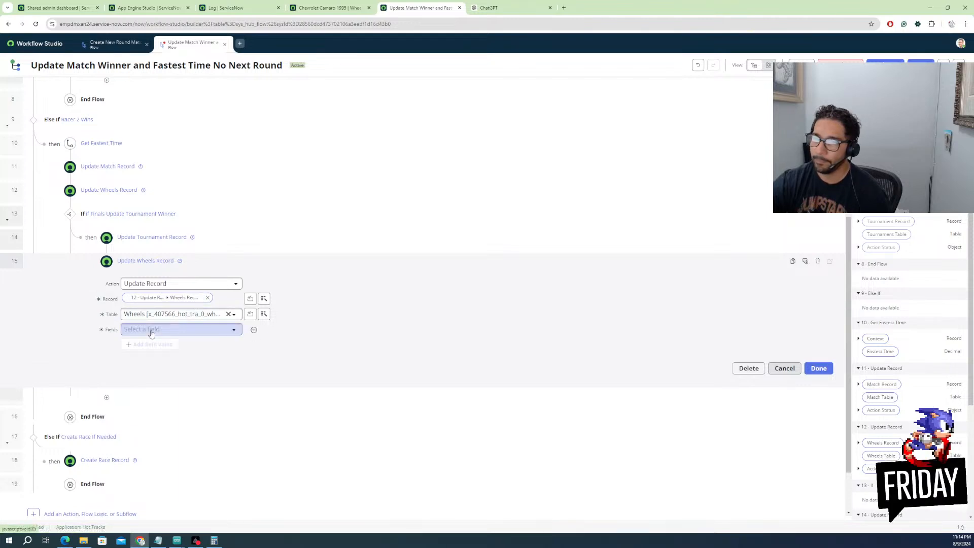
click(188, 331)
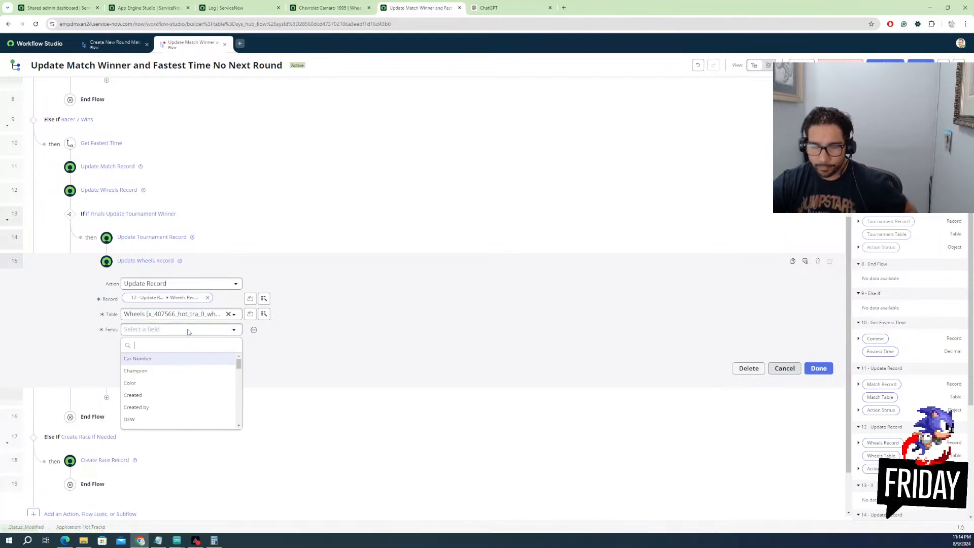
click(148, 374)
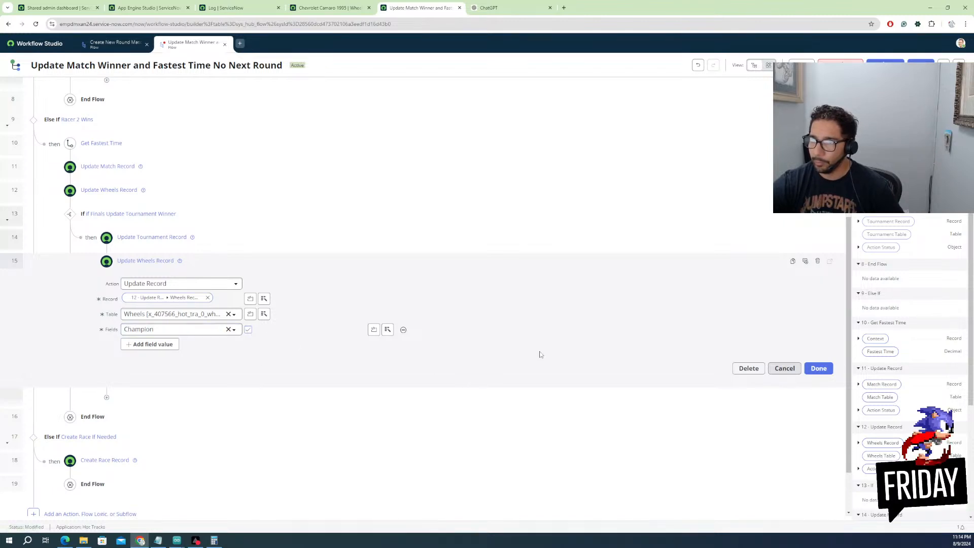
click(824, 374)
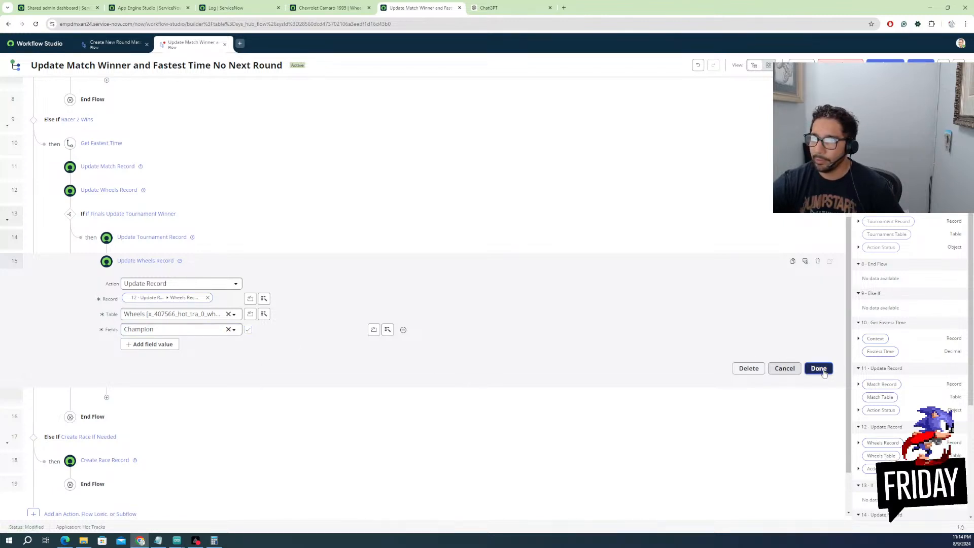
click(172, 260)
Add an Update Record action after the Racer 1 branch's tournament update and use the step 5 Wheels Record as its record
scroll(144, 190, up, 3)
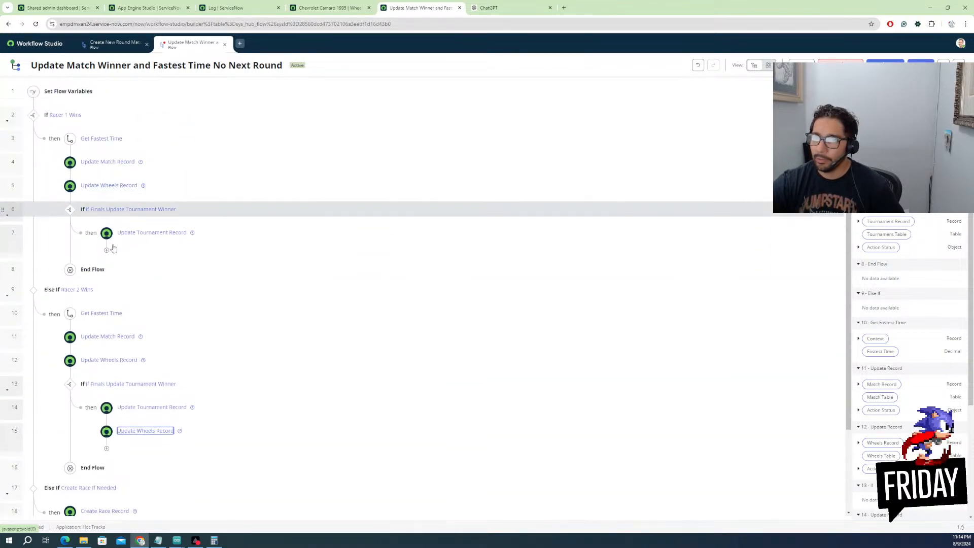
click(106, 250)
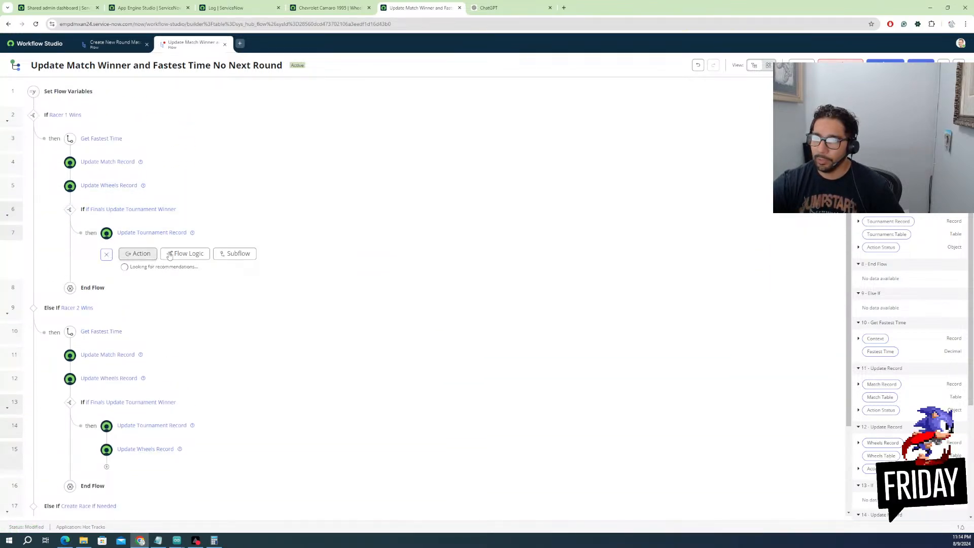
click(143, 255)
scroll(239, 322, down, 5)
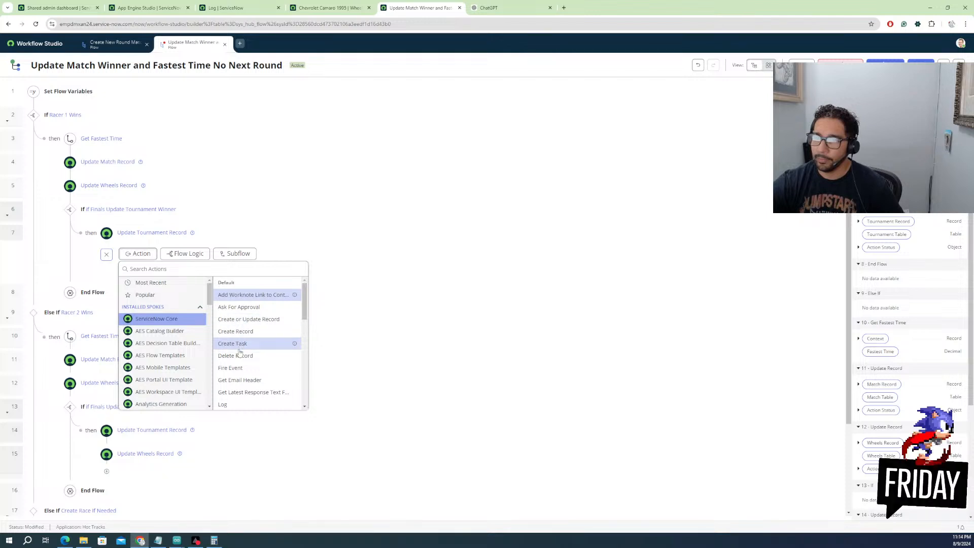
scroll(239, 359, down, 5)
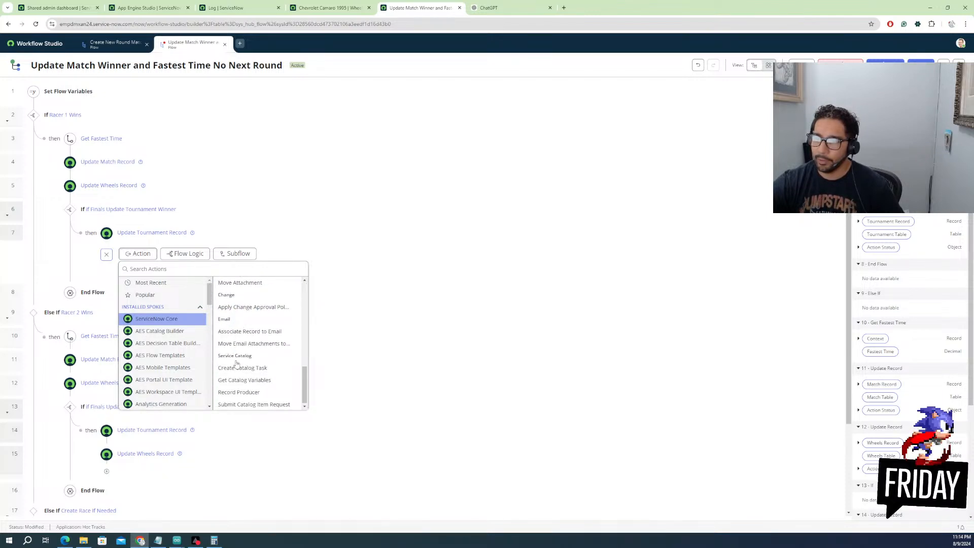
scroll(236, 356, up, 3)
scroll(240, 358, up, 4)
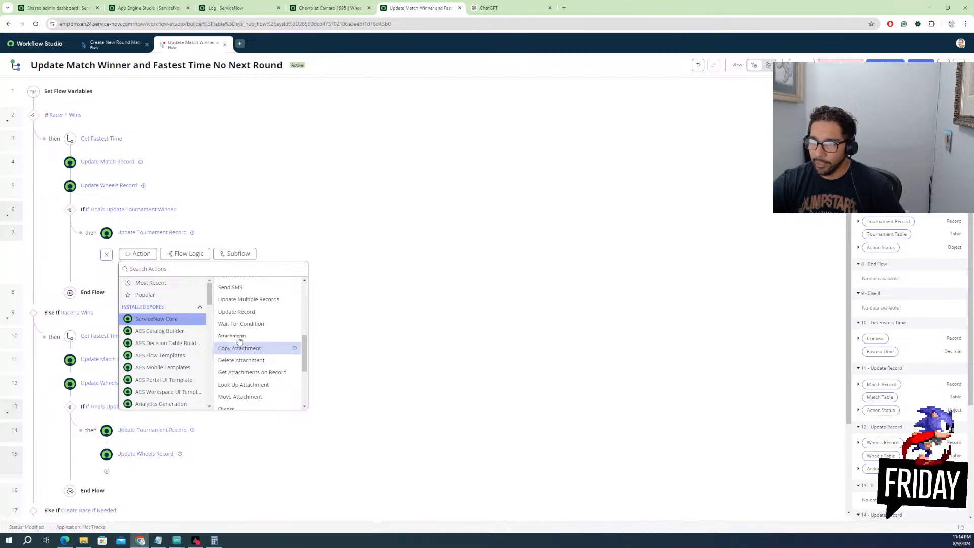
click(239, 350)
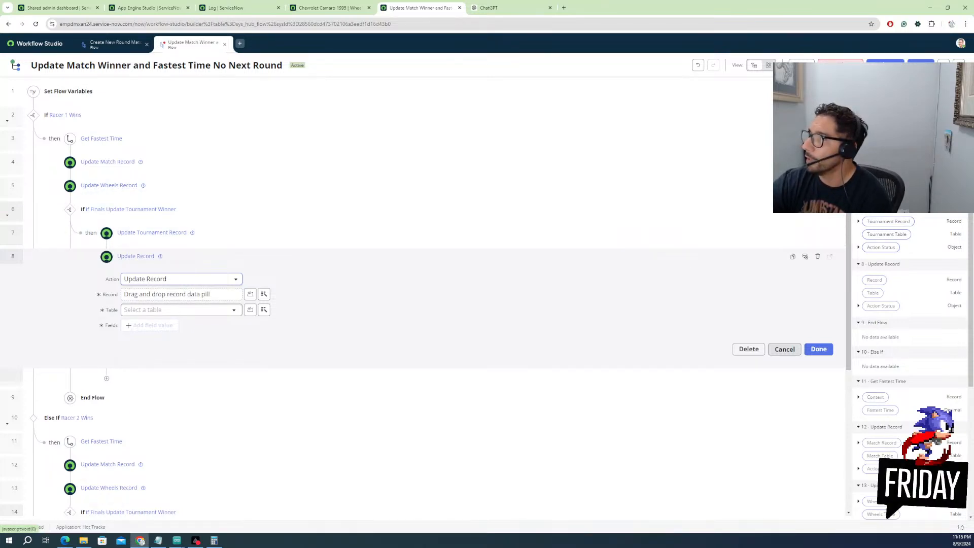
drag(877, 501, 192, 298)
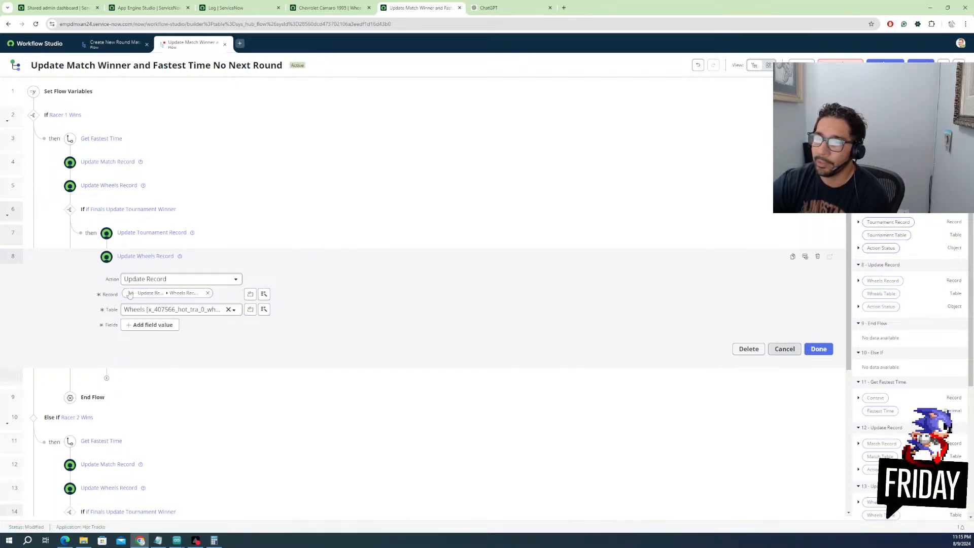
Set the Champion field to true in the Racer 1 finals branch's Update Wheels Record action and finish the action
click(171, 326)
click(158, 327)
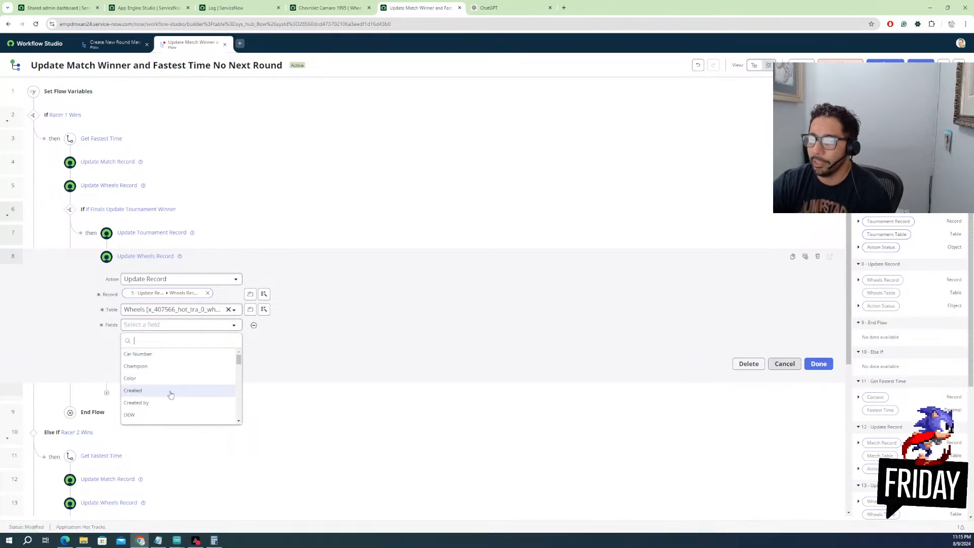
scroll(165, 396, down, 3)
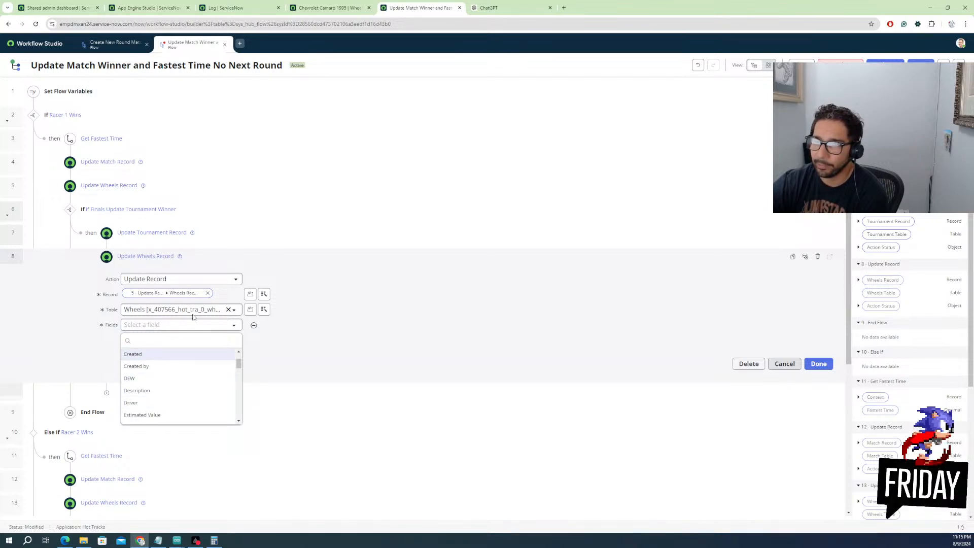
scroll(160, 378, up, 3)
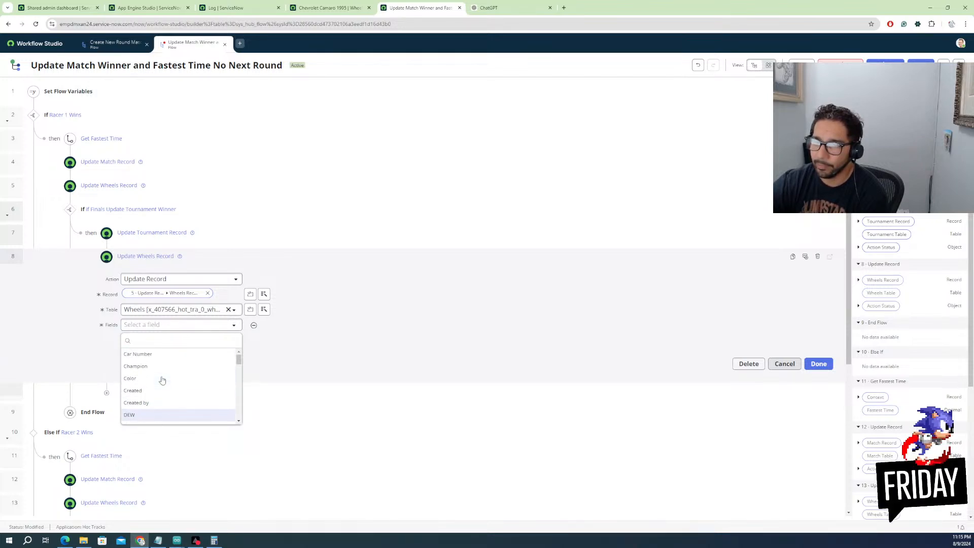
click(218, 363)
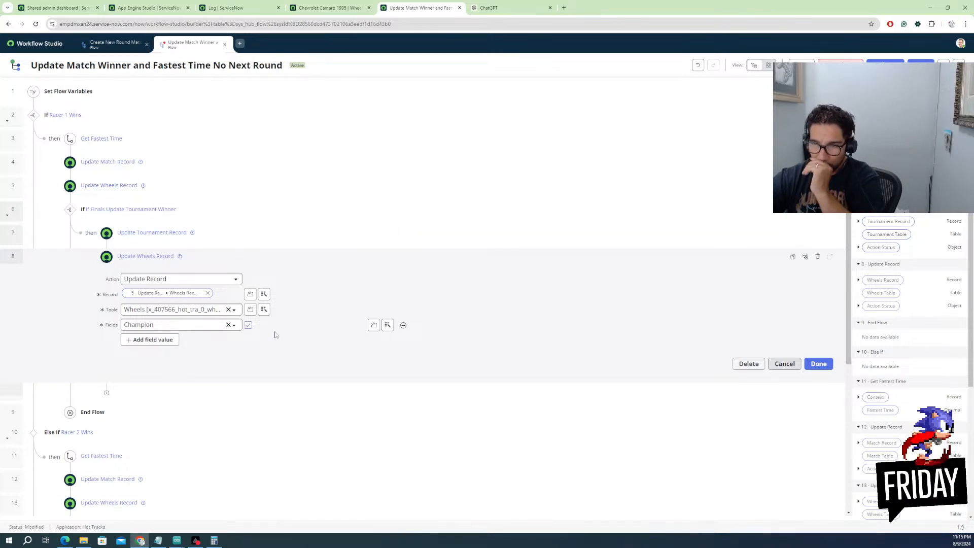
click(823, 370)
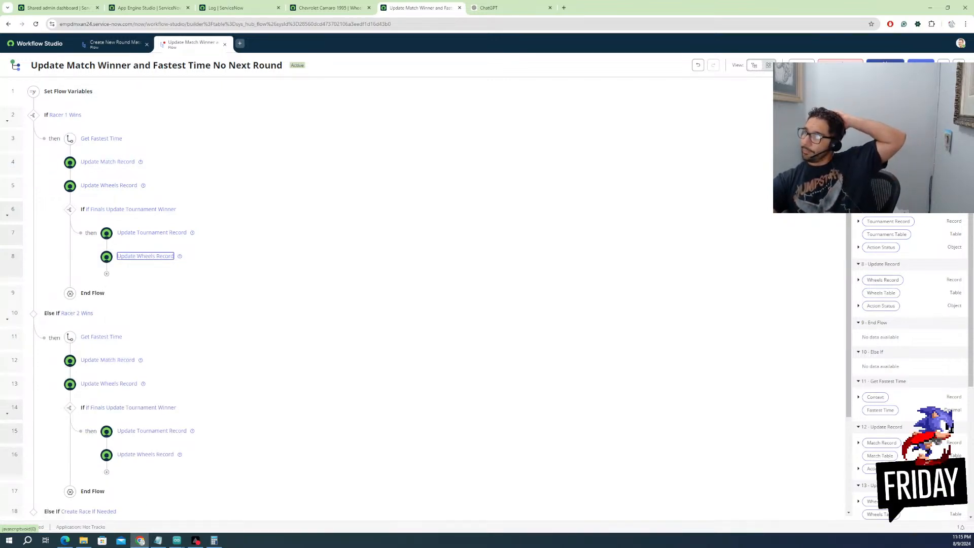
Activate the Update Match Winner and Fastest Time No Next Round flow, and close the open flows and the Chevrolet Camaro 1995 record
click(885, 65)
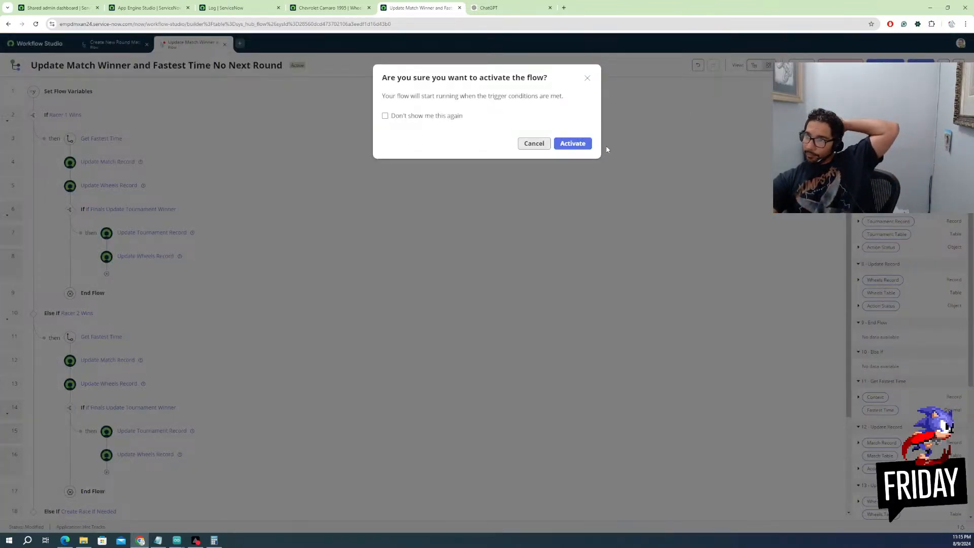
click(578, 140)
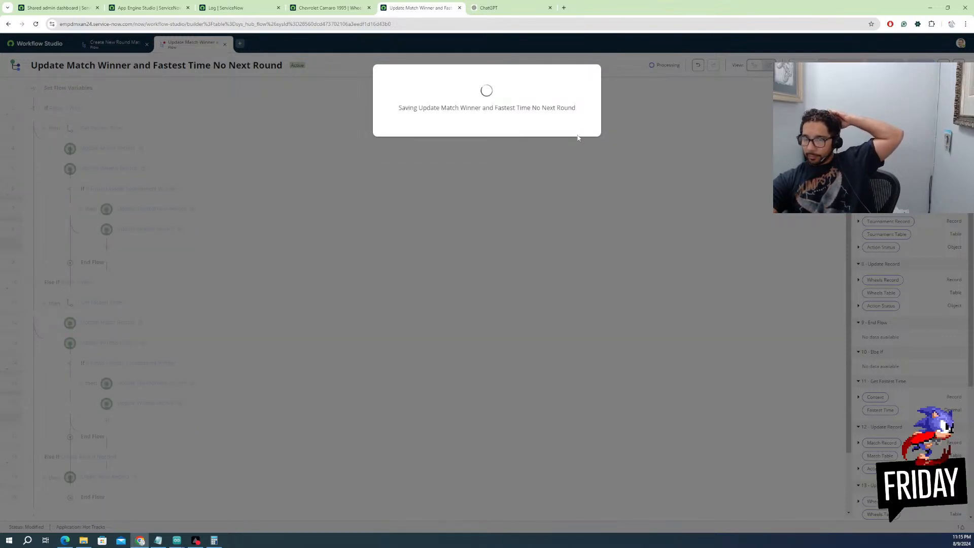
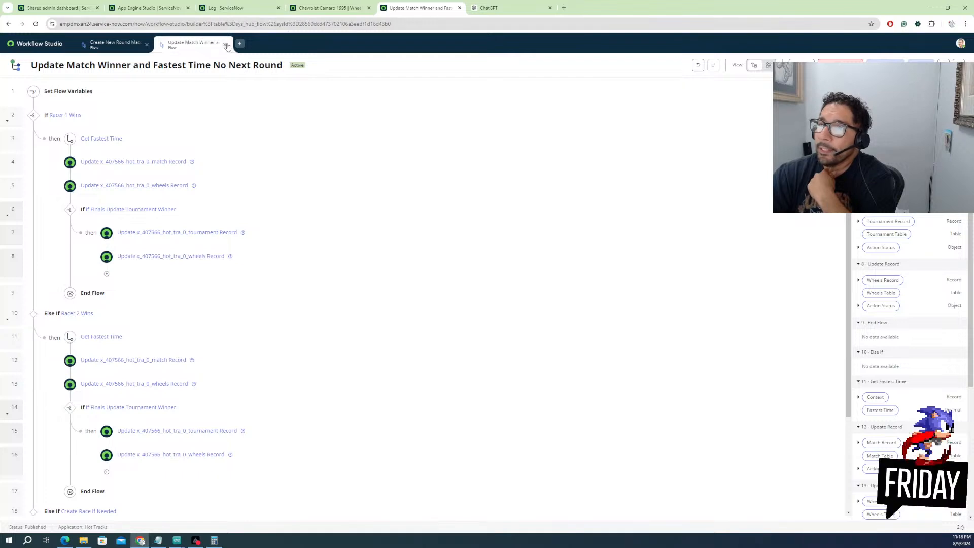
click(151, 49)
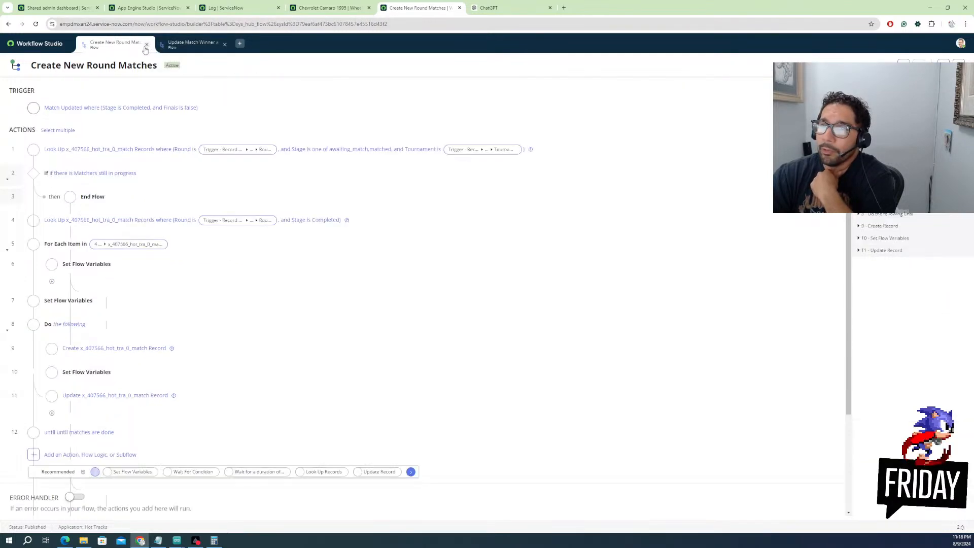
click(147, 45)
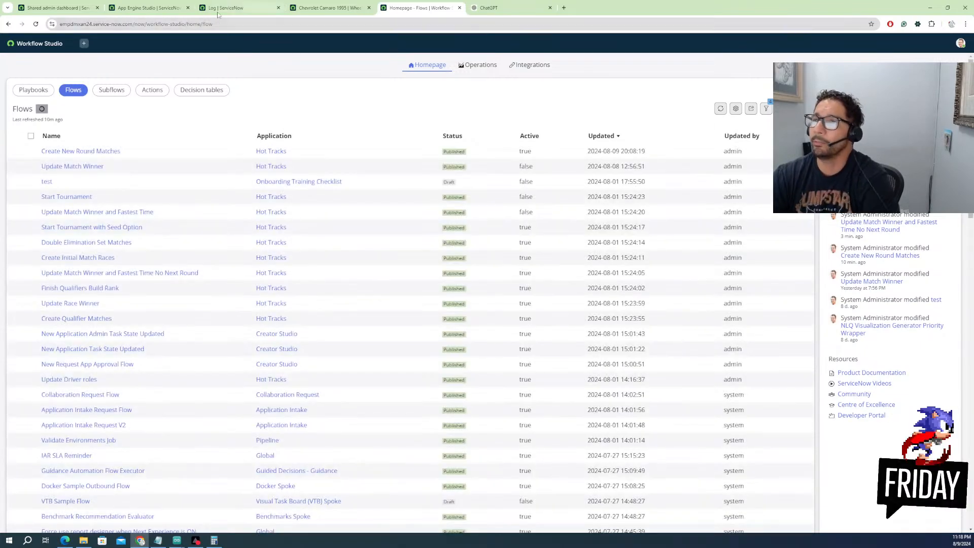
click(316, 10)
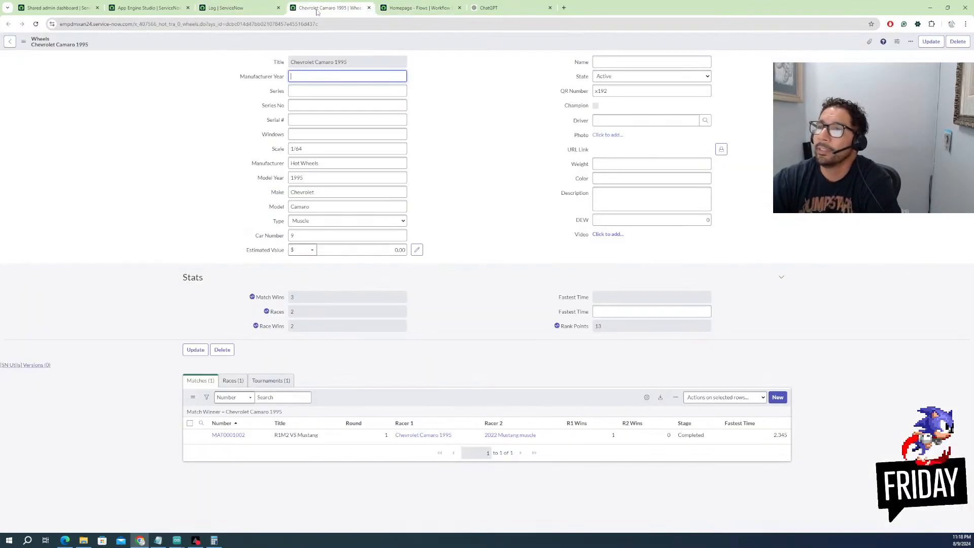
click(369, 8)
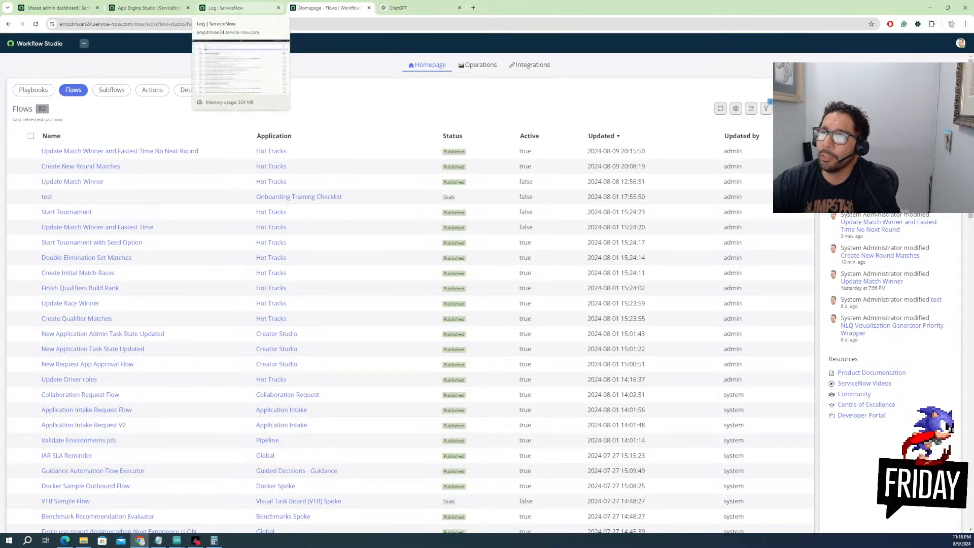
Open the Create New Round Matches flow and run a test with R1M1 Toyota Camry VS as the match record
mouse_move(236, 14)
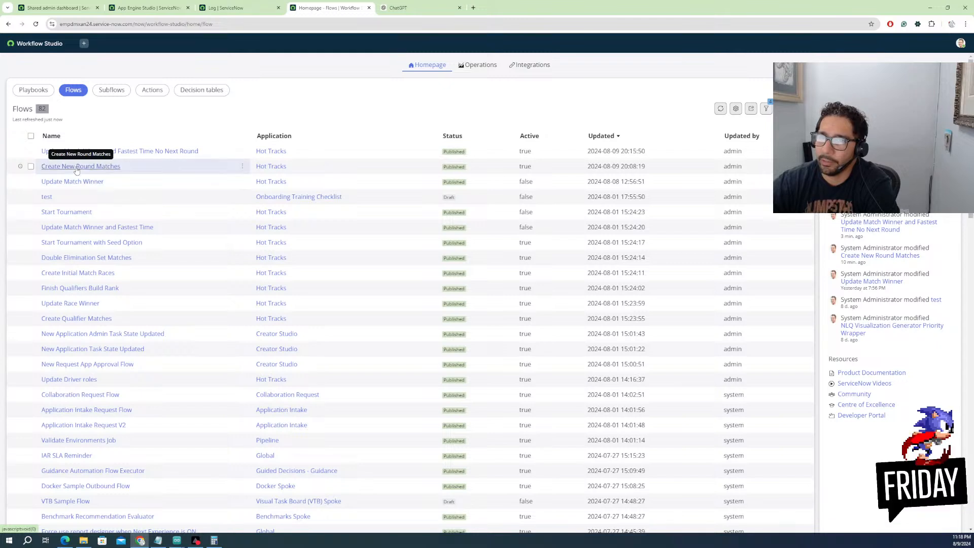
click(104, 169)
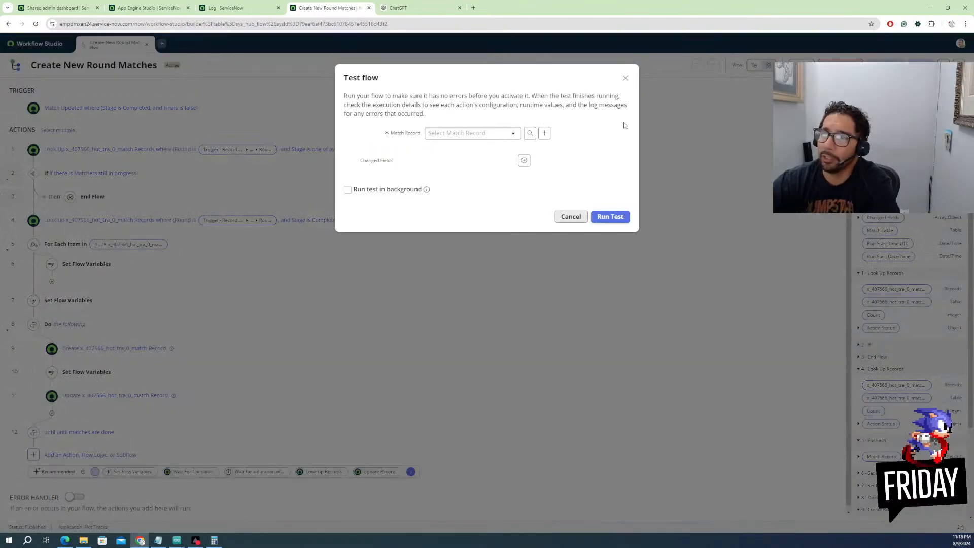
click(480, 133)
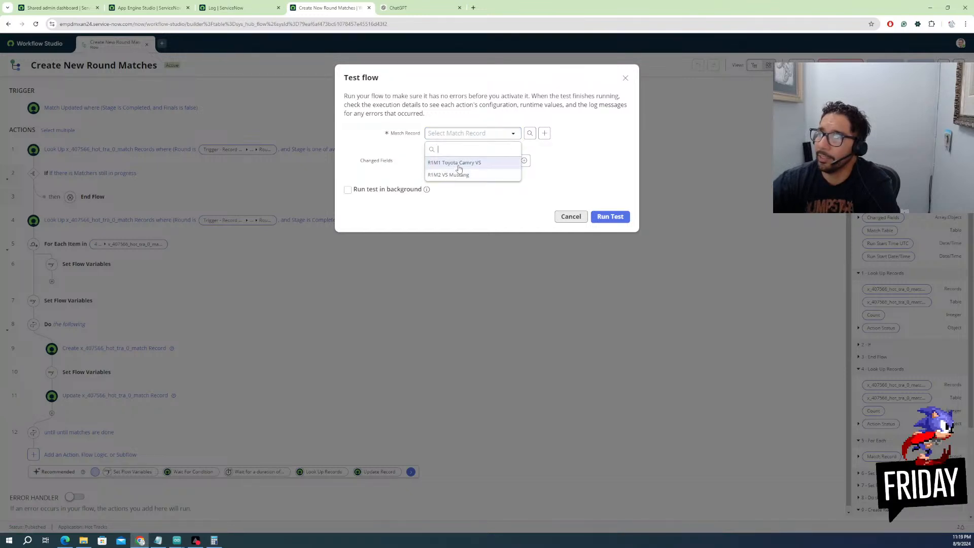
click(459, 163)
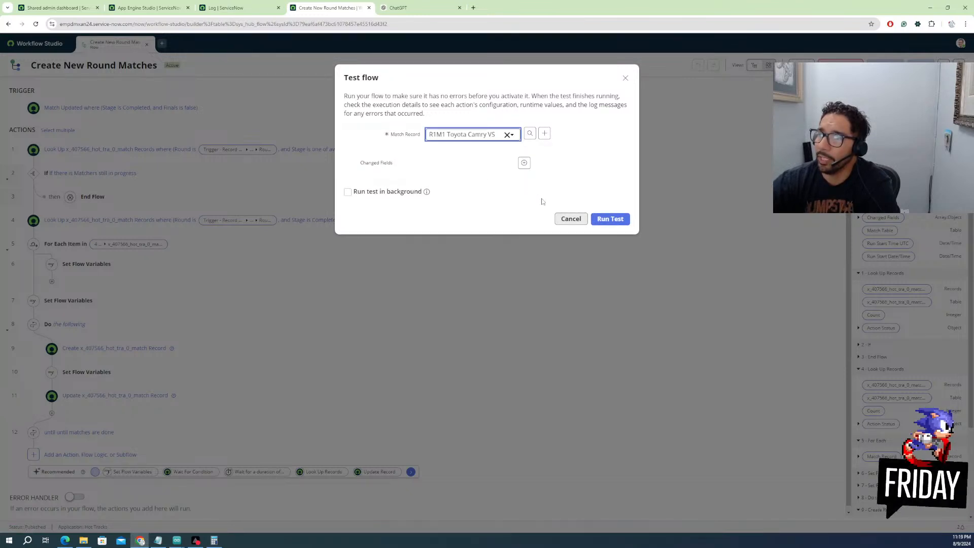
click(603, 219)
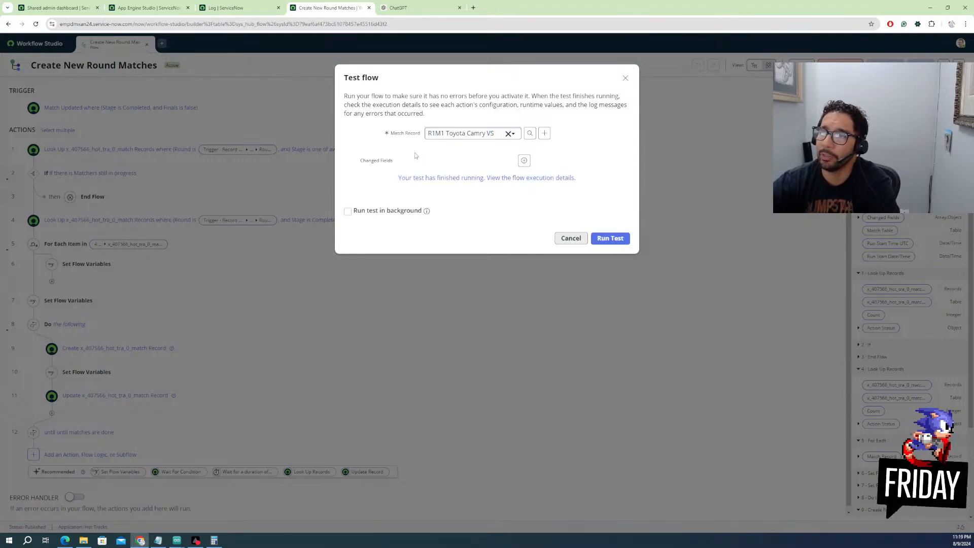
Open the test's flow execution details and check the finals value written by the step 11 Update Record action
click(450, 179)
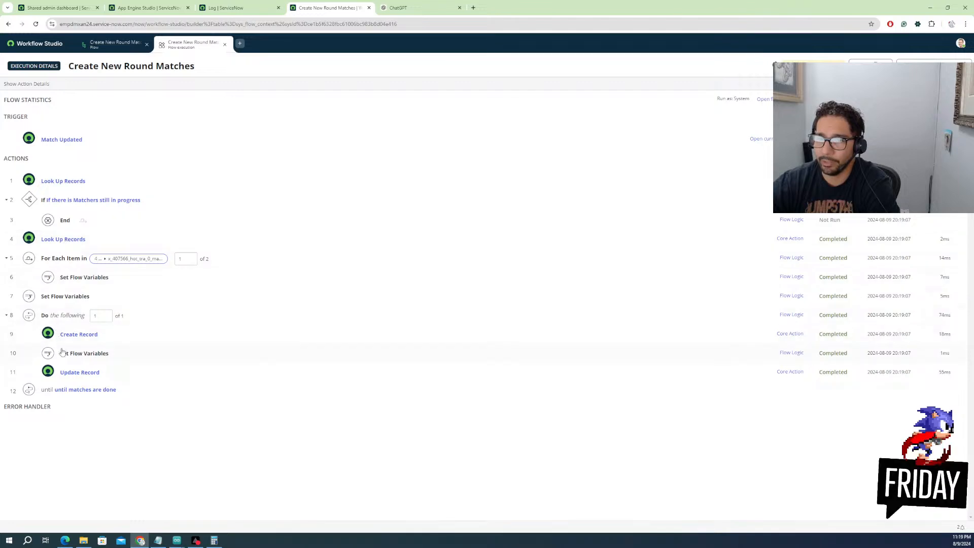
click(72, 374)
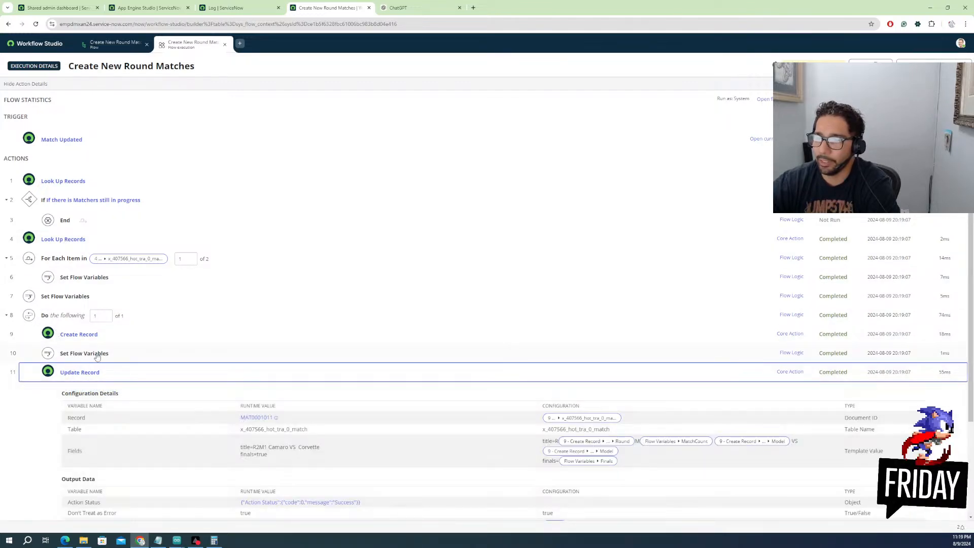
scroll(135, 366, down, 2)
scroll(137, 365, down, 1)
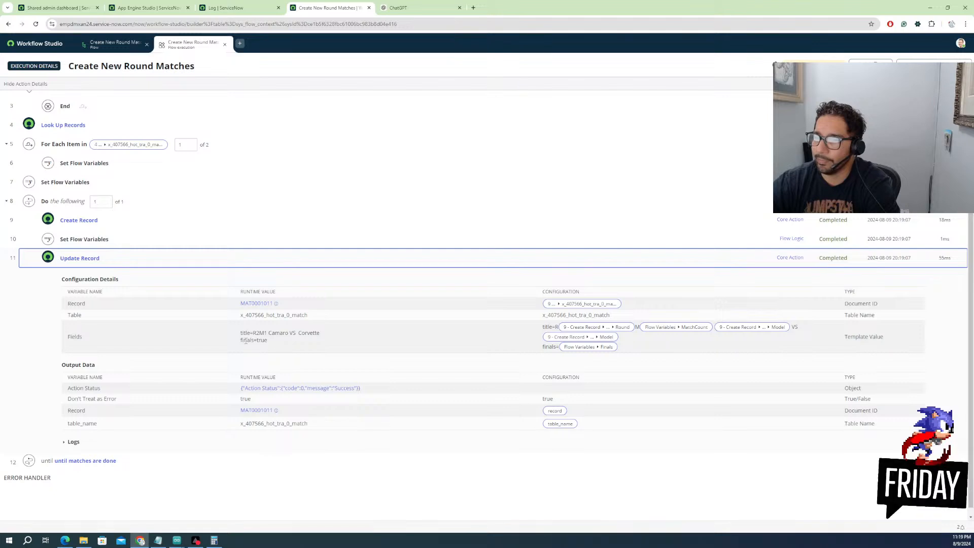
drag(267, 340, 241, 346)
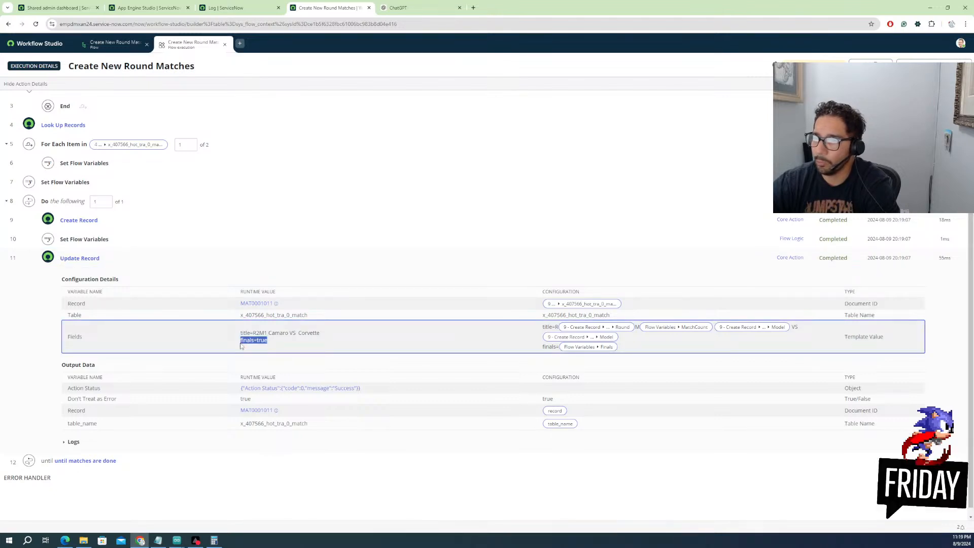
Open the updated match from the execution details, add the Finals field above CRC in its form's Race section, and save the form
click(256, 303)
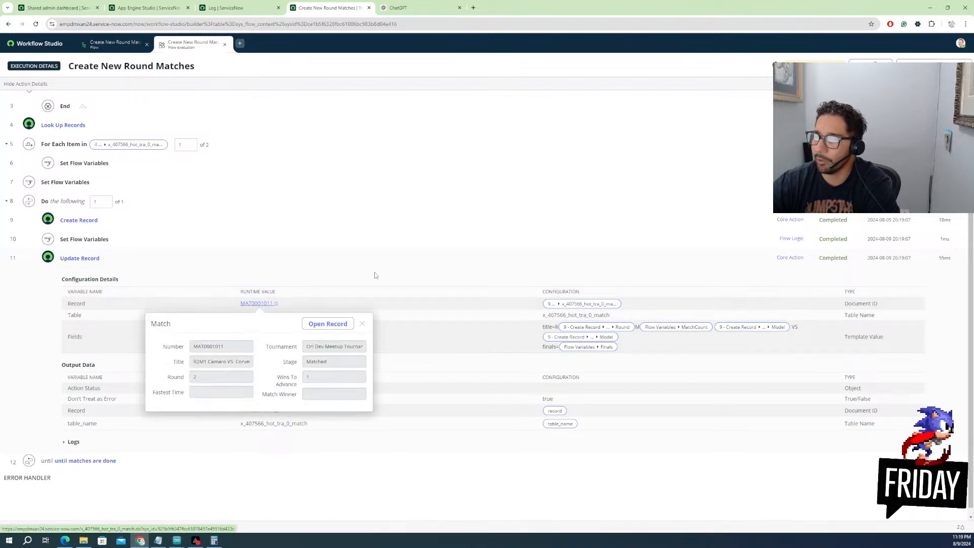
click(328, 323)
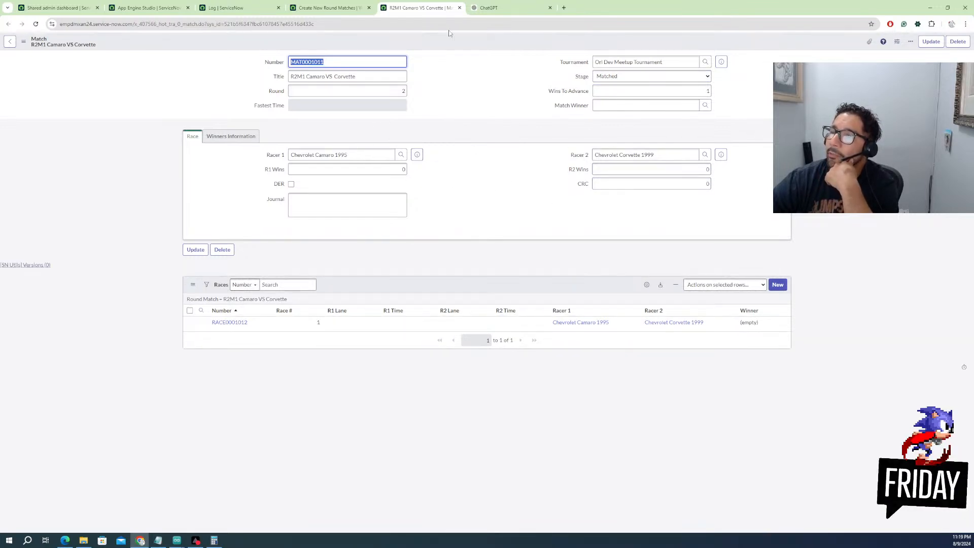
right_click(459, 43)
mouse_move(492, 85)
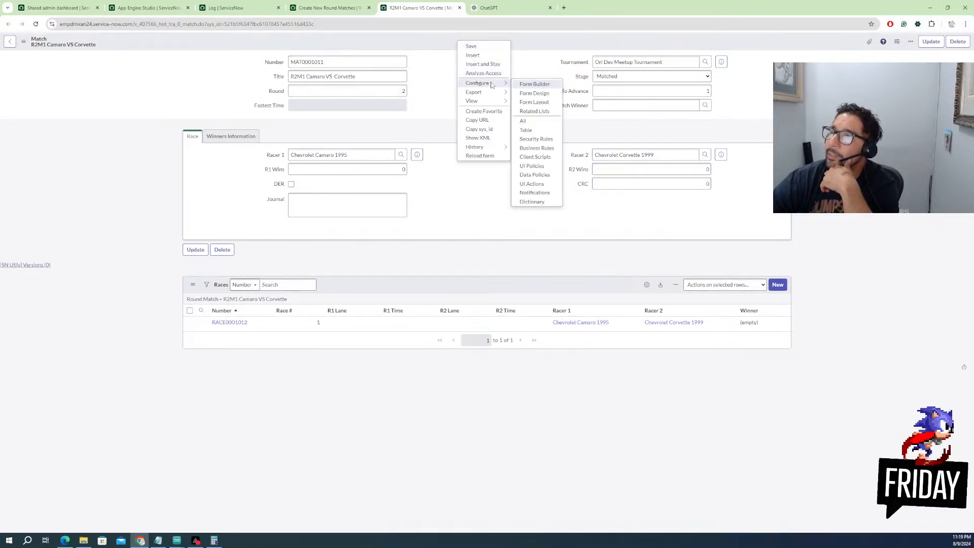
click(532, 85)
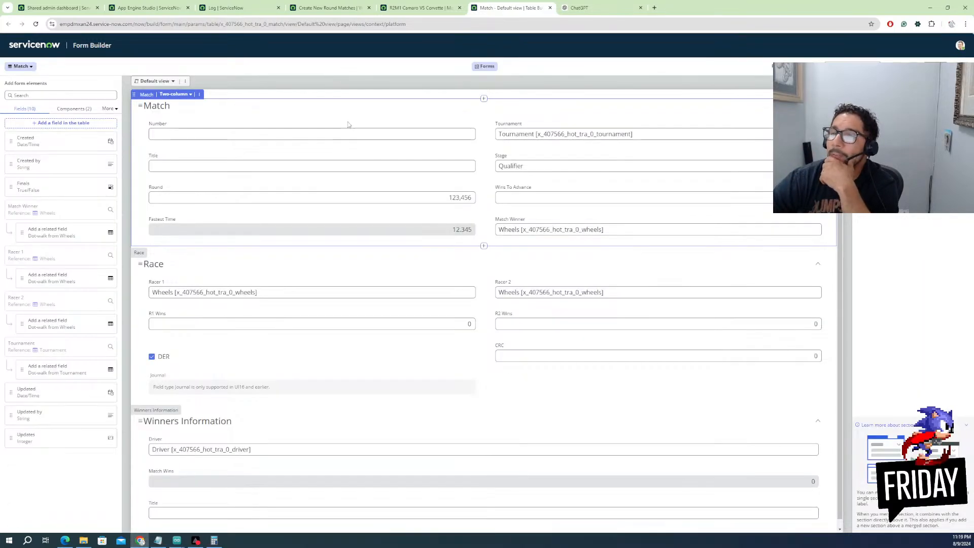
drag(36, 187, 523, 359)
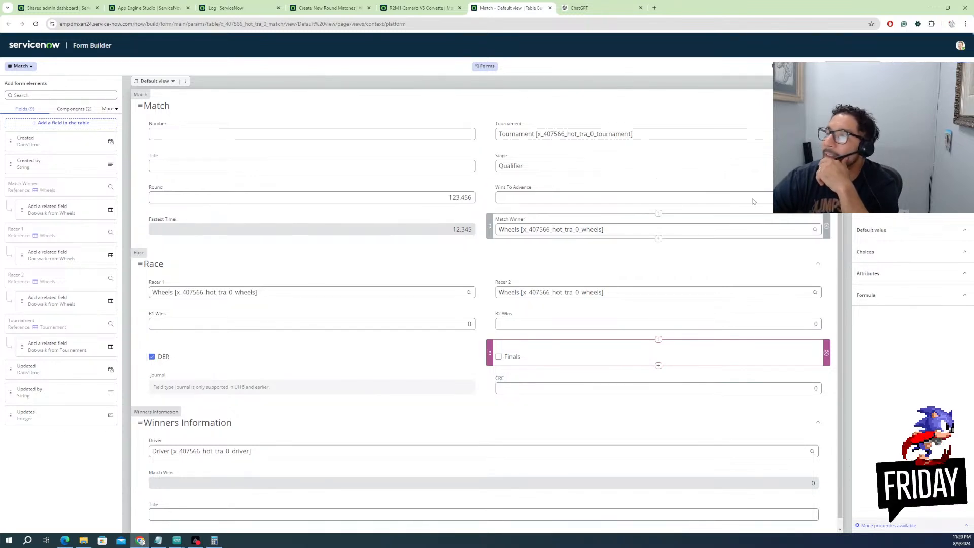
click(960, 45)
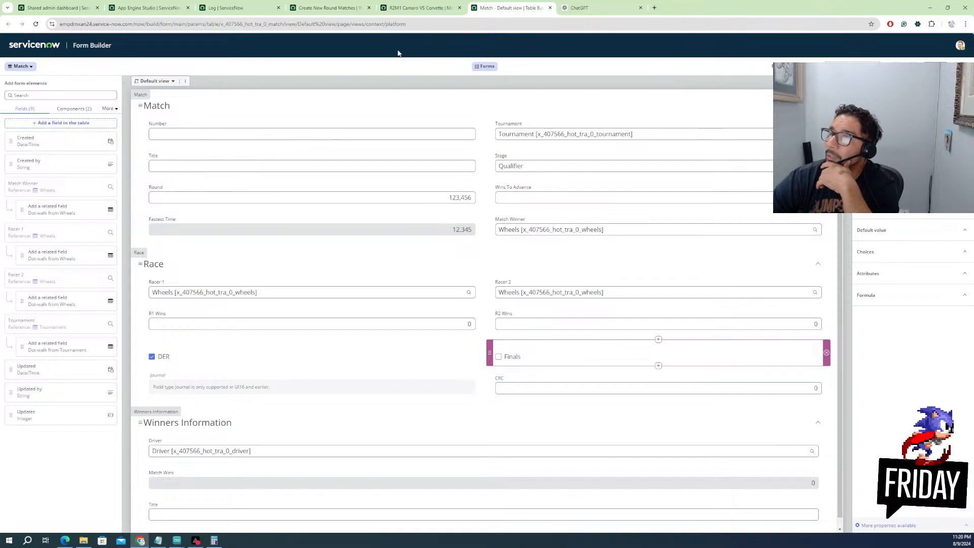
Reload the R2M1 Camaro VS Corvette match record to check its Finals value
click(421, 8)
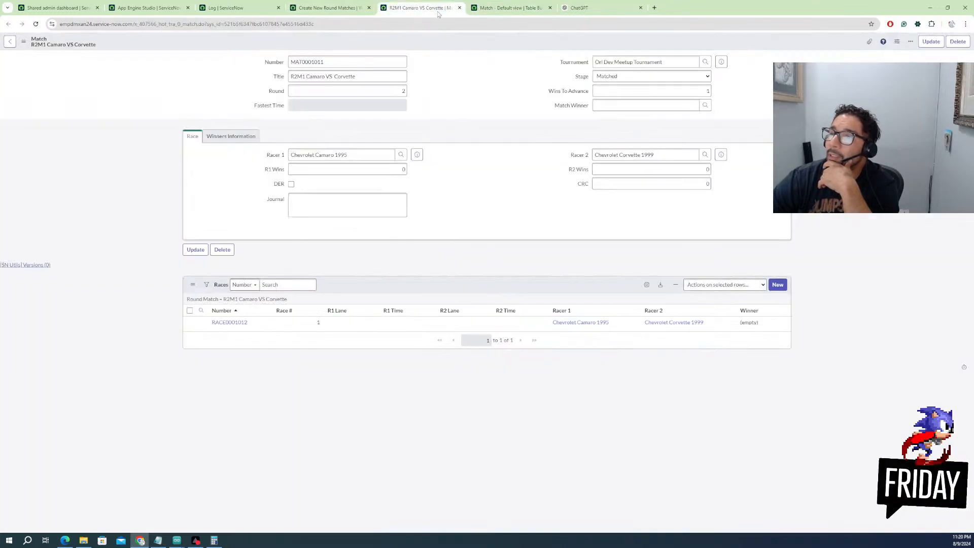
right_click(306, 44)
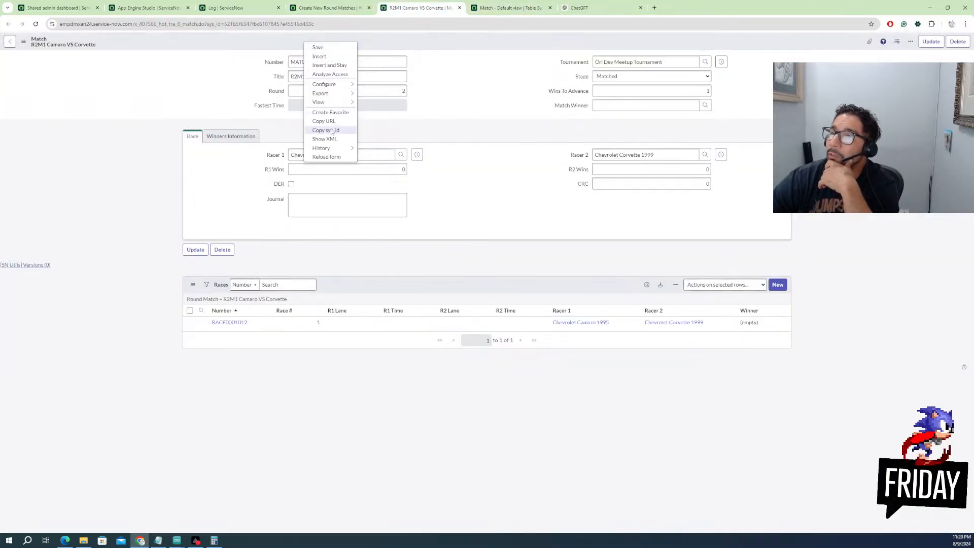
click(327, 157)
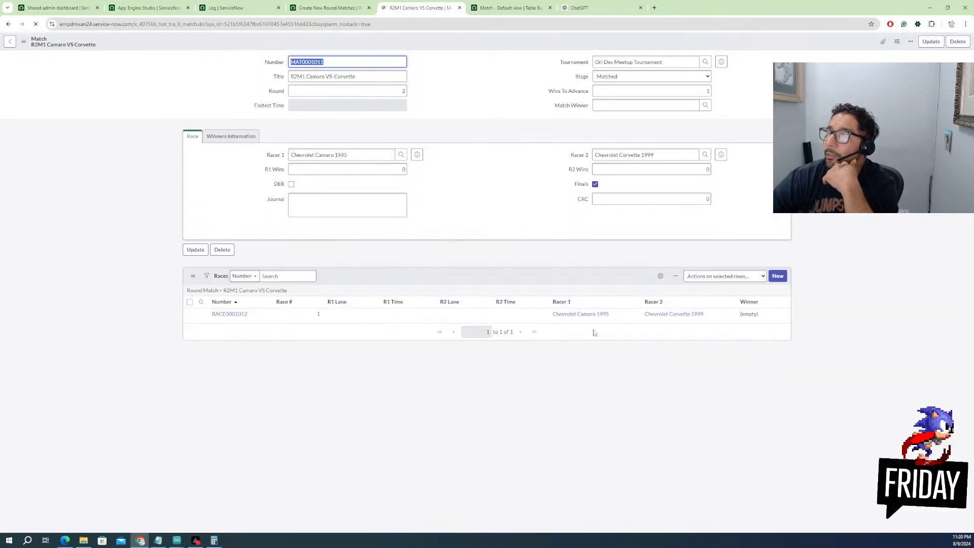
Open the match's race, set R1 Lane to 1, R1 Time to 1.256 and R2 Time to 1.258, and save it
click(230, 323)
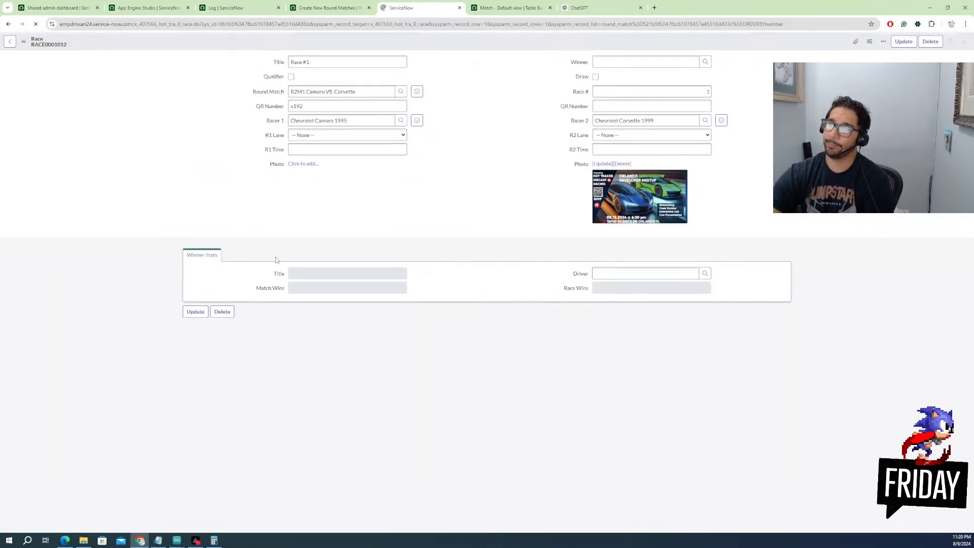
click(370, 134)
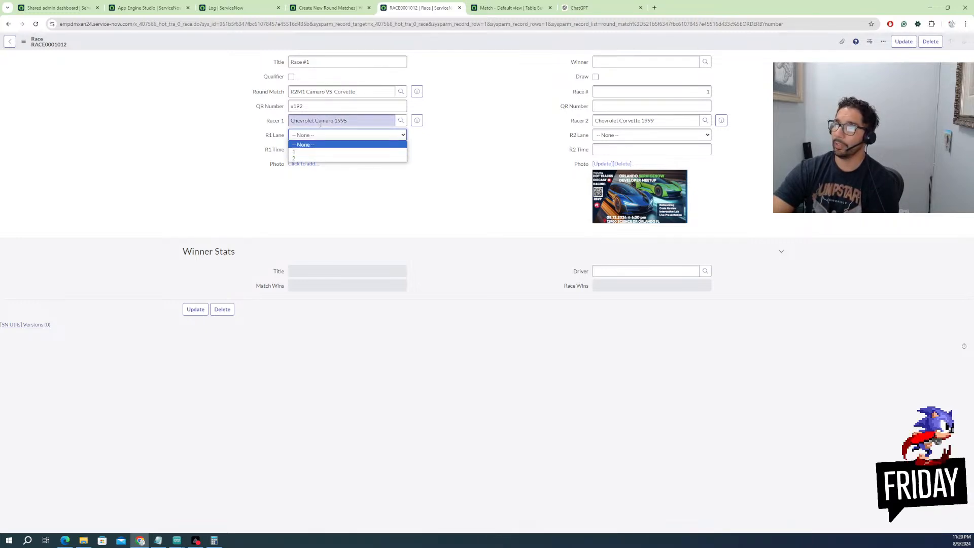
click(312, 152)
click(354, 148)
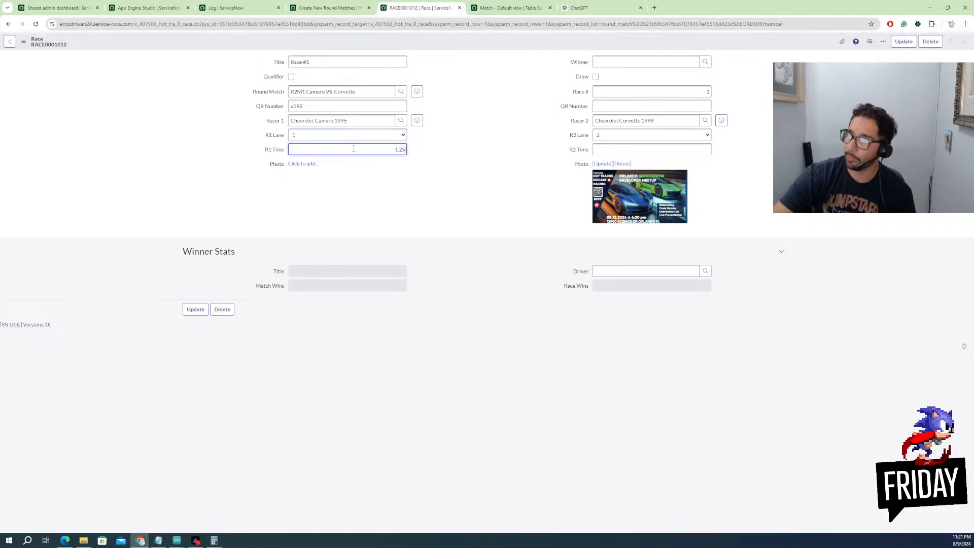
text(1.256)
click(619, 148)
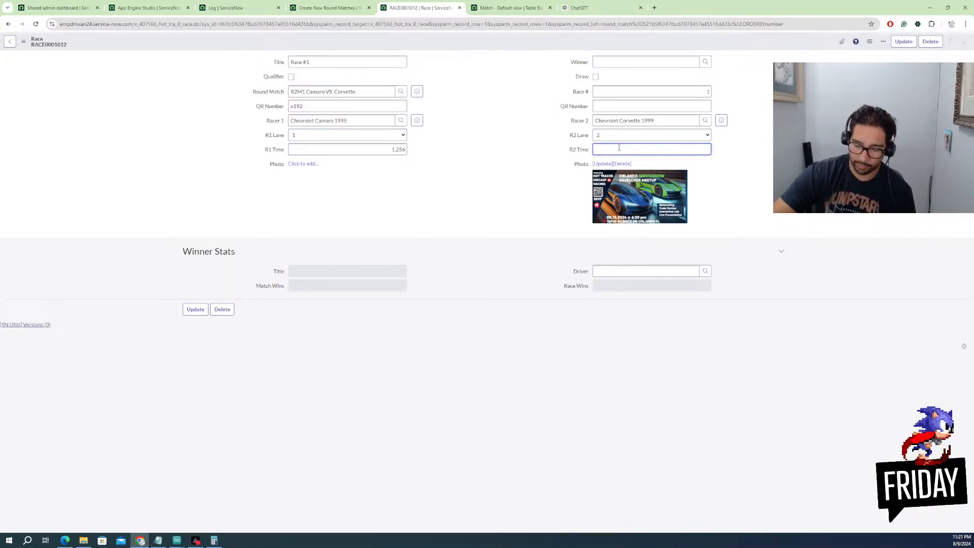
text(1.258)
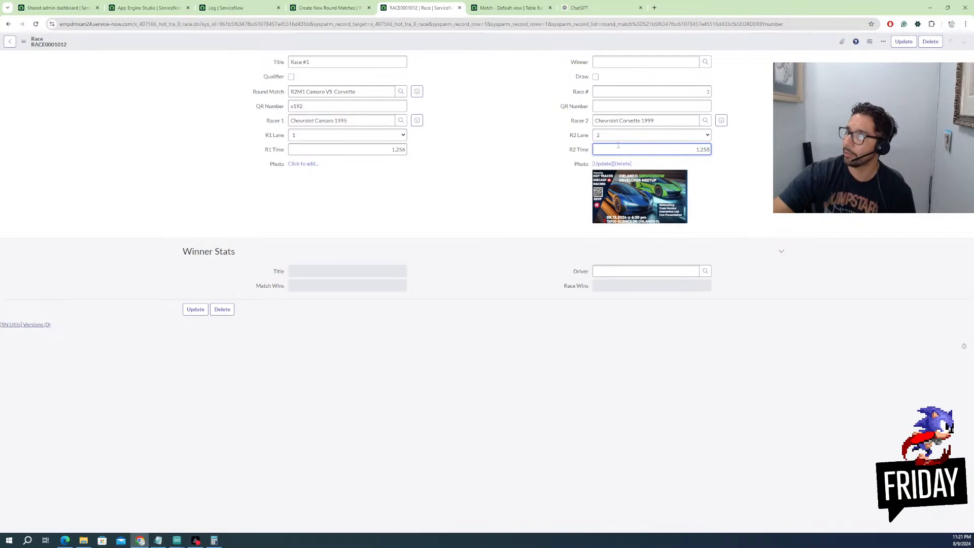
right_click(544, 47)
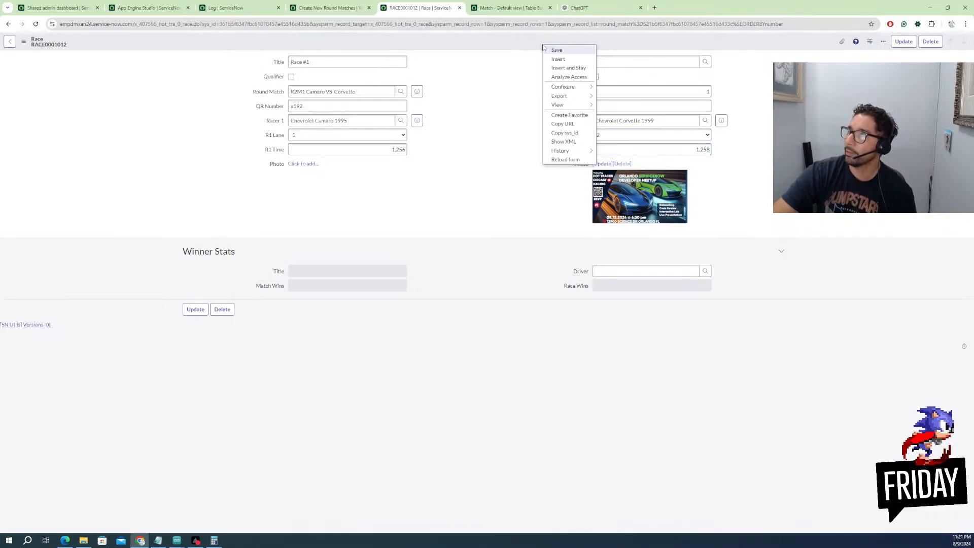
click(556, 50)
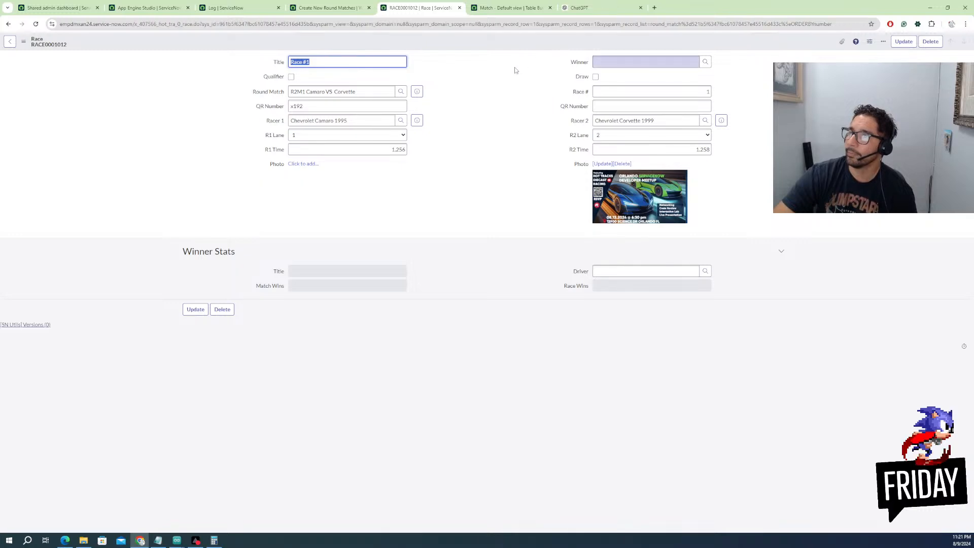
Reload the race record to check its winner, and open its round match record to check the match result
right_click(496, 37)
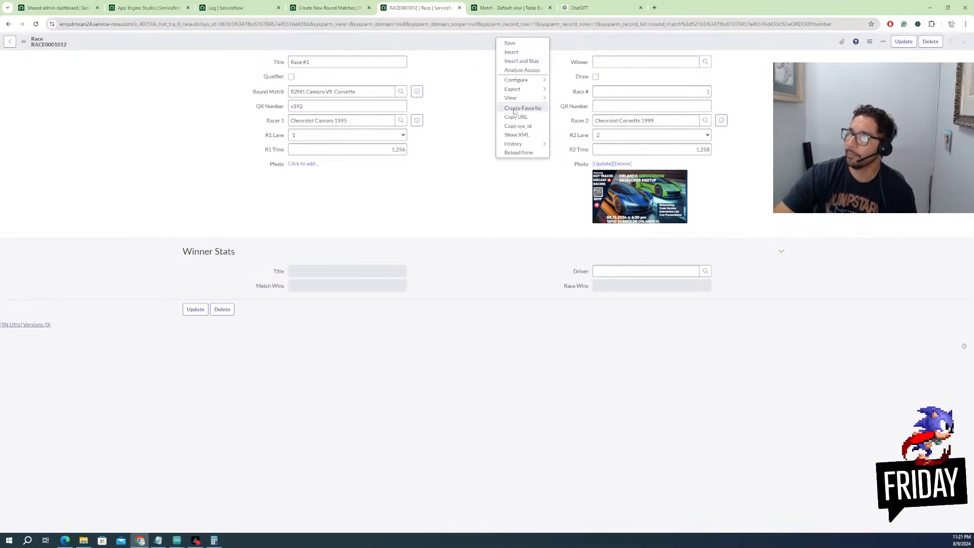
click(518, 152)
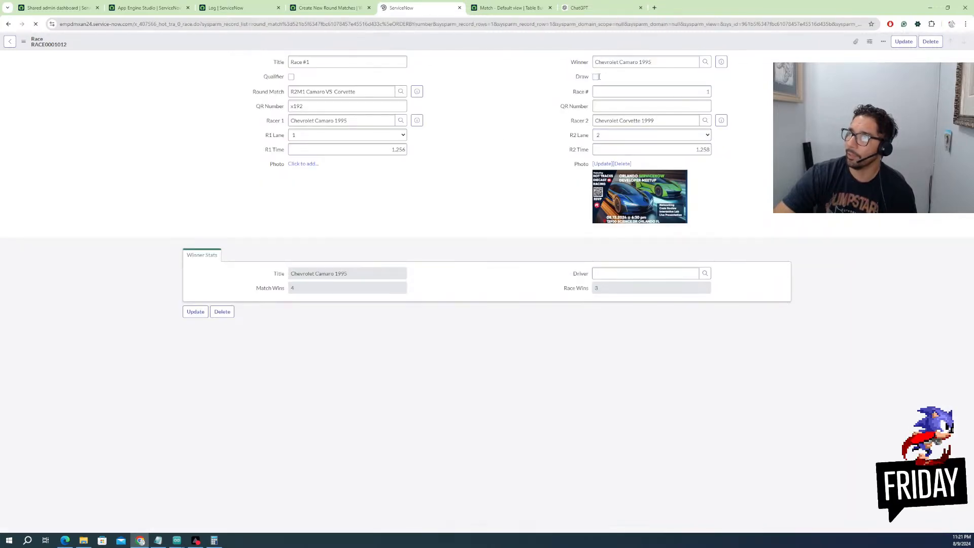
click(417, 92)
click(515, 111)
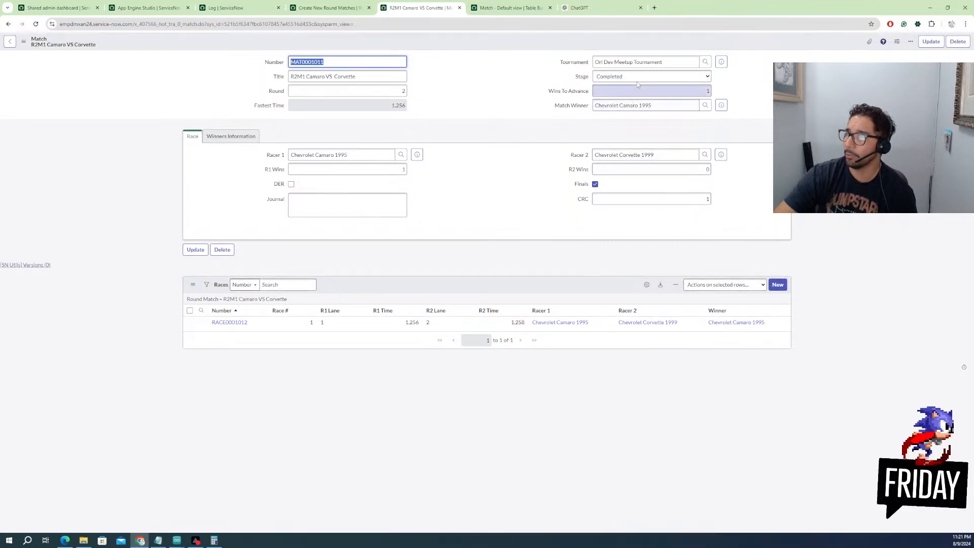
Open the match's tournament record and check its state, history journal and tournament results
click(721, 62)
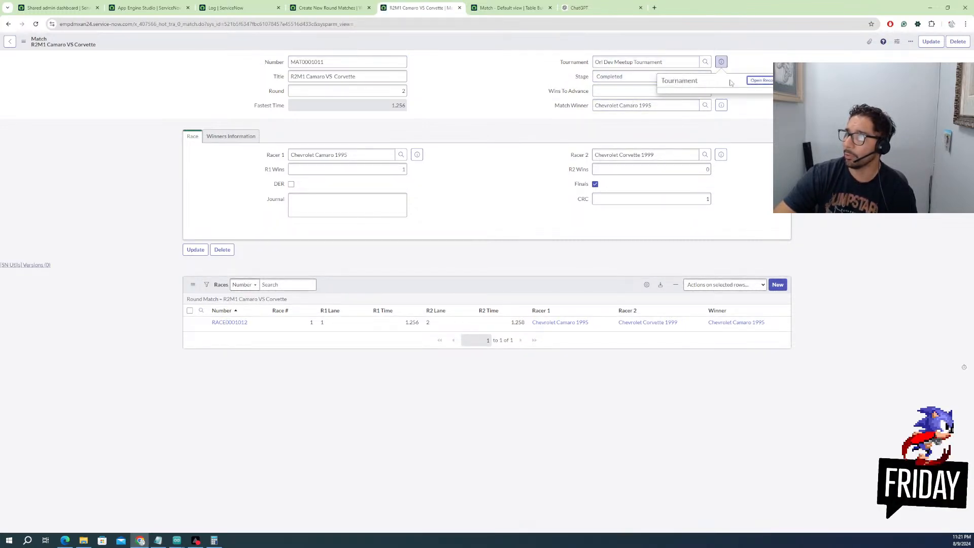
click(702, 98)
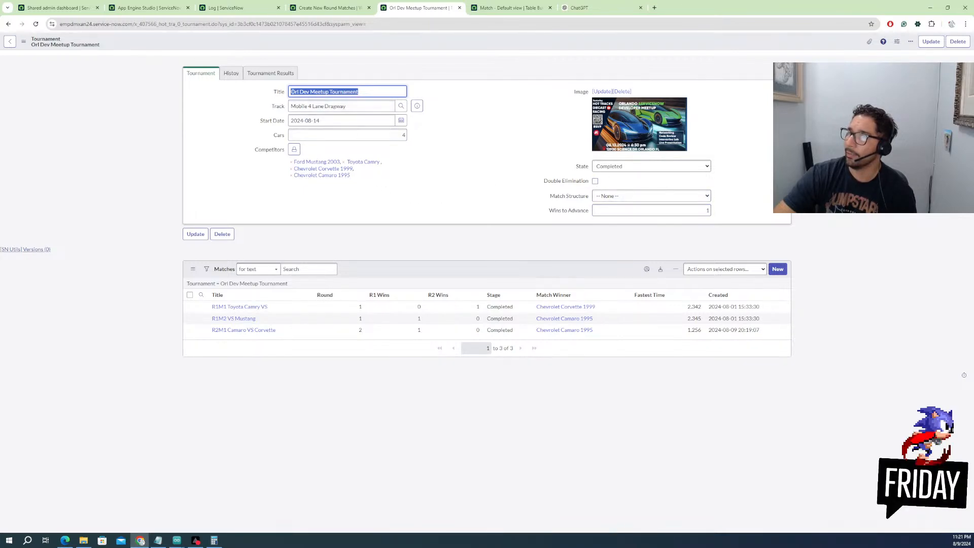
click(231, 73)
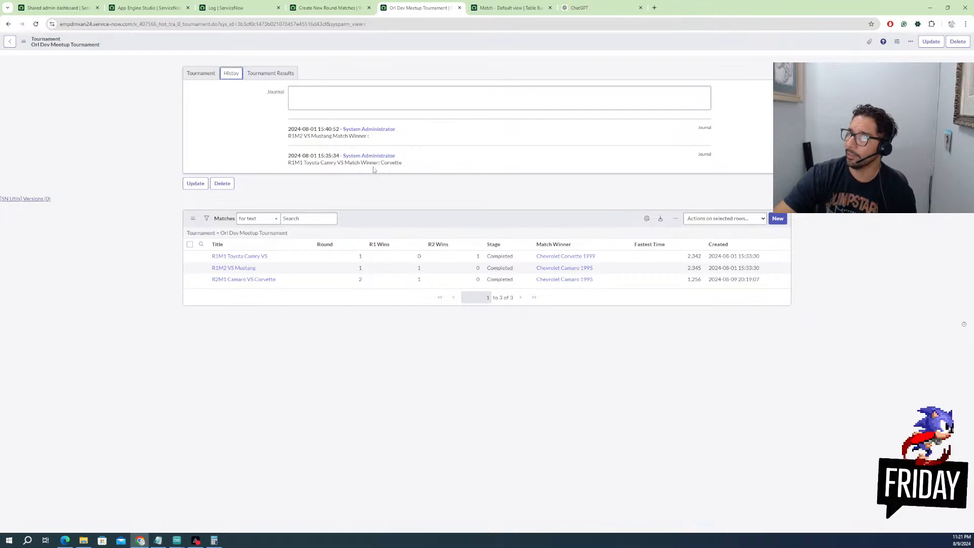
click(271, 73)
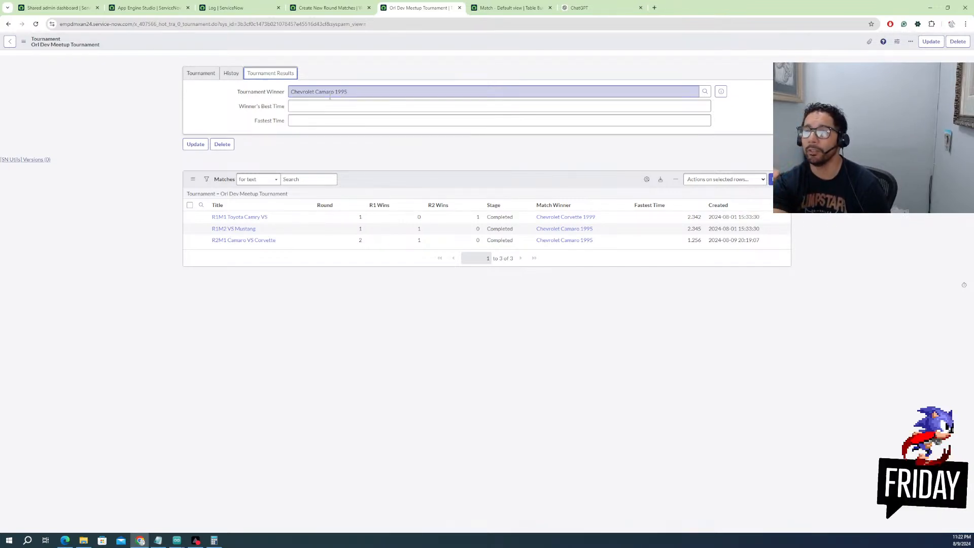
click(298, 121)
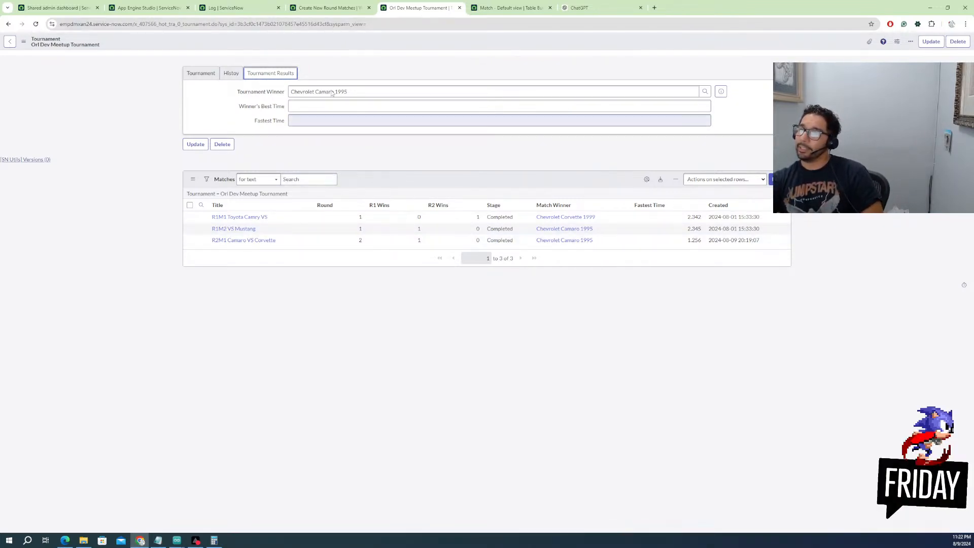
click(208, 76)
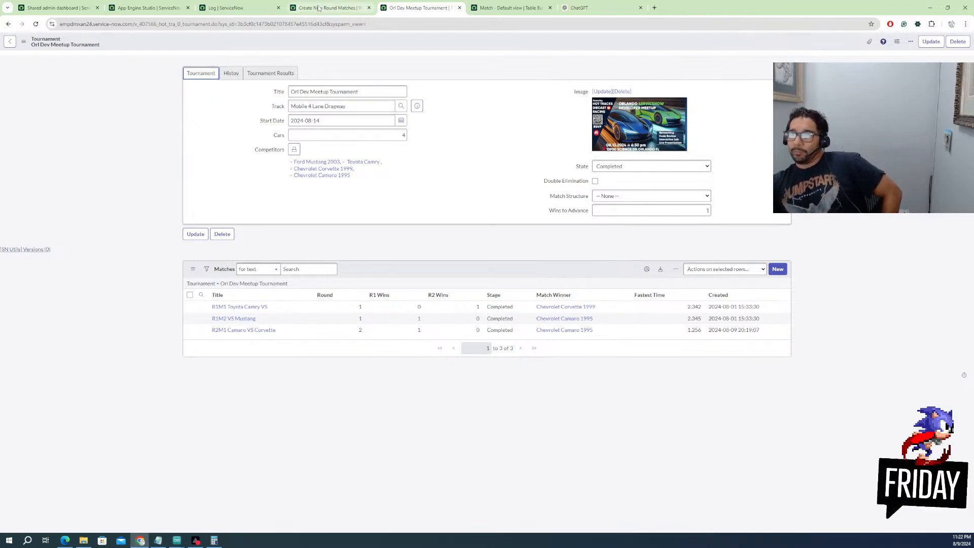
Close the Orl Dev Meetup Tournament record and the Match form builder, and return to App Engine Studio
click(460, 8)
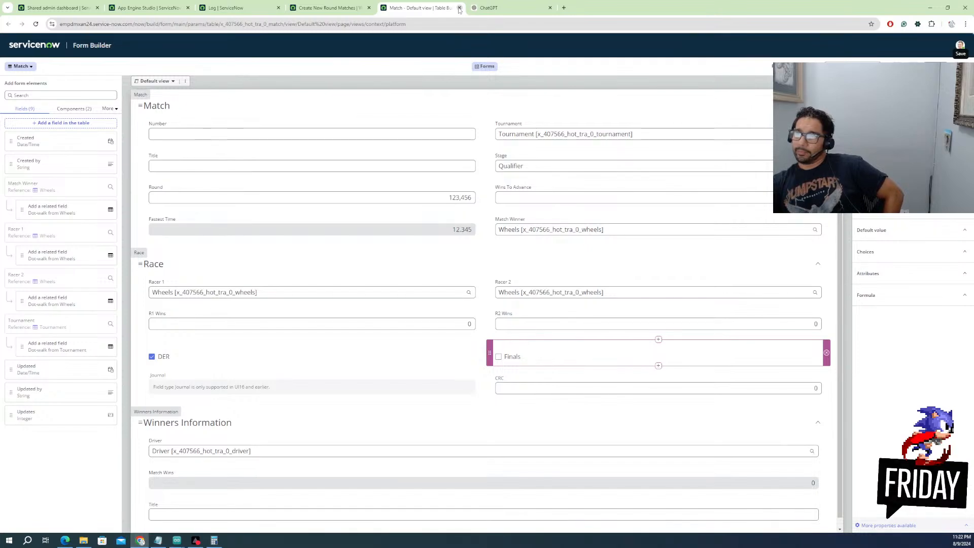
click(459, 8)
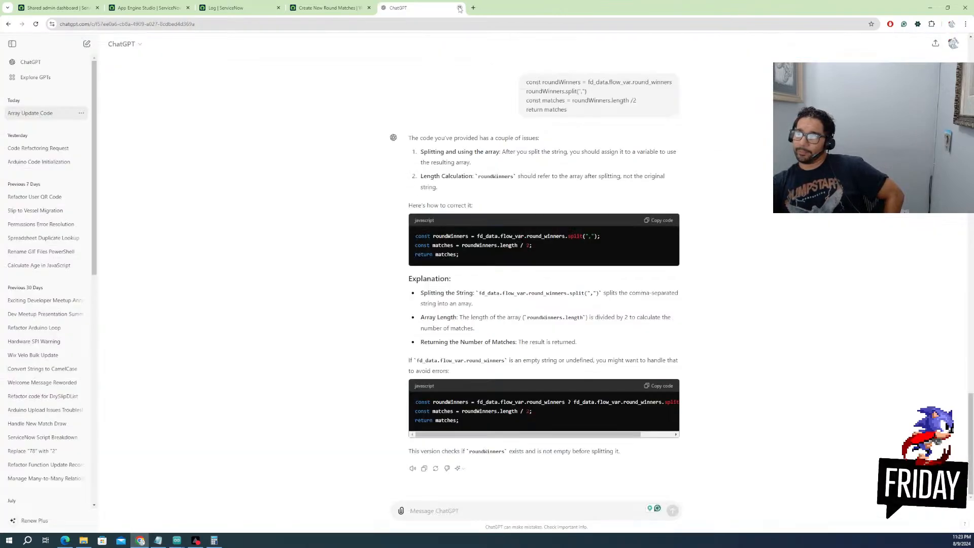
click(355, 8)
click(228, 8)
click(150, 9)
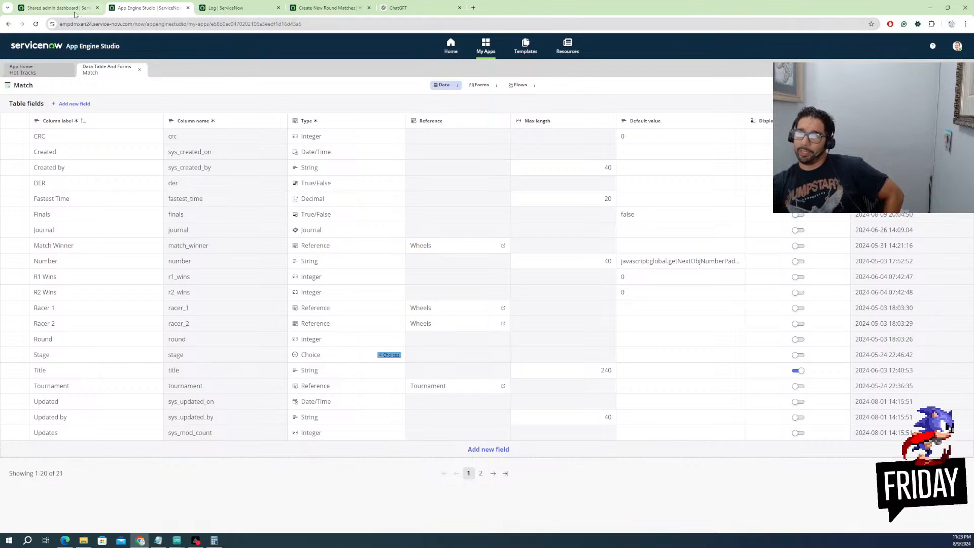
Find the Agile Development Stories list from the admin dashboard and open the Create Flow to Set Next Round Matches story
click(70, 10)
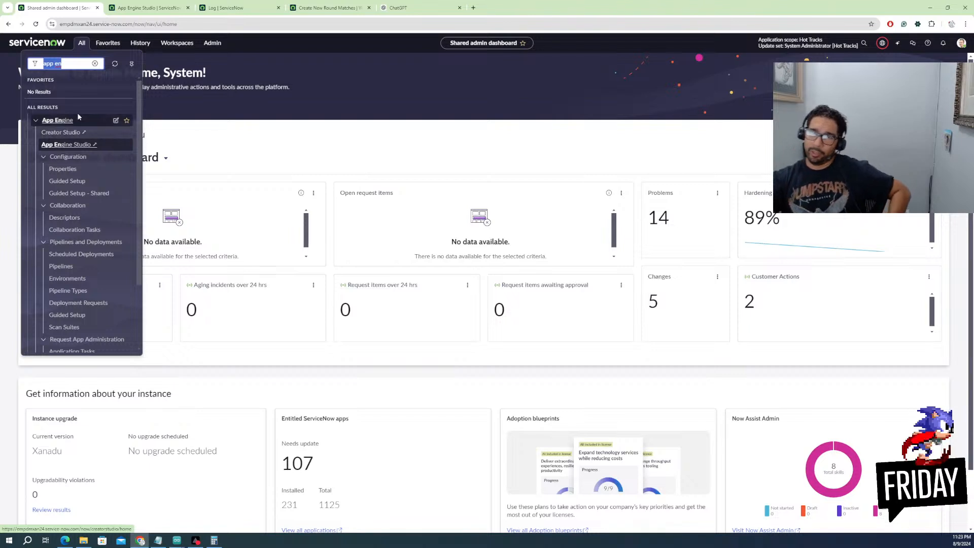
text(stor)
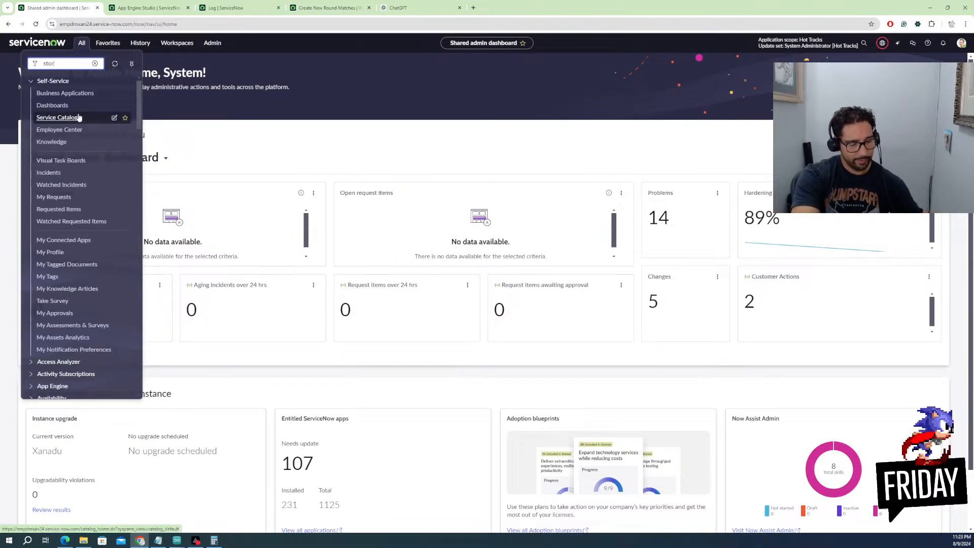
text(i)
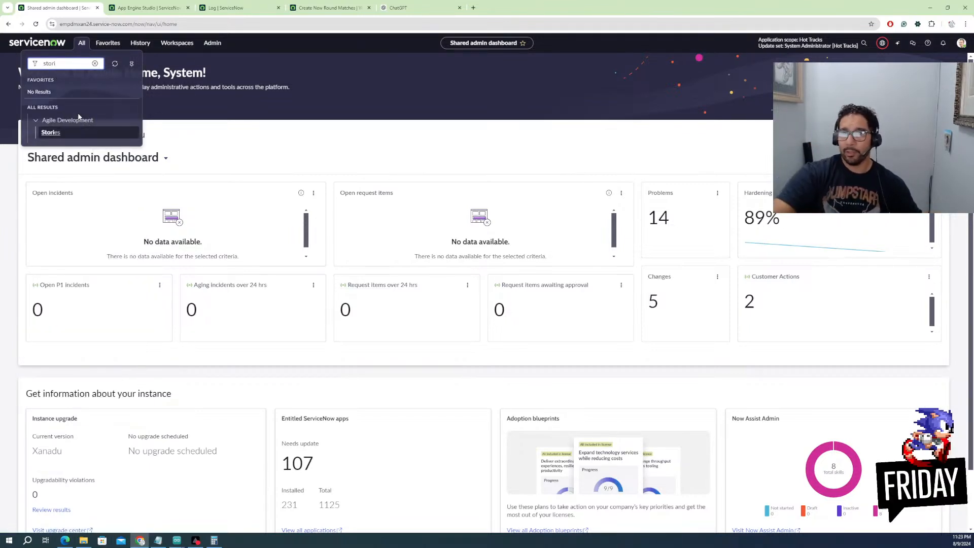
click(51, 132)
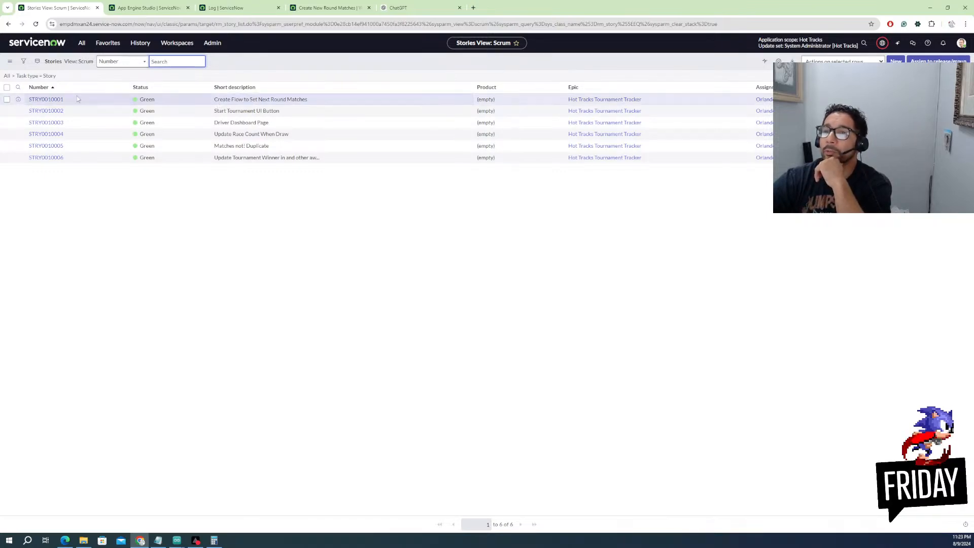
click(42, 100)
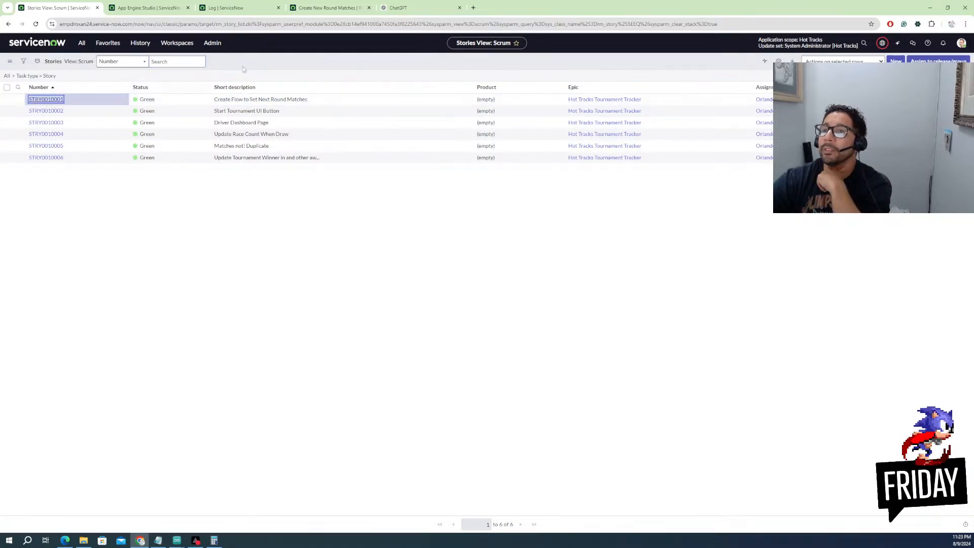
Start the story's work note with Created Flow "Create New Round Matches", copying the flow name from its execution details
click(330, 8)
drag(201, 69, 71, 71)
key(ctrl+c)
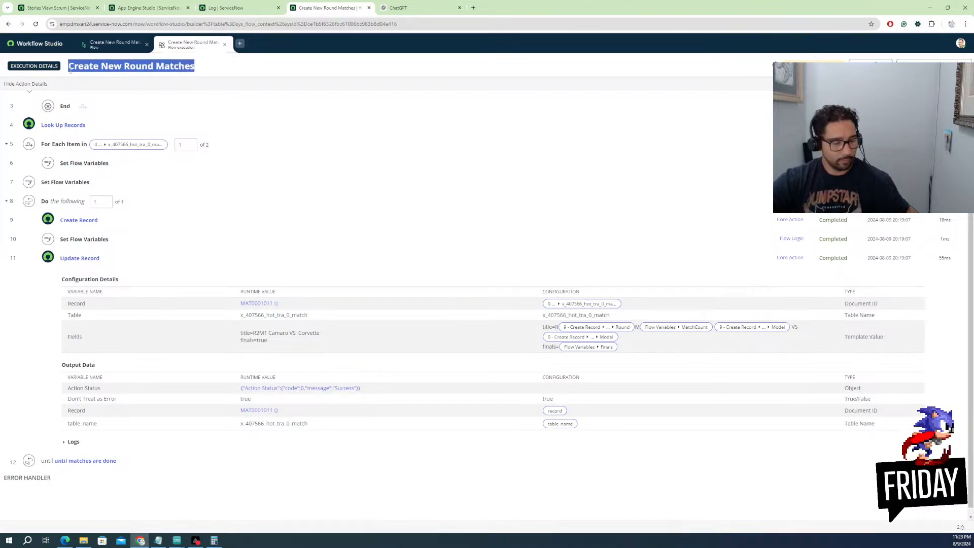
click(132, 9)
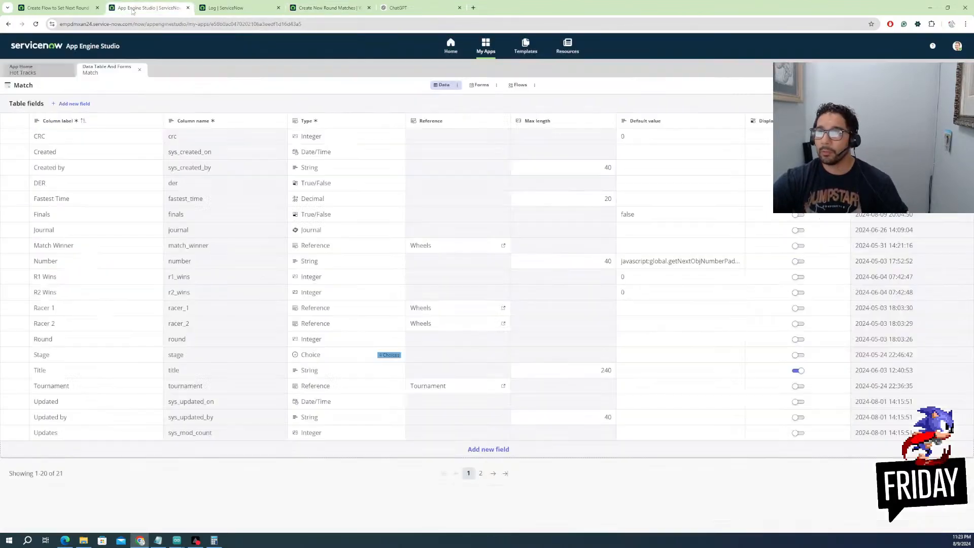
click(57, 8)
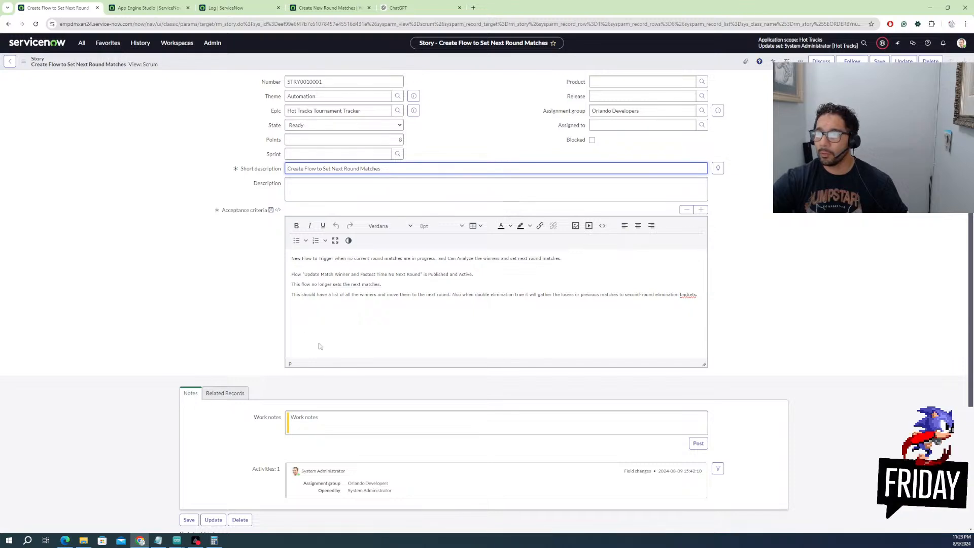
click(336, 428)
text(Created Flow)
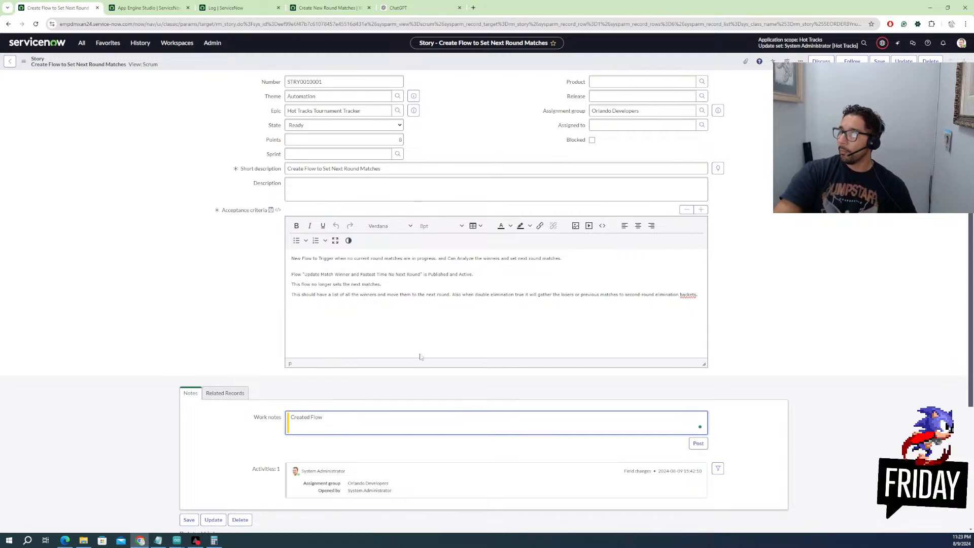
click(619, 126)
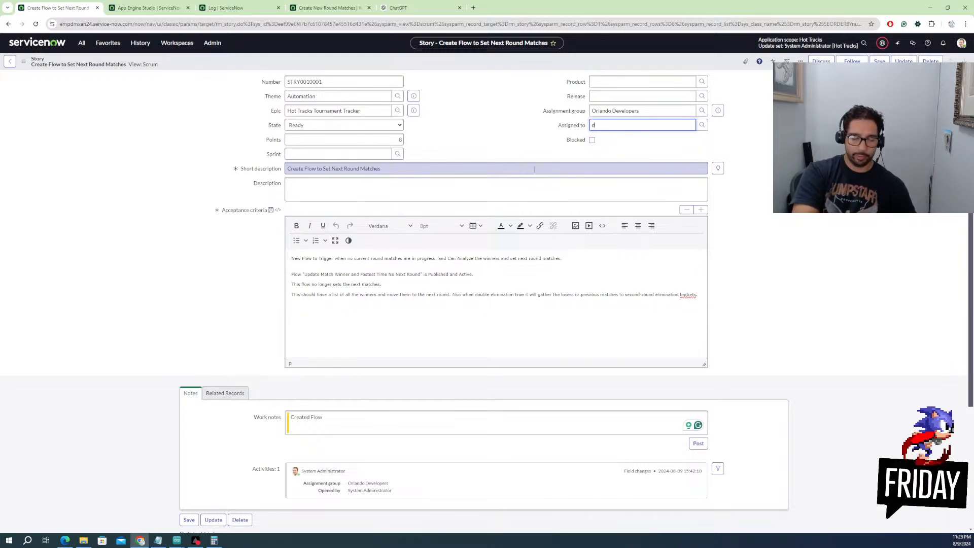
click(345, 415)
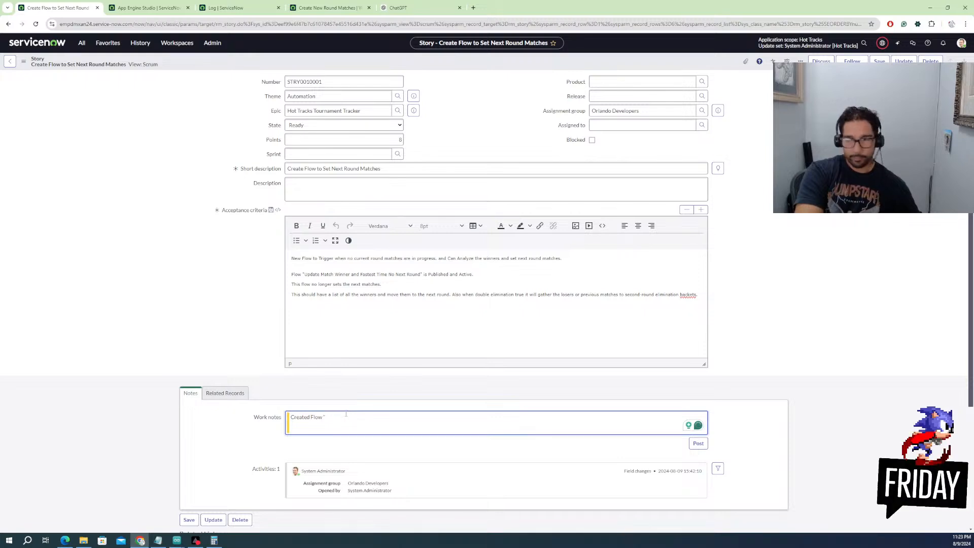
text(")
key(ctrl+v)
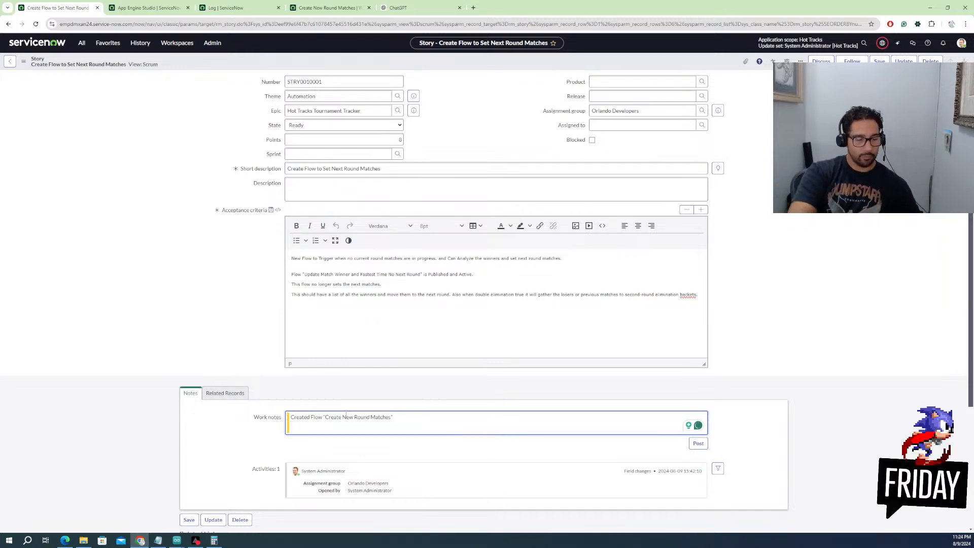
Add a Trigger line to the work note with the condition stage=completed^finals=false copied from the flow's execution details
text(Trigg)
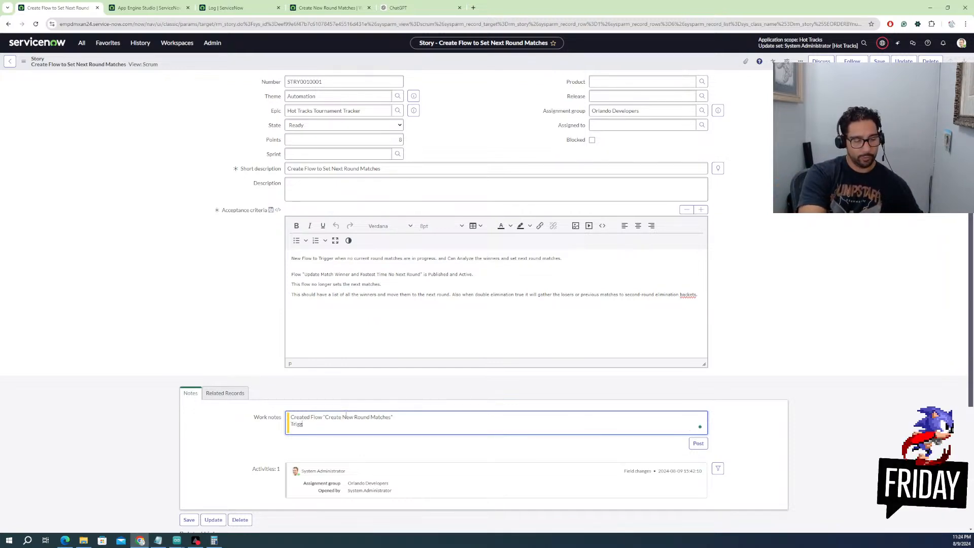
text(er)
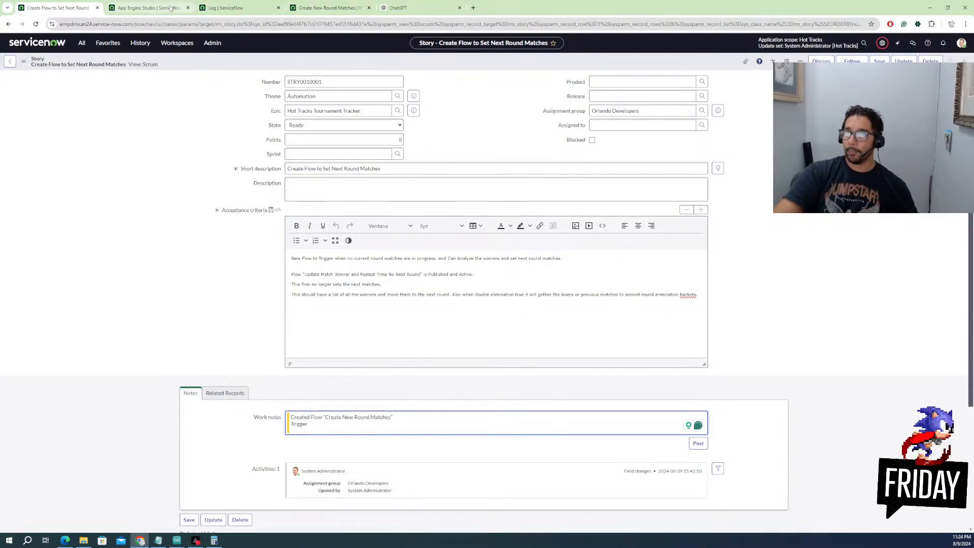
click(325, 8)
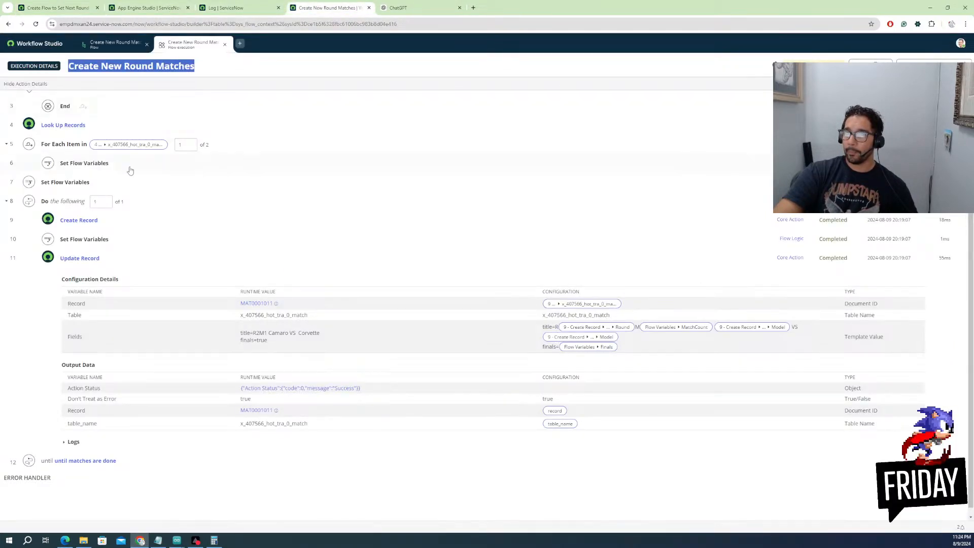
scroll(112, 169, up, 2)
click(218, 144)
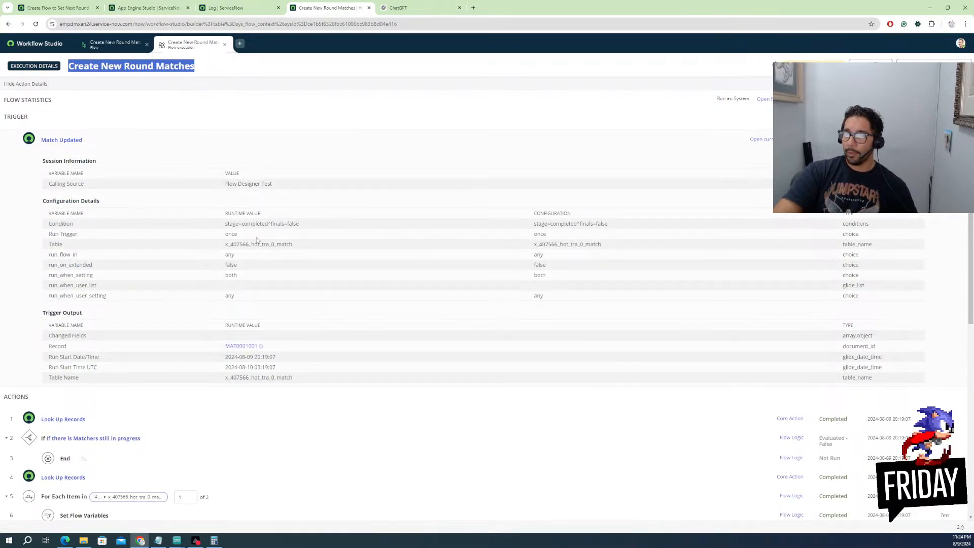
drag(307, 225, 223, 225)
key(ctrl+c)
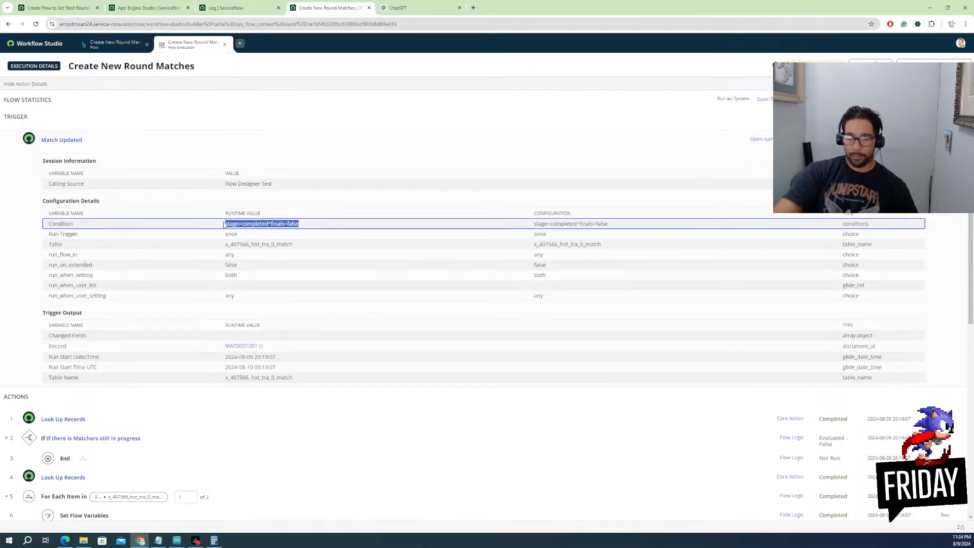
click(233, 10)
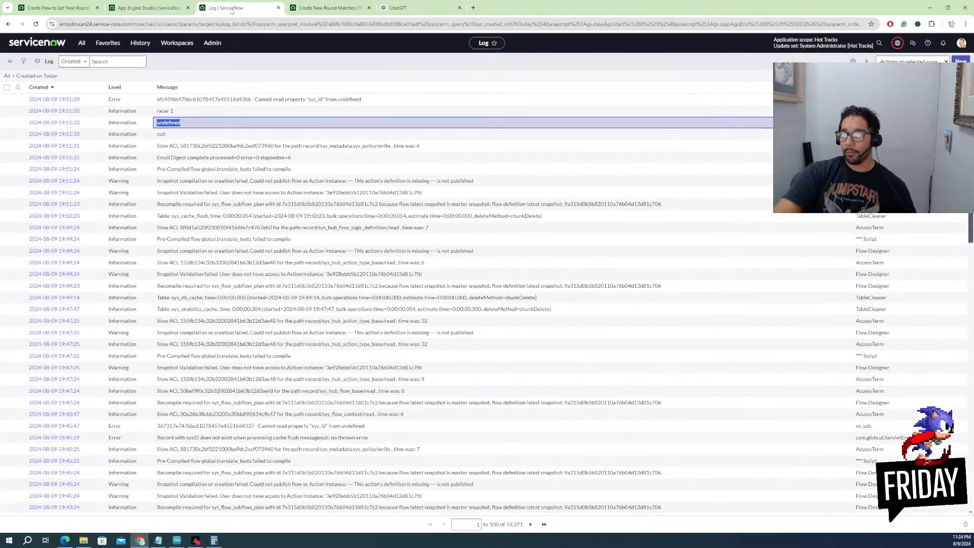
click(149, 8)
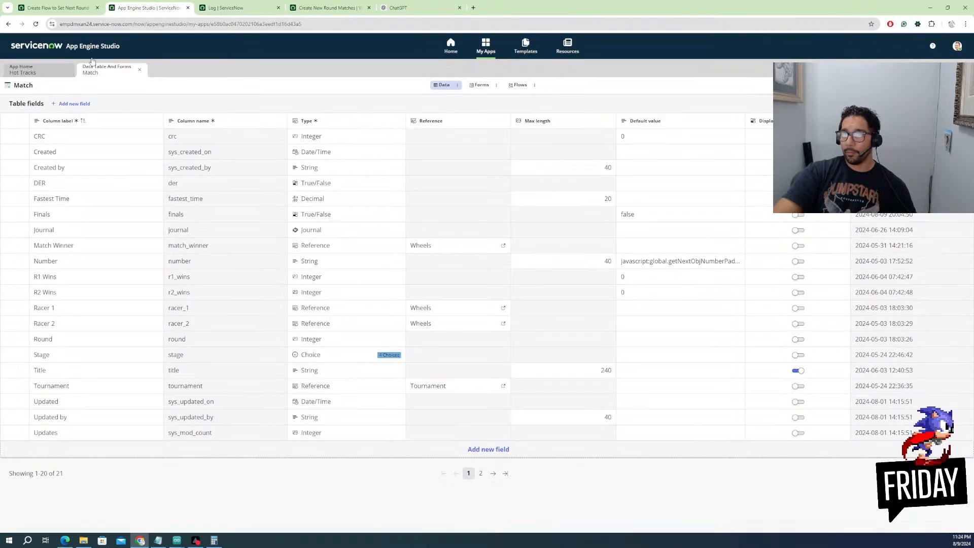
click(61, 8)
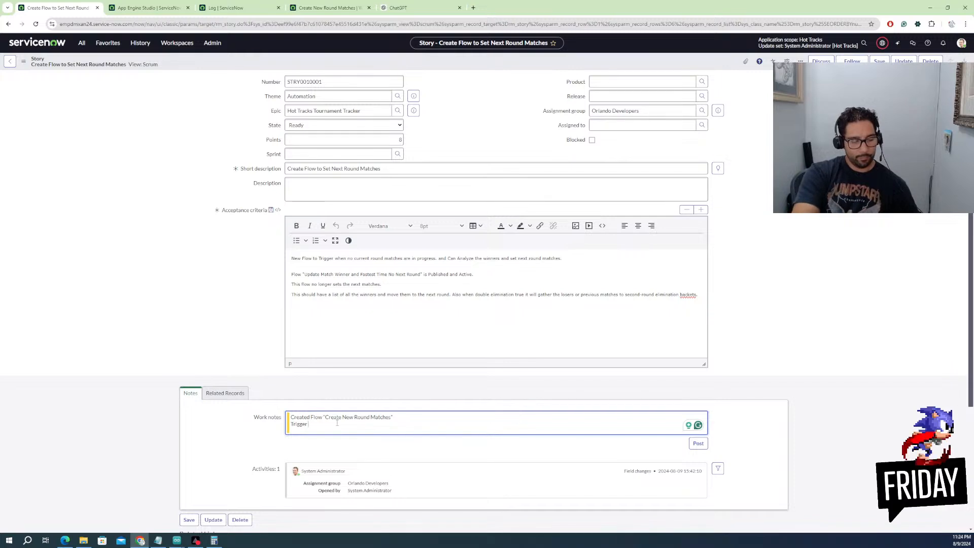
key(ctrl+v)
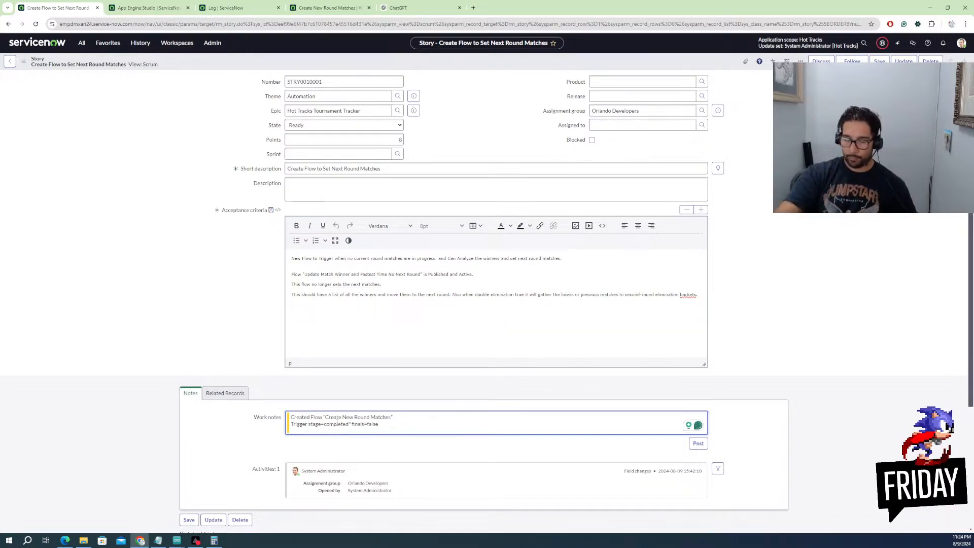
After a blank line, add "Gets a list of current round winners, then if last match it sets "finals" to true" to the work note
key(Return)
key(Return)
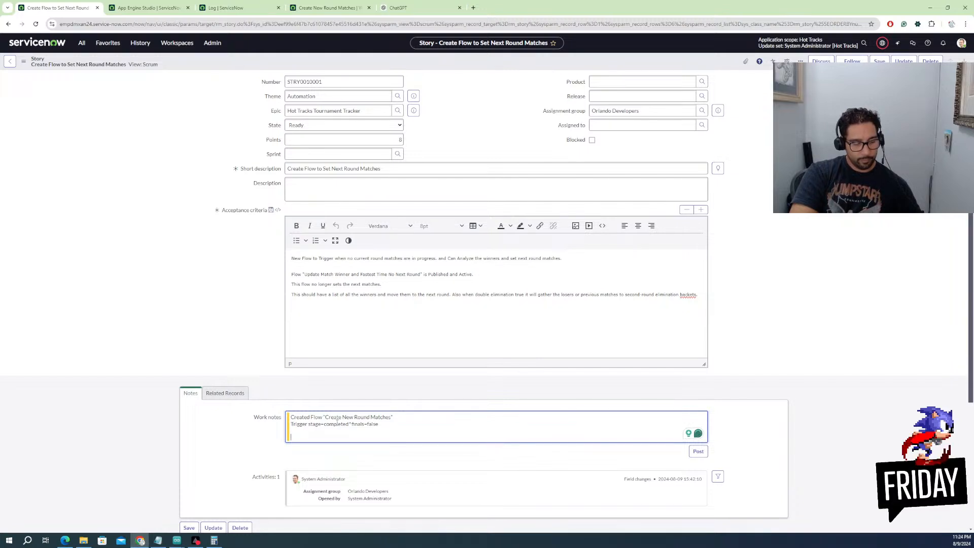
text(Gets a list of)
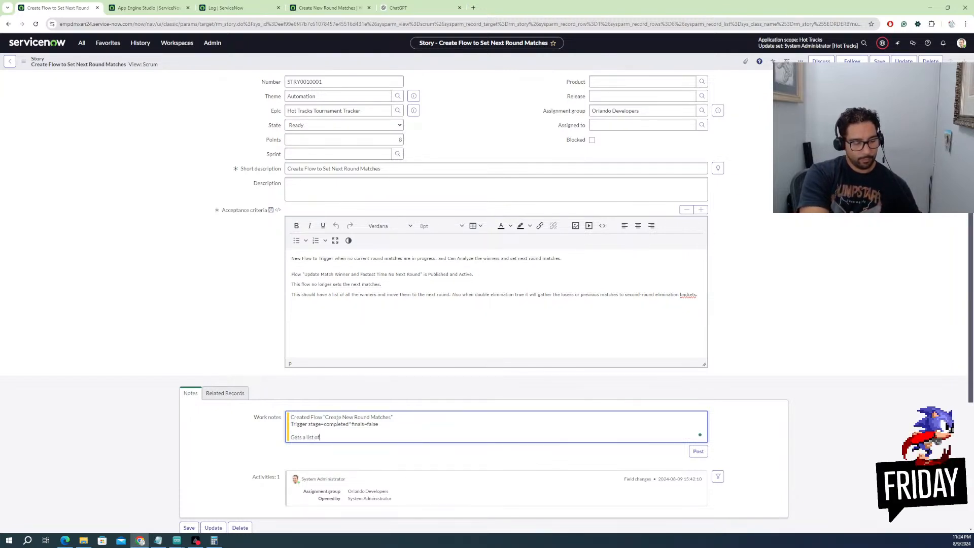
text( cur)
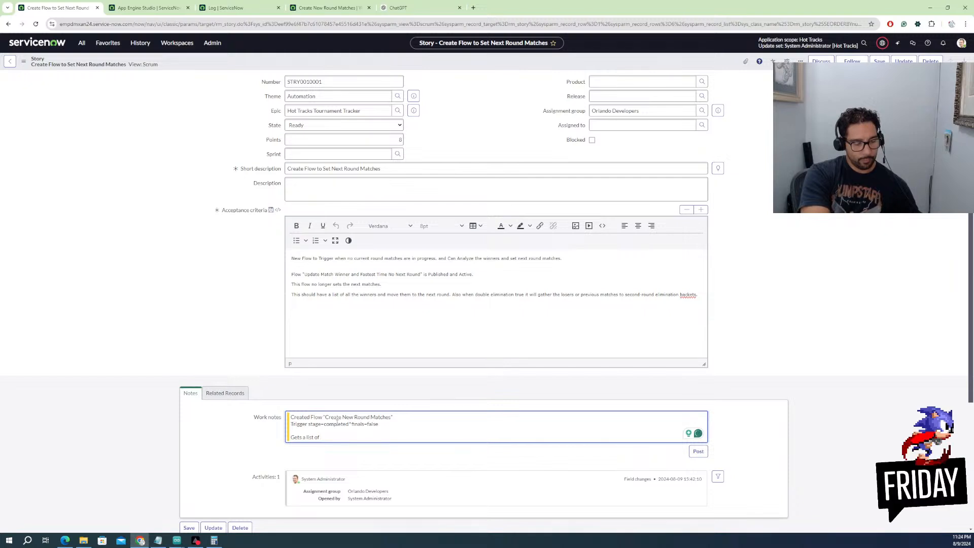
text(rent round winners, then)
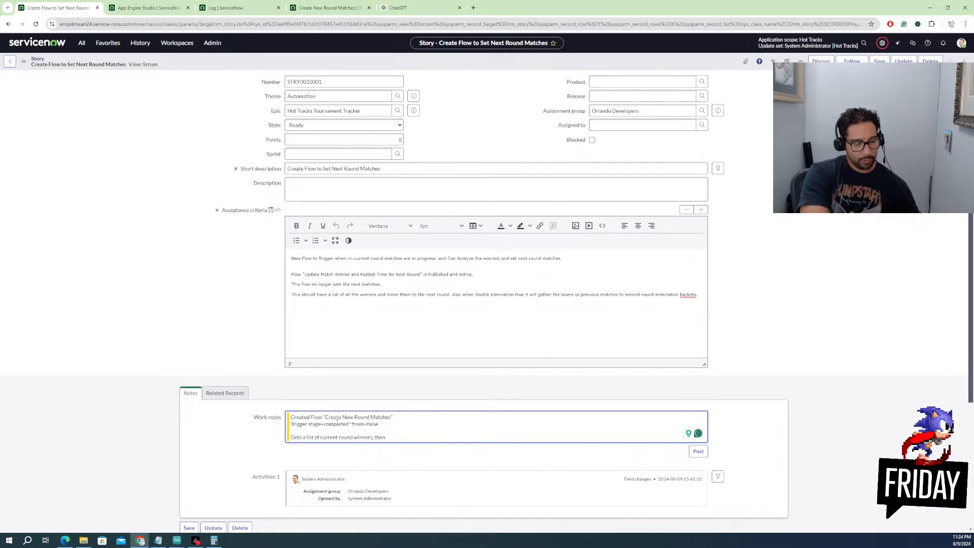
text( if last match)
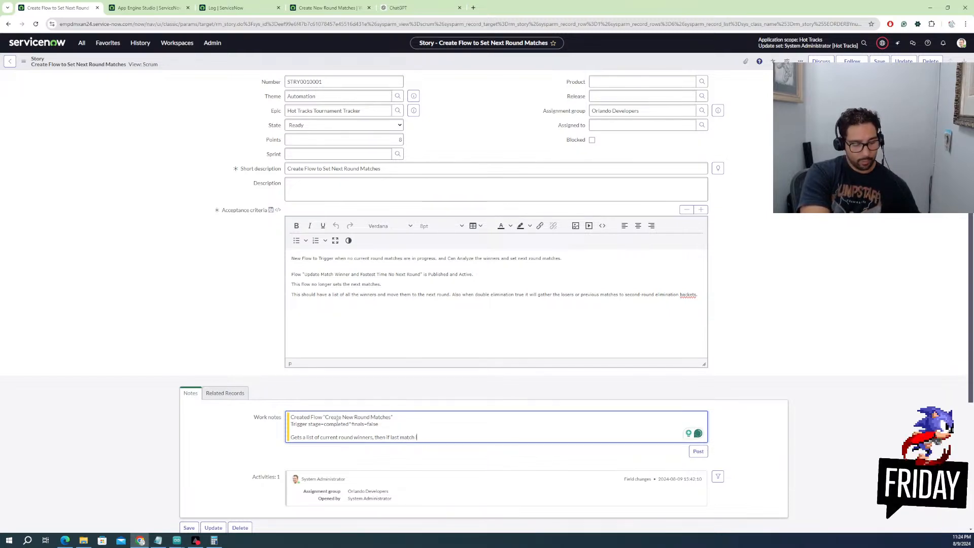
text( it makes)
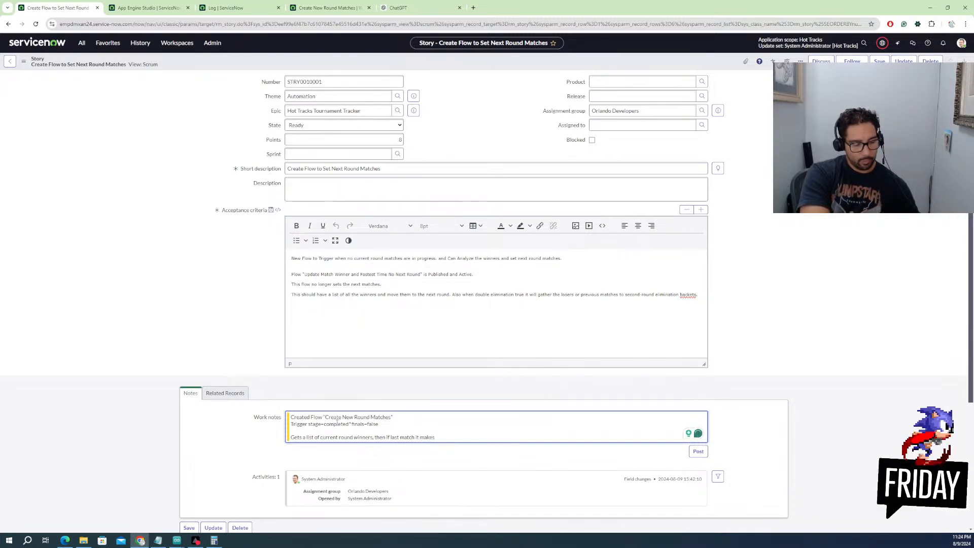
key(BackSpace)
key(BackSpace)
key(BackSpace)
key(BackSpace)
key(BackSpace)
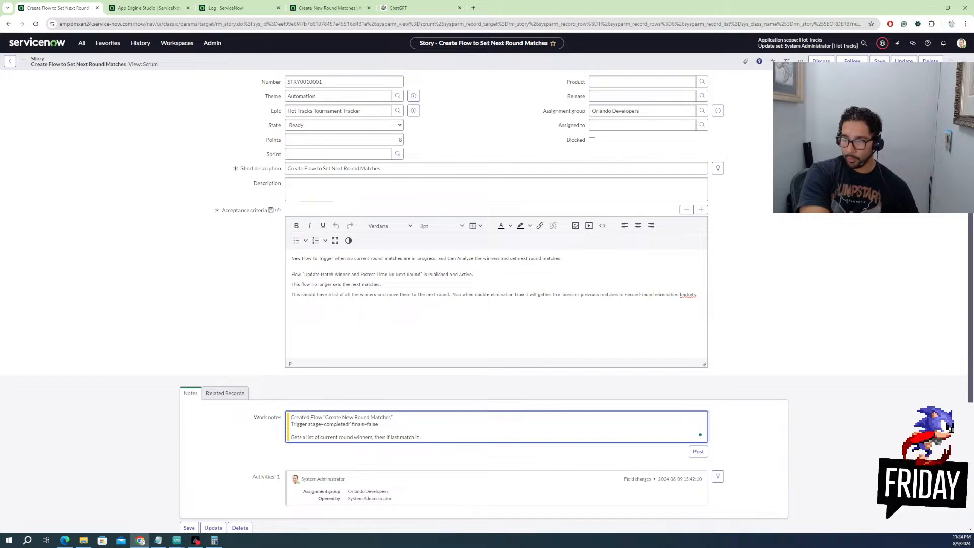
text(sets "finals)
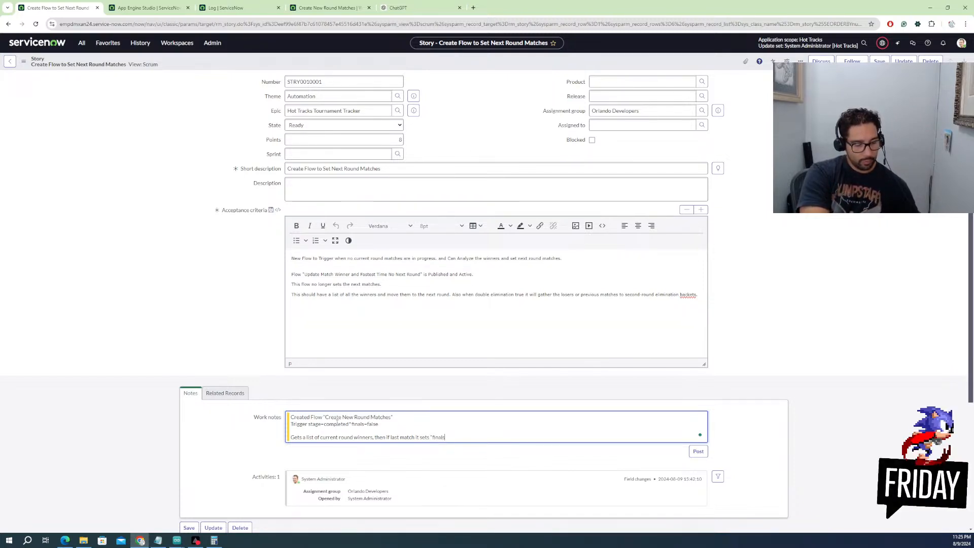
text(" to true)
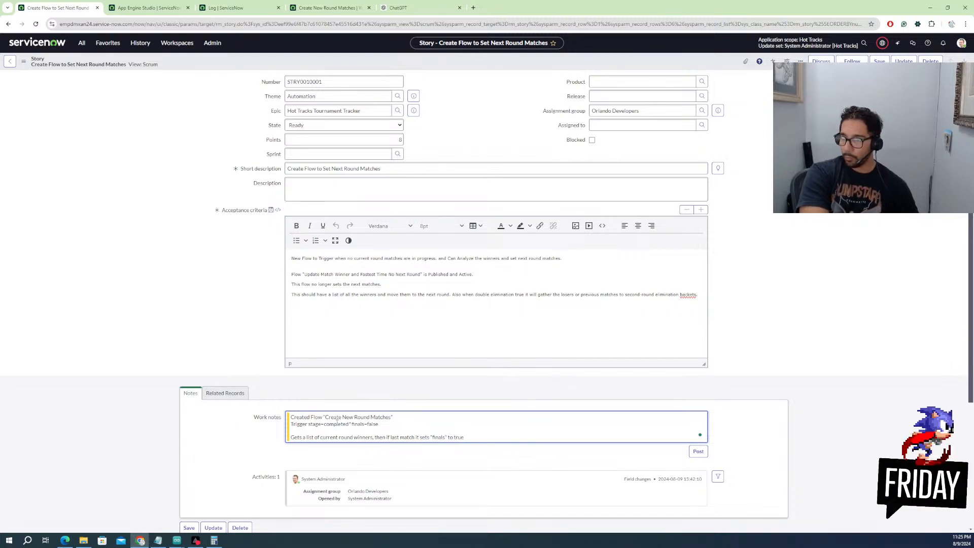
Add the line "then created matches for next round" to the work note, followed by a new line
key(Return)
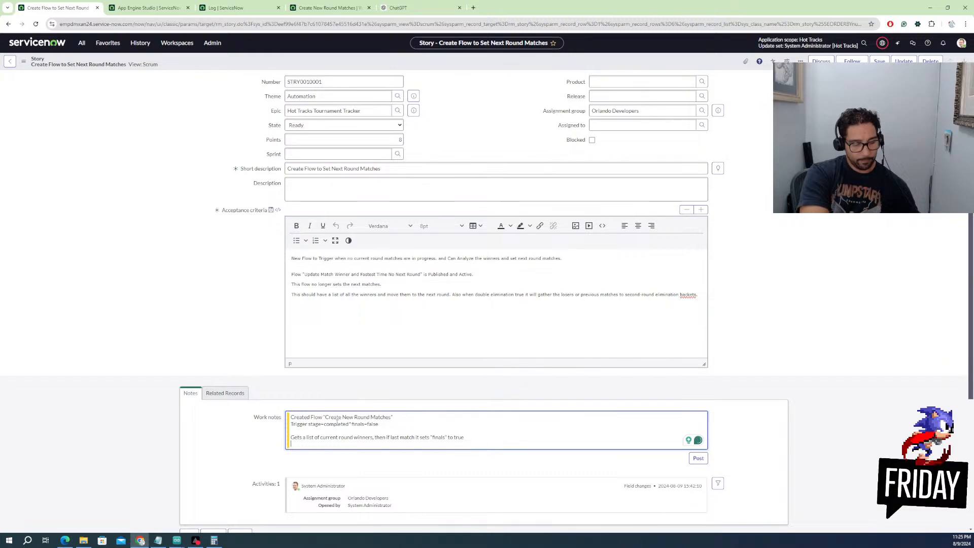
text(then)
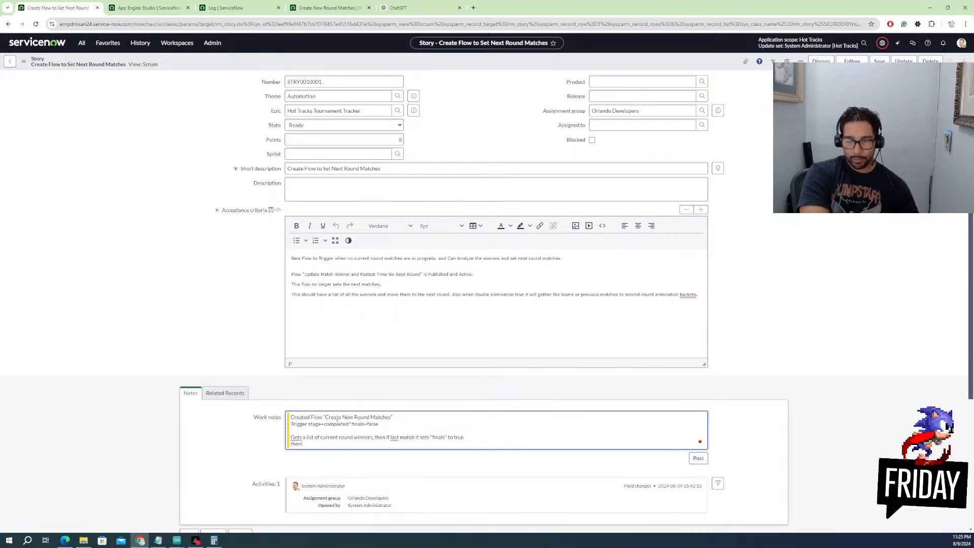
text( cre)
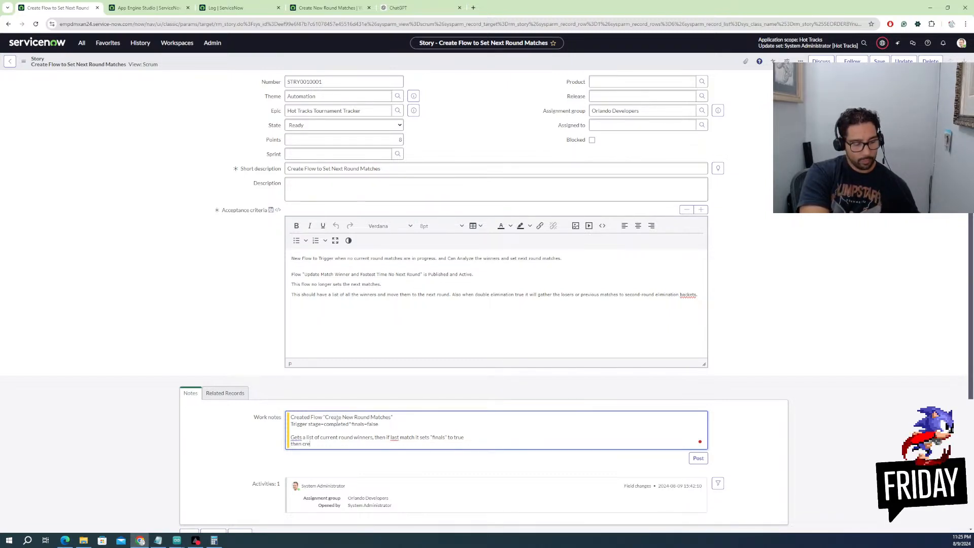
text(ated matche)
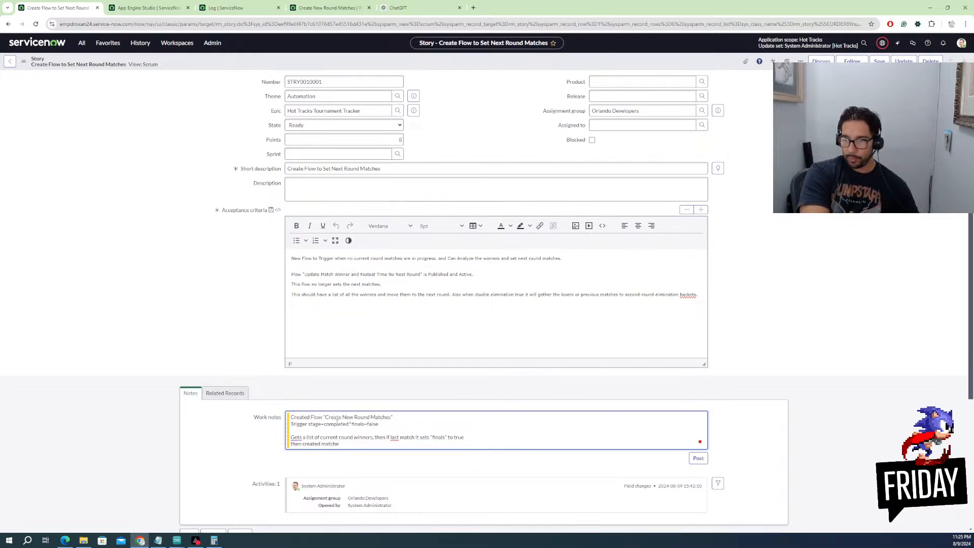
text(s)
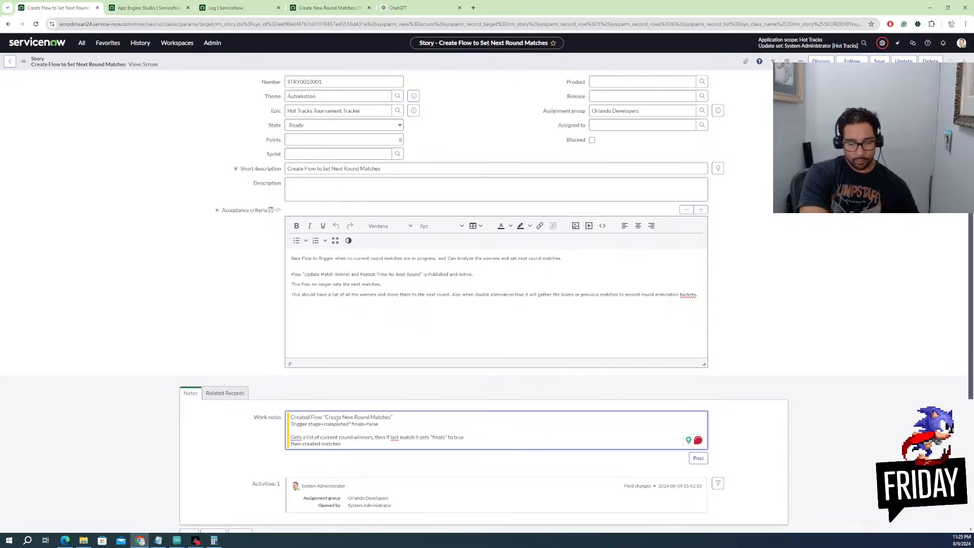
text( for)
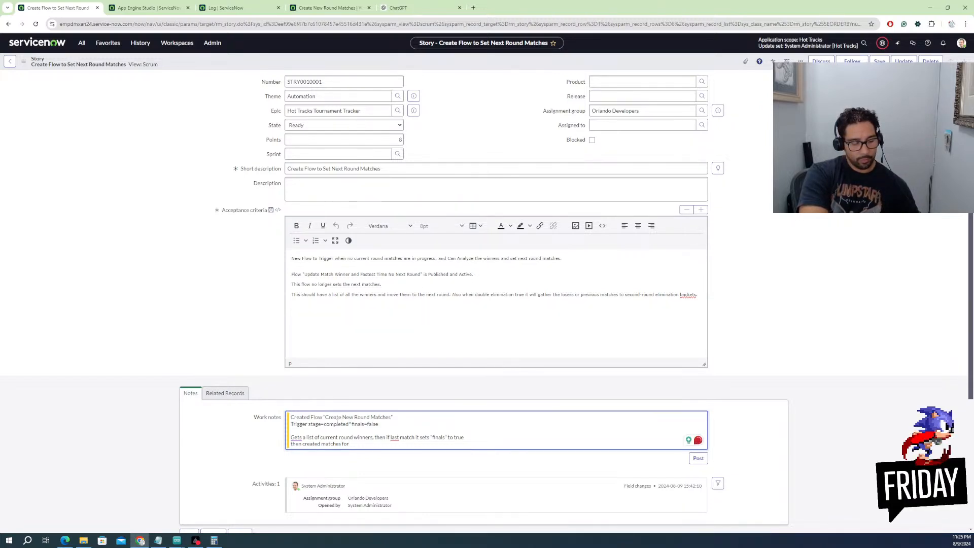
text(next round)
key(Return)
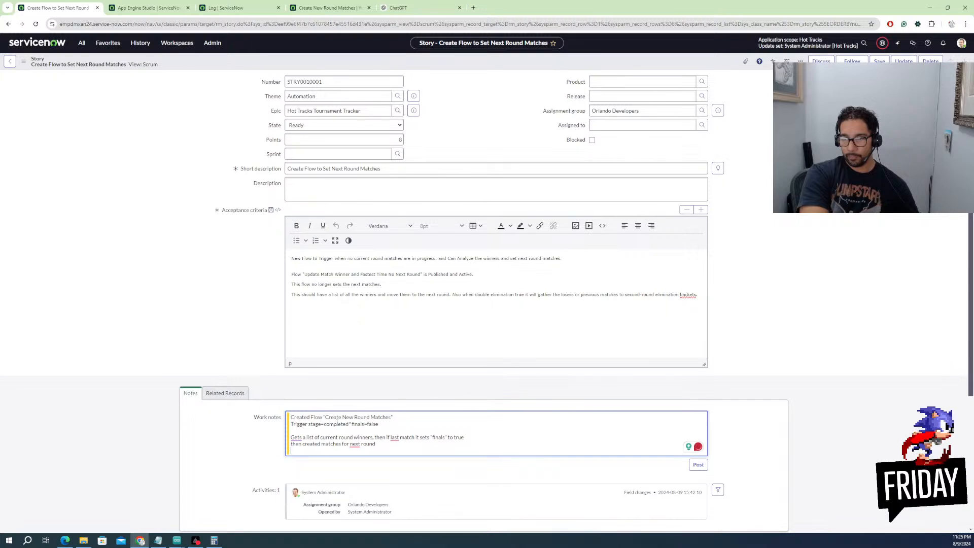
Examine the Create New Round Matches flow's execution details, from its trigger configuration to the Update Record action
click(326, 9)
scroll(163, 330, down, 2)
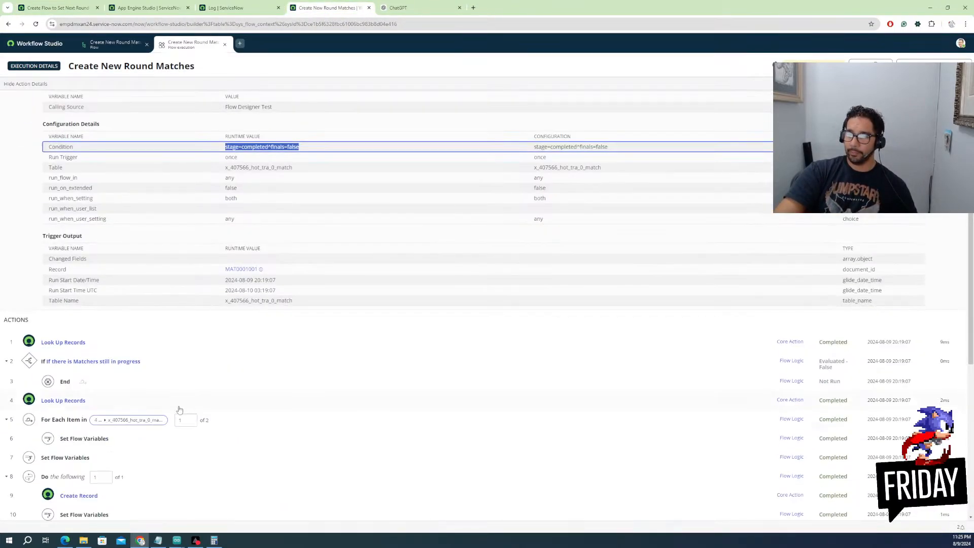
scroll(179, 410, down, 5)
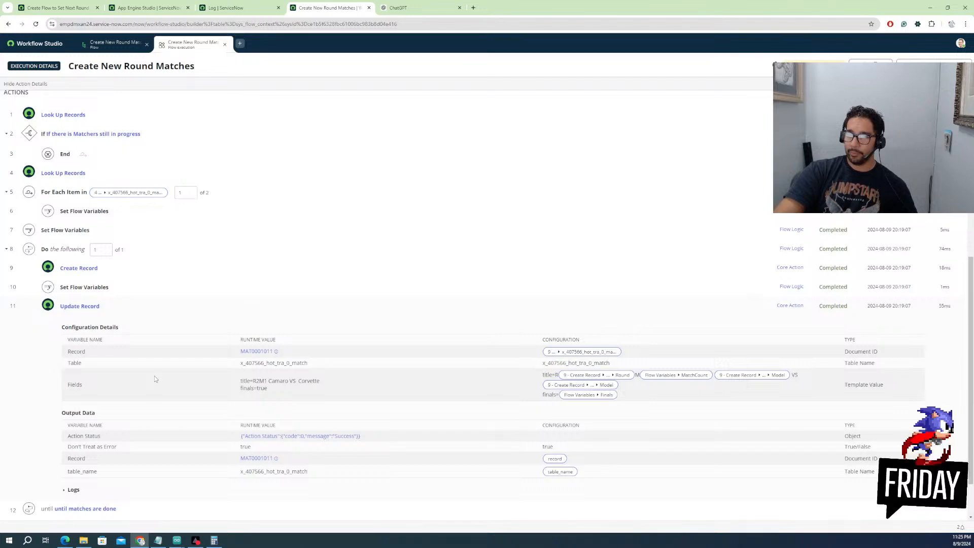
scroll(155, 378, down, 1)
scroll(155, 378, up, 1)
scroll(154, 379, down, 1)
scroll(155, 379, up, 1)
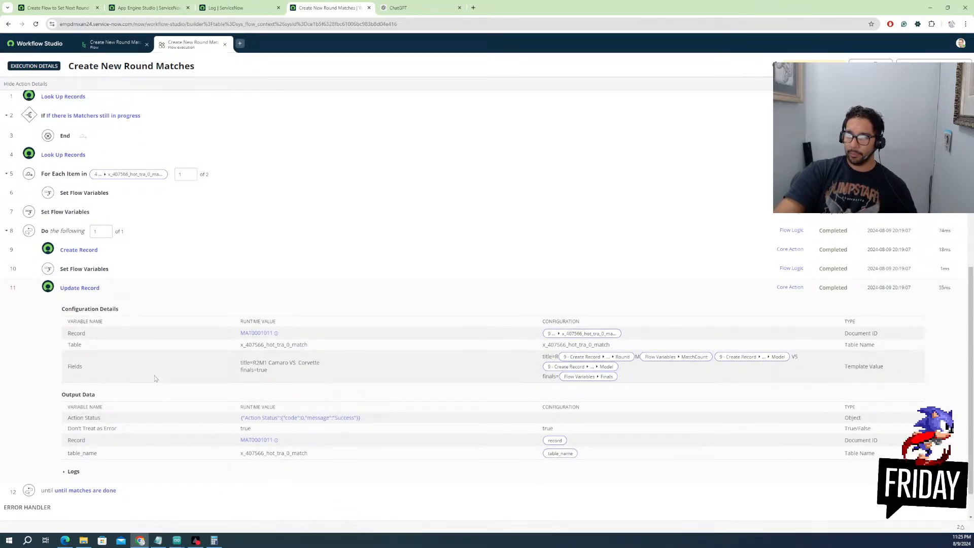
scroll(154, 378, down, 1)
scroll(127, 236, up, 5)
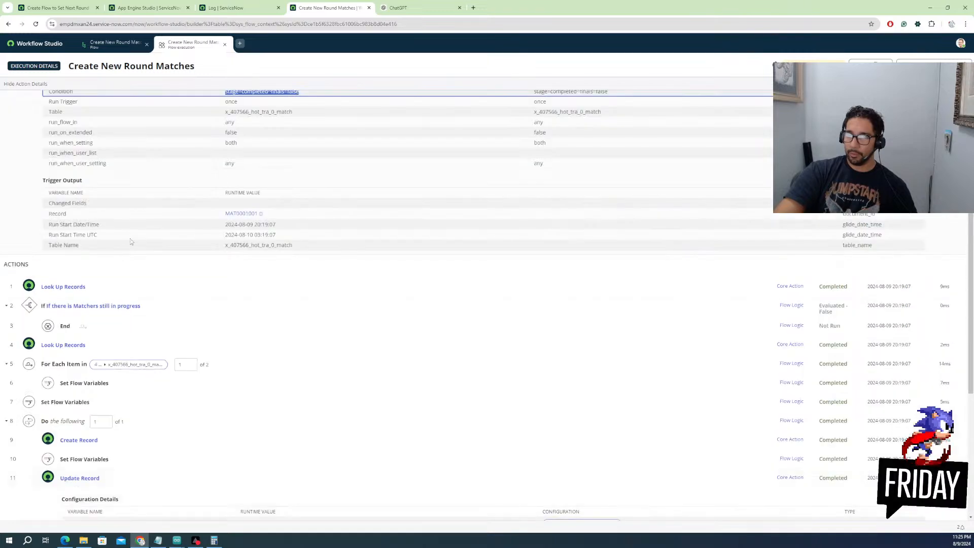
scroll(169, 299, up, 3)
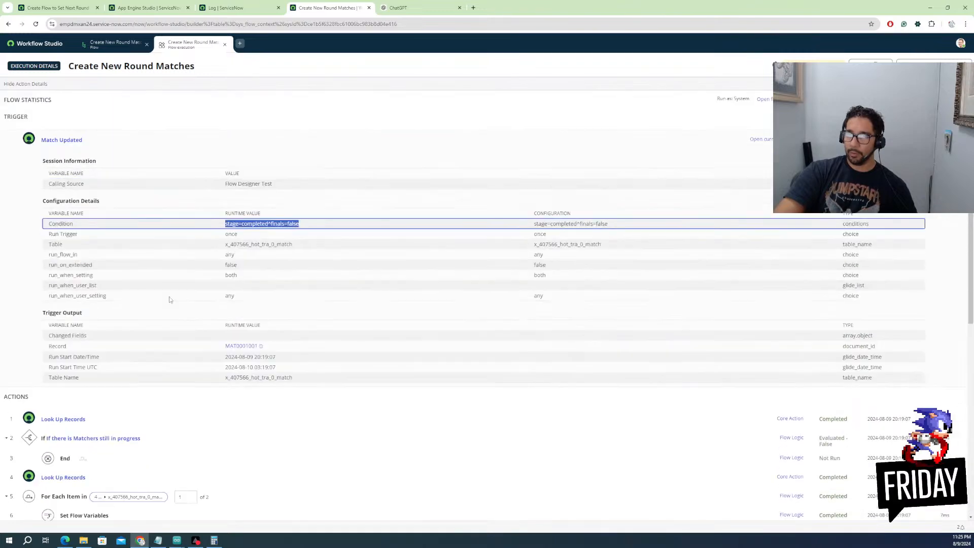
click(241, 9)
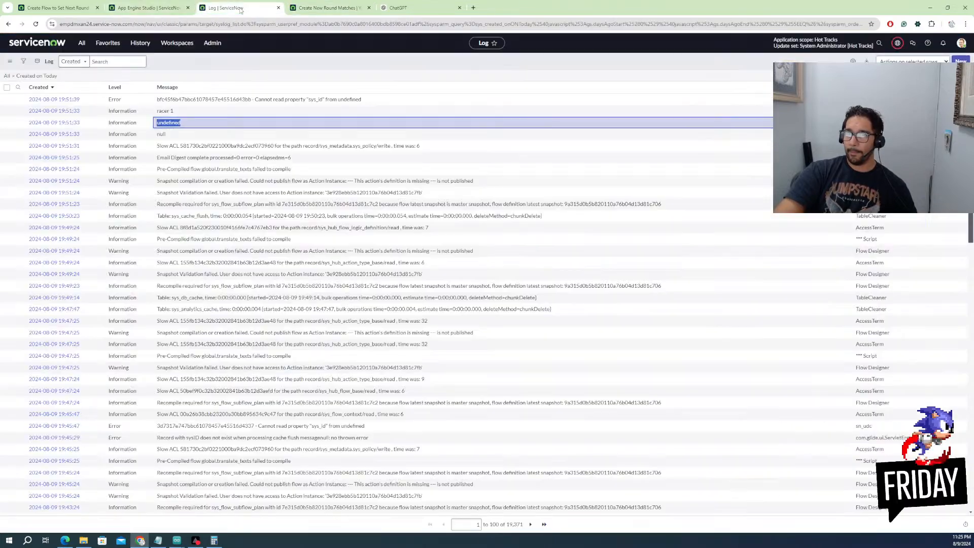
click(320, 7)
scroll(240, 198, down, 8)
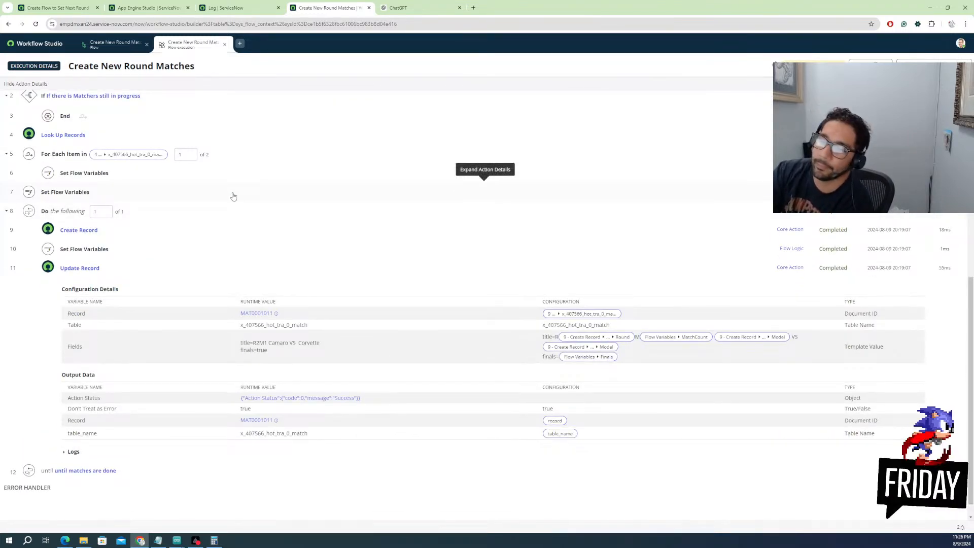
click(124, 51)
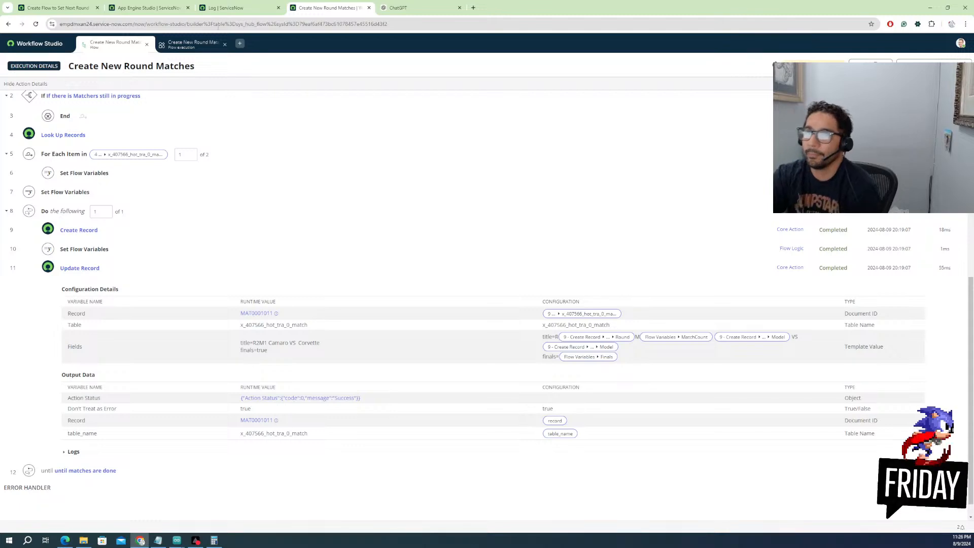
click(207, 51)
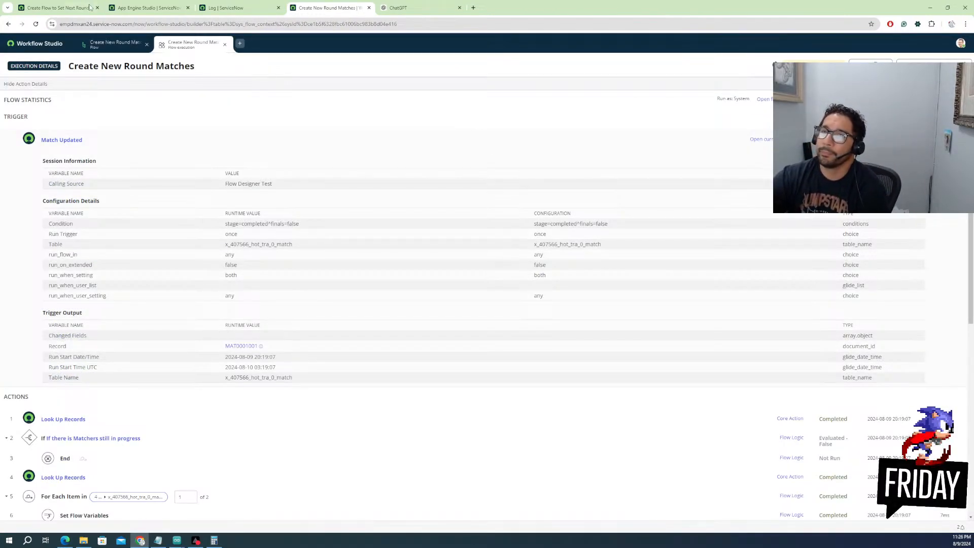
click(49, 44)
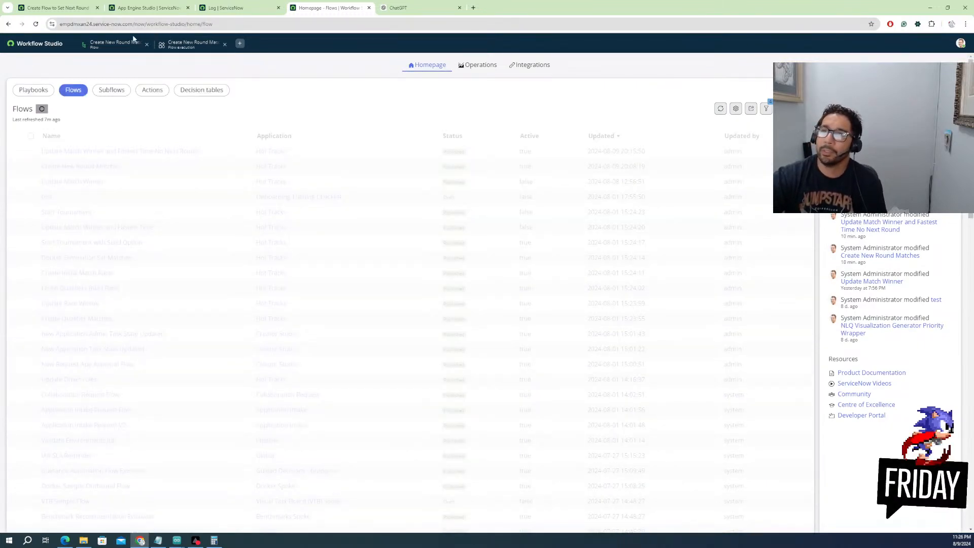
Post the finished work note on the story and start a new one with "Did Test with"
click(90, 8)
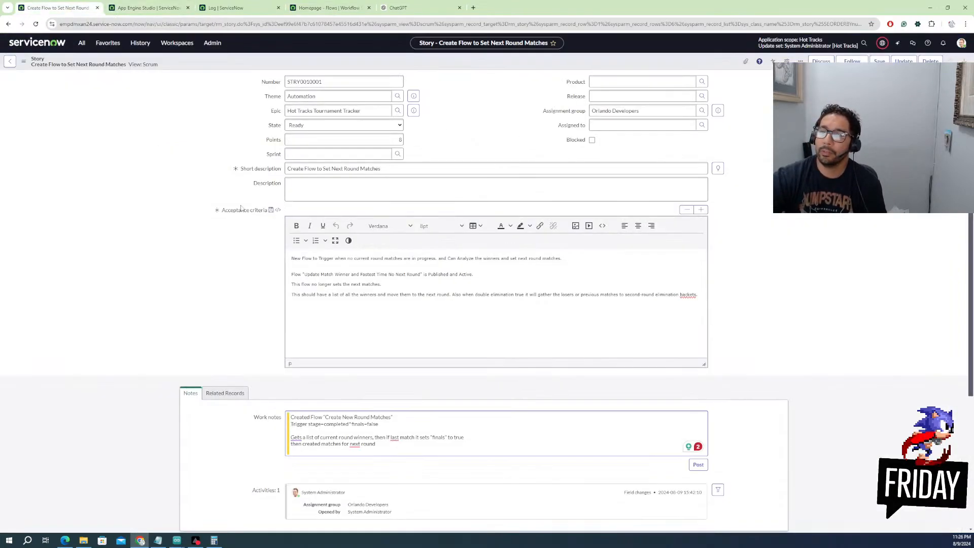
scroll(323, 434, down, 2)
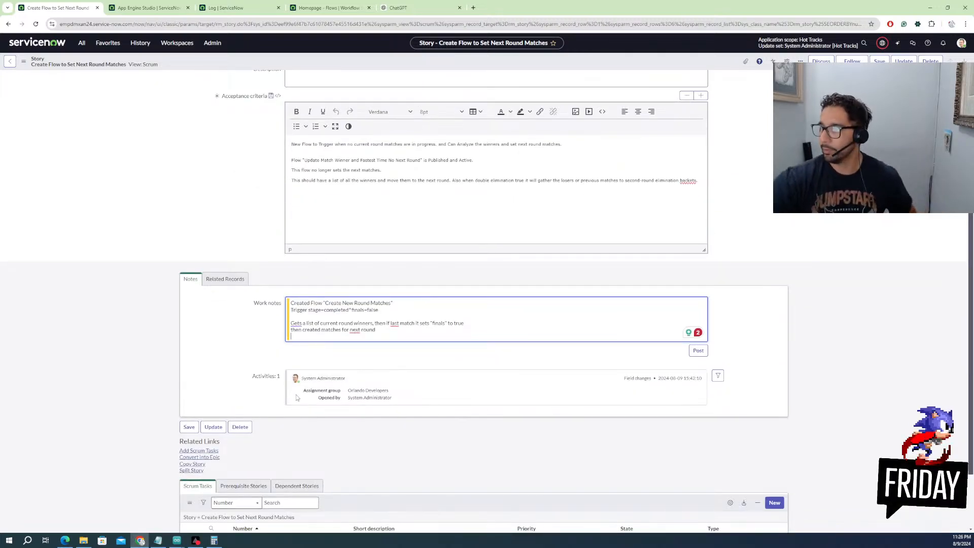
click(698, 351)
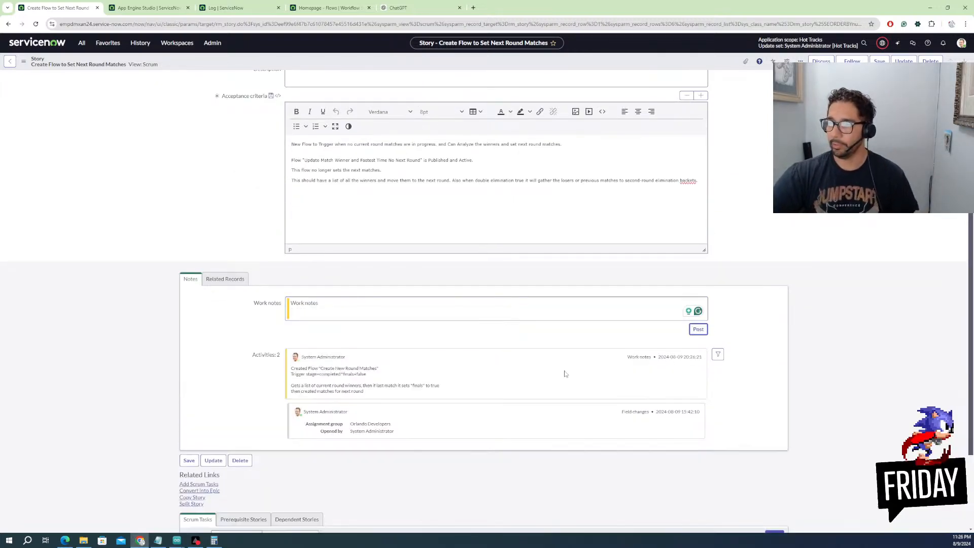
click(371, 304)
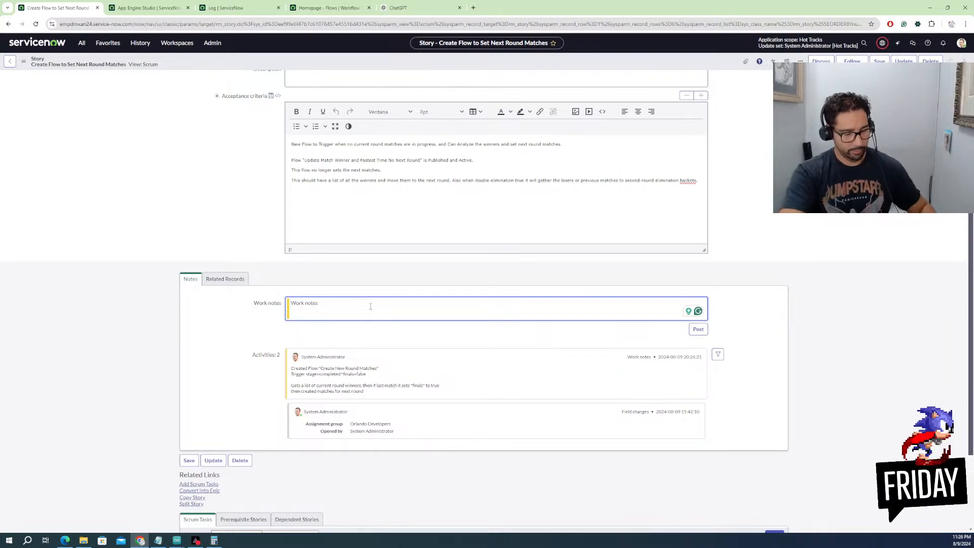
text(Did Test with)
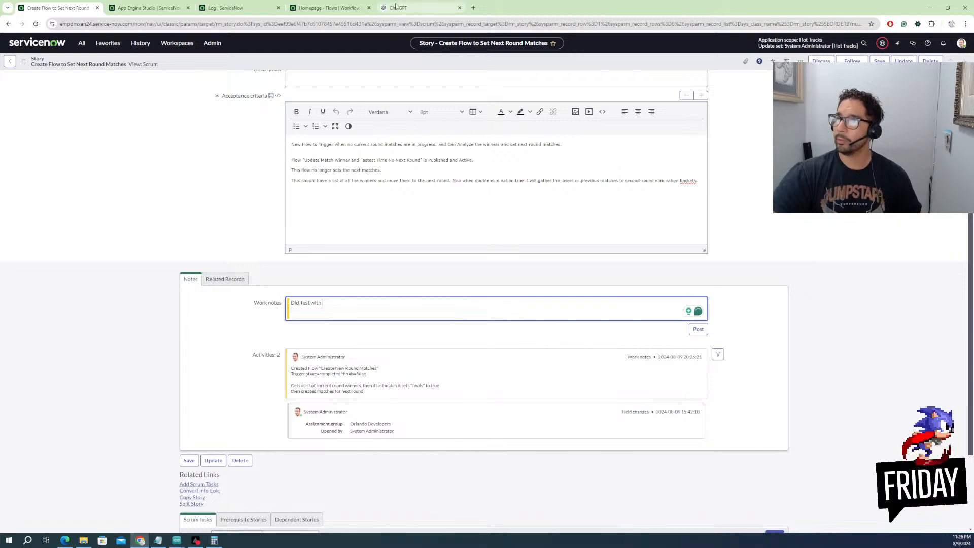
Find the tested match record in the Update Record action of the Create New Round Matches execution details
click(154, 8)
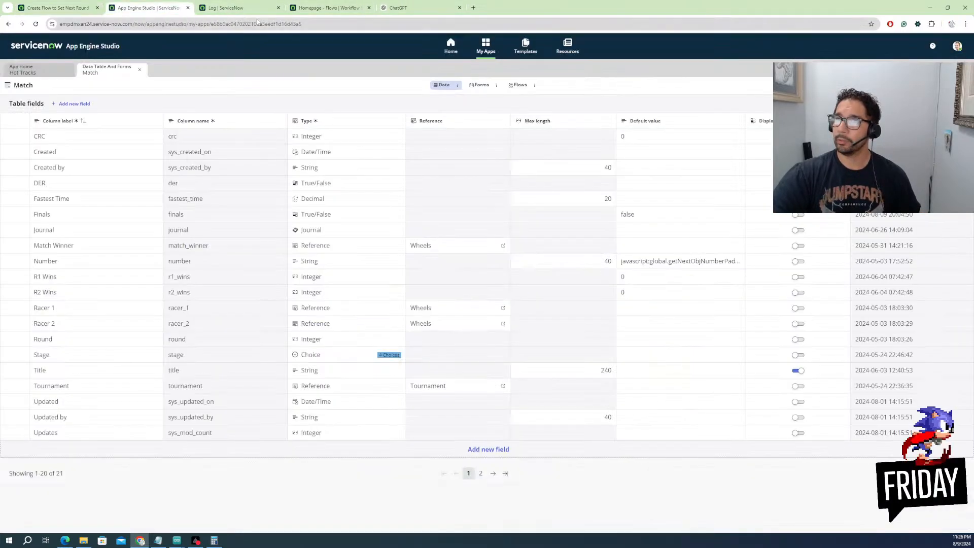
click(300, 9)
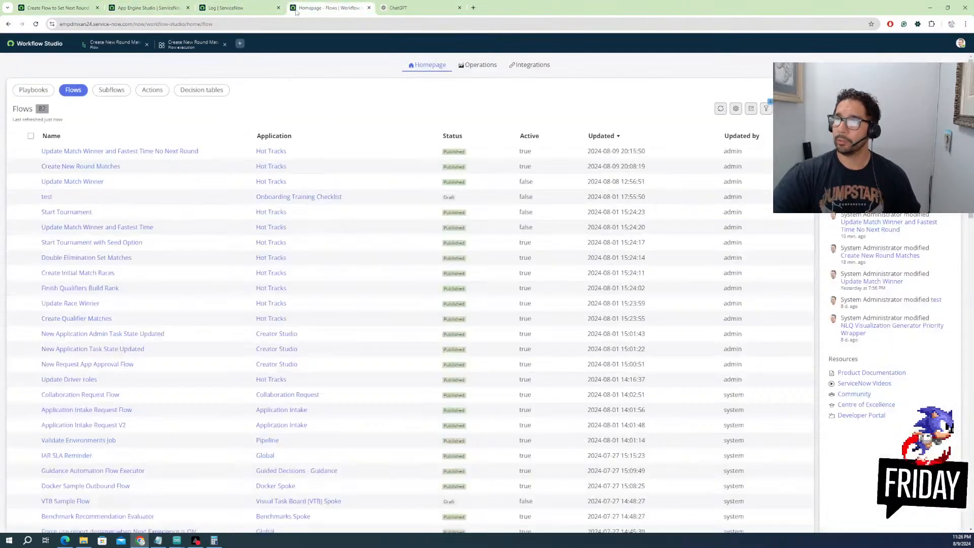
click(223, 7)
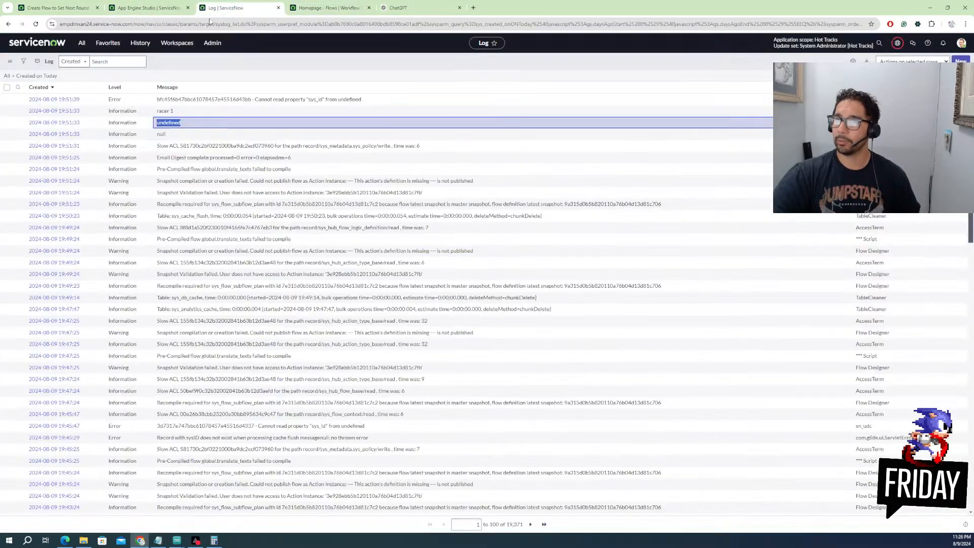
click(172, 11)
click(254, 9)
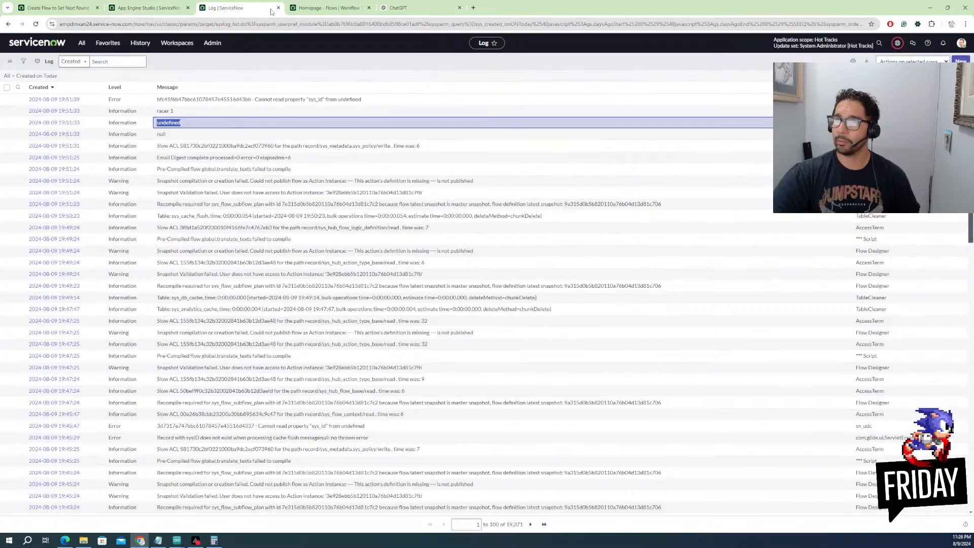
click(303, 7)
click(192, 43)
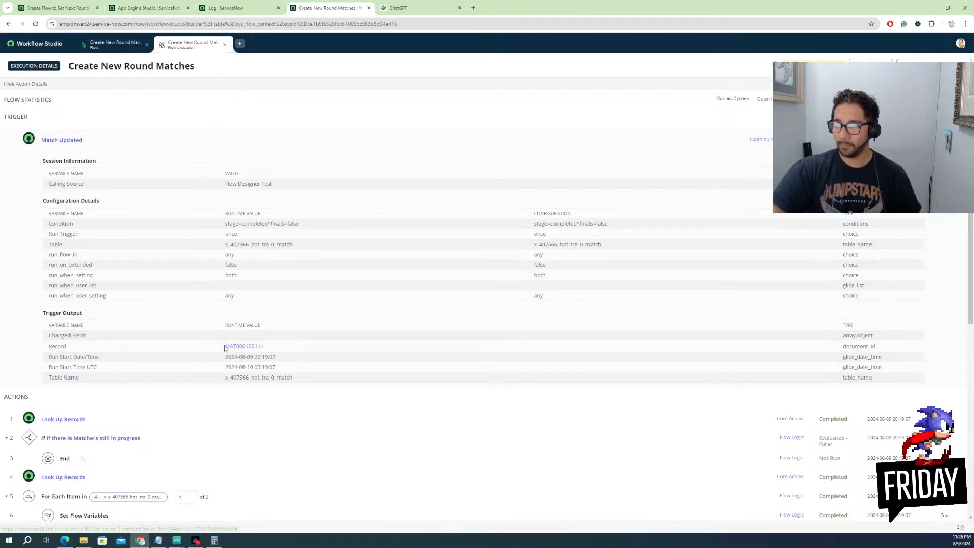
scroll(238, 317, down, 4)
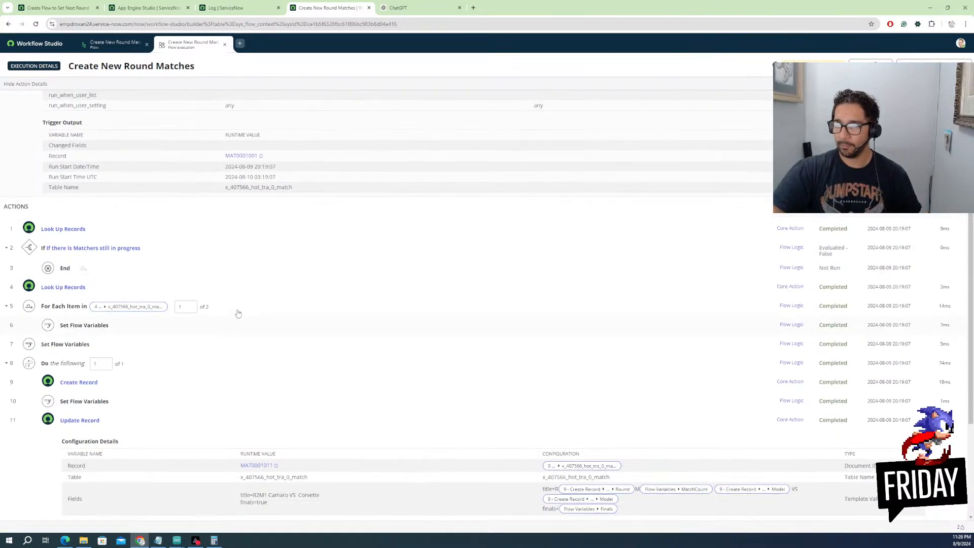
scroll(238, 317, down, 4)
drag(241, 296, 276, 300)
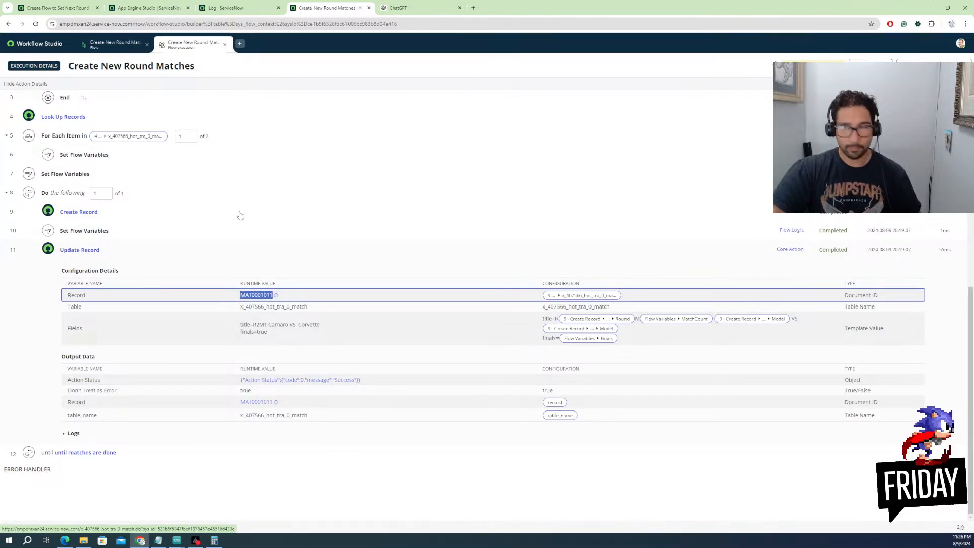
click(224, 8)
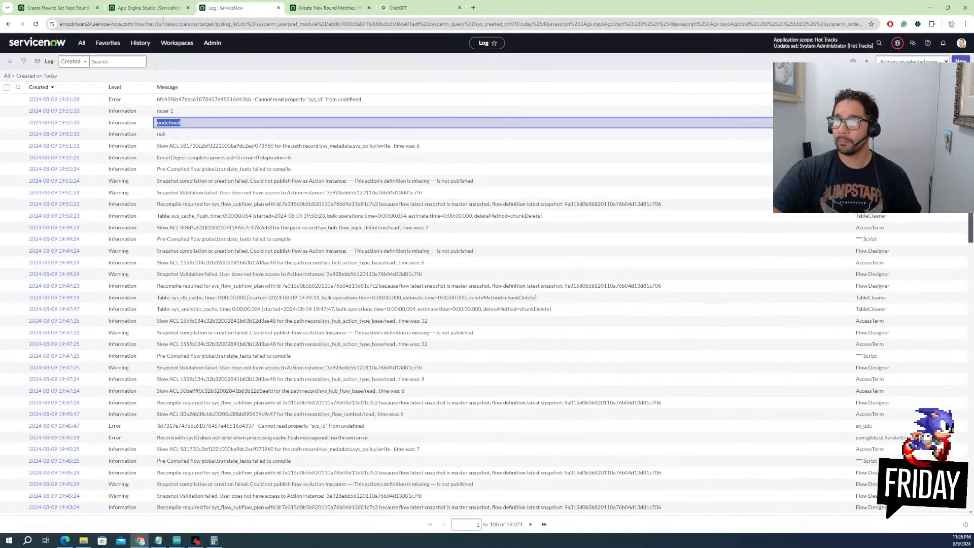
click(132, 8)
click(48, 8)
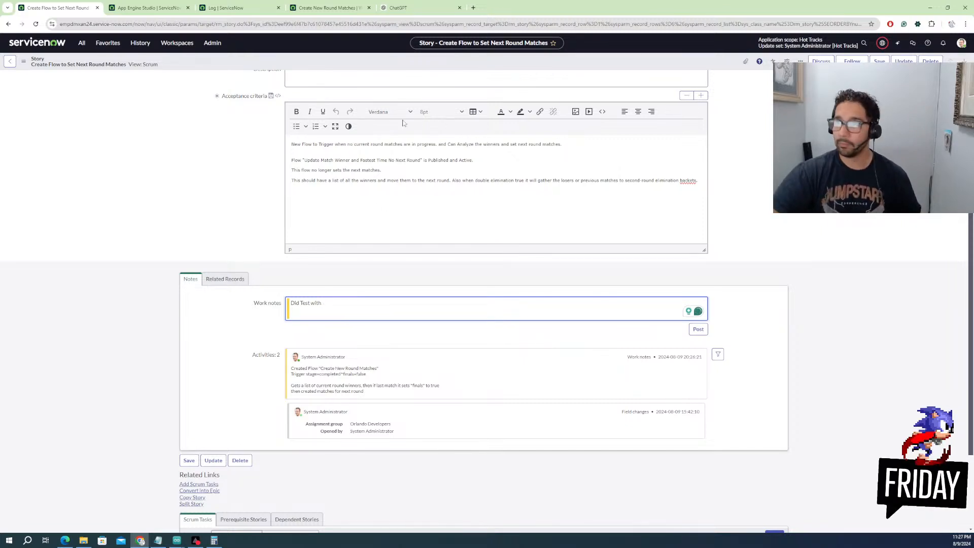
Append match number MAT0001011, copied from the execution's Update Record action, to the work note
click(331, 8)
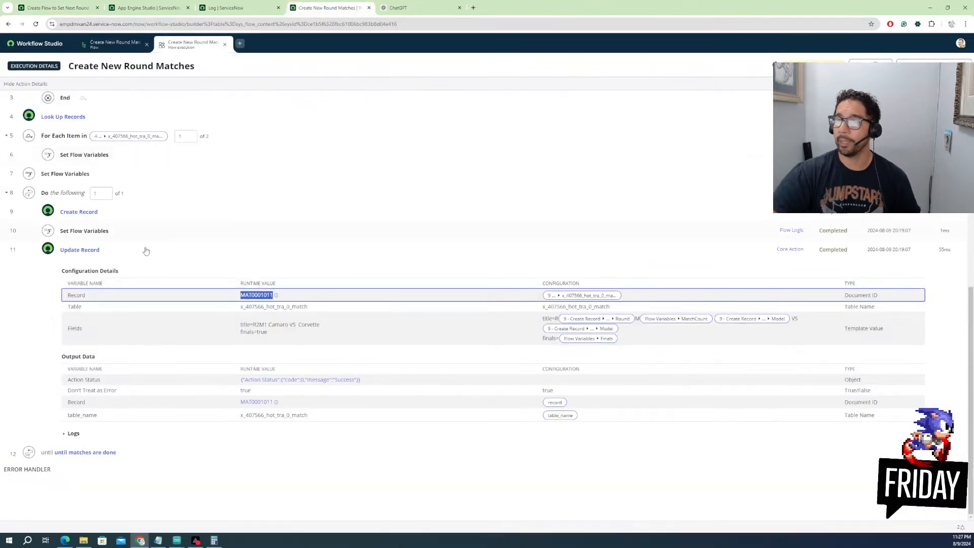
double_click(253, 295)
key(ctrl+c)
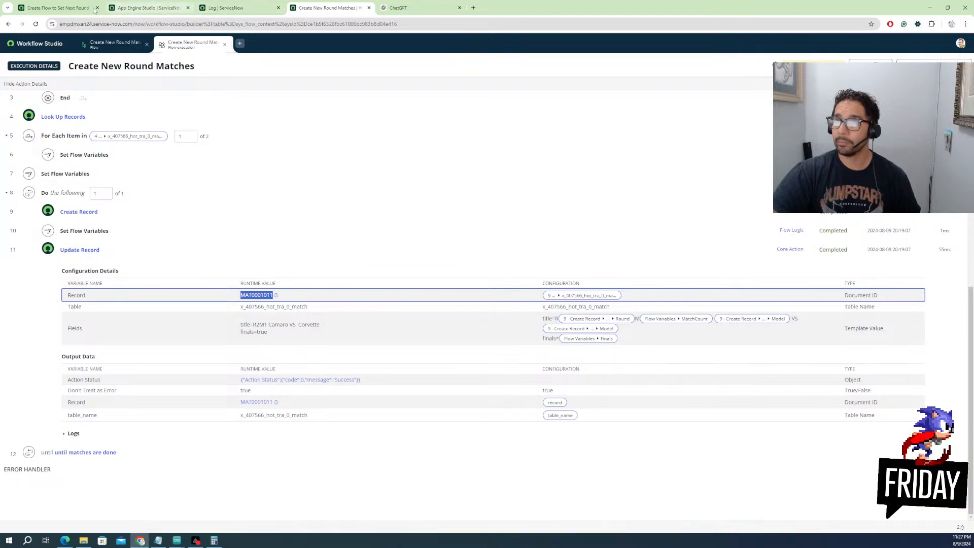
click(56, 8)
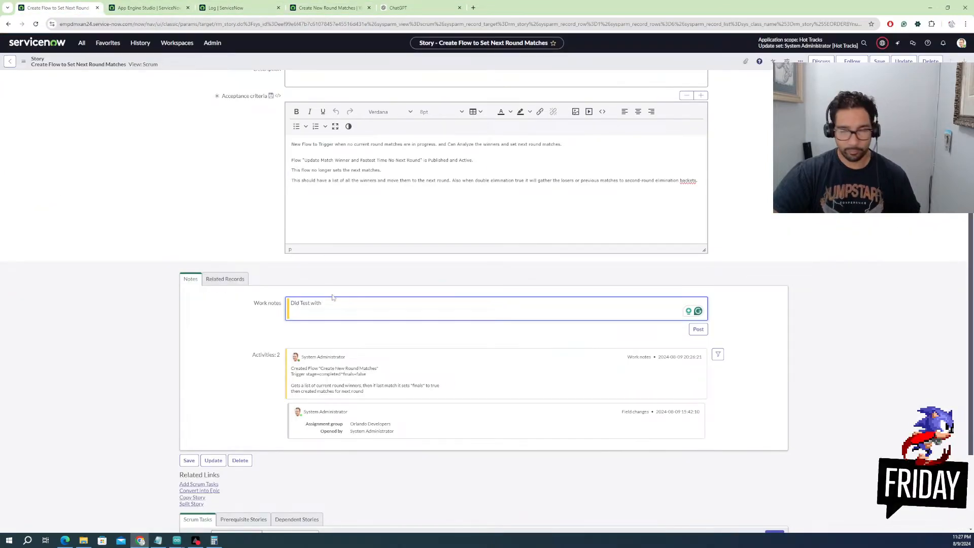
key(ctrl+v)
Complete the work note with "and it worked correctly" and post it to the story
text(and)
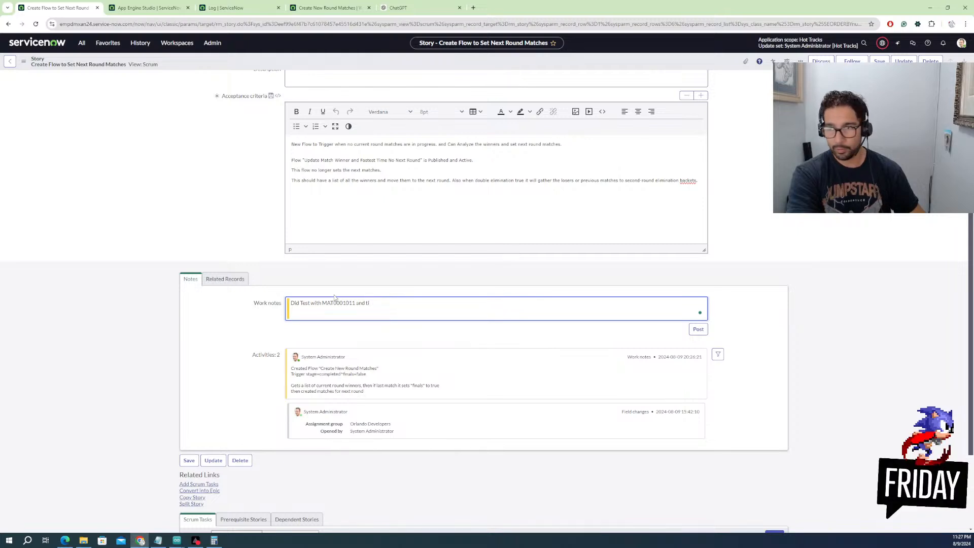
key(BackSpace)
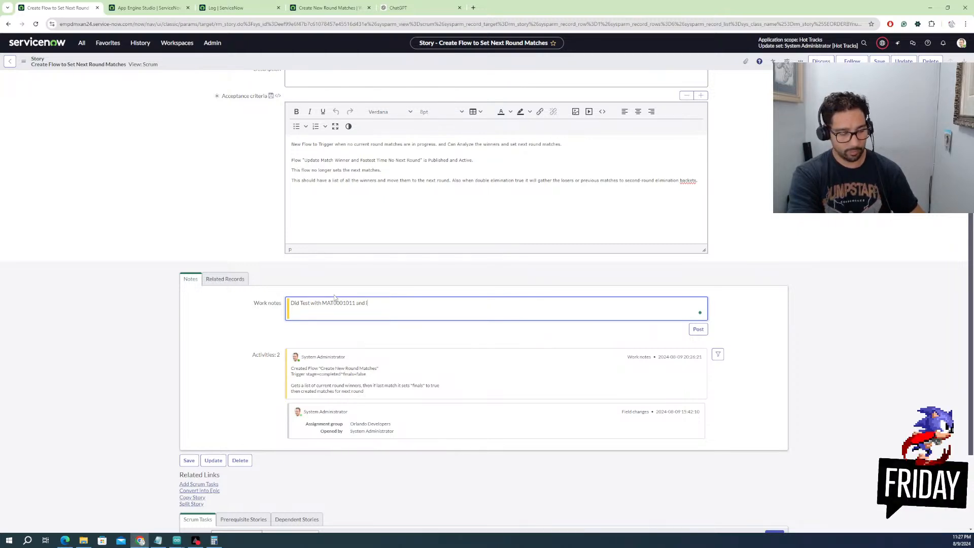
text(it worked correct)
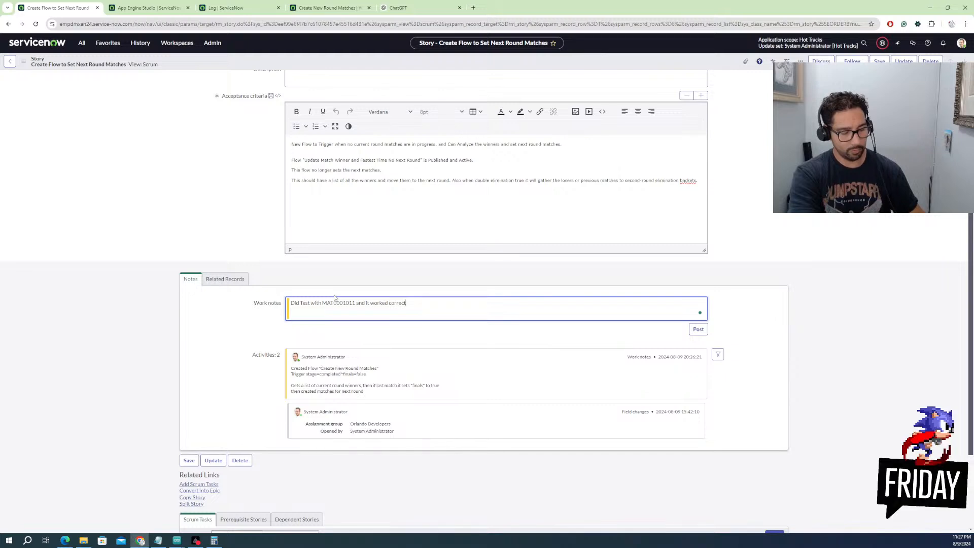
text(ly)
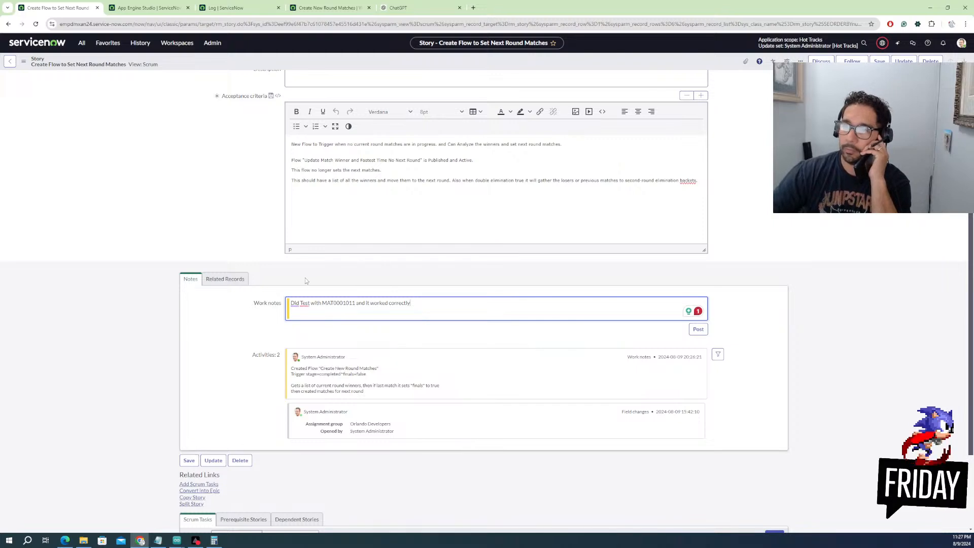
click(698, 329)
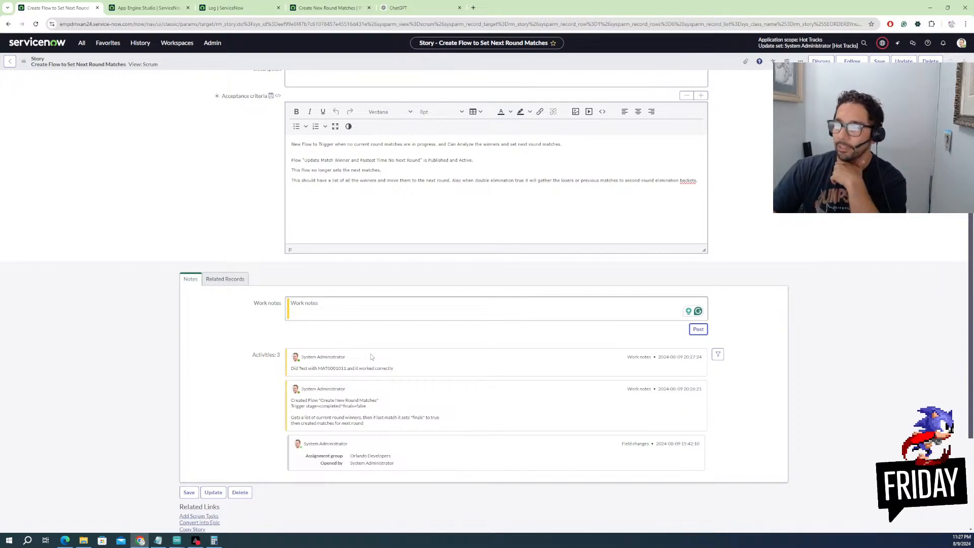
scroll(328, 479, up, 1)
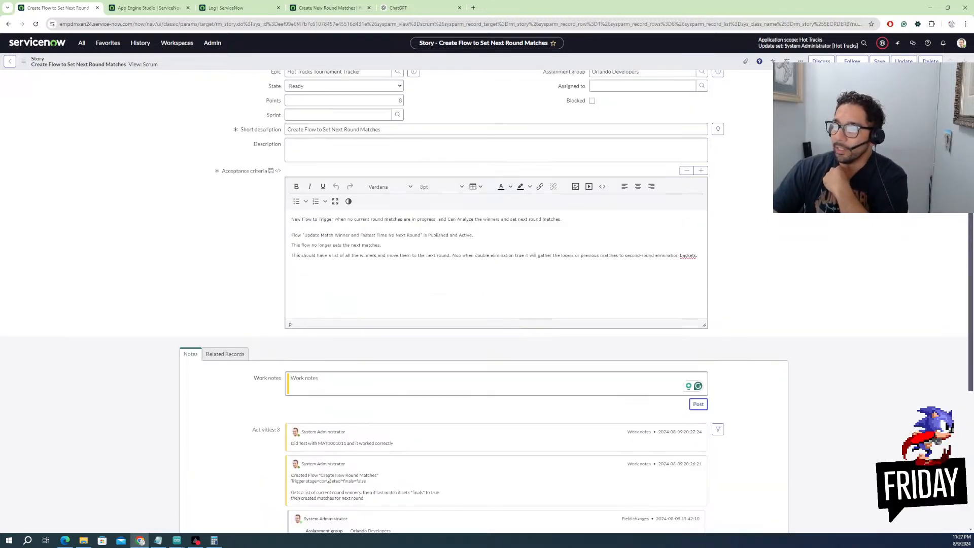
scroll(328, 479, down, 4)
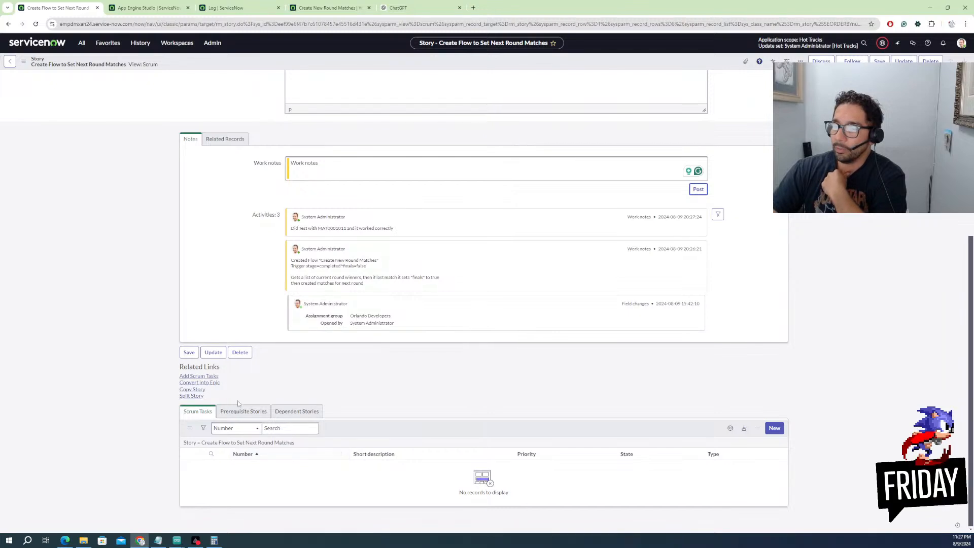
scroll(328, 386, up, 5)
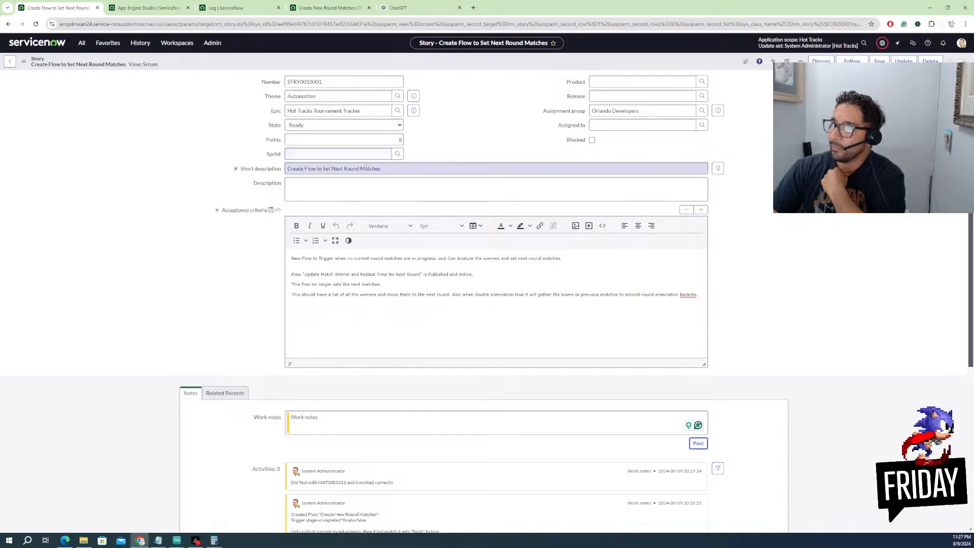
Set the state of the Create Flow to Set Next Round Matches story to Complete and save the record
click(356, 125)
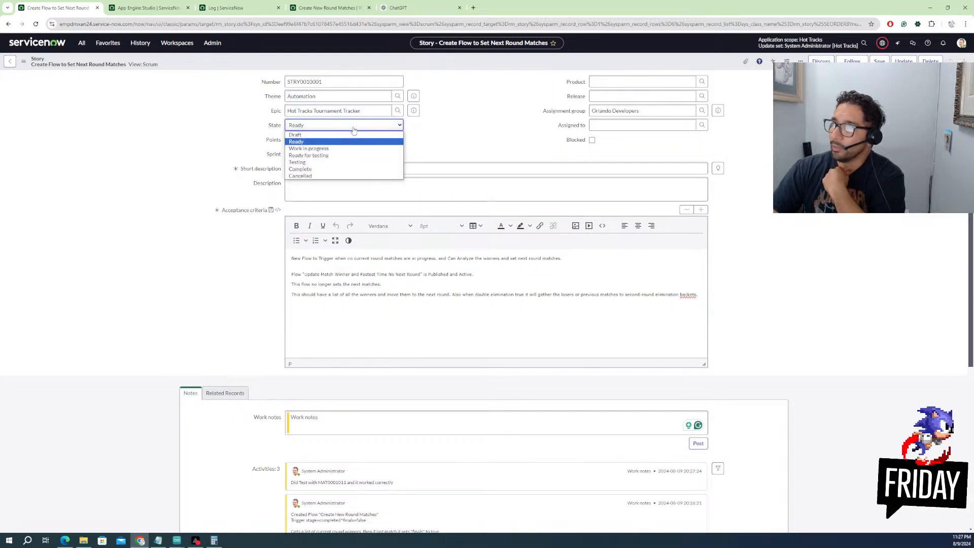
click(322, 170)
right_click(510, 57)
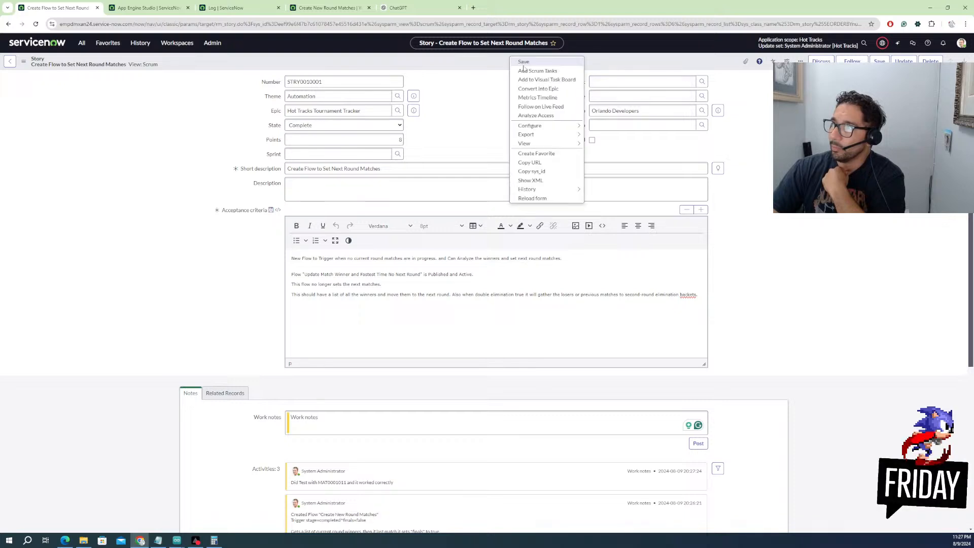
click(523, 61)
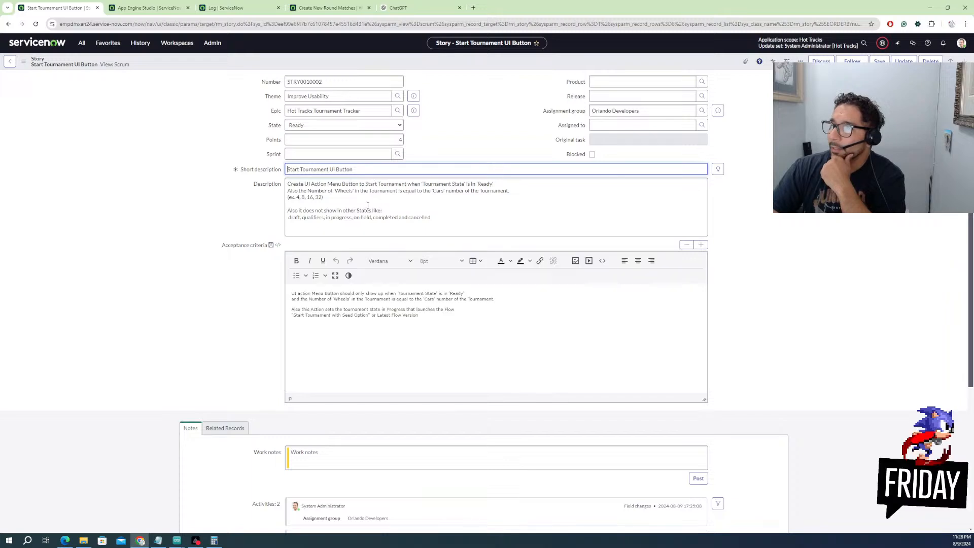
Go to the story about updating the tournament winner and other awards and shorten its short description to "Update Tournament Winner"
click(959, 60)
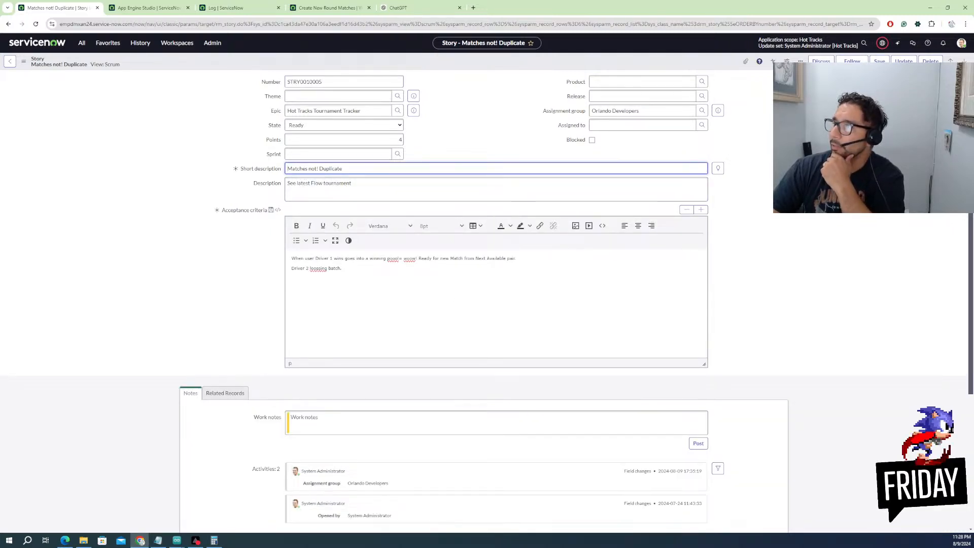
click(964, 60)
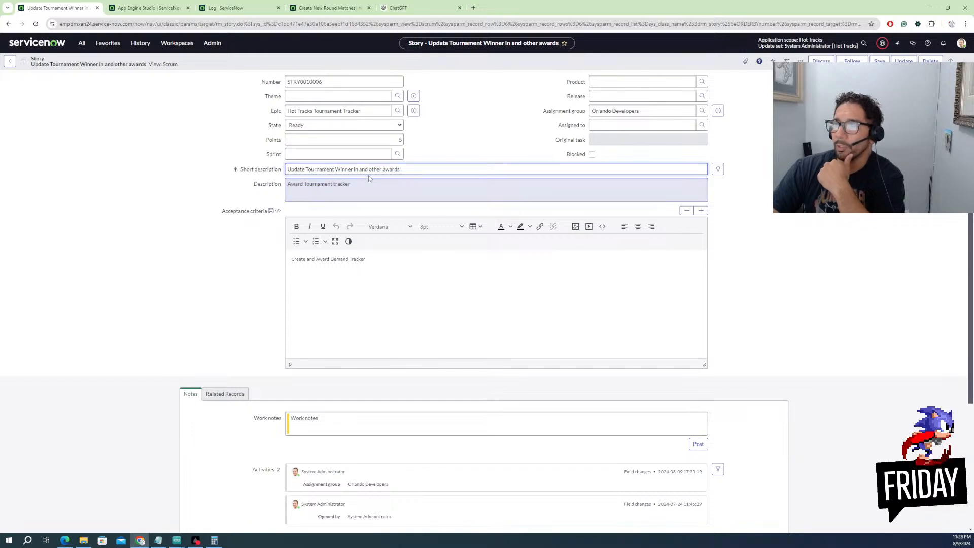
drag(354, 170, 434, 171)
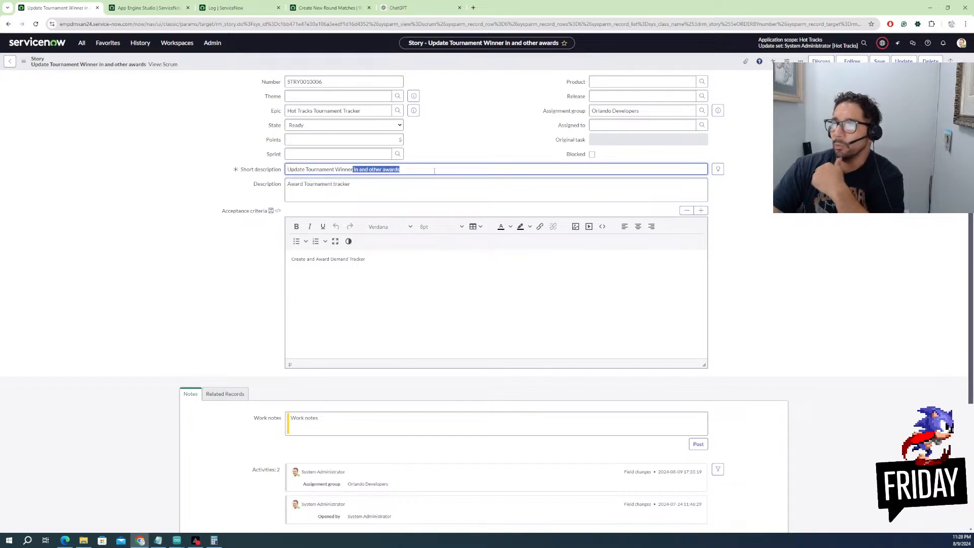
key(BackSpace)
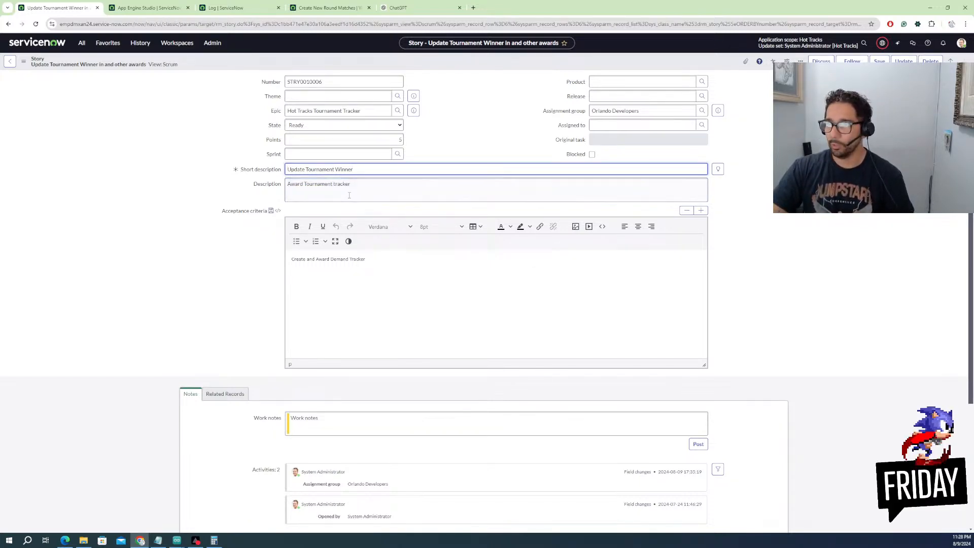
Replace the story's description with "Update tournament winner and set Tournament Status to complete"
drag(361, 186, 285, 186)
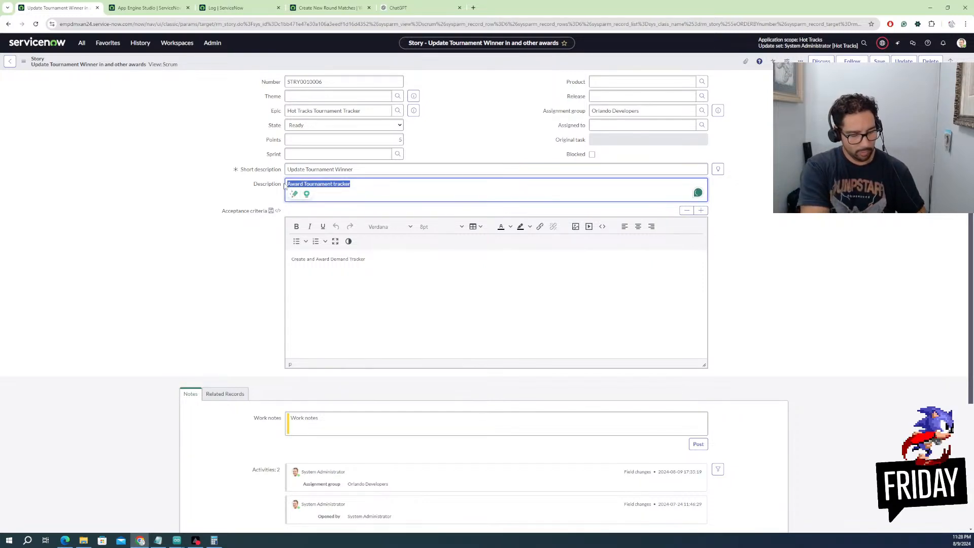
text(Update tournament winner and set )
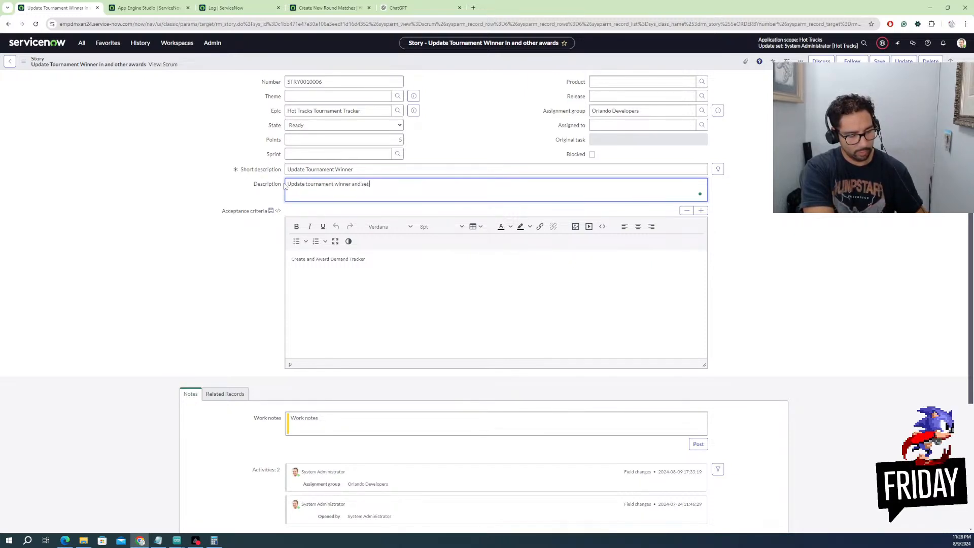
text(Tournament Status to comp)
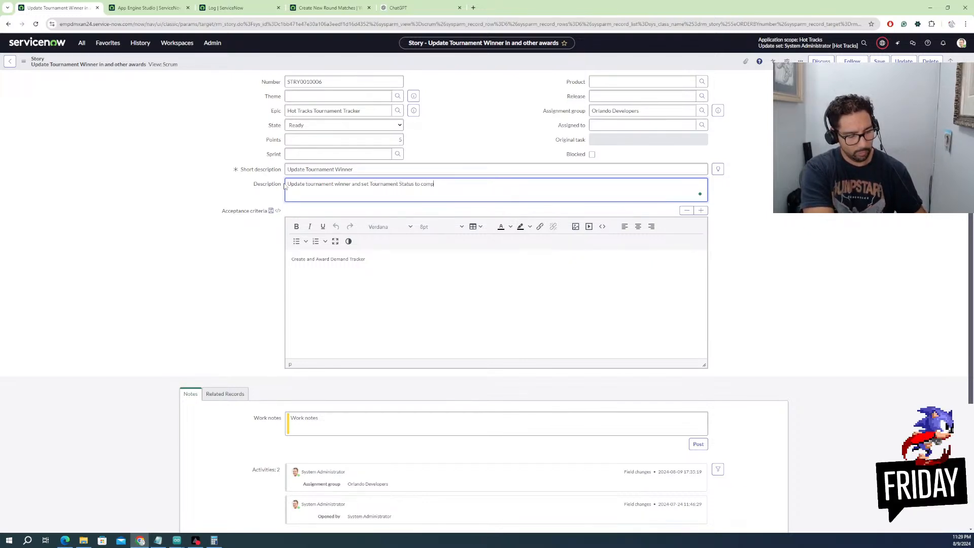
Replace the acceptance criteria with "when Final Match is True", followed by a copy of the description text on a new line
click(339, 276)
key(ctrl+a)
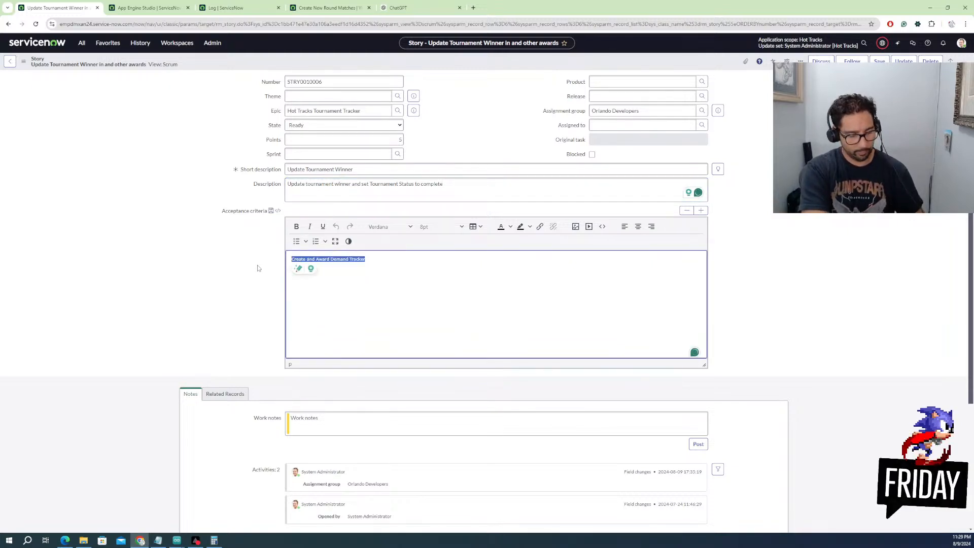
triple_click(309, 185)
key(ctrl+c)
click(323, 261)
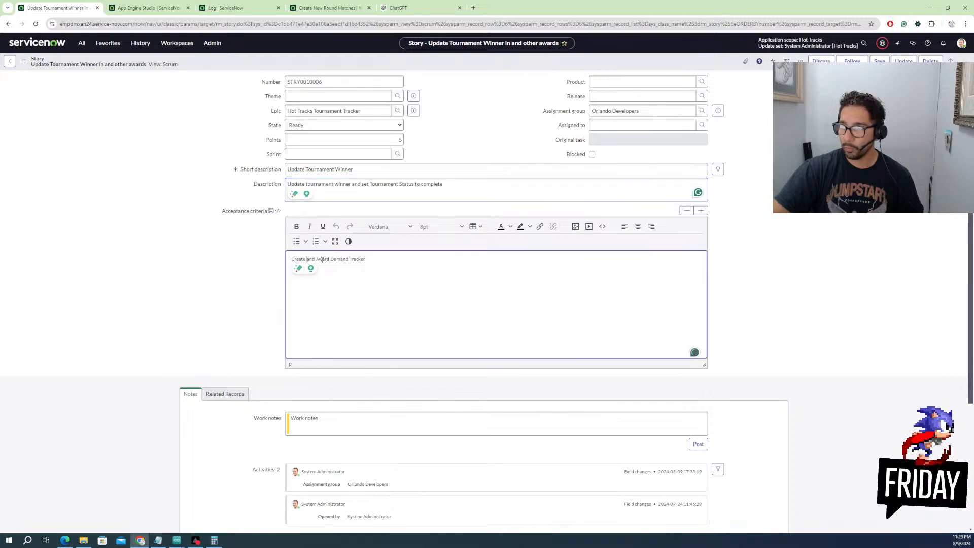
triple_click(323, 260)
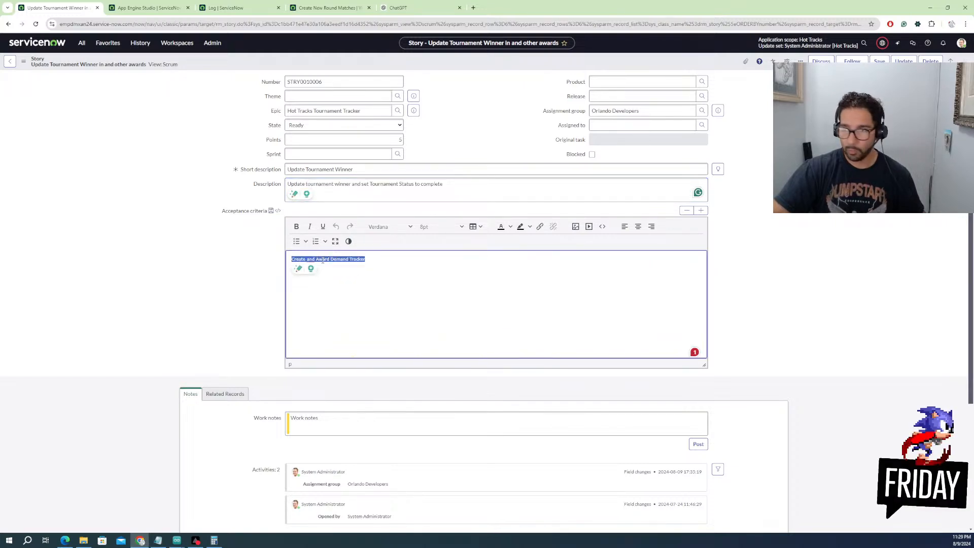
text(wh)
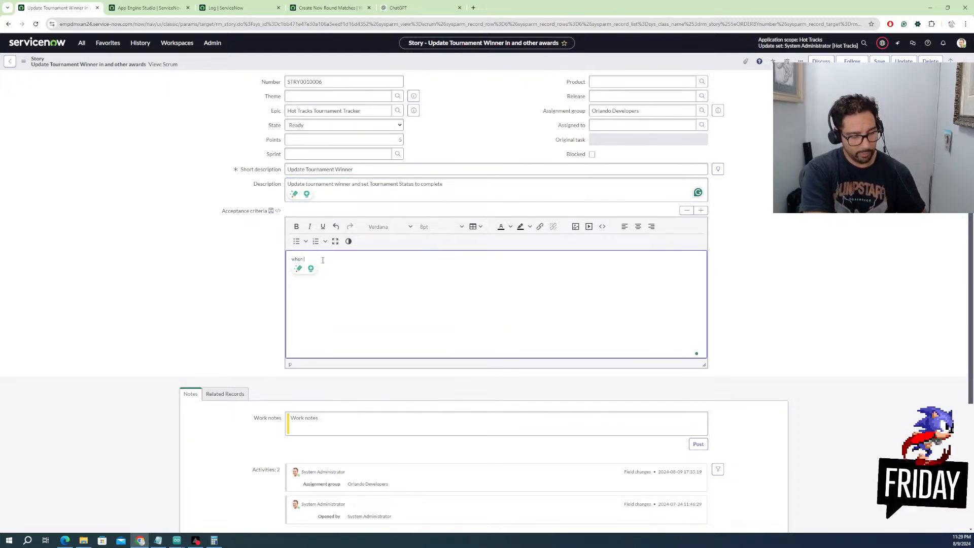
text(en Final Match is True)
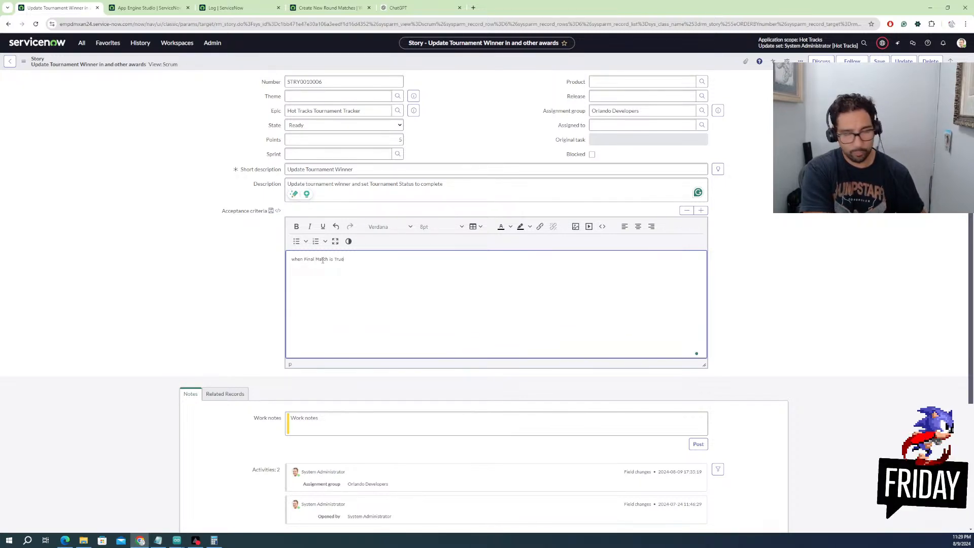
key(Return)
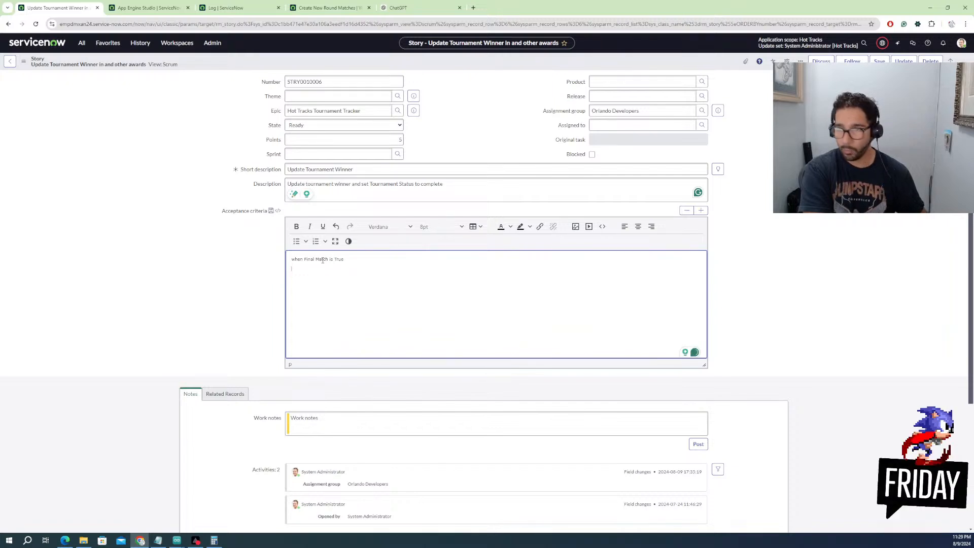
key(ctrl+v)
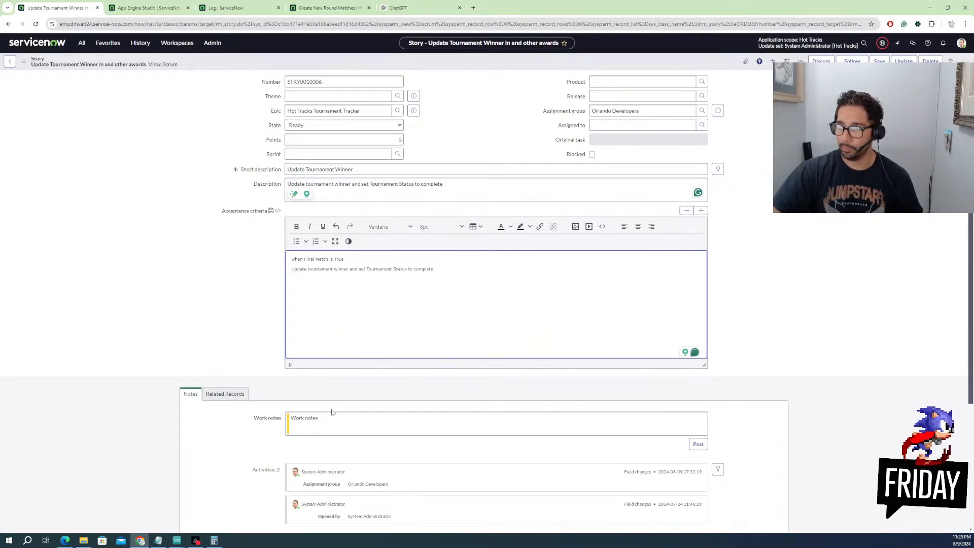
Start a work note with "Update Flow" and copy the flow name "Update Match Winner and Fastest Time No Next Round" from Workflow Studio's flow list
click(326, 420)
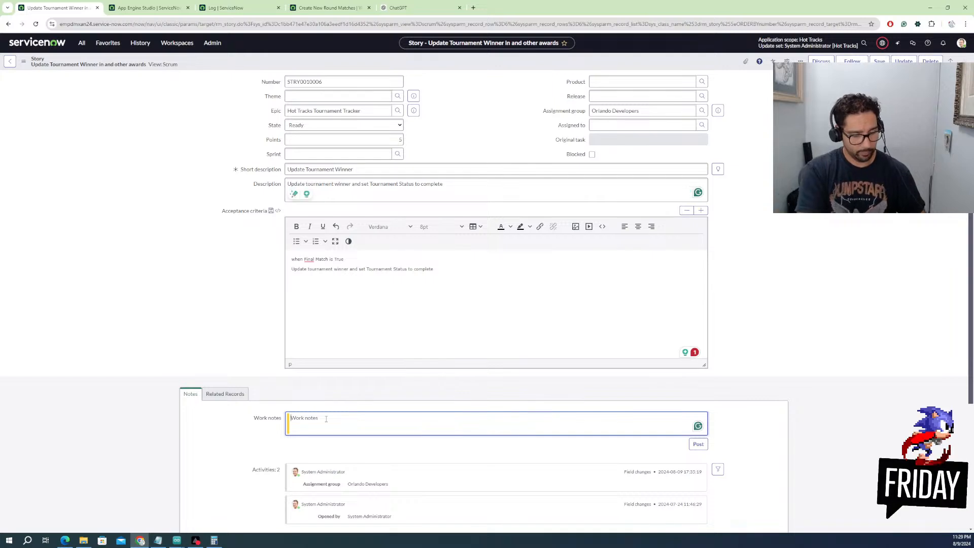
text(Update Flow)
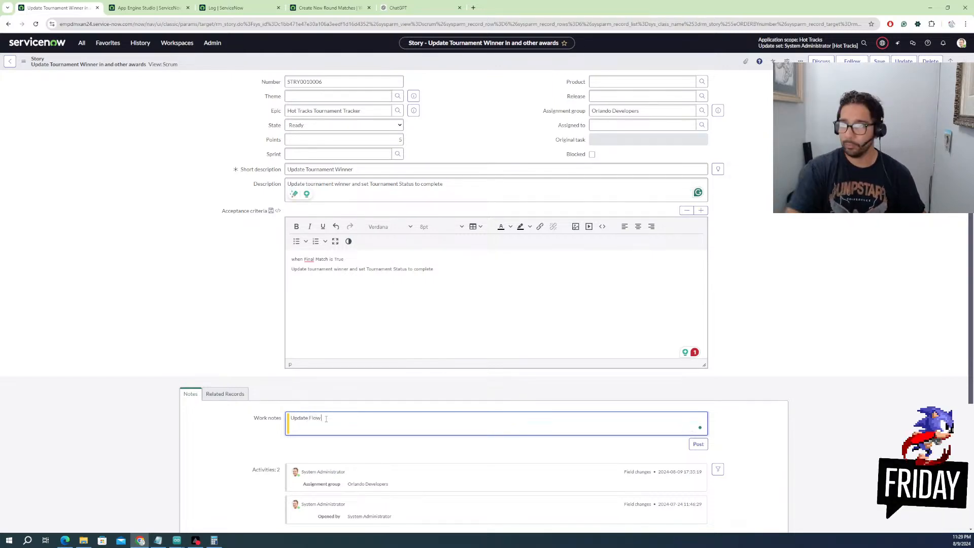
click(147, 8)
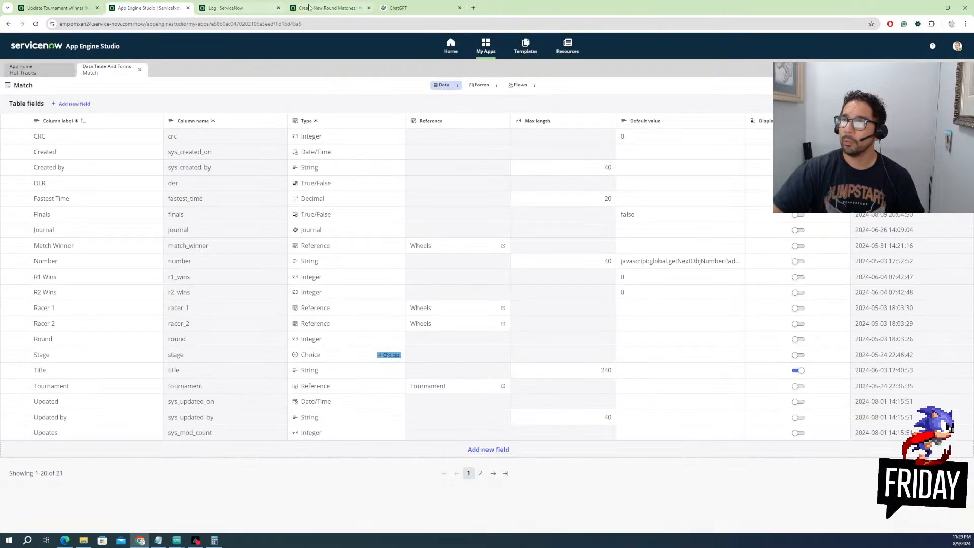
click(327, 8)
click(252, 9)
click(320, 8)
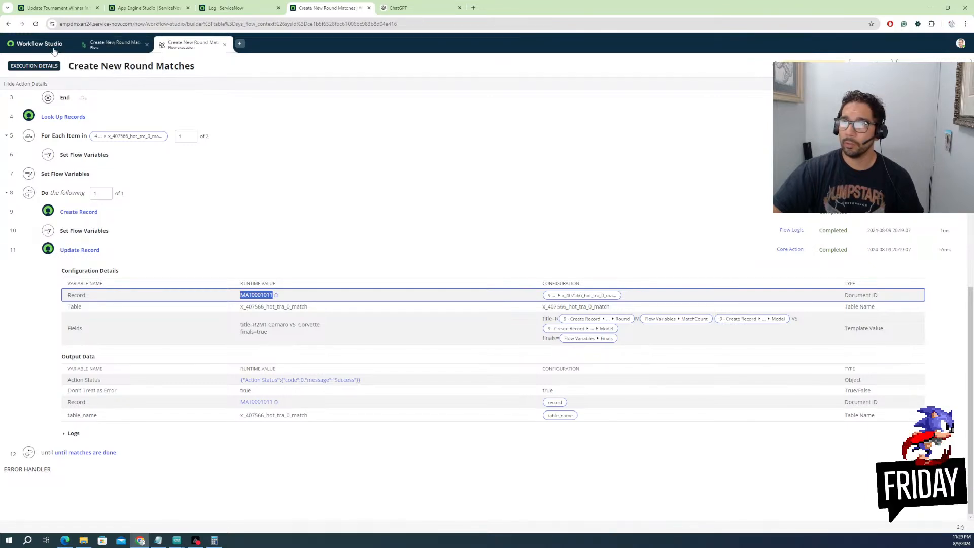
click(33, 45)
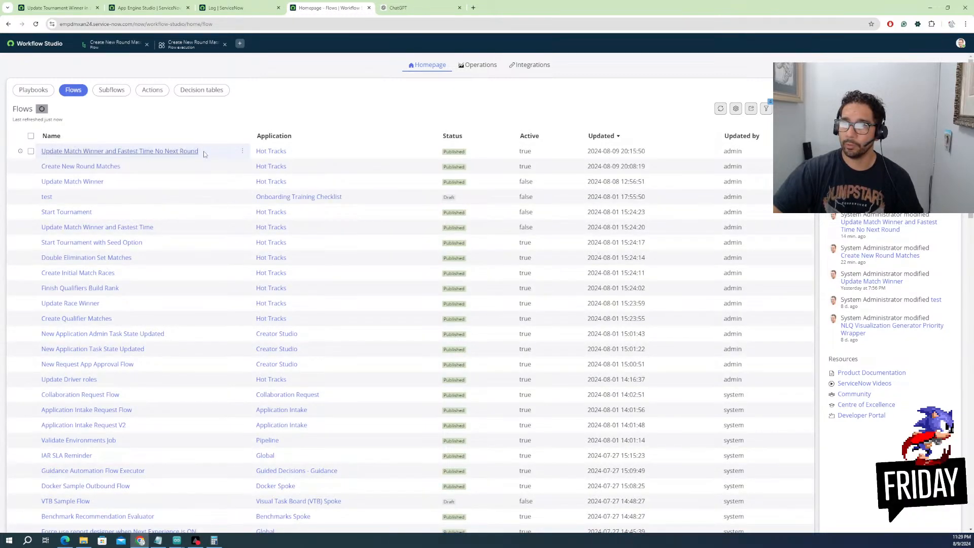
drag(201, 152, 42, 152)
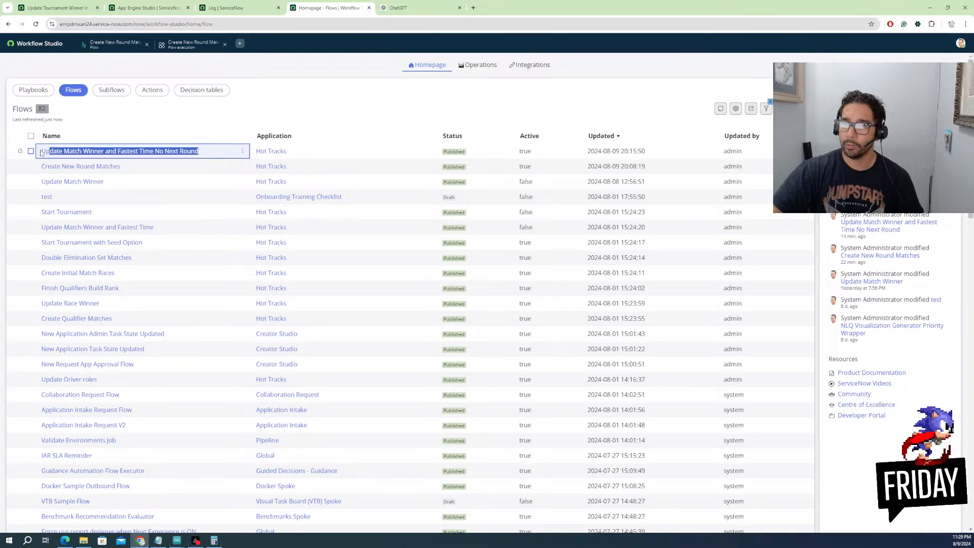
click(203, 152)
drag(203, 152, 41, 152)
key(ctrl+c)
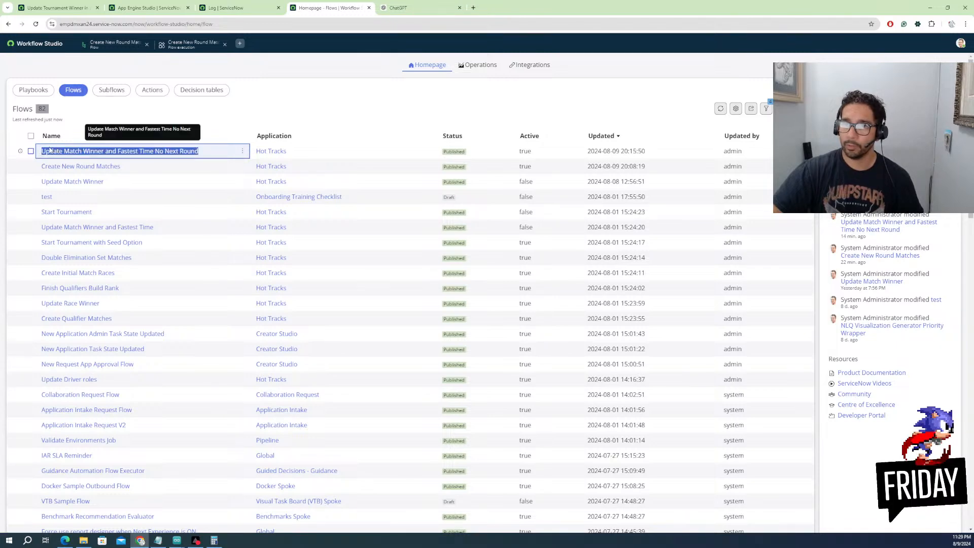
Return to the story and append the copied flow name in quotation marks to the work note
click(149, 6)
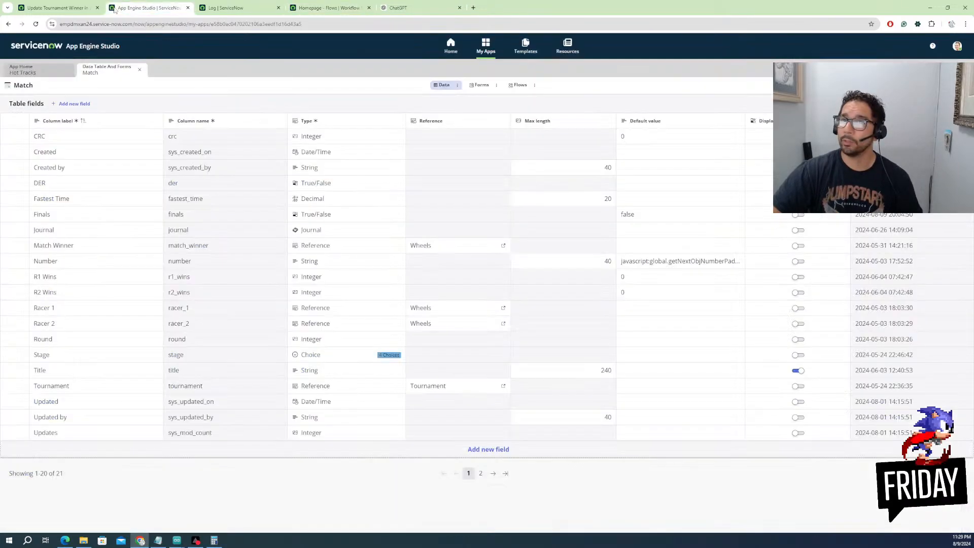
click(59, 8)
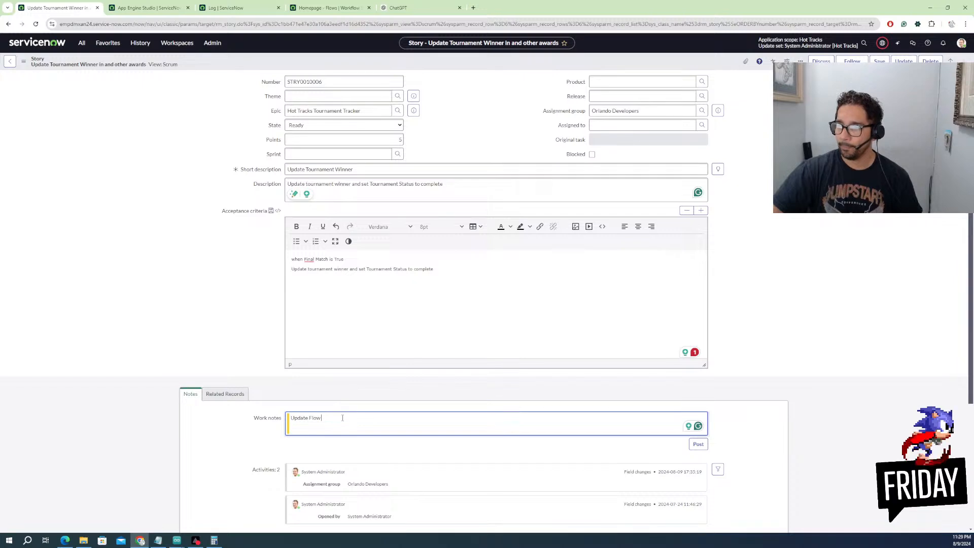
text(")
key(ctrl+v)
text(")
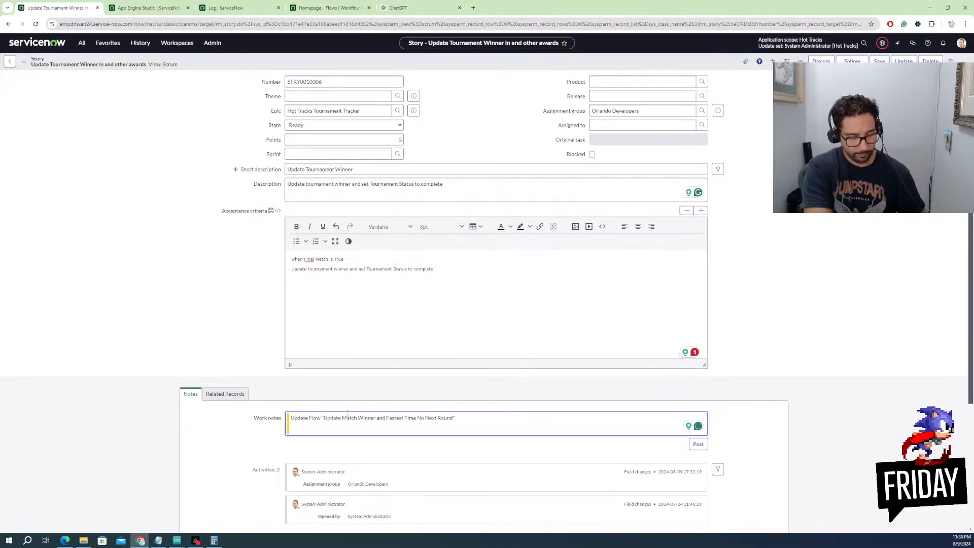
Add a second line to the work note reading "If statement when Finals is true"
key(Return)
text(ime No Next Round" If)
text( stateme)
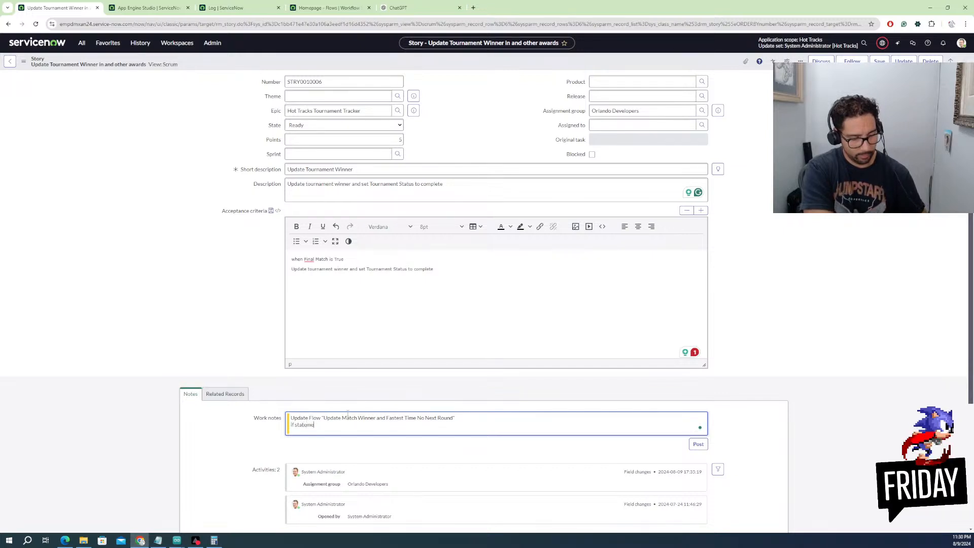
text(nt when)
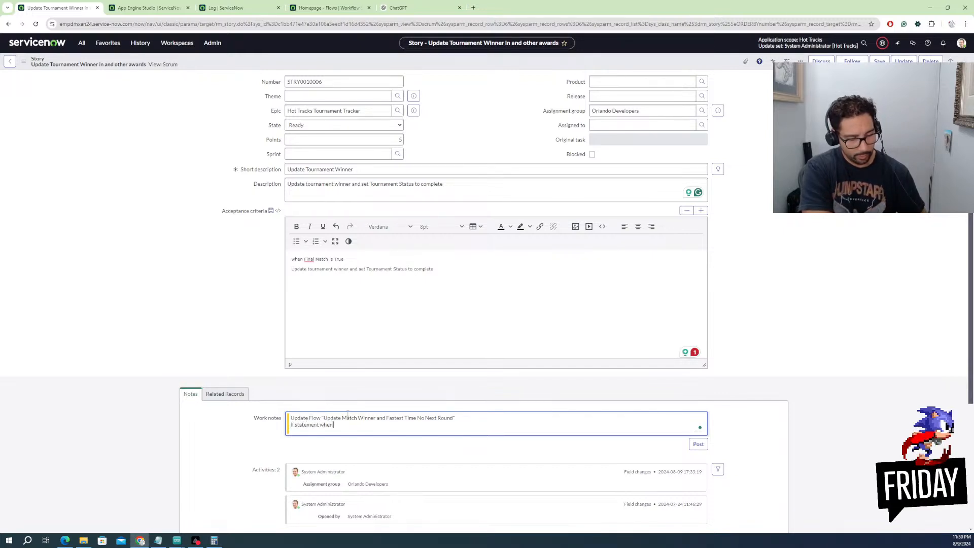
text( tournament)
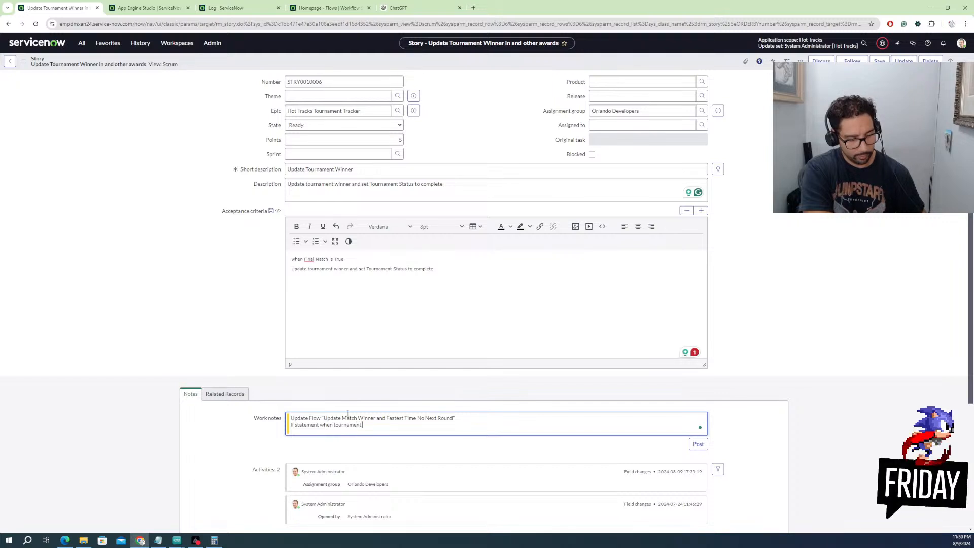
key(BackSpace)
key(BackSpace)
key(BackSpace)
key(BackSpace)
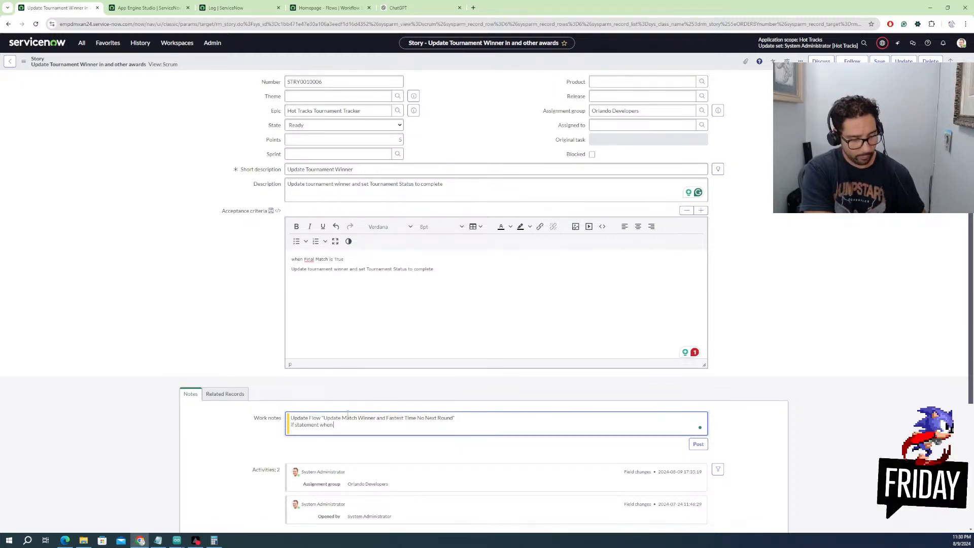
text(Finals)
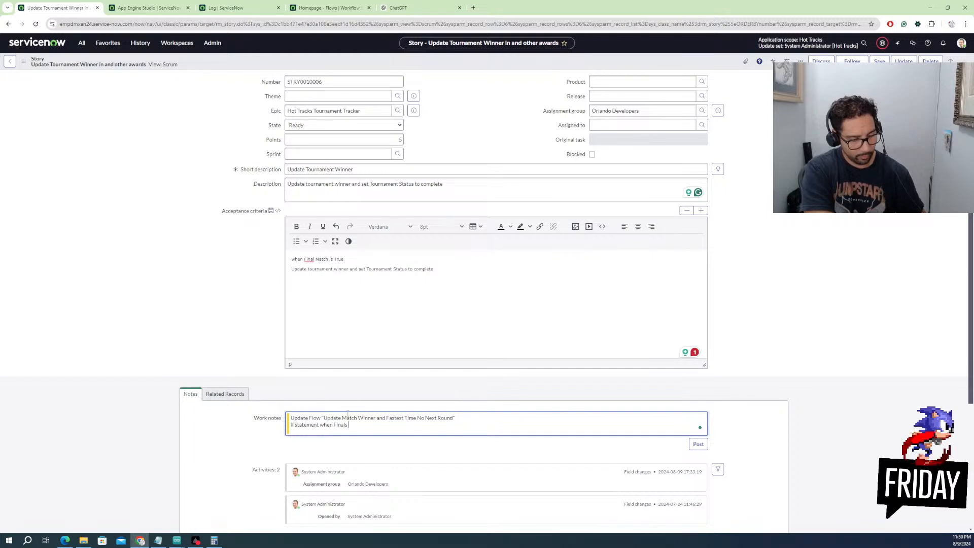
text( is)
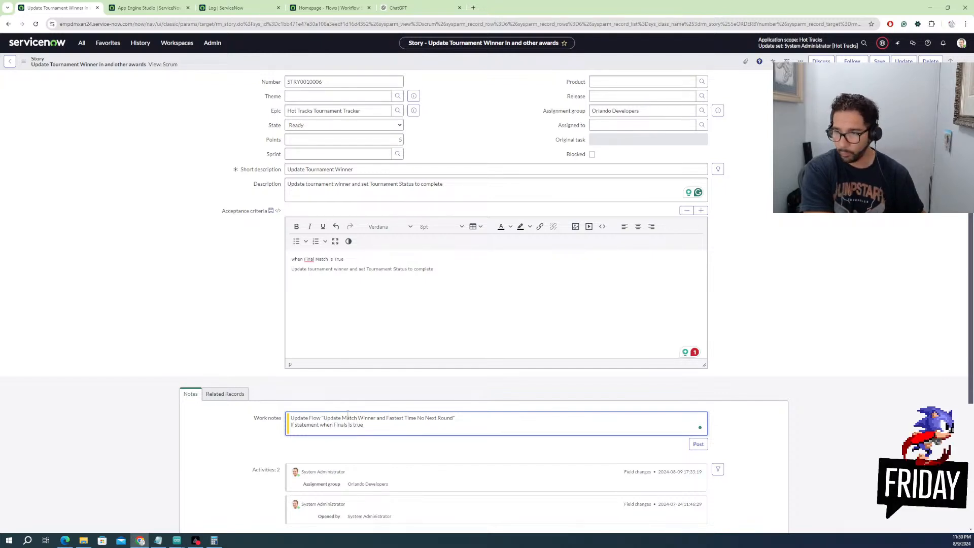
text( true)
Add a third line to the work note reading "Update Tournamnet winner with match winner"
key(Return)
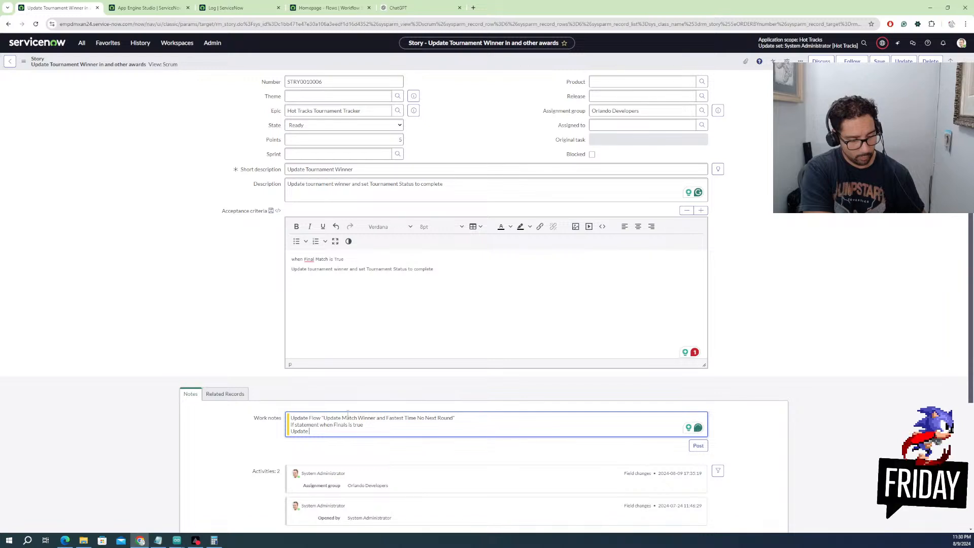
text(Update Ma)
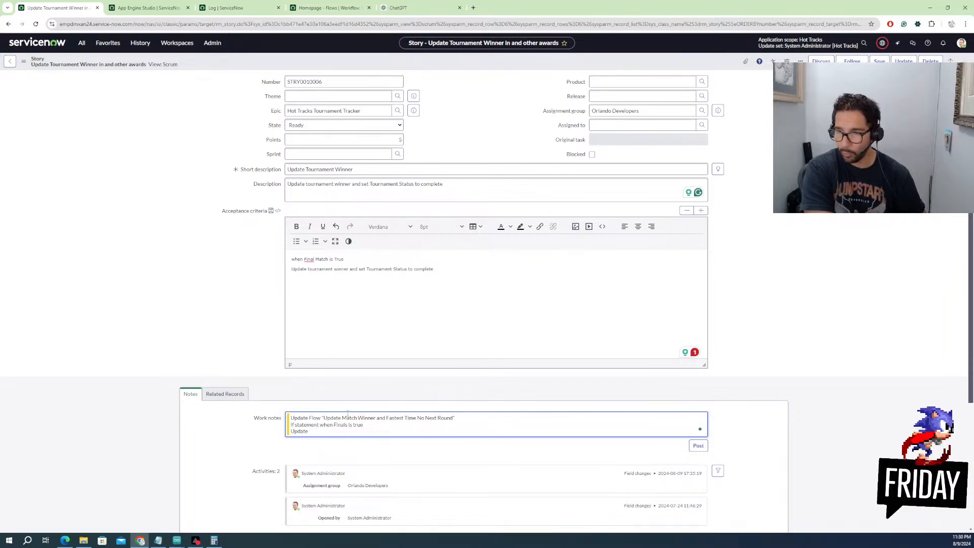
text(rnamn)
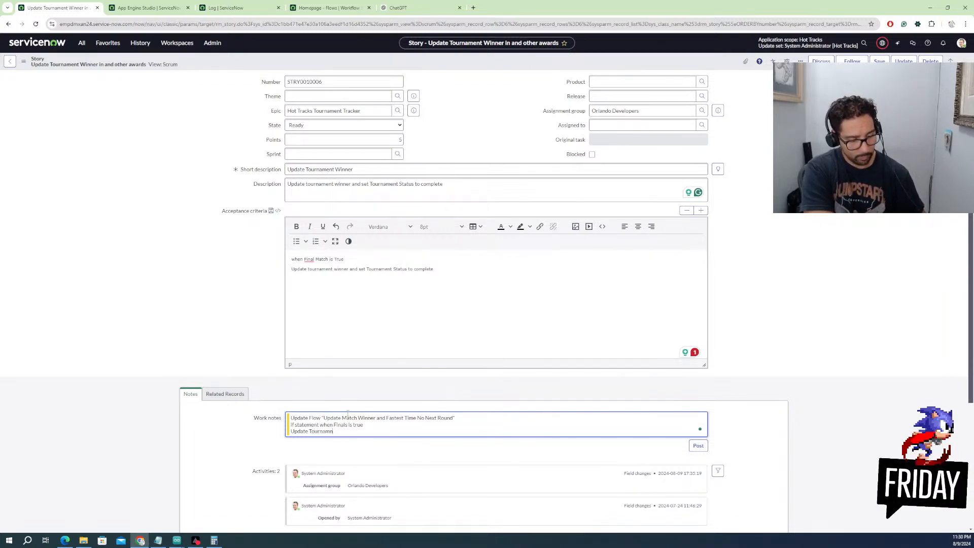
text(et winne)
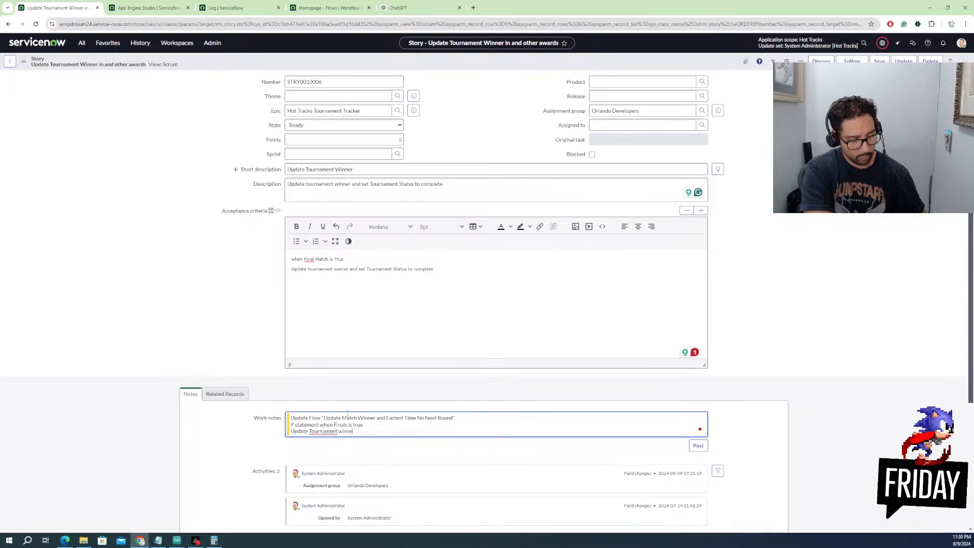
text(r with ma)
text(tch wionner)
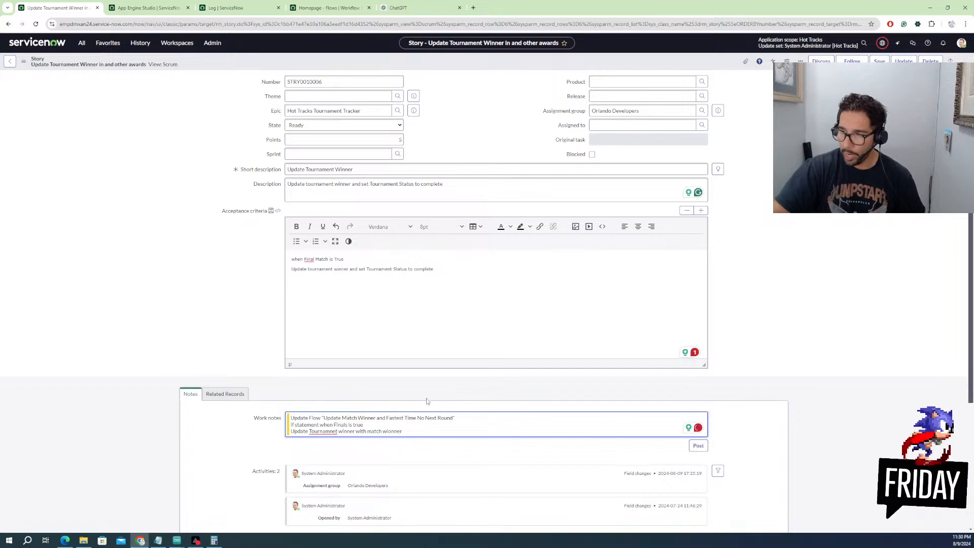
click(391, 430)
key(BackSpace)
click(420, 432)
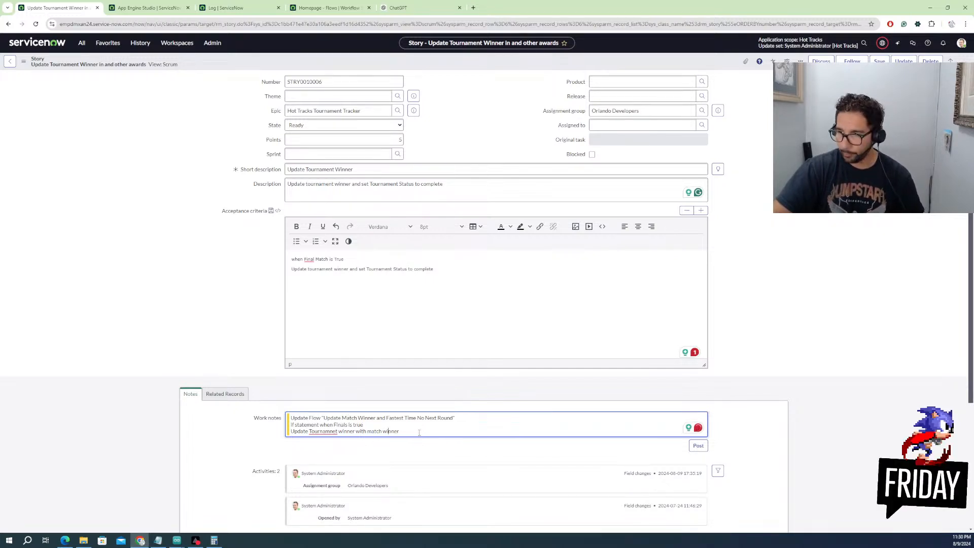
Continue the work note on a new line with "and set state of tournament to complete."
key(Return)
text(and set s)
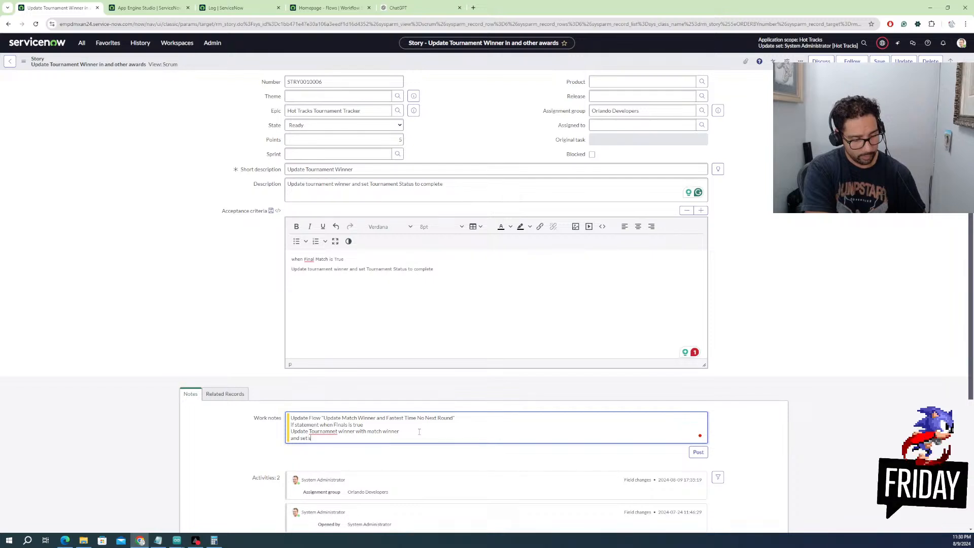
text(tate of tournament)
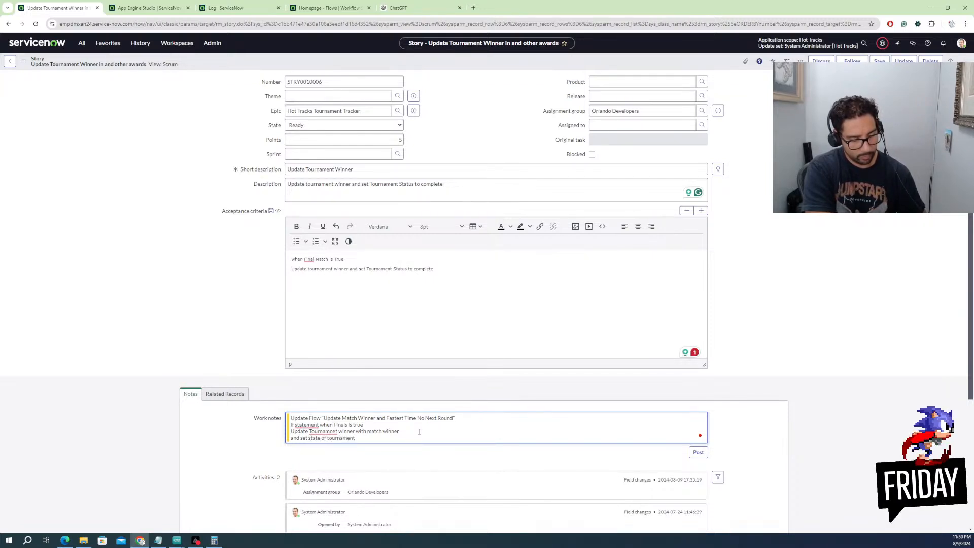
text( to complete.)
Add a final line "Also update wheels to Champion is true" to the work note and post the note
key(Return)
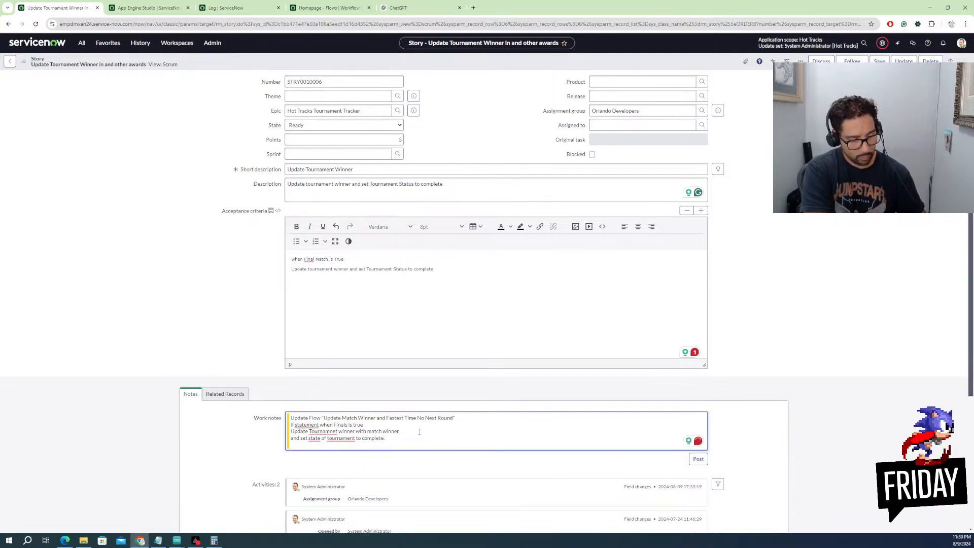
text(Also u)
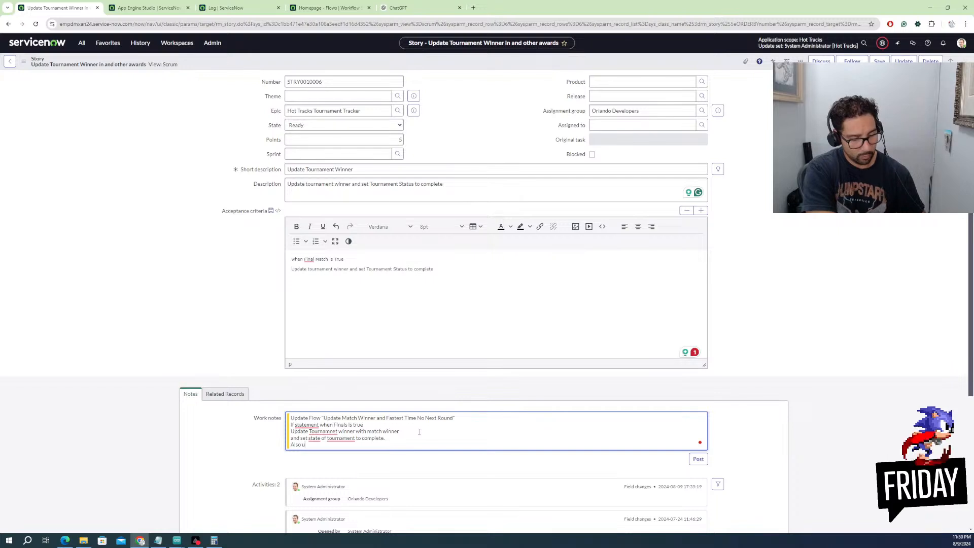
text(pdate wheens)
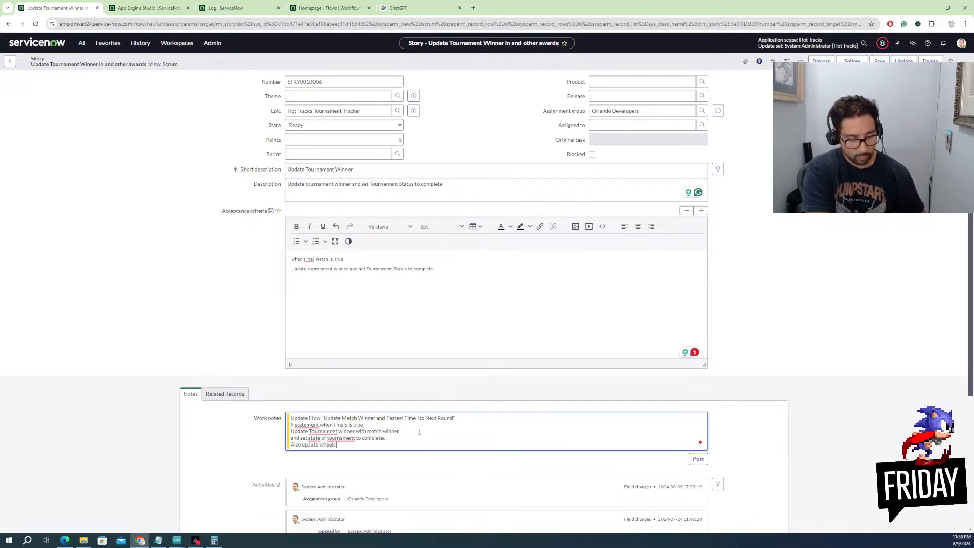
text( to Champ)
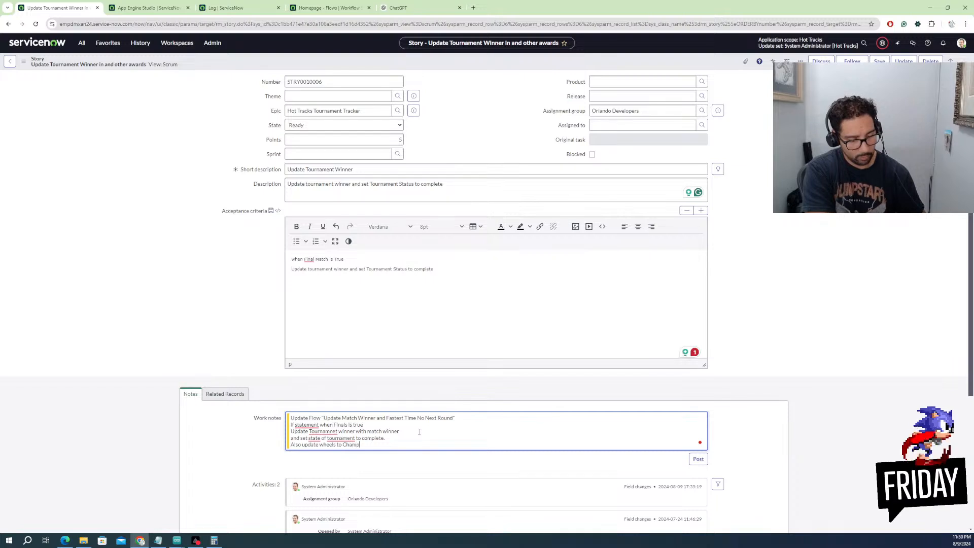
text(ion)
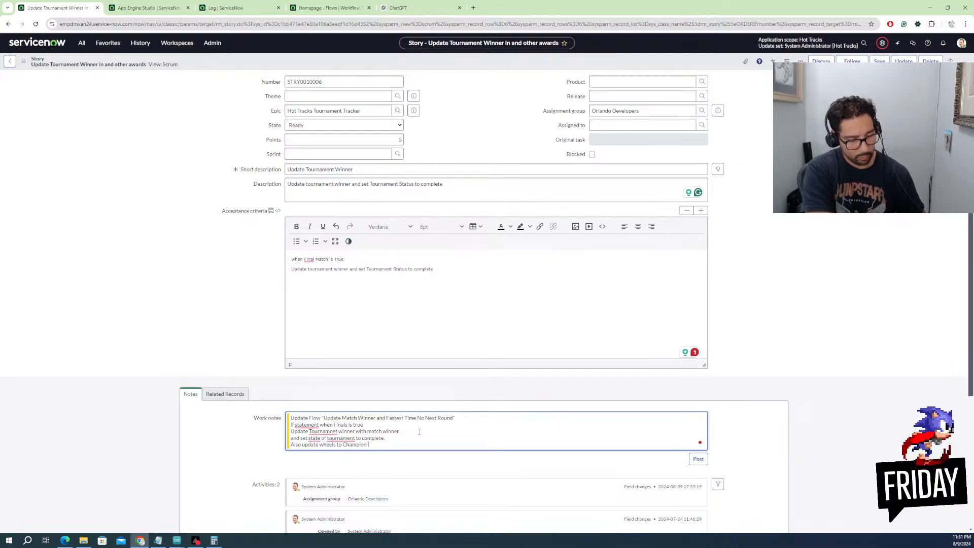
text( is true)
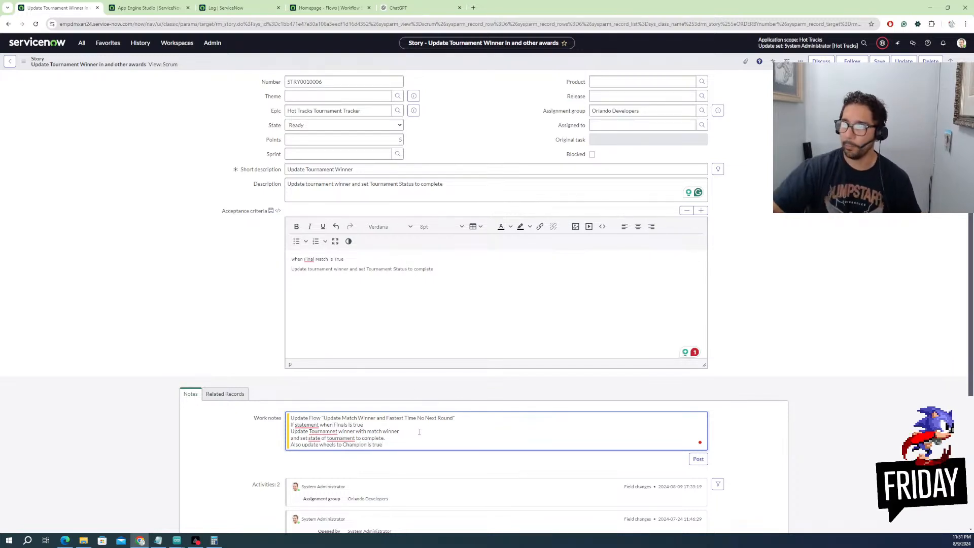
click(698, 458)
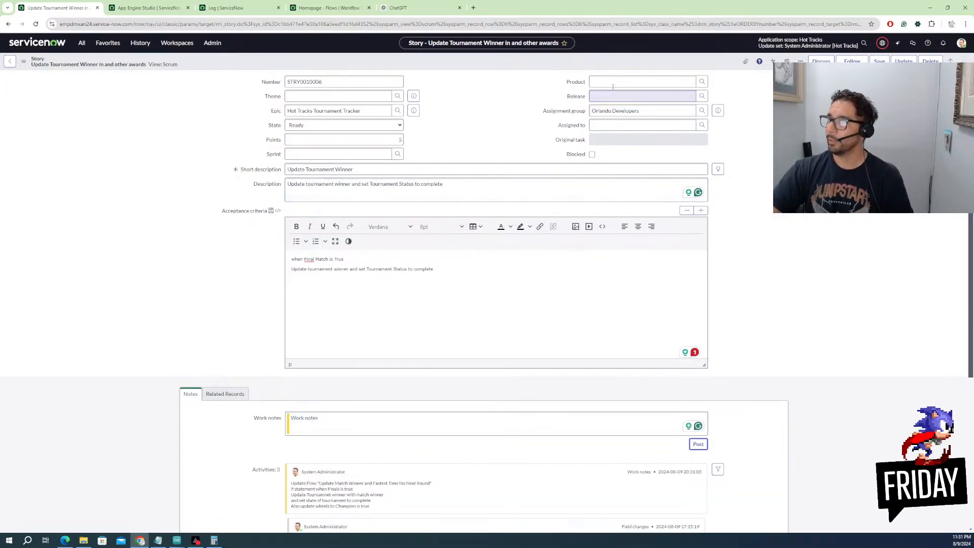
Set the story's state to Complete and save the record
click(325, 125)
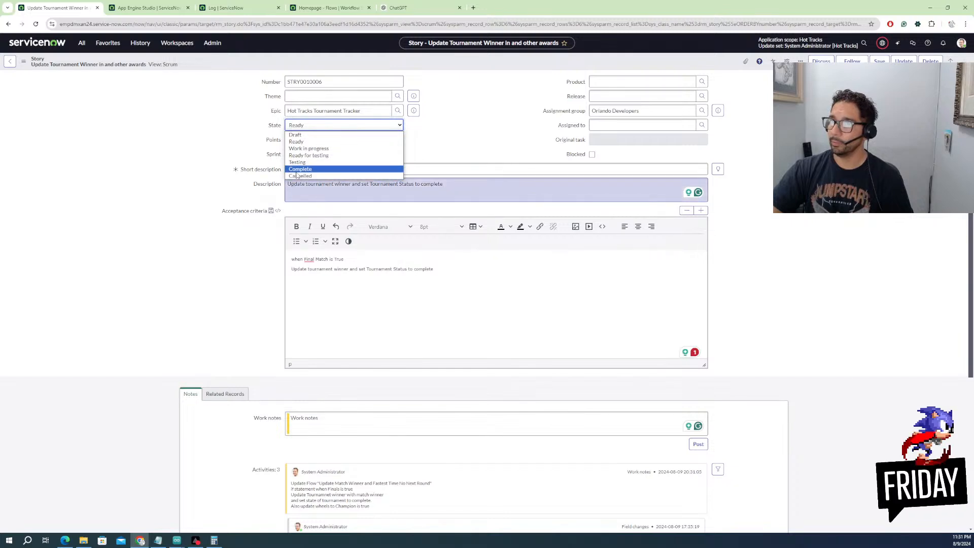
click(299, 168)
right_click(390, 65)
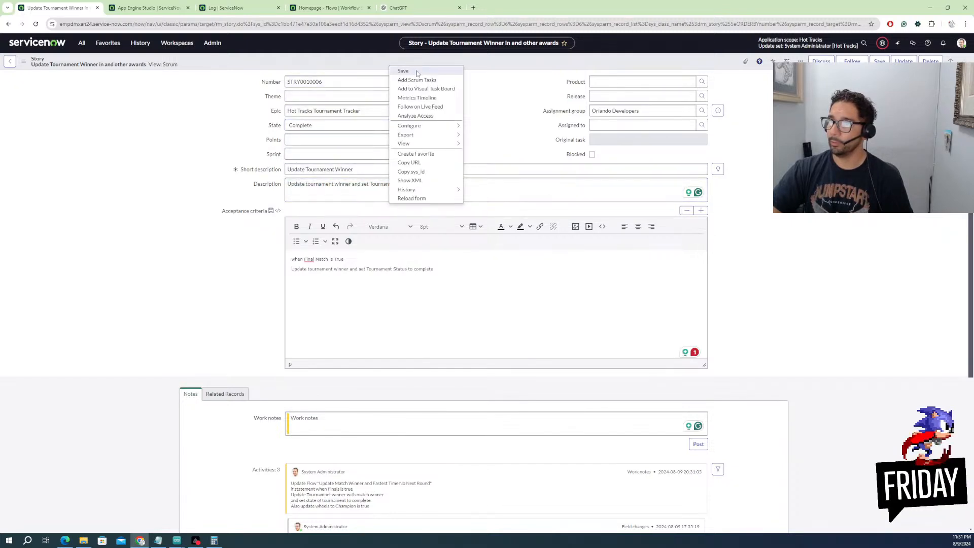
click(404, 71)
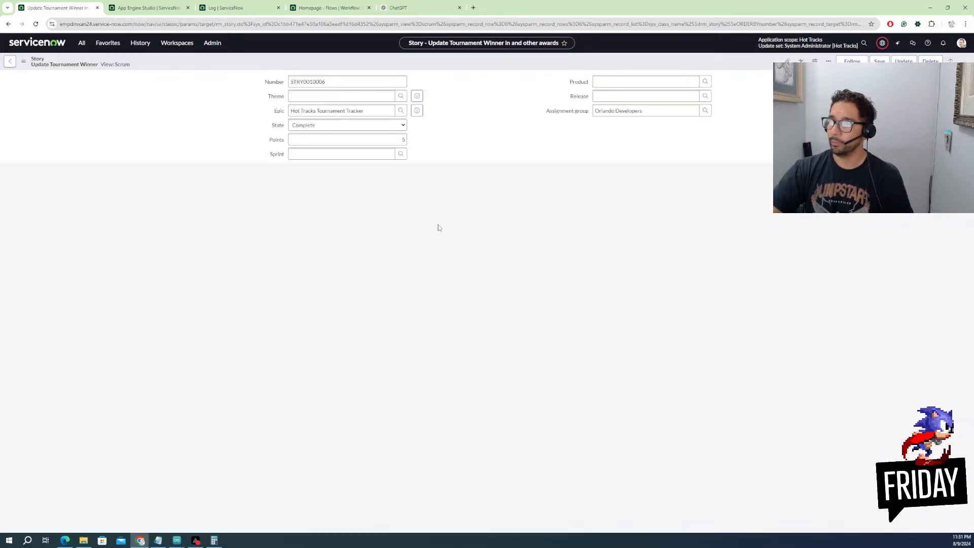